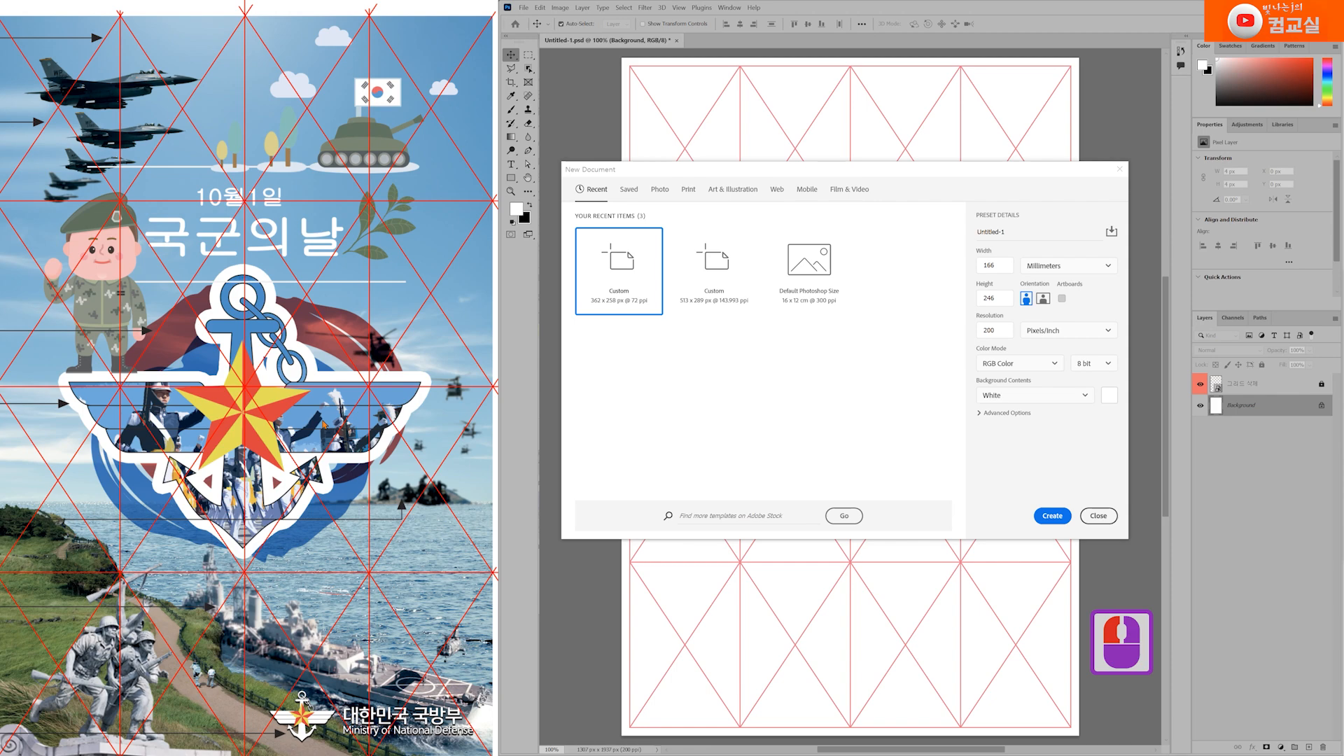
Step: Review the new-document width, height, orientation, resolution and color mode settings, and leave the dialog without creating a document
{"action": "left_click", "coordinate": [1013, 454]}
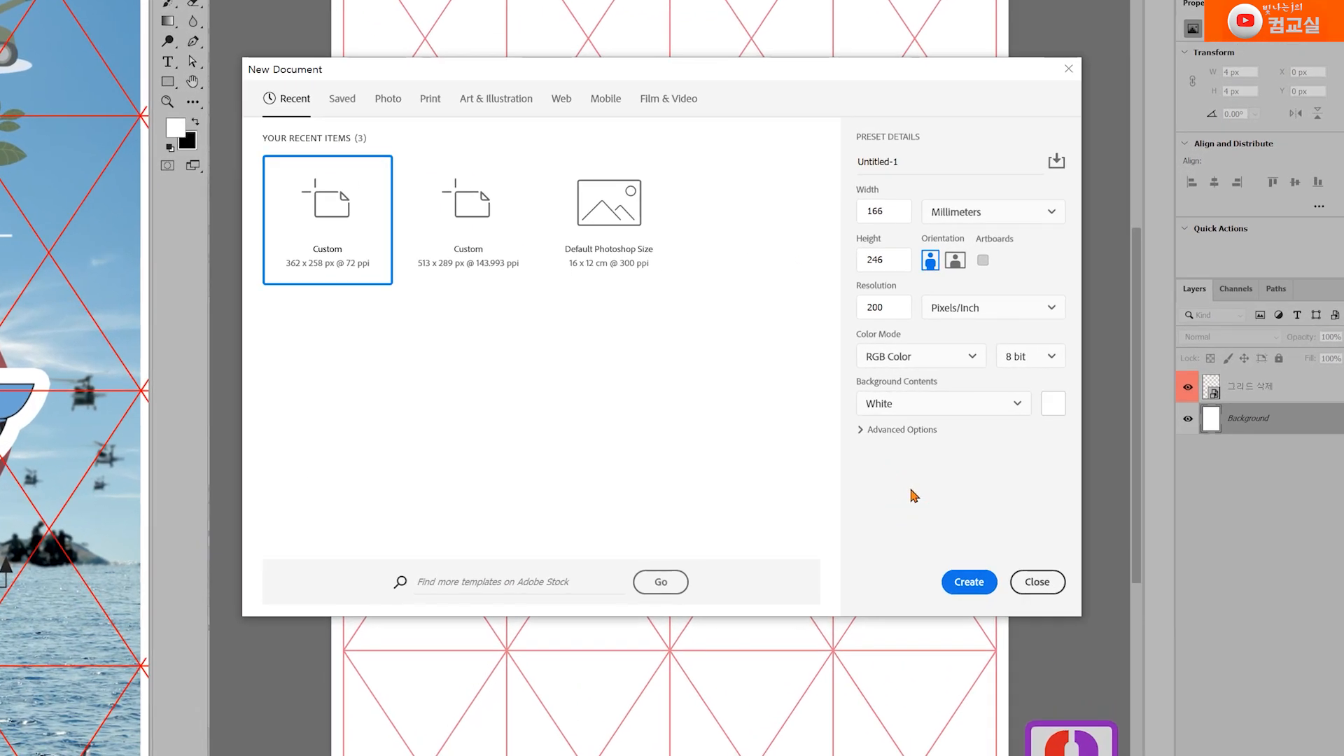
{"action": "left_click", "coordinate": [896, 211]}
{"action": "left_click", "coordinate": [956, 264]}
{"action": "left_click", "coordinate": [930, 260]}
{"action": "left_click", "coordinate": [888, 213]}
{"action": "left_click", "coordinate": [893, 261]}
{"action": "left_click", "coordinate": [939, 511]}
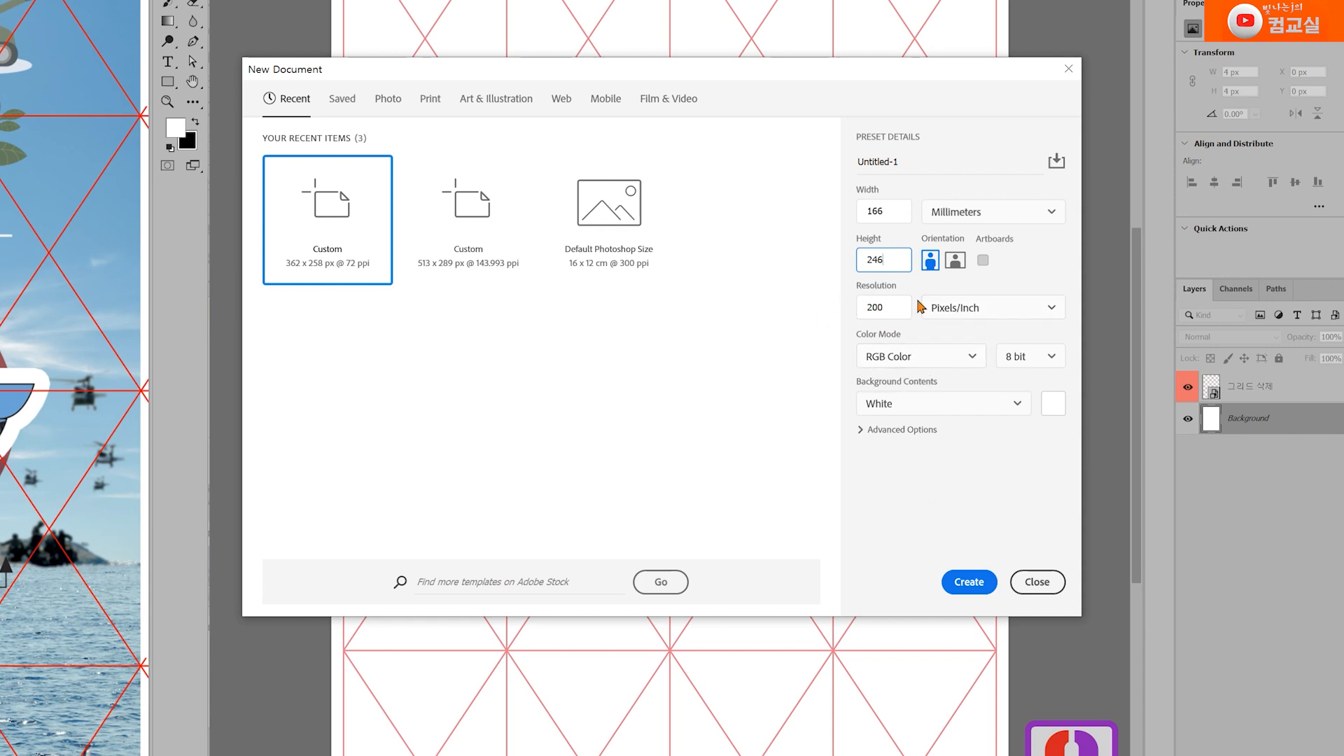
{"action": "left_click", "coordinate": [909, 360]}
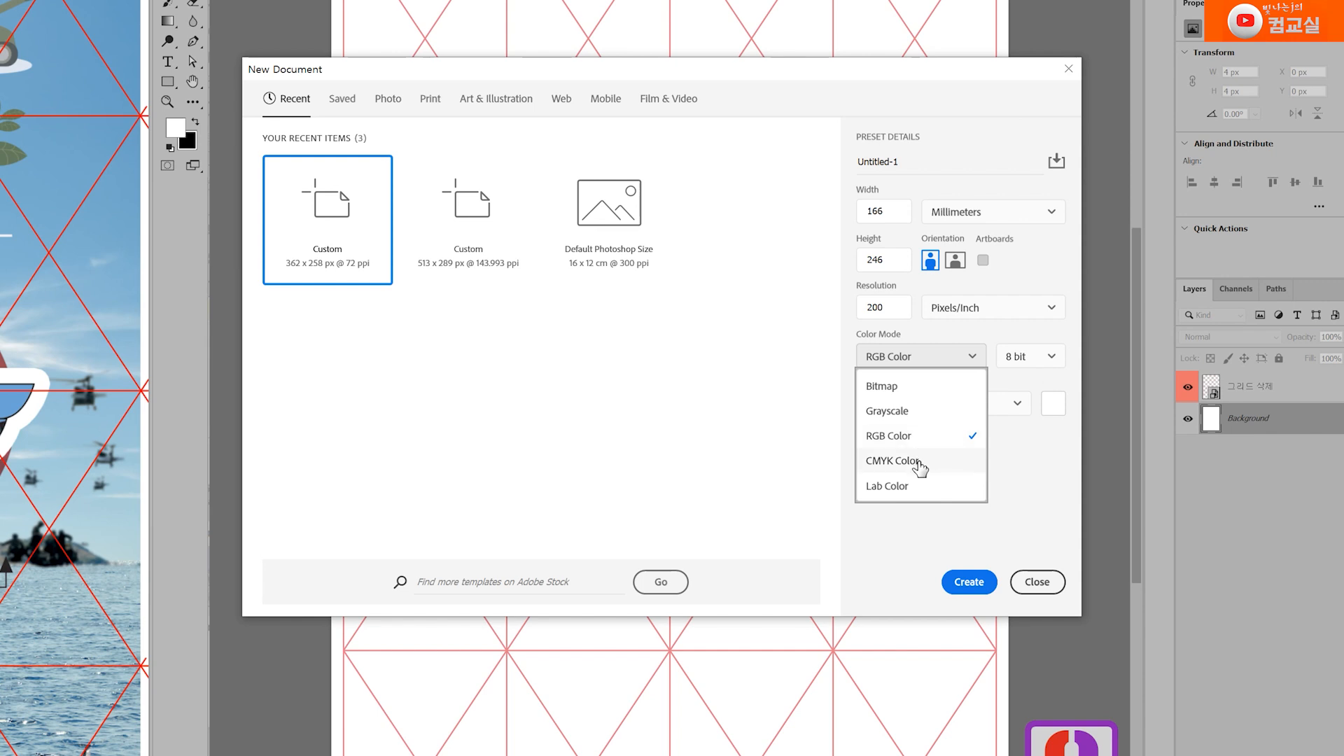
{"action": "left_click", "coordinate": [915, 433]}
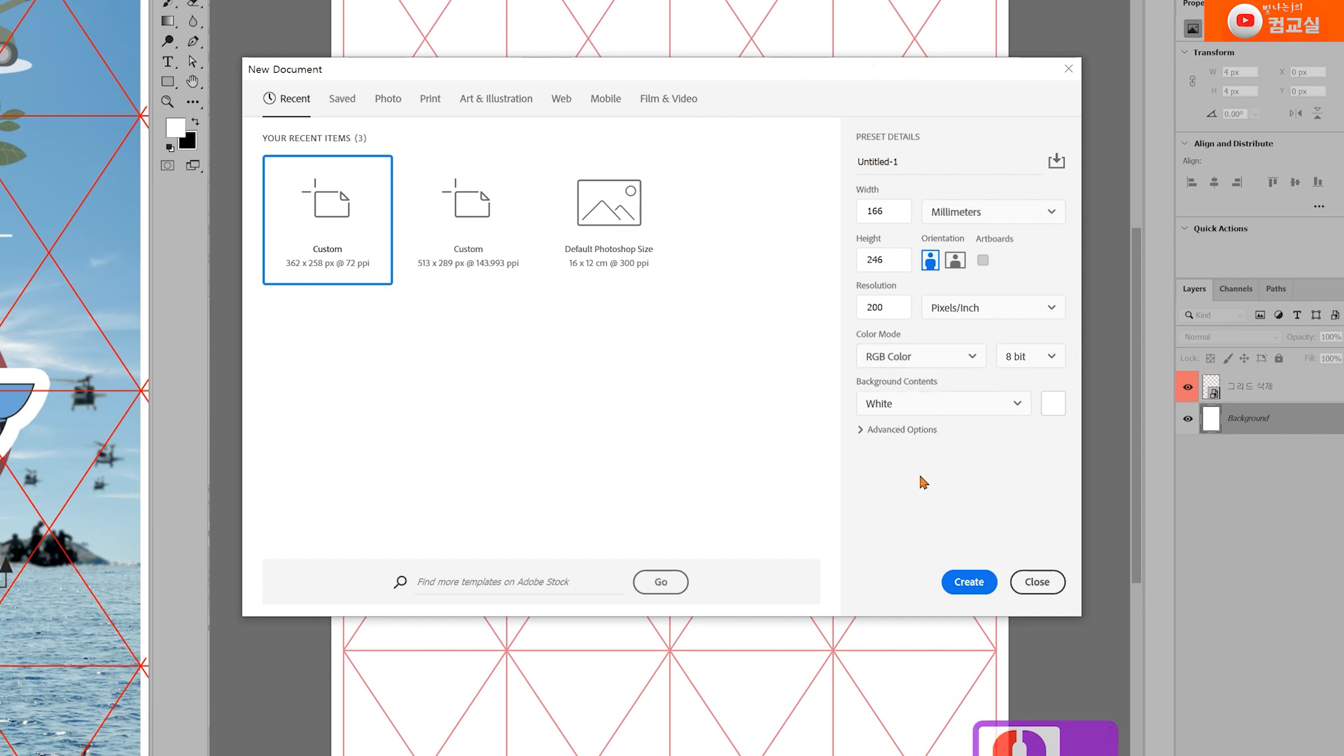
{"action": "left_click", "coordinate": [1038, 582]}
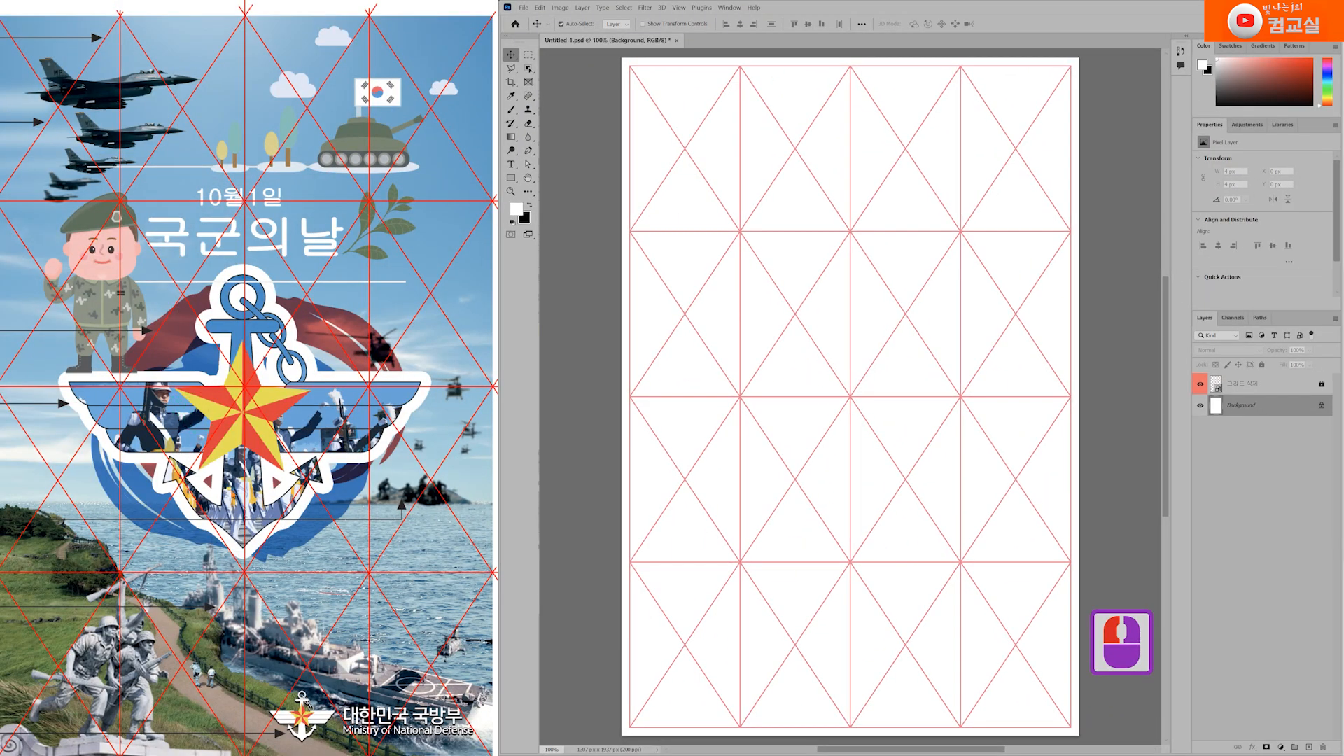
Step: Read the reference sheet's instructions for images 01 and 02 and examine the fighter jets and layout in the finished design
{"action": "double_click", "coordinate": [231, 491]}
{"action": "scroll", "coordinate": [234, 491], "scroll_direction": "down", "scroll_amount": 1}
{"action": "left_click_drag", "start_coordinate": [11, 531], "coordinate": [301, 546]}
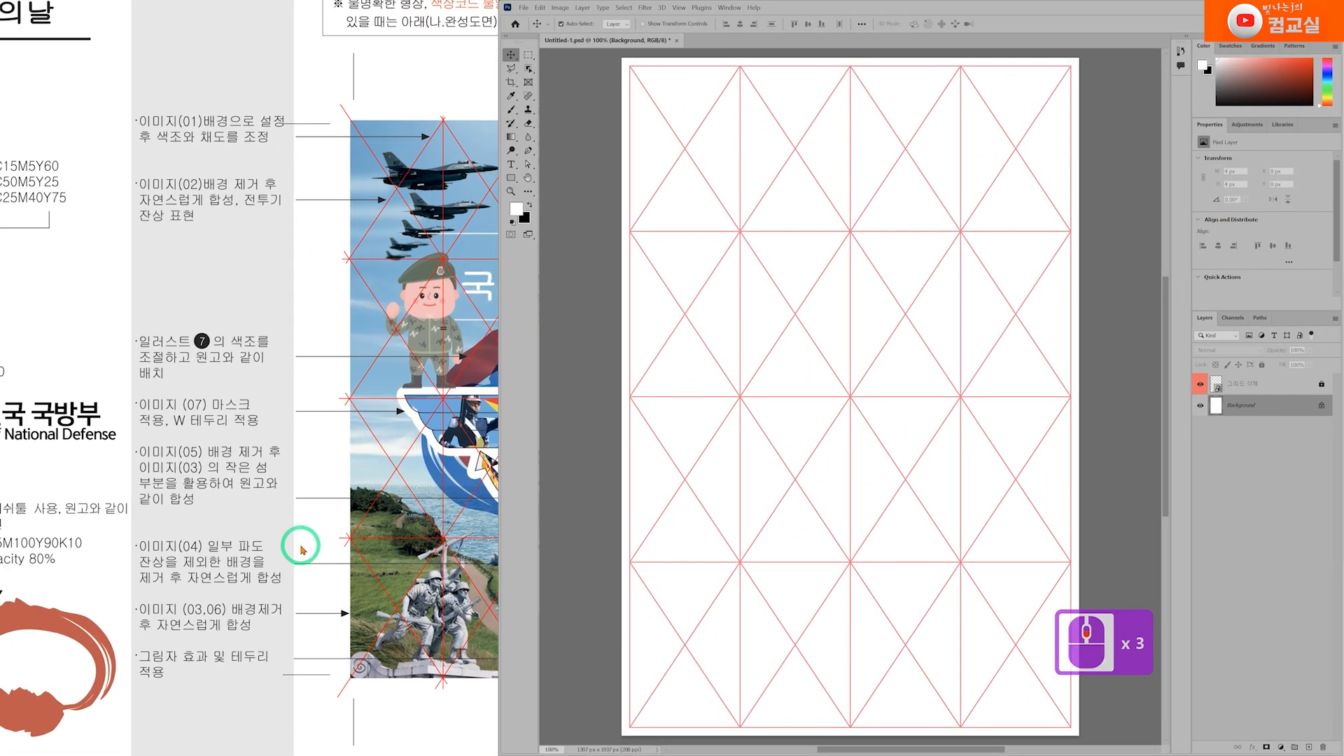
{"action": "left_click", "coordinate": [208, 187]}
{"action": "left_click", "coordinate": [210, 191]}
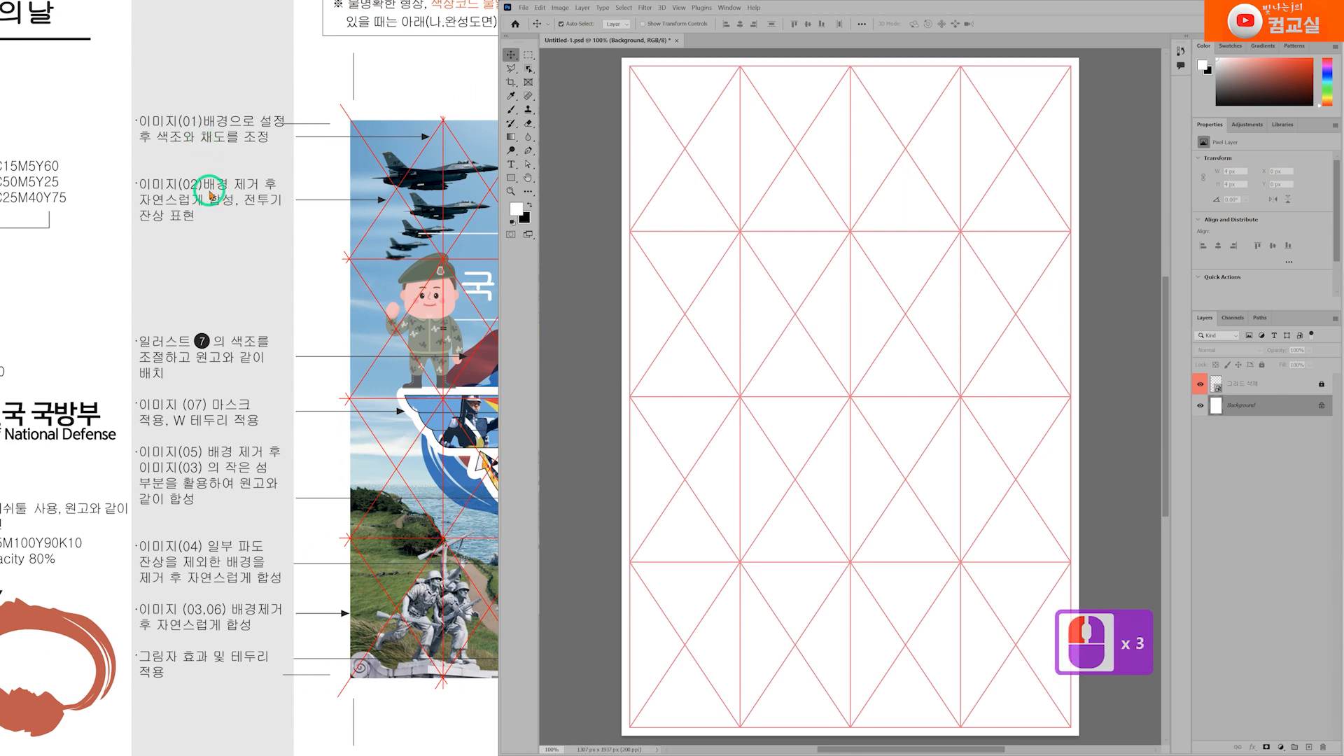
{"action": "left_click", "coordinate": [186, 127]}
{"action": "left_click", "coordinate": [184, 202]}
{"action": "left_click", "coordinate": [183, 202]}
{"action": "scroll", "coordinate": [184, 115], "scroll_direction": "up", "scroll_amount": 1}
{"action": "scroll", "coordinate": [186, 120], "scroll_direction": "up", "scroll_amount": 2}
{"action": "left_click_drag", "start_coordinate": [222, 183], "coordinate": [208, 252]}
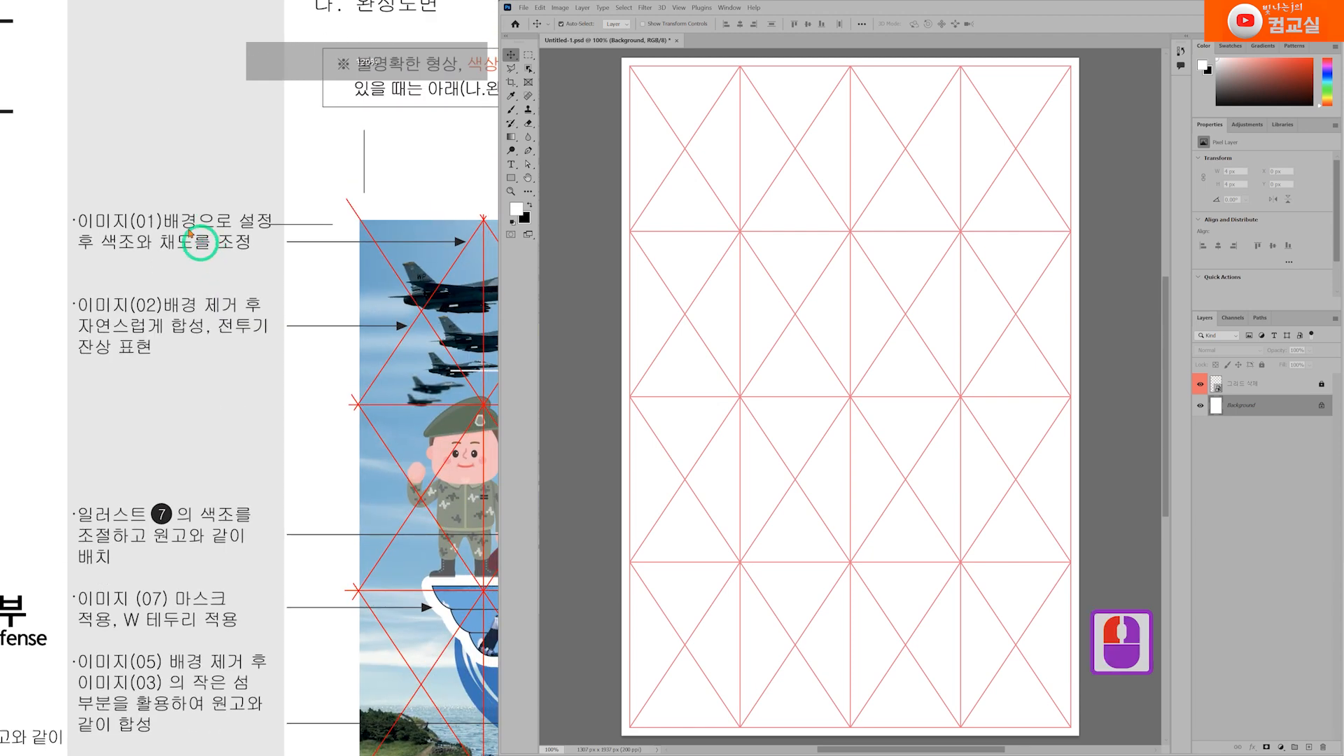
{"action": "left_click_drag", "start_coordinate": [207, 409], "coordinate": [176, 399]}
{"action": "left_click_drag", "start_coordinate": [430, 350], "coordinate": [253, 334]}
{"action": "left_click", "coordinate": [253, 336]}
{"action": "left_click", "coordinate": [253, 336]}
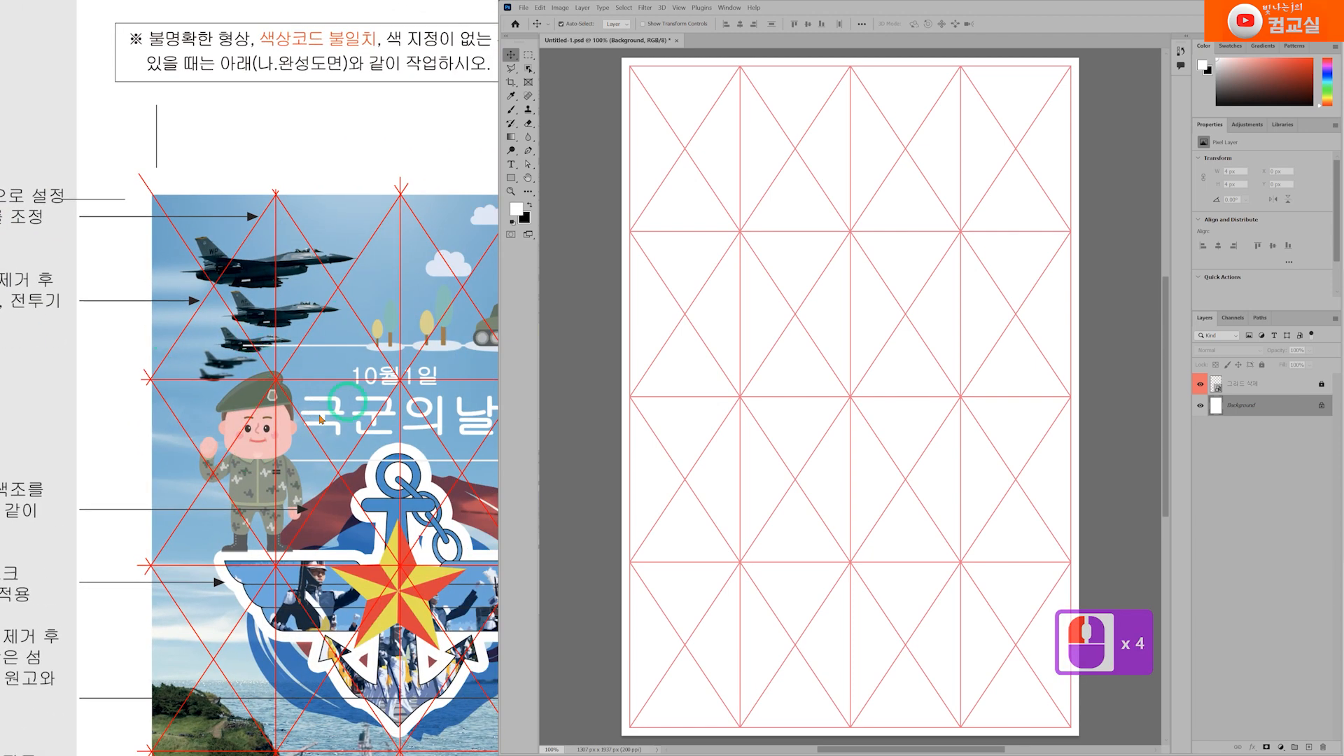
{"action": "double_click", "coordinate": [272, 312]}
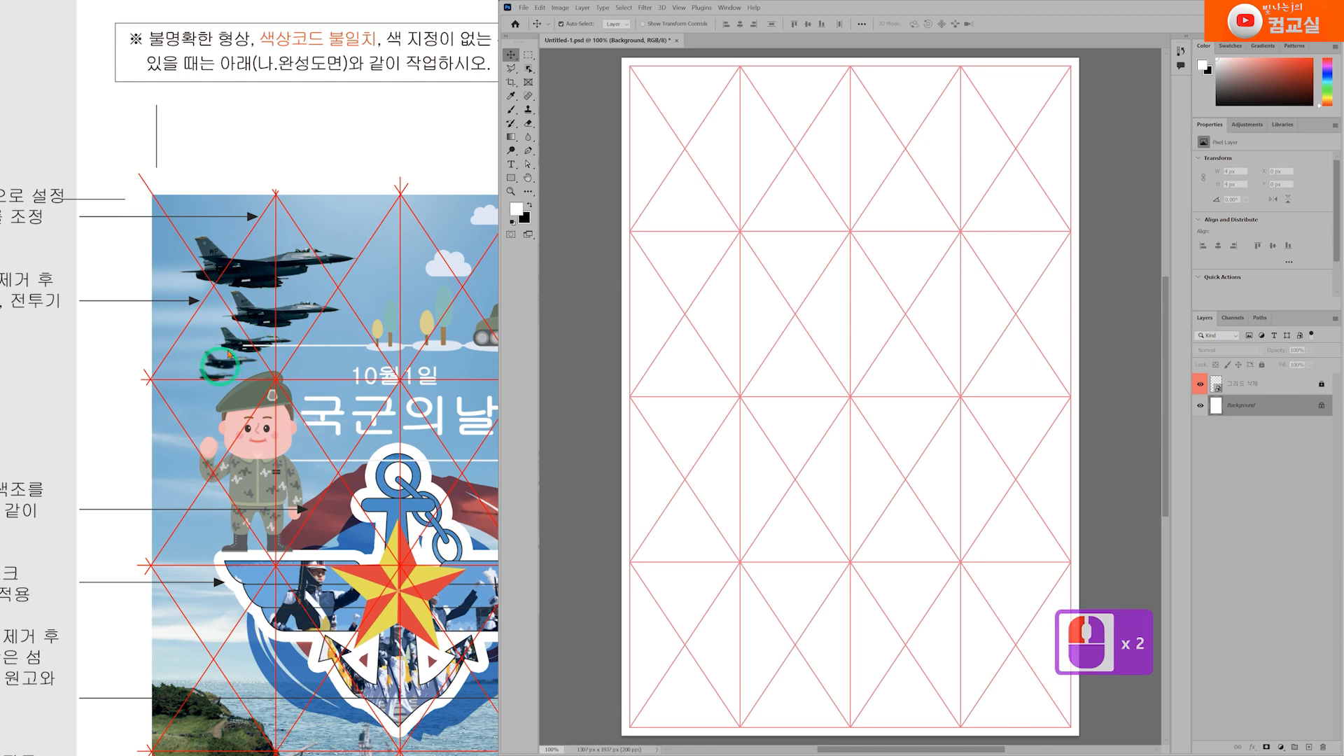
{"action": "left_click_drag", "start_coordinate": [393, 544], "coordinate": [298, 363]}
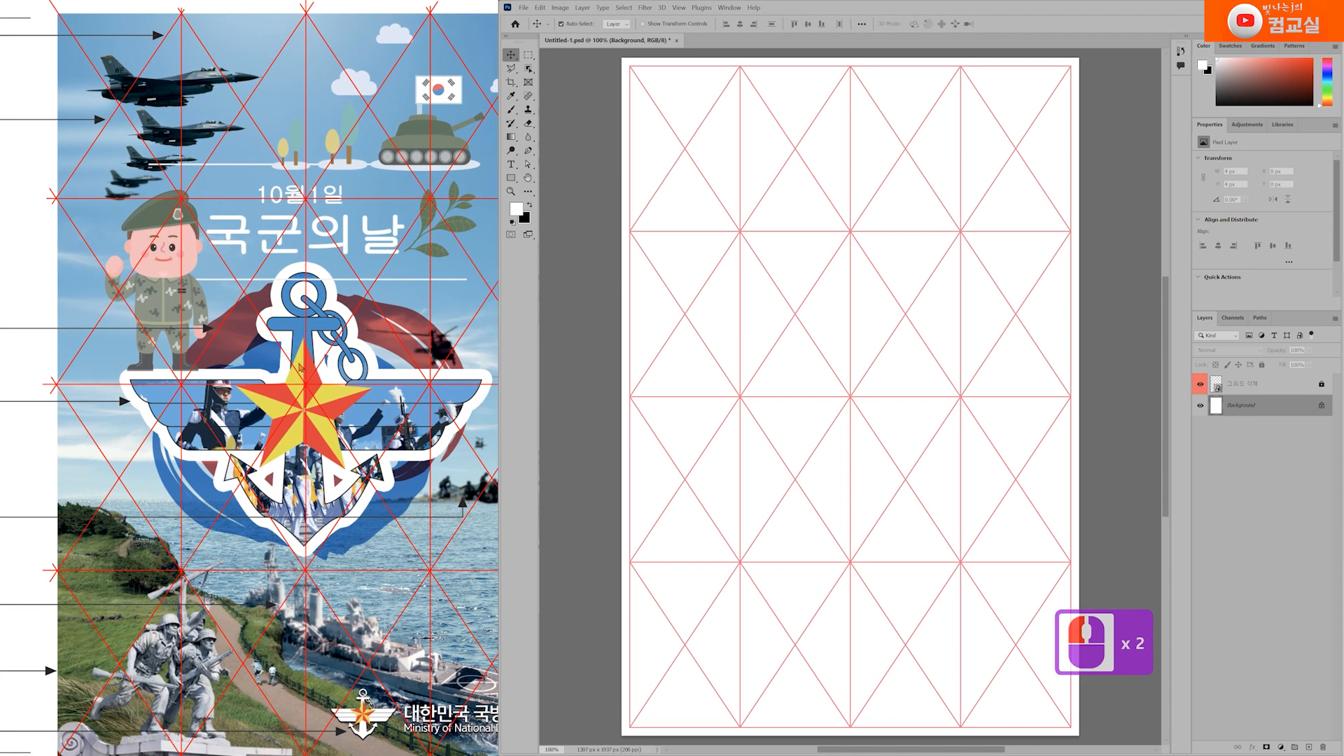
Step: Place 이미지(01) from the 도면22 folder into the poster document
{"action": "double_click", "coordinate": [386, 440]}
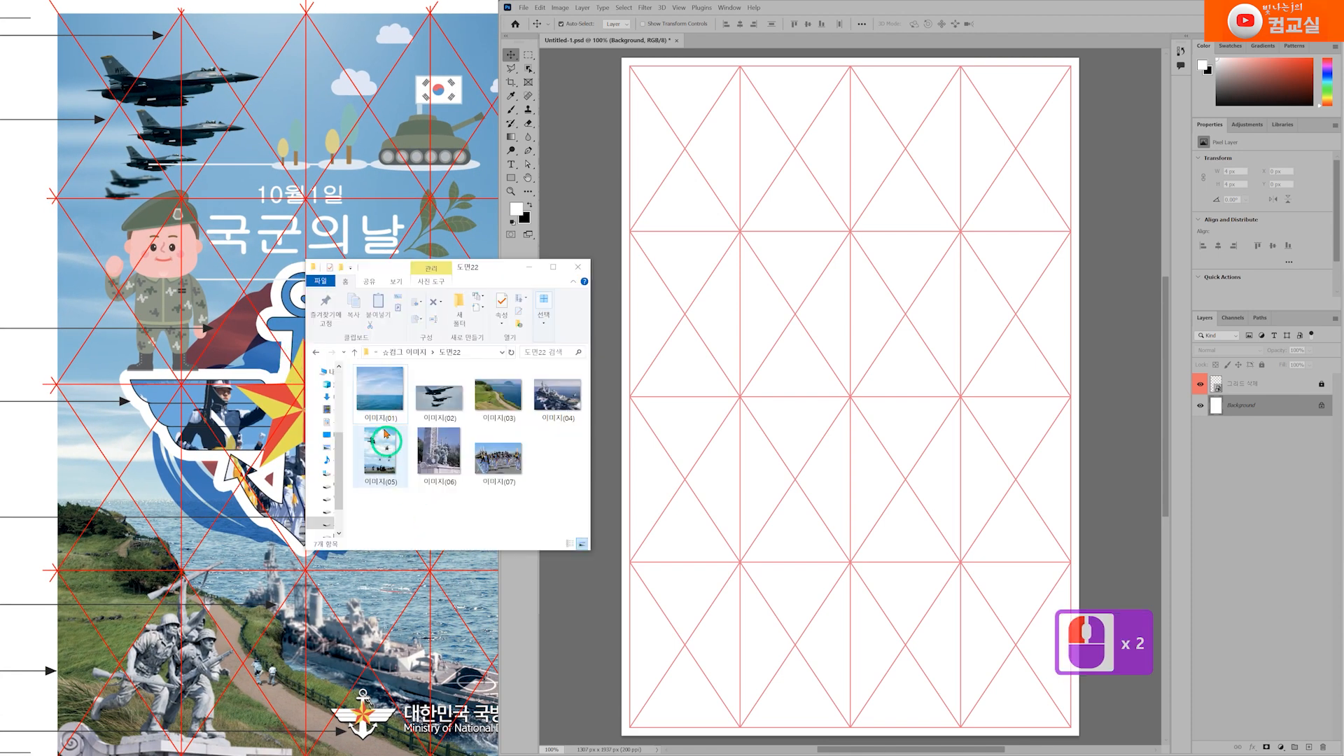
{"action": "left_click", "coordinate": [815, 342]}
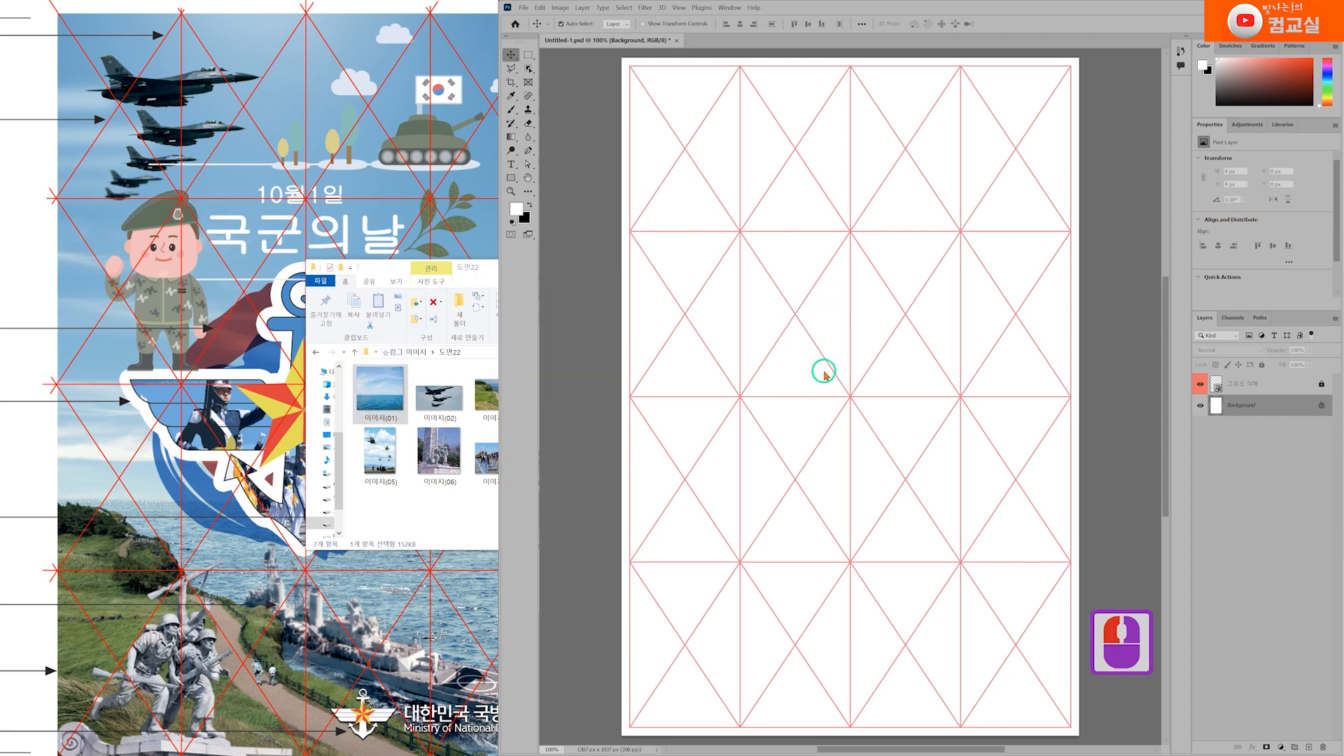
{"action": "key", "text": "Return"}
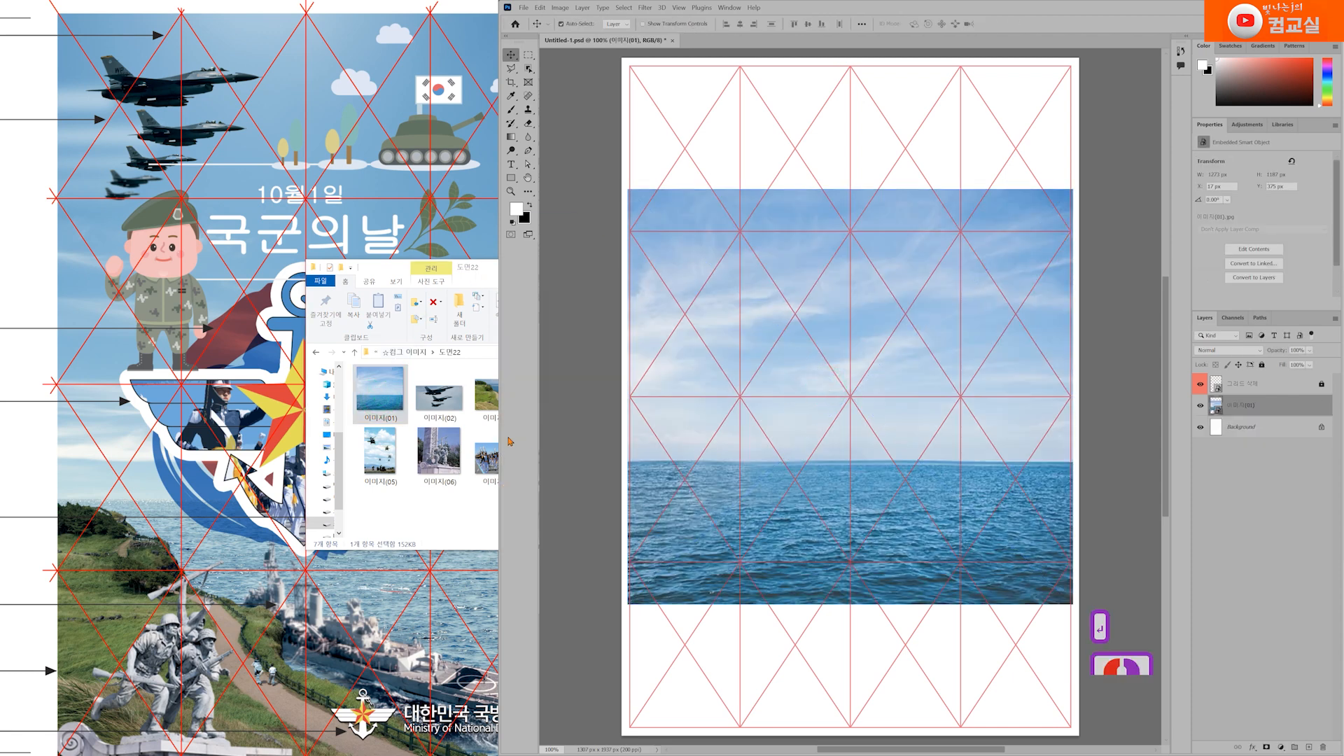
Step: Open 이미지(02) from the 도면22 folder as a separate floating document and enlarge its window
{"action": "left_click", "coordinate": [439, 397]}
{"action": "left_click", "coordinate": [1016, 19]}
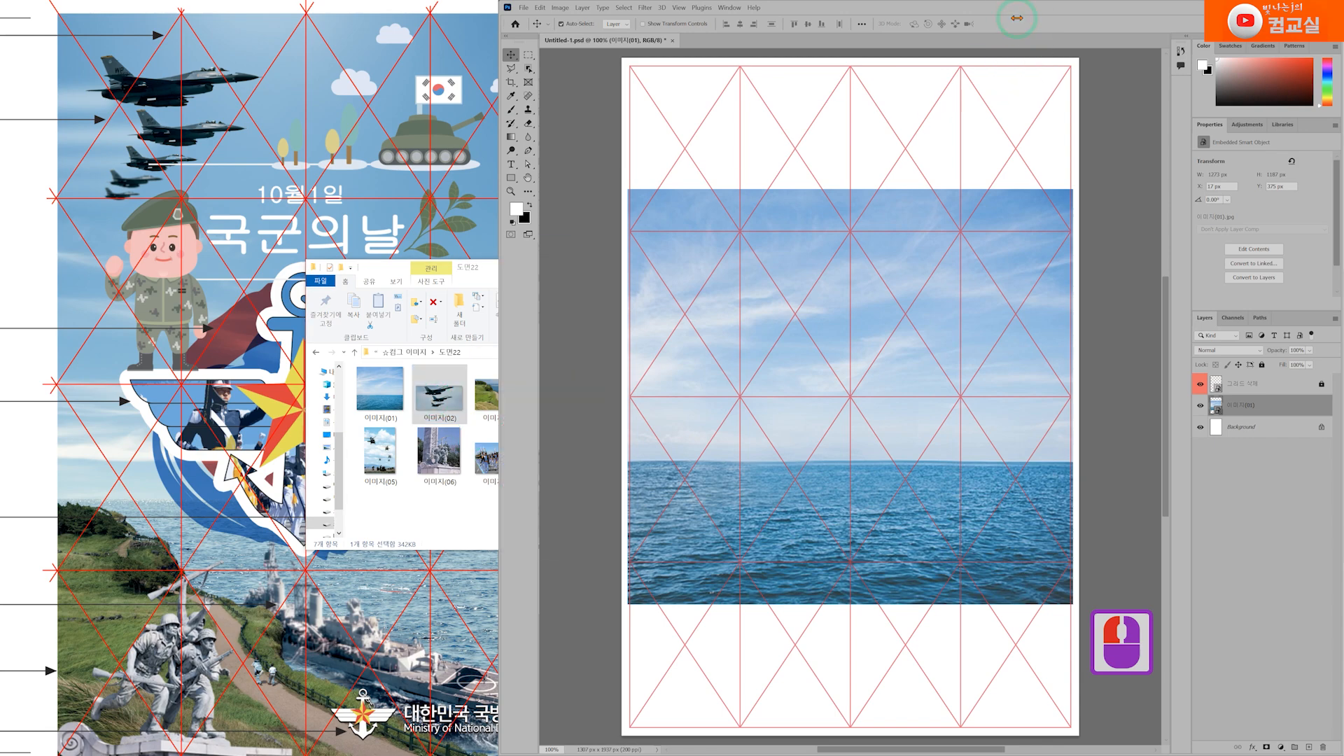
{"action": "left_click", "coordinate": [383, 267]}
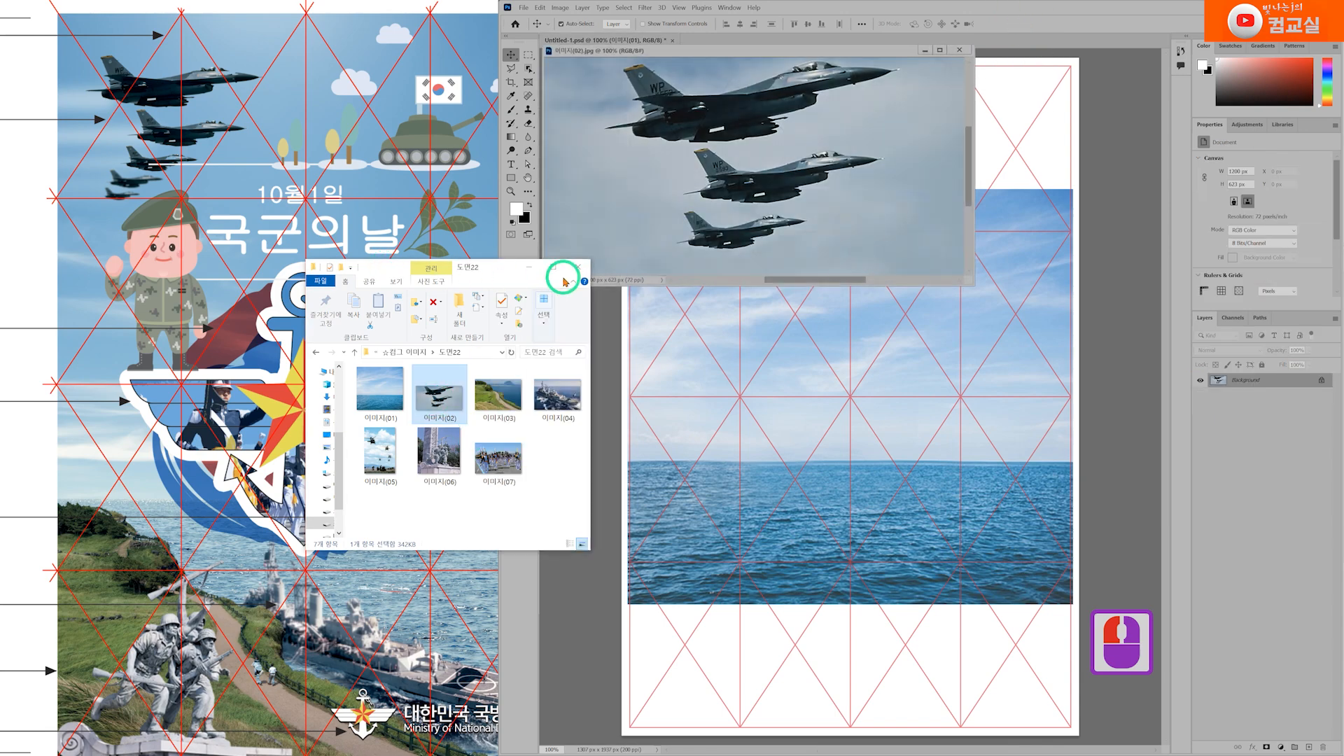
{"action": "left_click", "coordinate": [527, 265]}
{"action": "left_click_drag", "start_coordinate": [970, 283], "coordinate": [1067, 457]}
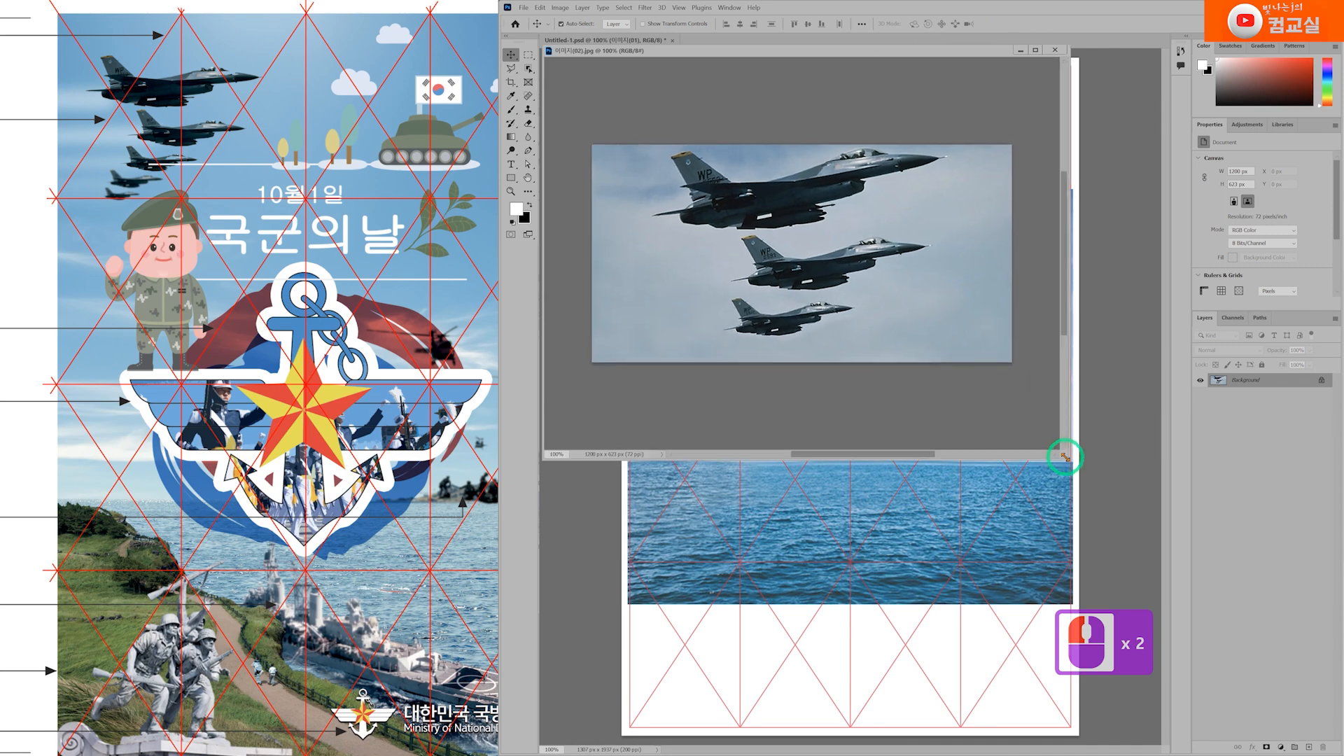
Step: Check the reference instructions for image 02 and select its three fighter jets with the Object Selection tool
{"action": "scroll", "coordinate": [824, 258], "scroll_direction": "up", "scroll_amount": 2}
{"action": "left_click_drag", "start_coordinate": [70, 100], "coordinate": [292, 217]}
{"action": "left_click_drag", "start_coordinate": [144, 250], "coordinate": [186, 250]}
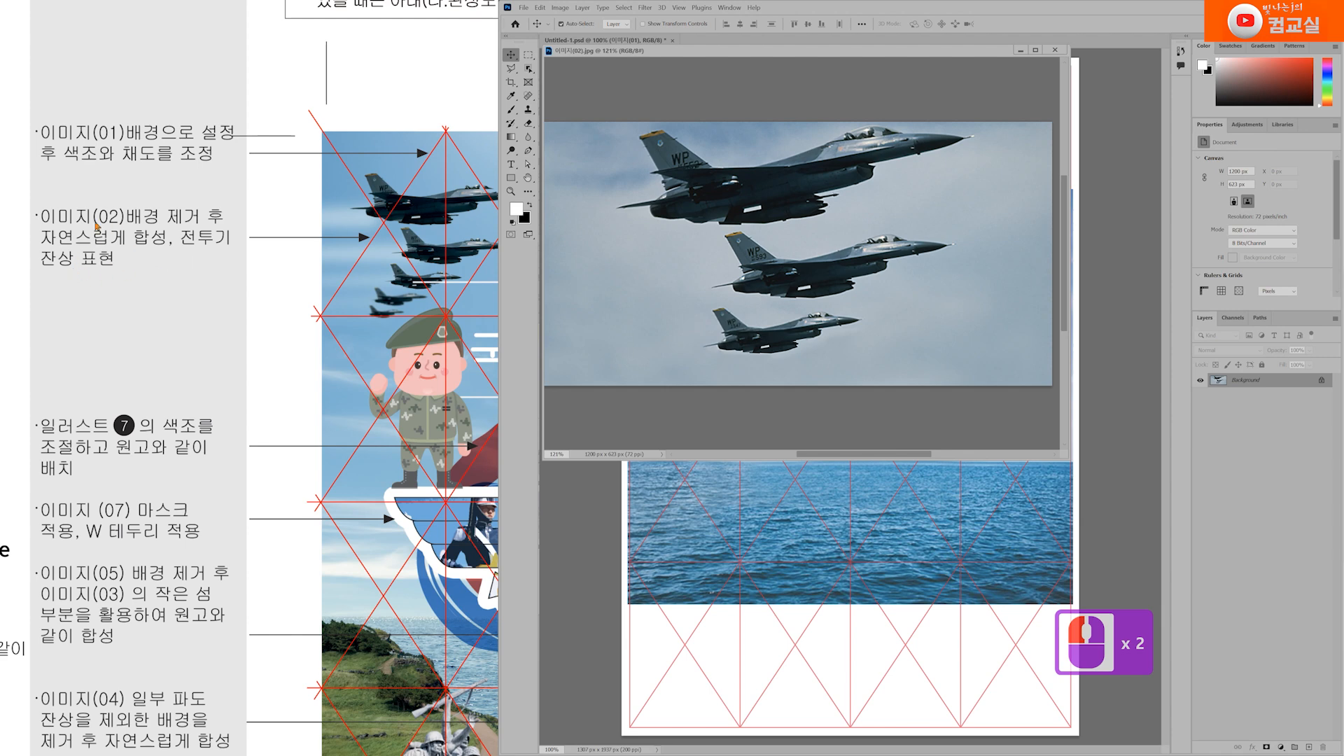
{"action": "left_click_drag", "start_coordinate": [224, 337], "coordinate": [26, 308]}
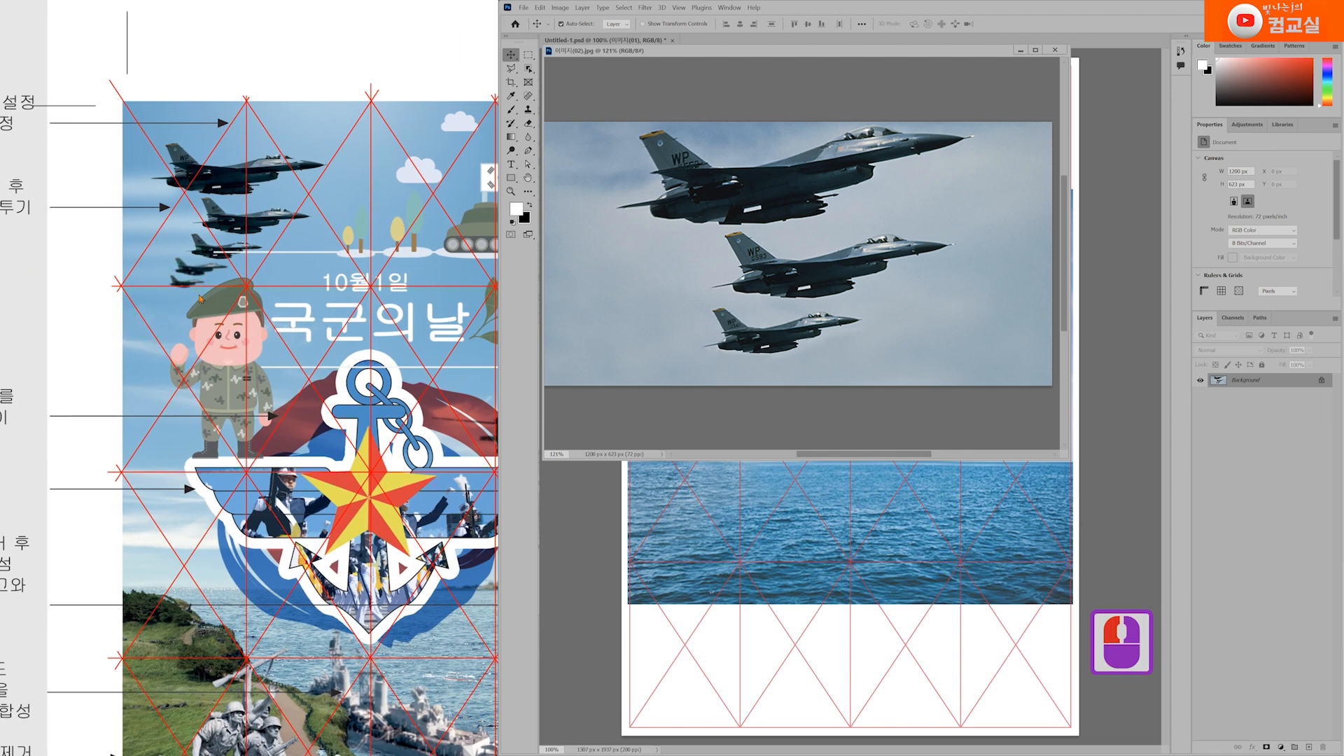
{"action": "left_click_drag", "start_coordinate": [892, 327], "coordinate": [898, 345]}
{"action": "left_click", "coordinate": [528, 70]}
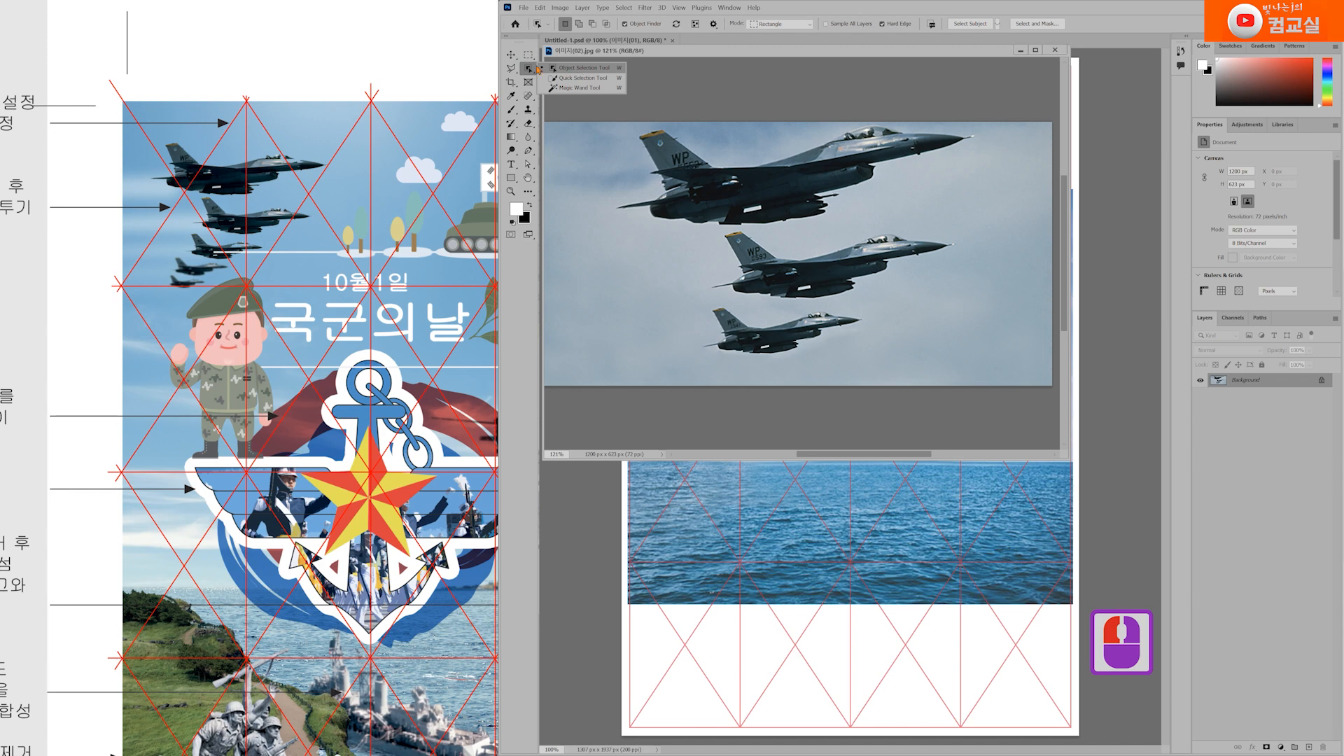
{"action": "left_click", "coordinate": [511, 68]}
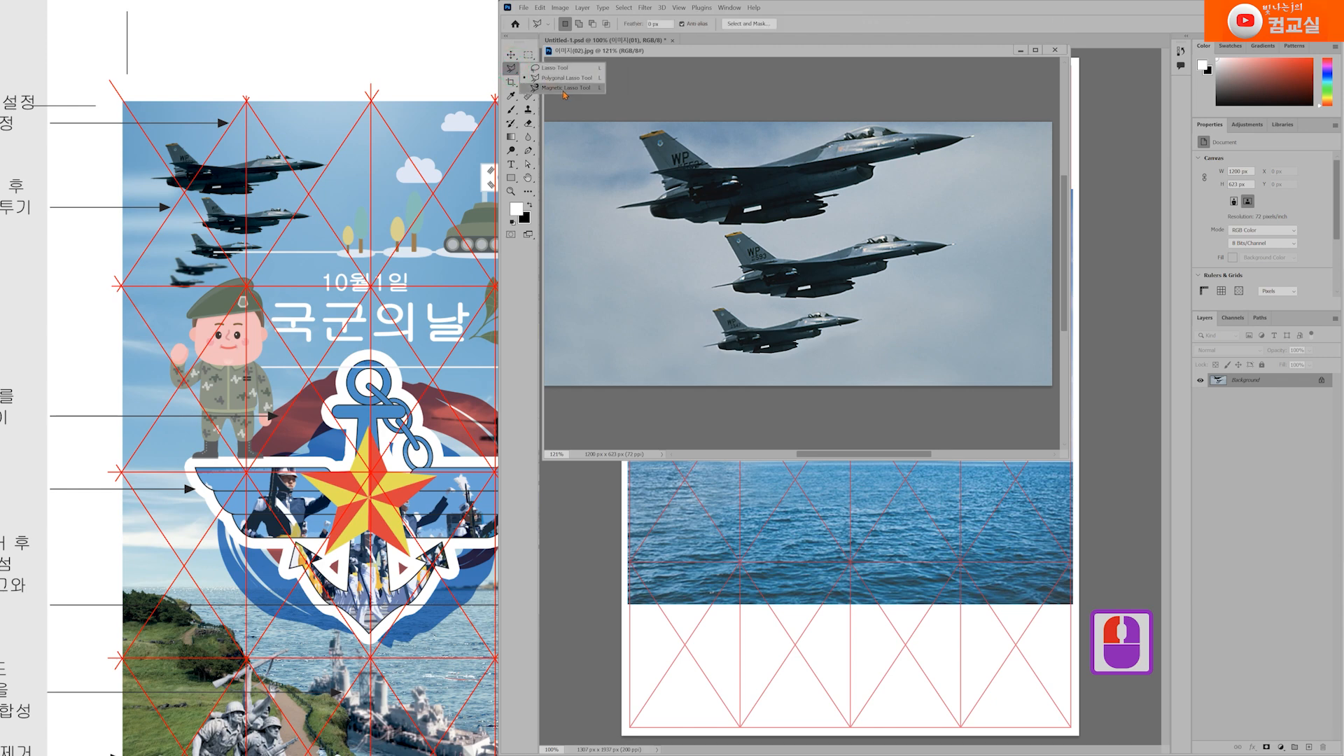
{"action": "left_click", "coordinate": [529, 68]}
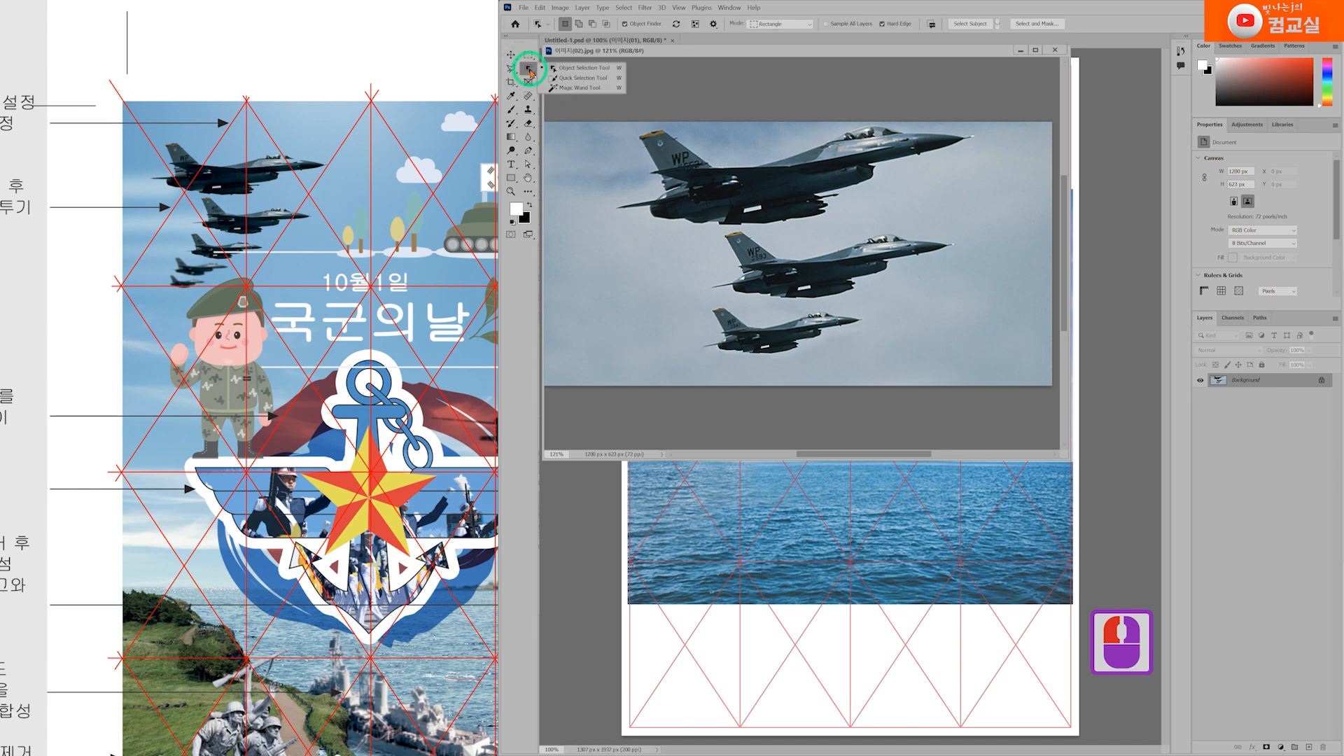
{"action": "left_click", "coordinate": [573, 67]}
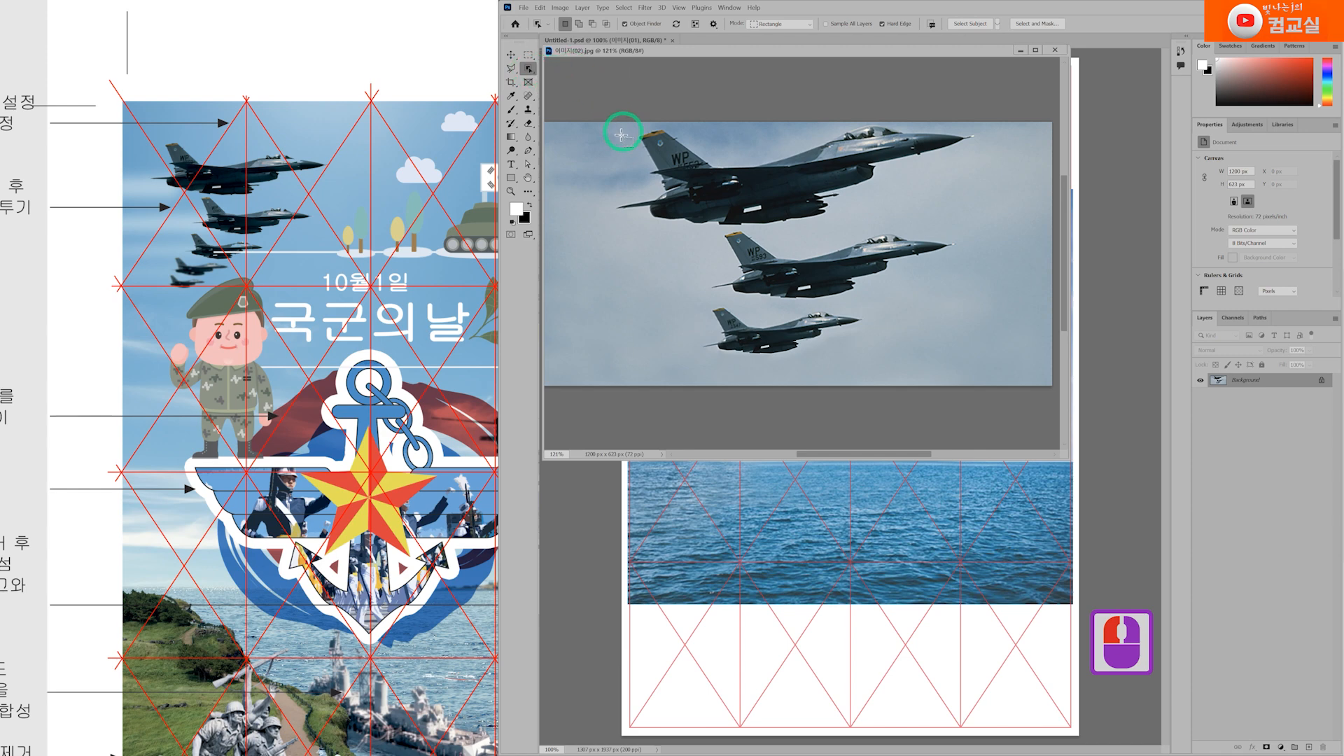
{"action": "left_click_drag", "start_coordinate": [594, 123], "coordinate": [979, 367]}
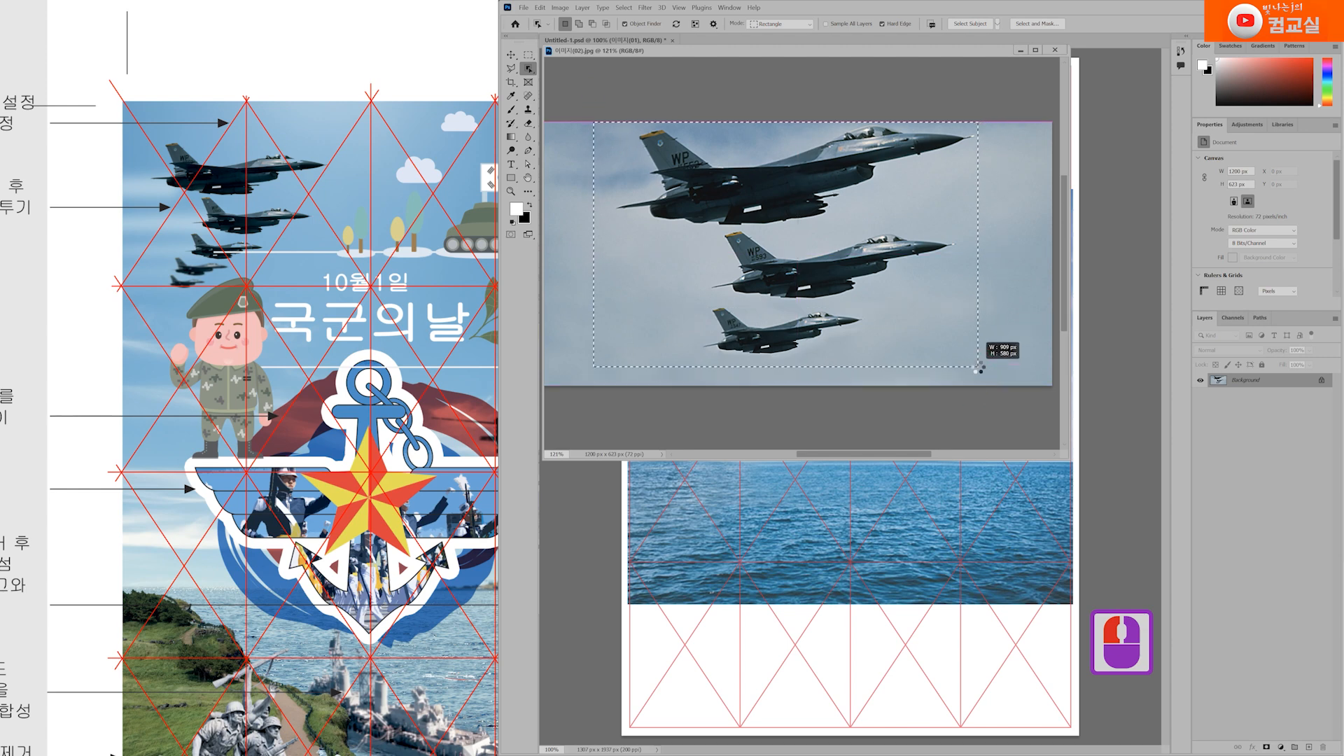
{"action": "left_click_drag", "start_coordinate": [980, 367], "coordinate": [979, 367]}
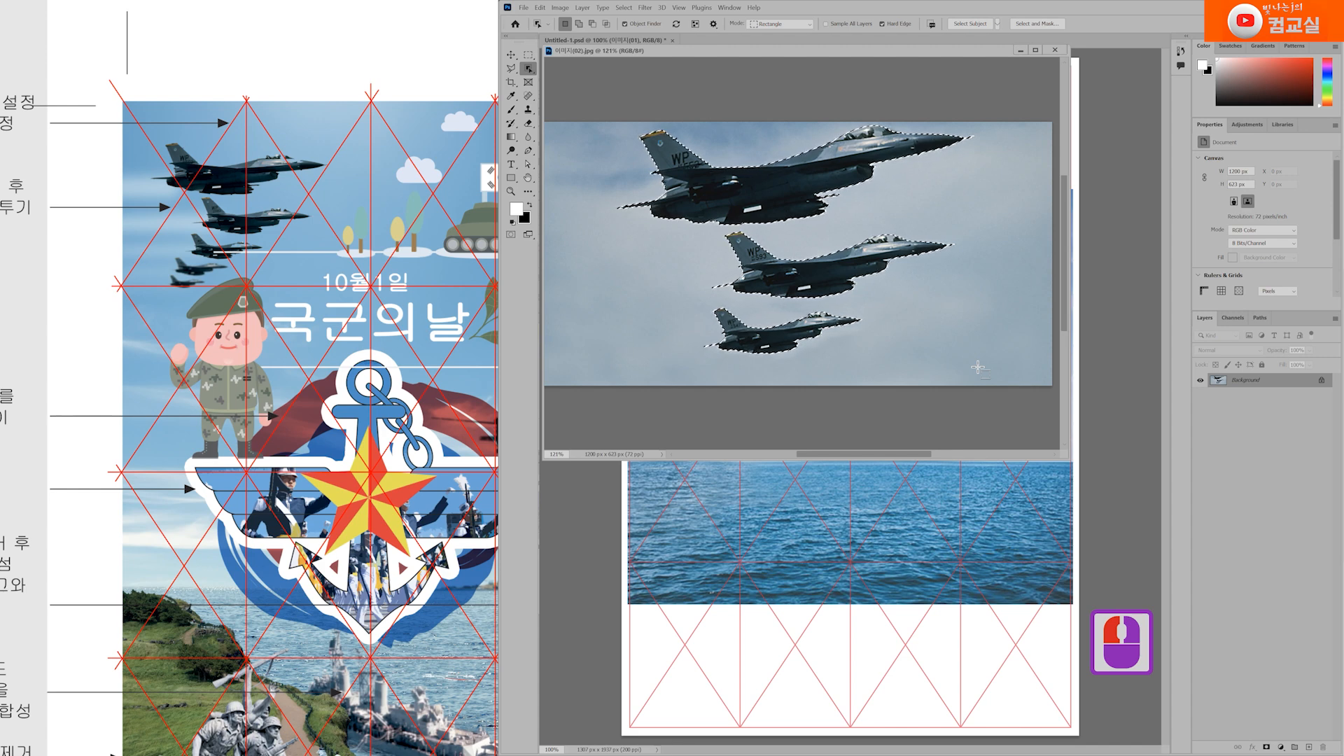
Step: Subtract the sky patch beside the weapon tips under the uppermost jet from the selection with the Polygonal Lasso
{"action": "left_click_drag", "start_coordinate": [511, 68], "coordinate": [546, 79]}
{"action": "scroll", "coordinate": [917, 210], "scroll_direction": "up", "scroll_amount": 10}
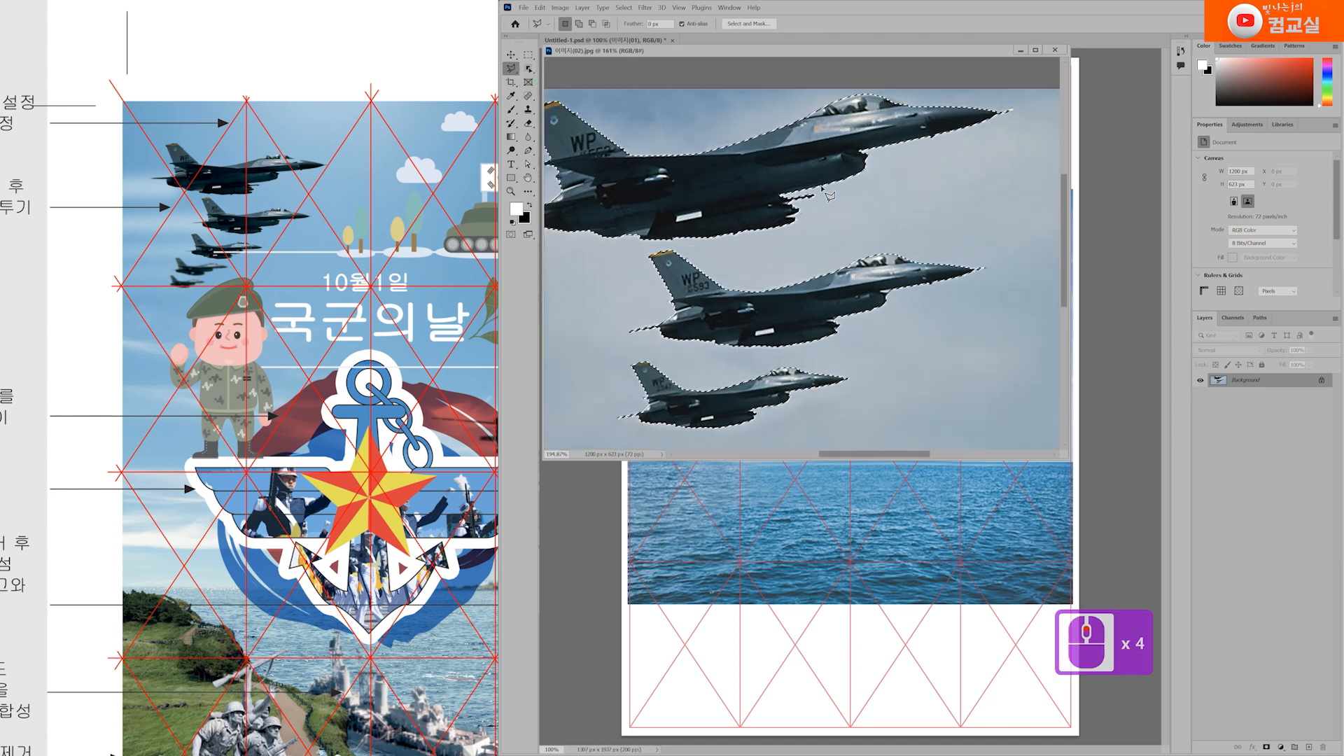
{"action": "scroll", "coordinate": [800, 203], "scroll_direction": "up", "scroll_amount": 3}
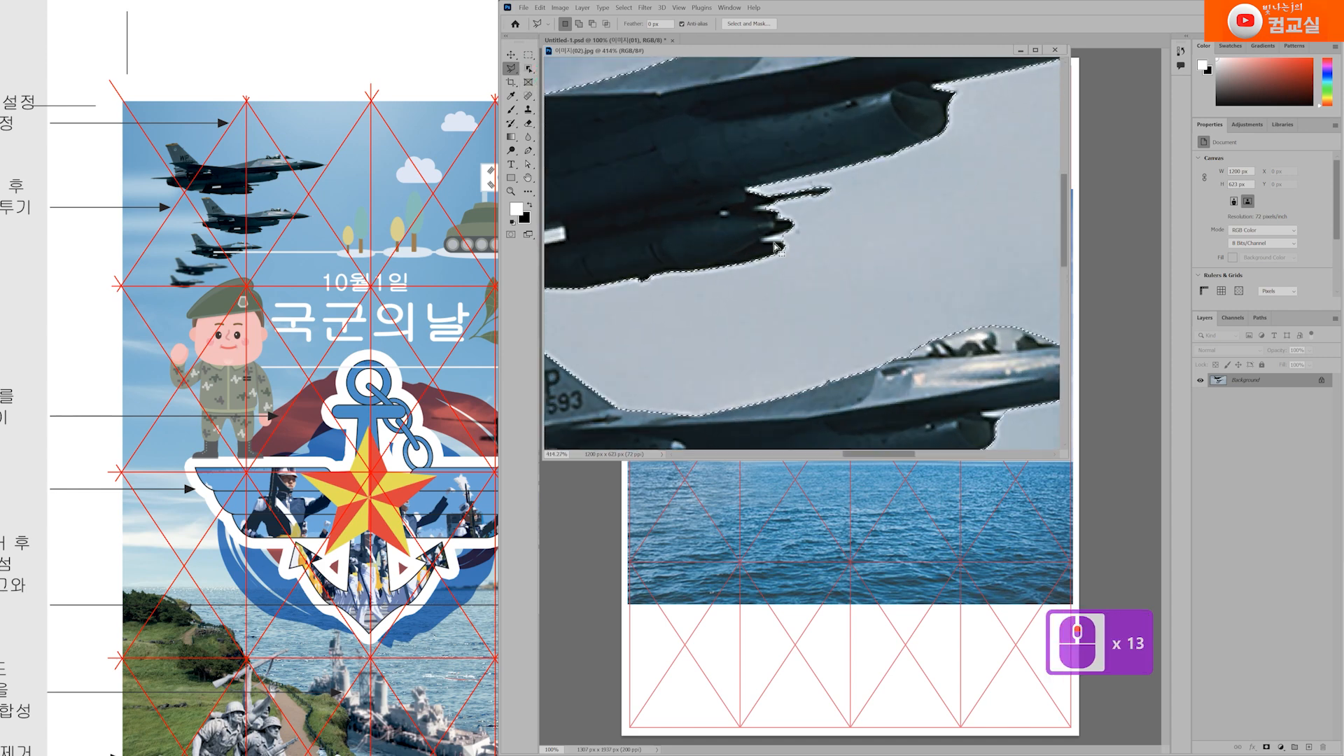
{"action": "left_click", "coordinate": [780, 230], "text": "alt"}
{"action": "left_click", "coordinate": [777, 231], "text": "alt"}
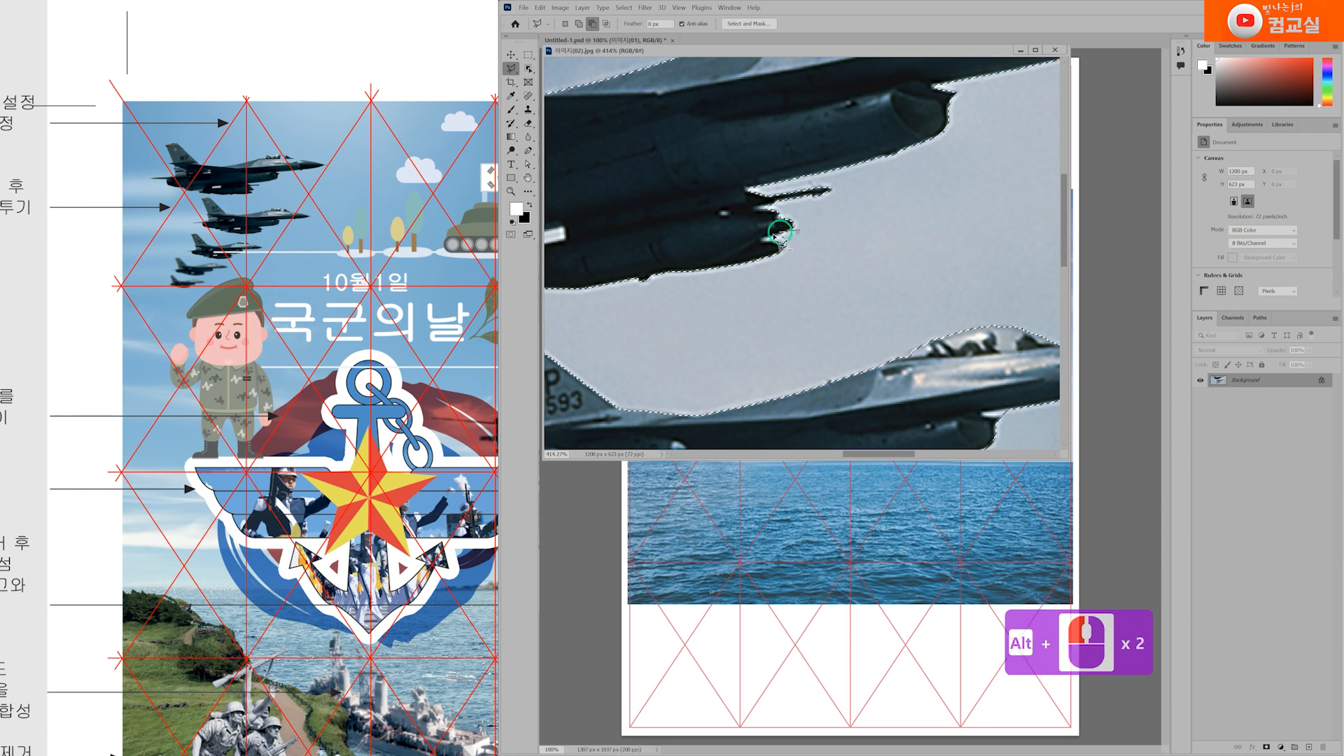
{"action": "left_click", "coordinate": [777, 242], "text": "alt"}
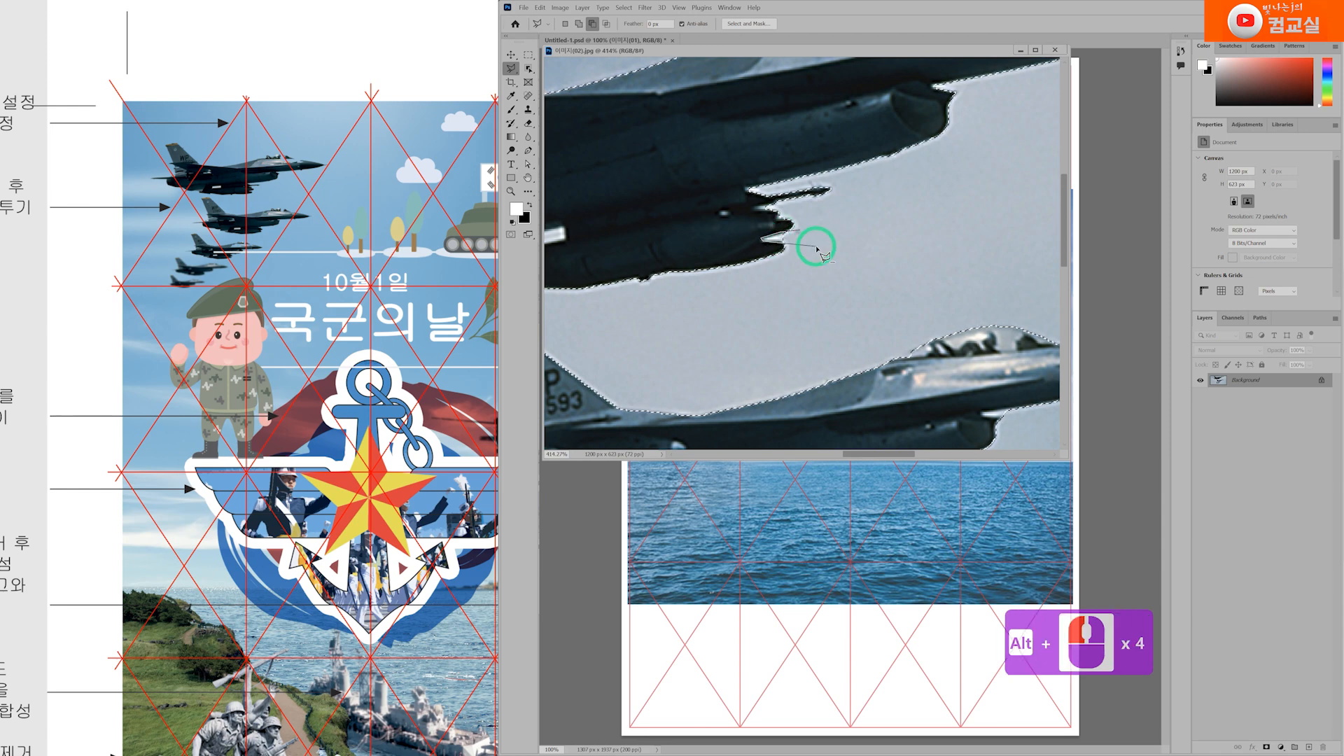
Step: Subtract the sky gap beneath the middle jet's fuselage, just above its air intake, from the selection
{"action": "scroll", "coordinate": [843, 303], "scroll_direction": "down", "scroll_amount": 2}
{"action": "left_click_drag", "start_coordinate": [926, 332], "coordinate": [802, 248]}
{"action": "scroll", "coordinate": [880, 333], "scroll_direction": "up", "scroll_amount": 3}
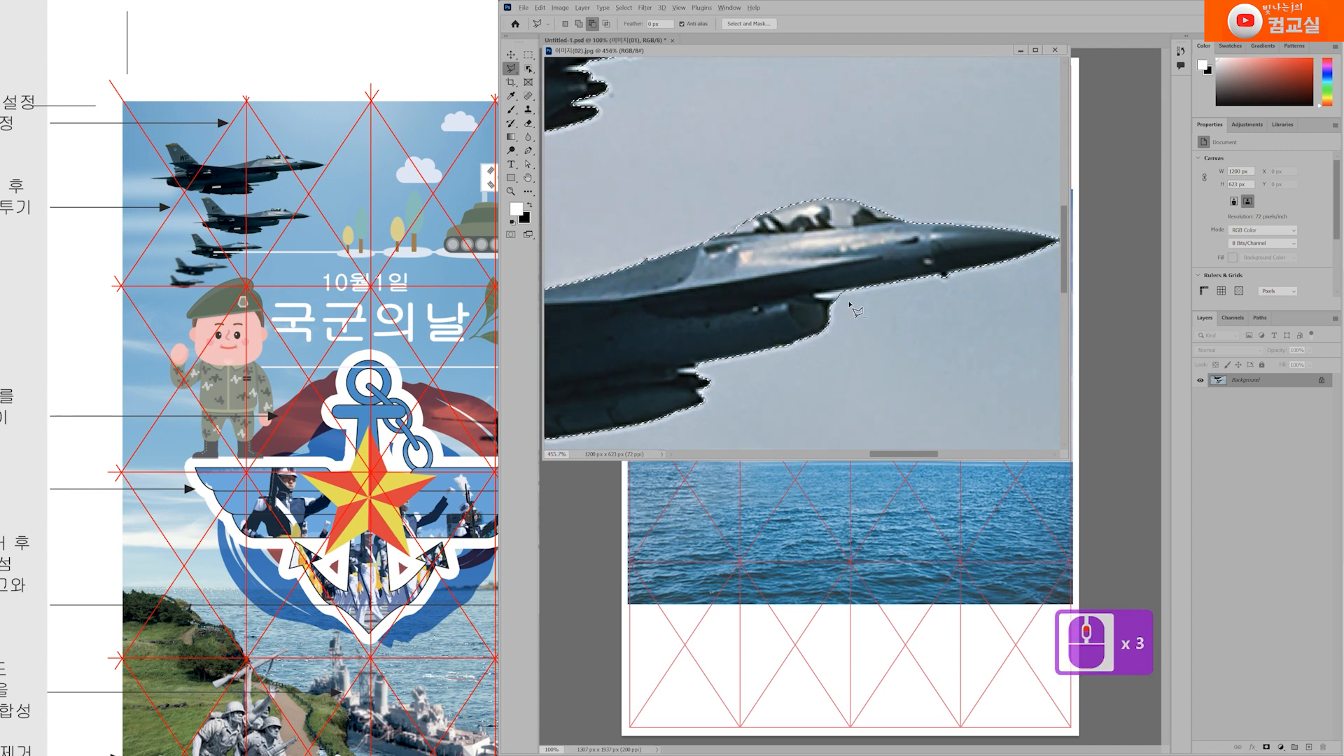
{"action": "left_click", "coordinate": [815, 300], "text": "alt"}
{"action": "left_click", "coordinate": [819, 295], "text": "alt"}
{"action": "left_click", "coordinate": [868, 289], "text": "alt"}
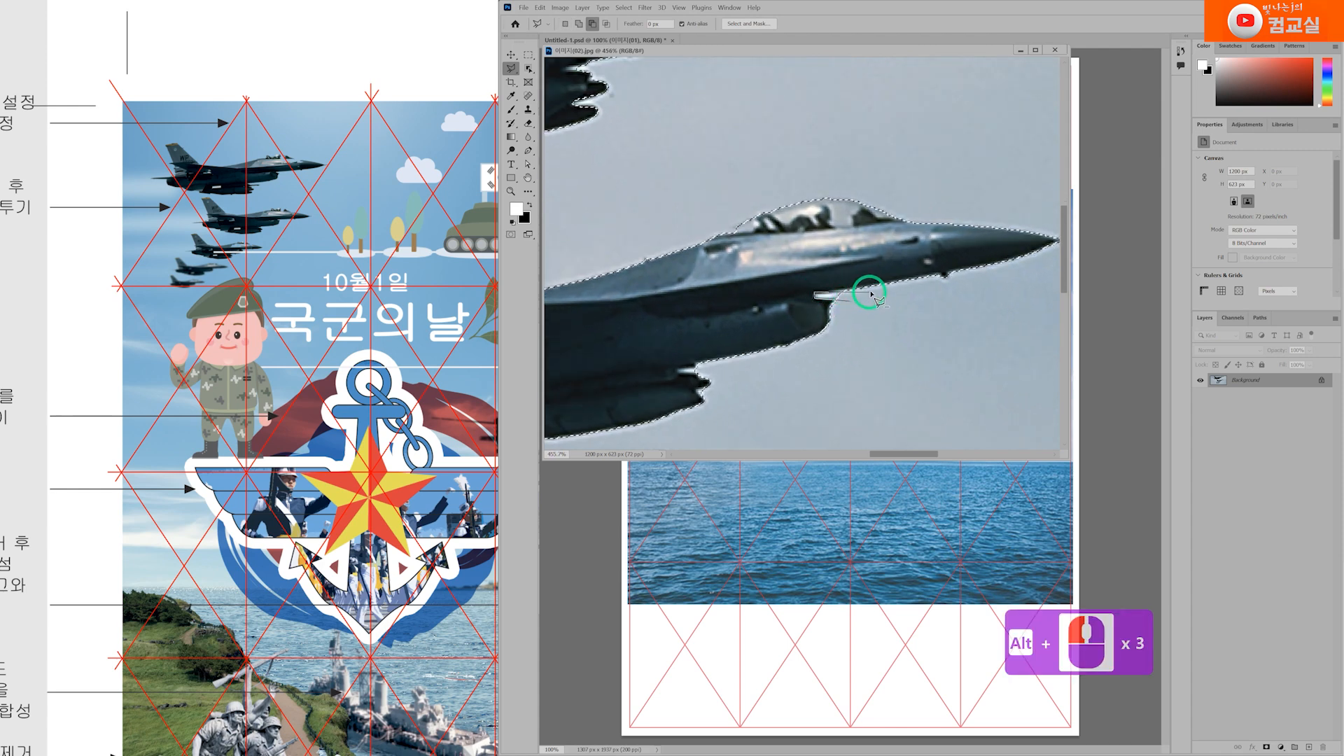
{"action": "left_click", "coordinate": [915, 302], "text": "alt"}
{"action": "double_click", "coordinate": [915, 302], "text": "alt"}
Step: Subtract the sky gap by the weapon tips under the middle jet's wing from the selection
{"action": "scroll", "coordinate": [726, 372], "scroll_direction": "down", "scroll_amount": 3}
{"action": "scroll", "coordinate": [723, 373], "scroll_direction": "up", "scroll_amount": 3}
{"action": "left_click", "coordinate": [716, 374], "text": "alt"}
{"action": "left_click", "coordinate": [686, 373], "text": "alt"}
{"action": "left_click", "coordinate": [684, 372], "text": "alt"}
{"action": "left_click", "coordinate": [714, 369], "text": "alt"}
{"action": "left_click", "coordinate": [716, 372], "text": "alt"}
{"action": "scroll", "coordinate": [740, 384], "scroll_direction": "down", "scroll_amount": 4}
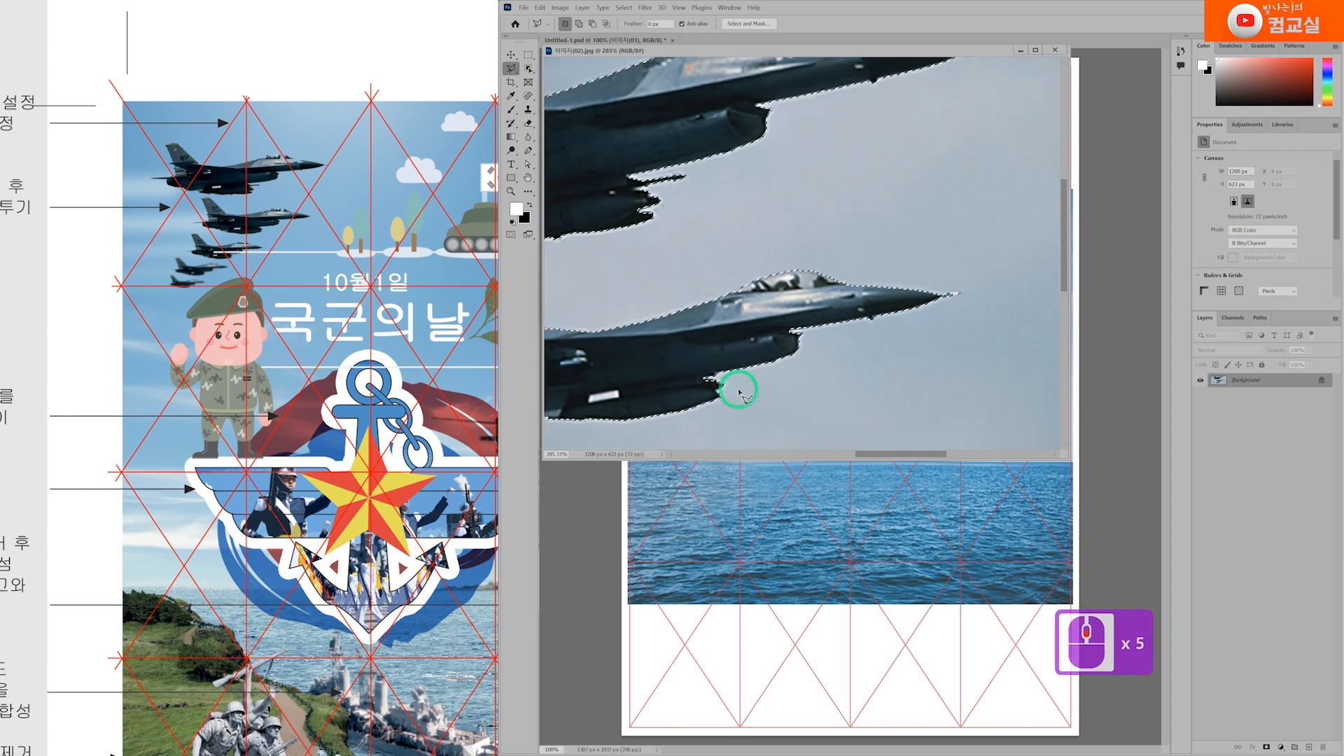
Step: Copy the selected fighter jets into the poster document and close the 이미지(02) document
{"action": "left_click_drag", "start_coordinate": [770, 276], "coordinate": [812, 285]}
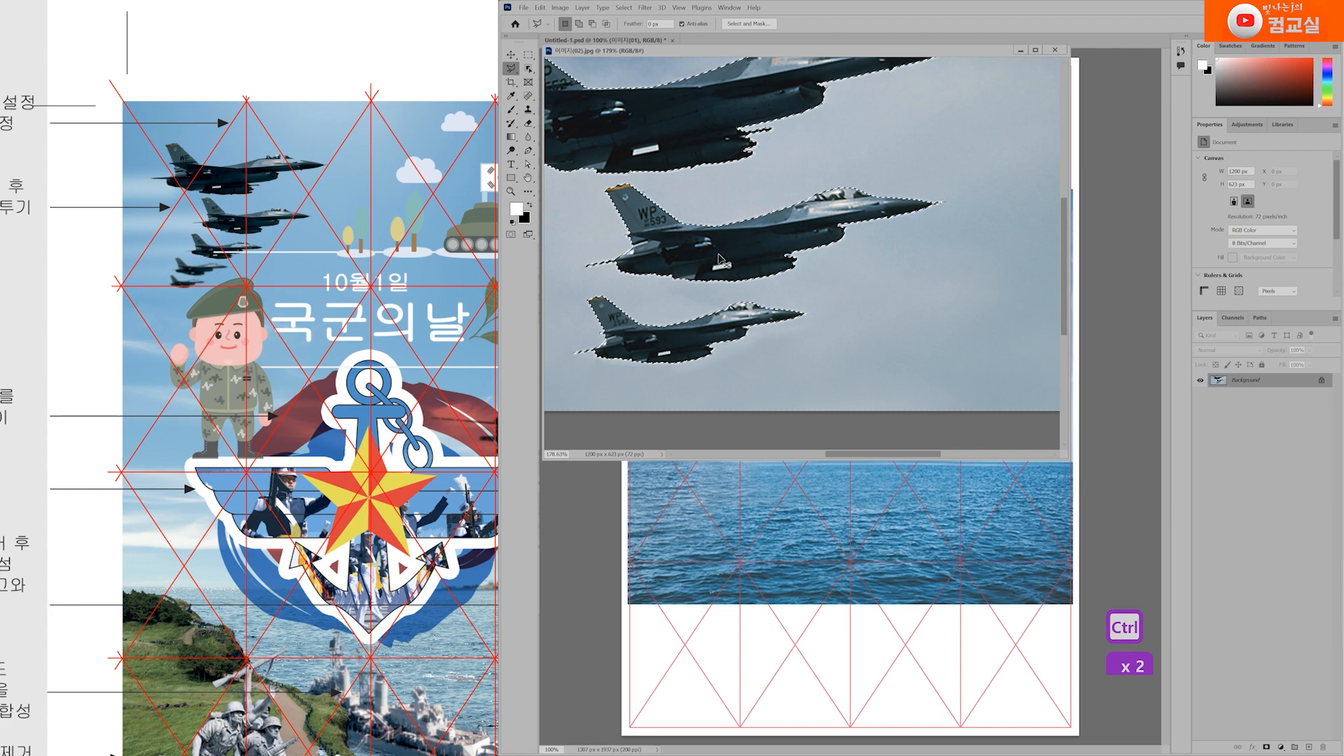
{"action": "left_click_drag", "start_coordinate": [721, 261], "coordinate": [840, 559]}
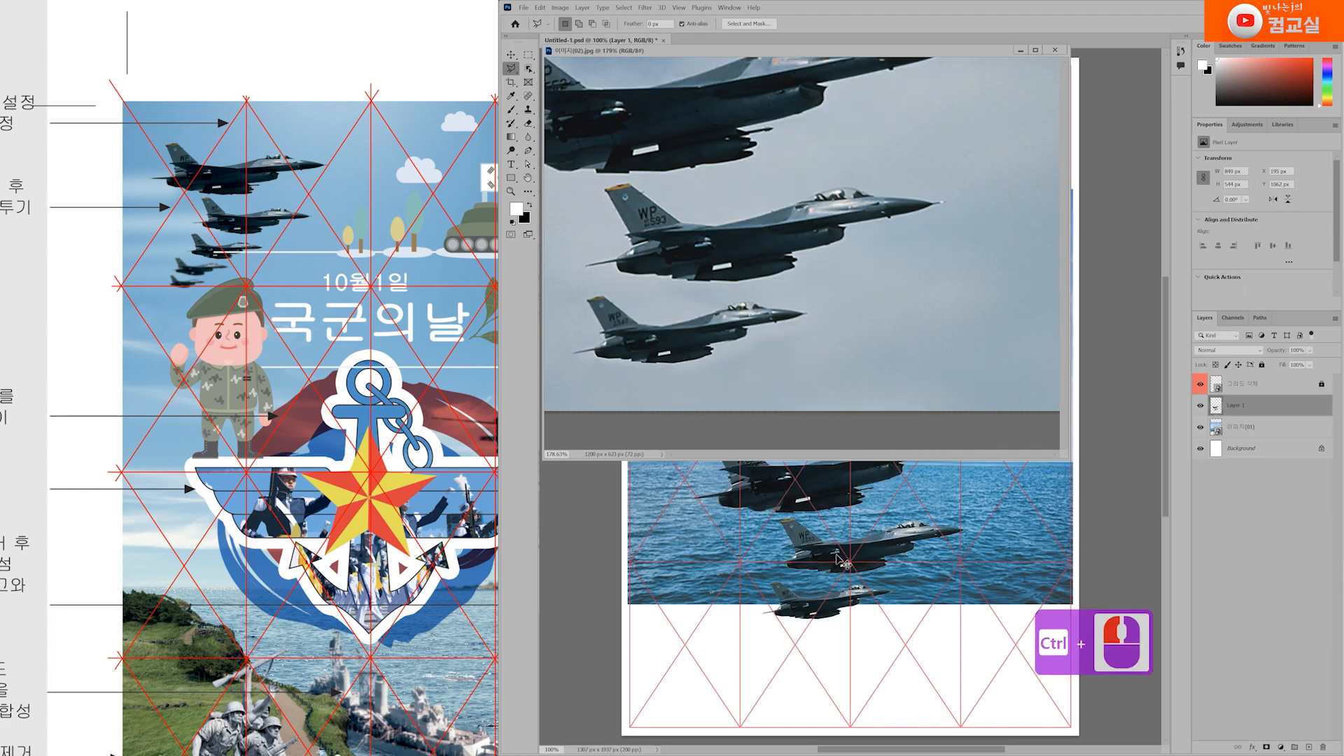
{"action": "left_click", "coordinate": [1055, 50]}
Step: Rename the pasted fighter jets layer to 이미지02
{"action": "double_click", "coordinate": [1239, 406]}
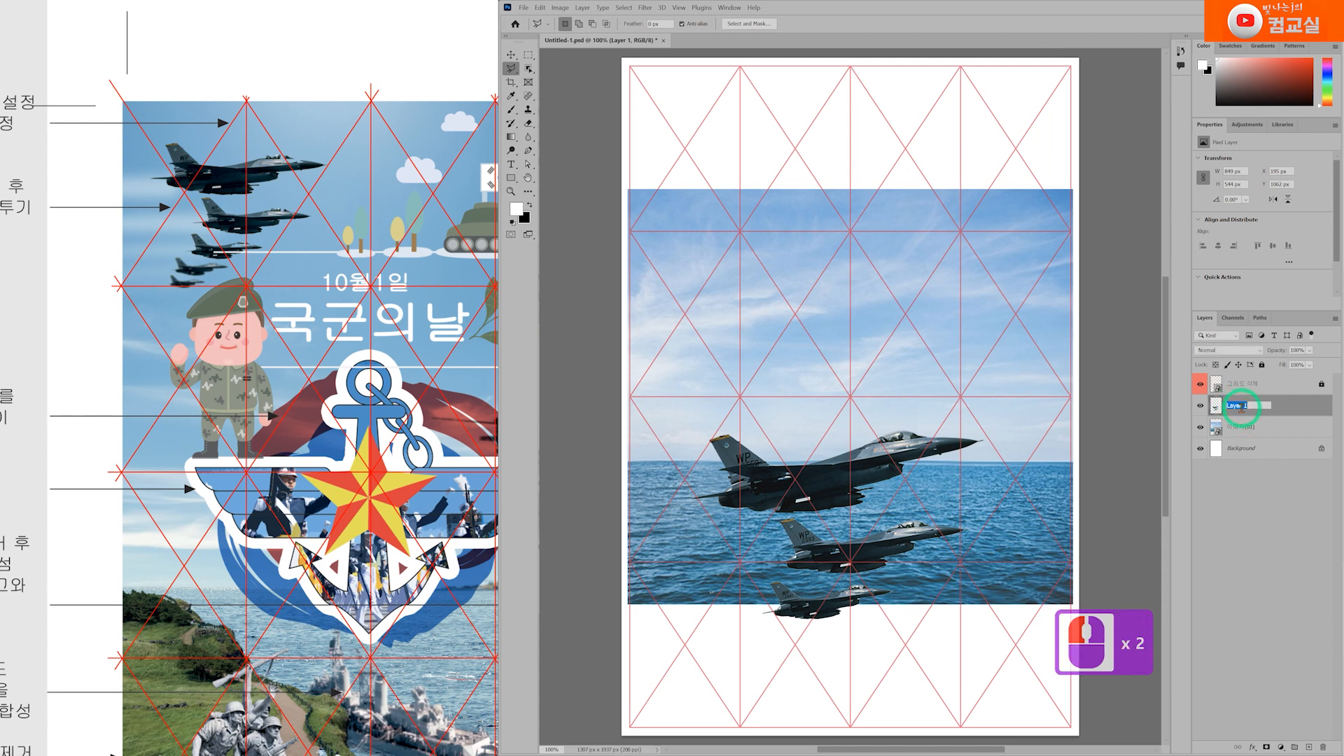
{"action": "type", "text": "dlal"}
{"action": "key", "text": "BackSpace"}
{"action": "key", "text": "BackSpace"}
{"action": "key", "text": "BackSpace"}
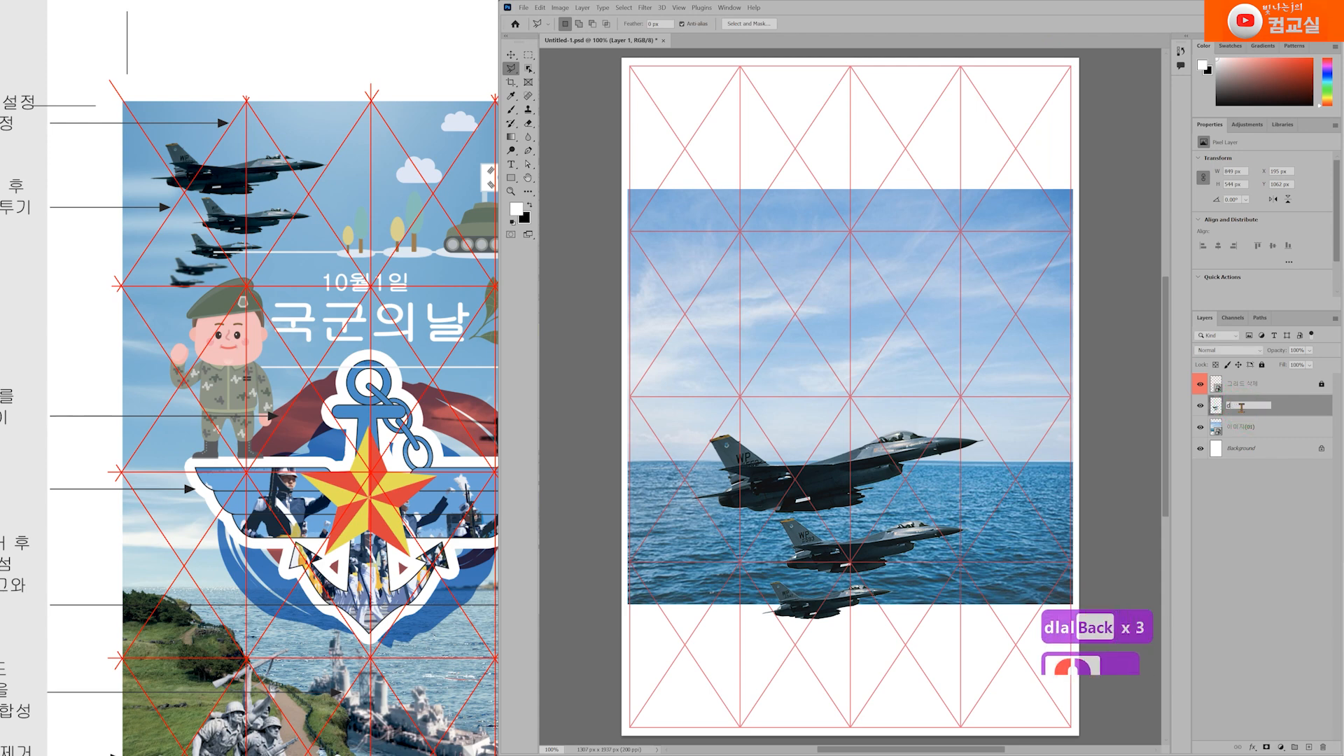
{"action": "key", "text": "Hangul"}
{"action": "type", "text": "이미지0"}
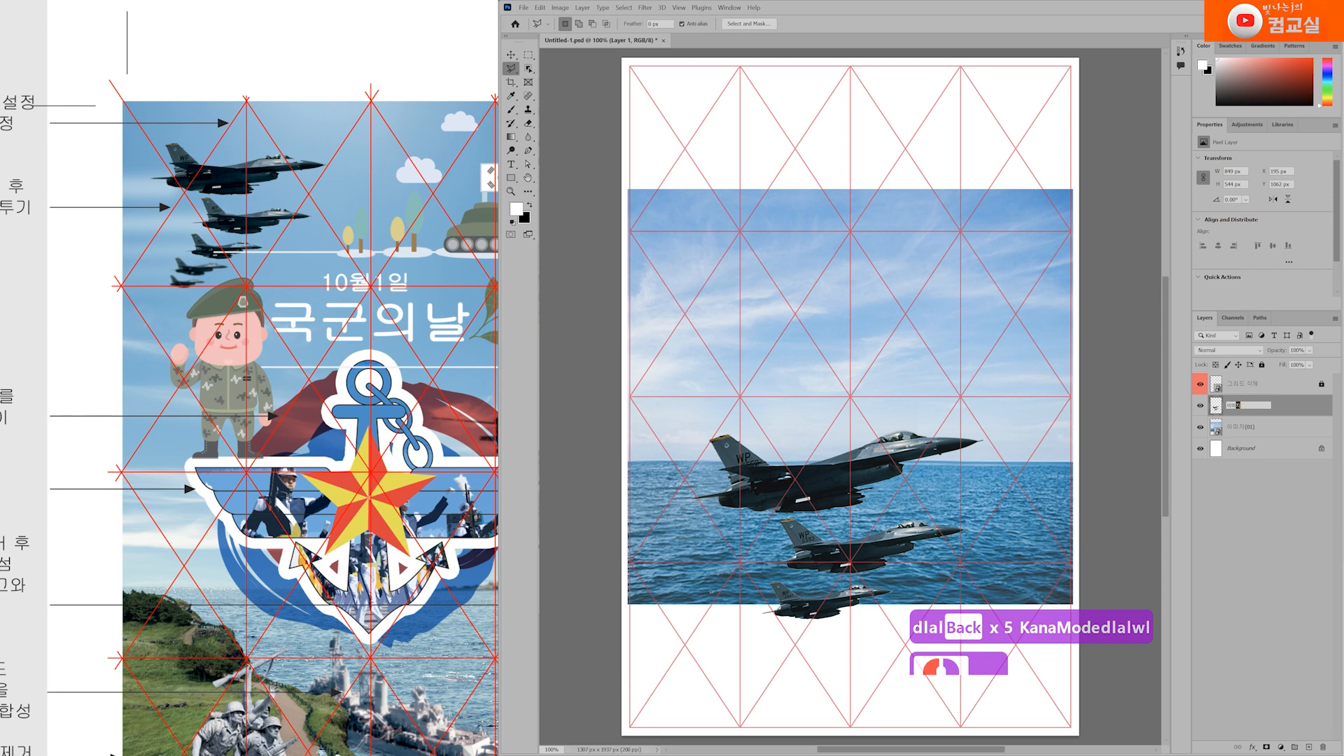
{"action": "type", "text": "2"}
{"action": "key", "text": "Return"}
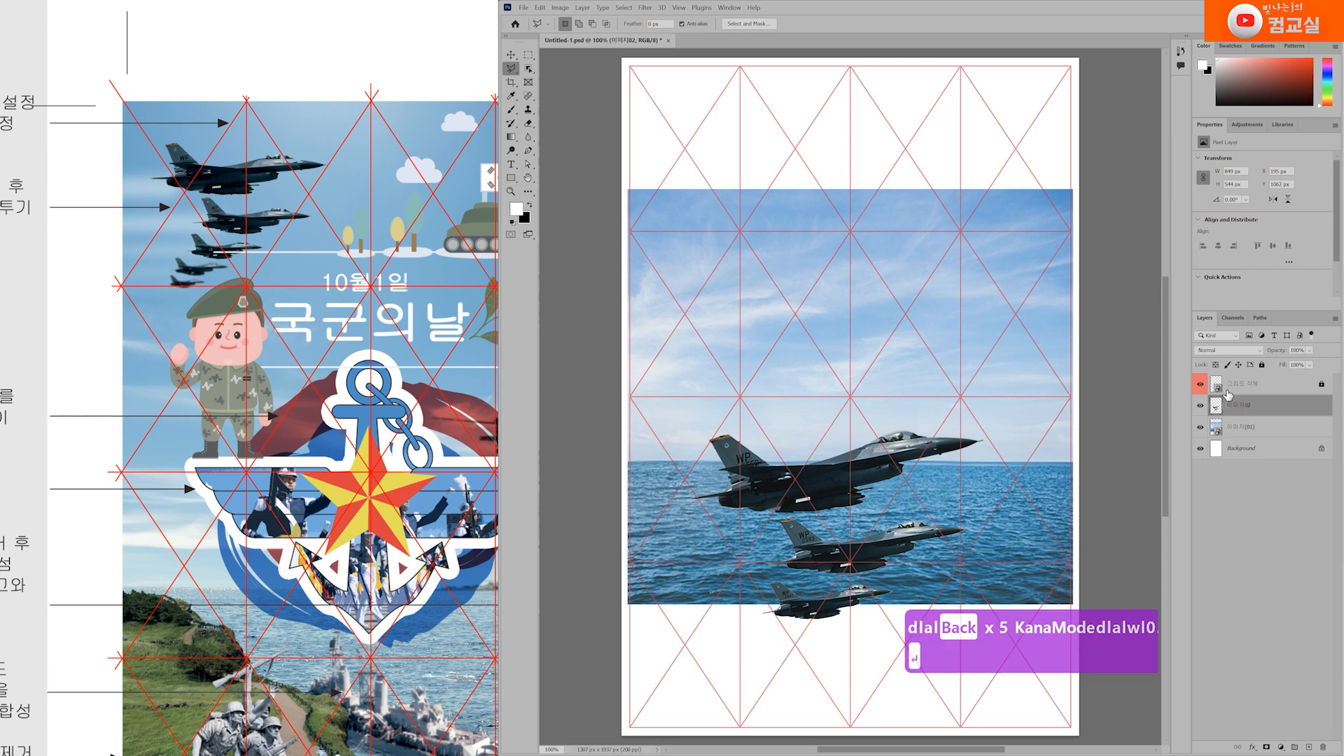
Step: Hide the jets layer and enlarge the 이미지(01) sea image proportionally until it covers the whole page from top to bottom edge
{"action": "left_click", "coordinate": [1200, 407]}
{"action": "left_click", "coordinate": [1235, 426]}
{"action": "key", "text": "ctrl+t"}
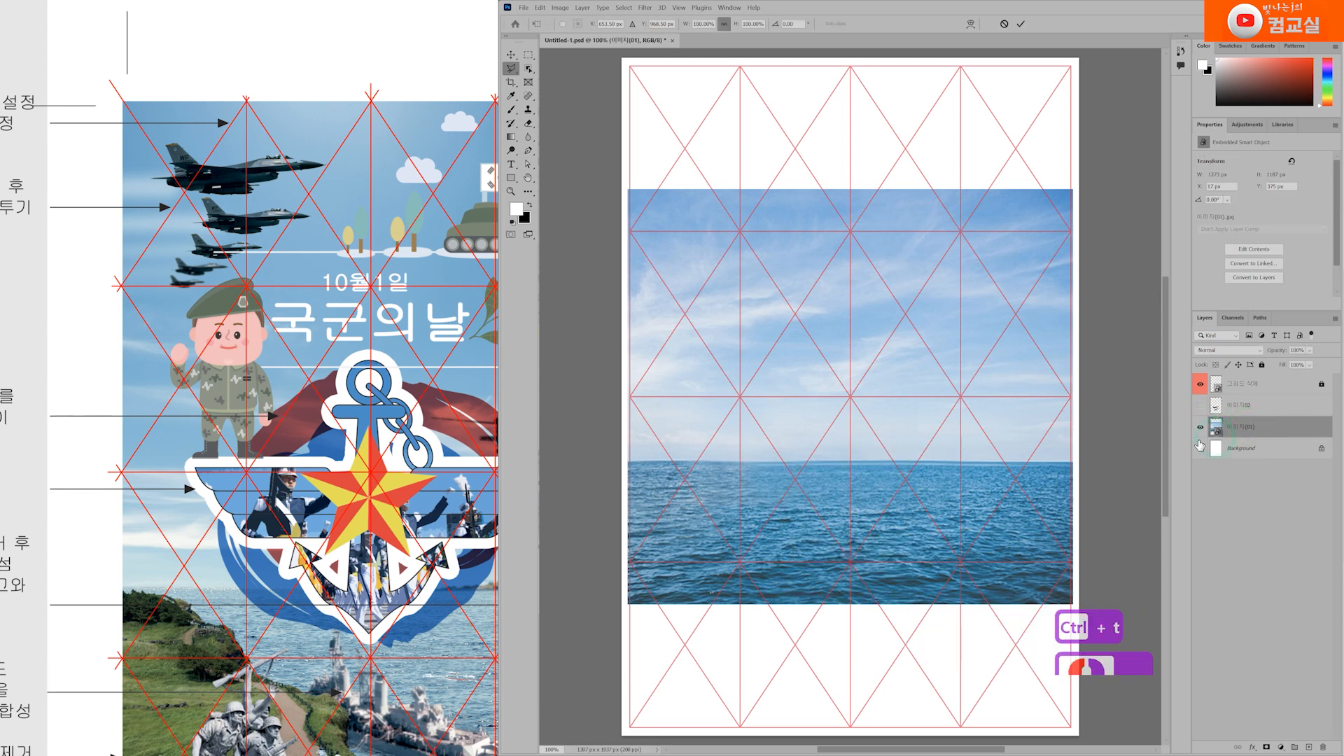
{"action": "scroll", "coordinate": [855, 492], "scroll_direction": "down", "scroll_amount": 1}
{"action": "left_click_drag", "start_coordinate": [851, 592], "coordinate": [872, 701]}
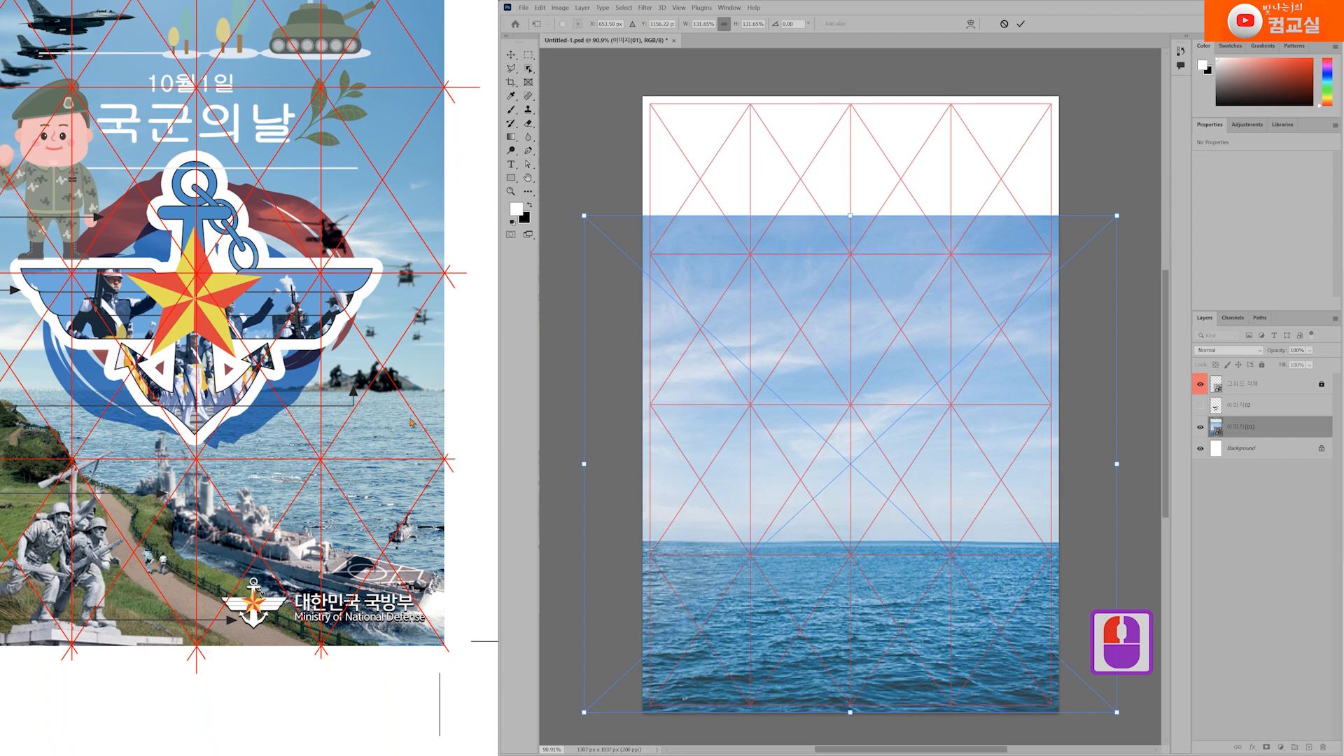
{"action": "left_click_drag", "start_coordinate": [170, 403], "coordinate": [291, 449]}
{"action": "left_click", "coordinate": [677, 408]}
{"action": "left_click_drag", "start_coordinate": [851, 216], "coordinate": [865, 96]}
Step: Compare the sea image with the reference poster, shift it about 368 px left and enlarge it to about 164.5%
{"action": "left_click_drag", "start_coordinate": [86, 257], "coordinate": [300, 307]}
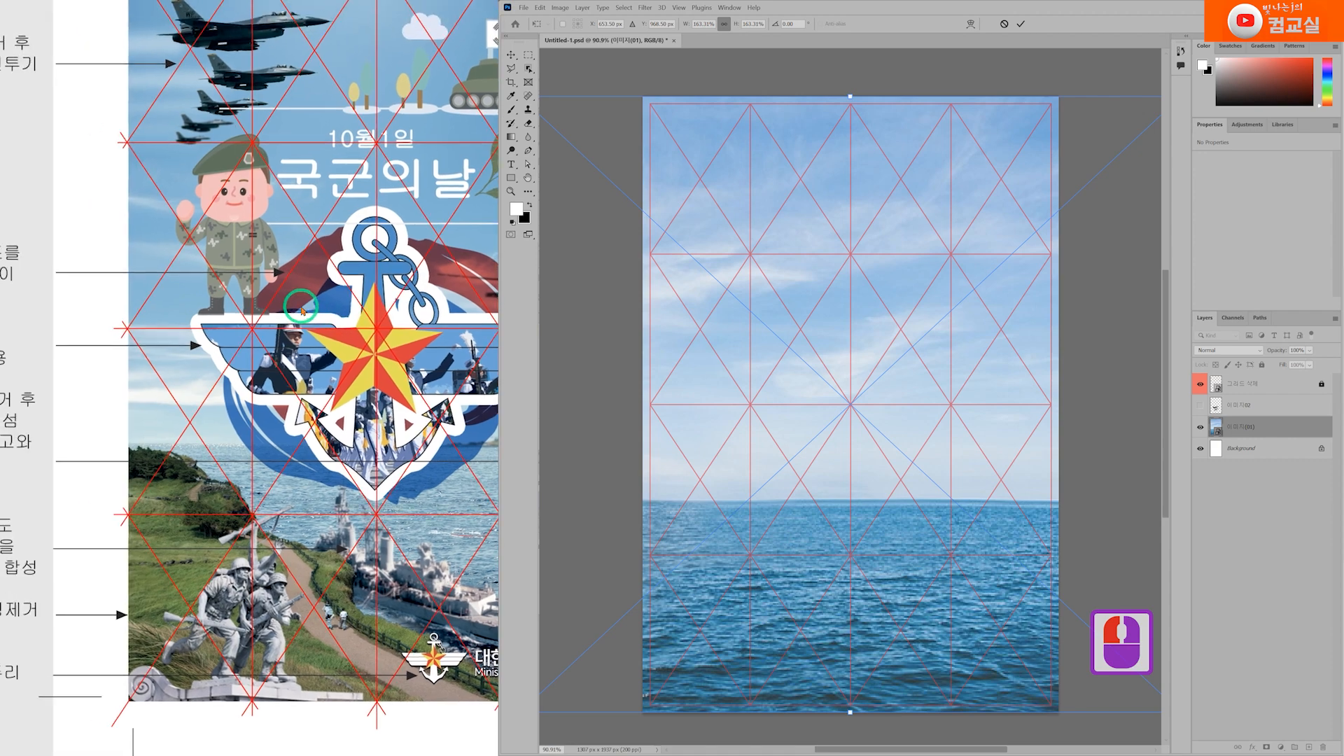
{"action": "left_click", "coordinate": [156, 243]}
{"action": "scroll", "coordinate": [221, 593], "scroll_direction": "down", "scroll_amount": 5}
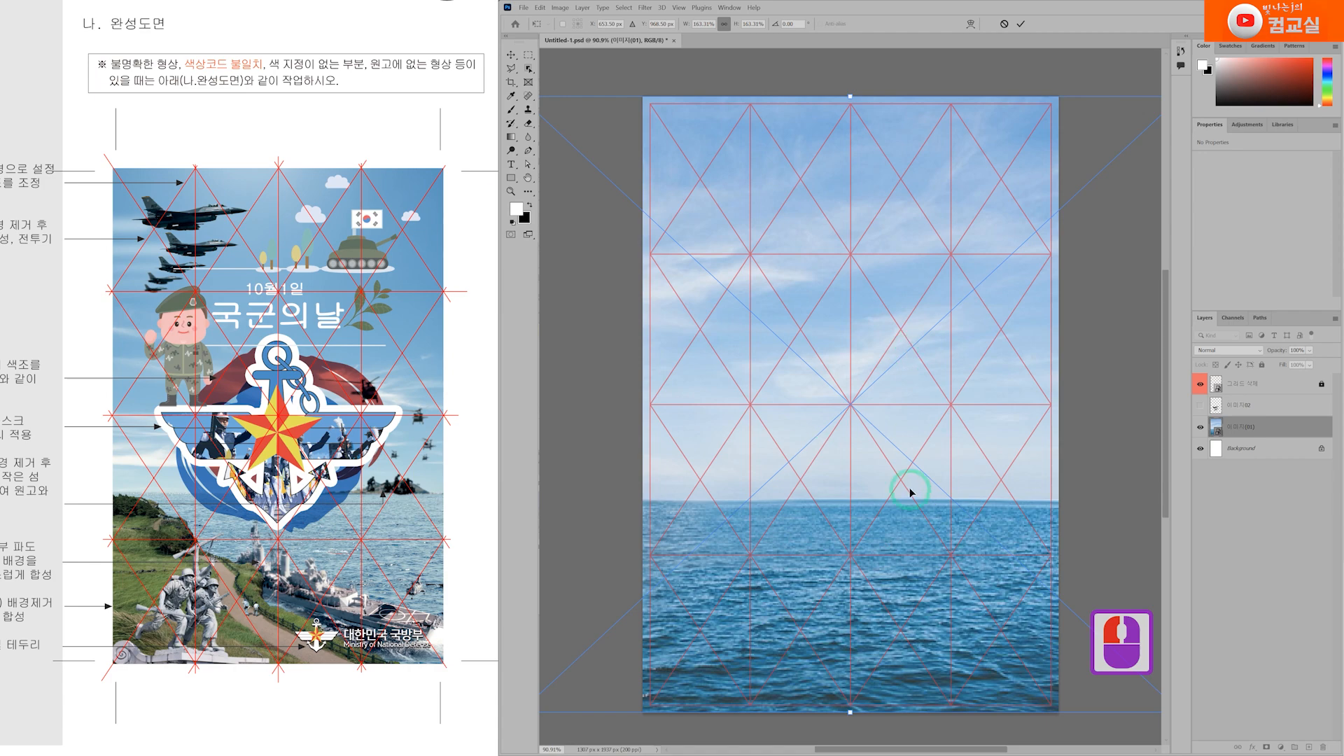
{"action": "scroll", "coordinate": [909, 483], "scroll_direction": "down", "scroll_amount": 1}
{"action": "left_click_drag", "start_coordinate": [909, 528], "coordinate": [806, 523]}
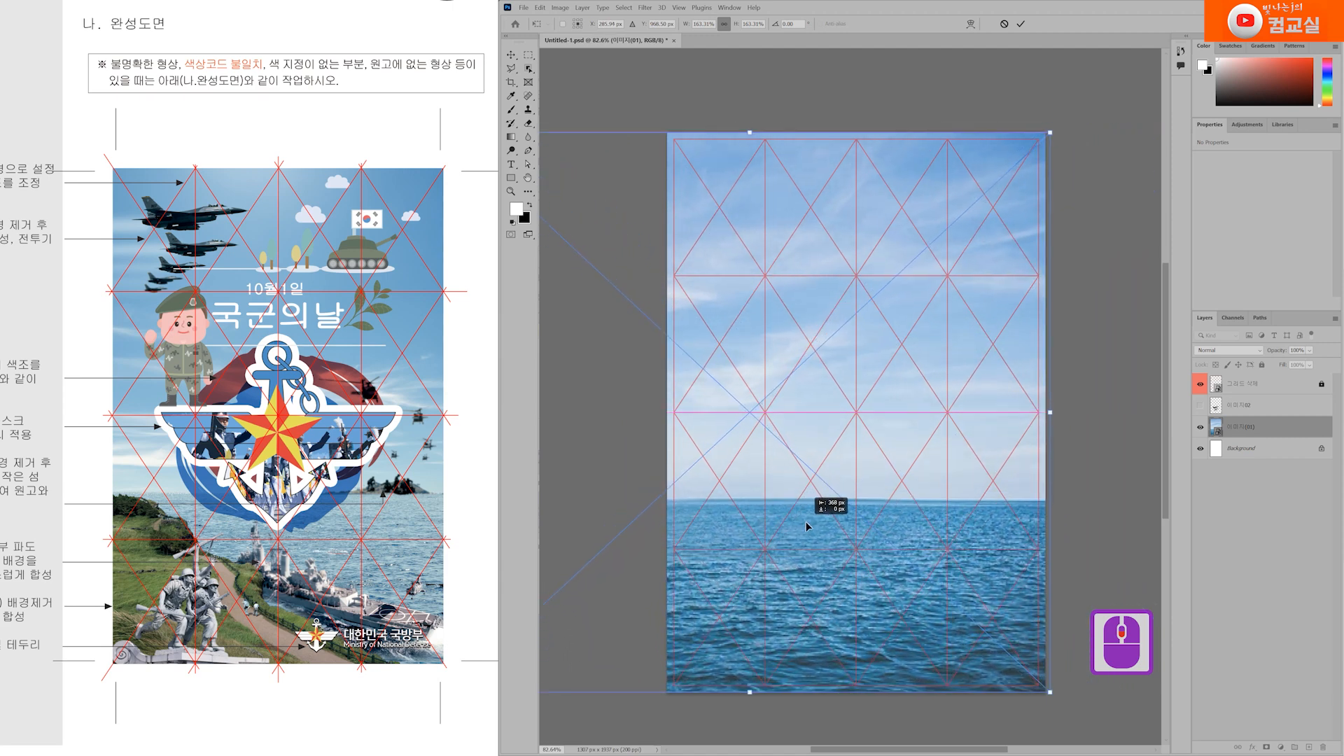
{"action": "left_click_drag", "start_coordinate": [752, 137], "coordinate": [750, 128]}
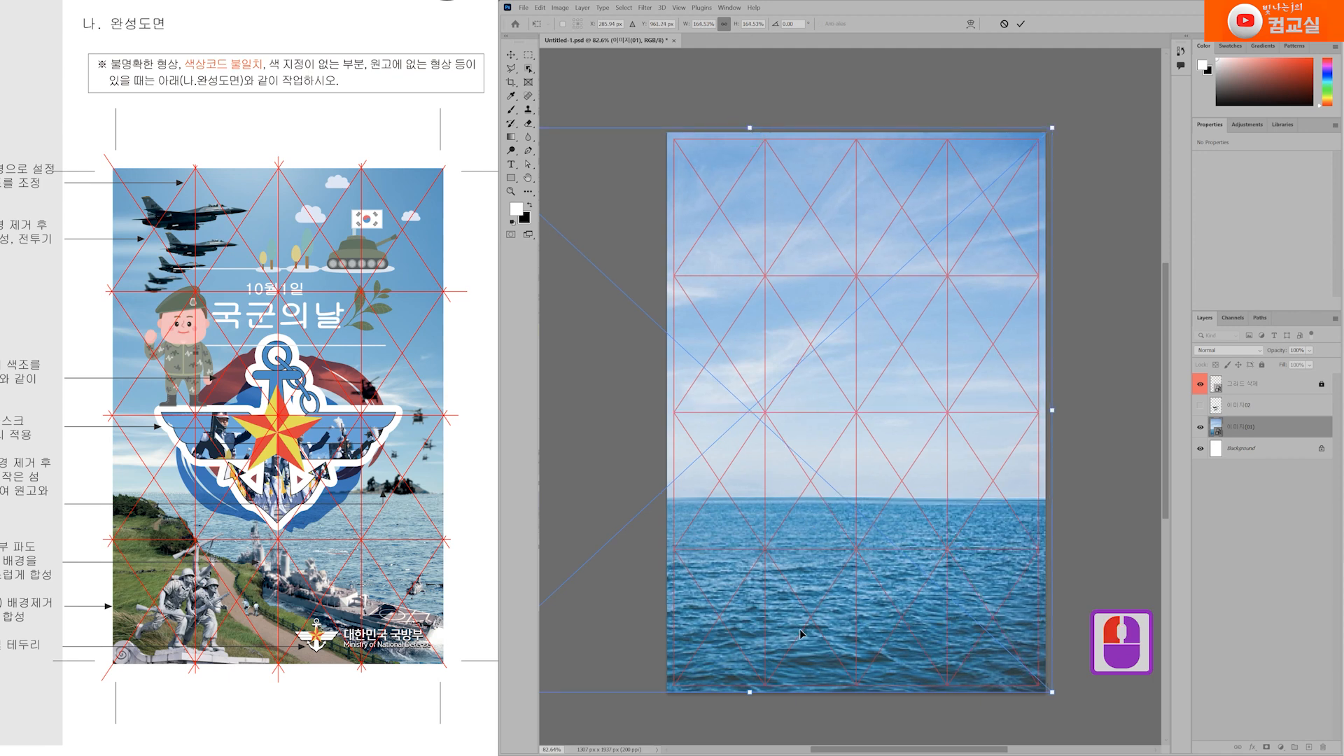
{"action": "key", "text": "Return"}
{"action": "key", "text": "l"}
Step: Check the reference's colour notes for the background and set Hue/Saturation on the sea image to hue -1 and saturation -31
{"action": "left_click_drag", "start_coordinate": [156, 320], "coordinate": [341, 359]}
{"action": "left_click", "coordinate": [145, 254]}
{"action": "left_click", "coordinate": [146, 228]}
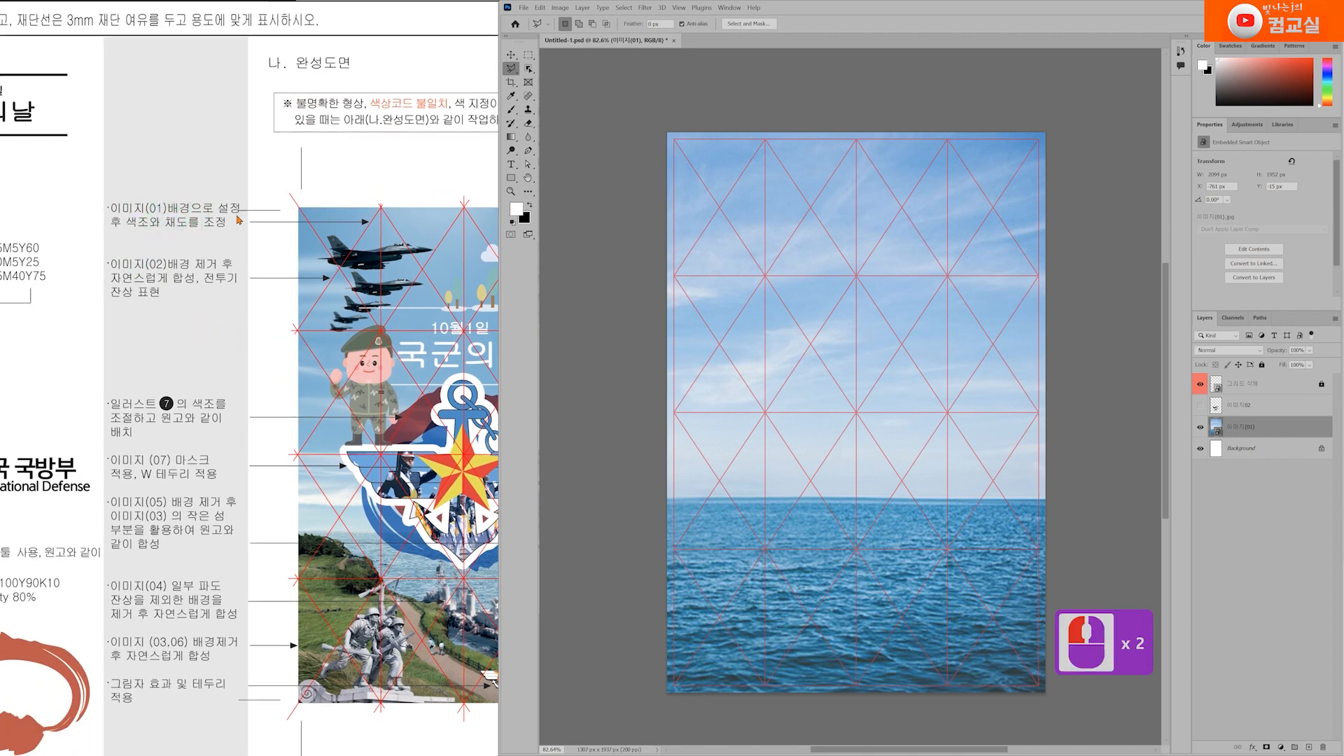
{"action": "left_click_drag", "start_coordinate": [420, 571], "coordinate": [236, 557]}
{"action": "scroll", "coordinate": [301, 627], "scroll_direction": "up", "scroll_amount": 2}
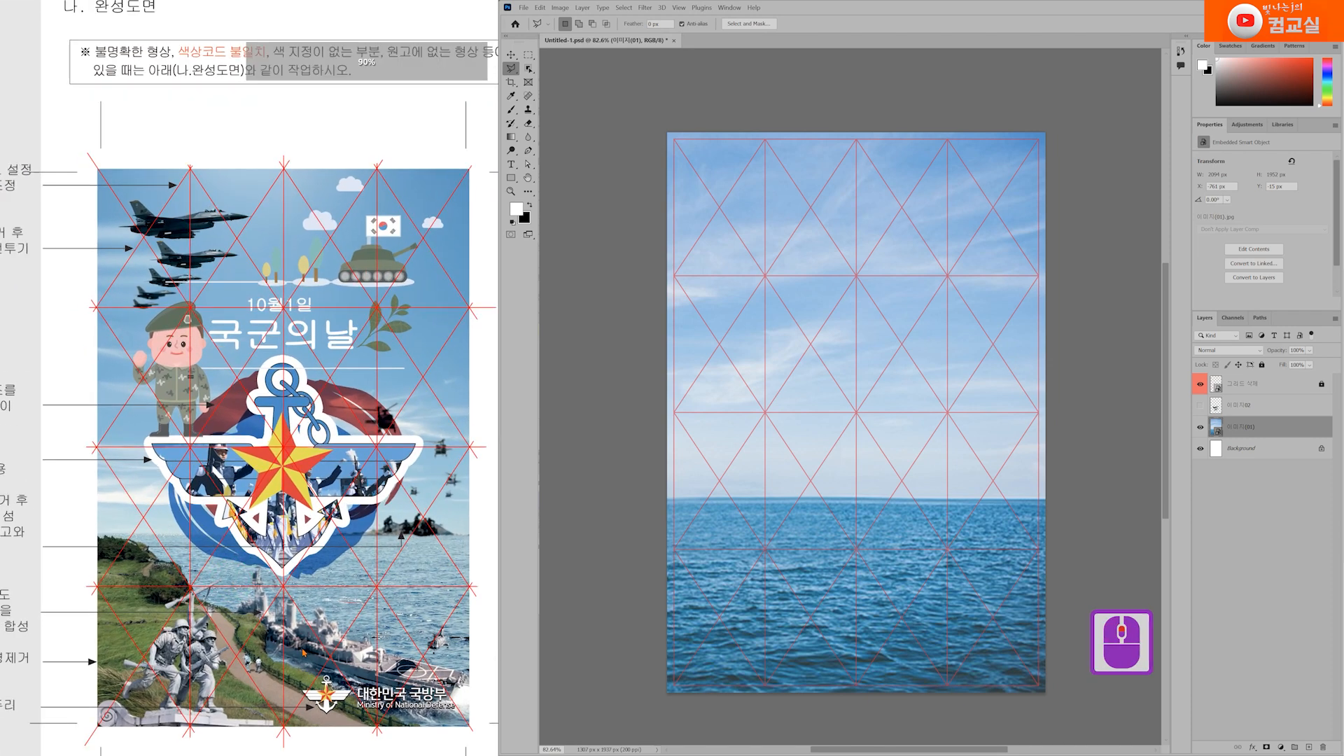
{"action": "left_click", "coordinate": [1260, 538]}
{"action": "left_click", "coordinate": [1275, 429]}
{"action": "key", "text": "ctrl+u"}
{"action": "left_click_drag", "start_coordinate": [716, 187], "coordinate": [705, 156]}
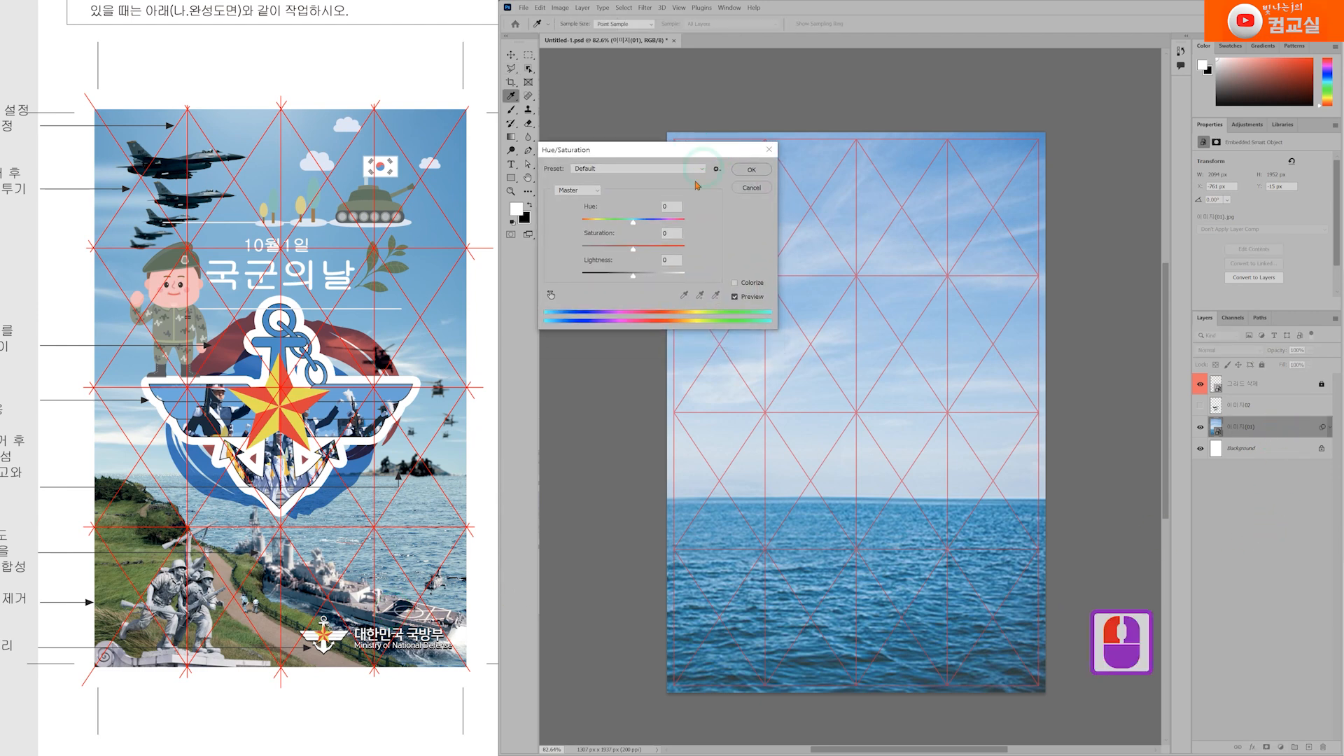
{"action": "left_click_drag", "start_coordinate": [635, 255], "coordinate": [632, 255]}
{"action": "left_click_drag", "start_coordinate": [635, 225], "coordinate": [631, 225]}
{"action": "left_click_drag", "start_coordinate": [621, 252], "coordinate": [632, 223]}
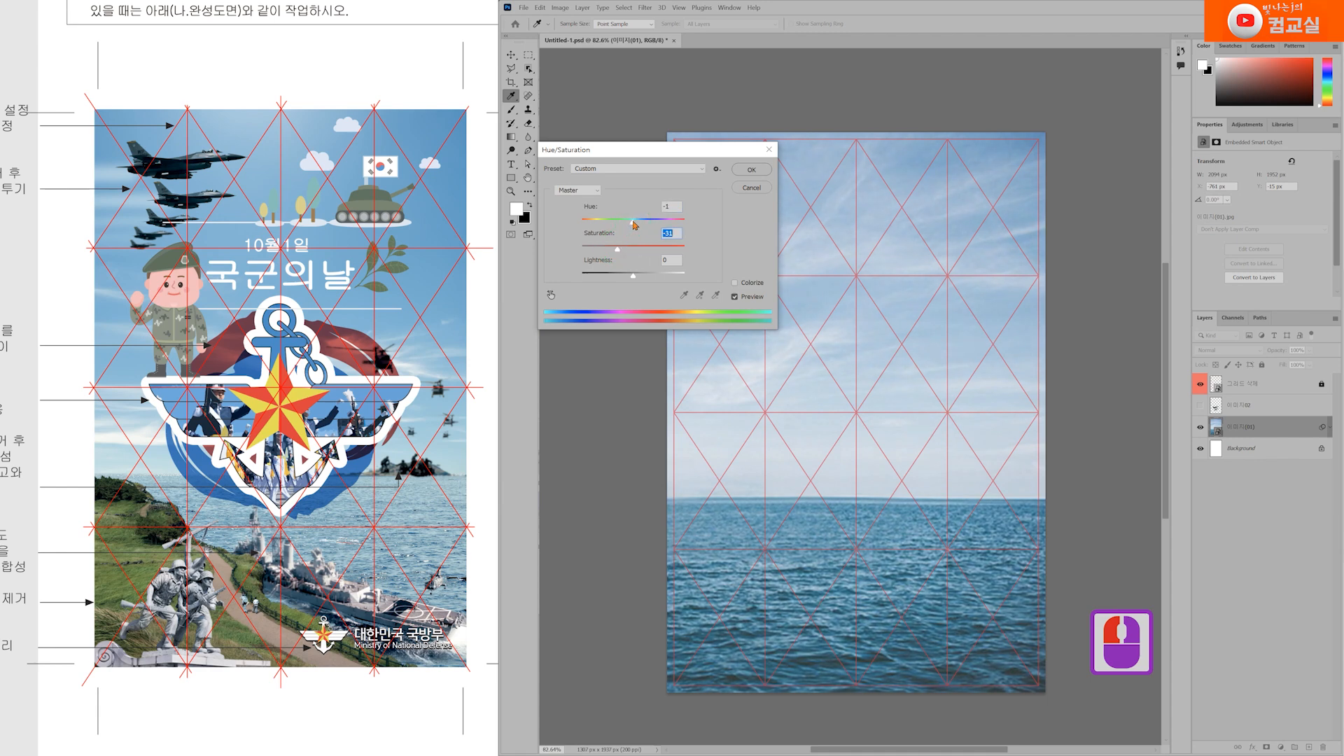
Step: Compare the sea image with and without the Hue/Saturation preview and apply the adjustment
{"action": "left_click", "coordinate": [748, 303]}
{"action": "left_click", "coordinate": [748, 302]}
{"action": "left_click", "coordinate": [748, 302]}
{"action": "left_click", "coordinate": [747, 302]}
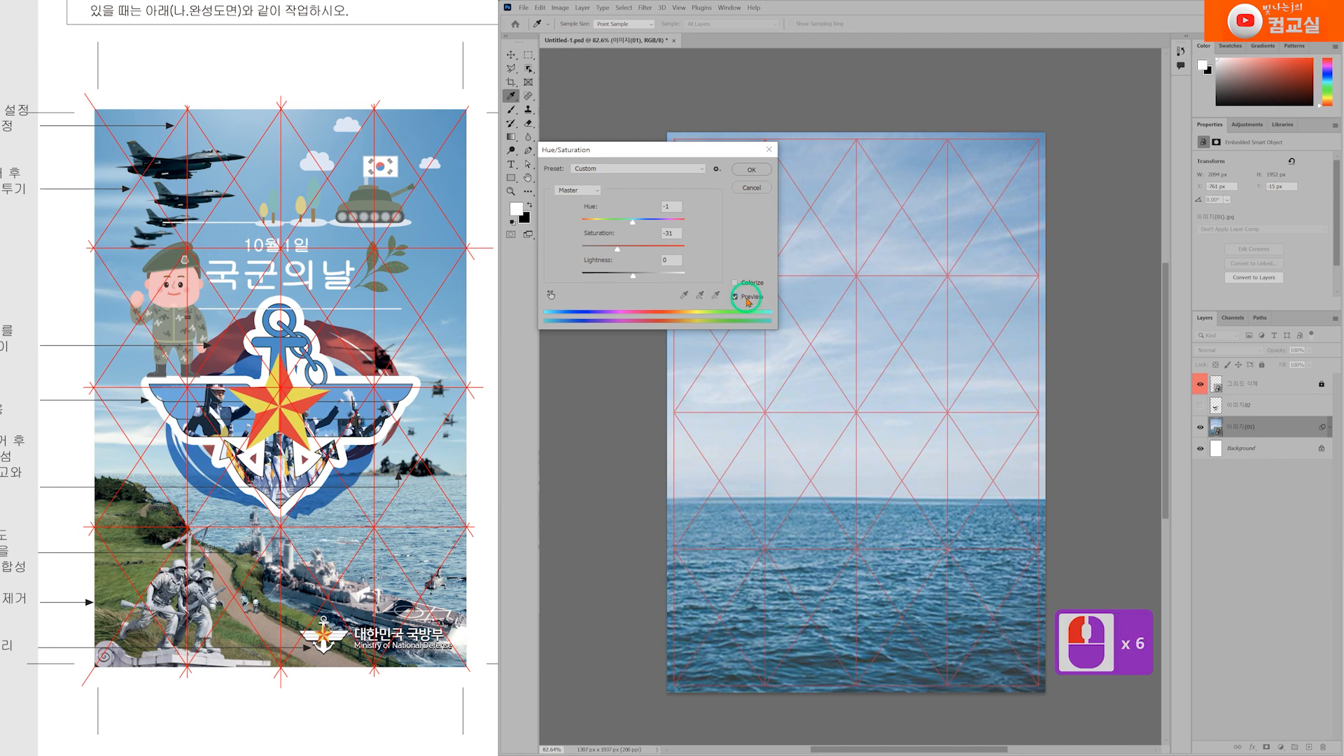
{"action": "left_click", "coordinate": [751, 169]}
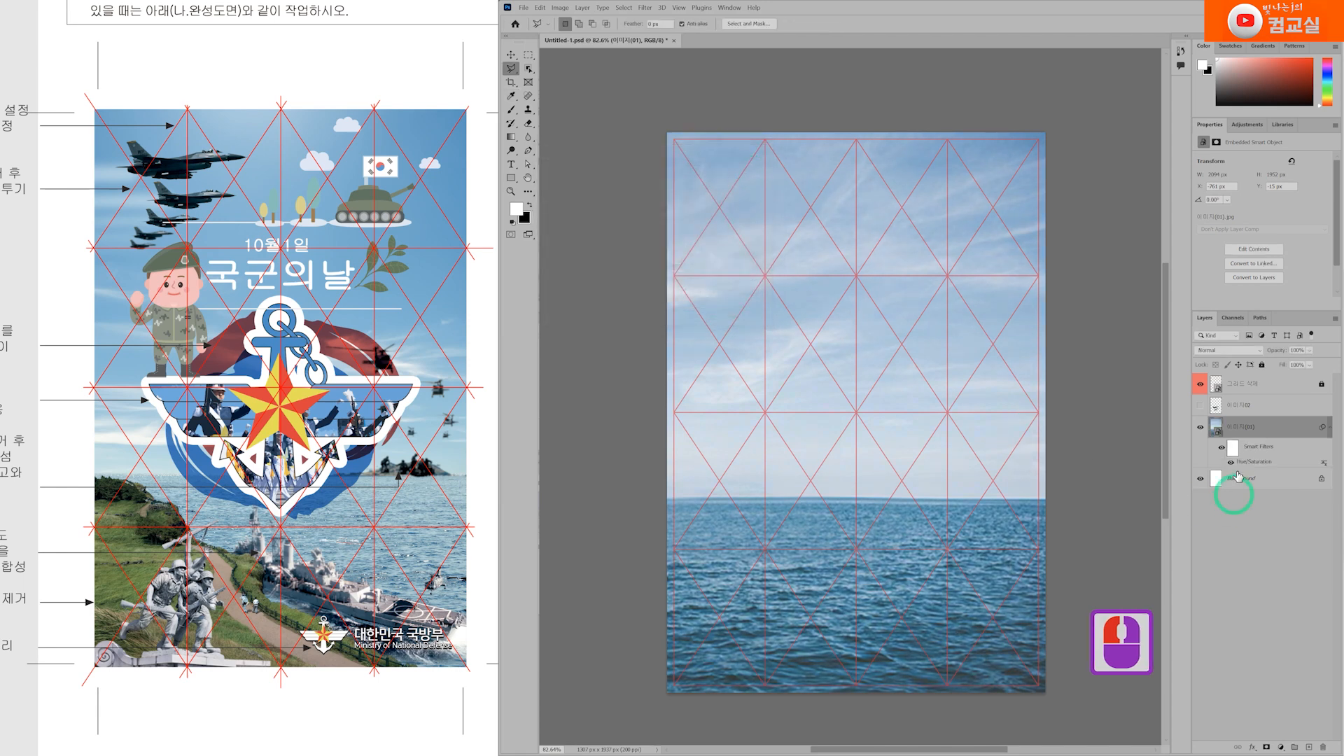
Step: Show the jets layer again, scale it to about 52%, rotate it slightly clockwise and place it in the sky's upper-left corner
{"action": "left_click", "coordinate": [1218, 408]}
{"action": "left_click", "coordinate": [1201, 405]}
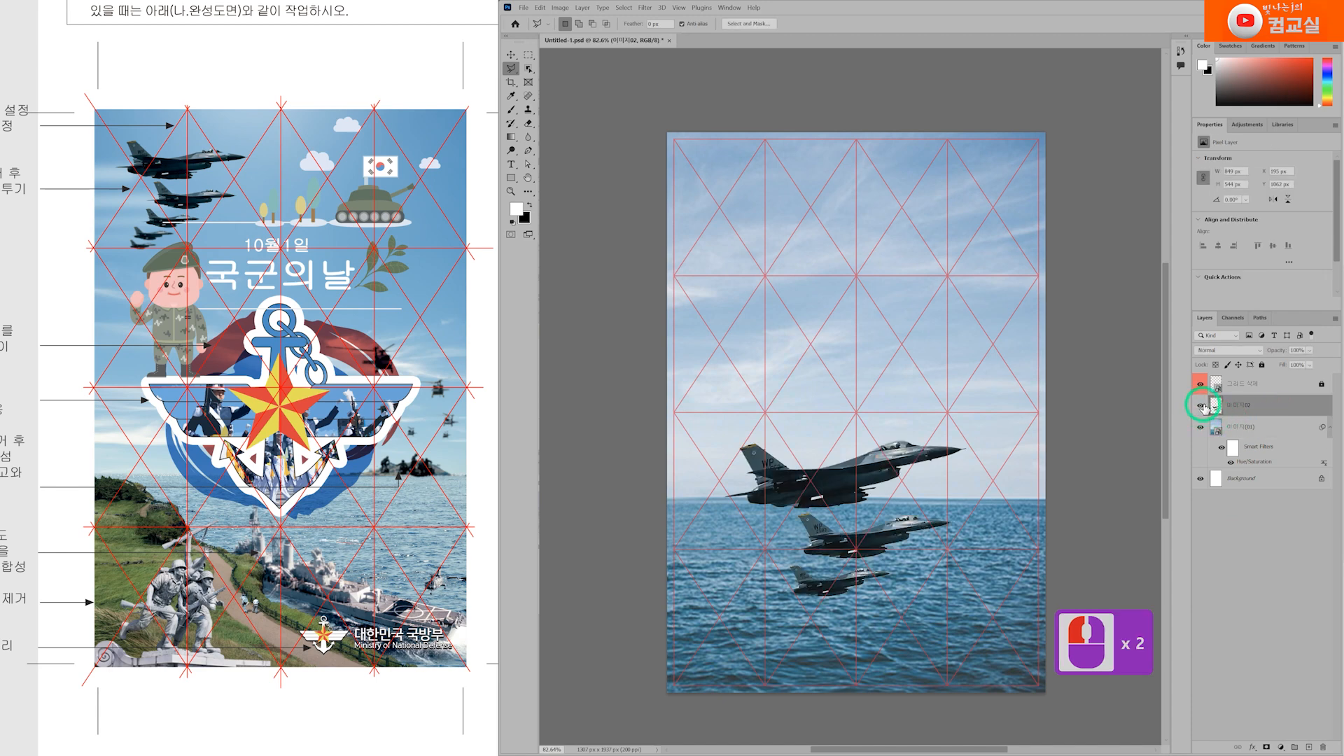
{"action": "key", "text": "ctrl+t"}
{"action": "left_click_drag", "start_coordinate": [884, 467], "coordinate": [817, 225]}
{"action": "scroll", "coordinate": [779, 203], "scroll_direction": "up", "scroll_amount": 4}
{"action": "scroll", "coordinate": [743, 260], "scroll_direction": "up", "scroll_amount": 1}
{"action": "left_click_drag", "start_coordinate": [743, 260], "coordinate": [770, 186]}
{"action": "left_click_drag", "start_coordinate": [648, 124], "coordinate": [673, 137]}
{"action": "left_click_drag", "start_coordinate": [755, 181], "coordinate": [768, 188]}
{"action": "left_click_drag", "start_coordinate": [843, 230], "coordinate": [857, 232]}
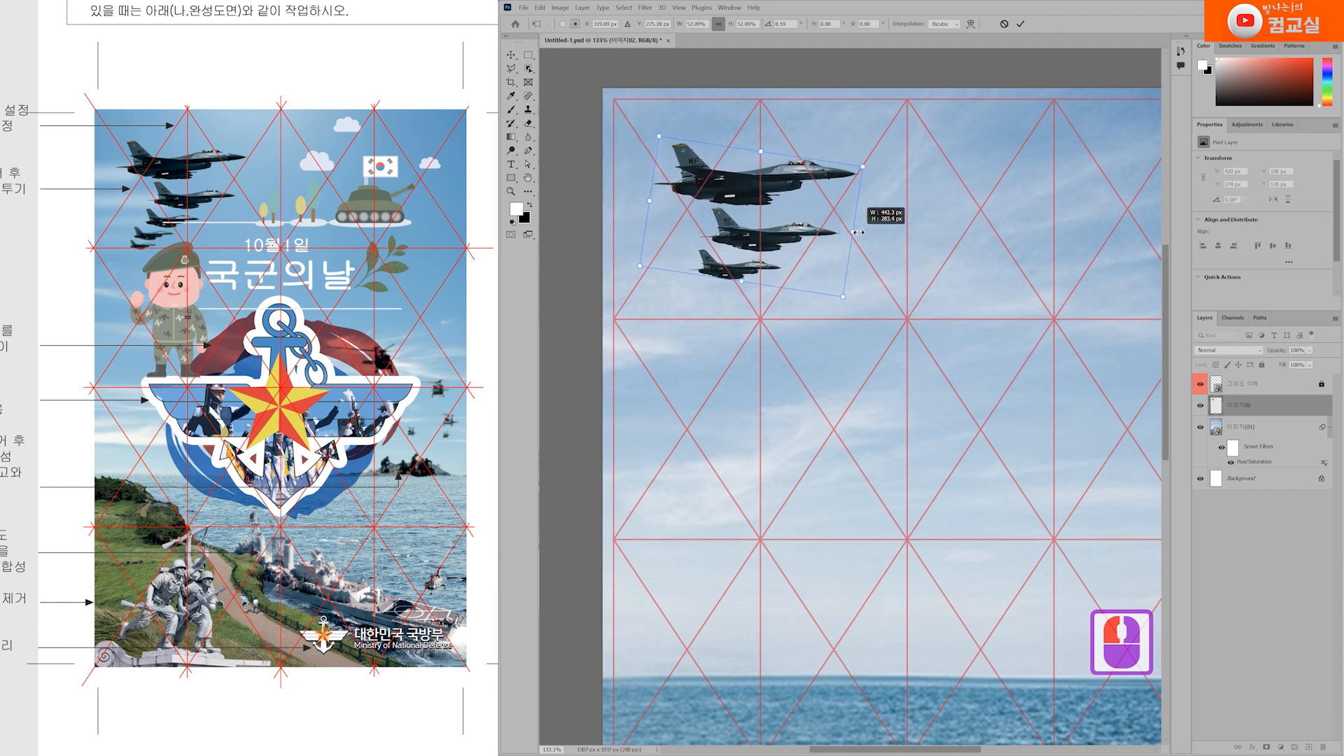
{"action": "key", "text": "Return"}
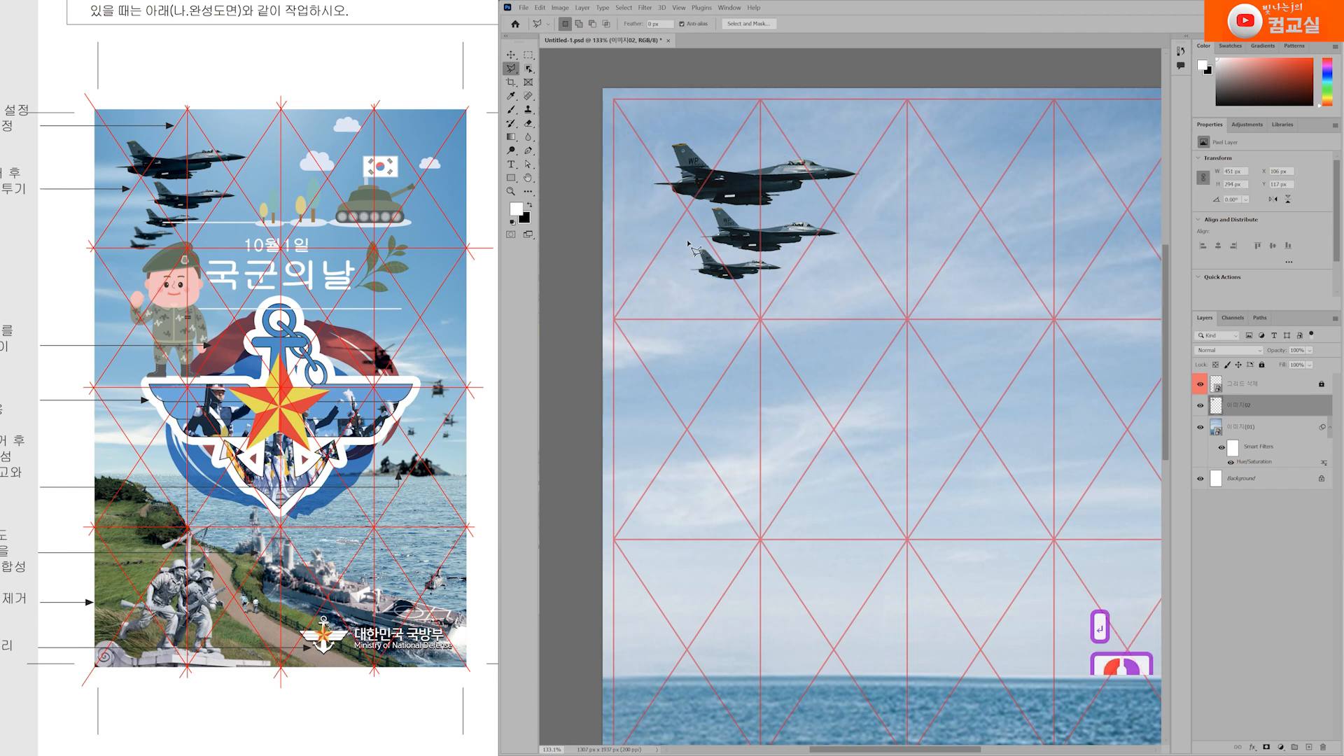
Step: Outline the two lower jets with the Polygonal Lasso and copy them to a new layer
{"action": "scroll", "coordinate": [728, 252], "scroll_direction": "up", "scroll_amount": 3}
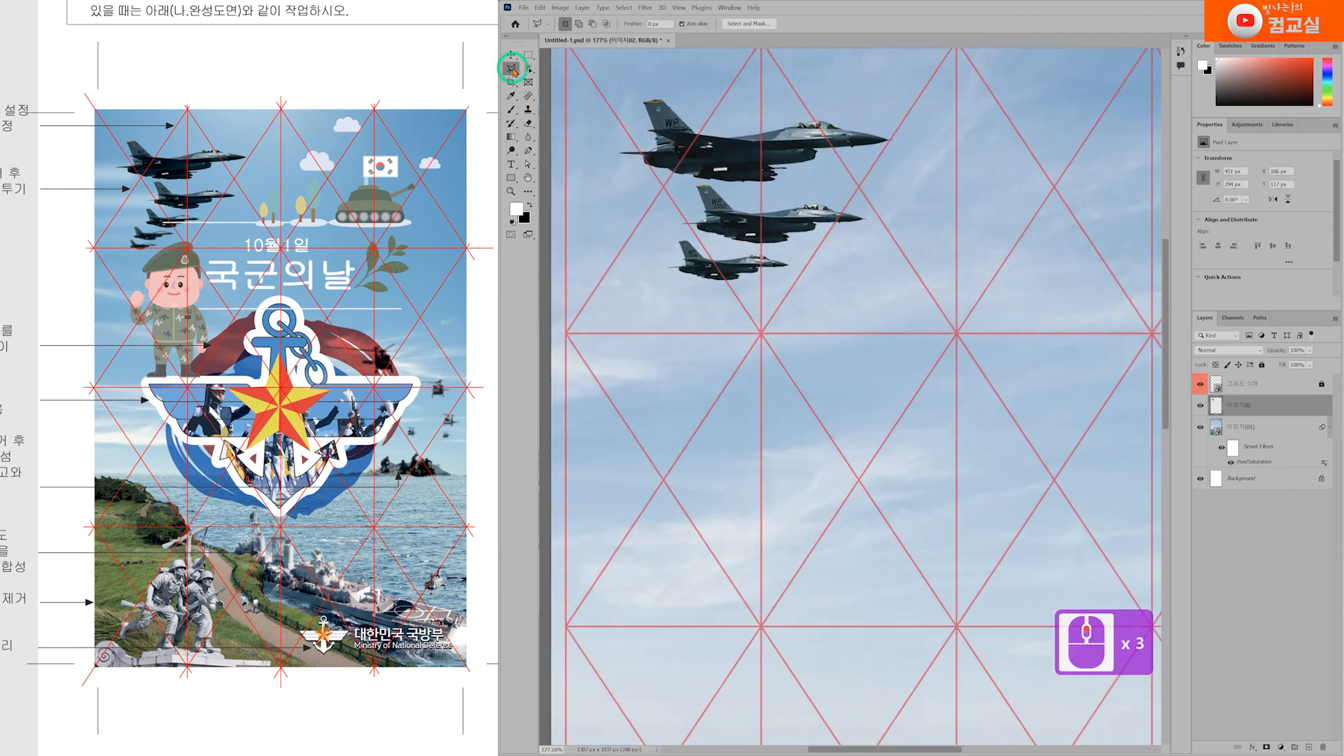
{"action": "left_click", "coordinate": [661, 278]}
{"action": "left_click", "coordinate": [669, 200]}
{"action": "left_click", "coordinate": [700, 186]}
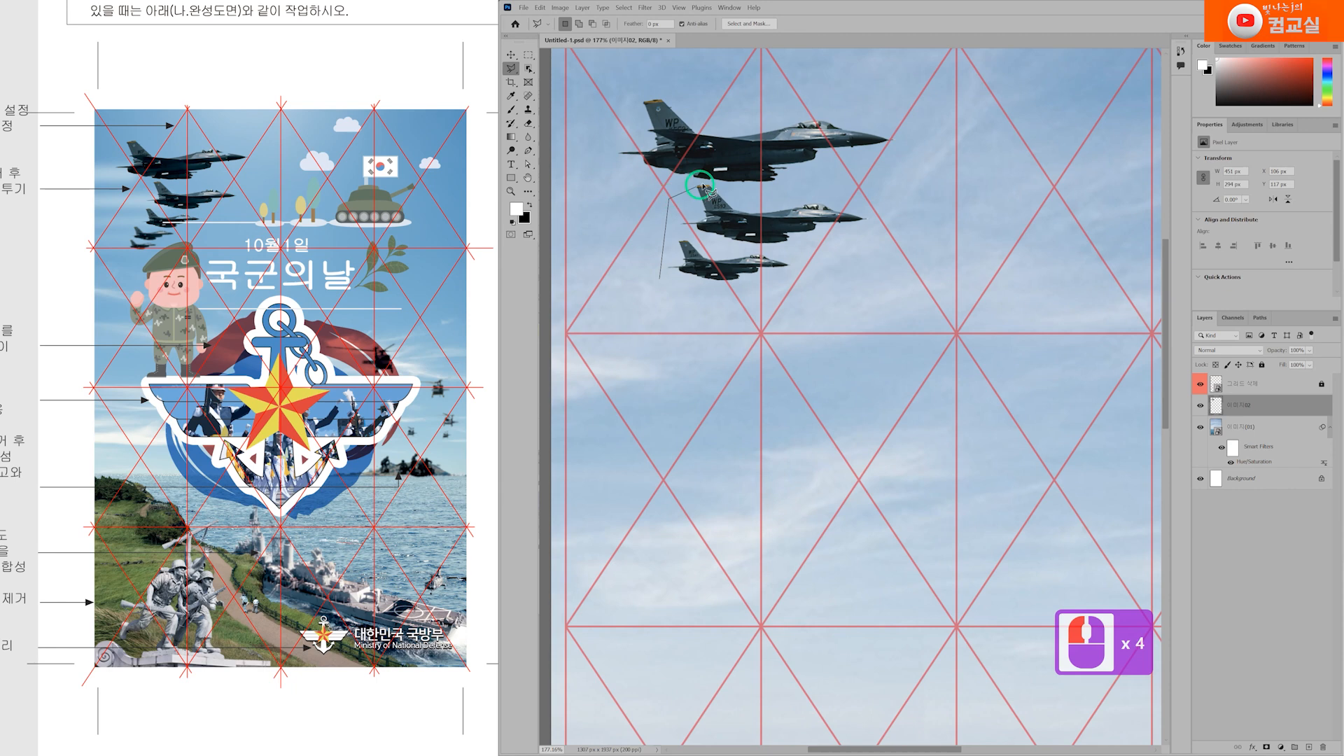
{"action": "left_click", "coordinate": [746, 197]}
{"action": "left_click", "coordinate": [899, 197]}
{"action": "left_click", "coordinate": [880, 250]}
{"action": "left_click", "coordinate": [769, 299]}
{"action": "left_click", "coordinate": [667, 295]}
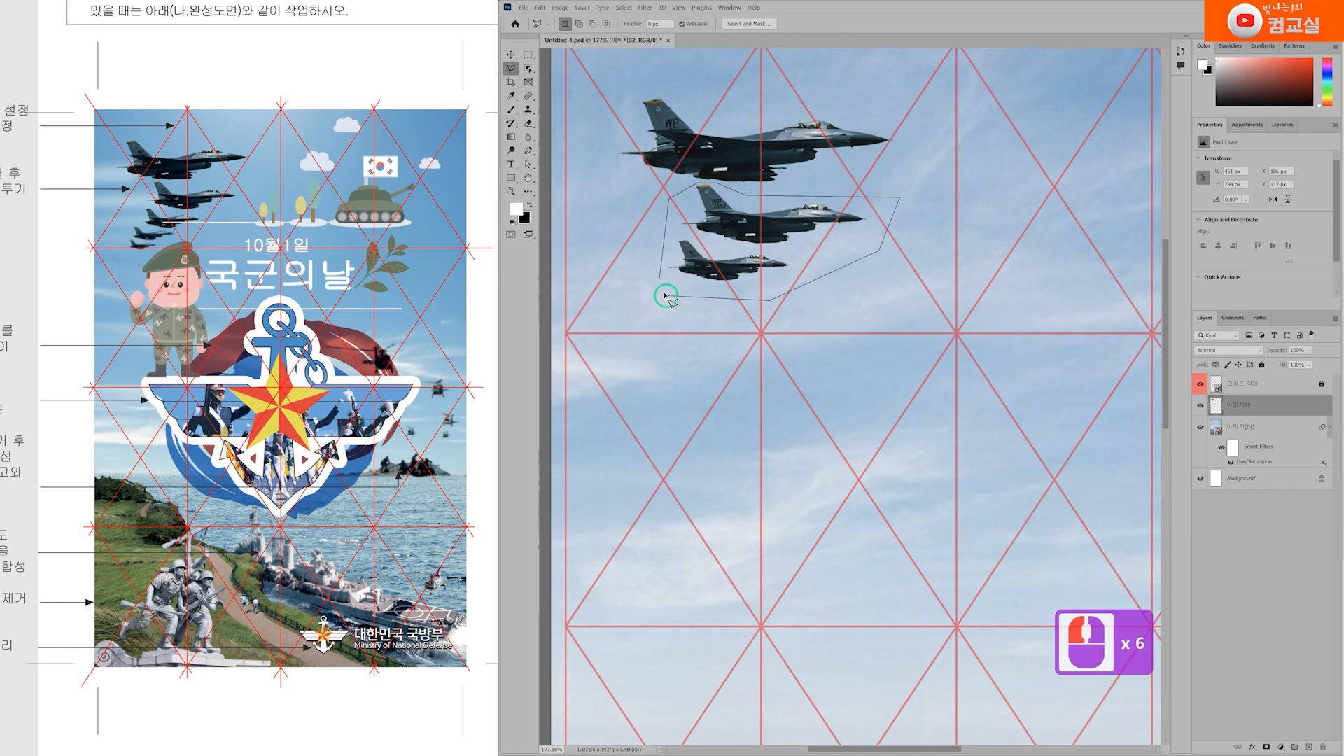
{"action": "left_click", "coordinate": [659, 277]}
{"action": "key", "text": "ctrl+j"}
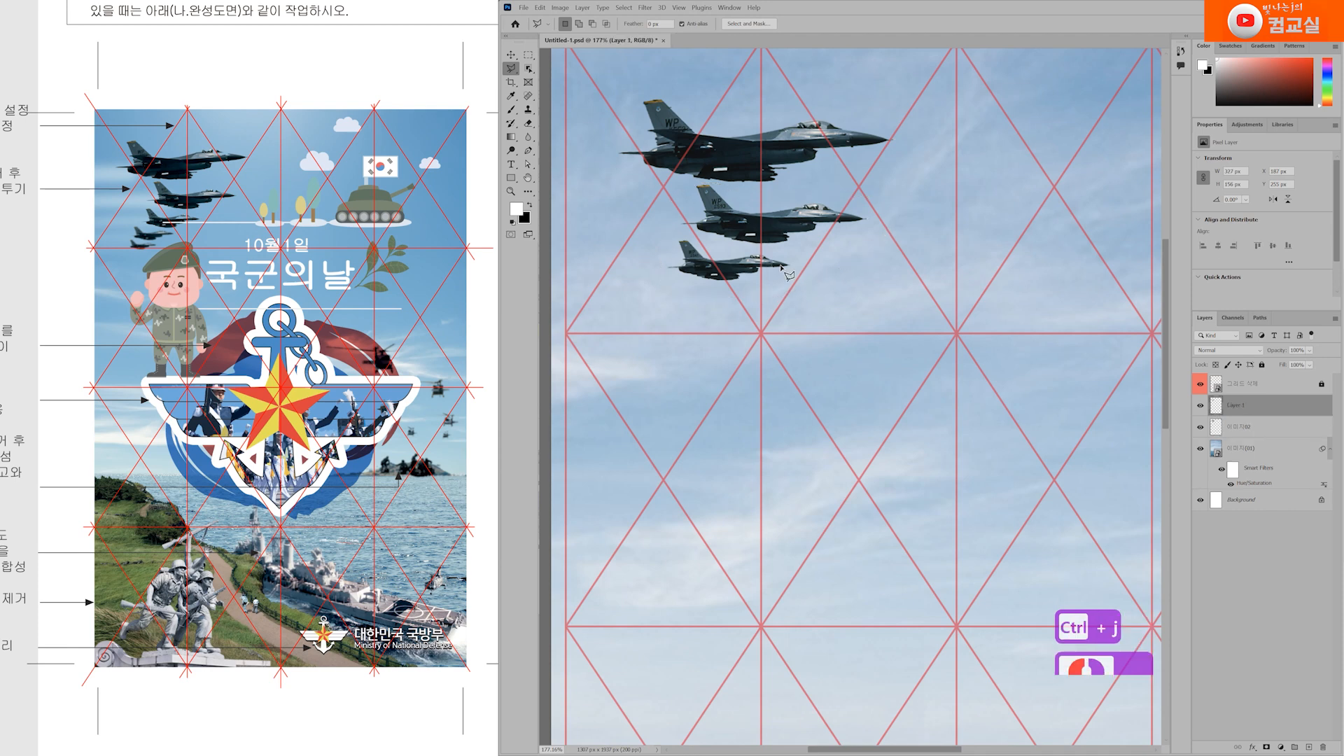
Step: Check the copied jets with the original jets layer hidden, restore its visibility and rename the copy 전투기
{"action": "left_click", "coordinate": [1199, 429]}
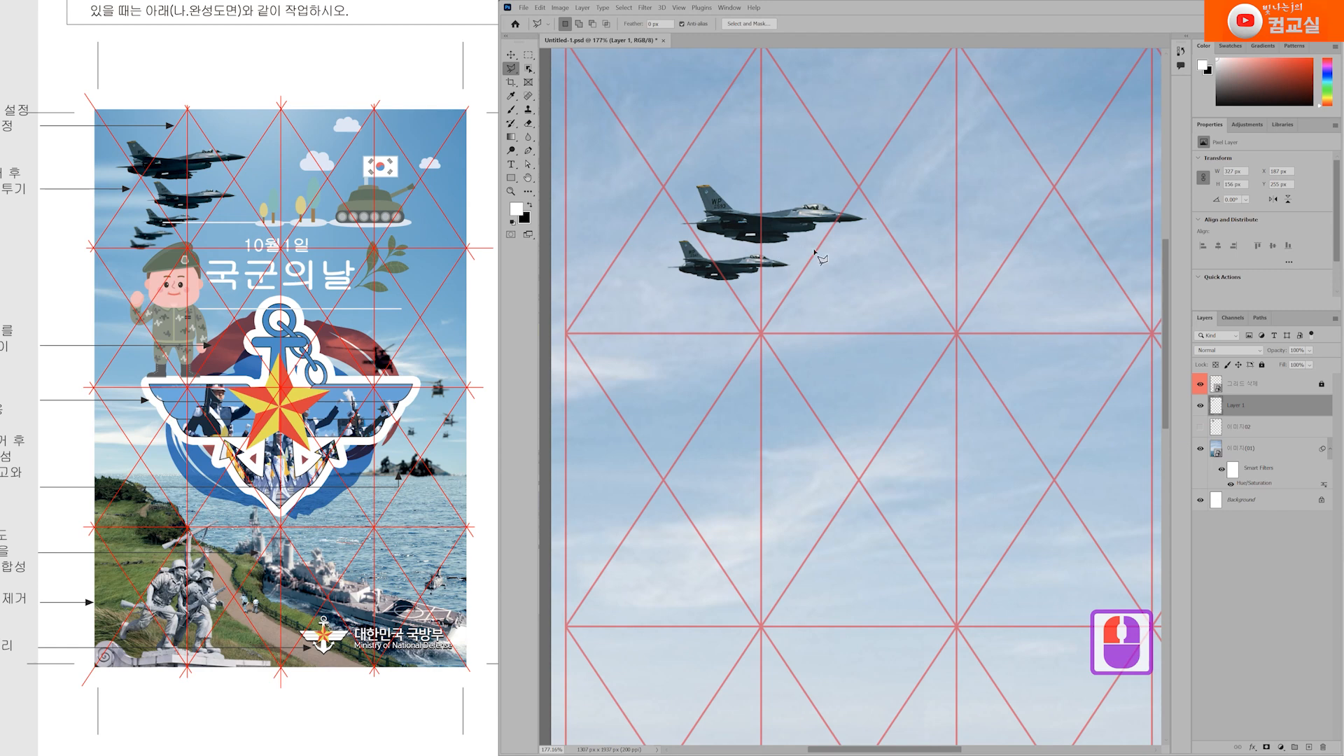
{"action": "left_click", "coordinate": [1200, 427]}
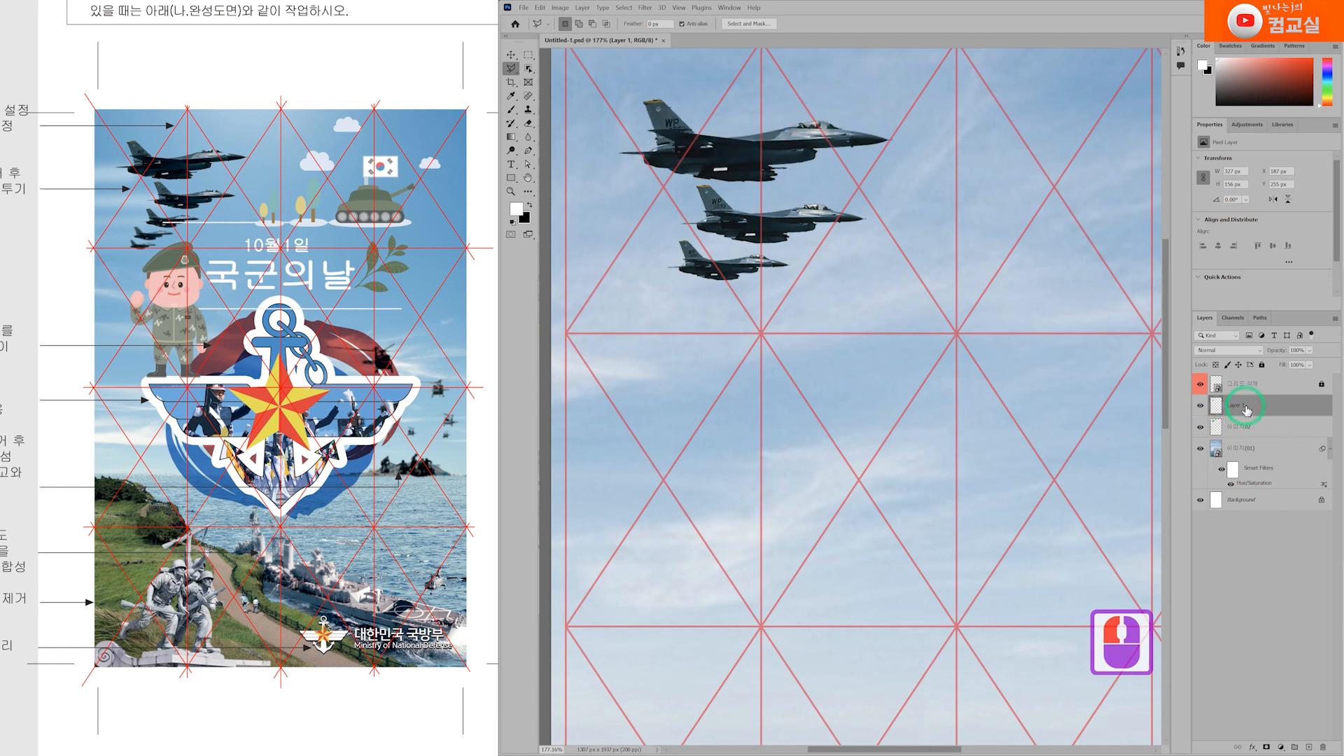
{"action": "double_click", "coordinate": [1258, 407]}
{"action": "type", "text": "전투기"}
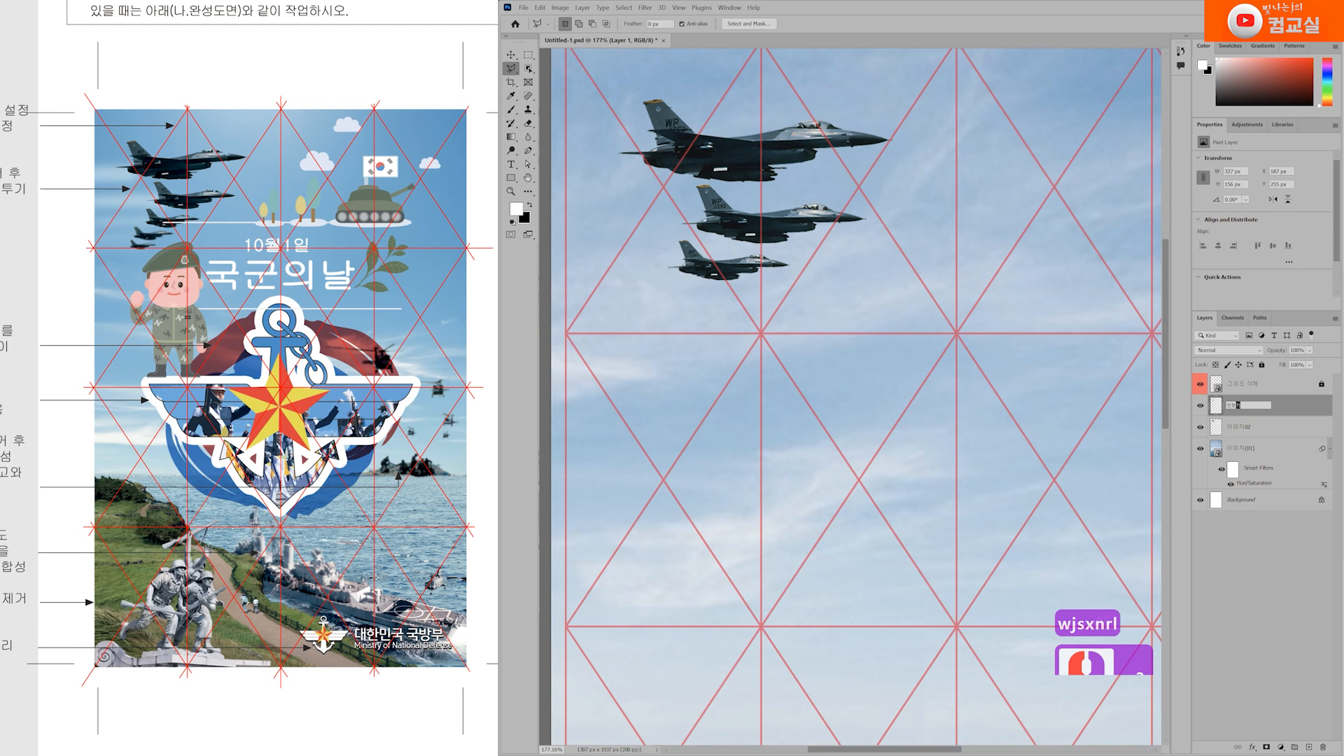
{"action": "key", "text": "Return"}
Step: Shrink the copied pair of jets to about 49% and place it below and slightly left of the third jet
{"action": "key", "text": "ctrl+t"}
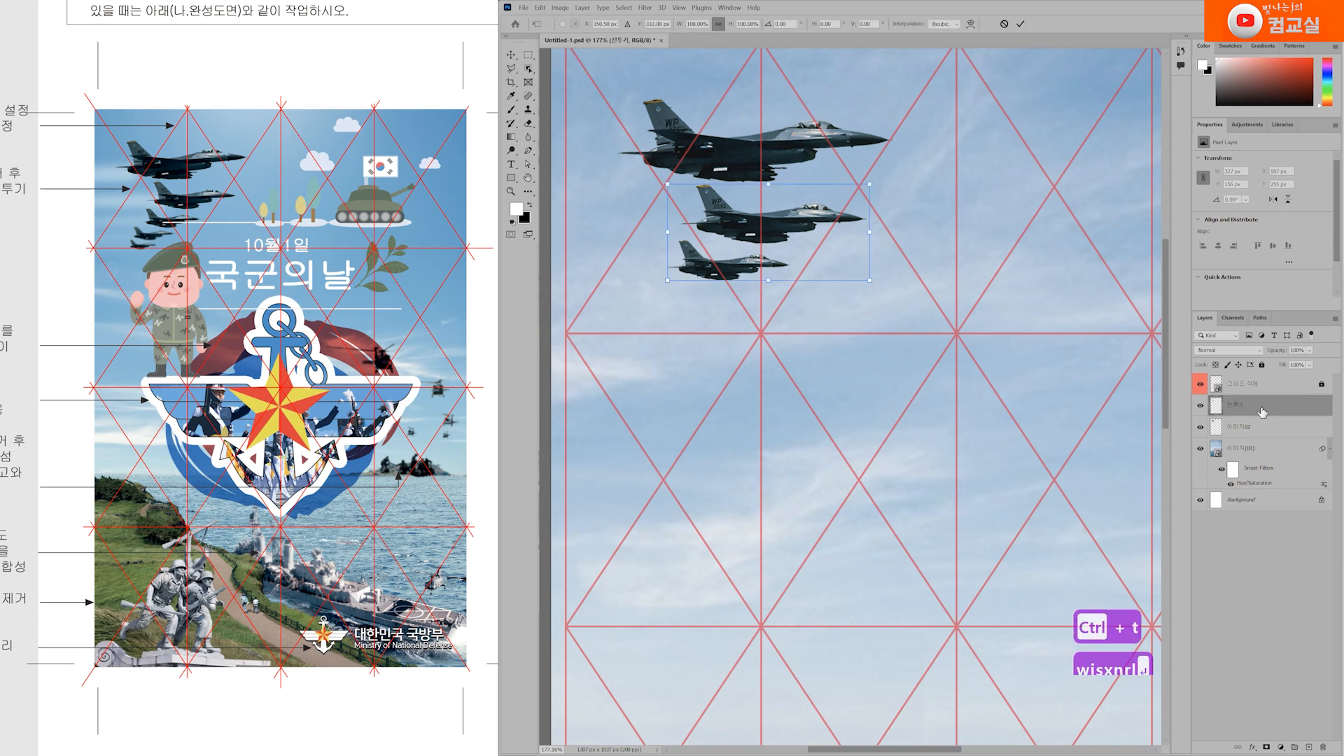
{"action": "left_click_drag", "start_coordinate": [795, 225], "coordinate": [756, 273]}
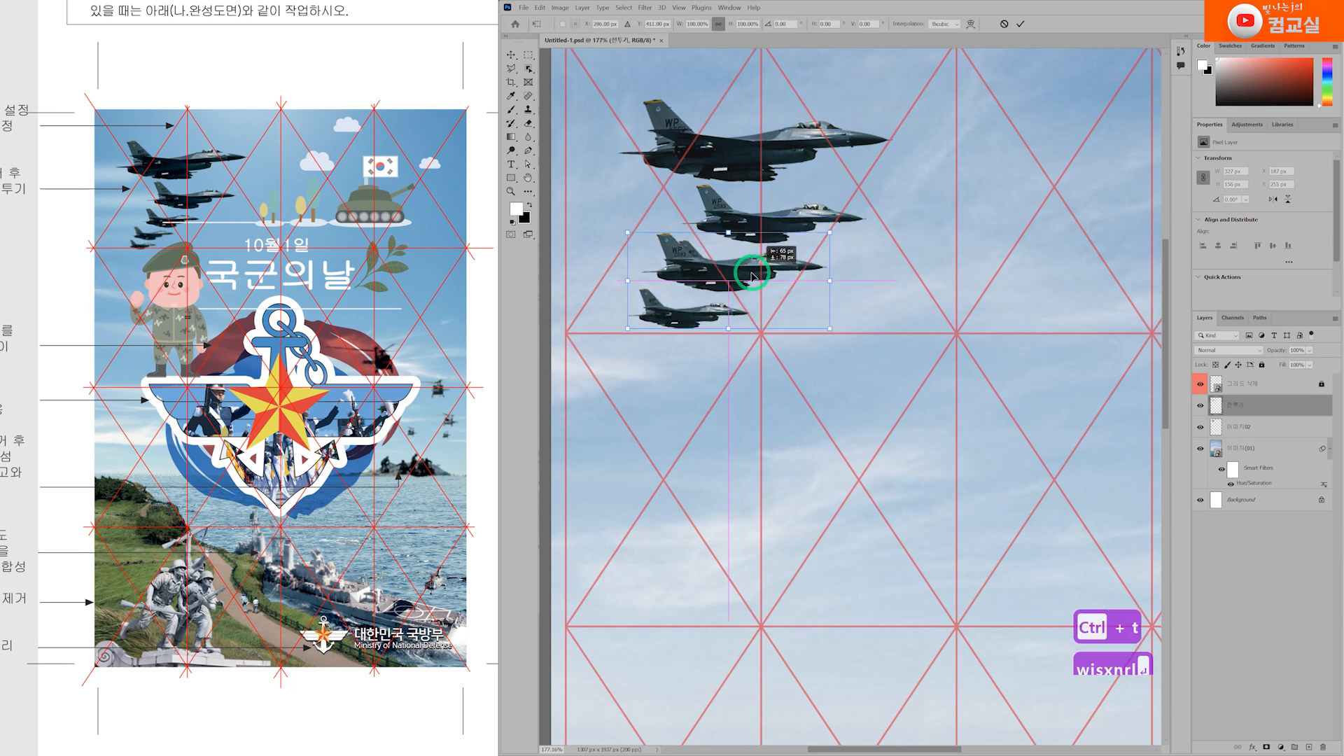
{"action": "left_click_drag", "start_coordinate": [830, 233], "coordinate": [712, 312]}
{"action": "scroll", "coordinate": [683, 306], "scroll_direction": "up", "scroll_amount": 2}
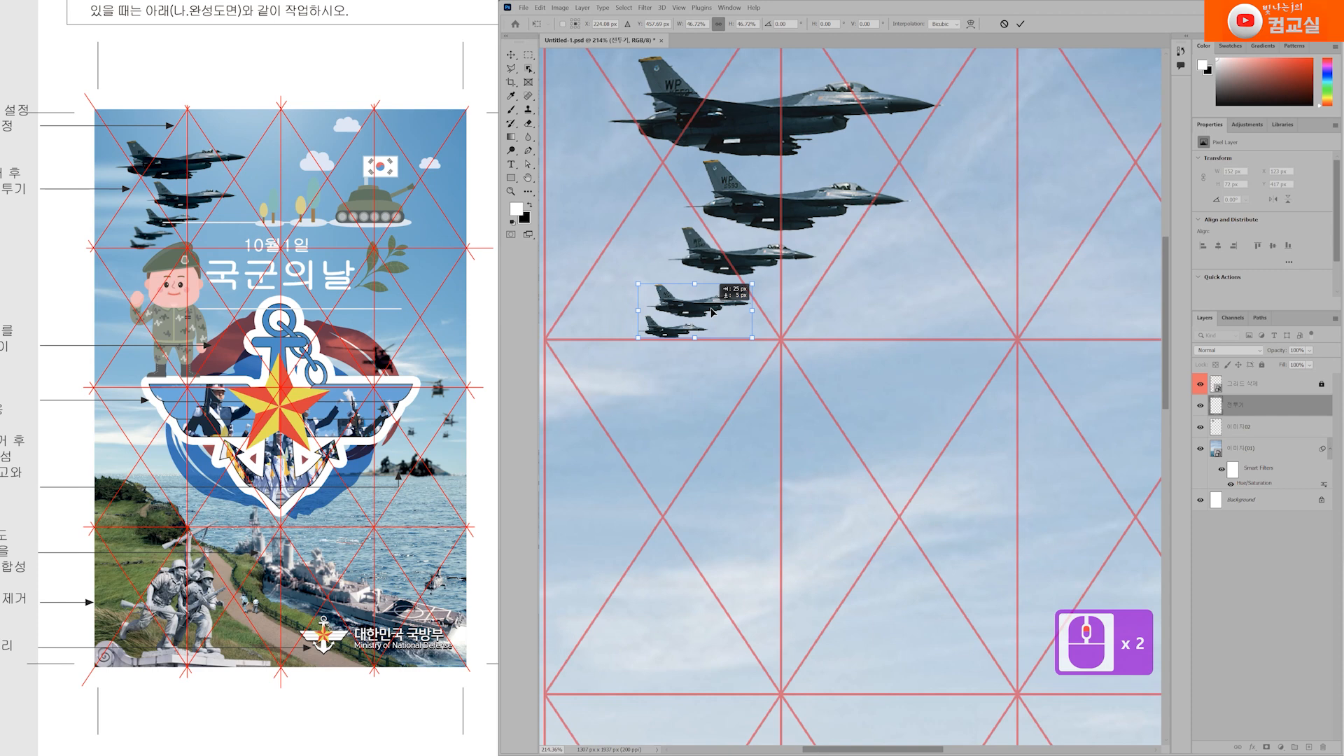
{"action": "left_click_drag", "start_coordinate": [640, 340], "coordinate": [632, 342]}
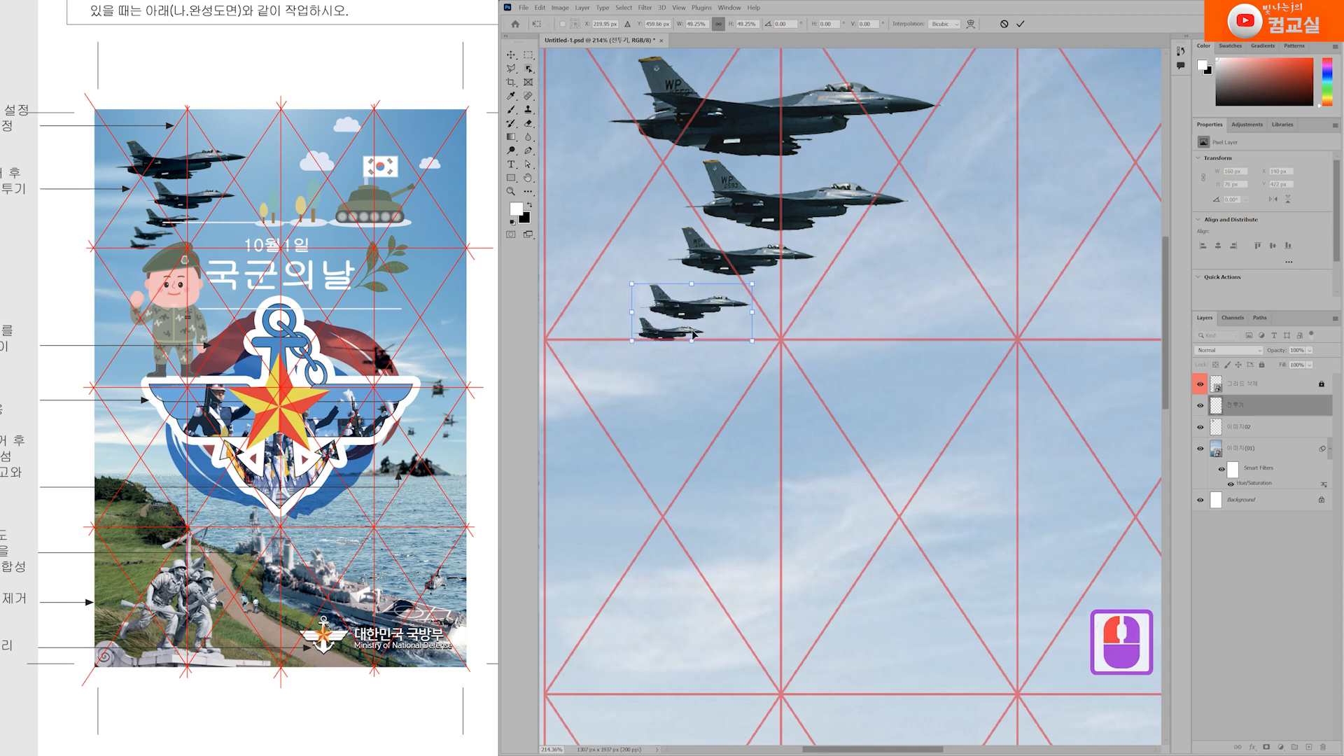
{"action": "key", "text": "Return"}
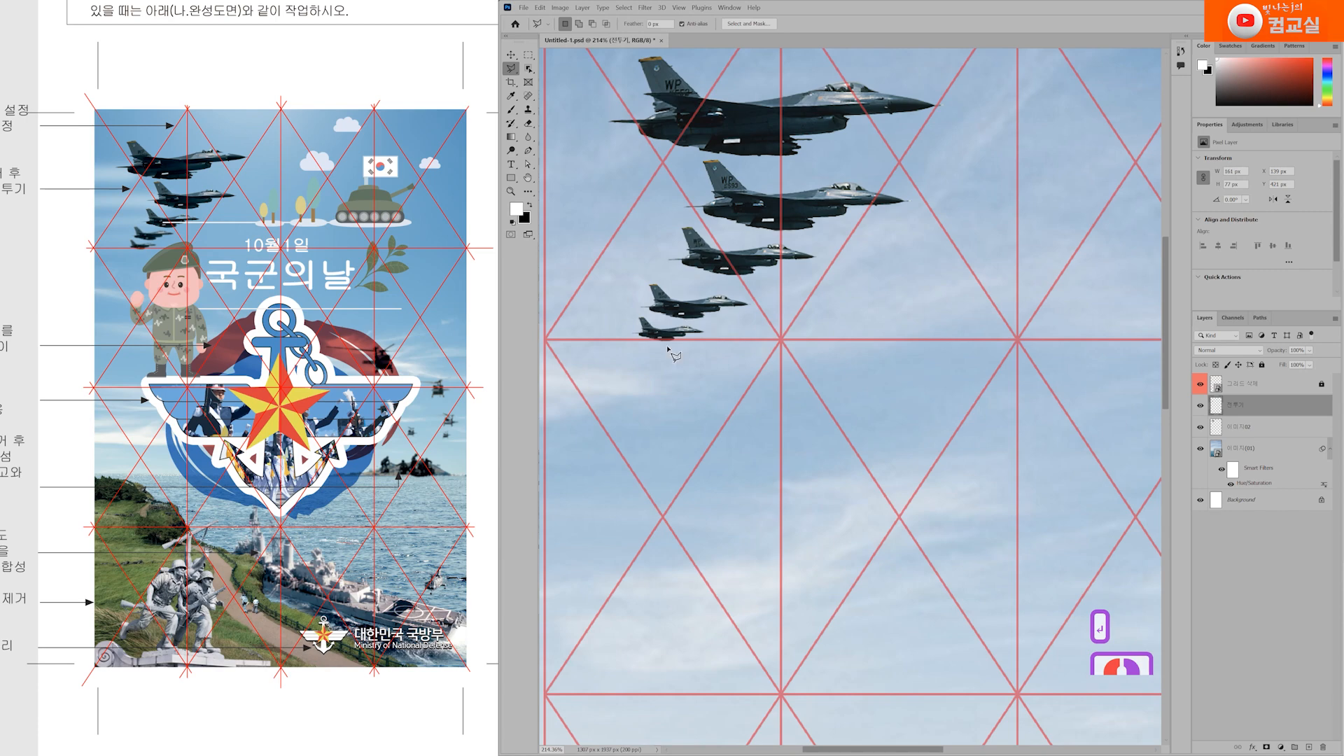
Step: Compare the small jets with the reference poster and convert the 전투기 layer to a smart object
{"action": "scroll", "coordinate": [240, 295], "scroll_direction": "up", "scroll_amount": 6}
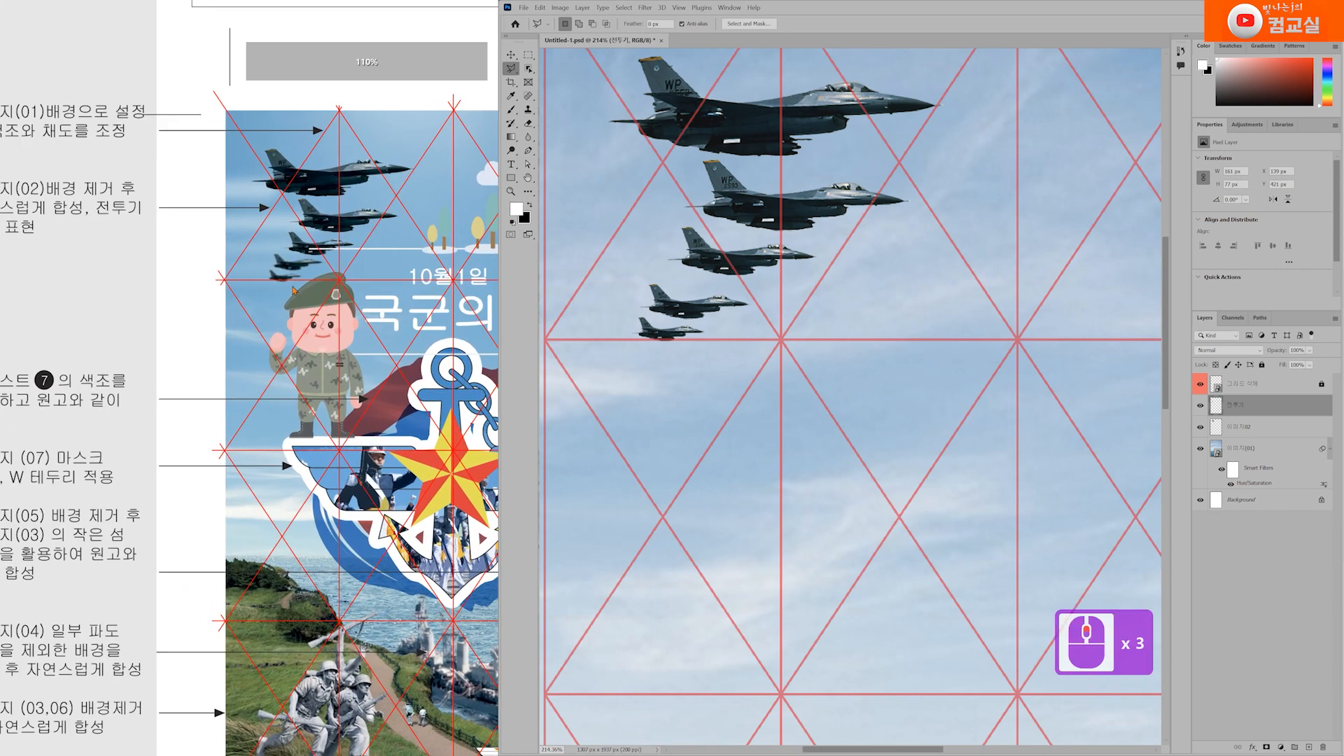
{"action": "left_click_drag", "start_coordinate": [342, 204], "coordinate": [263, 255]}
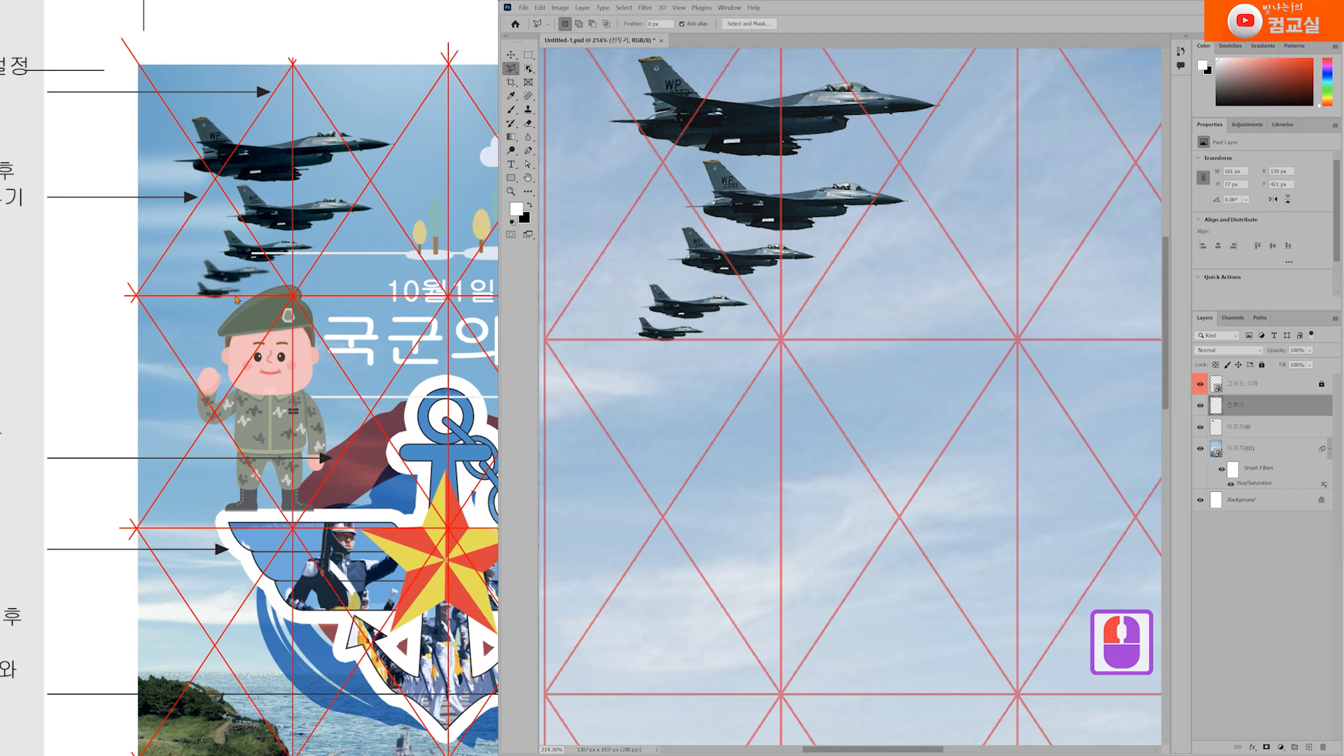
{"action": "left_click", "coordinate": [1263, 410]}
{"action": "right_click", "coordinate": [1263, 411]}
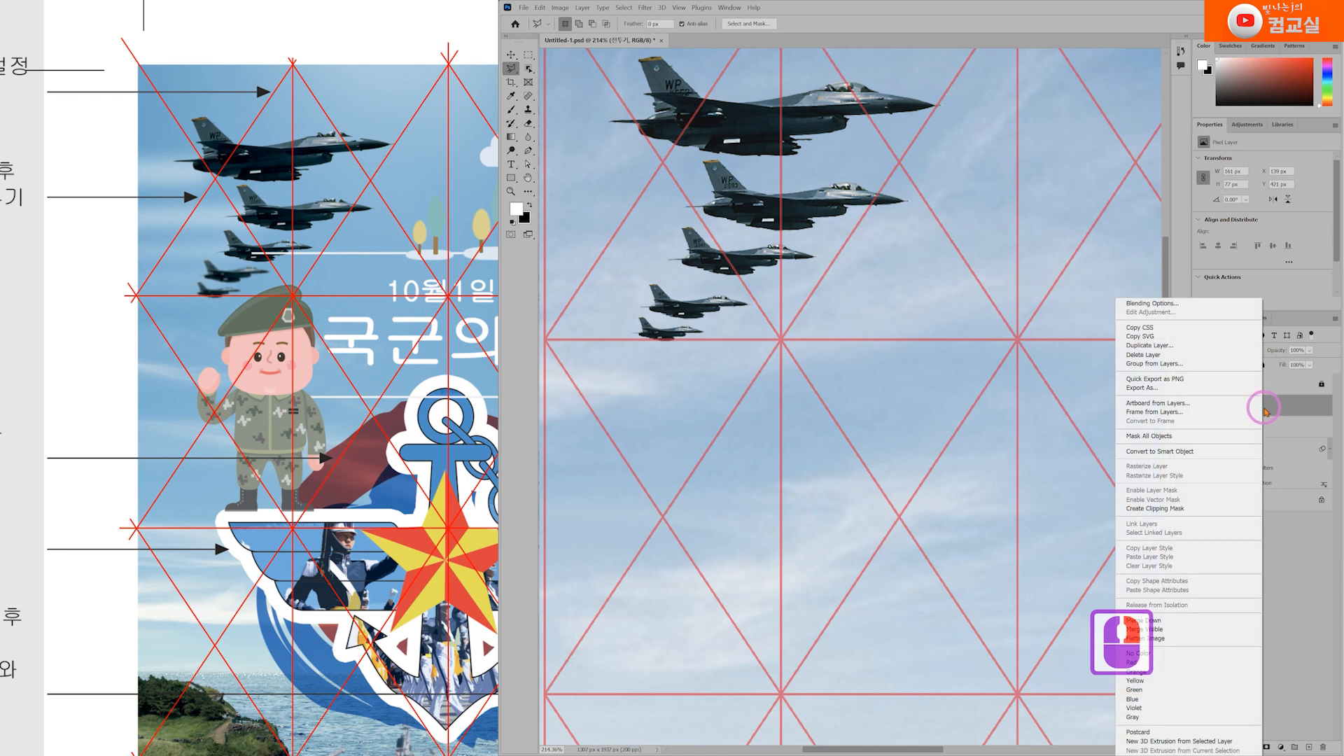
{"action": "left_click", "coordinate": [1242, 446]}
Step: Apply a Gaussian Blur with a radius of 1.0 pixel to the 전투기 smart object
{"action": "left_click", "coordinate": [645, 8]}
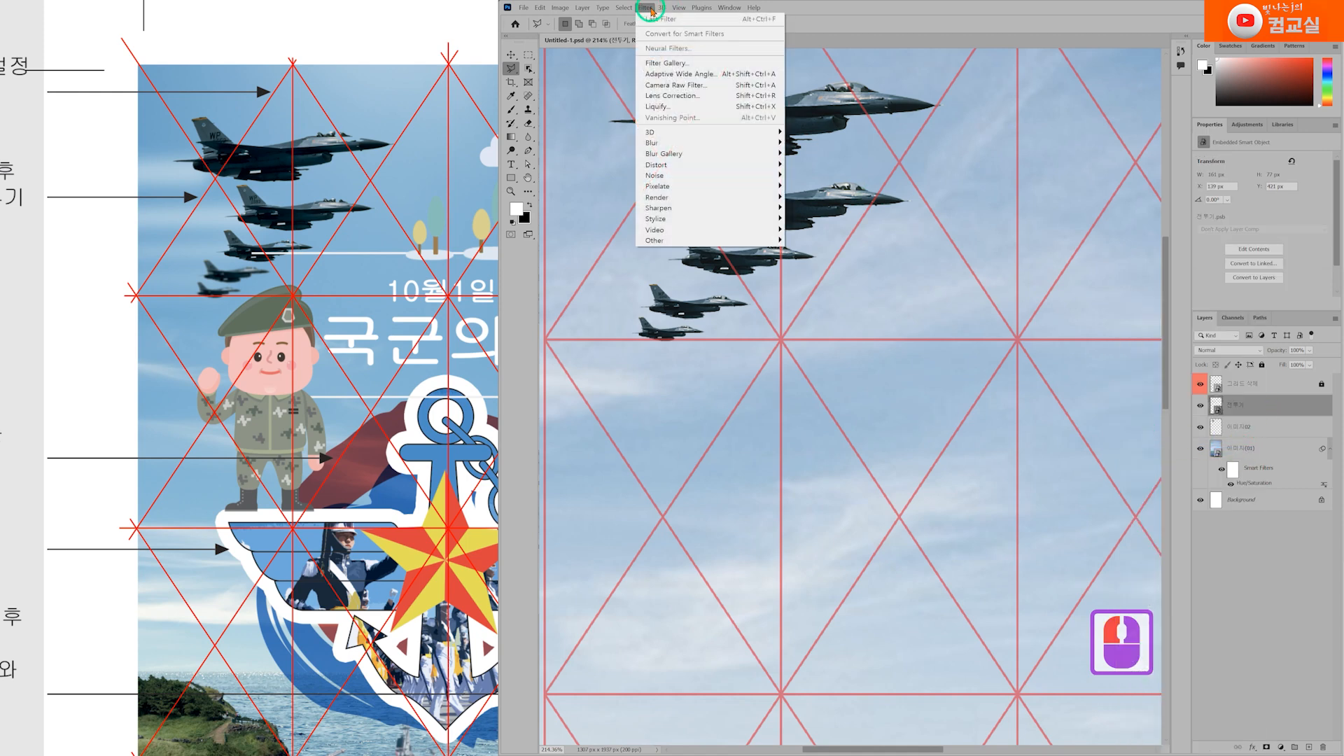
{"action": "mouse_move", "coordinate": [691, 144]}
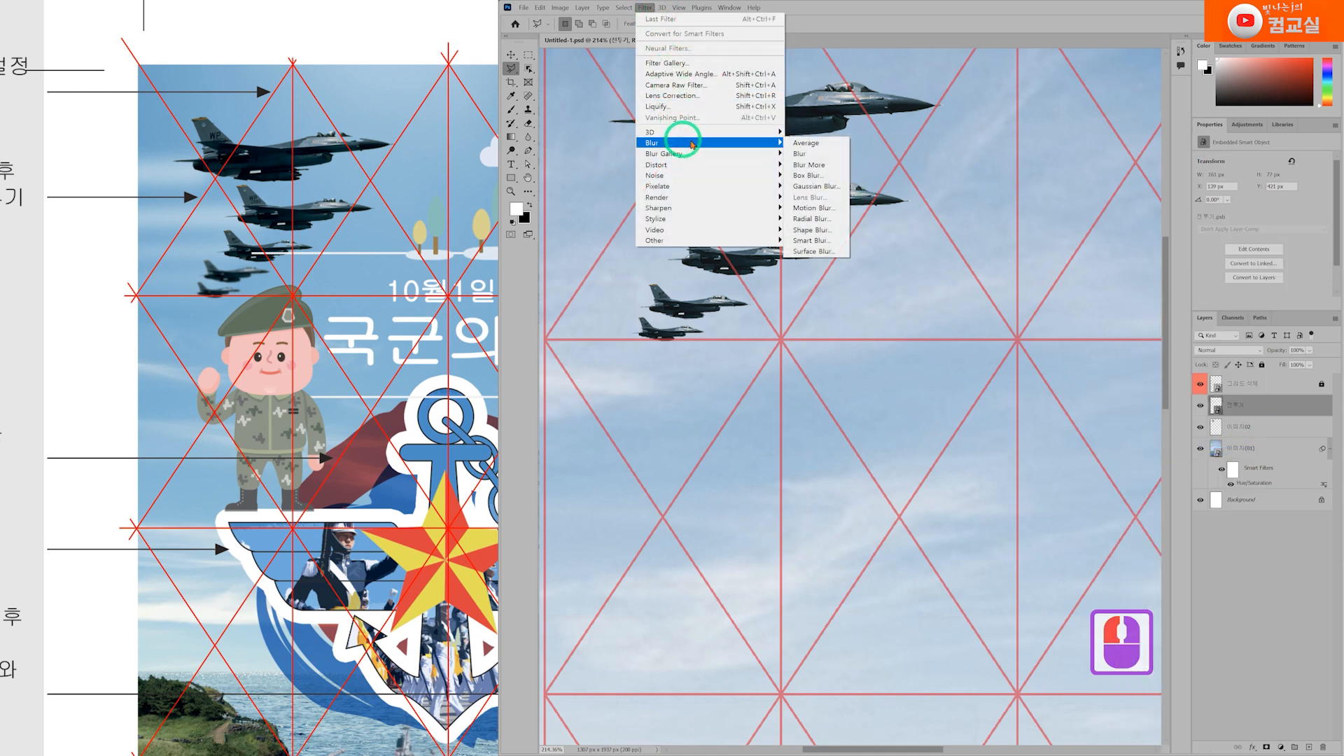
{"action": "left_click", "coordinate": [817, 187]}
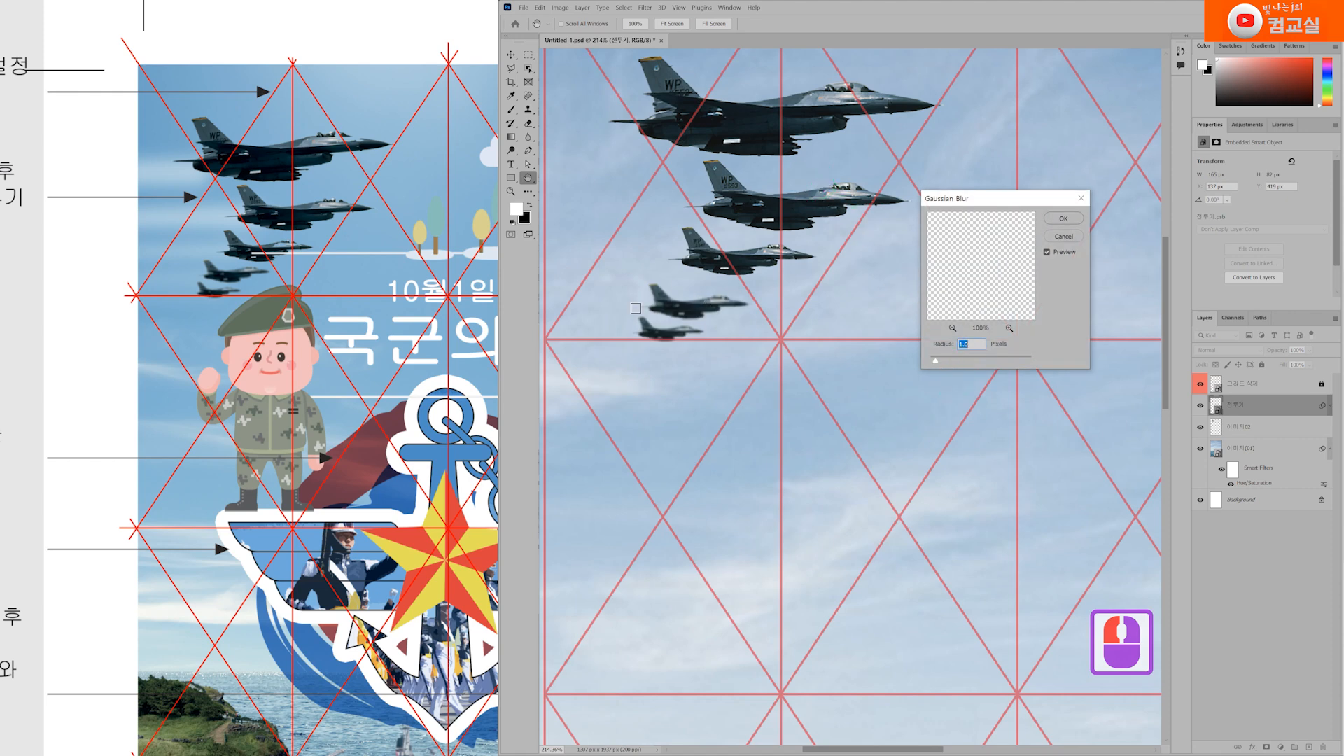
{"action": "mouse_move", "coordinate": [938, 359]}
{"action": "left_mouse_down"}
{"action": "mouse_move", "coordinate": [954, 361]}
{"action": "mouse_move", "coordinate": [938, 358]}
{"action": "left_mouse_up"}
{"action": "type", "text": "10"}
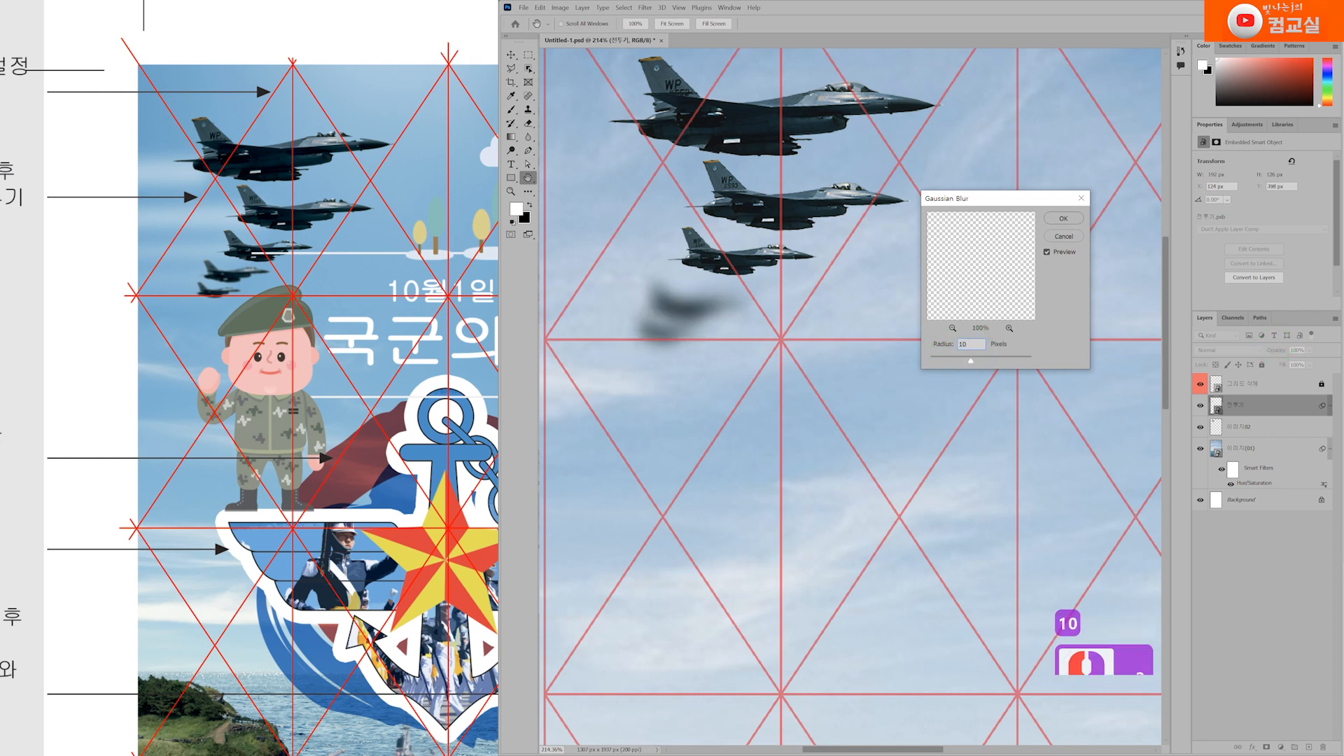
{"action": "key", "text": "BackSpace"}
{"action": "type", "text": "."}
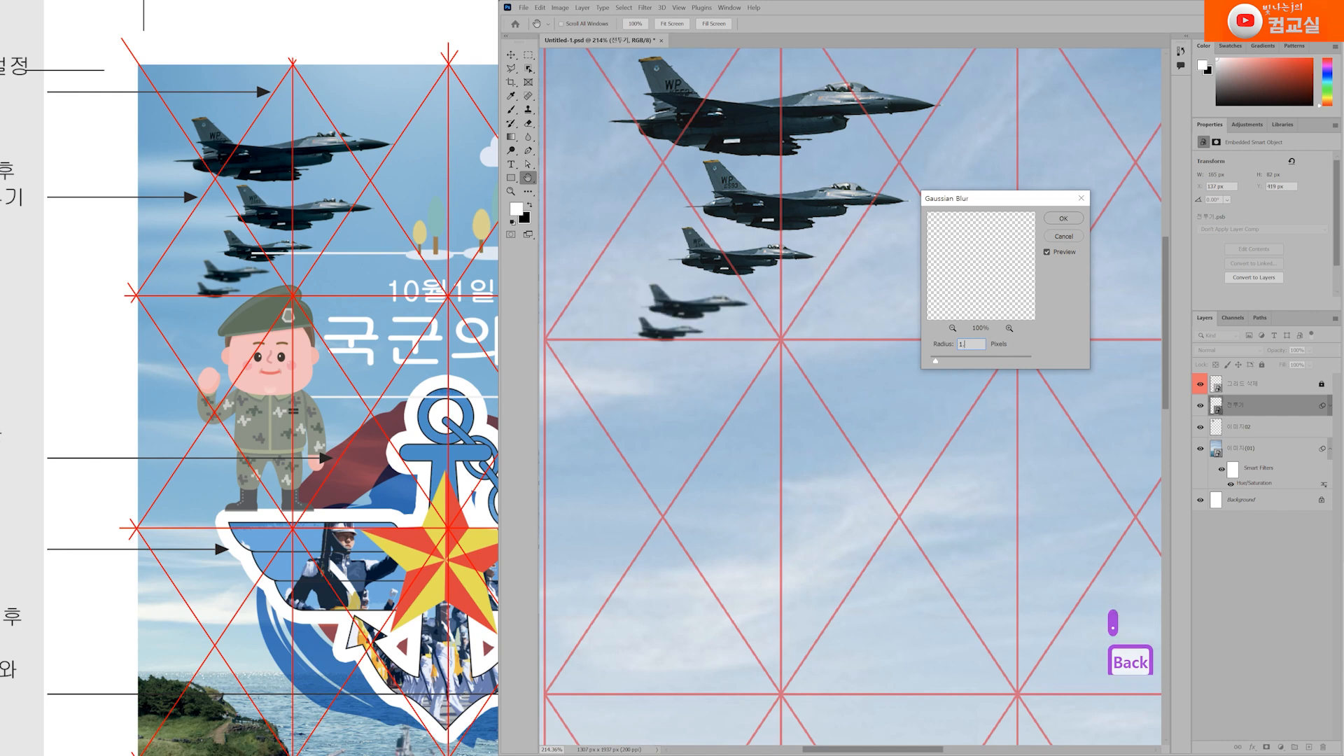
{"action": "type", "text": "0"}
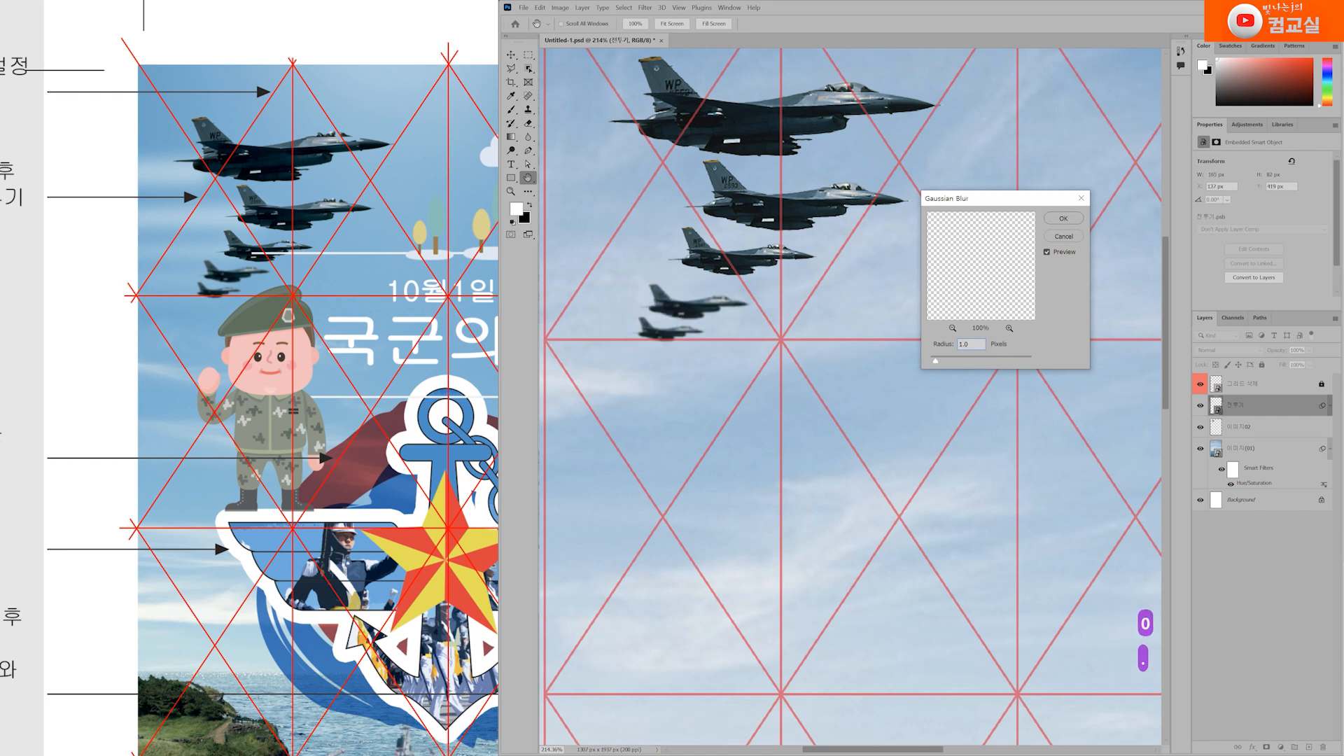
{"action": "key", "text": "Return"}
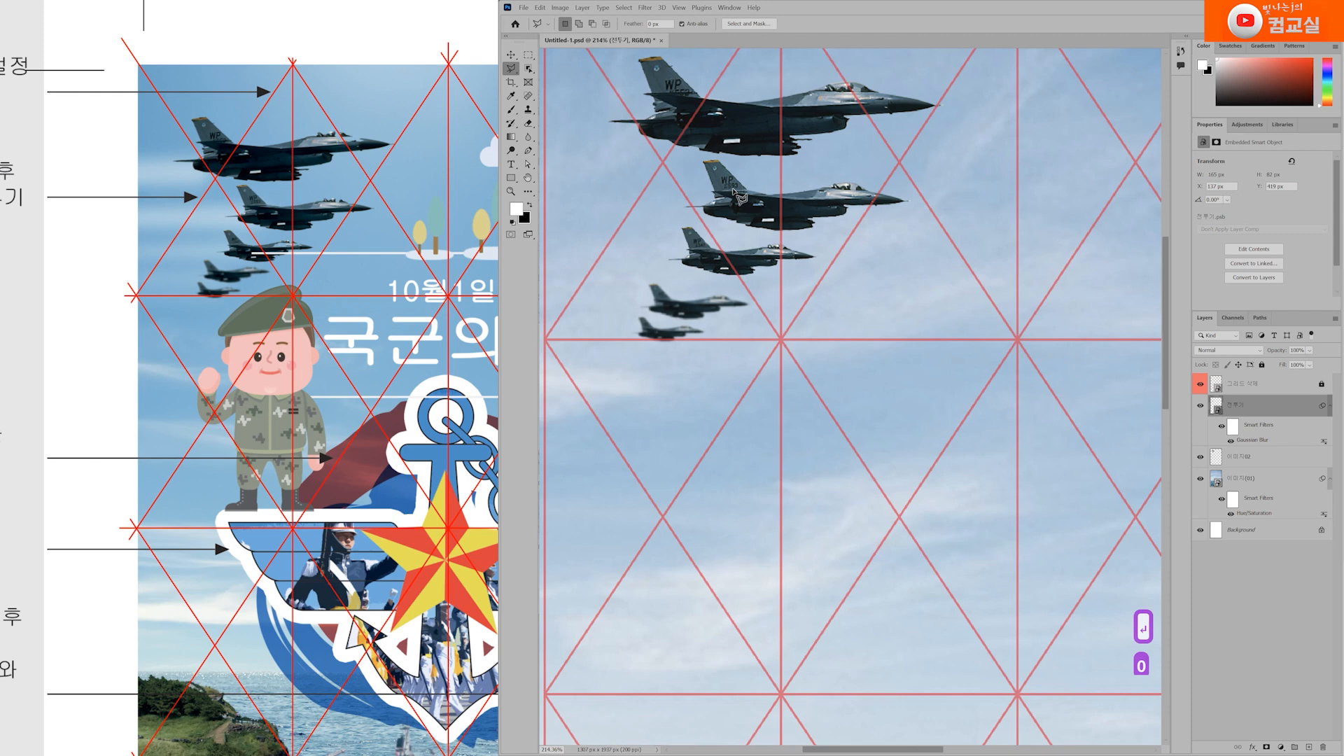
Step: Try the Darken blend mode on the original jets layer 이미지02, then return it to Normal
{"action": "scroll", "coordinate": [736, 196], "scroll_direction": "up", "scroll_amount": 2}
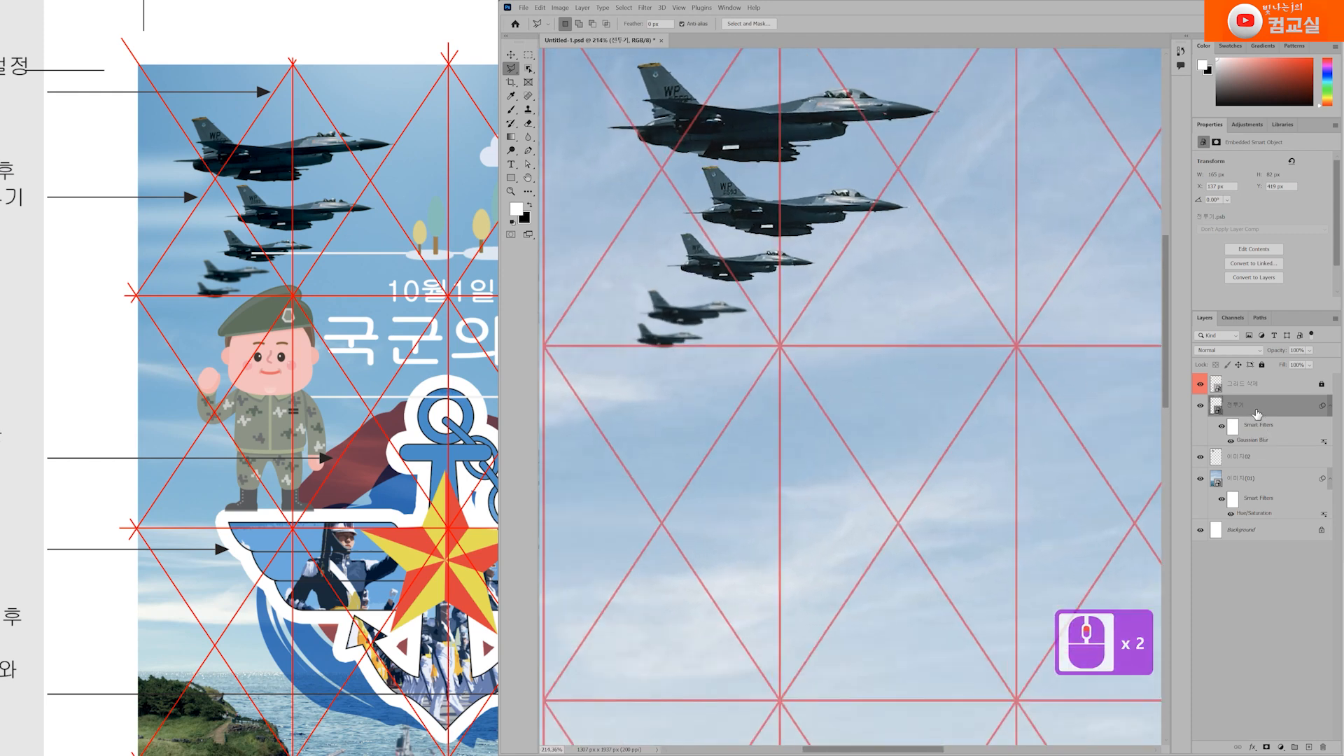
{"action": "left_click", "coordinate": [1263, 464]}
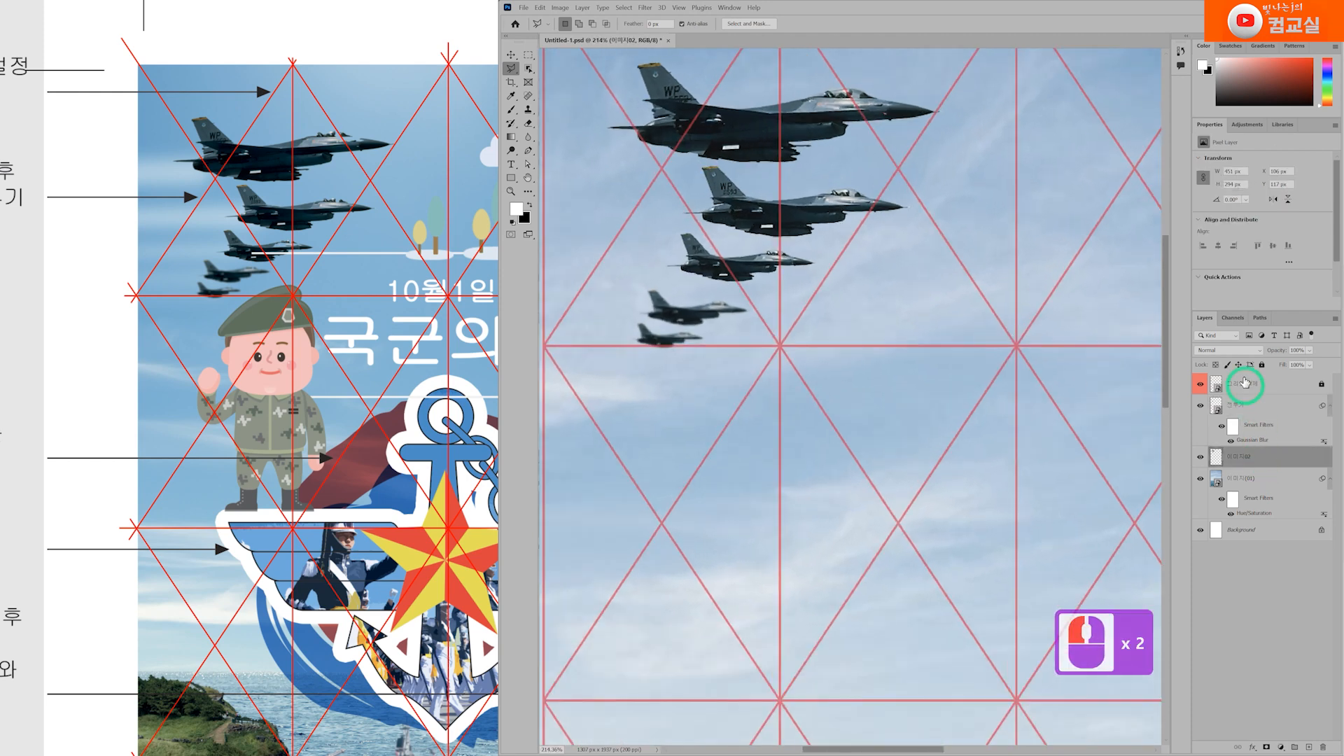
{"action": "left_click", "coordinate": [1234, 350]}
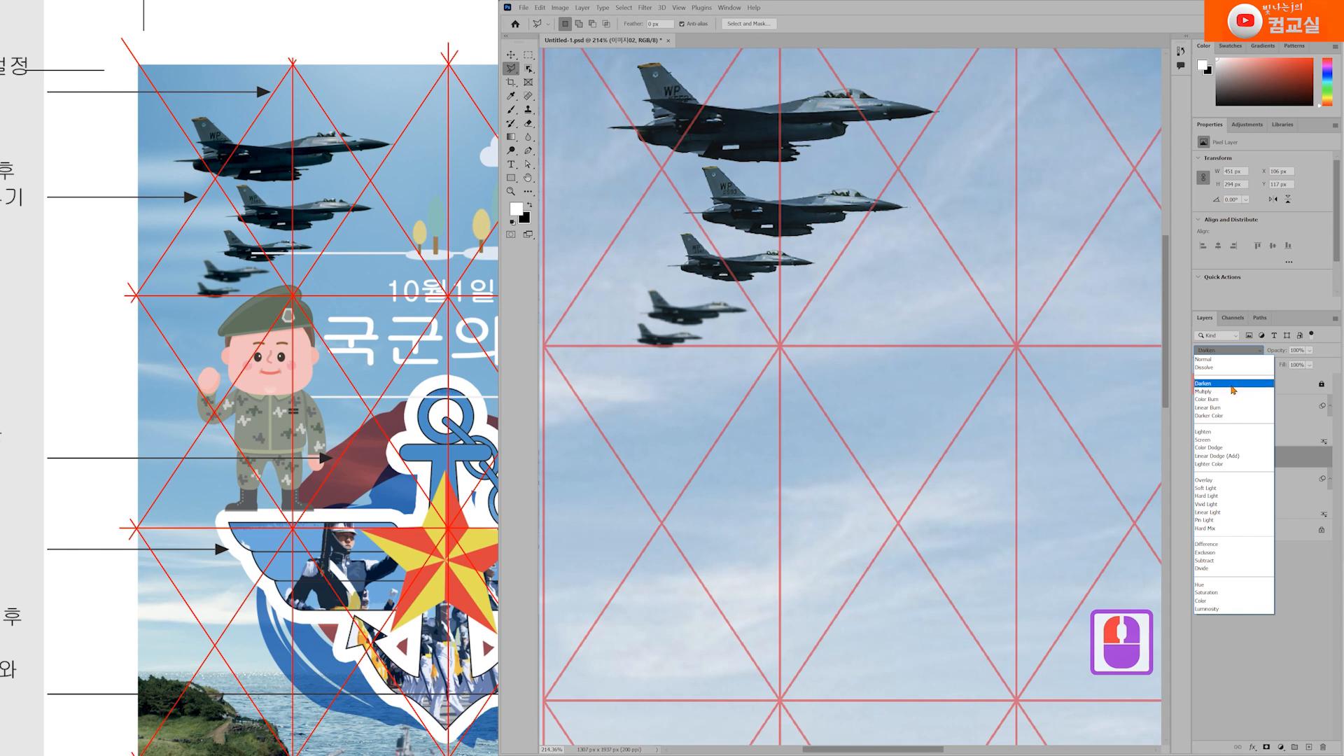
{"action": "left_click", "coordinate": [1225, 359]}
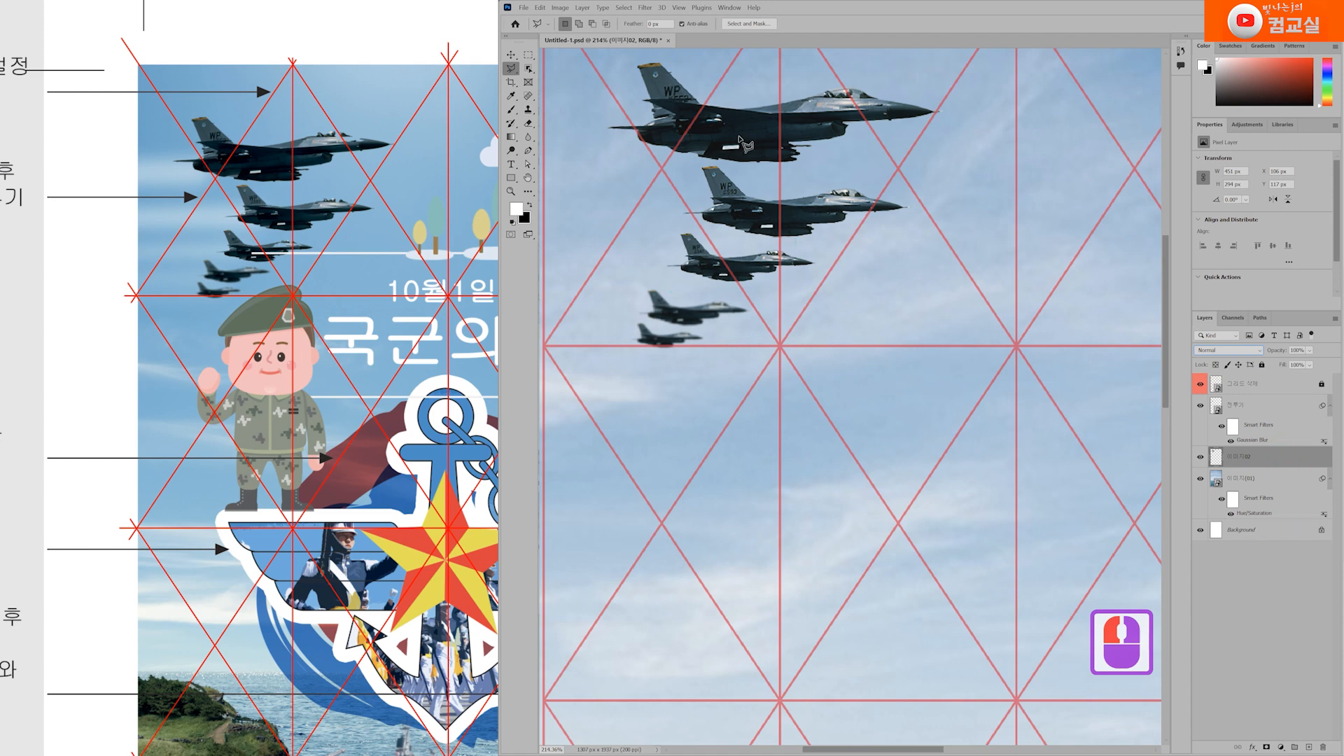
Step: Examine the lower part of the reference poster and its written notes on placing images 03 and 06
{"action": "scroll", "coordinate": [721, 250], "scroll_direction": "down", "scroll_amount": 3}
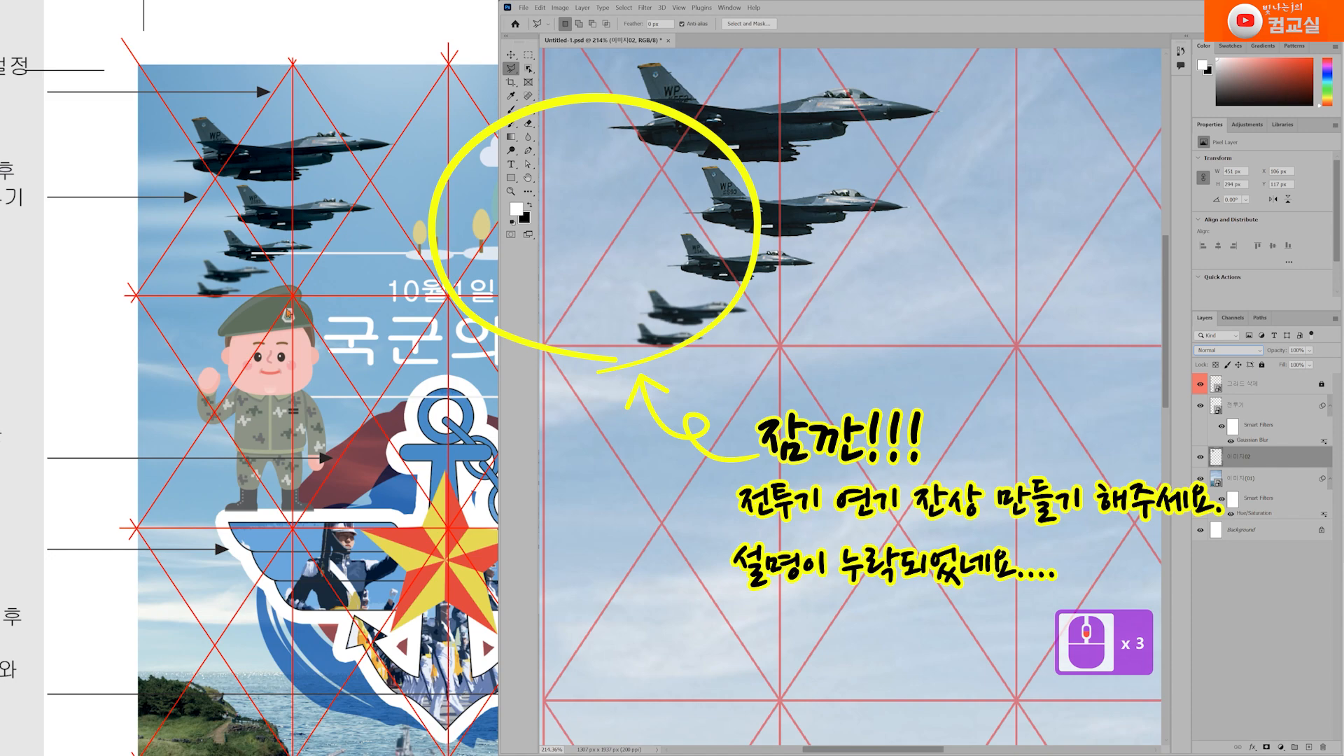
{"action": "left_click_drag", "start_coordinate": [156, 426], "coordinate": [255, 248]}
{"action": "scroll", "coordinate": [307, 417], "scroll_direction": "down", "scroll_amount": 2}
{"action": "scroll", "coordinate": [308, 421], "scroll_direction": "down", "scroll_amount": 1}
{"action": "left_click_drag", "start_coordinate": [322, 480], "coordinate": [285, 372]}
{"action": "left_click_drag", "start_coordinate": [350, 446], "coordinate": [271, 438]}
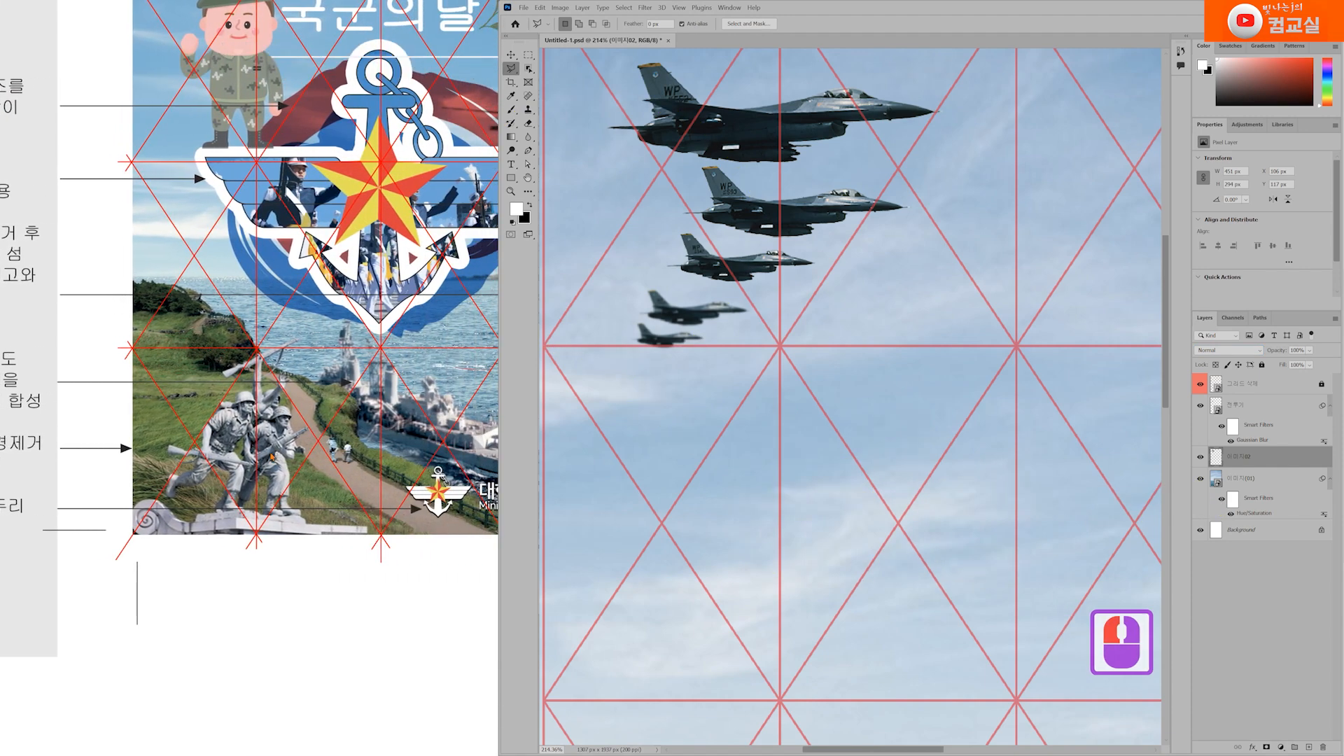
{"action": "mouse_move", "coordinate": [132, 482]}
{"action": "left_mouse_down"}
{"action": "mouse_move", "coordinate": [279, 473]}
{"action": "mouse_move", "coordinate": [224, 492]}
{"action": "left_mouse_up"}
{"action": "left_click_drag", "start_coordinate": [130, 475], "coordinate": [135, 474]}
{"action": "left_click", "coordinate": [144, 474]}
{"action": "left_click", "coordinate": [171, 474]}
{"action": "left_click_drag", "start_coordinate": [263, 506], "coordinate": [222, 496]}
{"action": "left_click", "coordinate": [231, 497]}
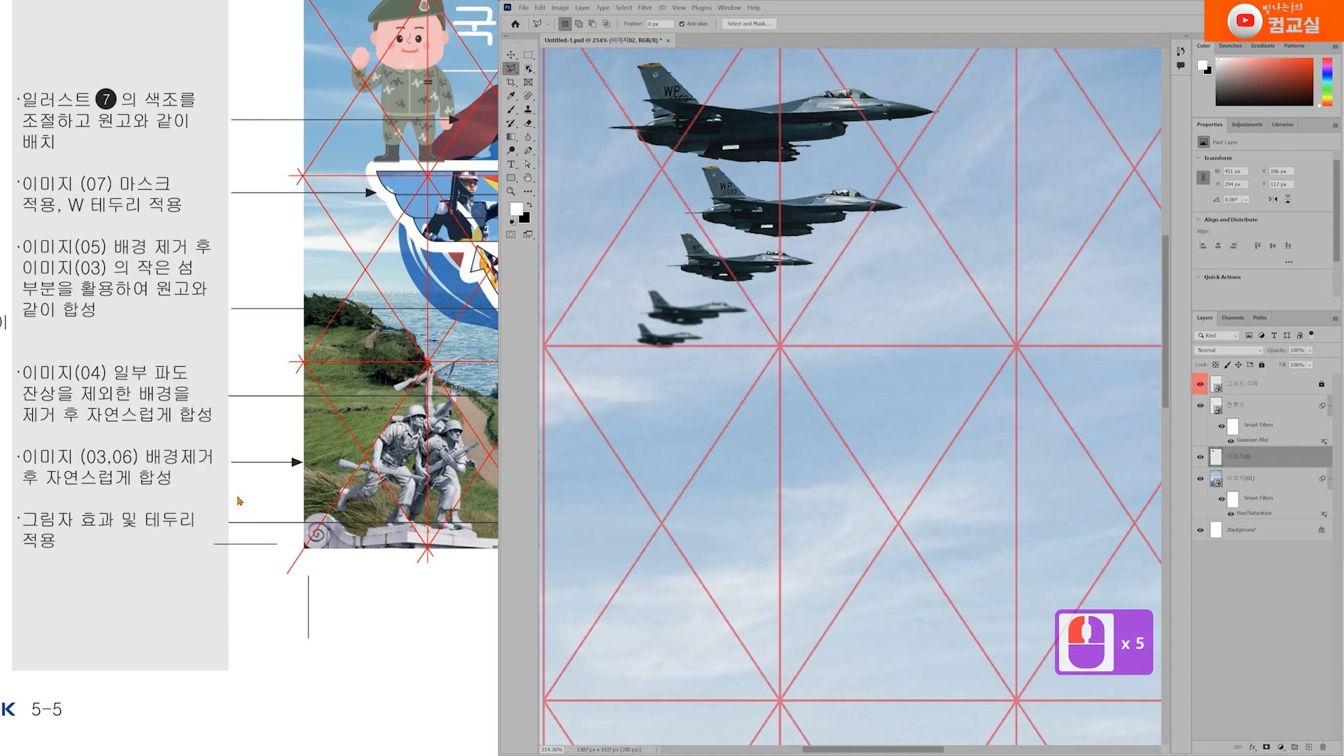
Step: Switch to the 도면22 image folder and open 이미지(03) and 이미지(06) together in Photoshop as separate documents
{"action": "key", "text": "alt+Tab"}
{"action": "left_click", "coordinate": [483, 524], "text": "alt"}
{"action": "left_click", "coordinate": [498, 411]}
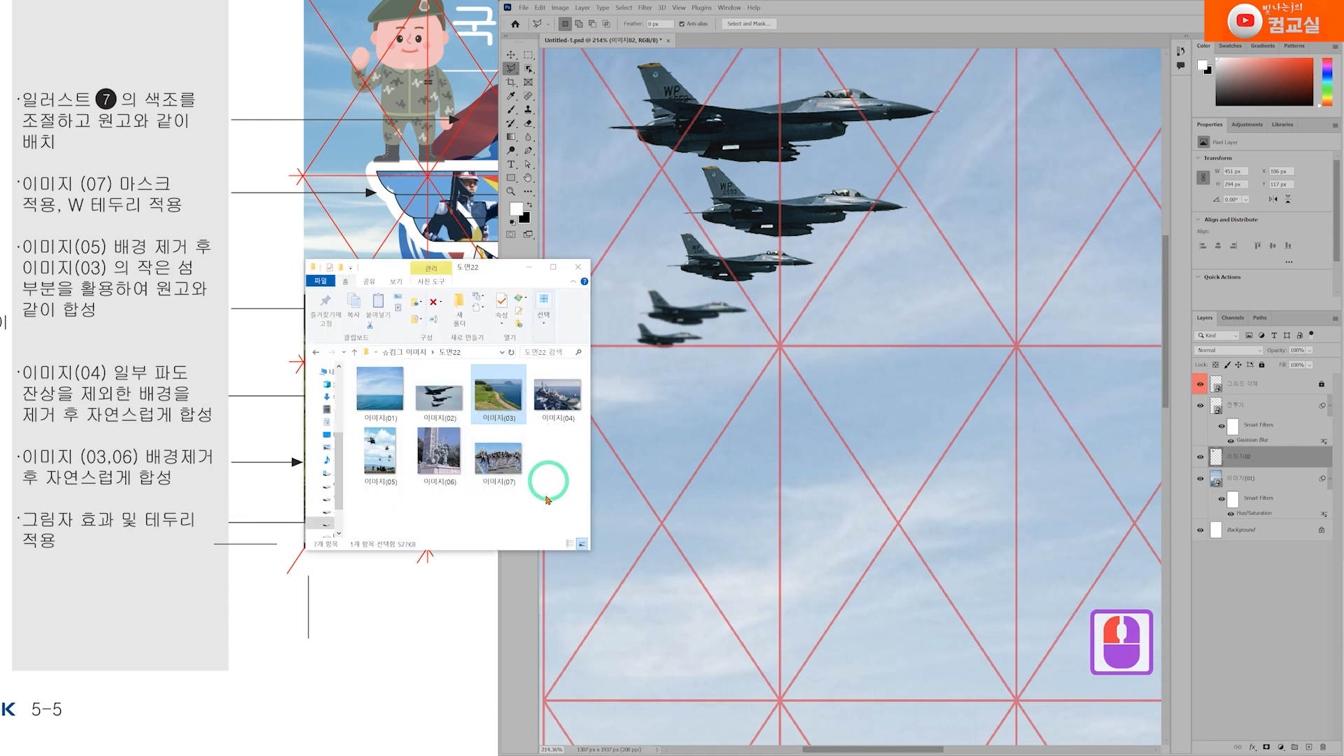
{"action": "left_click", "coordinate": [446, 464]}
{"action": "left_click", "coordinate": [497, 410]}
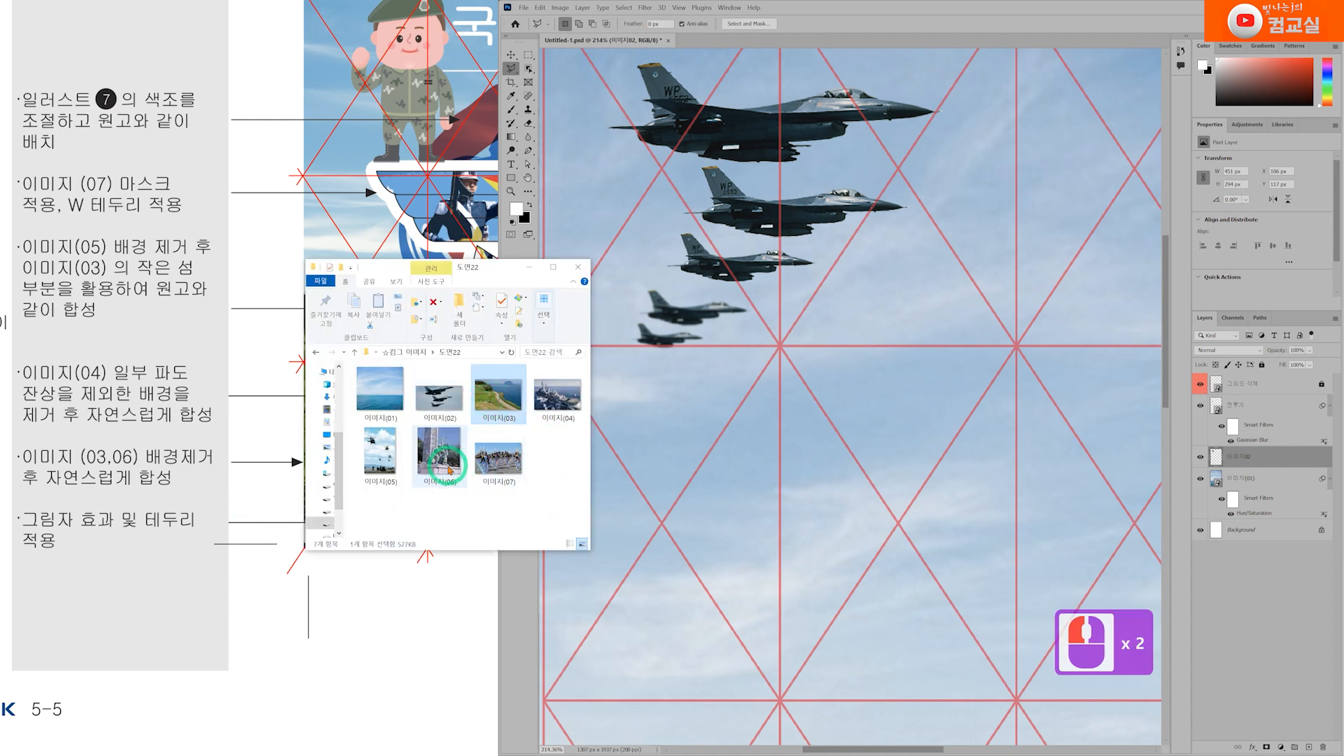
{"action": "left_click", "coordinate": [444, 467]}
{"action": "left_click", "coordinate": [441, 462]}
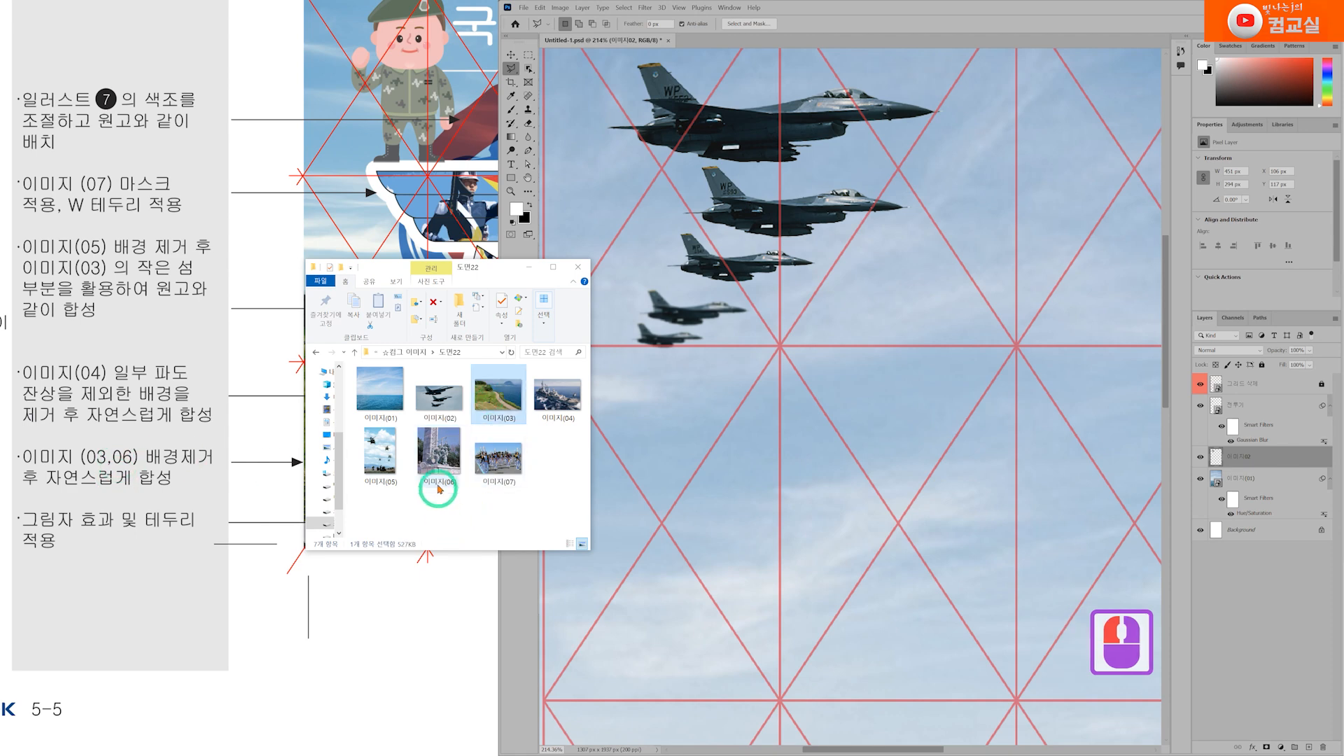
{"action": "left_click", "coordinate": [497, 409], "text": "ctrl"}
{"action": "left_click_drag", "start_coordinate": [497, 410], "coordinate": [852, 31]}
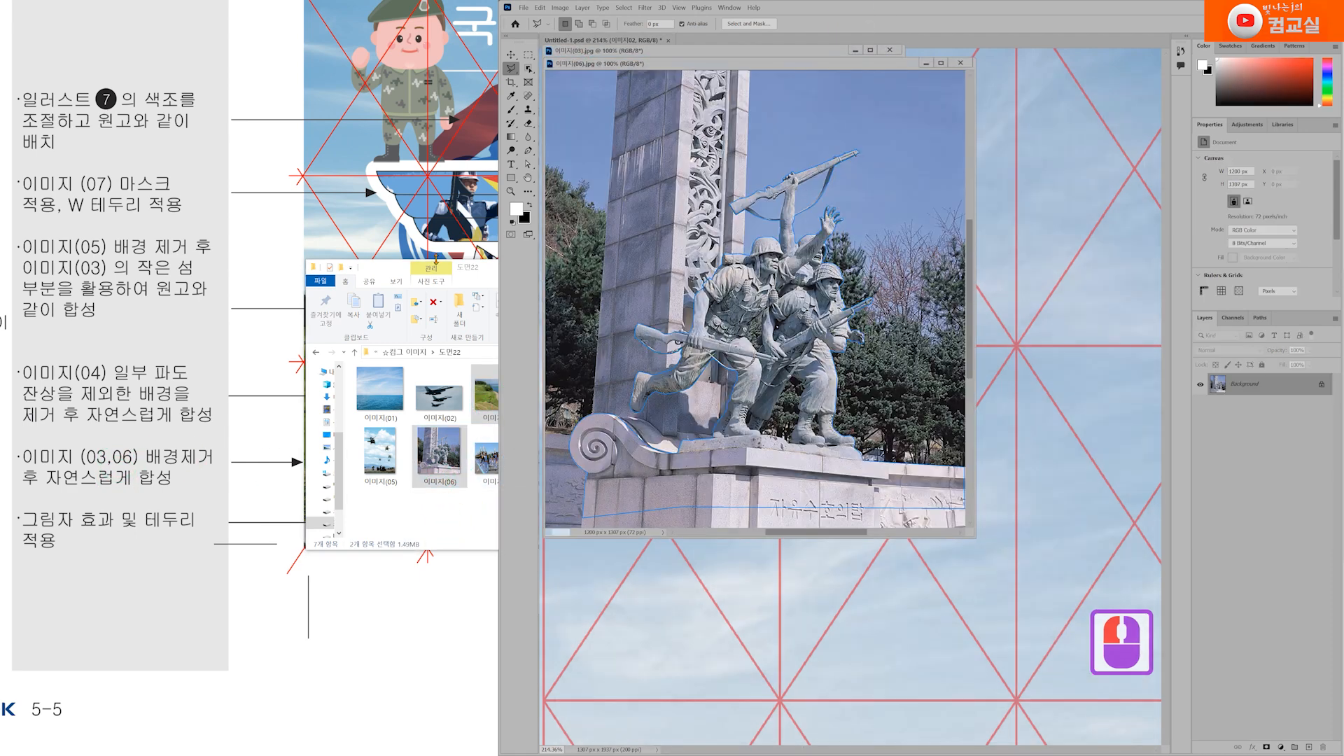
Step: Minimize the image folder and move the 이미지(06) document window aside so it no longer covers 이미지(03)
{"action": "left_click", "coordinate": [435, 257]}
{"action": "left_click", "coordinate": [525, 270]}
{"action": "left_click_drag", "start_coordinate": [420, 543], "coordinate": [328, 532]}
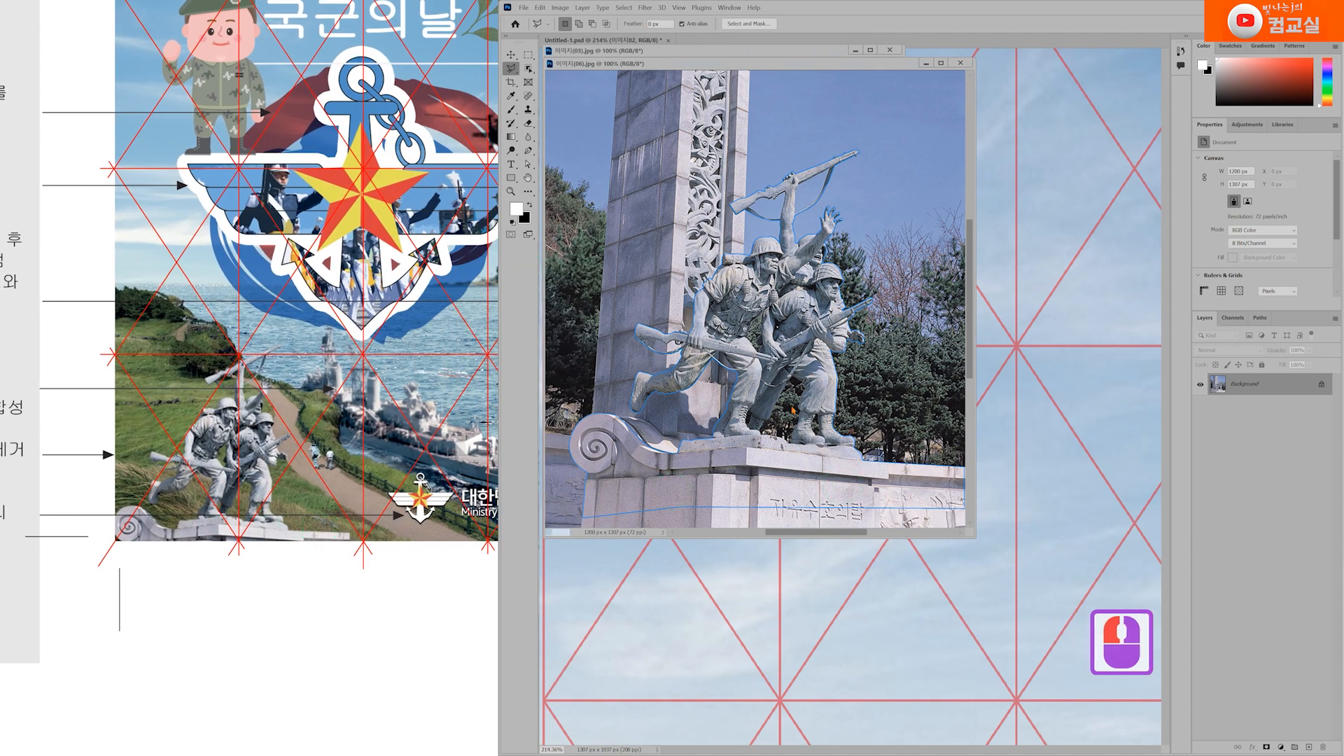
{"action": "left_click_drag", "start_coordinate": [703, 66], "coordinate": [765, 120]}
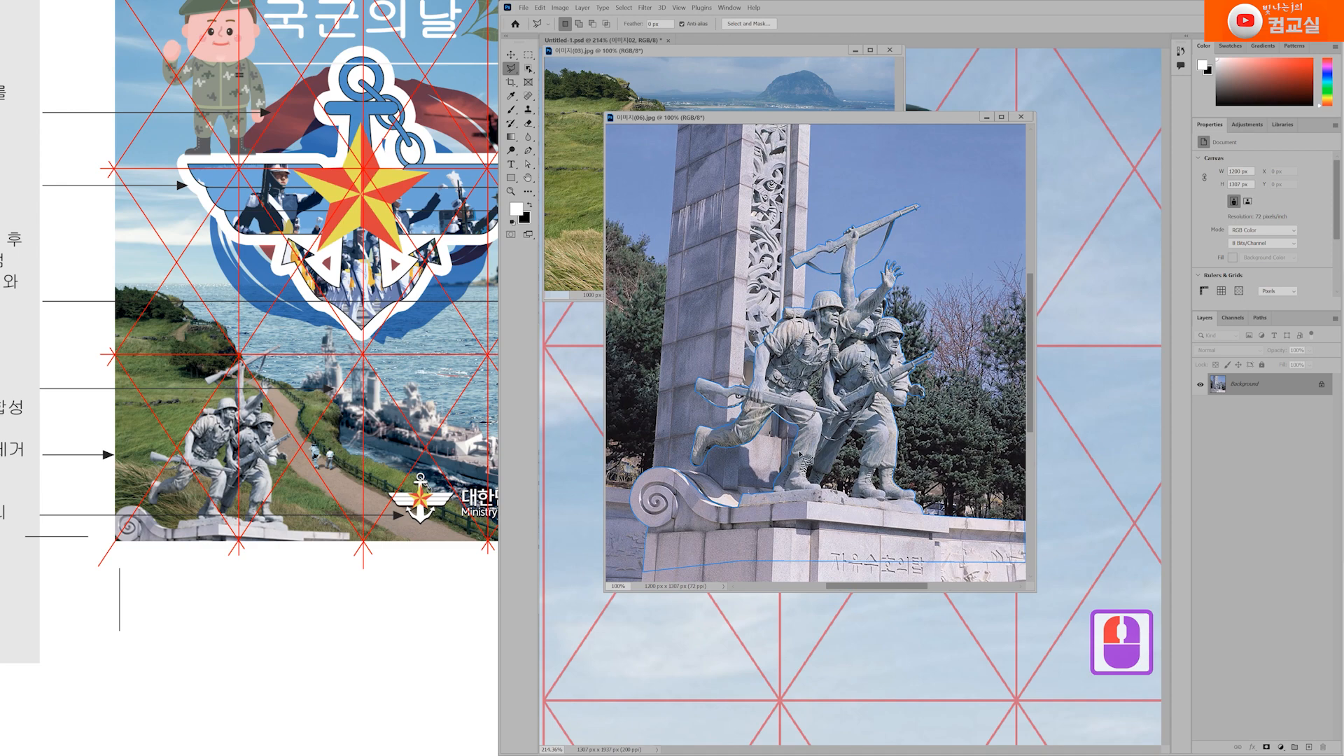
Step: Activate the Pen tool in Path mode and examine the soldier statue's outline in the reference poster and in 이미지(06)
{"action": "left_click", "coordinate": [528, 150]}
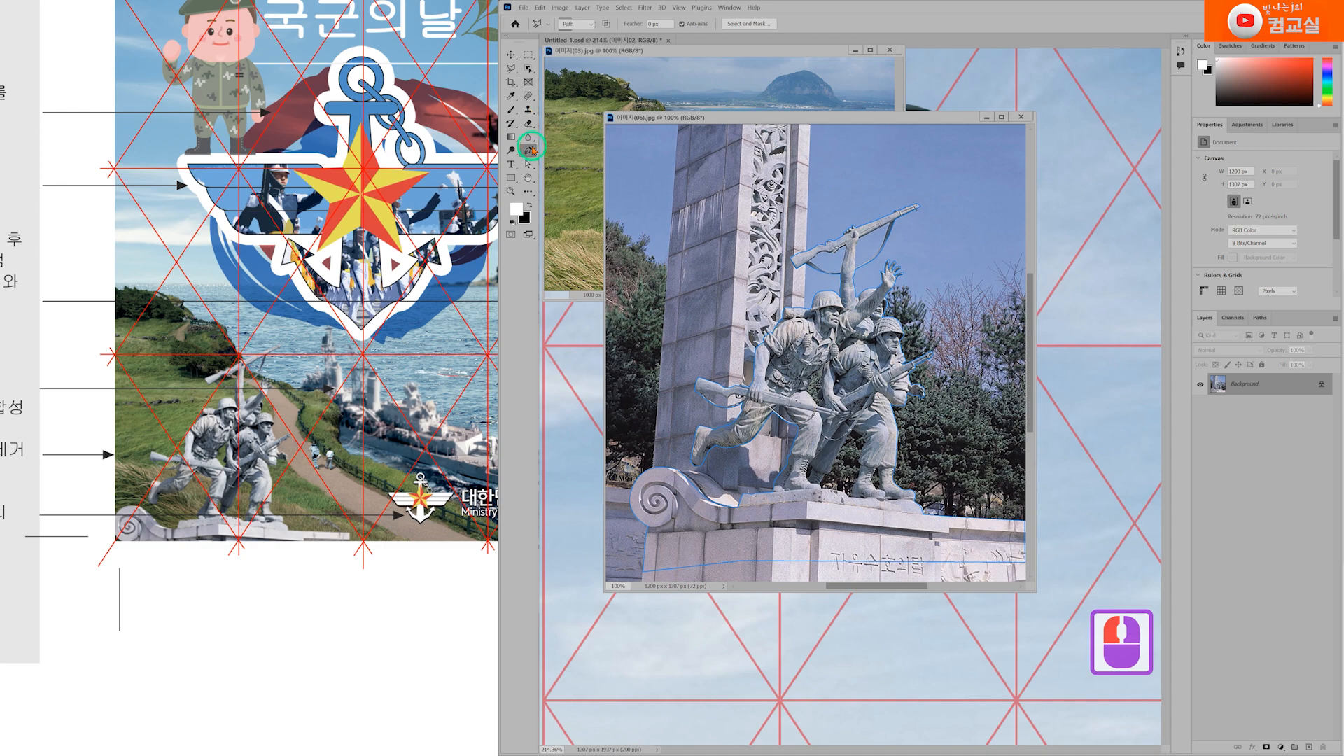
{"action": "left_click", "coordinate": [529, 151]}
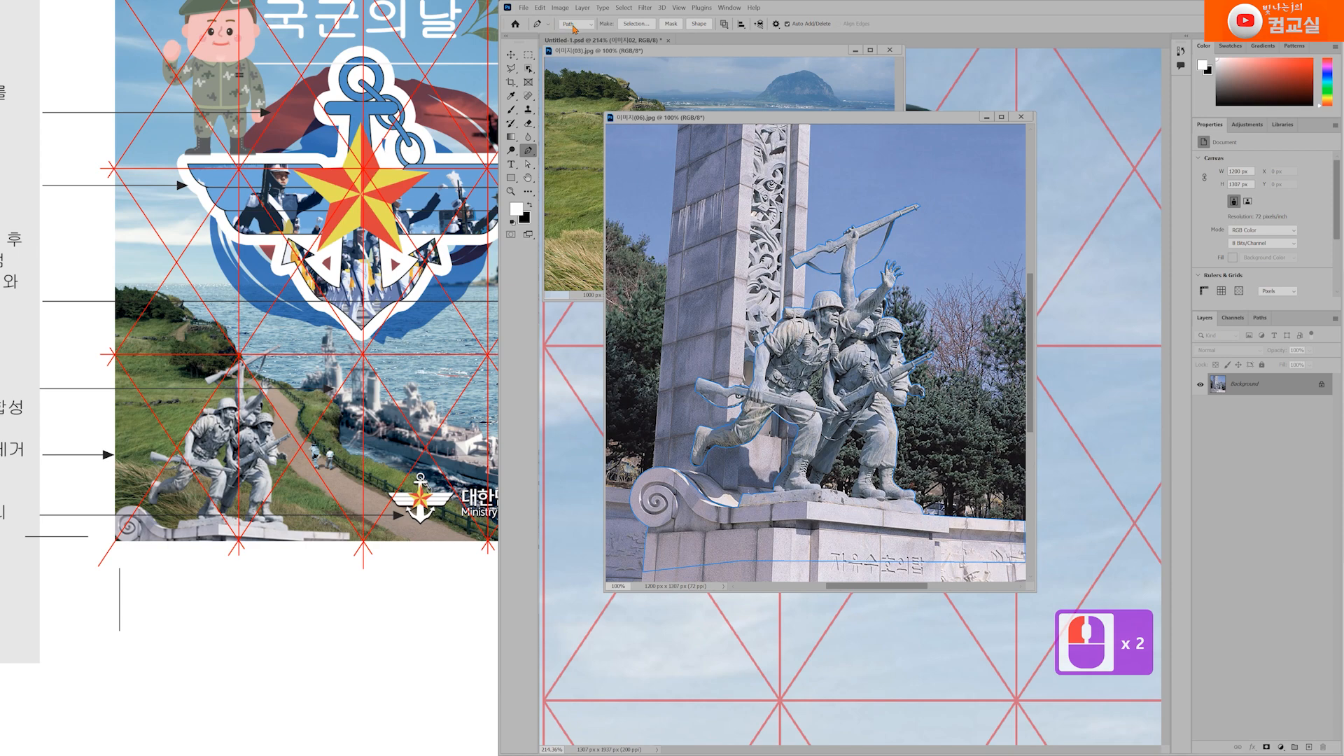
{"action": "scroll", "coordinate": [848, 259], "scroll_direction": "up", "scroll_amount": 6}
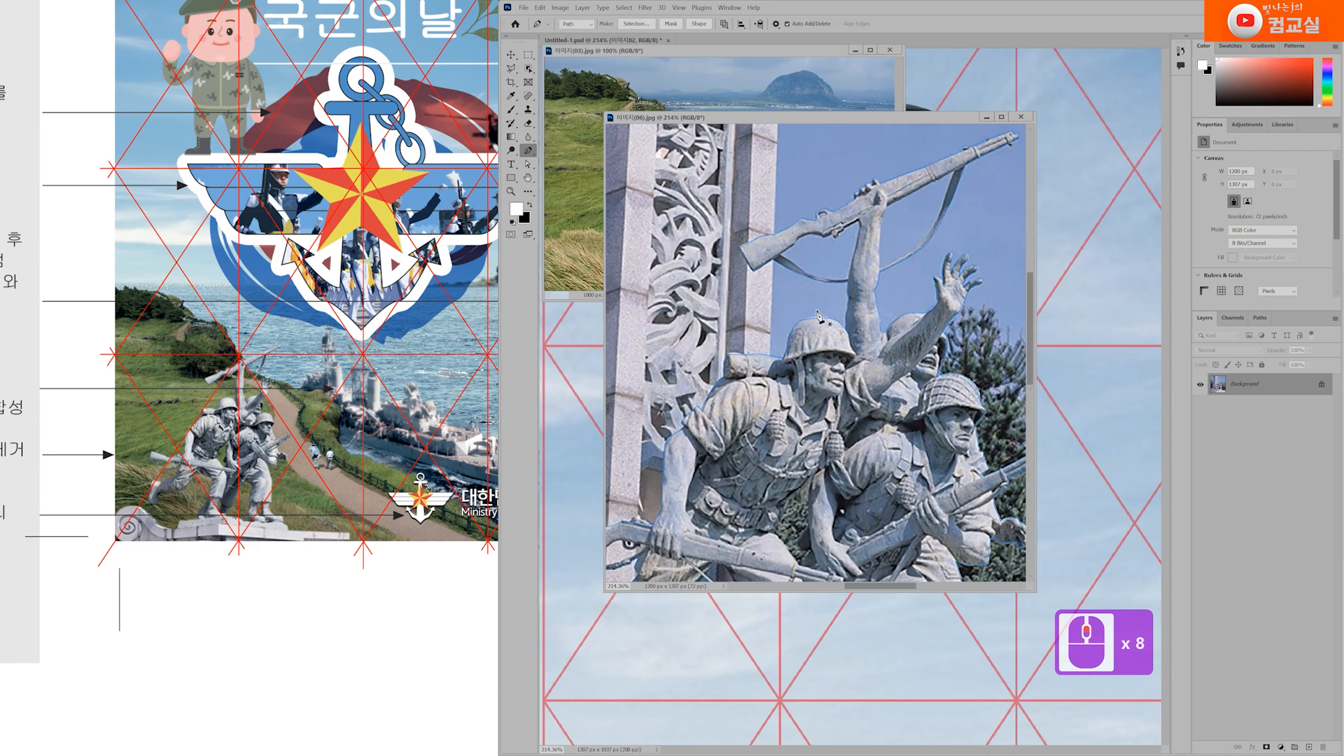
{"action": "scroll", "coordinate": [295, 408], "scroll_direction": "up", "scroll_amount": 10}
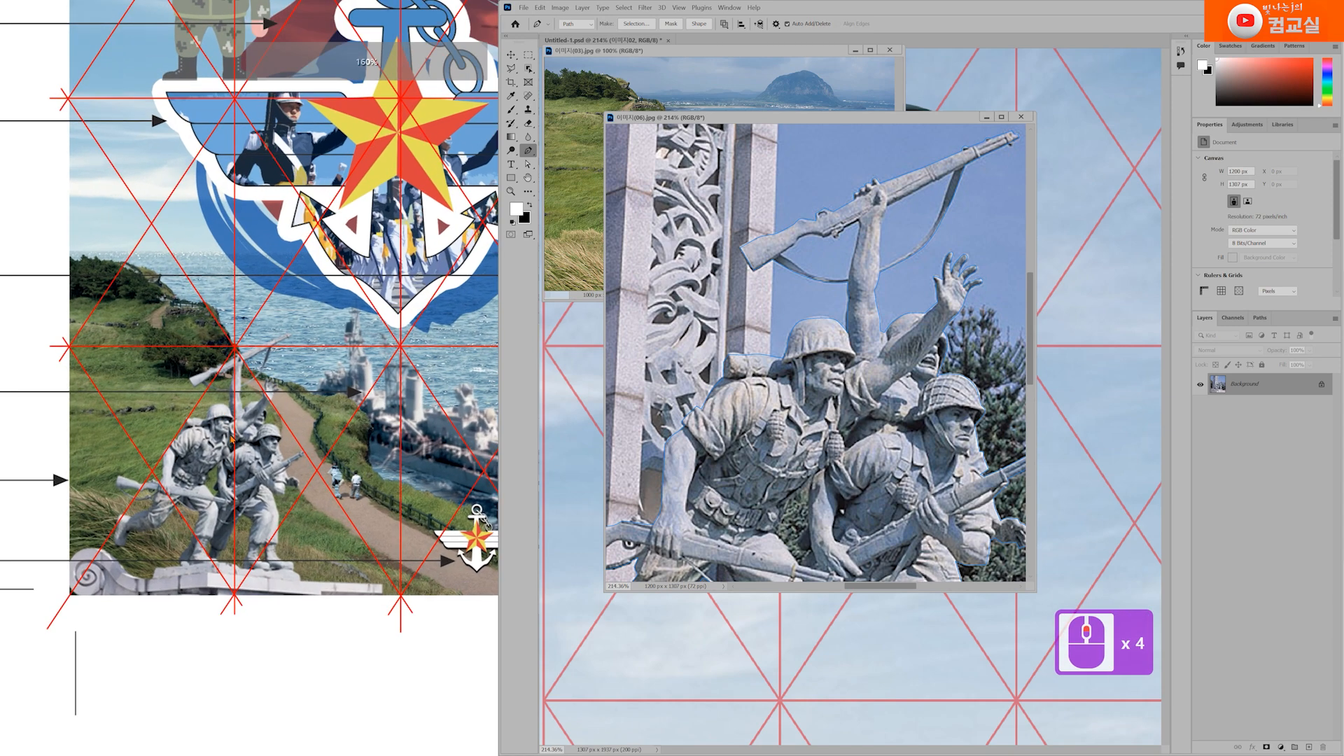
{"action": "left_click", "coordinate": [252, 345]}
{"action": "left_click", "coordinate": [216, 359]}
{"action": "left_click", "coordinate": [240, 451]}
{"action": "left_click", "coordinate": [198, 495]}
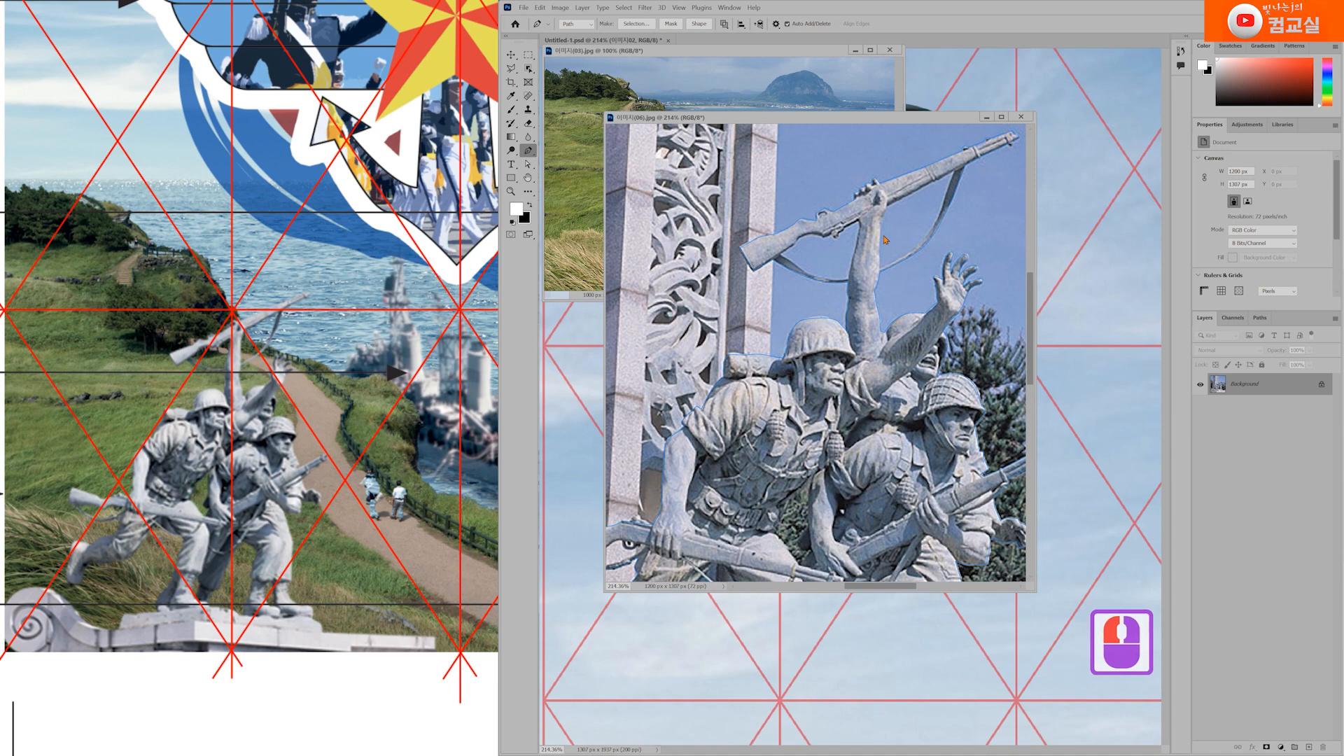
{"action": "scroll", "coordinate": [871, 406], "scroll_direction": "down", "scroll_amount": 4}
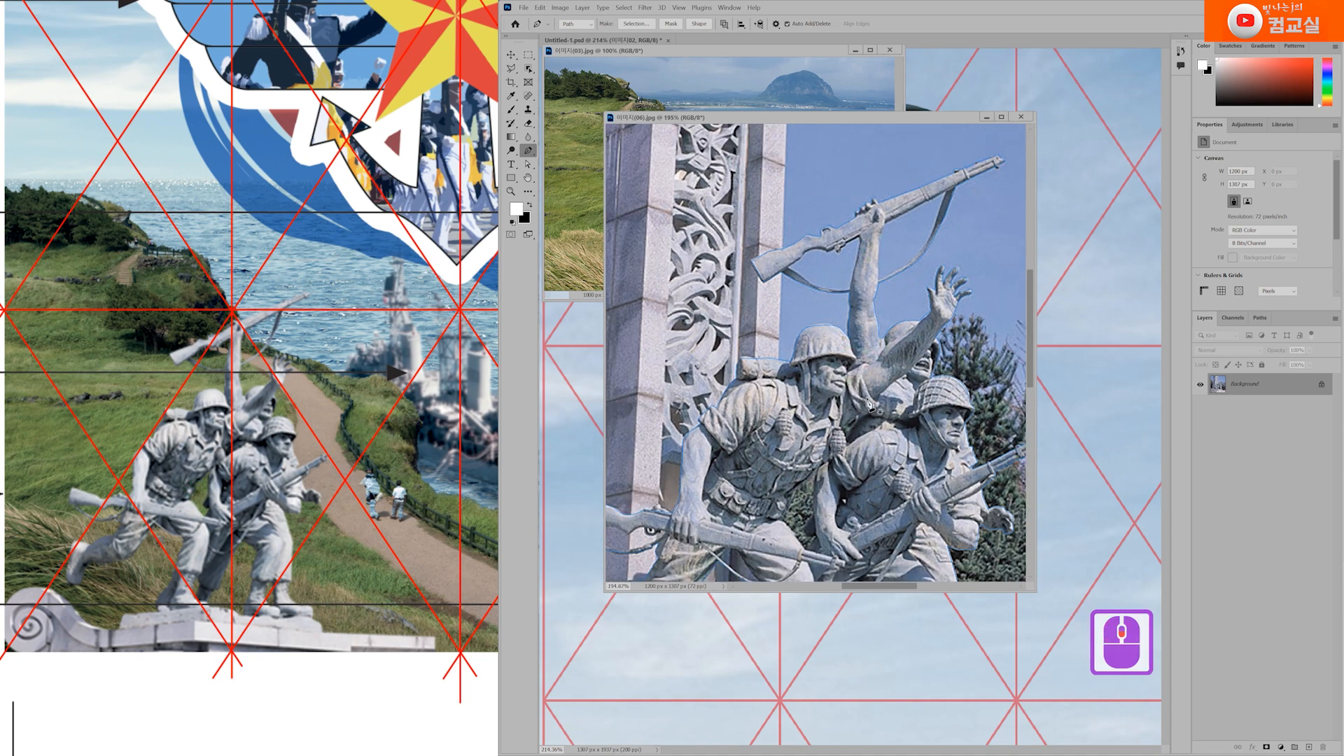
{"action": "scroll", "coordinate": [934, 441], "scroll_direction": "up", "scroll_amount": 7}
{"action": "left_click_drag", "start_coordinate": [817, 189], "coordinate": [791, 328]}
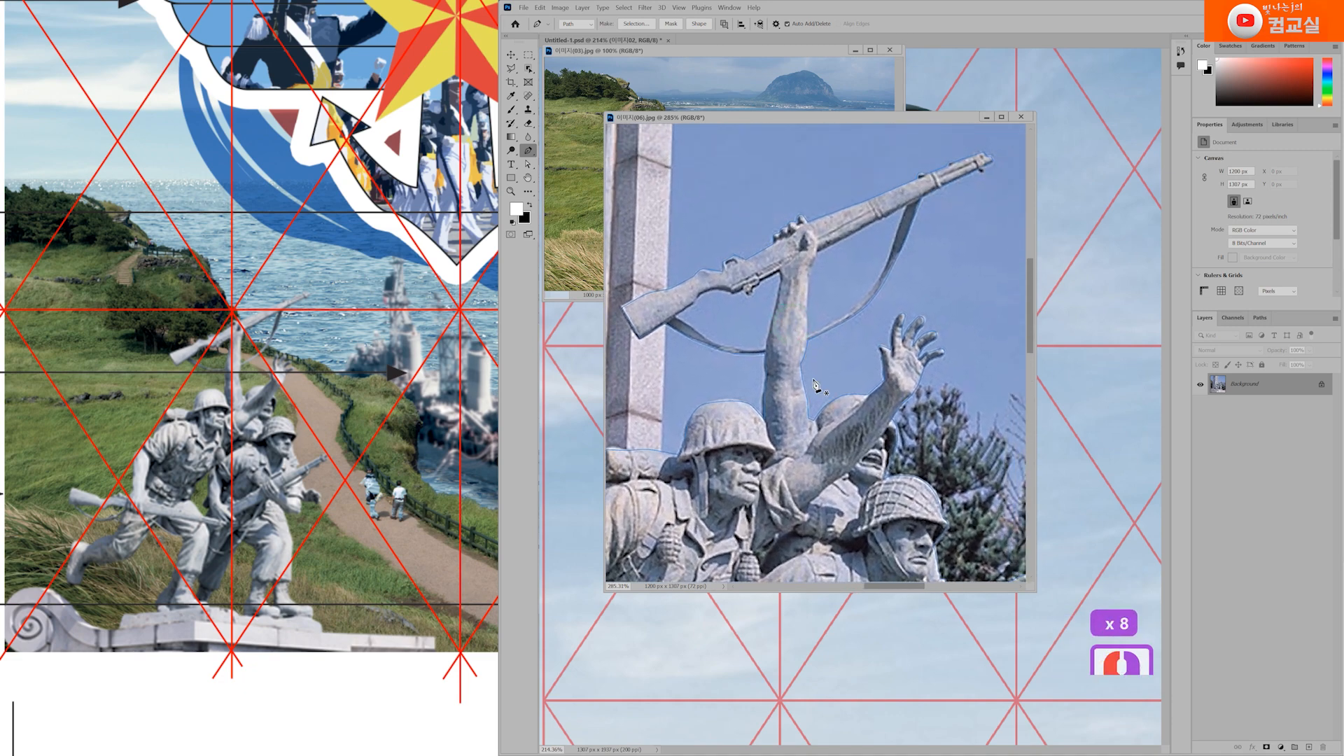
{"action": "left_click_drag", "start_coordinate": [843, 464], "coordinate": [835, 301]}
{"action": "left_click_drag", "start_coordinate": [847, 423], "coordinate": [898, 299]}
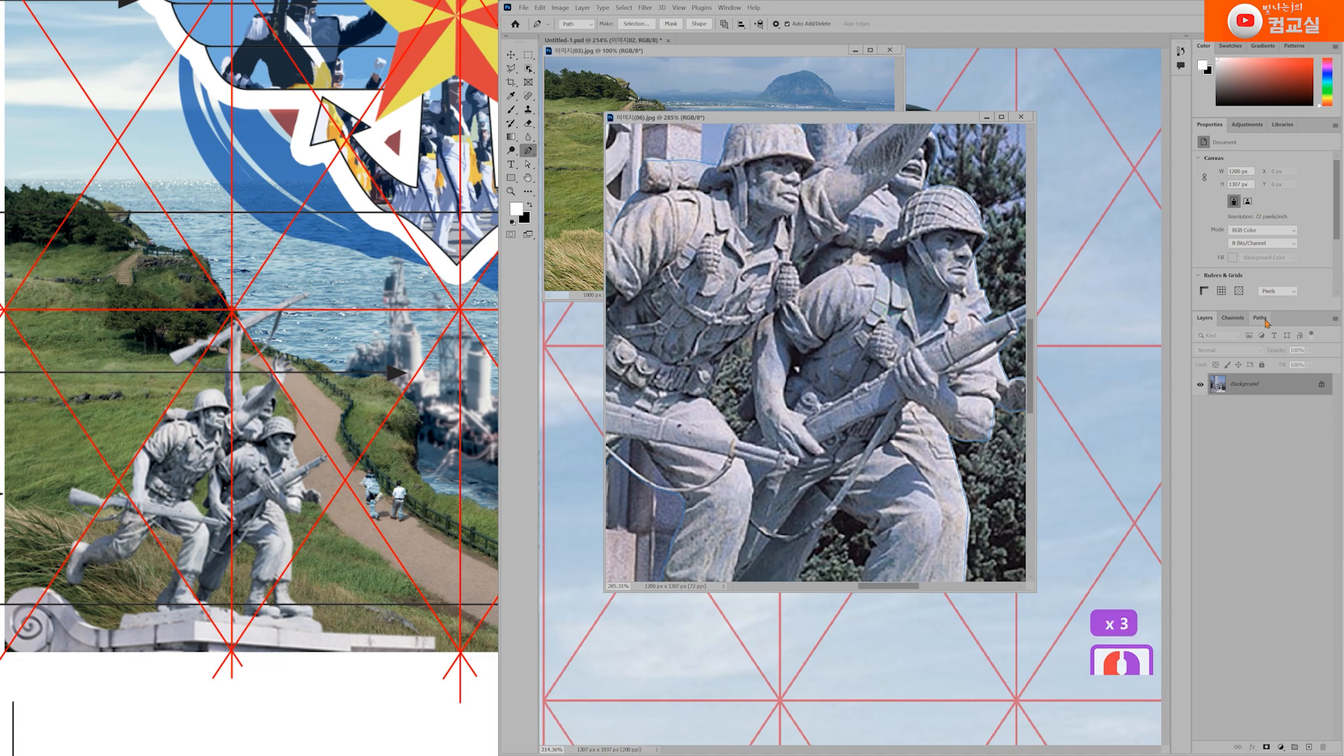
Step: Load the statue's saved Work Path in 이미지(06) as a selection and check its edges around the soldiers
{"action": "left_click", "coordinate": [1260, 318]}
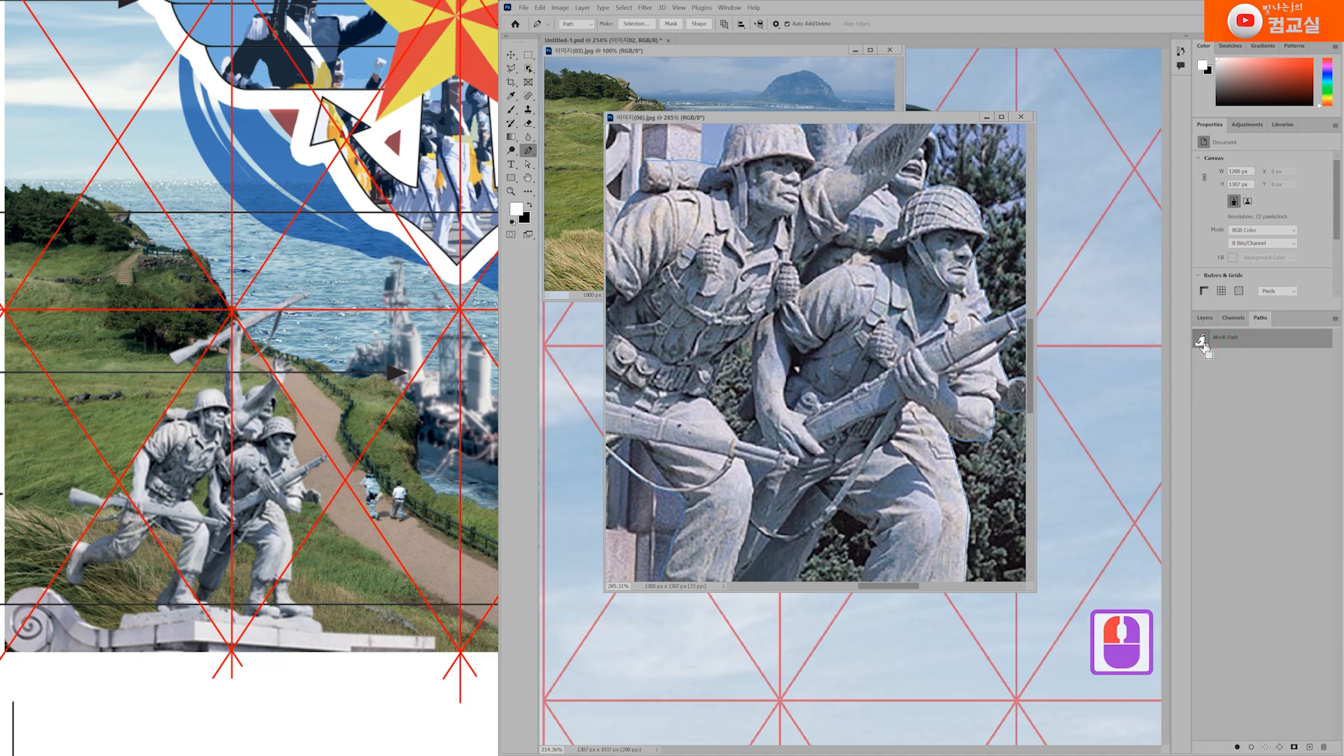
{"action": "left_click", "coordinate": [1202, 339], "text": "ctrl"}
{"action": "scroll", "coordinate": [820, 311], "scroll_direction": "down", "scroll_amount": 2}
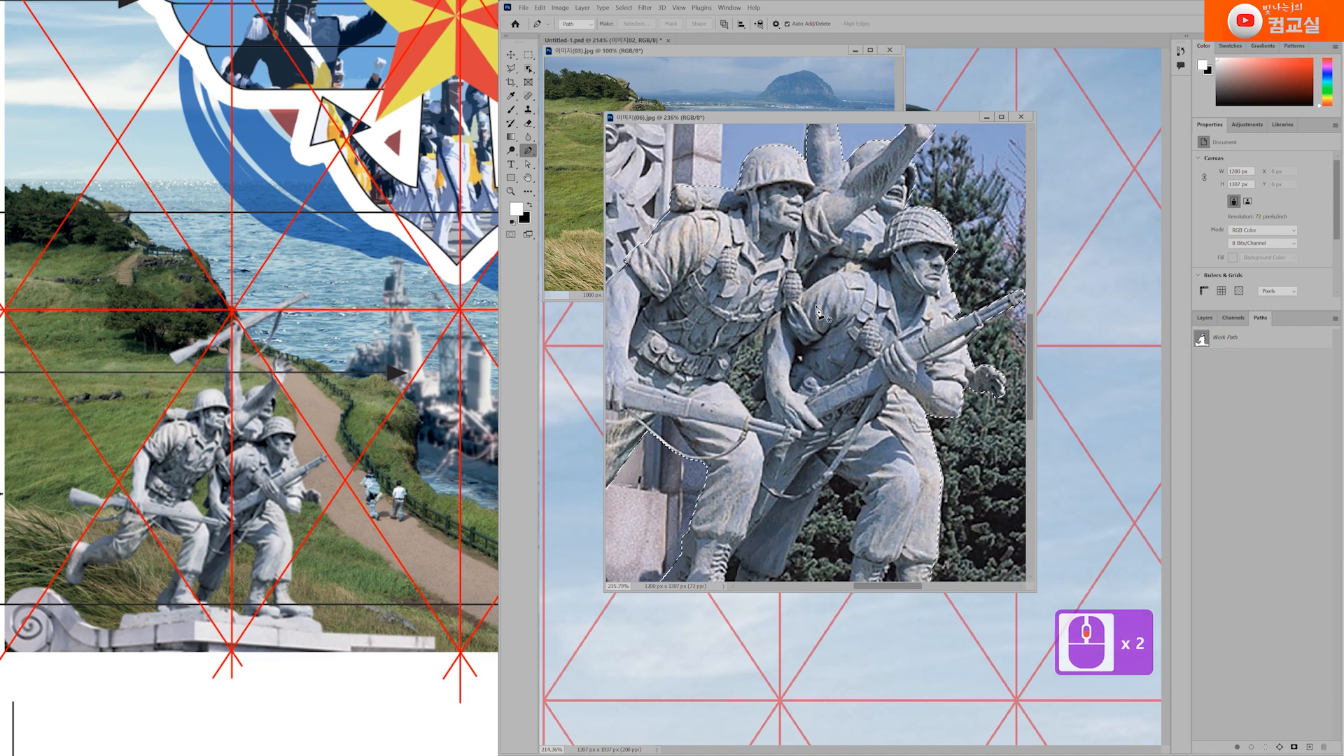
{"action": "scroll", "coordinate": [819, 311], "scroll_direction": "down", "scroll_amount": 2}
{"action": "scroll", "coordinate": [674, 276], "scroll_direction": "up", "scroll_amount": 7}
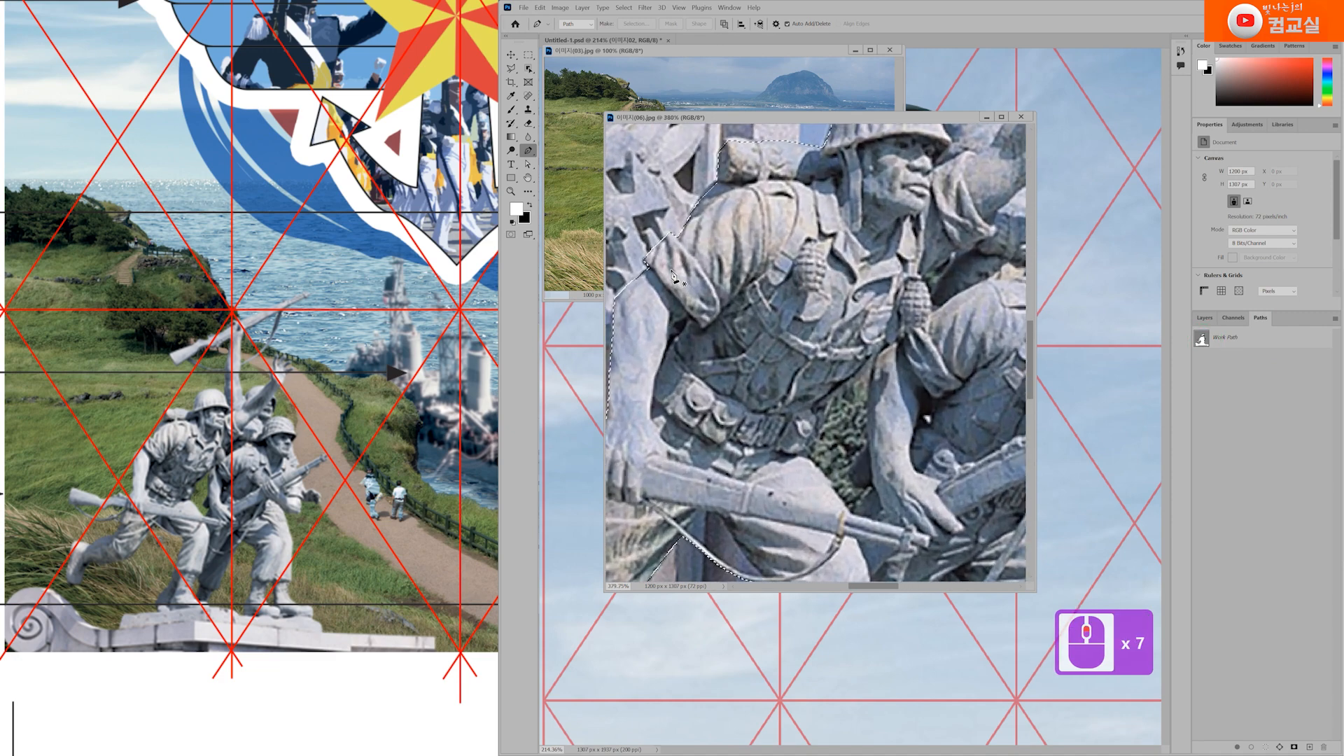
{"action": "scroll", "coordinate": [851, 276], "scroll_direction": "down", "scroll_amount": 2}
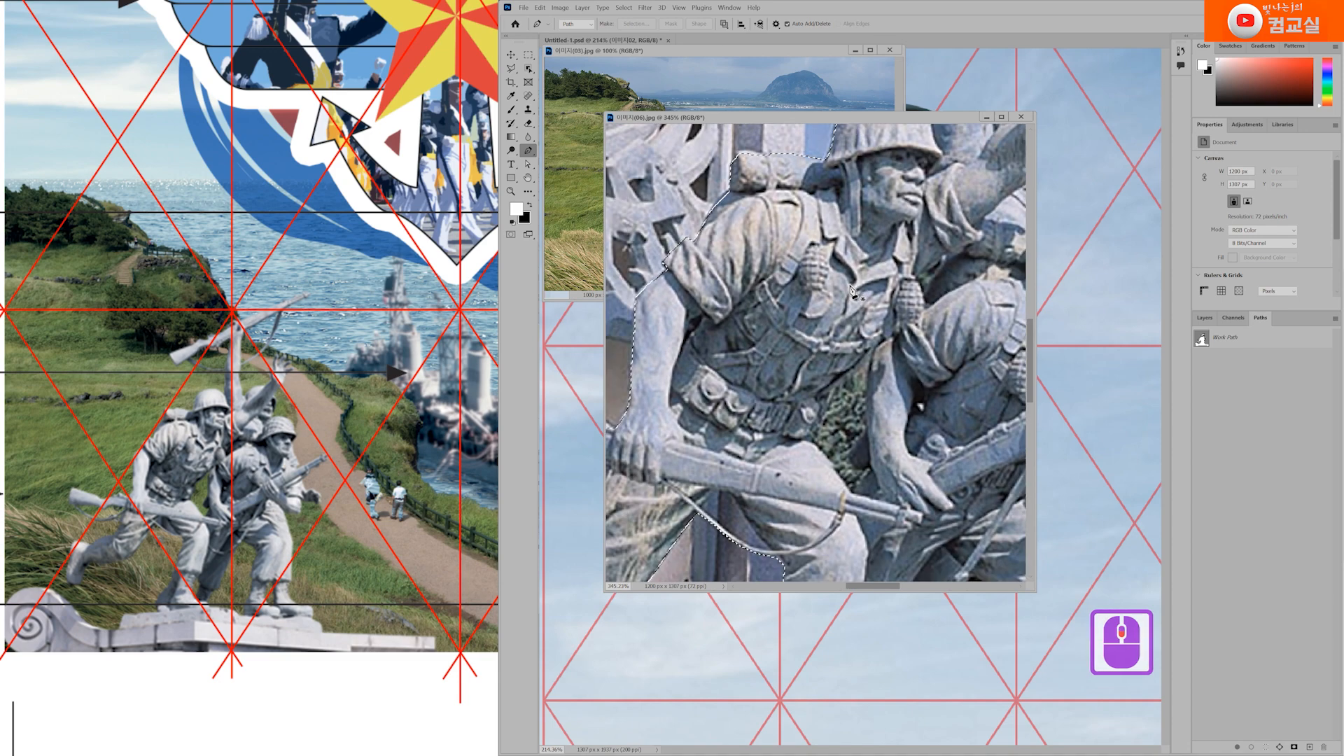
Step: Move the selected soldier statue from 이미지(06) into the poster document and close 이미지(06)
{"action": "key", "text": "v"}
{"action": "left_click", "coordinate": [798, 313]}
{"action": "left_click_drag", "start_coordinate": [803, 318], "coordinate": [1082, 431]}
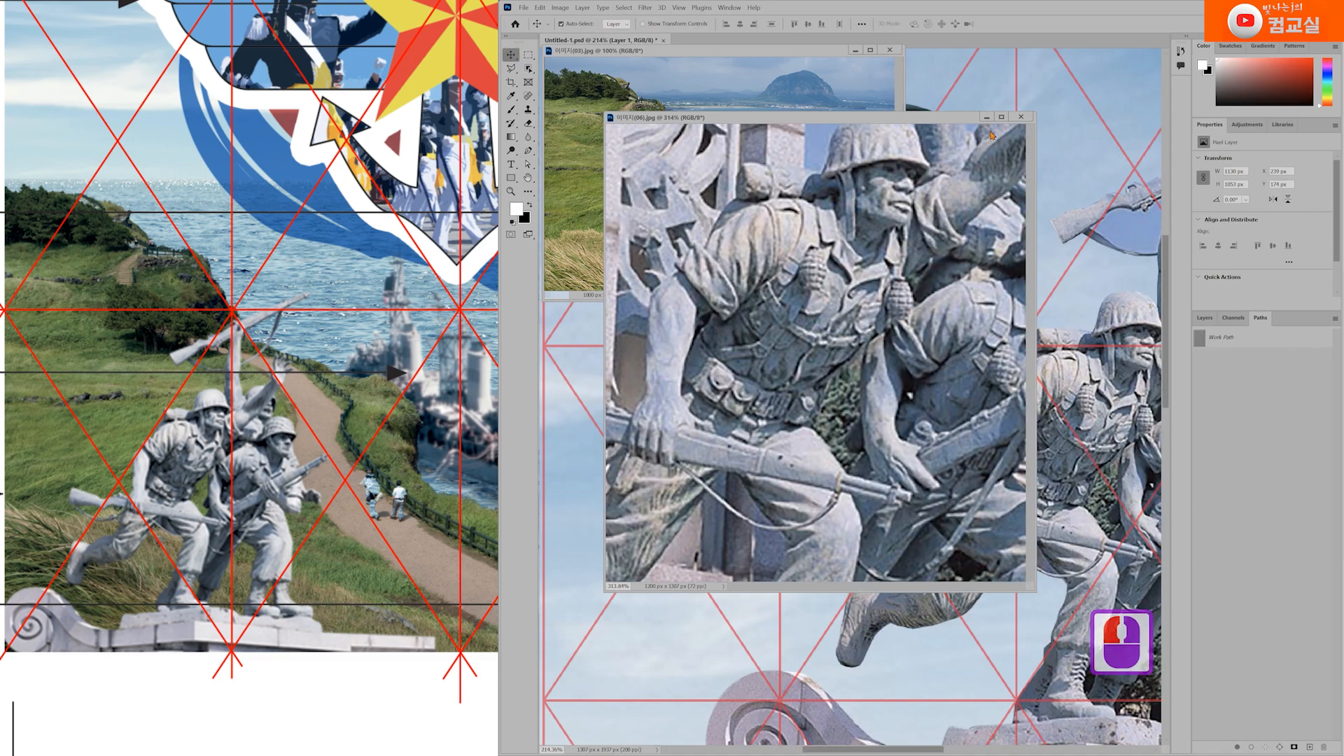
{"action": "left_click", "coordinate": [1021, 119]}
Step: Move the 이미지(03) document window over the poster and enlarge it to show the whole landscape photo
{"action": "left_click", "coordinate": [745, 66]}
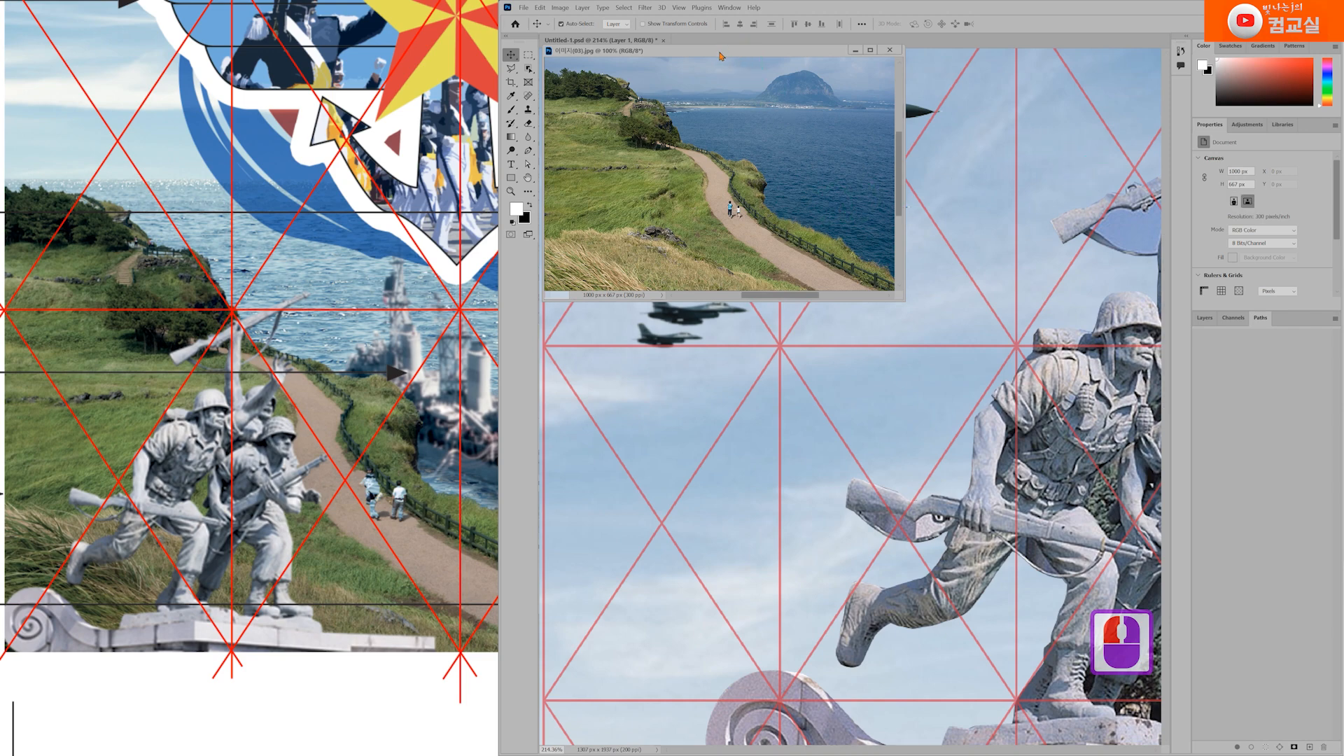
{"action": "left_click_drag", "start_coordinate": [720, 56], "coordinate": [801, 131]}
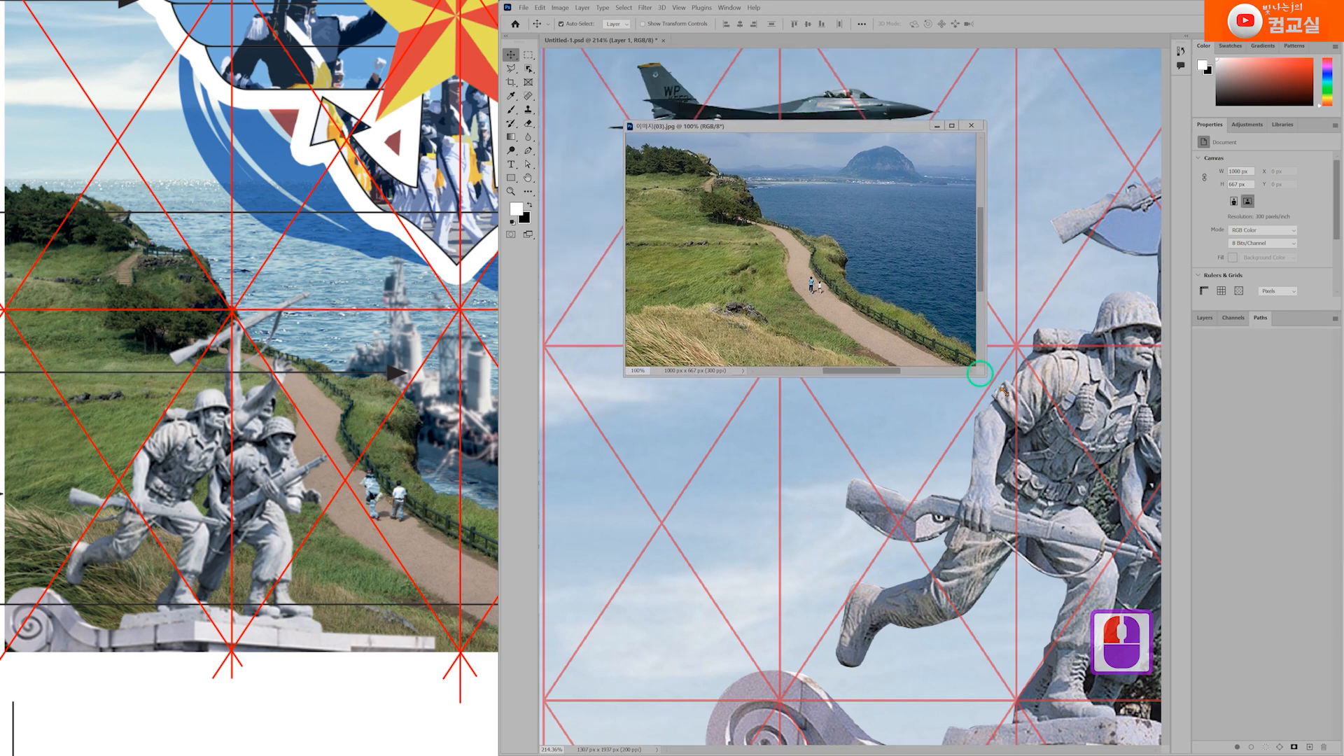
{"action": "left_click_drag", "start_coordinate": [980, 375], "coordinate": [1116, 479]}
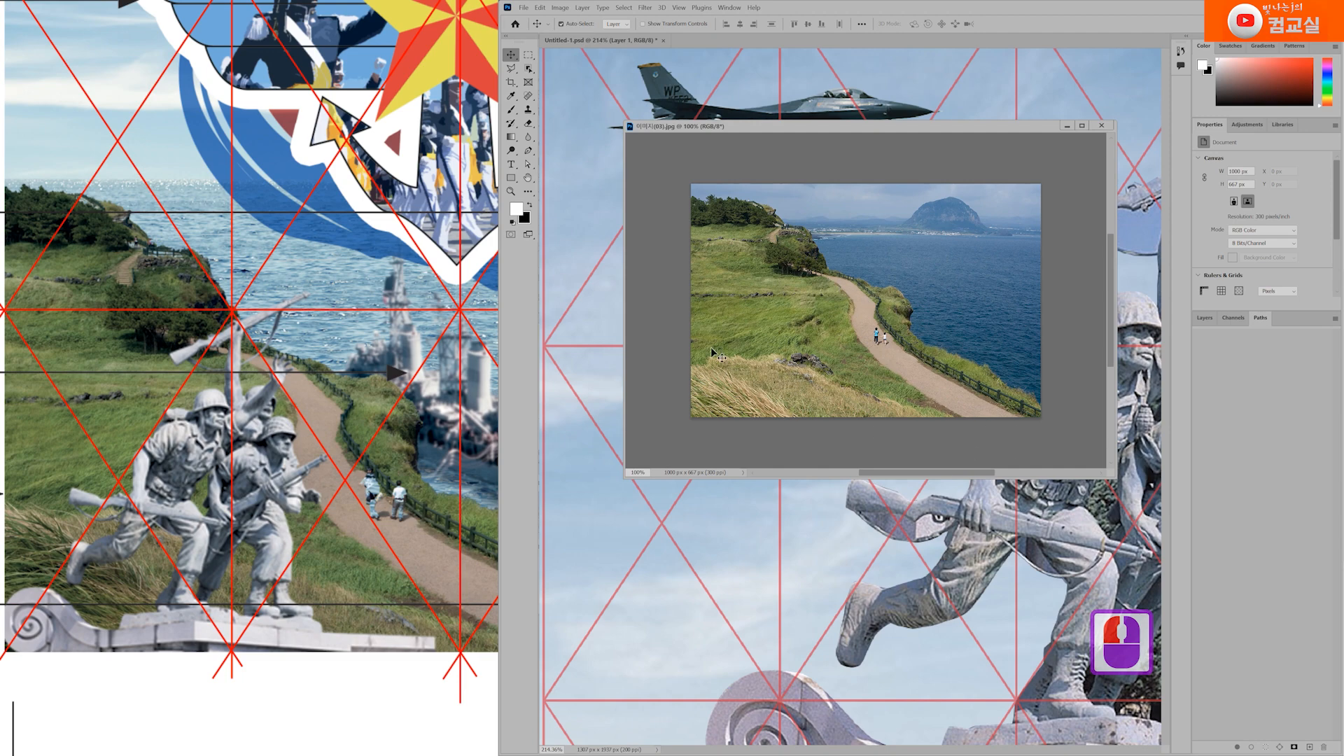
Step: Select the trees, grassy hill and footpath in 이미지(03) with the Quick Selection tool, excluding the sea and sky
{"action": "left_click", "coordinate": [528, 68]}
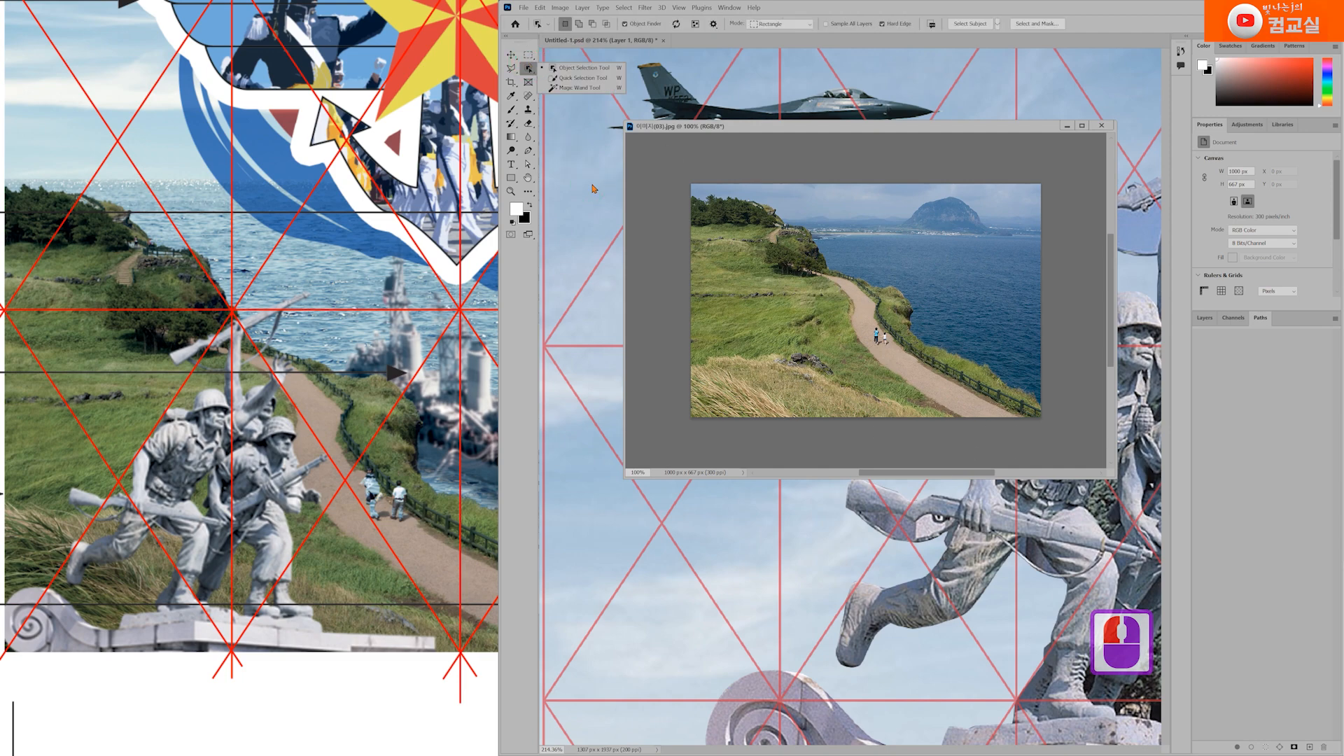
{"action": "left_click", "coordinate": [582, 77]}
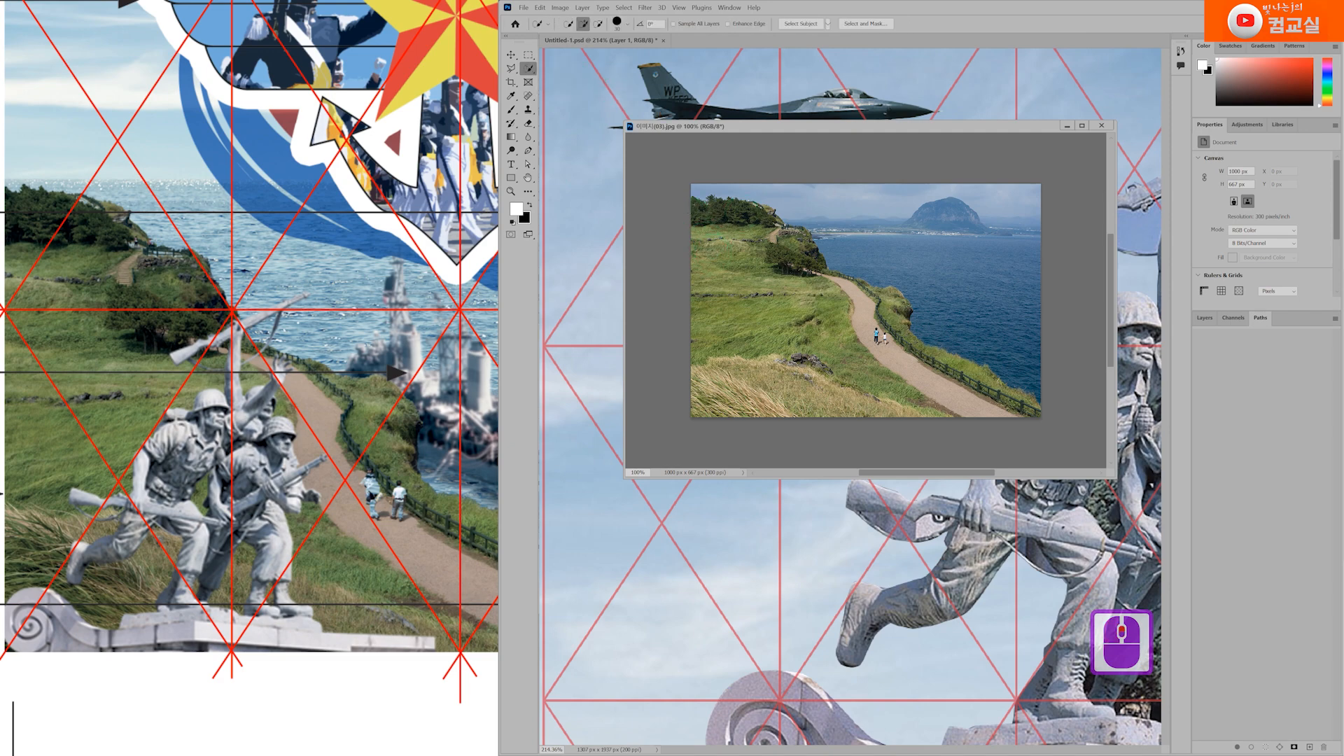
{"action": "scroll", "coordinate": [714, 252], "scroll_direction": "up", "scroll_amount": 3}
{"action": "mouse_move", "coordinate": [682, 189]}
{"action": "left_mouse_down"}
{"action": "mouse_move", "coordinate": [748, 192]}
{"action": "mouse_move", "coordinate": [828, 244]}
{"action": "mouse_move", "coordinate": [825, 223]}
{"action": "mouse_move", "coordinate": [835, 252]}
{"action": "left_mouse_up"}
{"action": "mouse_move", "coordinate": [865, 295]}
{"action": "left_mouse_down"}
{"action": "mouse_move", "coordinate": [956, 314]}
{"action": "mouse_move", "coordinate": [970, 364]}
{"action": "mouse_move", "coordinate": [1095, 485]}
{"action": "mouse_move", "coordinate": [1025, 401]}
{"action": "left_mouse_up"}
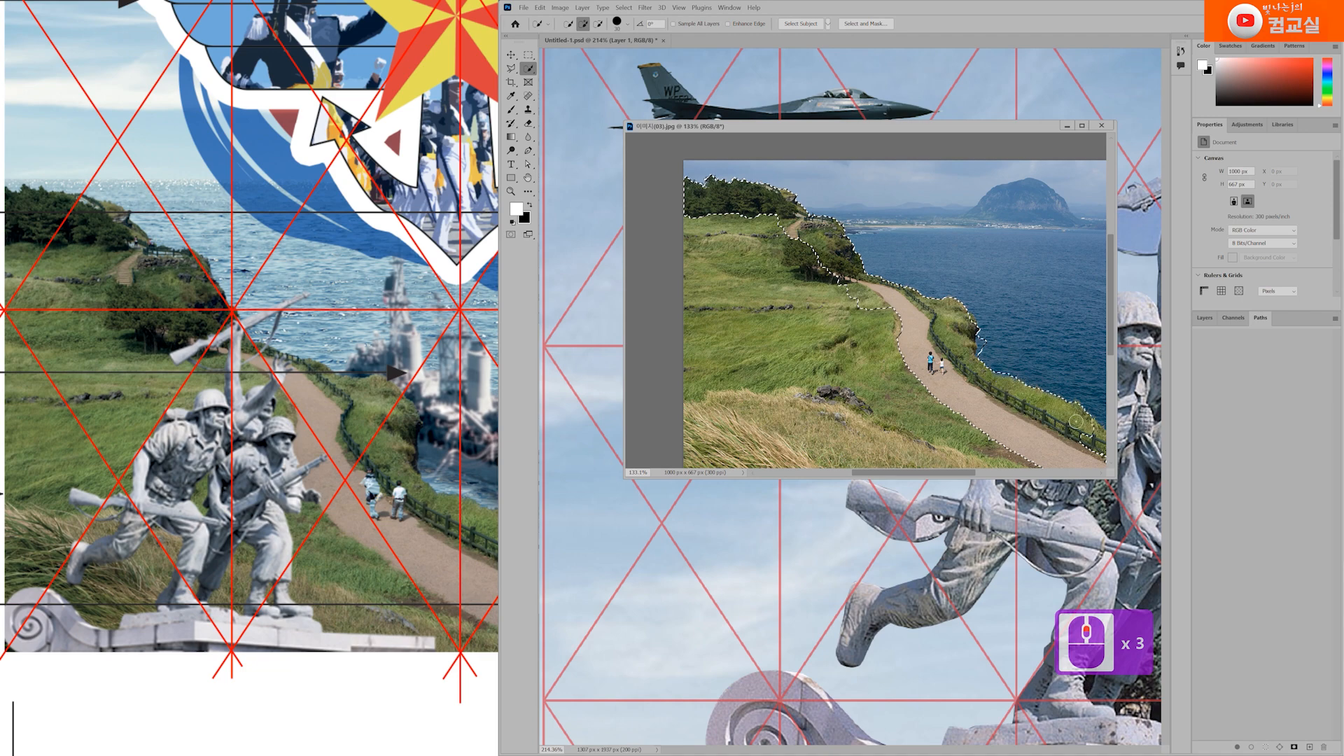
{"action": "scroll", "coordinate": [931, 378], "scroll_direction": "down", "scroll_amount": 2}
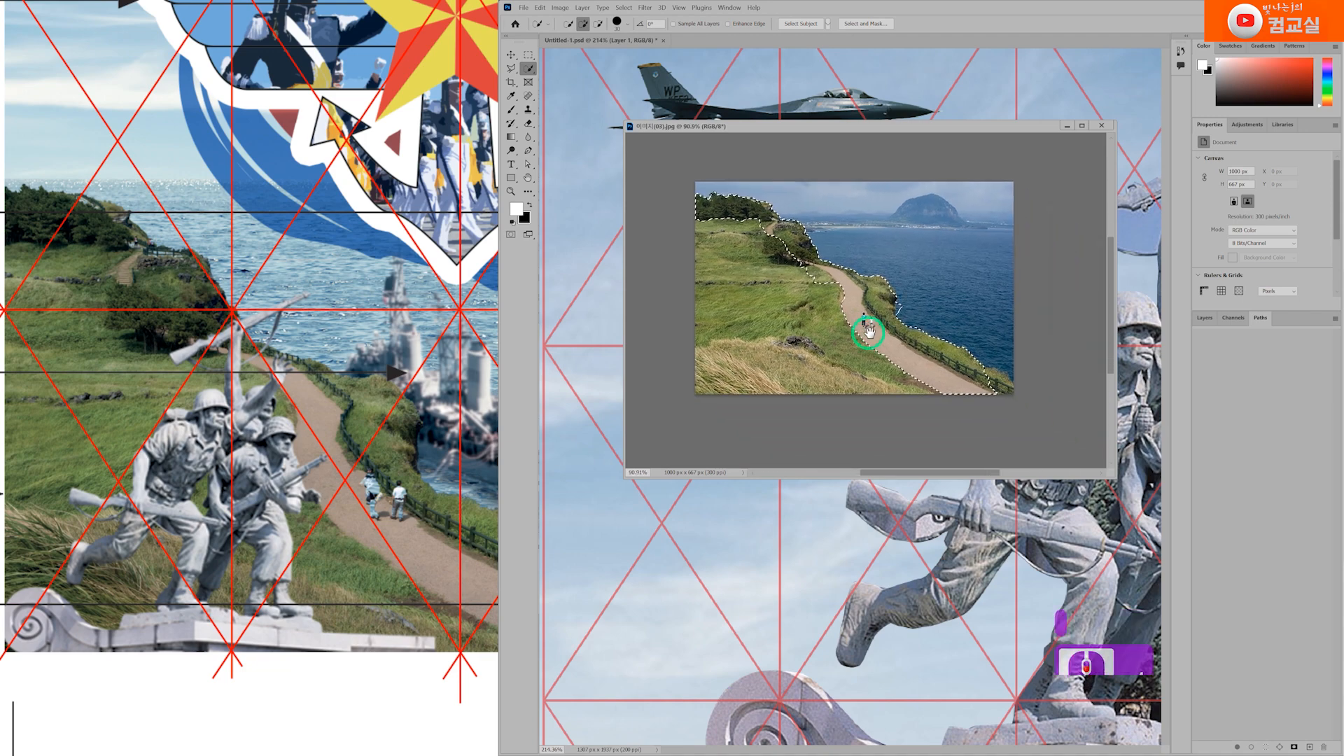
{"action": "left_click_drag", "start_coordinate": [975, 384], "coordinate": [1006, 390]}
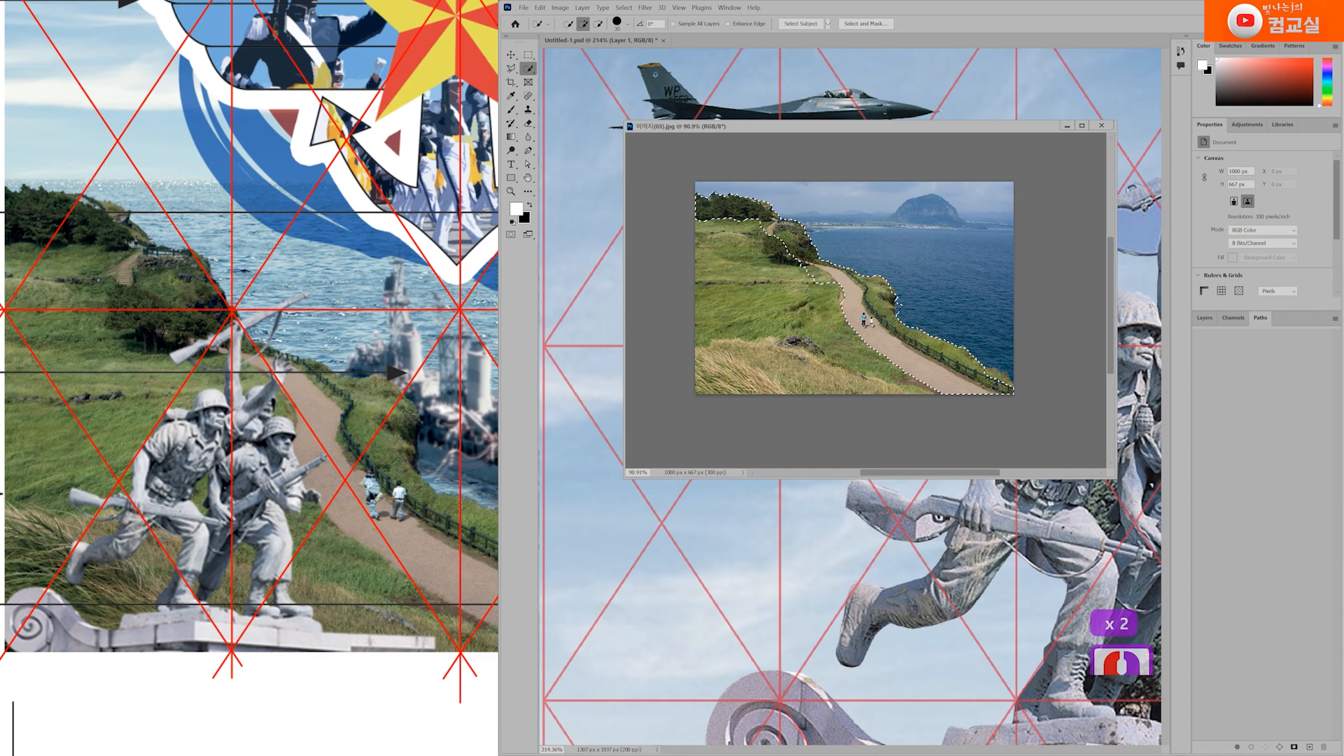
{"action": "mouse_move", "coordinate": [891, 364]}
{"action": "left_mouse_down"}
{"action": "mouse_move", "coordinate": [798, 343]}
{"action": "mouse_move", "coordinate": [728, 367]}
{"action": "left_mouse_up"}
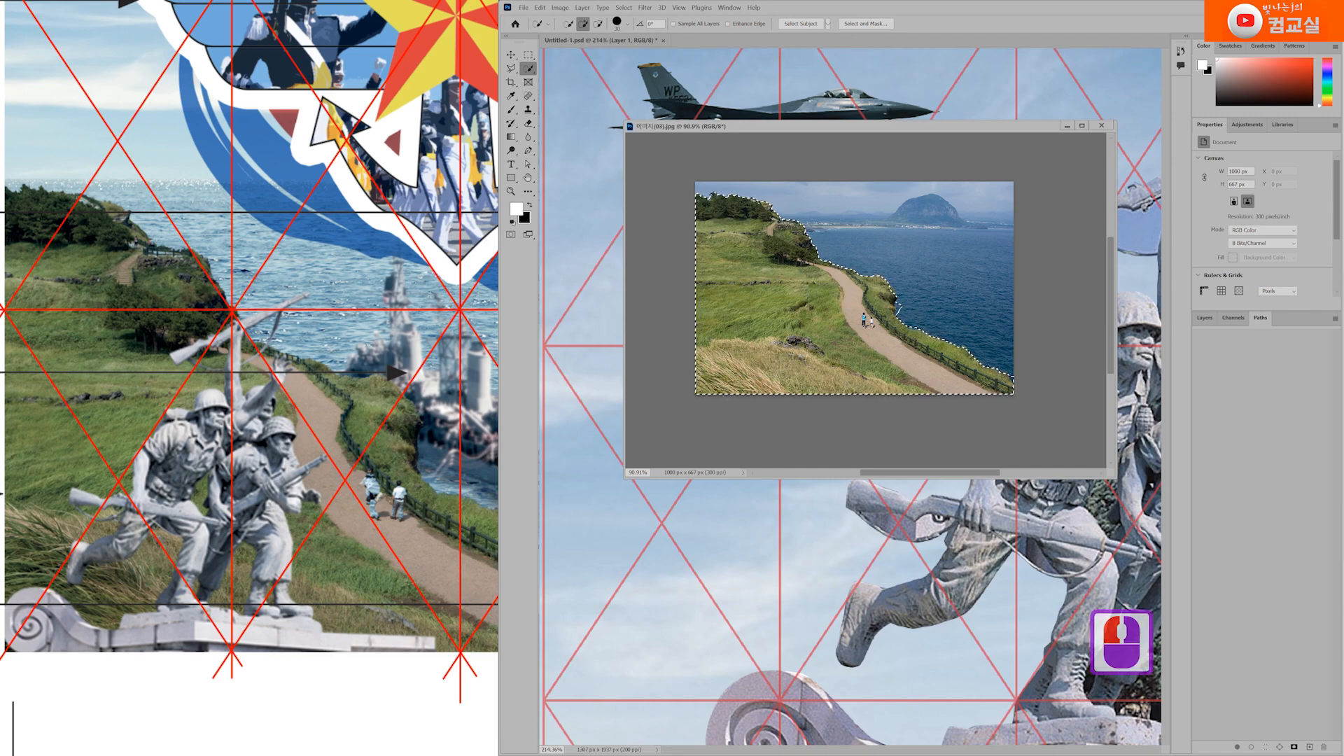
Step: Subtract the stray sea area beside the cliff from the landscape selection with the Polygonal Lasso tool
{"action": "scroll", "coordinate": [883, 294], "scroll_direction": "up", "scroll_amount": 13}
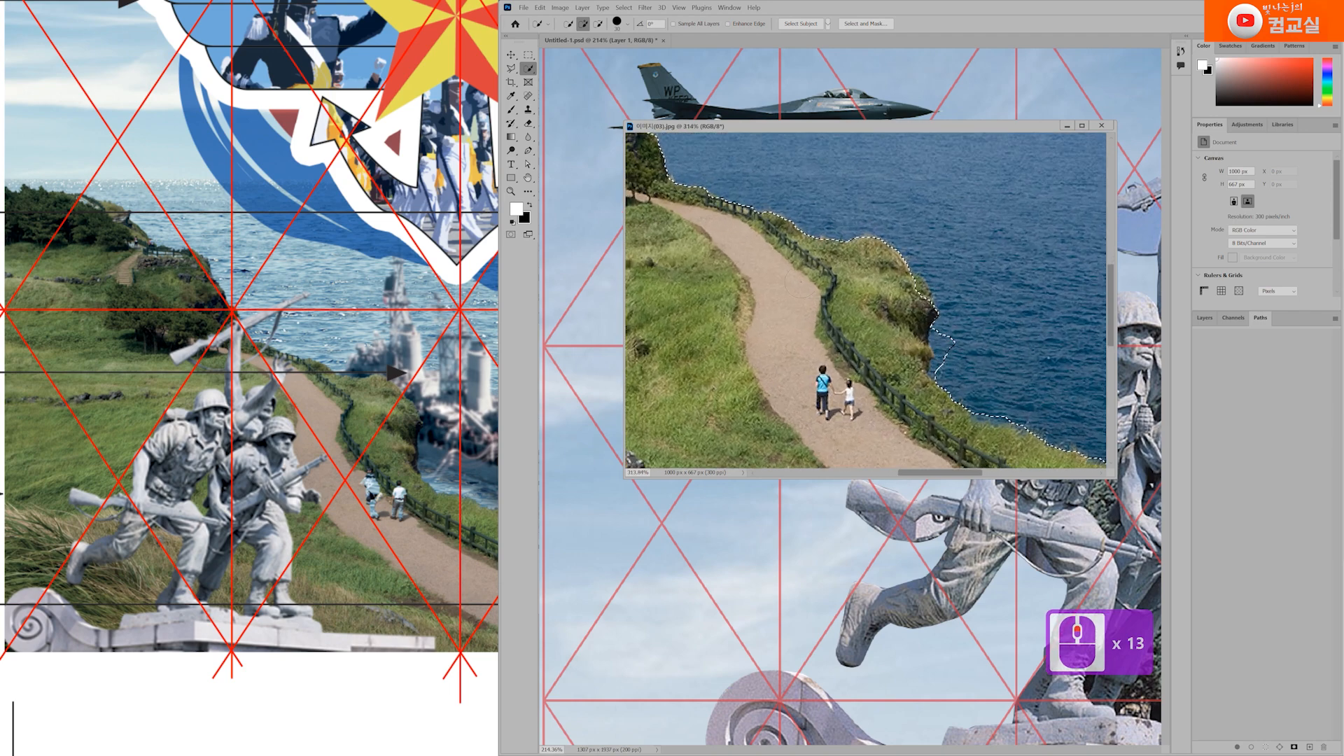
{"action": "left_click", "coordinate": [512, 70]}
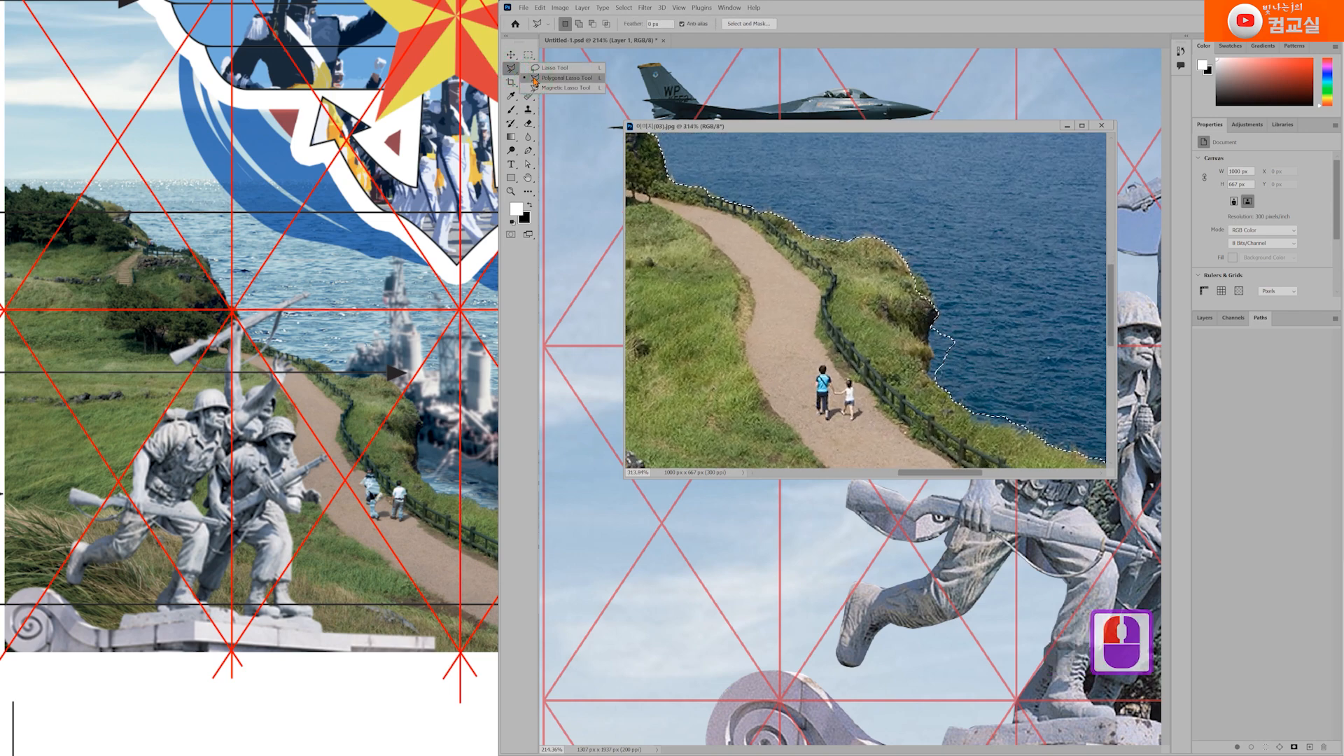
{"action": "left_click", "coordinate": [566, 78]}
{"action": "scroll", "coordinate": [945, 326], "scroll_direction": "up", "scroll_amount": 3}
{"action": "left_click", "coordinate": [906, 302], "text": "alt"}
{"action": "left_click", "coordinate": [897, 320], "text": "alt"}
{"action": "left_click", "coordinate": [894, 338], "text": "alt"}
{"action": "left_click", "coordinate": [902, 359], "text": "alt"}
{"action": "left_click", "coordinate": [896, 361], "text": "alt"}
{"action": "left_click", "coordinate": [893, 379], "text": "alt"}
{"action": "left_click", "coordinate": [902, 389], "text": "alt"}
{"action": "left_click", "coordinate": [918, 405], "text": "alt"}
{"action": "left_click", "coordinate": [957, 399], "text": "alt"}
{"action": "left_click", "coordinate": [974, 386], "text": "alt"}
{"action": "double_click", "coordinate": [990, 353], "text": "alt"}
Step: Subtract the remaining sea along the lower shoreline, down to the photo's edge, from the landscape selection
{"action": "left_click", "coordinate": [939, 425], "text": "alt"}
{"action": "left_click", "coordinate": [954, 440], "text": "alt"}
{"action": "left_click", "coordinate": [983, 446], "text": "alt"}
{"action": "double_click", "coordinate": [1008, 446], "text": "alt"}
{"action": "scroll", "coordinate": [1032, 405], "scroll_direction": "down", "scroll_amount": 4}
{"action": "scroll", "coordinate": [1025, 413], "scroll_direction": "up", "scroll_amount": 2}
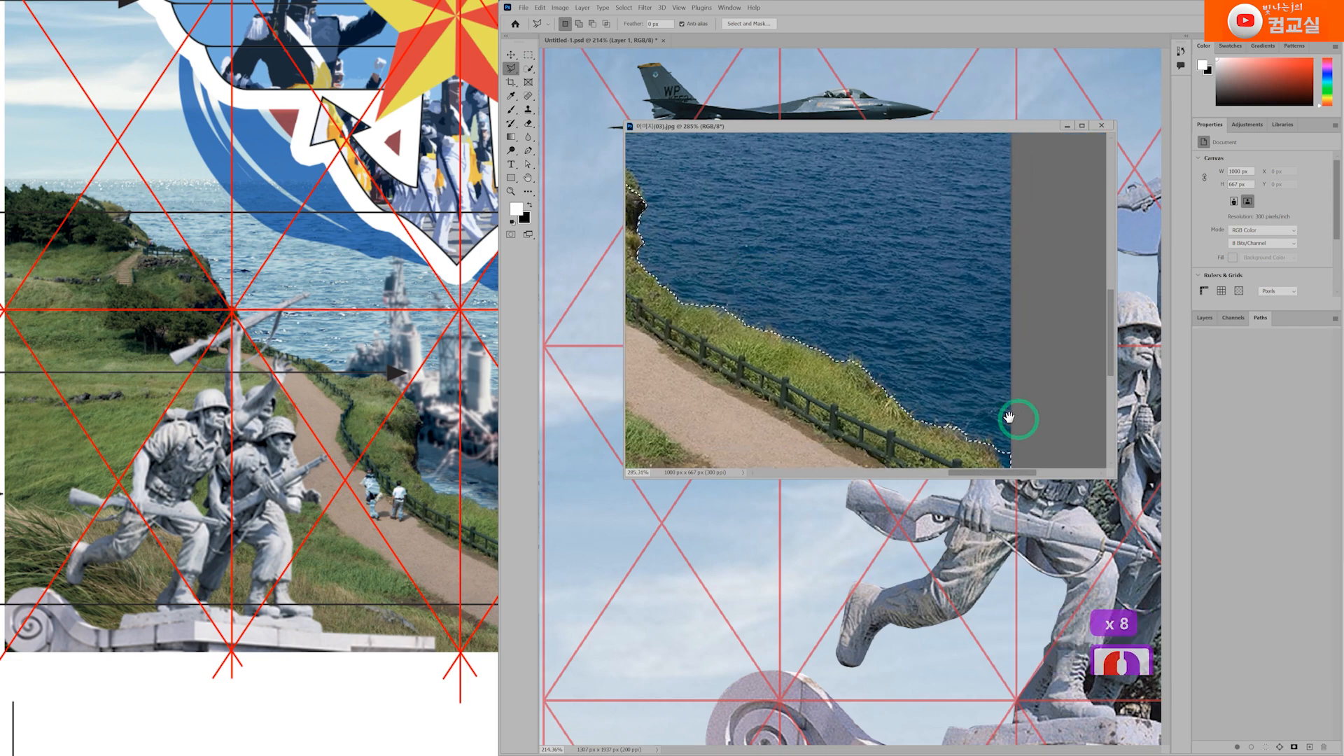
{"action": "left_click", "coordinate": [912, 382], "text": "alt"}
{"action": "left_click", "coordinate": [922, 424], "text": "alt"}
{"action": "double_click", "coordinate": [930, 433], "text": "alt"}
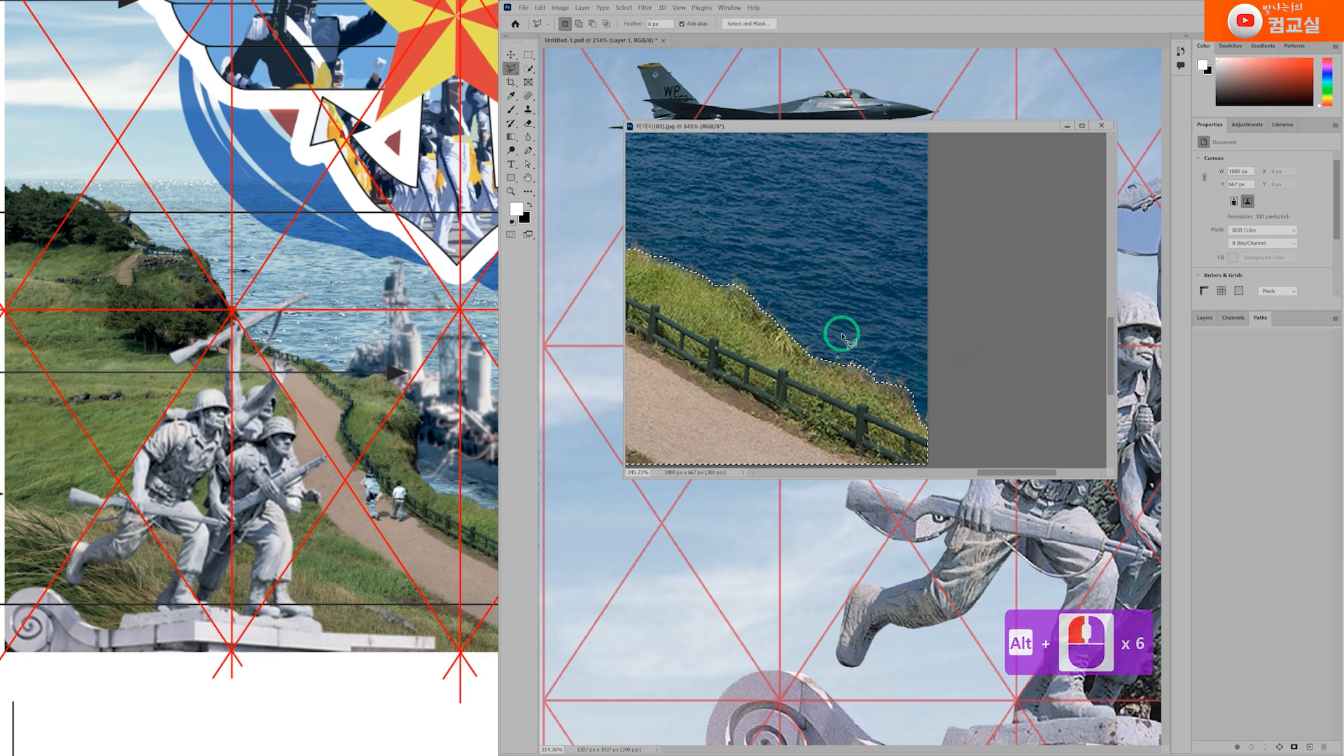
Step: Move the selected landscape into the poster document, close 이미지(03), and display the poster's layer list
{"action": "scroll", "coordinate": [858, 357], "scroll_direction": "down", "scroll_amount": 5}
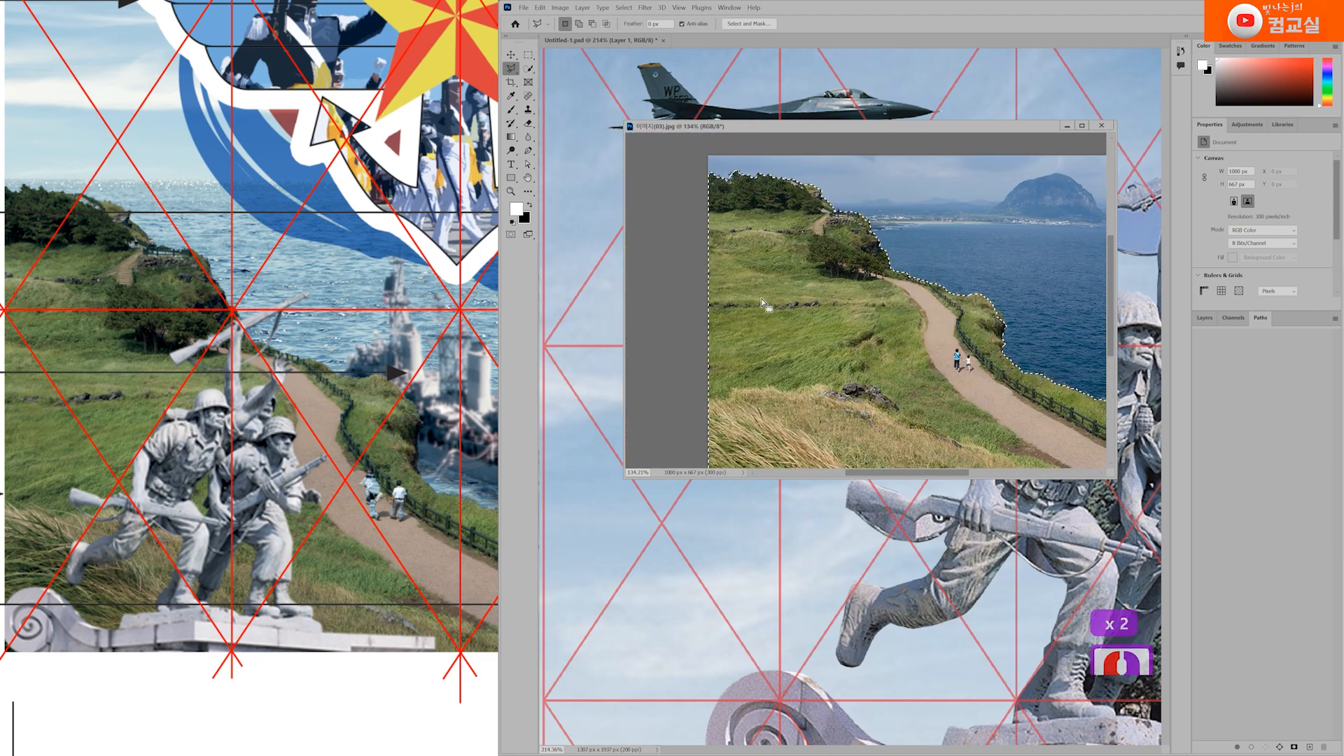
{"action": "left_click_drag", "start_coordinate": [838, 340], "coordinate": [707, 591]}
{"action": "left_click", "coordinate": [1101, 126]}
{"action": "left_click", "coordinate": [1230, 399]}
{"action": "left_click", "coordinate": [1204, 318]}
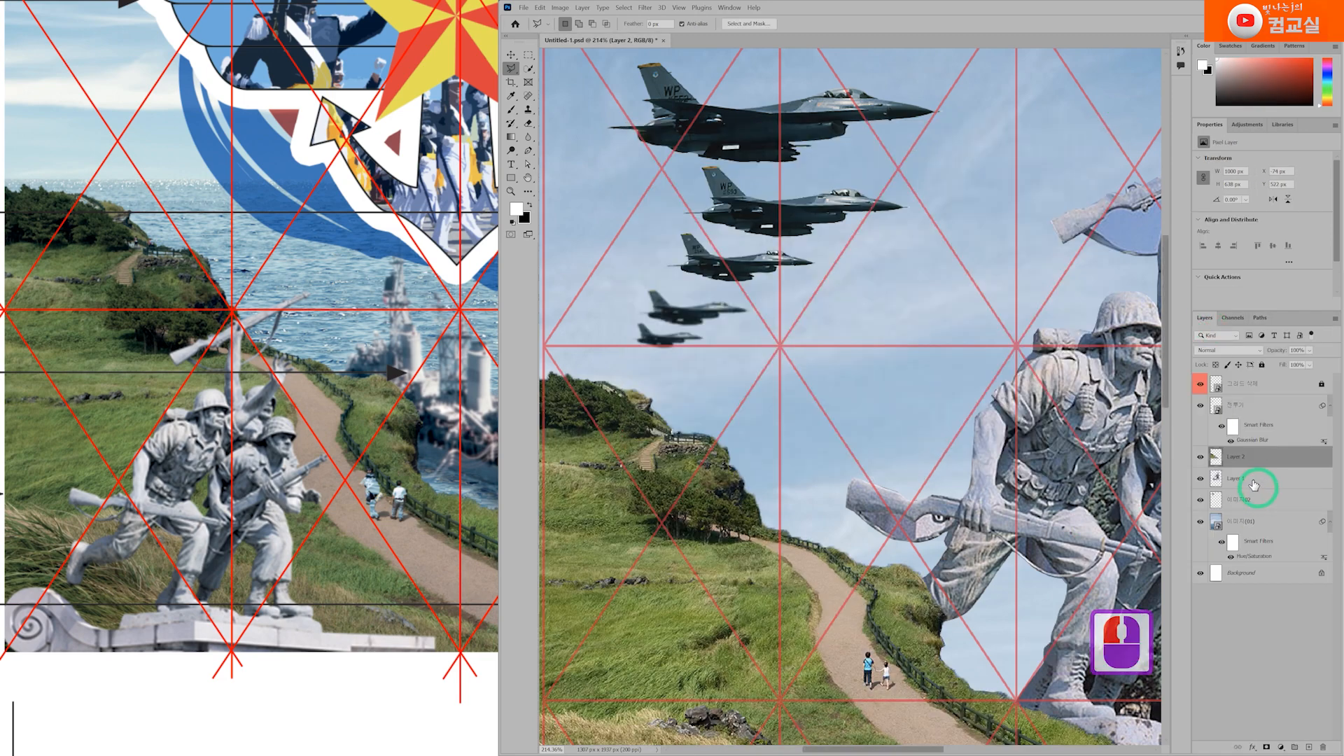
Step: Rename the landscape layer as 이미지03 and the statue layer as 이미지06
{"action": "double_click", "coordinate": [1237, 459]}
{"action": "type", "text": "이미지03"}
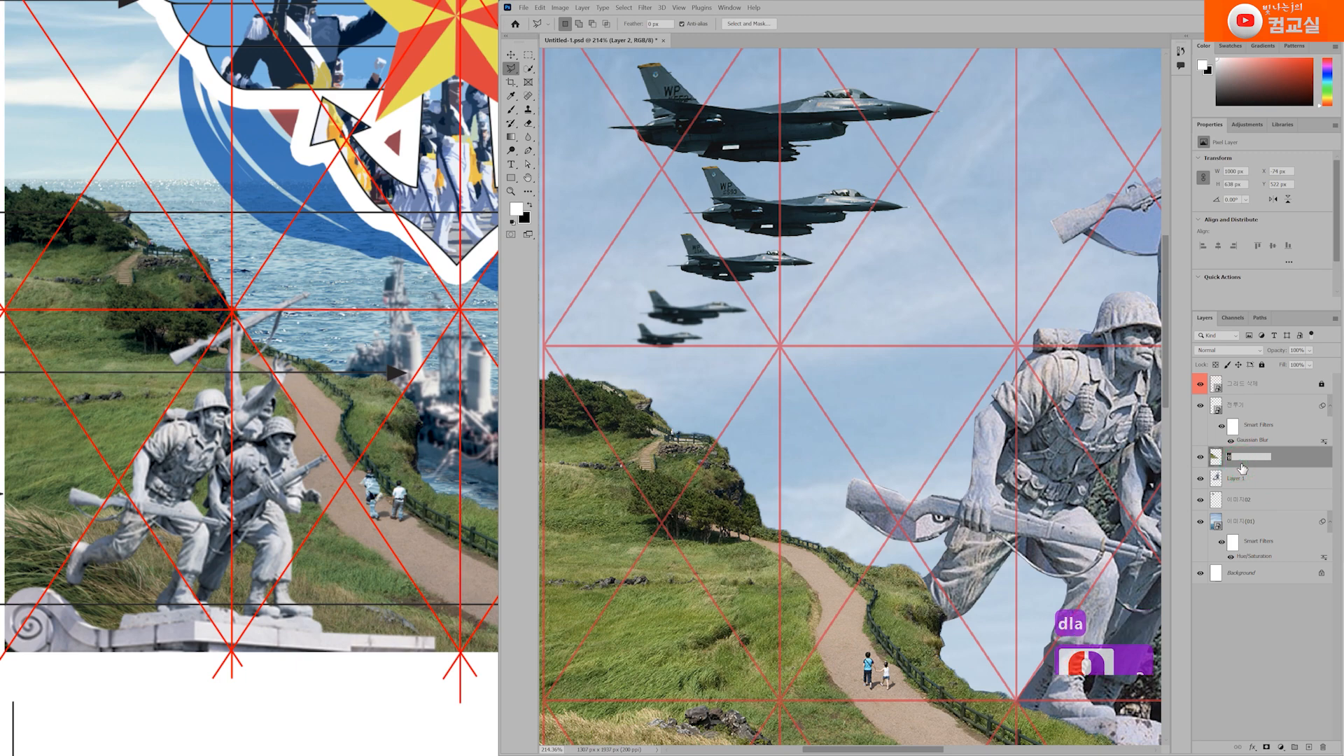
{"action": "key", "text": "Return"}
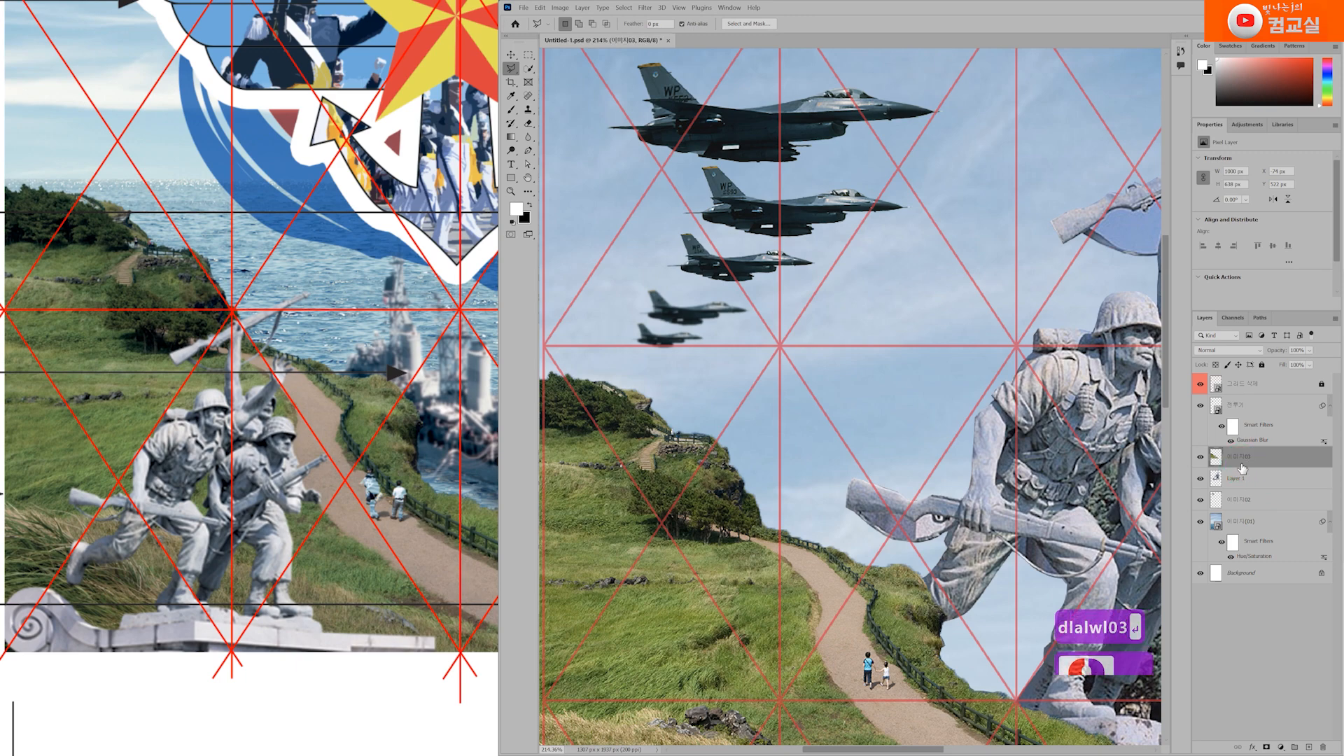
{"action": "triple_click", "coordinate": [1239, 479]}
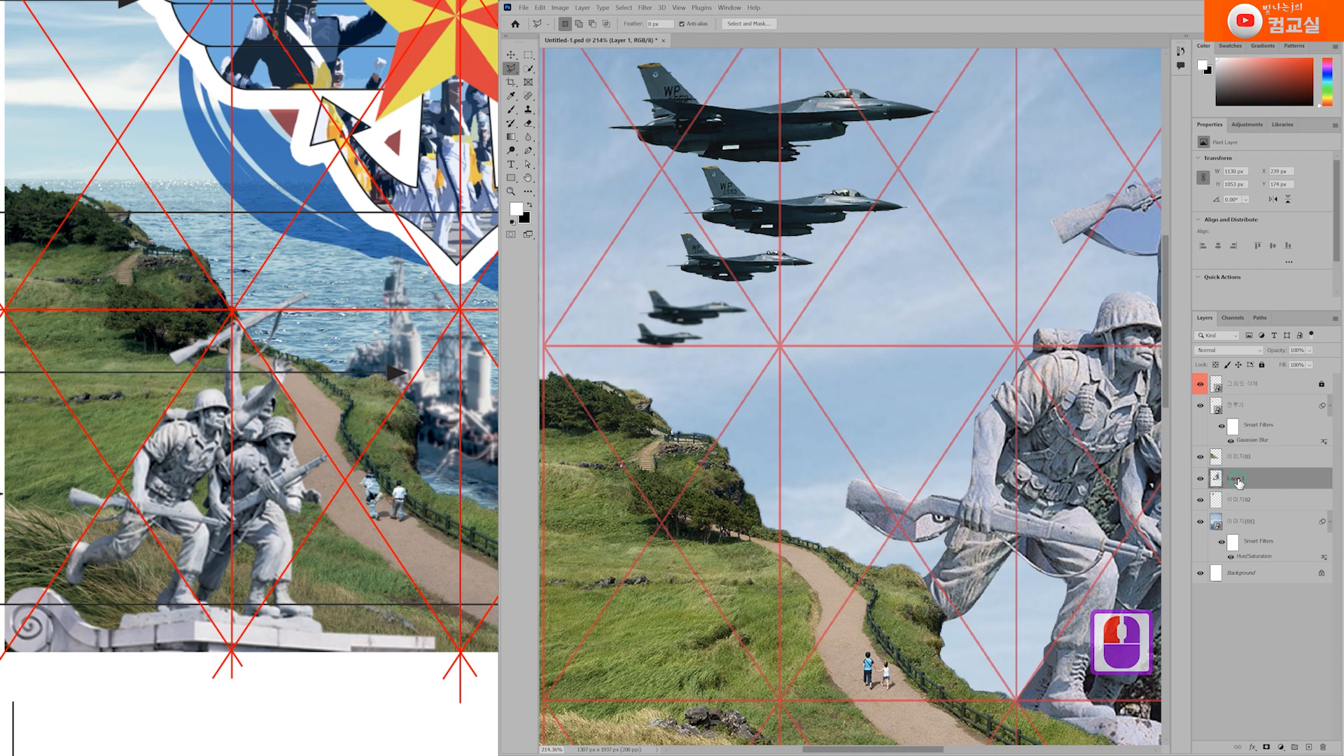
{"action": "type", "text": "이미지"}
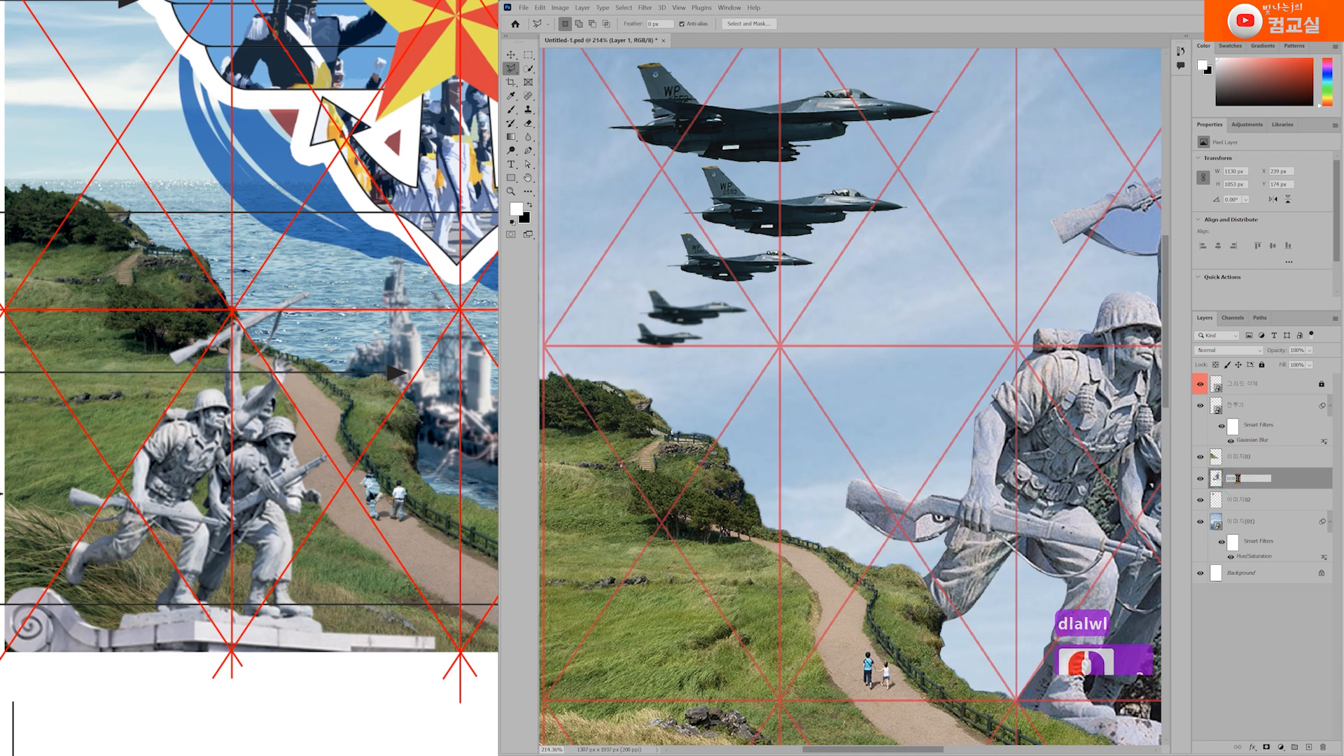
{"action": "type", "text": "06"}
{"action": "key", "text": "Return"}
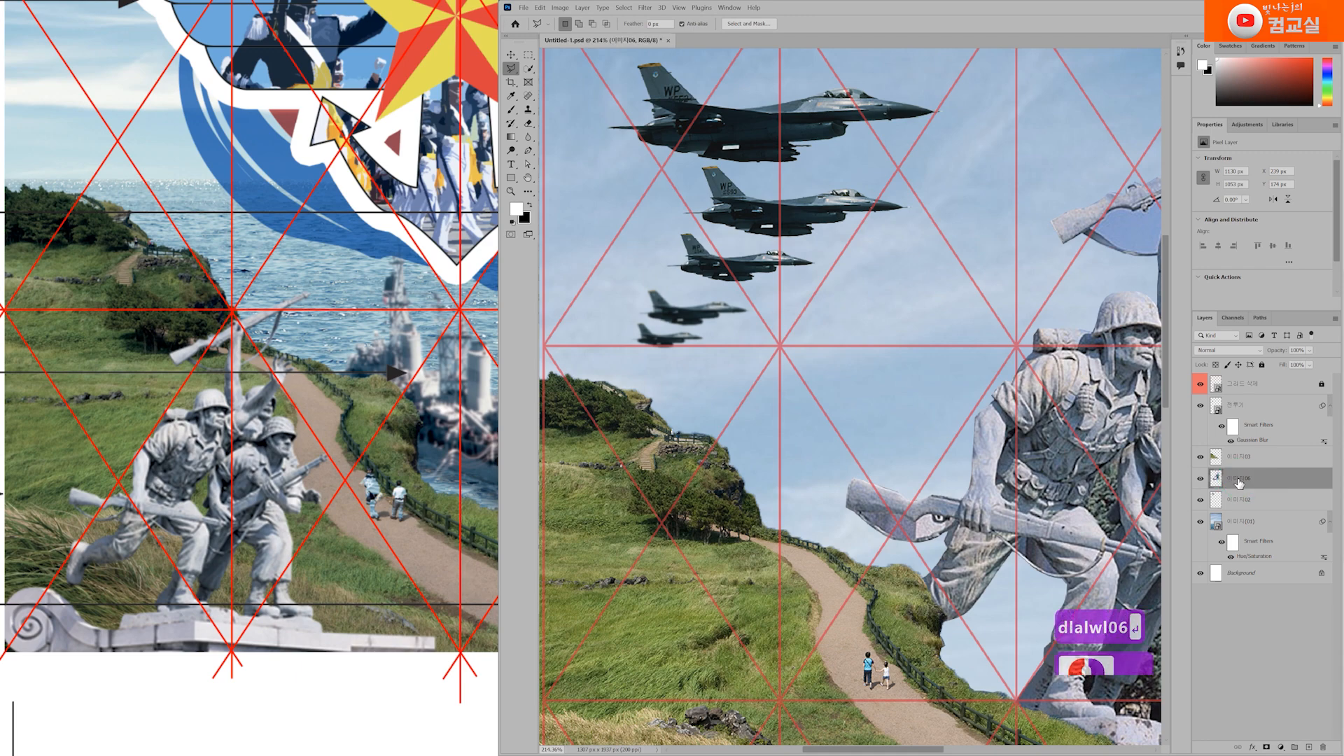
Step: Hide the 이미지06 layer and transform the 이미지03 landscape, enlarging it slightly to fit the poster's lower-left corner as in the reference
{"action": "left_click", "coordinate": [1200, 478]}
{"action": "scroll", "coordinate": [828, 489], "scroll_direction": "down", "scroll_amount": 3}
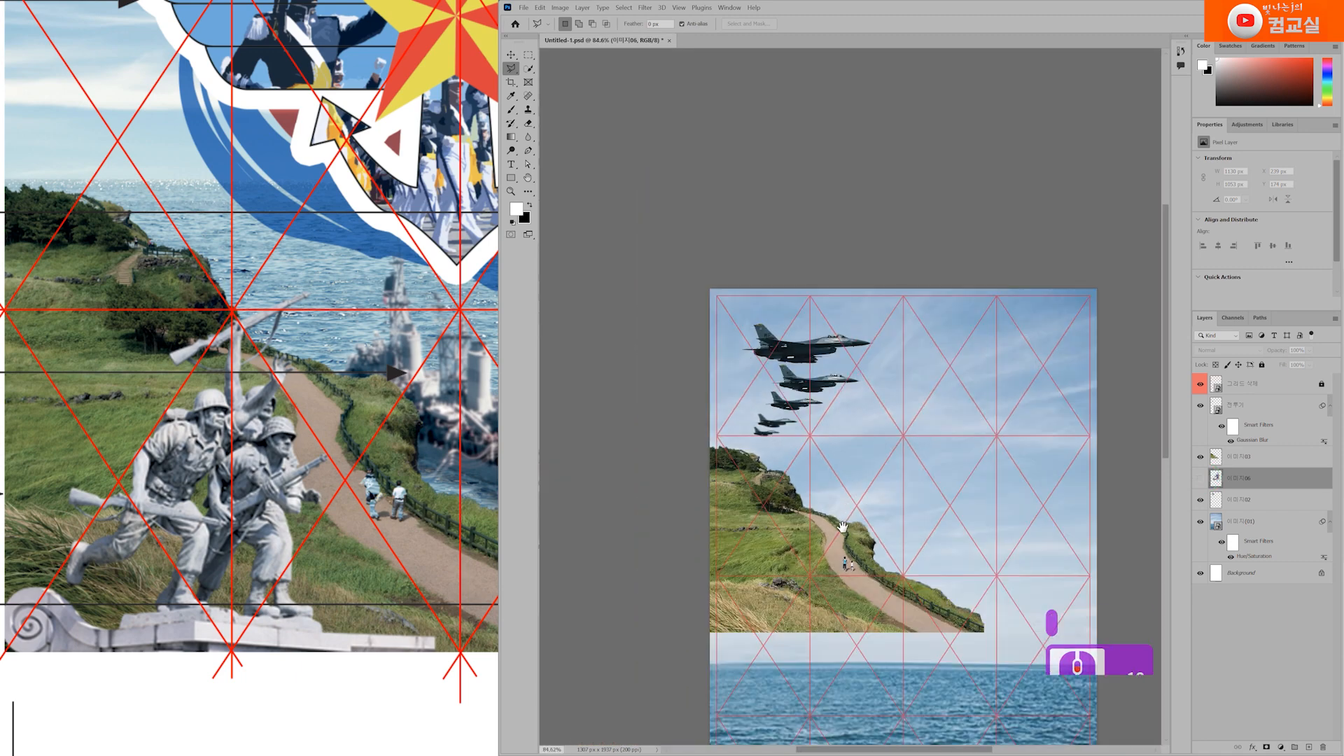
{"action": "left_click_drag", "start_coordinate": [773, 315], "coordinate": [761, 287]}
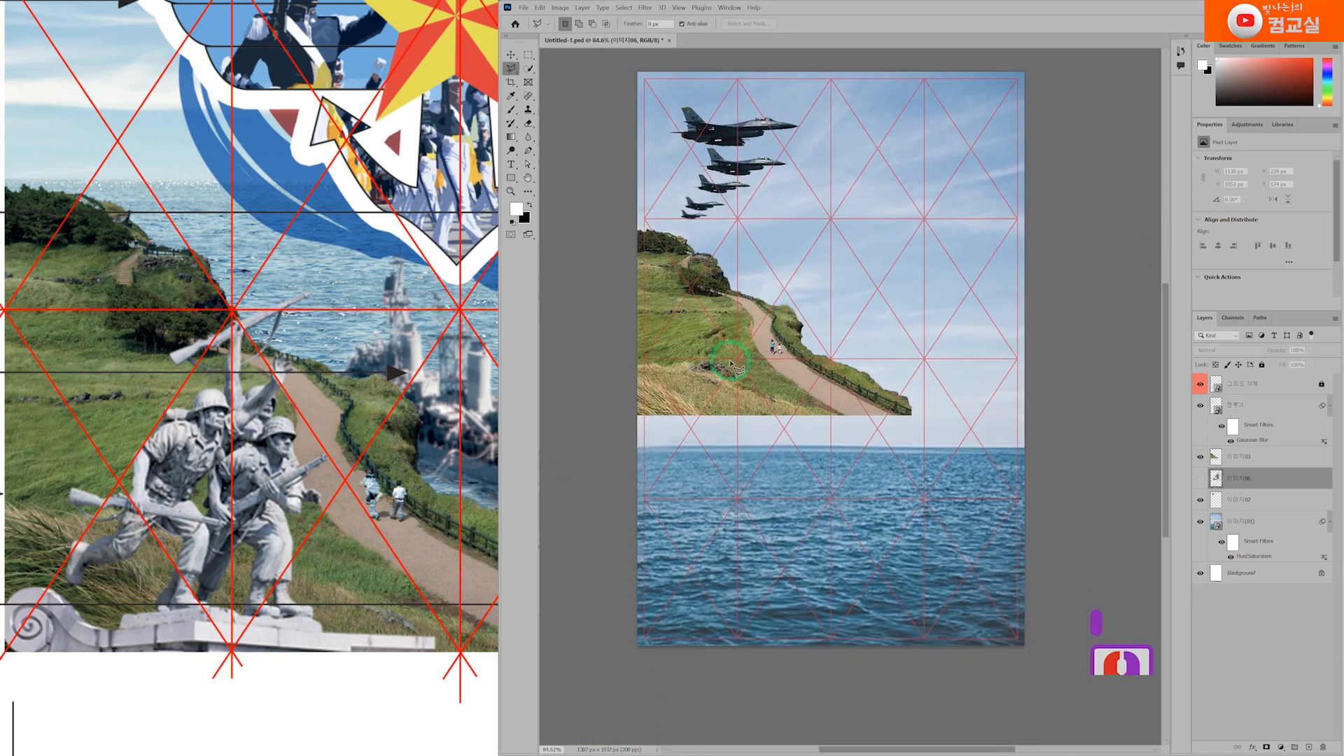
{"action": "left_click", "coordinate": [1276, 460]}
{"action": "key", "text": "ctrl+t"}
{"action": "left_click_drag", "start_coordinate": [758, 330], "coordinate": [729, 557]}
{"action": "scroll", "coordinate": [339, 529], "scroll_direction": "down", "scroll_amount": 10}
{"action": "left_click_drag", "start_coordinate": [339, 529], "coordinate": [311, 572]}
{"action": "left_click_drag", "start_coordinate": [933, 551], "coordinate": [943, 556]}
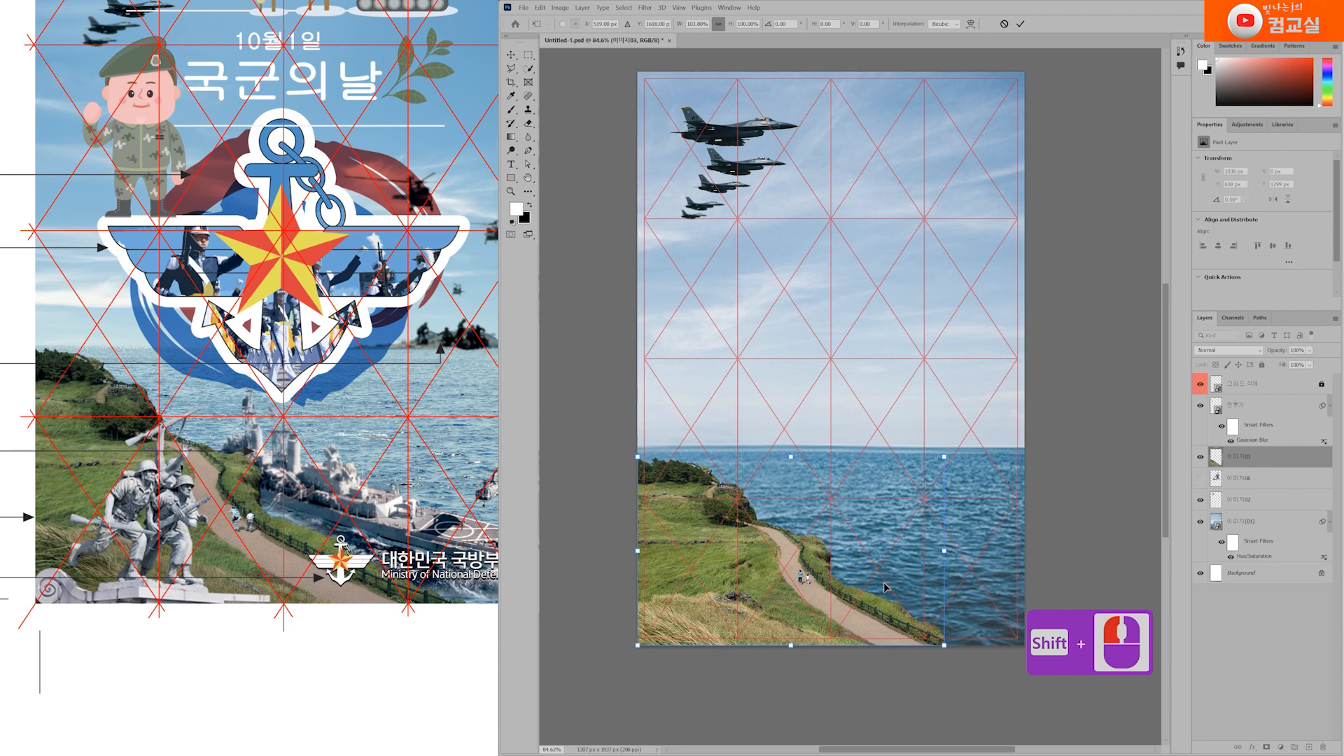
{"action": "key", "text": "Return"}
{"action": "key", "text": "l"}
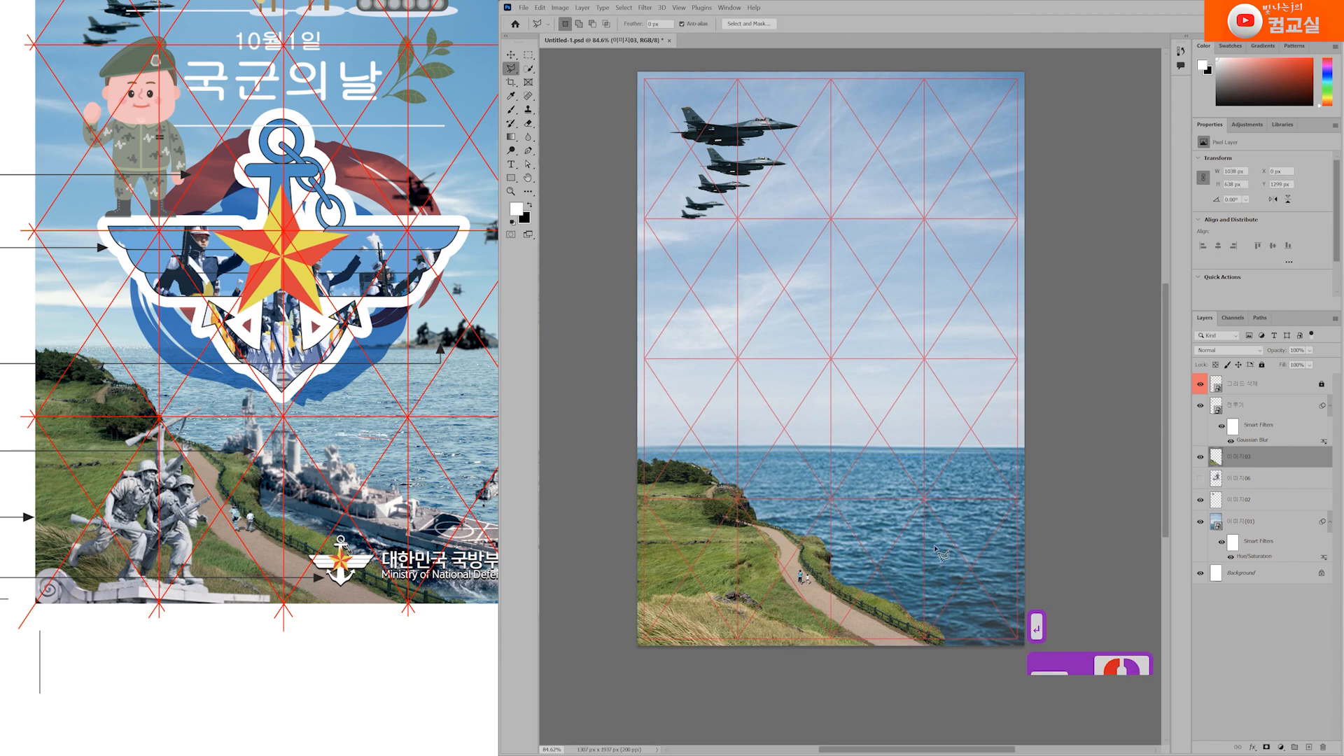
Step: Show the 이미지06 statue, move it down over the hill, and place its layer above 이미지03
{"action": "left_click", "coordinate": [1242, 488]}
{"action": "left_click", "coordinate": [1200, 478]}
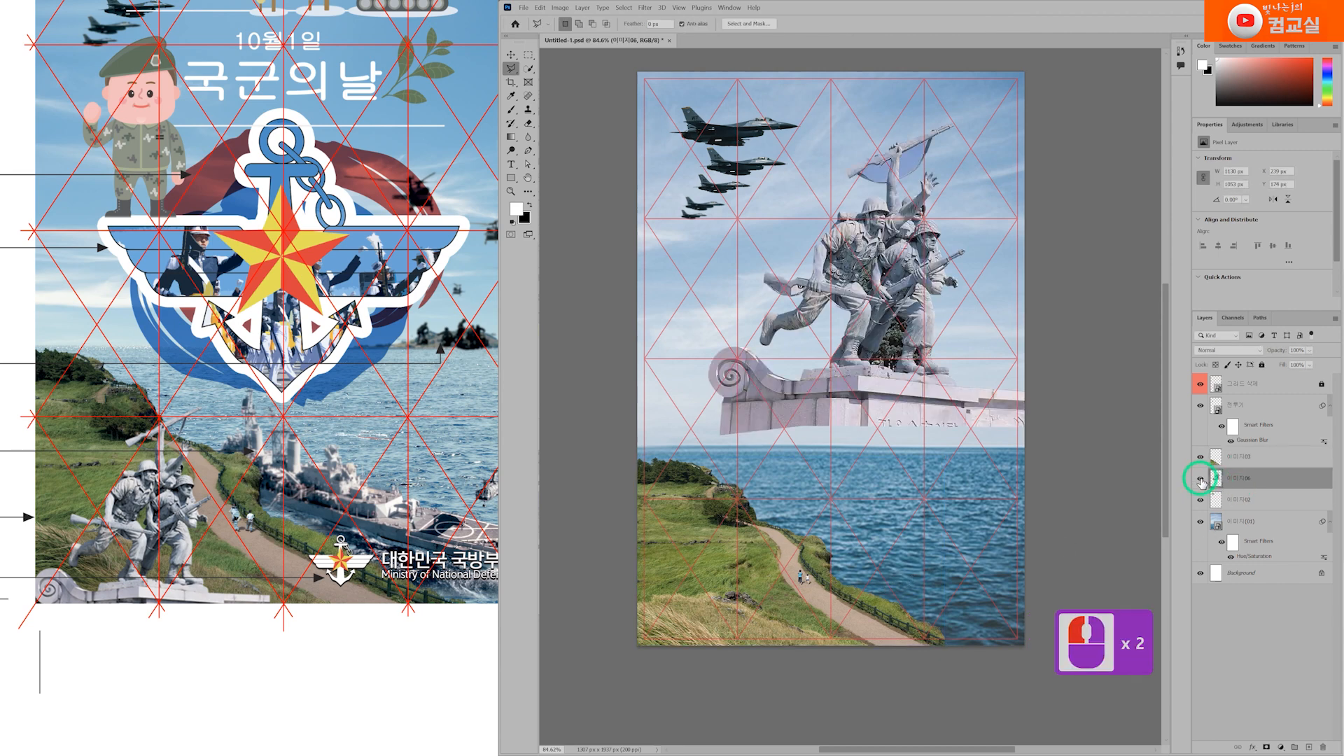
{"action": "key", "text": "ctrl+t"}
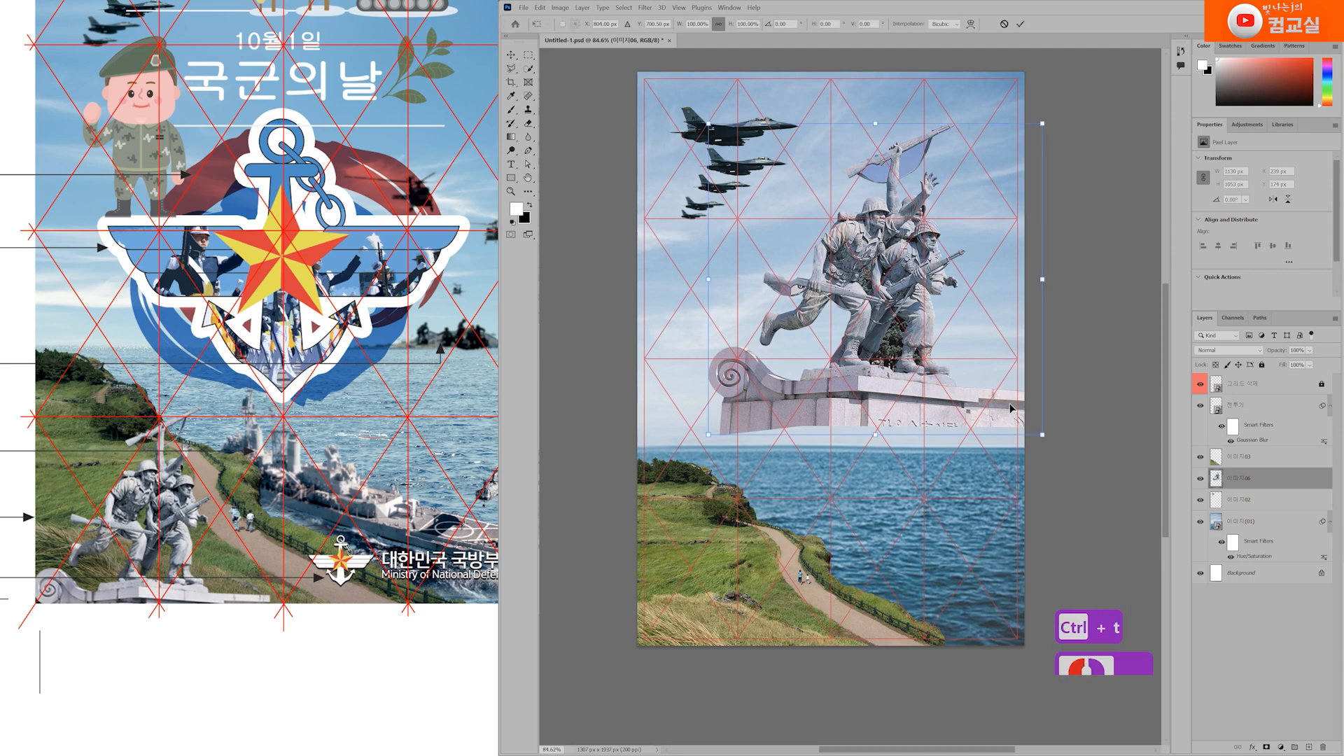
{"action": "left_click_drag", "start_coordinate": [988, 174], "coordinate": [909, 352]}
{"action": "key", "text": "Return"}
{"action": "left_click_drag", "start_coordinate": [1257, 483], "coordinate": [1257, 448]}
{"action": "key", "text": "l"}
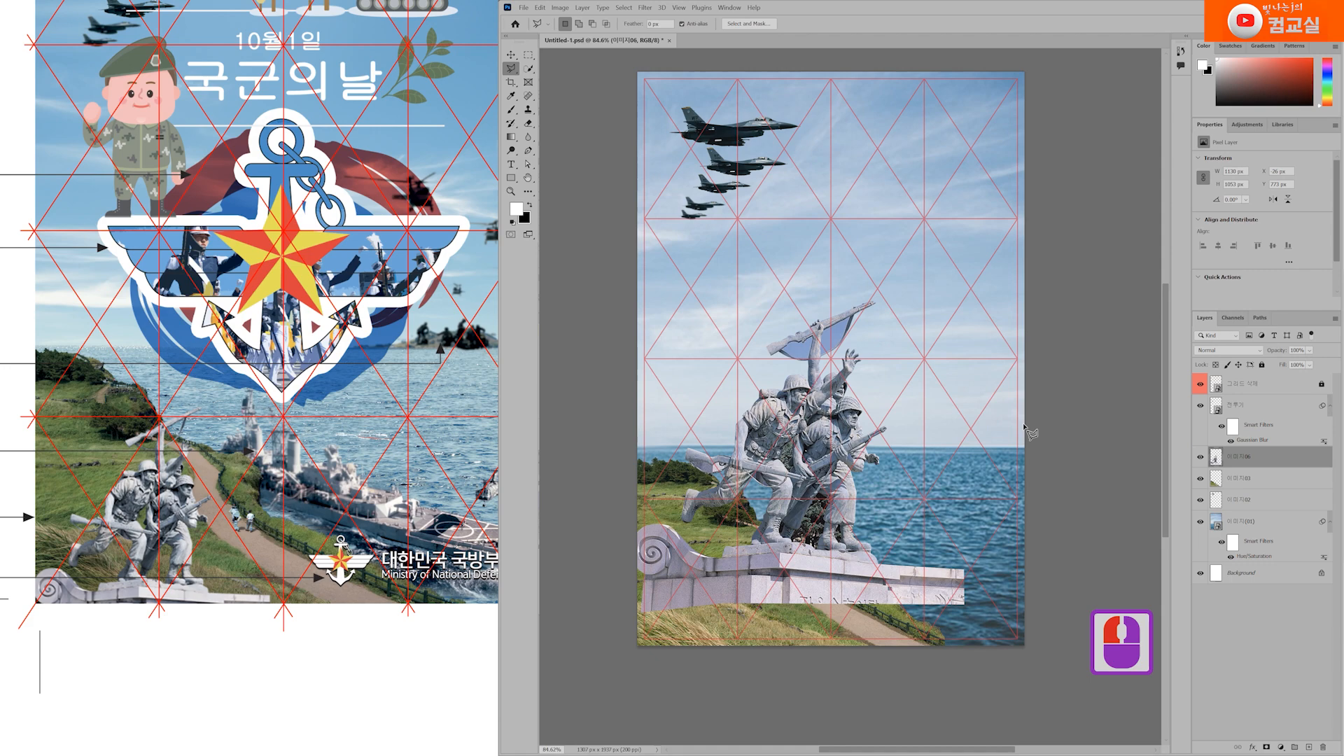
Step: Scale the statue proportionally to about 52% and align it to the poster's lower-left corner, with its pedestal running past the lower edge
{"action": "key", "text": "ctrl+t"}
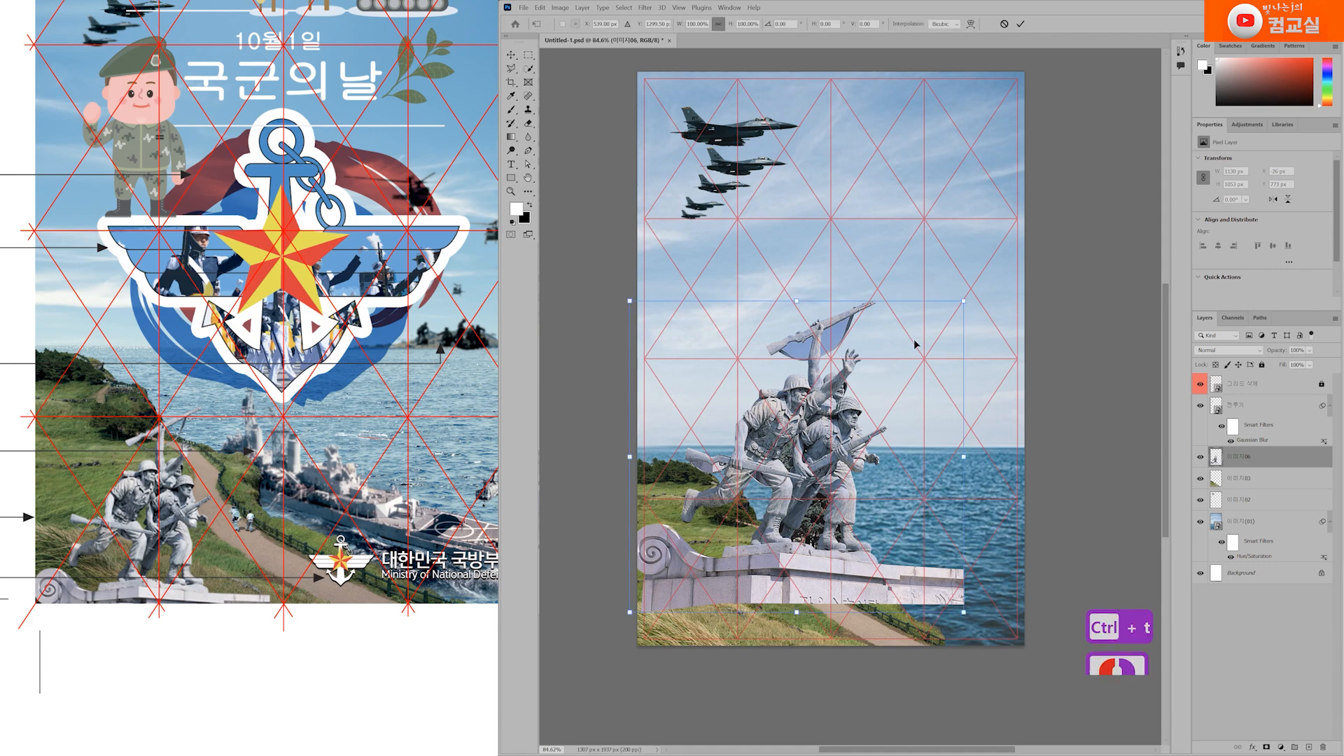
{"action": "left_click_drag", "start_coordinate": [961, 304], "coordinate": [806, 443]}
{"action": "scroll", "coordinate": [721, 623], "scroll_direction": "up", "scroll_amount": 5}
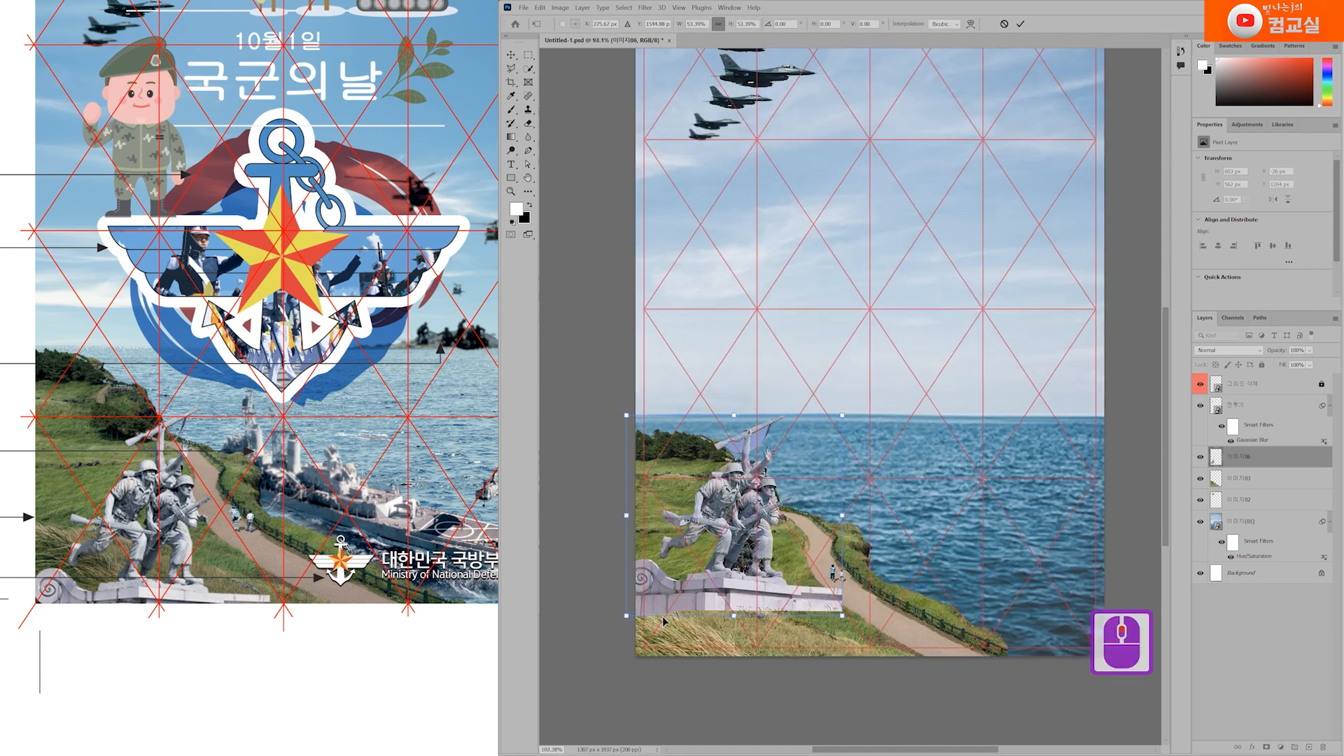
{"action": "scroll", "coordinate": [757, 574], "scroll_direction": "up", "scroll_amount": 2}
{"action": "left_click", "coordinate": [770, 588]}
{"action": "left_click_drag", "start_coordinate": [770, 588], "coordinate": [775, 647]}
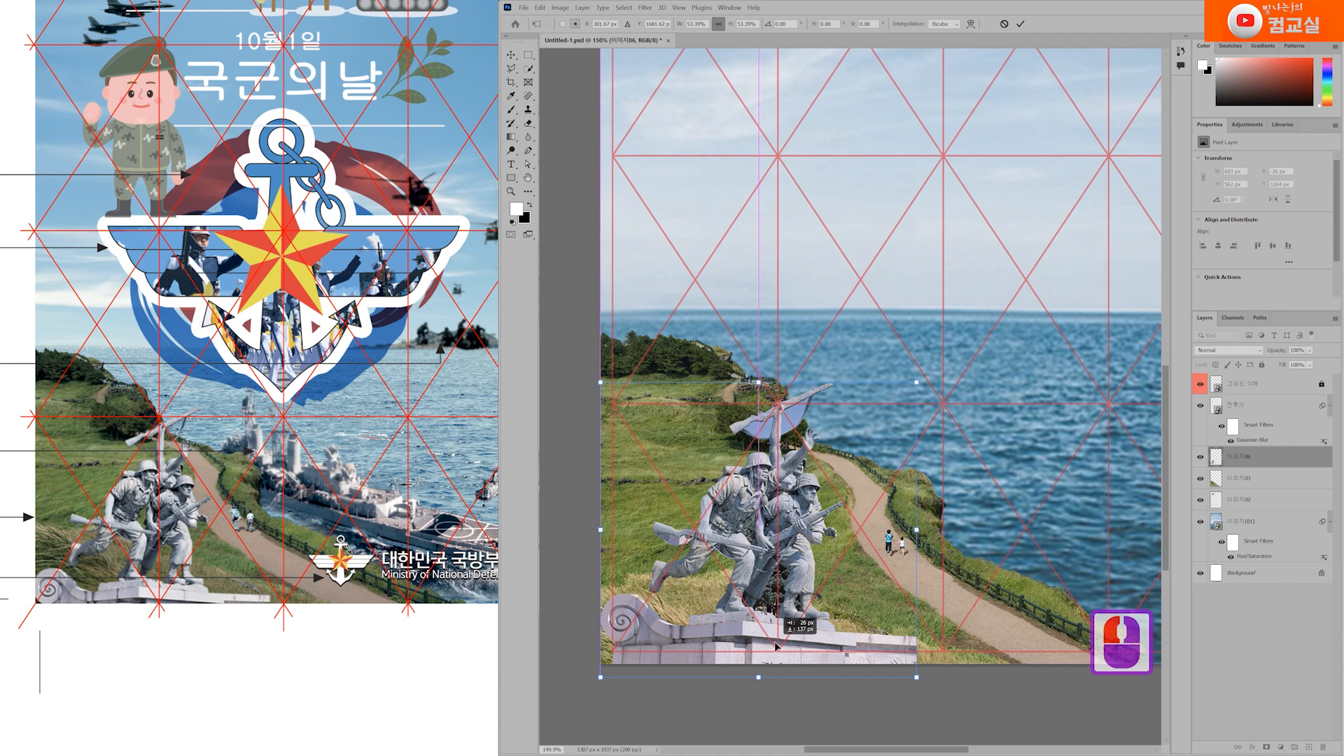
{"action": "left_click_drag", "start_coordinate": [919, 379], "coordinate": [911, 383]}
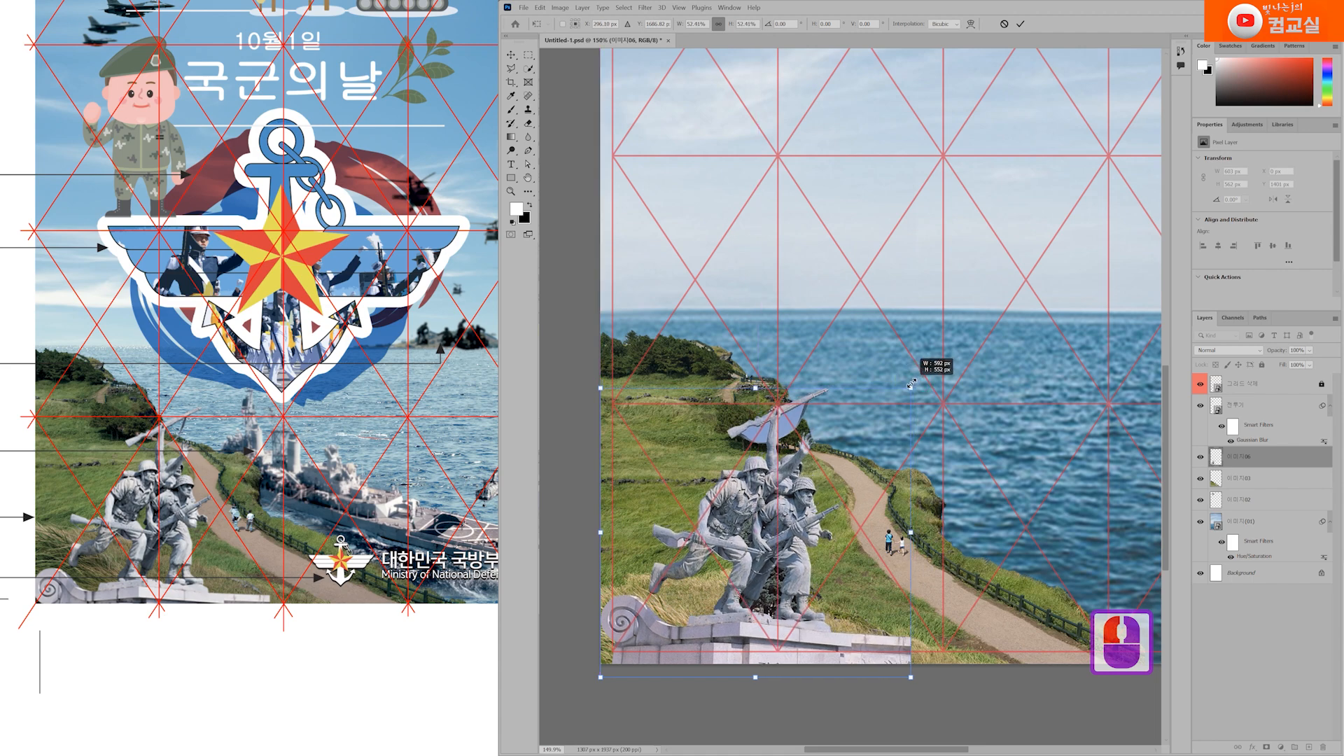
{"action": "key", "text": "Return"}
Step: Outline the blue gap between the raised rifle and its strap, left of the statue's arm, with the Polygonal Lasso tool
{"action": "scroll", "coordinate": [747, 476], "scroll_direction": "up", "scroll_amount": 5}
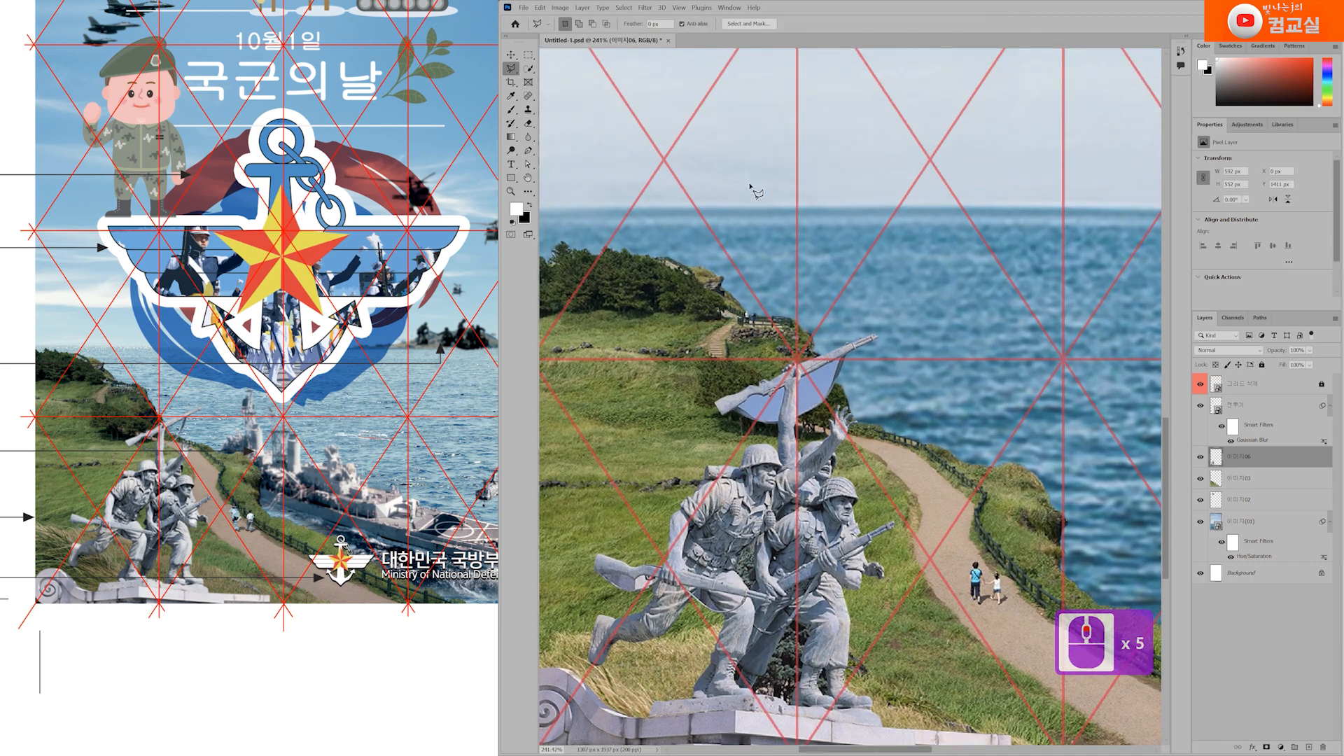
{"action": "left_click", "coordinate": [513, 70]}
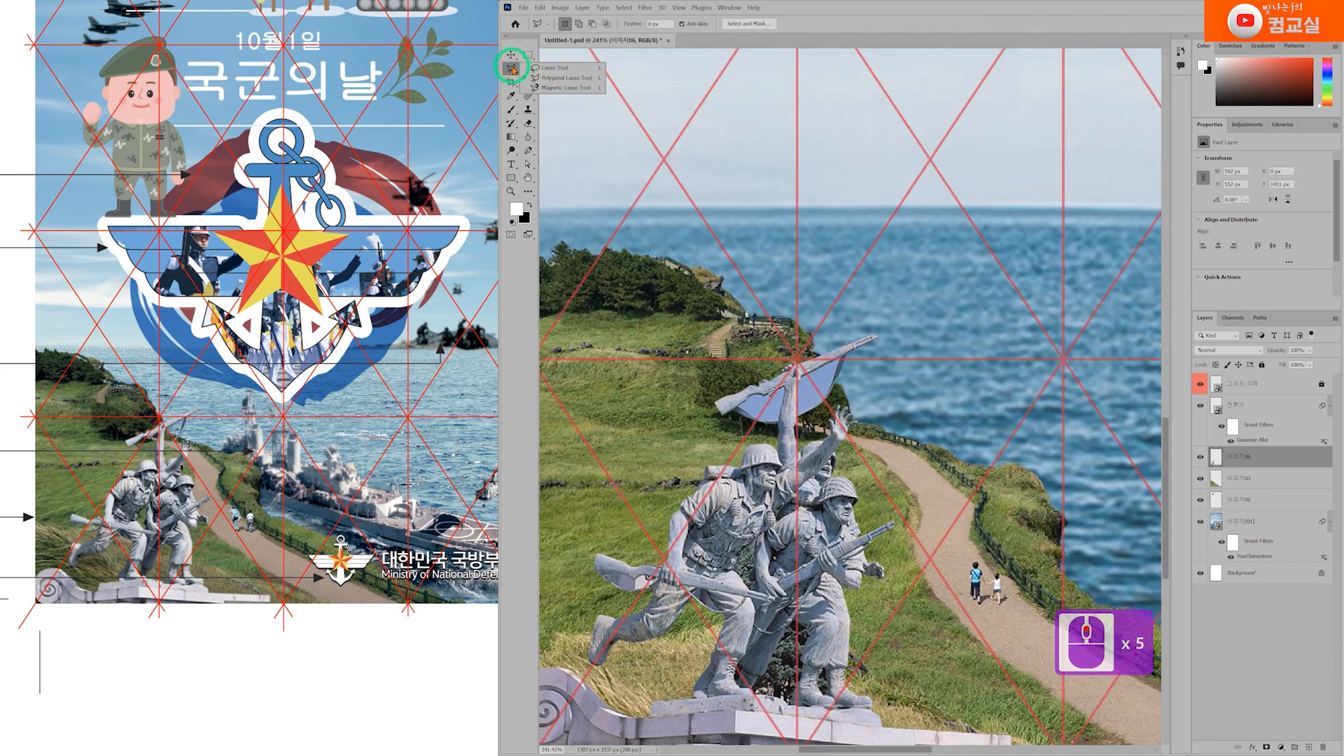
{"action": "left_click", "coordinate": [558, 77]}
{"action": "scroll", "coordinate": [766, 448], "scroll_direction": "up", "scroll_amount": 8}
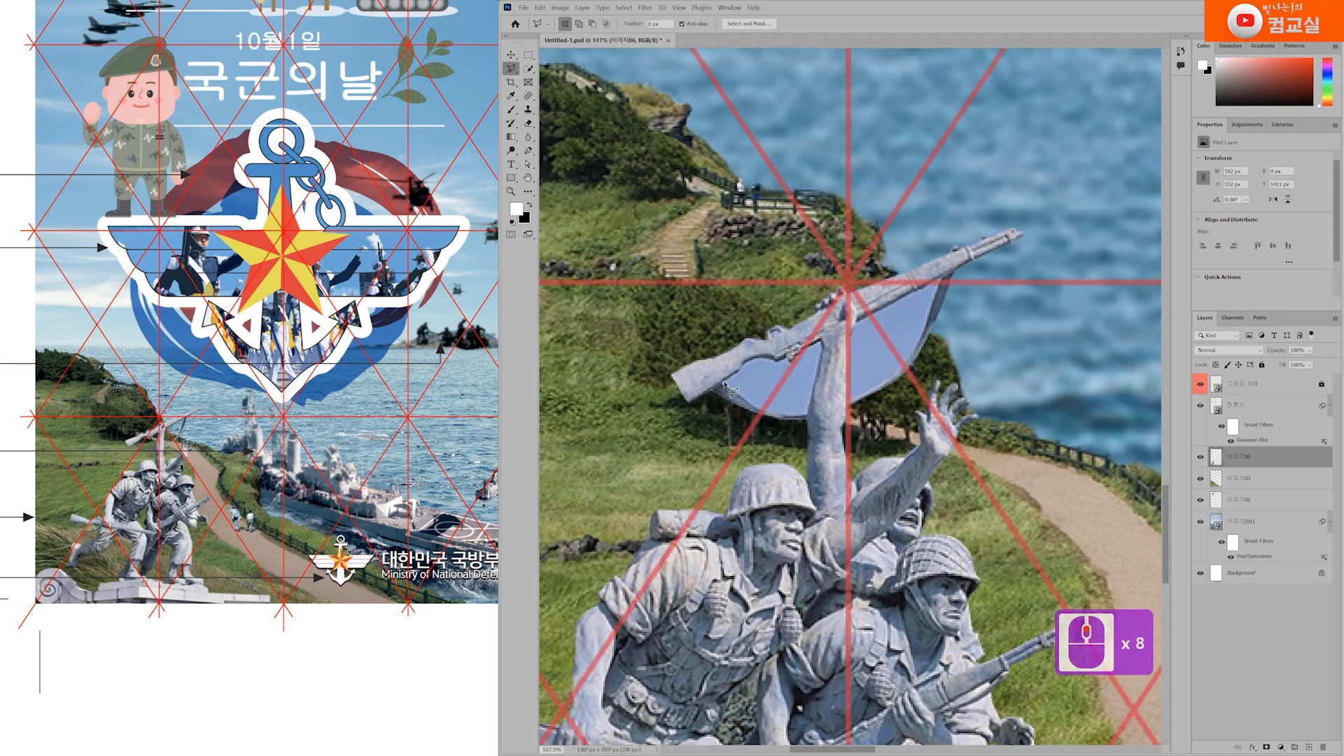
{"action": "left_click", "coordinate": [739, 376]}
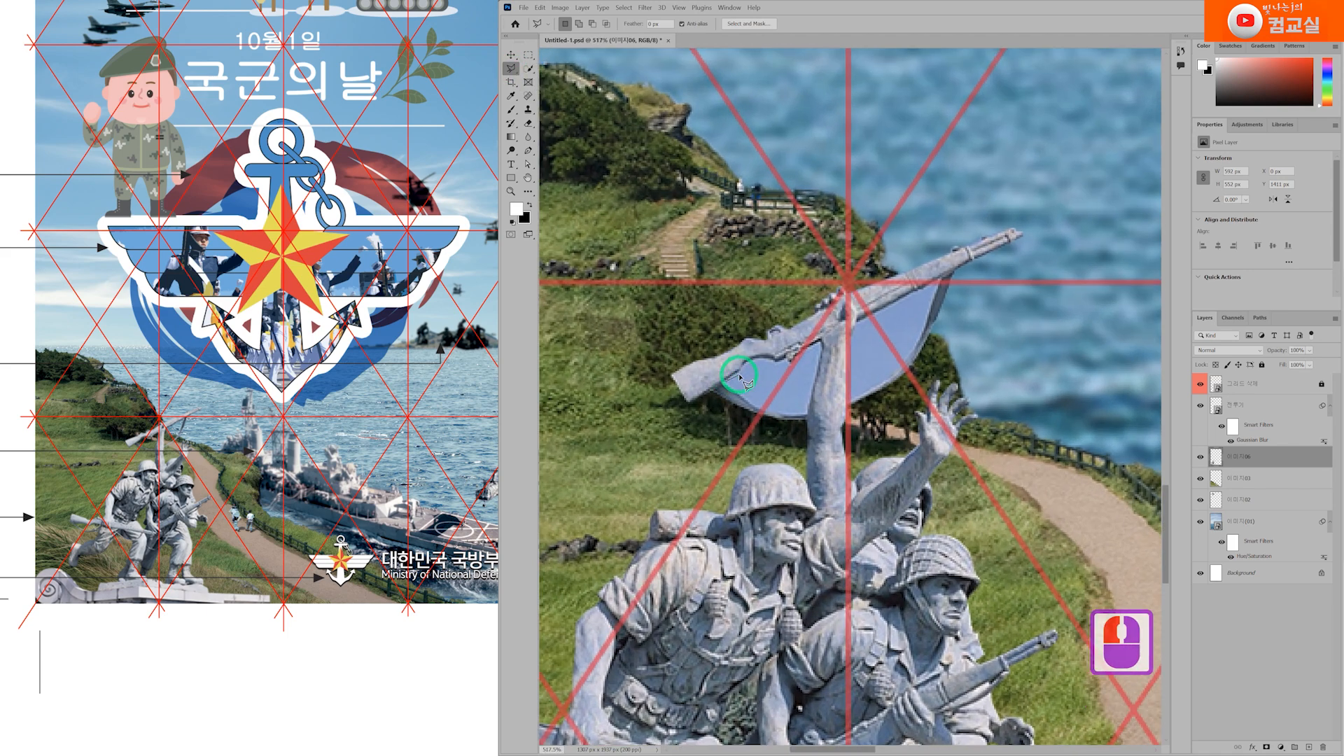
{"action": "left_click", "coordinate": [745, 366]}
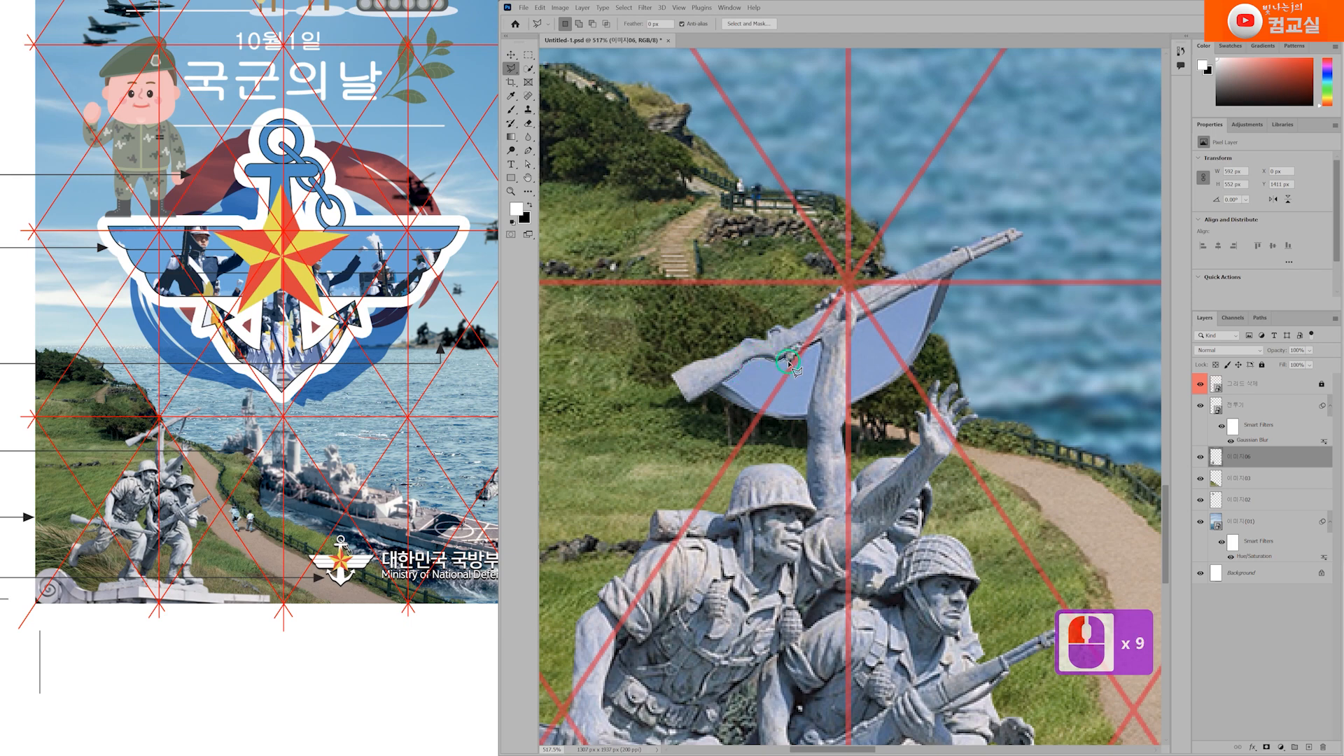
{"action": "left_click", "coordinate": [814, 350]}
{"action": "left_click", "coordinate": [820, 348]}
{"action": "left_click", "coordinate": [764, 415]}
{"action": "left_click", "coordinate": [732, 384]}
Step: Add the blue gap right of the raised arm to the selection, delete both areas from the statue layer, and deselect
{"action": "key", "text": "shift"}
{"action": "left_click", "coordinate": [857, 323], "text": "shift"}
{"action": "left_click", "coordinate": [851, 357], "text": "shift"}
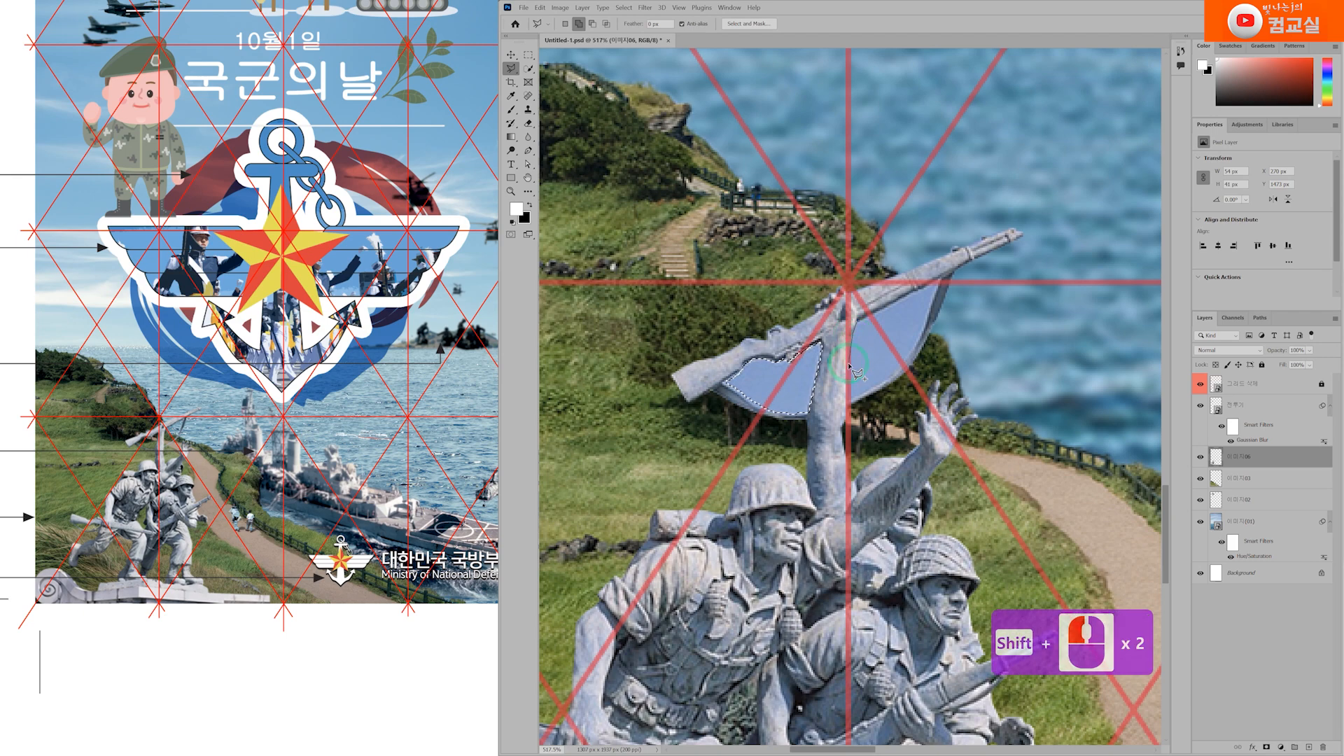
{"action": "left_click", "coordinate": [875, 390], "text": "shift"}
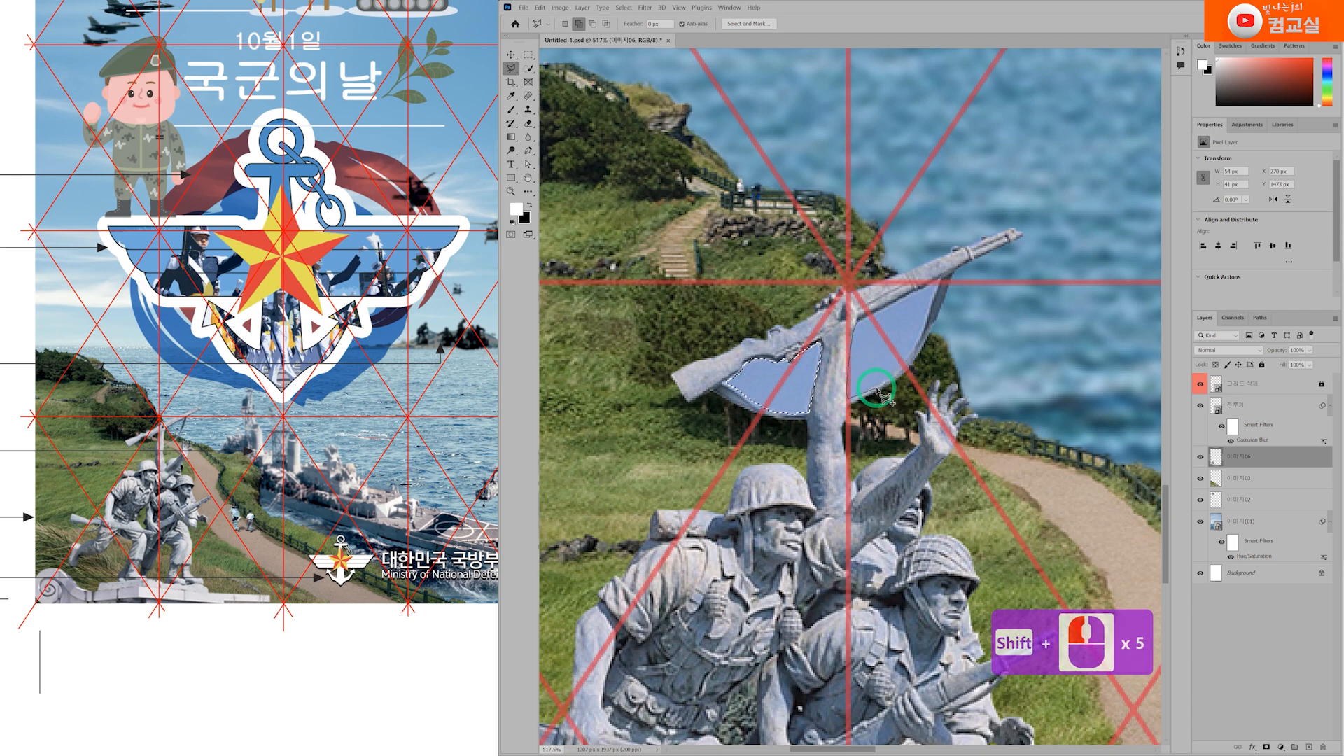
{"action": "left_click", "coordinate": [895, 371], "text": "shift"}
{"action": "left_click", "coordinate": [908, 353], "text": "shift"}
{"action": "left_click", "coordinate": [922, 331], "text": "shift"}
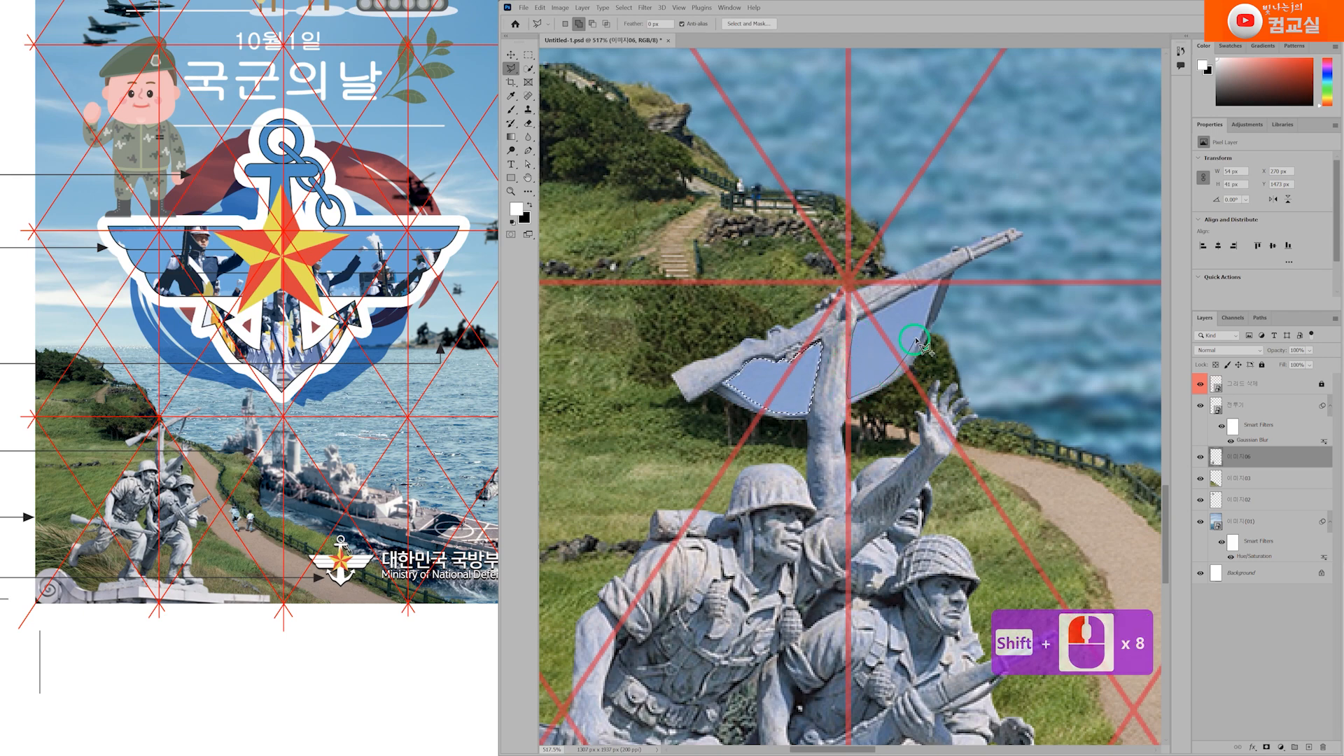
{"action": "left_click", "coordinate": [939, 301], "text": "shift"}
{"action": "left_click", "coordinate": [928, 288], "text": "shift"}
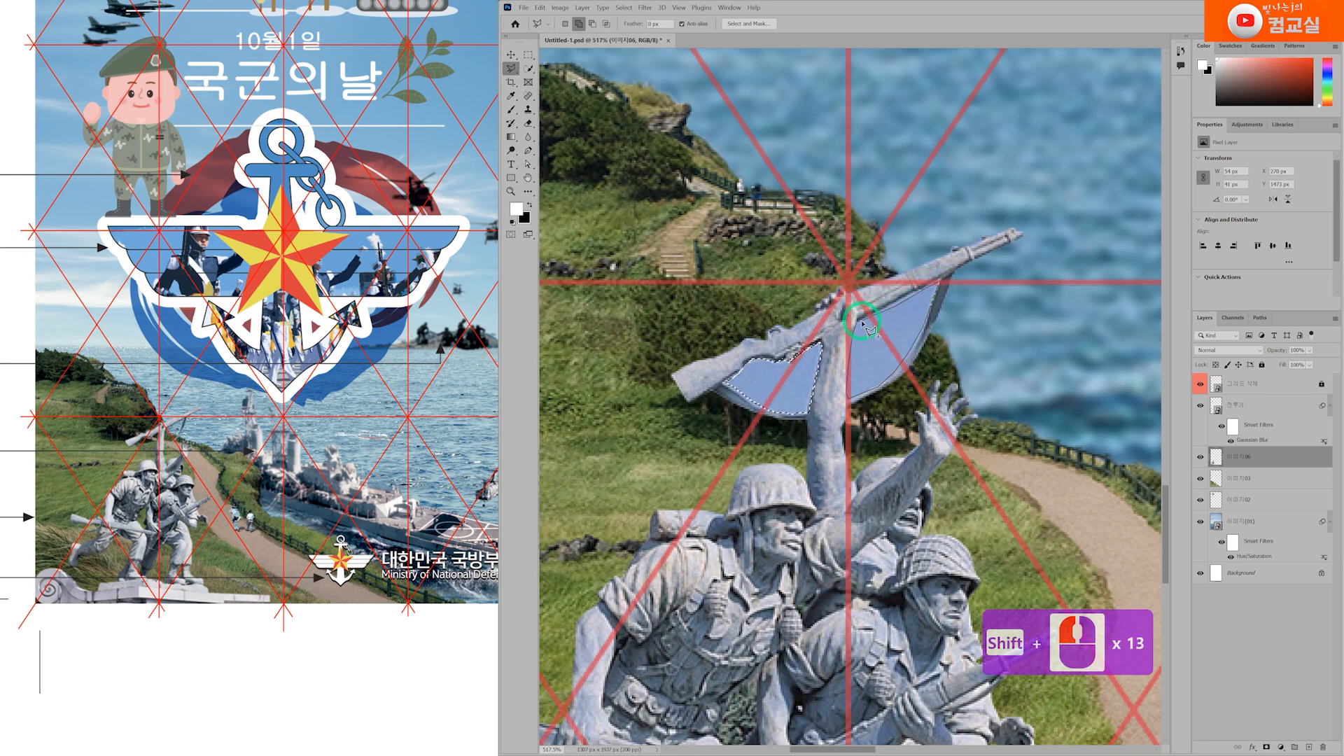
{"action": "left_click", "coordinate": [812, 356], "text": "shift"}
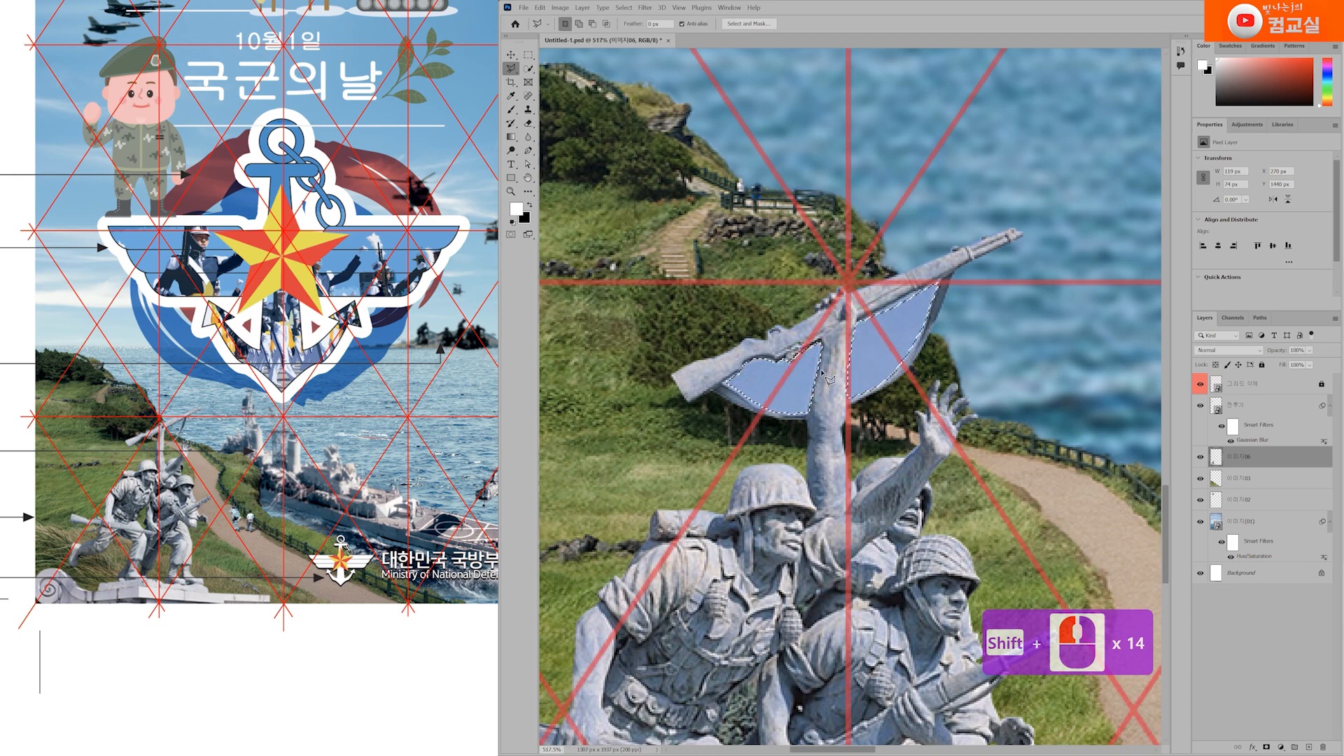
{"action": "key", "text": "Delete"}
{"action": "key", "text": "ctrl+d"}
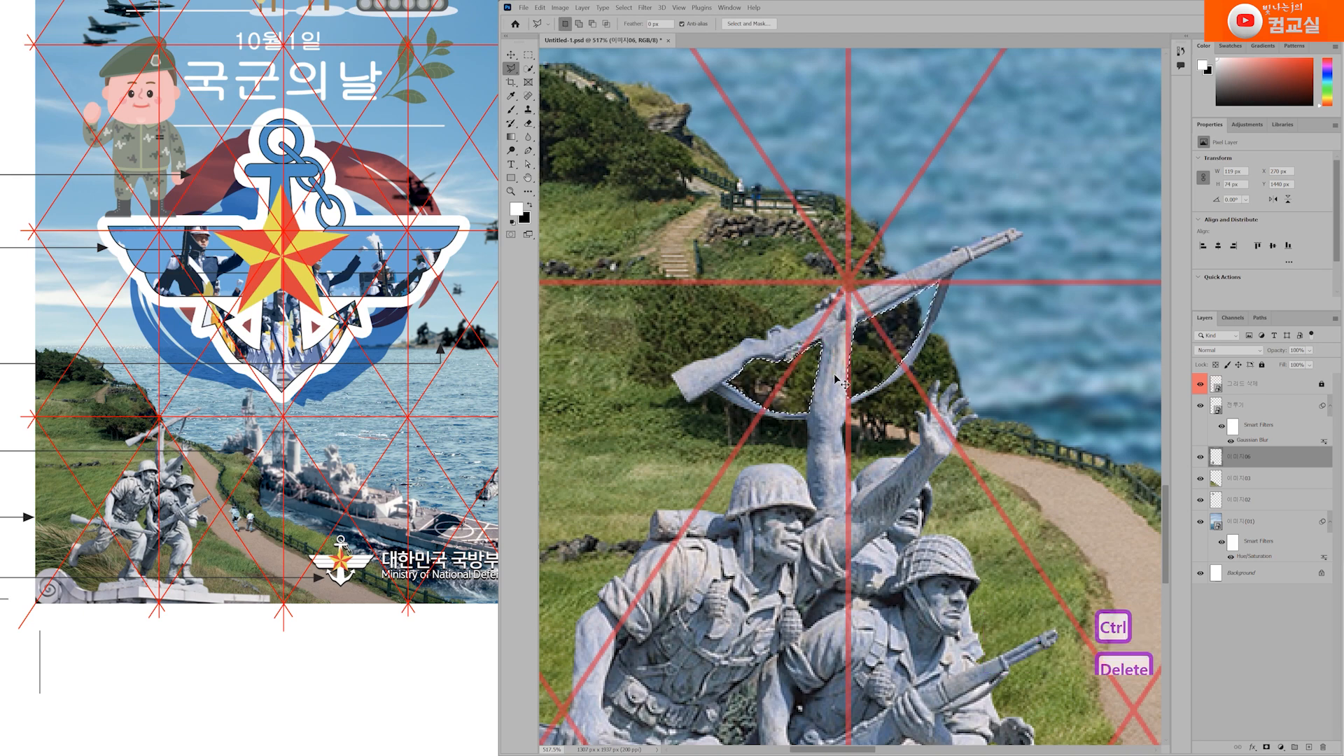
Step: Outline the leftover background between the front-left soldier's torso and his companion's arm with the Polygonal Lasso and delete it
{"action": "scroll", "coordinate": [821, 410], "scroll_direction": "down", "scroll_amount": 4}
{"action": "left_click_drag", "start_coordinate": [774, 549], "coordinate": [786, 304]}
{"action": "scroll", "coordinate": [785, 361], "scroll_direction": "up", "scroll_amount": 3}
{"action": "scroll", "coordinate": [787, 364], "scroll_direction": "up", "scroll_amount": 1}
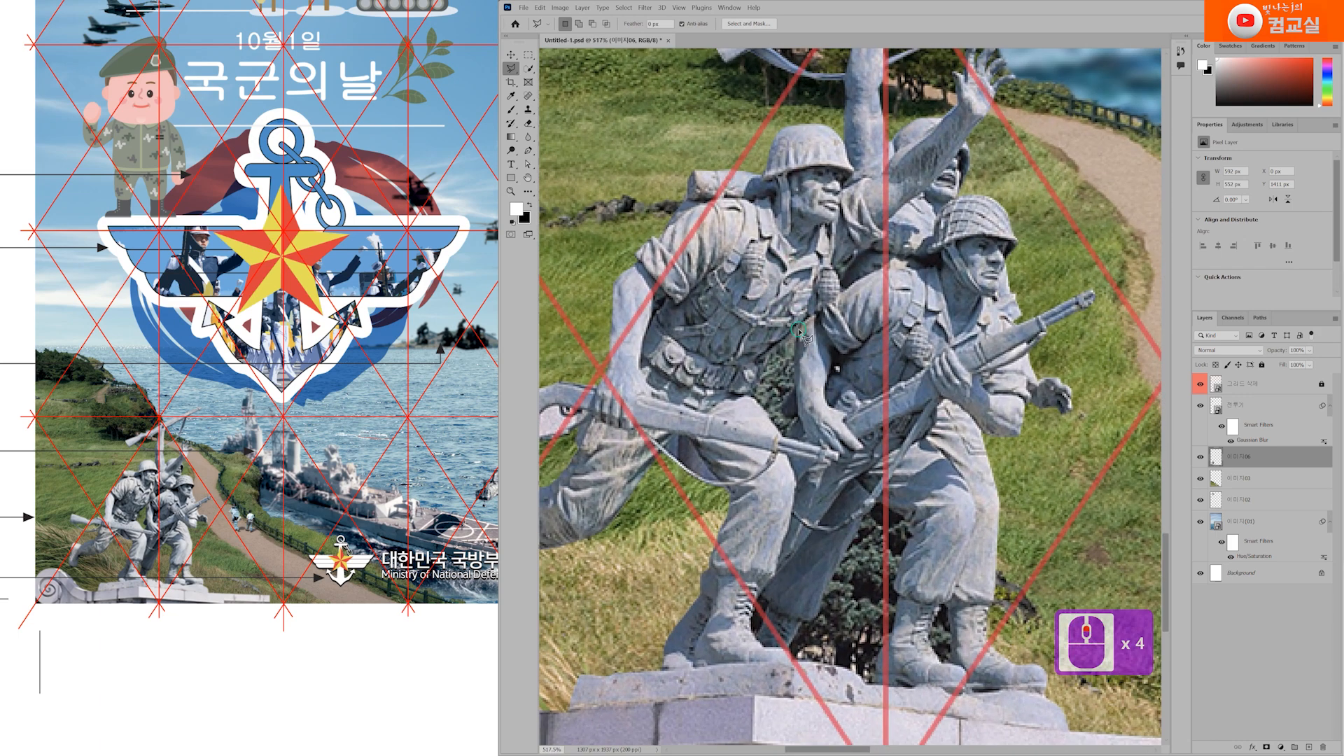
{"action": "left_click", "coordinate": [773, 356]}
{"action": "left_click", "coordinate": [757, 401]}
{"action": "left_click", "coordinate": [763, 406]}
{"action": "left_click", "coordinate": [781, 433]}
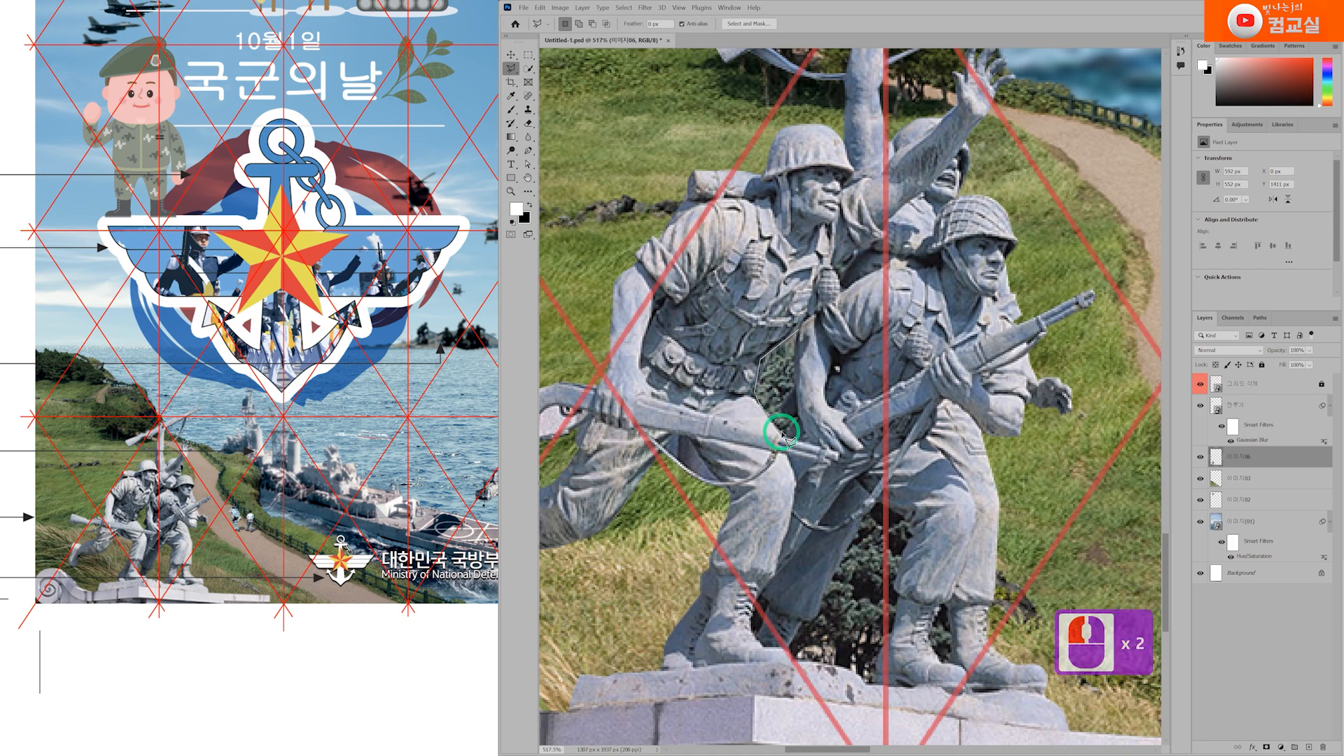
{"action": "left_click", "coordinate": [789, 397]}
{"action": "left_click", "coordinate": [798, 325]}
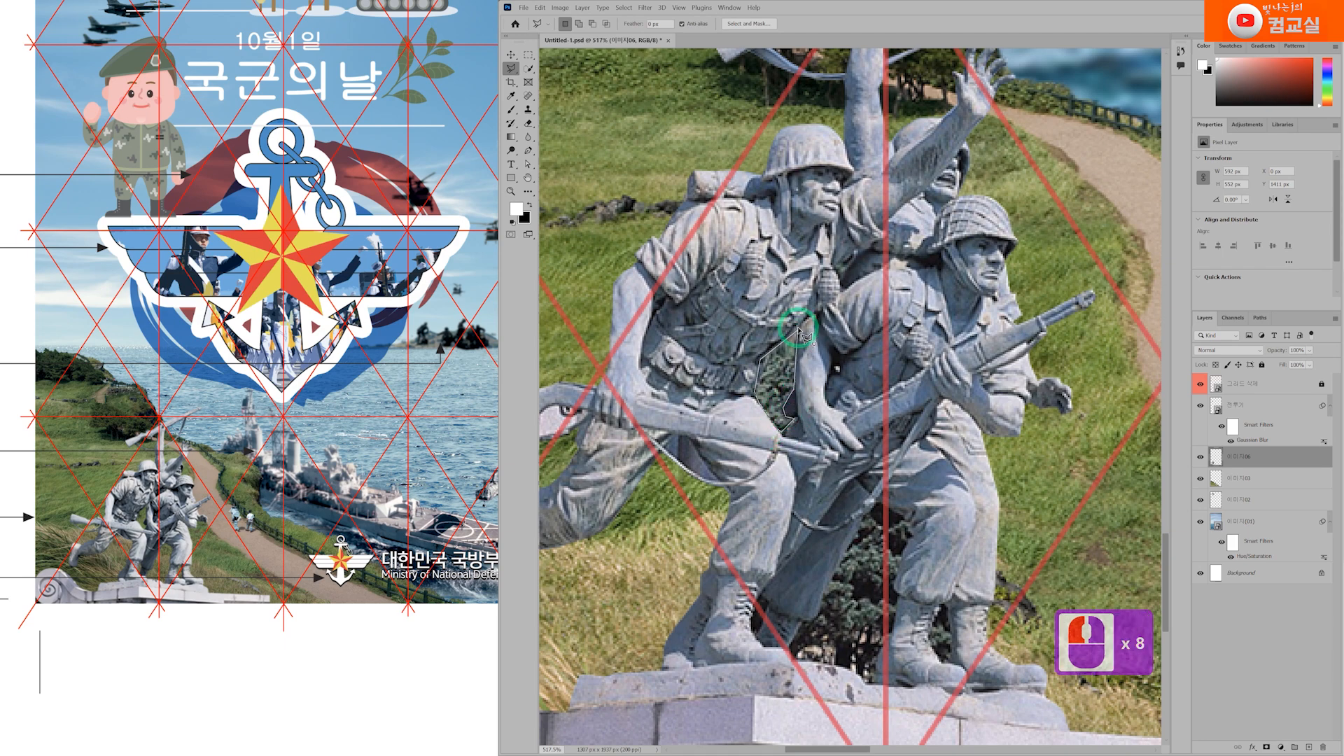
{"action": "key", "text": "Delete"}
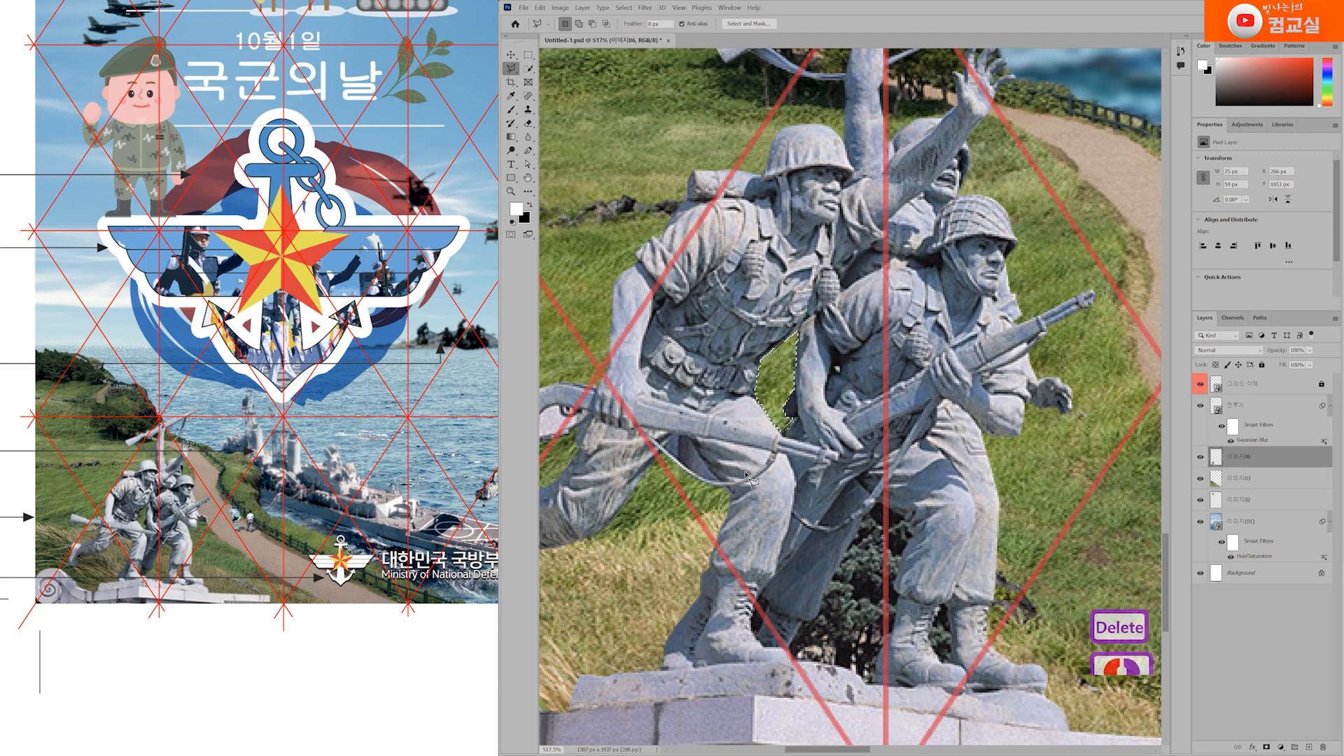
Step: Clear the selection and outline the dark bush between the soldiers' legs, down to the top of the pedestal, with the Polygonal Lasso
{"action": "scroll", "coordinate": [735, 478], "scroll_direction": "down", "scroll_amount": 2}
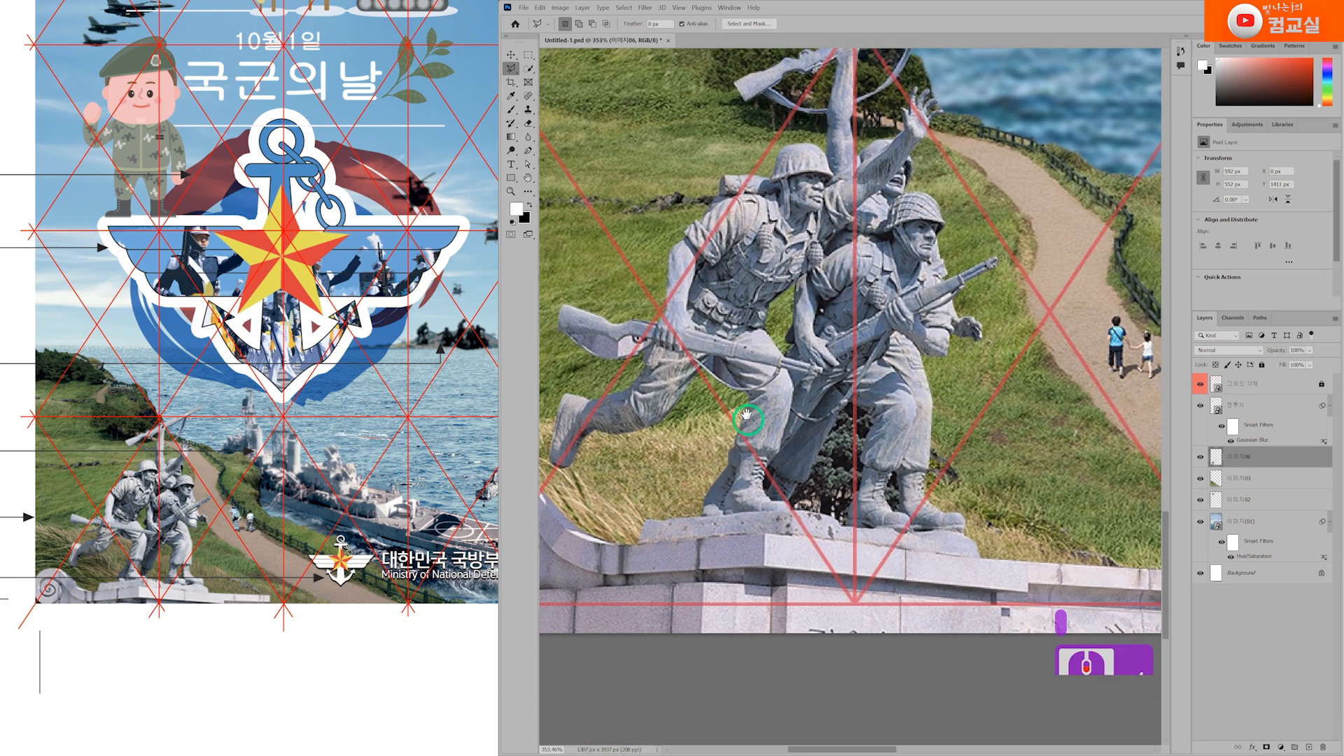
{"action": "scroll", "coordinate": [826, 418], "scroll_direction": "up", "scroll_amount": 2}
{"action": "left_click", "coordinate": [819, 378]}
{"action": "left_click", "coordinate": [748, 503]}
{"action": "left_click", "coordinate": [740, 513]}
{"action": "left_click", "coordinate": [745, 525]}
{"action": "left_click", "coordinate": [774, 527]}
{"action": "left_click", "coordinate": [794, 534]}
{"action": "left_click", "coordinate": [807, 541]}
{"action": "left_click", "coordinate": [817, 547]}
{"action": "left_click", "coordinate": [826, 523]}
{"action": "left_click", "coordinate": [840, 490]}
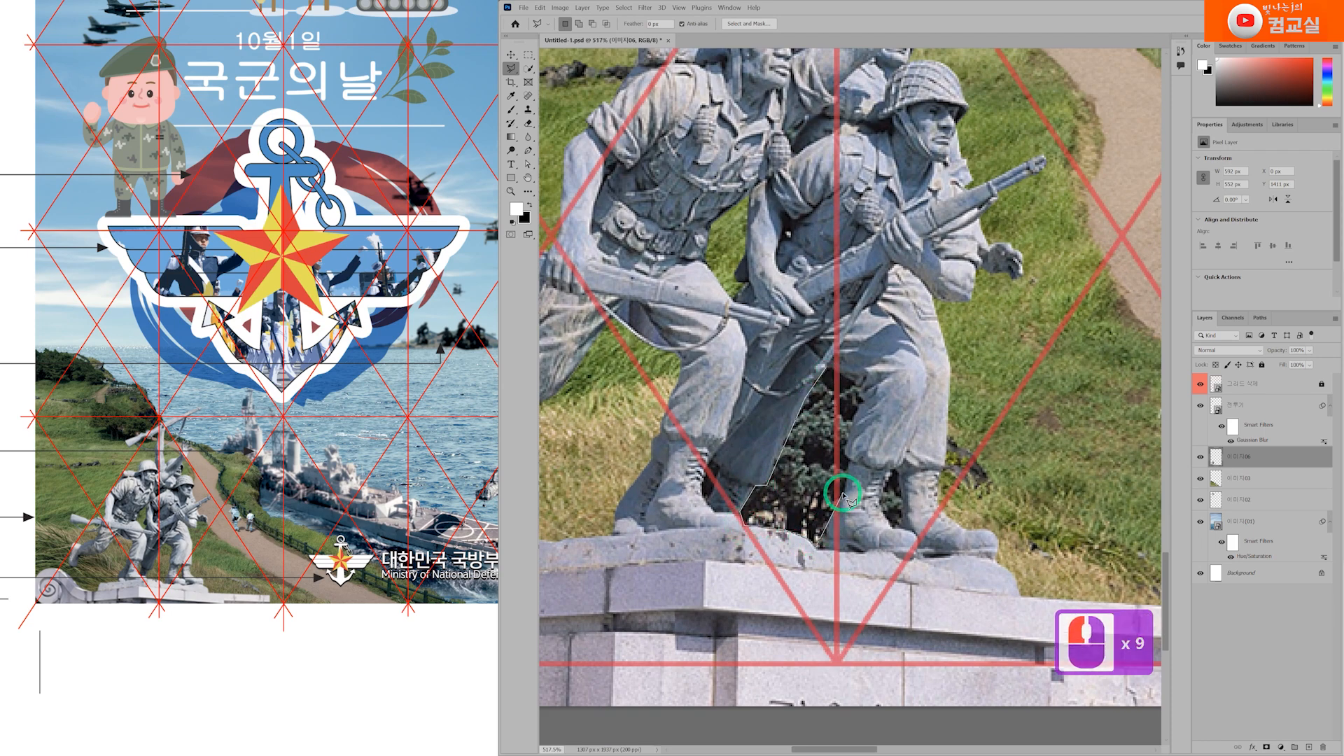
{"action": "left_click", "coordinate": [847, 462]}
{"action": "left_click", "coordinate": [851, 434]}
{"action": "left_click", "coordinate": [858, 413]}
{"action": "left_click", "coordinate": [862, 399]}
{"action": "left_click", "coordinate": [854, 387]}
{"action": "left_click", "coordinate": [844, 375]}
{"action": "left_click", "coordinate": [843, 376]}
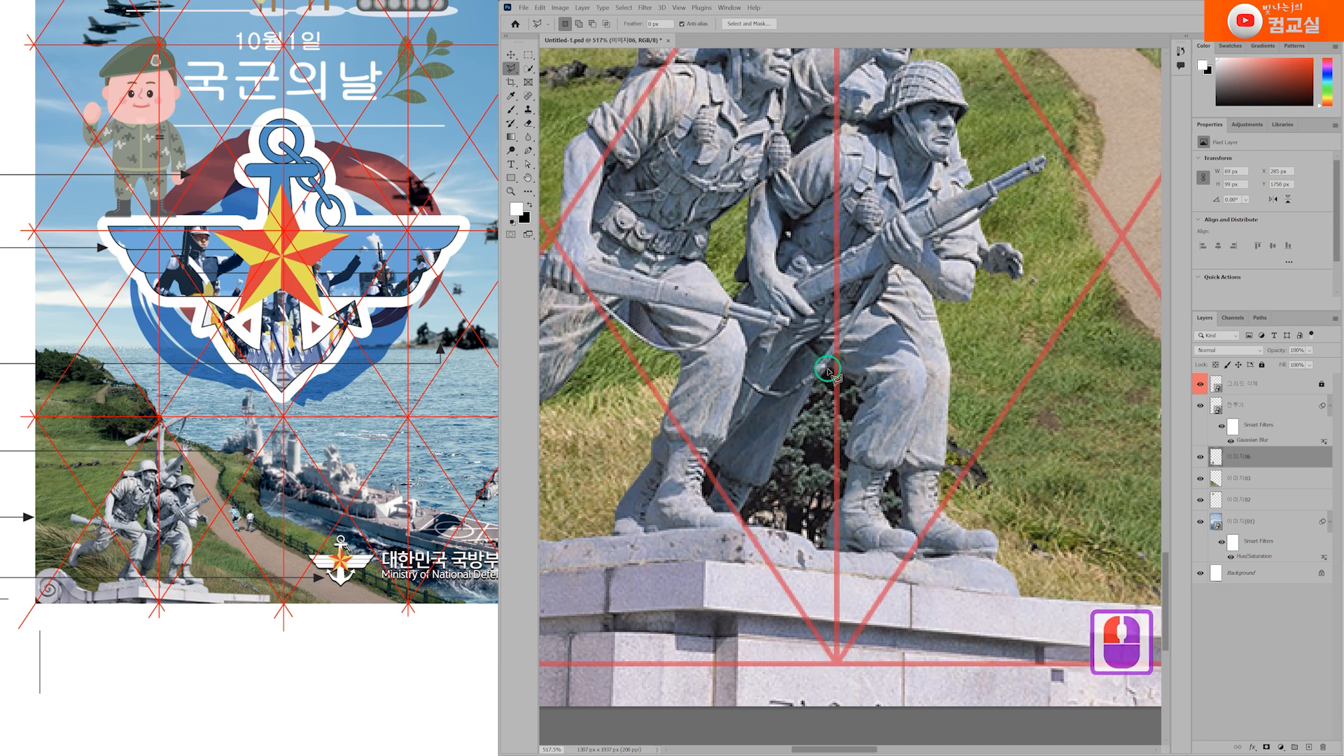
Step: Add the gap between the right soldier's boots and the small gap beside the left soldier's boot to the selection
{"action": "key", "text": "shift"}
{"action": "left_click", "coordinate": [889, 497], "text": "shift"}
{"action": "left_click", "coordinate": [890, 516], "text": "shift"}
{"action": "left_click", "coordinate": [898, 530], "text": "shift"}
{"action": "left_click", "coordinate": [905, 529], "text": "shift"}
{"action": "left_click", "coordinate": [906, 510], "text": "shift"}
{"action": "left_click", "coordinate": [904, 484], "text": "shift"}
{"action": "left_click", "coordinate": [904, 471], "text": "shift"}
{"action": "left_click", "coordinate": [896, 470], "text": "shift"}
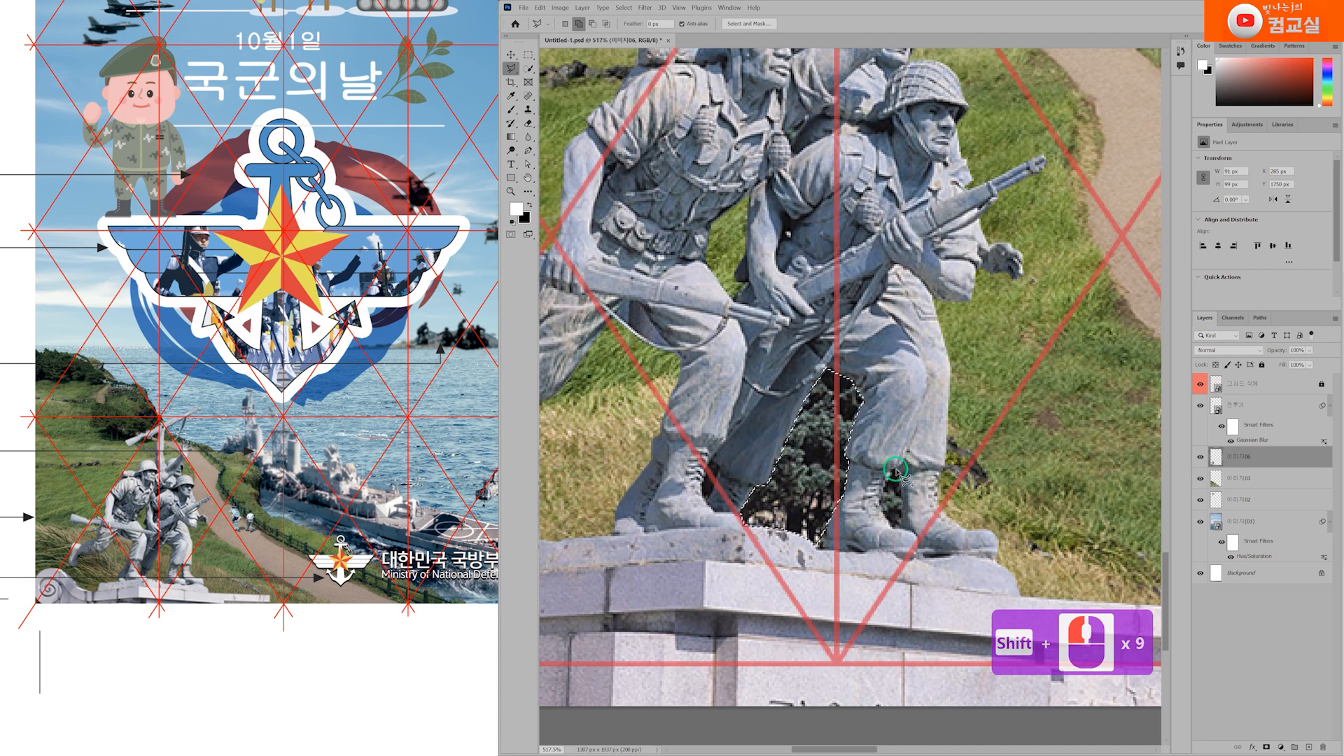
{"action": "left_click", "coordinate": [709, 458], "text": "shift"}
{"action": "left_click", "coordinate": [720, 465], "text": "shift"}
{"action": "left_click", "coordinate": [716, 482], "text": "shift"}
{"action": "left_click", "coordinate": [712, 498], "text": "shift"}
{"action": "left_click", "coordinate": [705, 496], "text": "shift"}
{"action": "left_click", "coordinate": [703, 477], "text": "shift"}
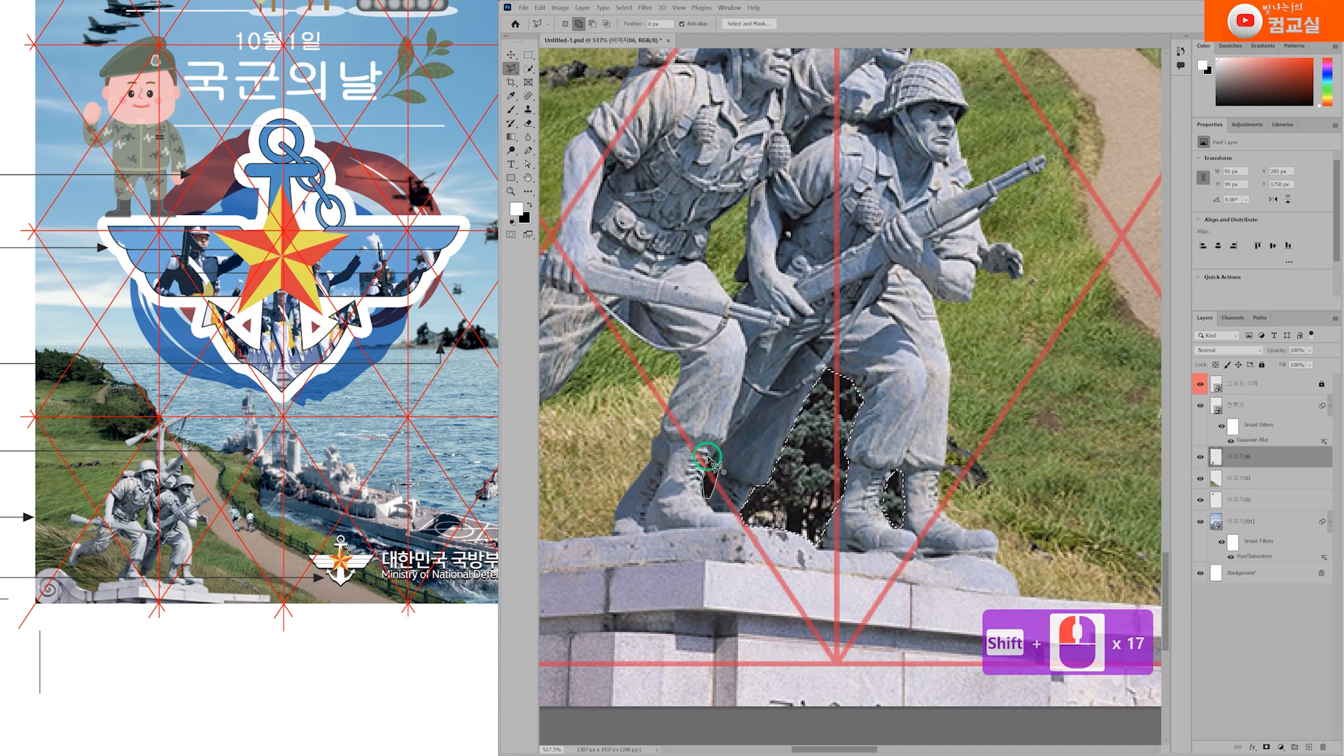
Step: Add the gap between the lower-left rifle's stock and strap to the selection, delete all the selected background remnants, and deselect
{"action": "scroll", "coordinate": [735, 378], "scroll_direction": "down", "scroll_amount": 2}
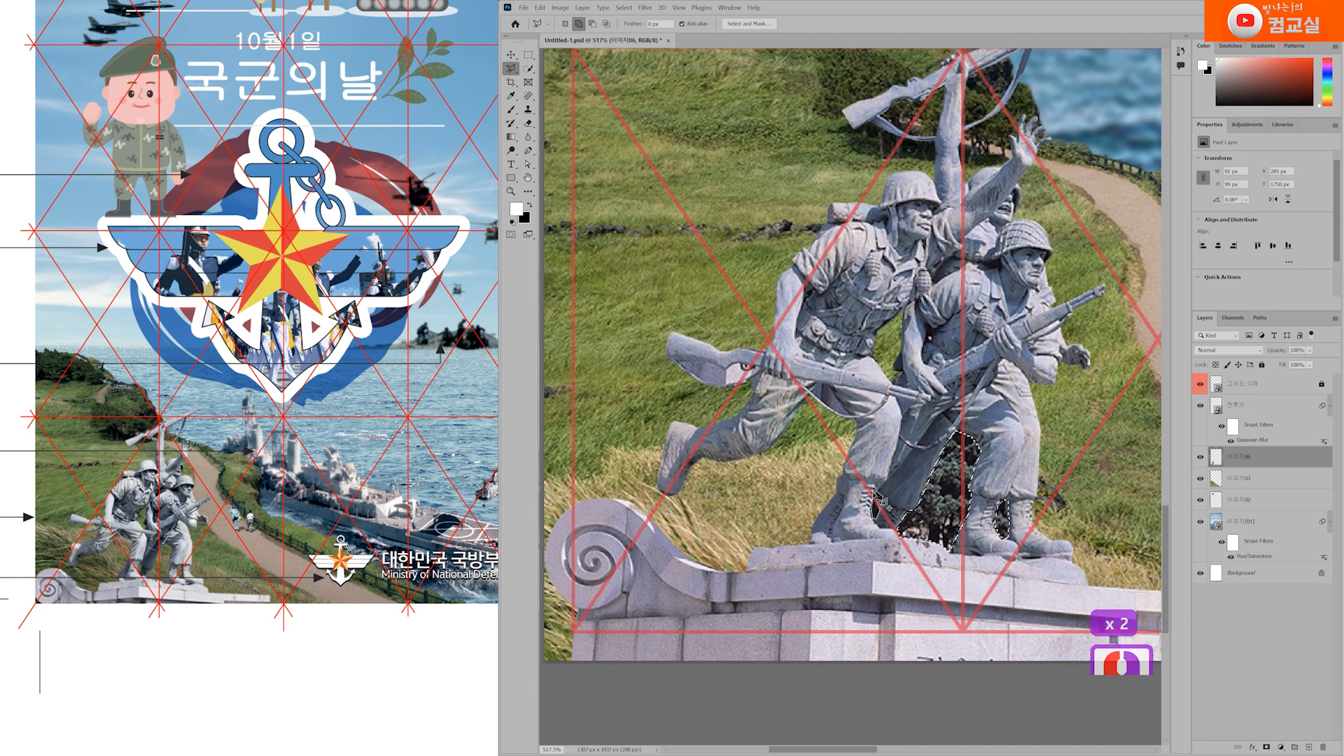
{"action": "scroll", "coordinate": [665, 375], "scroll_direction": "up", "scroll_amount": 4}
{"action": "left_click", "coordinate": [663, 371], "text": "shift"}
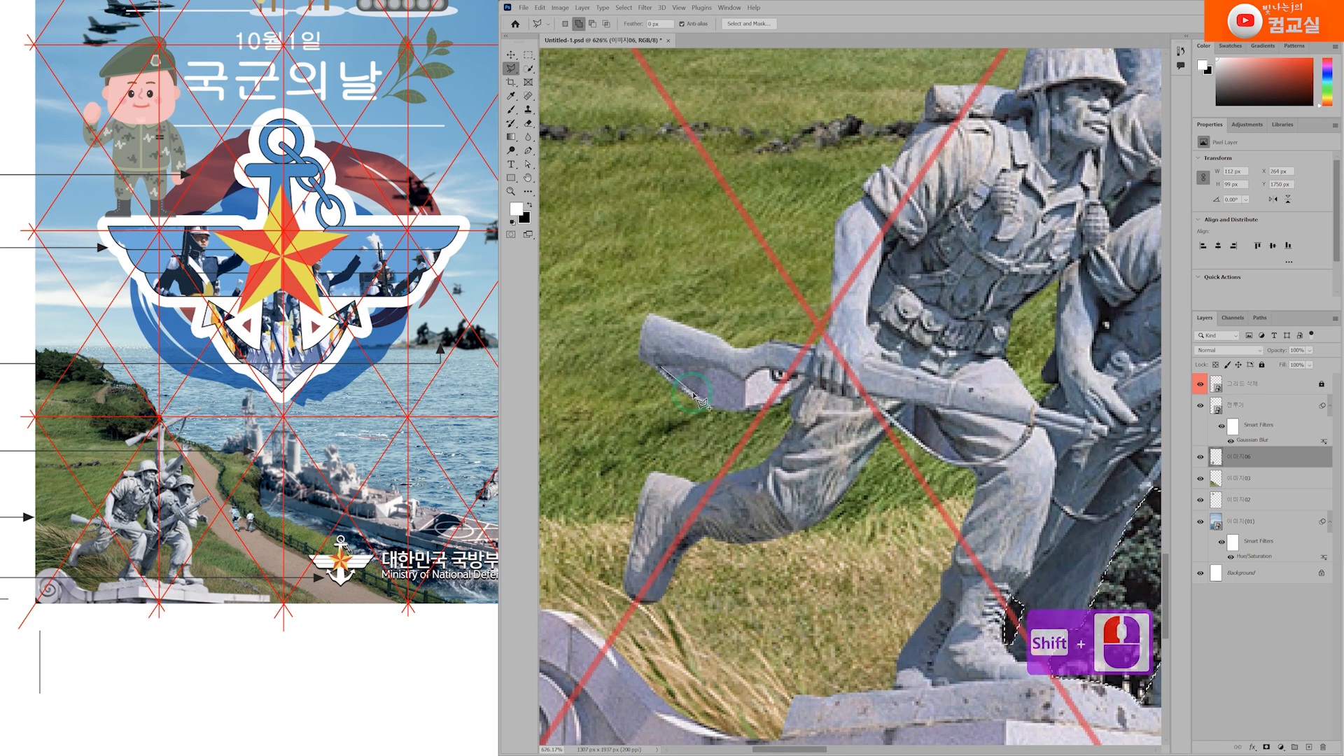
{"action": "left_click", "coordinate": [697, 388], "text": "shift"}
{"action": "left_click", "coordinate": [742, 406], "text": "shift"}
{"action": "left_click", "coordinate": [767, 404], "text": "shift"}
{"action": "left_click", "coordinate": [786, 393], "text": "shift"}
{"action": "left_click", "coordinate": [795, 387], "text": "shift"}
{"action": "left_click", "coordinate": [804, 378], "text": "shift"}
{"action": "left_click", "coordinate": [800, 381], "text": "shift"}
{"action": "left_click", "coordinate": [787, 384], "text": "shift"}
{"action": "left_click", "coordinate": [777, 381], "text": "shift"}
{"action": "left_click", "coordinate": [768, 374], "text": "shift"}
{"action": "left_click", "coordinate": [756, 374], "text": "shift"}
{"action": "left_click", "coordinate": [743, 380], "text": "shift"}
{"action": "left_click", "coordinate": [728, 369], "text": "shift"}
{"action": "left_click", "coordinate": [707, 364], "text": "shift"}
{"action": "left_click", "coordinate": [662, 365], "text": "shift"}
{"action": "left_click", "coordinate": [660, 366], "text": "shift"}
{"action": "scroll", "coordinate": [795, 425], "scroll_direction": "down", "scroll_amount": 6}
{"action": "key", "text": "Delete"}
{"action": "scroll", "coordinate": [913, 402], "scroll_direction": "down", "scroll_amount": 1}
{"action": "scroll", "coordinate": [913, 403], "scroll_direction": "up", "scroll_amount": 1}
{"action": "scroll", "coordinate": [913, 402], "scroll_direction": "down", "scroll_amount": 4}
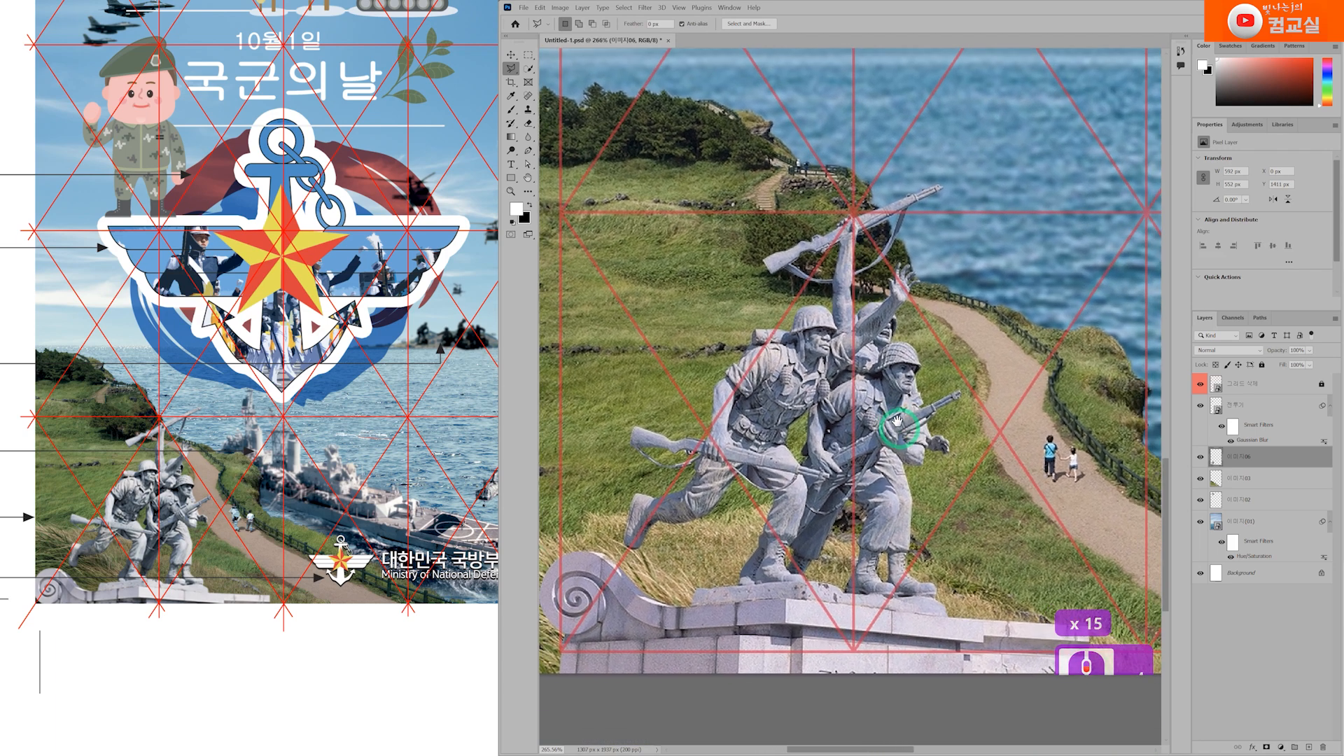
Step: Compare the statue with the reference poster and apply a Gaussian Blur with a 0.7-pixel radius to its layer
{"action": "scroll", "coordinate": [910, 435], "scroll_direction": "up", "scroll_amount": 2}
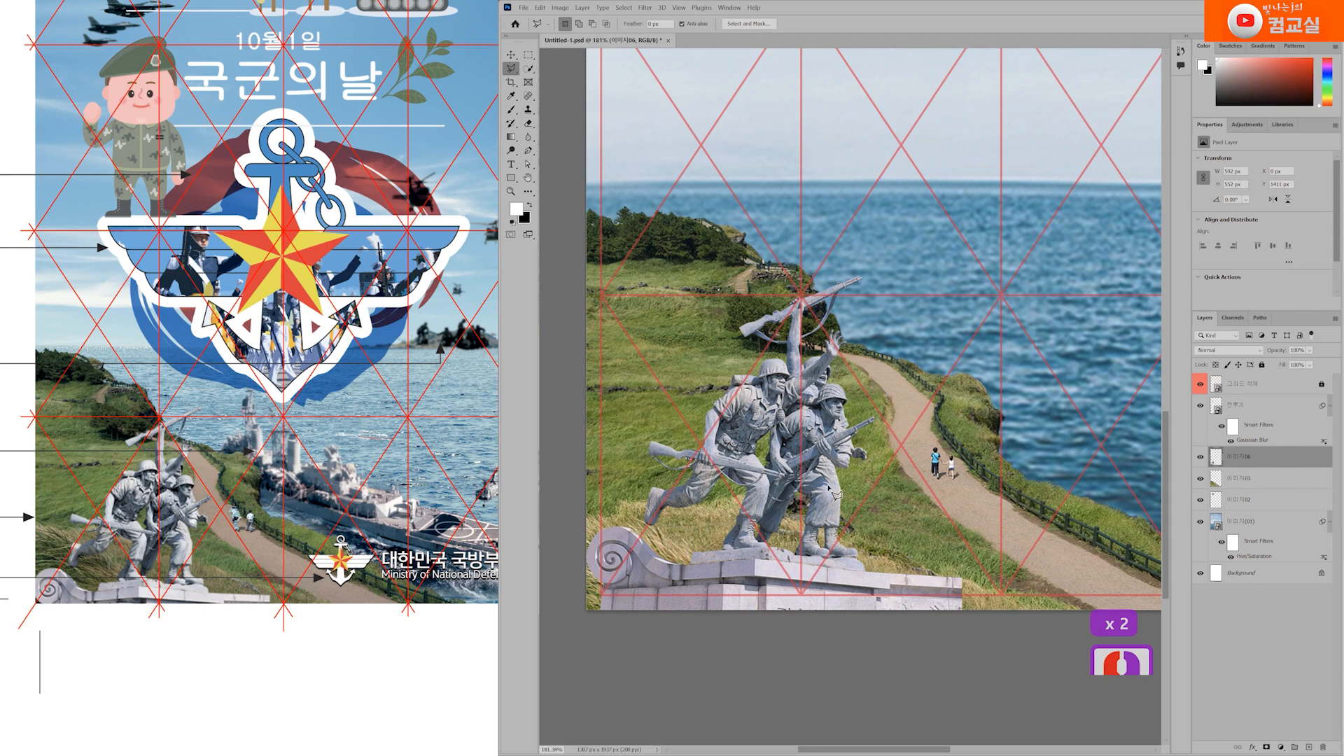
{"action": "scroll", "coordinate": [217, 557], "scroll_direction": "up", "scroll_amount": 5}
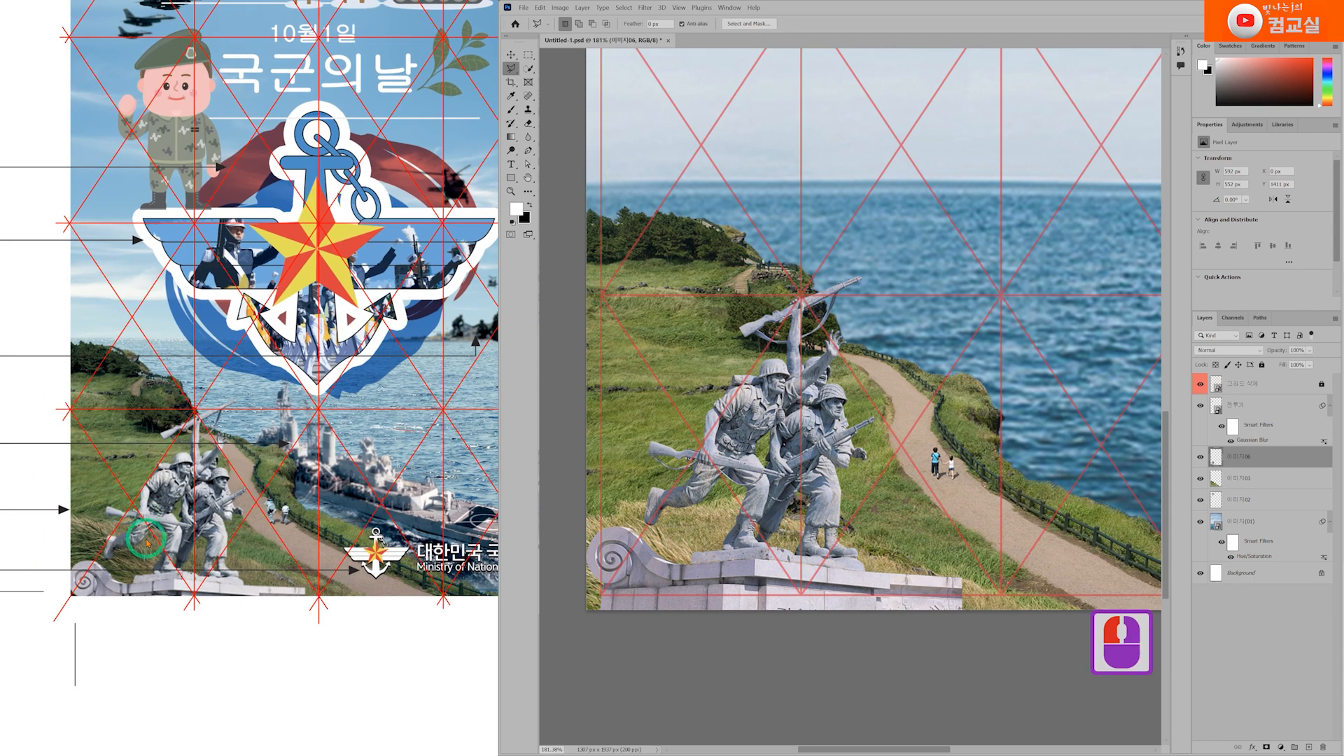
{"action": "left_click_drag", "start_coordinate": [175, 585], "coordinate": [213, 481]}
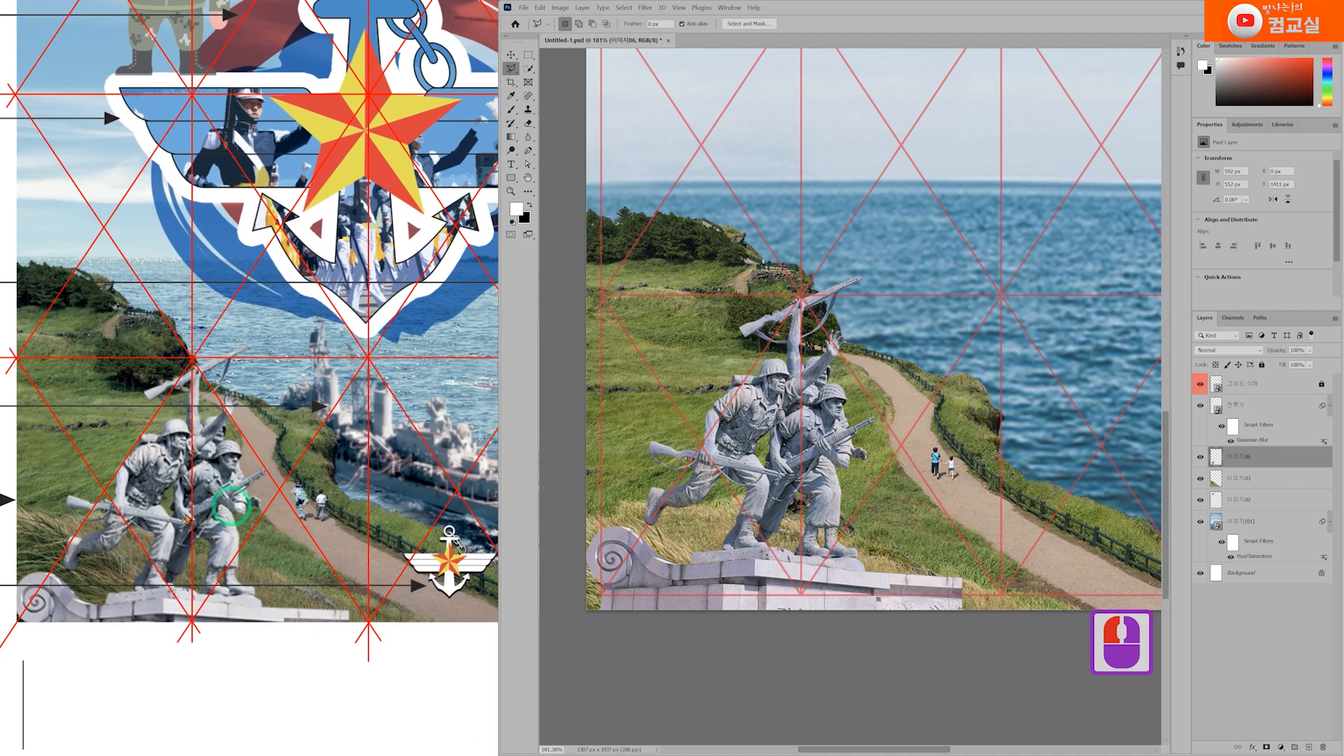
{"action": "left_click", "coordinate": [644, 7]}
{"action": "mouse_move", "coordinate": [721, 142]}
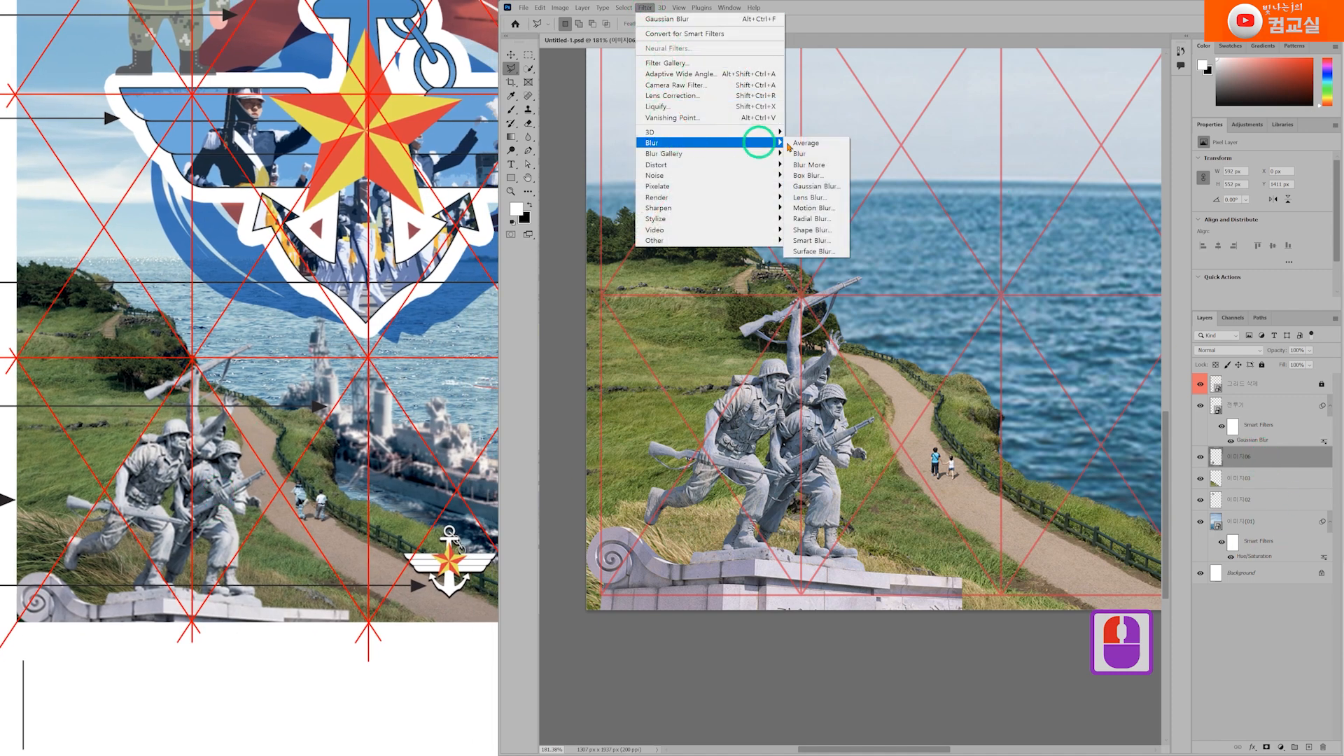
{"action": "left_click", "coordinate": [823, 186]}
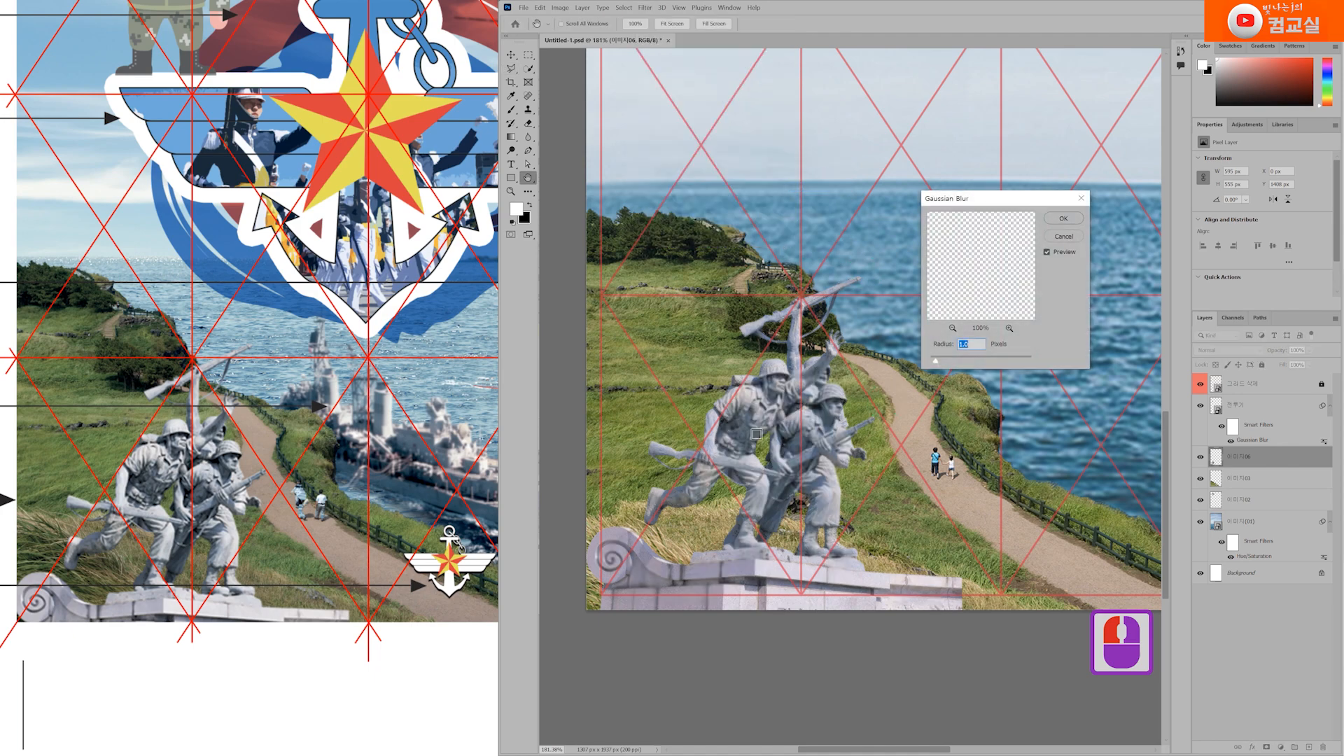
{"action": "left_click", "coordinate": [961, 344]}
{"action": "type", "text": "0.7"}
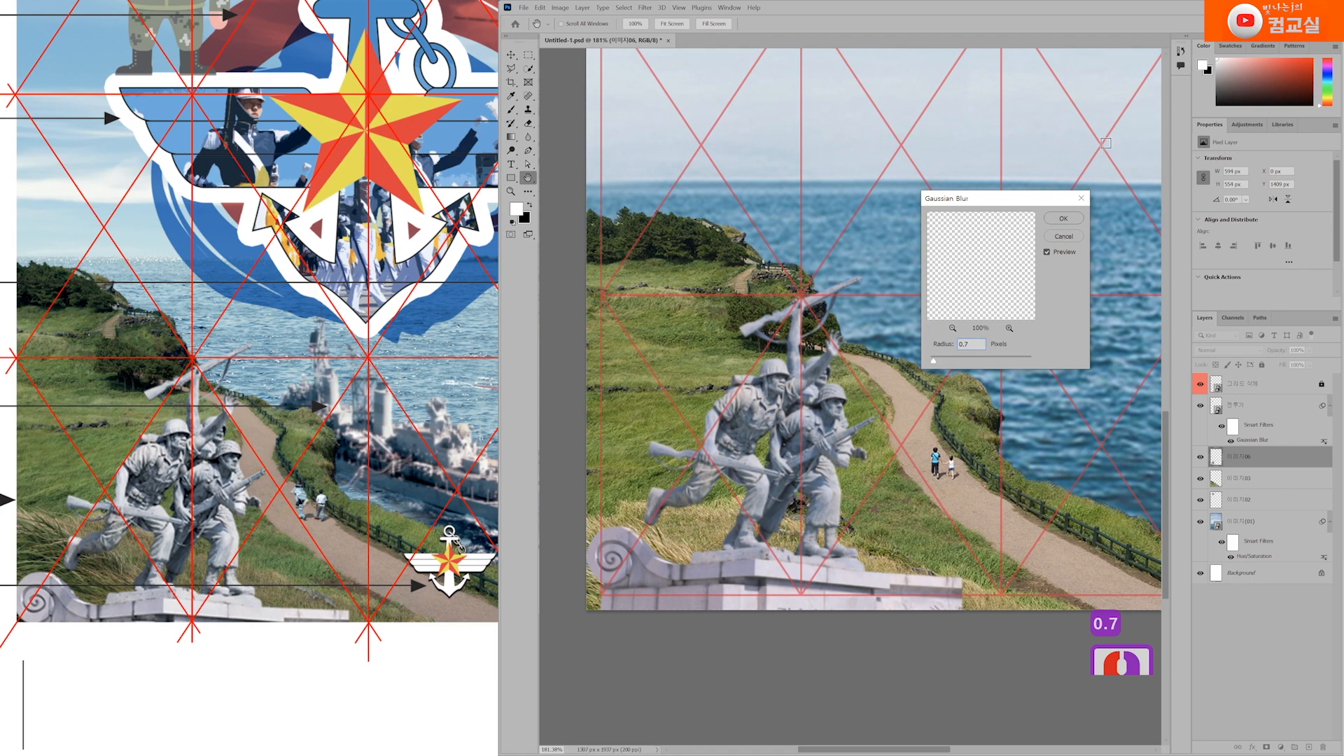
{"action": "left_click", "coordinate": [1063, 218]}
{"action": "key", "text": "l"}
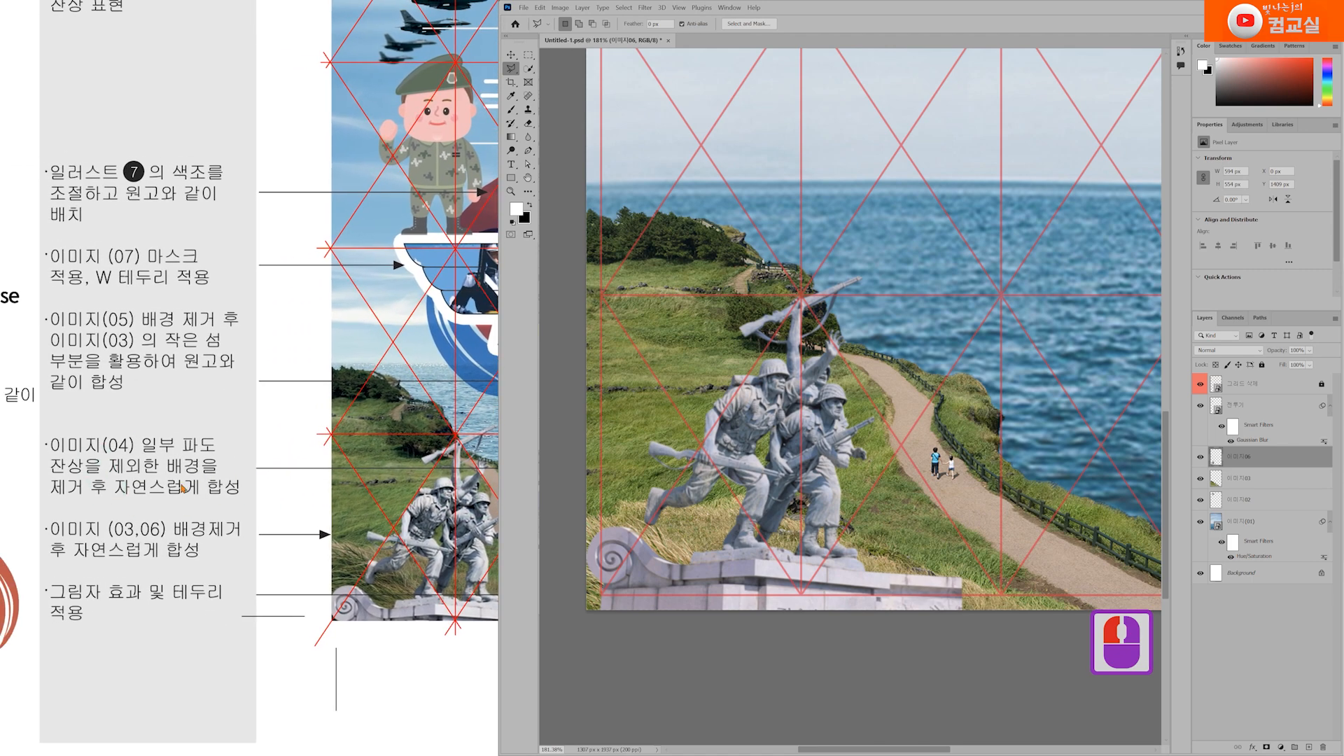
Step: Open 이미지(04) from the 도면22 folder as a separate document, enlarge its window, and put the folder window away
{"action": "key", "text": "alt+Tab"}
{"action": "left_click", "coordinate": [566, 417]}
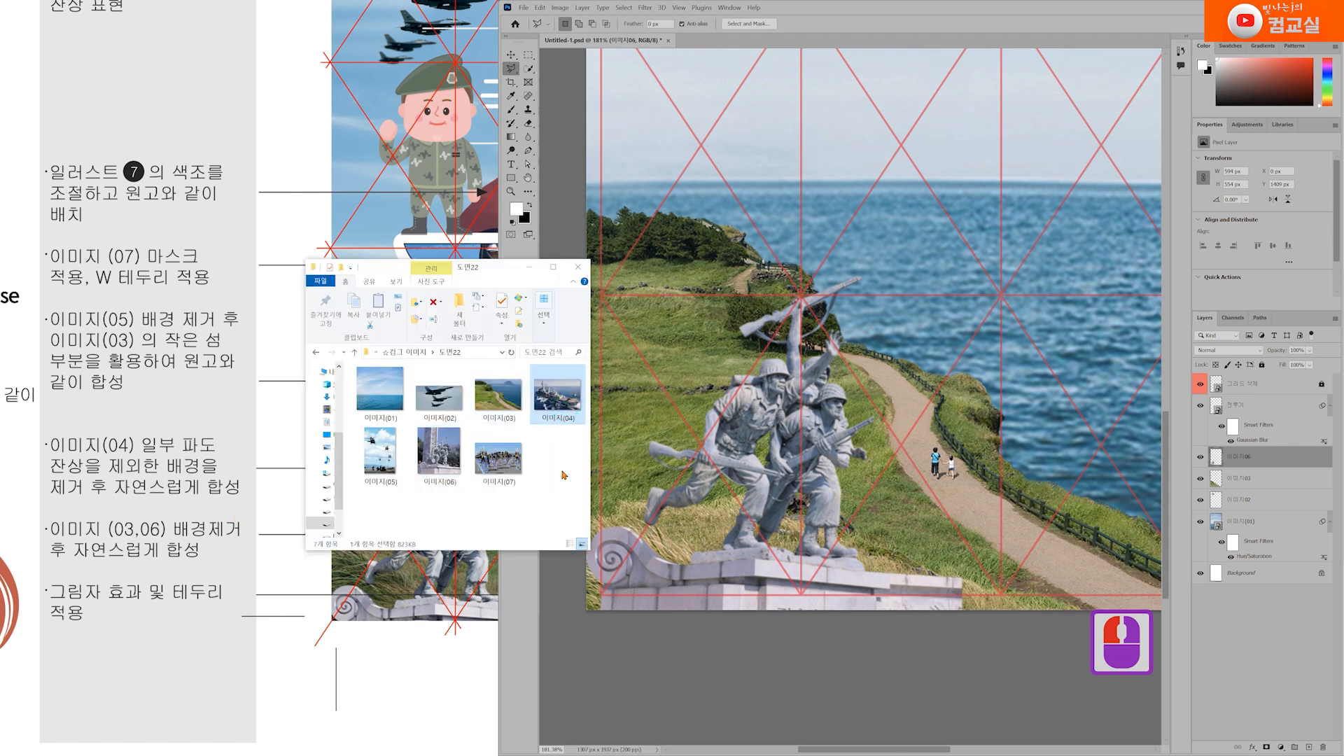
{"action": "left_click_drag", "start_coordinate": [557, 413], "coordinate": [836, 25]}
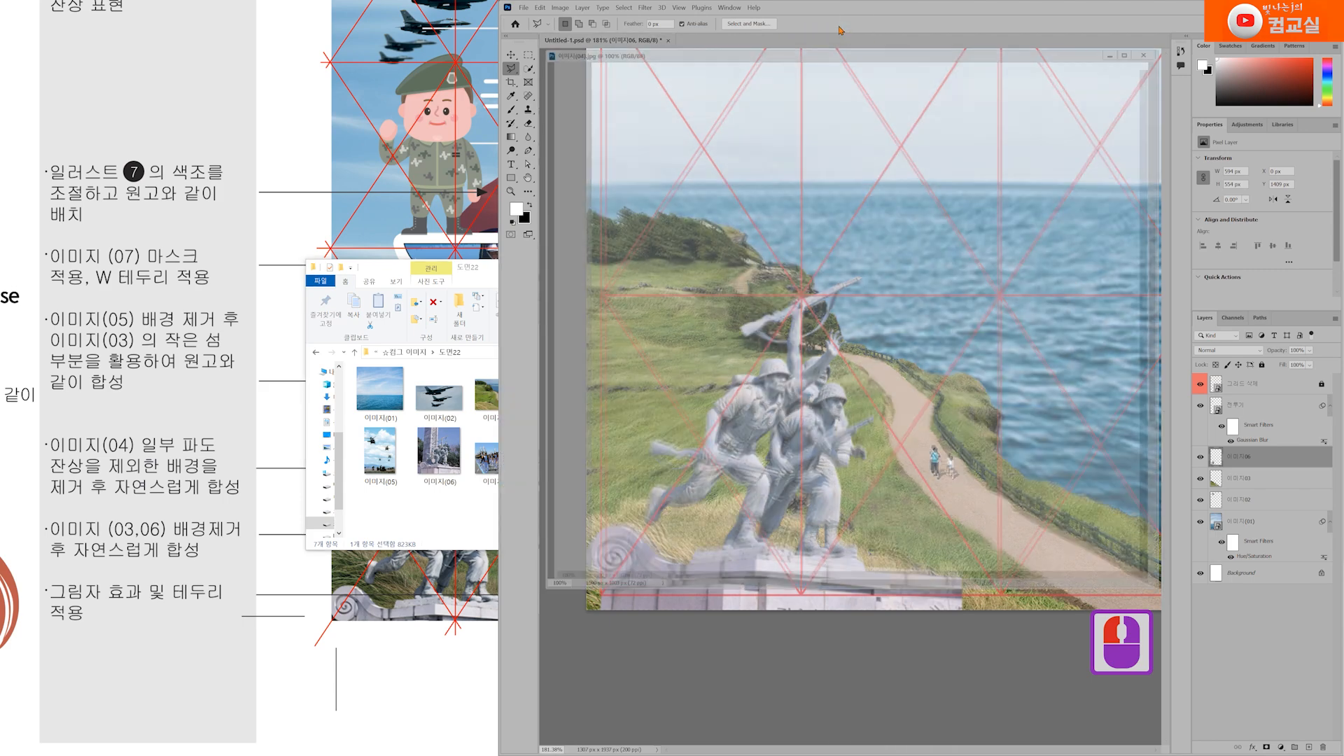
{"action": "left_click_drag", "start_coordinate": [1071, 410], "coordinate": [1191, 576]}
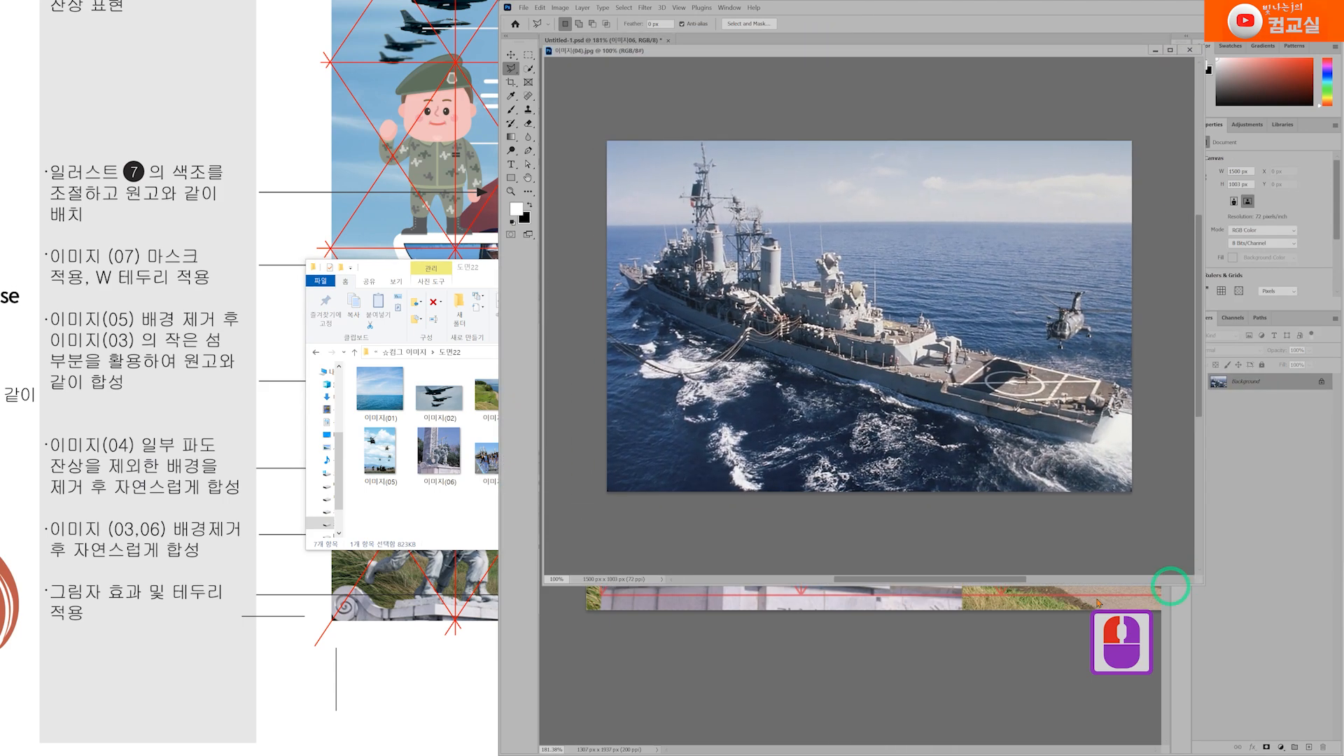
{"action": "left_click", "coordinate": [390, 270]}
{"action": "left_click", "coordinate": [529, 267]}
{"action": "double_click", "coordinate": [391, 525]}
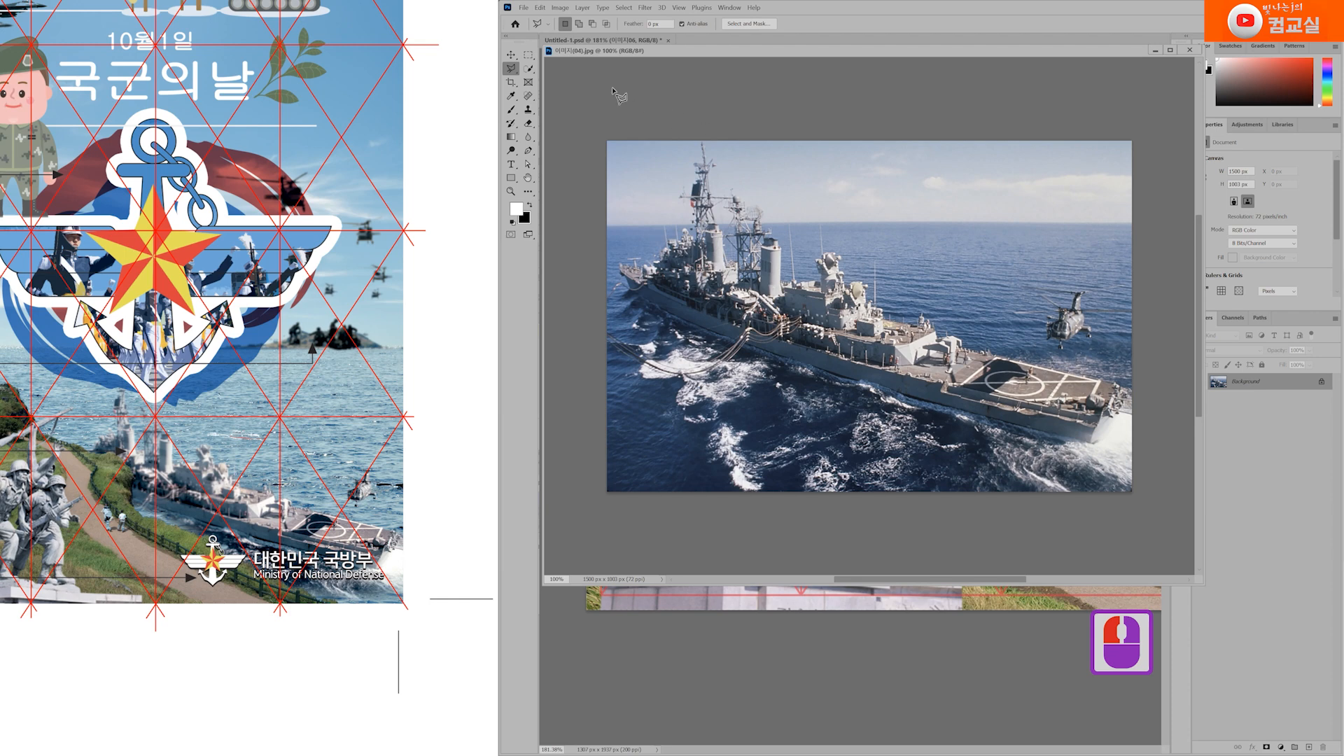
Step: Select the warship with the Object Selection Tool and add the helicopter to the selection
{"action": "left_click", "coordinate": [528, 71]}
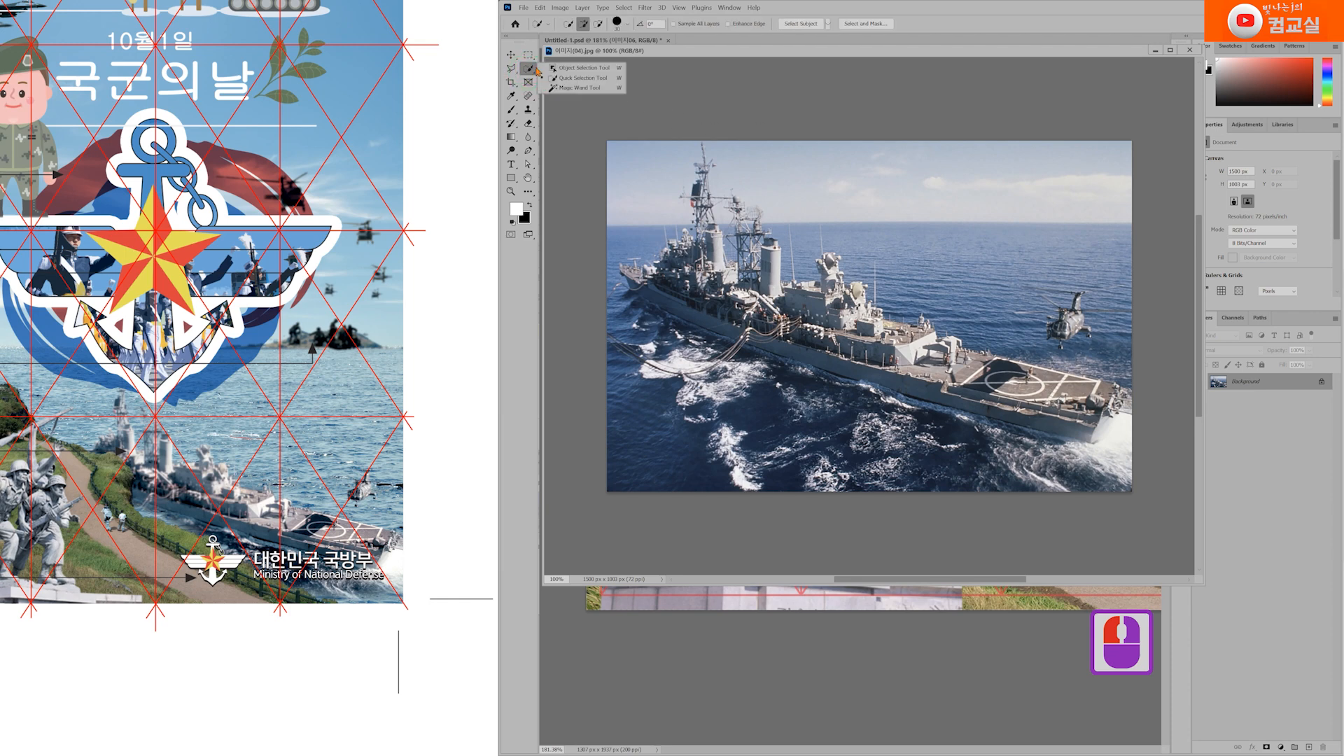
{"action": "left_click", "coordinate": [551, 68]}
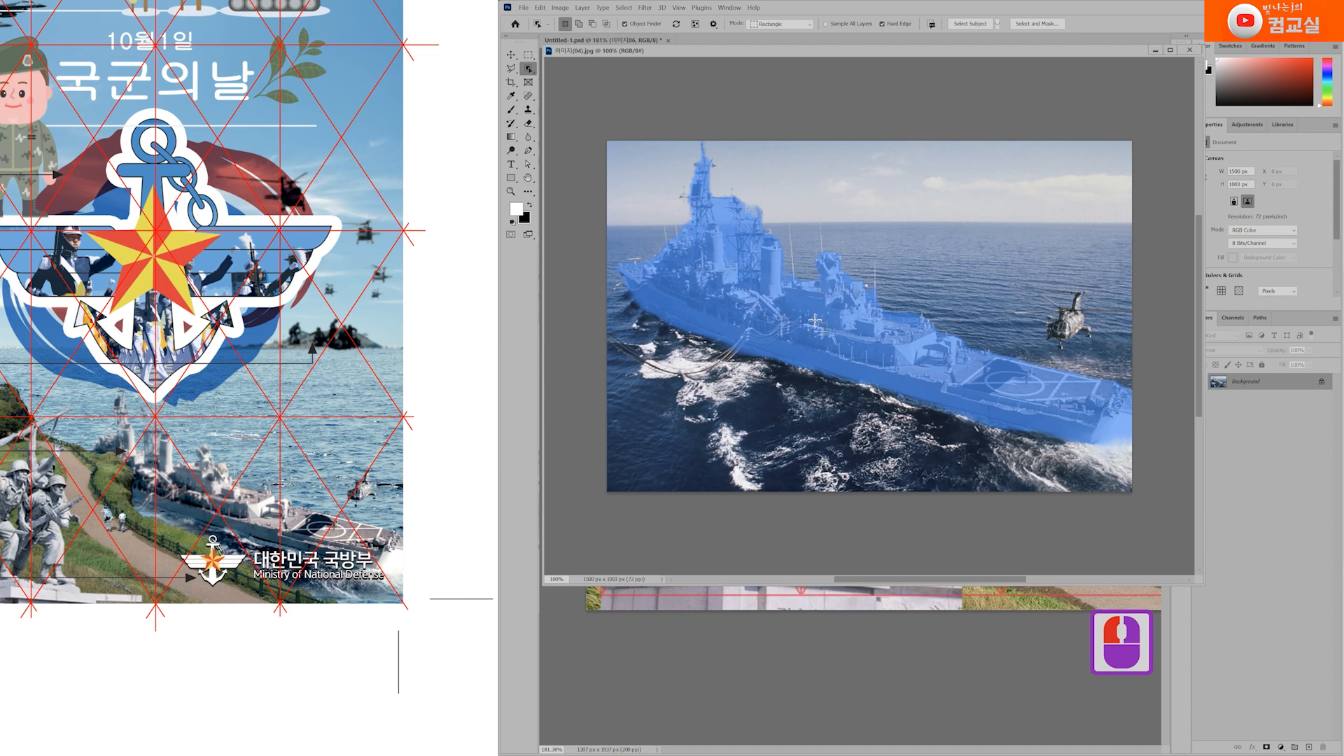
{"action": "left_click", "coordinate": [860, 343]}
{"action": "key", "text": "shift"}
{"action": "left_click", "coordinate": [1069, 330], "text": "shift"}
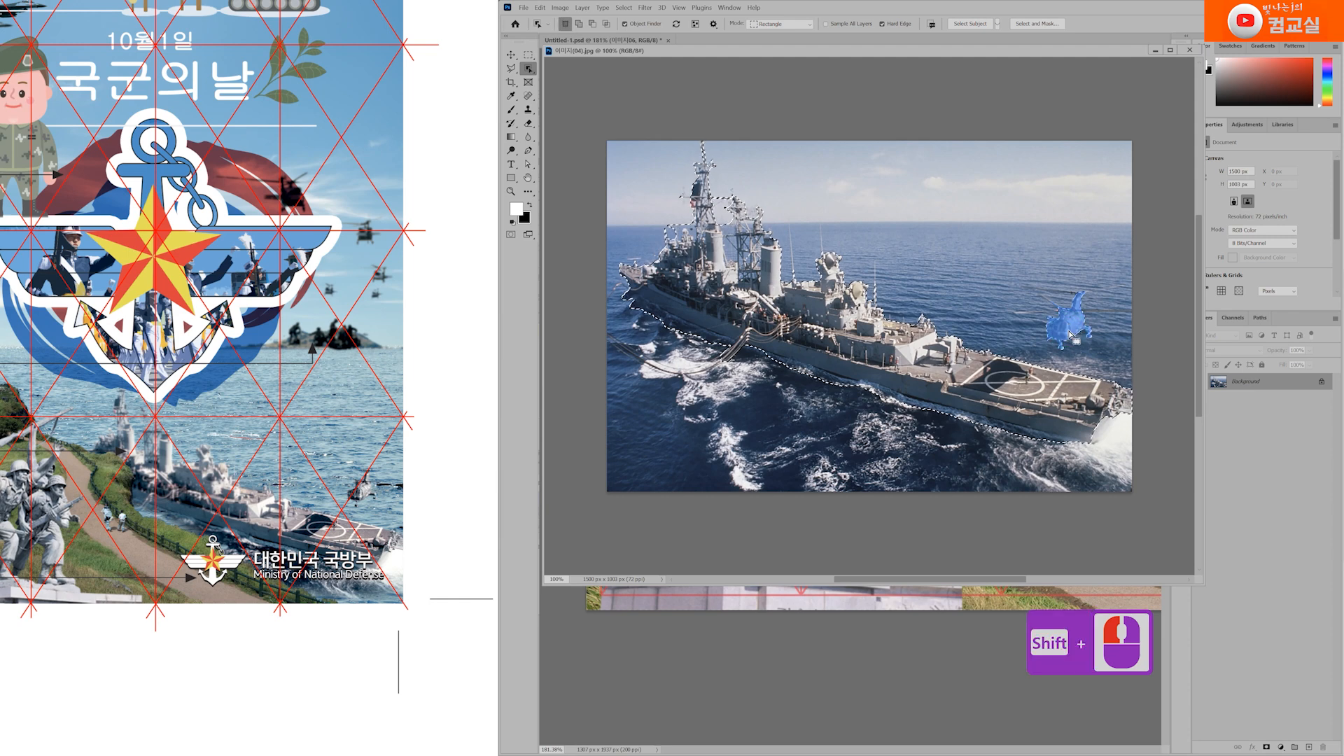
Step: Subtract the stray sea area in front of the warship's forward superstructure and mast from the selection with the Polygonal Lasso Tool
{"action": "left_click", "coordinate": [510, 68]}
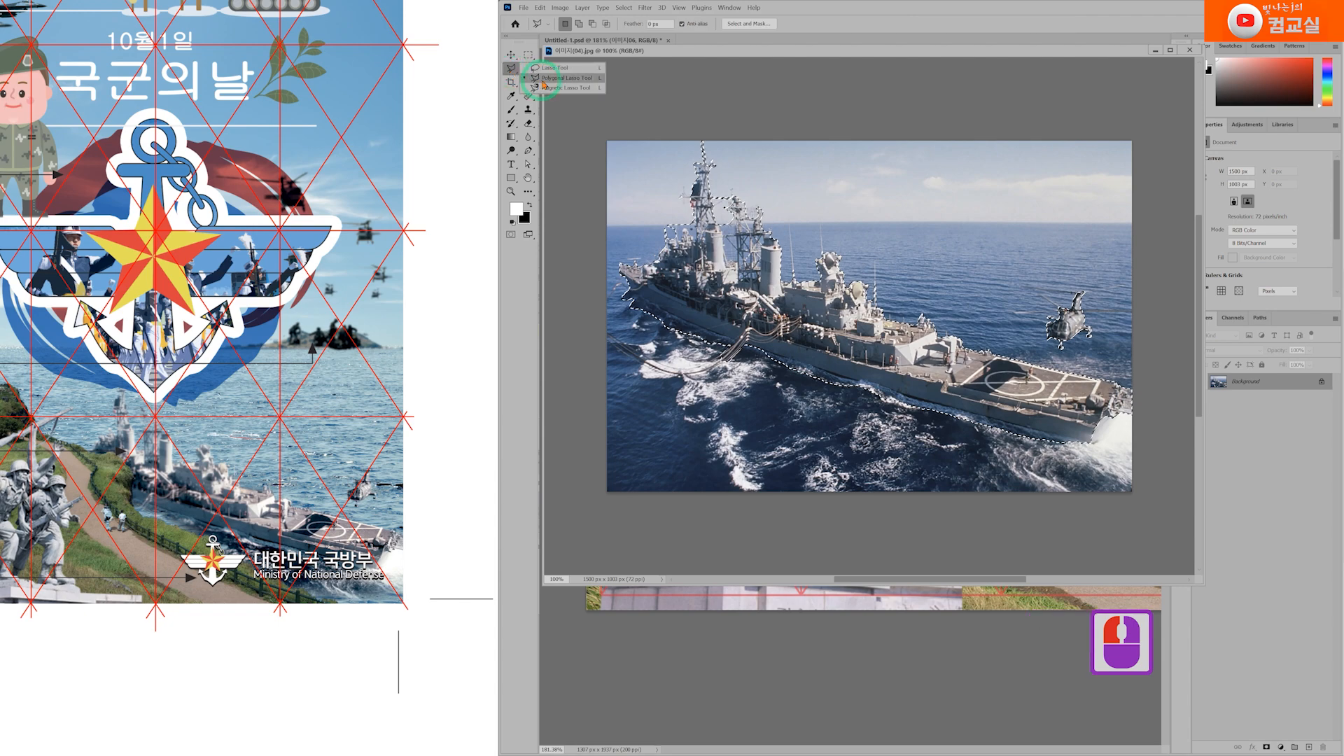
{"action": "scroll", "coordinate": [658, 280], "scroll_direction": "up", "scroll_amount": 6}
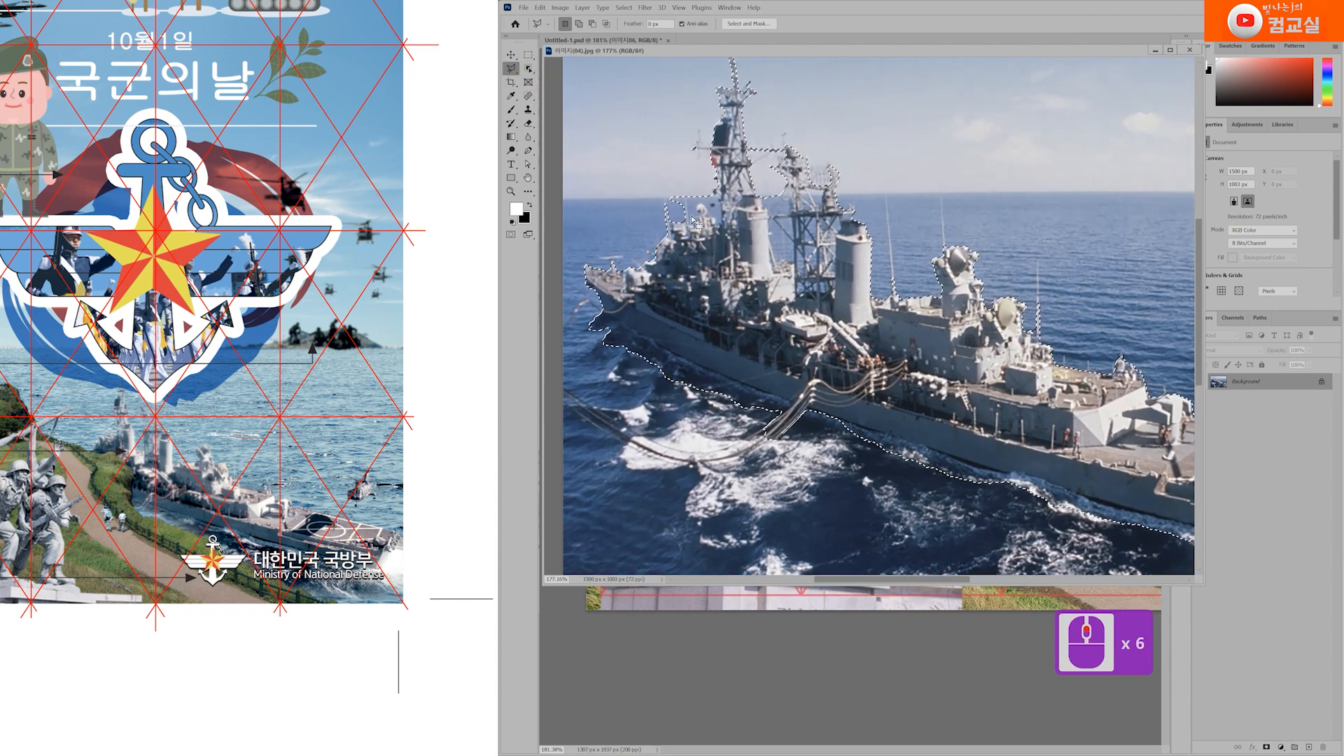
{"action": "scroll", "coordinate": [662, 276], "scroll_direction": "up", "scroll_amount": 5}
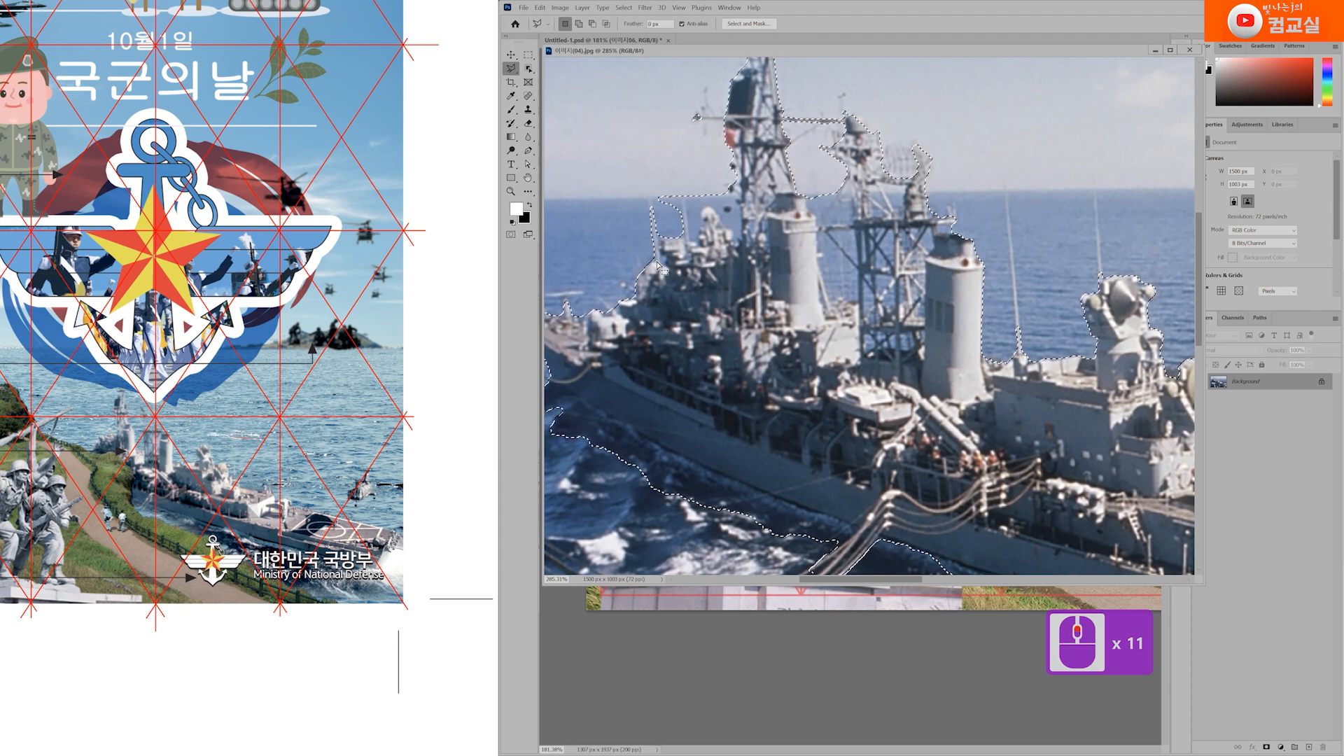
{"action": "left_click", "coordinate": [639, 243], "text": "alt"}
{"action": "left_click", "coordinate": [676, 240], "text": "alt"}
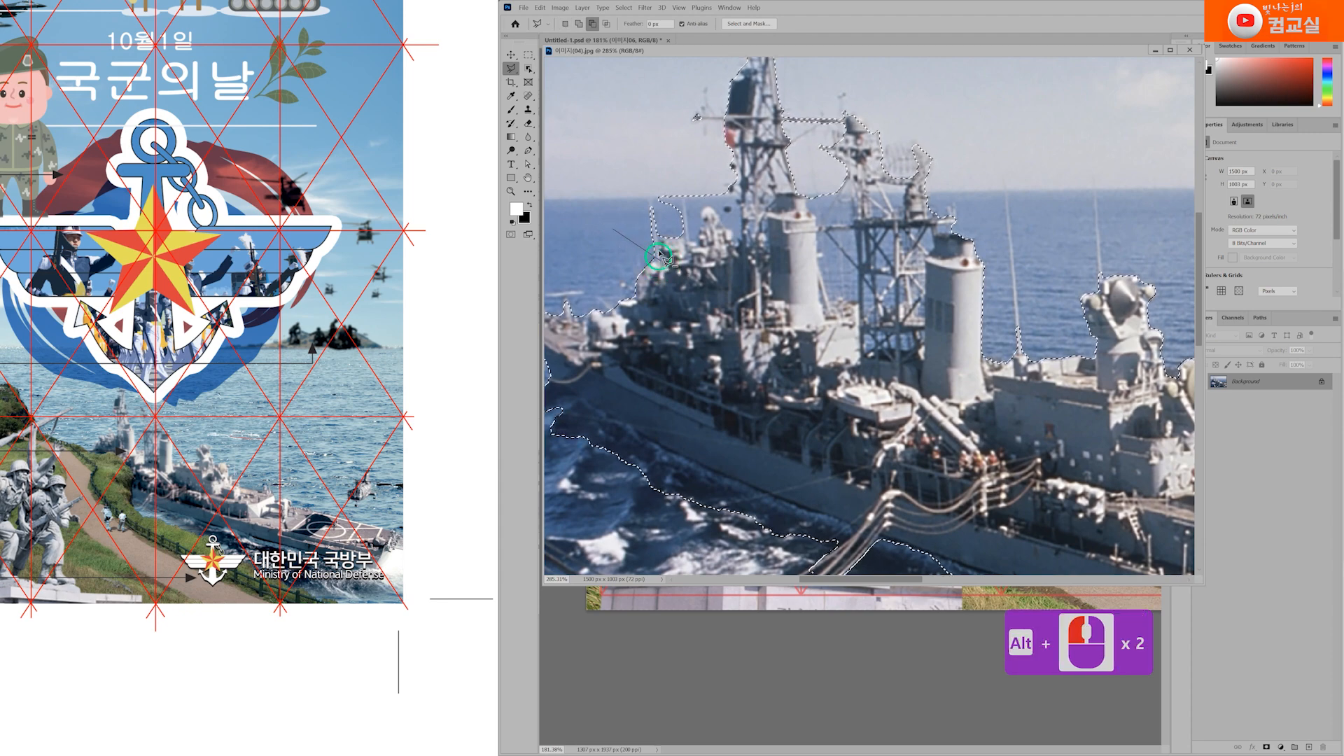
{"action": "left_click", "coordinate": [718, 217], "text": "alt"}
{"action": "left_click", "coordinate": [727, 227], "text": "alt"}
{"action": "left_click", "coordinate": [735, 237], "text": "alt"}
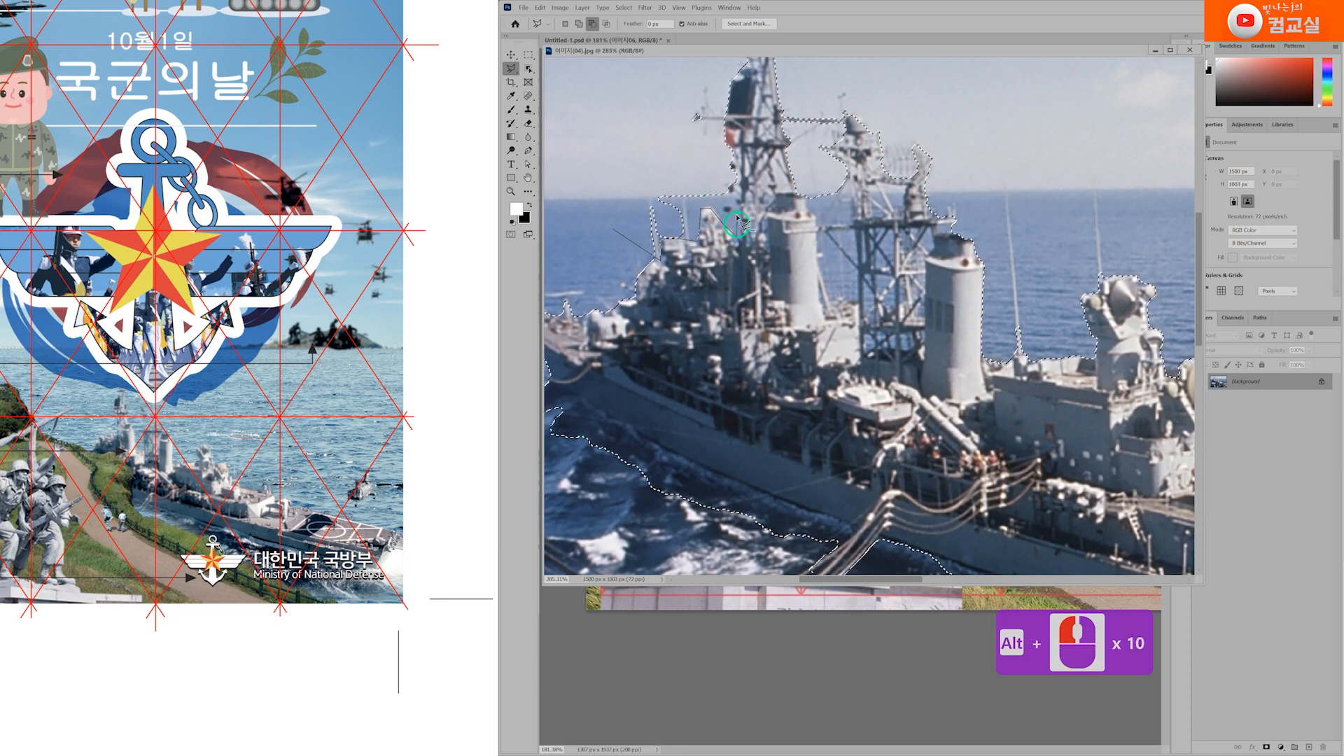
{"action": "left_click", "coordinate": [666, 137], "text": "alt"}
{"action": "double_click", "coordinate": [677, 131], "text": "alt"}
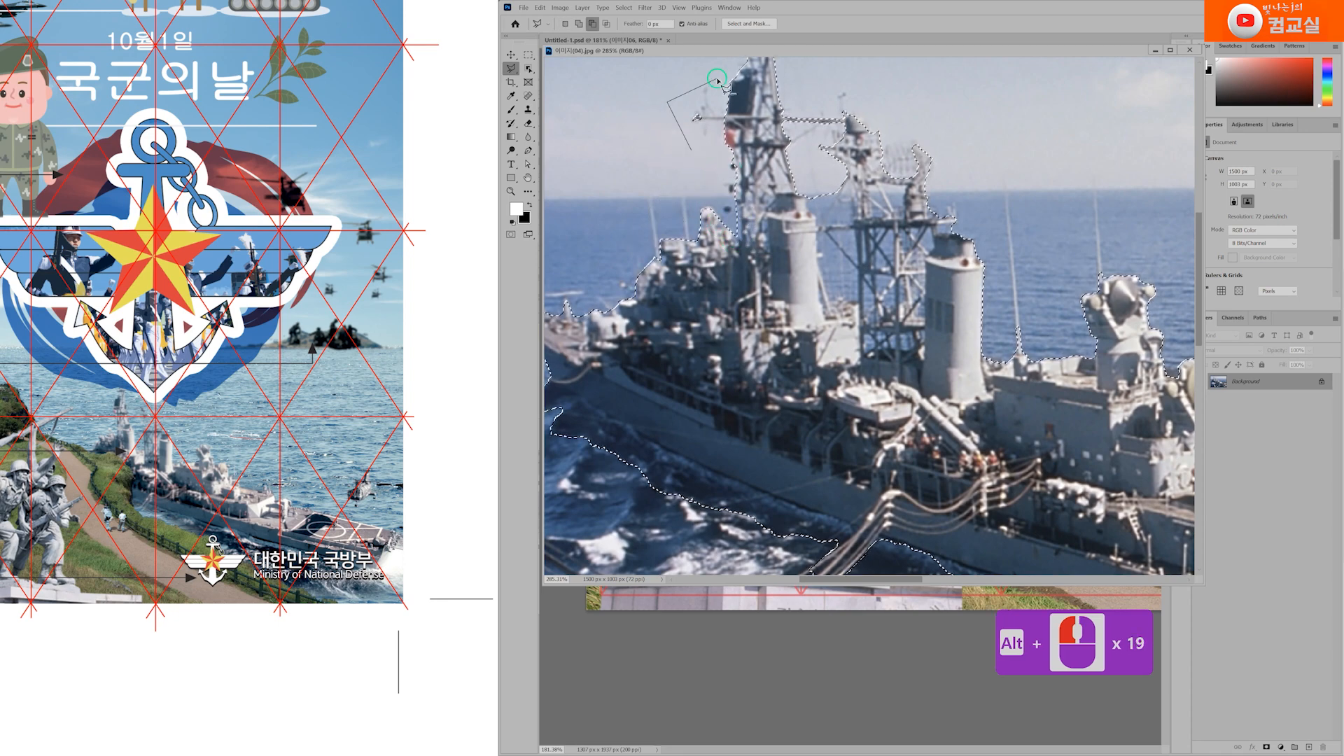
Step: Subtract the sea and sky gap between the forward mast and the second lattice tower from the selection
{"action": "left_click", "coordinate": [817, 218], "text": "alt"}
{"action": "left_click", "coordinate": [818, 241], "text": "alt"}
{"action": "left_click", "coordinate": [825, 273], "text": "alt"}
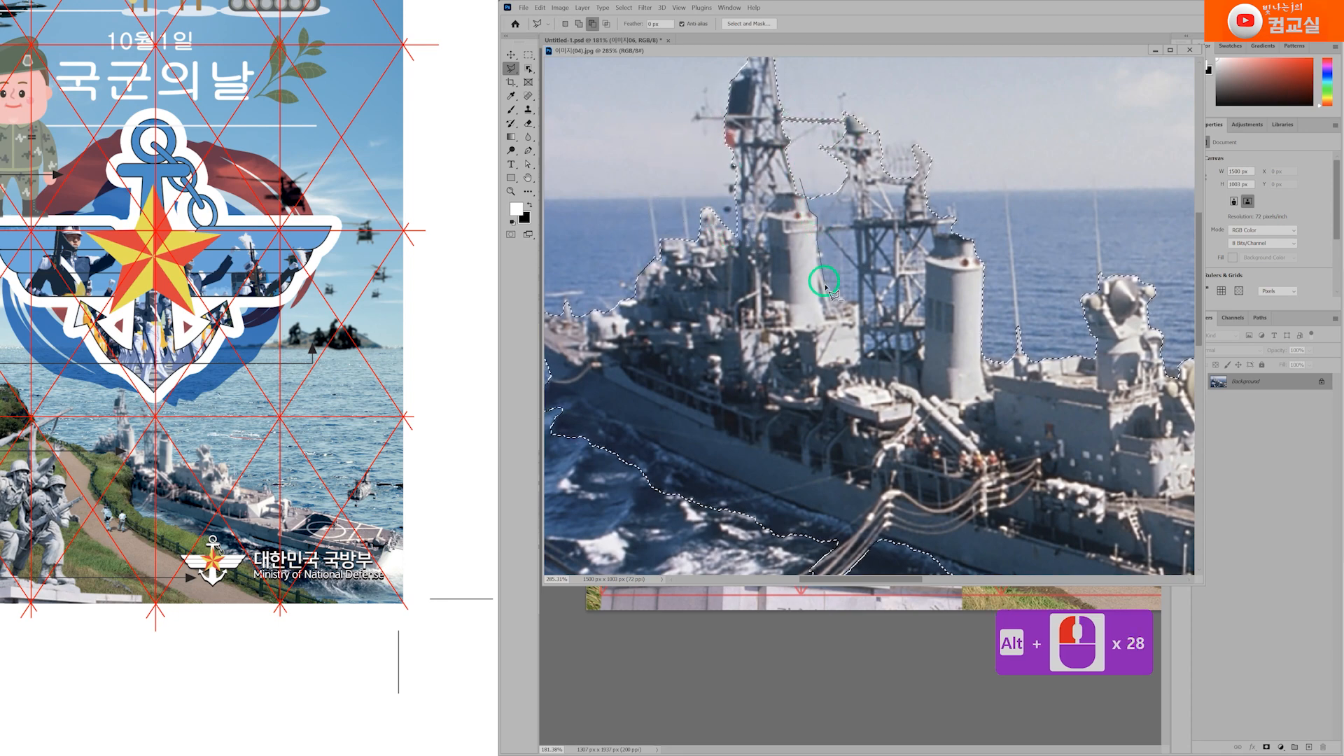
{"action": "left_click", "coordinate": [854, 306], "text": "alt"}
{"action": "left_click", "coordinate": [856, 283], "text": "alt"}
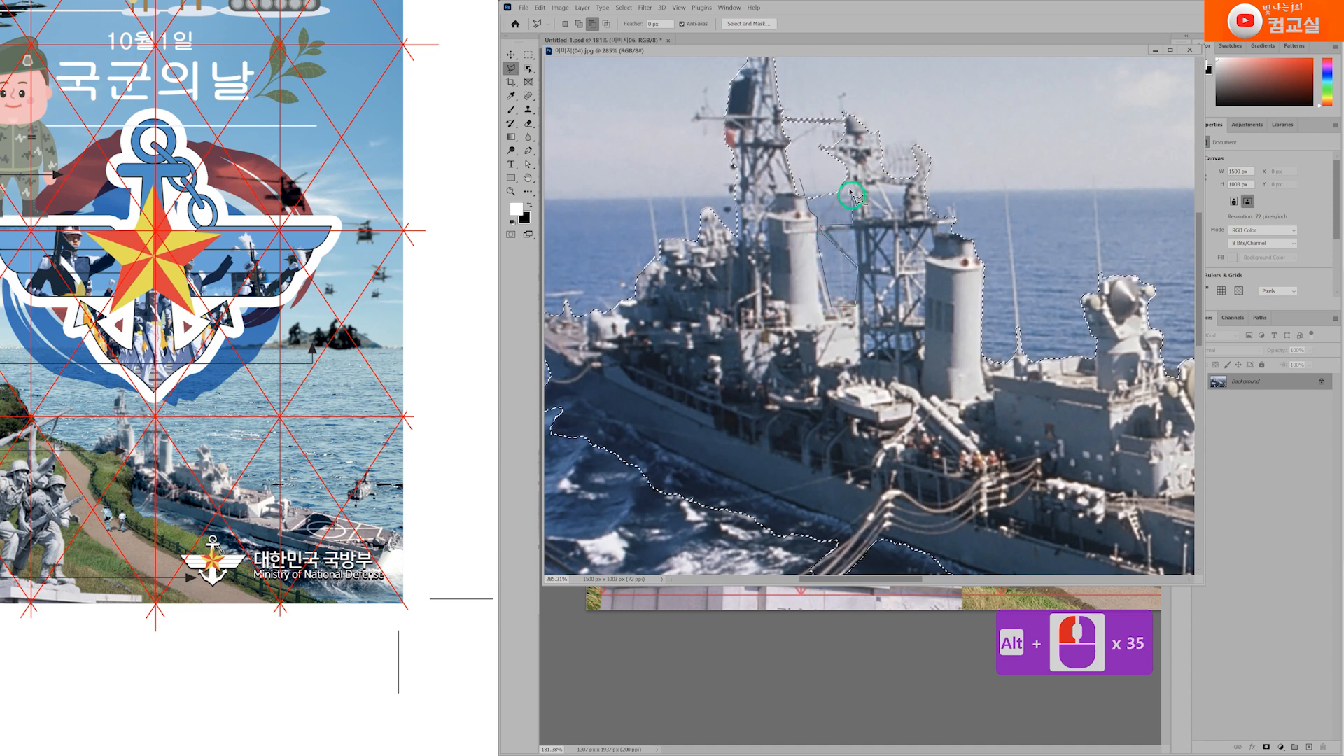
{"action": "left_click", "coordinate": [832, 161], "text": "alt"}
{"action": "double_click", "coordinate": [805, 170], "text": "alt"}
Step: Subtract the sea strip around the thin antenna just behind the rear funnel from the selection
{"action": "mouse_move", "coordinate": [1158, 336]}
{"action": "left_mouse_down"}
{"action": "mouse_move", "coordinate": [910, 249]}
{"action": "mouse_move", "coordinate": [831, 262]}
{"action": "left_mouse_up"}
{"action": "left_click", "coordinate": [678, 226], "text": "alt"}
{"action": "left_click", "coordinate": [675, 276], "text": "alt"}
{"action": "left_click", "coordinate": [705, 275], "text": "alt"}
{"action": "left_click", "coordinate": [708, 241], "text": "alt"}
{"action": "double_click", "coordinate": [705, 233], "text": "alt"}
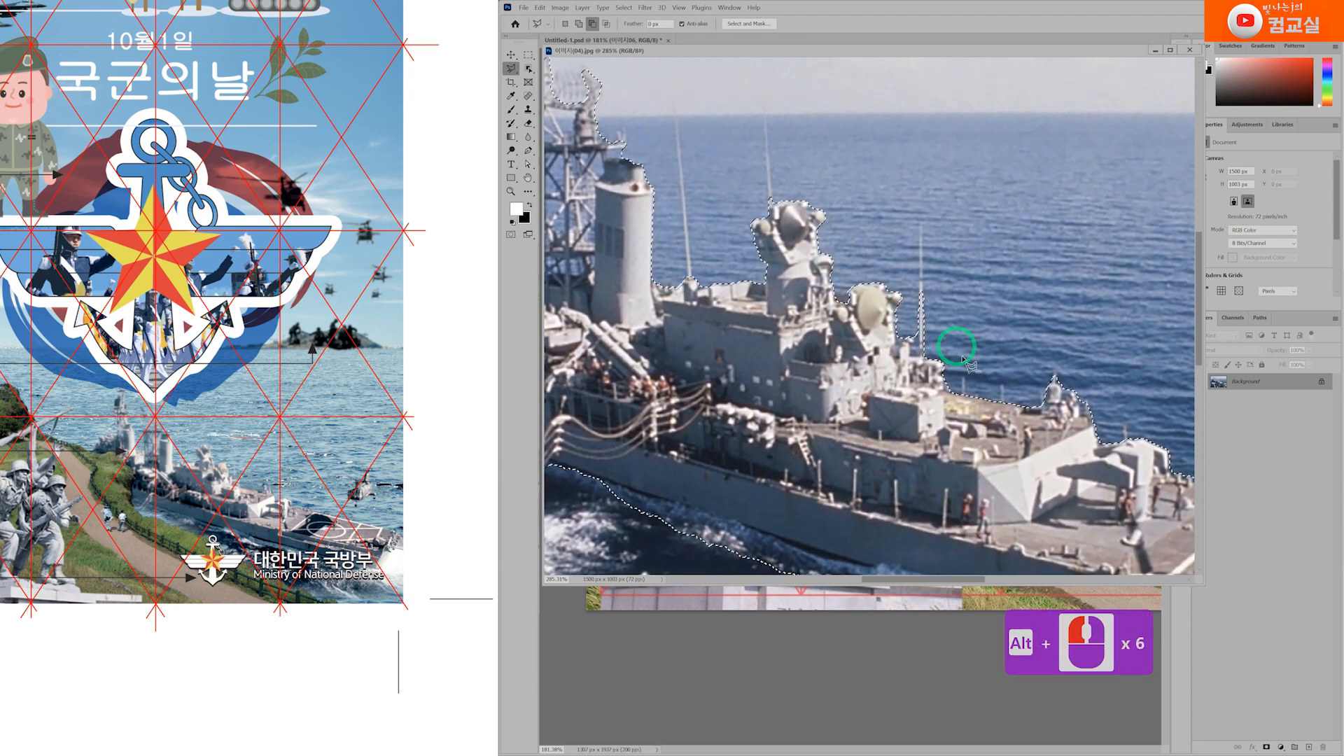
Step: Subtract the sea patch around the antenna behind the radar dishes from the selection
{"action": "left_click_drag", "start_coordinate": [1013, 369], "coordinate": [924, 335]}
{"action": "left_click", "coordinate": [821, 235], "text": "alt"}
{"action": "left_click", "coordinate": [818, 300], "text": "alt"}
{"action": "left_click", "coordinate": [828, 323], "text": "alt"}
{"action": "left_click", "coordinate": [855, 328], "text": "alt"}
{"action": "left_click", "coordinate": [873, 219], "text": "alt"}
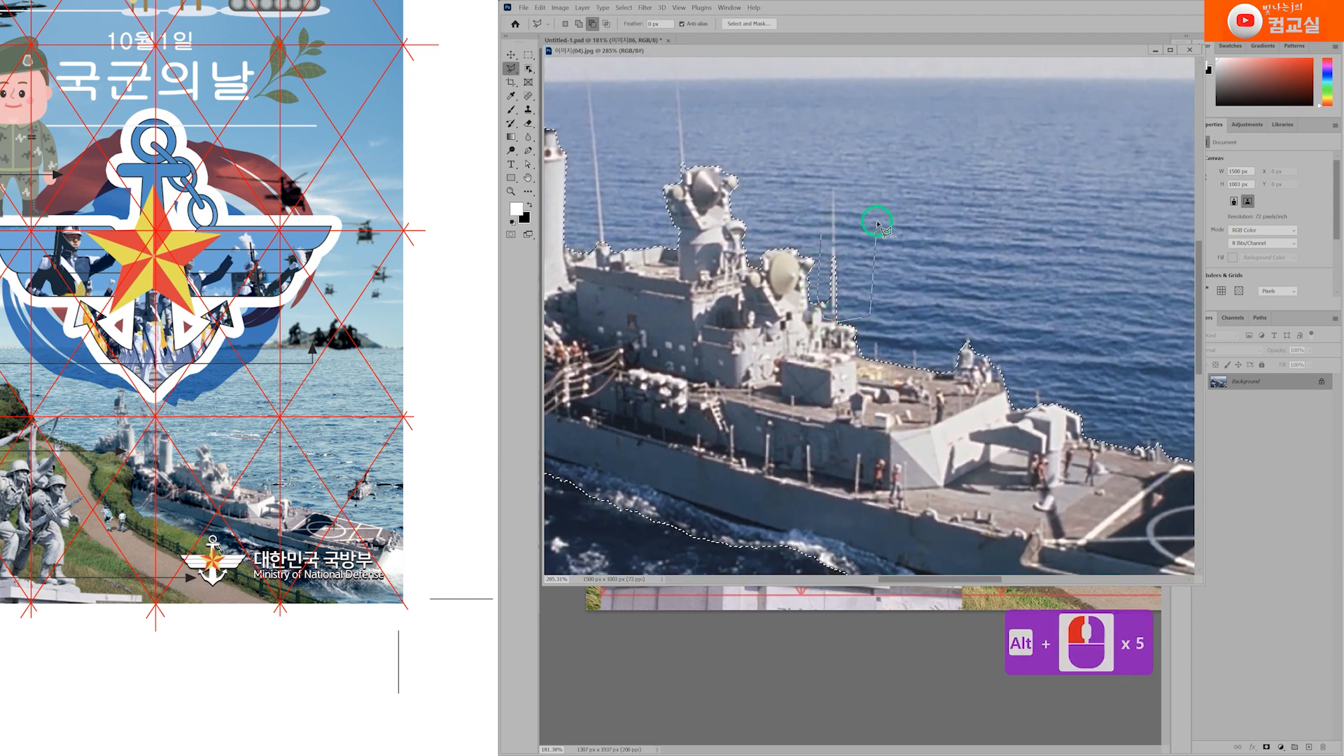
{"action": "double_click", "coordinate": [830, 226], "text": "alt"}
Step: Check the helicopter and stern outlines, and add all the sea below the warship's hull to the selection
{"action": "scroll", "coordinate": [1054, 441], "scroll_direction": "down", "scroll_amount": 4}
{"action": "left_click_drag", "start_coordinate": [1054, 441], "coordinate": [686, 291]}
{"action": "scroll", "coordinate": [915, 228], "scroll_direction": "up", "scroll_amount": 3}
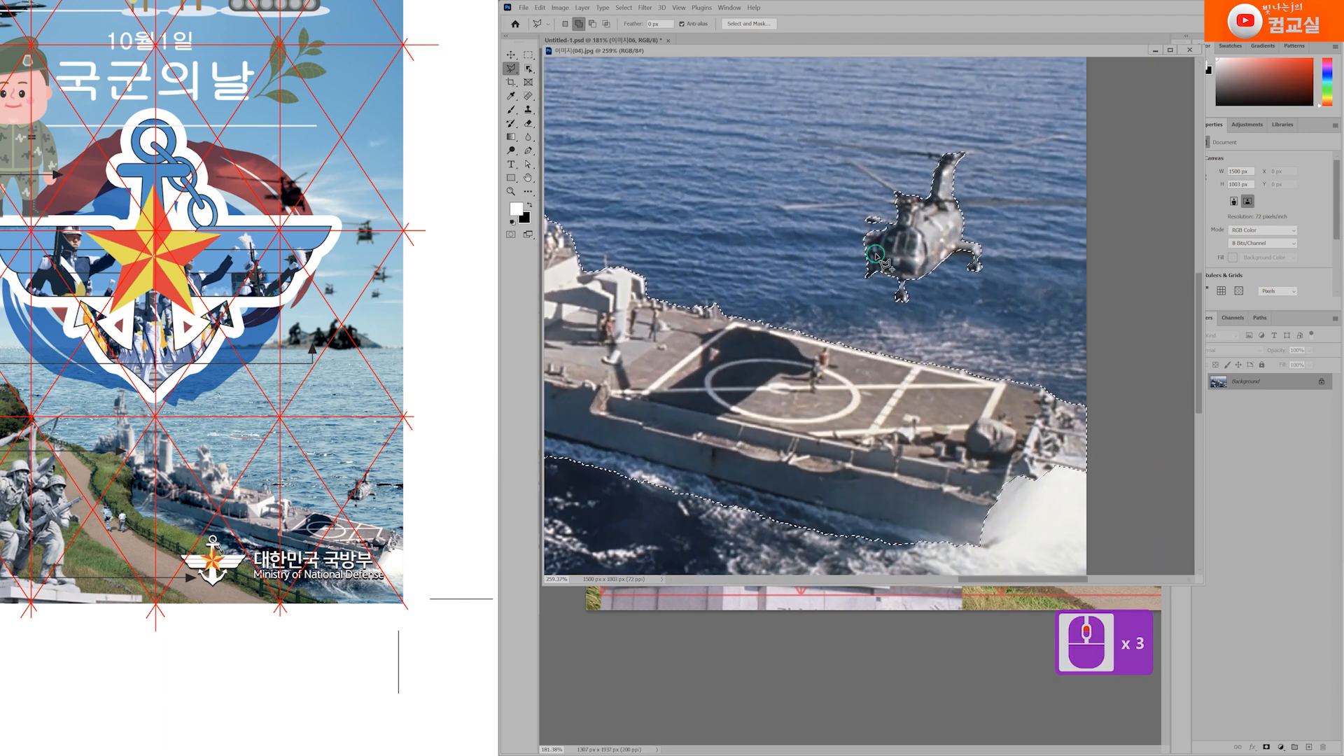
{"action": "scroll", "coordinate": [980, 362], "scroll_direction": "down", "scroll_amount": 10}
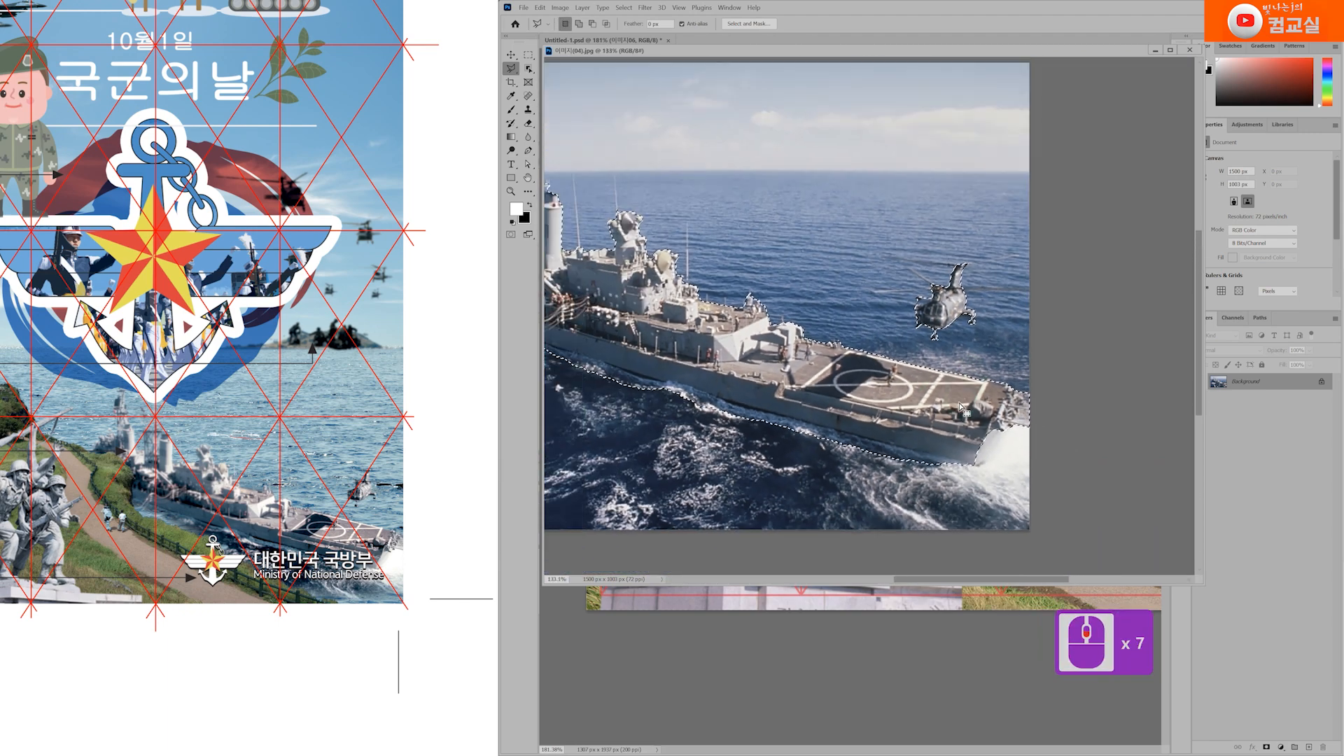
{"action": "scroll", "coordinate": [952, 389], "scroll_direction": "up", "scroll_amount": 3}
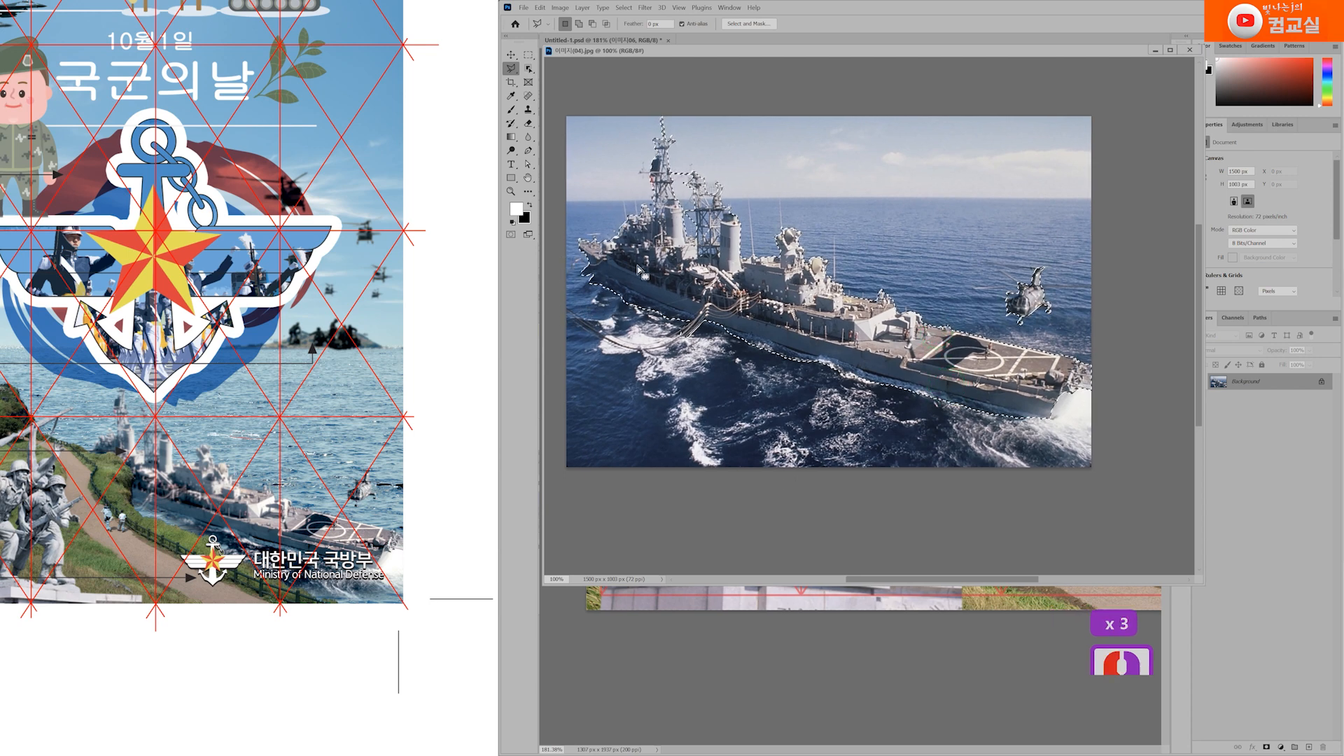
{"action": "left_click", "coordinate": [560, 267], "text": "shift"}
{"action": "left_click", "coordinate": [652, 262], "text": "shift"}
{"action": "left_click", "coordinate": [1107, 377], "text": "shift"}
{"action": "left_click", "coordinate": [1118, 455], "text": "shift"}
{"action": "left_click", "coordinate": [1112, 504], "text": "shift"}
{"action": "left_click", "coordinate": [622, 509], "text": "shift"}
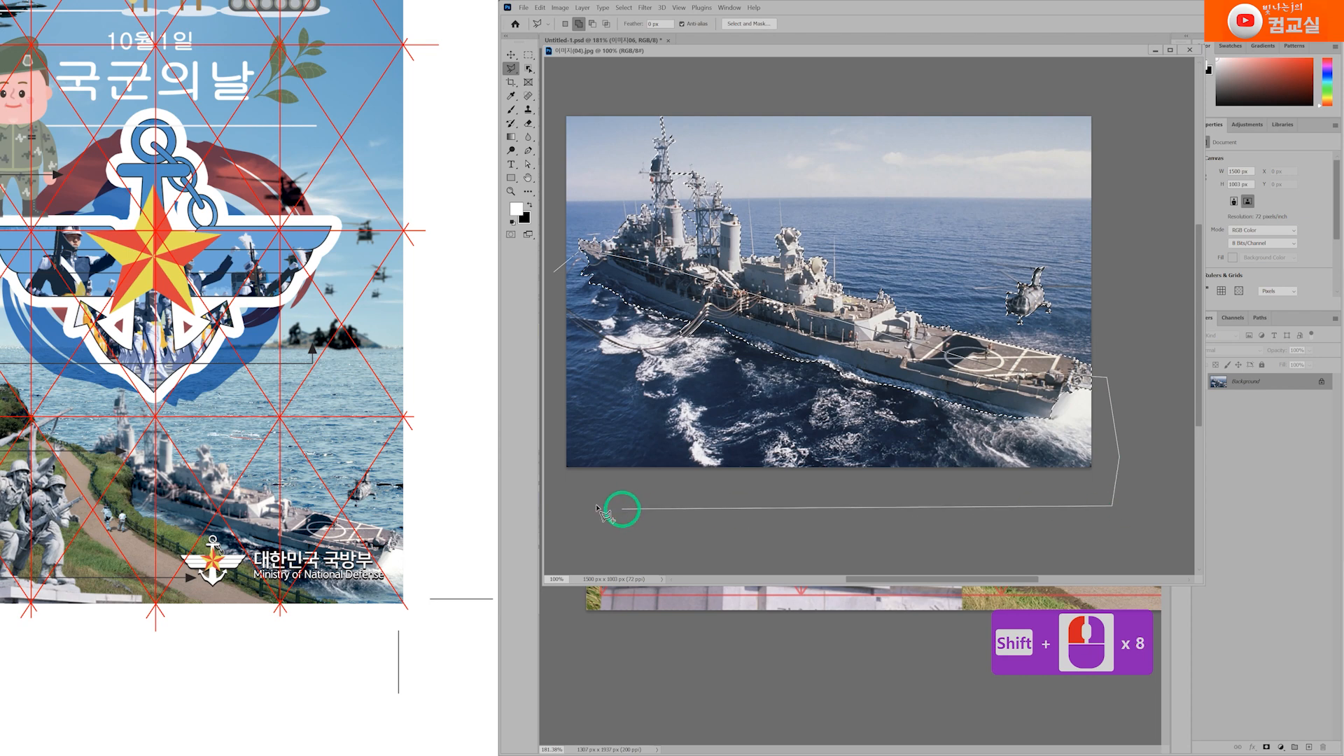
{"action": "left_click", "coordinate": [561, 504], "text": "shift"}
{"action": "left_click", "coordinate": [544, 363], "text": "shift"}
{"action": "left_click", "coordinate": [657, 278], "text": "shift"}
{"action": "double_click", "coordinate": [659, 276], "text": "shift"}
Step: Bring the selected warship, helicopter and sea into the poster document and close 이미지(04)
{"action": "key", "text": "space"}
{"action": "mouse_move", "coordinate": [982, 336]}
{"action": "left_mouse_down"}
{"action": "mouse_move", "coordinate": [870, 289]}
{"action": "mouse_move", "coordinate": [893, 571]}
{"action": "mouse_move", "coordinate": [868, 600]}
{"action": "left_mouse_up"}
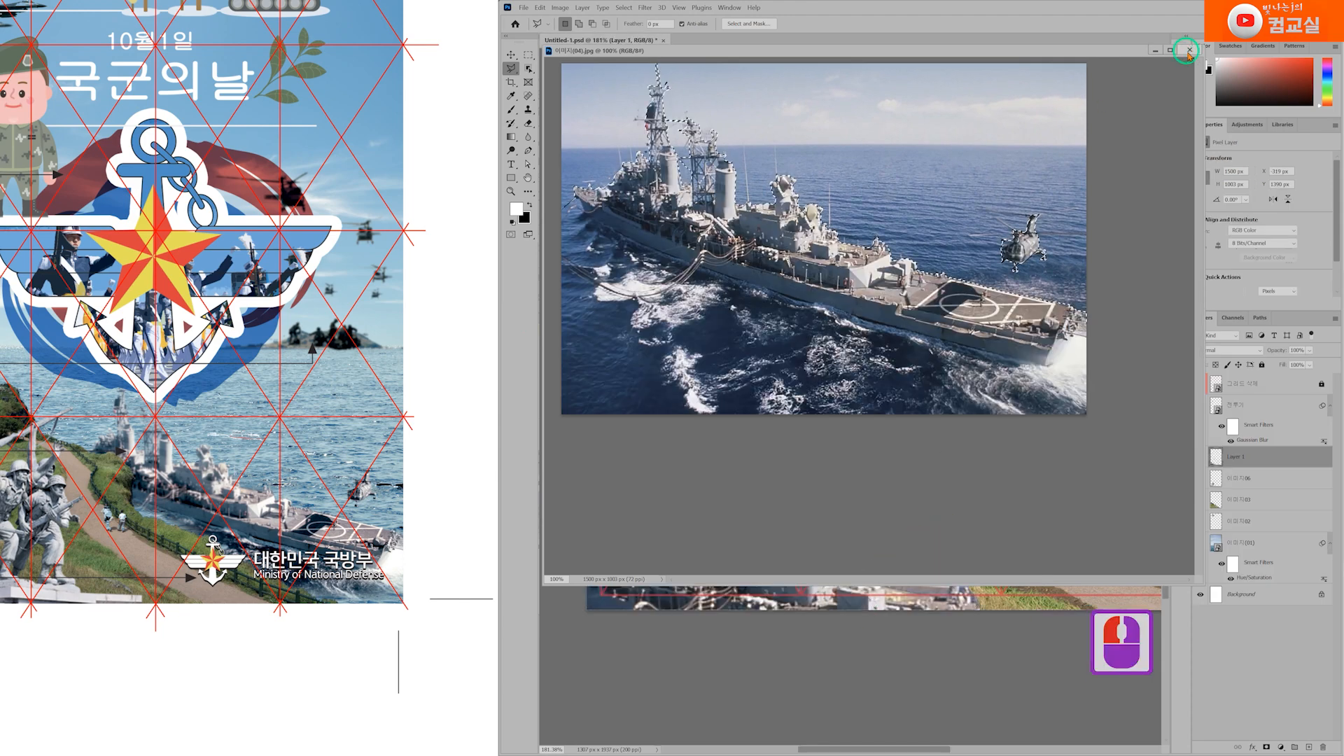
{"action": "left_click", "coordinate": [1191, 50]}
Step: Rename the pasted warship layer to 이미지04
{"action": "scroll", "coordinate": [956, 450], "scroll_direction": "down", "scroll_amount": 3}
{"action": "key", "text": "space"}
{"action": "left_click_drag", "start_coordinate": [963, 439], "coordinate": [885, 399]}
{"action": "triple_click", "coordinate": [1256, 457]}
{"action": "left_click_drag", "start_coordinate": [1256, 457], "coordinate": [1203, 465]}
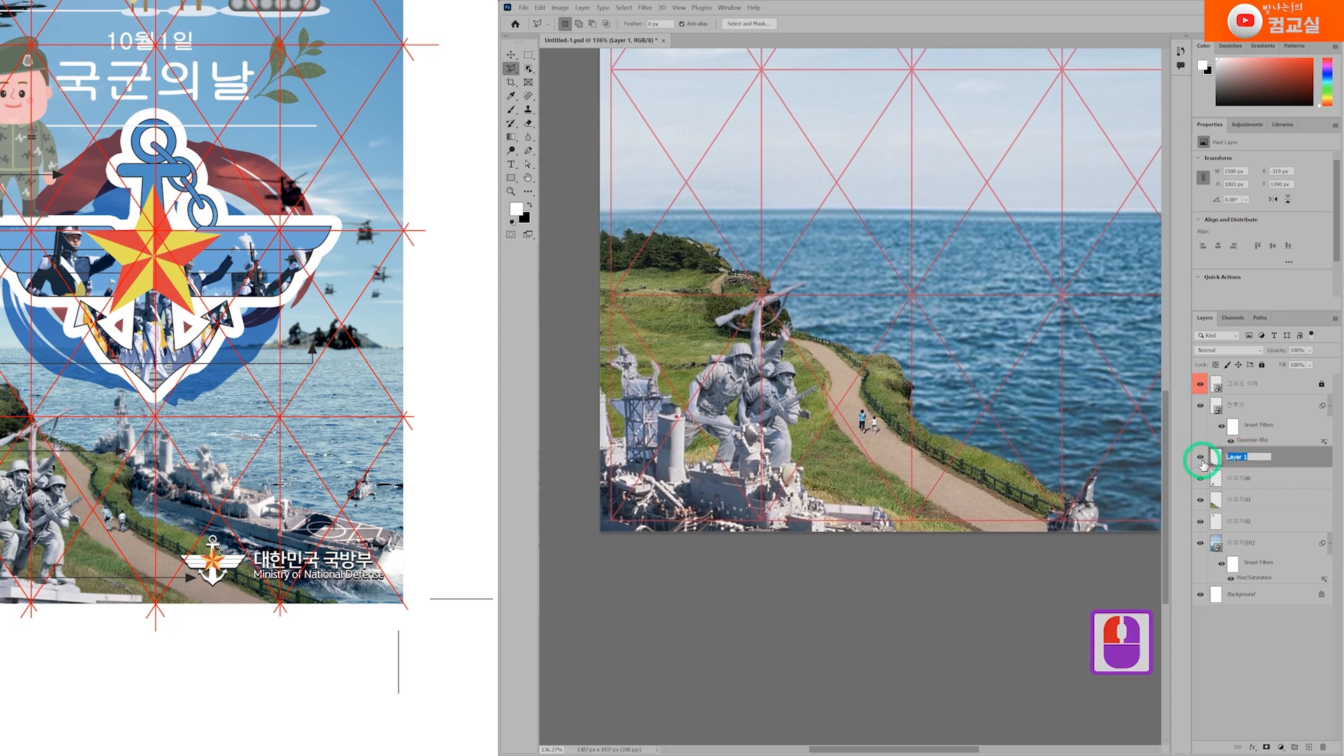
{"action": "key", "text": "Hangul"}
{"action": "type", "text": "dlal"}
{"action": "key", "text": "BackSpace"}
{"action": "key", "text": "BackSpace"}
{"action": "key", "text": "BackSpace"}
{"action": "key", "text": "BackSpace"}
{"action": "key", "text": "BackSpace"}
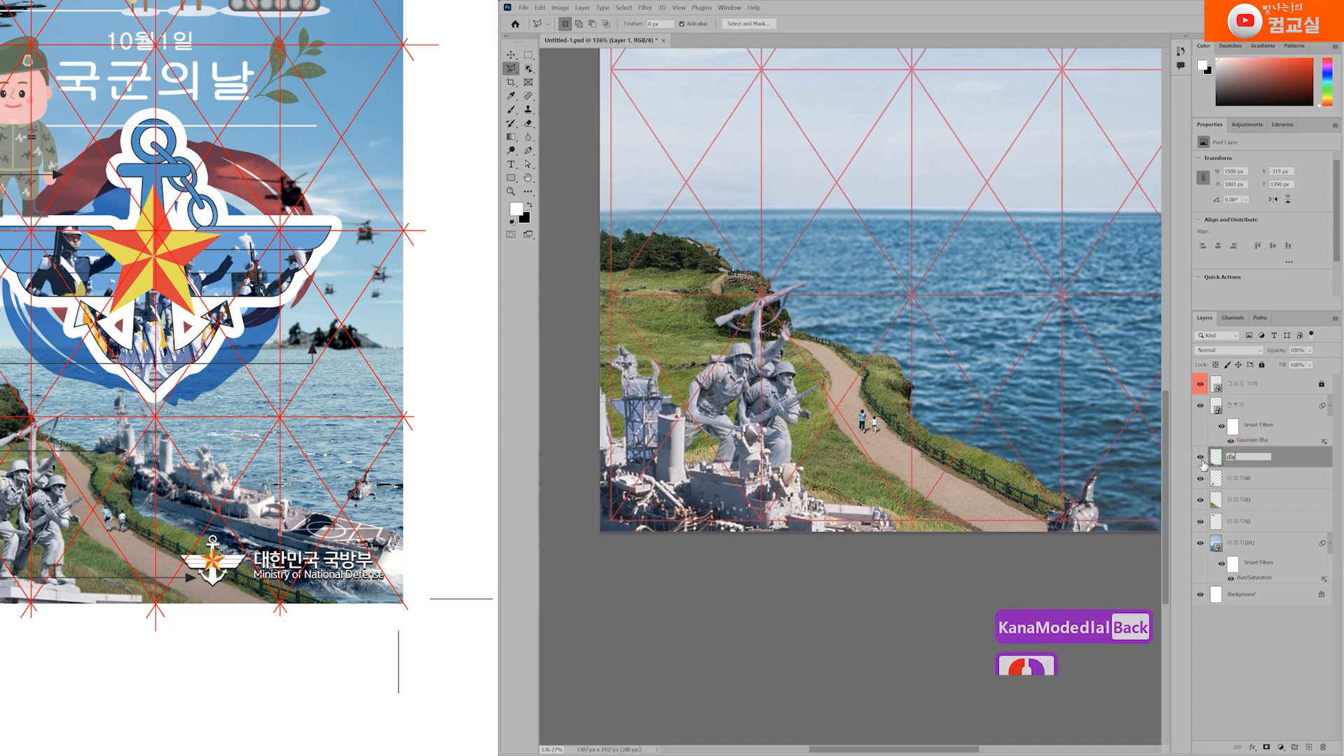
{"action": "key", "text": "Hangul"}
{"action": "type", "text": "dlalwl04"}
{"action": "key", "text": "Return"}
Step: Scale down the warship layer and place it in the poster's lower-right corner beside the soldier statue
{"action": "key", "text": "ctrl+t"}
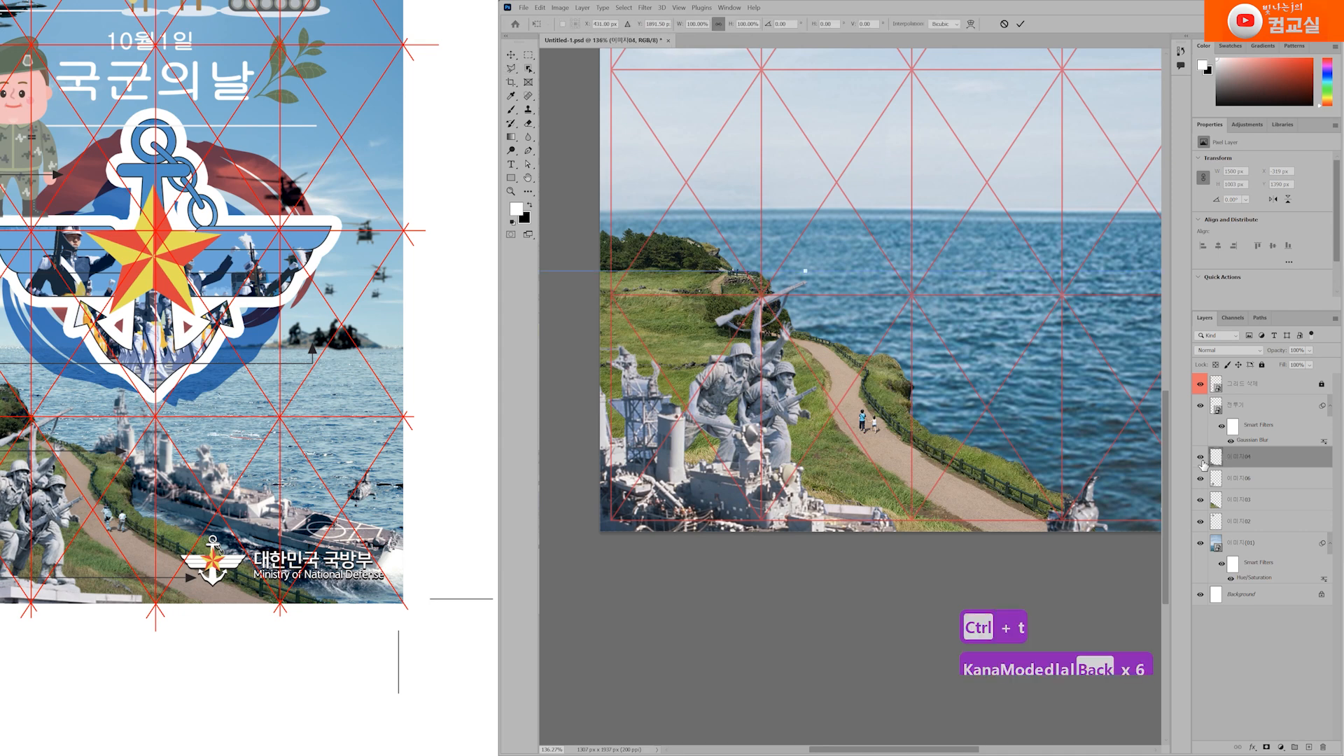
{"action": "left_click_drag", "start_coordinate": [664, 504], "coordinate": [826, 361]}
{"action": "left_click_drag", "start_coordinate": [971, 130], "coordinate": [969, 320]}
{"action": "left_click_drag", "start_coordinate": [901, 457], "coordinate": [826, 398]}
{"action": "key", "text": "Return"}
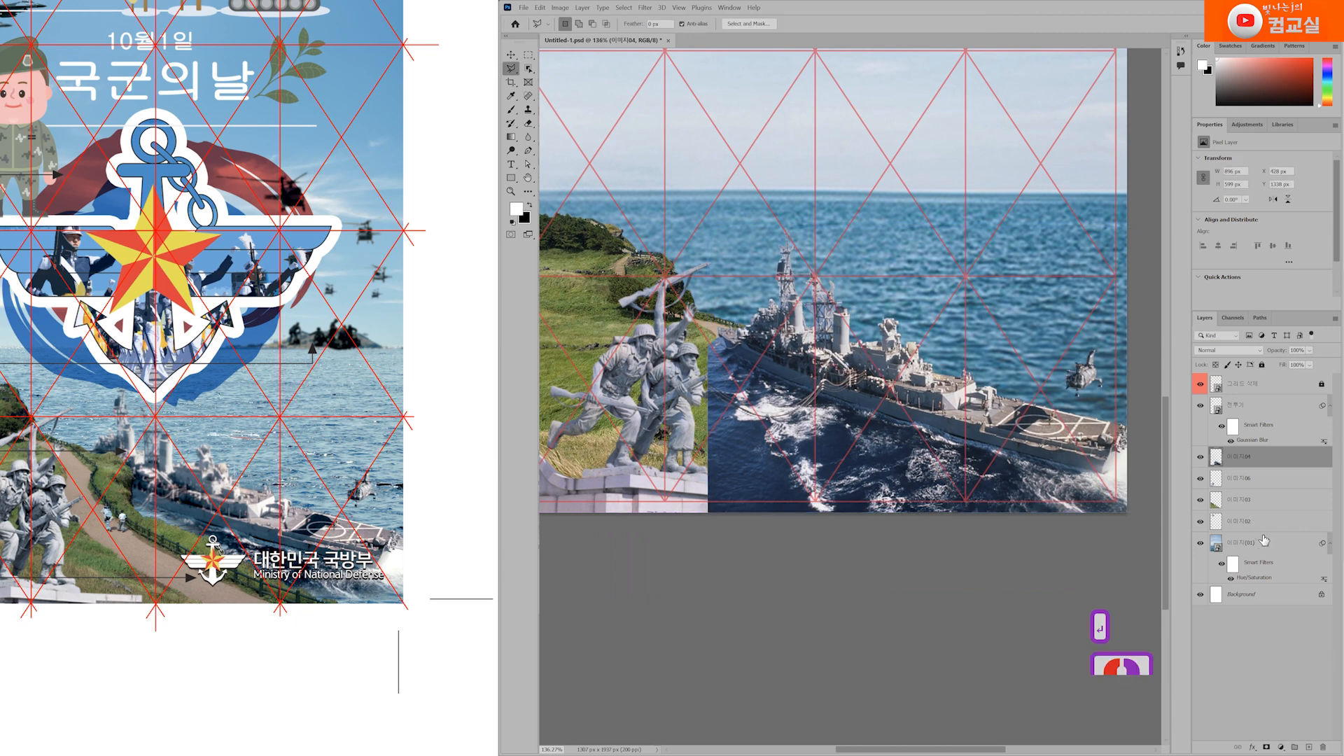
Step: Move the warship layer directly beneath the coastal hill layer in the stacking order
{"action": "left_click", "coordinate": [1261, 501]}
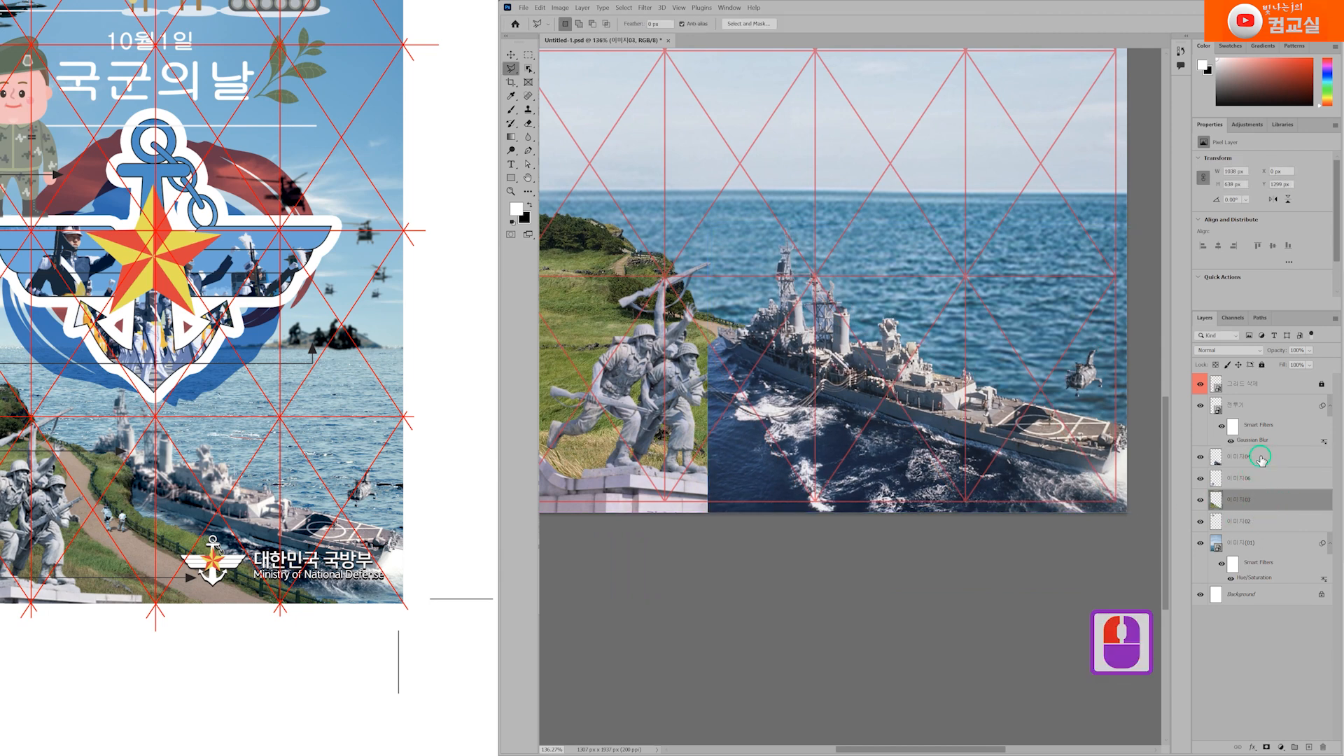
{"action": "left_click", "coordinate": [1253, 462]}
{"action": "left_click_drag", "start_coordinate": [1253, 462], "coordinate": [1264, 510]}
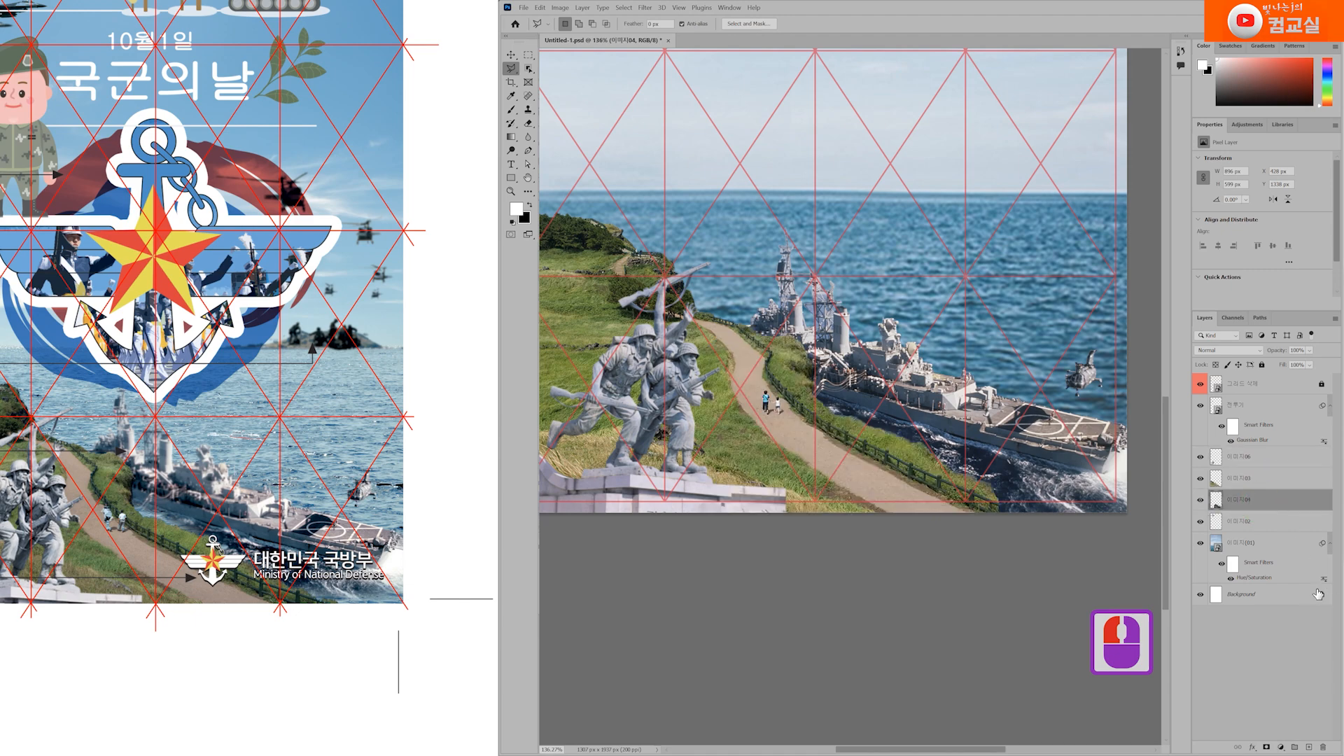
Step: Fine-tune the warship layer's size, width and position with Free Transform, aligning the ship to the poster grid
{"action": "key", "text": "ctrl+t"}
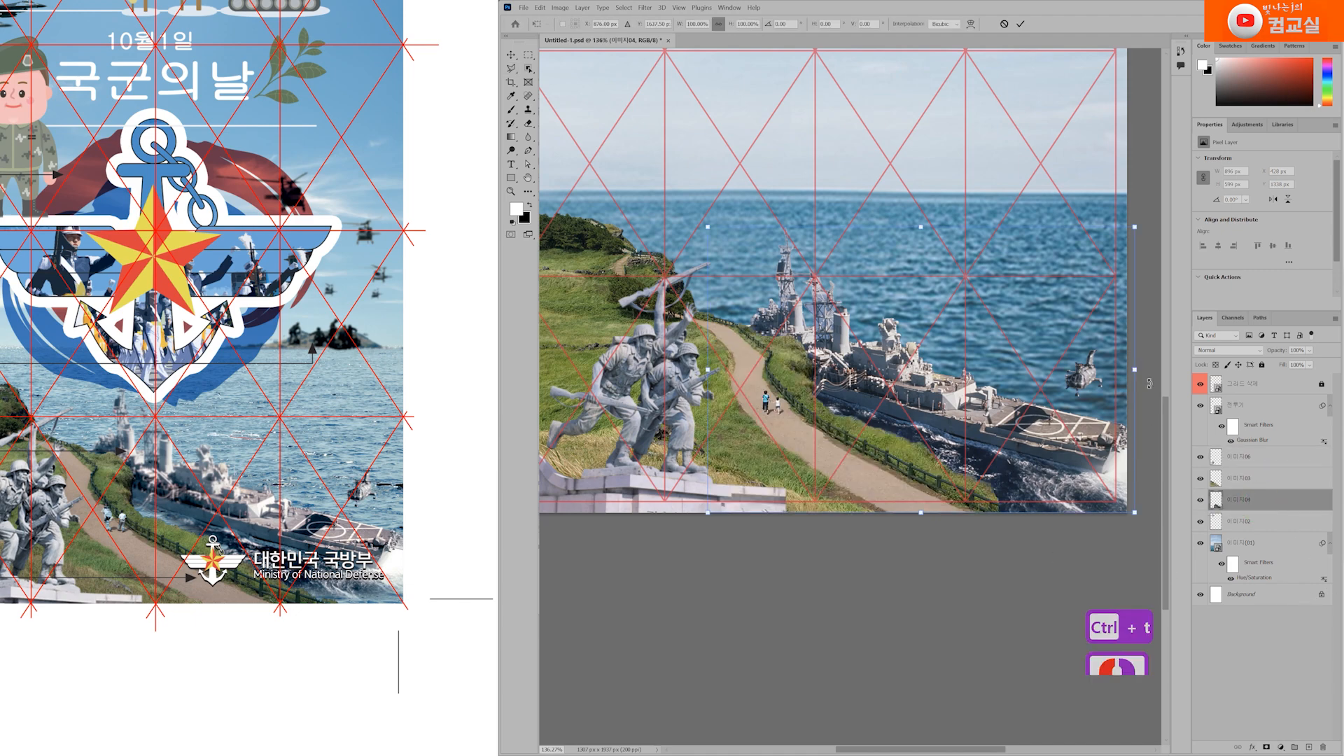
{"action": "left_click_drag", "start_coordinate": [1139, 374], "coordinate": [1121, 377]}
{"action": "left_click_drag", "start_coordinate": [1055, 427], "coordinate": [1065, 432]}
{"action": "left_click_drag", "start_coordinate": [715, 236], "coordinate": [710, 224]}
{"action": "left_click_drag", "start_coordinate": [1010, 415], "coordinate": [1011, 406]}
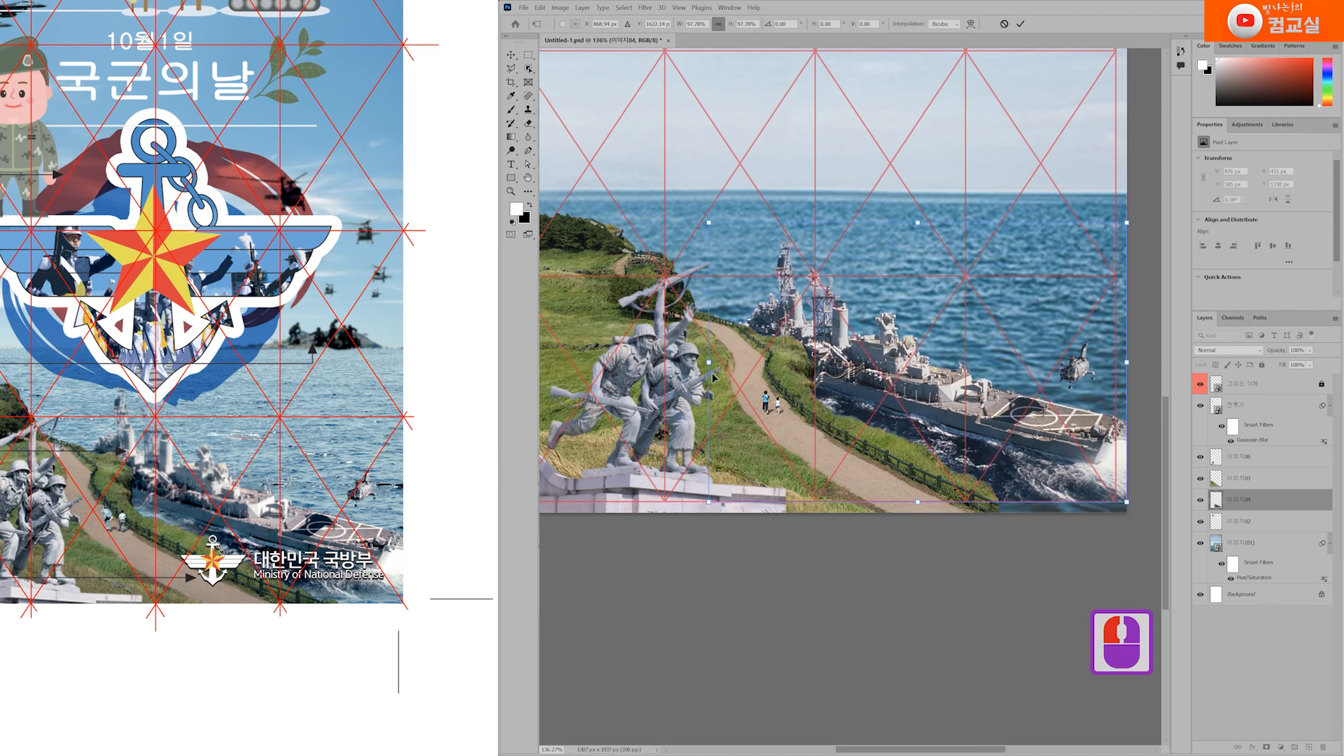
{"action": "left_click_drag", "start_coordinate": [708, 364], "coordinate": [700, 369]}
{"action": "key", "text": "Return"}
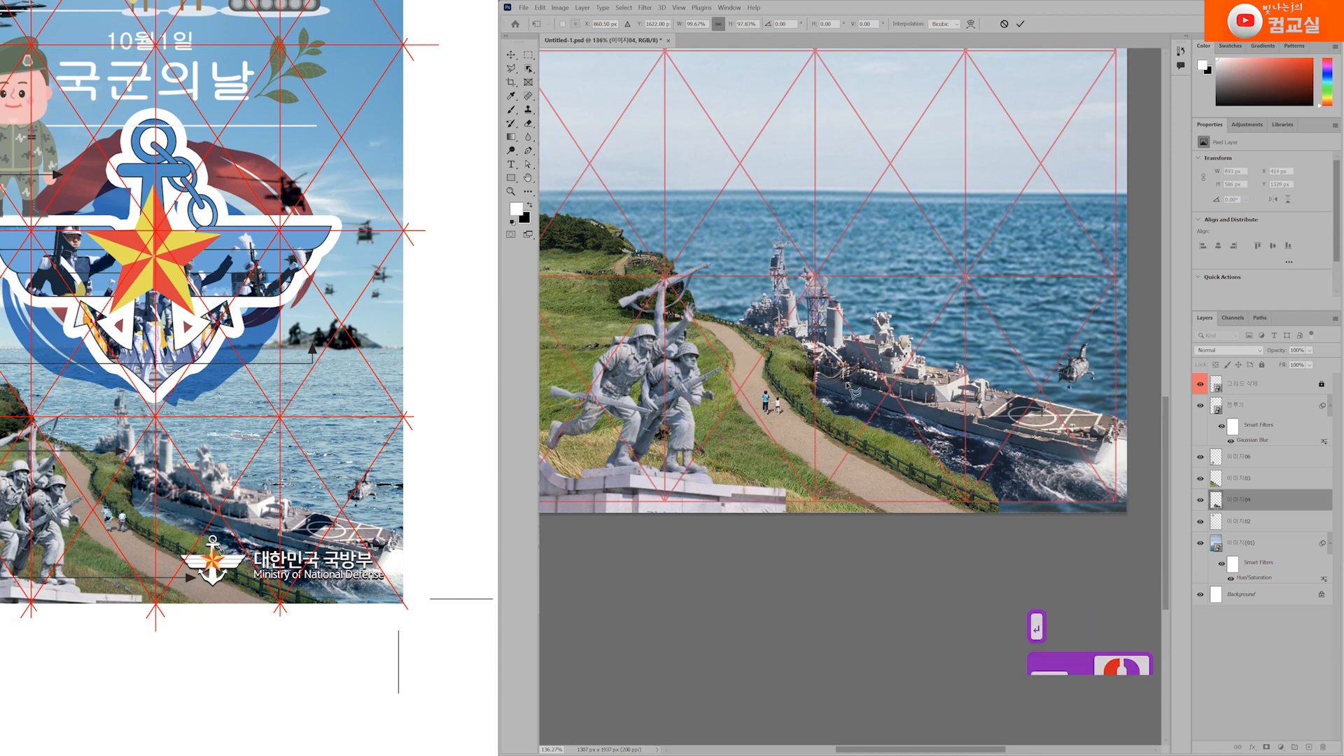
Step: Compare the warship with the reference poster, and toggle its layer's visibility to check the placement
{"action": "key", "text": "l"}
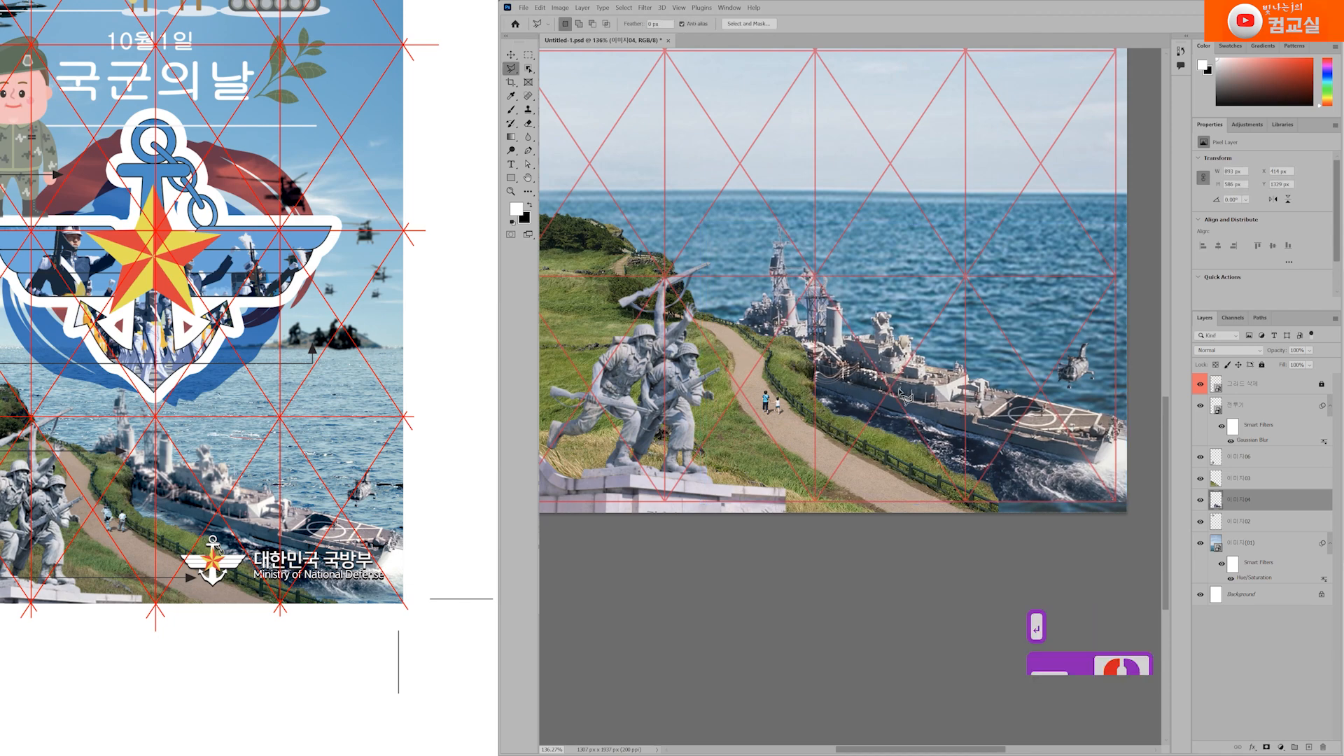
{"action": "scroll", "coordinate": [237, 549], "scroll_direction": "up", "scroll_amount": 3}
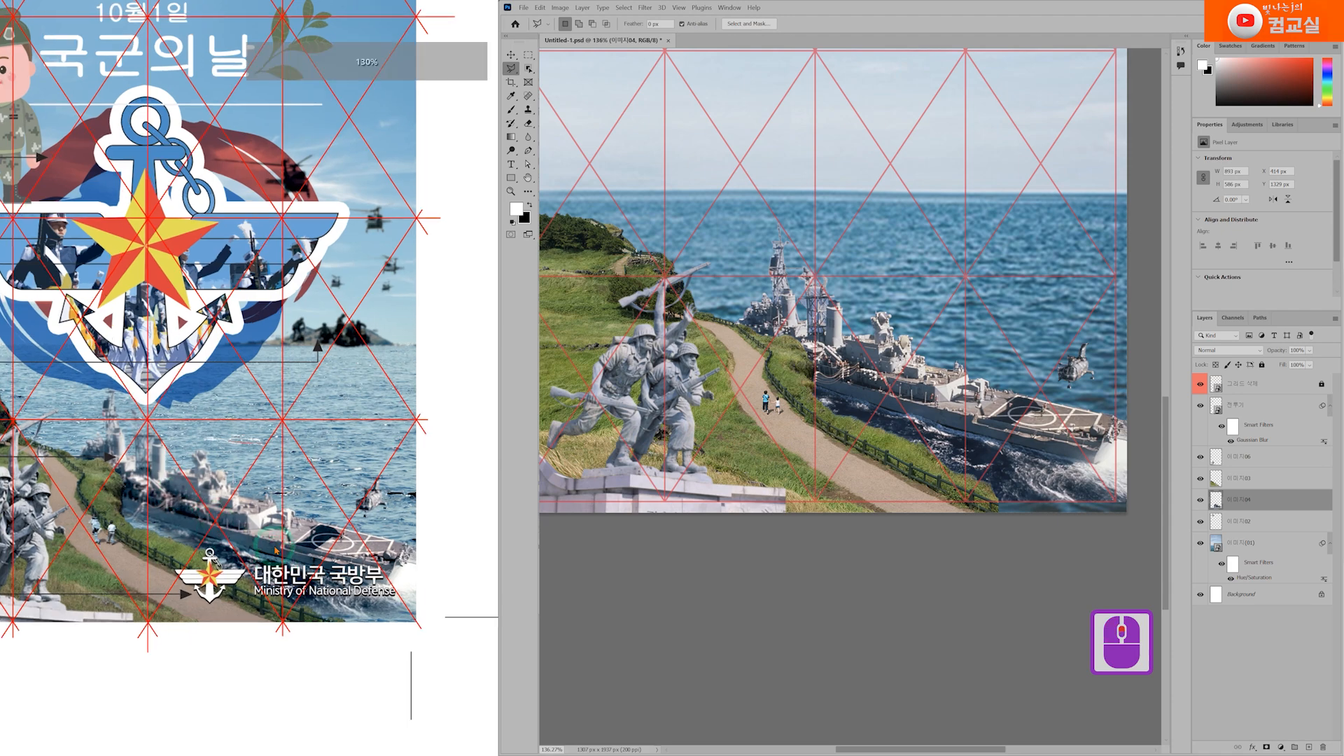
{"action": "left_click_drag", "start_coordinate": [237, 550], "coordinate": [182, 468]}
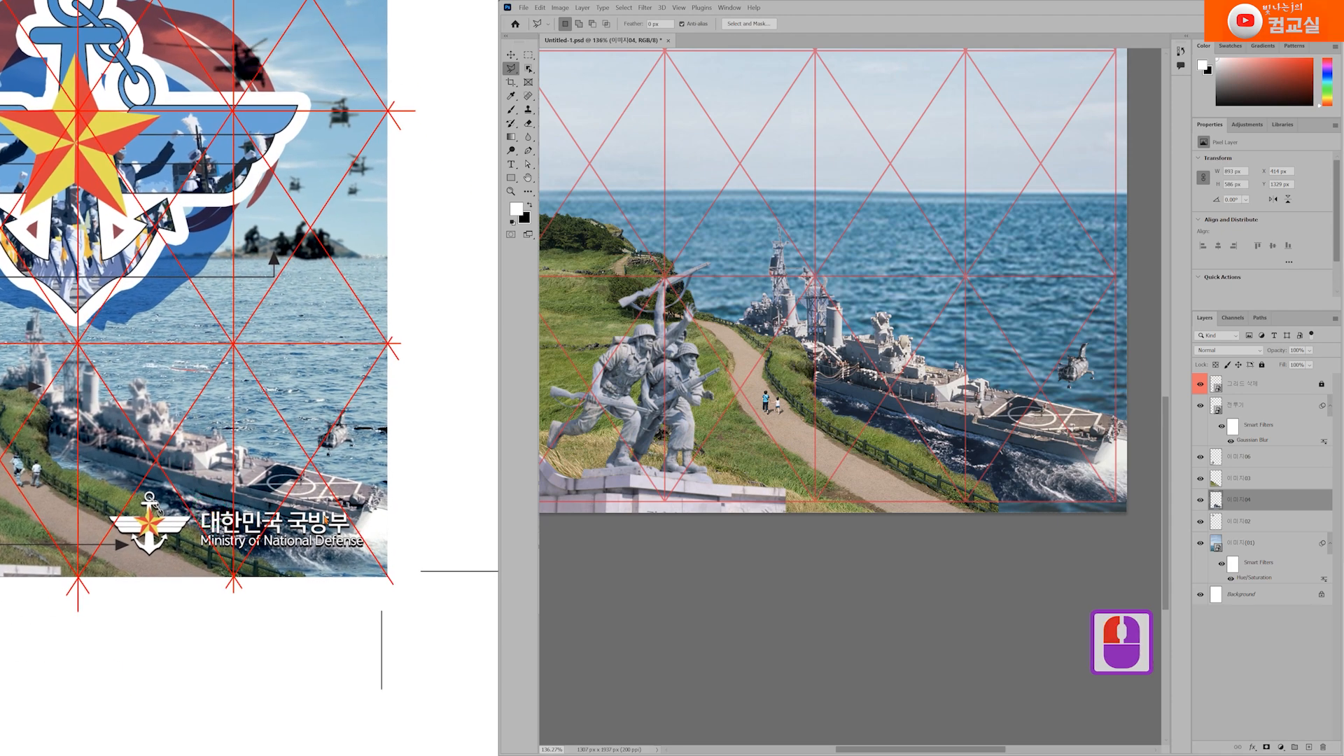
{"action": "left_click_drag", "start_coordinate": [308, 488], "coordinate": [374, 499]}
{"action": "left_click_drag", "start_coordinate": [165, 446], "coordinate": [184, 448]}
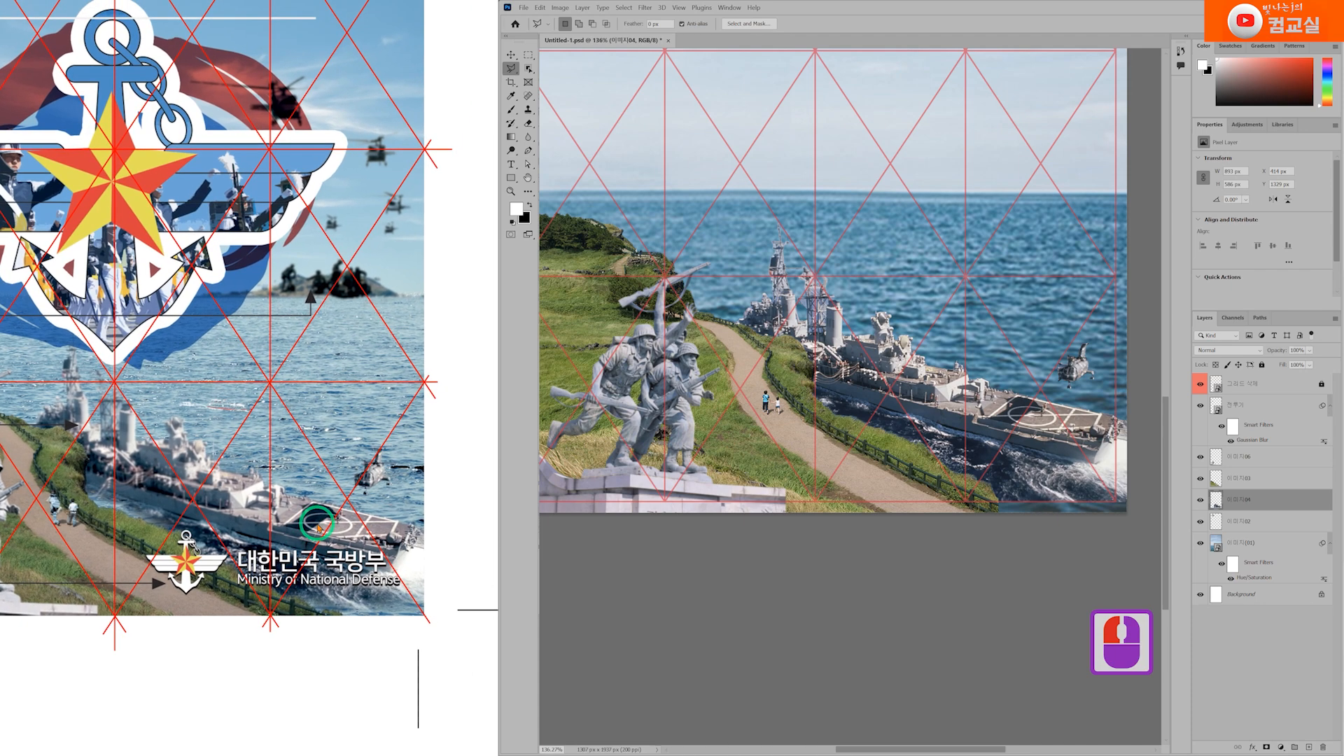
{"action": "left_click", "coordinate": [901, 378]}
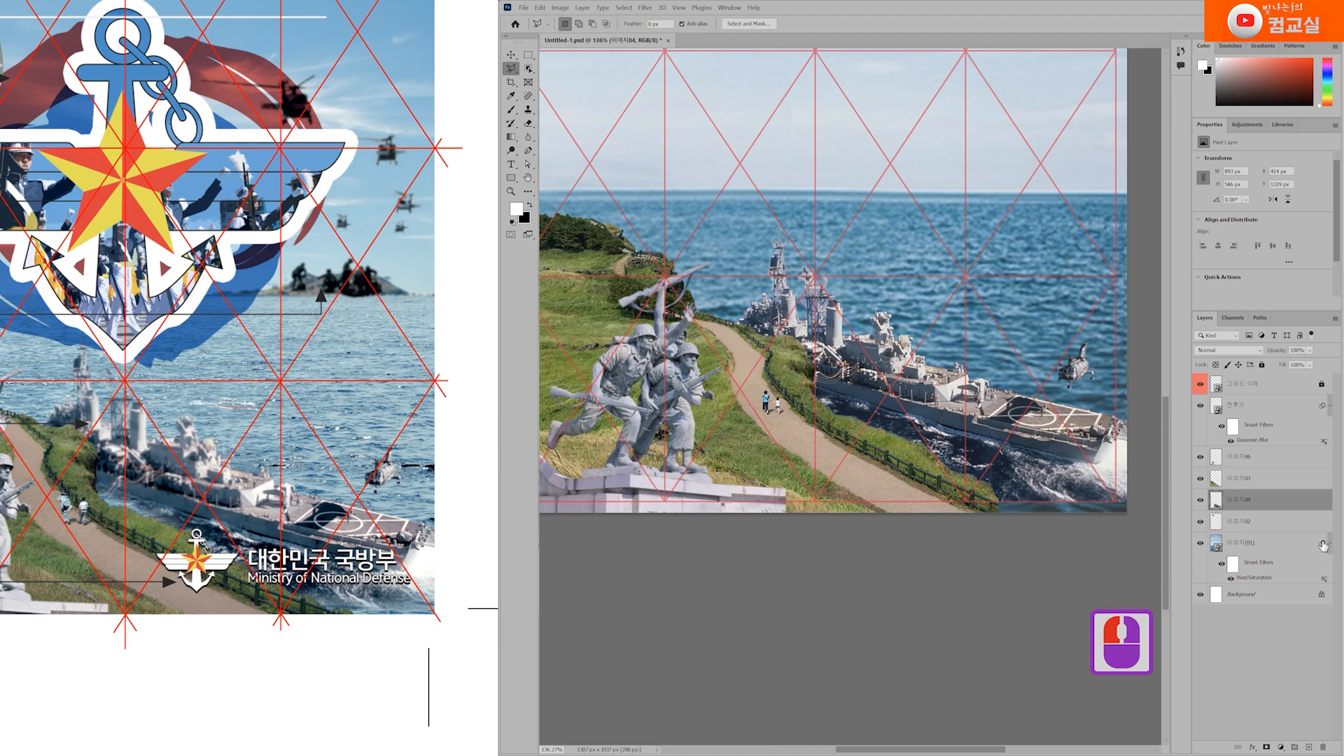
{"action": "left_click", "coordinate": [1200, 500]}
{"action": "left_click", "coordinate": [1201, 499]}
Step: Convert the warship layer to a Smart Object and check it by toggling its visibility
{"action": "left_click", "coordinate": [1265, 503]}
{"action": "right_click", "coordinate": [1265, 502]}
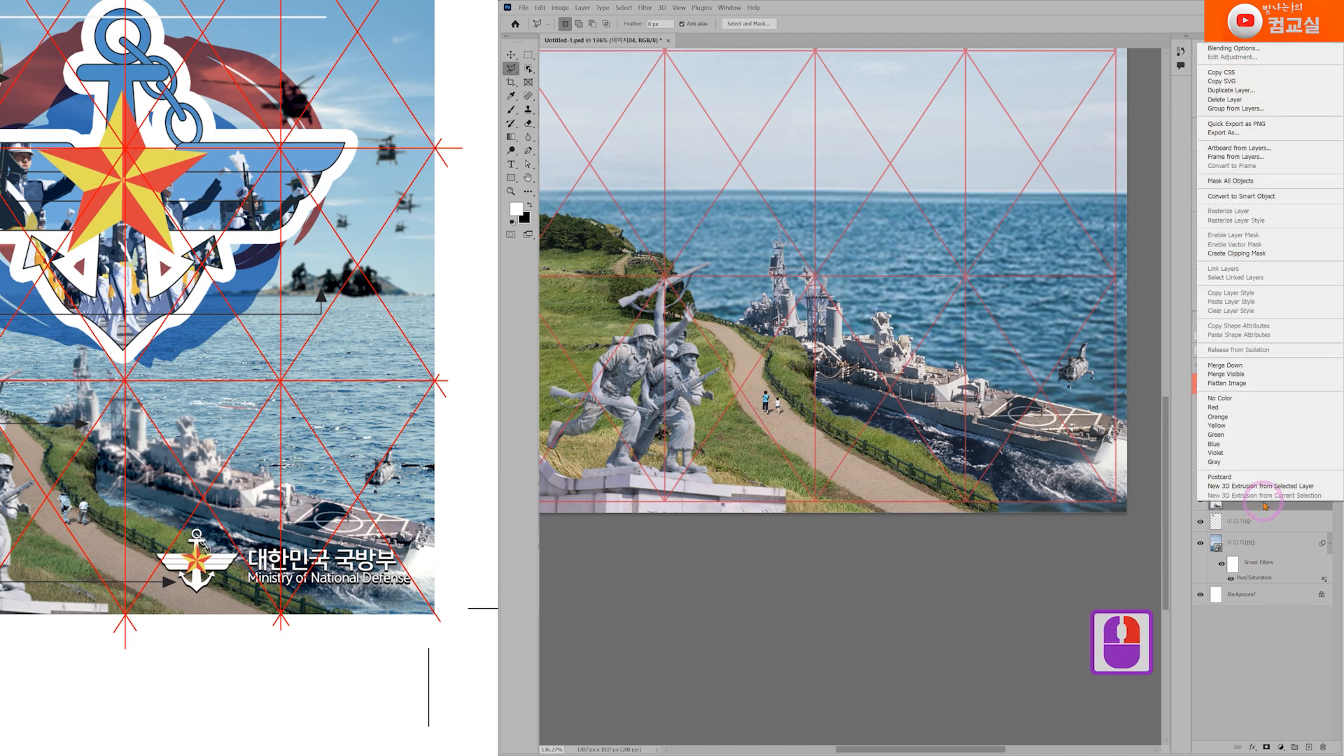
{"action": "left_click", "coordinate": [1242, 197]}
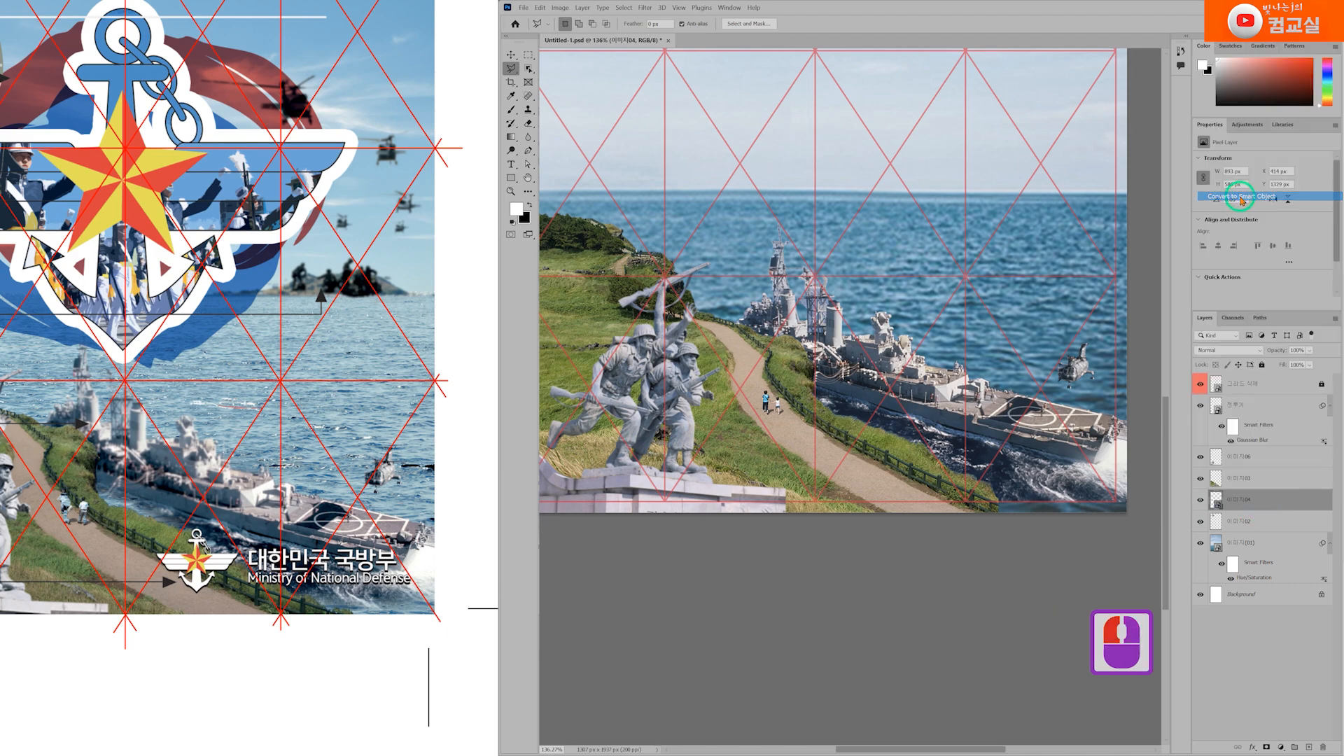
{"action": "left_click", "coordinate": [1201, 500]}
{"action": "left_click", "coordinate": [1200, 503]}
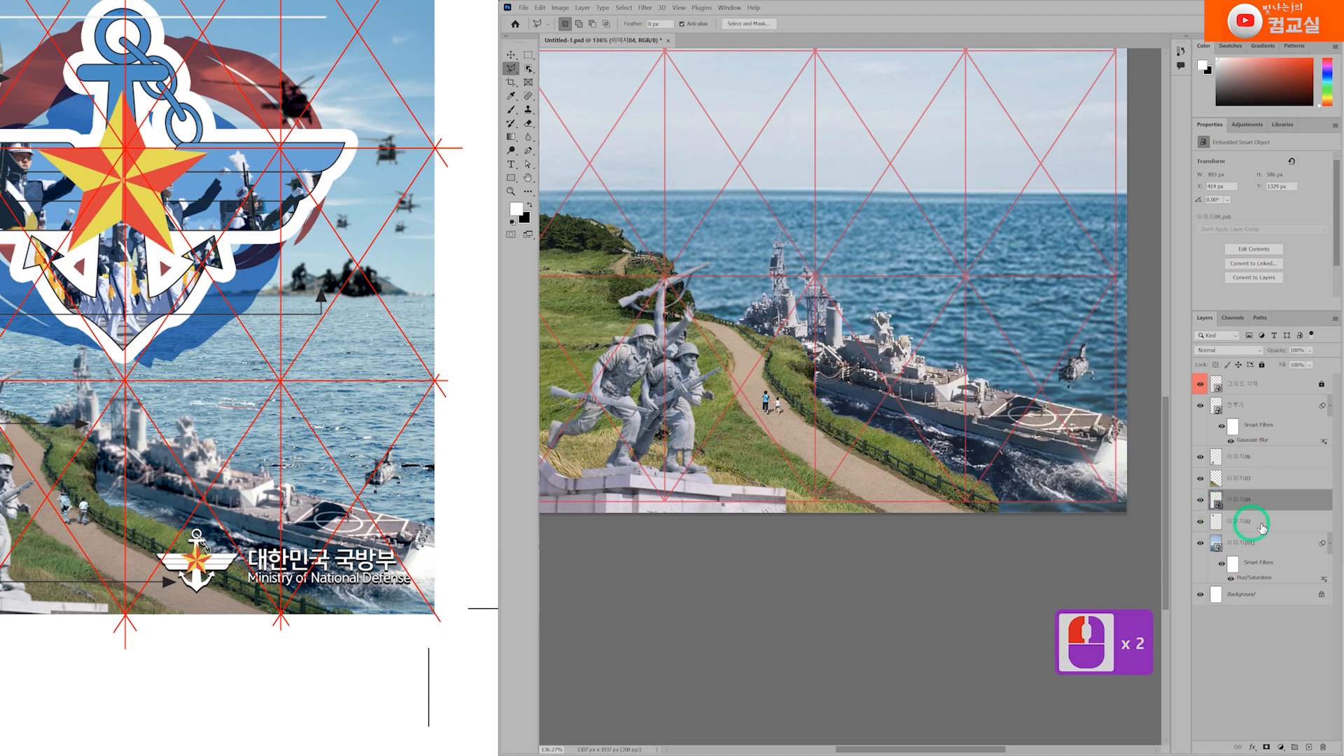
Step: Apply a slight Gaussian Blur as a smart filter to the warship layer 이미지04
{"action": "left_click", "coordinate": [1267, 502]}
{"action": "left_click", "coordinate": [645, 9]}
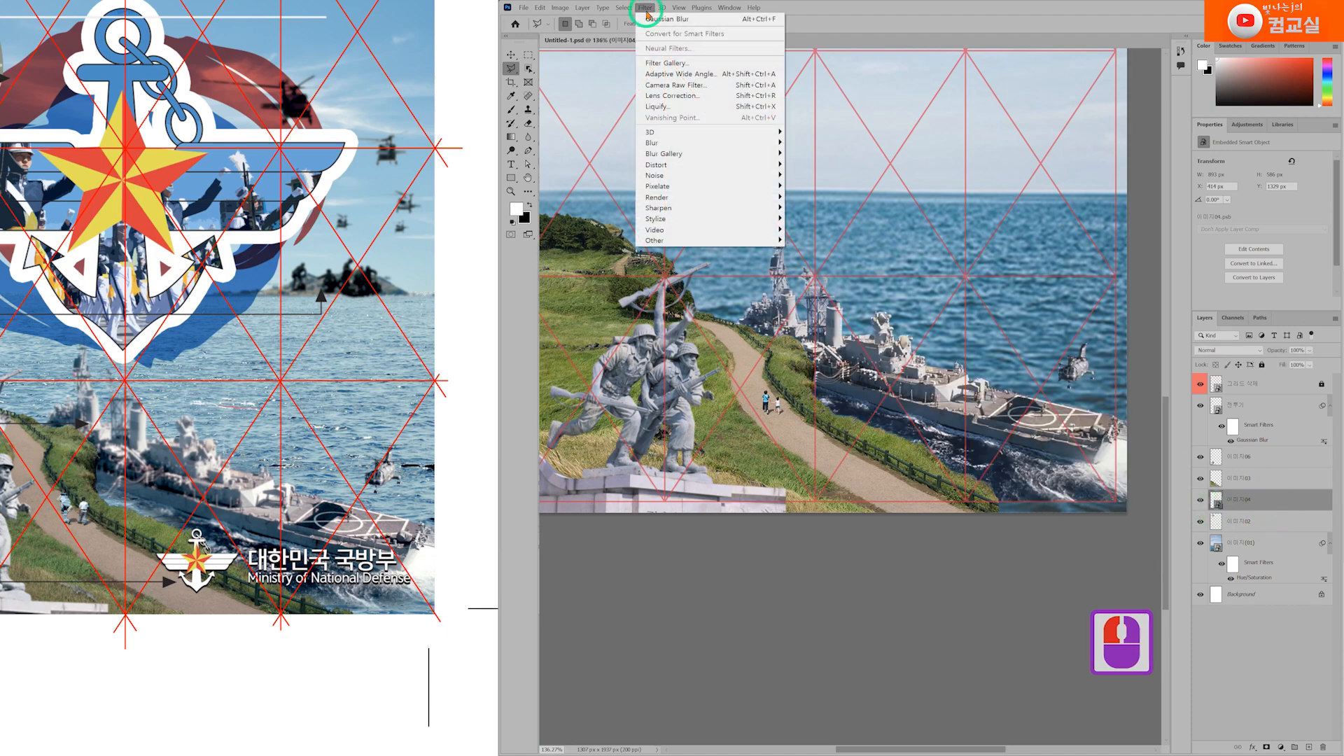
{"action": "mouse_move", "coordinate": [662, 143]}
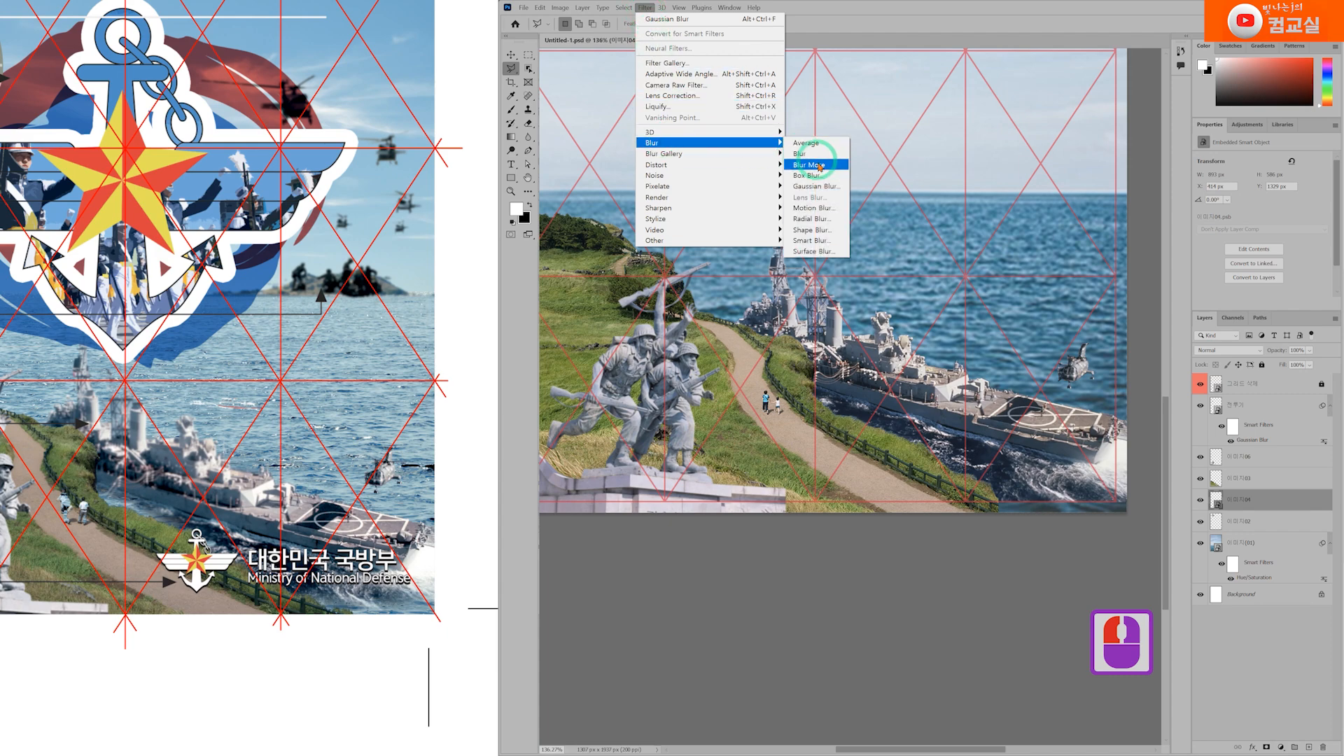
{"action": "left_click", "coordinate": [815, 187]}
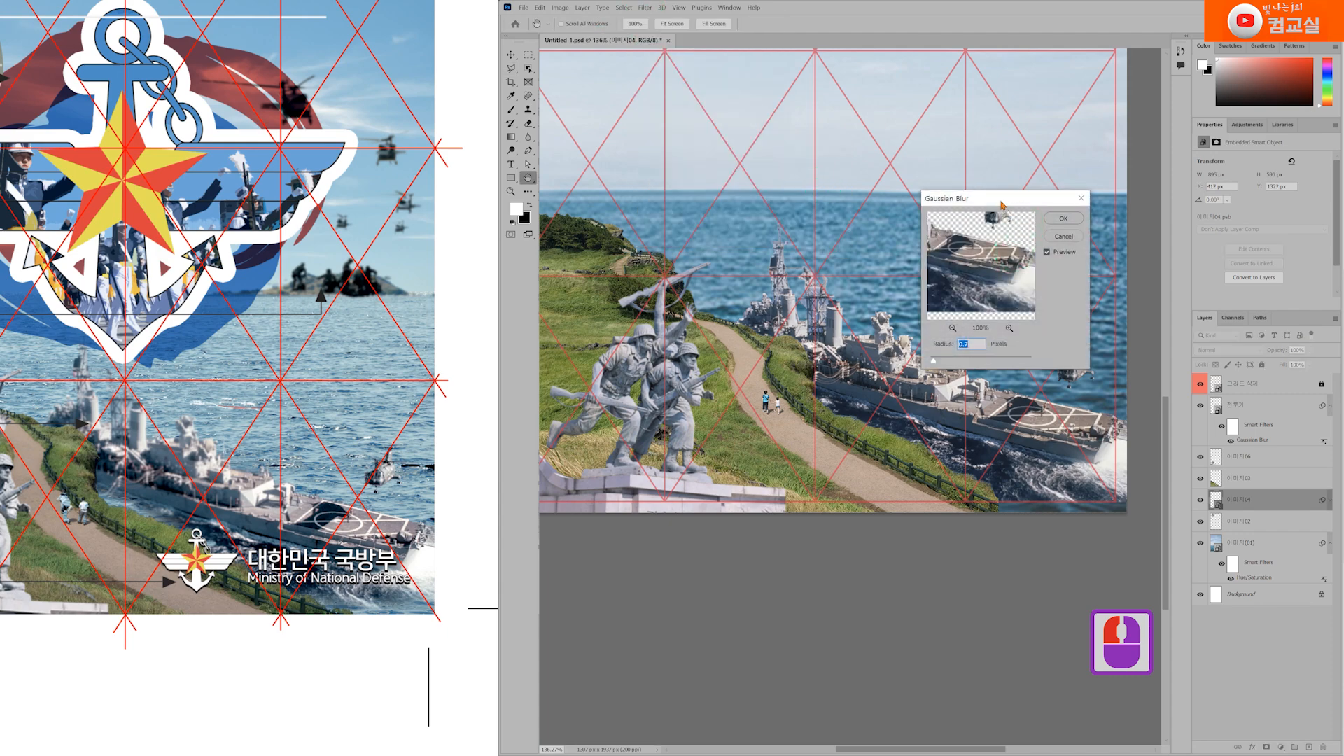
{"action": "left_click_drag", "start_coordinate": [994, 198], "coordinate": [1051, 220]}
{"action": "left_click_drag", "start_coordinate": [989, 384], "coordinate": [995, 386]}
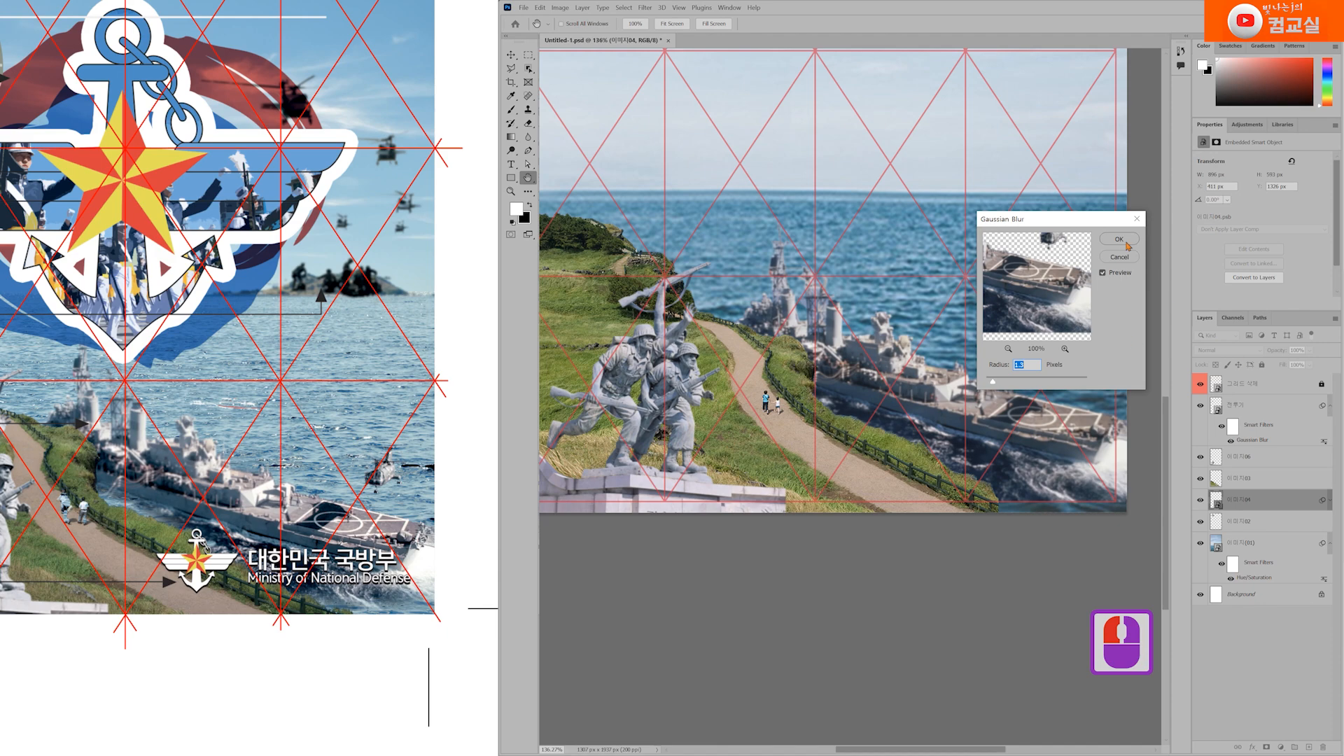
{"action": "left_click", "coordinate": [1119, 238]}
Step: Inspect the blurred warship up close and make the layer's Smart Filters mask active for editing
{"action": "scroll", "coordinate": [1034, 437], "scroll_direction": "up", "scroll_amount": 2}
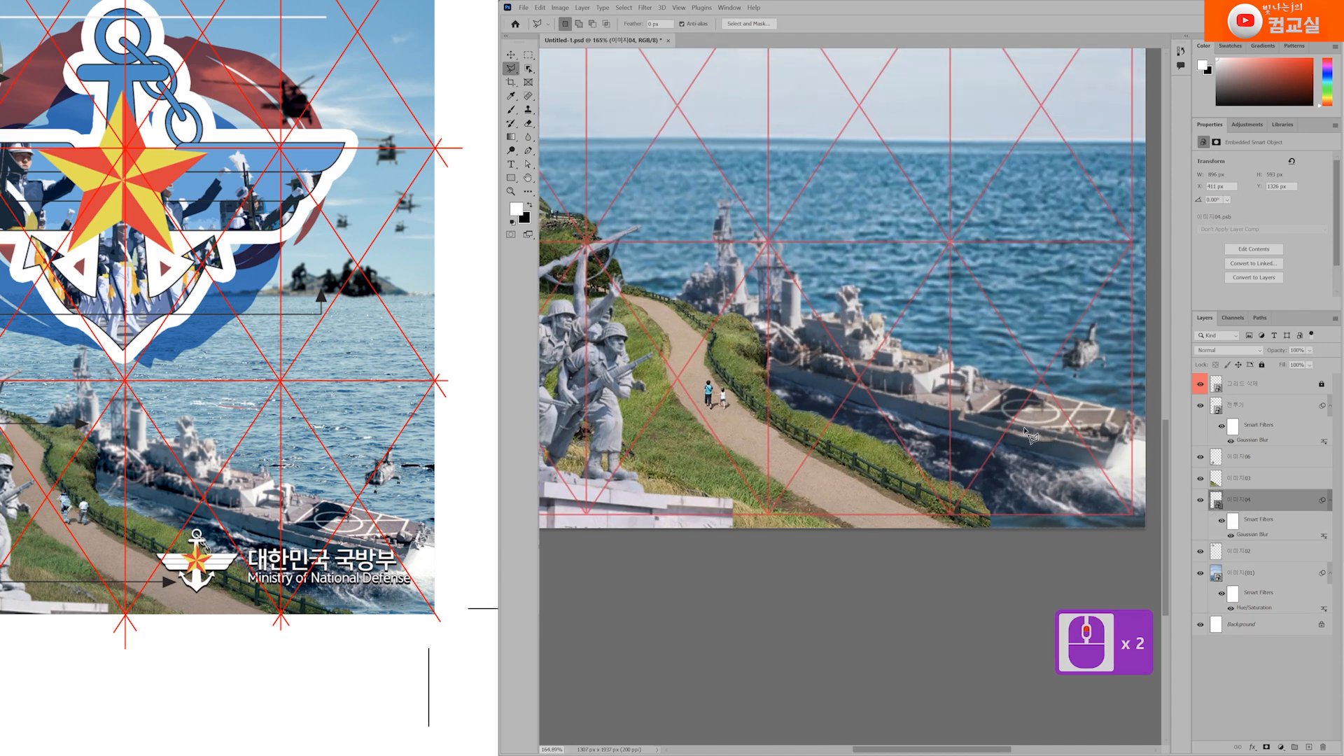
{"action": "scroll", "coordinate": [1026, 430], "scroll_direction": "up", "scroll_amount": 2}
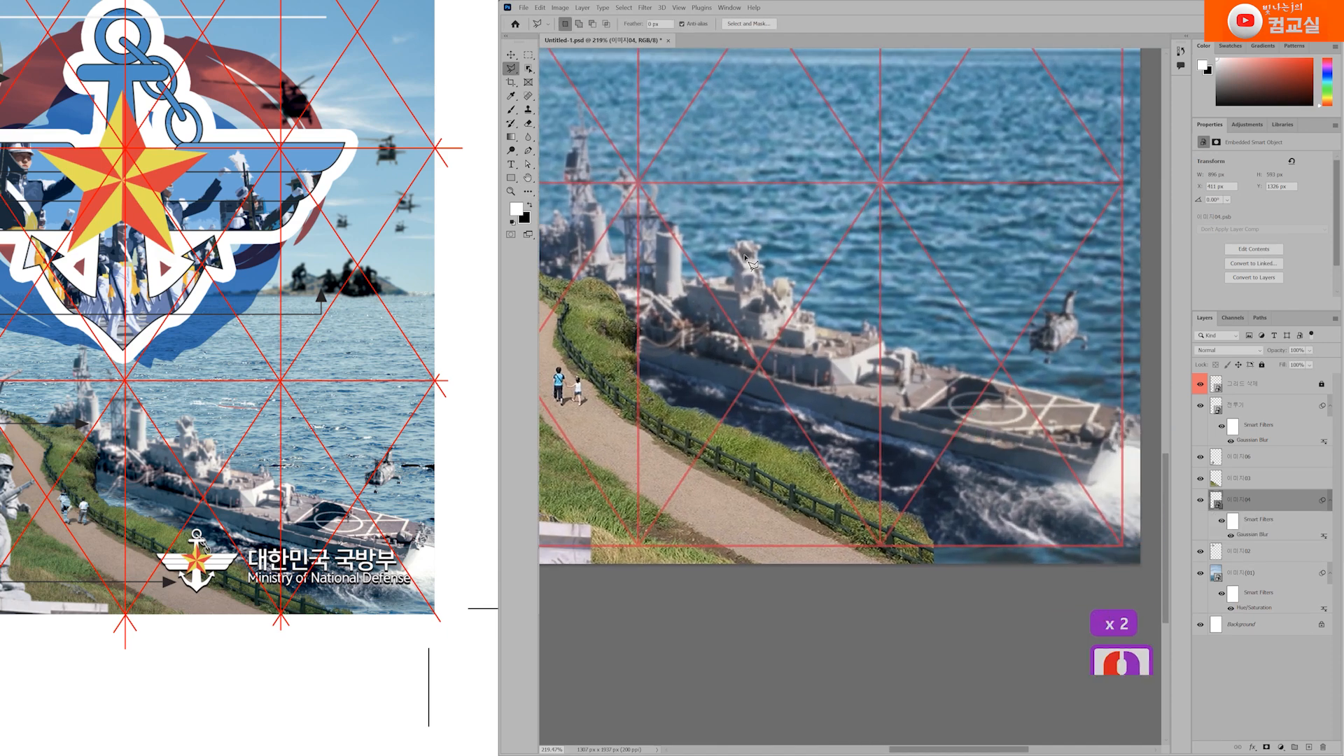
{"action": "scroll", "coordinate": [735, 281], "scroll_direction": "up", "scroll_amount": 1}
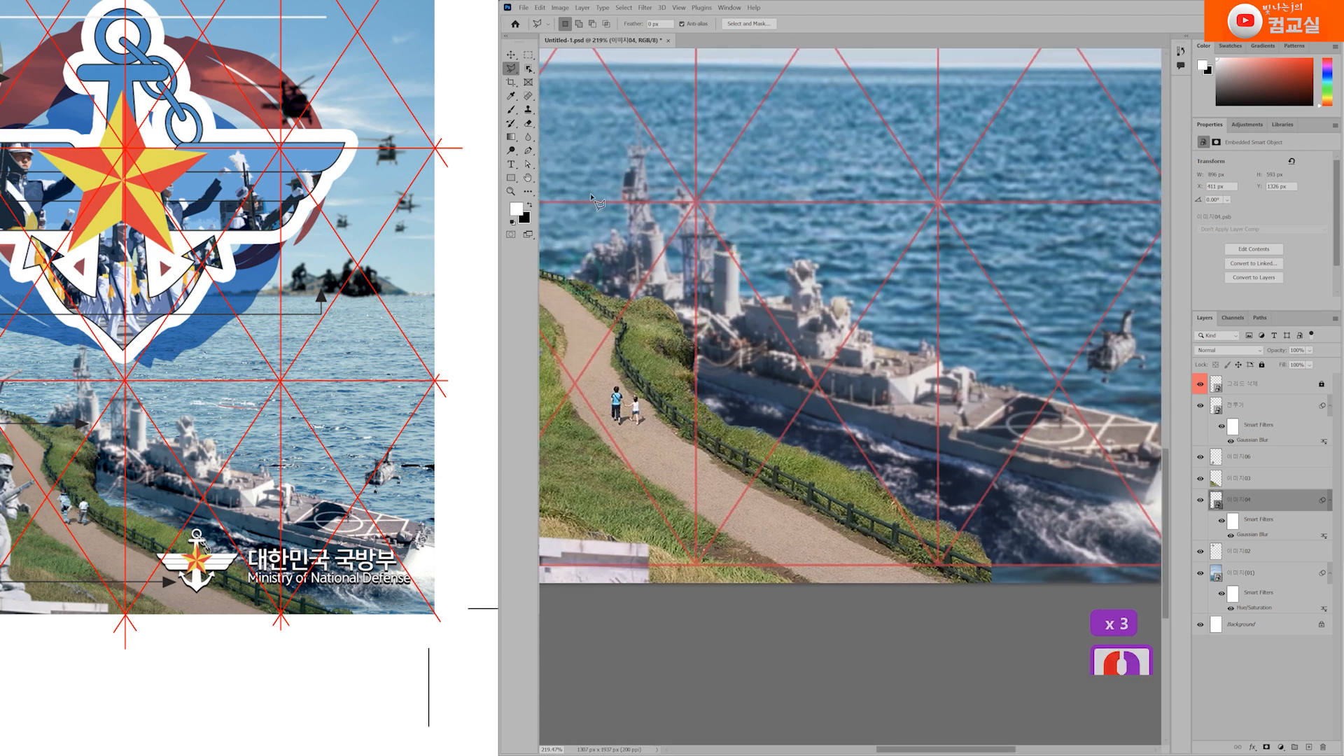
{"action": "scroll", "coordinate": [763, 342], "scroll_direction": "right", "scroll_amount": 1}
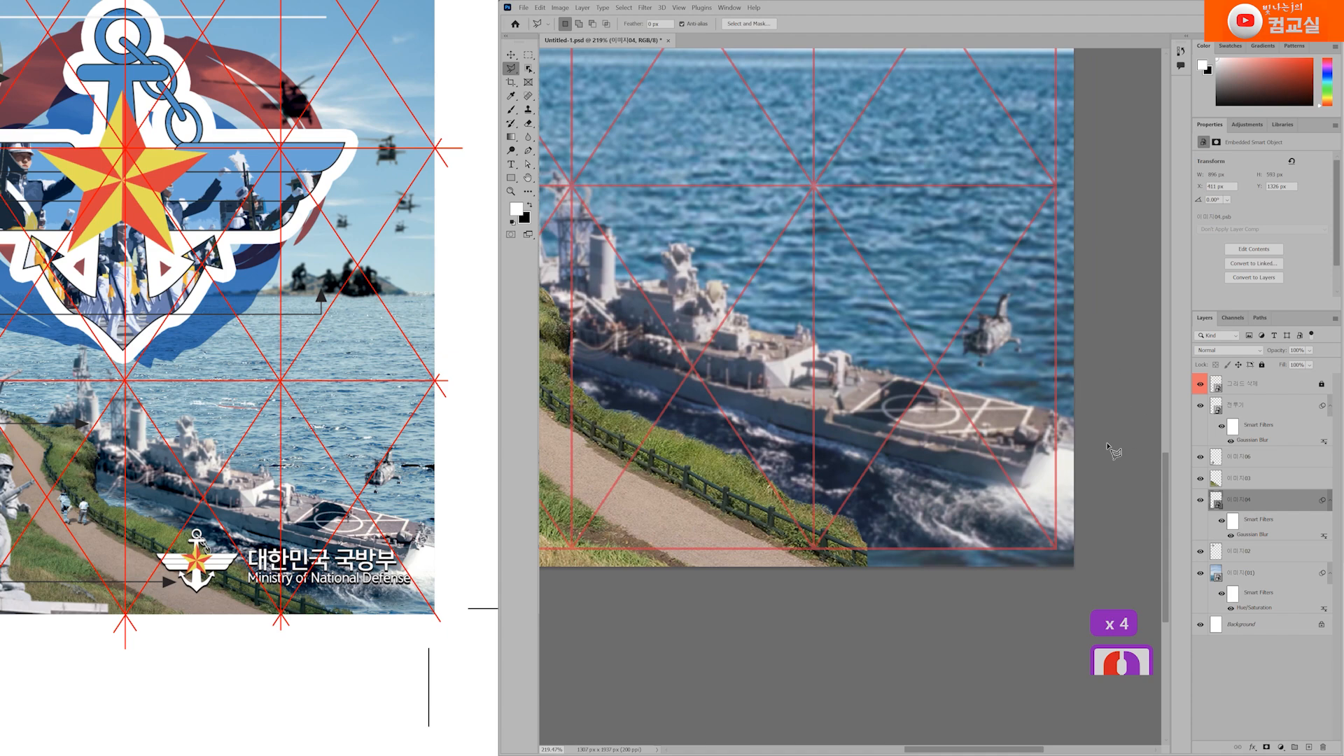
{"action": "left_click", "coordinate": [1274, 509]}
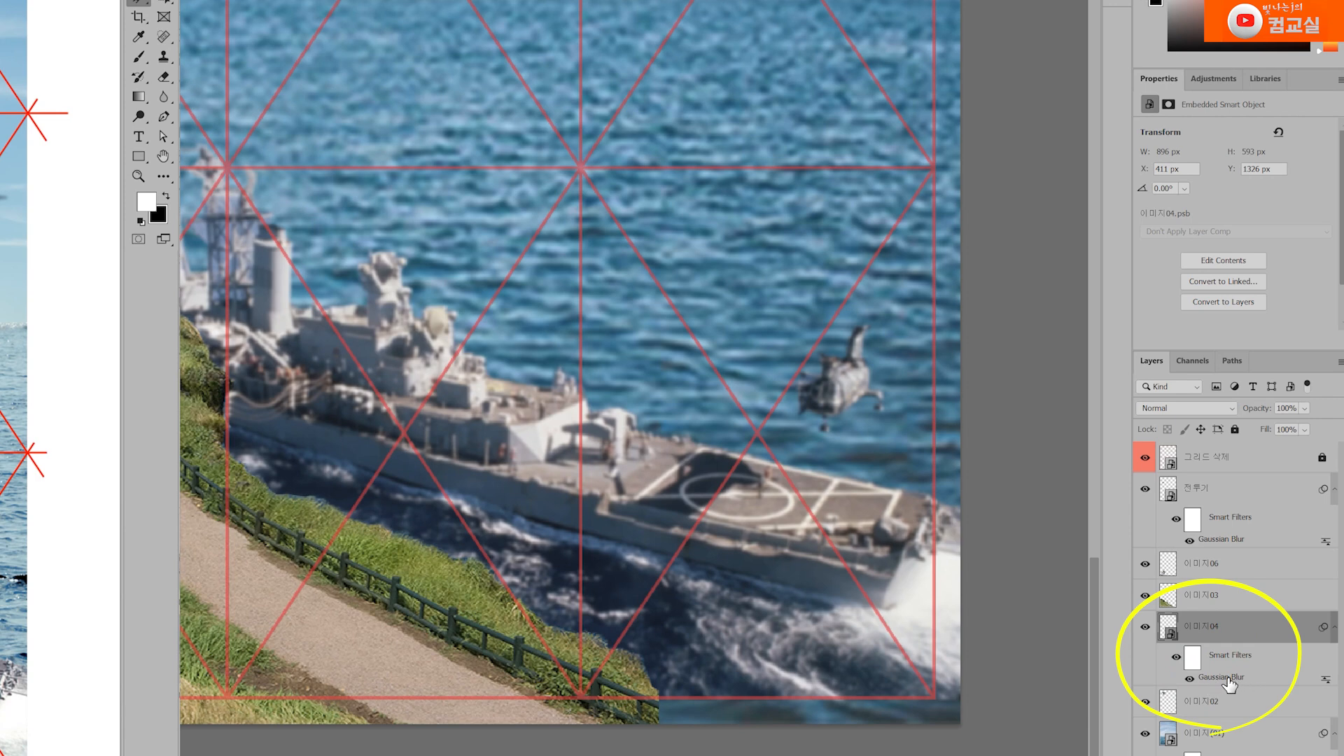
{"action": "left_click", "coordinate": [1197, 662]}
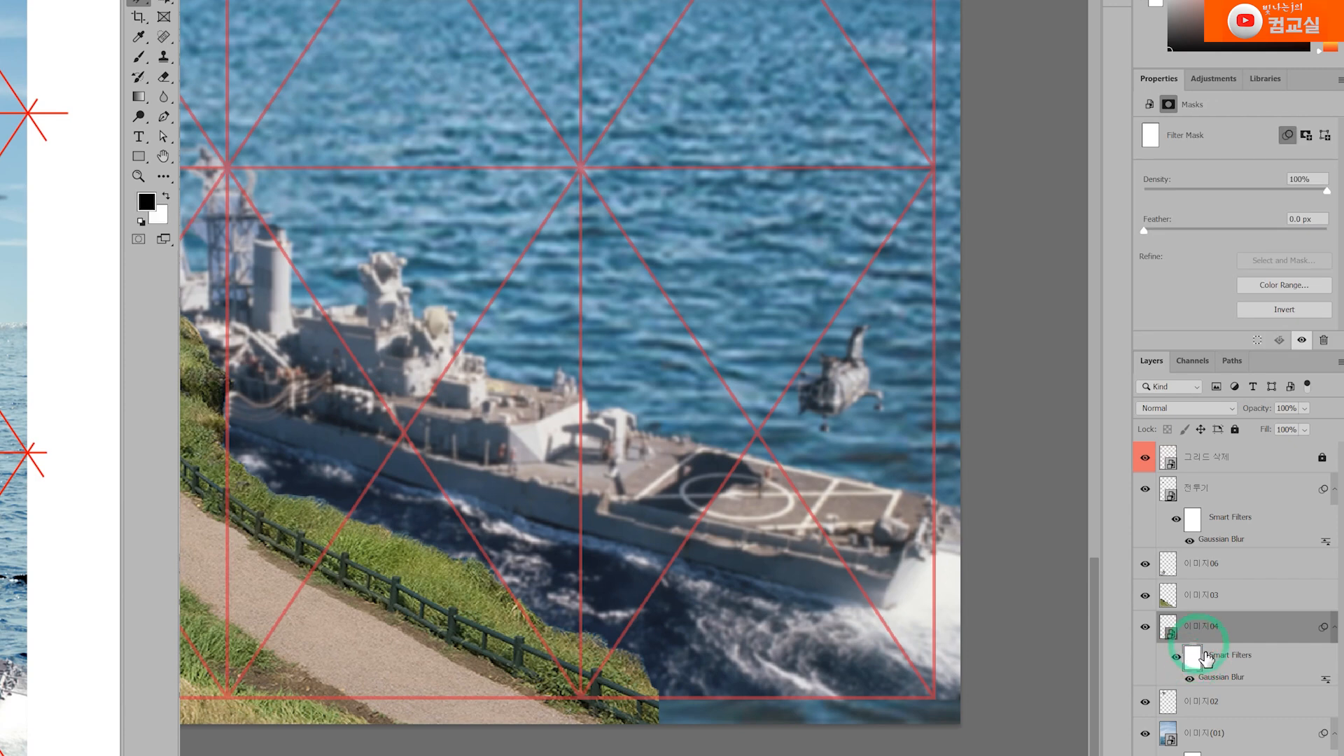
{"action": "left_click", "coordinate": [1194, 663]}
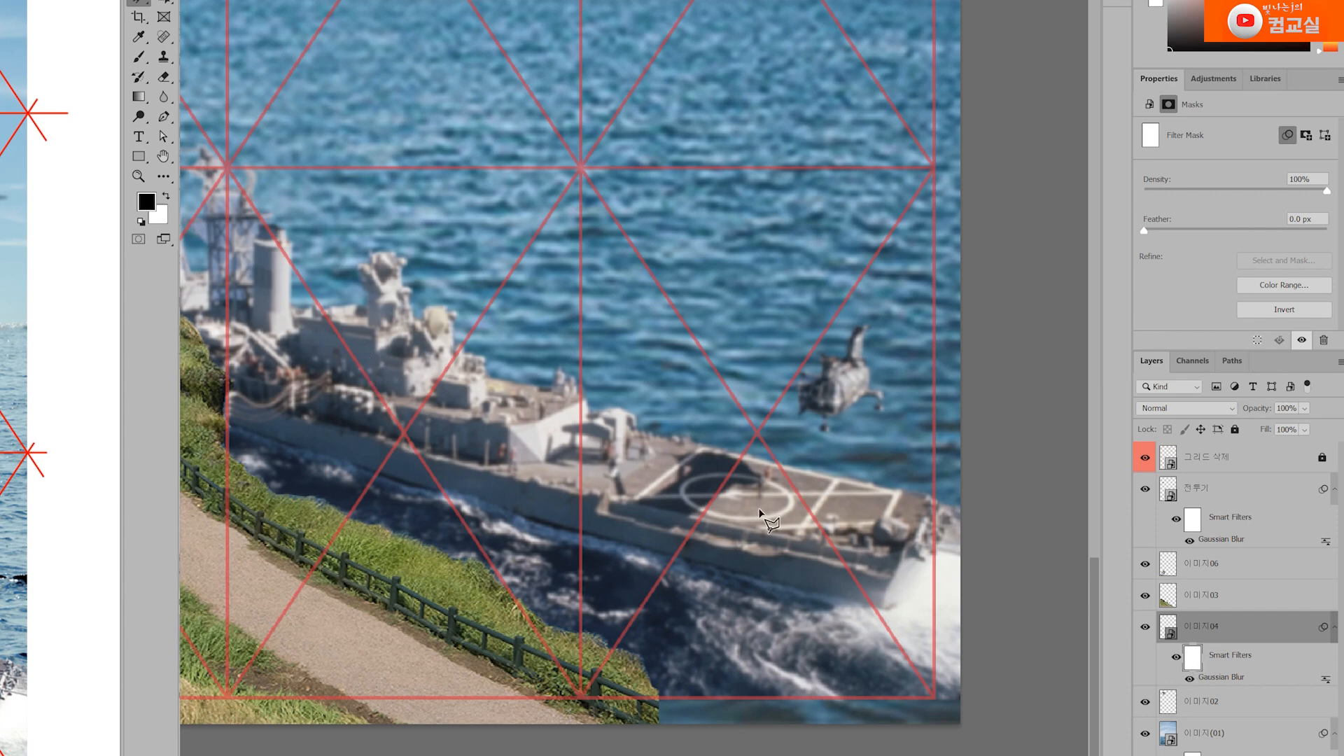
Step: Paint black on the filter mask with a large soft brush to restore sharpness over the bow, wake, flight deck and helicopter
{"action": "left_click", "coordinate": [143, 59]}
{"action": "key", "text": "bracketright"}
{"action": "key", "text": "bracketright"}
{"action": "key", "text": "bracketright"}
{"action": "key", "text": "bracketright"}
{"action": "left_click", "coordinate": [846, 570]}
{"action": "left_click", "coordinate": [808, 625]}
{"action": "left_click", "coordinate": [804, 579]}
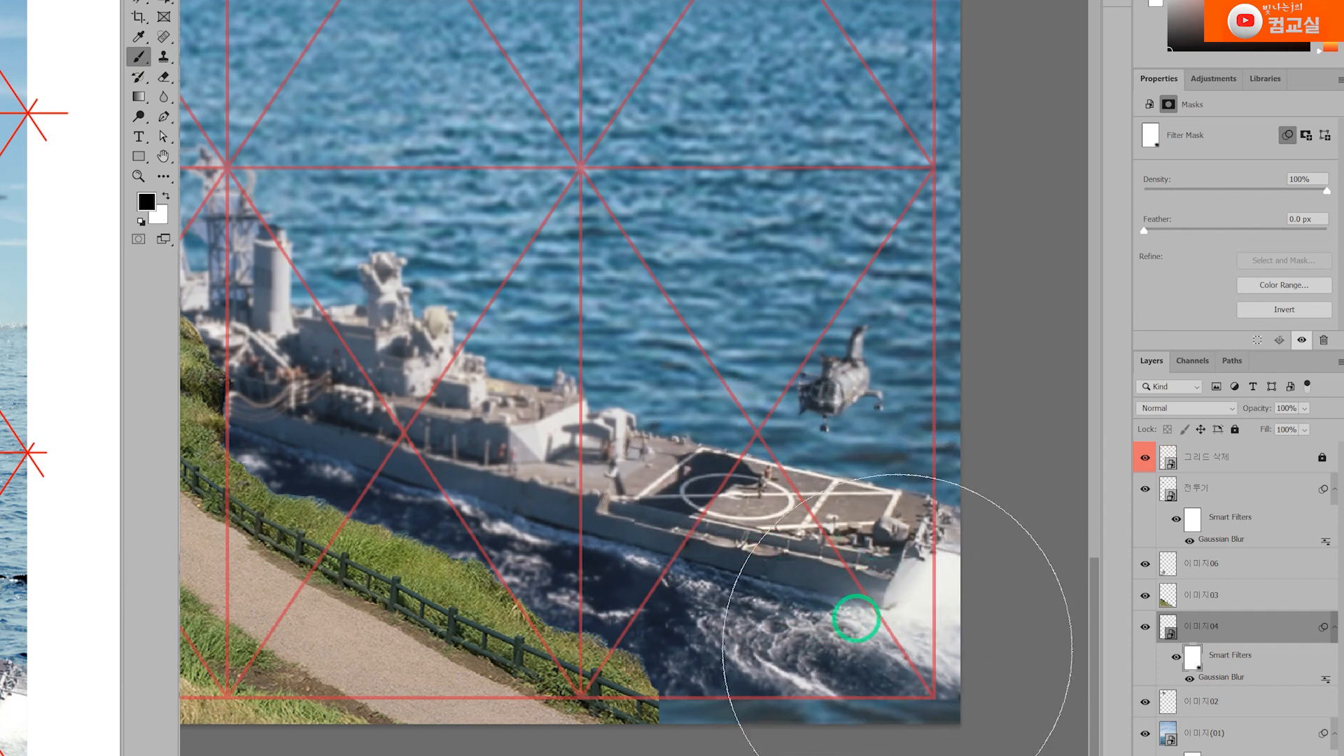
{"action": "left_click_drag", "start_coordinate": [790, 563], "coordinate": [750, 562]}
{"action": "key", "text": "bracketright"}
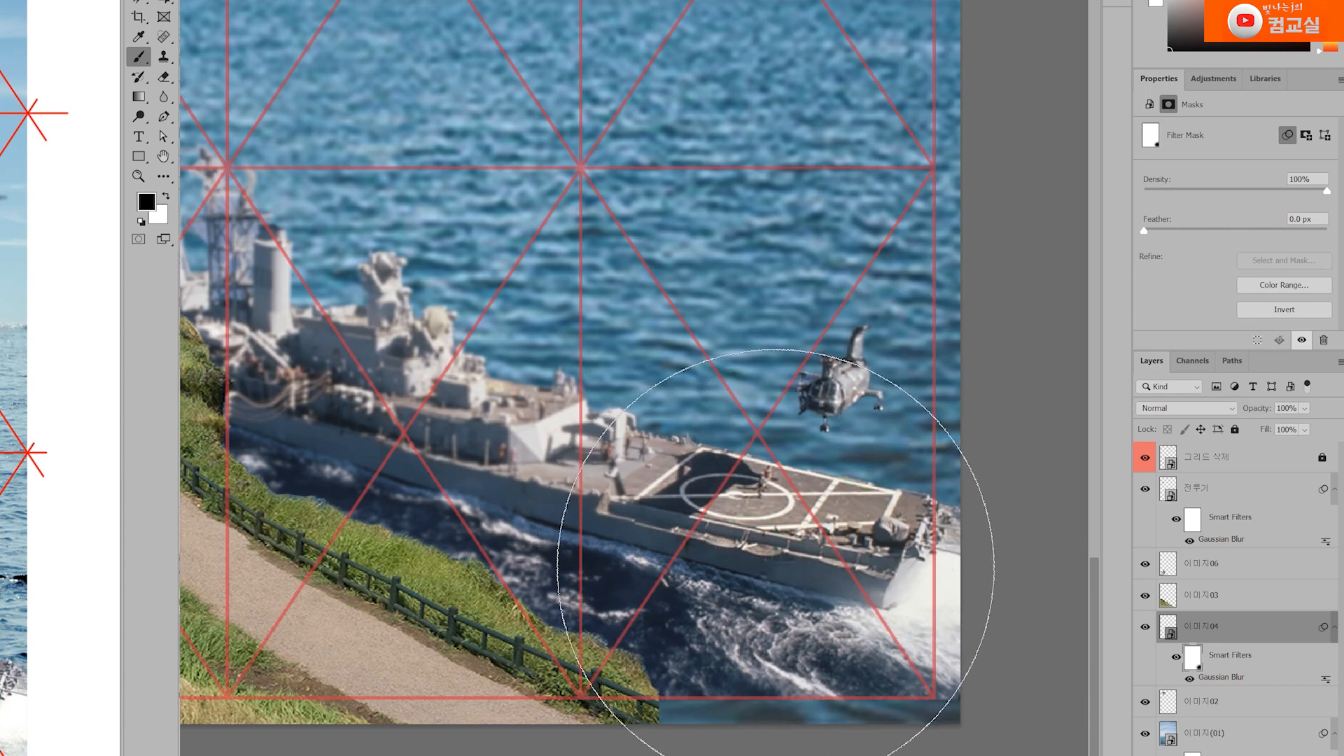
{"action": "left_click_drag", "start_coordinate": [998, 746], "coordinate": [796, 569]}
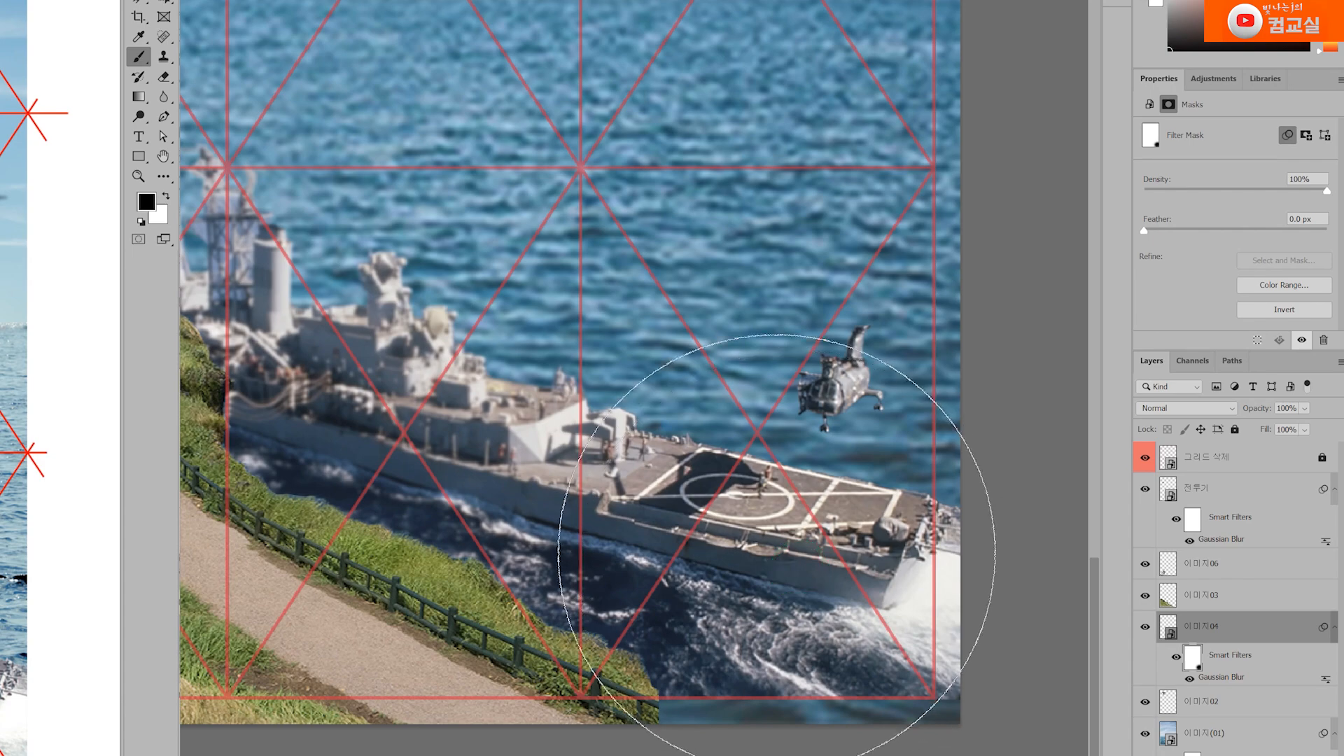
{"action": "mouse_move", "coordinate": [742, 508]}
{"action": "left_mouse_down"}
{"action": "mouse_move", "coordinate": [901, 755]}
{"action": "mouse_move", "coordinate": [741, 543]}
{"action": "left_mouse_up"}
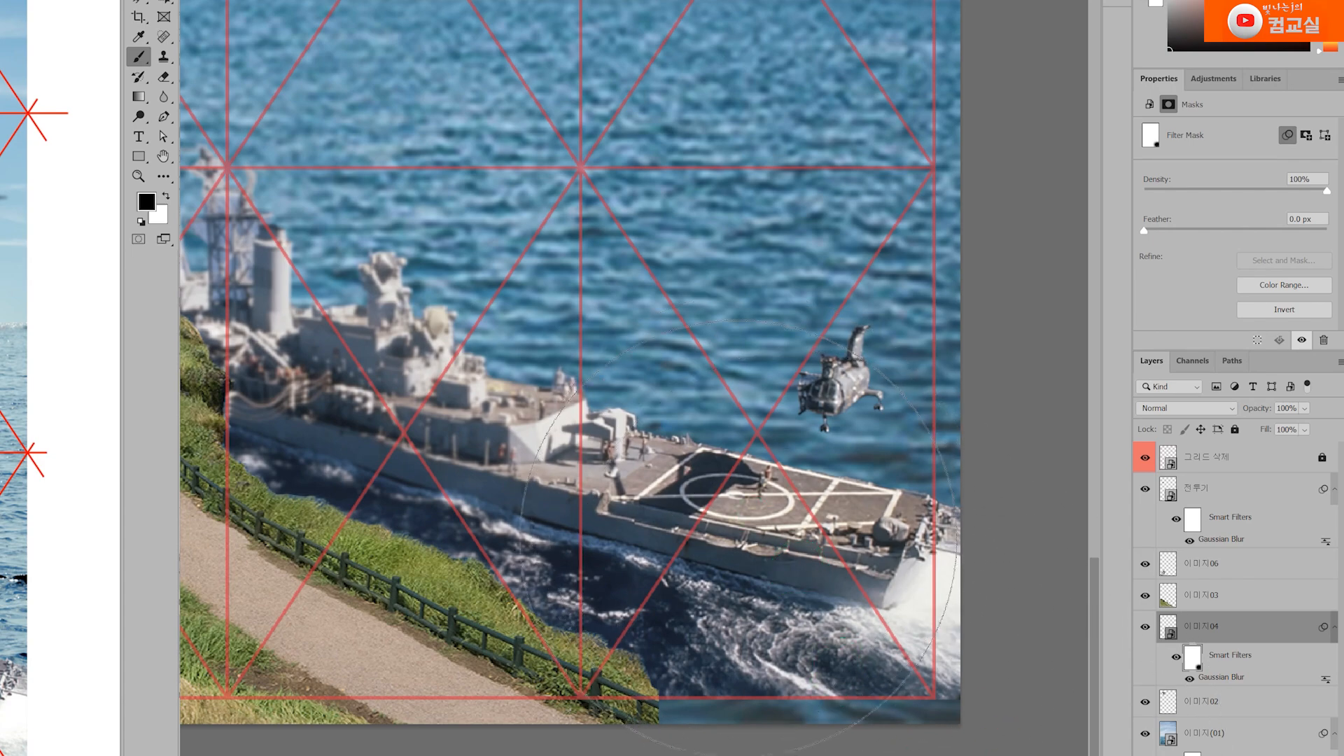
Step: Check the wake in the reference poster, and add a layer mask to the warship layer, ready for brushing
{"action": "scroll", "coordinate": [862, 651], "scroll_direction": "down", "scroll_amount": 1}
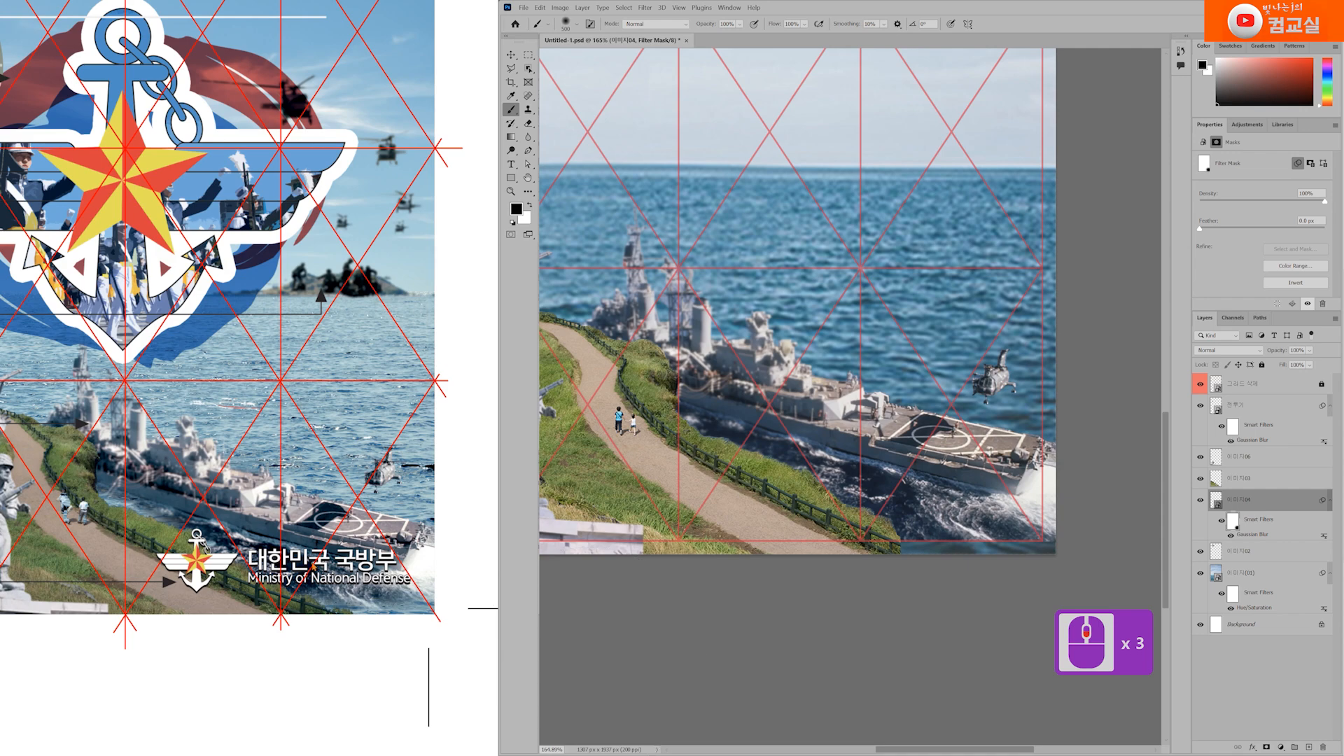
{"action": "scroll", "coordinate": [203, 544], "scroll_direction": "up", "scroll_amount": 3}
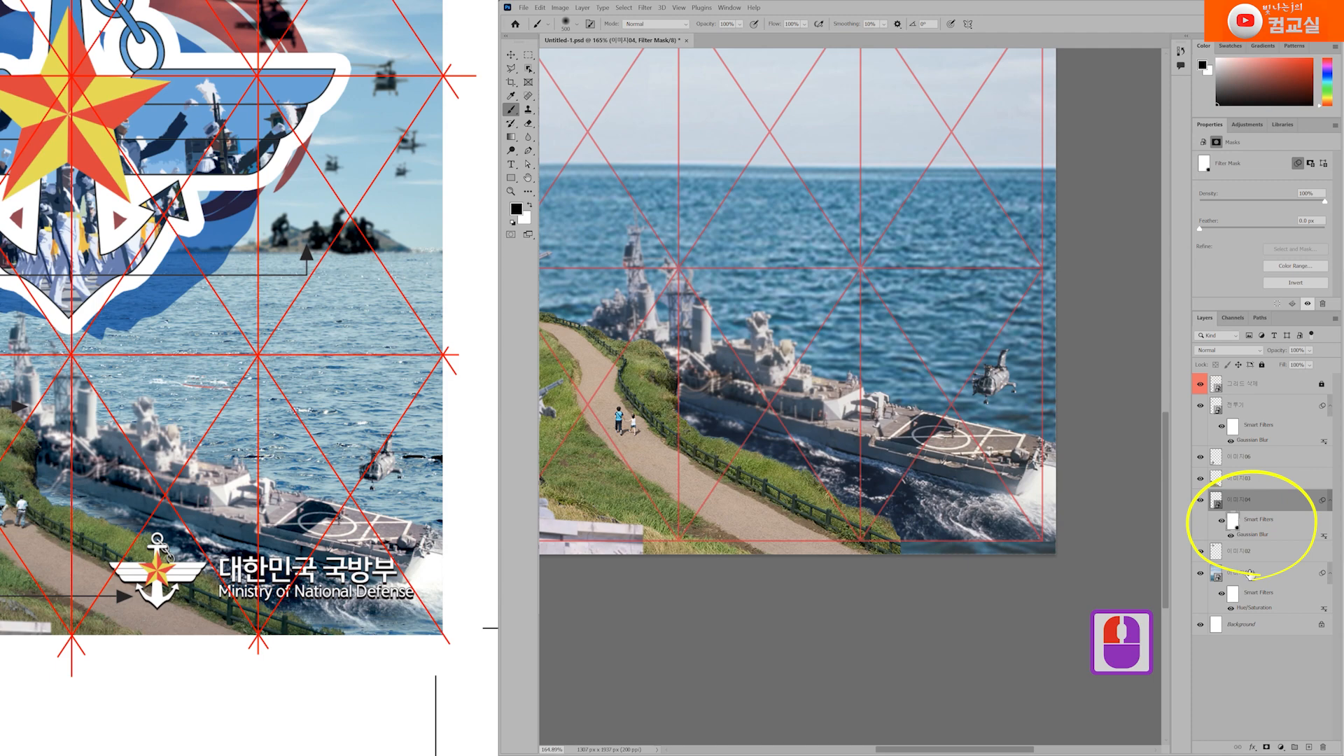
{"action": "left_click", "coordinate": [1268, 748]}
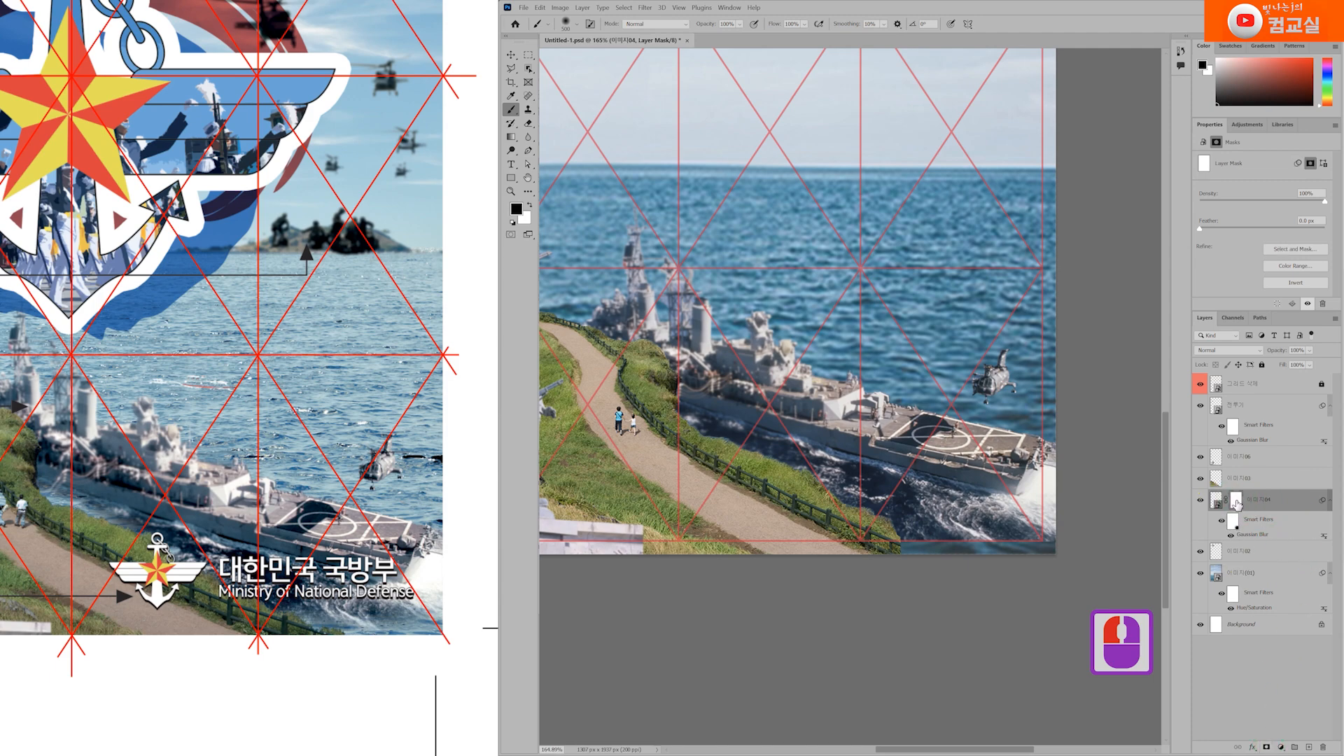
{"action": "left_click", "coordinate": [1245, 501]}
{"action": "left_click", "coordinate": [512, 110]}
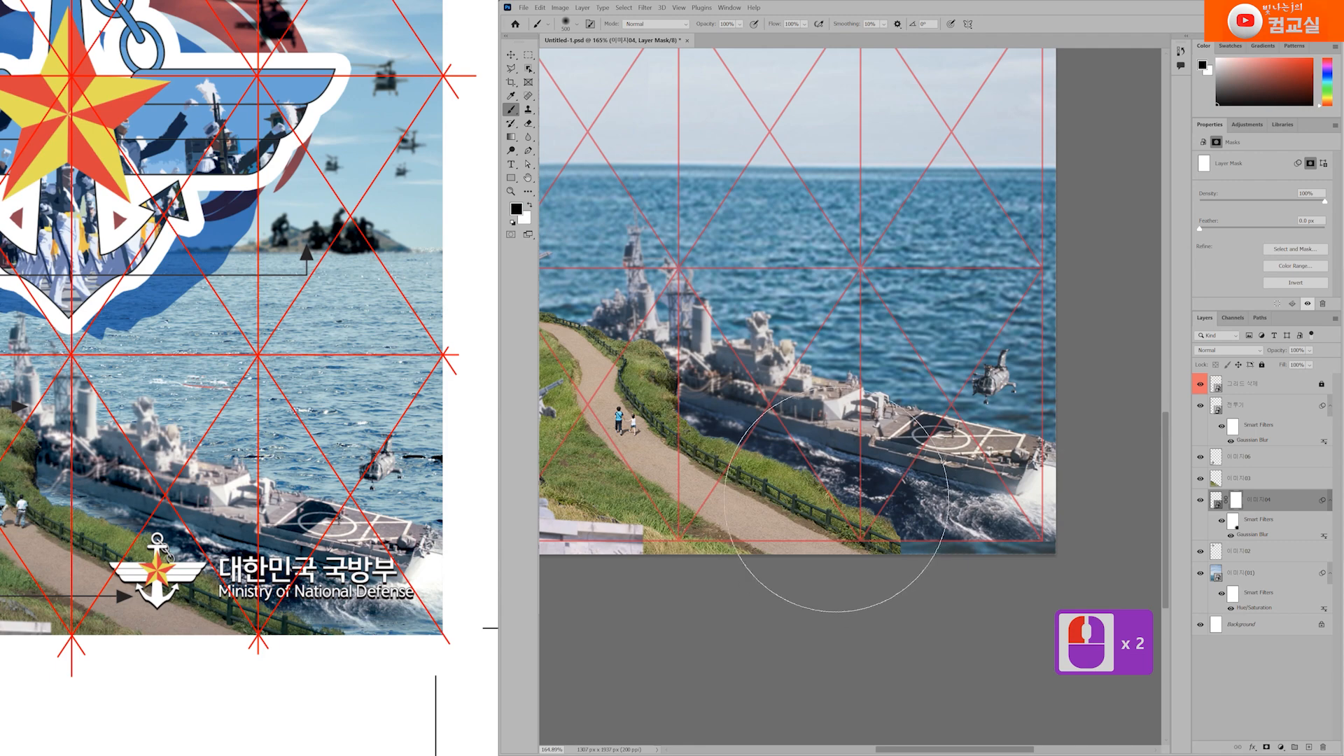
Step: Paint black on the layer mask with a smaller soft brush to fade the dark water between the hull and the hill fence
{"action": "key", "text": "bracketleft"}
{"action": "key", "text": "bracketleft"}
{"action": "key", "text": "bracketleft"}
{"action": "key", "text": "bracketleft"}
{"action": "key", "text": "bracketleft"}
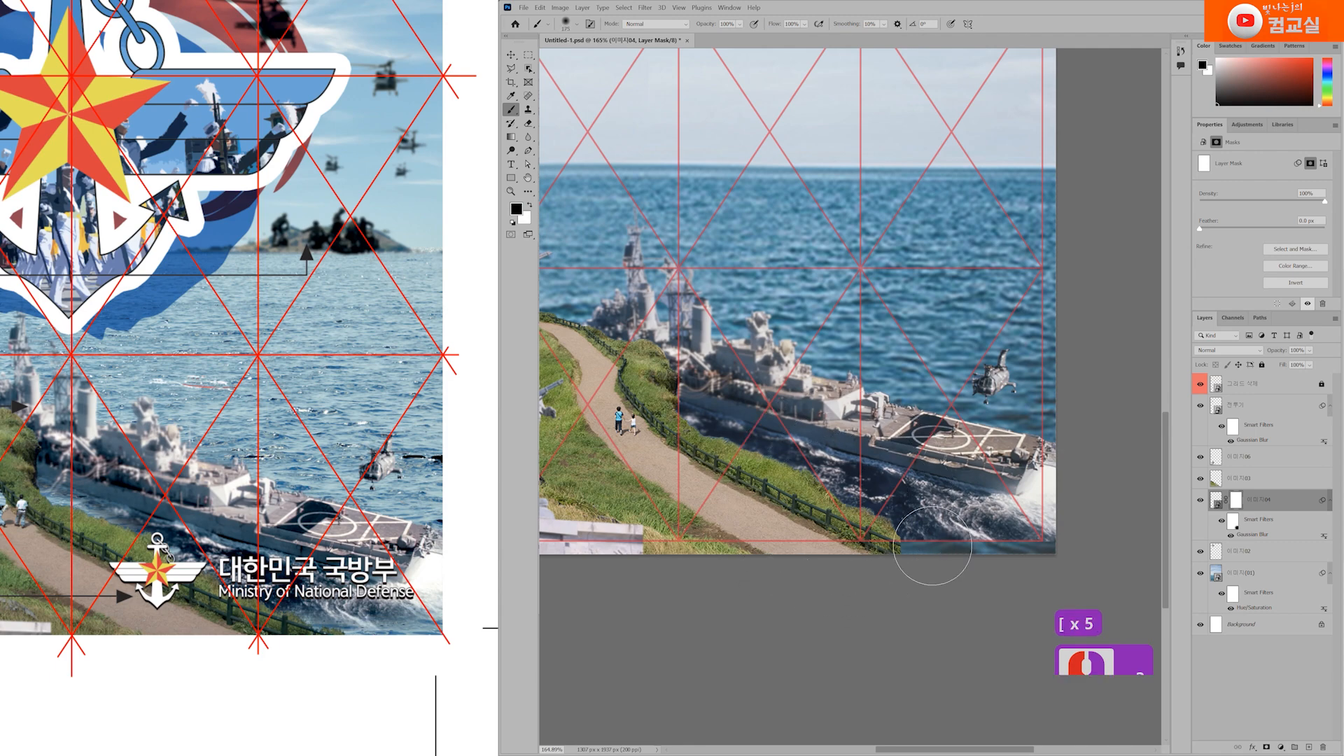
{"action": "key", "text": "bracketright"}
{"action": "key", "text": "bracketright"}
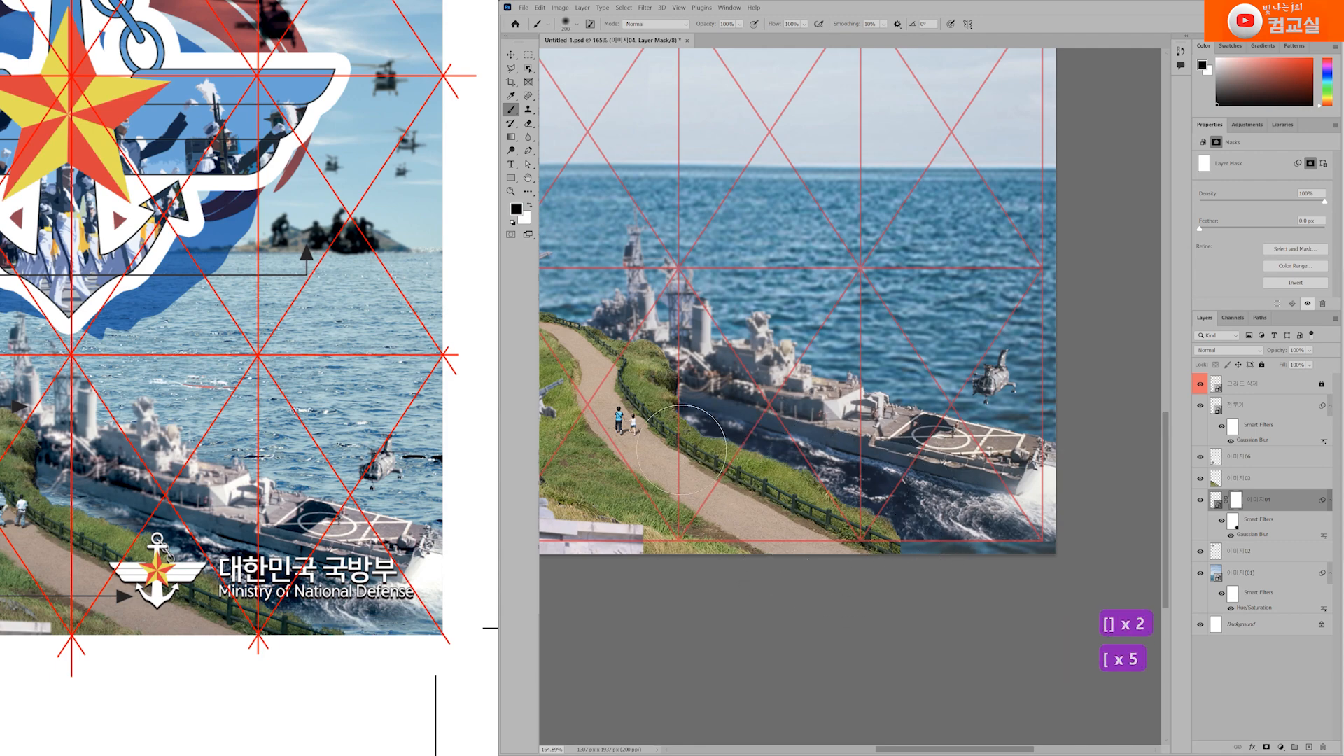
{"action": "mouse_move", "coordinate": [700, 424]}
{"action": "left_mouse_down"}
{"action": "mouse_move", "coordinate": [711, 480]}
{"action": "mouse_move", "coordinate": [790, 501]}
{"action": "left_mouse_up"}
{"action": "key", "text": "p"}
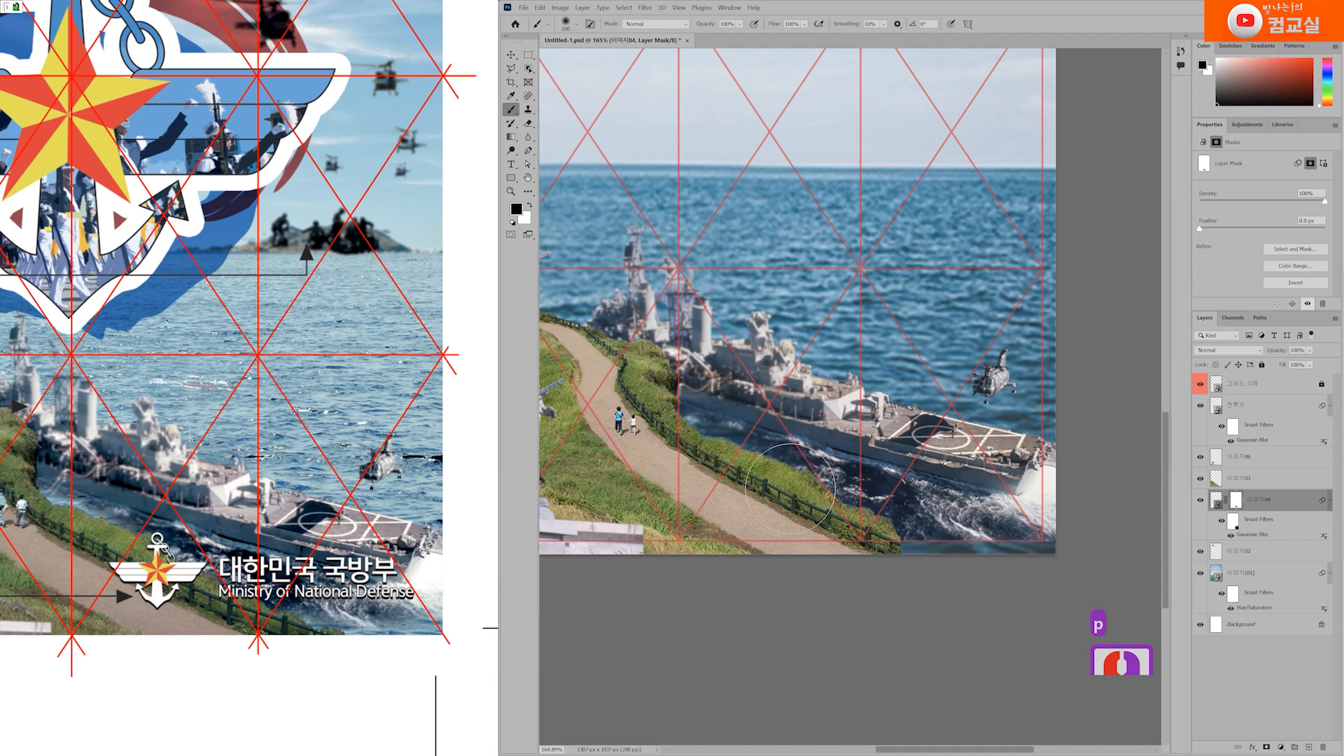
Step: Continue masking out the warship image's water along the lower hillside and the poster's bottom edge, blending it into the sea
{"action": "left_click", "coordinate": [1236, 501]}
{"action": "left_click_drag", "start_coordinate": [855, 508], "coordinate": [896, 542]}
{"action": "mouse_move", "coordinate": [944, 603]}
{"action": "left_mouse_down"}
{"action": "mouse_move", "coordinate": [953, 573]}
{"action": "mouse_move", "coordinate": [1002, 565]}
{"action": "mouse_move", "coordinate": [1032, 588]}
{"action": "left_mouse_up"}
{"action": "left_click_drag", "start_coordinate": [831, 564], "coordinate": [865, 554]}
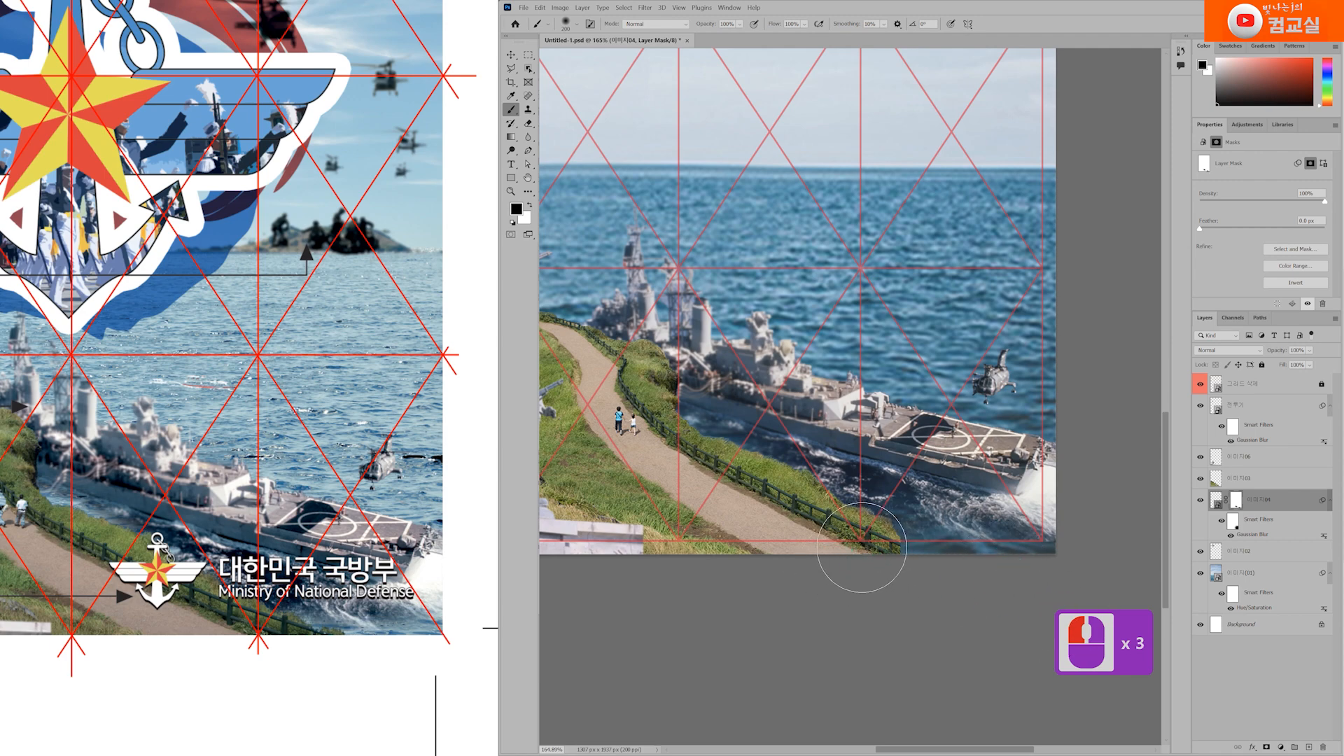
{"action": "key", "text": "p"}
{"action": "key", "text": "p"}
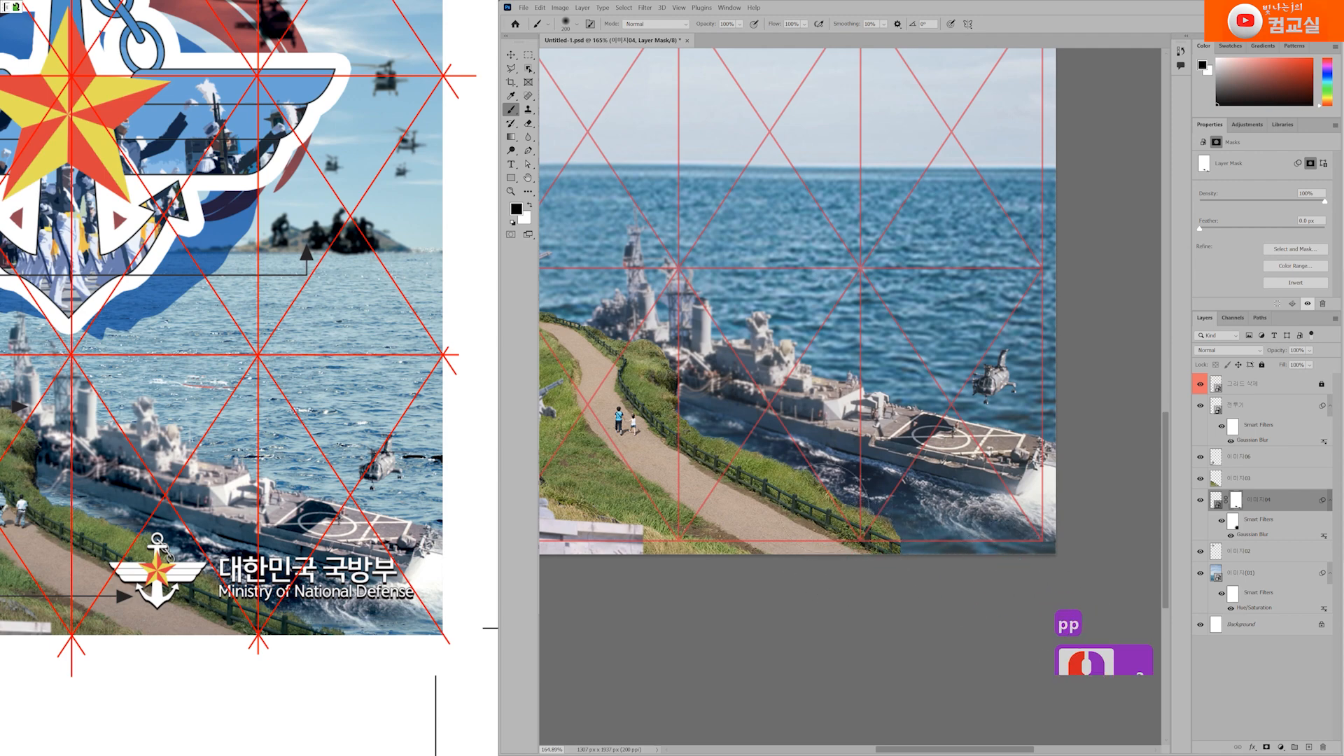
{"action": "key", "text": "bracketleft"}
{"action": "key", "text": "bracketleft"}
{"action": "left_click", "coordinate": [835, 554]}
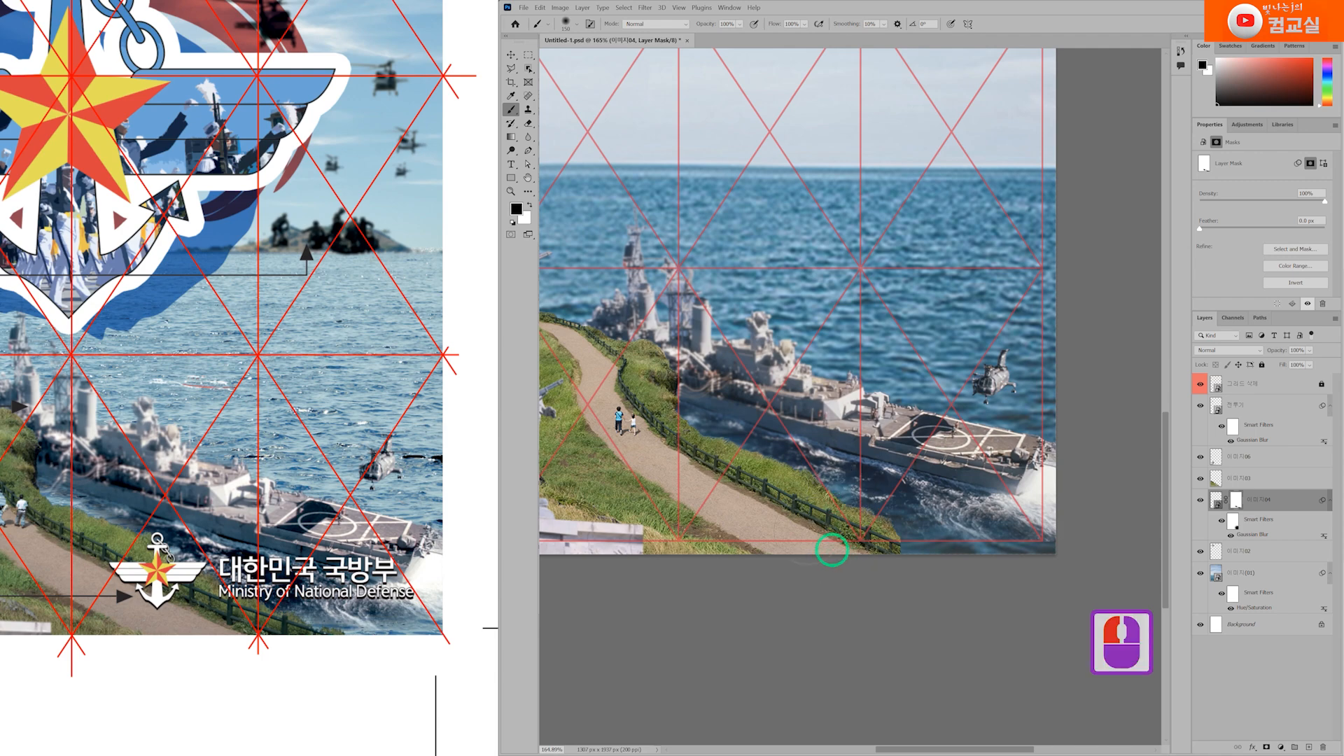
{"action": "left_click", "coordinate": [844, 567]}
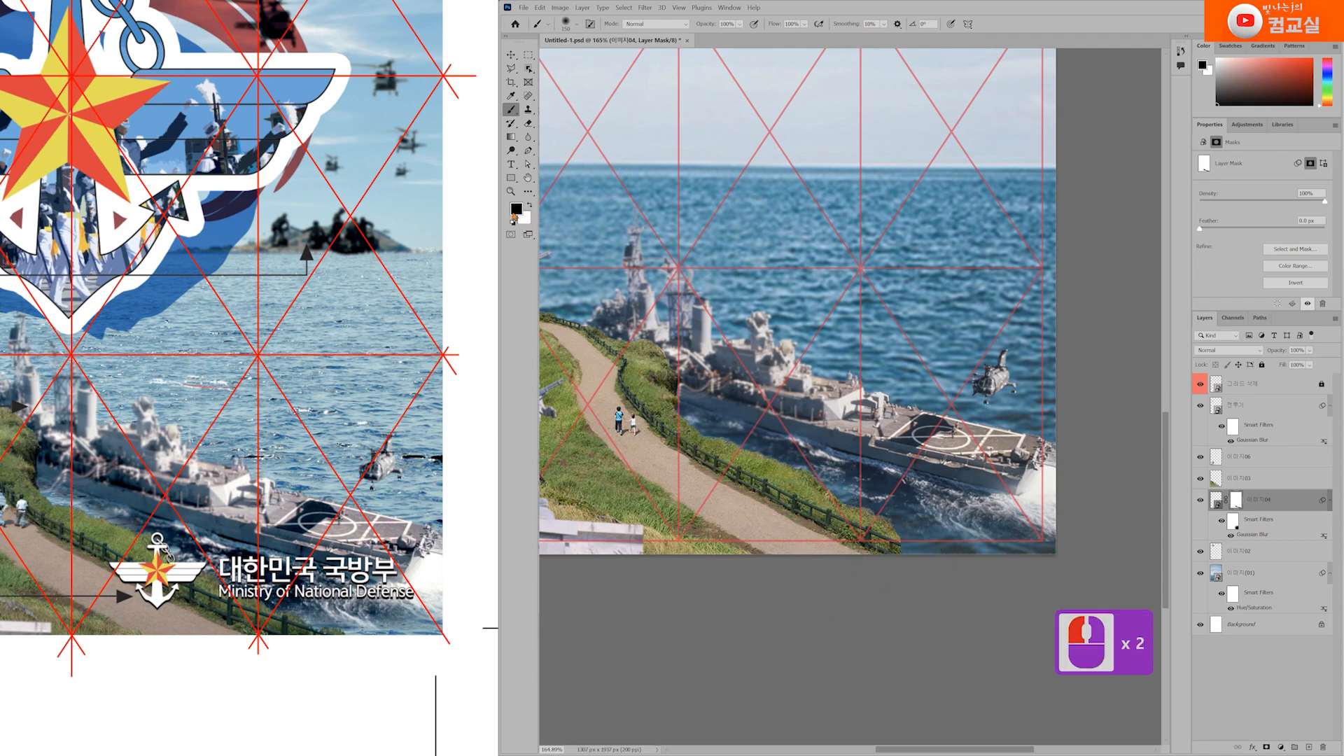
Step: Paint white on the layer mask with a smaller brush along the warship's hull to bring back its side and waterline
{"action": "left_click", "coordinate": [530, 208]}
{"action": "scroll", "coordinate": [777, 392], "scroll_direction": "up", "scroll_amount": 3}
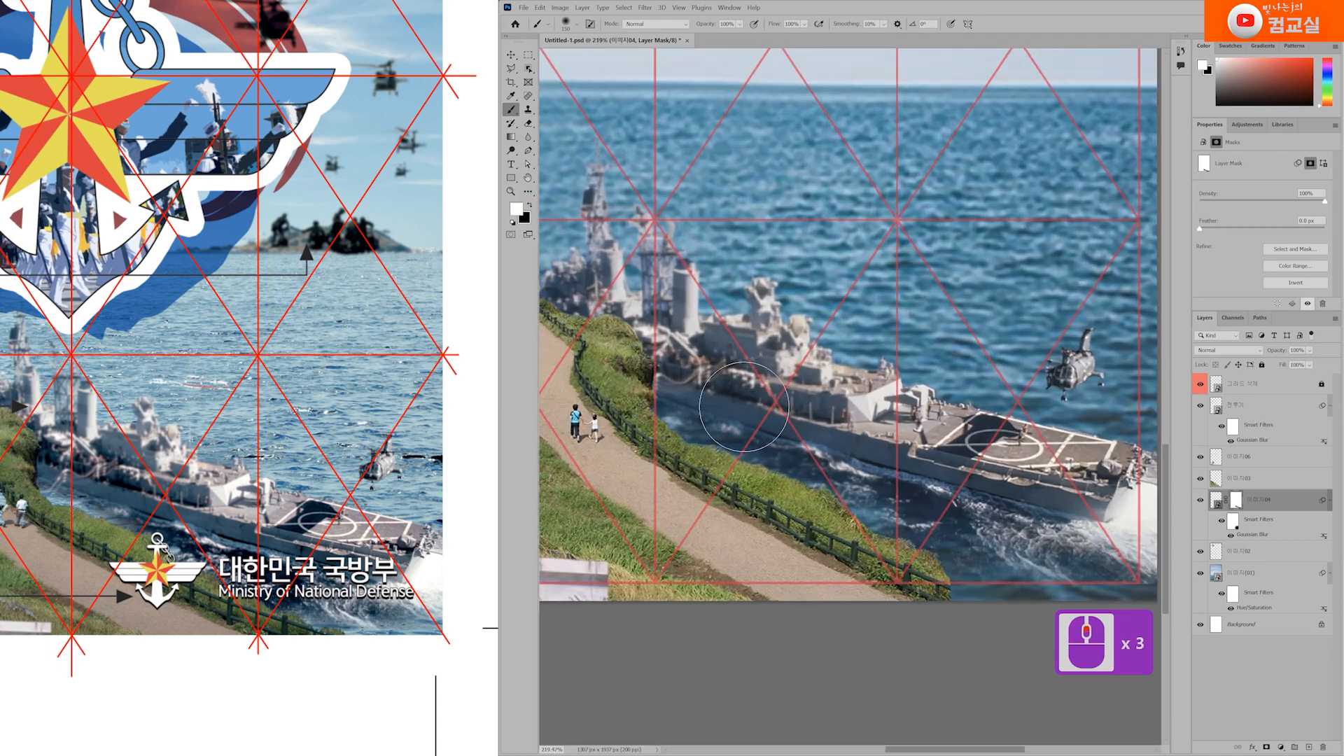
{"action": "key", "text": "bracketleft"}
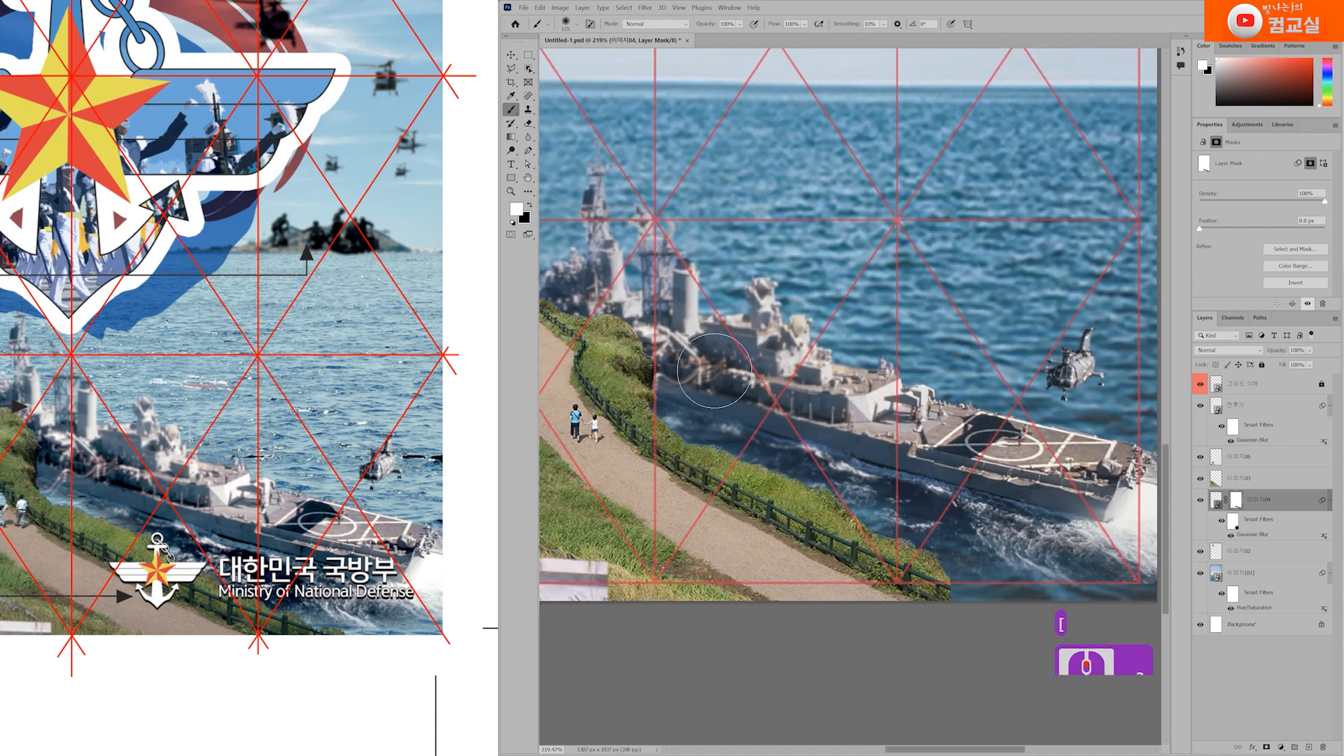
{"action": "left_click_drag", "start_coordinate": [771, 392], "coordinate": [801, 411]}
{"action": "left_click_drag", "start_coordinate": [693, 355], "coordinate": [887, 449]}
{"action": "left_click_drag", "start_coordinate": [774, 385], "coordinate": [915, 449]}
{"action": "left_click_drag", "start_coordinate": [766, 379], "coordinate": [937, 455]}
{"action": "mouse_move", "coordinate": [846, 403]}
{"action": "left_mouse_down"}
{"action": "mouse_move", "coordinate": [863, 426]}
{"action": "mouse_move", "coordinate": [989, 477]}
{"action": "left_mouse_up"}
{"action": "left_click_drag", "start_coordinate": [894, 440], "coordinate": [1073, 485]}
{"action": "left_click_drag", "start_coordinate": [1013, 464], "coordinate": [1035, 473]}
Step: Compare the whole composite with the reference poster and review its compositing instructions for the remaining images
{"action": "scroll", "coordinate": [1040, 556], "scroll_direction": "down", "scroll_amount": 4}
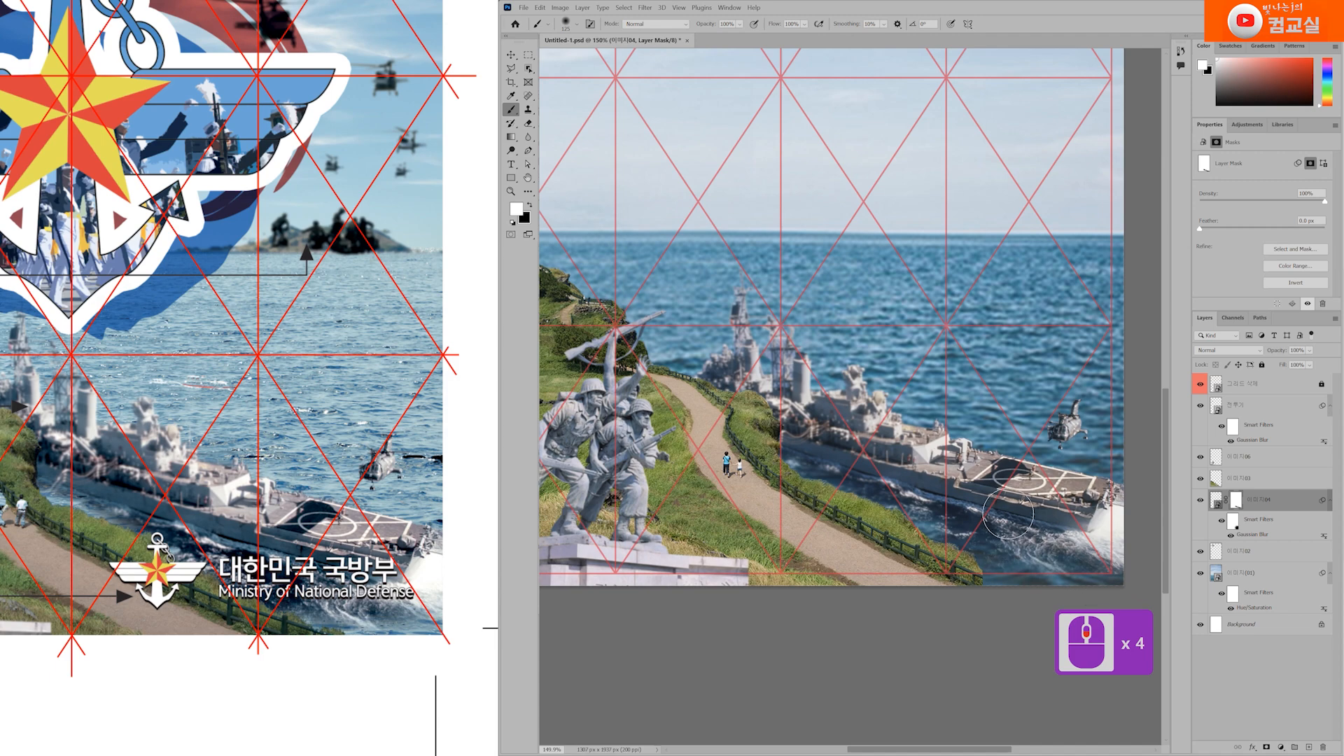
{"action": "scroll", "coordinate": [1012, 546], "scroll_direction": "down", "scroll_amount": 3}
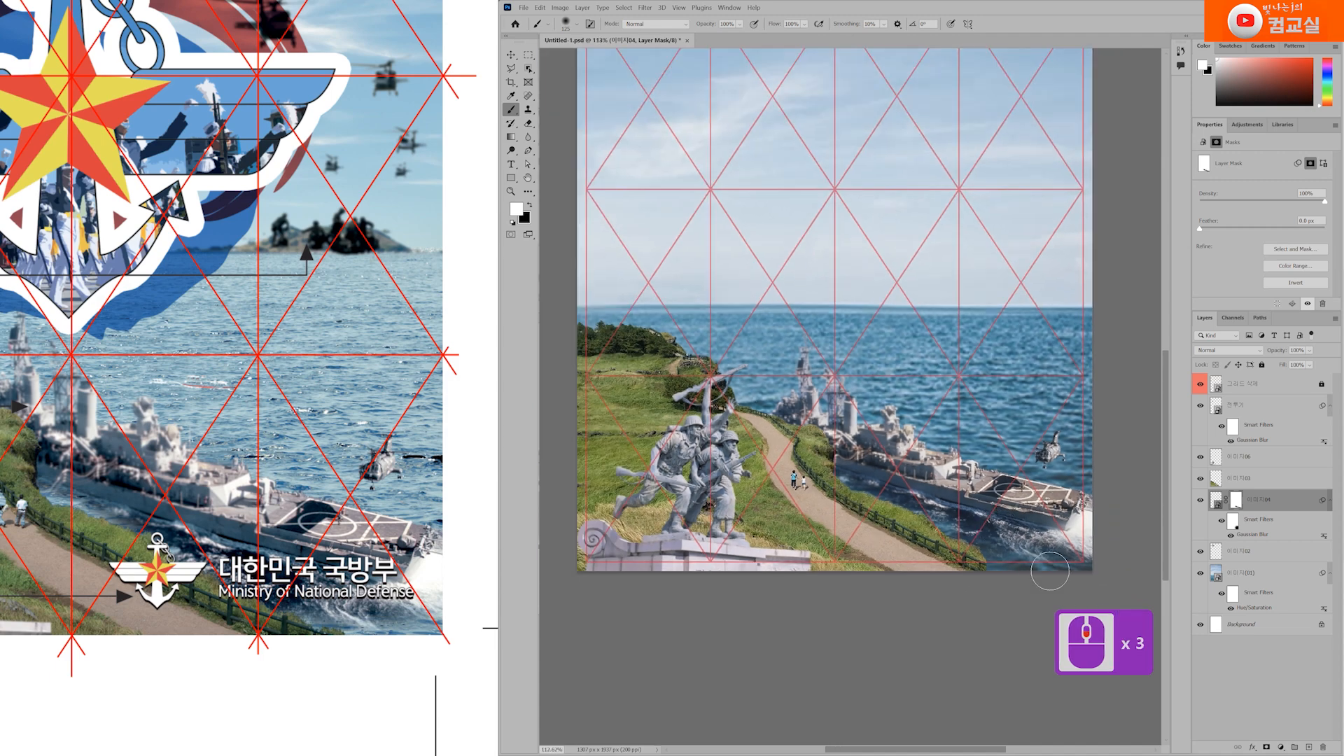
{"action": "scroll", "coordinate": [225, 439], "scroll_direction": "up", "scroll_amount": 3}
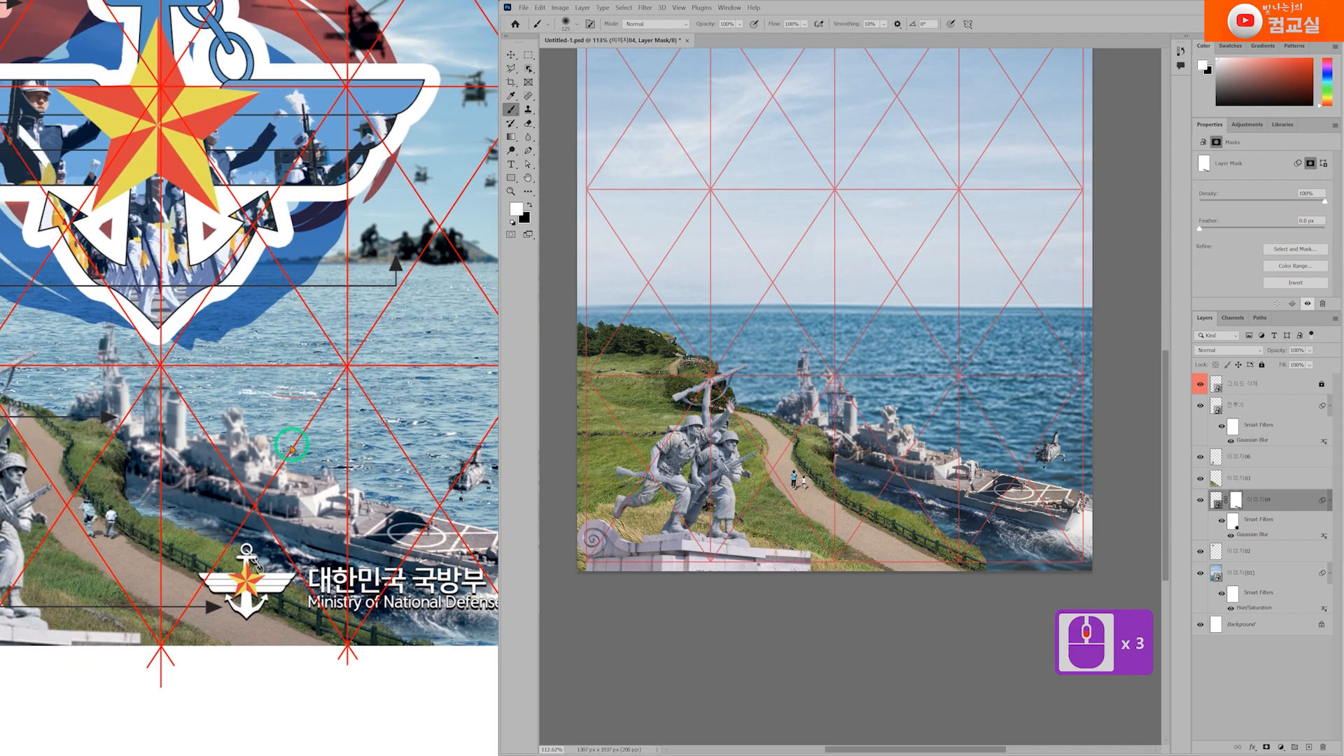
{"action": "scroll", "coordinate": [285, 448], "scroll_direction": "down", "scroll_amount": 5}
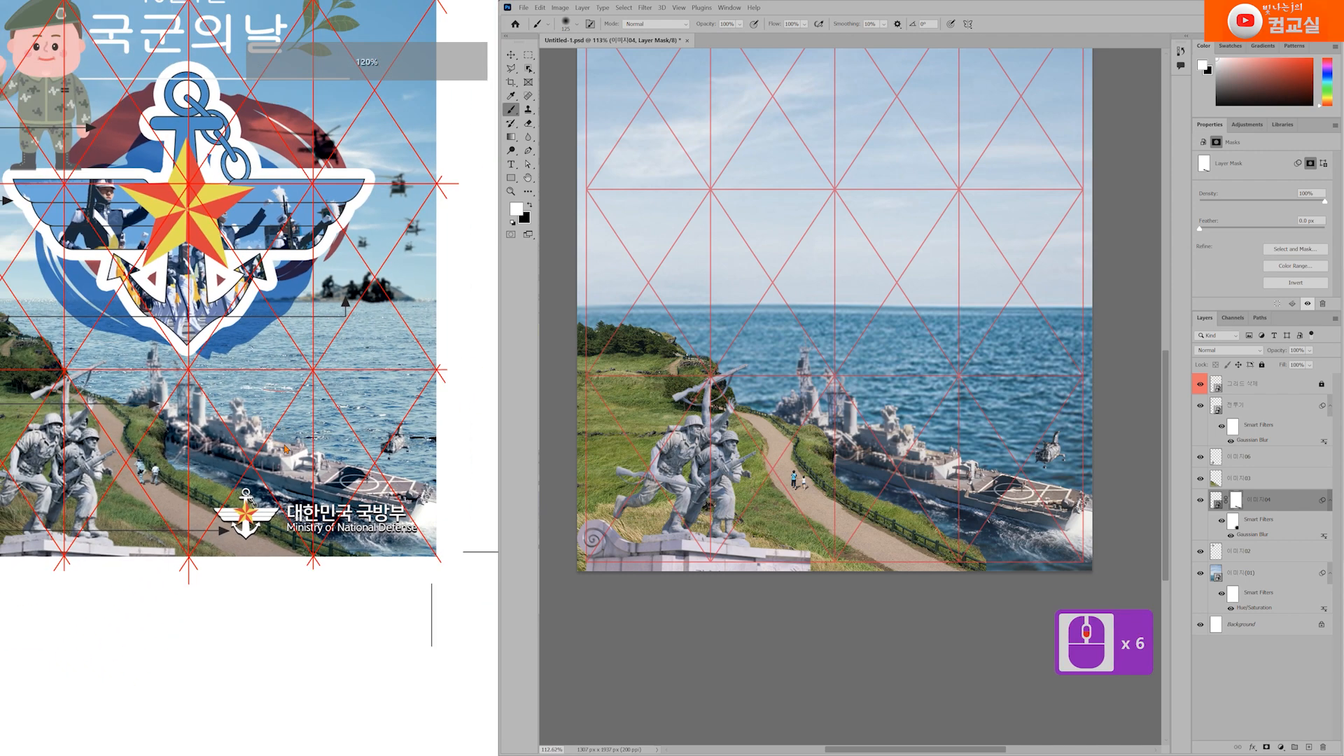
{"action": "left_click", "coordinate": [471, 544]}
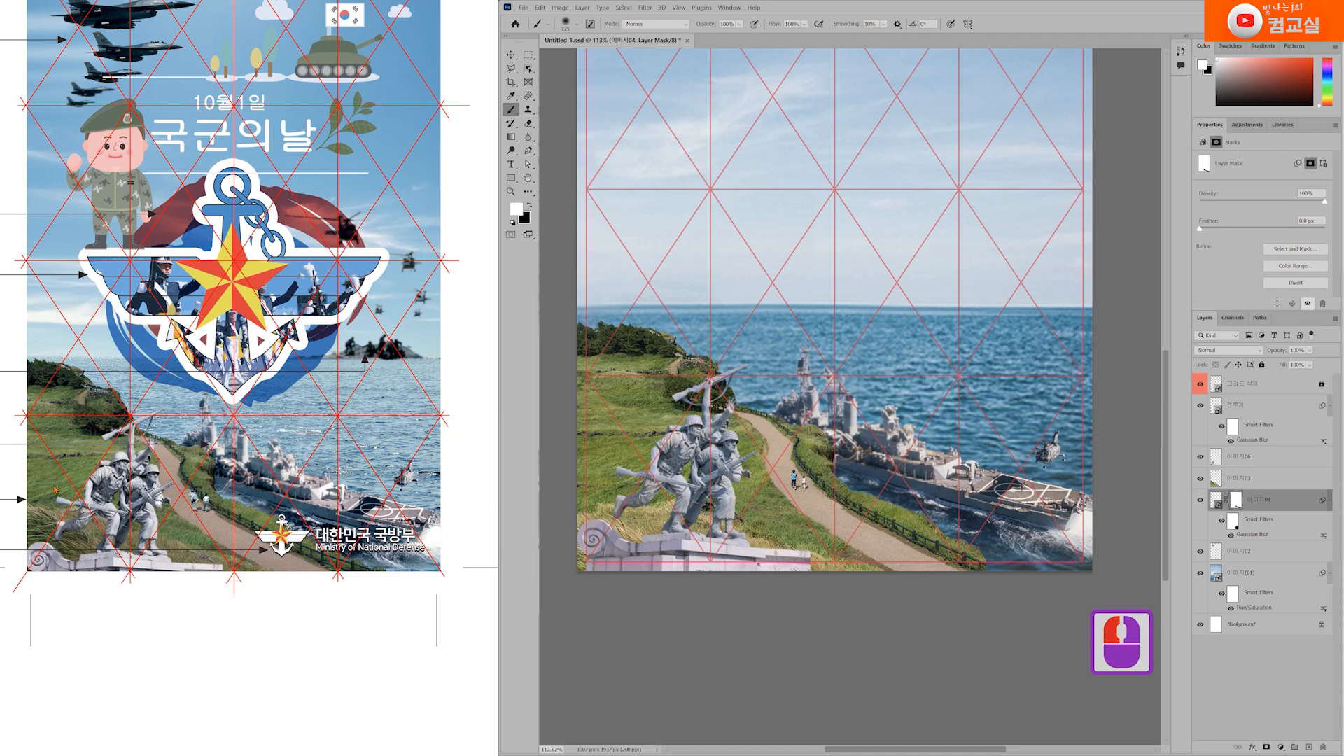
{"action": "left_click_drag", "start_coordinate": [235, 494], "coordinate": [277, 513]}
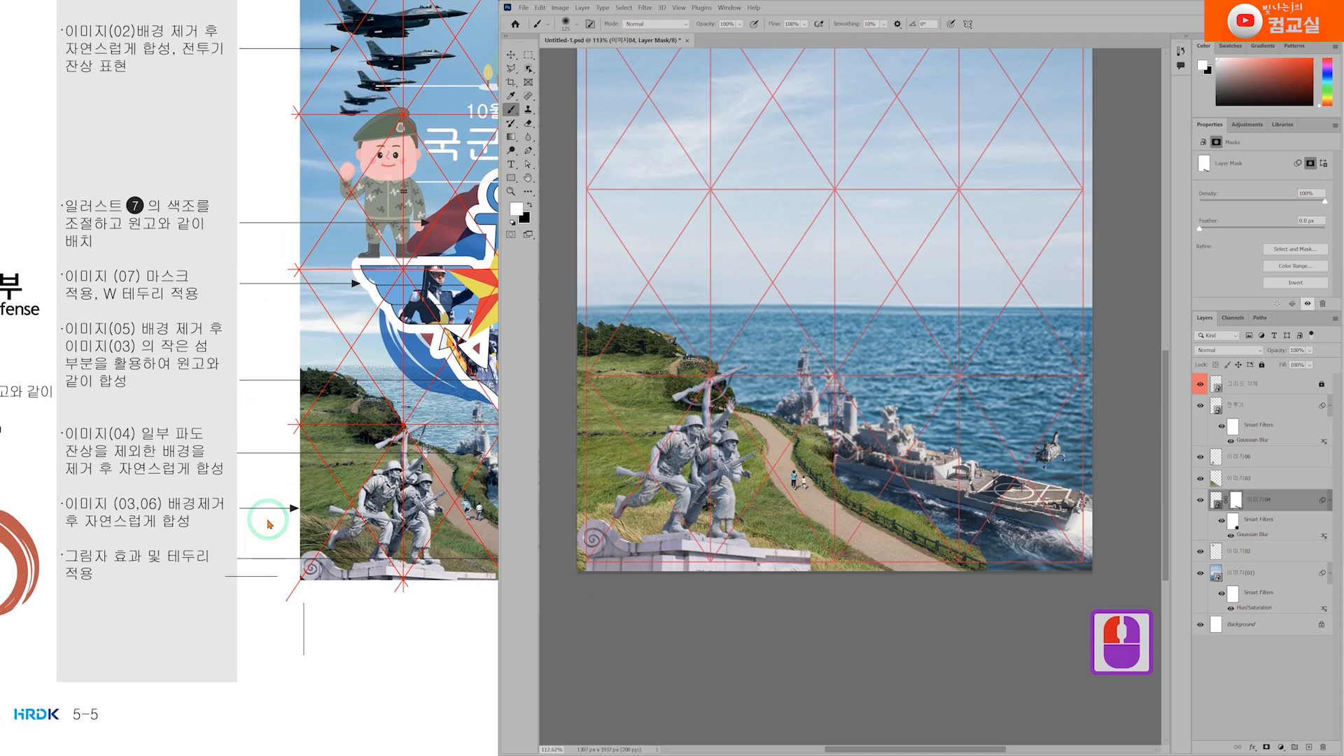
{"action": "left_click_drag", "start_coordinate": [269, 524], "coordinate": [11, 568]}
{"action": "left_click", "coordinate": [367, 437]}
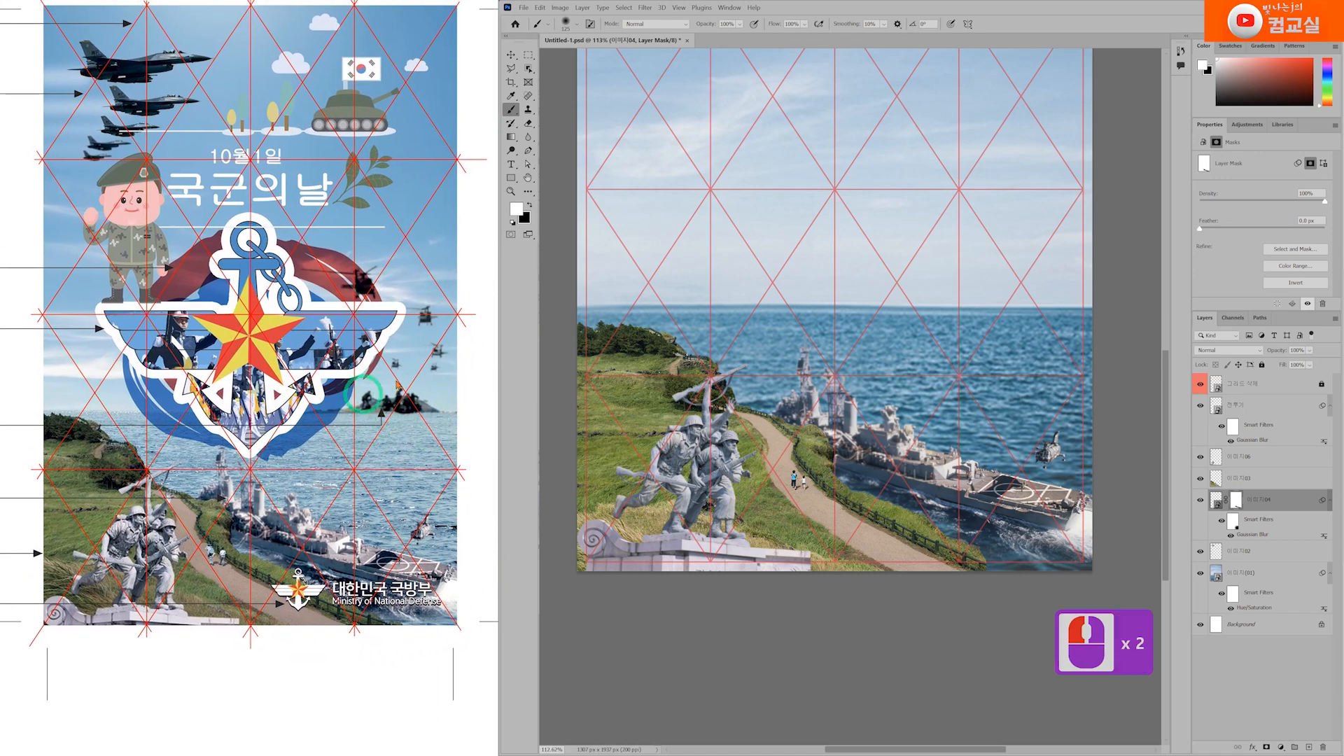
Step: Examine the reference sheet's compositing instructions for 이미지(05) and the small island from 이미지(03), and compare them with the sample poster
{"action": "left_click_drag", "start_coordinate": [147, 429], "coordinate": [232, 435]}
{"action": "left_click", "coordinate": [171, 424]}
{"action": "left_click", "coordinate": [138, 426]}
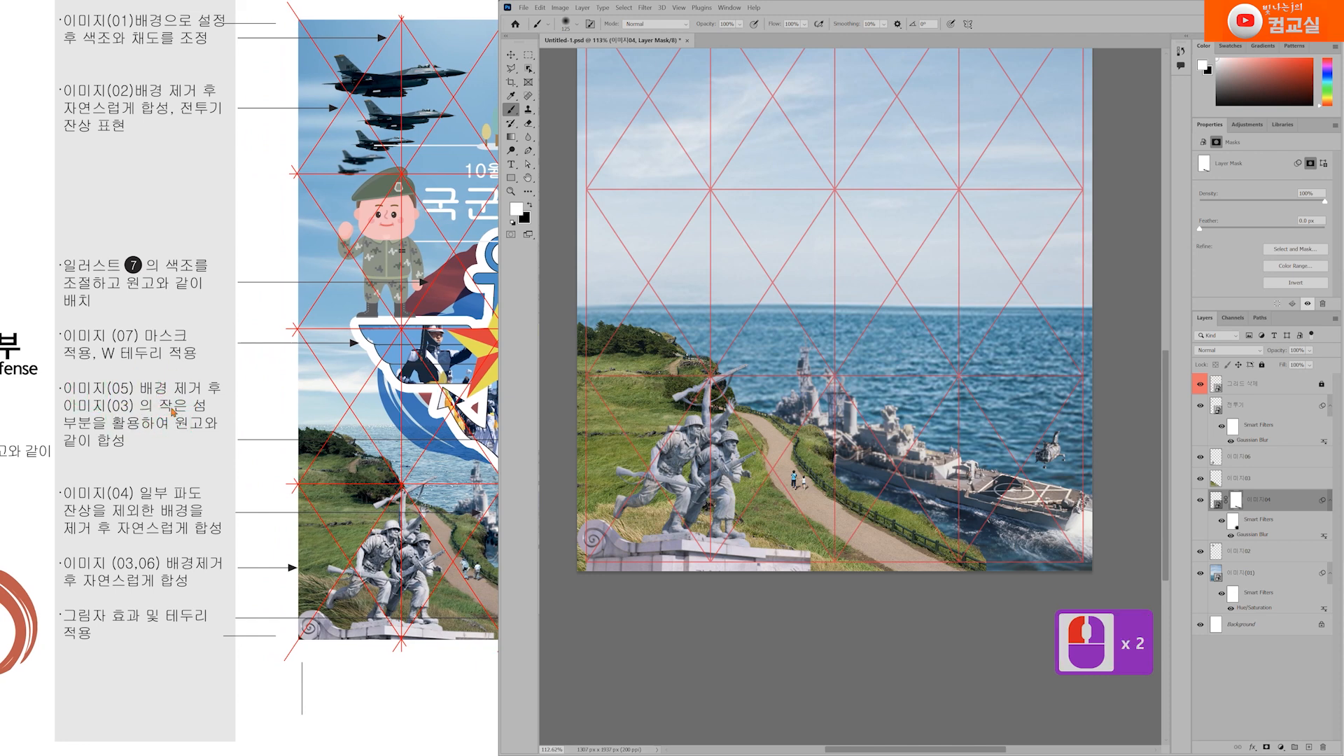
{"action": "left_click_drag", "start_coordinate": [124, 415], "coordinate": [112, 414]}
{"action": "left_click", "coordinate": [121, 412]}
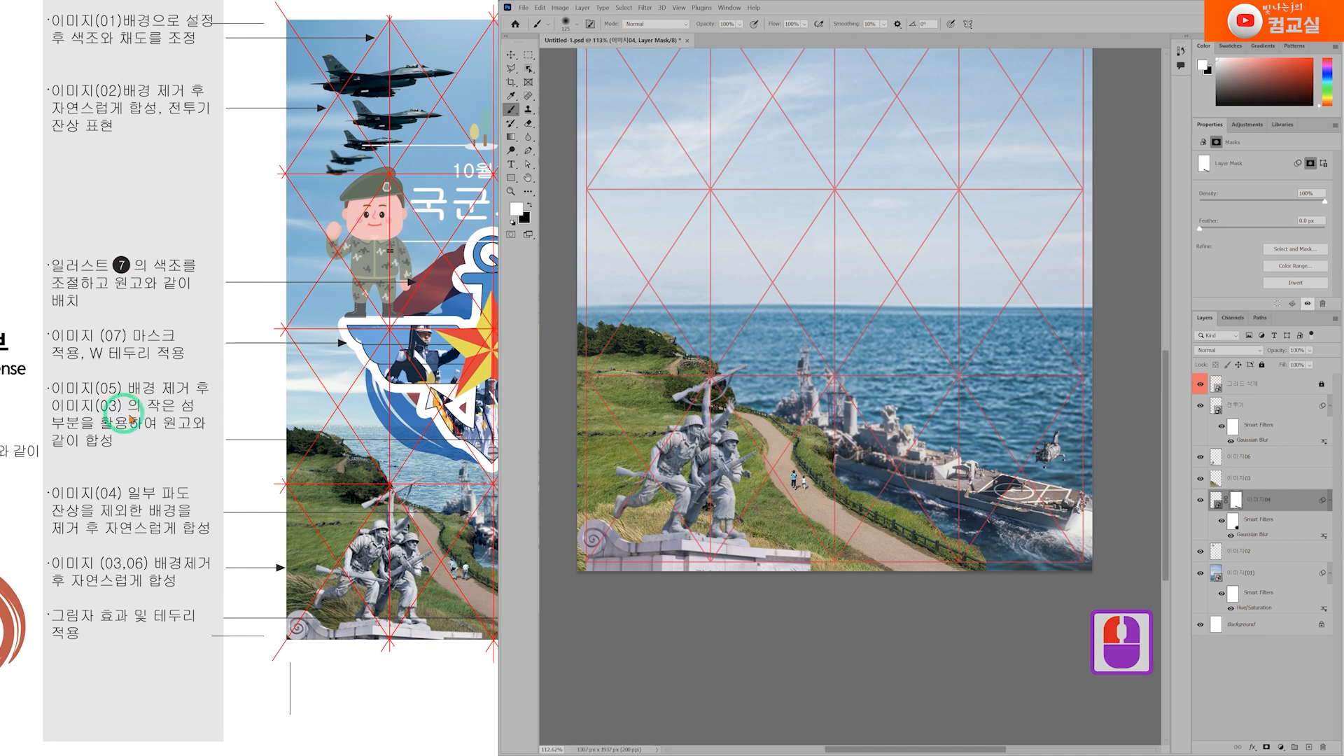
{"action": "left_click", "coordinate": [167, 419]}
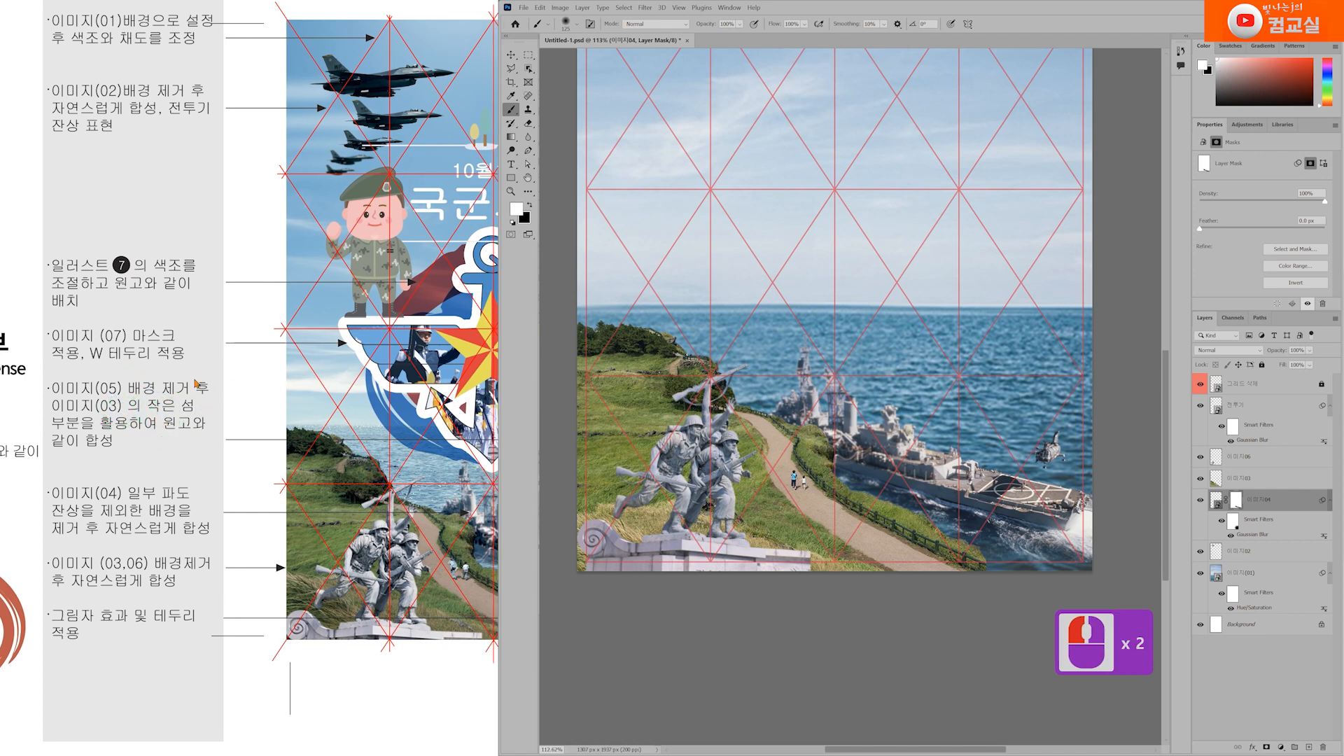
{"action": "left_click_drag", "start_coordinate": [347, 509], "coordinate": [260, 510]}
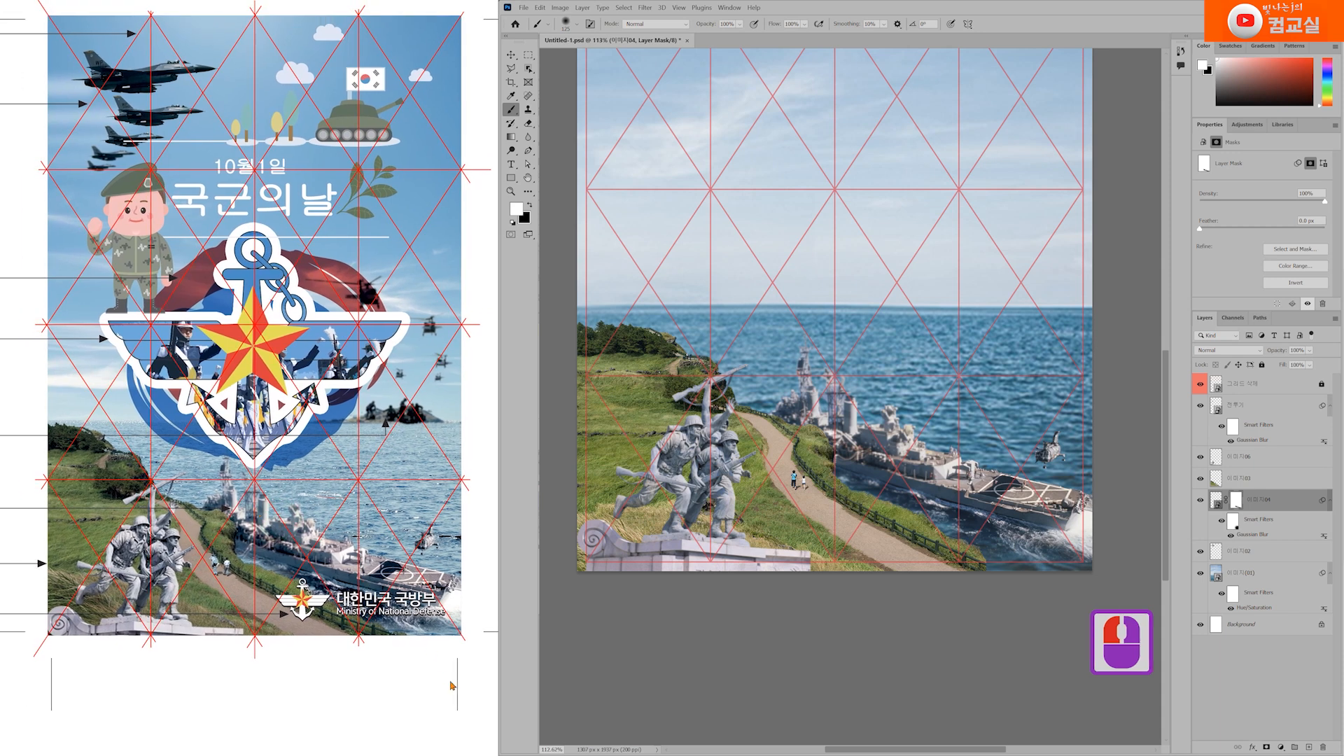
Step: Open 이미지(03) and 이미지(05) from the 도면22 folder as separate documents and widen the 이미지(05) window to show the whole picture
{"action": "key", "text": "alt+Tab"}
{"action": "left_click", "coordinate": [480, 517]}
{"action": "left_click", "coordinate": [495, 393]}
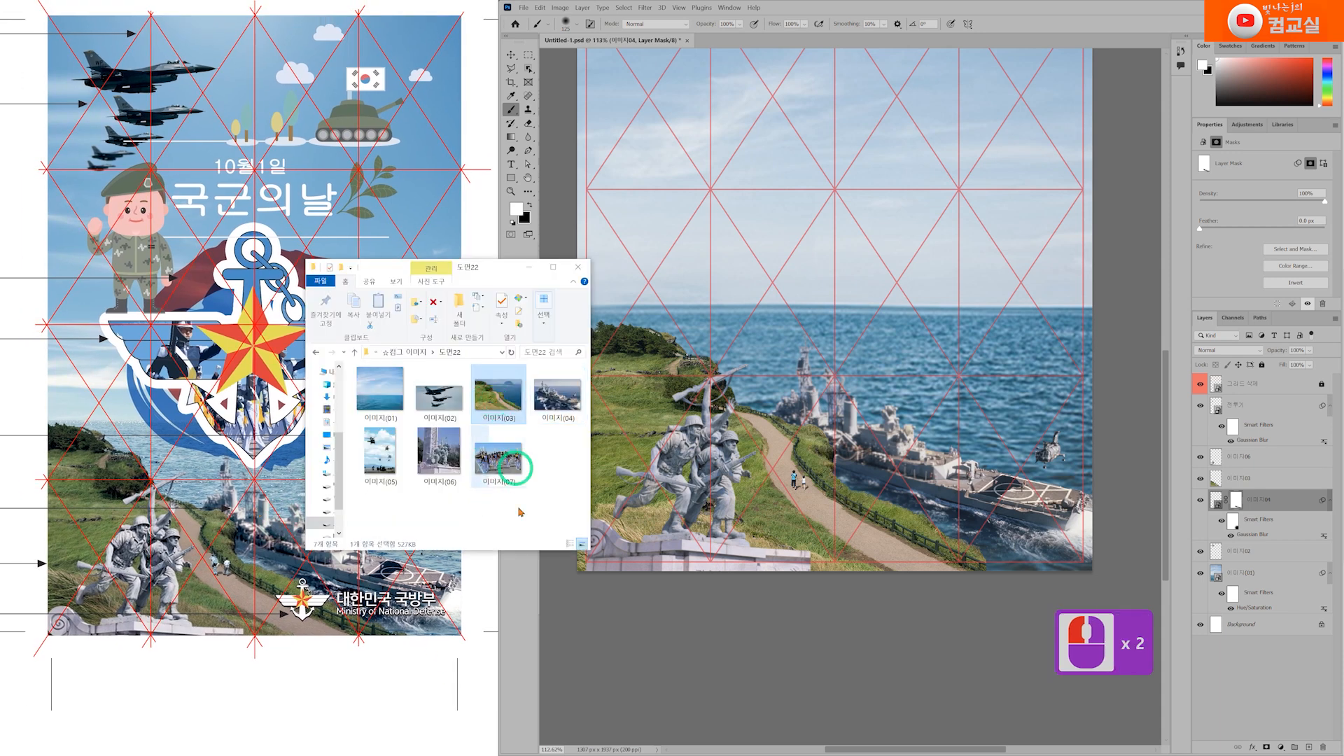
{"action": "left_click", "coordinate": [366, 456], "text": "ctrl"}
{"action": "left_click_drag", "start_coordinate": [508, 406], "coordinate": [1035, 28]}
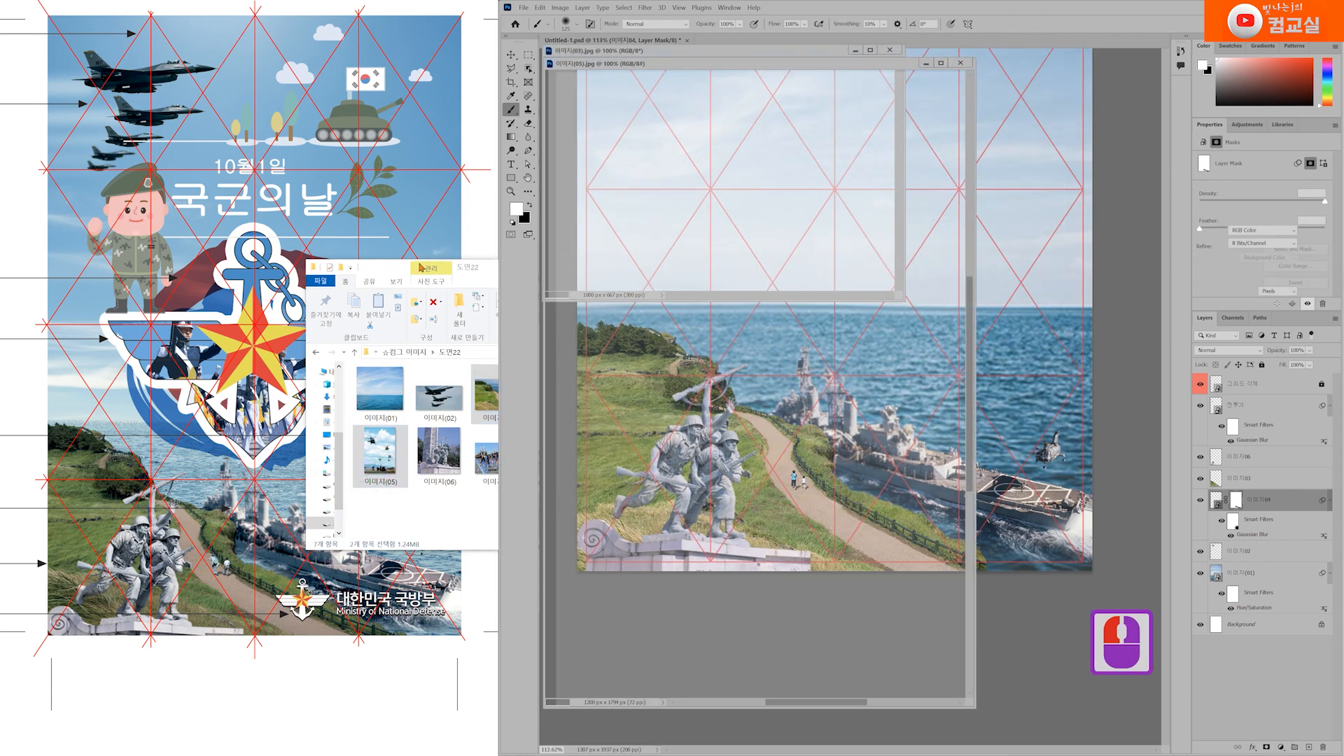
{"action": "left_click", "coordinate": [488, 274]}
{"action": "left_click", "coordinate": [527, 270]}
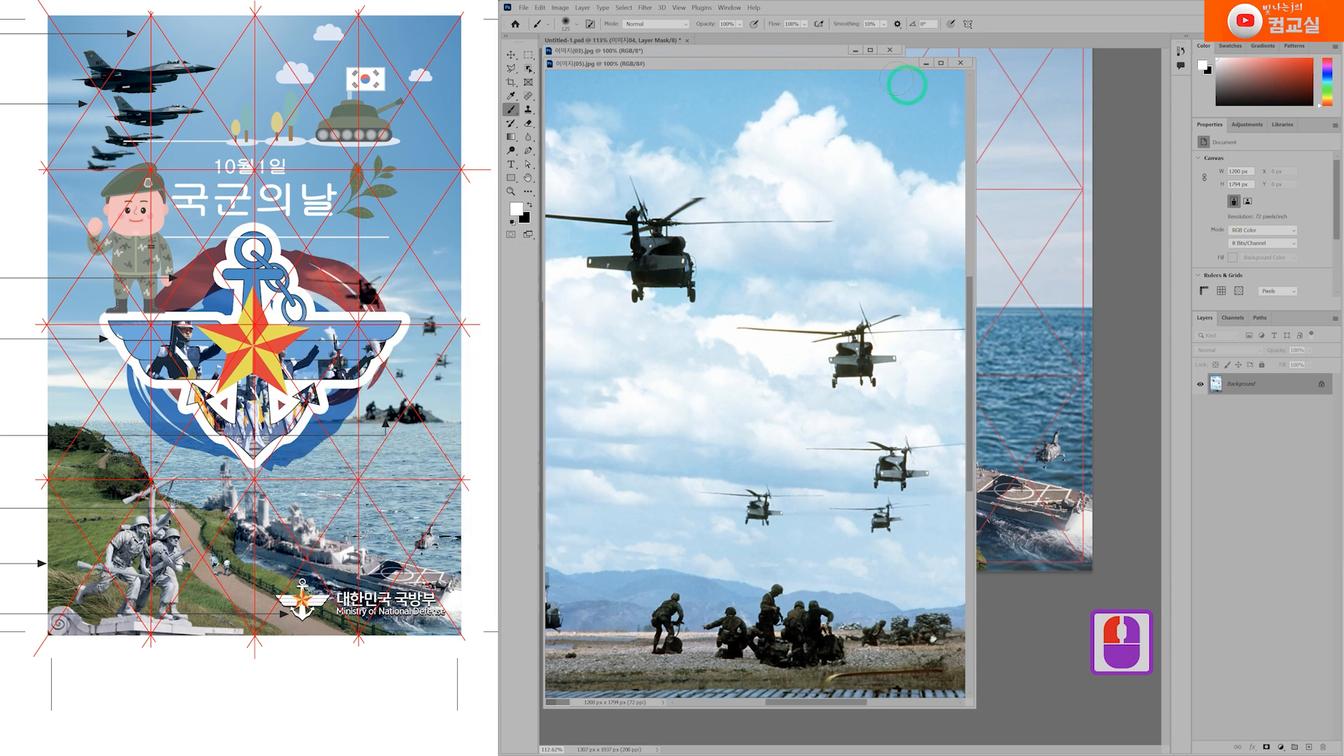
{"action": "left_click_drag", "start_coordinate": [862, 67], "coordinate": [926, 73]}
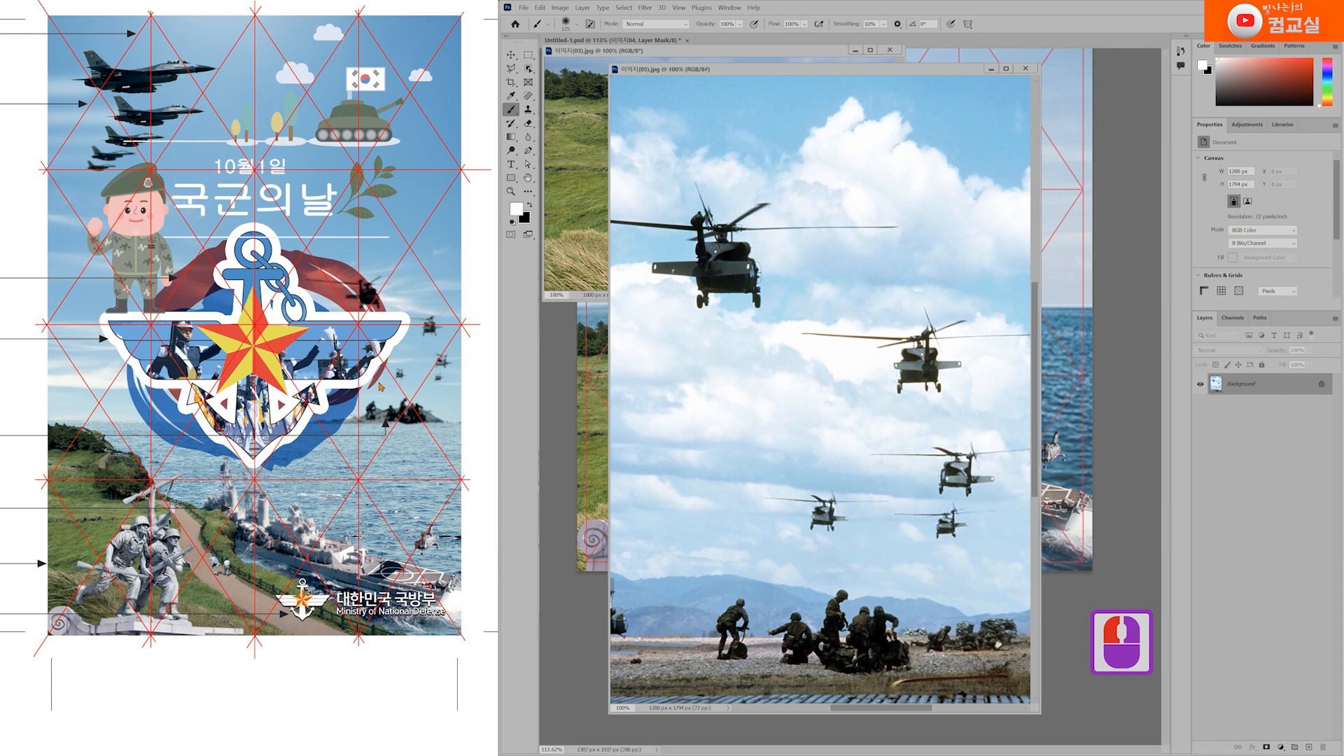
{"action": "left_click_drag", "start_coordinate": [387, 381], "coordinate": [353, 391]}
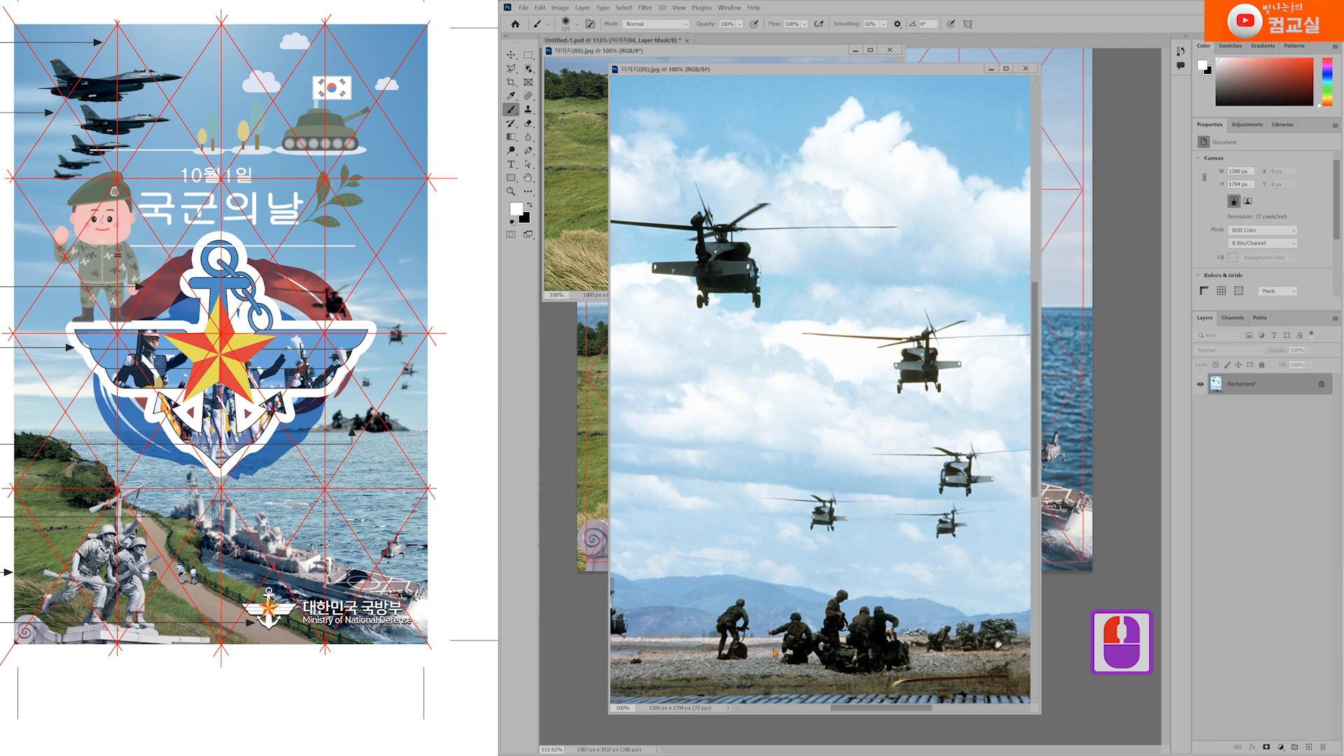
{"action": "left_click_drag", "start_coordinate": [1041, 482], "coordinate": [1103, 484]}
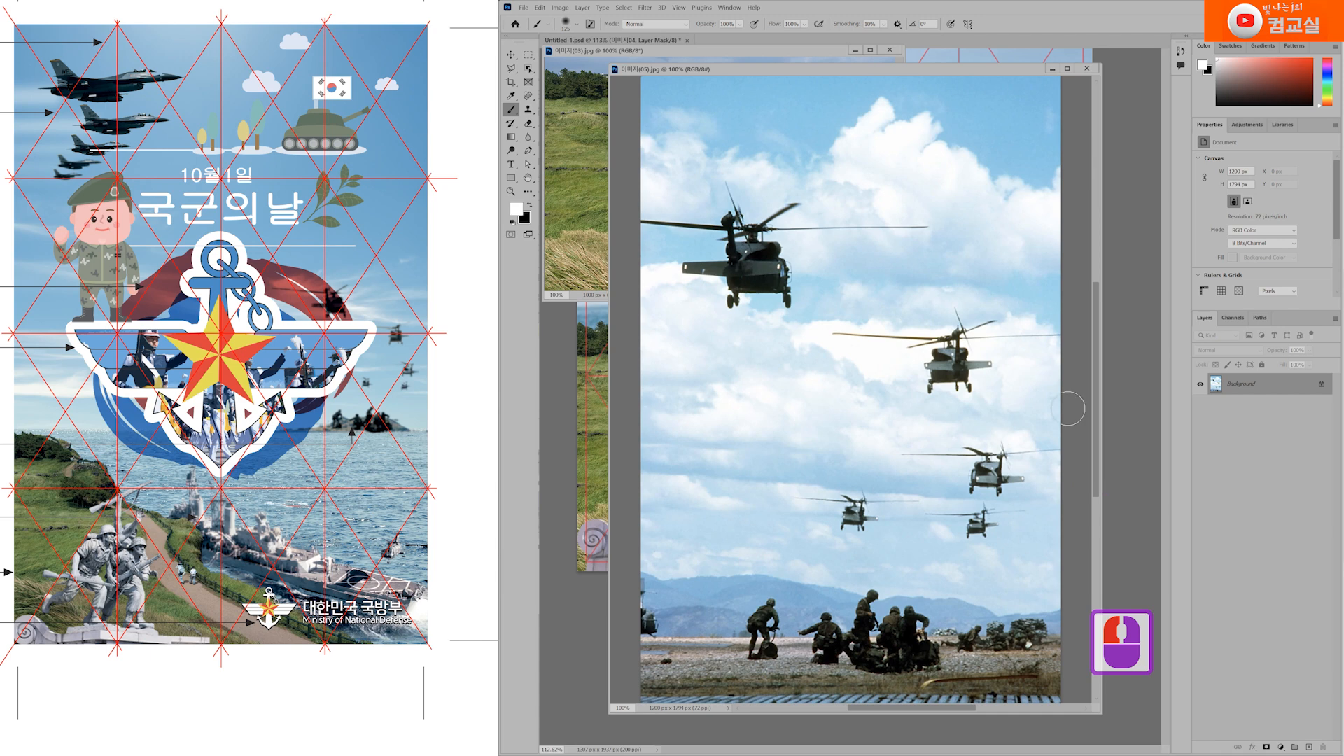
Step: Select the five helicopters and the main group of soldiers in 이미지(05) with the Object Selection tool
{"action": "left_click", "coordinate": [528, 71]}
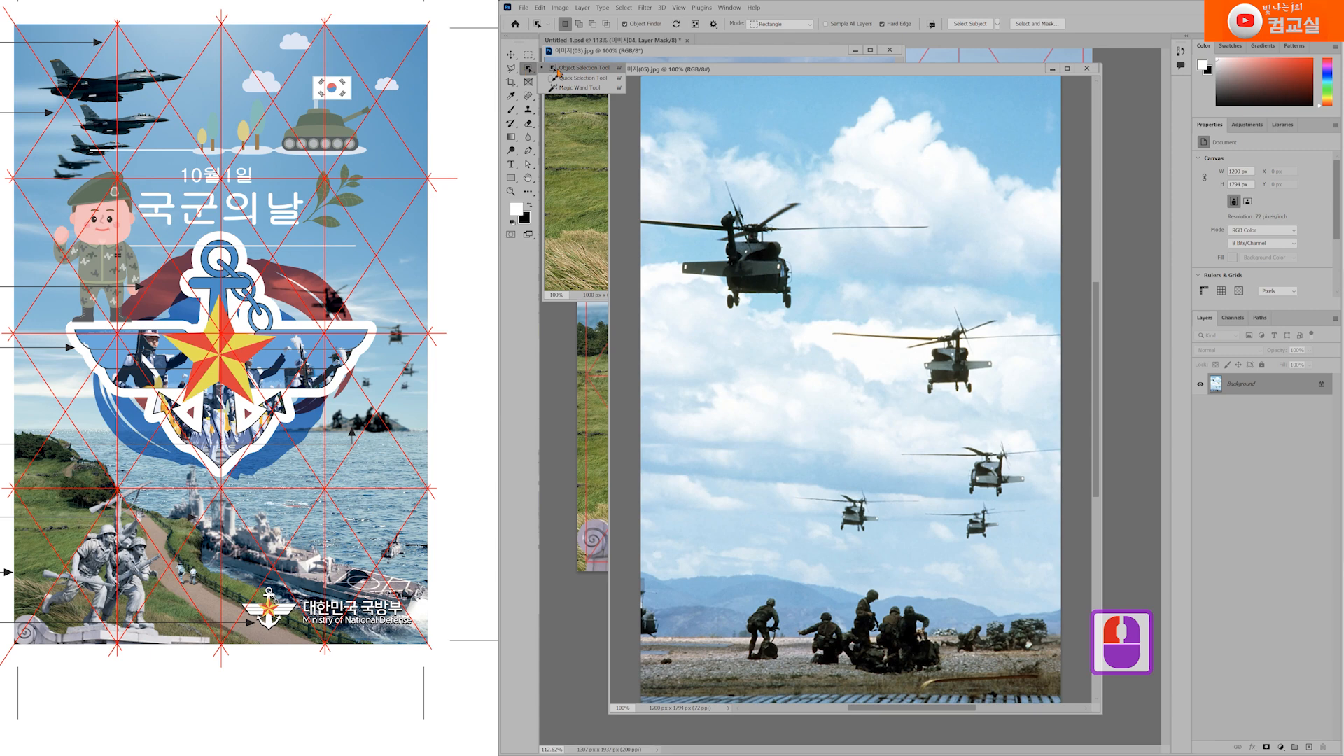
{"action": "left_click", "coordinate": [558, 68]}
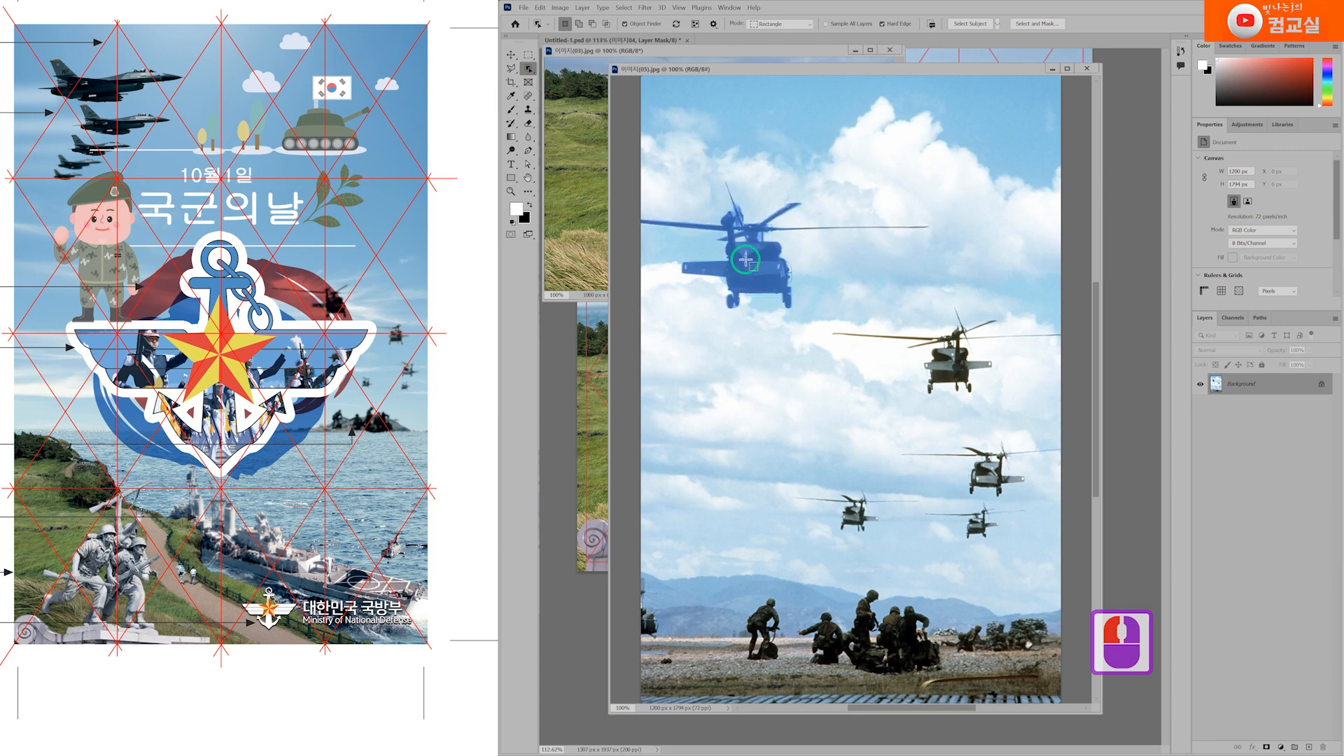
{"action": "left_click", "coordinate": [745, 259]}
{"action": "left_click", "coordinate": [938, 374], "text": "shift"}
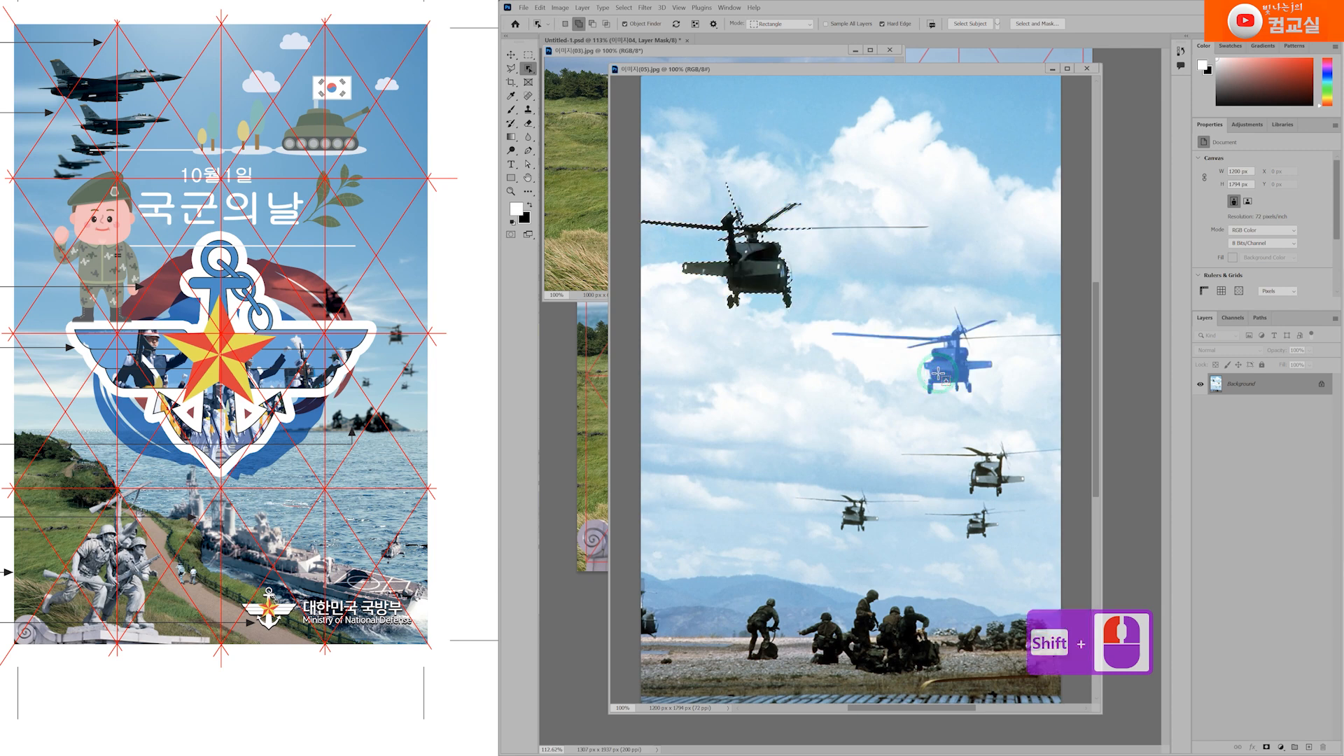
{"action": "left_click", "coordinate": [983, 470], "text": "shift"}
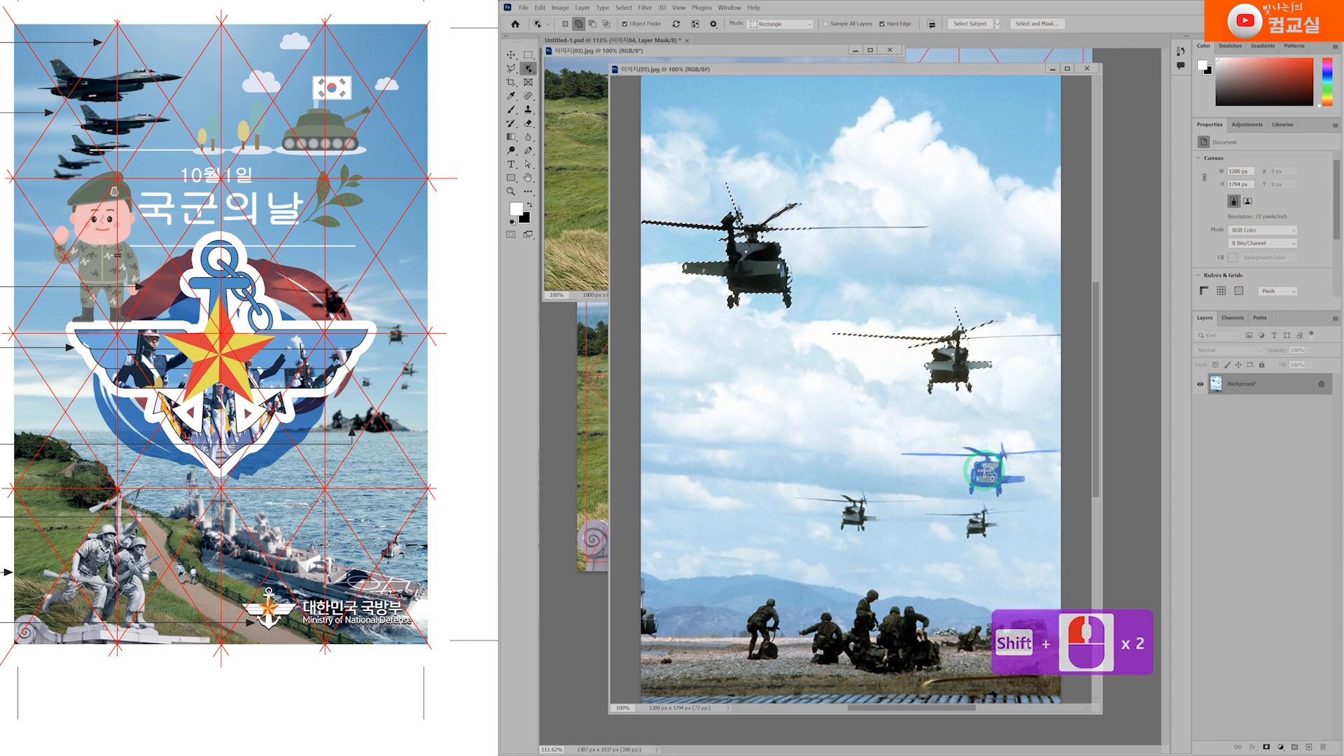
{"action": "left_click", "coordinate": [986, 534], "text": "shift"}
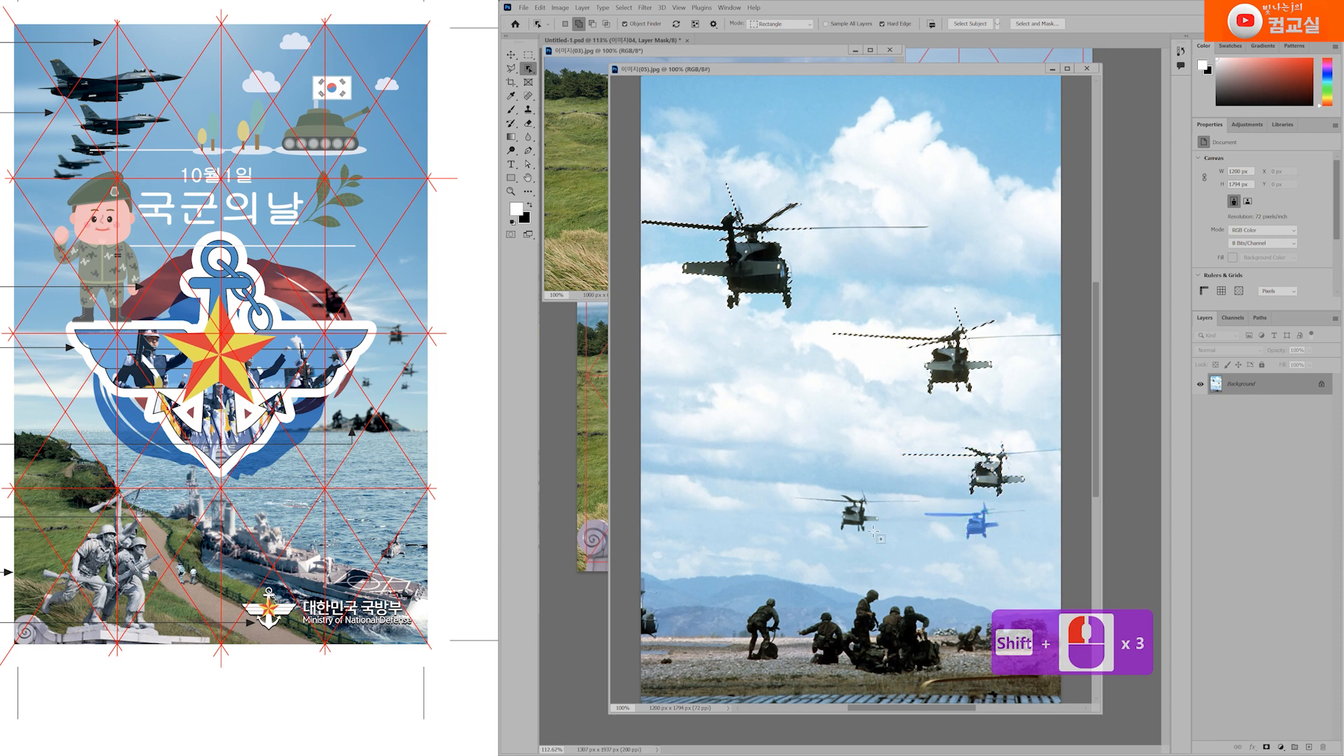
{"action": "left_click", "coordinate": [855, 517], "text": "shift"}
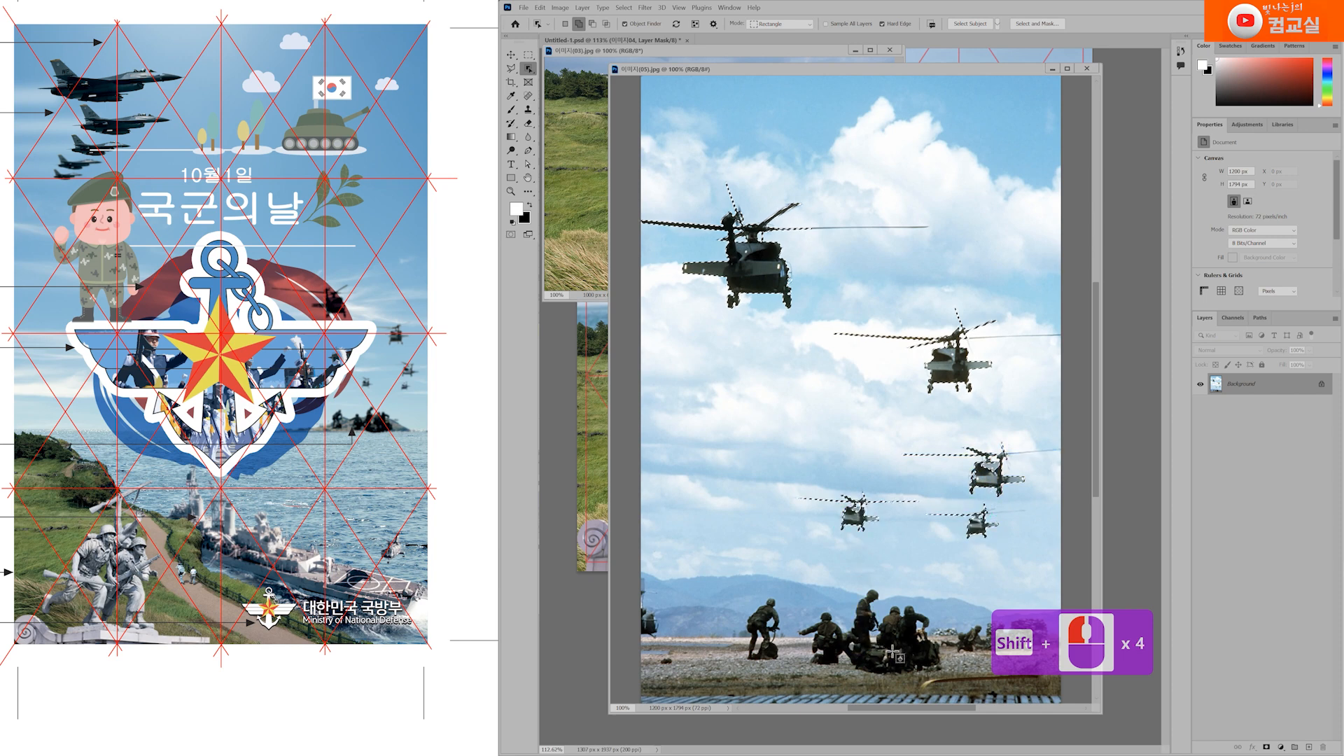
{"action": "left_click_drag", "start_coordinate": [735, 578], "coordinate": [954, 677]}
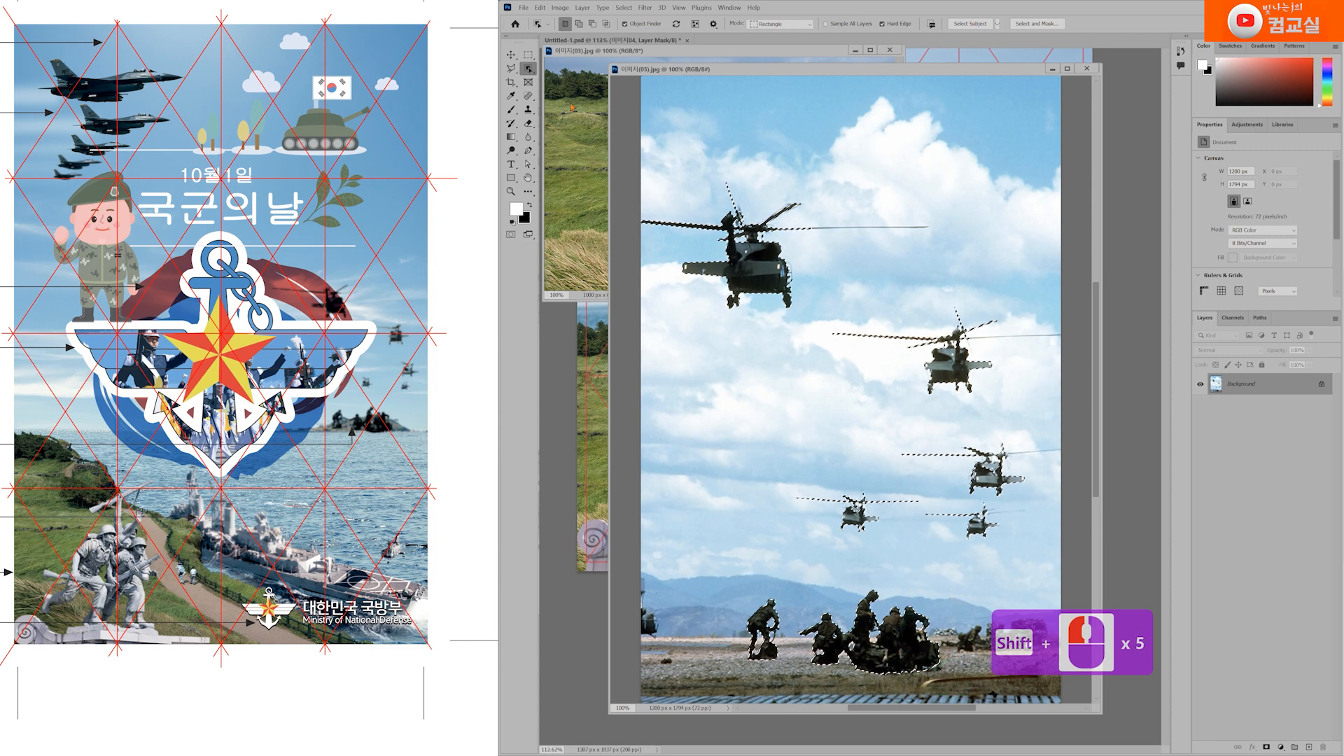
Step: Add the missed area in the body of the third-largest helicopter to the selection with the Polygonal Lasso tool
{"action": "left_click", "coordinate": [512, 68]}
{"action": "scroll", "coordinate": [743, 249], "scroll_direction": "up", "scroll_amount": 6}
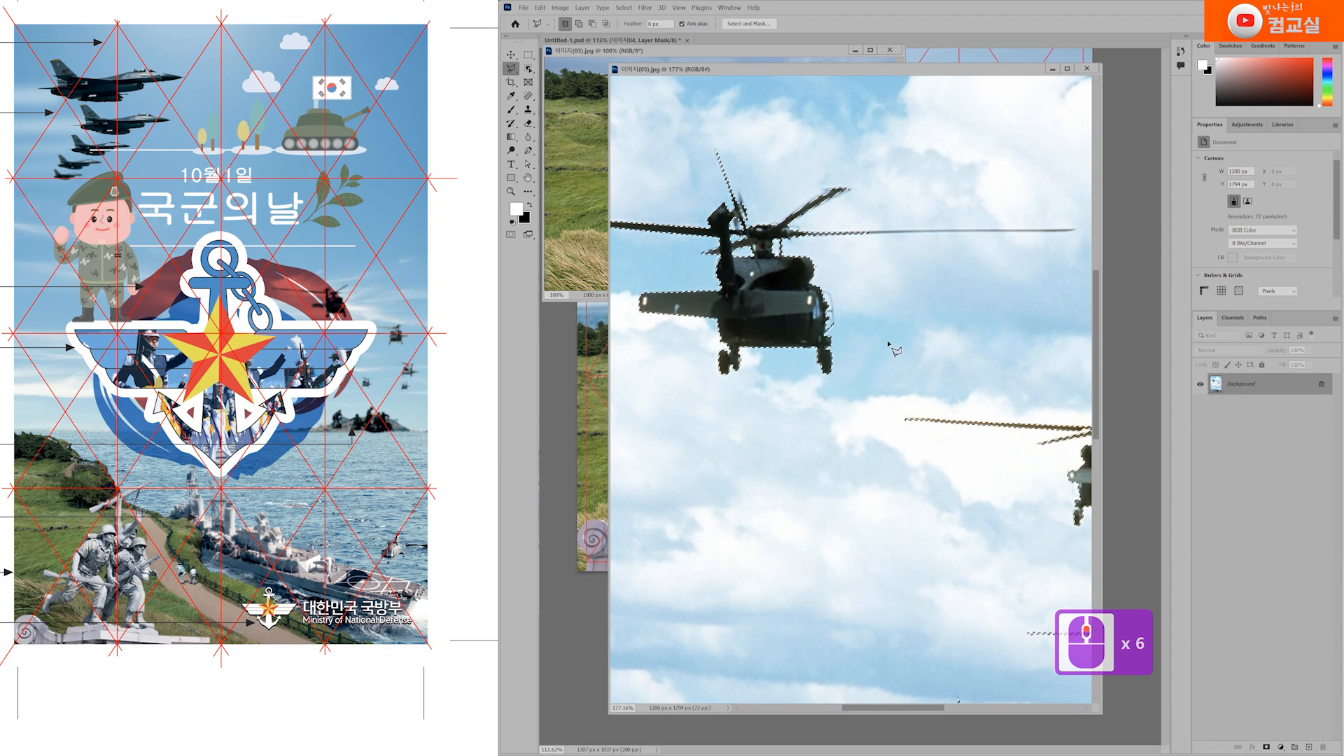
{"action": "scroll", "coordinate": [989, 459], "scroll_direction": "down", "scroll_amount": 2}
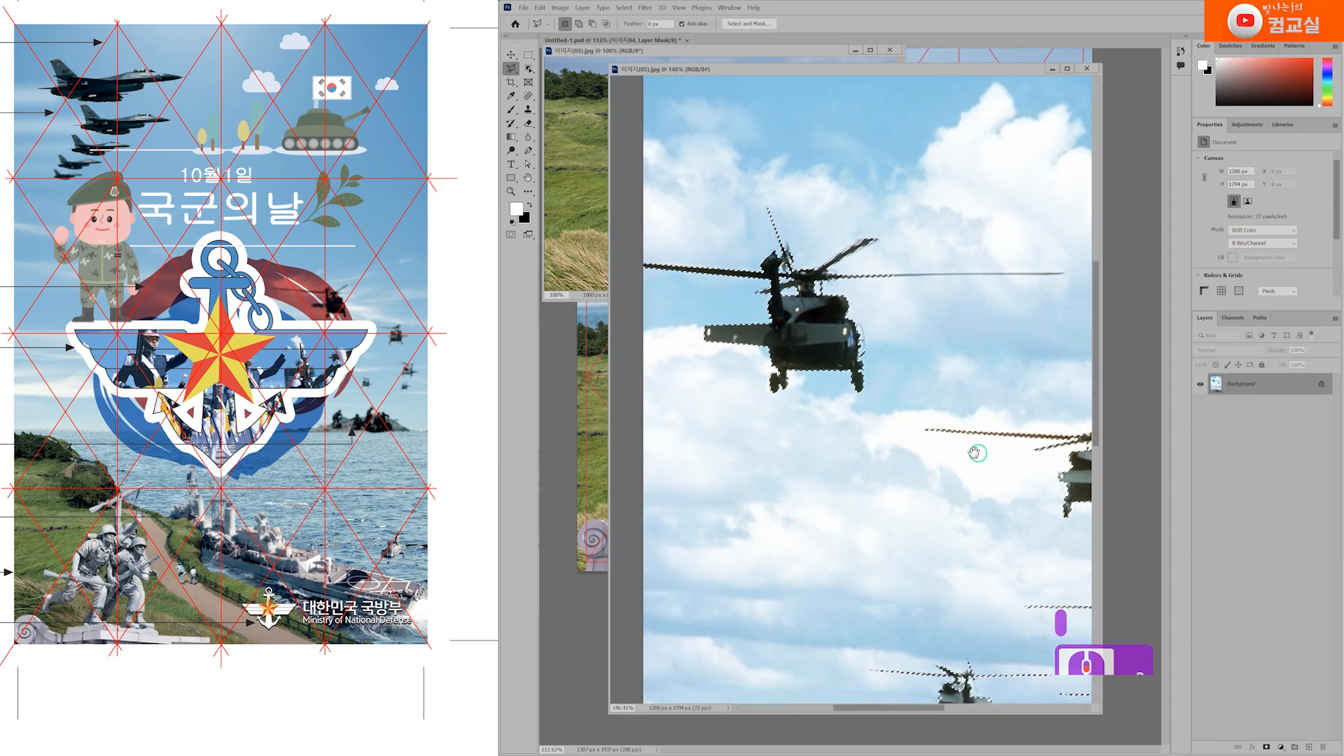
{"action": "left_click_drag", "start_coordinate": [976, 450], "coordinate": [794, 348]}
{"action": "scroll", "coordinate": [857, 327], "scroll_direction": "up", "scroll_amount": 2}
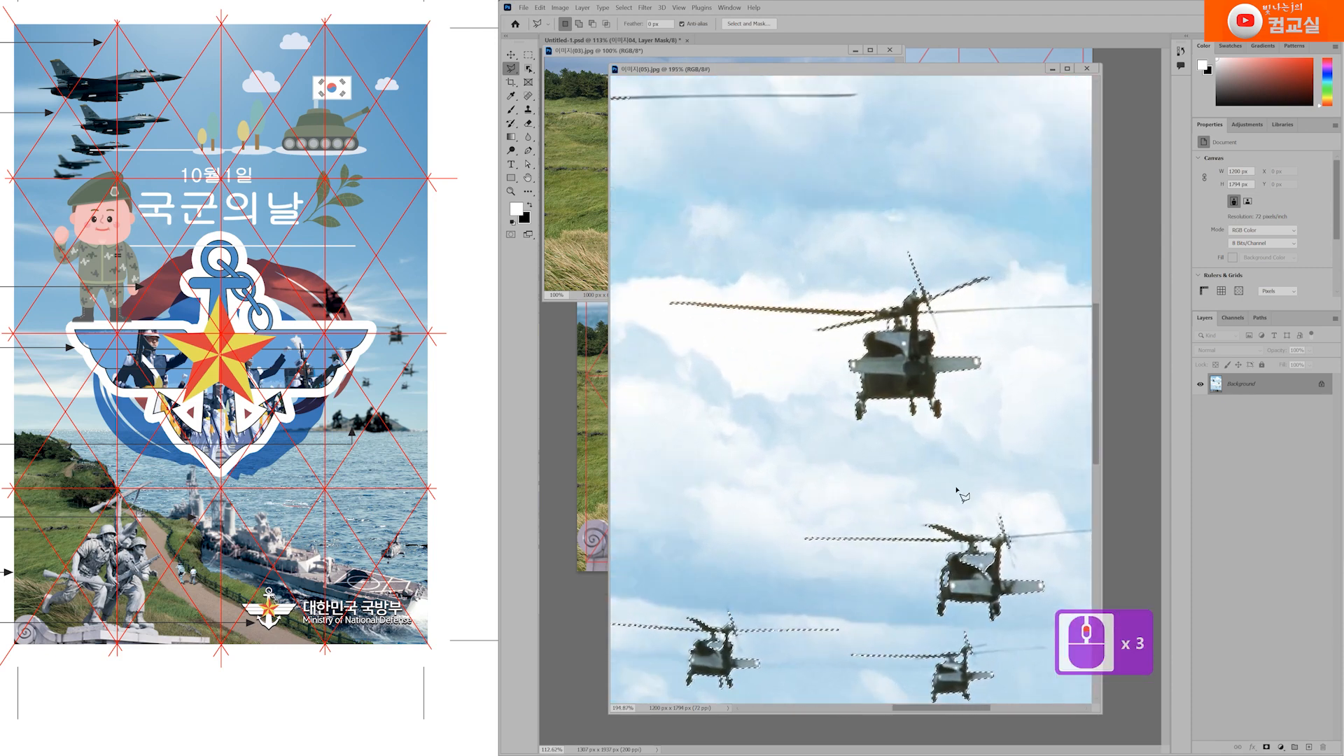
{"action": "scroll", "coordinate": [857, 327], "scroll_direction": "up", "scroll_amount": 2}
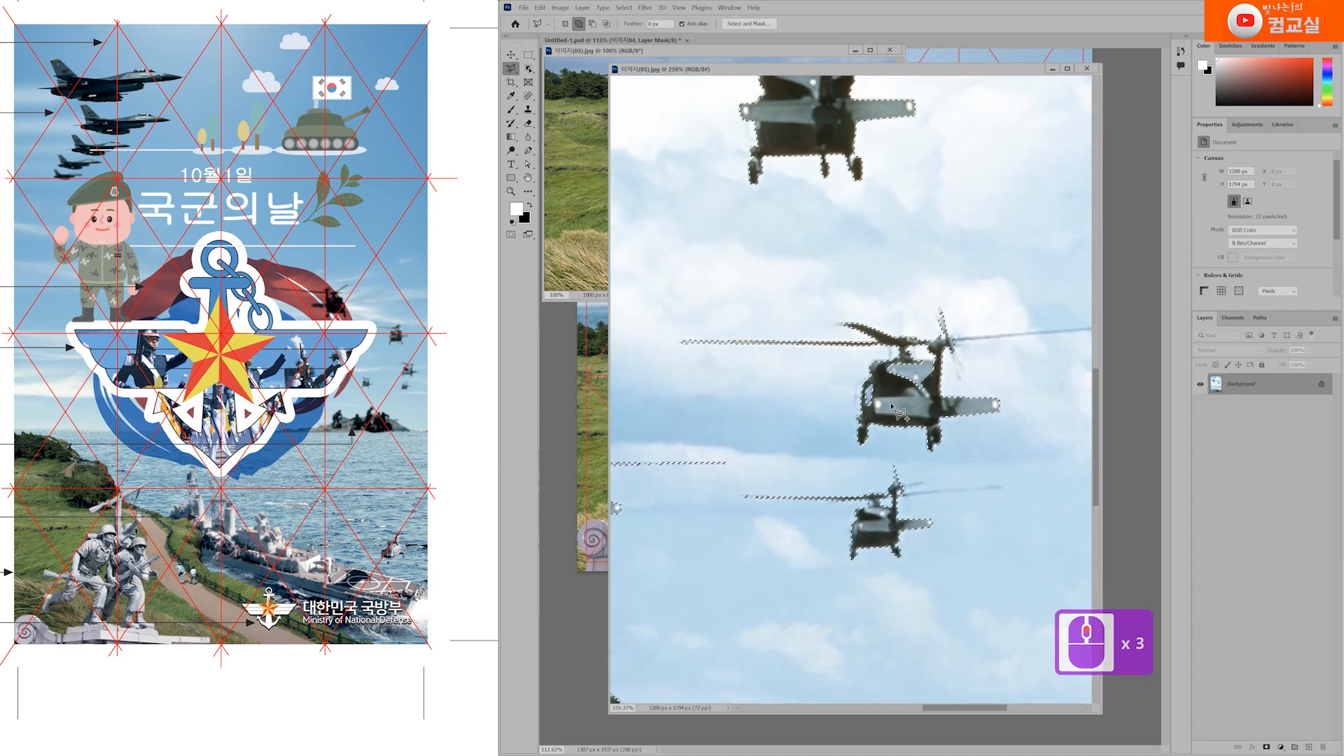
{"action": "left_click", "coordinate": [888, 359], "text": "shift"}
{"action": "left_click", "coordinate": [893, 360], "text": "shift"}
{"action": "left_click", "coordinate": [937, 360], "text": "shift"}
{"action": "left_click", "coordinate": [929, 386], "text": "shift"}
{"action": "left_click", "coordinate": [911, 396], "text": "shift"}
{"action": "left_click", "coordinate": [900, 401], "text": "shift"}
{"action": "left_click", "coordinate": [890, 401], "text": "shift"}
Step: Copy the selected helicopters and soldiers into the poster document as a new layer and close 이미지(05)
{"action": "scroll", "coordinate": [767, 507], "scroll_direction": "down", "scroll_amount": 1}
{"action": "left_click_drag", "start_coordinate": [764, 507], "coordinate": [868, 457]}
{"action": "scroll", "coordinate": [867, 457], "scroll_direction": "down", "scroll_amount": 6}
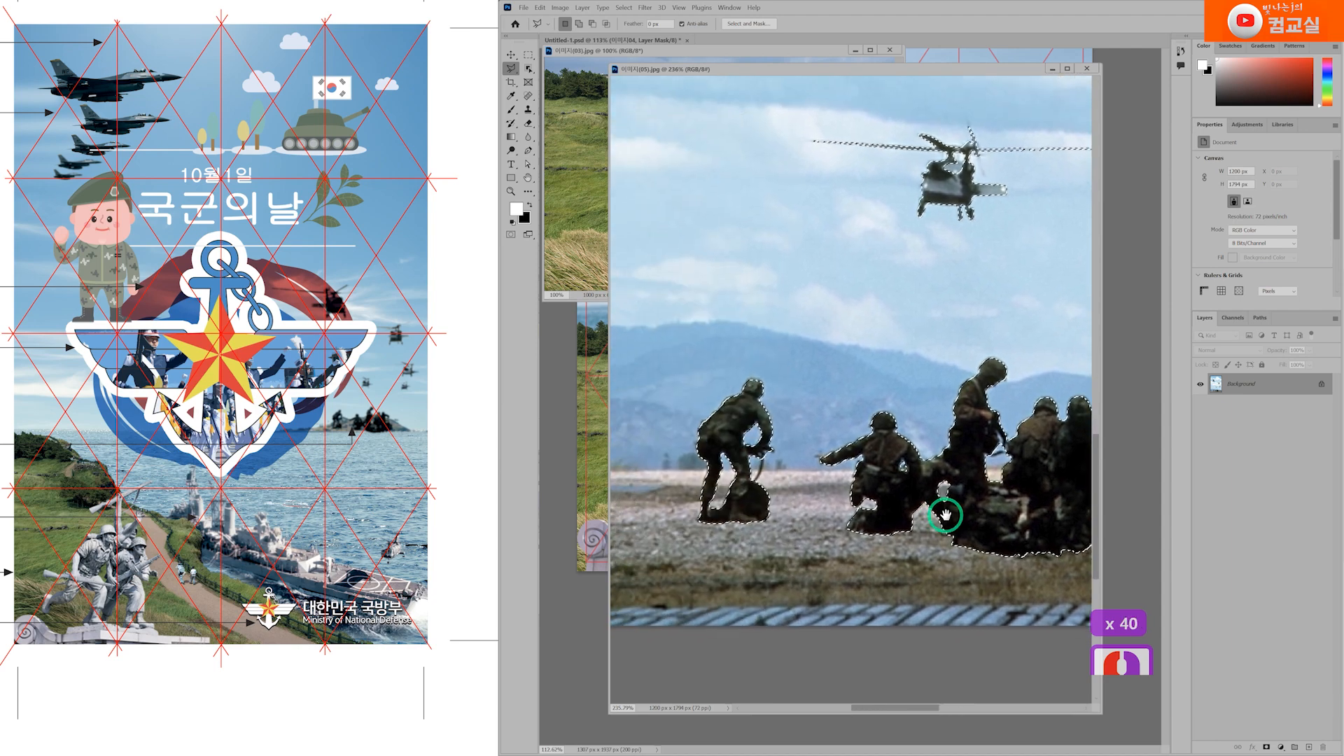
{"action": "scroll", "coordinate": [871, 493], "scroll_direction": "down", "scroll_amount": 15}
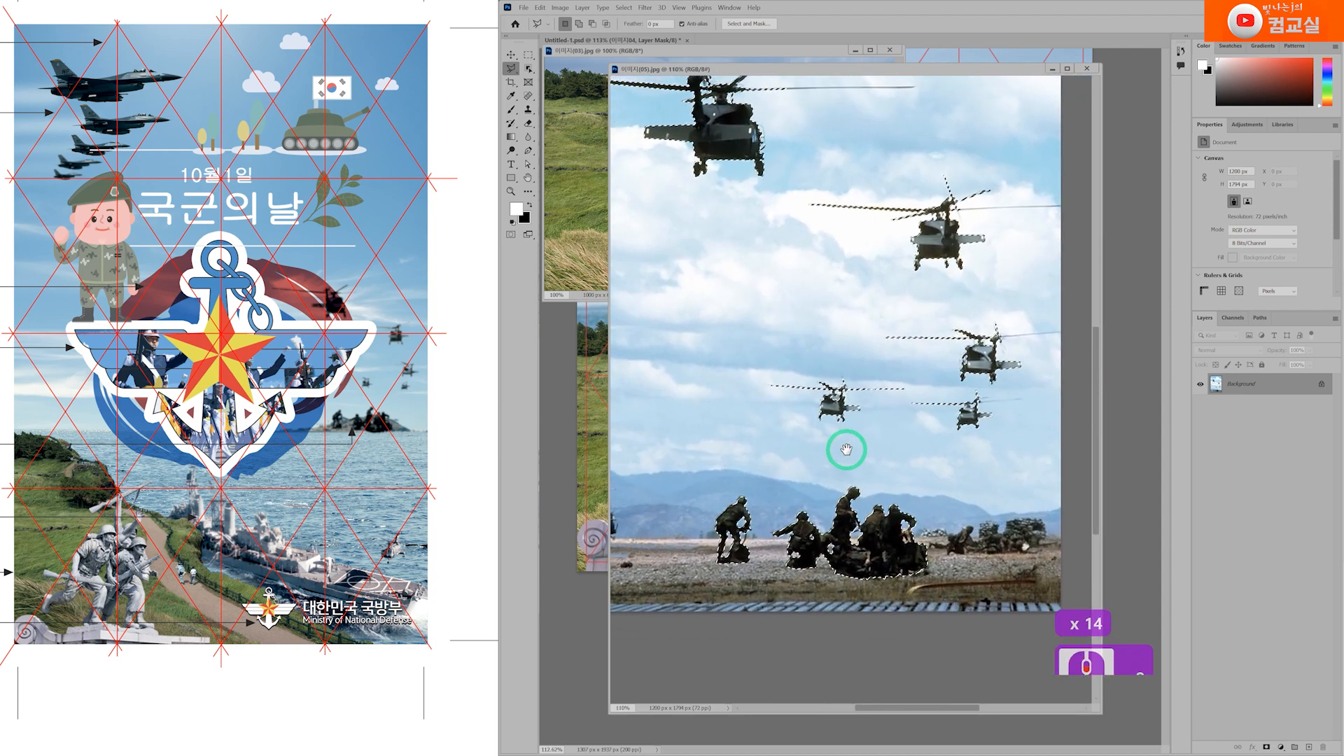
{"action": "scroll", "coordinate": [833, 323], "scroll_direction": "down", "scroll_amount": 2}
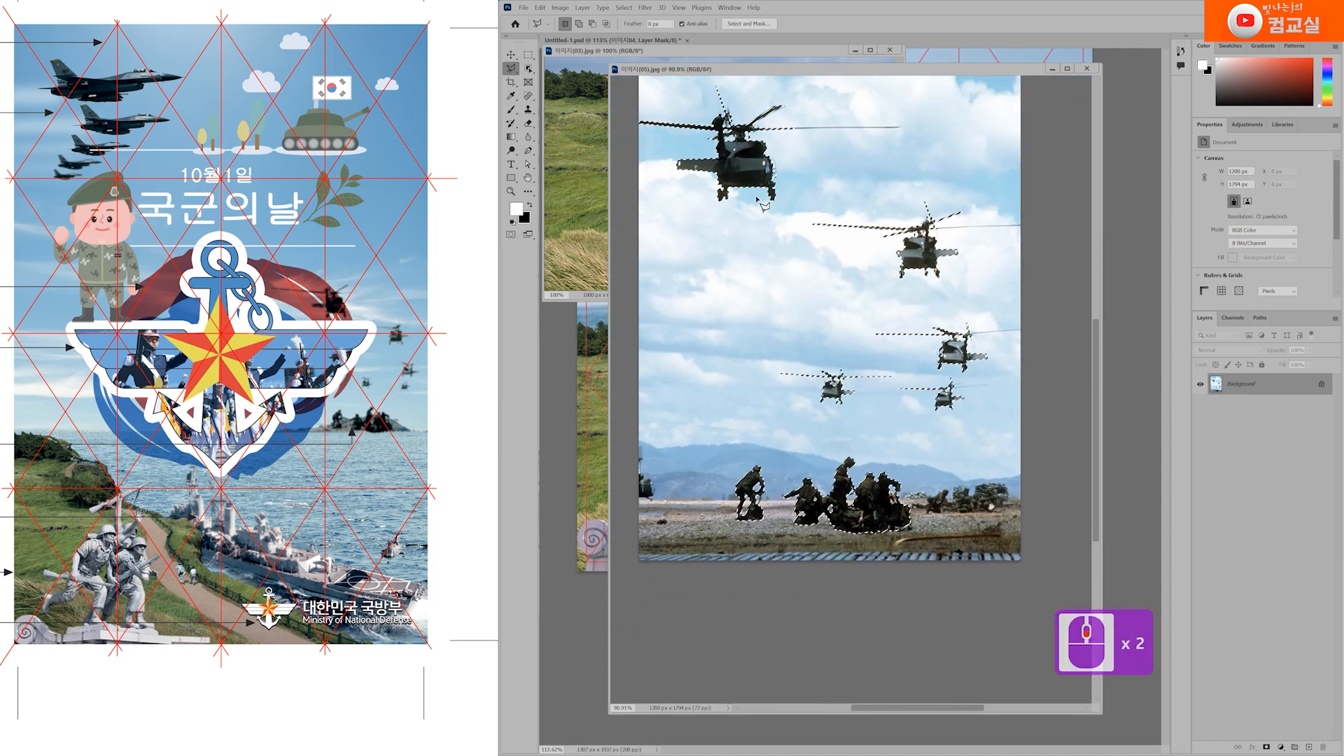
{"action": "left_click", "coordinate": [590, 348], "text": "ctrl"}
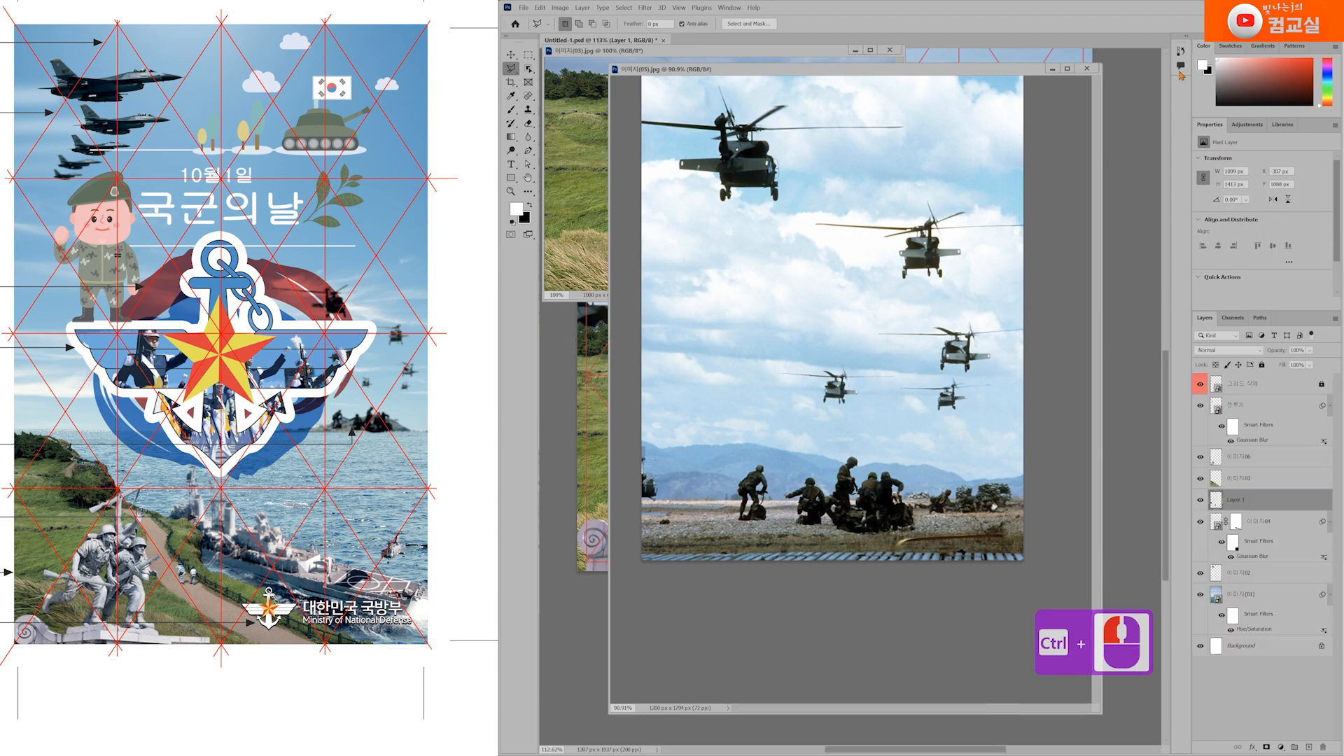
{"action": "left_click", "coordinate": [1088, 69]}
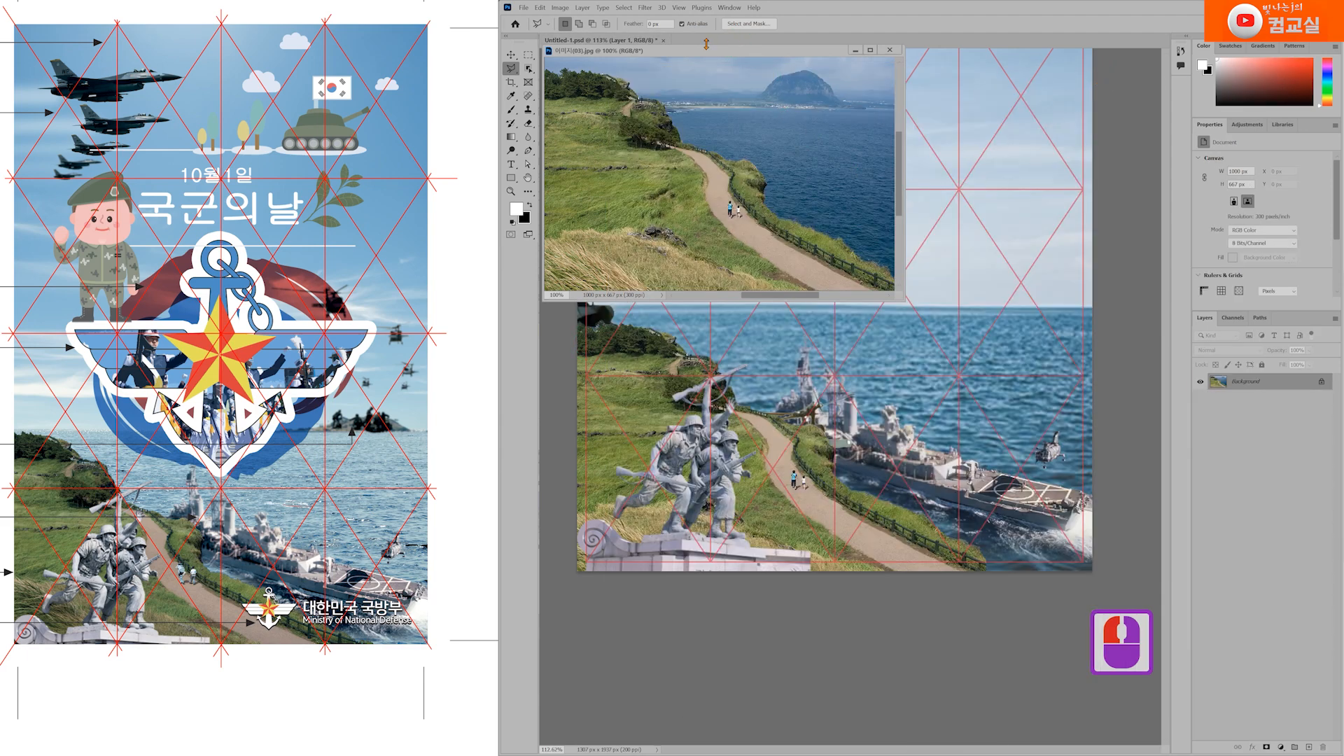
Step: Outline the distant small island and its flat shoreline in 이미지(03) as a selection with the Polygonal Lasso tool
{"action": "left_click_drag", "start_coordinate": [714, 54], "coordinate": [822, 210]}
{"action": "left_click_drag", "start_coordinate": [1012, 460], "coordinate": [1126, 610]}
{"action": "scroll", "coordinate": [1008, 329], "scroll_direction": "up", "scroll_amount": 4}
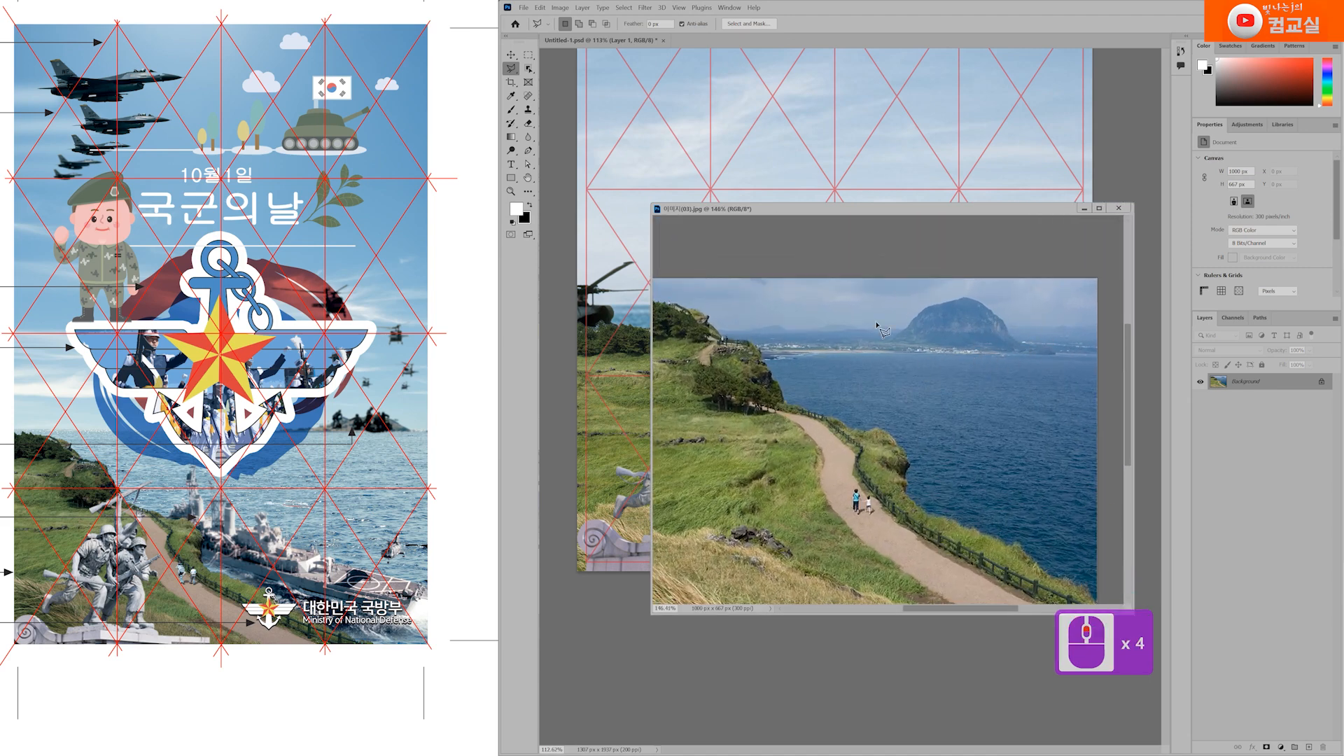
{"action": "left_click", "coordinate": [513, 69]}
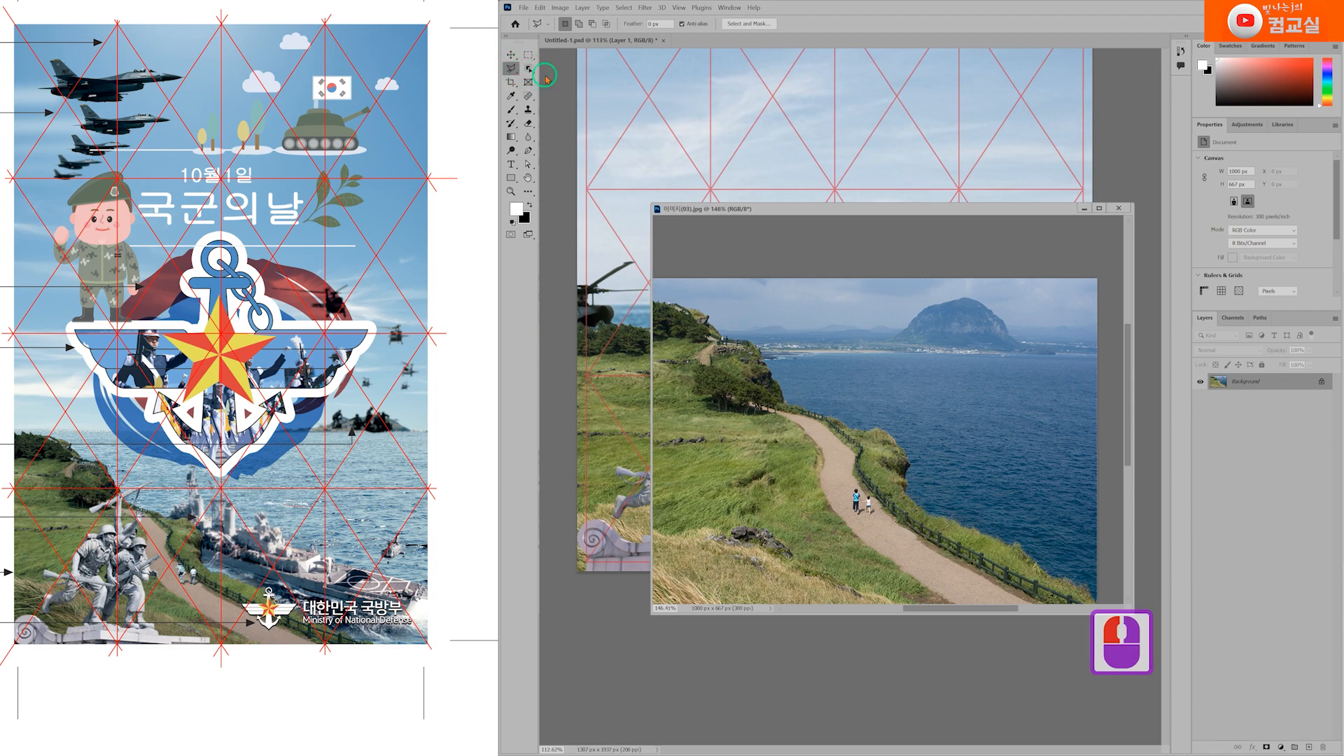
{"action": "scroll", "coordinate": [900, 353], "scroll_direction": "up", "scroll_amount": 2}
{"action": "left_click", "coordinate": [824, 350]}
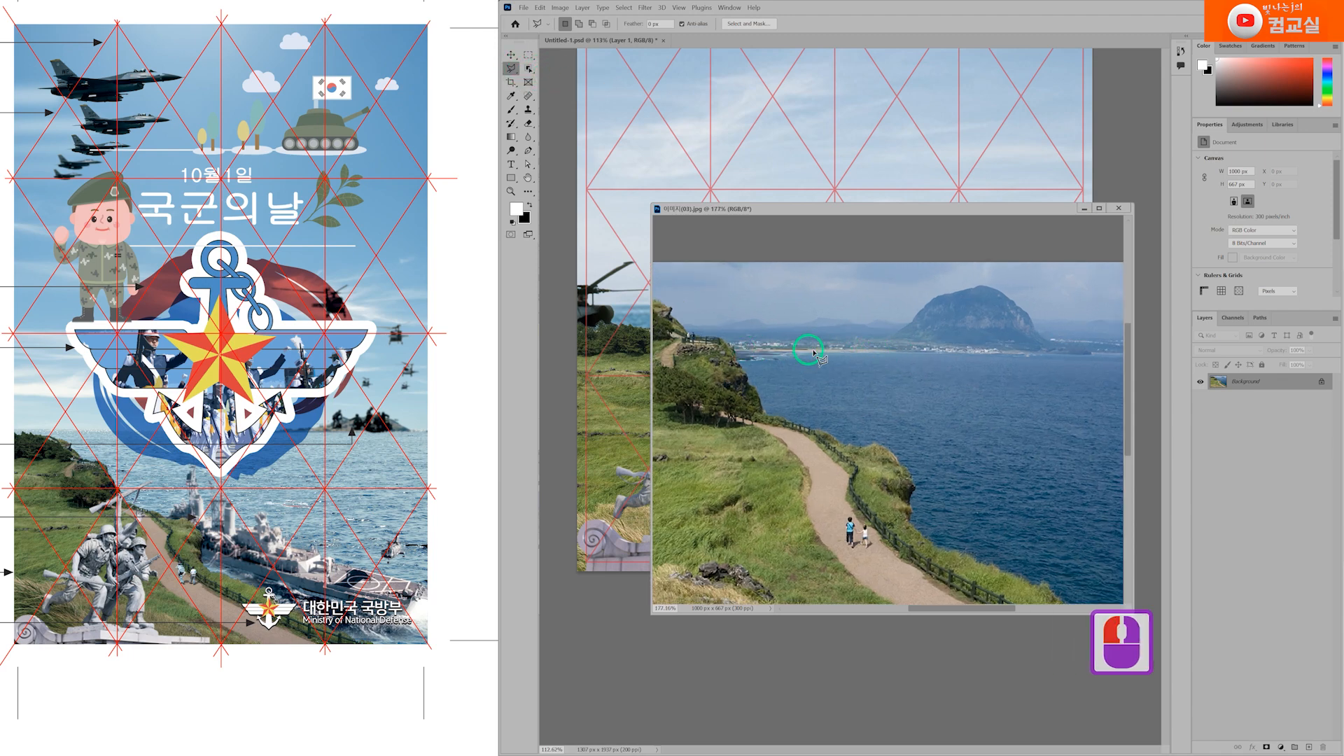
{"action": "left_click_drag", "start_coordinate": [824, 349], "coordinate": [1086, 358]}
{"action": "double_click", "coordinate": [1091, 344]}
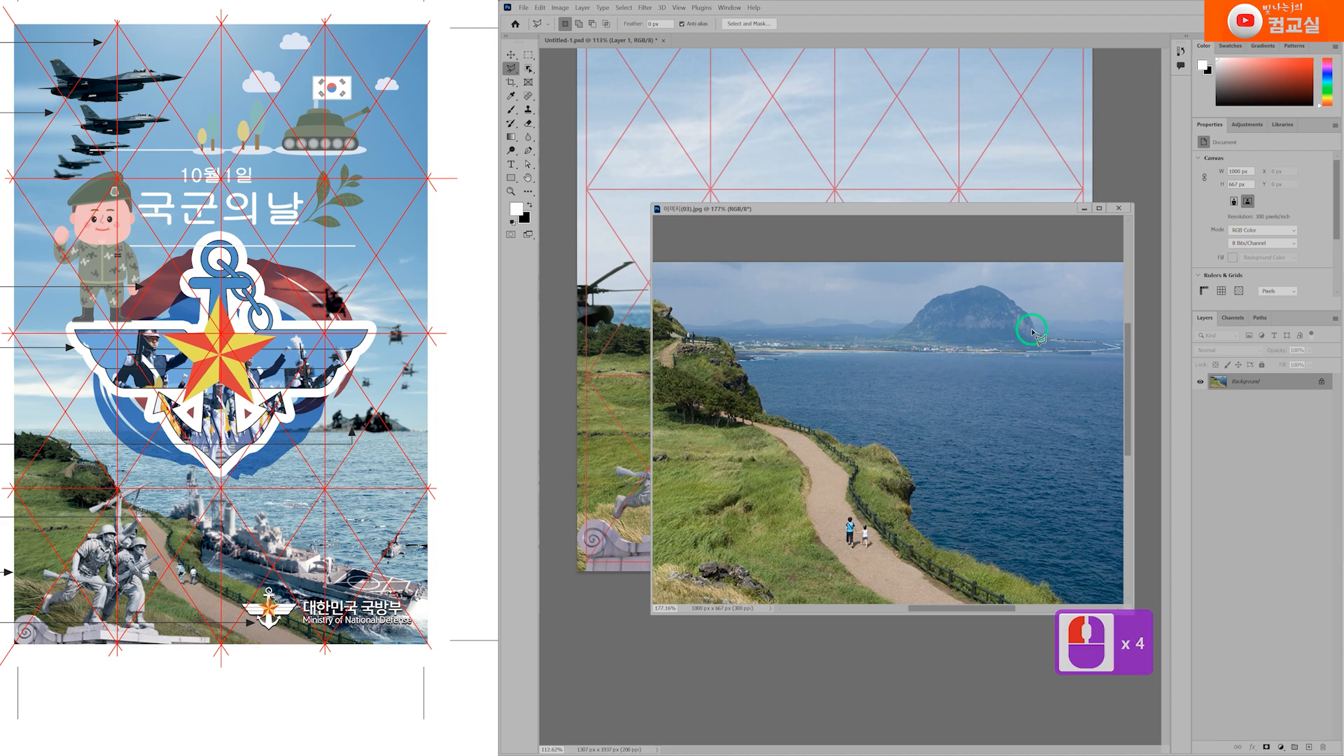
{"action": "left_click", "coordinate": [1007, 300]}
{"action": "left_click", "coordinate": [999, 295]}
{"action": "left_click", "coordinate": [982, 289]}
{"action": "left_click", "coordinate": [946, 297]}
{"action": "left_click", "coordinate": [927, 307]}
{"action": "left_click", "coordinate": [914, 322]}
{"action": "left_click", "coordinate": [900, 329]}
{"action": "double_click", "coordinate": [1024, 353]}
Step: Copy the selected island into the poster document, close 이미지(03), and name the island's layer 작은섬
{"action": "left_click_drag", "start_coordinate": [1026, 352], "coordinate": [864, 150]}
{"action": "left_click", "coordinate": [1119, 208]}
{"action": "double_click", "coordinate": [1235, 501]}
{"action": "type", "text": "ㅈ"}
{"action": "type", "text": "은섬"}
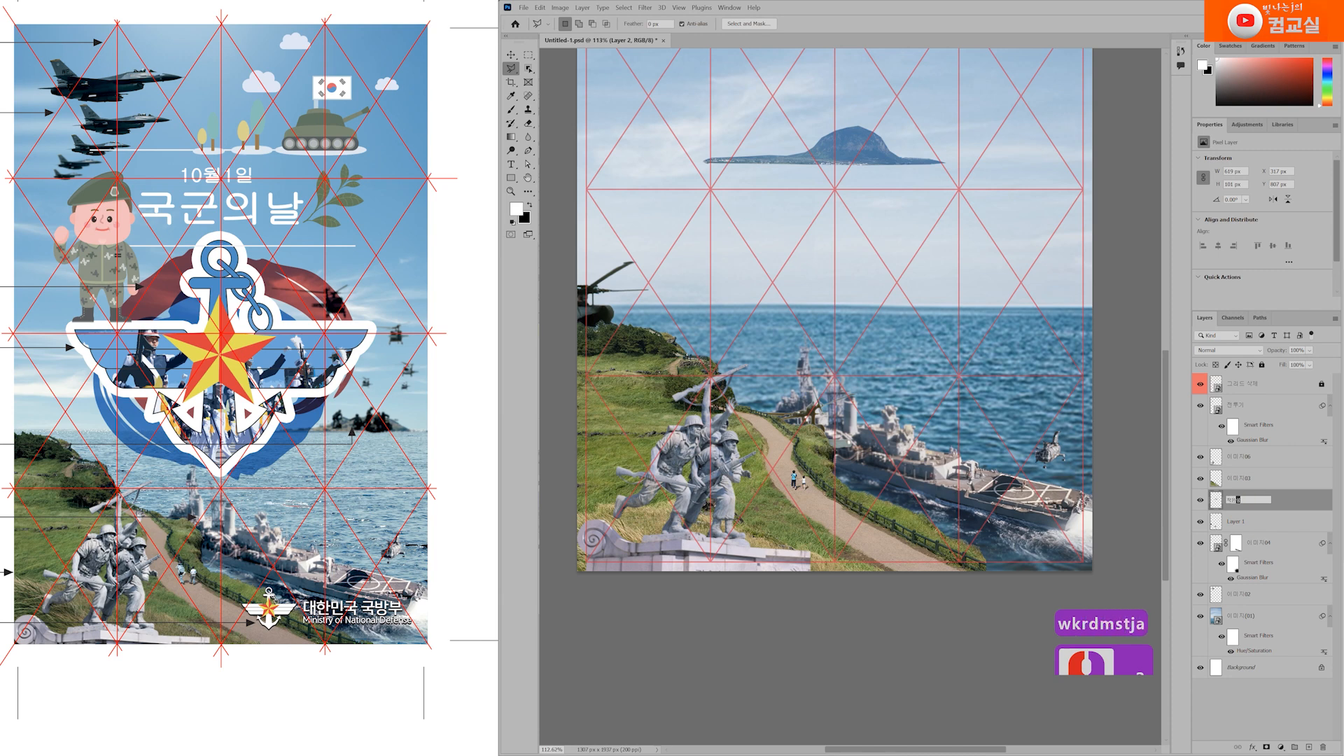
{"action": "key", "text": "Return"}
Step: Hide the 작은섬 layer and move the helicopters-and-soldiers layer above the statue and hillside layers
{"action": "left_click", "coordinate": [1201, 501]}
{"action": "double_click", "coordinate": [1200, 522]}
{"action": "left_click", "coordinate": [1243, 530]}
{"action": "left_click_drag", "start_coordinate": [1264, 500], "coordinate": [1257, 454]}
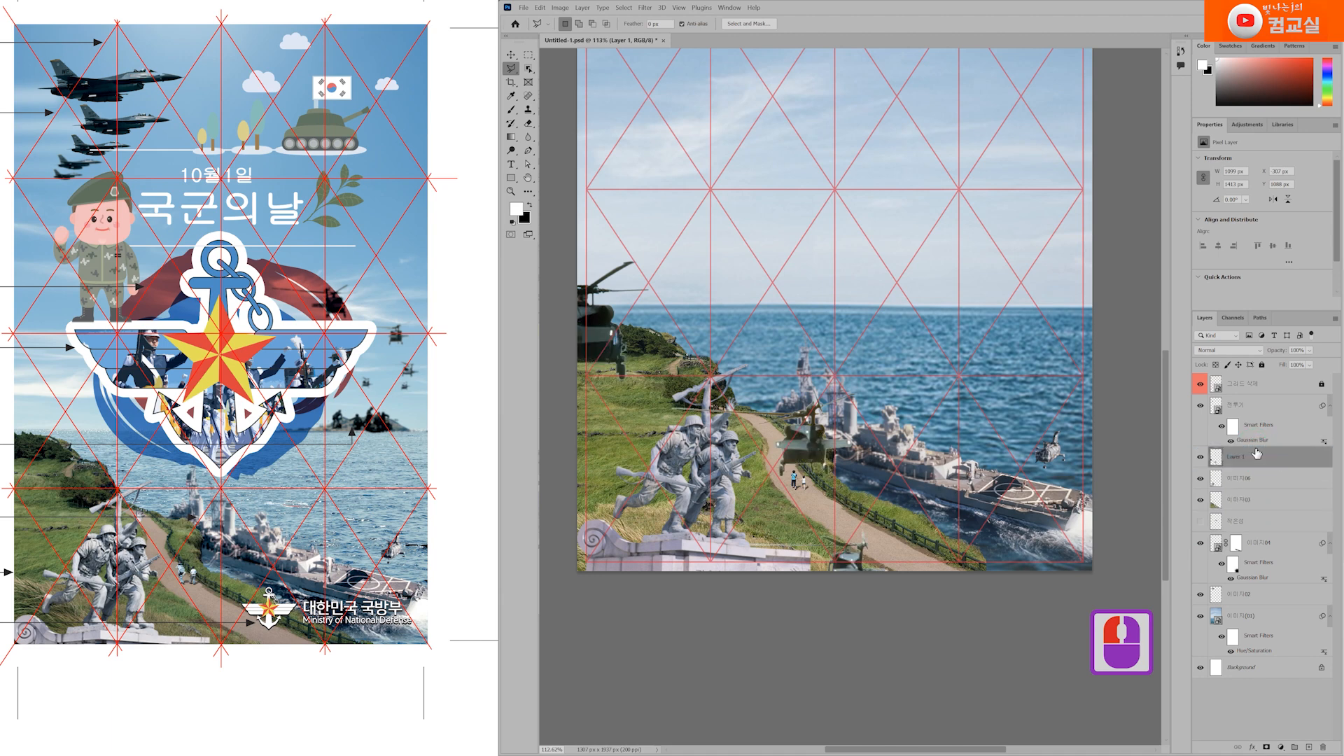
Step: Rename the helicopters-and-soldiers layer 이미지05 and hide it
{"action": "double_click", "coordinate": [1235, 458]}
{"action": "type", "text": "이미"}
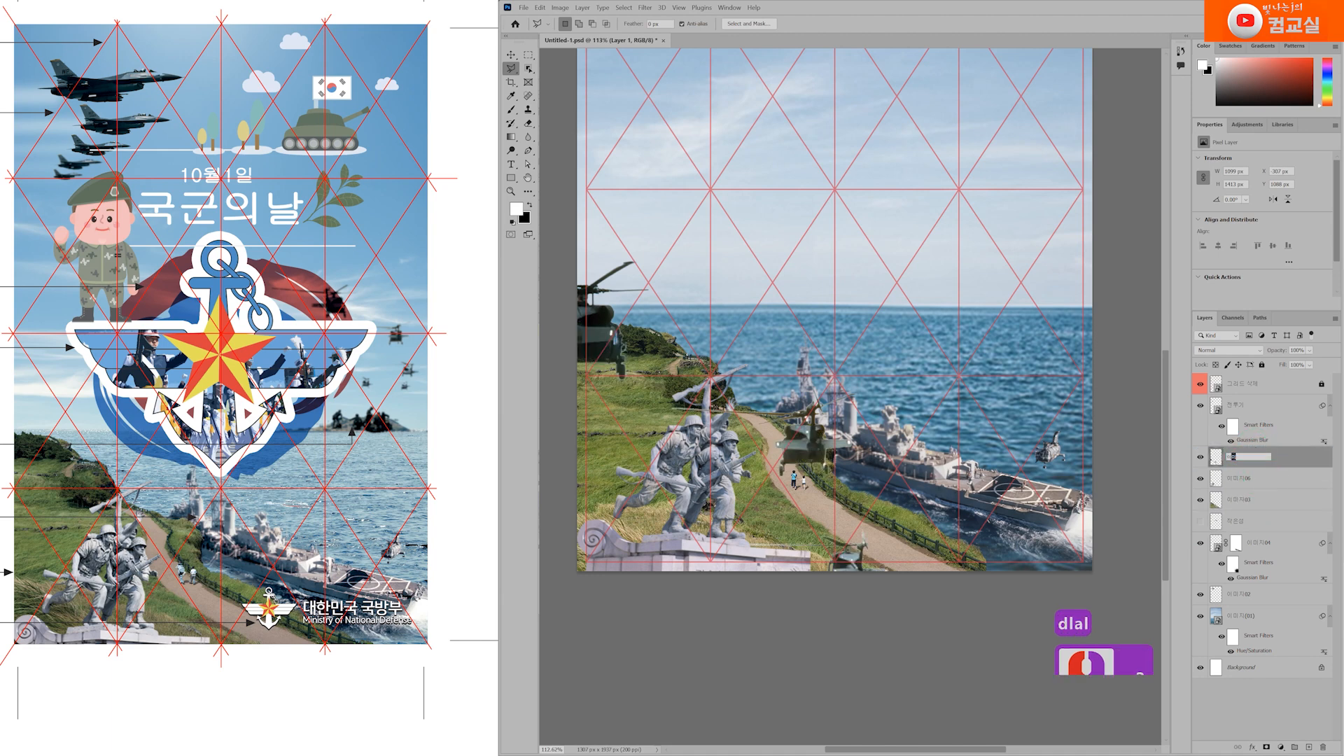
{"action": "type", "text": "지05"}
{"action": "key", "text": "Return"}
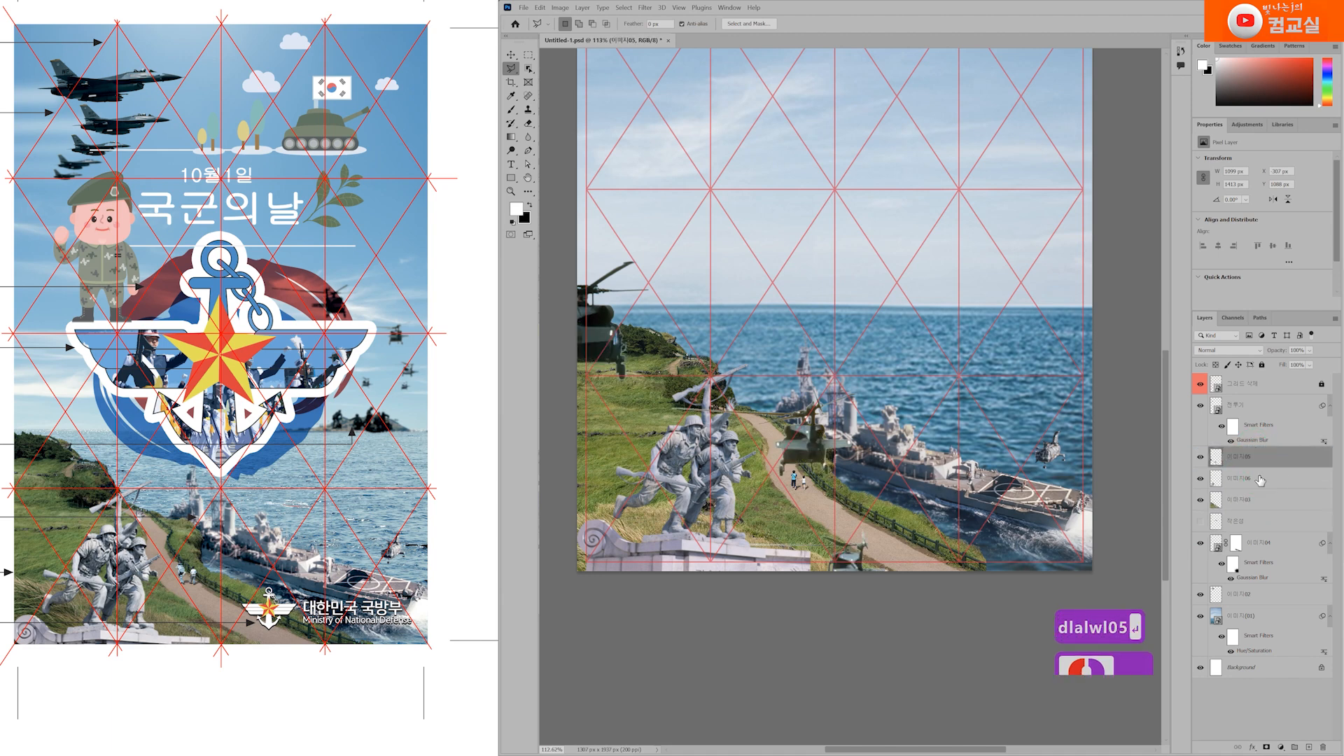
{"action": "left_click", "coordinate": [1201, 456]}
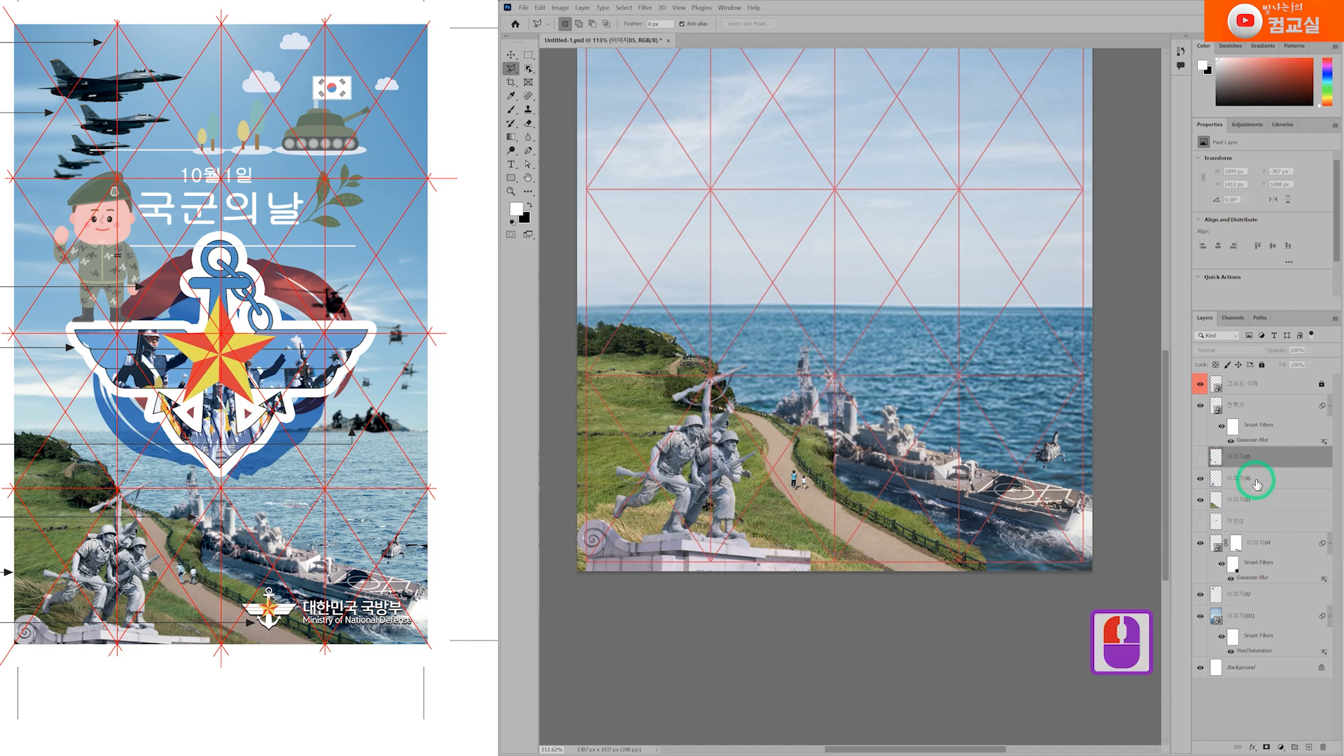
Step: Show the 작은섬 layer, then scale the island down and place it on the horizon beyond the warship
{"action": "left_click", "coordinate": [1253, 522]}
{"action": "left_click", "coordinate": [1200, 523]}
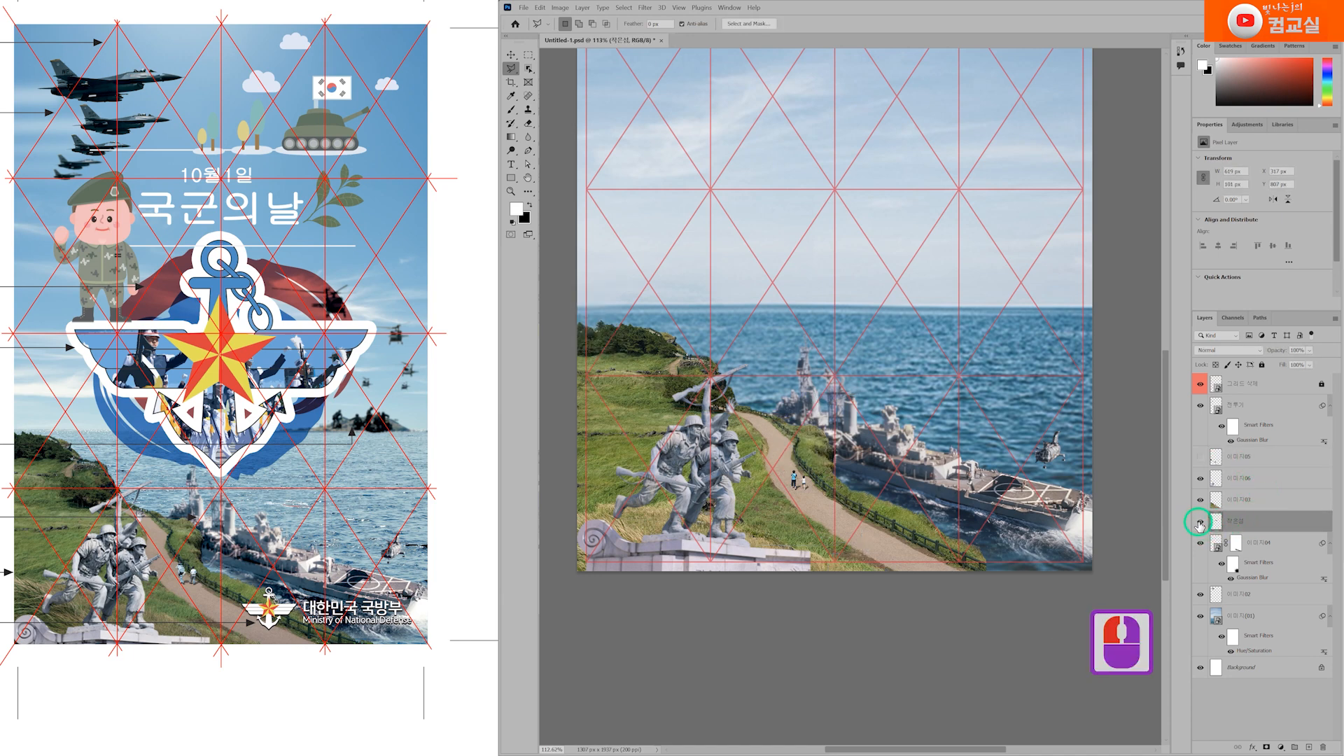
{"action": "key", "text": "ctrl+t"}
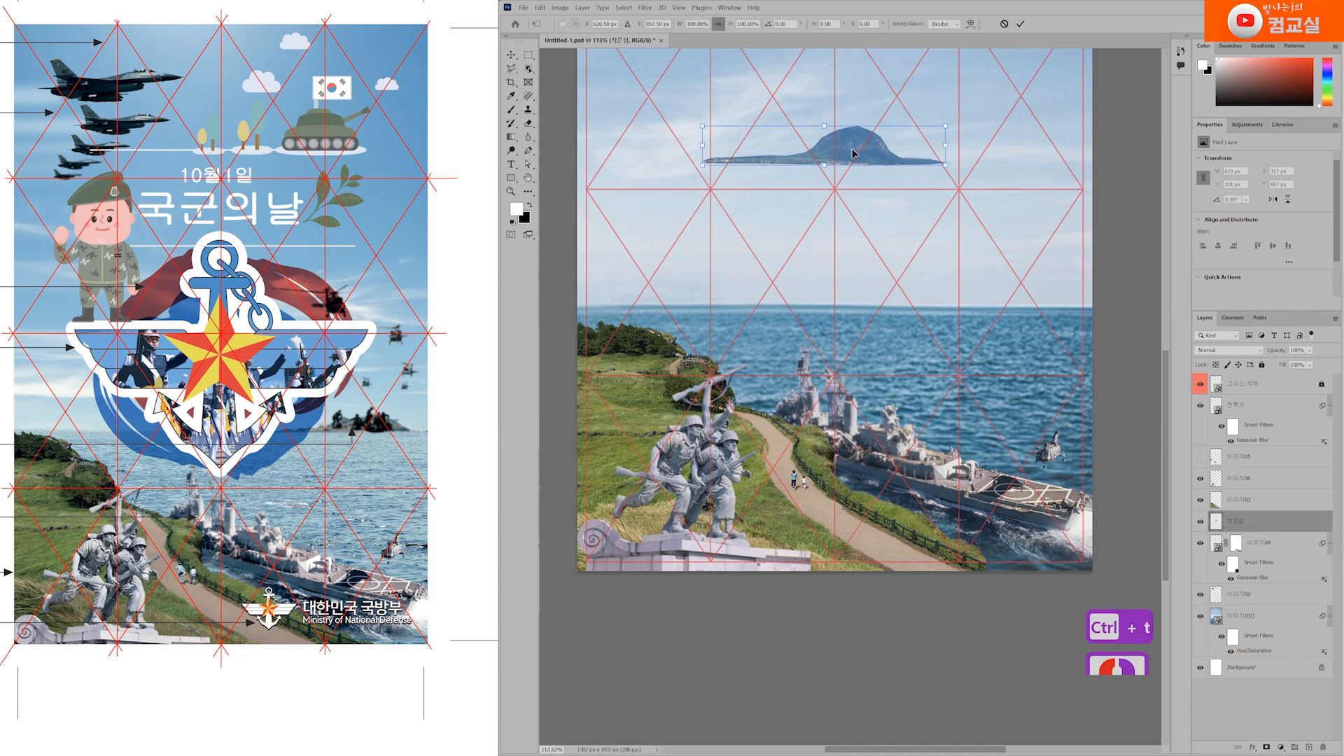
{"action": "scroll", "coordinate": [882, 148], "scroll_direction": "up", "scroll_amount": 3}
{"action": "left_click_drag", "start_coordinate": [857, 154], "coordinate": [994, 350]}
{"action": "scroll", "coordinate": [1008, 365], "scroll_direction": "down", "scroll_amount": 2}
{"action": "left_click_drag", "start_coordinate": [1025, 392], "coordinate": [960, 387]}
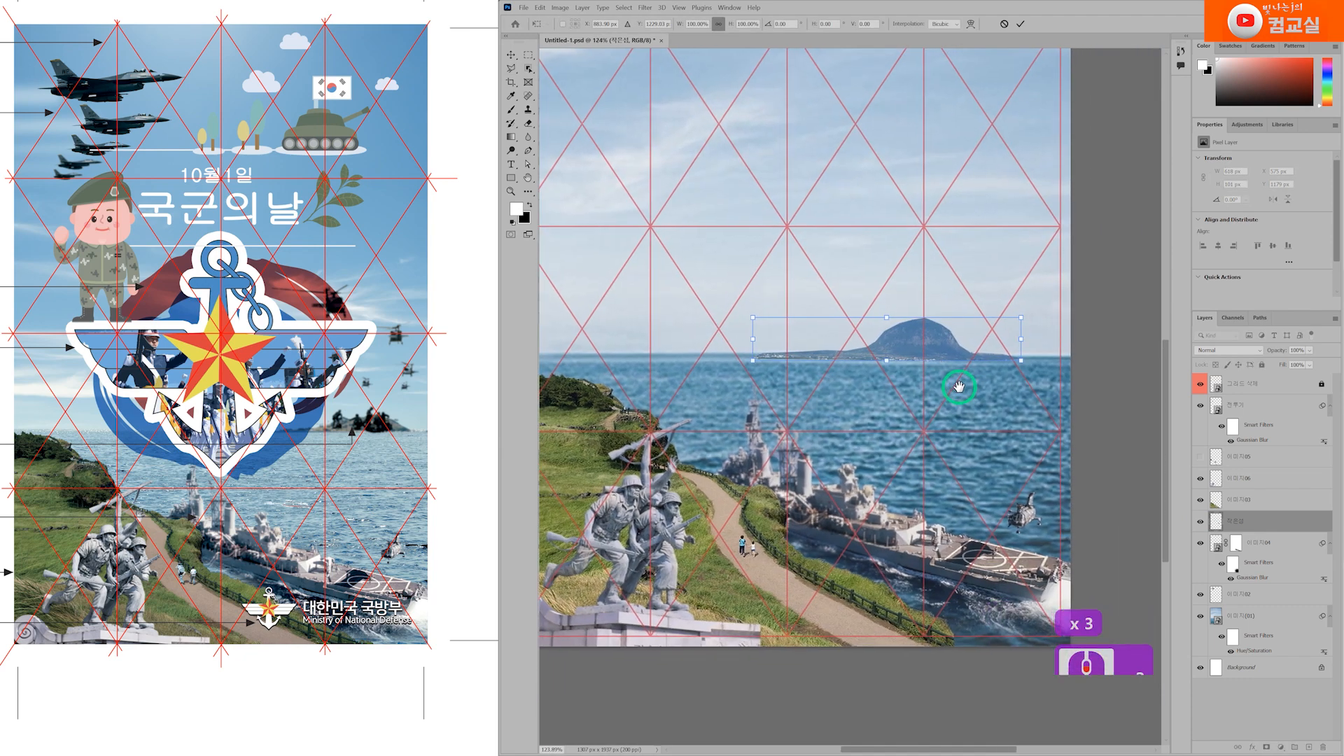
{"action": "left_click_drag", "start_coordinate": [911, 348], "coordinate": [947, 330]}
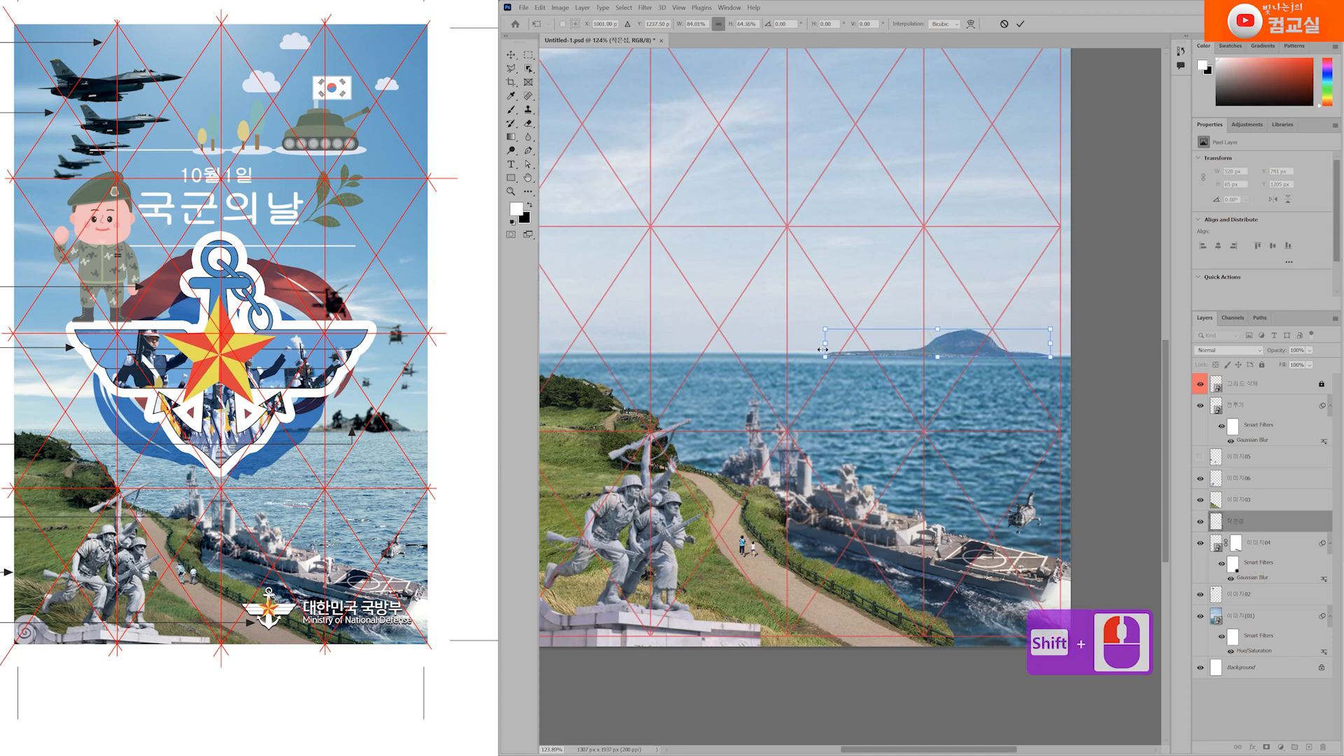
{"action": "left_click_drag", "start_coordinate": [824, 349], "coordinate": [808, 341]}
{"action": "left_click_drag", "start_coordinate": [973, 349], "coordinate": [979, 346]}
{"action": "key", "text": "Return"}
{"action": "key", "text": "l"}
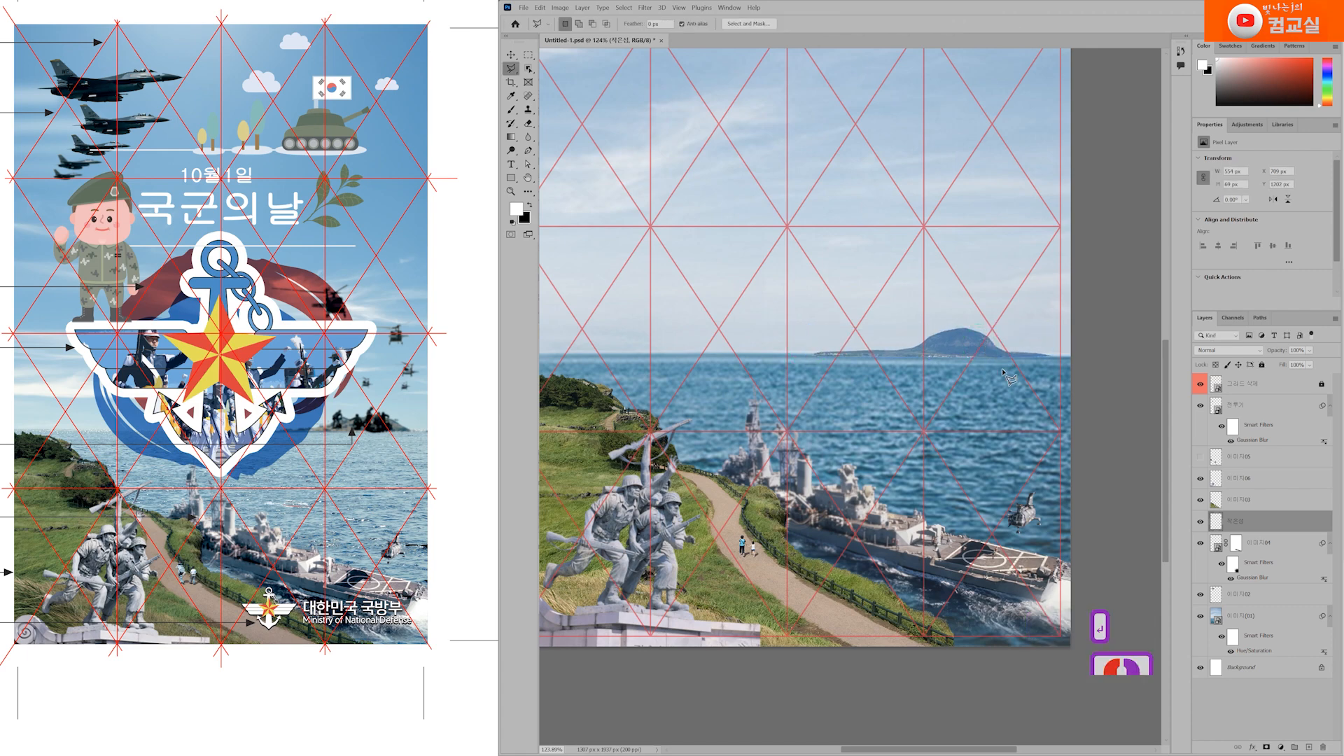
Step: Apply a Gaussian Blur with a 0.7 pixel radius to the 작은섬 layer
{"action": "left_click", "coordinate": [645, 7]}
{"action": "left_click", "coordinate": [778, 143]}
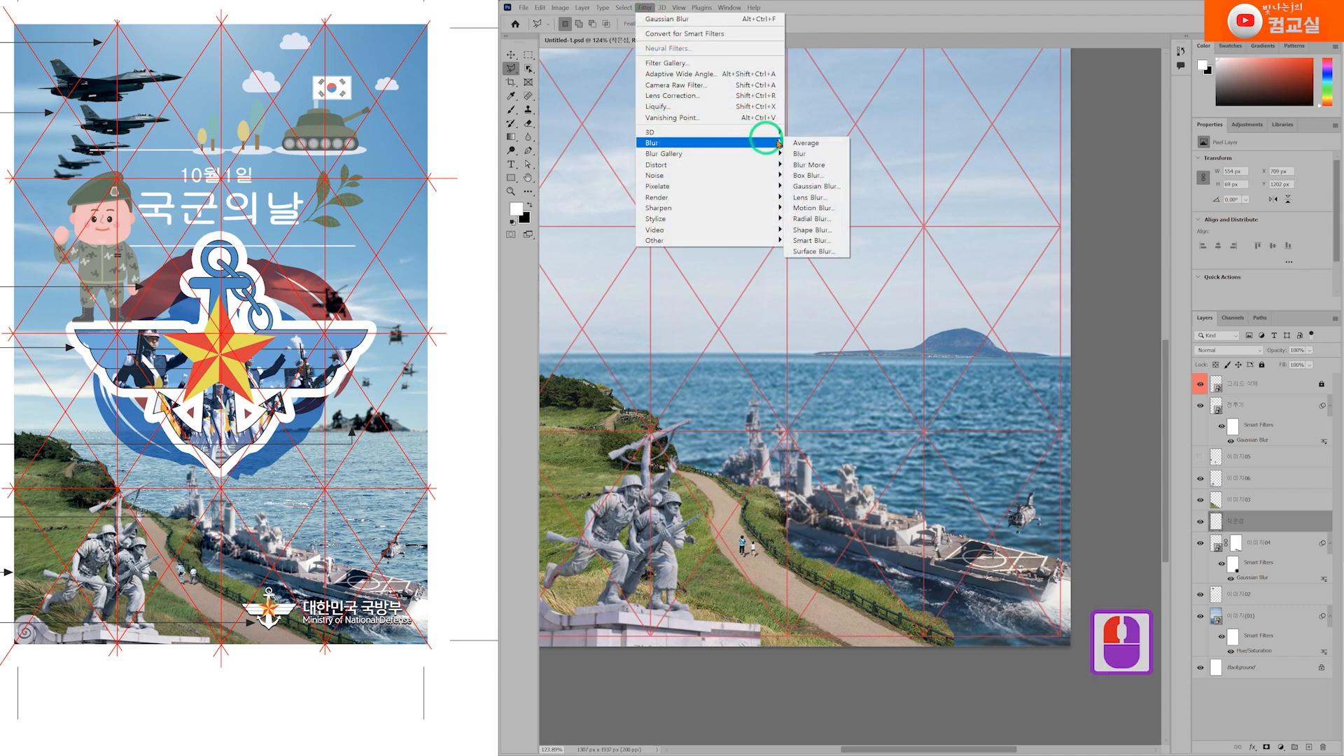
{"action": "left_click", "coordinate": [816, 186]}
{"action": "left_click", "coordinate": [1016, 365]}
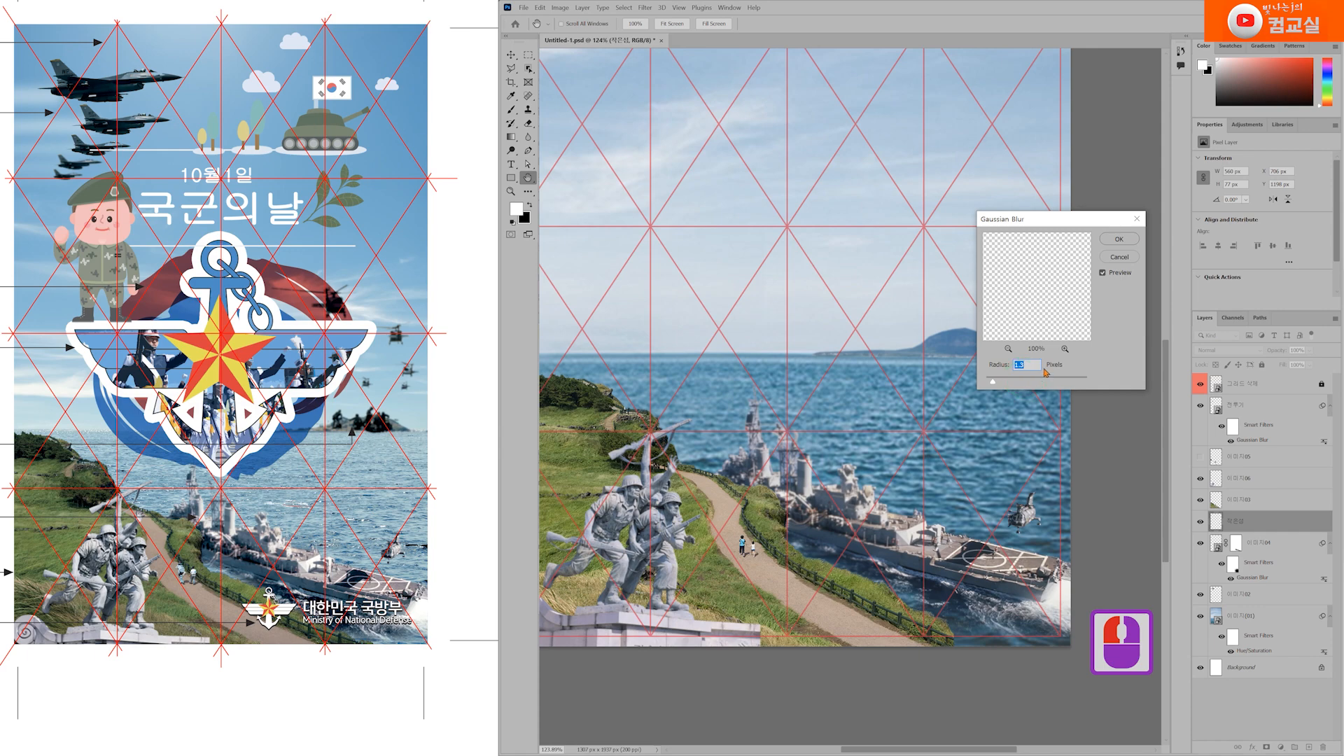
{"action": "type", "text": "0.7"}
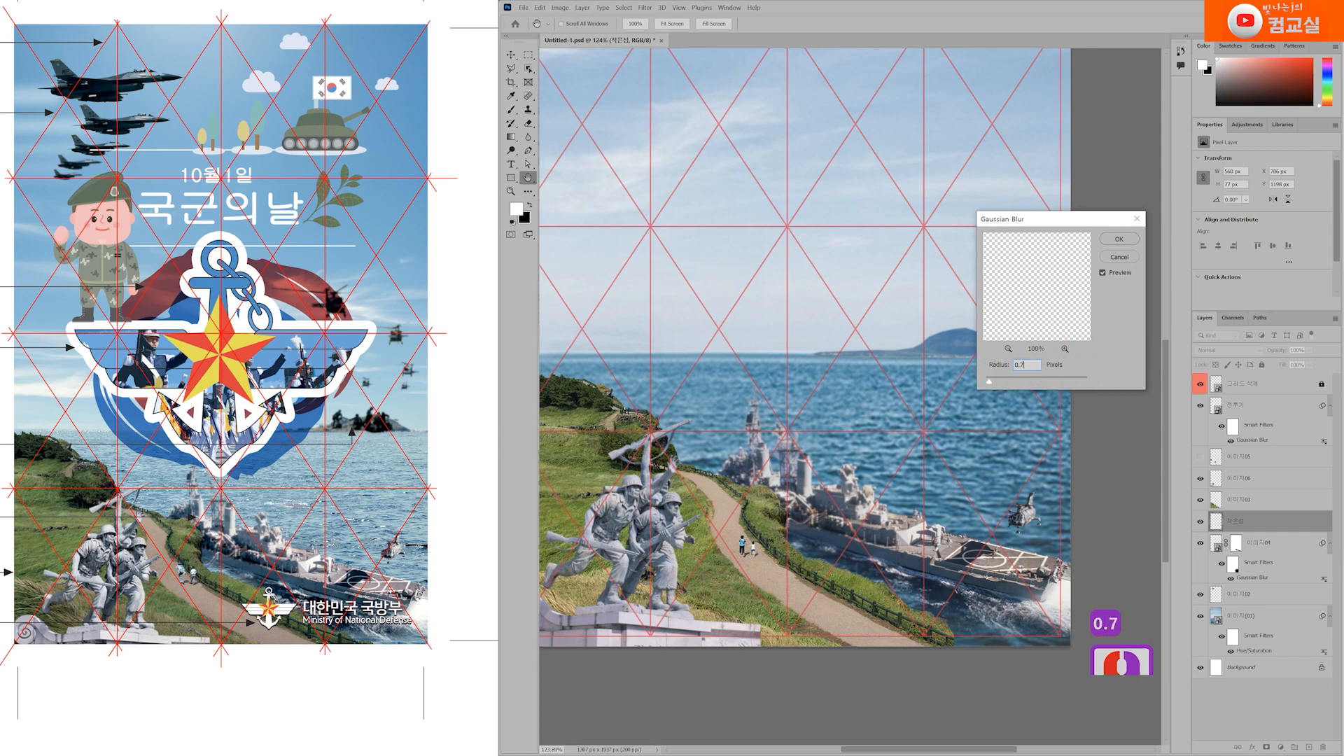
{"action": "left_click", "coordinate": [1119, 239]}
{"action": "key", "text": "l"}
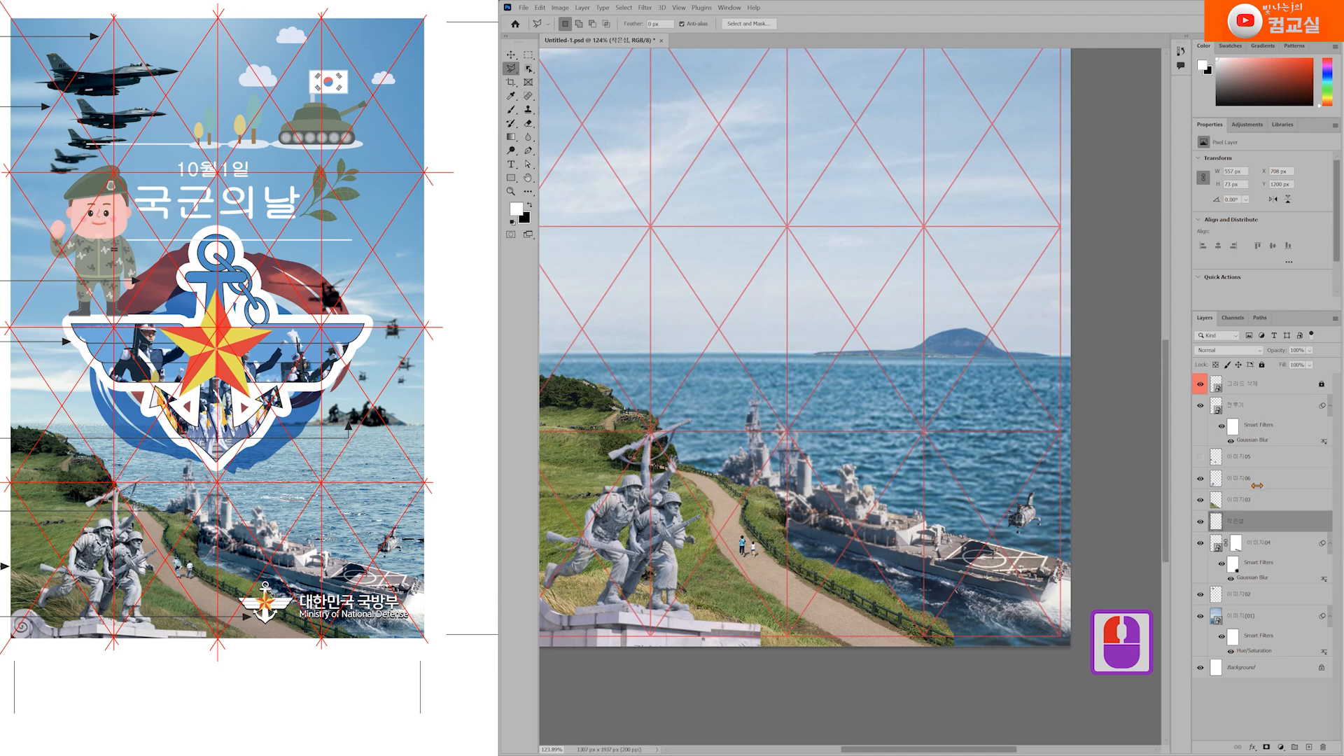
Step: Show the 이미지05 layer, scale it to about 31%, and place its soldiers on the island with the helicopters above
{"action": "left_click", "coordinate": [1269, 462]}
{"action": "left_click", "coordinate": [1201, 456]}
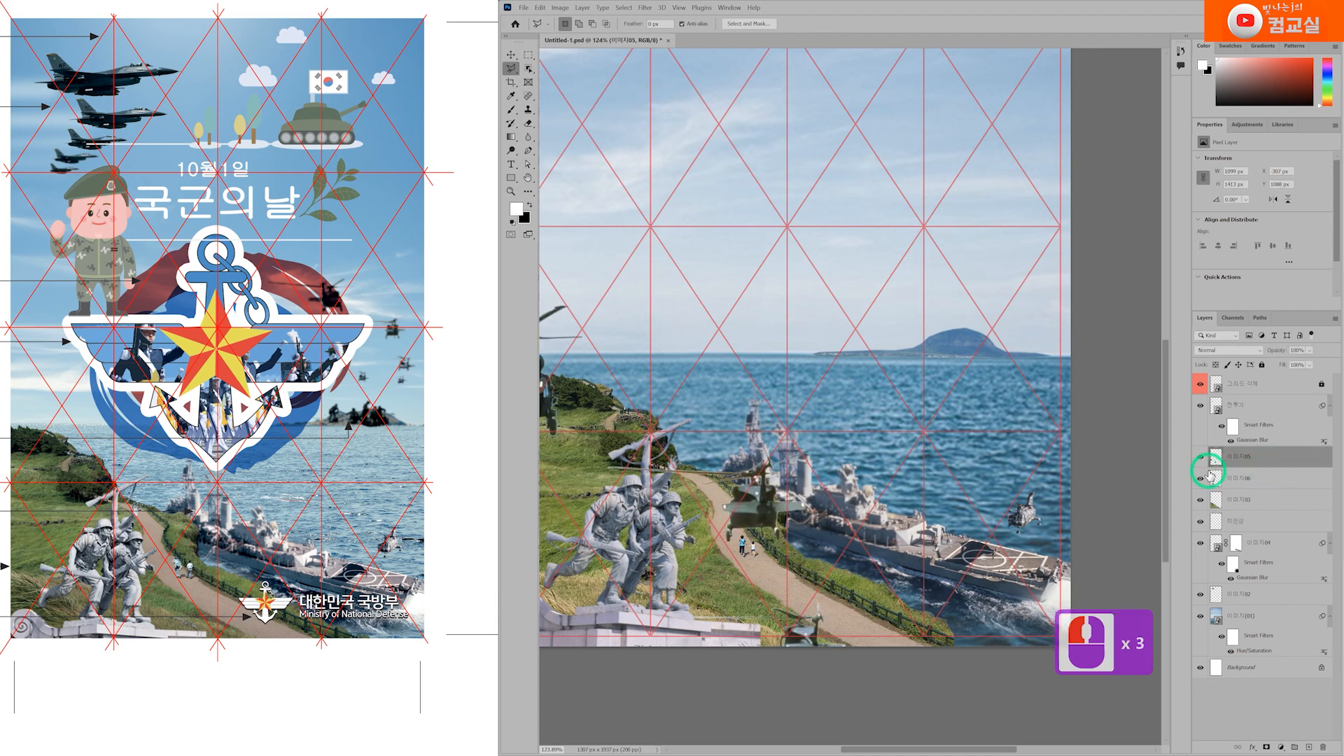
{"action": "key", "text": "ctrl+t"}
{"action": "left_click_drag", "start_coordinate": [551, 398], "coordinate": [873, 269]}
{"action": "left_click_drag", "start_coordinate": [931, 150], "coordinate": [856, 399]}
{"action": "left_click_drag", "start_coordinate": [897, 474], "coordinate": [852, 163]}
{"action": "left_click_drag", "start_coordinate": [890, 84], "coordinate": [944, 210]}
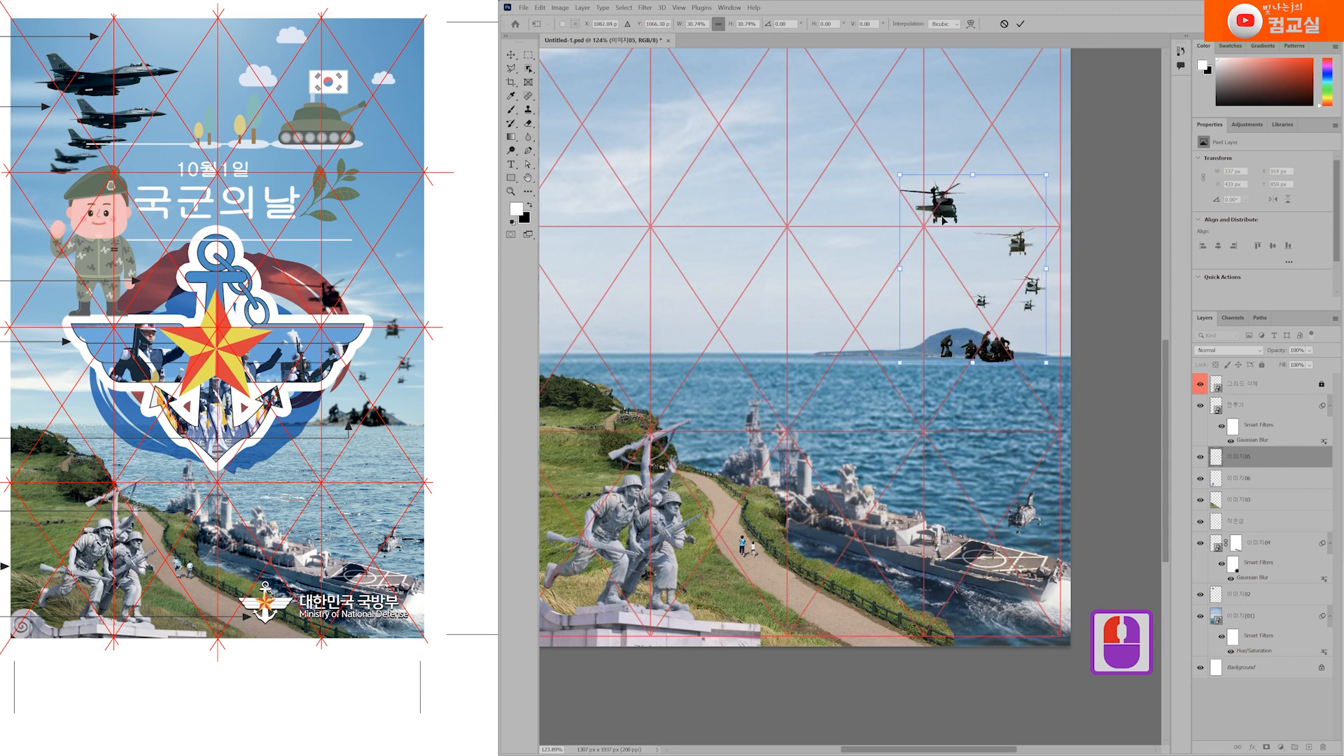
{"action": "key", "text": "Return"}
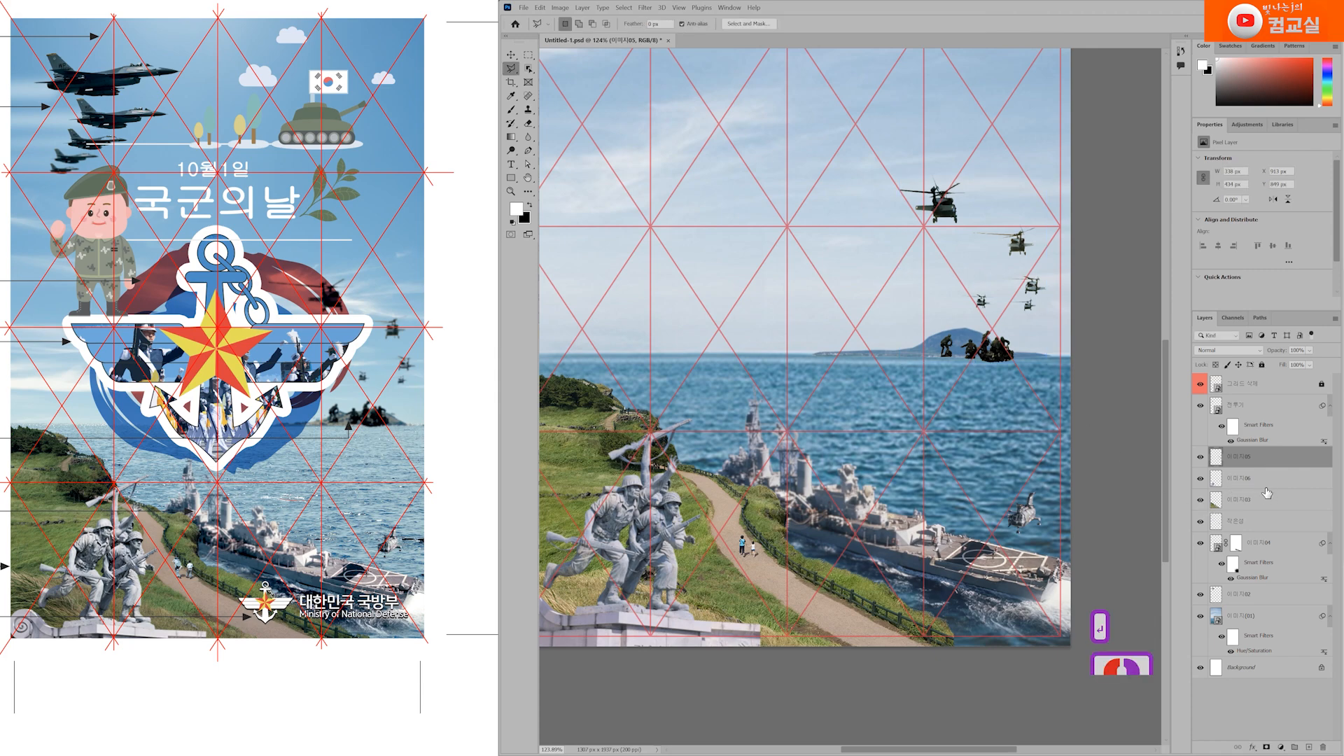
Step: Scale the 작은섬 island to about 90% and shift it along the horizon to the poster's right edge
{"action": "left_click", "coordinate": [1254, 521]}
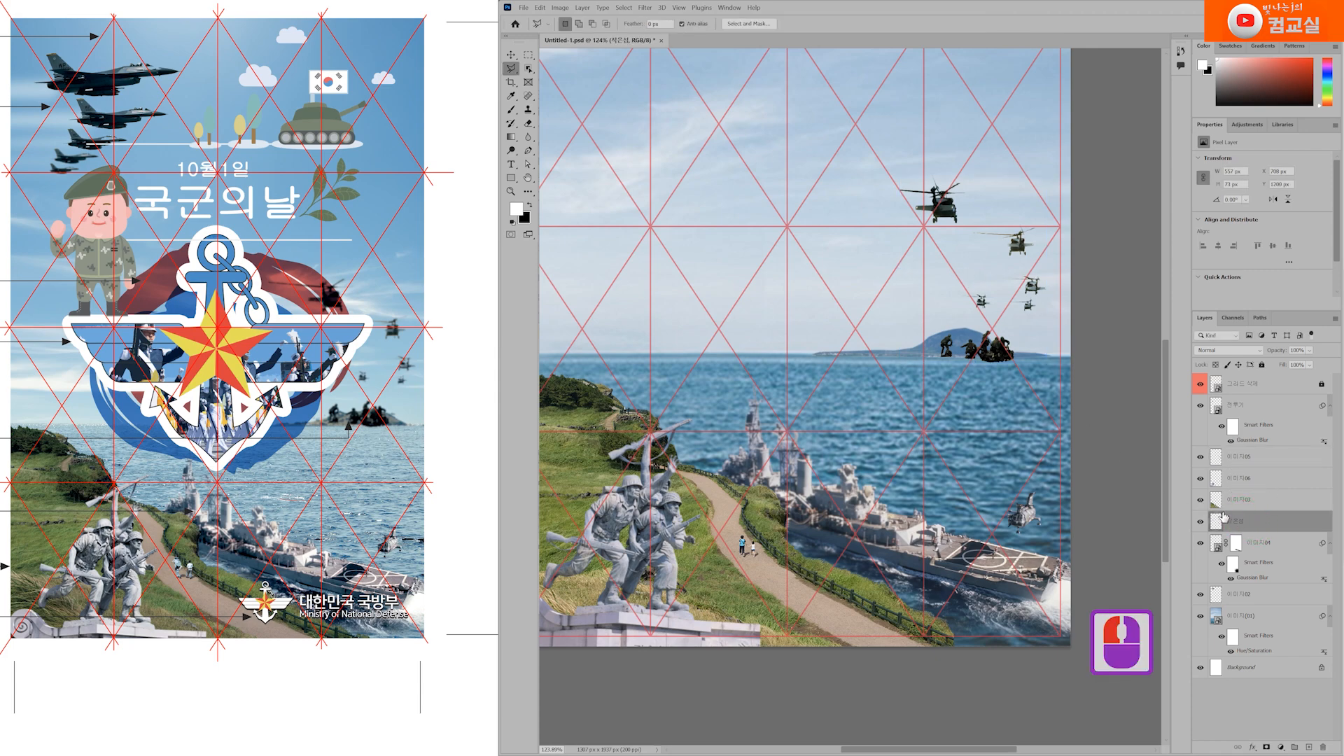
{"action": "key", "text": "ctrl+t"}
{"action": "left_click_drag", "start_coordinate": [815, 346], "coordinate": [838, 348]}
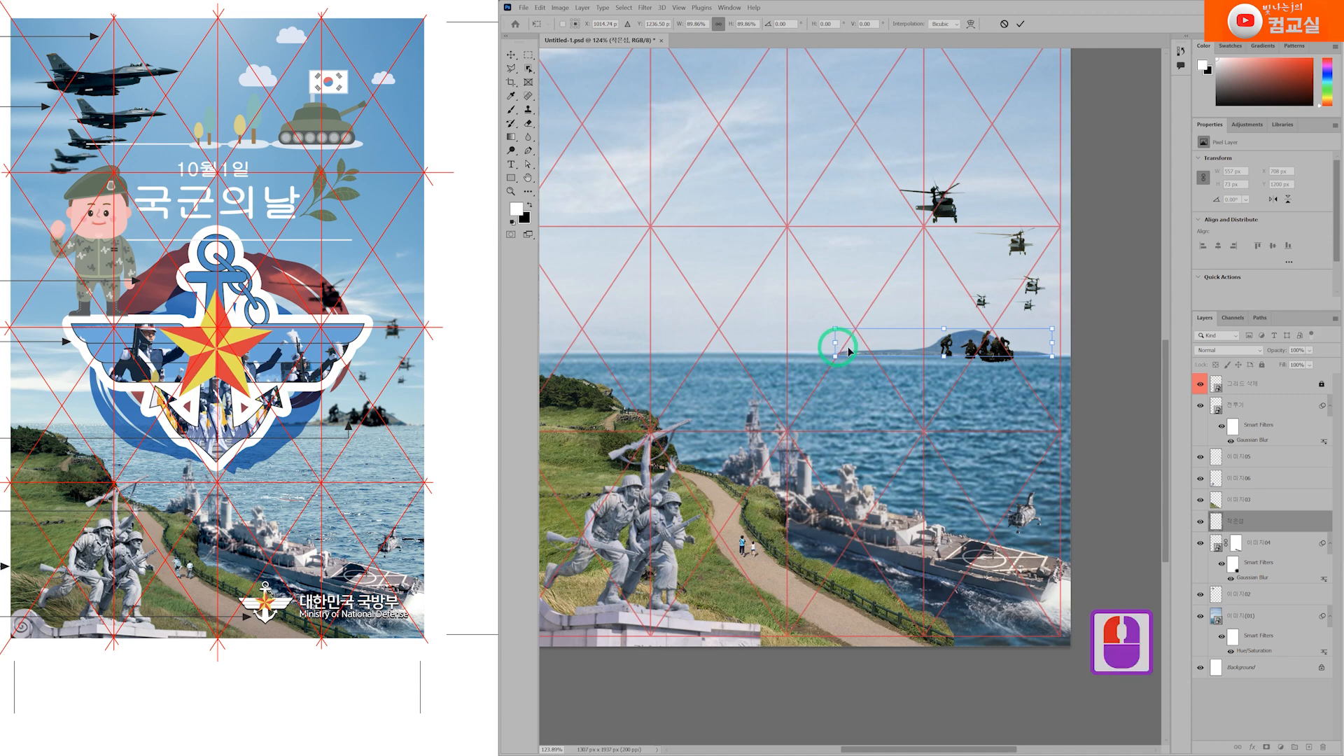
{"action": "left_click_drag", "start_coordinate": [936, 350], "coordinate": [954, 351]}
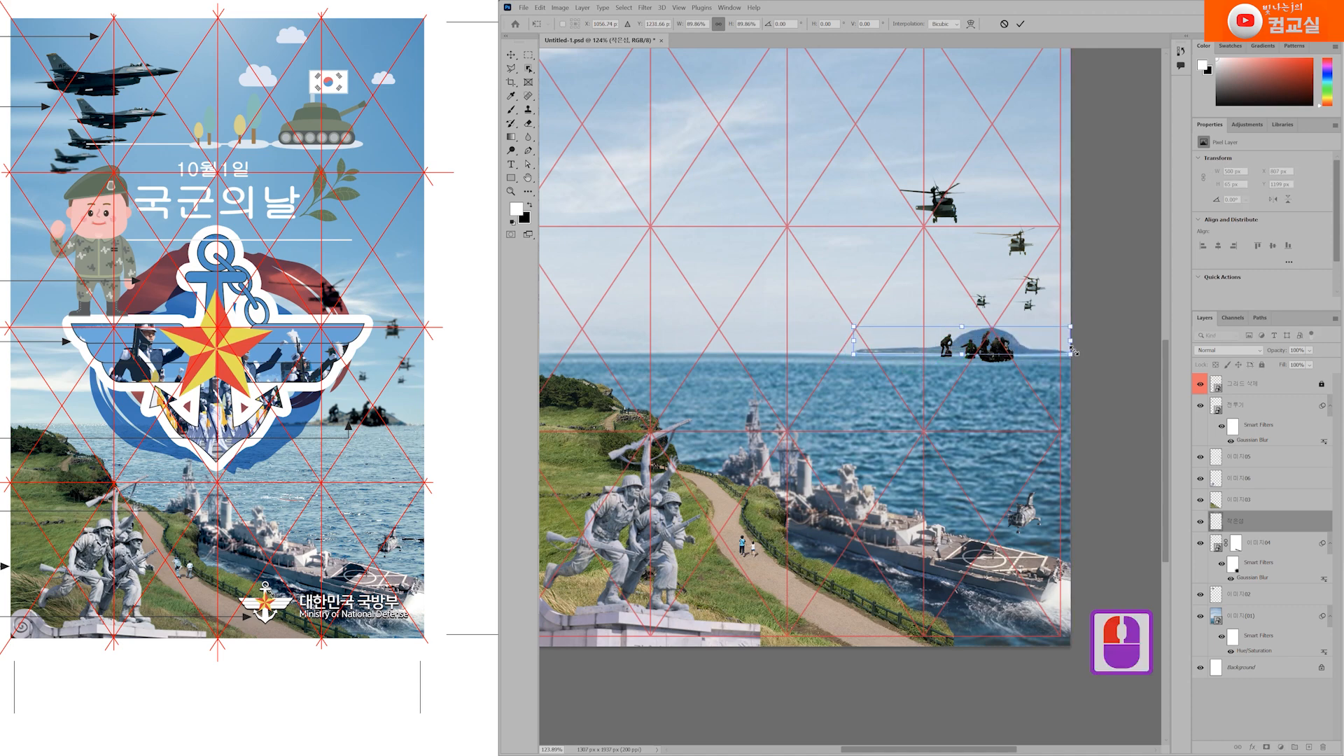
{"action": "key", "text": "Return"}
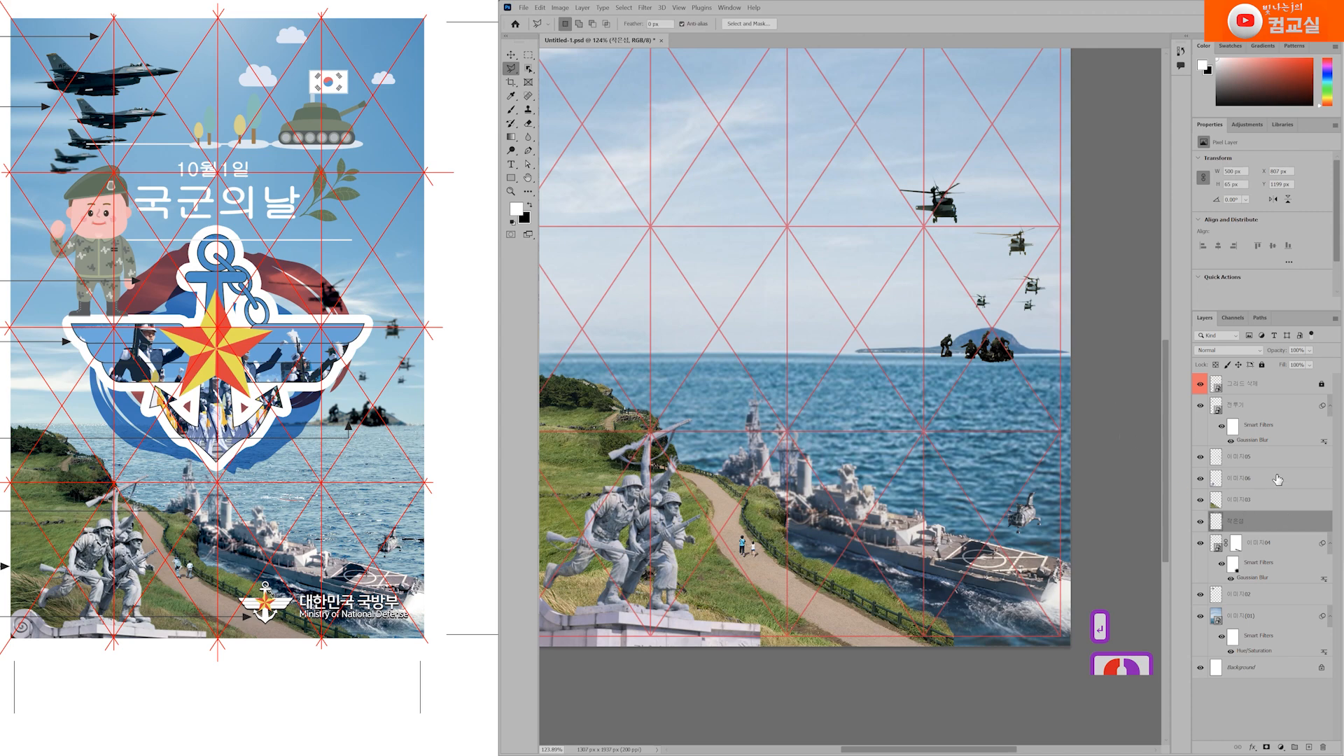
Step: Enlarge the 이미지05 helicopters and soldiers slightly and align the soldiers with the island's shoreline
{"action": "left_click", "coordinate": [1265, 459]}
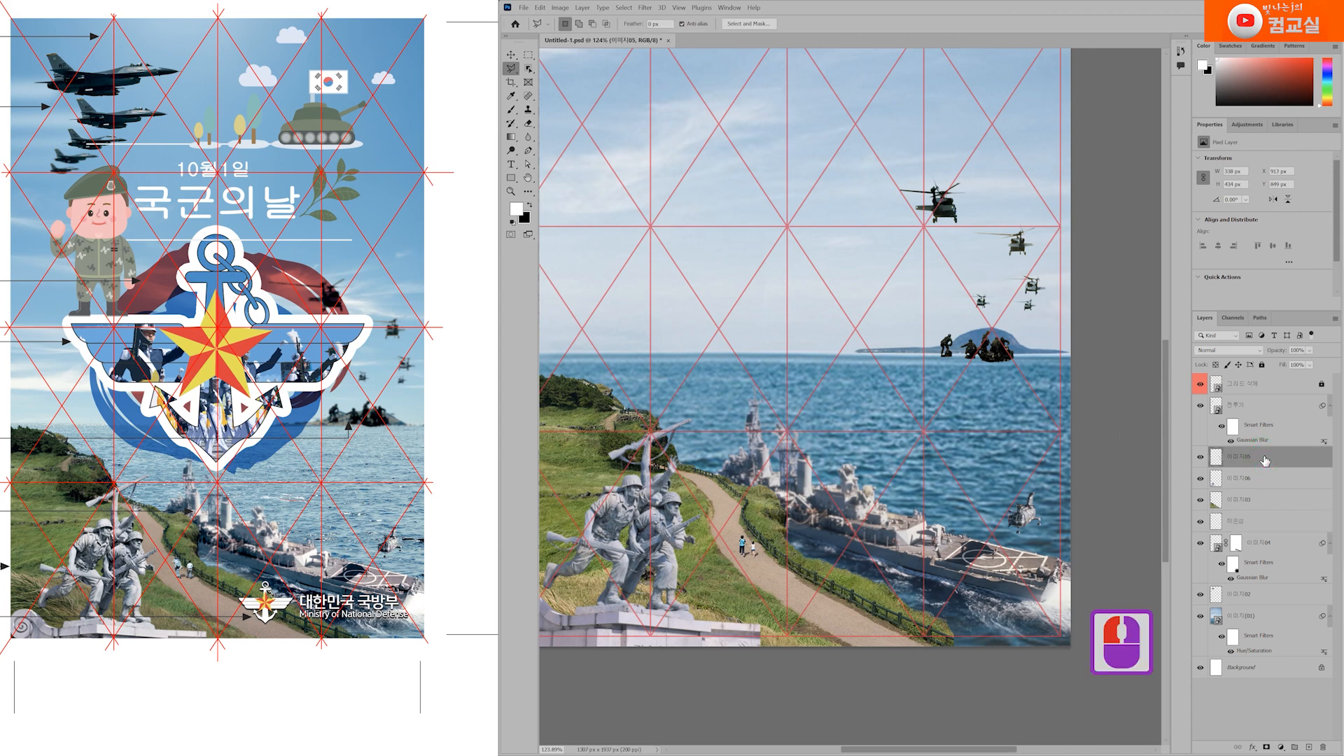
{"action": "key", "text": "ctrl+t"}
{"action": "left_click_drag", "start_coordinate": [903, 176], "coordinate": [897, 169]}
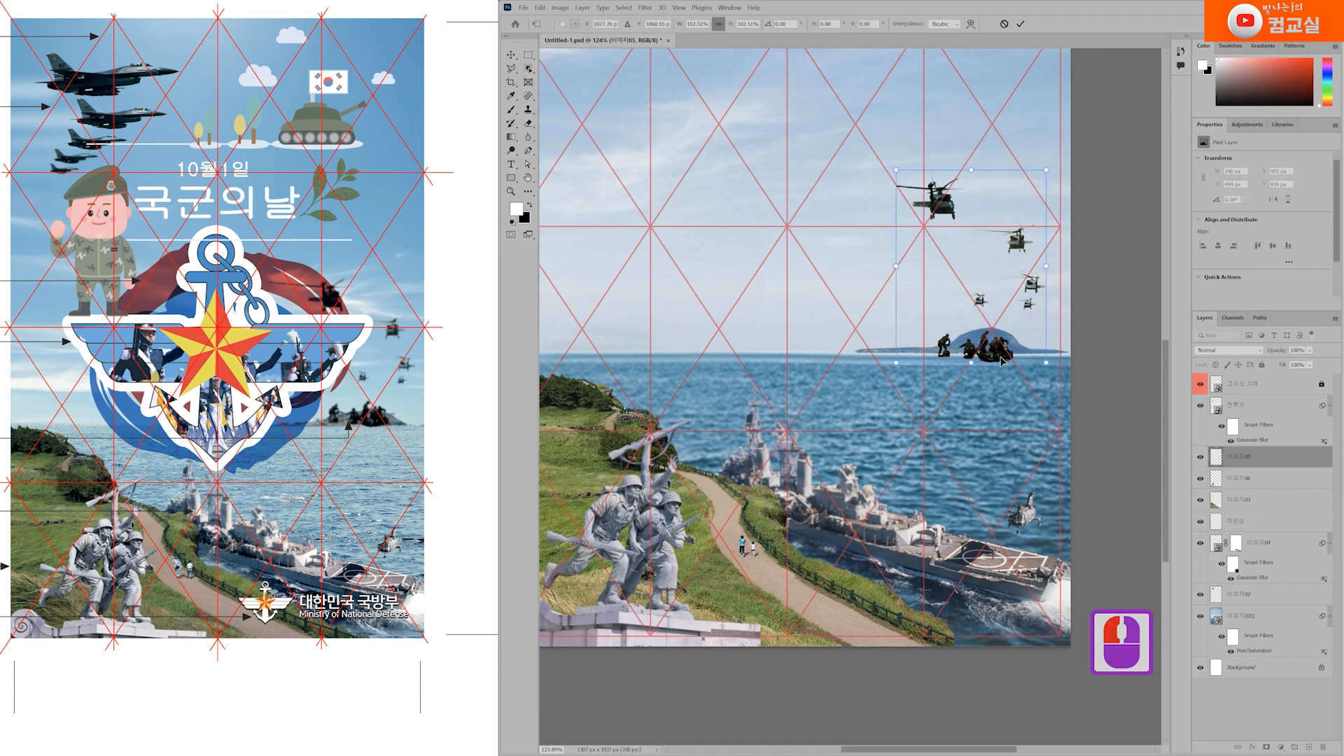
{"action": "scroll", "coordinate": [1001, 356], "scroll_direction": "up", "scroll_amount": 1}
{"action": "left_click_drag", "start_coordinate": [993, 367], "coordinate": [998, 352]}
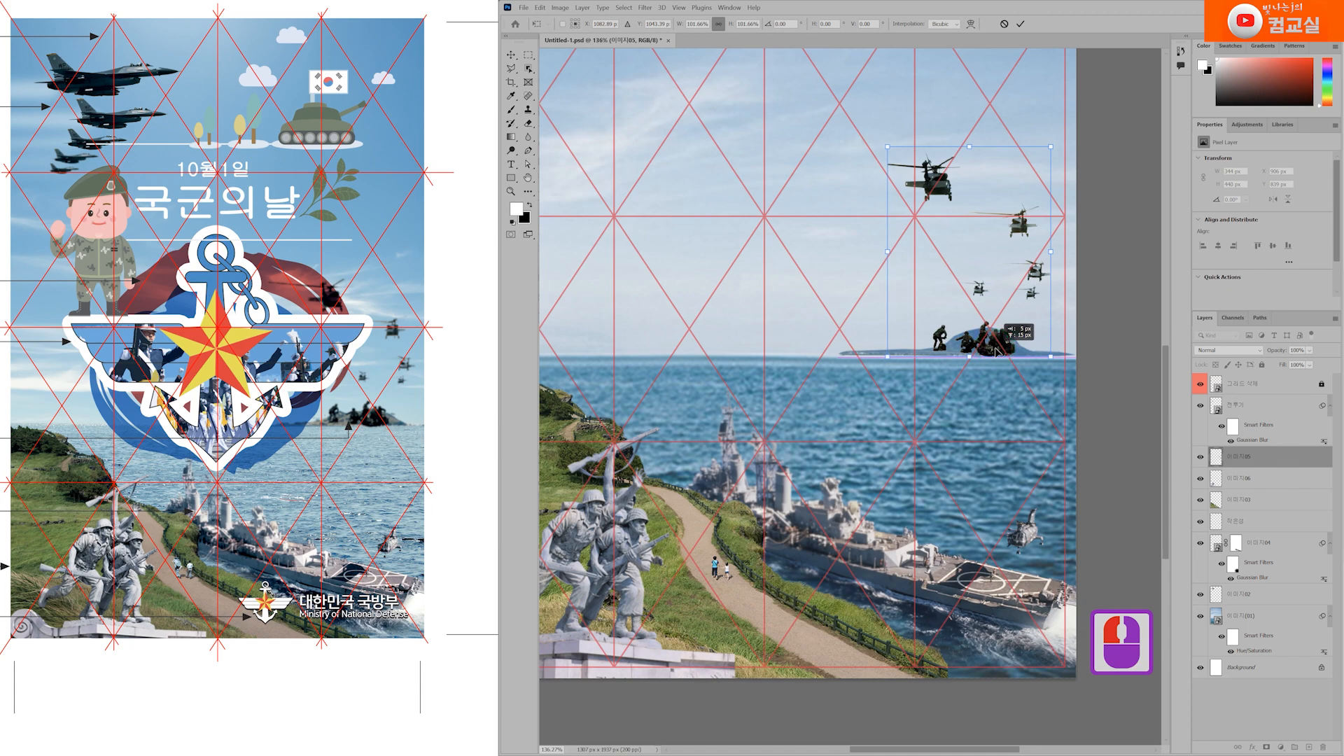
{"action": "key", "text": "Return"}
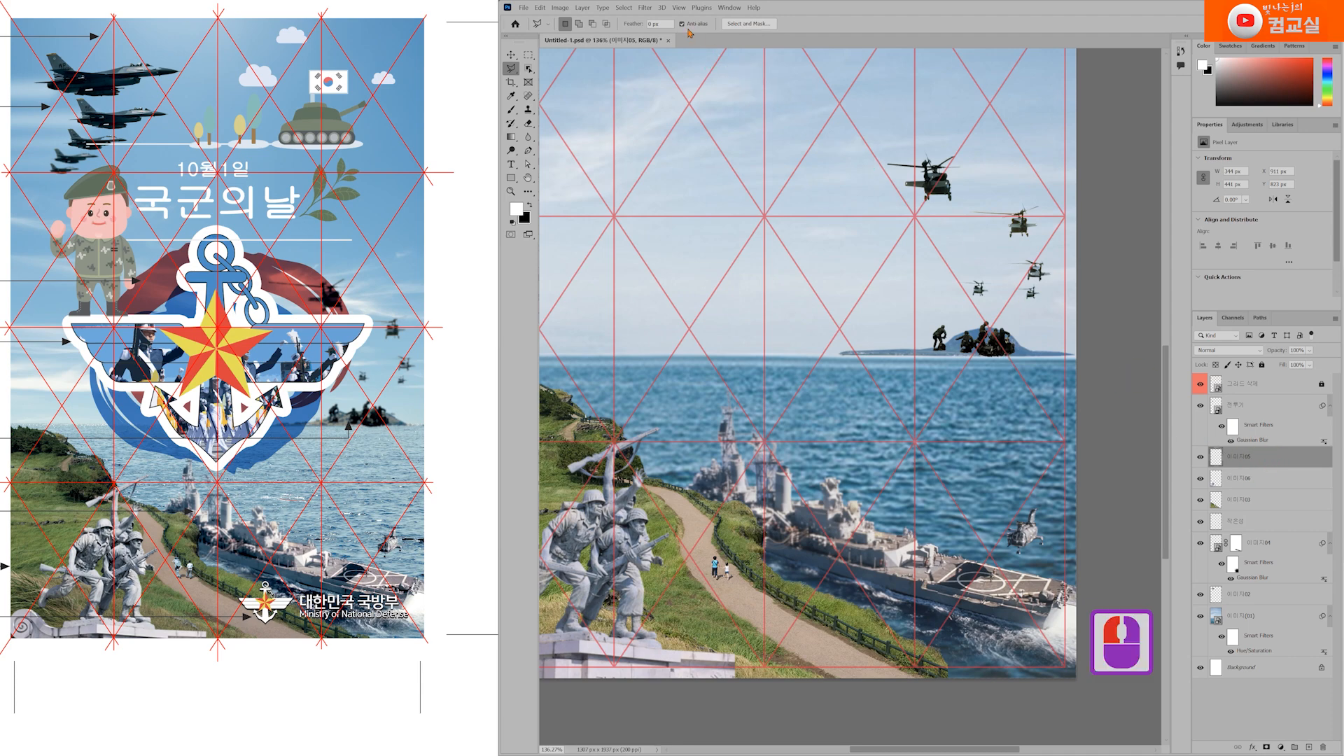
Step: Soften the 이미지05 helicopters and soldiers with a slightly stronger Gaussian Blur than the island's
{"action": "left_click", "coordinate": [645, 9]}
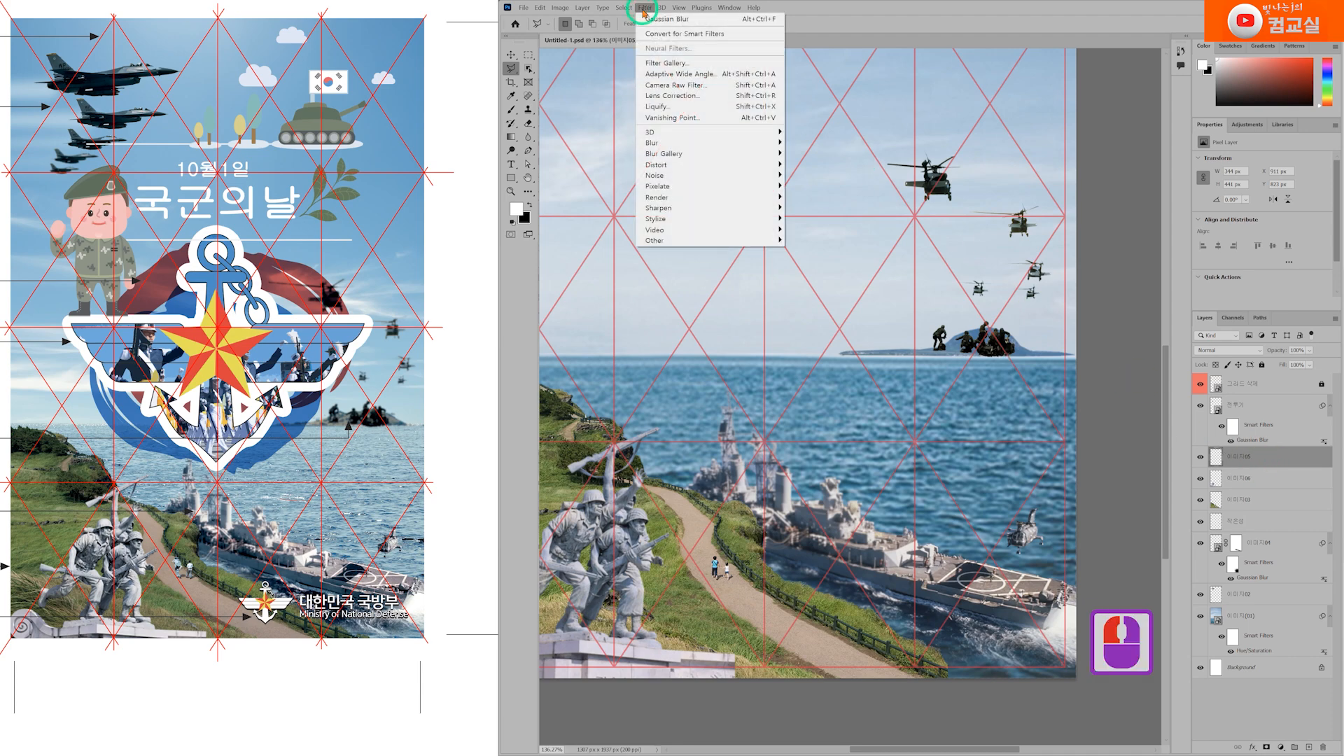
{"action": "left_click", "coordinate": [658, 143]}
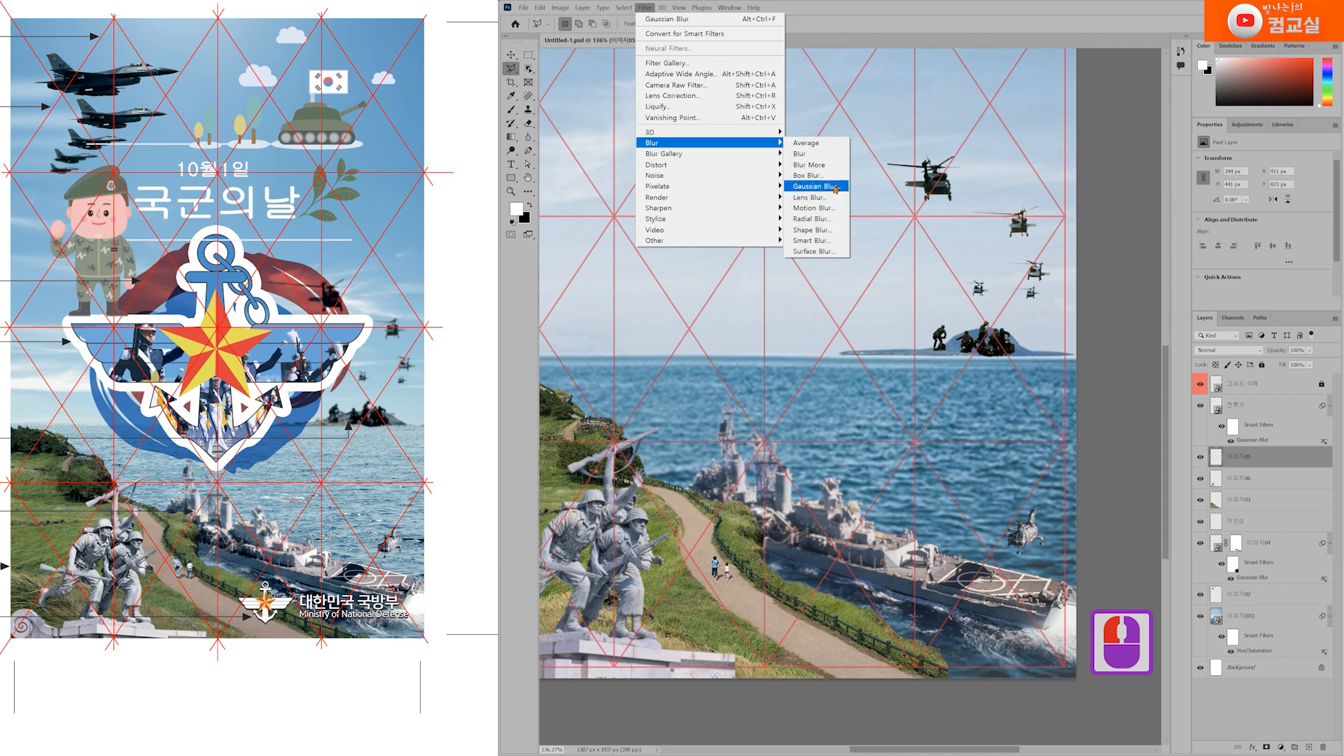
{"action": "left_click", "coordinate": [834, 187]}
{"action": "left_click_drag", "start_coordinate": [1064, 221], "coordinate": [823, 364]}
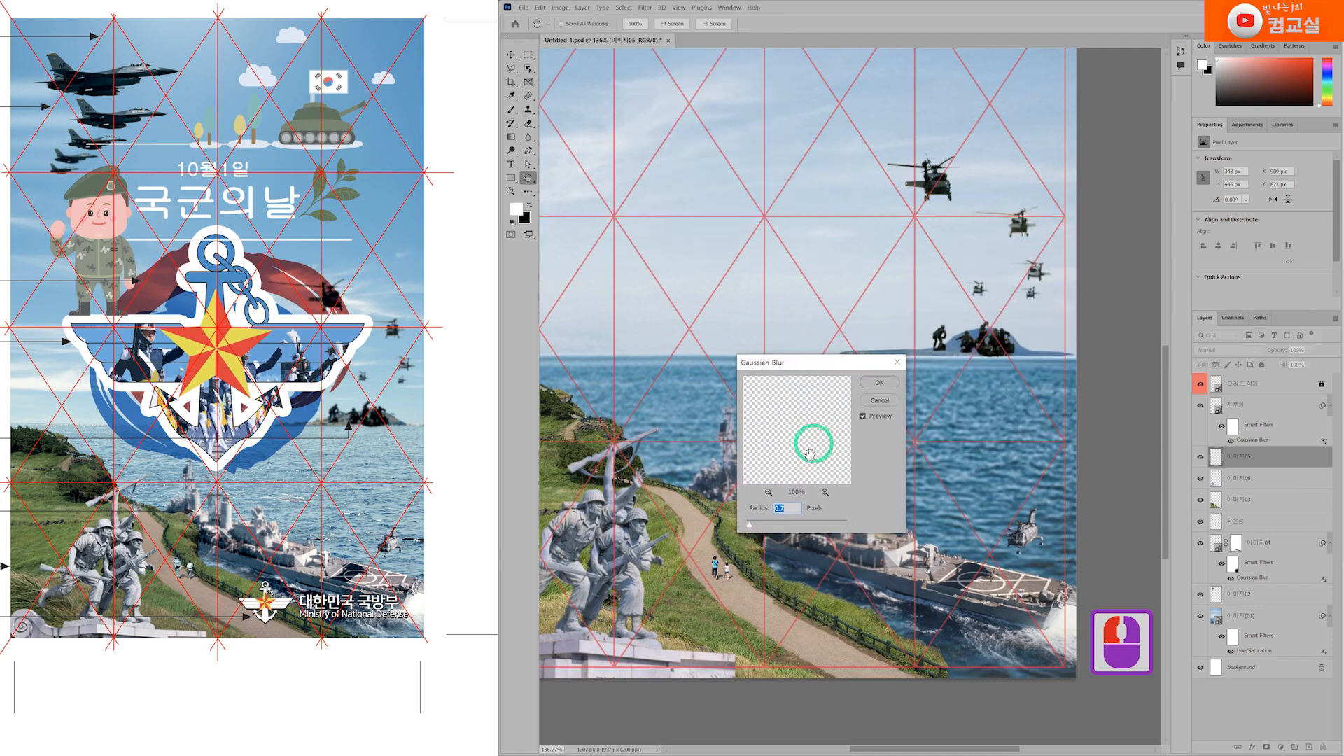
{"action": "left_click", "coordinate": [752, 524]}
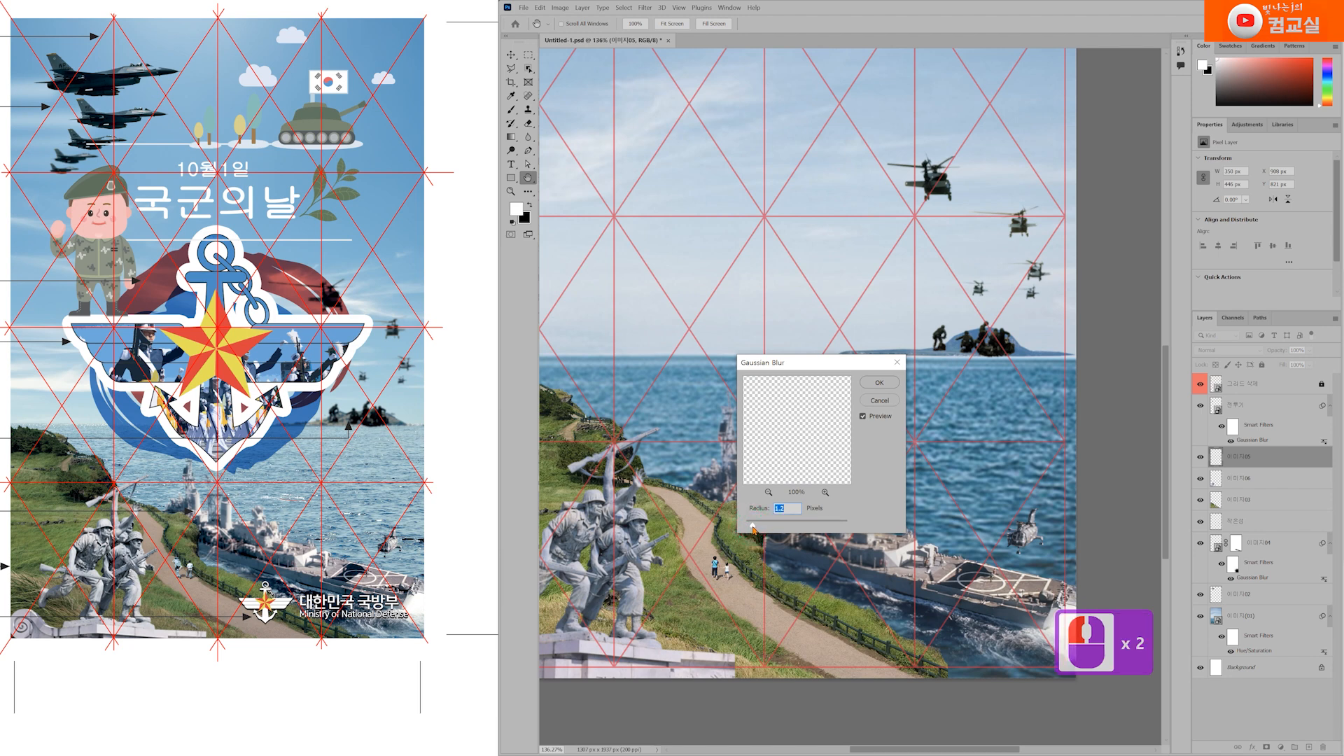
{"action": "left_click", "coordinate": [752, 526]}
{"action": "left_click", "coordinate": [753, 526]}
{"action": "left_click", "coordinate": [880, 383]}
Step: Set the 이미지05 layer's blend mode to Multiply and compare the poster with the layer hidden and shown
{"action": "left_click", "coordinate": [1241, 353]}
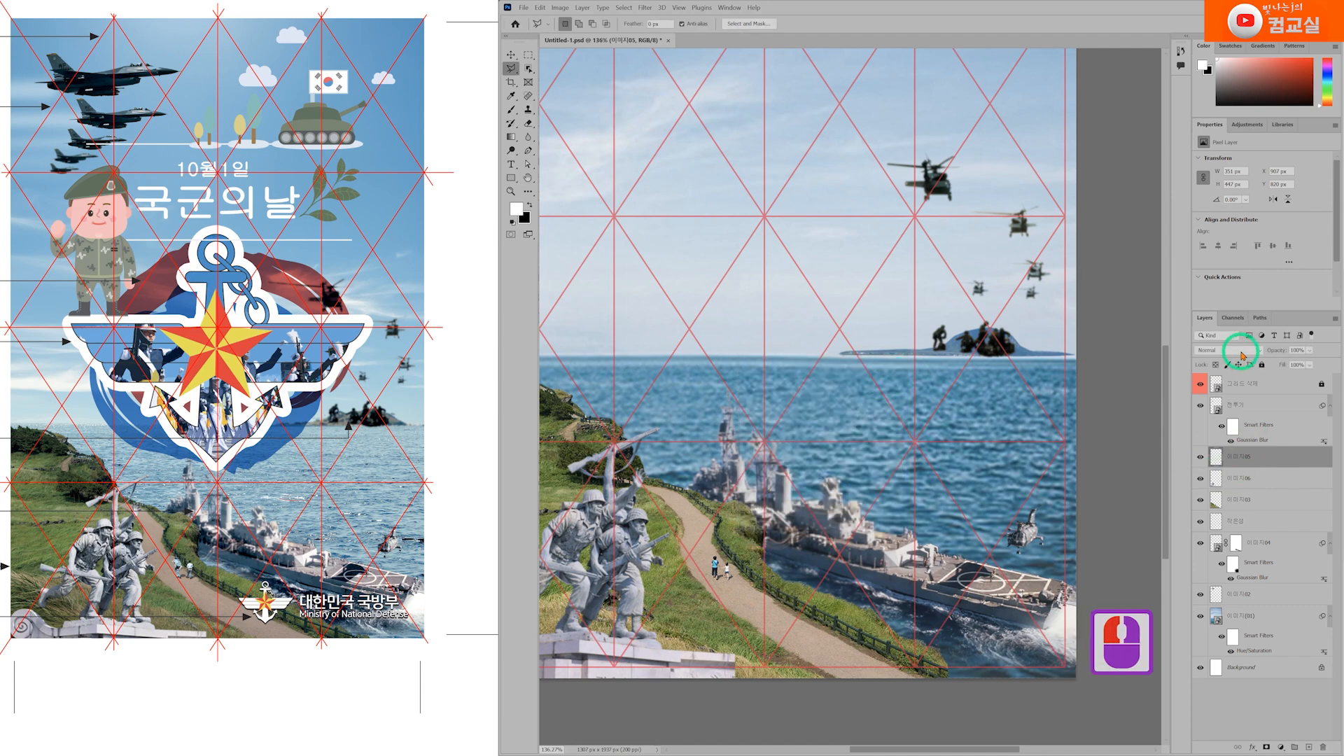
{"action": "left_click", "coordinate": [1239, 354]}
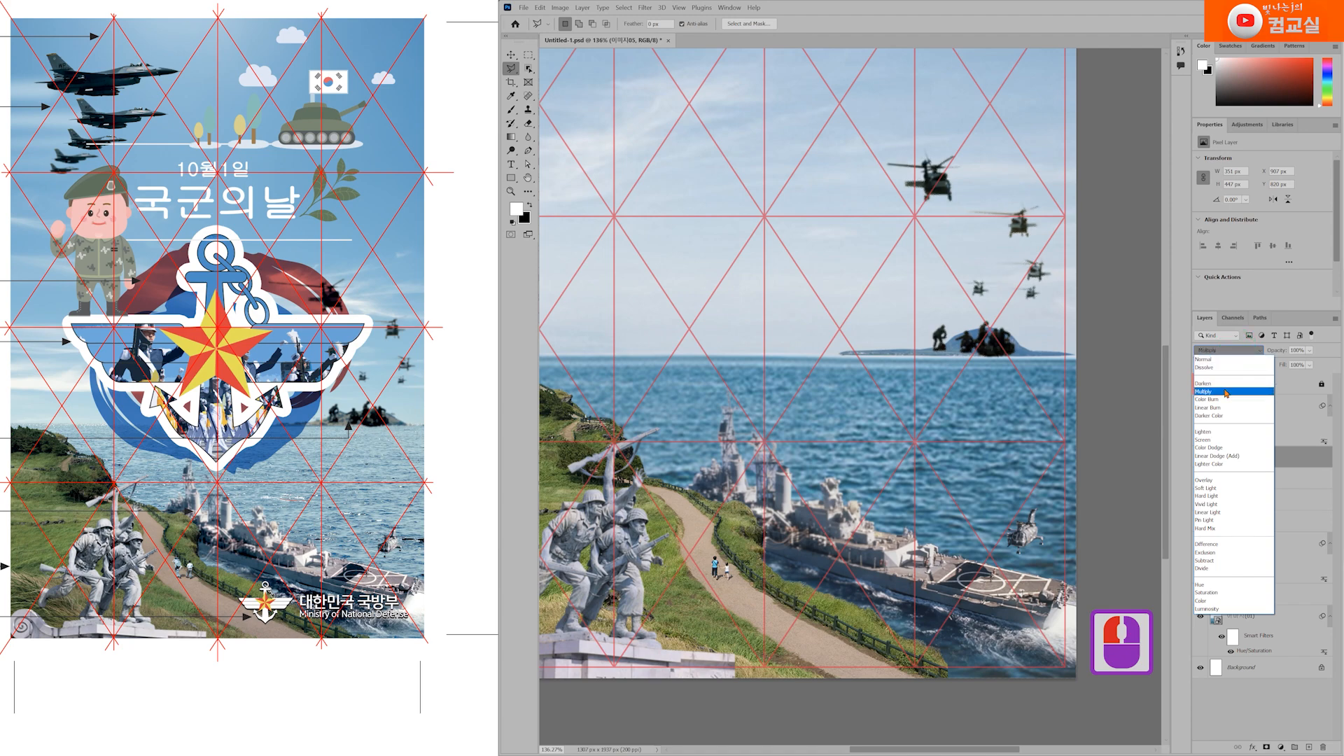
{"action": "left_click", "coordinate": [1226, 392]}
{"action": "left_click", "coordinate": [1200, 458]}
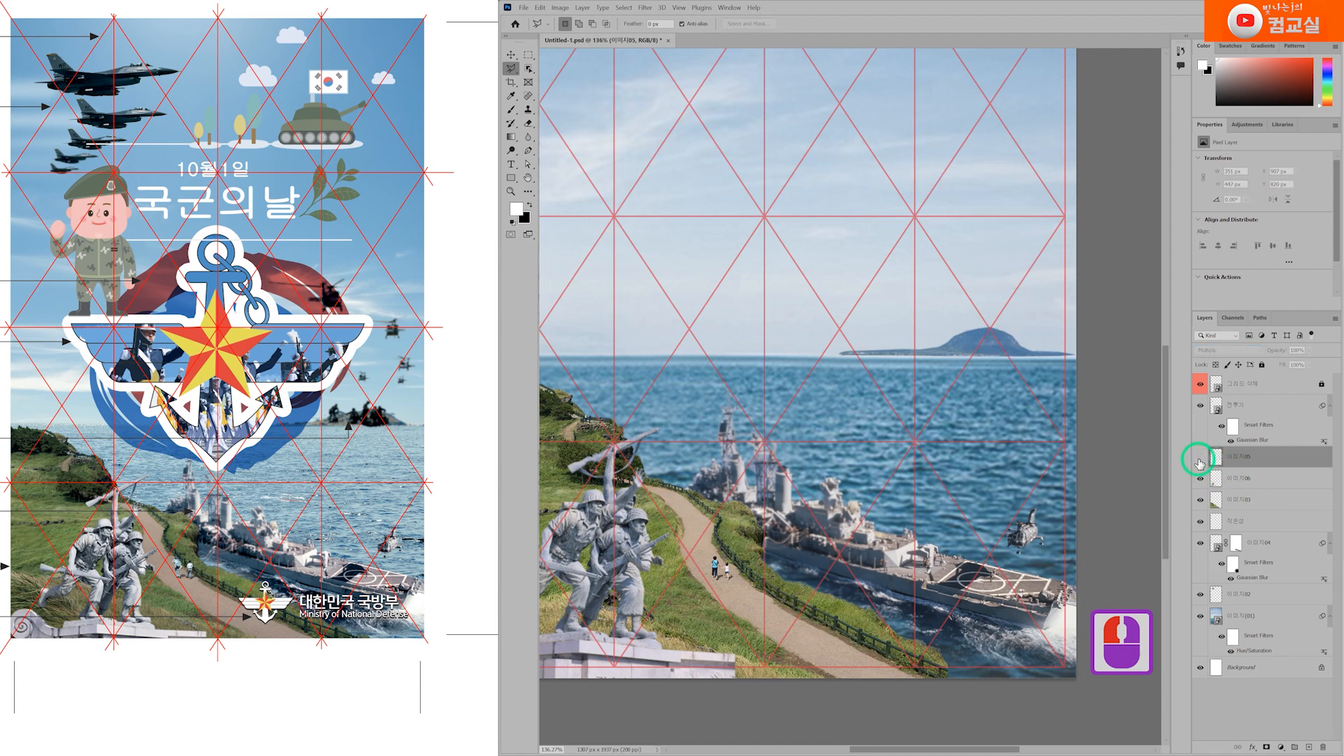
{"action": "left_click", "coordinate": [1200, 458]}
Step: Nudge the 이미지05 and 작은섬 layers down together until the island's shoreline meets the sea horizon
{"action": "left_click", "coordinate": [1258, 524], "text": "ctrl"}
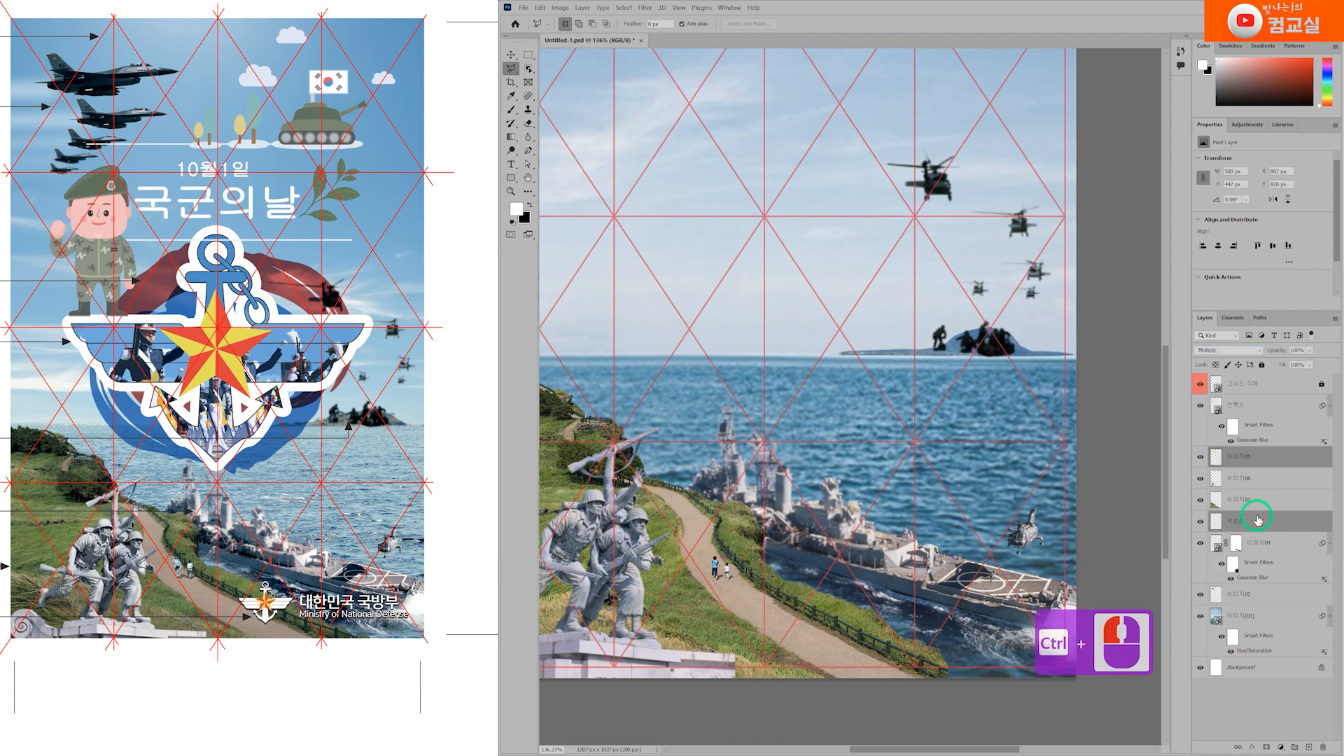
{"action": "key", "text": "ctrl+Down"}
{"action": "key", "text": "ctrl+Down"}
{"action": "key", "text": "ctrl+Down"}
{"action": "key", "text": "ctrl+Down"}
{"action": "key", "text": "ctrl+Down"}
{"action": "key", "text": "ctrl+Down"}
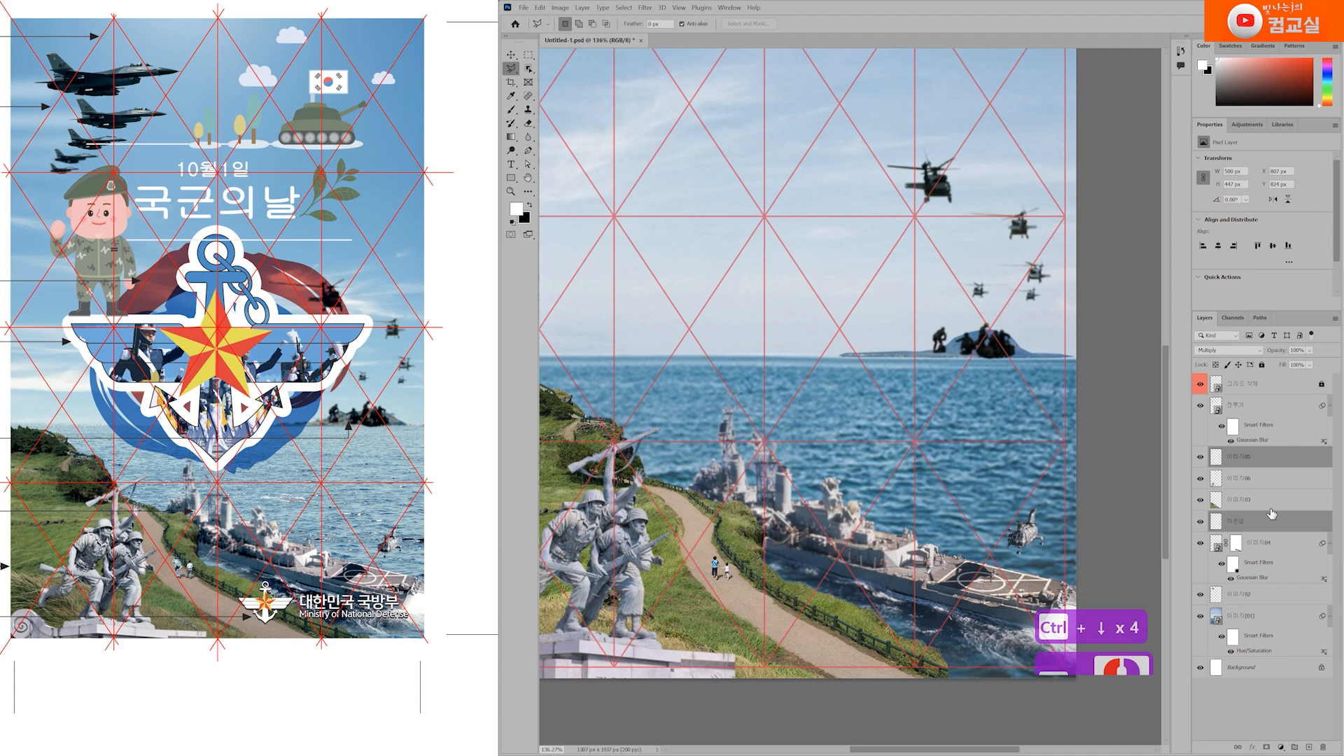
{"action": "key", "text": "ctrl+Down"}
{"action": "key", "text": "ctrl+Down"}
{"action": "key", "text": "ctrl+Down"}
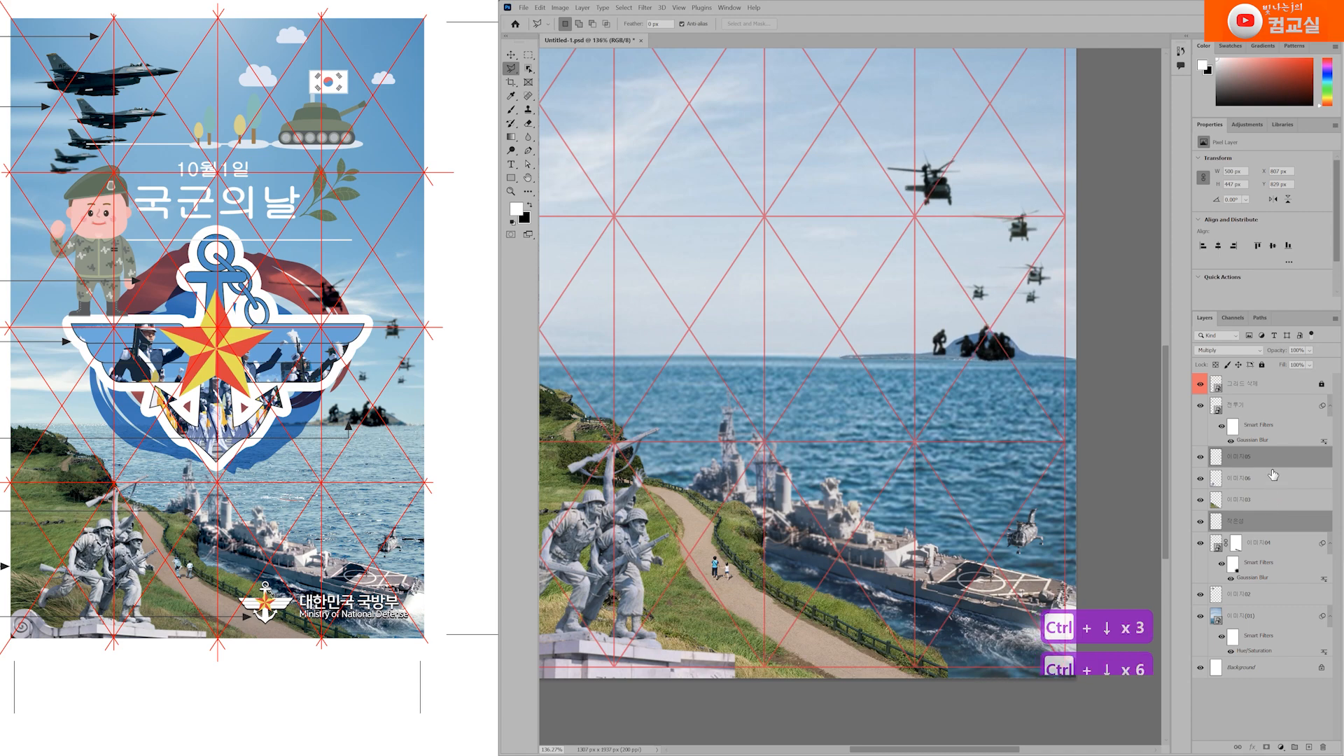
{"action": "left_click", "coordinate": [1269, 462]}
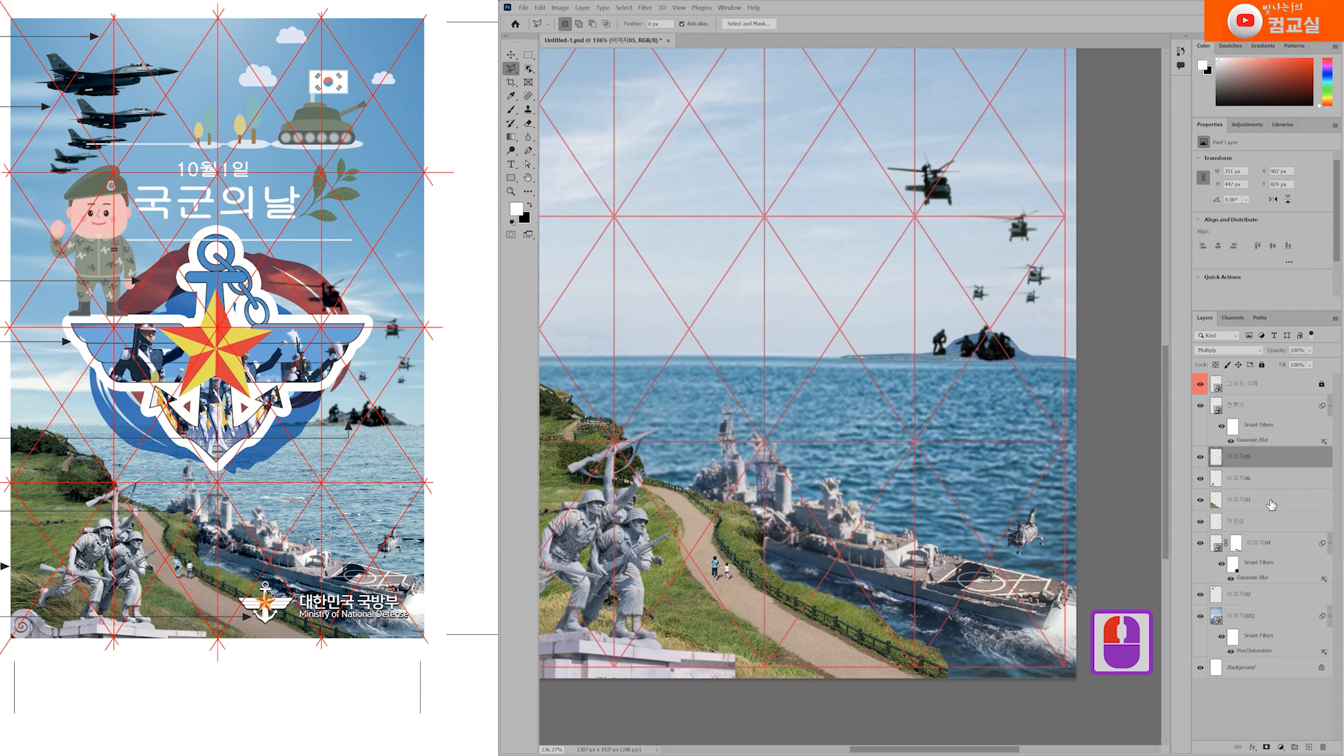
Step: Consult the reference sheet's compositing notes and brush illustration 7, and switch to the Illustrator document
{"action": "left_click", "coordinate": [1257, 479]}
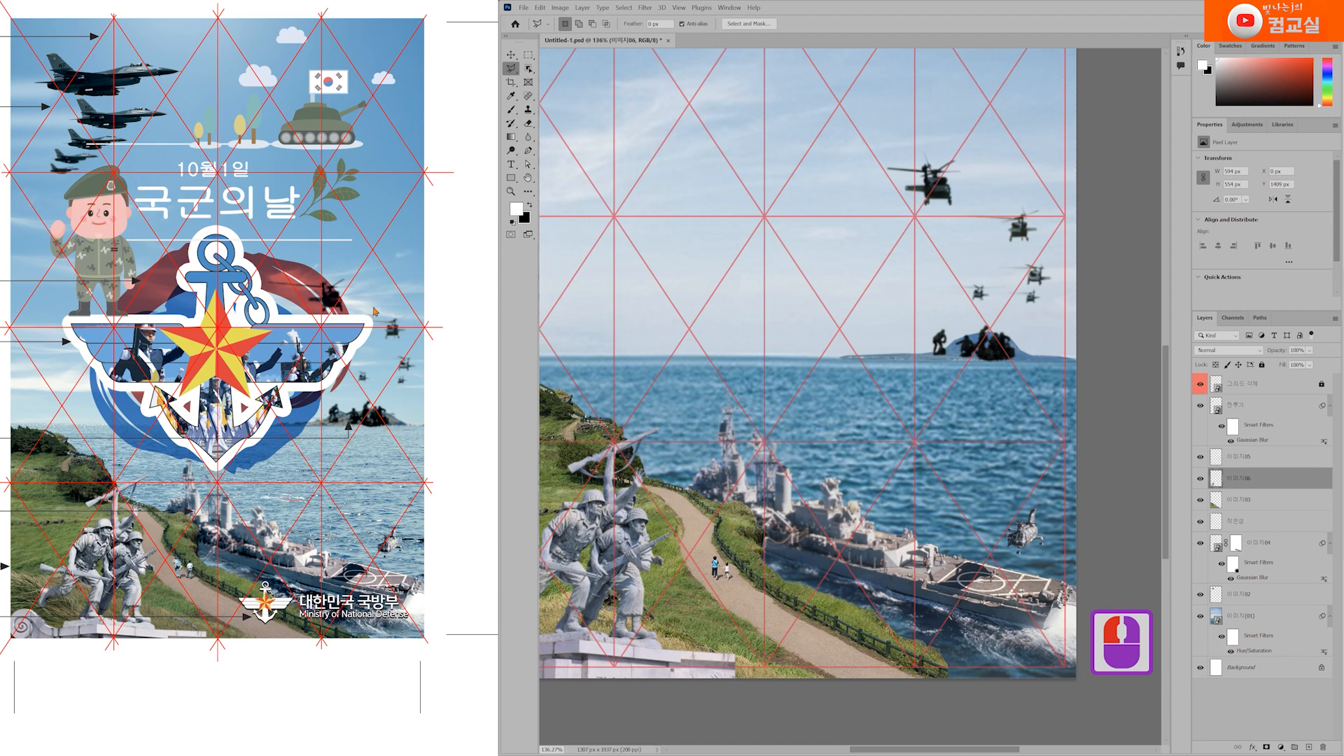
{"action": "scroll", "coordinate": [236, 485], "scroll_direction": "down", "scroll_amount": 3}
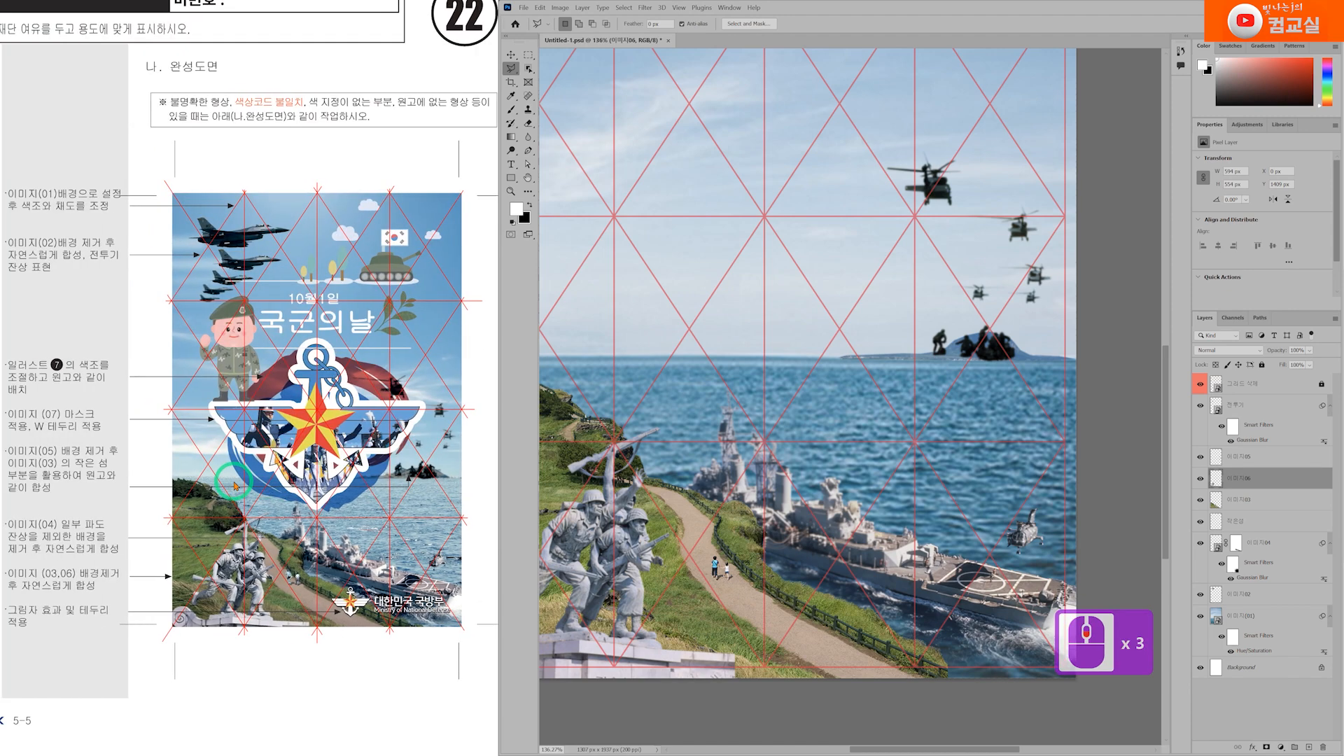
{"action": "left_click_drag", "start_coordinate": [235, 485], "coordinate": [244, 484]}
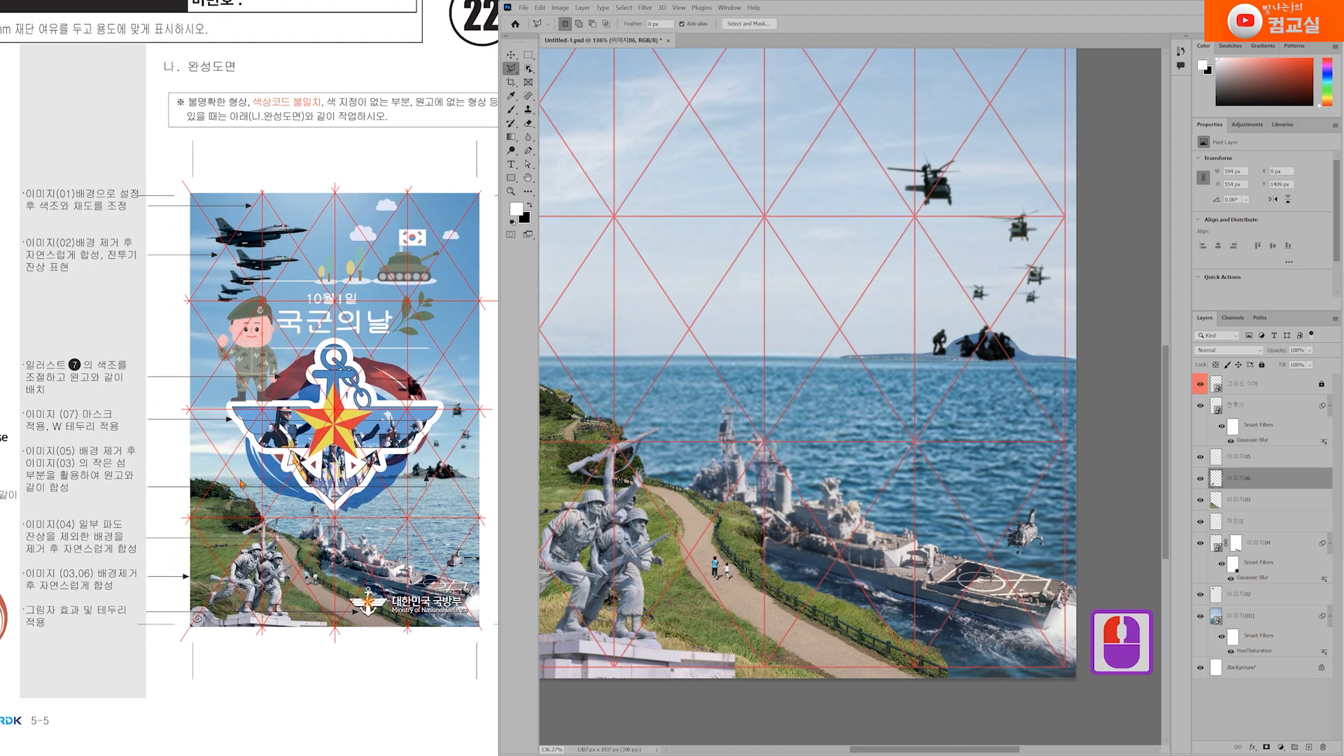
{"action": "left_click_drag", "start_coordinate": [240, 482], "coordinate": [236, 482]}
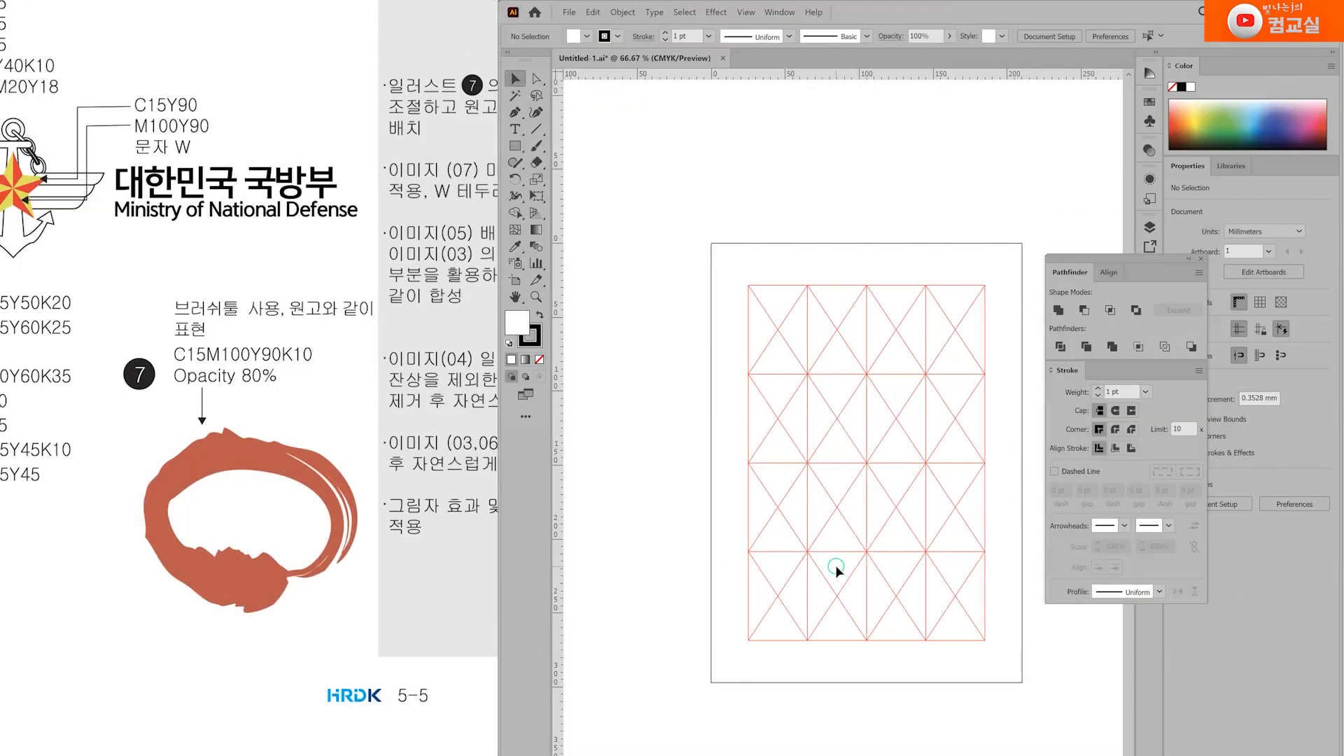
Step: Examine the reference sheet's illustration 7 for its brush-stroke shape, its CMYK colour and its opacity
{"action": "left_click", "coordinate": [836, 568]}
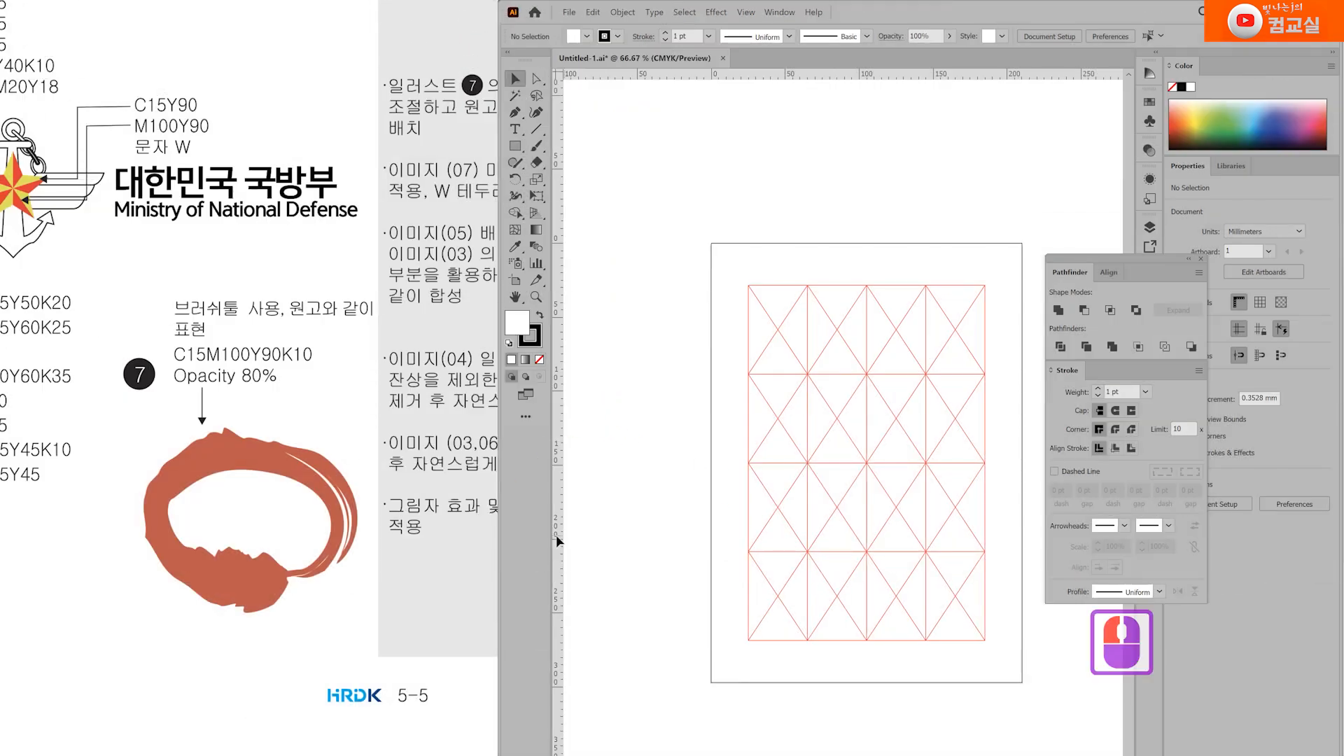
{"action": "left_click", "coordinate": [255, 371]}
{"action": "left_click", "coordinate": [258, 524]}
{"action": "left_click", "coordinate": [230, 428]}
{"action": "left_click", "coordinate": [348, 530]}
{"action": "left_click_drag", "start_coordinate": [229, 556], "coordinate": [196, 553]}
{"action": "left_click", "coordinate": [193, 385]}
{"action": "left_click", "coordinate": [187, 330]}
{"action": "double_click", "coordinate": [162, 302]}
{"action": "left_click", "coordinate": [162, 330]}
{"action": "left_click", "coordinate": [224, 323]}
{"action": "left_click", "coordinate": [229, 315]}
{"action": "left_click", "coordinate": [232, 359]}
{"action": "left_click", "coordinate": [218, 390]}
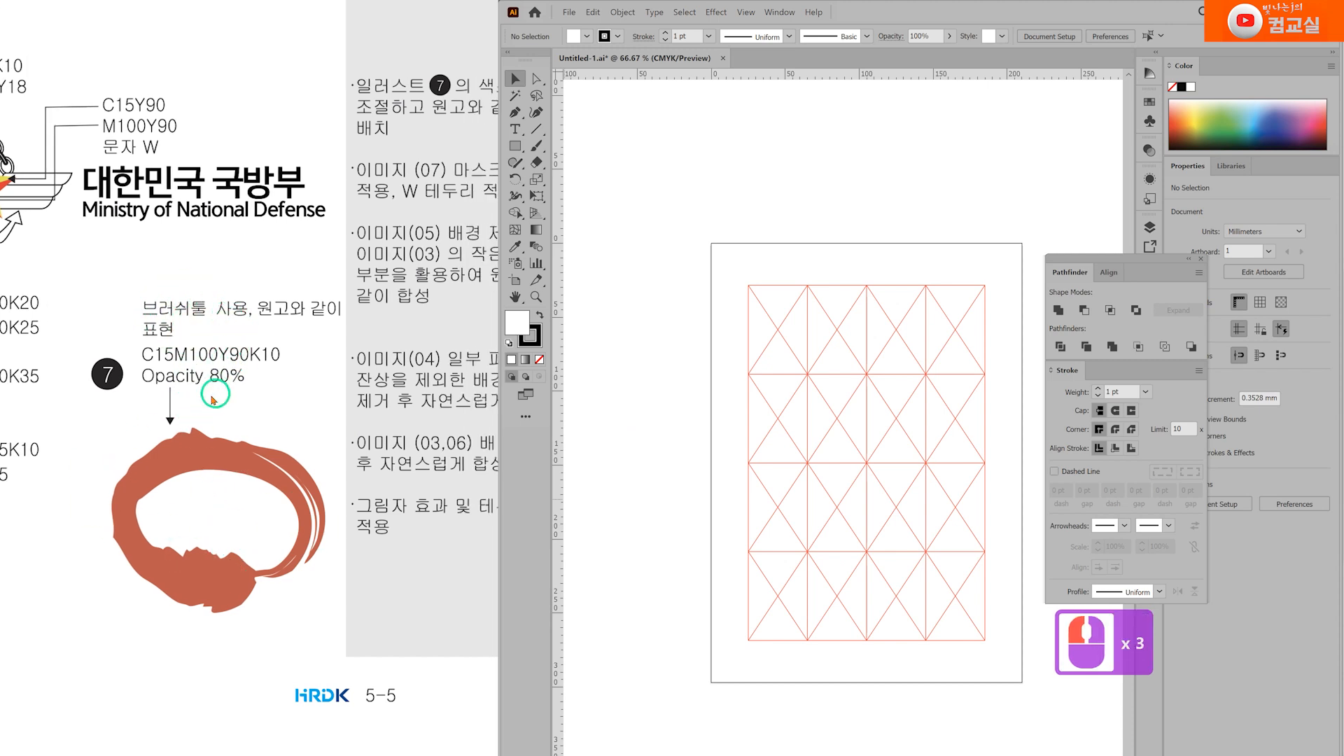
Step: Draw an open oval Pen tool path about 121 mm wide and 83 mm high on the empty canvas beside the artboard, following illustration 7
{"action": "left_click", "coordinate": [695, 542]}
{"action": "left_click_drag", "start_coordinate": [670, 470], "coordinate": [780, 396]}
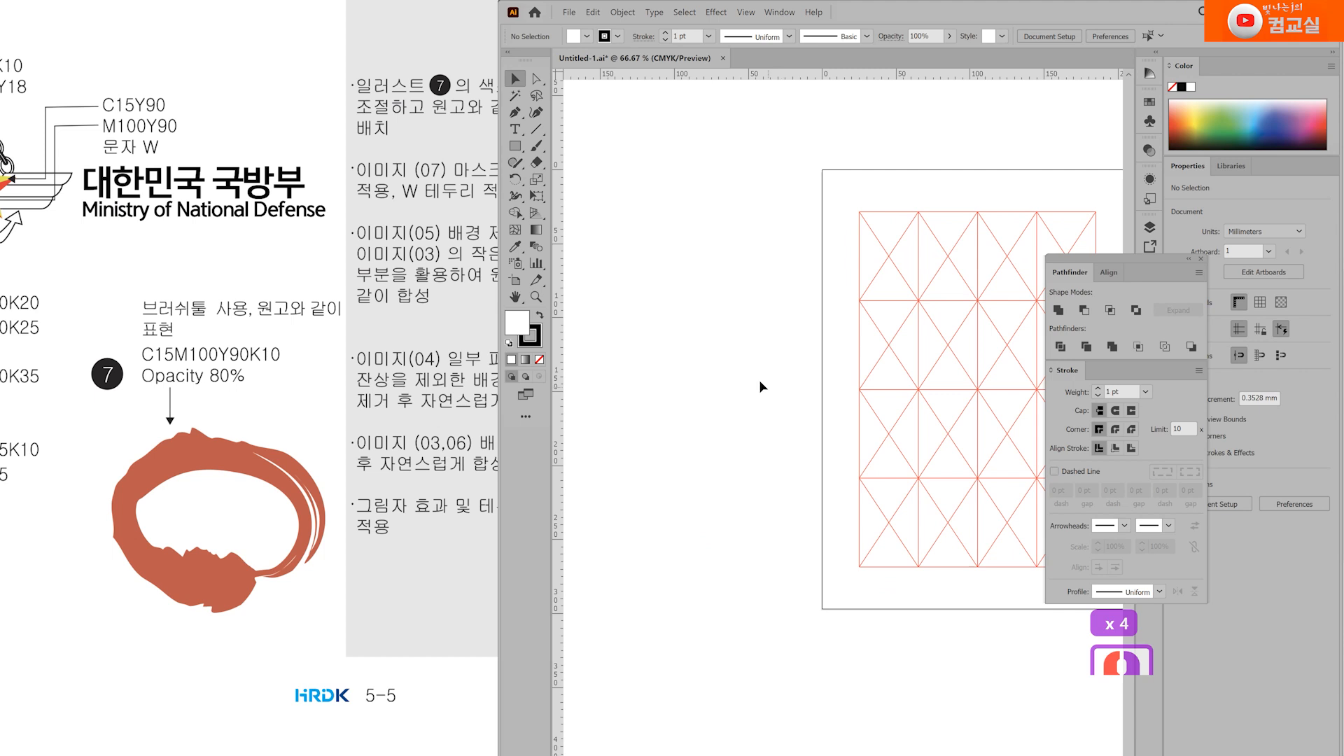
{"action": "left_click_drag", "start_coordinate": [516, 163], "coordinate": [535, 175]}
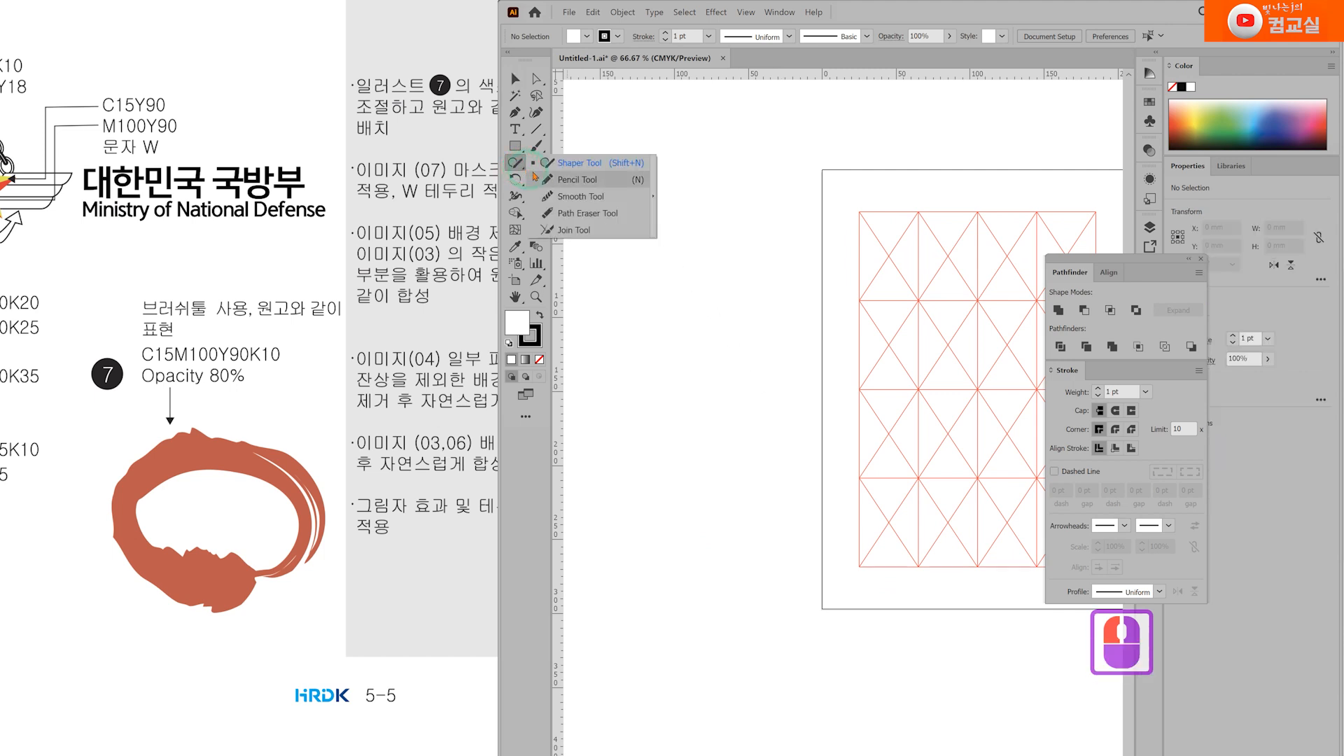
{"action": "left_click", "coordinate": [515, 111]}
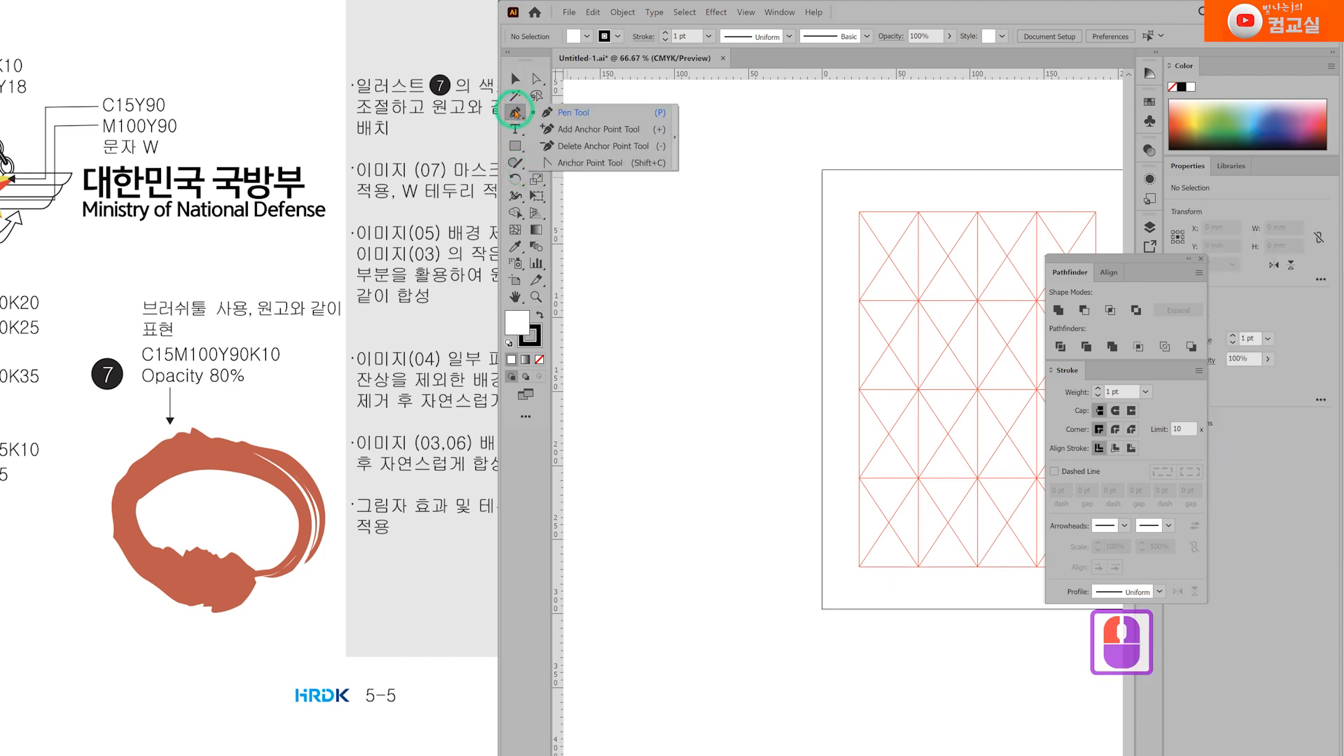
{"action": "left_click", "coordinate": [724, 221]}
{"action": "scroll", "coordinate": [669, 429], "scroll_direction": "down", "scroll_amount": 1}
{"action": "left_click_drag", "start_coordinate": [657, 366], "coordinate": [761, 350]}
{"action": "scroll", "coordinate": [719, 385], "scroll_direction": "up", "scroll_amount": 1}
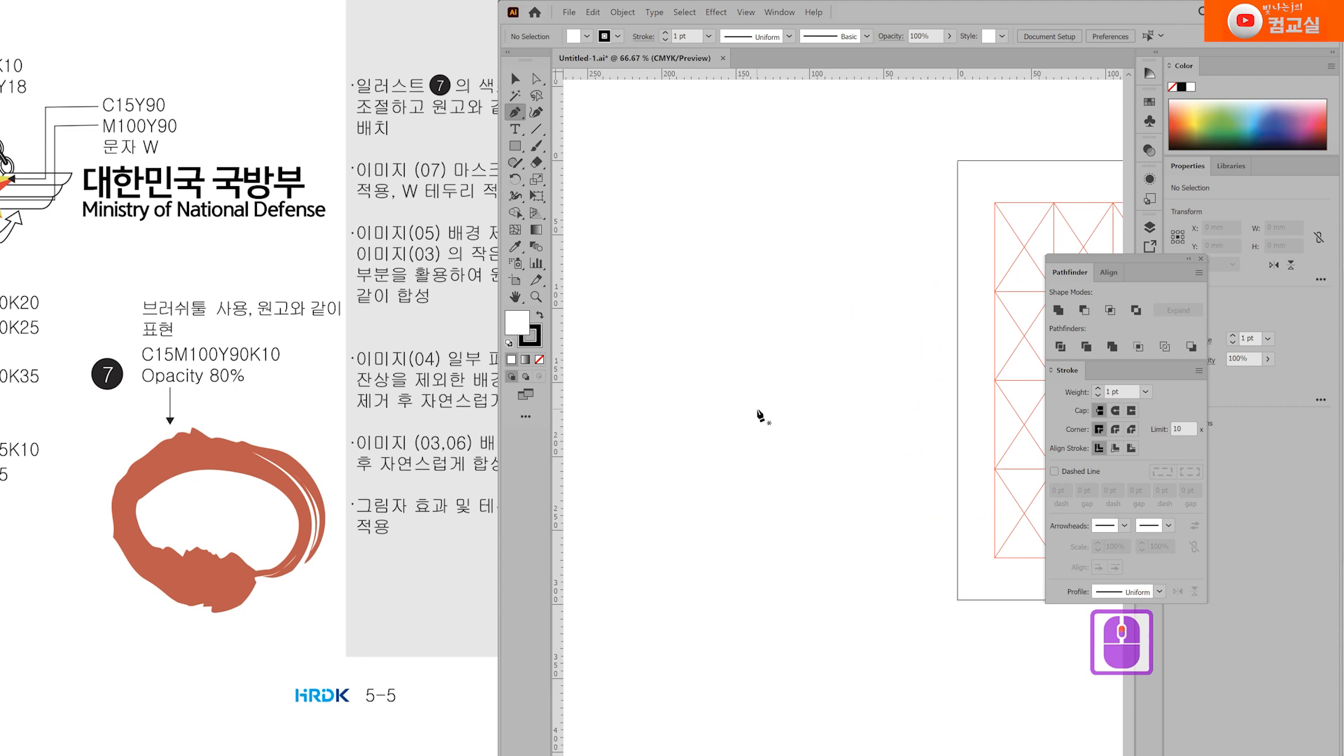
{"action": "left_click", "coordinate": [763, 374]}
{"action": "left_click_drag", "start_coordinate": [761, 401], "coordinate": [759, 429]}
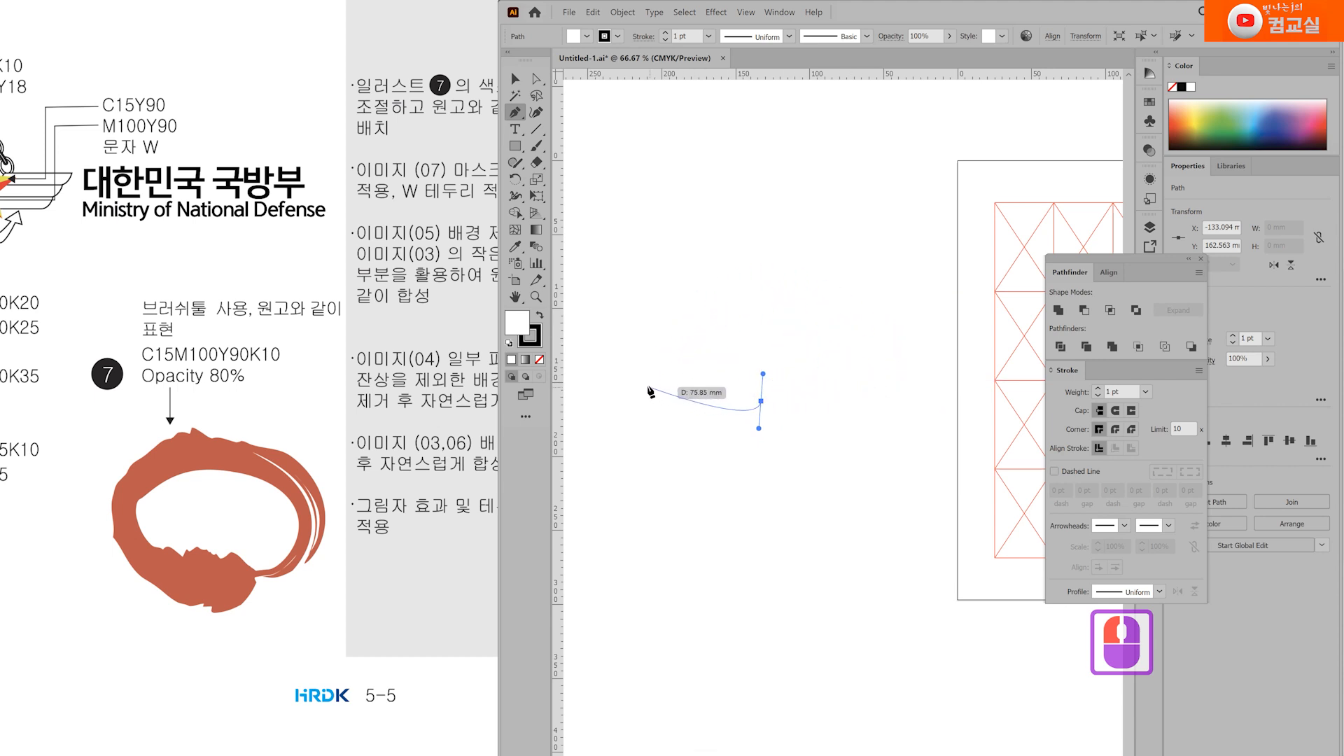
{"action": "left_click_drag", "start_coordinate": [639, 358], "coordinate": [643, 287]}
{"action": "left_click_drag", "start_coordinate": [800, 300], "coordinate": [828, 313]}
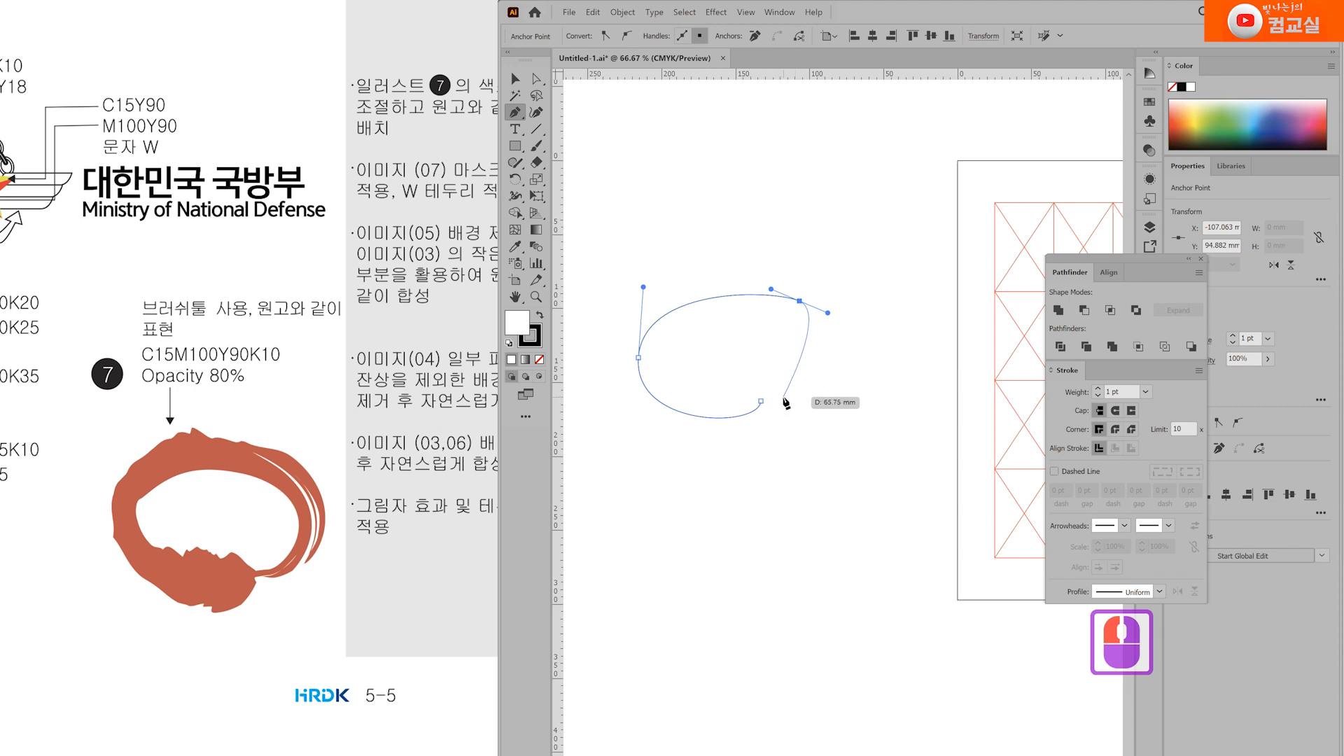
{"action": "left_click_drag", "start_coordinate": [777, 394], "coordinate": [732, 413]}
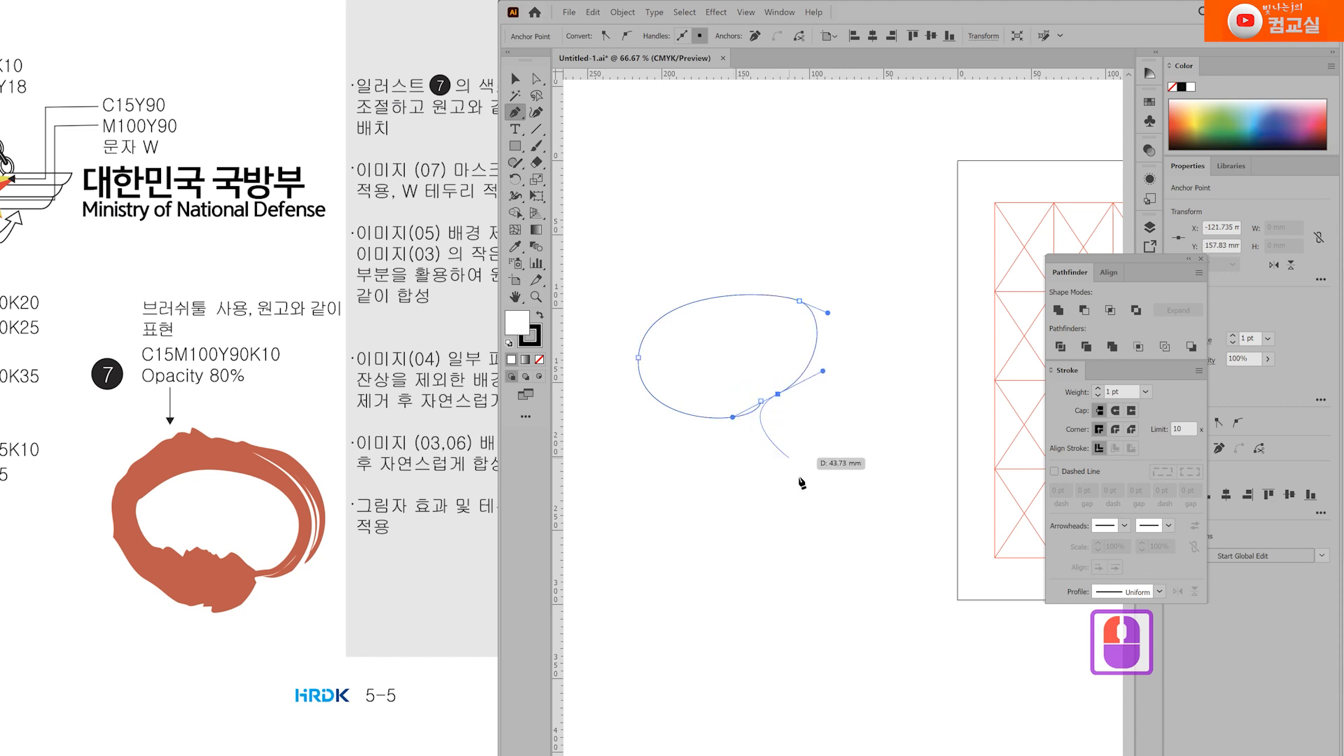
{"action": "left_click", "coordinate": [892, 591], "text": "ctrl"}
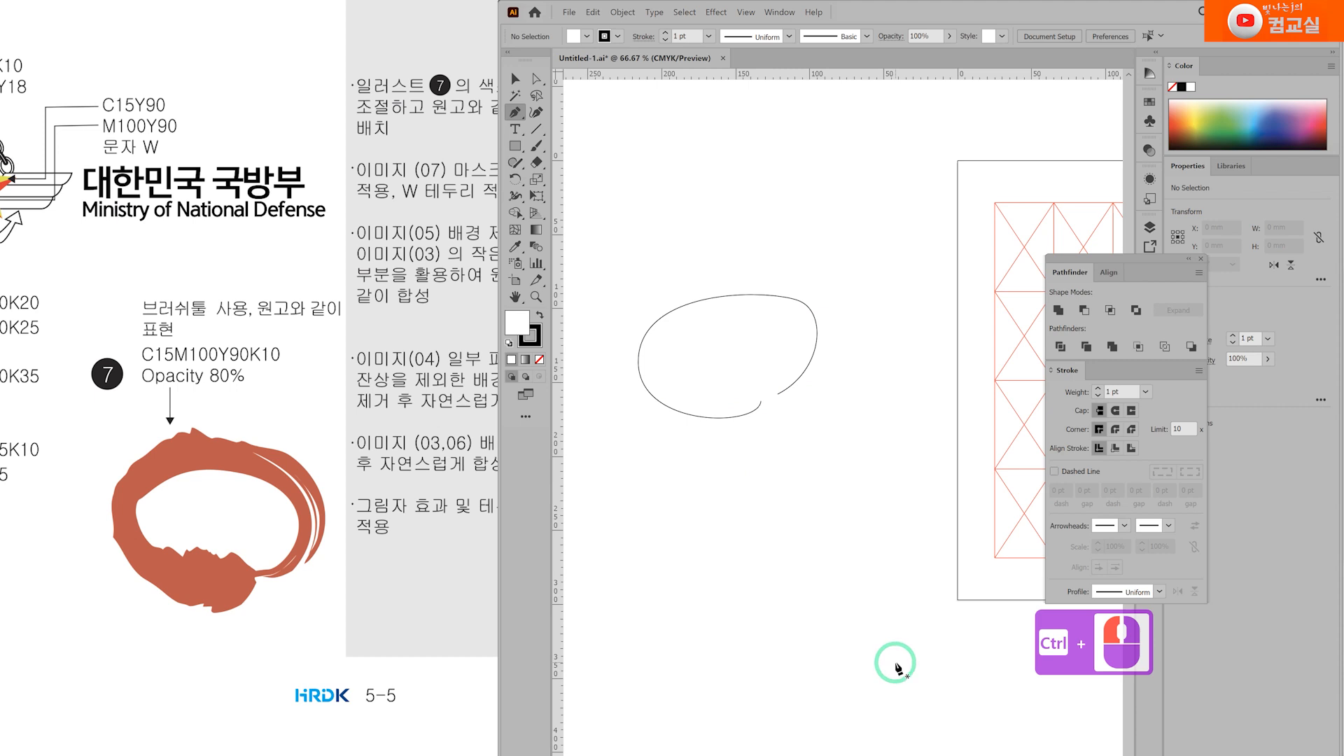
Step: Select the oval path and open the Artistic_Ink brush library
{"action": "left_click_drag", "start_coordinate": [621, 262], "coordinate": [858, 552]}
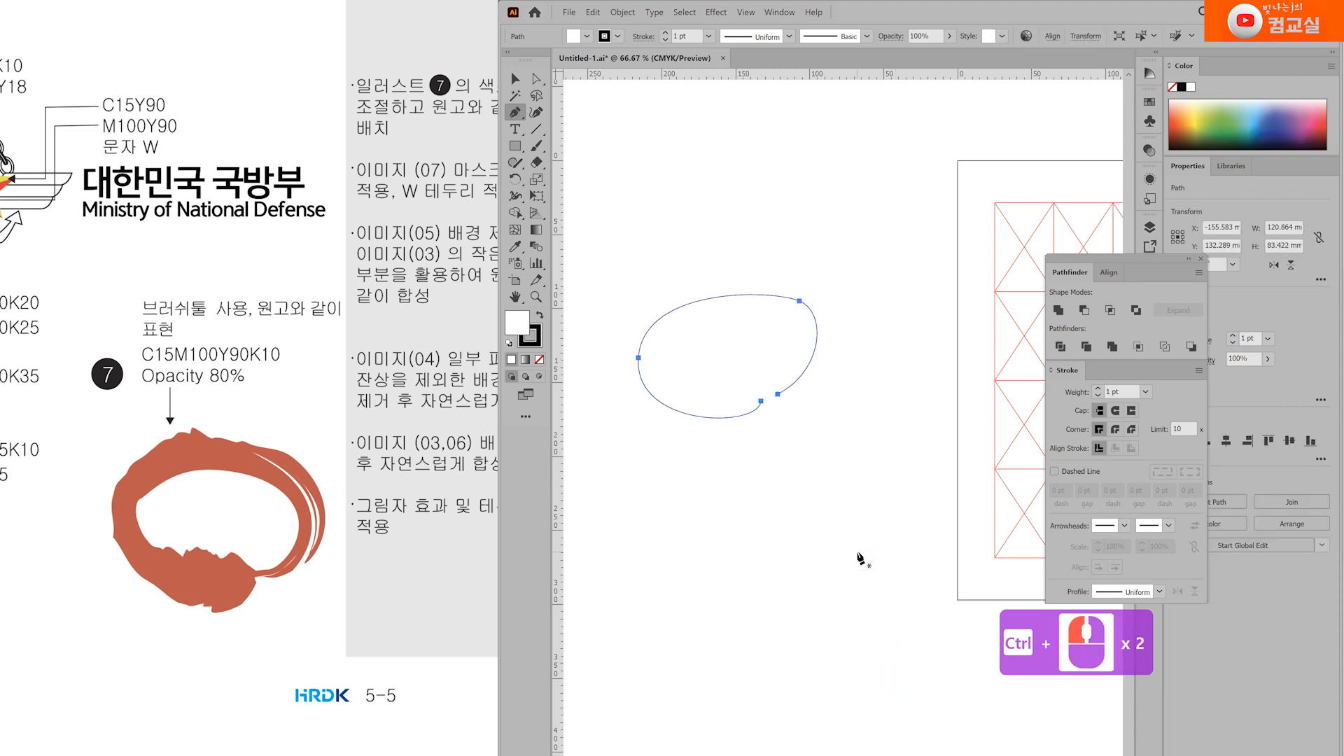
{"action": "left_click", "coordinate": [779, 12]}
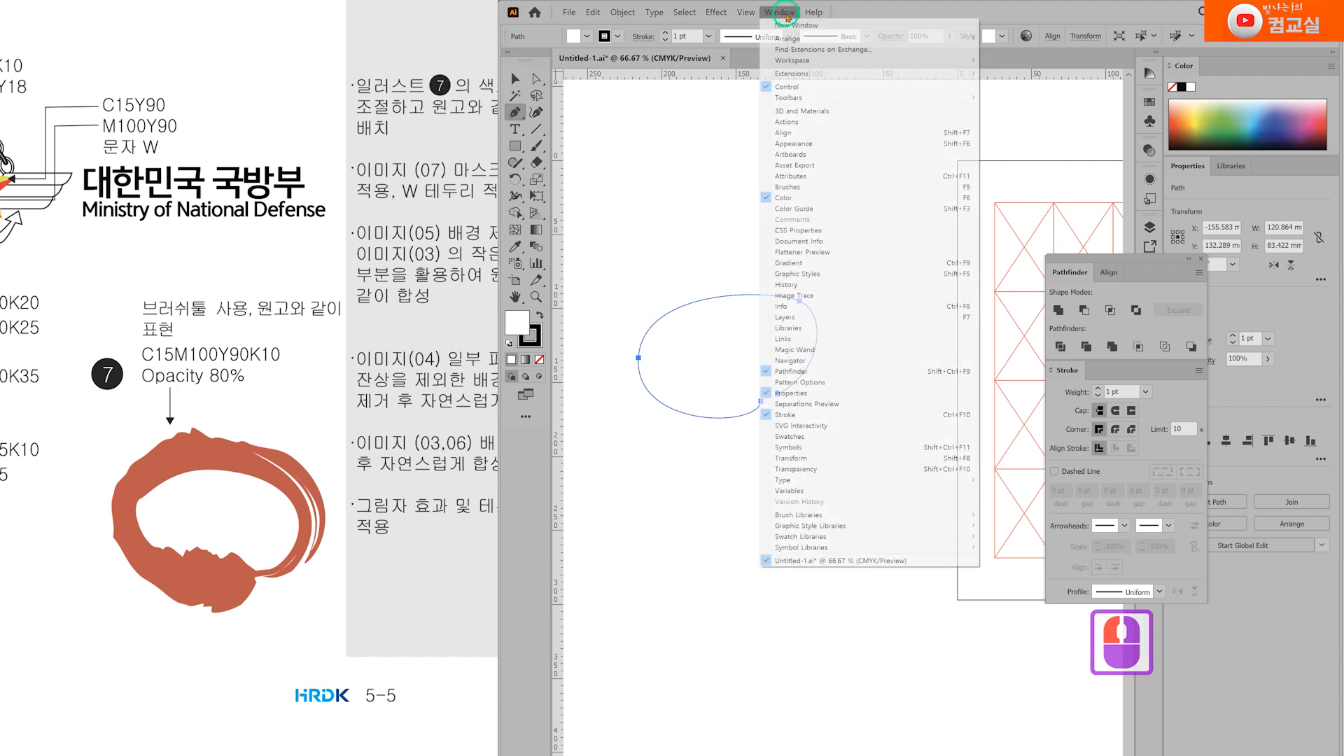
{"action": "left_click", "coordinate": [810, 187]}
{"action": "left_click_drag", "start_coordinate": [934, 113], "coordinate": [945, 163]}
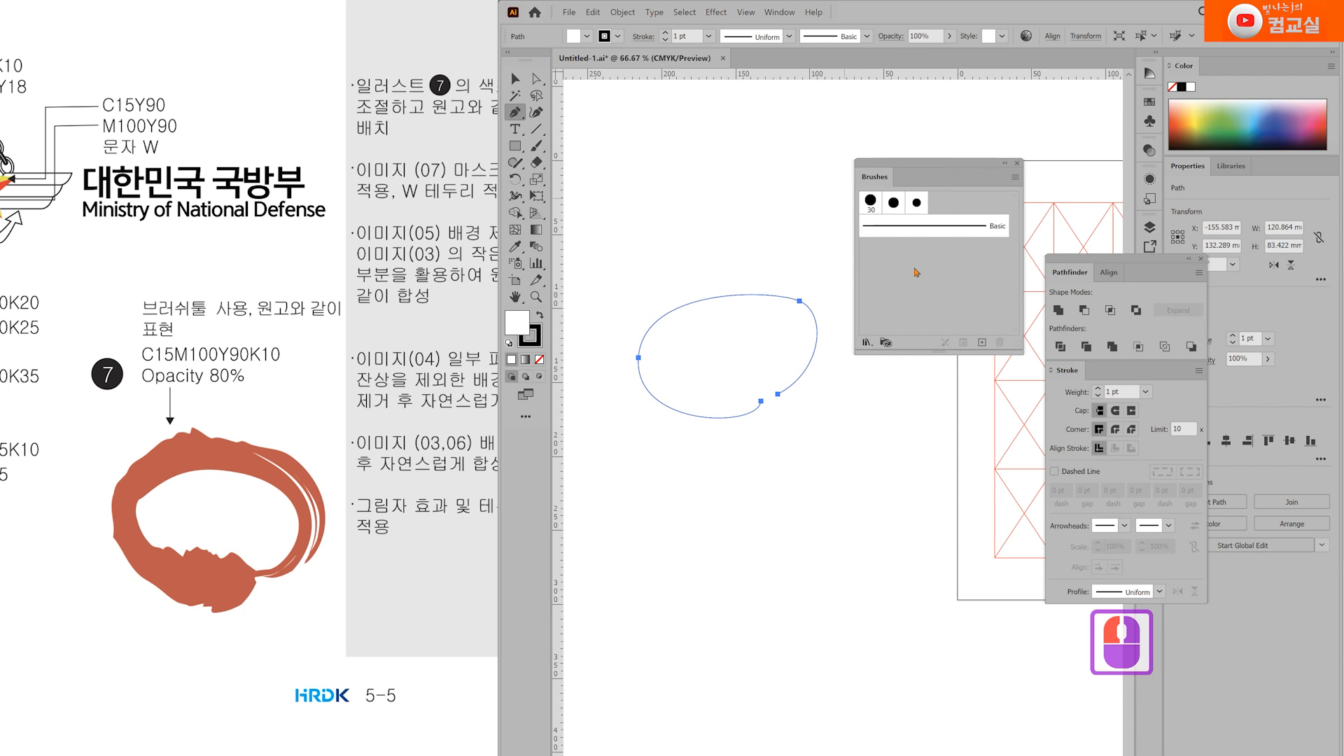
{"action": "left_click", "coordinate": [868, 342]}
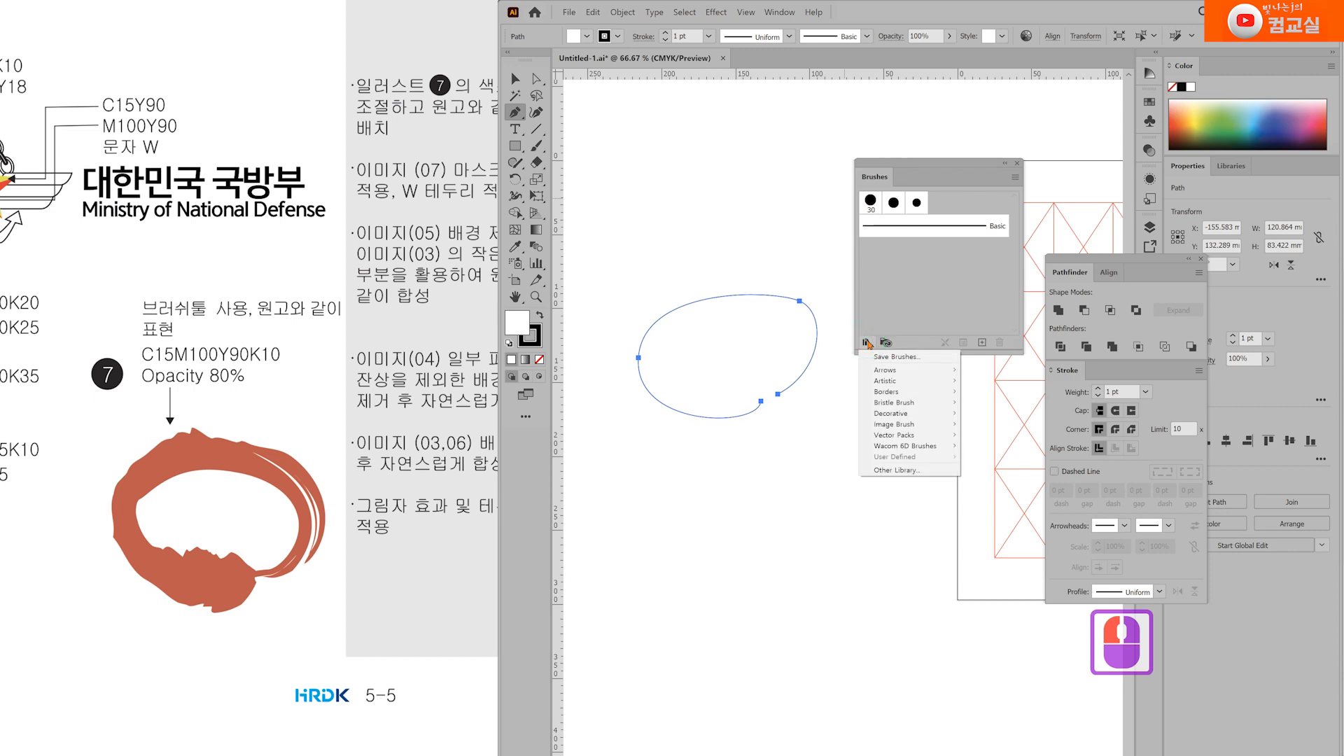
{"action": "left_click", "coordinate": [883, 383]}
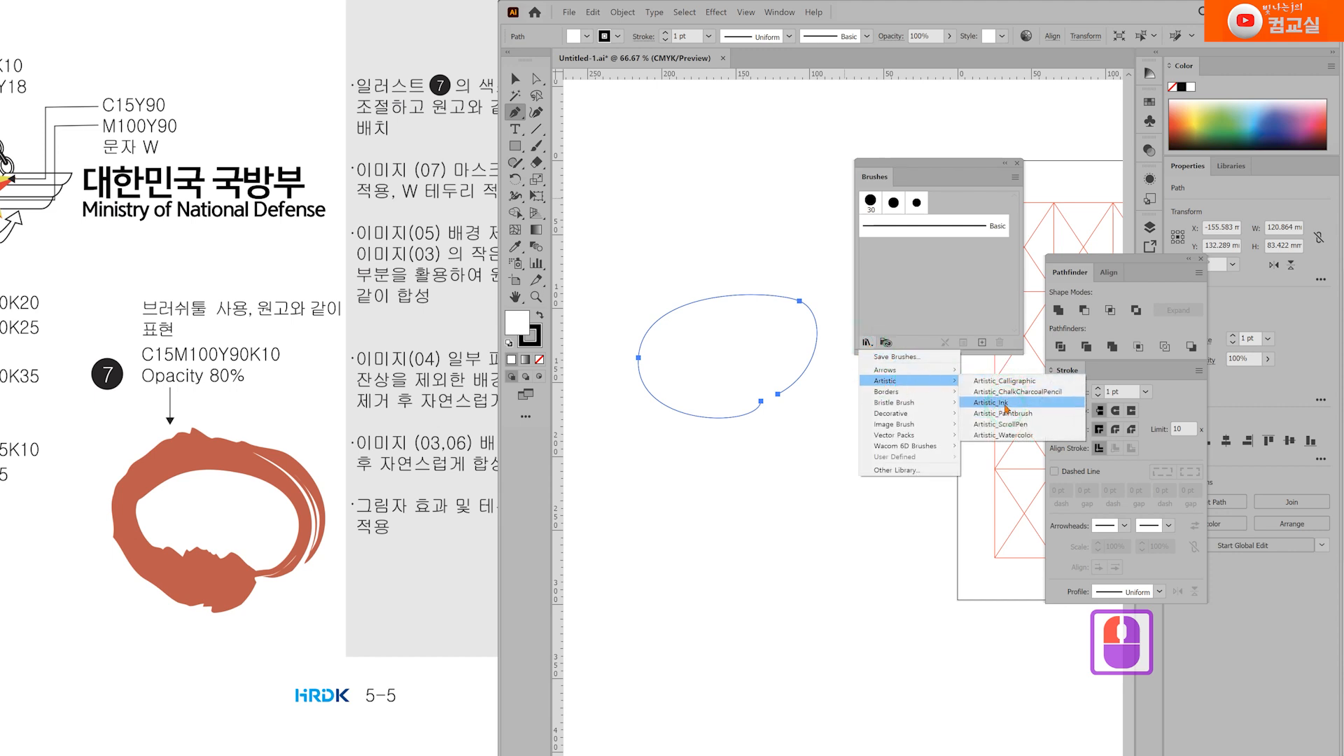
{"action": "left_click", "coordinate": [1006, 405]}
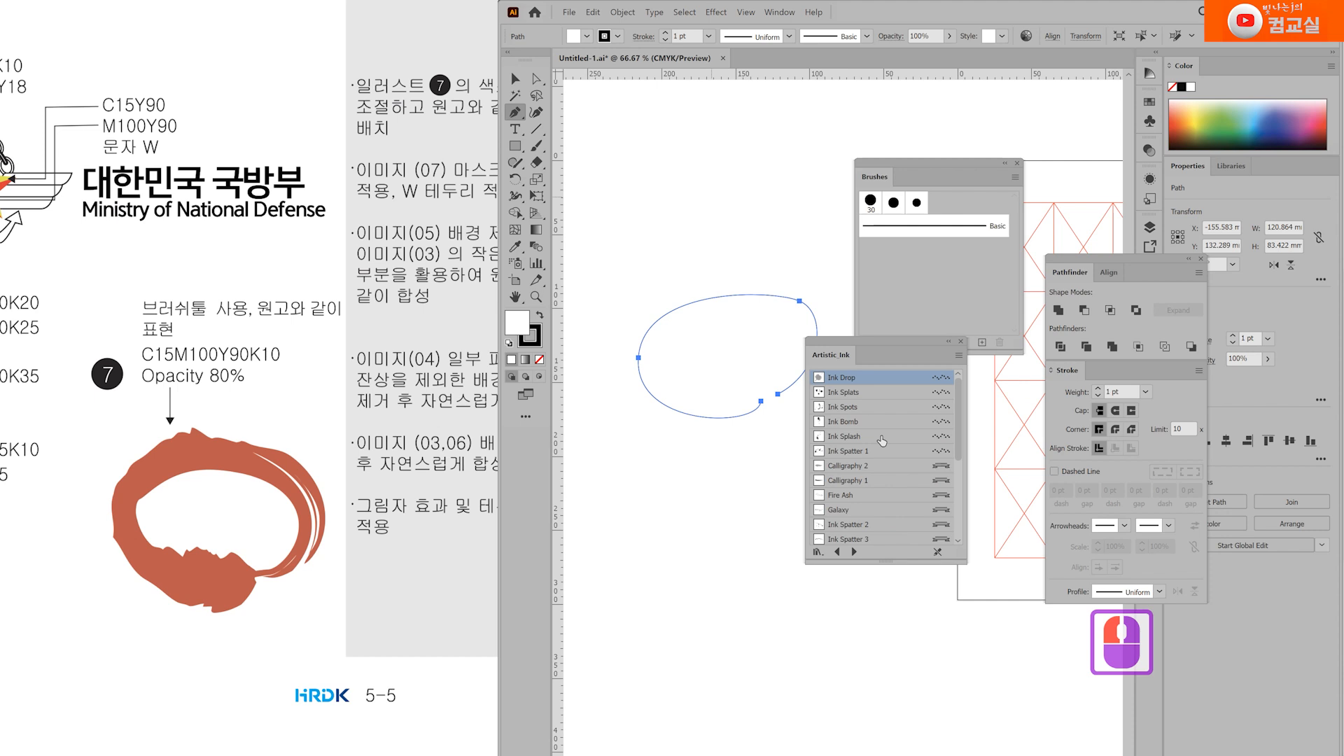
Step: Apply the Fountain Pen ink brush to the oval path and move the brush library clear of the drawing
{"action": "scroll", "coordinate": [882, 440], "scroll_direction": "down", "scroll_amount": 4}
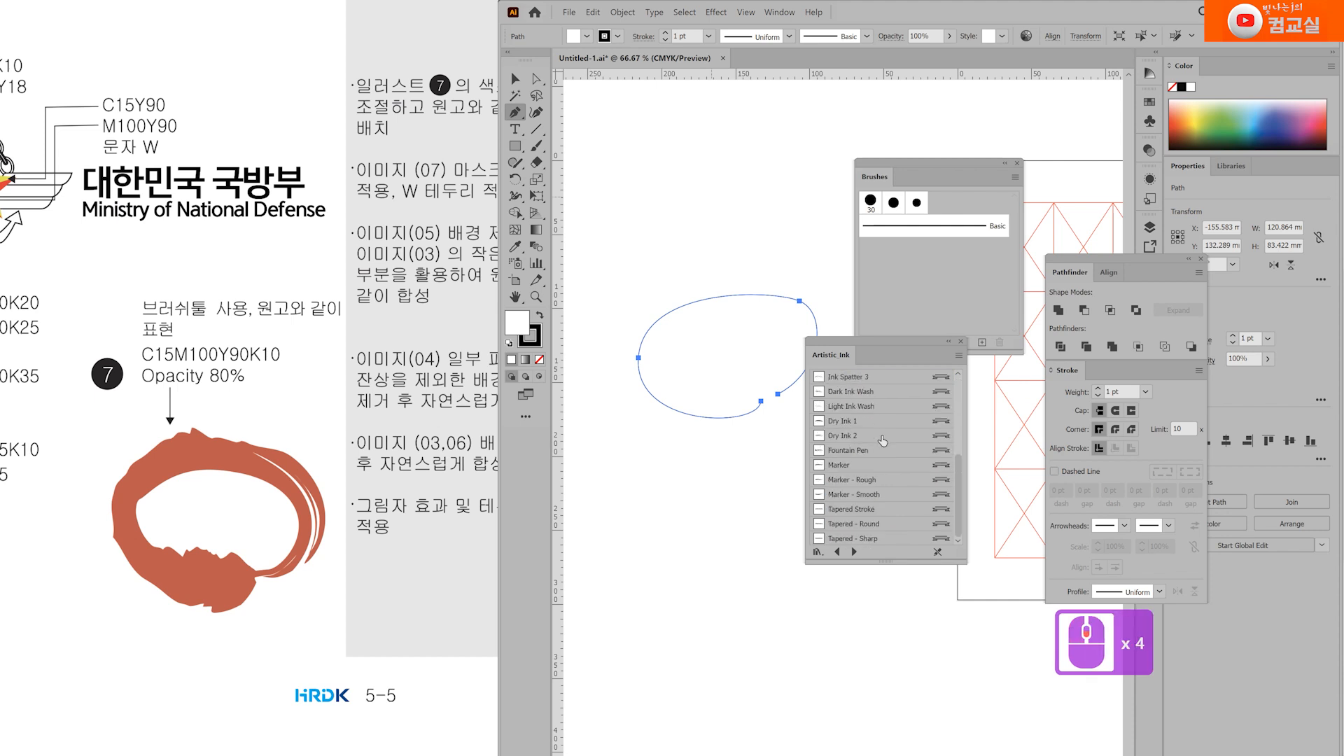
{"action": "scroll", "coordinate": [868, 476], "scroll_direction": "up", "scroll_amount": 1}
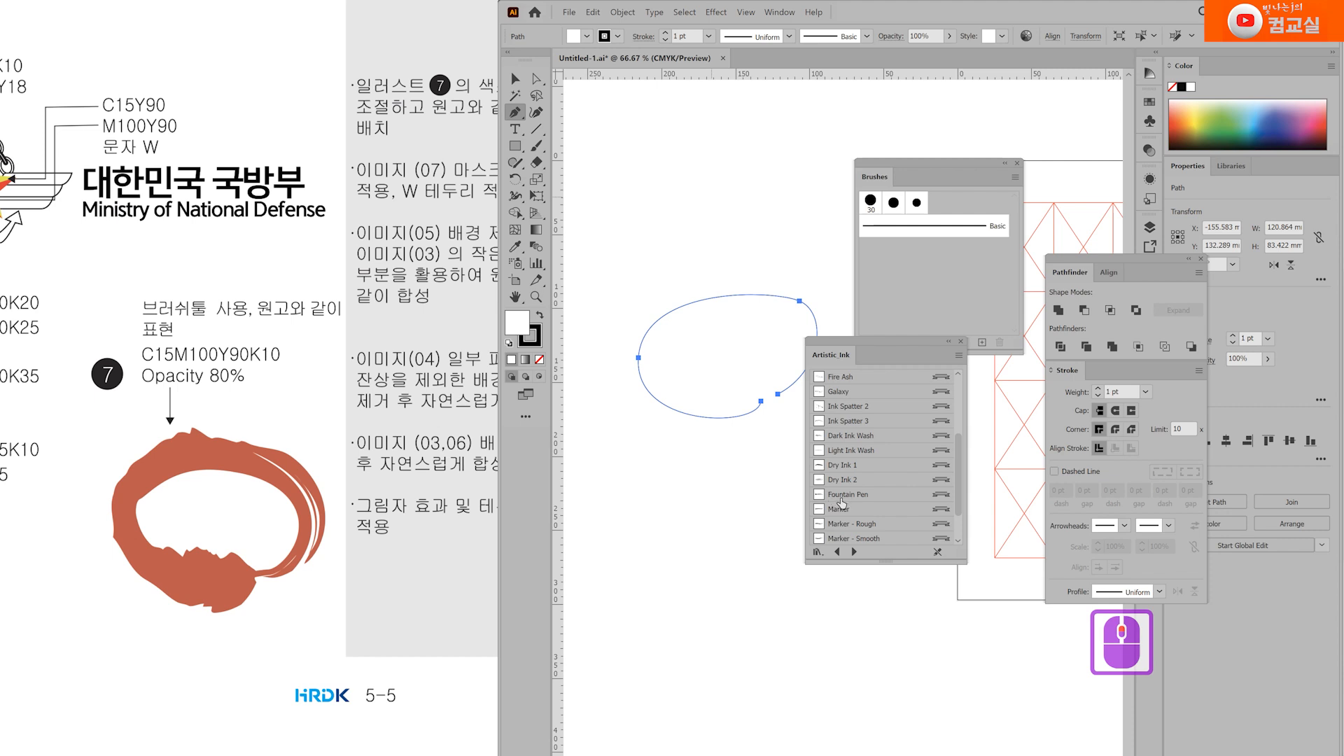
{"action": "left_click", "coordinate": [847, 498]}
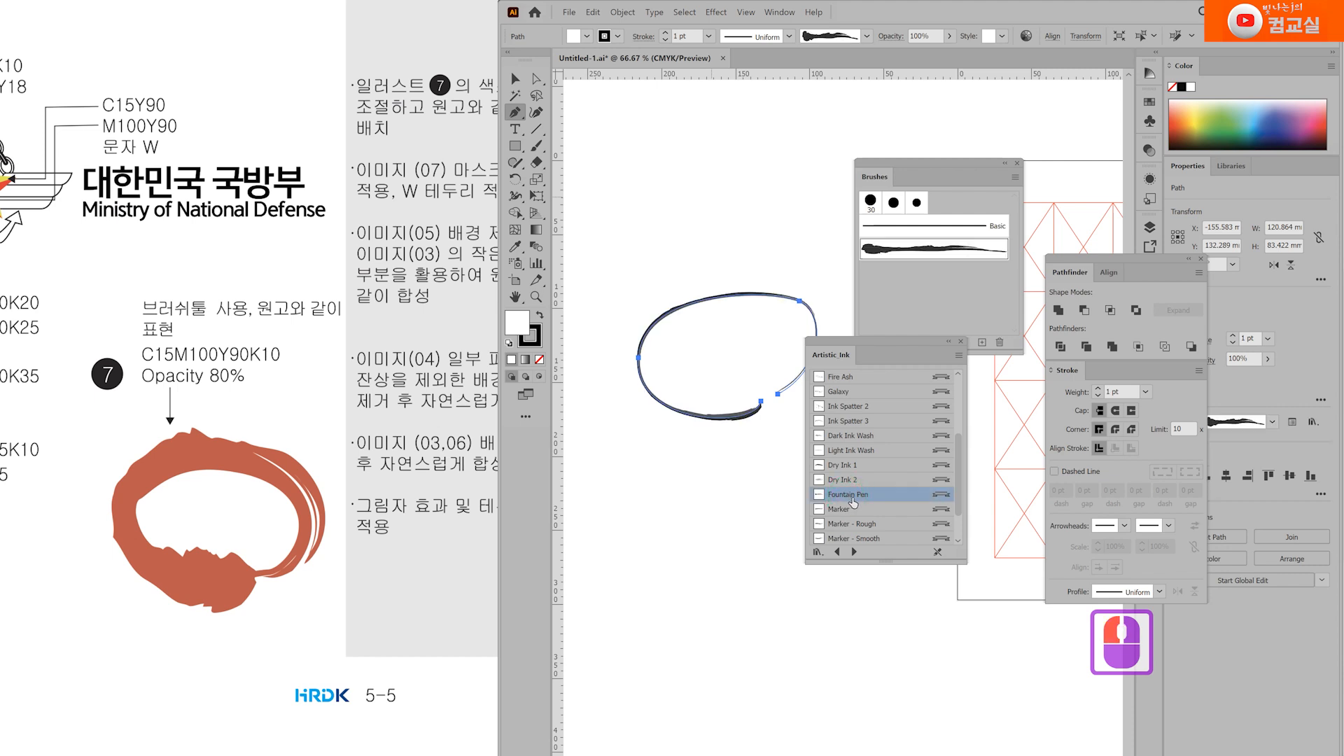
{"action": "left_click_drag", "start_coordinate": [901, 354], "coordinate": [938, 539]}
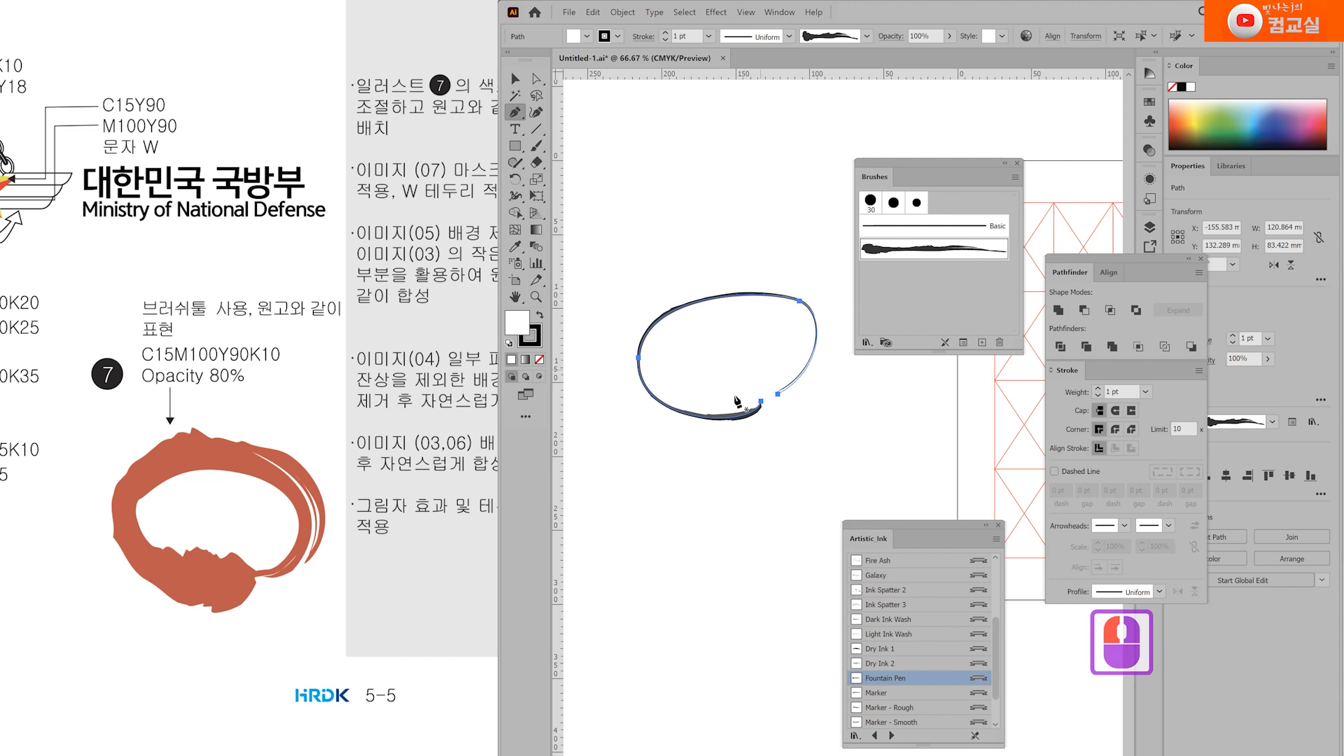
Step: Increase the stroke weight of the Fountain Pen oval path to 7 pt
{"action": "left_click", "coordinate": [1099, 389]}
{"action": "left_click", "coordinate": [1099, 389]}
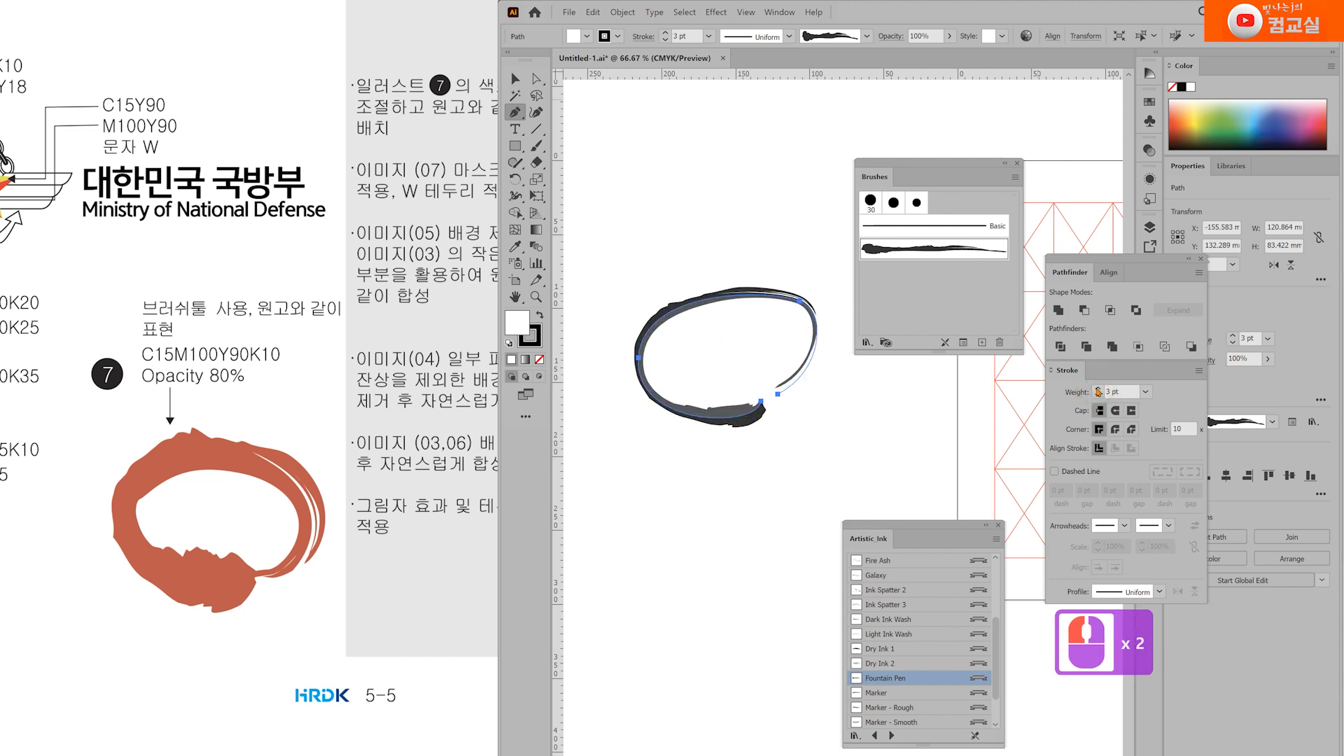
{"action": "left_click", "coordinate": [1097, 389]}
{"action": "left_click", "coordinate": [1098, 389]}
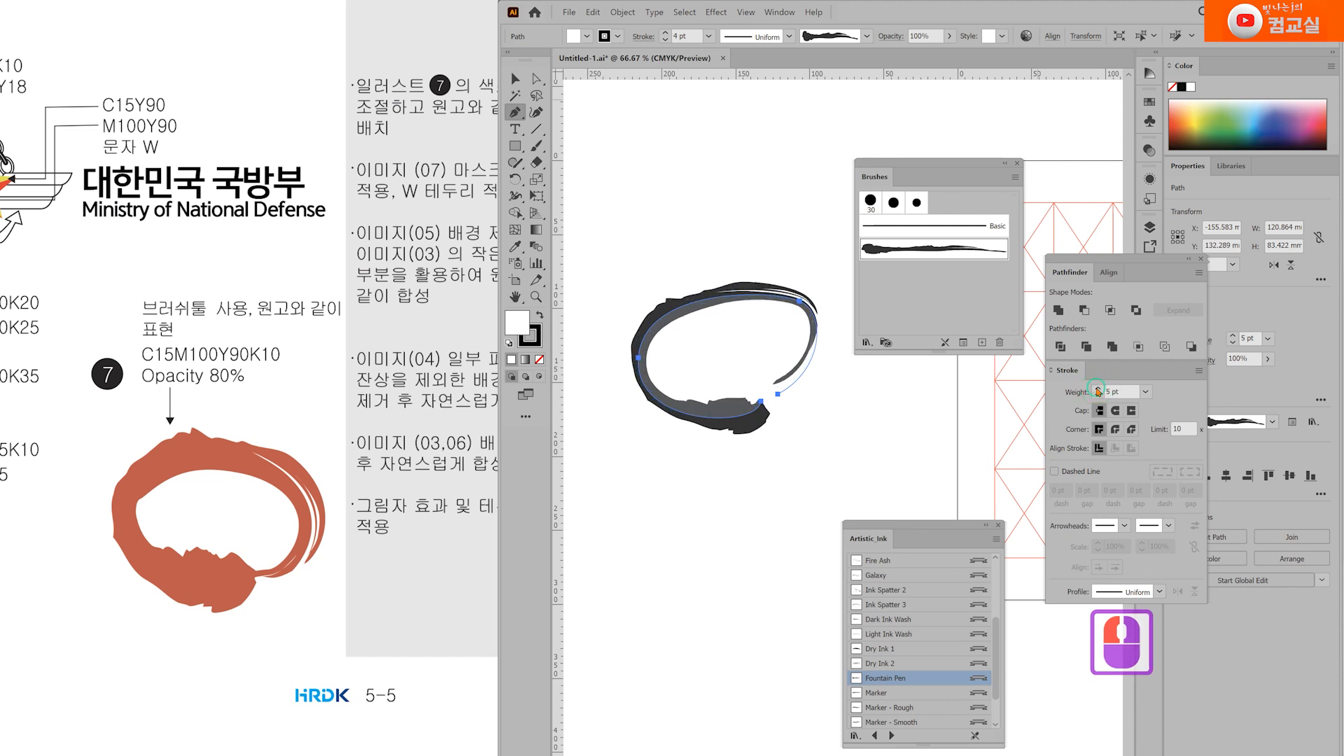
{"action": "left_click", "coordinate": [1098, 389]}
{"action": "left_click", "coordinate": [1098, 389]}
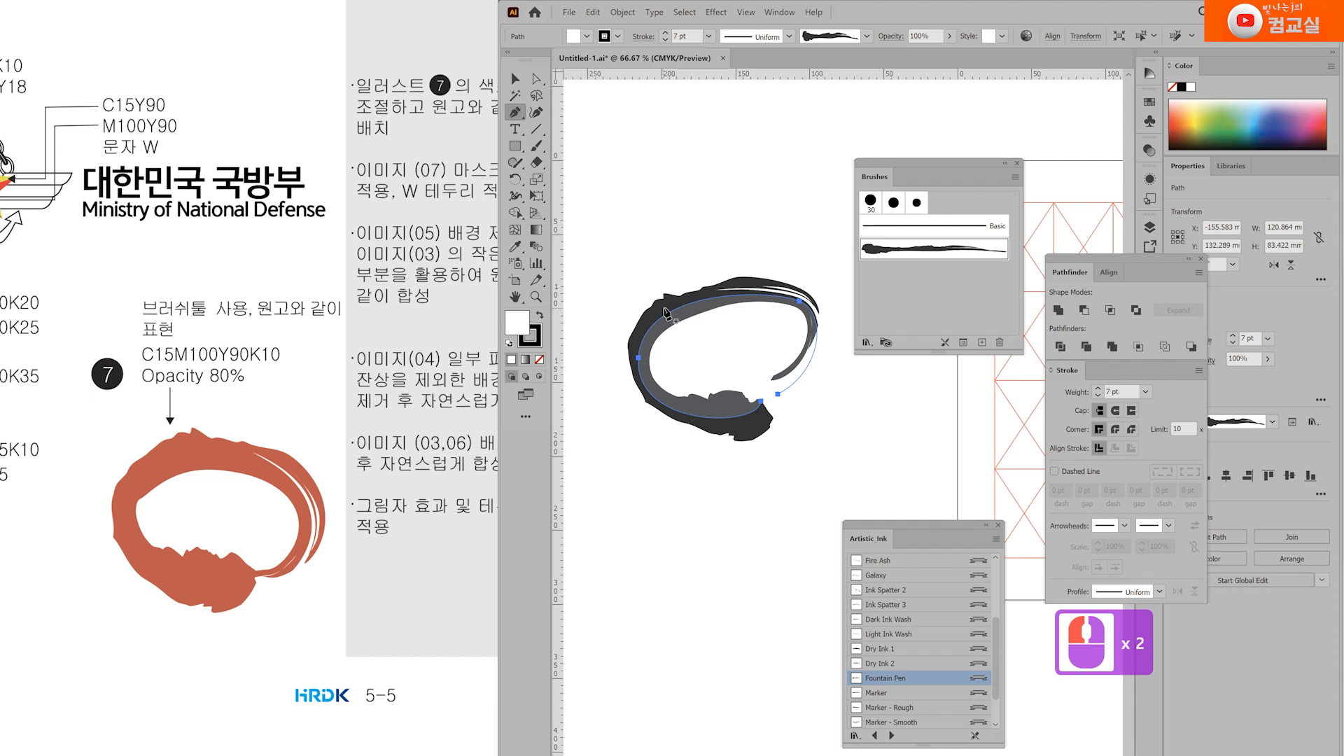
Step: Clear the Artistic_Ink library and the Brushes palette away from the artwork, and remove the oval path's fill
{"action": "scroll", "coordinate": [687, 340], "scroll_direction": "up", "scroll_amount": 2}
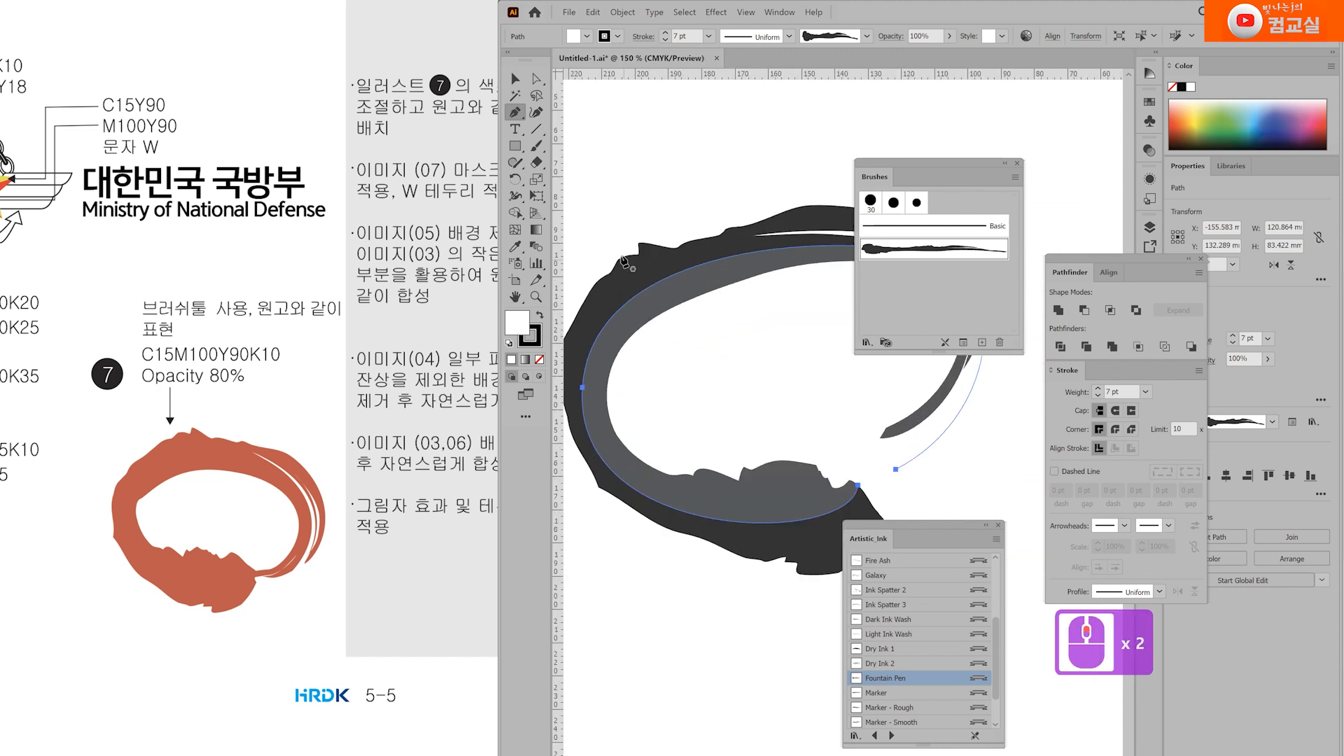
{"action": "scroll", "coordinate": [683, 371], "scroll_direction": "down", "scroll_amount": 1}
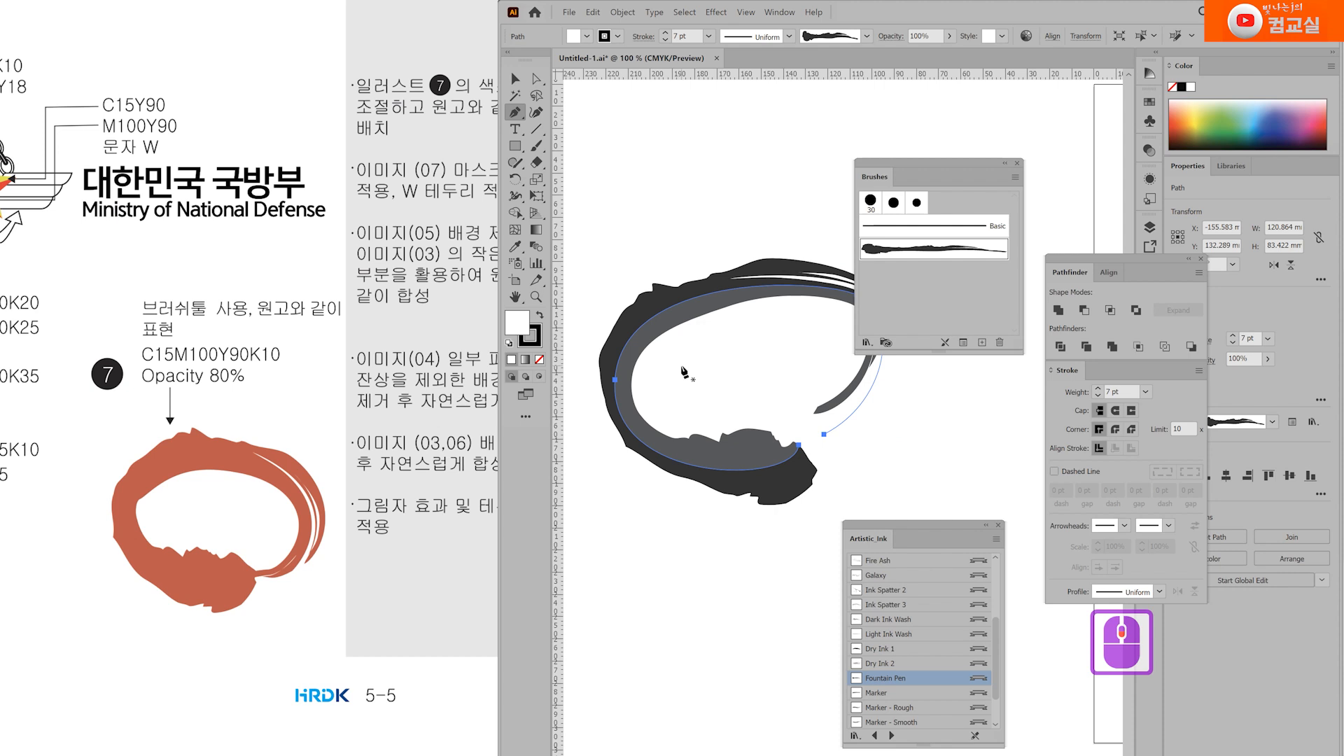
{"action": "left_click", "coordinate": [1000, 525]}
{"action": "left_click_drag", "start_coordinate": [957, 178], "coordinate": [1026, 119]}
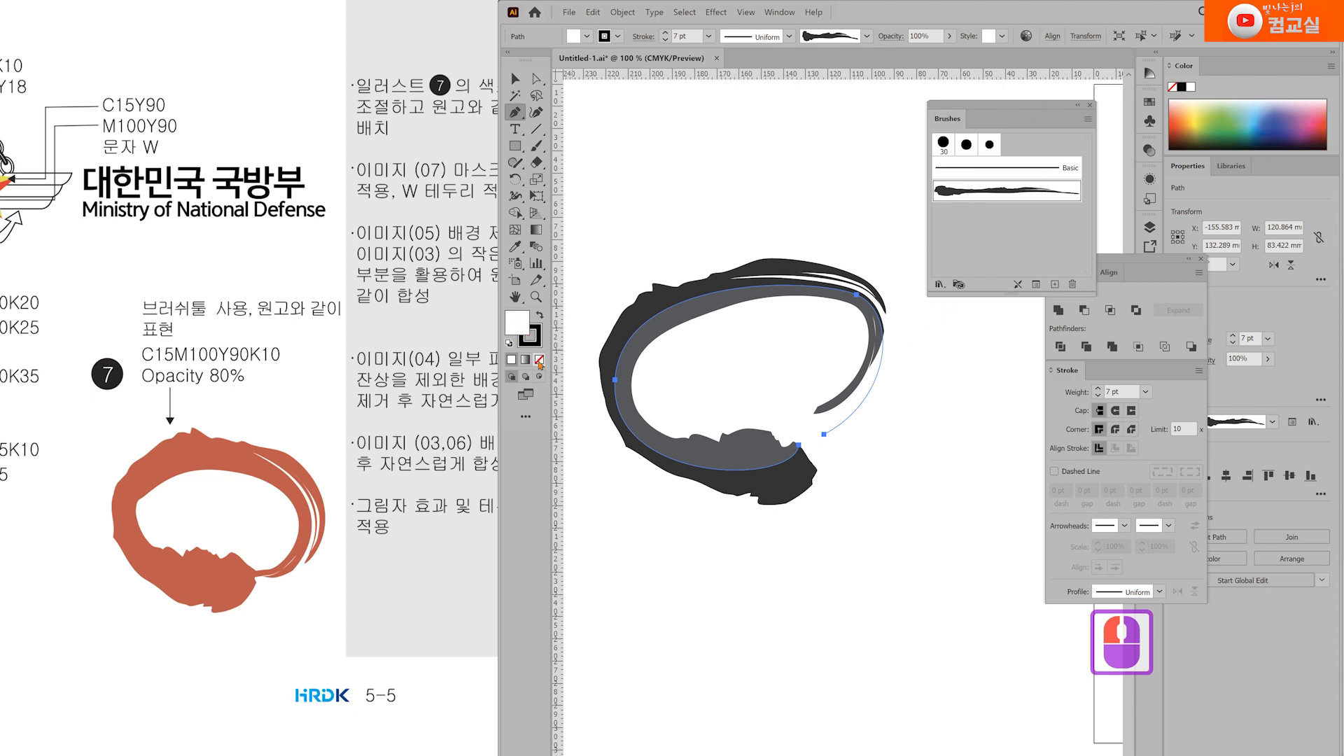
{"action": "left_click", "coordinate": [539, 359]}
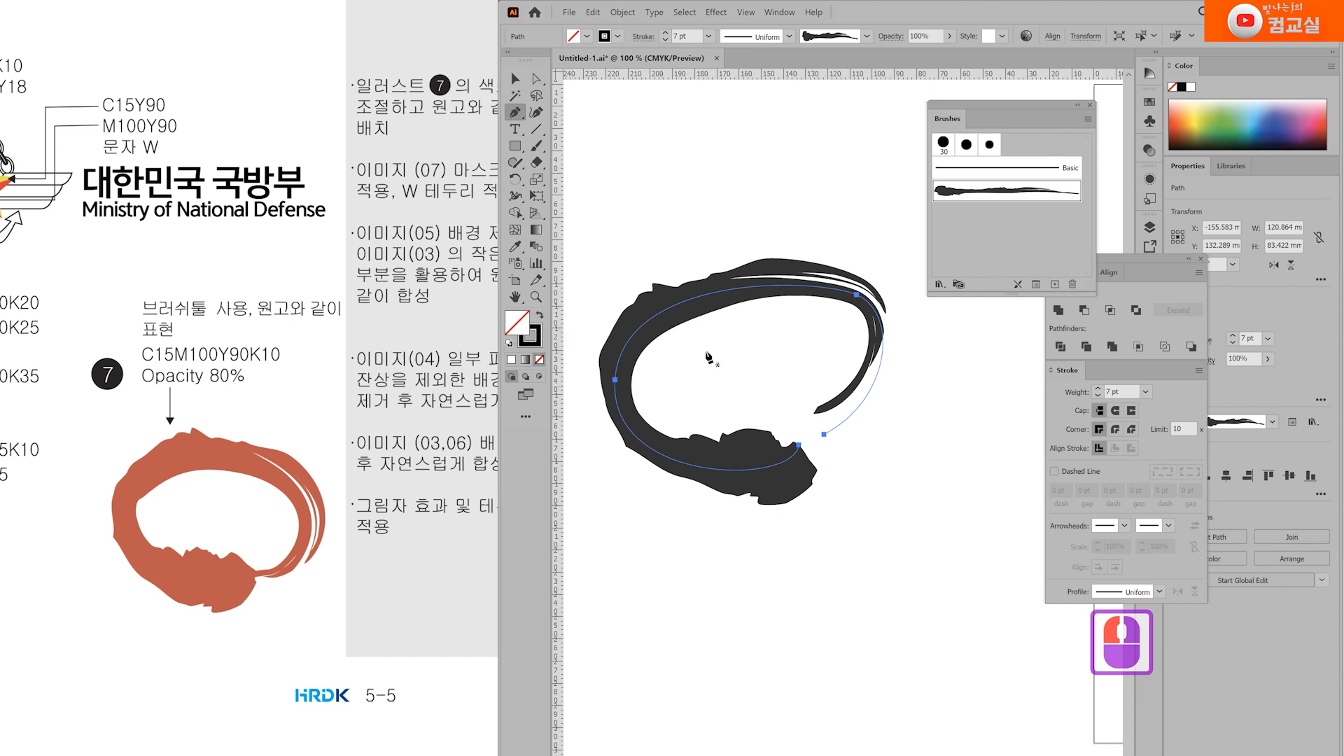
Step: Rotate the brushed oval clockwise by about 25° and select the anchor point at its thick brush end
{"action": "left_click", "coordinate": [516, 78]}
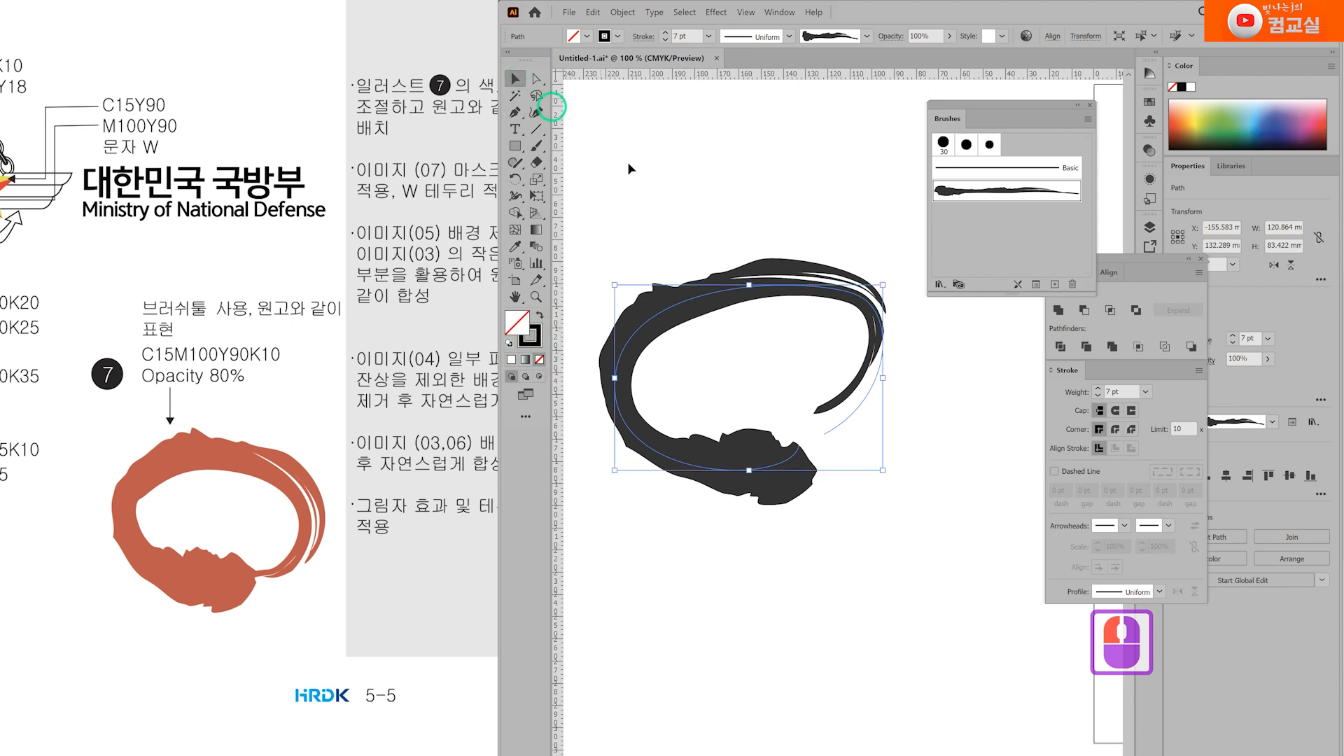
{"action": "left_click_drag", "start_coordinate": [912, 287], "coordinate": [950, 342]}
{"action": "left_click", "coordinate": [537, 79]}
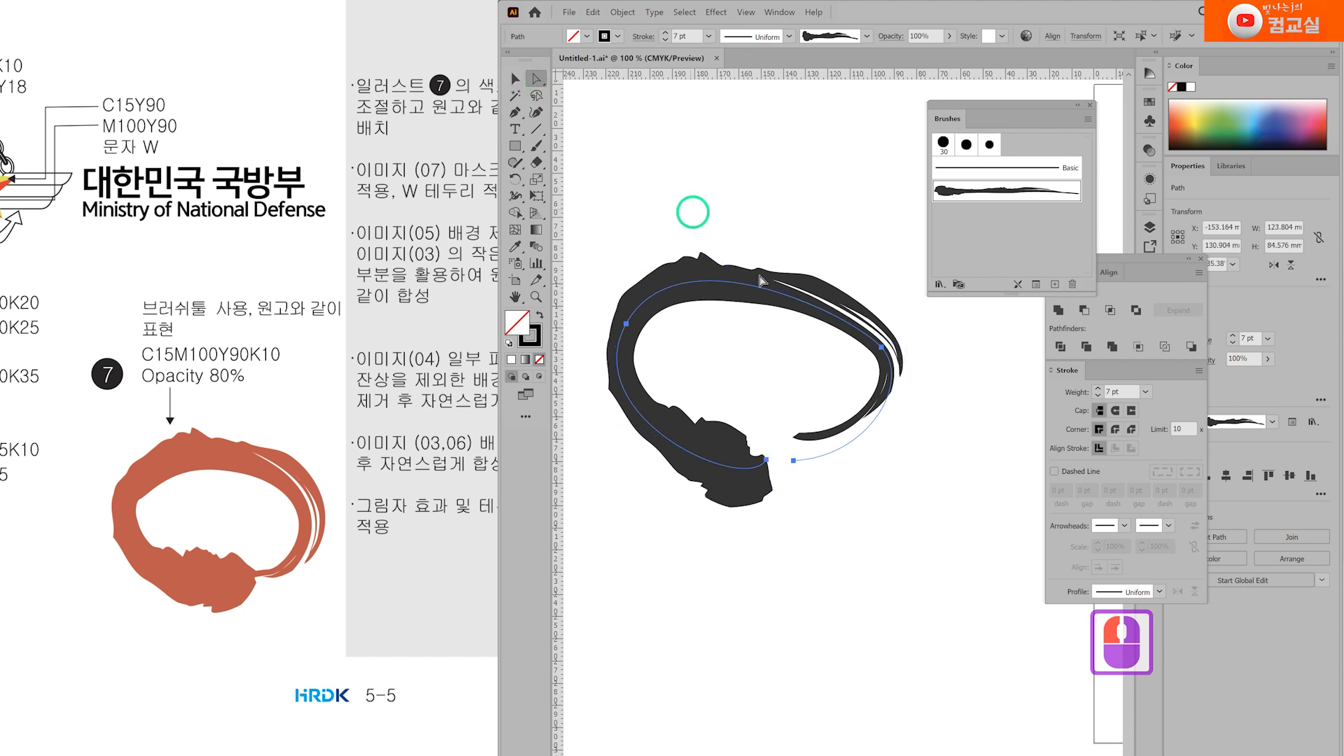
{"action": "scroll", "coordinate": [829, 482], "scroll_direction": "up", "scroll_amount": 1}
{"action": "scroll", "coordinate": [770, 467], "scroll_direction": "down", "scroll_amount": 1}
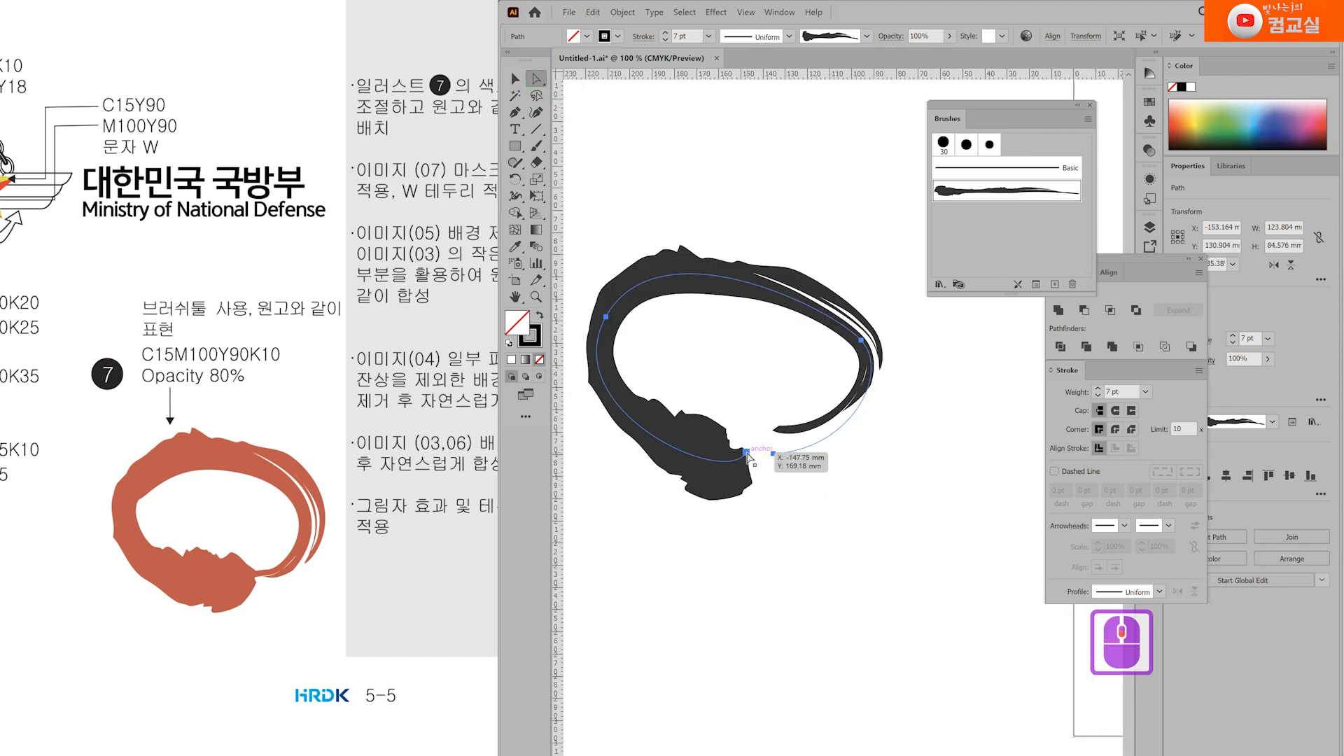
{"action": "left_click", "coordinate": [746, 455]}
Step: Examine how the brush rings sit behind the anchor emblem in the reference poster and how illustration 7 is shaped
{"action": "left_click", "coordinate": [203, 558]}
{"action": "left_click_drag", "start_coordinate": [439, 501], "coordinate": [303, 516]}
{"action": "left_click_drag", "start_coordinate": [448, 448], "coordinate": [320, 480]}
{"action": "double_click", "coordinate": [296, 323]}
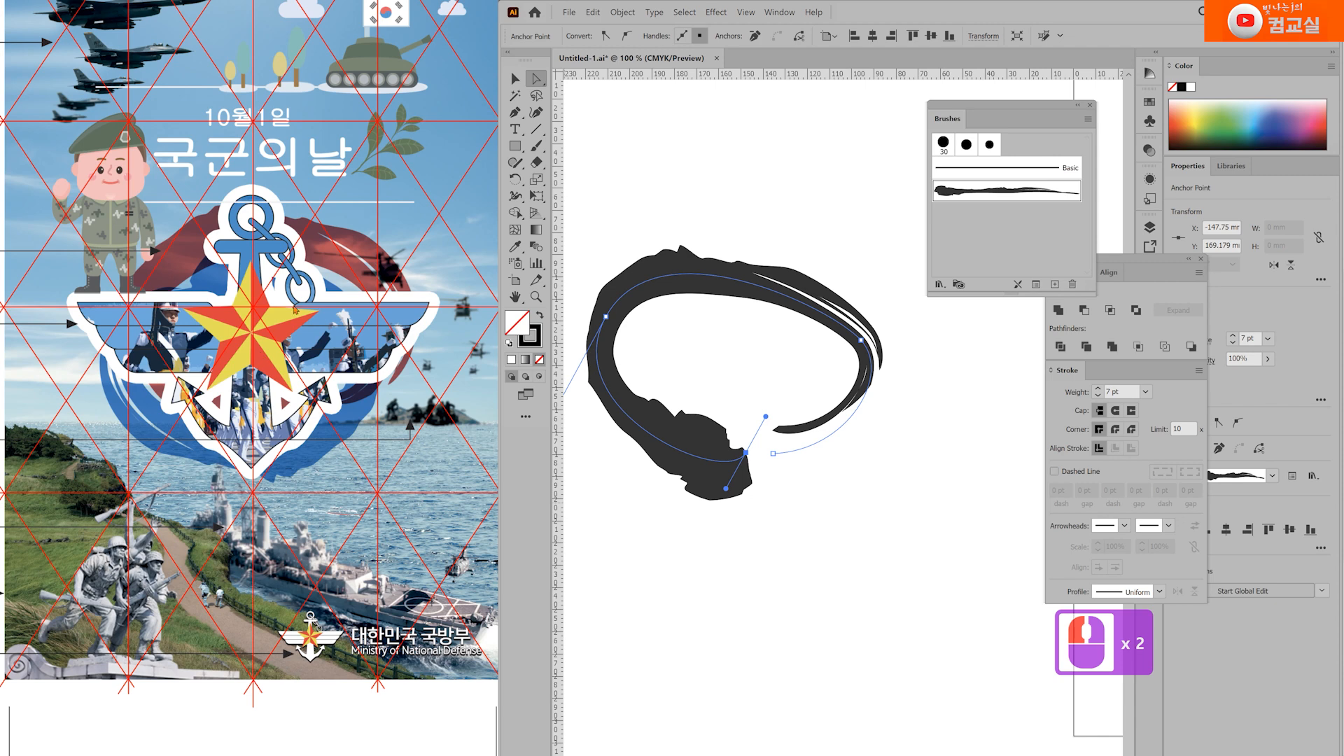
{"action": "scroll", "coordinate": [224, 319], "scroll_direction": "up", "scroll_amount": 1}
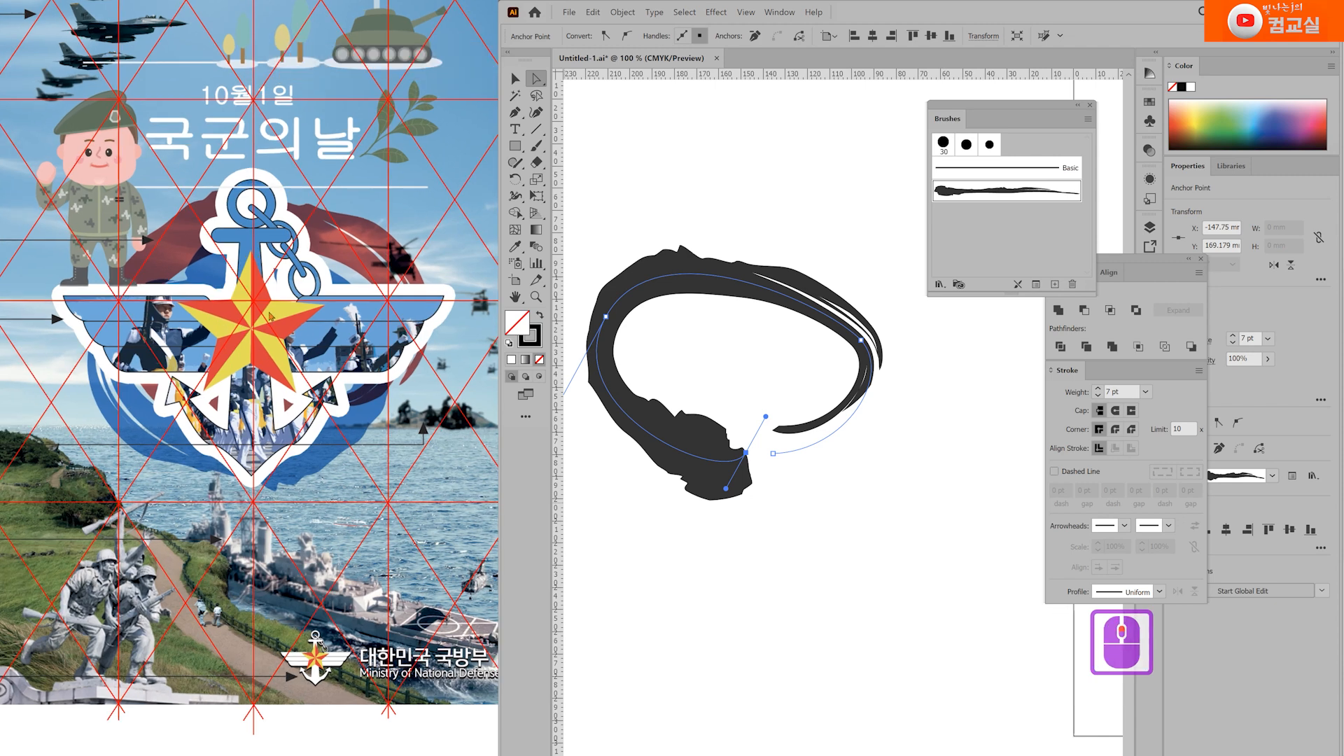
{"action": "mouse_move", "coordinate": [273, 334]}
{"action": "left_mouse_down"}
{"action": "mouse_move", "coordinate": [229, 349]}
{"action": "mouse_move", "coordinate": [266, 364]}
{"action": "left_mouse_up"}
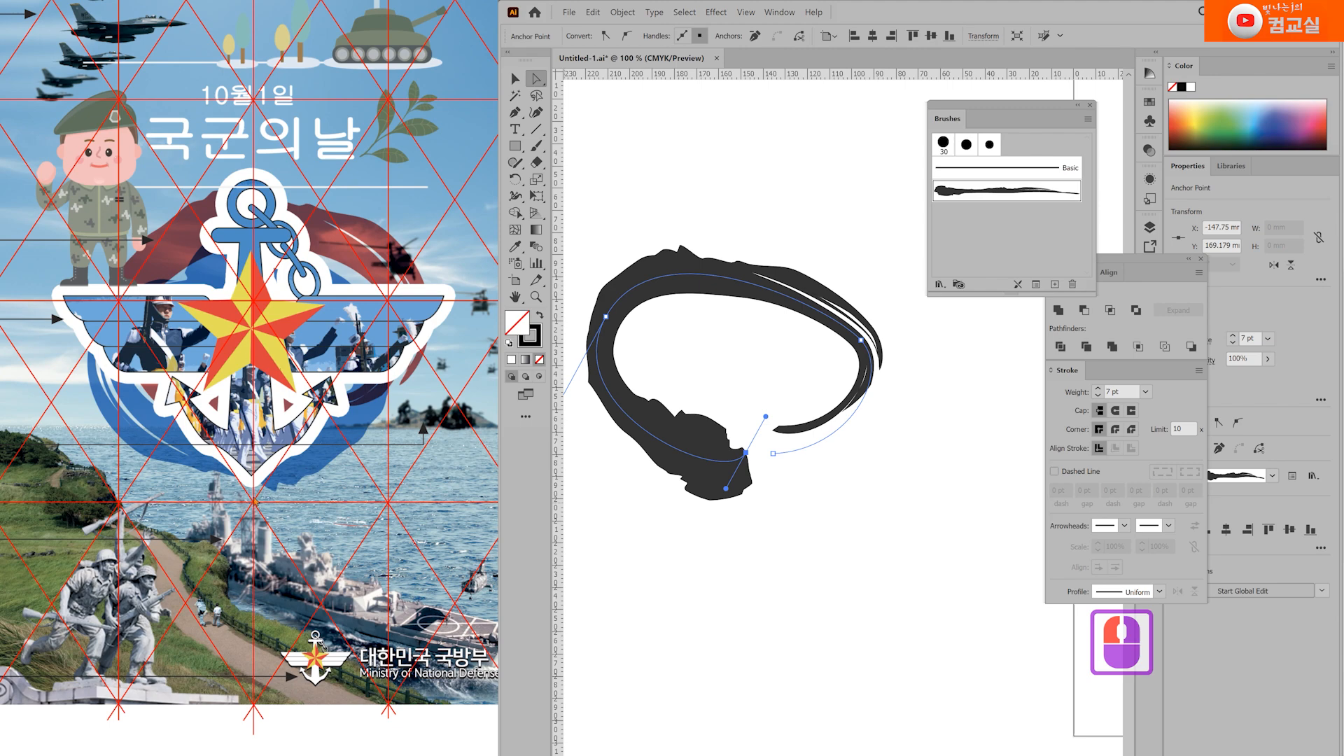
{"action": "mouse_move", "coordinate": [77, 490]}
{"action": "left_mouse_down"}
{"action": "mouse_move", "coordinate": [366, 359]}
{"action": "mouse_move", "coordinate": [483, 345]}
{"action": "left_mouse_up"}
{"action": "mouse_move", "coordinate": [98, 423]}
{"action": "left_mouse_down"}
{"action": "mouse_move", "coordinate": [294, 399]}
{"action": "mouse_move", "coordinate": [354, 420]}
{"action": "left_mouse_up"}
{"action": "left_click_drag", "start_coordinate": [262, 494], "coordinate": [328, 460]}
Step: Raise the thick-end anchor to about X -142 mm, Y 146 mm and pull the thin-end anchor beneath it to about X -150 mm, Y 167 mm
{"action": "mouse_move", "coordinate": [746, 453]}
{"action": "left_mouse_down"}
{"action": "mouse_move", "coordinate": [736, 440]}
{"action": "mouse_move", "coordinate": [762, 355]}
{"action": "left_mouse_up"}
{"action": "mouse_move", "coordinate": [757, 445]}
{"action": "left_mouse_down"}
{"action": "mouse_move", "coordinate": [765, 435]}
{"action": "mouse_move", "coordinate": [756, 459]}
{"action": "mouse_move", "coordinate": [688, 491]}
{"action": "left_mouse_up"}
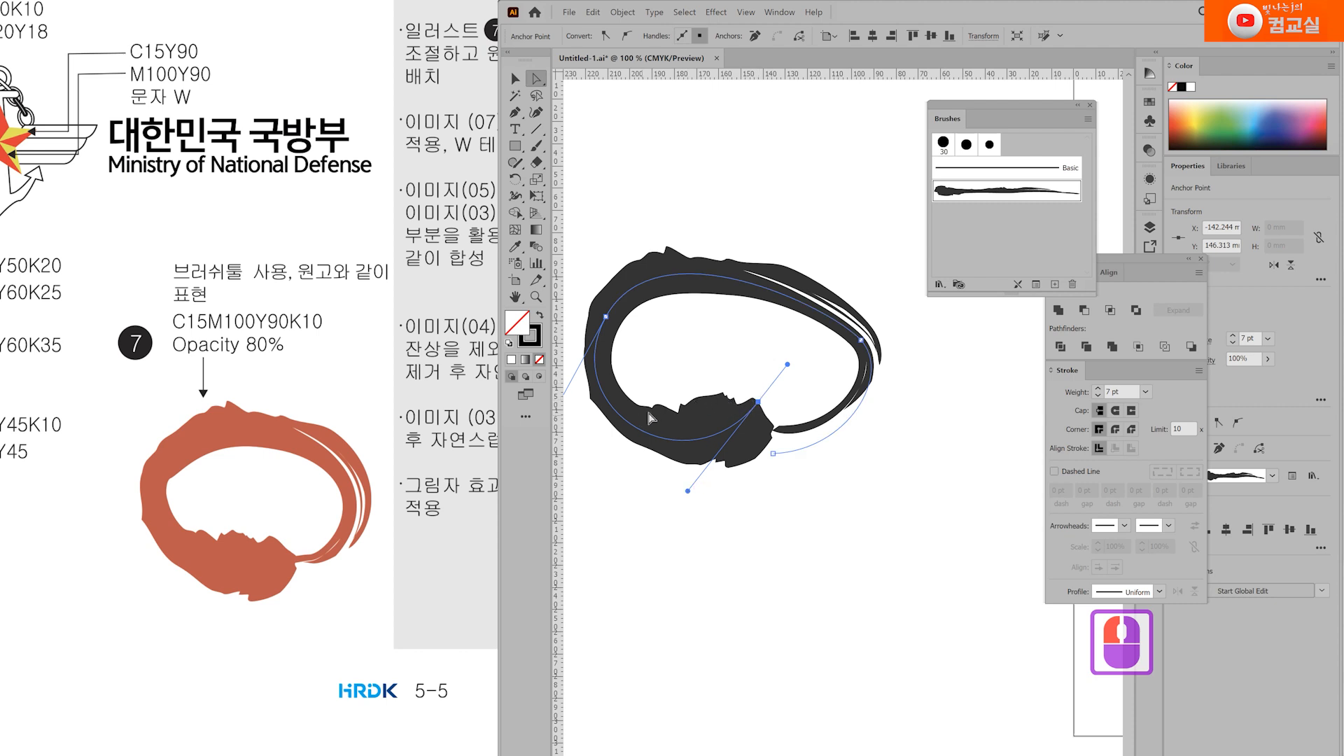
{"action": "mouse_move", "coordinate": [773, 453]}
{"action": "left_mouse_down"}
{"action": "mouse_move", "coordinate": [759, 440]}
{"action": "mouse_move", "coordinate": [741, 447]}
{"action": "left_mouse_up"}
Step: Round out the oval's right curve with its upper handle, and move the left anchor to about X -216 mm, Y 110 mm with lengthened handles
{"action": "left_click", "coordinate": [862, 341]}
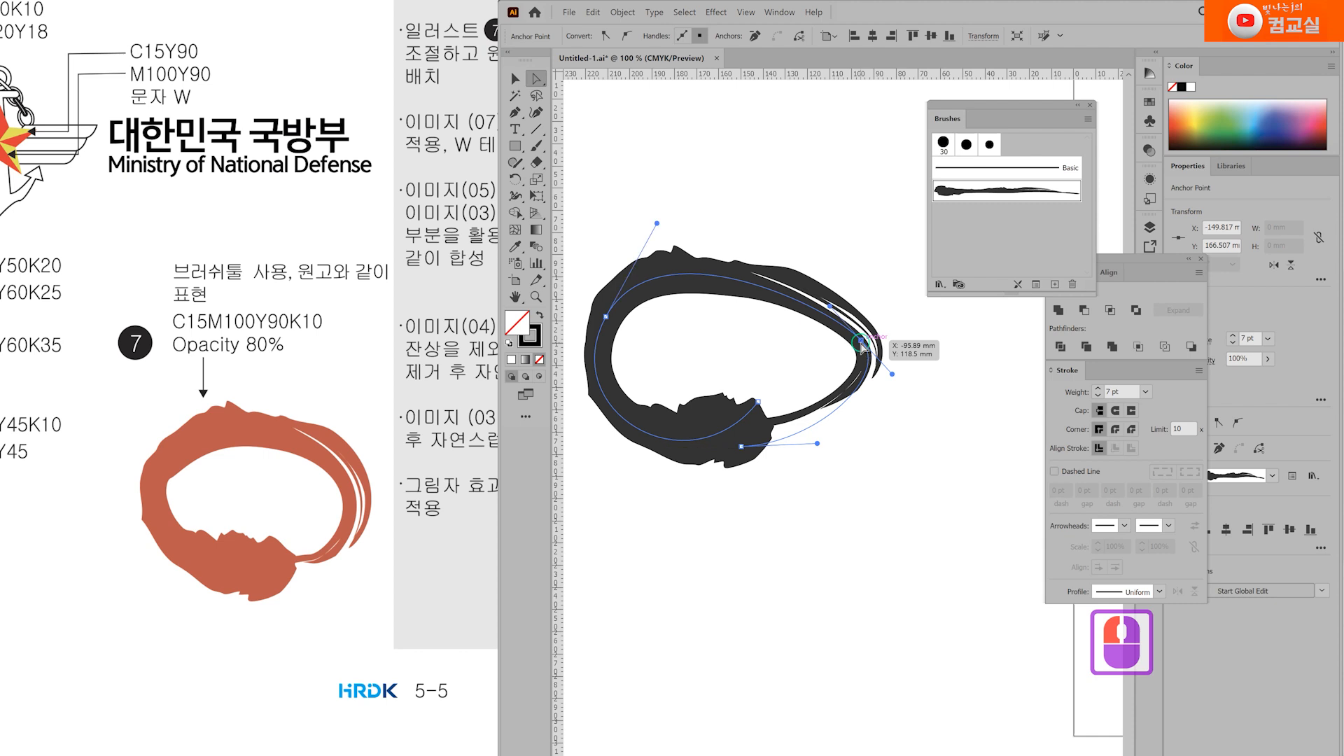
{"action": "left_click_drag", "start_coordinate": [830, 312], "coordinate": [817, 244]}
{"action": "key", "text": "space"}
{"action": "left_click_drag", "start_coordinate": [701, 358], "coordinate": [794, 342]}
{"action": "left_click_drag", "start_coordinate": [698, 301], "coordinate": [688, 303]}
{"action": "left_click_drag", "start_coordinate": [638, 395], "coordinate": [644, 373]}
{"action": "left_click_drag", "start_coordinate": [749, 217], "coordinate": [751, 195]}
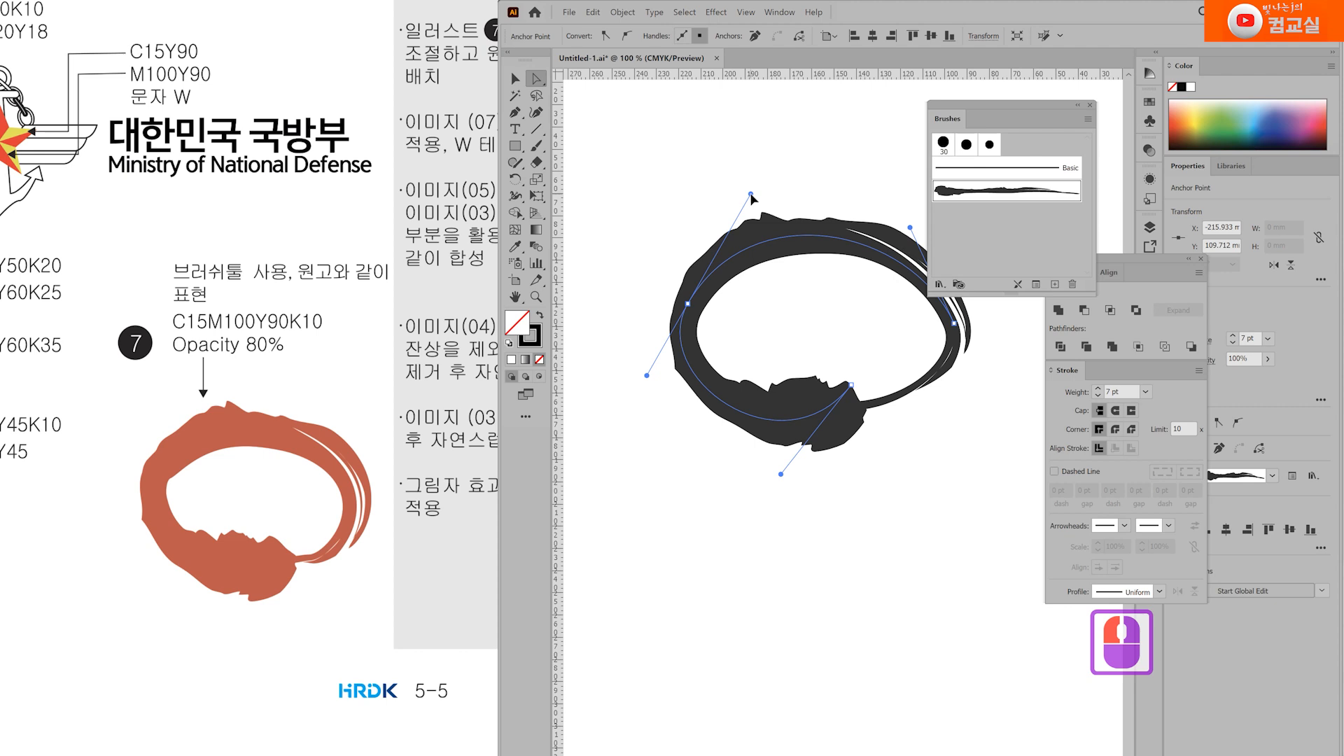
{"action": "scroll", "coordinate": [891, 419], "scroll_direction": "down", "scroll_amount": 1}
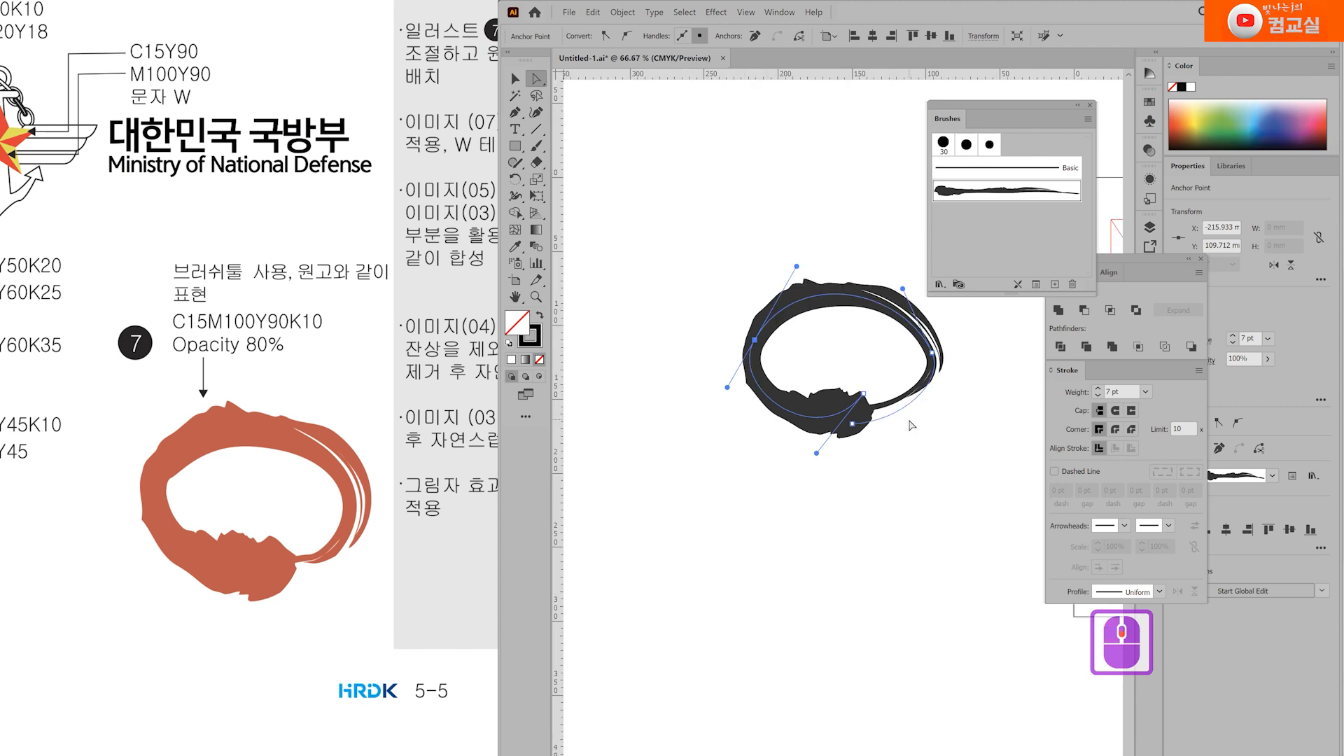
Step: Reshape the lower-right curve and extend the thin-end anchor under the thick end to about X -176 mm, Y 169 mm
{"action": "scroll", "coordinate": [910, 425], "scroll_direction": "up", "scroll_amount": 2}
{"action": "left_click_drag", "start_coordinate": [934, 411], "coordinate": [889, 457]}
{"action": "scroll", "coordinate": [868, 398], "scroll_direction": "down", "scroll_amount": 1}
{"action": "mouse_move", "coordinate": [907, 368]}
{"action": "left_mouse_down"}
{"action": "mouse_move", "coordinate": [920, 385]}
{"action": "mouse_move", "coordinate": [894, 432]}
{"action": "left_mouse_up"}
{"action": "left_click", "coordinate": [780, 454]}
{"action": "left_click_drag", "start_coordinate": [781, 455], "coordinate": [725, 465]}
{"action": "mouse_move", "coordinate": [303, 564]}
{"action": "left_mouse_down"}
{"action": "mouse_move", "coordinate": [280, 540]}
{"action": "mouse_move", "coordinate": [255, 556]}
{"action": "mouse_move", "coordinate": [270, 550]}
{"action": "left_mouse_up"}
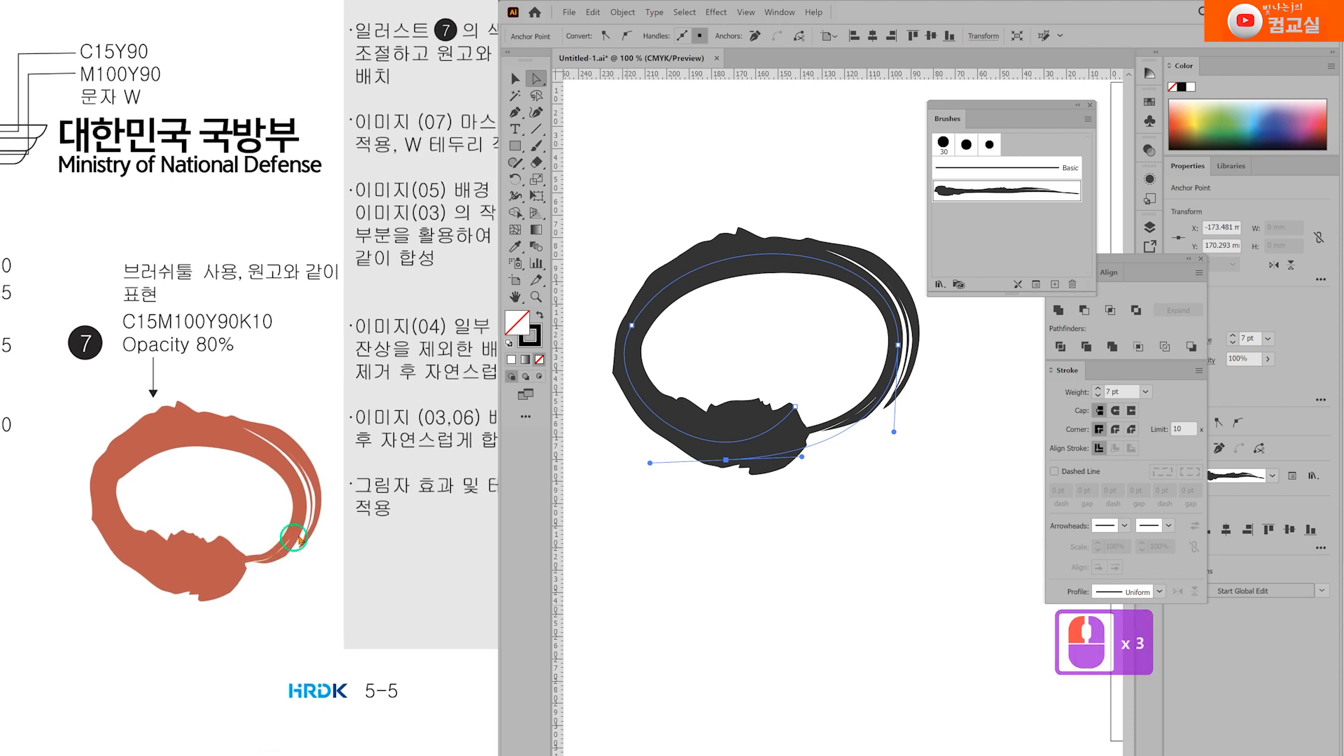
{"action": "left_click_drag", "start_coordinate": [726, 460], "coordinate": [720, 457]}
Step: Adjust the left anchor's upper handle to widen the upper-left curve, and set the stroke weight to 8 pt
{"action": "left_click", "coordinate": [653, 306]}
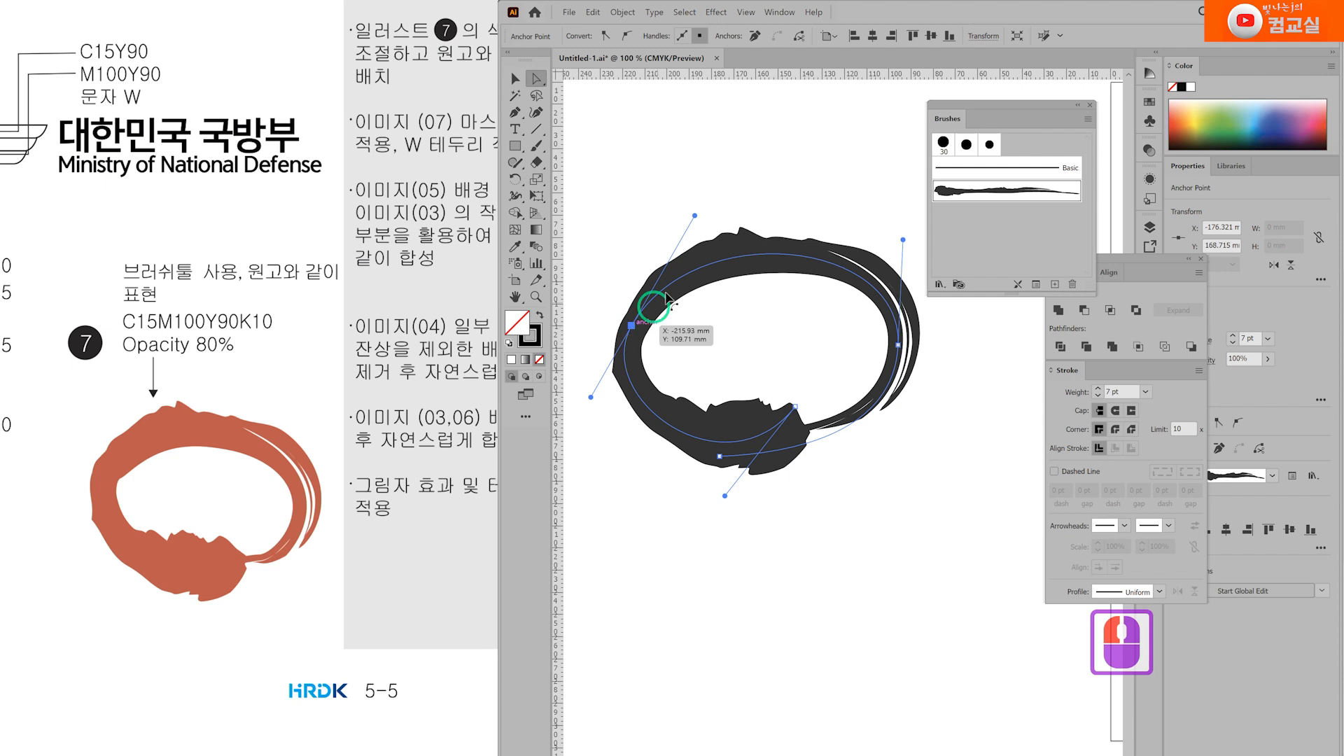
{"action": "left_click_drag", "start_coordinate": [695, 215], "coordinate": [682, 206]}
{"action": "left_click", "coordinate": [1099, 389]}
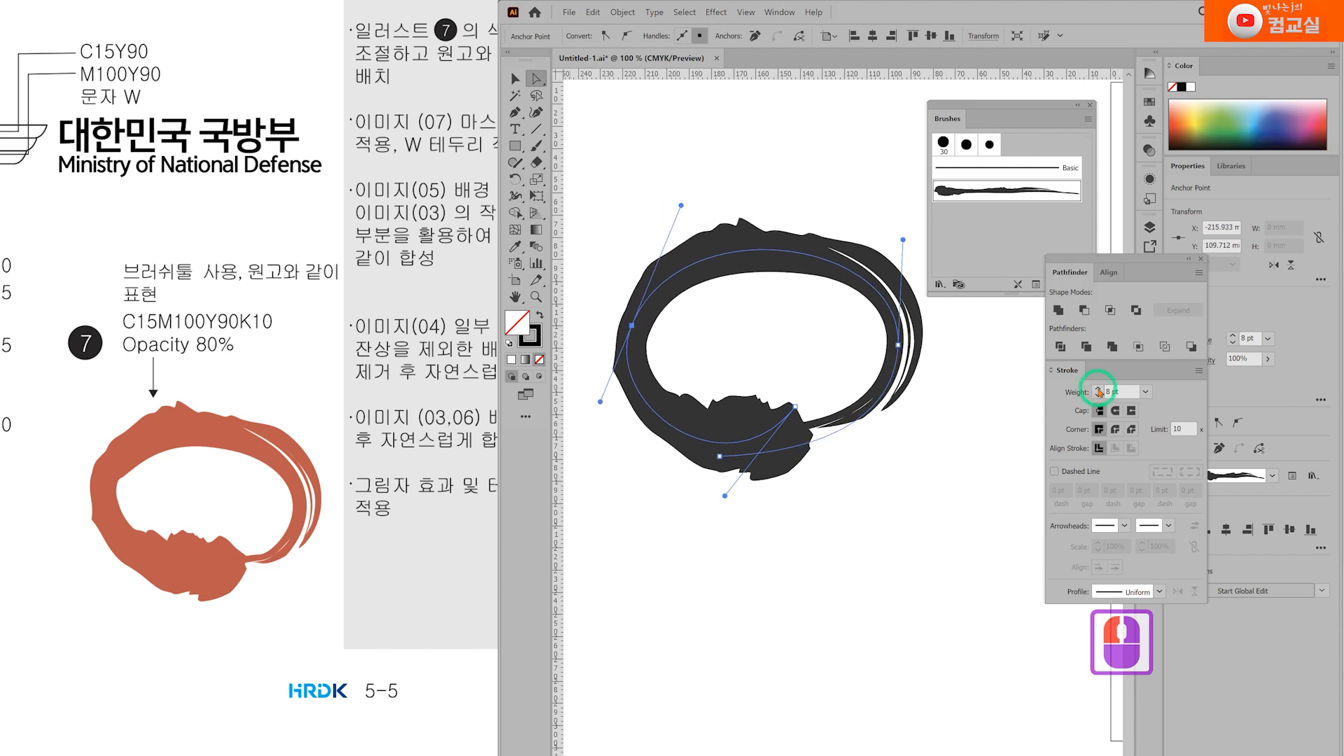
{"action": "left_click", "coordinate": [1098, 389]}
{"action": "left_click", "coordinate": [1097, 396]}
Step: Set the brushed oval's stroke color to C15 M100 Y90 K10
{"action": "left_click", "coordinate": [517, 79]}
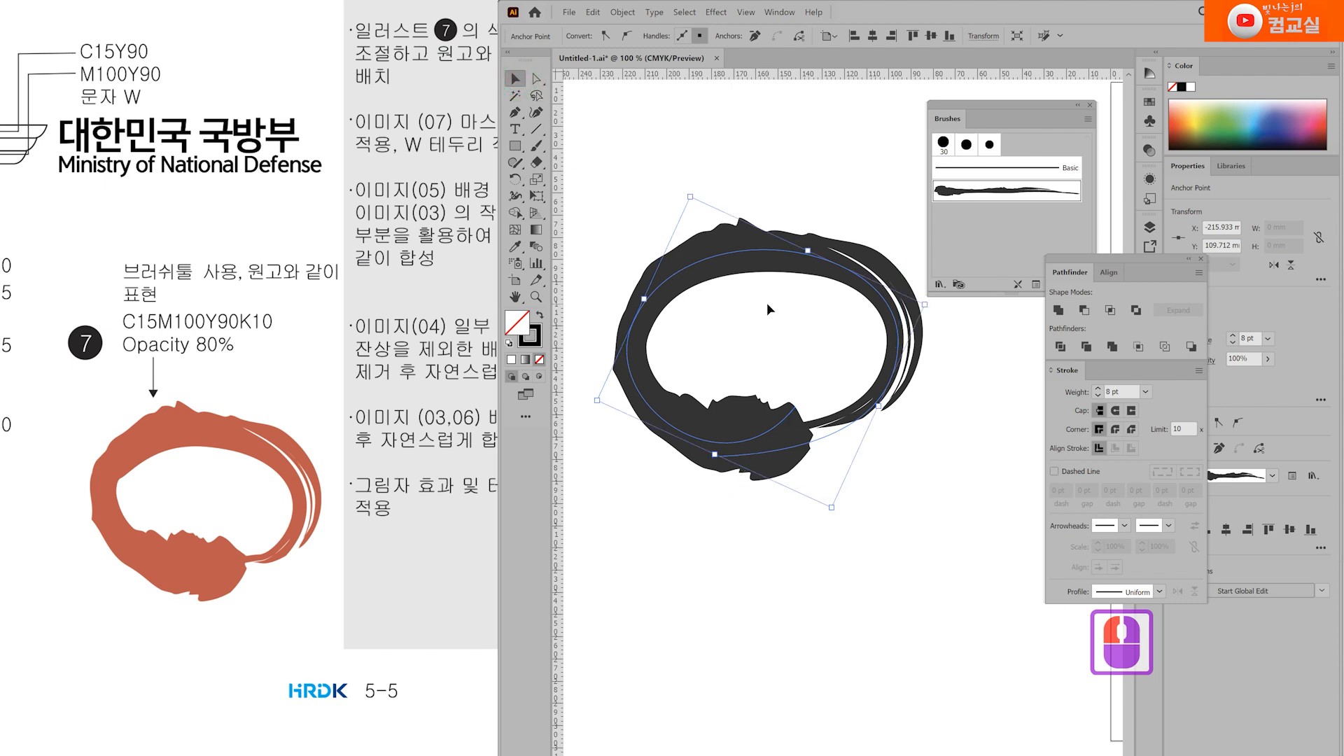
{"action": "double_click", "coordinate": [538, 342]}
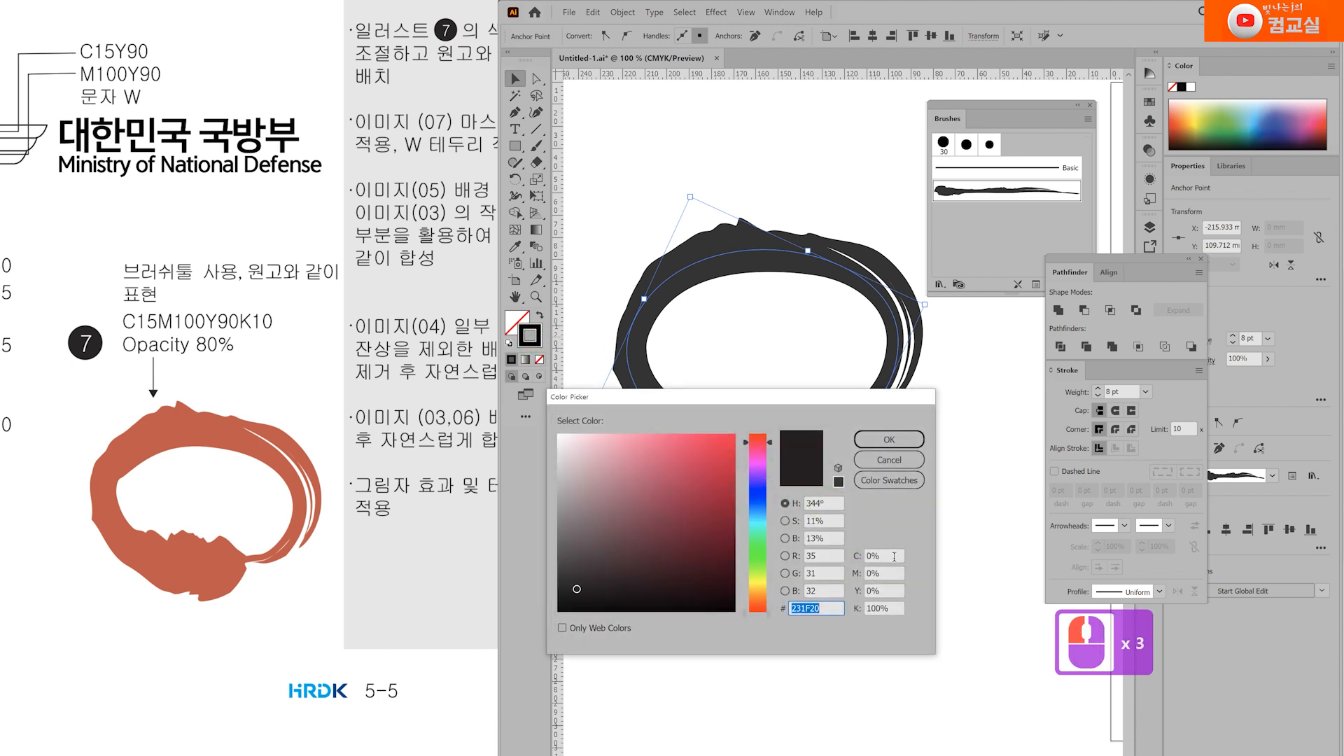
{"action": "left_click", "coordinate": [889, 556]}
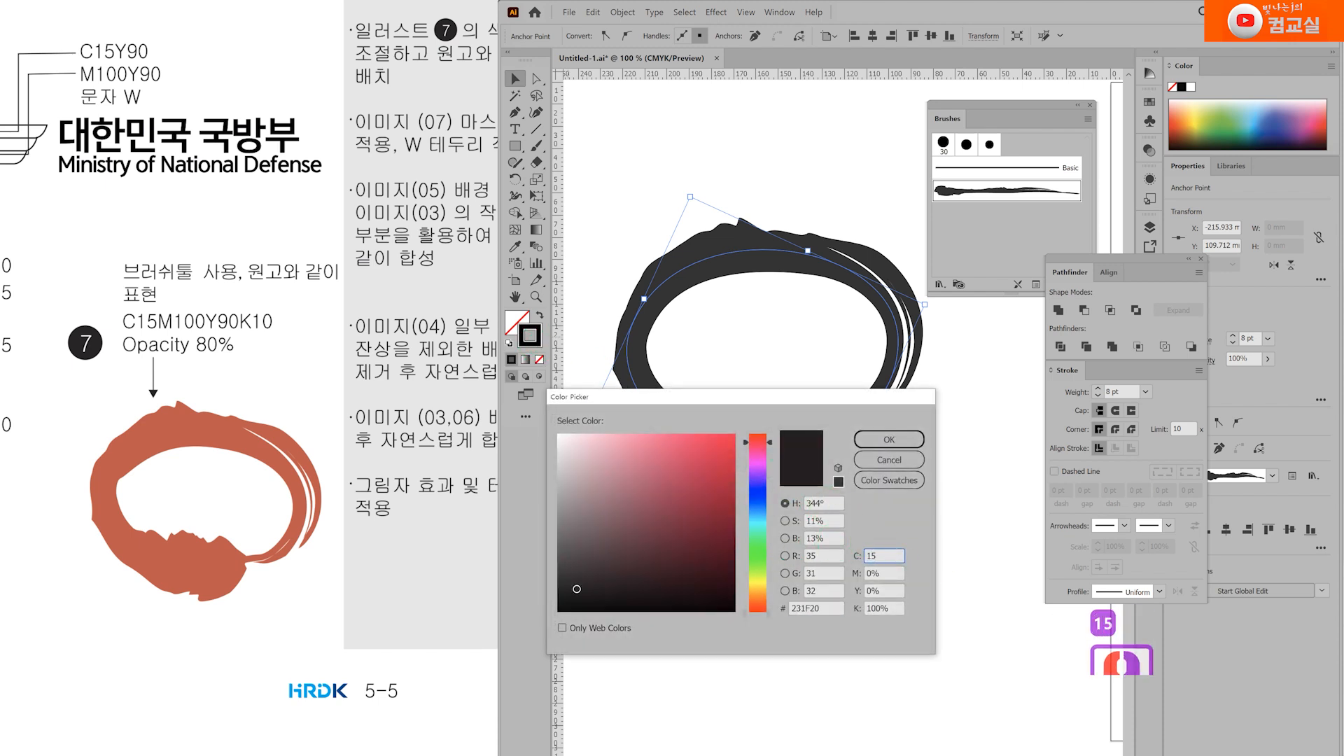
{"action": "key", "text": "Tab"}
{"action": "type", "text": "100"}
{"action": "key", "text": "Tab"}
{"action": "type", "text": "90"}
{"action": "key", "text": "Tab"}
{"action": "type", "text": "10"}
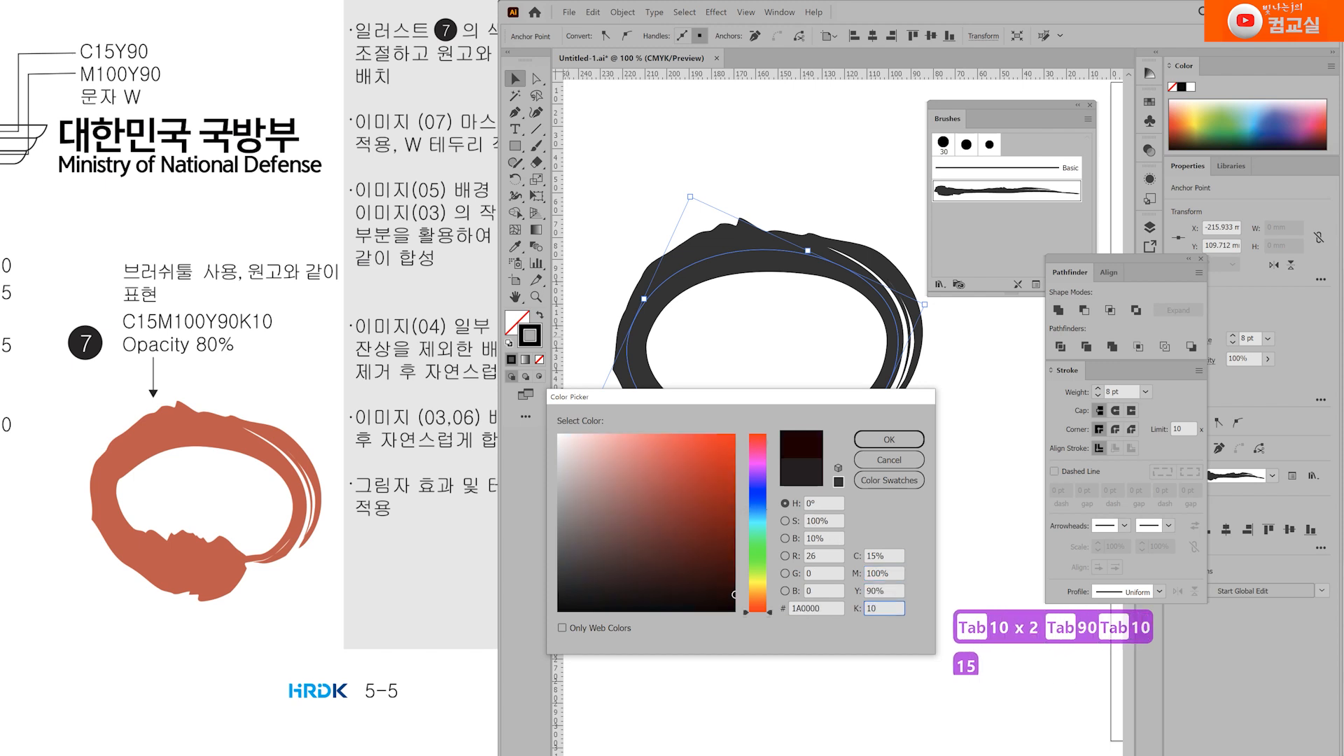
{"action": "key", "text": "Return"}
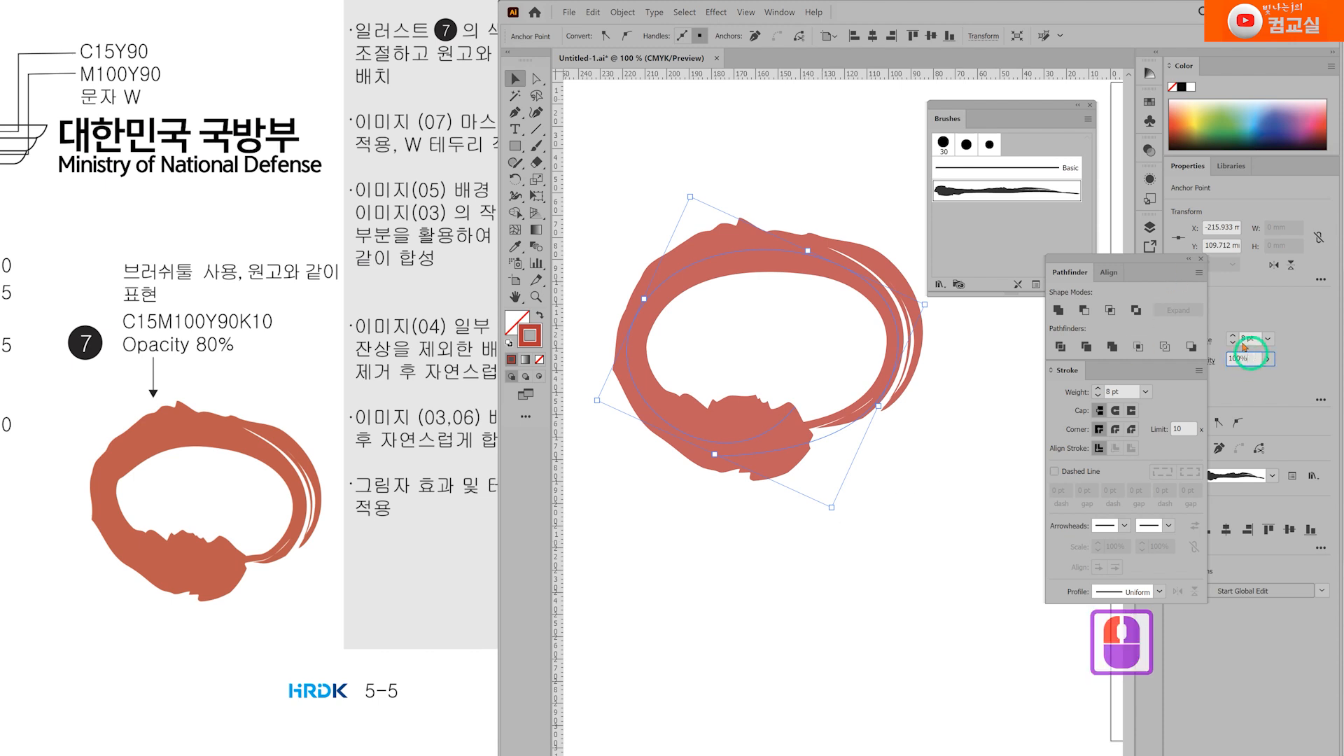
Step: Move the Pathfinder and Stroke palettes aside and set the brushed oval's opacity to 80%
{"action": "left_click_drag", "start_coordinate": [1141, 253], "coordinate": [1058, 273]}
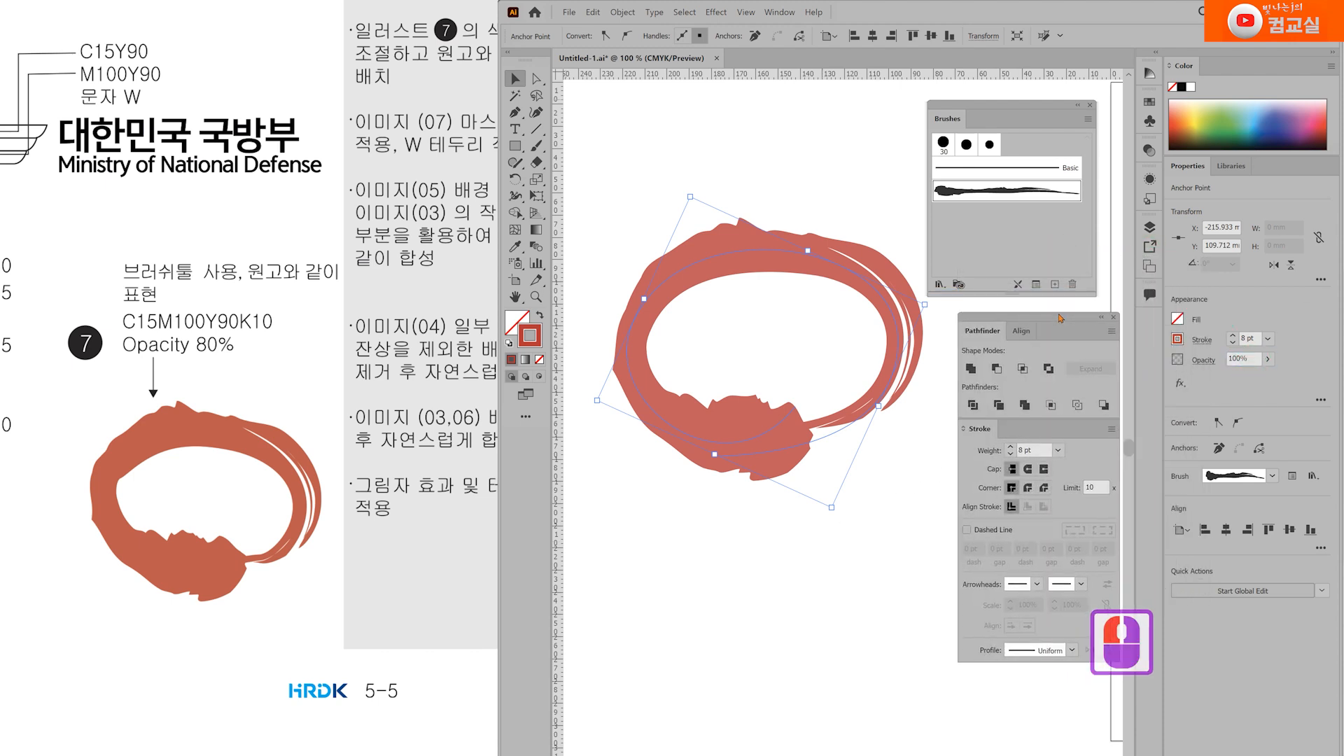
{"action": "double_click", "coordinate": [1255, 359]}
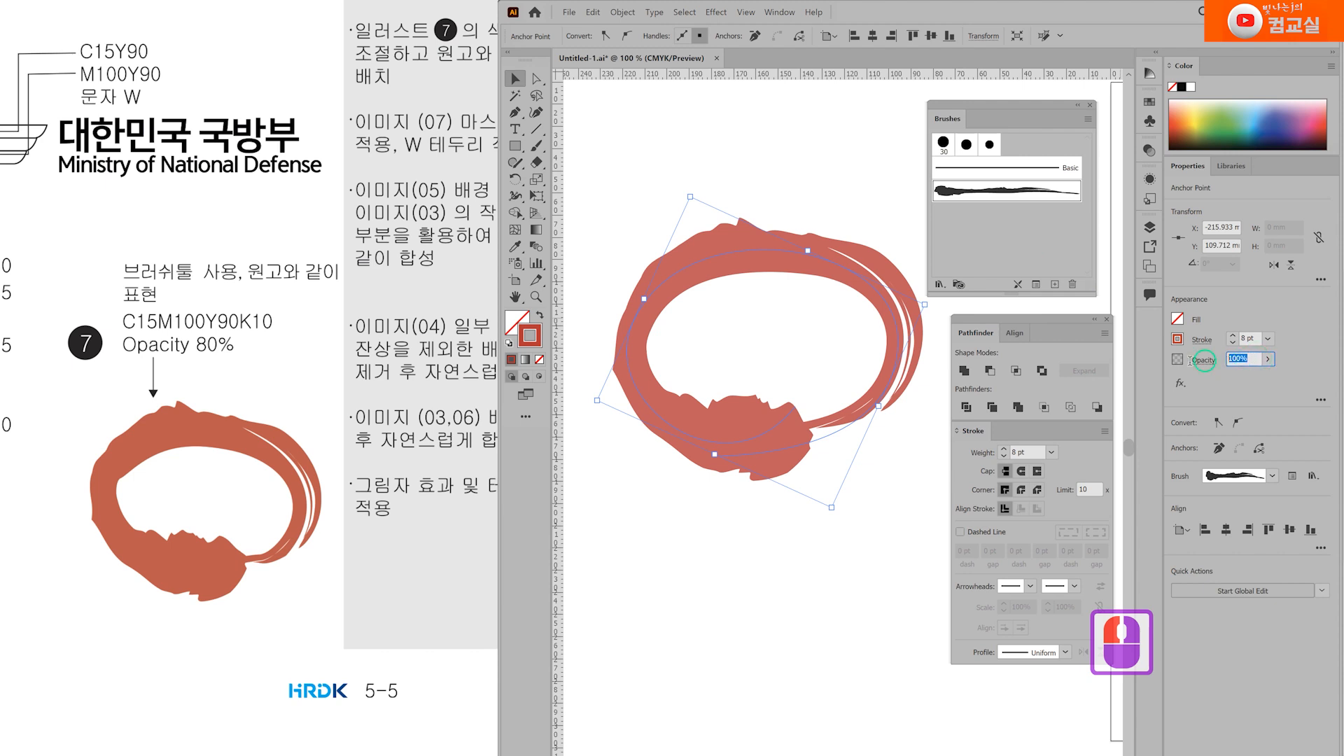
{"action": "type", "text": "80"}
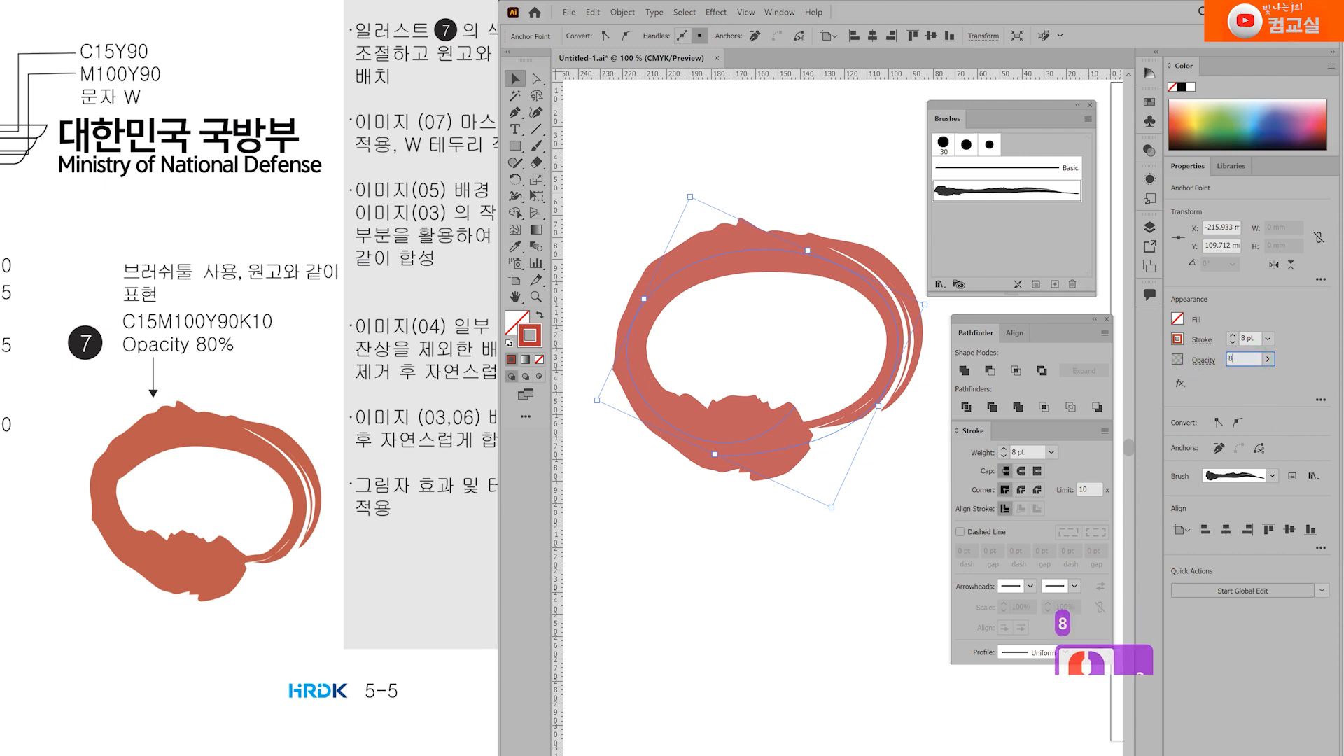
{"action": "key", "text": "Return"}
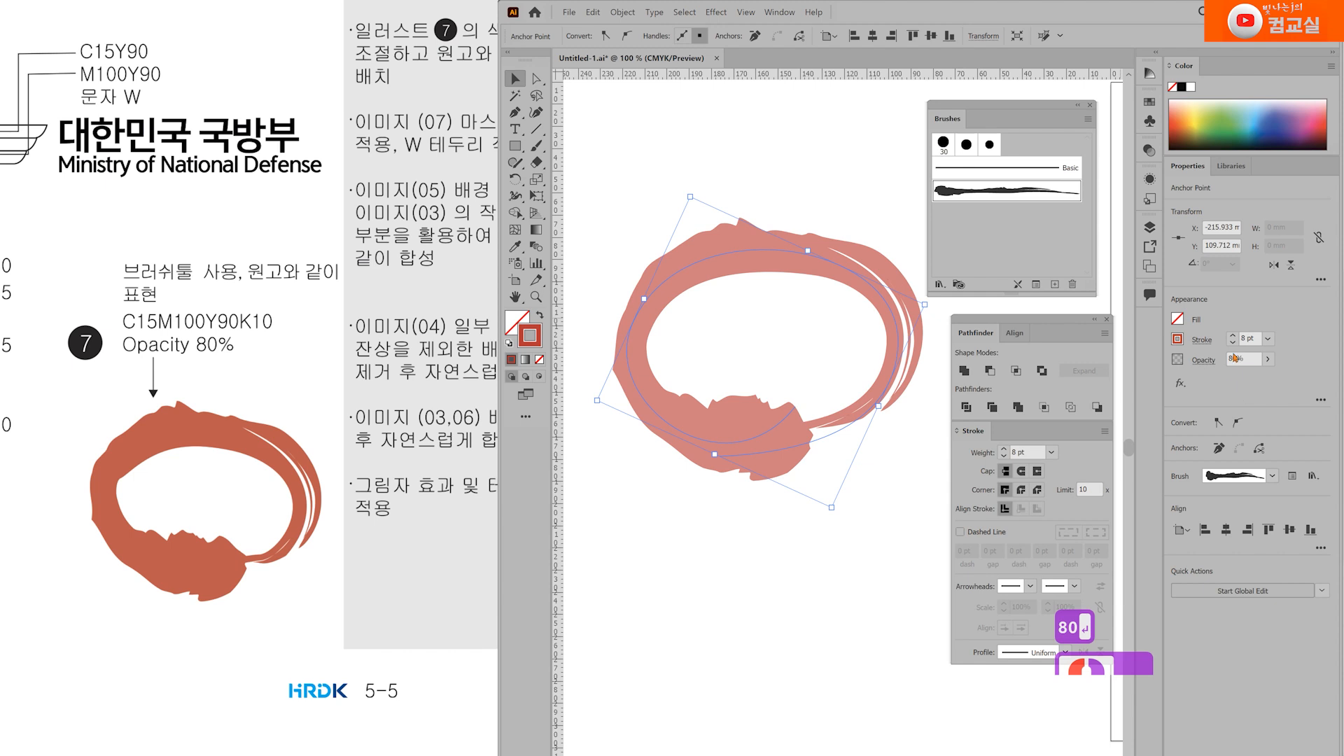
Step: Check the path's appearance attributes, then review the reference notes and the poster's placement of the brush rings
{"action": "left_click", "coordinate": [779, 13]}
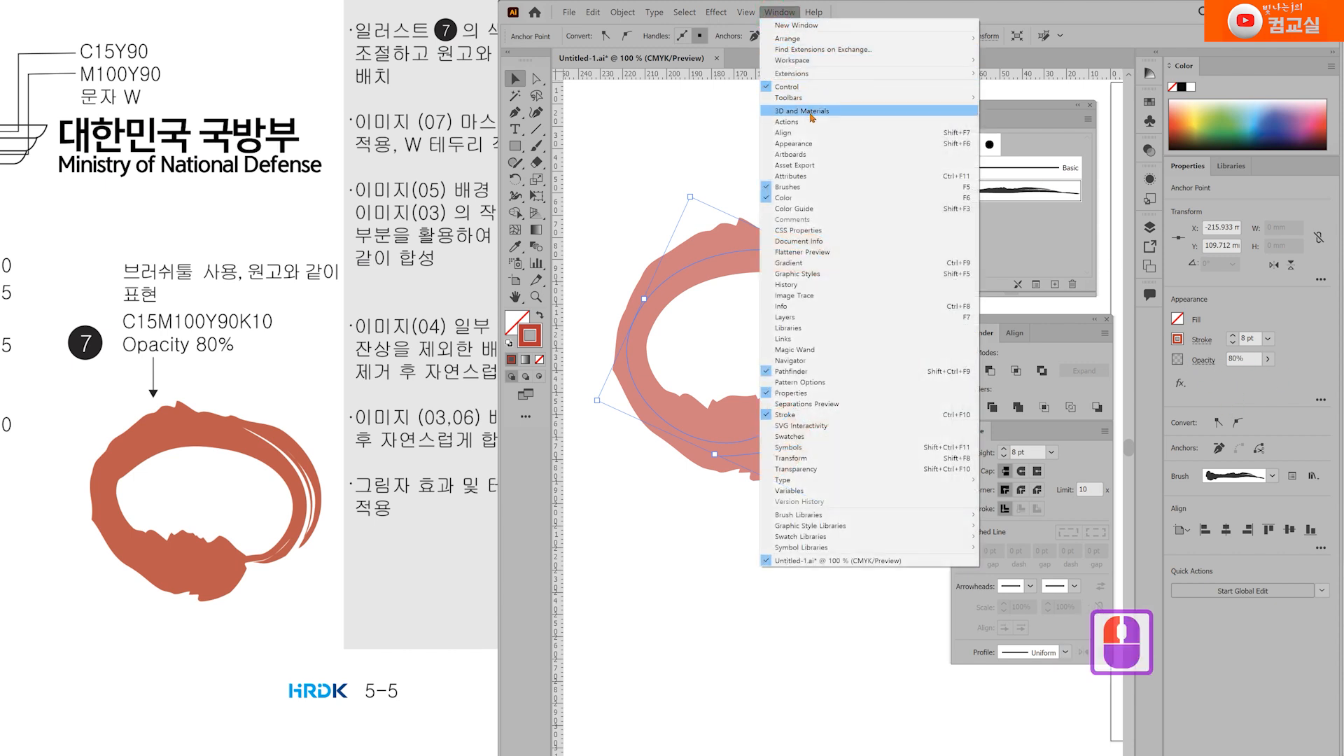
{"action": "left_click", "coordinate": [805, 144]}
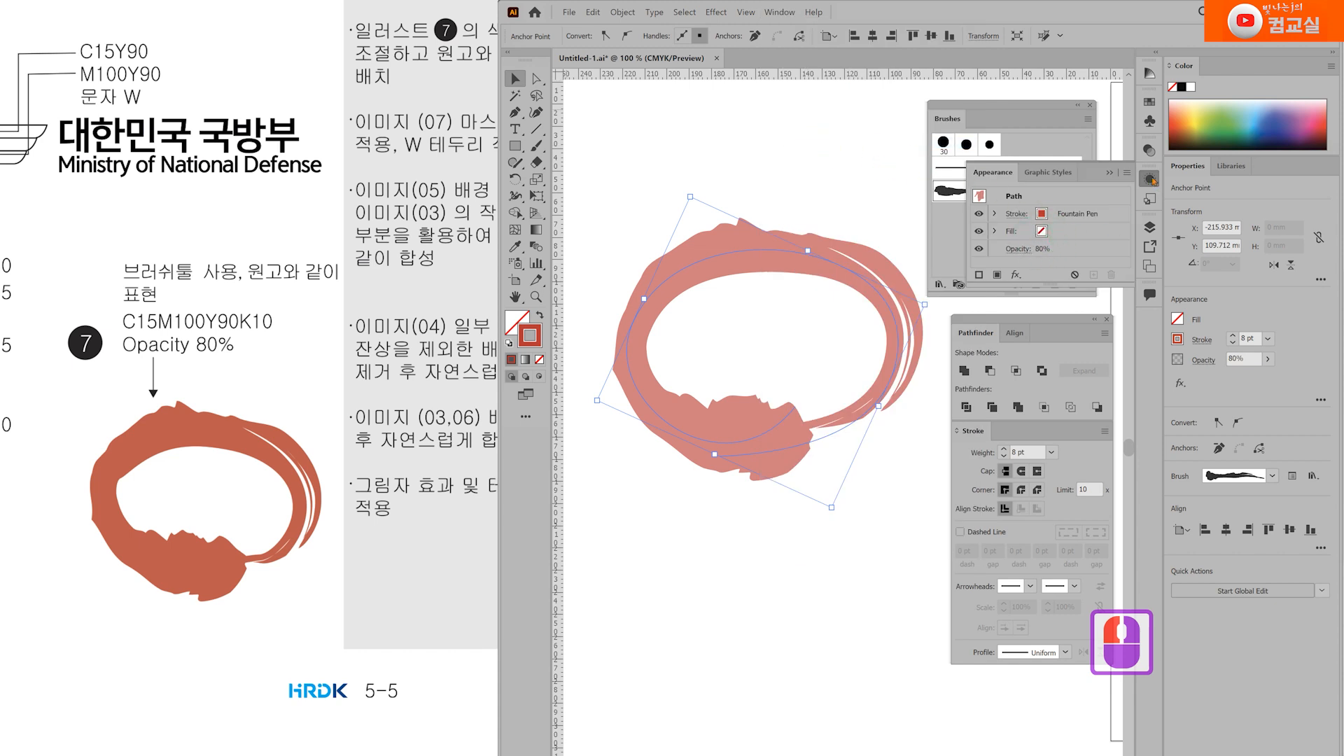
{"action": "left_click", "coordinate": [1151, 180]}
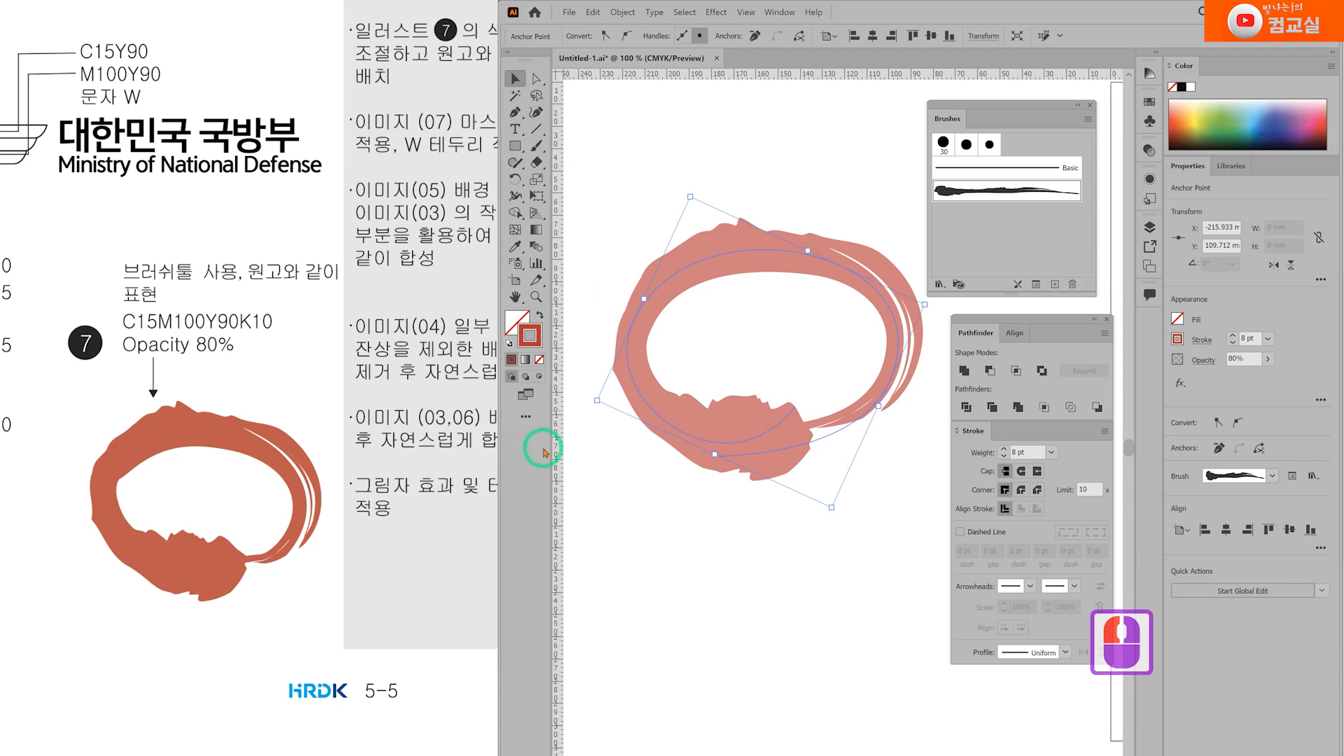
{"action": "left_click_drag", "start_coordinate": [397, 528], "coordinate": [28, 528]}
{"action": "left_click_drag", "start_coordinate": [354, 332], "coordinate": [115, 485]}
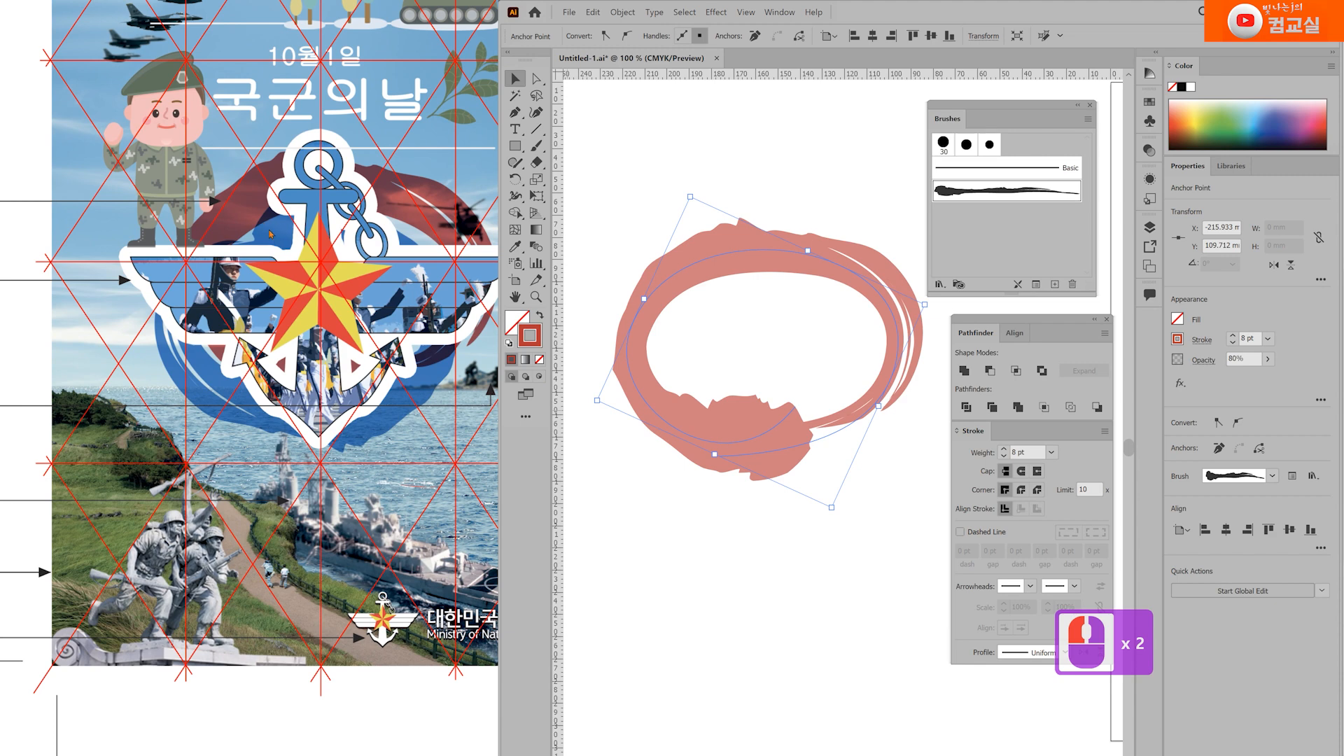
{"action": "left_click_drag", "start_coordinate": [196, 251], "coordinate": [261, 264]}
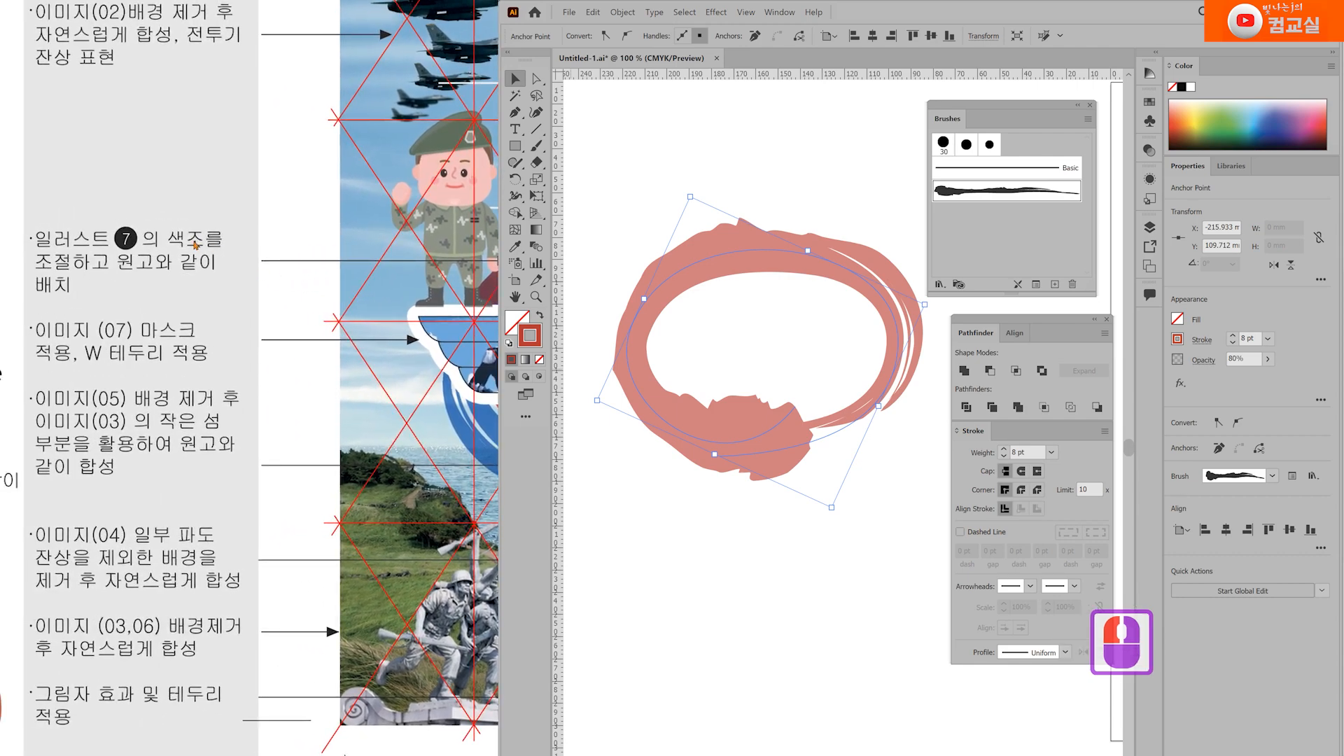
{"action": "left_click_drag", "start_coordinate": [319, 472], "coordinate": [0, 344]}
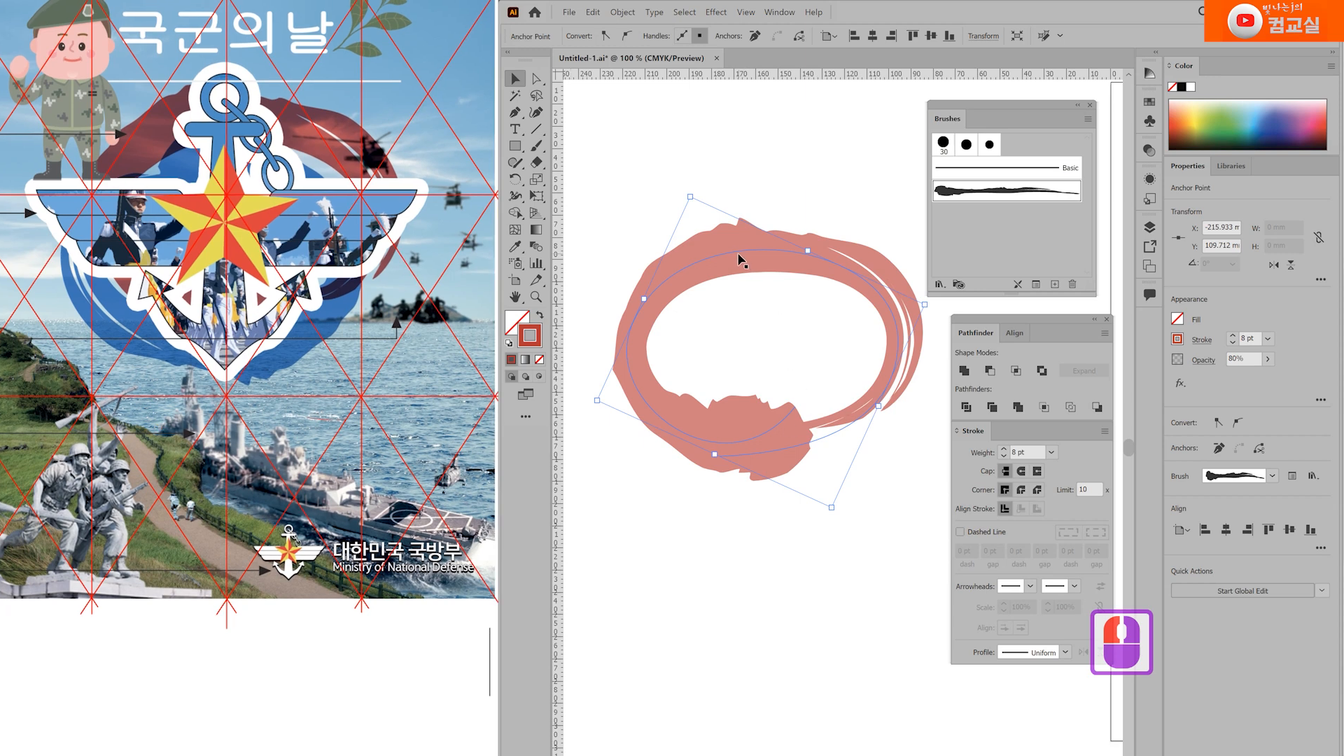
Step: Duplicate the red brushed oval, flip the copy vertically and horizontally, and place it over the original, offset toward the lower left
{"action": "left_click_drag", "start_coordinate": [742, 261], "coordinate": [734, 217]}
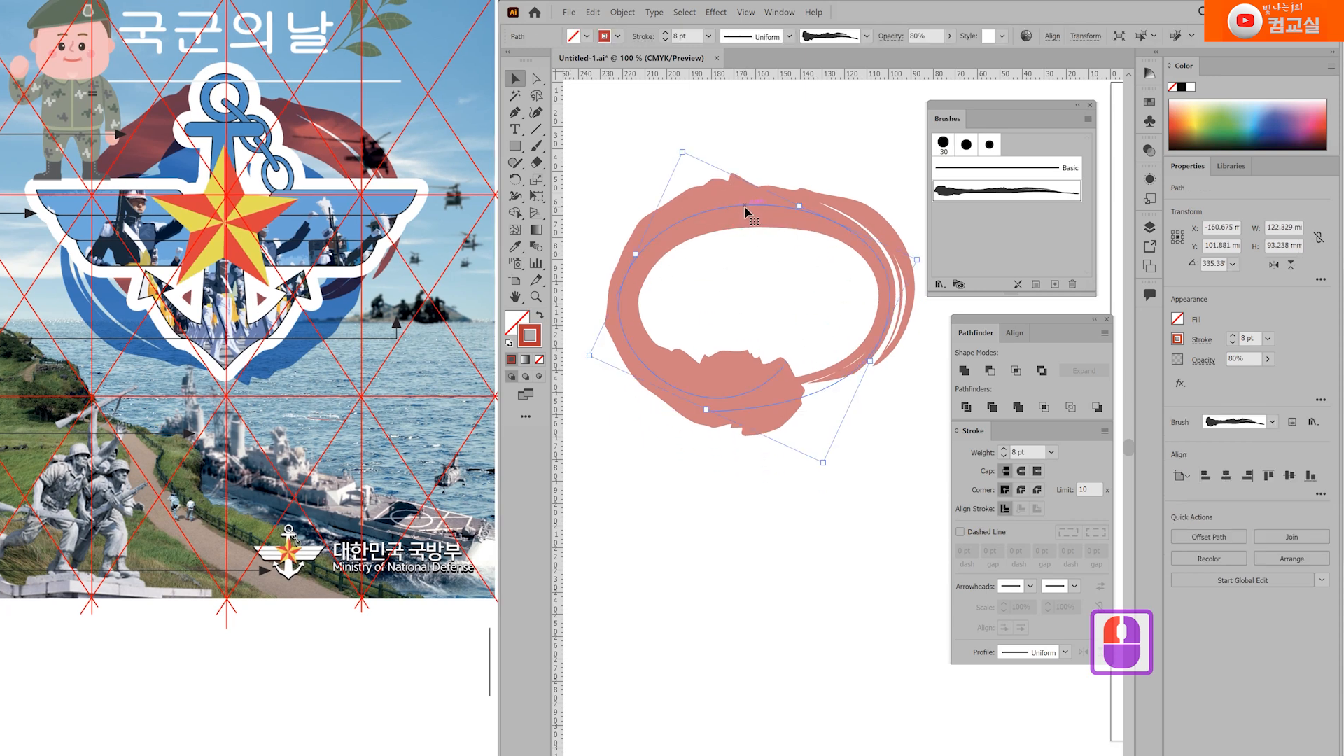
{"action": "left_click_drag", "start_coordinate": [736, 219], "coordinate": [753, 359]}
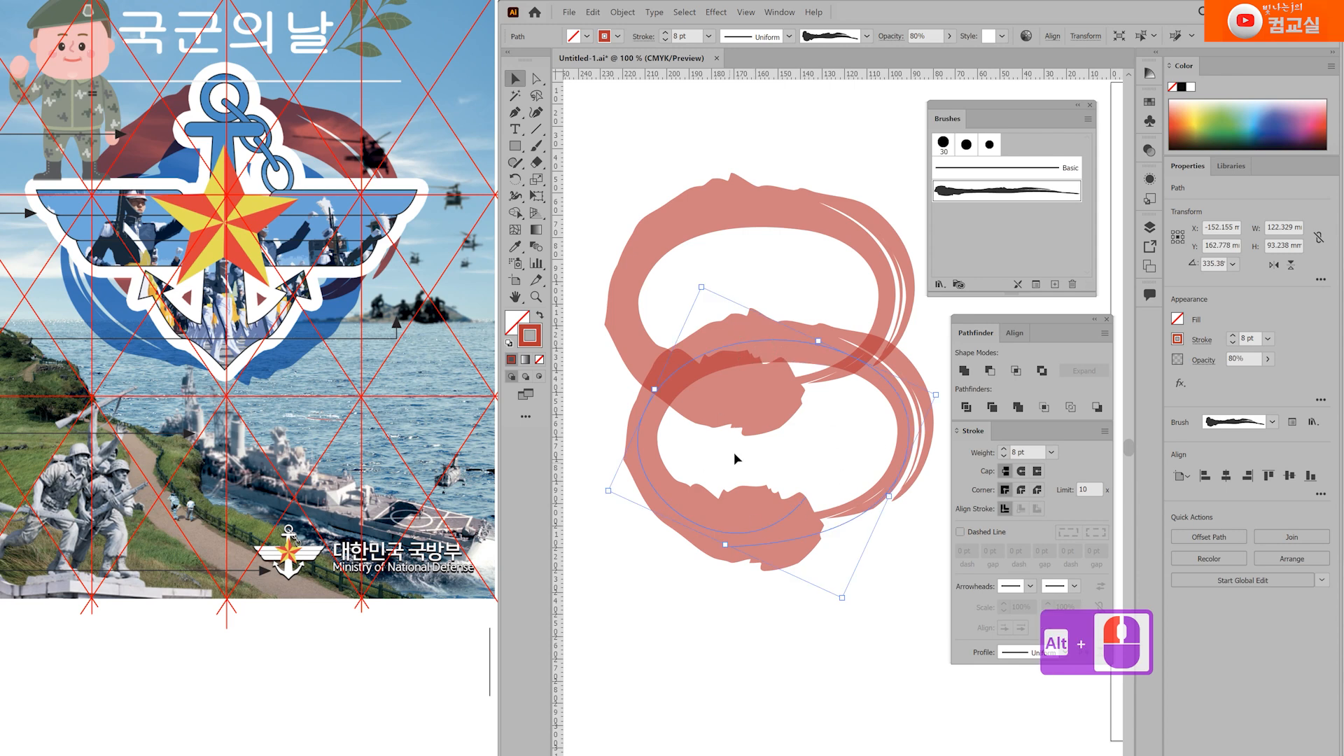
{"action": "left_click", "coordinate": [1291, 270]}
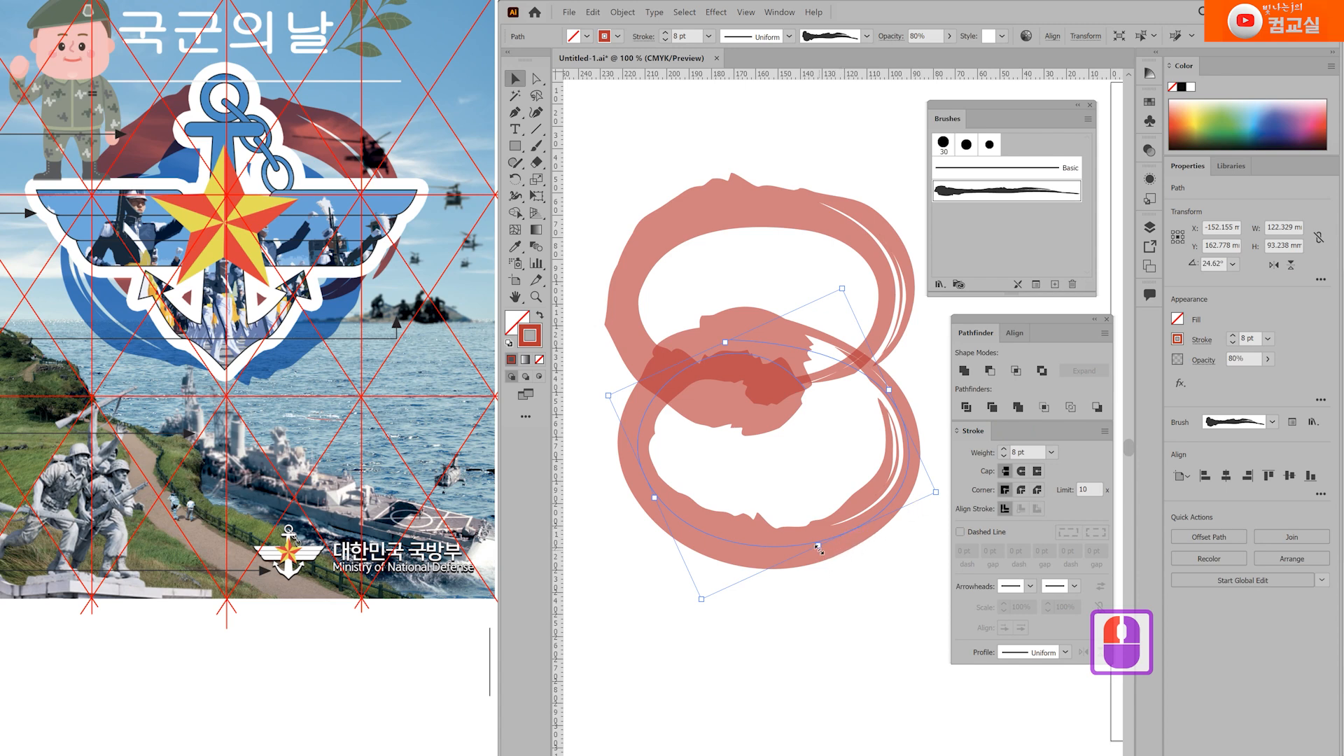
{"action": "left_click", "coordinate": [1273, 264]}
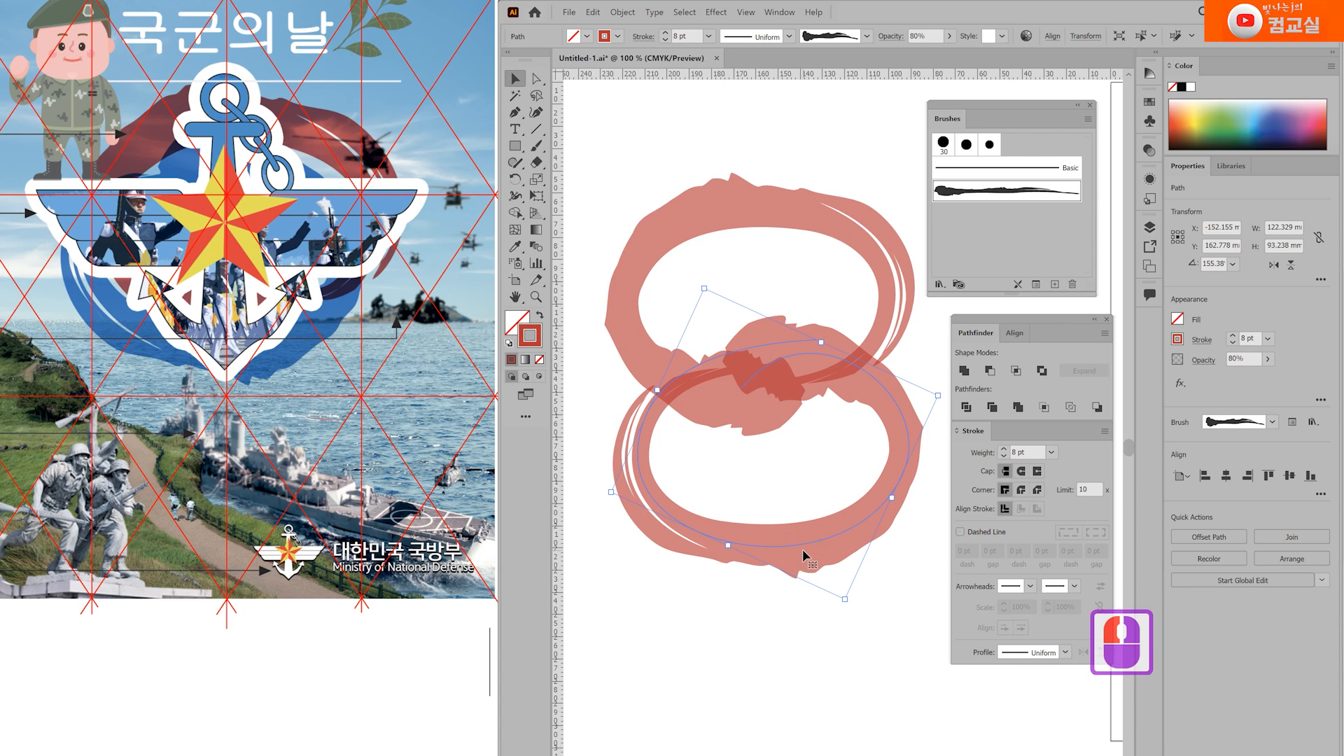
{"action": "mouse_move", "coordinate": [800, 548]}
{"action": "left_mouse_down"}
{"action": "mouse_move", "coordinate": [776, 453]}
{"action": "mouse_move", "coordinate": [754, 435]}
{"action": "left_mouse_up"}
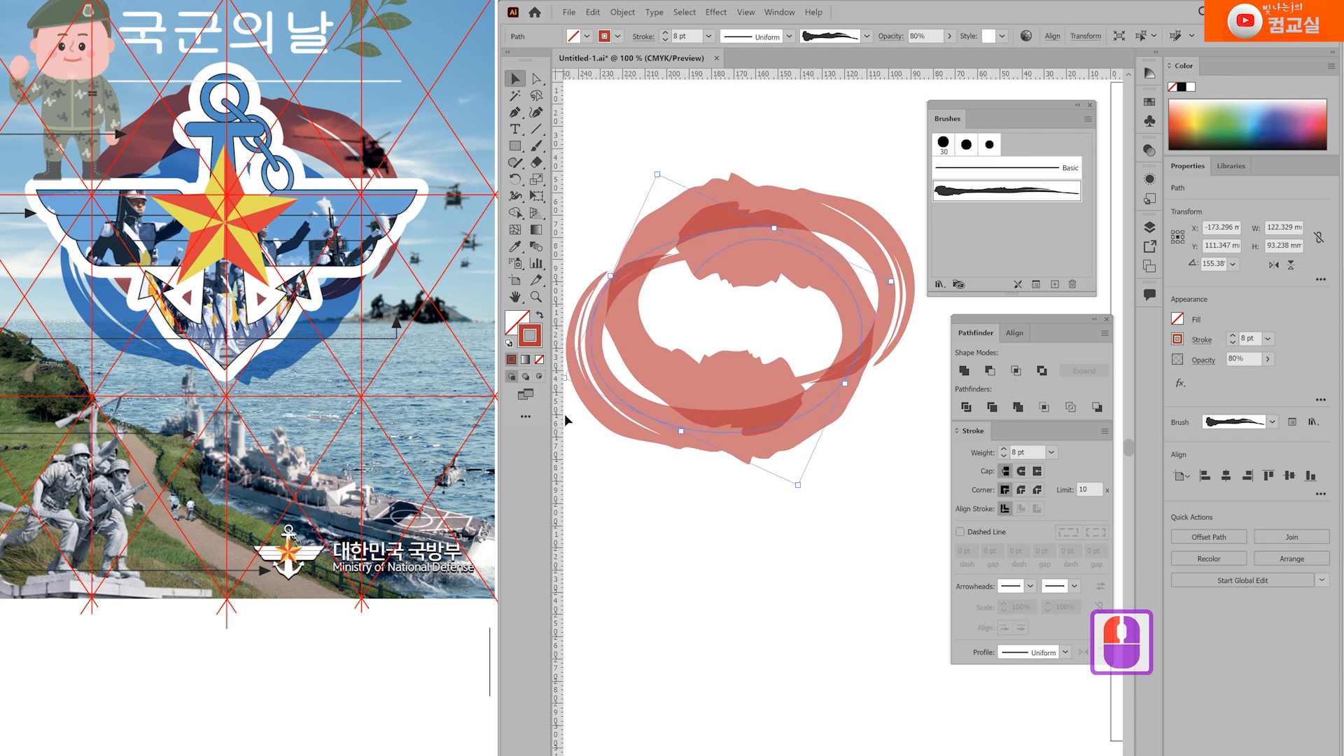
Step: Set the flipped oval's stroke color to blue, hex 203FBC
{"action": "double_click", "coordinate": [531, 337]}
{"action": "mouse_move", "coordinate": [775, 393]}
{"action": "left_mouse_down"}
{"action": "mouse_move", "coordinate": [845, 360]}
{"action": "mouse_move", "coordinate": [826, 199]}
{"action": "mouse_move", "coordinate": [829, 423]}
{"action": "left_mouse_up"}
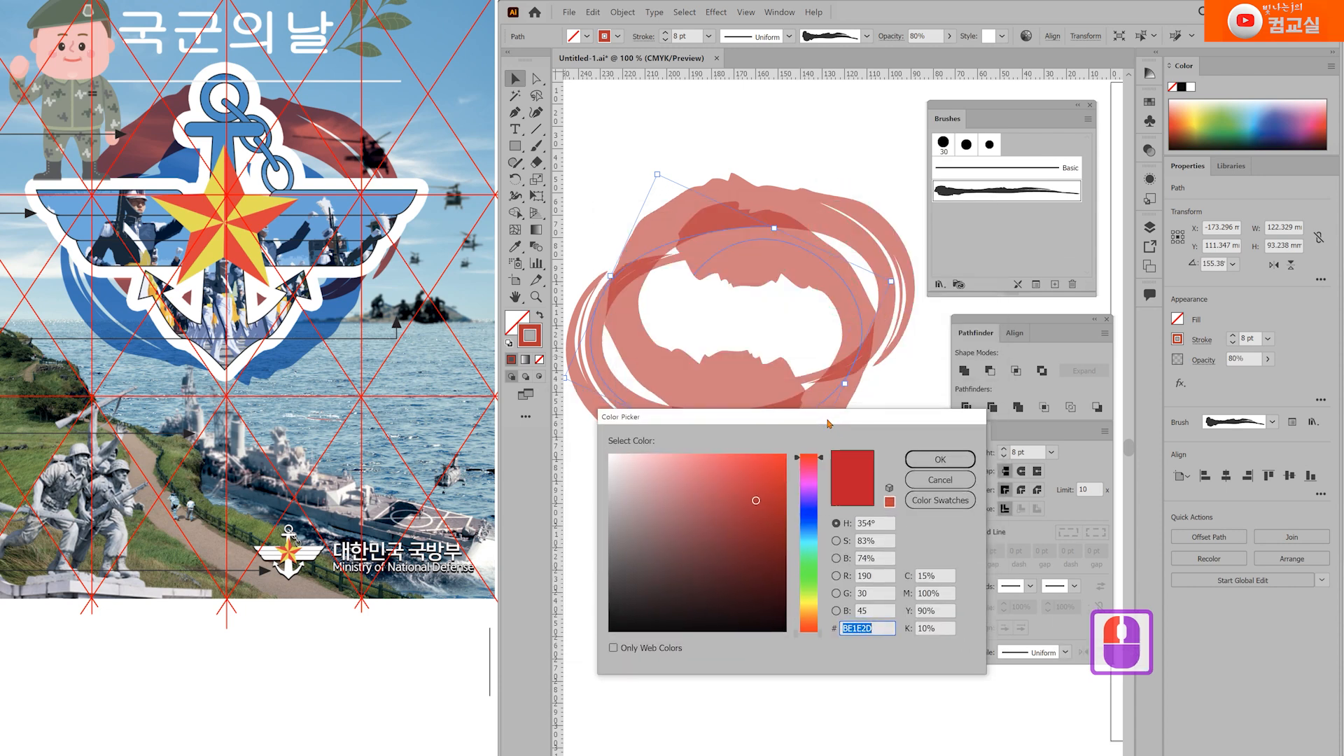
{"action": "left_click", "coordinate": [808, 510]}
{"action": "left_click", "coordinate": [809, 511]}
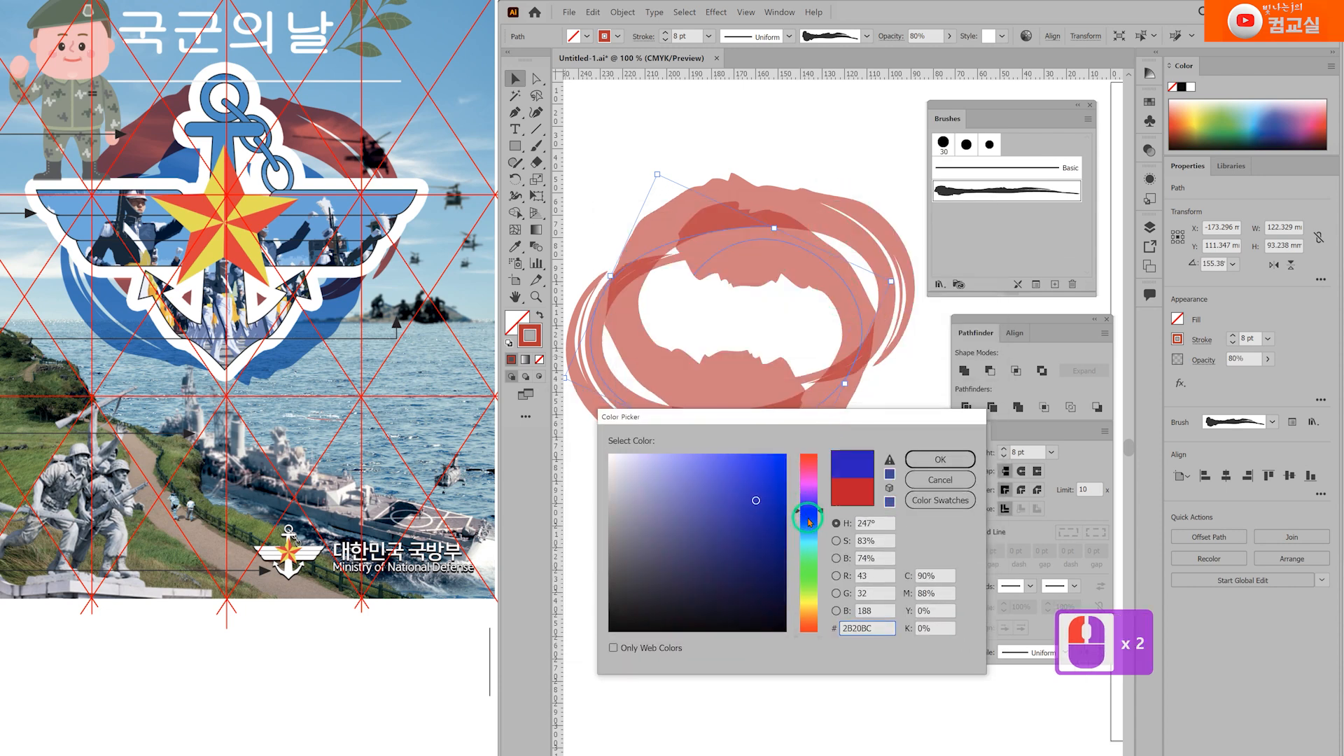
{"action": "left_click", "coordinate": [809, 522]}
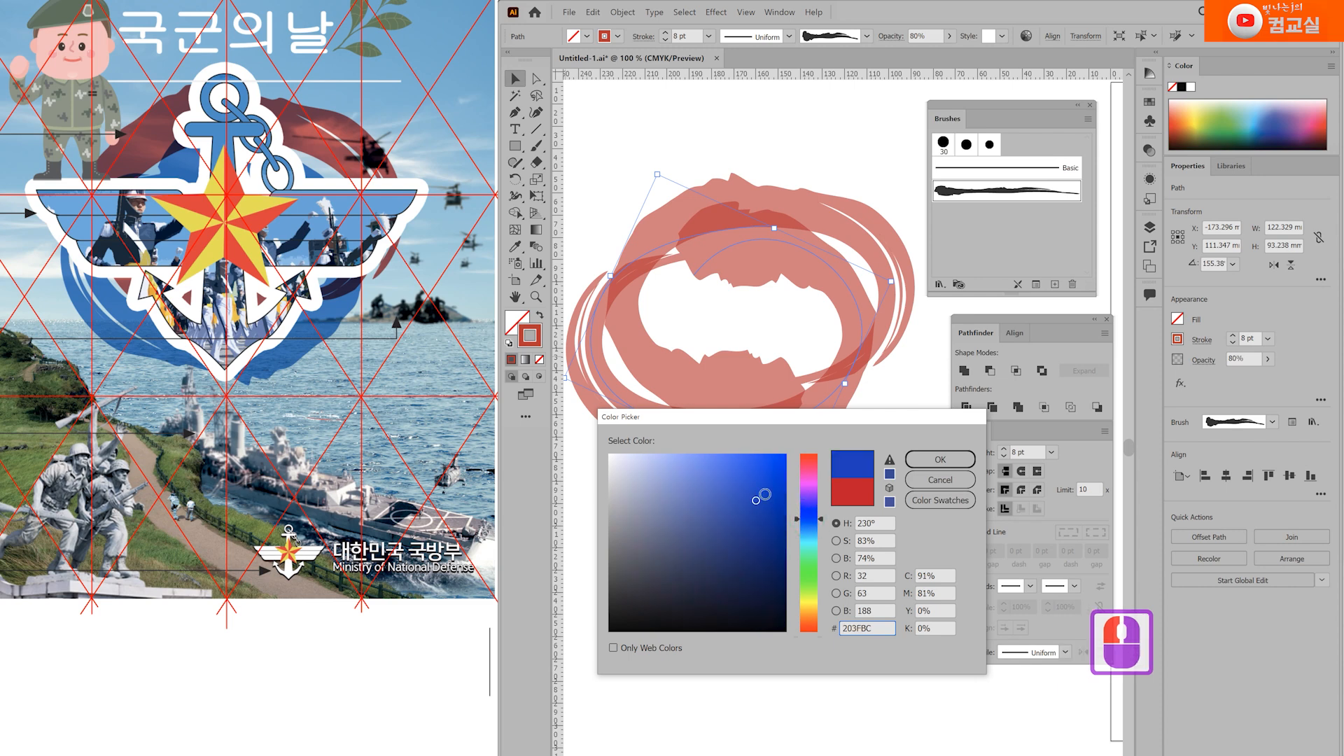
{"action": "left_click", "coordinate": [955, 459]}
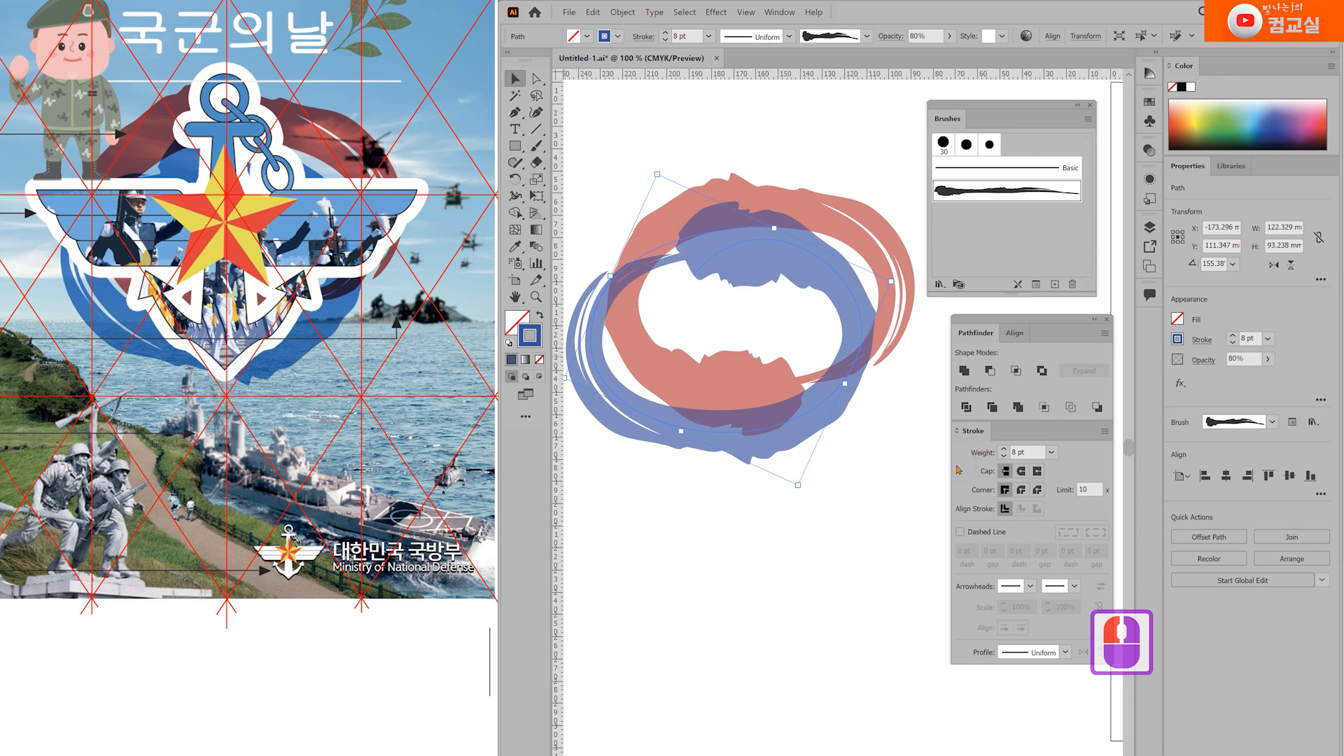
Step: Select both the red and blue brushed ovals and copy them
{"action": "left_click", "coordinate": [854, 573]}
{"action": "left_click", "coordinate": [566, 128]}
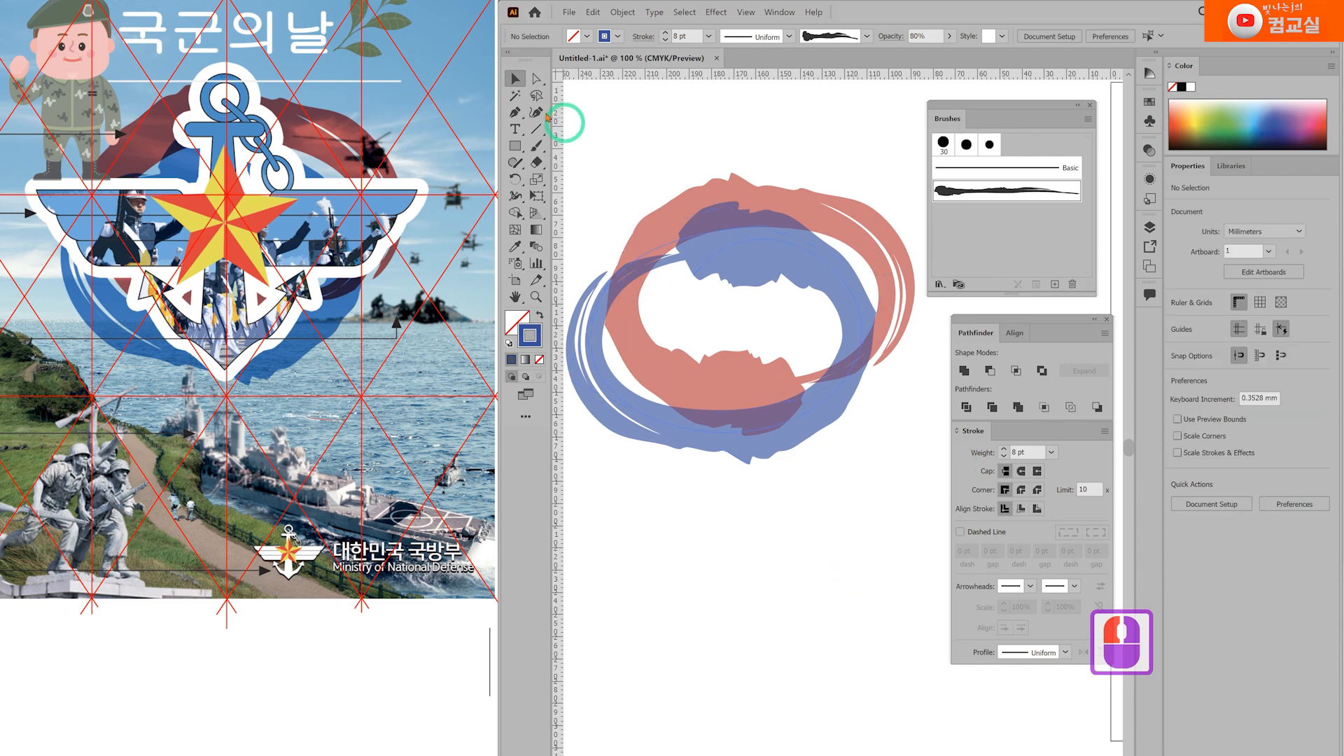
{"action": "left_click", "coordinate": [756, 577]}
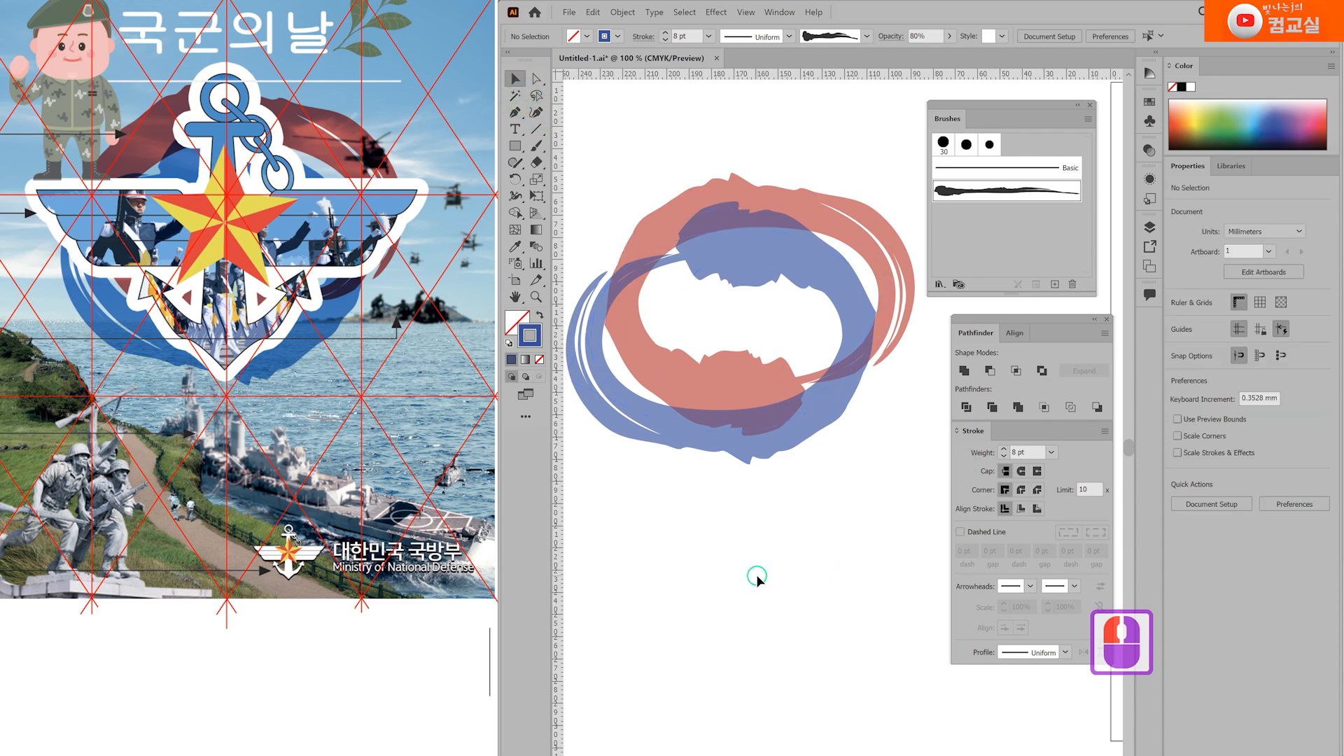
{"action": "left_click", "coordinate": [812, 412]}
{"action": "left_click", "coordinate": [865, 226]}
{"action": "left_click", "coordinate": [891, 516]}
{"action": "left_click_drag", "start_coordinate": [637, 192], "coordinate": [876, 516]}
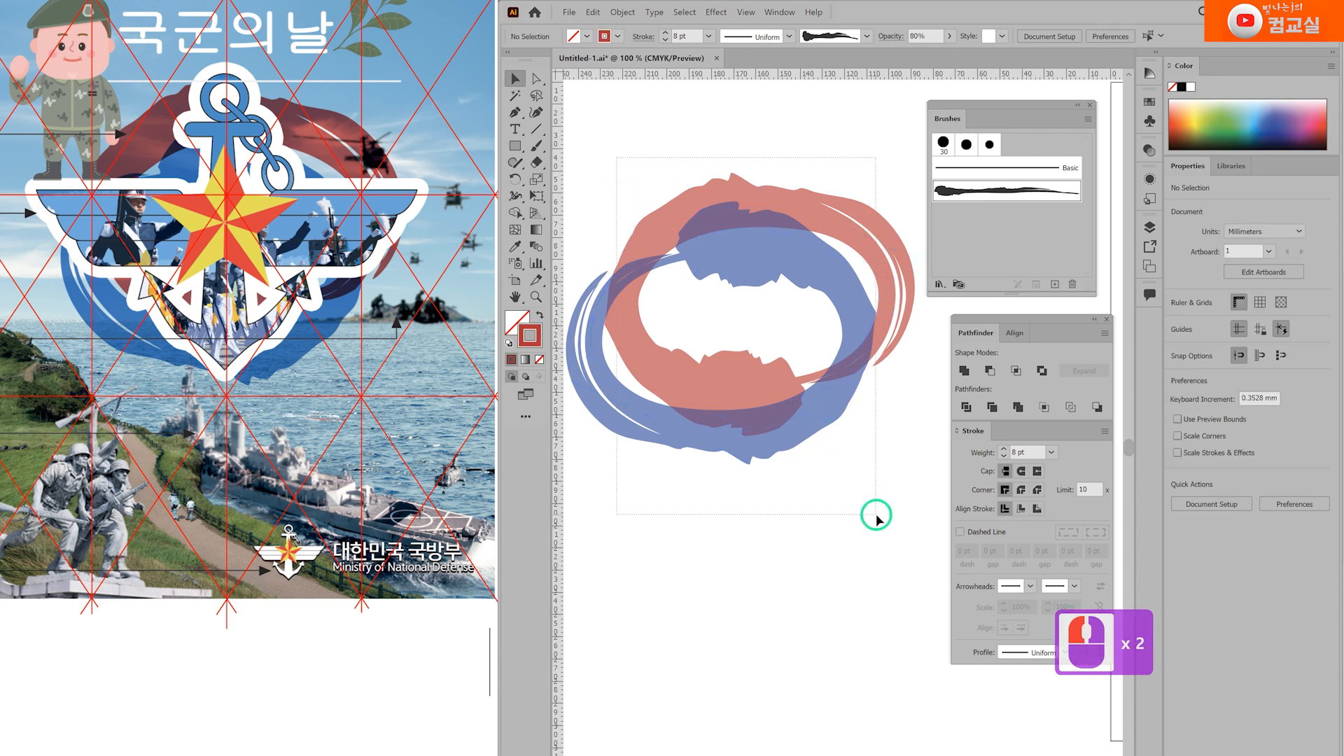
{"action": "key", "text": "ctrl+c"}
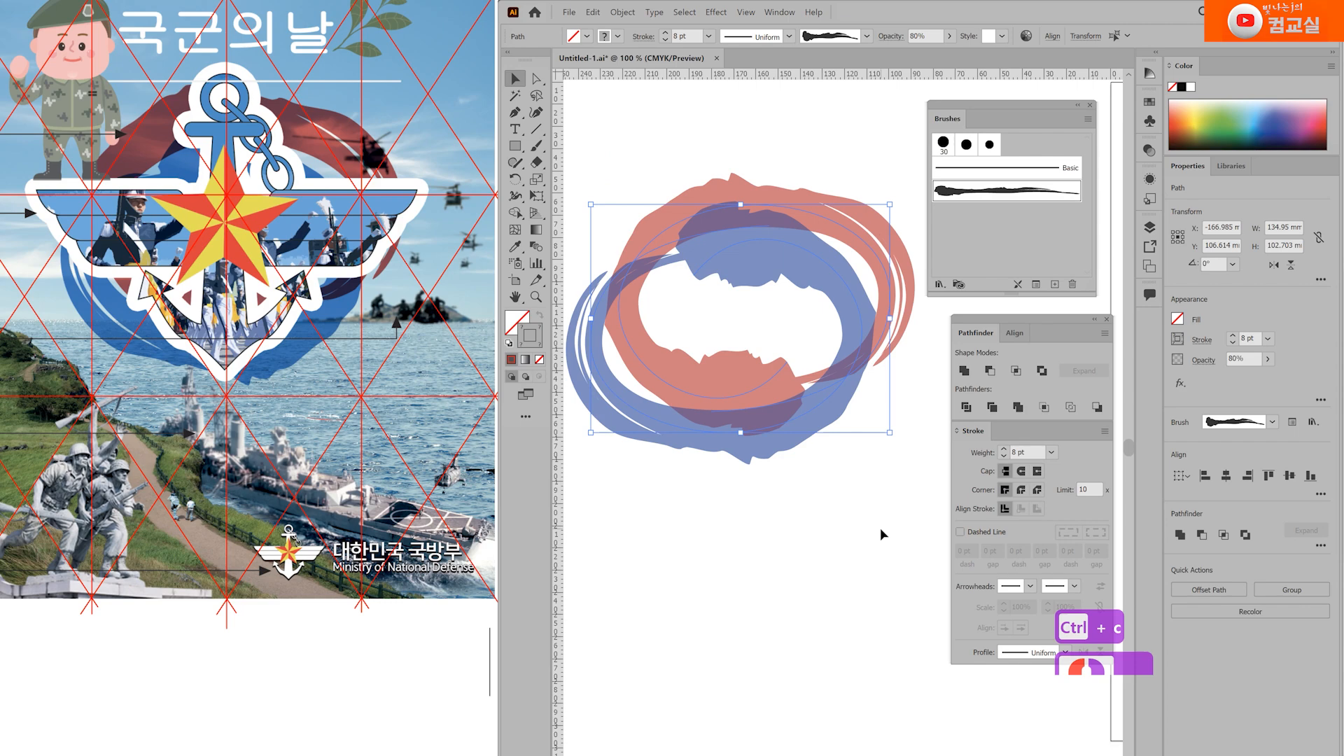
Step: Switch to Photoshop and paste the two rings as pixels above the fighter jet layer
{"action": "left_click", "coordinate": [881, 530]}
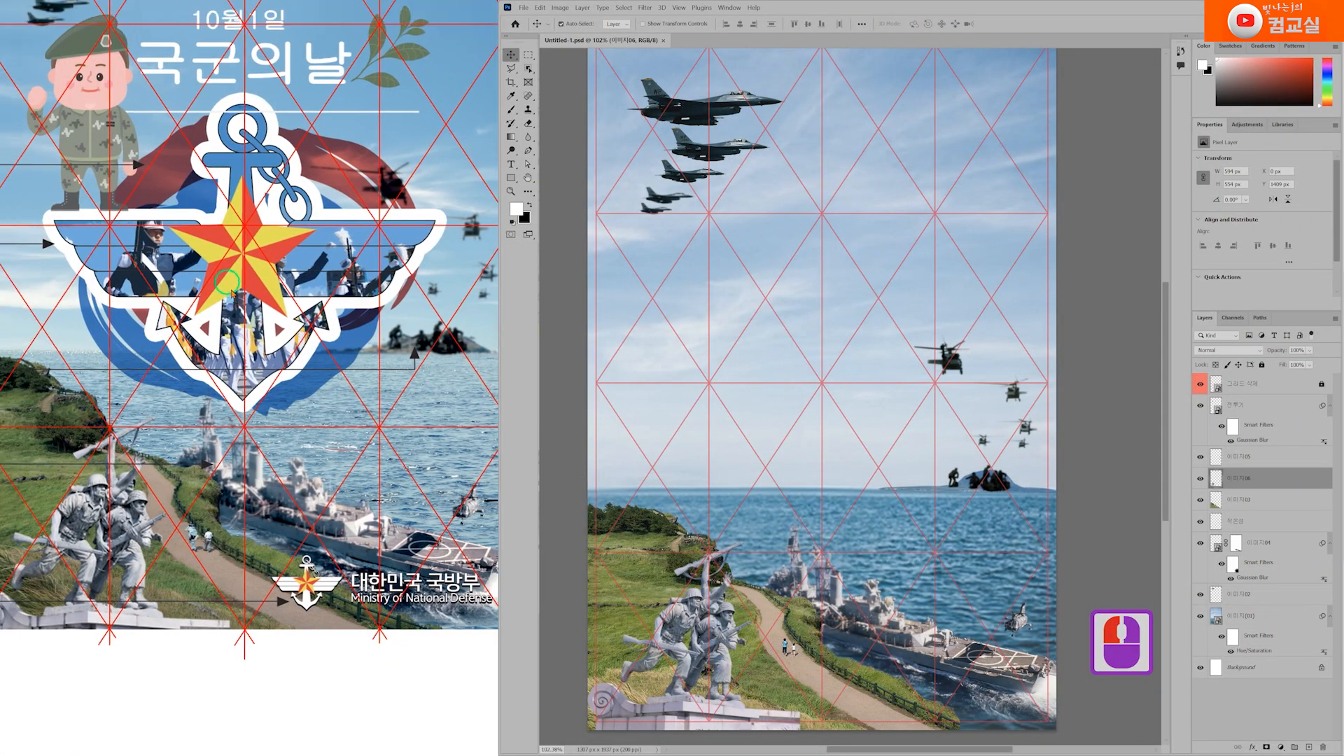
{"action": "left_click_drag", "start_coordinate": [232, 293], "coordinate": [305, 511]}
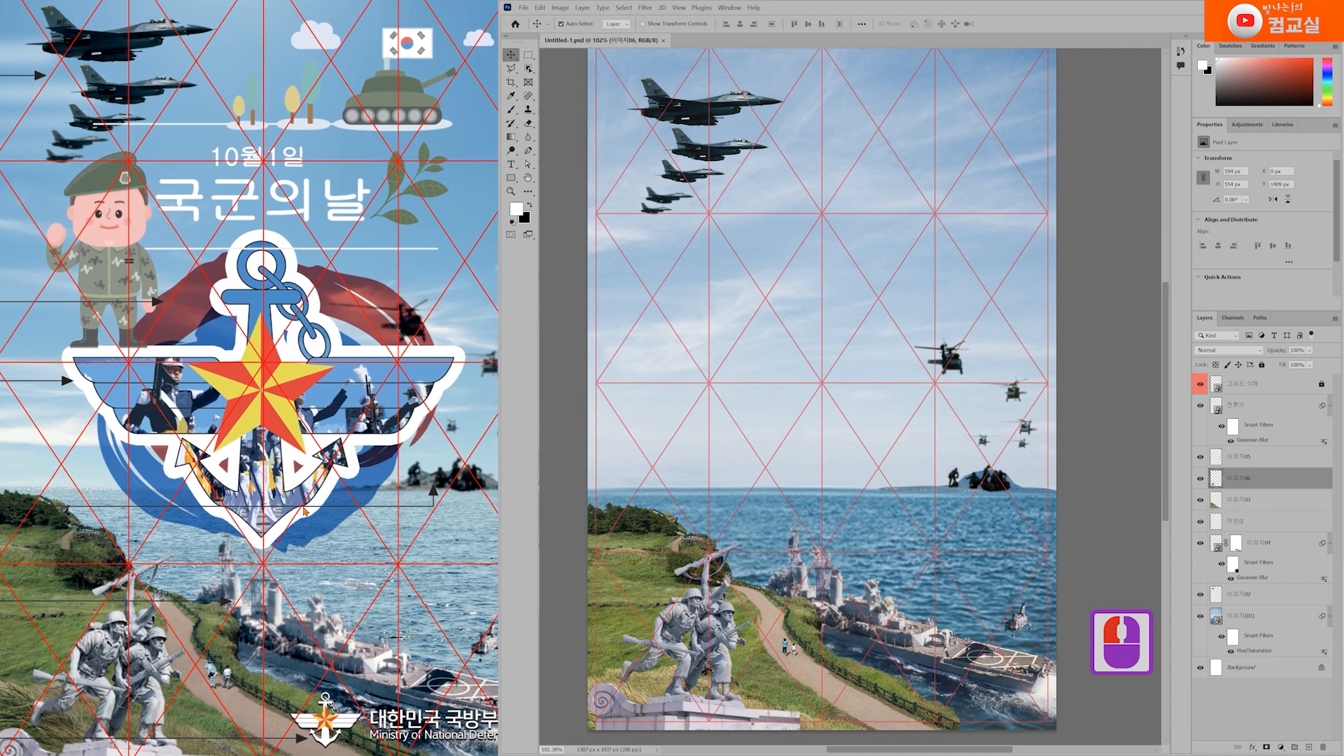
{"action": "double_click", "coordinate": [1253, 405]}
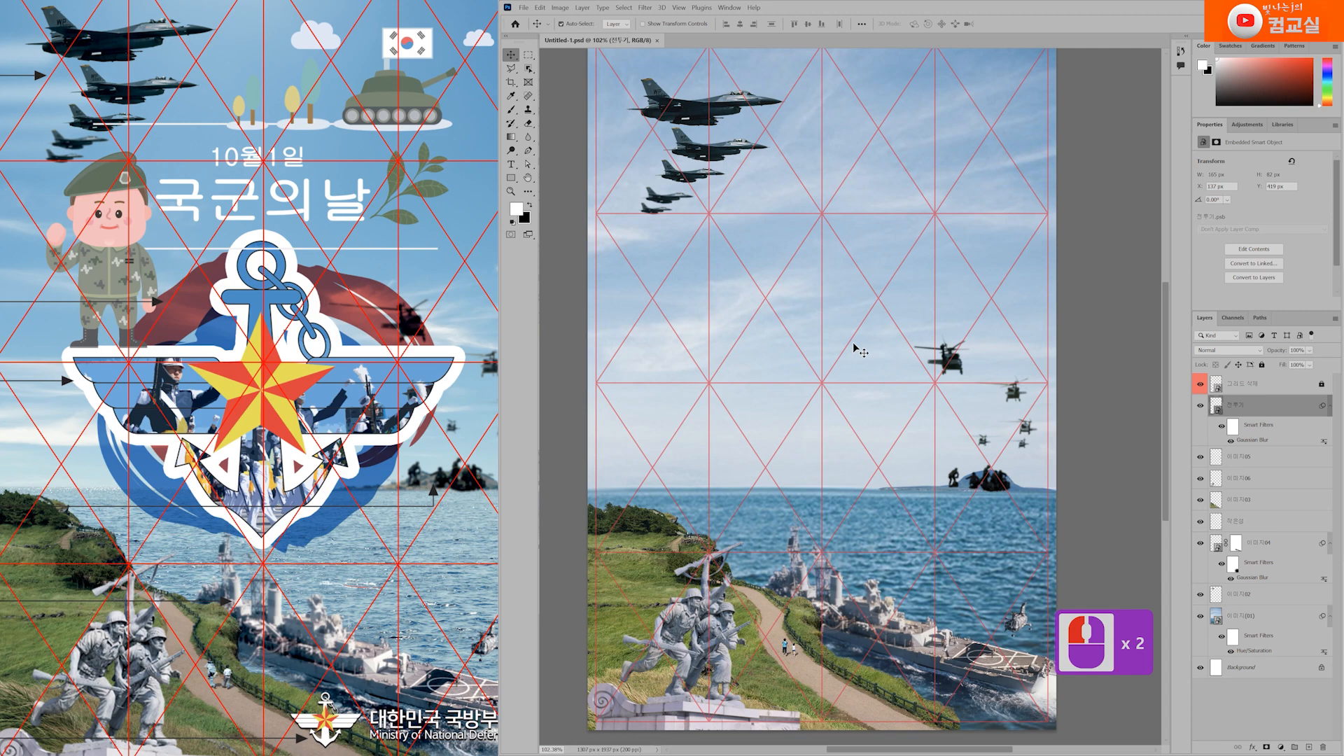
{"action": "key", "text": "ctrl+v"}
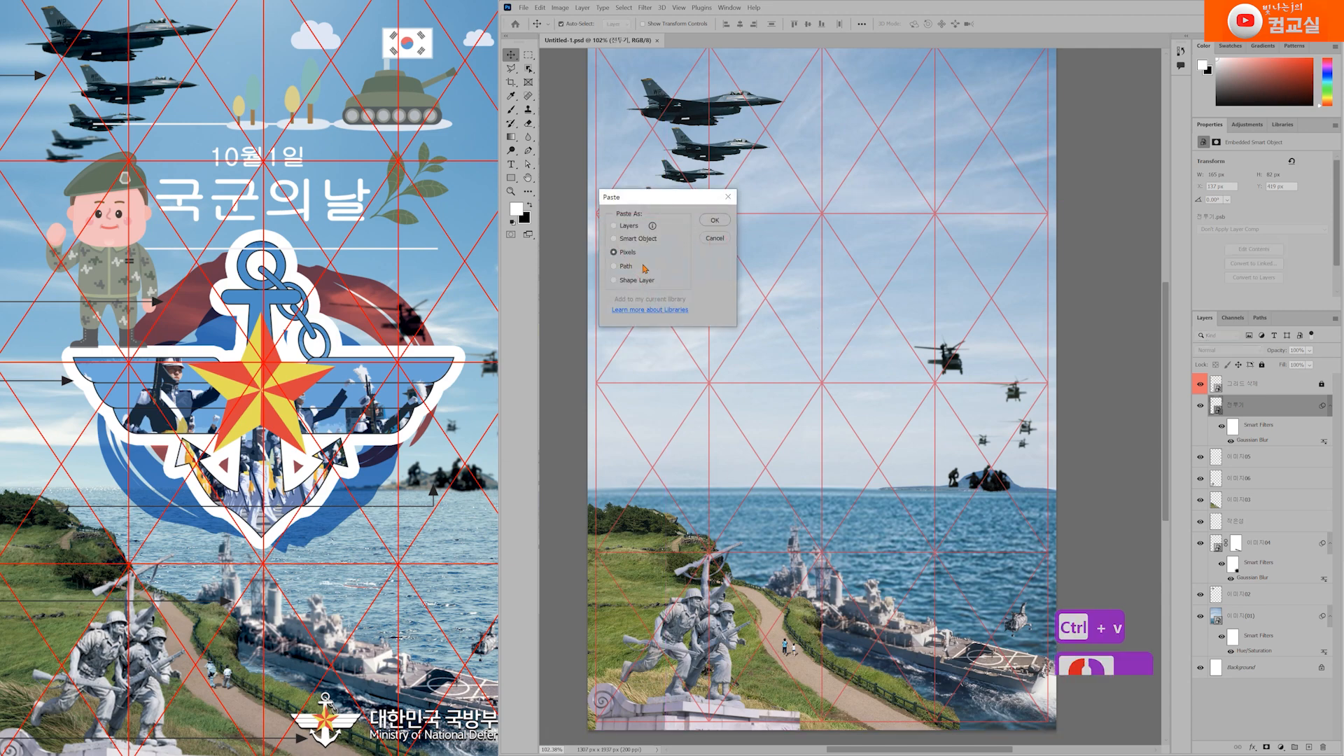
{"action": "left_click", "coordinate": [718, 220]}
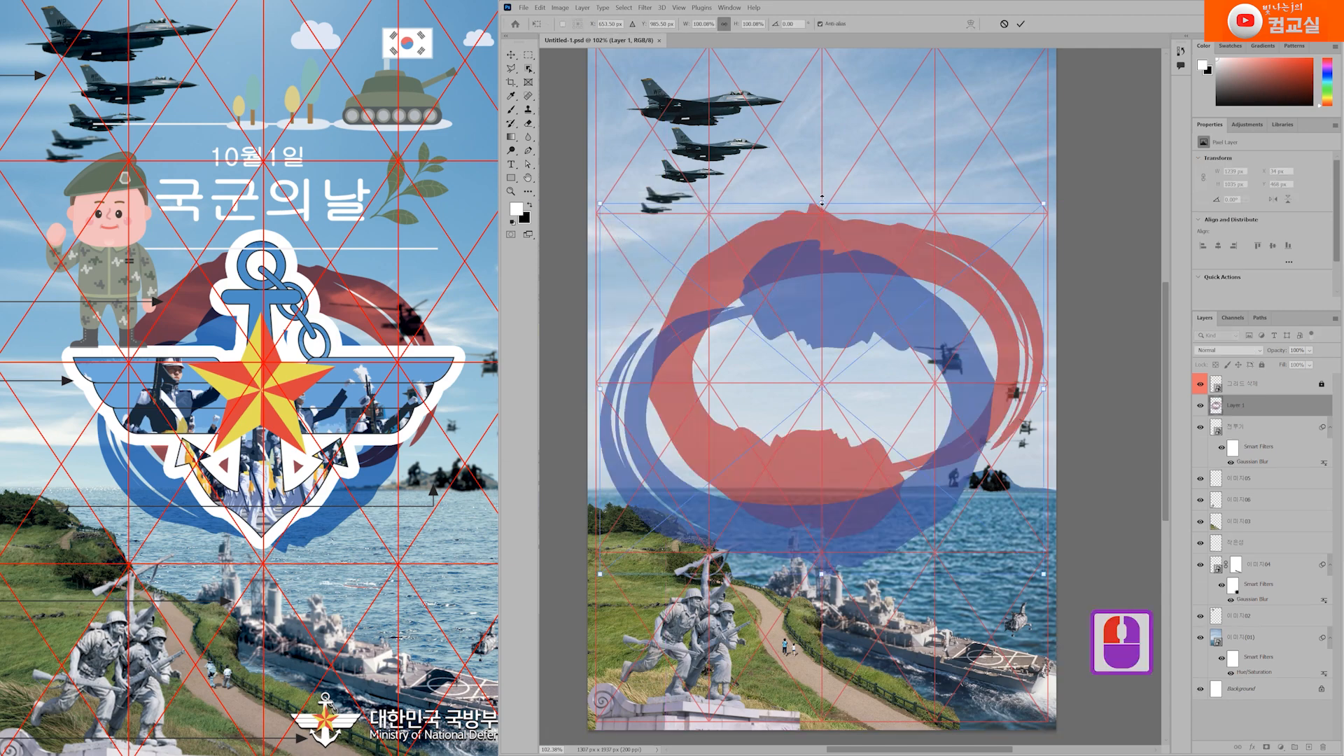
Step: Scale the pasted rings down and center them on the poster over the horizon, matching the reference layout
{"action": "left_click_drag", "start_coordinate": [822, 205], "coordinate": [823, 323]}
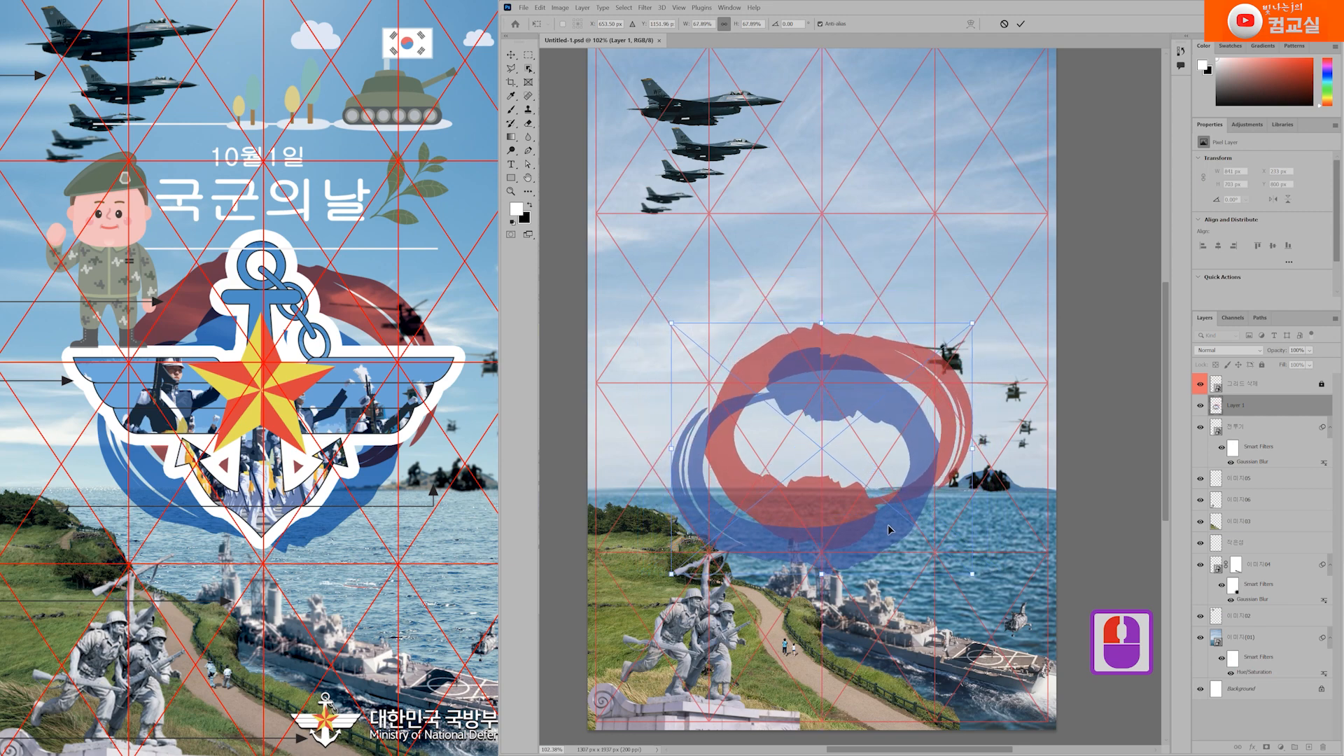
{"action": "left_click_drag", "start_coordinate": [885, 545], "coordinate": [873, 488]}
{"action": "left_click_drag", "start_coordinate": [659, 390], "coordinate": [674, 397]}
{"action": "left_click_drag", "start_coordinate": [818, 516], "coordinate": [826, 538]}
{"action": "left_click_drag", "start_coordinate": [818, 266], "coordinate": [819, 286]}
{"action": "left_click_drag", "start_coordinate": [677, 418], "coordinate": [687, 412]}
{"action": "key", "text": "Return"}
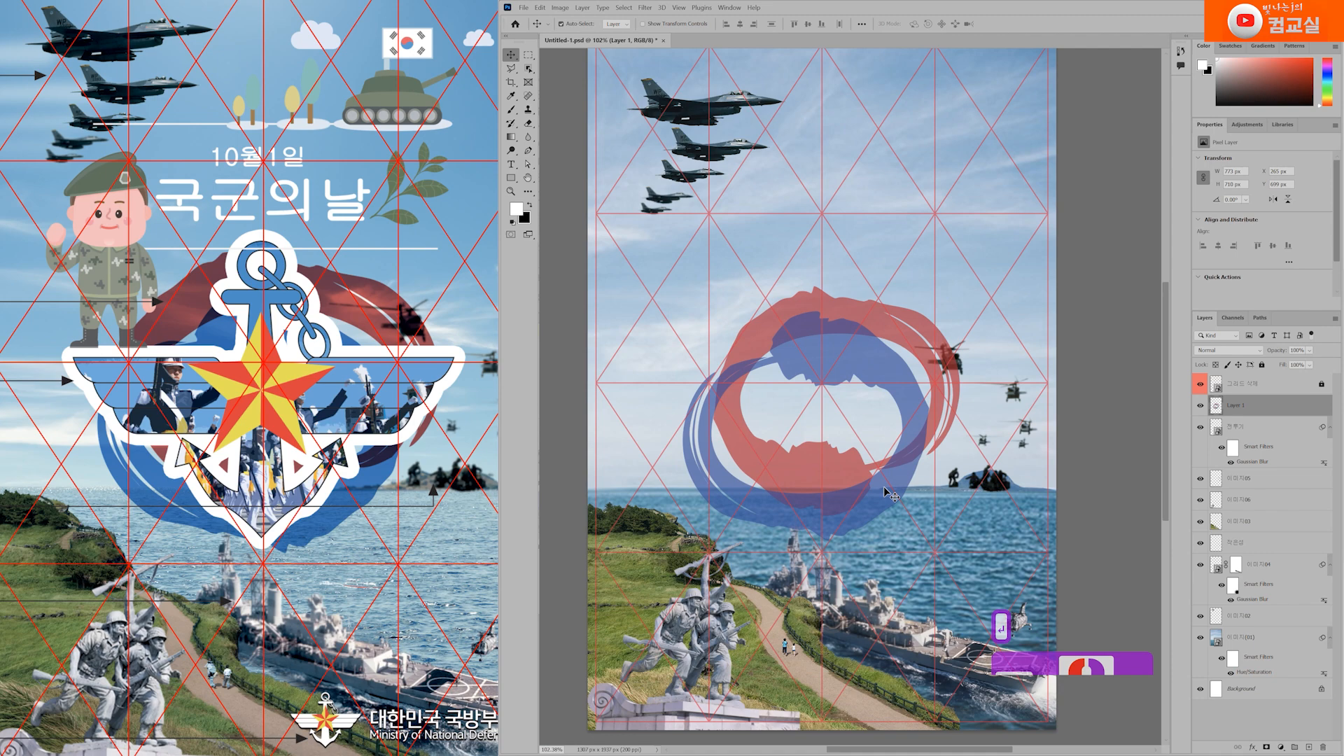
Step: Compare the ring layer with the reference notes and set its blend mode to Linear Burn
{"action": "scroll", "coordinate": [872, 510], "scroll_direction": "up", "scroll_amount": 2}
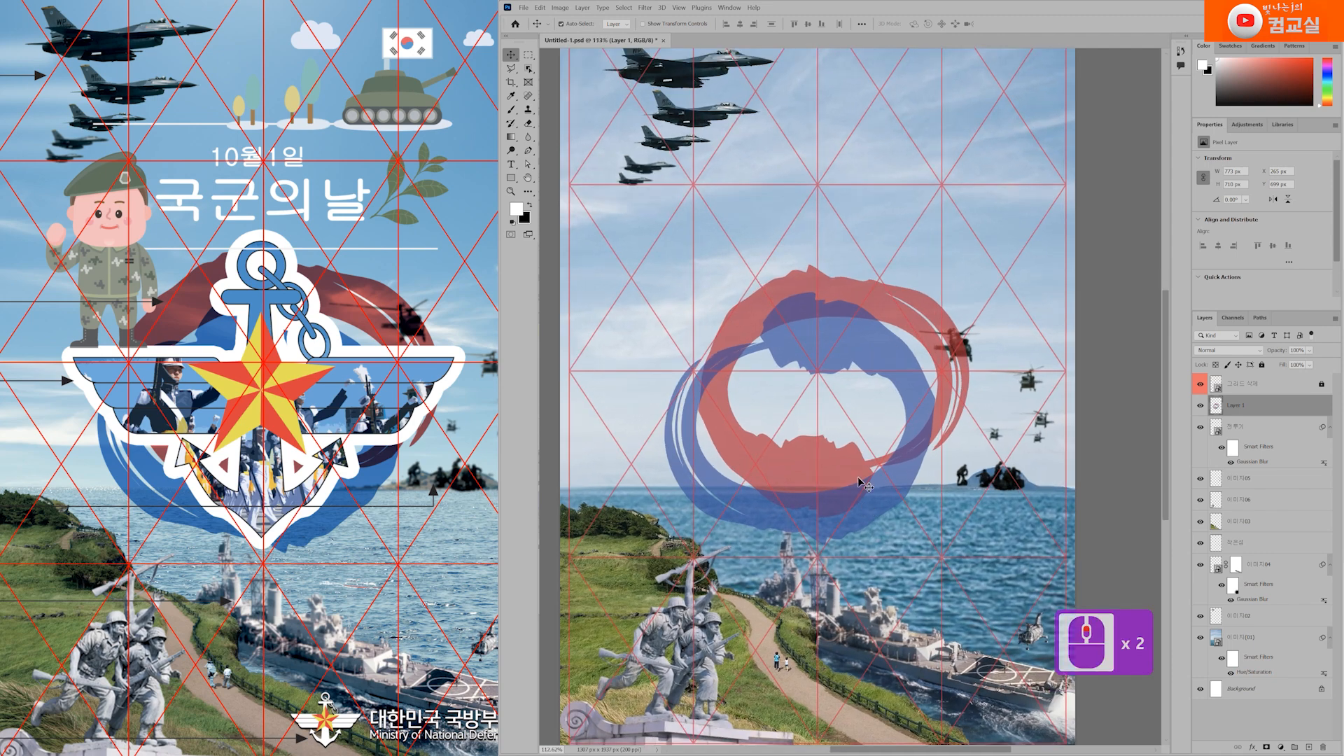
{"action": "left_click", "coordinate": [1244, 408]}
{"action": "scroll", "coordinate": [119, 425], "scroll_direction": "up", "scroll_amount": 2}
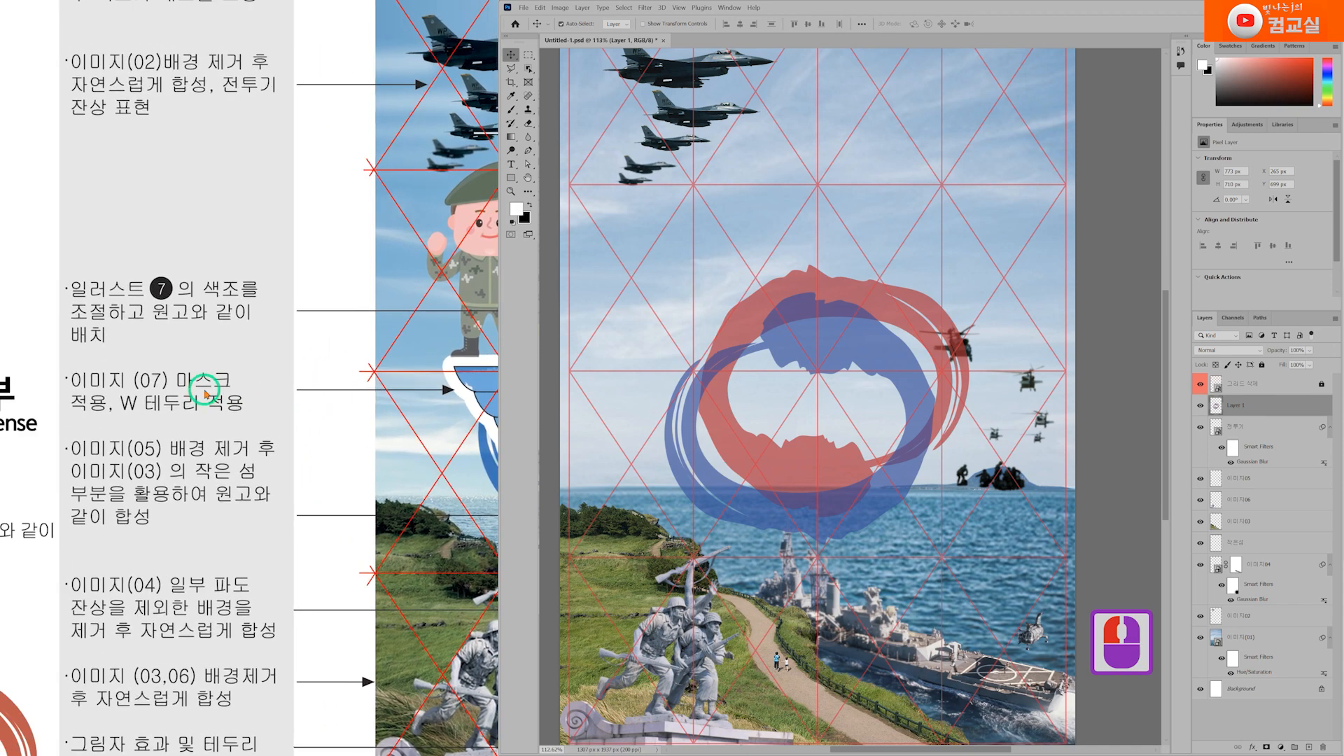
{"action": "scroll", "coordinate": [231, 353], "scroll_direction": "down", "scroll_amount": 3}
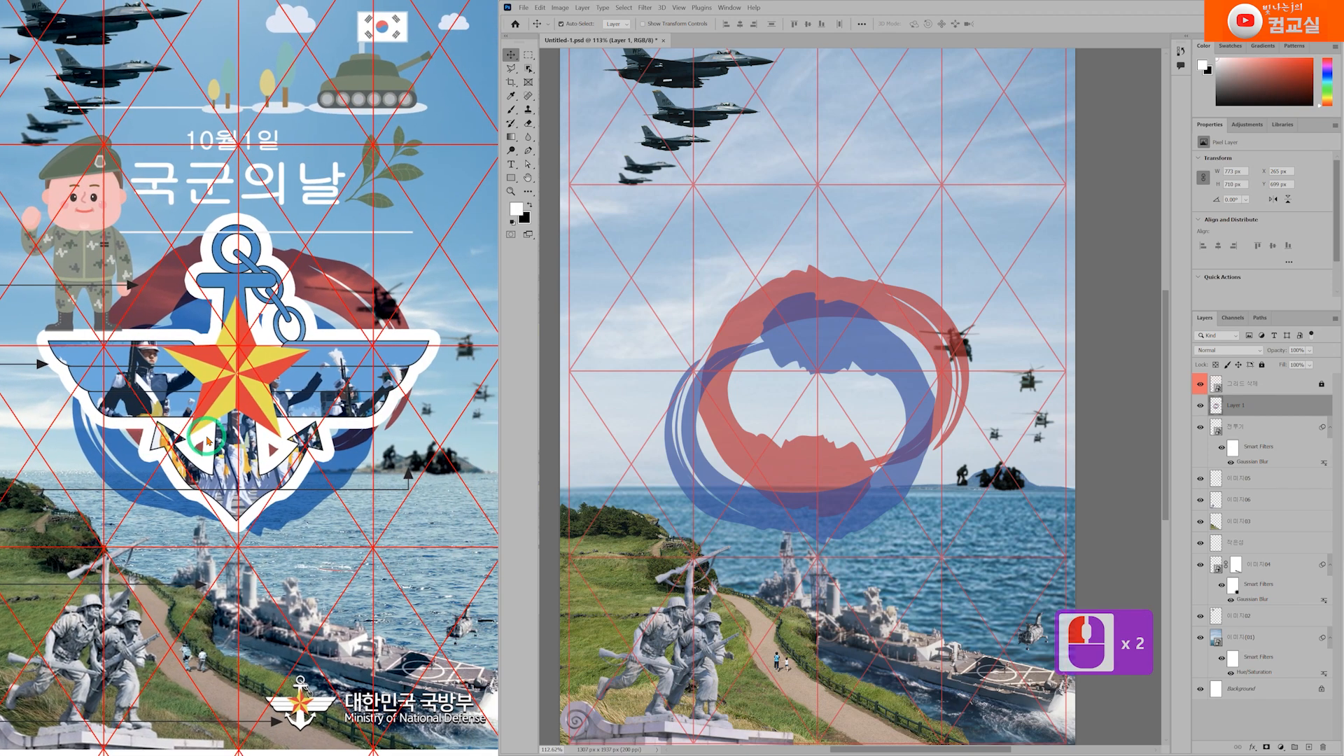
{"action": "left_click", "coordinate": [1229, 353]}
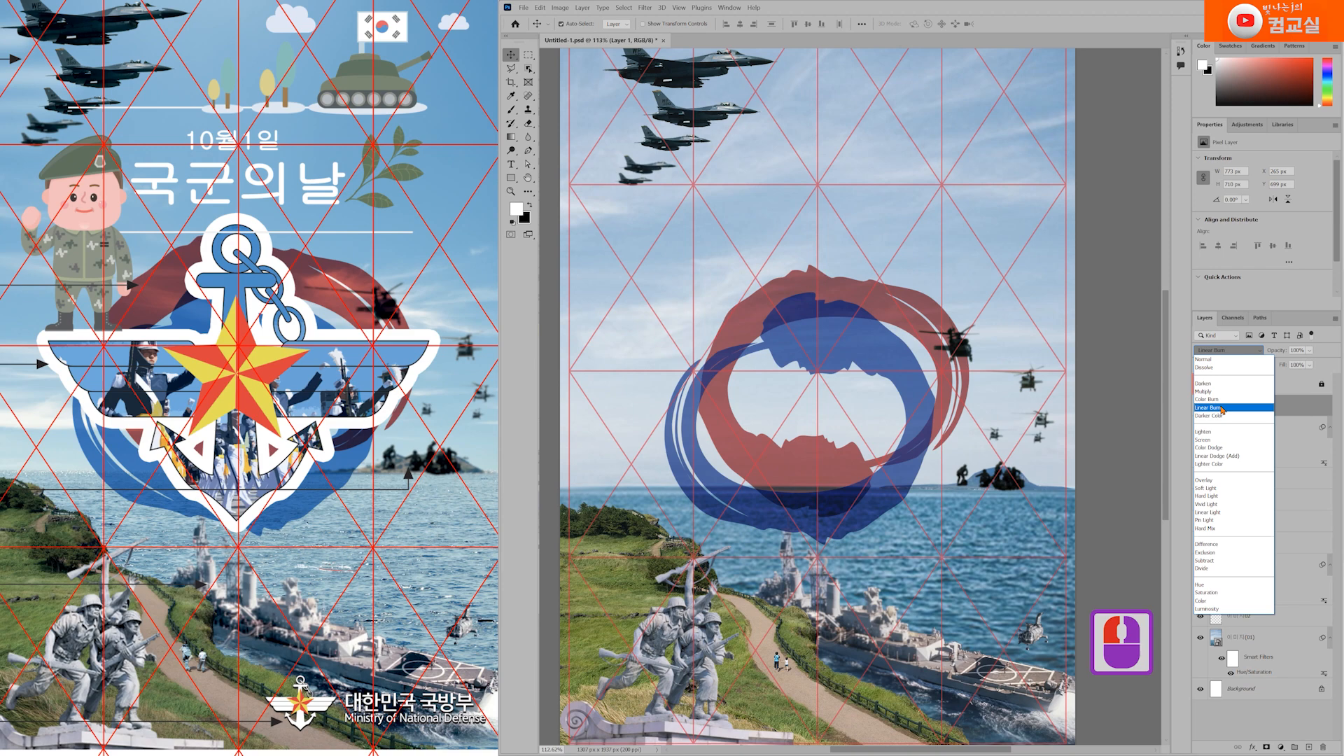
{"action": "left_click", "coordinate": [1222, 410]}
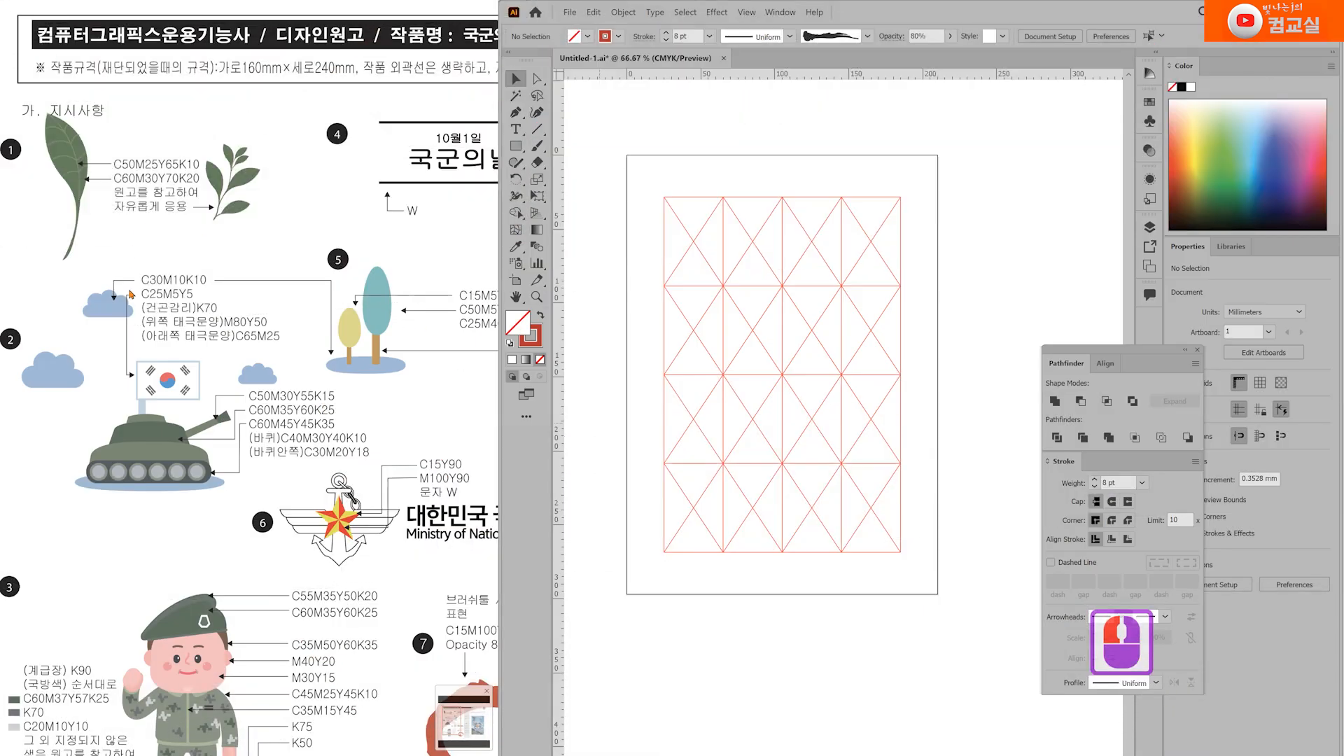
Step: Check illustration 4 on the reference, then draw a horizontal line about 107 mm long across the grid's top row in Illustrator
{"action": "left_click_drag", "start_coordinate": [367, 195], "coordinate": [342, 286]}
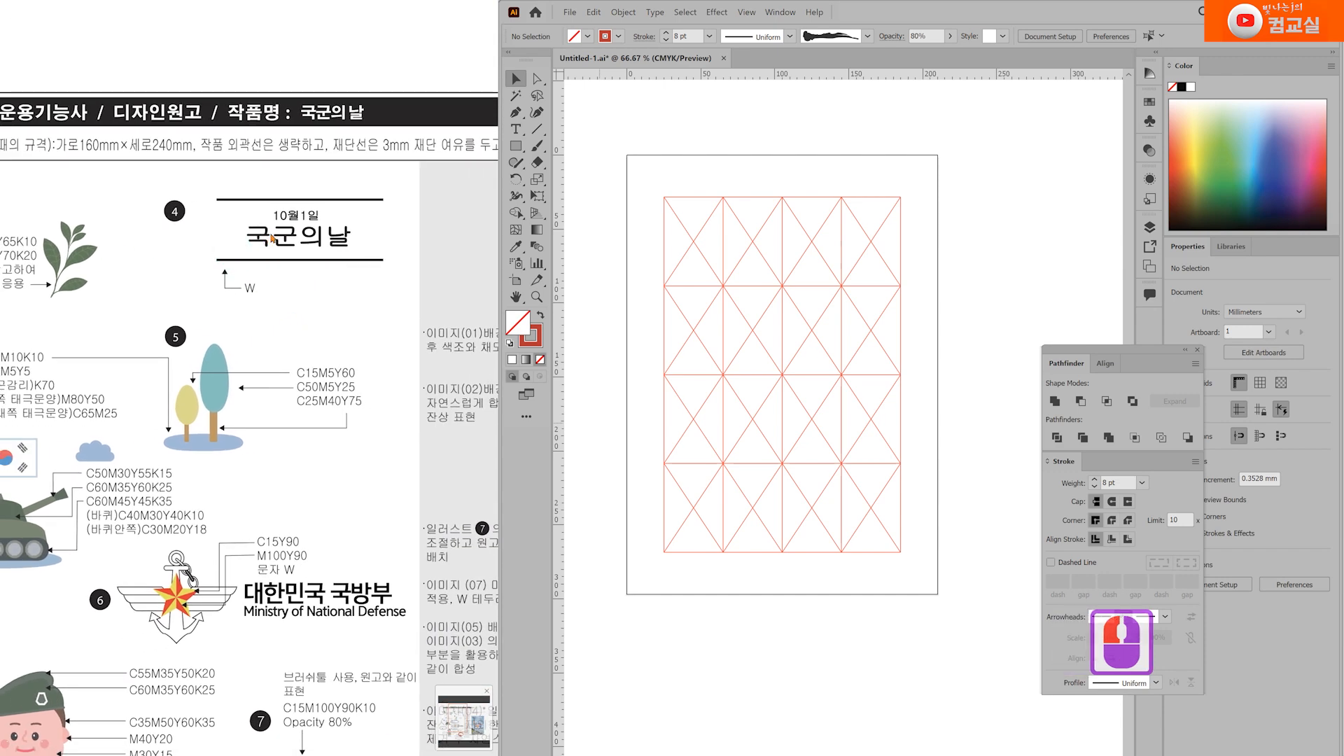
{"action": "double_click", "coordinate": [239, 266]}
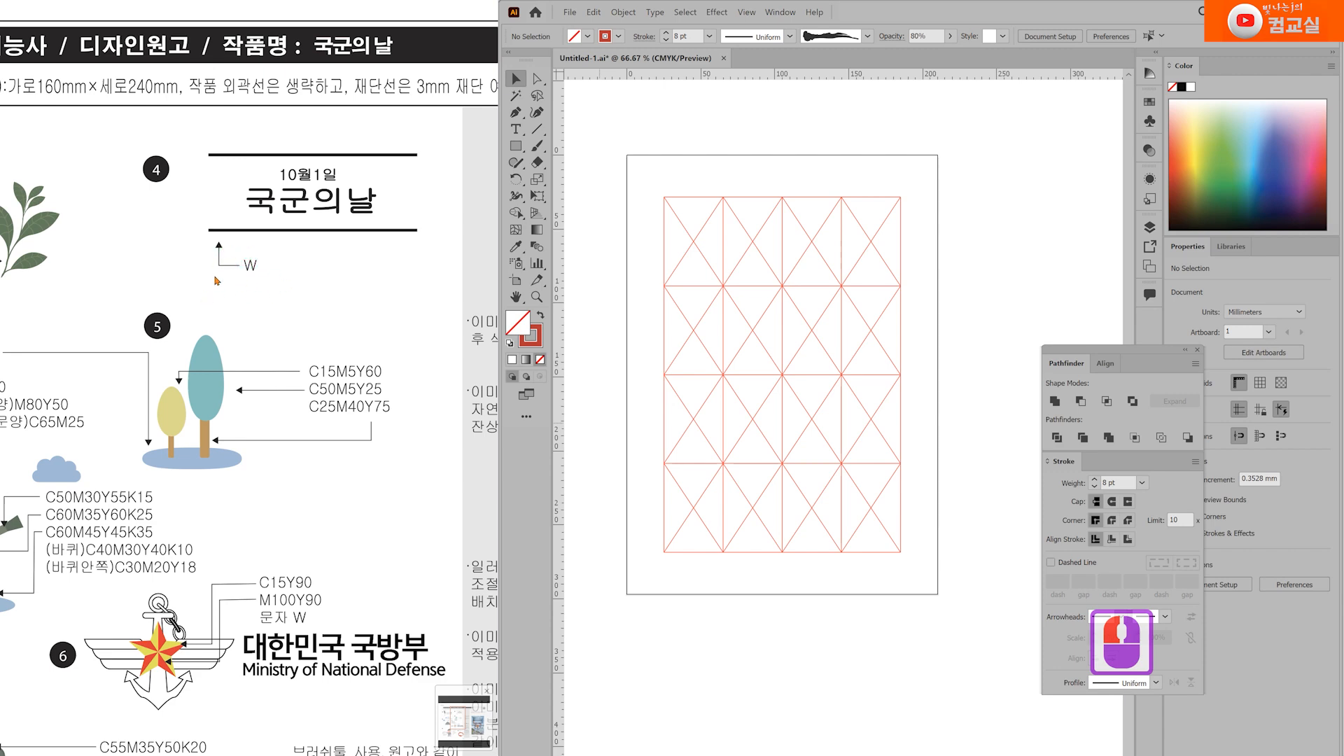
{"action": "double_click", "coordinate": [288, 378]}
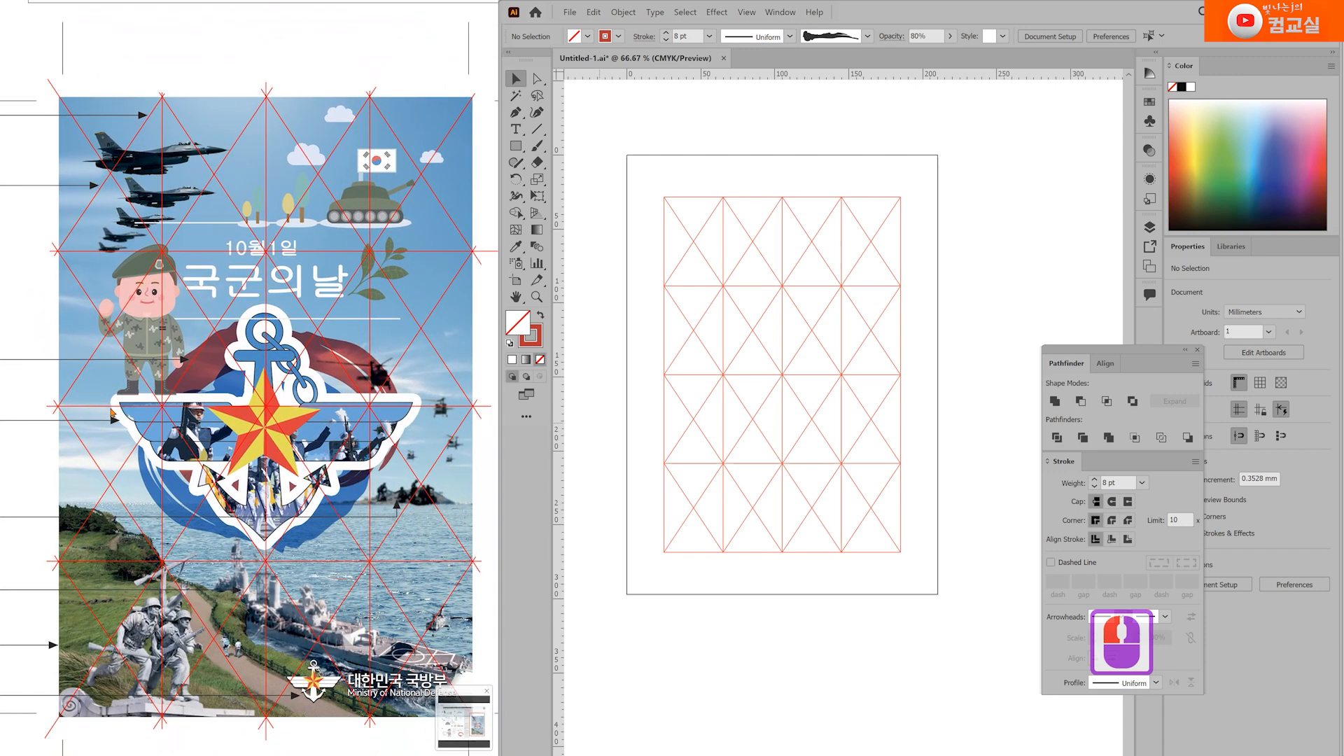
{"action": "key", "text": "ctrl+1"}
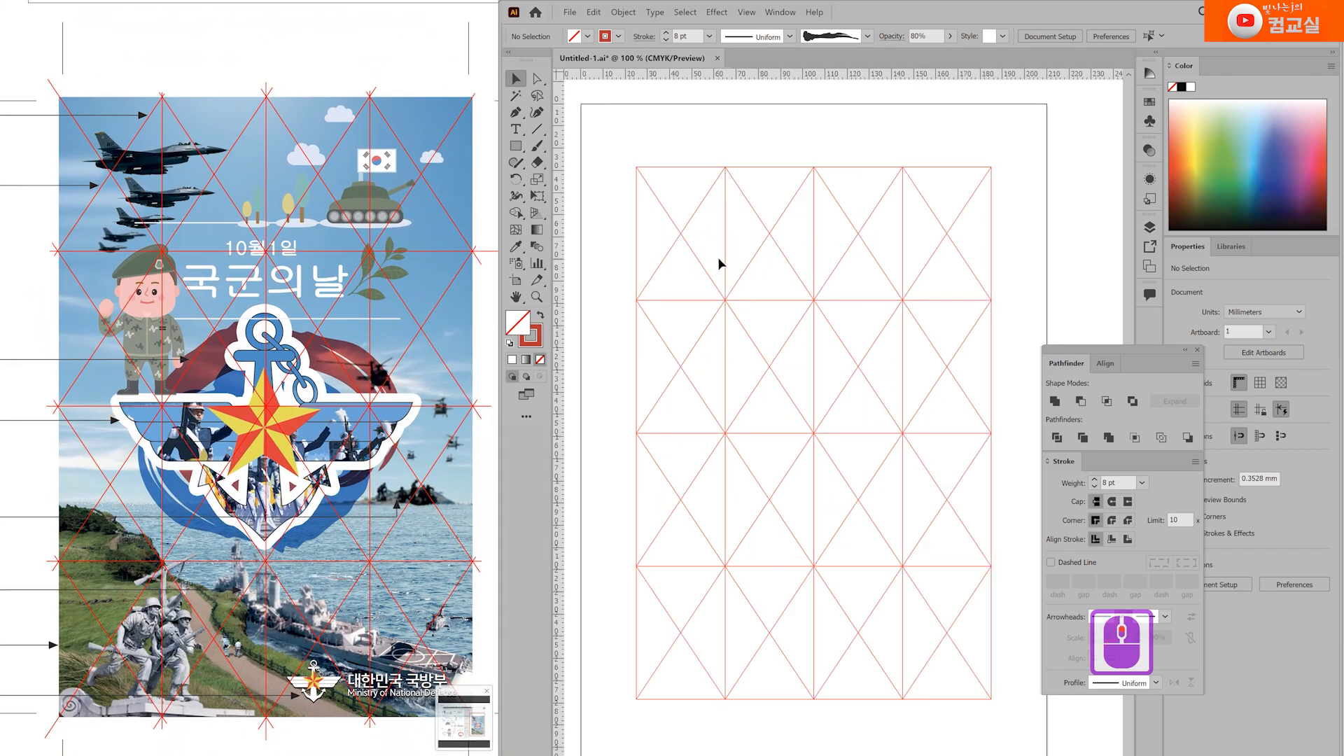
{"action": "left_click", "coordinate": [537, 130]}
{"action": "left_click", "coordinate": [541, 132]}
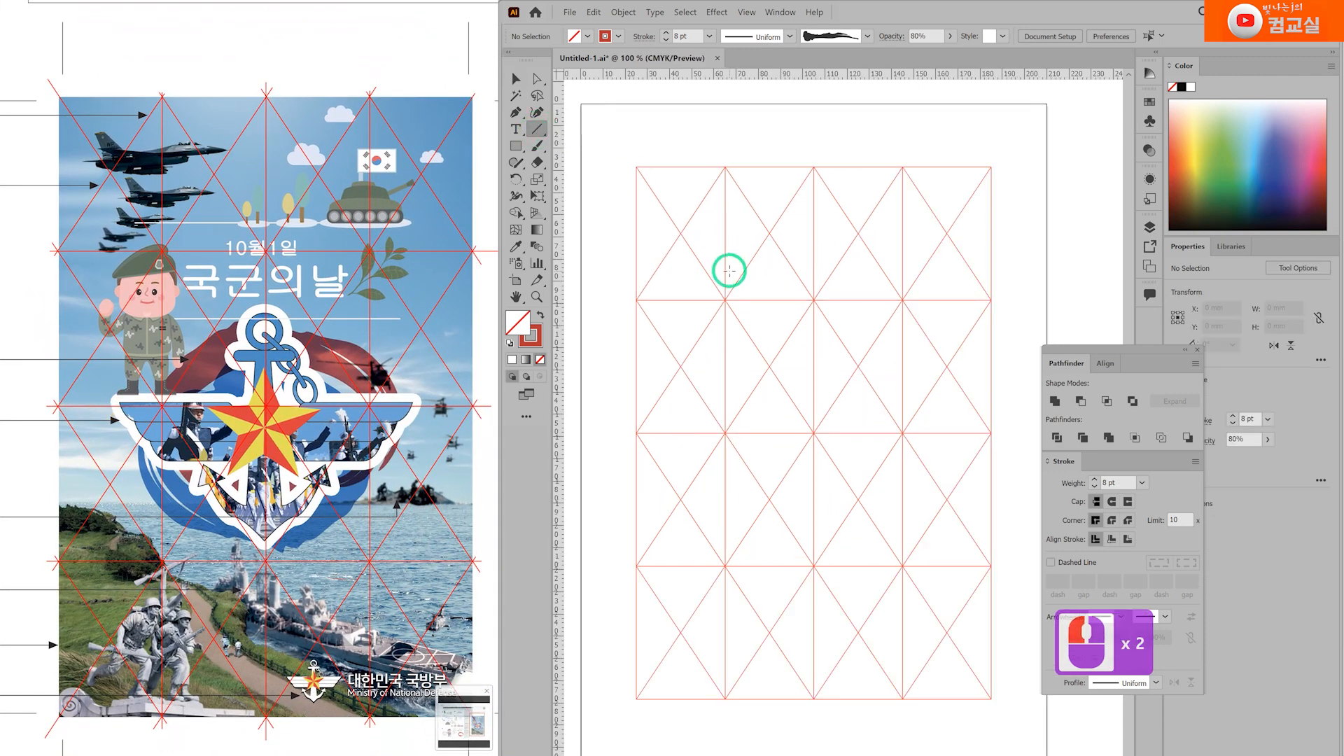
{"action": "left_click_drag", "start_coordinate": [699, 271], "coordinate": [935, 269]}
Step: Set the horizontal line's stroke weight to 1.5 pt and deselect it
{"action": "left_click", "coordinate": [1096, 487]}
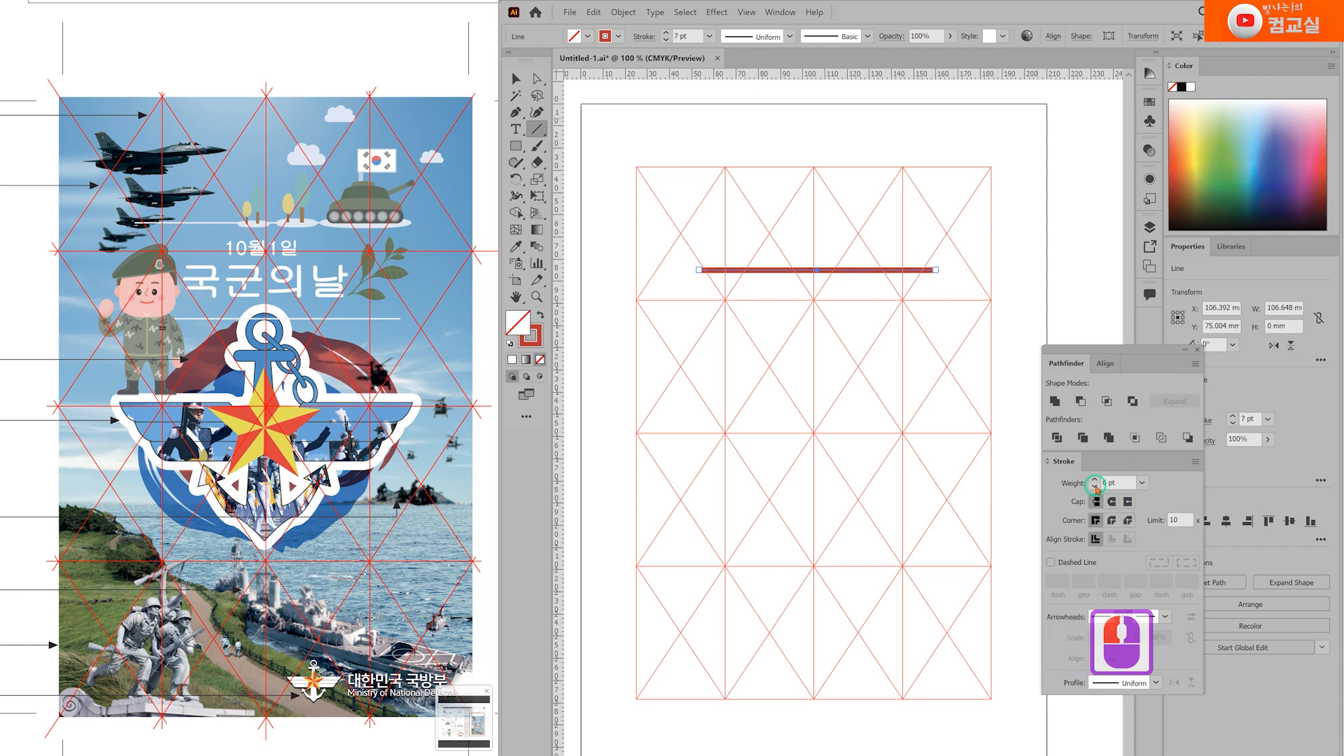
{"action": "left_click", "coordinate": [1096, 487]}
{"action": "left_click", "coordinate": [1095, 488]}
{"action": "left_click", "coordinate": [1096, 488]}
{"action": "left_click", "coordinate": [1095, 488]}
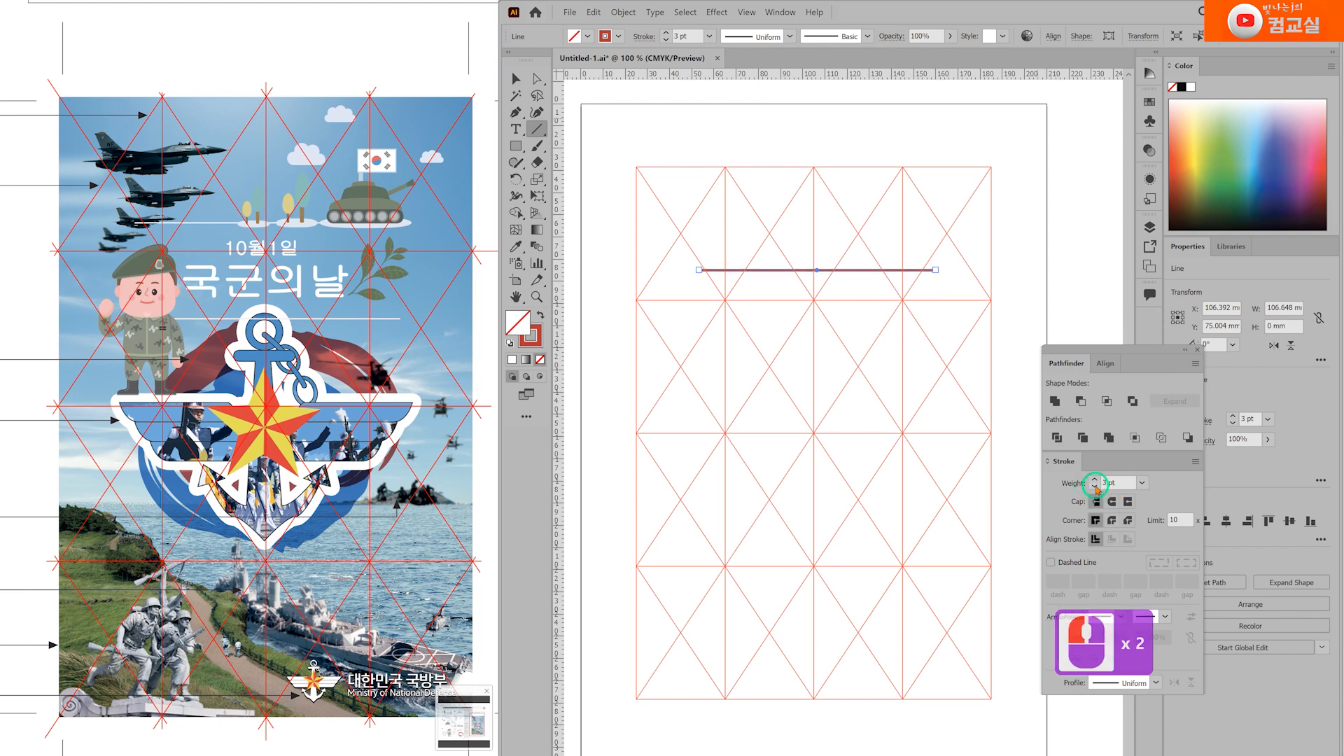
{"action": "left_click", "coordinate": [1096, 488]}
{"action": "triple_click", "coordinate": [1117, 483]}
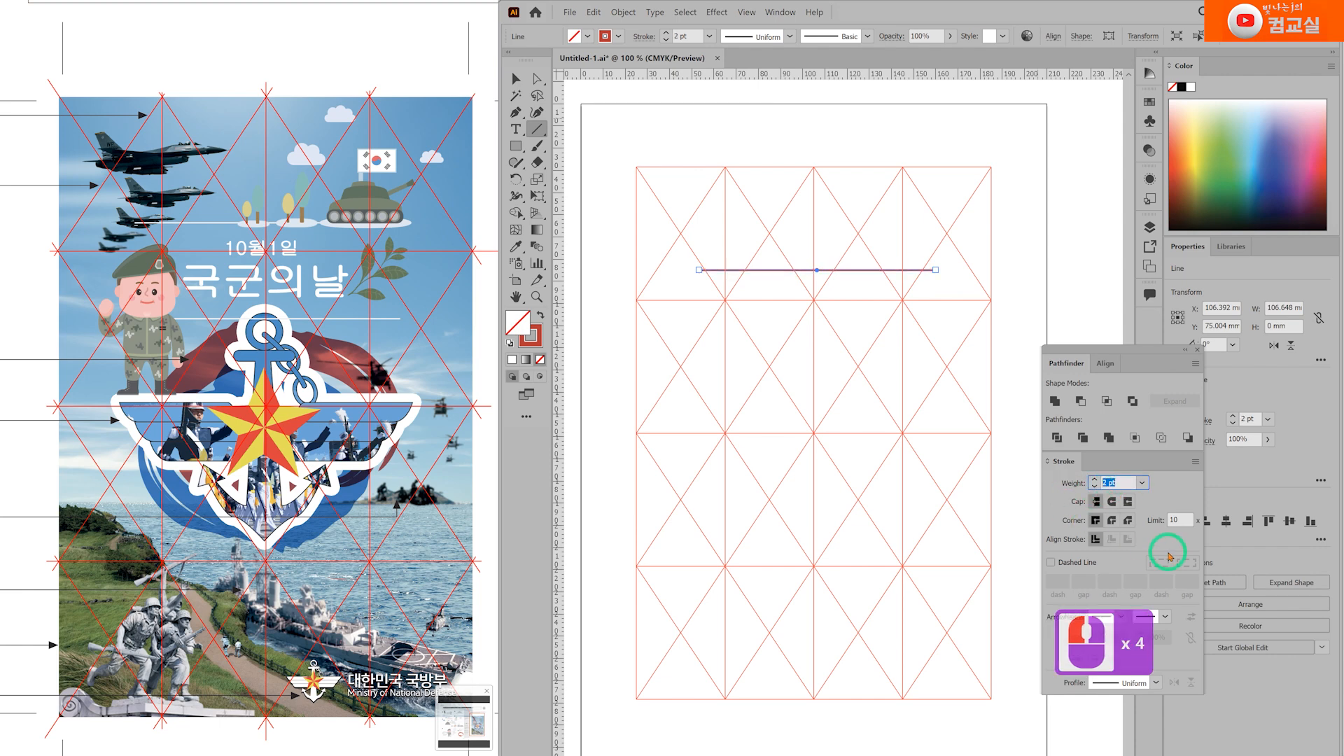
{"action": "type", "text": "1.5"}
{"action": "key", "text": "Return"}
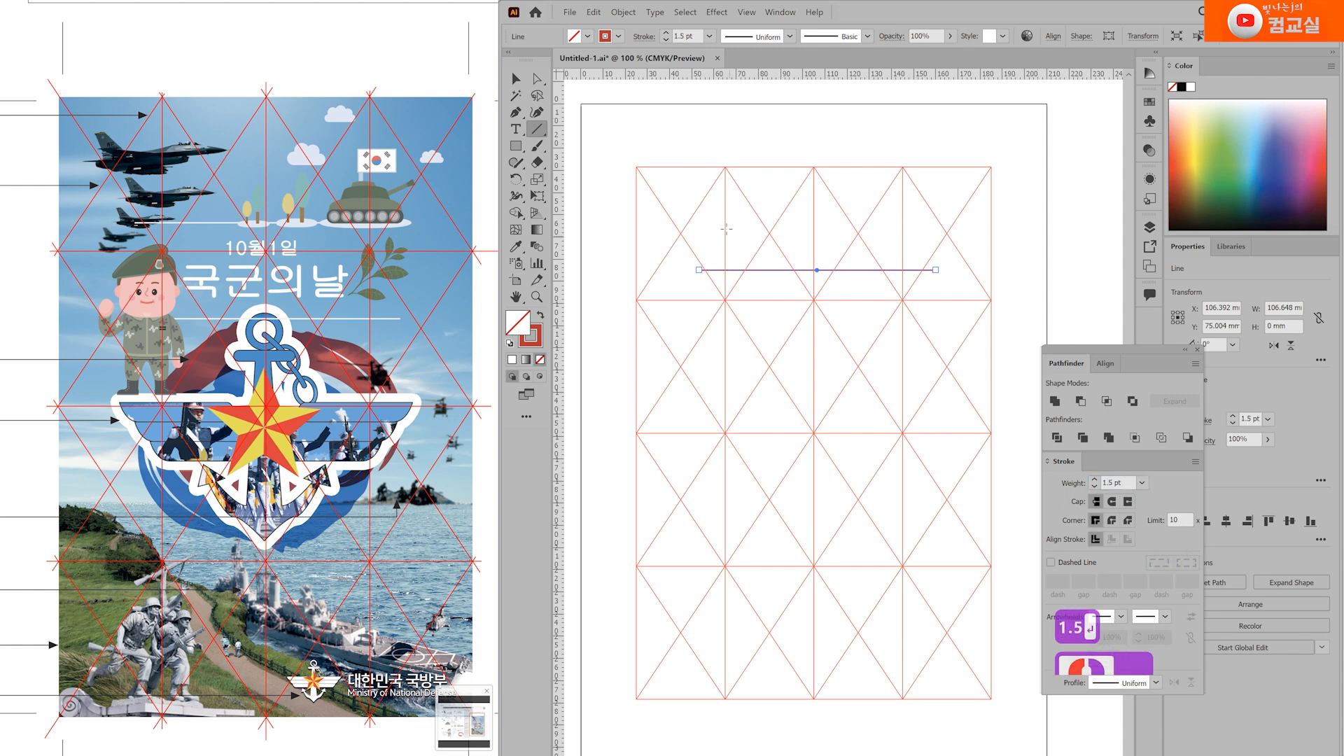
{"action": "left_click", "coordinate": [516, 78]}
{"action": "left_click", "coordinate": [948, 294]}
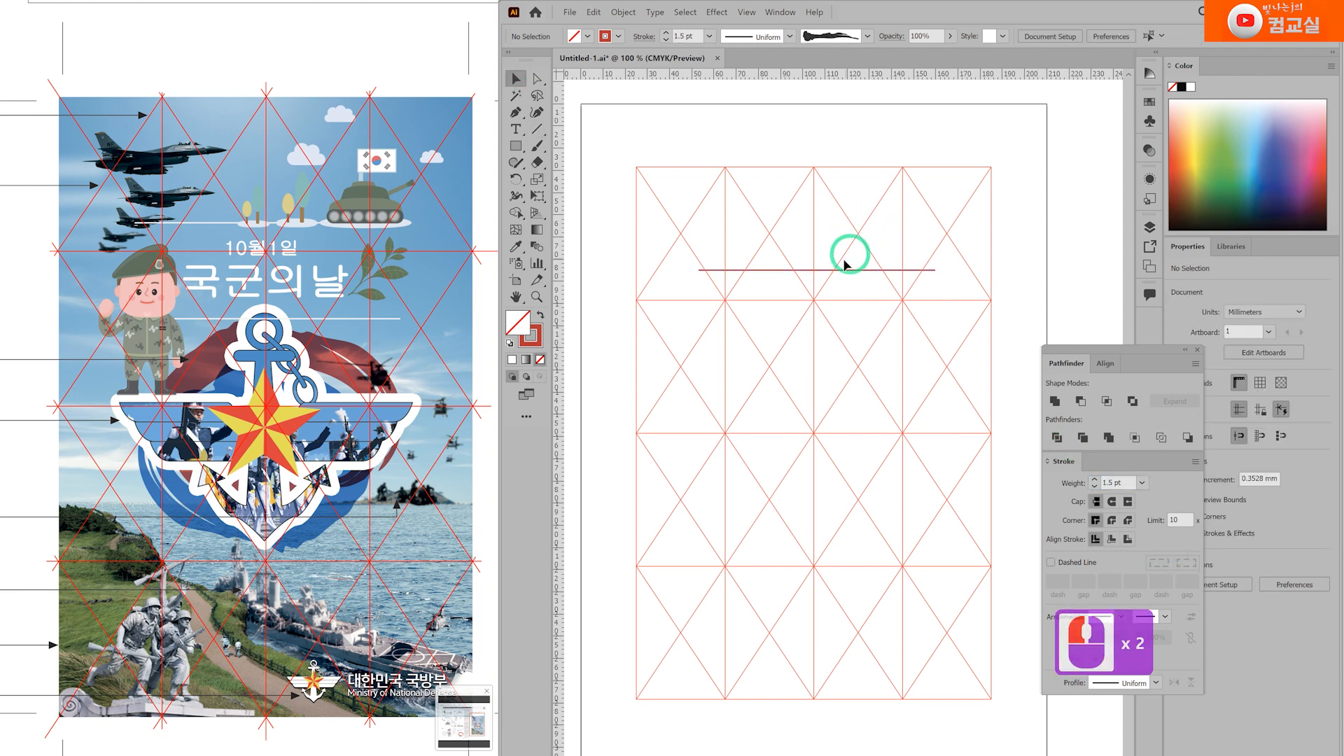
Step: Move the horizontal line slightly down within the grid's top row
{"action": "scroll", "coordinate": [849, 258], "scroll_direction": "up", "scroll_amount": 1}
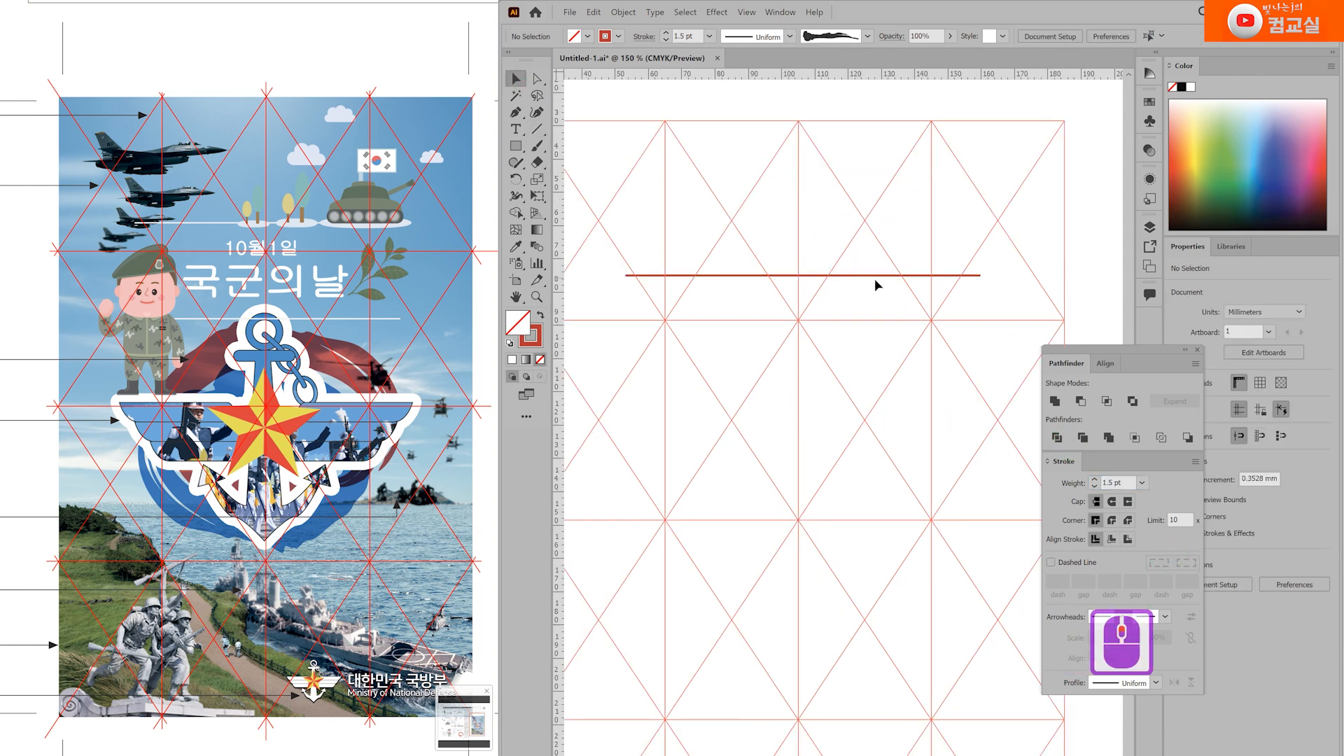
{"action": "left_click", "coordinate": [751, 276]}
{"action": "key", "text": "Down"}
{"action": "key", "text": "Down"}
{"action": "key", "text": "Down"}
{"action": "key", "text": "Down"}
{"action": "key", "text": "Down"}
{"action": "key", "text": "Down"}
{"action": "key", "text": "Down"}
{"action": "key", "text": "Down"}
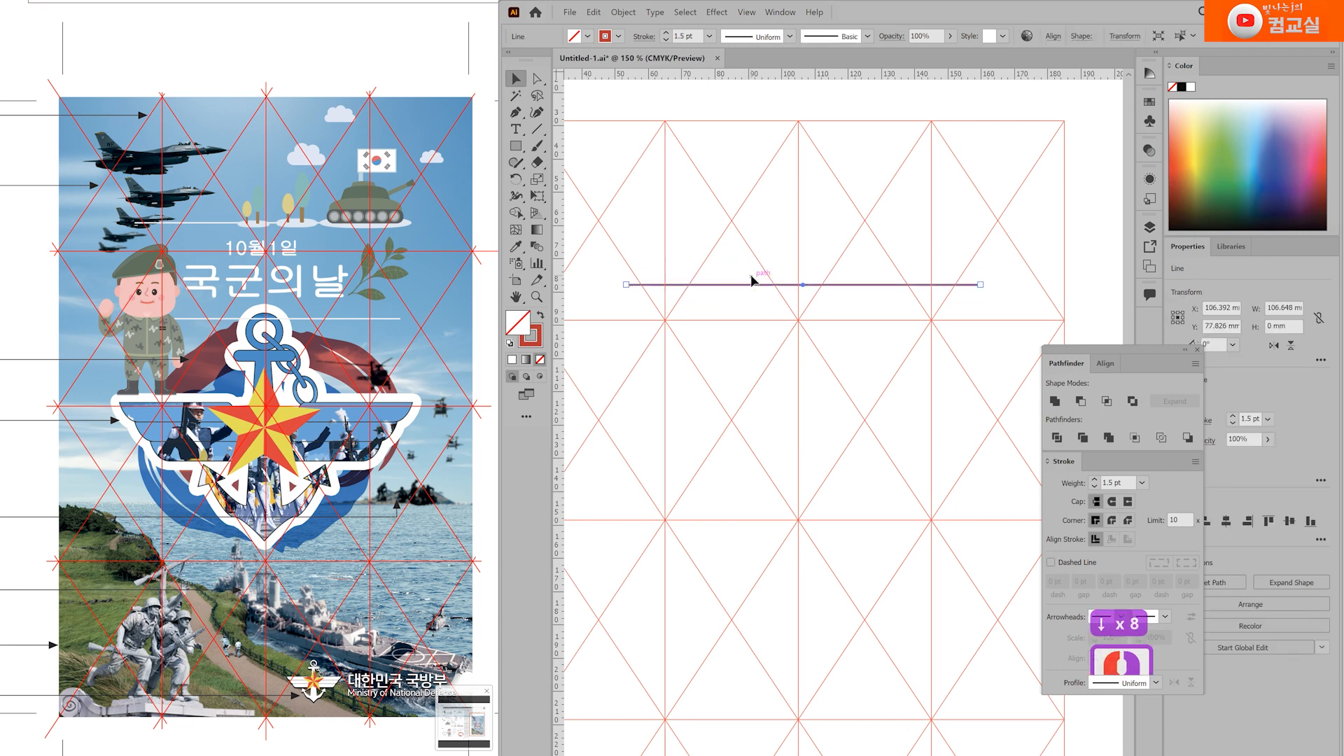
{"action": "key", "text": "Up"}
Step: Duplicate the horizontal line down into the grid's second row and shorten both lines to about 103 mm
{"action": "left_click_drag", "start_coordinate": [747, 285], "coordinate": [756, 407]}
{"action": "left_click_drag", "start_coordinate": [1006, 262], "coordinate": [949, 420]}
{"action": "left_click_drag", "start_coordinate": [980, 343], "coordinate": [968, 347]}
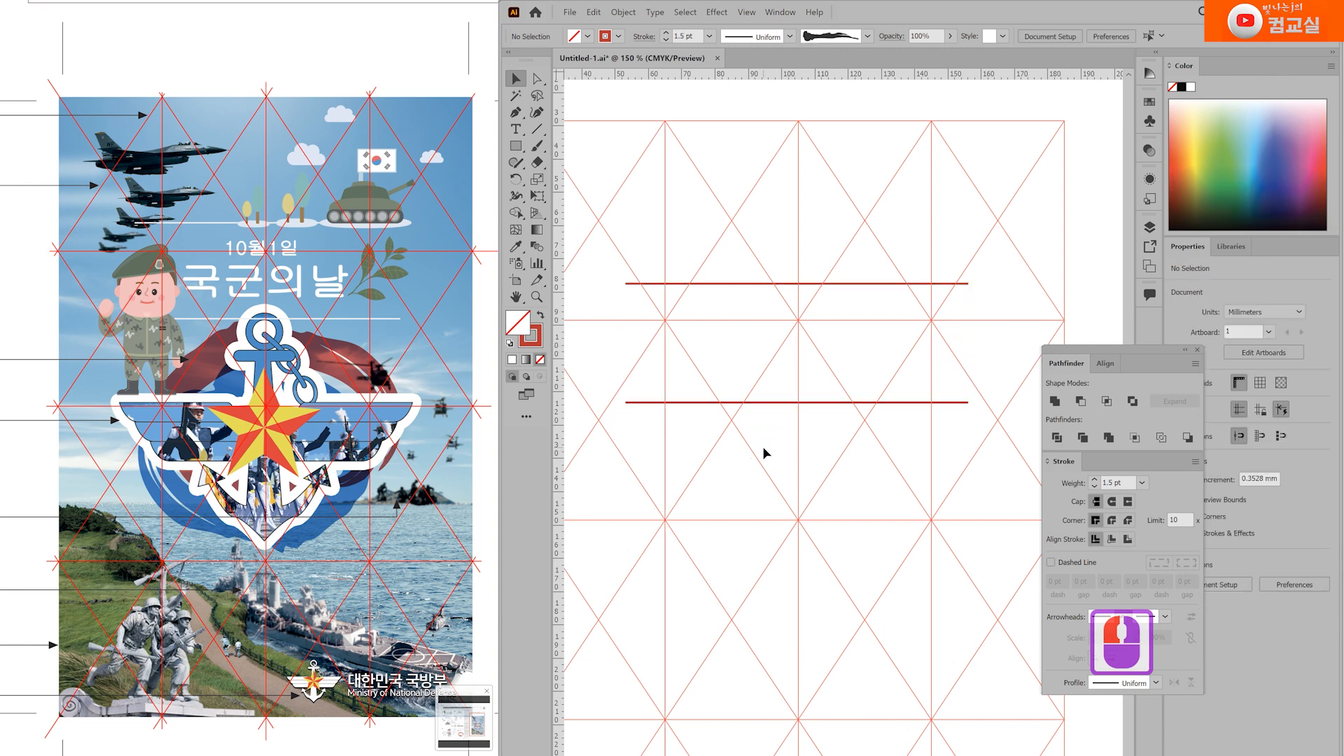
Step: Add two-line text reading "10월1일" and "국군의날" between the lines and center-align it
{"action": "left_click", "coordinate": [516, 129]}
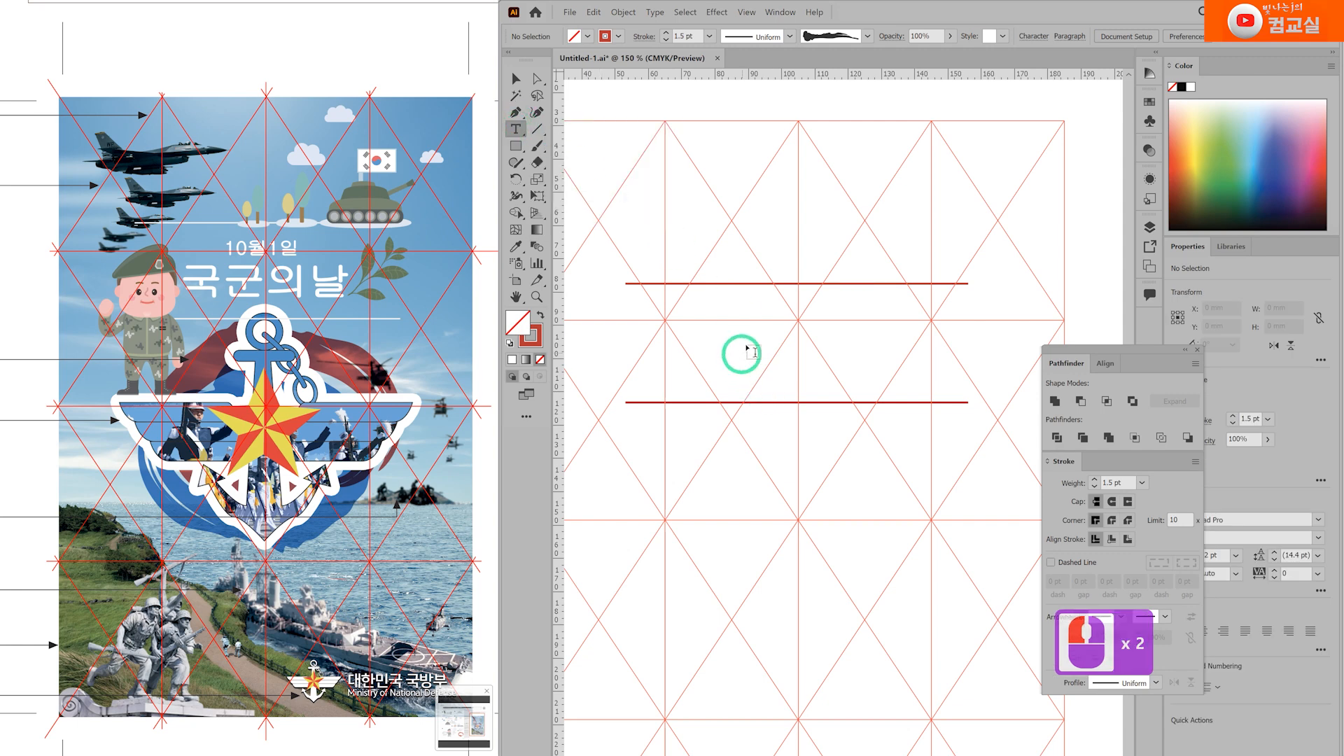
{"action": "left_click", "coordinate": [746, 321]}
{"action": "type", "text": "1"}
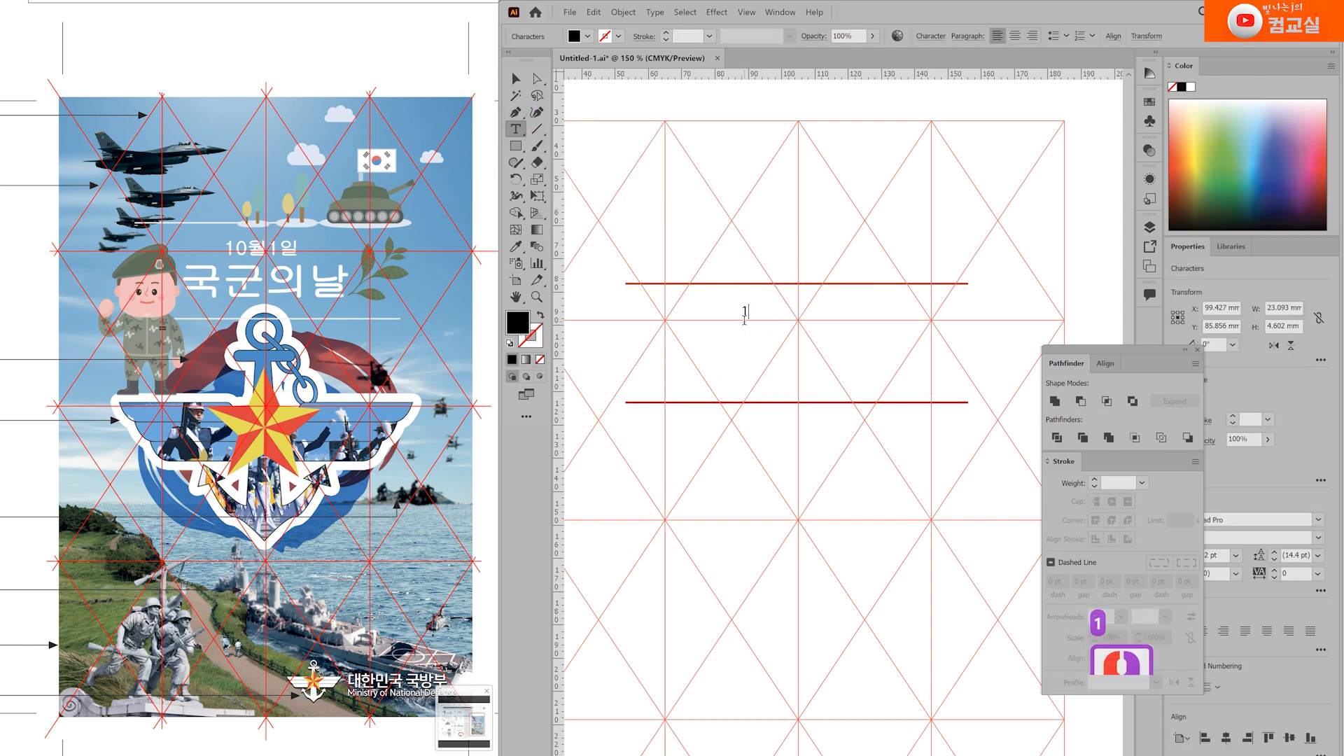
{"action": "type", "text": "0dnjf"}
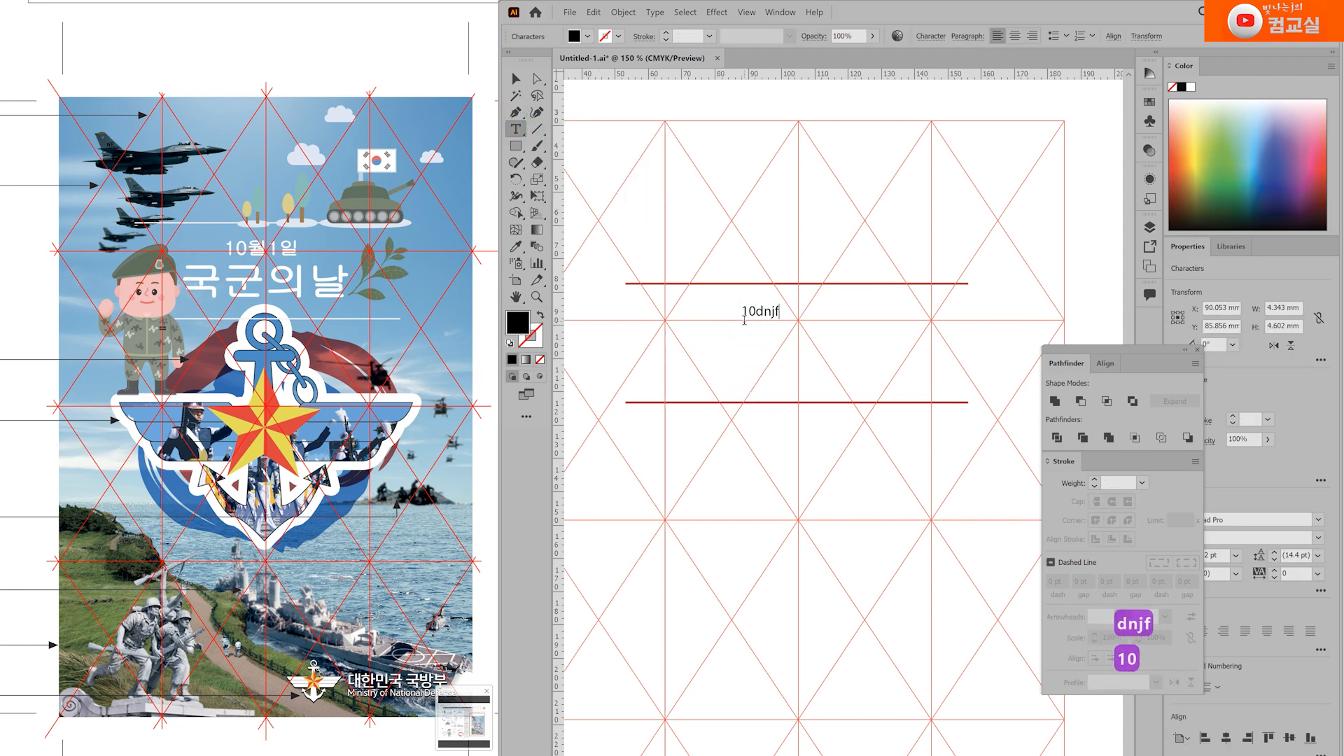
{"action": "key", "text": "BackSpace"}
{"action": "key", "text": "BackSpace"}
{"action": "key", "text": "BackSpace"}
{"action": "key", "text": "Hangul"}
{"action": "type", "text": "월 1일"}
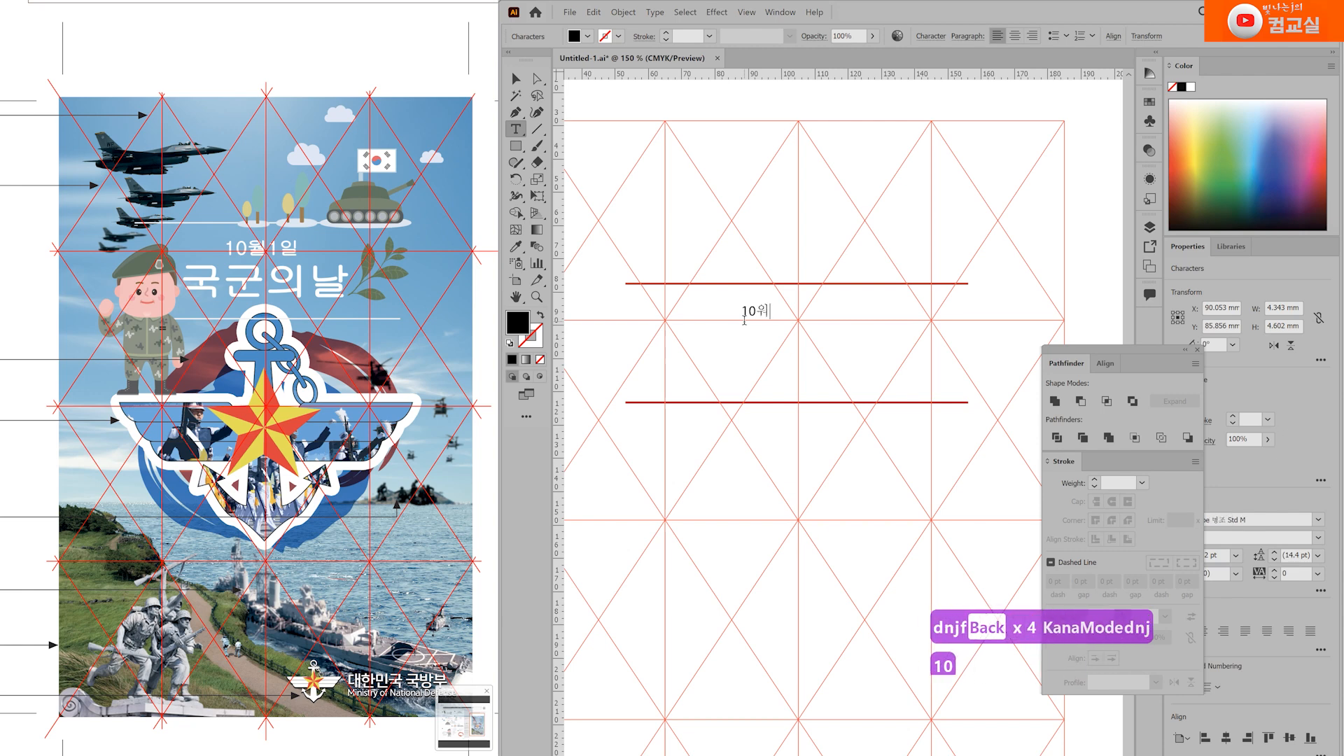
{"action": "key", "text": "Return"}
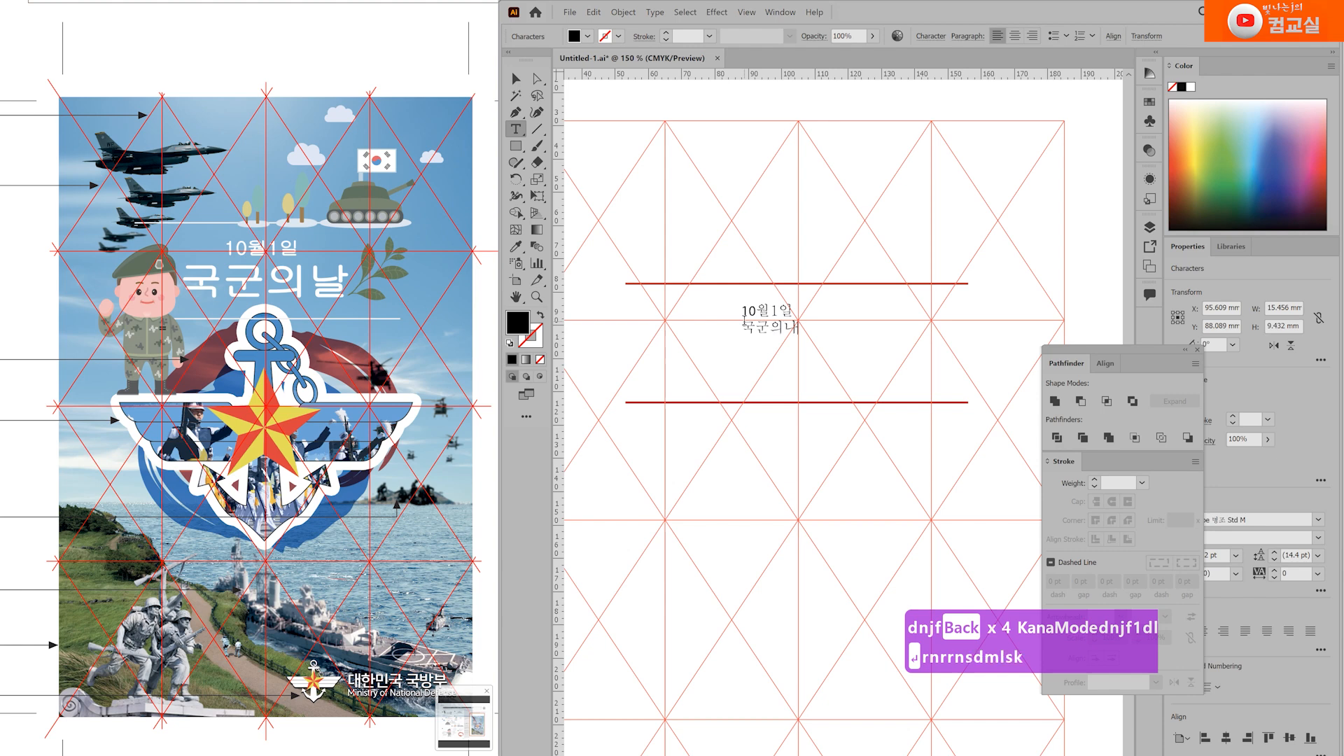
{"action": "key", "text": "ctrl+a"}
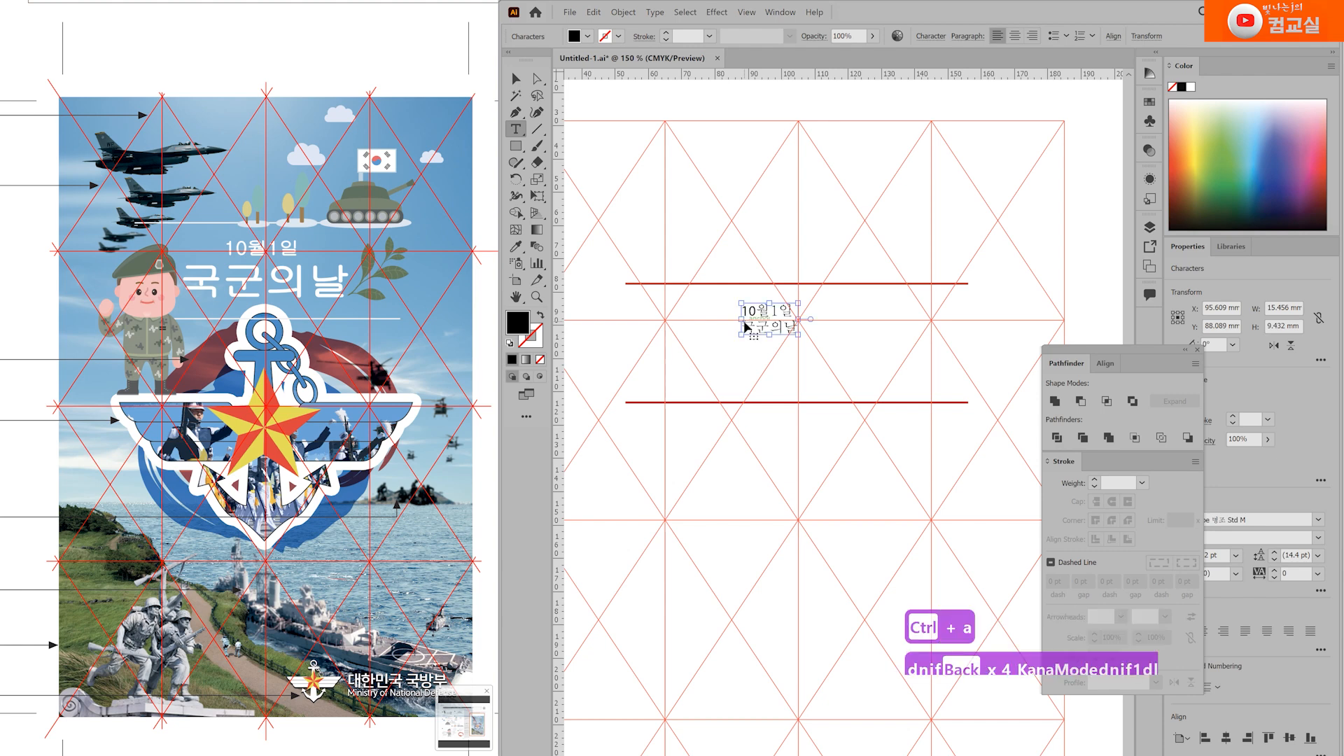
{"action": "left_click", "coordinate": [1015, 35]}
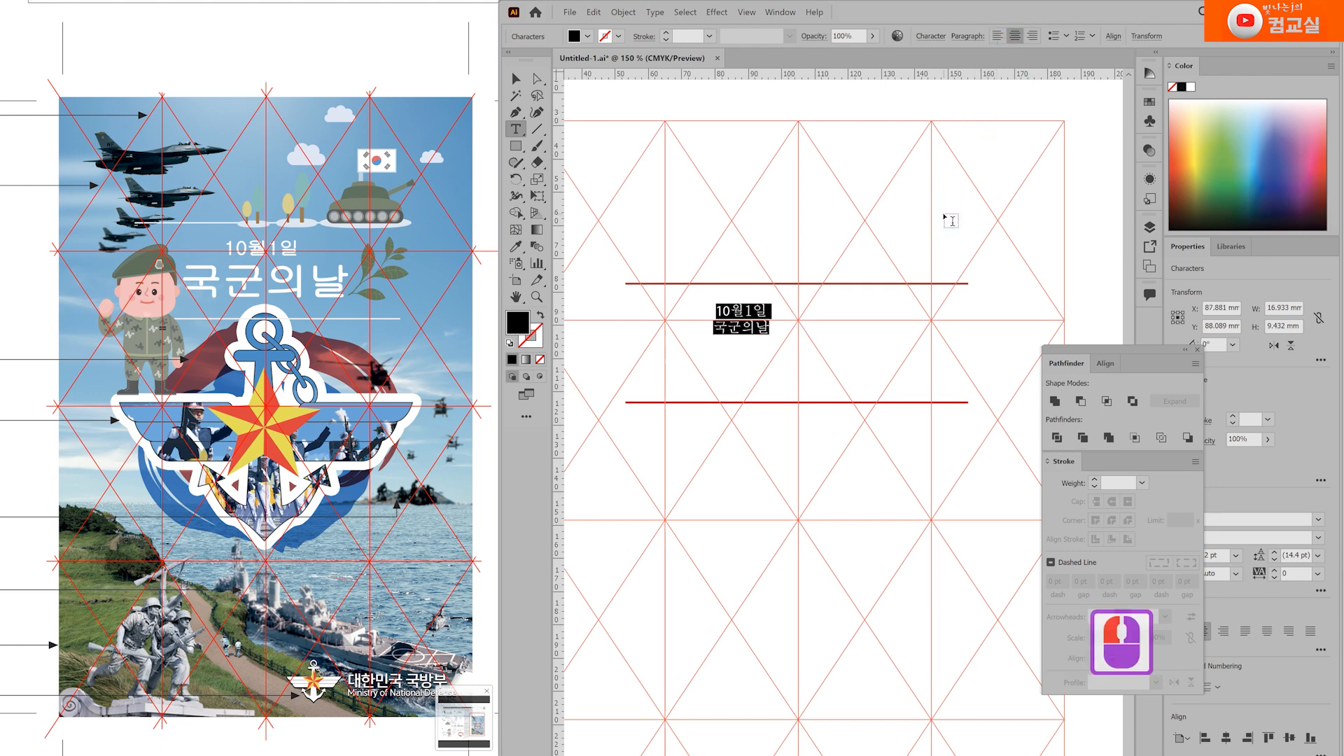
Step: Set the two-line text's font to 굴림
{"action": "left_click", "coordinate": [516, 79]}
{"action": "left_click", "coordinate": [746, 310]}
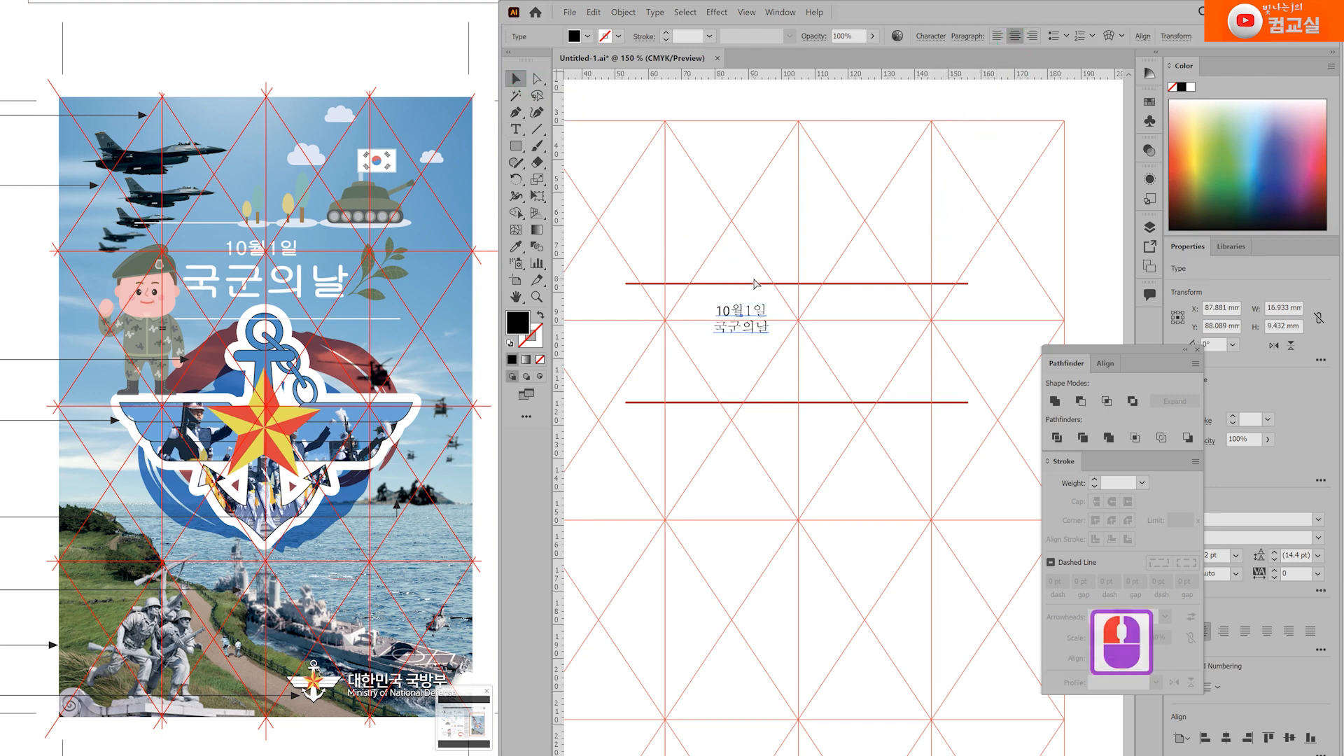
{"action": "key", "text": "ctrl+t"}
{"action": "left_click_drag", "start_coordinate": [907, 464], "coordinate": [877, 444]}
{"action": "left_click", "coordinate": [856, 477]}
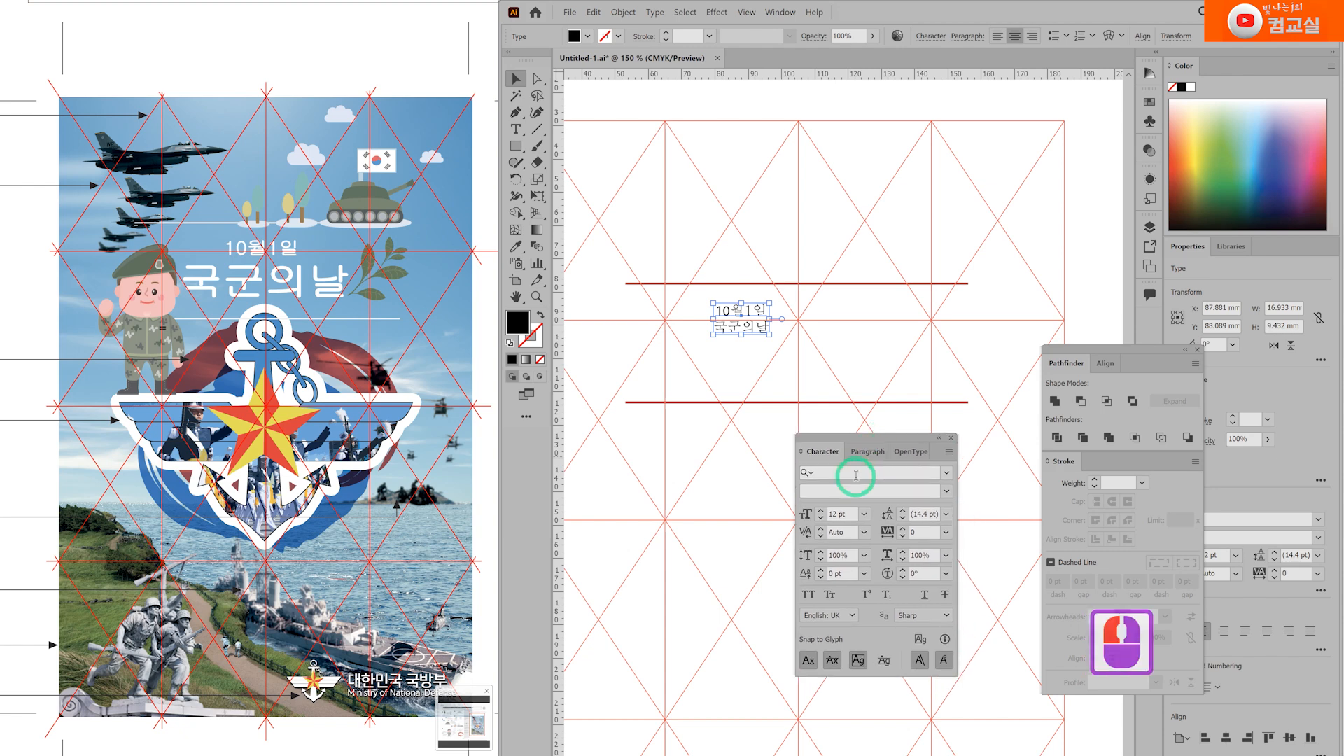
{"action": "left_click", "coordinate": [865, 471]}
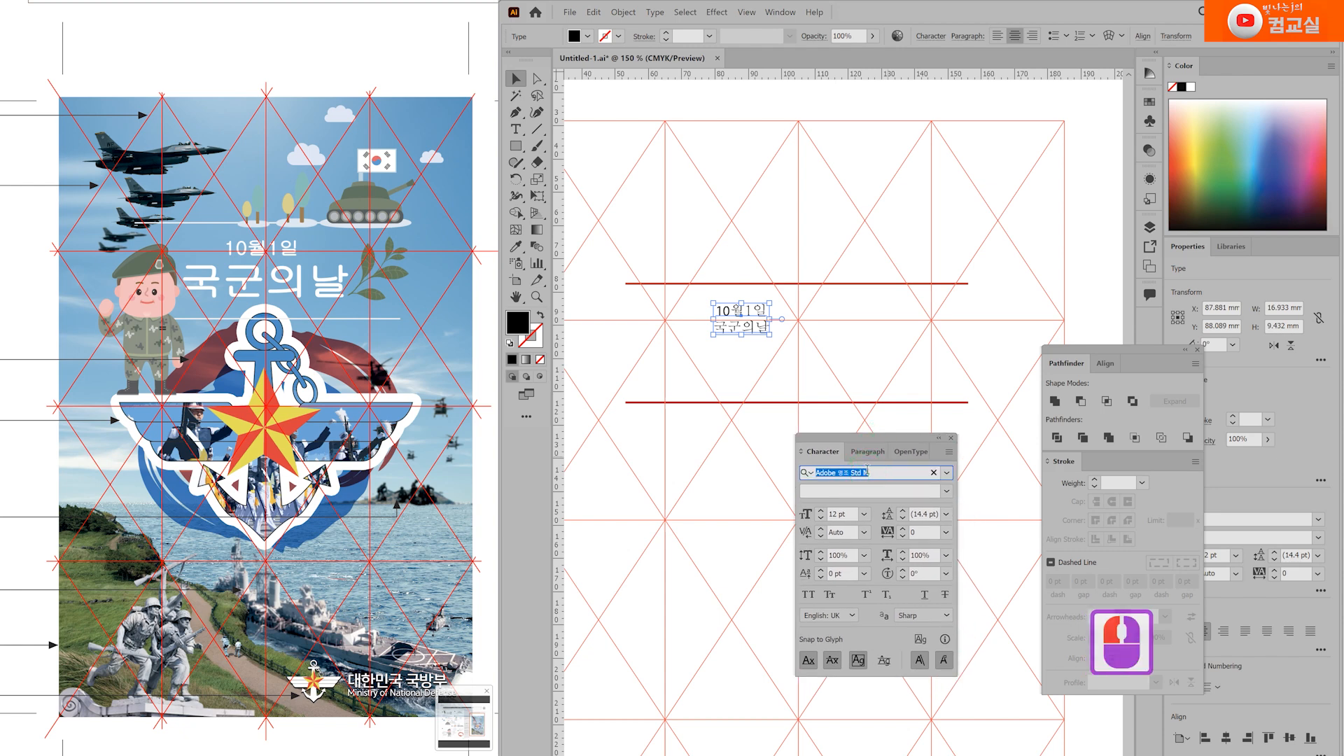
{"action": "type", "text": "rn"}
{"action": "key", "text": "BackSpace"}
{"action": "key", "text": "BackSpace"}
{"action": "key", "text": "BackSpace"}
{"action": "type", "text": "rnff"}
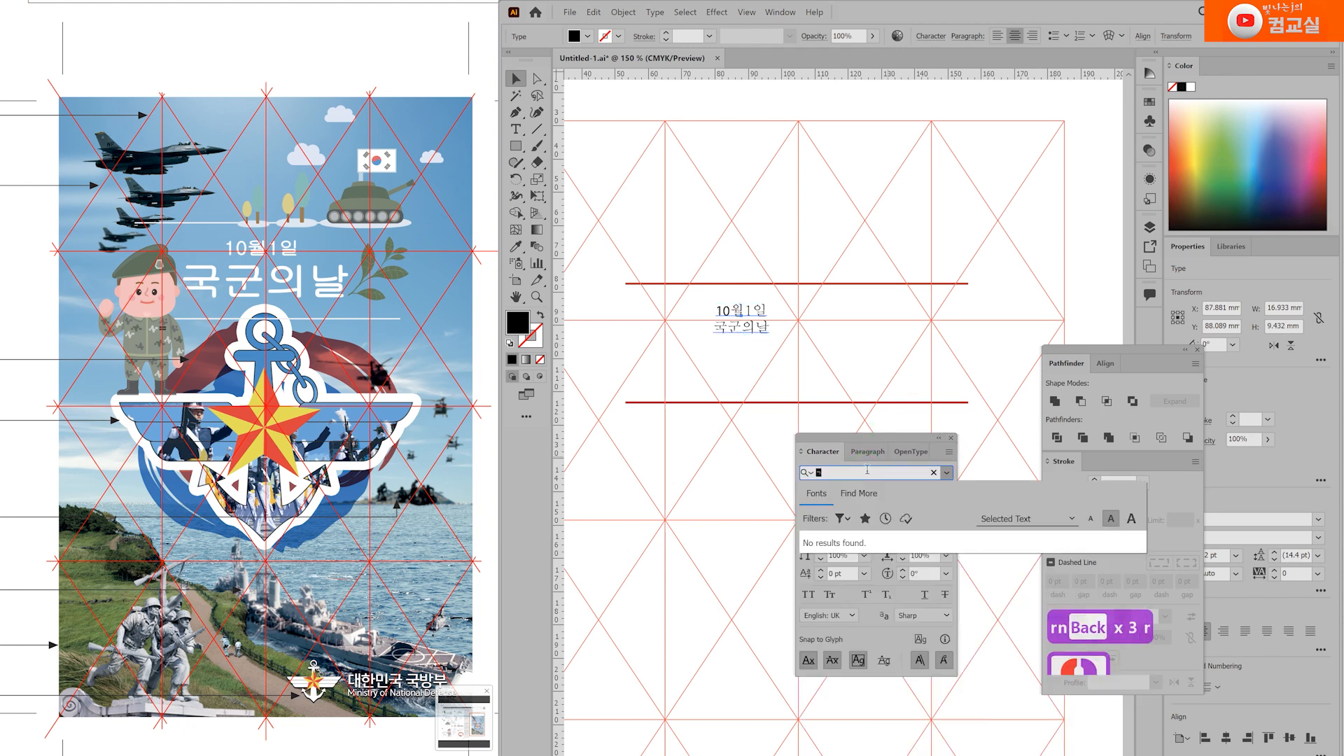
{"action": "type", "text": "la"}
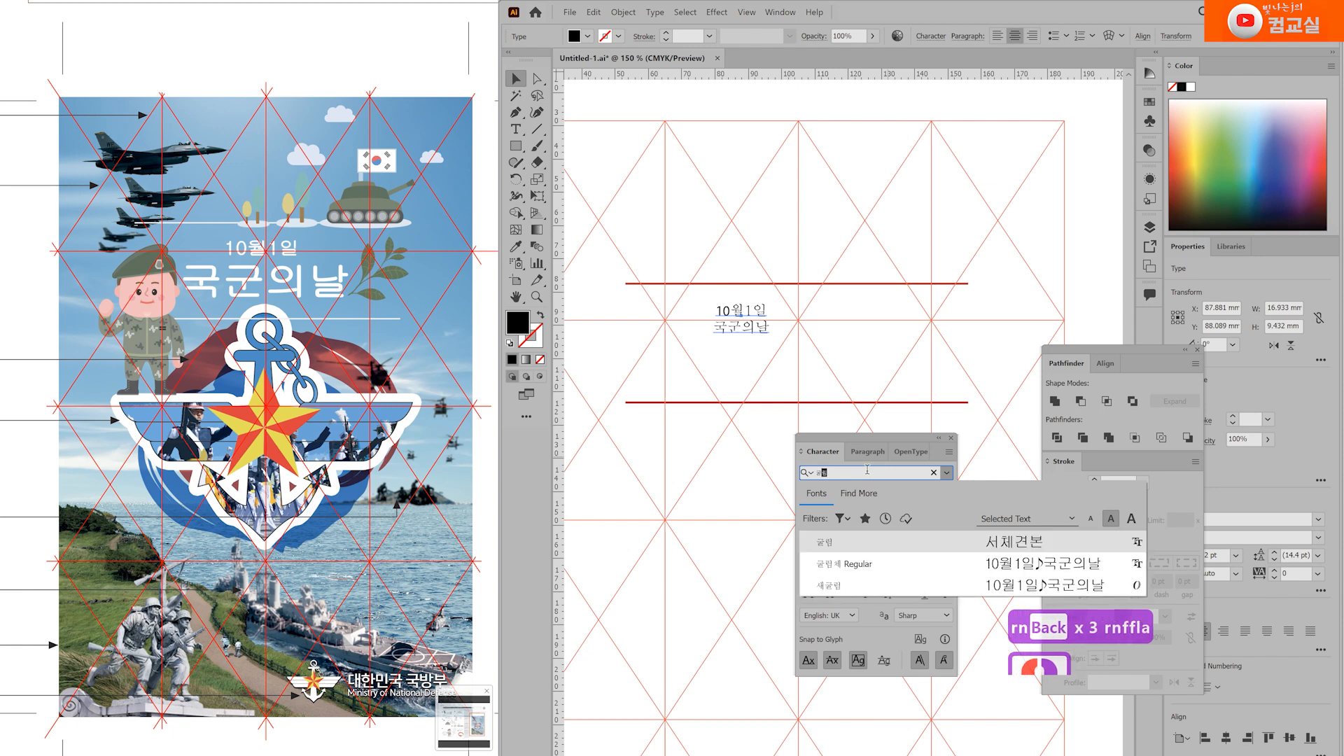
{"action": "key", "text": "Down"}
{"action": "key", "text": "Down"}
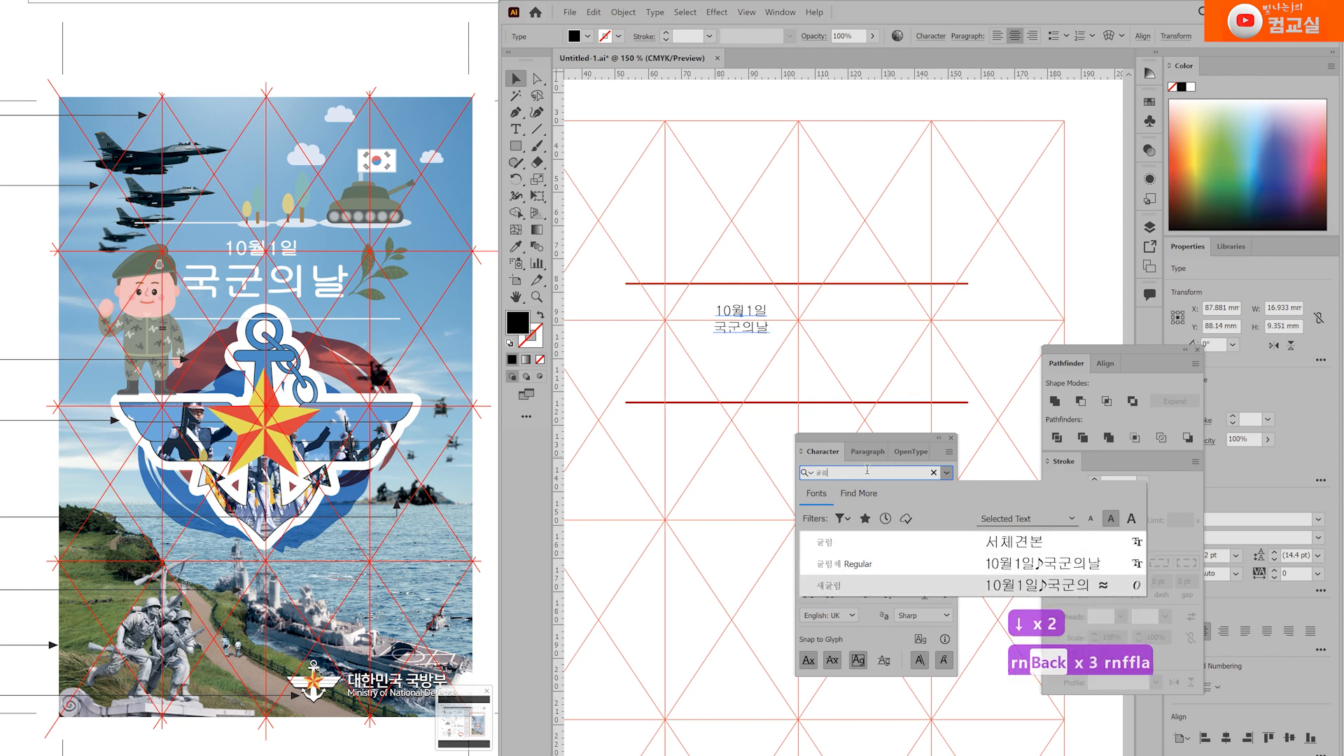
{"action": "key", "text": "Up"}
{"action": "key", "text": "Up"}
{"action": "key", "text": "Down"}
{"action": "key", "text": "Down"}
{"action": "key", "text": "Up"}
{"action": "key", "text": "Up"}
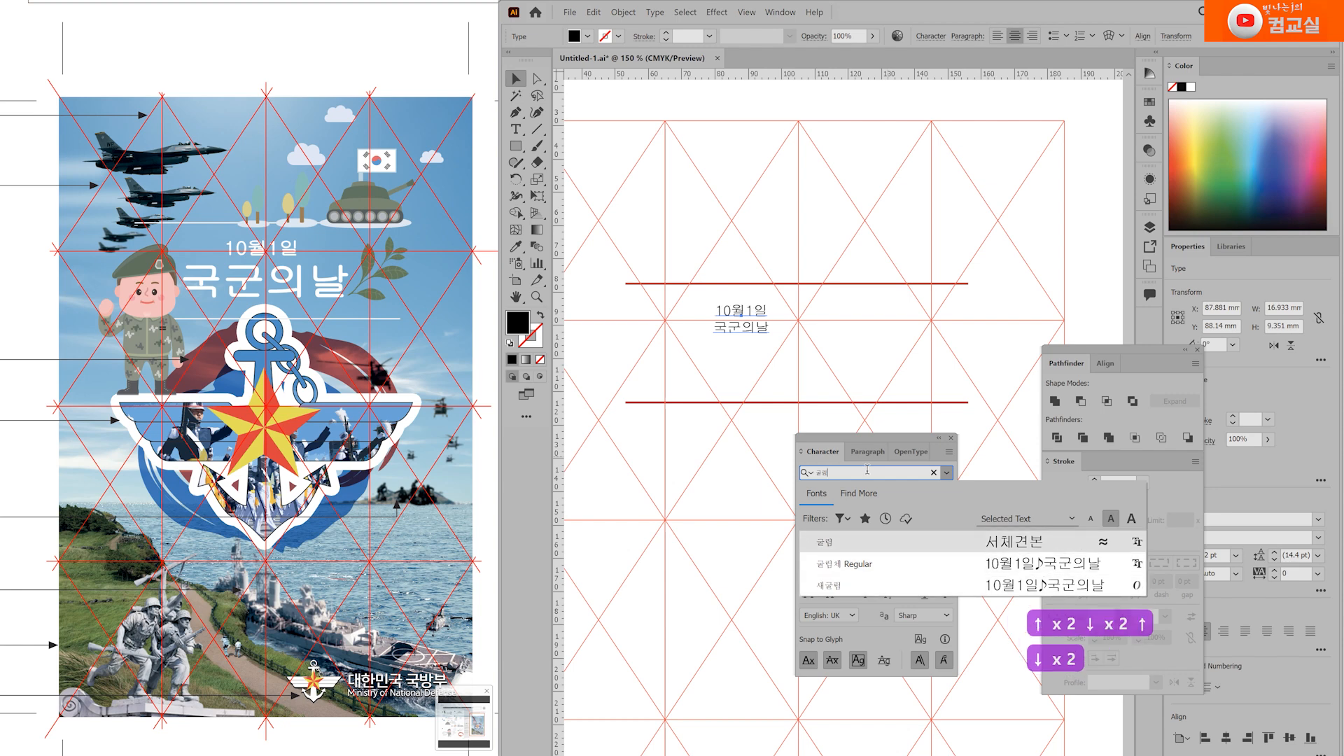
{"action": "key", "text": "Return"}
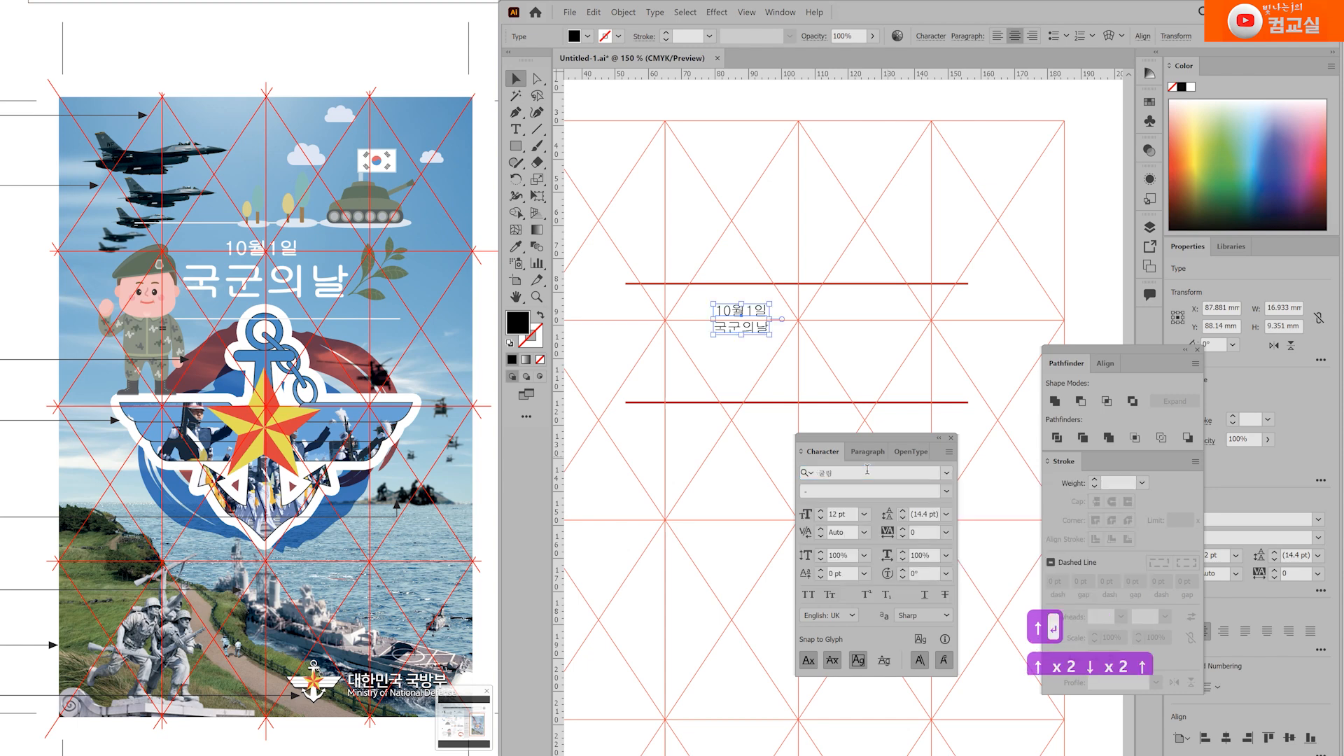
Step: Place the text near the grid's vertical center line between the two rules and set its size to 17 pt
{"action": "scroll", "coordinate": [755, 335], "scroll_direction": "up", "scroll_amount": 1}
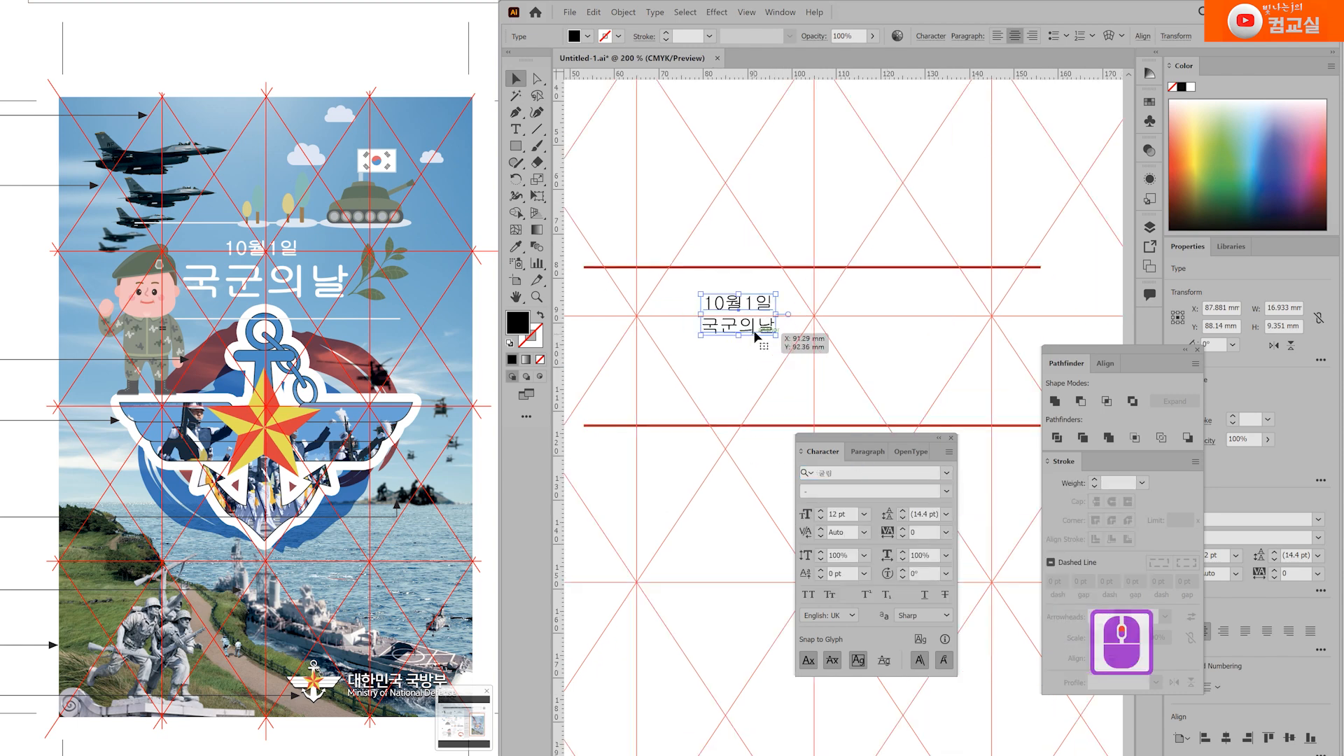
{"action": "left_click_drag", "start_coordinate": [752, 335], "coordinate": [840, 346]}
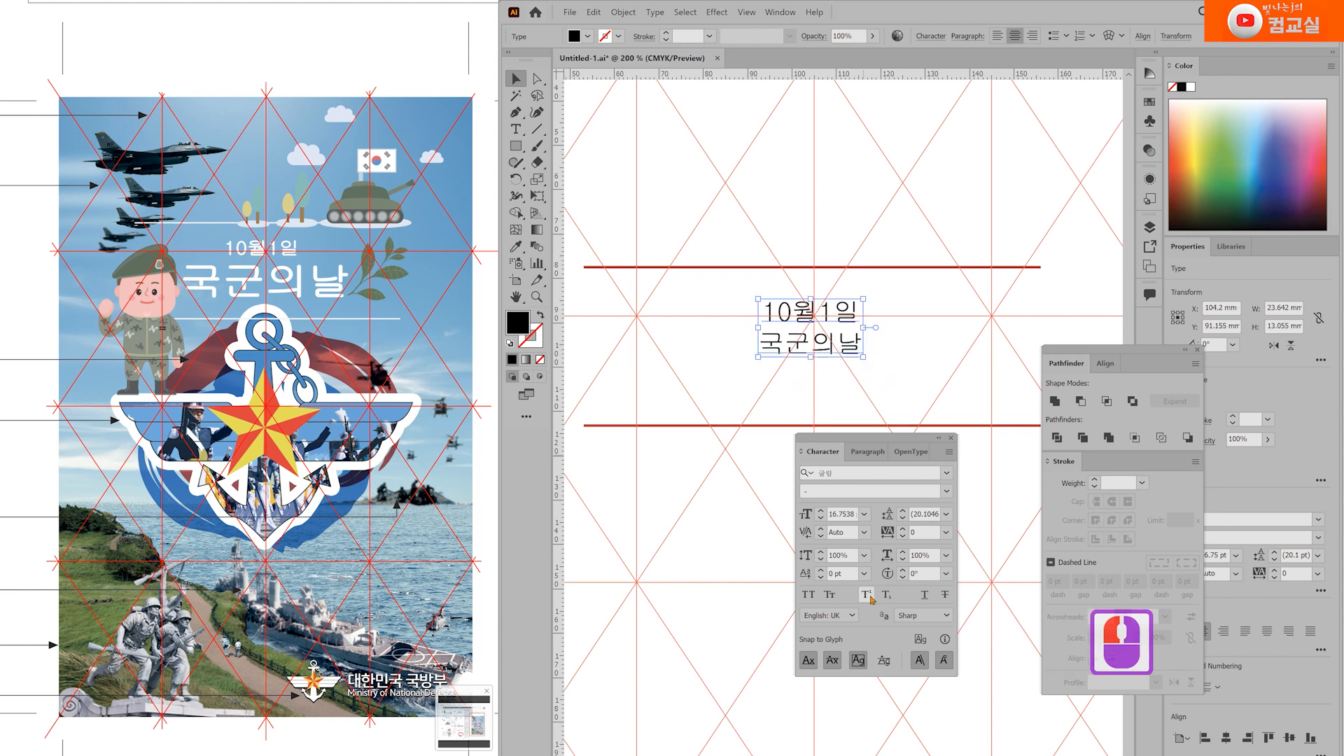
{"action": "double_click", "coordinate": [837, 514]}
{"action": "type", "text": "17"}
{"action": "key", "text": "Return"}
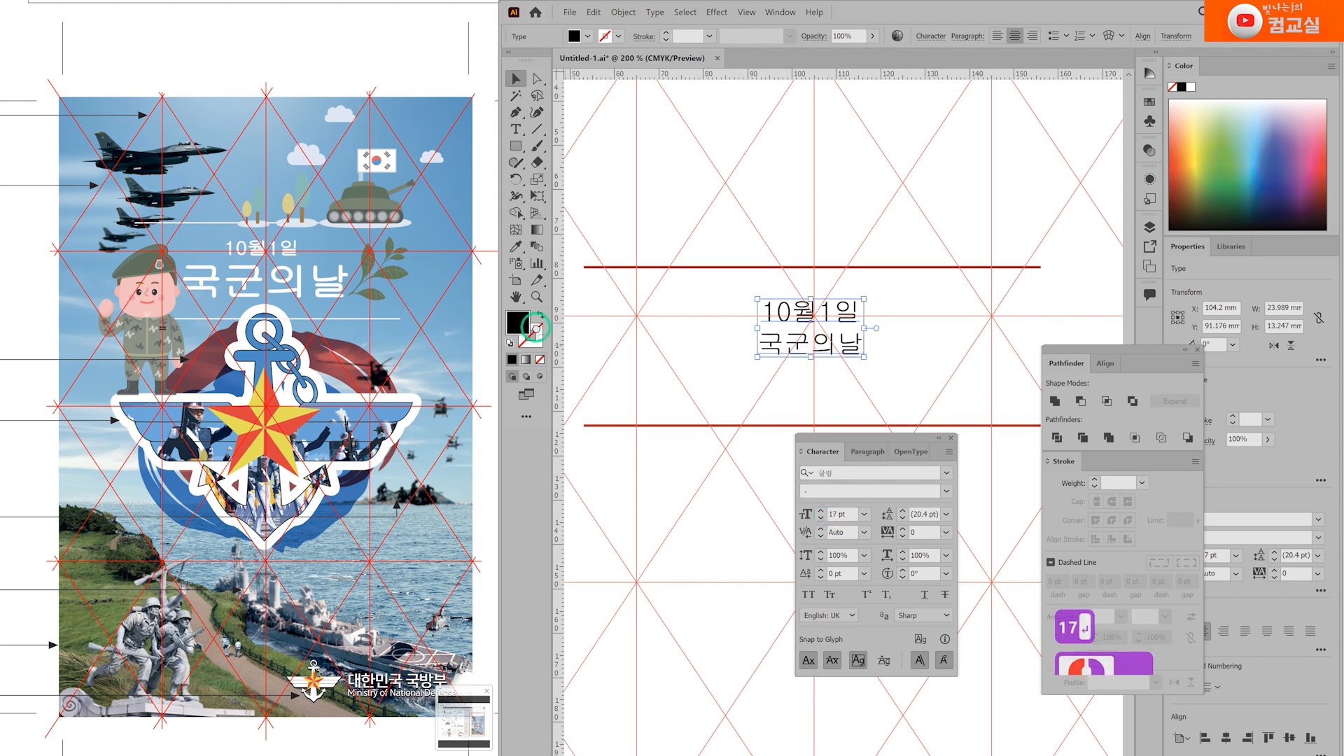
Step: Give the text a black stroke with a weight of 0.3 pt and deselect it
{"action": "left_click_drag", "start_coordinate": [519, 323], "coordinate": [537, 329]}
{"action": "double_click", "coordinate": [1127, 482]}
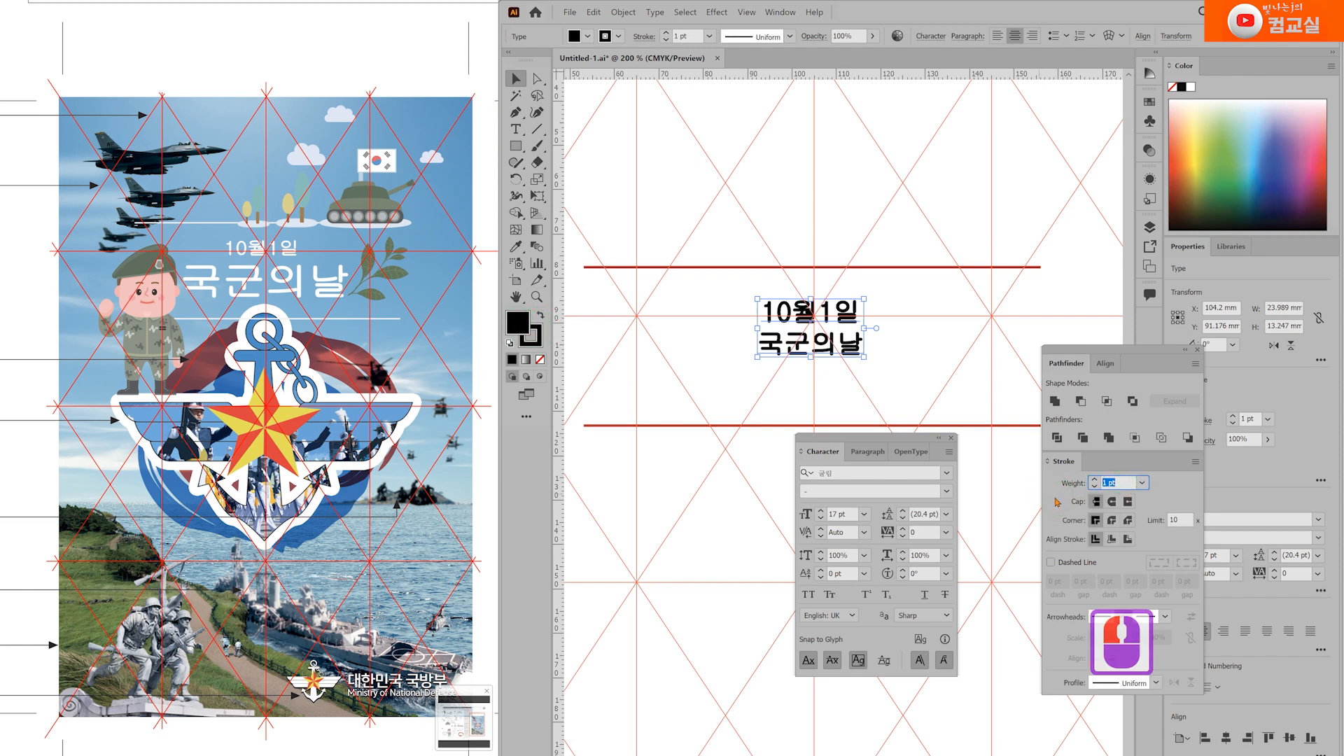
{"action": "type", "text": "0.3"}
{"action": "key", "text": "Return"}
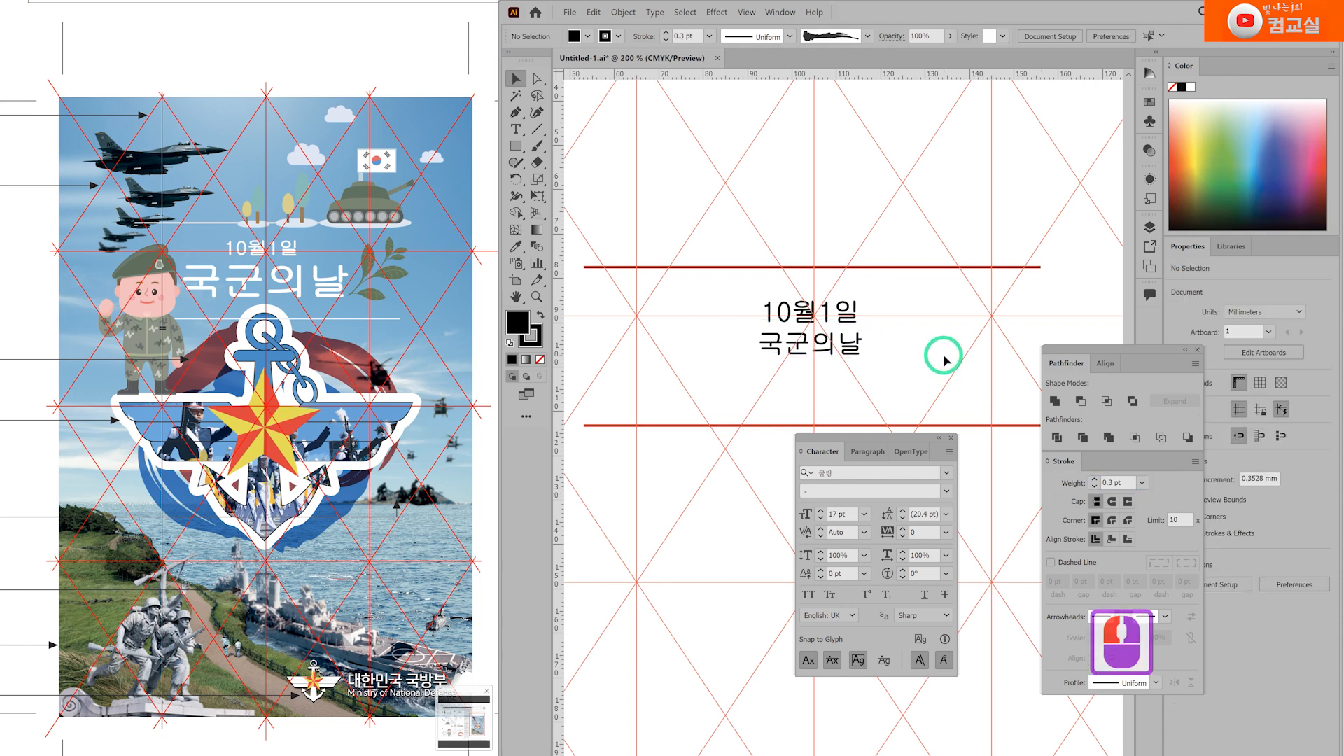
Step: Enlarge the second line "국군의날" to 39 pt and tighten the spacing between the two text lines
{"action": "double_click", "coordinate": [777, 348]}
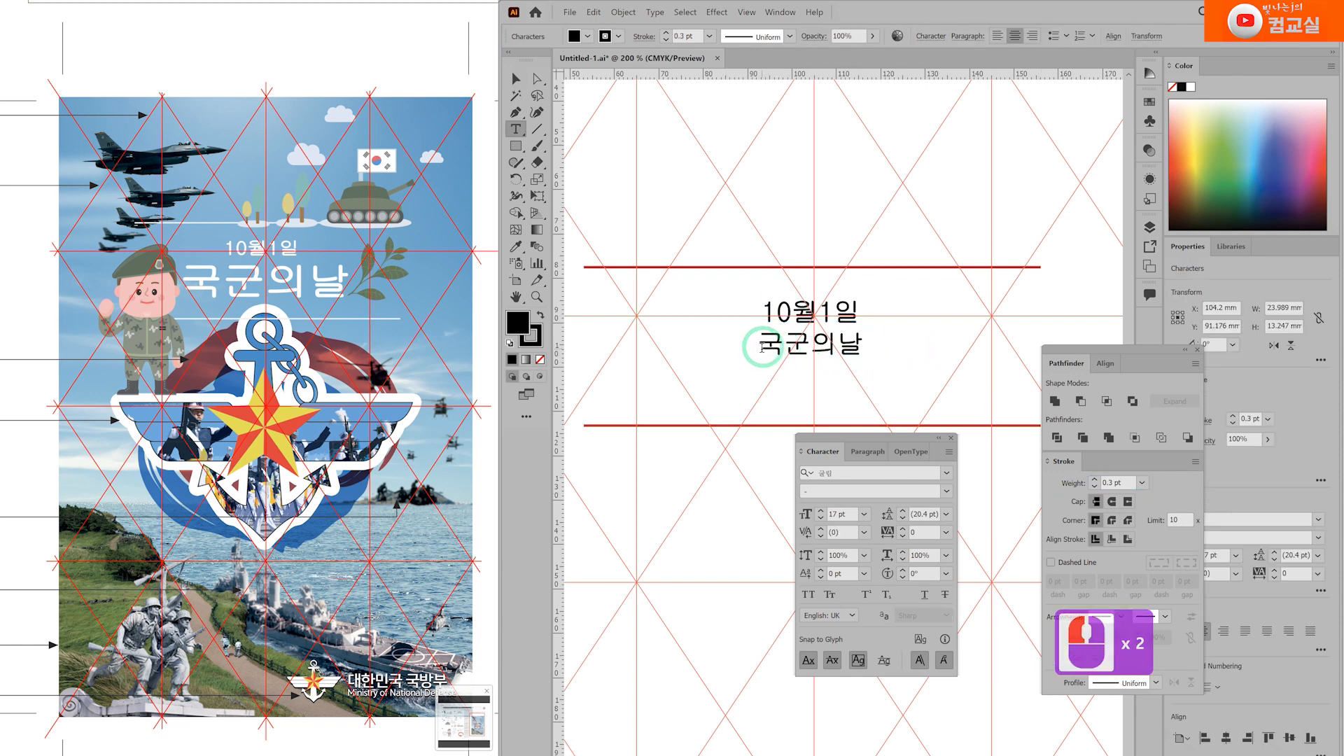
{"action": "left_click_drag", "start_coordinate": [759, 345], "coordinate": [909, 351]}
{"action": "left_click_drag", "start_coordinate": [821, 514], "coordinate": [822, 514]}
{"action": "left_click", "coordinate": [821, 514]}
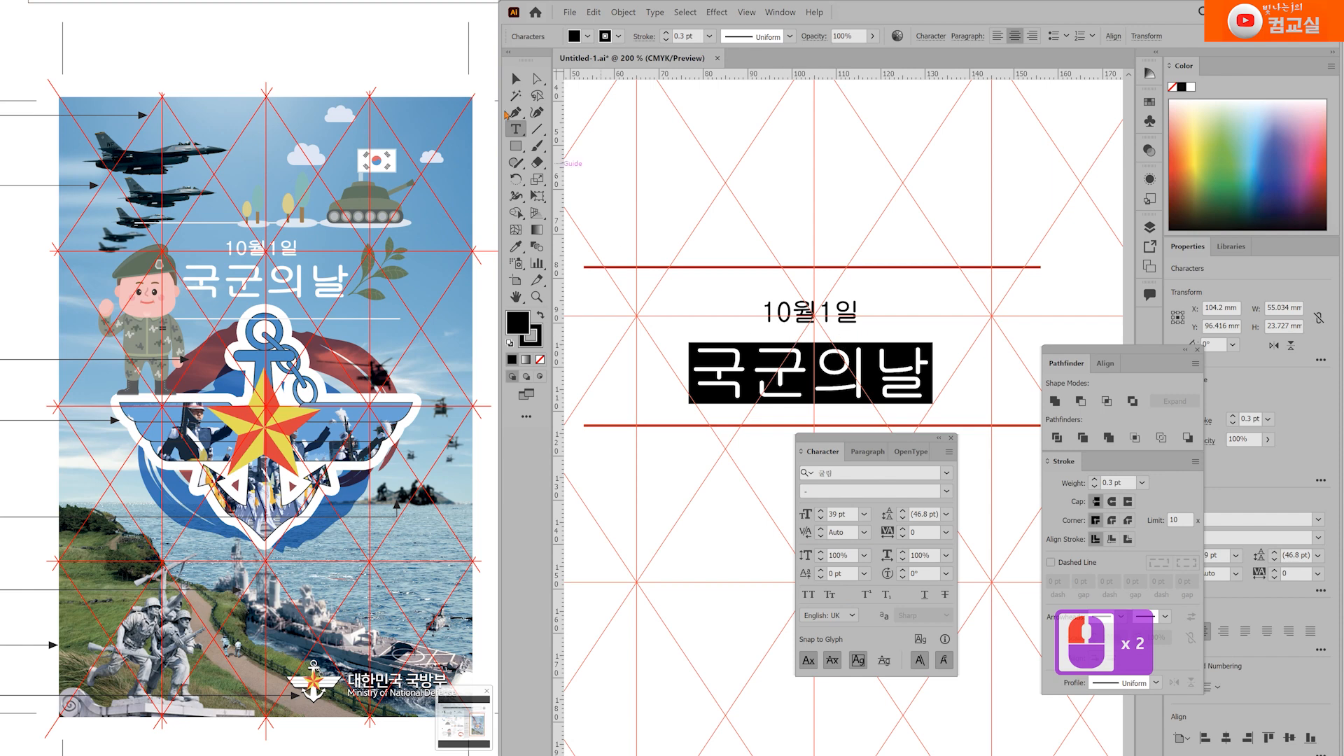
{"action": "left_click", "coordinate": [516, 79]}
{"action": "key", "text": "alt+Up"}
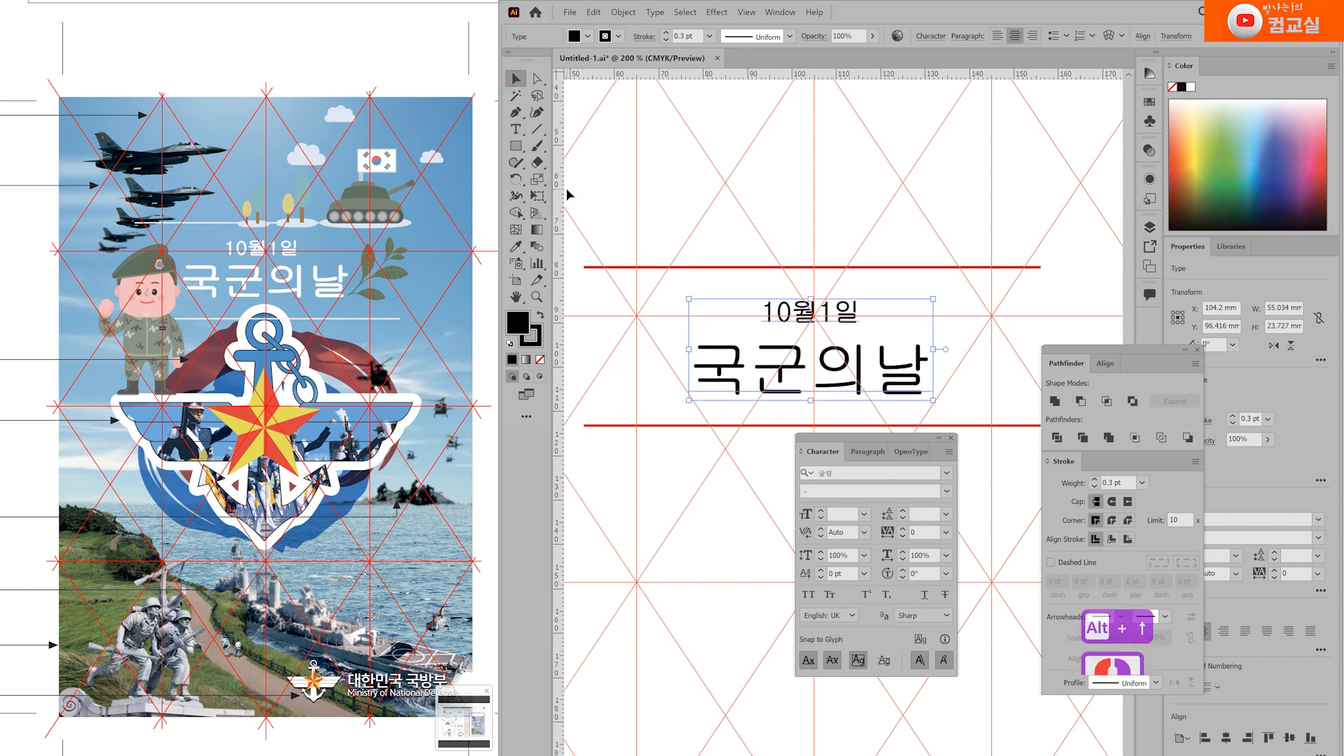
{"action": "key", "text": "alt+Up"}
{"action": "key", "text": "alt+Up"}
{"action": "key", "text": "alt+Up"}
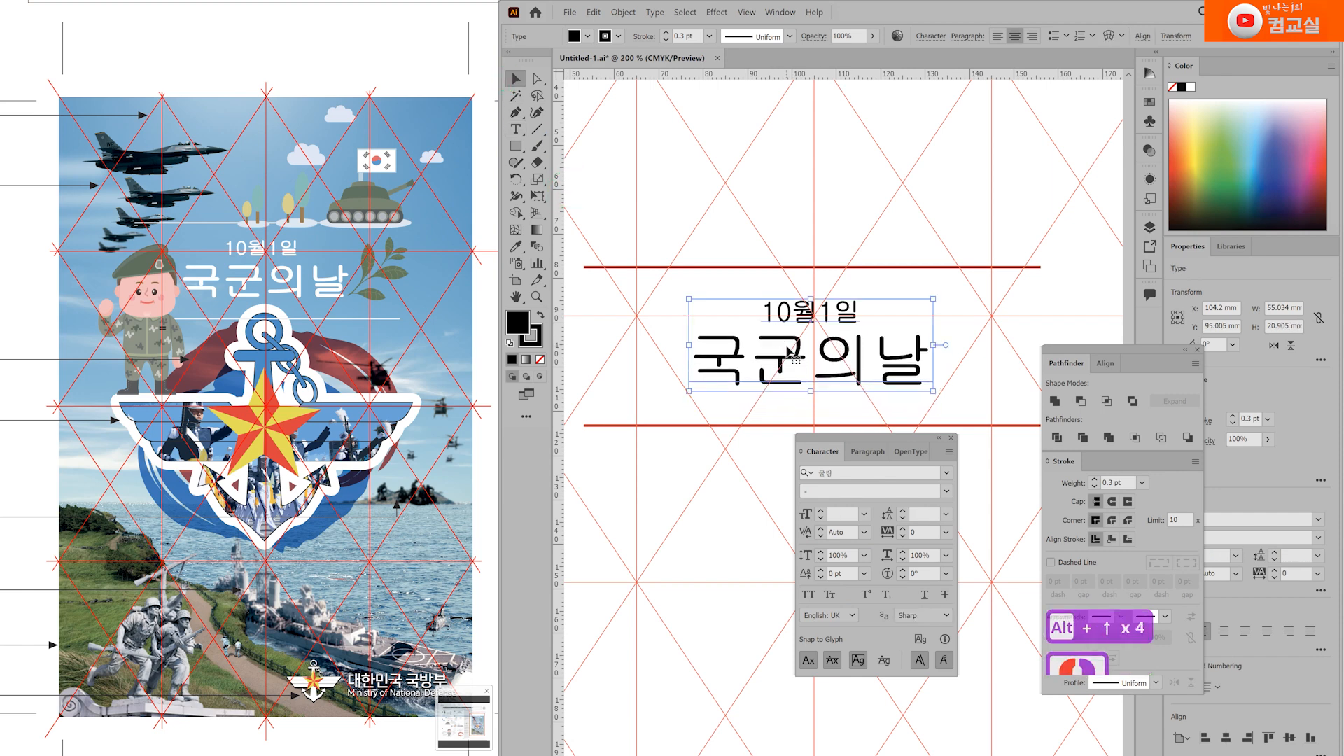
Step: Set the second line "국군의날" to 47 pt and its leading to 42.8 pt
{"action": "triple_click", "coordinate": [796, 359]}
{"action": "left_click", "coordinate": [821, 514]}
{"action": "left_click", "coordinate": [822, 514]}
{"action": "left_click", "coordinate": [821, 514]}
{"action": "left_click", "coordinate": [821, 513]}
{"action": "left_click", "coordinate": [821, 513]}
{"action": "left_click", "coordinate": [821, 514]}
{"action": "left_click", "coordinate": [822, 513]}
{"action": "left_click", "coordinate": [821, 514]}
{"action": "key", "text": "alt+Down"}
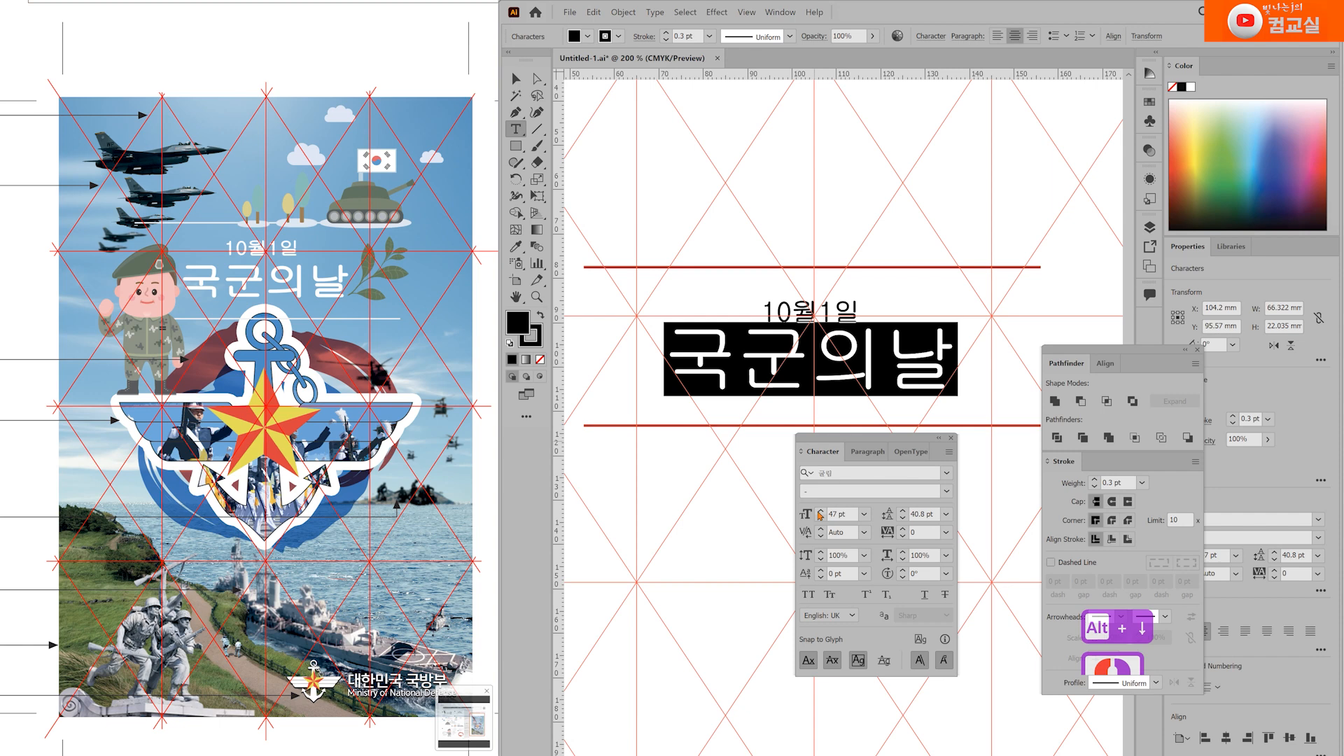
{"action": "key", "text": "alt+Down"}
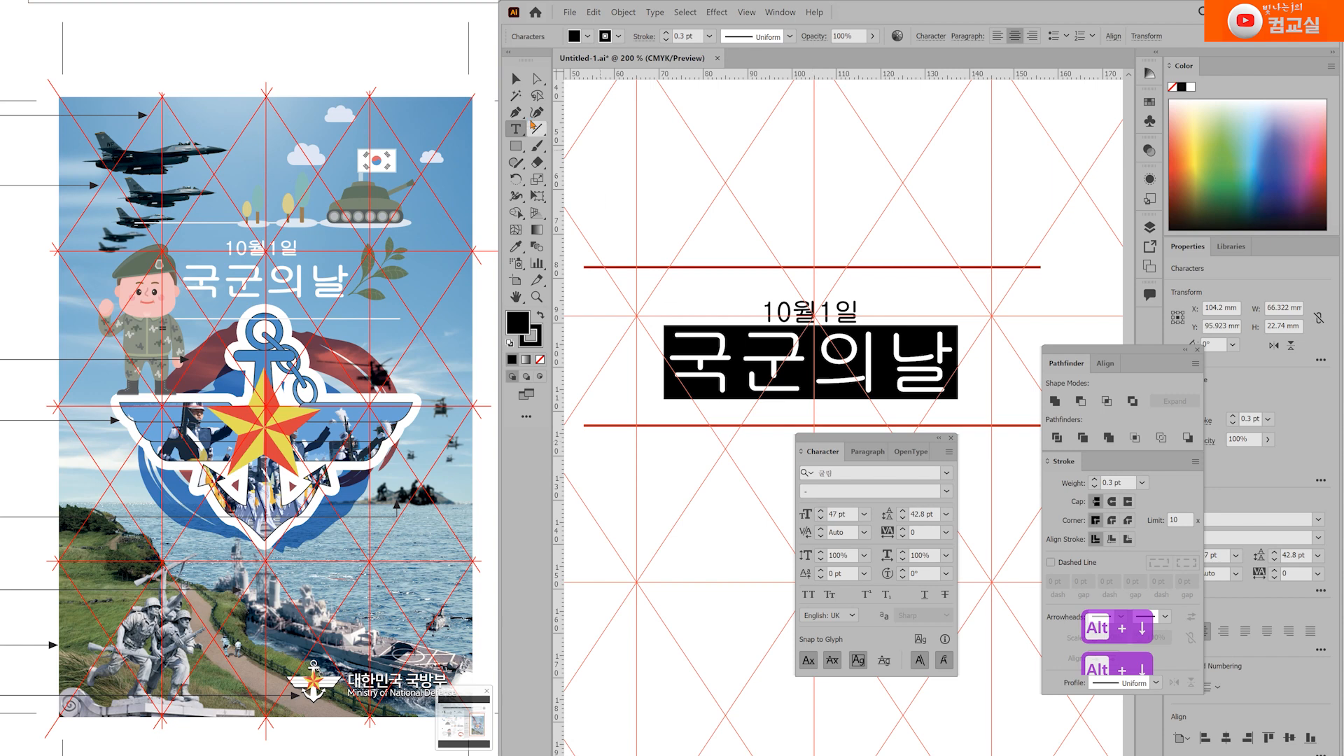
{"action": "left_click", "coordinate": [519, 82]}
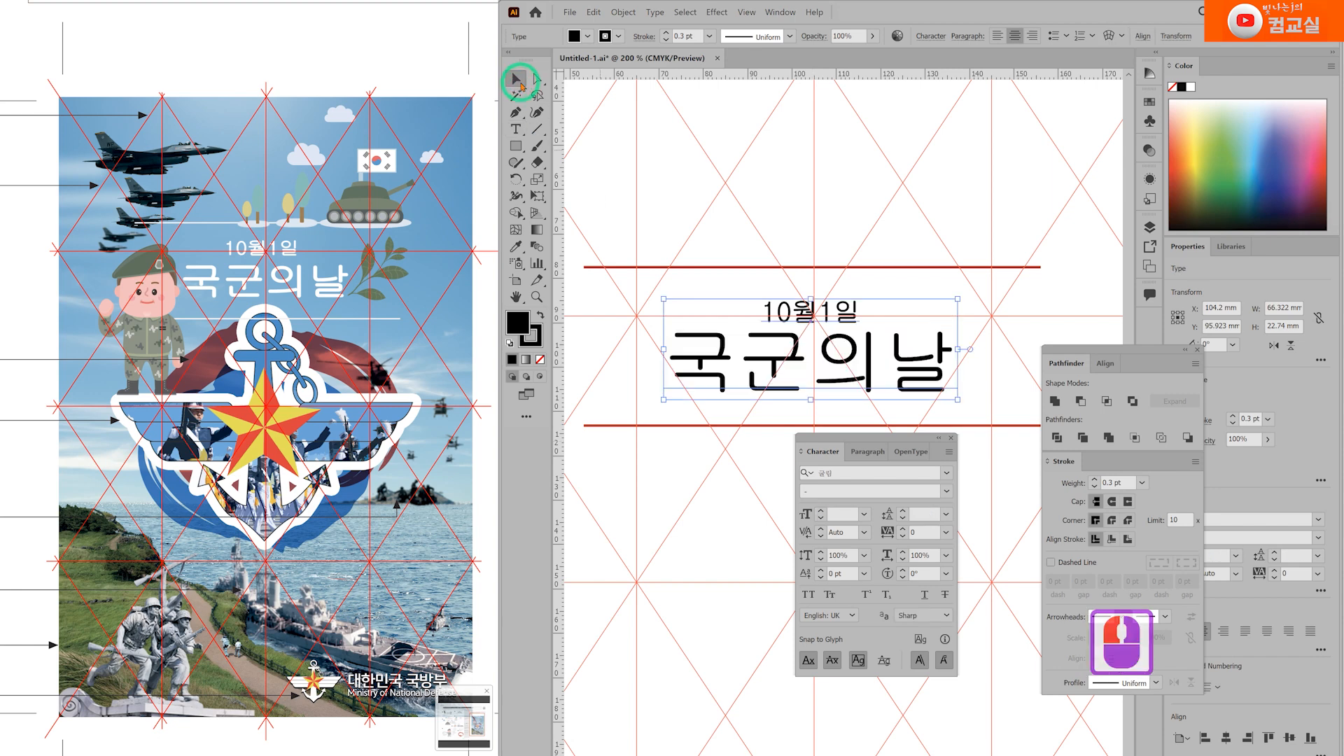
Step: Set the stroke weight of the second line "국군의날" to 1 pt
{"action": "triple_click", "coordinate": [795, 376]}
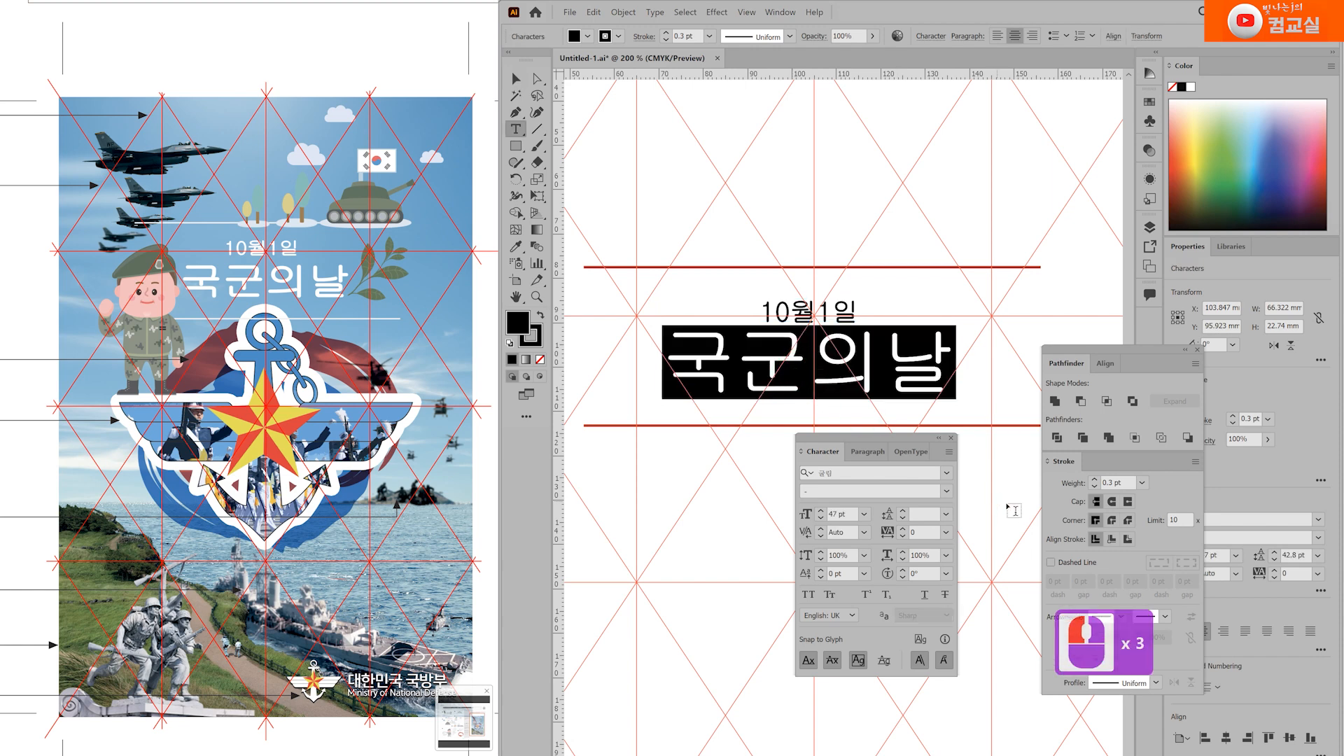
{"action": "triple_click", "coordinate": [1120, 485]}
{"action": "type", "text": "1"}
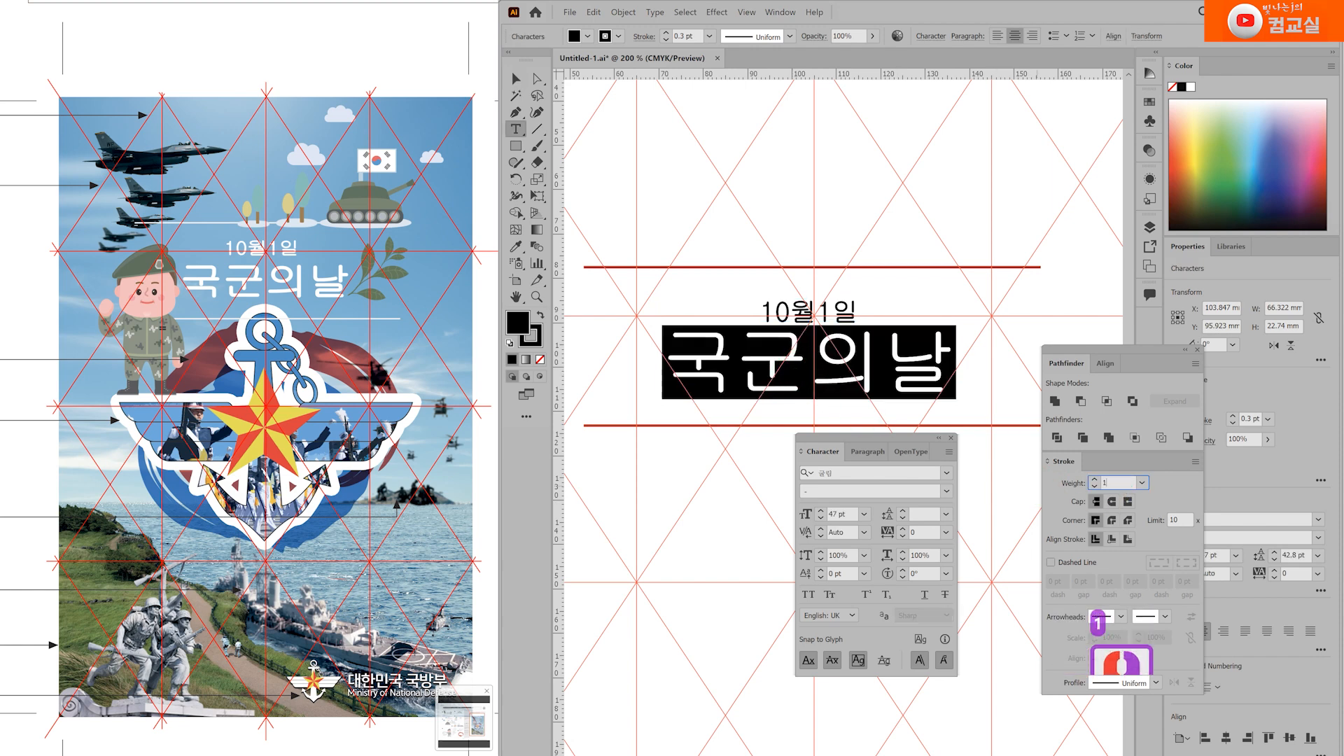
{"action": "key", "text": "Return"}
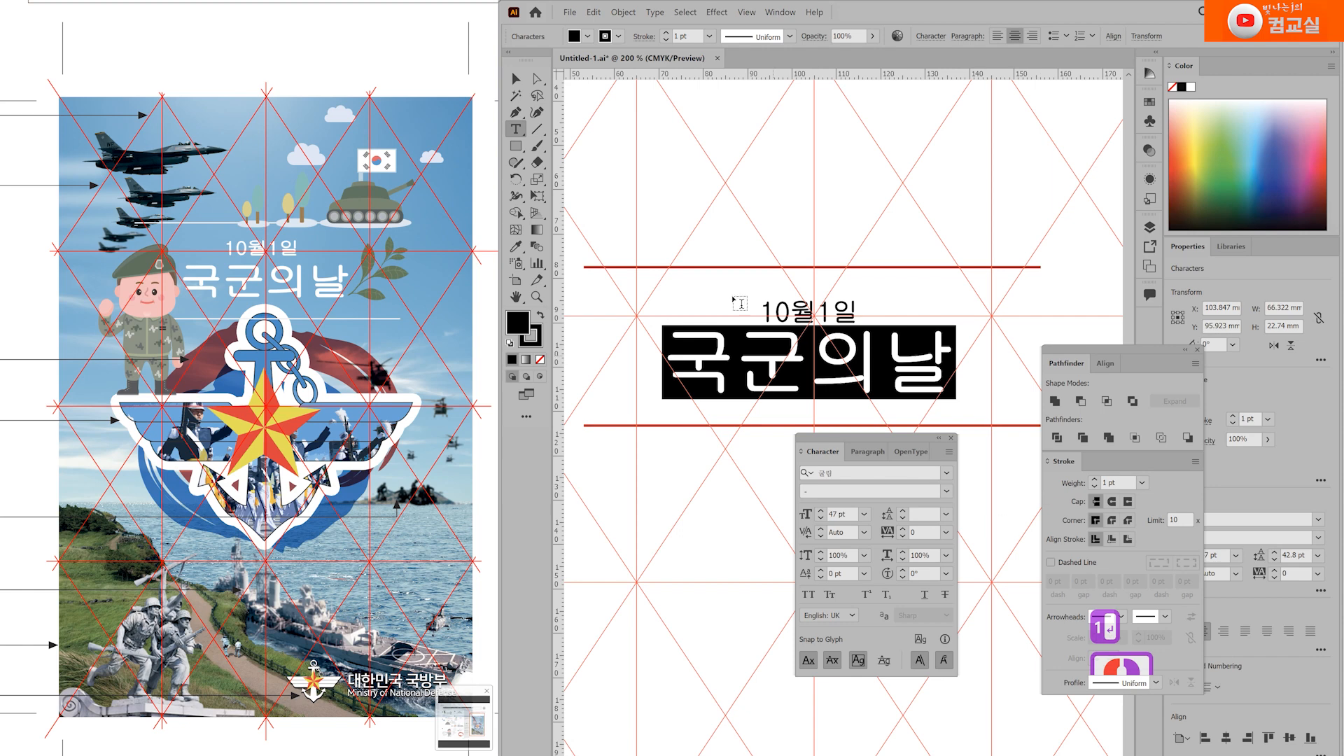
Step: Select the two text lines with both rules and expand them, repeating the expansion so text and strokes become plain shapes
{"action": "left_click", "coordinate": [520, 80]}
{"action": "left_click_drag", "start_coordinate": [673, 256], "coordinate": [735, 522]}
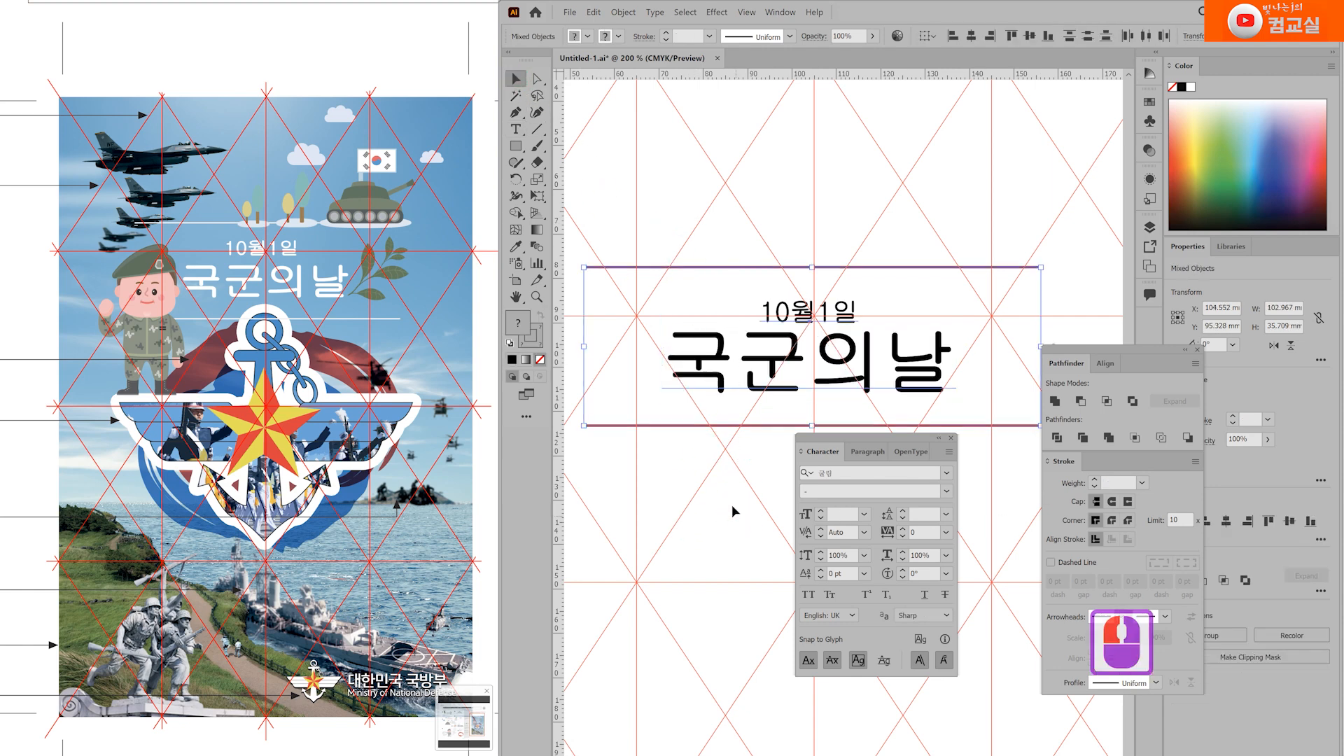
{"action": "left_click", "coordinate": [633, 17]}
{"action": "left_click", "coordinate": [630, 125]}
{"action": "left_click", "coordinate": [658, 452]}
{"action": "left_click", "coordinate": [623, 12]}
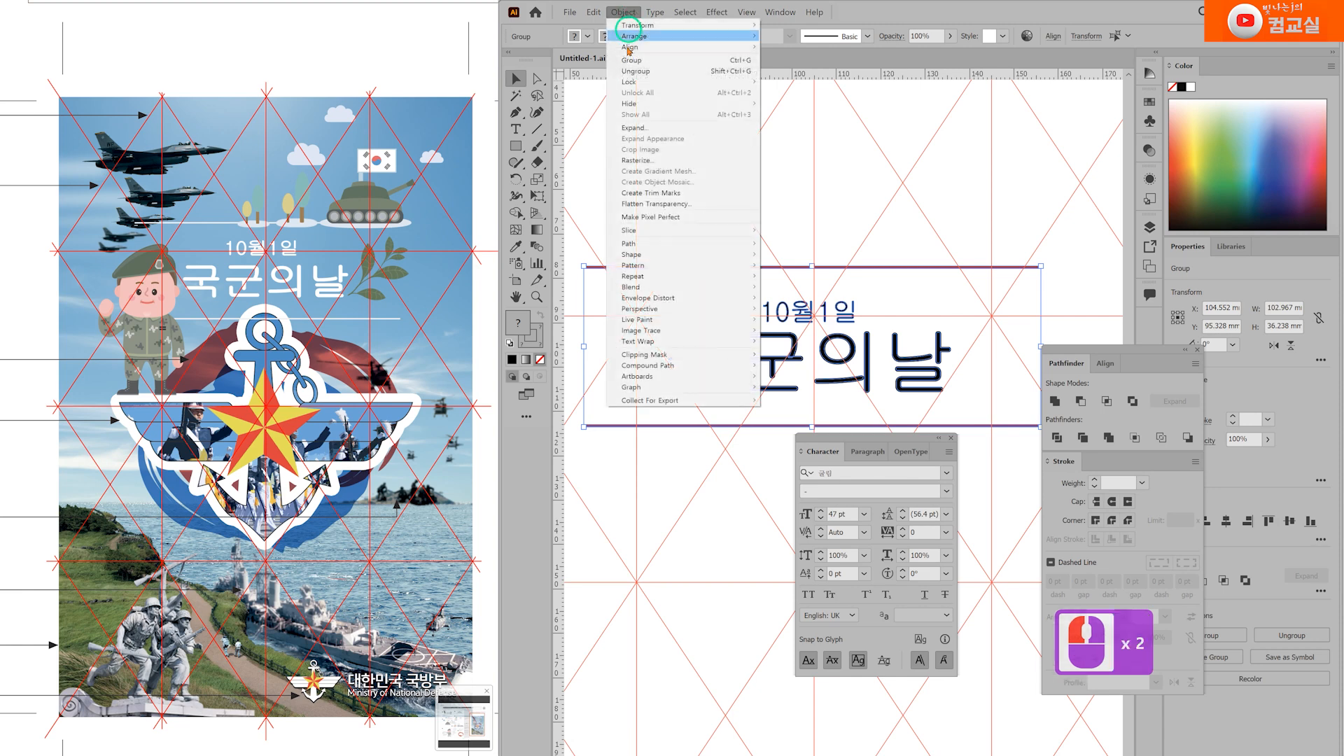
{"action": "left_click", "coordinate": [634, 128]}
{"action": "left_click", "coordinate": [644, 459]}
Step: Unite the overlapping fills and outlines of the expanded title artwork
{"action": "scroll", "coordinate": [699, 337], "scroll_direction": "up", "scroll_amount": 3}
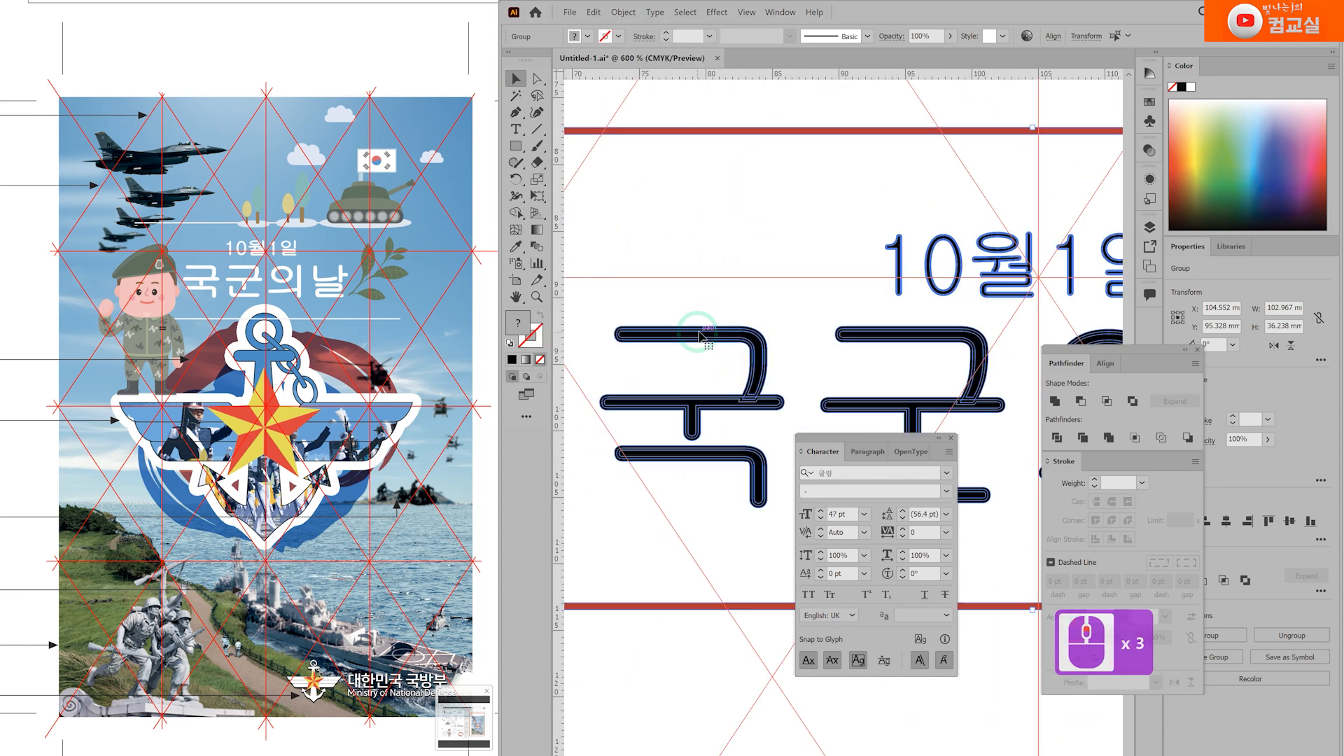
{"action": "scroll", "coordinate": [699, 337], "scroll_direction": "up", "scroll_amount": 3}
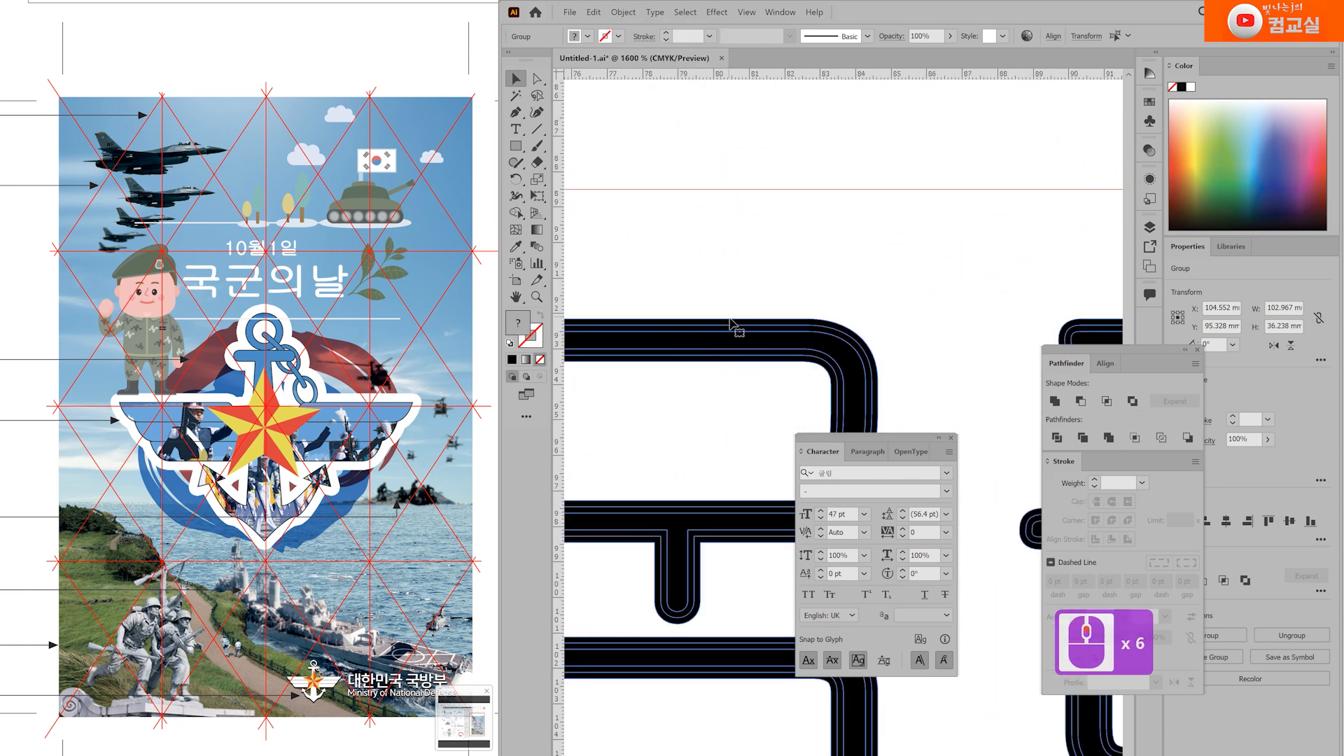
{"action": "scroll", "coordinate": [728, 322], "scroll_direction": "down", "scroll_amount": 2}
{"action": "left_click", "coordinate": [1055, 401]}
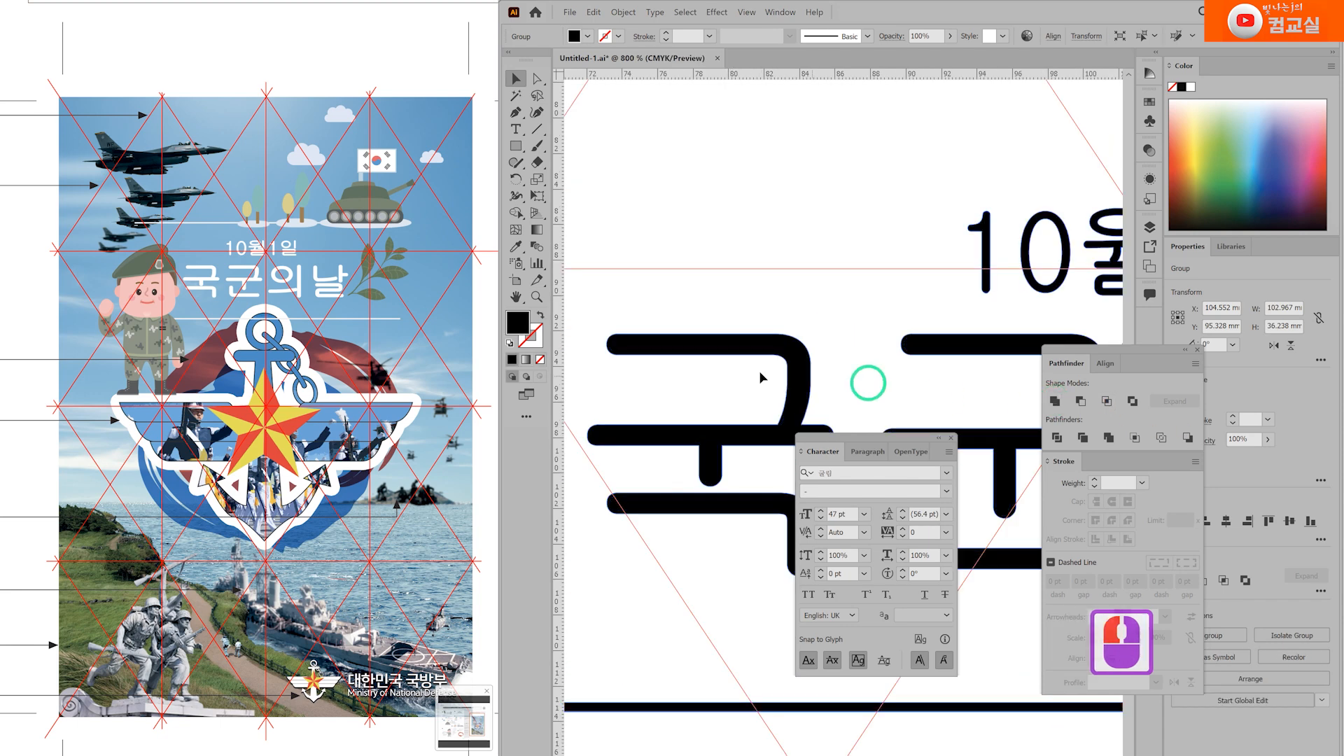
{"action": "scroll", "coordinate": [743, 353], "scroll_direction": "down", "scroll_amount": 3}
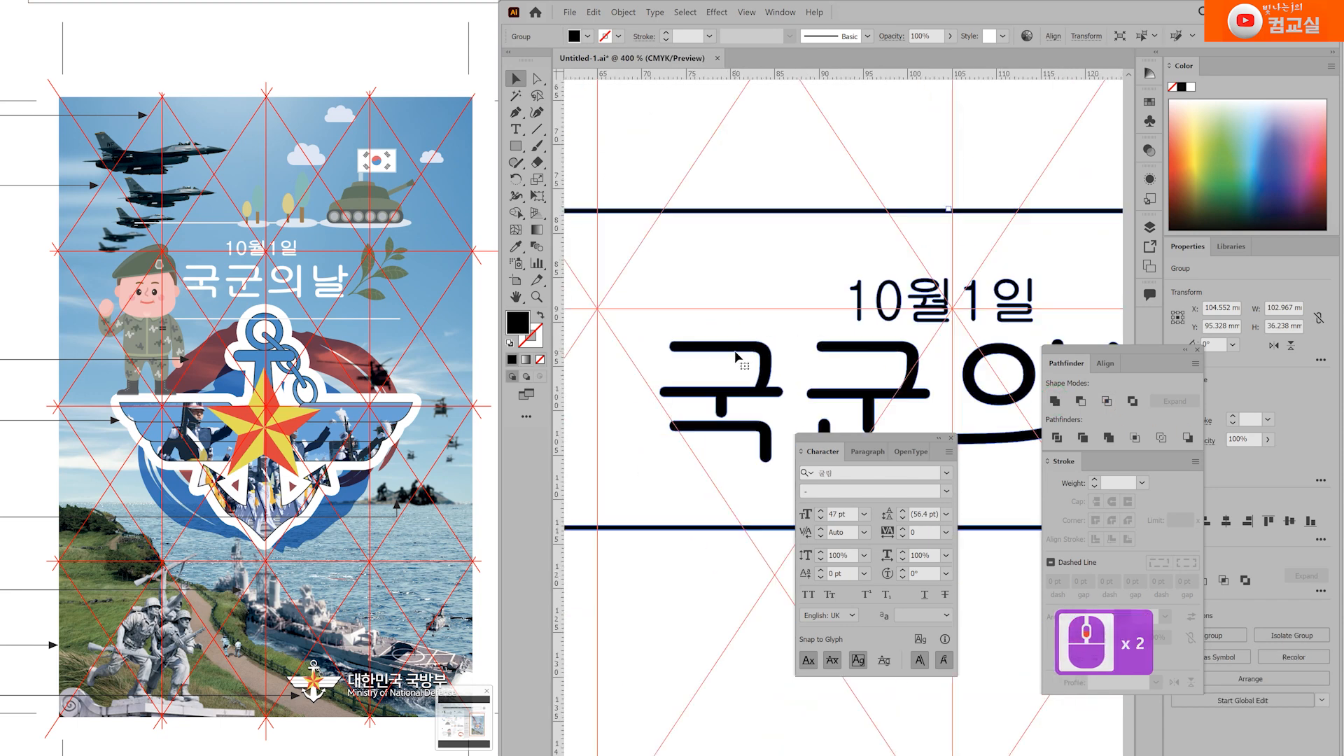
Step: Fill the united title artwork with light blue and deselect it
{"action": "left_click", "coordinate": [1217, 147]}
{"action": "left_click", "coordinate": [1249, 136]}
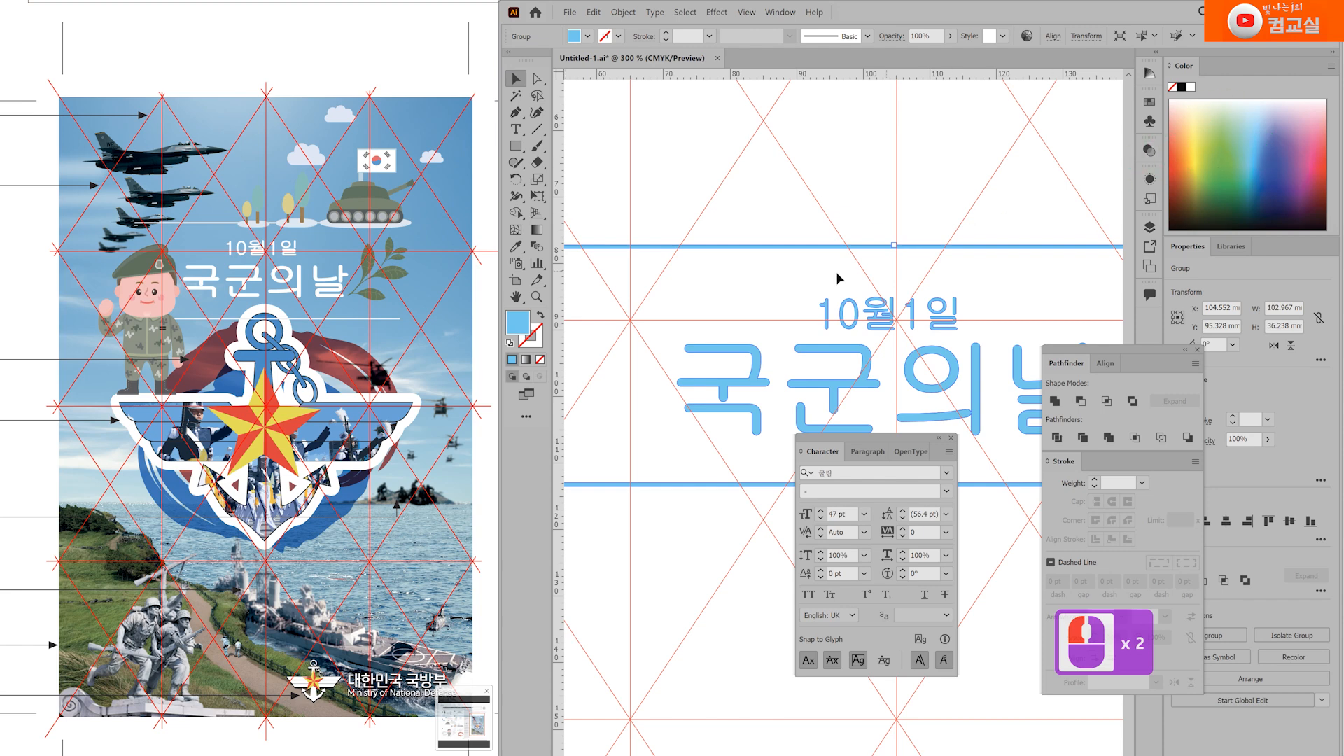
{"action": "left_click", "coordinate": [788, 211]}
{"action": "scroll", "coordinate": [788, 212], "scroll_direction": "down", "scroll_amount": 2}
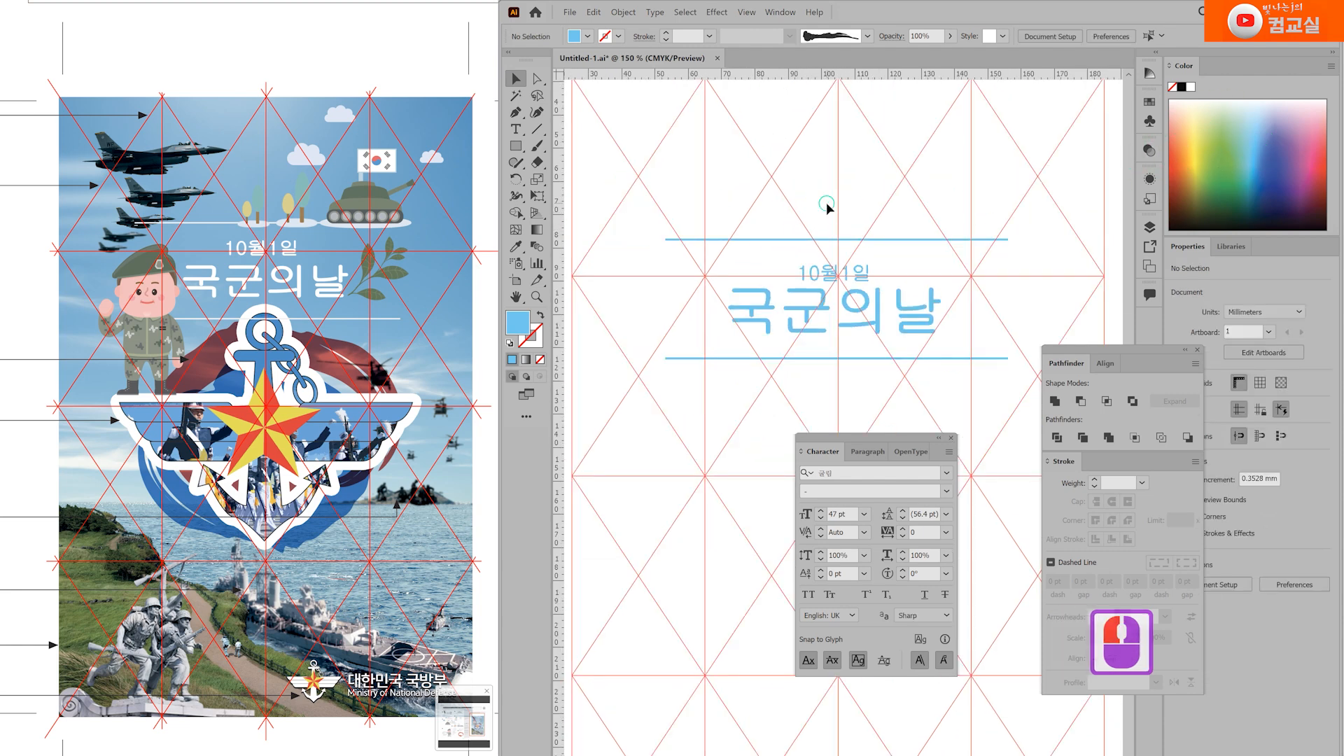
Step: Draw a flat ellipse about 36.4 by 8.8 mm beside the artboard as the ground of the tree illustration
{"action": "left_click_drag", "start_coordinate": [975, 192], "coordinate": [970, 234]}
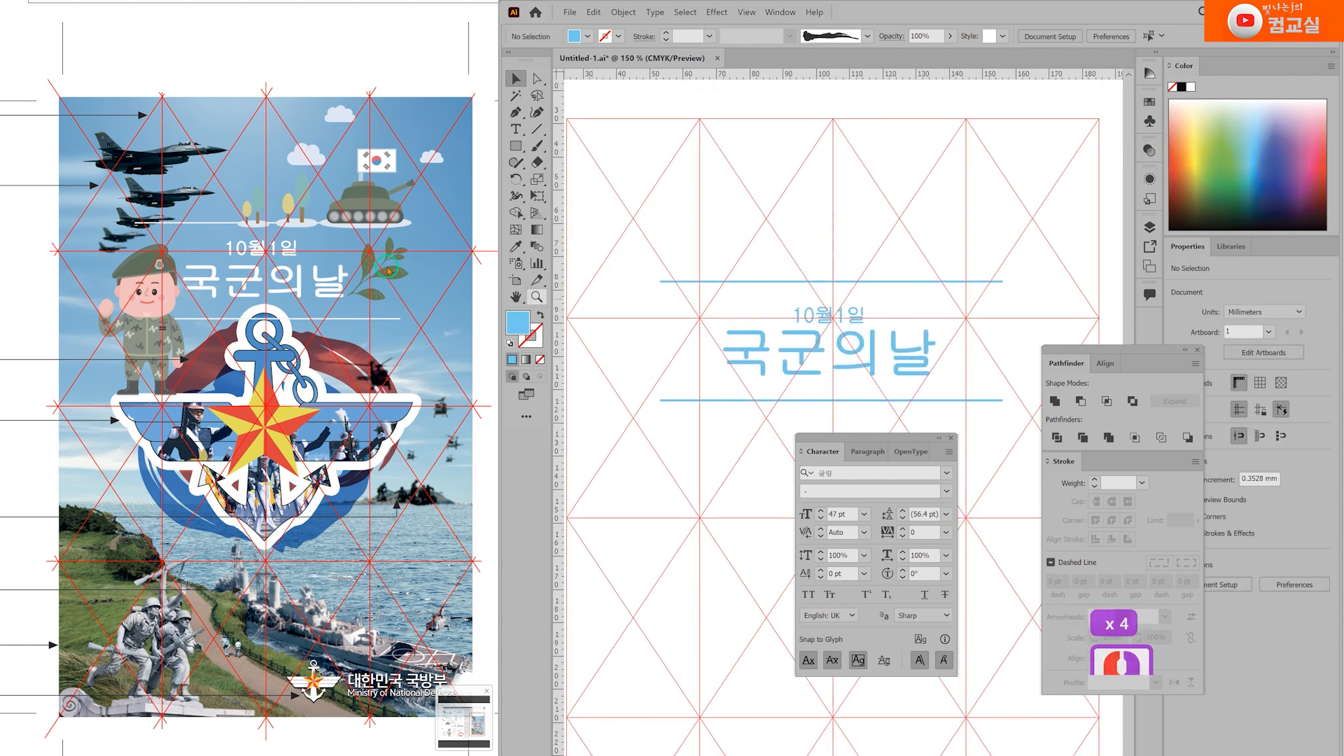
{"action": "left_click", "coordinate": [388, 212]}
{"action": "left_click_drag", "start_coordinate": [171, 413], "coordinate": [344, 437]}
{"action": "left_click_drag", "start_coordinate": [183, 382], "coordinate": [241, 423]}
{"action": "left_click", "coordinate": [279, 340]}
{"action": "left_click_drag", "start_coordinate": [947, 219], "coordinate": [836, 226]}
{"action": "scroll", "coordinate": [835, 224], "scroll_direction": "right", "scroll_amount": 20}
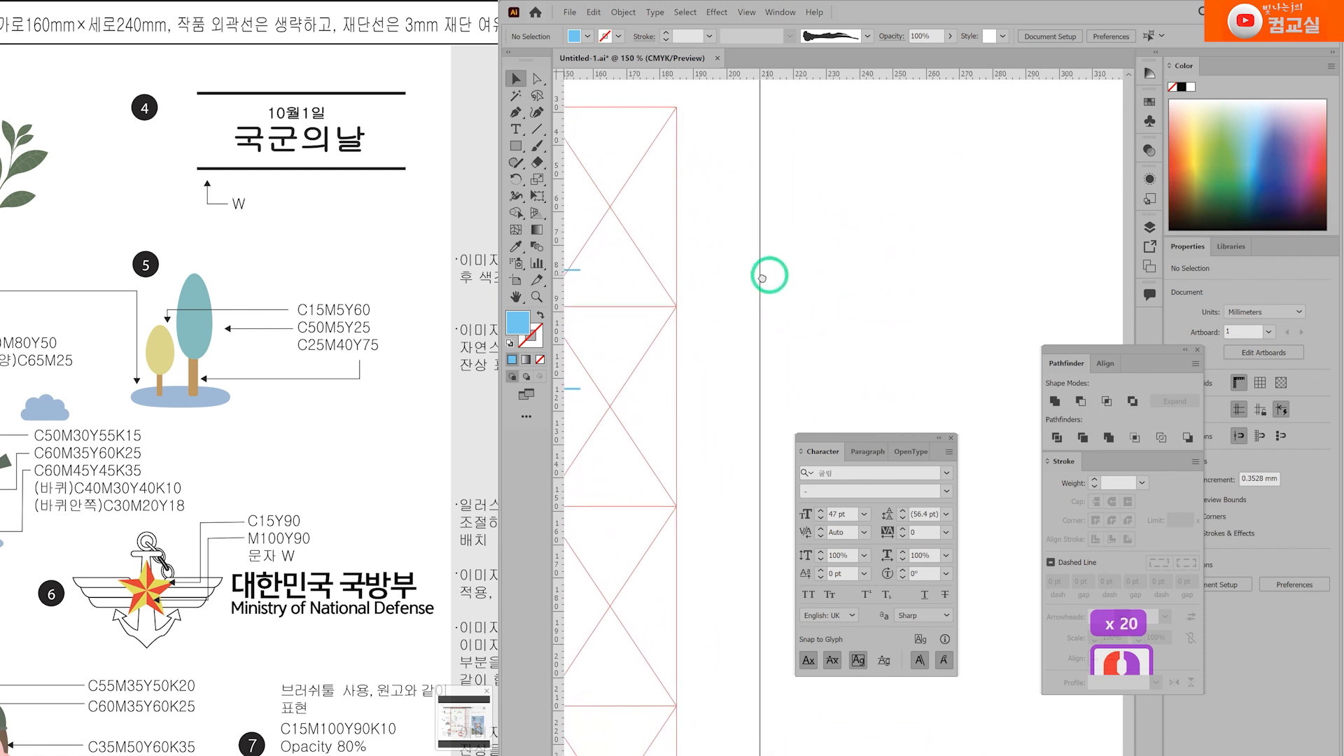
{"action": "left_click", "coordinate": [516, 146]}
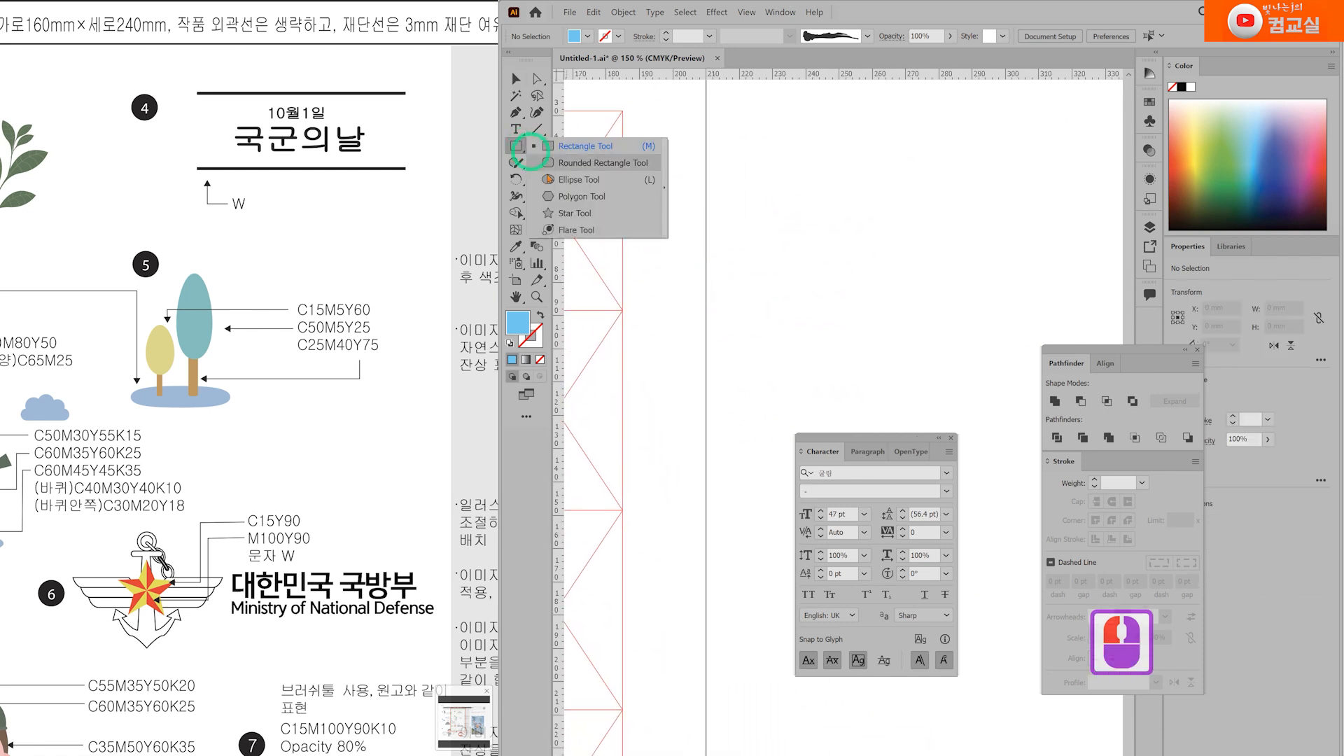
{"action": "left_click", "coordinate": [567, 175]}
{"action": "left_click_drag", "start_coordinate": [779, 287], "coordinate": [887, 310]}
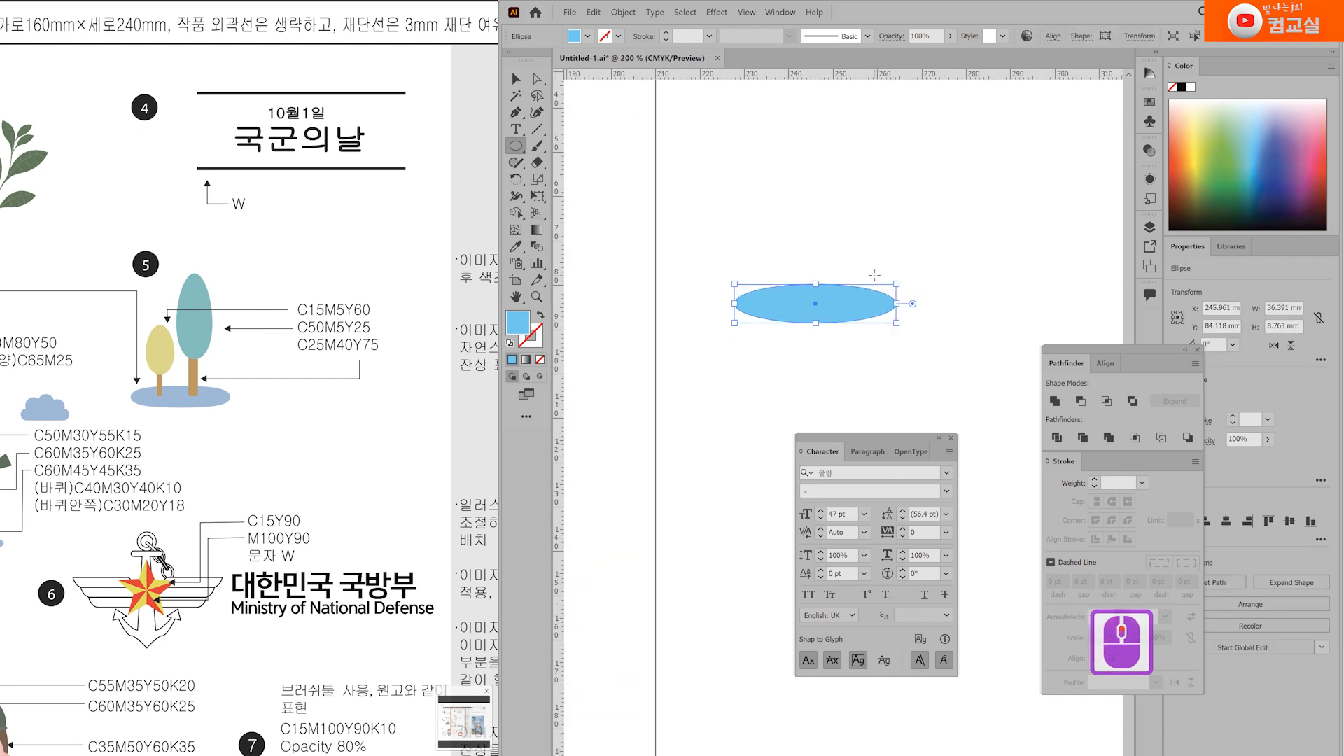
{"action": "scroll", "coordinate": [859, 270], "scroll_direction": "up", "scroll_amount": 2}
{"action": "left_click_drag", "start_coordinate": [862, 248], "coordinate": [870, 230]}
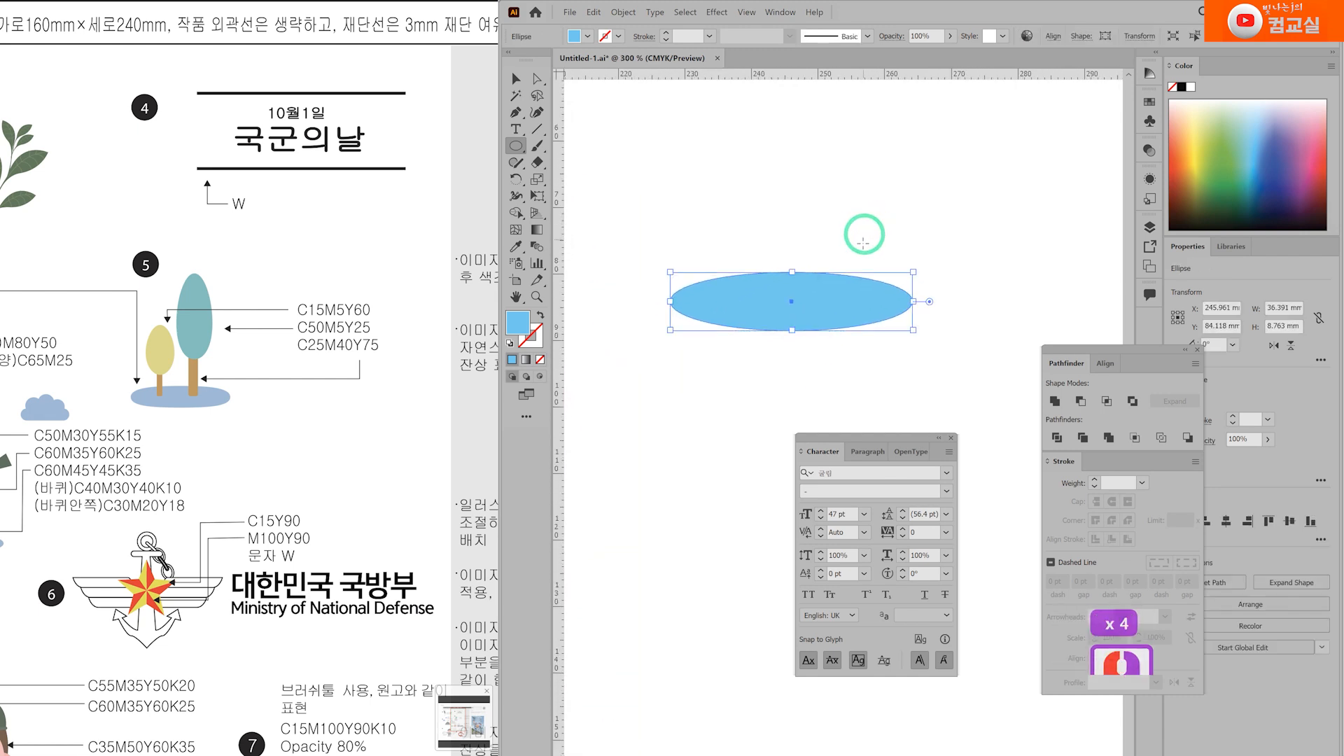
Step: Lengthen the curve handles at the ground ellipse's left and right anchor points to make both ends blunter
{"action": "left_click", "coordinate": [536, 73]}
{"action": "scroll", "coordinate": [671, 311], "scroll_direction": "up", "scroll_amount": 1}
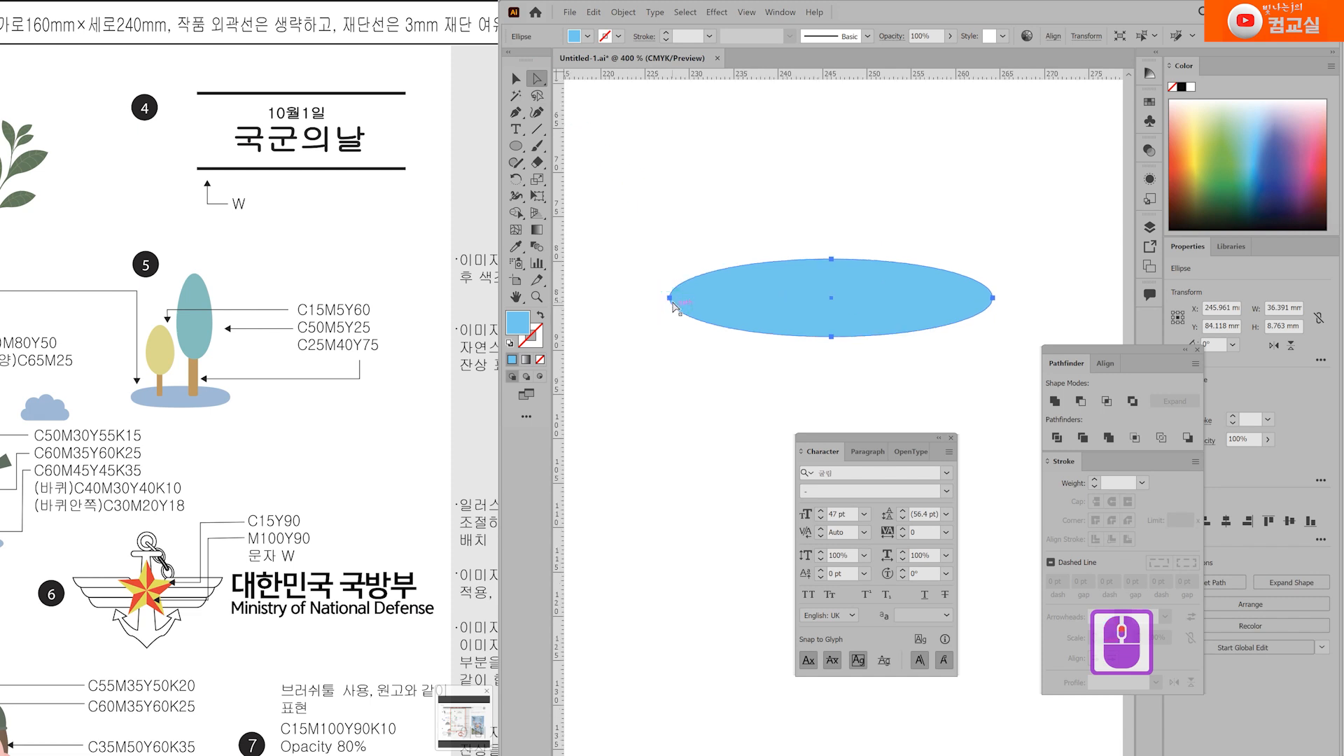
{"action": "left_click", "coordinate": [670, 301]}
{"action": "left_click_drag", "start_coordinate": [670, 319], "coordinate": [670, 324]}
{"action": "left_click_drag", "start_coordinate": [670, 277], "coordinate": [670, 271]}
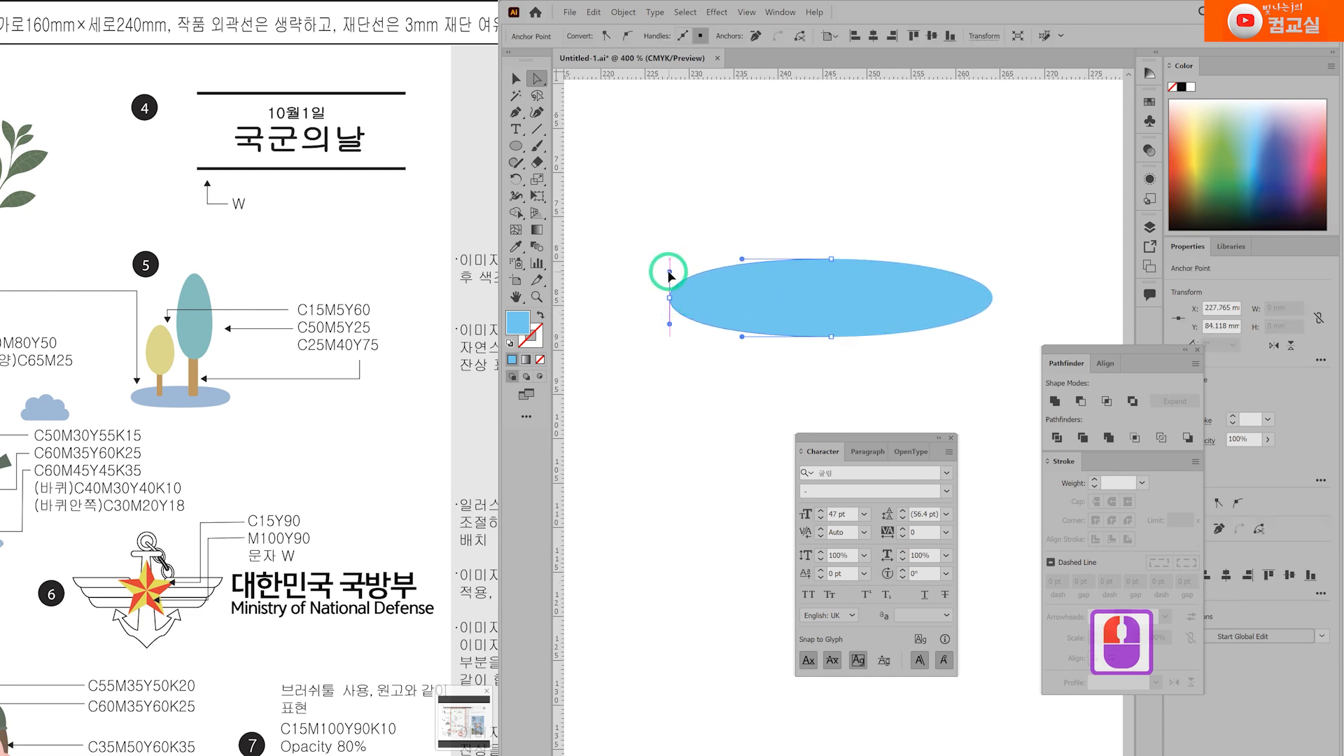
{"action": "left_click", "coordinate": [992, 298]}
{"action": "left_click_drag", "start_coordinate": [993, 320], "coordinate": [994, 327]}
{"action": "left_click_drag", "start_coordinate": [994, 278], "coordinate": [994, 271]}
{"action": "left_click", "coordinate": [1015, 400]}
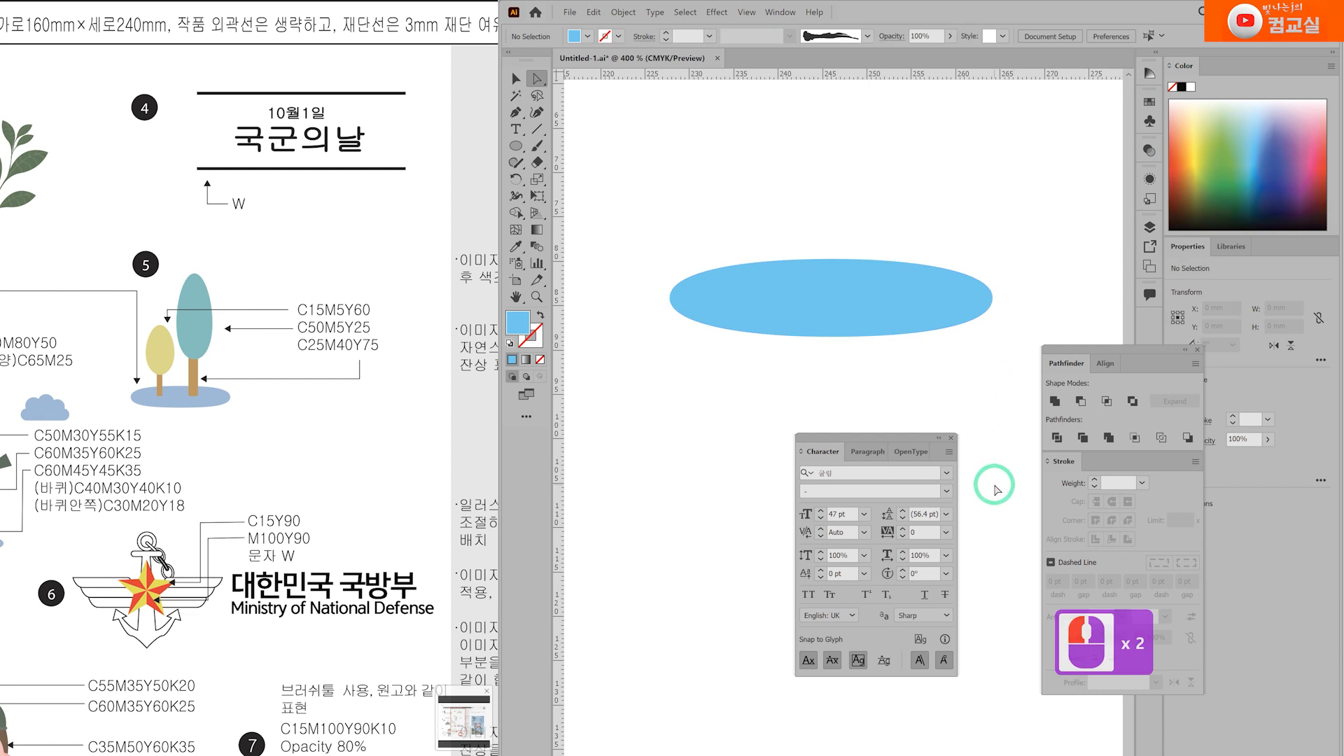
Step: Extend both handles of the ground ellipse's left anchor point slightly further and deselect the shape
{"action": "left_click", "coordinate": [671, 284]}
{"action": "left_click_drag", "start_coordinate": [670, 271], "coordinate": [668, 267]}
{"action": "left_click", "coordinate": [667, 325]}
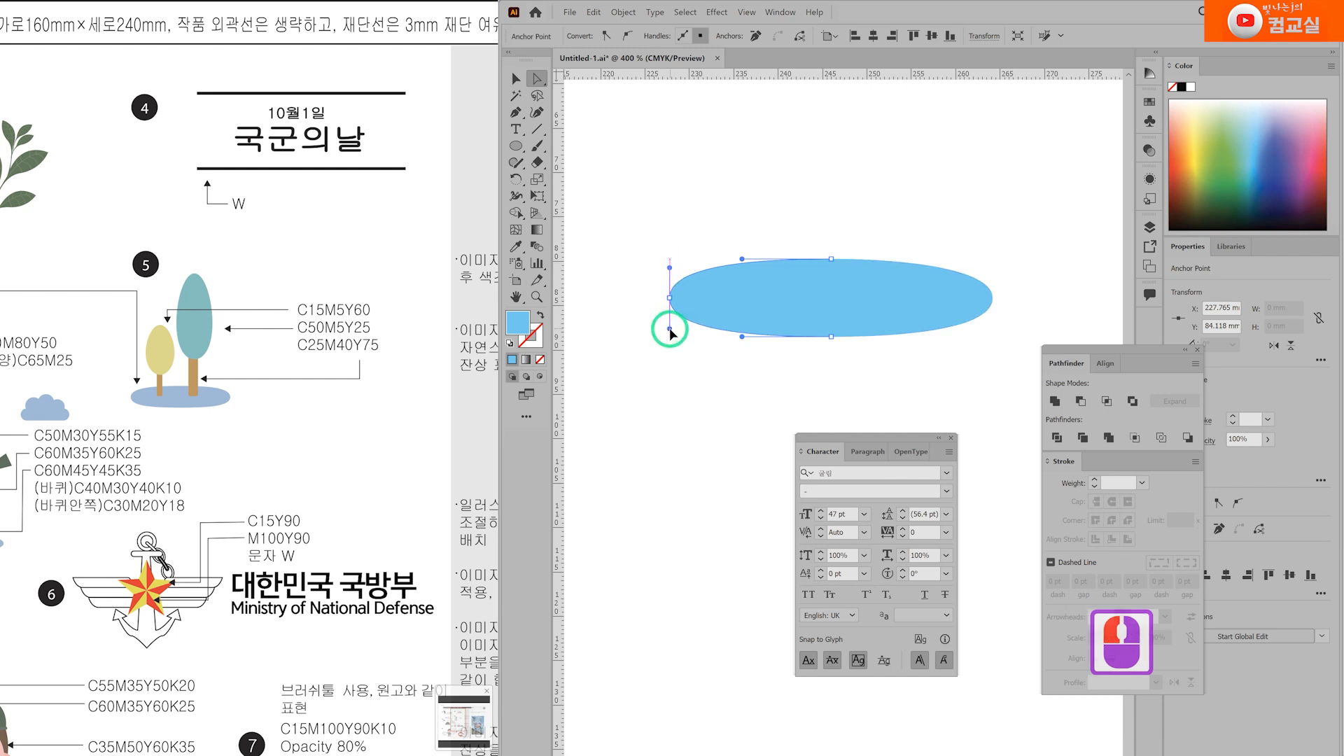
{"action": "double_click", "coordinate": [775, 378]}
Step: Draw a narrow trunk rectangle about 3 by 11.8 mm on the ground ellipse and a tall crown ellipse about 8.5 by 20 mm over it
{"action": "left_click", "coordinate": [516, 147]}
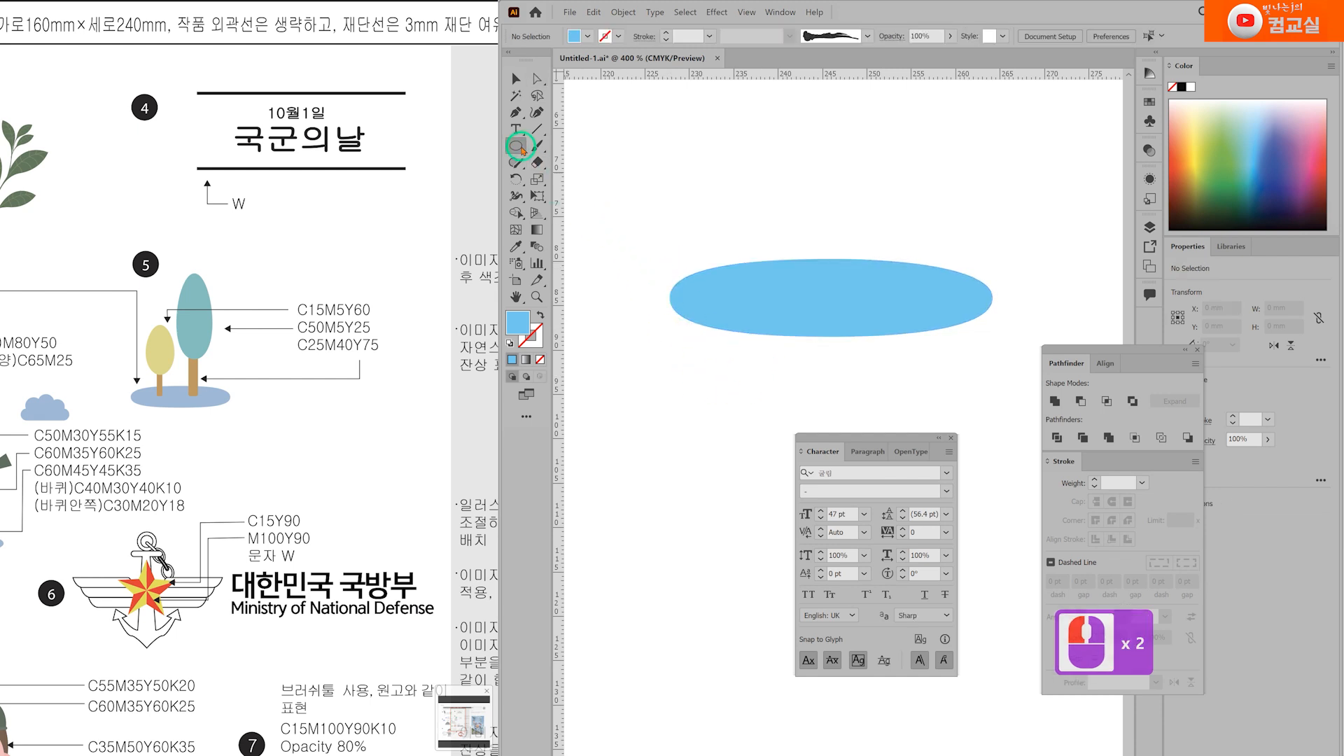
{"action": "left_click", "coordinate": [570, 146]}
{"action": "left_click_drag", "start_coordinate": [756, 182], "coordinate": [783, 287]}
{"action": "left_click_drag", "start_coordinate": [833, 165], "coordinate": [810, 219]}
{"action": "left_click", "coordinate": [516, 147]}
{"action": "left_click", "coordinate": [560, 180]}
{"action": "left_click_drag", "start_coordinate": [709, 135], "coordinate": [784, 294]}
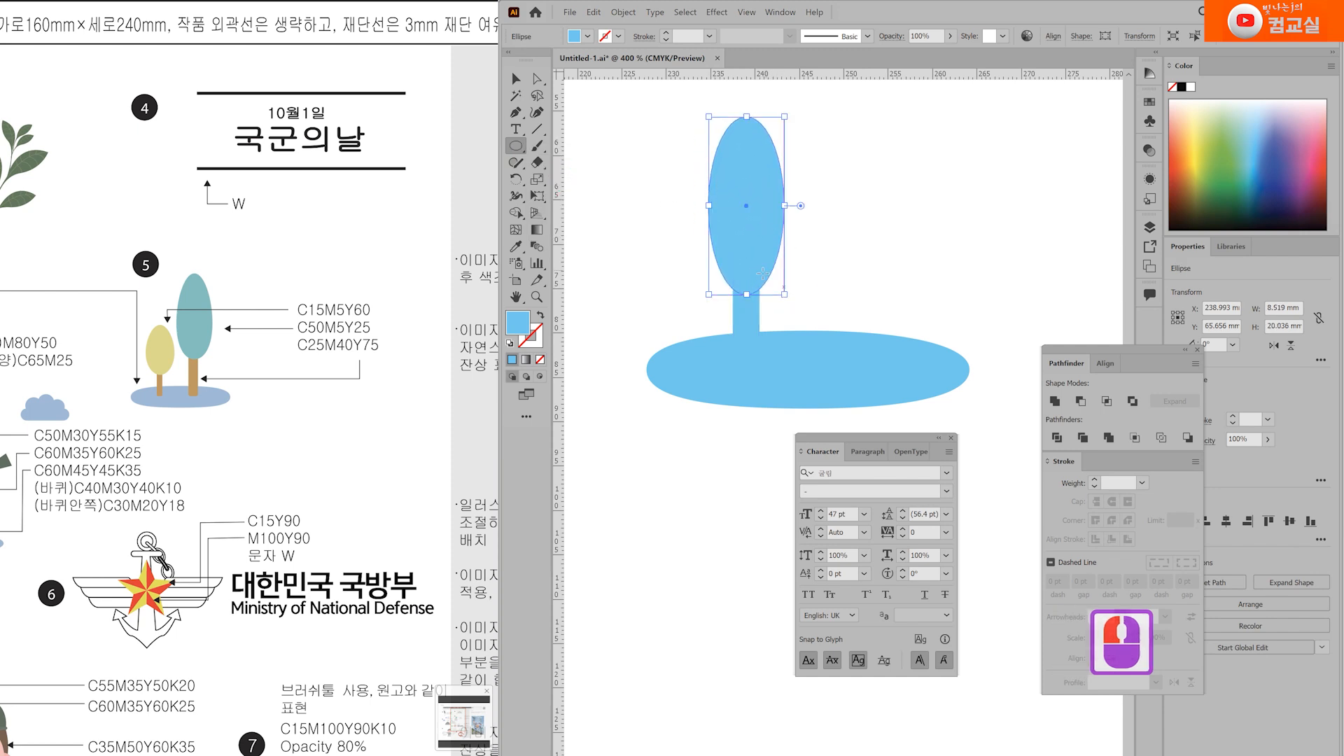
Step: Move the crown ellipse's two side anchor points down six nudges to make its lower half fuller
{"action": "key", "text": "a"}
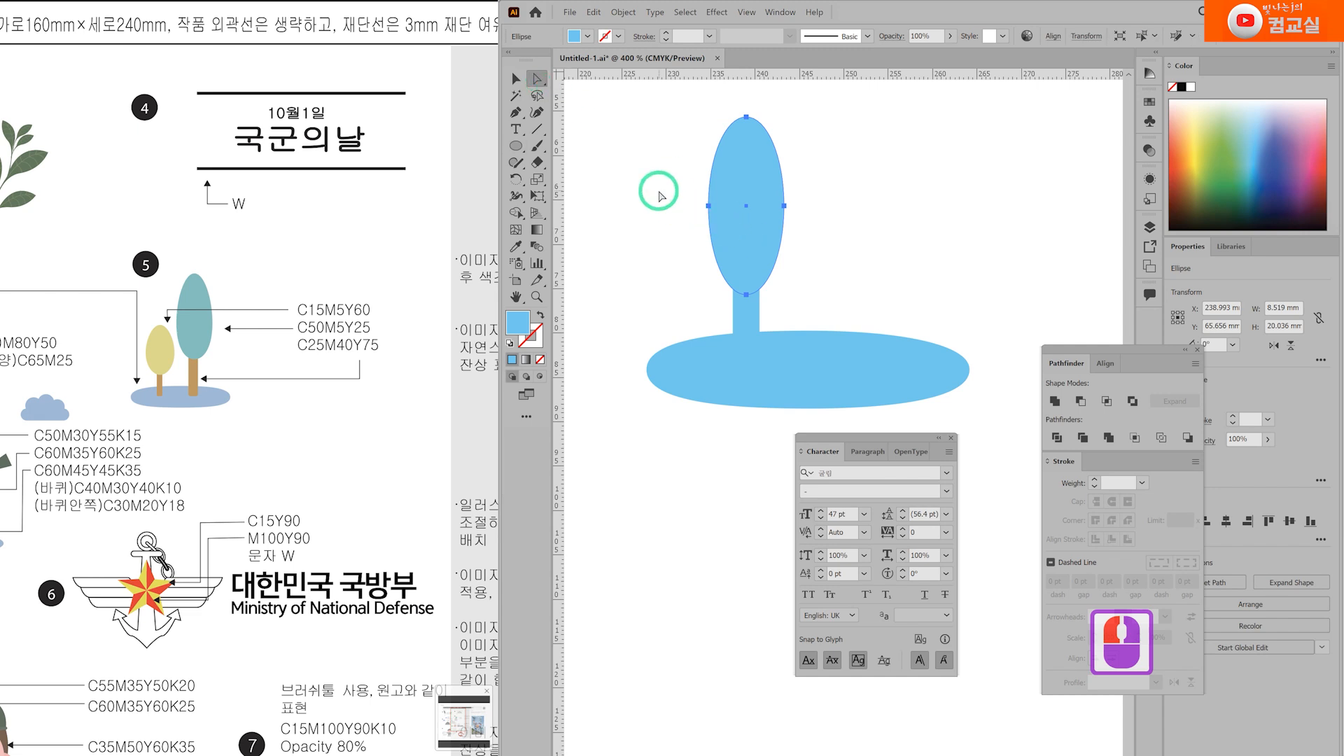
{"action": "left_click_drag", "start_coordinate": [654, 192], "coordinate": [825, 216]}
{"action": "key", "text": "Down"}
{"action": "key", "text": "Down"}
{"action": "key", "text": "Down"}
{"action": "key", "text": "Down"}
{"action": "key", "text": "Down"}
{"action": "key", "text": "Down"}
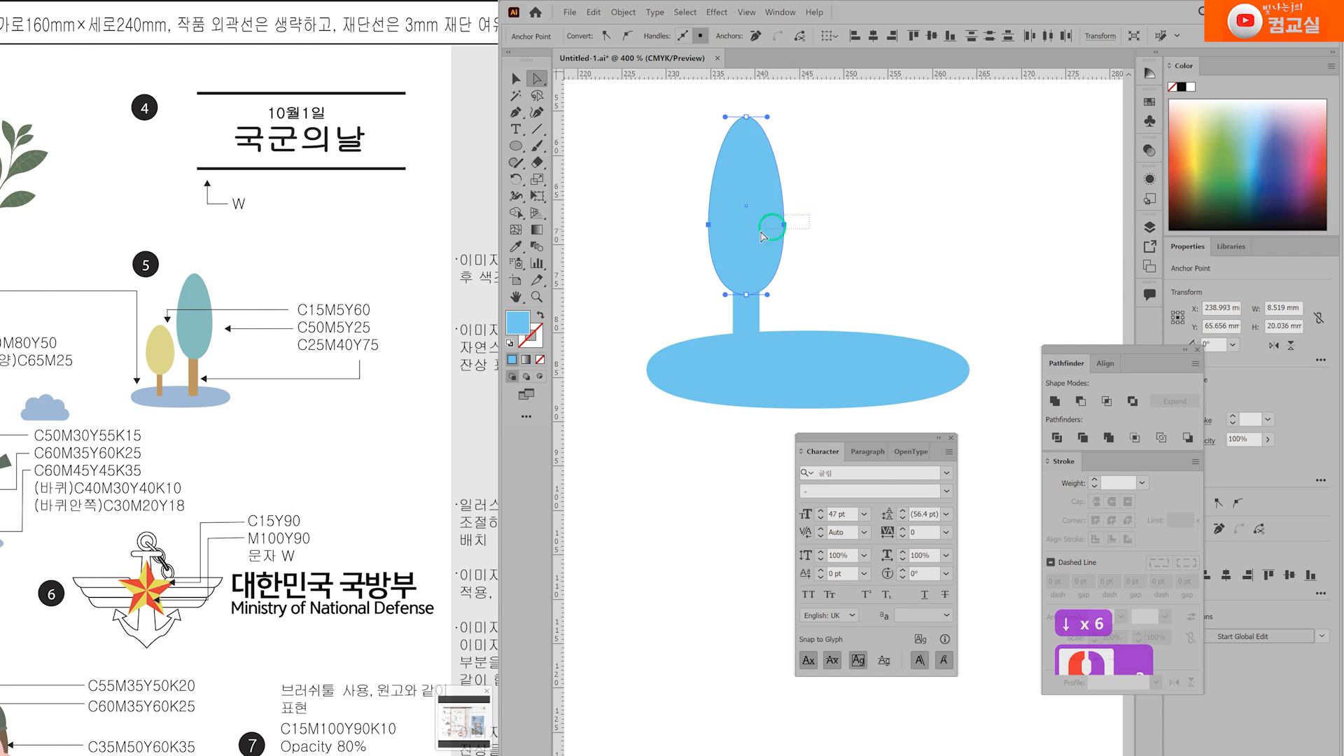
Step: Widen the crown by nudging each side anchor outward once, and lower its top anchor point slightly
{"action": "left_click", "coordinate": [784, 224]}
{"action": "key", "text": "Right"}
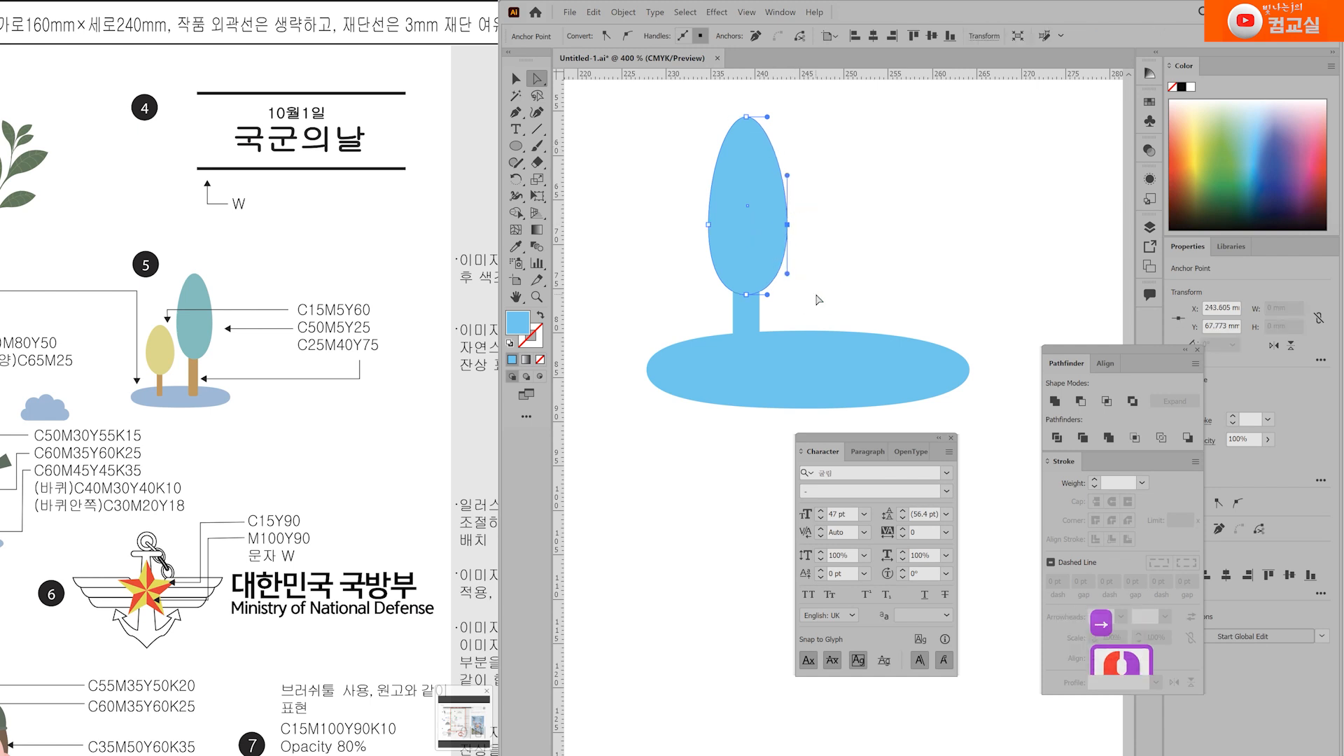
{"action": "left_click", "coordinate": [711, 227]}
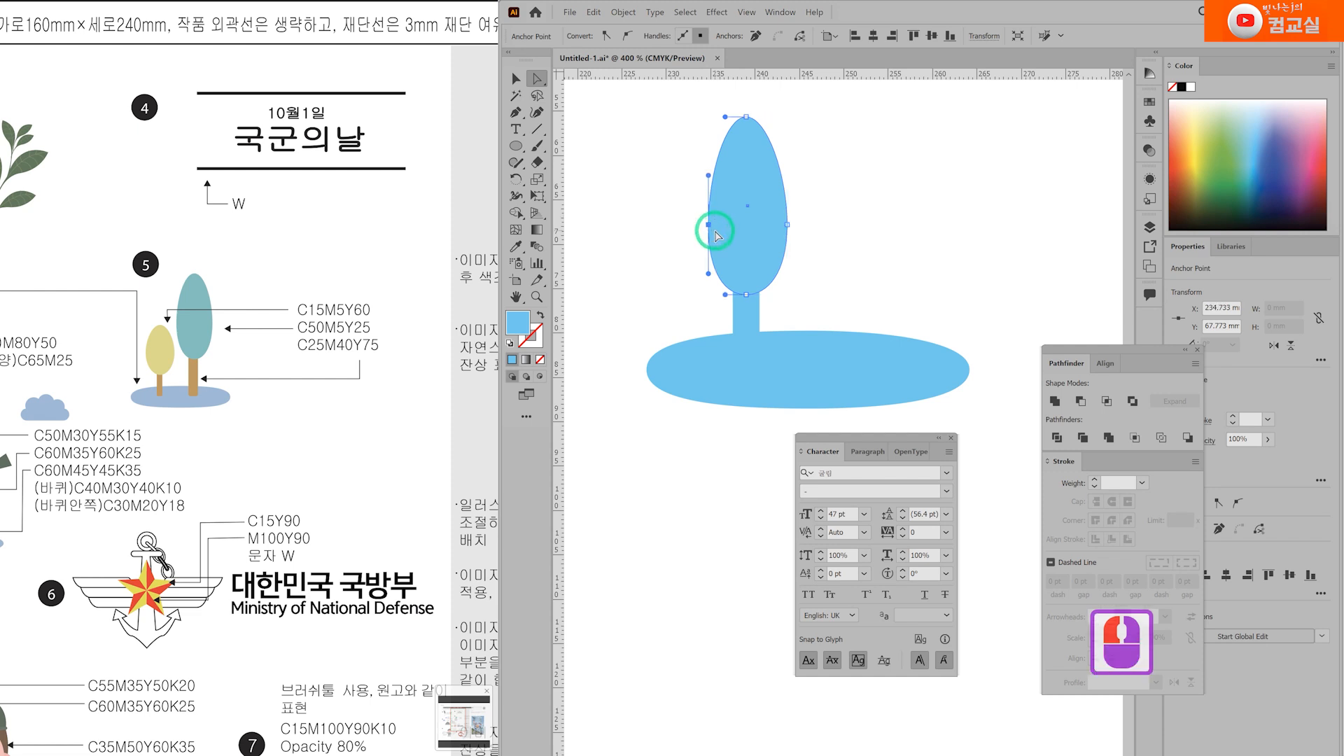
{"action": "key", "text": "Left"}
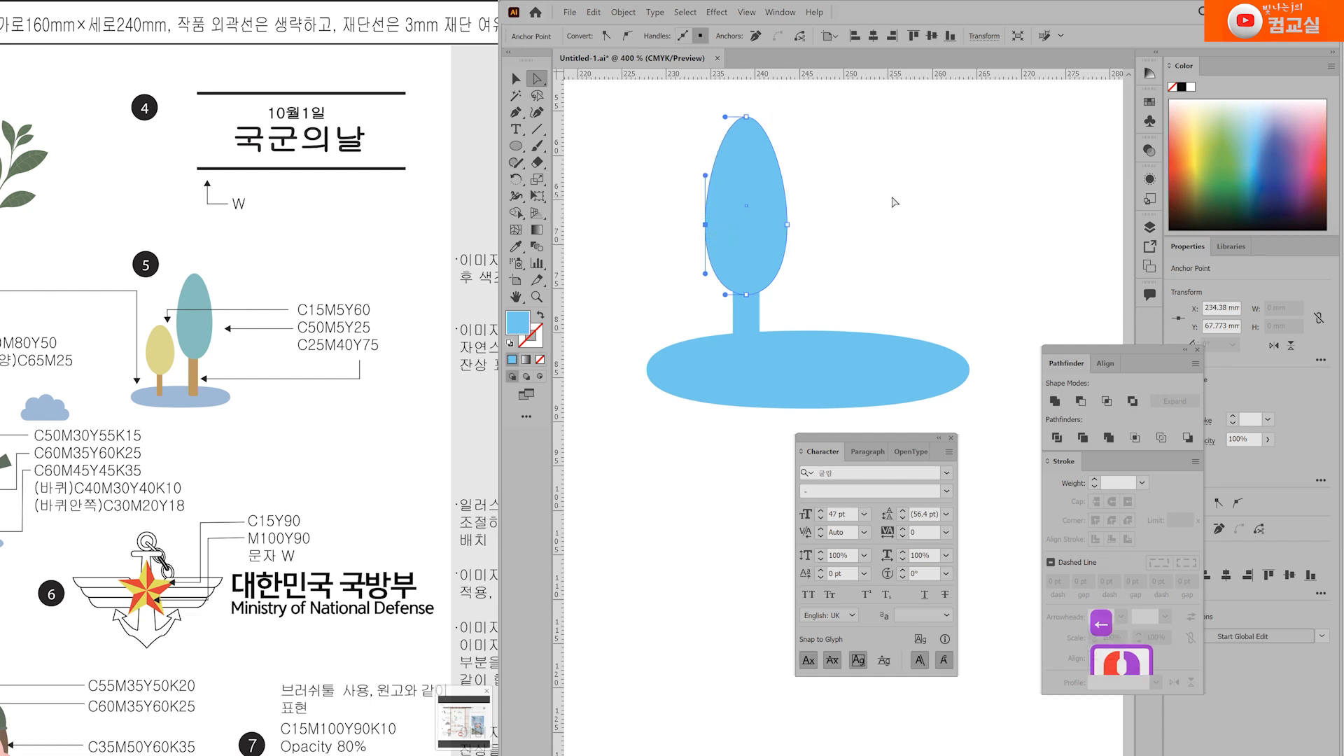
{"action": "left_click", "coordinate": [889, 212]}
{"action": "double_click", "coordinate": [765, 231]}
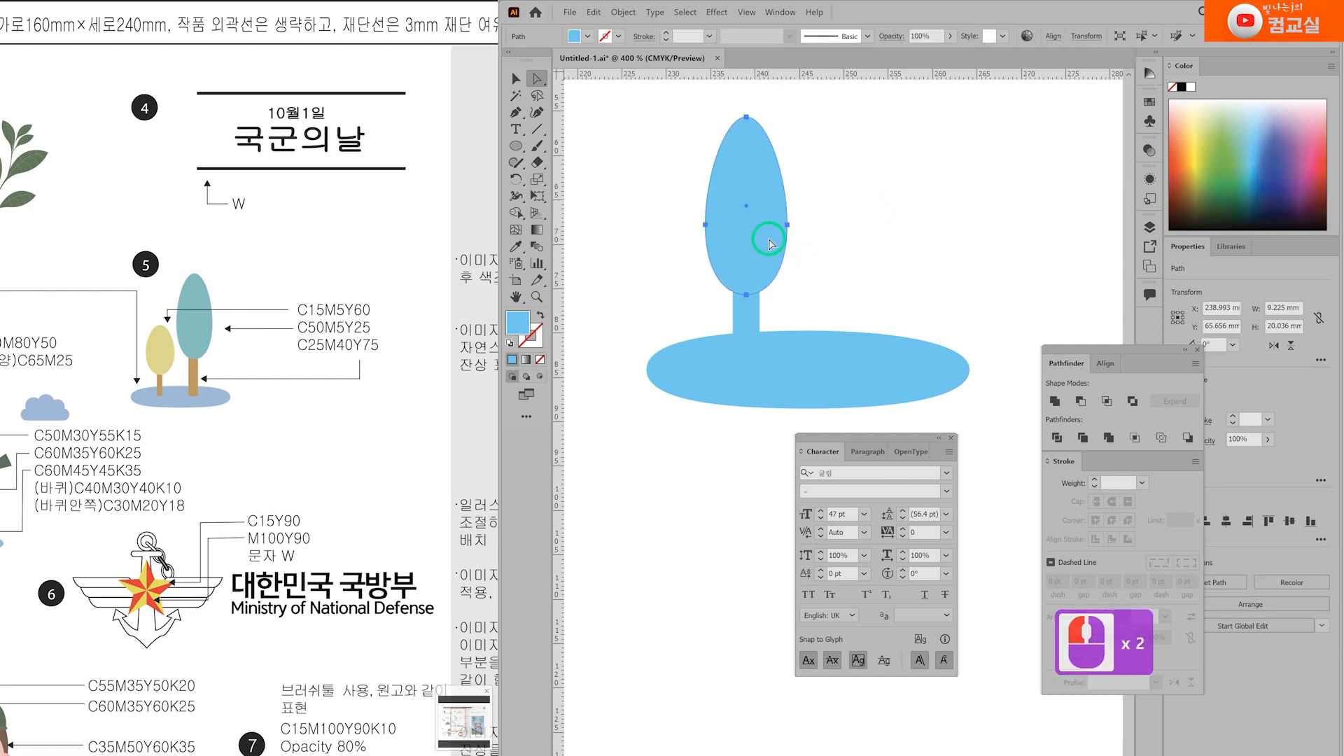
{"action": "left_click_drag", "start_coordinate": [748, 118], "coordinate": [747, 124]}
Step: Fill the tree crown with the yellow-green C15 M5 Y60
{"action": "left_click", "coordinate": [519, 81]}
{"action": "left_click", "coordinate": [735, 250]}
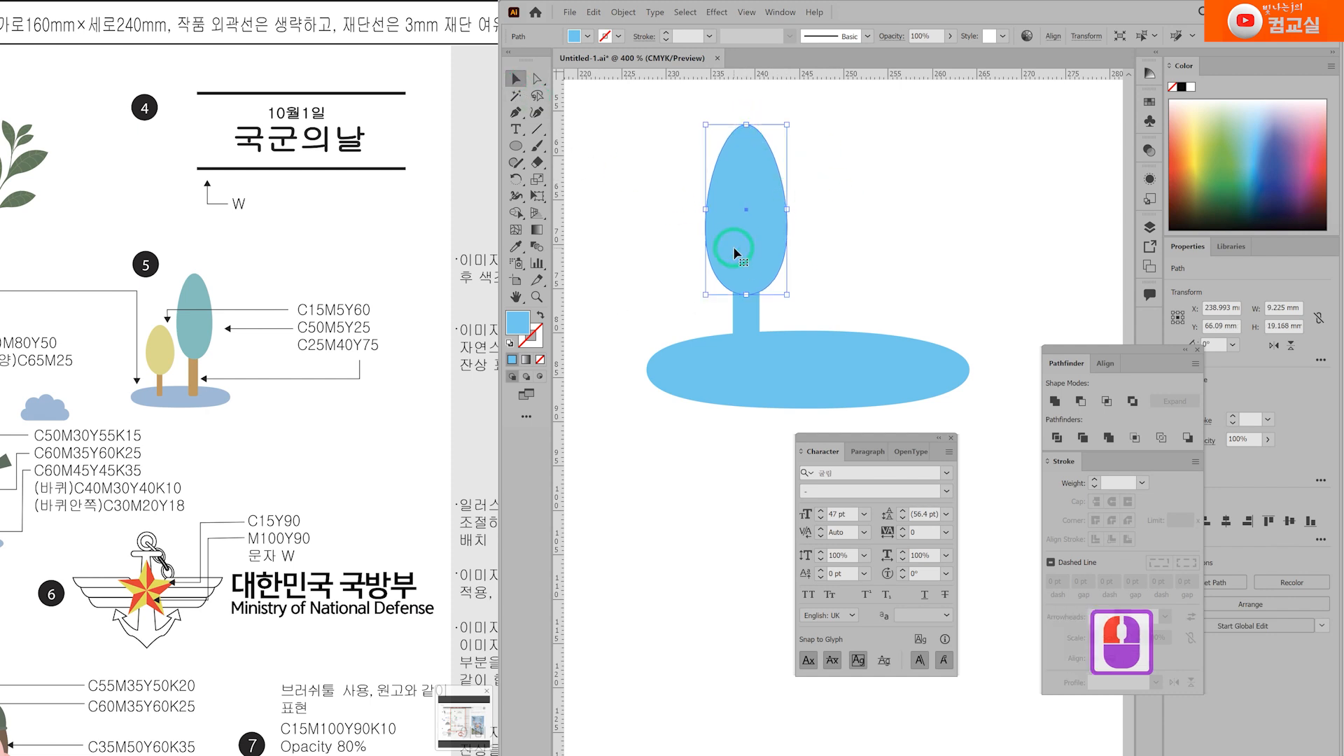
{"action": "double_click", "coordinate": [526, 321]}
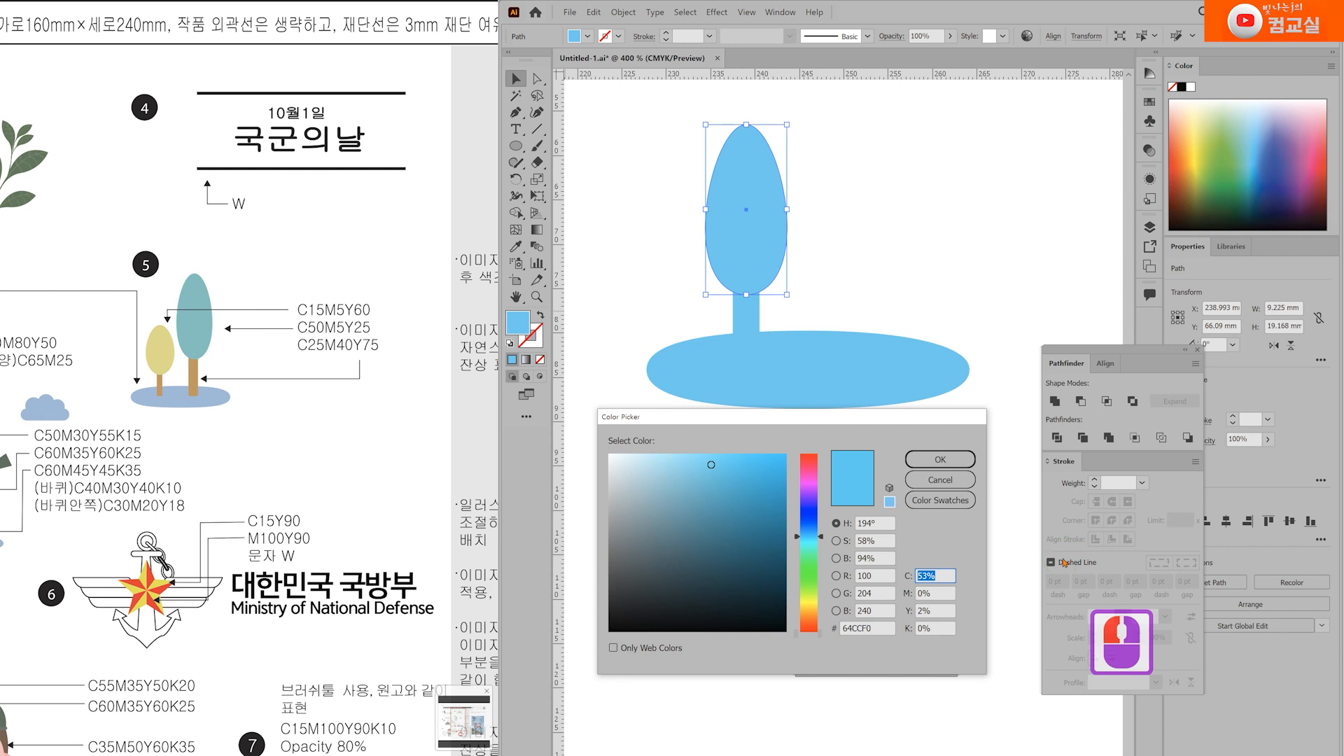
{"action": "type", "text": "15"}
{"action": "key", "text": "Tab"}
{"action": "type", "text": "5"}
{"action": "key", "text": "Tab"}
{"action": "type", "text": "60"}
{"action": "key", "text": "Return"}
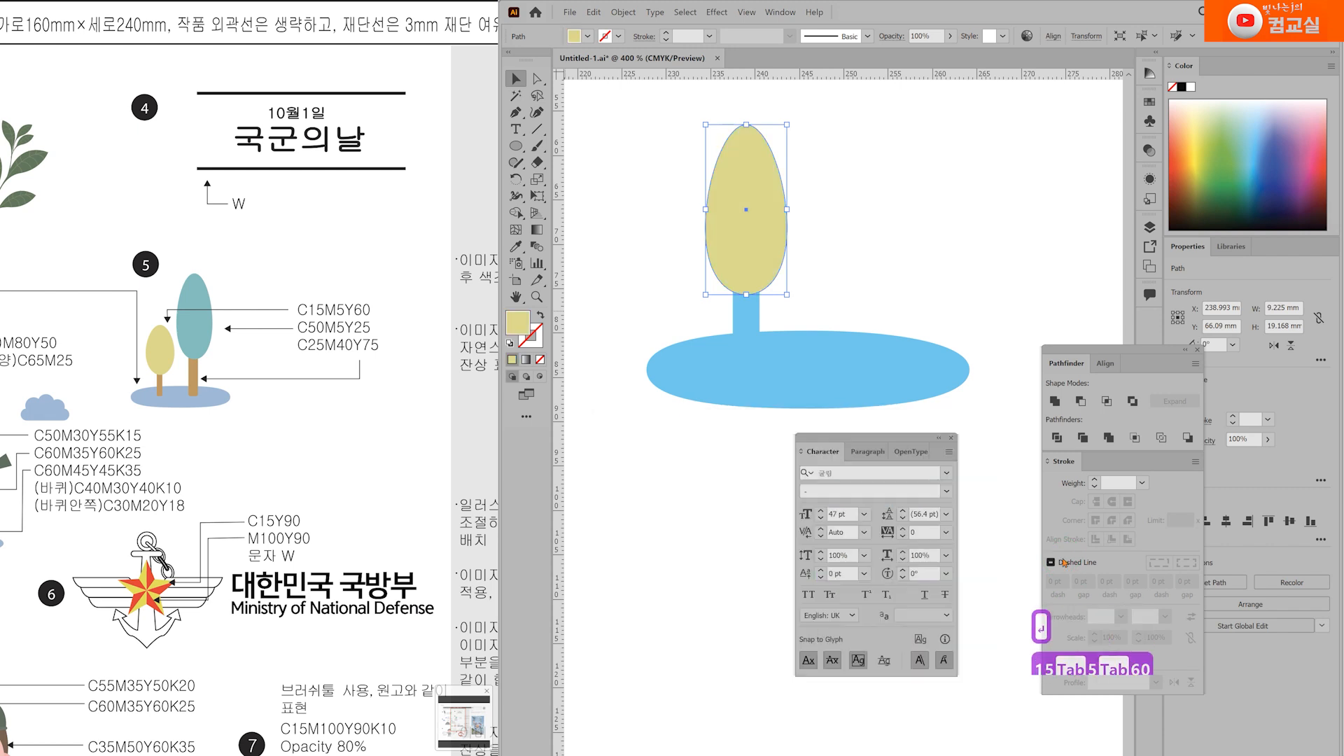
Step: Fill the trunk rectangle with the brown C25 M40 Y75
{"action": "left_click", "coordinate": [742, 311]}
{"action": "double_click", "coordinate": [518, 322]}
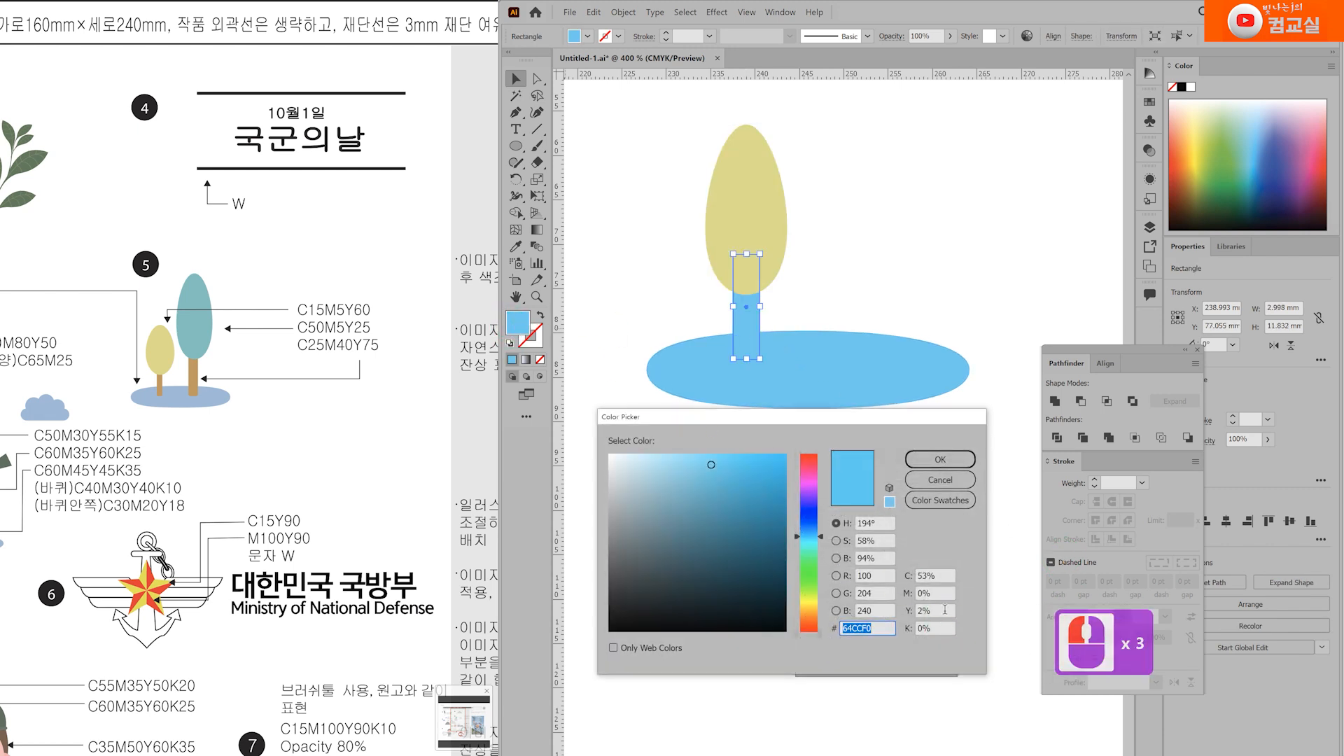
{"action": "left_click", "coordinate": [931, 575]}
{"action": "type", "text": "25"}
{"action": "key", "text": "Tab"}
{"action": "type", "text": "40"}
{"action": "key", "text": "Tab"}
{"action": "type", "text": "75"}
{"action": "key", "text": "Return"}
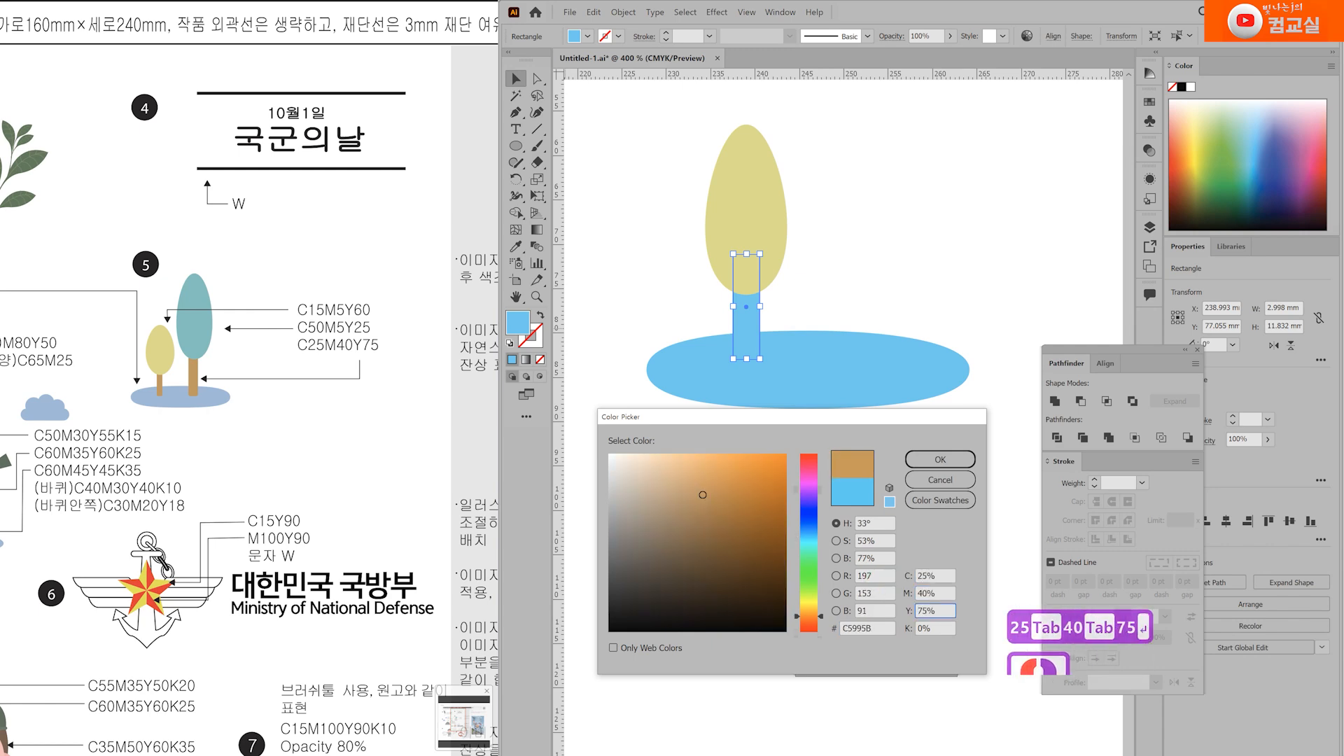
Step: Fill the ground ellipse with C30 M10 Y0 K10, following the colour specification for the pale blue shapes
{"action": "left_click", "coordinate": [774, 400]}
{"action": "left_click_drag", "start_coordinate": [168, 446], "coordinate": [225, 406]}
{"action": "left_click_drag", "start_coordinate": [938, 574], "coordinate": [869, 578]}
{"action": "type", "text": "30"}
{"action": "key", "text": "Tab"}
{"action": "type", "text": "10"}
{"action": "key", "text": "Tab"}
{"action": "type", "text": "0"}
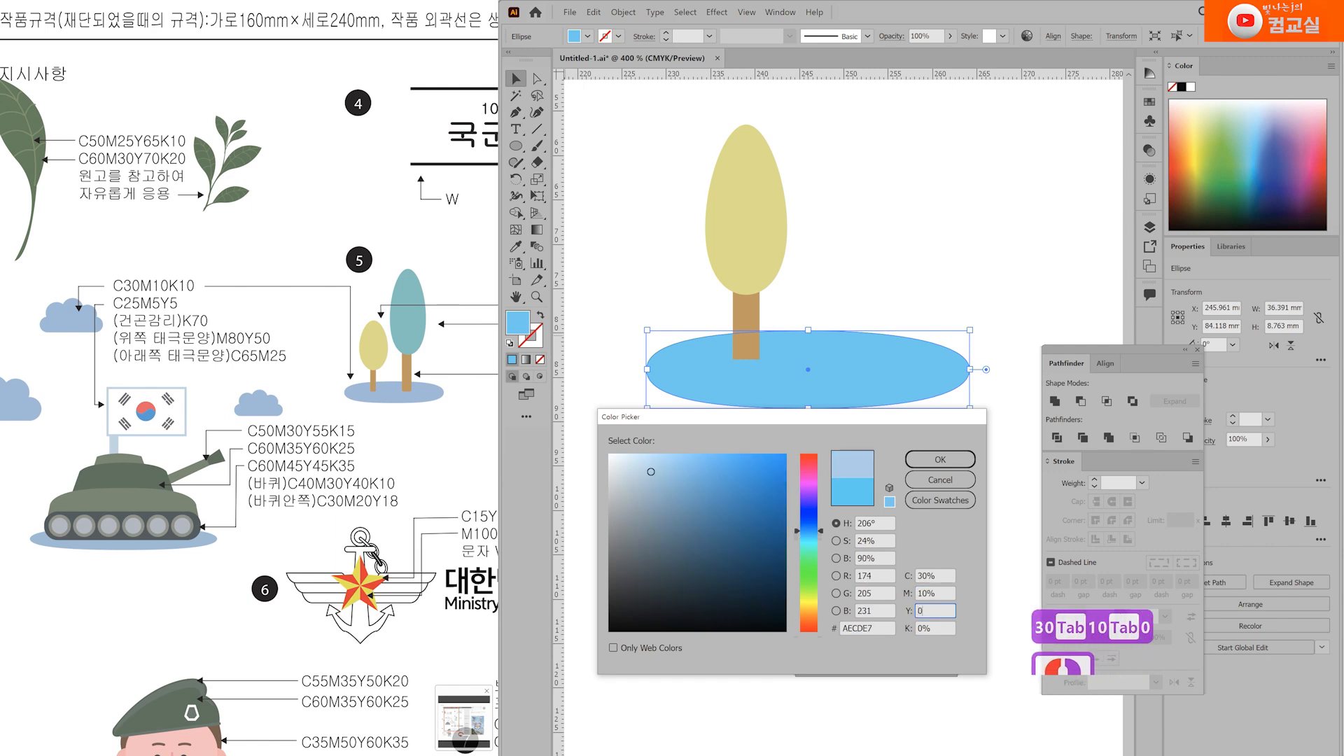
{"action": "key", "text": "Tab"}
{"action": "type", "text": "10"}
{"action": "key", "text": "Return"}
Step: Duplicate the tree's crown and trunk to its right on the same ground ellipse
{"action": "left_click", "coordinate": [868, 210]}
{"action": "left_click_drag", "start_coordinate": [863, 205], "coordinate": [863, 269]}
{"action": "left_click", "coordinate": [952, 210]}
Step: Fill the second tree's crown with the teal C50 M5 Y25 K0
{"action": "left_click", "coordinate": [868, 210]}
{"action": "double_click", "coordinate": [518, 322]}
{"action": "left_click_drag", "start_coordinate": [442, 429], "coordinate": [212, 438]}
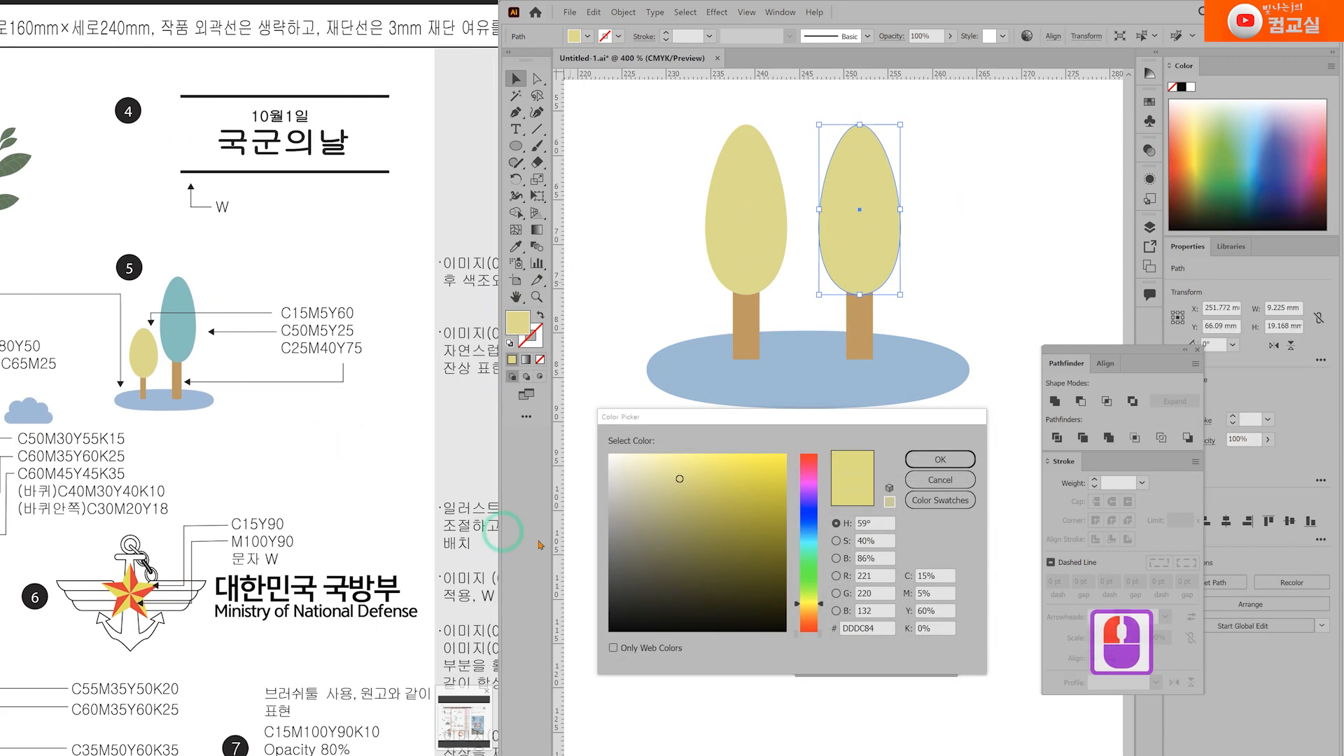
{"action": "left_click", "coordinate": [941, 573]}
{"action": "type", "text": "50"}
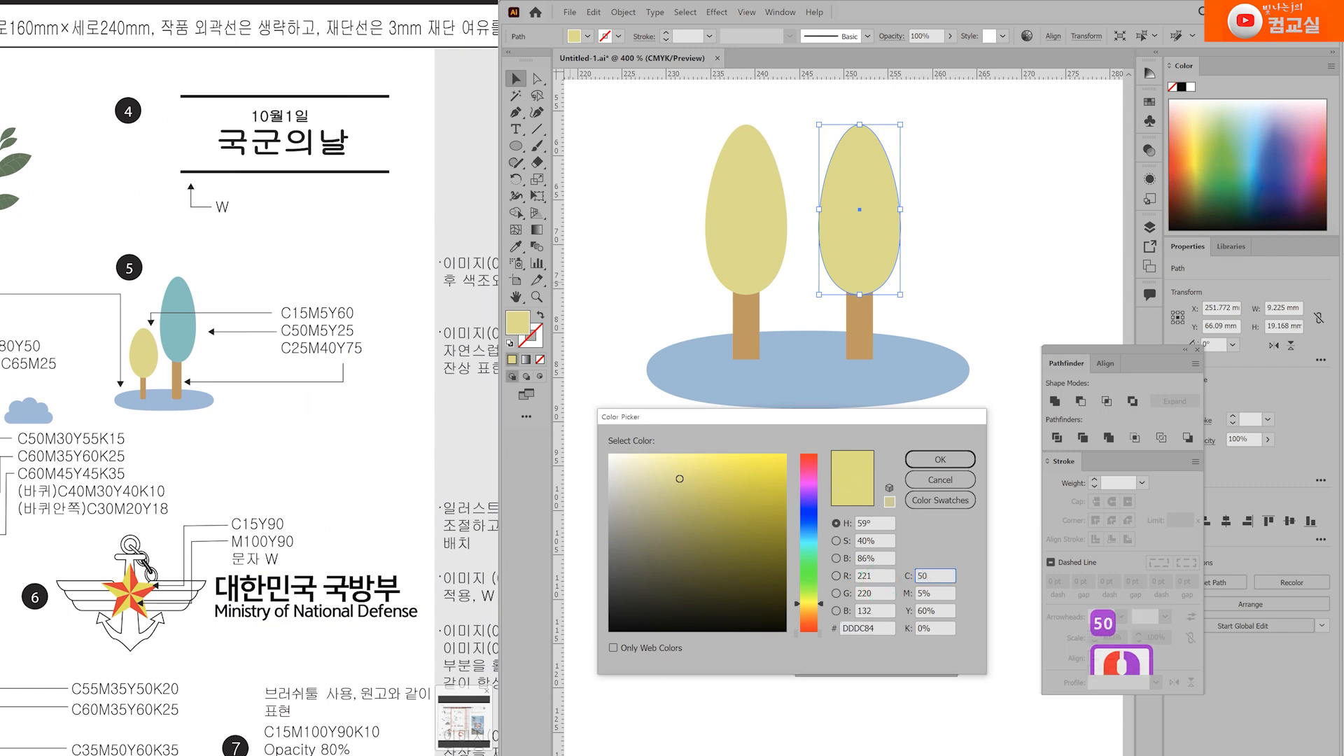
{"action": "key", "text": "Tab"}
{"action": "type", "text": "5"}
{"action": "key", "text": "Tab"}
{"action": "type", "text": "25"}
{"action": "key", "text": "Tab"}
{"action": "type", "text": "0"}
{"action": "key", "text": "Return"}
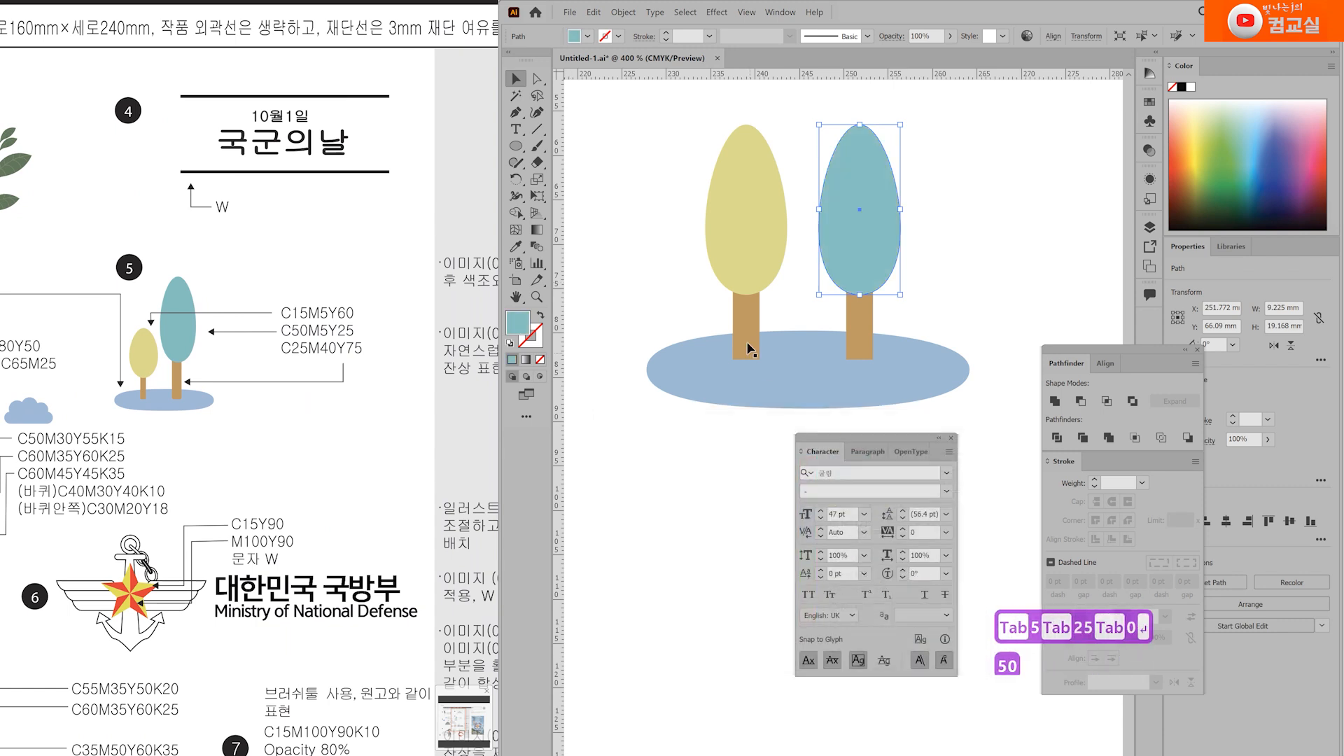
{"action": "scroll", "coordinate": [736, 301], "scroll_direction": "down", "scroll_amount": 2}
{"action": "left_click_drag", "start_coordinate": [701, 261], "coordinate": [790, 357]}
{"action": "scroll", "coordinate": [775, 354], "scroll_direction": "down", "scroll_amount": 1}
{"action": "left_click", "coordinate": [706, 399]}
{"action": "left_click_drag", "start_coordinate": [703, 400], "coordinate": [861, 359]}
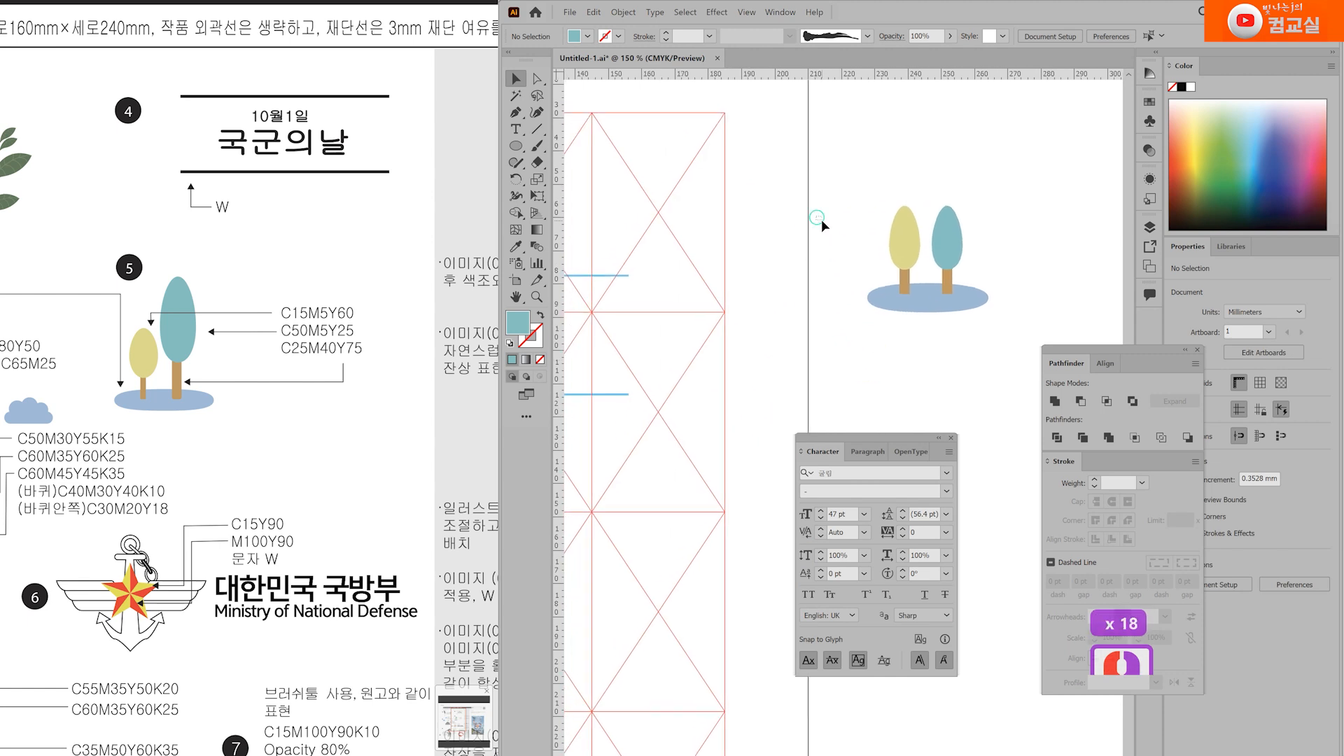
Step: Scale down the finished two-tree illustration and place it on the poster grid above the title's upper line
{"action": "left_click_drag", "start_coordinate": [817, 219], "coordinate": [944, 312]}
{"action": "scroll", "coordinate": [729, 385], "scroll_direction": "down", "scroll_amount": 2}
{"action": "left_click_drag", "start_coordinate": [723, 389], "coordinate": [837, 348]}
{"action": "left_click_drag", "start_coordinate": [960, 307], "coordinate": [670, 289]}
{"action": "scroll", "coordinate": [922, 278], "scroll_direction": "up", "scroll_amount": 1}
{"action": "left_click", "coordinate": [776, 282]}
Step: Draw a rounded rectangle about 47 by 14 mm on the empty canvas as the cloud's base and round its ends fully
{"action": "left_click_drag", "start_coordinate": [250, 356], "coordinate": [418, 310]}
{"action": "left_click_drag", "start_coordinate": [273, 439], "coordinate": [270, 398]}
{"action": "left_click", "coordinate": [579, 316]}
{"action": "left_click", "coordinate": [859, 307]}
{"action": "left_click_drag", "start_coordinate": [945, 313], "coordinate": [679, 330]}
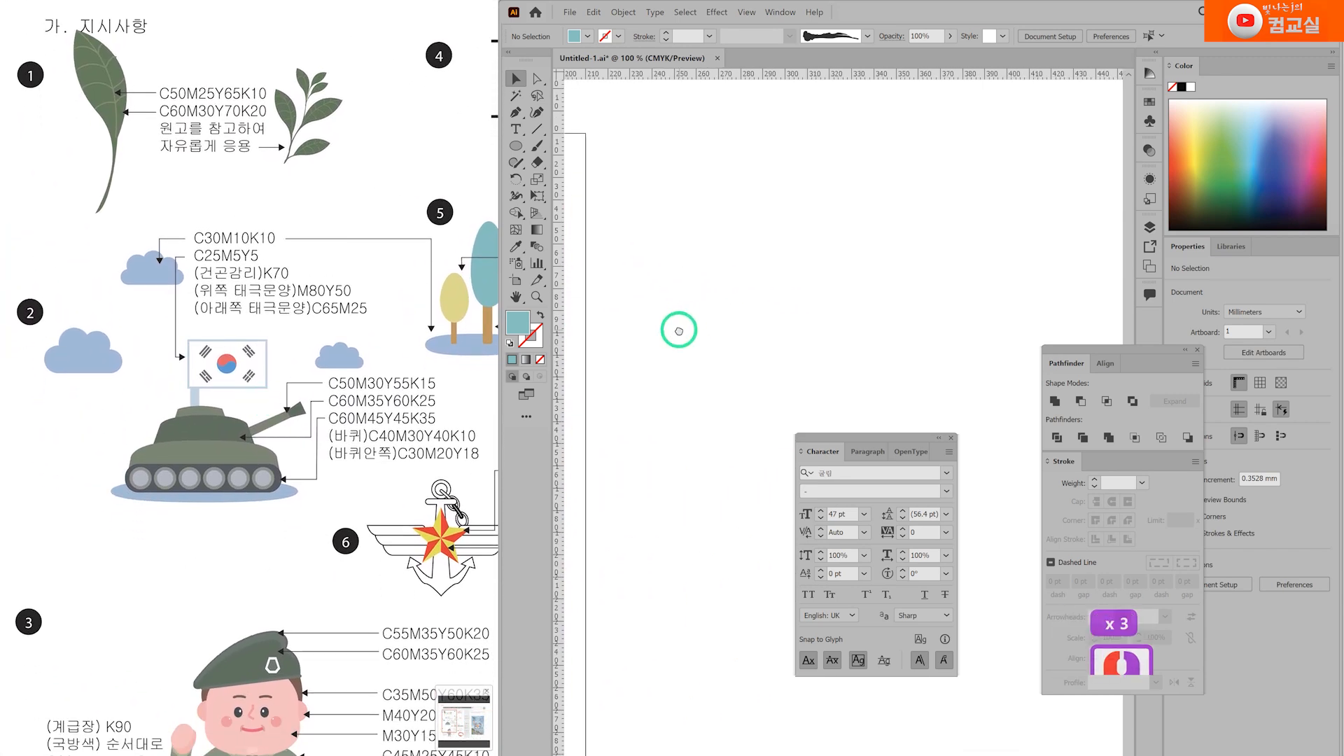
{"action": "scroll", "coordinate": [670, 385], "scroll_direction": "up", "scroll_amount": 1}
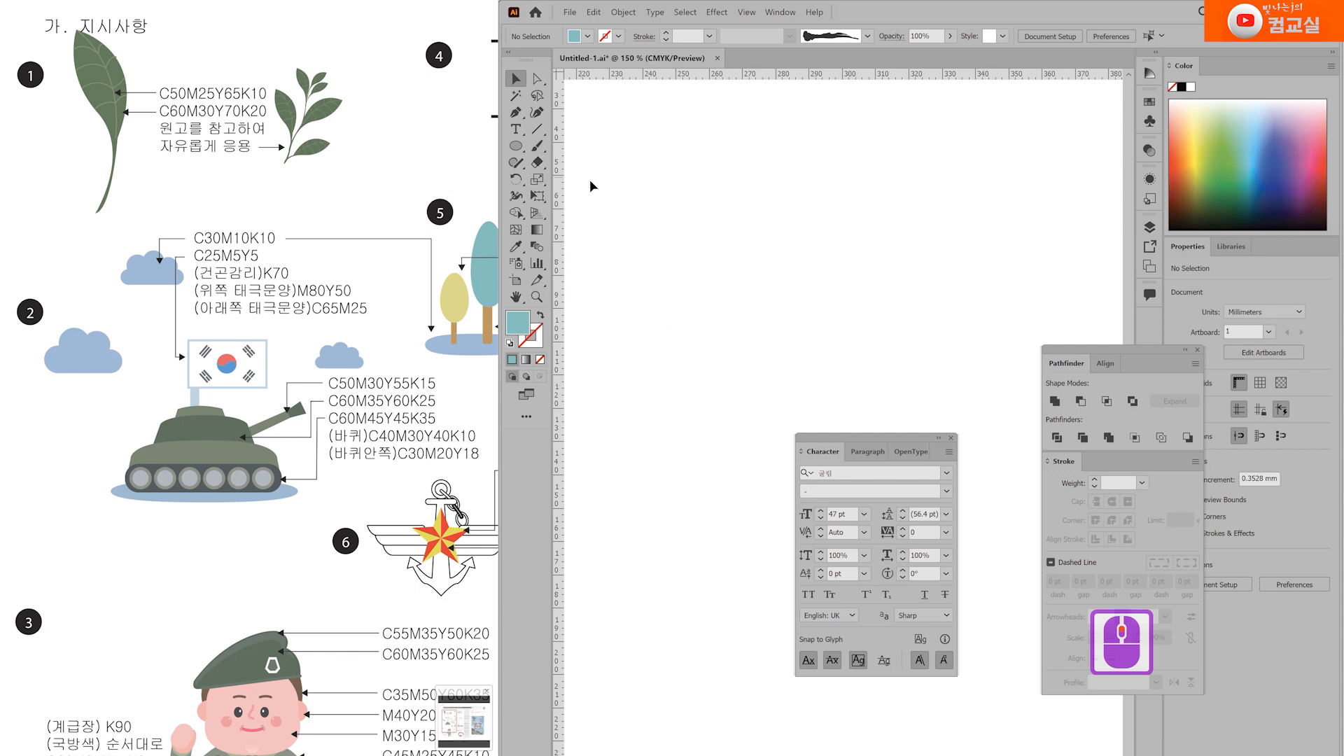
{"action": "double_click", "coordinate": [348, 371]}
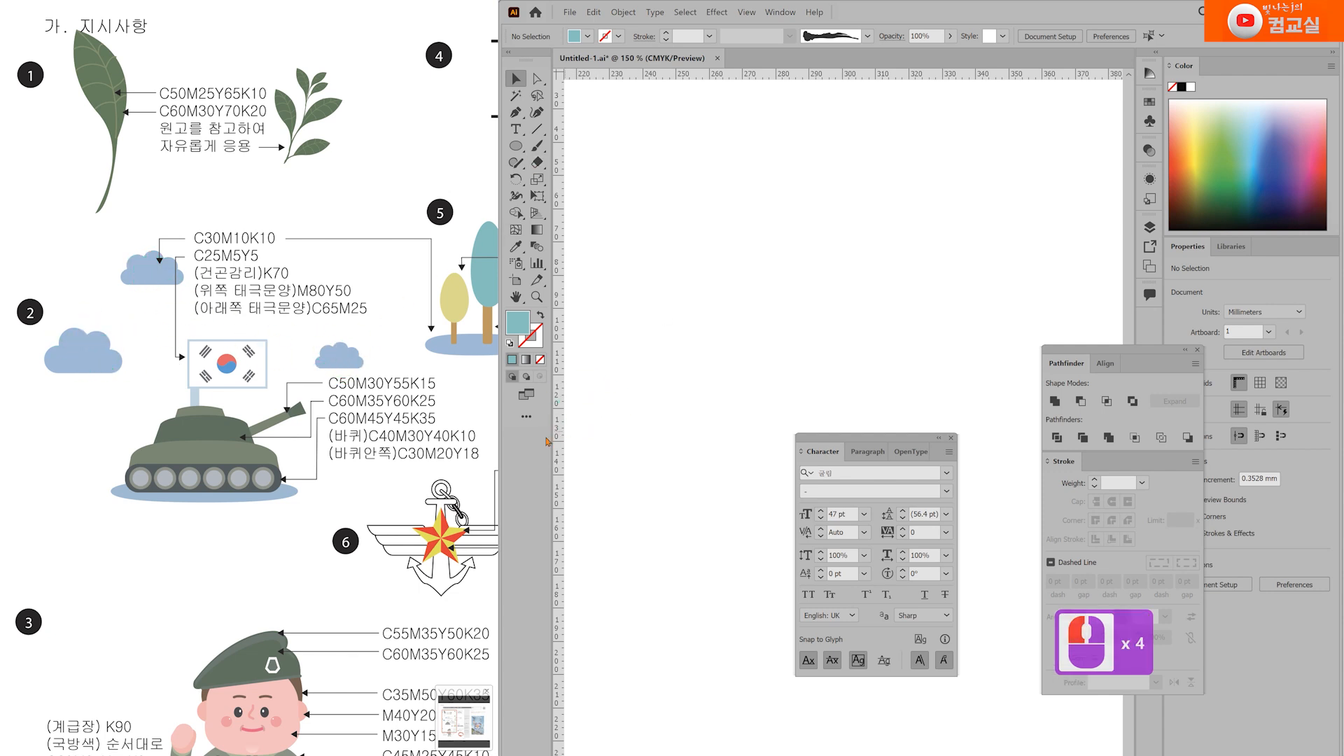
{"action": "left_click", "coordinate": [579, 381]}
{"action": "left_click_drag", "start_coordinate": [518, 148], "coordinate": [575, 164]}
{"action": "left_click_drag", "start_coordinate": [654, 255], "coordinate": [813, 298]}
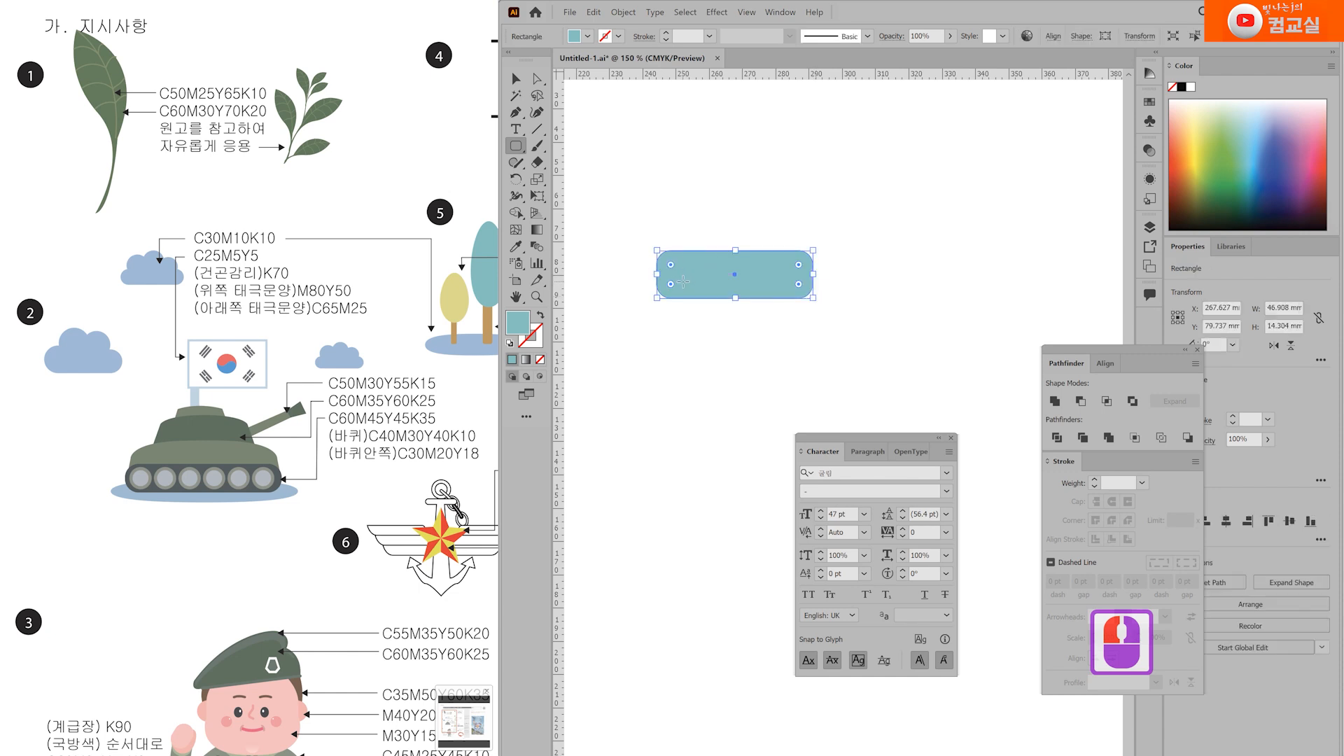
{"action": "left_click_drag", "start_coordinate": [672, 267], "coordinate": [747, 301]}
Step: Draw a circle about 21.6 mm across on the cloud base and duplicate it to its right, reduced to about 17.8 mm
{"action": "left_click", "coordinate": [517, 147]}
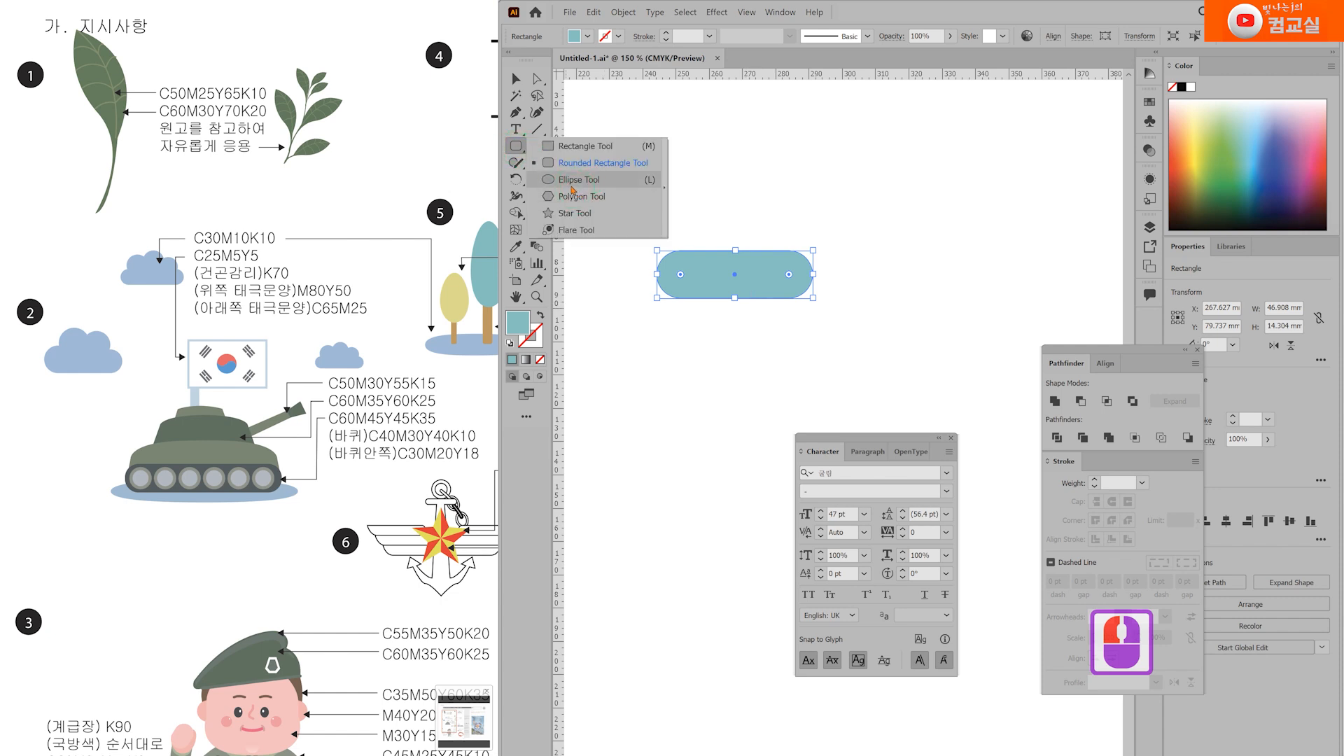
{"action": "left_click", "coordinate": [588, 195]}
{"action": "scroll", "coordinate": [720, 254], "scroll_direction": "up", "scroll_amount": 1}
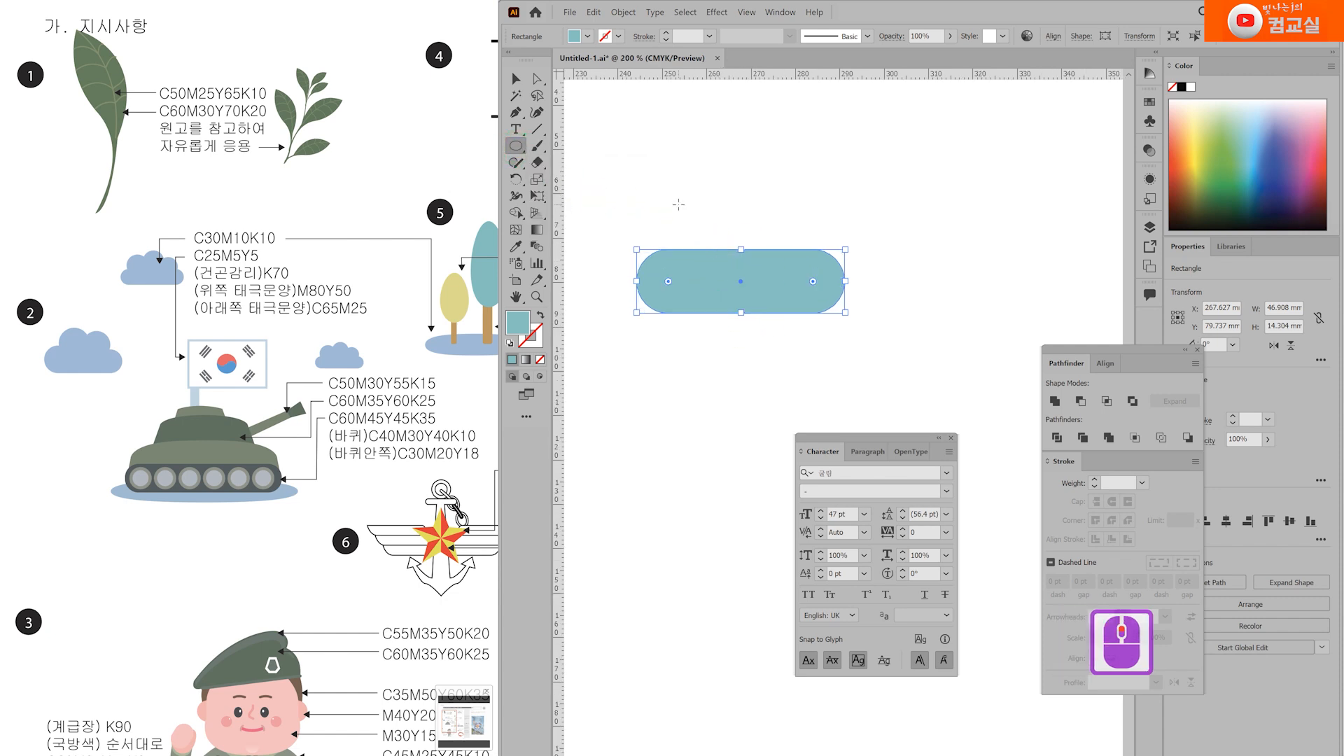
{"action": "left_click_drag", "start_coordinate": [670, 186], "coordinate": [767, 279]}
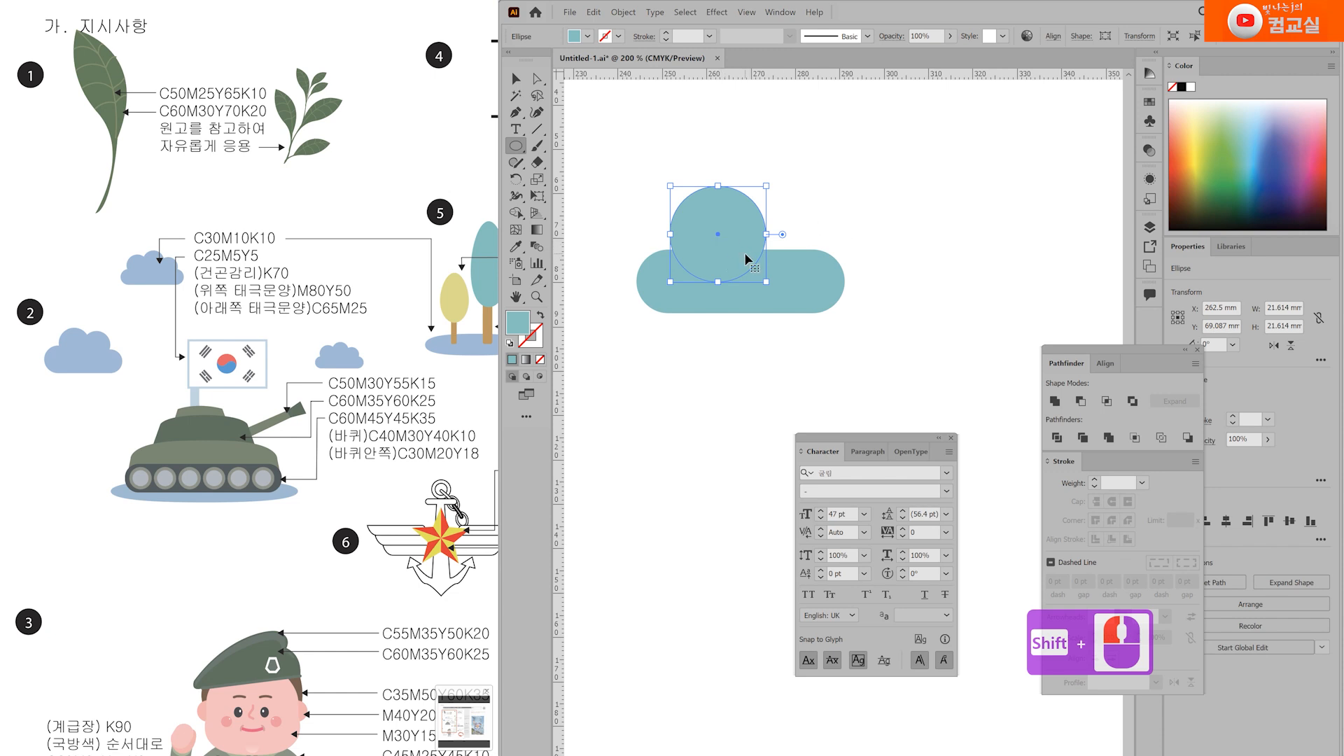
{"action": "left_click_drag", "start_coordinate": [735, 268], "coordinate": [805, 263]}
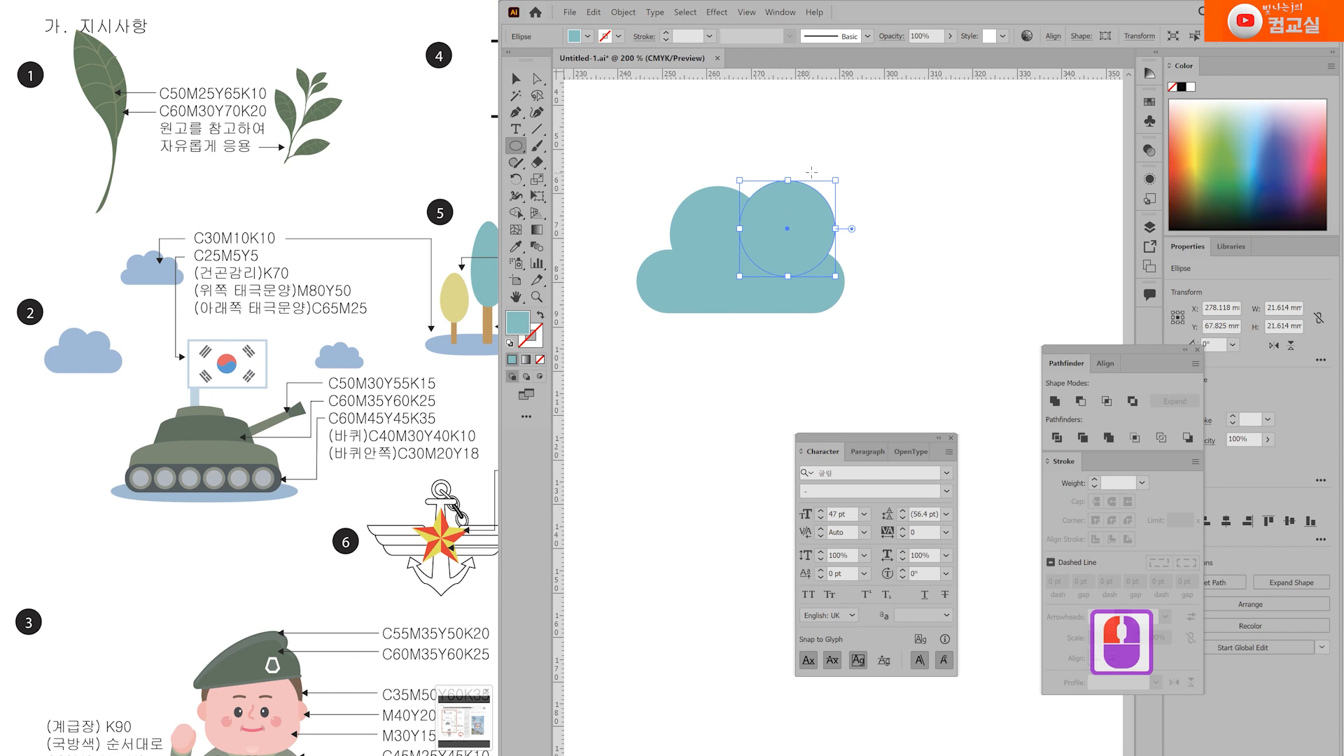
{"action": "mouse_move", "coordinate": [833, 181]}
{"action": "left_mouse_down"}
{"action": "mouse_move", "coordinate": [819, 198]}
{"action": "mouse_move", "coordinate": [832, 199]}
{"action": "left_mouse_up"}
Step: Nudge the cloud's larger circle slightly left and up
{"action": "key", "text": "v"}
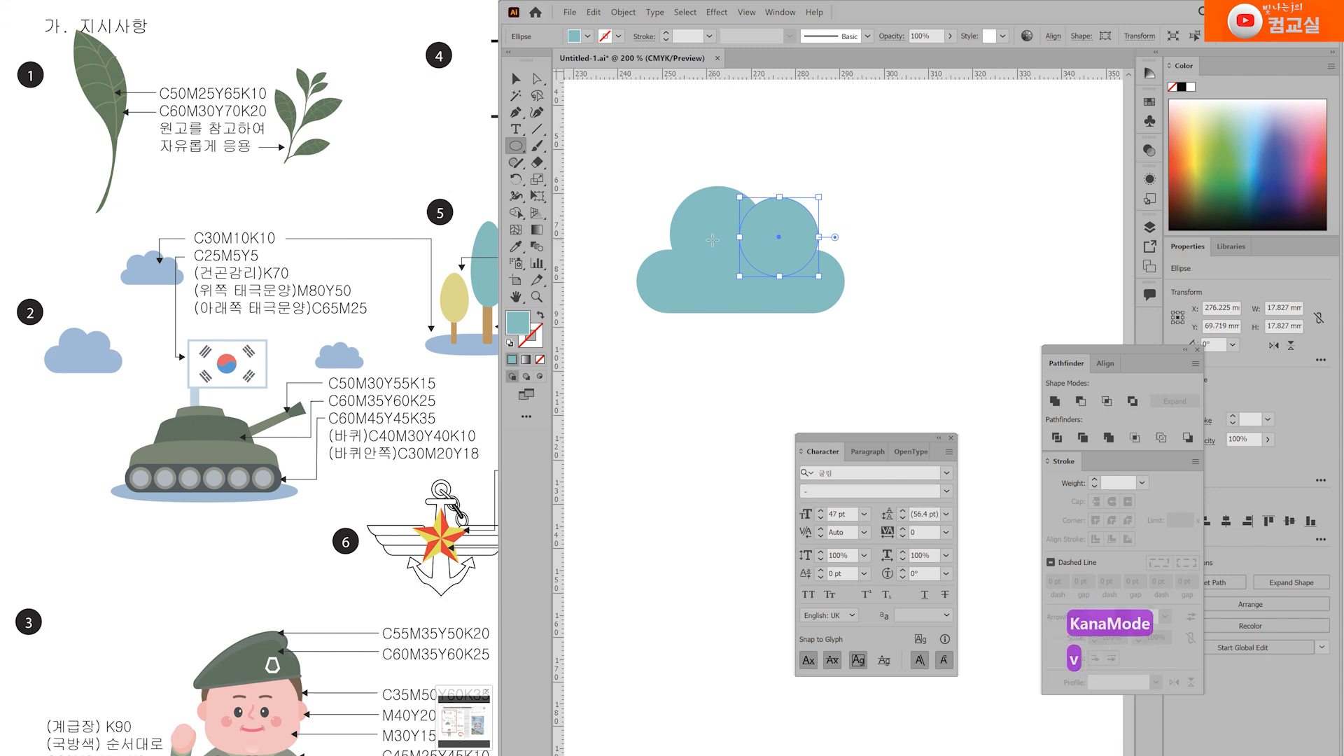
{"action": "left_click", "coordinate": [712, 239]}
{"action": "key", "text": "Left"}
{"action": "key", "text": "Left"}
{"action": "key", "text": "Left"}
{"action": "key", "text": "Up"}
{"action": "key", "text": "Left"}
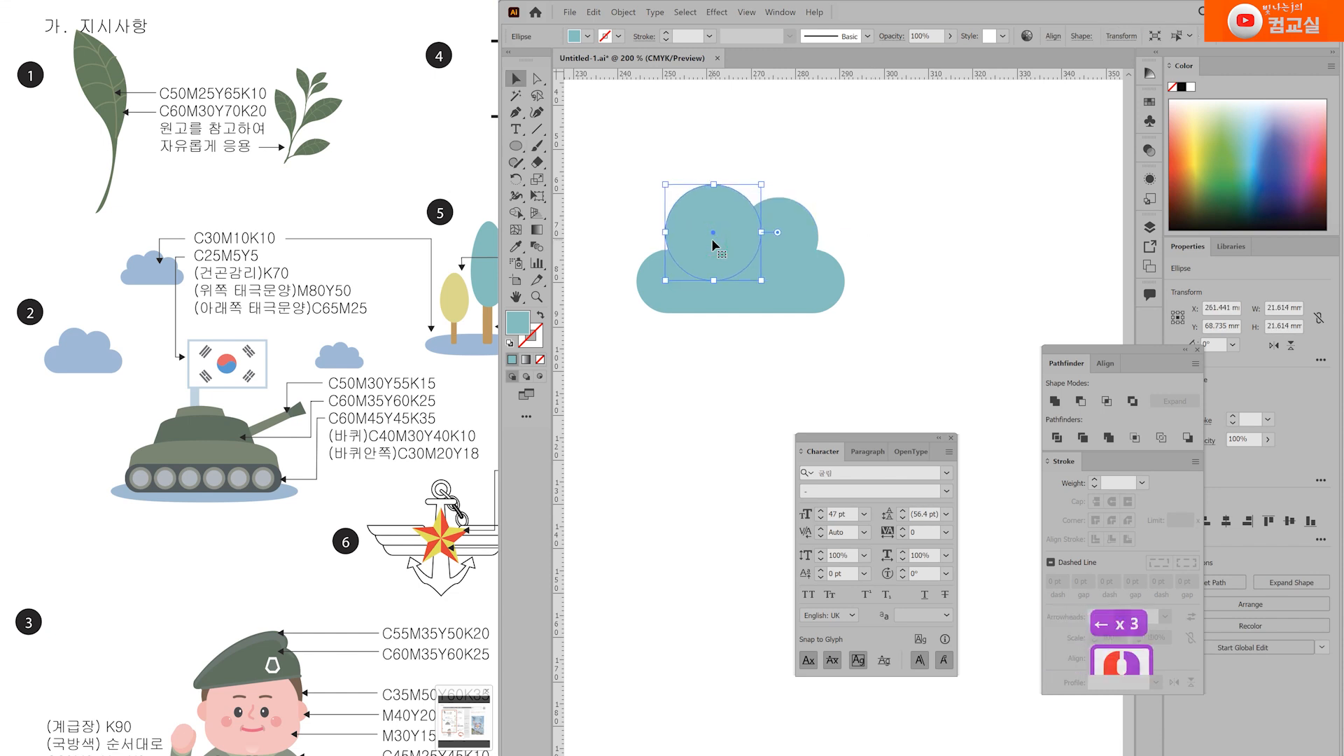
Step: Fill all three cloud shapes with the pale blue C30 M10 Y0 K10
{"action": "left_click_drag", "start_coordinate": [806, 372], "coordinate": [594, 160]}
{"action": "left_click_drag", "start_coordinate": [749, 297], "coordinate": [986, 240]}
{"action": "key", "text": "ctrl+z"}
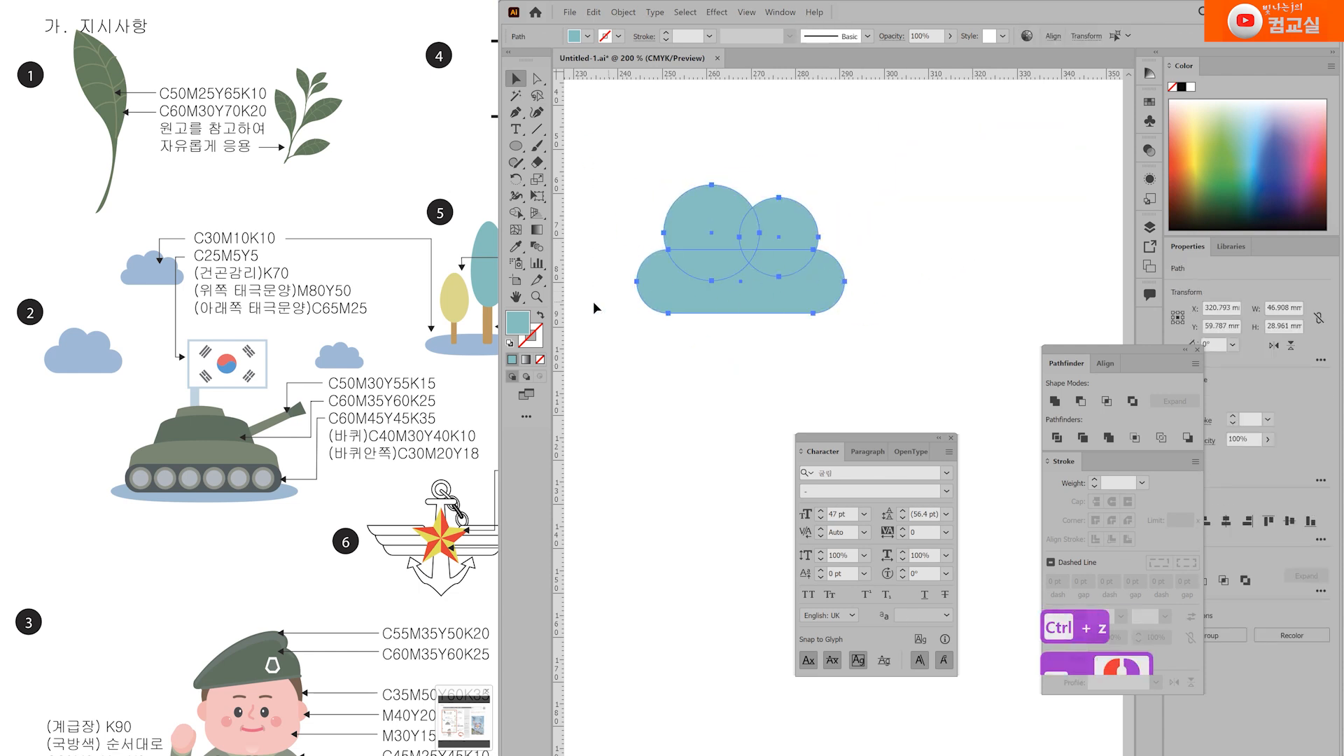
{"action": "double_click", "coordinate": [519, 323]}
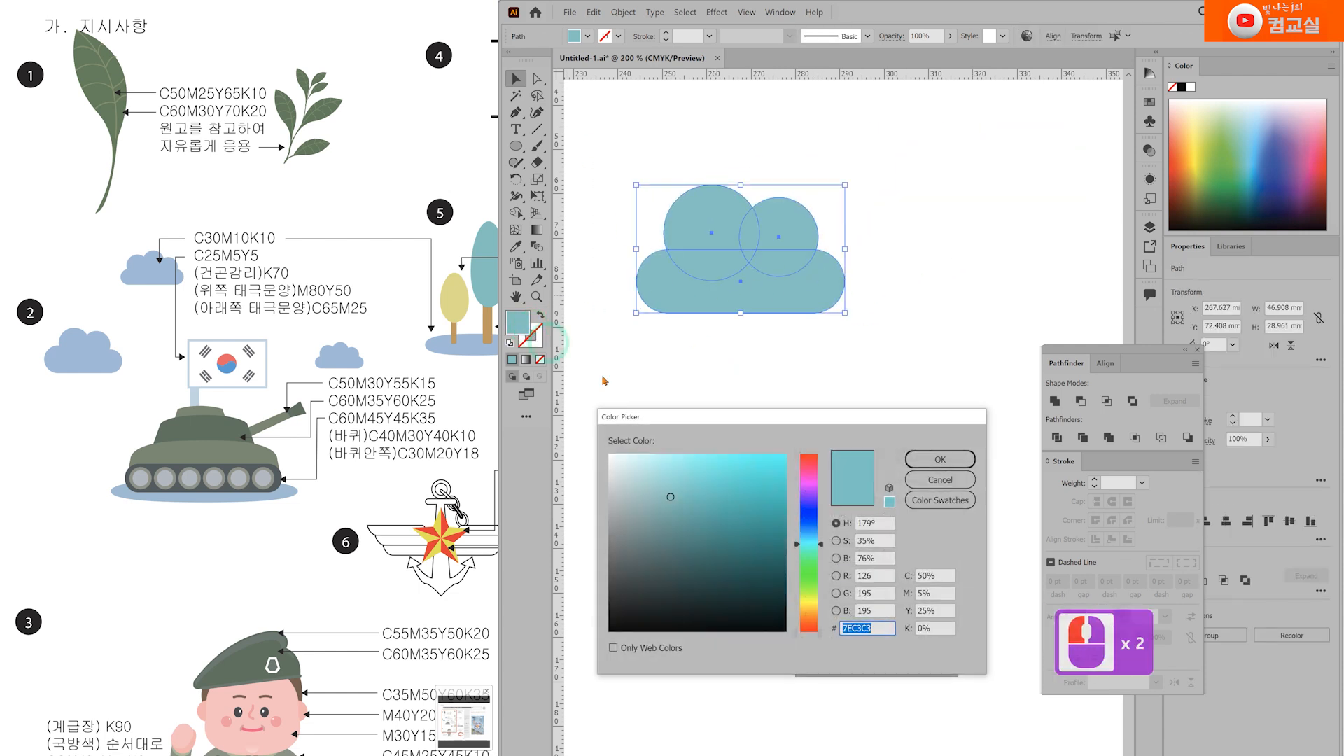
{"action": "left_click", "coordinate": [954, 576]}
{"action": "type", "text": "30"}
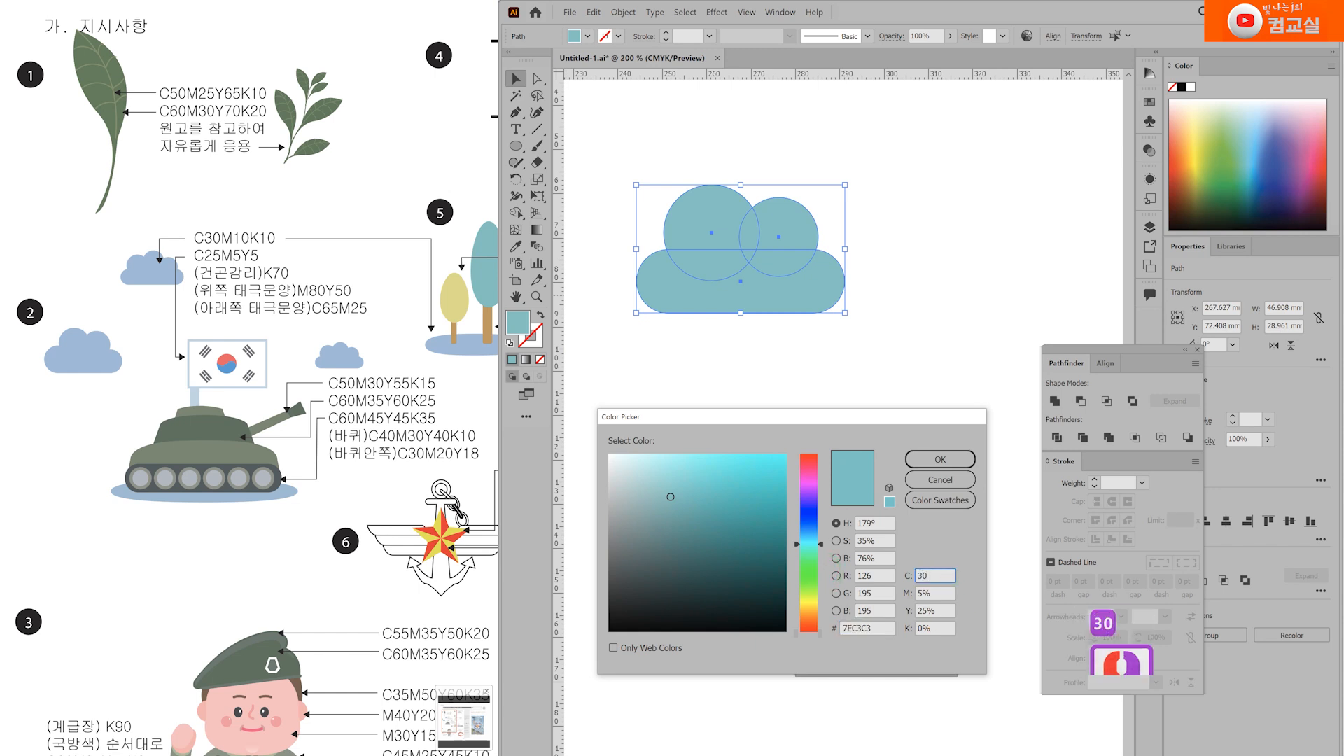
{"action": "key", "text": "Tab"}
{"action": "type", "text": "10"}
{"action": "key", "text": "Tab"}
{"action": "type", "text": "0"}
{"action": "key", "text": "Tab"}
{"action": "type", "text": "10"}
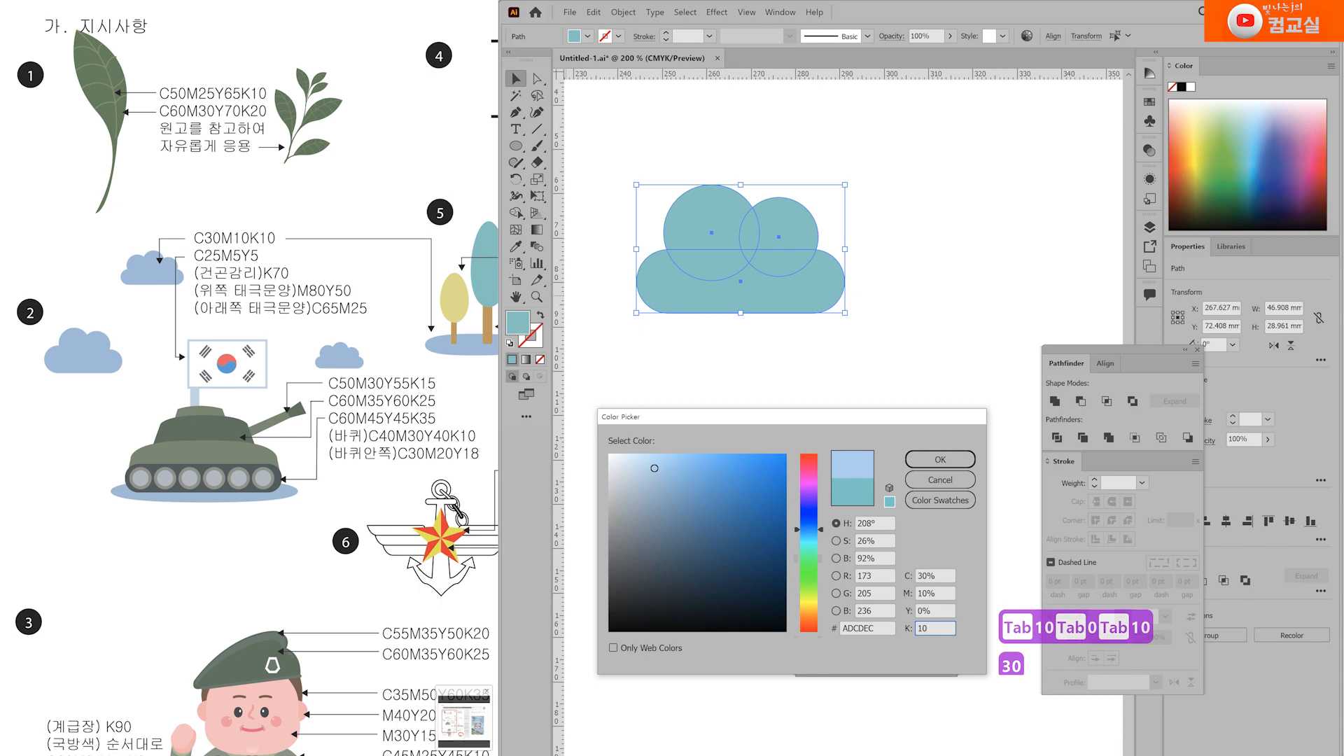
{"action": "key", "text": "Return"}
Step: Duplicate the cloud shapes to the right and unite the originals into a single cloud scaled to about 27 mm wide
{"action": "left_click_drag", "start_coordinate": [751, 264], "coordinate": [962, 228]}
{"action": "left_click_drag", "start_coordinate": [651, 189], "coordinate": [861, 378]}
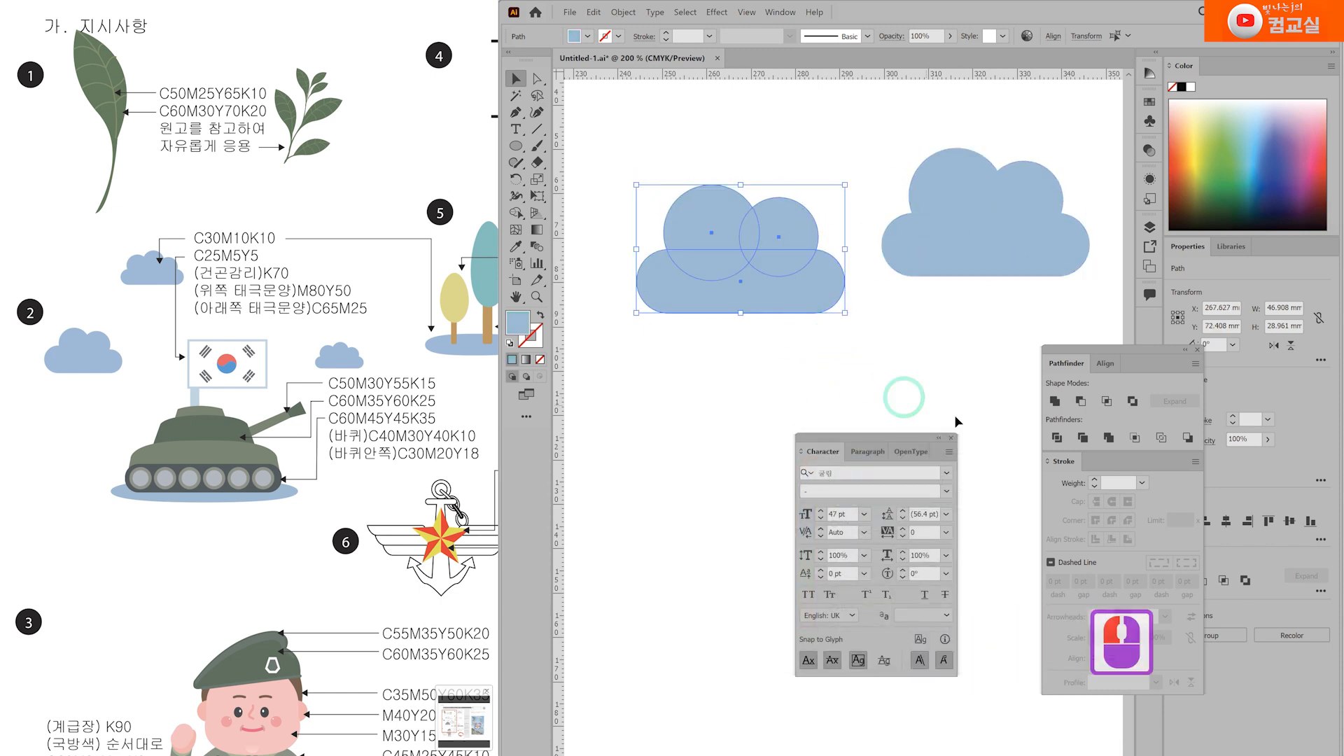
{"action": "left_click", "coordinate": [1056, 402]}
{"action": "left_click_drag", "start_coordinate": [784, 294], "coordinate": [733, 255]}
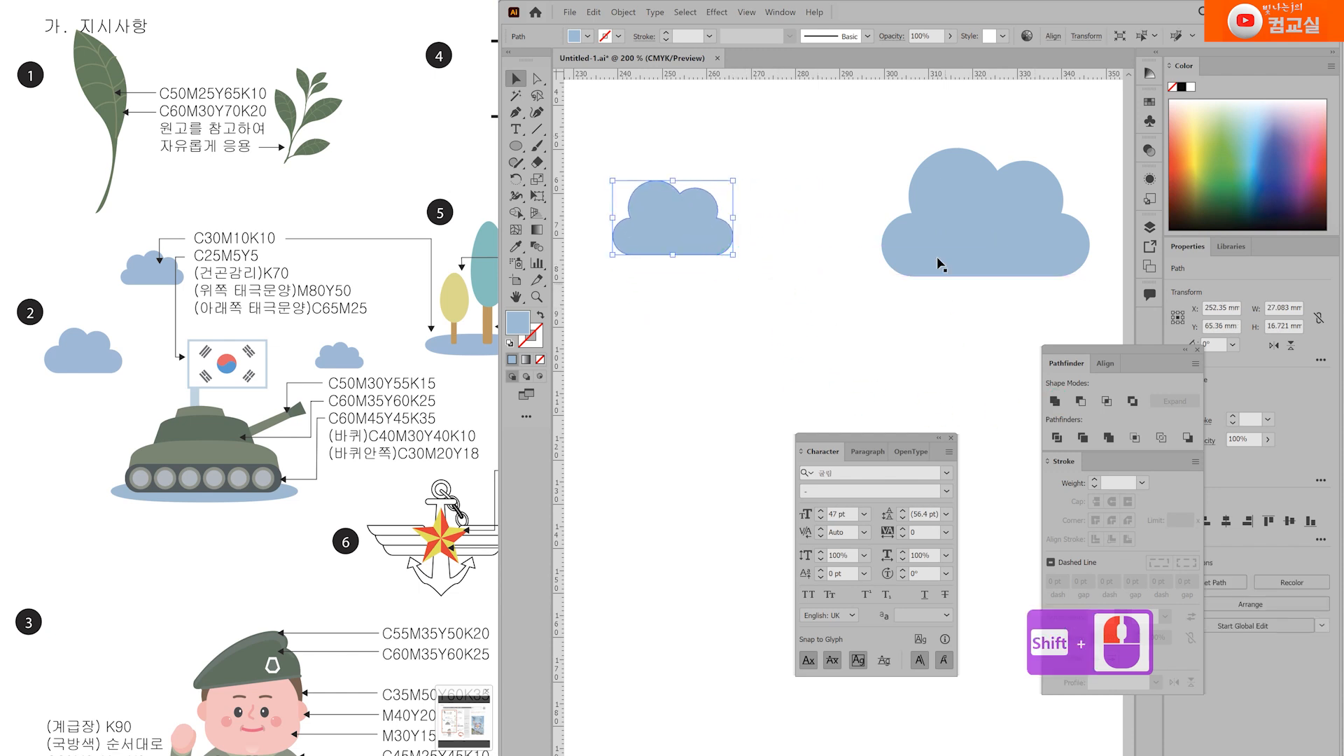
Step: Delete the larger circle from the duplicated cloud
{"action": "left_click", "coordinate": [983, 332]}
{"action": "left_click_drag", "start_coordinate": [982, 331], "coordinate": [730, 385]}
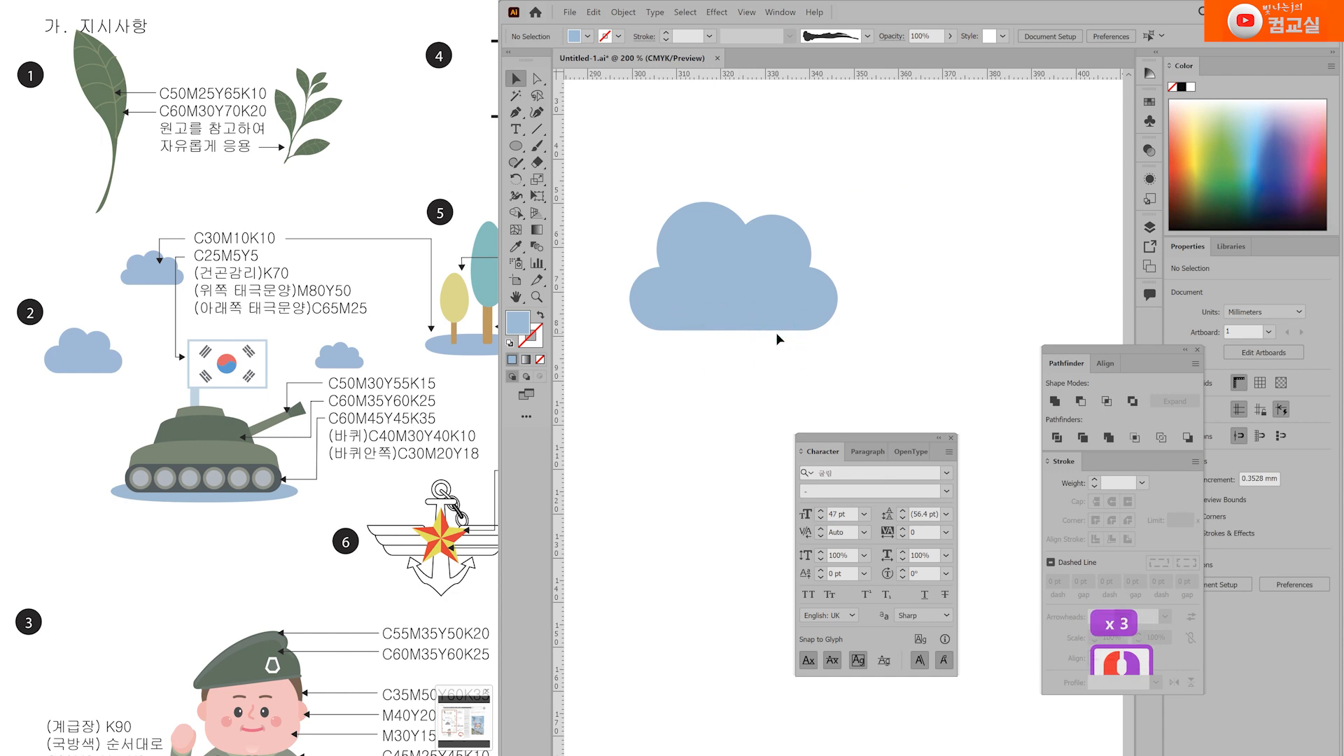
{"action": "scroll", "coordinate": [775, 305], "scroll_direction": "up", "scroll_amount": 1}
{"action": "left_click", "coordinate": [669, 215]}
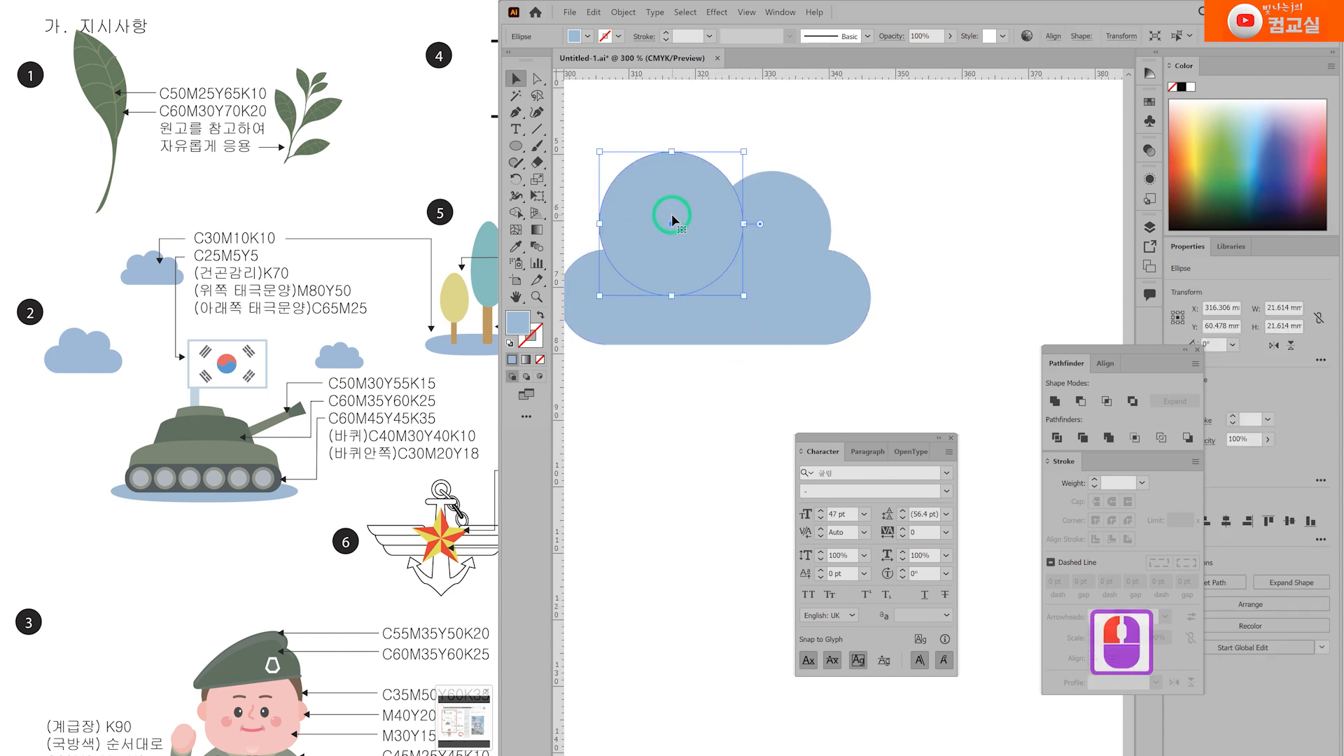
{"action": "key", "text": "Delete"}
{"action": "scroll", "coordinate": [674, 224], "scroll_direction": "down", "scroll_amount": 1}
{"action": "left_click_drag", "start_coordinate": [643, 194], "coordinate": [679, 210]}
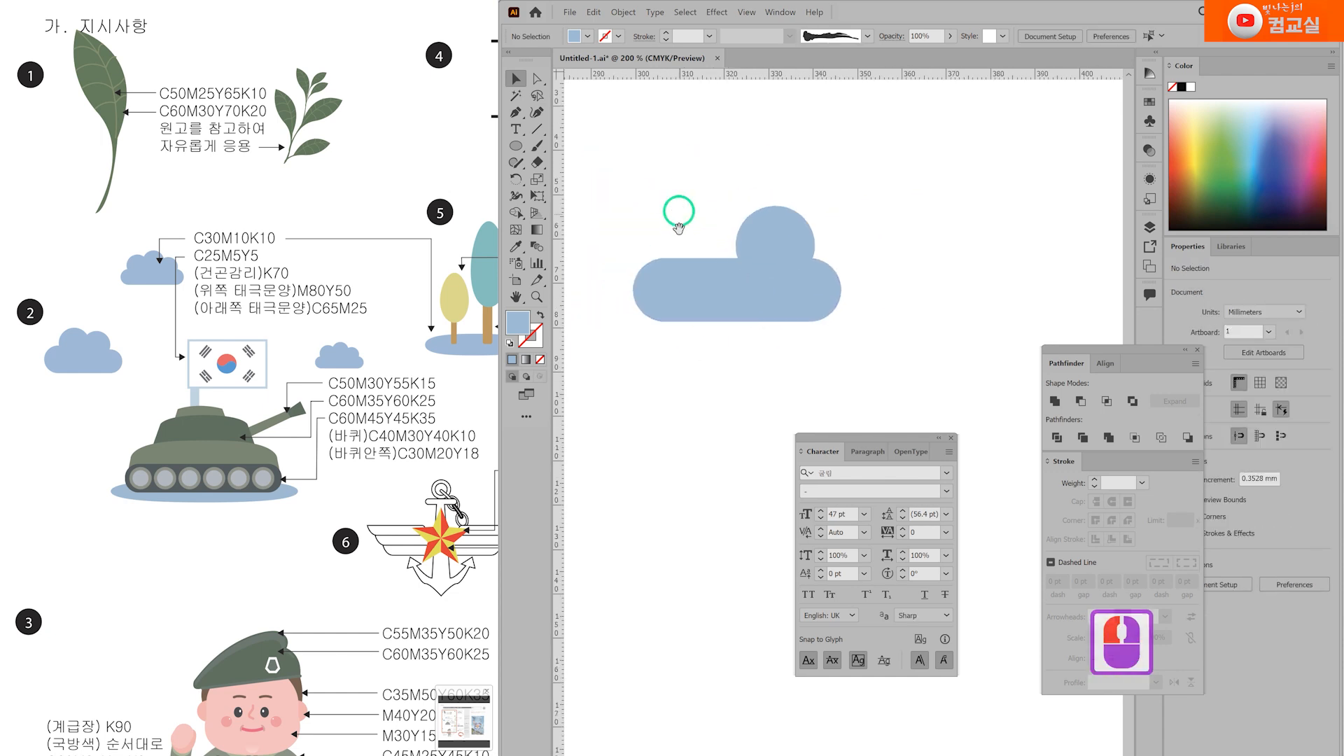
Step: Widen the second cloud's base to about 52 mm and duplicate its remaining circle to form three overlapping bumps
{"action": "double_click", "coordinate": [683, 294]}
{"action": "left_click_drag", "start_coordinate": [778, 234], "coordinate": [864, 289]}
{"action": "left_click", "coordinate": [804, 303]}
{"action": "double_click", "coordinate": [780, 375]}
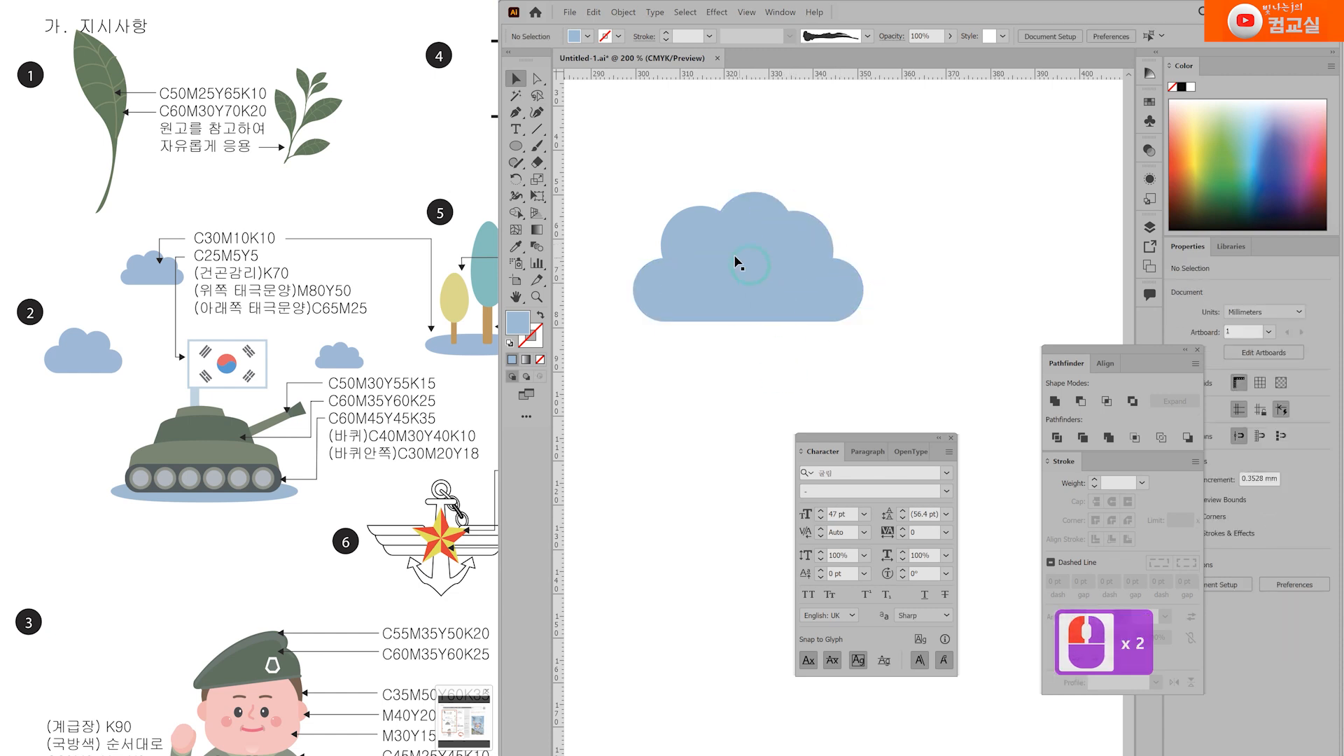
Step: Nudge the second cloud's left circle further left and its right circle further right
{"action": "left_click", "coordinate": [703, 245]}
{"action": "key", "text": "Left"}
{"action": "key", "text": "Left"}
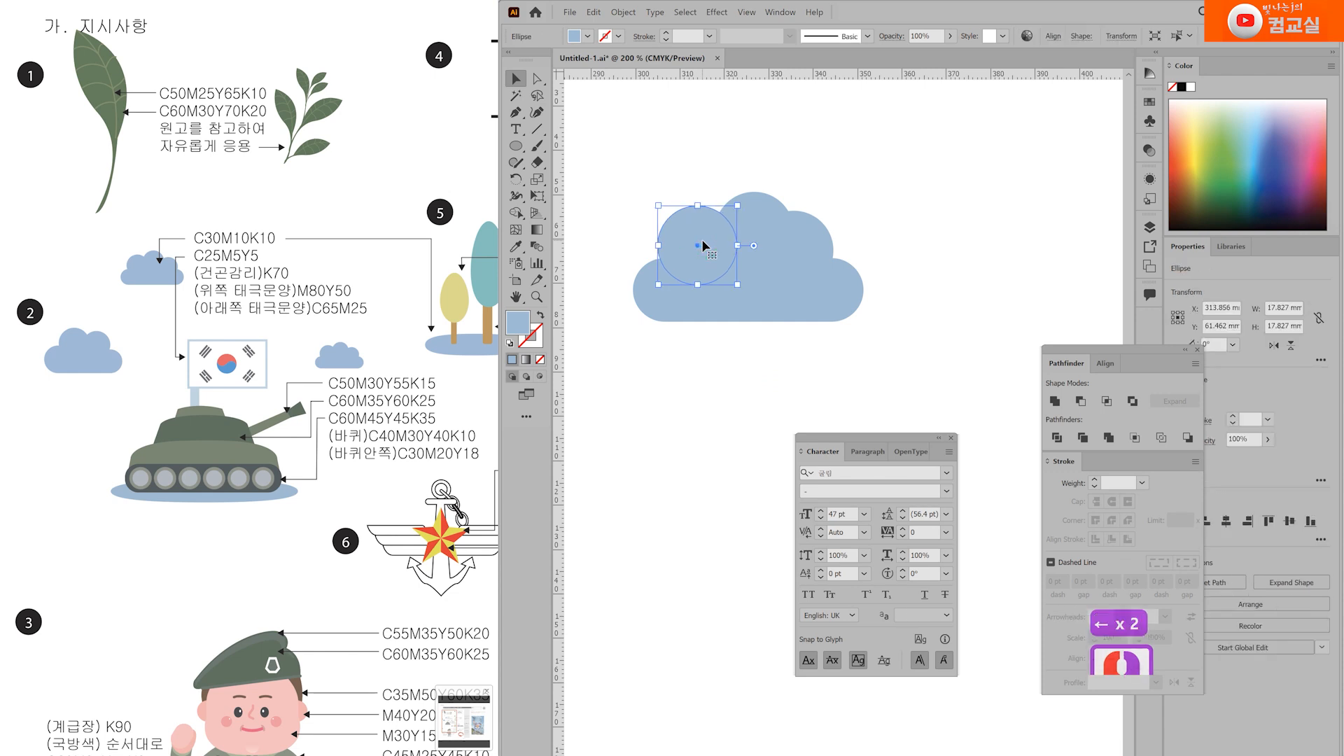
{"action": "left_click", "coordinate": [670, 184]}
{"action": "left_click", "coordinate": [807, 256]}
{"action": "key", "text": "Right"}
Step: Unite the second cloud's shapes and place both clouds near the top of the poster grid, with the larger one reduced
{"action": "left_click", "coordinate": [642, 202]}
{"action": "left_click_drag", "start_coordinate": [607, 182], "coordinate": [903, 350]}
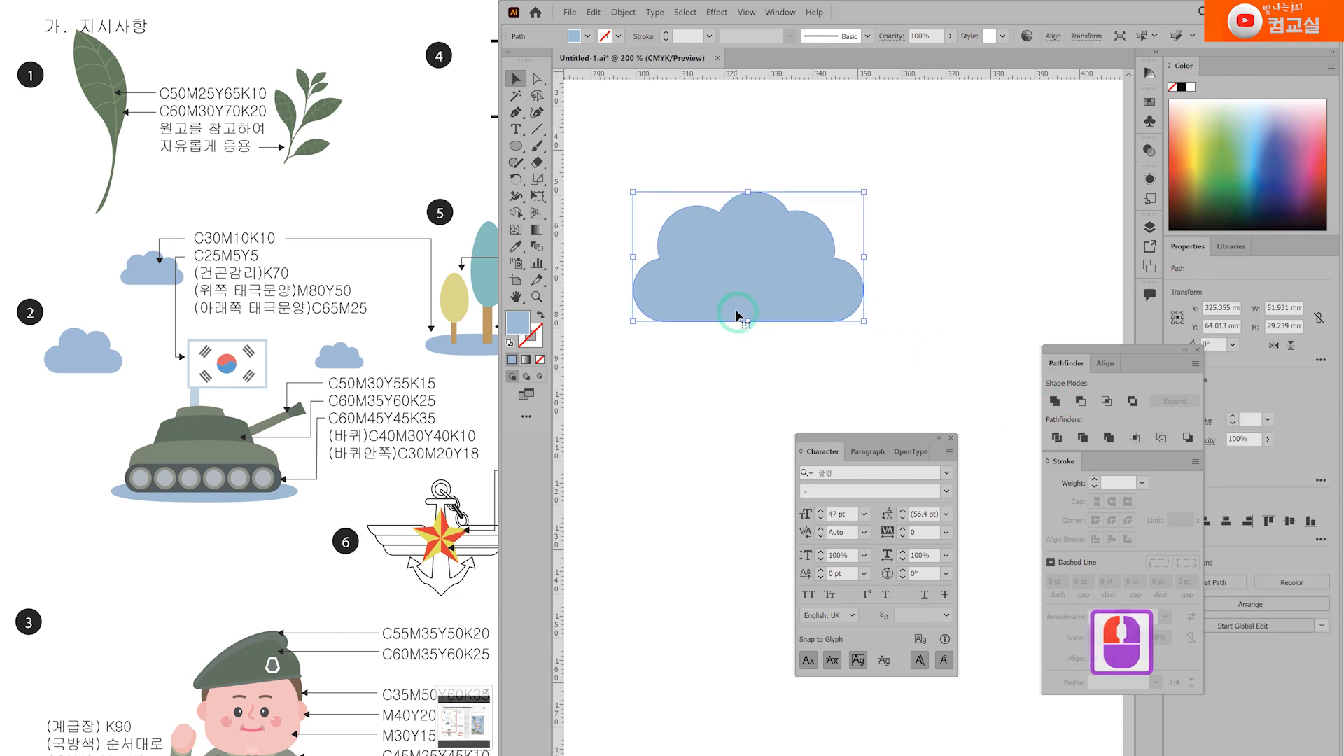
{"action": "scroll", "coordinate": [739, 318], "scroll_direction": "down", "scroll_amount": 3}
{"action": "left_click", "coordinate": [698, 369]}
{"action": "left_click_drag", "start_coordinate": [654, 372], "coordinate": [812, 354]}
{"action": "left_click_drag", "start_coordinate": [729, 242], "coordinate": [973, 350]}
{"action": "left_click_drag", "start_coordinate": [932, 309], "coordinate": [672, 253], "text": "shift"}
{"action": "left_click", "coordinate": [832, 313]}
Step: Duplicate the pale blue ground ellipse from under the trees to the right, as the base for the tank illustration
{"action": "left_click", "coordinate": [548, 400]}
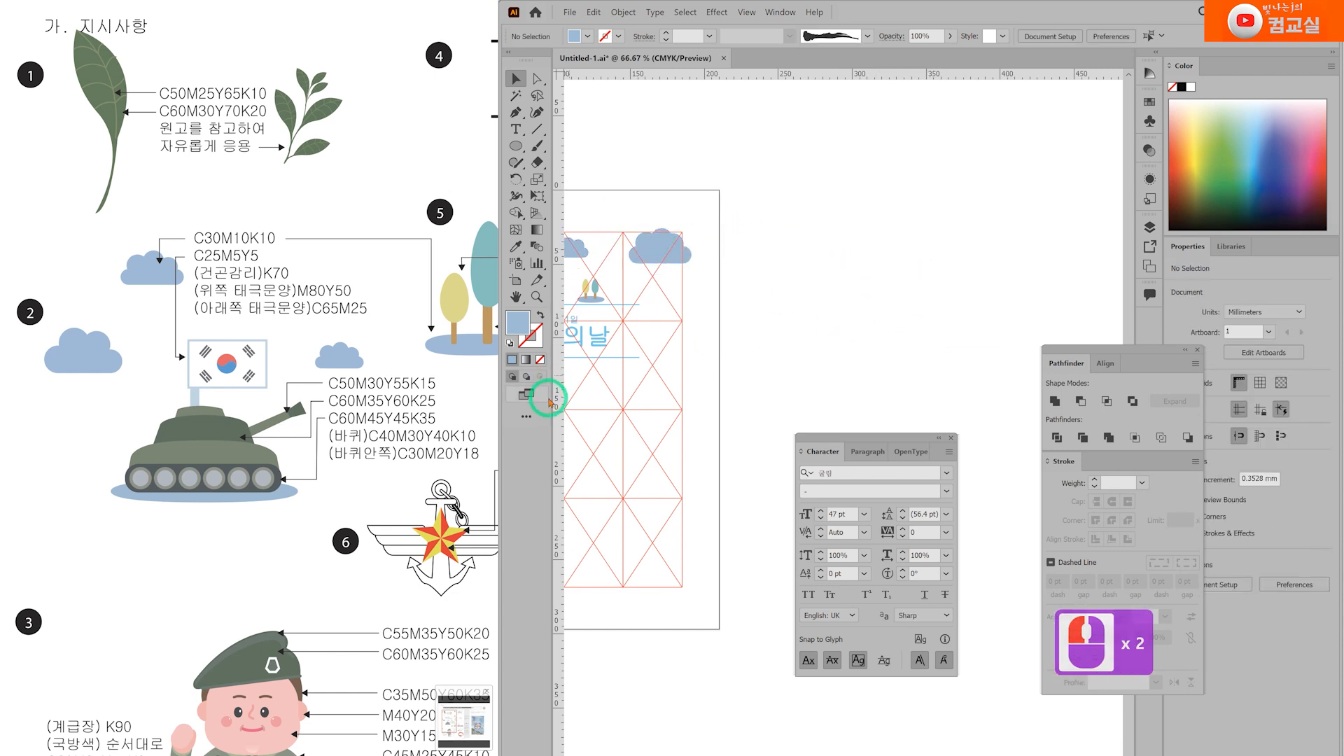
{"action": "left_click", "coordinate": [209, 473]}
{"action": "left_click_drag", "start_coordinate": [232, 556], "coordinate": [222, 452]}
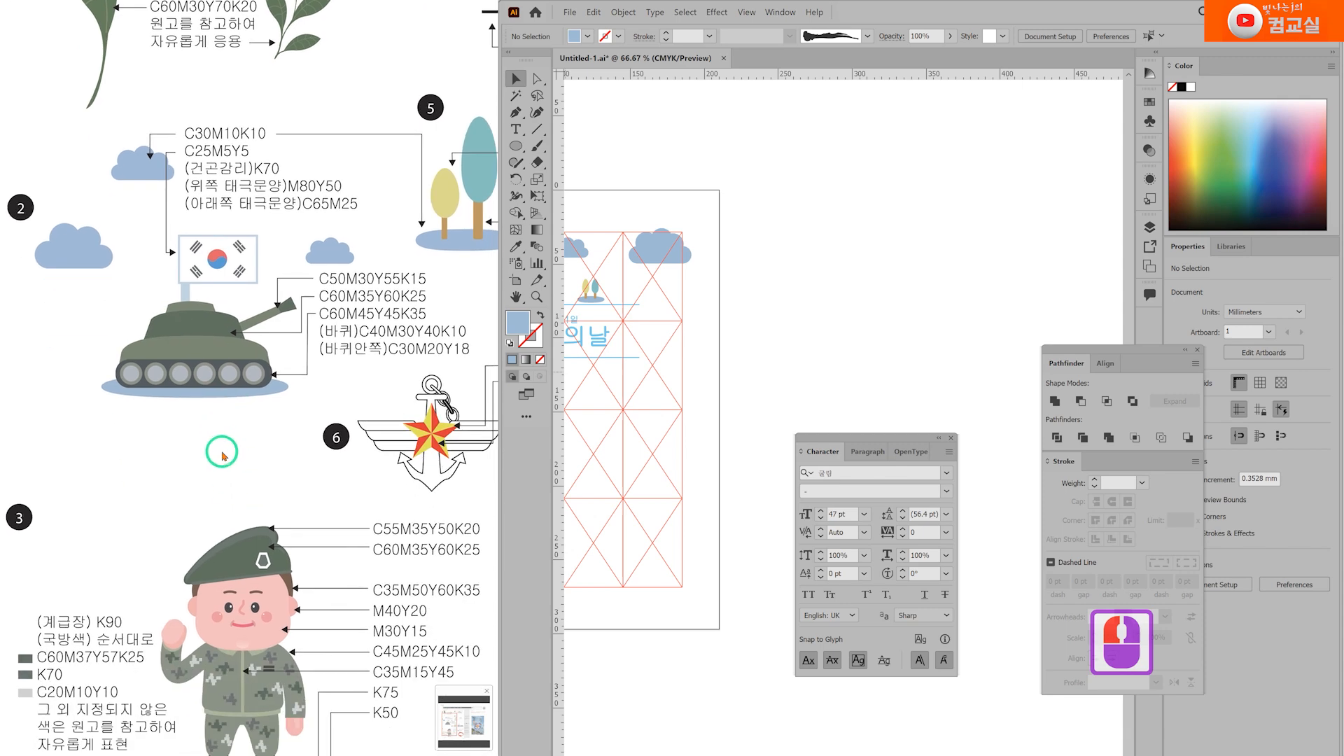
{"action": "scroll", "coordinate": [214, 393], "scroll_direction": "up", "scroll_amount": 3}
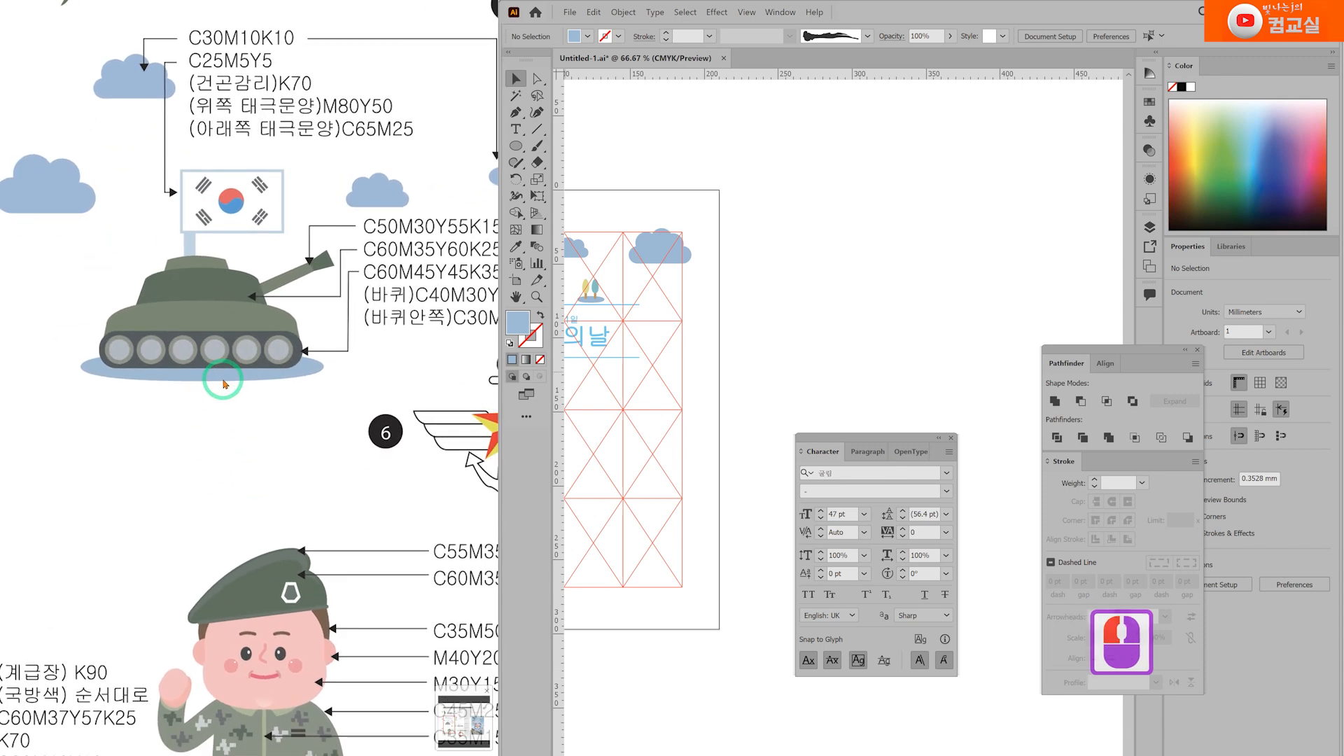
{"action": "scroll", "coordinate": [805, 287], "scroll_direction": "right", "scroll_amount": 4}
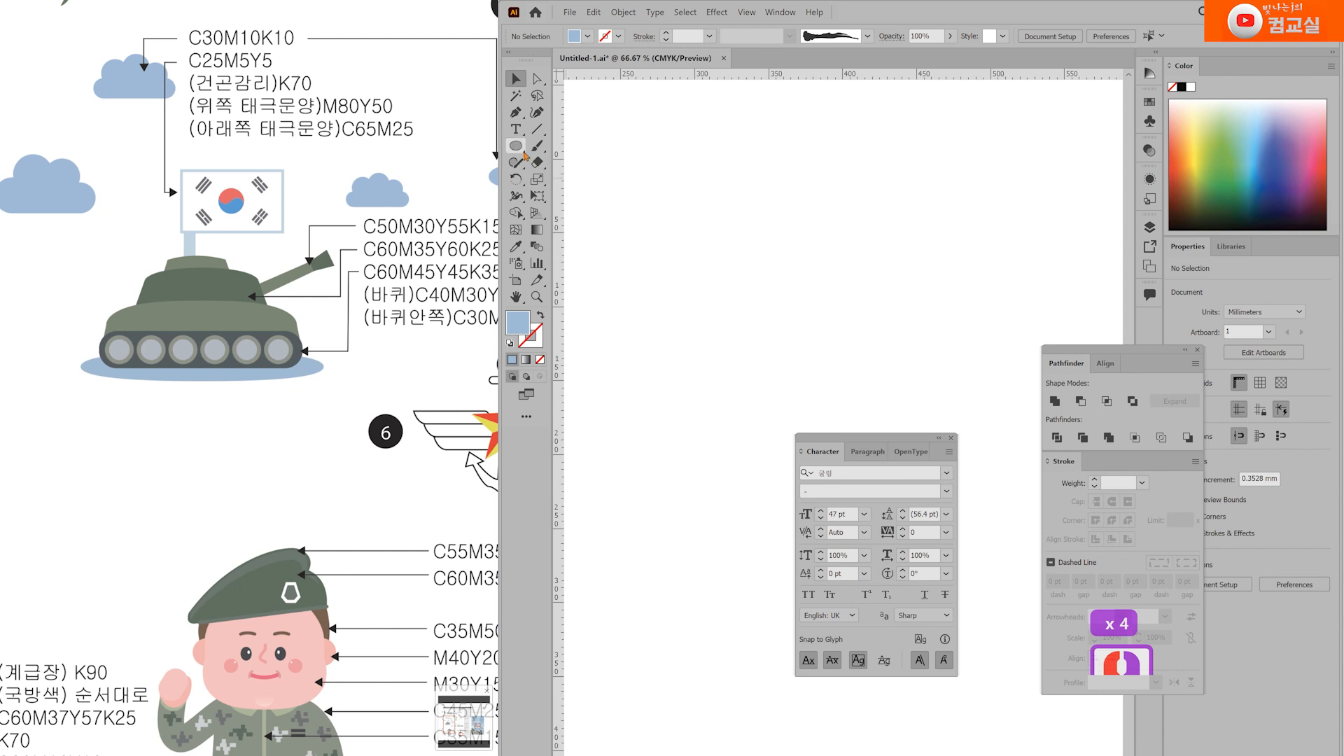
{"action": "scroll", "coordinate": [656, 280], "scroll_direction": "left", "scroll_amount": 4}
{"action": "scroll", "coordinate": [631, 219], "scroll_direction": "up", "scroll_amount": 2}
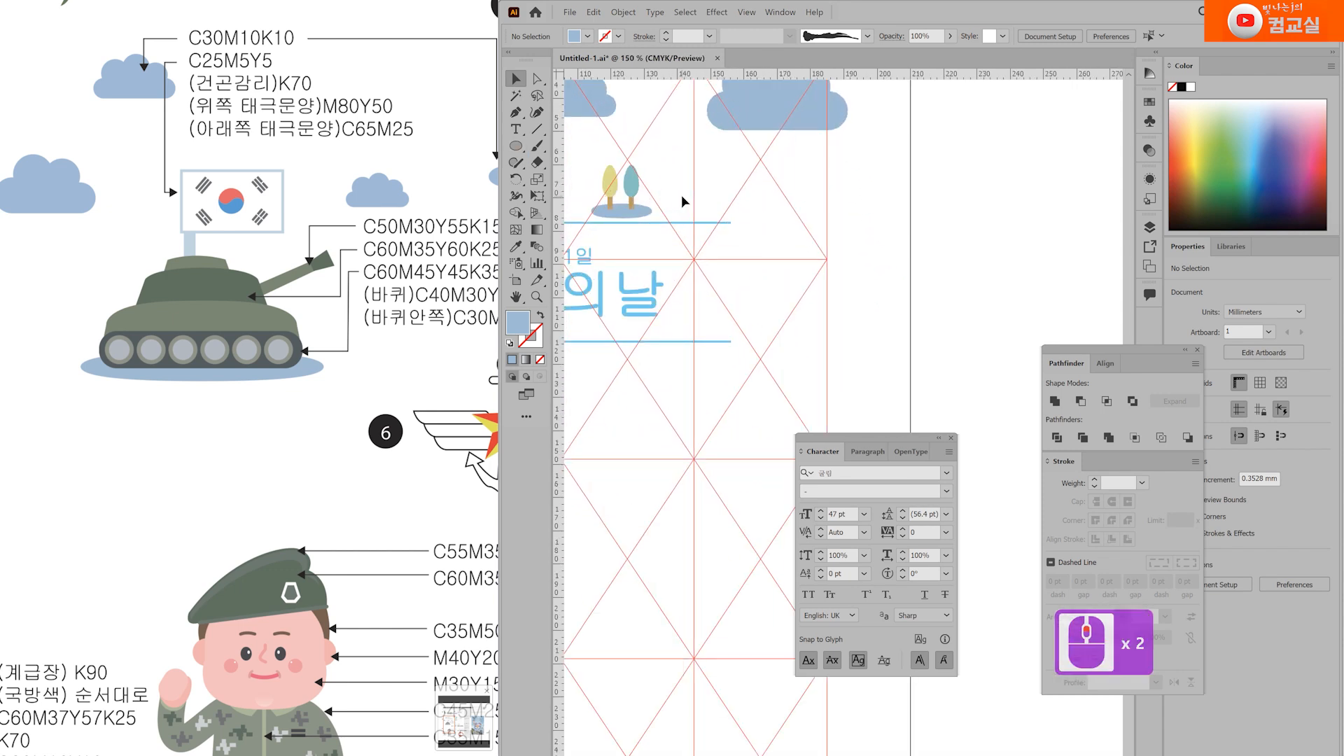
{"action": "left_click", "coordinate": [630, 219]}
{"action": "scroll", "coordinate": [627, 219], "scroll_direction": "up", "scroll_amount": 2}
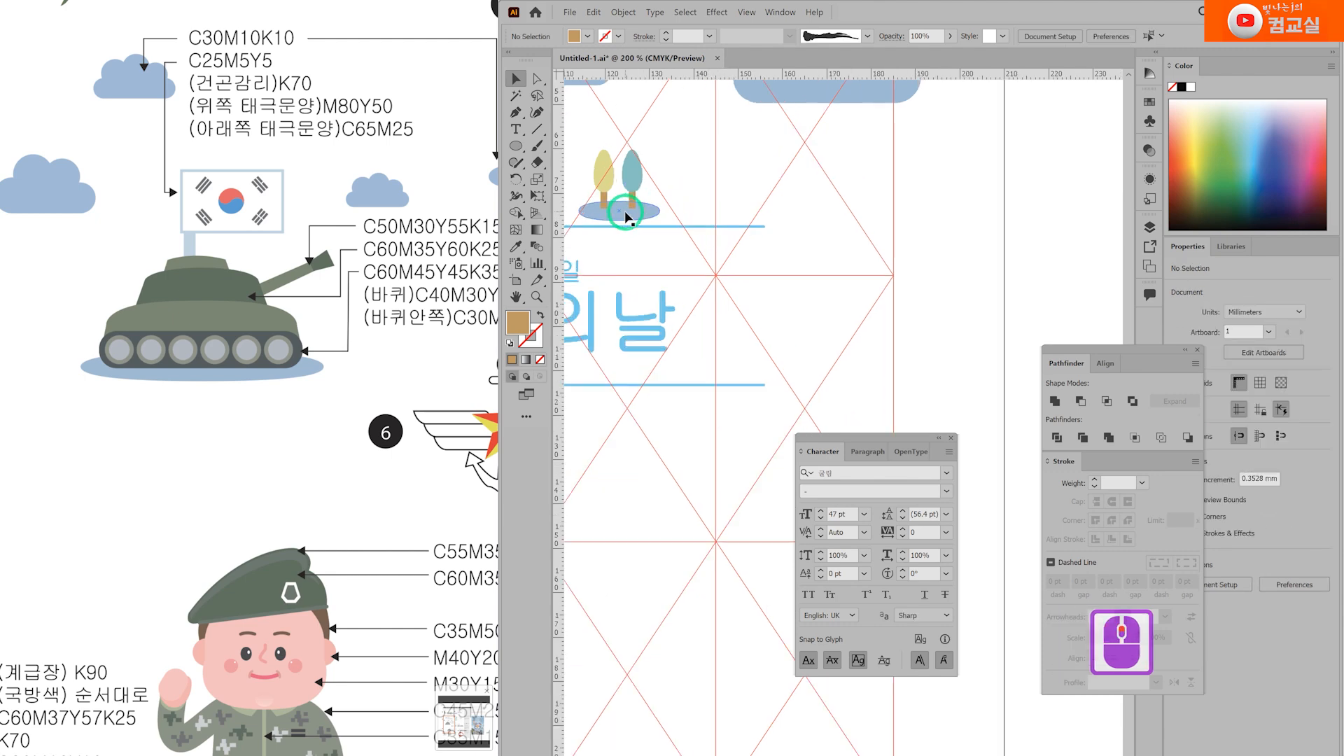
{"action": "left_click_drag", "start_coordinate": [621, 219], "coordinate": [1019, 233]}
{"action": "left_click", "coordinate": [1001, 301]}
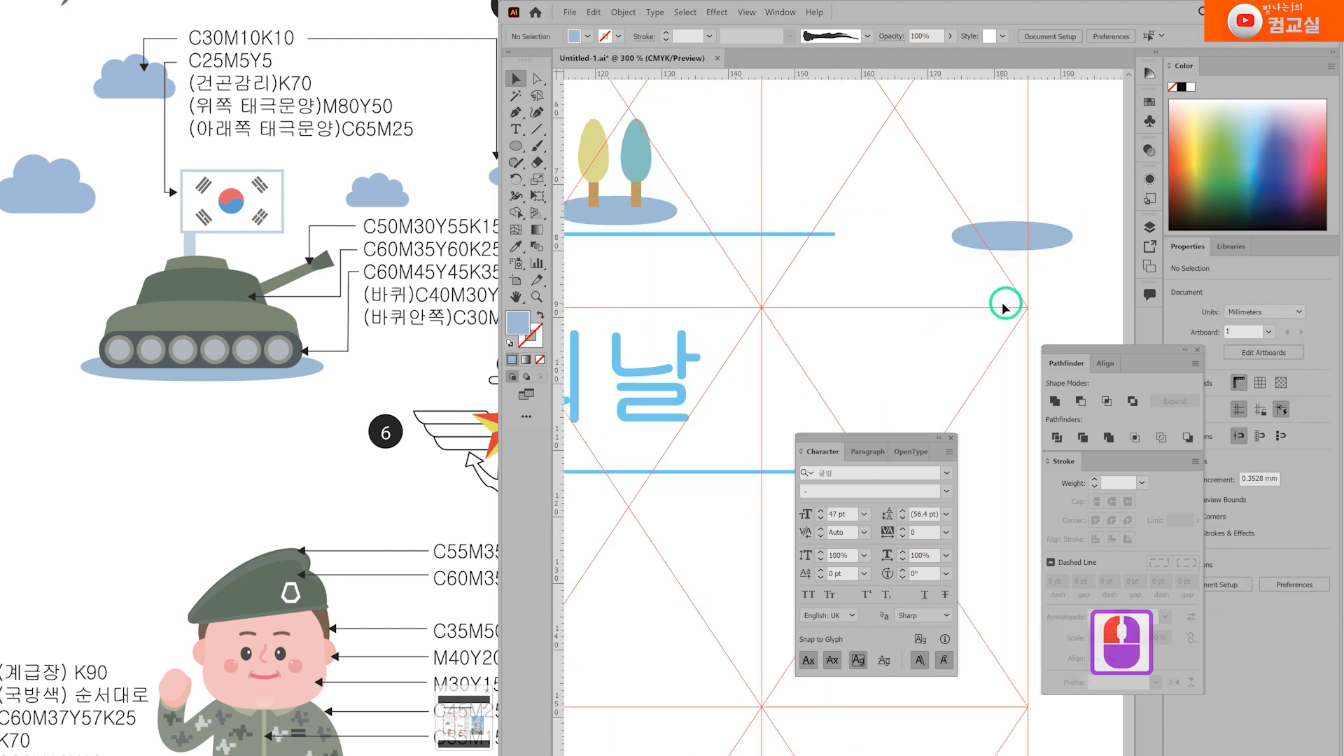
Step: Move the copied ellipse beyond the artboard's right edge and enlarge it into the tank's wide ground shape
{"action": "scroll", "coordinate": [997, 305], "scroll_direction": "down", "scroll_amount": 1}
{"action": "scroll", "coordinate": [997, 308], "scroll_direction": "down", "scroll_amount": 1}
{"action": "mouse_move", "coordinate": [1011, 315]}
{"action": "left_mouse_down"}
{"action": "mouse_move", "coordinate": [747, 304]}
{"action": "mouse_move", "coordinate": [615, 318]}
{"action": "mouse_move", "coordinate": [781, 283]}
{"action": "mouse_move", "coordinate": [1002, 318]}
{"action": "left_mouse_up"}
{"action": "left_click", "coordinate": [987, 336]}
{"action": "left_click_drag", "start_coordinate": [959, 222], "coordinate": [880, 232]}
Step: Draw a rounded rectangle about 61 by 14 mm over the ground ellipse as the tank's track and round its ends fully
{"action": "left_click", "coordinate": [396, 329]}
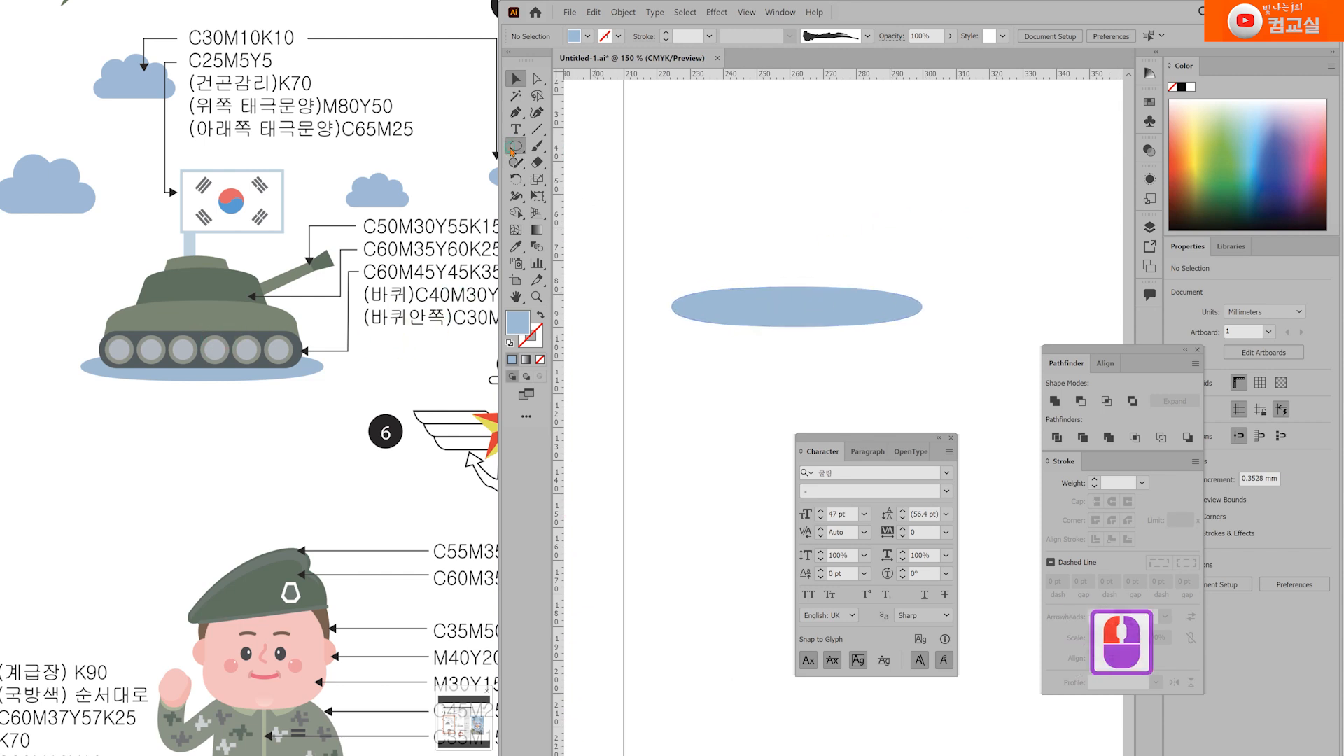
{"action": "left_click_drag", "start_coordinate": [512, 151], "coordinate": [572, 161]}
{"action": "left_click", "coordinate": [766, 276]}
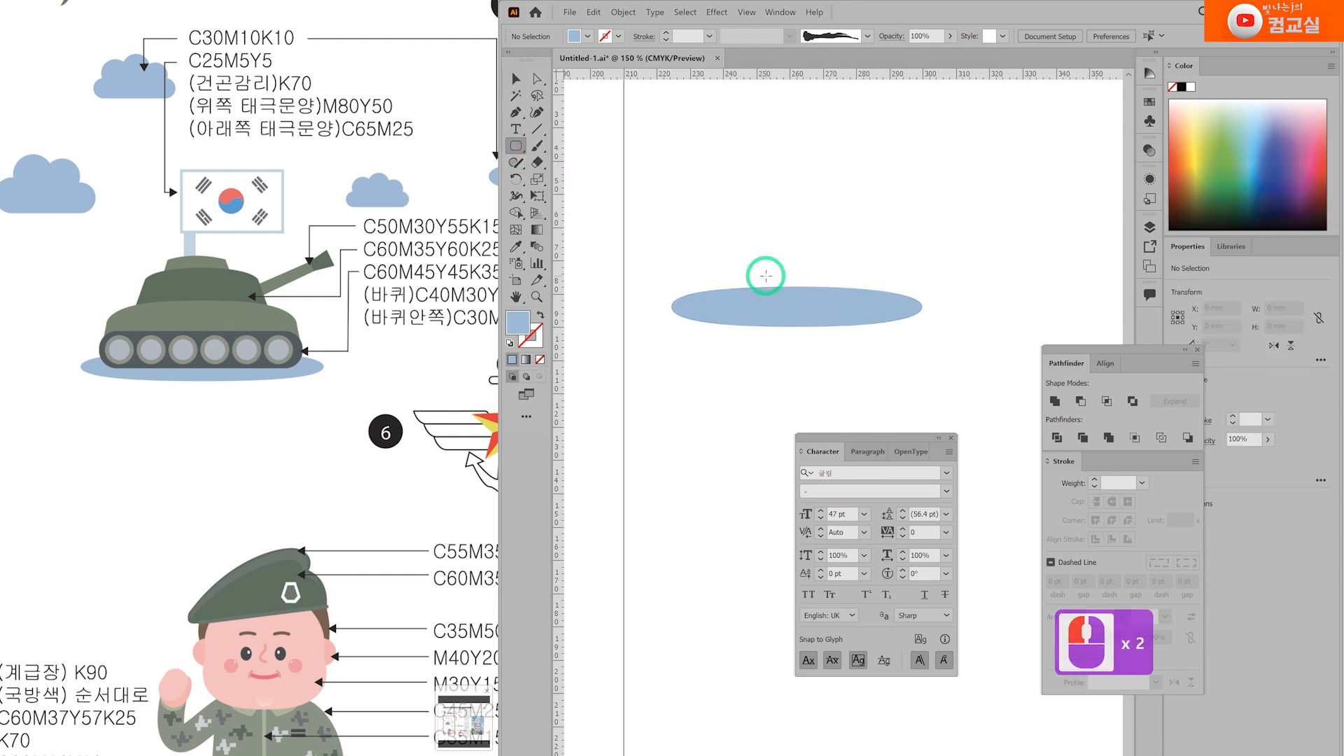
{"action": "scroll", "coordinate": [766, 275], "scroll_direction": "up", "scroll_amount": 1}
{"action": "left_click_drag", "start_coordinate": [672, 256], "coordinate": [946, 316]}
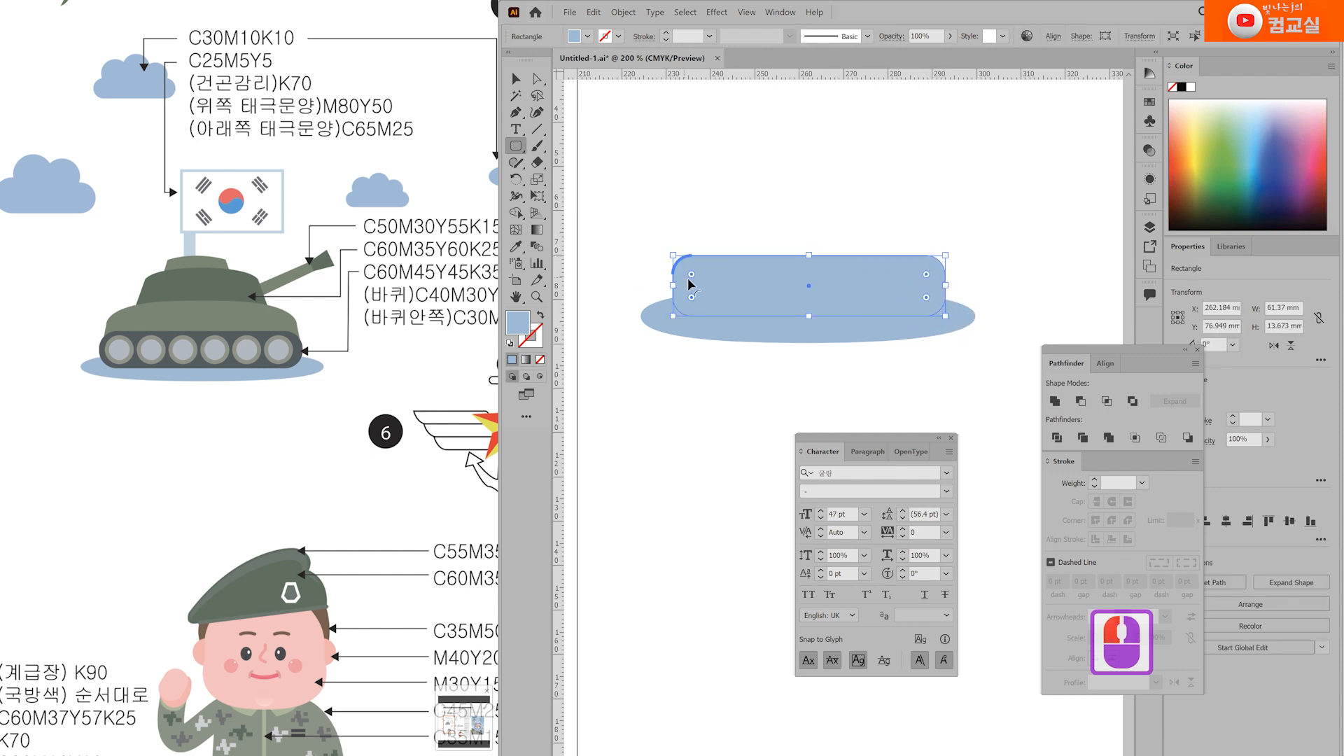
{"action": "left_click_drag", "start_coordinate": [691, 280], "coordinate": [795, 310]}
Step: Fill the tank's track with the dark grey C60 M45 Y45 K35
{"action": "double_click", "coordinate": [524, 326]}
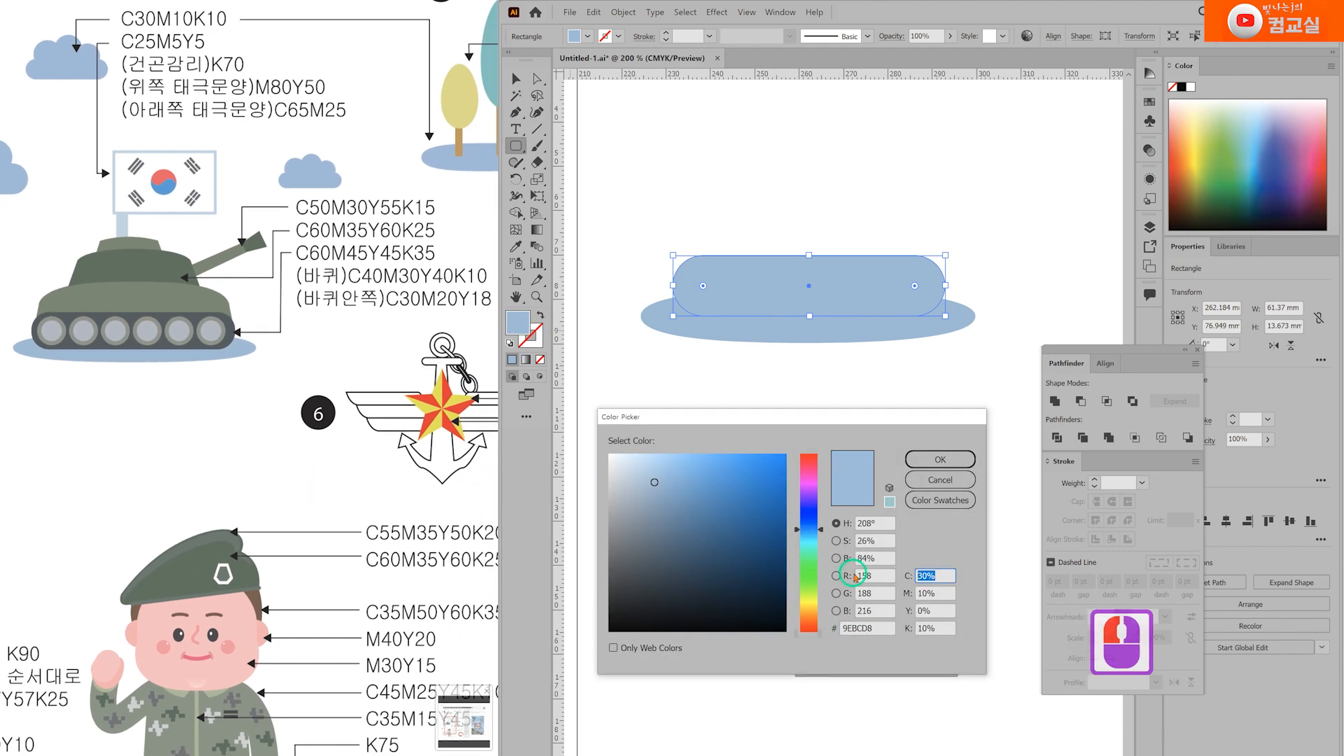
{"action": "type", "text": "60"}
{"action": "key", "text": "Tab"}
{"action": "type", "text": "45"}
{"action": "key", "text": "Tab"}
{"action": "type", "text": "45"}
{"action": "key", "text": "Tab"}
{"action": "type", "text": "35"}
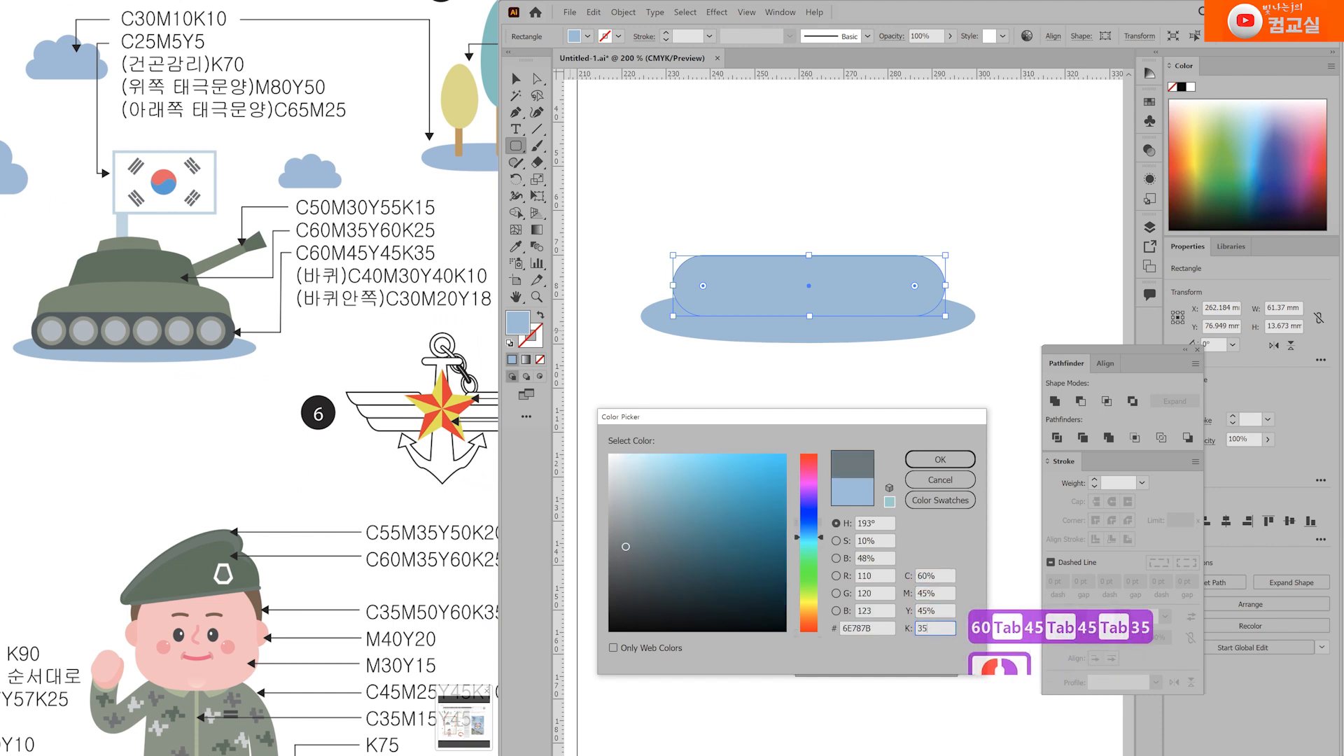
{"action": "key", "text": "Return"}
Step: Draw a circle about 11 mm across inside the left end of the track as the first wheel
{"action": "left_click_drag", "start_coordinate": [516, 145], "coordinate": [560, 180]}
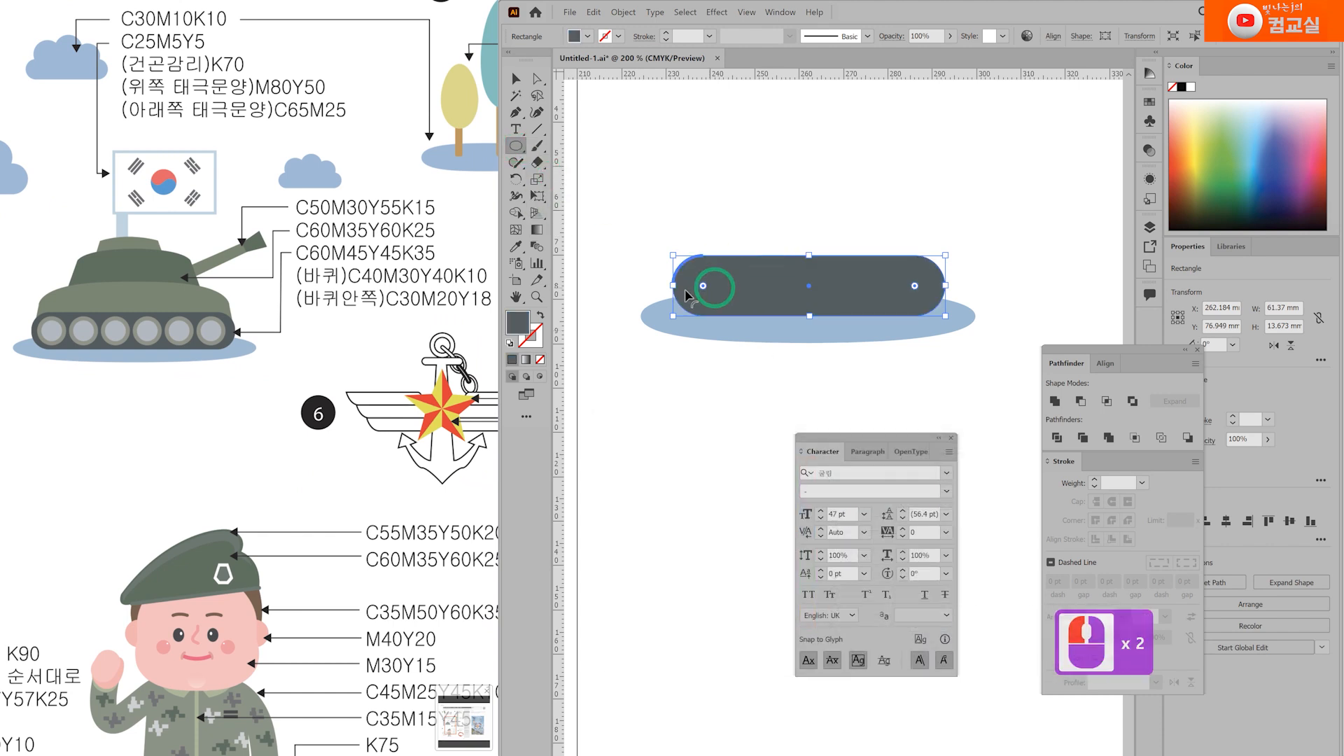
{"action": "scroll", "coordinate": [708, 269], "scroll_direction": "up", "scroll_amount": 2}
{"action": "mouse_move", "coordinate": [699, 251]}
{"action": "left_mouse_down"}
{"action": "mouse_move", "coordinate": [771, 301]}
{"action": "mouse_move", "coordinate": [770, 322]}
{"action": "left_mouse_up"}
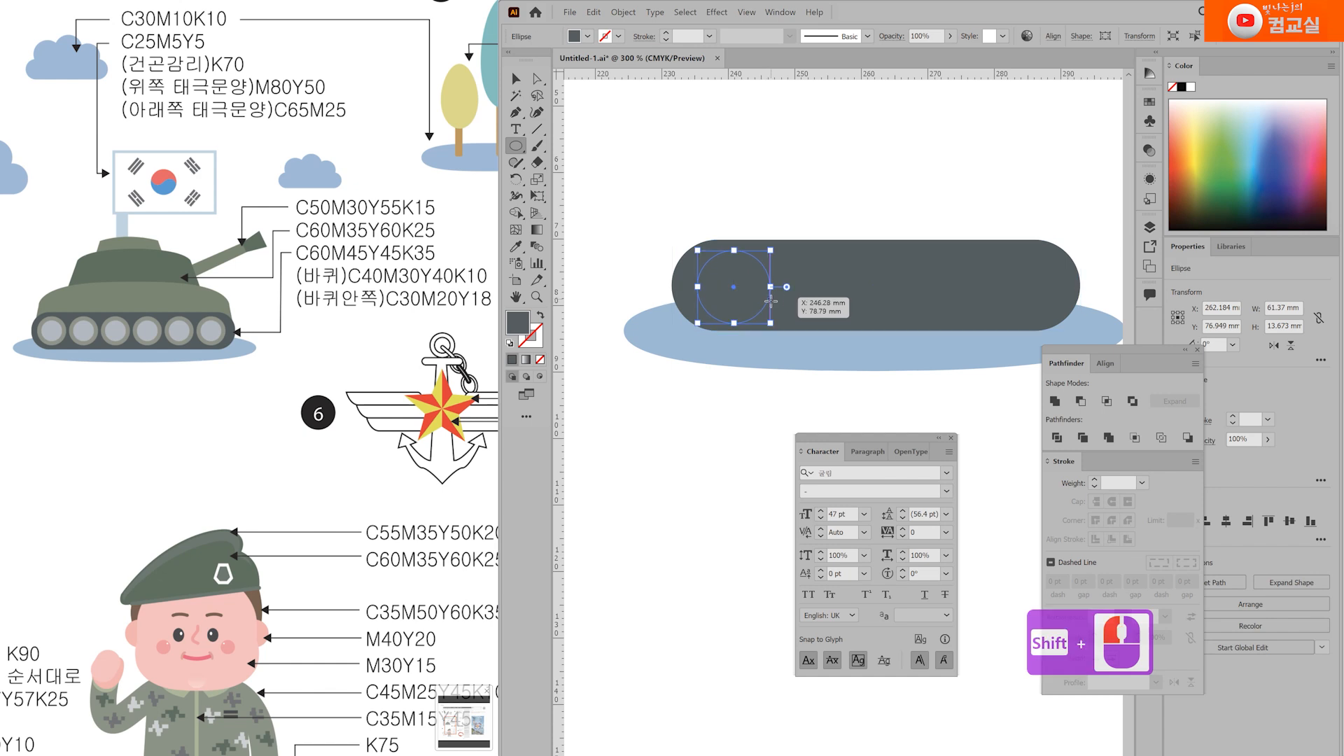
Step: Fill the wheel circle with the grey-green C40 M30 Y40 K10
{"action": "double_click", "coordinate": [518, 322]}
{"action": "double_click", "coordinate": [927, 575]}
{"action": "type", "text": "40"}
{"action": "key", "text": "Tab"}
{"action": "type", "text": "30"}
{"action": "key", "text": "Tab"}
{"action": "type", "text": "40"}
{"action": "key", "text": "Tab"}
{"action": "type", "text": "0"}
{"action": "key", "text": "Return"}
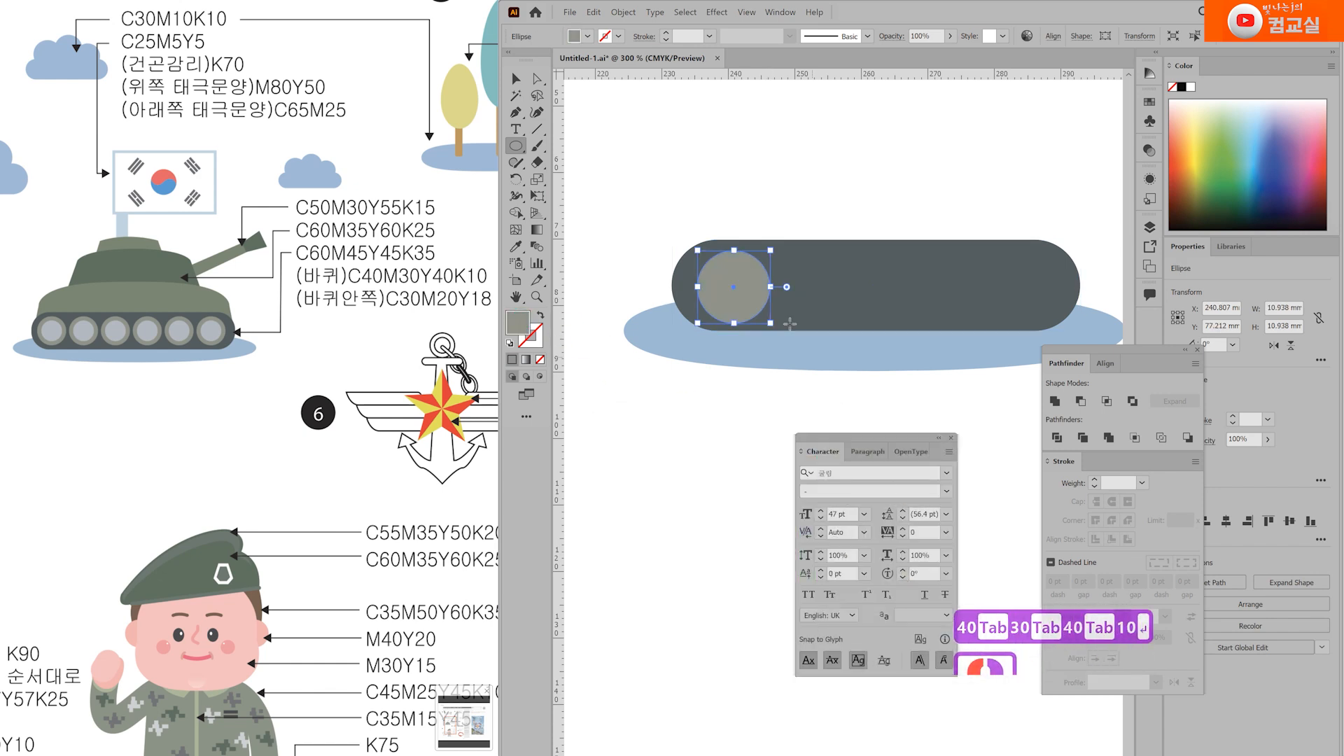
Step: Align the wheel with the track's rounded left end and add a concentric copy about 8.4 mm across as its inner disc
{"action": "scroll", "coordinate": [736, 308], "scroll_direction": "up", "scroll_amount": 1}
{"action": "left_click_drag", "start_coordinate": [736, 311], "coordinate": [728, 311]}
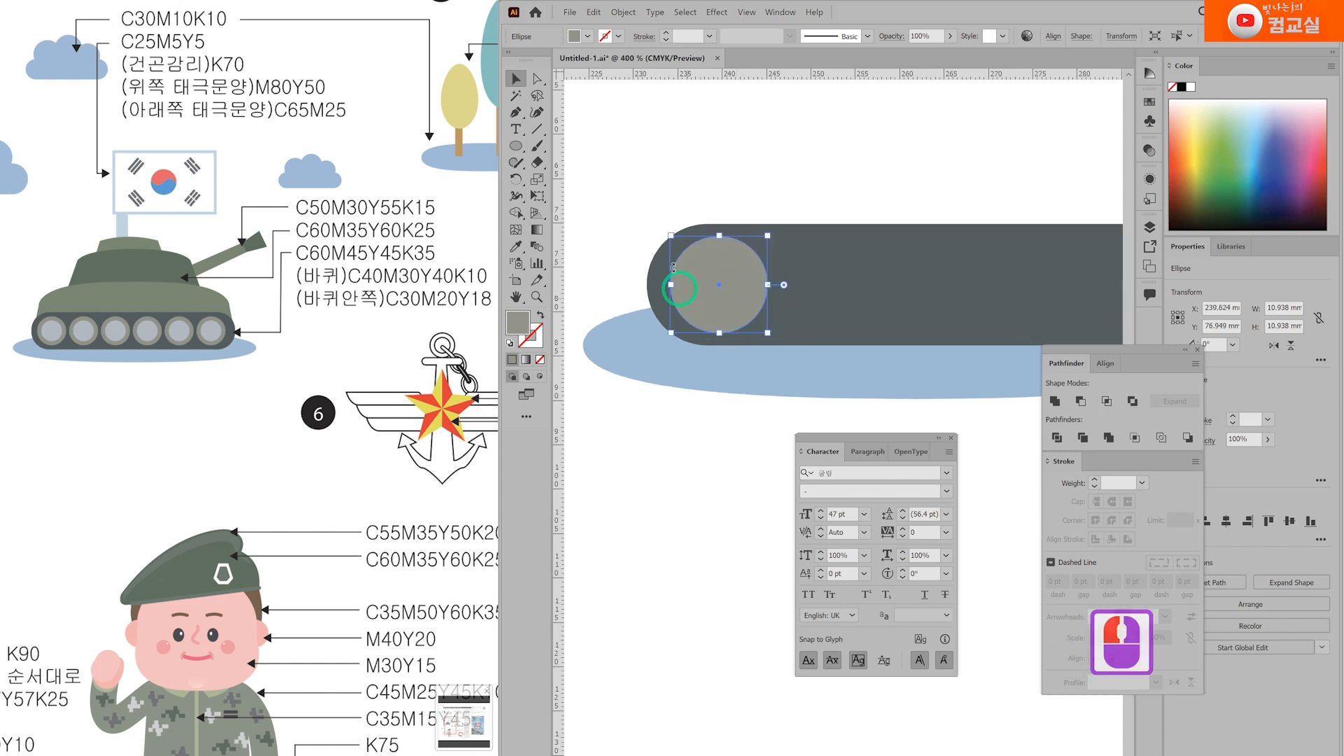
{"action": "key", "text": "ctrl+c"}
{"action": "key", "text": "ctrl+f"}
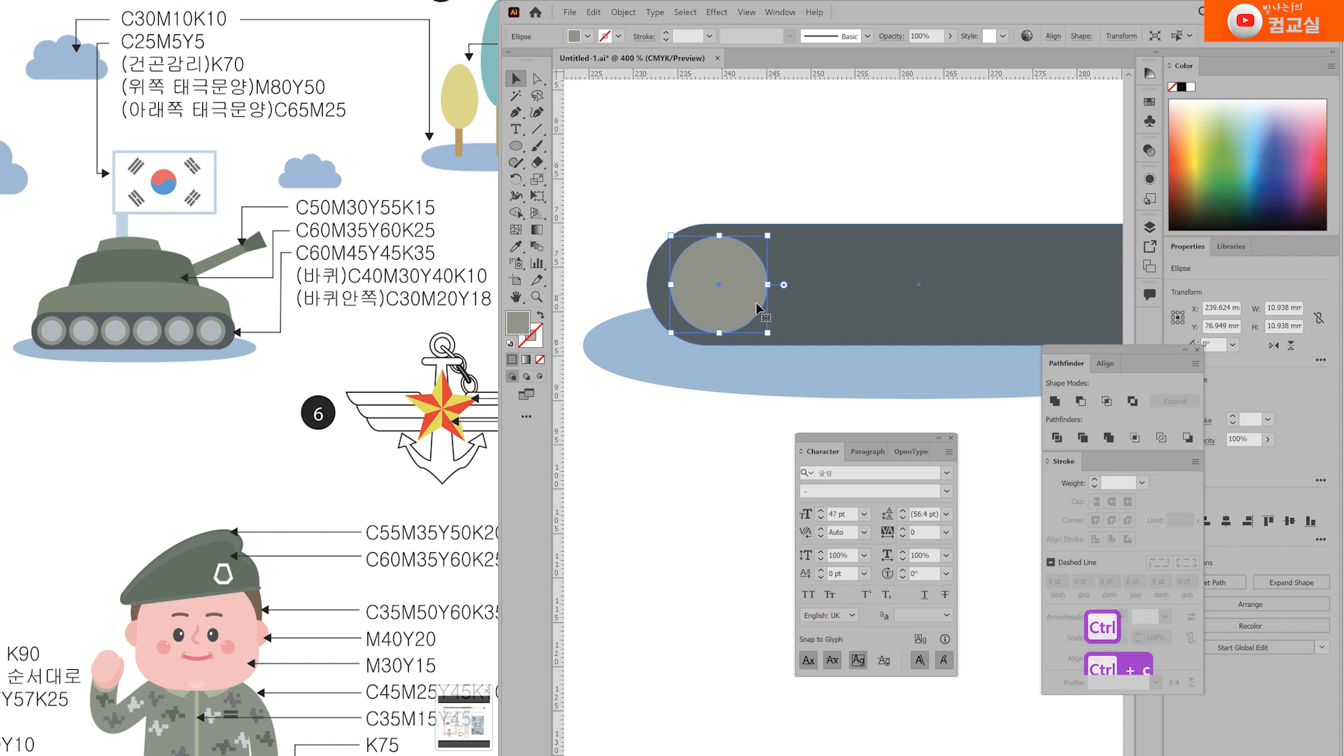
{"action": "left_click_drag", "start_coordinate": [768, 236], "coordinate": [756, 248]}
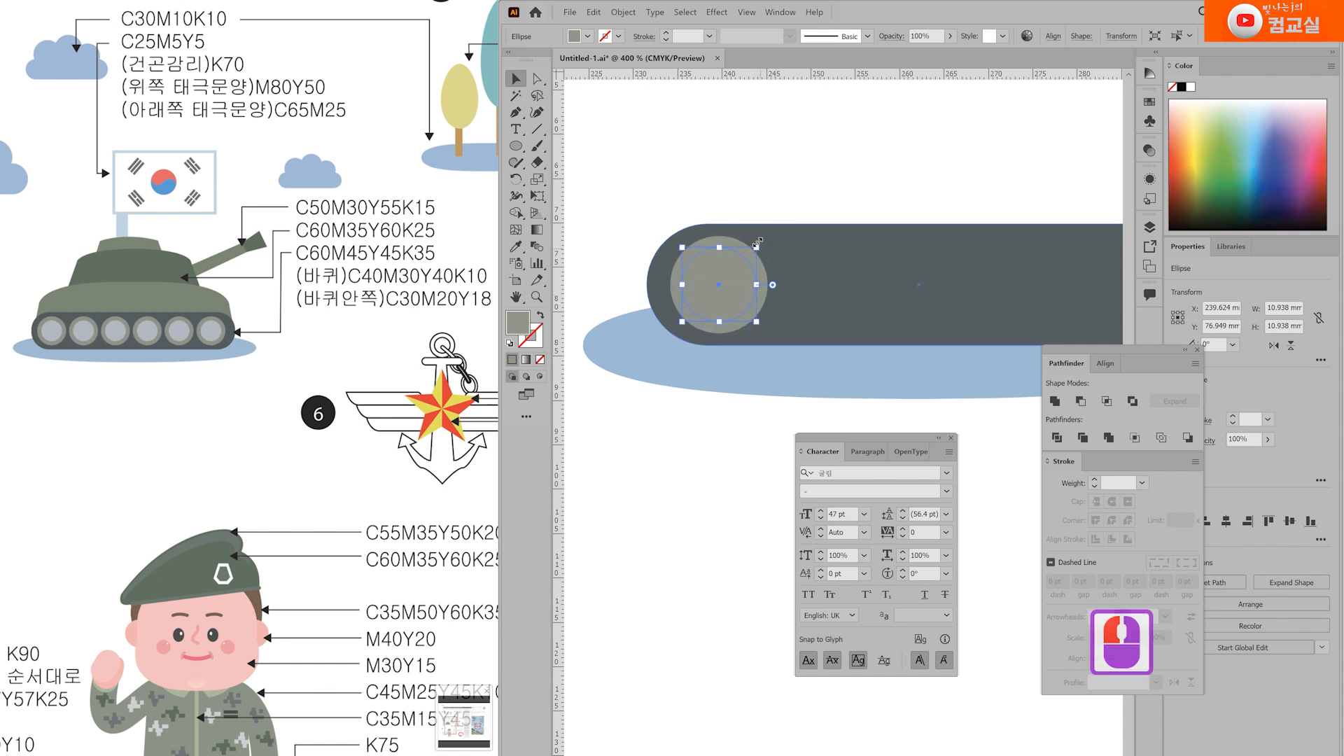
Step: Fill the wheel's inner disc with the light grey C30 M20 Y18 K0
{"action": "double_click", "coordinate": [519, 324]}
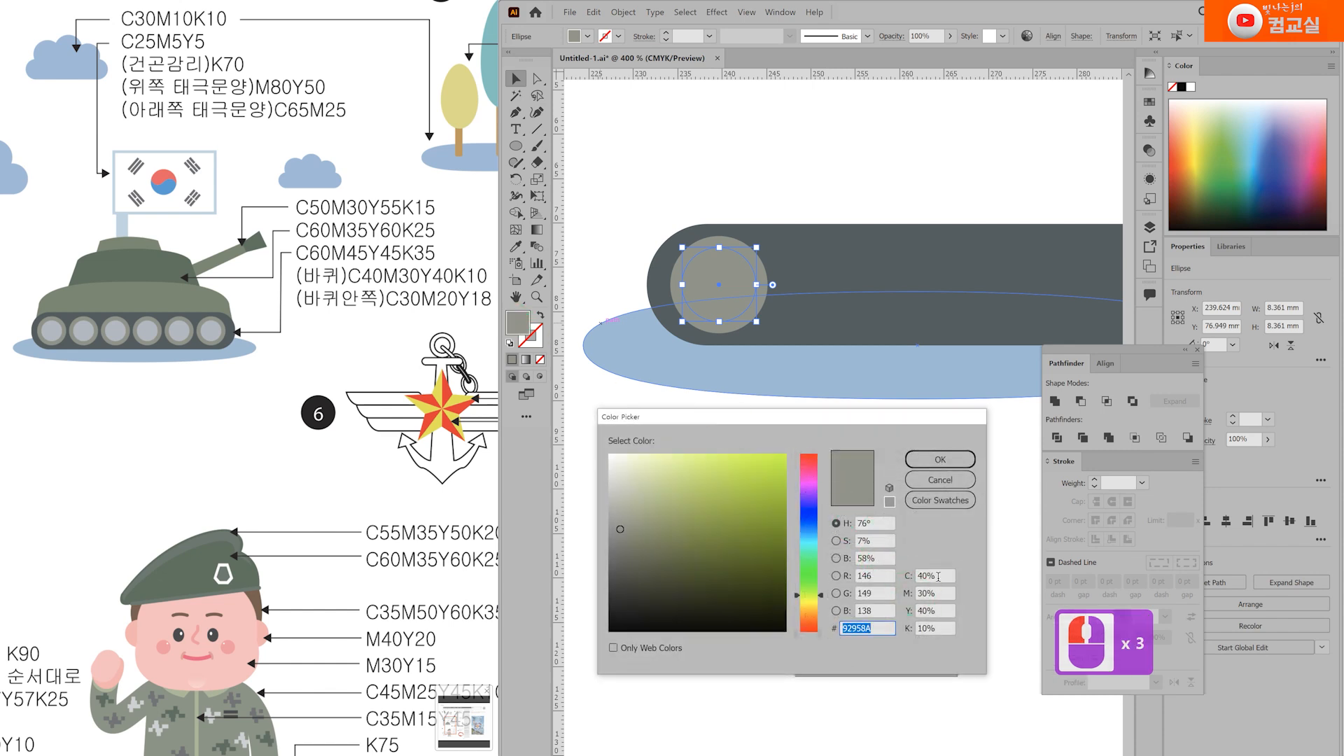
{"action": "triple_click", "coordinate": [938, 576]}
{"action": "type", "text": "30"}
{"action": "key", "text": "Tab"}
{"action": "type", "text": "20"}
{"action": "key", "text": "Tab"}
{"action": "type", "text": "18"}
{"action": "key", "text": "Tab"}
{"action": "type", "text": "0"}
{"action": "key", "text": "Return"}
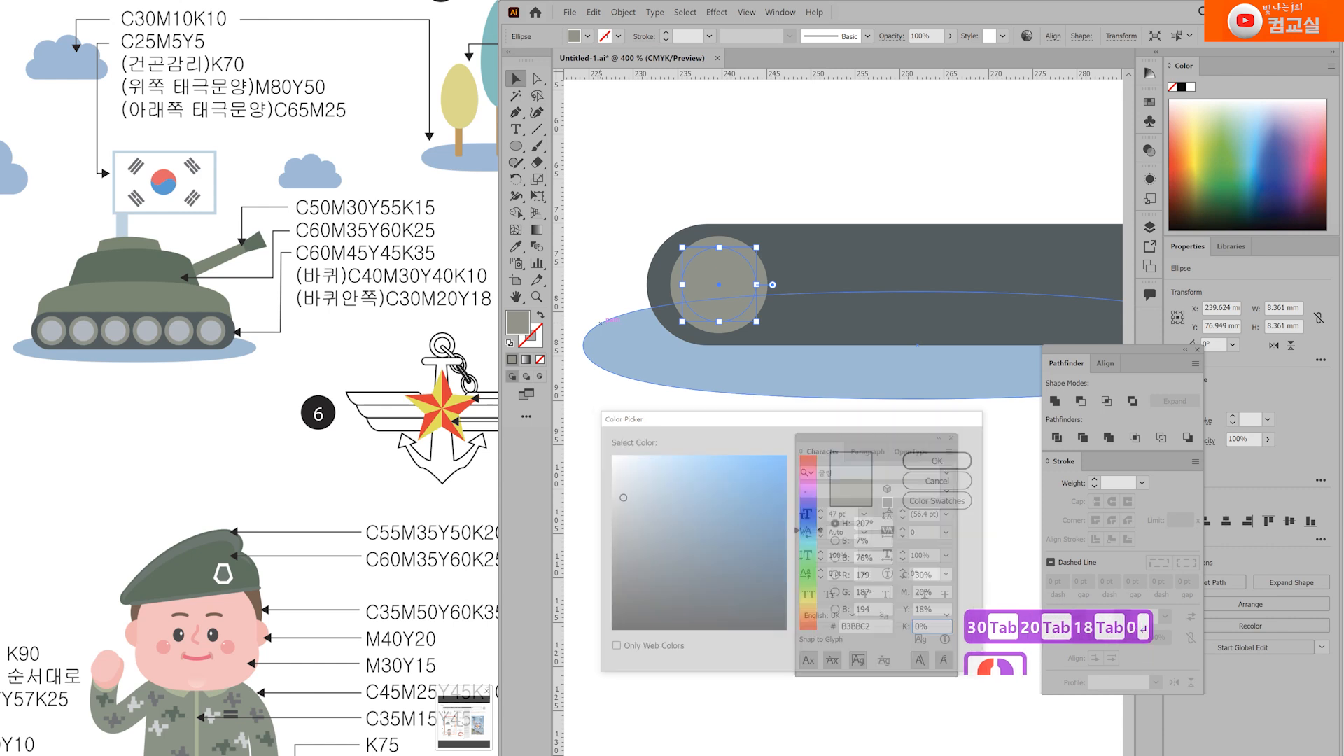
Step: Duplicate both circles of the wheel horizontally about 12.4 mm to the right along the track
{"action": "left_click", "coordinate": [739, 196]}
{"action": "scroll", "coordinate": [730, 286], "scroll_direction": "up", "scroll_amount": 1}
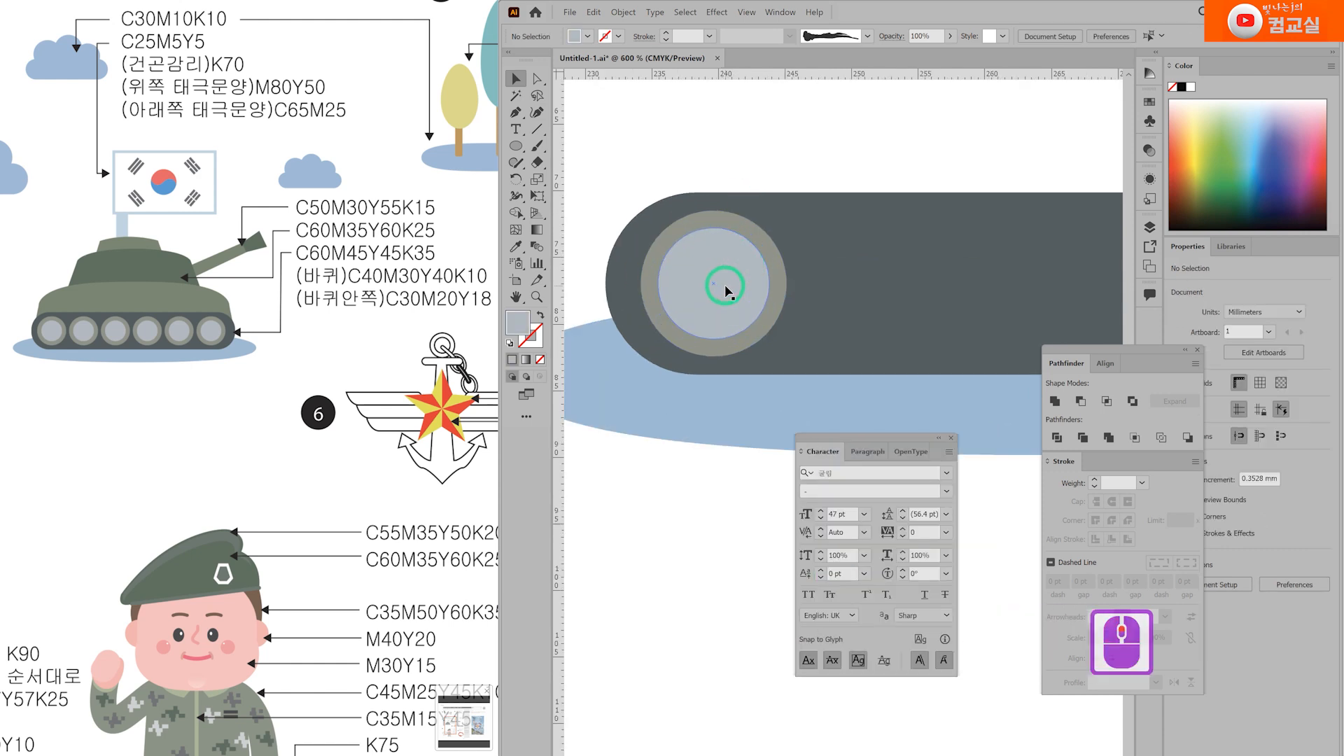
{"action": "scroll", "coordinate": [727, 292], "scroll_direction": "up", "scroll_amount": 1}
{"action": "left_click", "coordinate": [702, 208]}
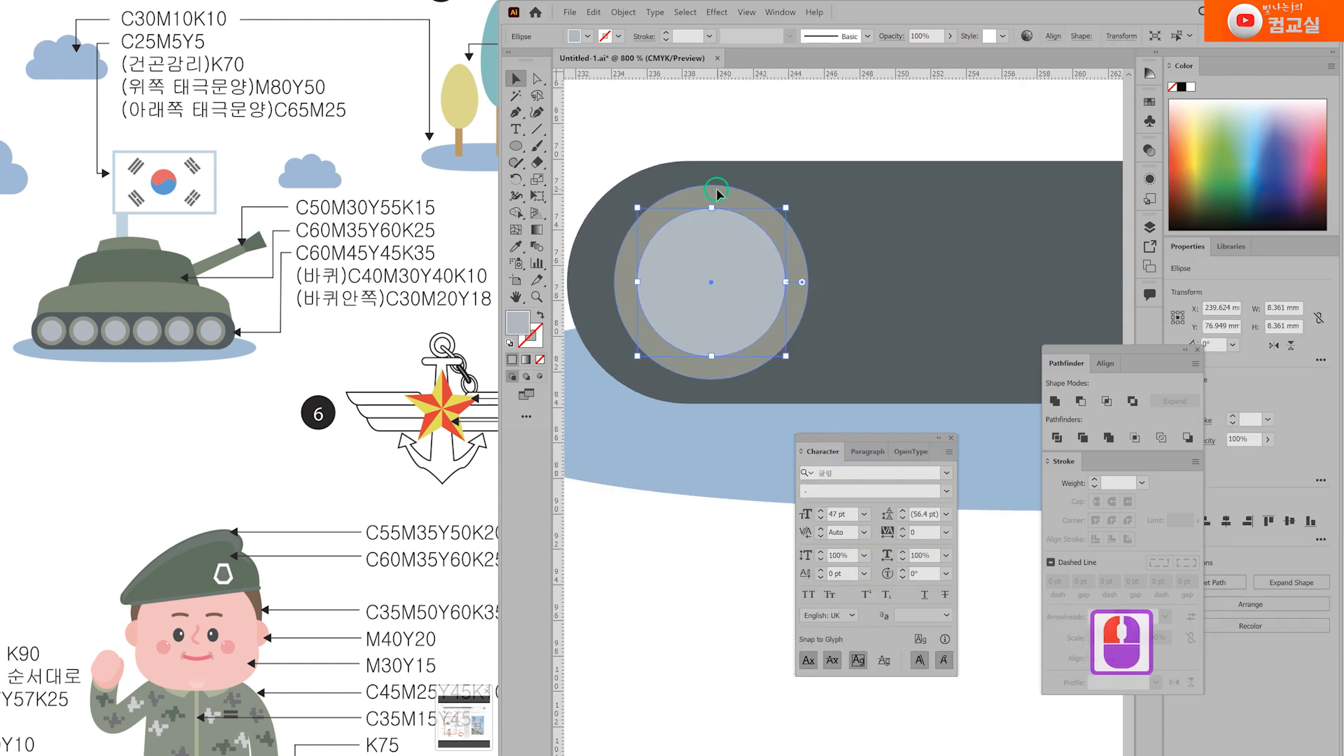
{"action": "left_click", "coordinate": [737, 258], "text": "shift"}
{"action": "scroll", "coordinate": [847, 270], "scroll_direction": "down", "scroll_amount": 3}
{"action": "left_click_drag", "start_coordinate": [813, 269], "coordinate": [790, 268]}
{"action": "left_click_drag", "start_coordinate": [690, 283], "coordinate": [774, 284]}
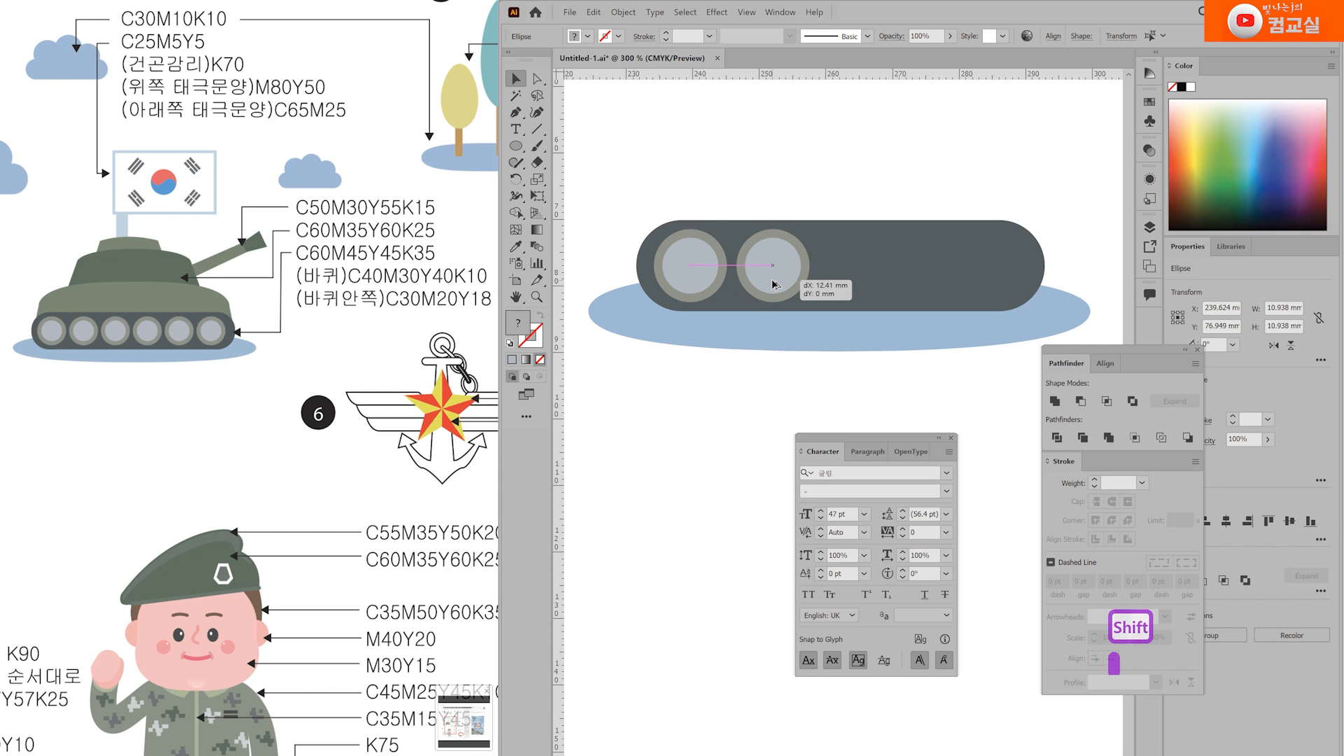
{"action": "left_click_drag", "start_coordinate": [774, 285], "coordinate": [773, 284]}
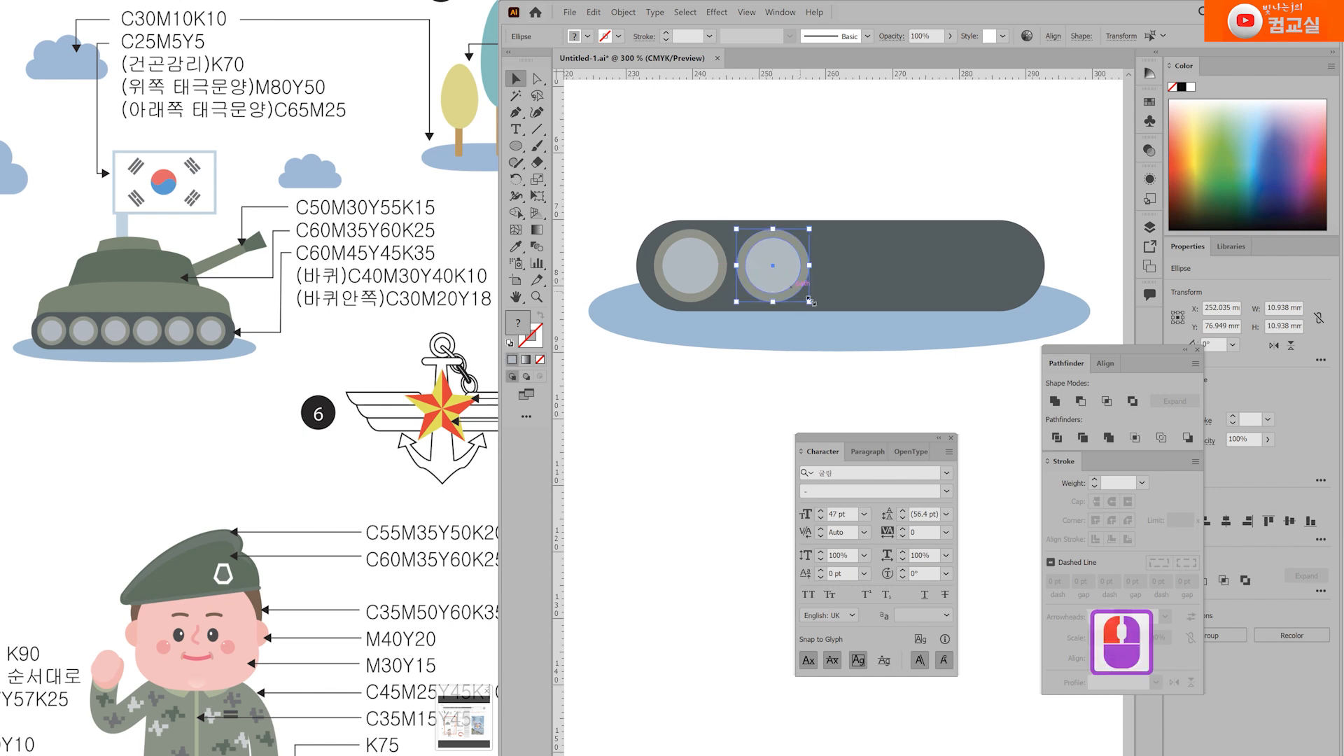
Step: Repeat the wheel copy four times at the same spacing to make a row of six wheels
{"action": "key", "text": "ctrl+d"}
{"action": "key", "text": "ctrl+d"}
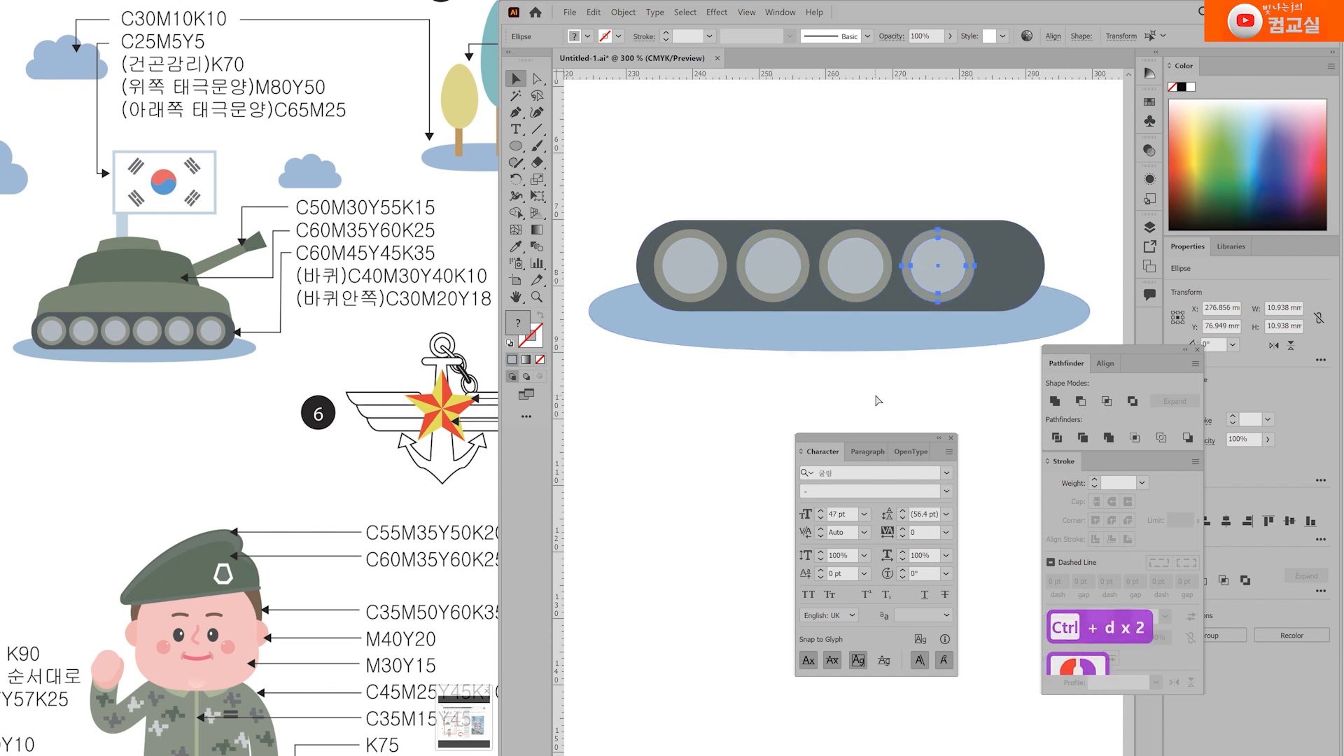
{"action": "key", "text": "ctrl+d"}
{"action": "key", "text": "ctrl+d"}
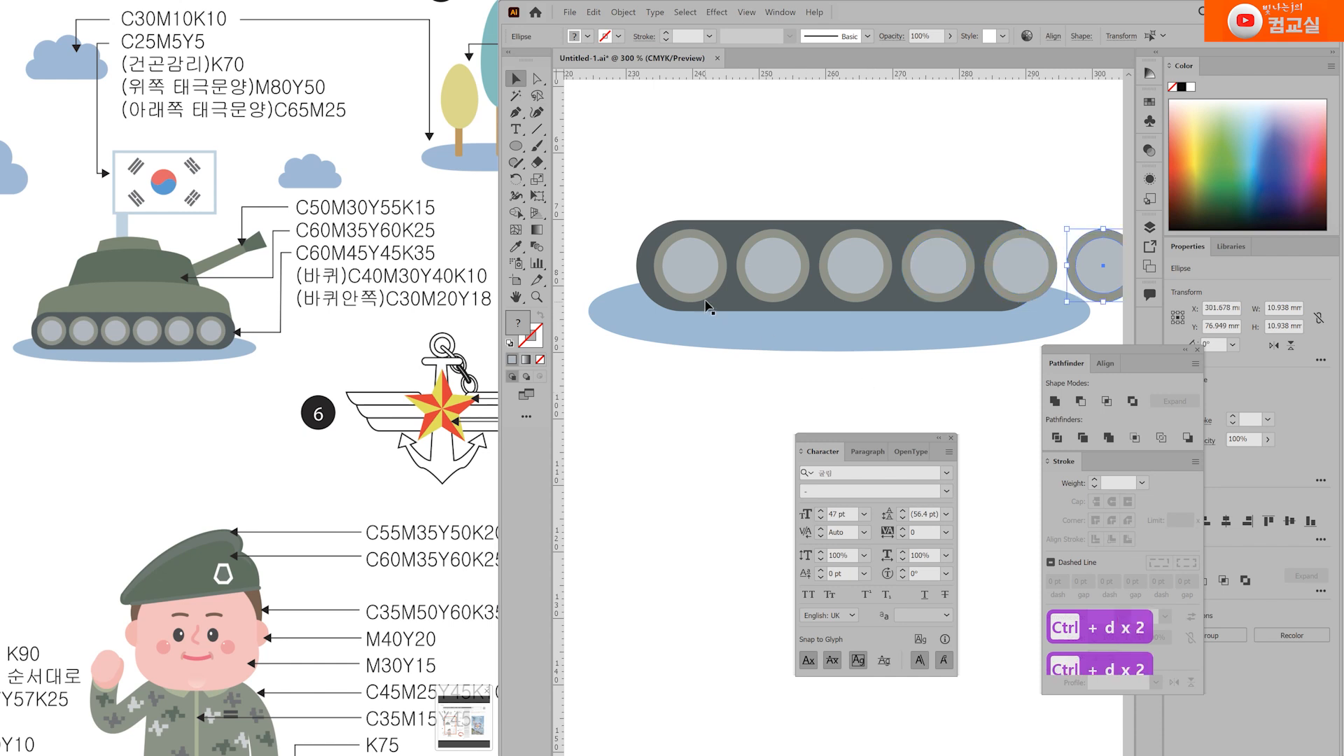
{"action": "left_click", "coordinate": [910, 390]}
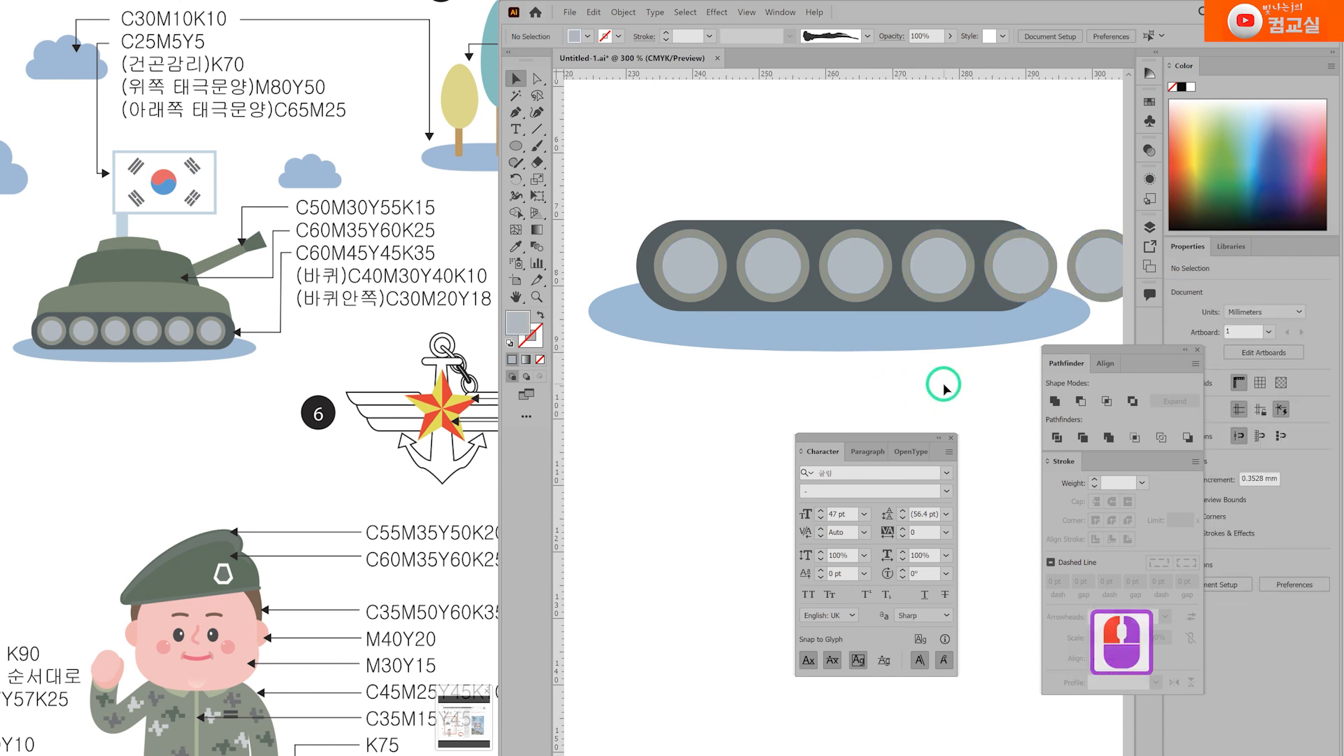
Step: Lengthen the track to about 80 mm so its rounded right end encloses the last wheel
{"action": "scroll", "coordinate": [969, 392], "scroll_direction": "down", "scroll_amount": 2}
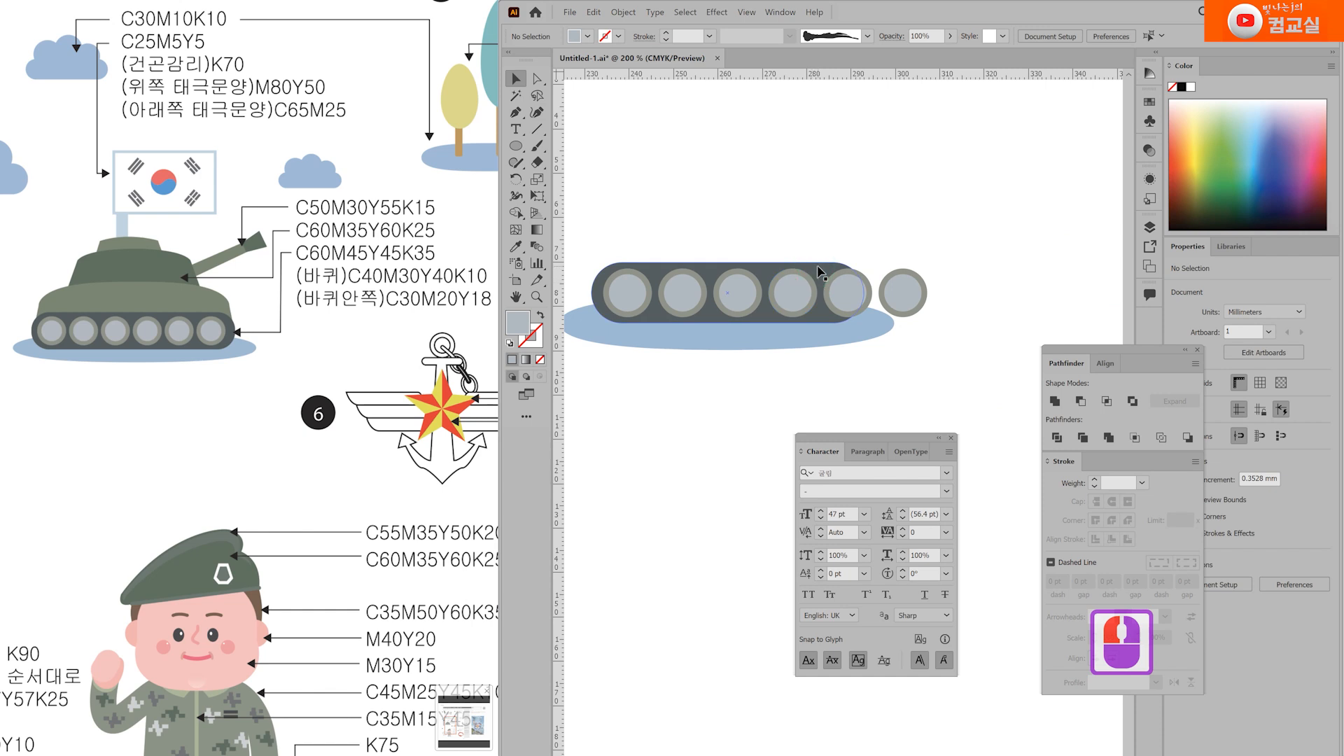
{"action": "double_click", "coordinate": [872, 291]}
{"action": "left_click_drag", "start_coordinate": [866, 294], "coordinate": [977, 287]}
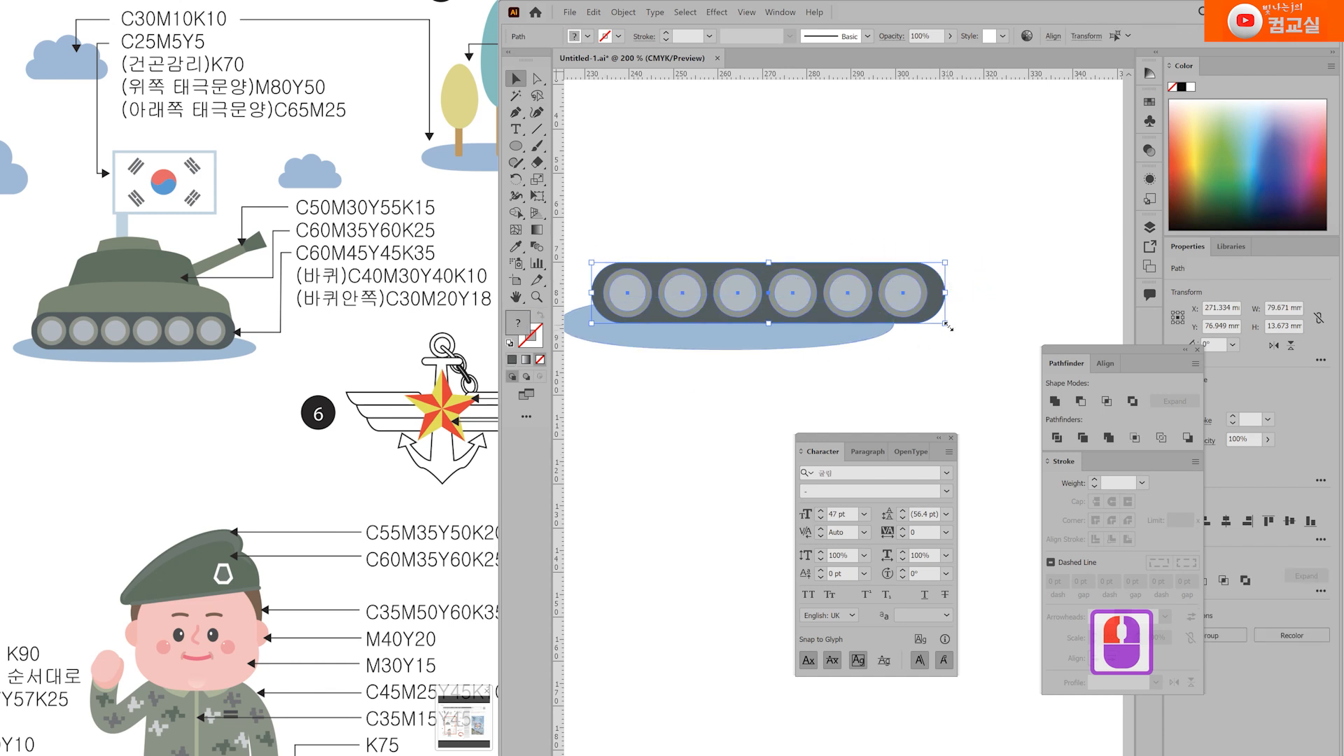
Step: Scale the track and wheels down together to about 65 by 11 mm and position them over the ground ellipse
{"action": "left_click_drag", "start_coordinate": [945, 323], "coordinate": [881, 318]}
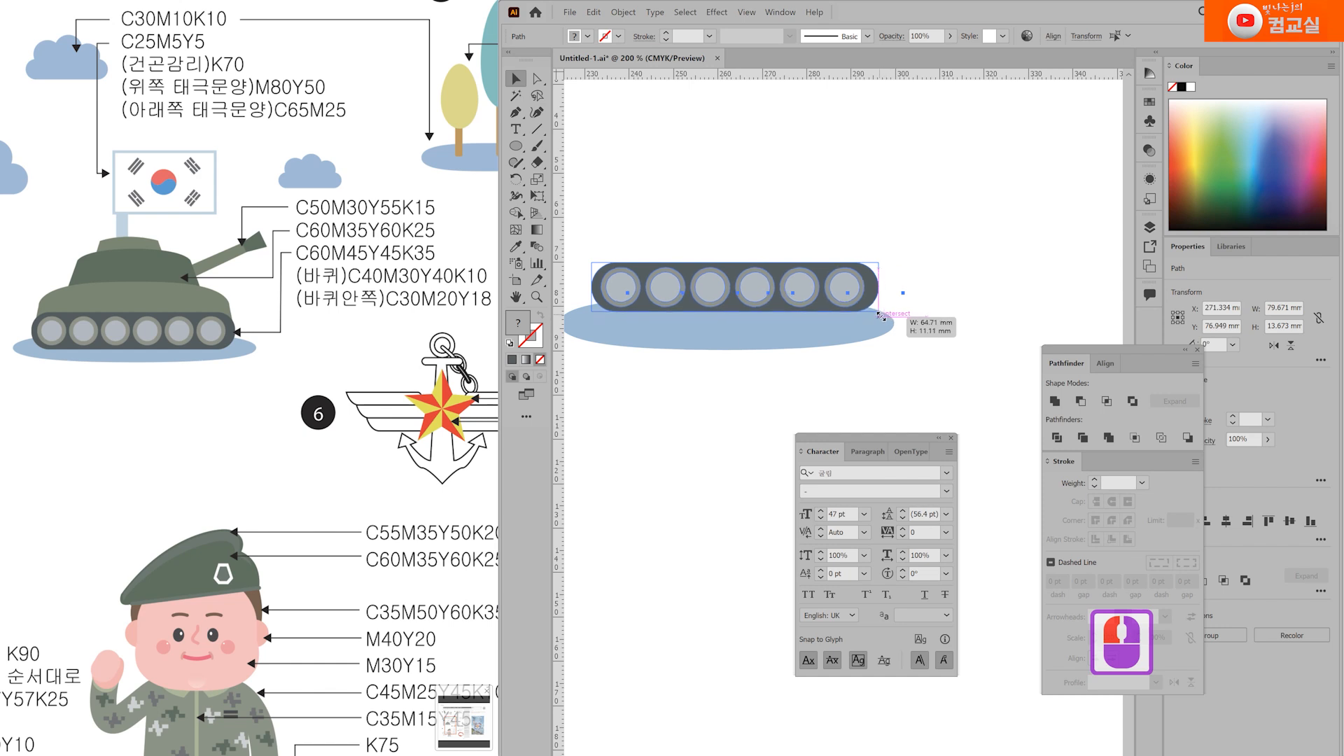
{"action": "scroll", "coordinate": [780, 390], "scroll_direction": "left", "scroll_amount": 3}
{"action": "scroll", "coordinate": [790, 299], "scroll_direction": "up", "scroll_amount": 1}
{"action": "left_click_drag", "start_coordinate": [873, 289], "coordinate": [861, 311]}
{"action": "left_click", "coordinate": [792, 413]}
{"action": "left_click", "coordinate": [792, 347]}
{"action": "left_click_drag", "start_coordinate": [792, 357], "coordinate": [792, 349]}
{"action": "left_click", "coordinate": [789, 390]}
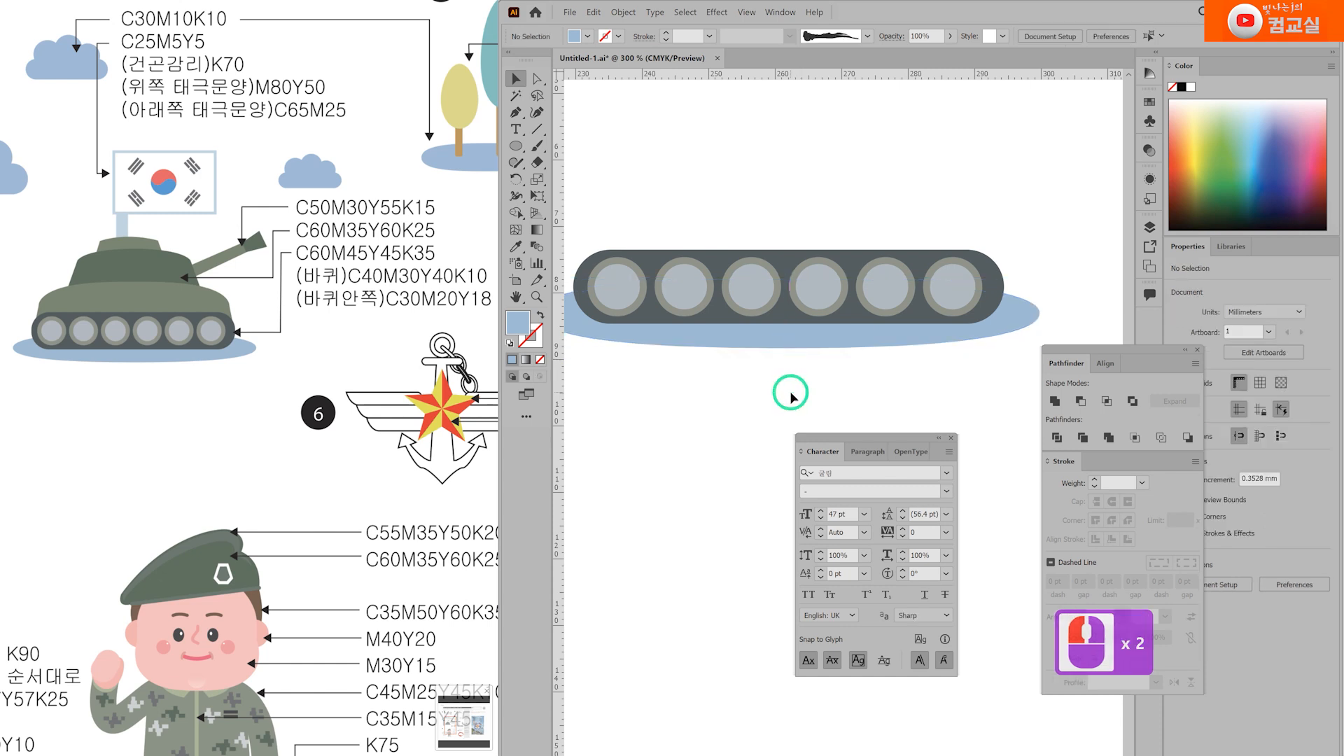
Step: Draw a rectangle about 59 by 13 mm over the upper part of the track as the tank's hull
{"action": "scroll", "coordinate": [672, 390], "scroll_direction": "down", "scroll_amount": 1}
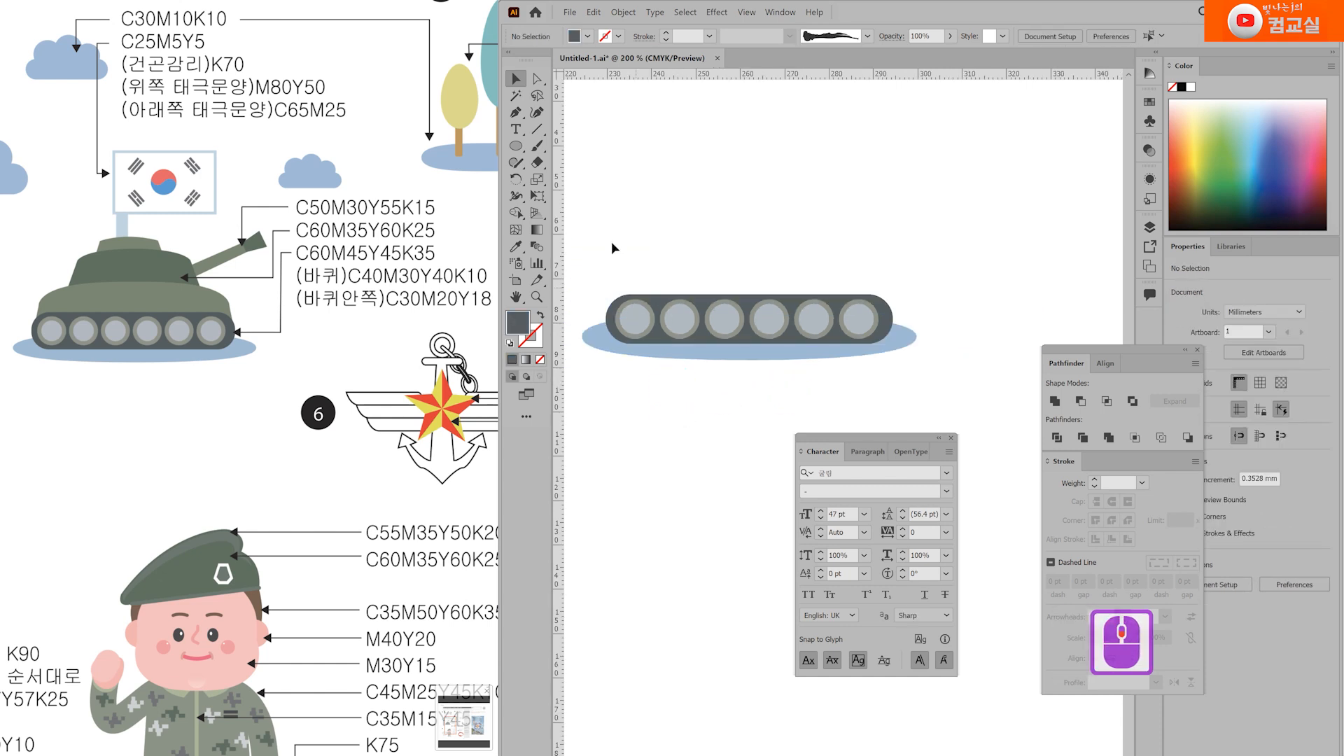
{"action": "left_click_drag", "start_coordinate": [516, 146], "coordinate": [560, 142]}
{"action": "left_click", "coordinate": [650, 255]}
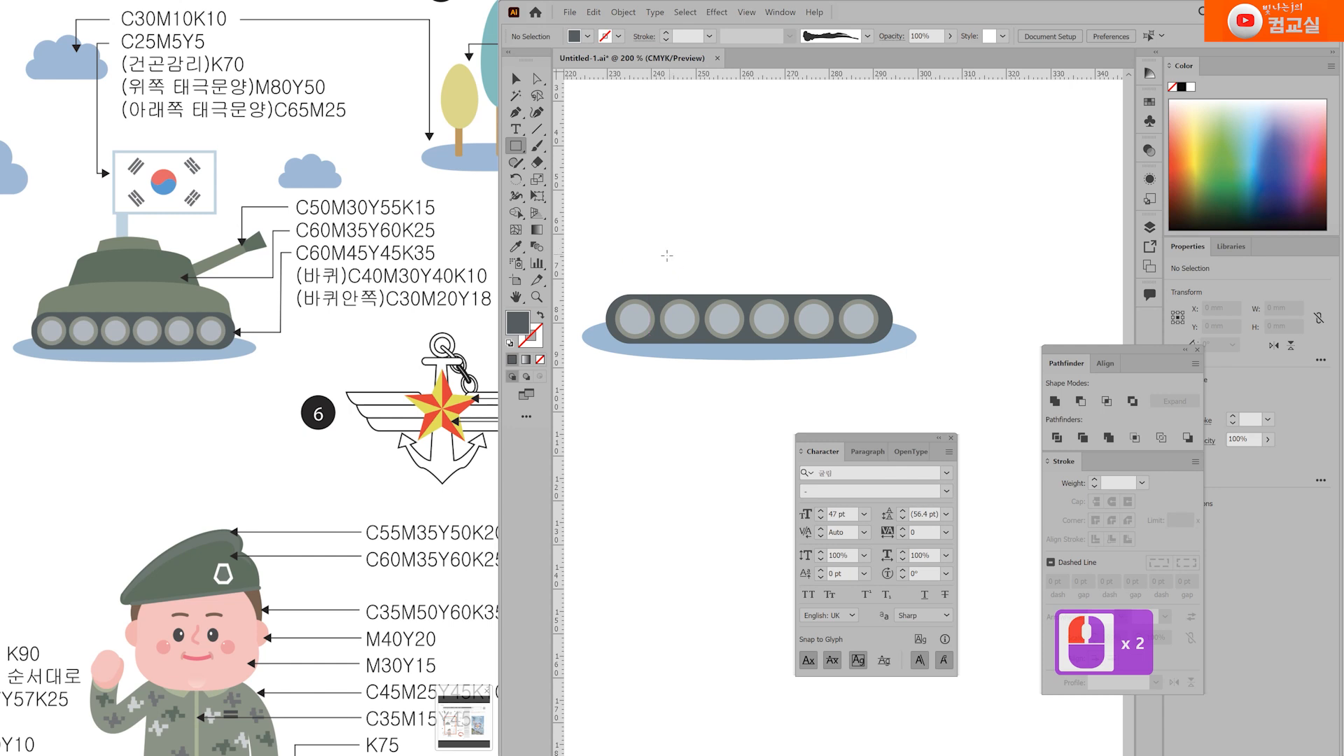
{"action": "mouse_move", "coordinate": [629, 257]}
{"action": "left_mouse_down"}
{"action": "mouse_move", "coordinate": [742, 301]}
{"action": "mouse_move", "coordinate": [874, 313]}
{"action": "left_mouse_up"}
{"action": "left_click_drag", "start_coordinate": [627, 284], "coordinate": [616, 283]}
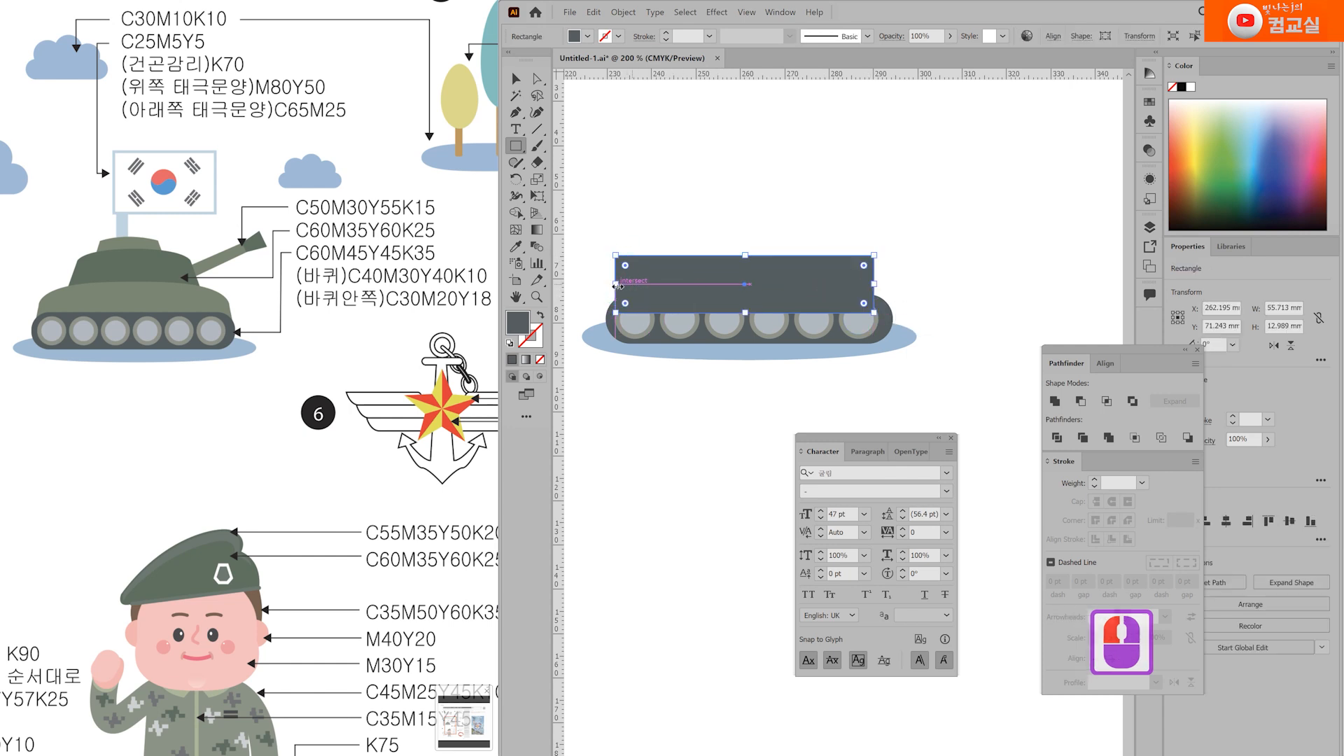
{"action": "left_click_drag", "start_coordinate": [874, 283], "coordinate": [879, 284]}
{"action": "left_click_drag", "start_coordinate": [753, 220], "coordinate": [795, 225]}
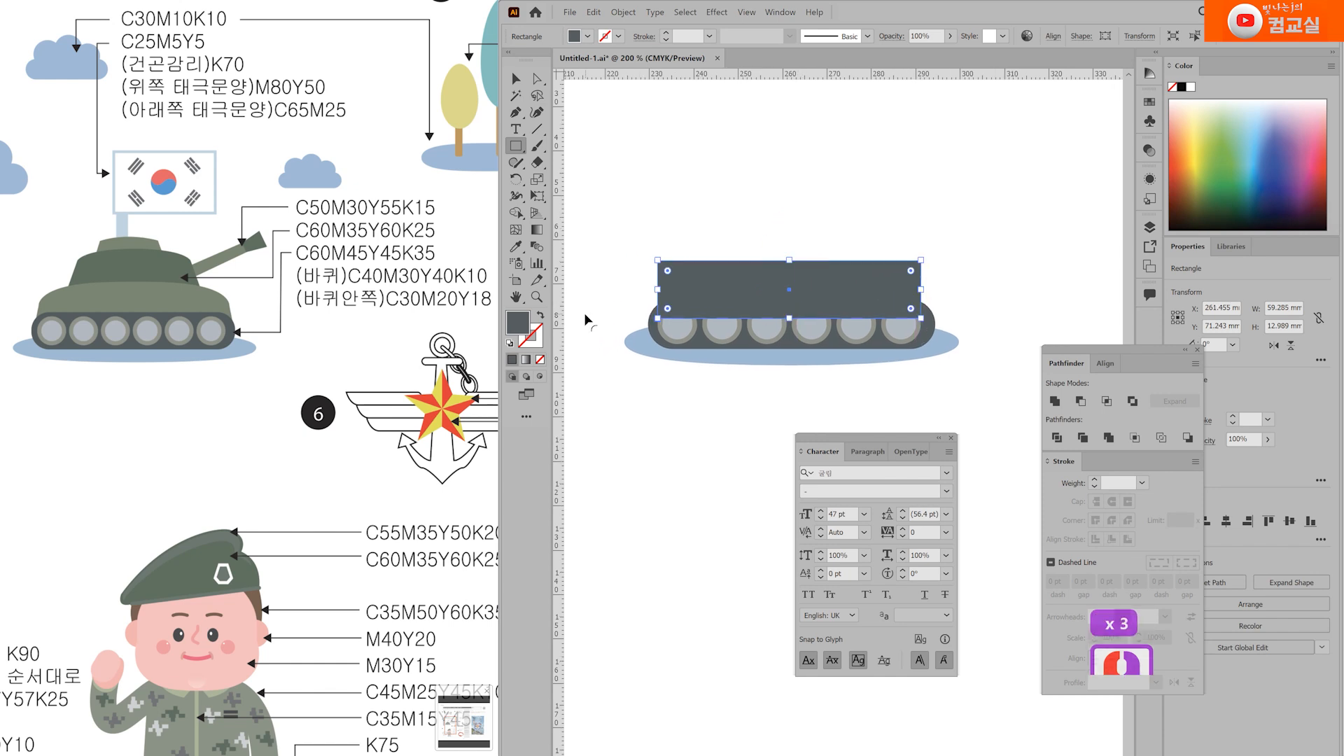
Step: Fill the hull rectangle with the olive green C50 M30 Y55 K15
{"action": "double_click", "coordinate": [518, 322]}
{"action": "left_click", "coordinate": [928, 576]}
{"action": "type", "text": "50"}
{"action": "key", "text": "Tab"}
{"action": "type", "text": "30"}
{"action": "key", "text": "Tab"}
{"action": "type", "text": "55"}
{"action": "key", "text": "Tab"}
{"action": "type", "text": "15"}
{"action": "key", "text": "Return"}
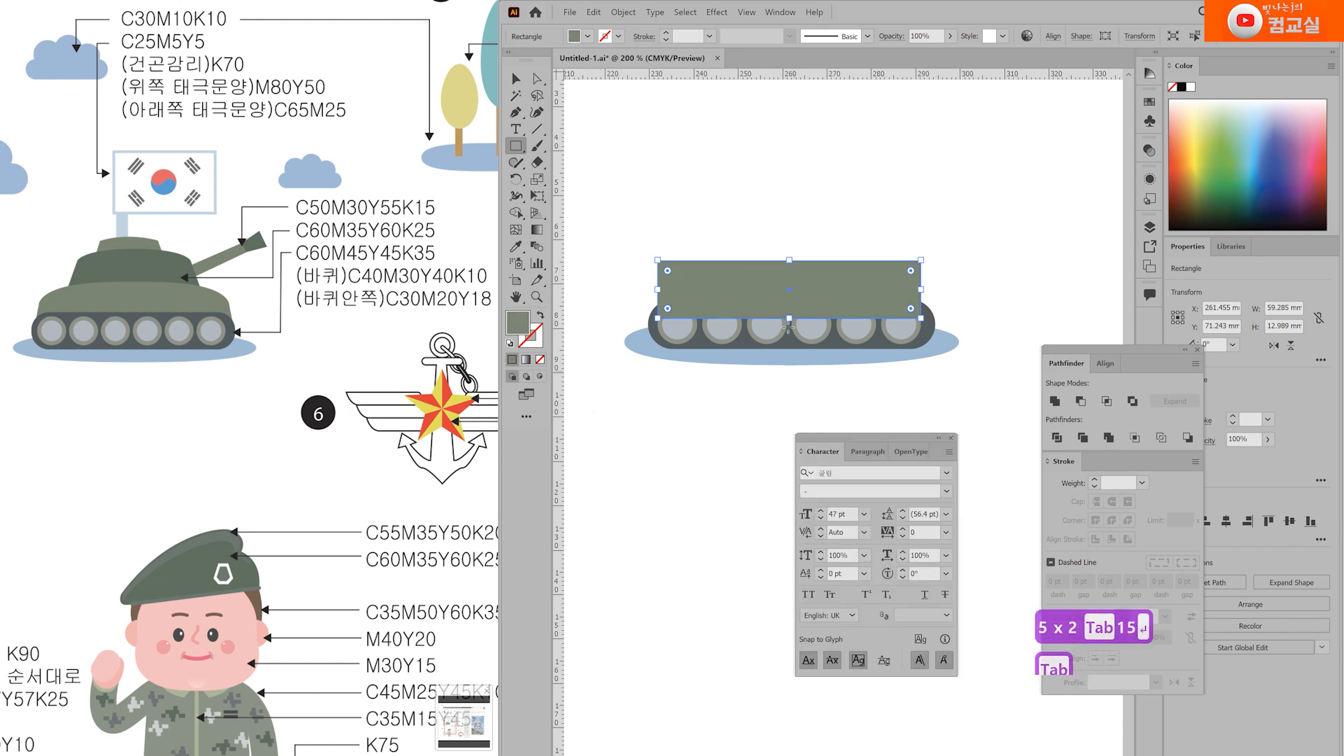
Step: Draw an ellipse about 59 by 13 mm across the top of the hull rectangle, matching its width
{"action": "scroll", "coordinate": [789, 327], "scroll_direction": "up", "scroll_amount": 1}
{"action": "left_click", "coordinate": [516, 145]}
{"action": "left_click", "coordinate": [560, 181]}
{"action": "left_click_drag", "start_coordinate": [607, 210], "coordinate": [1002, 296]}
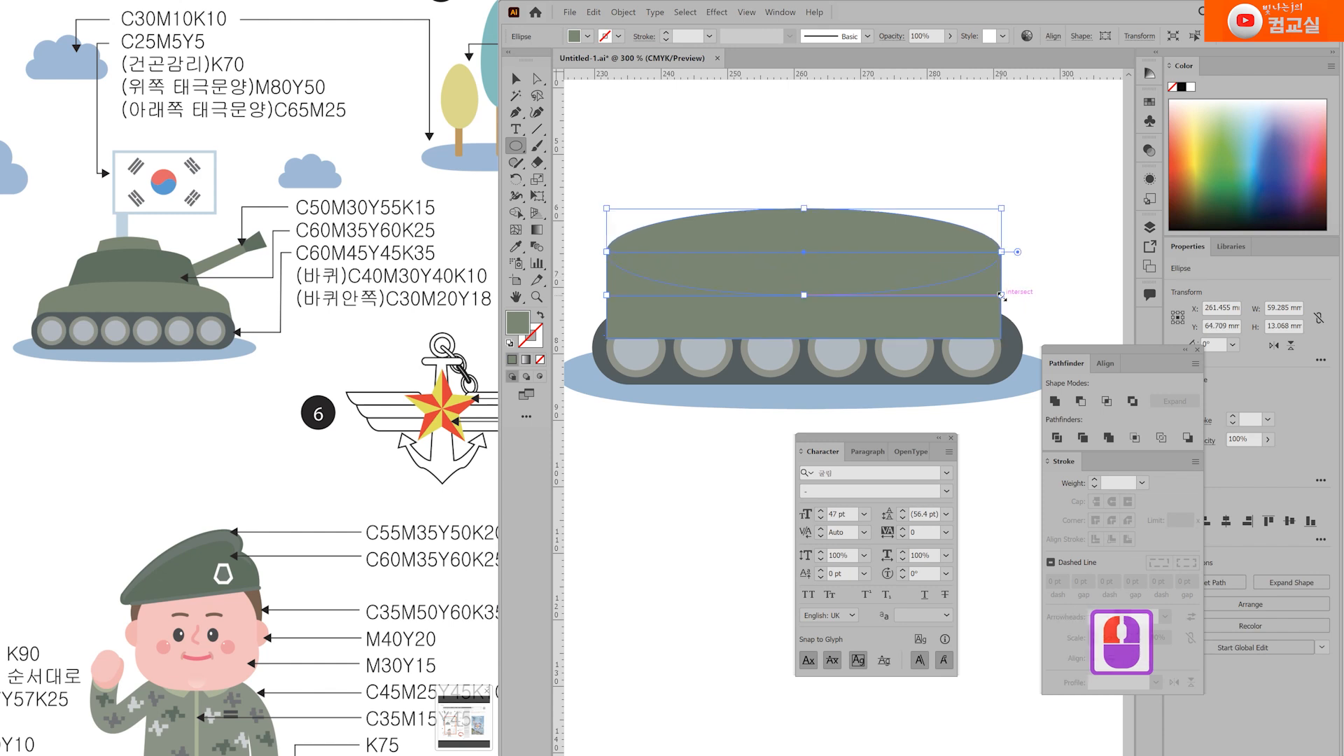
Step: Lengthen both curve handles of the ellipse's top anchor point outward to give the hull a flatter, fuller top
{"action": "left_click", "coordinate": [538, 80]}
{"action": "left_click", "coordinate": [1061, 289]}
{"action": "left_click", "coordinate": [818, 222]}
{"action": "left_click", "coordinate": [803, 209]}
{"action": "left_click_drag", "start_coordinate": [695, 208], "coordinate": [665, 208]}
{"action": "left_click_drag", "start_coordinate": [913, 209], "coordinate": [941, 209]}
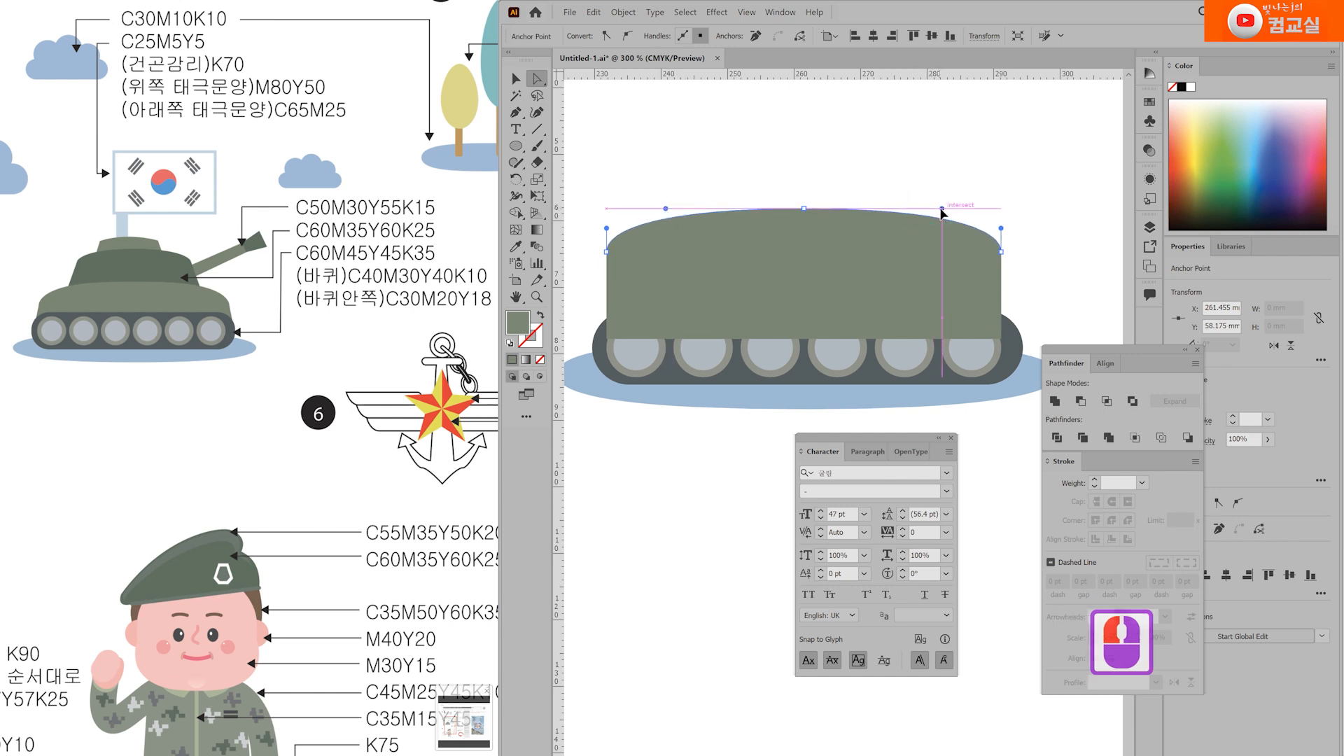
Step: Unite the reshaped ellipse and the rectangle into a single hull shape
{"action": "left_click", "coordinate": [931, 189]}
{"action": "left_click", "coordinate": [828, 246]}
{"action": "left_click", "coordinate": [960, 308], "text": "shift"}
{"action": "left_click", "coordinate": [1055, 402]}
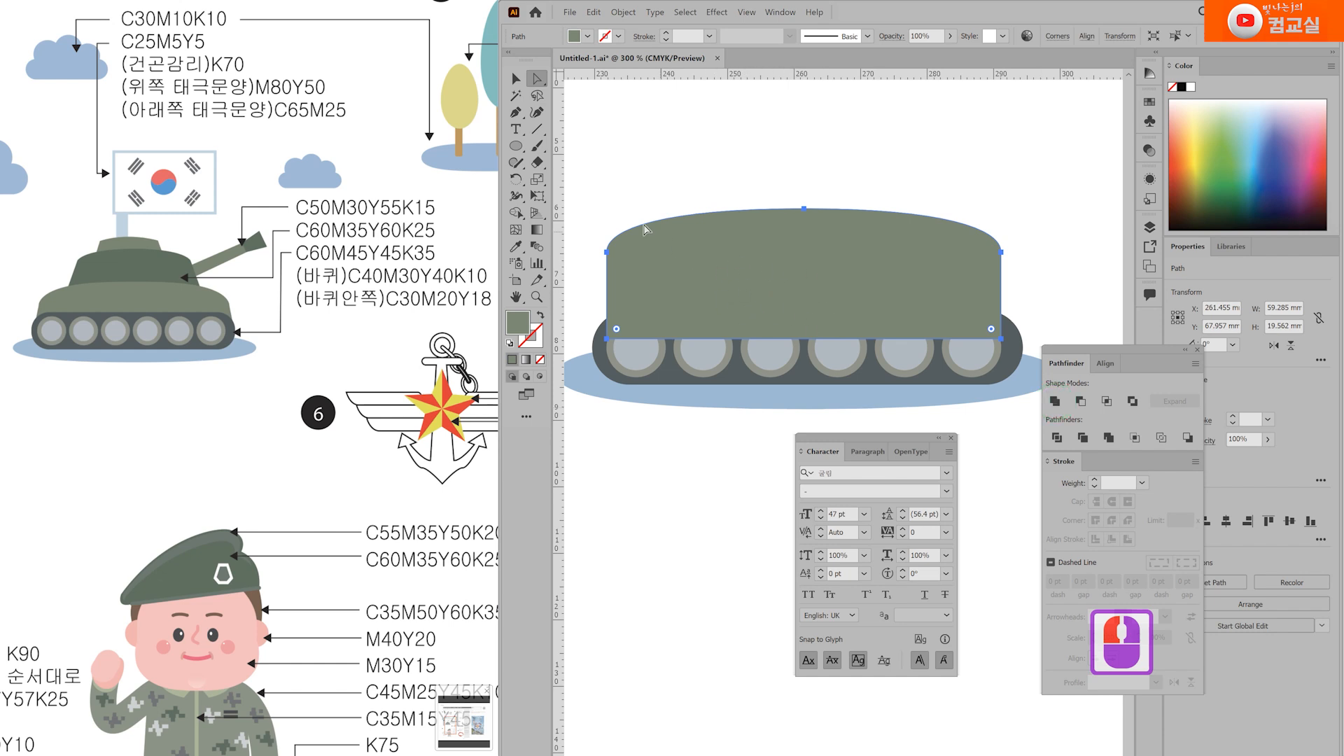
Step: Use Free Transform's perspective distortion to narrow the top of the hull symmetrically into a slight taper
{"action": "left_click", "coordinate": [539, 200]}
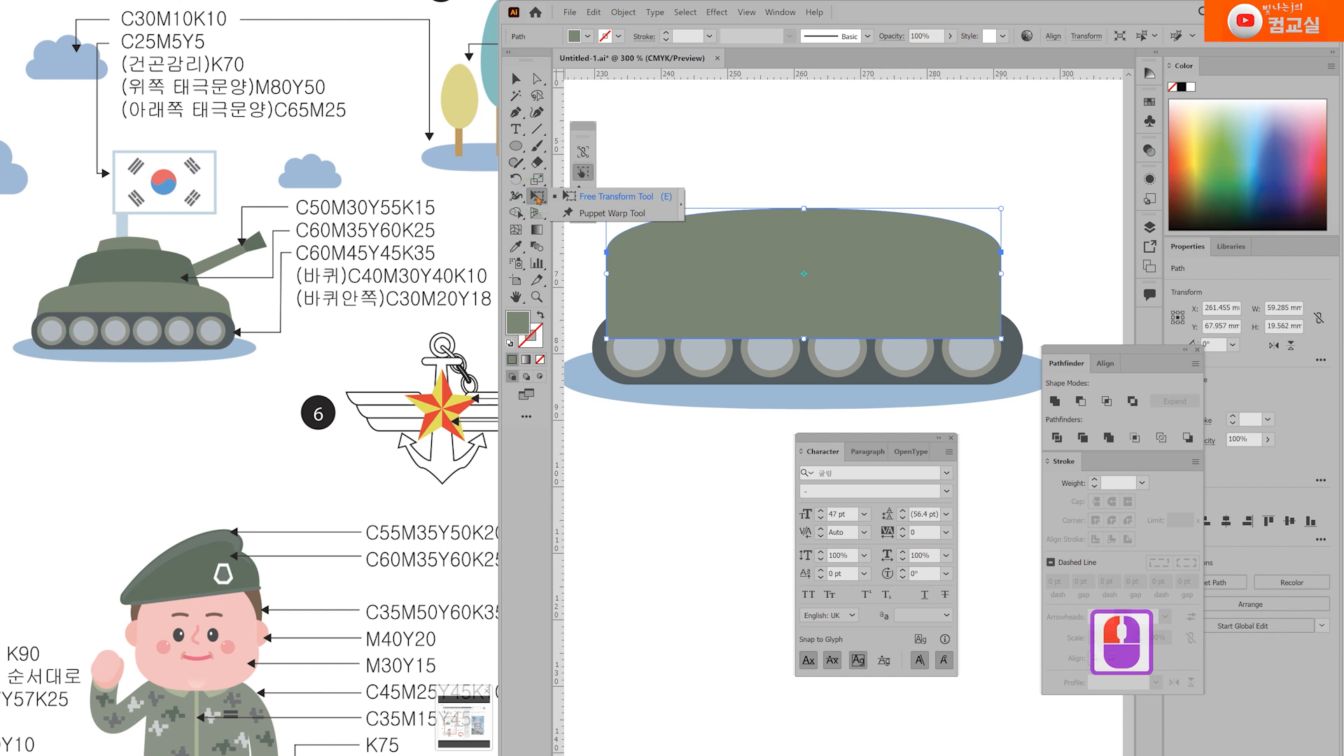
{"action": "left_click", "coordinate": [570, 203]}
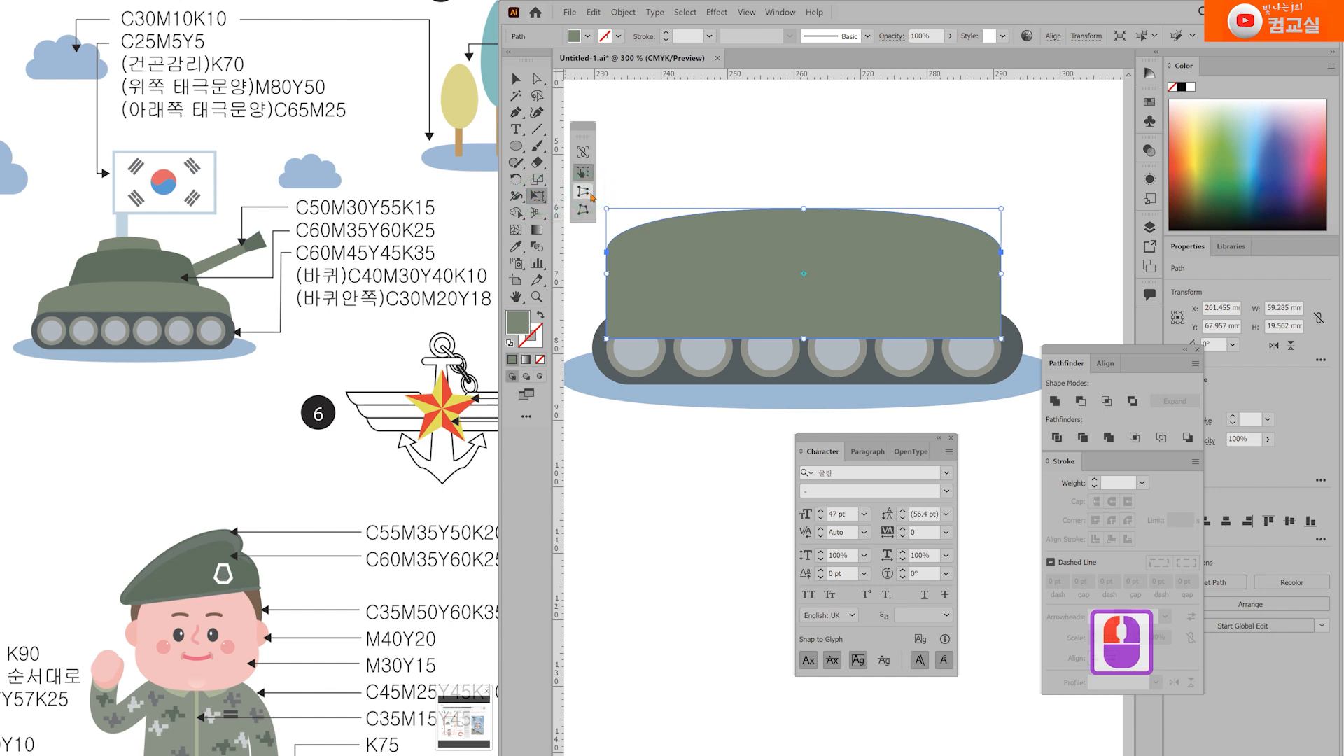
{"action": "left_click", "coordinate": [585, 191]}
{"action": "left_click", "coordinate": [584, 171]}
{"action": "left_click", "coordinate": [583, 191]}
{"action": "left_click_drag", "start_coordinate": [607, 210], "coordinate": [619, 211]}
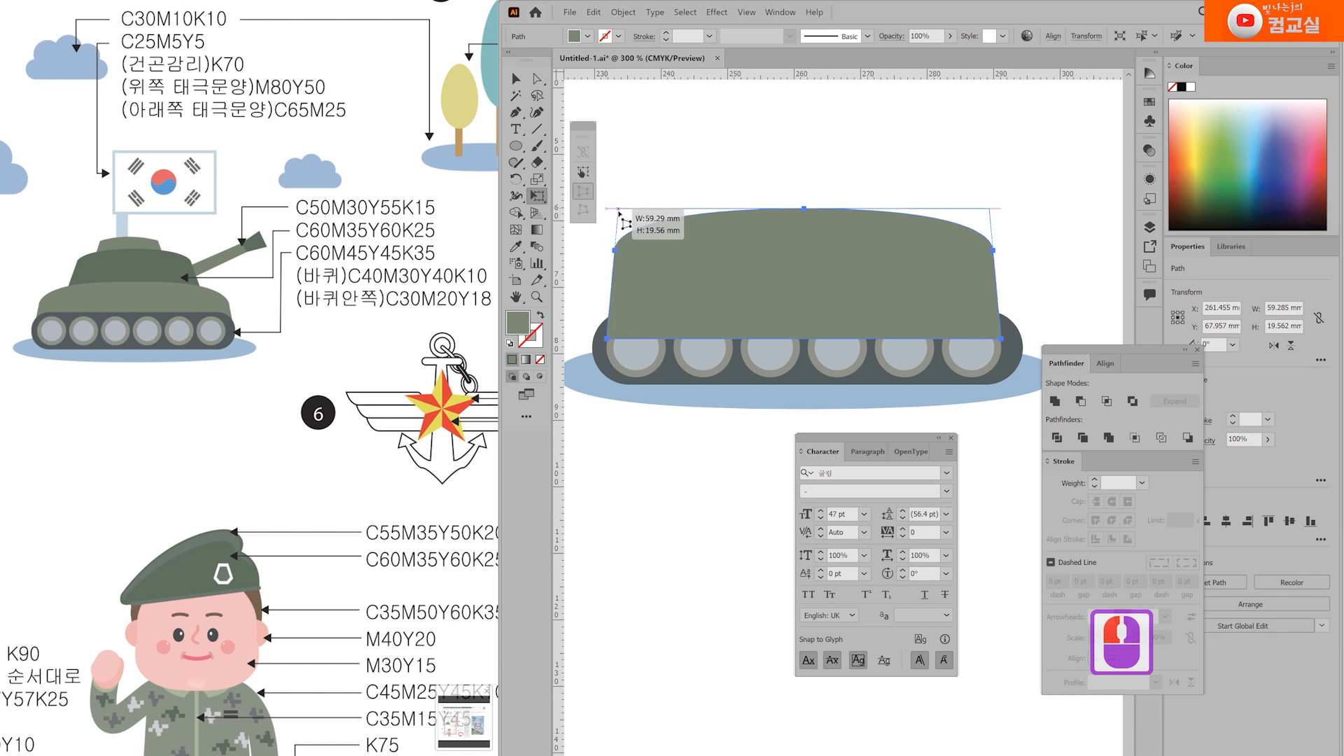
{"action": "left_click_drag", "start_coordinate": [618, 210], "coordinate": [619, 210]}
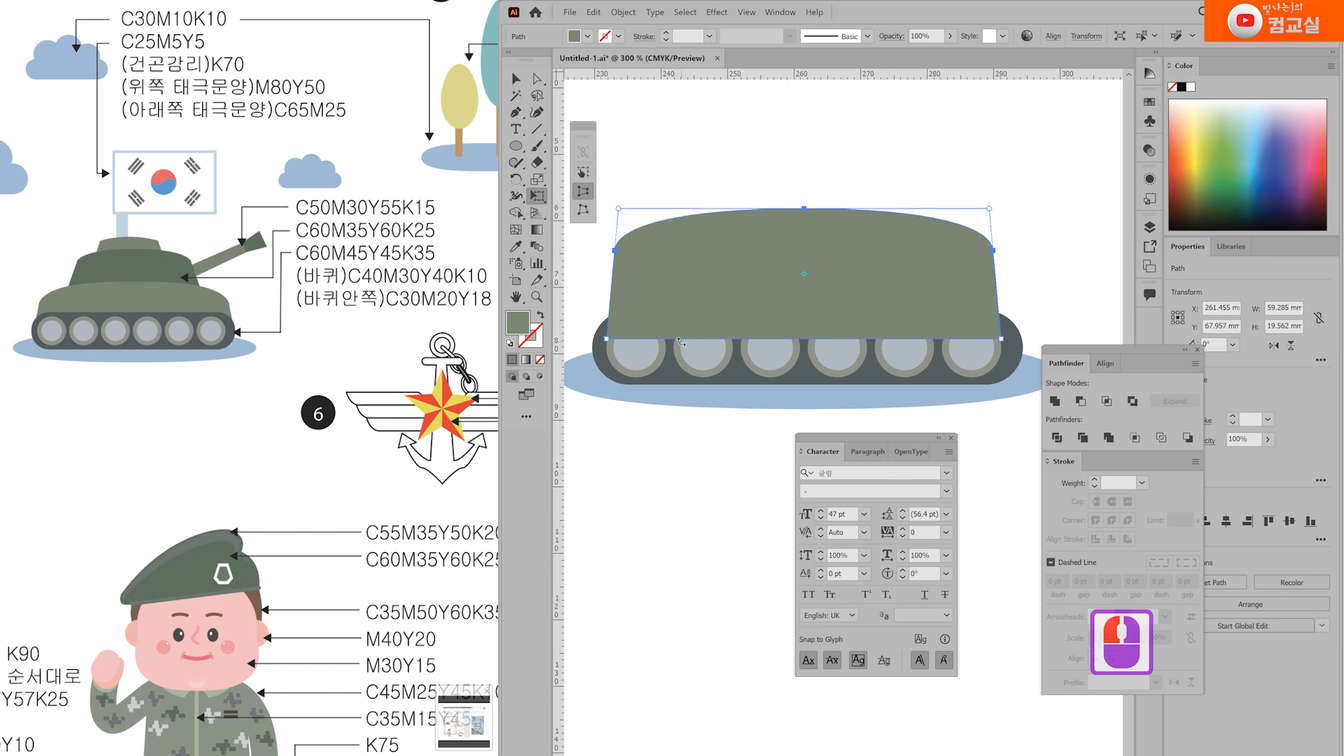
Step: Send the hull to the back, behind the track and wheels, and lower it about 4.7 mm
{"action": "left_click", "coordinate": [521, 83]}
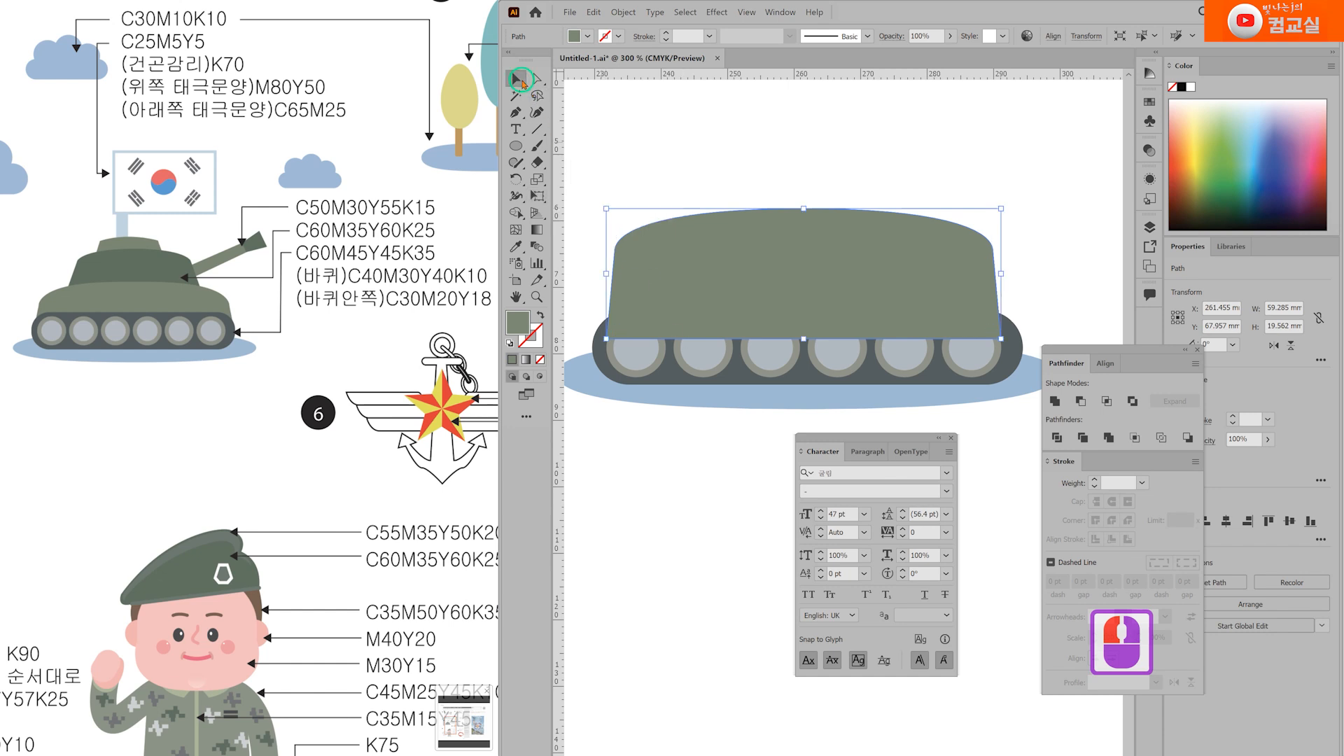
{"action": "double_click", "coordinate": [697, 563]}
{"action": "left_click", "coordinate": [765, 280]}
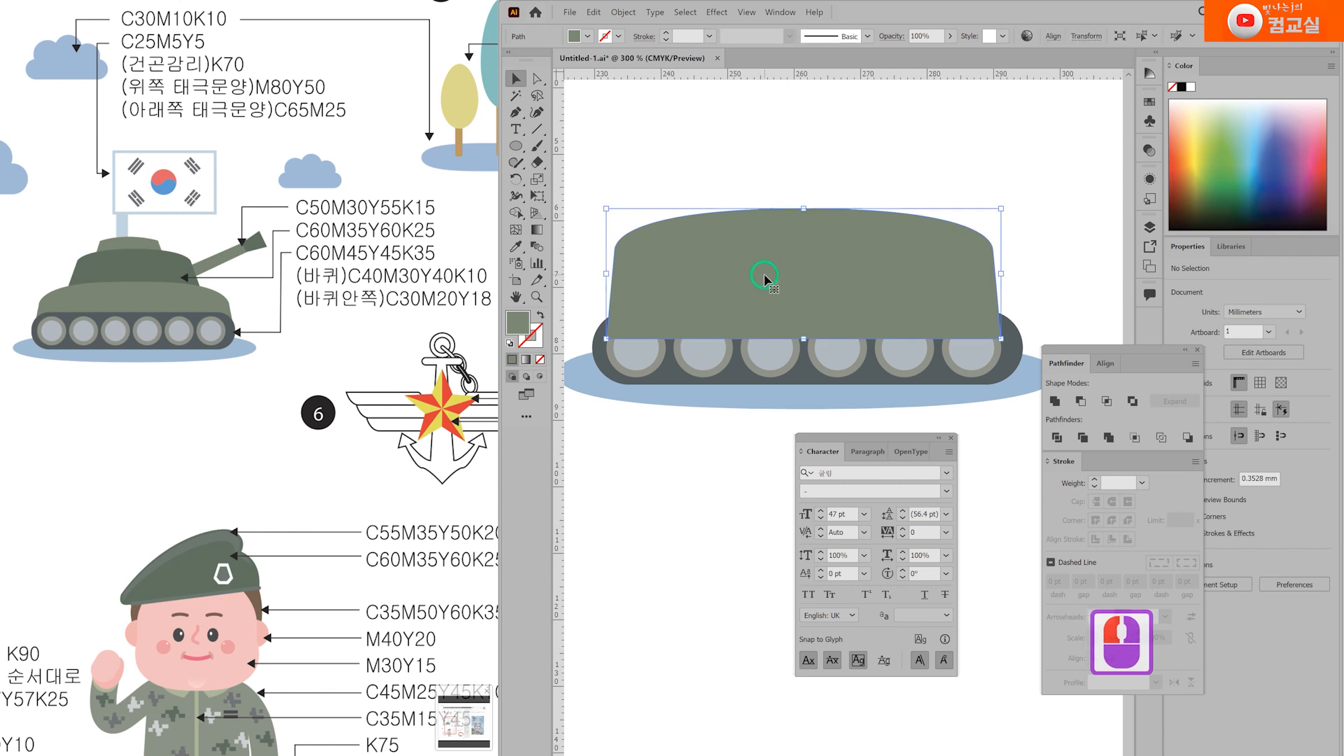
{"action": "key", "text": "ctrl+shift+bracketleft"}
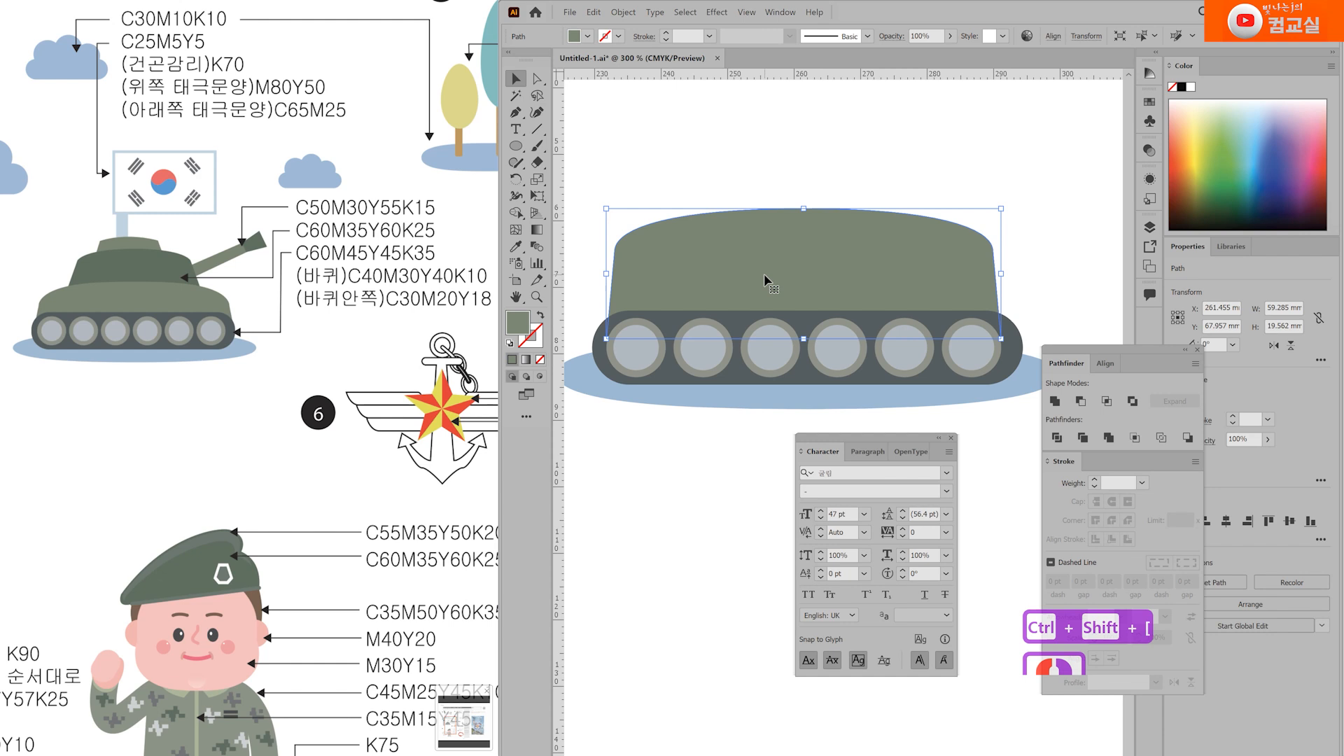
{"action": "mouse_move", "coordinate": [765, 280]}
{"action": "left_mouse_down"}
{"action": "mouse_move", "coordinate": [769, 266]}
{"action": "mouse_move", "coordinate": [772, 294]}
{"action": "left_mouse_up"}
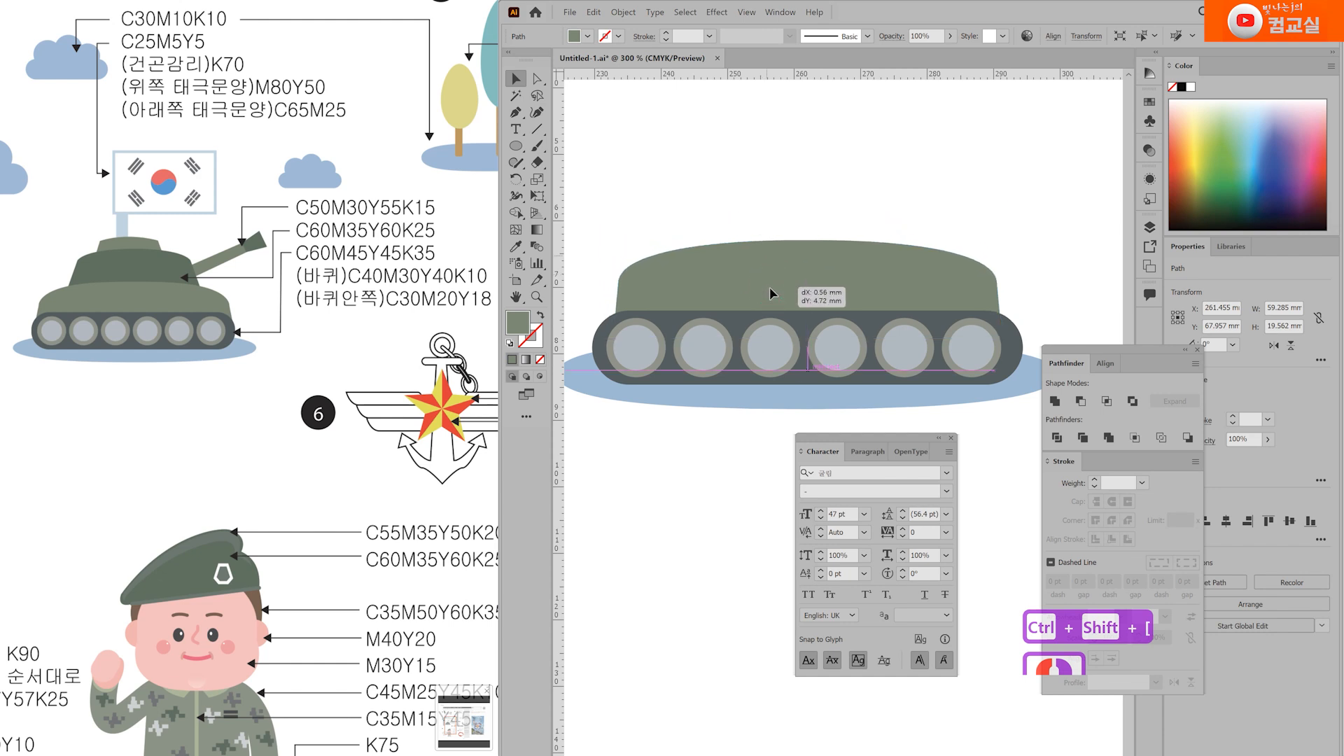
Step: Widen the hull outward at both ends to about 62 mm, so it spans nearly the whole track
{"action": "double_click", "coordinate": [772, 205]}
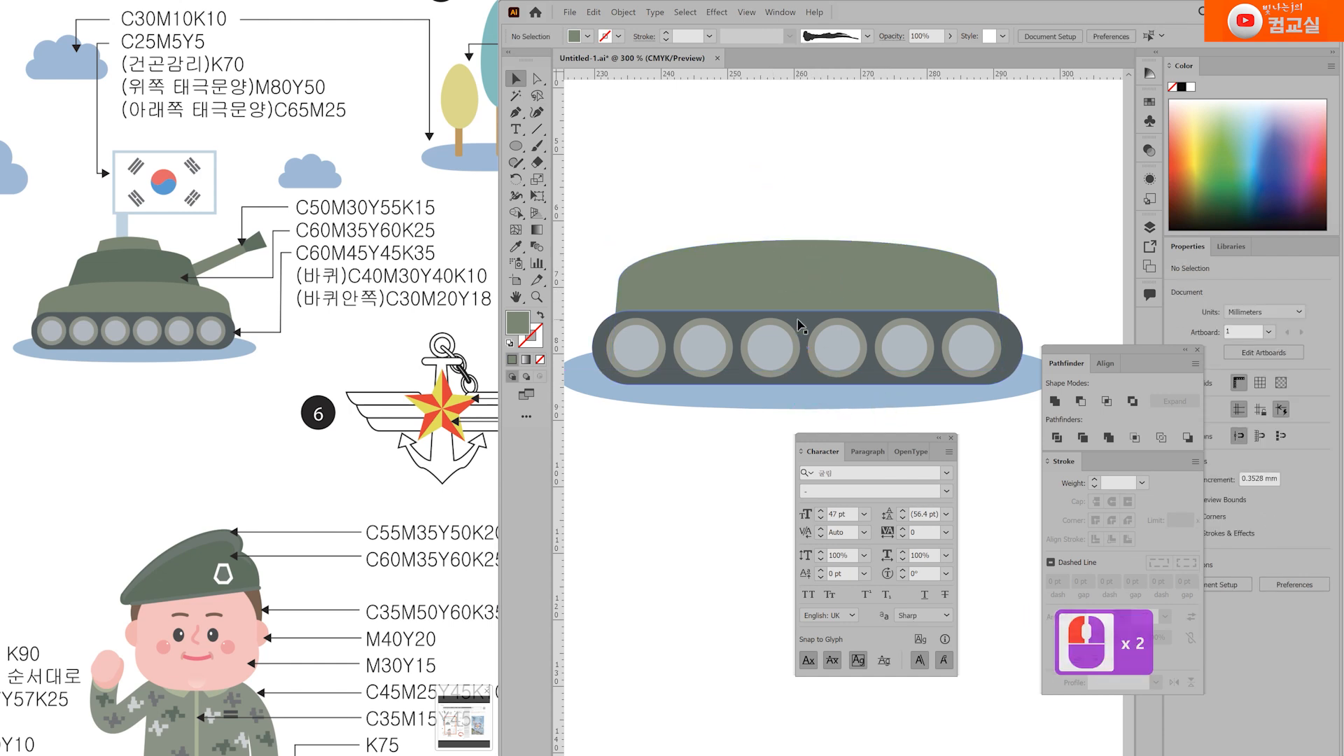
{"action": "left_click", "coordinate": [123, 299]}
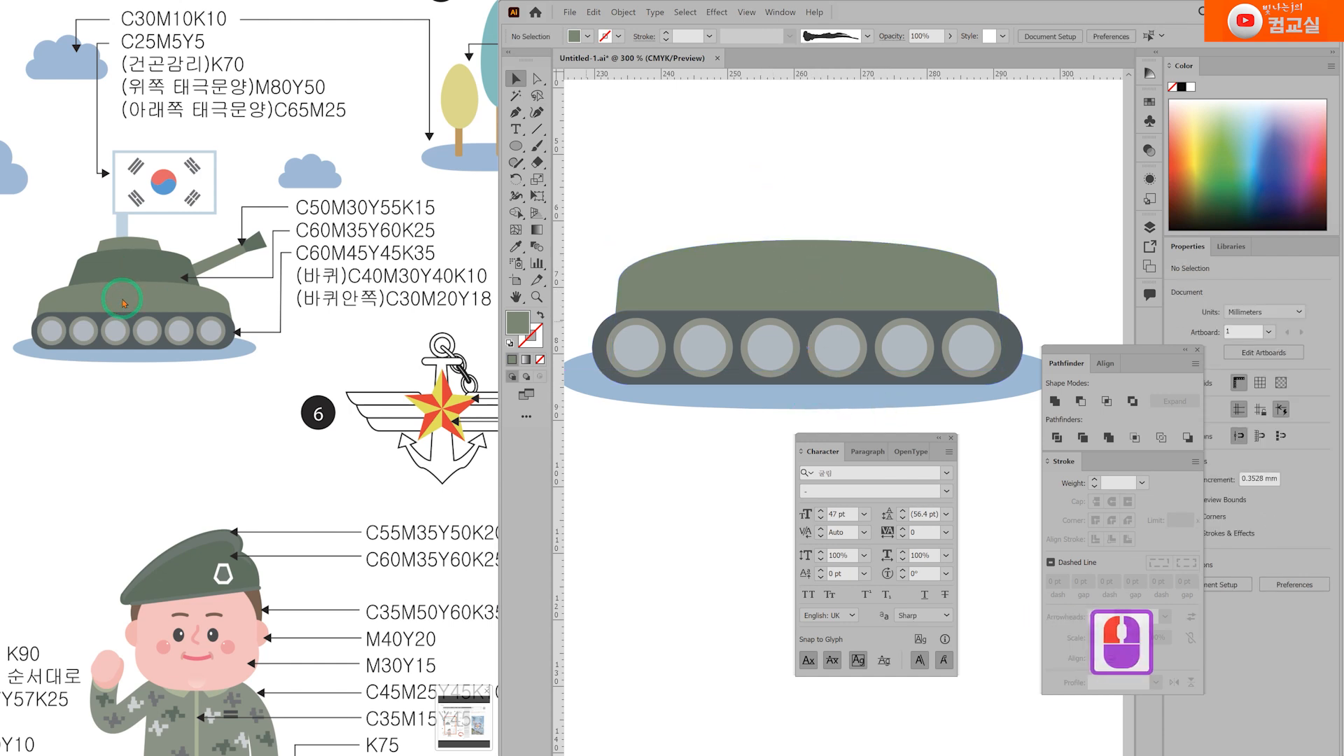
{"action": "left_click", "coordinate": [774, 285]}
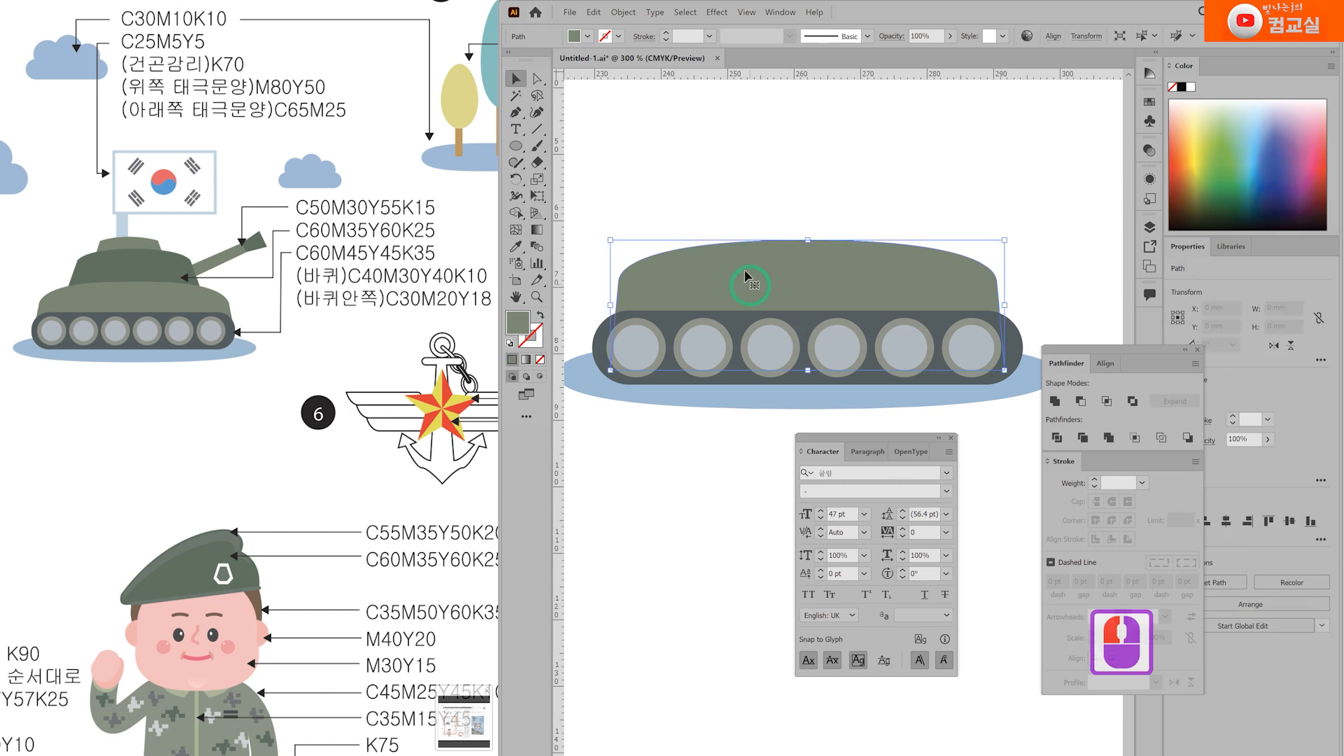
{"action": "left_click", "coordinate": [741, 203]}
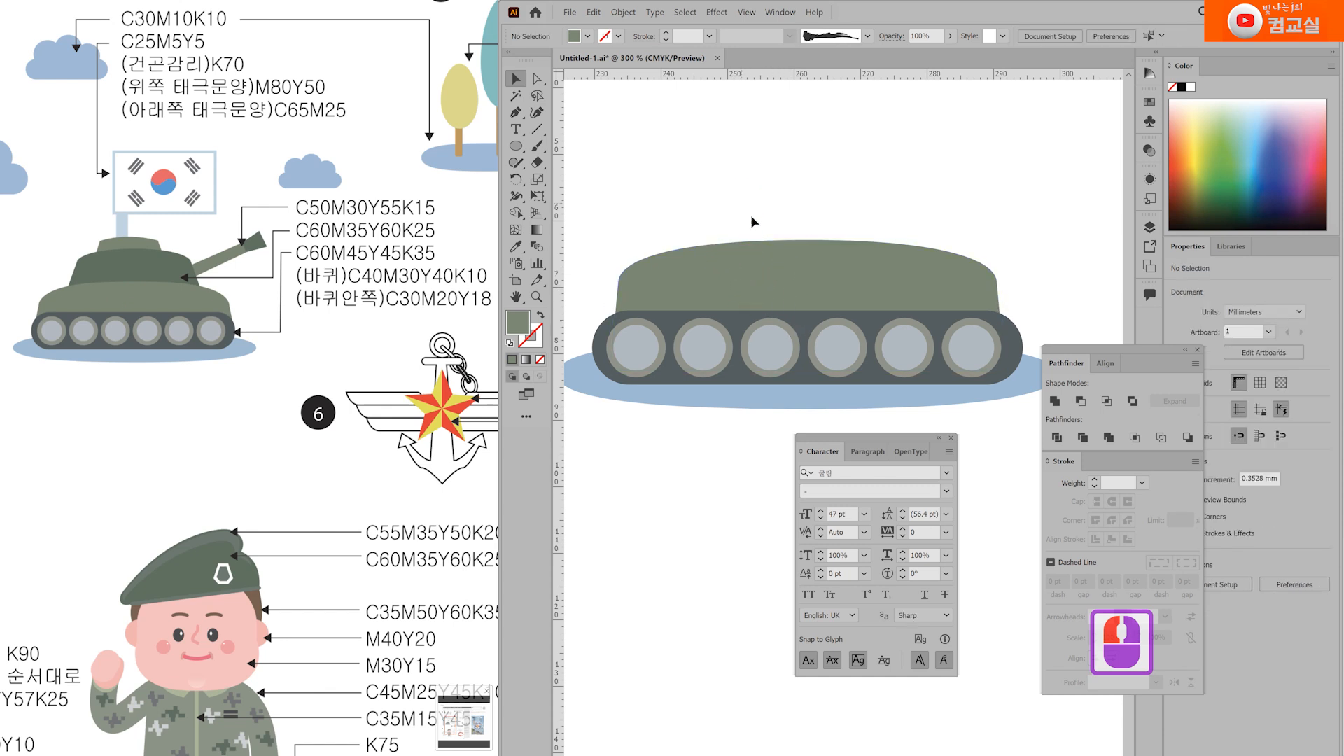
{"action": "left_click", "coordinate": [771, 265]}
{"action": "left_click_drag", "start_coordinate": [1017, 311], "coordinate": [1027, 313]}
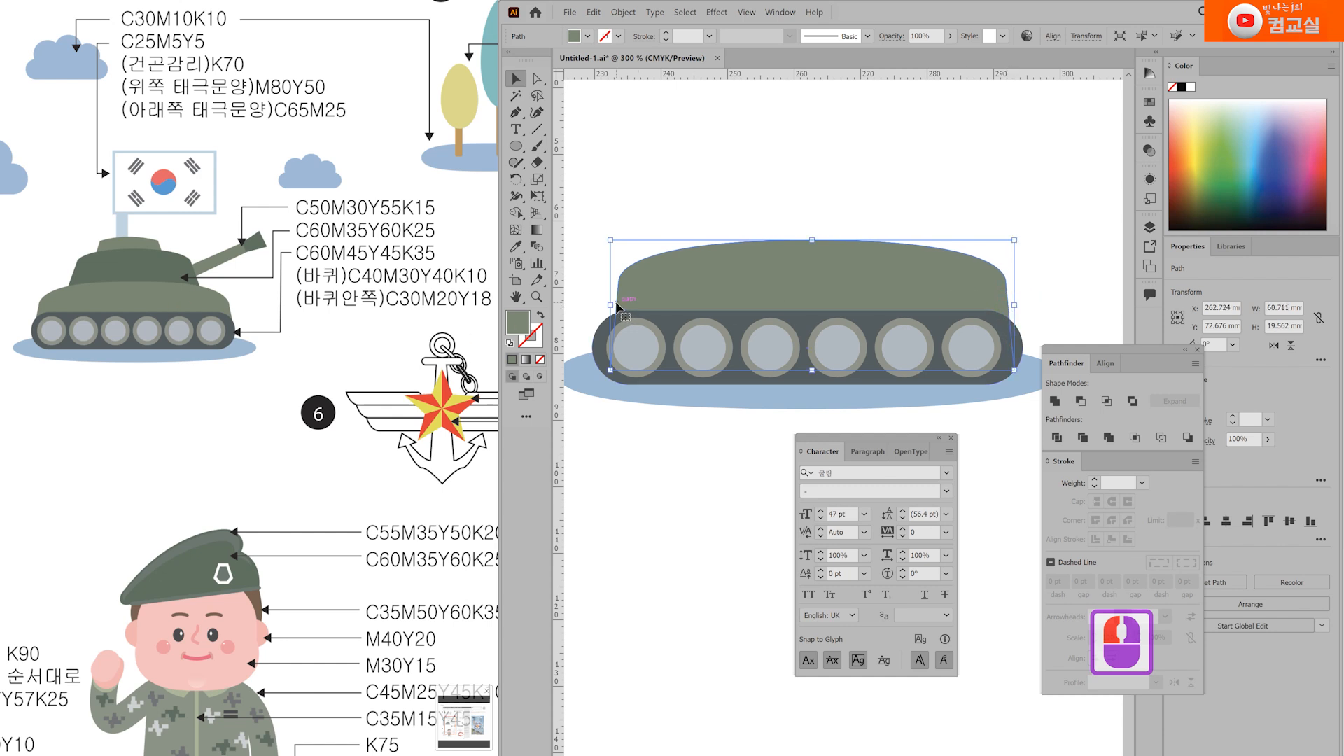
{"action": "left_click_drag", "start_coordinate": [613, 303], "coordinate": [600, 301]}
{"action": "left_click", "coordinate": [670, 284]}
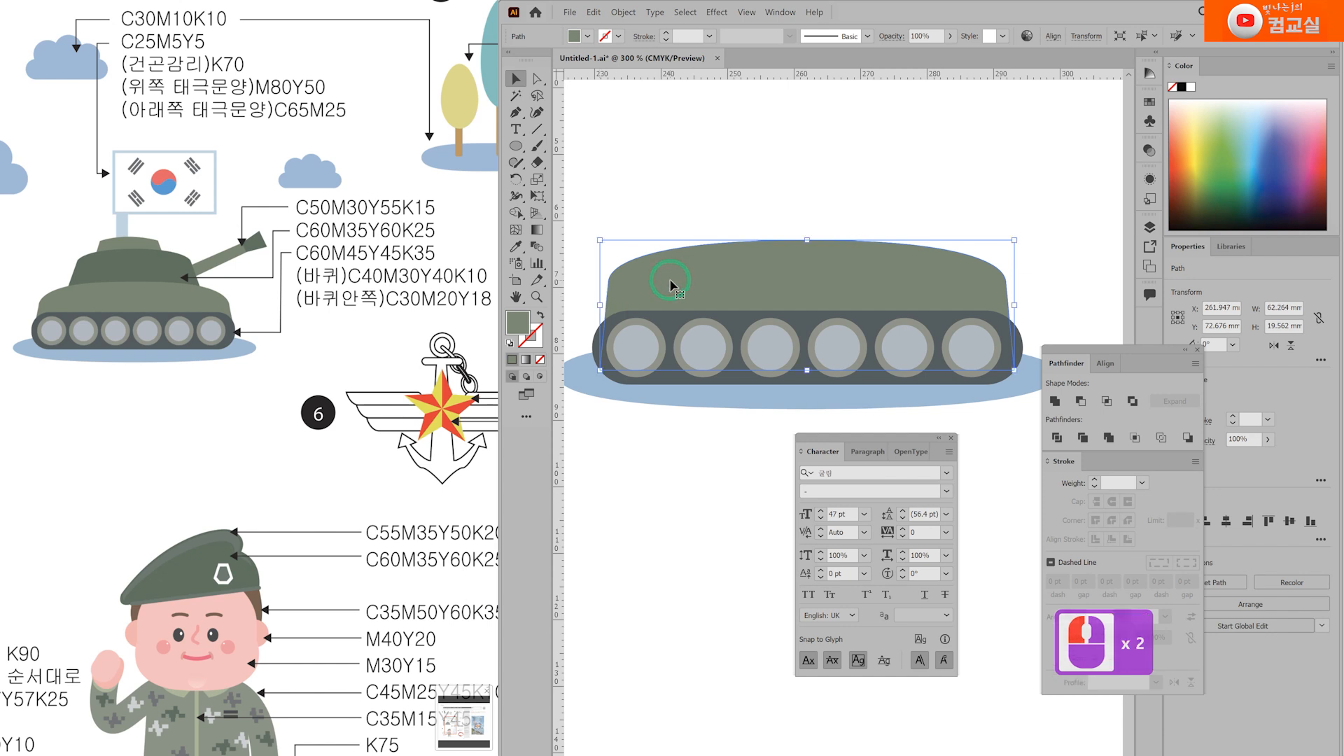
Step: Narrow the top of the widened hull slightly and symmetrically with Free Transform's perspective distortion
{"action": "key", "text": "e"}
{"action": "left_click", "coordinate": [583, 190]}
{"action": "left_click_drag", "start_coordinate": [600, 240], "coordinate": [617, 243]}
{"action": "left_click", "coordinate": [516, 79]}
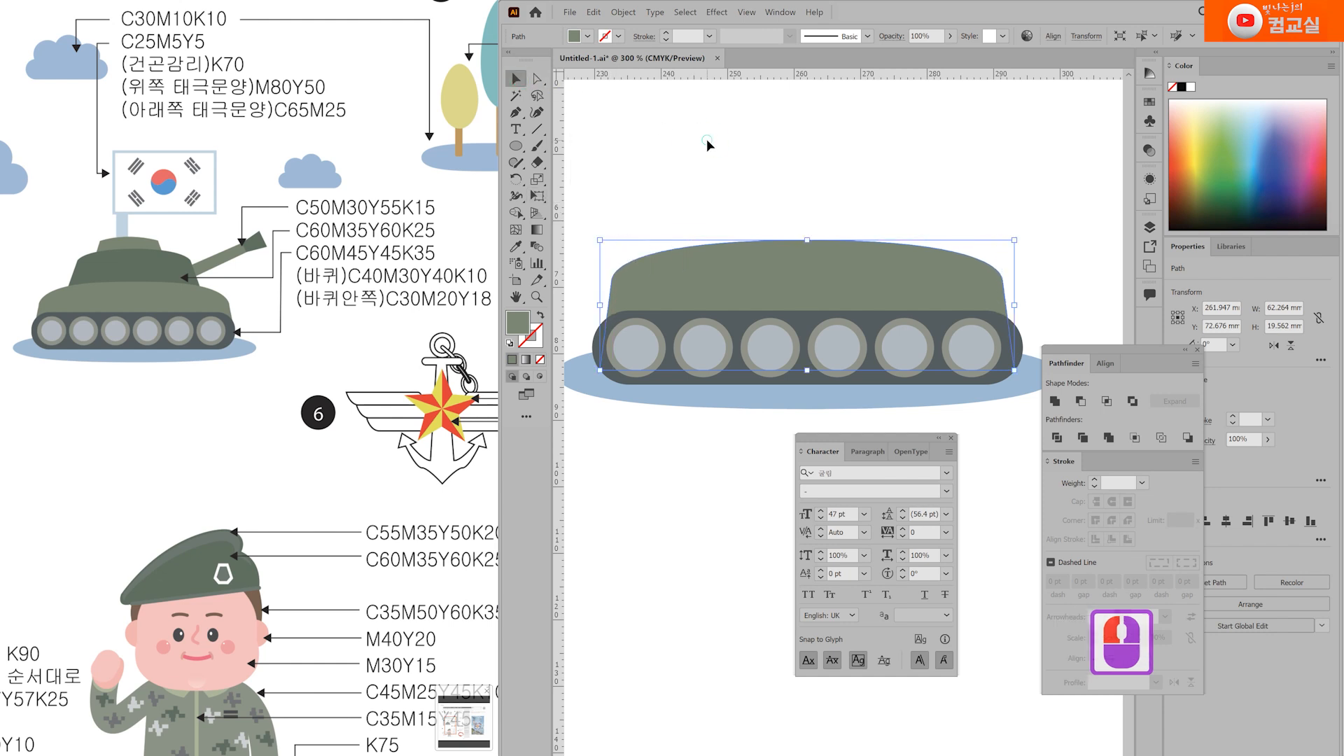
{"action": "left_click", "coordinate": [779, 193]}
Step: Draw a closed turret shape about 38.6 mm wide over the hull with the Pen tool, with 10.5 mm vertical sides and an arched top
{"action": "left_click", "coordinate": [516, 112]}
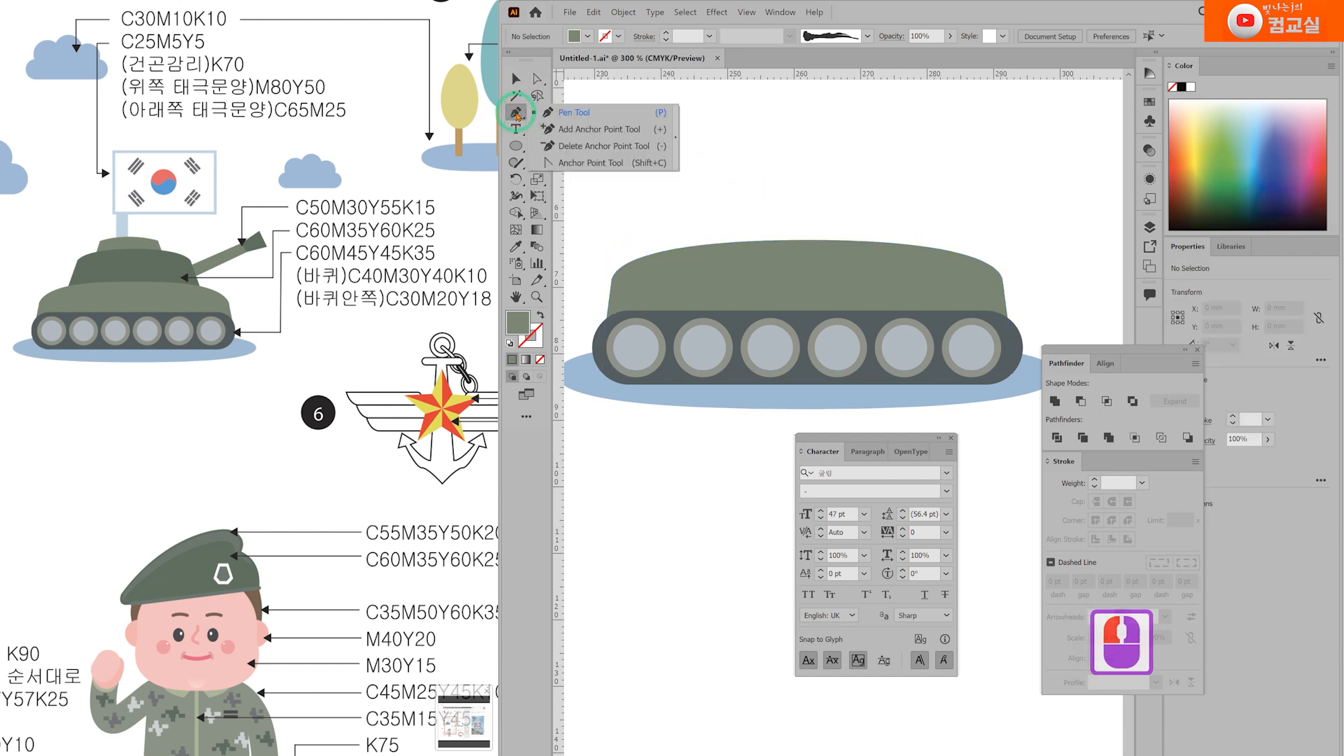
{"action": "left_click", "coordinate": [654, 284]}
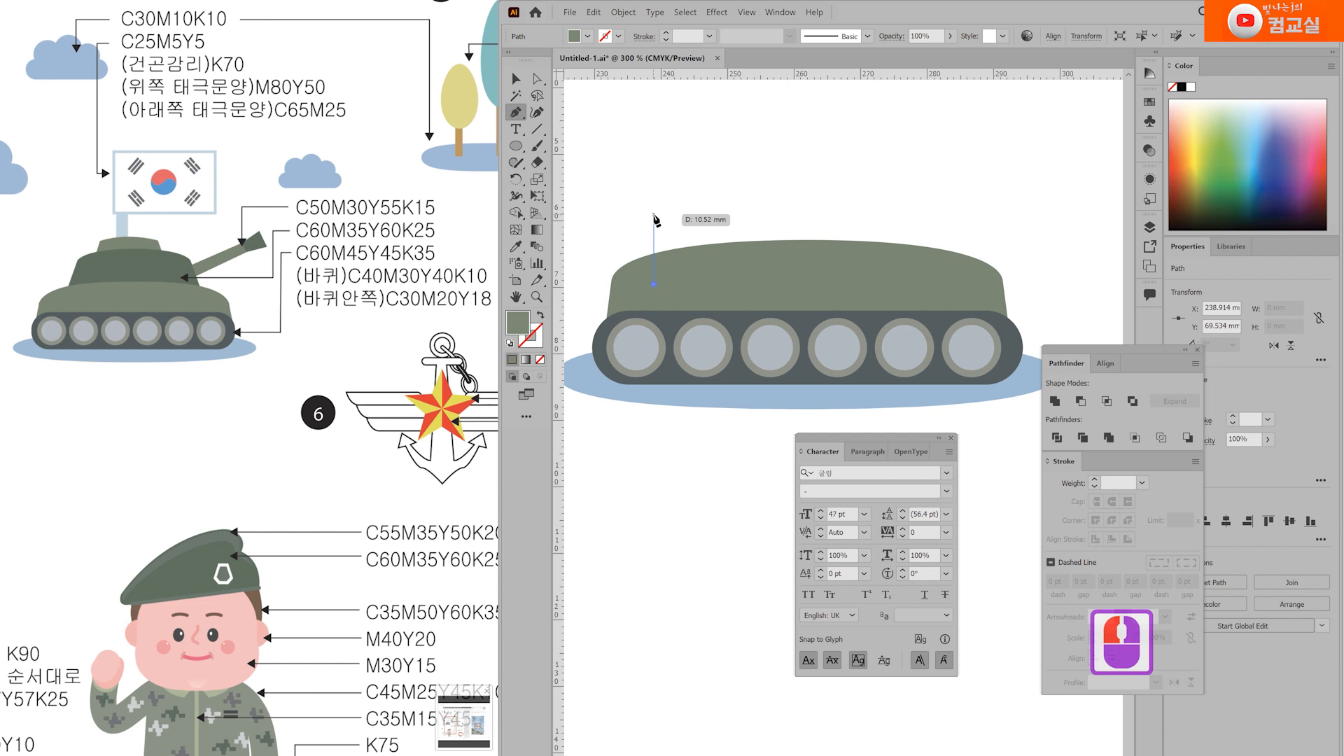
{"action": "left_click", "coordinate": [654, 214]}
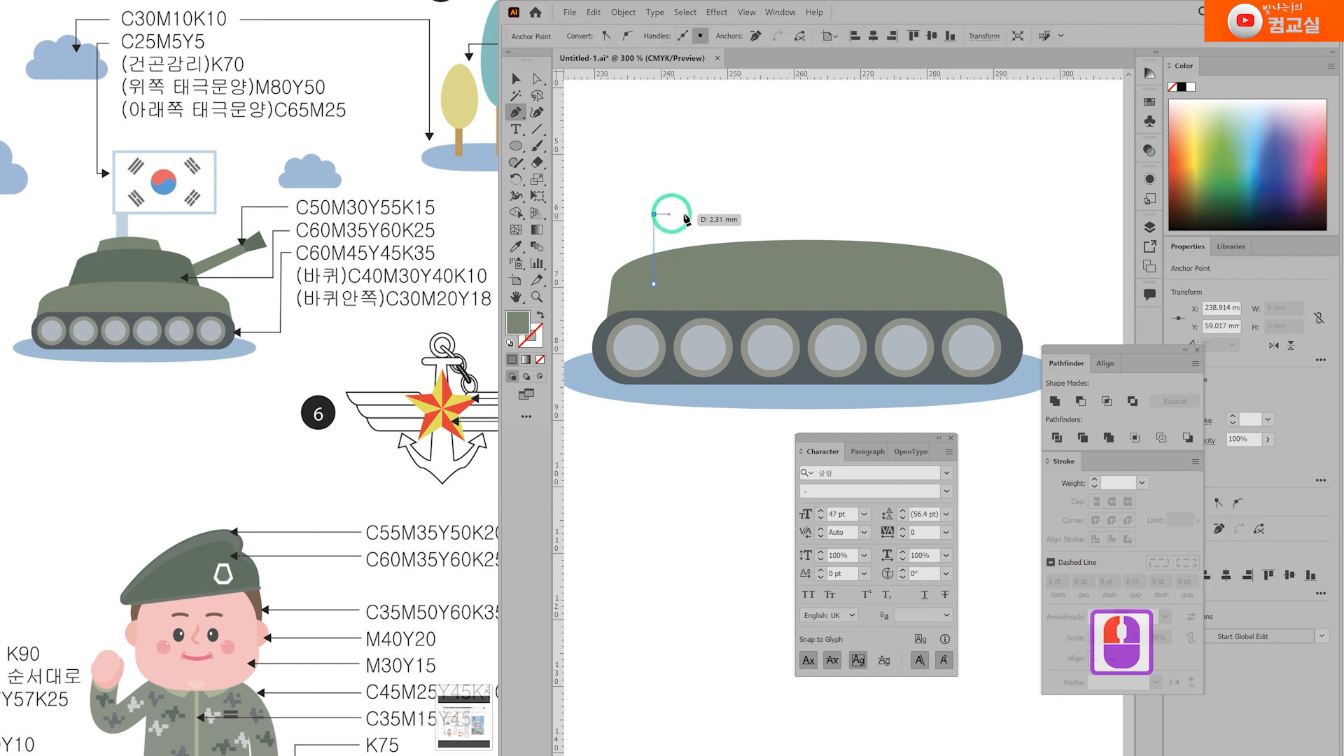
{"action": "left_click_drag", "start_coordinate": [911, 214], "coordinate": [1051, 247]}
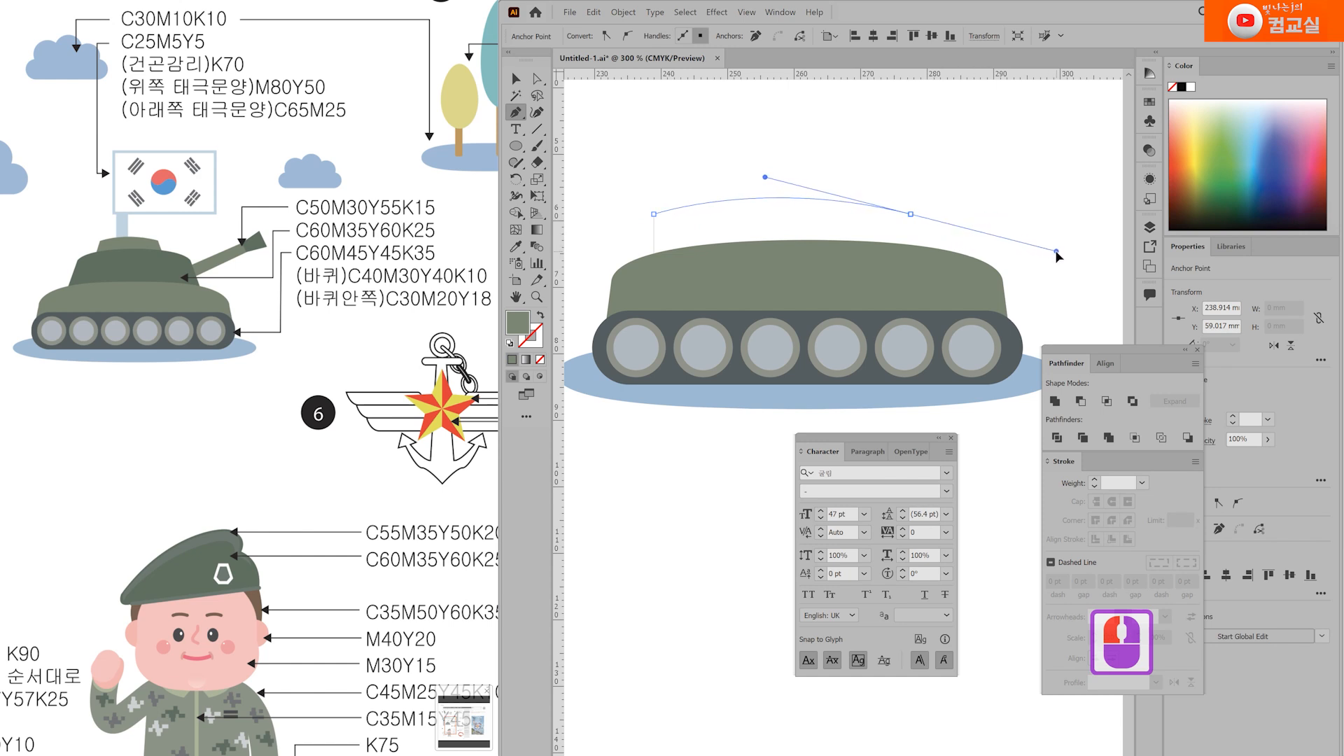
{"action": "left_click_drag", "start_coordinate": [1057, 253], "coordinate": [1057, 253]}
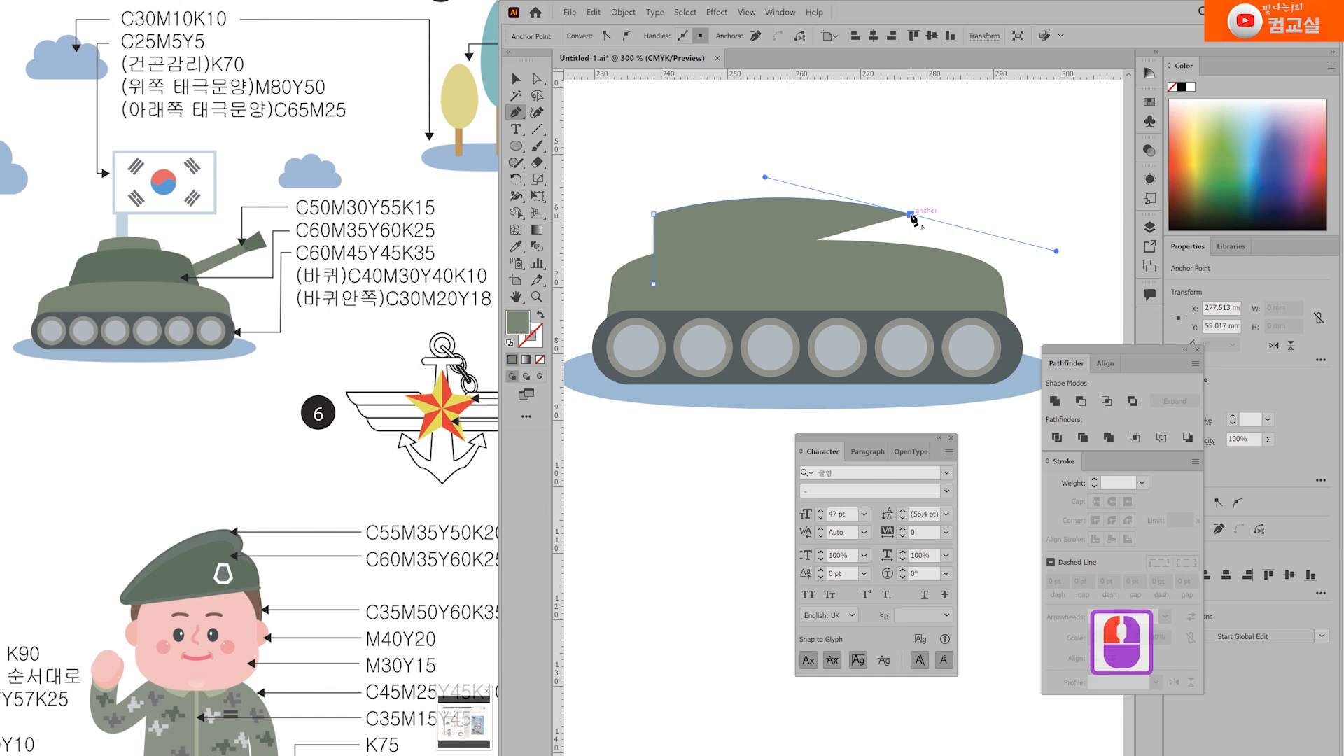
{"action": "left_click", "coordinate": [910, 214]}
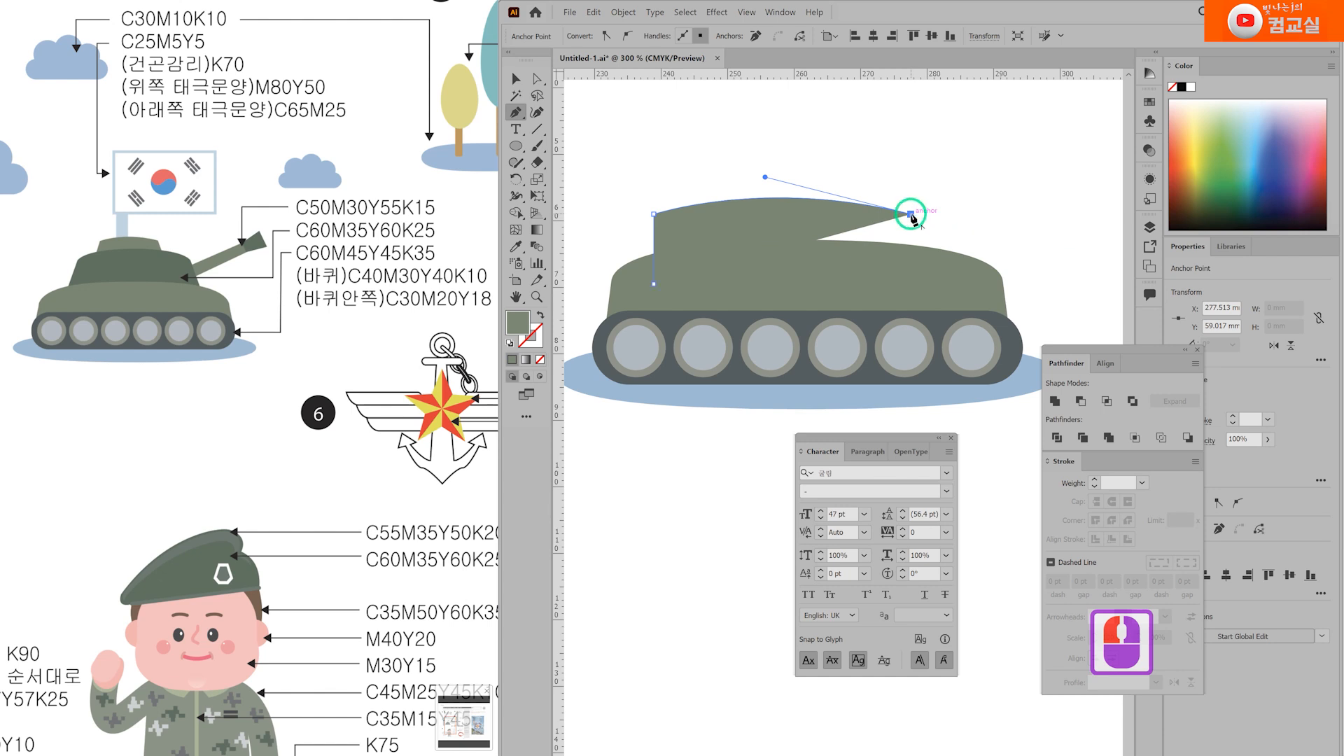
{"action": "left_click", "coordinate": [911, 284]}
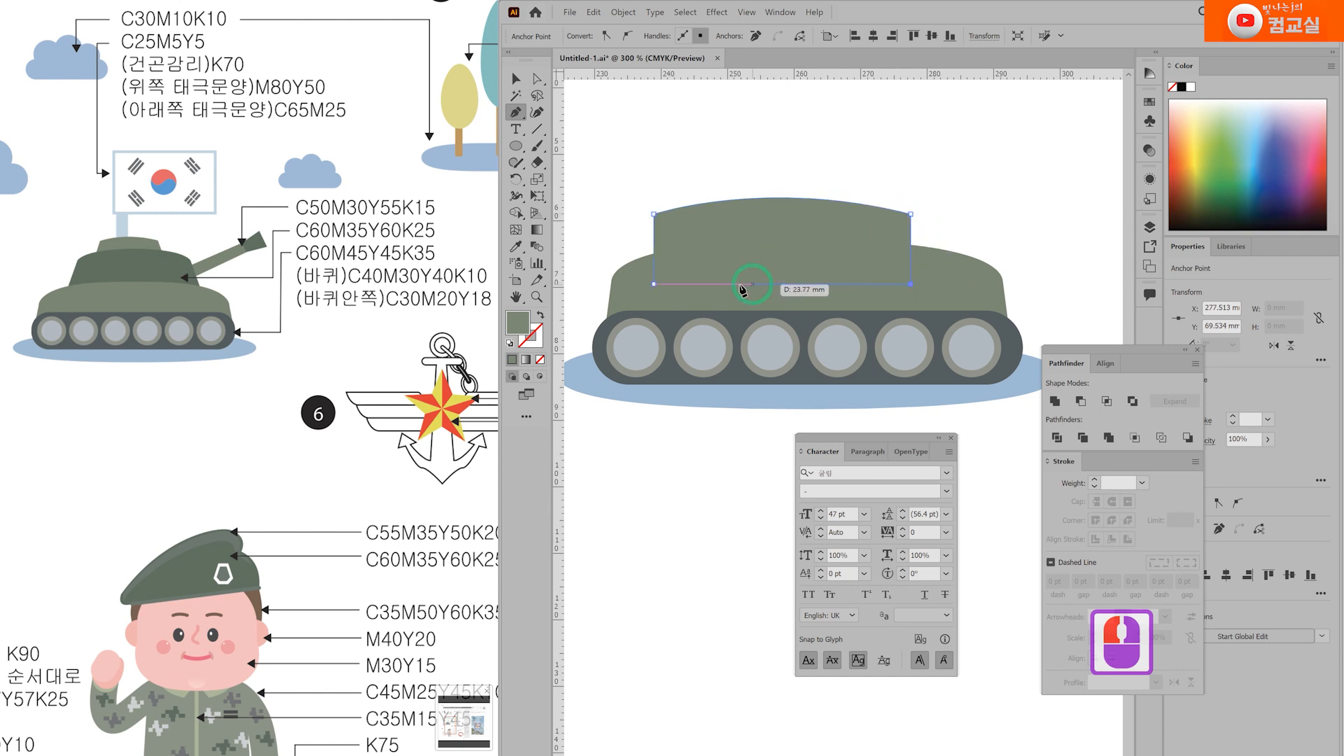
{"action": "left_click", "coordinate": [654, 284]}
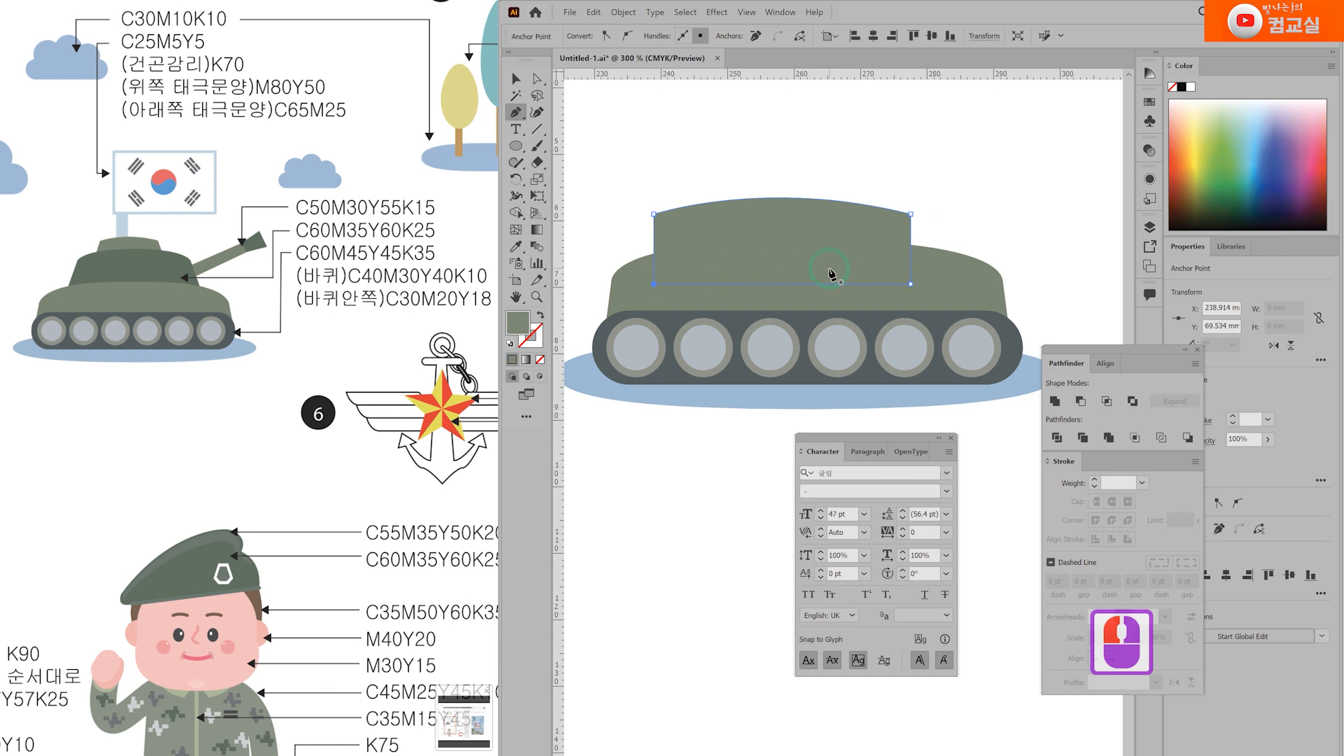
Step: Fill the turret with C60 M35 Y60 K25 and send it to the back, behind the hull
{"action": "double_click", "coordinate": [522, 329]}
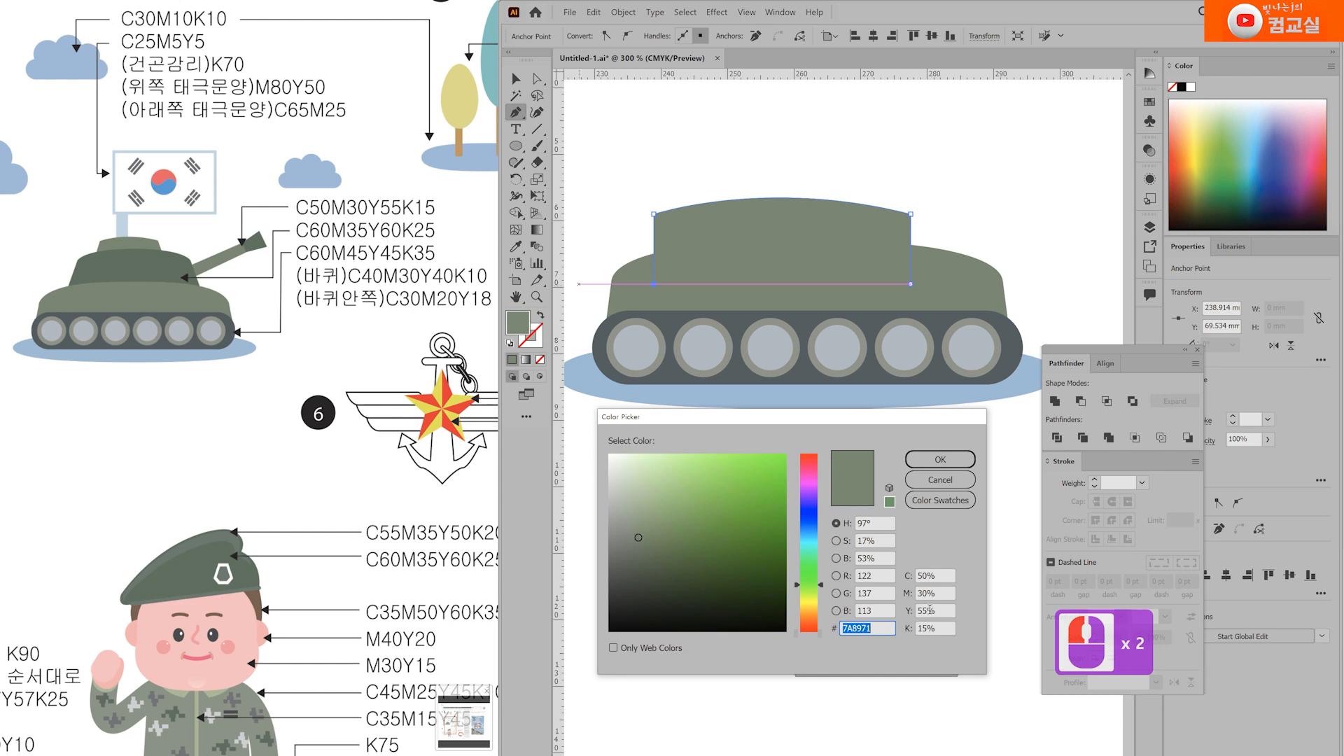
{"action": "double_click", "coordinate": [947, 578]}
{"action": "type", "text": "60"}
{"action": "key", "text": "Tab"}
{"action": "type", "text": "35"}
{"action": "key", "text": "Tab"}
{"action": "type", "text": "60"}
{"action": "key", "text": "Tab"}
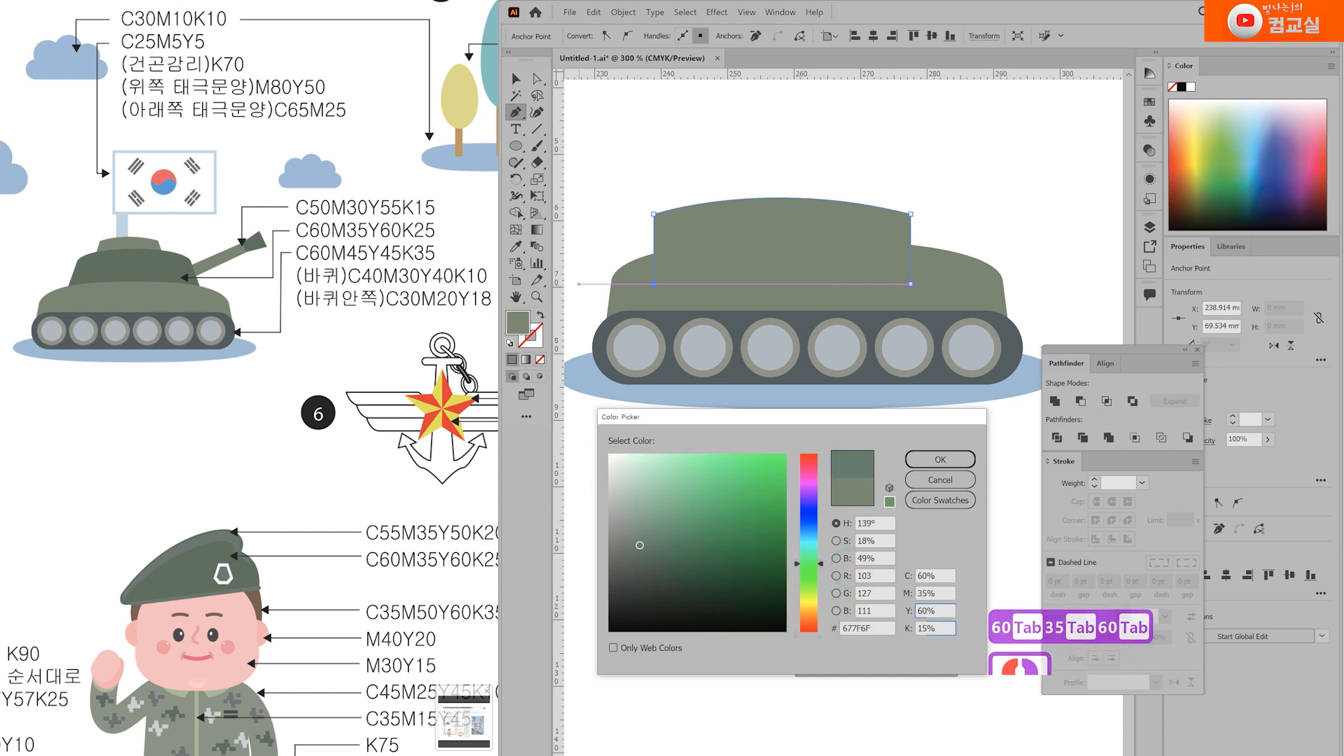
{"action": "type", "text": "25"}
{"action": "key", "text": "Return"}
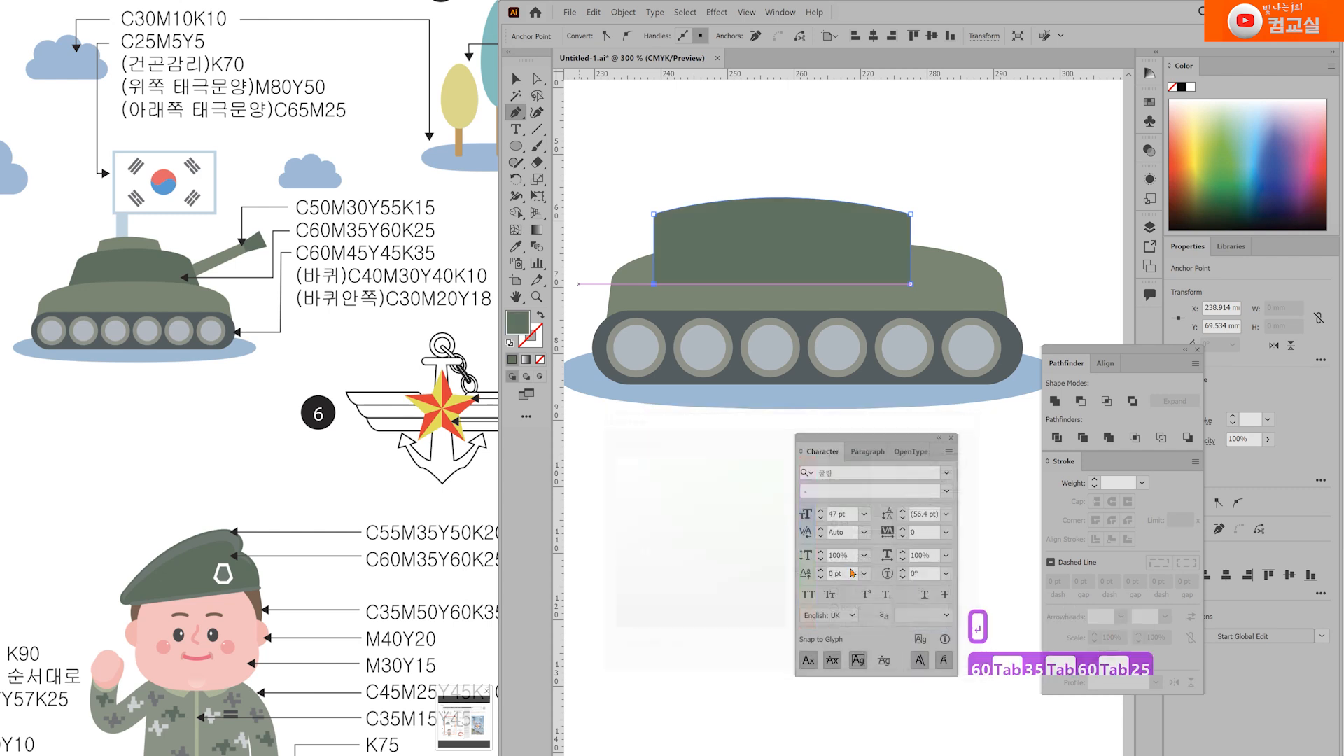
{"action": "key", "text": "ctrl+shift+bracketleft"}
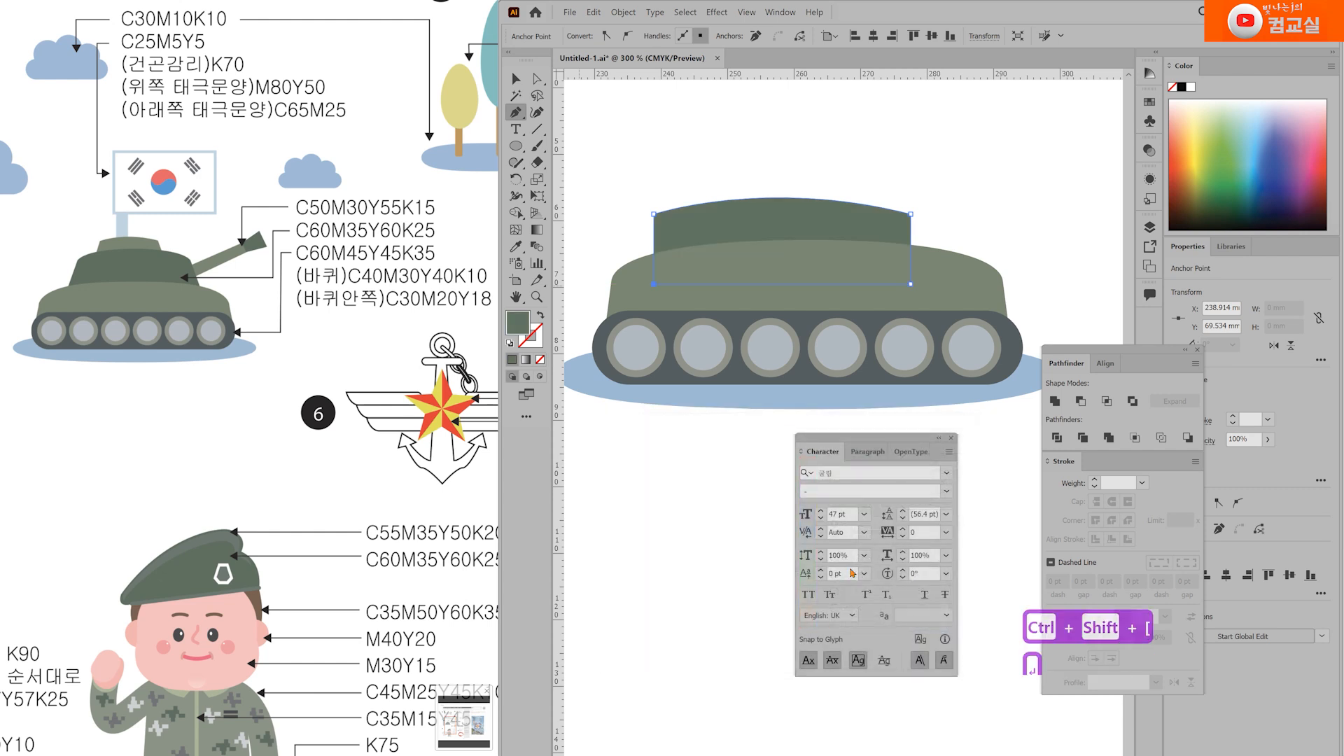
{"action": "left_click", "coordinate": [538, 196]}
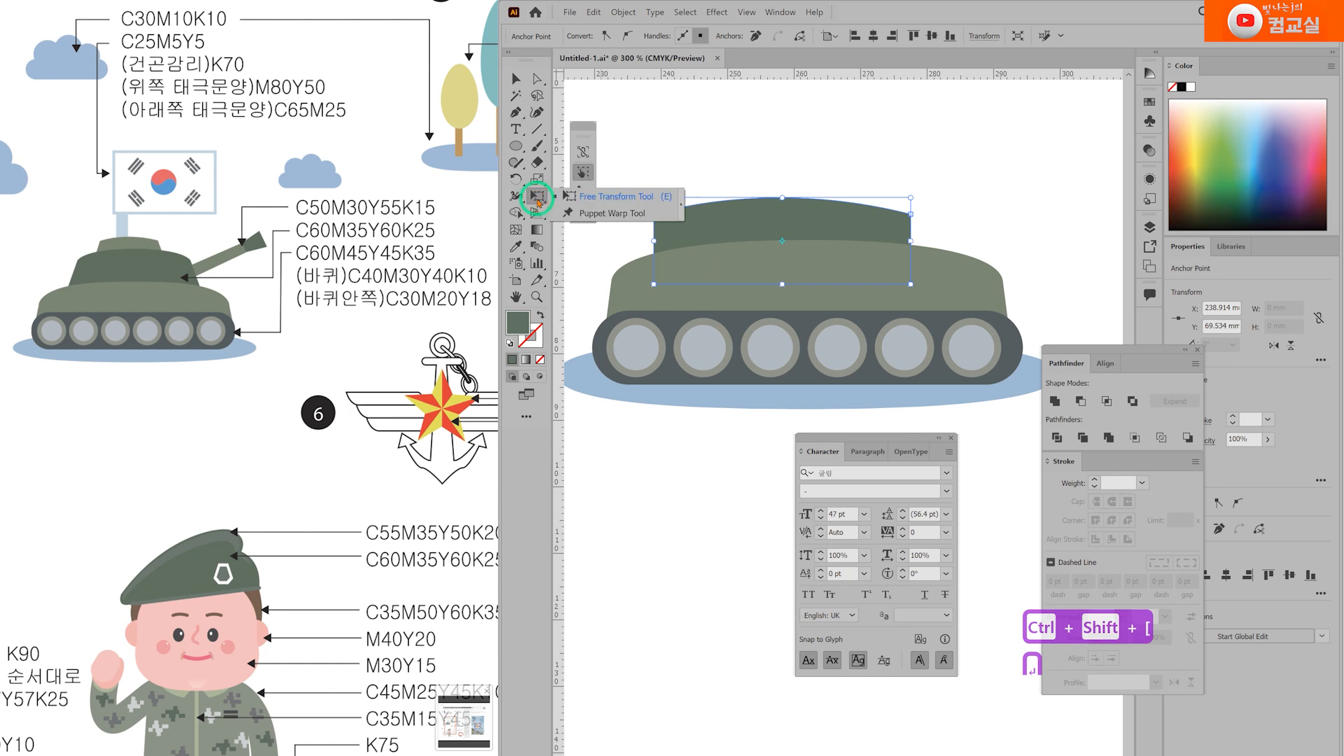
{"action": "left_click", "coordinate": [572, 204]}
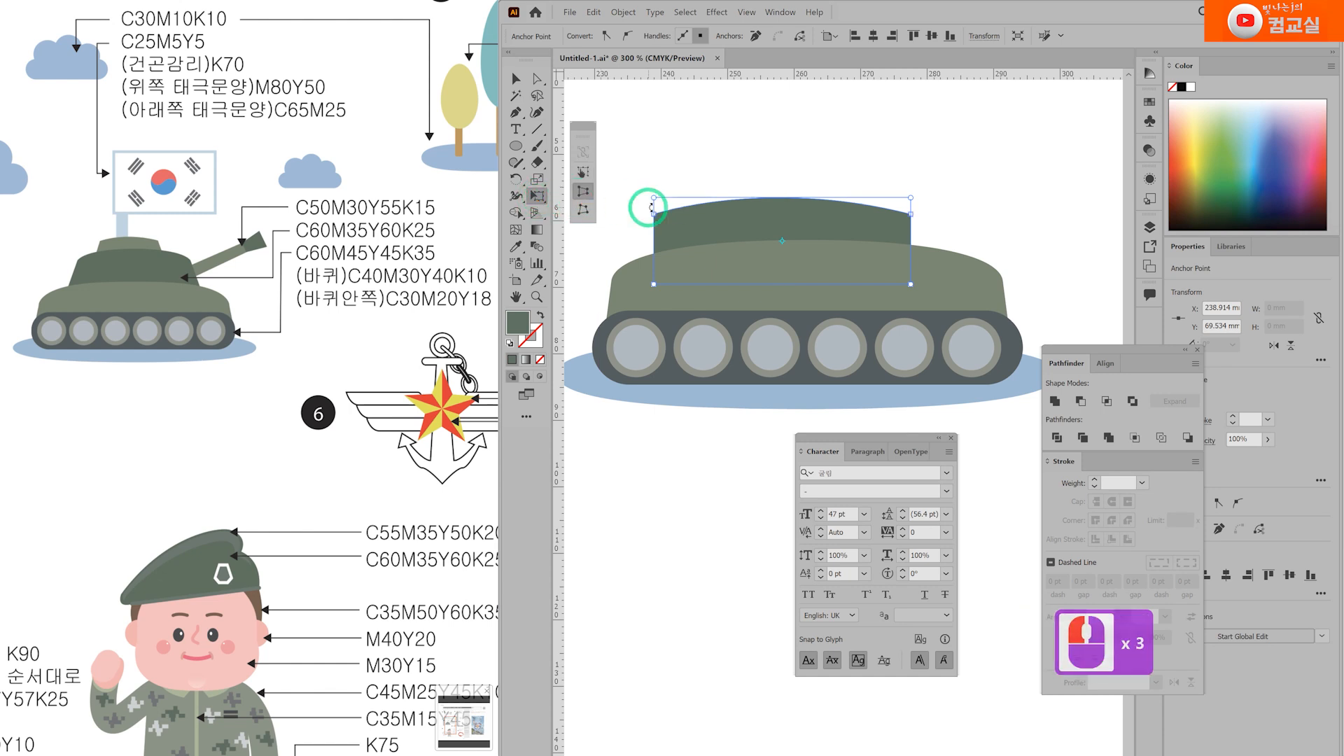
{"action": "left_click_drag", "start_coordinate": [654, 198], "coordinate": [670, 203]}
{"action": "left_click", "coordinate": [538, 197]}
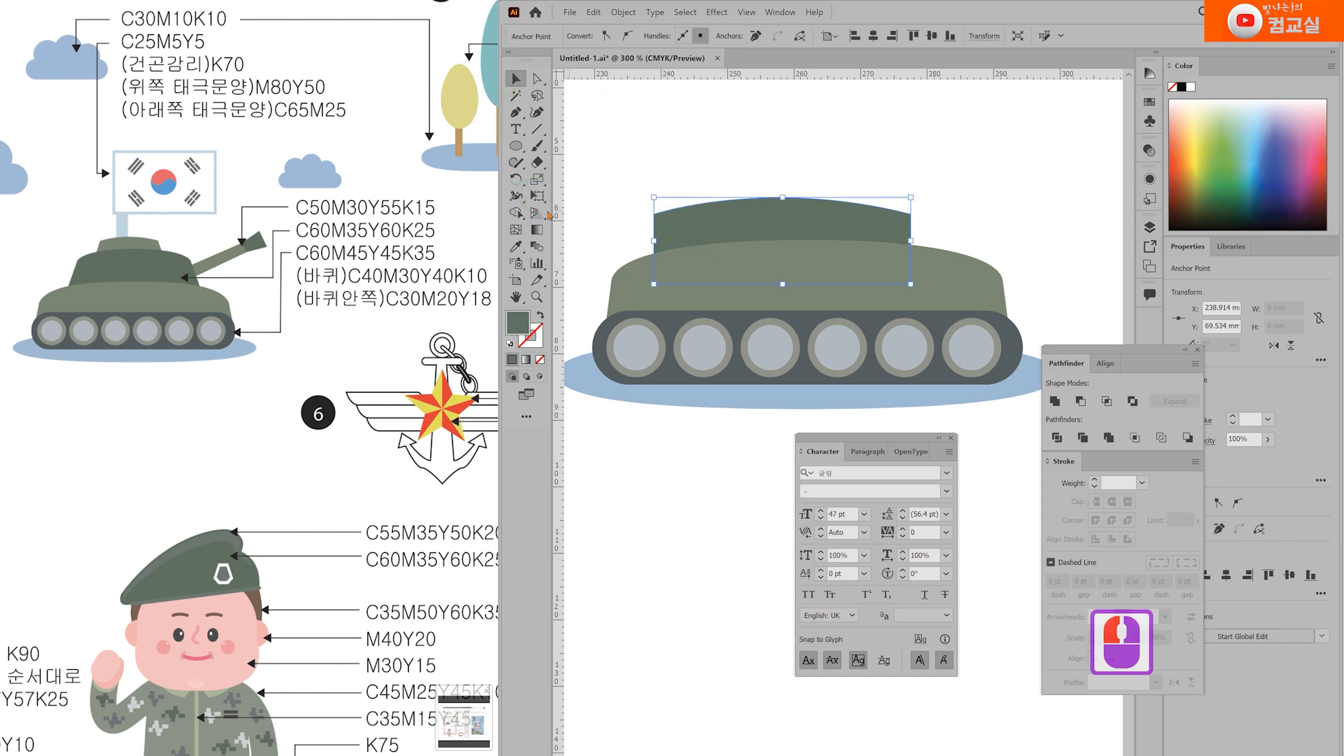
Step: Taper the turret symmetrically toward its top with Free Transform's perspective distortion
{"action": "left_click", "coordinate": [539, 198]}
{"action": "left_click", "coordinate": [592, 197]}
{"action": "left_click", "coordinate": [589, 190]}
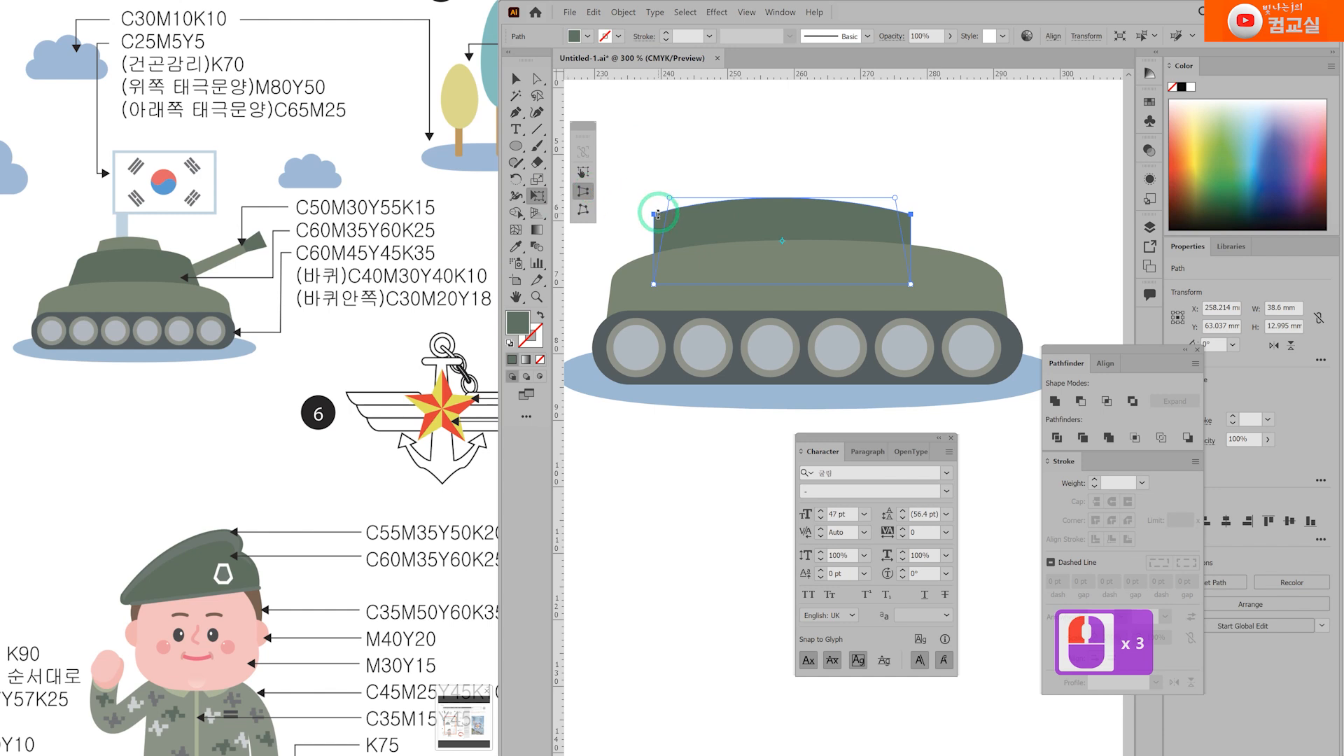
{"action": "left_click_drag", "start_coordinate": [670, 199], "coordinate": [734, 215]}
{"action": "left_click", "coordinate": [517, 80]}
{"action": "left_click", "coordinate": [679, 132]}
Step: Raise the turret slightly and enlarge it to about 47 mm wide and 14 mm high
{"action": "left_click_drag", "start_coordinate": [773, 209], "coordinate": [776, 204]}
{"action": "left_click_drag", "start_coordinate": [896, 231], "coordinate": [950, 228]}
{"action": "left_click_drag", "start_coordinate": [792, 189], "coordinate": [793, 183]}
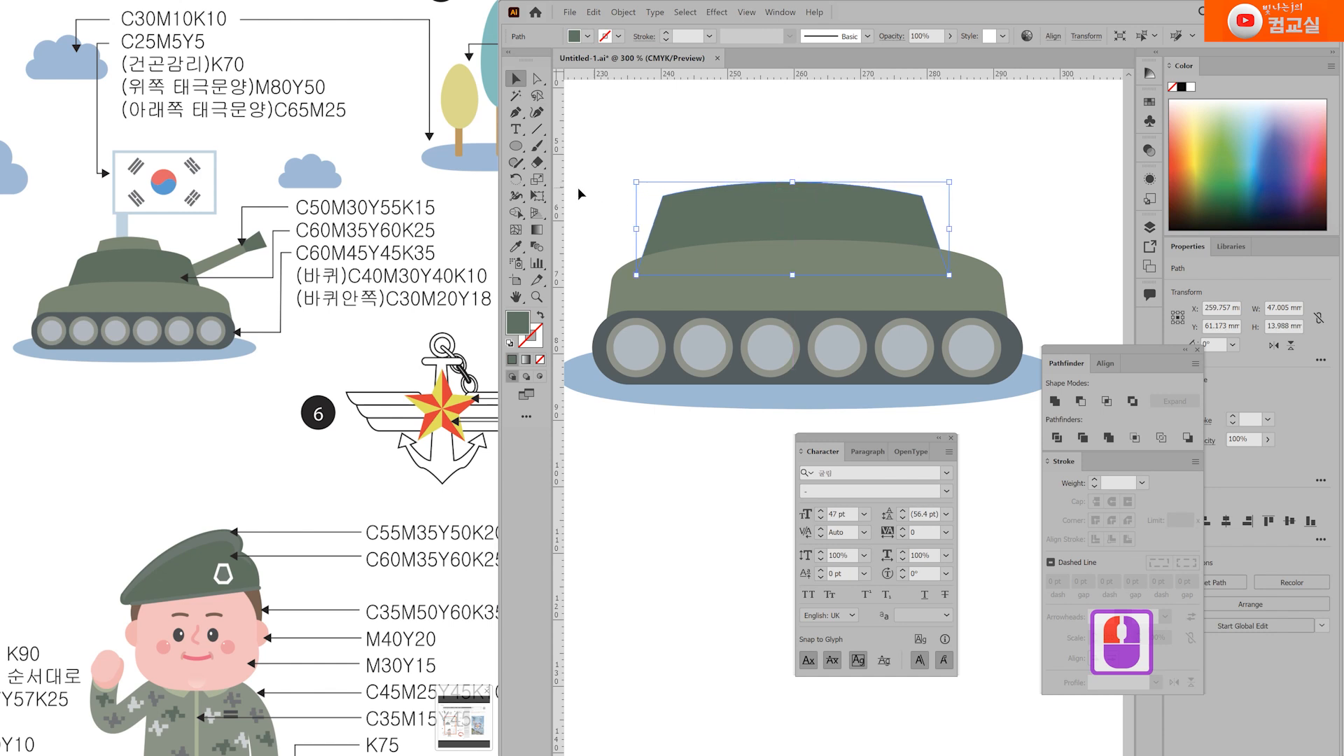
Step: Narrow the top of the enlarged turret a little further with the perspective distortion
{"action": "left_click", "coordinate": [537, 196]}
{"action": "left_click", "coordinate": [582, 191]}
{"action": "left_click_drag", "start_coordinate": [636, 182], "coordinate": [691, 189]}
{"action": "left_click", "coordinate": [518, 83]}
{"action": "left_click", "coordinate": [781, 145]}
{"action": "left_click_drag", "start_coordinate": [798, 144], "coordinate": [766, 229]}
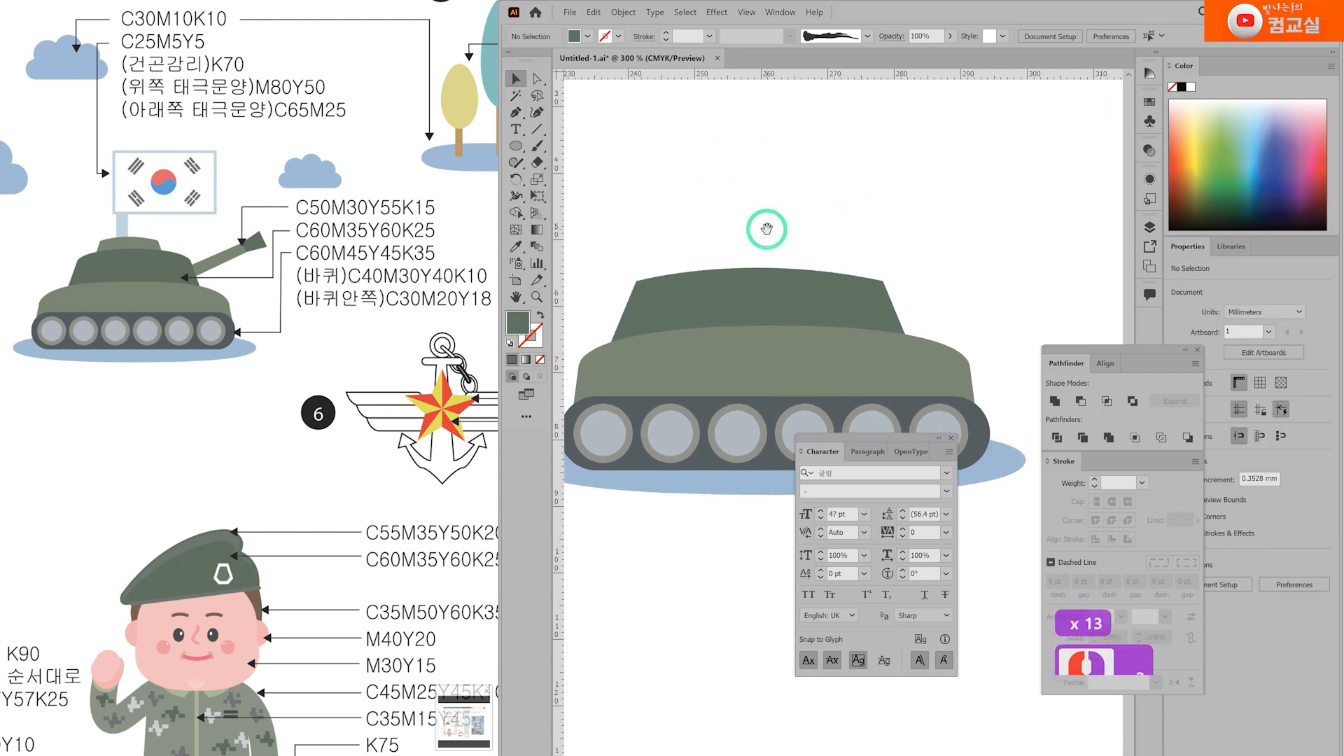
Step: Duplicate the turret upward and scale the copy down to about 28.6 by 10.9 mm for the hatch
{"action": "left_click", "coordinate": [714, 309]}
{"action": "left_click_drag", "start_coordinate": [746, 317], "coordinate": [775, 269]}
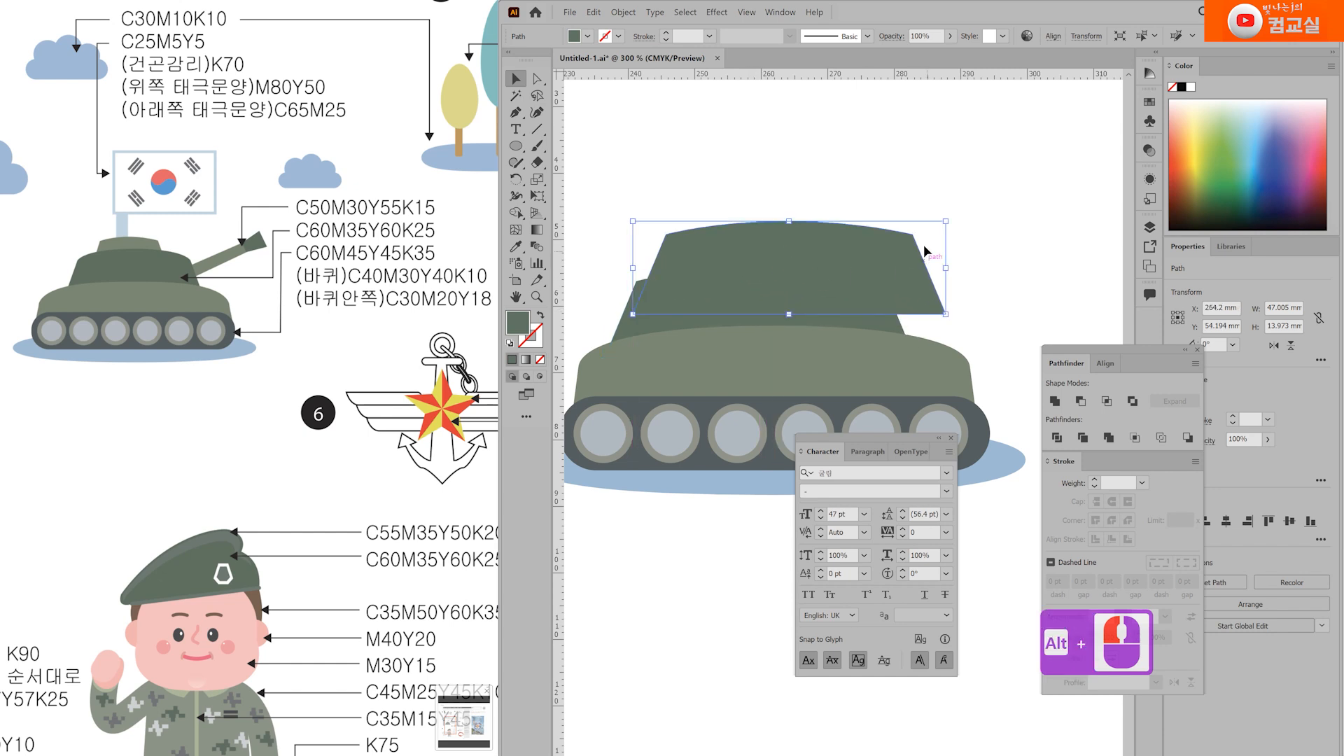
{"action": "left_click_drag", "start_coordinate": [946, 223], "coordinate": [823, 241]}
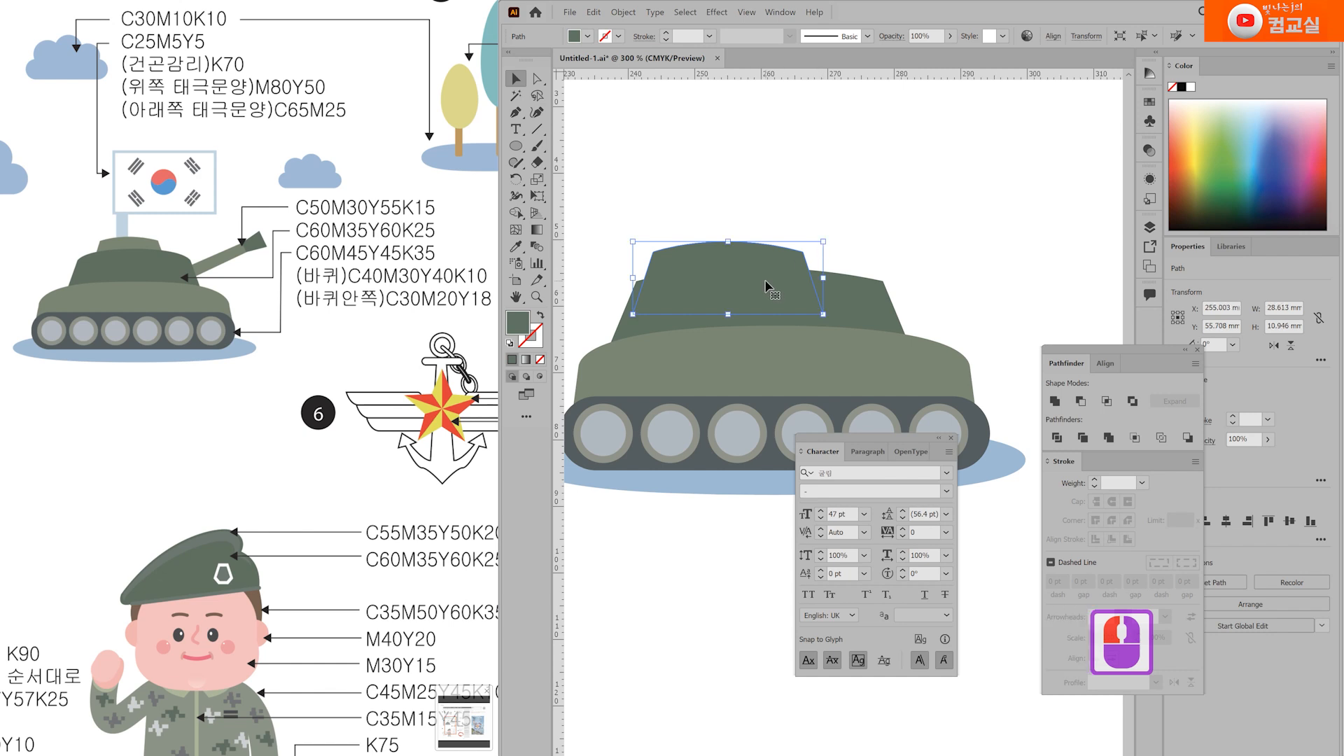
Step: Sample the hull's lighter green onto the small hatch shape and send it to the back, behind the turret
{"action": "key", "text": "i"}
{"action": "left_click", "coordinate": [753, 347]}
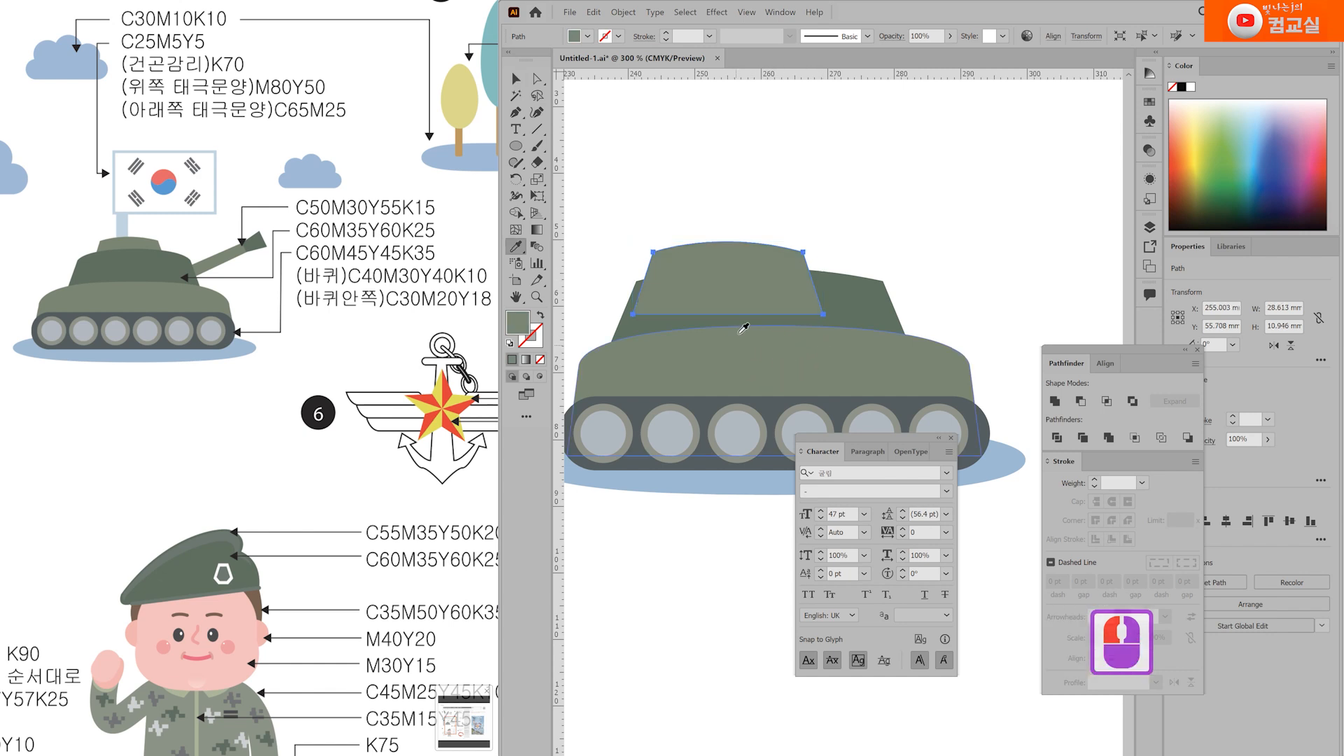
{"action": "key", "text": "ctrl+shift+bracketleft"}
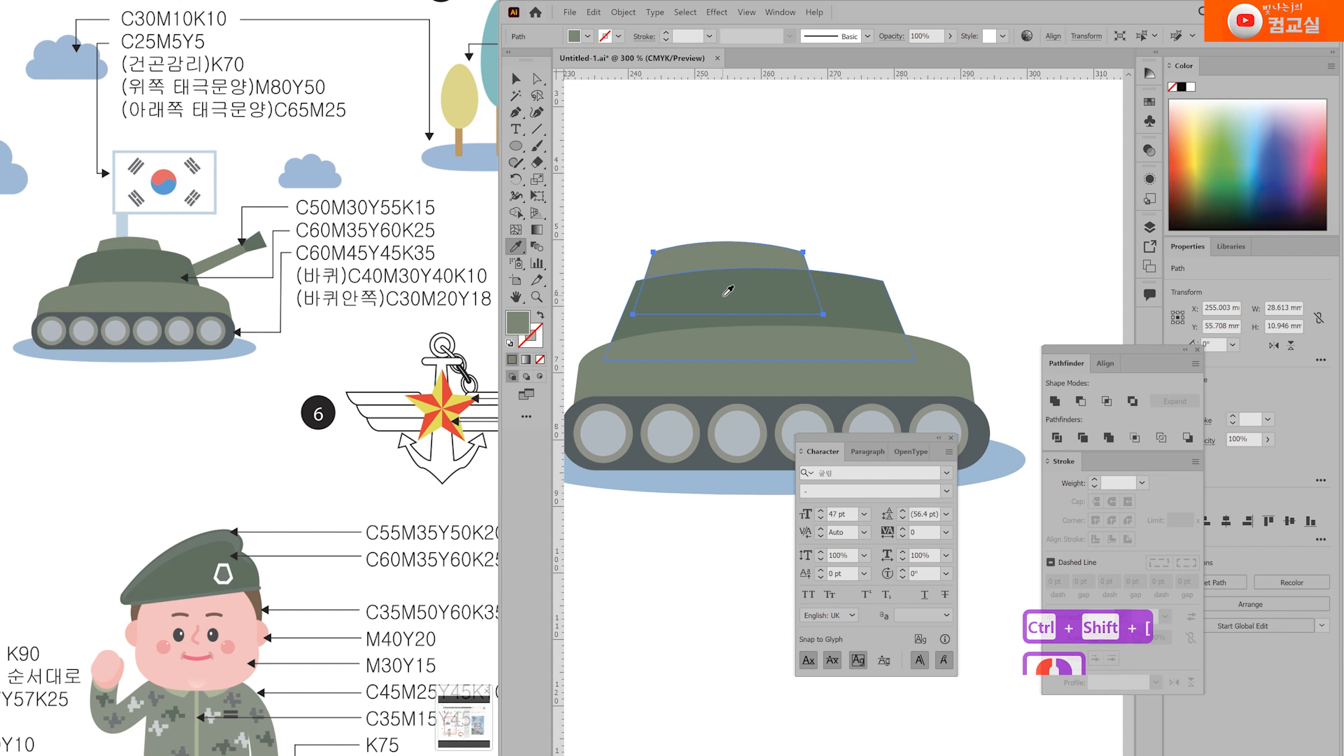
Step: Nudge the hatch slightly up and to the right, closer to the turret's centre
{"action": "key", "text": "v"}
{"action": "left_click", "coordinate": [701, 180]}
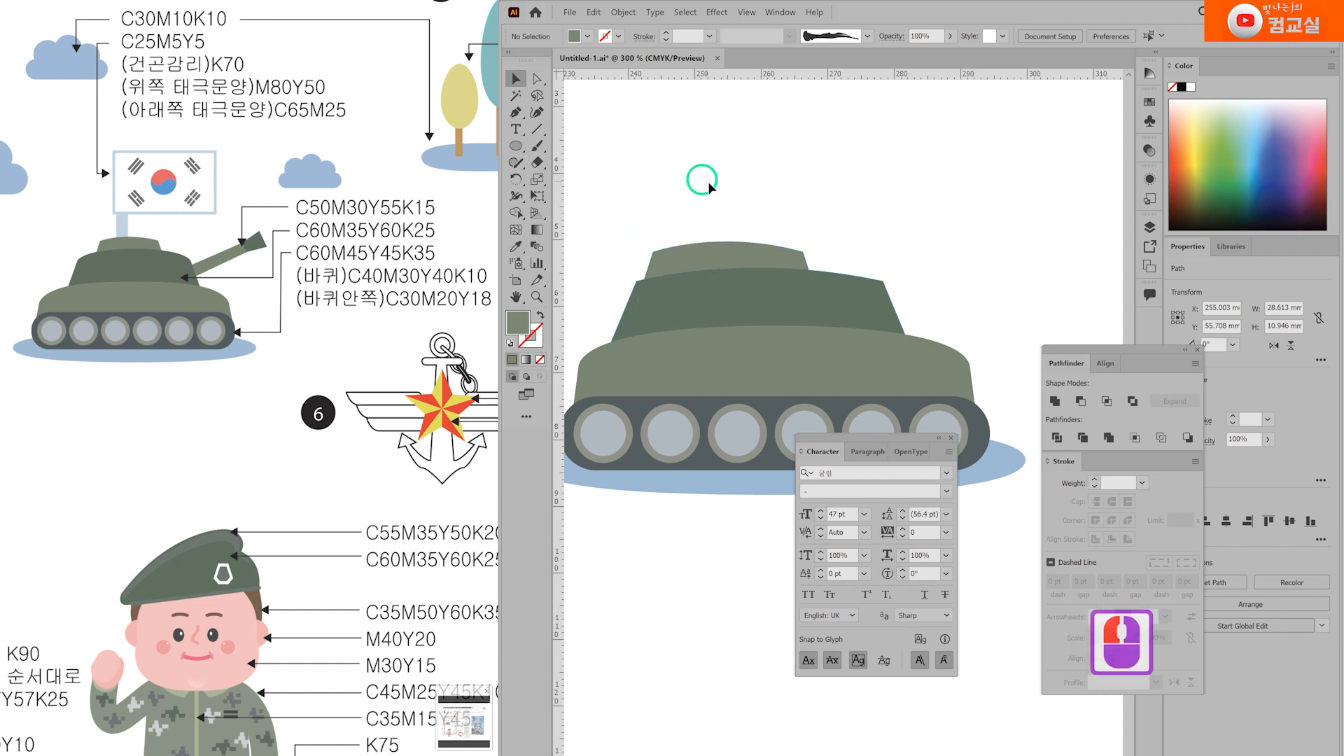
{"action": "left_click_drag", "start_coordinate": [693, 261], "coordinate": [710, 251]}
{"action": "left_click", "coordinate": [938, 237]}
Step: Draw a thin horizontal rectangle about 28.4 by 3.3 mm for the gun barrel, above and to the right of the tank
{"action": "scroll", "coordinate": [939, 236], "scroll_direction": "down", "scroll_amount": 1}
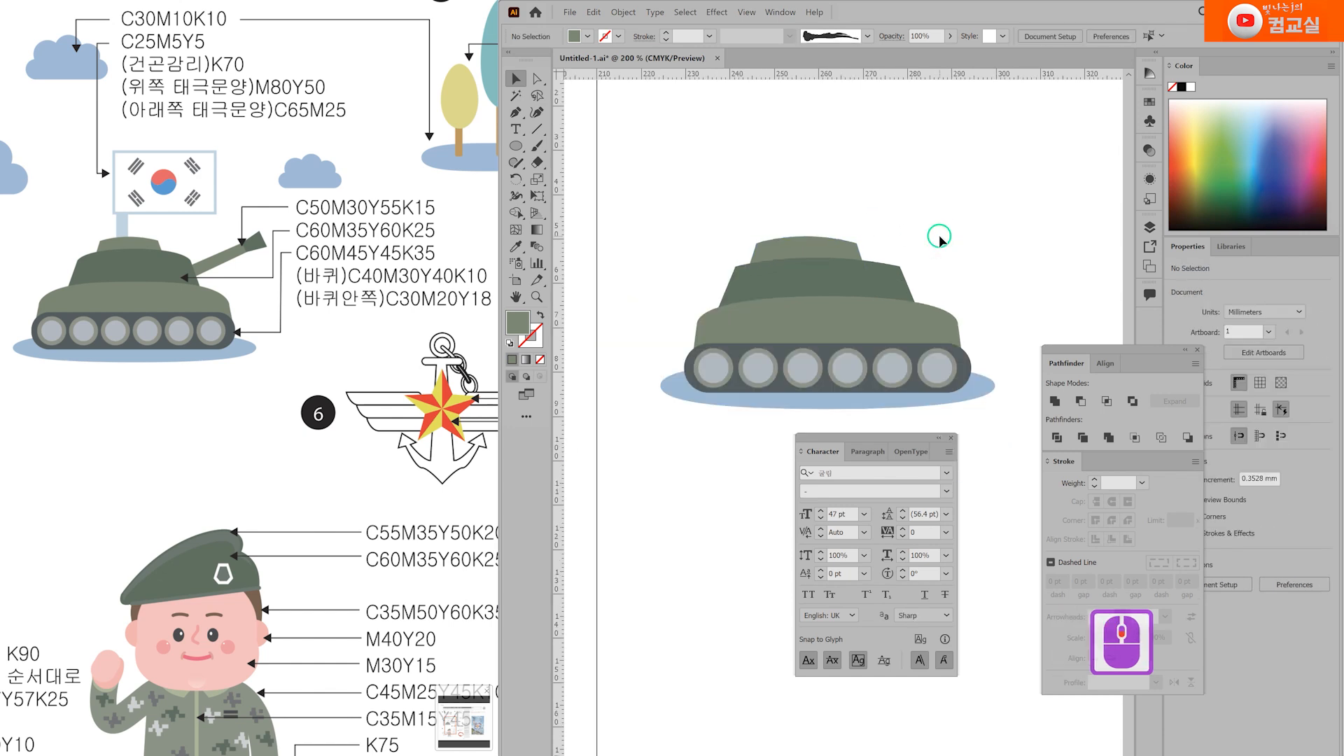
{"action": "scroll", "coordinate": [939, 234], "scroll_direction": "right", "scroll_amount": 4}
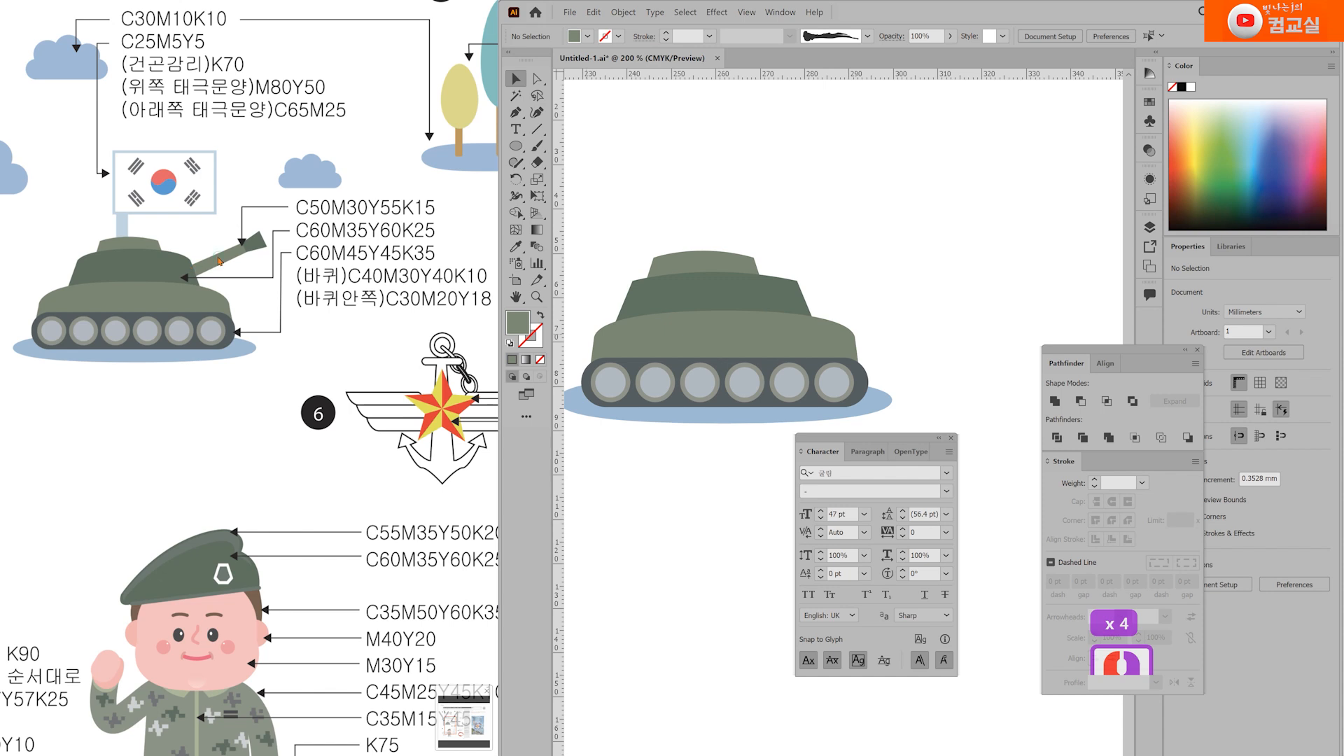
{"action": "left_click_drag", "start_coordinate": [516, 146], "coordinate": [582, 151]}
{"action": "left_click_drag", "start_coordinate": [827, 195], "coordinate": [954, 208]}
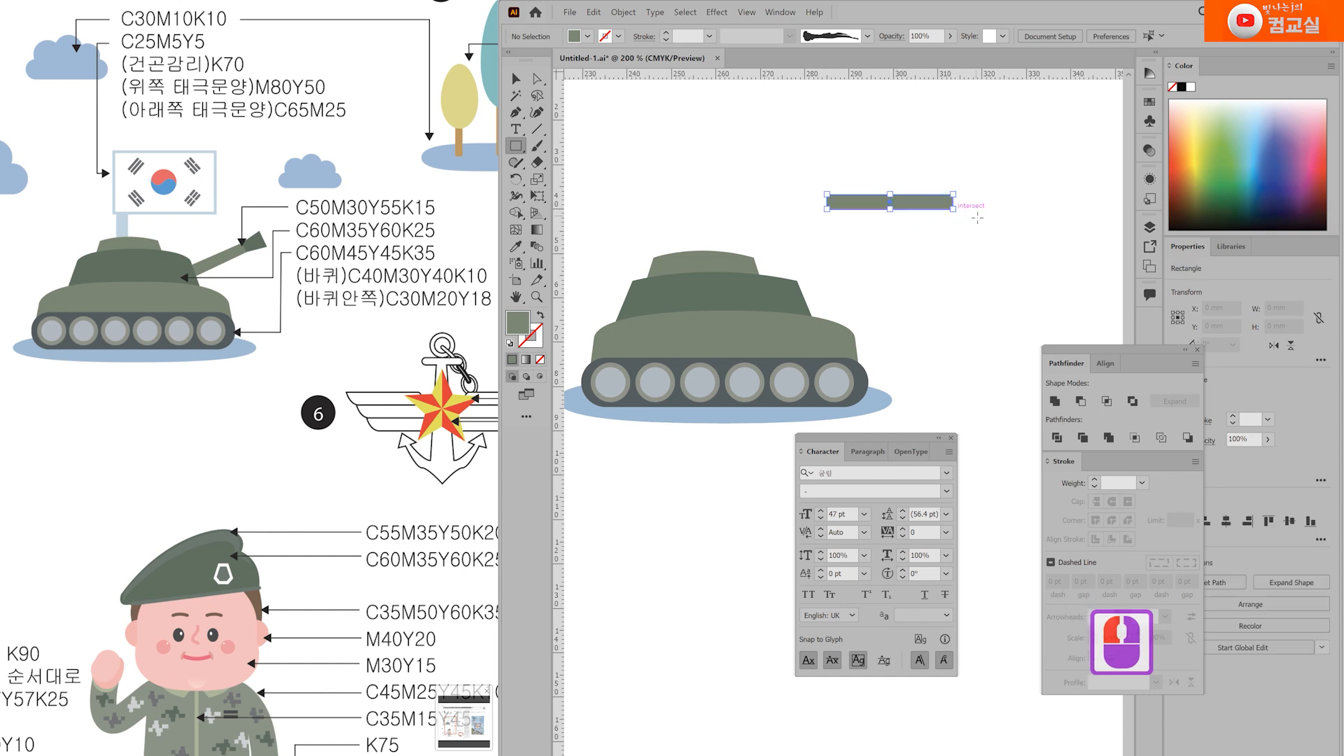
{"action": "scroll", "coordinate": [930, 199], "scroll_direction": "up", "scroll_amount": 2}
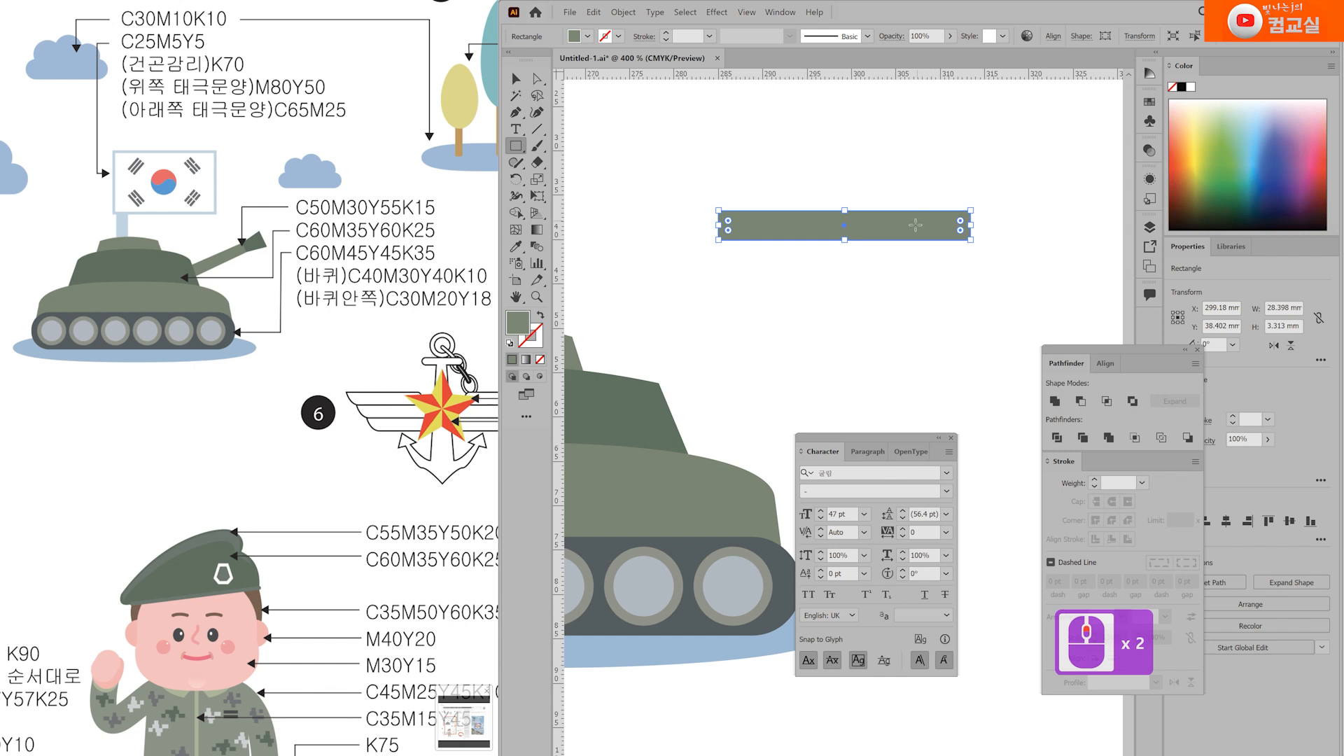
{"action": "left_click_drag", "start_coordinate": [909, 222], "coordinate": [833, 250]}
{"action": "left_click", "coordinate": [886, 208], "text": "ctrl"}
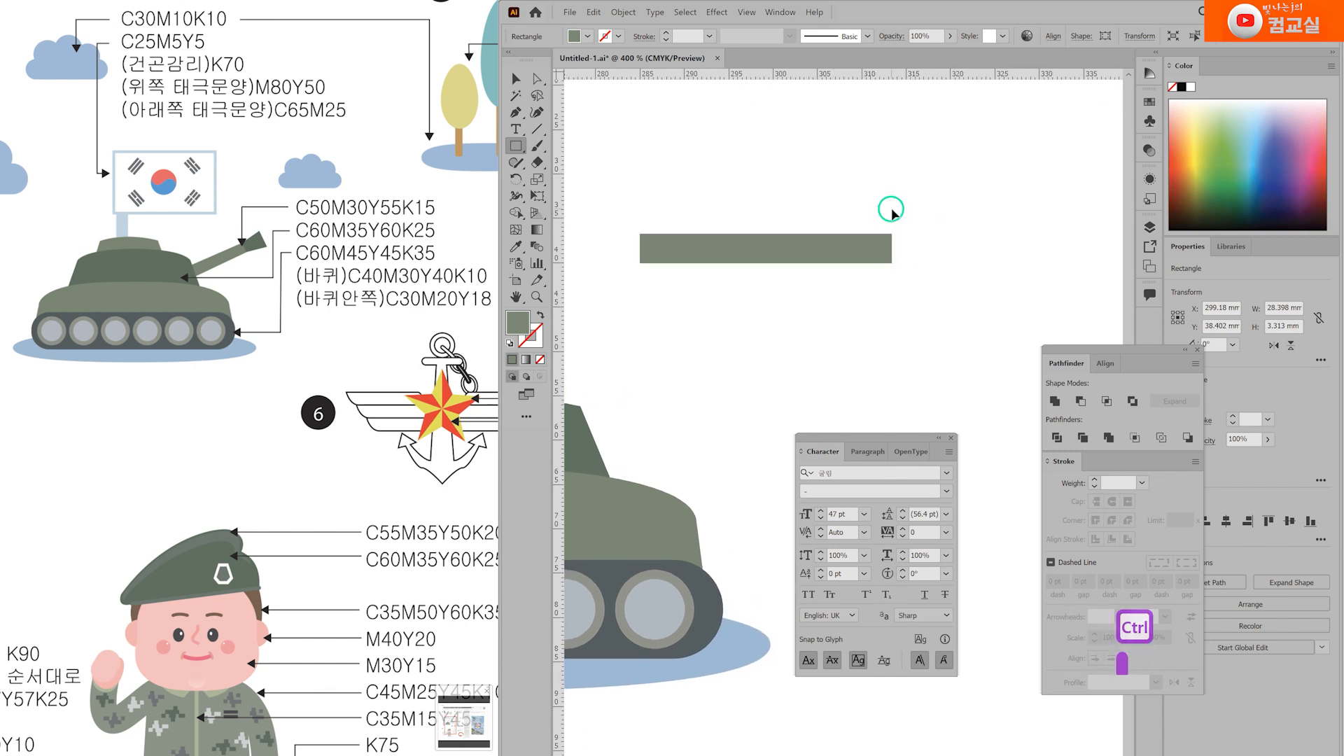
Step: Draw a muzzle rectangle about 5.5 by 3.3 mm at the barrel's tip and flare its outer edge to about 5.9 mm with perspective distortion
{"action": "left_click_drag", "start_coordinate": [893, 234], "coordinate": [941, 263]}
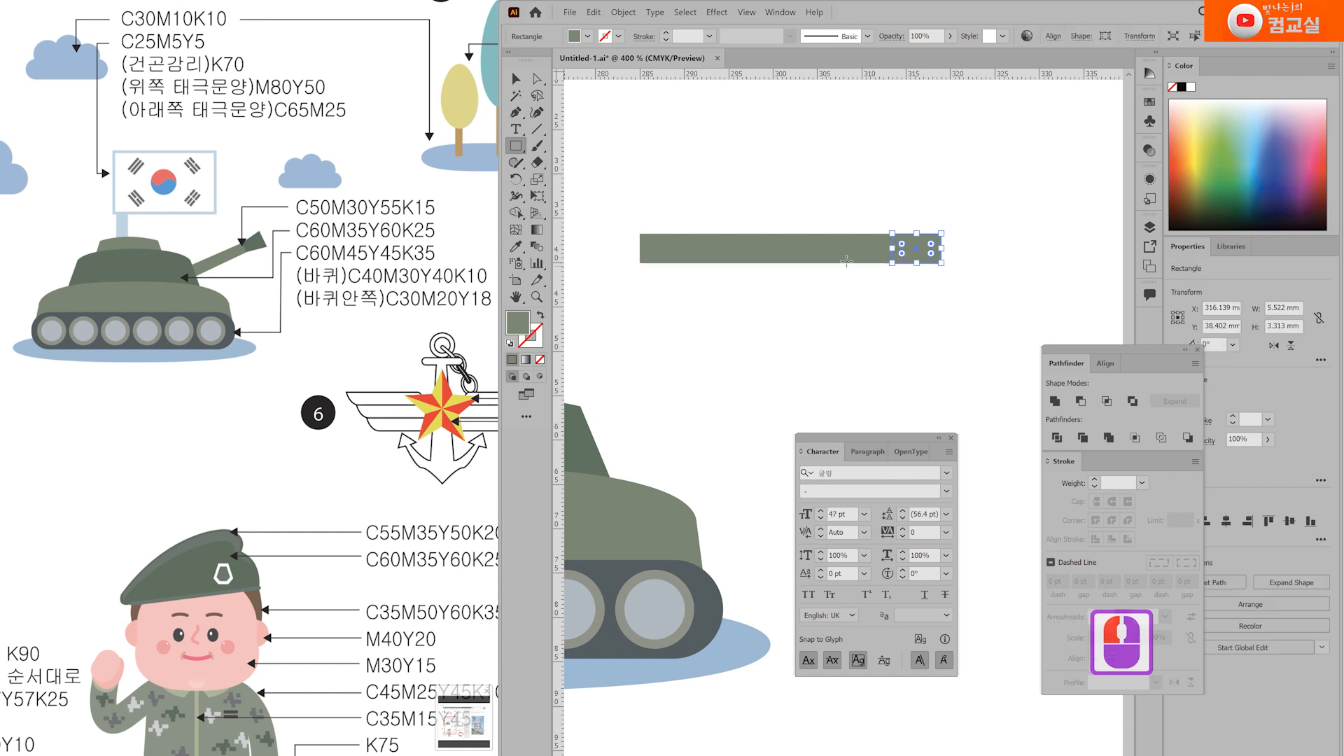
{"action": "left_click", "coordinate": [539, 197]}
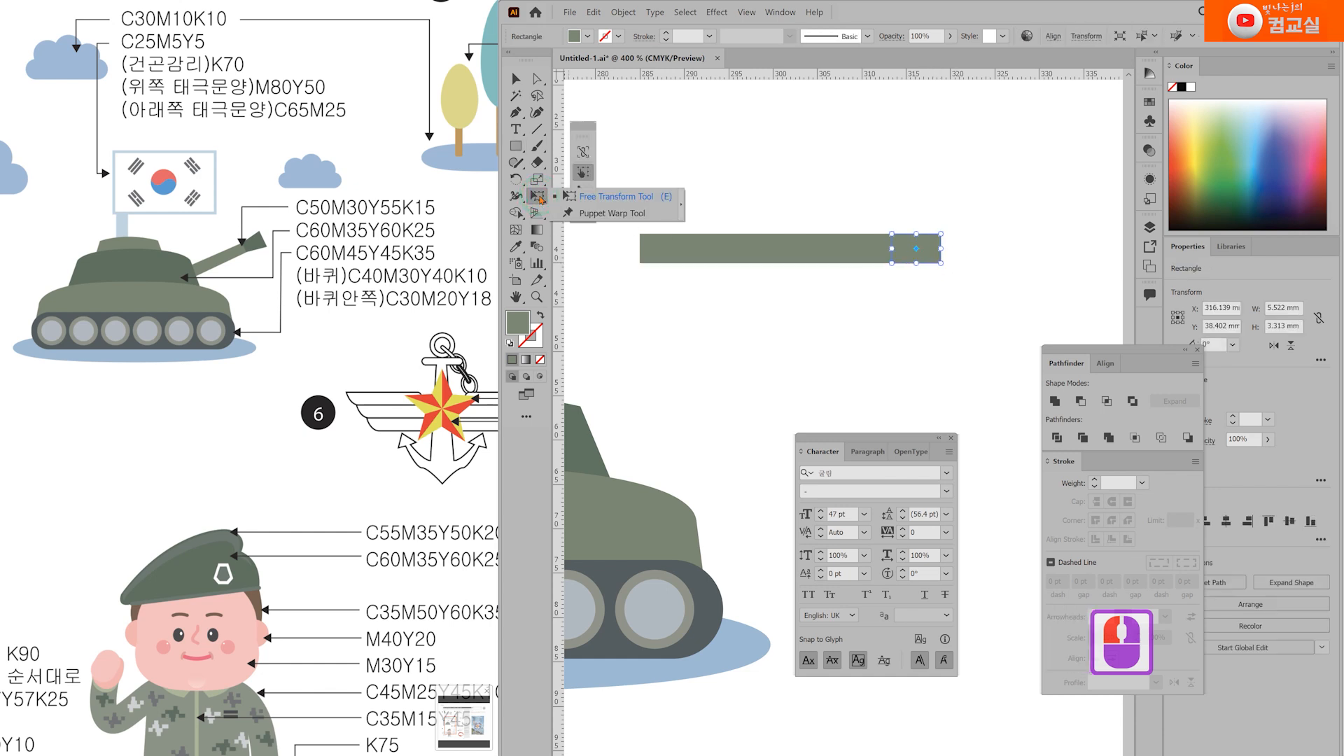
{"action": "left_click", "coordinate": [581, 197]}
{"action": "left_click", "coordinate": [584, 191]}
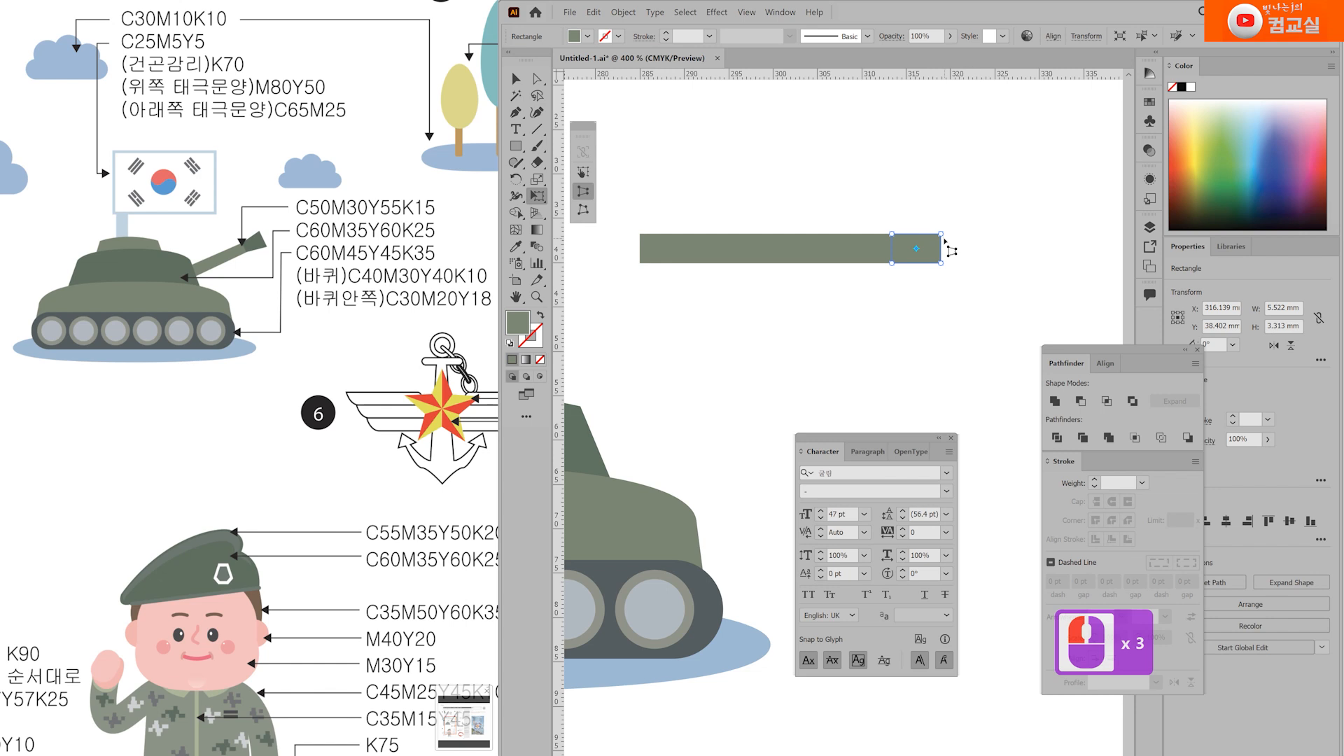
{"action": "left_click_drag", "start_coordinate": [943, 234], "coordinate": [941, 224]}
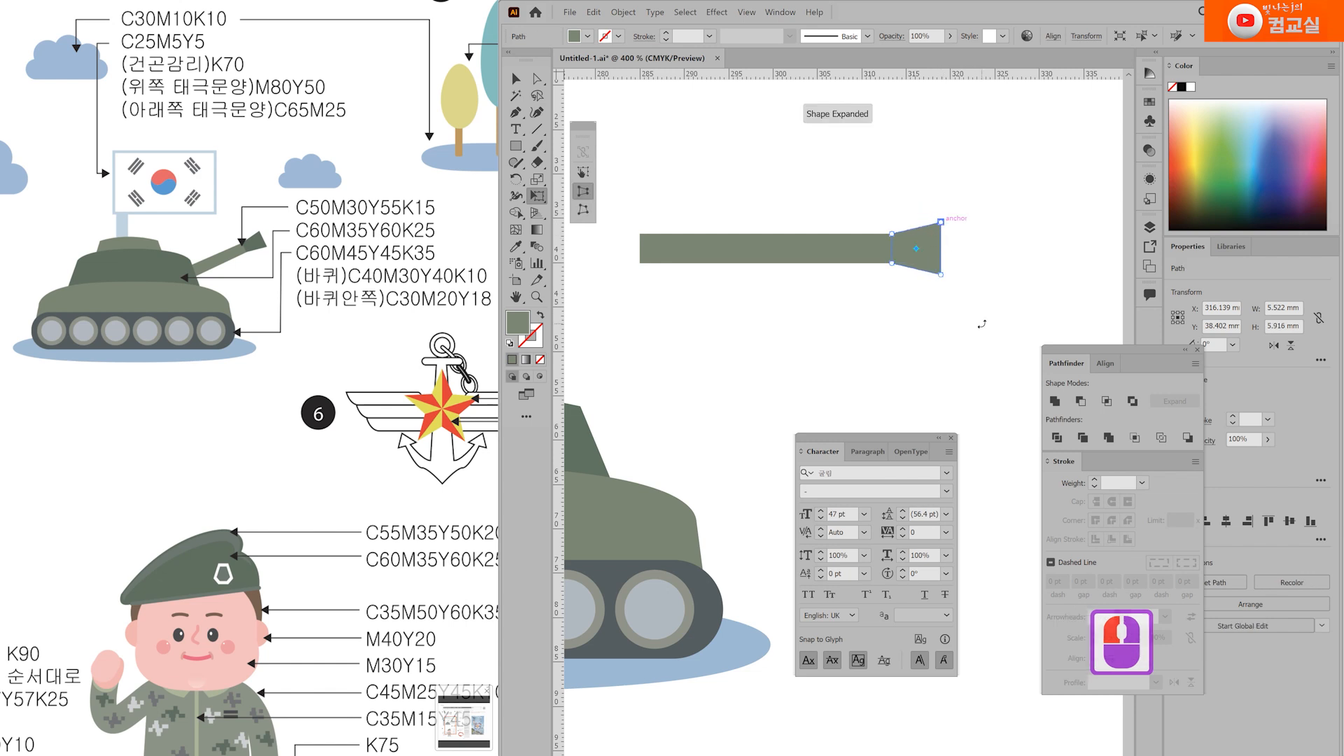
Step: Stretch the flared muzzle outward to about 6.7 mm wide
{"action": "key", "text": "v"}
{"action": "left_click", "coordinate": [979, 324]}
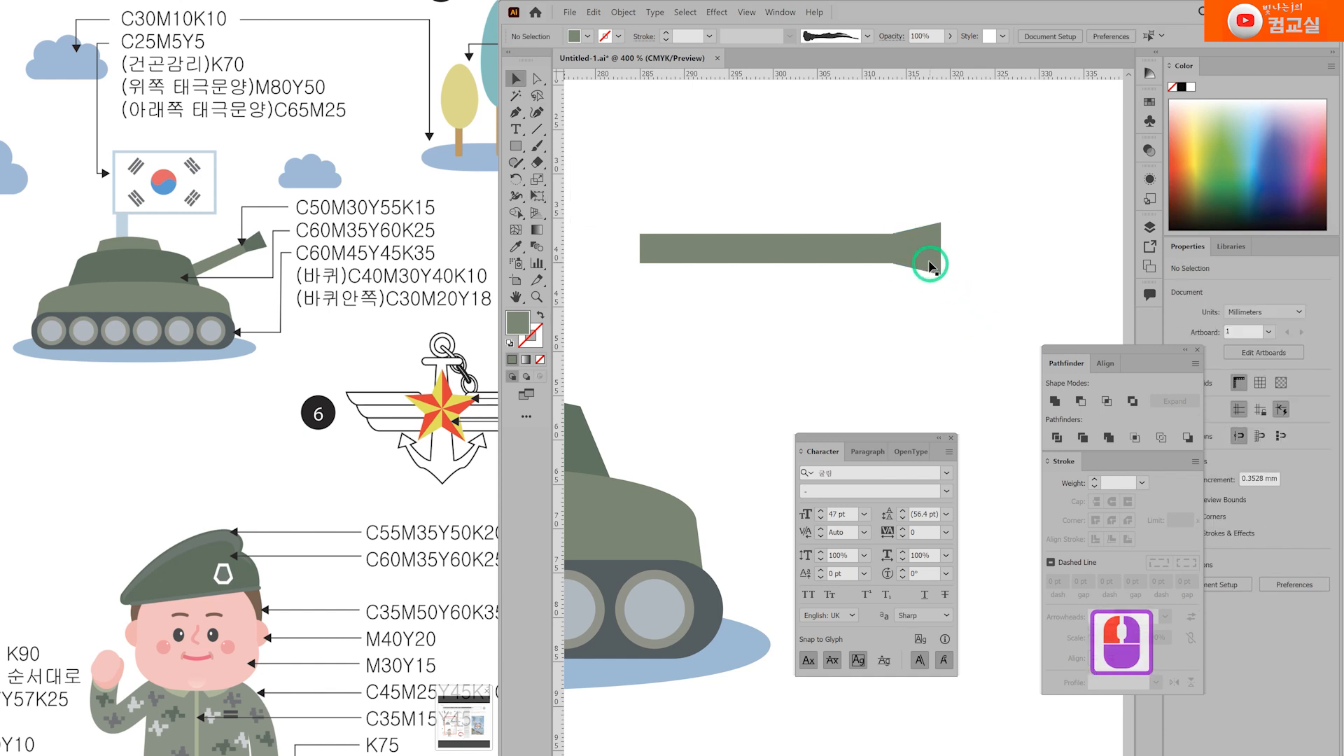
{"action": "left_click", "coordinate": [934, 267]}
{"action": "left_click_drag", "start_coordinate": [945, 249], "coordinate": [952, 249]}
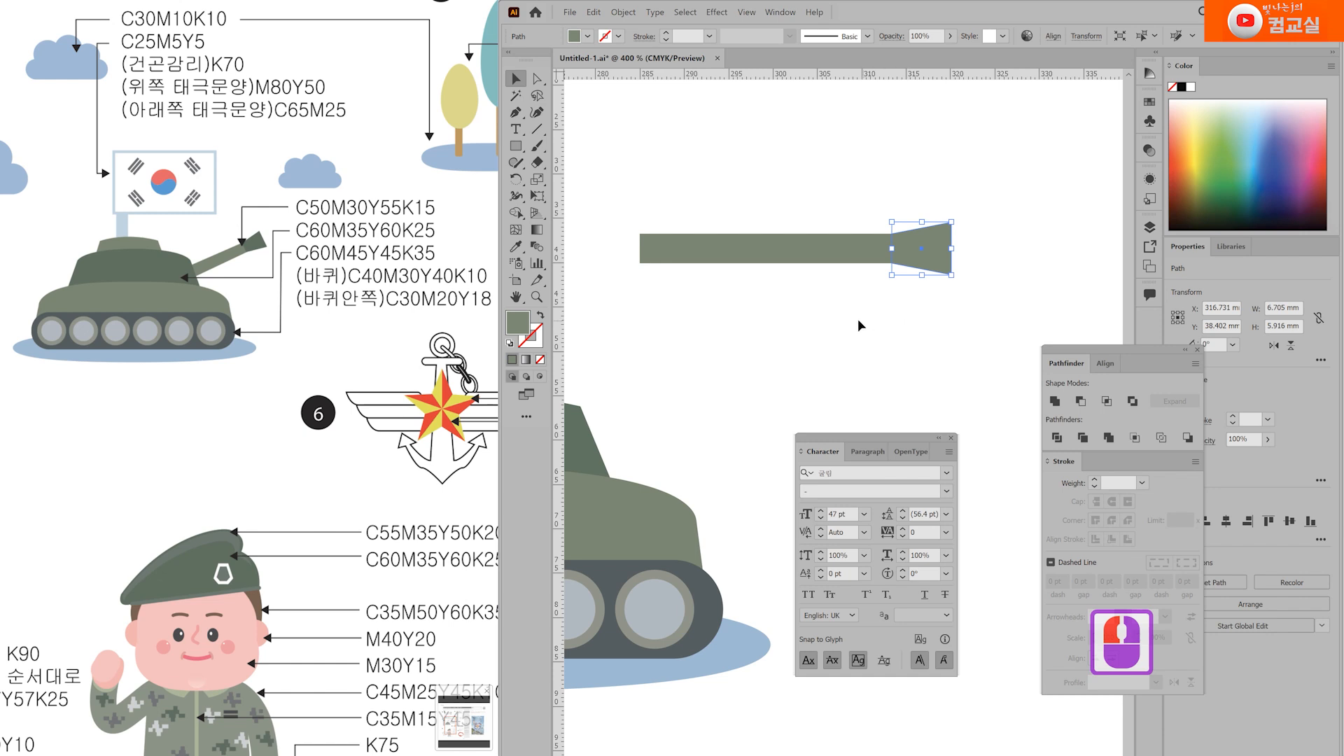
Step: Sample the turret's darker green onto the flared muzzle
{"action": "scroll", "coordinate": [850, 316], "scroll_direction": "down", "scroll_amount": 1}
{"action": "left_click", "coordinate": [817, 338]}
{"action": "left_click_drag", "start_coordinate": [793, 333], "coordinate": [920, 302]}
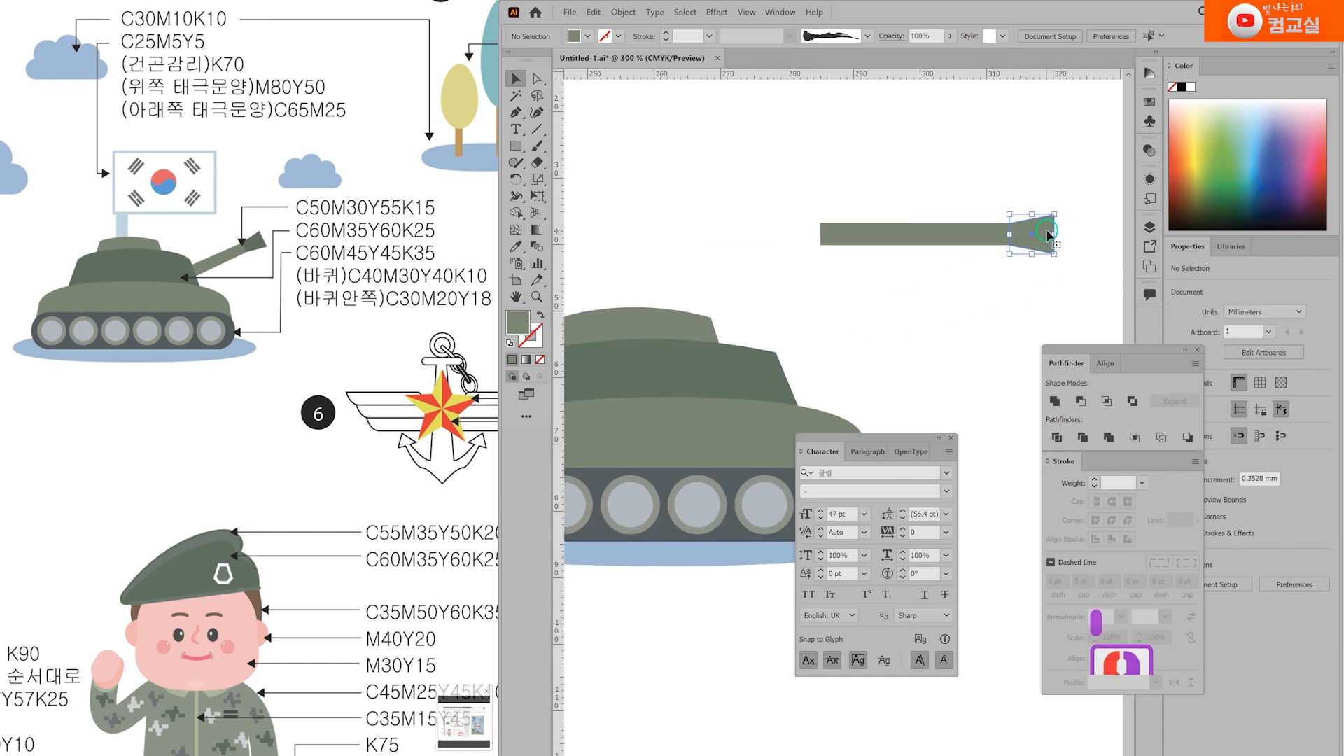
{"action": "left_click", "coordinate": [1047, 235]}
{"action": "key", "text": "i"}
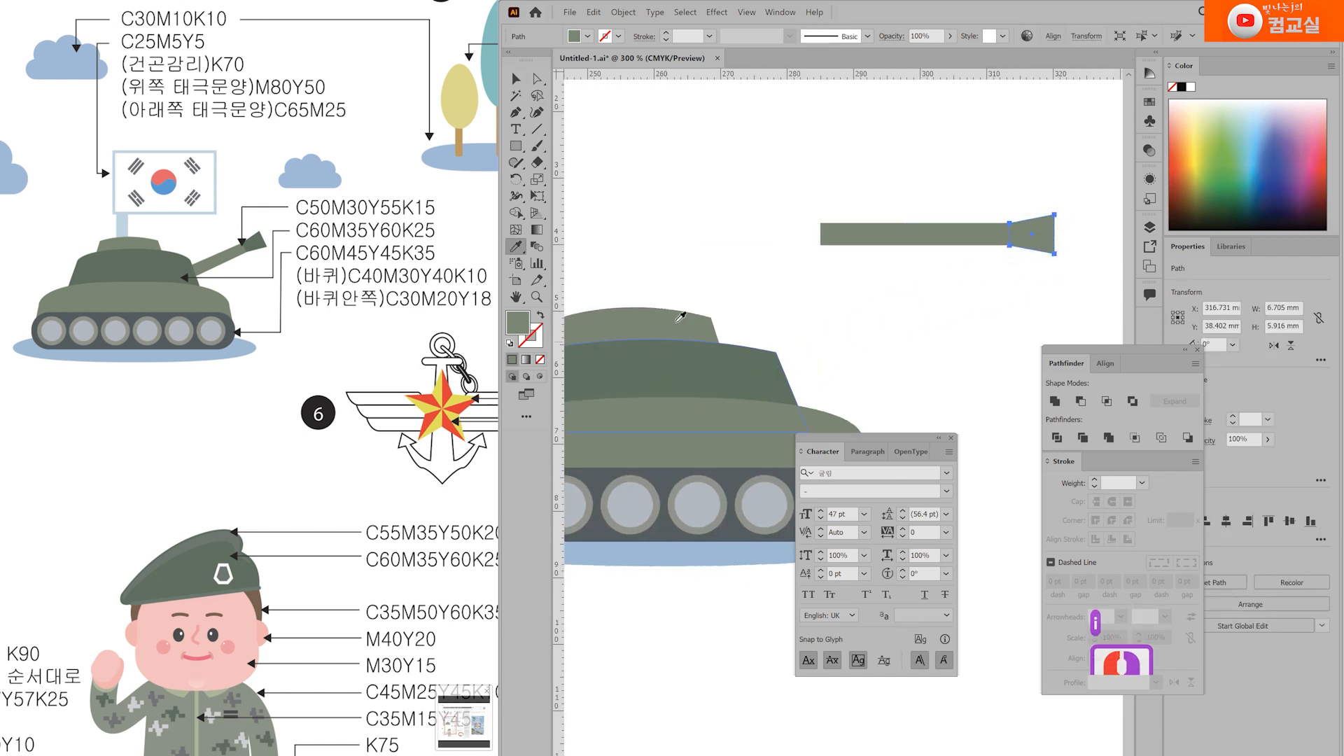
{"action": "left_click", "coordinate": [667, 371]}
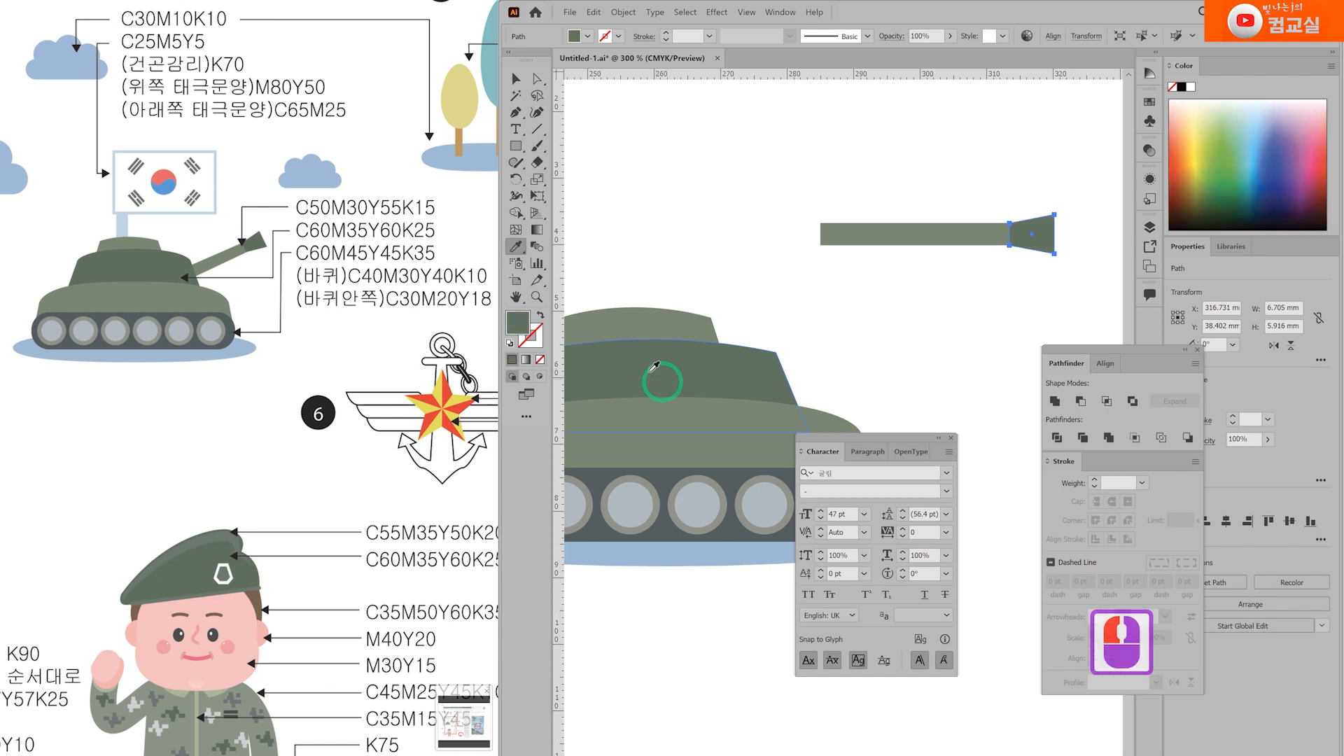
Step: Group the barrel with its muzzle and move the group slightly right and down
{"action": "left_click", "coordinate": [516, 78]}
{"action": "left_click", "coordinate": [930, 264]}
{"action": "left_click_drag", "start_coordinate": [915, 186], "coordinate": [1039, 308]}
{"action": "key", "text": "ctrl+g"}
{"action": "left_click_drag", "start_coordinate": [945, 234], "coordinate": [979, 260]}
{"action": "left_click", "coordinate": [900, 348]}
Step: Draw a narrow vertical rectangle about 2.8 by 9 mm for the flagpole, standing on the tank's hatch
{"action": "scroll", "coordinate": [676, 273], "scroll_direction": "down", "scroll_amount": 1}
{"action": "left_click_drag", "start_coordinate": [682, 233], "coordinate": [785, 205]}
{"action": "left_click", "coordinate": [244, 277]}
{"action": "left_click_drag", "start_coordinate": [152, 163], "coordinate": [157, 245]}
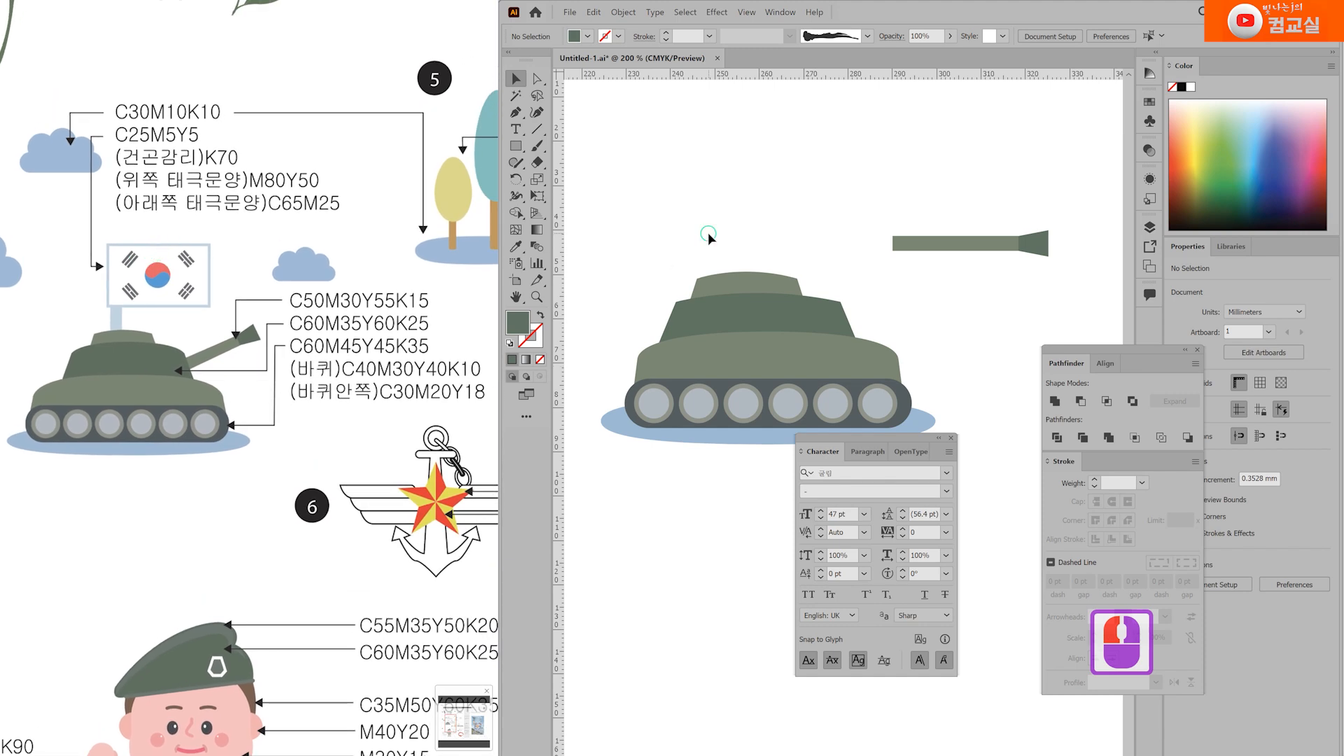
{"action": "scroll", "coordinate": [760, 297], "scroll_direction": "up", "scroll_amount": 1}
{"action": "left_click_drag", "start_coordinate": [516, 146], "coordinate": [571, 153]}
{"action": "left_click_drag", "start_coordinate": [699, 219], "coordinate": [718, 277]}
Step: Fill the flagpole with light blue C25 M5 Y5 K0
{"action": "double_click", "coordinate": [518, 322]}
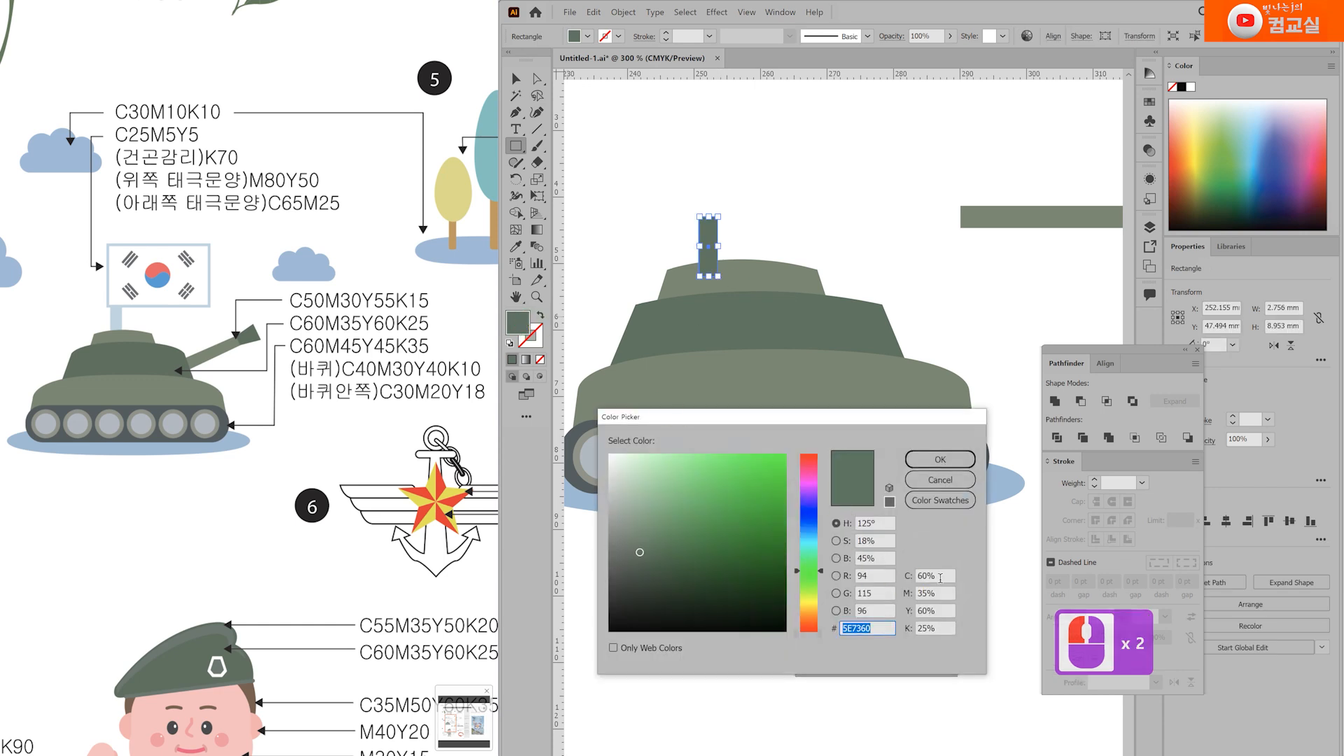
{"action": "left_click", "coordinate": [938, 577]}
{"action": "type", "text": "25"}
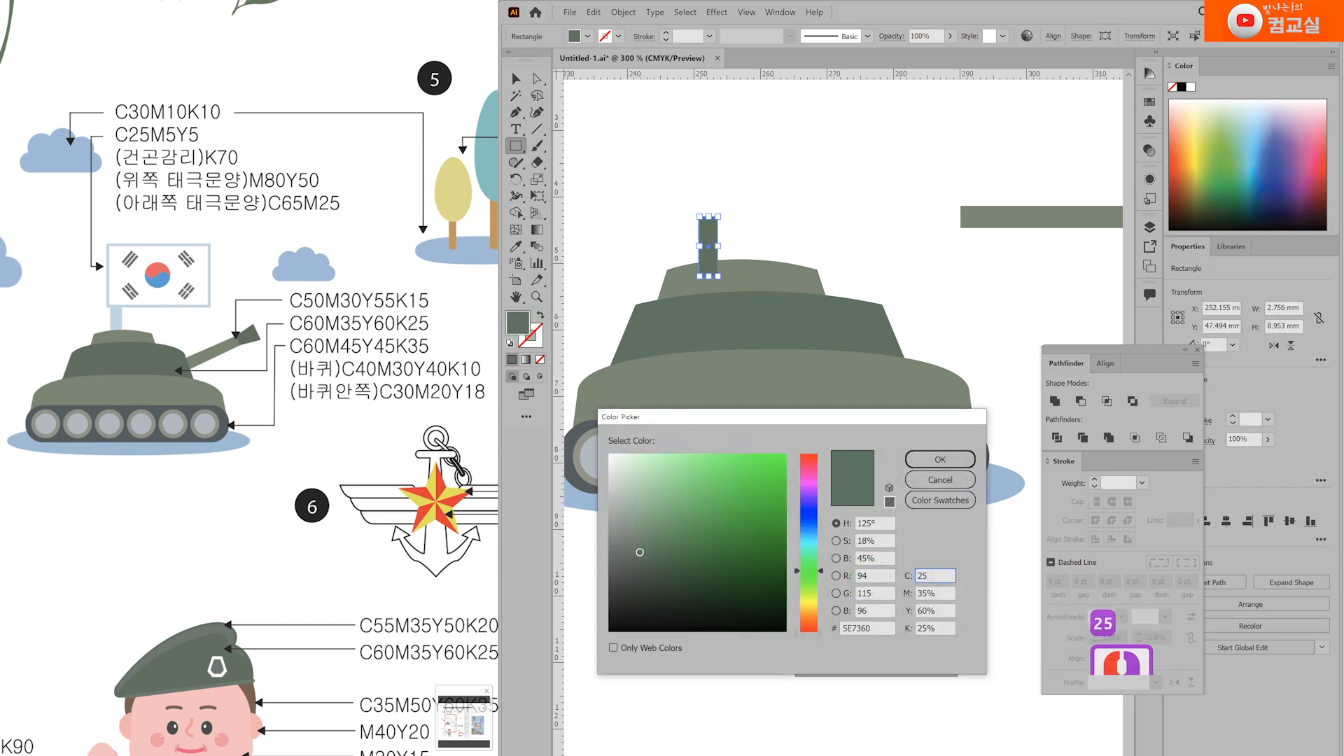
{"action": "key", "text": "Tab"}
{"action": "type", "text": "5"}
{"action": "key", "text": "Tab"}
{"action": "type", "text": "5"}
{"action": "key", "text": "Tab"}
{"action": "type", "text": "0"}
{"action": "key", "text": "Return"}
Step: Draw a flag rectangle about 31.8 by 16.5 mm on top of the pole and shift it slightly right
{"action": "left_click_drag", "start_coordinate": [689, 124], "coordinate": [901, 224]}
{"action": "left_click_drag", "start_coordinate": [798, 155], "coordinate": [771, 201]}
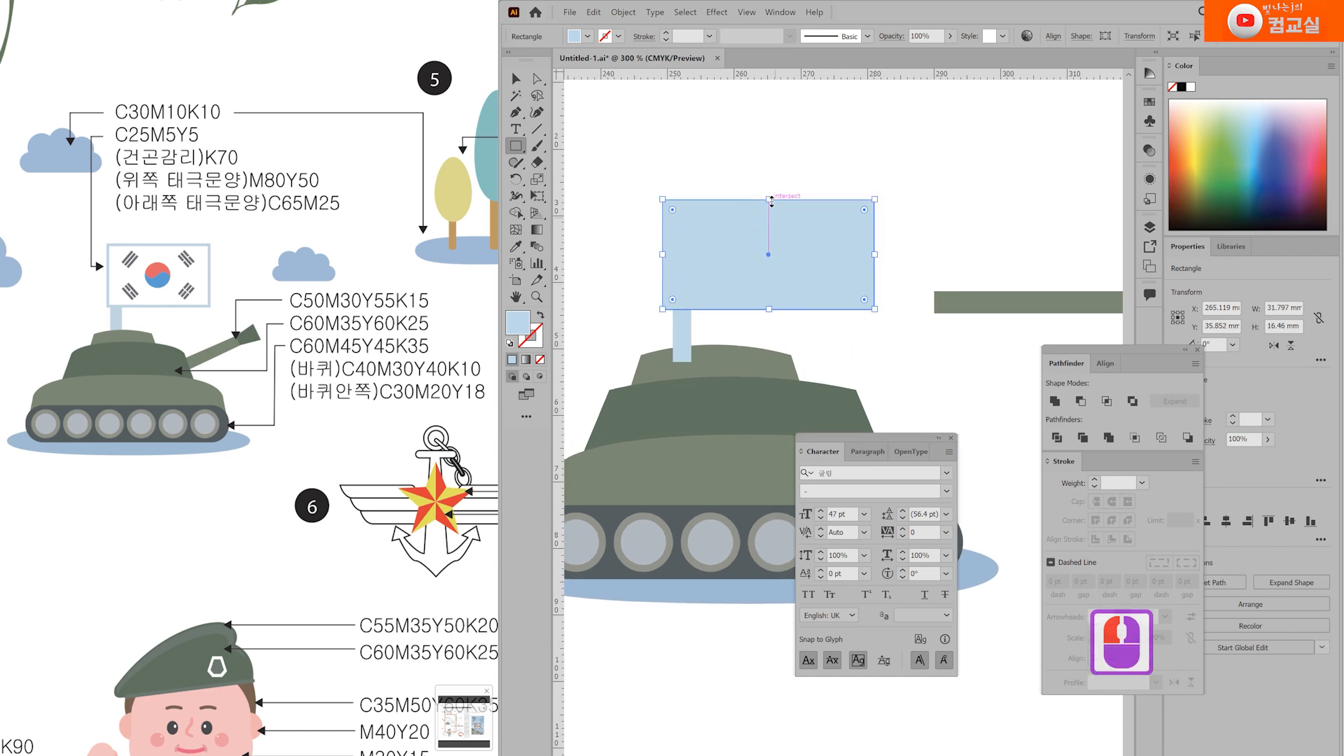
{"action": "key", "text": "v"}
{"action": "left_click", "coordinate": [759, 178]}
{"action": "scroll", "coordinate": [748, 299], "scroll_direction": "up", "scroll_amount": 1}
{"action": "left_click_drag", "start_coordinate": [728, 288], "coordinate": [736, 288]}
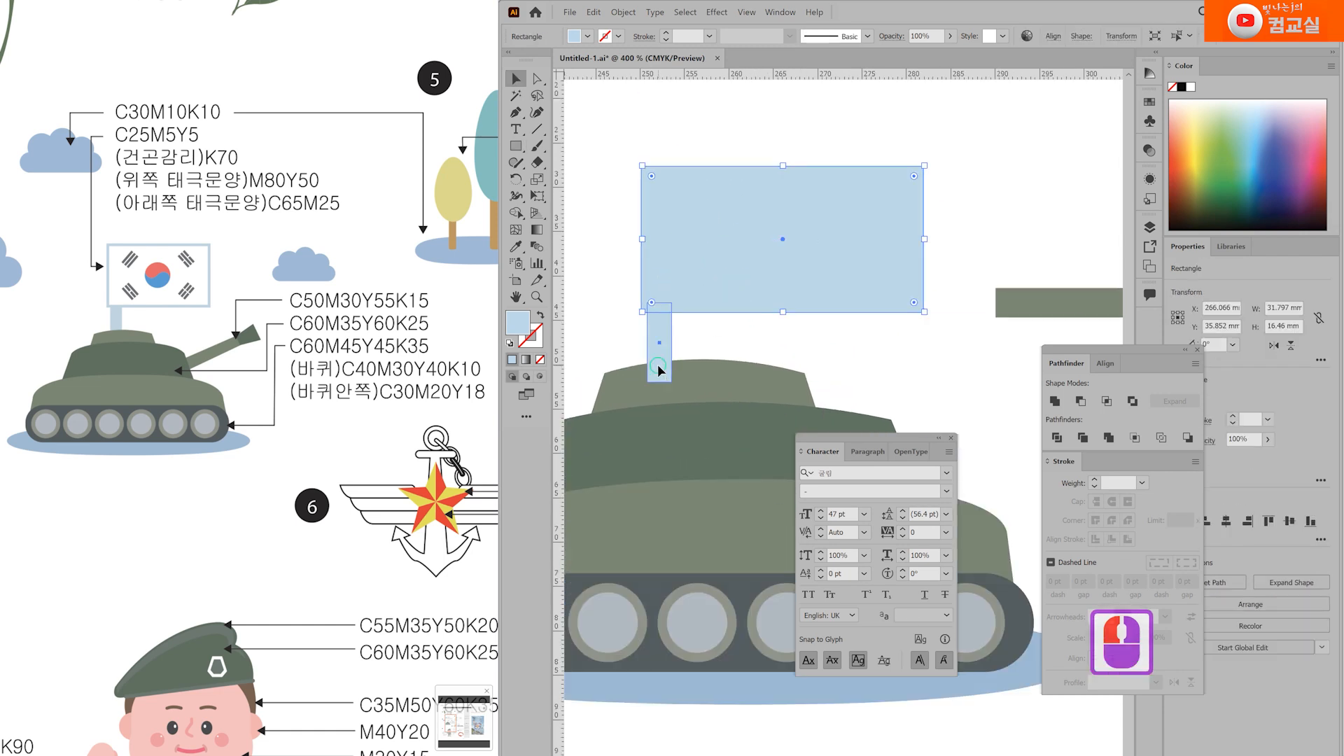
{"action": "left_click", "coordinate": [817, 324]}
{"action": "left_click", "coordinate": [817, 285]}
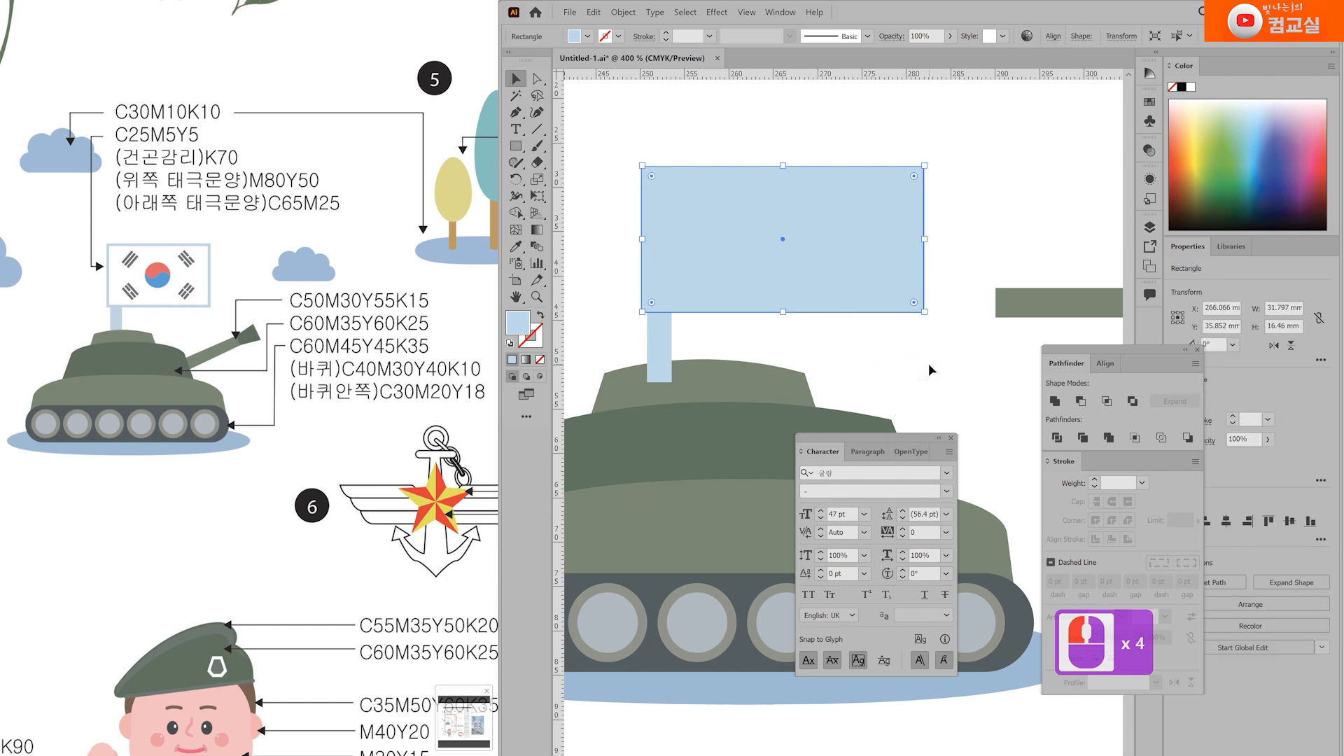
{"action": "left_click", "coordinate": [904, 234]}
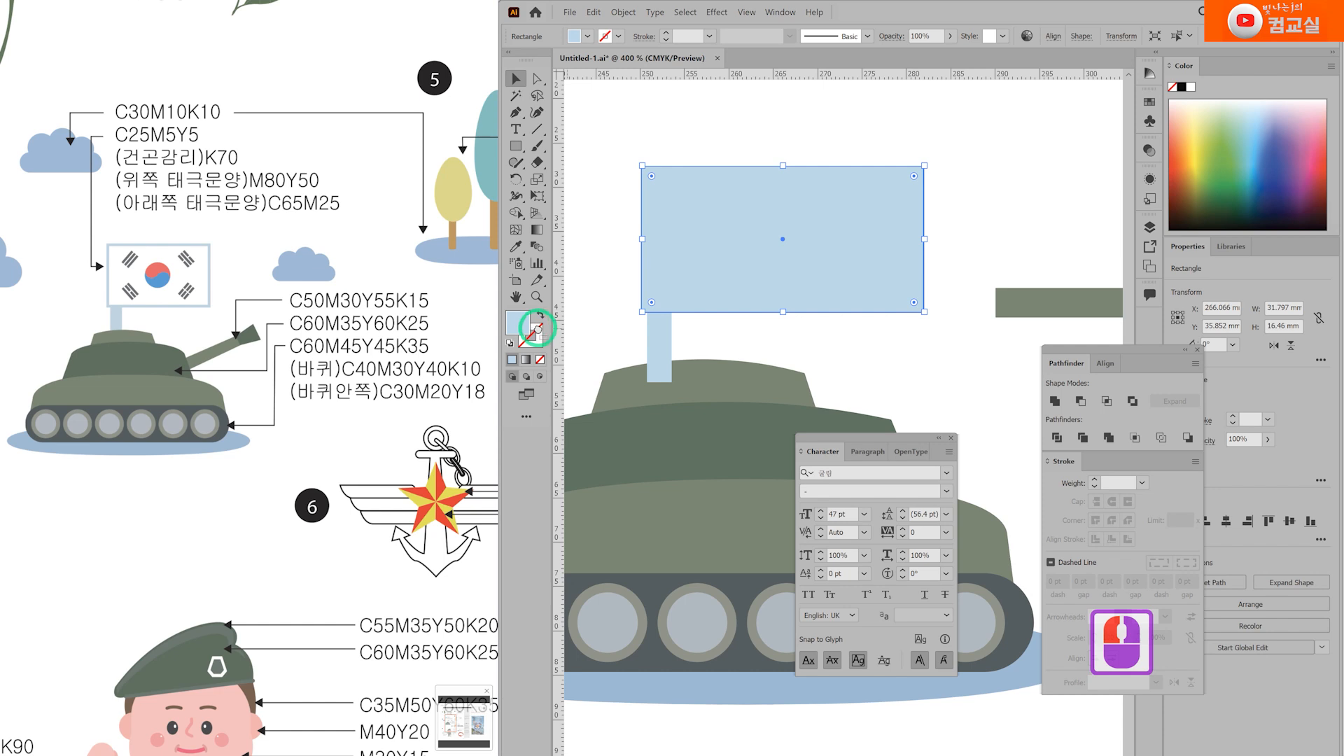
Step: Apply the light blue to the flag's outline and set its fill to white, C0 M0 Y0 K0
{"action": "left_click_drag", "start_coordinate": [538, 329], "coordinate": [537, 330]}
{"action": "double_click", "coordinate": [520, 333]}
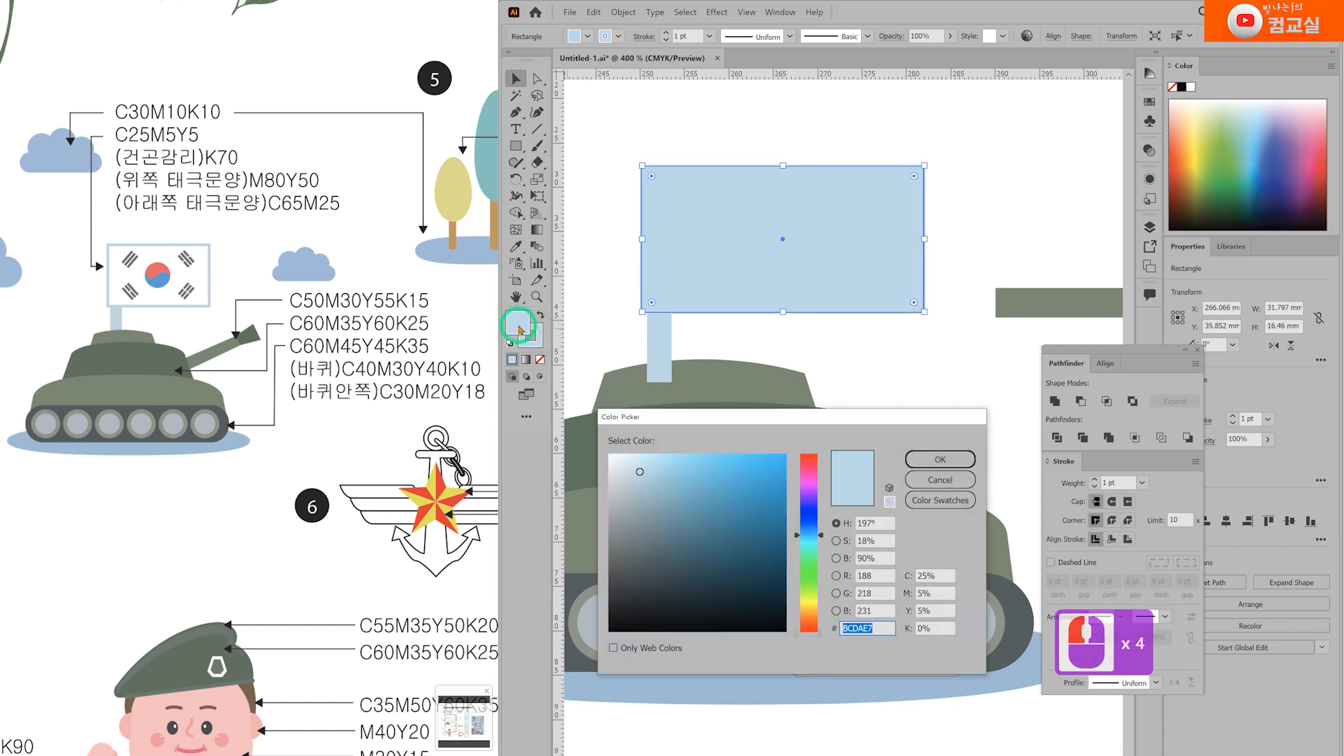
{"action": "left_click", "coordinate": [867, 565]}
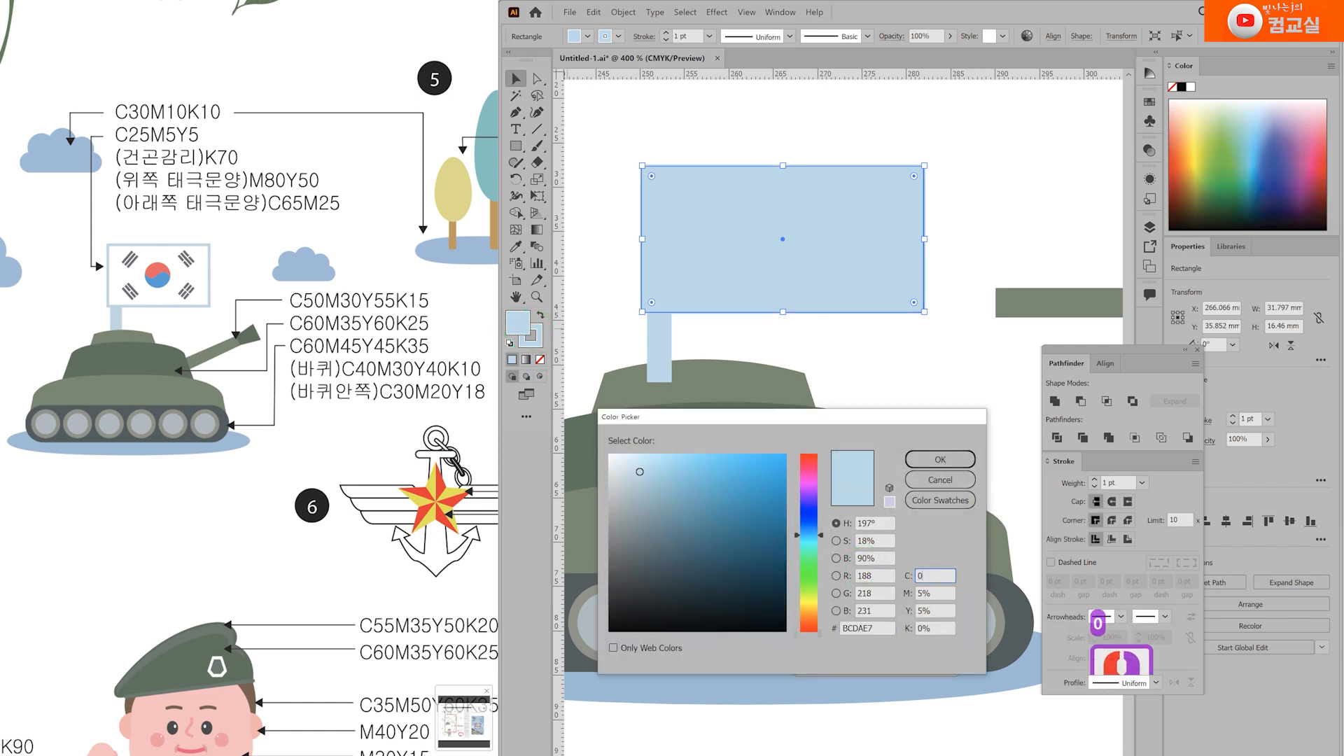
{"action": "type", "text": "0"}
{"action": "key", "text": "Tab"}
{"action": "type", "text": "0"}
{"action": "key", "text": "Tab"}
{"action": "type", "text": "0"}
{"action": "key", "text": "Tab"}
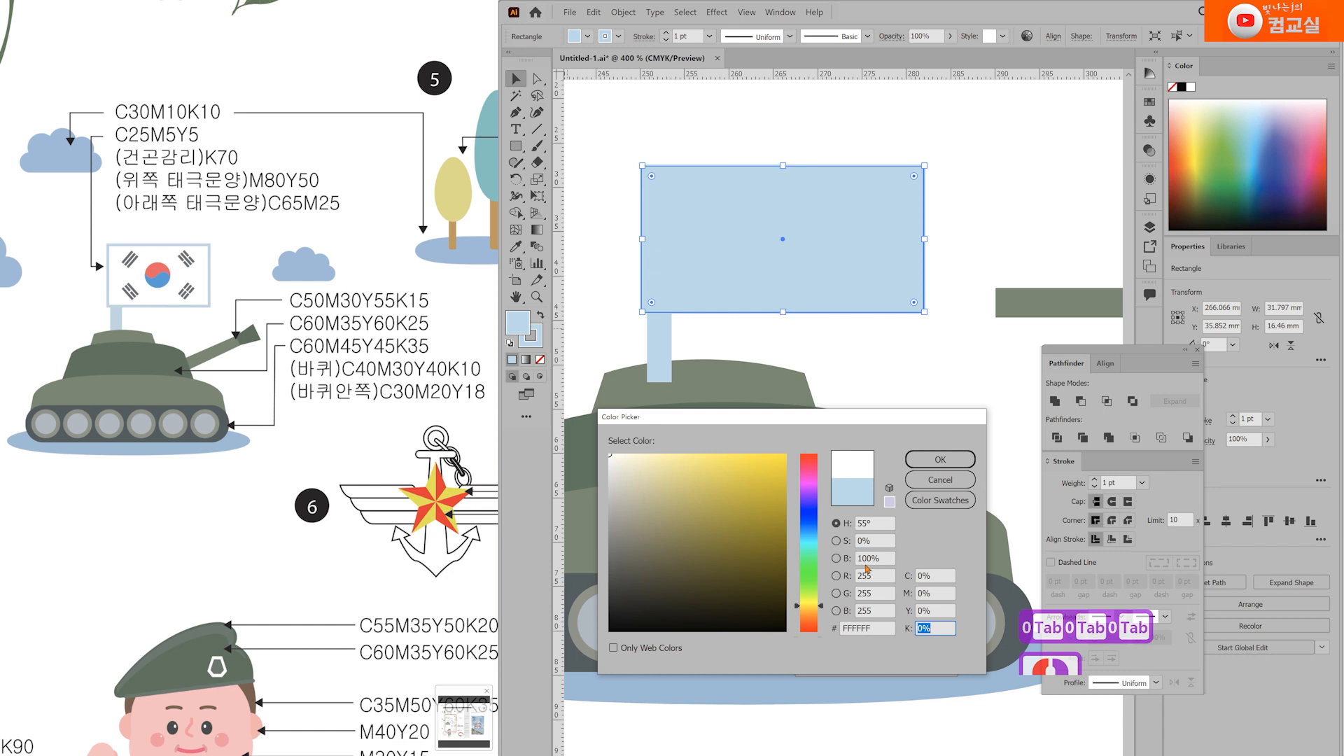
{"action": "key", "text": "Return"}
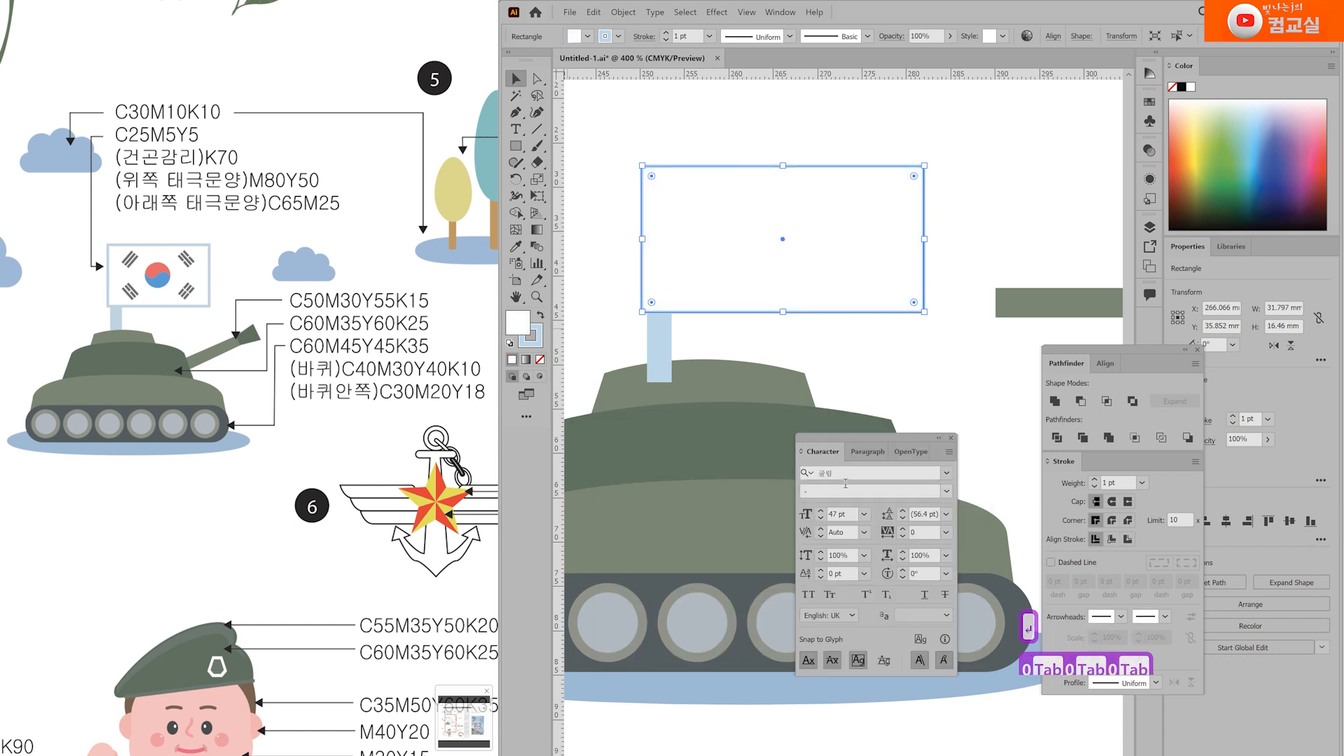
Step: Set the flag outline's weight to 2 pt
{"action": "left_click", "coordinate": [1096, 480]}
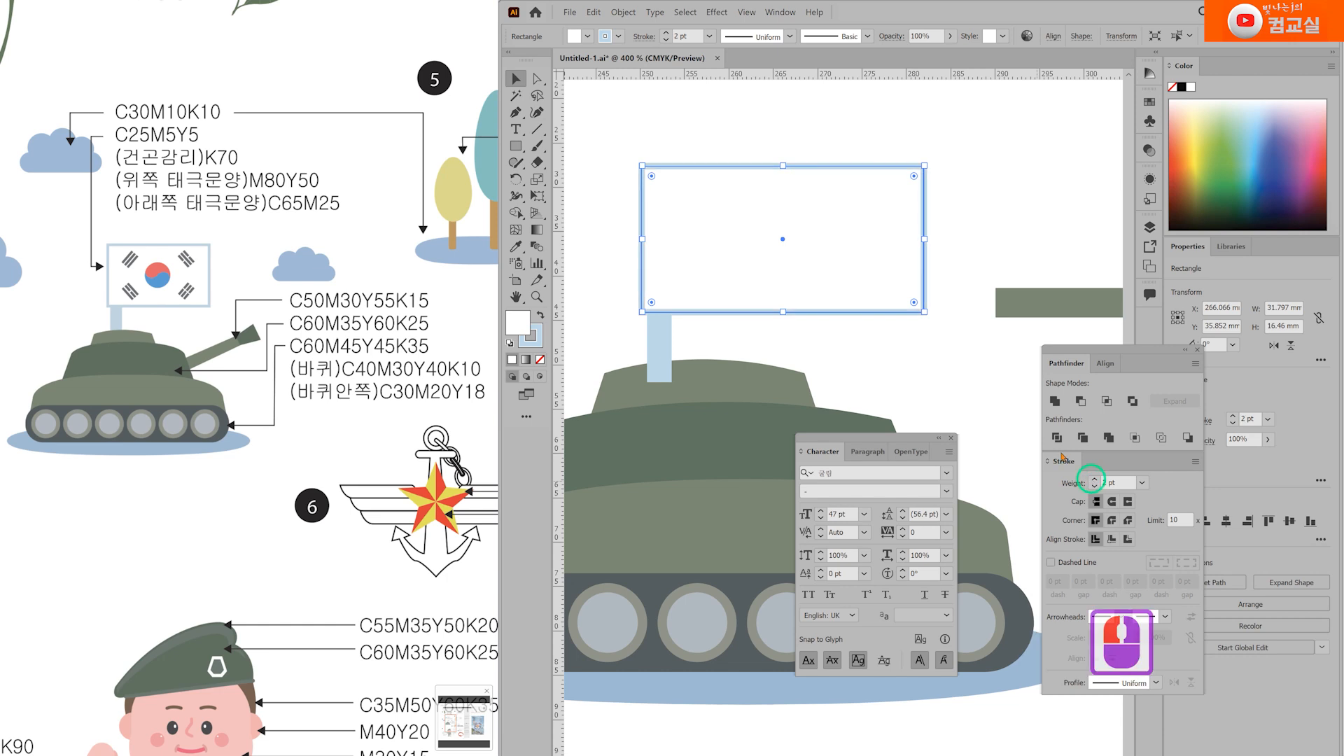
{"action": "left_click", "coordinate": [1094, 523]}
{"action": "scroll", "coordinate": [910, 361], "scroll_direction": "down", "scroll_amount": 3}
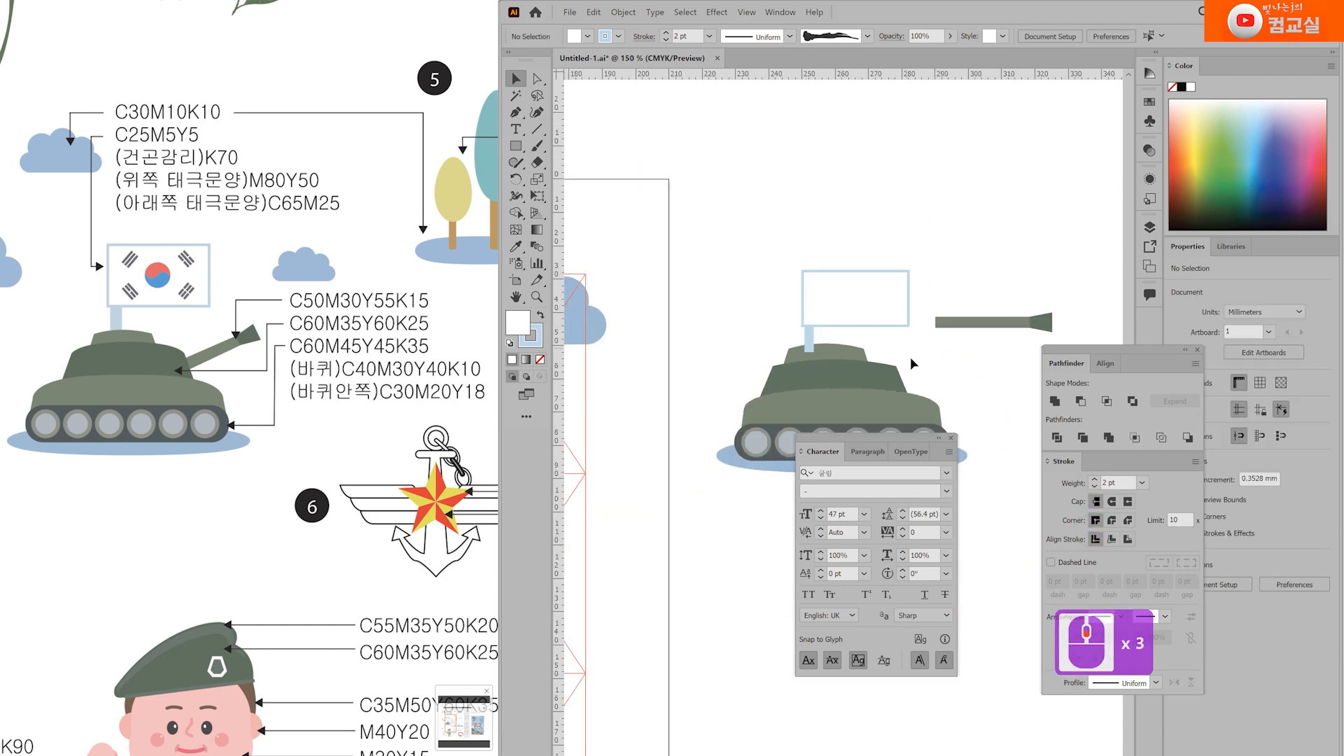
{"action": "scroll", "coordinate": [859, 336], "scroll_direction": "up", "scroll_amount": 3}
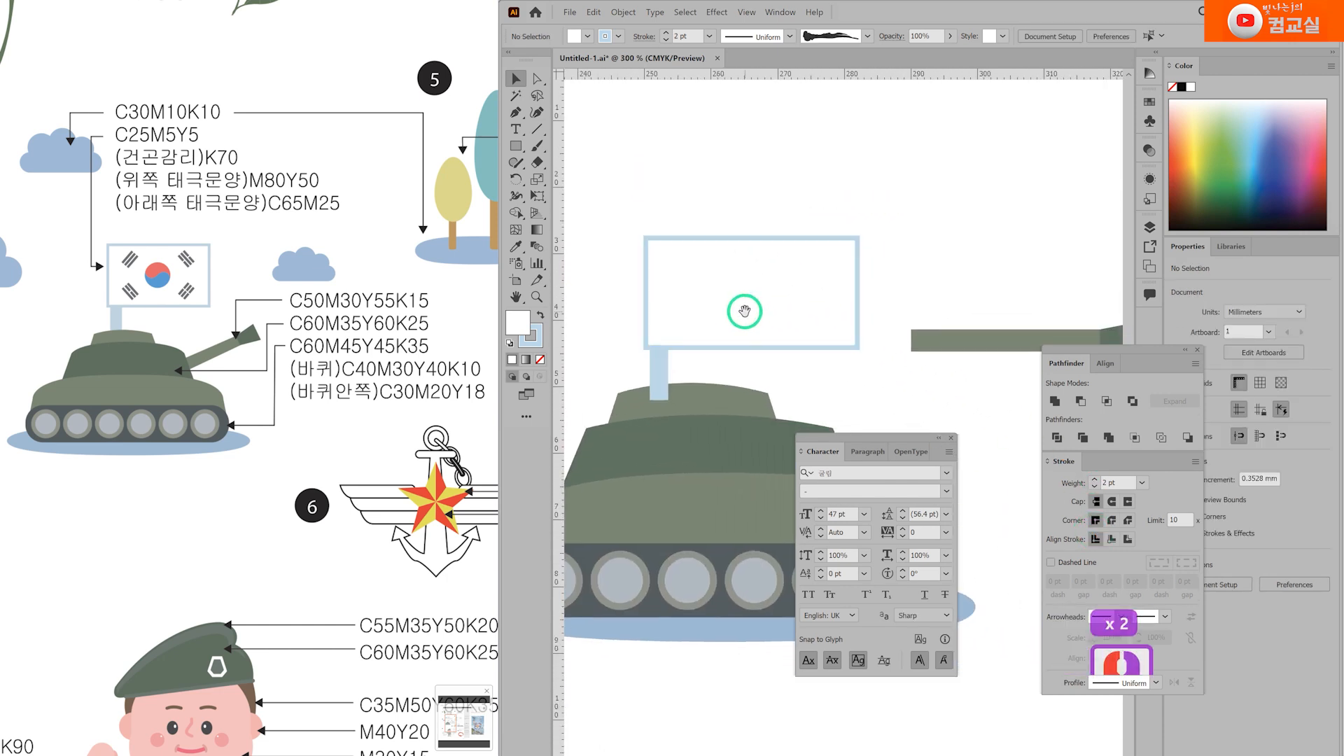
Step: Expand the flag rectangle's fill and stroke into separate shapes
{"action": "left_click", "coordinate": [699, 240]}
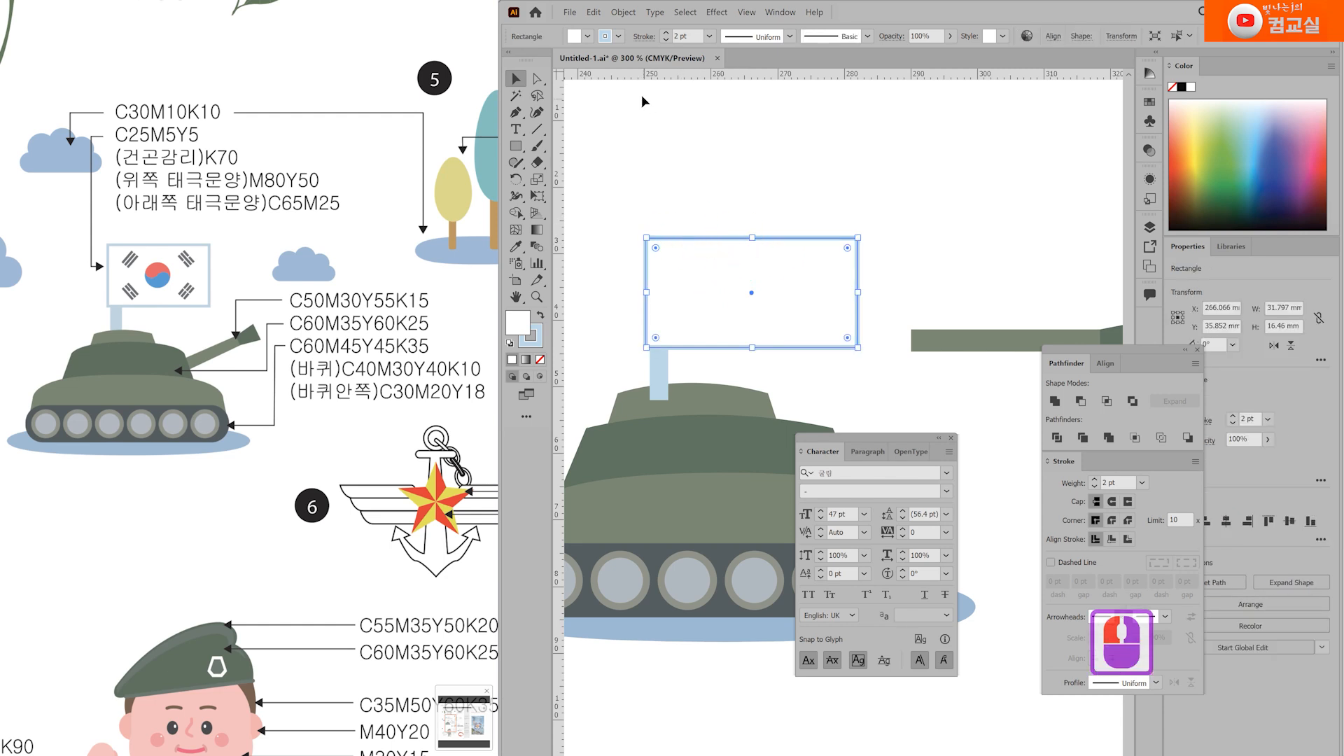
{"action": "left_click", "coordinate": [623, 14]}
{"action": "left_click", "coordinate": [634, 126]}
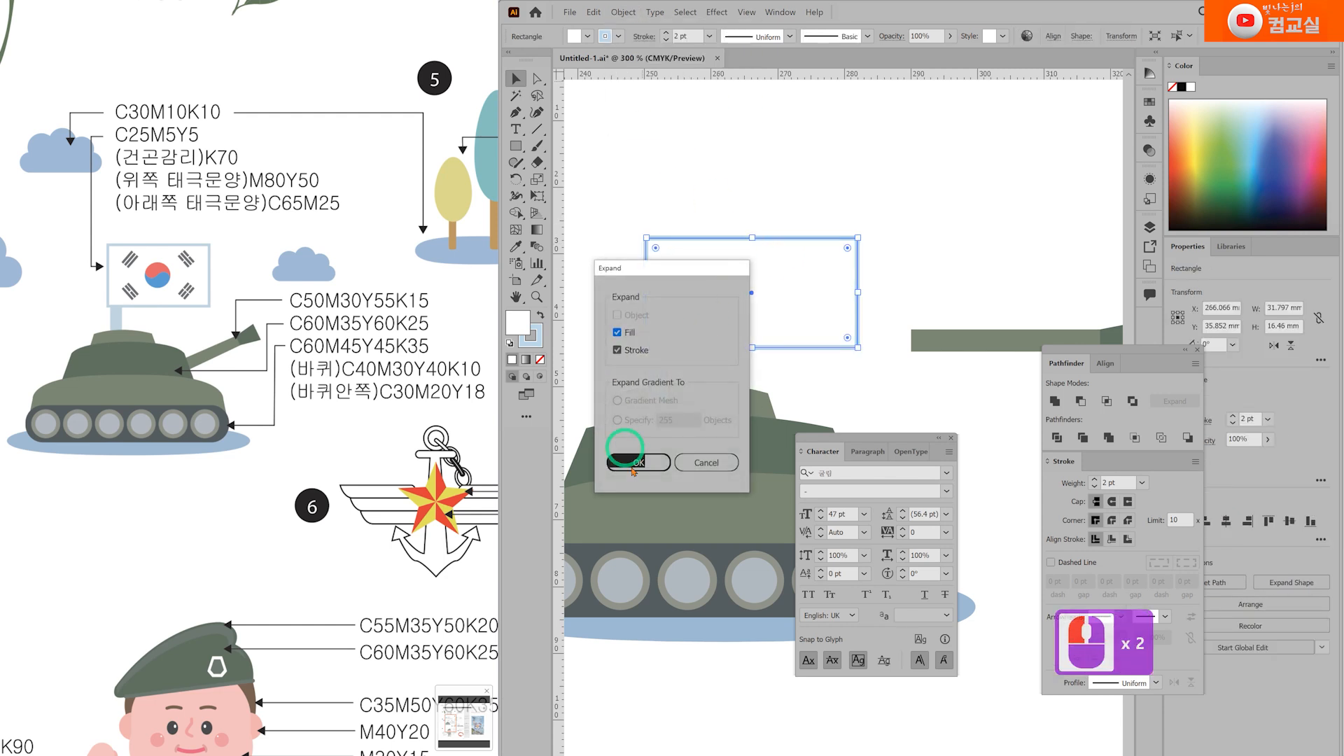
{"action": "left_click", "coordinate": [637, 463]}
{"action": "left_click", "coordinate": [624, 12]}
{"action": "left_click", "coordinate": [635, 128]}
{"action": "left_click", "coordinate": [762, 199]}
{"action": "scroll", "coordinate": [704, 266], "scroll_direction": "up", "scroll_amount": 2}
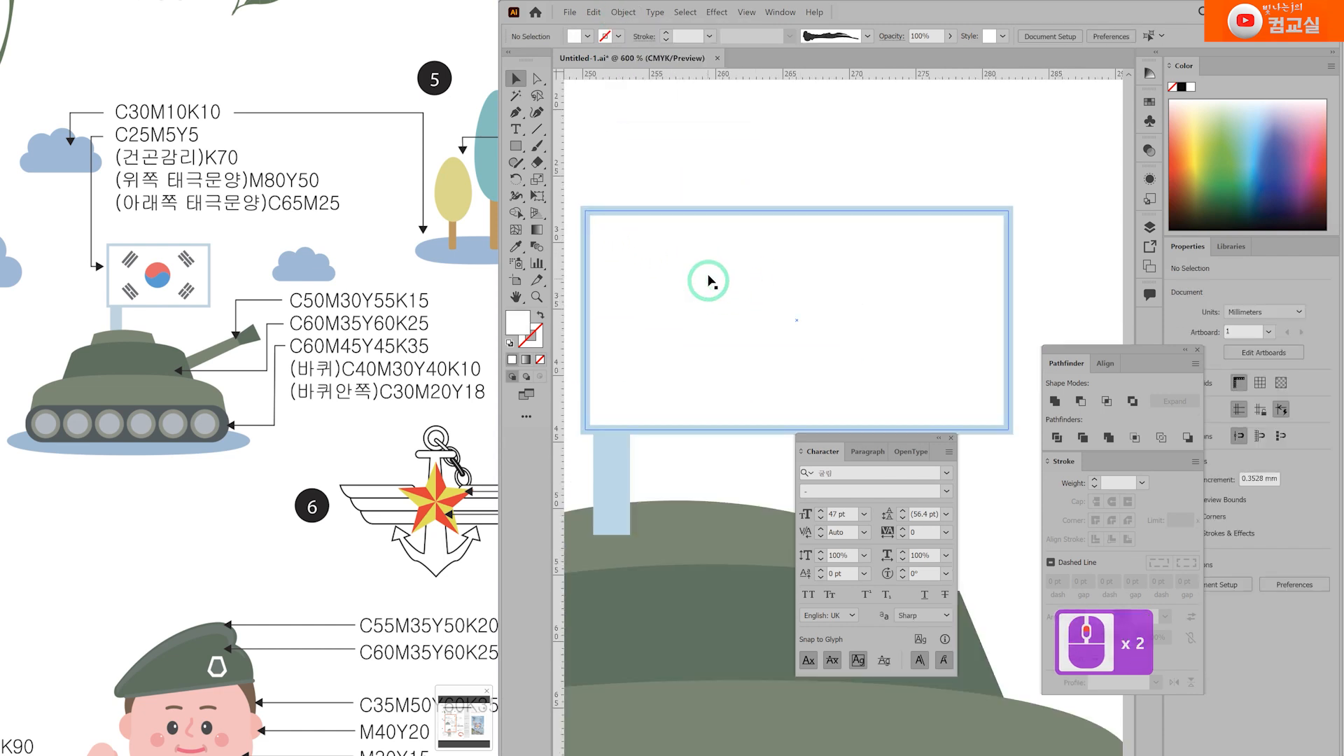
{"action": "left_click", "coordinate": [590, 301]}
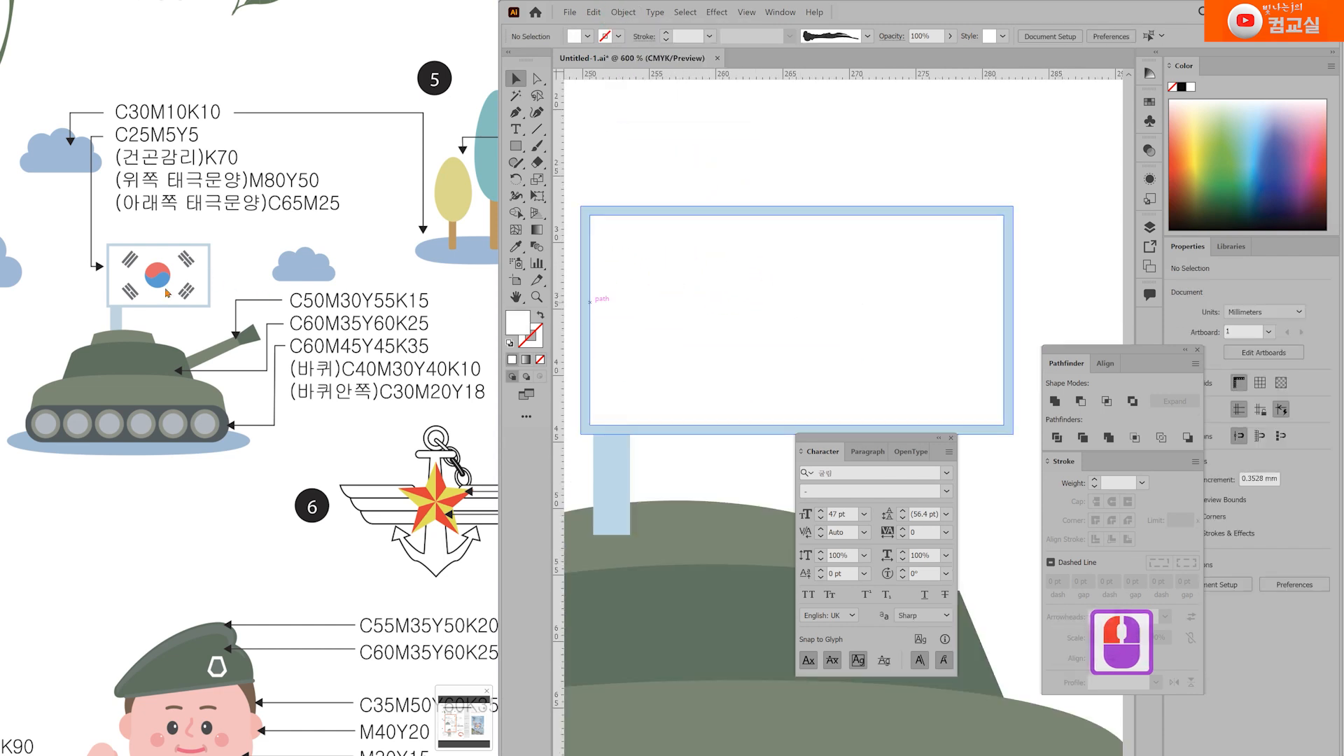
{"action": "left_click", "coordinate": [668, 275]}
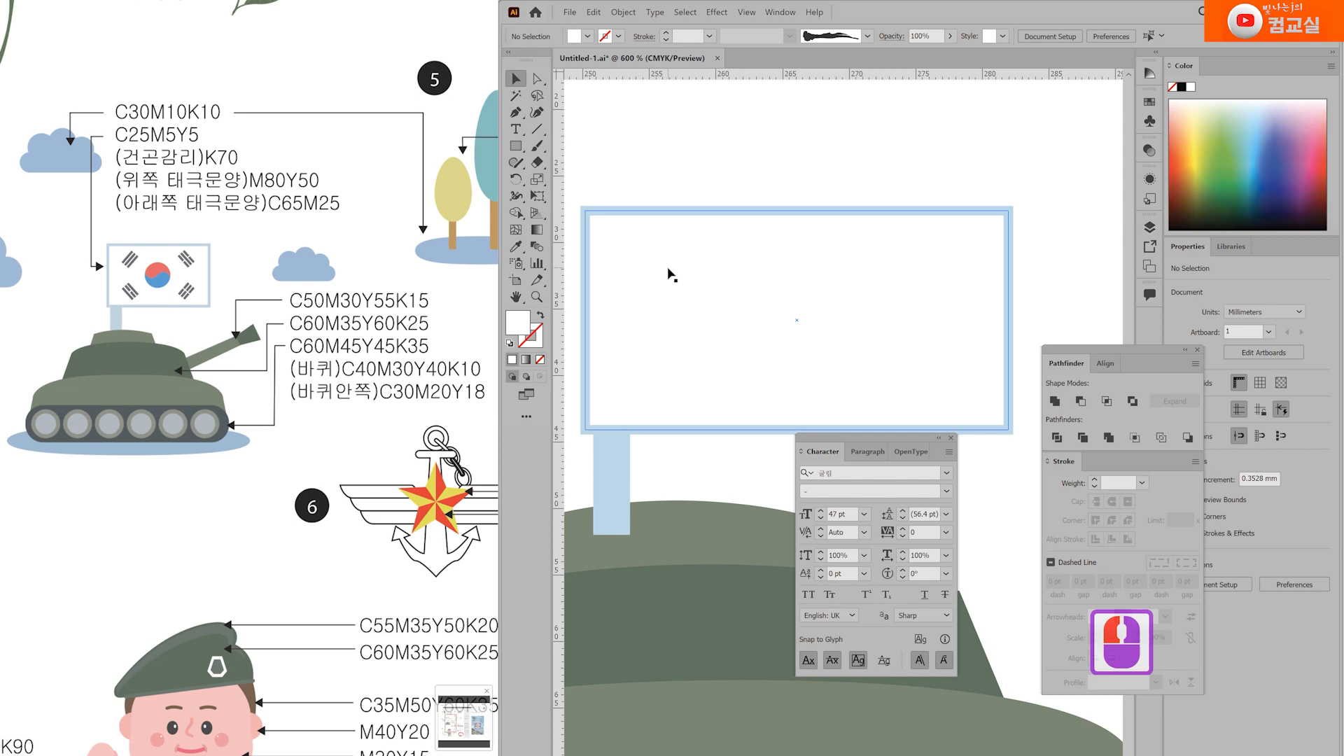
{"action": "left_click", "coordinate": [726, 180]}
Step: Close the Character panel and draw a circle about 7.2 mm in diameter from the flag's centre
{"action": "left_click_drag", "start_coordinate": [826, 326], "coordinate": [836, 270]}
{"action": "left_click", "coordinate": [951, 437]}
{"action": "left_click", "coordinate": [600, 216]}
{"action": "left_click_drag", "start_coordinate": [516, 145], "coordinate": [551, 189]}
{"action": "left_click", "coordinate": [804, 253]}
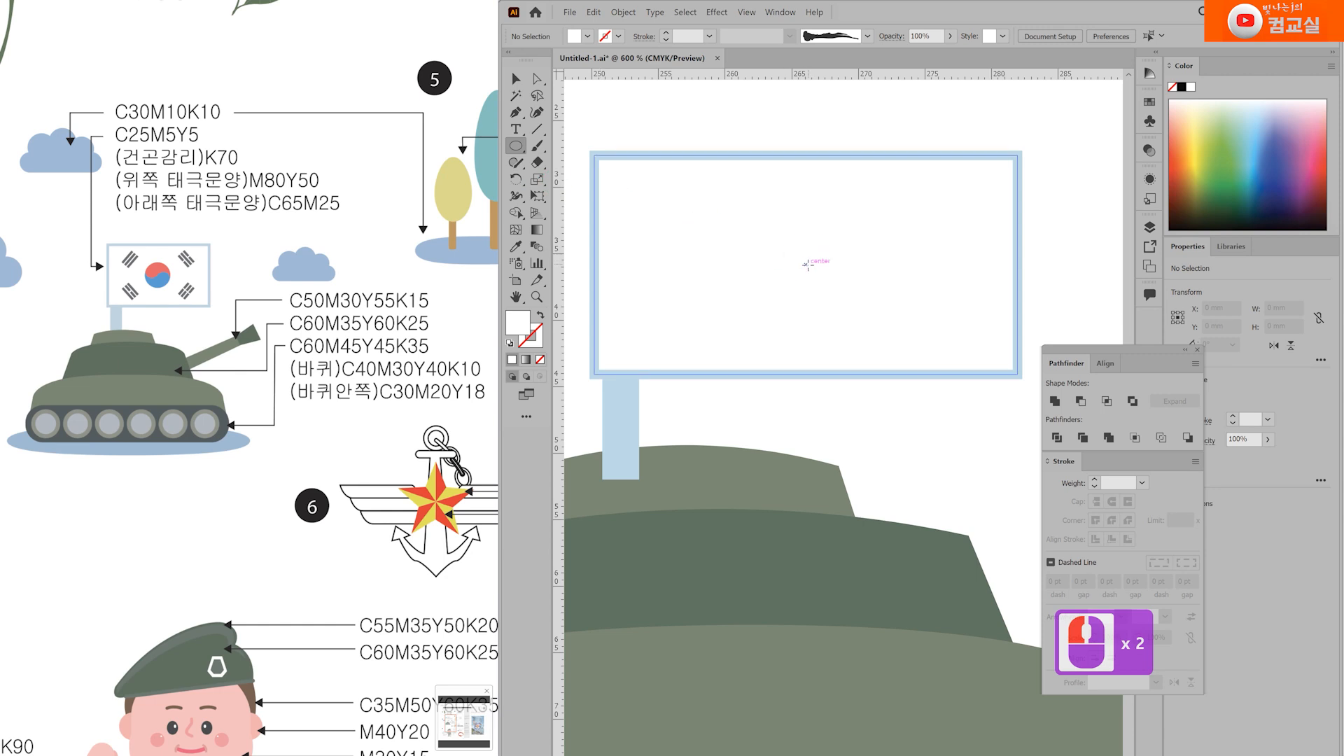
{"action": "left_click_drag", "start_coordinate": [807, 264], "coordinate": [854, 233]}
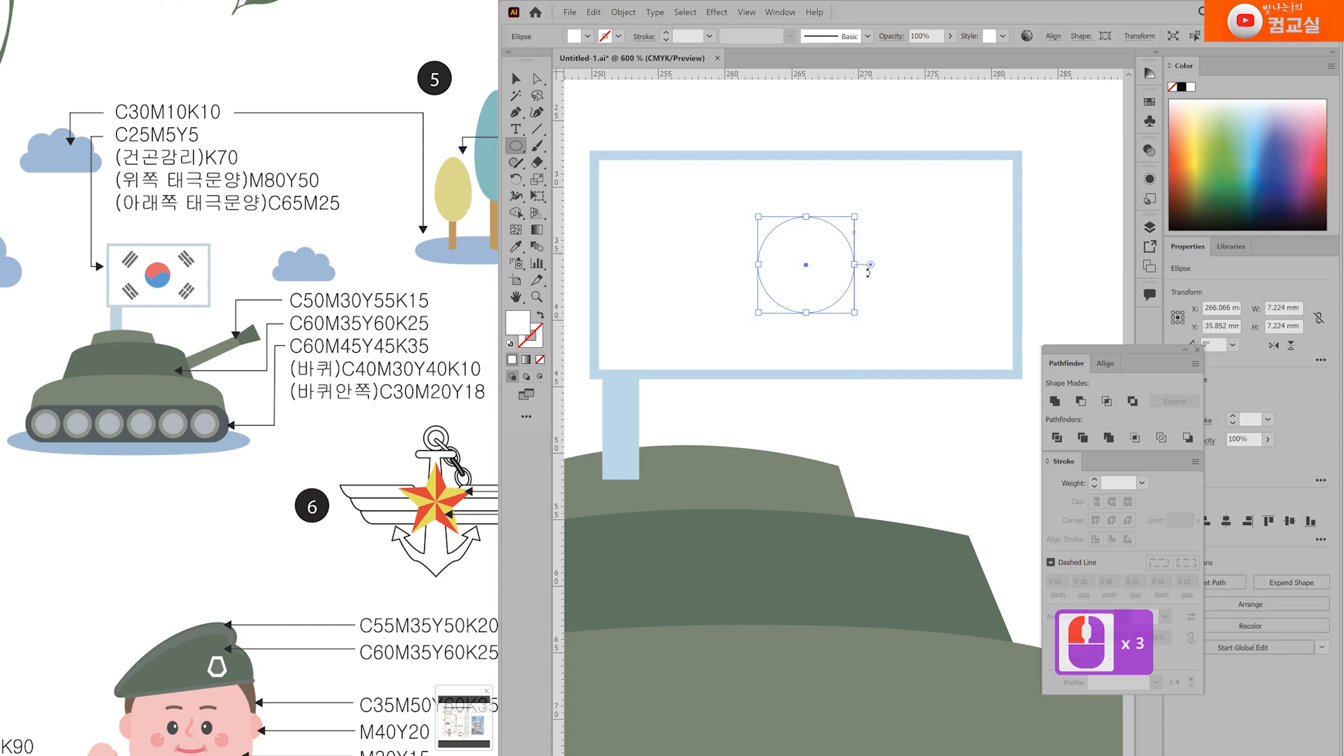
Step: Fill the flag's circle with a temporary green picked from the color spectrum
{"action": "scroll", "coordinate": [874, 333], "scroll_direction": "down", "scroll_amount": 1}
{"action": "scroll", "coordinate": [858, 315], "scroll_direction": "up", "scroll_amount": 1}
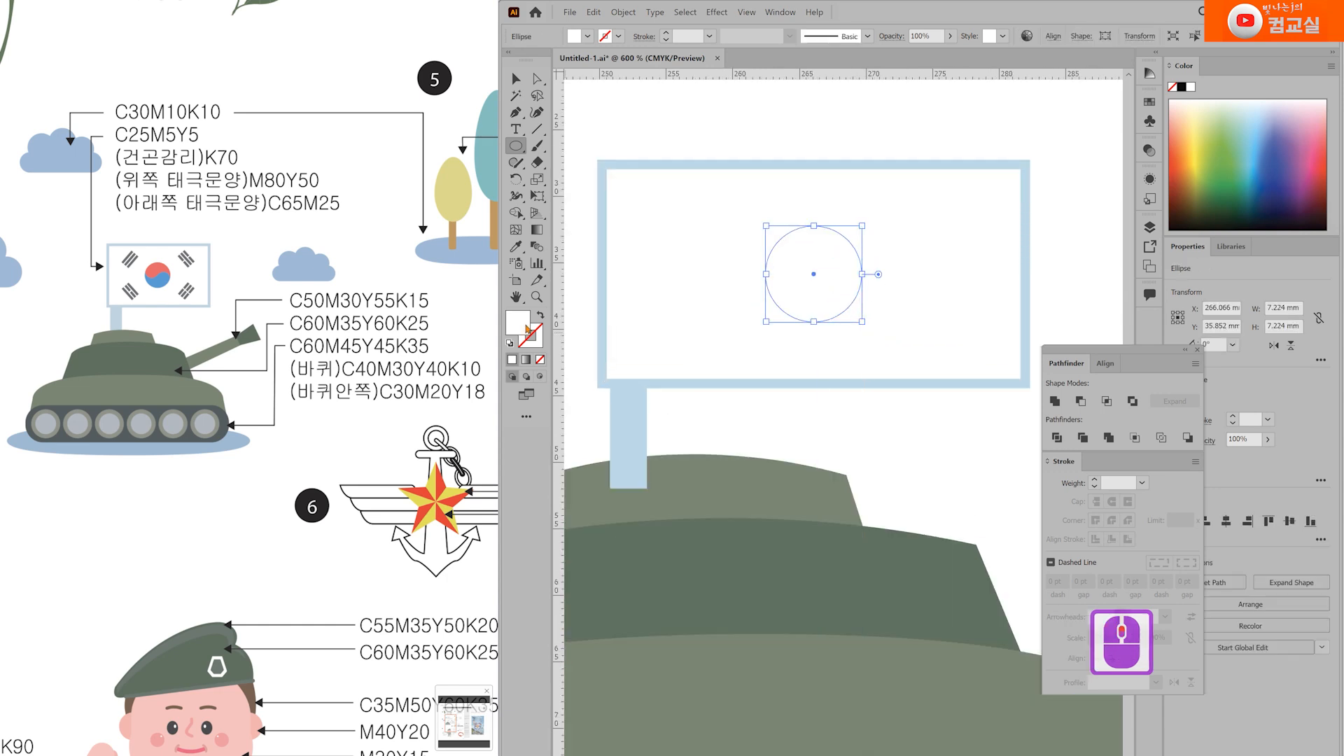
{"action": "left_click", "coordinate": [1227, 169]}
{"action": "key", "text": "v"}
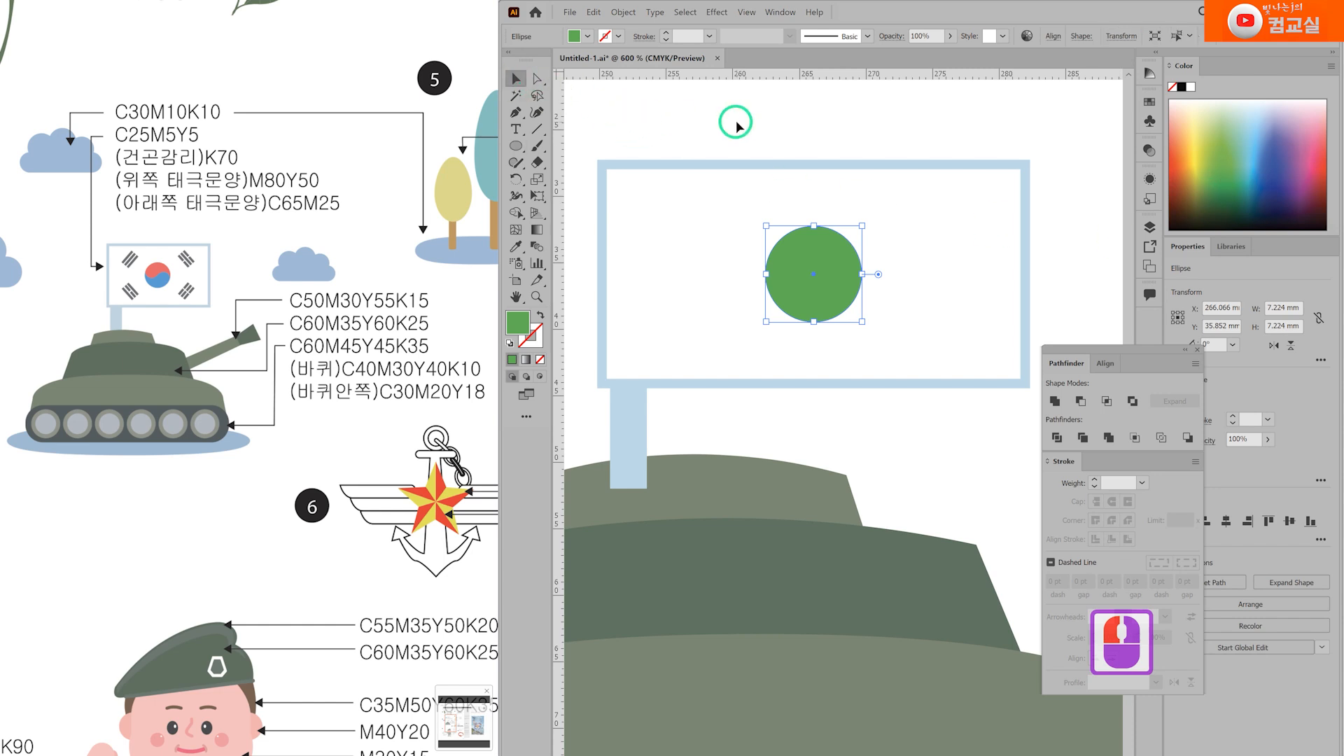
{"action": "left_click", "coordinate": [735, 120]}
Step: Create a 50% uniformly scaled copy of the flag's circle and fill it with a temporary yellow-green from the color spectrum
{"action": "left_click", "coordinate": [784, 295]}
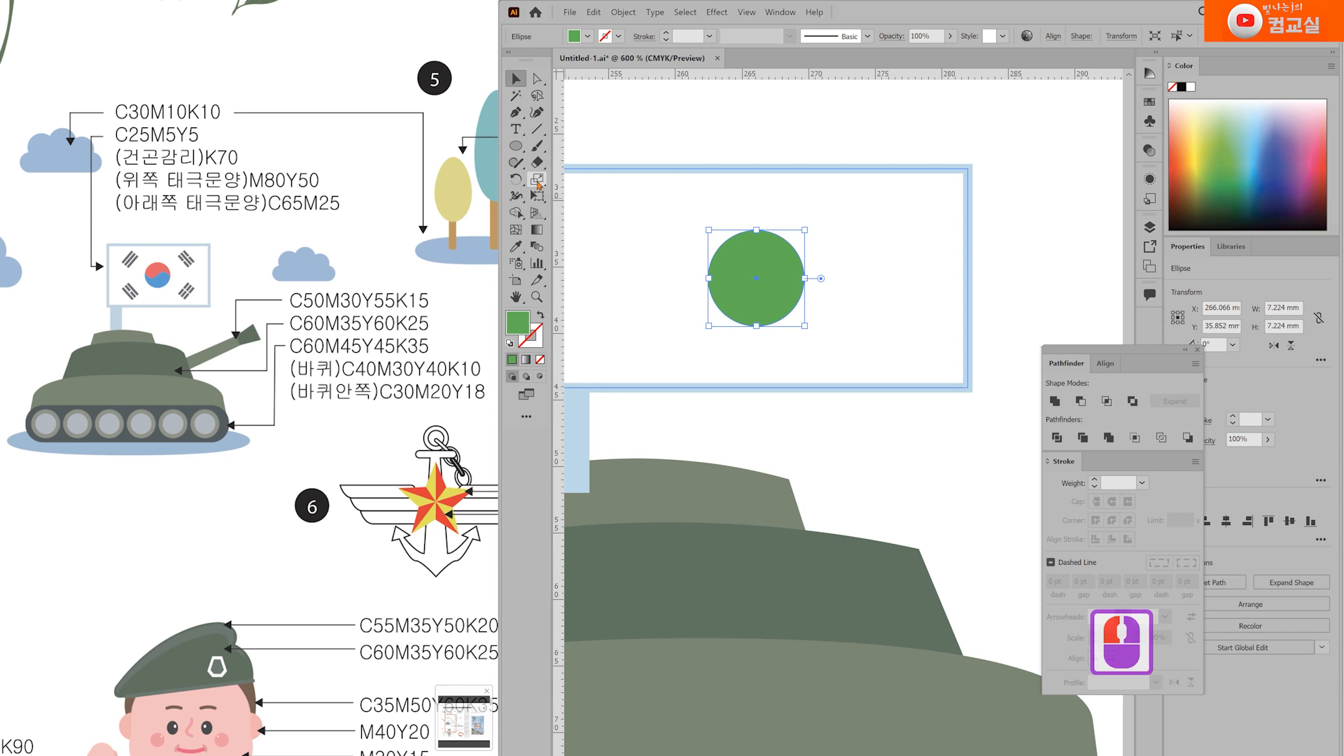
{"action": "left_click", "coordinate": [538, 180]}
{"action": "double_click", "coordinate": [538, 181]}
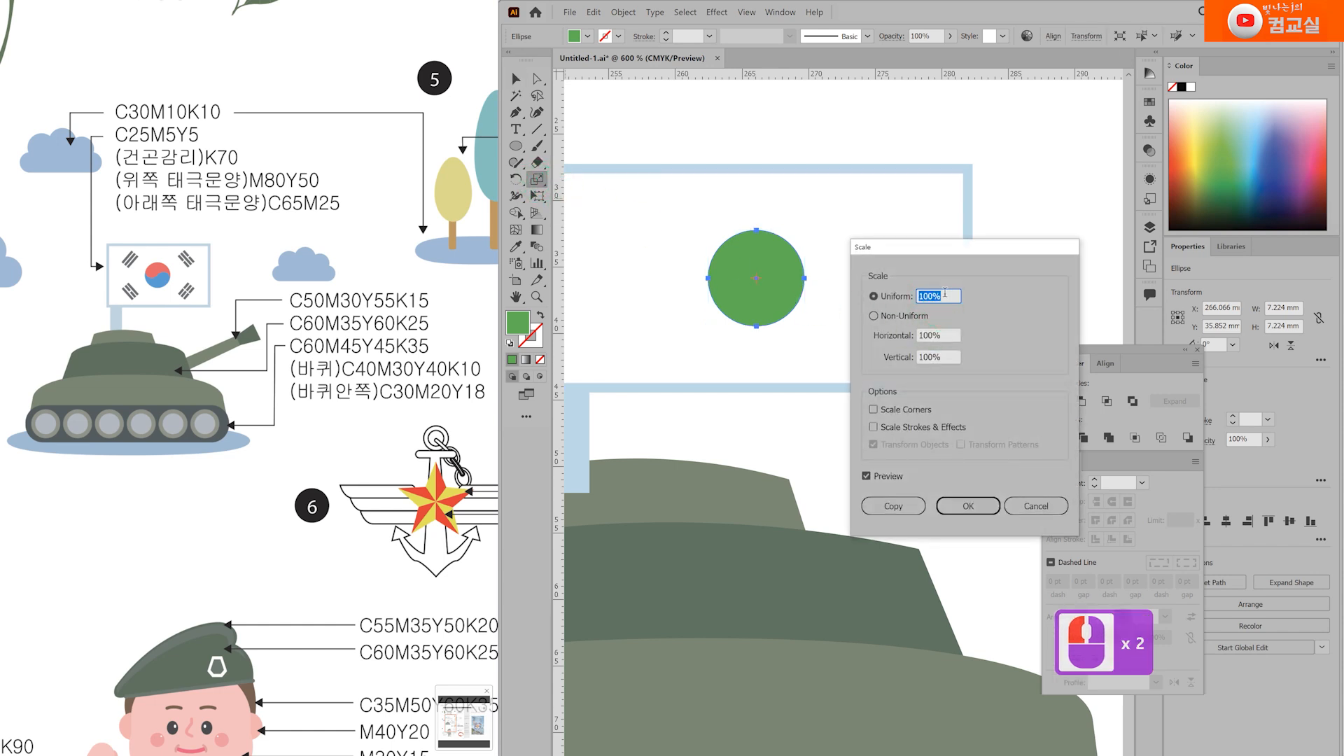
{"action": "type", "text": "50"}
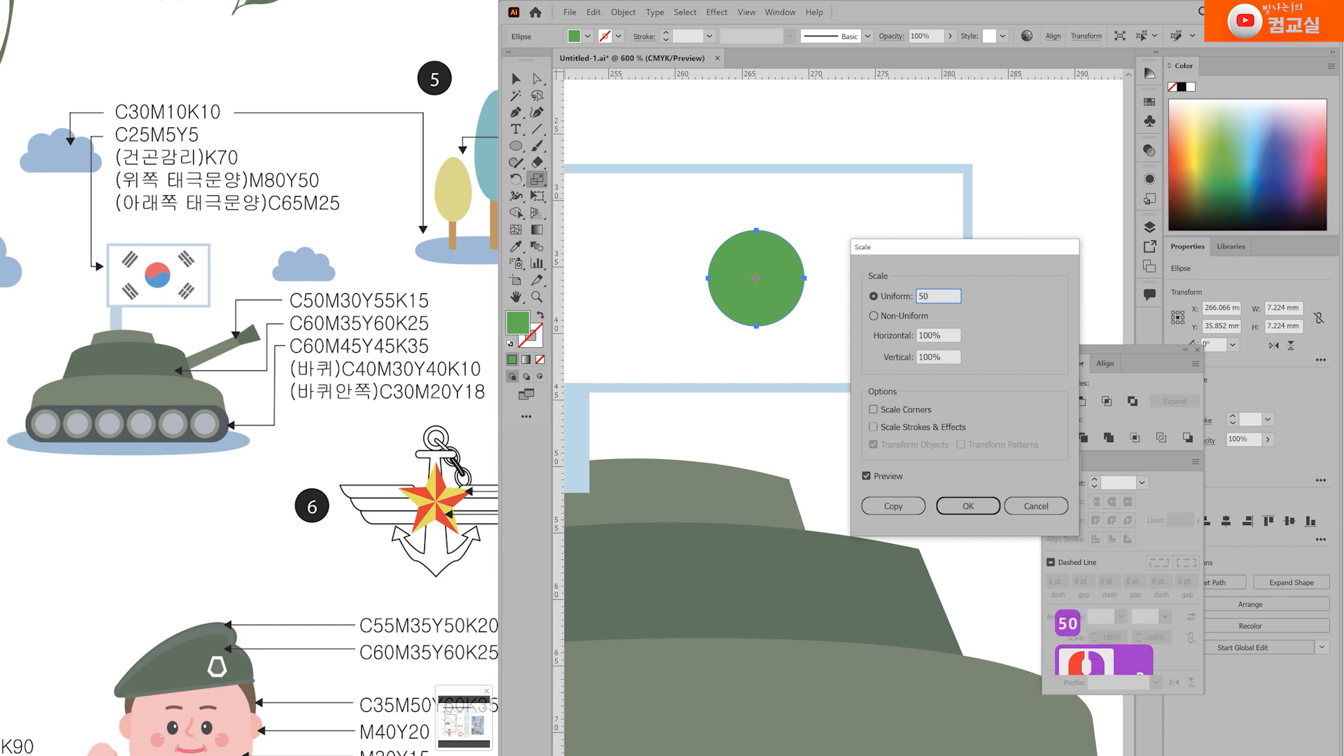
{"action": "left_click", "coordinate": [906, 502]}
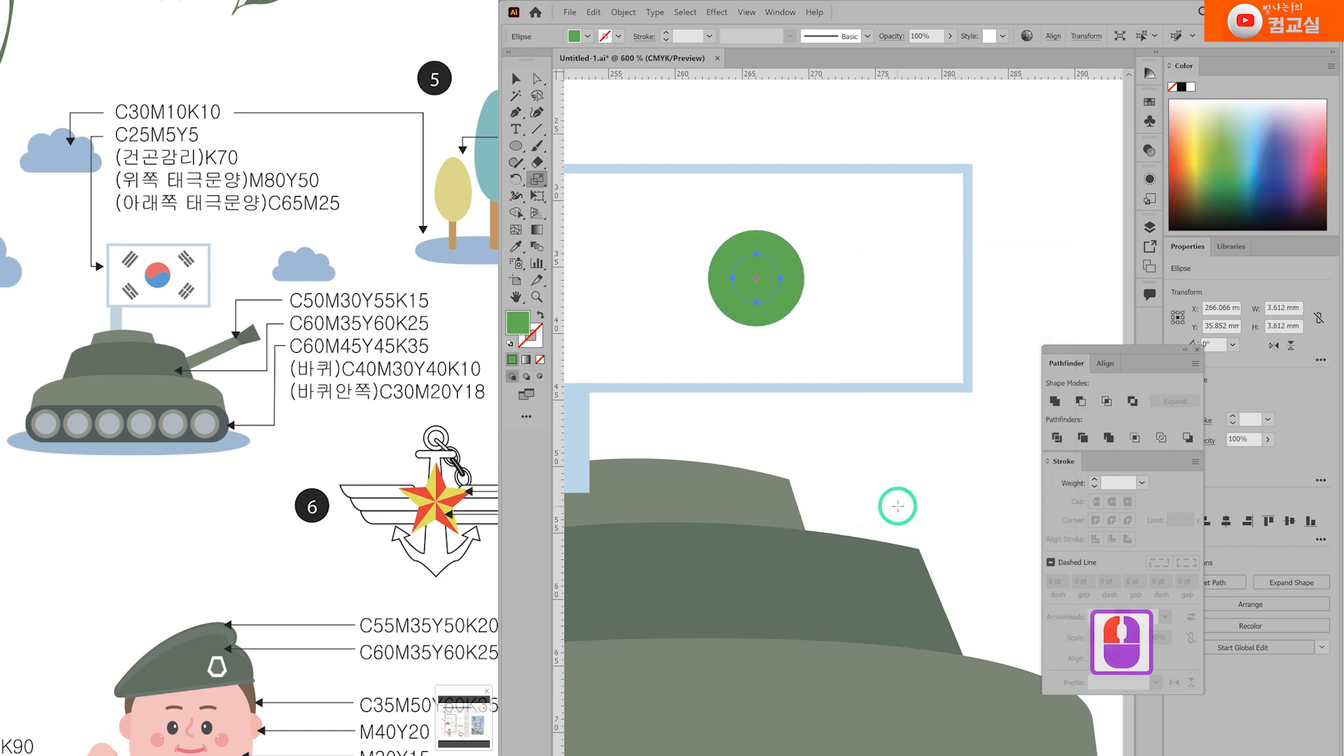
{"action": "left_click", "coordinate": [1209, 149]}
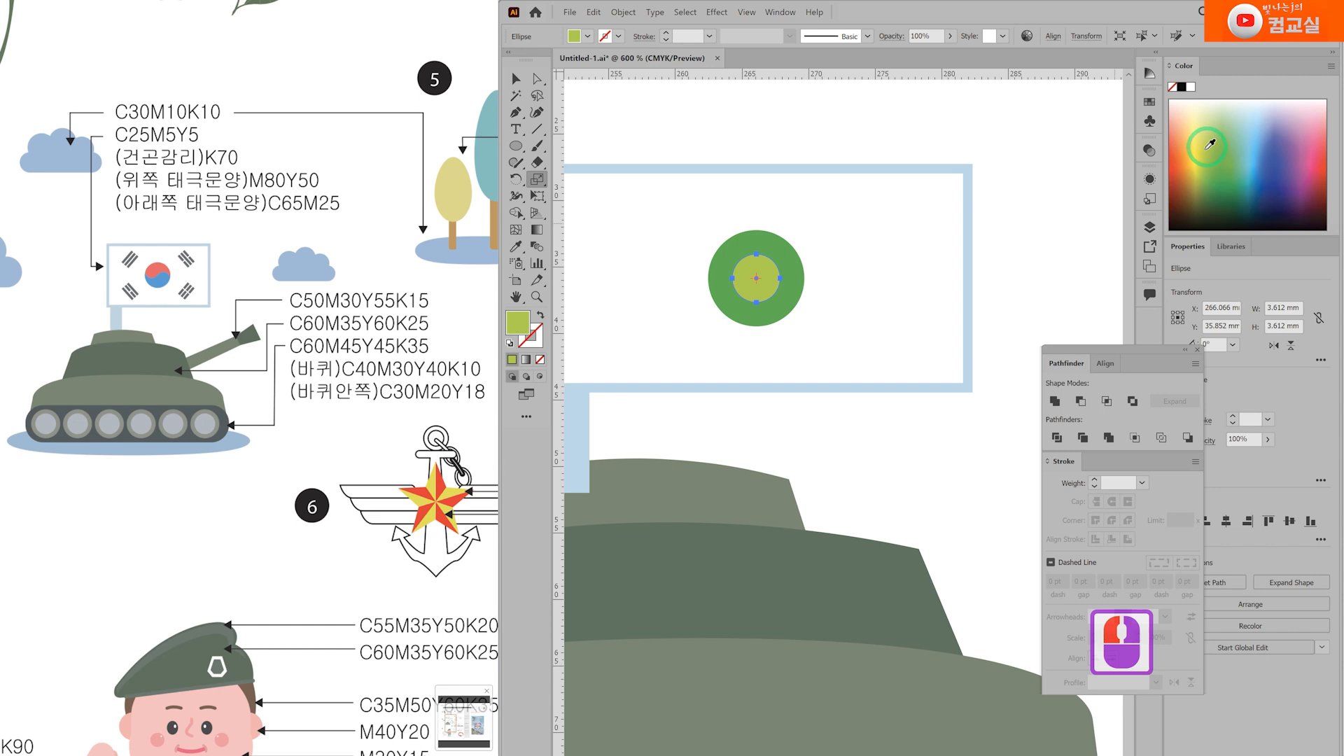
Step: Move the small circle against the large circle's left edge and duplicate it horizontally against the right edge
{"action": "left_click", "coordinate": [514, 78]}
{"action": "left_click", "coordinate": [689, 110]}
{"action": "left_click", "coordinate": [776, 306]}
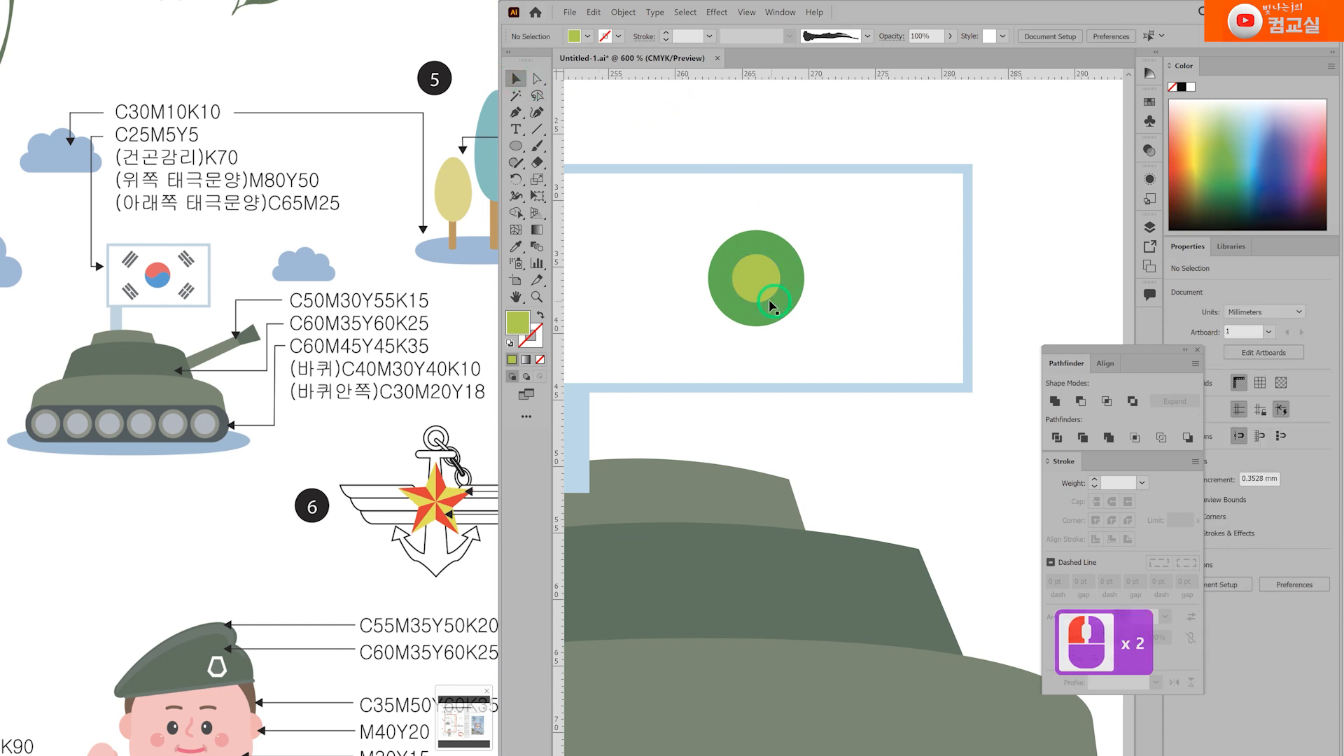
{"action": "scroll", "coordinate": [758, 290], "scroll_direction": "up", "scroll_amount": 2}
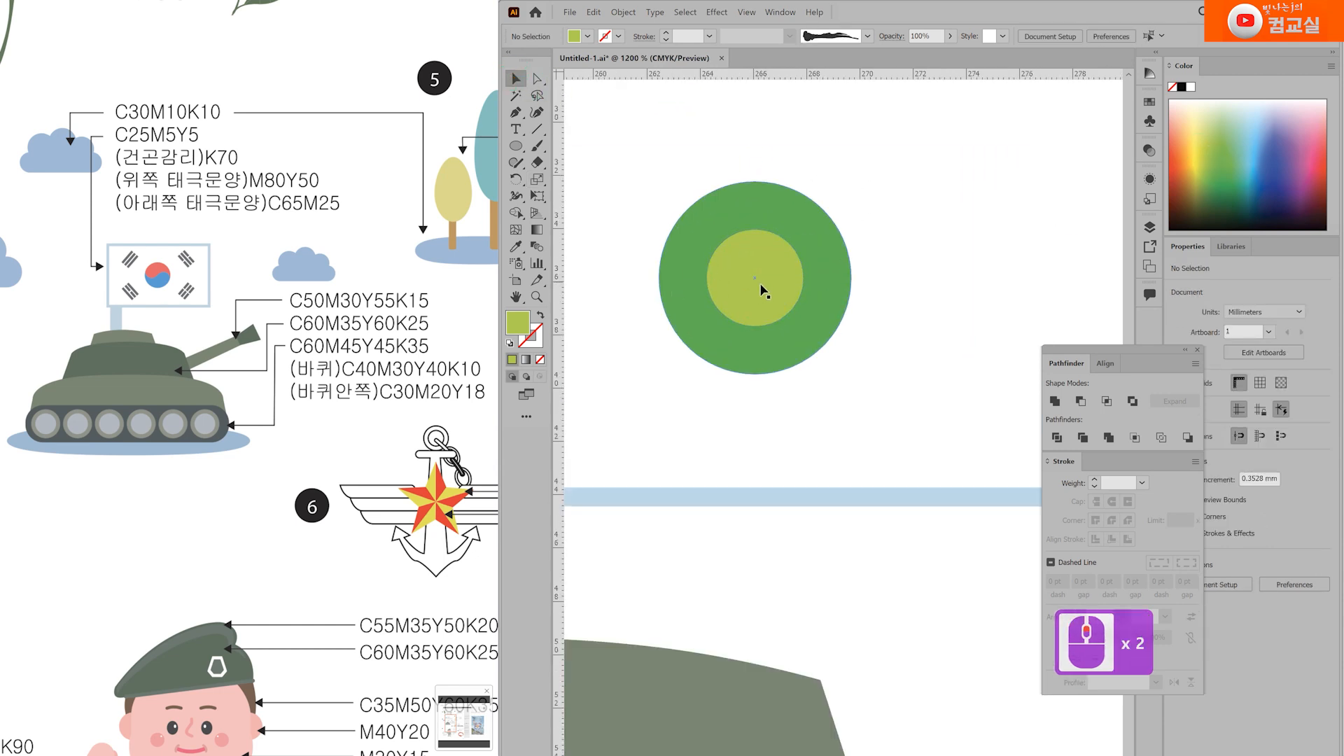
{"action": "left_click_drag", "start_coordinate": [748, 306], "coordinate": [709, 302]}
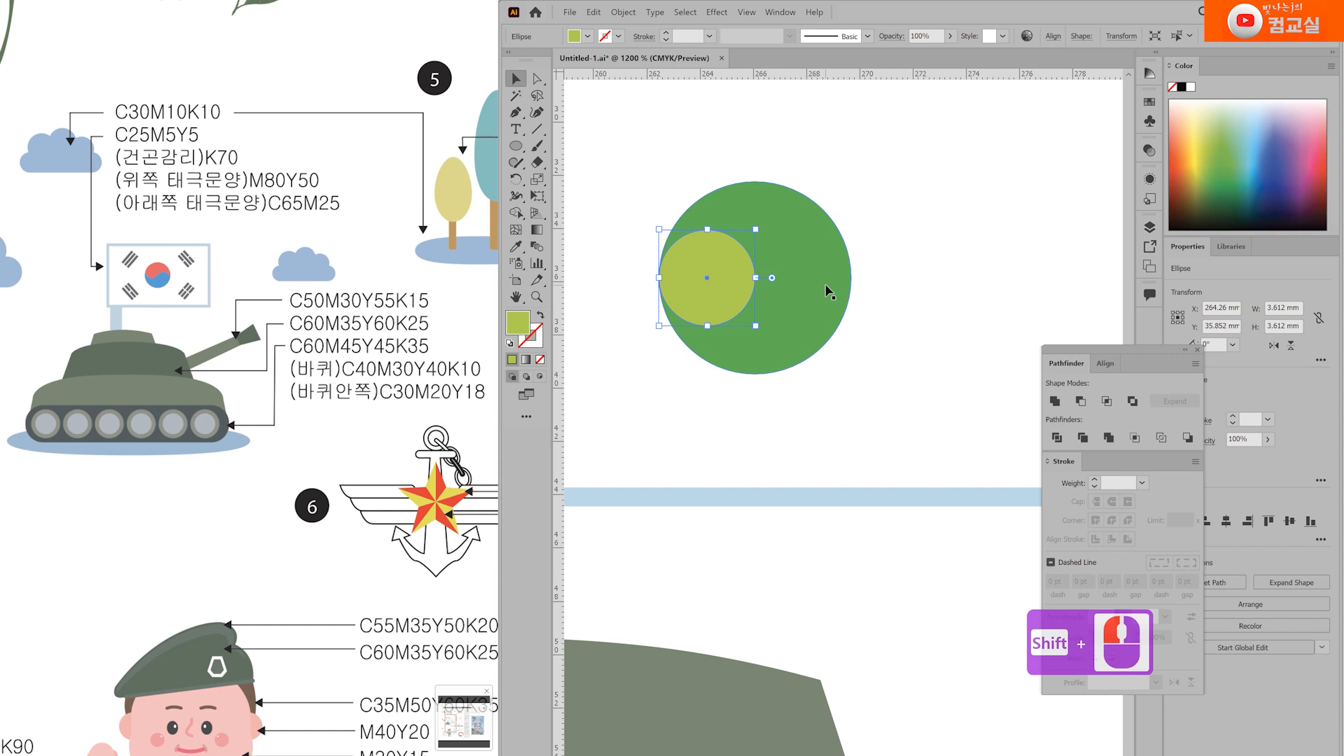
{"action": "left_click_drag", "start_coordinate": [722, 300], "coordinate": [813, 306]}
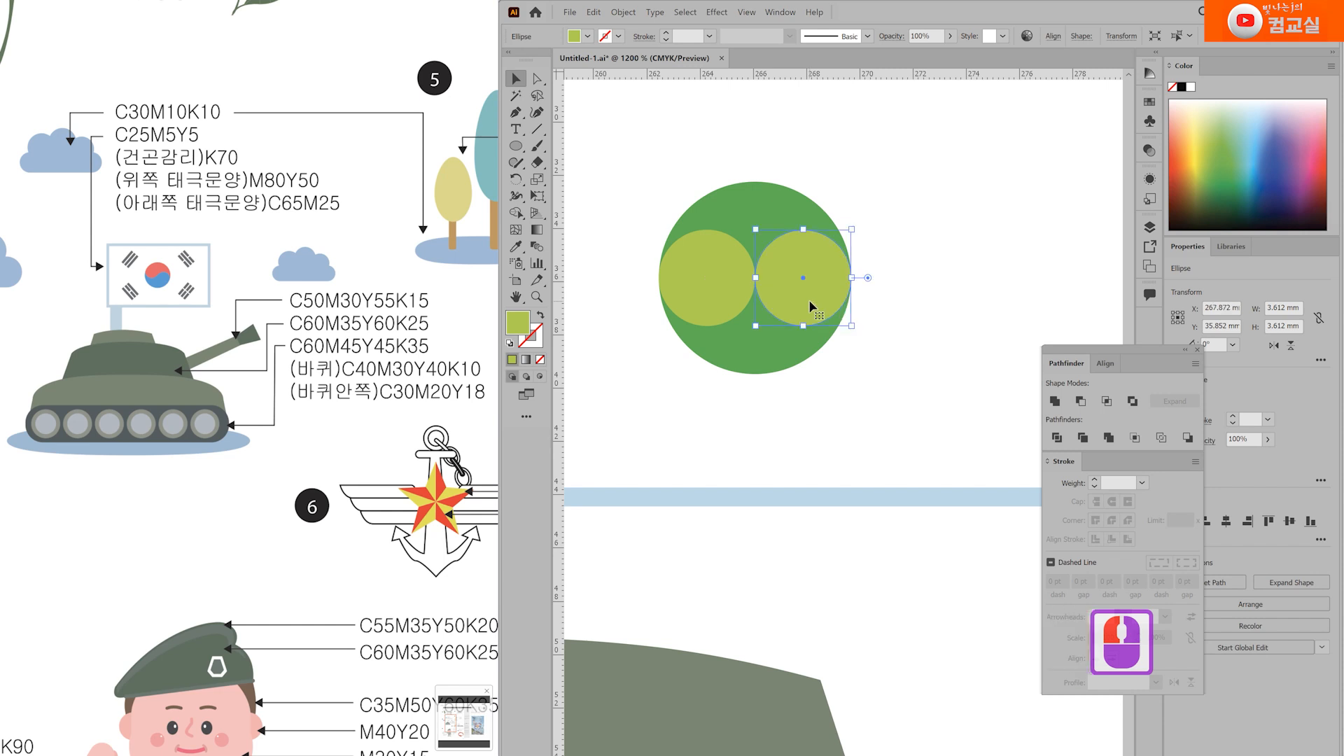
Step: Select all three circles and merge the upper region with the left small circle using Shape Builder, filled C0 M80 Y50 K0
{"action": "left_click", "coordinate": [675, 263]}
{"action": "left_click", "coordinate": [800, 289]}
{"action": "left_click", "coordinate": [697, 289], "text": "shift"}
{"action": "left_click", "coordinate": [765, 208], "text": "shift"}
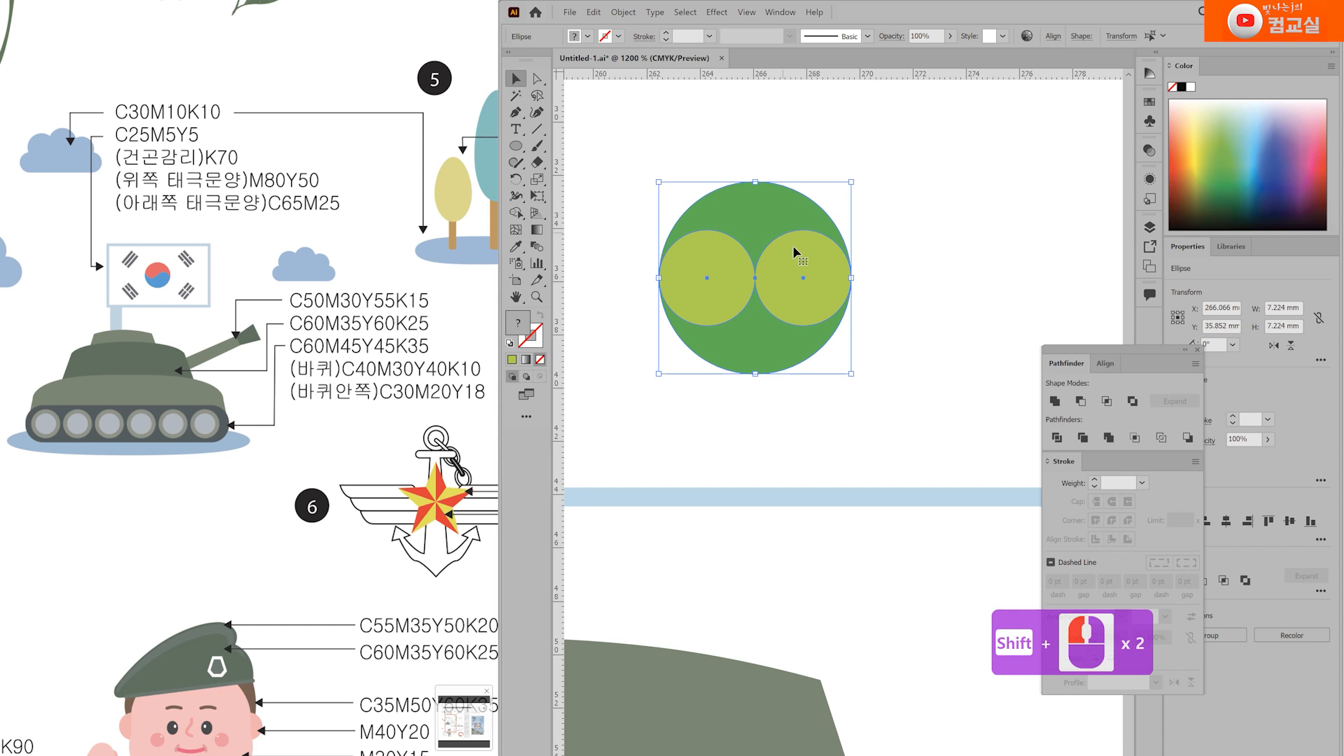
{"action": "left_click", "coordinate": [516, 214]}
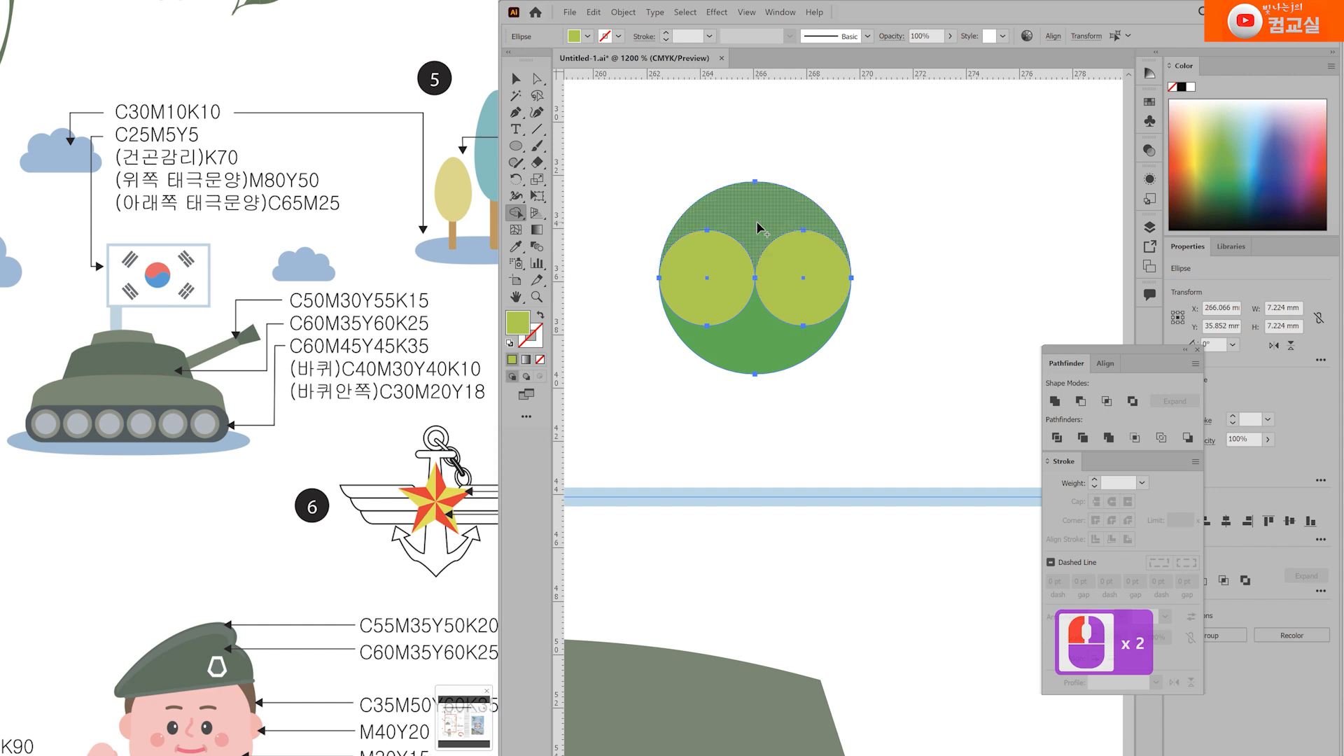
{"action": "double_click", "coordinate": [519, 324]}
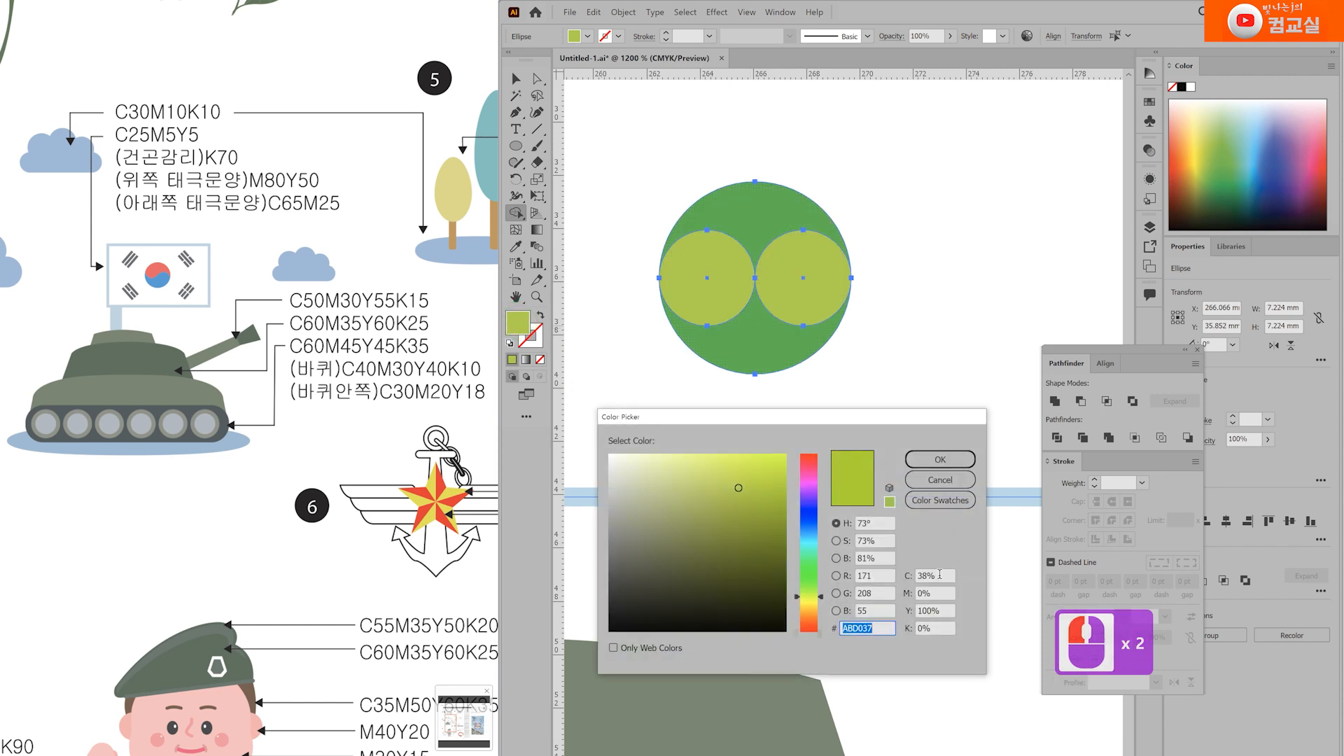
{"action": "left_click", "coordinate": [940, 575]}
{"action": "type", "text": "0"}
{"action": "key", "text": "Tab"}
{"action": "type", "text": "80"}
{"action": "key", "text": "Tab"}
{"action": "type", "text": "50"}
{"action": "key", "text": "Tab"}
{"action": "type", "text": "0"}
{"action": "key", "text": "Return"}
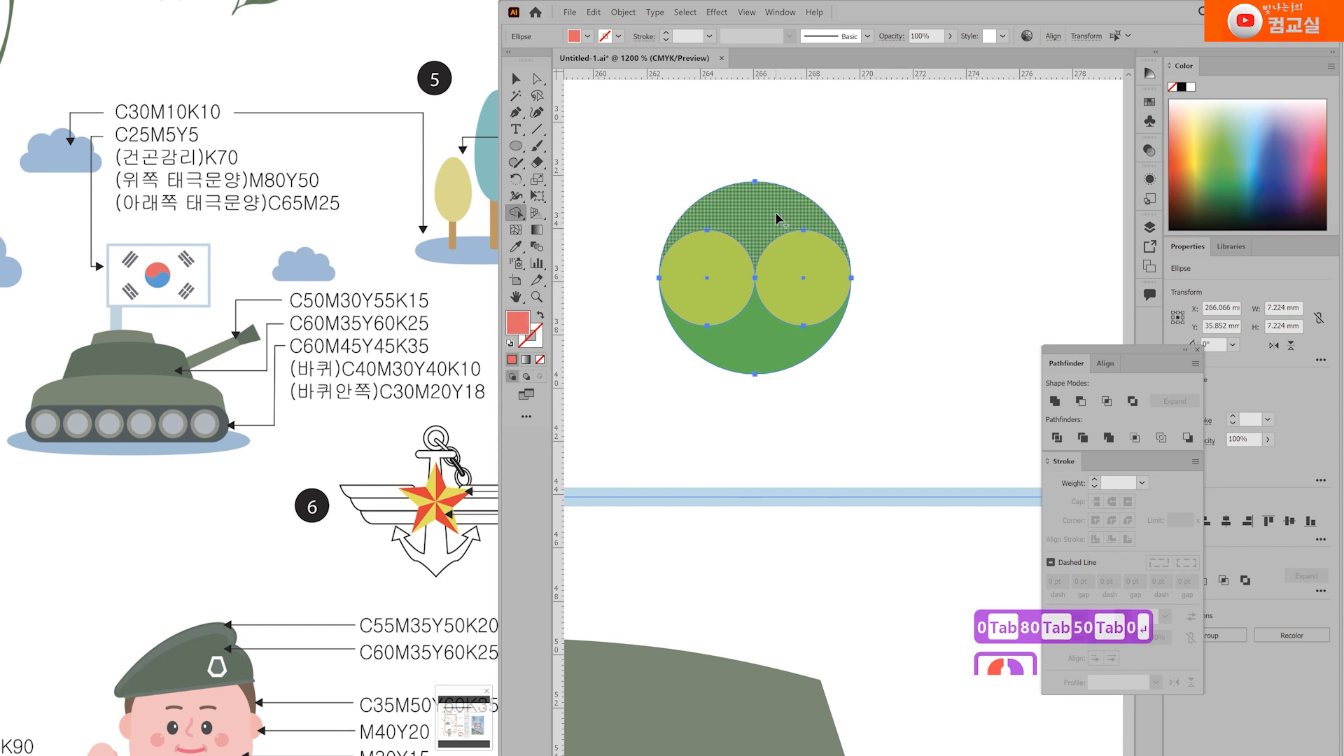
{"action": "mouse_move", "coordinate": [777, 219]}
{"action": "left_mouse_down"}
{"action": "mouse_move", "coordinate": [746, 229]}
{"action": "mouse_move", "coordinate": [720, 263]}
{"action": "left_mouse_up"}
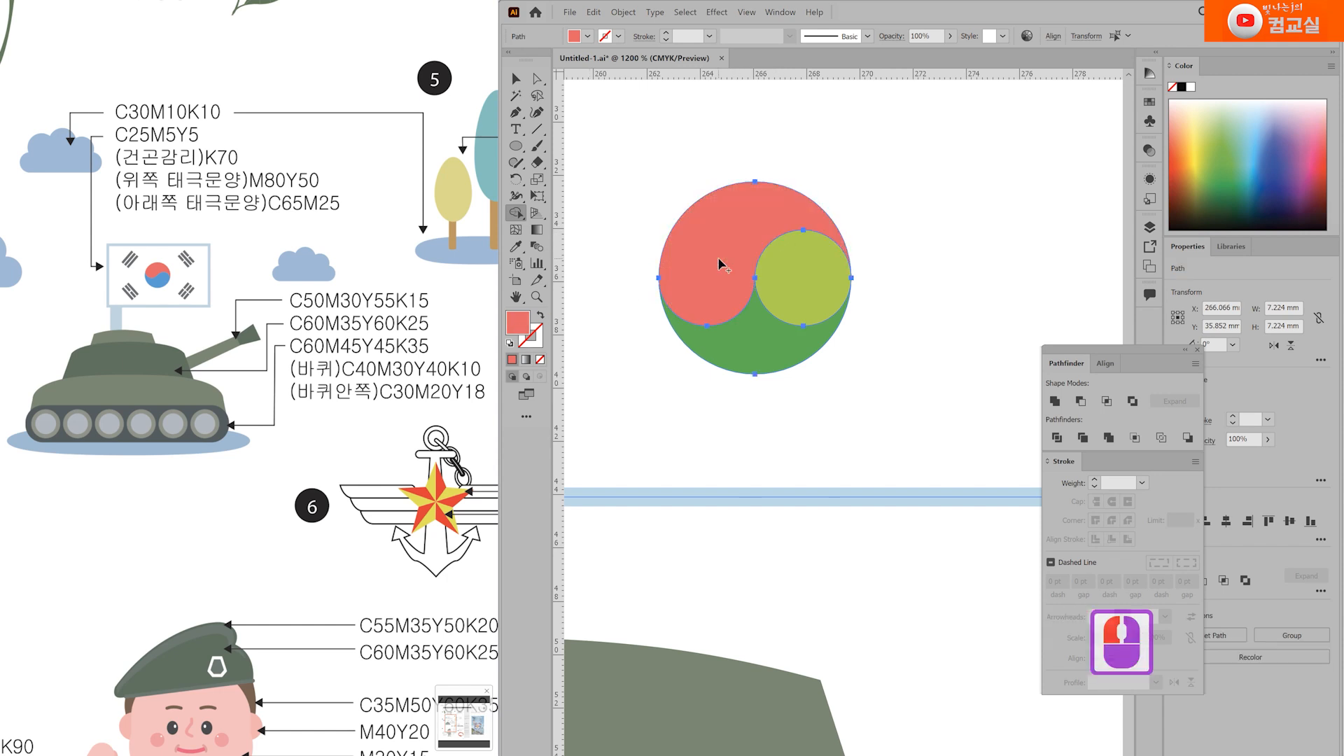
Step: Merge the right small circle with the lower region using Shape Builder, filled C65 M25 Y0 K0
{"action": "double_click", "coordinate": [523, 326]}
{"action": "left_click", "coordinate": [945, 578]}
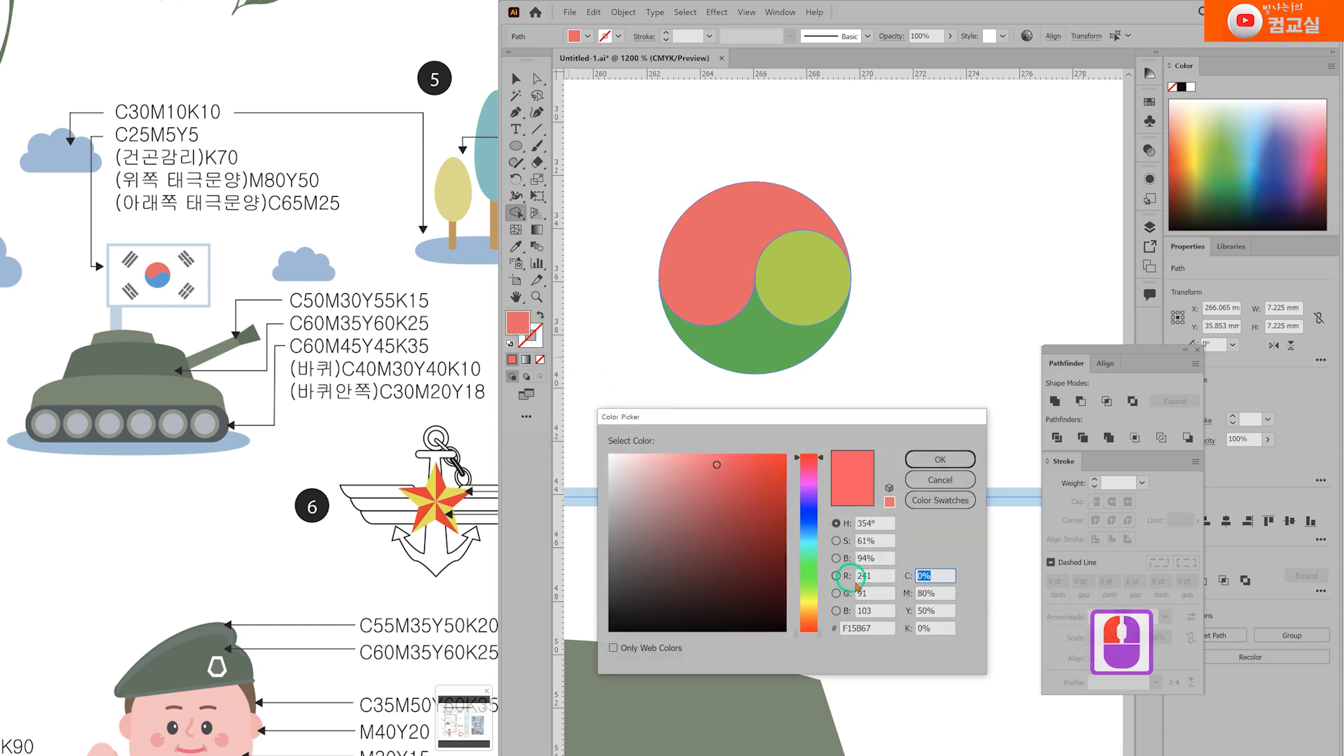
{"action": "type", "text": "65"}
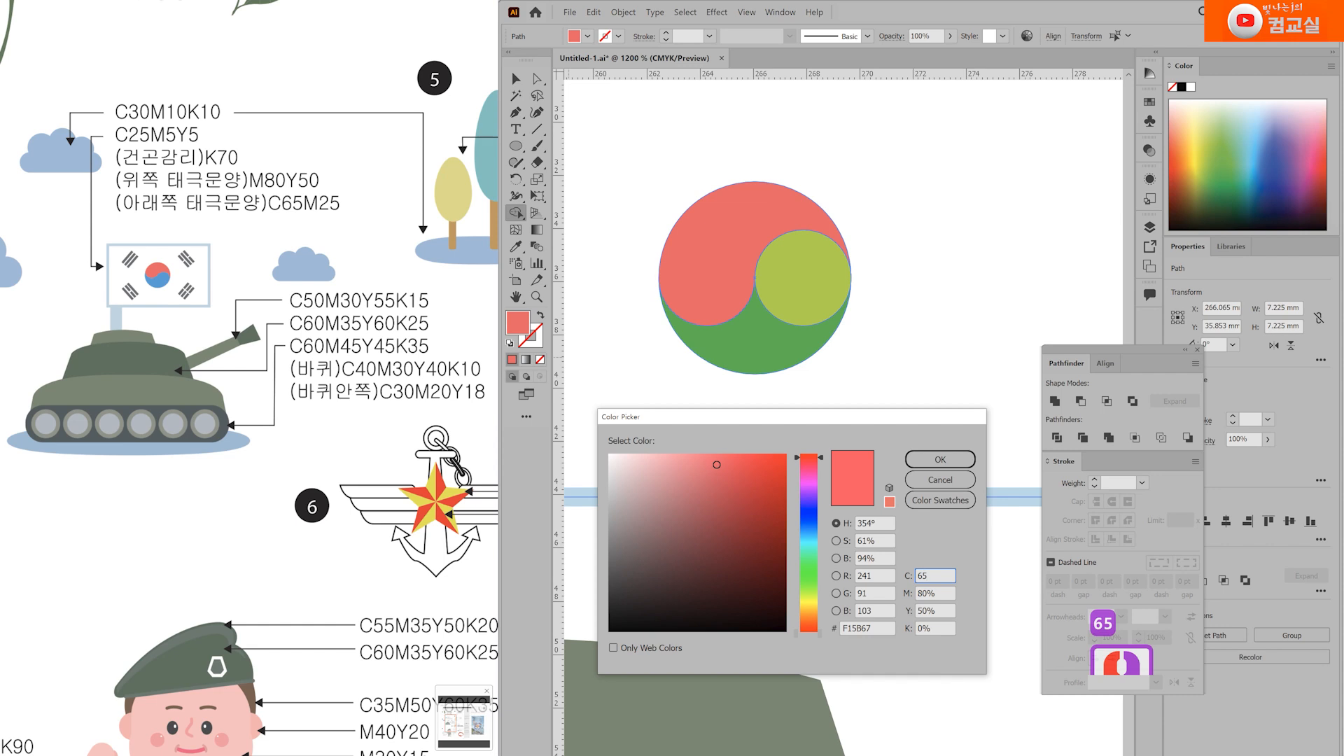
{"action": "key", "text": "Tab"}
{"action": "type", "text": "25"}
{"action": "key", "text": "Tab"}
{"action": "type", "text": "0"}
{"action": "key", "text": "Return"}
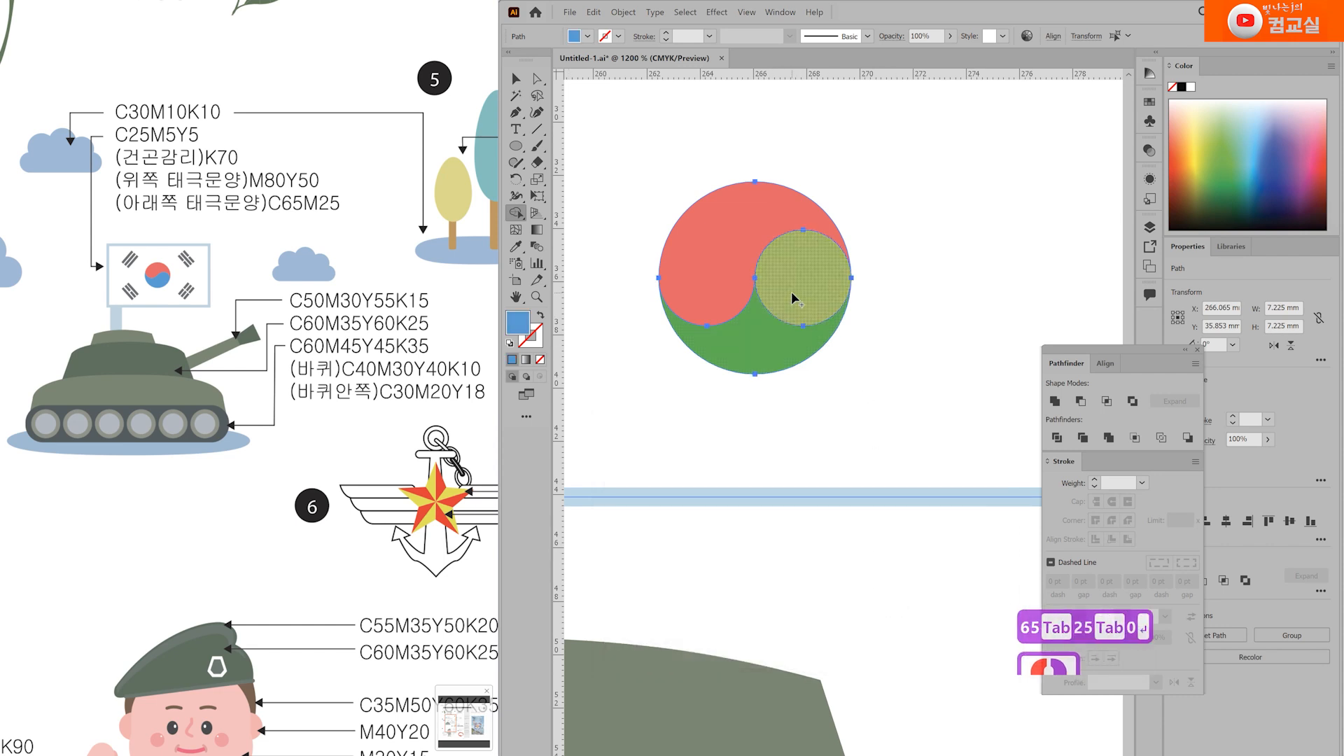
{"action": "left_click_drag", "start_coordinate": [777, 315], "coordinate": [816, 353]}
{"action": "scroll", "coordinate": [821, 298], "scroll_direction": "down", "scroll_amount": 1}
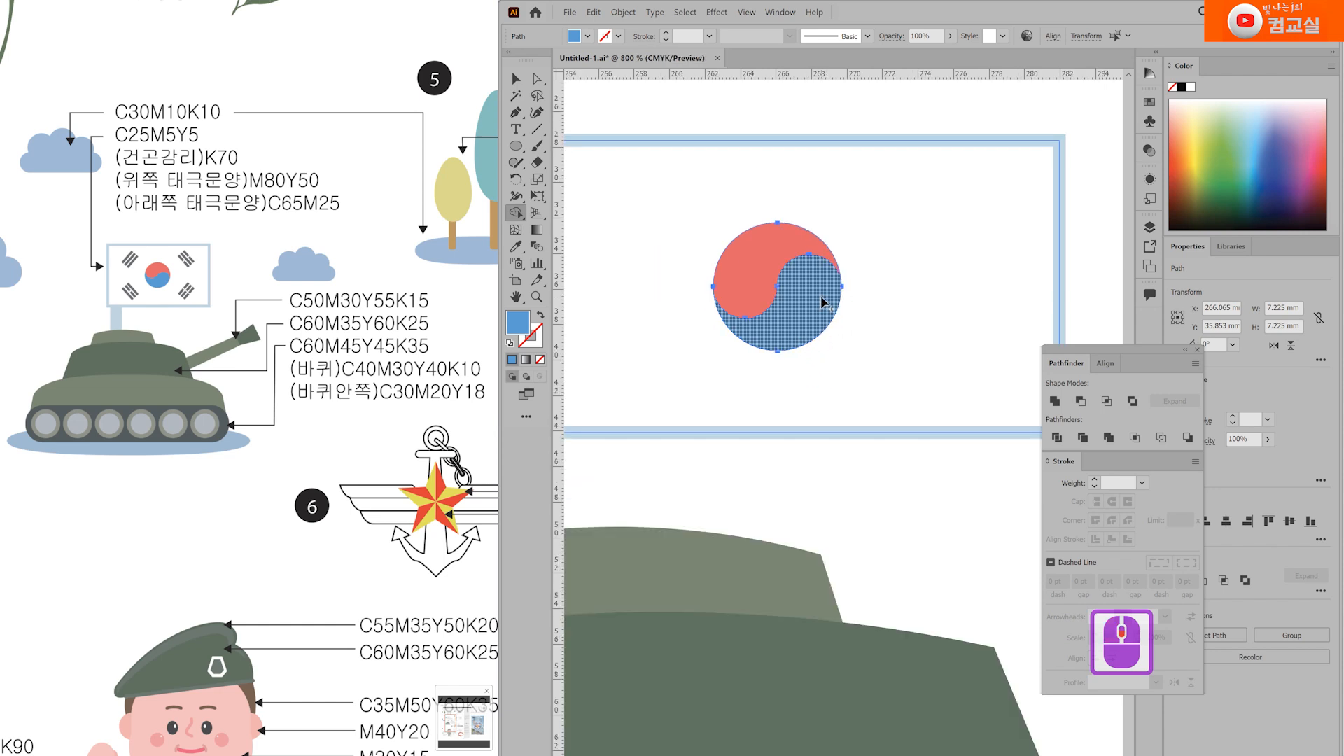
Step: Rotate the red-and-blue taegeuk symbol slightly clockwise to match the reference flag, then deselect it
{"action": "key", "text": "v"}
{"action": "left_click_drag", "start_coordinate": [848, 215], "coordinate": [875, 254]}
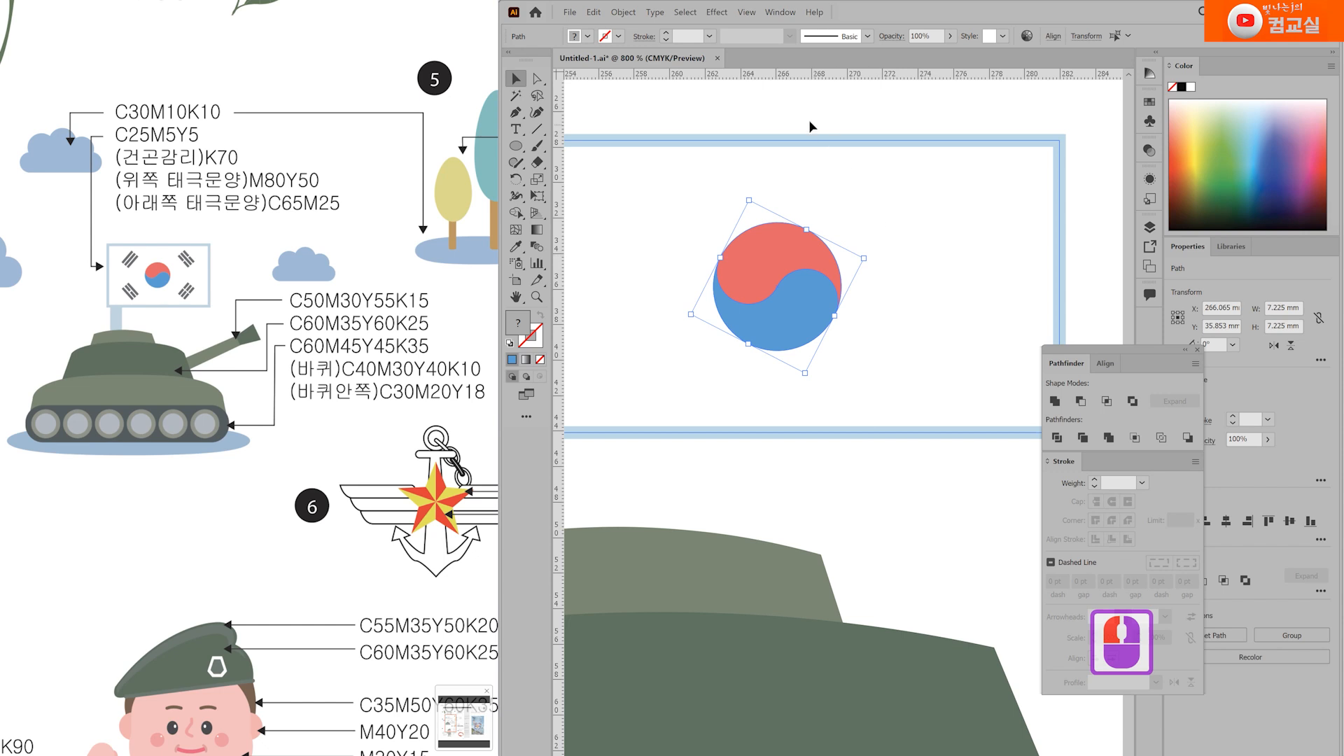
{"action": "left_click", "coordinate": [780, 112]}
{"action": "left_click", "coordinate": [770, 114]}
Step: Draw a thin horizontal bar about 4.93 mm by 0.71 mm above the flag's upper-left area
{"action": "scroll", "coordinate": [742, 126], "scroll_direction": "left", "scroll_amount": 2}
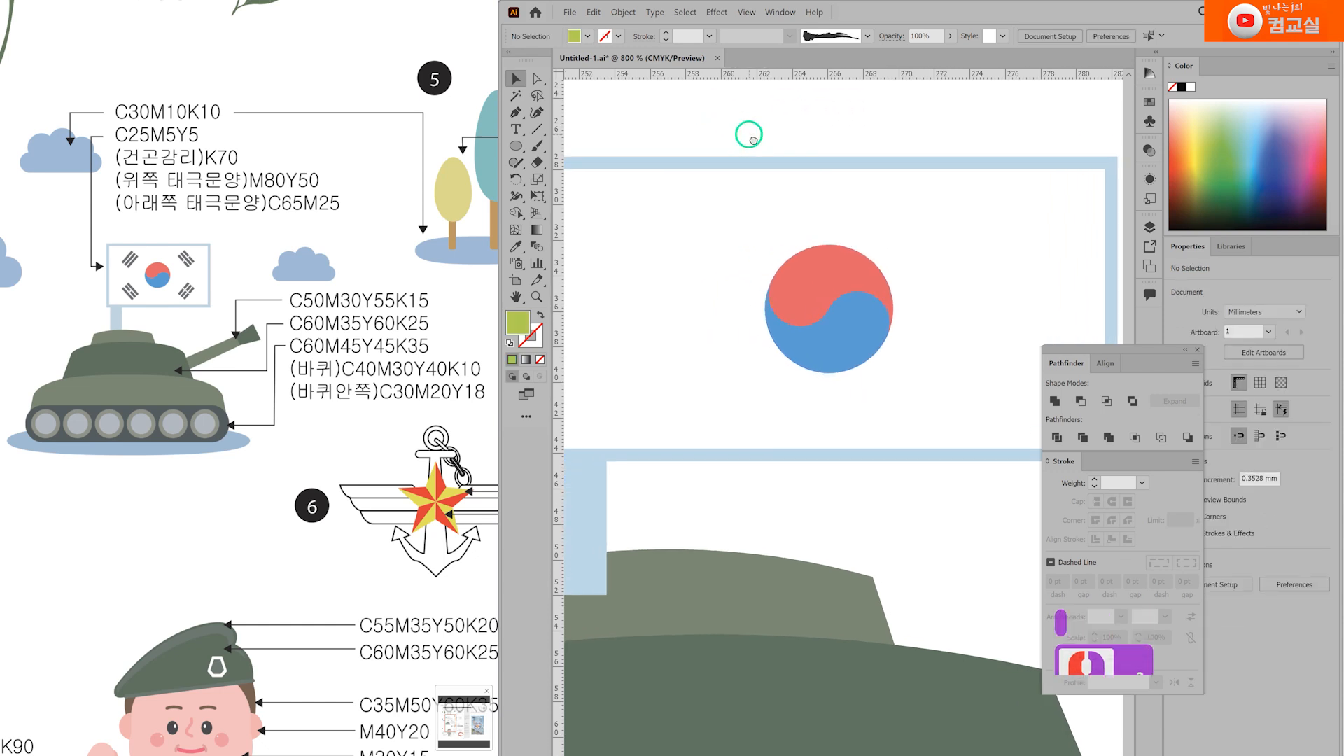
{"action": "scroll", "coordinate": [771, 161], "scroll_direction": "up", "scroll_amount": 2}
{"action": "mouse_move", "coordinate": [518, 153]}
{"action": "left_mouse_down"}
{"action": "mouse_move", "coordinate": [564, 140]}
{"action": "mouse_move", "coordinate": [732, 153]}
{"action": "left_mouse_up"}
Step: Fill the thin bar with C0 M0 Y0 K70
{"action": "double_click", "coordinate": [521, 328]}
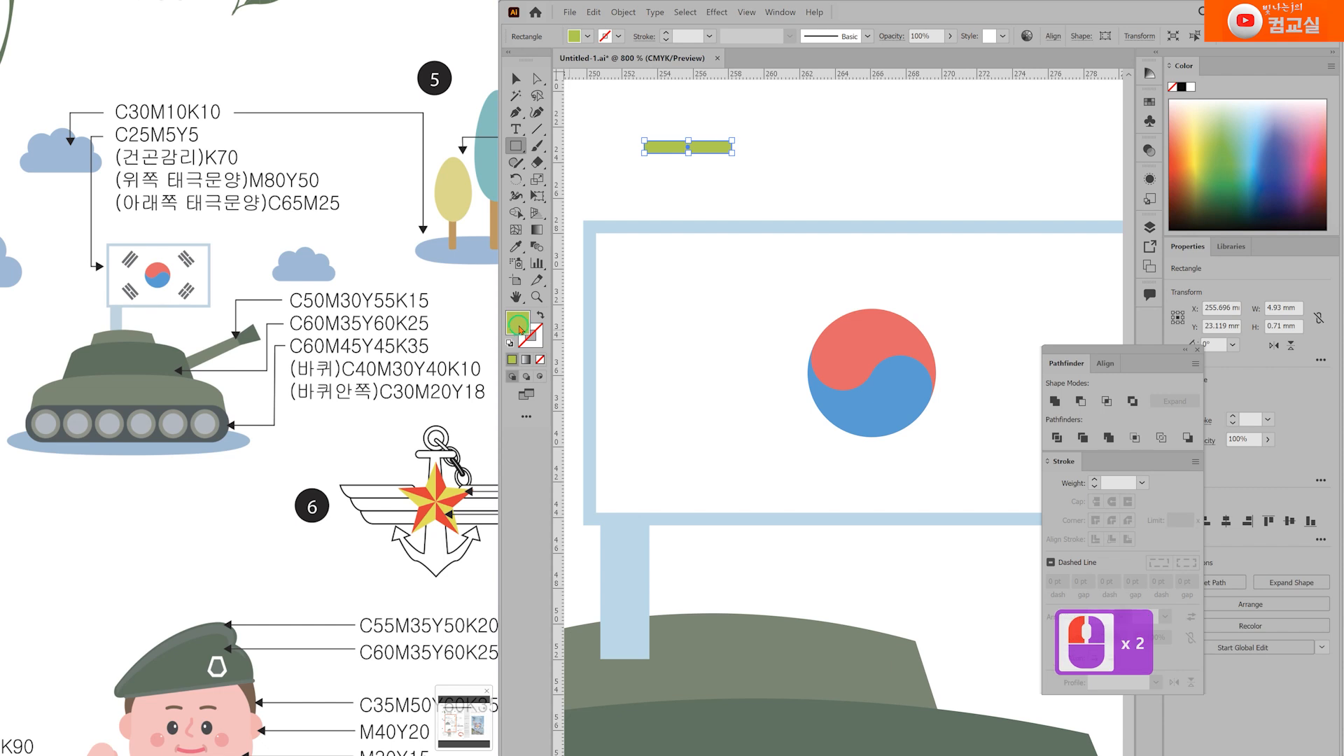
{"action": "left_click_drag", "start_coordinate": [940, 577], "coordinate": [867, 587]}
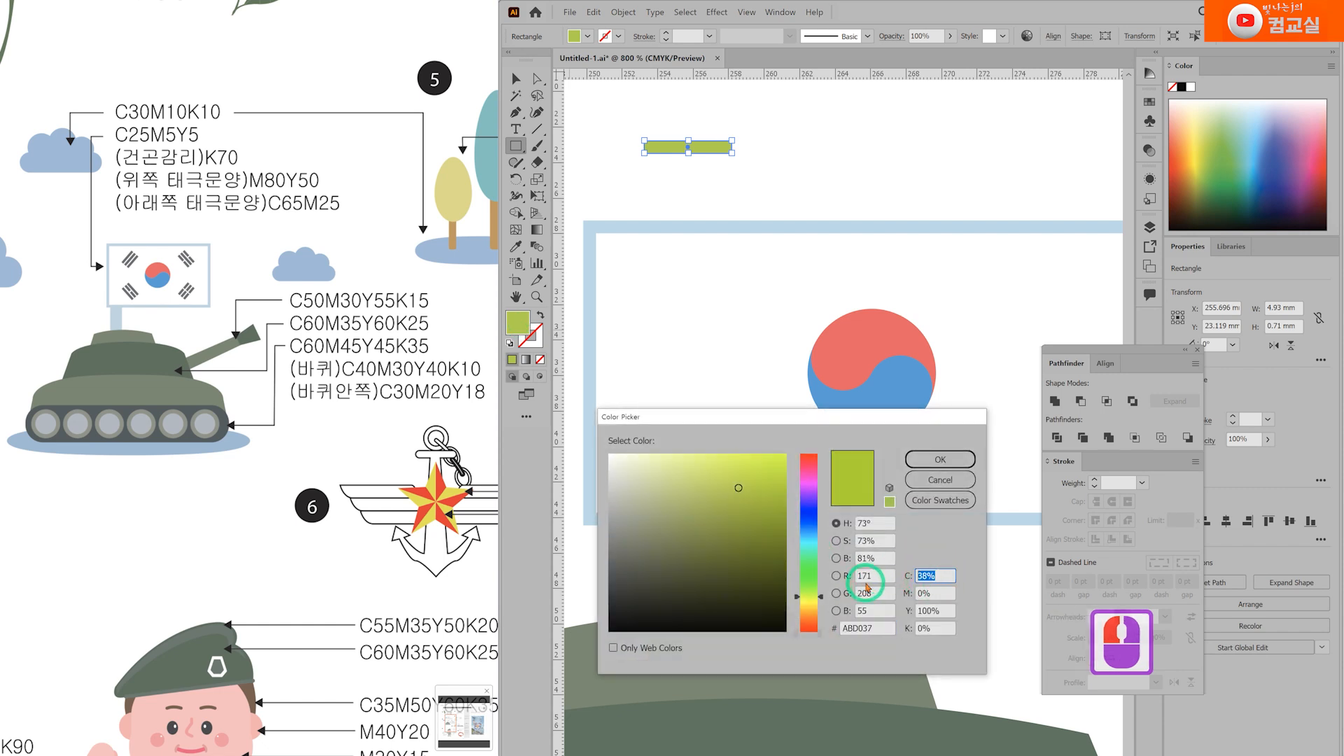
{"action": "type", "text": "0"}
{"action": "key", "text": "Tab"}
{"action": "type", "text": "0"}
{"action": "key", "text": "Tab"}
{"action": "type", "text": "0"}
{"action": "key", "text": "Tab"}
{"action": "type", "text": "70"}
{"action": "key", "text": "Return"}
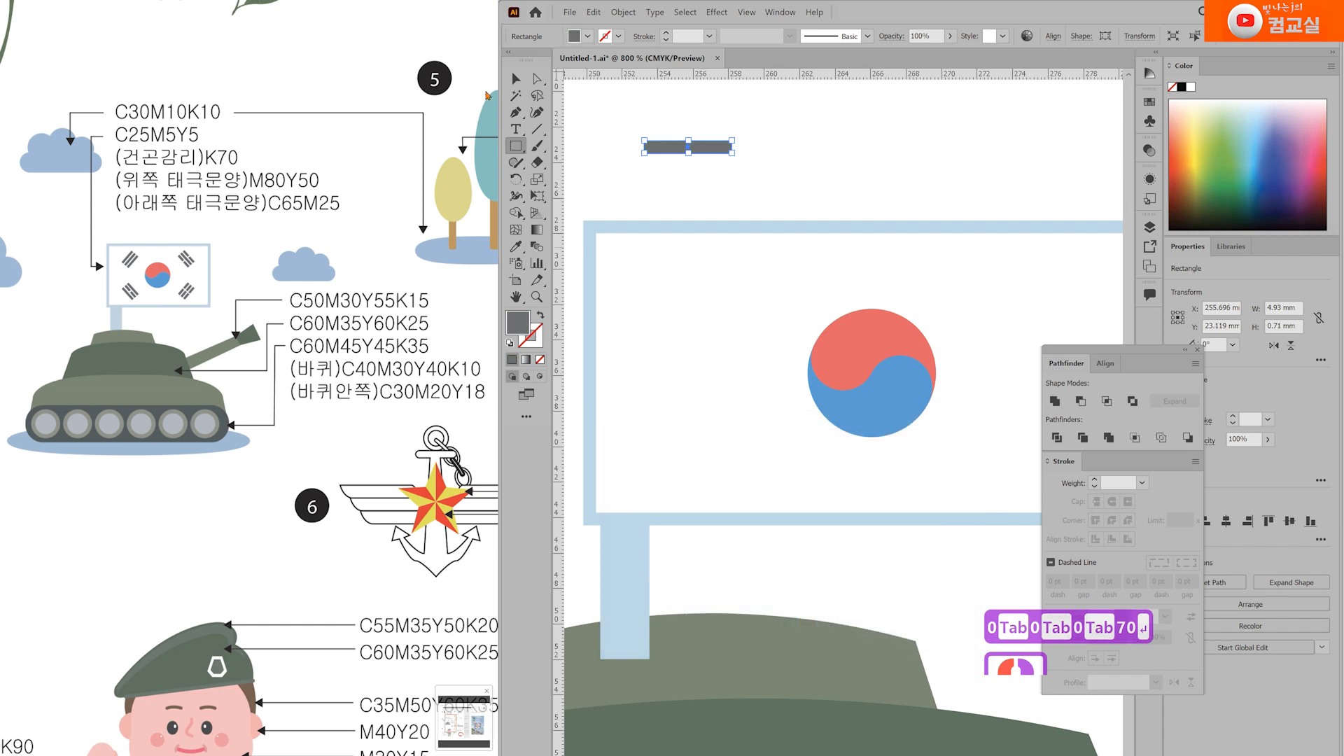
{"action": "left_click", "coordinate": [515, 80]}
{"action": "left_click_drag", "start_coordinate": [717, 150], "coordinate": [711, 242]}
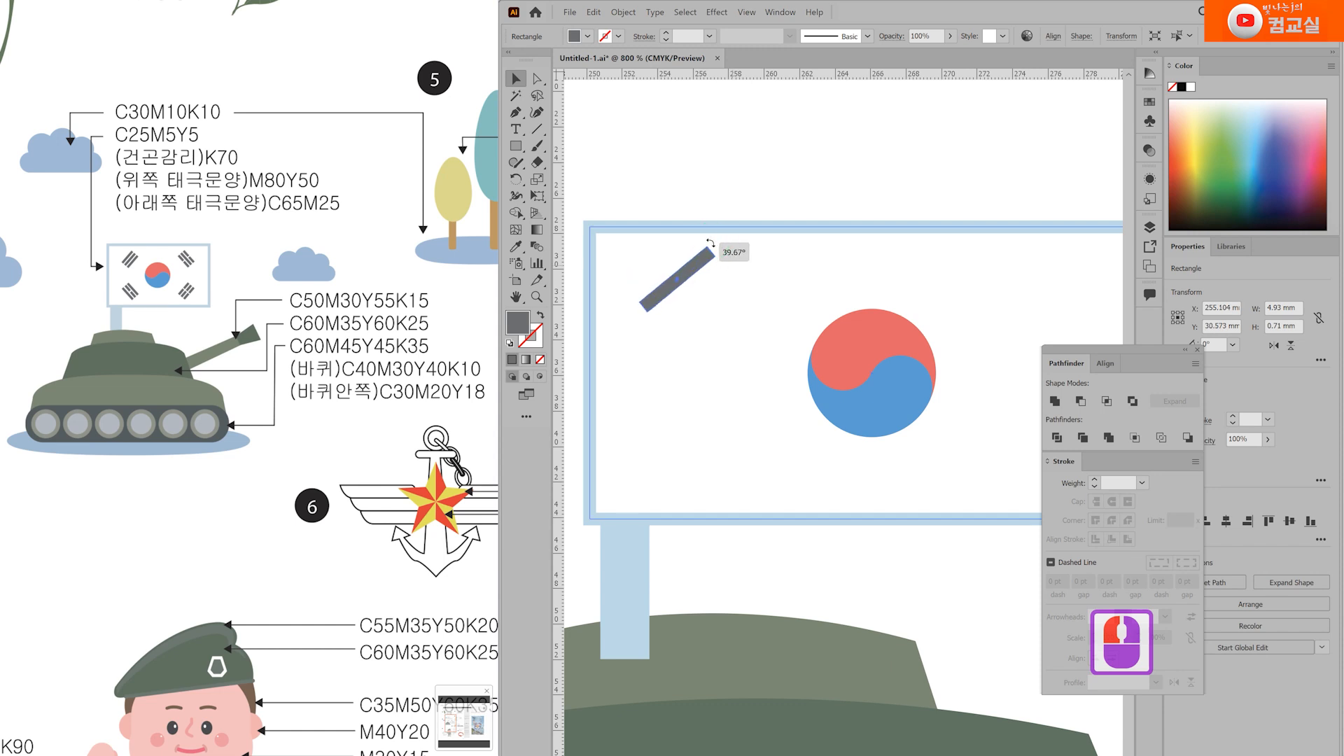
{"action": "key", "text": "ctrl+z"}
{"action": "left_click_drag", "start_coordinate": [711, 243], "coordinate": [716, 148]}
{"action": "scroll", "coordinate": [713, 148], "scroll_direction": "up", "scroll_amount": 1}
{"action": "left_click_drag", "start_coordinate": [751, 171], "coordinate": [698, 266]}
{"action": "scroll", "coordinate": [717, 239], "scroll_direction": "down", "scroll_amount": 1}
{"action": "key", "text": "ctrl+z"}
Step: Shorten the bar to about 3.87 mm and duplicate it downward twice at equal spacing to form a three-bar trigram
{"action": "left_click_drag", "start_coordinate": [720, 313], "coordinate": [750, 253]}
{"action": "left_click", "coordinate": [805, 138]}
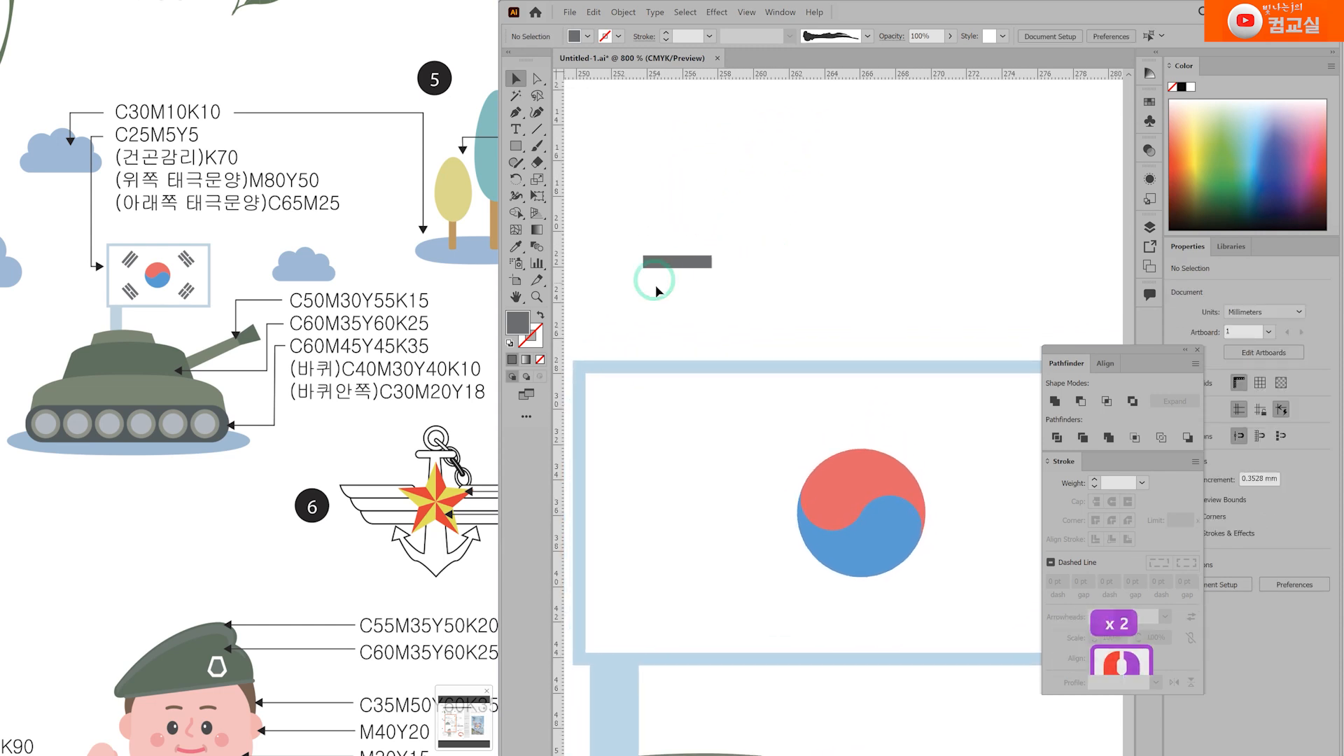
{"action": "left_click", "coordinate": [697, 266]}
{"action": "left_click_drag", "start_coordinate": [697, 267], "coordinate": [700, 282]}
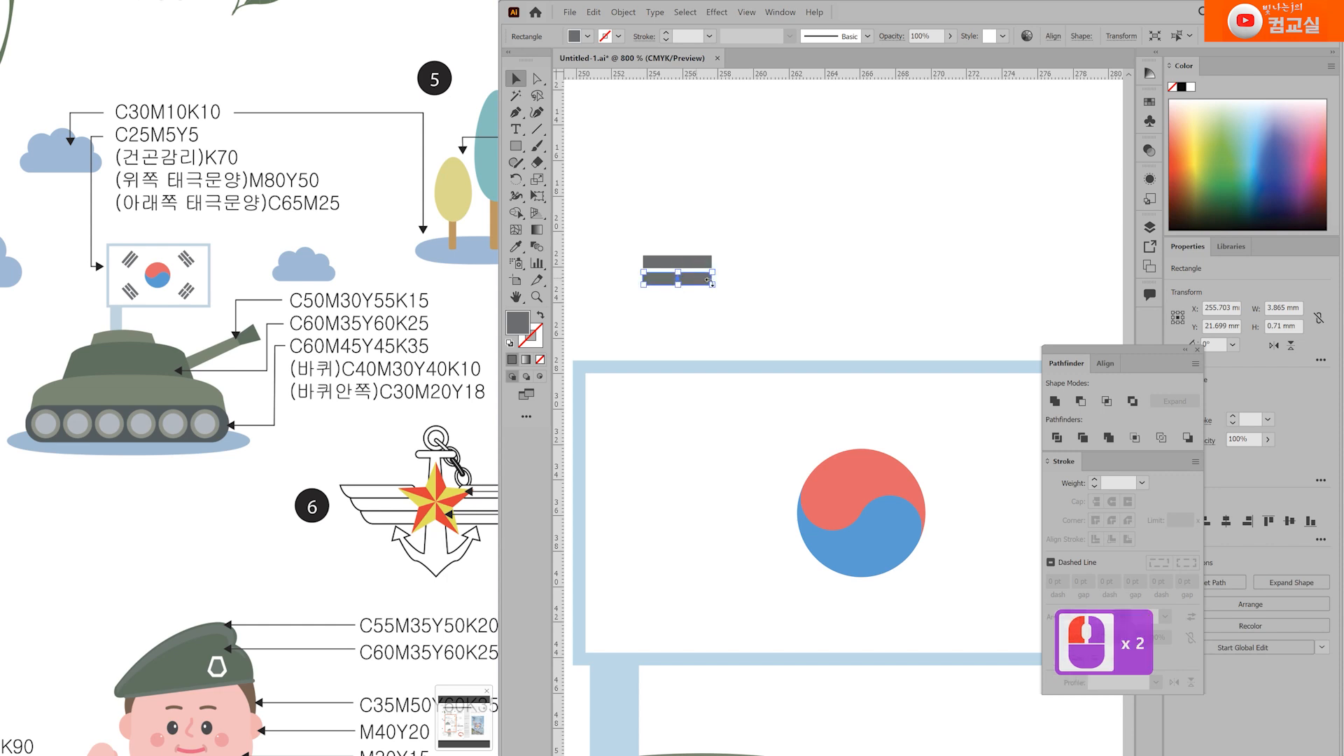
{"action": "key", "text": "ctrl+d"}
{"action": "left_click_drag", "start_coordinate": [747, 231], "coordinate": [677, 335]}
{"action": "left_click_drag", "start_coordinate": [697, 268], "coordinate": [680, 359]}
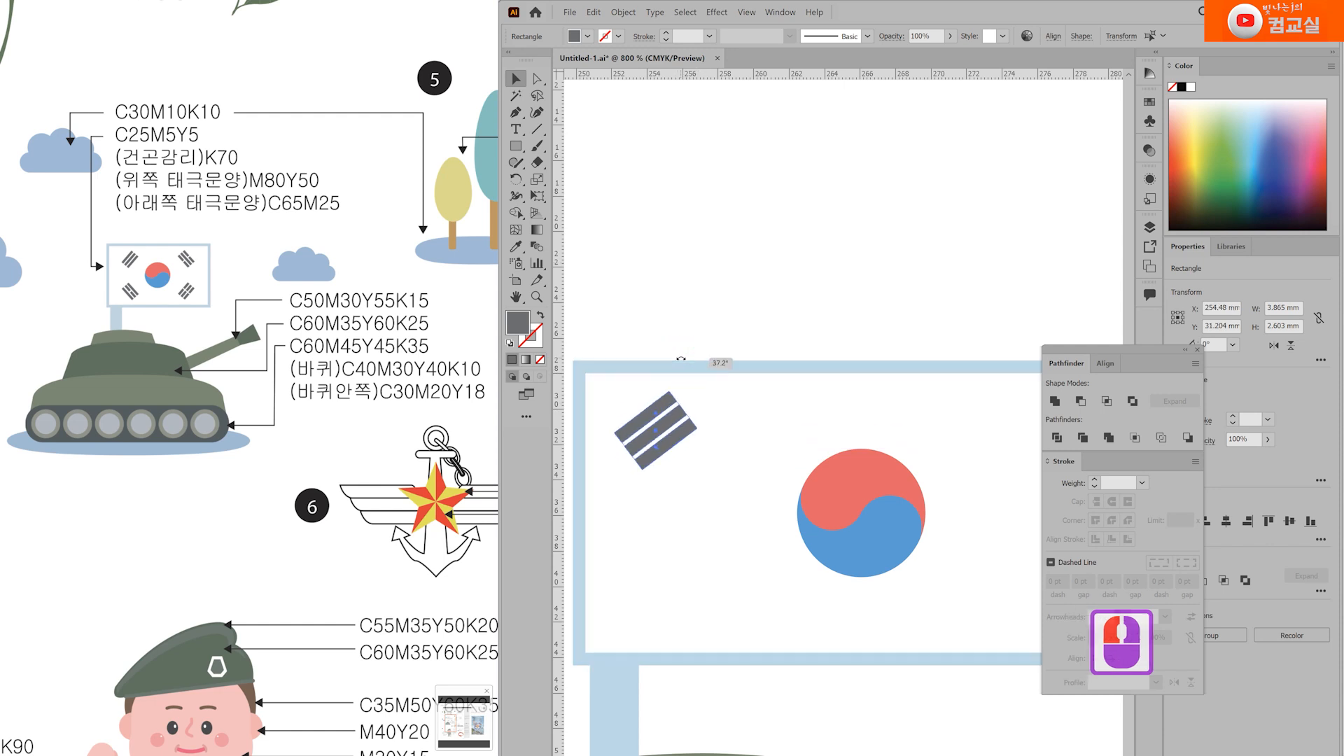
{"action": "key", "text": "ctrl+z"}
{"action": "left_click_drag", "start_coordinate": [678, 414], "coordinate": [702, 237]}
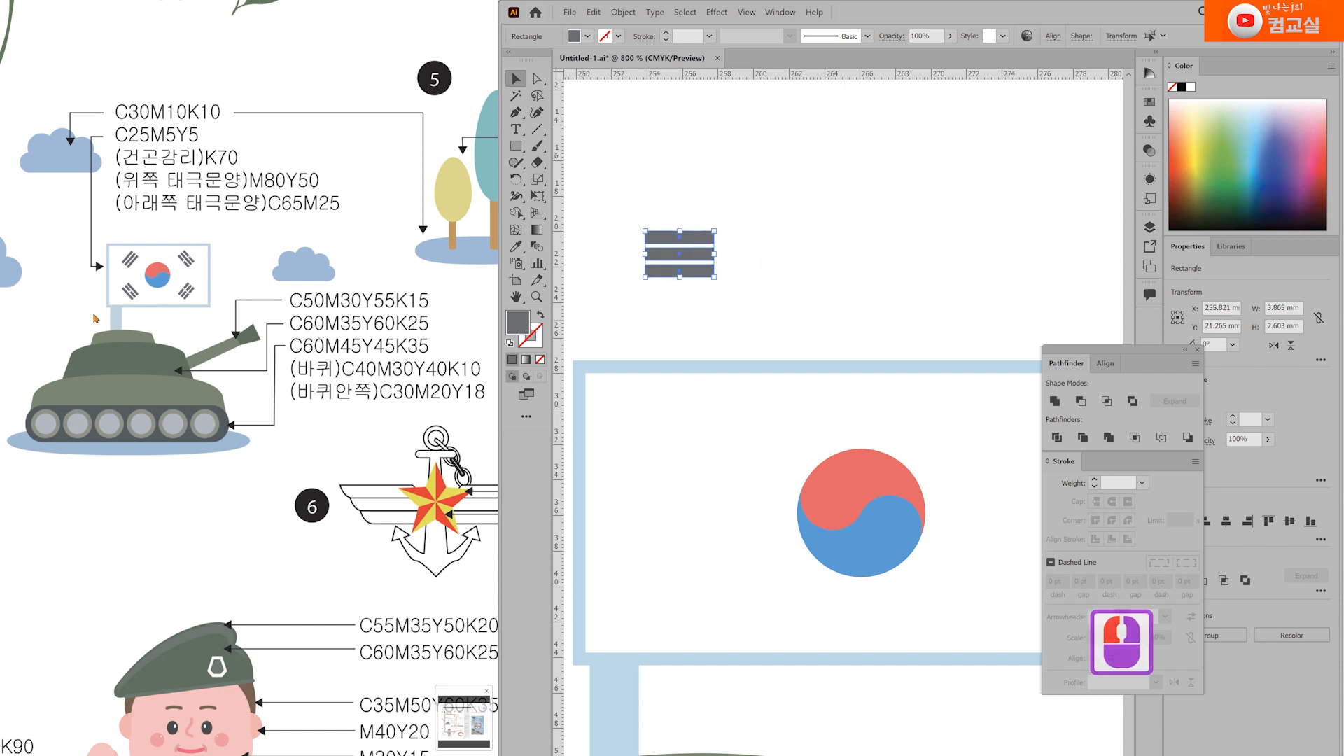
{"action": "left_click", "coordinate": [733, 296]}
Step: Duplicate the three-bar trigram horizontally to the right of the original above the flag
{"action": "left_click_drag", "start_coordinate": [787, 294], "coordinate": [760, 308]}
{"action": "left_click_drag", "start_coordinate": [717, 280], "coordinate": [701, 270]}
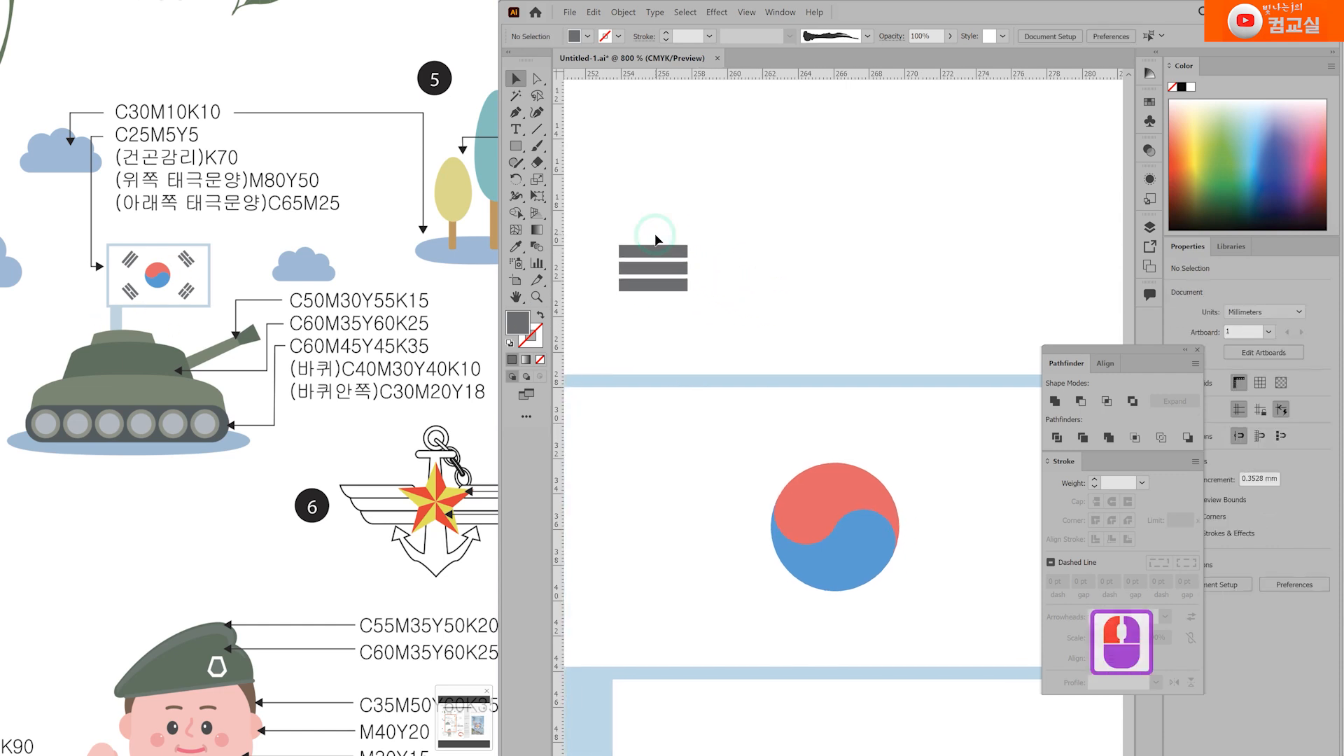
{"action": "left_click", "coordinate": [673, 258]}
{"action": "left_click_drag", "start_coordinate": [674, 259], "coordinate": [774, 261]}
{"action": "left_click", "coordinate": [783, 238]}
Step: Shorten the copied trigram's top bar to about 1.8 mm and duplicate it flush with the stack's right end, leaving a gap
{"action": "left_click", "coordinate": [768, 257]}
{"action": "scroll", "coordinate": [763, 258], "scroll_direction": "up", "scroll_amount": 3}
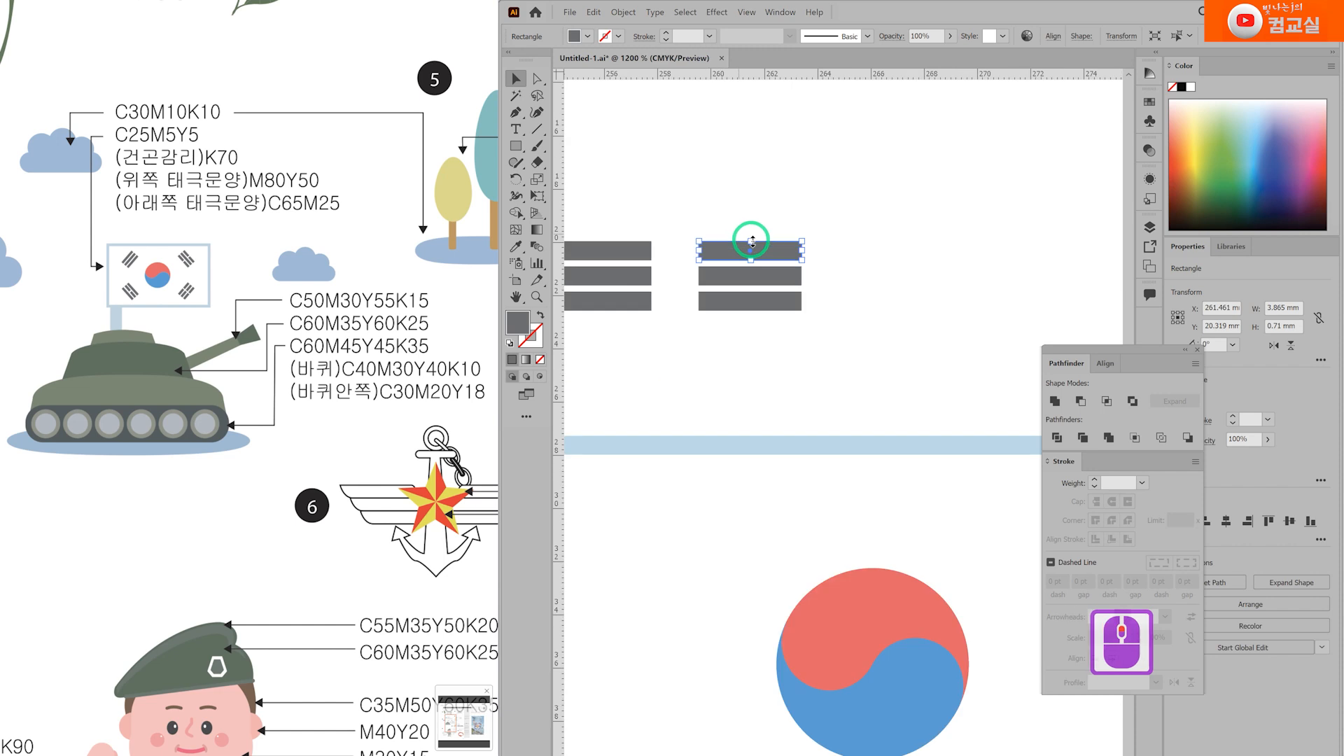
{"action": "left_click_drag", "start_coordinate": [866, 254], "coordinate": [765, 261]}
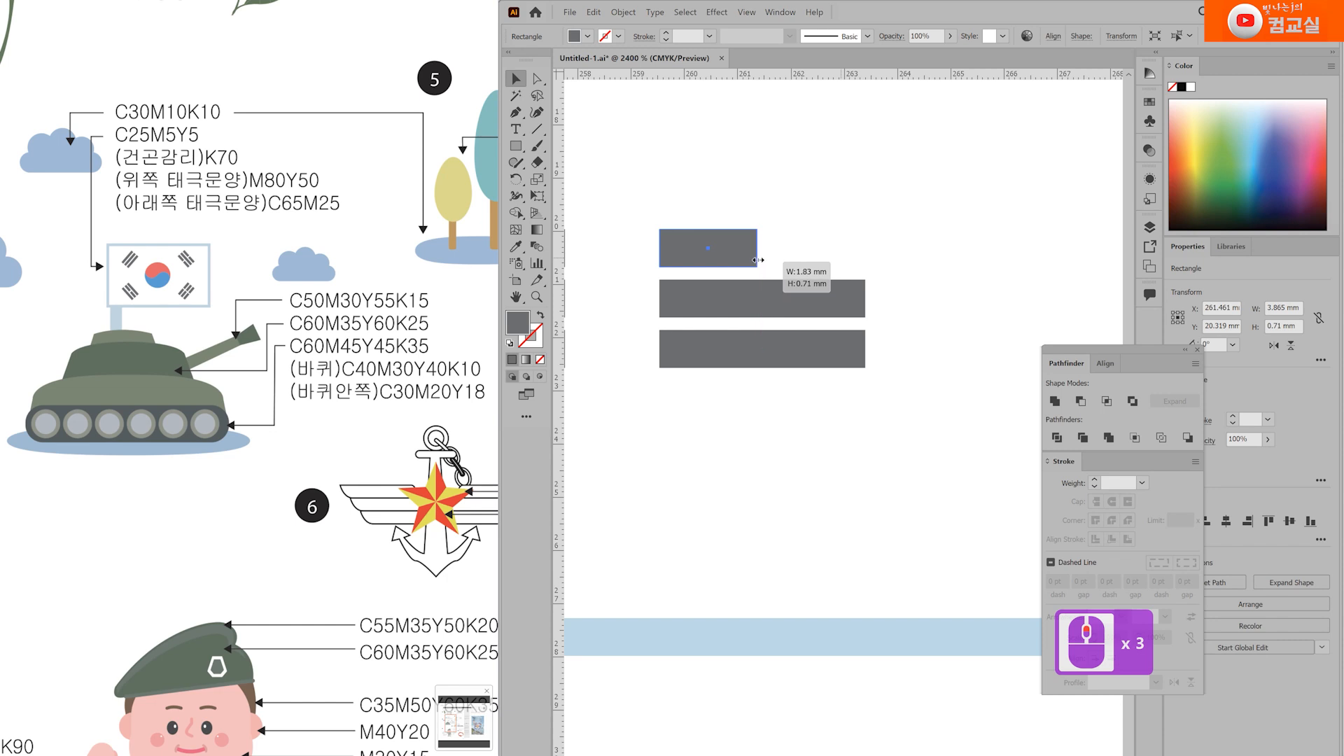
{"action": "left_click", "coordinate": [770, 230]}
{"action": "left_click_drag", "start_coordinate": [757, 260], "coordinate": [834, 264]}
{"action": "left_click", "coordinate": [729, 263]}
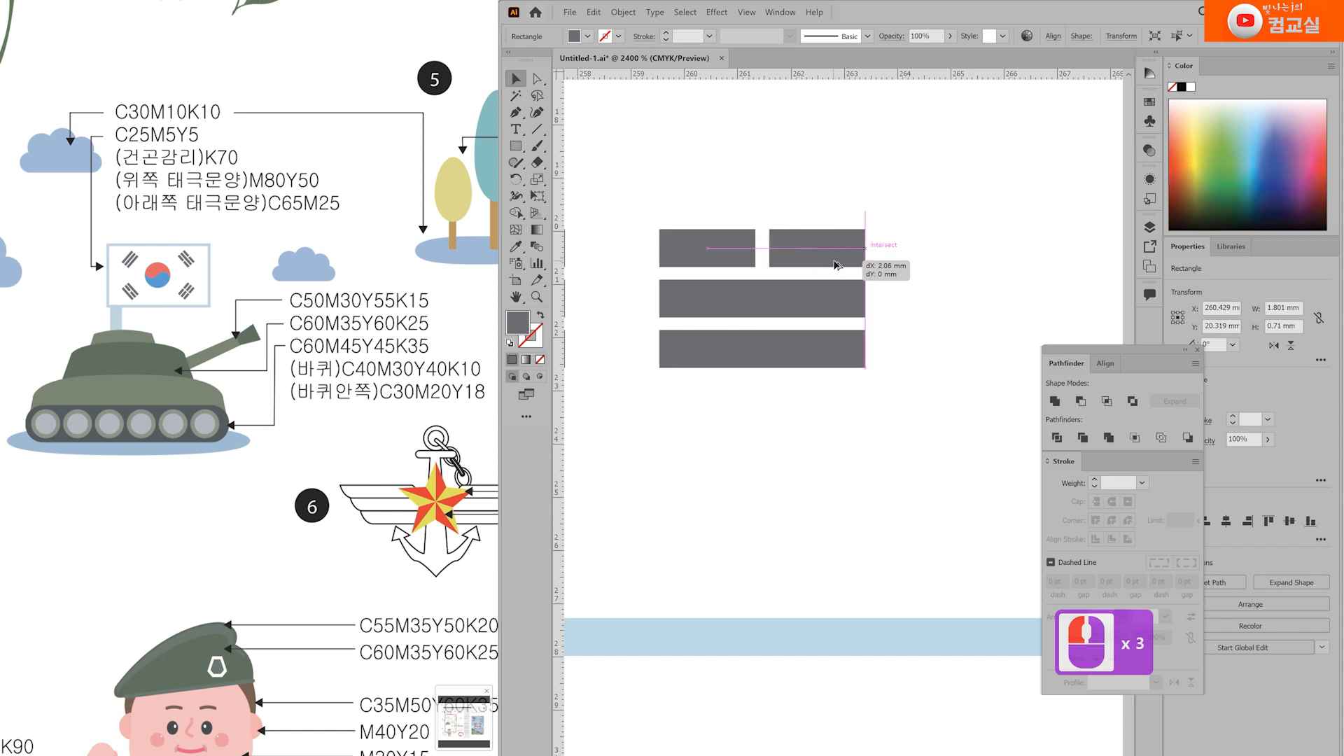
{"action": "left_click_drag", "start_coordinate": [834, 265], "coordinate": [835, 264]}
{"action": "left_click", "coordinate": [930, 285]}
{"action": "left_click", "coordinate": [933, 434]}
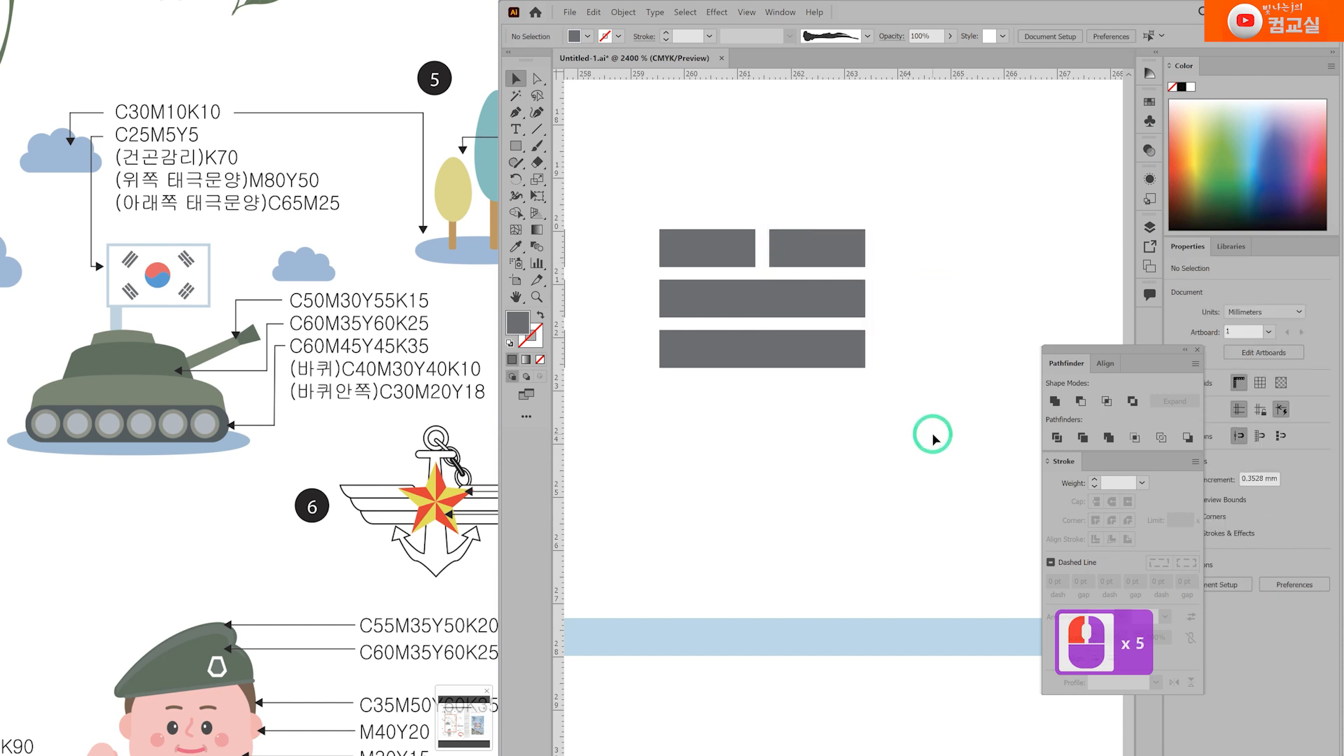
Step: Delete the copied trigram's bottom bar and replace it with a duplicate of the two short top bars
{"action": "left_click", "coordinate": [795, 361]}
{"action": "key", "text": "Delete"}
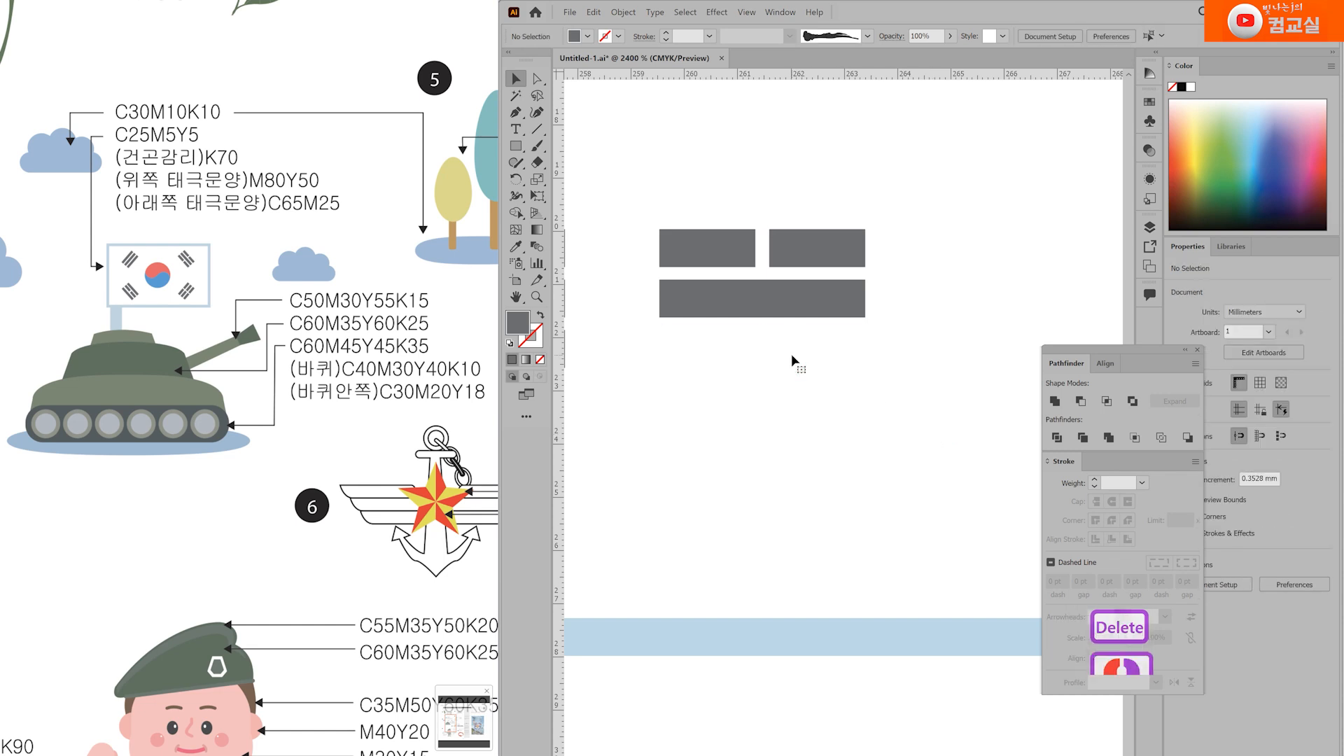
{"action": "left_click_drag", "start_coordinate": [795, 246], "coordinate": [805, 353]}
{"action": "left_click", "coordinate": [834, 422]}
{"action": "scroll", "coordinate": [840, 410], "scroll_direction": "down", "scroll_amount": 1}
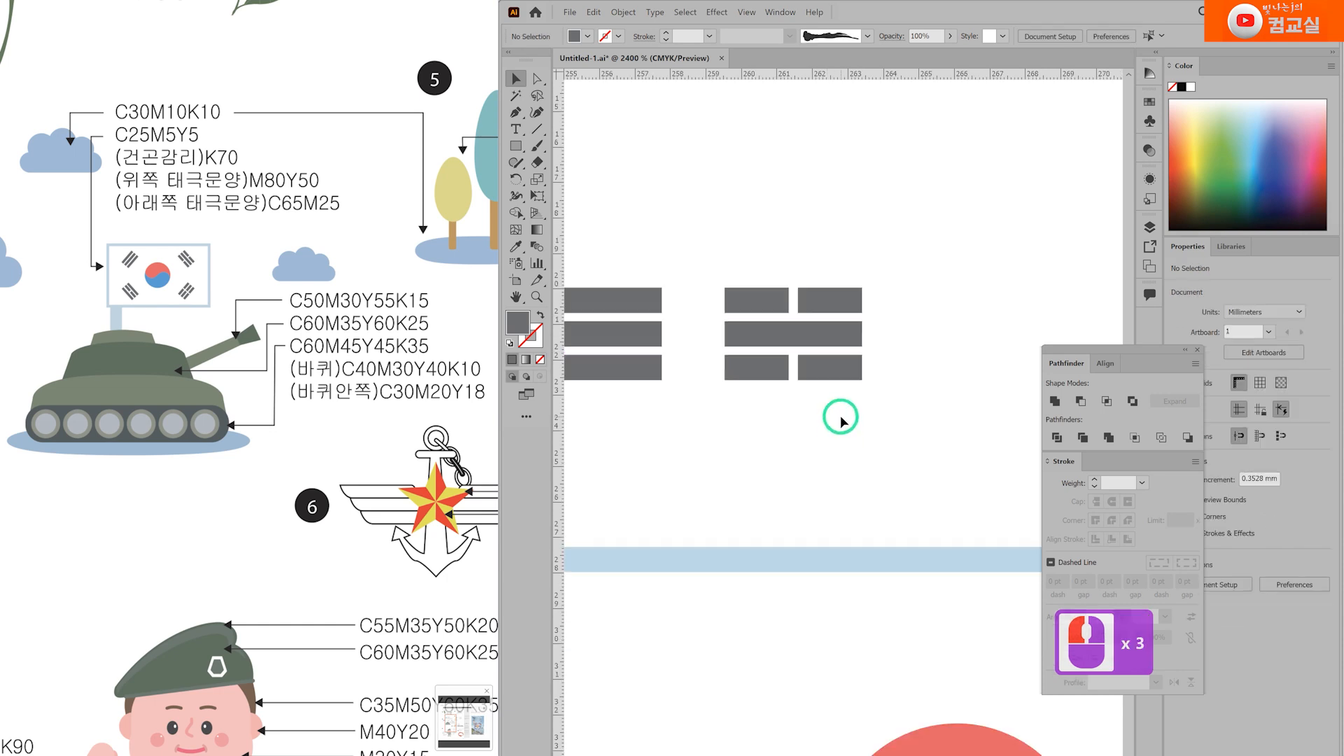
Step: Duplicate the trigram with broken top and bottom bars horizontally to its right
{"action": "left_click_drag", "start_coordinate": [899, 439], "coordinate": [777, 430]}
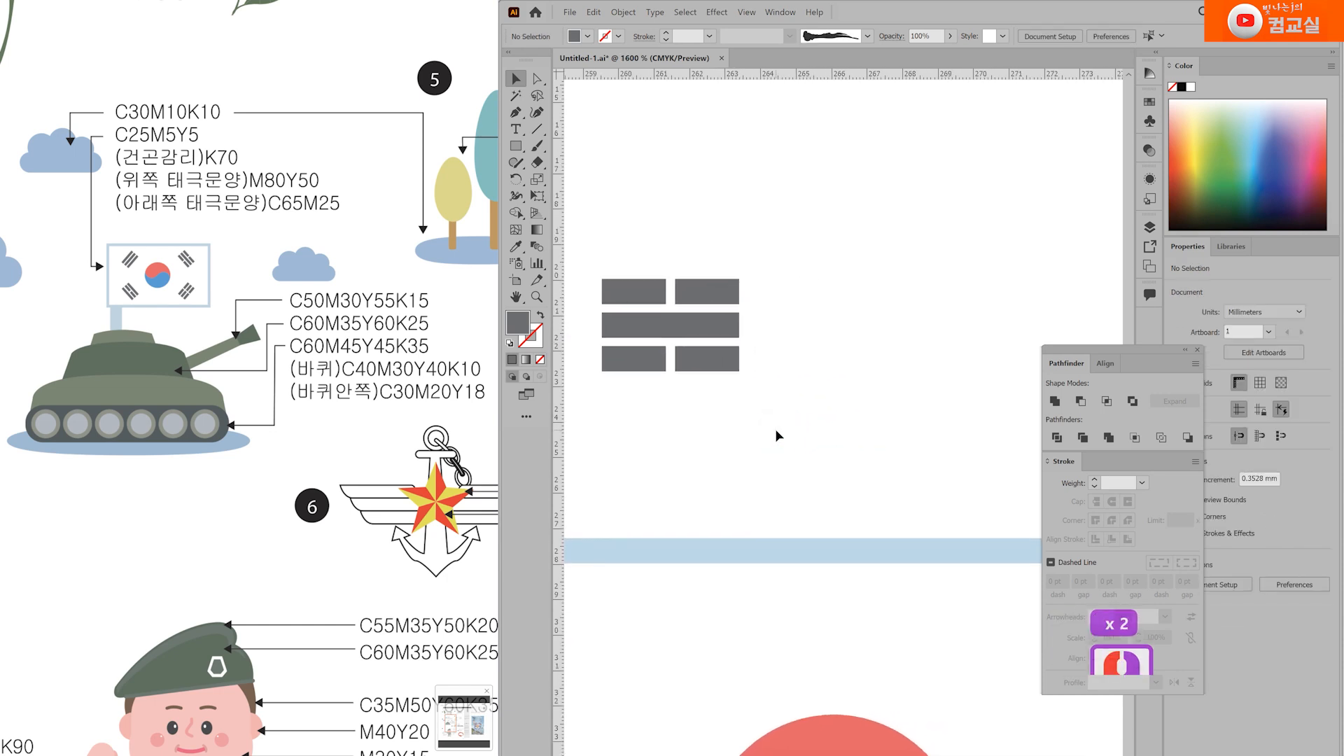
{"action": "left_click_drag", "start_coordinate": [794, 275], "coordinate": [663, 382]}
{"action": "left_click_drag", "start_coordinate": [684, 294], "coordinate": [842, 294]}
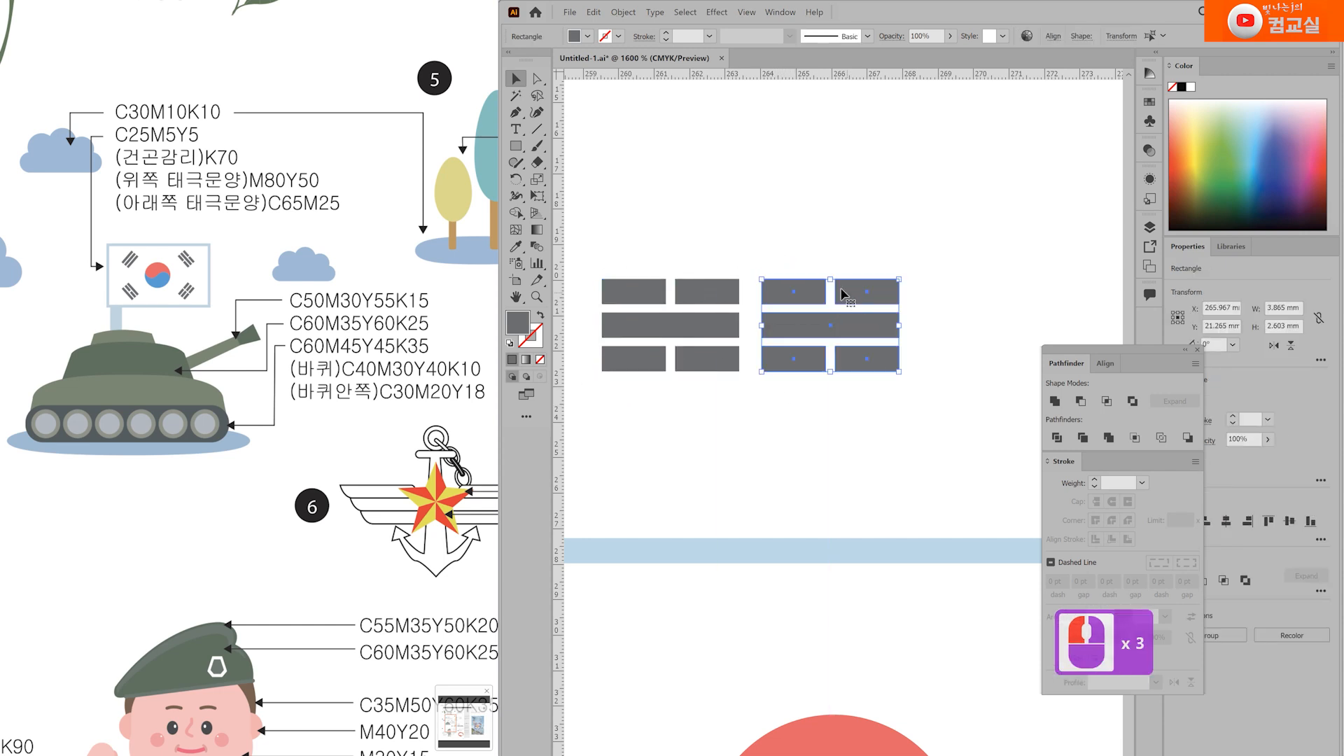
{"action": "left_click", "coordinate": [801, 272]}
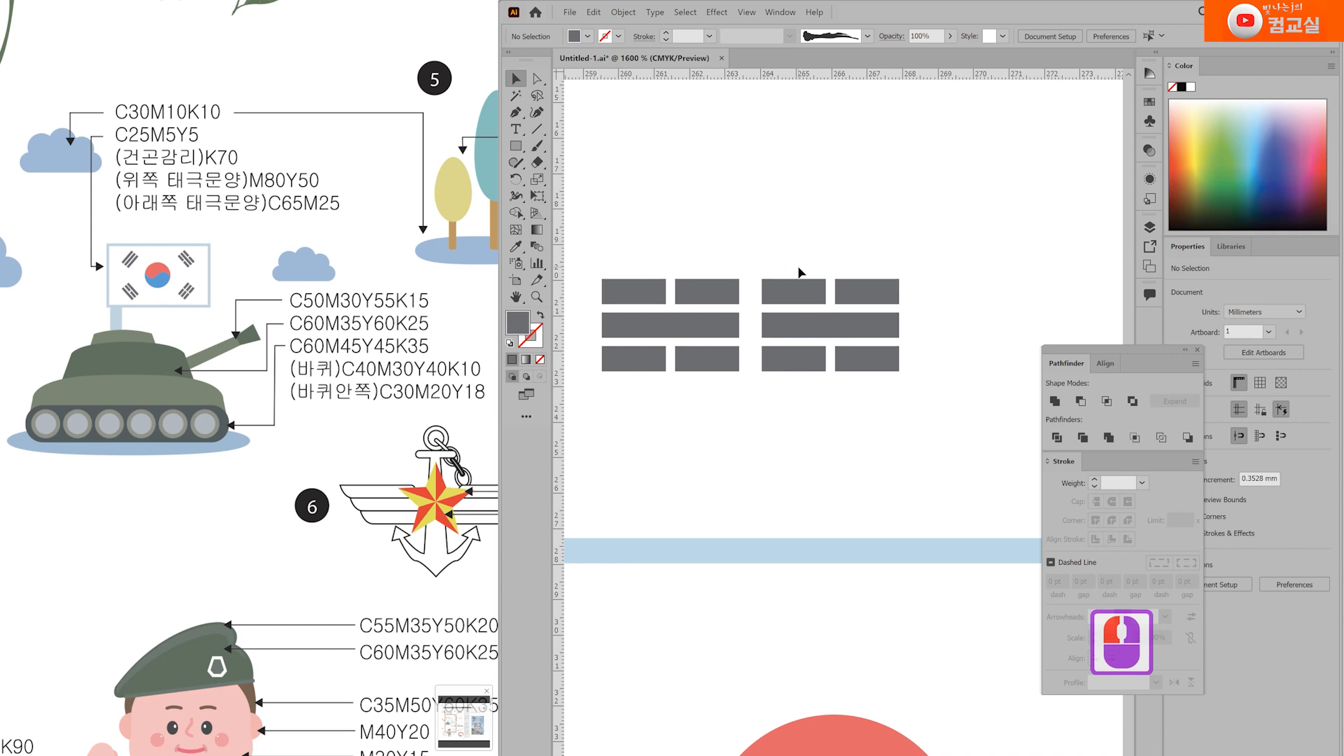
Step: Delete the new copy's right short top bar and widen its left one to the full 3.865 mm width
{"action": "left_click", "coordinate": [842, 297]}
{"action": "key", "text": "Delete"}
{"action": "left_click_drag", "start_coordinate": [818, 294], "coordinate": [902, 291]}
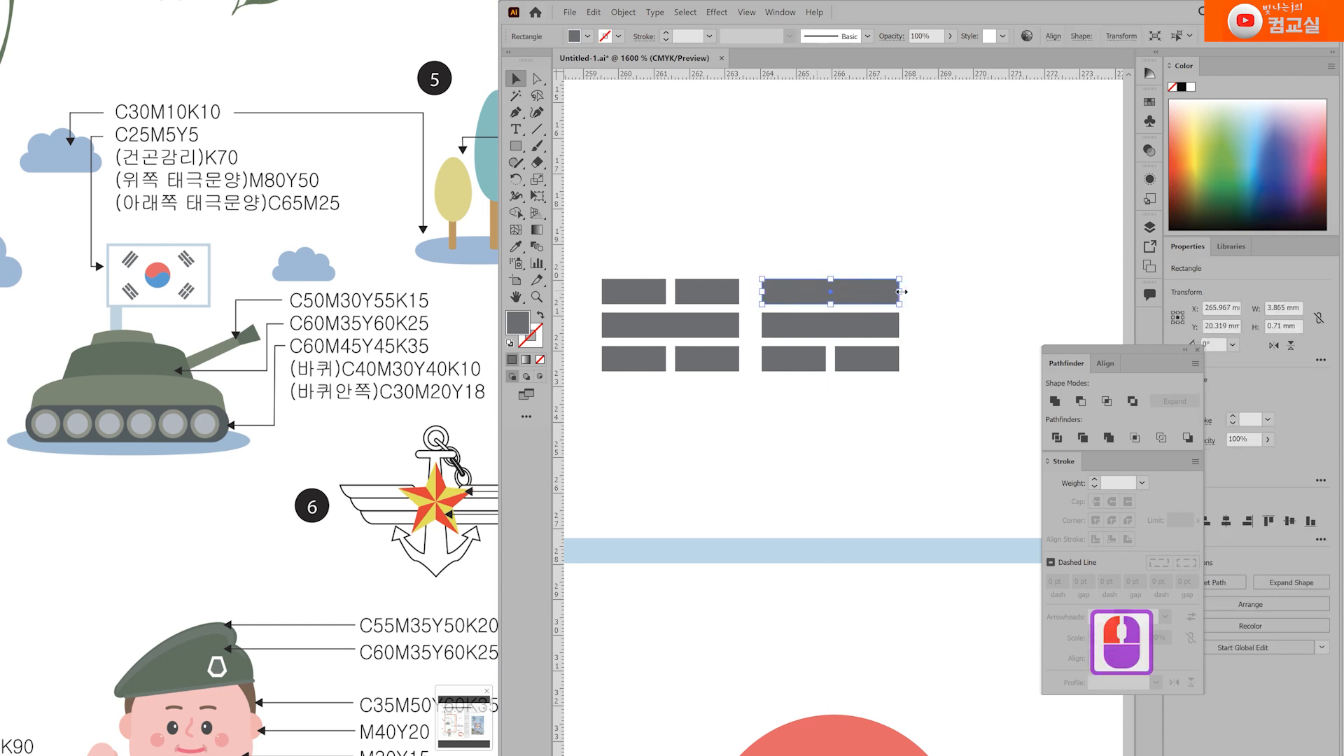
Step: Delete the new copy's middle bar and move its two short bottom bars up into that place
{"action": "left_click", "coordinate": [887, 324]}
{"action": "key", "text": "Delete"}
{"action": "left_click_drag", "start_coordinate": [794, 377], "coordinate": [850, 330]}
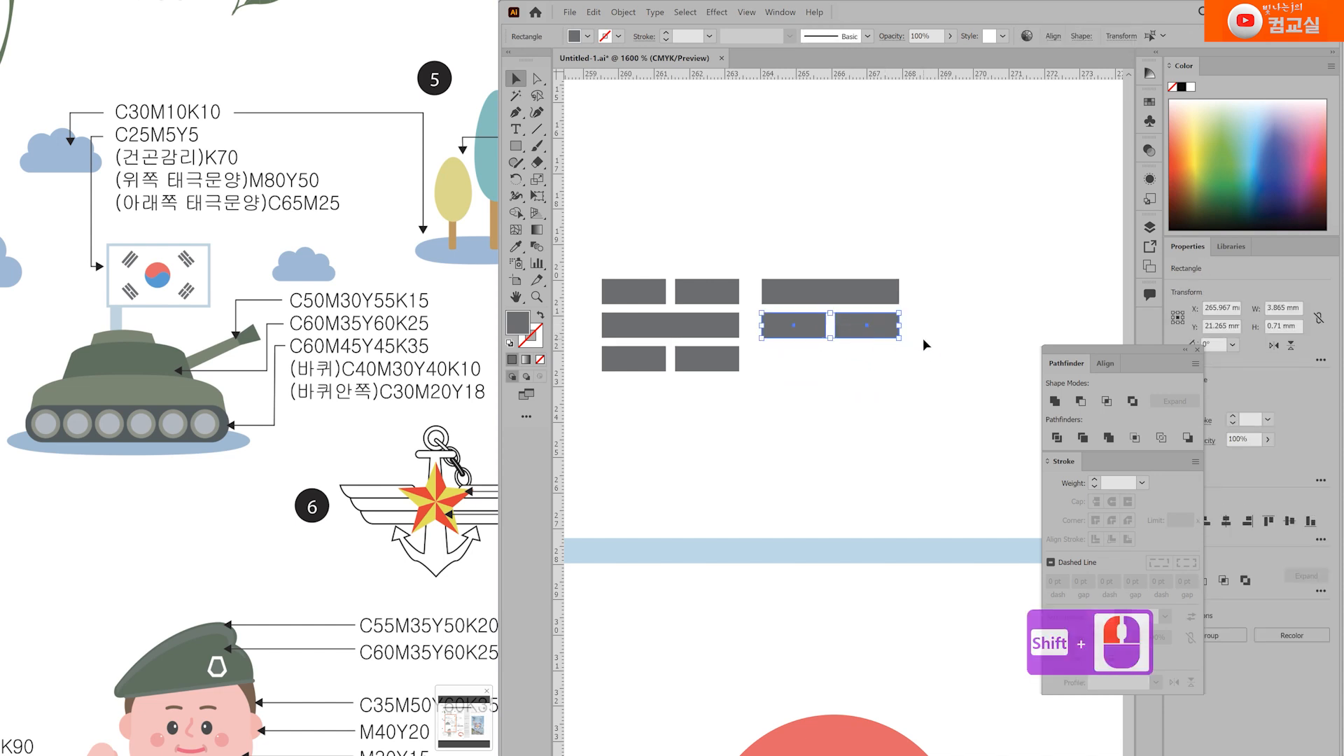
Step: Duplicate the right short middle bar downward and stretch it to full width as the trigram's solid bottom bar
{"action": "left_click", "coordinate": [854, 352]}
{"action": "left_click_drag", "start_coordinate": [854, 329], "coordinate": [857, 365]}
{"action": "left_click_drag", "start_coordinate": [835, 360], "coordinate": [763, 359]}
{"action": "left_click", "coordinate": [824, 391]}
{"action": "left_click_drag", "start_coordinate": [904, 410], "coordinate": [794, 403]}
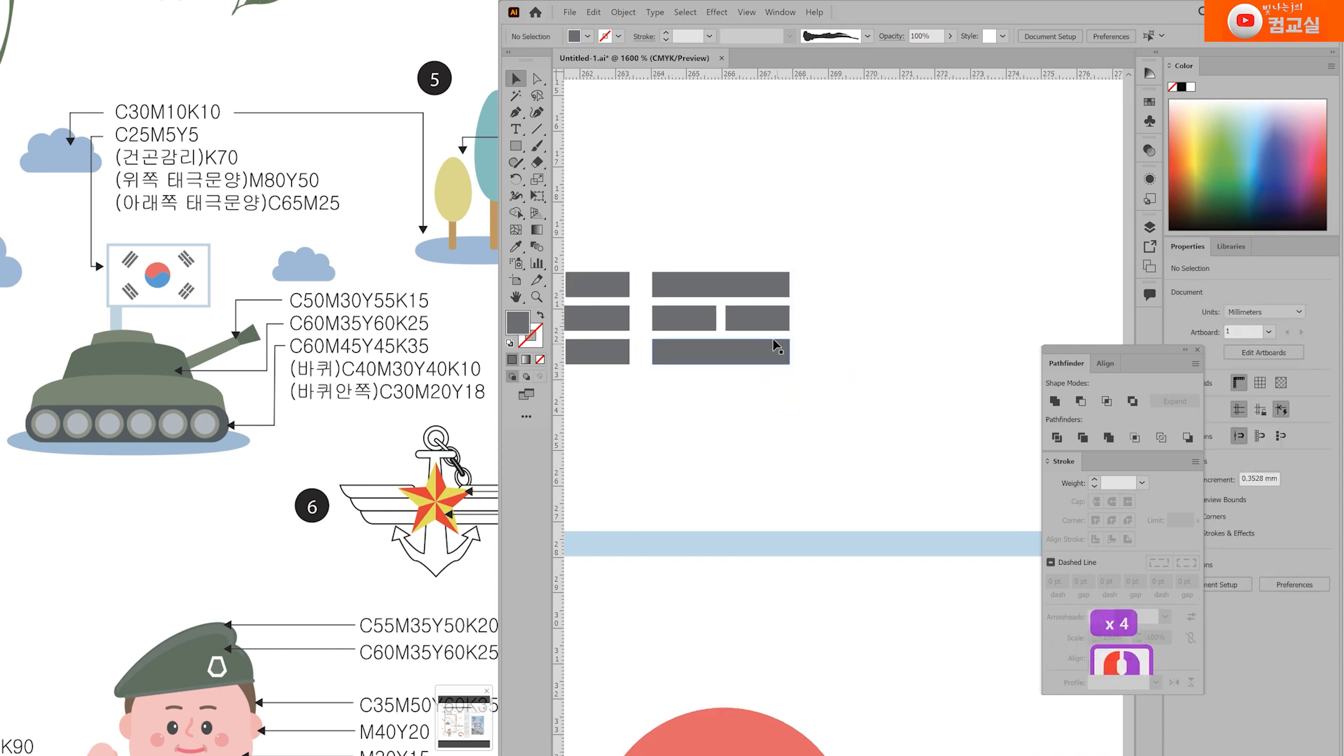
Step: Duplicate the trigram with broken top and bottom bars to the right of the row as the fourth trigram
{"action": "left_click_drag", "start_coordinate": [695, 266], "coordinate": [826, 375]}
{"action": "left_click", "coordinate": [775, 402]}
{"action": "scroll", "coordinate": [775, 403], "scroll_direction": "down", "scroll_amount": 1}
{"action": "left_click_drag", "start_coordinate": [720, 338], "coordinate": [630, 284]}
{"action": "left_click_drag", "start_coordinate": [684, 300], "coordinate": [965, 301]}
{"action": "left_click", "coordinate": [962, 392]}
{"action": "left_click_drag", "start_coordinate": [961, 392], "coordinate": [819, 410]}
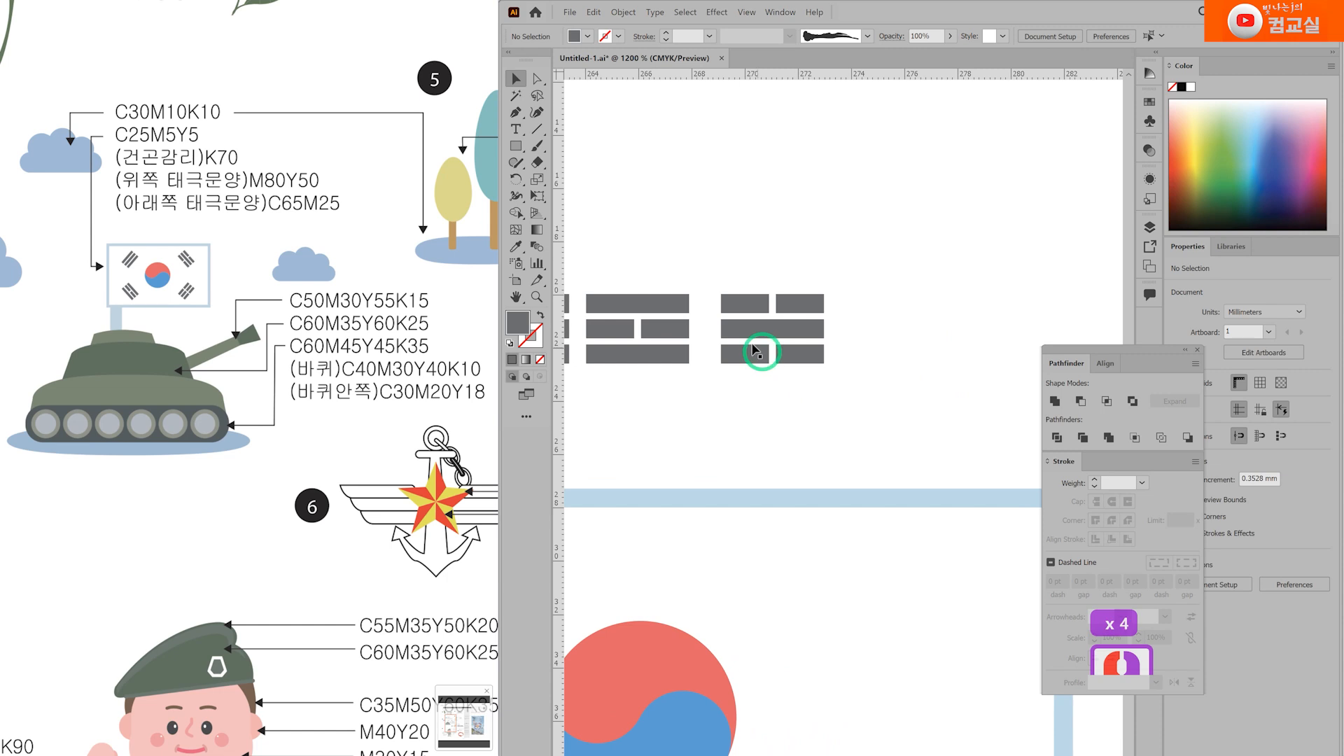
Step: Delete the fourth trigram's solid middle bar and replace it with a duplicate of the two short top bars
{"action": "left_click", "coordinate": [791, 330]}
{"action": "key", "text": "Delete"}
{"action": "scroll", "coordinate": [765, 346], "scroll_direction": "up", "scroll_amount": 1}
{"action": "left_click", "coordinate": [768, 298]}
{"action": "left_click", "coordinate": [806, 290], "text": "shift"}
{"action": "left_click_drag", "start_coordinate": [807, 290], "coordinate": [803, 325]}
{"action": "left_click", "coordinate": [747, 403]}
Step: Move the all-solid trigram into the flag's upper-left corner, rotate it 45° and adjust its position
{"action": "scroll", "coordinate": [747, 402], "scroll_direction": "down", "scroll_amount": 3}
{"action": "left_click_drag", "start_coordinate": [748, 402], "coordinate": [901, 284]}
{"action": "left_click_drag", "start_coordinate": [686, 241], "coordinate": [702, 430]}
{"action": "scroll", "coordinate": [711, 288], "scroll_direction": "up", "scroll_amount": 1}
{"action": "double_click", "coordinate": [515, 179]}
{"action": "type", "text": "45"}
{"action": "double_click", "coordinate": [941, 472]}
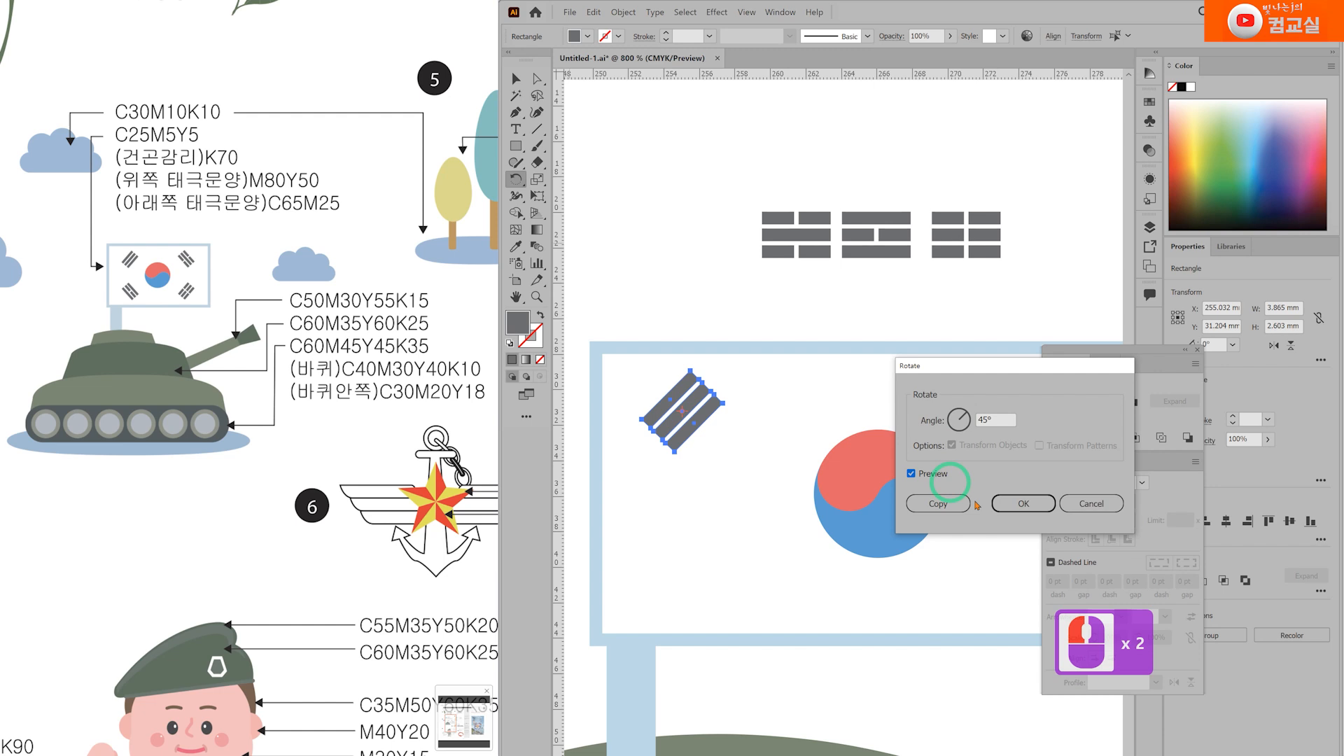
{"action": "left_click", "coordinate": [1022, 504]}
{"action": "key", "text": "v"}
{"action": "left_click_drag", "start_coordinate": [704, 419], "coordinate": [729, 419]}
{"action": "left_click", "coordinate": [787, 389]}
Step: Move the trigram with broken top and bottom bars into the flag's upper-right corner, rotate it -45° and adjust its position
{"action": "scroll", "coordinate": [826, 518], "scroll_direction": "down", "scroll_amount": 1}
{"action": "left_click_drag", "start_coordinate": [853, 619], "coordinate": [767, 499]}
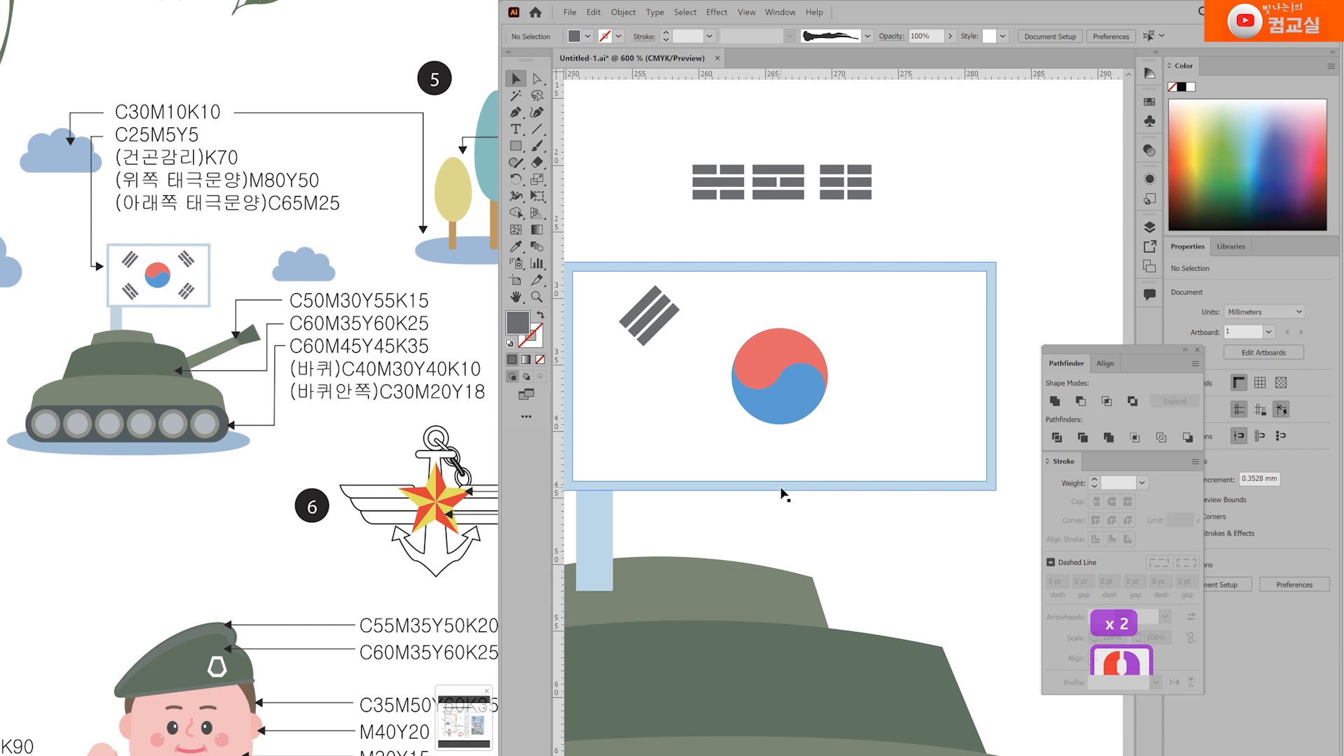
{"action": "left_click", "coordinate": [728, 176]}
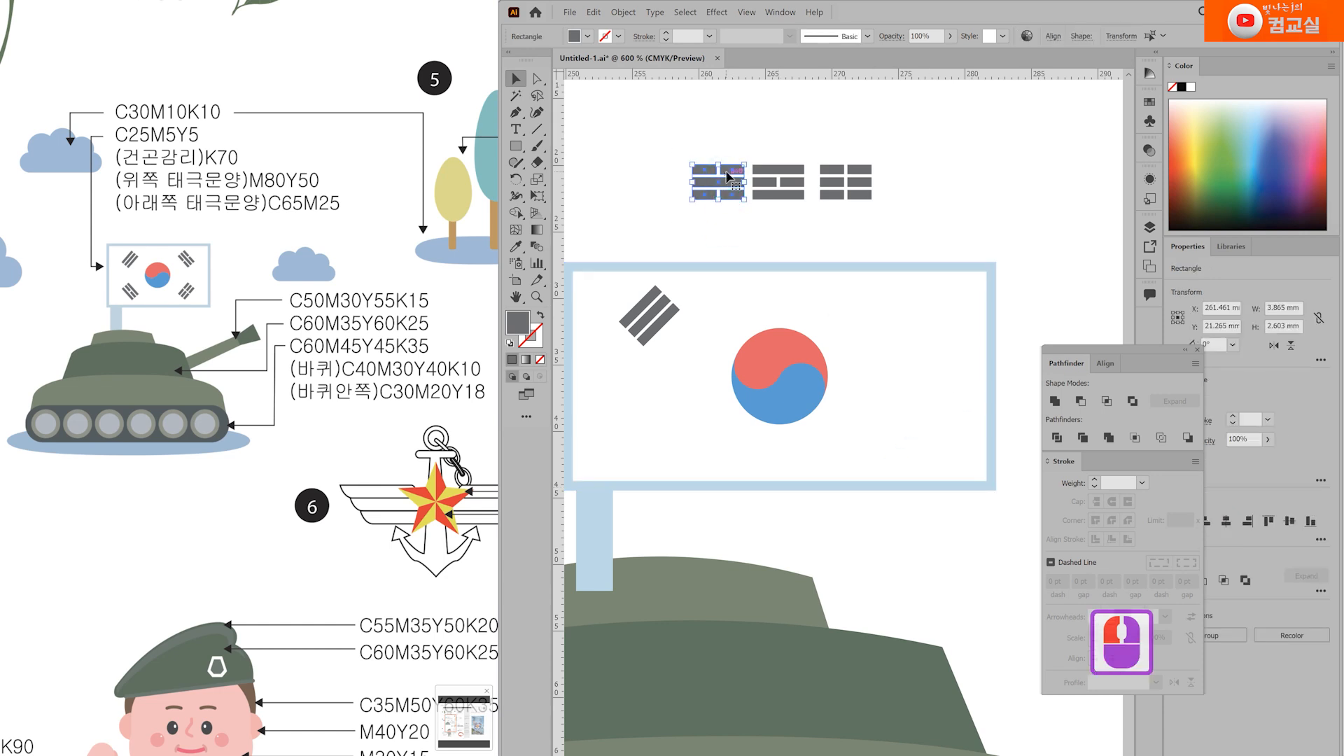
{"action": "left_click_drag", "start_coordinate": [730, 178], "coordinate": [920, 312]}
{"action": "key", "text": "ctrl+plus"}
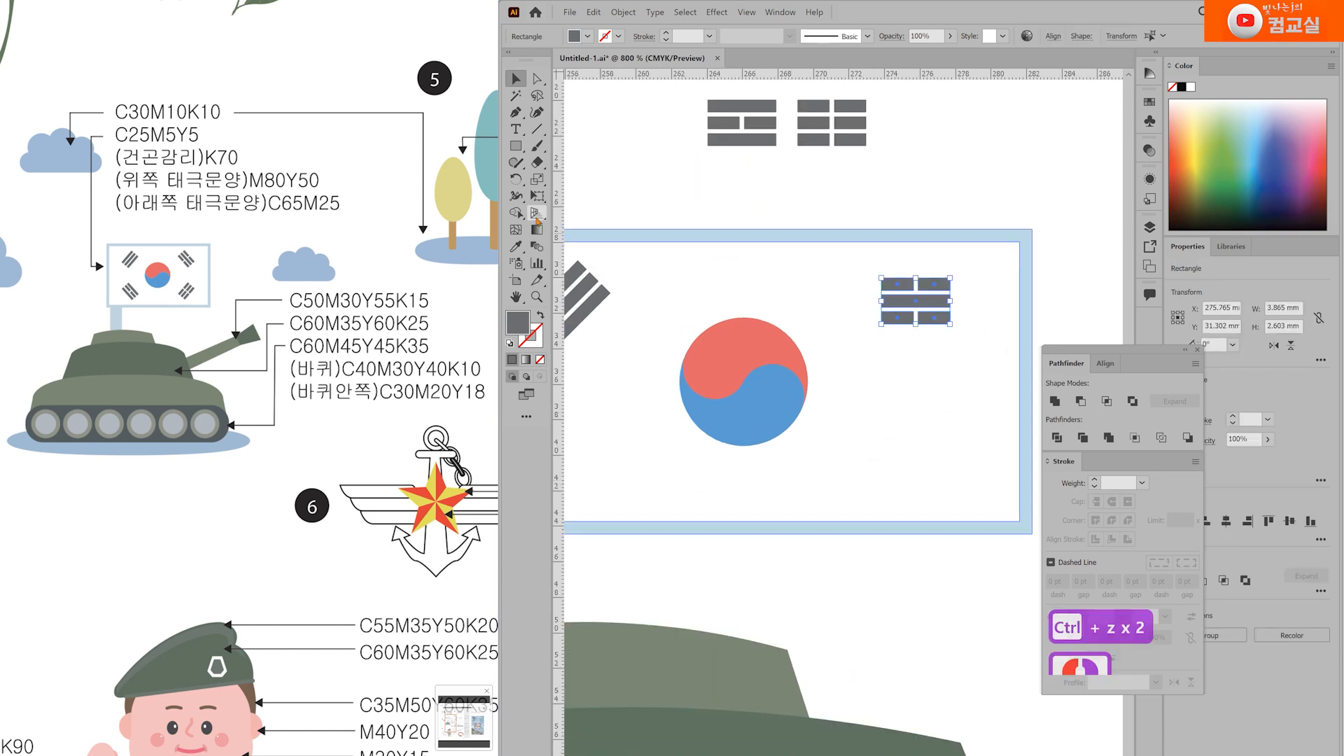
{"action": "double_click", "coordinate": [517, 180]}
{"action": "type", "text": "-45"}
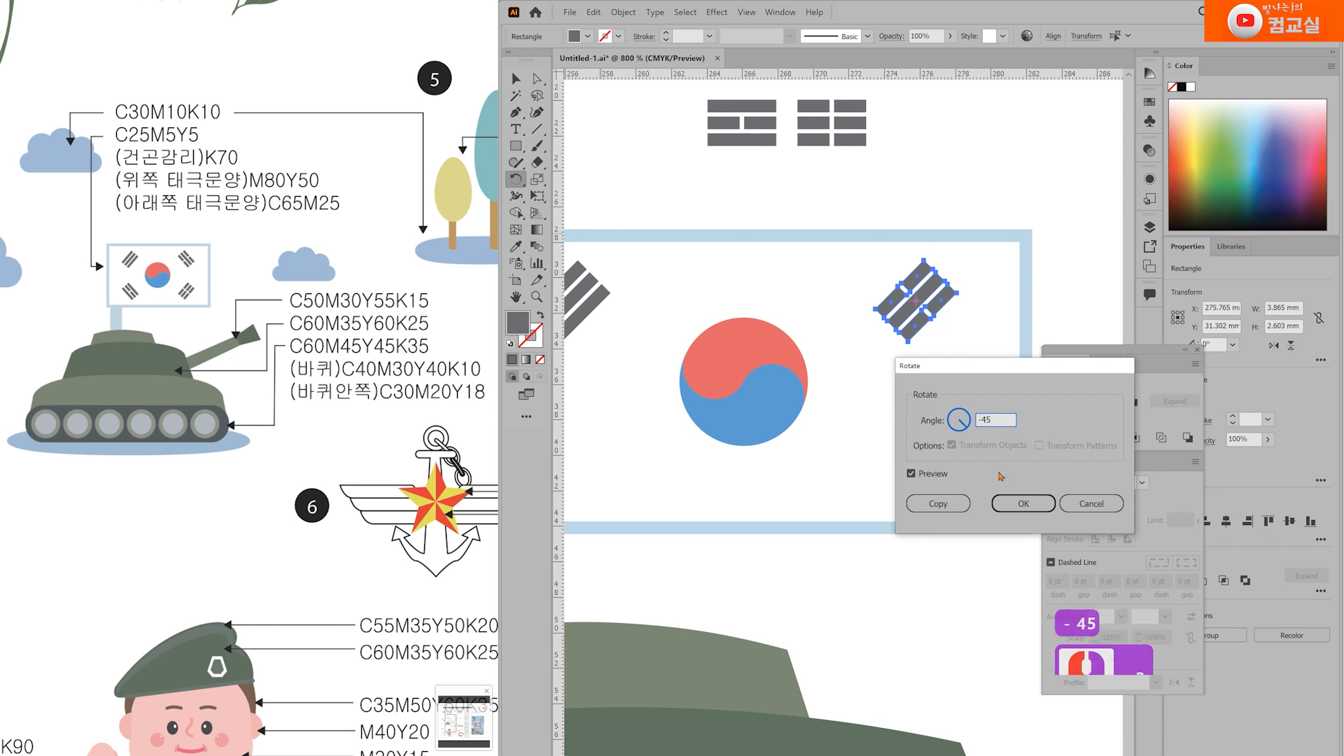
{"action": "left_click", "coordinate": [1019, 503]}
{"action": "scroll", "coordinate": [883, 357], "scroll_direction": "up", "scroll_amount": 1}
{"action": "scroll", "coordinate": [885, 357], "scroll_direction": "down", "scroll_amount": 2}
{"action": "key", "text": "v"}
{"action": "left_click_drag", "start_coordinate": [929, 337], "coordinate": [921, 332]}
Step: Move the trigram with the broken middle bar into the flag's lower-left corner, rotate it -45° and shift it slightly right
{"action": "left_click", "coordinate": [772, 210]}
{"action": "left_click_drag", "start_coordinate": [799, 181], "coordinate": [669, 434]}
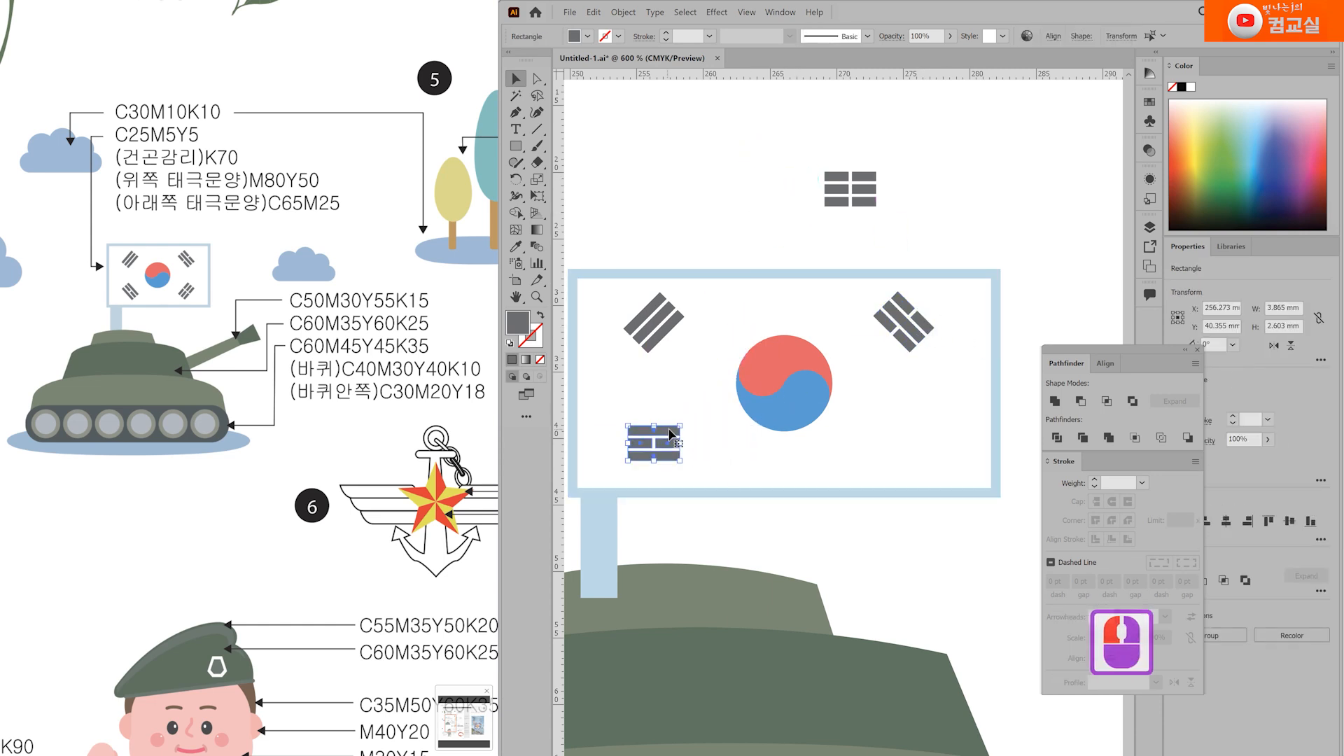
{"action": "double_click", "coordinate": [516, 179]}
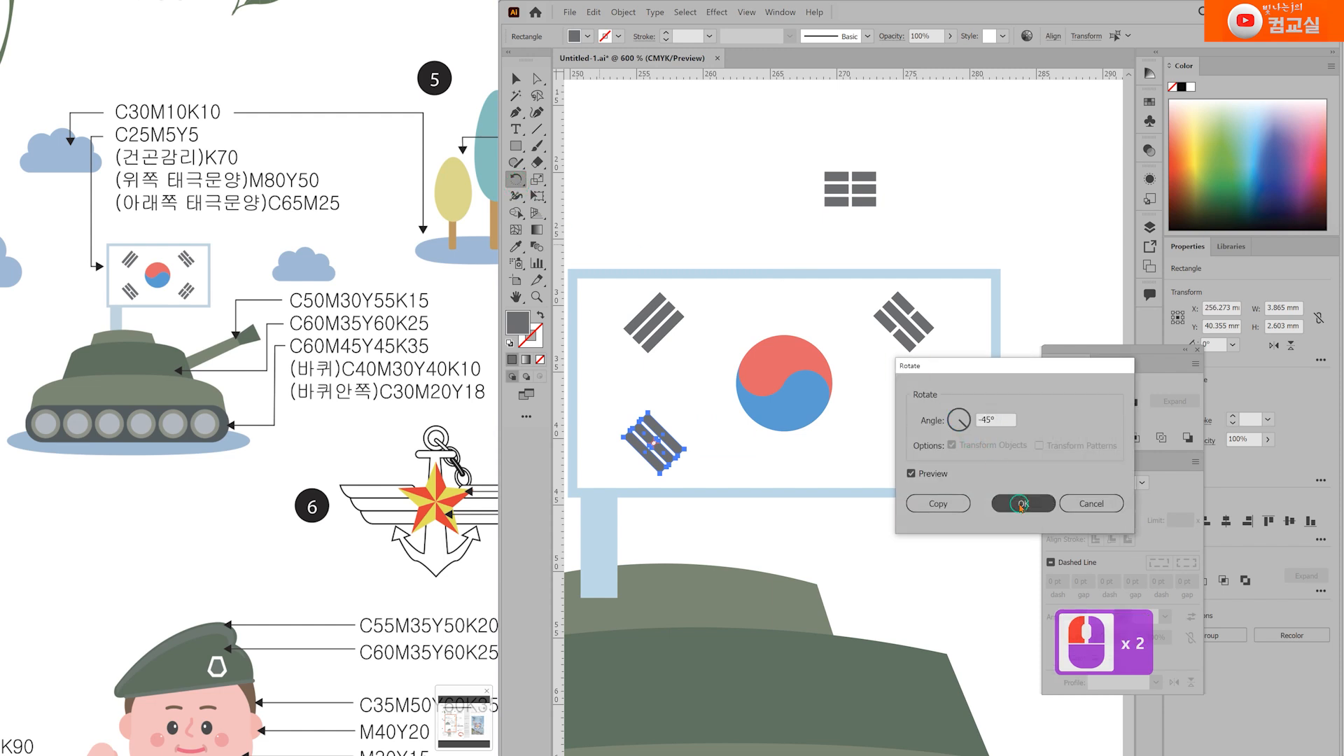
{"action": "left_click", "coordinate": [1022, 504]}
{"action": "key", "text": "v"}
{"action": "left_click_drag", "start_coordinate": [679, 450], "coordinate": [684, 449]}
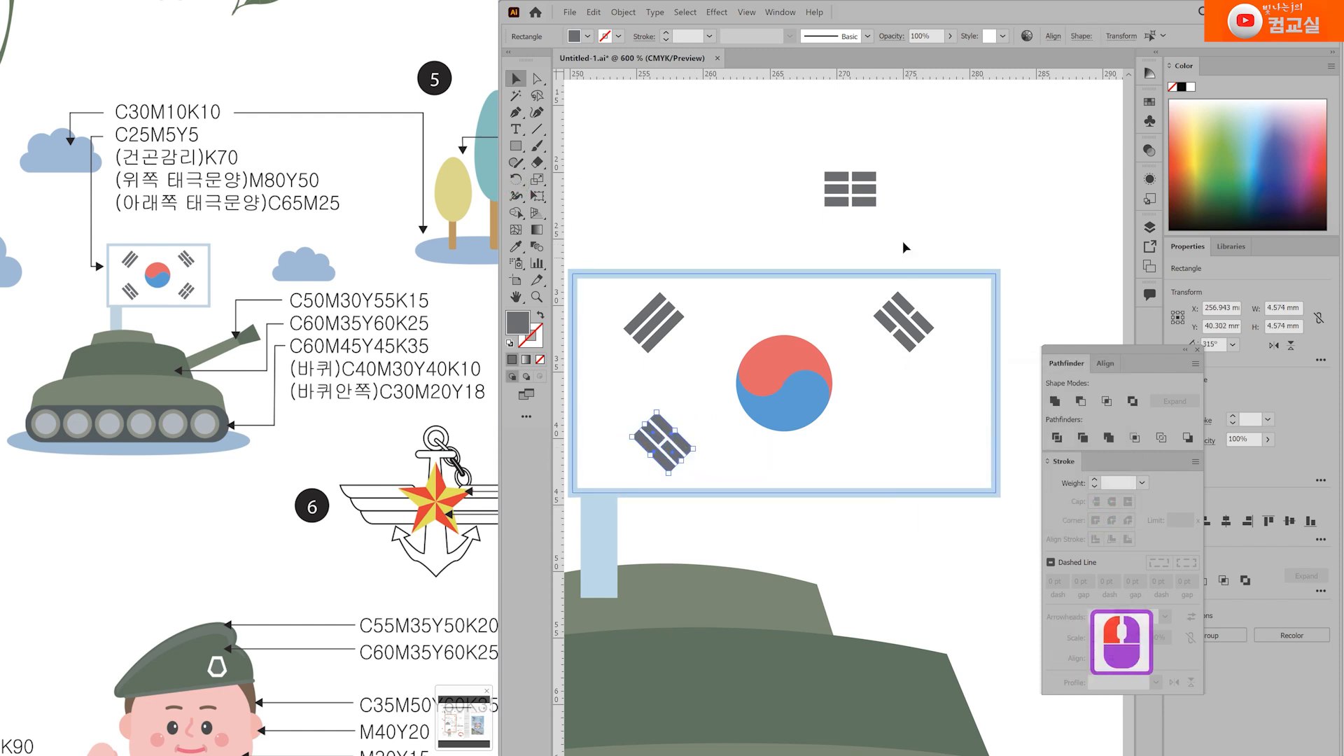
Step: Move the remaining all-broken trigram into the flag's lower-right corner
{"action": "left_click", "coordinate": [810, 231]}
{"action": "left_click_drag", "start_coordinate": [861, 195], "coordinate": [921, 446]}
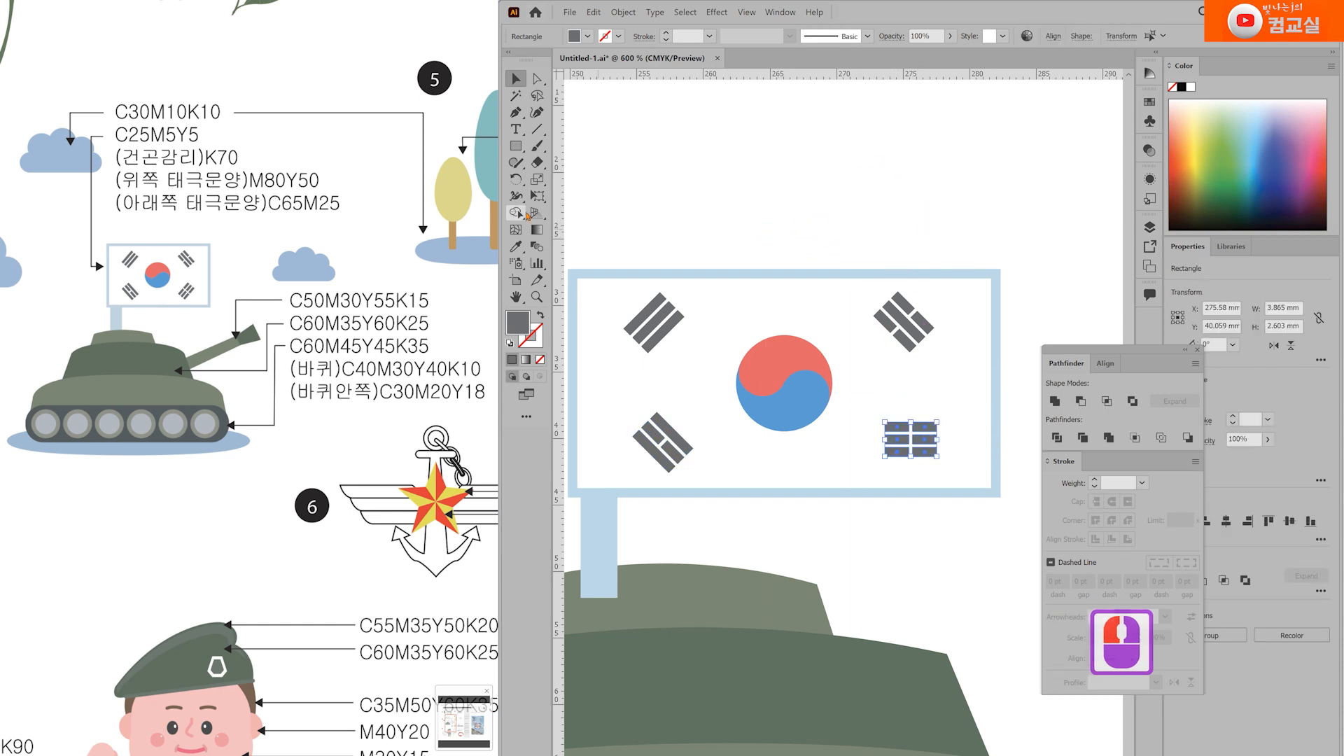
Step: Rotate the unrotated trigram bars 45° and adjust their position in the flag's lower-right corner
{"action": "double_click", "coordinate": [516, 178]}
{"action": "type", "text": "45"}
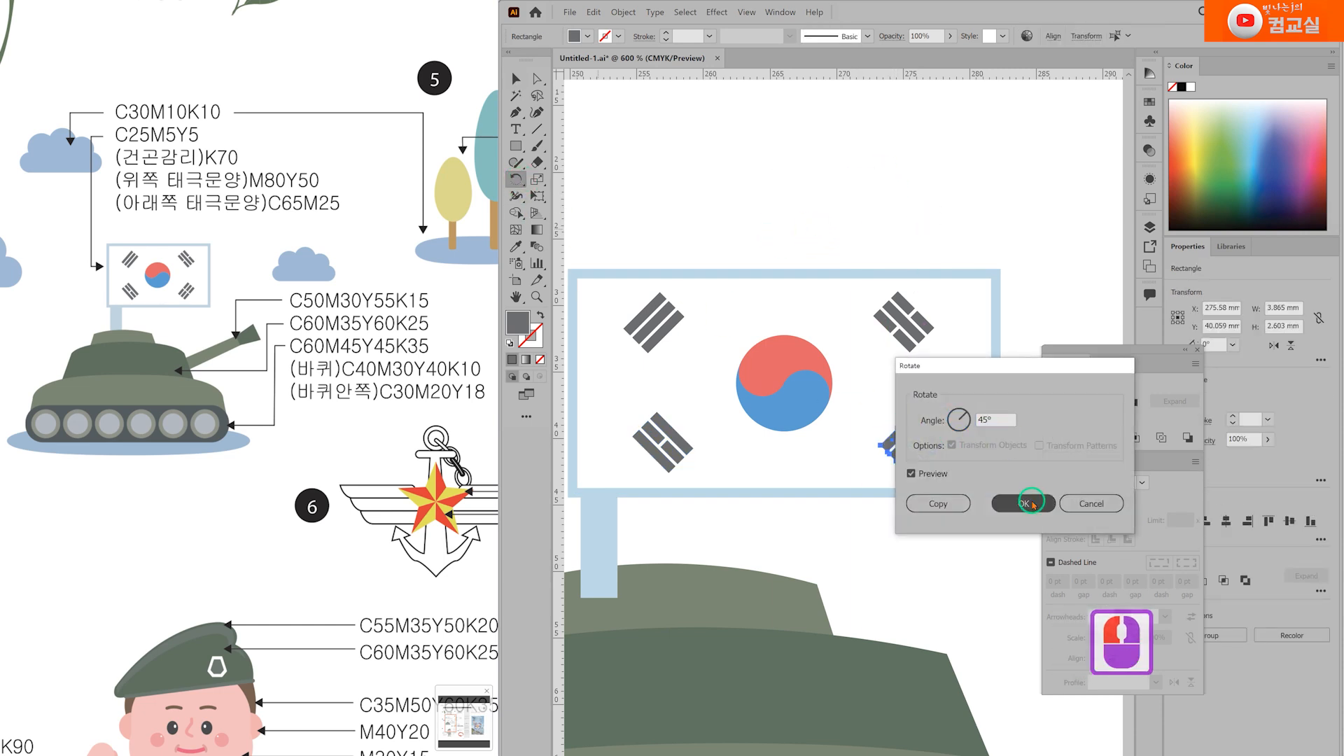
{"action": "left_click", "coordinate": [1023, 503]}
{"action": "key", "text": "v"}
{"action": "scroll", "coordinate": [928, 448], "scroll_direction": "up", "scroll_amount": 1}
{"action": "left_click_drag", "start_coordinate": [928, 449], "coordinate": [926, 456]}
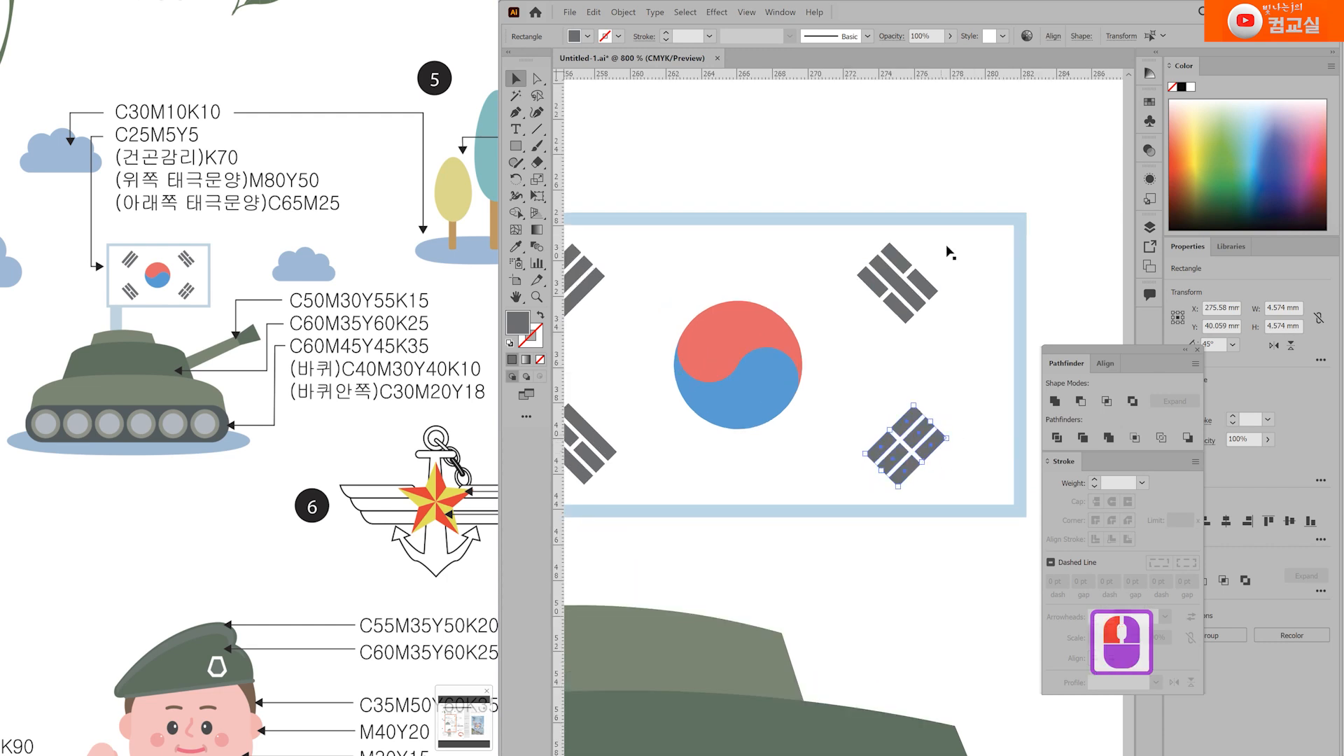
Step: Group the whole flag together with its pole and move the group up, clear of the tank
{"action": "scroll", "coordinate": [900, 463], "scroll_direction": "down", "scroll_amount": 2}
{"action": "scroll", "coordinate": [949, 529], "scroll_direction": "down", "scroll_amount": 2}
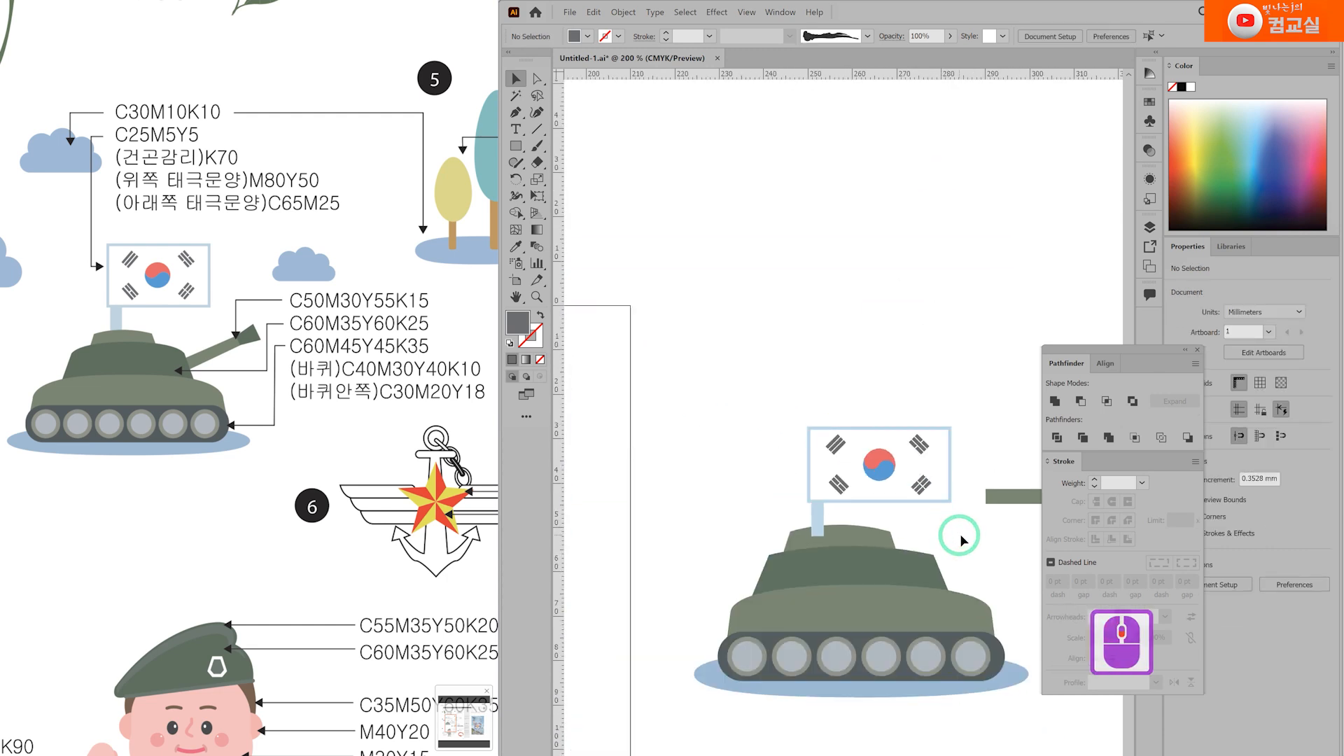
{"action": "scroll", "coordinate": [874, 382], "scroll_direction": "down", "scroll_amount": 8}
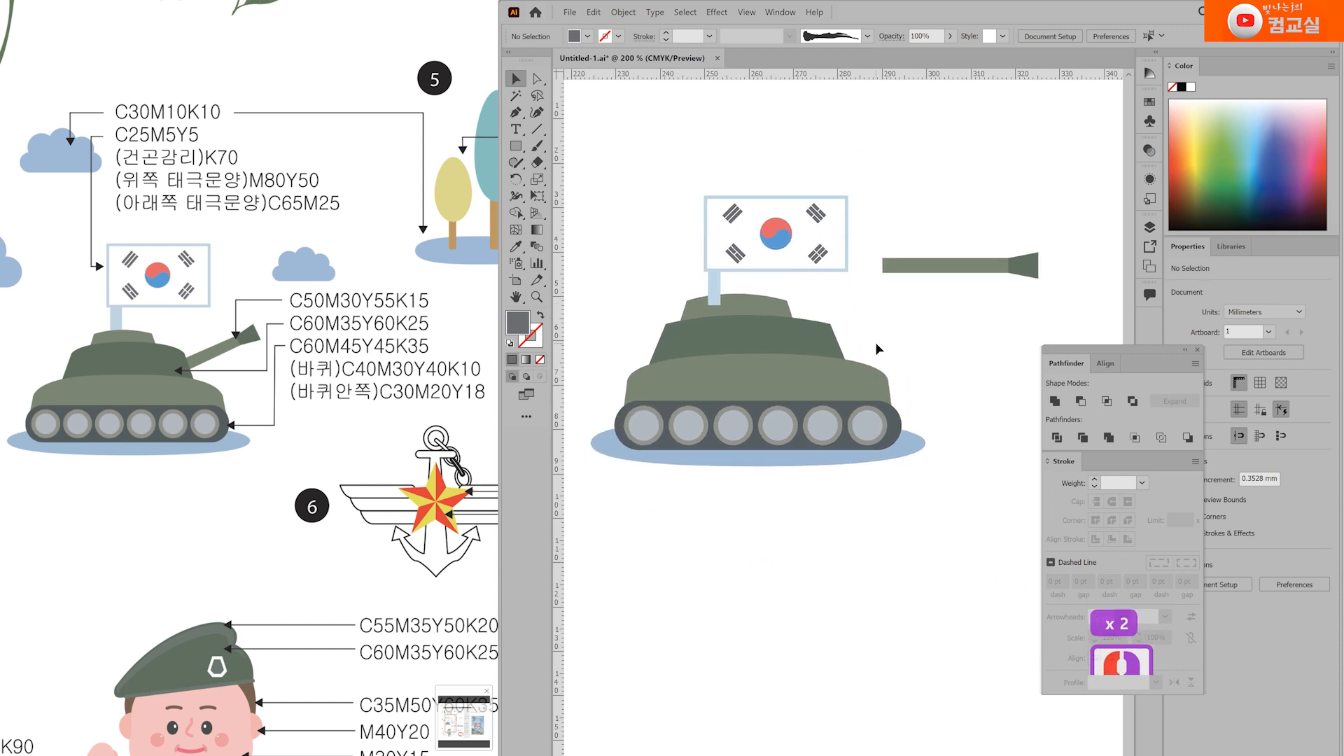
{"action": "left_click_drag", "start_coordinate": [828, 245], "coordinate": [859, 283]}
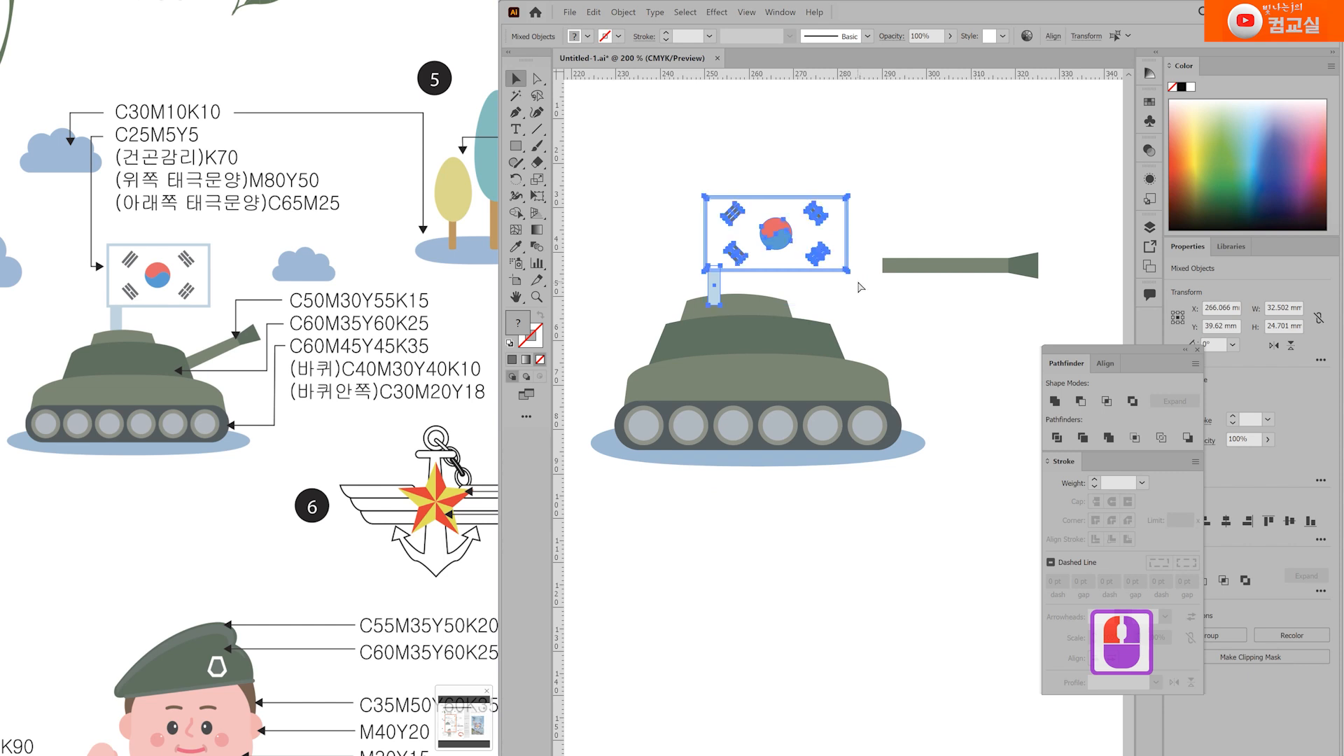
{"action": "key", "text": "ctrl+g"}
{"action": "left_click", "coordinate": [831, 530]}
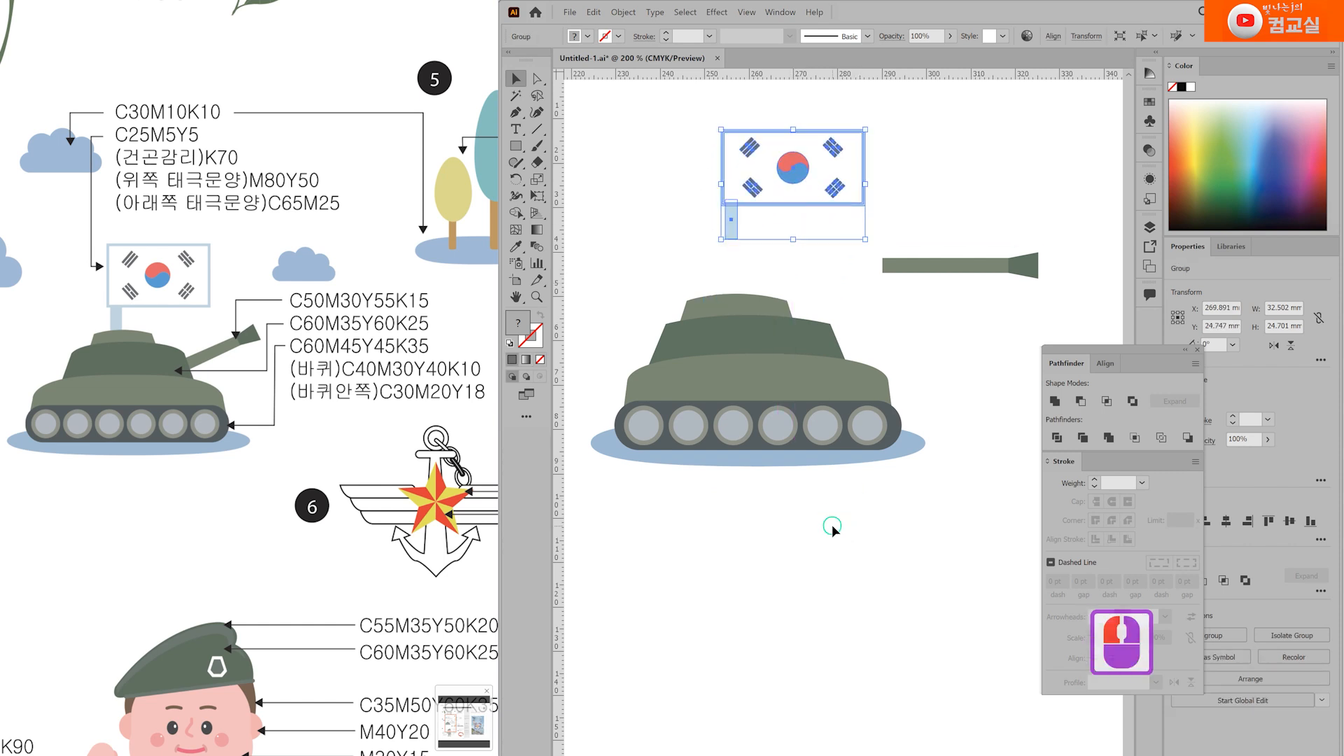
Step: Examine the instruction sheet and the gridded poster layout for the placement of the trees, clouds and tank
{"action": "scroll", "coordinate": [779, 511], "scroll_direction": "down", "scroll_amount": 2}
{"action": "left_click_drag", "start_coordinate": [743, 578], "coordinate": [931, 448]}
{"action": "scroll", "coordinate": [451, 394], "scroll_direction": "up", "scroll_amount": 5}
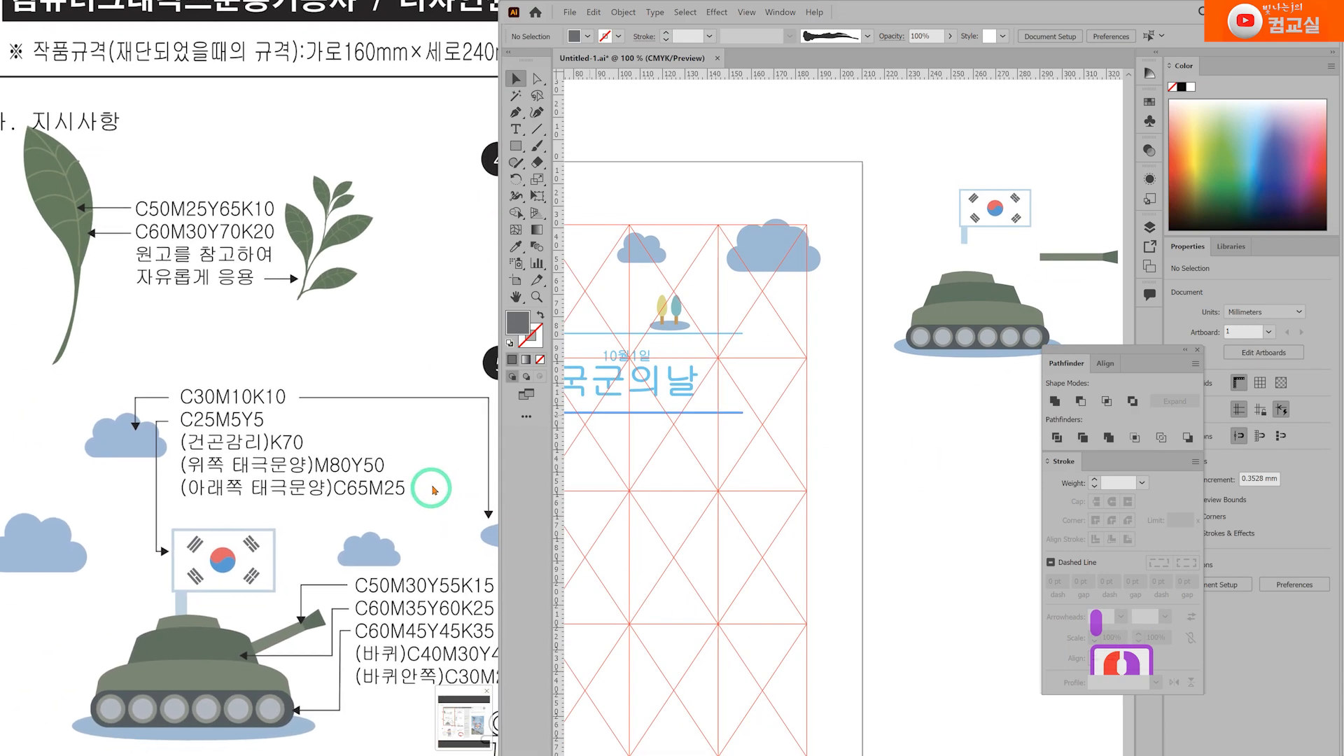
{"action": "left_click_drag", "start_coordinate": [202, 309], "coordinate": [210, 252]}
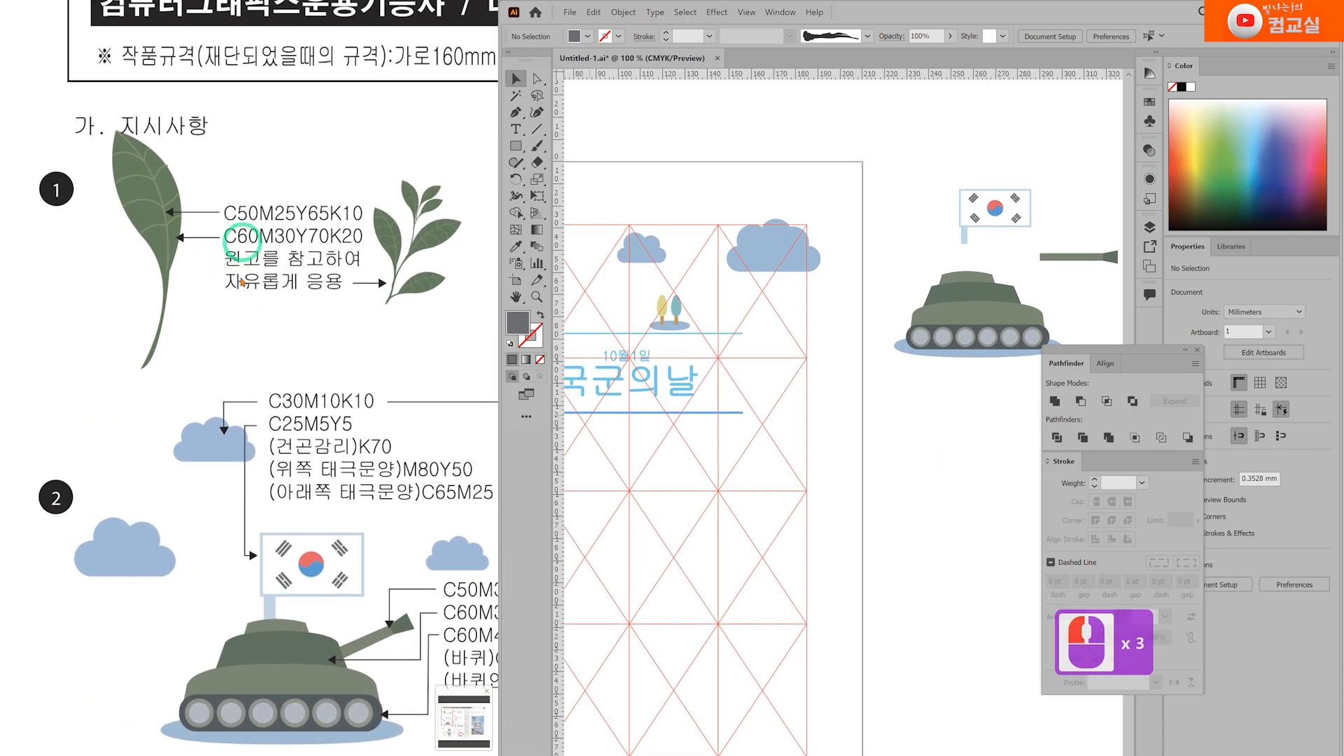
{"action": "left_click_drag", "start_coordinate": [338, 440], "coordinate": [72, 366]}
{"action": "left_click_drag", "start_coordinate": [341, 516], "coordinate": [13, 646]}
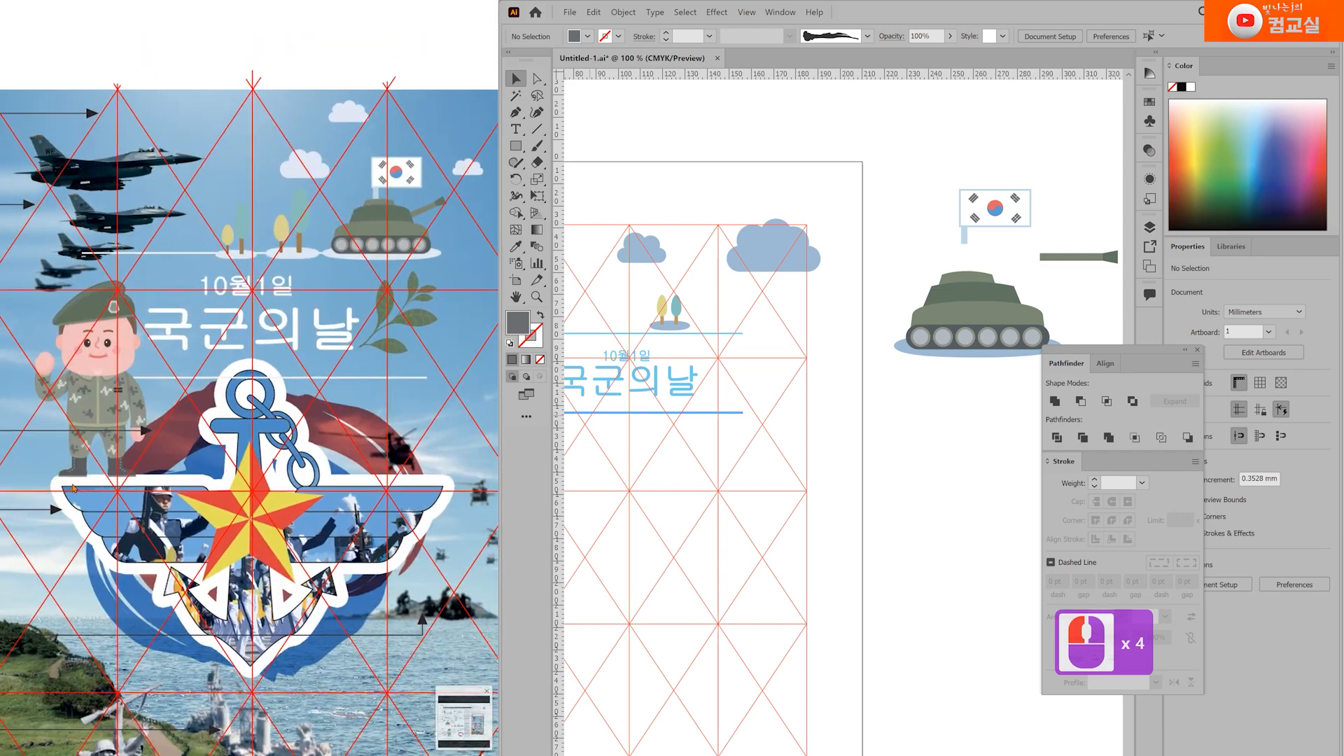
Step: Position the trees' ground ellipse on the upper horizontal line above the title
{"action": "scroll", "coordinate": [676, 333], "scroll_direction": "up", "scroll_amount": 2}
{"action": "scroll", "coordinate": [747, 329], "scroll_direction": "up", "scroll_amount": 1}
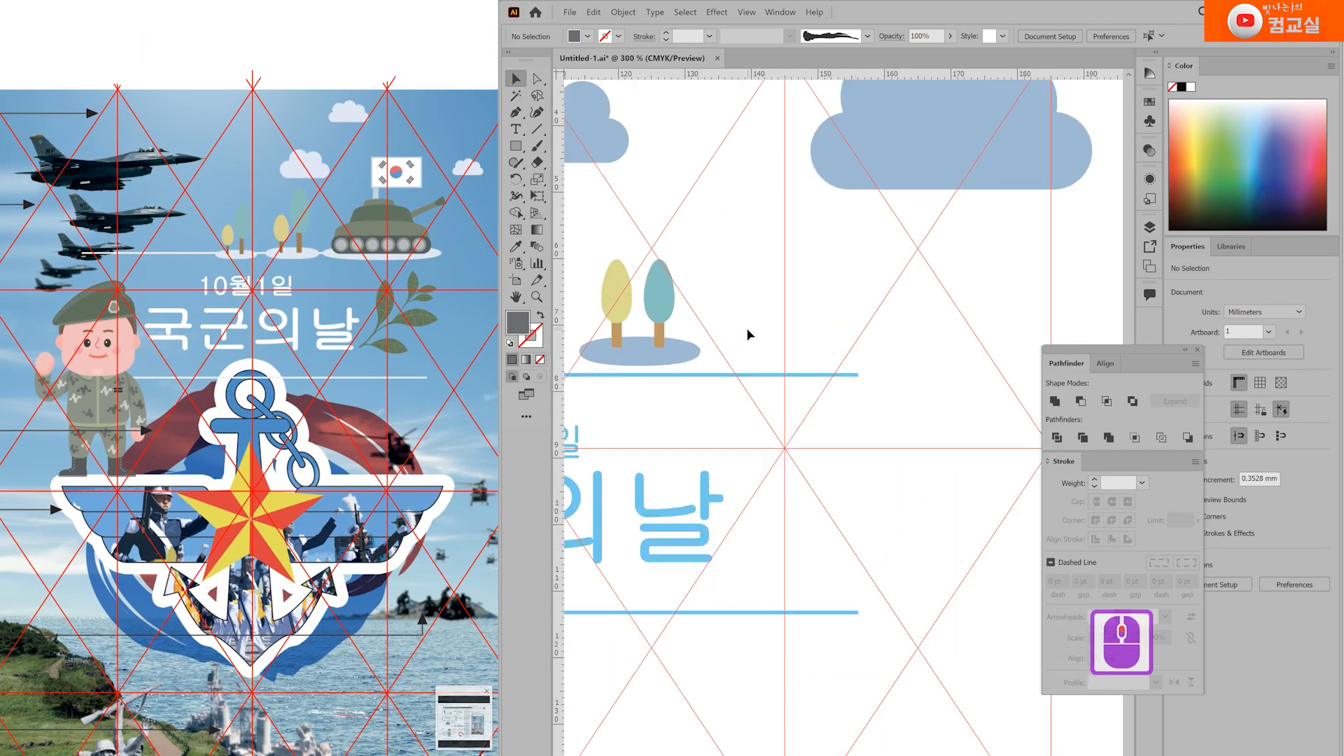
{"action": "scroll", "coordinate": [754, 329], "scroll_direction": "down", "scroll_amount": 1}
{"action": "left_click_drag", "start_coordinate": [754, 321], "coordinate": [703, 329]}
{"action": "scroll", "coordinate": [760, 336], "scroll_direction": "up", "scroll_amount": 1}
Step: Place a copy of the ground ellipse further right on the line and resize it to about 17 by 3 mm
{"action": "scroll", "coordinate": [655, 357], "scroll_direction": "up", "scroll_amount": 1}
{"action": "left_click_drag", "start_coordinate": [599, 321], "coordinate": [888, 328]}
{"action": "scroll", "coordinate": [685, 336], "scroll_direction": "up", "scroll_amount": 1}
{"action": "scroll", "coordinate": [945, 305], "scroll_direction": "down", "scroll_amount": 1}
{"action": "scroll", "coordinate": [741, 330], "scroll_direction": "up", "scroll_amount": 1}
{"action": "left_click_drag", "start_coordinate": [747, 327], "coordinate": [734, 333]}
{"action": "left_click_drag", "start_coordinate": [846, 343], "coordinate": [850, 350]}
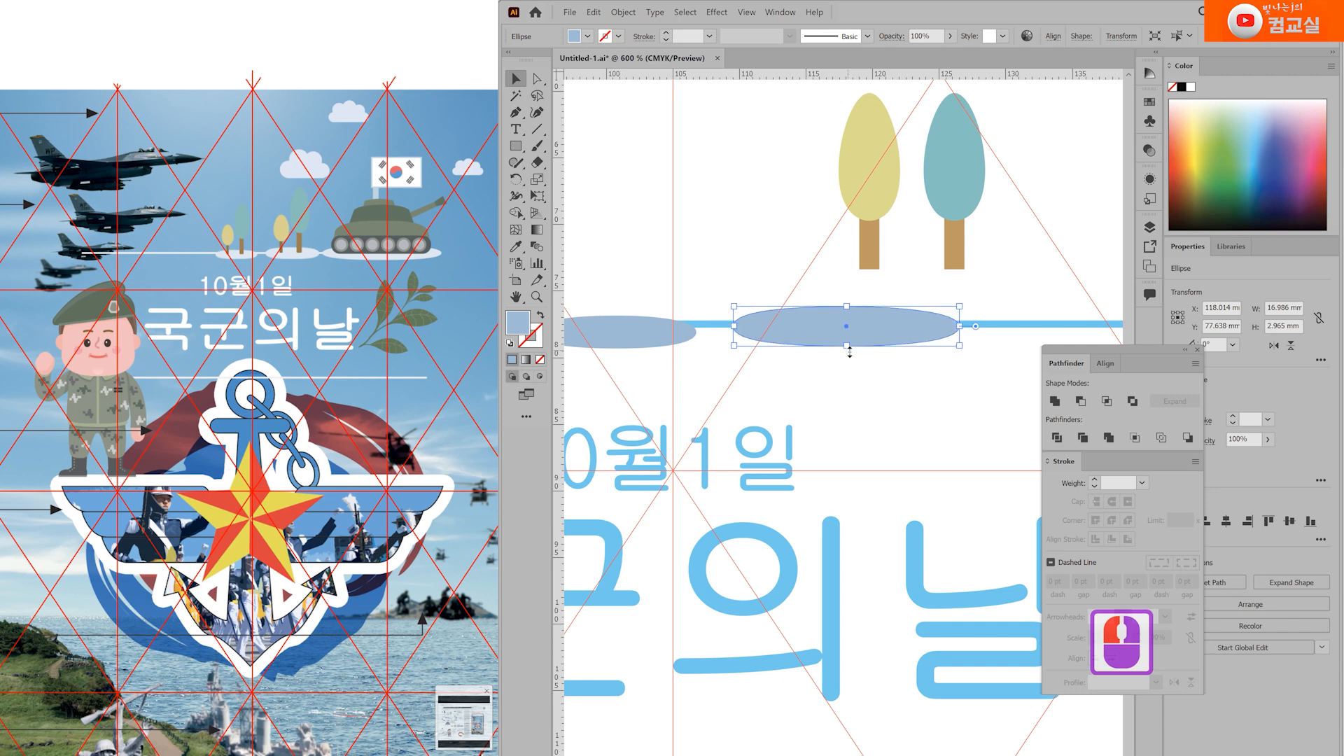
Step: Duplicate the yellow and teal tree pair to the left, above the smaller ellipse
{"action": "left_click", "coordinate": [740, 191]}
{"action": "left_click_drag", "start_coordinate": [742, 191], "coordinate": [1123, 312]}
{"action": "left_click_drag", "start_coordinate": [1015, 267], "coordinate": [704, 266]}
{"action": "left_click_drag", "start_coordinate": [783, 300], "coordinate": [842, 285]}
Step: Scale the left yellow tree down to about 3 by 8 mm and stand it on the smaller ellipse
{"action": "left_click_drag", "start_coordinate": [611, 198], "coordinate": [685, 302]}
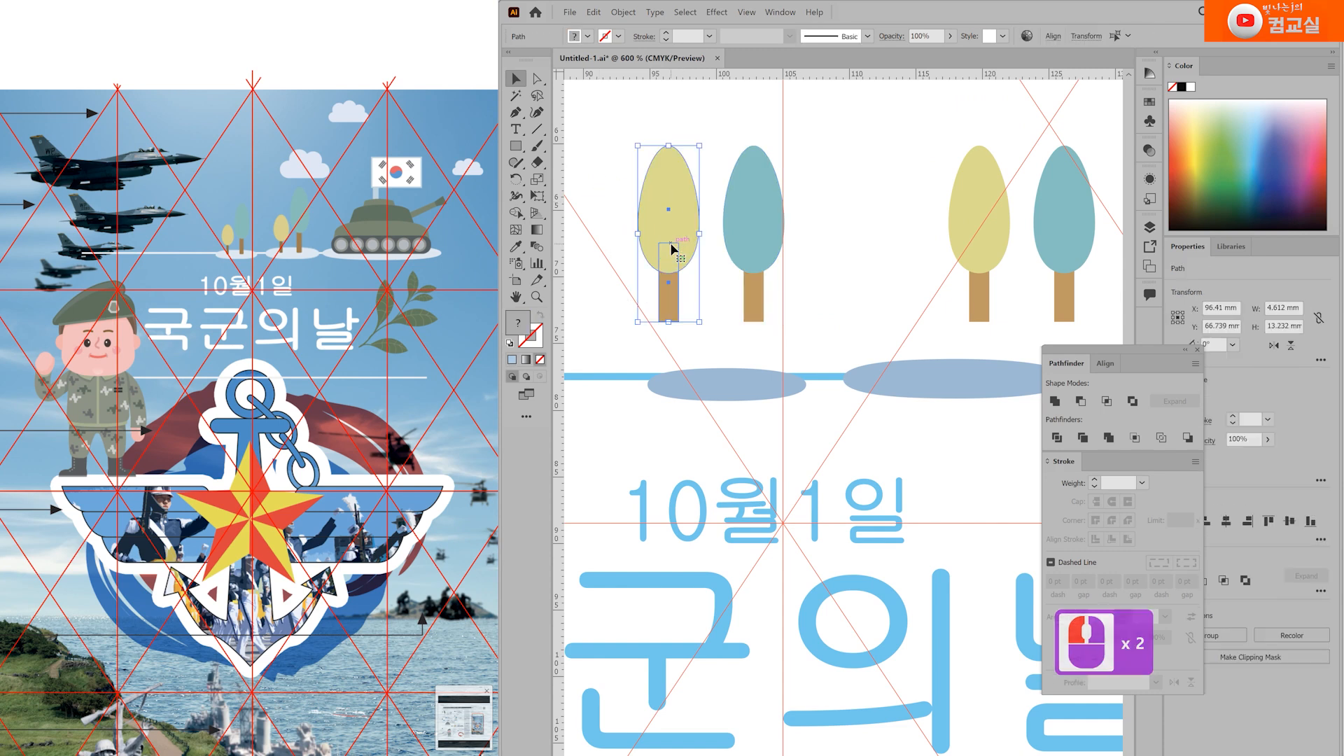
{"action": "scroll", "coordinate": [658, 366], "scroll_direction": "up", "scroll_amount": 1}
{"action": "left_click_drag", "start_coordinate": [672, 216], "coordinate": [702, 289]}
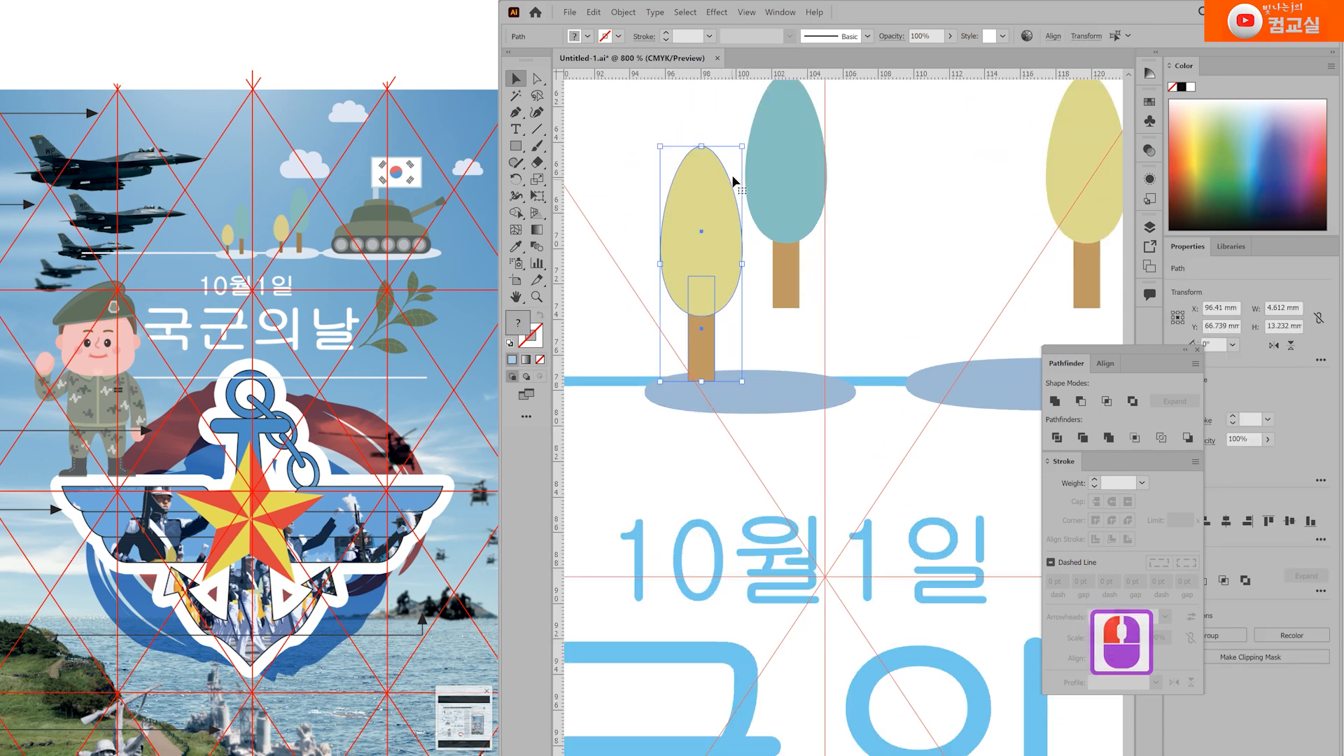
{"action": "left_click_drag", "start_coordinate": [740, 148], "coordinate": [715, 239]}
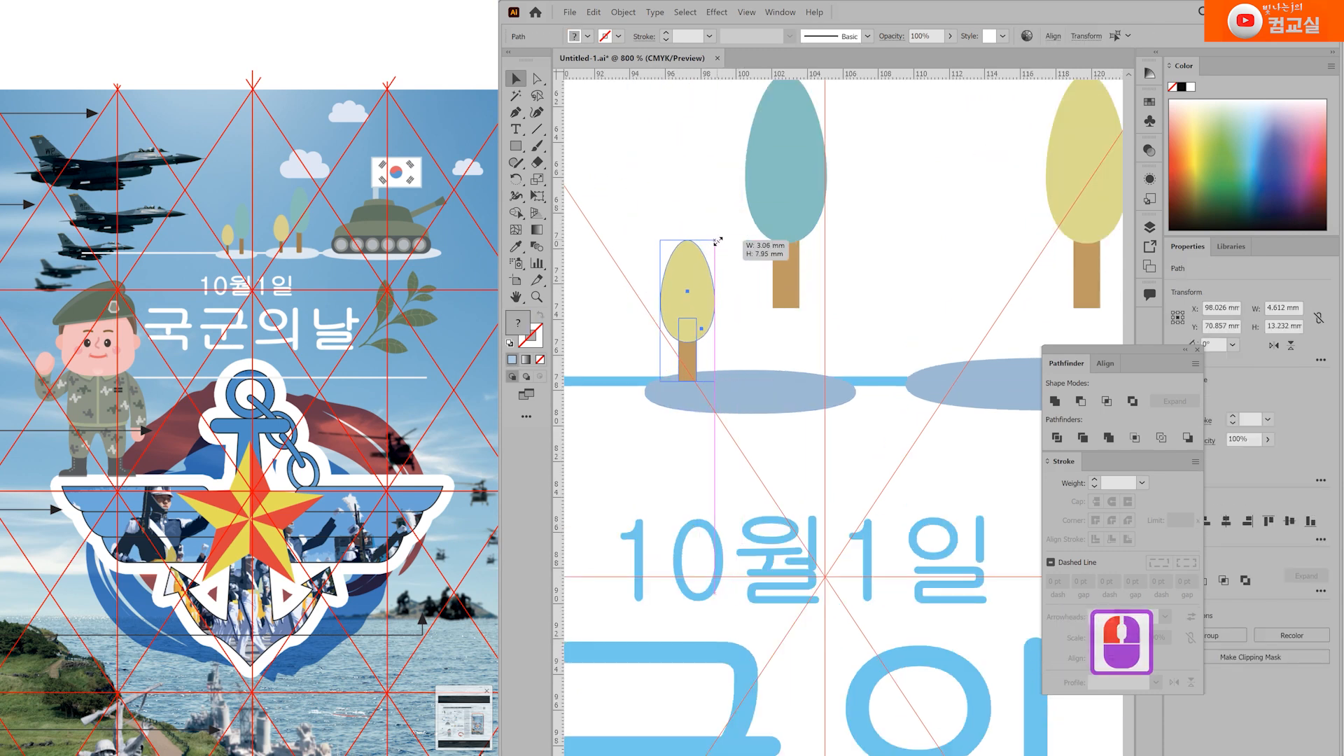
{"action": "left_click_drag", "start_coordinate": [695, 308], "coordinate": [711, 311]}
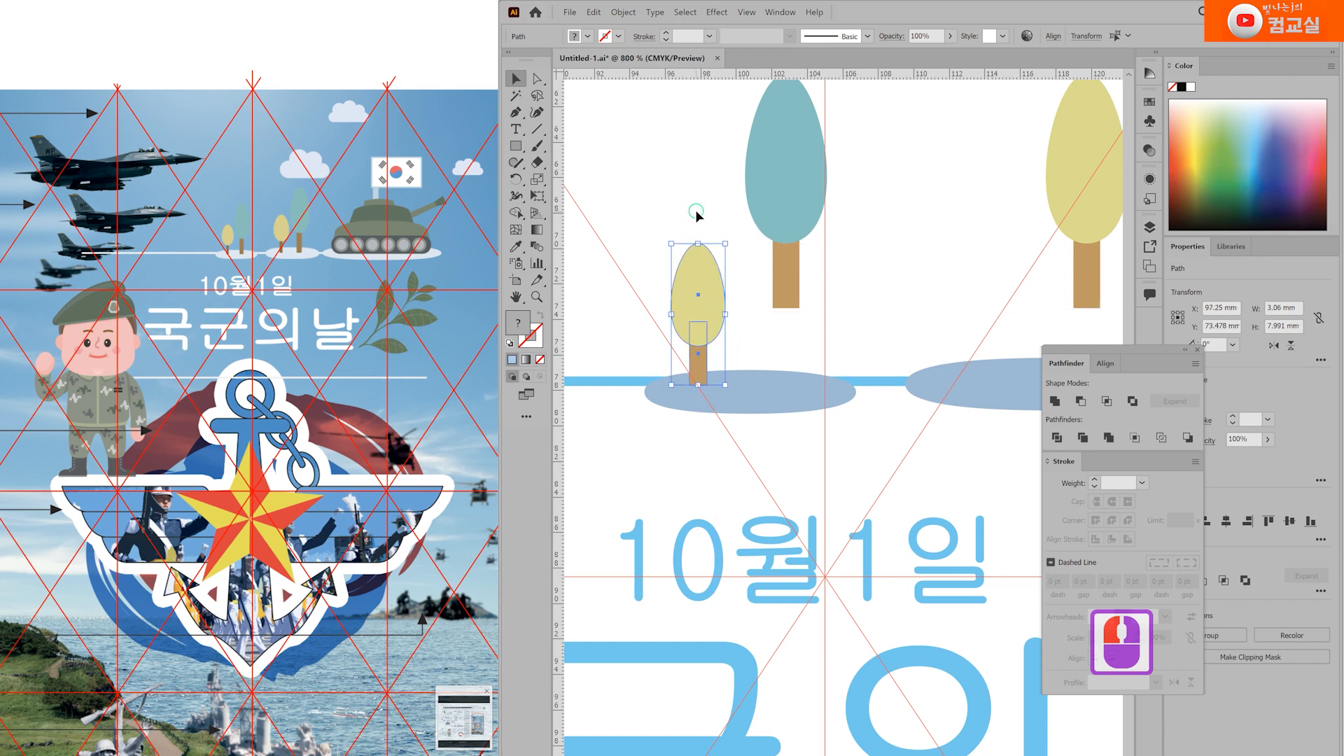
{"action": "key", "text": "Down"}
{"action": "key", "text": "Down"}
{"action": "key", "text": "Up"}
{"action": "key", "text": "Up"}
Step: Move the left teal tree down onto the smaller ellipse beside the small yellow tree
{"action": "left_click", "coordinate": [711, 180]}
{"action": "left_click", "coordinate": [790, 187]}
{"action": "left_click_drag", "start_coordinate": [789, 187], "coordinate": [780, 271]}
{"action": "scroll", "coordinate": [786, 264], "scroll_direction": "down", "scroll_amount": 2}
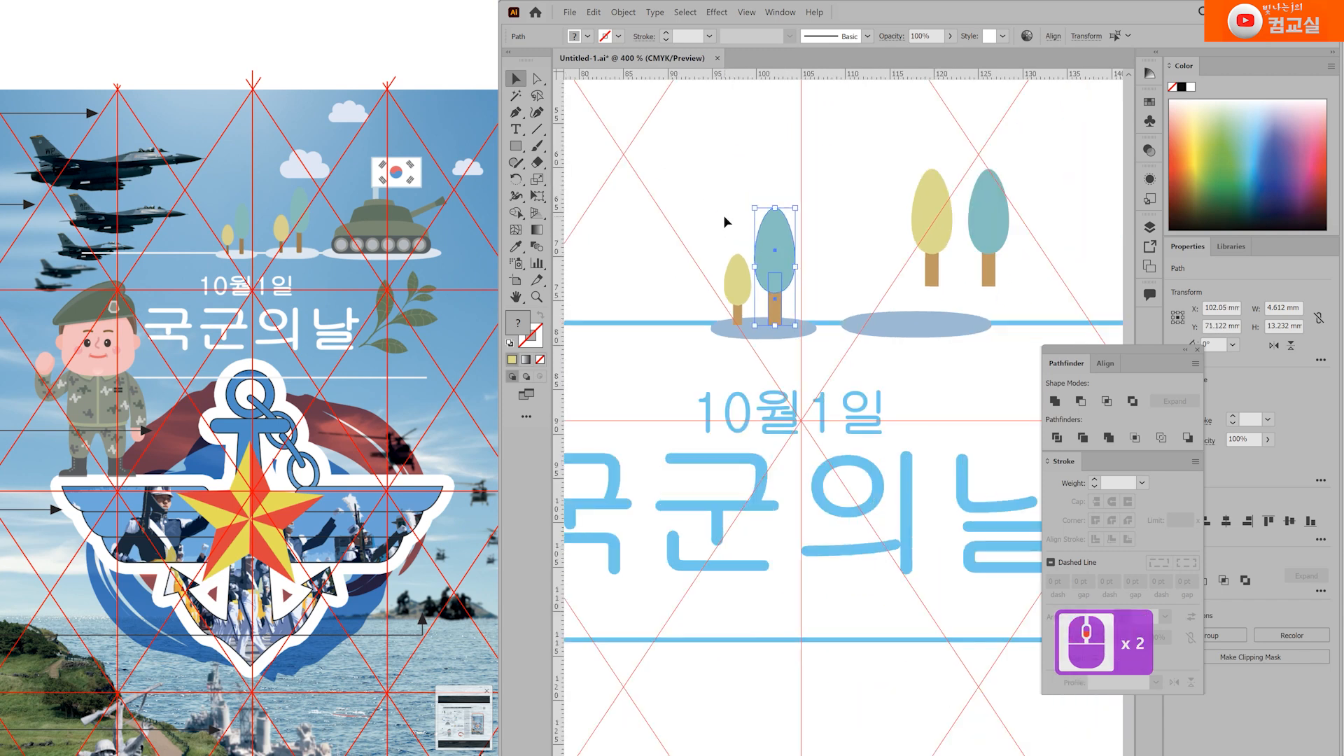
Step: Fine-tune the bottom corners of both trunks in the left tree pair with the Direct Selection tool
{"action": "scroll", "coordinate": [728, 231], "scroll_direction": "up", "scroll_amount": 1}
{"action": "scroll", "coordinate": [697, 357], "scroll_direction": "up", "scroll_amount": 1}
{"action": "left_click", "coordinate": [697, 357]}
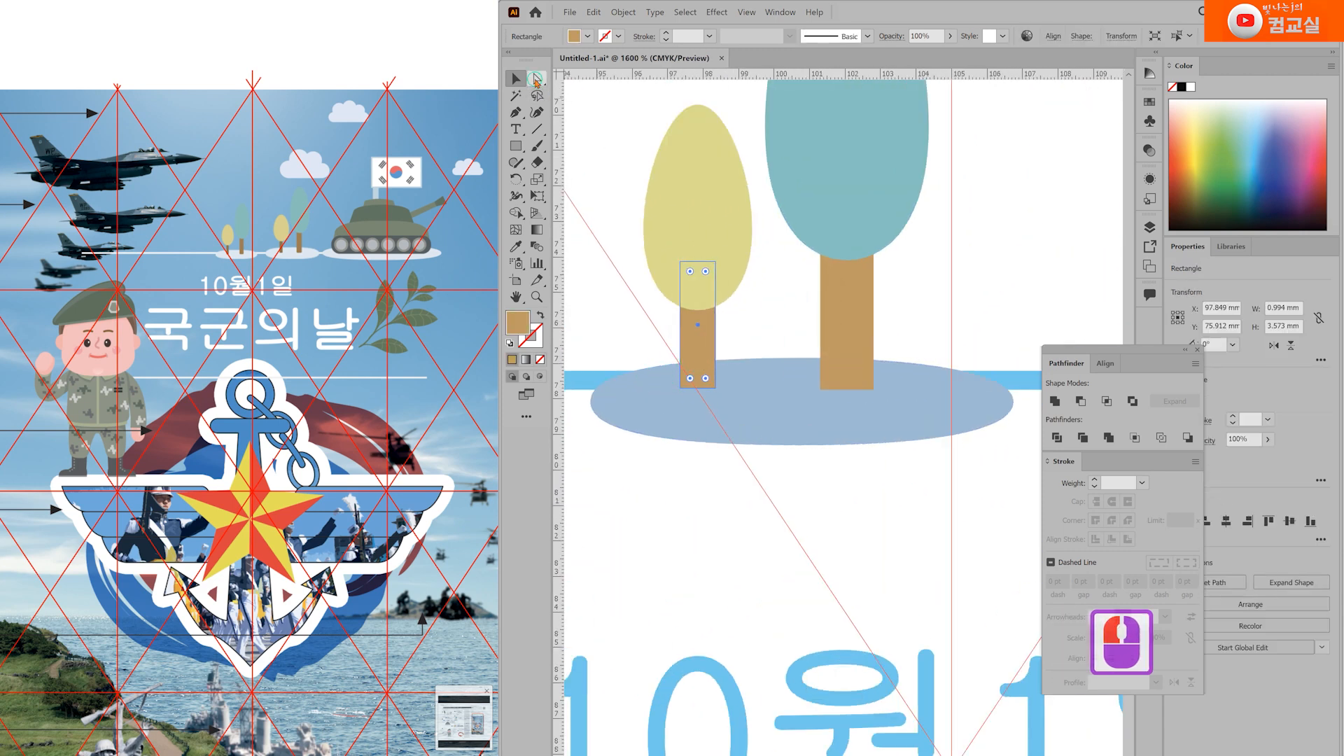
{"action": "left_click", "coordinate": [535, 78]}
{"action": "scroll", "coordinate": [707, 378], "scroll_direction": "up", "scroll_amount": 1}
{"action": "left_click_drag", "start_coordinate": [670, 388], "coordinate": [673, 391]}
{"action": "left_click", "coordinate": [900, 381]}
{"action": "left_click_drag", "start_coordinate": [882, 388], "coordinate": [887, 390]}
Step: Move the remaining yellow tree onto the larger ellipse and nudge that ellipse slightly left
{"action": "scroll", "coordinate": [831, 348], "scroll_direction": "down", "scroll_amount": 2}
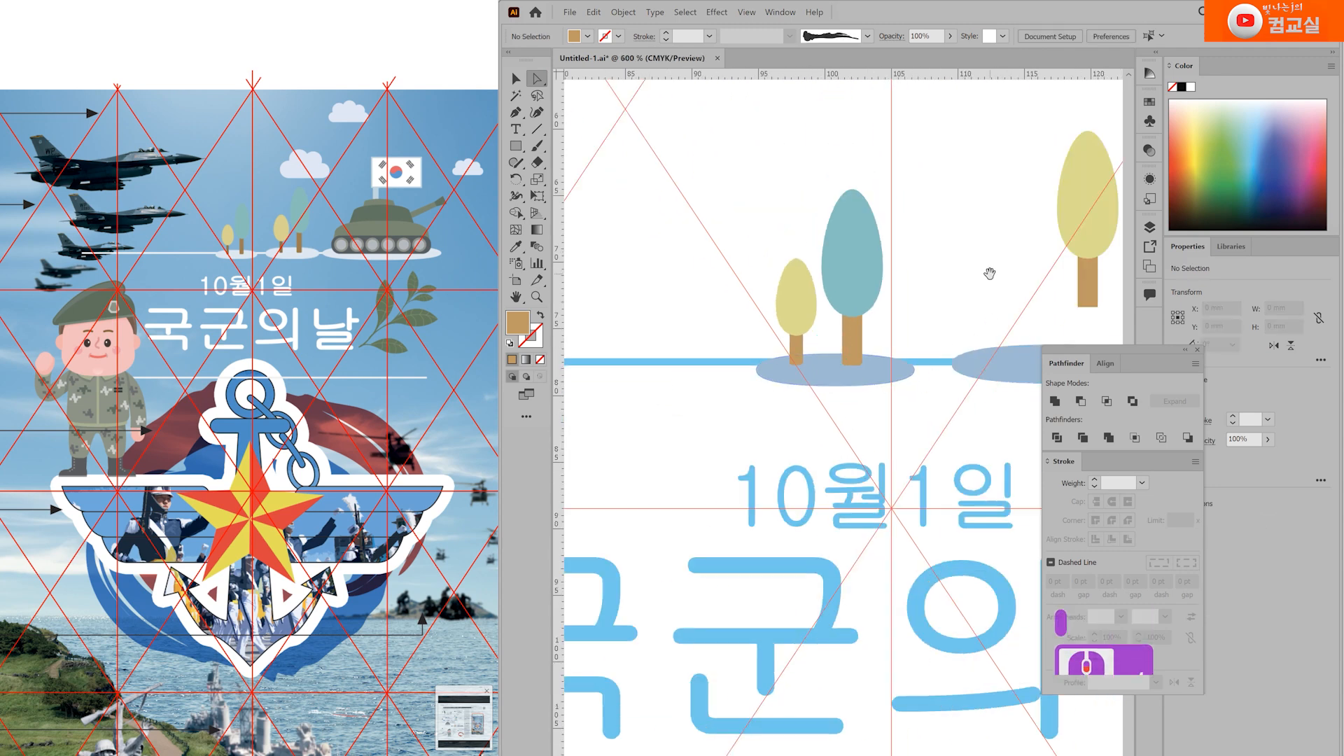
{"action": "left_click_drag", "start_coordinate": [990, 274], "coordinate": [762, 297]}
{"action": "key", "text": "v"}
{"action": "left_click_drag", "start_coordinate": [775, 230], "coordinate": [795, 306]}
{"action": "scroll", "coordinate": [853, 312], "scroll_direction": "down", "scroll_amount": 1}
{"action": "left_click", "coordinate": [874, 367]}
{"action": "key", "text": "Left"}
{"action": "key", "text": "Left"}
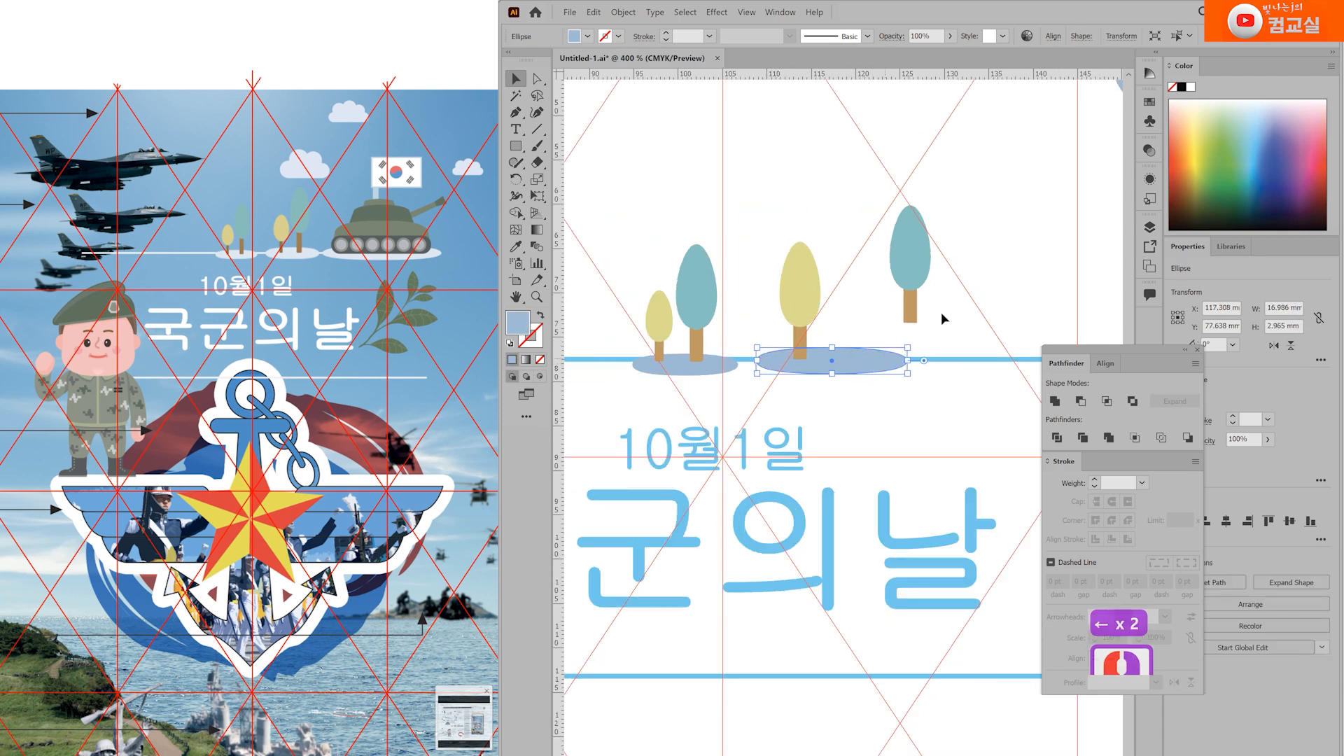
Step: Stand the remaining teal tree on the larger ellipse and enlarge it to about 5.9 by 21.2 mm
{"action": "left_click", "coordinate": [925, 265]}
{"action": "left_click_drag", "start_coordinate": [924, 265], "coordinate": [866, 296]}
{"action": "left_click_drag", "start_coordinate": [874, 236], "coordinate": [886, 167]}
{"action": "left_click", "coordinate": [886, 352]}
Step: Fine-tune the bottom corners of both trunks in the right tree pair with the Direct Selection tool
{"action": "scroll", "coordinate": [897, 321], "scroll_direction": "up", "scroll_amount": 1}
{"action": "left_click_drag", "start_coordinate": [915, 285], "coordinate": [836, 348]}
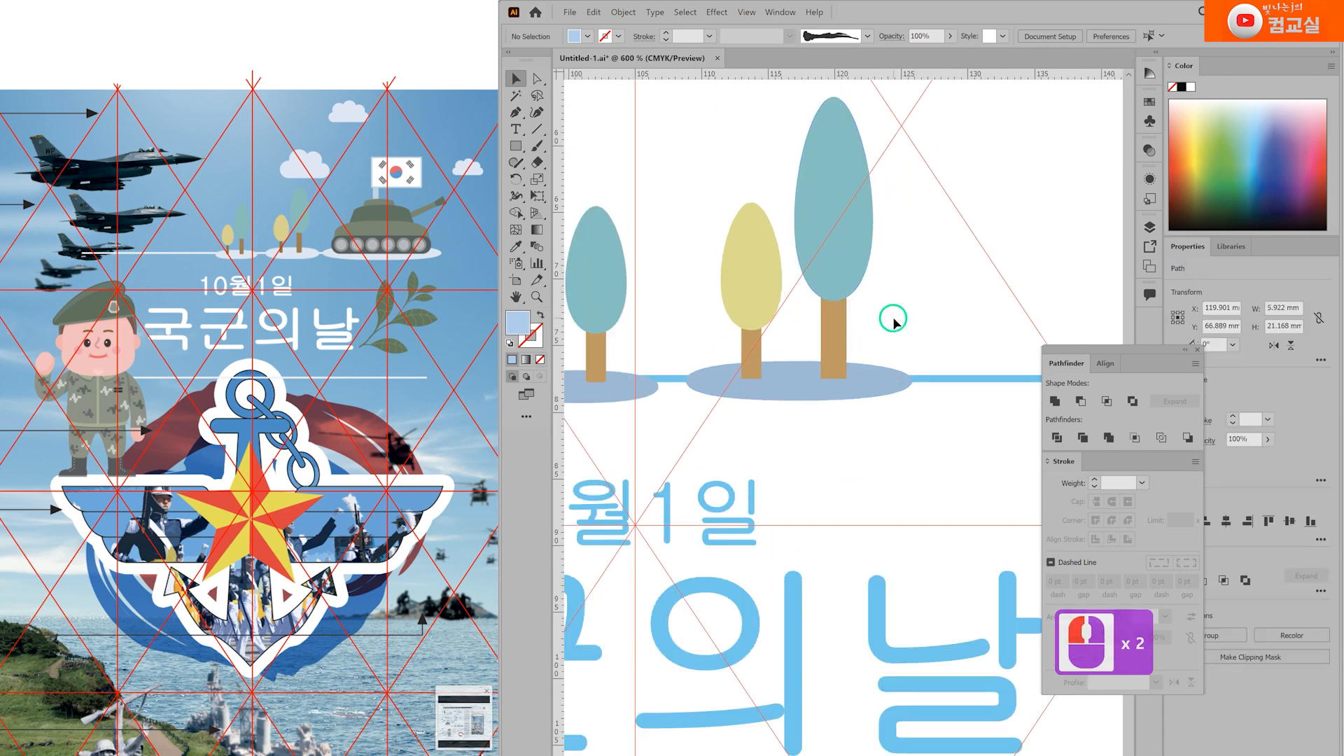
{"action": "key", "text": "a"}
{"action": "scroll", "coordinate": [757, 355], "scroll_direction": "up", "scroll_amount": 1}
{"action": "left_click", "coordinate": [741, 397]}
{"action": "left_click_drag", "start_coordinate": [741, 396], "coordinate": [738, 397]}
{"action": "left_click", "coordinate": [895, 396]}
{"action": "left_click_drag", "start_coordinate": [897, 394], "coordinate": [898, 394]}
{"action": "left_click", "coordinate": [965, 355]}
Step: Scale both clouds above the trees down proportionally
{"action": "scroll", "coordinate": [957, 365], "scroll_direction": "down", "scroll_amount": 4}
{"action": "scroll", "coordinate": [1027, 287], "scroll_direction": "down", "scroll_amount": 1}
{"action": "left_click_drag", "start_coordinate": [1040, 281], "coordinate": [834, 290]}
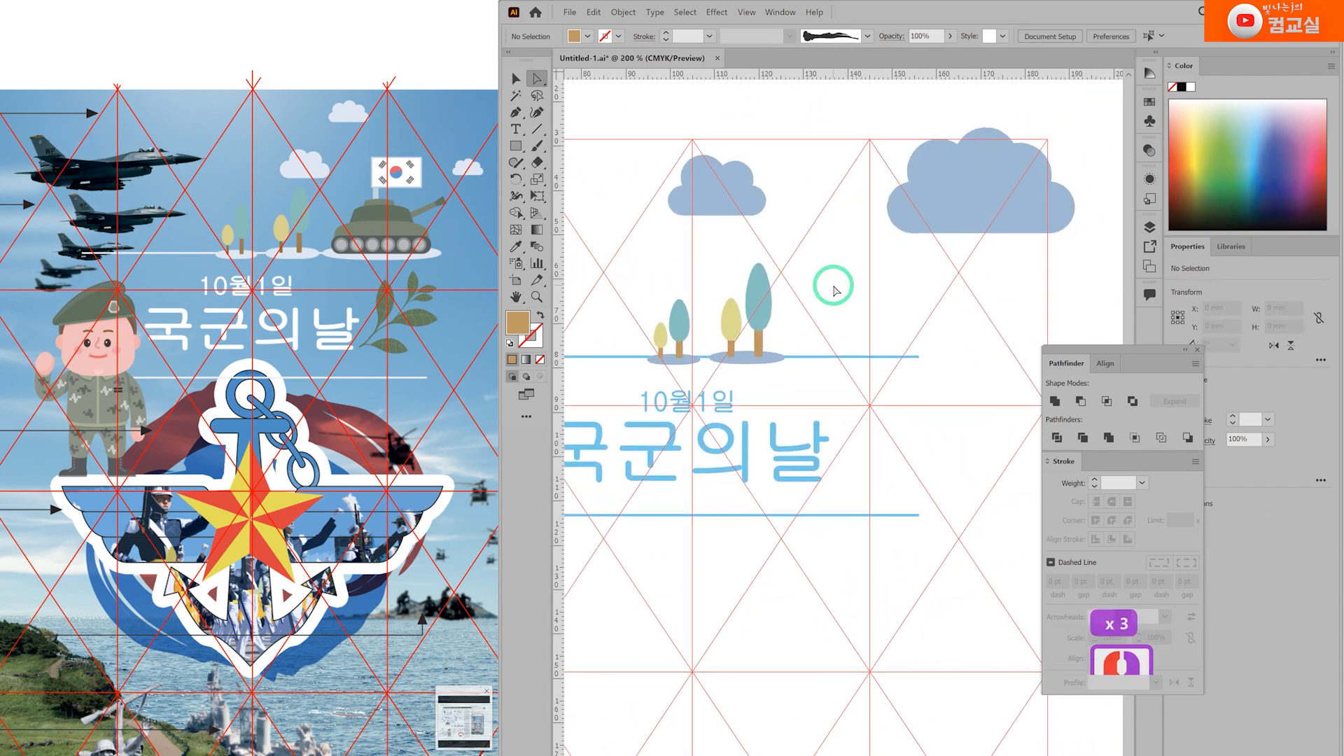
{"action": "left_click", "coordinate": [538, 95]}
{"action": "left_click", "coordinate": [728, 199]}
{"action": "left_click_drag", "start_coordinate": [765, 162], "coordinate": [730, 209], "text": "shift"}
{"action": "left_click", "coordinate": [1047, 161]}
{"action": "left_click_drag", "start_coordinate": [1073, 130], "coordinate": [986, 231], "text": "shift"}
Step: Arrange three small clouds in the sky above the trees and the tank area, adding a copy for the third
{"action": "left_click", "coordinate": [1011, 210]}
{"action": "left_click", "coordinate": [798, 163]}
{"action": "left_click_drag", "start_coordinate": [791, 152], "coordinate": [793, 152], "text": "shift"}
{"action": "left_click", "coordinate": [773, 233]}
{"action": "left_click_drag", "start_coordinate": [730, 209], "coordinate": [732, 211], "text": "shift"}
{"action": "left_click", "coordinate": [991, 268]}
Step: Move the tank, flag and gun barrel artwork onto the poster artboard, below and right of the title
{"action": "scroll", "coordinate": [1028, 273], "scroll_direction": "down", "scroll_amount": 1}
{"action": "left_click_drag", "start_coordinate": [1028, 274], "coordinate": [758, 260]}
{"action": "left_click_drag", "start_coordinate": [905, 112], "coordinate": [1071, 376]}
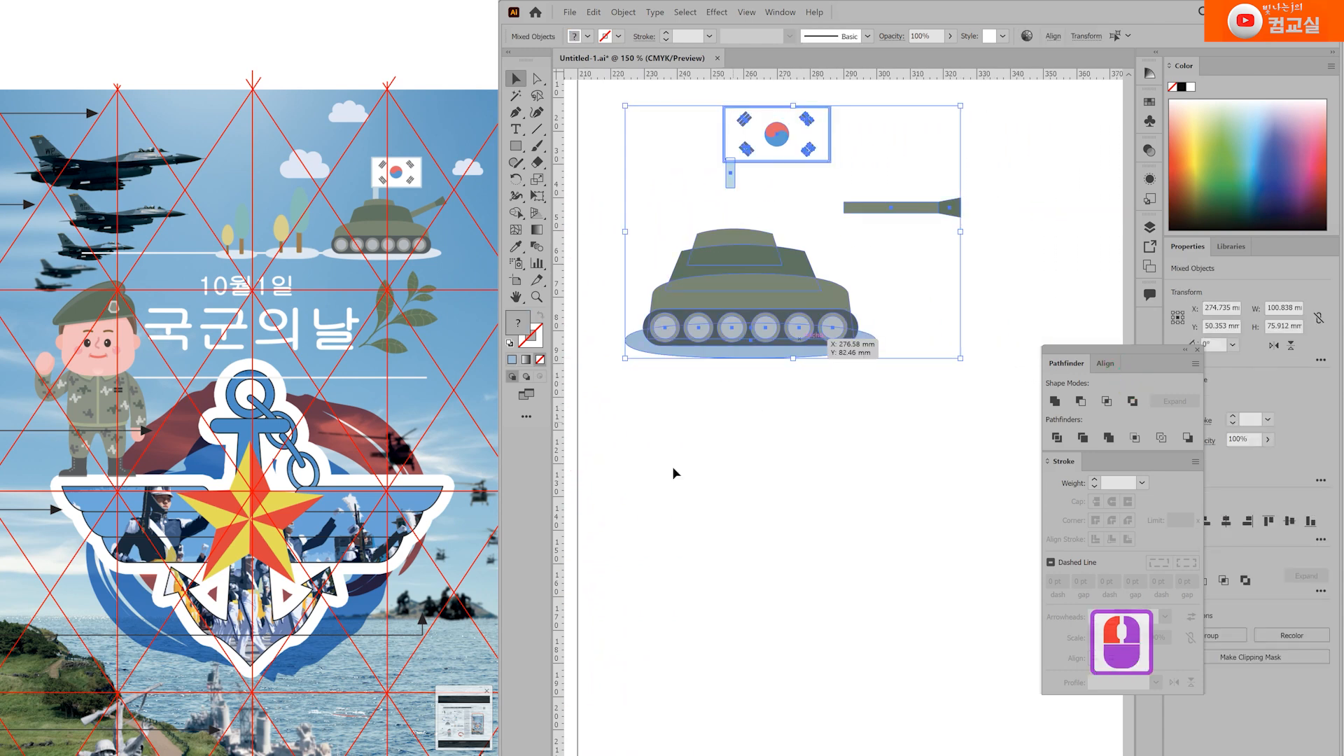
{"action": "left_click_drag", "start_coordinate": [673, 431], "coordinate": [1014, 340]}
{"action": "left_click_drag", "start_coordinate": [1070, 190], "coordinate": [778, 543]}
{"action": "left_click", "coordinate": [660, 539]}
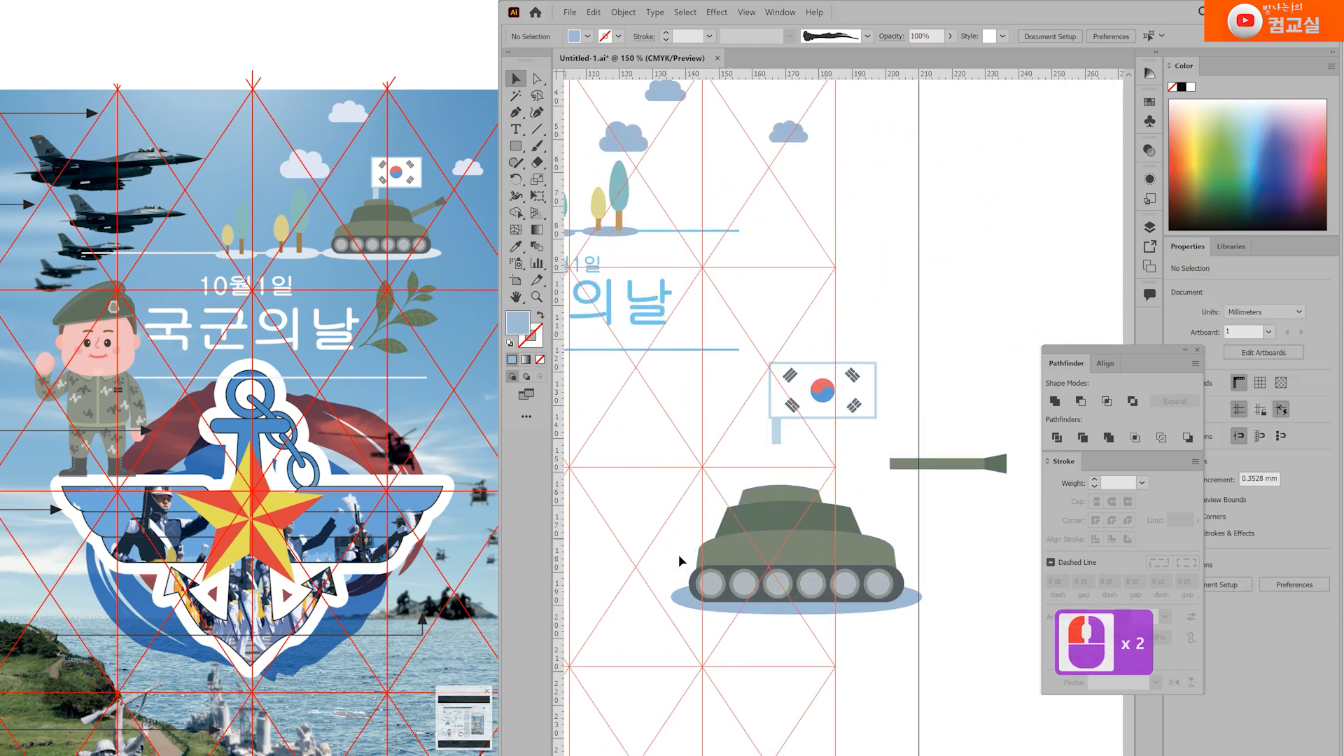
Step: Place the tank's ground ellipse on the upper line right of the trees and resize it to about 34 by 3.9 mm
{"action": "left_click_drag", "start_coordinate": [684, 606], "coordinate": [665, 240]}
{"action": "left_click_drag", "start_coordinate": [903, 211], "coordinate": [779, 227]}
{"action": "scroll", "coordinate": [770, 231], "scroll_direction": "up", "scroll_amount": 2}
{"action": "left_click", "coordinate": [745, 237]}
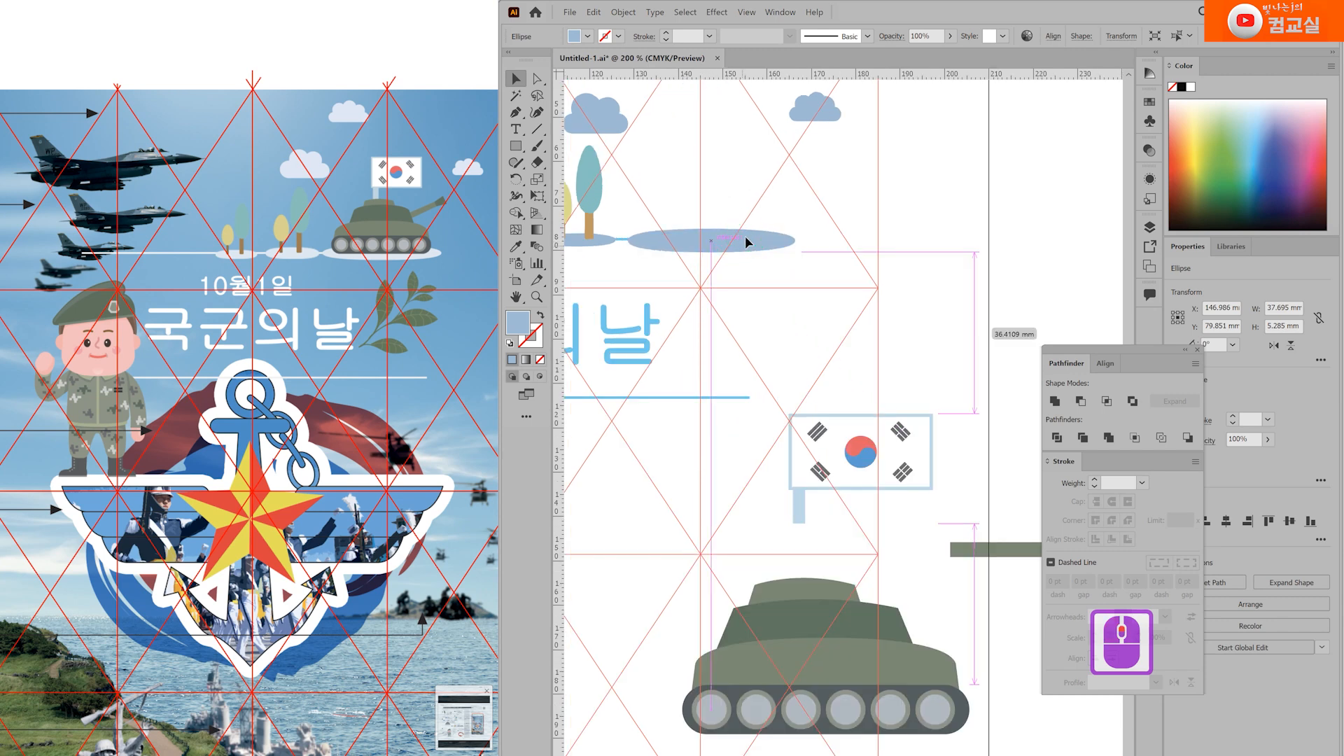
{"action": "key", "text": "Up"}
{"action": "key", "text": "Left"}
{"action": "key", "text": "Left"}
{"action": "left_click_drag", "start_coordinate": [792, 227], "coordinate": [776, 233]}
{"action": "key", "text": "Up"}
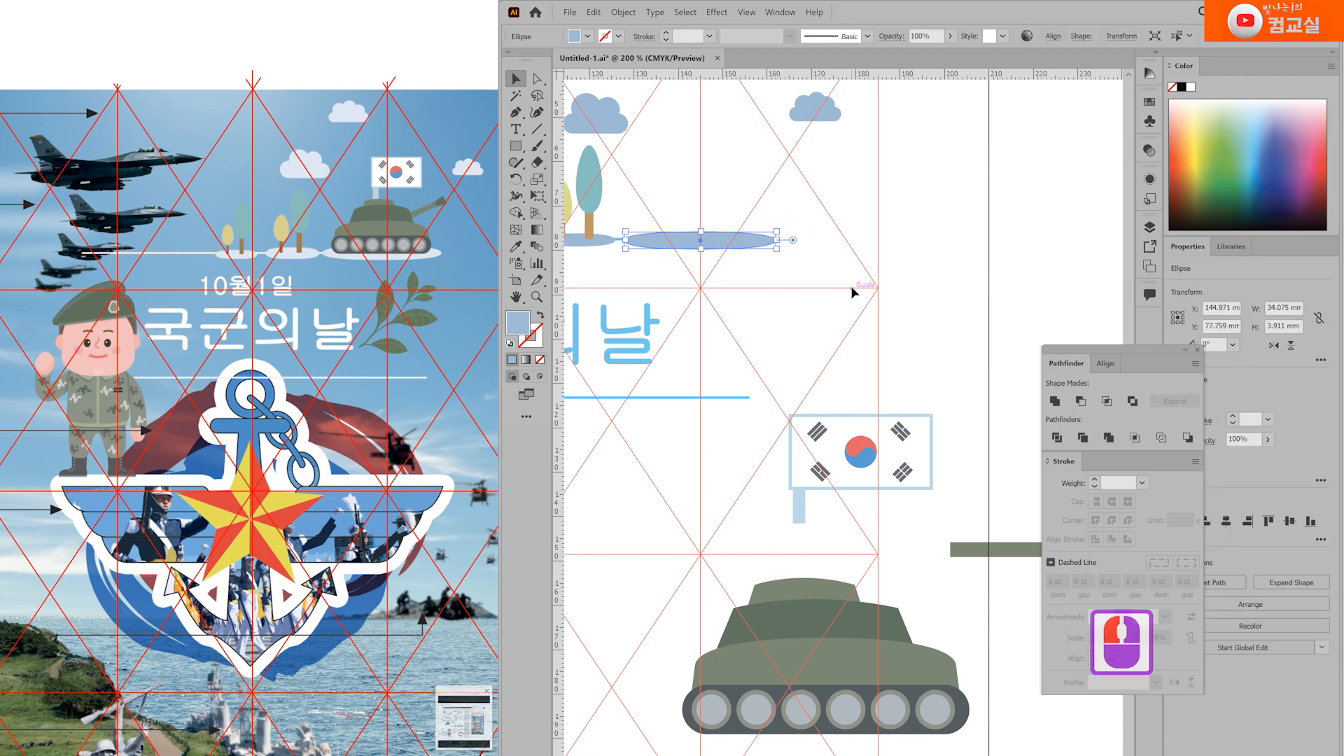
Step: Move the tank body onto its ground ellipse and scale it down to about 28.4 by 15.3 mm
{"action": "left_click", "coordinate": [812, 317]}
{"action": "left_click", "coordinate": [953, 739]}
{"action": "left_click_drag", "start_coordinate": [849, 712], "coordinate": [807, 220]}
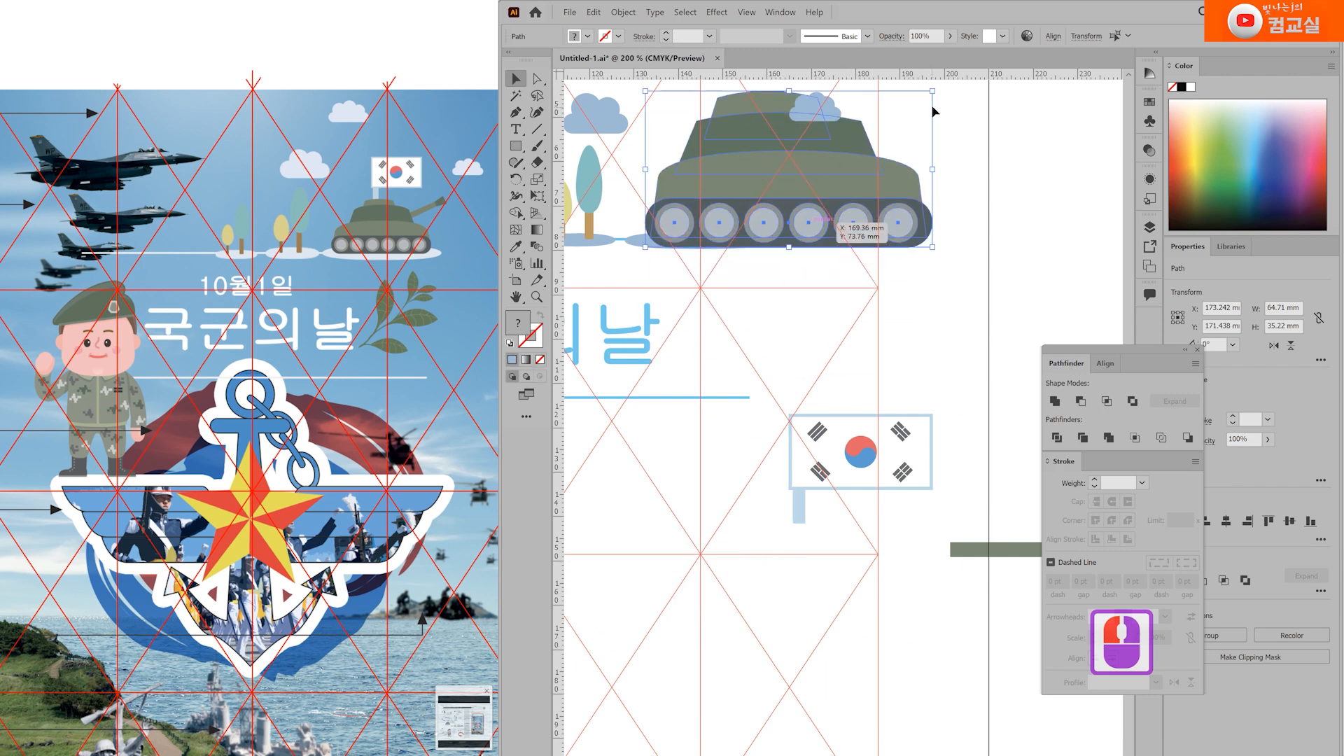
{"action": "left_click_drag", "start_coordinate": [937, 112], "coordinate": [789, 151]}
{"action": "scroll", "coordinate": [695, 170], "scroll_direction": "up", "scroll_amount": 1}
{"action": "left_click_drag", "start_coordinate": [738, 237], "coordinate": [720, 225]}
{"action": "left_click_drag", "start_coordinate": [815, 131], "coordinate": [790, 177]}
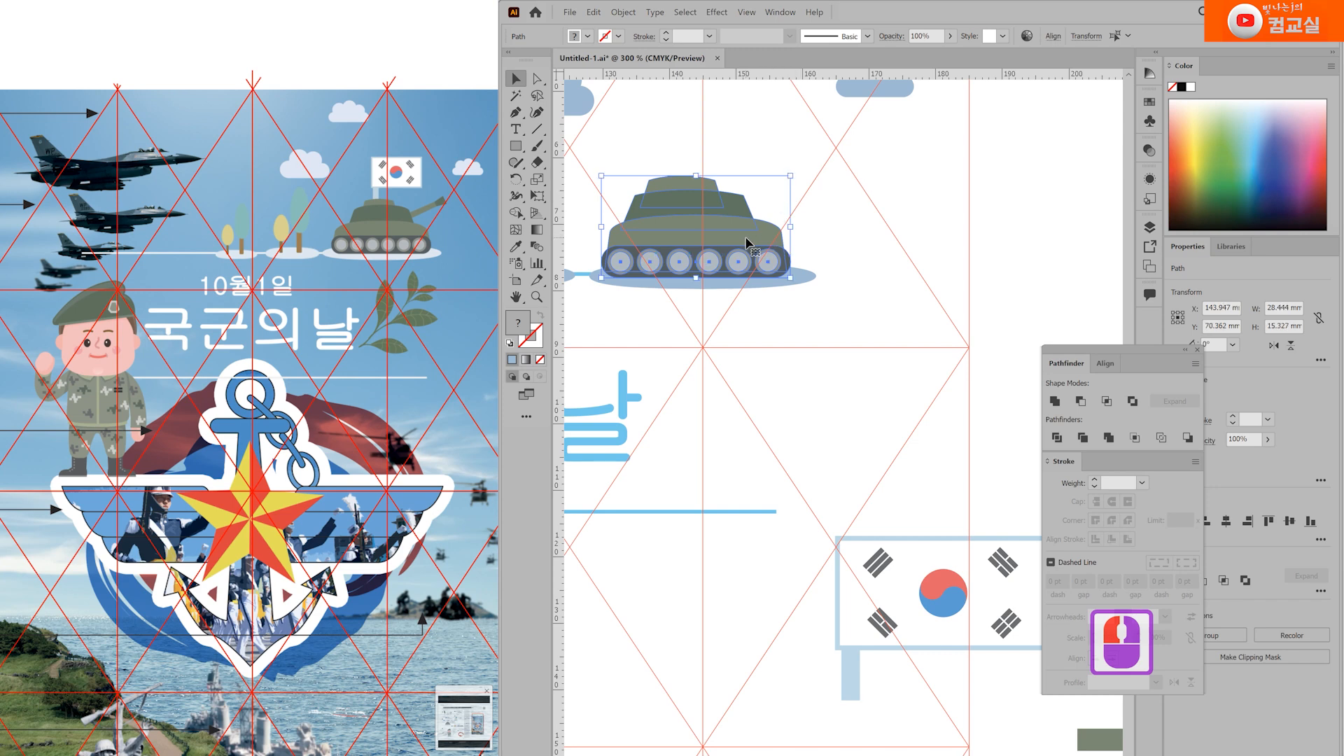
Step: Adjust the tank body's position on the ellipse and stretch its height to about 16.6 mm
{"action": "scroll", "coordinate": [747, 244], "scroll_direction": "up", "scroll_amount": 1}
{"action": "left_click_drag", "start_coordinate": [689, 240], "coordinate": [688, 237]}
{"action": "scroll", "coordinate": [869, 249], "scroll_direction": "down", "scroll_amount": 1}
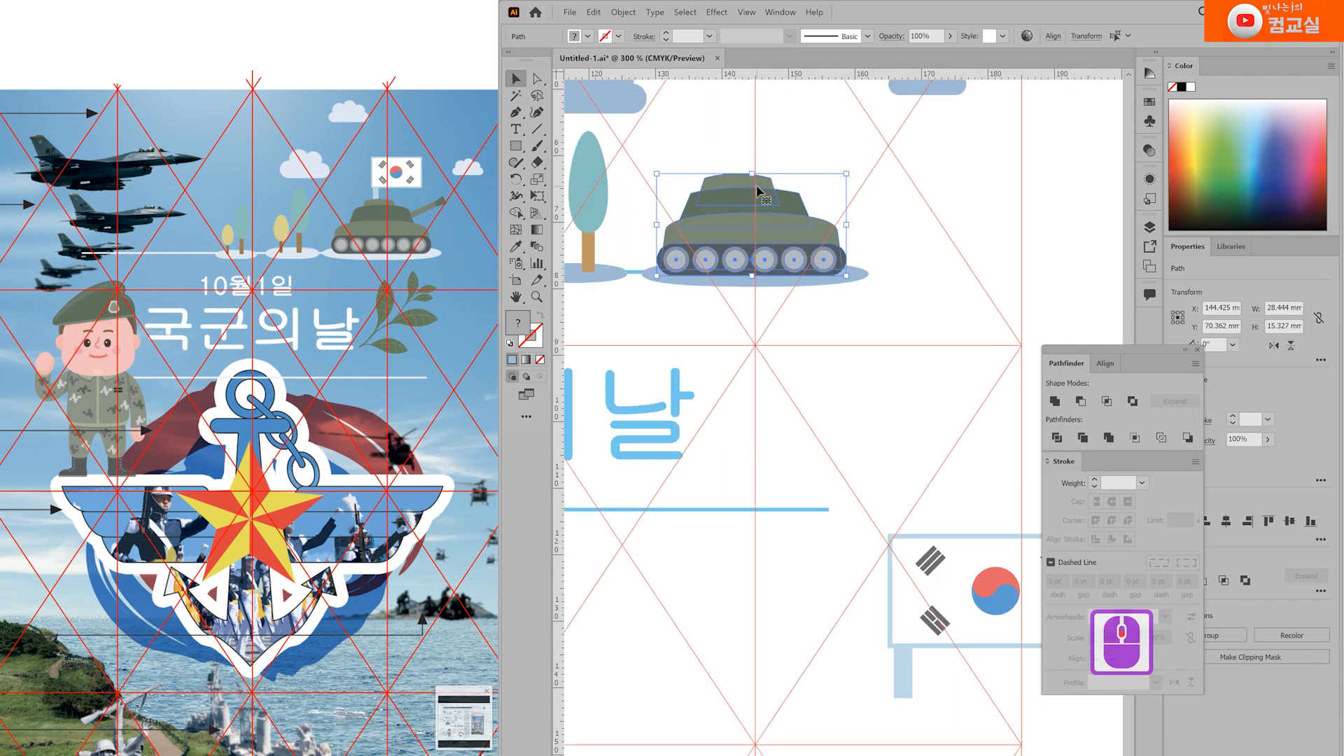
{"action": "left_click_drag", "start_coordinate": [752, 173], "coordinate": [752, 168]}
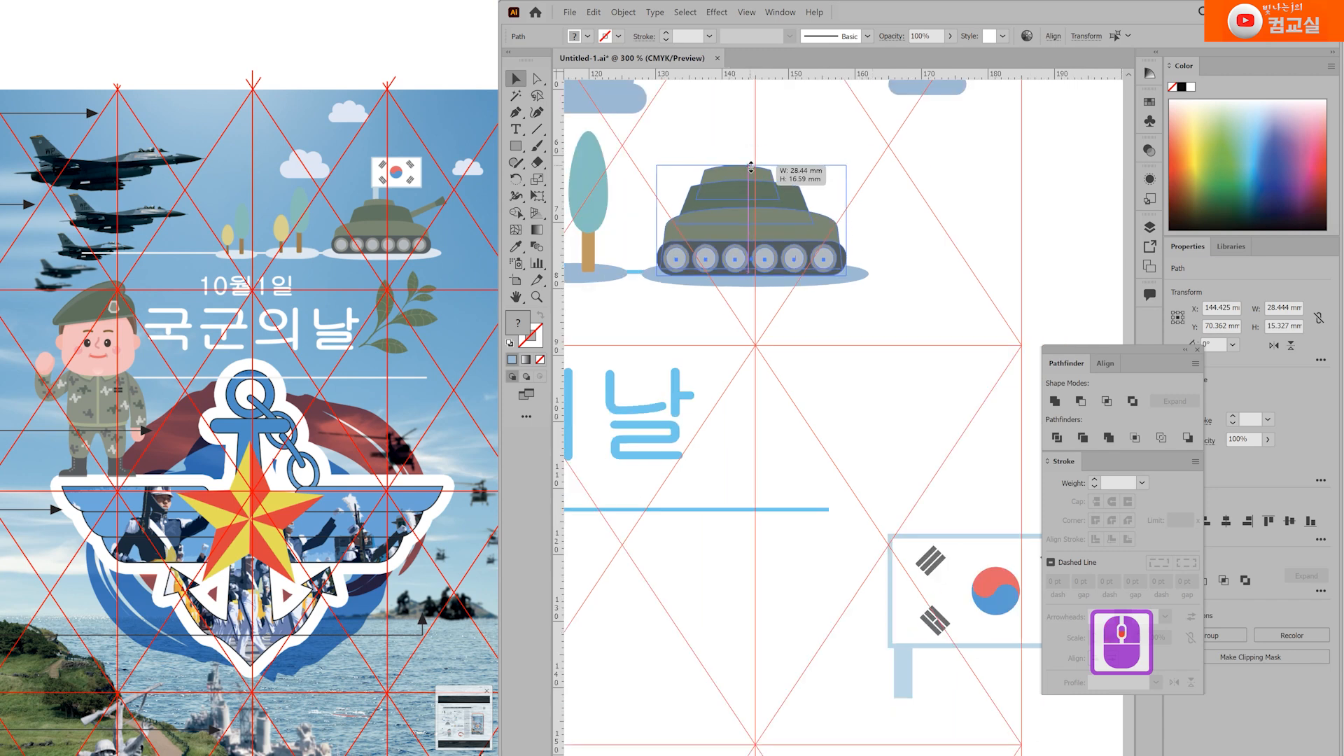
{"action": "scroll", "coordinate": [671, 259], "scroll_direction": "up", "scroll_amount": 2}
{"action": "left_click", "coordinate": [669, 255]}
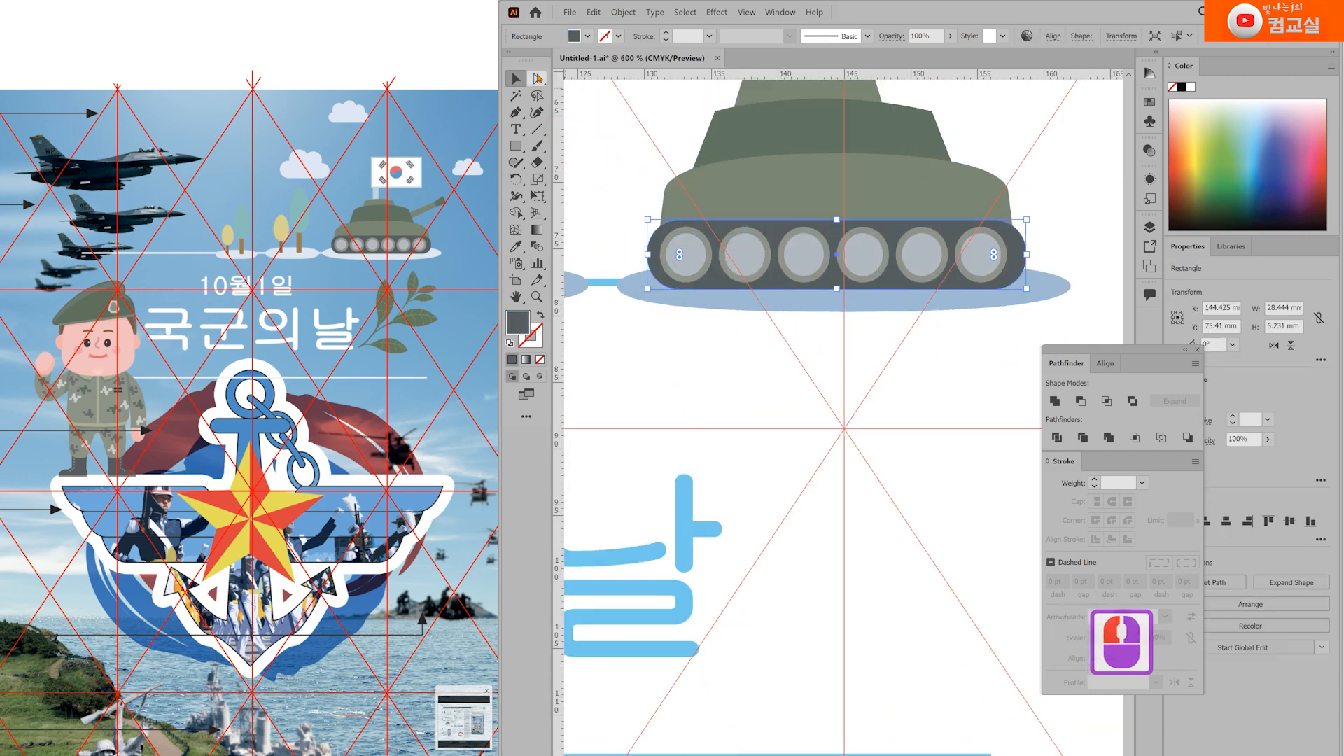
{"action": "double_click", "coordinate": [715, 379]}
Step: Move the gun barrel to the tank's turret, scale it down and tilt it upward about 27°
{"action": "scroll", "coordinate": [761, 361], "scroll_direction": "down", "scroll_amount": 2}
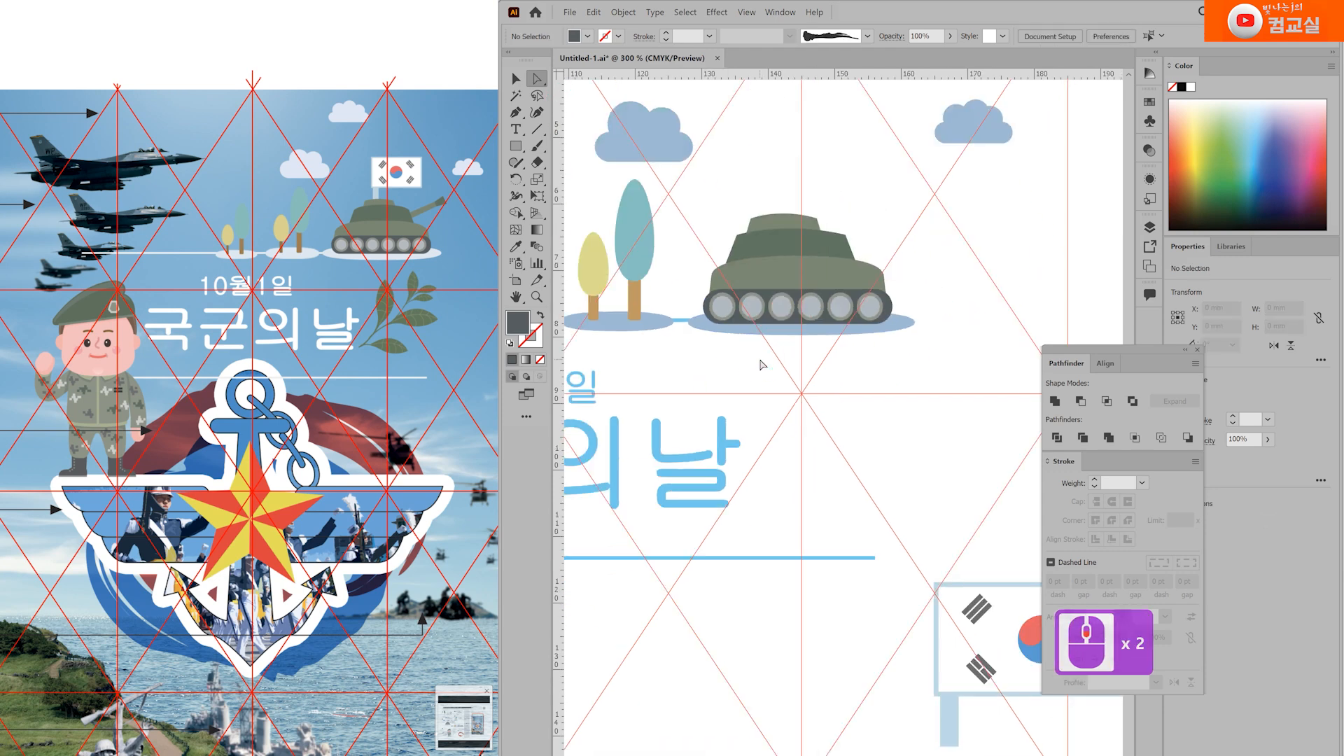
{"action": "left_click_drag", "start_coordinate": [981, 287], "coordinate": [921, 295]}
{"action": "left_click", "coordinate": [516, 79]}
{"action": "scroll", "coordinate": [844, 389], "scroll_direction": "down", "scroll_amount": 1}
{"action": "left_click_drag", "start_coordinate": [846, 391], "coordinate": [699, 297]}
{"action": "left_click_drag", "start_coordinate": [988, 563], "coordinate": [773, 204]}
{"action": "left_click_drag", "start_coordinate": [723, 309], "coordinate": [810, 422]}
Step: Send the gun barrel behind the tank and adjust its tilt to about 18° against the turret
{"action": "scroll", "coordinate": [752, 286], "scroll_direction": "up", "scroll_amount": 1}
{"action": "left_click_drag", "start_coordinate": [983, 312], "coordinate": [763, 323]}
{"action": "scroll", "coordinate": [814, 295], "scroll_direction": "up", "scroll_amount": 1}
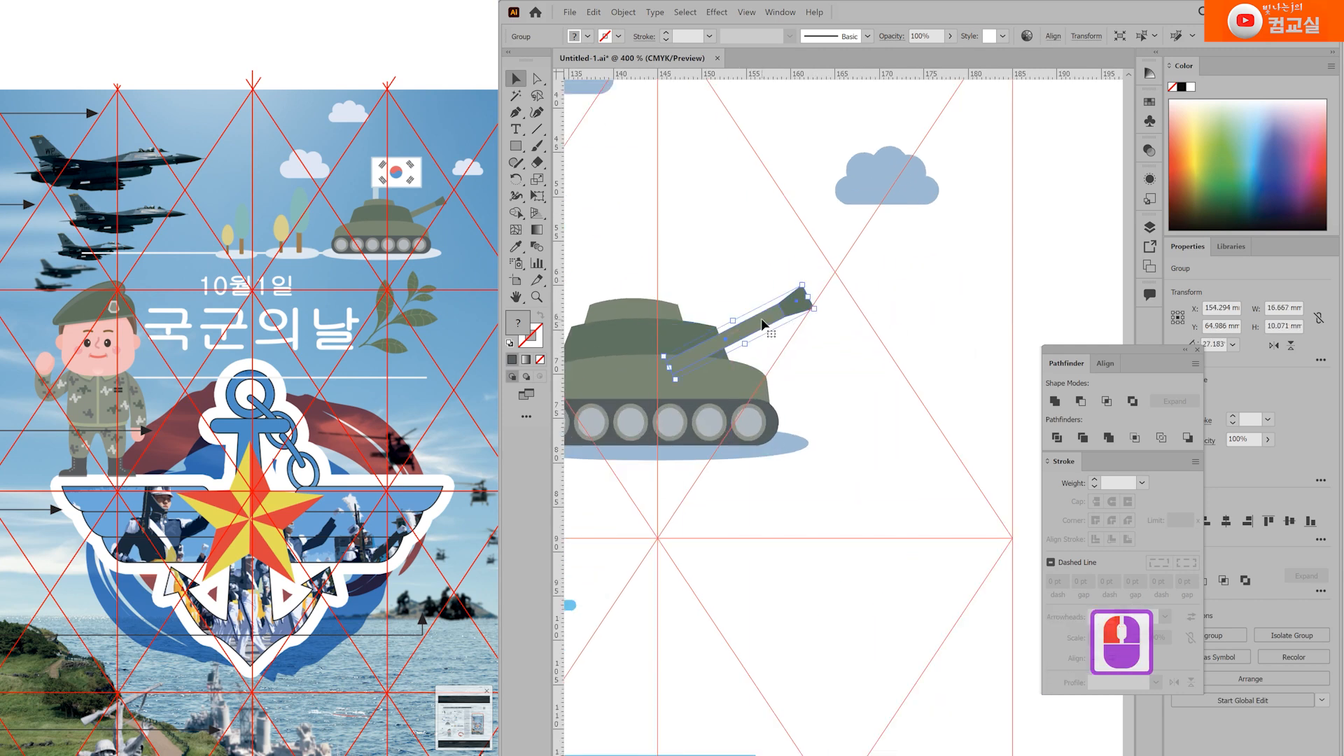
{"action": "key", "text": "ctrl+shift+bracketleft"}
{"action": "left_click_drag", "start_coordinate": [823, 308], "coordinate": [759, 342]}
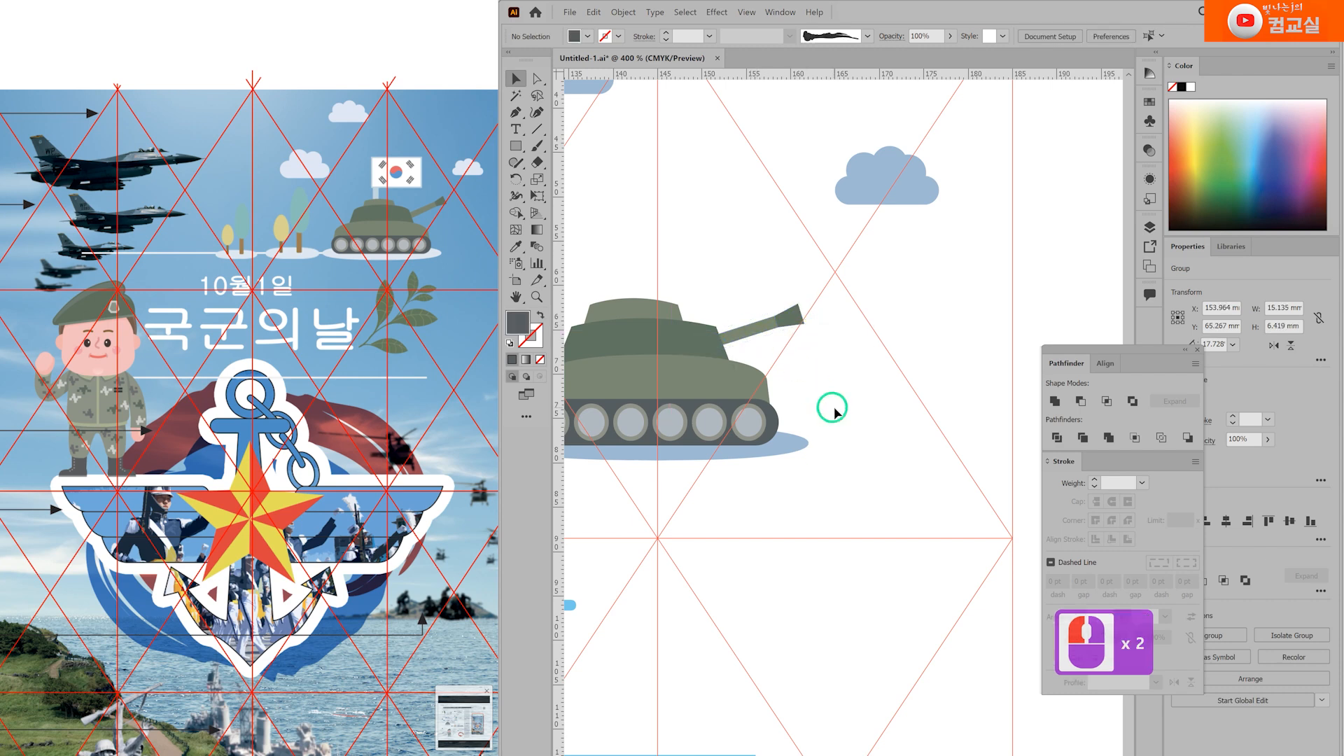
Step: Scale the flag group to about 18.2 by 13.8 mm on top of the turret and send it to the back
{"action": "scroll", "coordinate": [834, 405], "scroll_direction": "down", "scroll_amount": 2}
{"action": "left_click", "coordinate": [905, 675]}
{"action": "left_click_drag", "start_coordinate": [905, 680], "coordinate": [792, 334]}
{"action": "scroll", "coordinate": [774, 275], "scroll_direction": "up", "scroll_amount": 2}
{"action": "left_click_drag", "start_coordinate": [959, 235], "coordinate": [830, 319]}
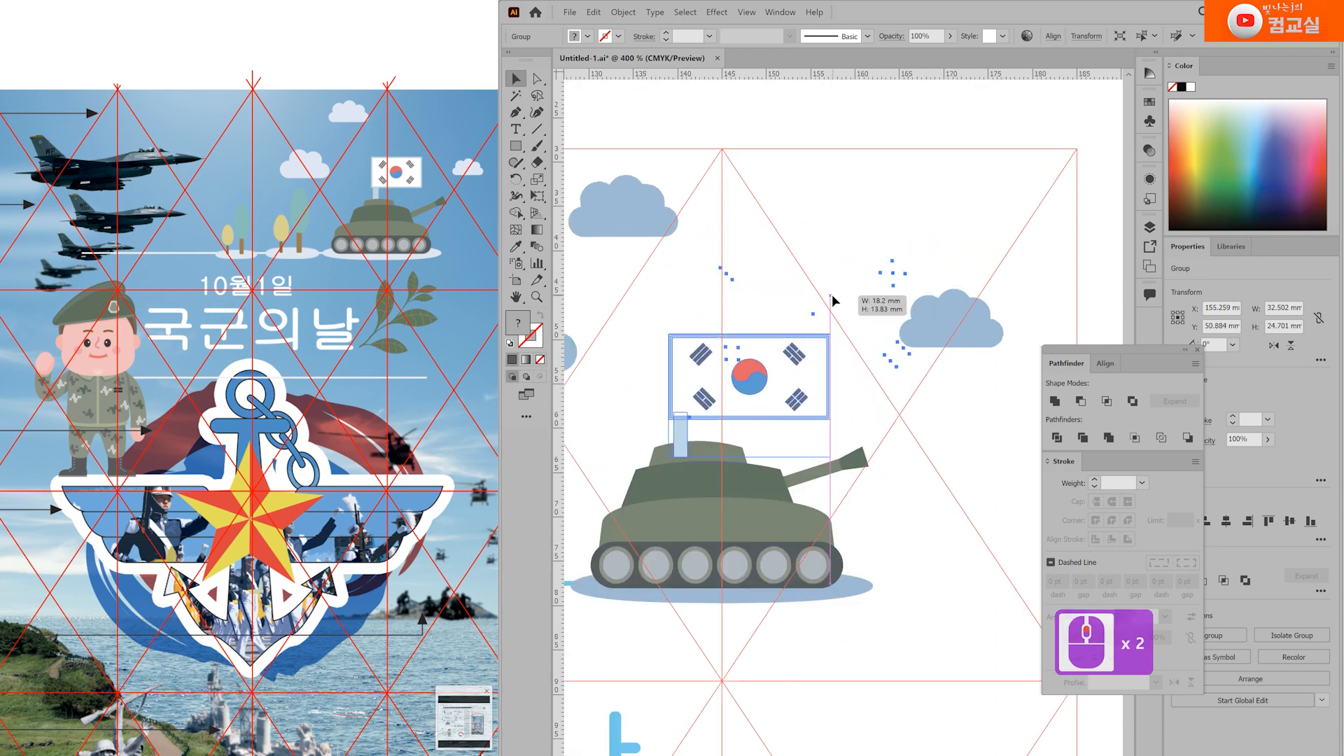
{"action": "scroll", "coordinate": [691, 413], "scroll_direction": "up", "scroll_amount": 1}
{"action": "key", "text": "ctrl+shift+bracketleft"}
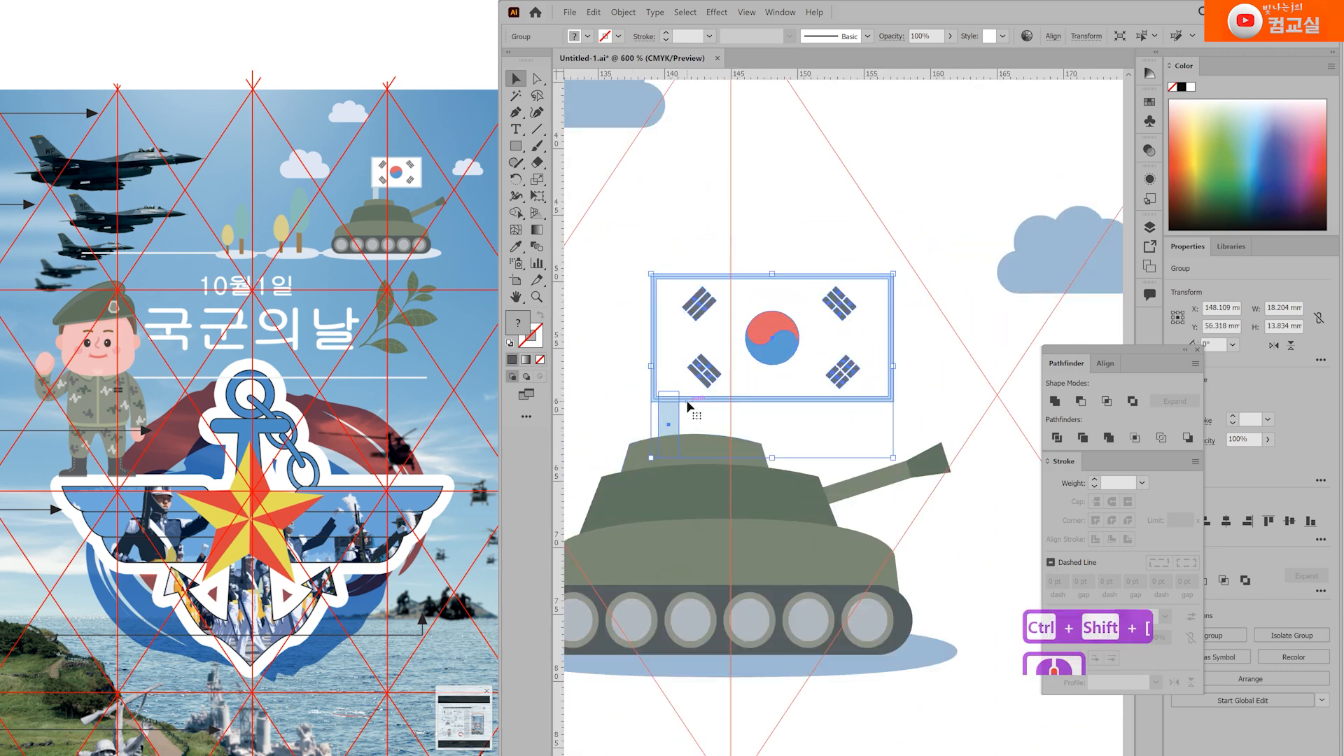
Step: Shift the flag group toward the rear of the turret and raise it slightly so its pole emerges from the top
{"action": "left_click_drag", "start_coordinate": [688, 404], "coordinate": [680, 406]}
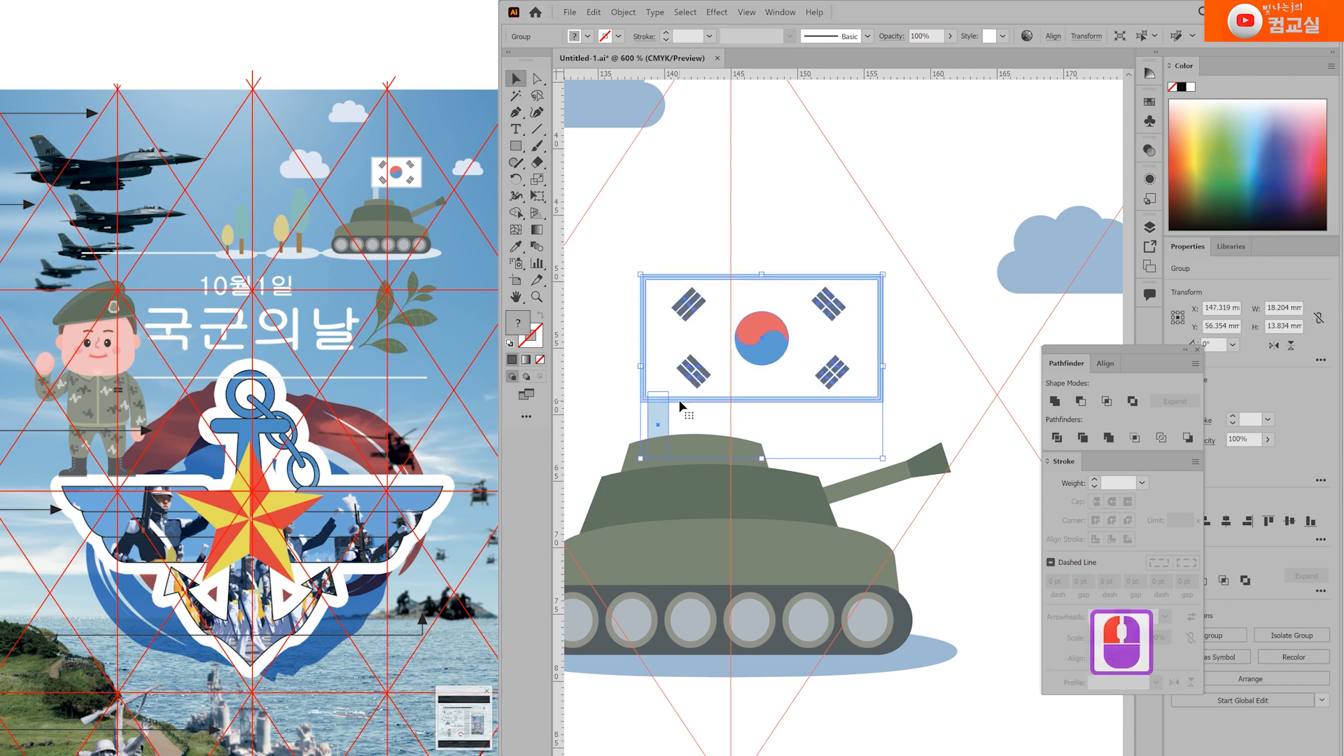
{"action": "double_click", "coordinate": [659, 420]}
{"action": "left_click", "coordinate": [538, 80]}
{"action": "left_click", "coordinate": [657, 418]}
{"action": "left_click_drag", "start_coordinate": [670, 423], "coordinate": [668, 423]}
{"action": "left_click", "coordinate": [750, 351]}
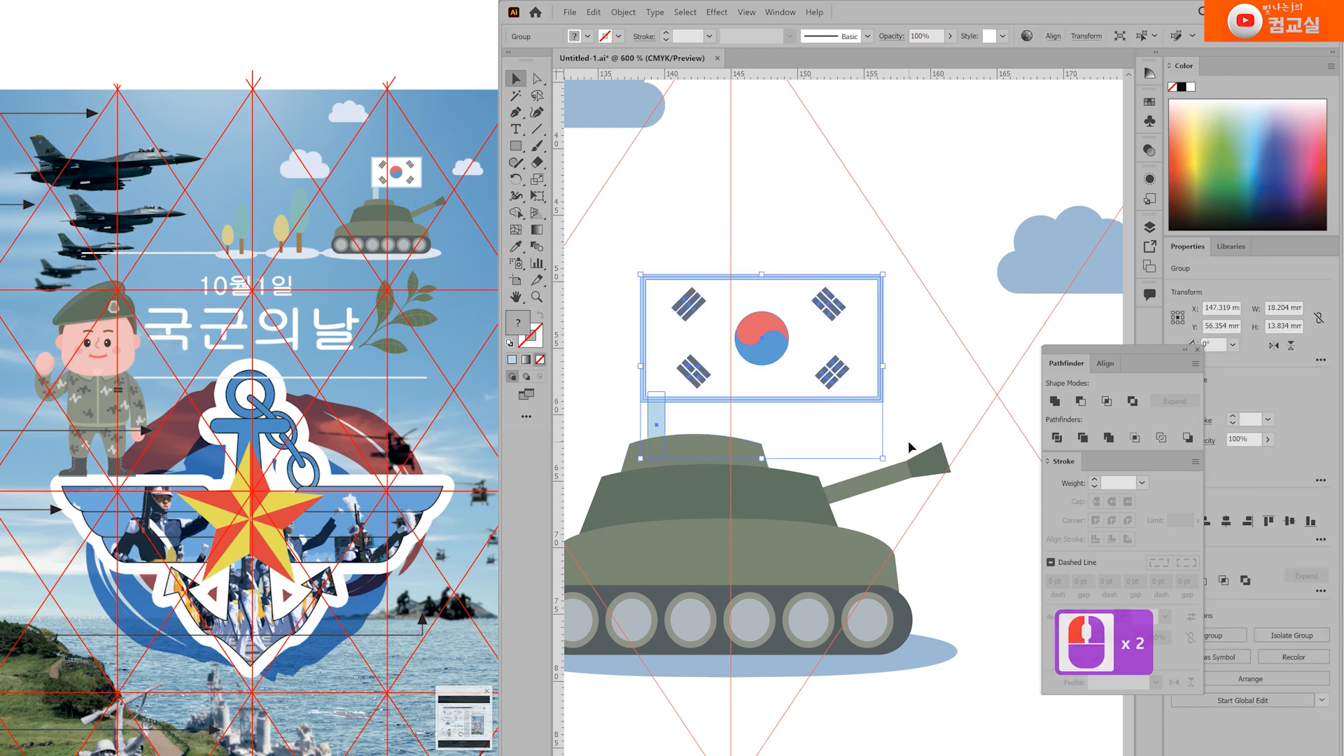
{"action": "key", "text": "Up"}
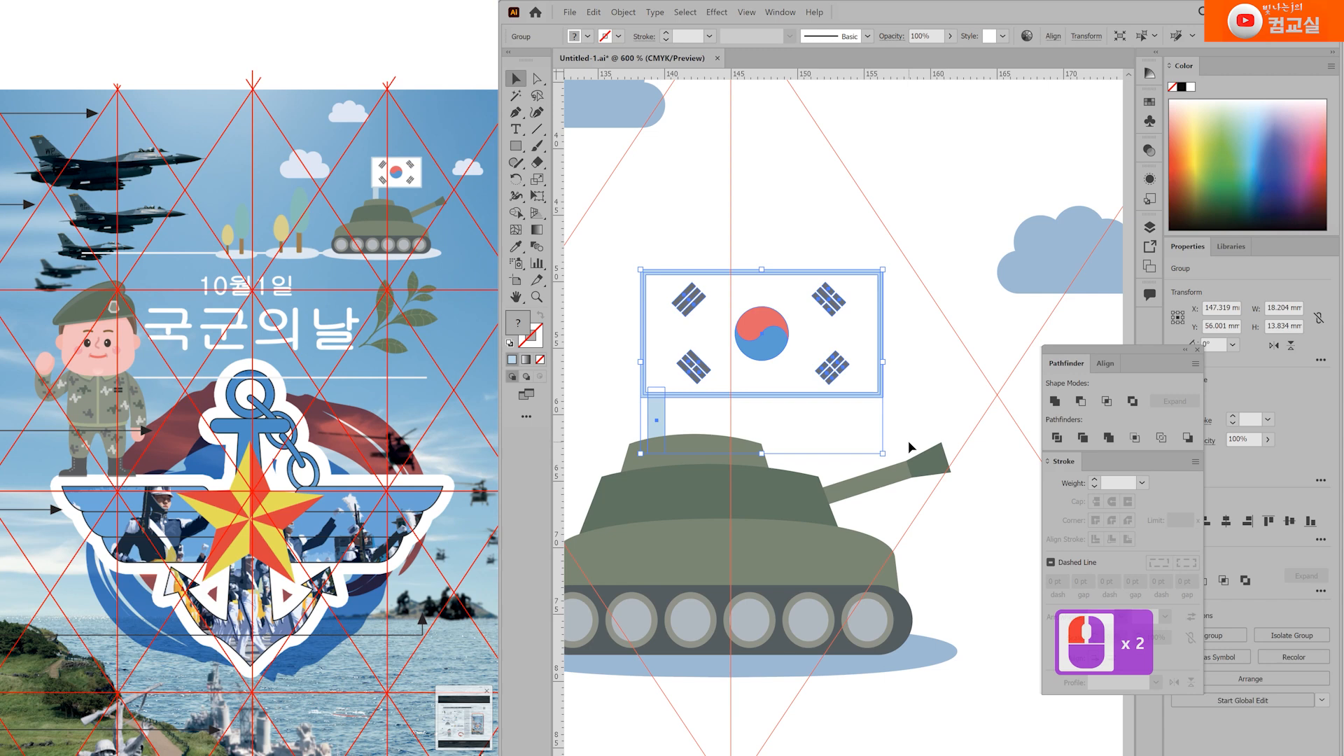
{"action": "key", "text": "Right"}
{"action": "left_click", "coordinate": [808, 199]}
Step: Compare the title, tree, cloud and tank arrangement with the gridded reference poster, and examine the leaf and sprig instructions with their colour values
{"action": "scroll", "coordinate": [825, 480], "scroll_direction": "down", "scroll_amount": 4}
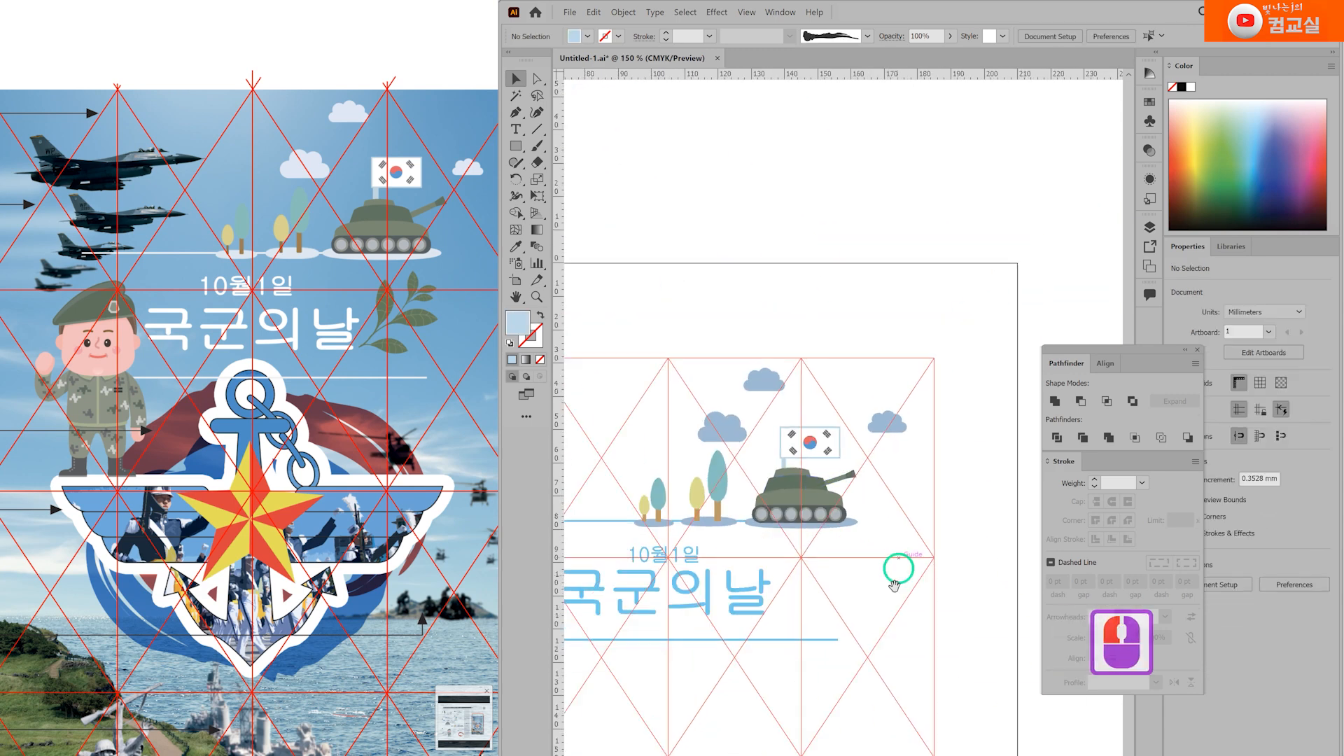
{"action": "left_click_drag", "start_coordinate": [901, 569], "coordinate": [924, 451]}
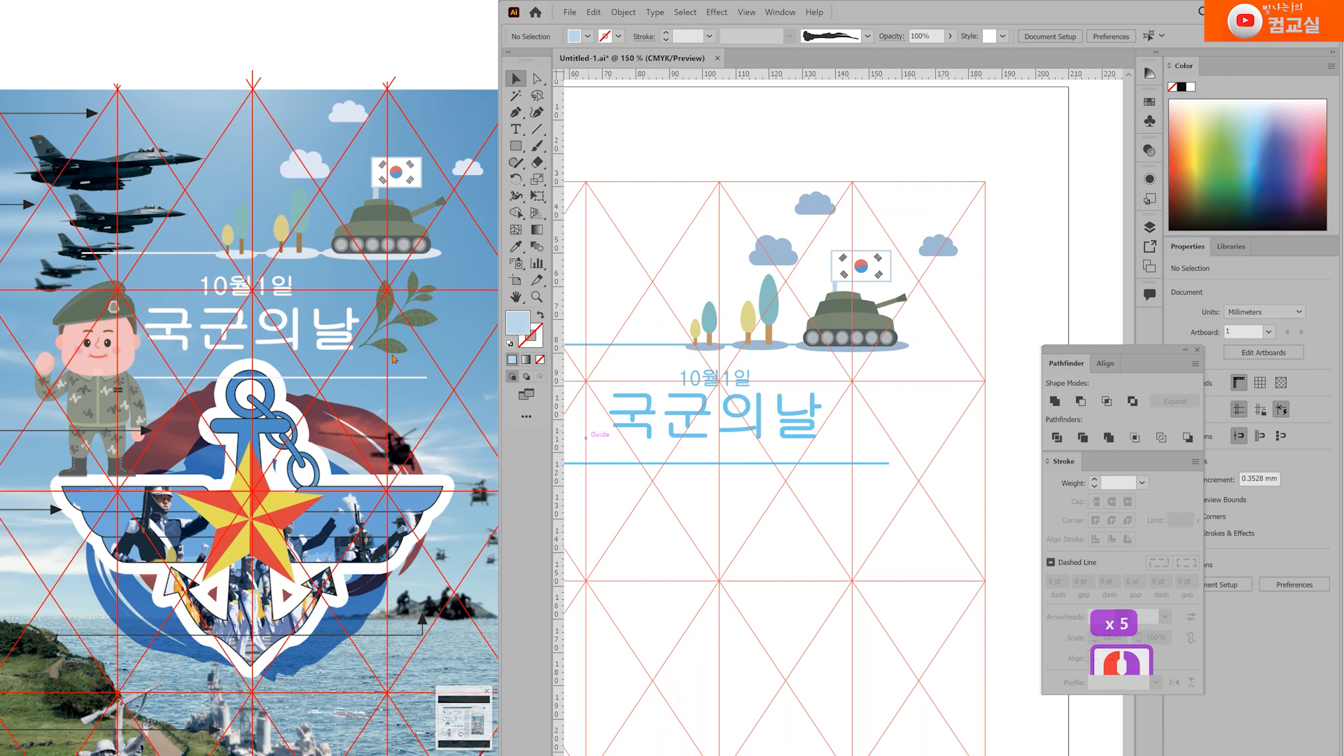
{"action": "left_click", "coordinate": [382, 284]}
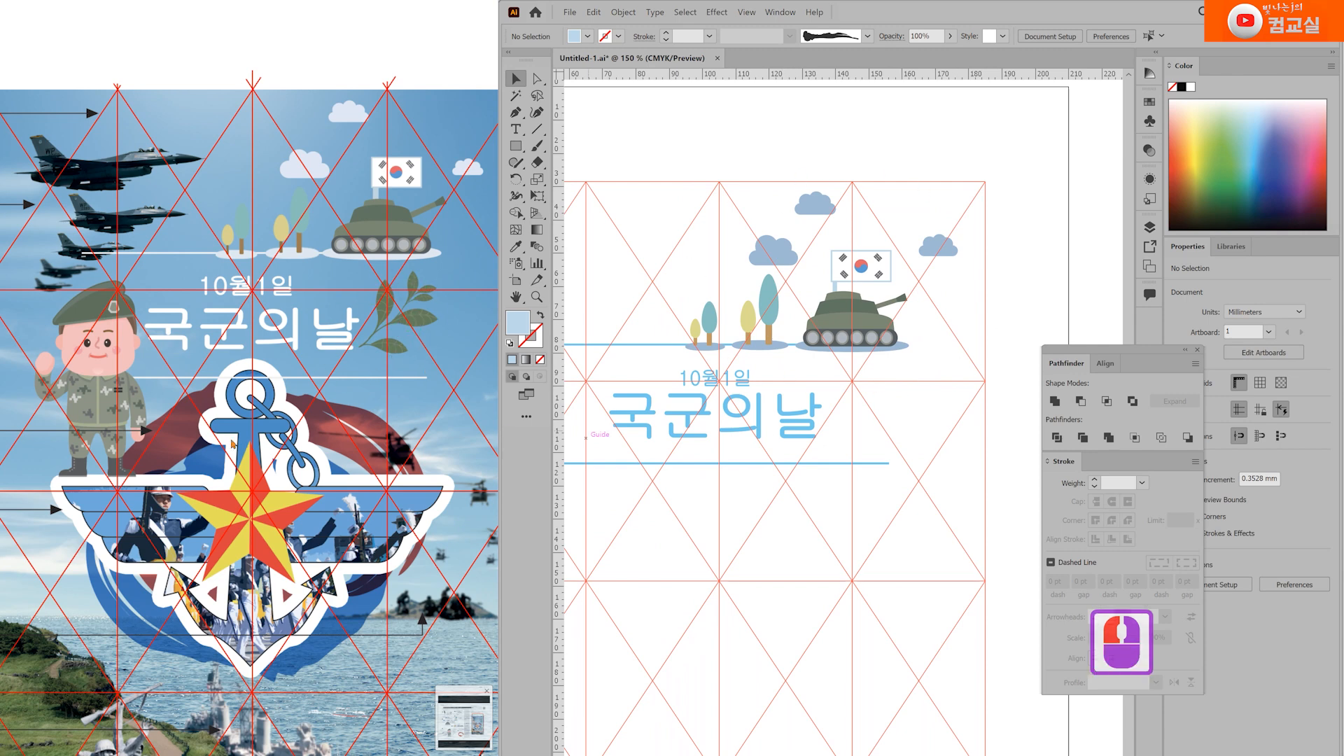
{"action": "left_click_drag", "start_coordinate": [233, 444], "coordinate": [281, 448]}
{"action": "left_click_drag", "start_coordinate": [736, 558], "coordinate": [801, 552]}
{"action": "left_click", "coordinate": [649, 229]}
{"action": "left_click_drag", "start_coordinate": [648, 226], "coordinate": [1011, 518]}
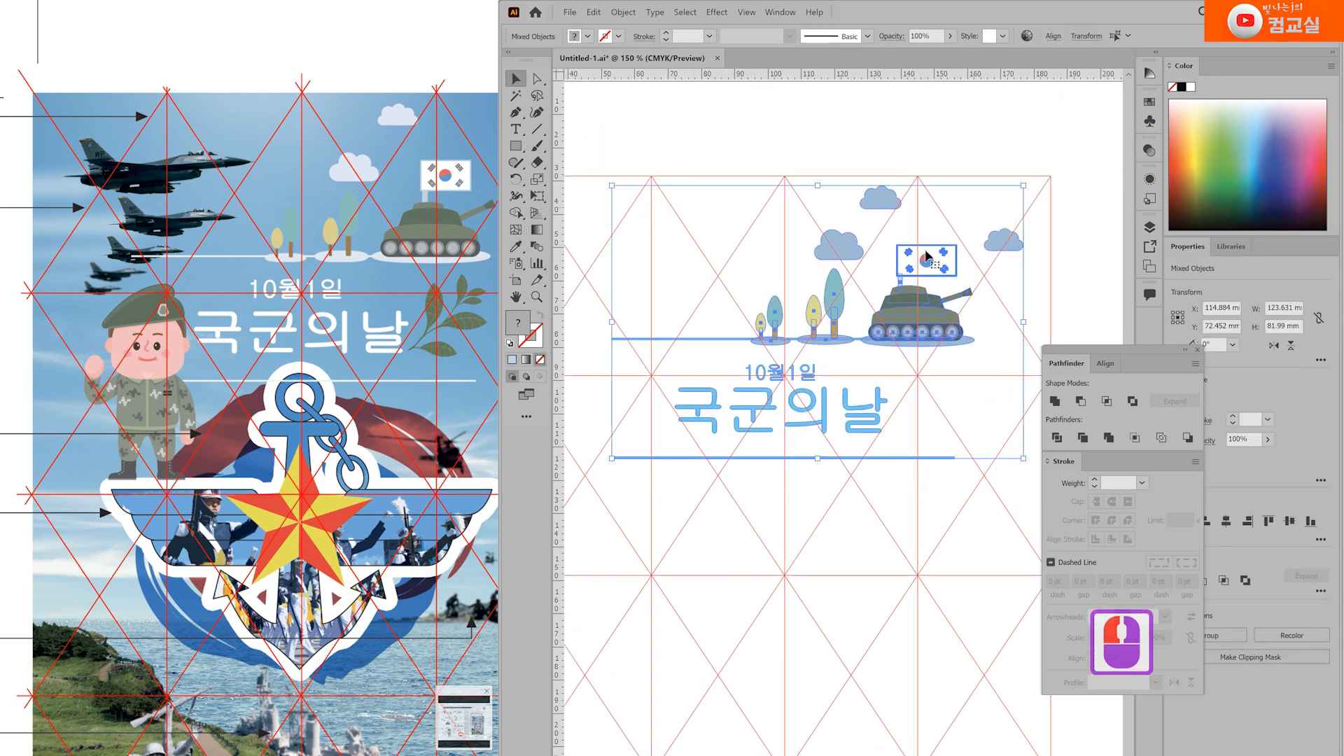
{"action": "left_click", "coordinate": [559, 529]}
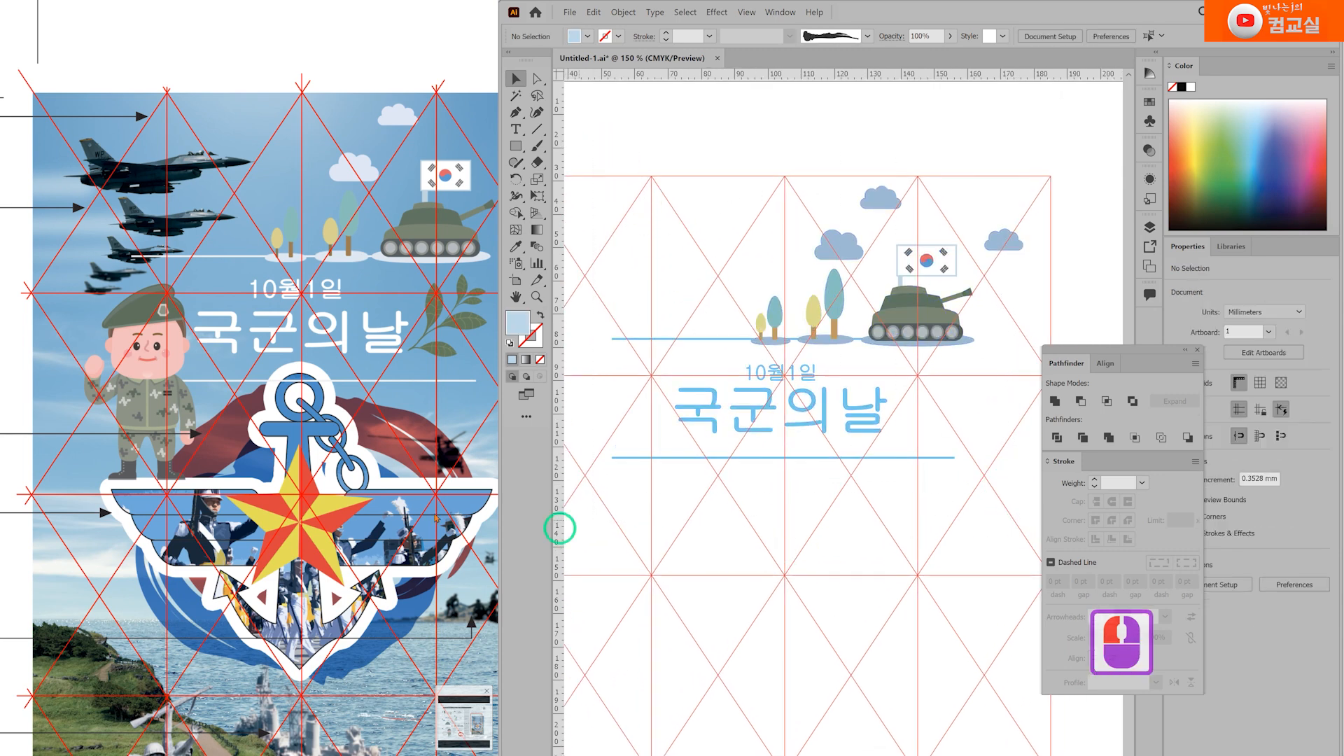
{"action": "left_click_drag", "start_coordinate": [149, 359], "coordinate": [303, 385]}
{"action": "left_click_drag", "start_coordinate": [113, 214], "coordinate": [212, 280]}
{"action": "left_click", "coordinate": [130, 404]}
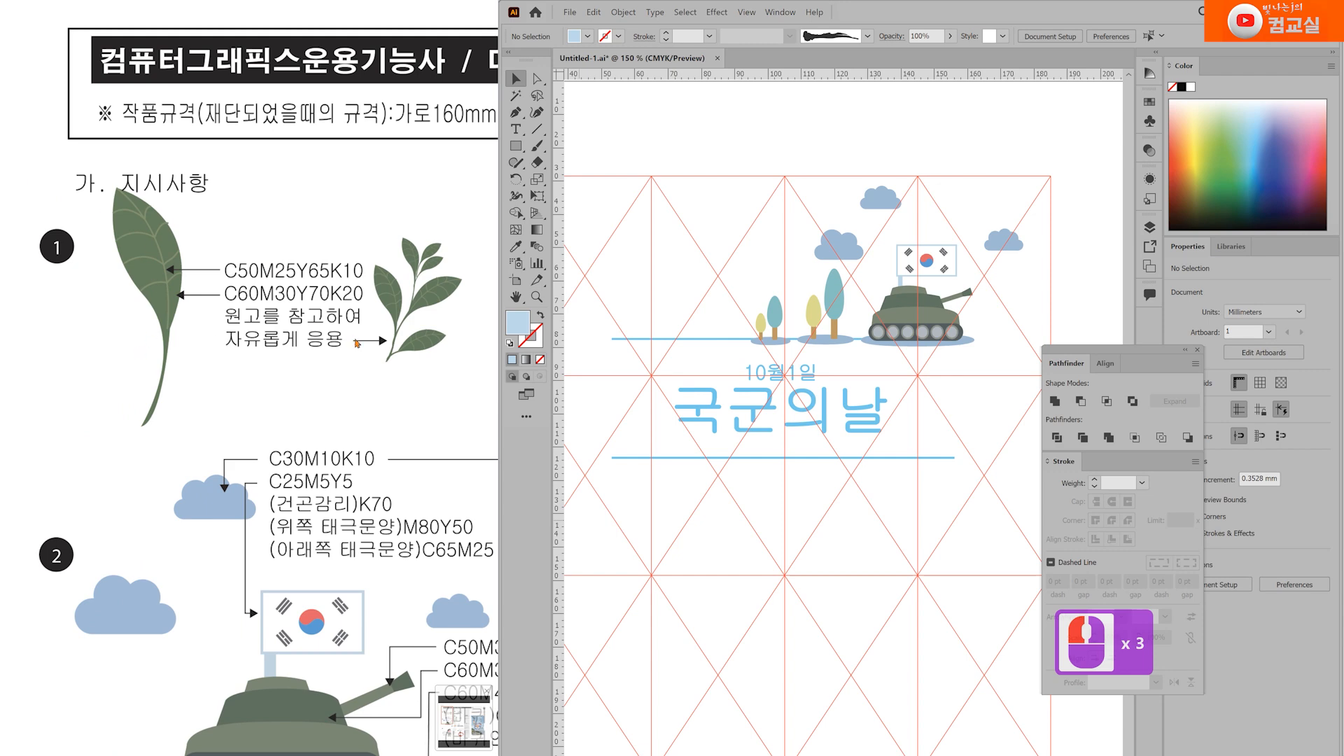
{"action": "left_click_drag", "start_coordinate": [368, 342], "coordinate": [330, 326]}
{"action": "left_click", "coordinate": [359, 290]}
{"action": "left_click", "coordinate": [373, 239]}
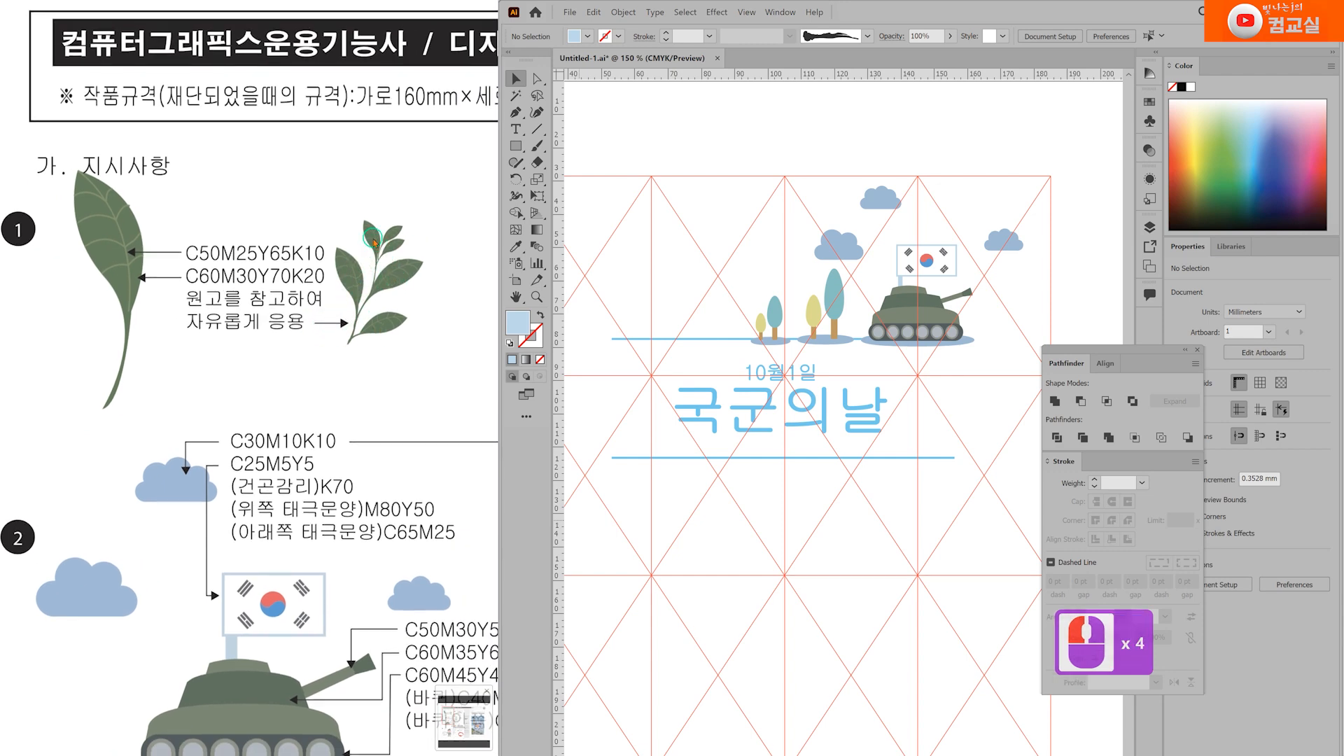
Step: Set the fill colour to C60 M30 Y70 K20 for drawing the leaf in the empty area beside the artboard
{"action": "scroll", "coordinate": [960, 372], "scroll_direction": "right", "scroll_amount": 20}
{"action": "left_click", "coordinate": [773, 344]}
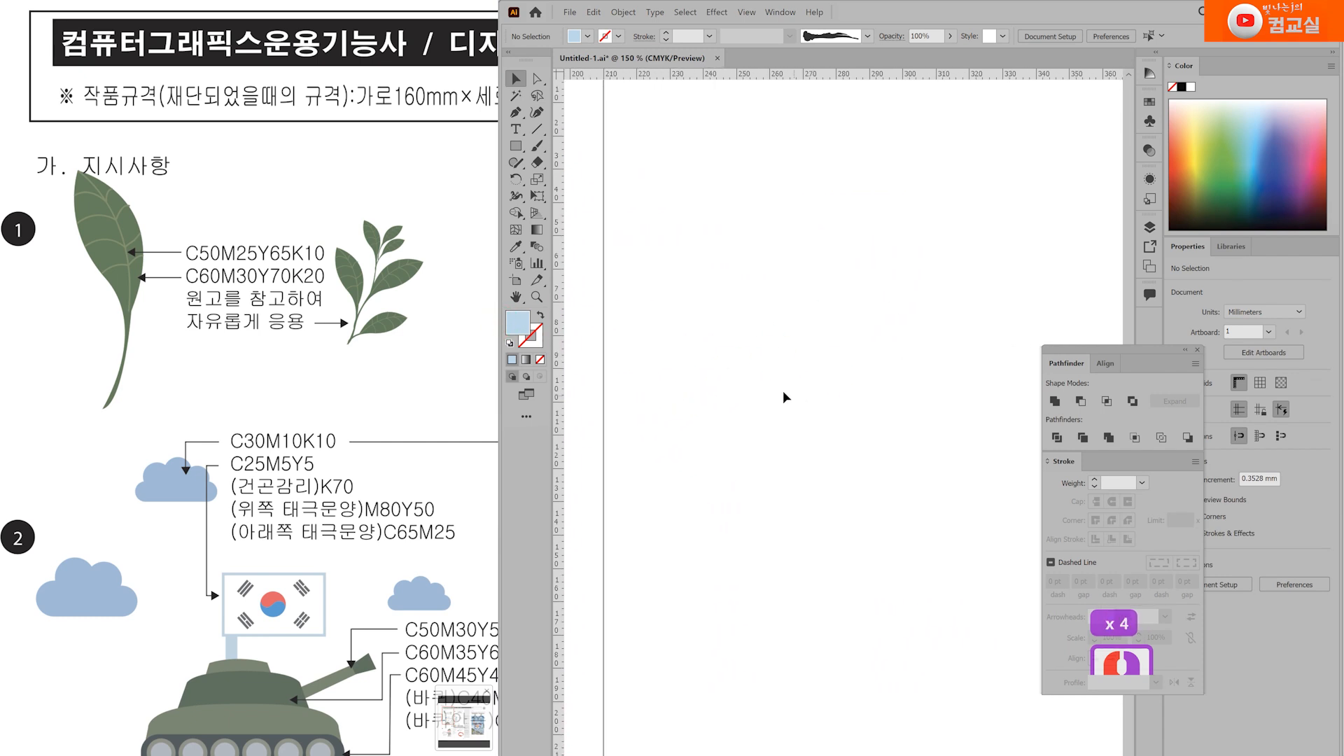
{"action": "double_click", "coordinate": [519, 324]}
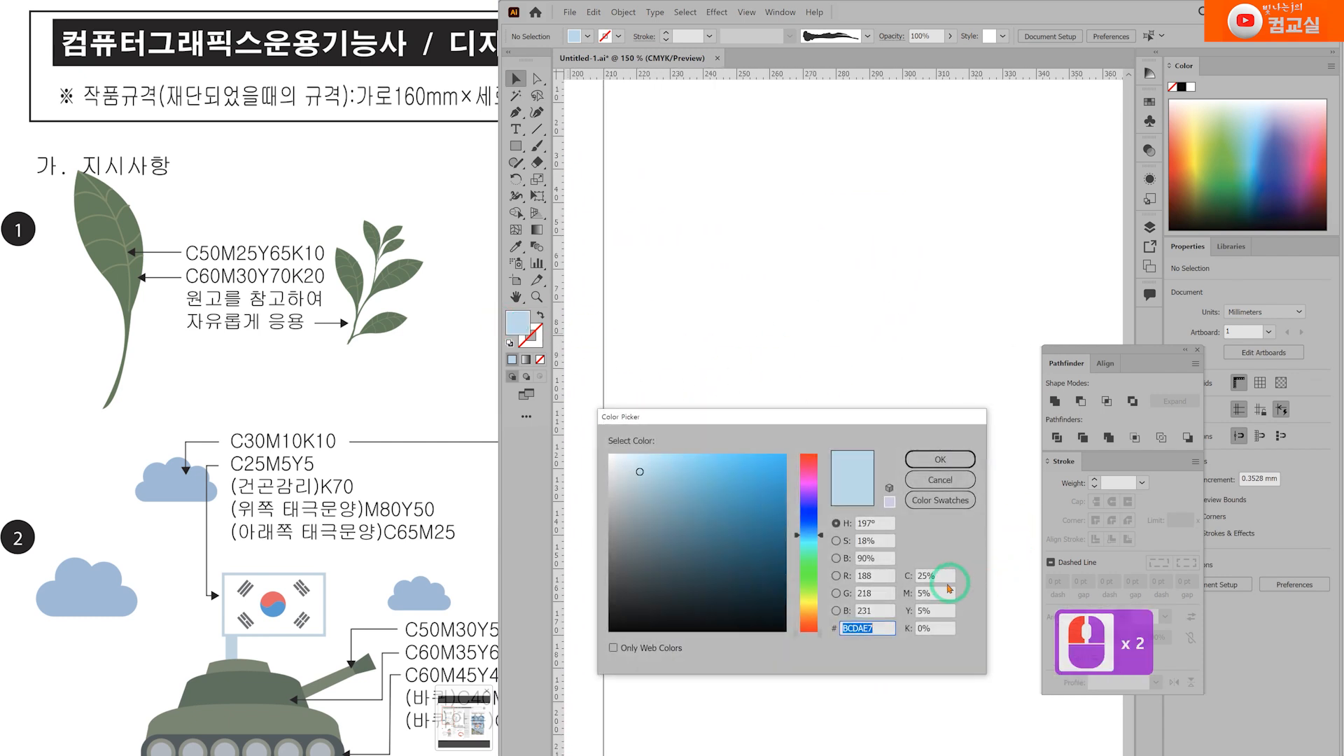
{"action": "double_click", "coordinate": [946, 575]}
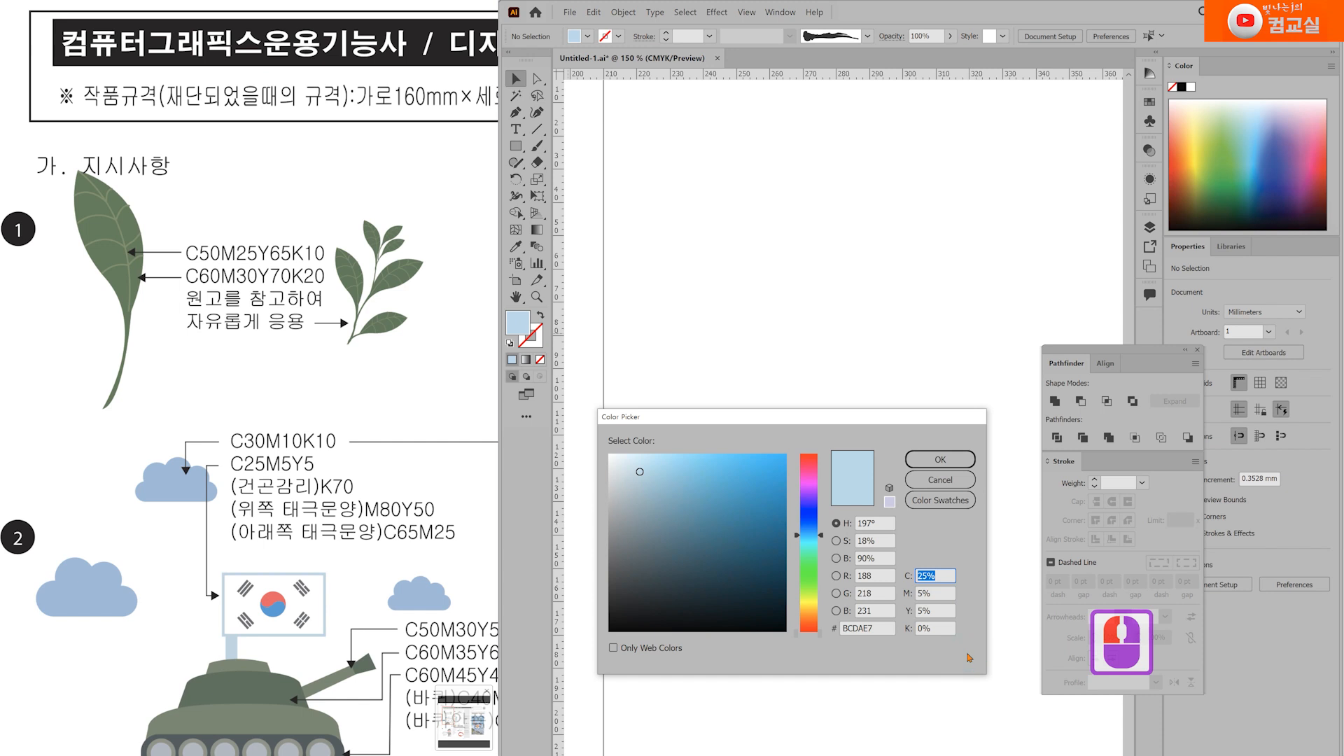
{"action": "type", "text": "60"}
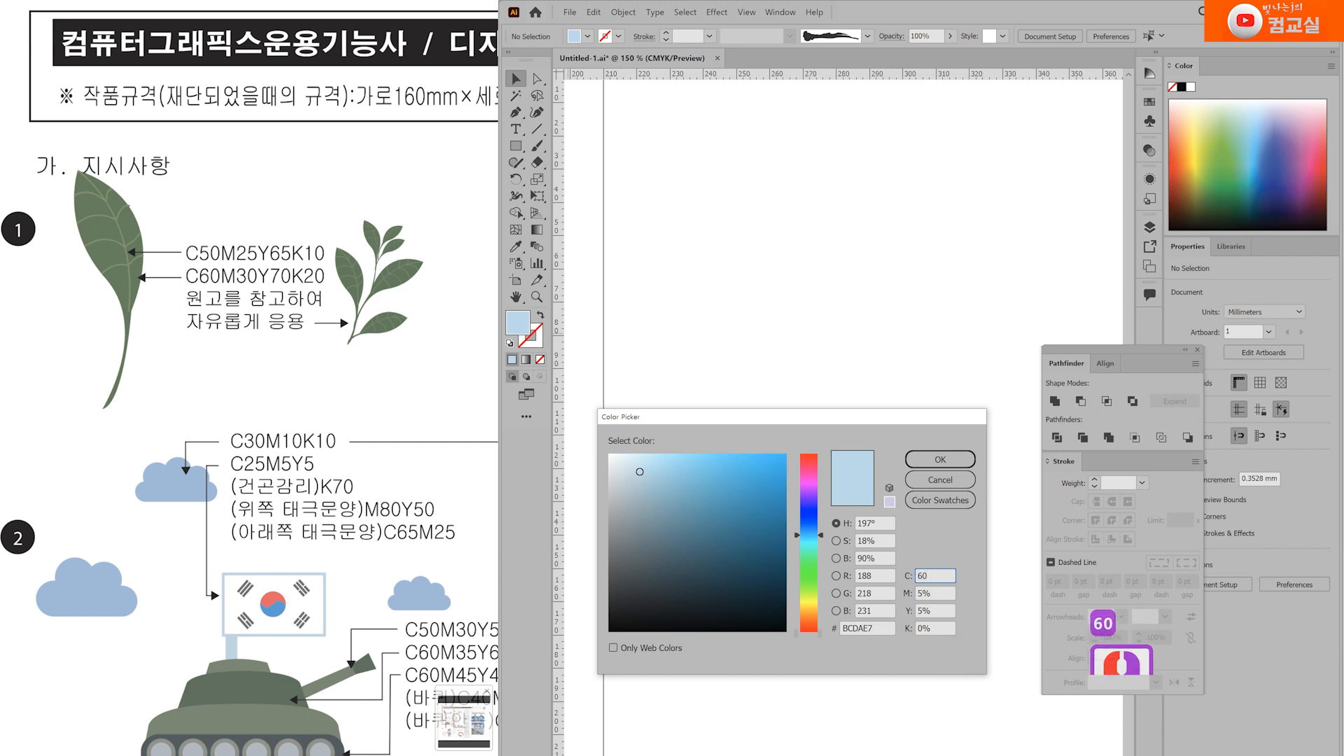
{"action": "key", "text": "Tab"}
{"action": "type", "text": "30"}
{"action": "key", "text": "Tab"}
{"action": "type", "text": "70"}
{"action": "key", "text": "Tab"}
{"action": "type", "text": "20"}
{"action": "key", "text": "Return"}
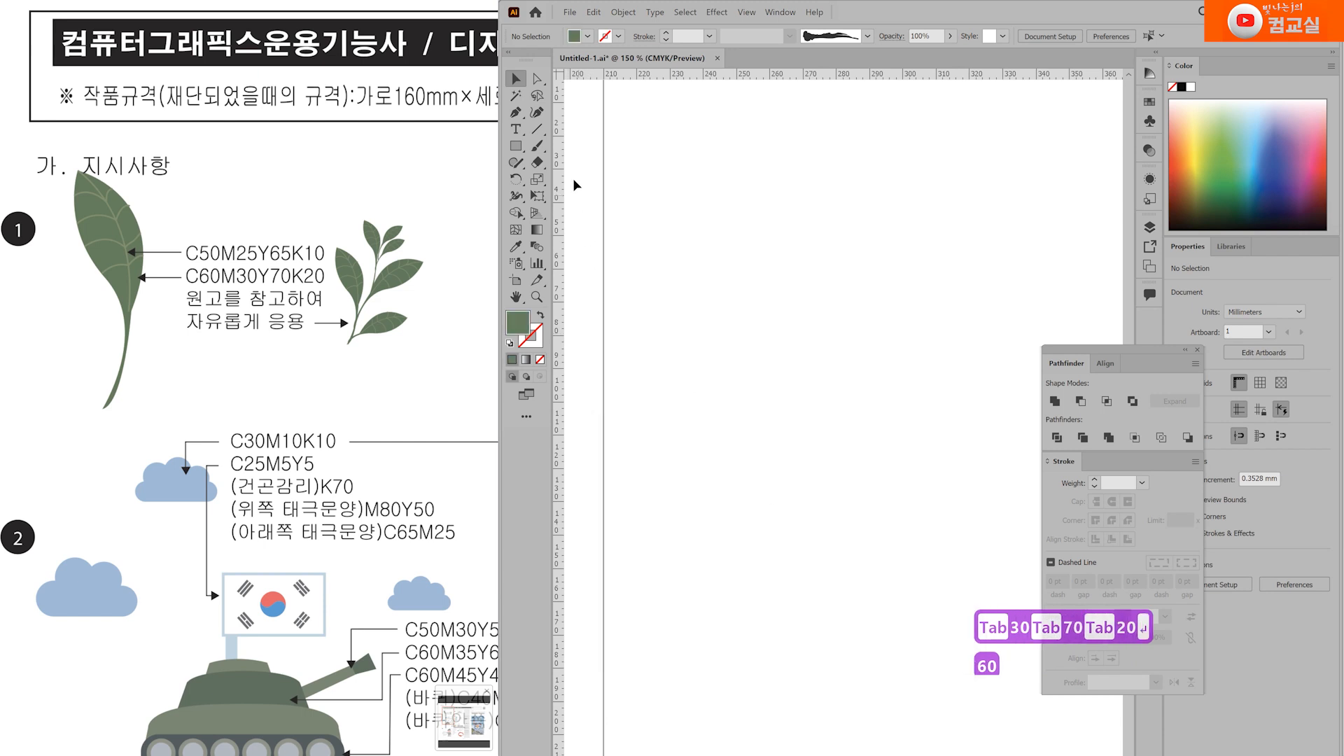
Step: Draw a slanted, closed leaf blade about 56 mm tall beside the artboard with the Pen tool
{"action": "left_click", "coordinate": [517, 110]}
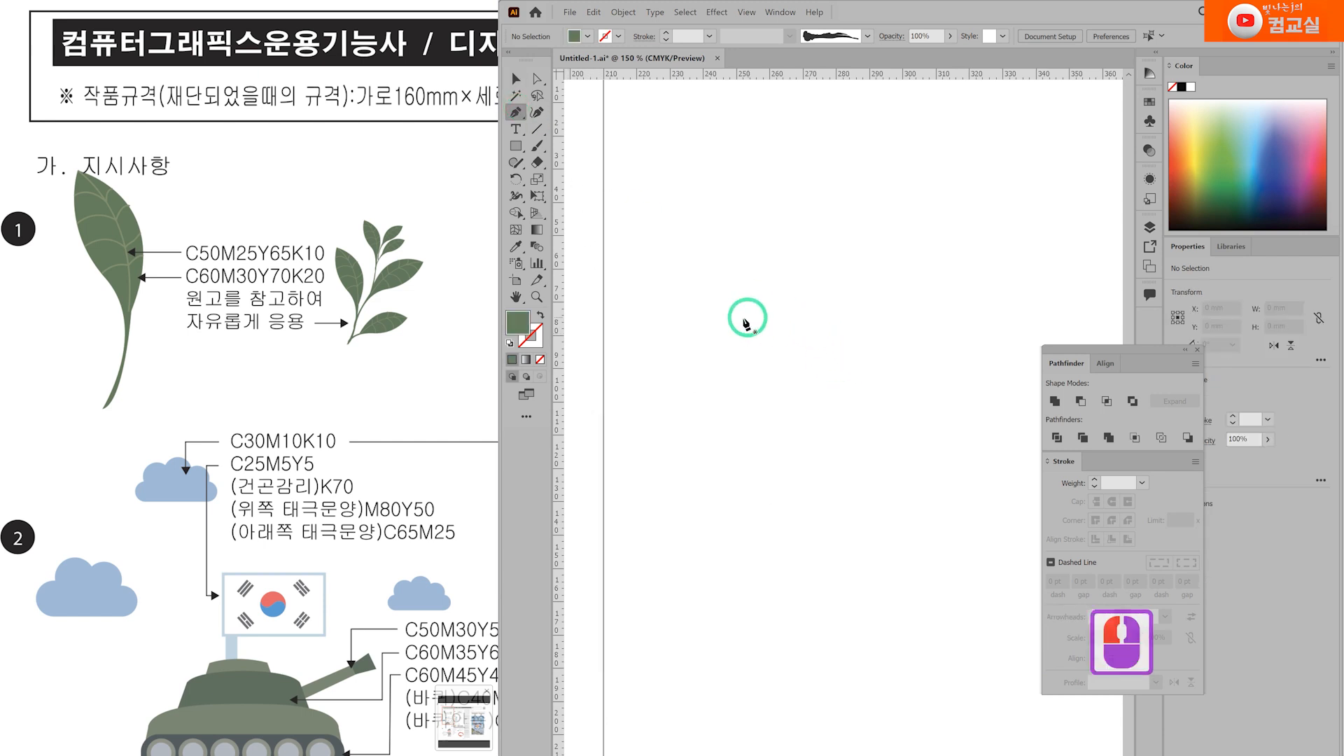
{"action": "left_click", "coordinate": [701, 250]}
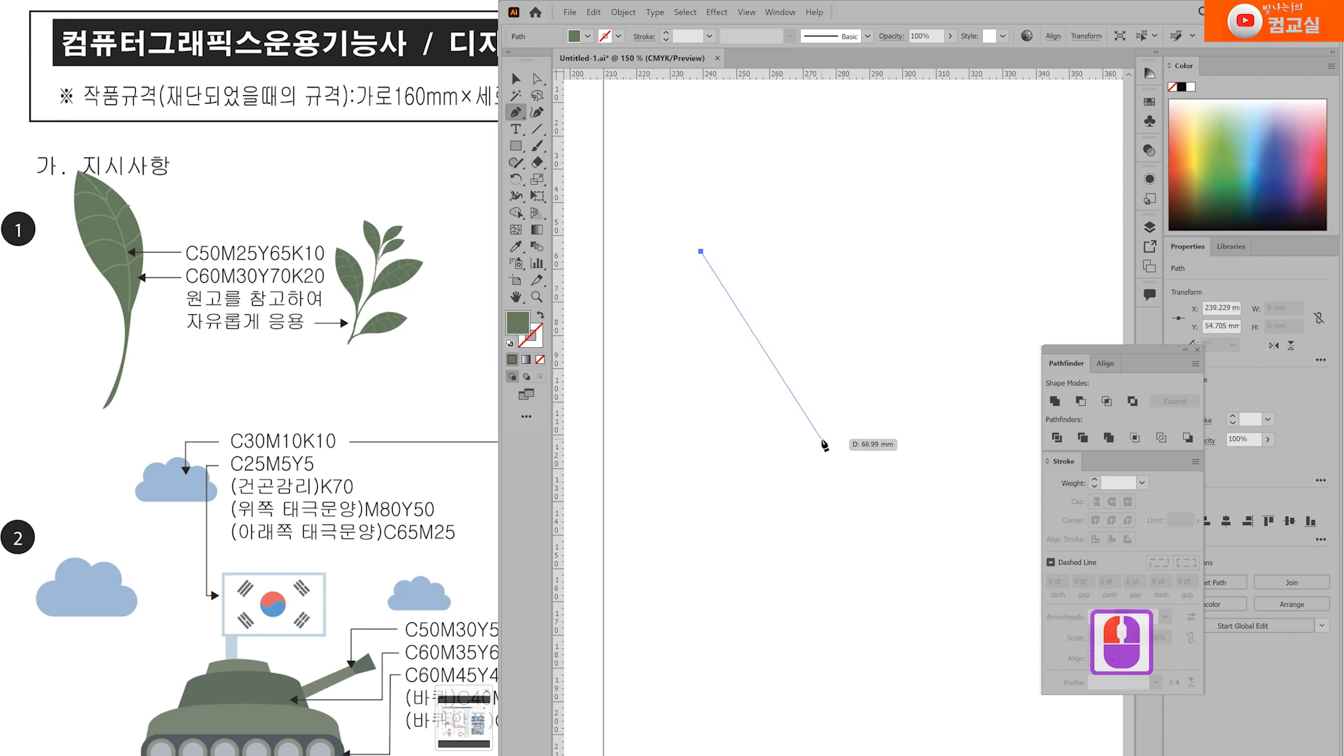
{"action": "left_click_drag", "start_coordinate": [821, 439], "coordinate": [796, 606]}
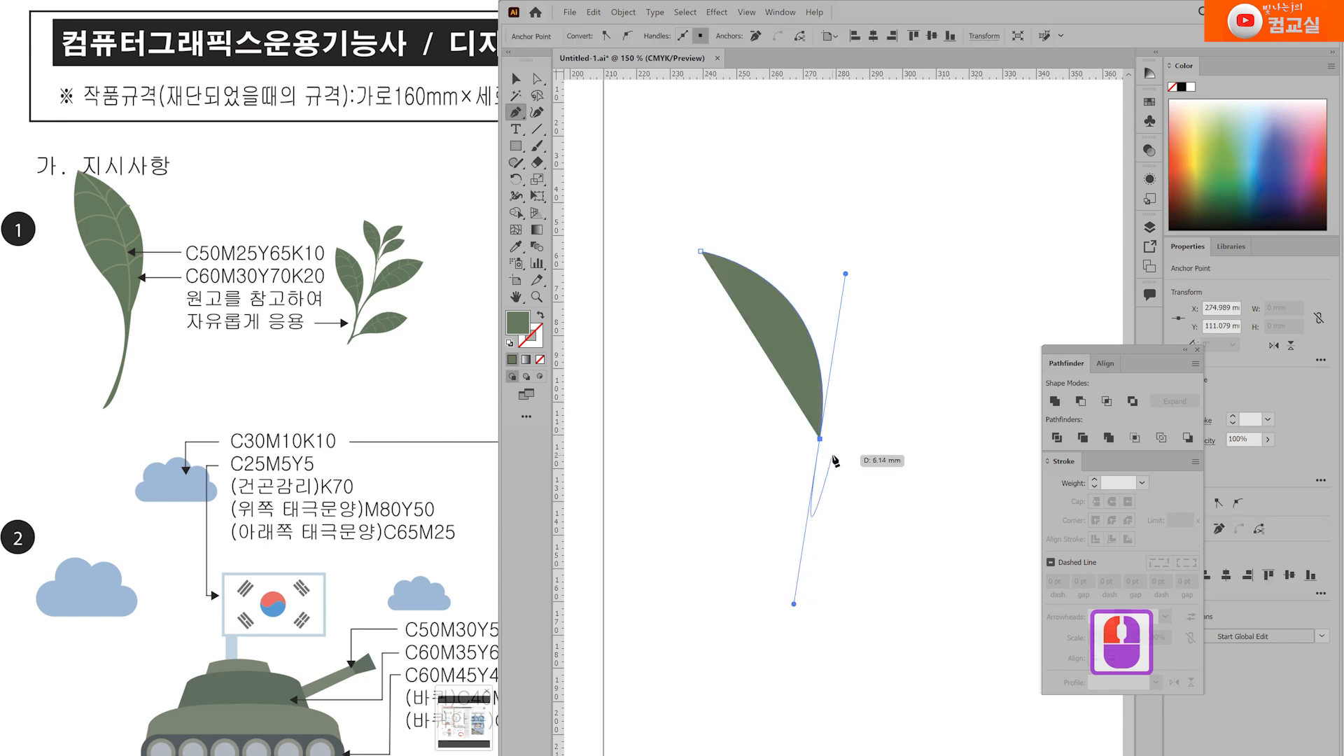
{"action": "left_click_drag", "start_coordinate": [821, 439], "coordinate": [777, 405]}
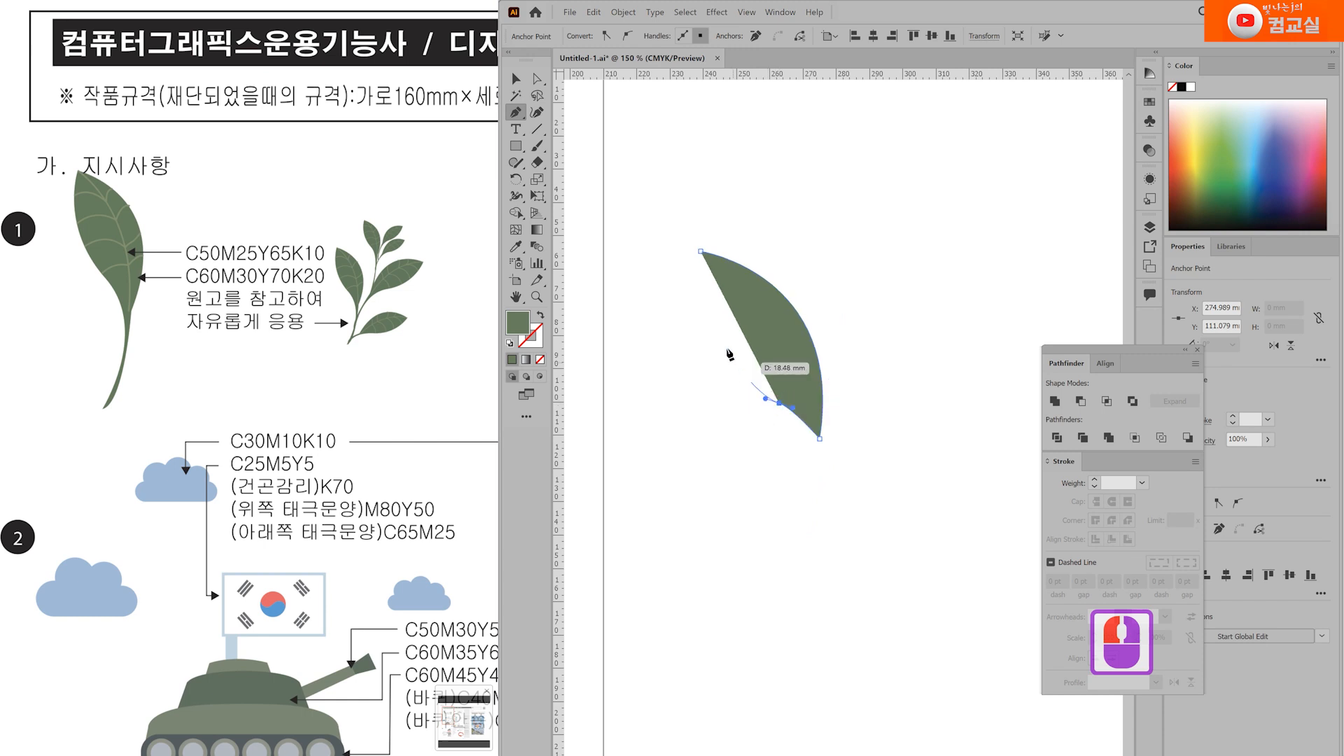
{"action": "left_click_drag", "start_coordinate": [700, 250], "coordinate": [718, 164]}
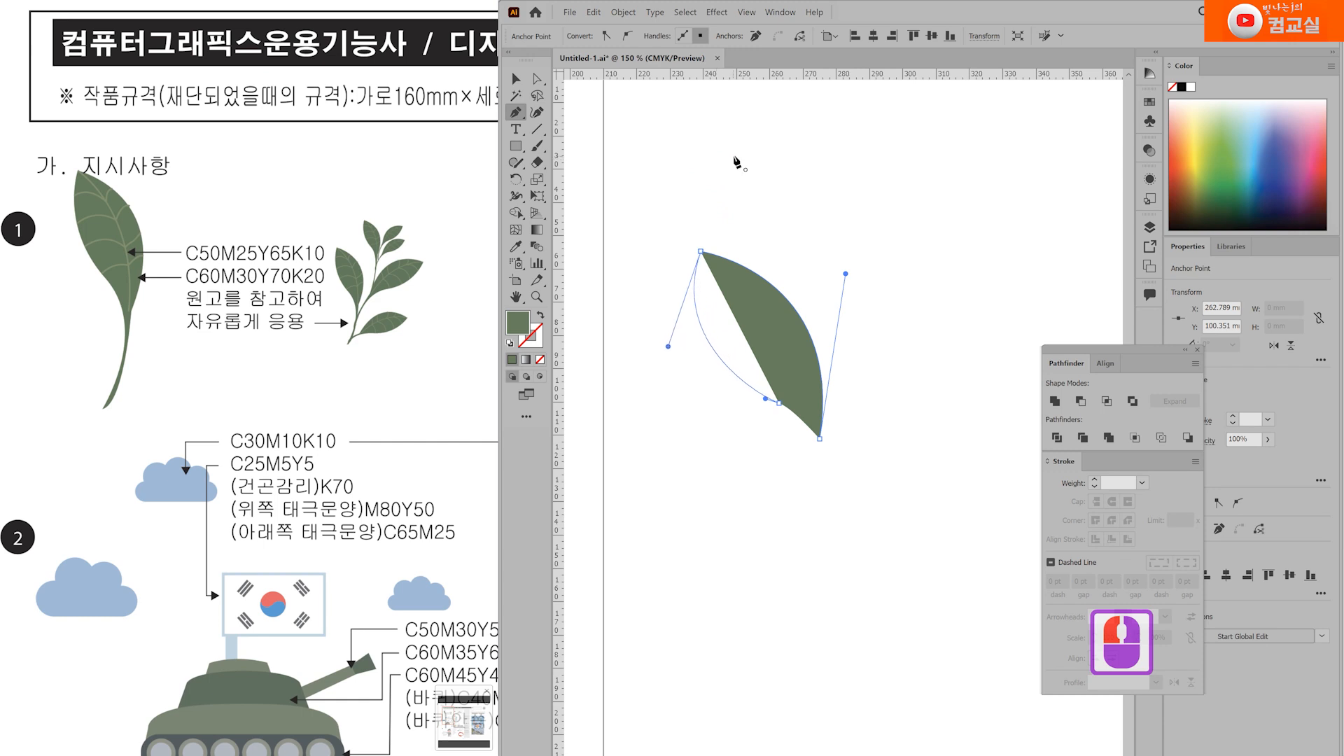
Step: Move the leaf blade's tip and base anchors to lengthen it, and bulge its right edge outward
{"action": "key", "text": "a"}
{"action": "scroll", "coordinate": [747, 243], "scroll_direction": "up", "scroll_amount": 1}
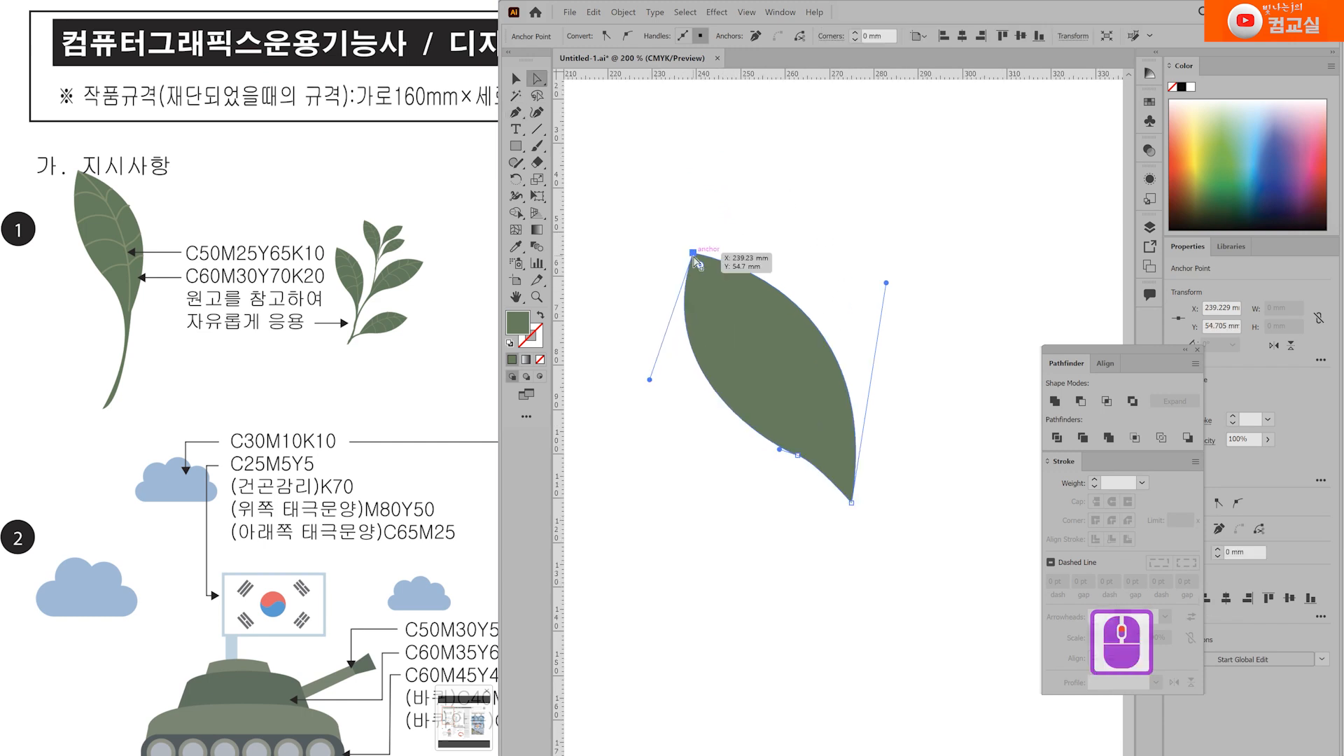
{"action": "left_click_drag", "start_coordinate": [693, 257], "coordinate": [698, 246]}
{"action": "left_click_drag", "start_coordinate": [852, 506], "coordinate": [839, 530]}
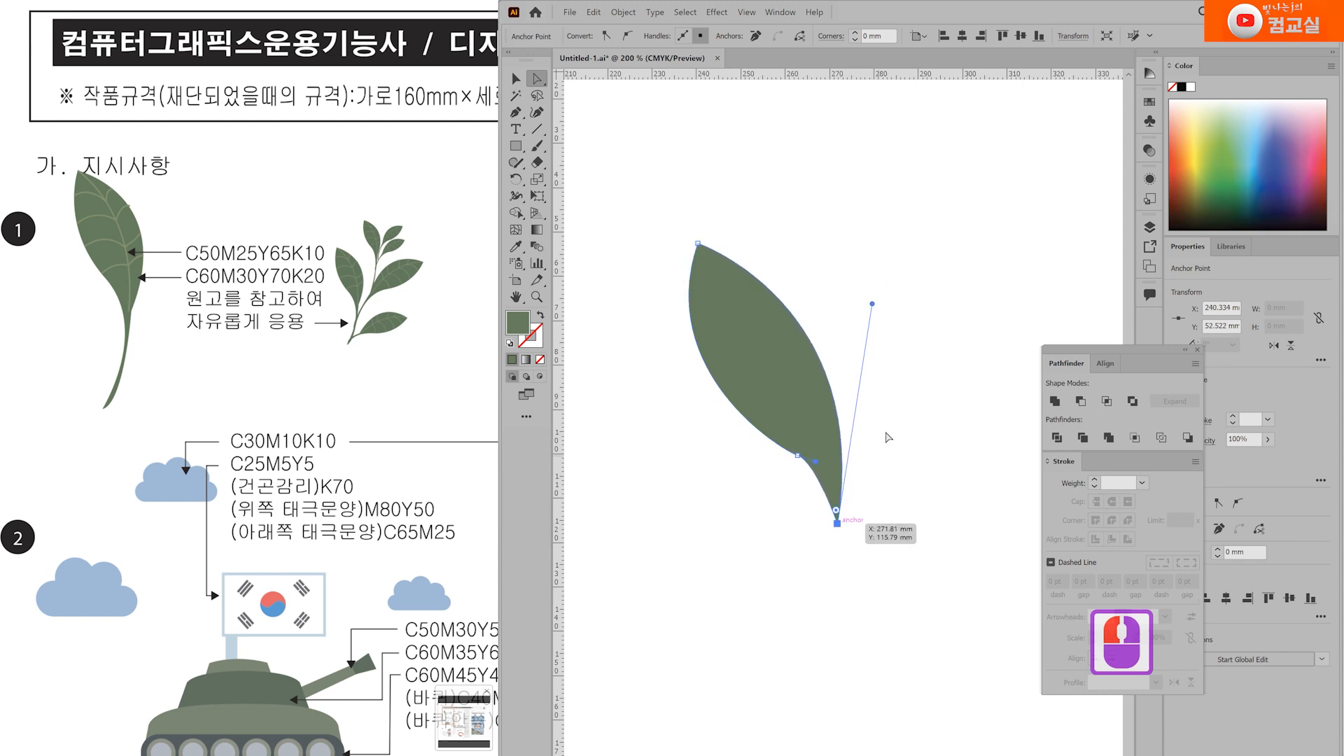
{"action": "left_click_drag", "start_coordinate": [872, 304], "coordinate": [904, 288]}
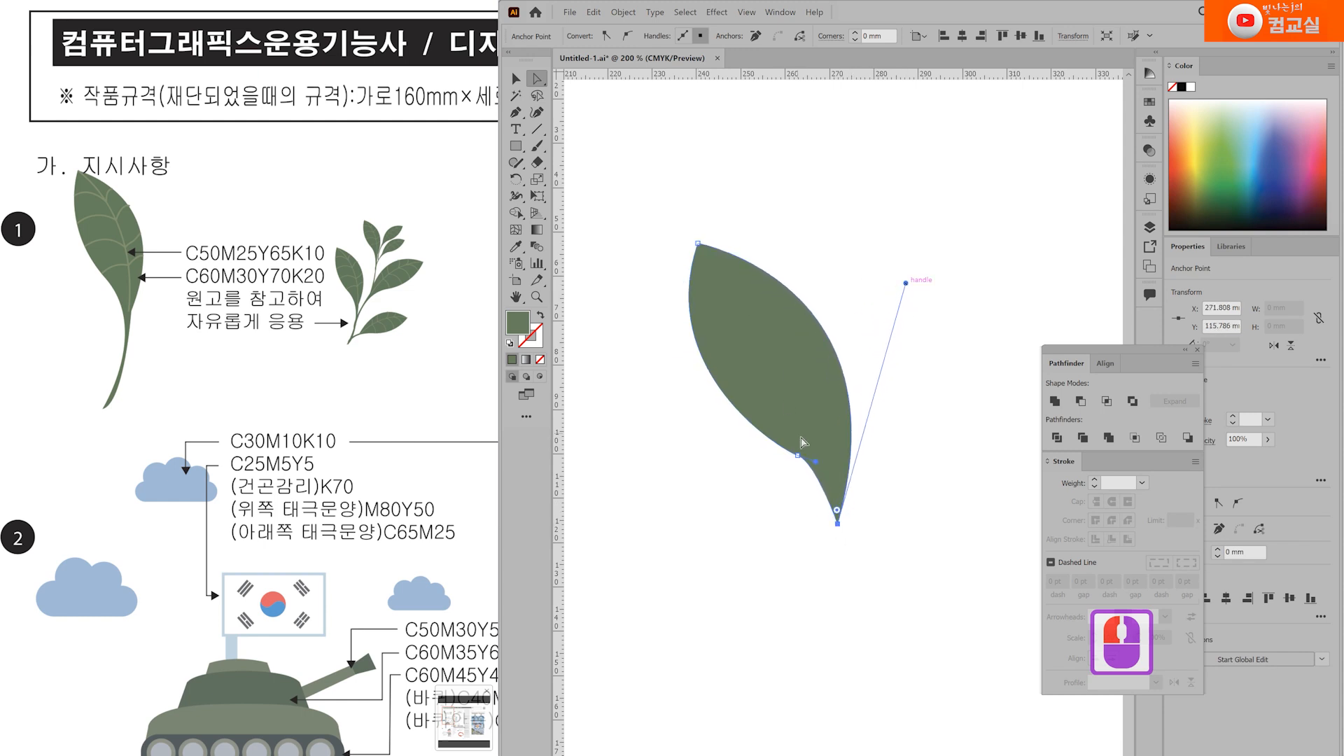
Step: Reshape the blade's left edge and the notch above its base into a narrow, inward-curving taper
{"action": "left_click_drag", "start_coordinate": [798, 455], "coordinate": [806, 469]}
{"action": "left_click_drag", "start_coordinate": [838, 523], "coordinate": [828, 524]}
{"action": "left_click_drag", "start_coordinate": [806, 469], "coordinate": [793, 461]}
{"action": "mouse_move", "coordinate": [654, 369]}
{"action": "left_mouse_down"}
{"action": "mouse_move", "coordinate": [666, 366]}
{"action": "mouse_move", "coordinate": [637, 378]}
{"action": "mouse_move", "coordinate": [657, 392]}
{"action": "left_mouse_up"}
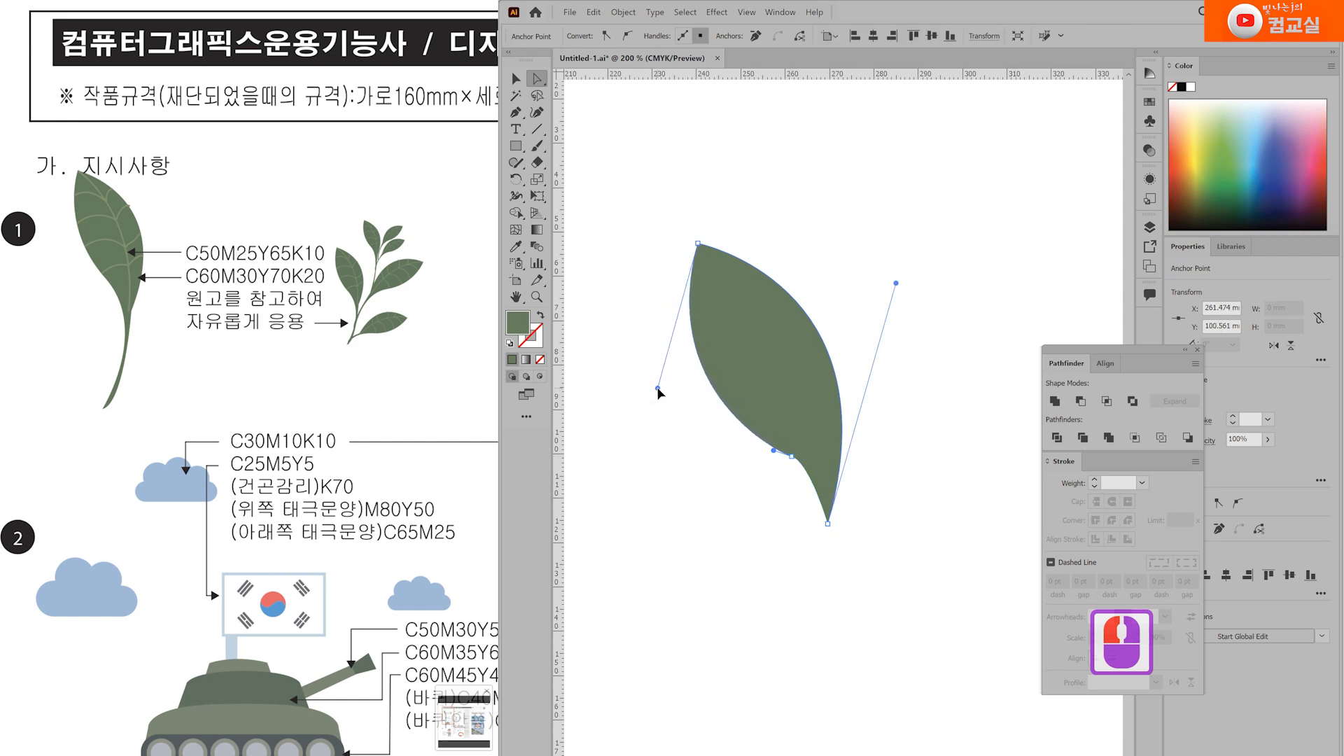
{"action": "left_click_drag", "start_coordinate": [774, 450], "coordinate": [798, 468]}
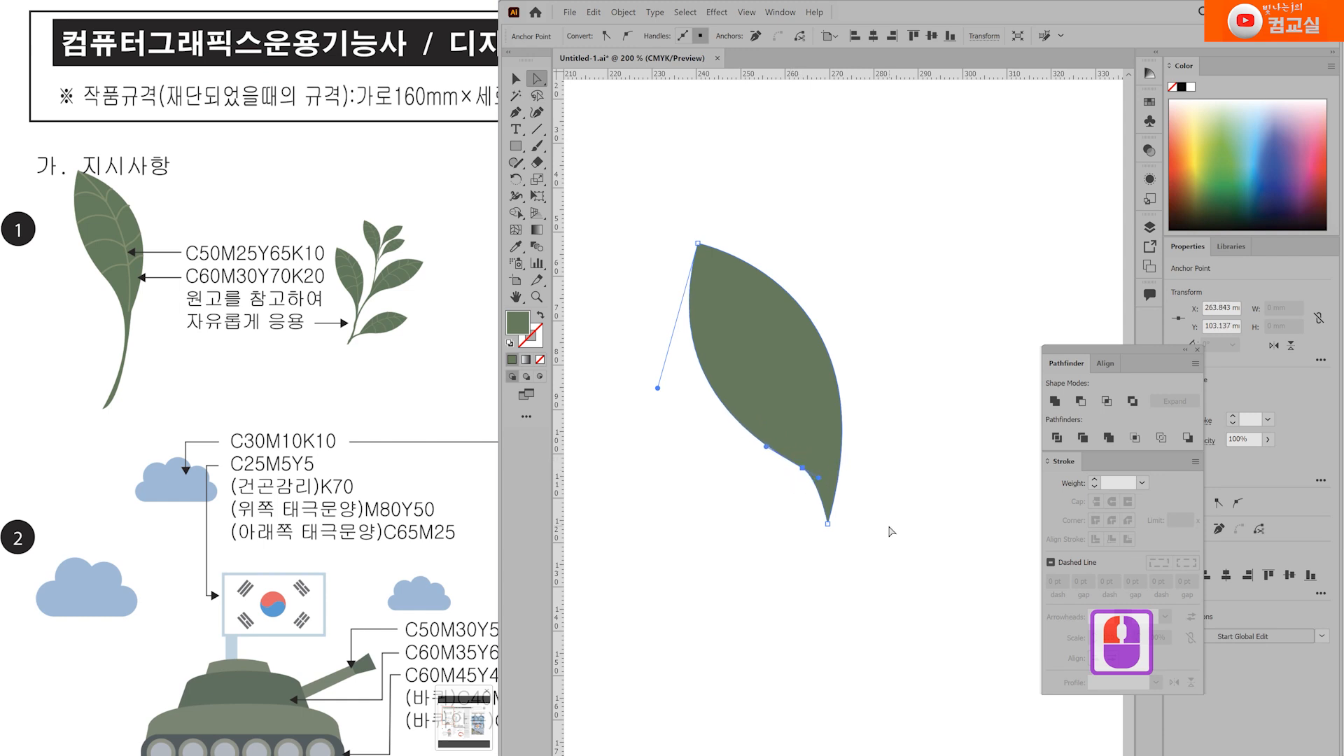
{"action": "left_click_drag", "start_coordinate": [658, 389], "coordinate": [665, 383]}
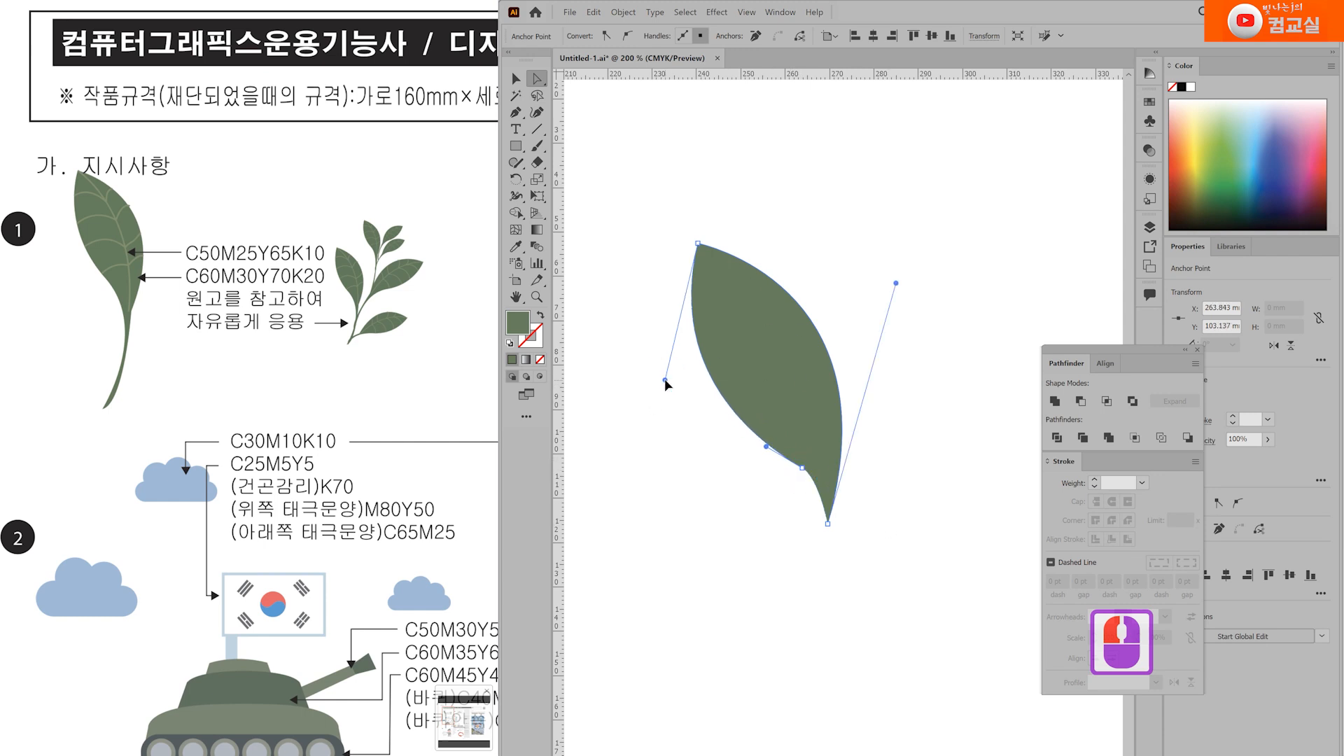
Step: Draw the stem's curved right edge about 53 mm tall, from the leaf's base down to a tip bending left
{"action": "key", "text": "p"}
{"action": "scroll", "coordinate": [860, 495], "scroll_direction": "up", "scroll_amount": 1}
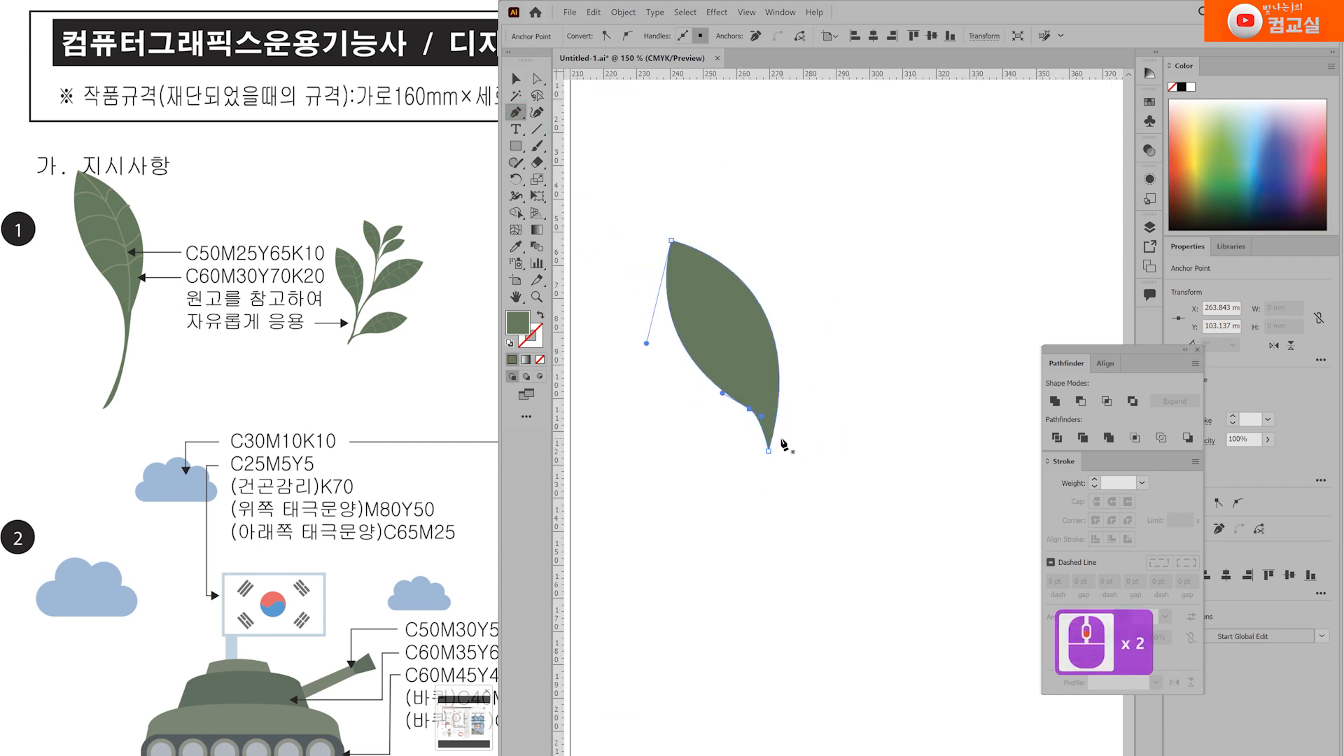
{"action": "left_click", "coordinate": [769, 437], "text": "ctrl"}
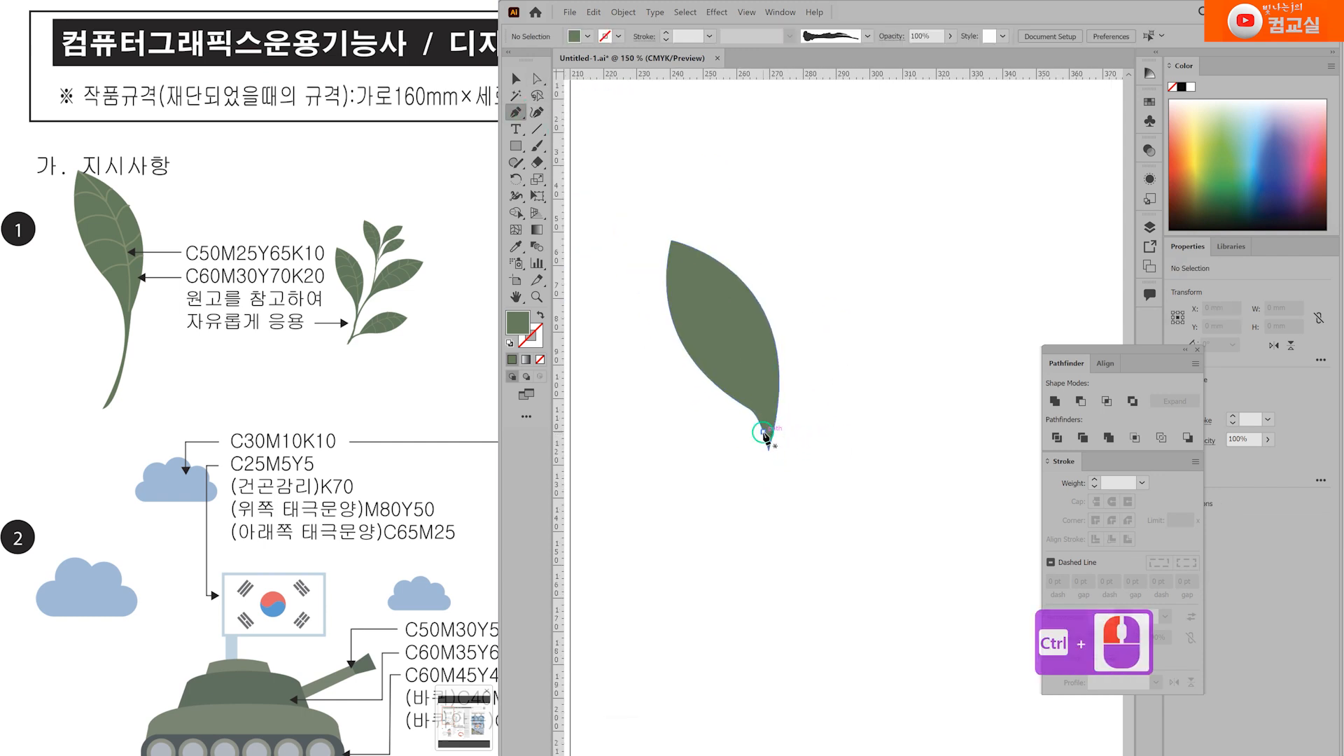
{"action": "left_click", "coordinate": [767, 433]}
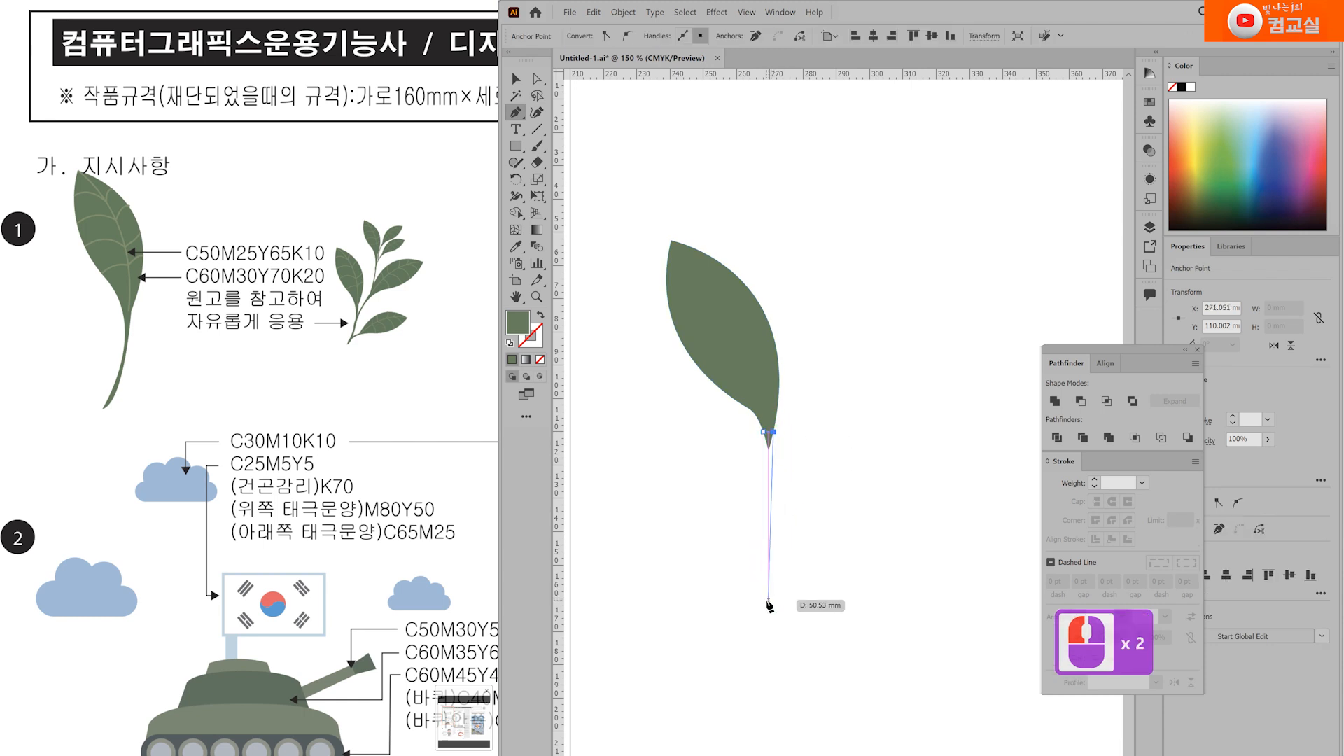
{"action": "mouse_move", "coordinate": [763, 597]}
{"action": "left_mouse_down"}
{"action": "mouse_move", "coordinate": [735, 654]}
{"action": "mouse_move", "coordinate": [756, 617]}
{"action": "mouse_move", "coordinate": [744, 608]}
{"action": "left_mouse_up"}
{"action": "left_click", "coordinate": [747, 602], "text": "ctrl"}
{"action": "mouse_move", "coordinate": [786, 549]}
{"action": "left_mouse_down"}
{"action": "mouse_move", "coordinate": [774, 544]}
{"action": "mouse_move", "coordinate": [778, 561]}
{"action": "left_mouse_up"}
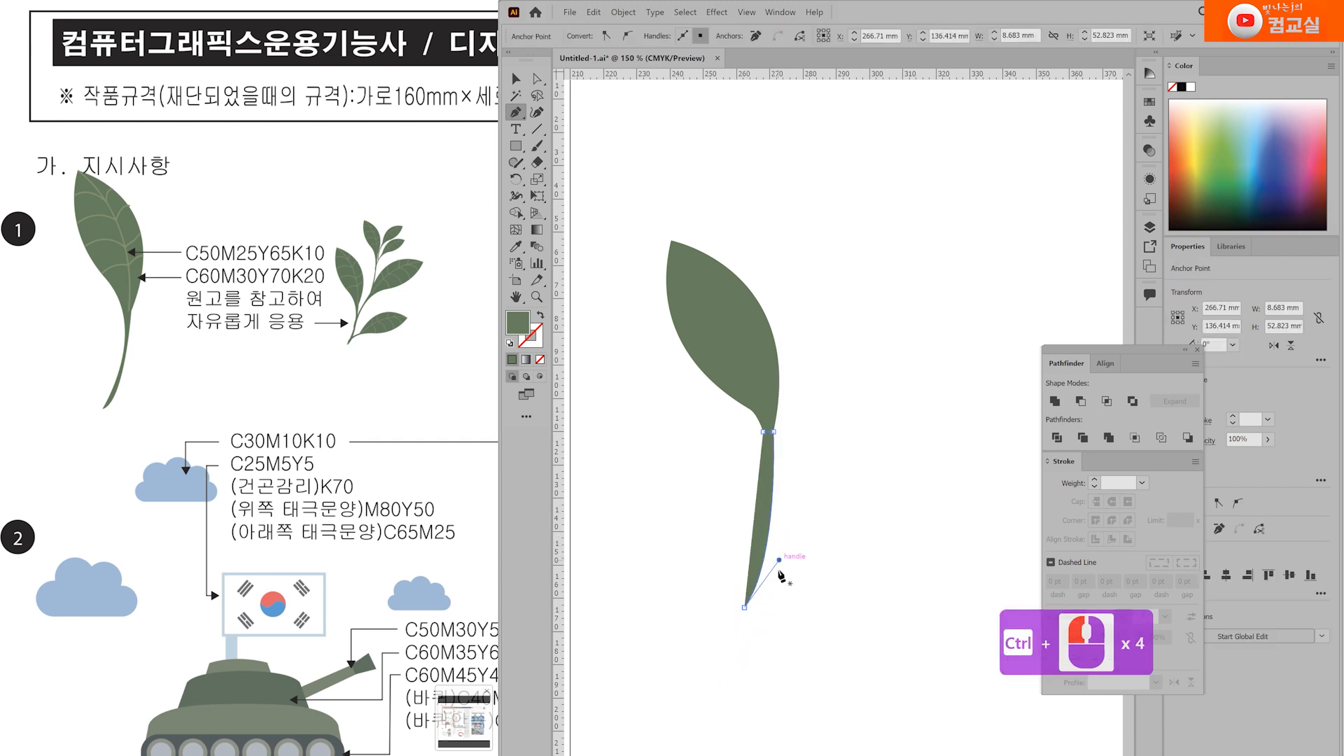
Step: Trace the stem's left edge back up to the leaf's base and move its middle anchor inward to slim the stem
{"action": "scroll", "coordinate": [751, 600], "scroll_direction": "up", "scroll_amount": 2}
{"action": "left_click", "coordinate": [738, 615]}
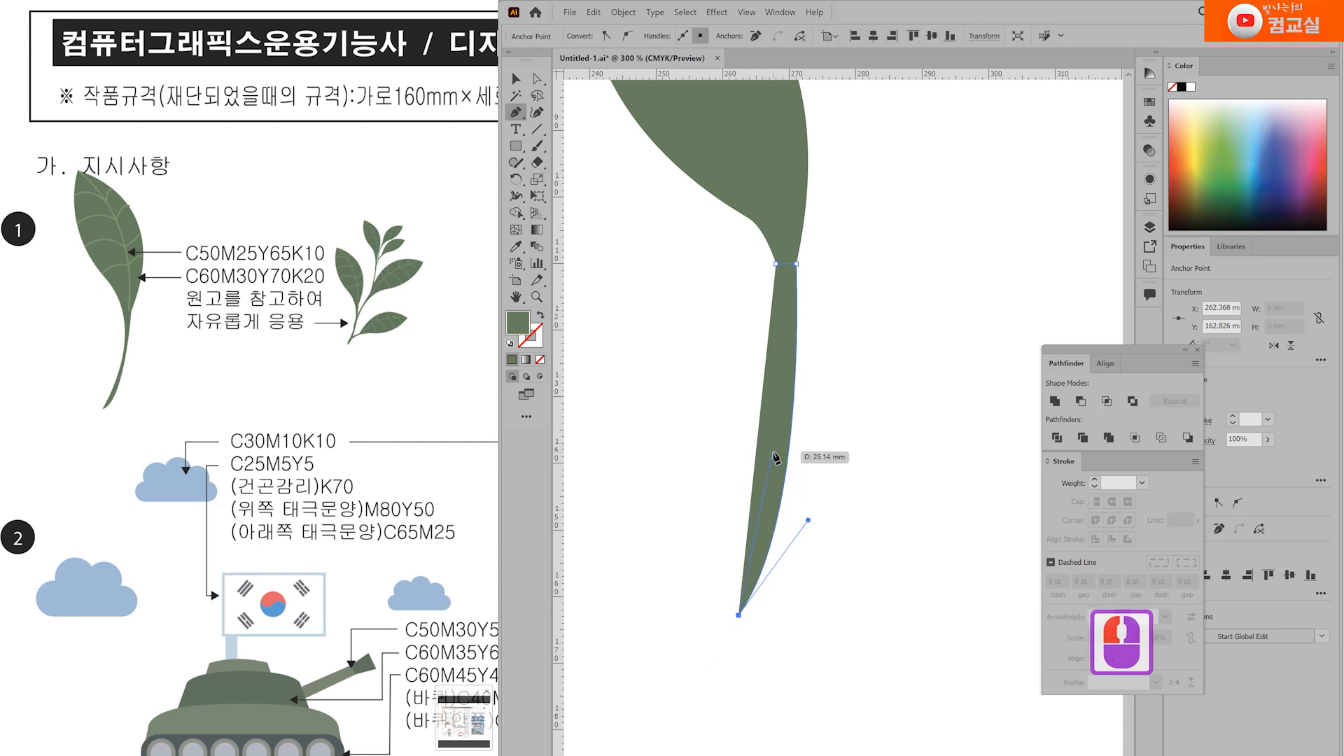
{"action": "left_click_drag", "start_coordinate": [783, 419], "coordinate": [777, 399]}
{"action": "left_click_drag", "start_coordinate": [775, 264], "coordinate": [758, 210]}
{"action": "key", "text": "ctrl+z"}
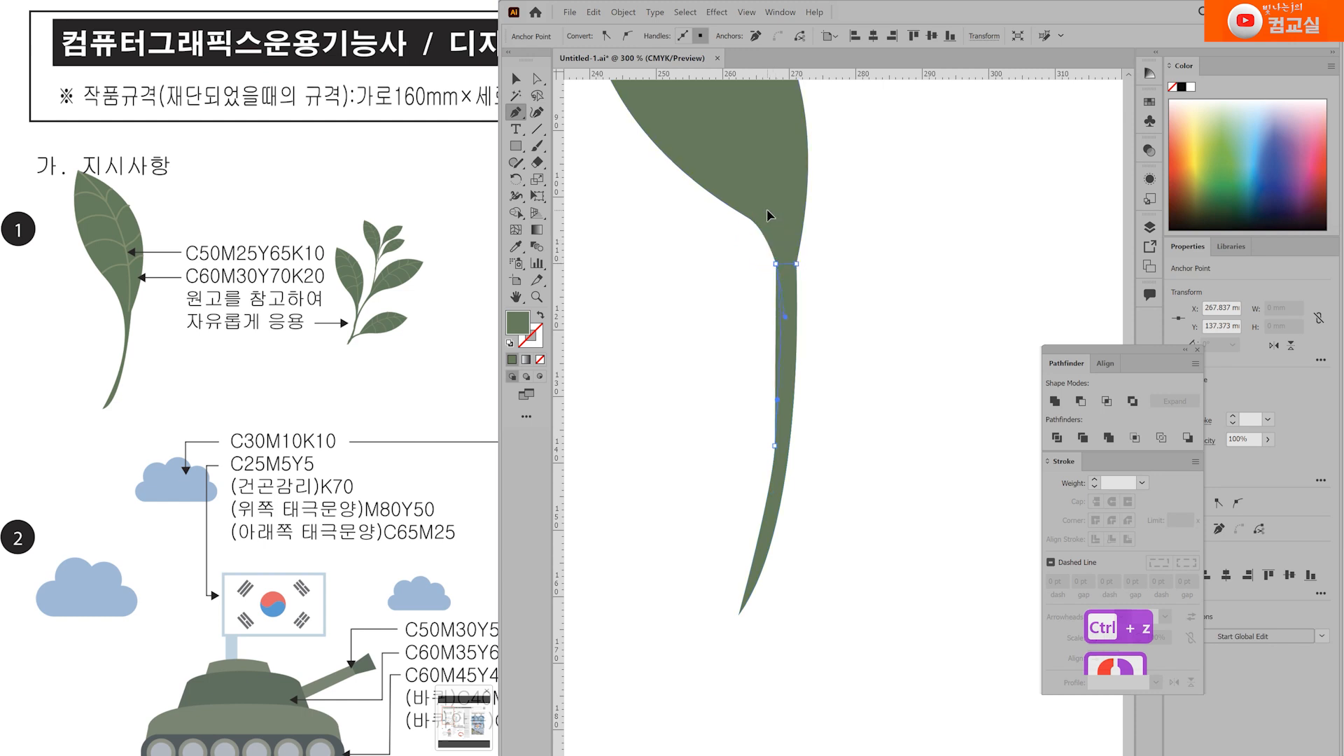
{"action": "key", "text": "a"}
{"action": "mouse_move", "coordinate": [774, 446]}
{"action": "left_mouse_down"}
{"action": "mouse_move", "coordinate": [775, 491]}
{"action": "mouse_move", "coordinate": [781, 435]}
{"action": "left_mouse_up"}
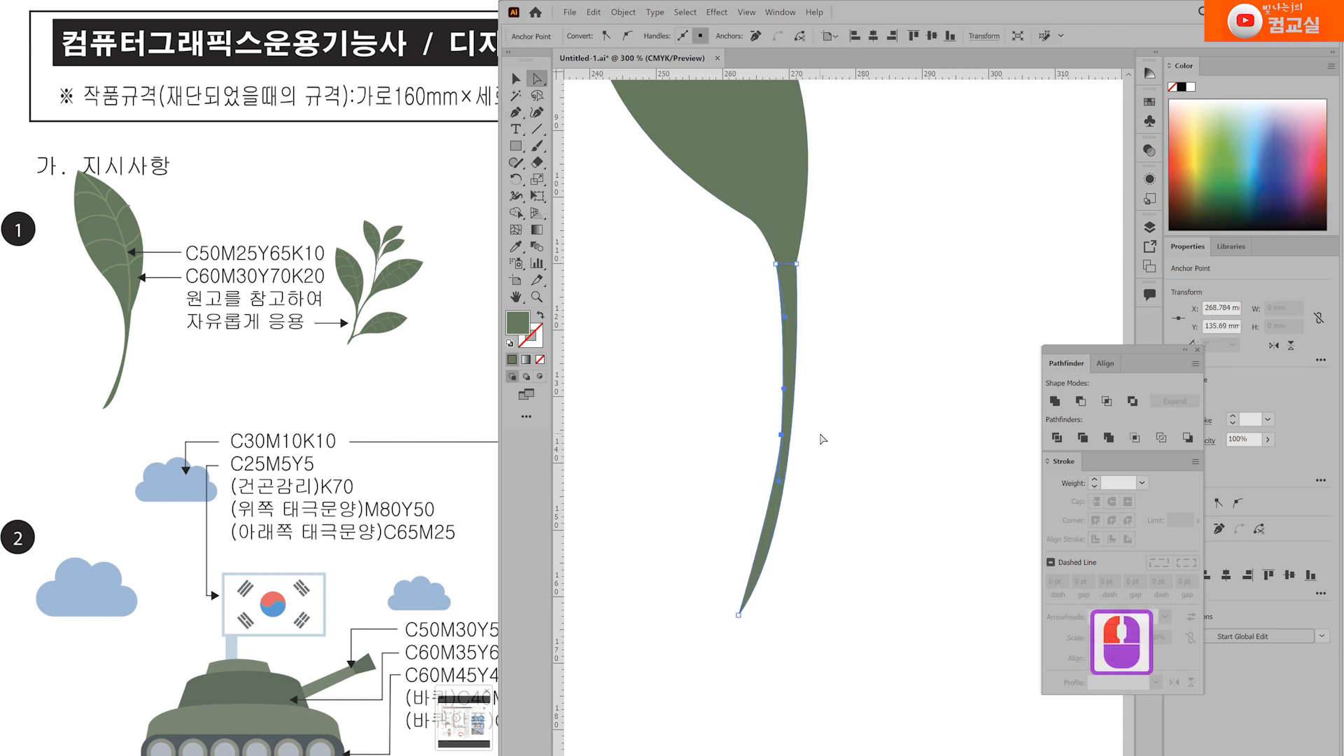
Step: Add an anchor near the stem's tip and shift it outward, and lower the left edge's middle anchor to smooth the curve
{"action": "scroll", "coordinate": [761, 604], "scroll_direction": "up", "scroll_amount": 2}
{"action": "left_click", "coordinate": [753, 594]}
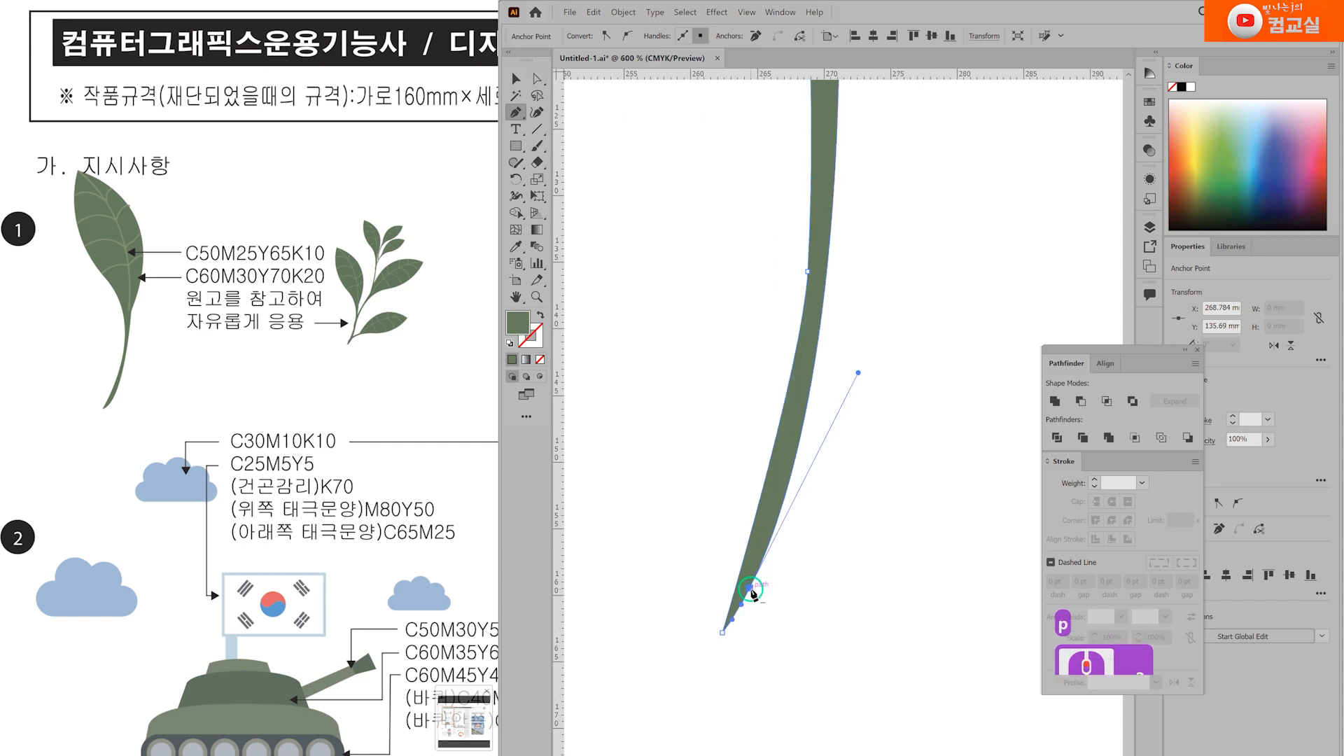
{"action": "left_click_drag", "start_coordinate": [752, 593], "coordinate": [758, 588]}
{"action": "left_click_drag", "start_coordinate": [807, 272], "coordinate": [809, 337]}
{"action": "scroll", "coordinate": [817, 328], "scroll_direction": "down", "scroll_amount": 2}
{"action": "left_click_drag", "start_coordinate": [847, 231], "coordinate": [777, 330]}
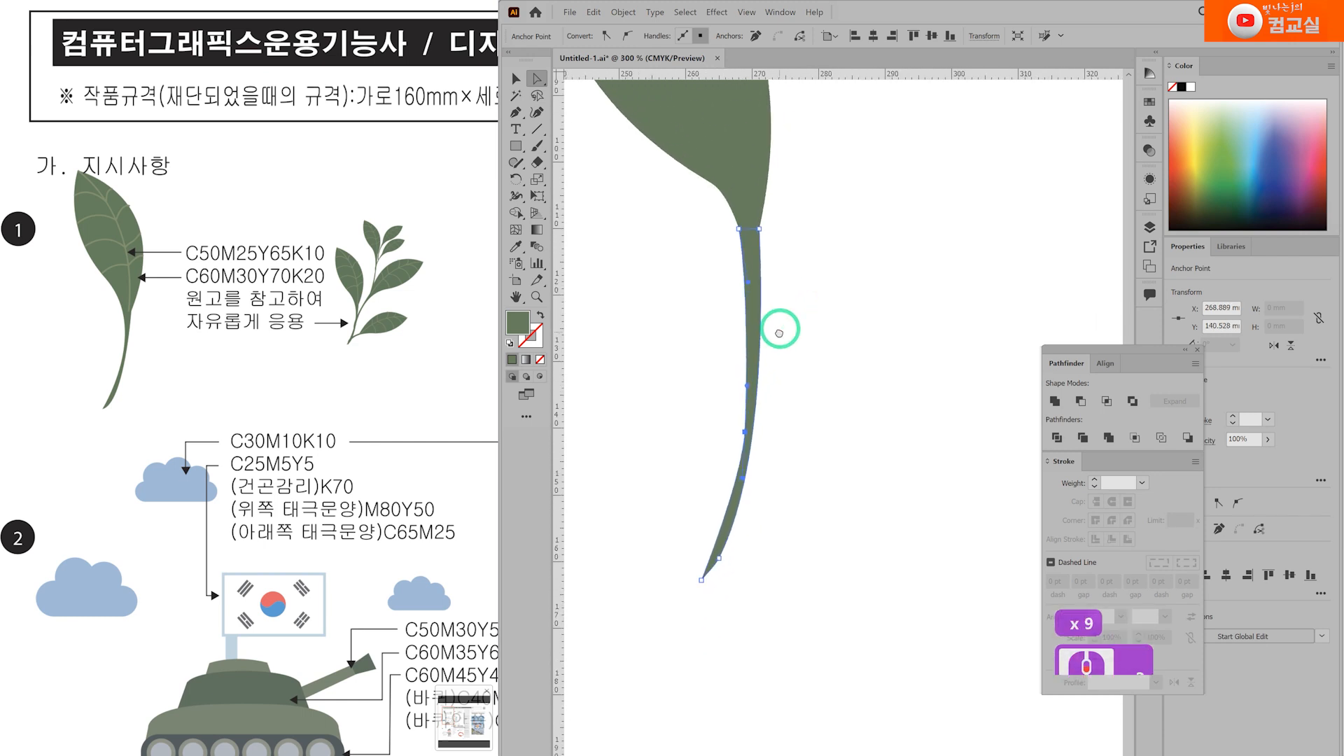
Step: With nothing selected, set the Pen tool to no fill and a stroke colour of C50 M25 Y65 K10
{"action": "scroll", "coordinate": [748, 288], "scroll_direction": "up", "scroll_amount": 2}
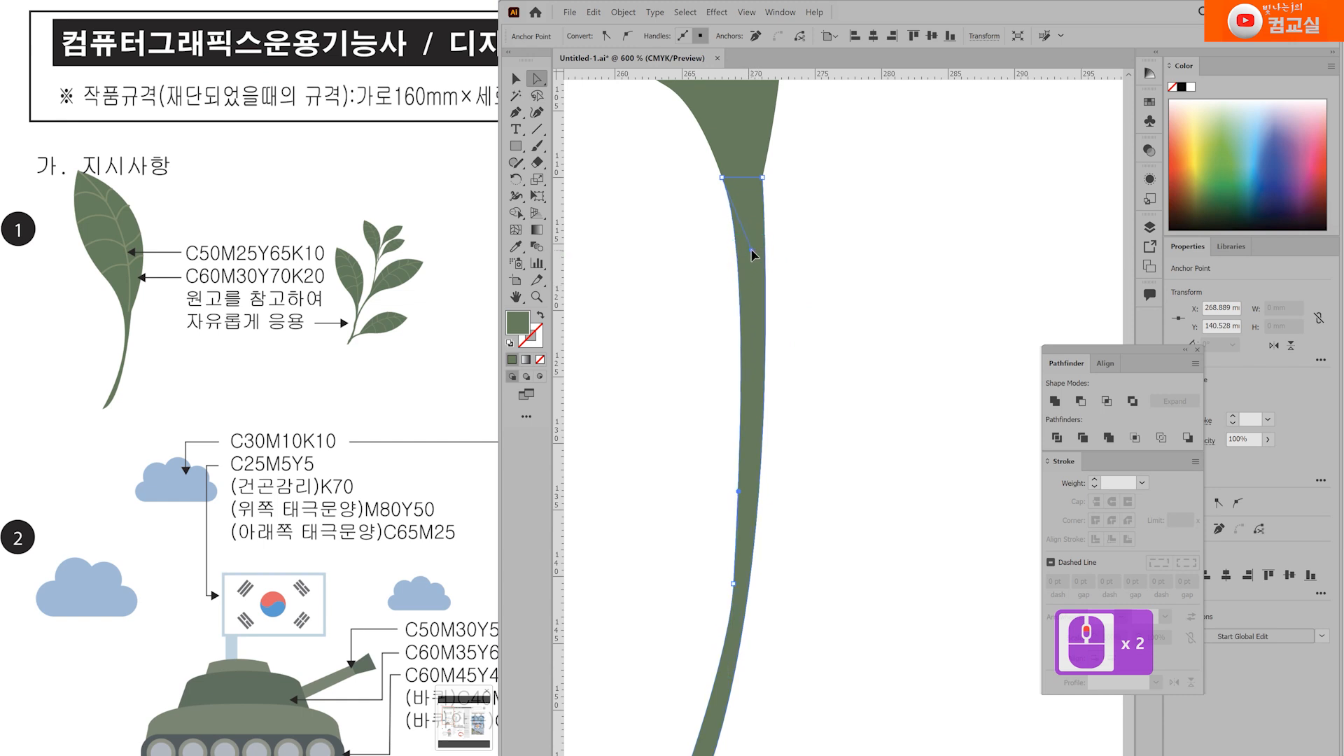
{"action": "scroll", "coordinate": [824, 372], "scroll_direction": "down", "scroll_amount": 3}
{"action": "left_click", "coordinate": [874, 329]}
{"action": "scroll", "coordinate": [774, 351], "scroll_direction": "down", "scroll_amount": 3}
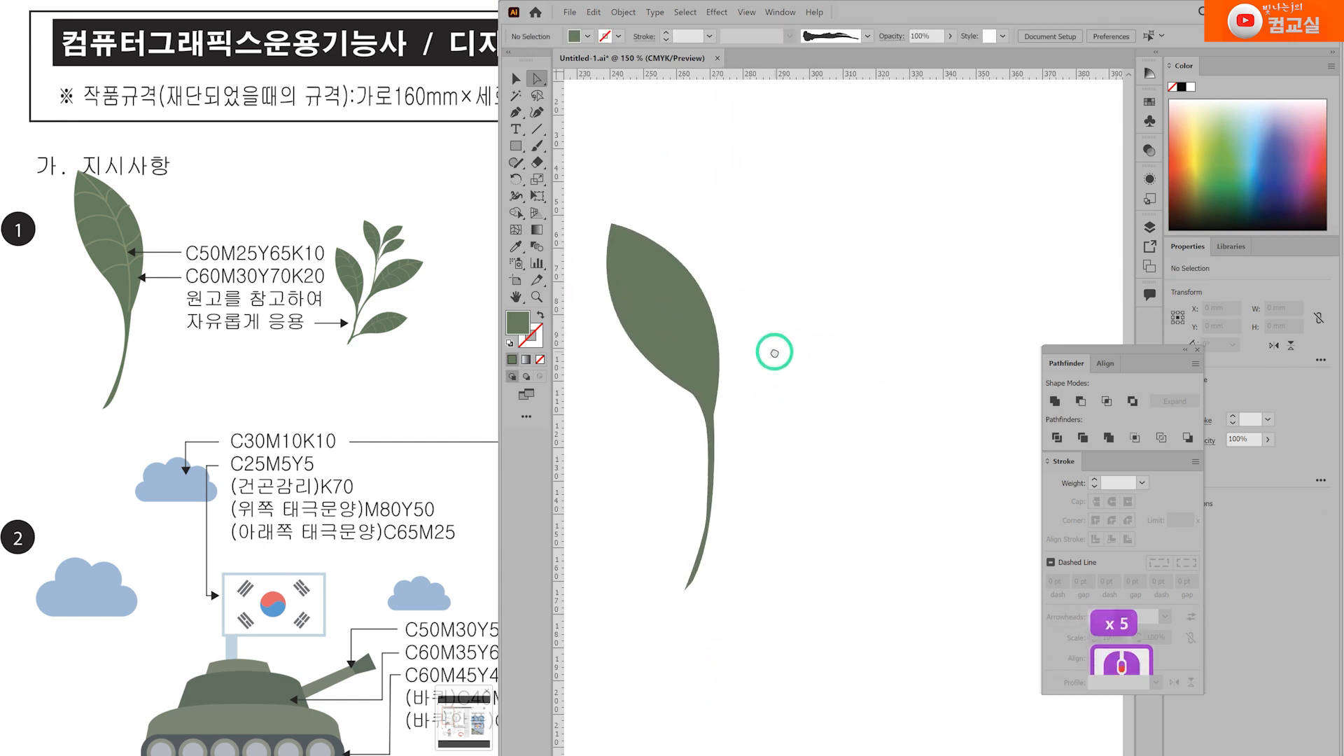
{"action": "left_click", "coordinate": [518, 112]}
{"action": "left_click", "coordinate": [540, 315]}
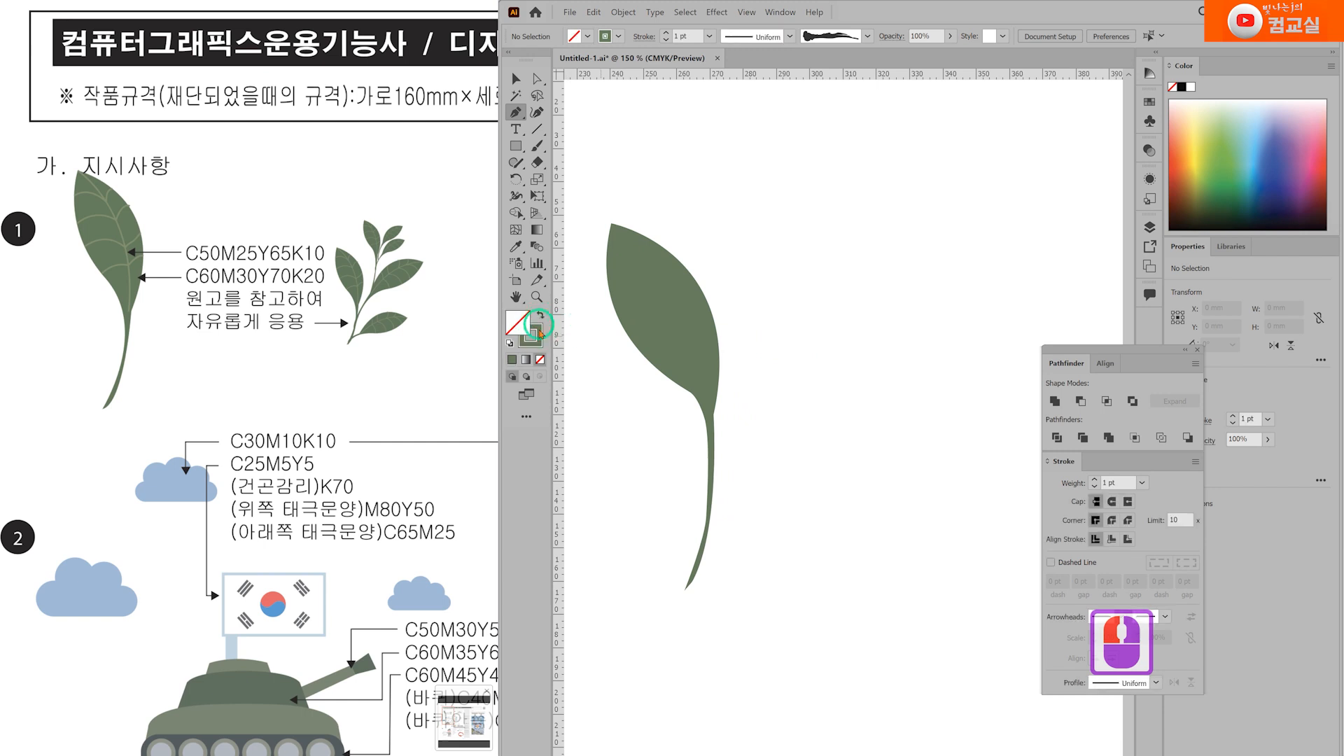
{"action": "double_click", "coordinate": [540, 335]}
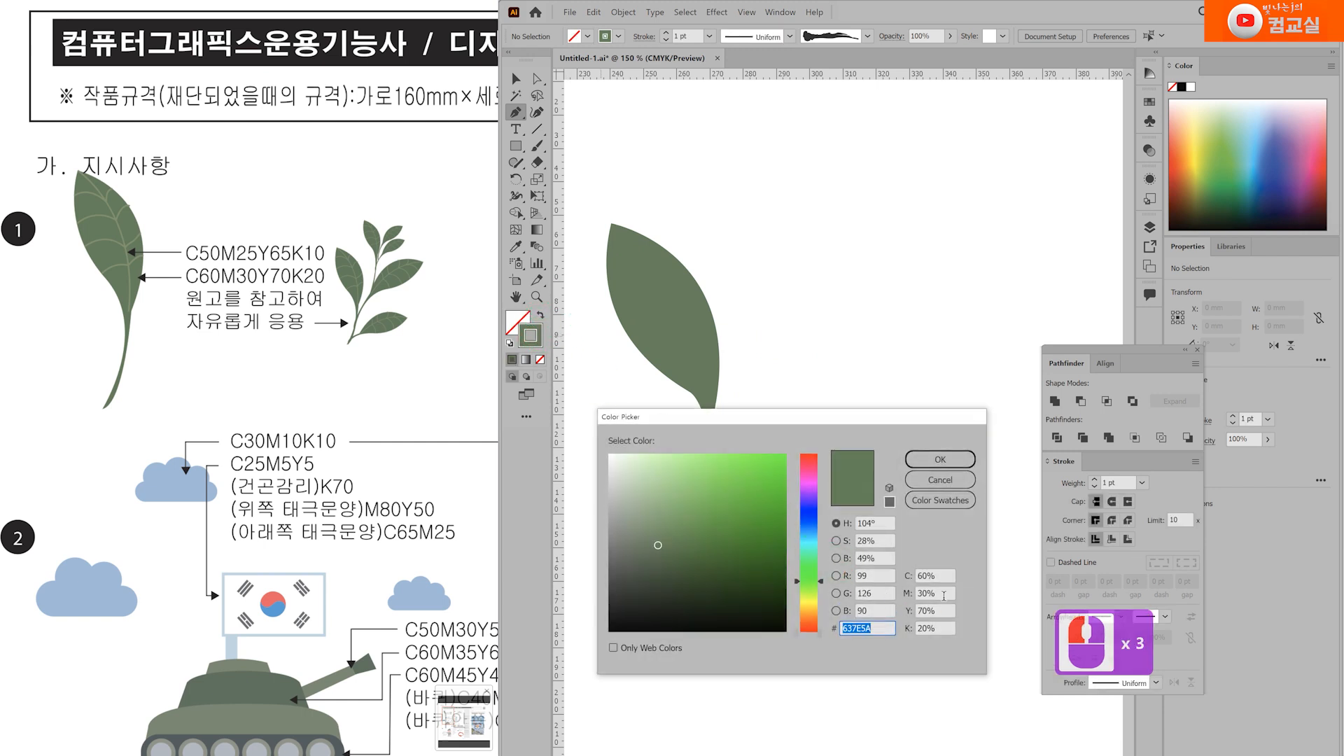
{"action": "triple_click", "coordinate": [931, 575]}
{"action": "type", "text": "50"}
{"action": "key", "text": "Tab"}
{"action": "type", "text": "25"}
{"action": "key", "text": "Tab"}
{"action": "type", "text": "65"}
{"action": "key", "text": "Tab"}
{"action": "type", "text": "10"}
{"action": "key", "text": "Return"}
Step: Draw the leaf's curved midrib about 60 mm tall, from the blade's tip down to its base at the stem
{"action": "scroll", "coordinate": [723, 273], "scroll_direction": "up", "scroll_amount": 1}
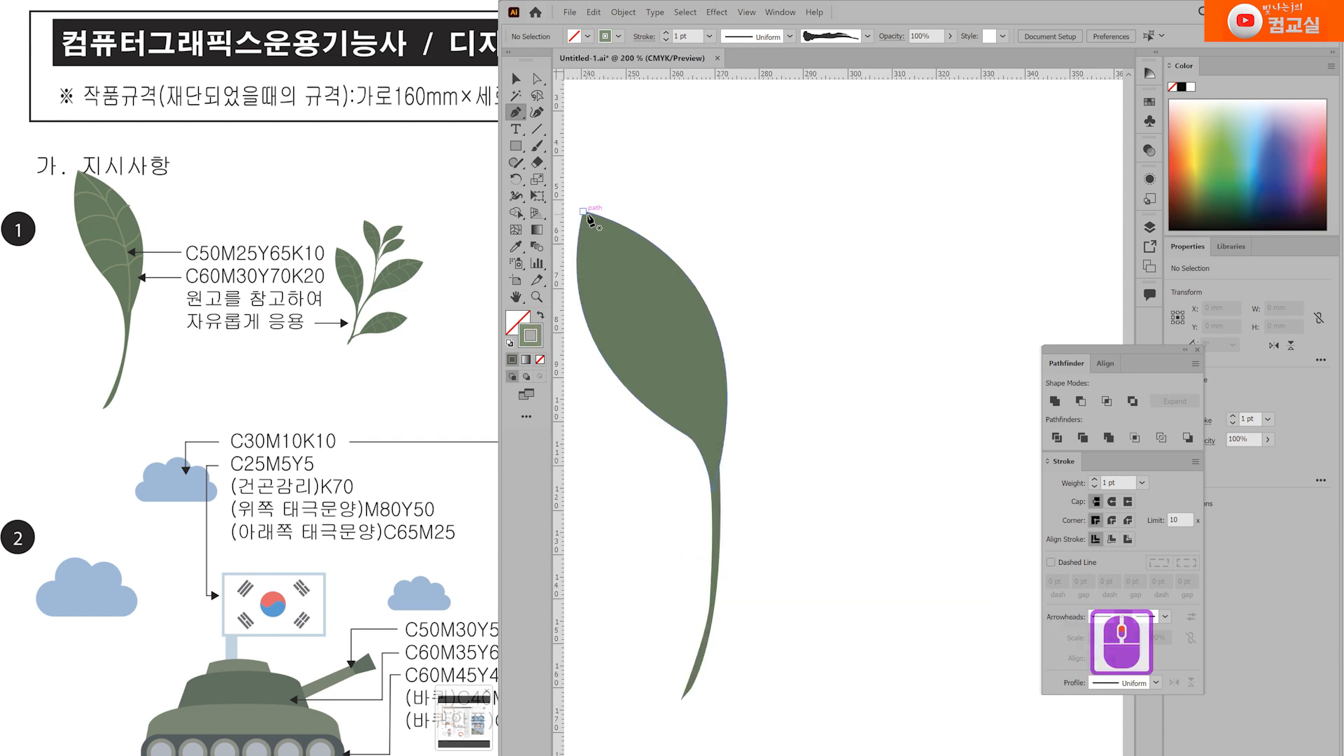
{"action": "left_click", "coordinate": [583, 210]}
{"action": "left_click_drag", "start_coordinate": [716, 476], "coordinate": [719, 591]}
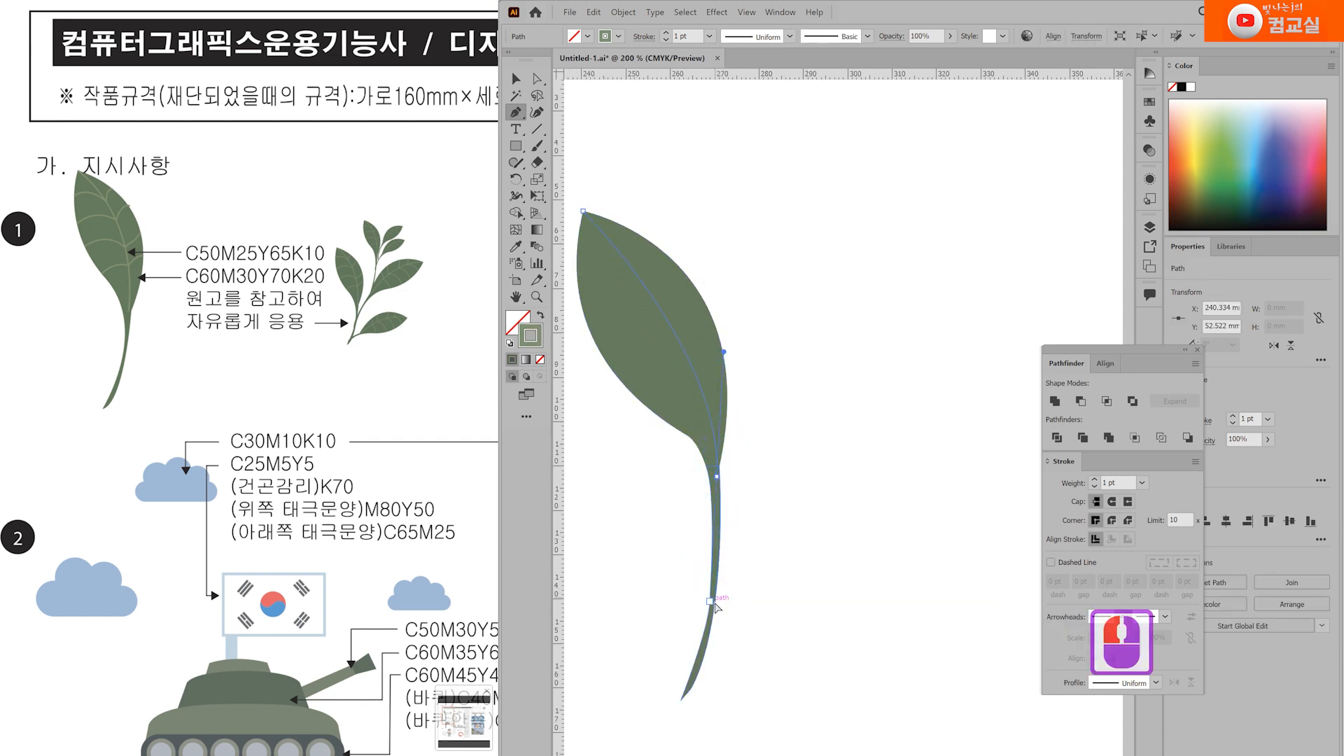
{"action": "left_click_drag", "start_coordinate": [730, 641], "coordinate": [730, 640]}
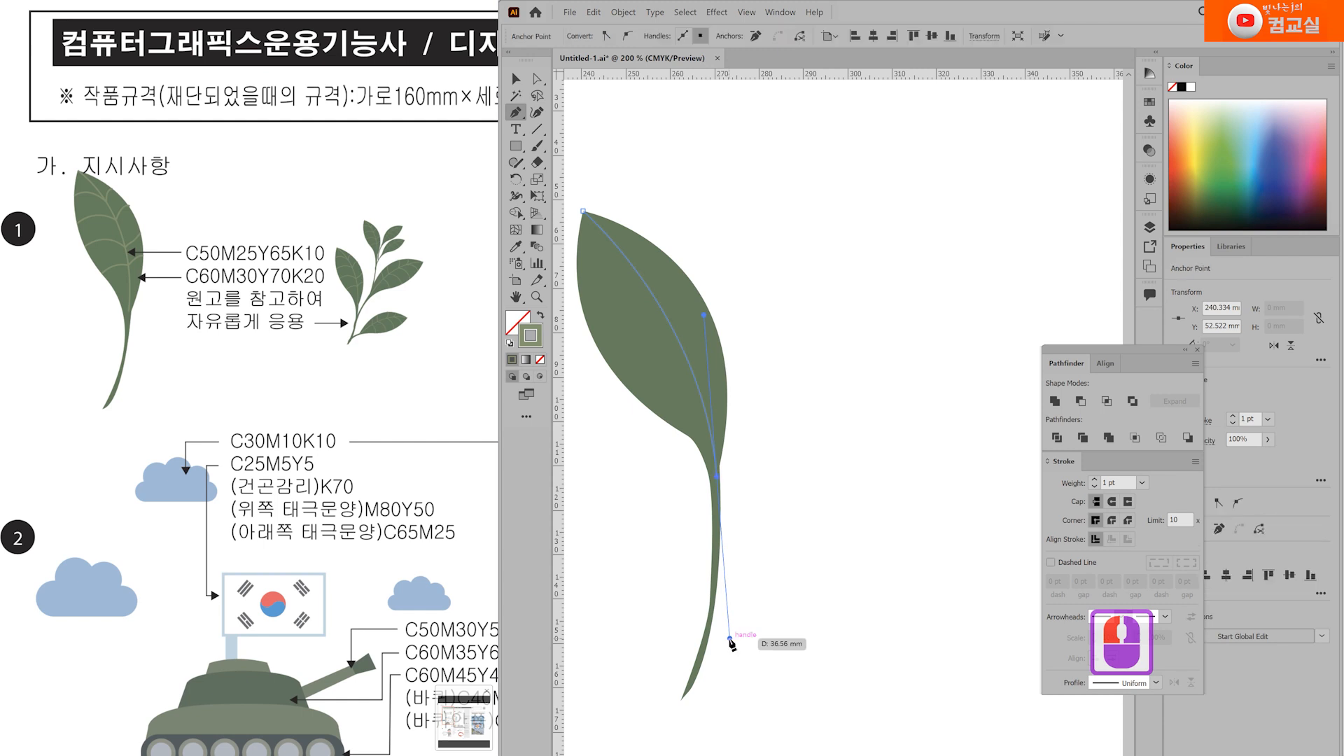
{"action": "scroll", "coordinate": [771, 401], "scroll_direction": "up", "scroll_amount": 1}
{"action": "left_click", "coordinate": [771, 401], "text": "ctrl"}
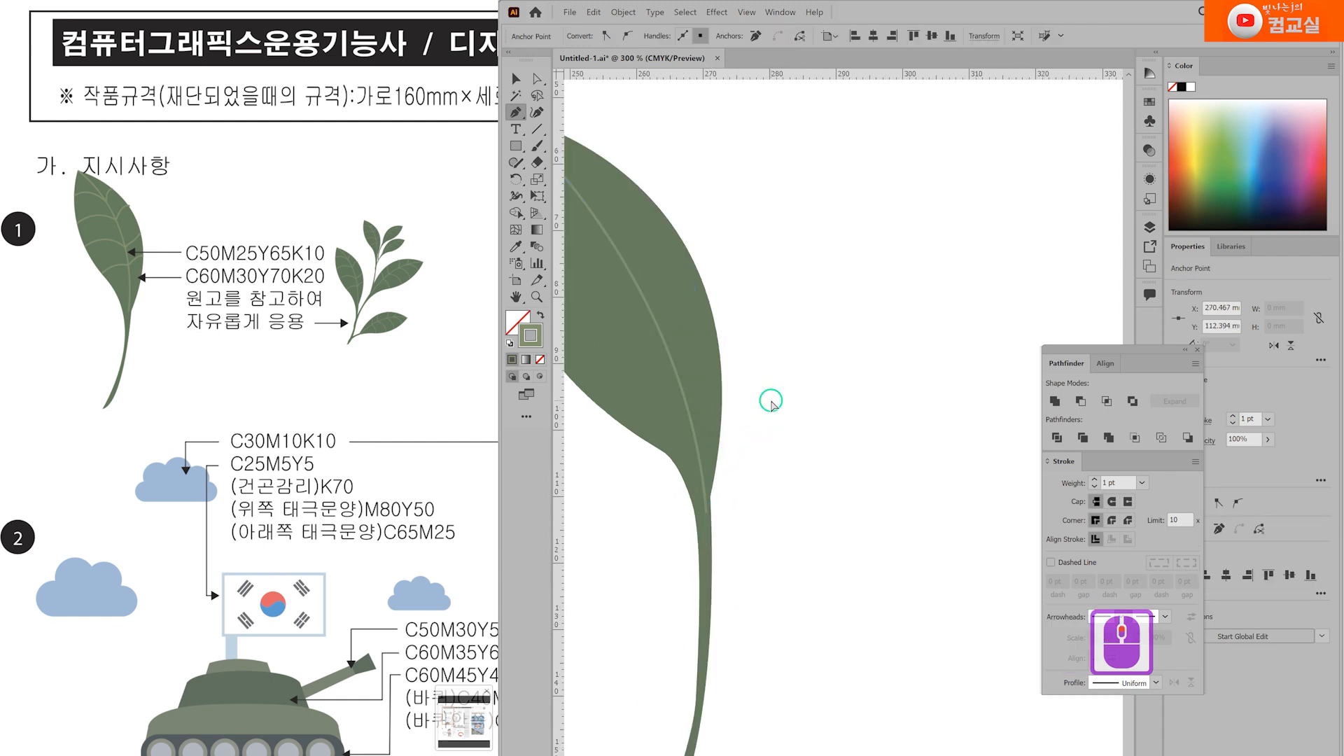
Step: Set the midrib's stroke weight to 1.5 pt
{"action": "scroll", "coordinate": [770, 400], "scroll_direction": "down", "scroll_amount": 2}
{"action": "scroll", "coordinate": [768, 398], "scroll_direction": "up", "scroll_amount": 1}
{"action": "left_click", "coordinate": [718, 388], "text": "ctrl"}
{"action": "left_click", "coordinate": [1115, 482]}
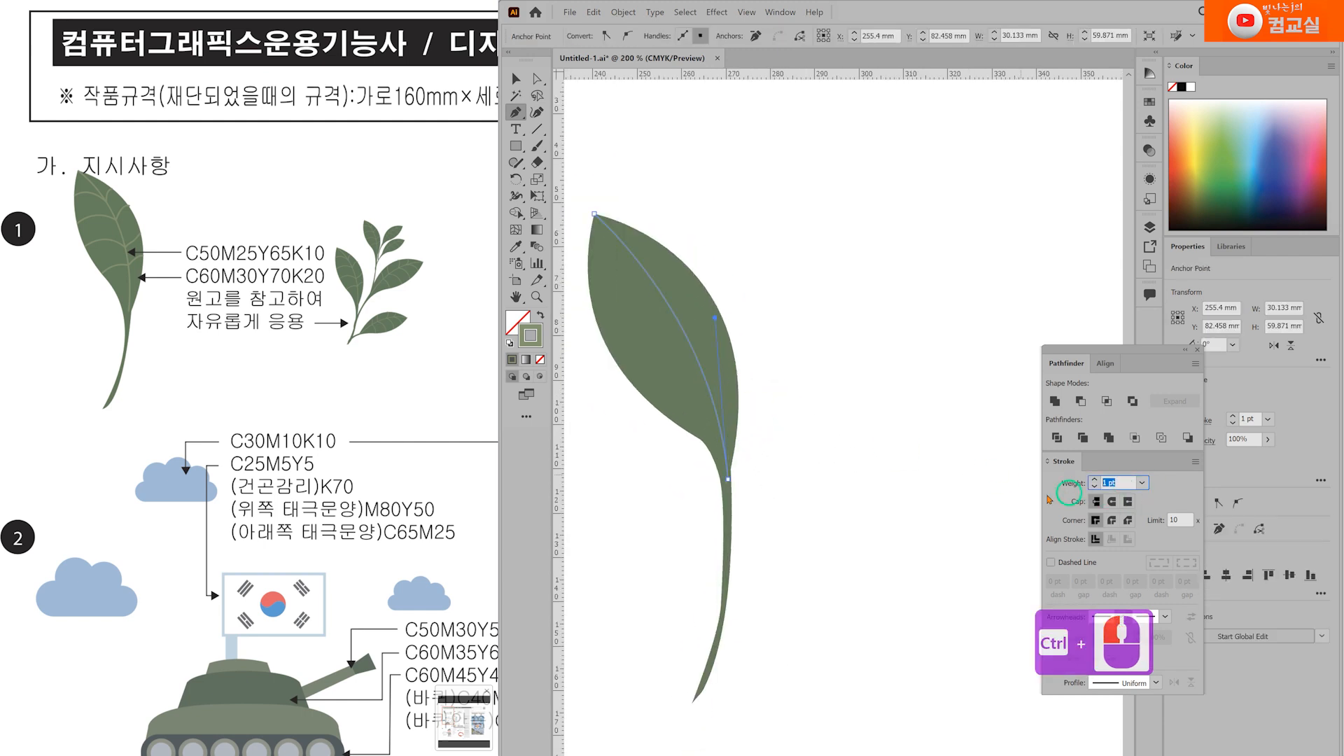
{"action": "type", "text": "1.5"}
{"action": "key", "text": "Return"}
{"action": "left_click", "coordinate": [805, 399], "text": "ctrl"}
Step: Draw the uppermost pair of side veins, curving from the blade's left edge to the midrib and up to its right edge
{"action": "scroll", "coordinate": [645, 264], "scroll_direction": "up", "scroll_amount": 2}
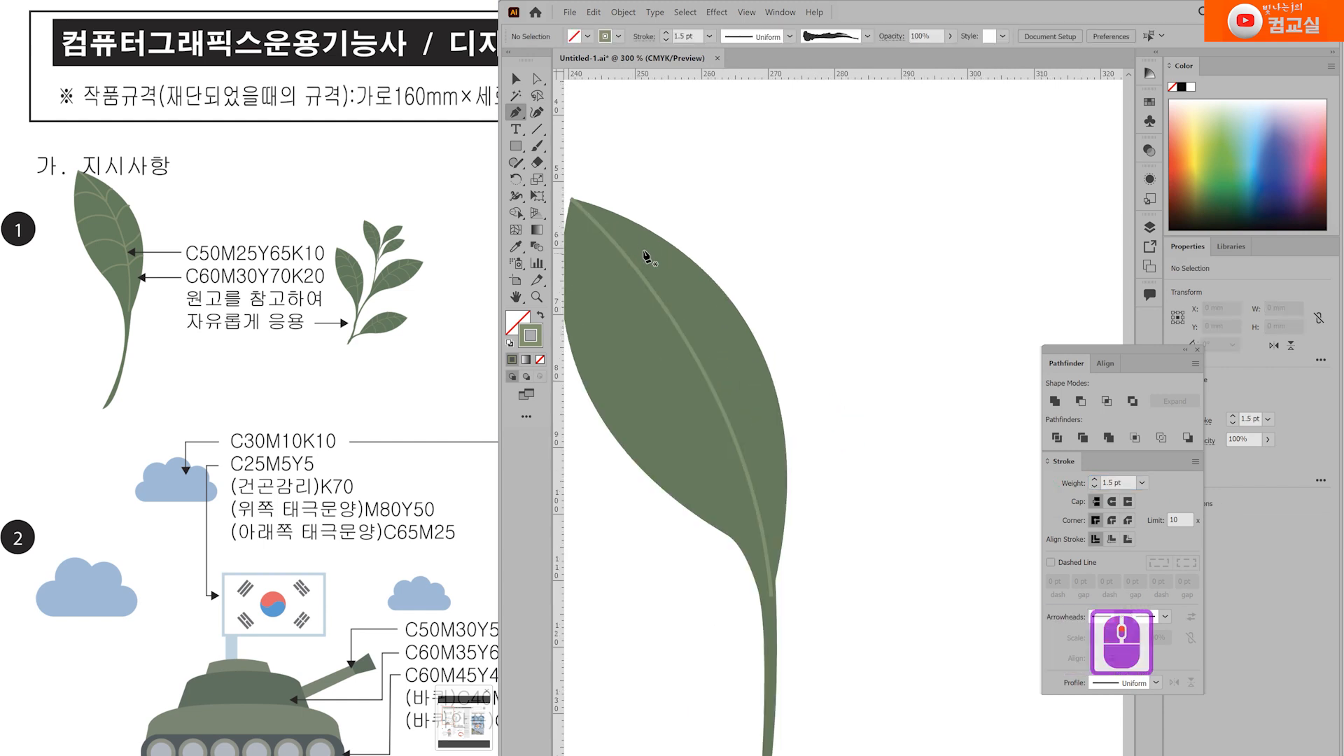
{"action": "left_click_drag", "start_coordinate": [605, 264], "coordinate": [719, 267]}
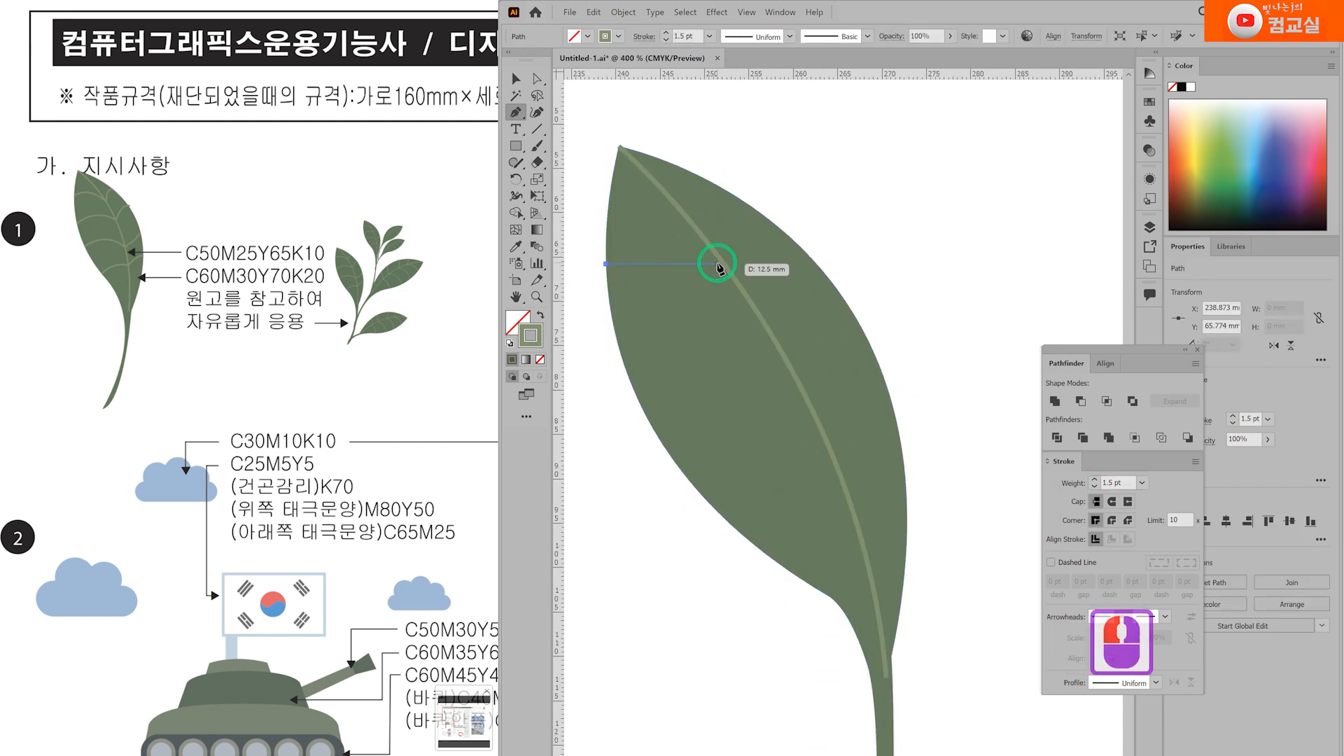
{"action": "left_click_drag", "start_coordinate": [785, 301], "coordinate": [785, 301]}
{"action": "left_click_drag", "start_coordinate": [724, 264], "coordinate": [775, 197]}
{"action": "left_click", "coordinate": [775, 197], "text": "ctrl"}
Step: Draw the second pair of curved side veins below the first, meeting at the midrib and reaching both edges of the blade
{"action": "left_click", "coordinate": [620, 352]}
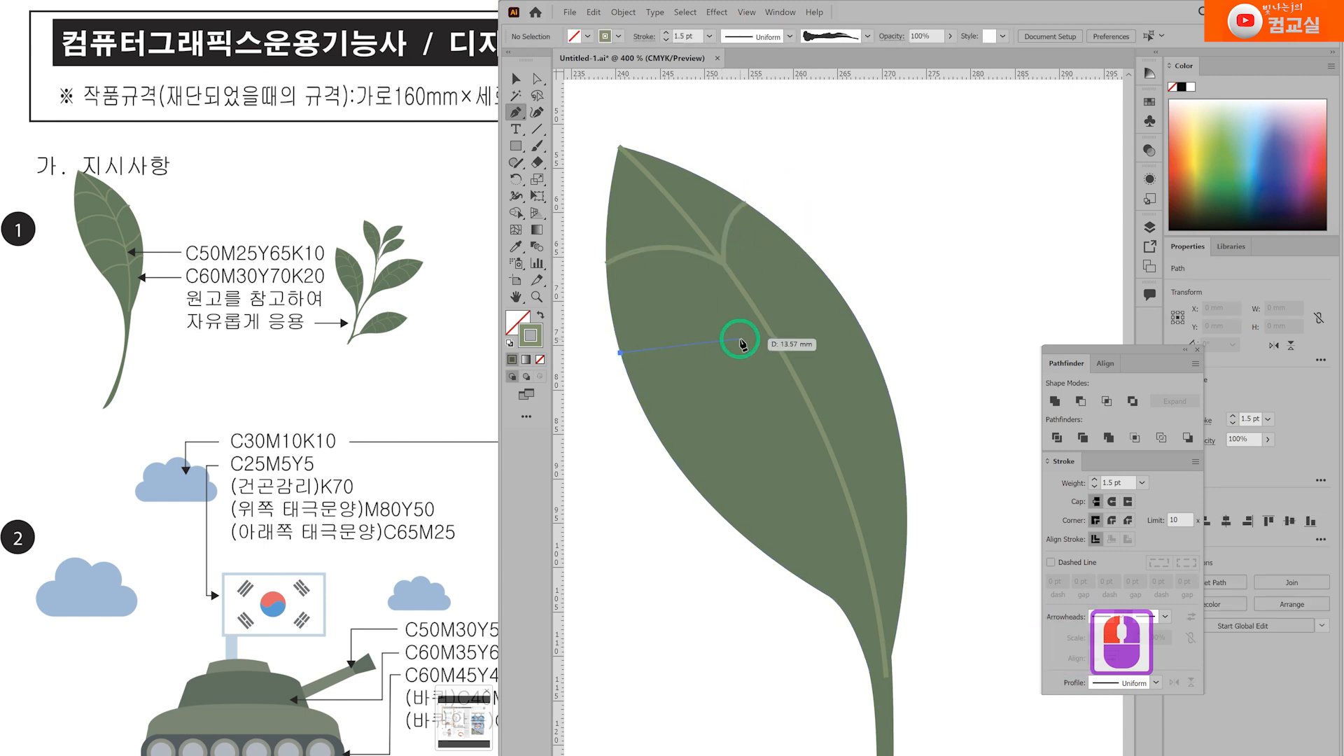
{"action": "left_click_drag", "start_coordinate": [854, 365], "coordinate": [854, 365]}
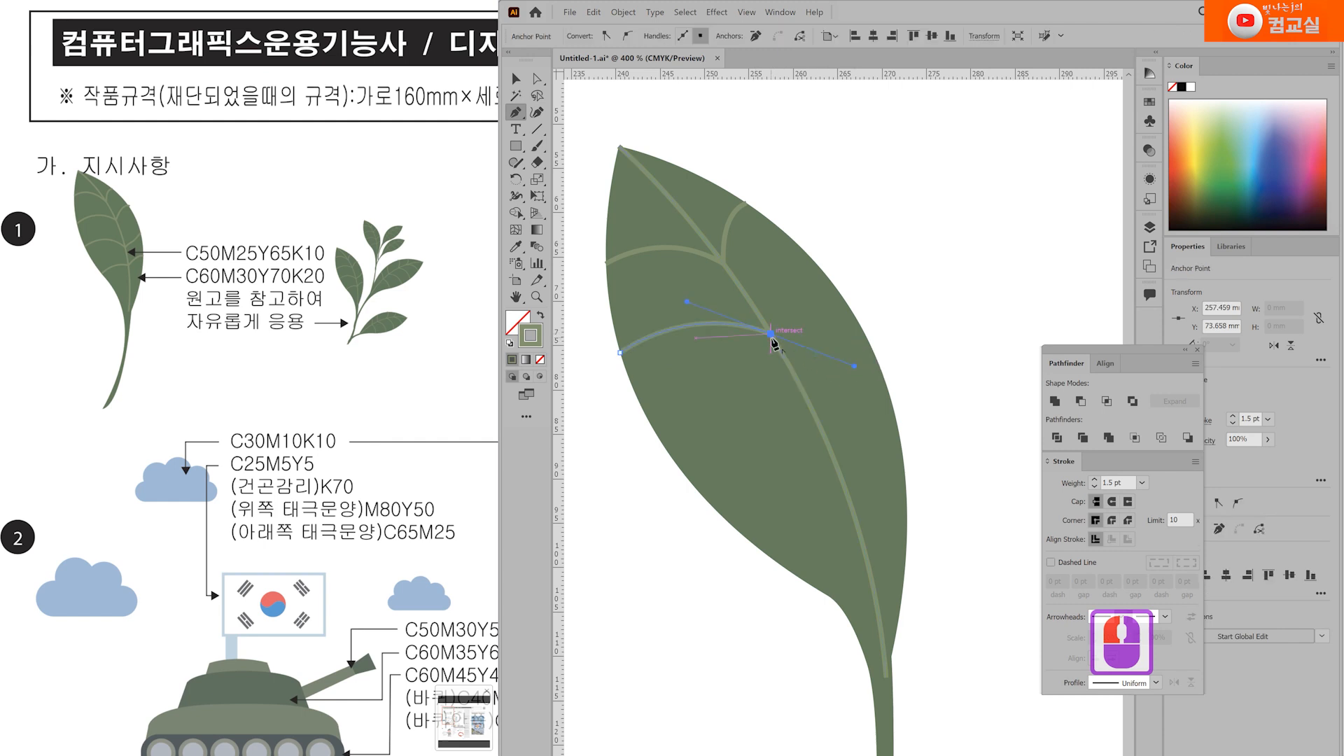
{"action": "left_click", "coordinate": [770, 334]}
{"action": "left_click_drag", "start_coordinate": [812, 260], "coordinate": [851, 259]}
{"action": "left_click", "coordinate": [700, 445], "text": "ctrl"}
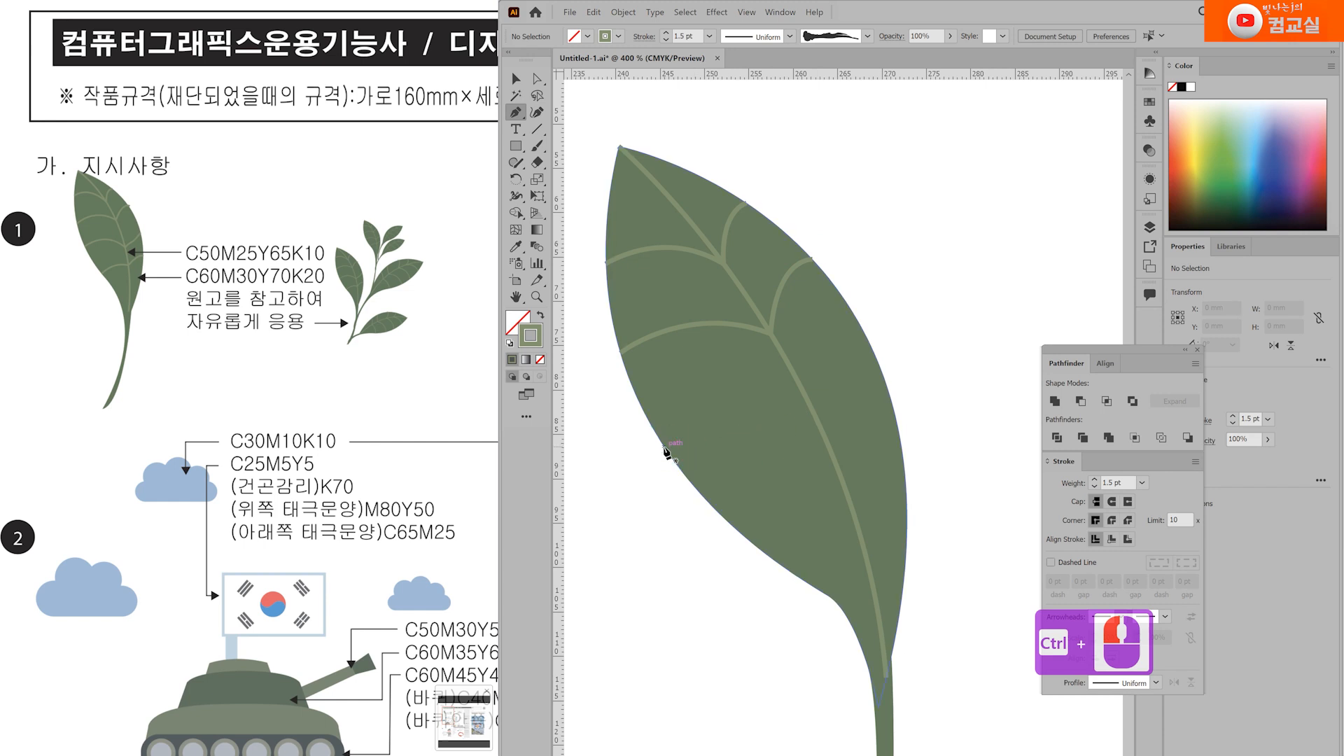
Step: Draw the third pair of curved side veins across the middle of the blade, meeting at the midrib
{"action": "left_click", "coordinate": [664, 445]}
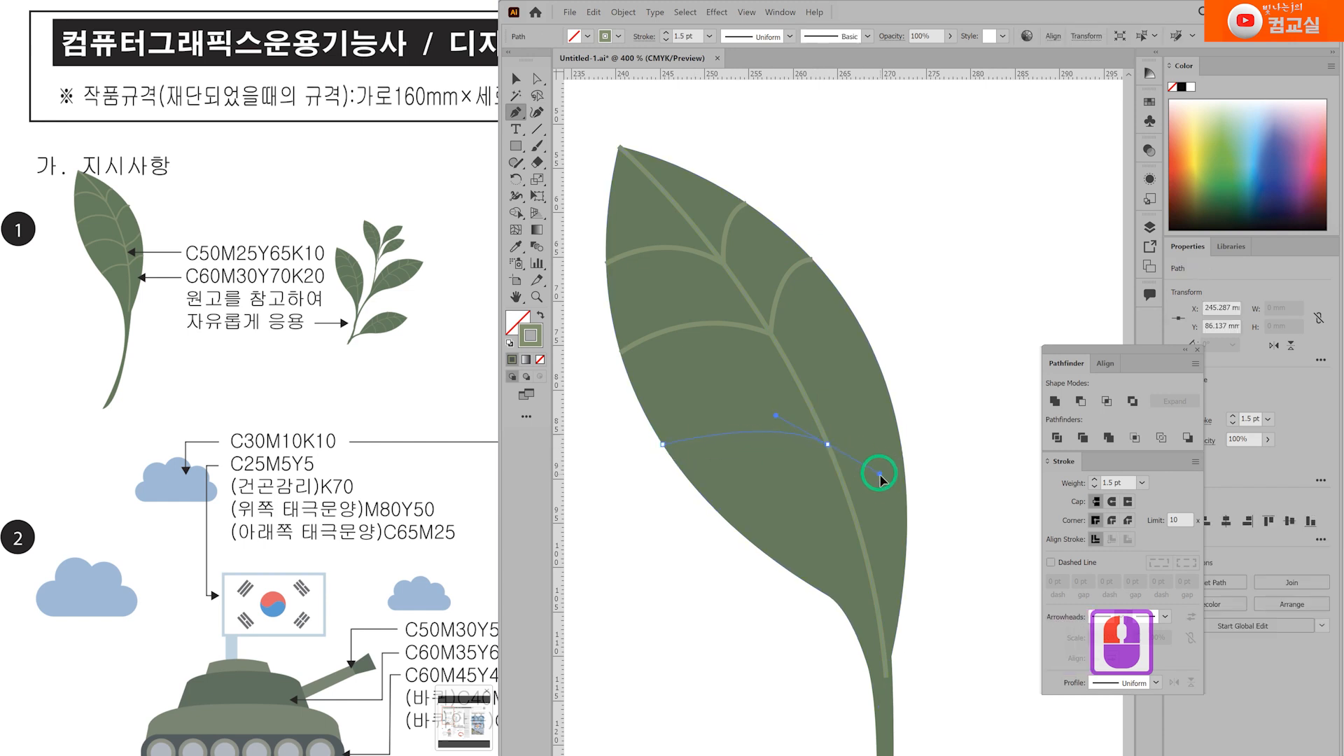
{"action": "left_click_drag", "start_coordinate": [891, 503], "coordinate": [913, 500]}
{"action": "left_click_drag", "start_coordinate": [828, 444], "coordinate": [866, 393]}
{"action": "left_click", "coordinate": [879, 364]}
{"action": "left_click", "coordinate": [919, 342], "text": "ctrl"}
Step: Draw the lowest pair of side veins near the blade's base, from its left edge through the midrib to its right edge
{"action": "scroll", "coordinate": [928, 368], "scroll_direction": "down", "scroll_amount": 1}
{"action": "left_click_drag", "start_coordinate": [828, 487], "coordinate": [706, 401]}
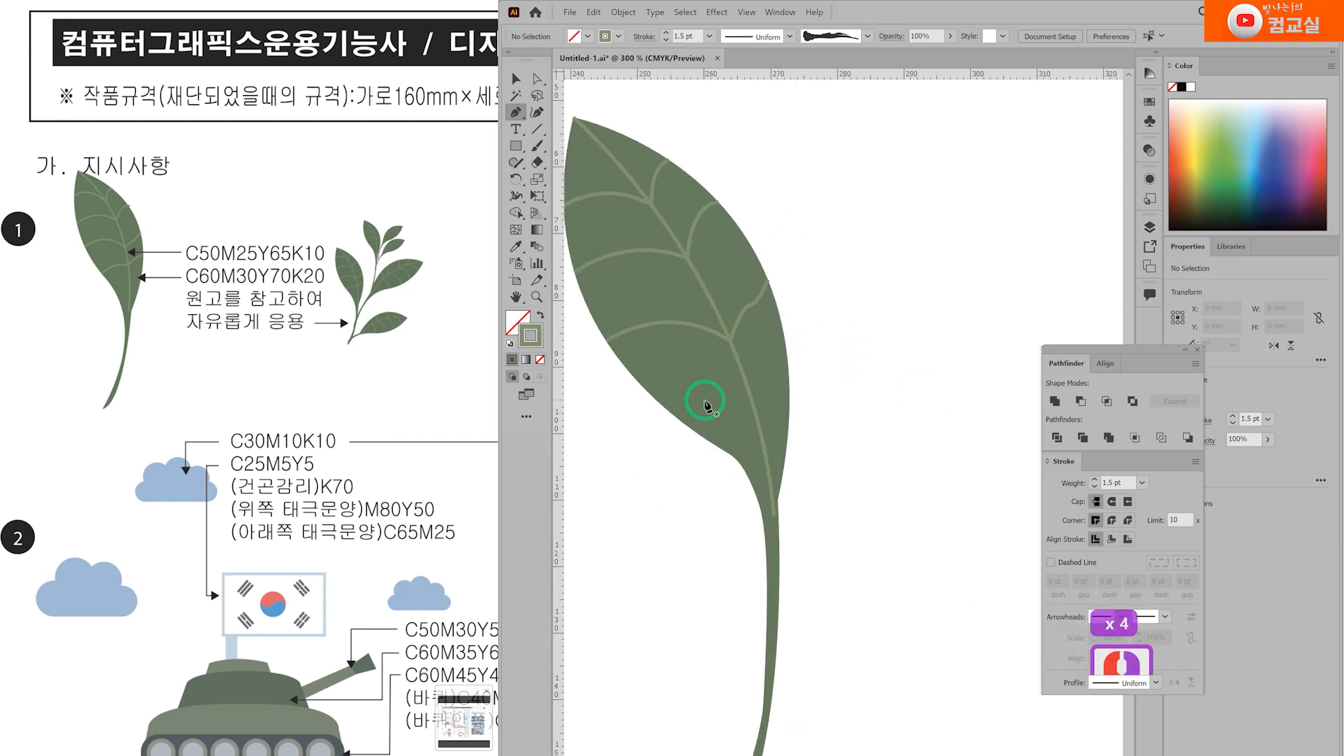
{"action": "left_click", "coordinate": [670, 412]}
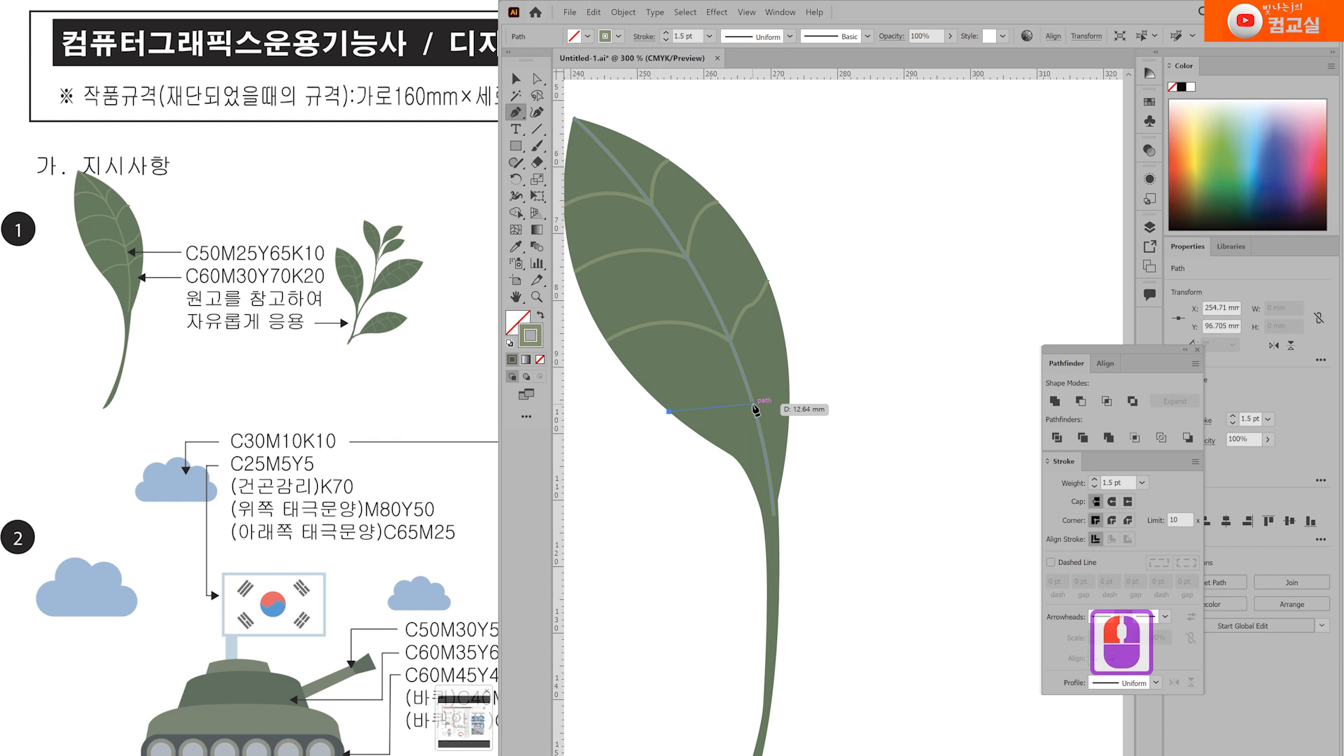
{"action": "left_click_drag", "start_coordinate": [798, 422], "coordinate": [797, 421]}
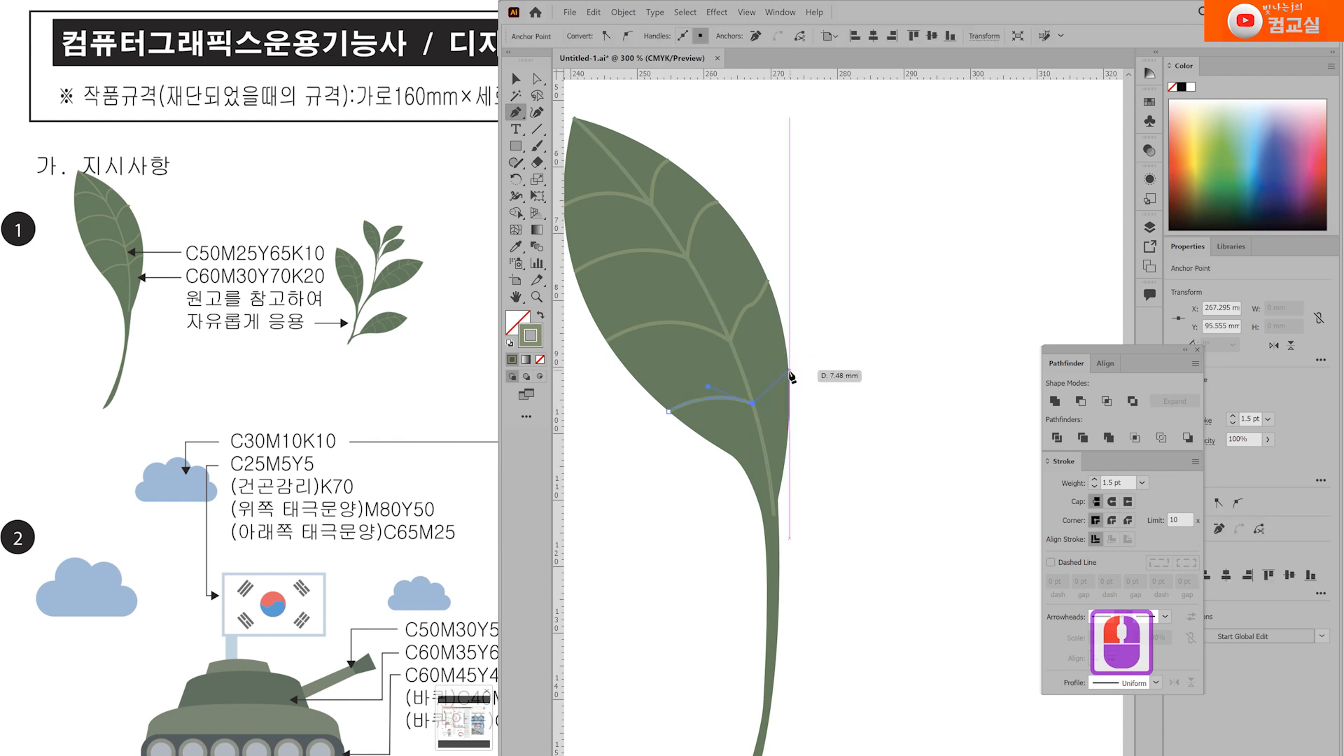
{"action": "left_click", "coordinate": [839, 430], "text": "ctrl"}
{"action": "scroll", "coordinate": [840, 432], "scroll_direction": "down", "scroll_amount": 1}
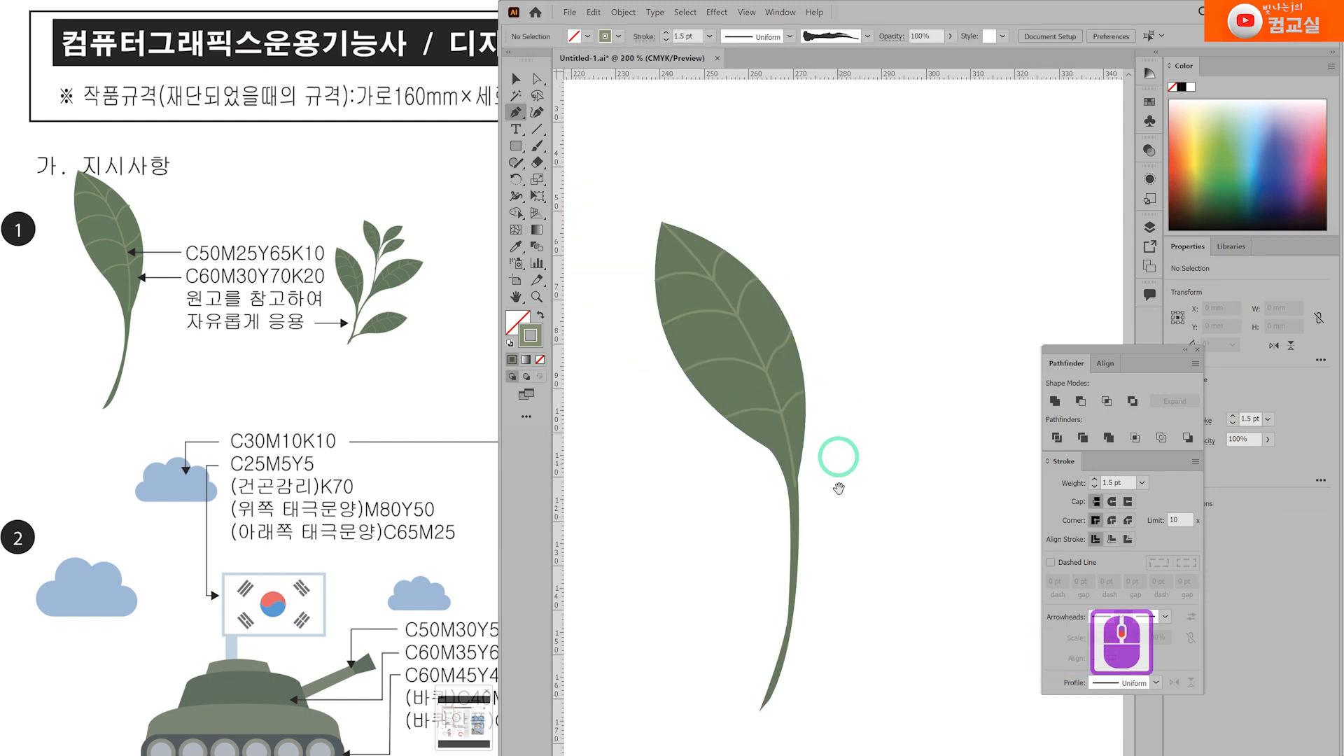
Step: Move the right-edge anchor near the stem's tip inward to smooth the stem's taper
{"action": "left_click_drag", "start_coordinate": [868, 594], "coordinate": [816, 483]}
{"action": "key", "text": "a"}
{"action": "left_click", "coordinate": [722, 581]}
{"action": "scroll", "coordinate": [730, 591], "scroll_direction": "up", "scroll_amount": 4}
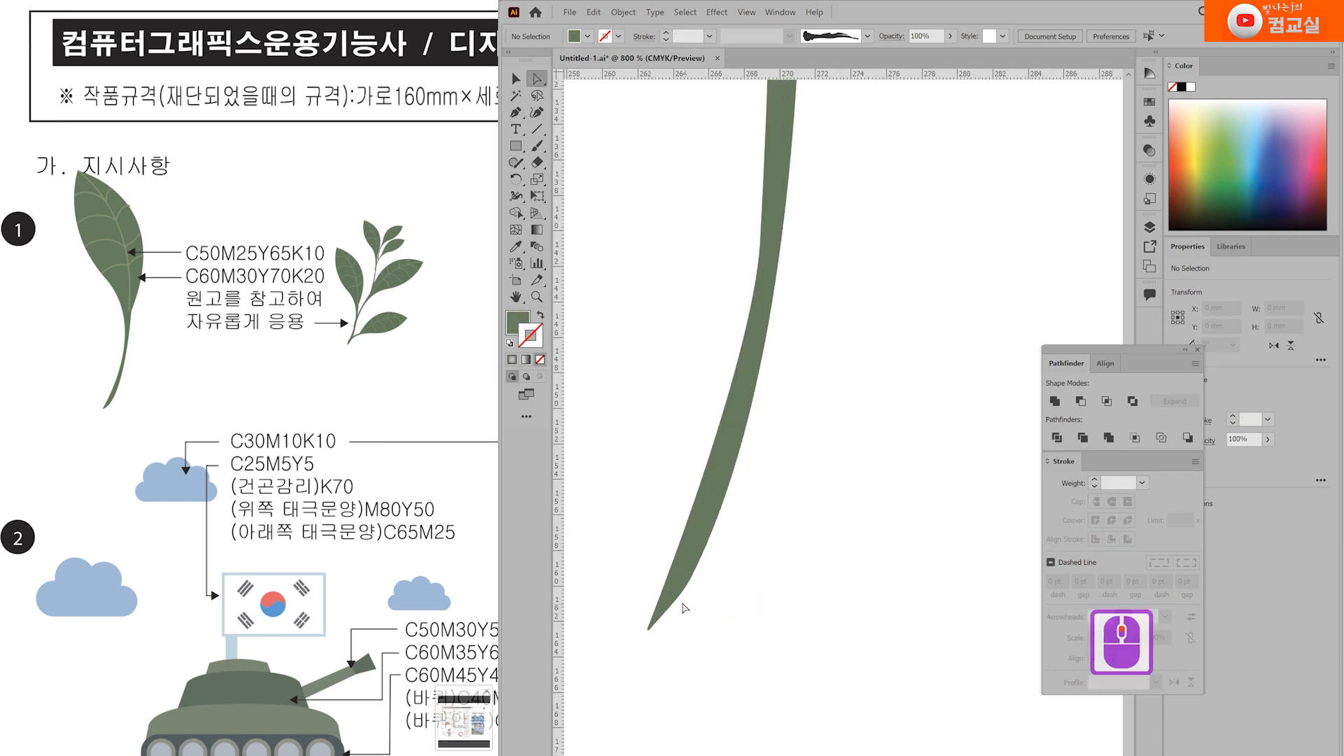
{"action": "left_click", "coordinate": [672, 633]}
{"action": "scroll", "coordinate": [667, 629], "scroll_direction": "up", "scroll_amount": 3}
{"action": "left_click", "coordinate": [624, 628]}
{"action": "key", "text": "ctrl+z"}
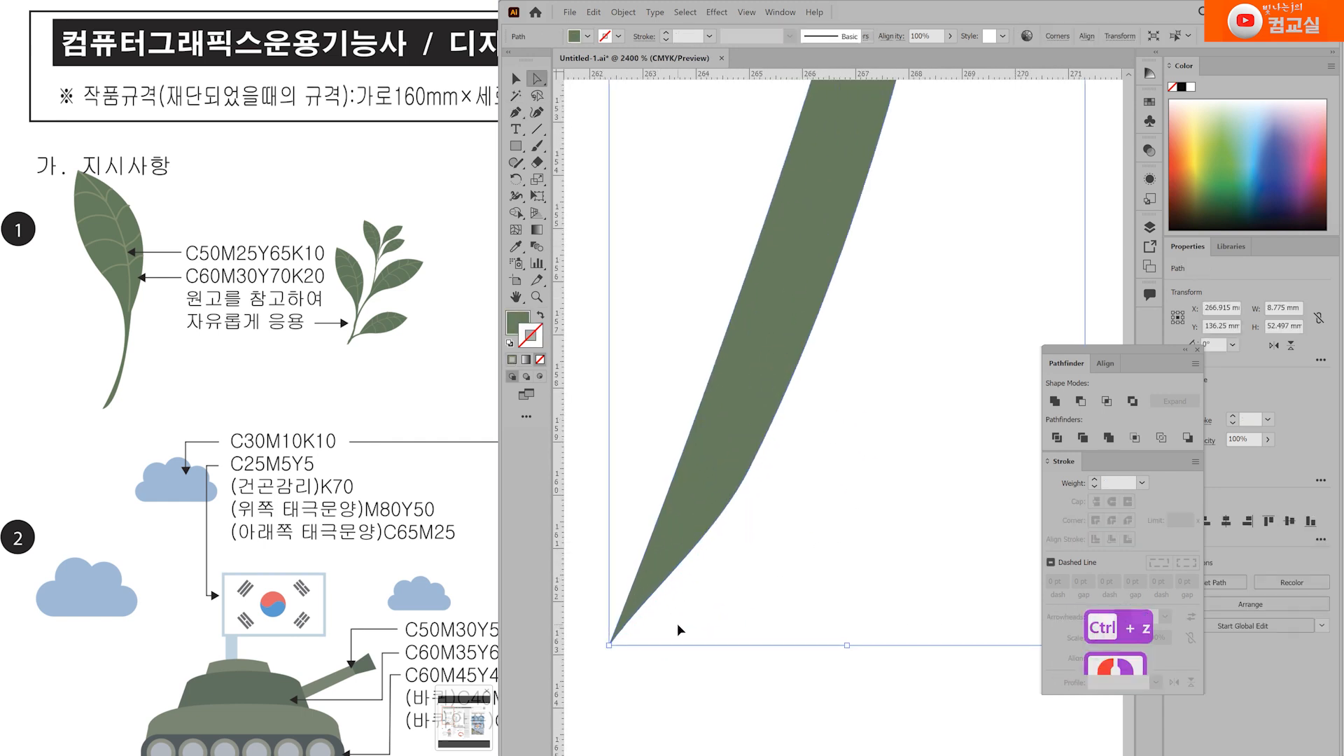
{"action": "left_click", "coordinate": [657, 607]}
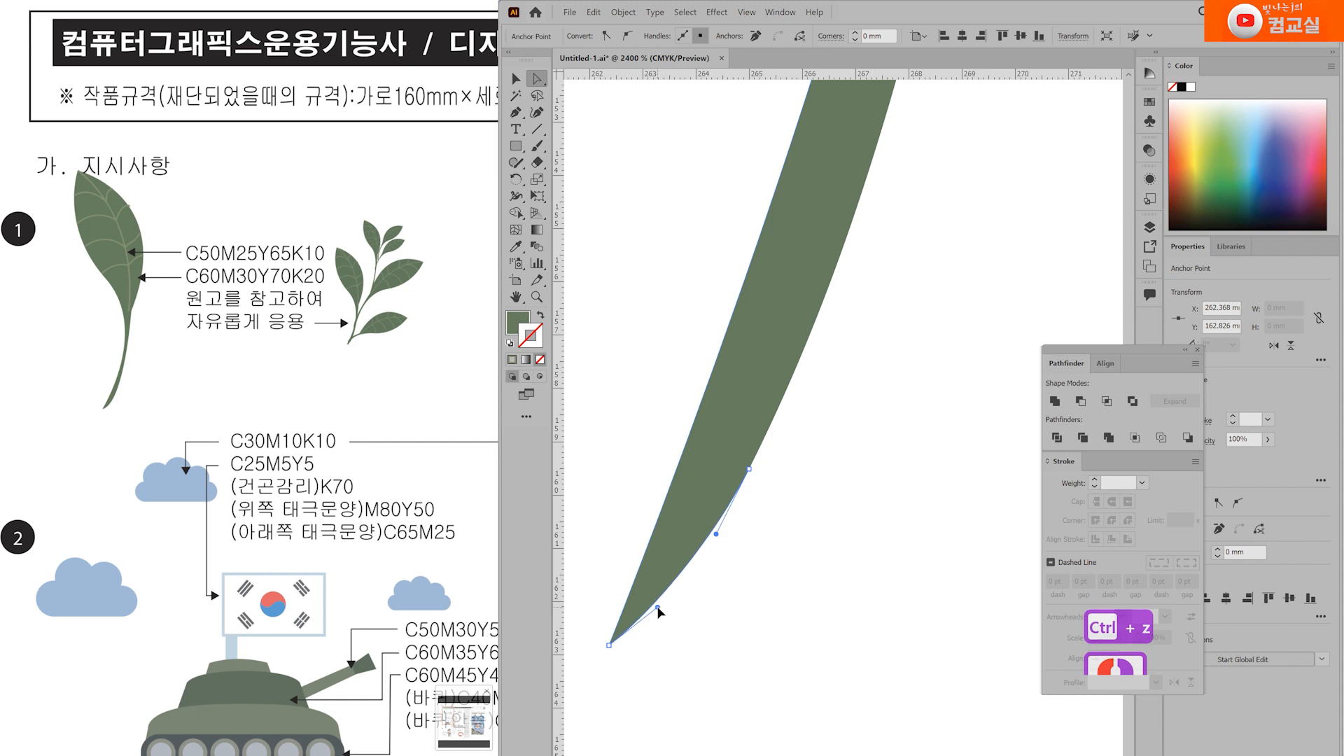
{"action": "left_click_drag", "start_coordinate": [749, 468], "coordinate": [717, 515]}
{"action": "scroll", "coordinate": [769, 418], "scroll_direction": "down", "scroll_amount": 4}
{"action": "scroll", "coordinate": [769, 417], "scroll_direction": "down", "scroll_amount": 1}
{"action": "left_click_drag", "start_coordinate": [838, 225], "coordinate": [766, 343]}
{"action": "scroll", "coordinate": [785, 355], "scroll_direction": "up", "scroll_amount": 1}
{"action": "scroll", "coordinate": [785, 355], "scroll_direction": "down", "scroll_amount": 2}
{"action": "left_click", "coordinate": [765, 343]}
{"action": "scroll", "coordinate": [767, 346], "scroll_direction": "down", "scroll_amount": 2}
{"action": "left_click_drag", "start_coordinate": [801, 229], "coordinate": [775, 343]}
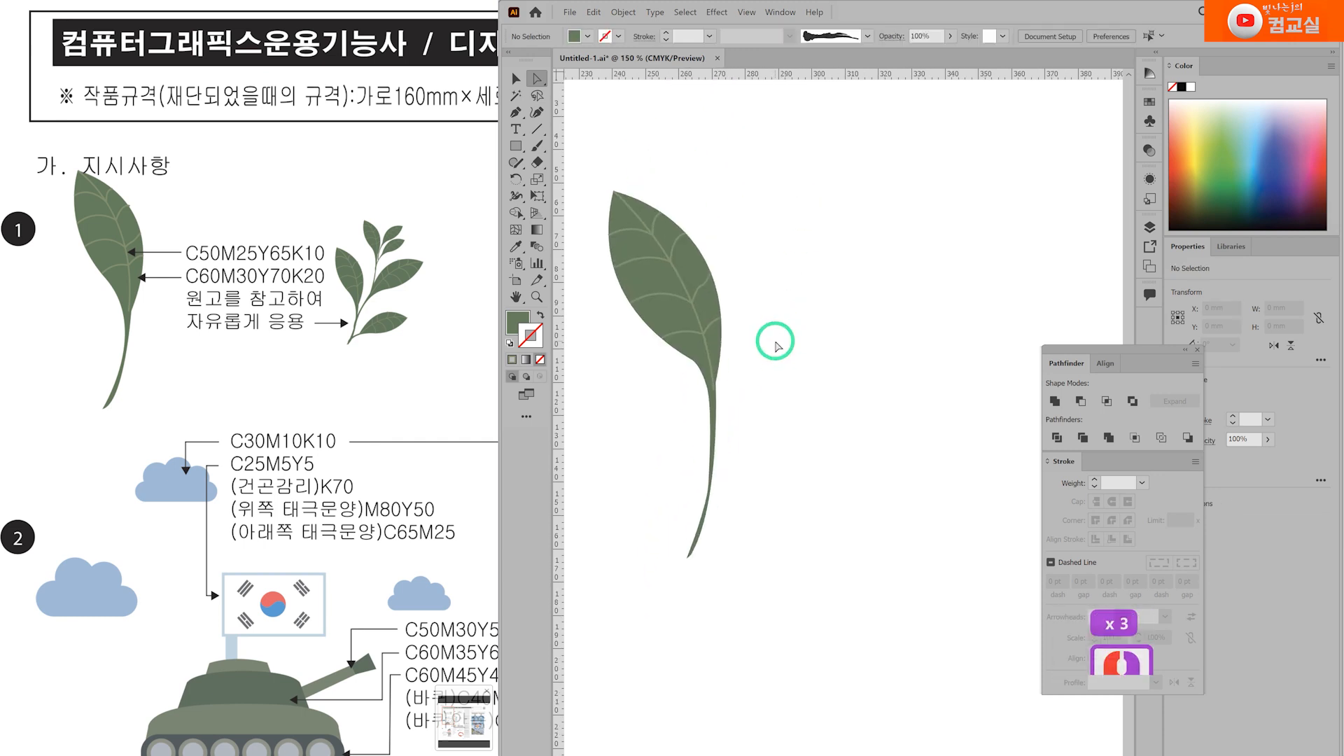
Step: Bring the stem to the front of the leaf's other parts
{"action": "scroll", "coordinate": [775, 345], "scroll_direction": "up", "scroll_amount": 1}
{"action": "key", "text": "v"}
{"action": "left_click", "coordinate": [692, 434]}
{"action": "key", "text": "ctrl+shift+]"}
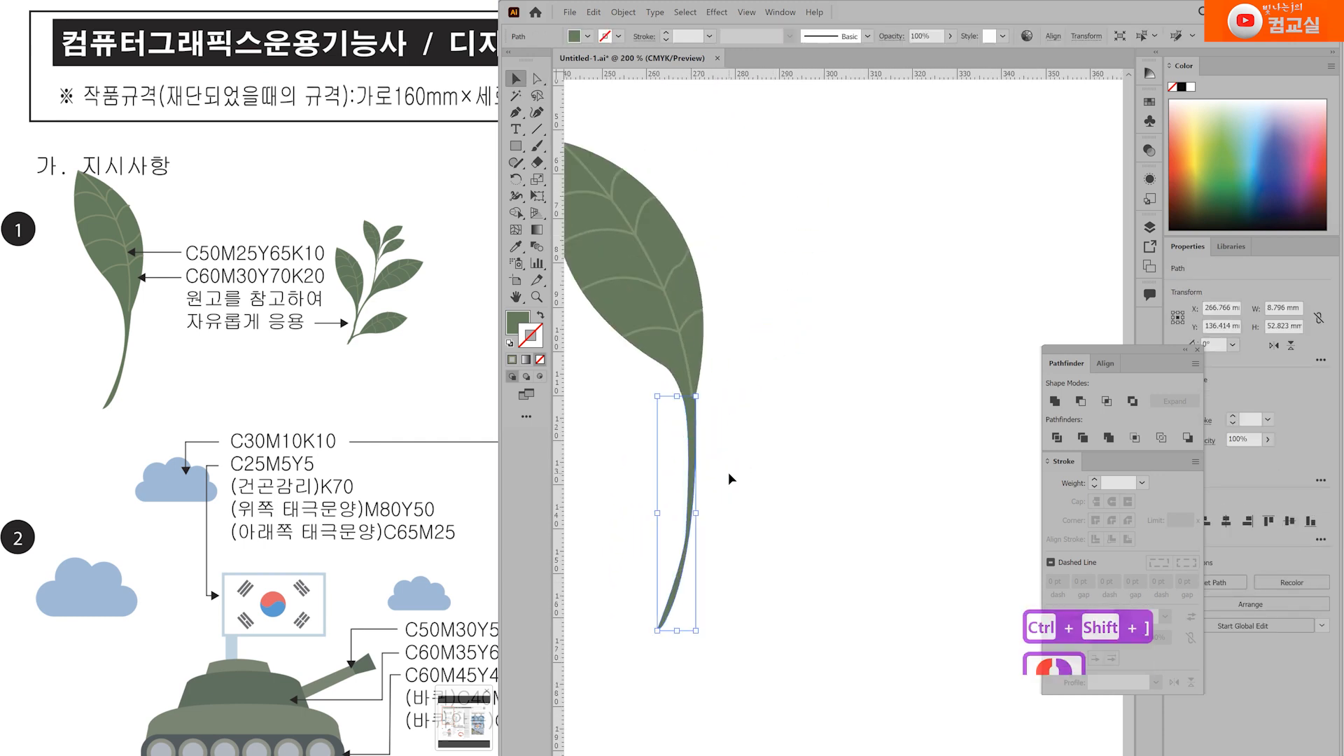
{"action": "left_click", "coordinate": [780, 368]}
Step: Select all the leaf's parts and expand the vein strokes, leaving the whole leaf as one group
{"action": "scroll", "coordinate": [781, 363], "scroll_direction": "down", "scroll_amount": 1}
{"action": "left_click_drag", "start_coordinate": [791, 250], "coordinate": [658, 462]}
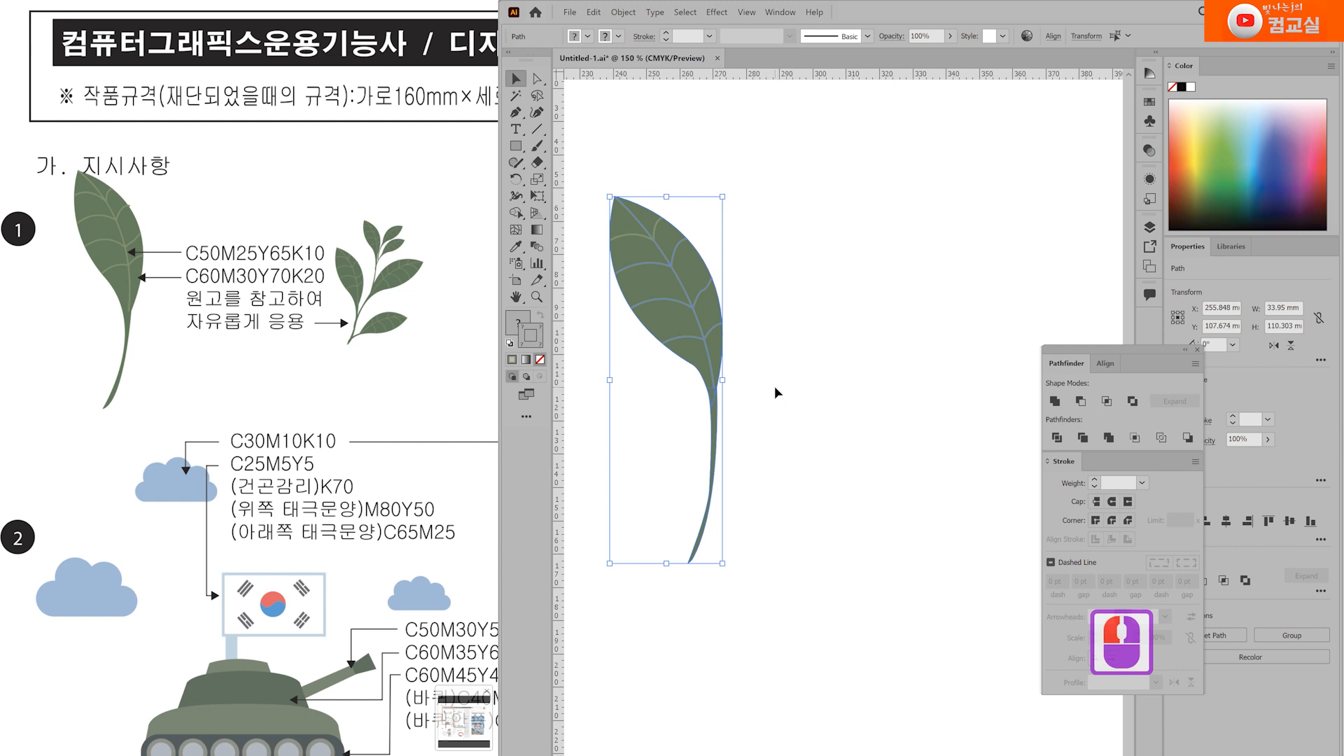
{"action": "left_click_drag", "start_coordinate": [716, 360], "coordinate": [787, 339]}
{"action": "key", "text": "ctrl+z"}
{"action": "left_click_drag", "start_coordinate": [606, 165], "coordinate": [816, 585]}
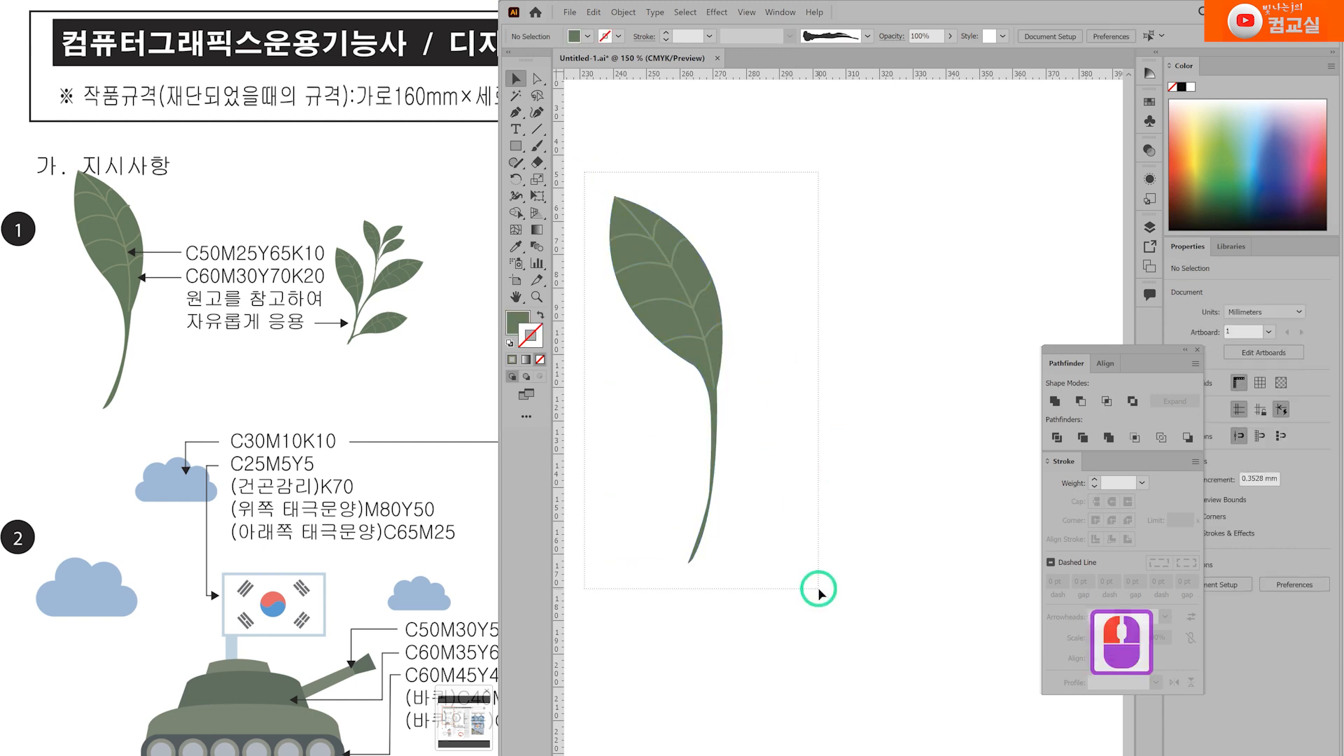
{"action": "left_click", "coordinate": [623, 12]}
{"action": "left_click", "coordinate": [648, 128]}
{"action": "left_click", "coordinate": [639, 460]}
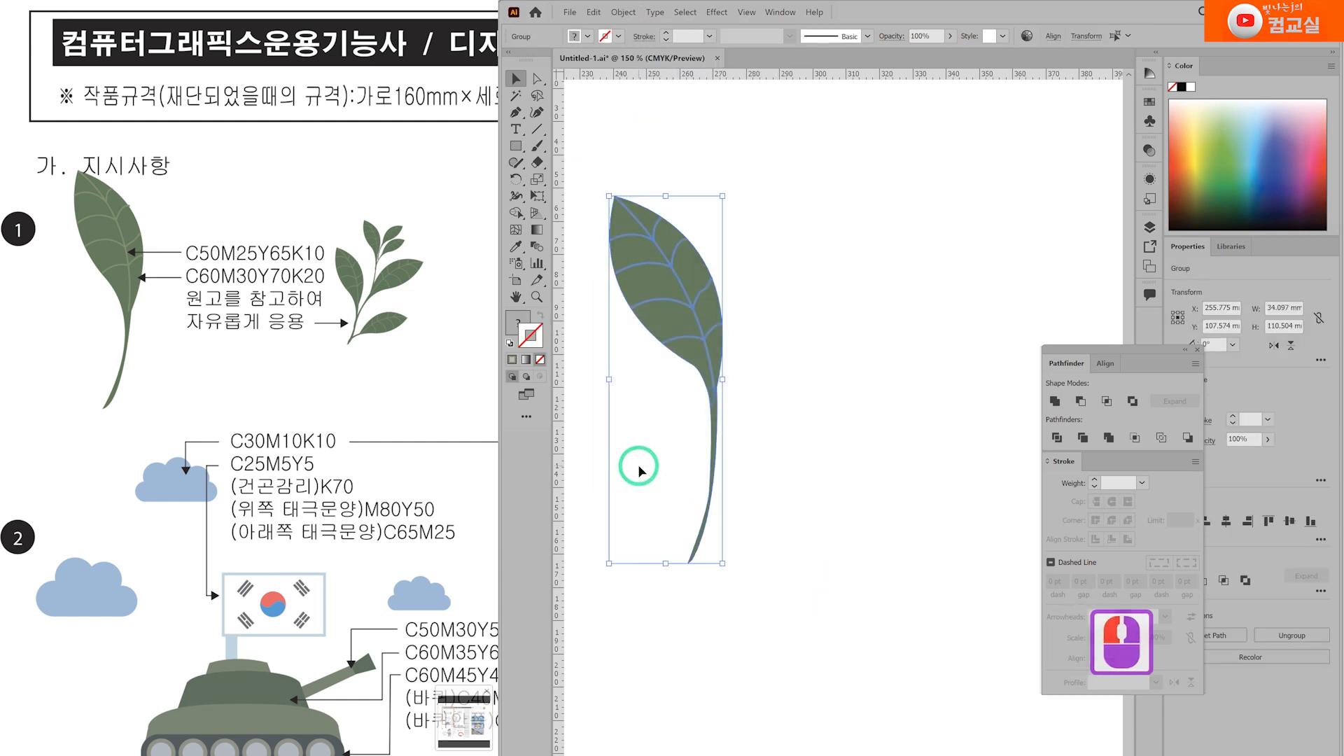
{"action": "scroll", "coordinate": [677, 271], "scroll_direction": "up", "scroll_amount": 4}
{"action": "scroll", "coordinate": [770, 399], "scroll_direction": "down", "scroll_amount": 4}
{"action": "left_click", "coordinate": [787, 394]}
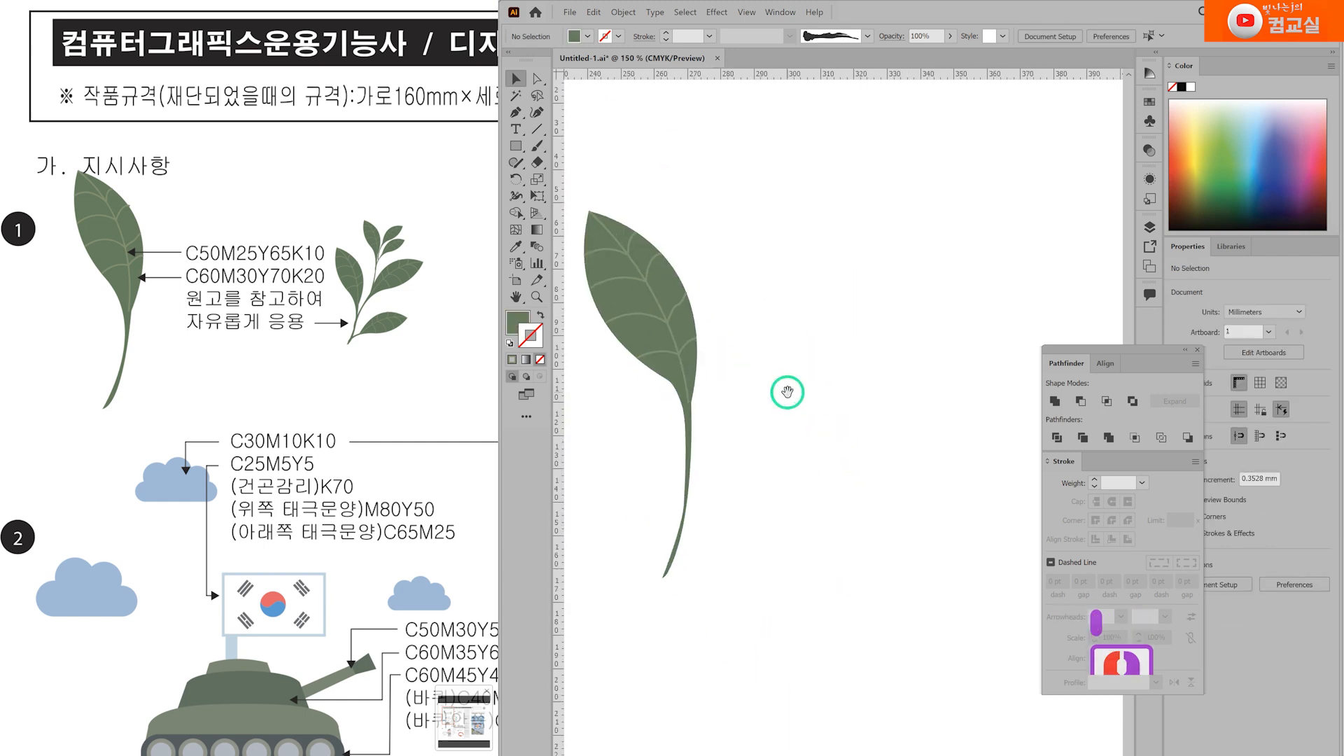
{"action": "left_click_drag", "start_coordinate": [585, 379], "coordinate": [585, 379]}
{"action": "left_click_drag", "start_coordinate": [681, 309], "coordinate": [774, 248]}
{"action": "left_click", "coordinate": [900, 299]}
{"action": "key", "text": "ctrl+z"}
{"action": "key", "text": "ctrl+z"}
Step: Duplicate the leaf to its right and flip the copy horizontally
{"action": "left_click", "coordinate": [684, 324]}
{"action": "left_click", "coordinate": [805, 349]}
{"action": "left_click_drag", "start_coordinate": [660, 474], "coordinate": [644, 492]}
{"action": "left_click_drag", "start_coordinate": [693, 364], "coordinate": [929, 318]}
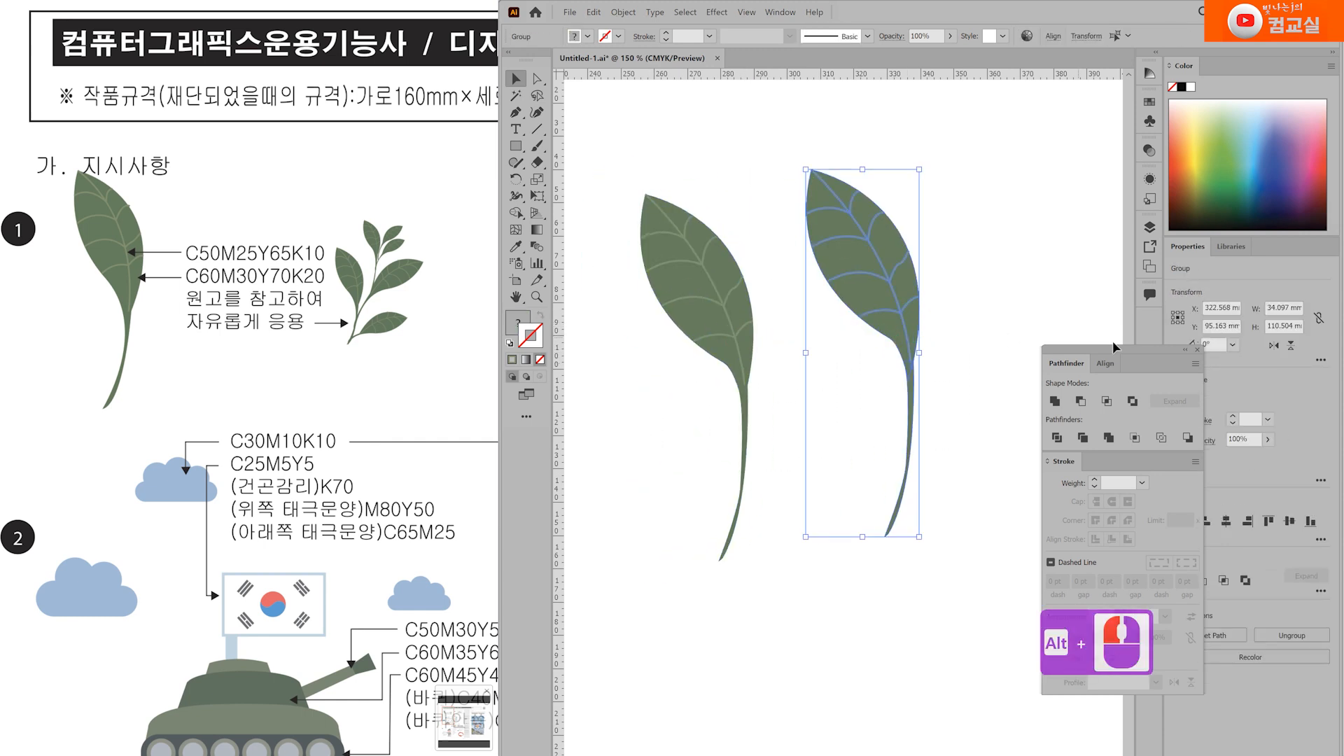
{"action": "left_click", "coordinate": [1273, 346]}
Step: Rotate the mirrored leaf clockwise and place it so its stem joins the lower part of the first leaf's stem
{"action": "left_click_drag", "start_coordinate": [941, 167], "coordinate": [1000, 238]}
{"action": "left_click_drag", "start_coordinate": [879, 299], "coordinate": [867, 323]}
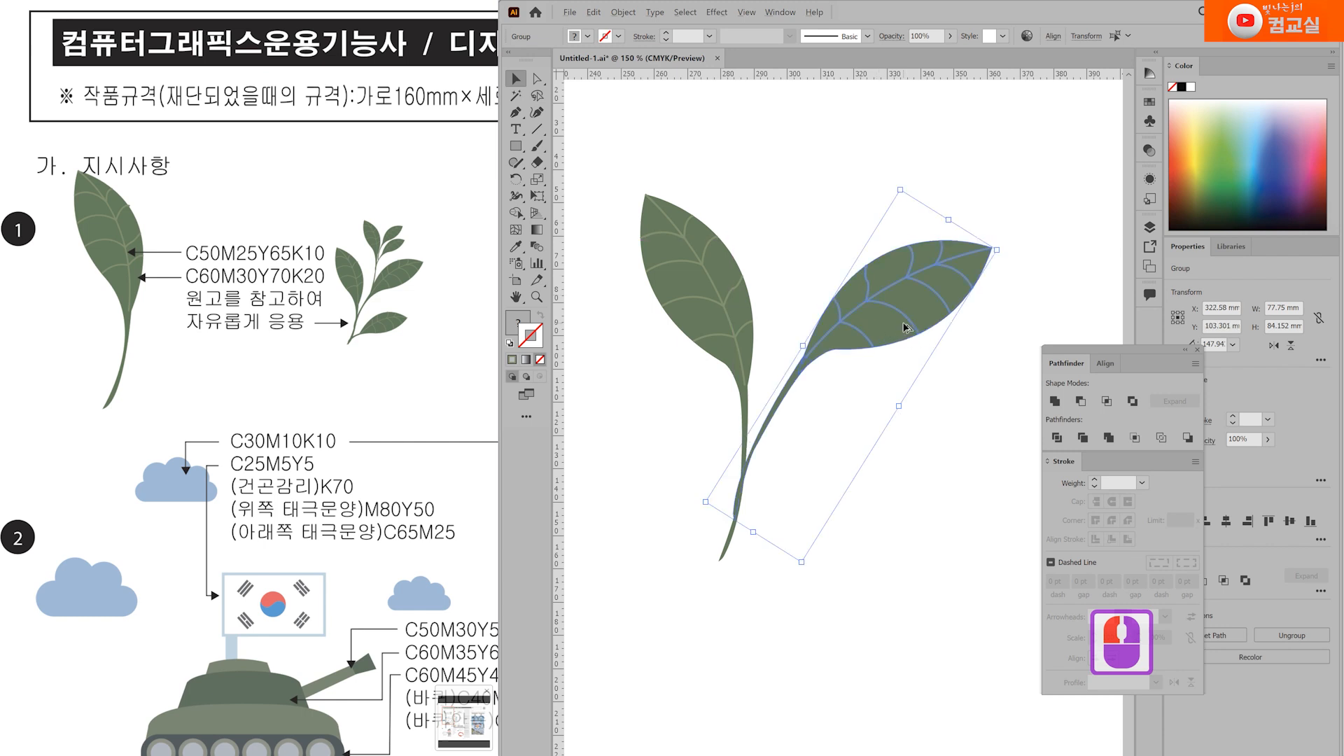
{"action": "left_click", "coordinate": [973, 448]}
Step: Duplicate the left leaf above the branching point and scale the copy down to about 25 × 81 mm
{"action": "left_click", "coordinate": [729, 305]}
{"action": "left_click_drag", "start_coordinate": [616, 282], "coordinate": [660, 321]}
{"action": "left_click_drag", "start_coordinate": [746, 366], "coordinate": [796, 268]}
{"action": "left_click_drag", "start_coordinate": [803, 96], "coordinate": [775, 160]}
Step: Duplicate the small upper leaf to its right, flip it horizontally, shrink it to about 19 × 62 mm and rotate it clockwise
{"action": "left_click_drag", "start_coordinate": [760, 276], "coordinate": [813, 224]}
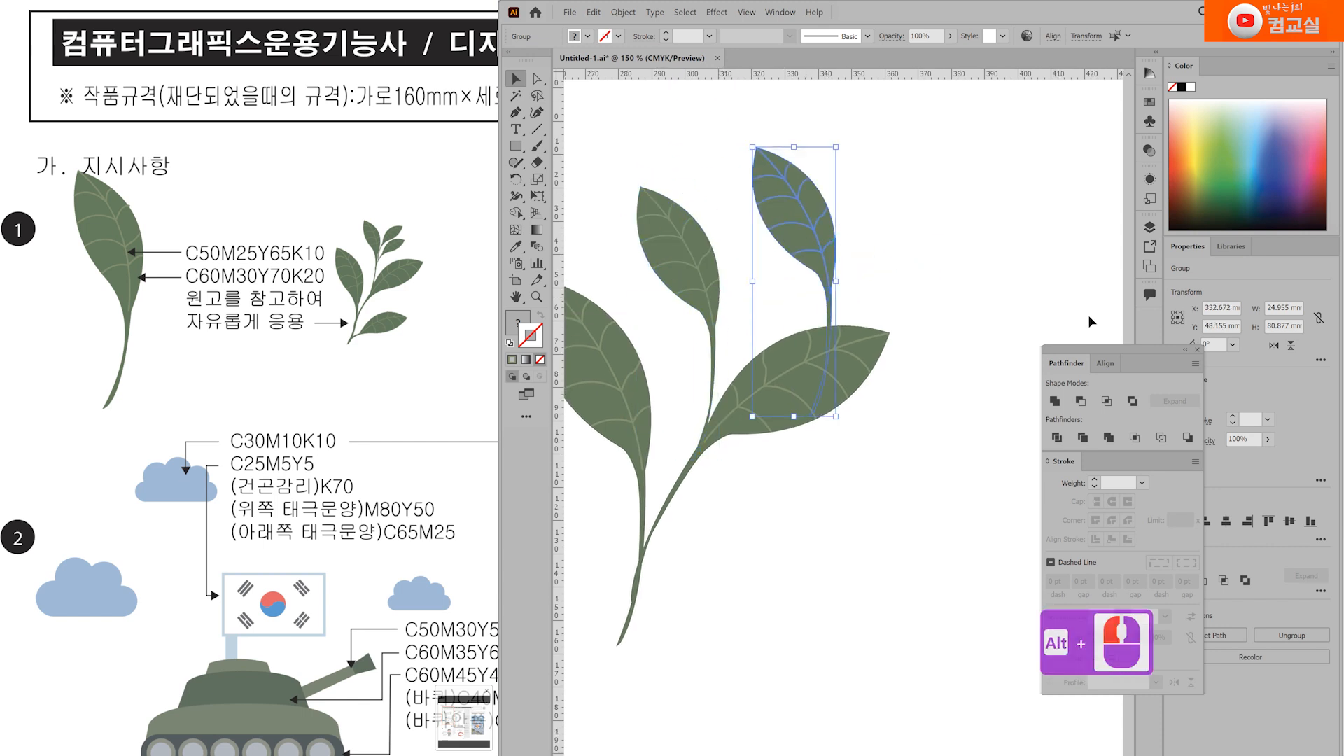
{"action": "left_click", "coordinate": [1274, 345]}
{"action": "left_click_drag", "start_coordinate": [836, 147], "coordinate": [883, 253]}
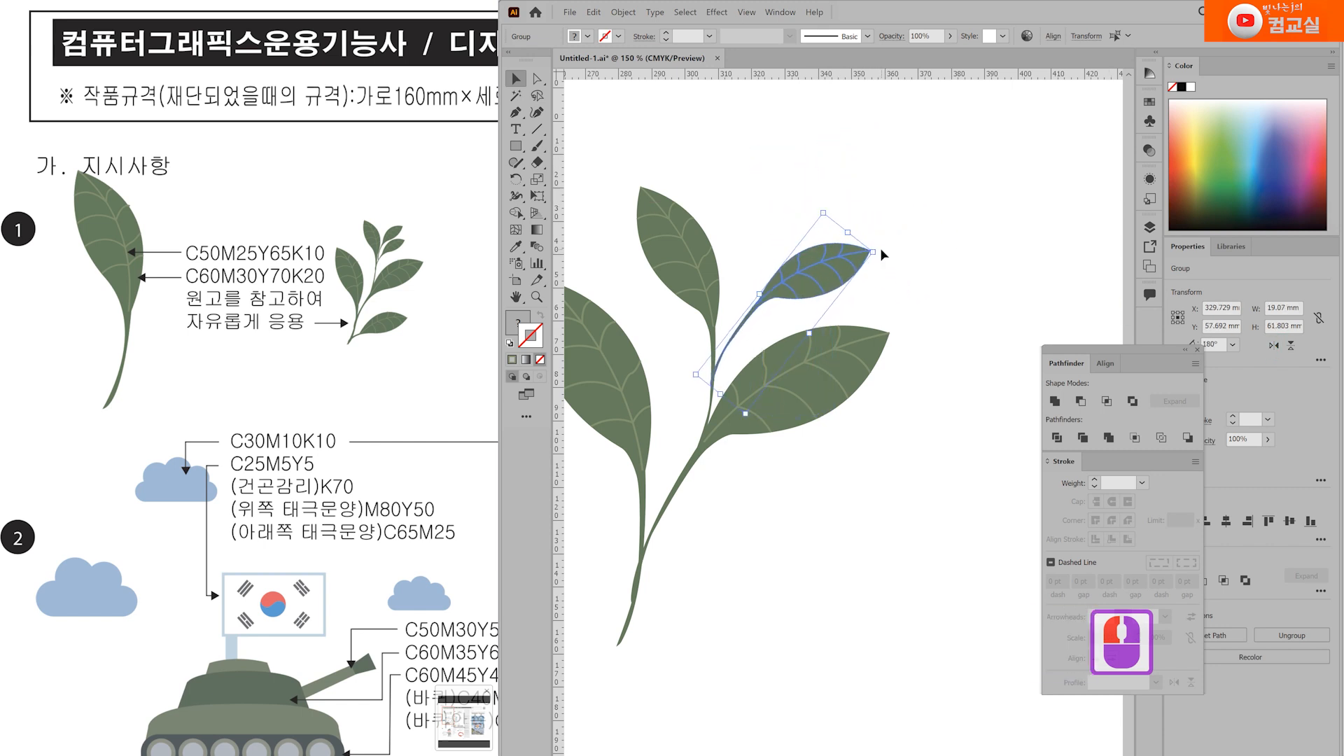
Step: Duplicate the small right-hand leaf above itself and rotate the copy counterclockwise to stand more upright
{"action": "left_click_drag", "start_coordinate": [807, 292], "coordinate": [828, 236]}
{"action": "left_click_drag", "start_coordinate": [901, 199], "coordinate": [808, 209]}
{"action": "left_click", "coordinate": [881, 264]}
Step: Adjust the lower small right-hand leaf and shift it up along the middle stem, then nudge the topmost right leaf down
{"action": "left_click", "coordinate": [825, 292]}
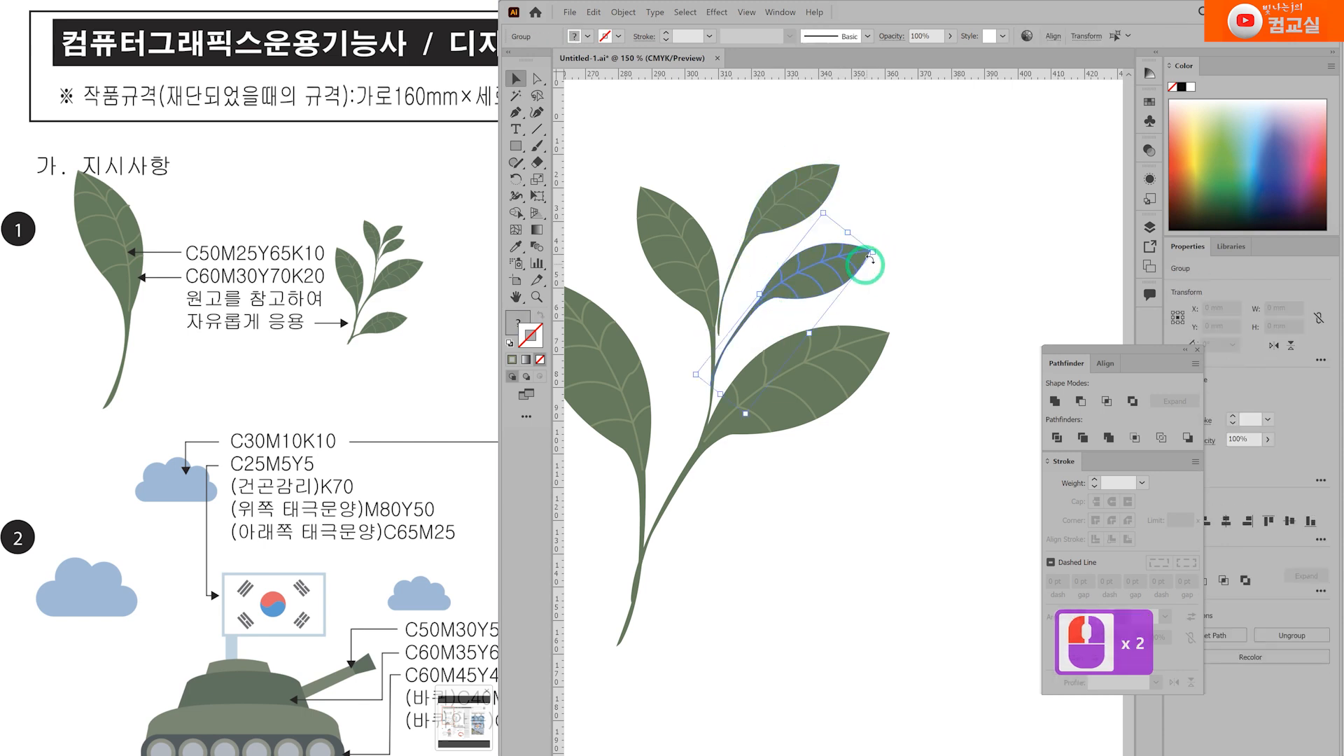
{"action": "left_click_drag", "start_coordinate": [880, 247], "coordinate": [872, 240]}
{"action": "left_click_drag", "start_coordinate": [822, 276], "coordinate": [814, 275]}
{"action": "left_click_drag", "start_coordinate": [762, 227], "coordinate": [763, 241]}
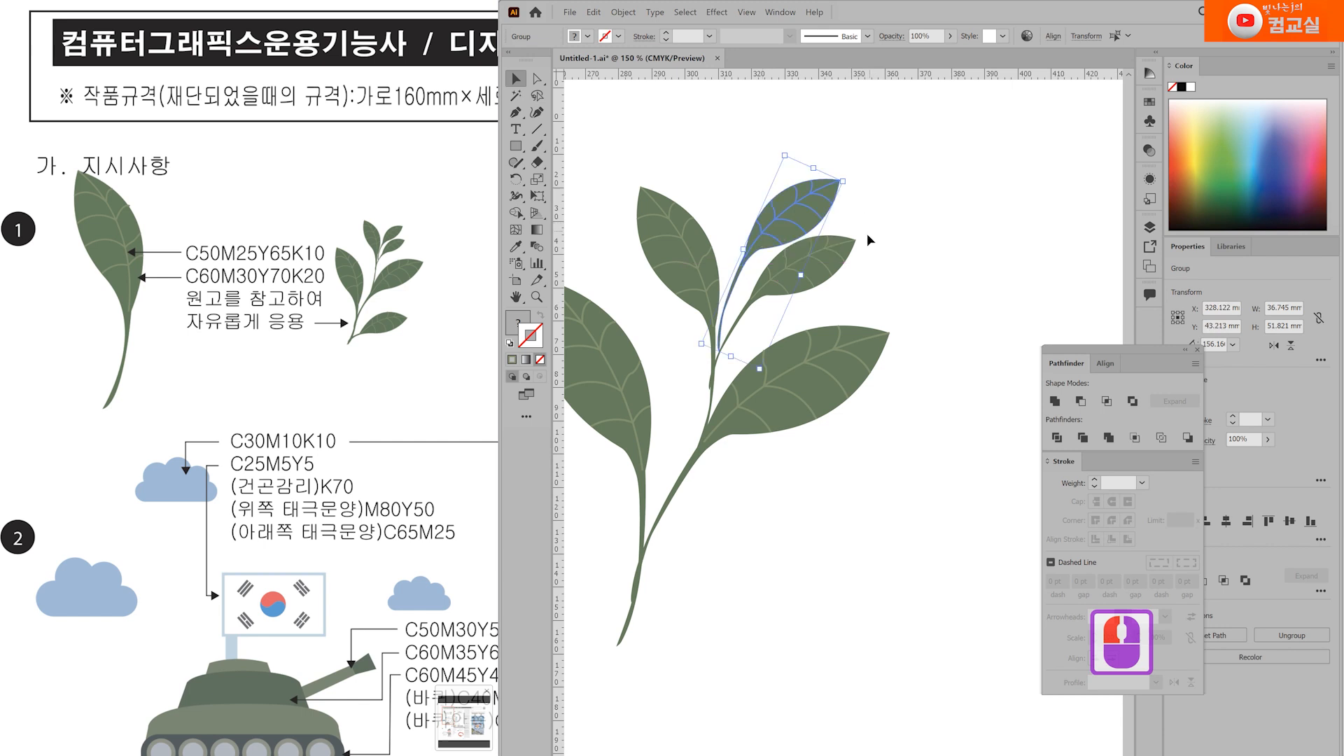
Step: Rotate the topmost right leaf slightly clockwise and reposition it so its stem meets the middle stem
{"action": "scroll", "coordinate": [755, 301], "scroll_direction": "up", "scroll_amount": 1}
{"action": "left_click_drag", "start_coordinate": [890, 204], "coordinate": [902, 216]}
{"action": "left_click_drag", "start_coordinate": [833, 256], "coordinate": [837, 259]}
{"action": "left_click_drag", "start_coordinate": [749, 225], "coordinate": [752, 231]}
{"action": "left_click", "coordinate": [964, 219]}
{"action": "scroll", "coordinate": [893, 371], "scroll_direction": "down", "scroll_amount": 2}
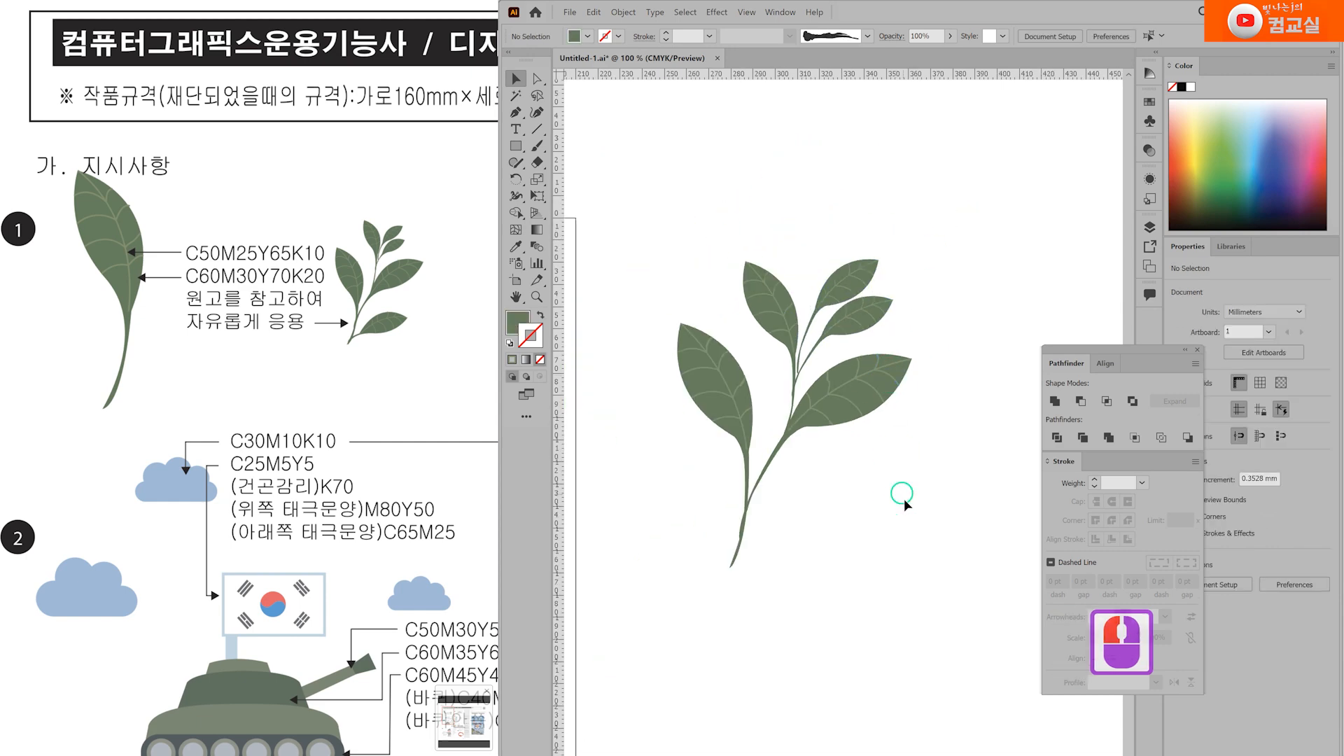
Step: Duplicate the large right-hand leaf, without its stem, to the empty area below it beside the main stem
{"action": "left_click_drag", "start_coordinate": [902, 497], "coordinate": [783, 184]}
{"action": "left_click_drag", "start_coordinate": [776, 283], "coordinate": [779, 322]}
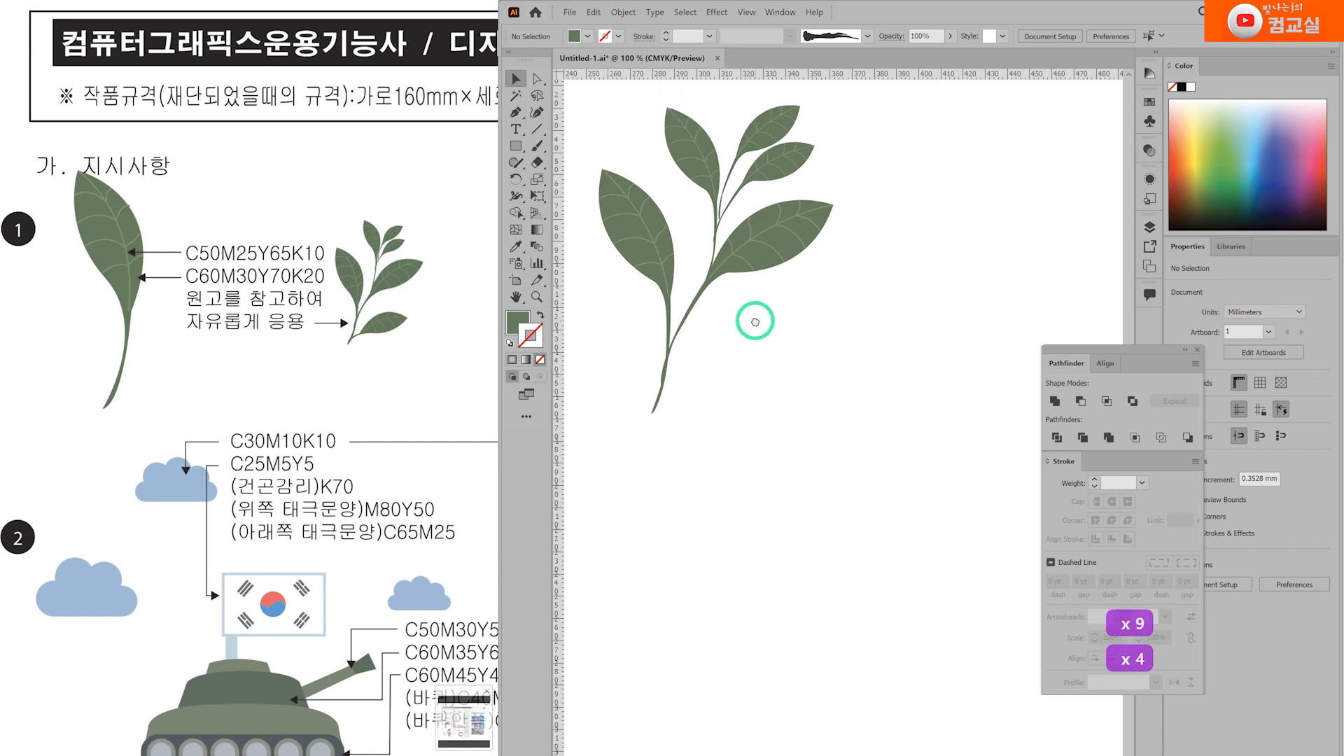
{"action": "scroll", "coordinate": [608, 259], "scroll_direction": "up", "scroll_amount": 3}
{"action": "left_click_drag", "start_coordinate": [614, 265], "coordinate": [705, 314]}
{"action": "left_click", "coordinate": [852, 328]}
{"action": "left_click", "coordinate": [834, 251]}
{"action": "left_click", "coordinate": [733, 328], "text": "shift"}
{"action": "left_click", "coordinate": [853, 254]}
{"action": "left_click_drag", "start_coordinate": [852, 254], "coordinate": [816, 419]}
Step: Rotate the copied lower leaf clockwise so it lies flatter, and shift it slightly down
{"action": "scroll", "coordinate": [739, 484], "scroll_direction": "up", "scroll_amount": 1}
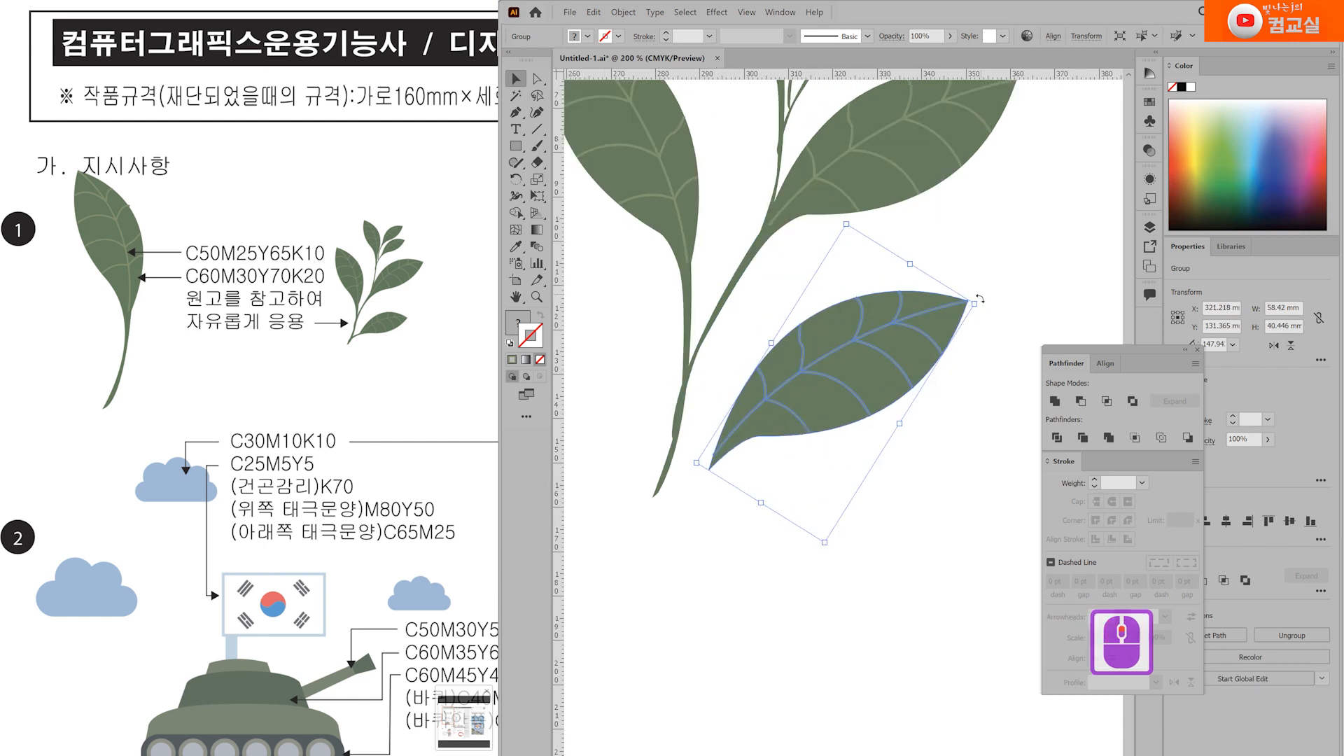
{"action": "left_click_drag", "start_coordinate": [974, 303], "coordinate": [961, 345]}
{"action": "left_click_drag", "start_coordinate": [830, 409], "coordinate": [833, 428]}
{"action": "left_click", "coordinate": [834, 521]}
Step: Draw a thin curved green stem with the Pen tool from the foot of the main stem to the lower leaf's base
{"action": "left_click", "coordinate": [516, 114]}
{"action": "scroll", "coordinate": [702, 449], "scroll_direction": "up", "scroll_amount": 1}
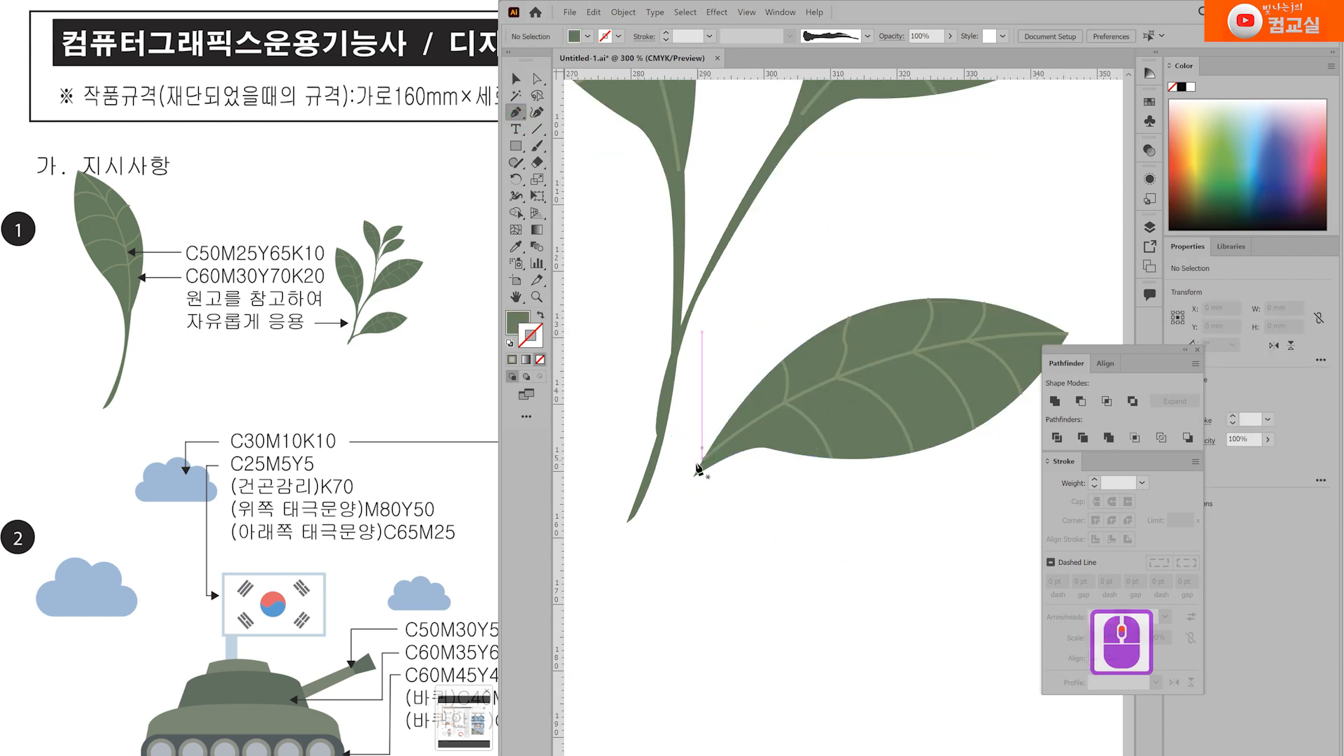
{"action": "left_click", "coordinate": [630, 515]}
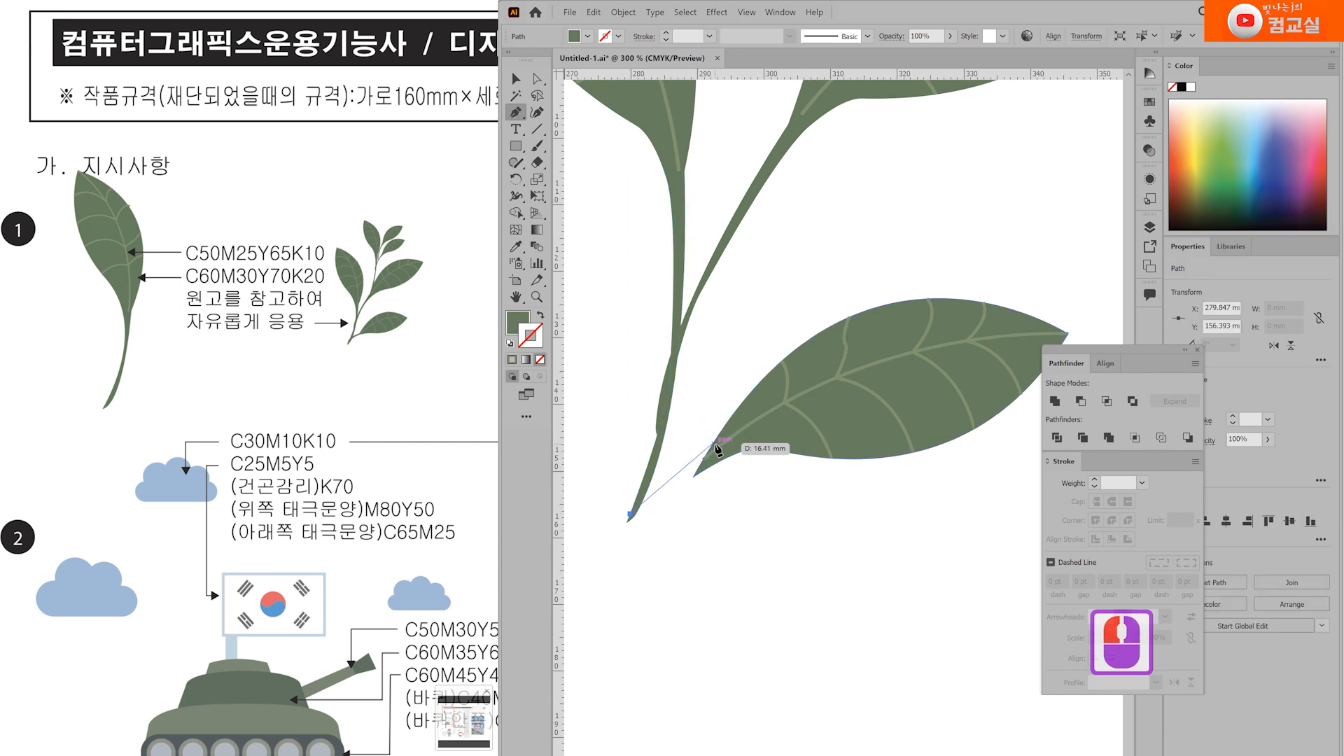
{"action": "left_click_drag", "start_coordinate": [712, 444], "coordinate": [746, 442]}
{"action": "left_click", "coordinate": [720, 460]}
{"action": "left_click", "coordinate": [634, 505]}
{"action": "left_click_drag", "start_coordinate": [627, 525], "coordinate": [575, 562]}
{"action": "scroll", "coordinate": [731, 470], "scroll_direction": "up", "scroll_amount": 1}
{"action": "scroll", "coordinate": [731, 469], "scroll_direction": "down", "scroll_amount": 1}
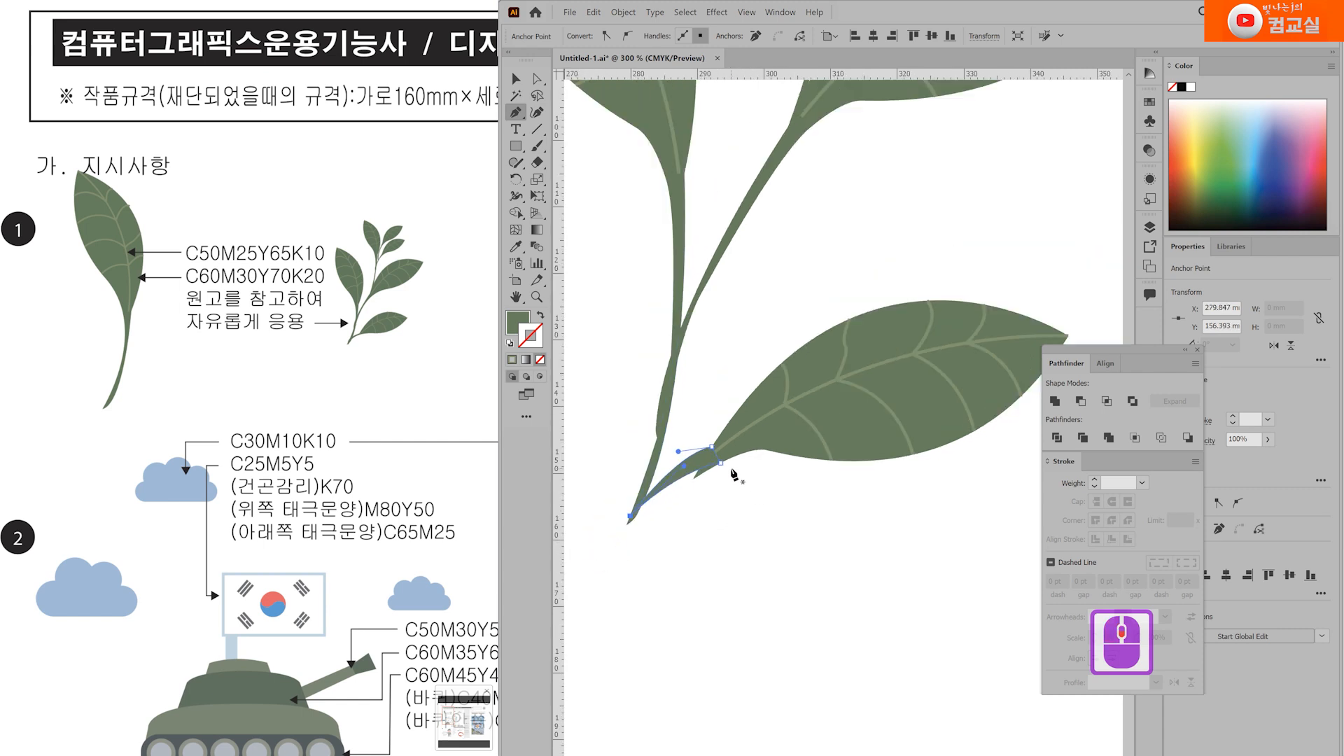
Step: Reshape the new stem's upper edge by extending its curve handle down toward the foot of the main stem
{"action": "key", "text": "a"}
{"action": "scroll", "coordinate": [679, 455], "scroll_direction": "up", "scroll_amount": 1}
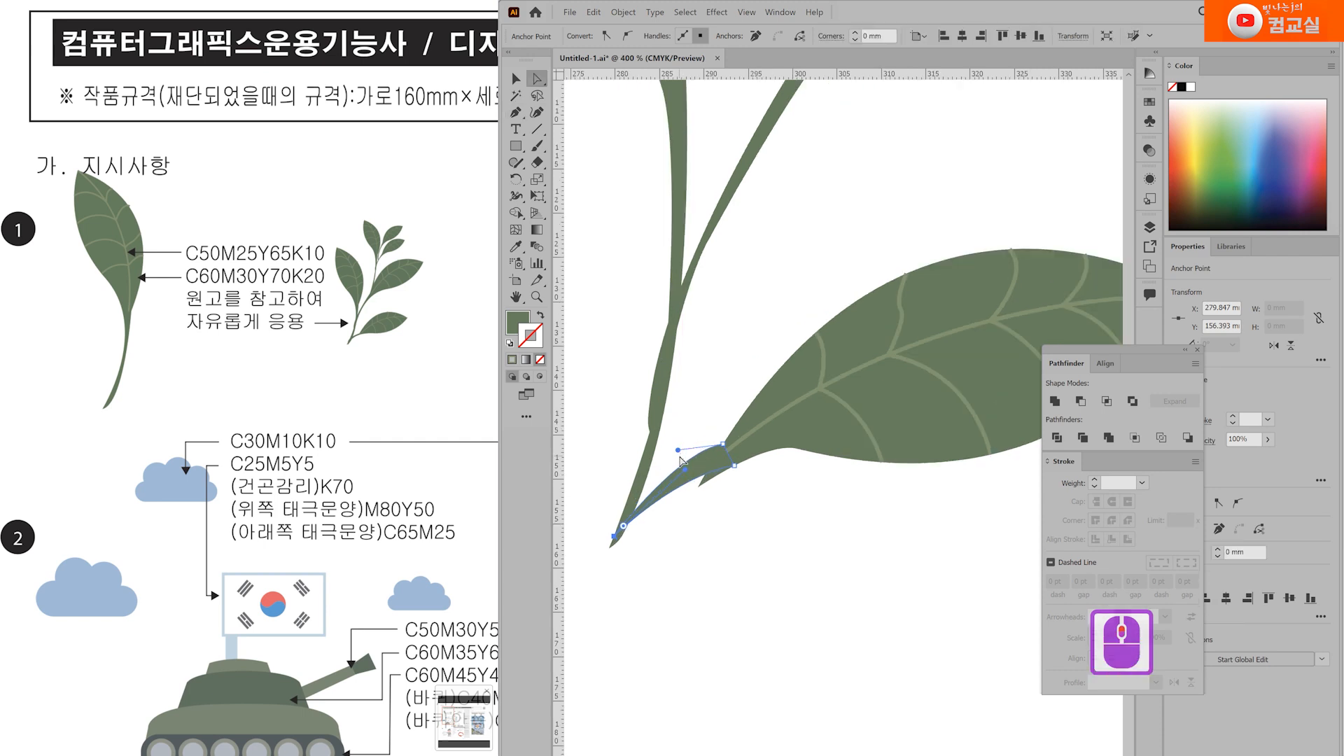
{"action": "left_click_drag", "start_coordinate": [679, 453], "coordinate": [601, 505]}
{"action": "left_click_drag", "start_coordinate": [692, 470], "coordinate": [697, 464]}
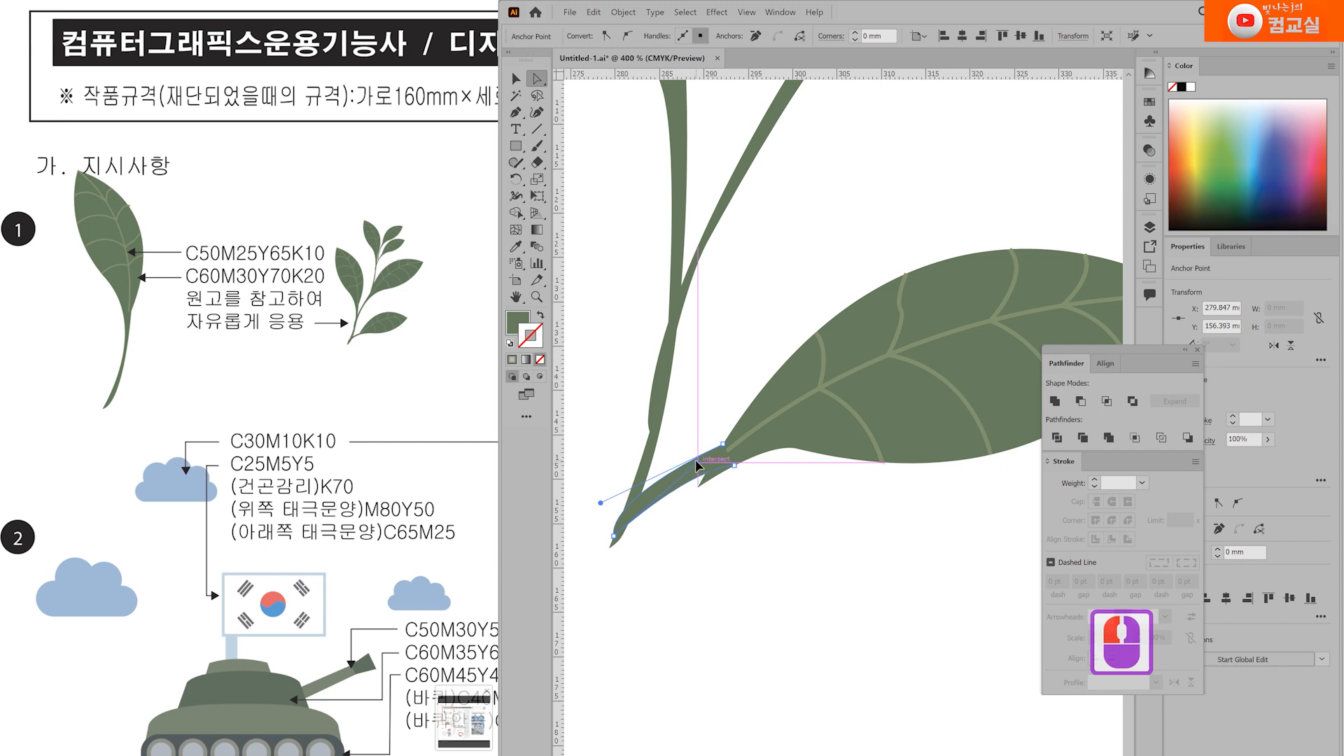
{"action": "scroll", "coordinate": [789, 471], "scroll_direction": "down", "scroll_amount": 1}
Step: Rotate the lower leaf slightly counterclockwise and nudge it up against the new stem
{"action": "key", "text": "v"}
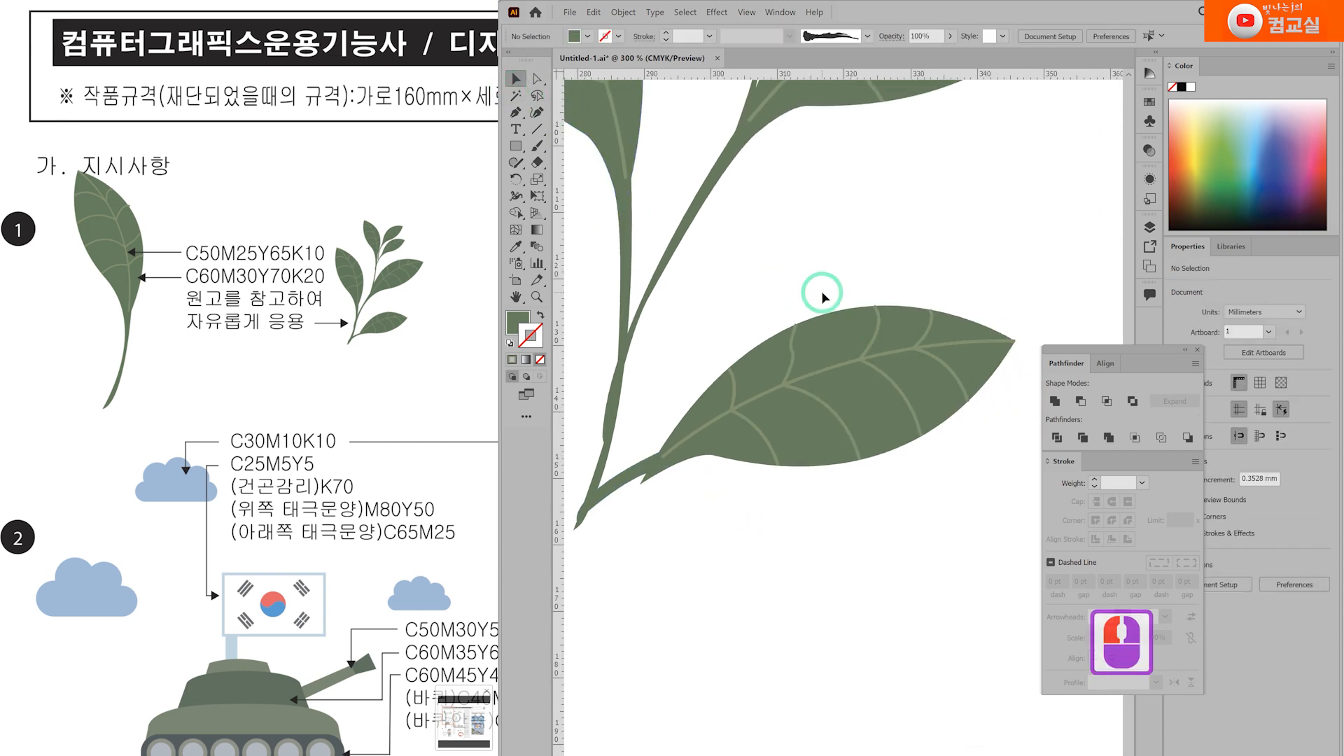
{"action": "left_click", "coordinate": [886, 420]}
{"action": "left_click_drag", "start_coordinate": [1030, 349], "coordinate": [1028, 345]}
{"action": "left_click_drag", "start_coordinate": [854, 446], "coordinate": [850, 439]}
Step: Move the lower leaf's base point and the two corners of the stem's end so their outlines meet
{"action": "key", "text": "a"}
{"action": "scroll", "coordinate": [737, 405], "scroll_direction": "up", "scroll_amount": 2}
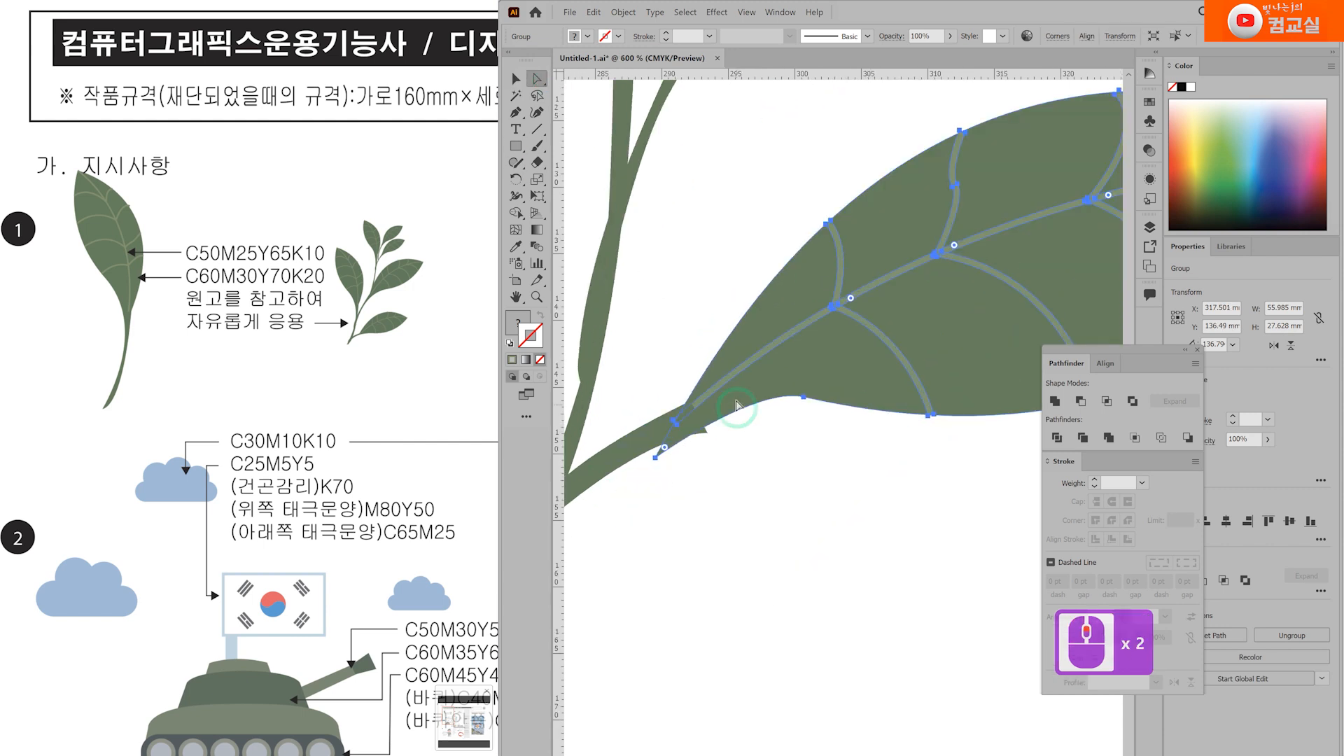
{"action": "scroll", "coordinate": [713, 448], "scroll_direction": "up", "scroll_amount": 2}
{"action": "left_click_drag", "start_coordinate": [598, 467], "coordinate": [596, 450]}
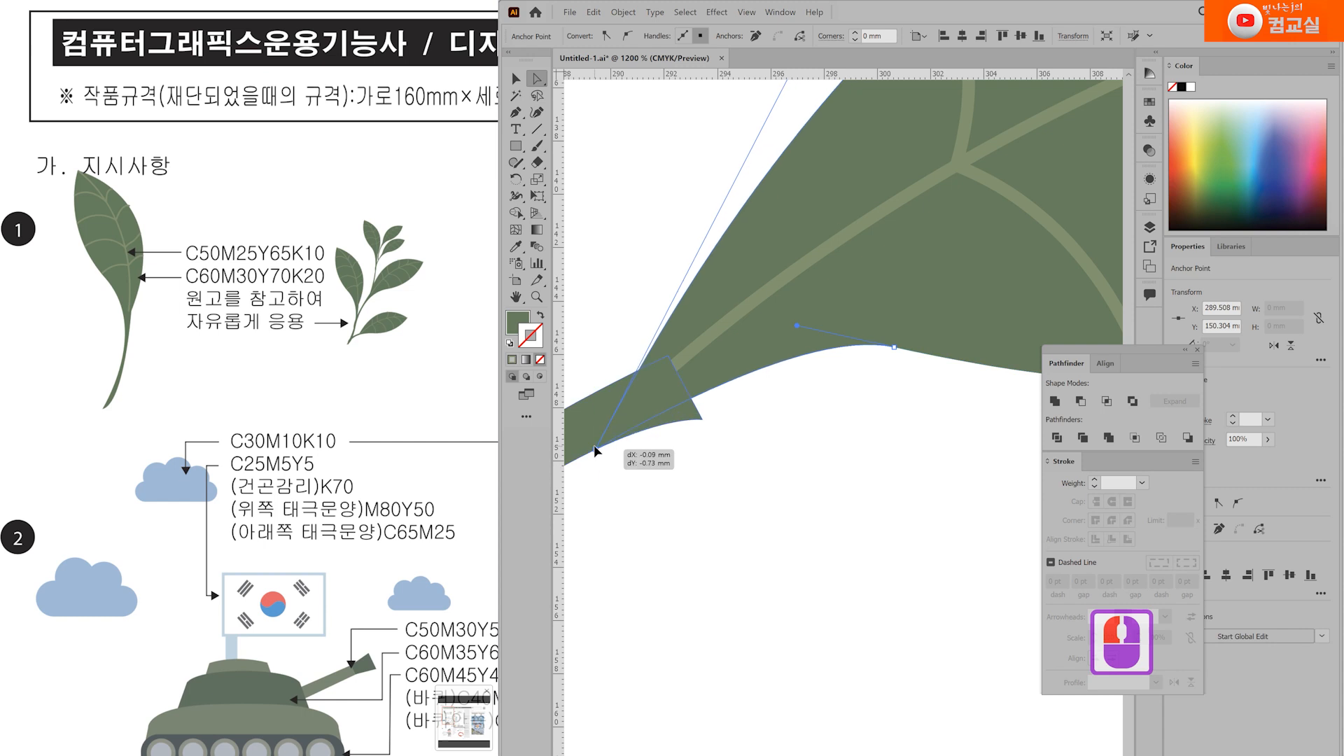
{"action": "left_click_drag", "start_coordinate": [702, 419], "coordinate": [704, 413]}
{"action": "left_click_drag", "start_coordinate": [668, 356], "coordinate": [657, 338]}
{"action": "scroll", "coordinate": [689, 378], "scroll_direction": "down", "scroll_amount": 3}
Step: Pull the lower leaf's base point slightly further back into the stem
{"action": "left_click_drag", "start_coordinate": [721, 433], "coordinate": [765, 441]}
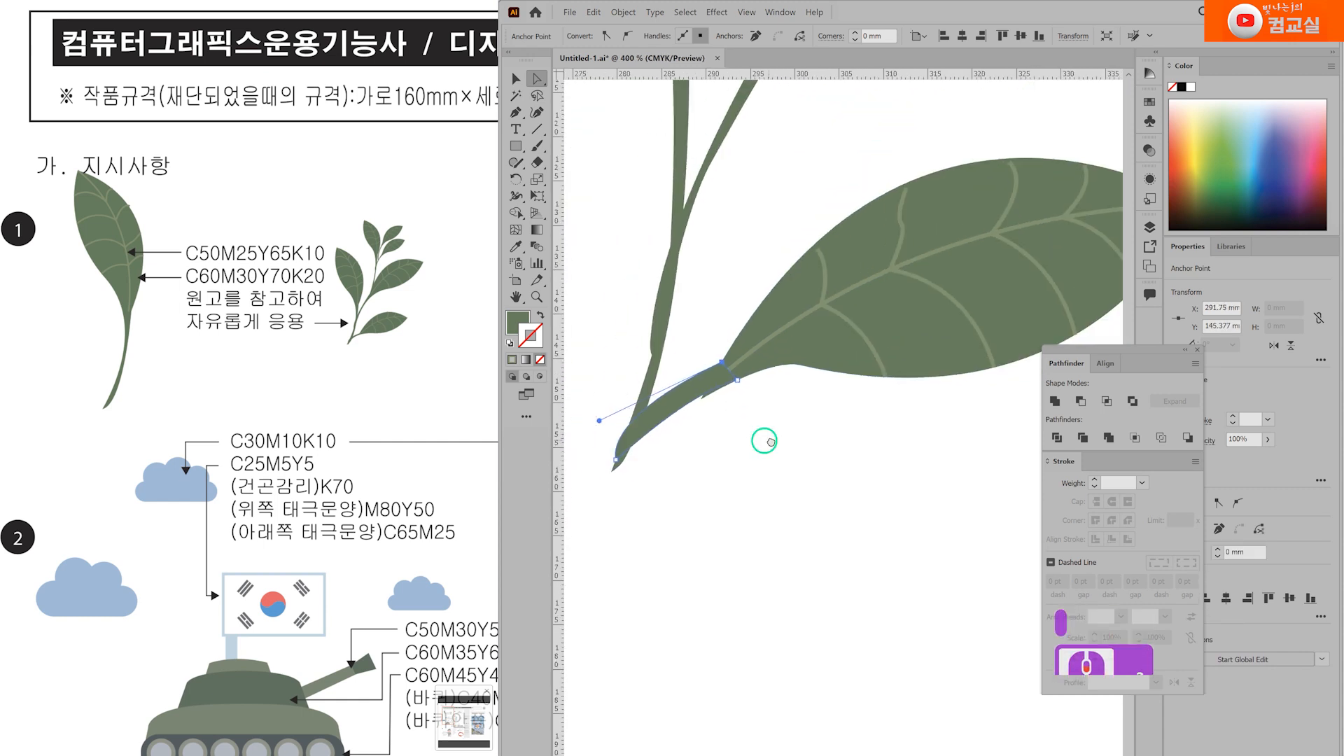
{"action": "scroll", "coordinate": [693, 452], "scroll_direction": "up", "scroll_amount": 2}
{"action": "left_click", "coordinate": [705, 374]}
{"action": "left_click_drag", "start_coordinate": [705, 375], "coordinate": [688, 374]}
{"action": "scroll", "coordinate": [690, 378], "scroll_direction": "down", "scroll_amount": 5}
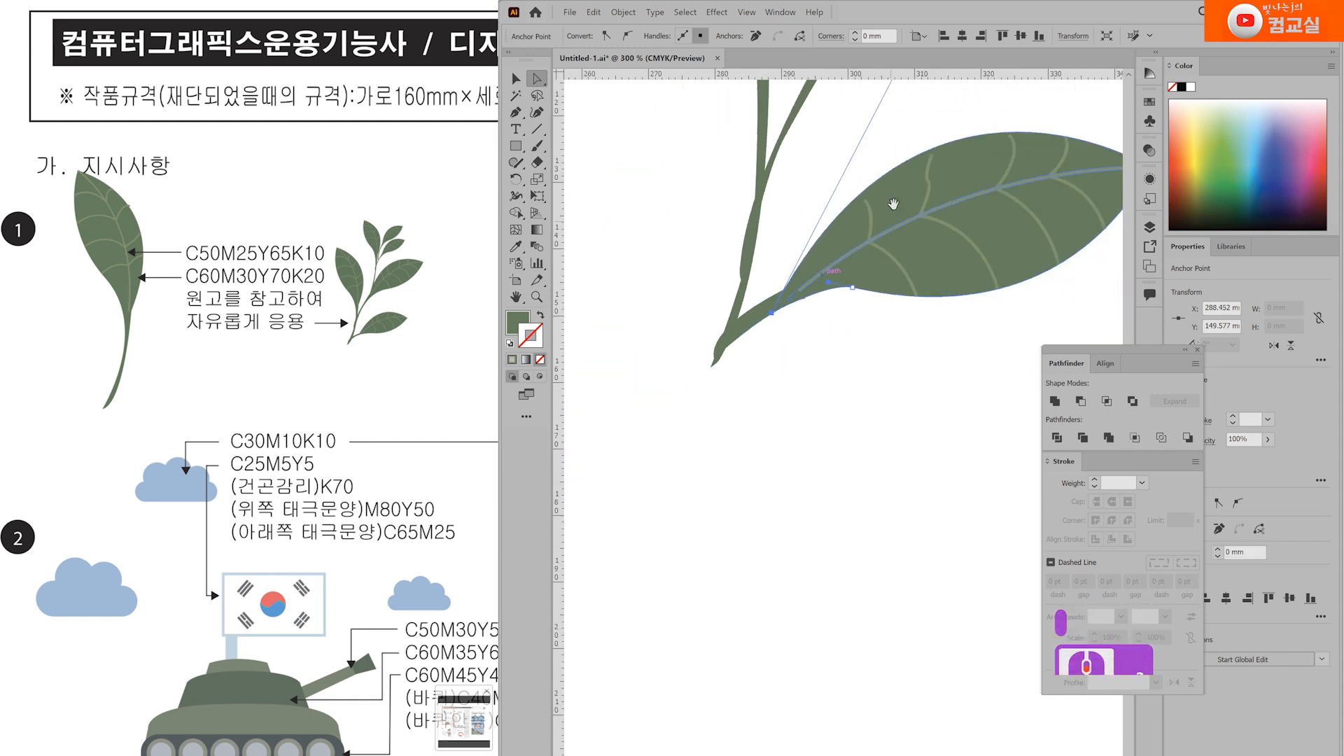
Step: Shift the lower corner of the stem's end onto the leaf's bottom edge to smooth the joint
{"action": "left_click", "coordinate": [759, 428]}
{"action": "scroll", "coordinate": [714, 418], "scroll_direction": "up", "scroll_amount": 2}
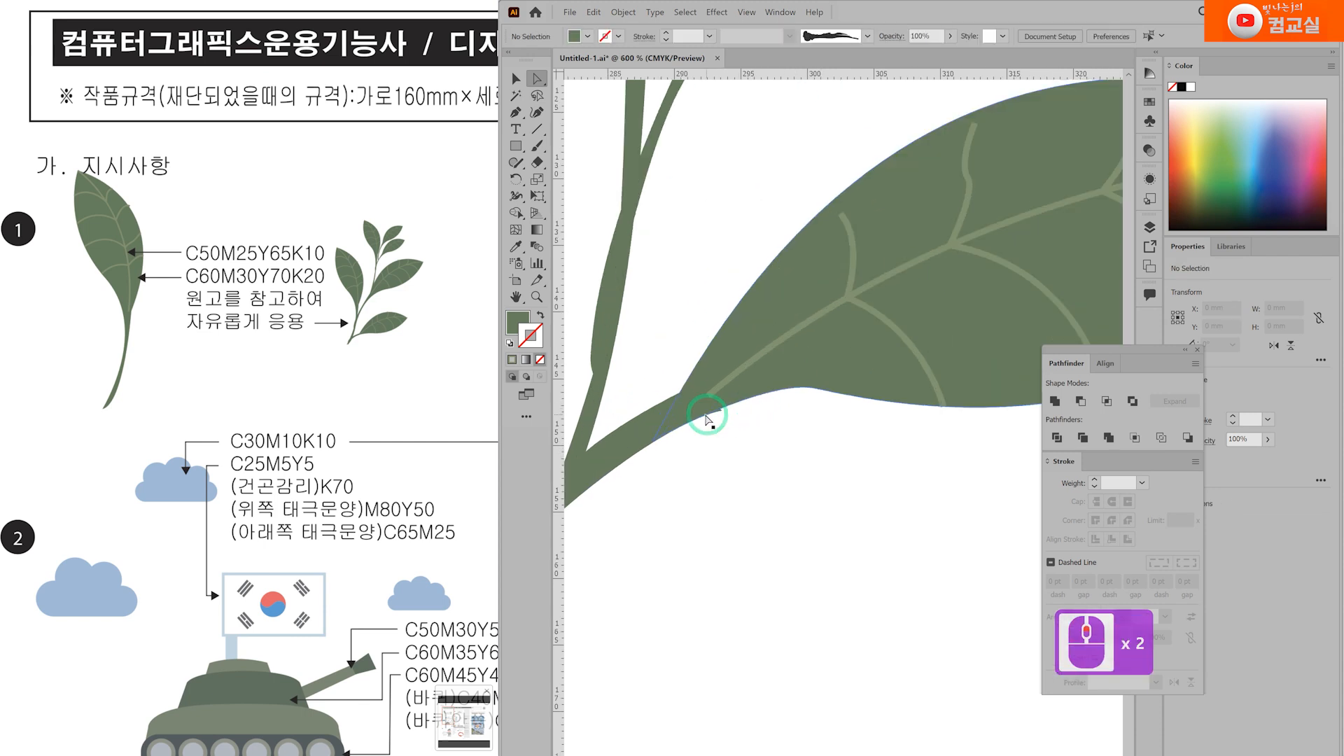
{"action": "left_click", "coordinate": [714, 418]}
{"action": "scroll", "coordinate": [725, 414], "scroll_direction": "up", "scroll_amount": 1}
{"action": "left_click", "coordinate": [729, 407]}
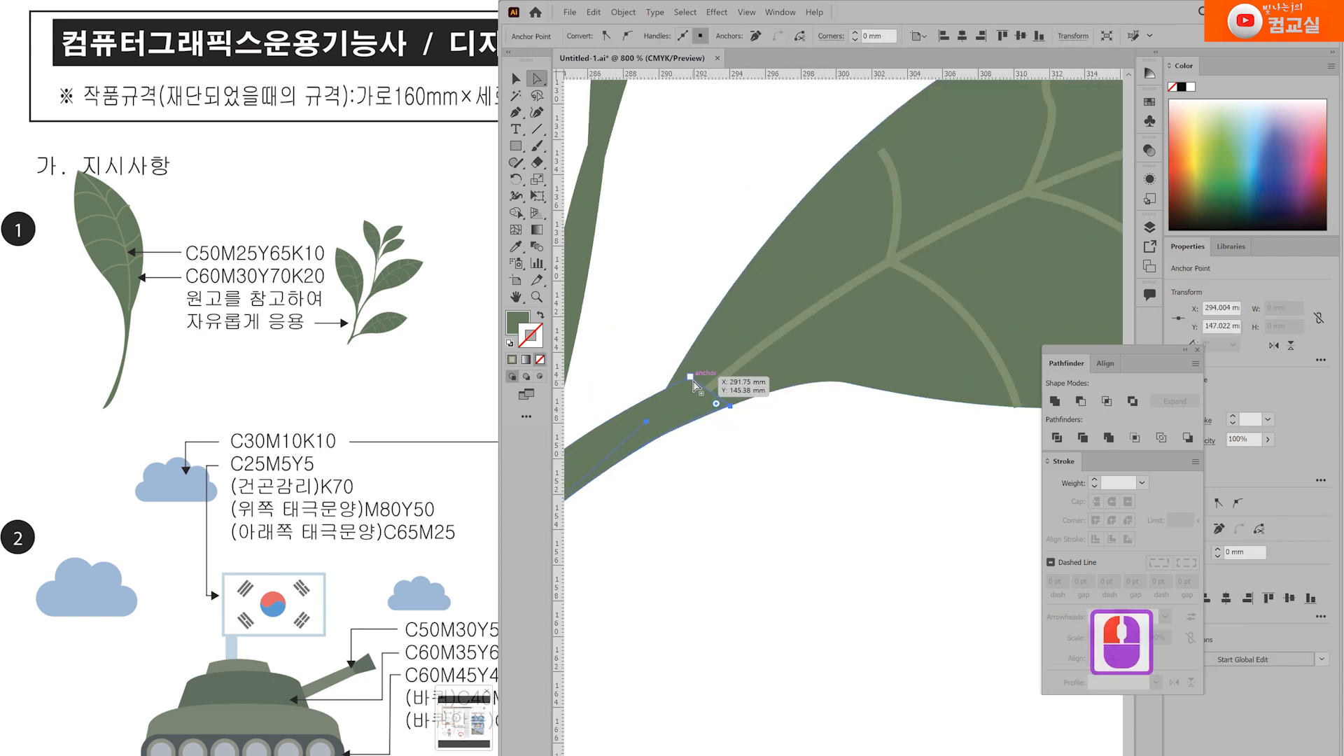
{"action": "left_click", "coordinate": [749, 441]}
{"action": "scroll", "coordinate": [775, 475], "scroll_direction": "down", "scroll_amount": 10}
Step: Select the entire leaf sprig, scale it down to about 28 × 28 mm and place it beside the 국군의날 title
{"action": "left_click", "coordinate": [516, 78]}
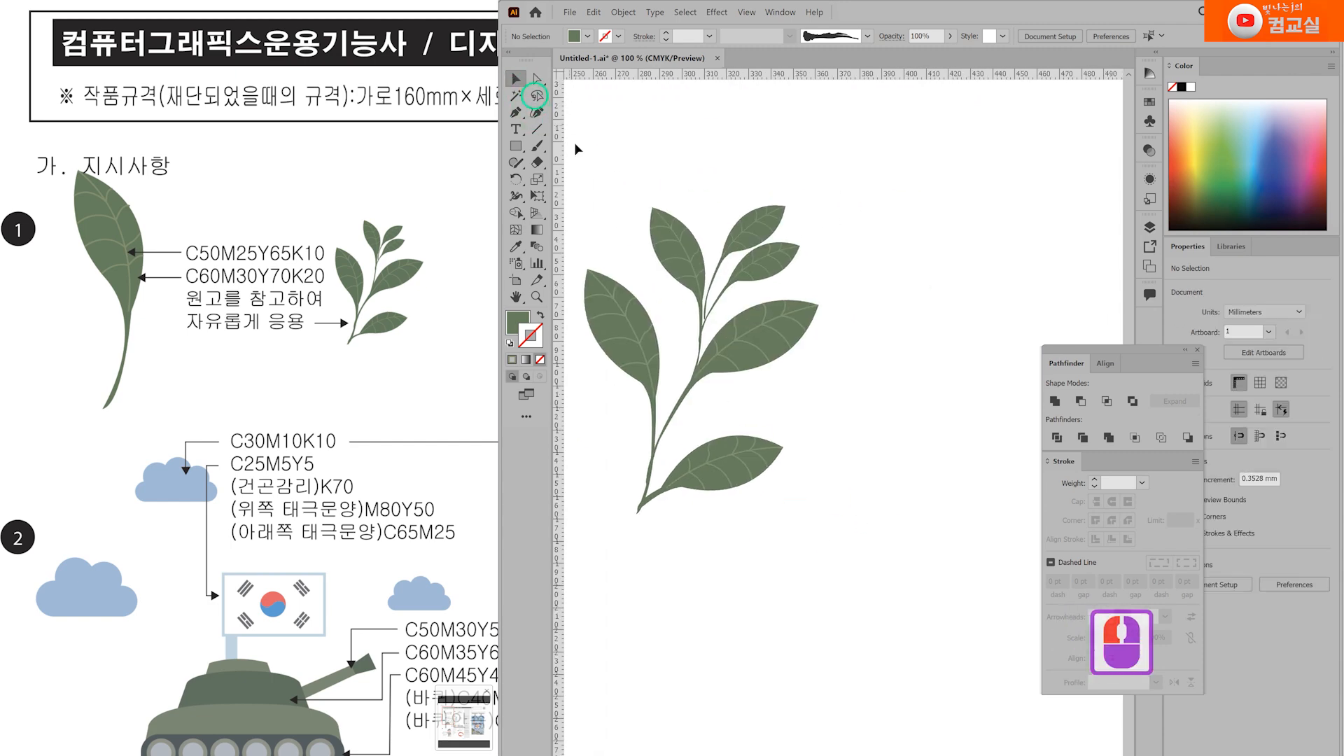
{"action": "left_click_drag", "start_coordinate": [580, 183], "coordinate": [816, 523]}
{"action": "scroll", "coordinate": [816, 522], "scroll_direction": "down", "scroll_amount": 3}
{"action": "left_click_drag", "start_coordinate": [784, 581], "coordinate": [865, 483]}
{"action": "scroll", "coordinate": [782, 362], "scroll_direction": "up", "scroll_amount": 1}
{"action": "scroll", "coordinate": [784, 362], "scroll_direction": "up", "scroll_amount": 1}
{"action": "left_click_drag", "start_coordinate": [902, 322], "coordinate": [766, 476]}
{"action": "scroll", "coordinate": [727, 400], "scroll_direction": "up", "scroll_amount": 3}
{"action": "left_click_drag", "start_coordinate": [808, 697], "coordinate": [727, 292]}
{"action": "left_click_drag", "start_coordinate": [763, 222], "coordinate": [775, 305]}
{"action": "left_click_drag", "start_coordinate": [717, 351], "coordinate": [709, 319]}
{"action": "left_click_drag", "start_coordinate": [448, 483], "coordinate": [80, 401]}
{"action": "left_click_drag", "start_coordinate": [270, 419], "coordinate": [335, 333]}
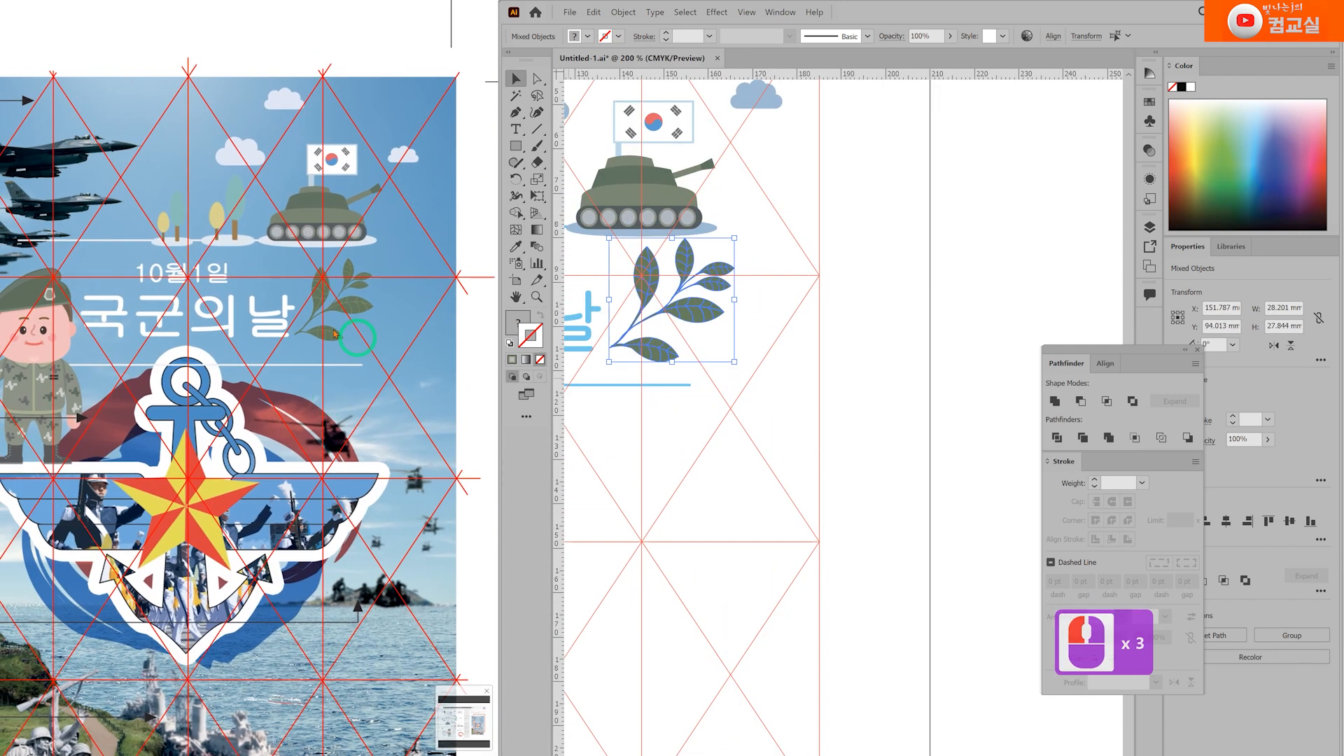
Step: Shrink the sprig a little more and fit it beside the title as in the reference
{"action": "left_click_drag", "start_coordinate": [737, 239], "coordinate": [708, 261]}
{"action": "left_click_drag", "start_coordinate": [672, 320], "coordinate": [667, 320]}
{"action": "left_click_drag", "start_coordinate": [704, 259], "coordinate": [716, 251]}
{"action": "left_click", "coordinate": [785, 343]}
Step: Fill the title group, with the date text and both horizontal lines, with white
{"action": "scroll", "coordinate": [785, 343], "scroll_direction": "down", "scroll_amount": 2}
{"action": "left_click_drag", "start_coordinate": [735, 422], "coordinate": [879, 418]}
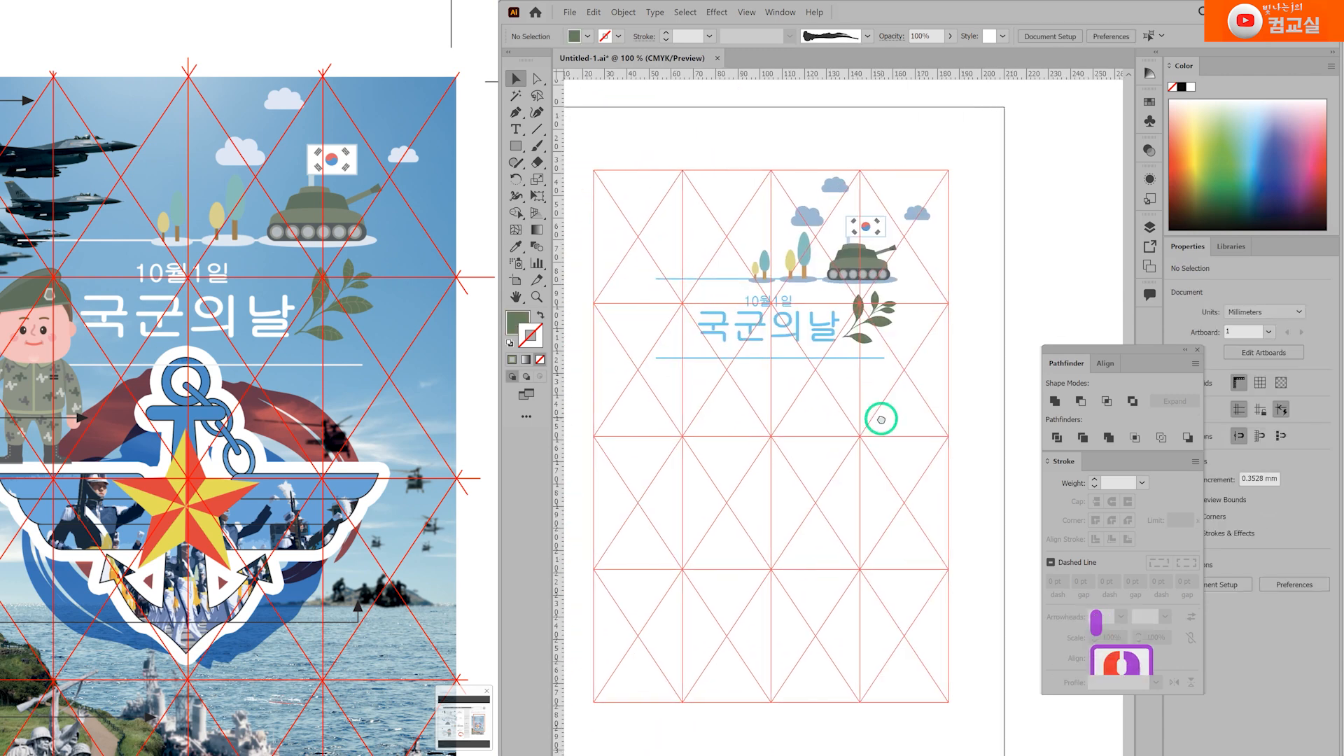
{"action": "scroll", "coordinate": [836, 306], "scroll_direction": "up", "scroll_amount": 1}
{"action": "left_click_drag", "start_coordinate": [611, 243], "coordinate": [645, 467]}
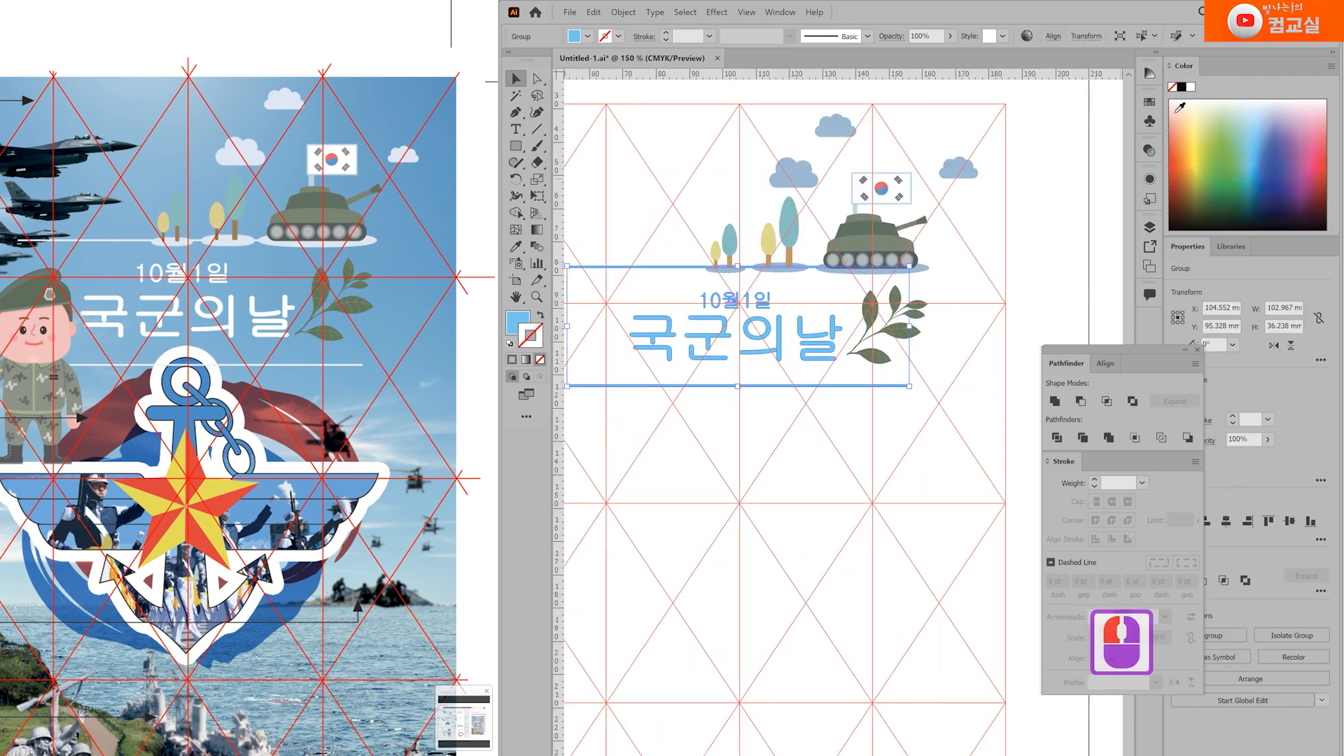
{"action": "left_click", "coordinate": [517, 322]}
{"action": "left_click", "coordinate": [1189, 88]}
{"action": "left_click", "coordinate": [782, 465]}
Step: Select all the artwork on the grid, including the title, clouds, trees, tank and sprig, and copy it
{"action": "scroll", "coordinate": [782, 464], "scroll_direction": "down", "scroll_amount": 2}
{"action": "left_click_drag", "start_coordinate": [585, 203], "coordinate": [982, 498]}
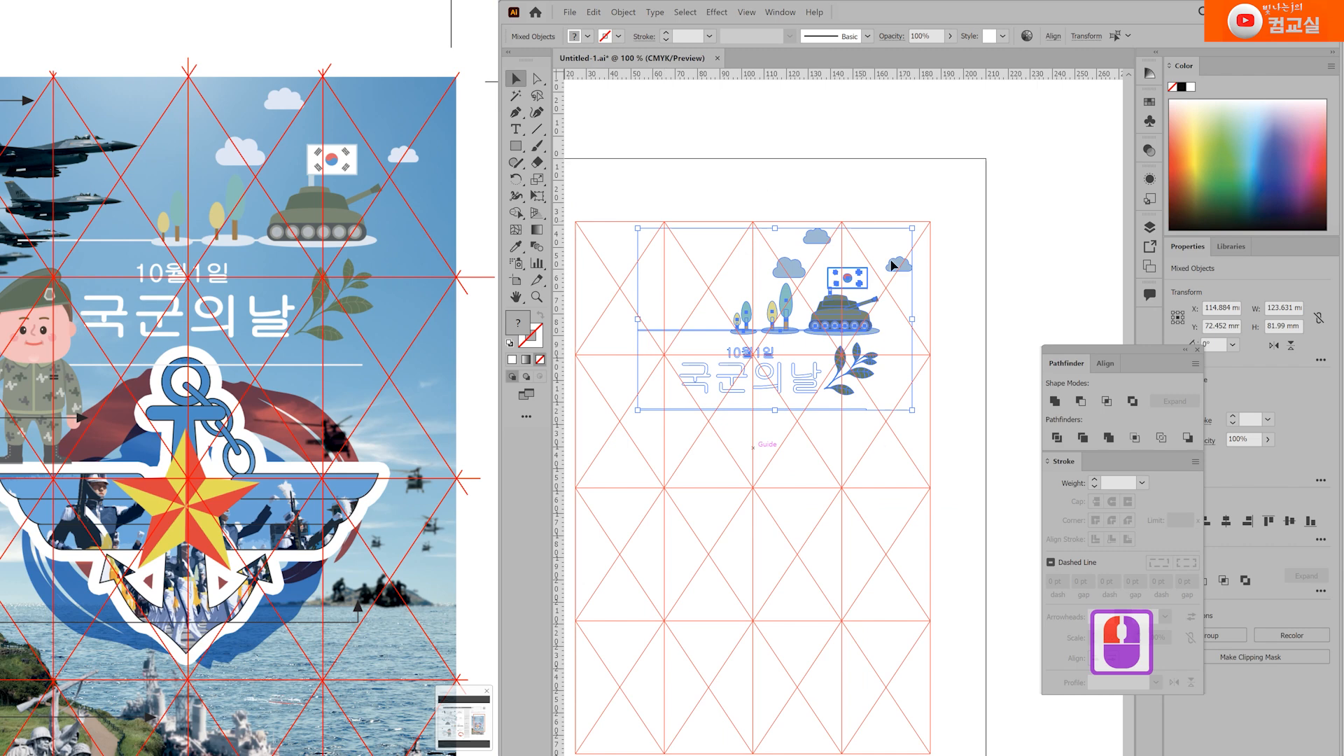
{"action": "scroll", "coordinate": [750, 391], "scroll_direction": "up", "scroll_amount": 2}
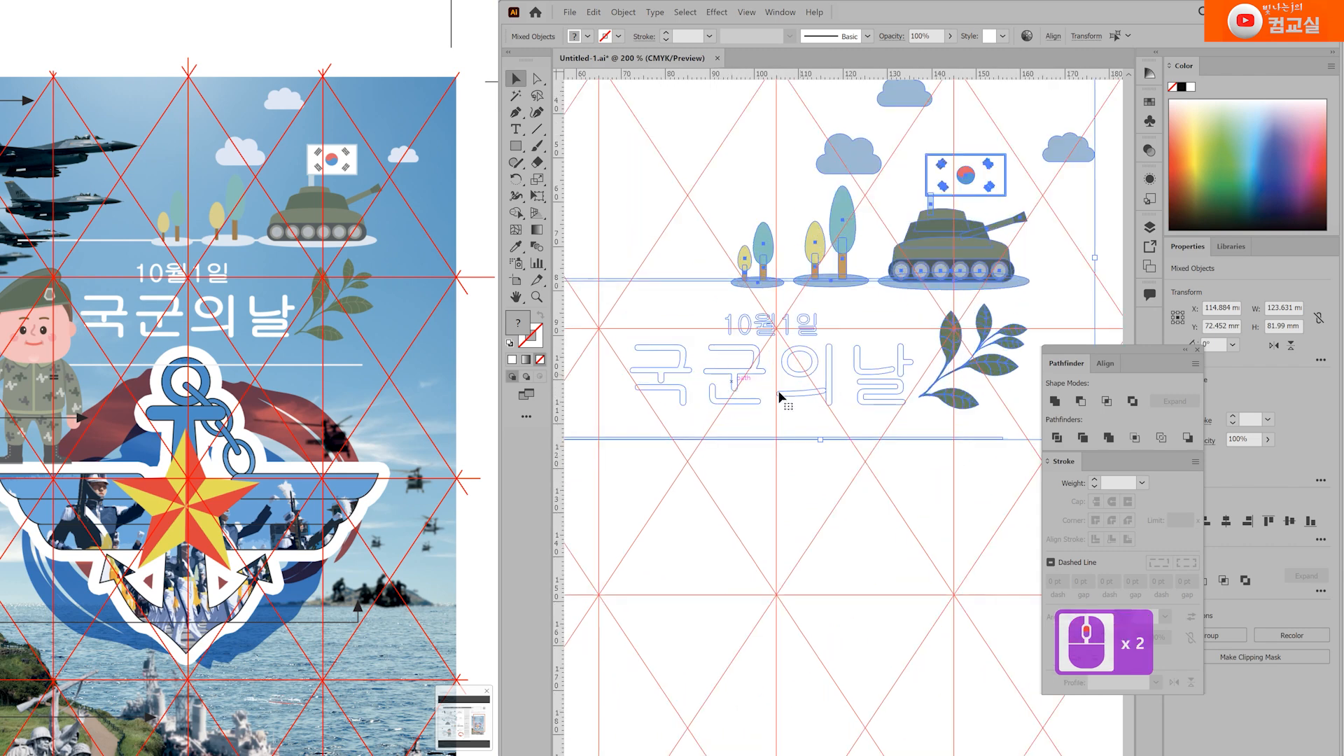
{"action": "scroll", "coordinate": [774, 399], "scroll_direction": "down", "scroll_amount": 2}
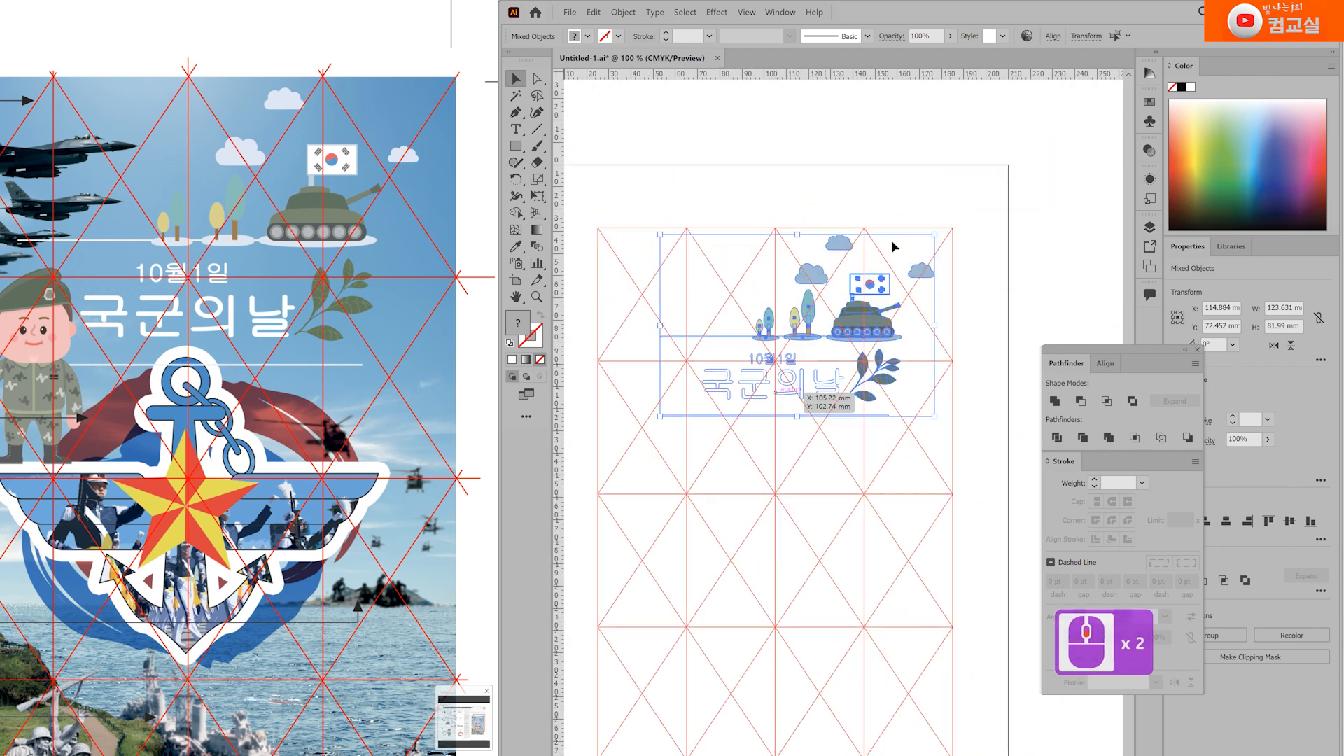
{"action": "key", "text": "ctrl+z"}
Step: Switch to the Photoshop poster document and paste the copied artwork as a Smart Object
{"action": "left_click", "coordinate": [860, 481]}
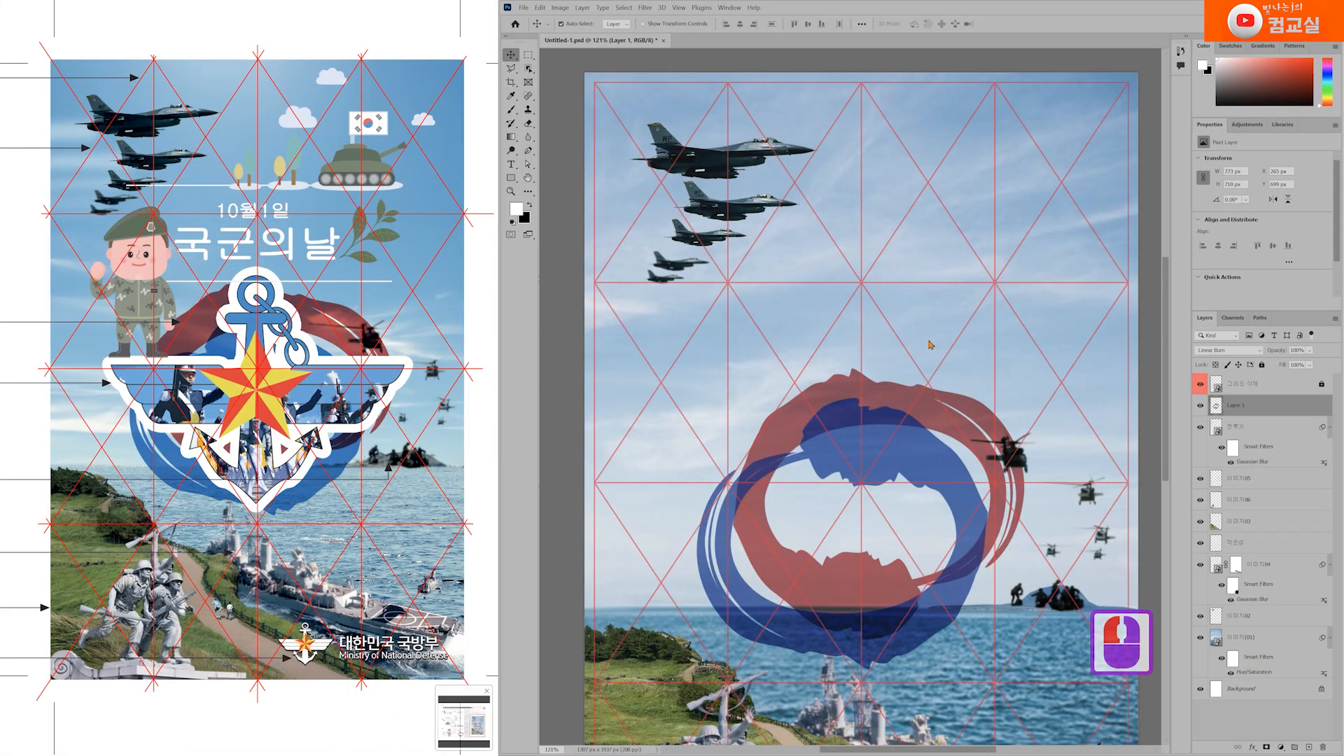
{"action": "key", "text": "ctrl+v"}
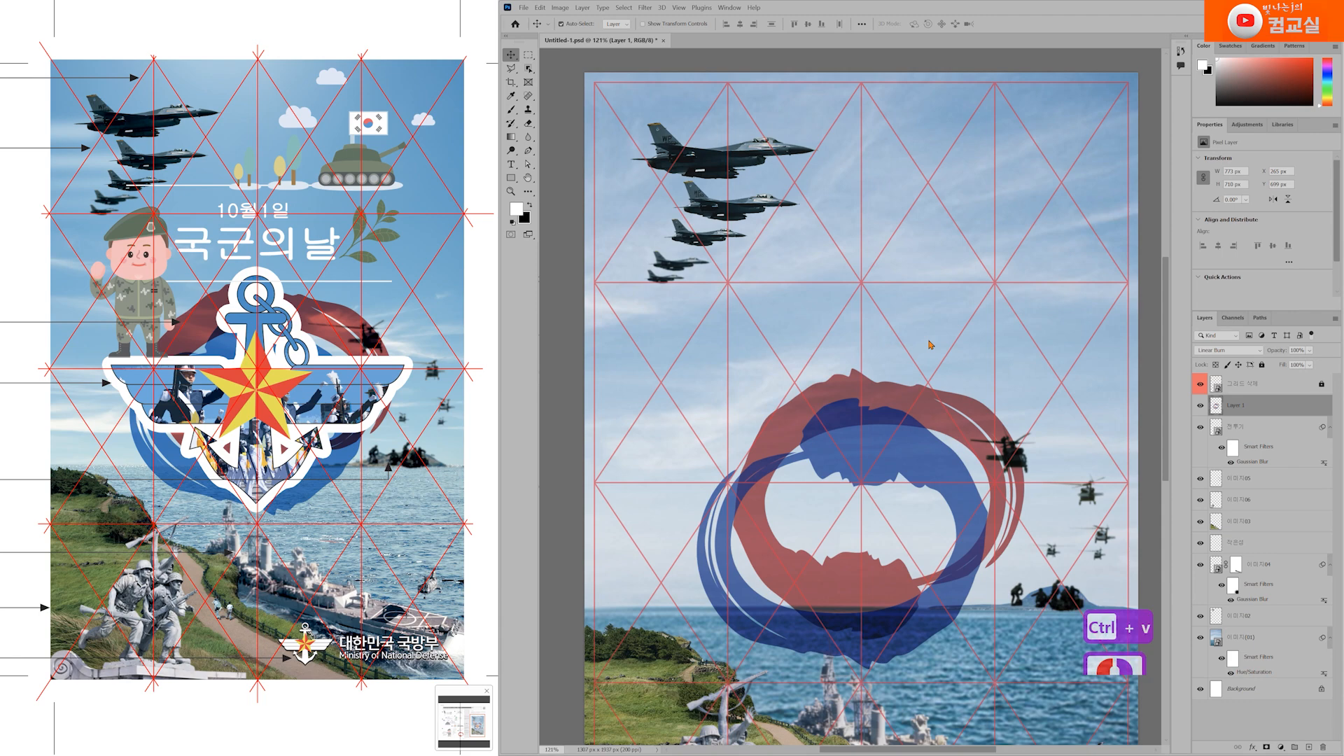
{"action": "key", "text": "ctrl+v"}
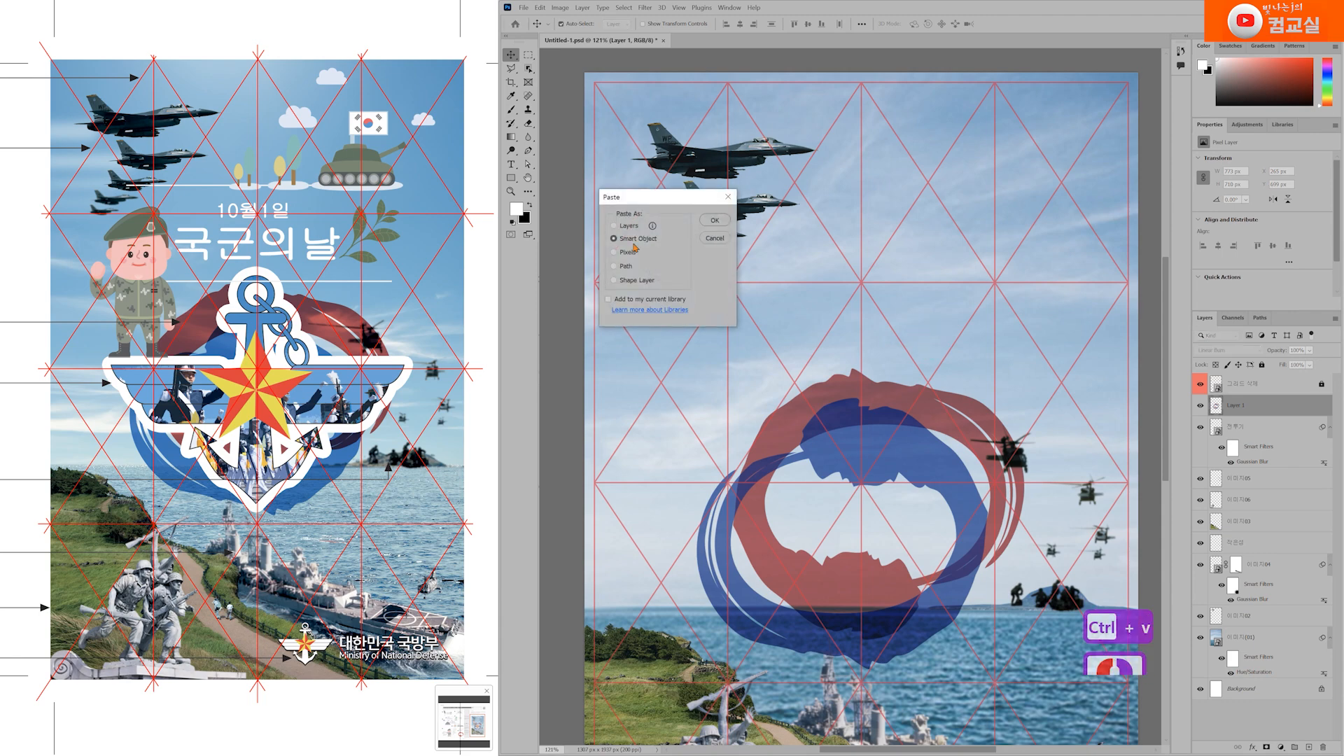
{"action": "left_click", "coordinate": [715, 221]}
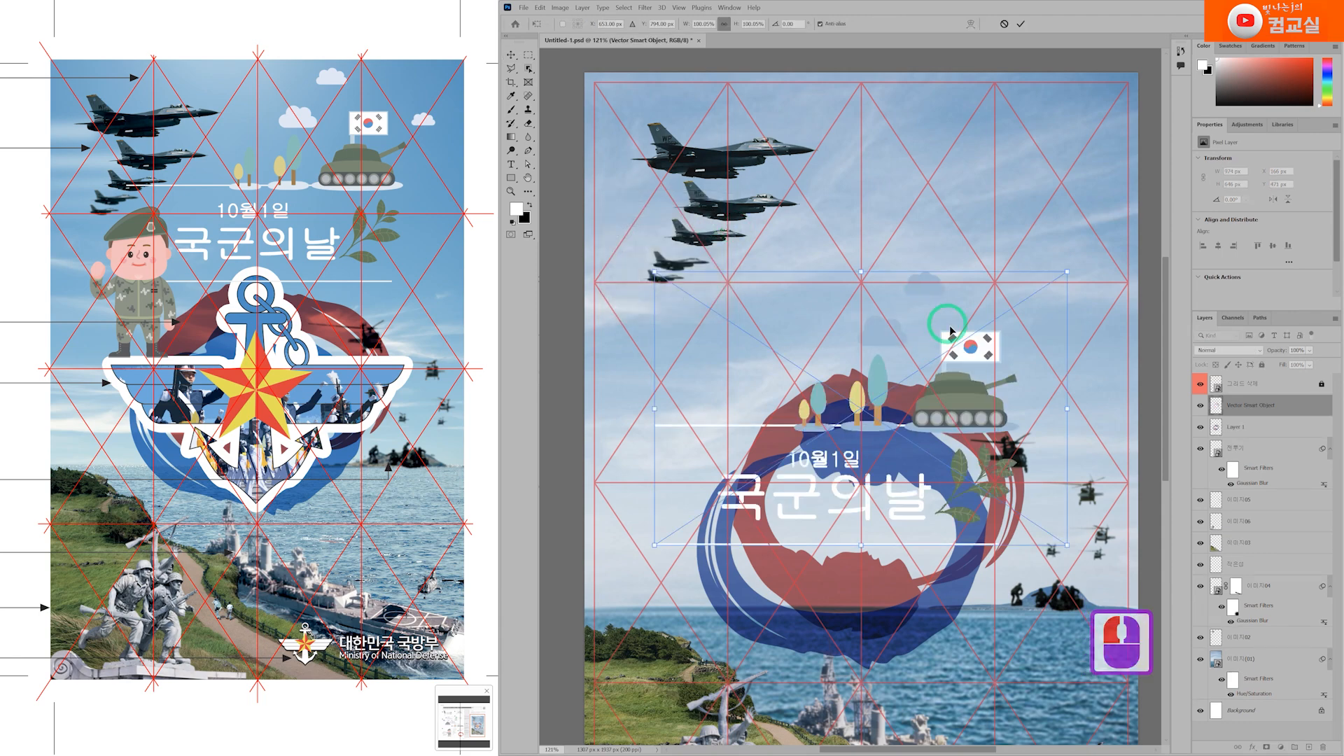
Step: Move the pasted artwork up so the title and tank sit above the red and blue brush ring
{"action": "scroll", "coordinate": [958, 398], "scroll_direction": "up", "scroll_amount": 1}
{"action": "left_click_drag", "start_coordinate": [964, 421], "coordinate": [997, 221]}
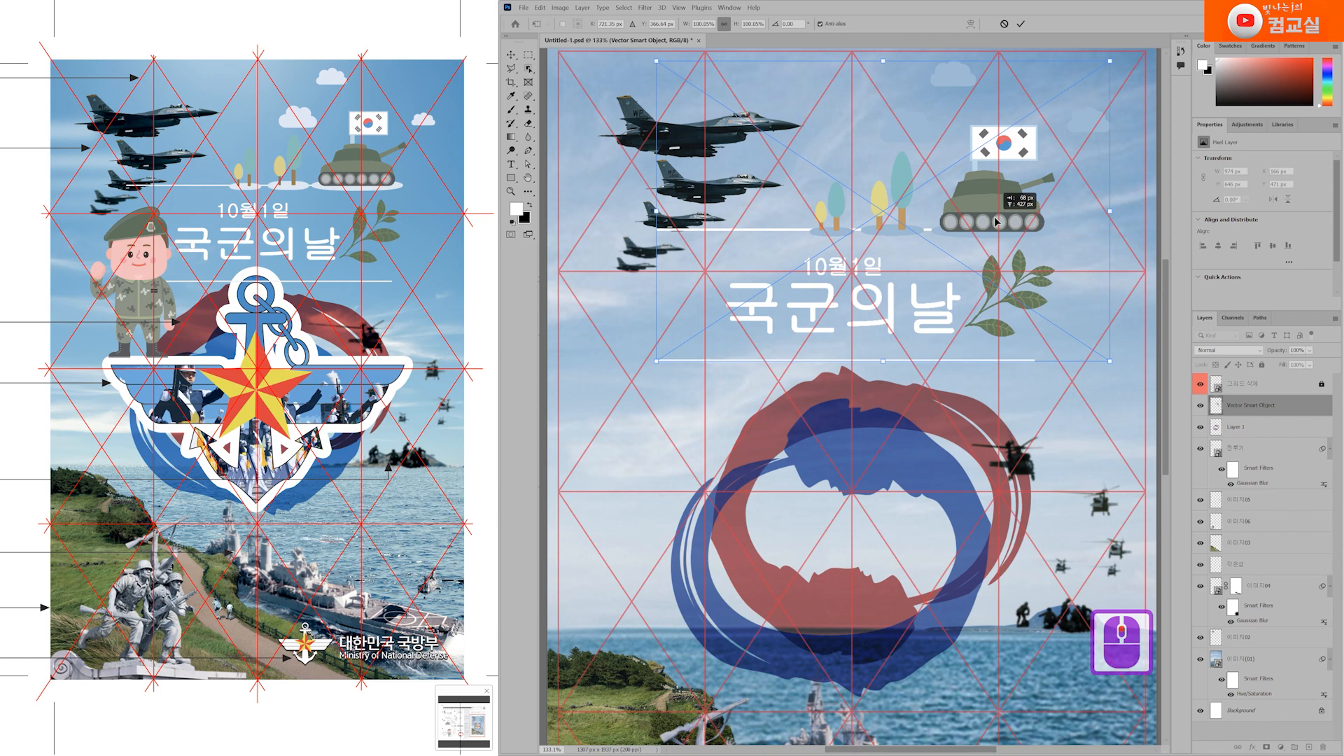
{"action": "left_click_drag", "start_coordinate": [997, 221], "coordinate": [997, 221]}
Step: Fine-tune the pasted artwork's position against the red grid with small nudges and commit the placement
{"action": "key", "text": "Down"}
{"action": "key", "text": "Down"}
{"action": "key", "text": "Down"}
{"action": "key", "text": "Down"}
{"action": "key", "text": "Down"}
{"action": "key", "text": "Down"}
{"action": "key", "text": "Down"}
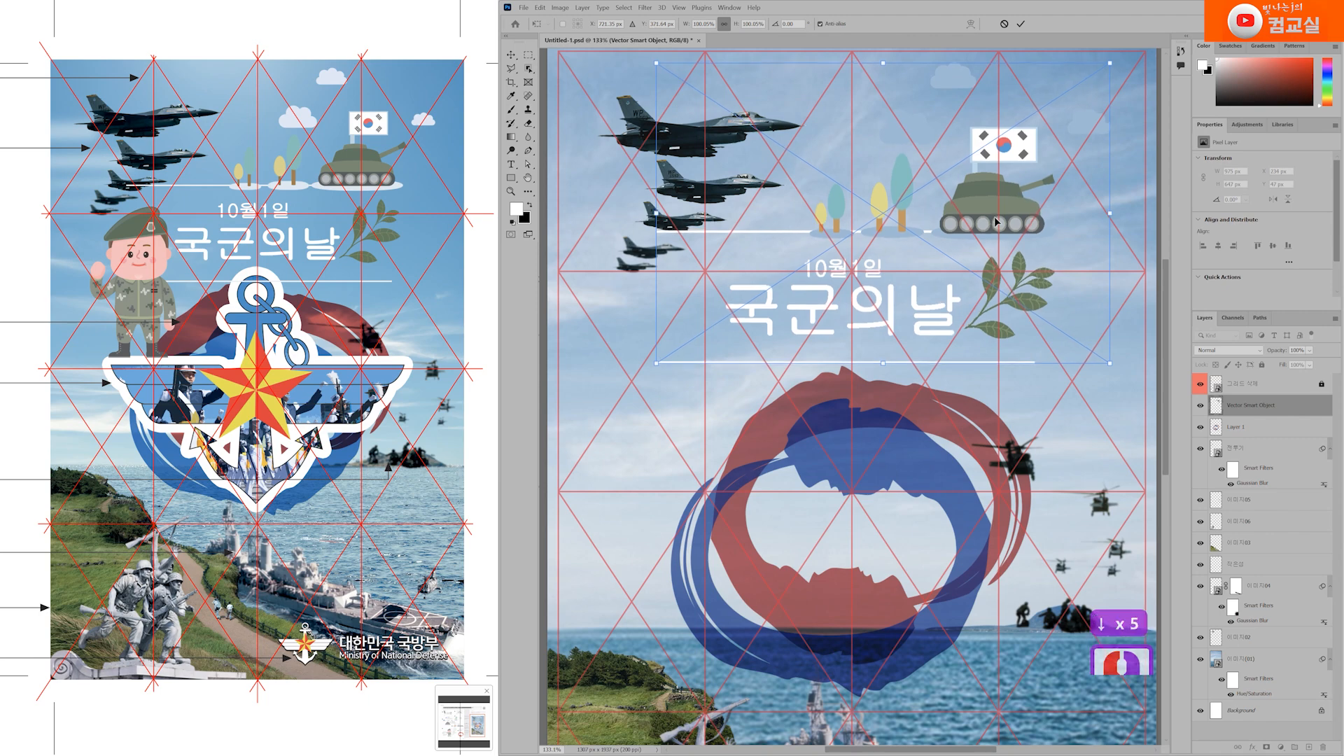
{"action": "key", "text": "Right"}
{"action": "key", "text": "Right"}
{"action": "key", "text": "Right"}
{"action": "key", "text": "Right"}
{"action": "key", "text": "Right"}
{"action": "key", "text": "Right"}
{"action": "key", "text": "Right"}
{"action": "key", "text": "Right"}
{"action": "key", "text": "Right"}
{"action": "key", "text": "Right"}
{"action": "key", "text": "Right"}
{"action": "key", "text": "Right"}
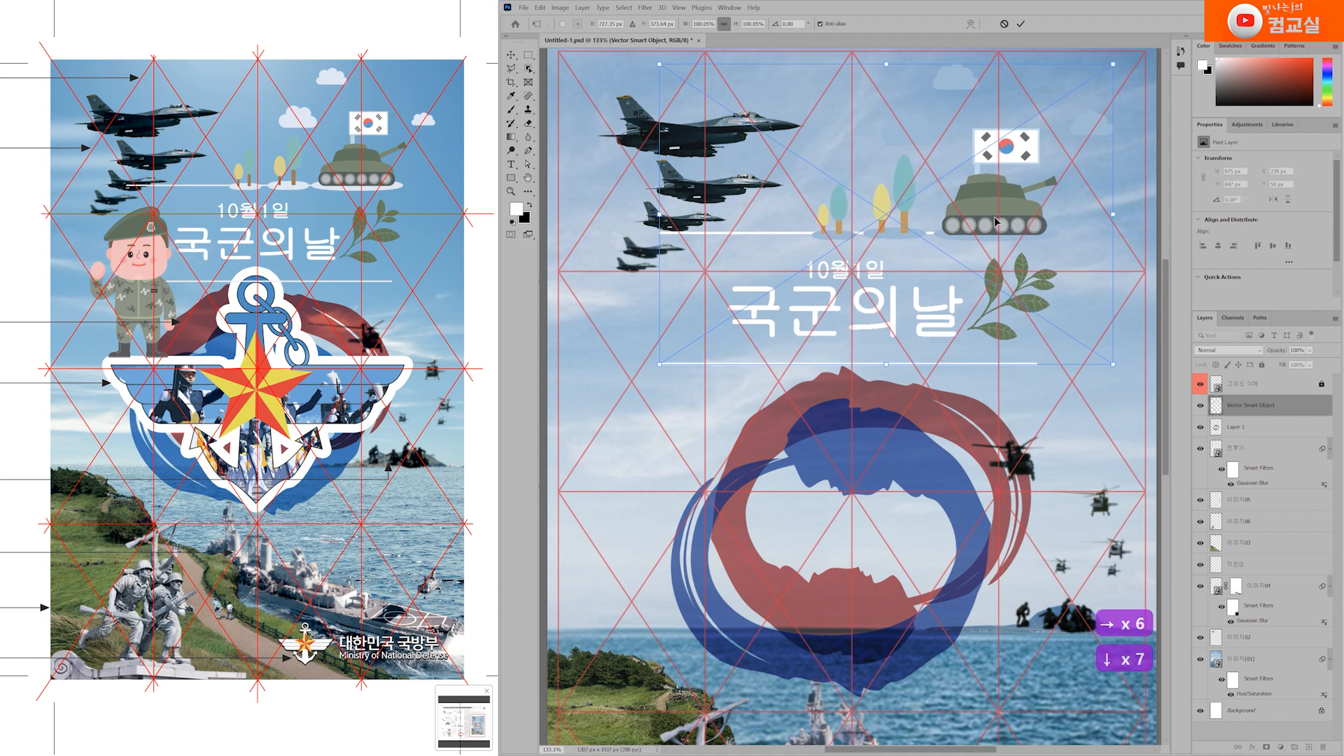
{"action": "key", "text": "Up"}
{"action": "key", "text": "Up"}
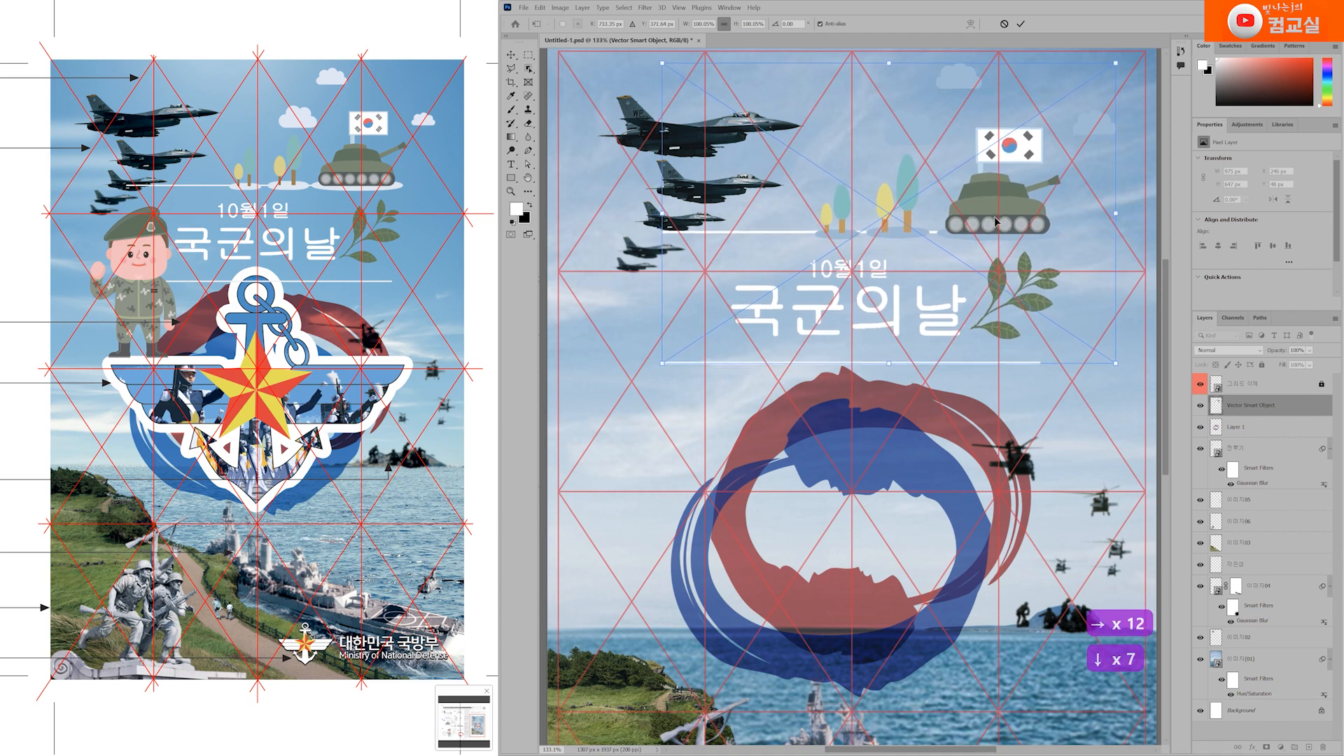
{"action": "key", "text": "Left"}
{"action": "key", "text": "Left"}
{"action": "key", "text": "Left"}
{"action": "key", "text": "Left"}
{"action": "key", "text": "Left"}
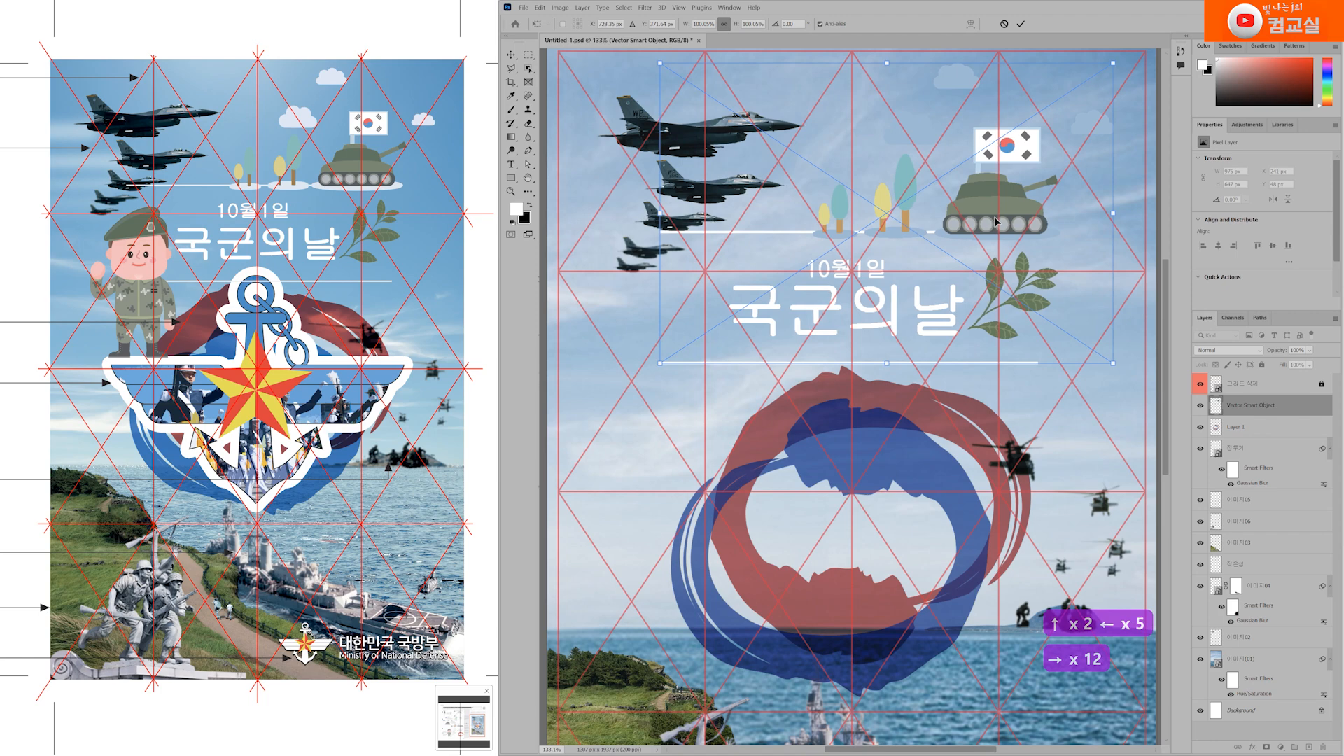
{"action": "key", "text": "Return"}
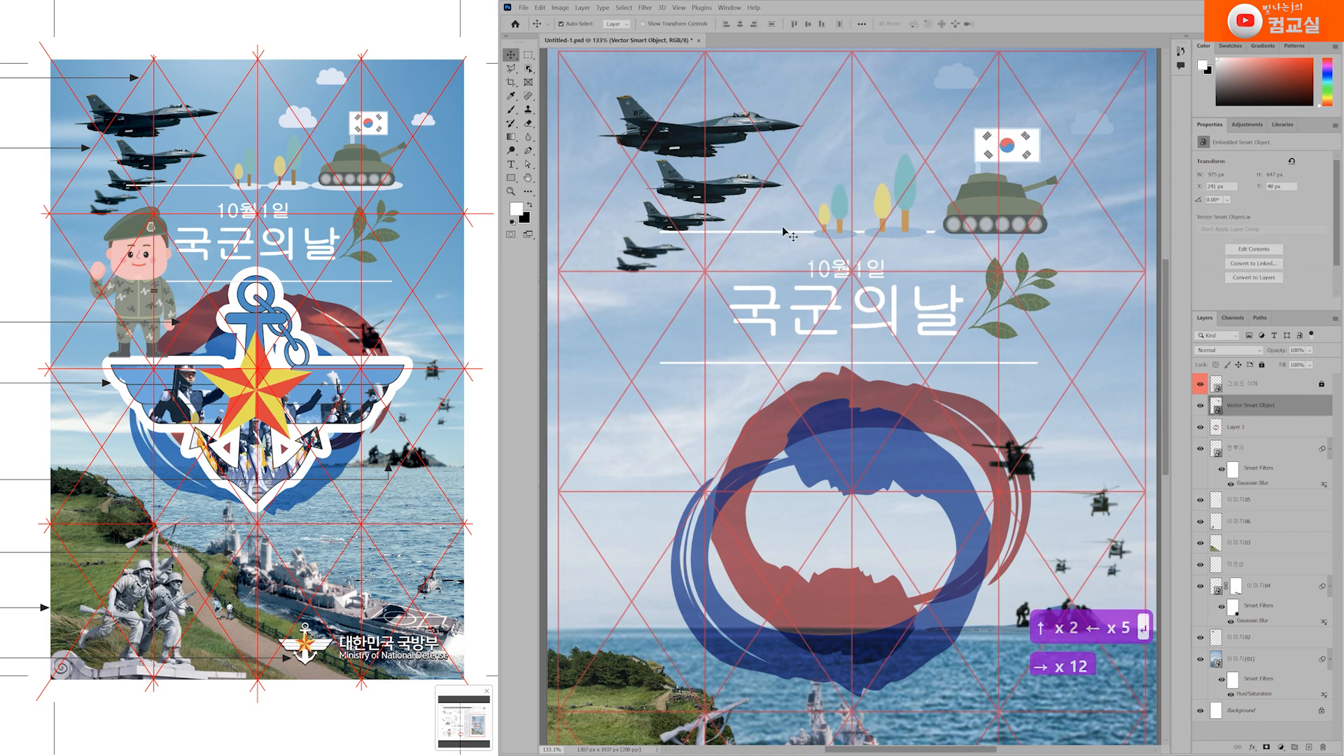
Step: Select the layer 이미지02 with the larger fighter jets and nudge it down by 10 px
{"action": "scroll", "coordinate": [700, 196], "scroll_direction": "up", "scroll_amount": 2}
{"action": "left_click", "coordinate": [676, 213]}
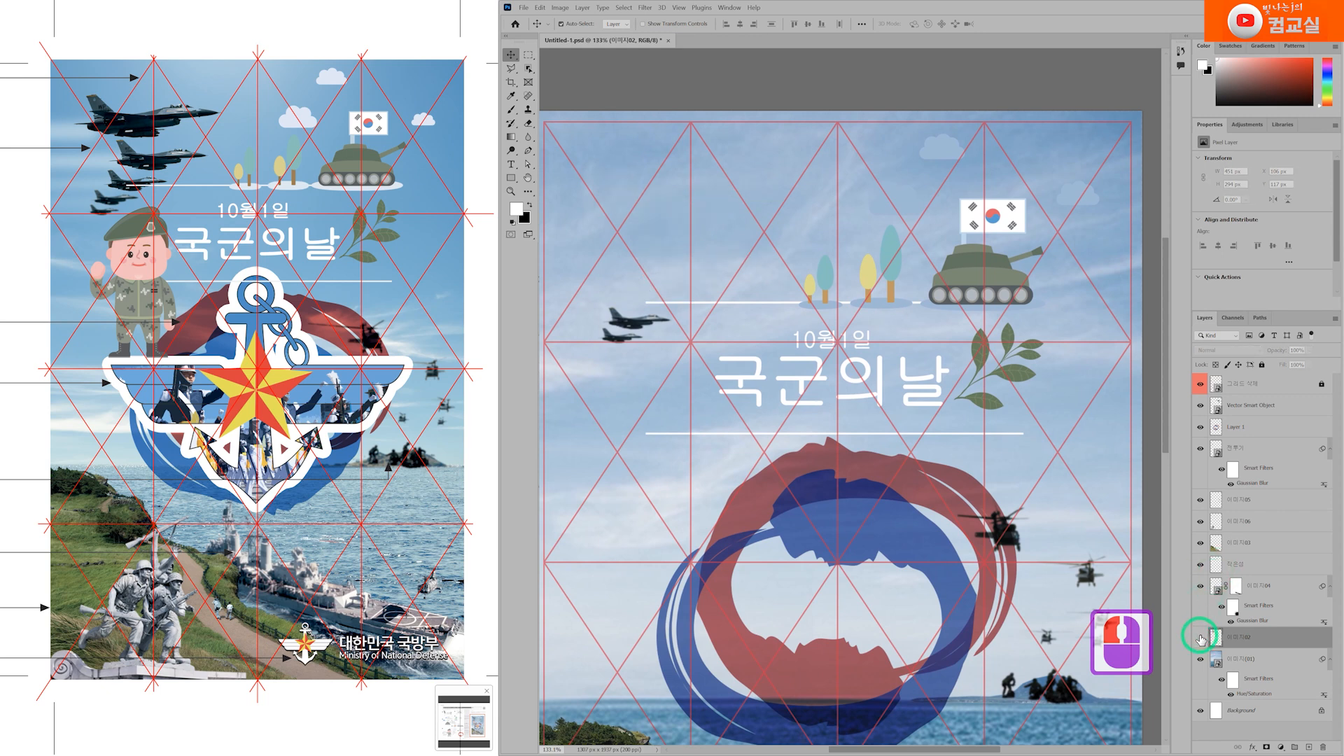
{"action": "double_click", "coordinate": [1272, 642]}
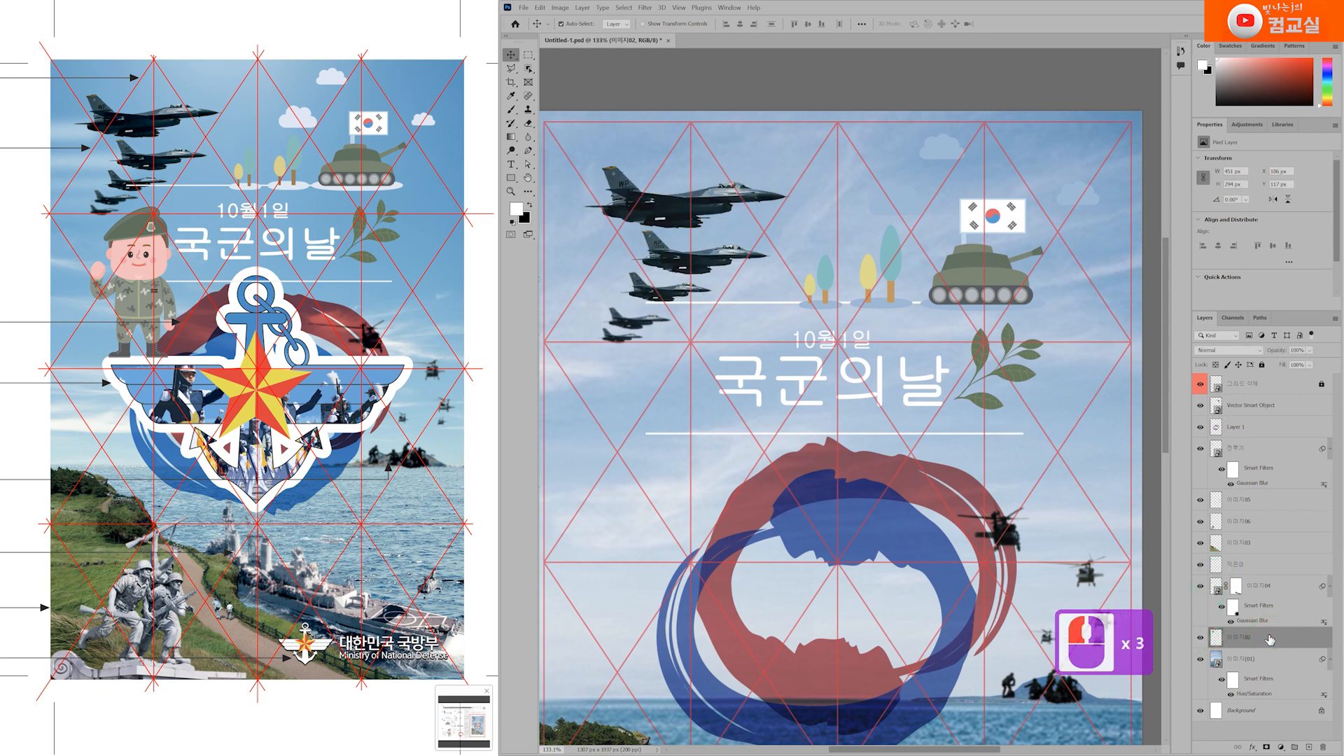
{"action": "key", "text": "Down"}
{"action": "key", "text": "Down"}
{"action": "key", "text": "Down"}
{"action": "key", "text": "Down"}
{"action": "key", "text": "Down"}
{"action": "key", "text": "Down"}
{"action": "key", "text": "Down"}
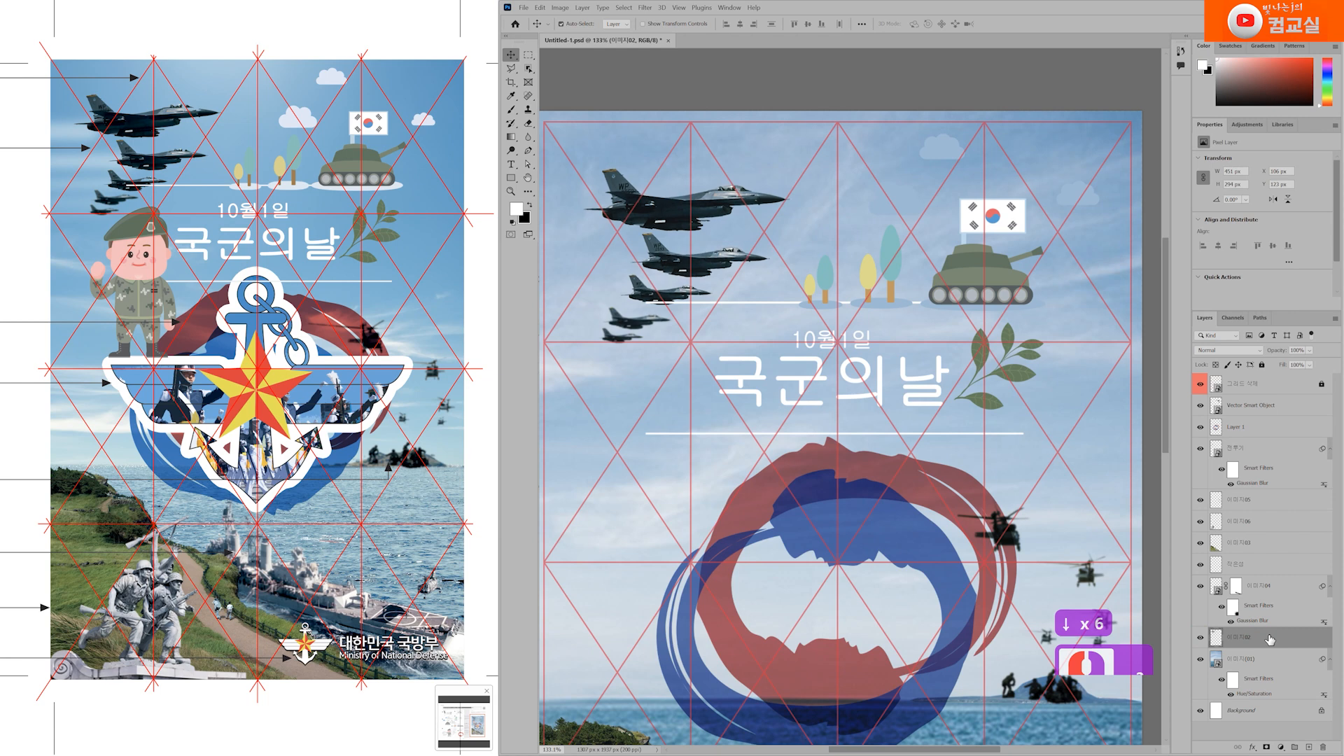
{"action": "key", "text": "Down"}
{"action": "key", "text": "Down"}
{"action": "key", "text": "Down"}
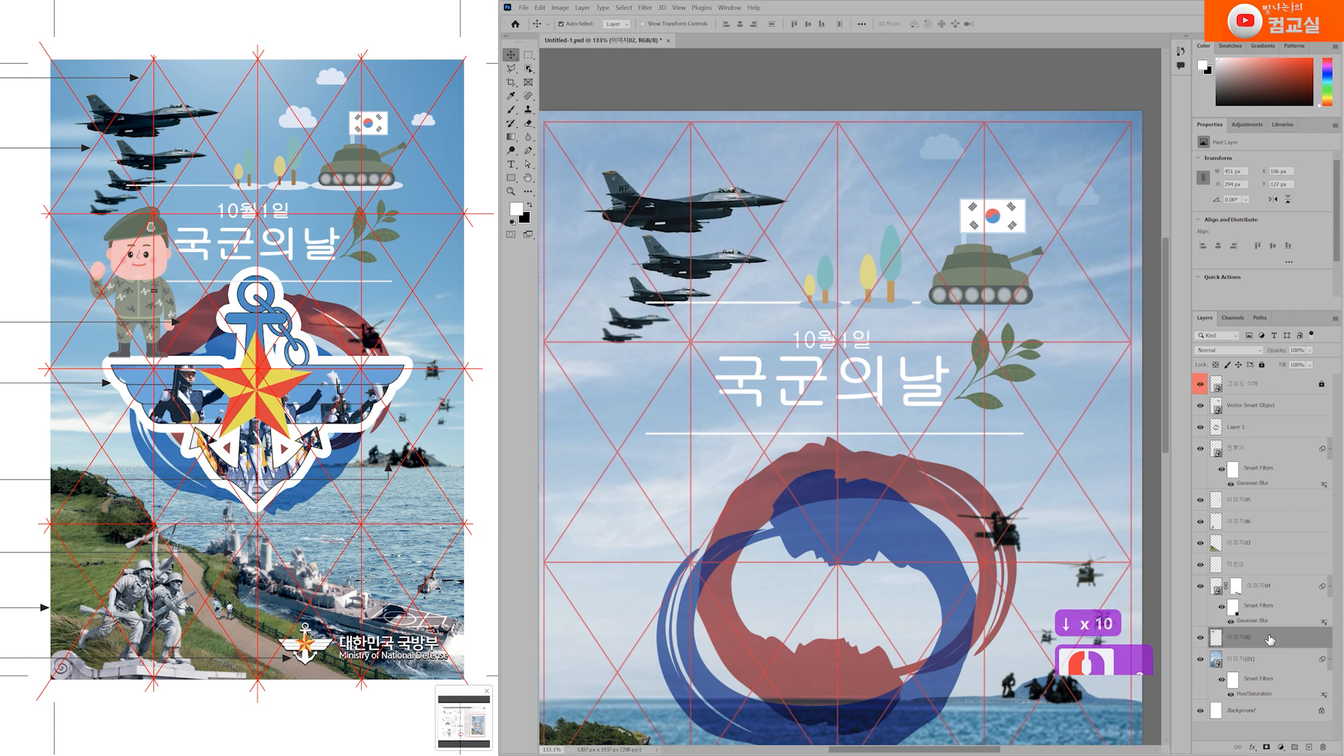
Step: Nudge the larger fighter jets 1 px left and 2 px down against the red grid
{"action": "key", "text": "Down"}
{"action": "key", "text": "Left"}
{"action": "key", "text": "Down"}
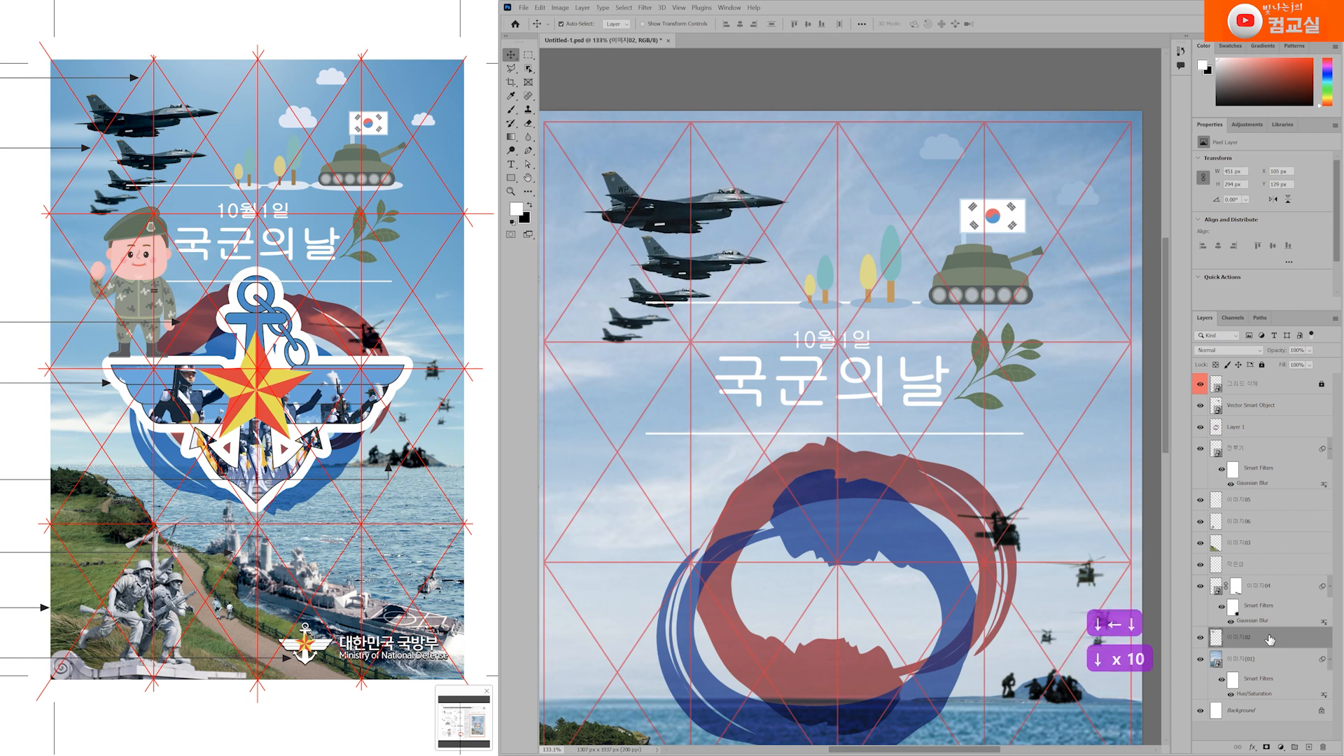
{"action": "scroll", "coordinate": [736, 401], "scroll_direction": "down", "scroll_amount": 13}
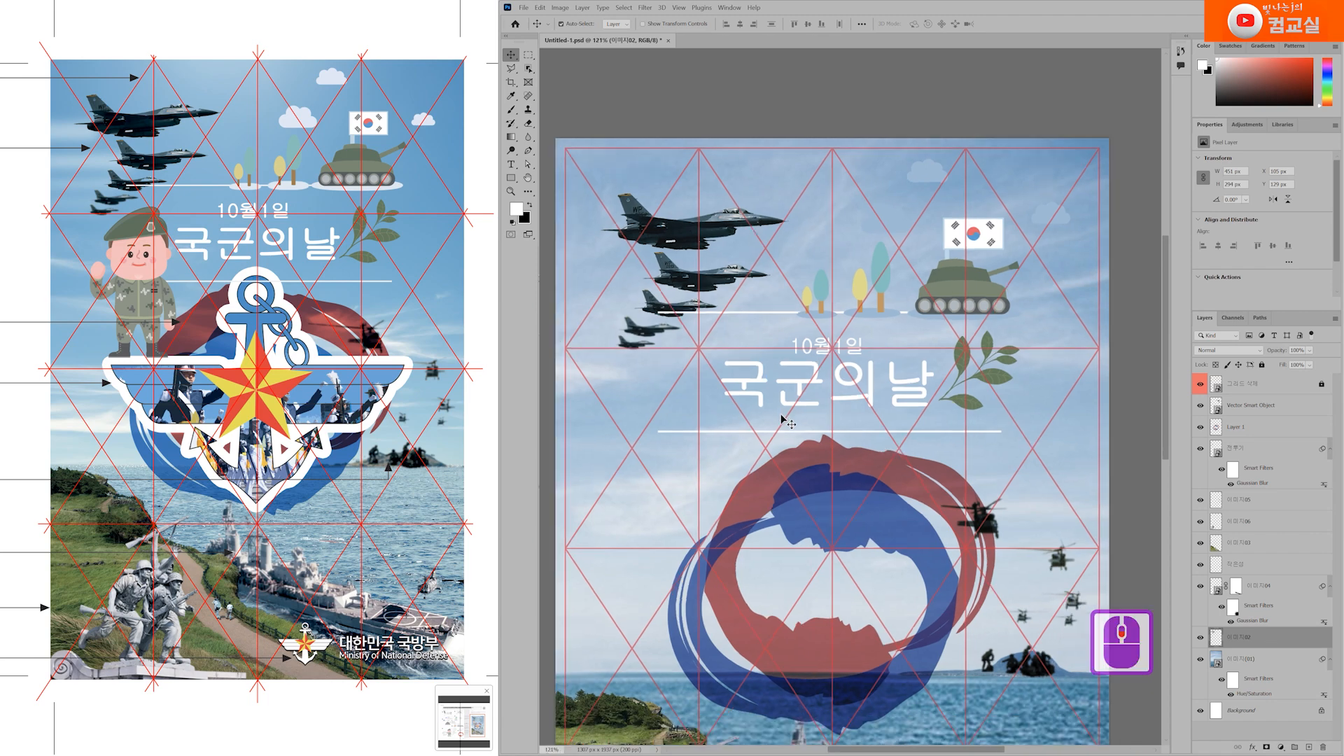
{"action": "left_click_drag", "start_coordinate": [849, 475], "coordinate": [804, 338]}
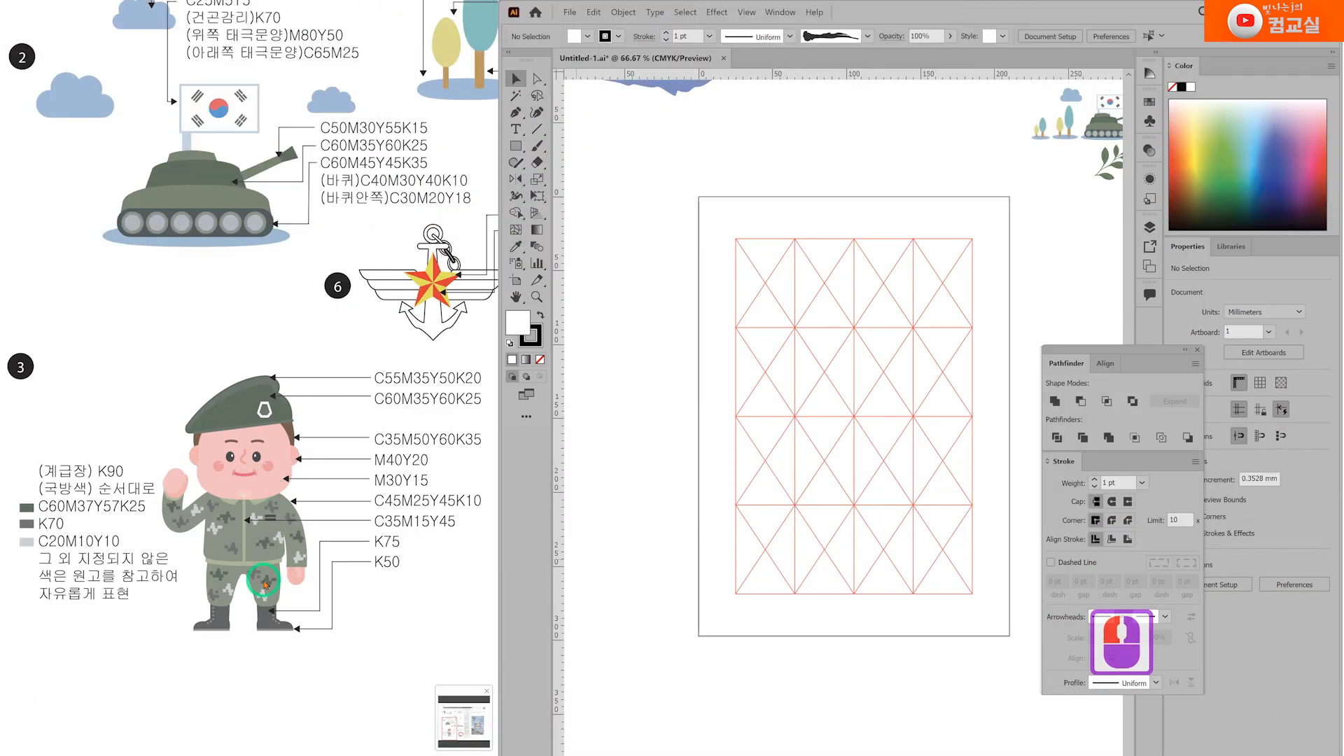
Step: Switch to the Illustrator document and examine the soldier character in the reference beside an empty area of the canvas
{"action": "scroll", "coordinate": [293, 623], "scroll_direction": "up", "scroll_amount": 4}
{"action": "left_click_drag", "start_coordinate": [293, 623], "coordinate": [293, 569]}
{"action": "left_click_drag", "start_coordinate": [289, 488], "coordinate": [124, 409]}
{"action": "left_click_drag", "start_coordinate": [320, 420], "coordinate": [210, 420]}
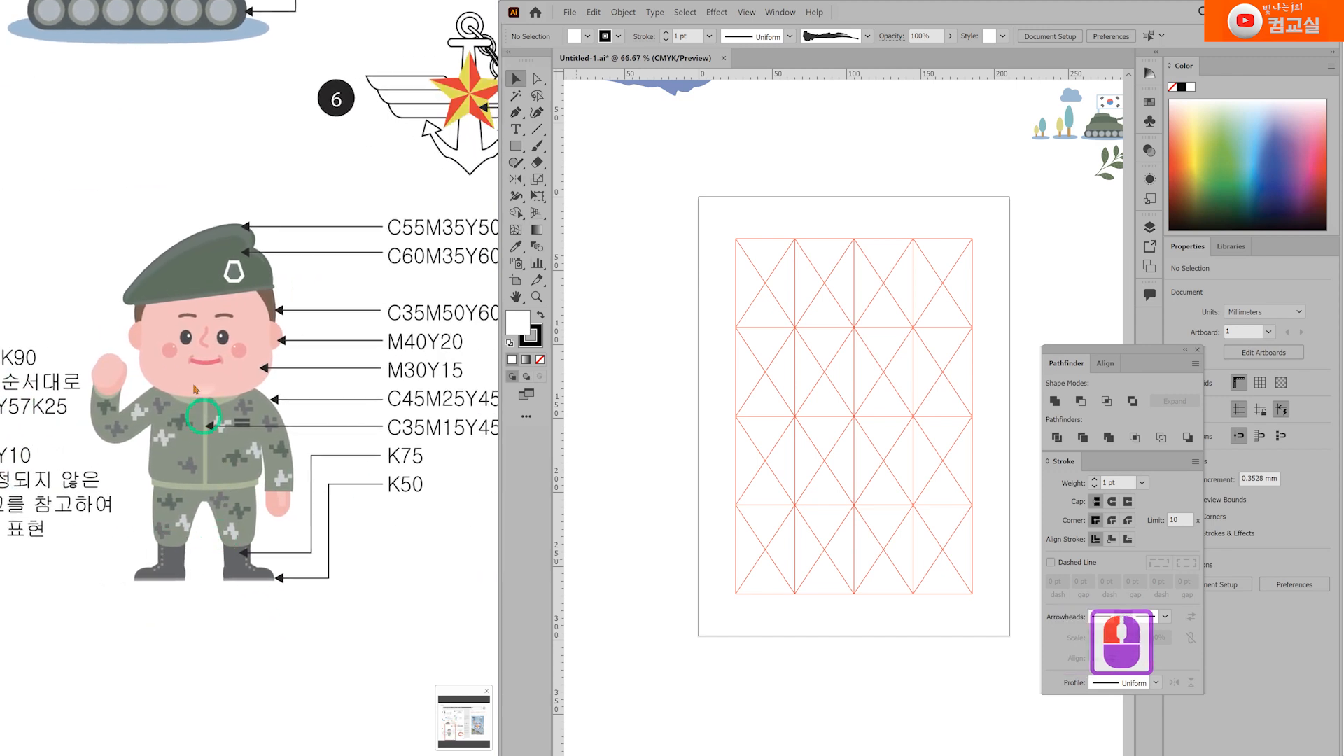
{"action": "scroll", "coordinate": [220, 378], "scroll_direction": "up", "scroll_amount": 2}
{"action": "left_click_drag", "start_coordinate": [222, 365], "coordinate": [251, 359]}
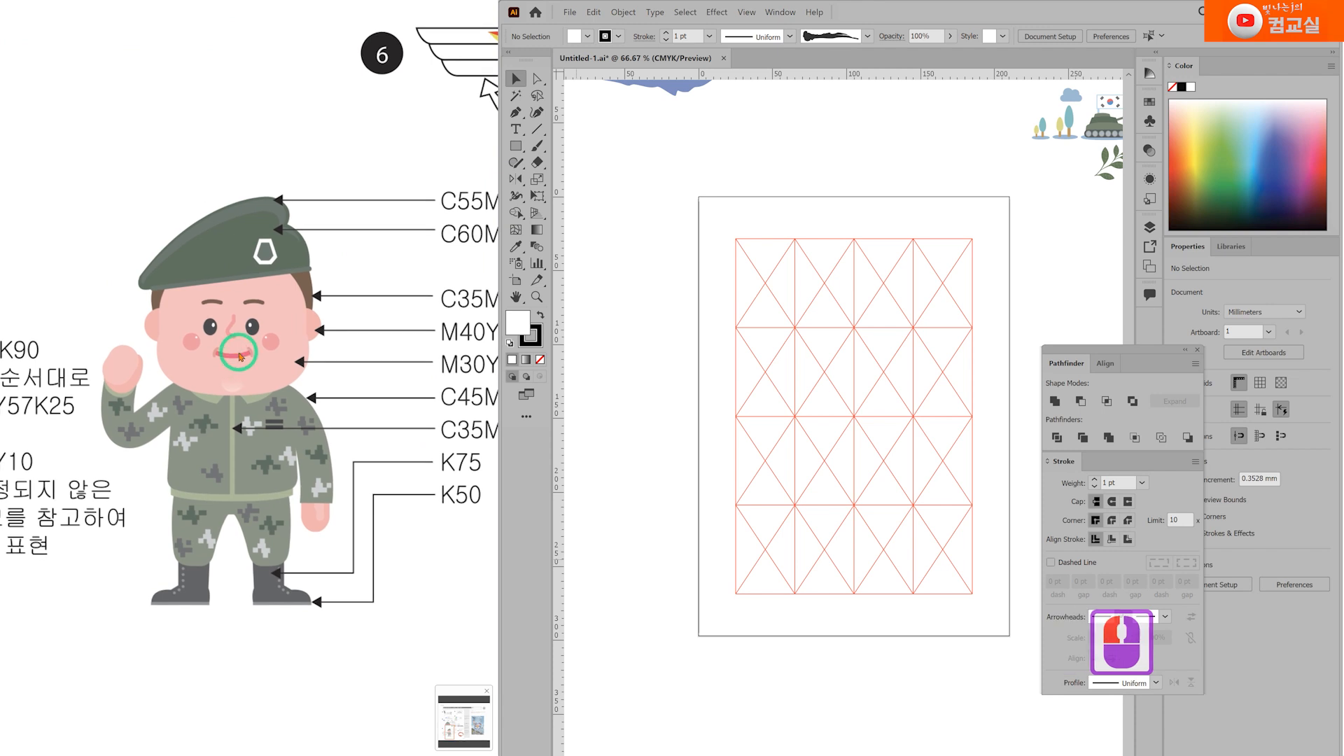
{"action": "scroll", "coordinate": [228, 308], "scroll_direction": "up", "scroll_amount": 2}
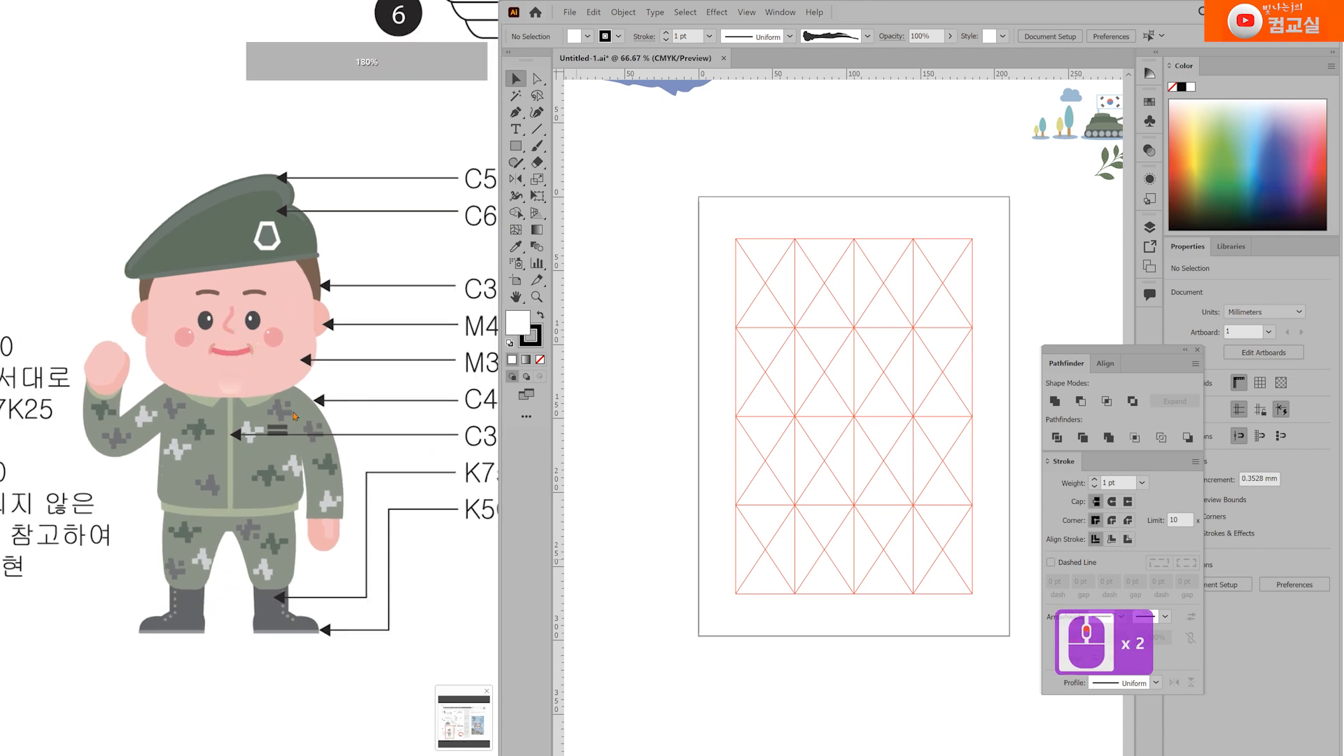
{"action": "left_click_drag", "start_coordinate": [712, 394], "coordinate": [849, 392]}
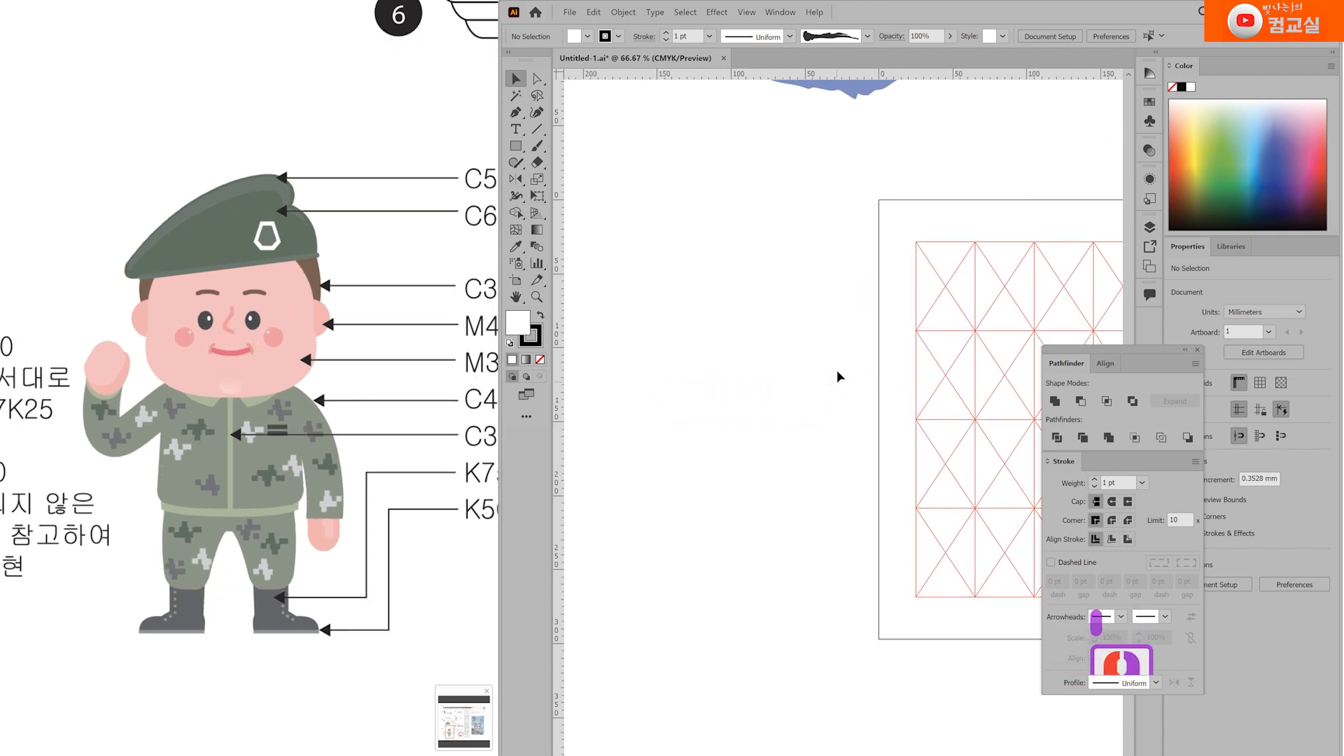
Step: Draw a circle about 79 mm in diameter beside the artboard for the soldier's face, with no stroke
{"action": "left_click_drag", "start_coordinate": [515, 145], "coordinate": [563, 183]}
{"action": "mouse_move", "coordinate": [645, 264]}
{"action": "left_mouse_down"}
{"action": "mouse_move", "coordinate": [789, 372]}
{"action": "mouse_move", "coordinate": [818, 469]}
{"action": "mouse_move", "coordinate": [807, 429]}
{"action": "mouse_move", "coordinate": [761, 388]}
{"action": "mouse_move", "coordinate": [768, 369]}
{"action": "left_mouse_up"}
{"action": "scroll", "coordinate": [684, 307], "scroll_direction": "up", "scroll_amount": 2}
{"action": "left_click", "coordinate": [537, 342]}
{"action": "left_click", "coordinate": [541, 359]}
{"action": "left_click", "coordinate": [513, 326]}
Step: Fill the face circle with the reference skin colour C0 M30 Y15 K0
{"action": "double_click", "coordinate": [514, 328]}
{"action": "left_click_drag", "start_coordinate": [385, 503], "coordinate": [294, 485]}
{"action": "left_click", "coordinate": [170, 342]}
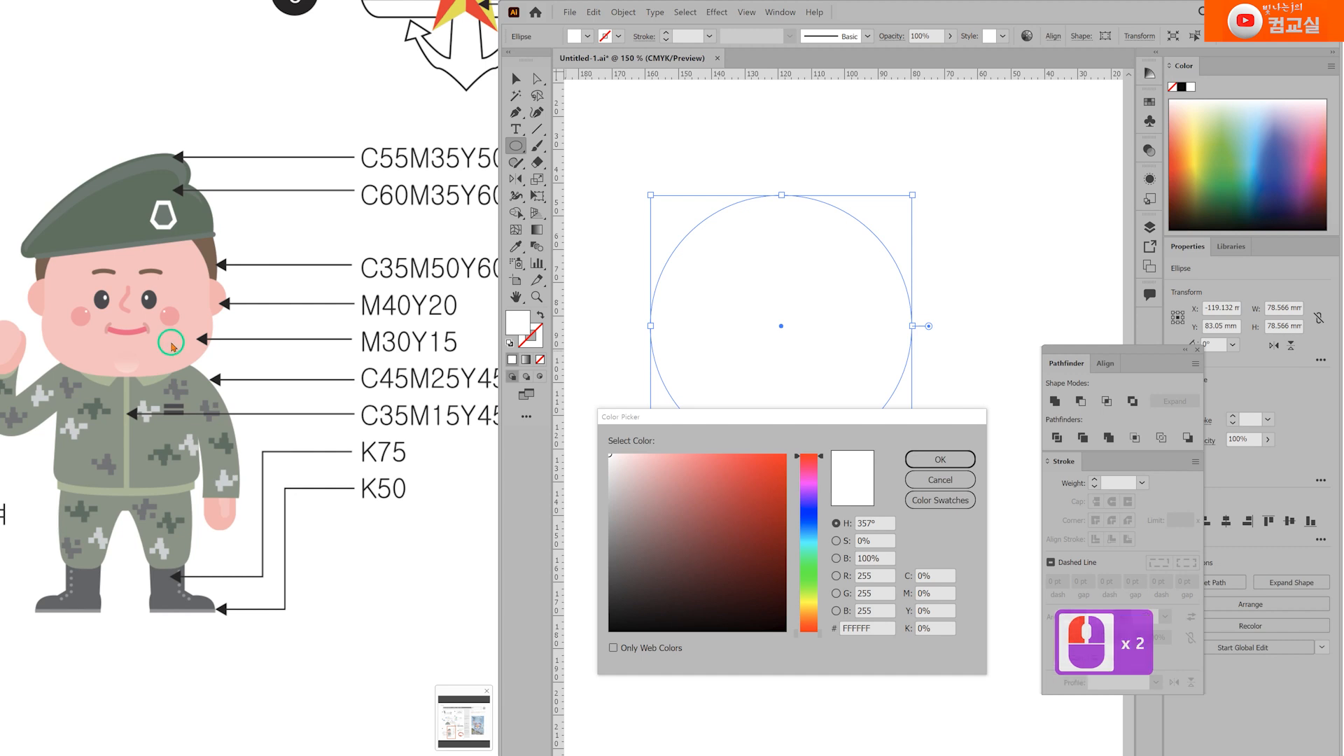
{"action": "left_click", "coordinate": [942, 592]}
{"action": "type", "text": "30"}
{"action": "key", "text": "Tab"}
{"action": "type", "text": "15"}
{"action": "key", "text": "Tab"}
{"action": "type", "text": "0"}
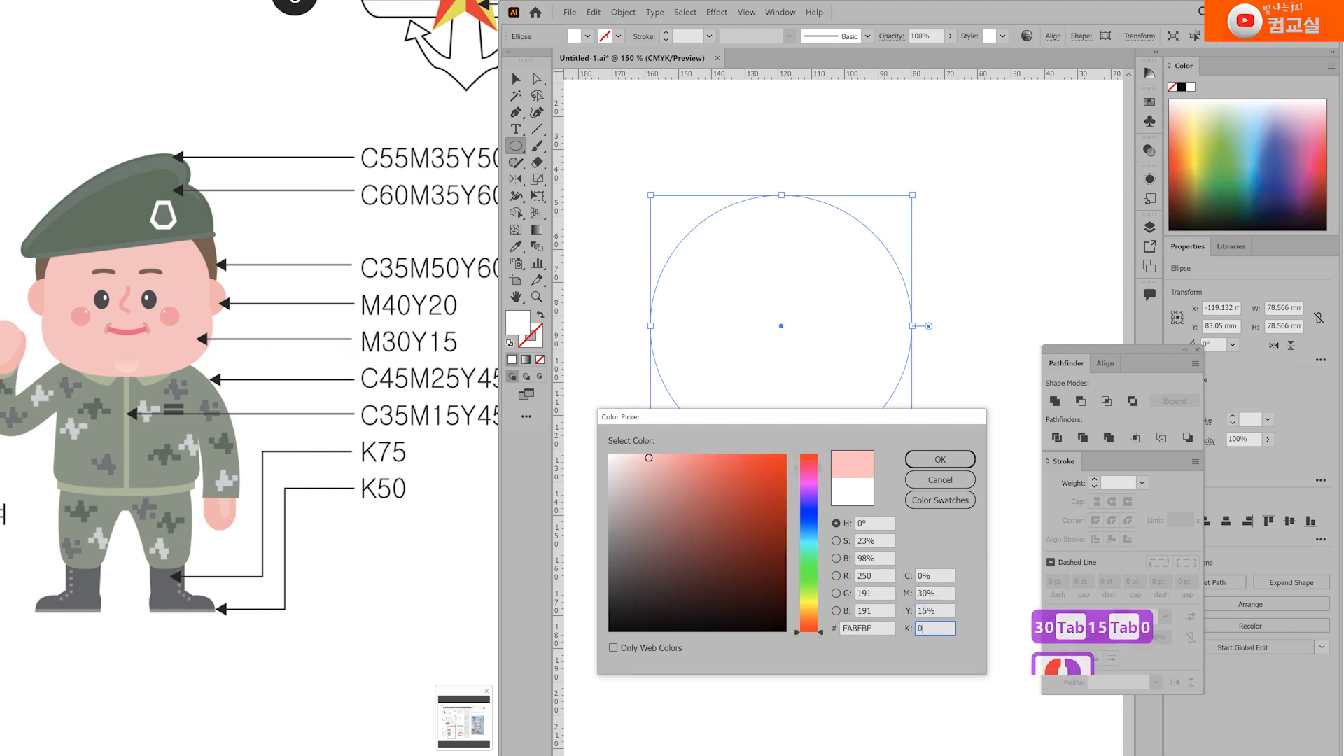
{"action": "key", "text": "Return"}
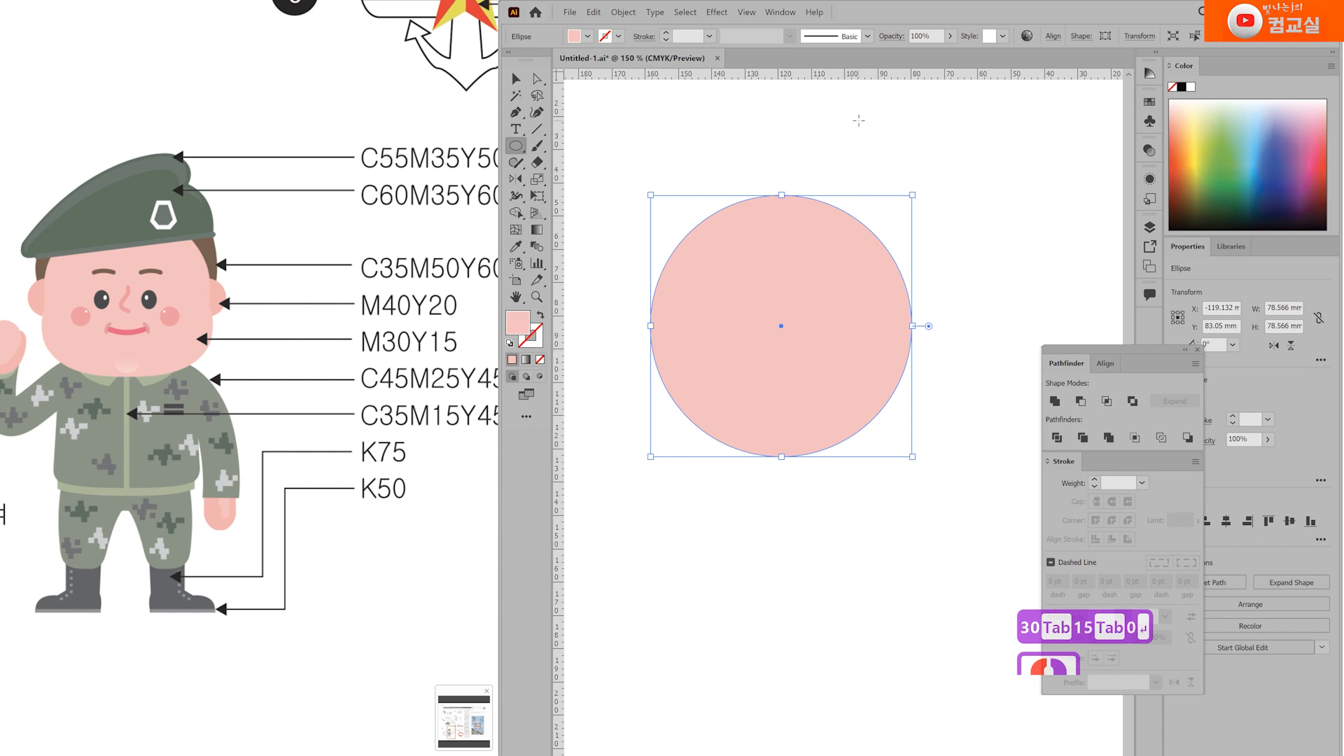
Step: Select the circle's two side anchor points and move them down about 4.2 mm
{"action": "left_click", "coordinate": [537, 78]}
{"action": "left_click", "coordinate": [672, 306]}
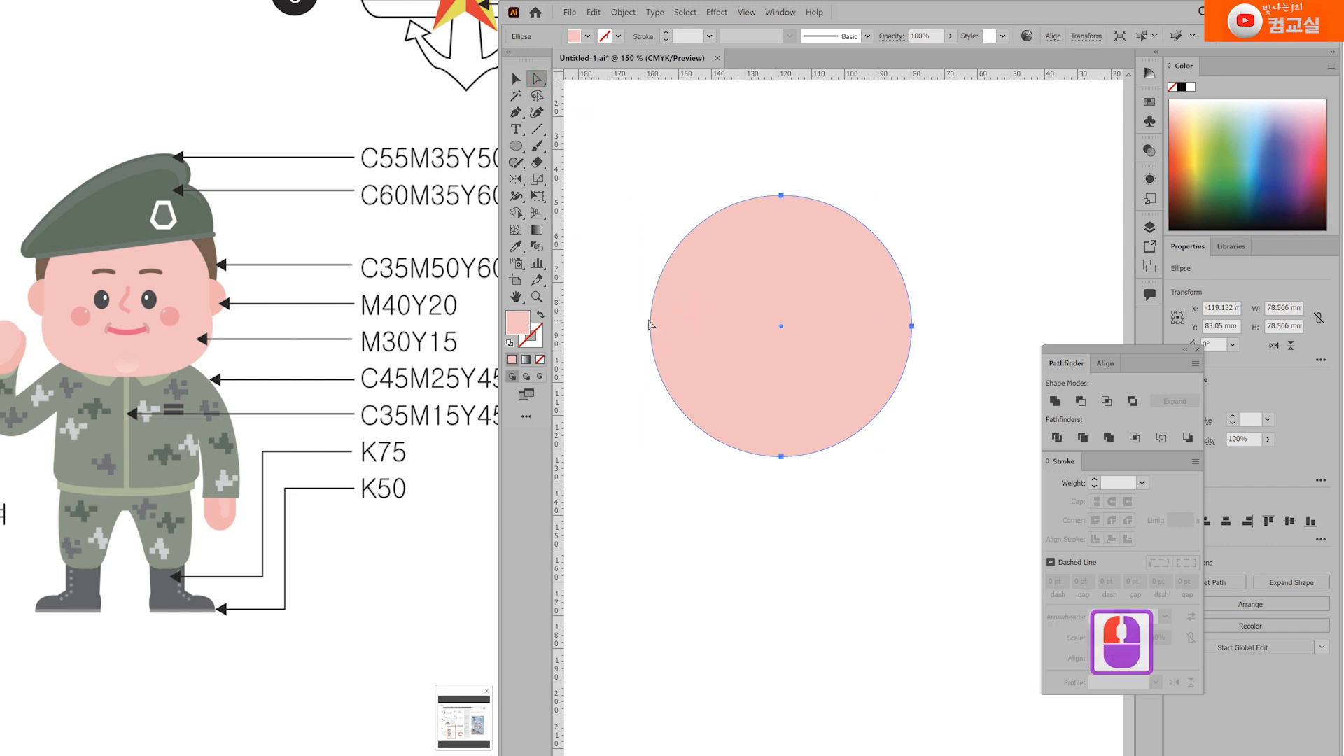
{"action": "left_click_drag", "start_coordinate": [833, 344], "coordinate": [925, 347]}
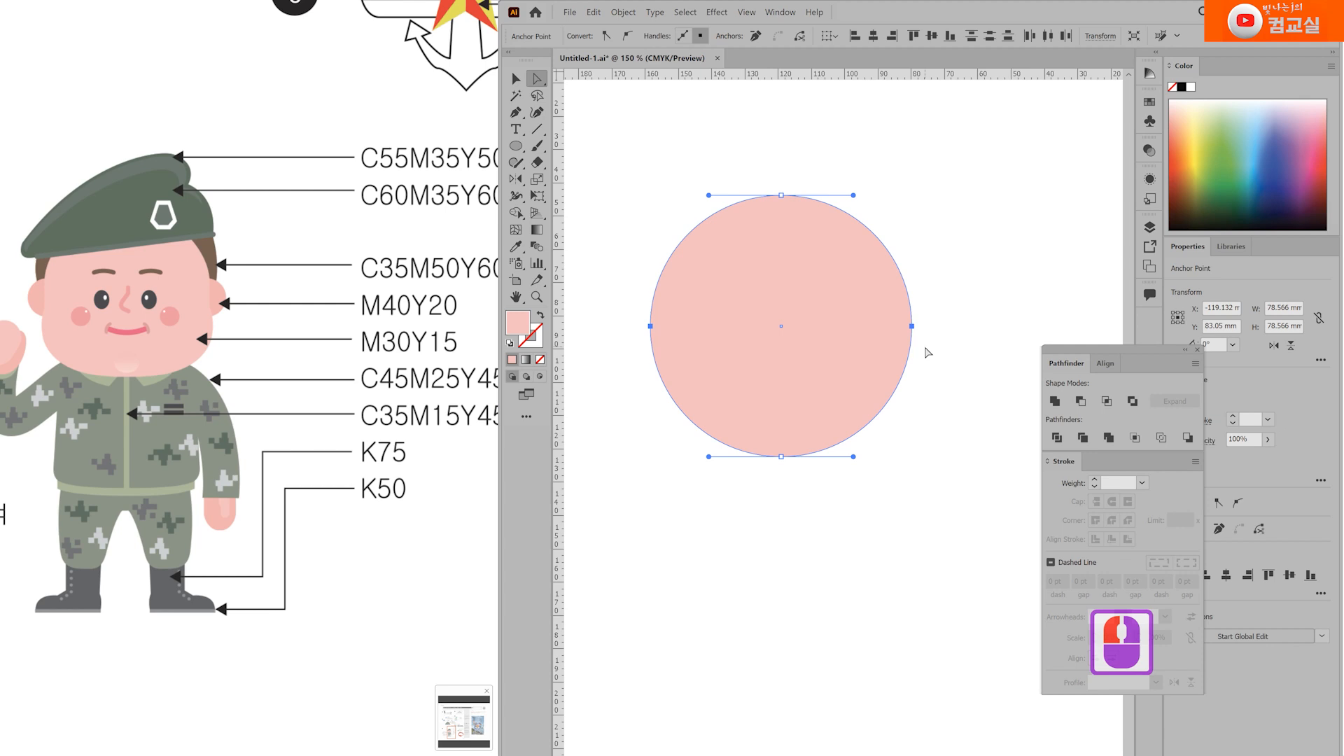
{"action": "key", "text": "Down"}
{"action": "key", "text": "Down"}
{"action": "key", "text": "Down"}
{"action": "key", "text": "Down"}
{"action": "key", "text": "Down"}
{"action": "key", "text": "Down"}
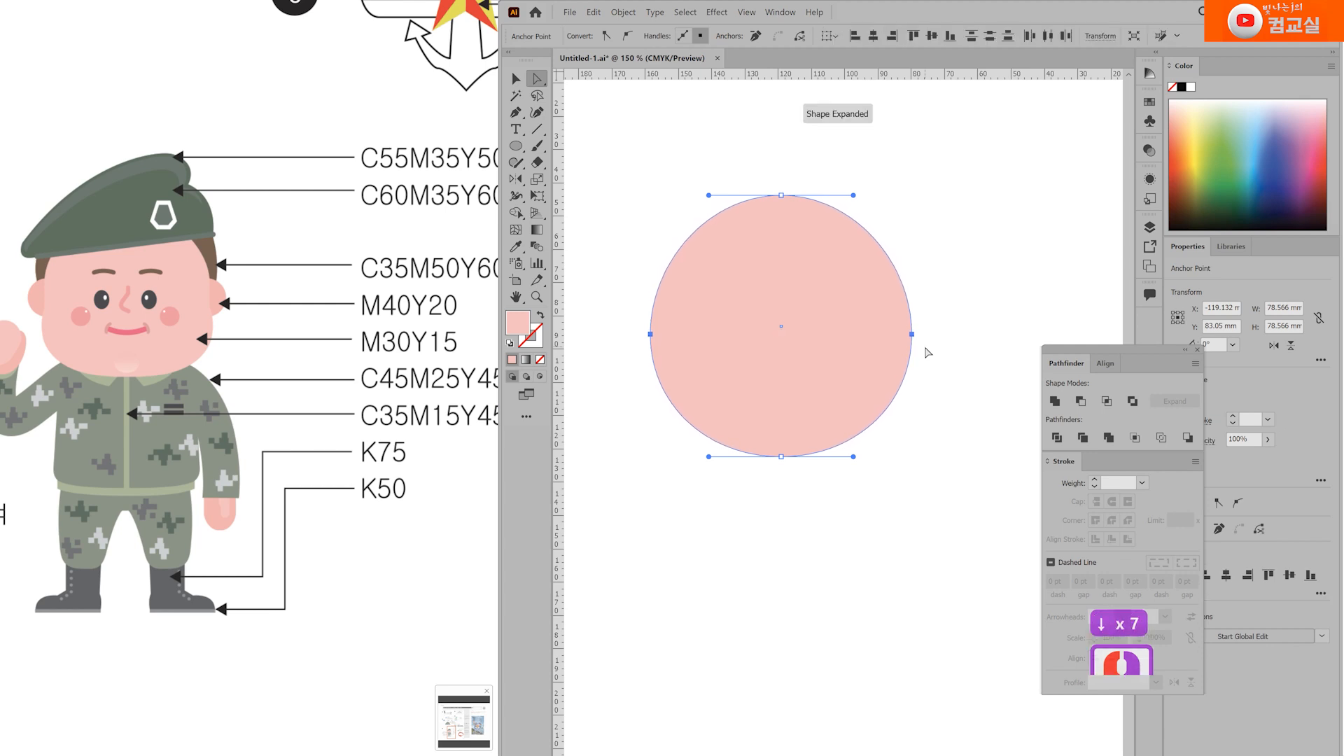
{"action": "key", "text": "Down"}
{"action": "key", "text": "Down"}
{"action": "key", "text": "Down"}
{"action": "key", "text": "Down"}
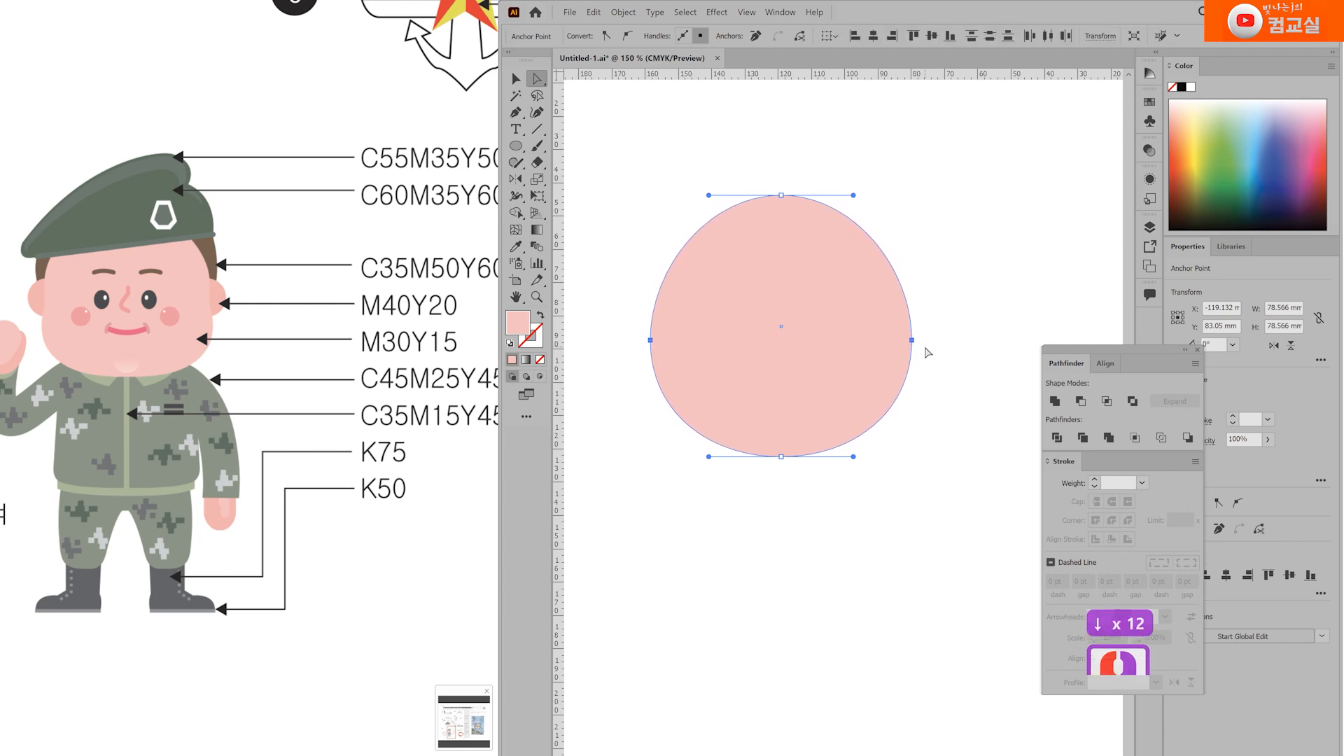
Step: Lengthen both direction handles of the lowest anchor point to broaden the chin and jaw
{"action": "left_click_drag", "start_coordinate": [709, 457], "coordinate": [674, 458]}
{"action": "left_click_drag", "start_coordinate": [854, 458], "coordinate": [905, 460]}
{"action": "left_click_drag", "start_coordinate": [673, 456], "coordinate": [659, 457]}
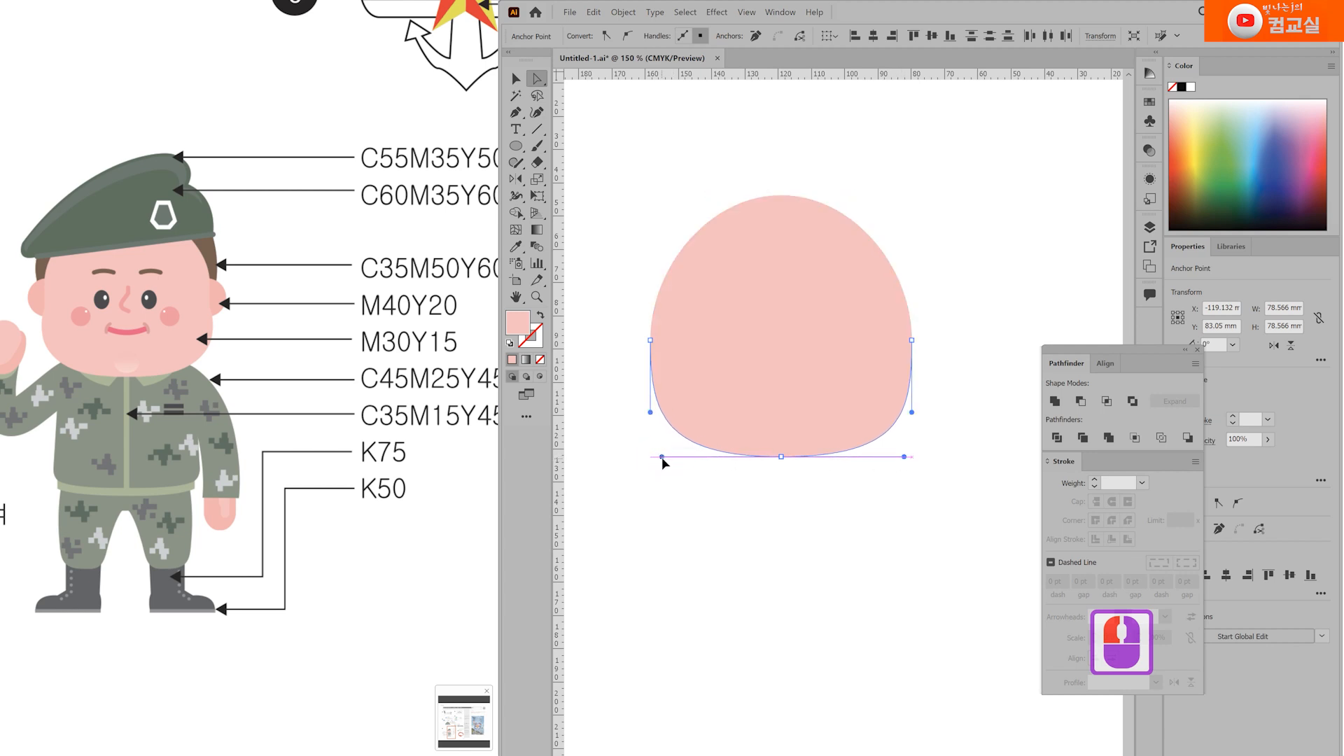
Step: Reshape the face's left side by flaring the side anchor's lower handle outward and extending its upper handle upward
{"action": "key", "text": "ctrl+plus"}
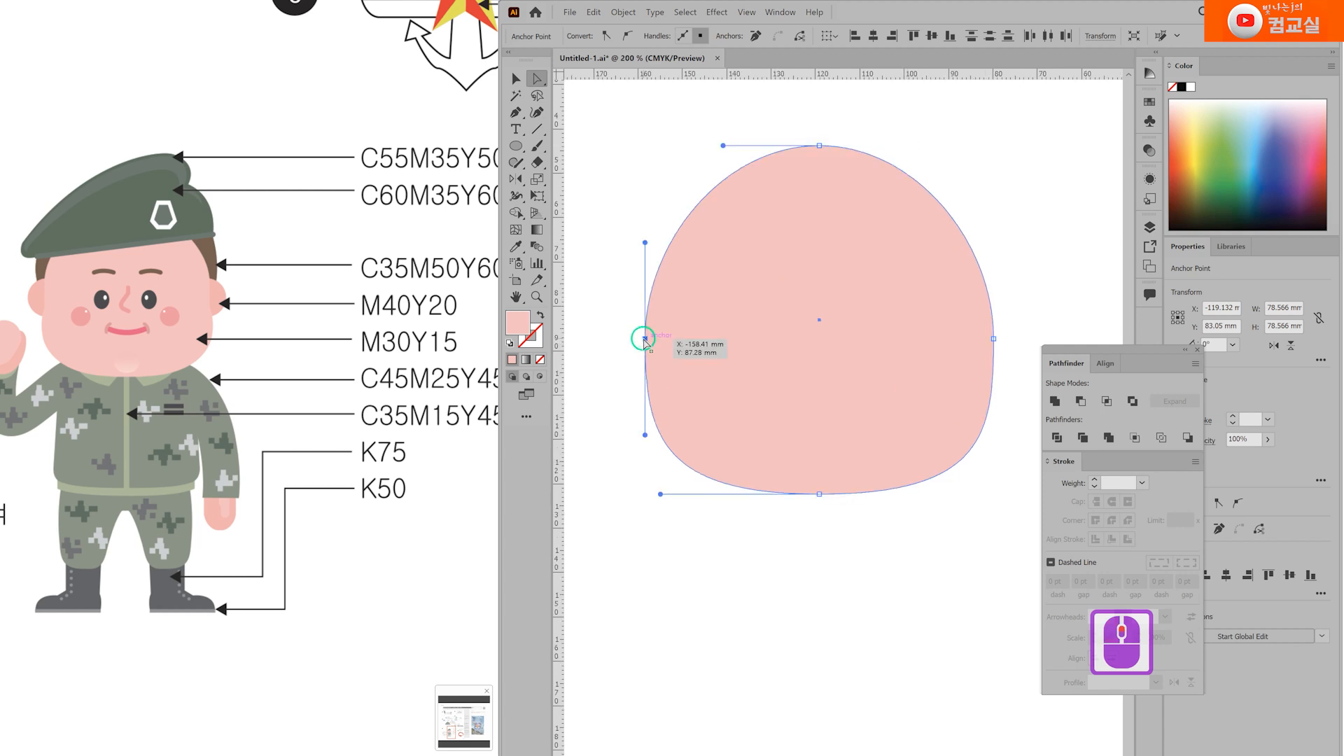
{"action": "left_click", "coordinate": [645, 340]}
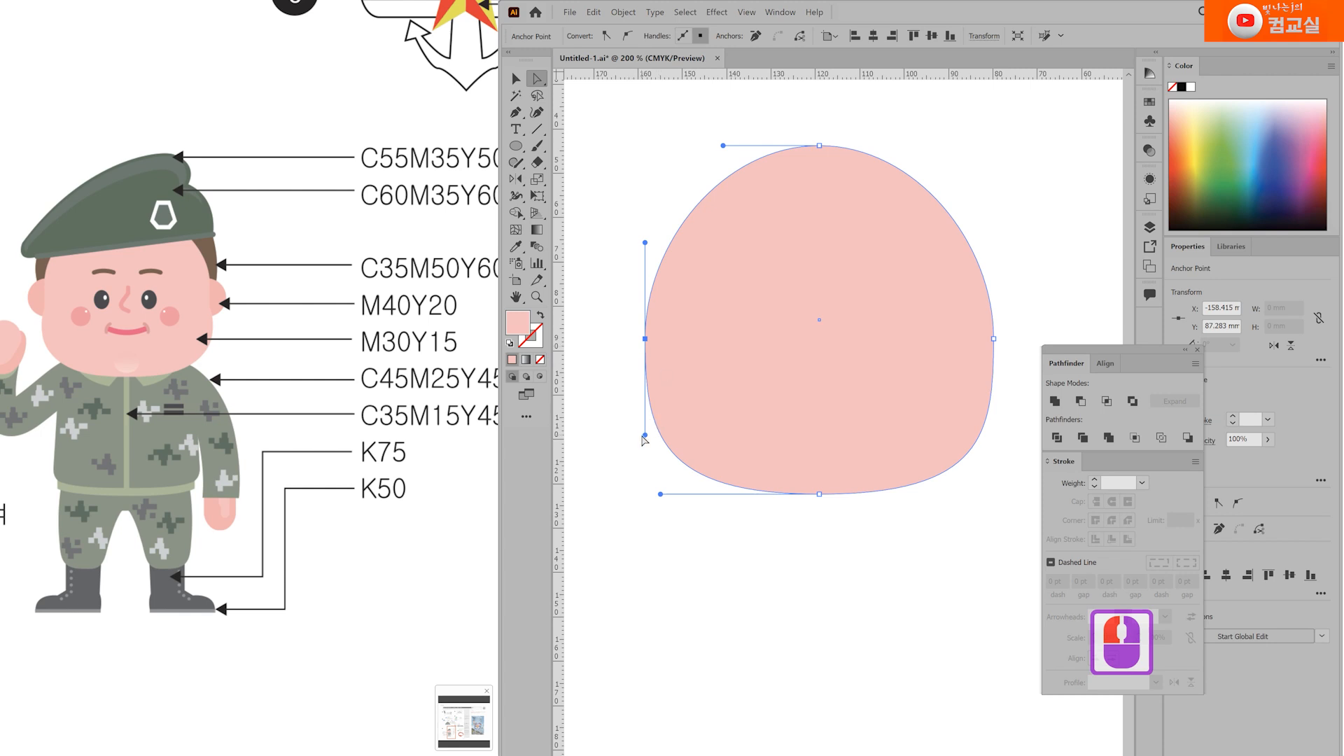
{"action": "left_click_drag", "start_coordinate": [645, 434], "coordinate": [636, 432]}
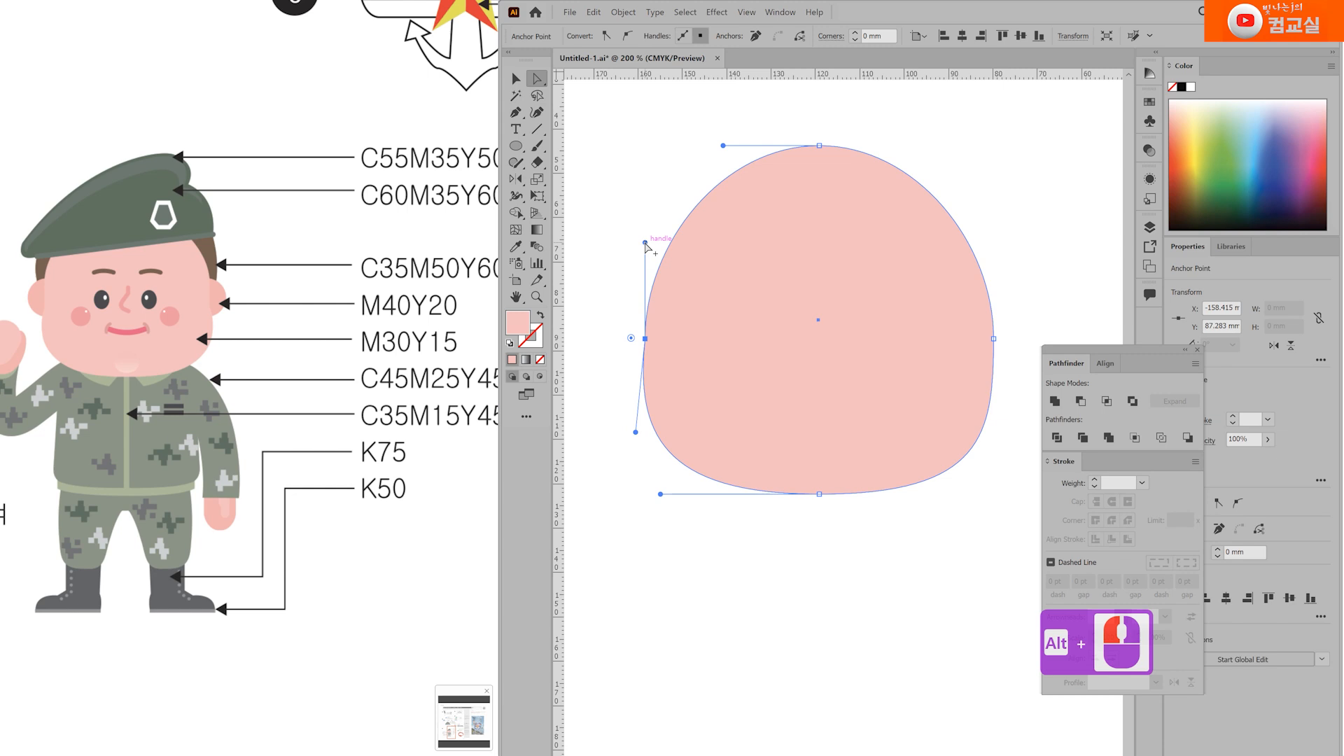
{"action": "left_click_drag", "start_coordinate": [646, 242], "coordinate": [636, 172]}
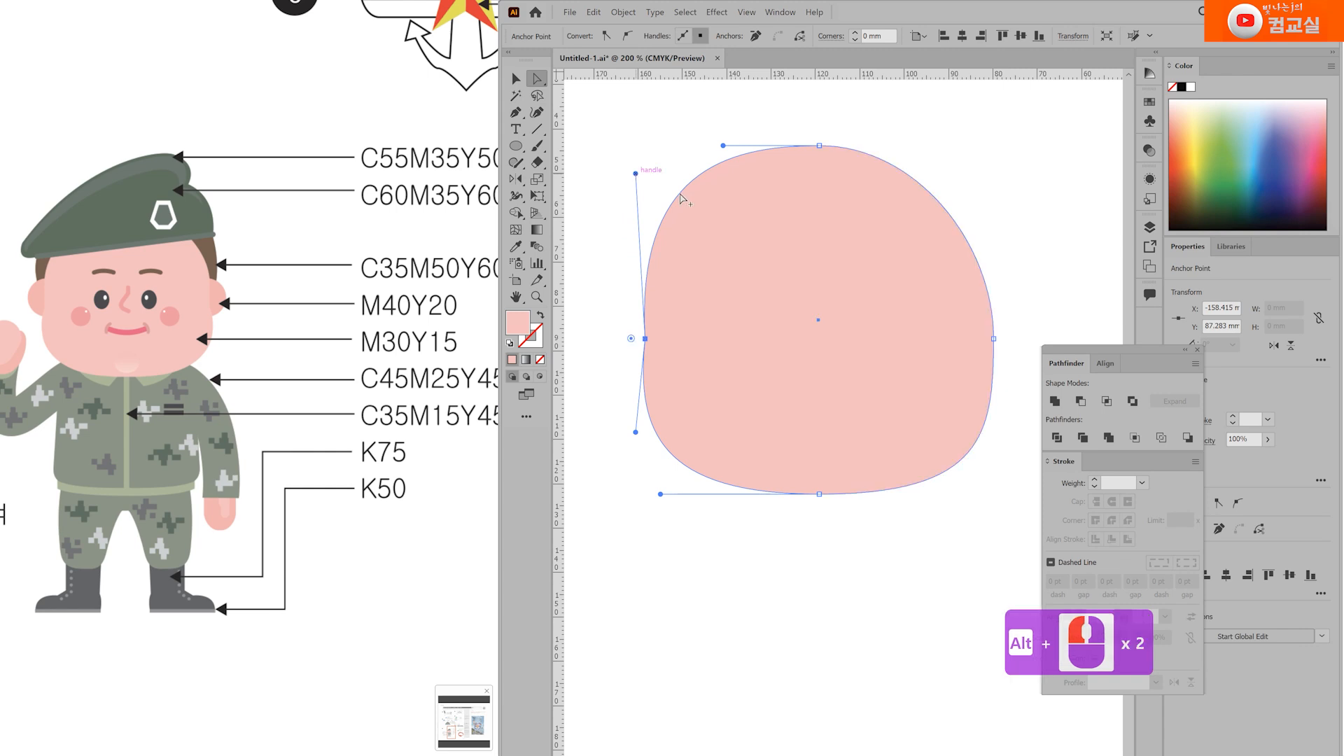
Step: Reshape the face's right side by flaring the side anchor's lower handle outward and extending its upper handle up and inward
{"action": "left_click", "coordinate": [994, 340]}
{"action": "left_click_drag", "start_coordinate": [994, 435], "coordinate": [1010, 452]}
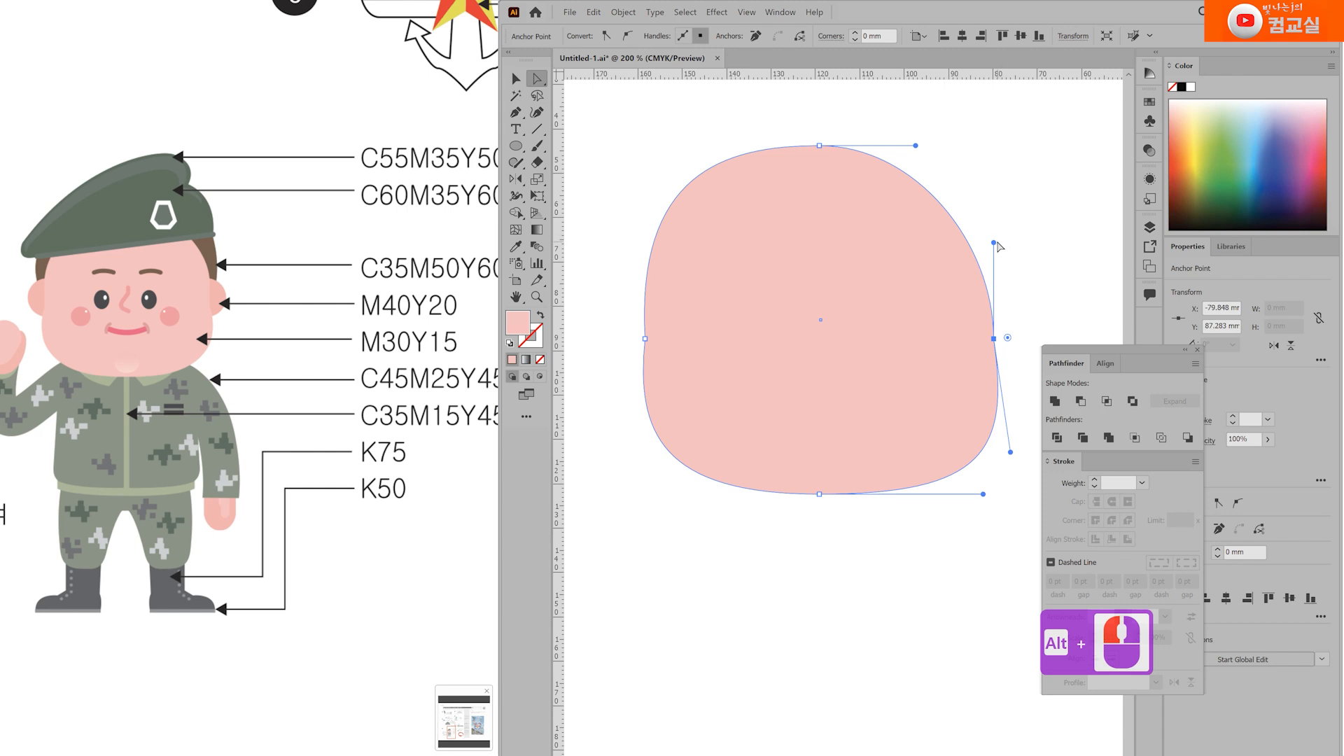
{"action": "left_click_drag", "start_coordinate": [994, 243], "coordinate": [979, 187]}
{"action": "left_click", "coordinate": [784, 248], "text": "alt"}
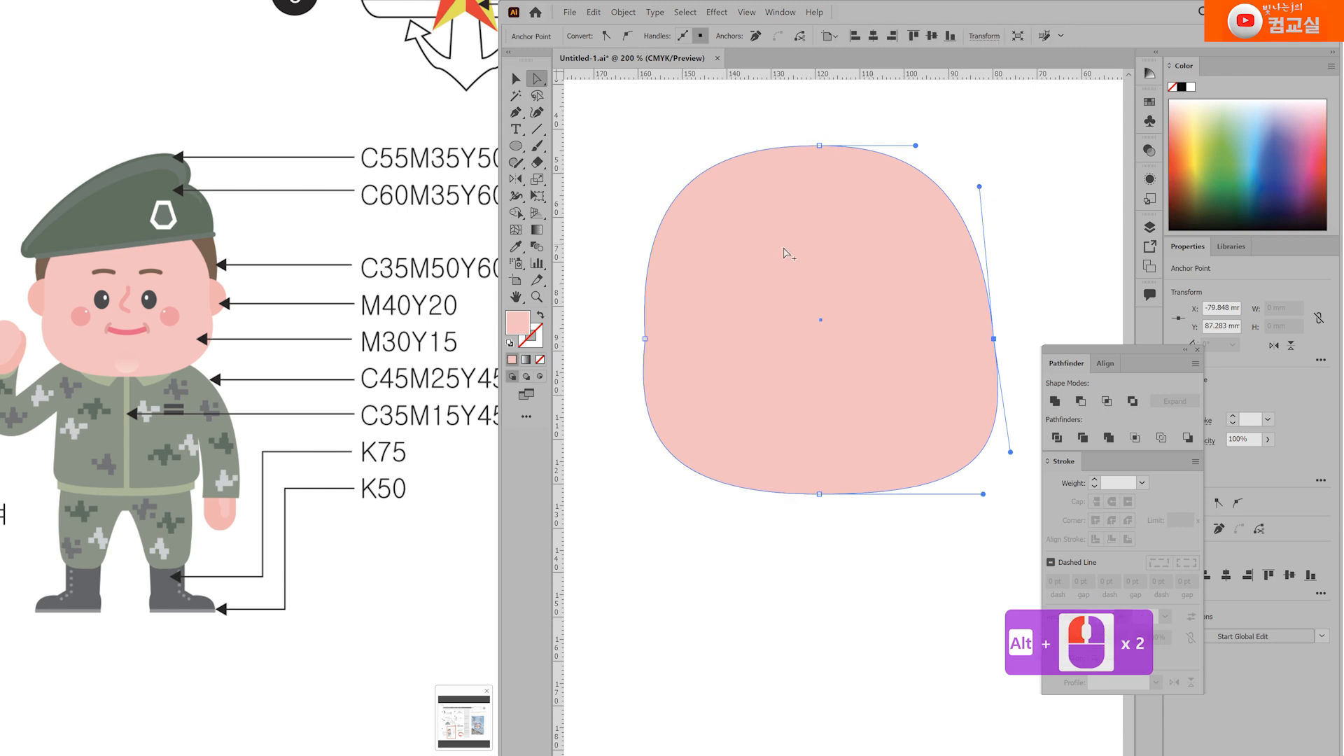
Step: Refine the side anchors' handles so the left temple tapers inward and both cheeks bulge slightly more
{"action": "left_click_drag", "start_coordinate": [646, 343], "coordinate": [656, 171]}
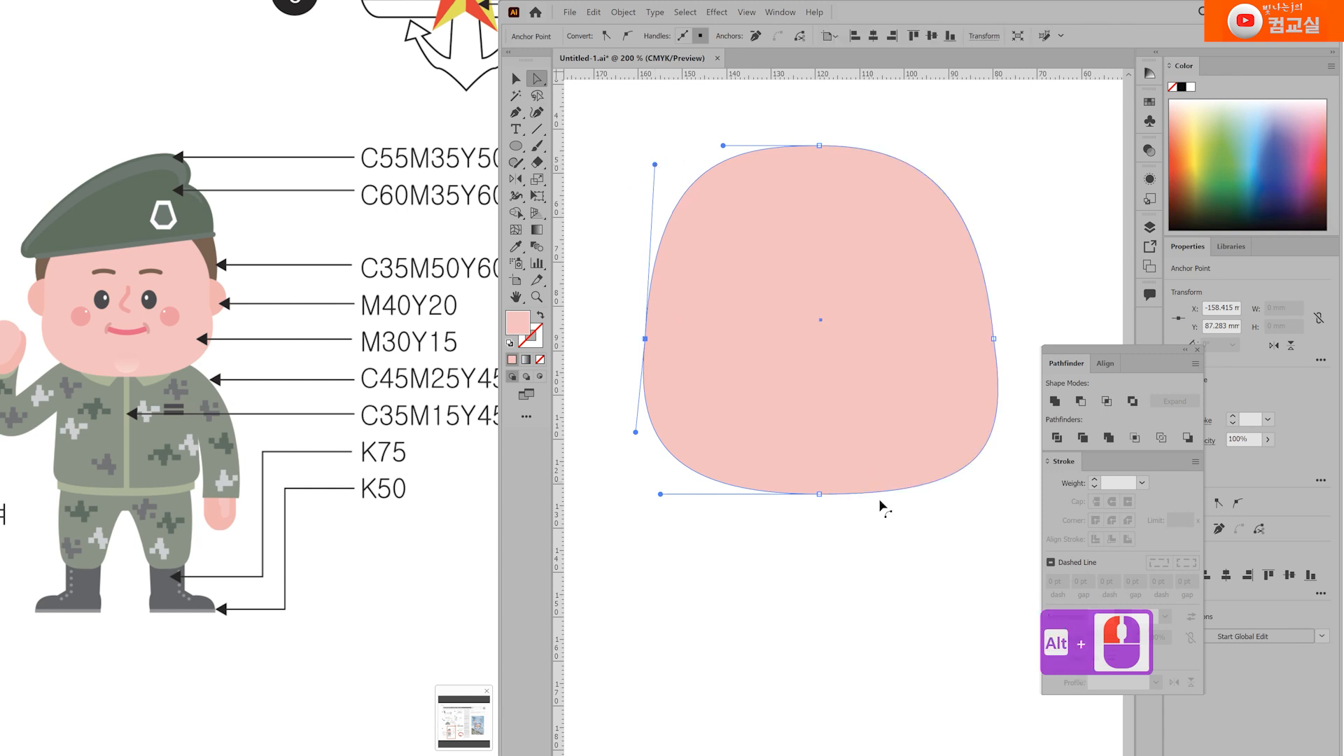
{"action": "left_click", "coordinate": [871, 526]}
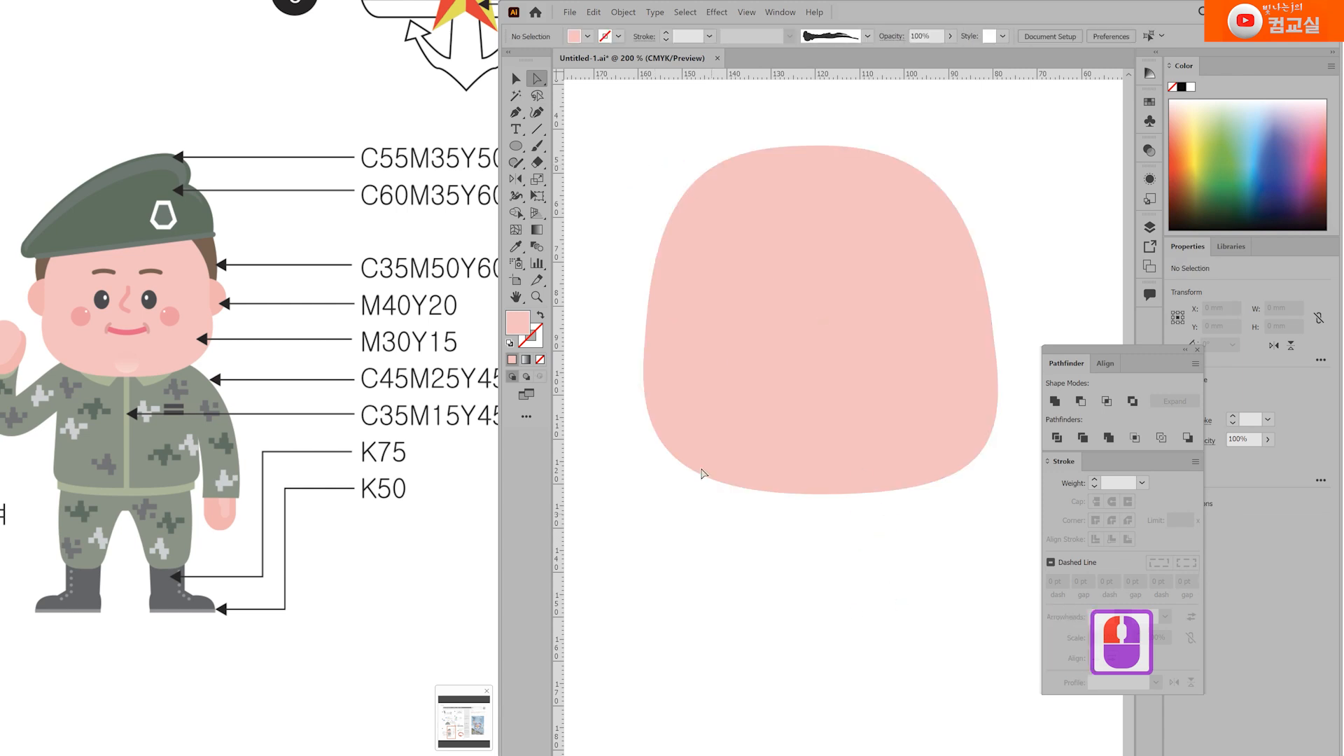
{"action": "left_click", "coordinate": [647, 334]}
{"action": "left_click", "coordinate": [641, 339]}
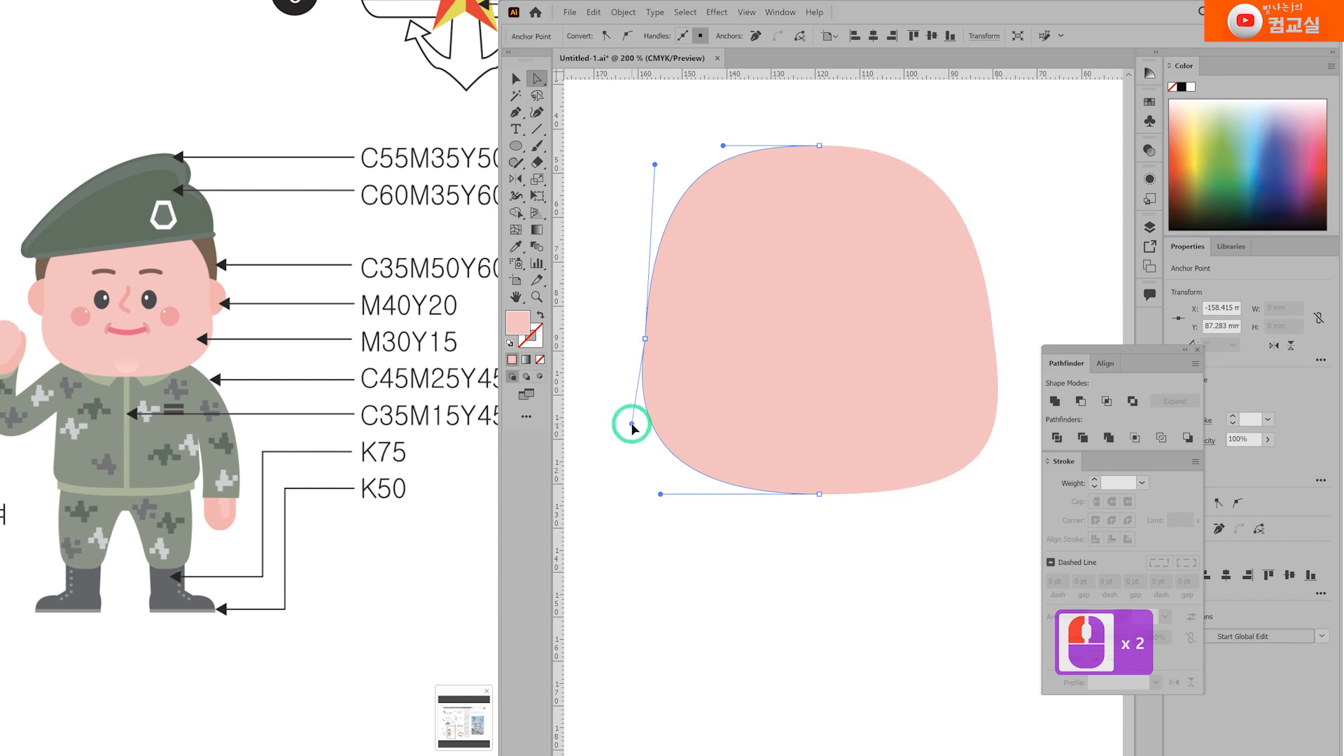
{"action": "left_click", "coordinate": [994, 339], "text": "alt"}
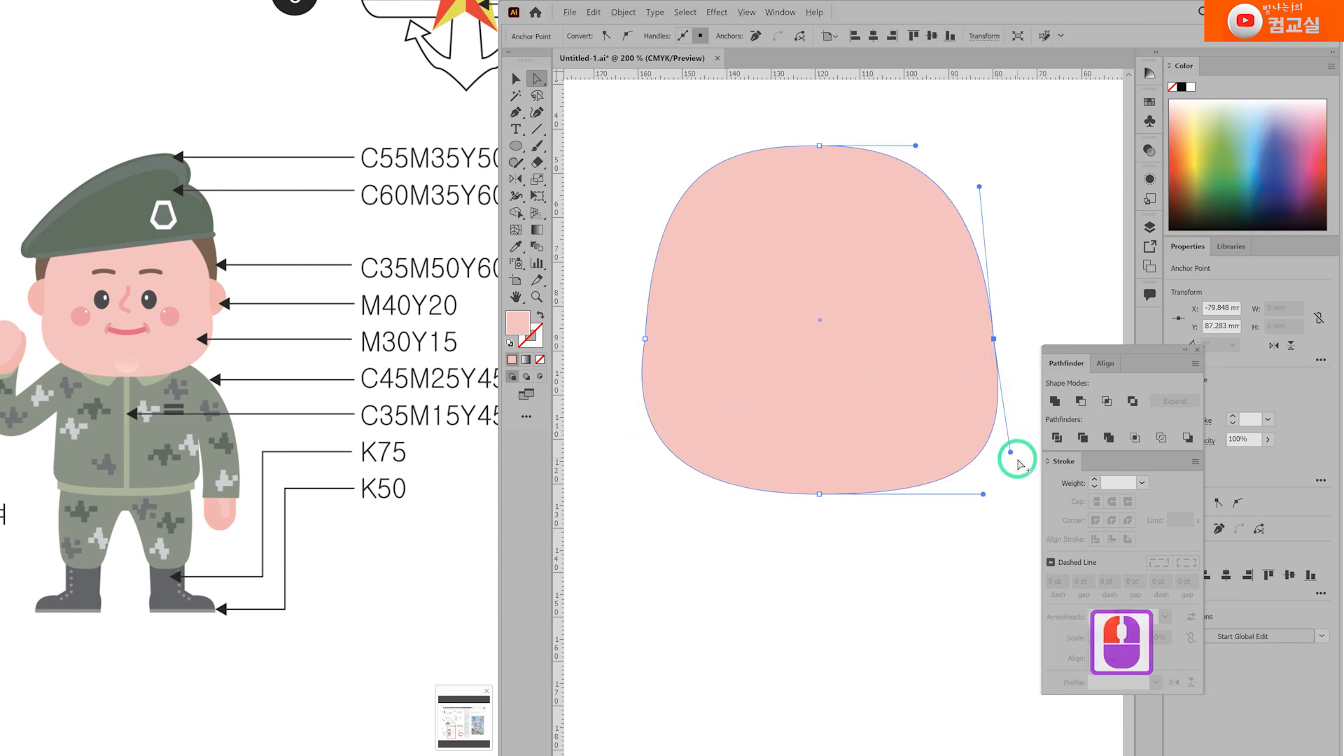
{"action": "left_click_drag", "start_coordinate": [1011, 452], "coordinate": [1015, 438]}
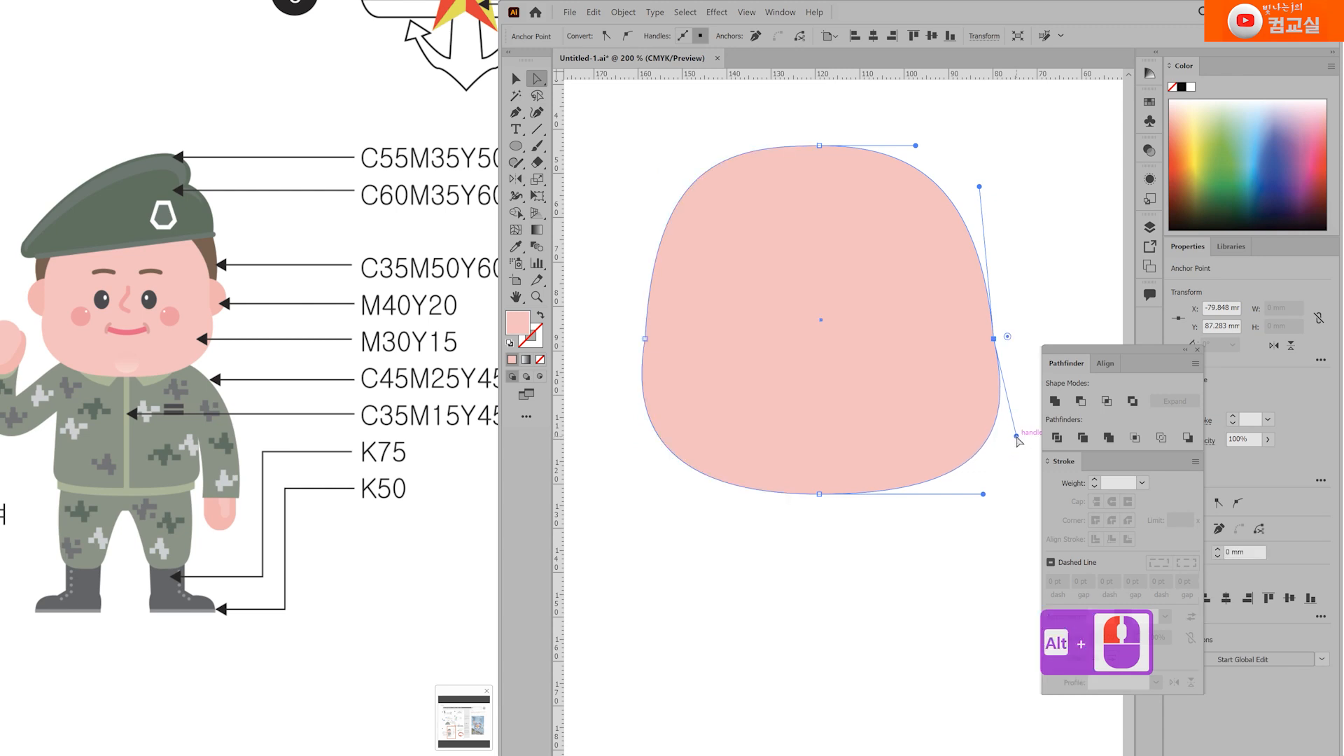
Step: Draw an ellipse about 13.5 by 14 mm for the ear on the left edge of the face
{"action": "left_click", "coordinate": [516, 145]}
{"action": "scroll", "coordinate": [648, 303], "scroll_direction": "up", "scroll_amount": 1}
{"action": "left_click_drag", "start_coordinate": [621, 280], "coordinate": [674, 339]}
{"action": "left_click_drag", "start_coordinate": [653, 273], "coordinate": [653, 259]}
{"action": "left_click_drag", "start_coordinate": [616, 309], "coordinate": [604, 306]}
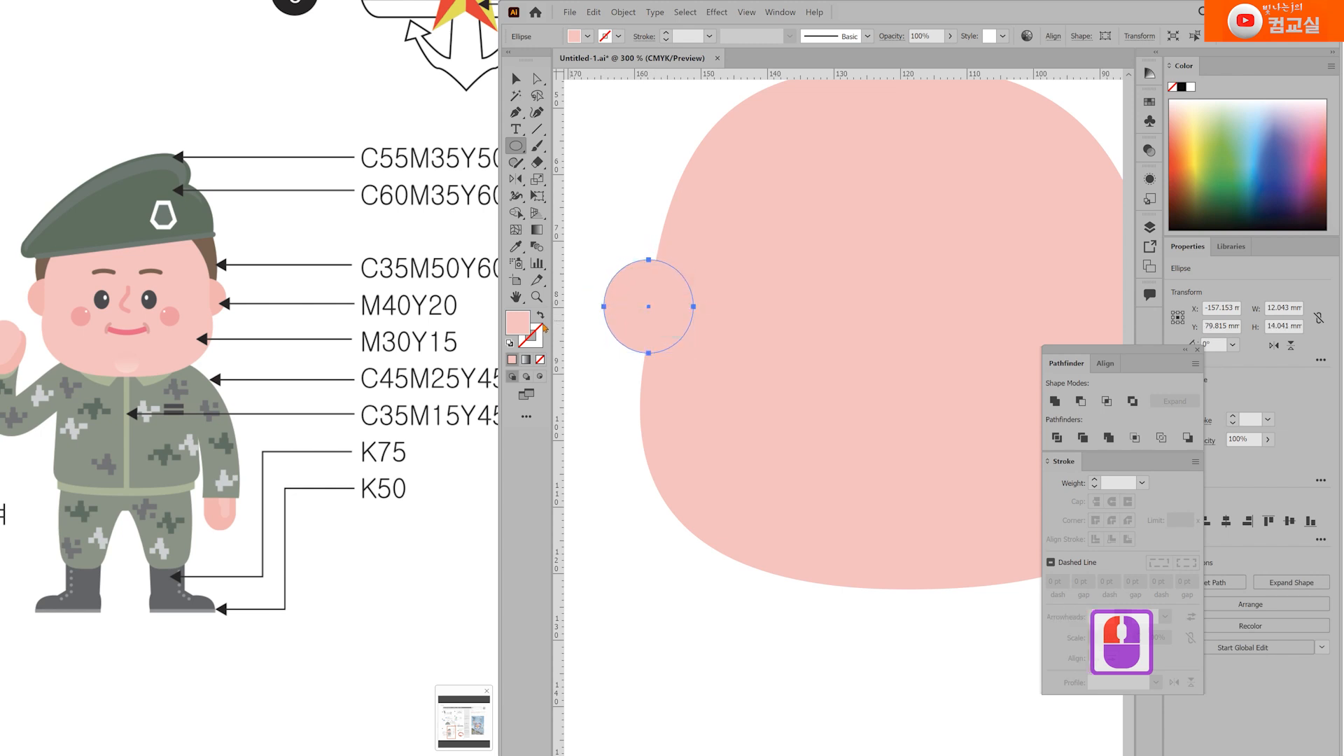
Step: Fill the ear ellipse with C0 M40 Y20 K0
{"action": "double_click", "coordinate": [525, 327]}
{"action": "left_click", "coordinate": [935, 593]}
{"action": "type", "text": "40"}
{"action": "key", "text": "Tab"}
{"action": "type", "text": "20"}
{"action": "key", "text": "Tab"}
{"action": "type", "text": "0"}
{"action": "key", "text": "Return"}
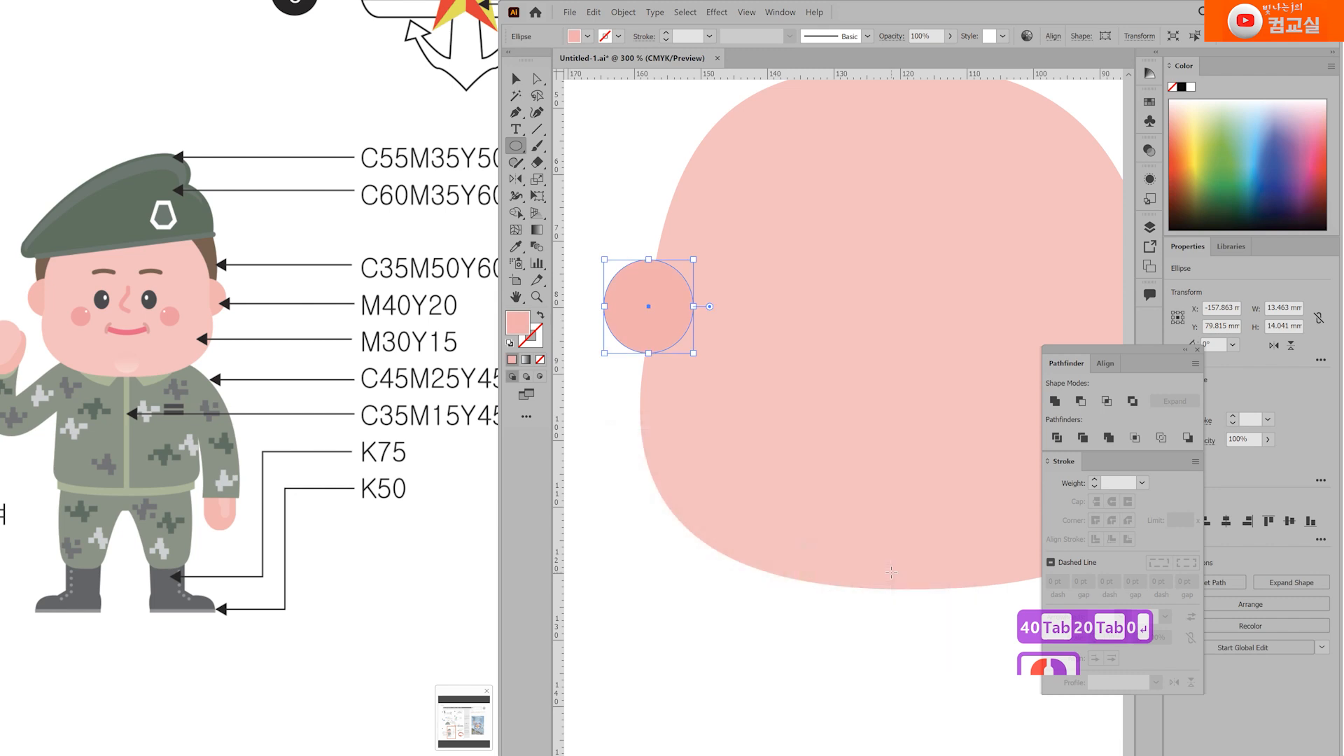
Step: Duplicate the ear onto the face's right edge and send both ears to the back
{"action": "left_click", "coordinate": [517, 79]}
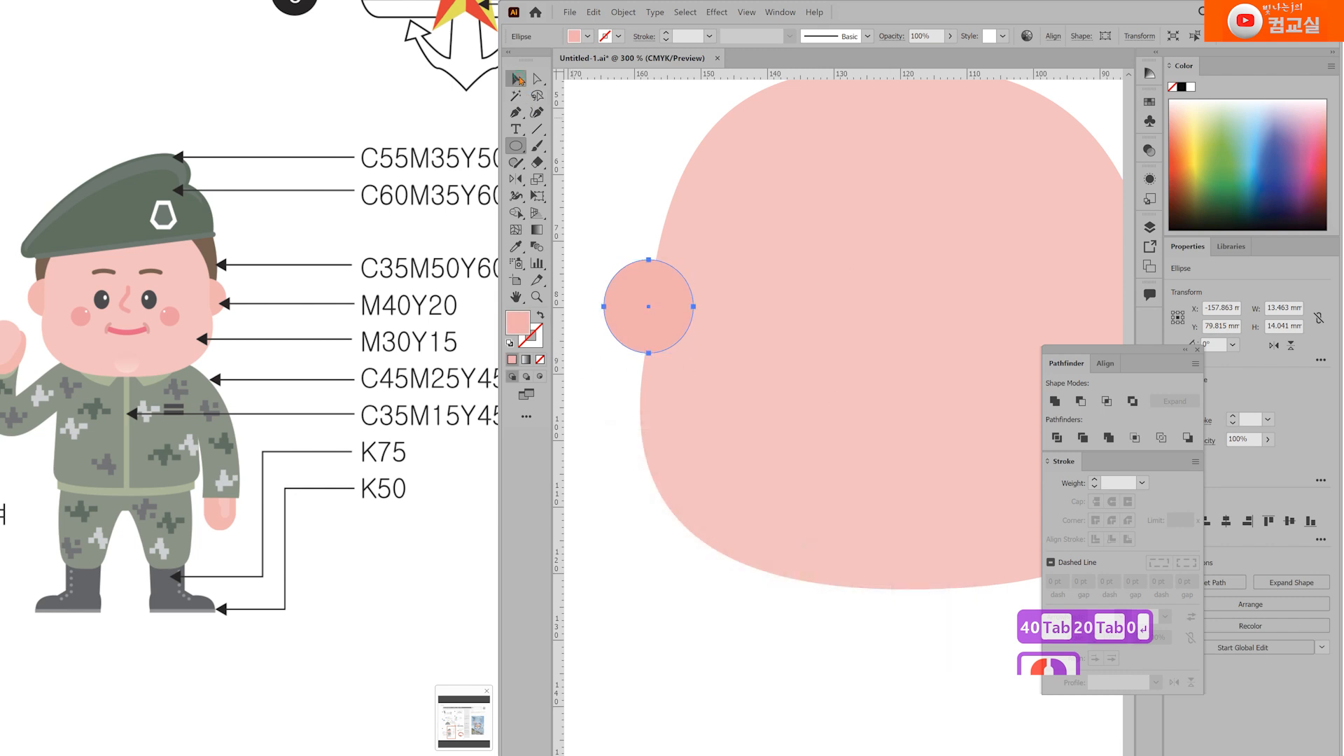
{"action": "scroll", "coordinate": [721, 241], "scroll_direction": "down", "scroll_amount": 1}
{"action": "left_click_drag", "start_coordinate": [846, 285], "coordinate": [793, 306]}
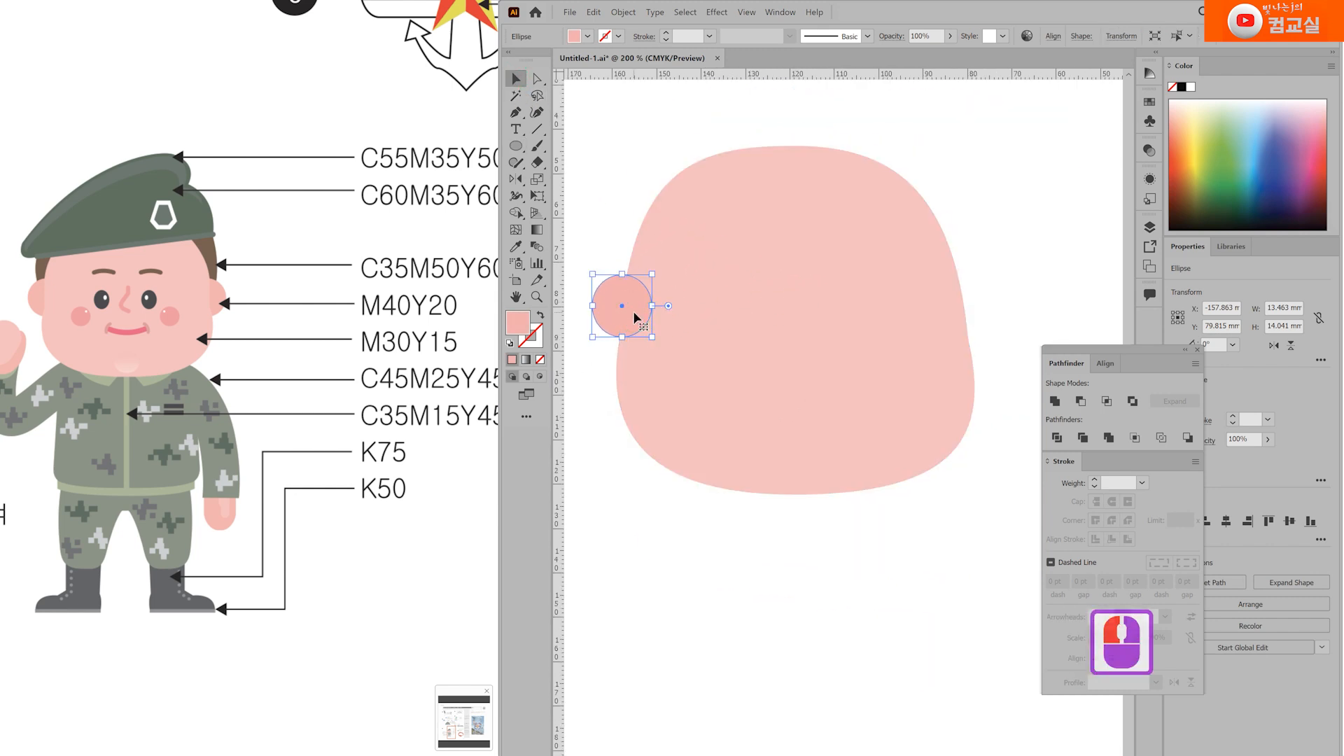
{"action": "left_click_drag", "start_coordinate": [623, 315], "coordinate": [966, 333]}
{"action": "left_click", "coordinate": [611, 321], "text": "shift"}
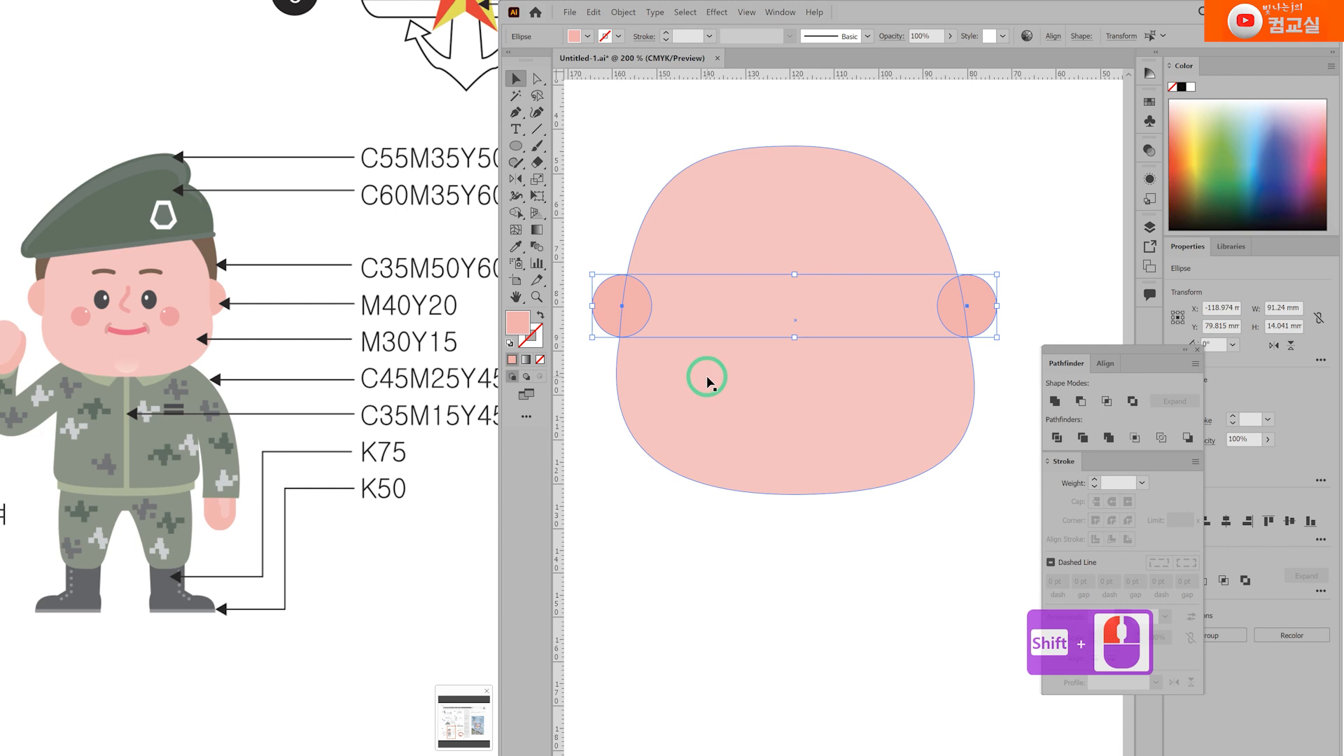
{"action": "key", "text": "ctrl+shift+bracketleft"}
{"action": "left_click", "coordinate": [822, 574]}
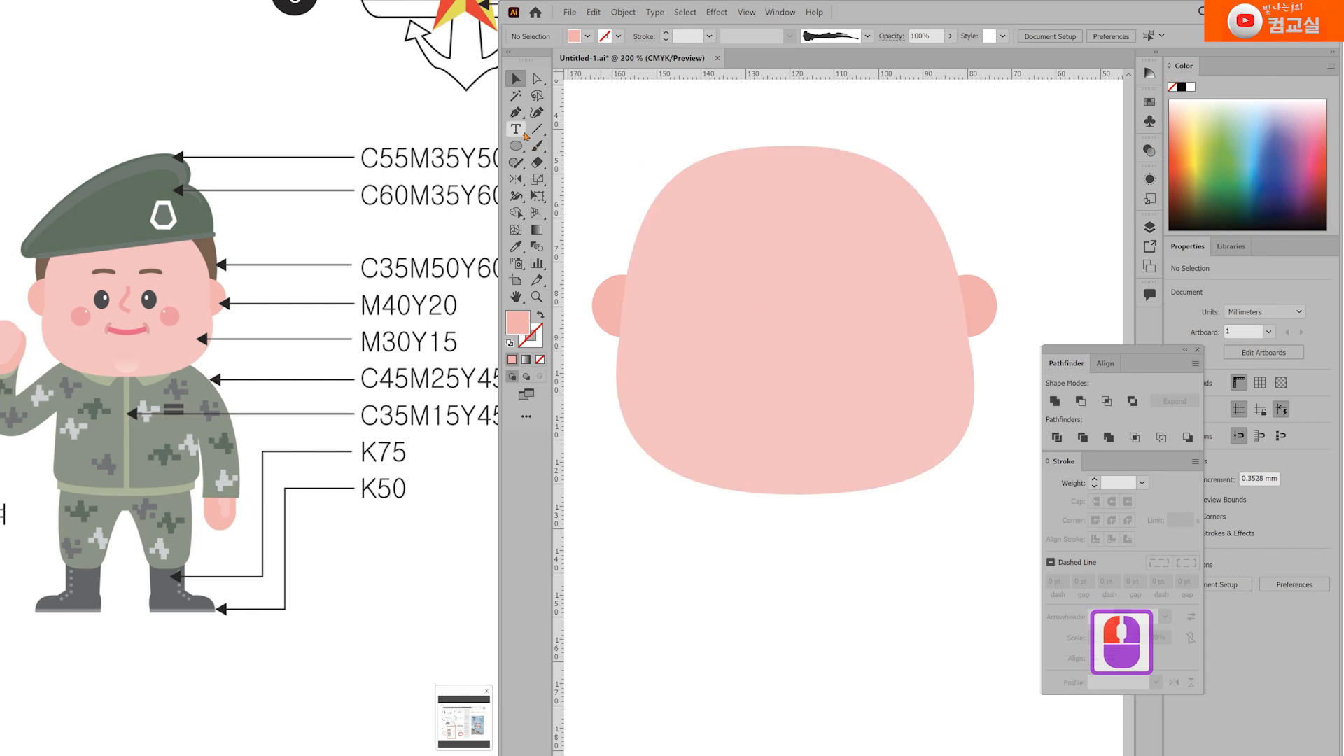
Step: Draw the nose with the Pen tool as an open angled path at the face's centre, with a stroke and no fill
{"action": "left_click", "coordinate": [516, 112]}
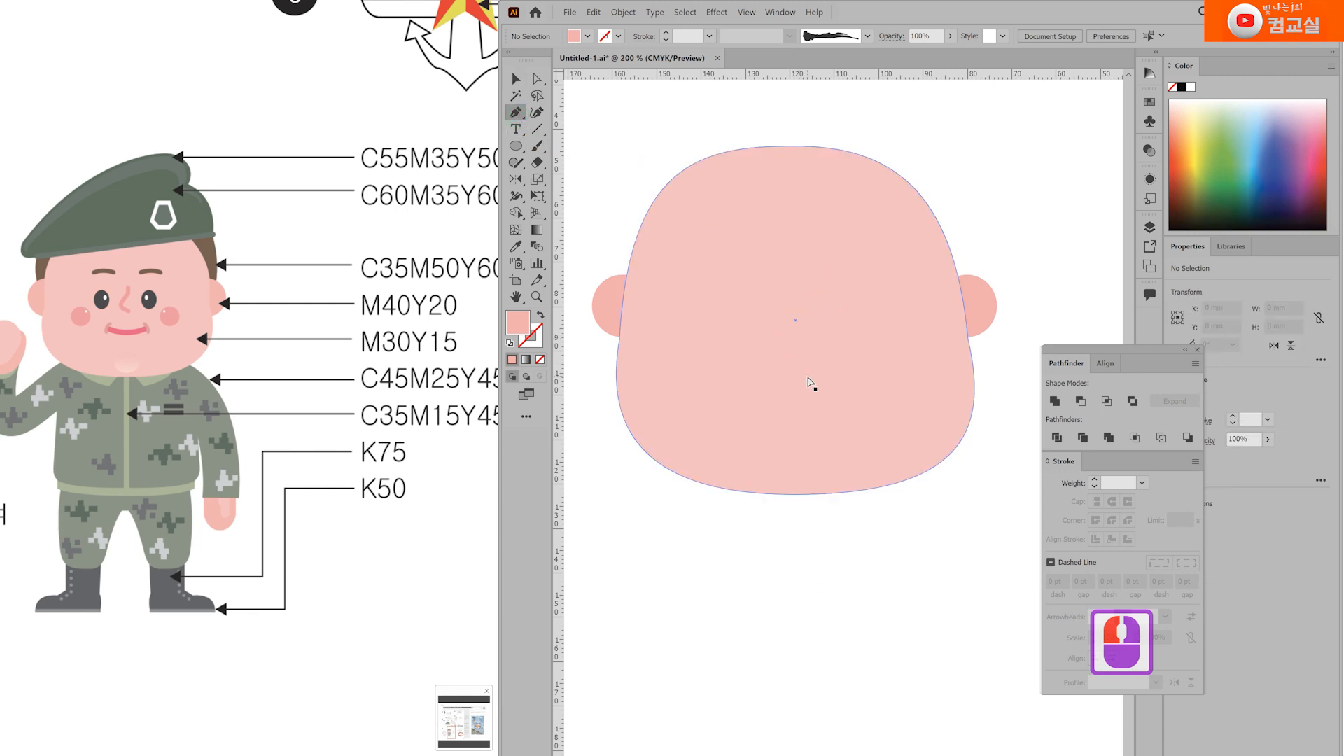
{"action": "scroll", "coordinate": [798, 324], "scroll_direction": "up", "scroll_amount": 1}
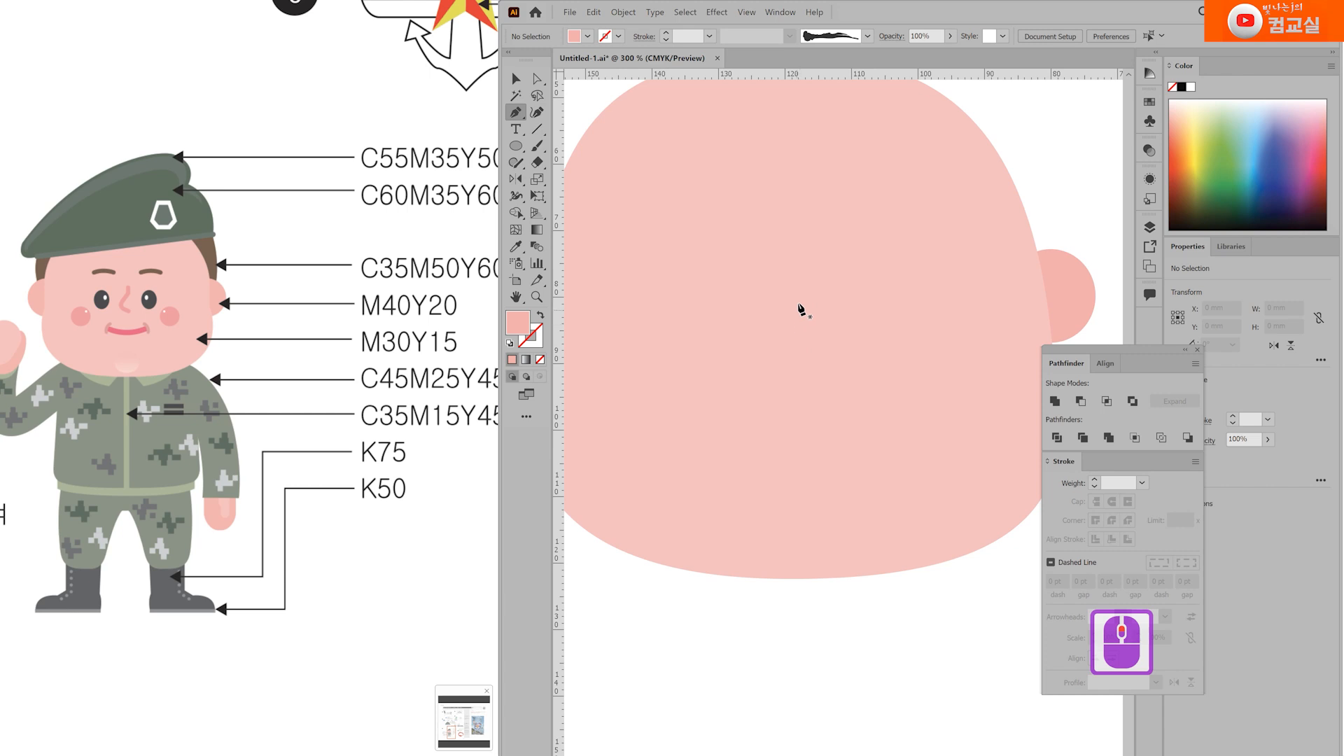
{"action": "left_click", "coordinate": [539, 317]}
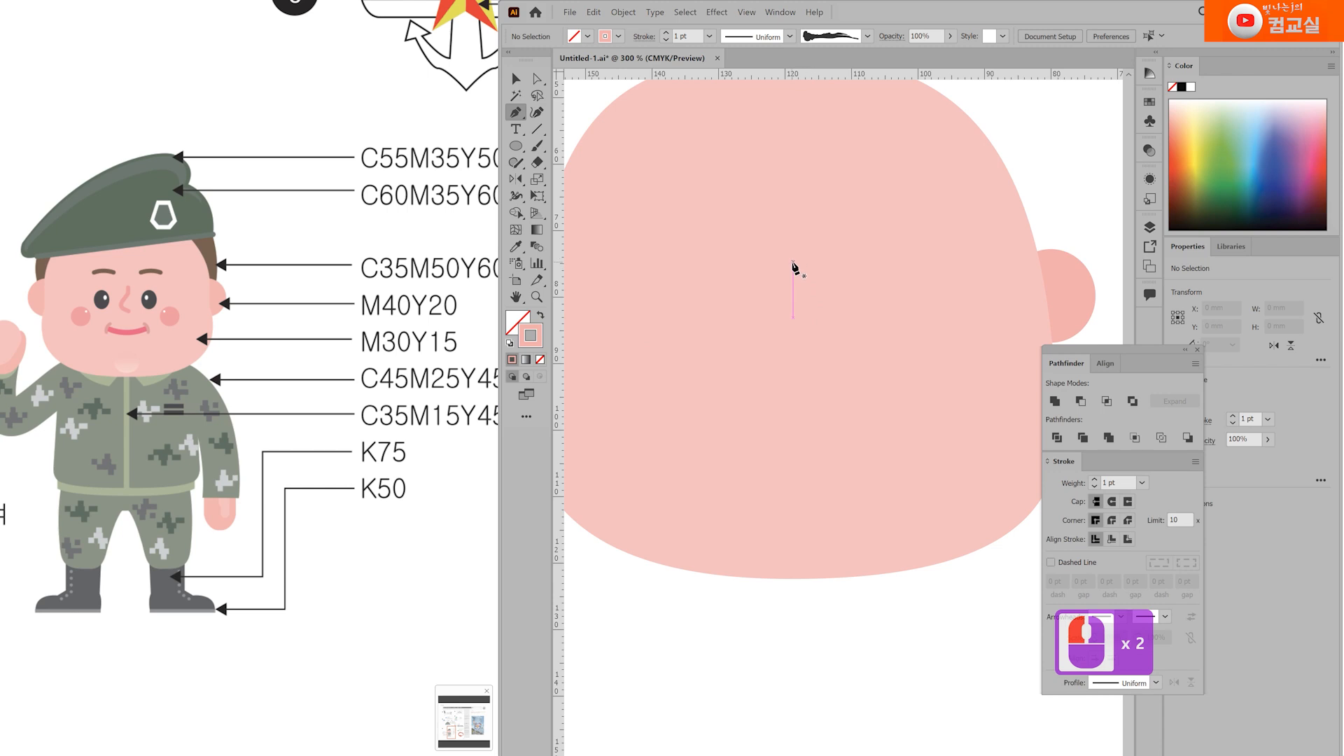
{"action": "left_click_drag", "start_coordinate": [794, 267], "coordinate": [795, 291]}
{"action": "left_click", "coordinate": [793, 288]}
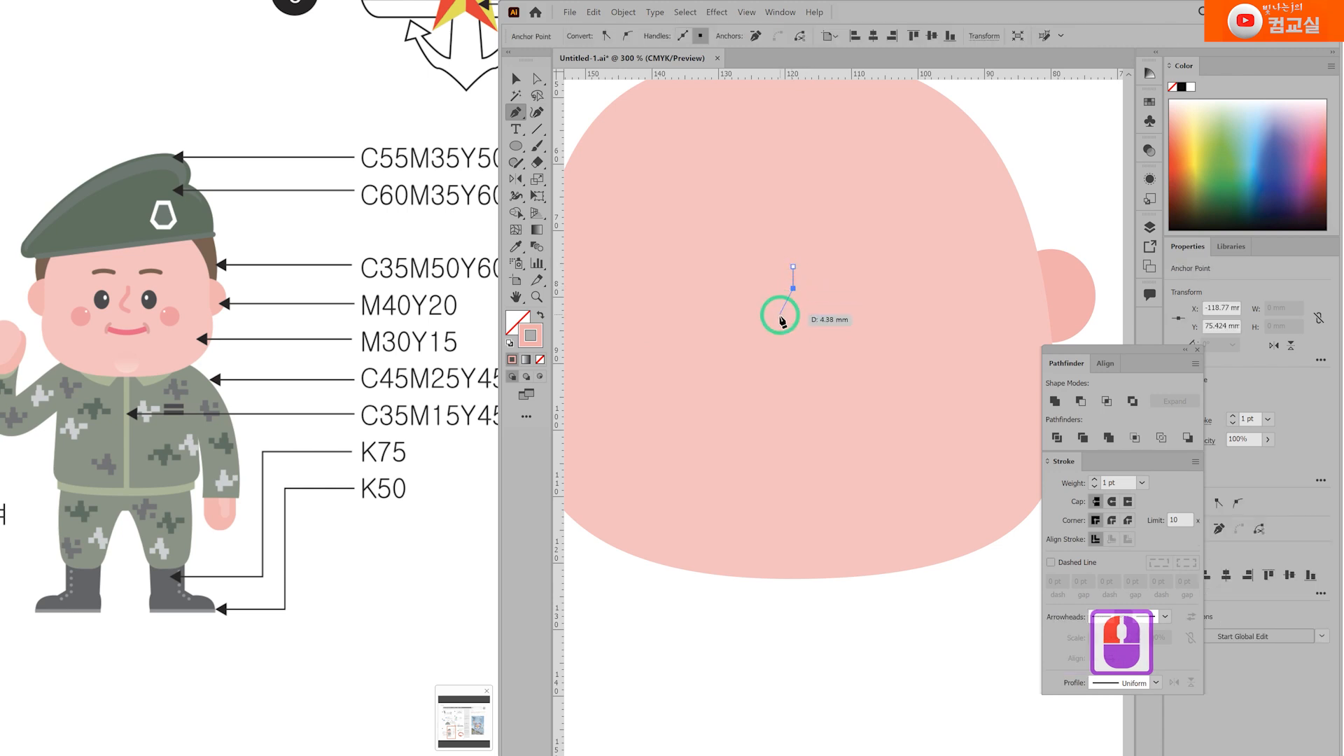
{"action": "left_click_drag", "start_coordinate": [779, 334], "coordinate": [779, 334]}
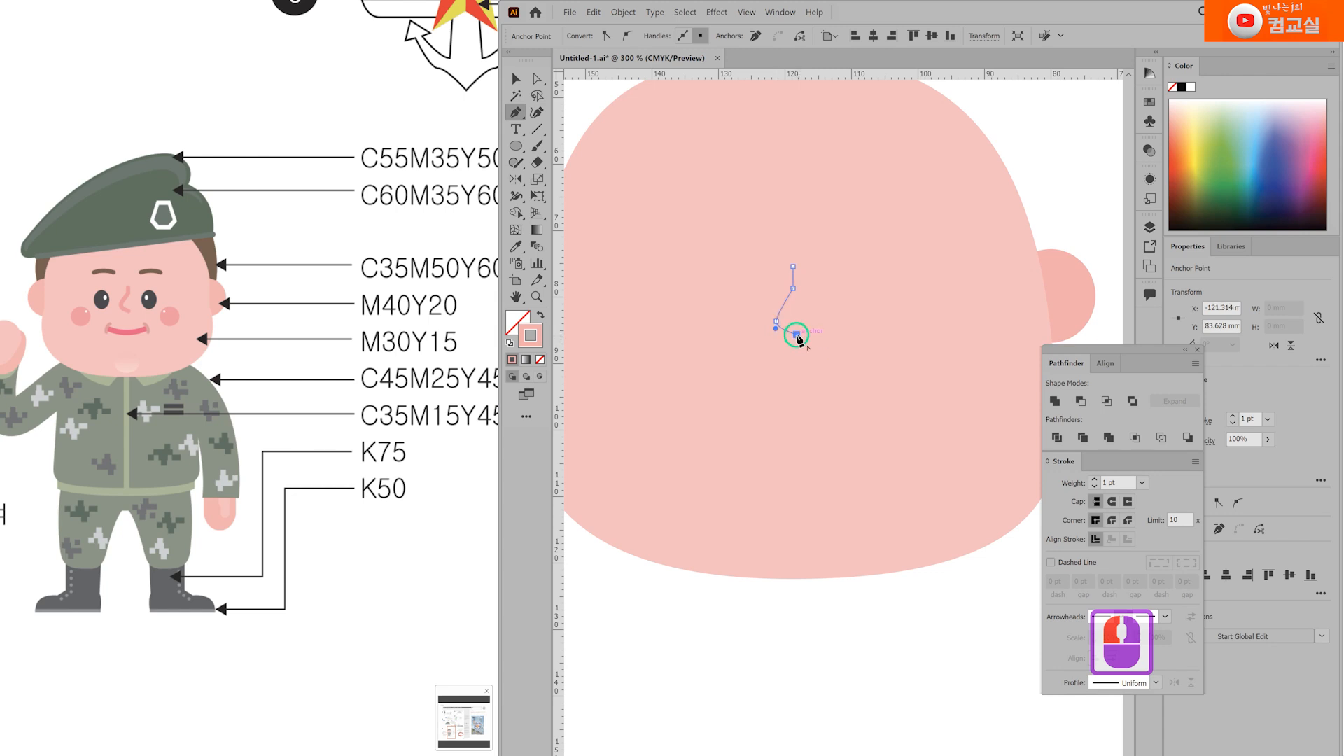
Step: Give the nose path a 3 pt stroke with round caps in a deeper pink than the ears
{"action": "double_click", "coordinate": [1094, 481]}
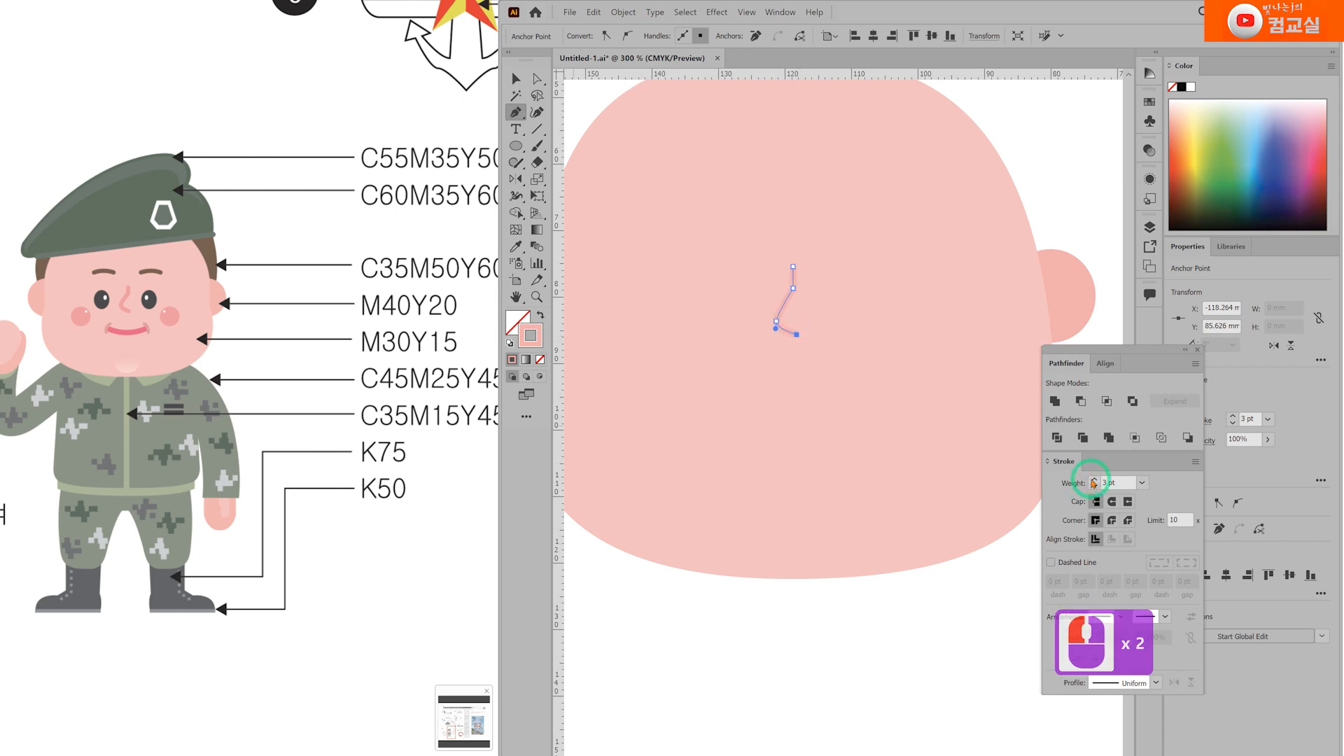
{"action": "left_click", "coordinate": [1113, 502]}
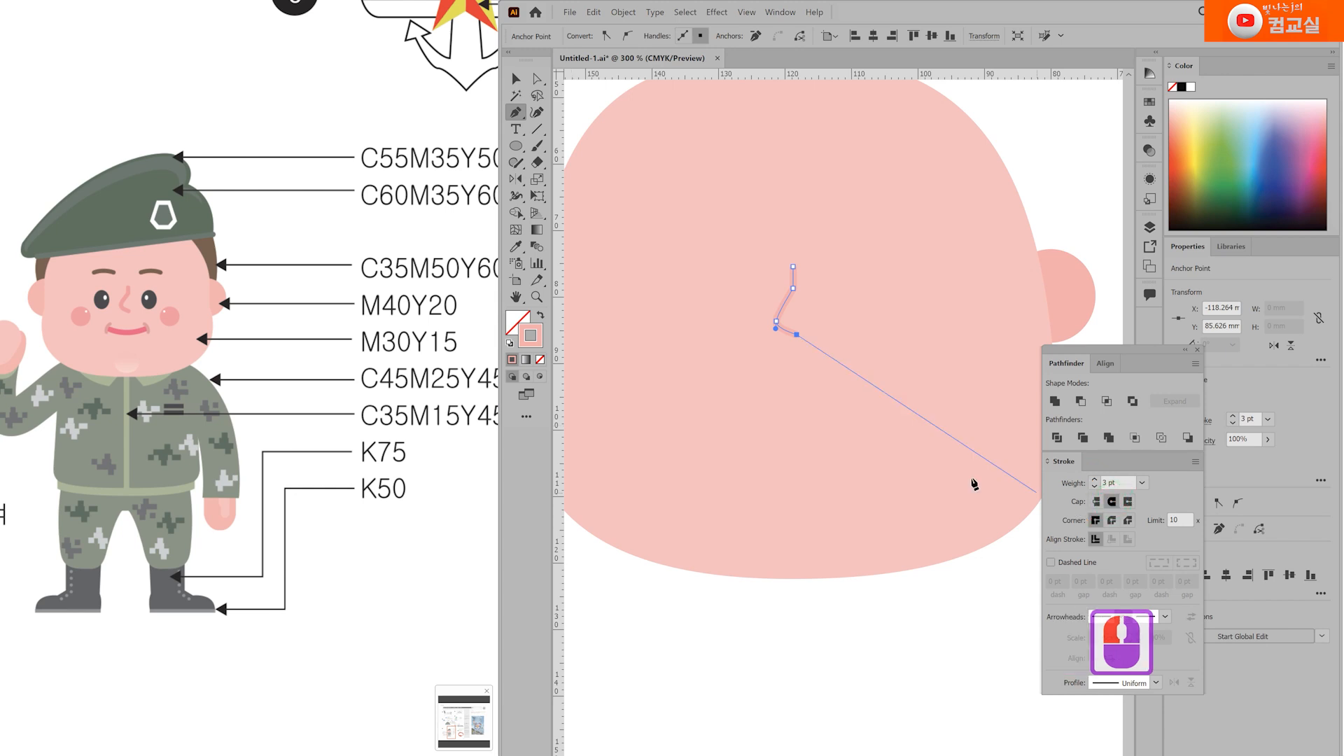
{"action": "double_click", "coordinate": [532, 336]}
{"action": "left_click_drag", "start_coordinate": [674, 455], "coordinate": [723, 456]}
{"action": "left_click", "coordinate": [950, 460]}
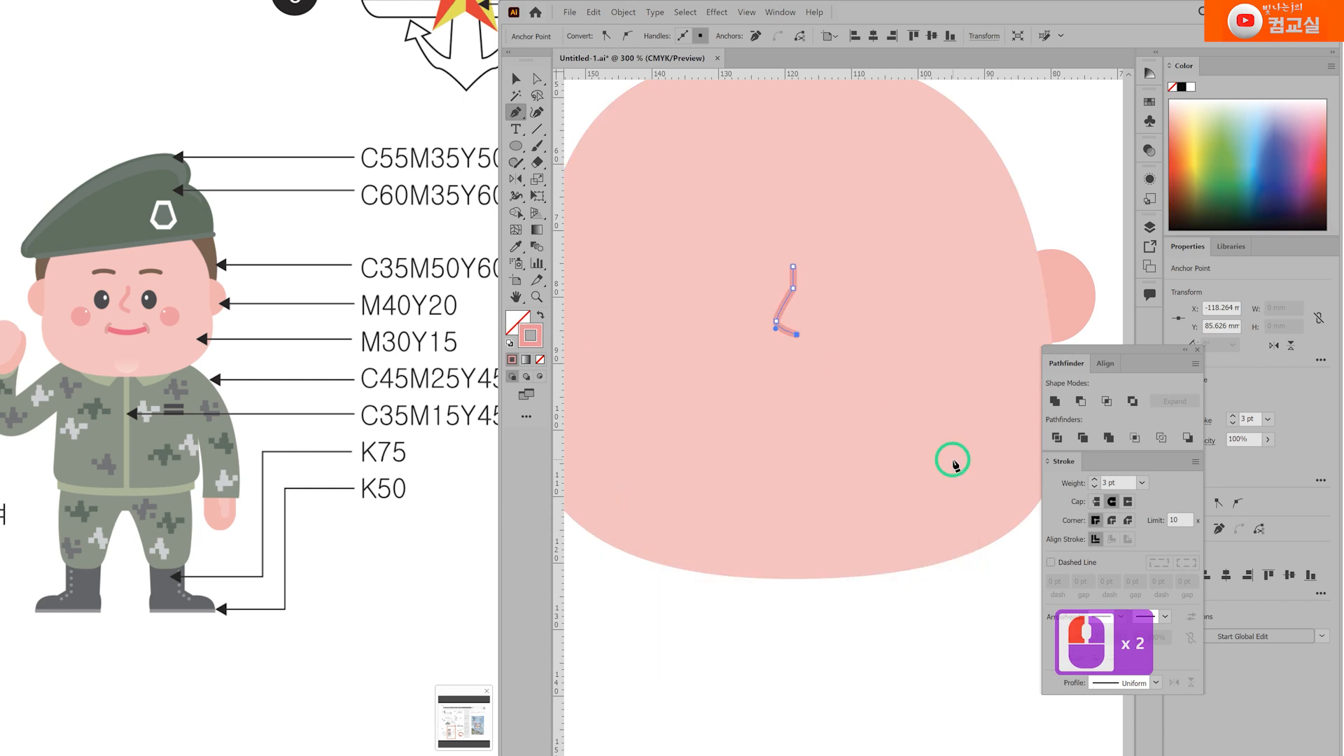
Step: Scale the nose to about 3.8 by 11.3 mm with a 4 pt stroke and position it at the face's centre
{"action": "left_click", "coordinate": [909, 646], "text": "ctrl"}
{"action": "scroll", "coordinate": [880, 530], "scroll_direction": "down", "scroll_amount": 1}
{"action": "scroll", "coordinate": [843, 388], "scroll_direction": "up", "scroll_amount": 1}
{"action": "scroll", "coordinate": [829, 393], "scroll_direction": "down", "scroll_amount": 1}
{"action": "left_click_drag", "start_coordinate": [860, 429], "coordinate": [785, 404]}
{"action": "key", "text": "a"}
{"action": "key", "text": "v"}
{"action": "scroll", "coordinate": [813, 402], "scroll_direction": "up", "scroll_amount": 1}
{"action": "left_click_drag", "start_coordinate": [780, 353], "coordinate": [787, 348]}
{"action": "left_click_drag", "start_coordinate": [786, 422], "coordinate": [787, 426]}
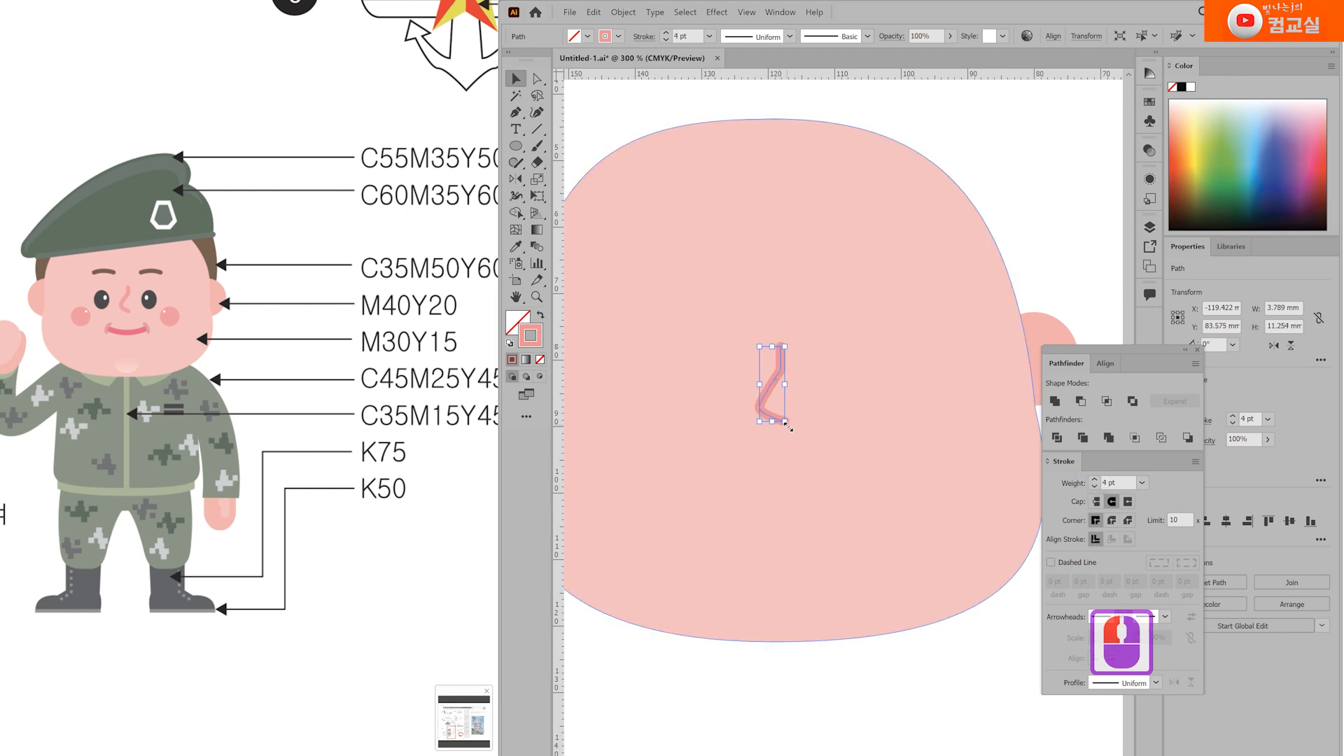
{"action": "left_click", "coordinate": [771, 471]}
{"action": "scroll", "coordinate": [772, 474], "scroll_direction": "down", "scroll_amount": 1}
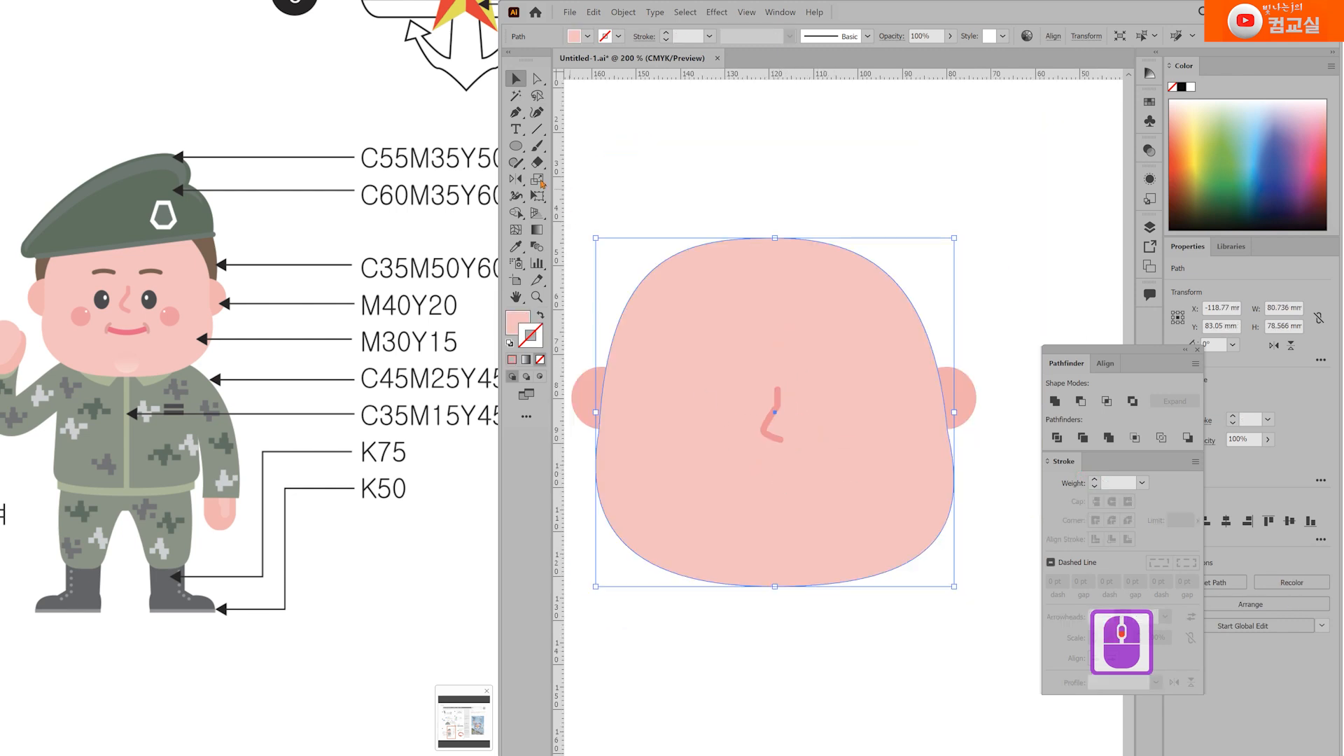
Step: Draw a gently arched left eyebrow above the nose, sample the nose's 4 pt stroke style and recolor it dark brown
{"action": "left_click", "coordinate": [516, 112]}
{"action": "left_click", "coordinate": [684, 363]}
{"action": "left_click_drag", "start_coordinate": [703, 361], "coordinate": [769, 367]}
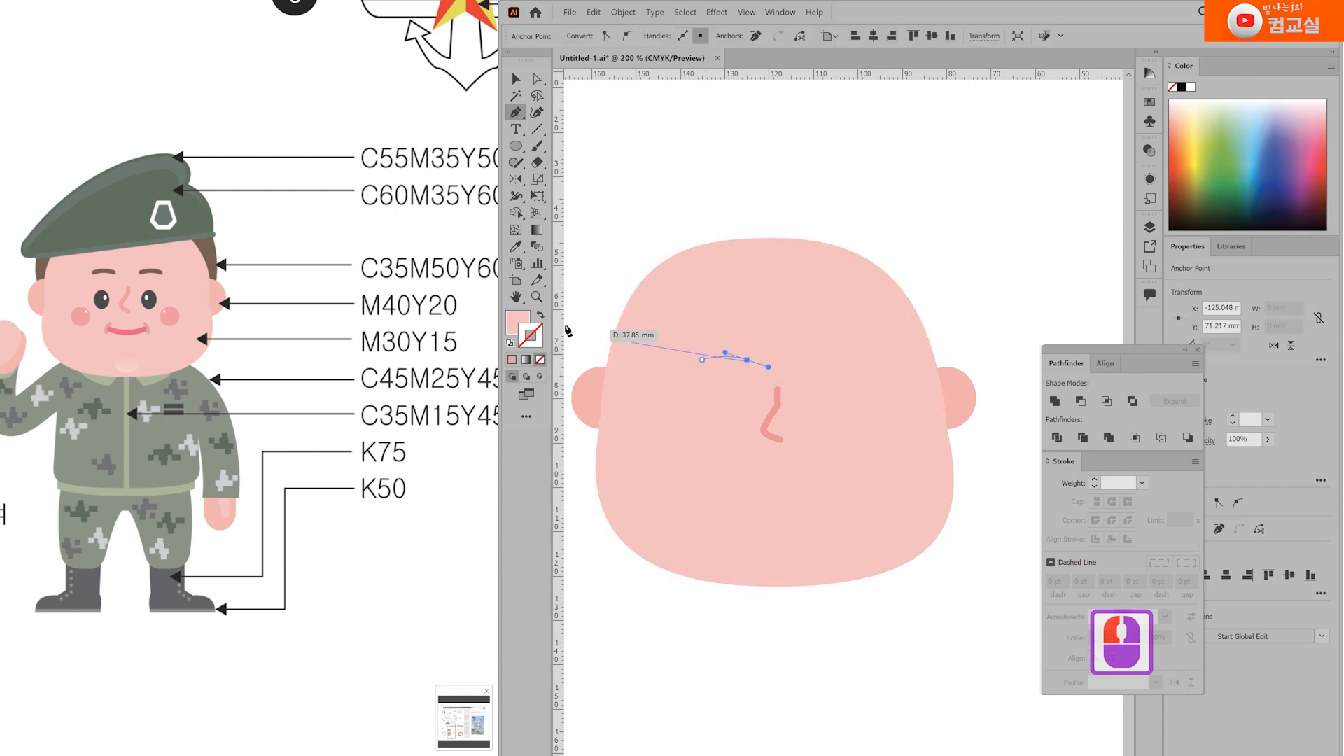
{"action": "key", "text": "i"}
{"action": "left_click", "coordinate": [776, 408]}
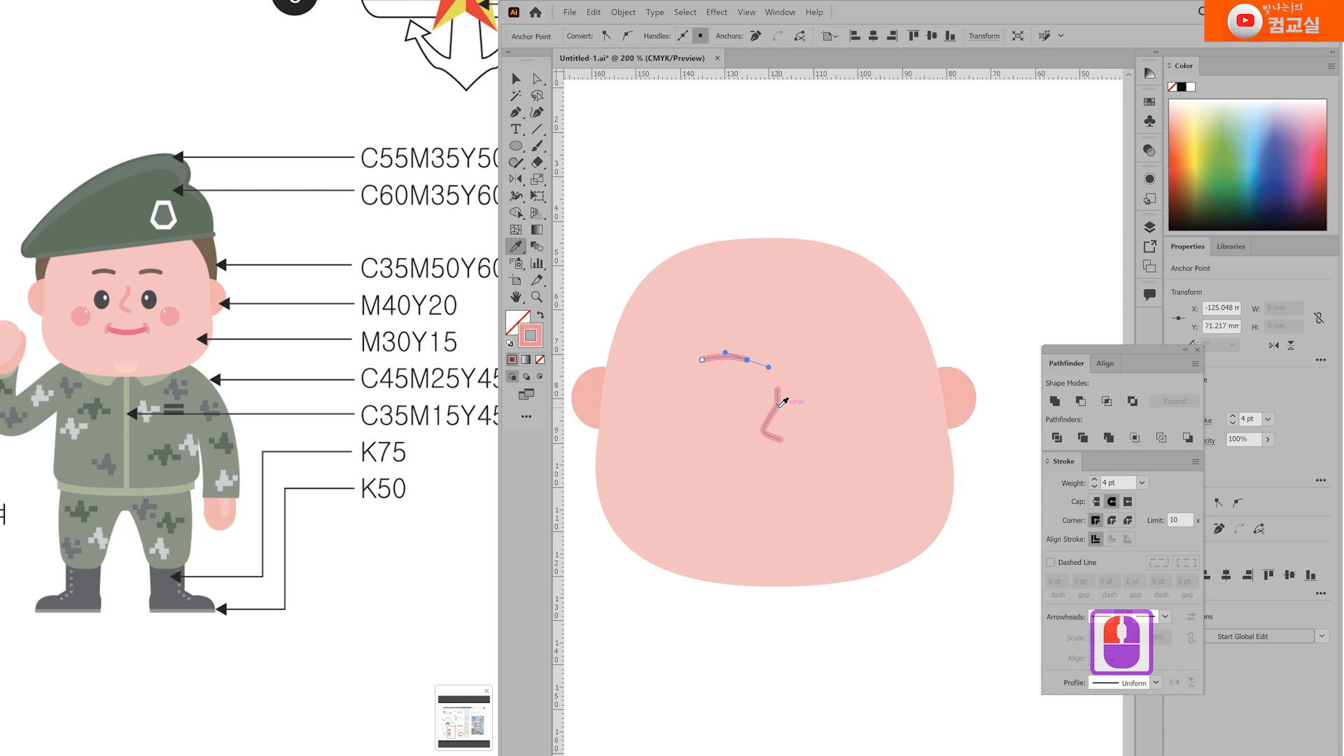
{"action": "left_click", "coordinate": [1188, 203]}
{"action": "left_click", "coordinate": [997, 376], "text": "ctrl"}
Step: Draw an upright ellipse about 5.5 by 8.7 mm under the left eyebrow and fill it black without a stroke
{"action": "key", "text": "l"}
{"action": "scroll", "coordinate": [726, 375], "scroll_direction": "up", "scroll_amount": 1}
{"action": "left_click_drag", "start_coordinate": [726, 376], "coordinate": [763, 434]}
{"action": "left_click", "coordinate": [540, 315]}
{"action": "left_click", "coordinate": [519, 317]}
{"action": "left_click", "coordinate": [1182, 87]}
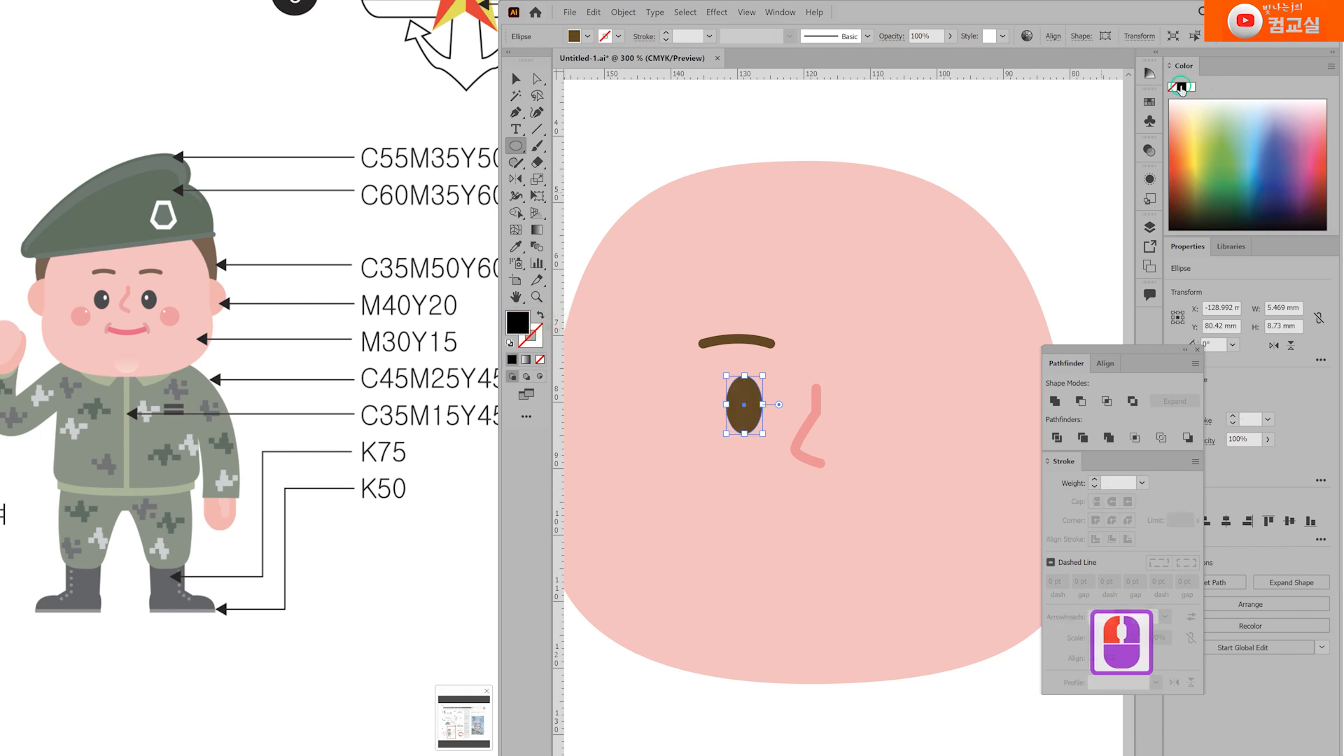
Step: Add a white highlight ellipse about 0.7 by 1 mm, tilted about 8°, in the upper right part of the eye
{"action": "scroll", "coordinate": [769, 402], "scroll_direction": "up", "scroll_amount": 3}
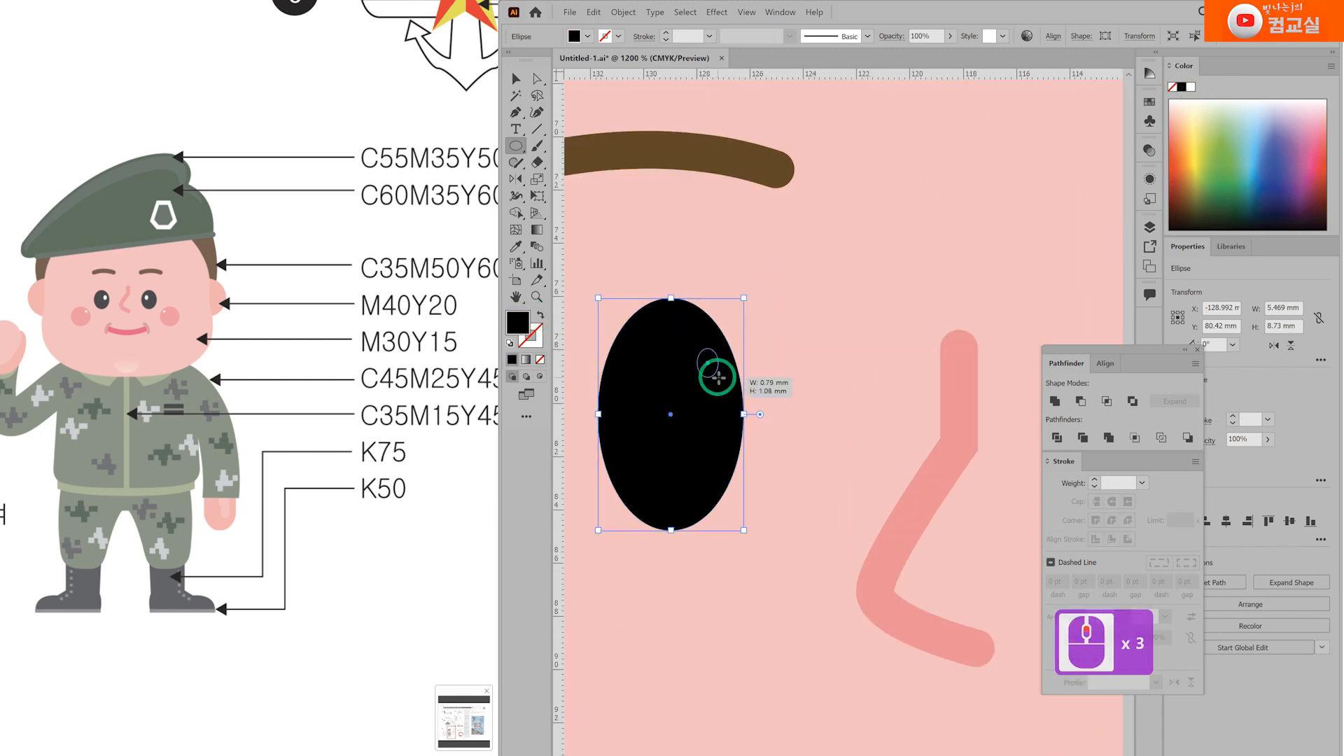
{"action": "left_click_drag", "start_coordinate": [697, 348], "coordinate": [725, 390]}
{"action": "left_click", "coordinate": [1192, 87]}
{"action": "scroll", "coordinate": [729, 390], "scroll_direction": "down", "scroll_amount": 2}
{"action": "scroll", "coordinate": [731, 385], "scroll_direction": "up", "scroll_amount": 1}
{"action": "scroll", "coordinate": [729, 378], "scroll_direction": "up", "scroll_amount": 1}
{"action": "scroll", "coordinate": [725, 390], "scroll_direction": "down", "scroll_amount": 5}
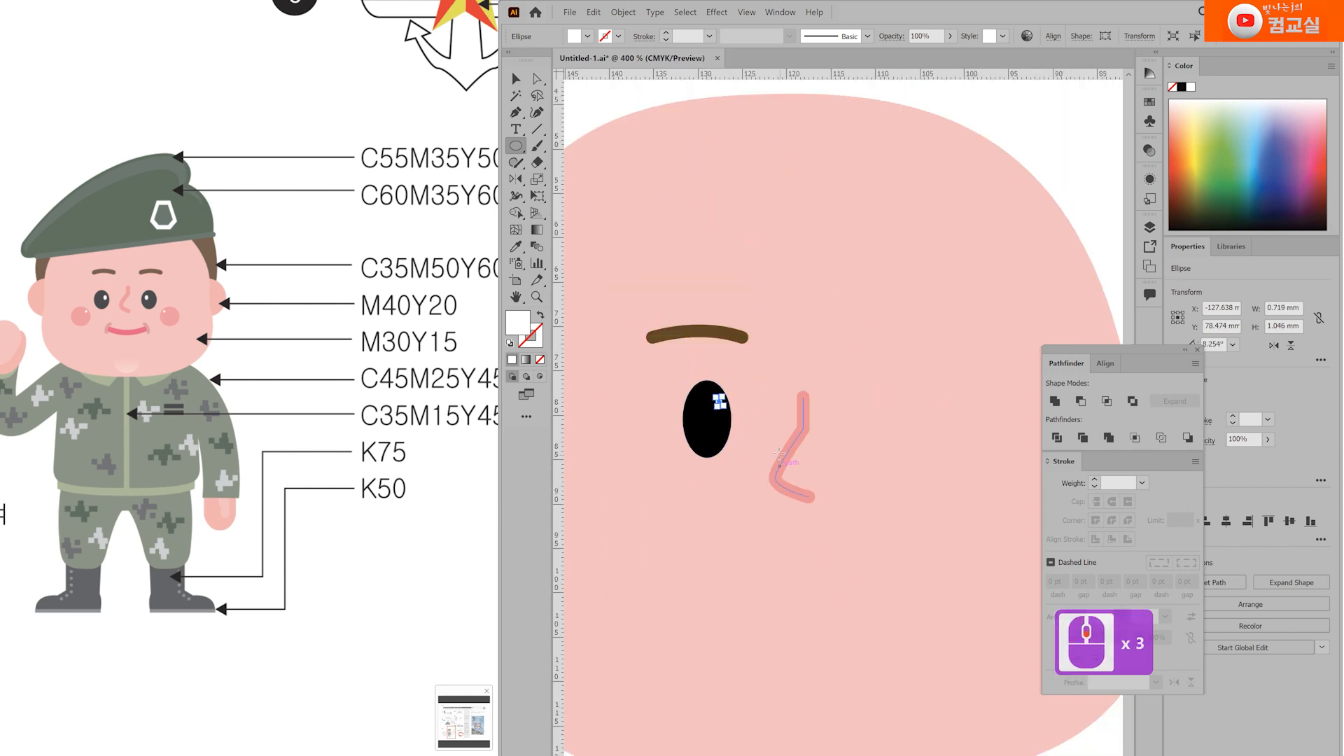
Step: Adjust the highlight, widen the black eye ellipse to about 5.8 mm and group the two shapes
{"action": "left_click", "coordinate": [770, 662]}
{"action": "scroll", "coordinate": [738, 443], "scroll_direction": "up", "scroll_amount": 4}
{"action": "left_click", "coordinate": [761, 378]}
{"action": "left_click_drag", "start_coordinate": [757, 383], "coordinate": [759, 387]}
{"action": "left_click", "coordinate": [727, 476]}
{"action": "left_click_drag", "start_coordinate": [690, 483], "coordinate": [685, 484]}
{"action": "left_click", "coordinate": [761, 376], "text": "shift"}
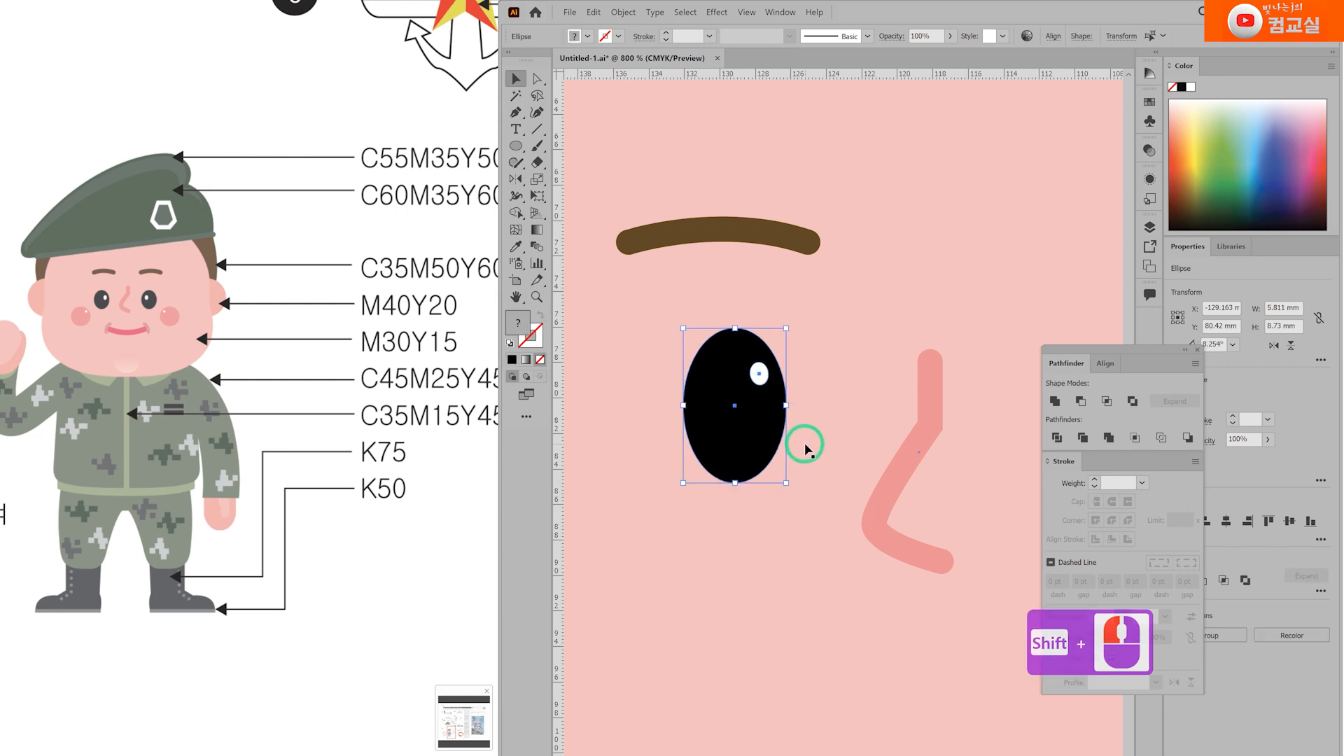
{"action": "key", "text": "ctrl+g"}
Step: Draw a cheek circle about 10.7 mm across below and outside the left eye, filled with the nose's pink
{"action": "scroll", "coordinate": [775, 422], "scroll_direction": "down", "scroll_amount": 3}
{"action": "left_click", "coordinate": [518, 149]}
{"action": "left_click_drag", "start_coordinate": [639, 460], "coordinate": [698, 529]}
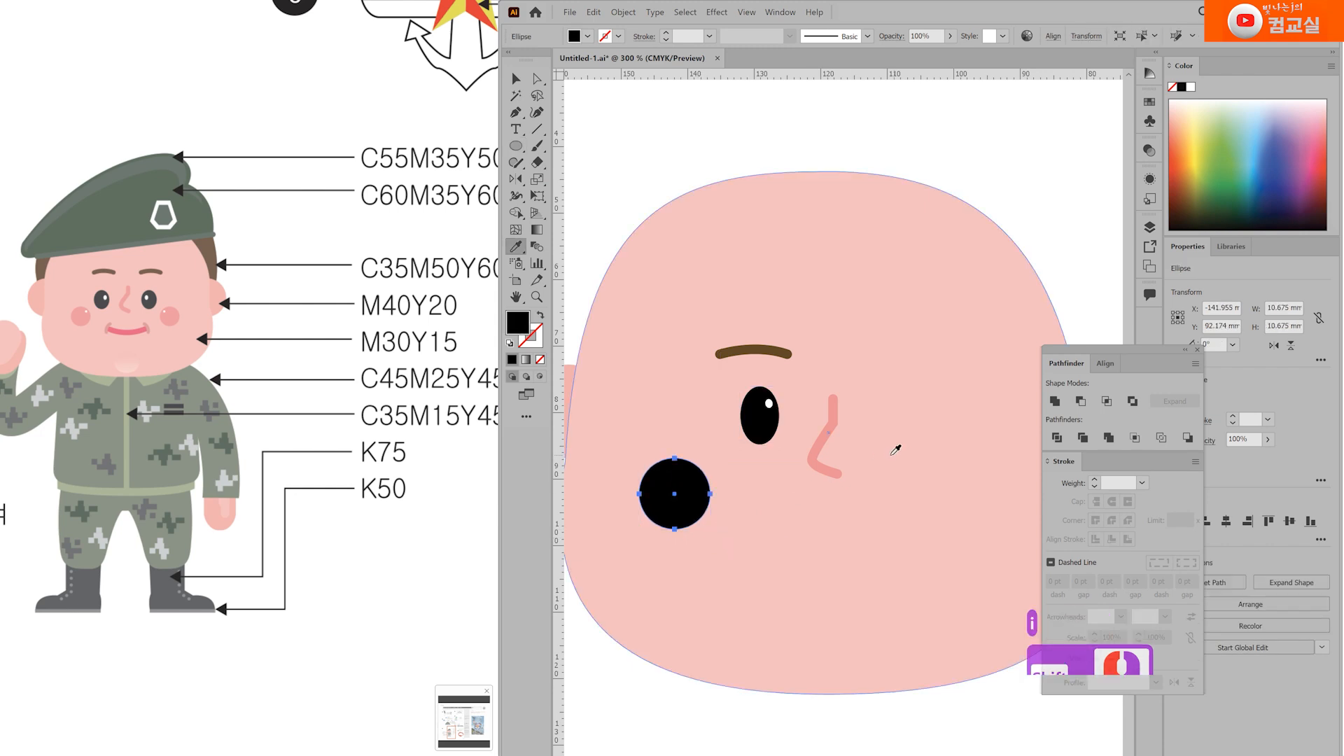
{"action": "key", "text": "i"}
{"action": "left_click", "coordinate": [819, 444]}
Step: Add a small white highlight circle about 0.6 mm across in the upper right part of the cheek
{"action": "scroll", "coordinate": [695, 481], "scroll_direction": "up", "scroll_amount": 2}
{"action": "key", "text": "l"}
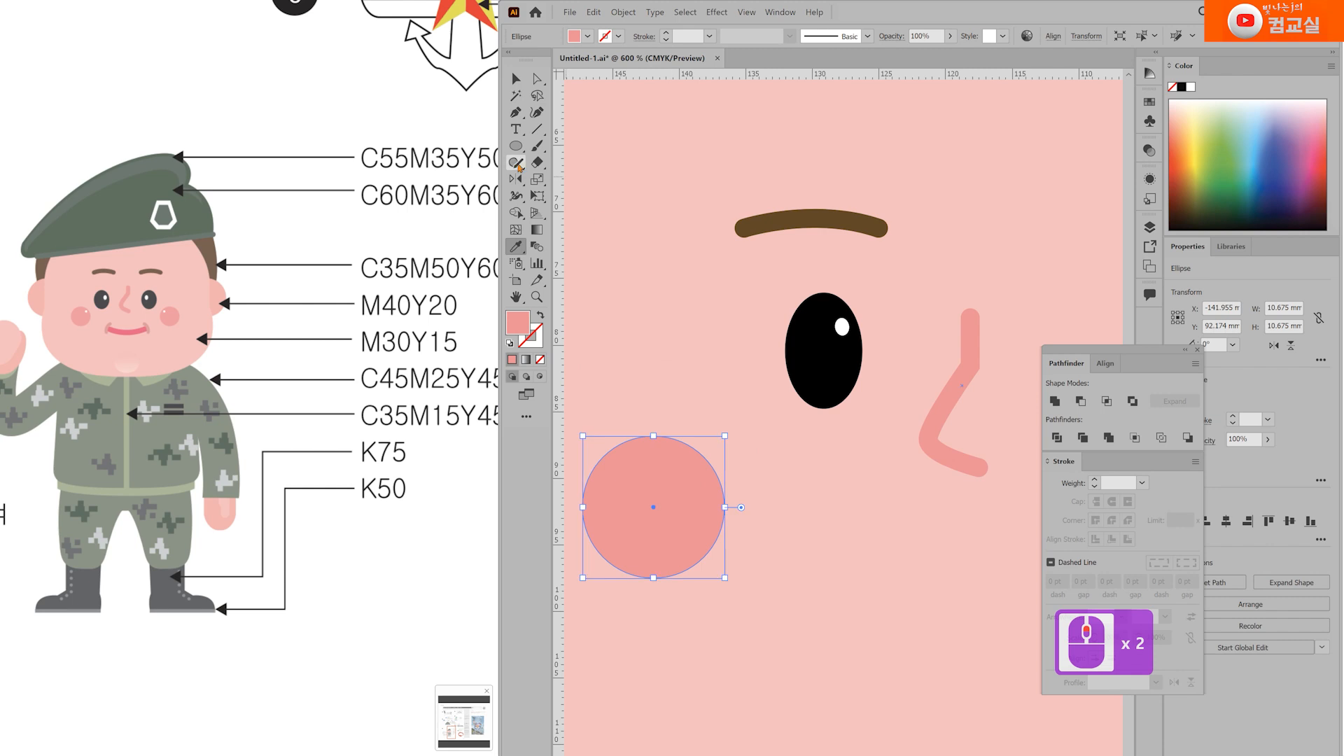
{"action": "left_click_drag", "start_coordinate": [683, 457], "coordinate": [697, 469]}
{"action": "left_click", "coordinate": [1190, 87]}
{"action": "key", "text": "v"}
{"action": "scroll", "coordinate": [724, 508], "scroll_direction": "down", "scroll_amount": 3}
{"action": "left_click", "coordinate": [705, 664]}
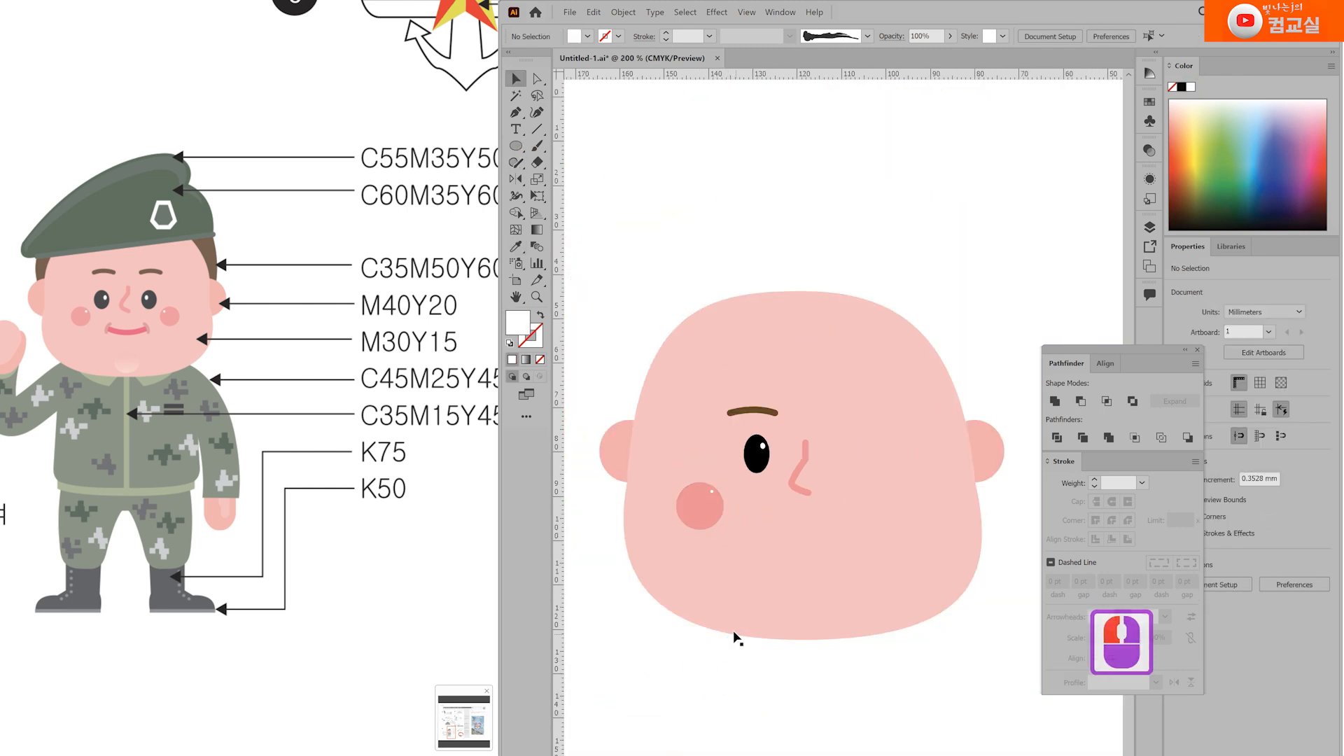
Step: Enlarge the cheek highlight to about 1.06 mm and group it with the pink circle
{"action": "scroll", "coordinate": [696, 517], "scroll_direction": "up", "scroll_amount": 3}
{"action": "left_click", "coordinate": [744, 442]}
{"action": "scroll", "coordinate": [749, 458], "scroll_direction": "up", "scroll_amount": 1}
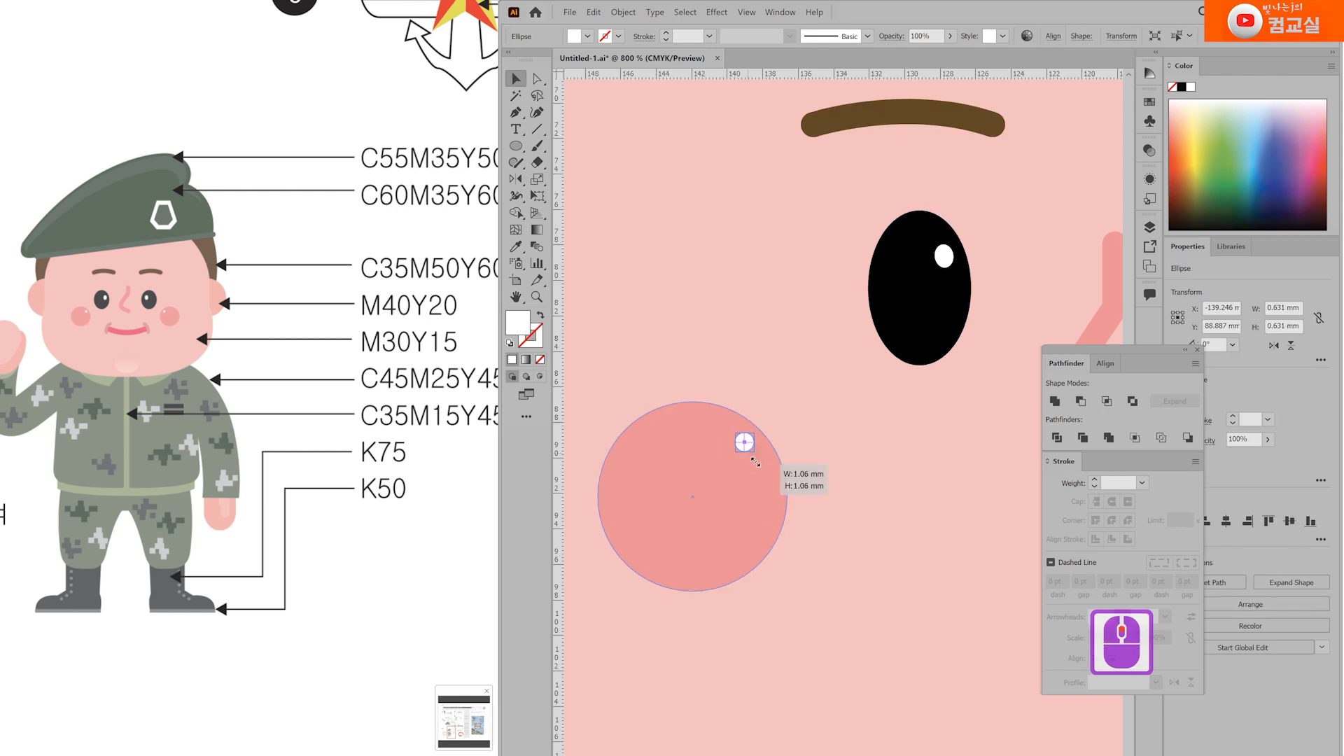
{"action": "left_click", "coordinate": [741, 502], "text": "shift"}
{"action": "key", "text": "ctrl+g"}
Step: Refine the bend of the nose by slightly moving one of its anchor points
{"action": "scroll", "coordinate": [742, 507], "scroll_direction": "down", "scroll_amount": 4}
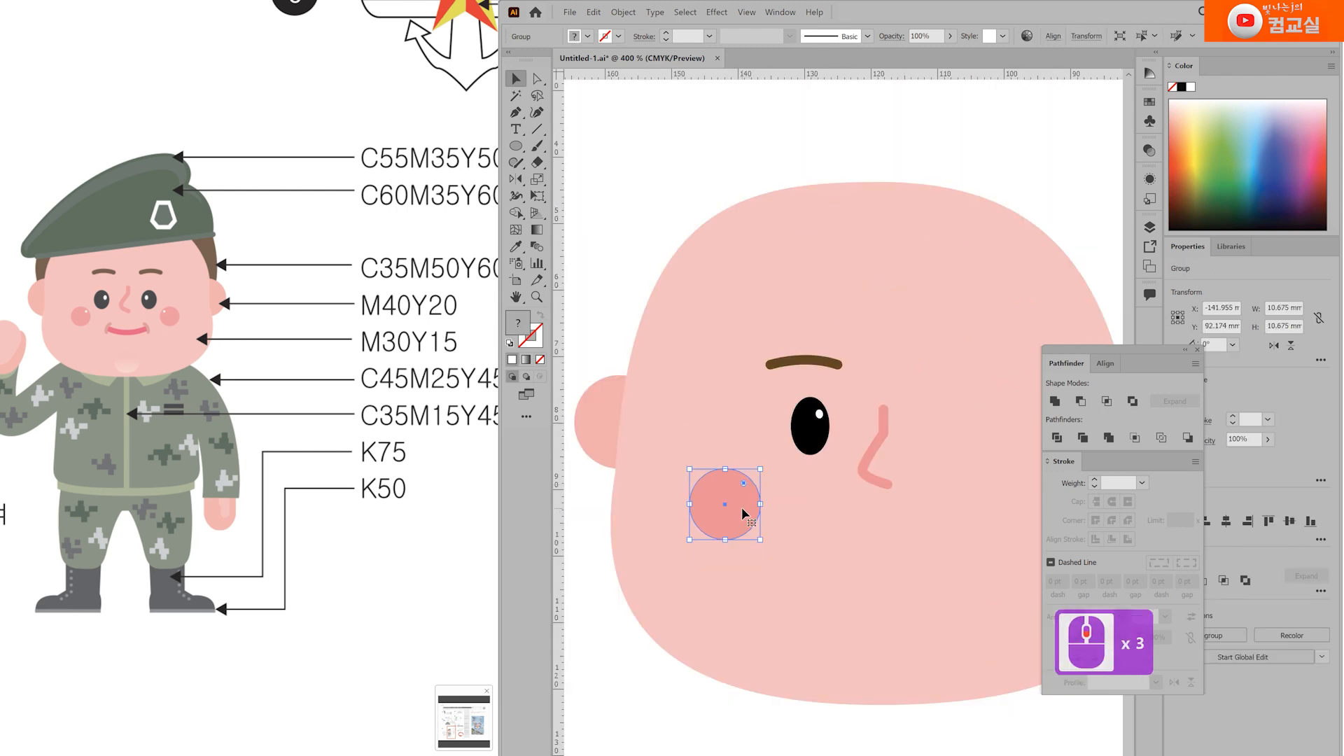
{"action": "left_click_drag", "start_coordinate": [836, 445], "coordinate": [721, 376]}
{"action": "left_click", "coordinate": [779, 412]}
{"action": "scroll", "coordinate": [786, 415], "scroll_direction": "up", "scroll_amount": 2}
{"action": "key", "text": "a"}
{"action": "scroll", "coordinate": [796, 372], "scroll_direction": "up", "scroll_amount": 1}
{"action": "left_click_drag", "start_coordinate": [720, 390], "coordinate": [722, 398]}
{"action": "scroll", "coordinate": [722, 398], "scroll_direction": "down", "scroll_amount": 3}
{"action": "left_click", "coordinate": [790, 606]}
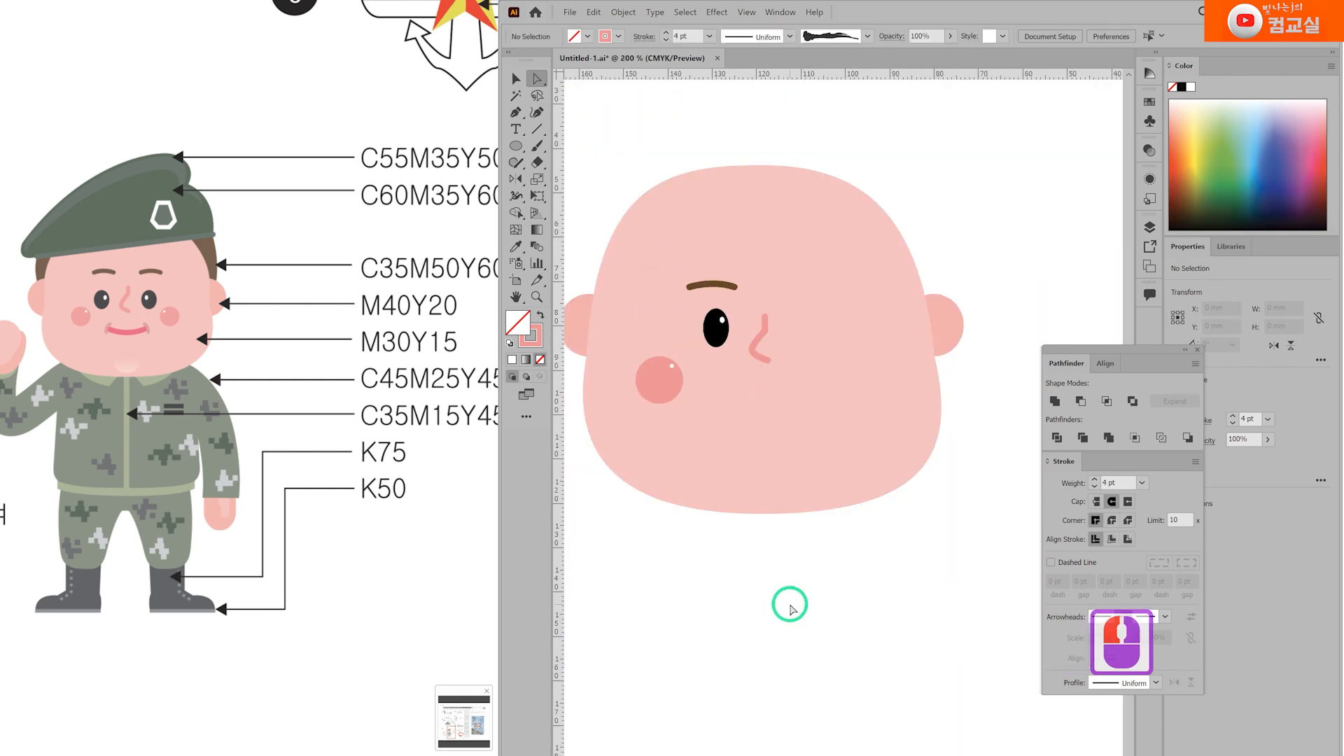
Step: Fine-tune the positions of the left eyebrow, eye and cheek relative to the nose
{"action": "key", "text": "v"}
{"action": "scroll", "coordinate": [747, 360], "scroll_direction": "up", "scroll_amount": 1}
{"action": "left_click_drag", "start_coordinate": [714, 254], "coordinate": [714, 259]}
{"action": "left_click_drag", "start_coordinate": [712, 332], "coordinate": [672, 353]}
{"action": "left_click_drag", "start_coordinate": [627, 412], "coordinate": [631, 420]}
Step: Expand the fill and stroke of the left eyebrow, eye and cheek together
{"action": "left_click", "coordinate": [704, 335], "text": "shift"}
{"action": "left_click", "coordinate": [725, 257], "text": "shift"}
{"action": "scroll", "coordinate": [783, 365], "scroll_direction": "down", "scroll_amount": 2}
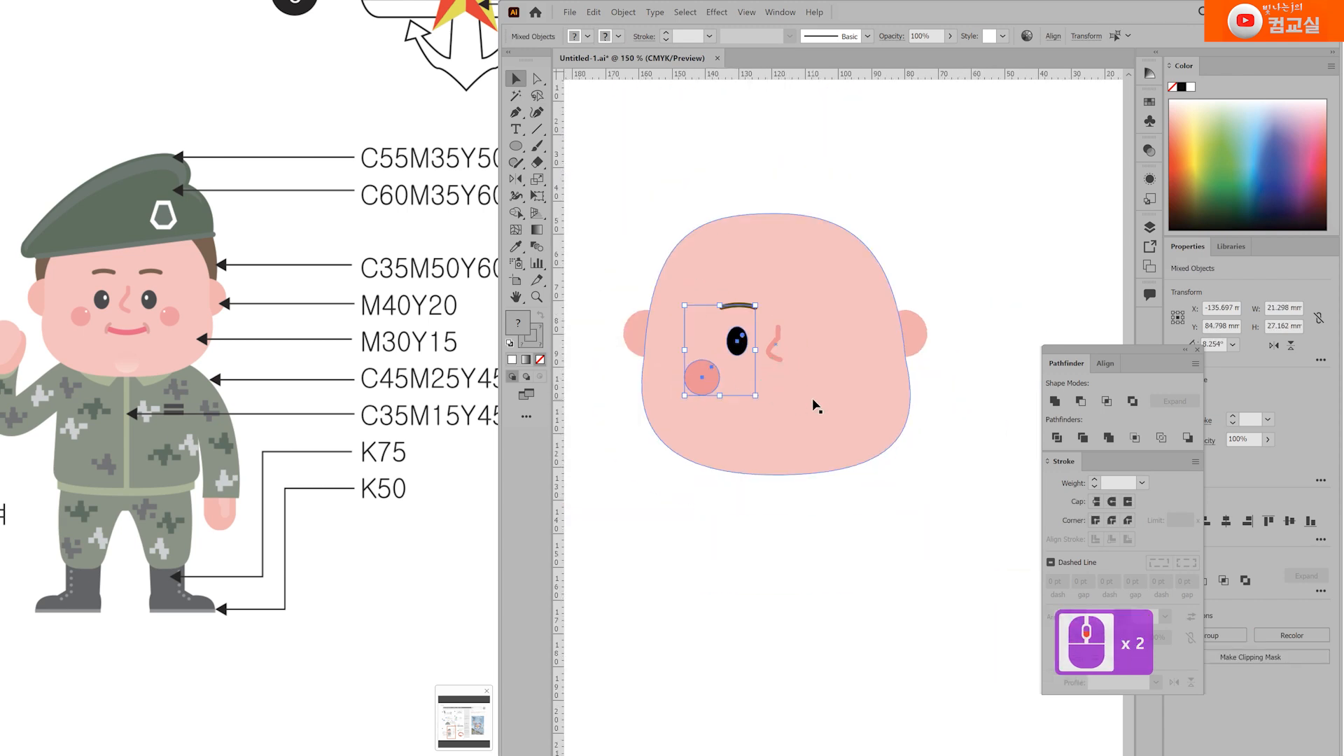
{"action": "scroll", "coordinate": [818, 406], "scroll_direction": "up", "scroll_amount": 1}
{"action": "left_click", "coordinate": [623, 12]}
{"action": "left_click", "coordinate": [636, 98]}
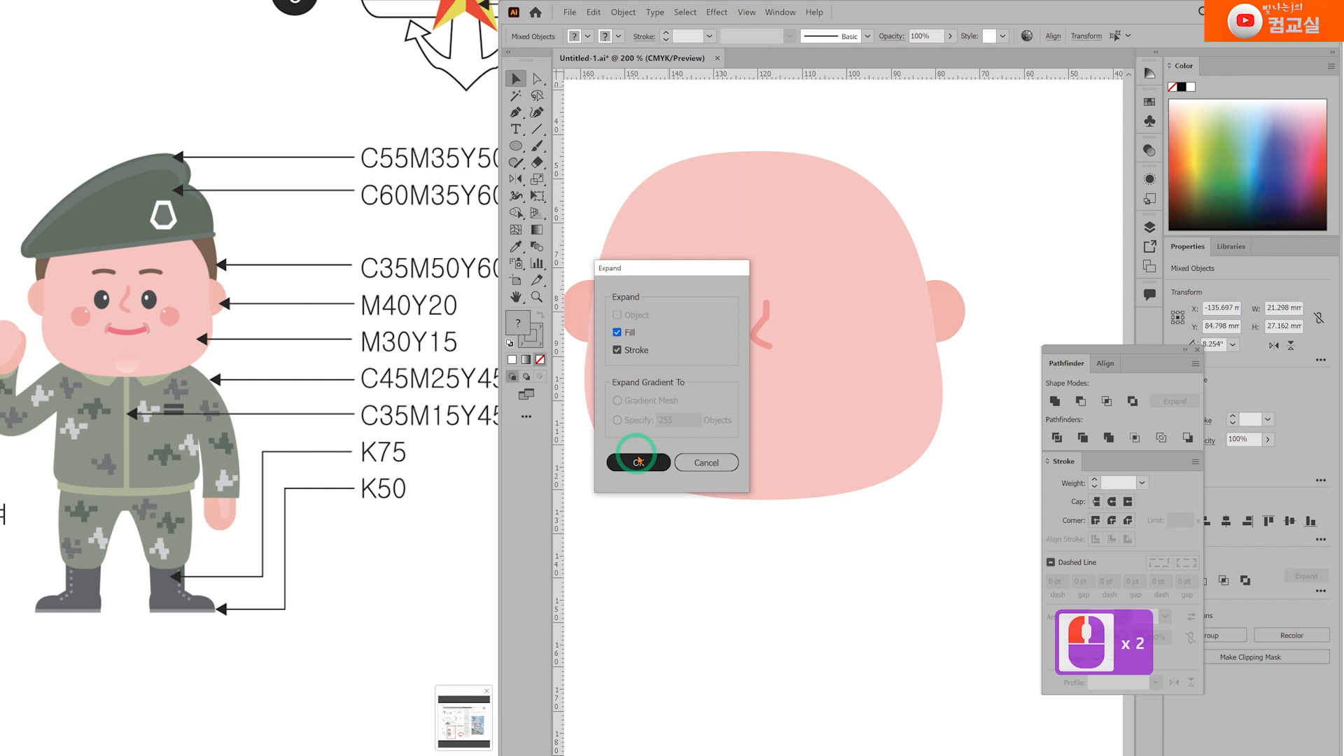
{"action": "left_click", "coordinate": [640, 462]}
Step: Reflect a copy of the eyebrow, eye and cheek across a vertical axis through the nose
{"action": "left_click", "coordinate": [516, 178]}
{"action": "left_click", "coordinate": [767, 315], "text": "alt"}
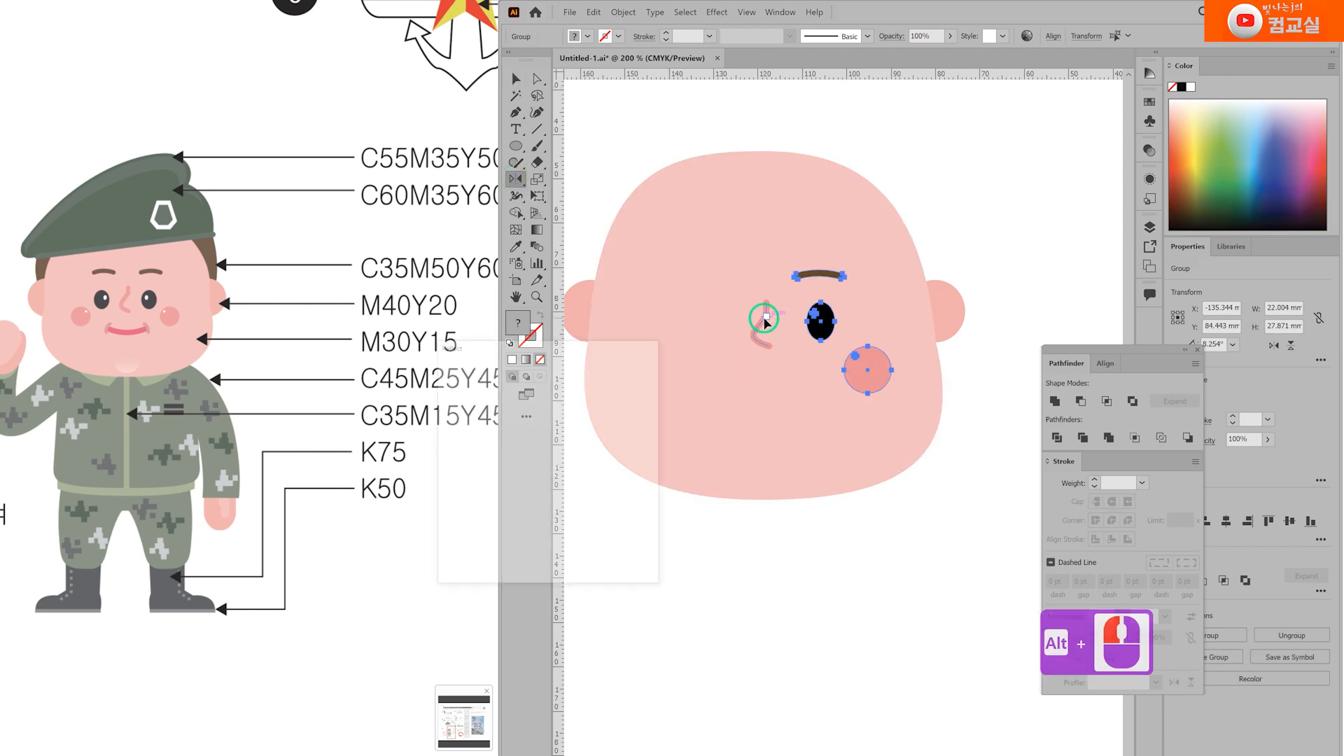
{"action": "left_click", "coordinate": [478, 558]}
Step: Draw a smiling mouth curve about 15.3 mm wide below the nose, using the nose's 4 pt rounded stroke style
{"action": "key", "text": "p"}
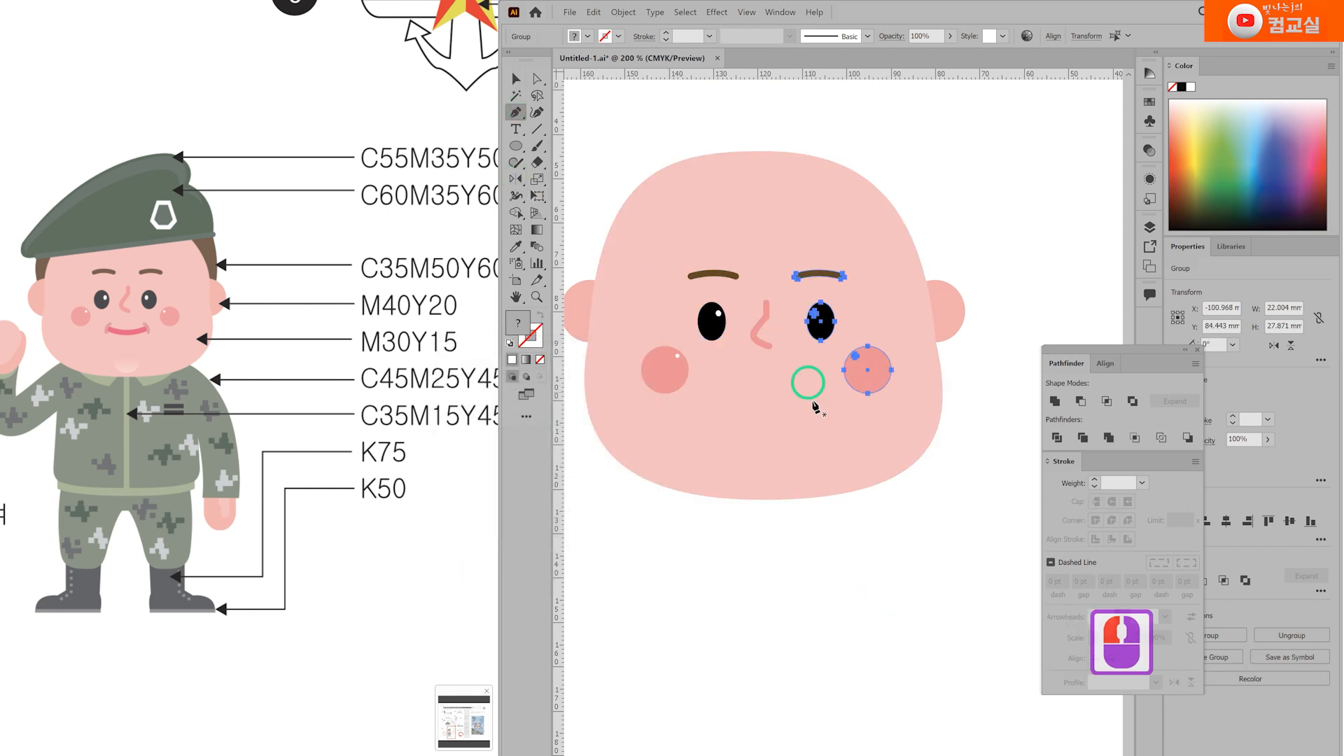
{"action": "left_click", "coordinate": [778, 375], "text": "ctrl"}
{"action": "scroll", "coordinate": [771, 379], "scroll_direction": "up", "scroll_amount": 1}
{"action": "mouse_move", "coordinate": [724, 392]}
{"action": "left_mouse_down"}
{"action": "mouse_move", "coordinate": [822, 394]}
{"action": "mouse_move", "coordinate": [895, 376]}
{"action": "left_mouse_up"}
{"action": "key", "text": "i"}
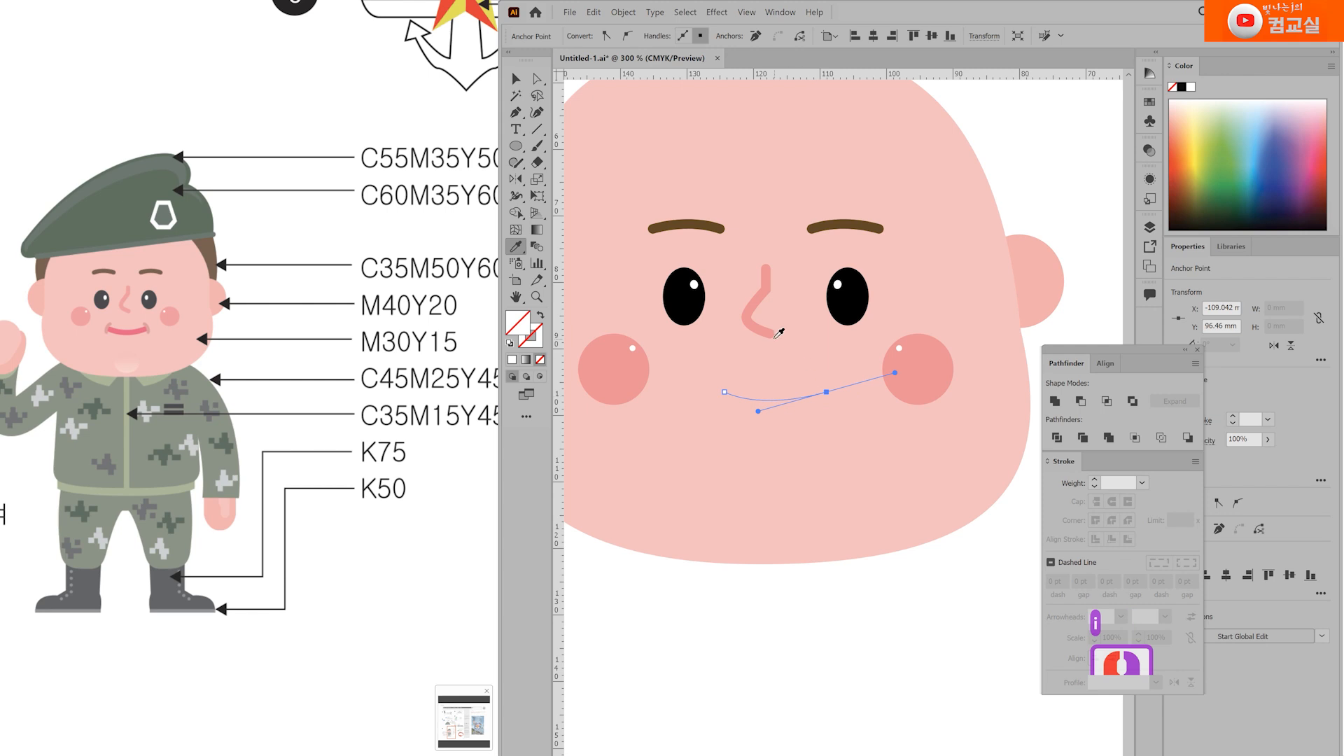
{"action": "left_click", "coordinate": [762, 301]}
Step: Recolor the mouth's stroke to the red F44056
{"action": "double_click", "coordinate": [539, 346]}
{"action": "left_click", "coordinate": [699, 450]}
{"action": "left_click", "coordinate": [786, 456]}
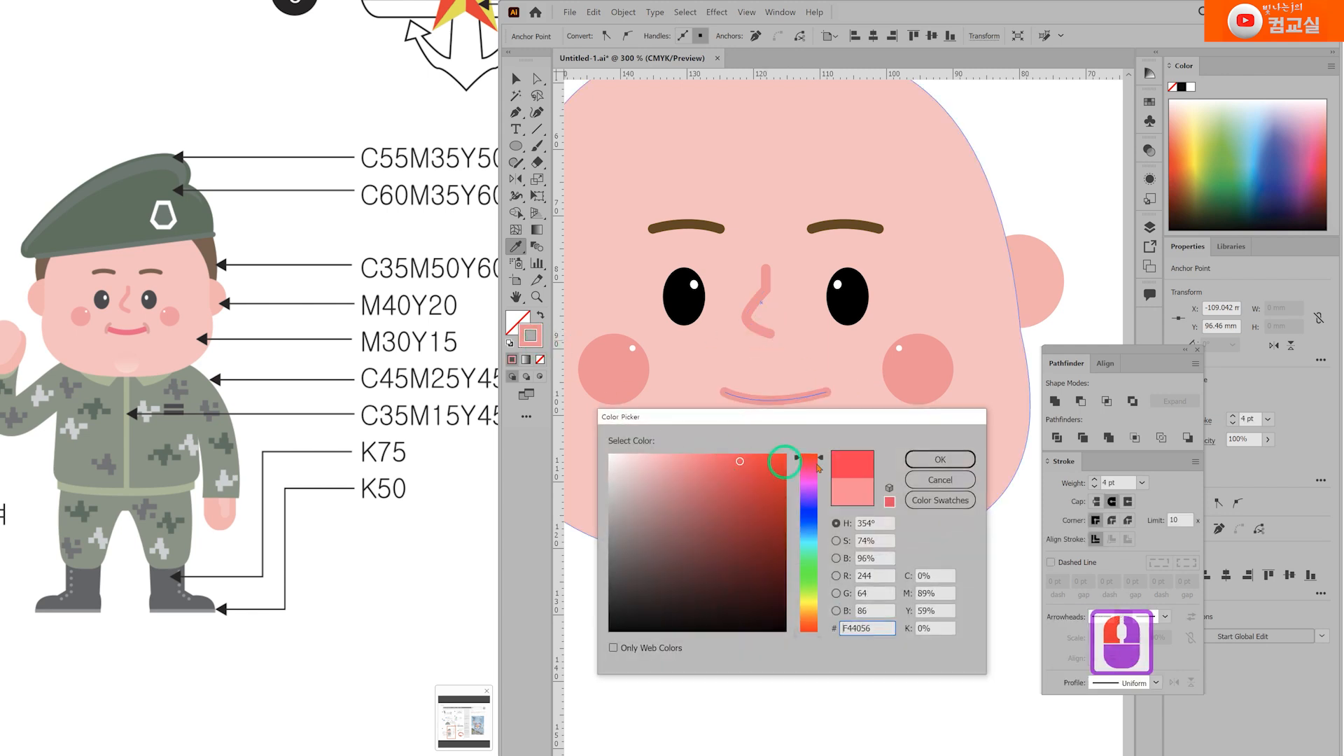
{"action": "left_click", "coordinate": [918, 456]}
{"action": "key", "text": "v"}
{"action": "left_click", "coordinate": [798, 581]}
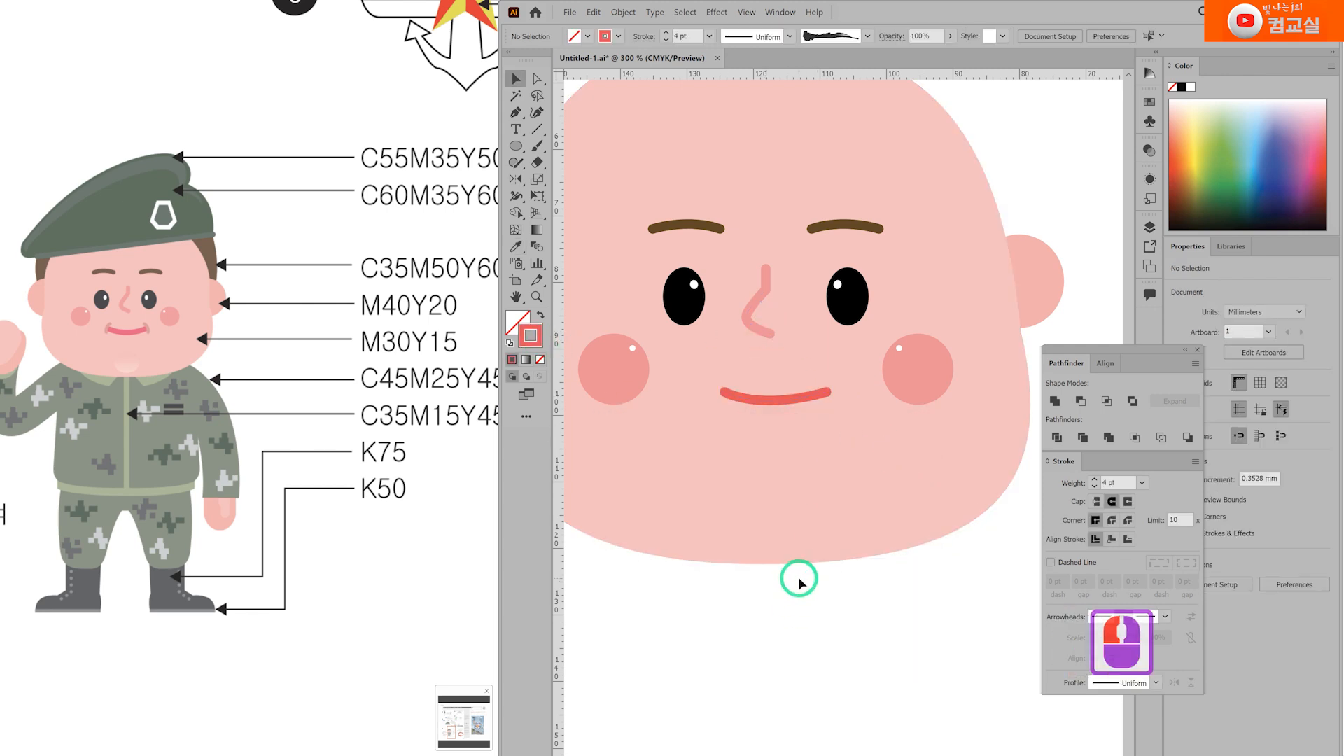
Step: Even out the mouth's curve with its right anchor's handle and shift the mouth slightly left to sit under the nose
{"action": "scroll", "coordinate": [799, 578], "scroll_direction": "down", "scroll_amount": 1}
{"action": "scroll", "coordinate": [815, 542], "scroll_direction": "up", "scroll_amount": 1}
{"action": "left_click_drag", "start_coordinate": [789, 423], "coordinate": [783, 424]}
{"action": "key", "text": "a"}
{"action": "left_click", "coordinate": [817, 419]}
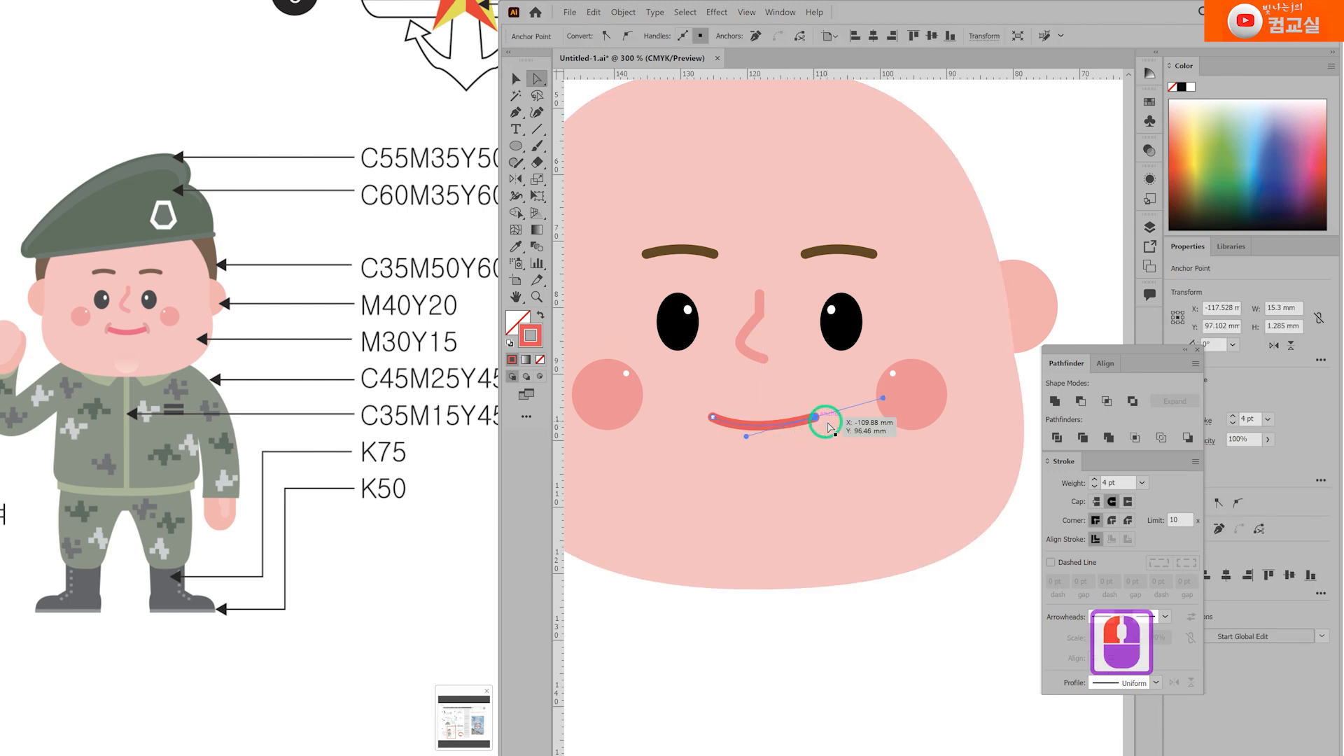
{"action": "scroll", "coordinate": [826, 427], "scroll_direction": "up", "scroll_amount": 2}
{"action": "left_click_drag", "start_coordinate": [667, 448], "coordinate": [706, 445]}
{"action": "left_click_drag", "start_coordinate": [803, 409], "coordinate": [803, 409]}
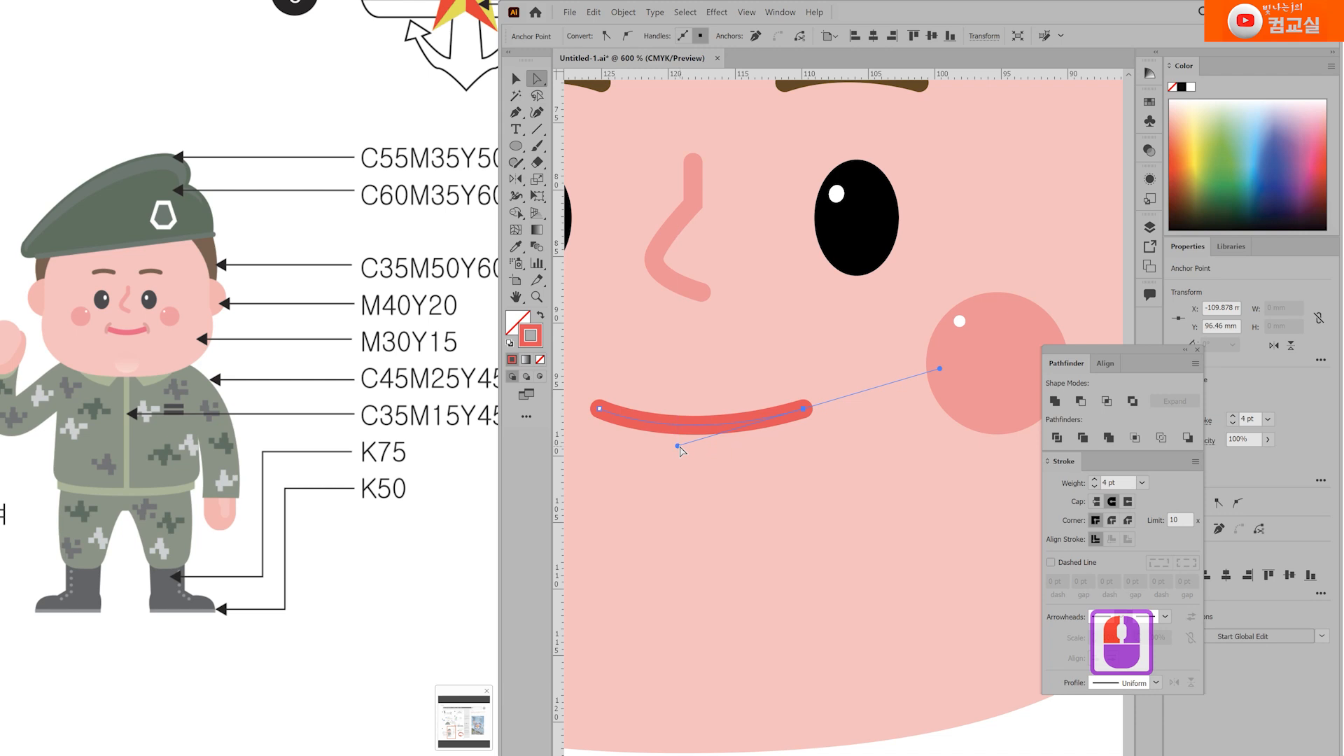
{"action": "scroll", "coordinate": [779, 451], "scroll_direction": "down", "scroll_amount": 2}
{"action": "key", "text": "v"}
{"action": "left_click_drag", "start_coordinate": [756, 439], "coordinate": [752, 435]}
{"action": "left_click", "coordinate": [756, 446]}
Step: Draw a short curved crease with the Pen tool across the left corner of the mouth
{"action": "key", "text": "p"}
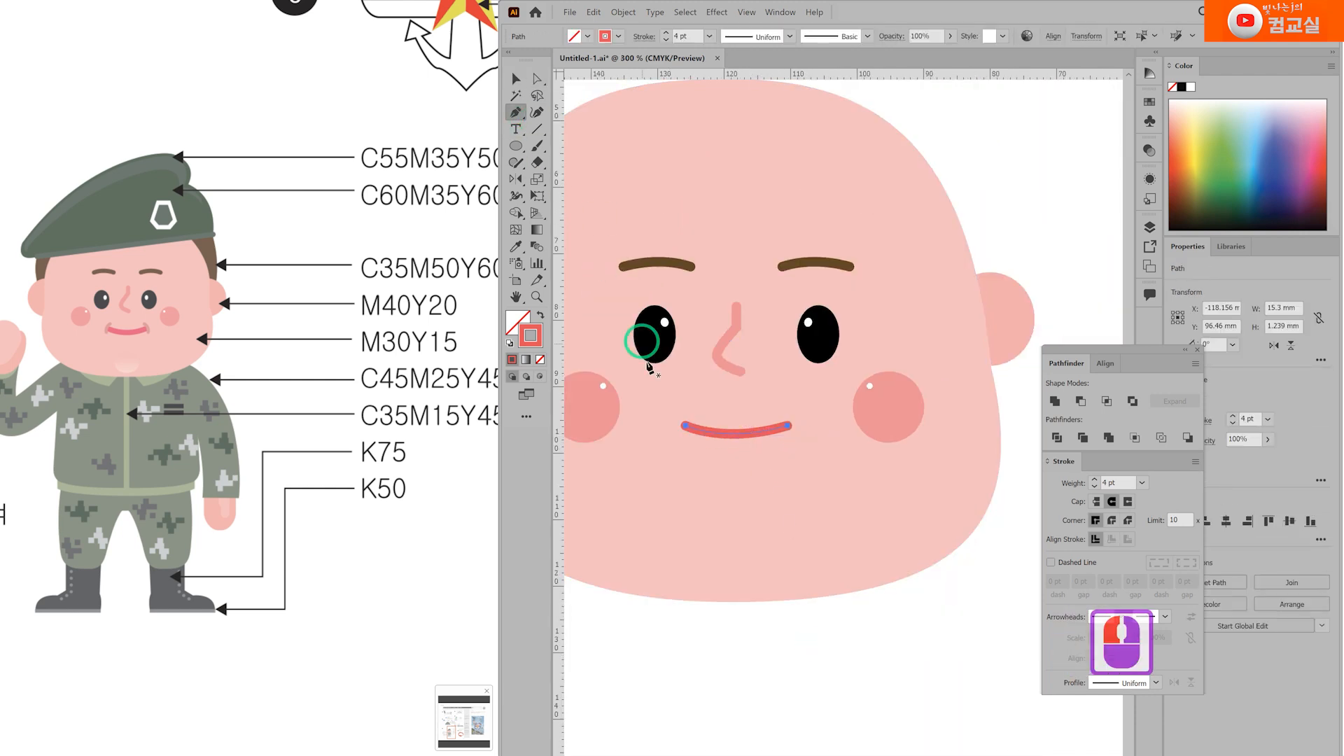
{"action": "scroll", "coordinate": [675, 405], "scroll_direction": "up", "scroll_amount": 3}
{"action": "left_click", "coordinate": [704, 412]}
{"action": "left_click_drag", "start_coordinate": [672, 482], "coordinate": [672, 538]}
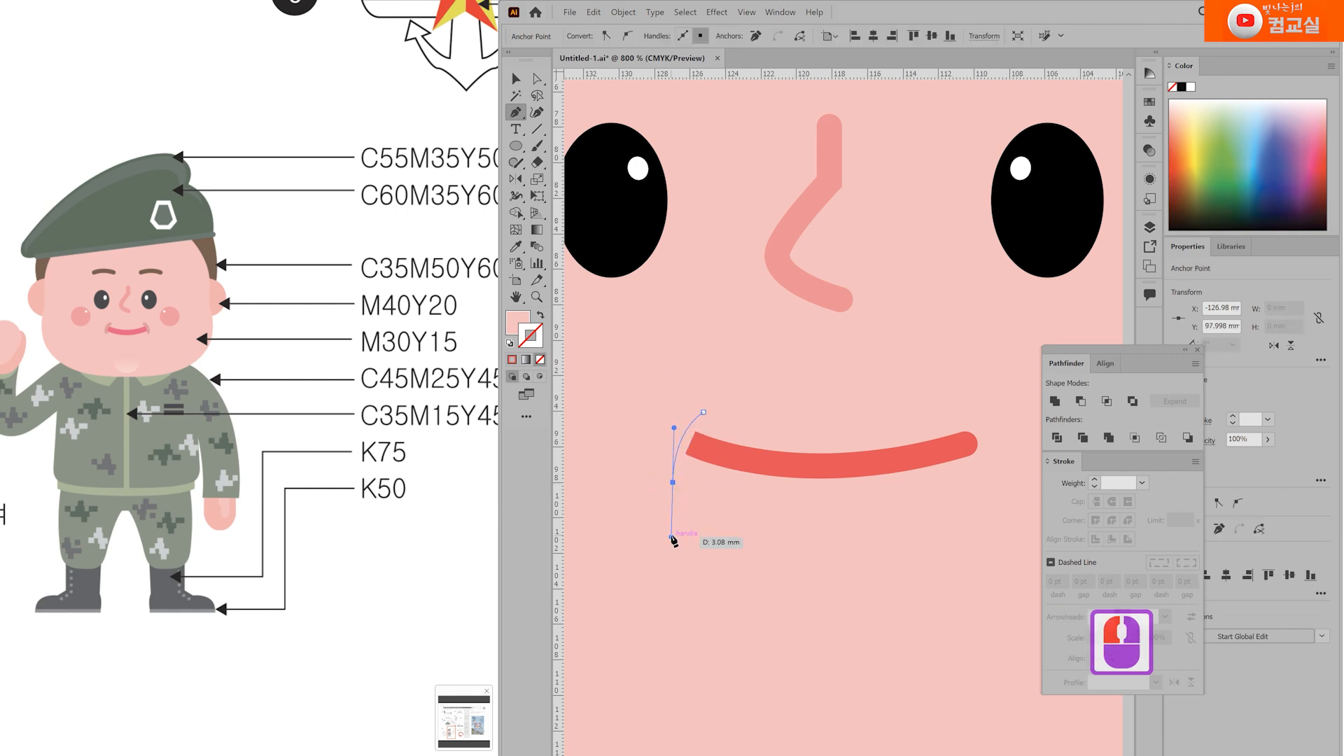
Step: Give the crease no fill and a darker pink stroke 2 pt thick
{"action": "left_click", "coordinate": [541, 316]}
{"action": "double_click", "coordinate": [536, 338]}
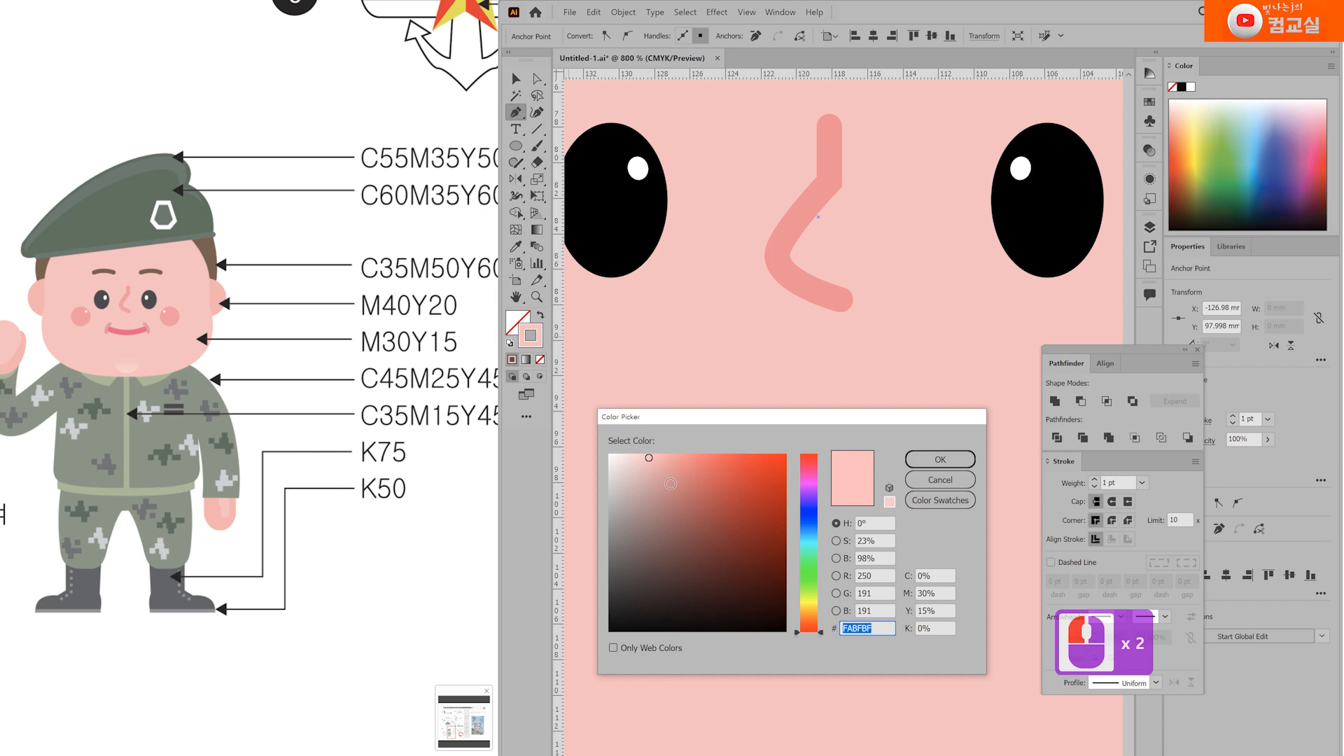
{"action": "left_click", "coordinate": [940, 459]}
{"action": "scroll", "coordinate": [833, 518], "scroll_direction": "down", "scroll_amount": 1}
{"action": "left_click", "coordinate": [1094, 479]}
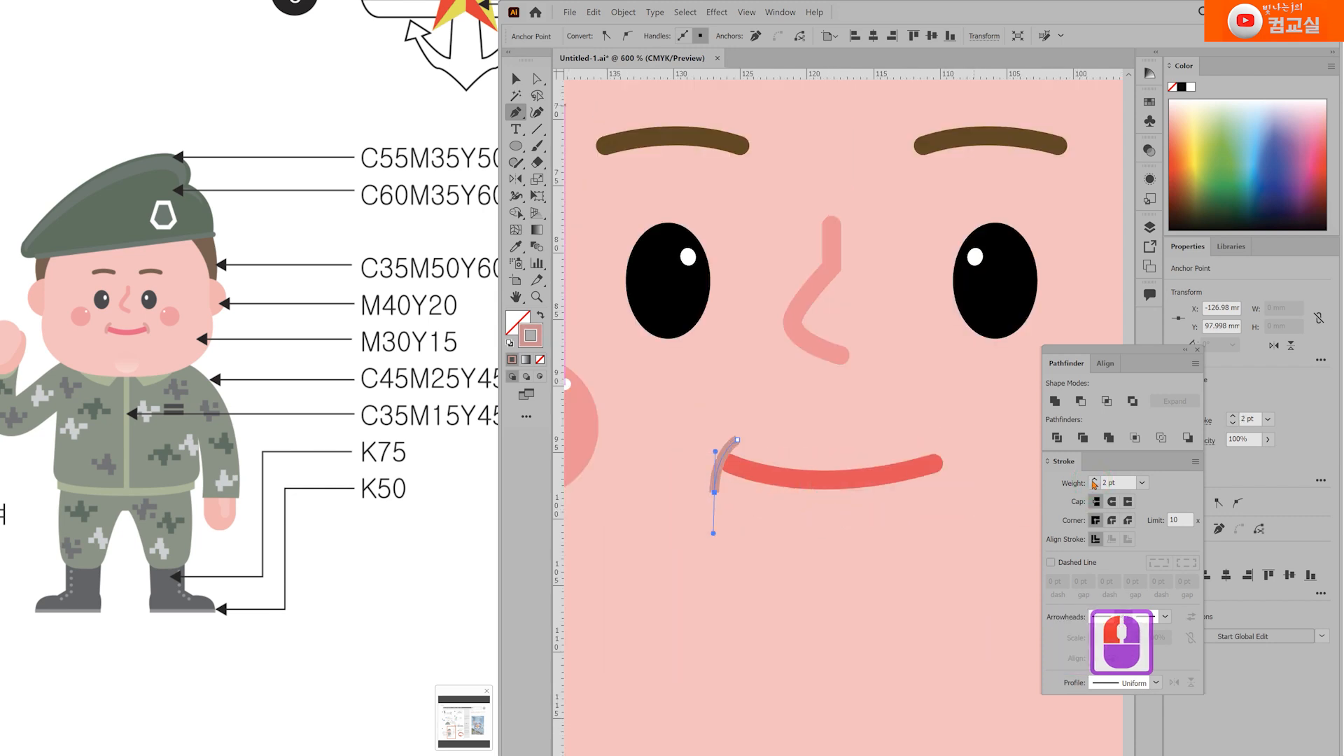
Step: Narrow the mouth line to about 14 mm wide by bringing in its right end
{"action": "key", "text": "v"}
{"action": "scroll", "coordinate": [841, 483], "scroll_direction": "down", "scroll_amount": 2}
{"action": "left_click", "coordinate": [894, 675]}
{"action": "scroll", "coordinate": [894, 675], "scroll_direction": "right", "scroll_amount": 1}
{"action": "left_click", "coordinate": [784, 482]}
{"action": "left_click_drag", "start_coordinate": [810, 476], "coordinate": [800, 482]}
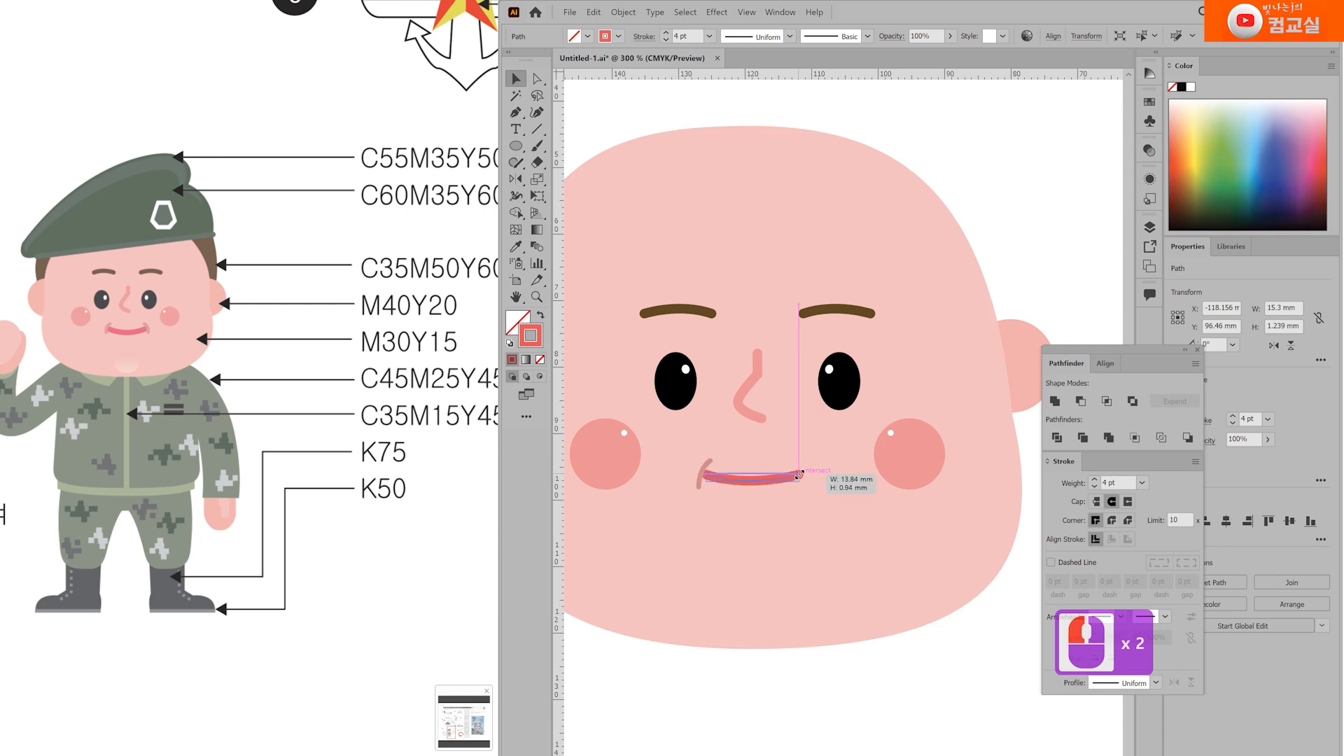
Step: Give the mouth-corner crease round caps, reflect a copy vertically about the mouth's centre for the other corner, and nudge the copy slightly left
{"action": "scroll", "coordinate": [786, 478], "scroll_direction": "up", "scroll_amount": 1}
{"action": "scroll", "coordinate": [672, 479], "scroll_direction": "up", "scroll_amount": 2}
{"action": "left_click", "coordinate": [672, 483]}
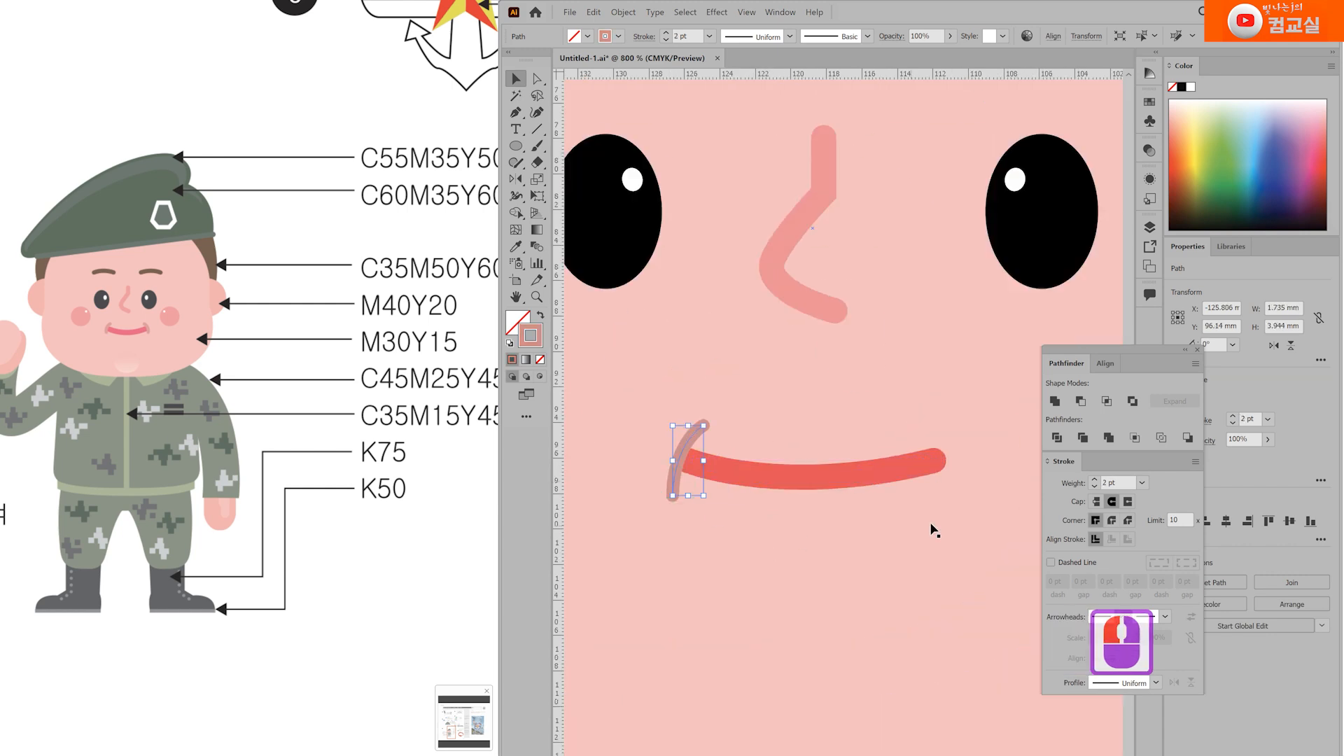
{"action": "scroll", "coordinate": [826, 539], "scroll_direction": "down", "scroll_amount": 1}
{"action": "left_click", "coordinate": [516, 179]}
{"action": "left_click", "coordinate": [842, 483], "text": "alt"}
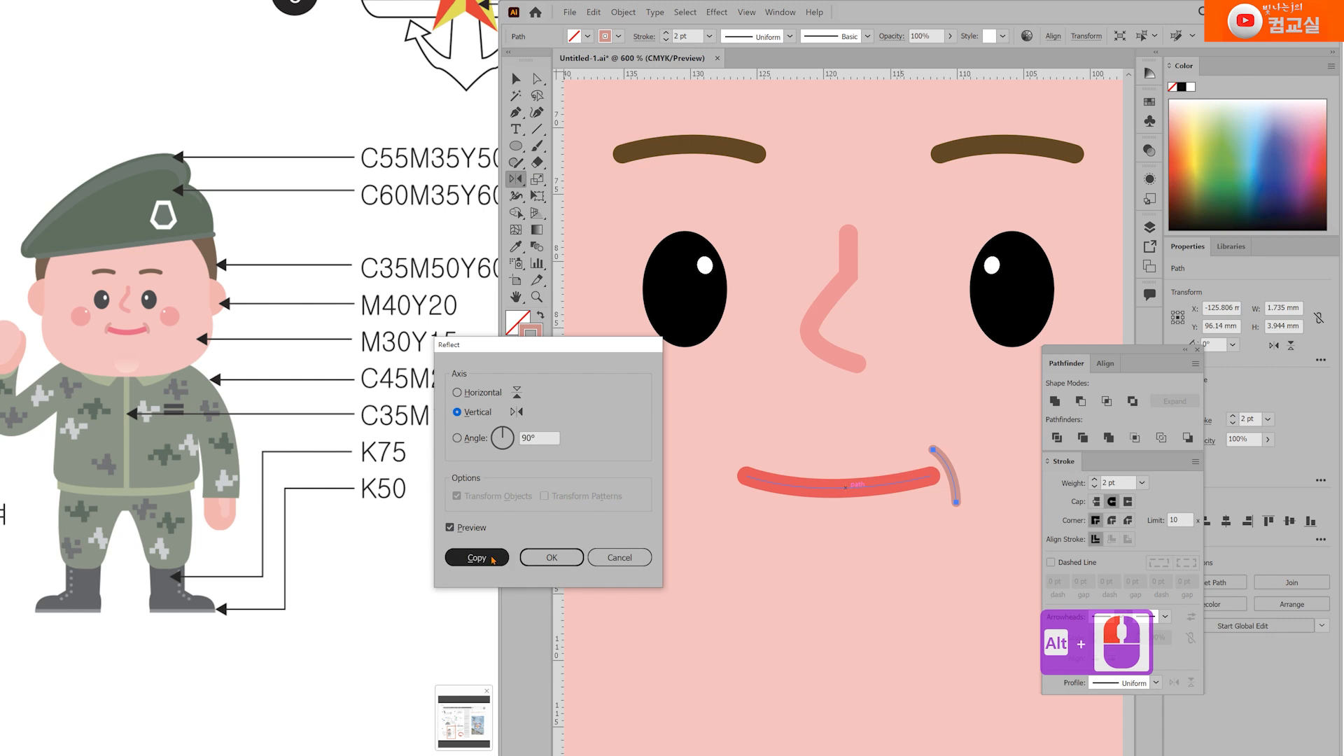
{"action": "left_click", "coordinate": [475, 557]}
{"action": "key", "text": "Left"}
{"action": "key", "text": "Left"}
{"action": "scroll", "coordinate": [782, 475], "scroll_direction": "down", "scroll_amount": 3}
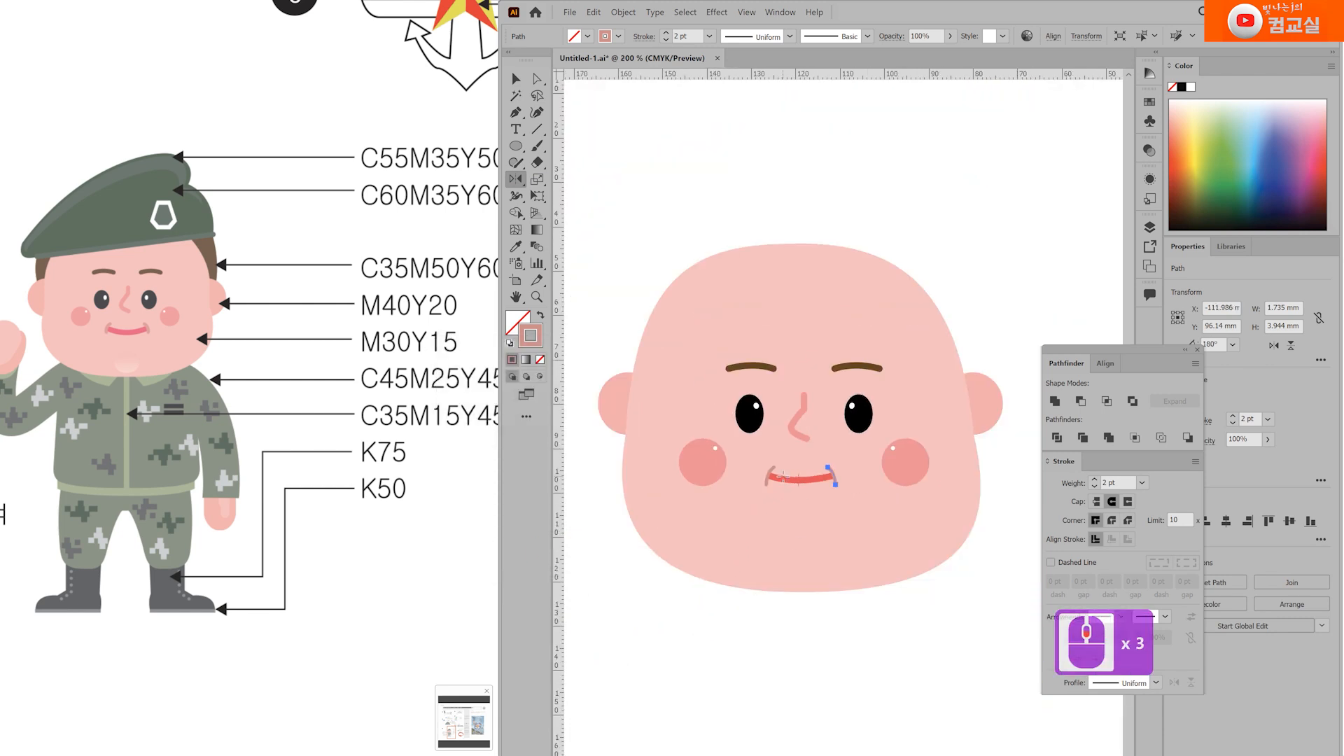
Step: Shift the mouth and its two corner creases slightly to the right under the nose
{"action": "left_click", "coordinate": [832, 641], "text": "ctrl"}
{"action": "left_click_drag", "start_coordinate": [872, 636], "coordinate": [776, 610]}
{"action": "key", "text": "v"}
{"action": "left_click_drag", "start_coordinate": [712, 450], "coordinate": [715, 452]}
{"action": "scroll", "coordinate": [721, 471], "scroll_direction": "up", "scroll_amount": 2}
{"action": "left_click_drag", "start_coordinate": [621, 430], "coordinate": [628, 433]}
{"action": "left_click_drag", "start_coordinate": [758, 425], "coordinate": [768, 426]}
{"action": "scroll", "coordinate": [763, 494], "scroll_direction": "down", "scroll_amount": 2}
{"action": "left_click", "coordinate": [779, 628]}
Step: Draw an ellipse about 13 × 15 mm on the chin below the mouth and swap its stroke colour into the fill
{"action": "left_click_drag", "start_coordinate": [778, 629], "coordinate": [771, 607]}
{"action": "left_click_drag", "start_coordinate": [517, 148], "coordinate": [560, 179]}
{"action": "left_click_drag", "start_coordinate": [706, 469], "coordinate": [765, 542]}
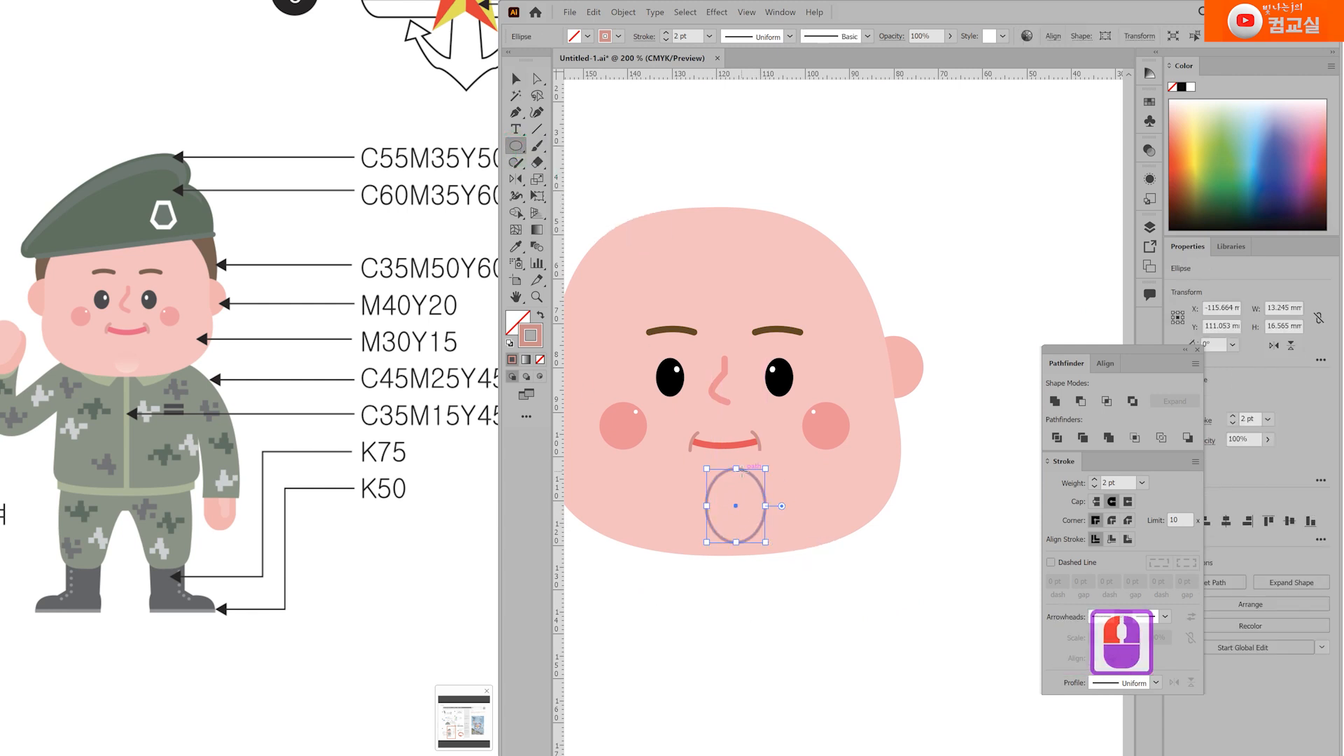
{"action": "scroll", "coordinate": [898, 320], "scroll_direction": "left", "scroll_amount": 4}
{"action": "key", "text": "Left"}
{"action": "key", "text": "Left"}
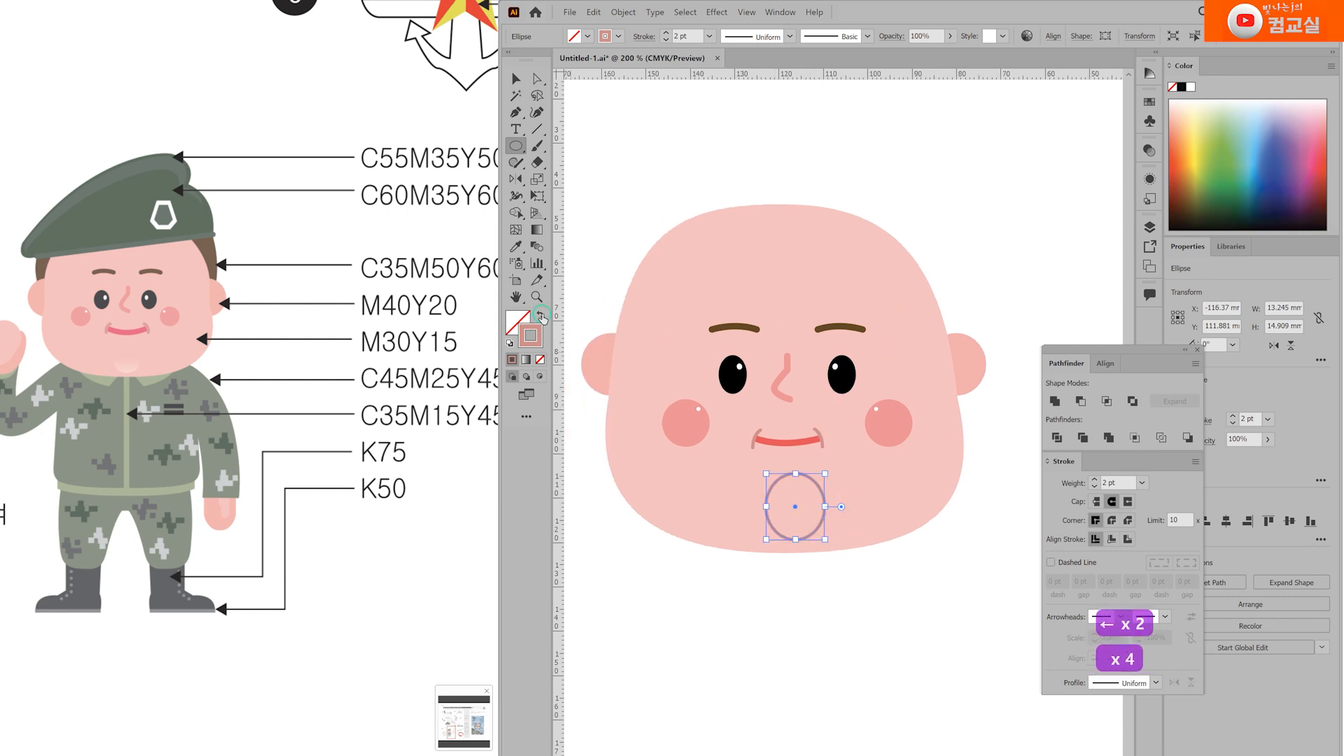
{"action": "left_click", "coordinate": [541, 317]}
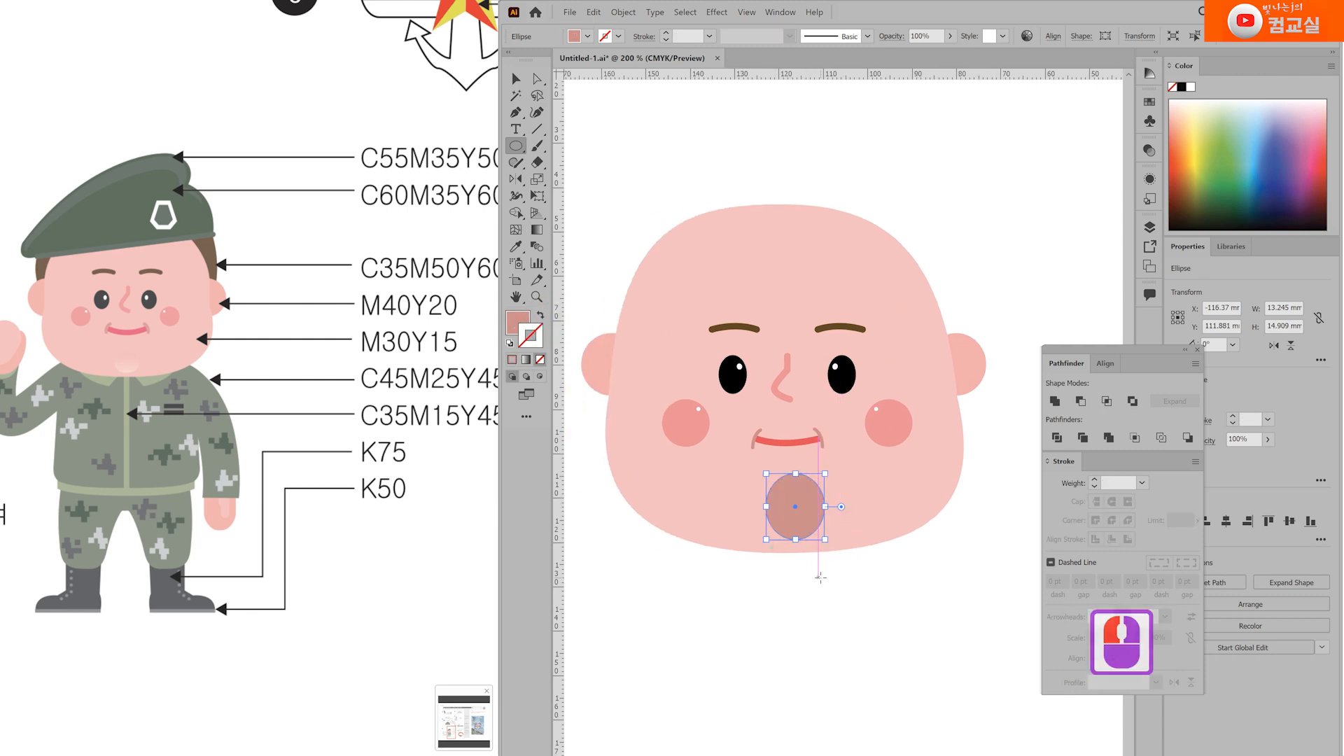
Step: Set the chin ellipse's fill to the light pink F4CBCD
{"action": "double_click", "coordinate": [519, 338]}
{"action": "left_click", "coordinate": [636, 460]}
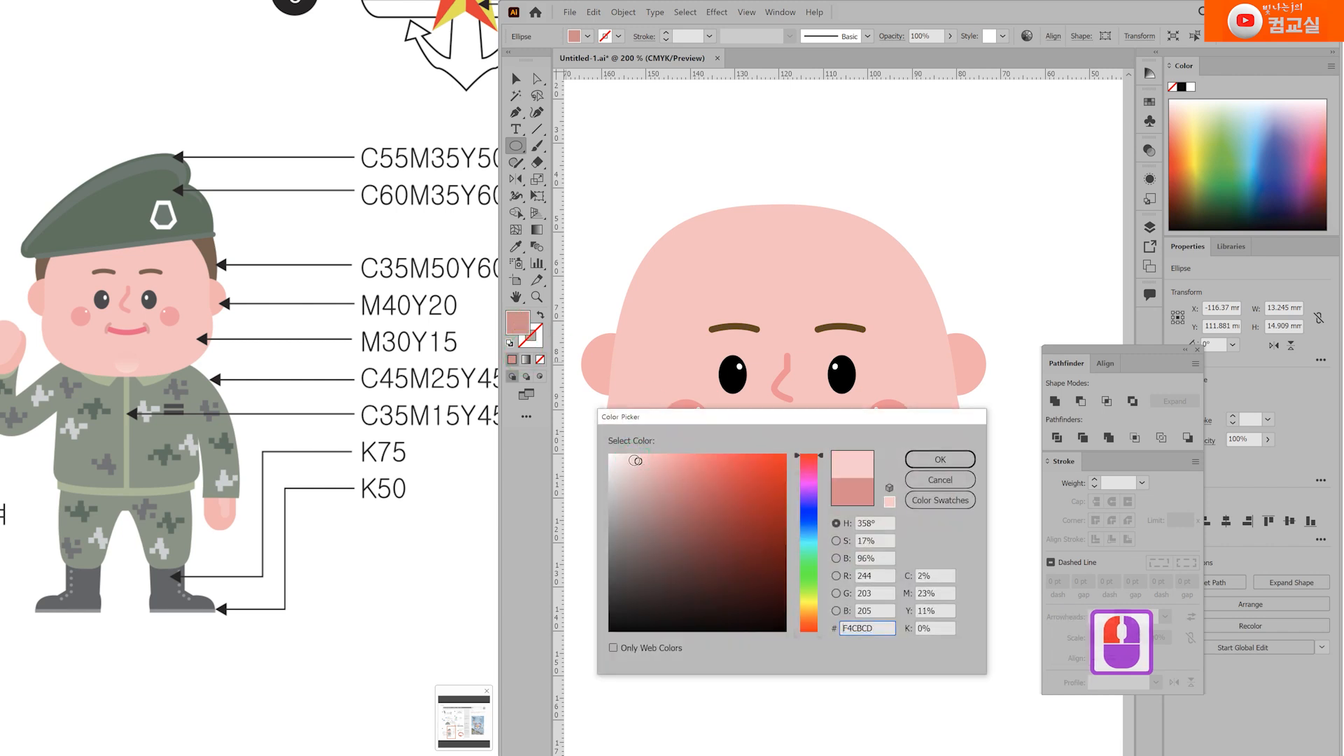
{"action": "left_click", "coordinate": [940, 459]}
Step: Apply a linear gradient to the chin ellipse and sample the face's skin colour for both of its colour stops
{"action": "left_click", "coordinate": [526, 359]}
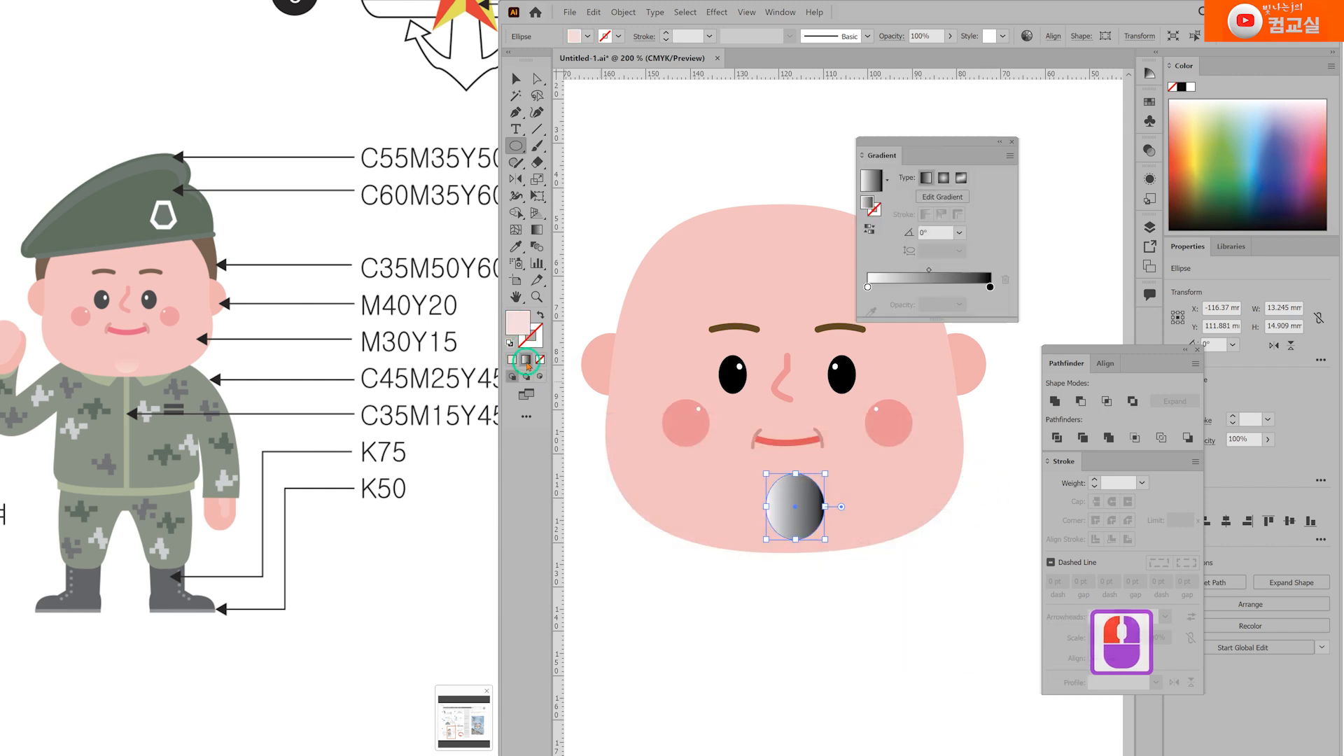
{"action": "double_click", "coordinate": [990, 287]}
{"action": "left_click", "coordinate": [810, 386]}
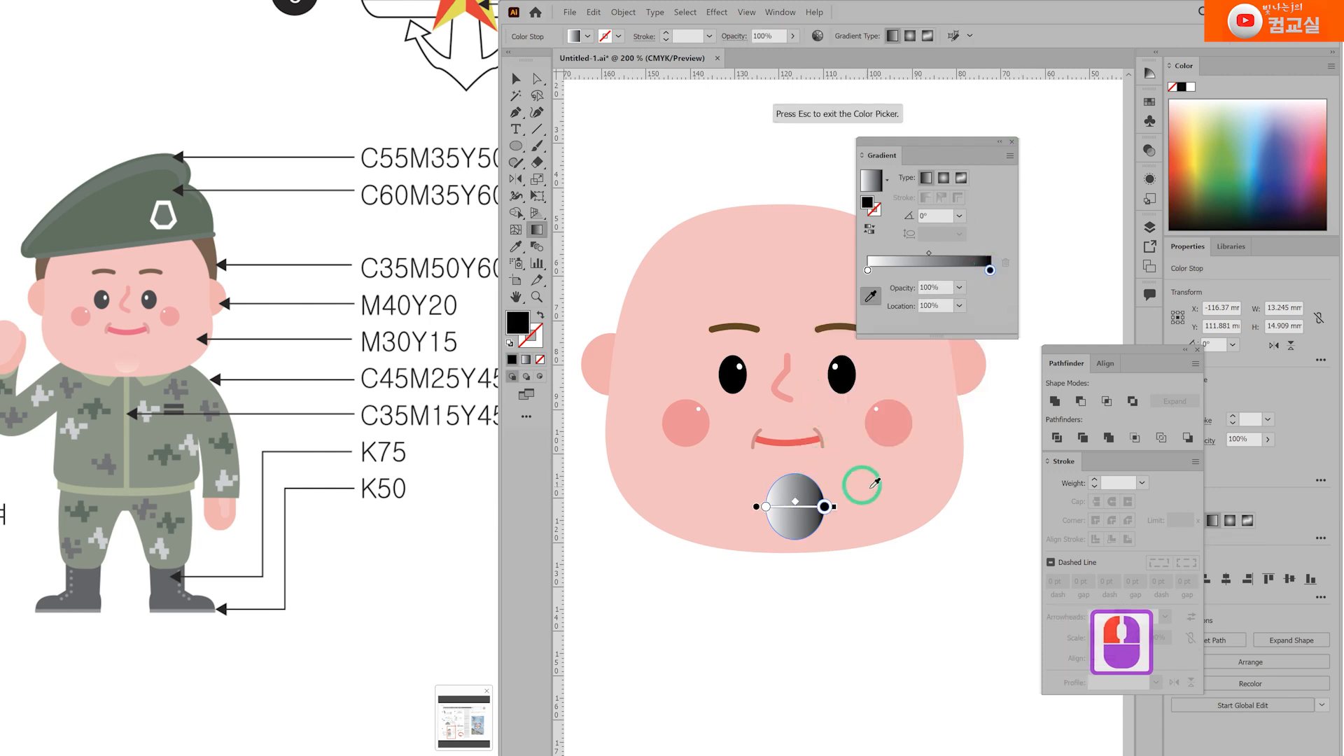
{"action": "left_click", "coordinate": [870, 488]}
{"action": "double_click", "coordinate": [868, 270]}
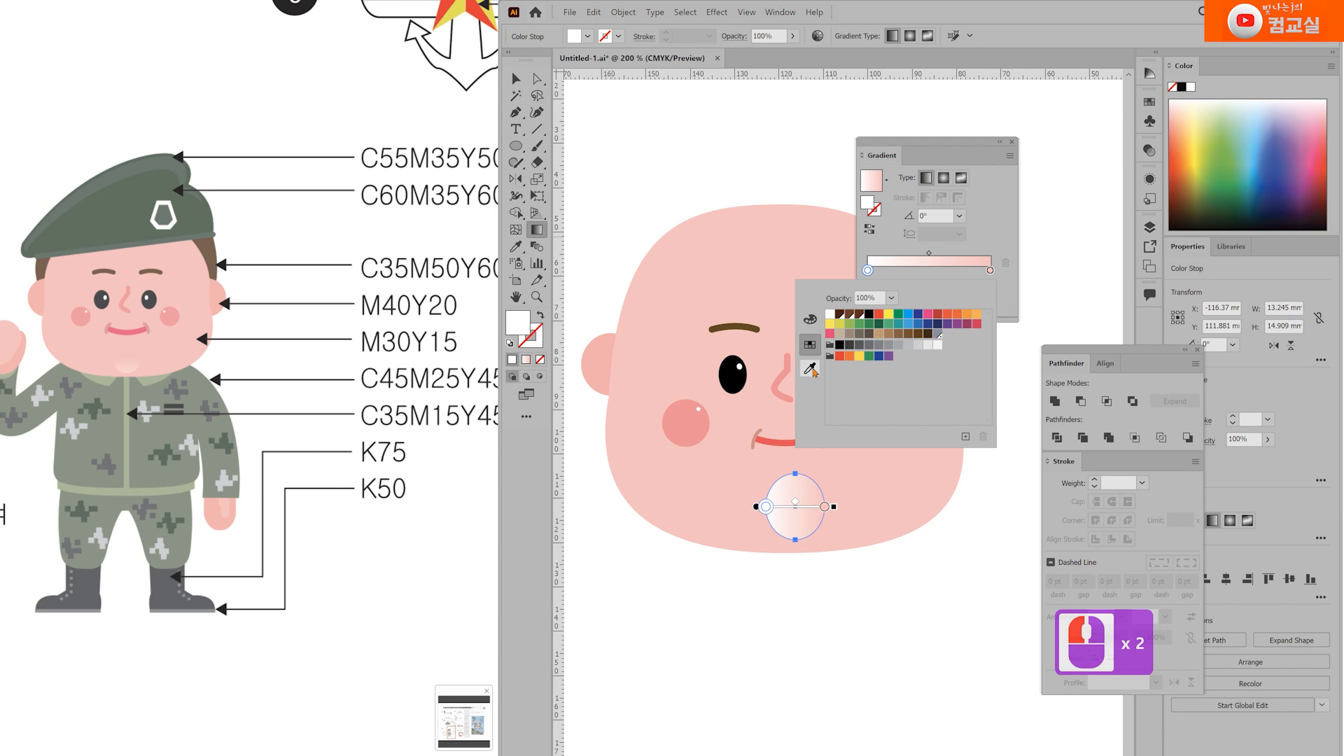
{"action": "left_click", "coordinate": [810, 369]}
{"action": "left_click", "coordinate": [887, 489]}
Step: Lighten the chin gradient's left colour stop to a pale peach by lowering its magenta
{"action": "double_click", "coordinate": [868, 270]}
{"action": "left_click", "coordinate": [810, 318]}
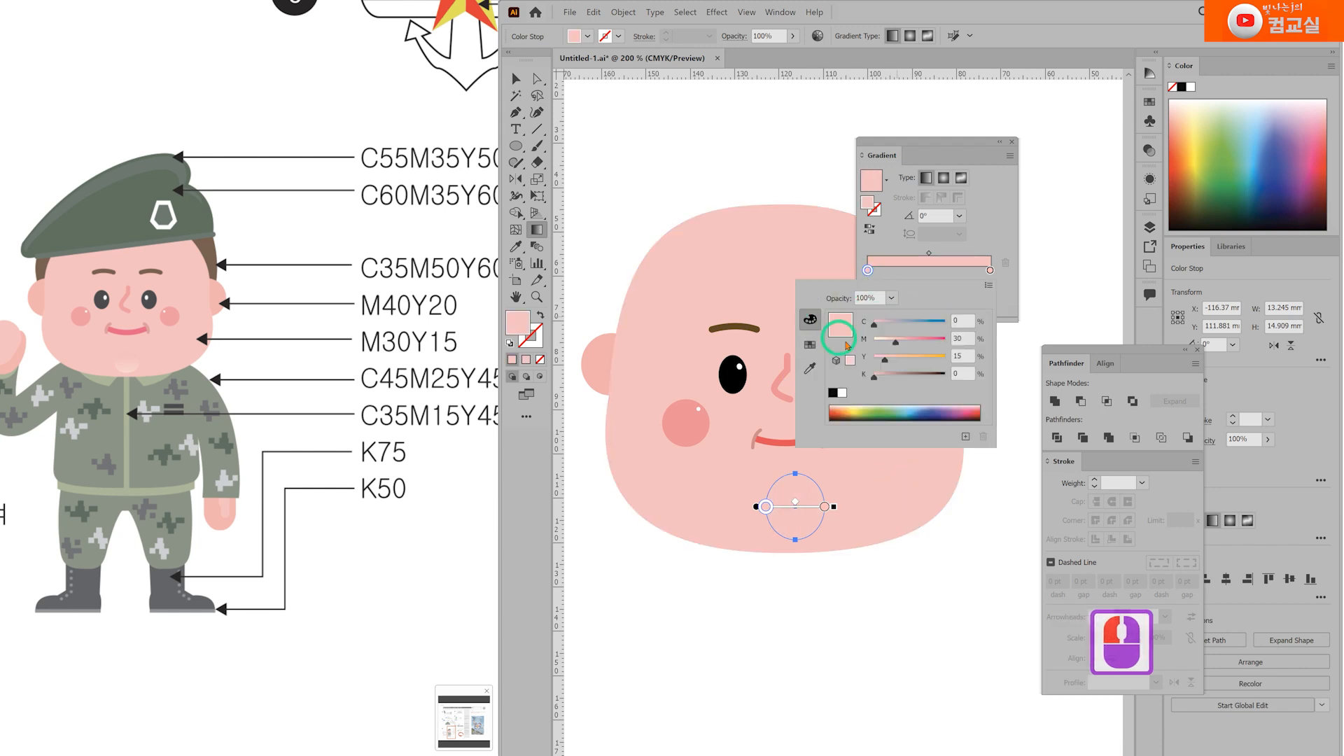
{"action": "left_click_drag", "start_coordinate": [896, 343], "coordinate": [888, 344]}
Step: Set the chin gradient's angle to 90° and shift its midpoint towards the lighter stop
{"action": "left_click", "coordinate": [959, 216]}
{"action": "left_click", "coordinate": [959, 215]}
{"action": "left_click", "coordinate": [984, 306]}
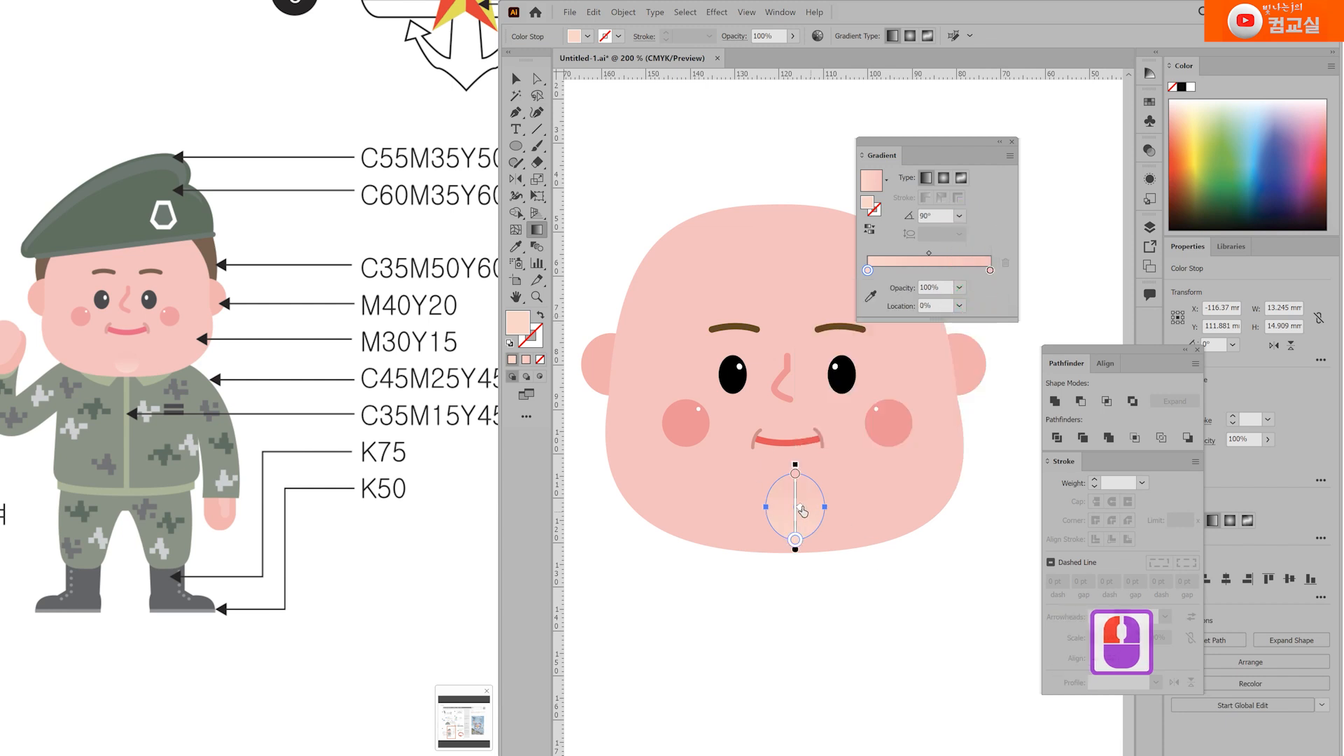
{"action": "left_click", "coordinate": [973, 610], "text": "ctrl"}
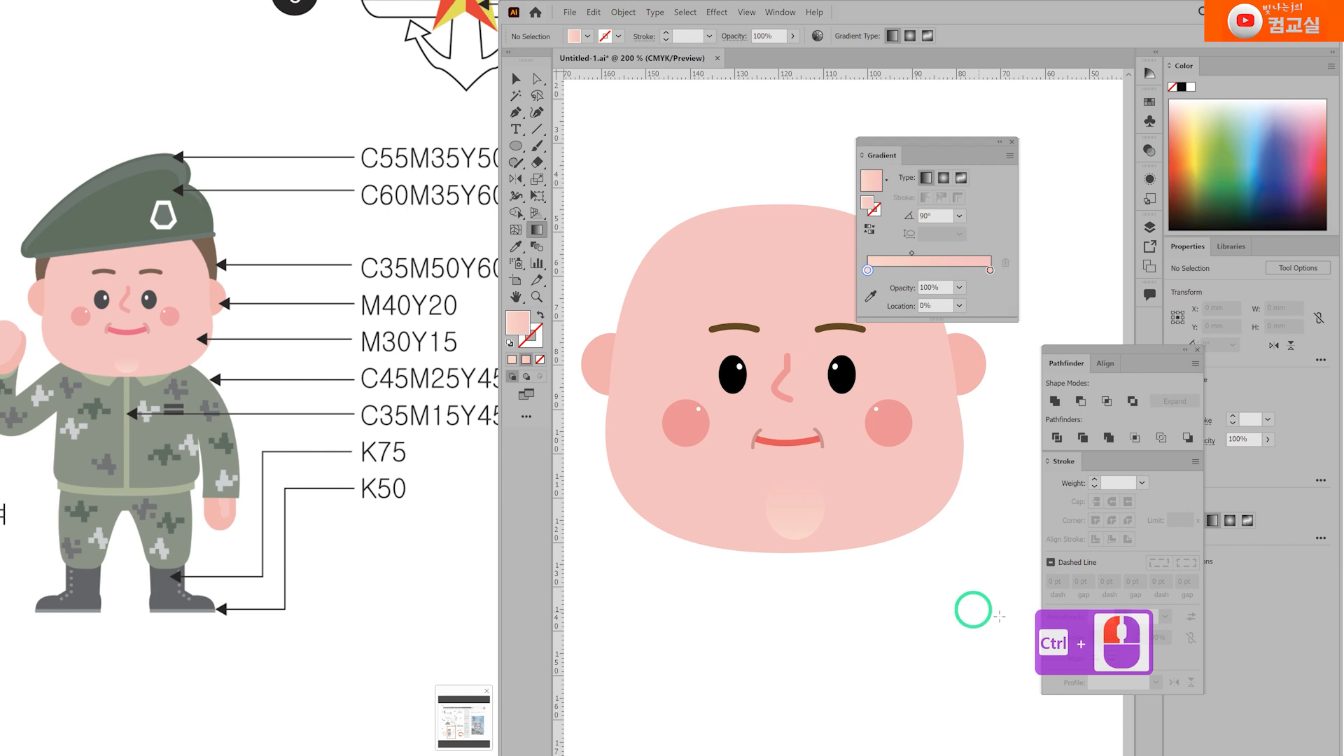
Step: Draw a closed hair shape about 83 mm wide over the top of the head with the Pen tool, ending level with the ears
{"action": "scroll", "coordinate": [909, 536], "scroll_direction": "down", "scroll_amount": 1}
{"action": "key", "text": "p"}
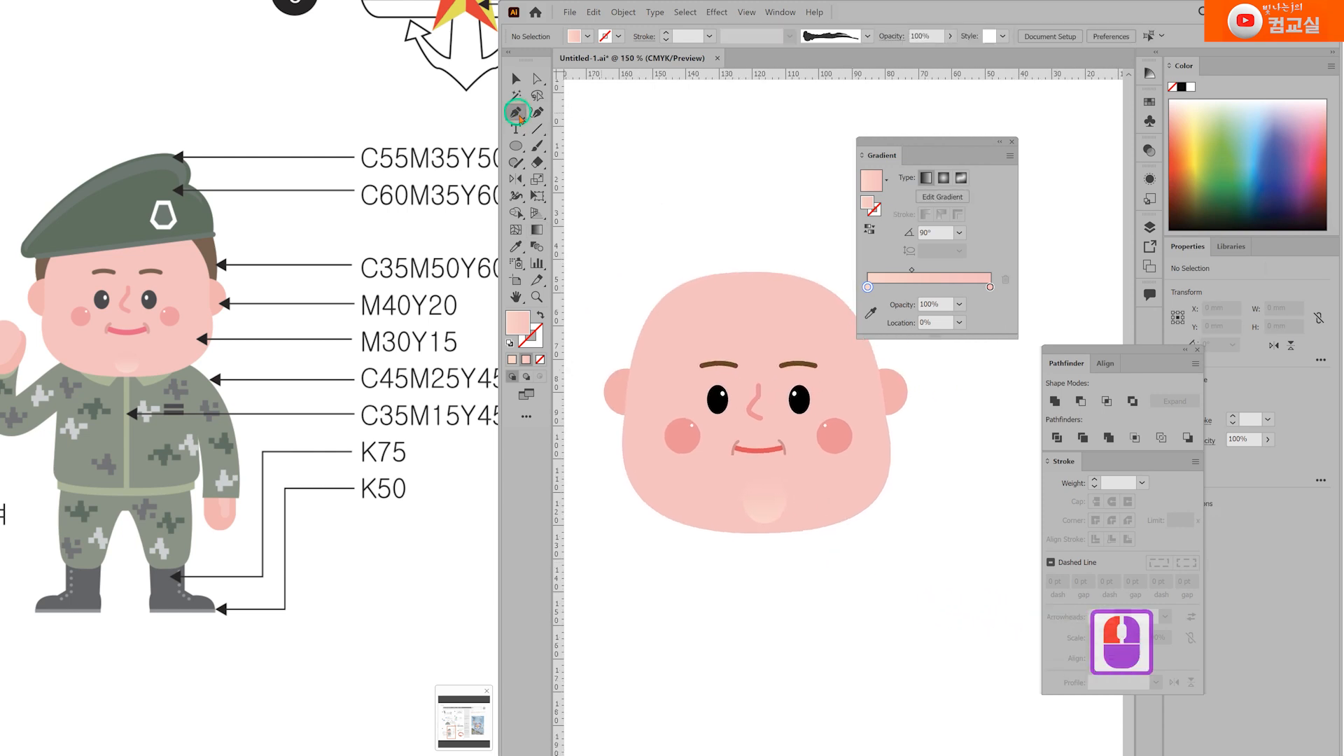
{"action": "left_click", "coordinate": [1012, 143]}
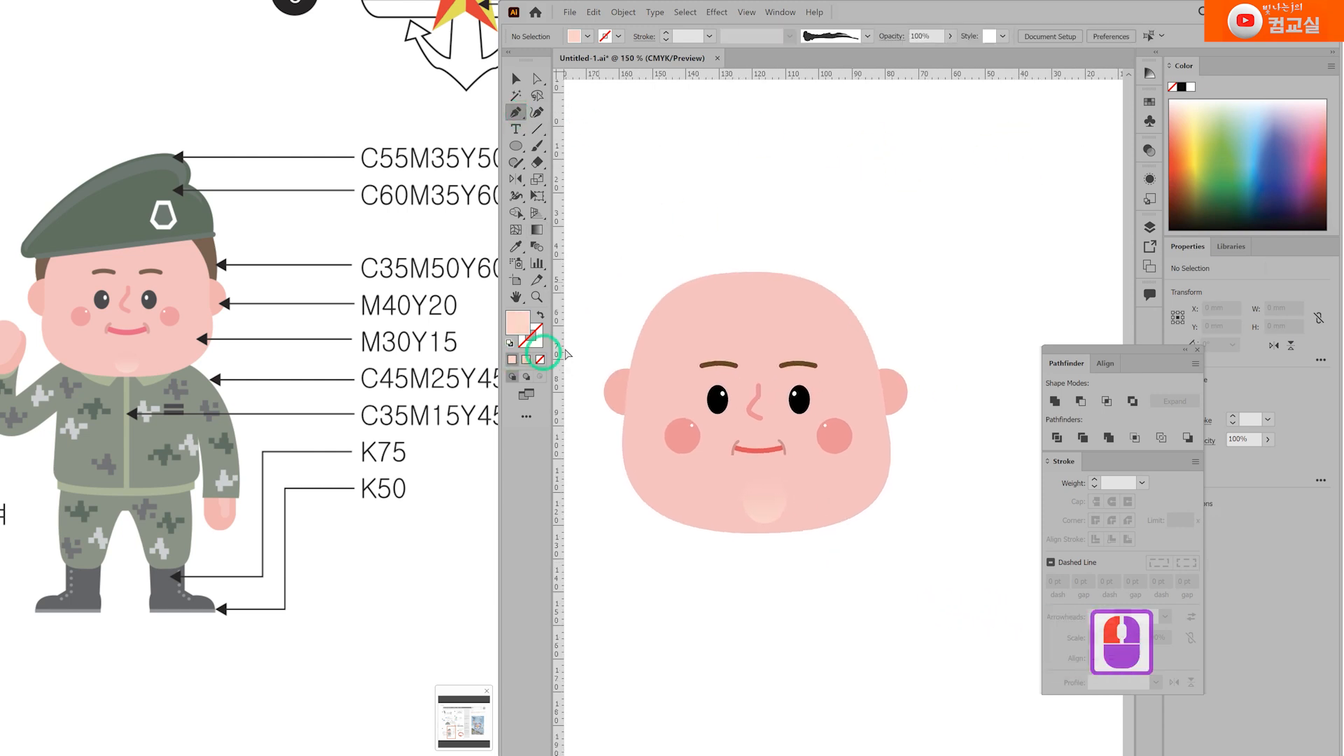
{"action": "left_click", "coordinate": [618, 379]}
{"action": "left_click_drag", "start_coordinate": [634, 276], "coordinate": [657, 255]}
{"action": "left_click", "coordinate": [782, 237]}
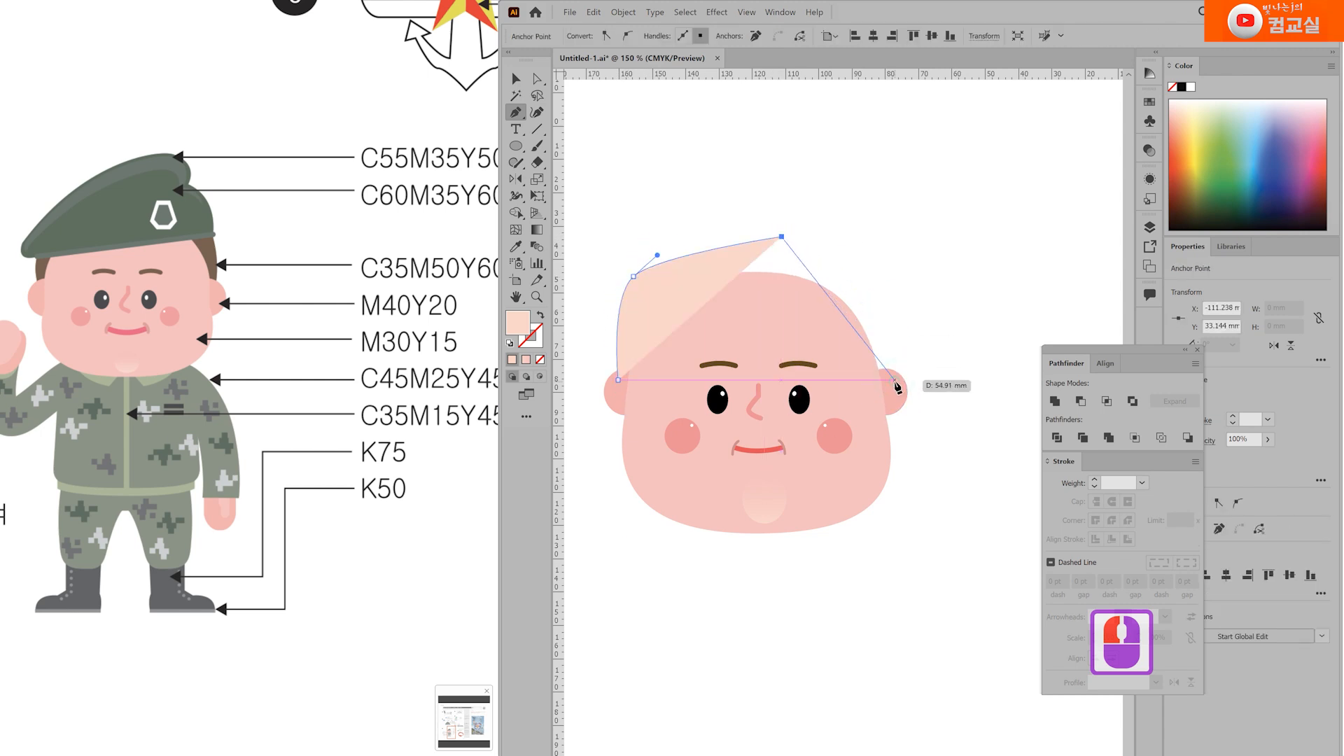
{"action": "left_click_drag", "start_coordinate": [895, 379], "coordinate": [895, 527]}
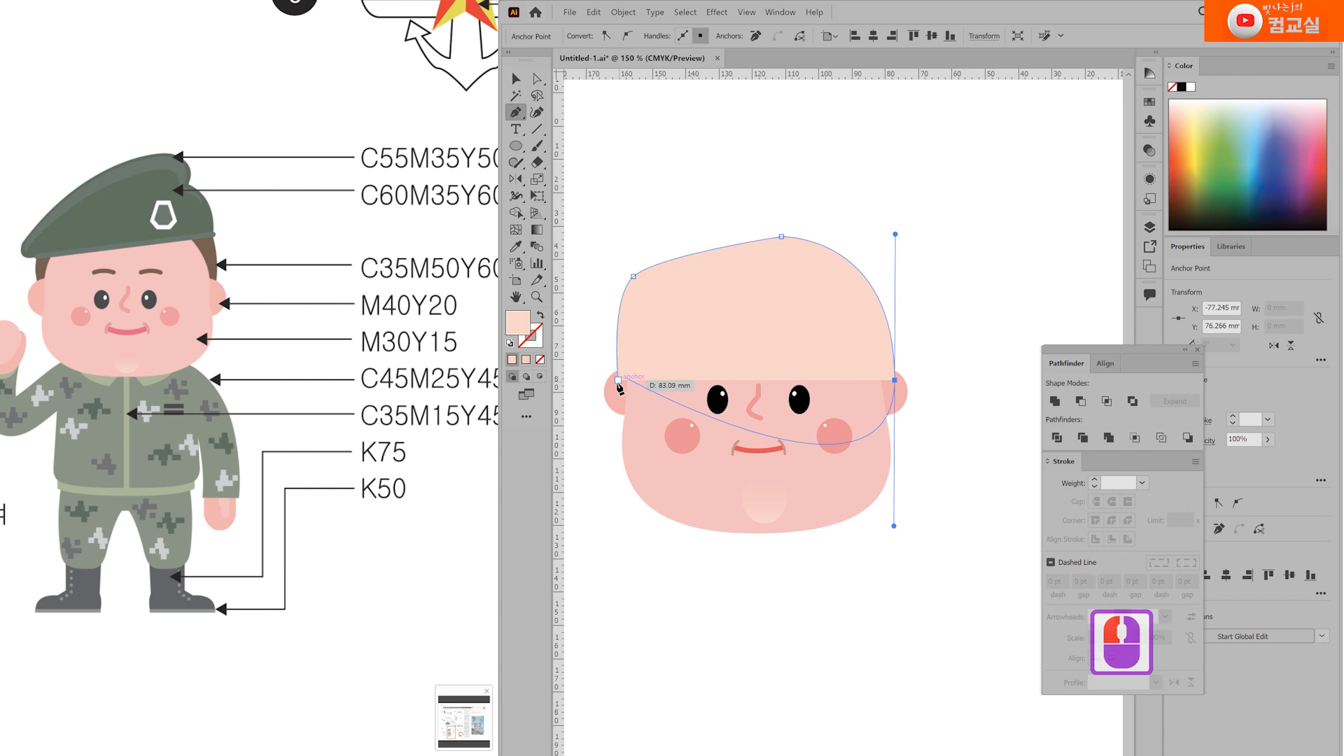
{"action": "left_click", "coordinate": [895, 379]}
{"action": "left_click", "coordinate": [618, 379]}
Step: Fill the hair shape with brown and send it behind the face
{"action": "left_click", "coordinate": [1185, 201]}
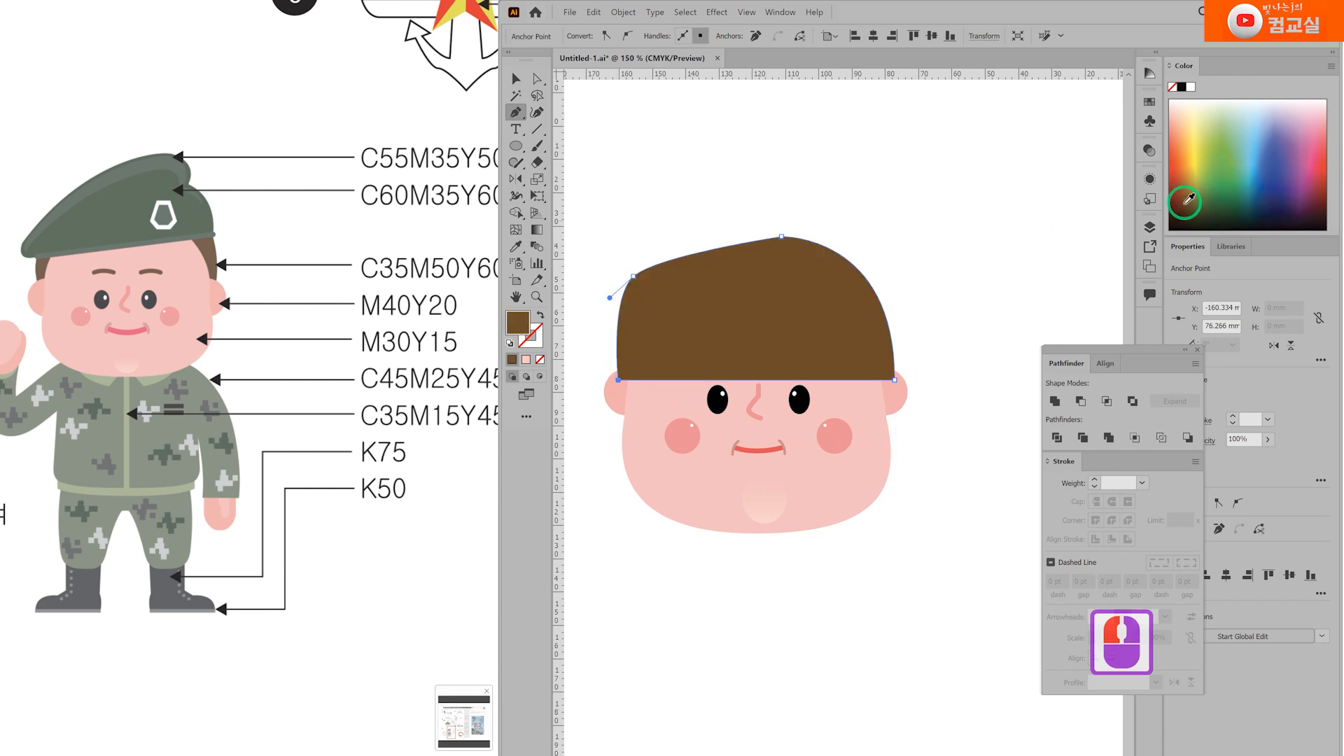
{"action": "key", "text": "ctrl+shift+bracketleft"}
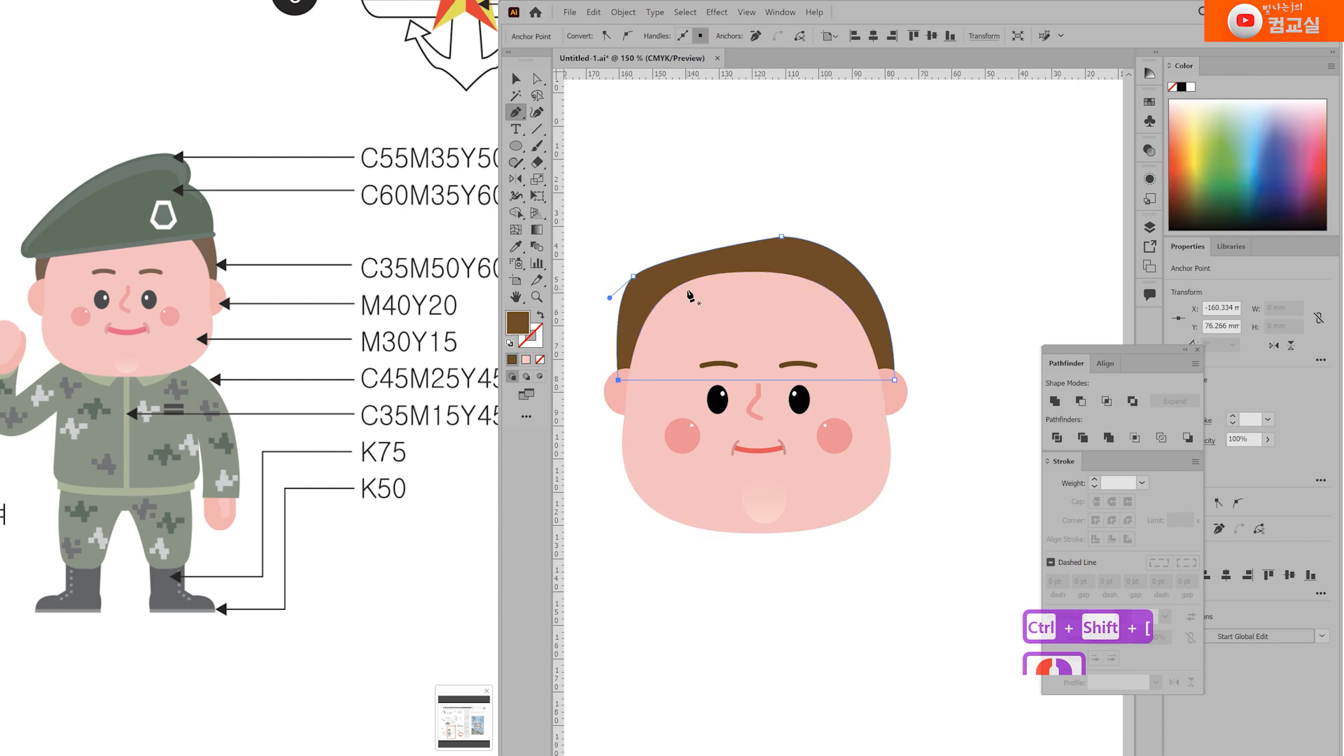
{"action": "left_click", "coordinate": [689, 223], "text": "ctrl"}
Step: Draw a green beret with the Pen tool over the hair, with a slanted lower edge and a notched bulge on its right side
{"action": "left_click_drag", "start_coordinate": [716, 210], "coordinate": [747, 216]}
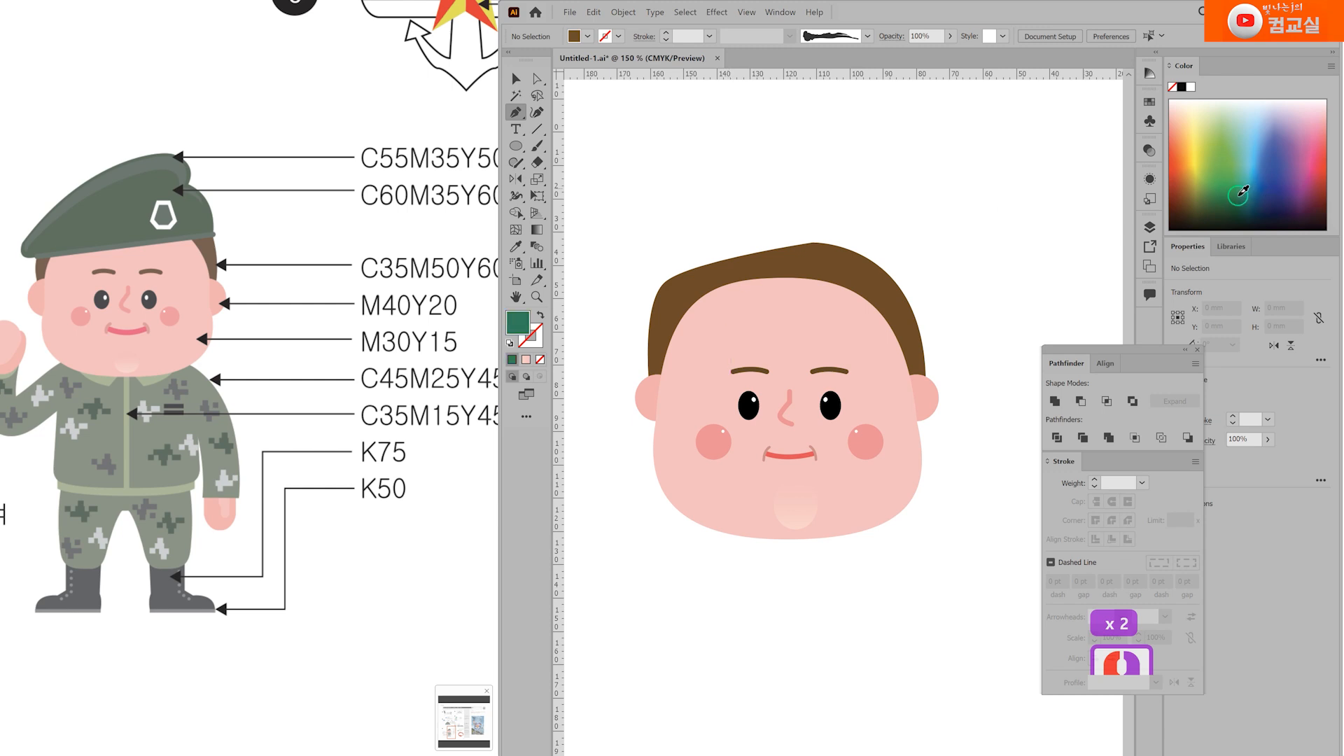
{"action": "left_click", "coordinate": [649, 328]}
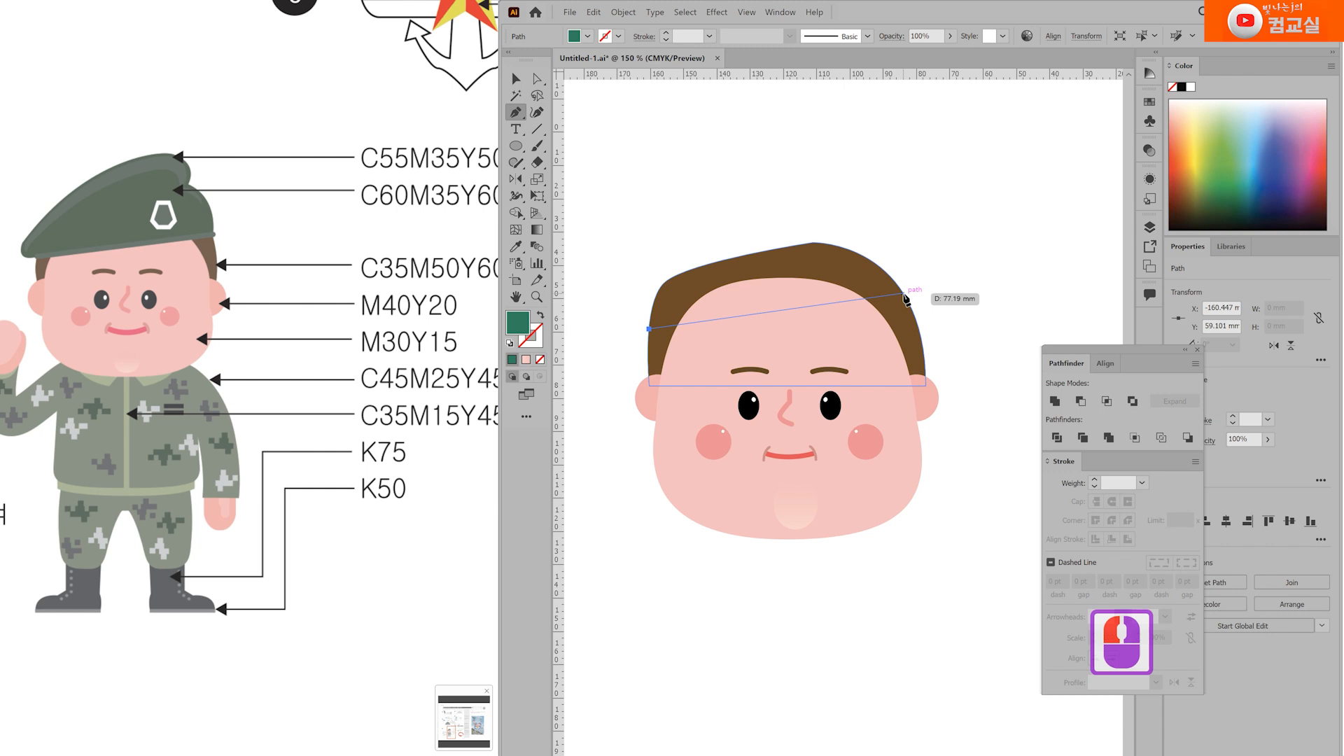
{"action": "left_click", "coordinate": [904, 294]}
{"action": "left_click_drag", "start_coordinate": [869, 226], "coordinate": [819, 222]}
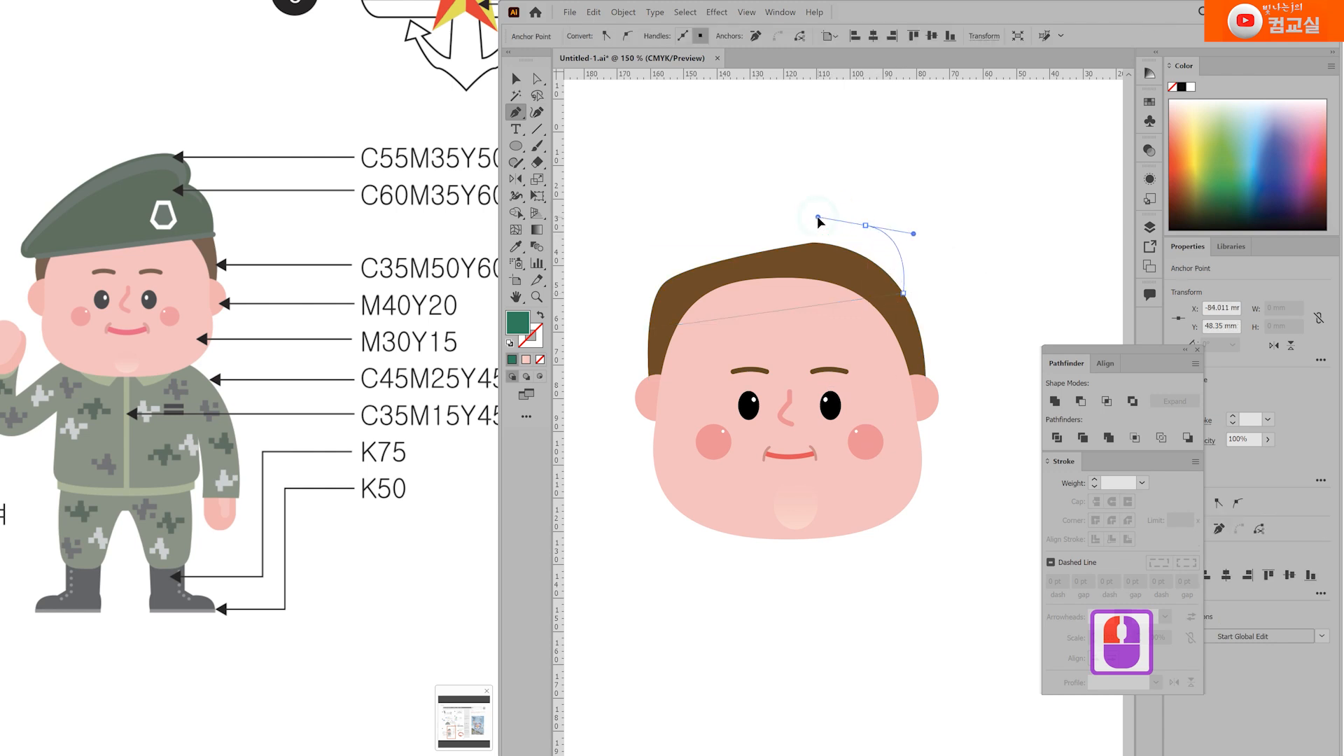
{"action": "left_click", "coordinate": [866, 225]}
{"action": "left_click_drag", "start_coordinate": [838, 187], "coordinate": [790, 184]}
{"action": "left_click_drag", "start_coordinate": [635, 301], "coordinate": [621, 334]}
{"action": "left_click", "coordinate": [650, 329]}
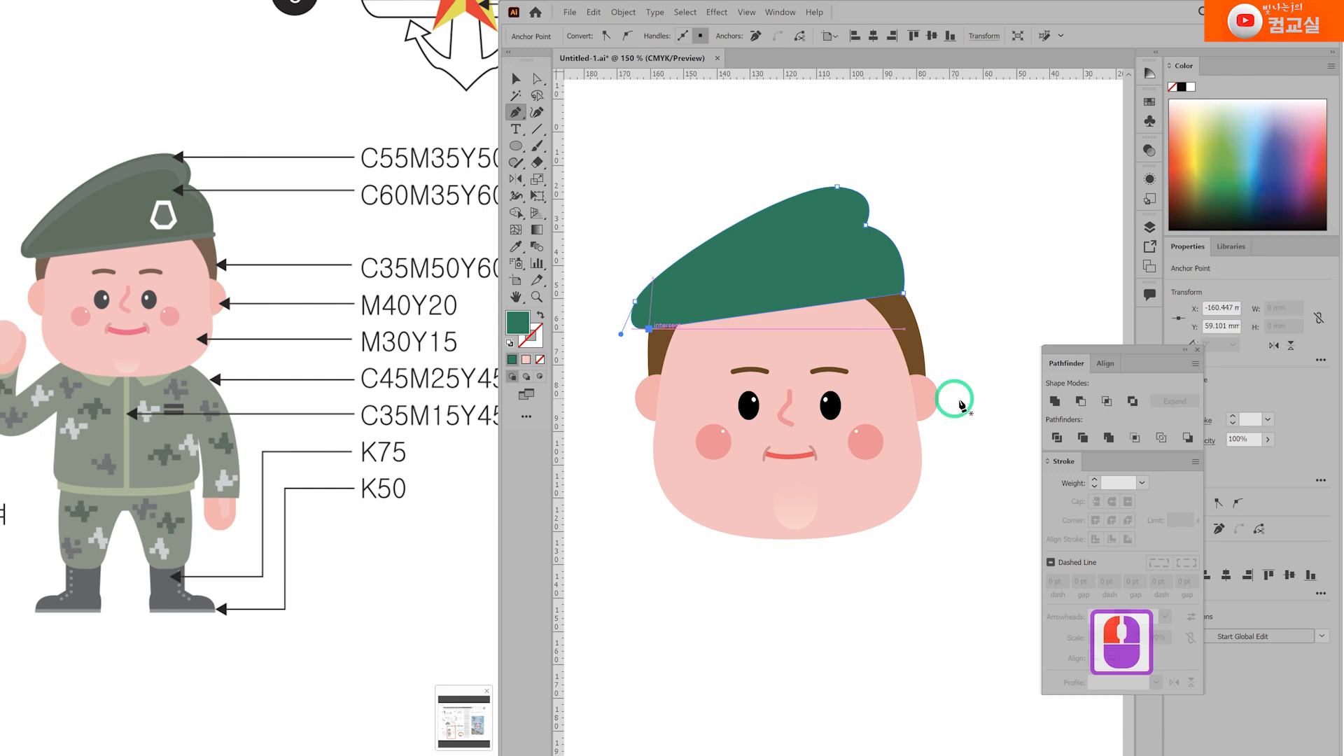
Step: Refine the beret's outline by adjusting the curve at its left tip and raising its top anchor slightly
{"action": "key", "text": "a"}
{"action": "left_click_drag", "start_coordinate": [618, 335], "coordinate": [613, 335]}
{"action": "left_click_drag", "start_coordinate": [838, 188], "coordinate": [832, 179]}
{"action": "scroll", "coordinate": [914, 219], "scroll_direction": "up", "scroll_amount": 1}
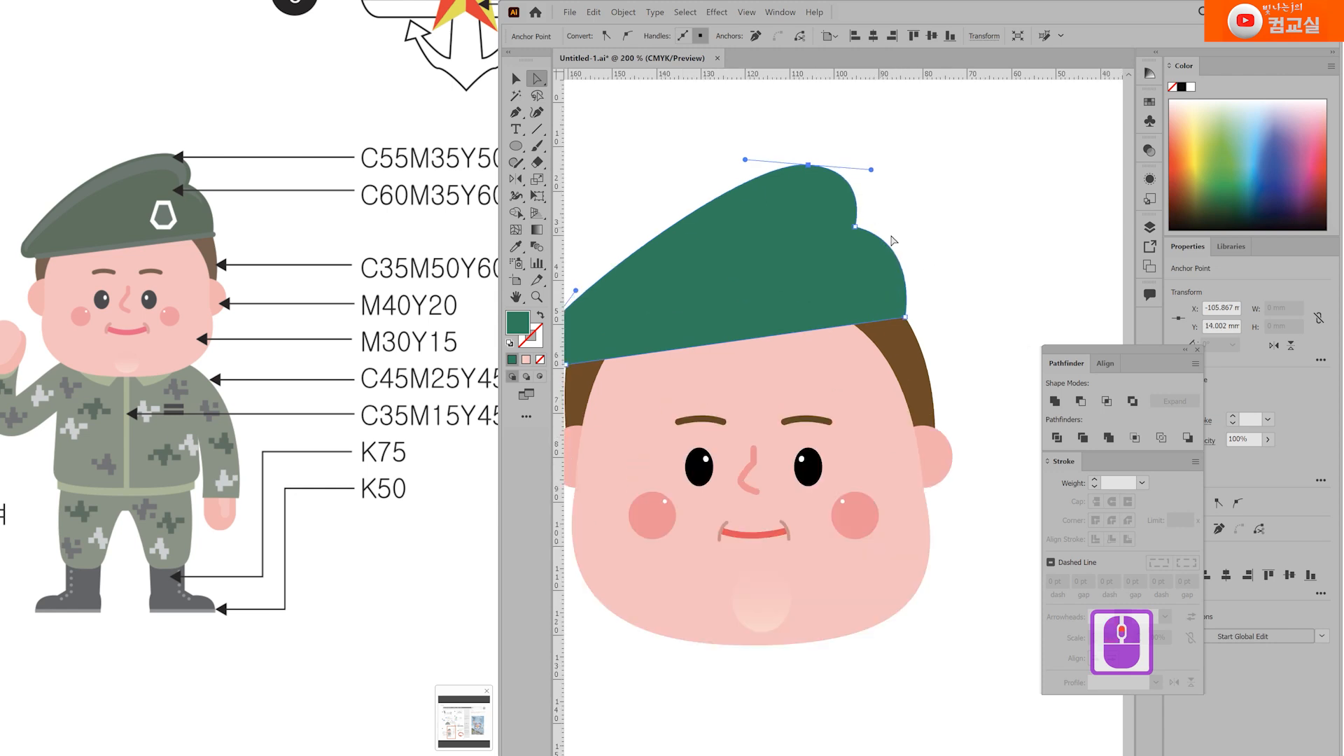
{"action": "scroll", "coordinate": [919, 266], "scroll_direction": "down", "scroll_amount": 1}
{"action": "left_click", "coordinate": [654, 168], "text": "ctrl"}
Step: Draw a straight line with the Pen tool along the beret's slanted lower edge
{"action": "left_click", "coordinate": [519, 114]}
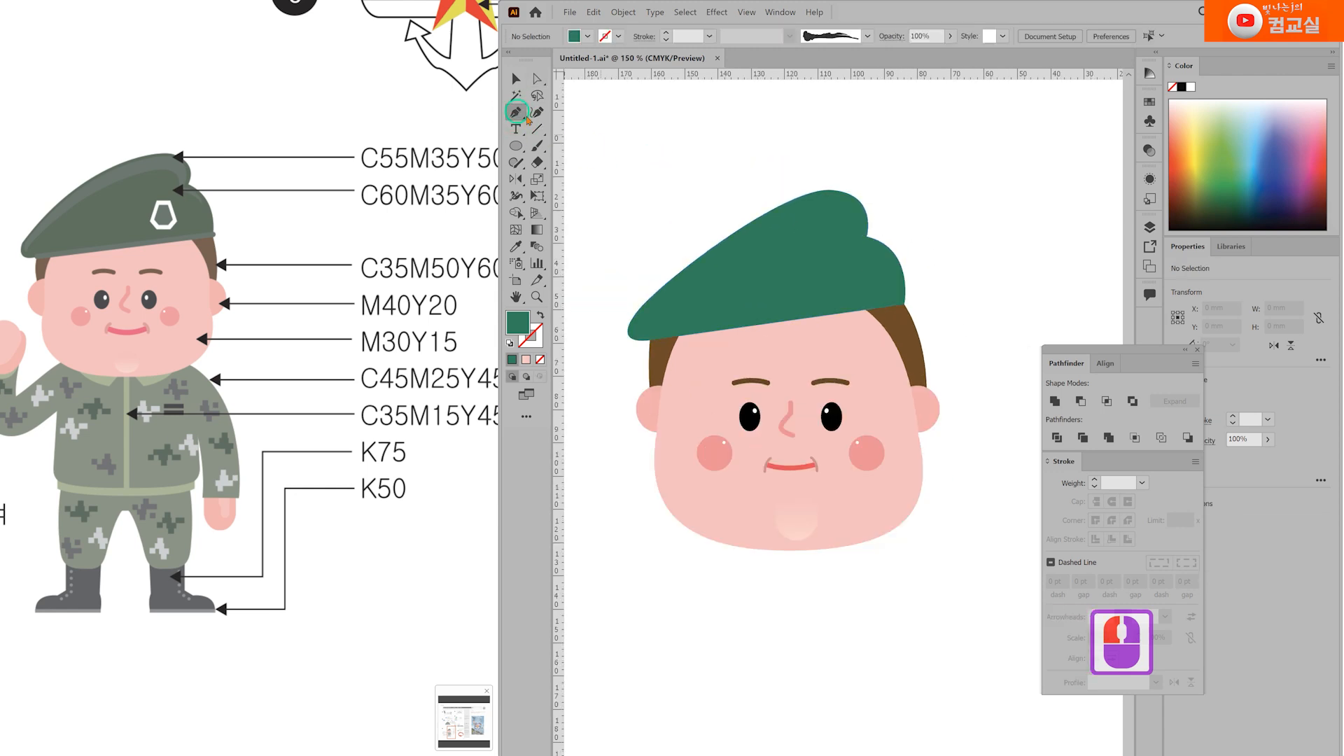
{"action": "scroll", "coordinate": [712, 309], "scroll_direction": "up", "scroll_amount": 1}
{"action": "left_click", "coordinate": [629, 350]}
{"action": "left_click", "coordinate": [969, 302]}
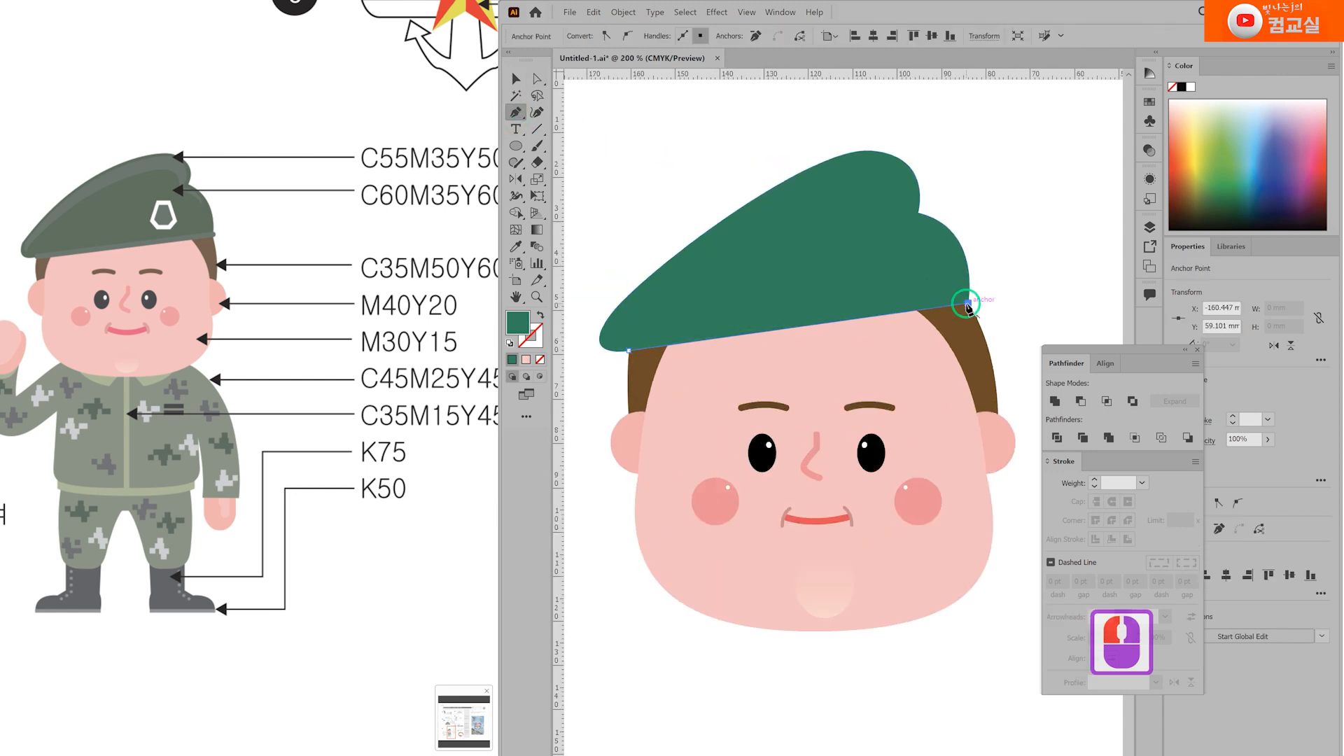
Step: Give the beret's edge line no fill and a dark green 267053 stroke, 7 pt thick with round caps
{"action": "left_click", "coordinate": [541, 316]}
{"action": "double_click", "coordinate": [539, 338]}
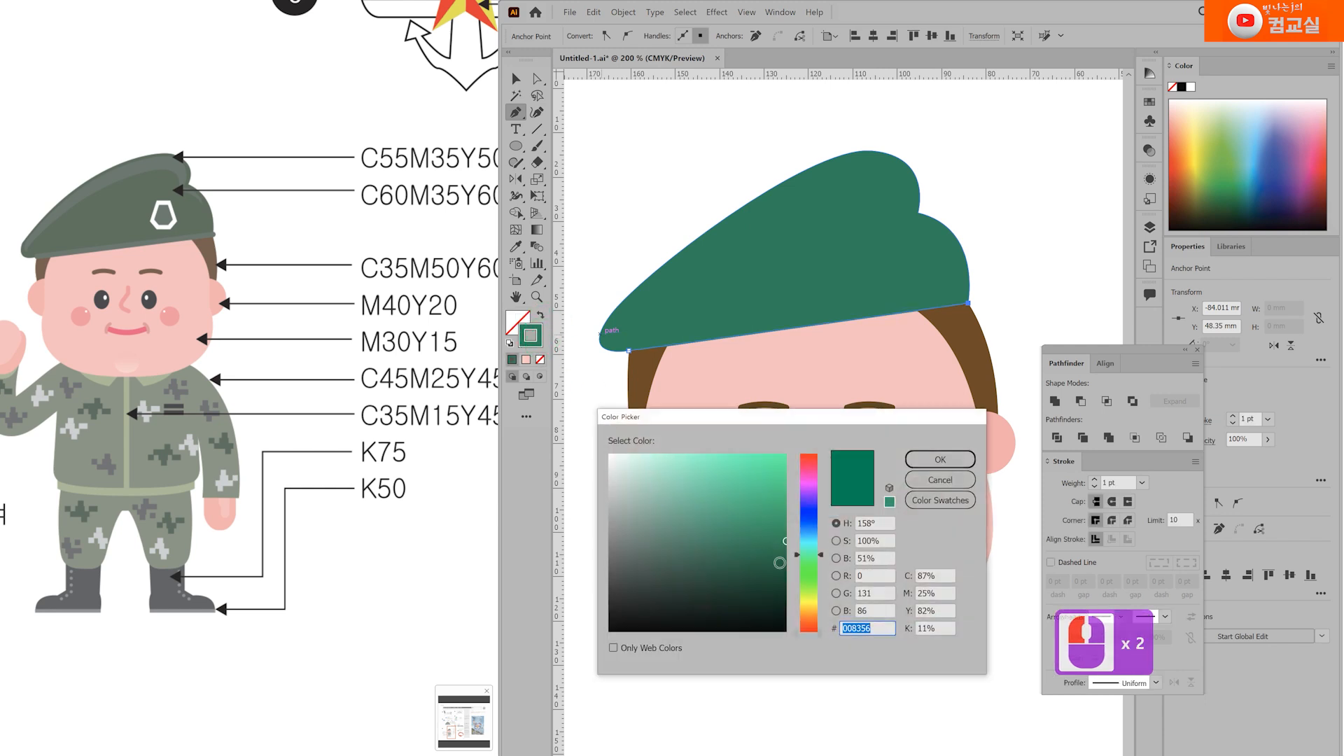
{"action": "left_click_drag", "start_coordinate": [774, 573], "coordinate": [727, 554]}
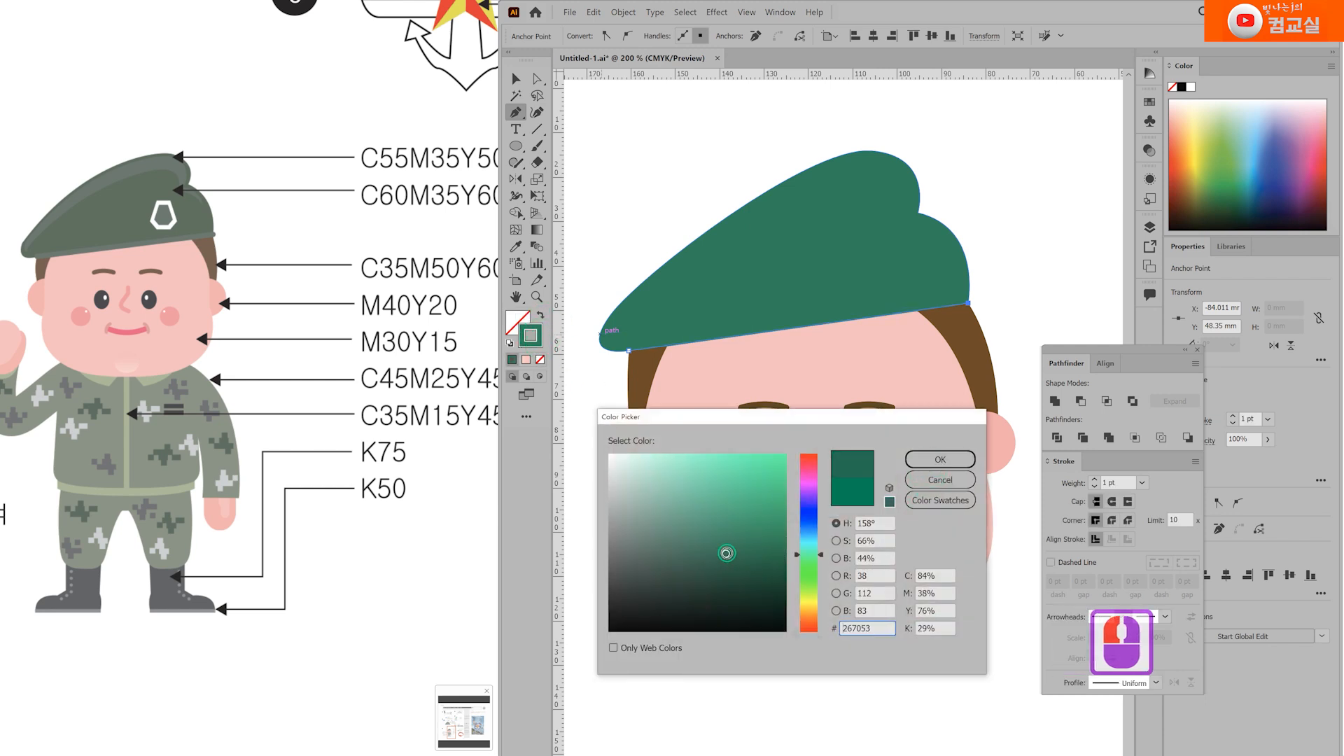
{"action": "left_click", "coordinate": [970, 465]}
{"action": "left_click", "coordinate": [1095, 480]}
{"action": "left_click", "coordinate": [1095, 480]}
{"action": "left_click", "coordinate": [1095, 479]}
{"action": "left_click", "coordinate": [1095, 479]}
{"action": "left_click", "coordinate": [1095, 480]}
{"action": "left_click", "coordinate": [1095, 480]}
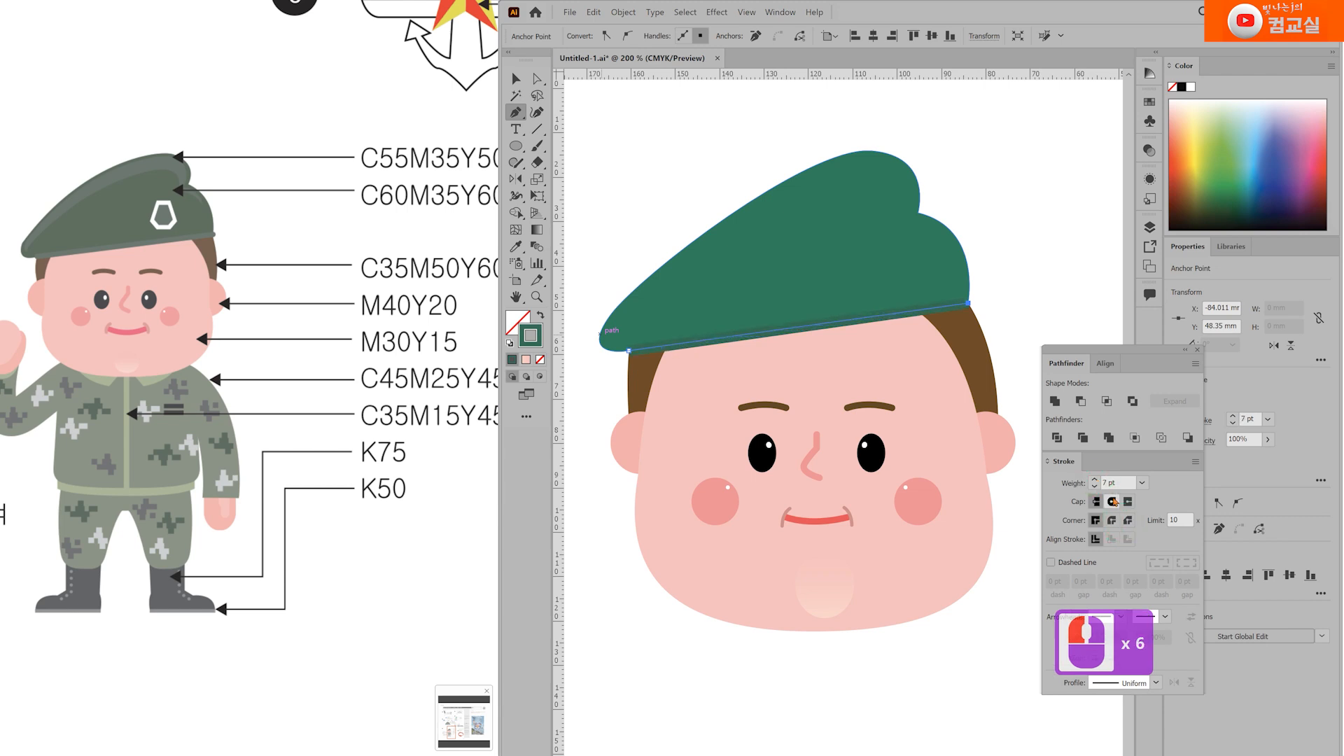
{"action": "left_click", "coordinate": [1112, 501]}
{"action": "left_click", "coordinate": [1070, 265], "text": "ctrl"}
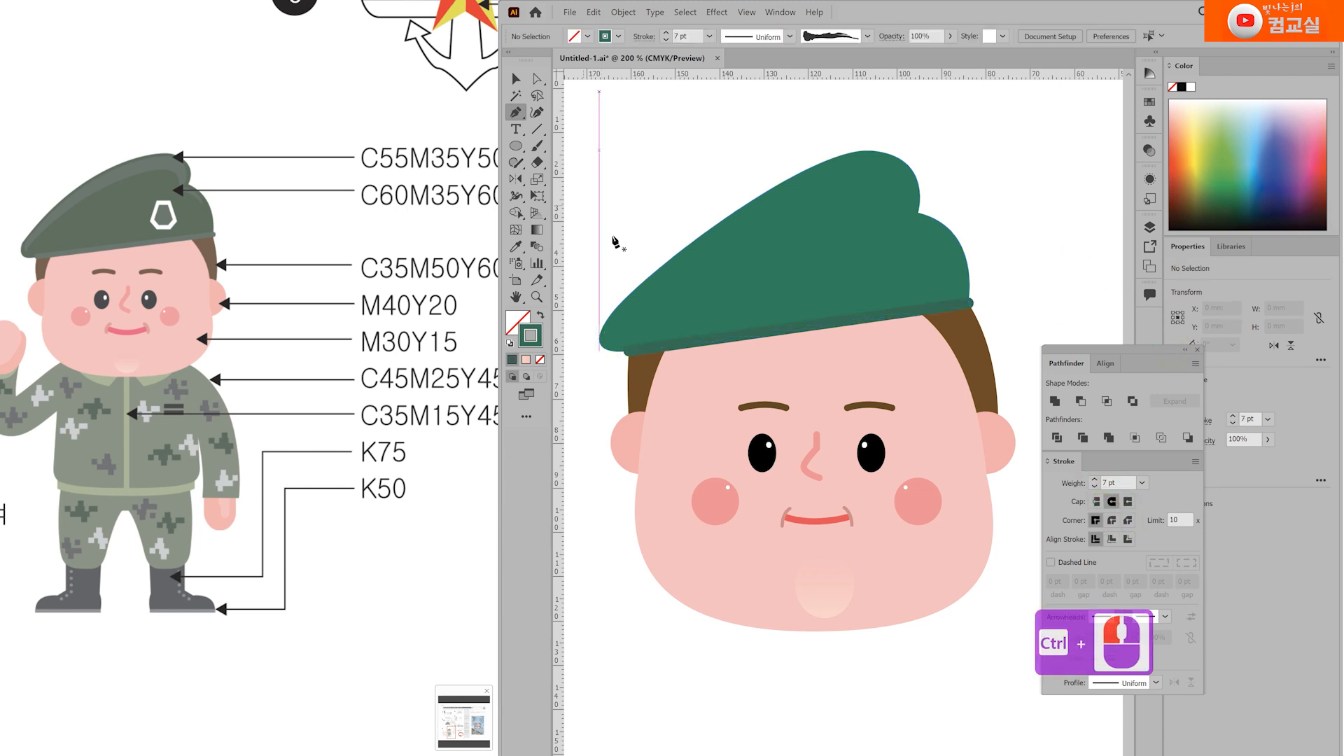
Step: Draw a closed dark green band with the Pen tool along the beret's upper edge, curving around the folded tip at its right
{"action": "left_click", "coordinate": [541, 315]}
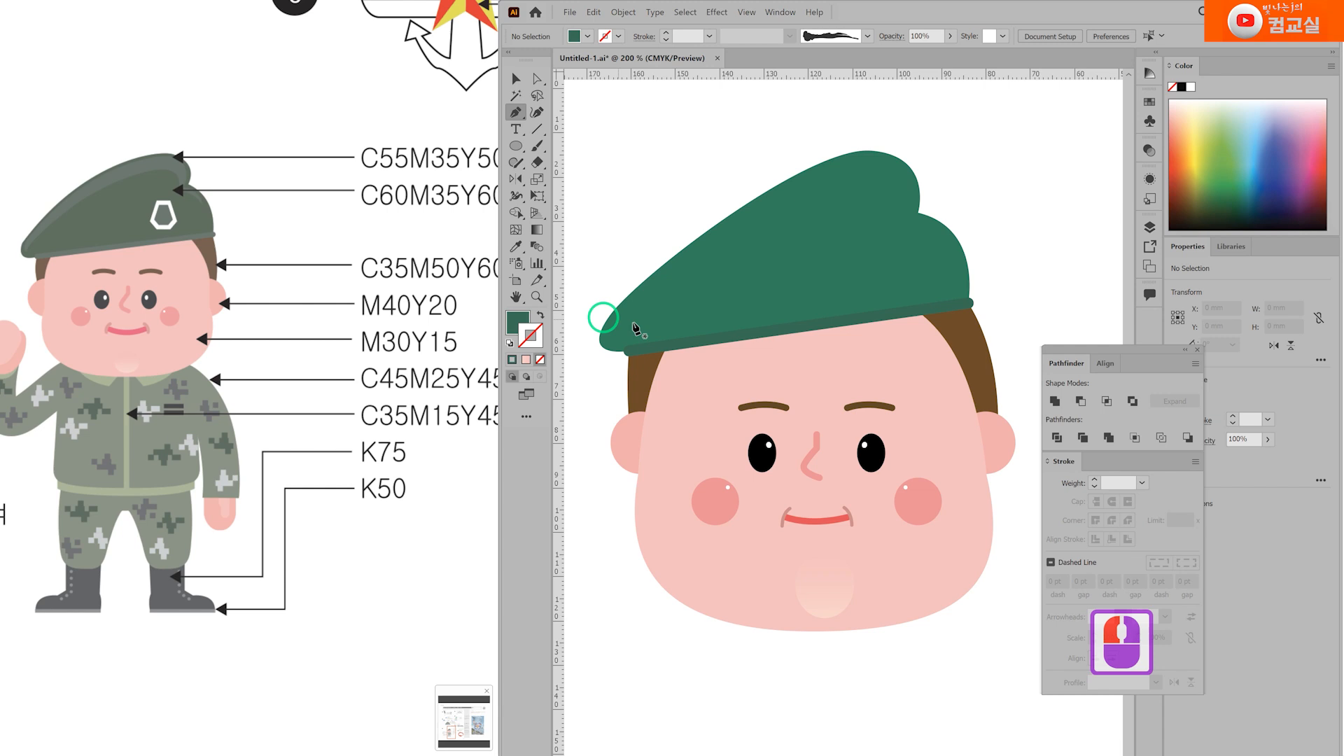
{"action": "left_click", "coordinate": [611, 334]}
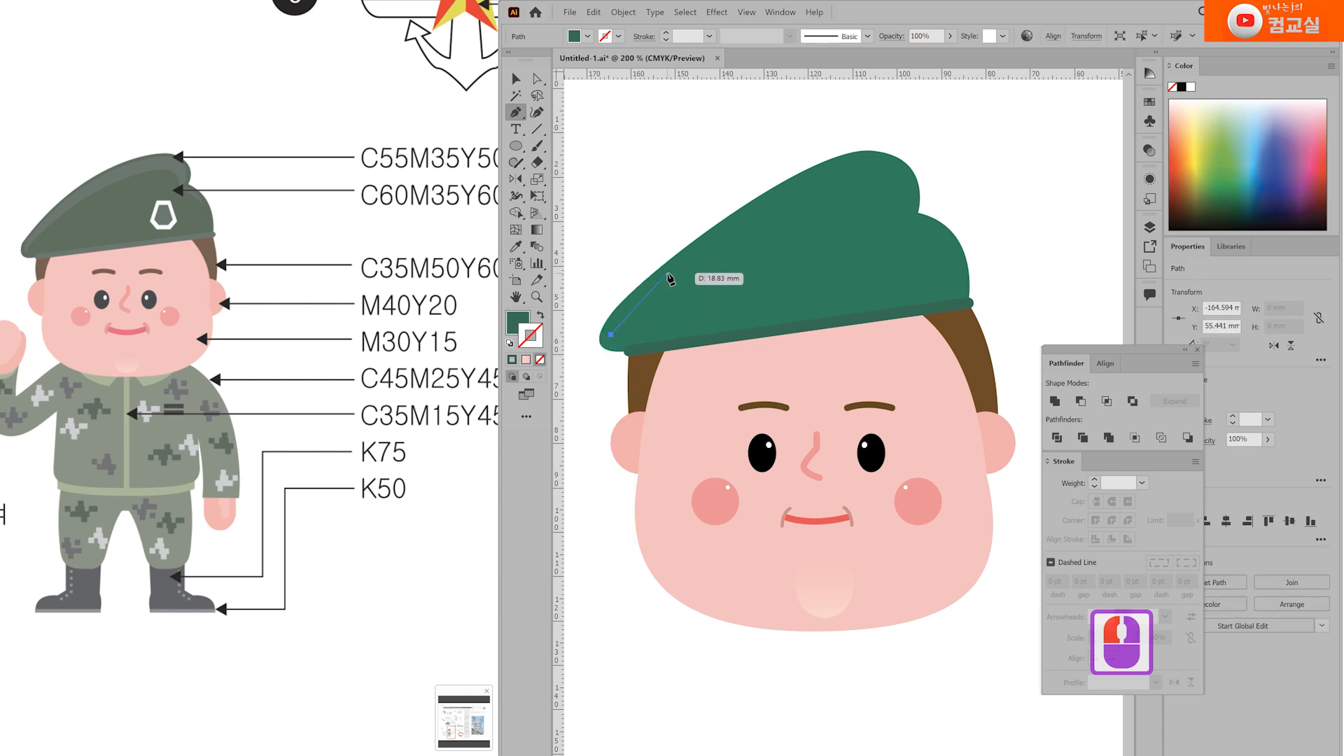
{"action": "left_click", "coordinate": [651, 283]}
{"action": "left_click_drag", "start_coordinate": [651, 281], "coordinate": [661, 266]}
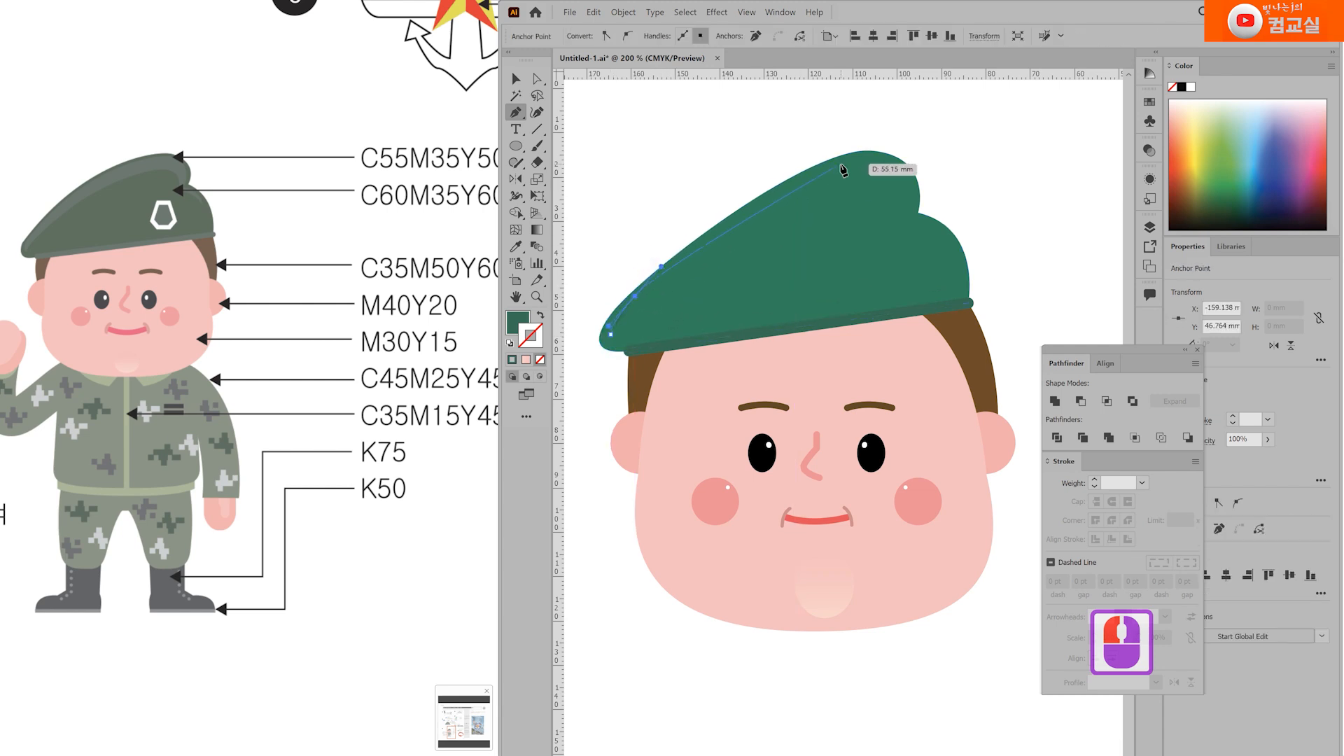
{"action": "left_click_drag", "start_coordinate": [853, 158], "coordinate": [898, 152]}
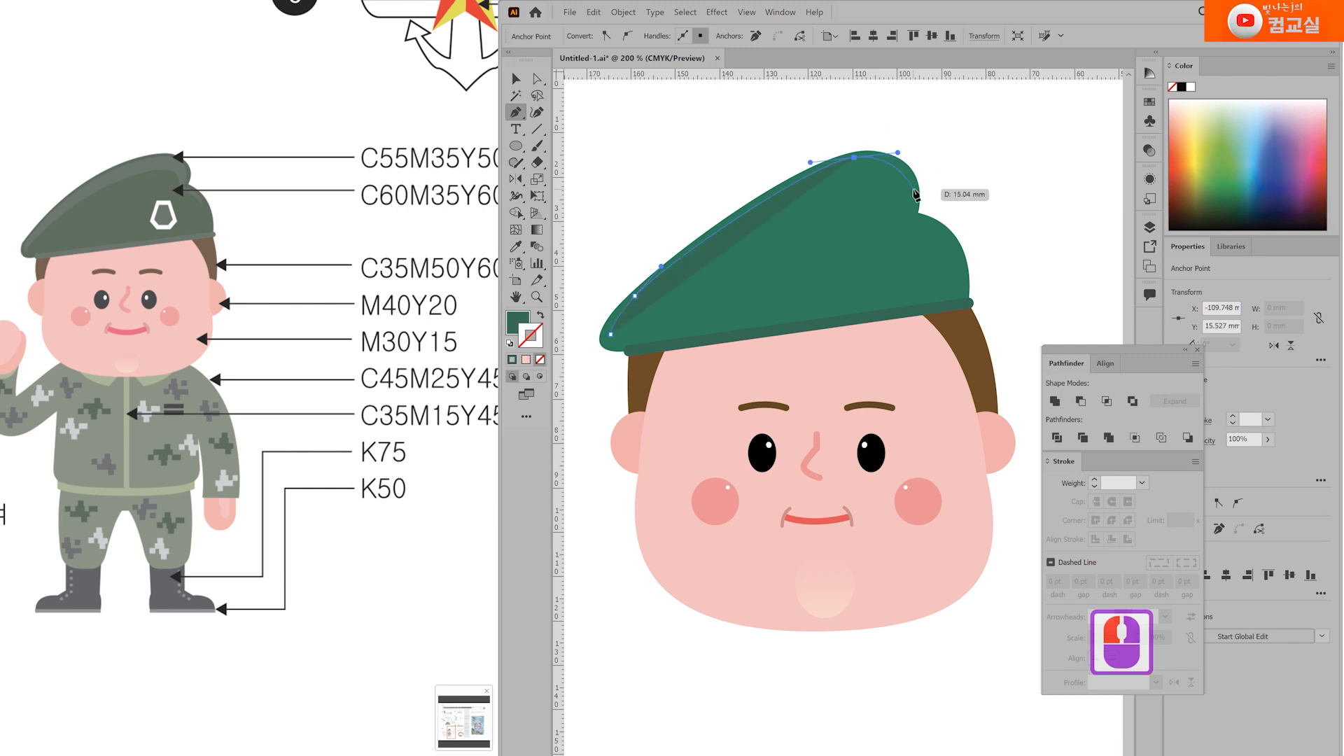
{"action": "left_click_drag", "start_coordinate": [910, 215], "coordinate": [881, 229]}
{"action": "left_click", "coordinate": [911, 215]}
{"action": "left_click", "coordinate": [899, 223]}
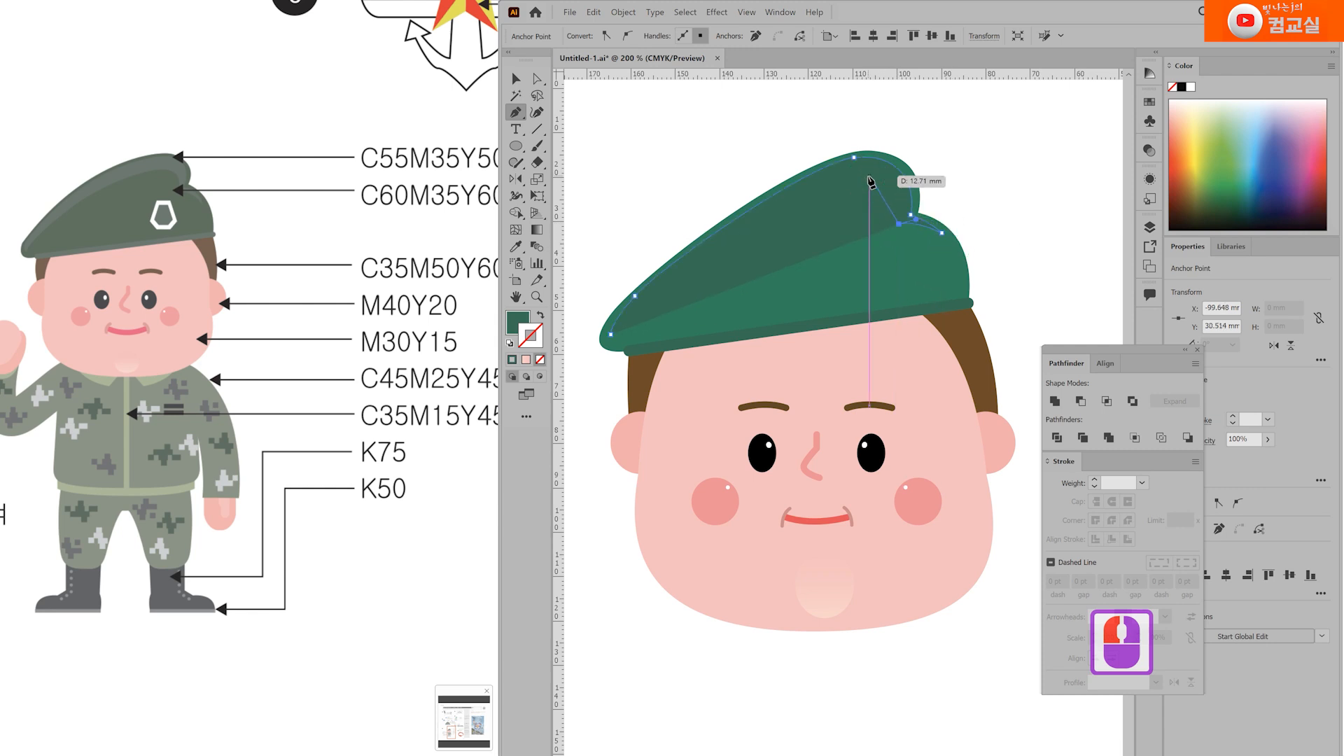
{"action": "left_click", "coordinate": [871, 186]}
{"action": "left_click_drag", "start_coordinate": [842, 196], "coordinate": [841, 197]}
{"action": "left_click_drag", "start_coordinate": [611, 334], "coordinate": [591, 367]}
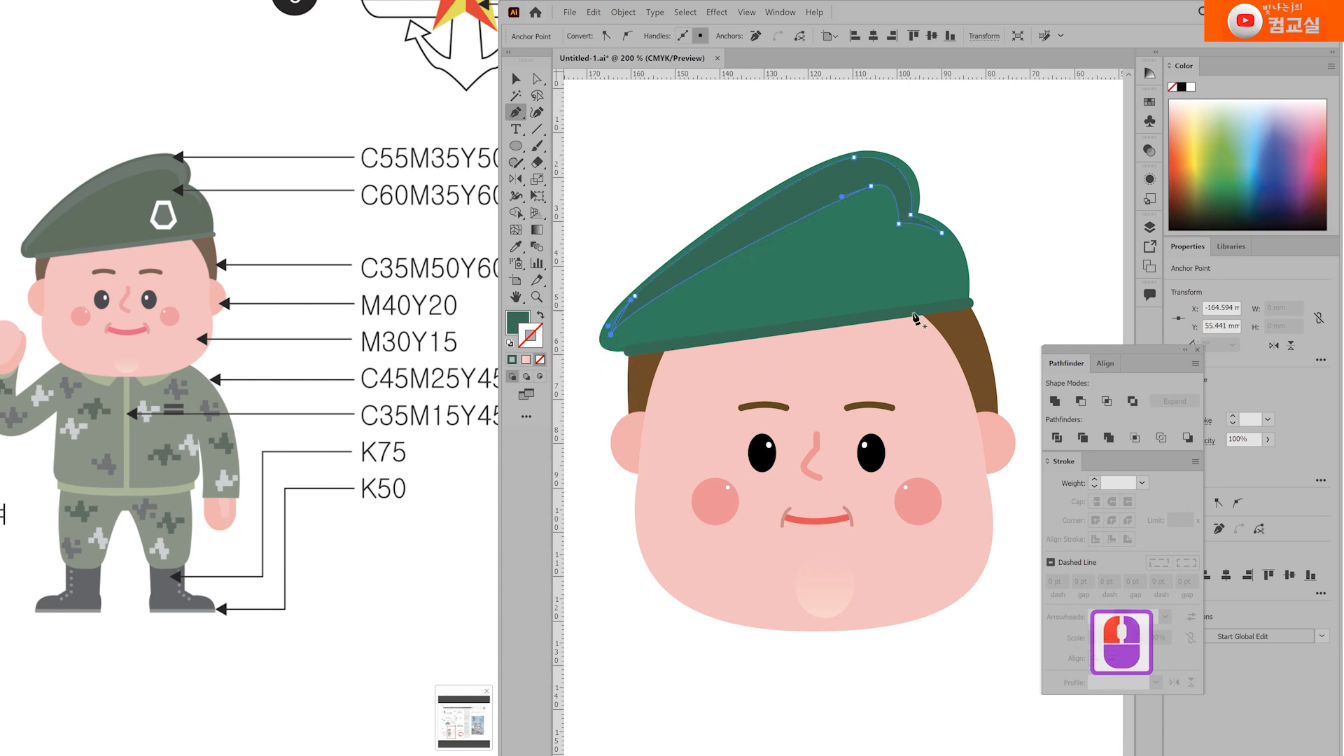
{"action": "left_click", "coordinate": [1020, 300], "text": "ctrl"}
Step: Draw a hexagon about 15 mm wide and 13 mm high beside the beret, with no fill and a stroke only
{"action": "left_click_drag", "start_coordinate": [516, 146], "coordinate": [559, 196]}
{"action": "scroll", "coordinate": [955, 246], "scroll_direction": "right", "scroll_amount": 4}
{"action": "left_click_drag", "start_coordinate": [950, 222], "coordinate": [970, 264]}
{"action": "left_click", "coordinate": [540, 320]}
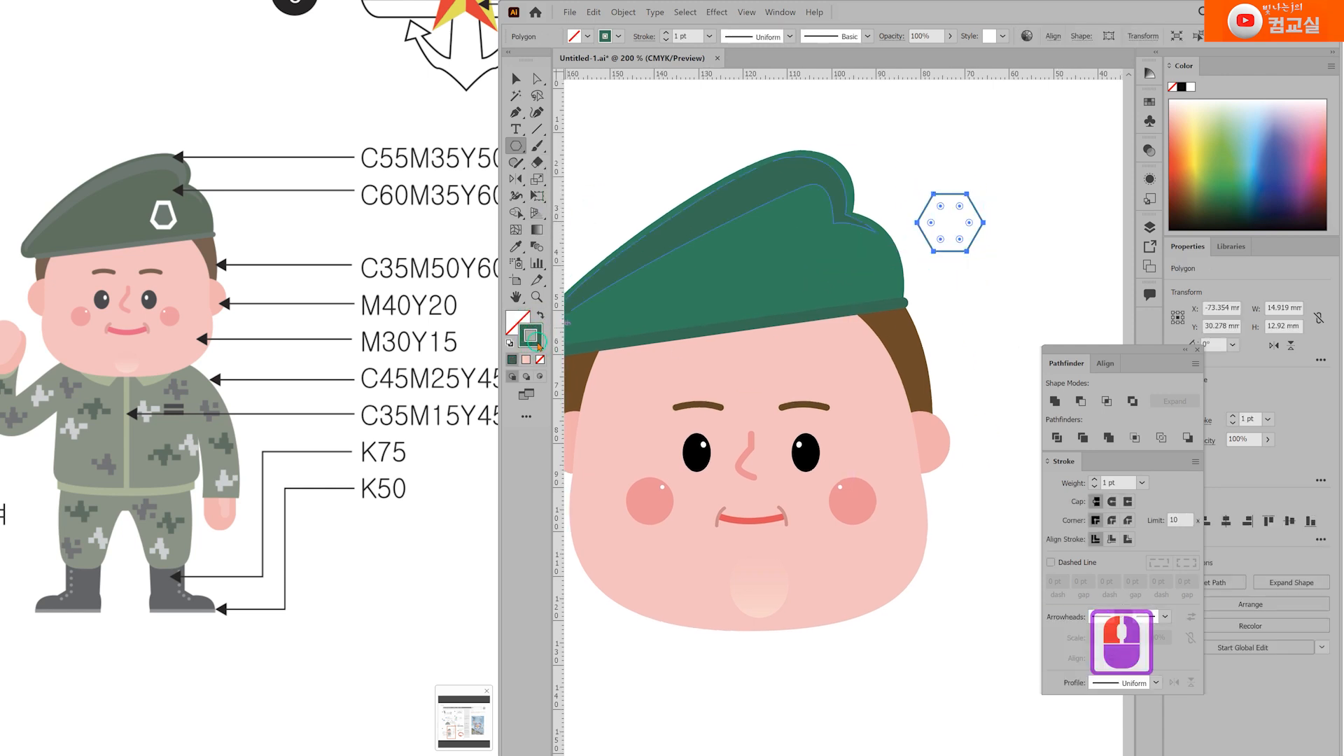
Step: Give the hexagon a yellow 5 pt stroke and narrow it to about 9 mm wide
{"action": "left_click", "coordinate": [1198, 143]}
{"action": "left_click", "coordinate": [1094, 479]}
{"action": "left_click", "coordinate": [1094, 479]}
{"action": "left_click", "coordinate": [1094, 479]}
{"action": "left_click", "coordinate": [1094, 479]}
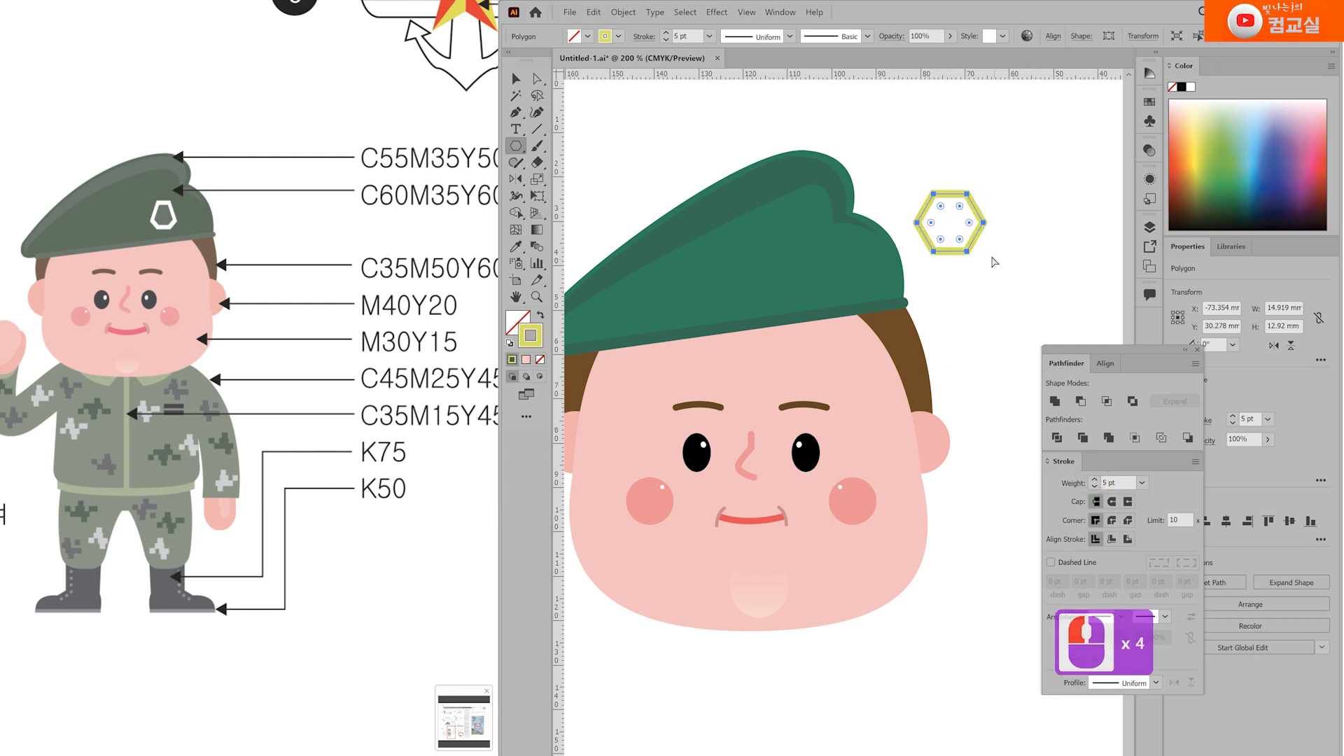
{"action": "left_click_drag", "start_coordinate": [983, 252], "coordinate": [947, 256]}
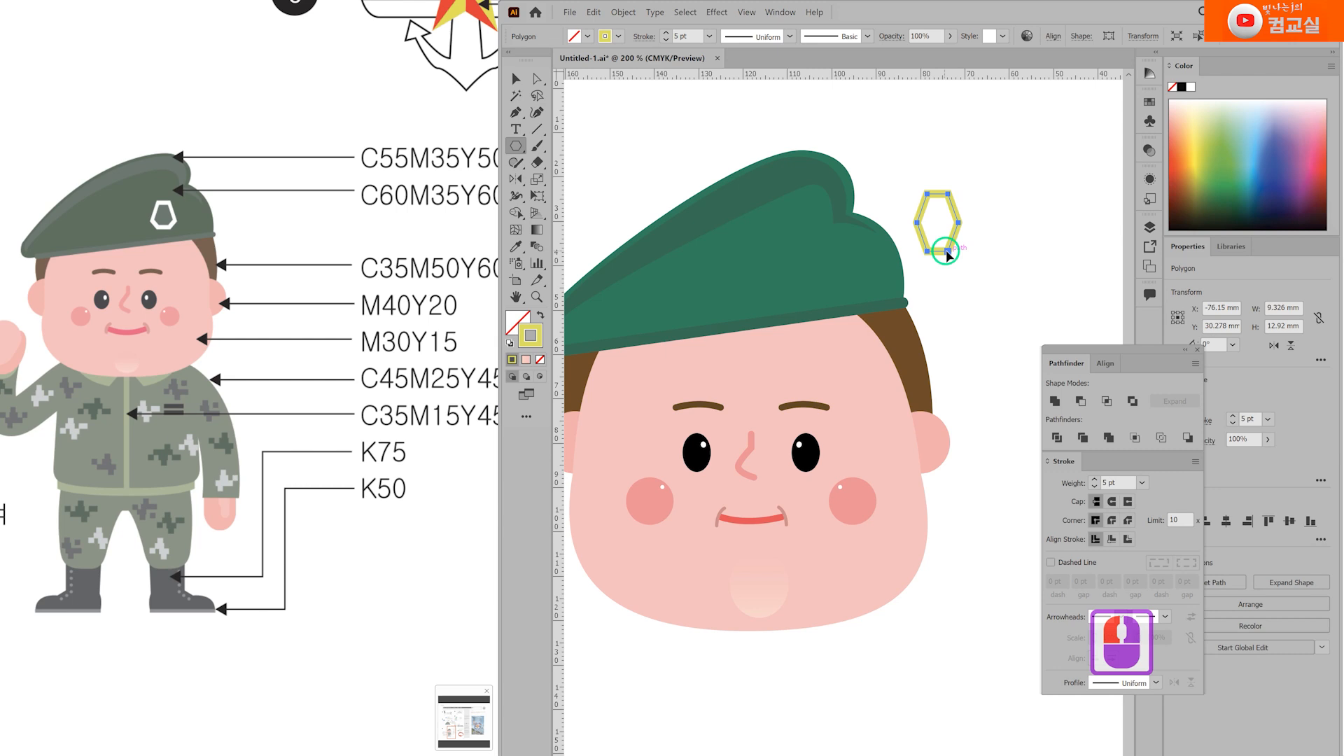
Step: Lower the hexagon's two middle side anchors by five nudges to form a badge shape
{"action": "left_click", "coordinate": [537, 78]}
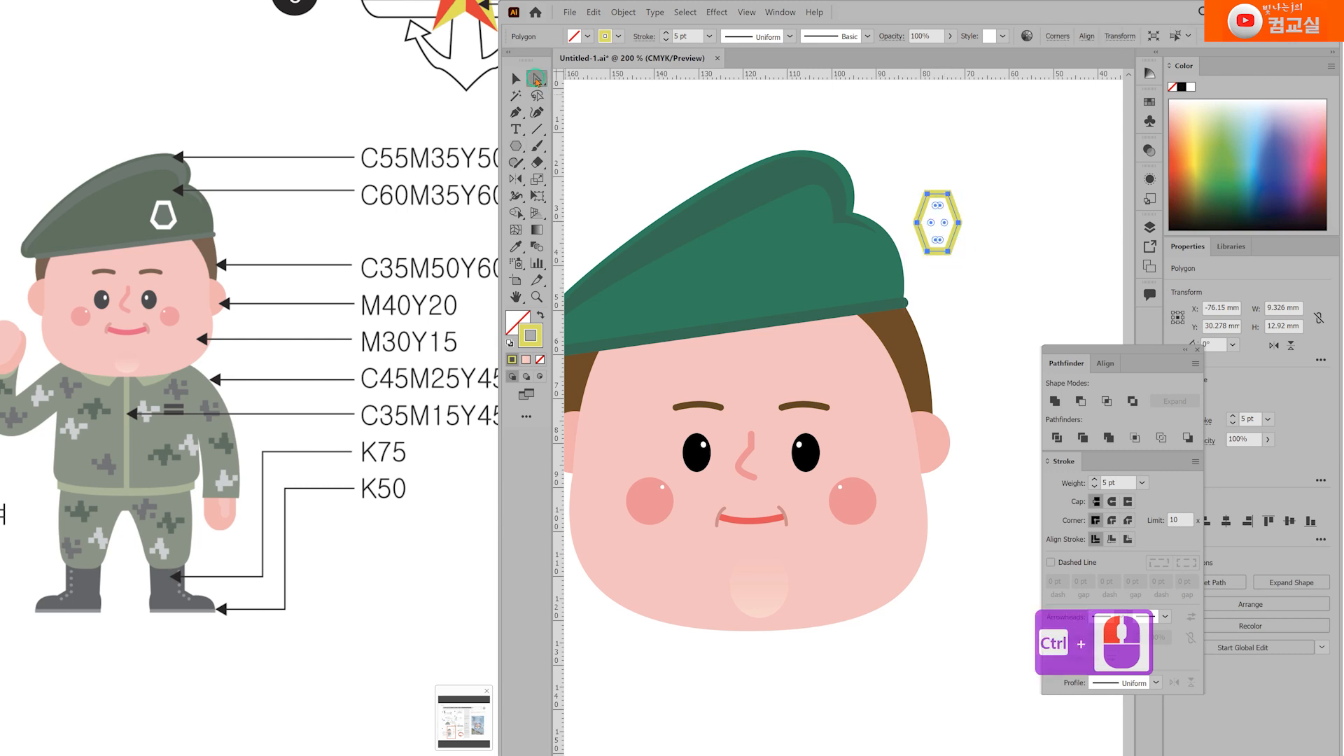
{"action": "left_click_drag", "start_coordinate": [909, 215], "coordinate": [979, 233]}
{"action": "key", "text": "Down"}
{"action": "key", "text": "Down"}
{"action": "key", "text": "Down"}
{"action": "key", "text": "Down"}
{"action": "key", "text": "Down"}
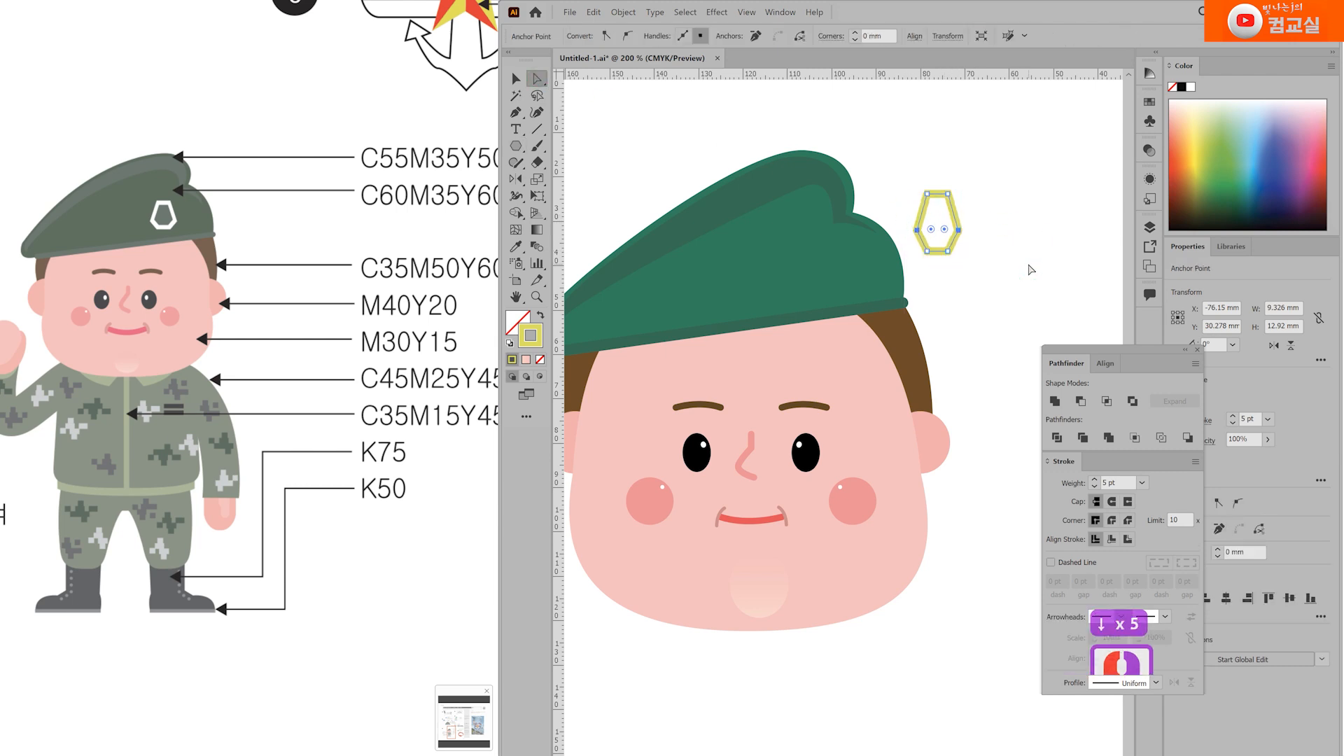
Step: Fill the badge with light green, shrink it to about 8 by 10 mm and place it on the beret's right part
{"action": "left_click", "coordinate": [518, 323]}
{"action": "left_click", "coordinate": [1224, 116]}
{"action": "key", "text": "v"}
{"action": "left_click_drag", "start_coordinate": [950, 254], "coordinate": [833, 301]}
{"action": "left_click_drag", "start_coordinate": [844, 236], "coordinate": [834, 250]}
Step: Give the badge a white 4 pt stroke and enlarge it to about 9.5 by 12 mm
{"action": "left_click", "coordinate": [1192, 87]}
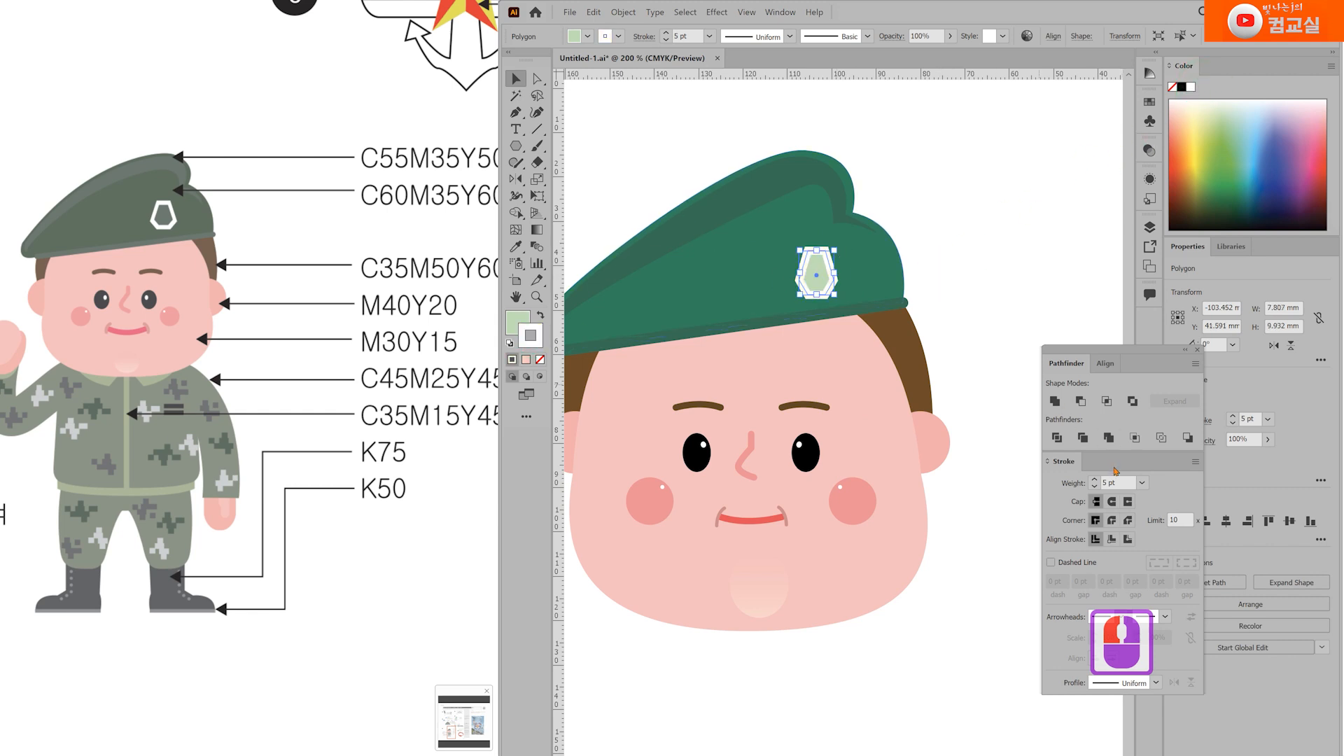
{"action": "left_click", "coordinate": [1095, 488]}
{"action": "left_click", "coordinate": [984, 345]}
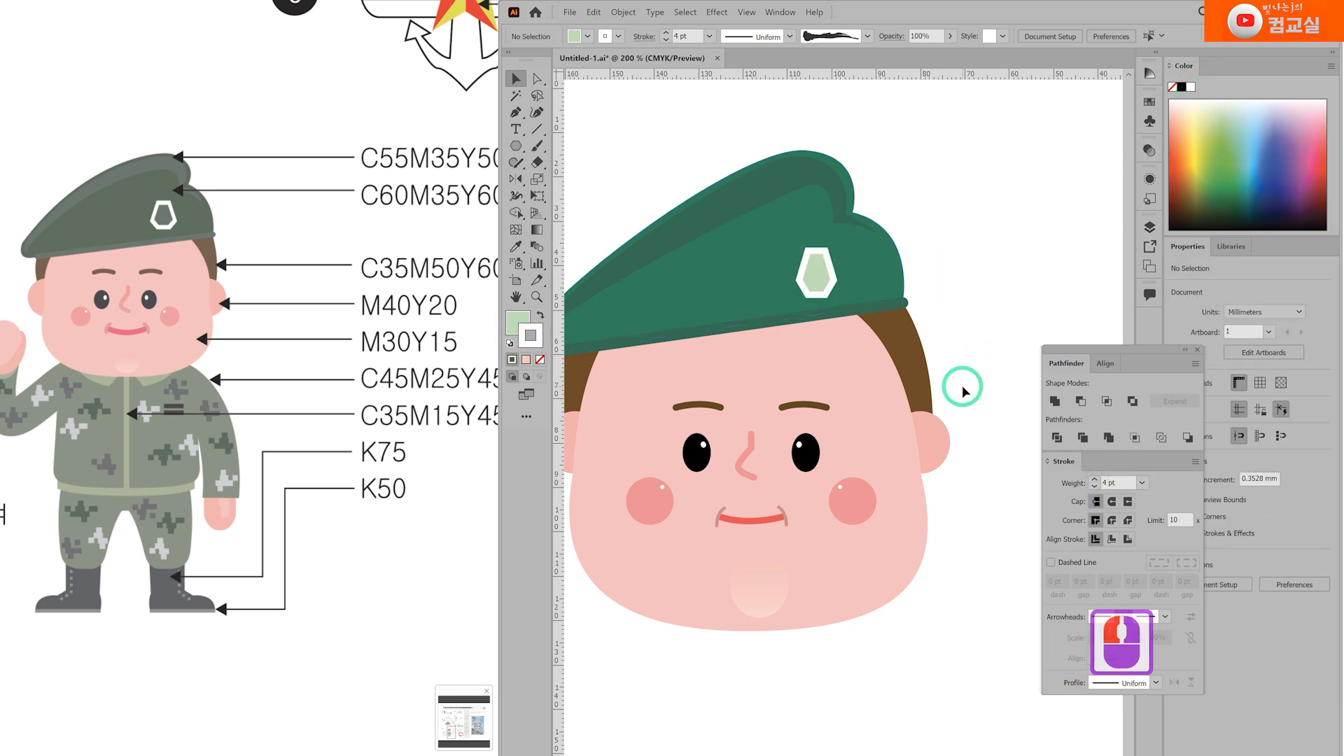
{"action": "left_click", "coordinate": [807, 280]}
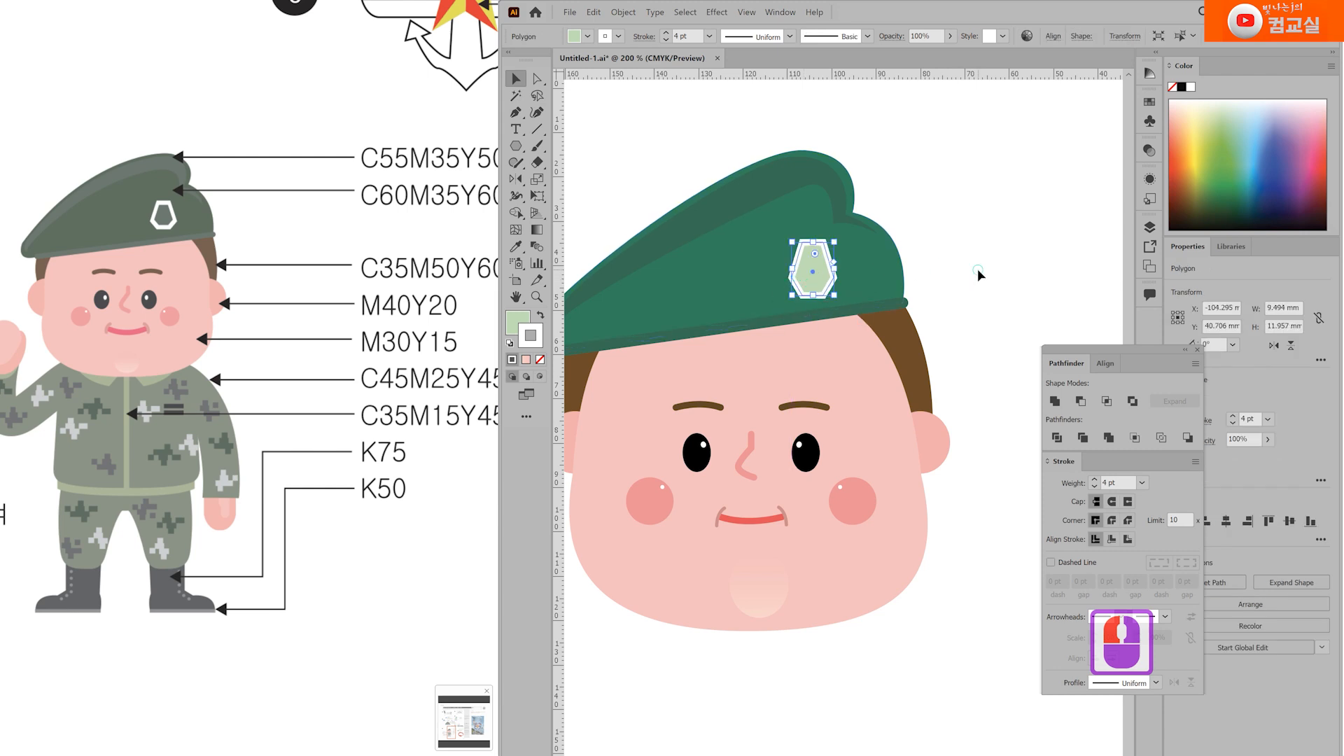
{"action": "left_click", "coordinate": [978, 271]}
{"action": "scroll", "coordinate": [980, 402], "scroll_direction": "down", "scroll_amount": 2}
{"action": "left_click_drag", "start_coordinate": [956, 587], "coordinate": [848, 502]}
{"action": "left_click_drag", "start_coordinate": [625, 172], "coordinate": [924, 460]}
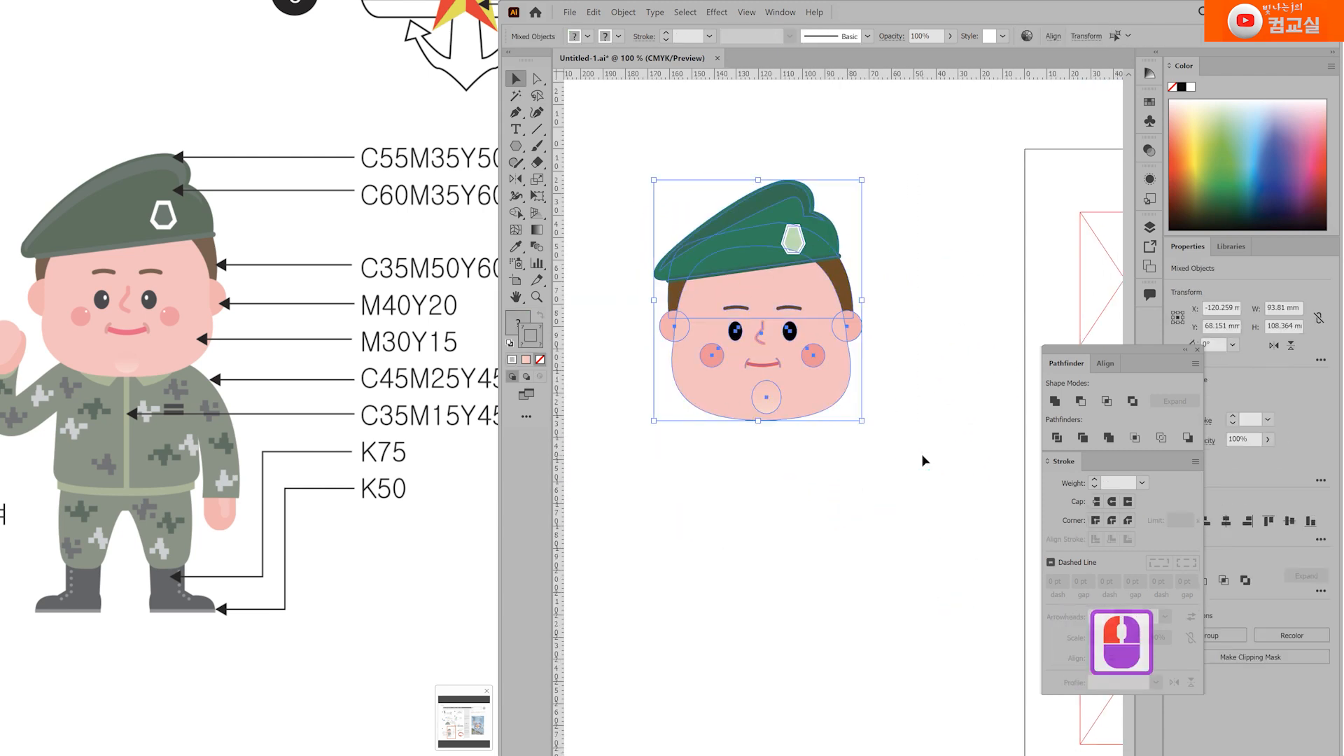
{"action": "key", "text": "ctrl+shift+a"}
Step: Expand the badge and the beret's lower edge line so that their strokes become filled shapes
{"action": "scroll", "coordinate": [763, 245], "scroll_direction": "up", "scroll_amount": 2}
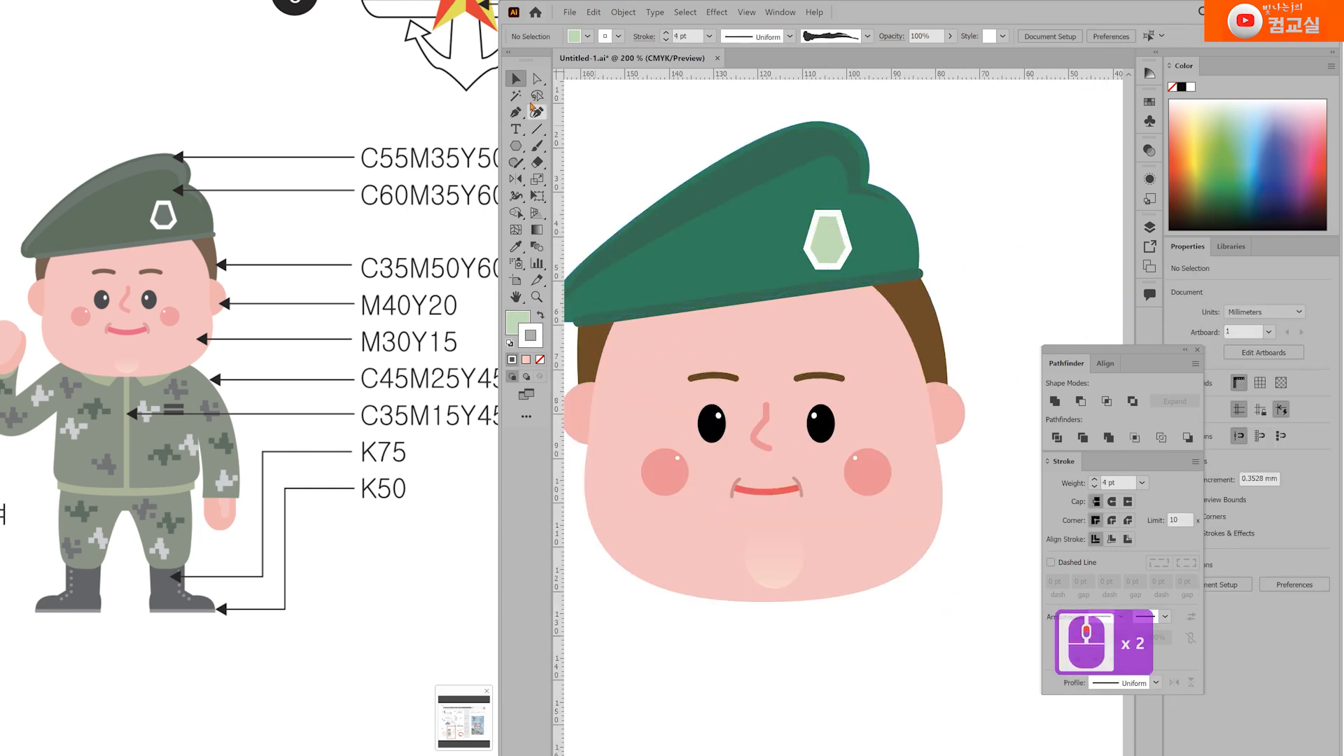
{"action": "left_click", "coordinate": [537, 79]}
{"action": "left_click", "coordinate": [832, 268]}
{"action": "left_click", "coordinate": [867, 281], "text": "shift"}
{"action": "left_click", "coordinate": [625, 14]}
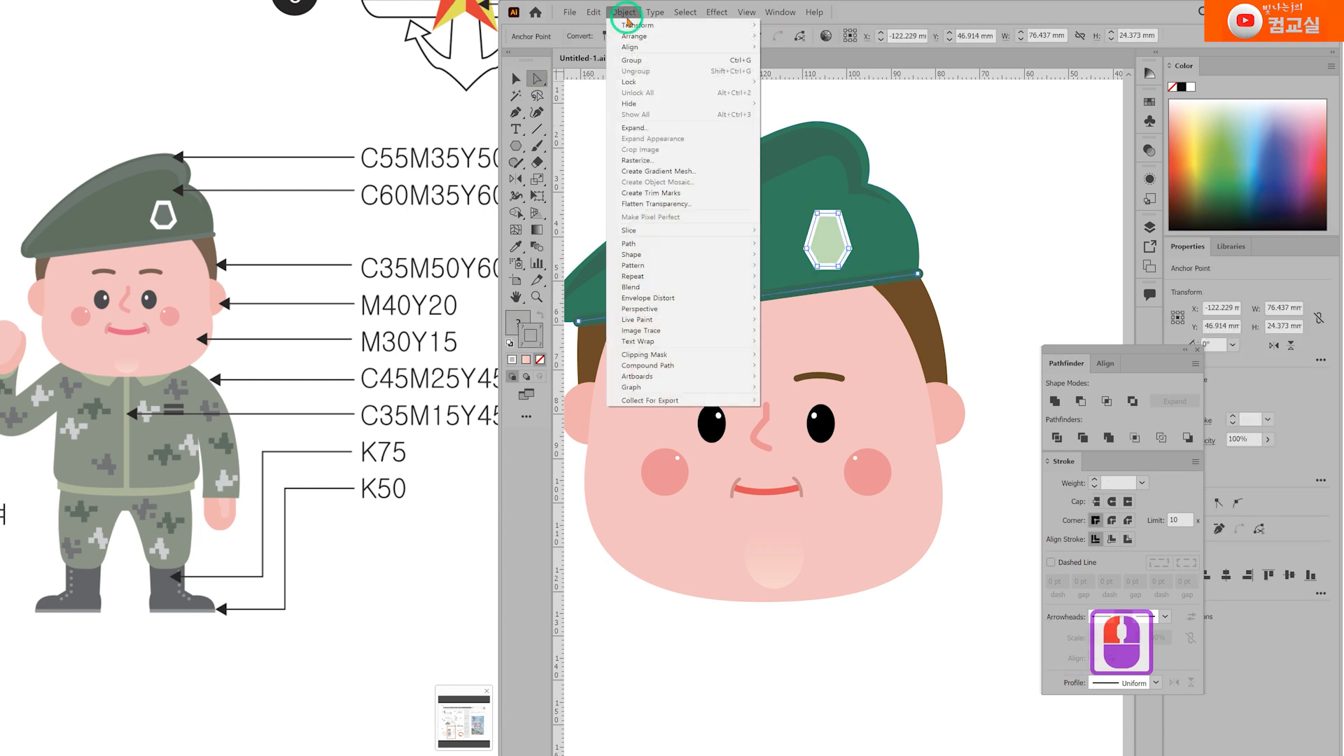
{"action": "left_click", "coordinate": [633, 128]}
{"action": "left_click", "coordinate": [639, 462]}
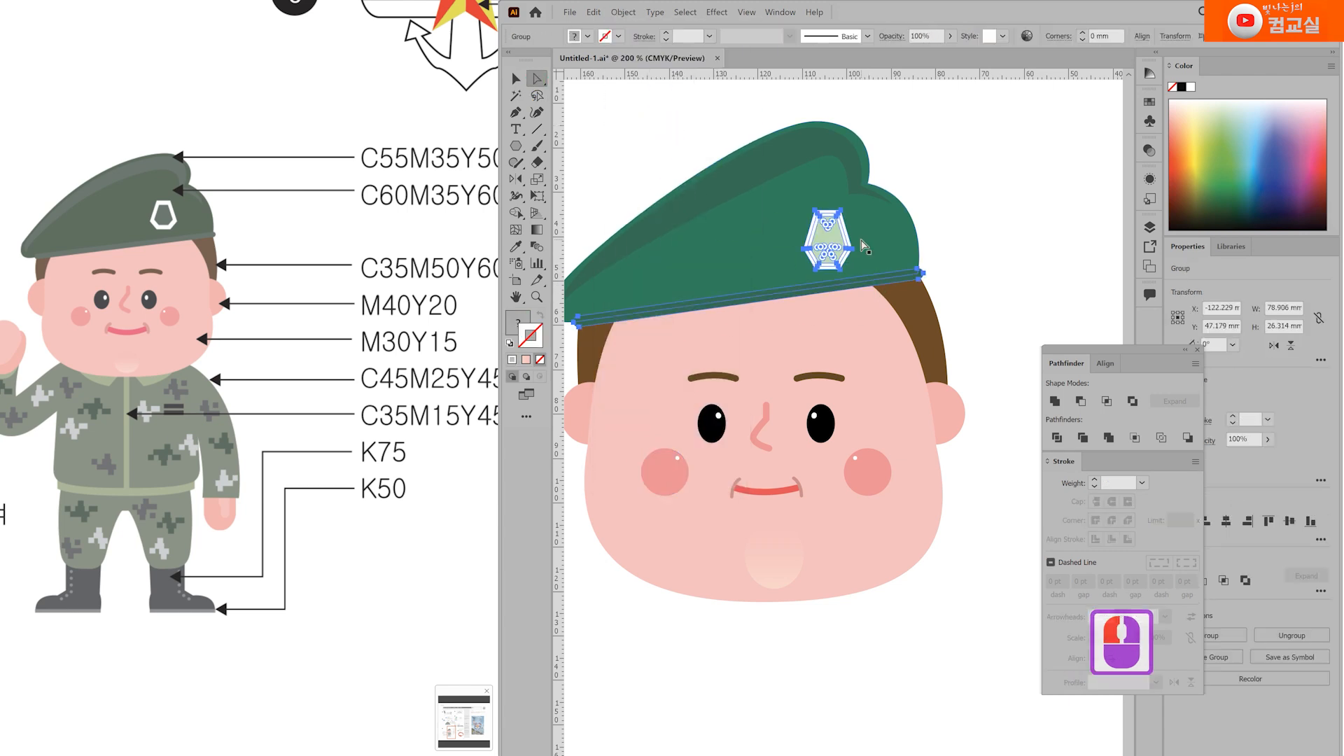
{"action": "left_click", "coordinate": [626, 16]}
{"action": "left_click", "coordinate": [644, 126]}
{"action": "left_click", "coordinate": [997, 269]}
Step: Set the Pen tool's fill to grey-green 90A589 for the uniform
{"action": "scroll", "coordinate": [915, 276], "scroll_direction": "down", "scroll_amount": 1}
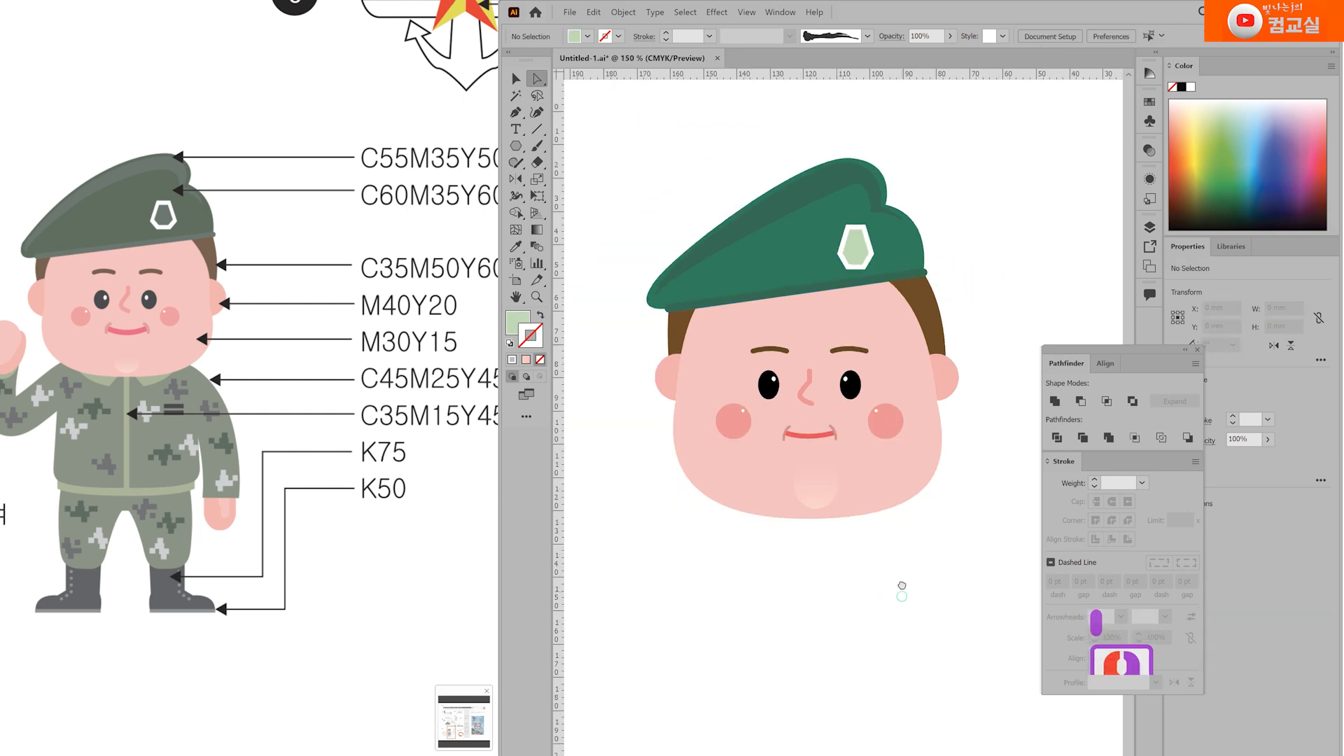
{"action": "left_click_drag", "start_coordinate": [901, 595], "coordinate": [871, 502]}
{"action": "left_click_drag", "start_coordinate": [288, 548], "coordinate": [335, 534]}
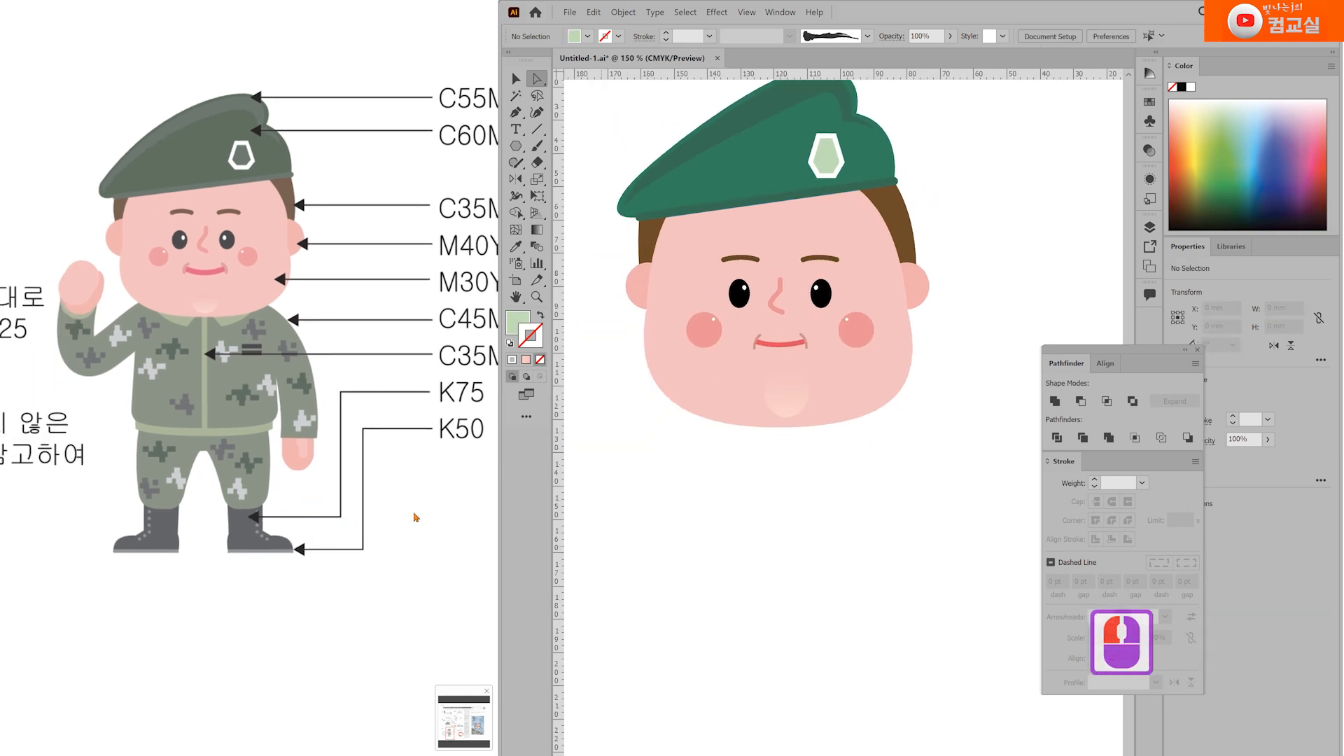
{"action": "left_click_drag", "start_coordinate": [848, 521], "coordinate": [862, 447]}
{"action": "left_click", "coordinate": [517, 113]}
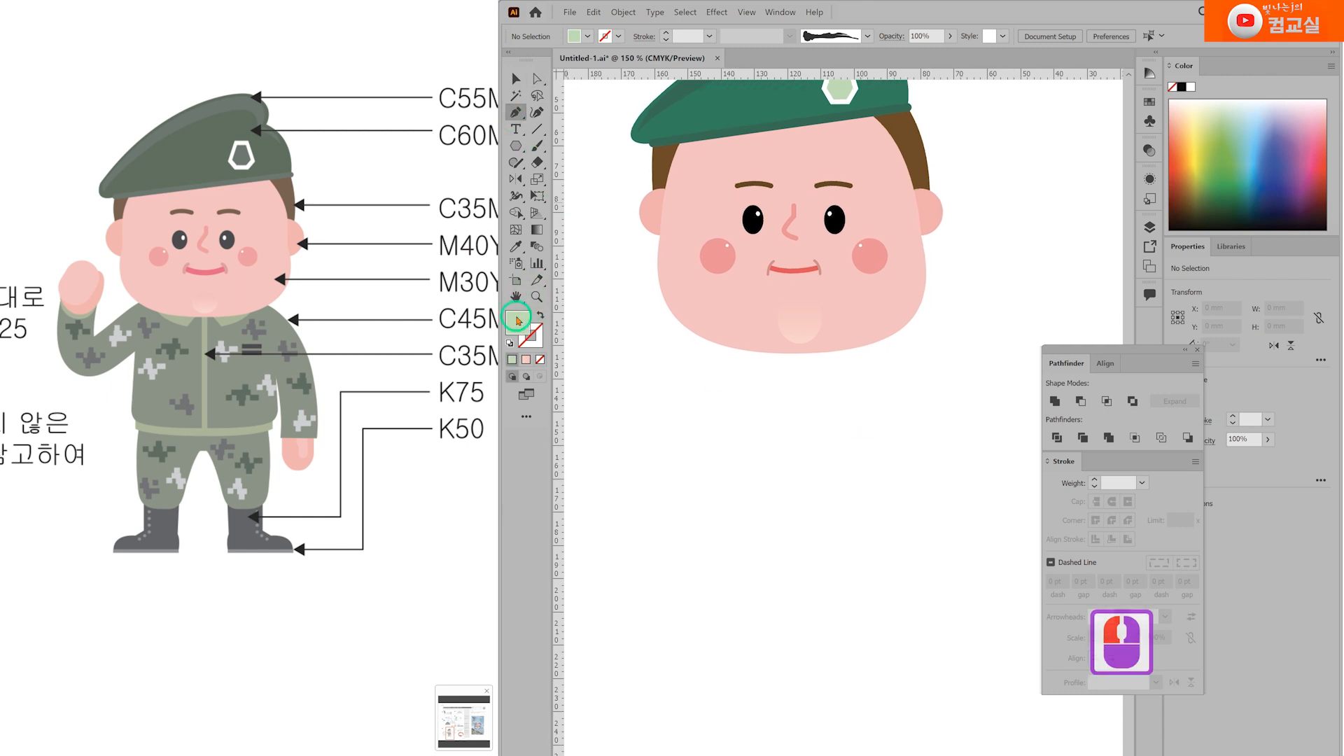
{"action": "double_click", "coordinate": [516, 327]}
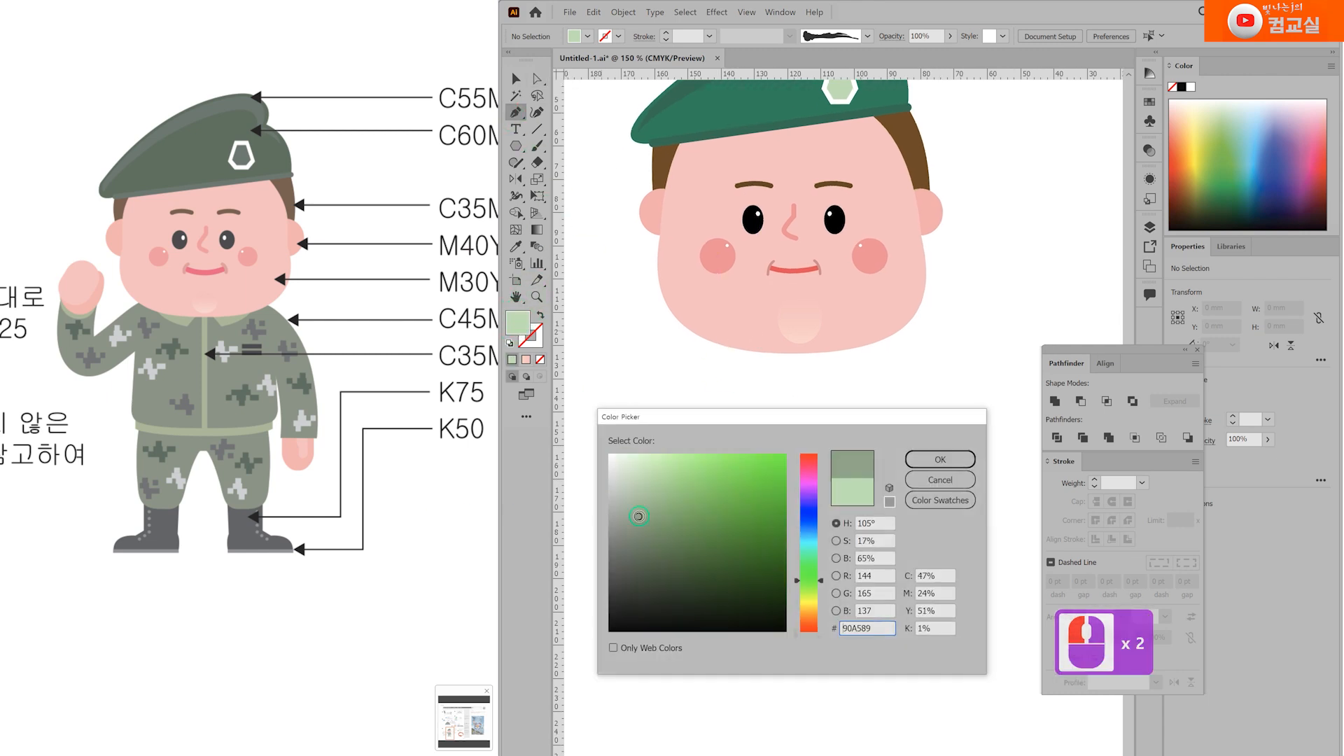
{"action": "left_click", "coordinate": [639, 516]}
{"action": "left_click", "coordinate": [940, 460]}
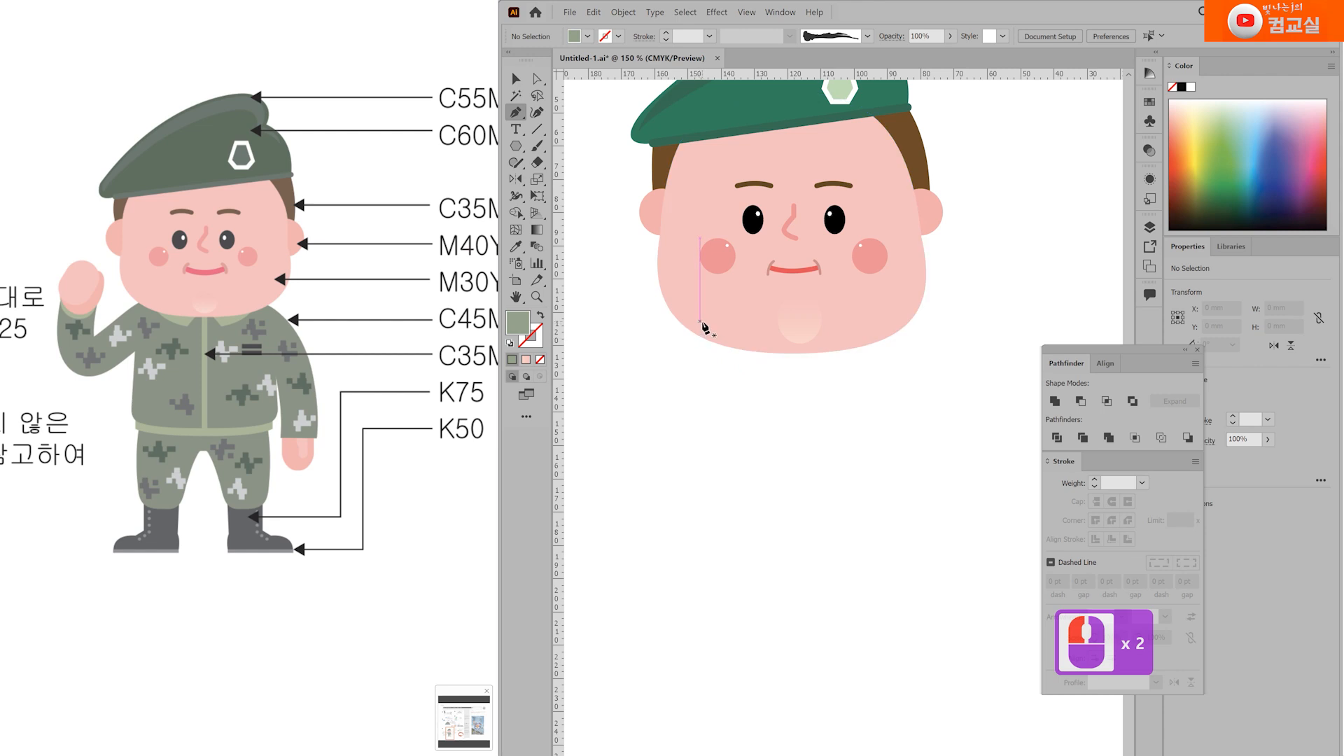
Step: Draw a torso about 83 mm high under the head with the Pen tool, curving its lower edge and shifting its lower-right corner inward
{"action": "left_click", "coordinate": [700, 322]}
{"action": "scroll", "coordinate": [699, 326], "scroll_direction": "down", "scroll_amount": 2}
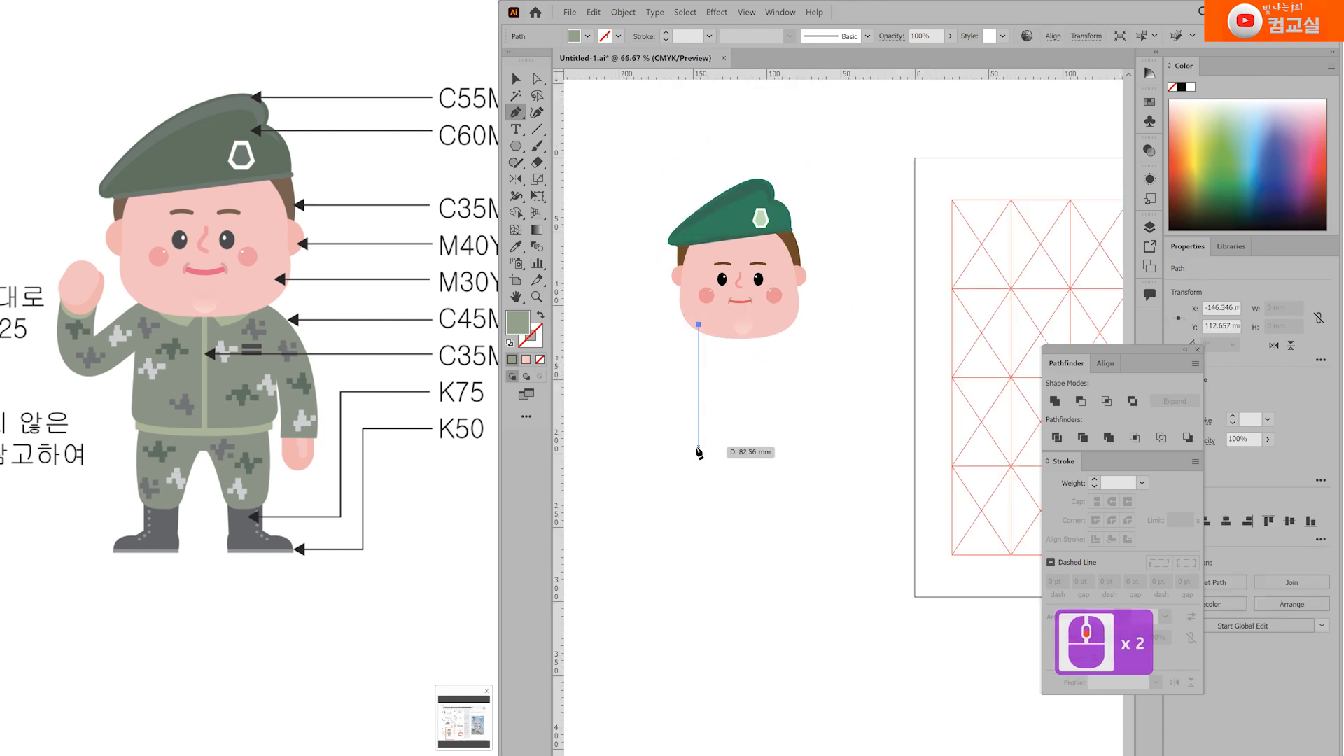
{"action": "scroll", "coordinate": [698, 452], "scroll_direction": "up", "scroll_amount": 1}
{"action": "left_click", "coordinate": [696, 434]}
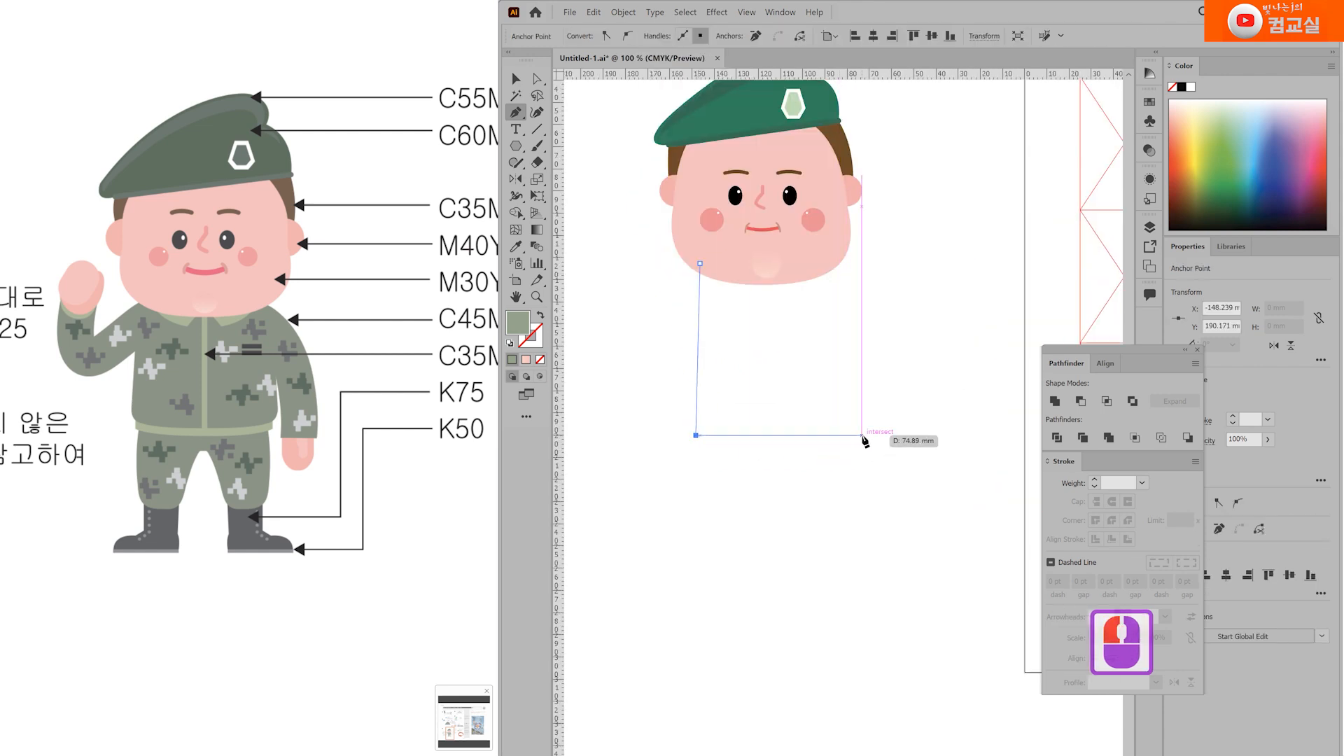
{"action": "left_click_drag", "start_coordinate": [854, 435], "coordinate": [935, 426]}
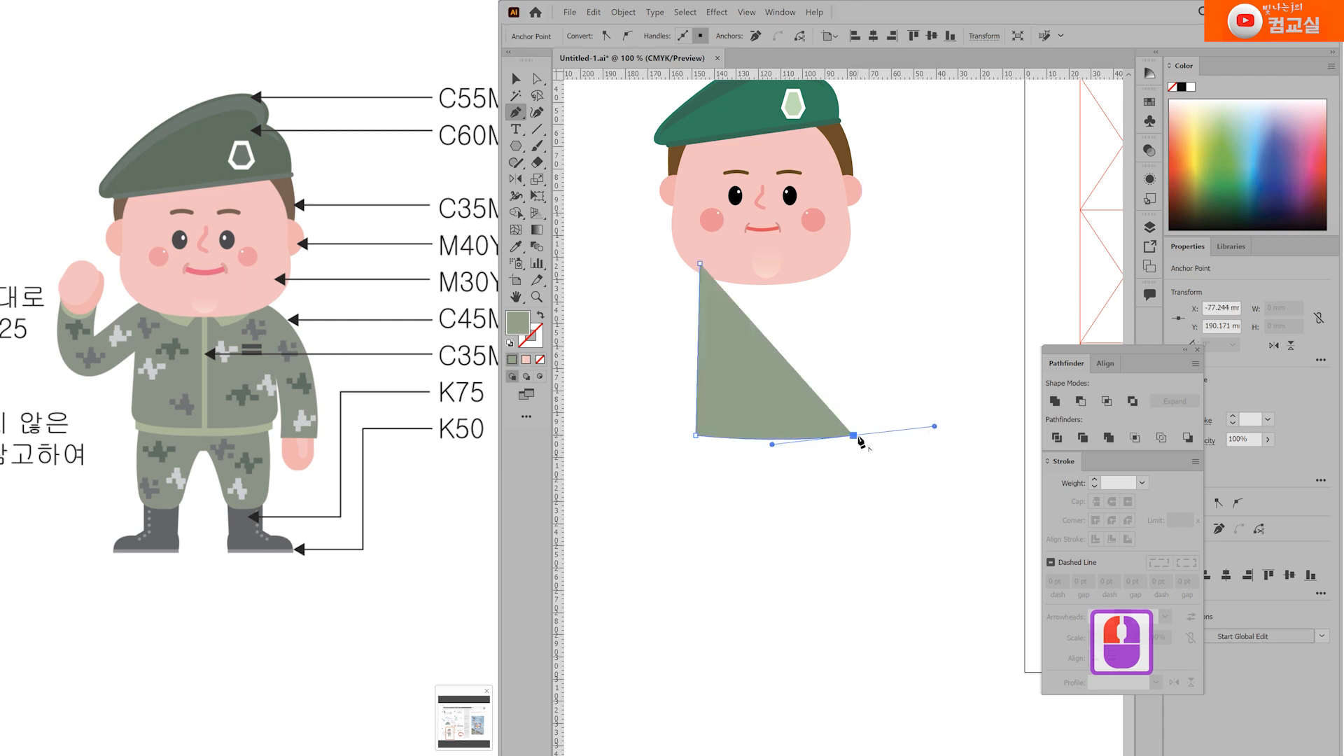
{"action": "left_click", "coordinate": [822, 256]}
{"action": "left_click", "coordinate": [700, 262]}
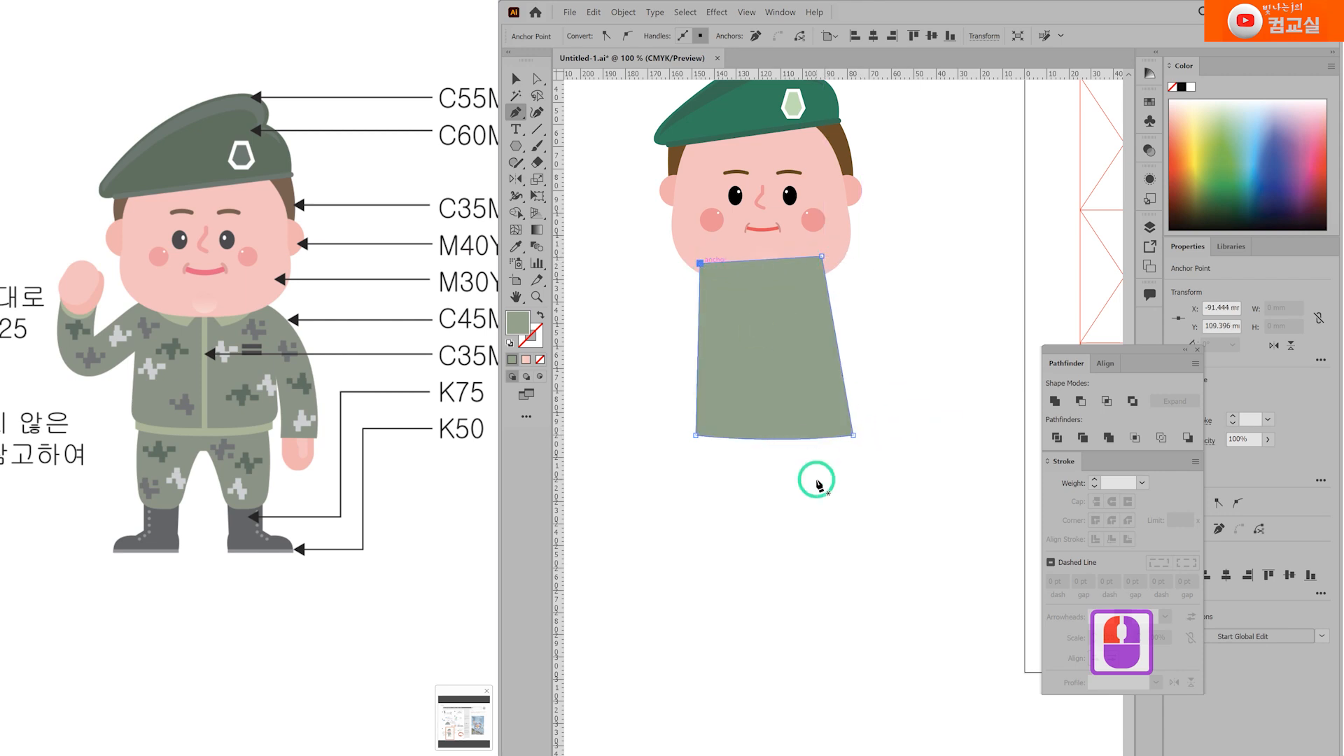
{"action": "key", "text": "a"}
{"action": "scroll", "coordinate": [850, 444], "scroll_direction": "up", "scroll_amount": 1}
{"action": "left_click_drag", "start_coordinate": [855, 433], "coordinate": [847, 432]}
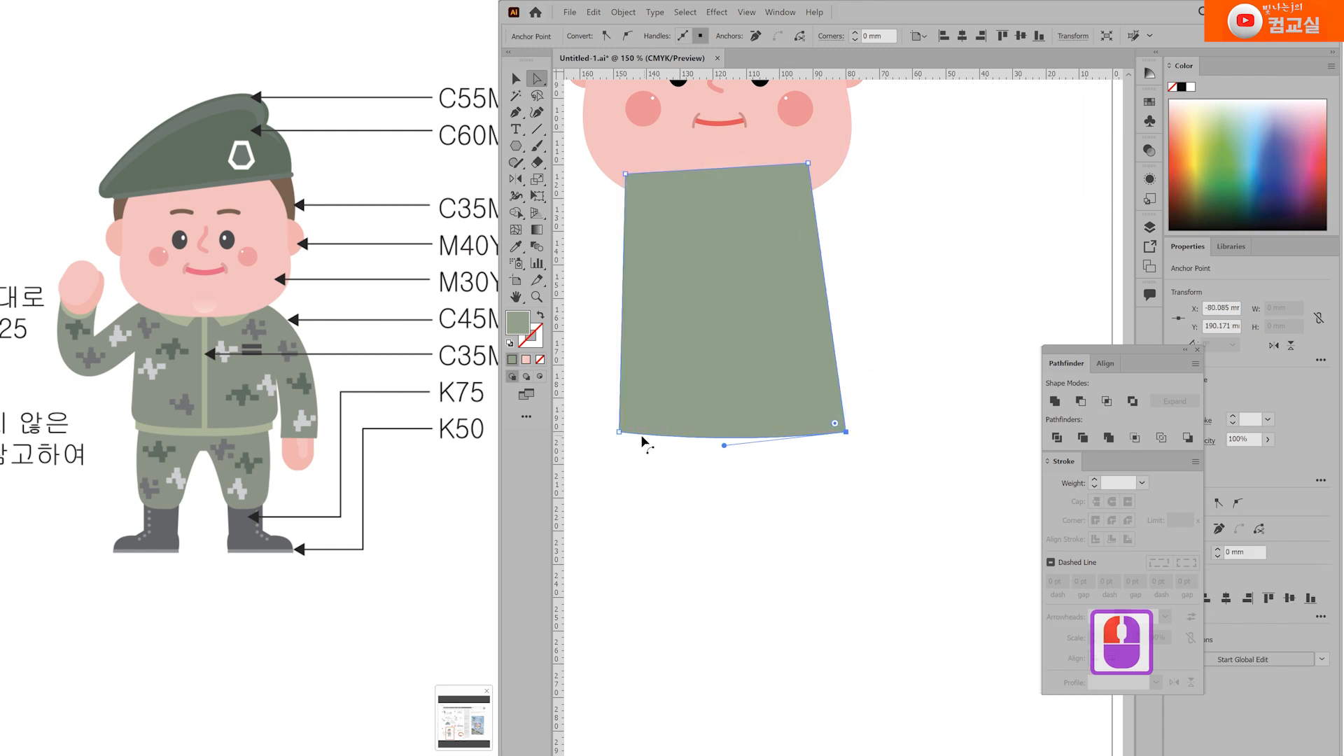
Step: Duplicate the torso slightly downward, send the copy to the back and fill it with a more saturated green
{"action": "left_click", "coordinate": [729, 405]}
{"action": "scroll", "coordinate": [779, 387], "scroll_direction": "down", "scroll_amount": 1}
{"action": "left_click_drag", "start_coordinate": [770, 376], "coordinate": [770, 396]}
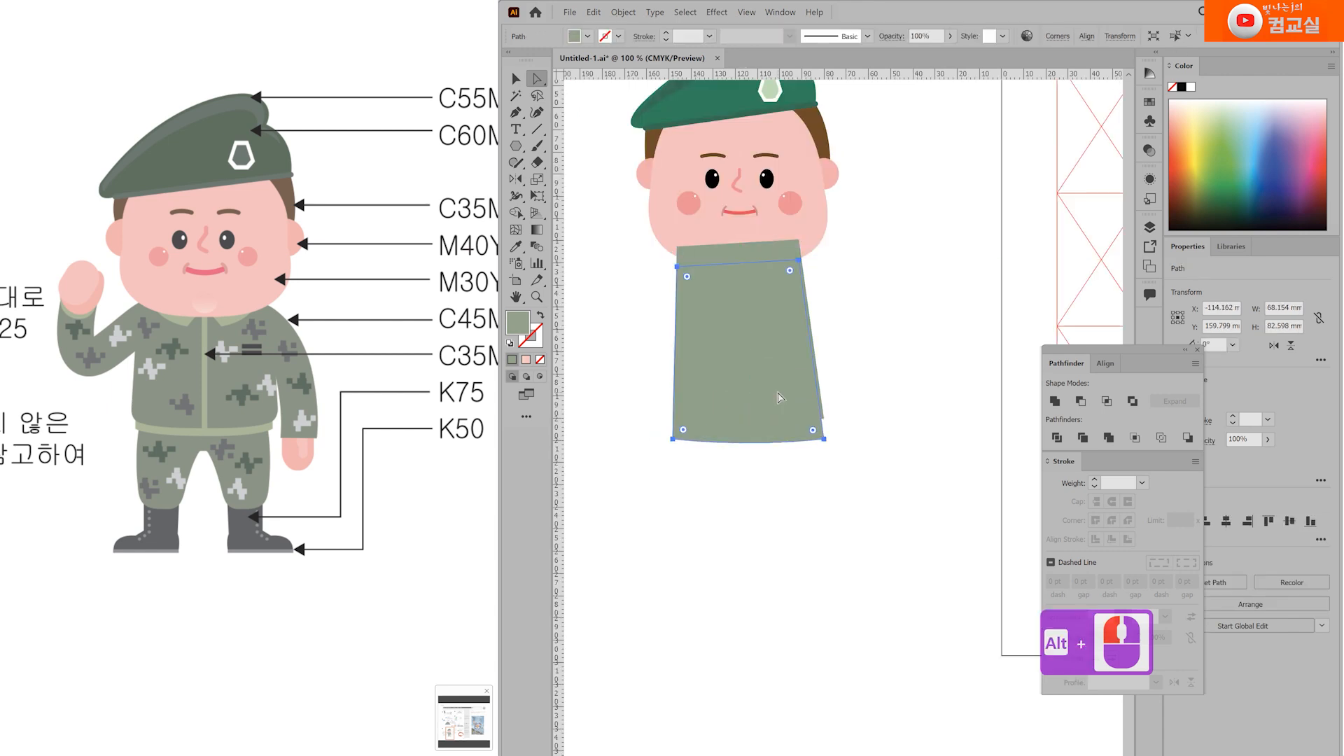
{"action": "key", "text": "ctrl+shift+["}
{"action": "double_click", "coordinate": [517, 327]}
{"action": "left_click", "coordinate": [690, 505]}
{"action": "left_click", "coordinate": [940, 455]}
Step: Adjust the green copy's two bottom corner anchors to narrow and raise its lower edge
{"action": "scroll", "coordinate": [742, 420], "scroll_direction": "up", "scroll_amount": 1}
{"action": "left_click_drag", "start_coordinate": [636, 463], "coordinate": [642, 451]}
{"action": "left_click_drag", "start_coordinate": [862, 451], "coordinate": [863, 451]}
Step: Round the two lower corners of the grey-green torso
{"action": "double_click", "coordinate": [684, 428], "text": "ctrl"}
{"action": "left_click_drag", "start_coordinate": [647, 420], "coordinate": [654, 422]}
{"action": "left_click_drag", "start_coordinate": [852, 419], "coordinate": [836, 418]}
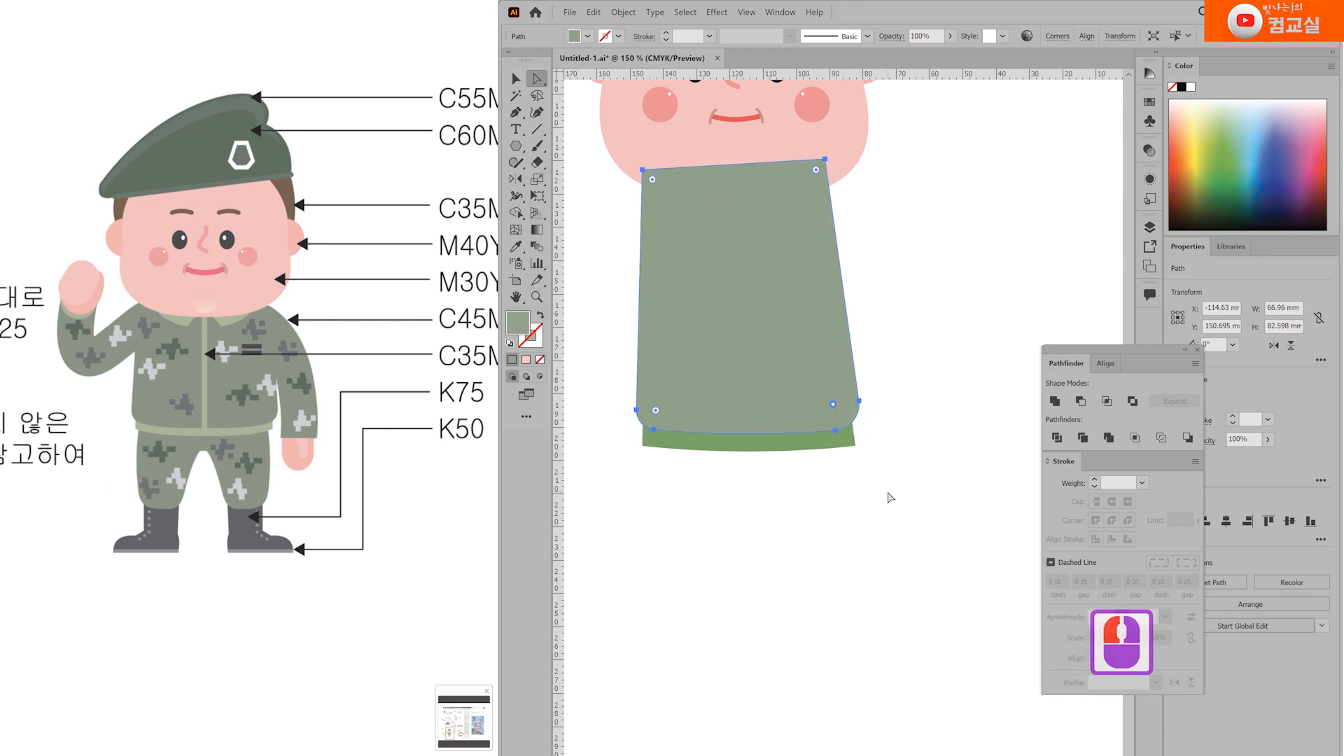
Step: Nudge the green copy up three times to make a thinner hem below the torso
{"action": "left_click", "coordinate": [746, 443]}
{"action": "key", "text": "Up"}
{"action": "key", "text": "Up"}
{"action": "key", "text": "Up"}
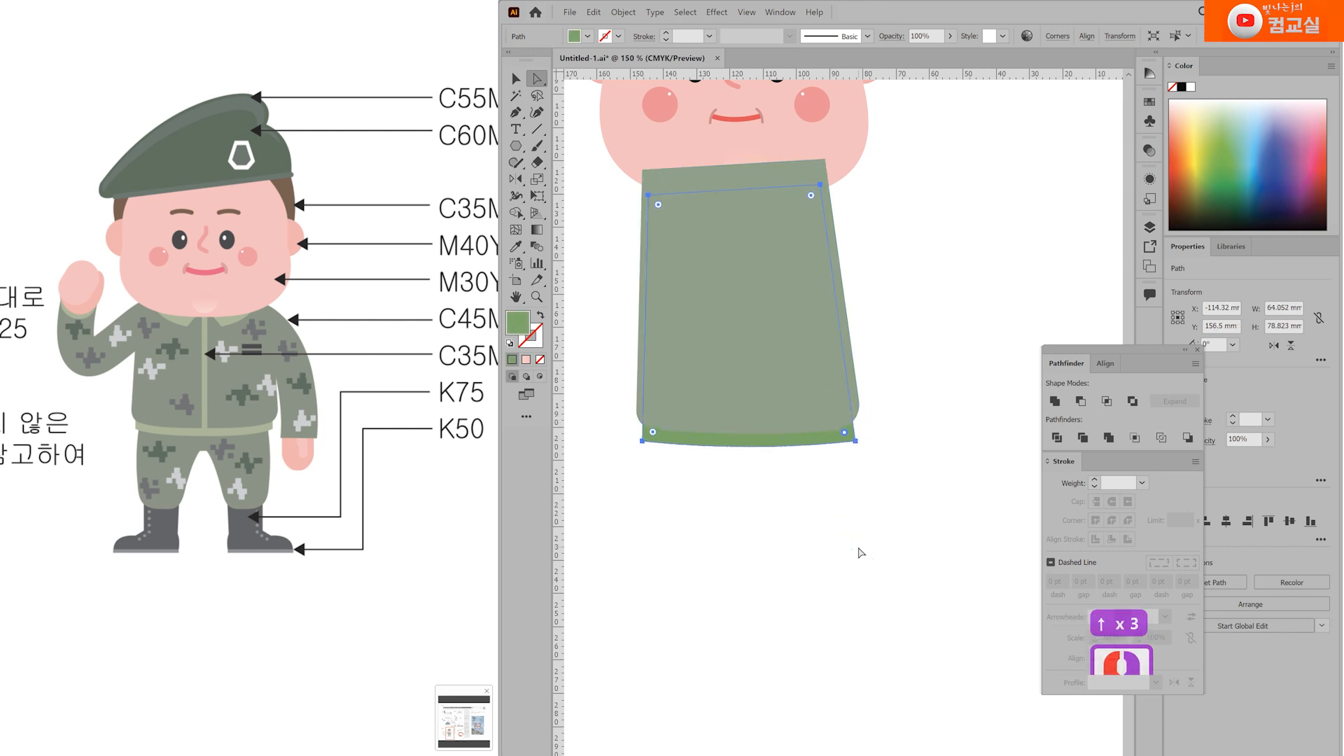
{"action": "left_click", "coordinate": [948, 420]}
Step: Send the torso and its hem behind the face and adjust their placement under the chin
{"action": "scroll", "coordinate": [936, 481], "scroll_direction": "up", "scroll_amount": 2}
{"action": "scroll", "coordinate": [927, 486], "scroll_direction": "down", "scroll_amount": 1}
{"action": "key", "text": "v"}
{"action": "left_click", "coordinate": [778, 485]}
{"action": "key", "text": "ctrl+shift+bracketleft"}
{"action": "left_click_drag", "start_coordinate": [828, 485], "coordinate": [828, 476]}
{"action": "left_click_drag", "start_coordinate": [882, 511], "coordinate": [882, 511]}
{"action": "left_click_drag", "start_coordinate": [876, 412], "coordinate": [882, 414]}
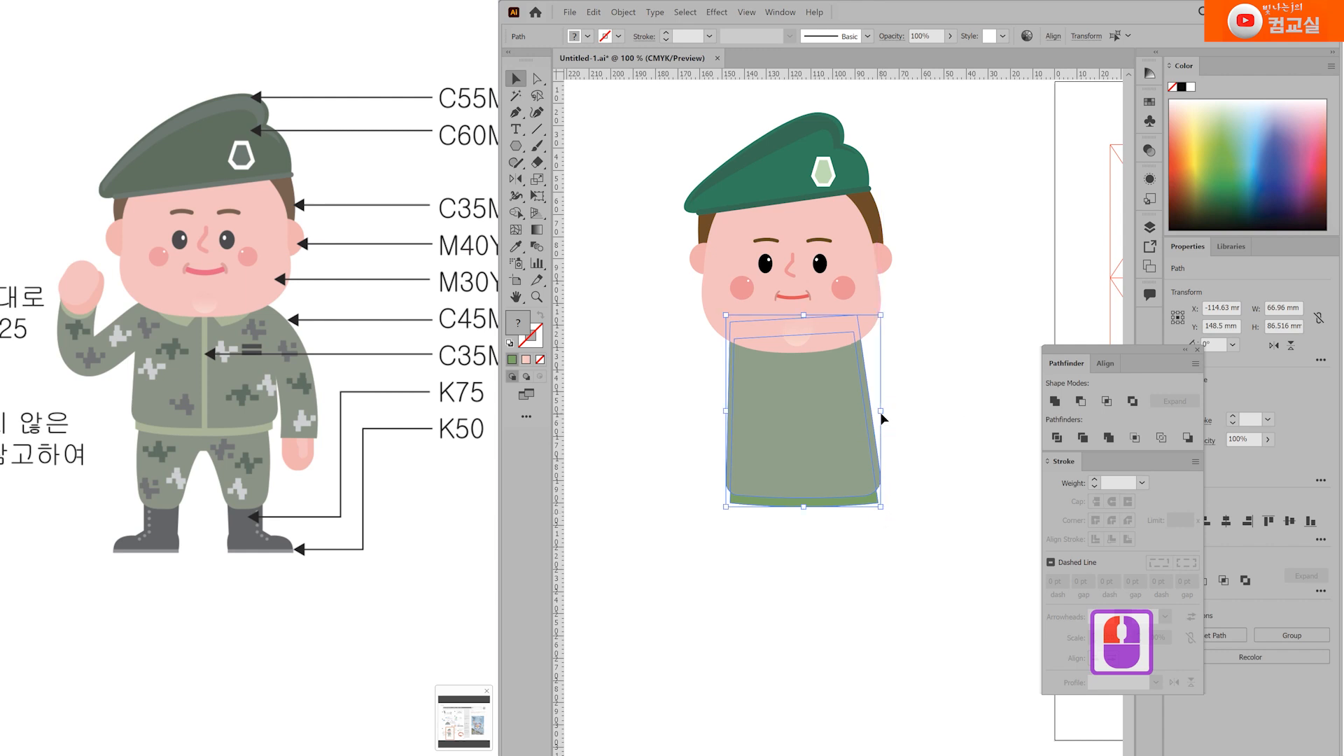
Step: Draw the raised, bent sleeve at the character's waving side with the Pen tool, from beside the chin around the elbow
{"action": "left_click", "coordinate": [513, 117]}
{"action": "left_click", "coordinate": [704, 376], "text": "ctrl"}
{"action": "scroll", "coordinate": [704, 373], "scroll_direction": "up", "scroll_amount": 1}
{"action": "left_click", "coordinate": [727, 292]}
{"action": "scroll", "coordinate": [709, 299], "scroll_direction": "down", "scroll_amount": 1}
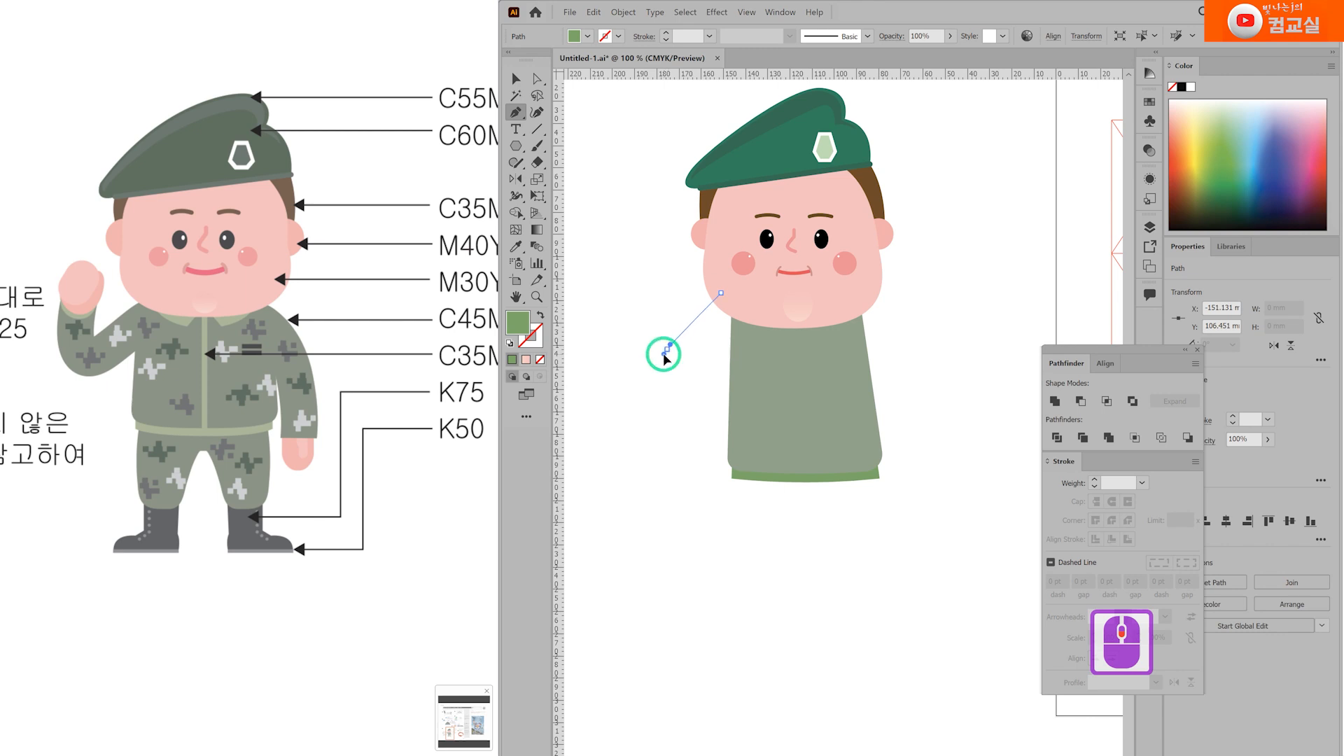
{"action": "left_click", "coordinate": [667, 348]}
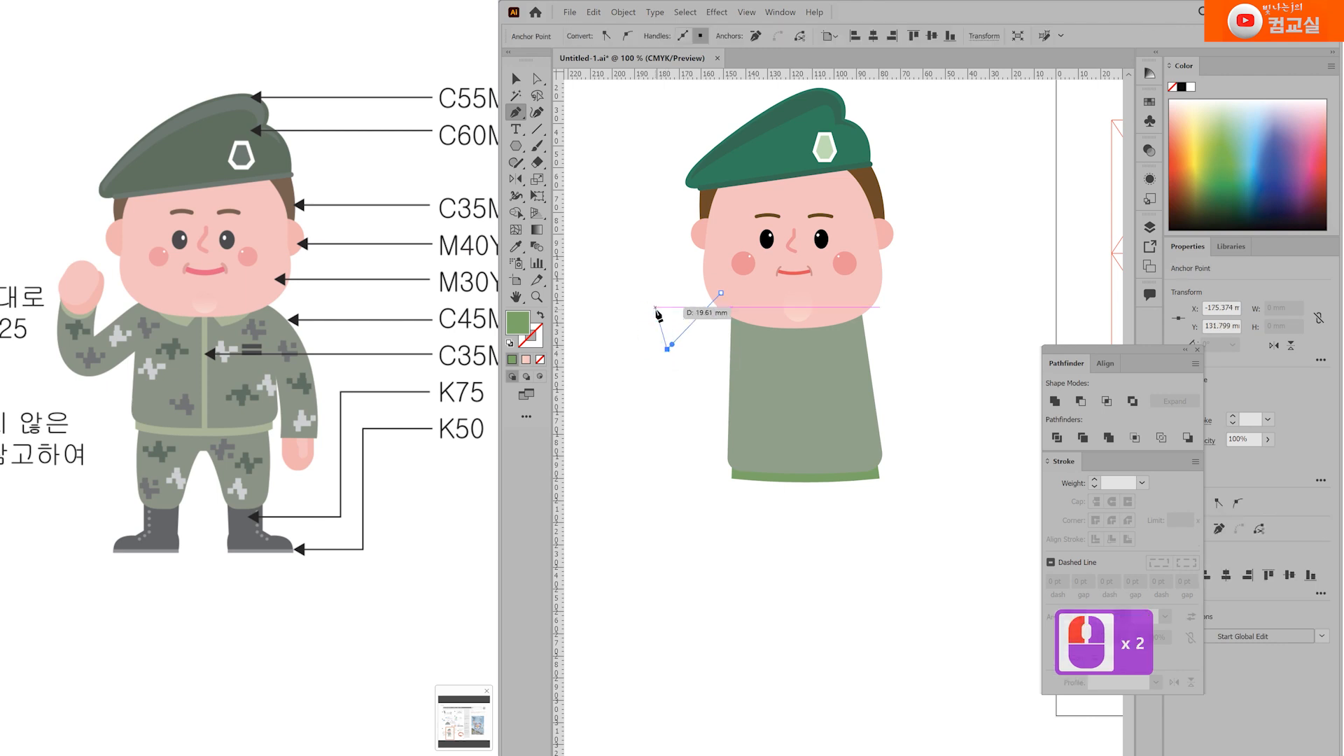
{"action": "left_click", "coordinate": [655, 306]}
{"action": "left_click", "coordinate": [620, 307]}
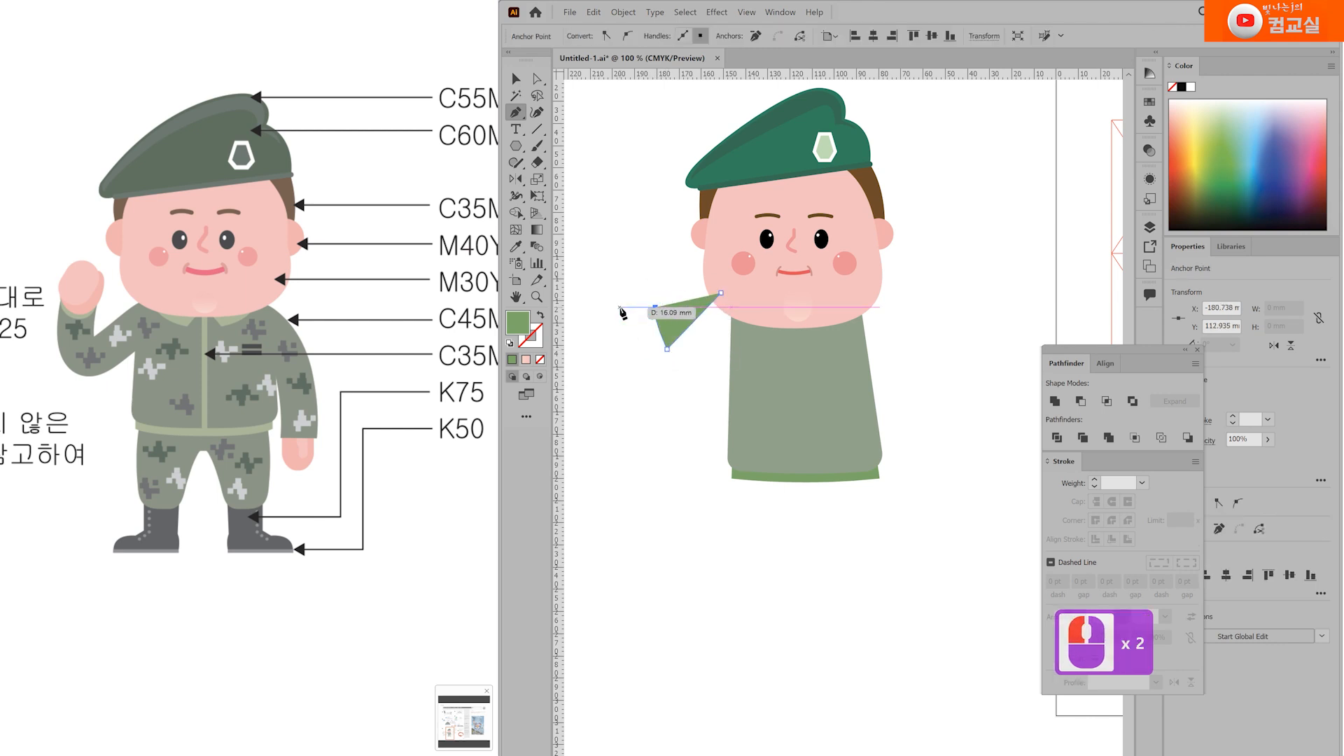
{"action": "left_click", "coordinate": [656, 384]}
{"action": "left_click_drag", "start_coordinate": [666, 397], "coordinate": [679, 401]}
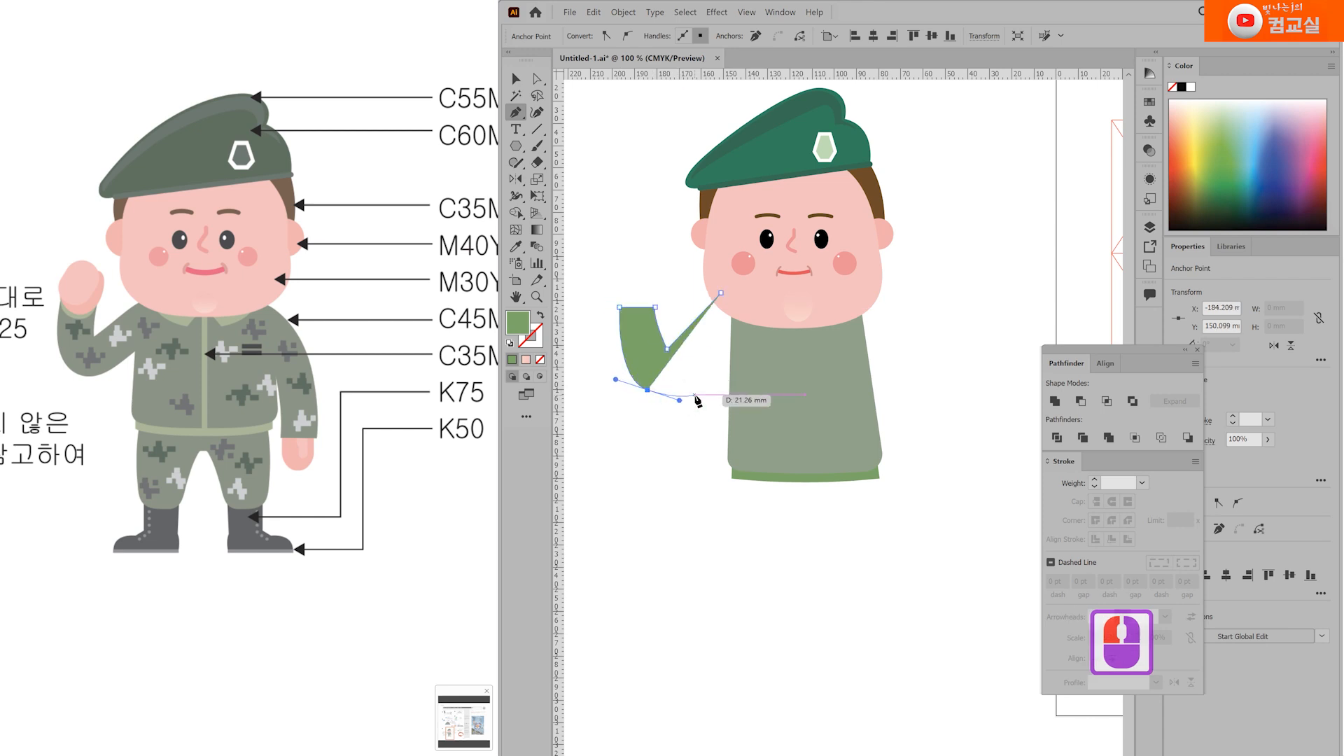
{"action": "left_click", "coordinate": [744, 342]}
{"action": "left_click", "coordinate": [721, 292]}
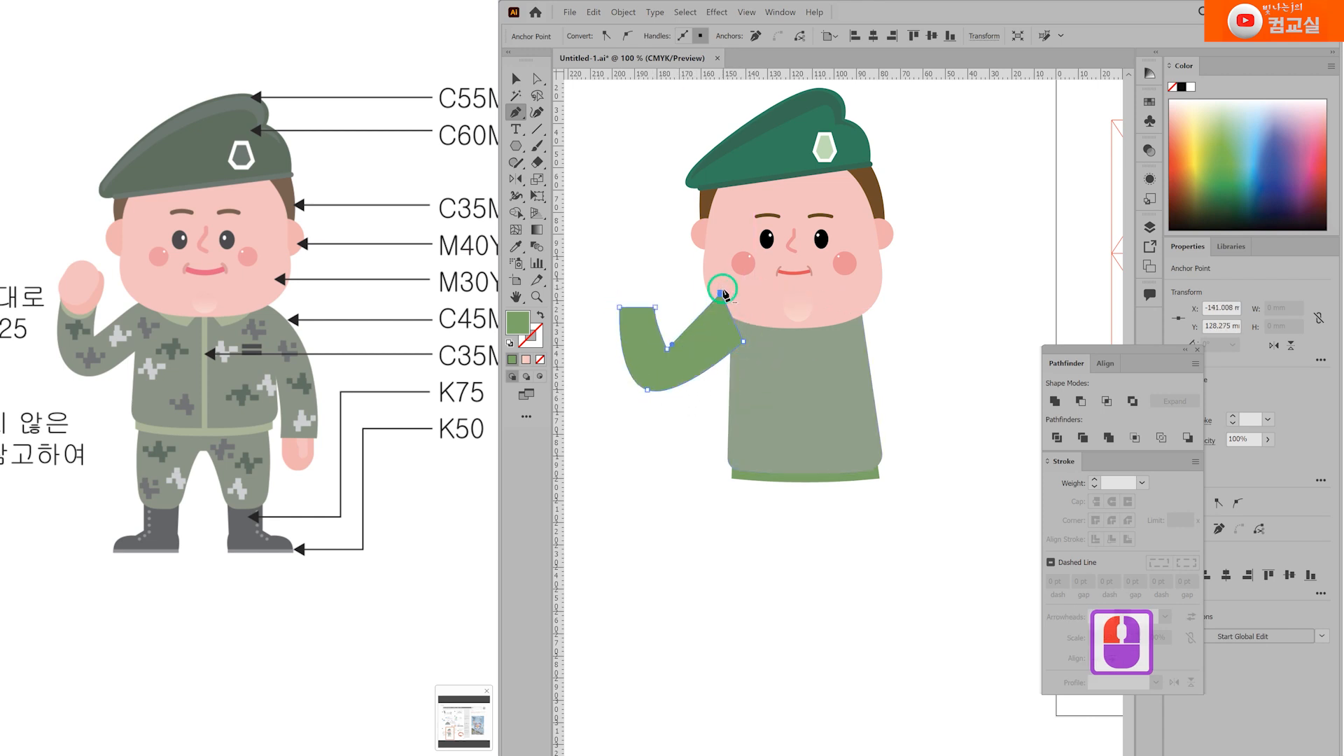
Step: Send the raised sleeve behind the face and torso
{"action": "key", "text": "ctrl+shift+bracketleft"}
{"action": "key", "text": "ctrl+shift+bracketleft"}
{"action": "key", "text": "ctrl+shift+bracketleft"}
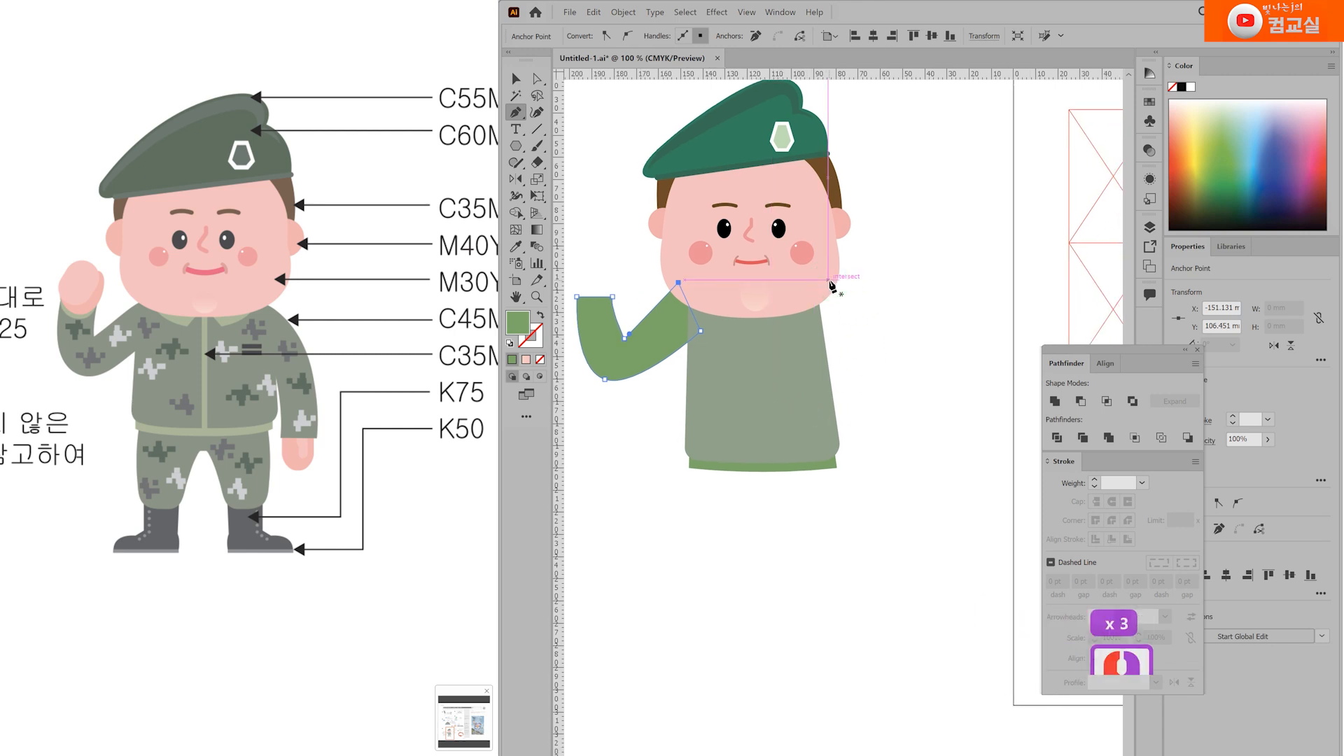
Step: Draw the hanging sleeve on the torso's other side with the Pen tool and send it to the back
{"action": "left_click", "coordinate": [816, 280]}
{"action": "left_click_drag", "start_coordinate": [868, 325], "coordinate": [890, 355]}
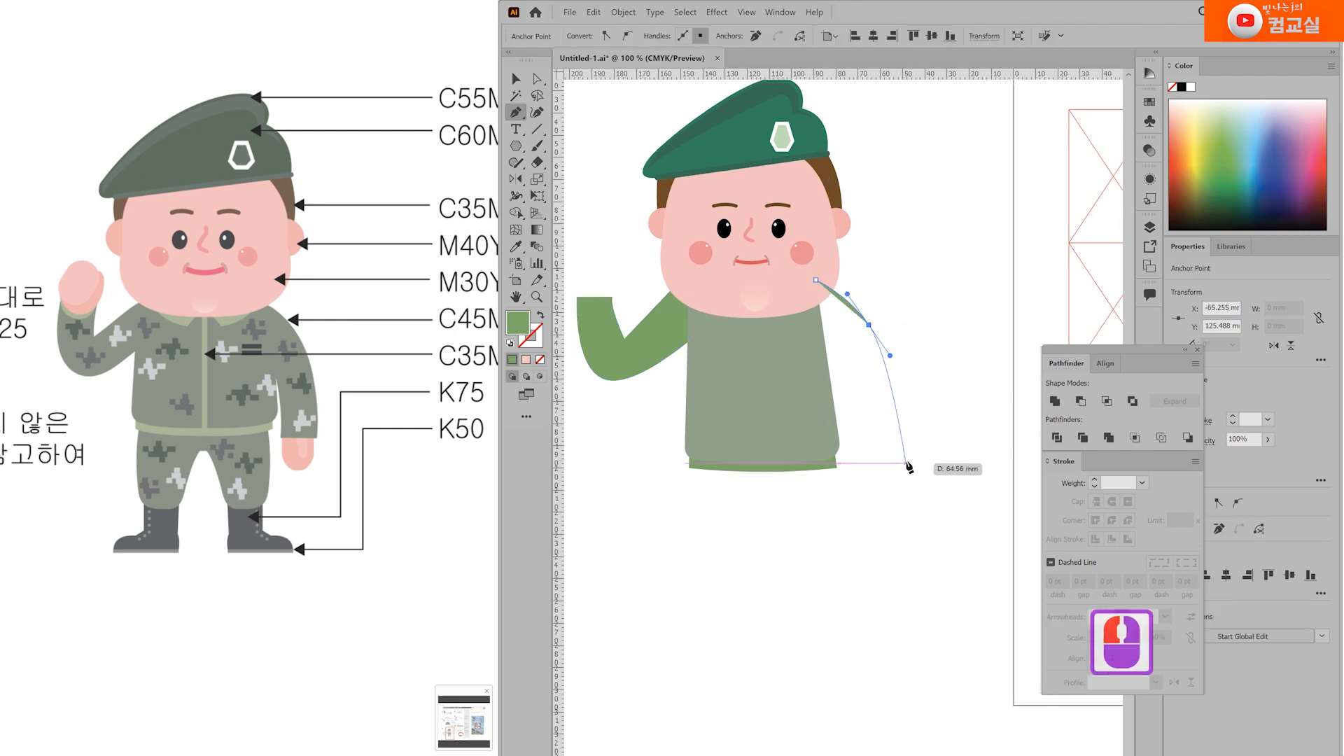
{"action": "left_click", "coordinate": [902, 463]}
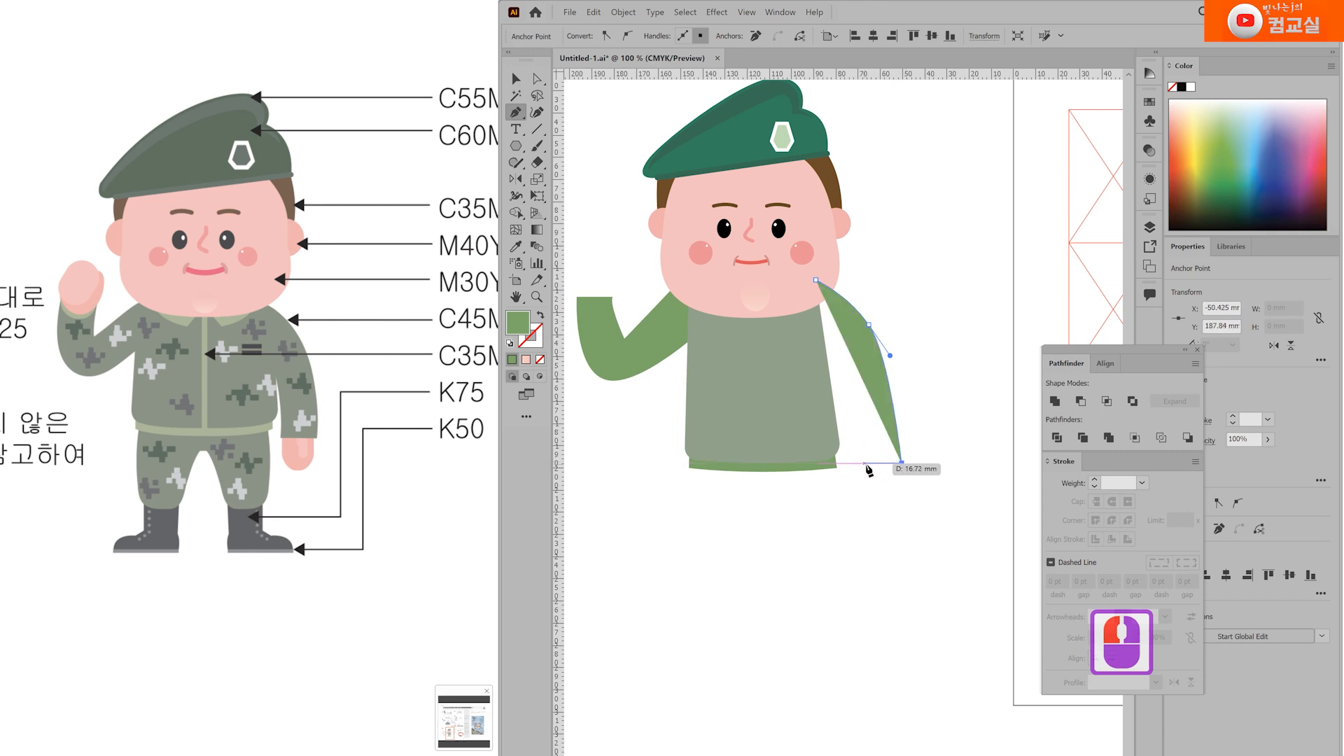
{"action": "left_click", "coordinate": [866, 463]}
{"action": "left_click", "coordinate": [801, 327]}
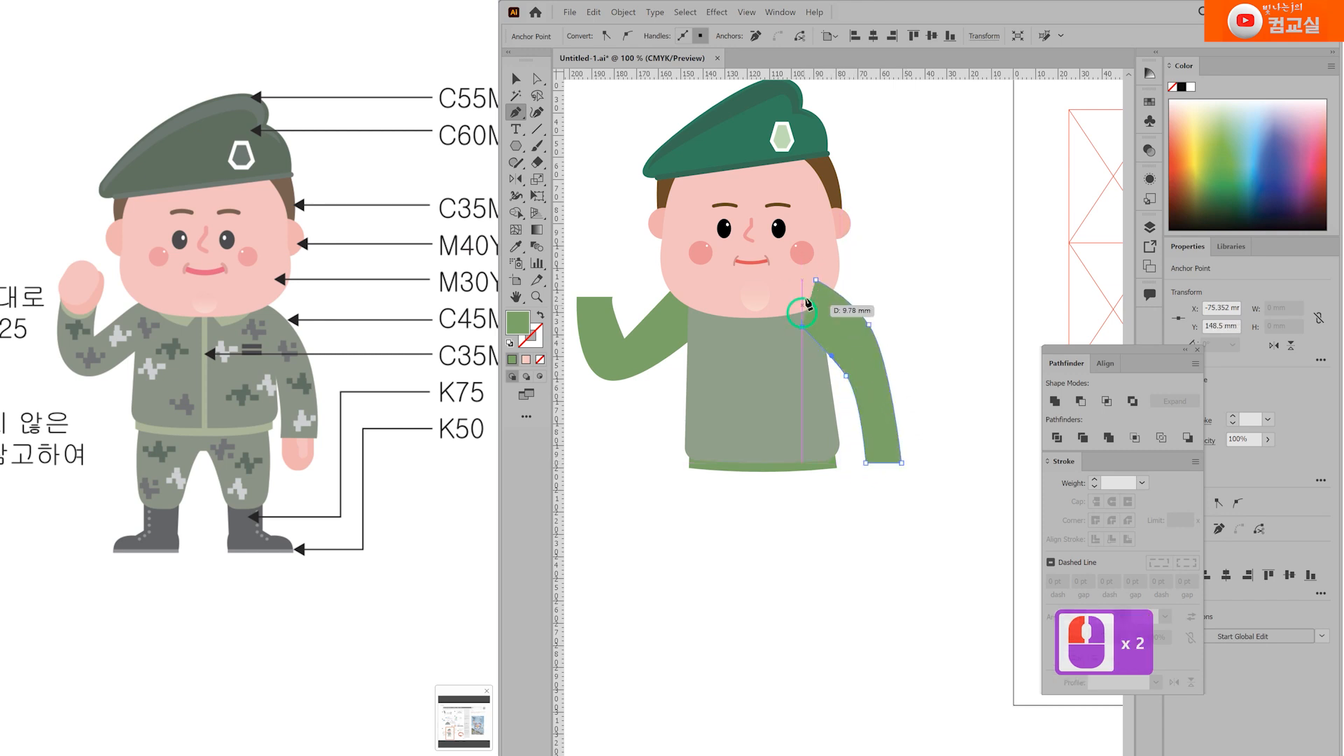
{"action": "left_click", "coordinate": [816, 280]}
{"action": "key", "text": "ctrl+shift+["}
Step: Widen the torso and its hem slightly on both sides and shorten them a little at the lower edge
{"action": "key", "text": "v"}
{"action": "left_click_drag", "start_coordinate": [853, 502], "coordinate": [805, 448]}
{"action": "left_click_drag", "start_coordinate": [839, 376], "coordinate": [846, 376]}
{"action": "left_click_drag", "start_coordinate": [686, 376], "coordinate": [678, 376]}
{"action": "left_click_drag", "start_coordinate": [750, 472], "coordinate": [750, 462]}
{"action": "left_click", "coordinate": [885, 513]}
Step: Reshape the hanging sleeve by shifting its elbow, shoulder and cuff anchors inward and bowing its outer curve
{"action": "left_click", "coordinate": [878, 454]}
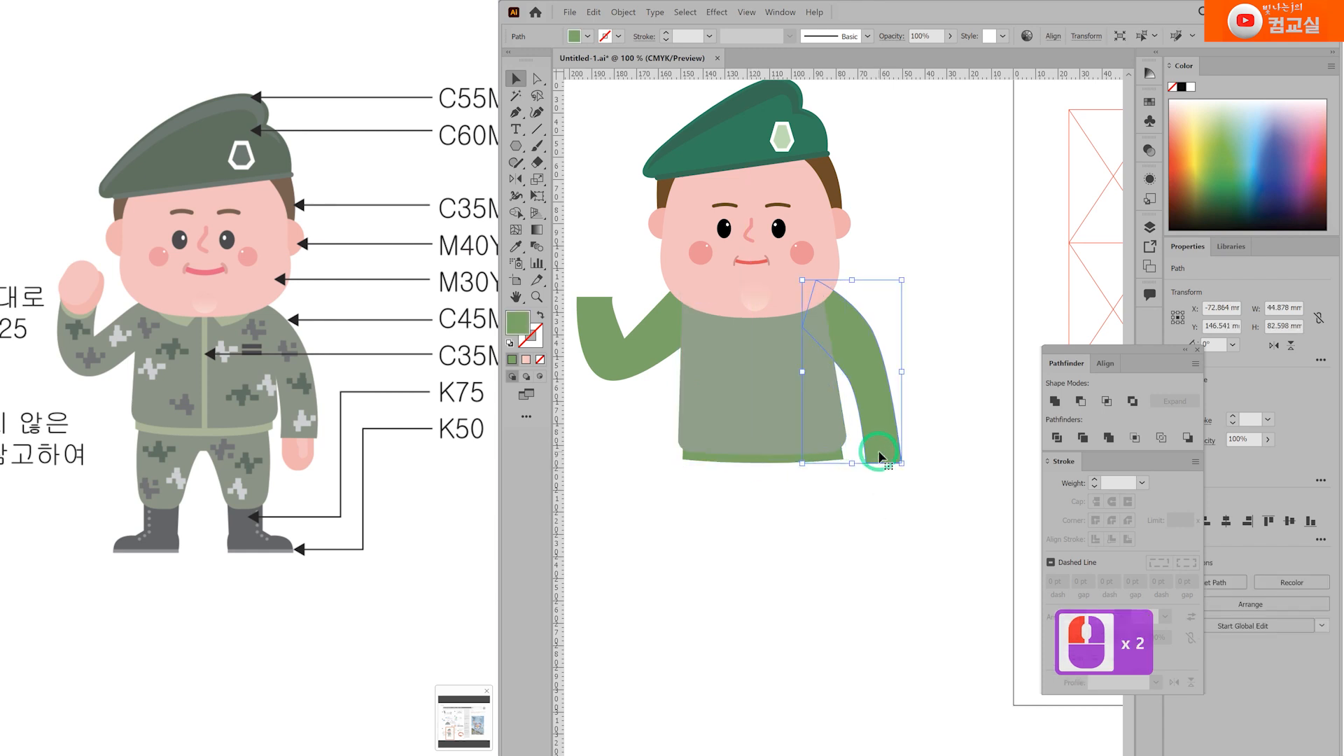
{"action": "key", "text": "a"}
{"action": "scroll", "coordinate": [882, 436], "scroll_direction": "up", "scroll_amount": 1}
{"action": "left_click", "coordinate": [828, 346]}
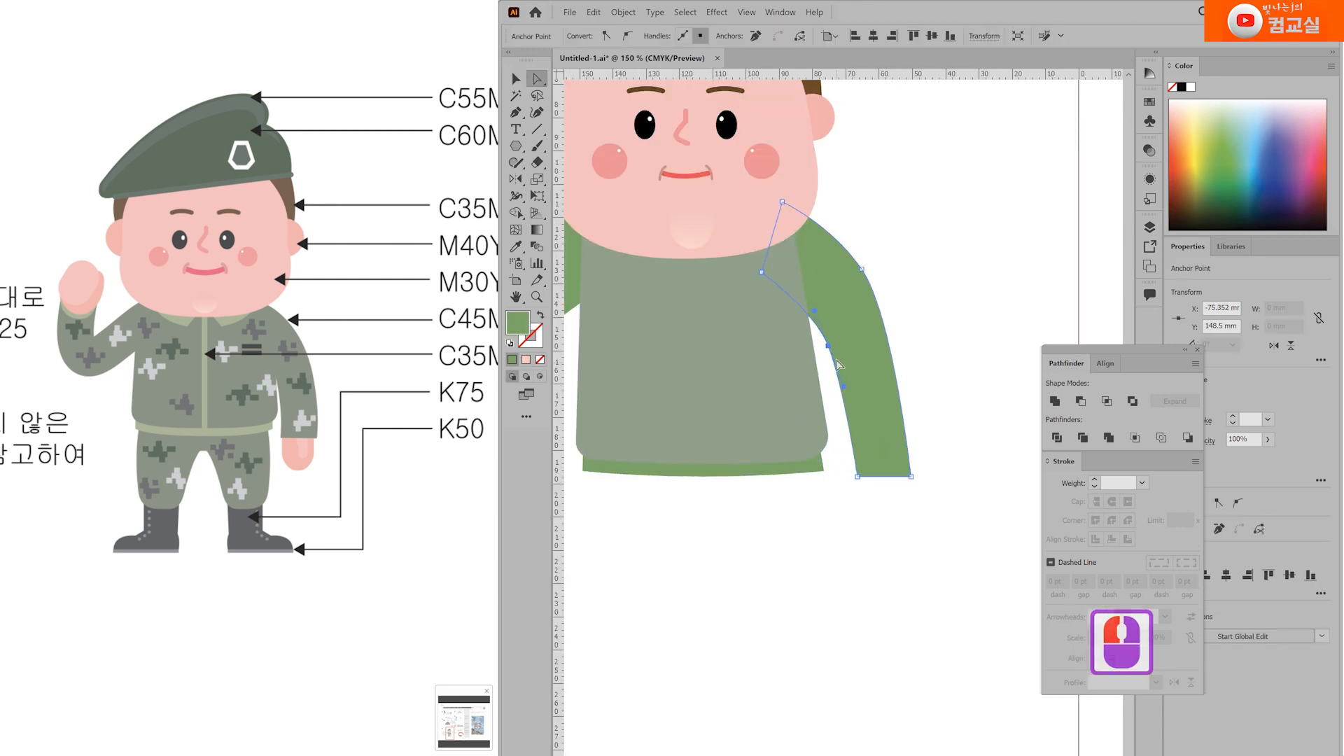
{"action": "left_click_drag", "start_coordinate": [828, 346], "coordinate": [828, 363]}
{"action": "left_click_drag", "start_coordinate": [861, 270], "coordinate": [852, 279]}
{"action": "left_click_drag", "start_coordinate": [858, 476], "coordinate": [847, 476]}
{"action": "left_click_drag", "start_coordinate": [829, 360], "coordinate": [828, 382]}
{"action": "left_click_drag", "start_coordinate": [910, 476], "coordinate": [899, 477]}
{"action": "left_click_drag", "start_coordinate": [882, 320], "coordinate": [905, 347]}
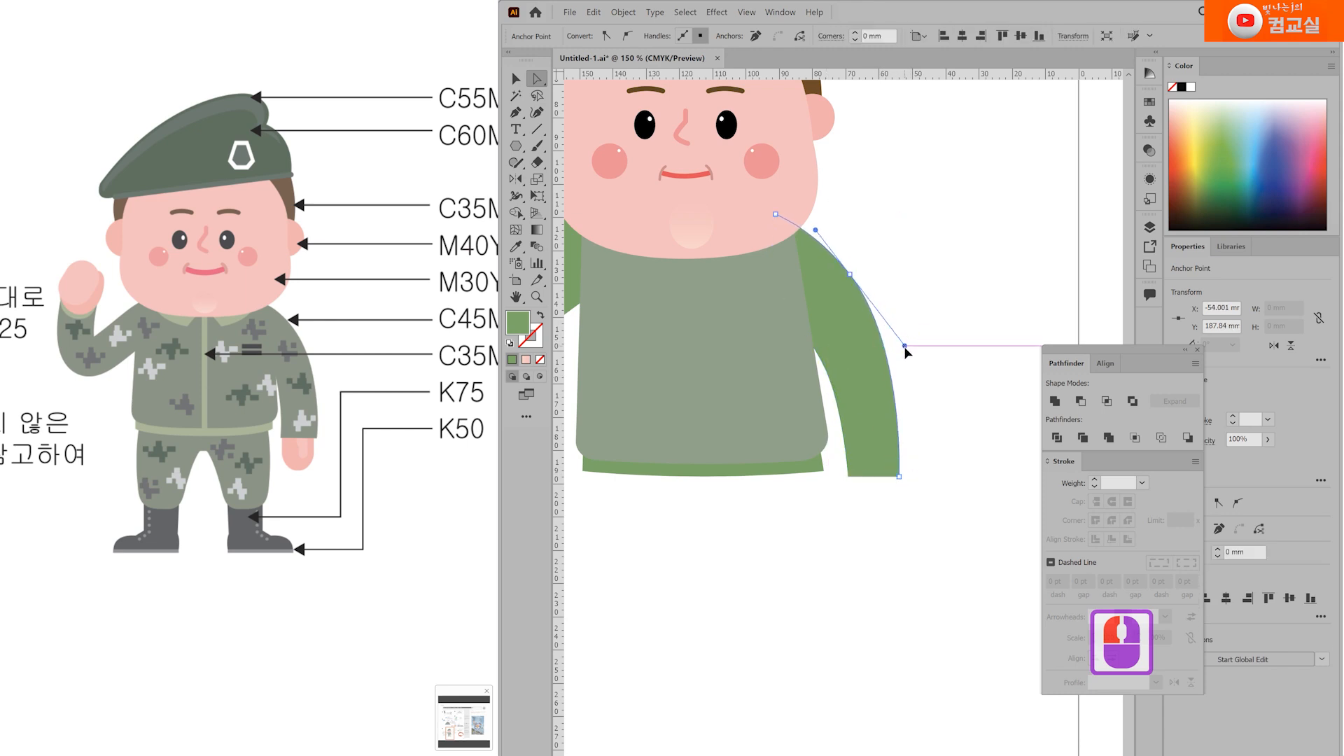
{"action": "left_click", "coordinate": [811, 485]}
Step: Move the raised sleeve's outer elbow anchor slightly to refine the bend
{"action": "scroll", "coordinate": [811, 484], "scroll_direction": "down", "scroll_amount": 1}
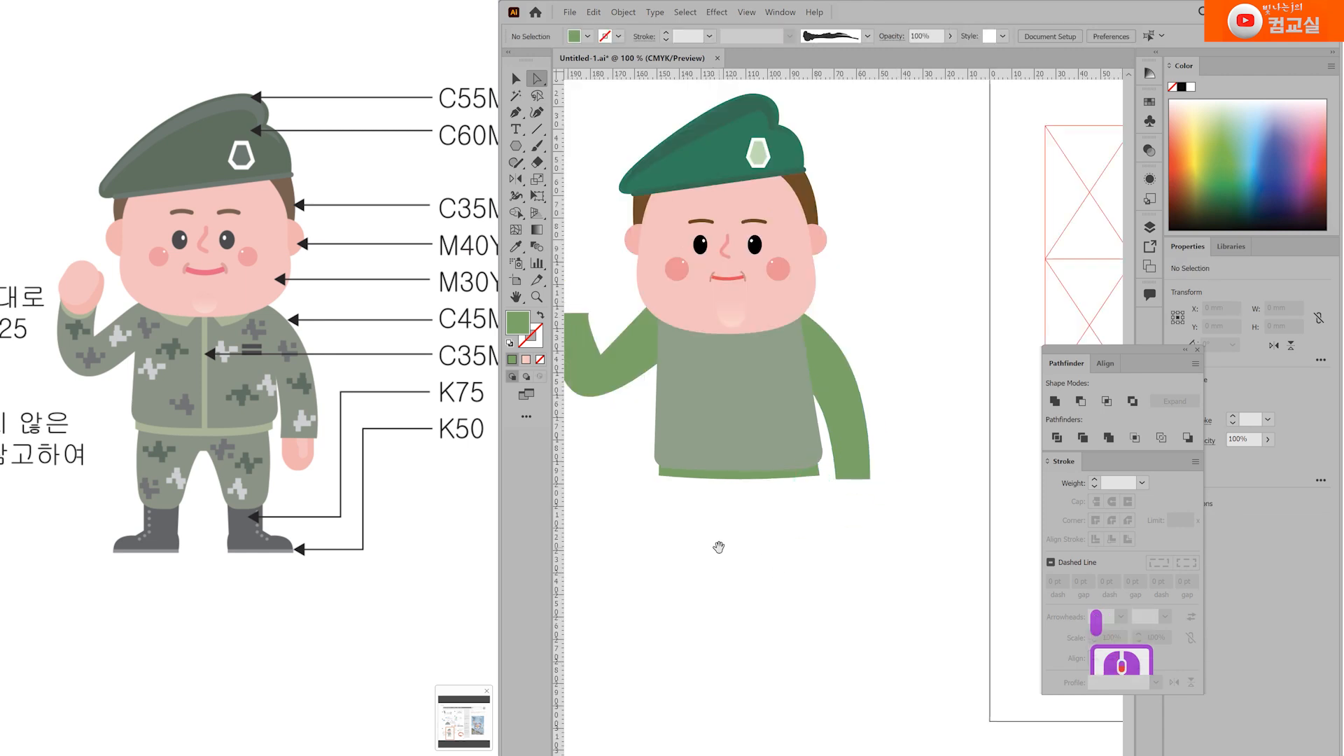
{"action": "left_click_drag", "start_coordinate": [718, 546], "coordinate": [759, 535]}
{"action": "left_click", "coordinate": [912, 573]}
{"action": "left_click", "coordinate": [645, 390]}
{"action": "left_click", "coordinate": [620, 384]}
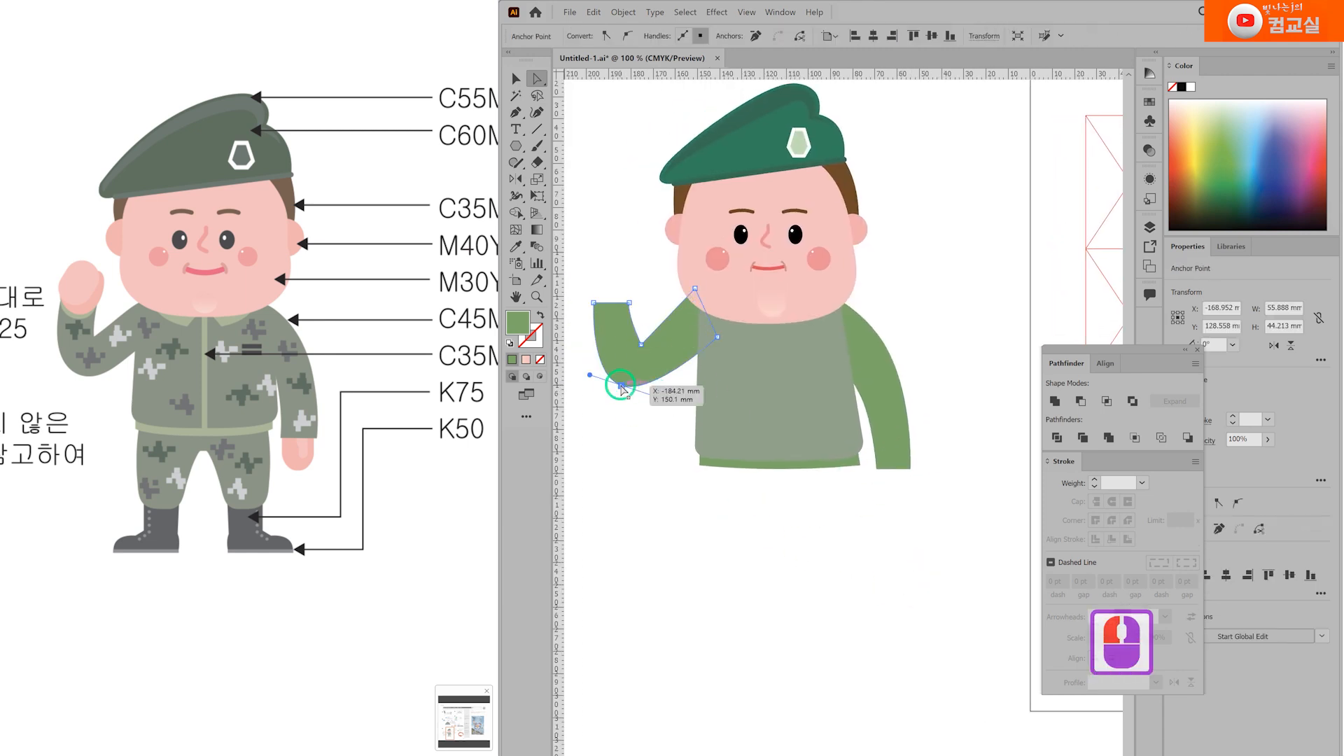
{"action": "left_click_drag", "start_coordinate": [626, 388], "coordinate": [628, 392]}
{"action": "left_click", "coordinate": [783, 524]}
Step: Unite the torso and both sleeves into a single grey-green jacket shape
{"action": "left_click", "coordinate": [676, 346]}
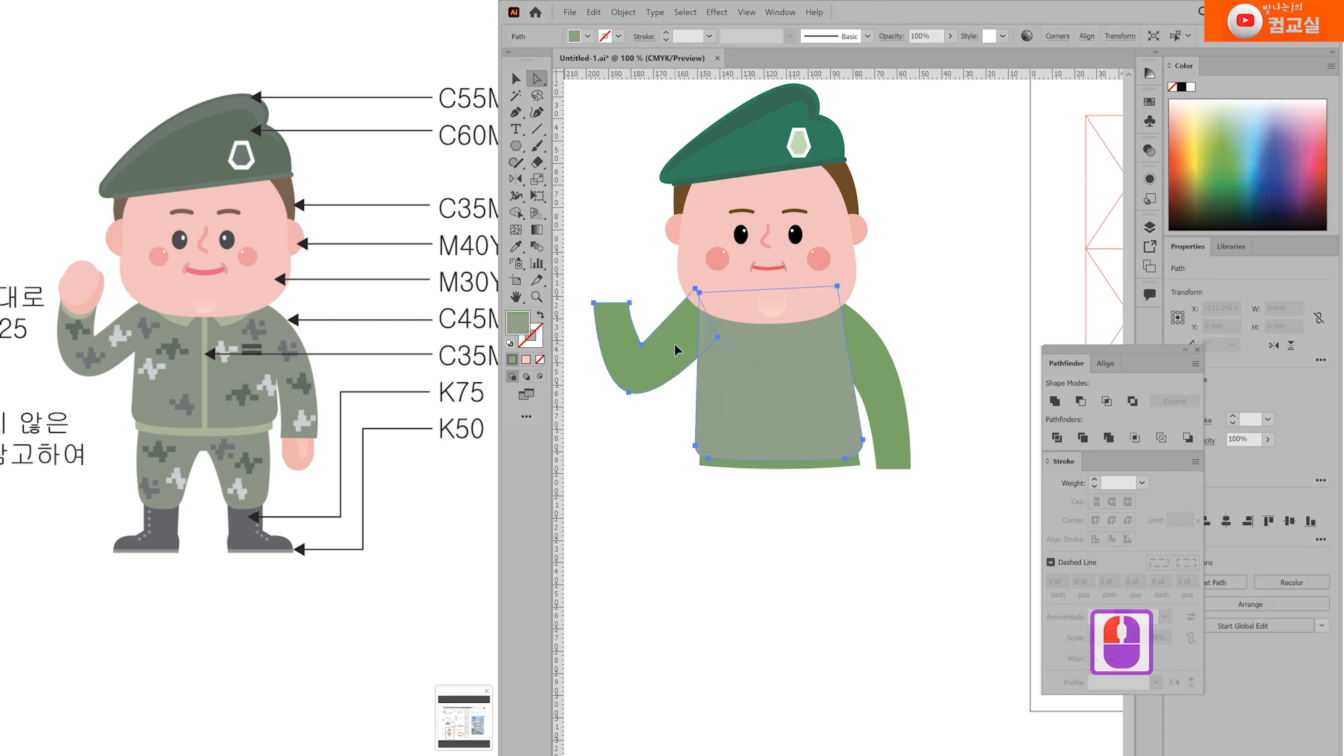
{"action": "left_click", "coordinate": [675, 346], "text": "shift"}
{"action": "left_click", "coordinate": [880, 386], "text": "shift"}
{"action": "left_click", "coordinate": [1055, 401]}
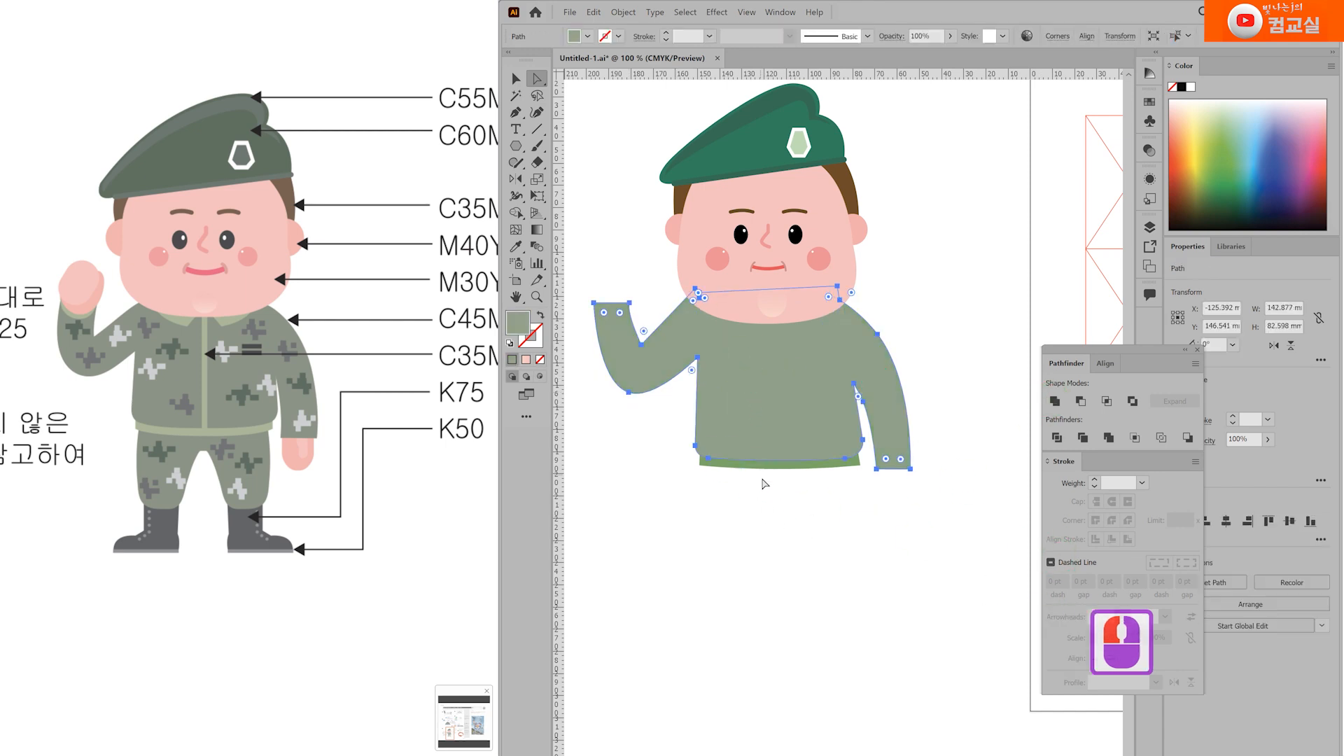
{"action": "left_click", "coordinate": [784, 517]}
Step: Draw a green front placket line about 62 mm long from chin to hem and thicken its stroke
{"action": "key", "text": "ctrl+plus"}
{"action": "left_click_drag", "start_coordinate": [757, 284], "coordinate": [765, 489]}
{"action": "left_click", "coordinate": [533, 347]}
{"action": "left_click", "coordinate": [1218, 167]}
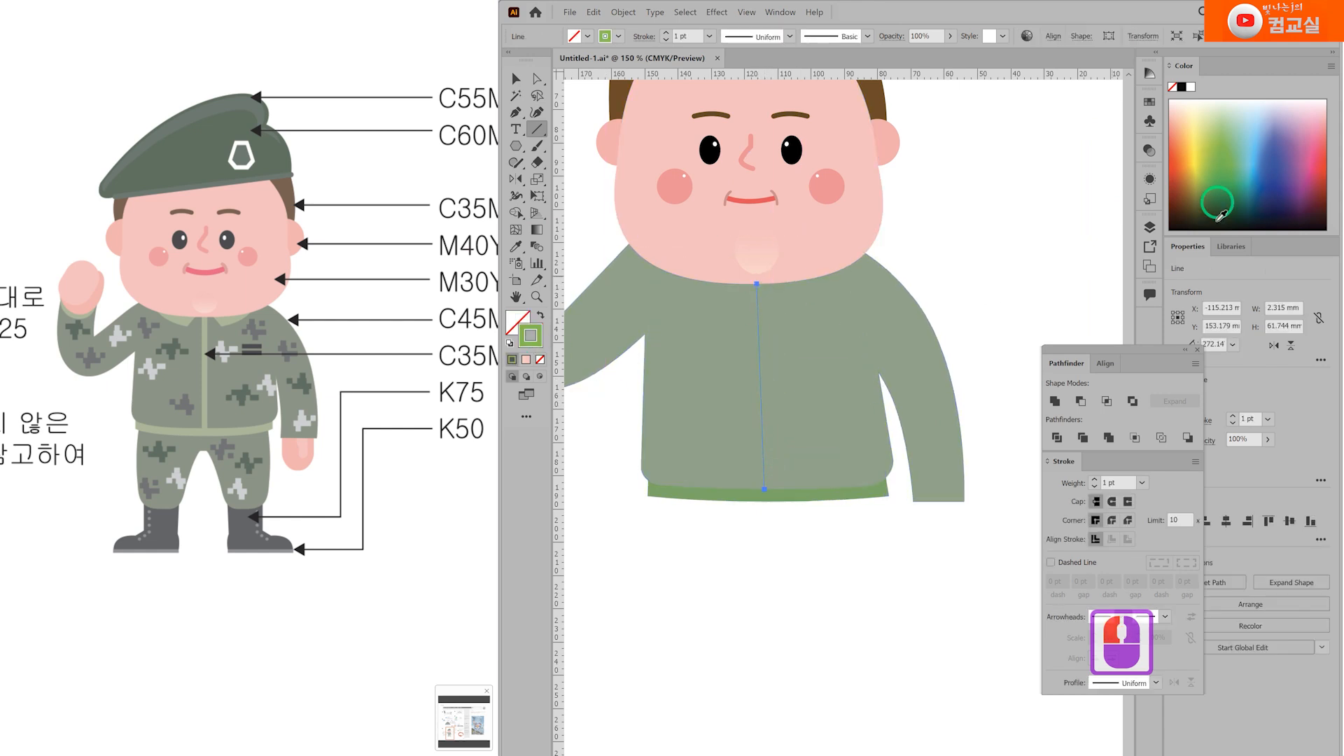
{"action": "double_click", "coordinate": [1095, 480]}
{"action": "double_click", "coordinate": [1095, 480]}
{"action": "left_click", "coordinate": [1095, 480]}
{"action": "double_click", "coordinate": [1095, 480]}
{"action": "left_click", "coordinate": [1095, 480]}
{"action": "left_click", "coordinate": [1095, 481]}
Step: Expand the placket line into a filled shape and match its colour to the green hem
{"action": "left_click", "coordinate": [616, 13]}
{"action": "left_click", "coordinate": [634, 128]}
{"action": "left_click", "coordinate": [639, 459]}
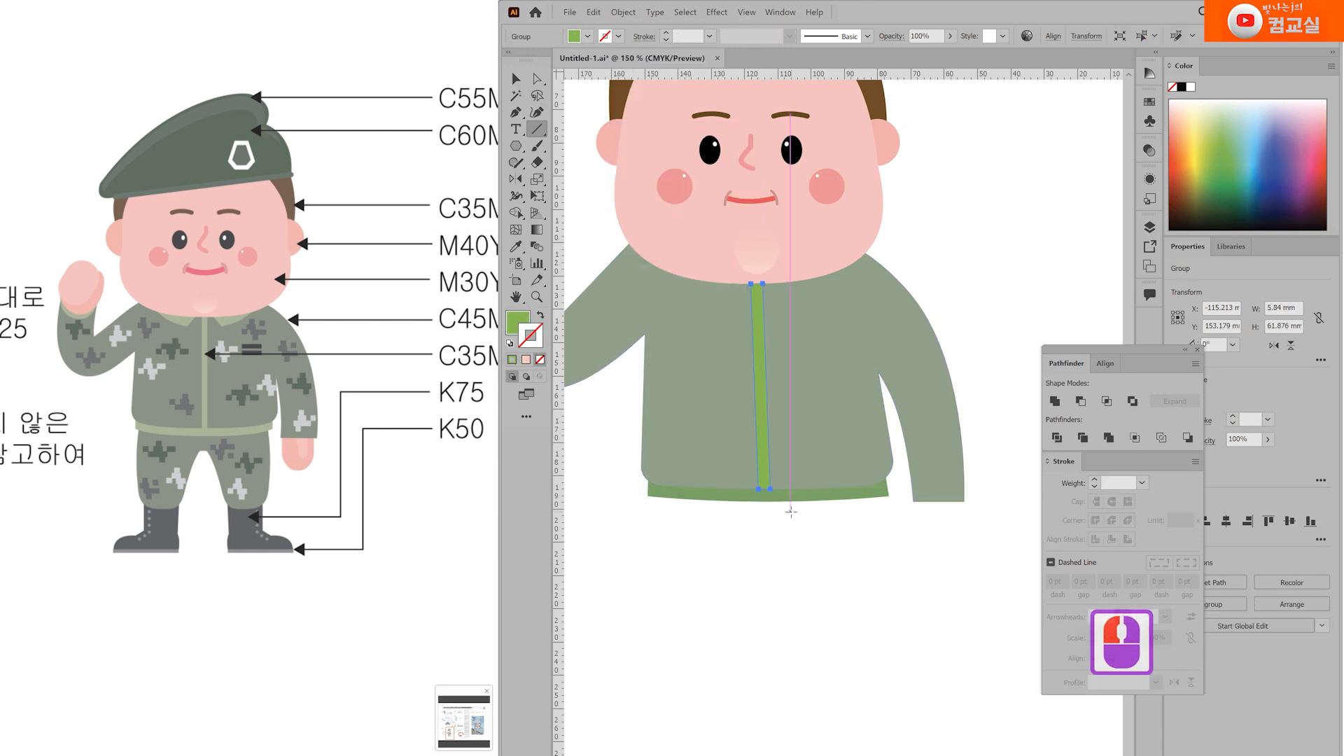
{"action": "key", "text": "i"}
{"action": "left_click", "coordinate": [791, 496]}
{"action": "left_click", "coordinate": [783, 541], "text": "ctrl"}
Step: Draw a green triangular collar flap under the chin on the raised-arm side with the Pen tool
{"action": "scroll", "coordinate": [782, 531], "scroll_direction": "down", "scroll_amount": 1}
{"action": "left_click_drag", "start_coordinate": [756, 382], "coordinate": [767, 389]}
{"action": "scroll", "coordinate": [765, 388], "scroll_direction": "up", "scroll_amount": 1}
{"action": "key", "text": "p"}
{"action": "left_click", "coordinate": [699, 334]}
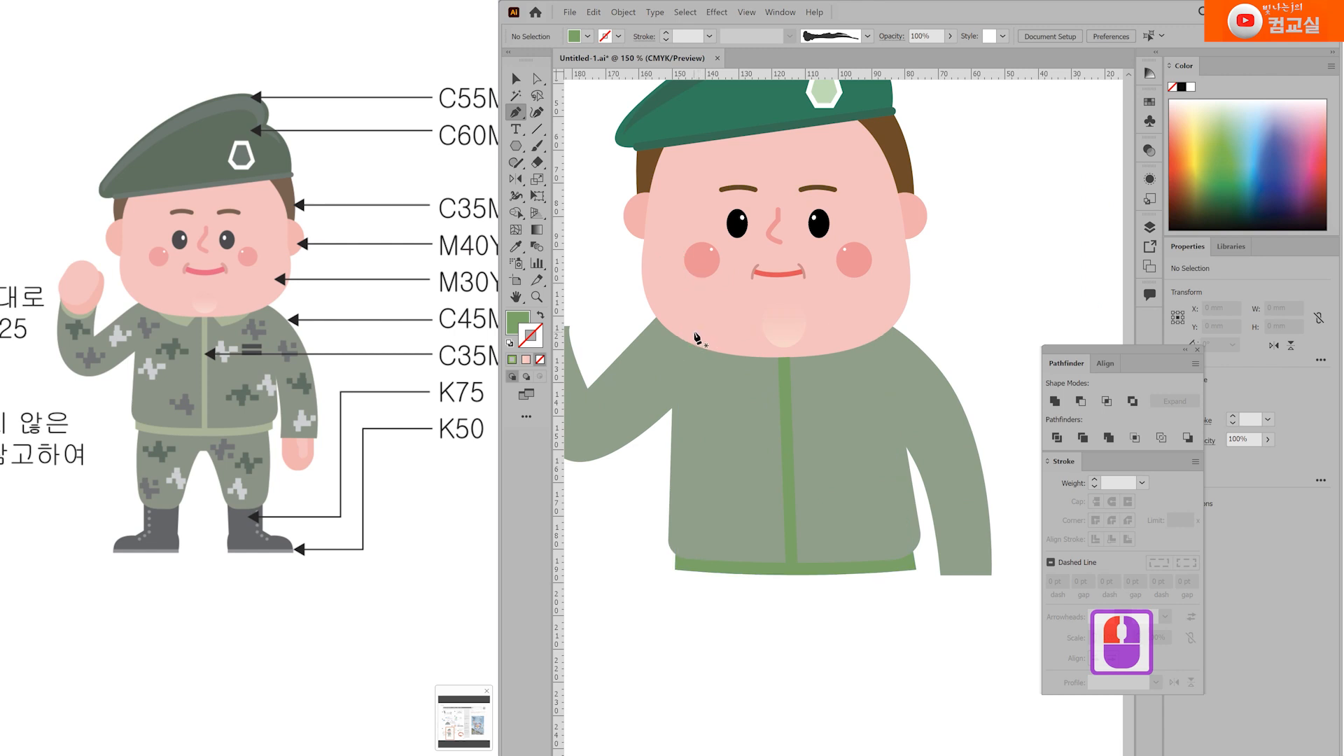
{"action": "left_click", "coordinate": [738, 385]}
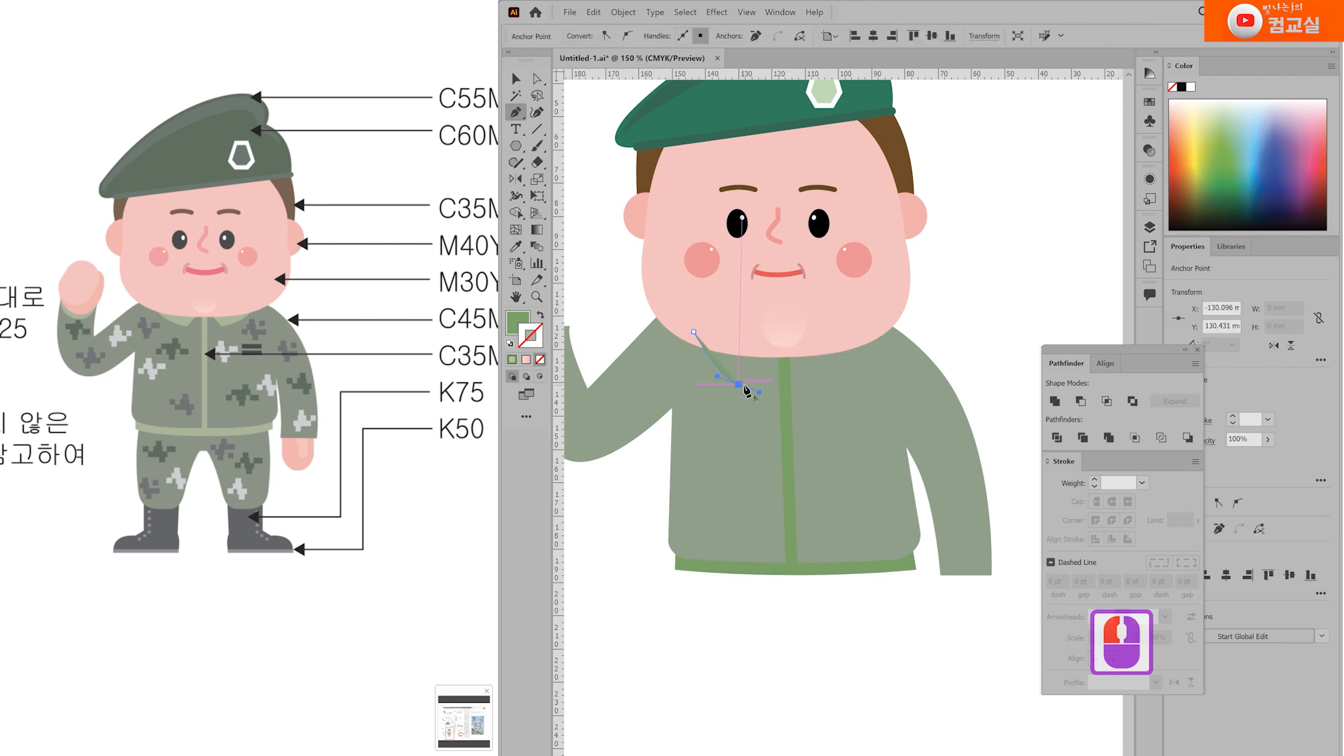
{"action": "left_click", "coordinate": [769, 347]}
{"action": "left_click", "coordinate": [694, 332]}
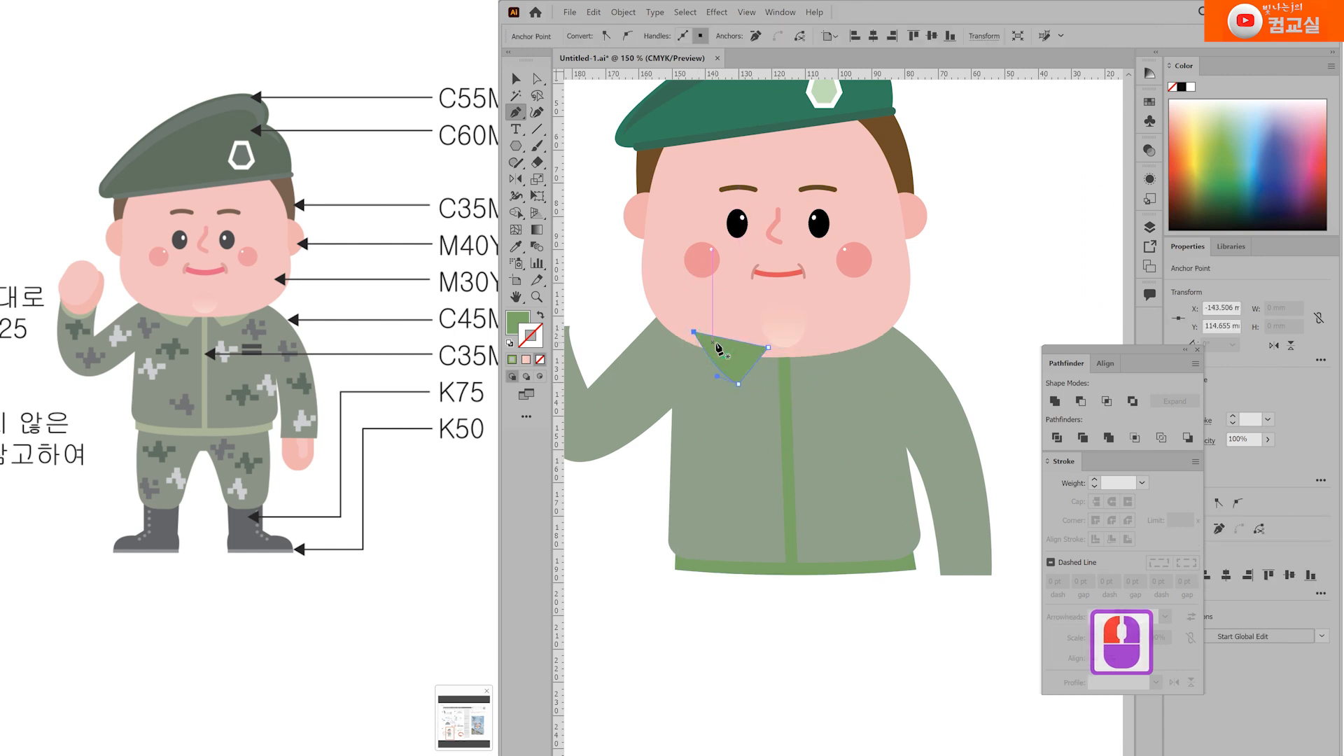
Step: Refine the collar flap by moving its outer corner outward and reshaping the curve at its lower tip
{"action": "key", "text": "a"}
{"action": "scroll", "coordinate": [717, 350], "scroll_direction": "up", "scroll_amount": 2}
{"action": "left_click_drag", "start_coordinate": [671, 313], "coordinate": [652, 313]}
{"action": "left_click_drag", "start_coordinate": [759, 418], "coordinate": [706, 396]}
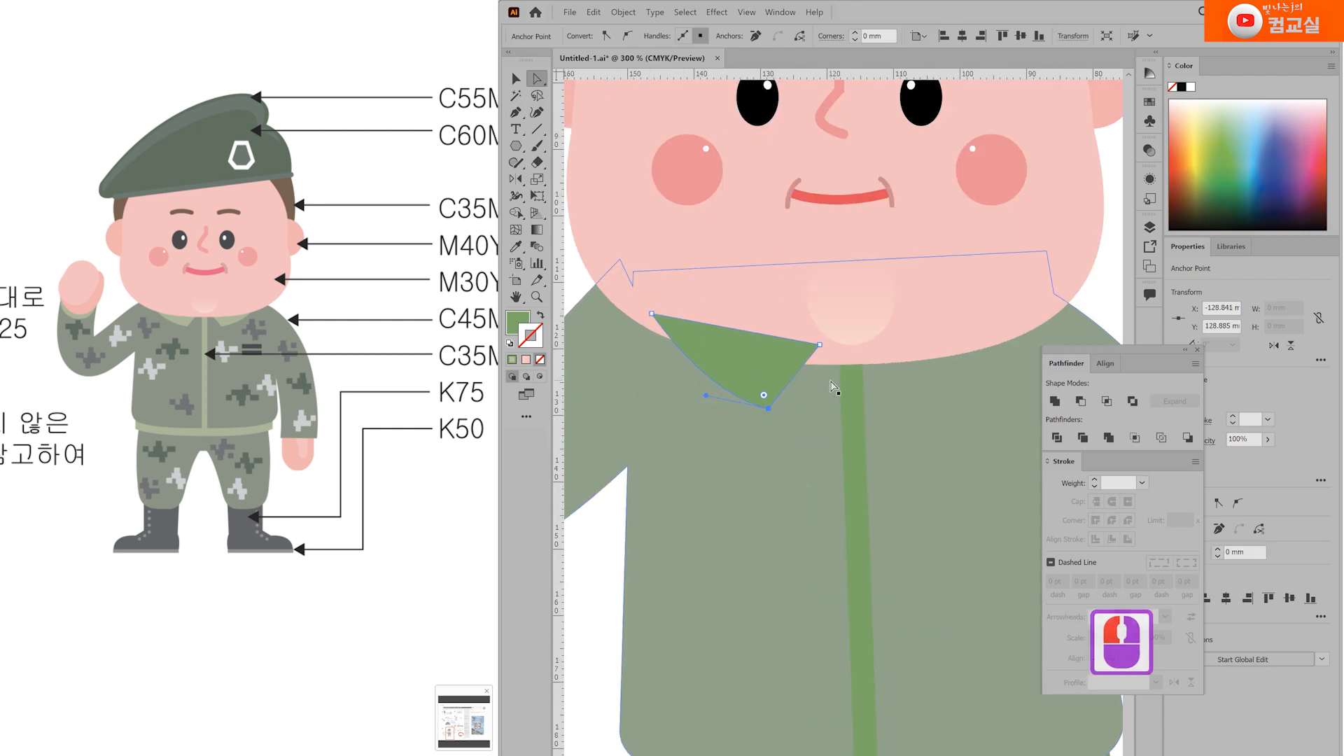
Step: Reflect a copy of the collar flap across the placket to form the opposite collar
{"action": "scroll", "coordinate": [707, 401], "scroll_direction": "down", "scroll_amount": 1}
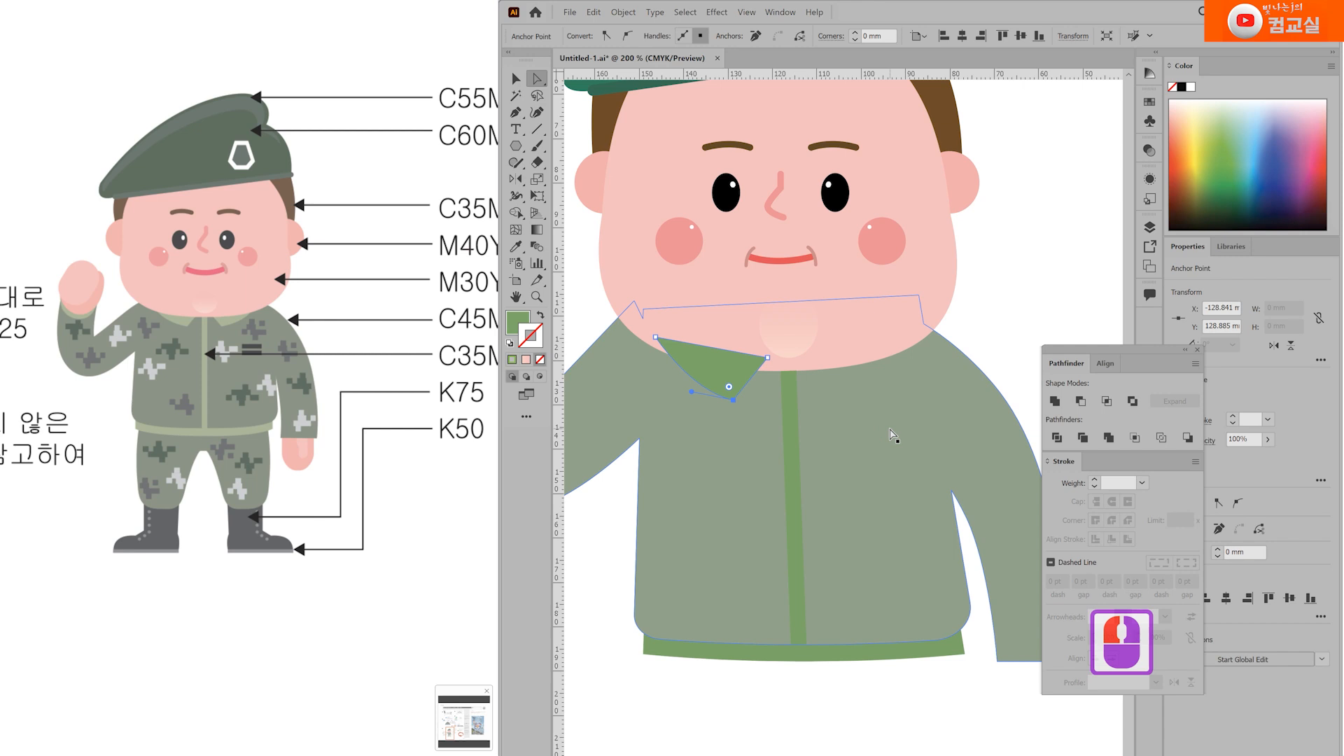
{"action": "key", "text": "o"}
{"action": "left_click", "coordinate": [804, 376]}
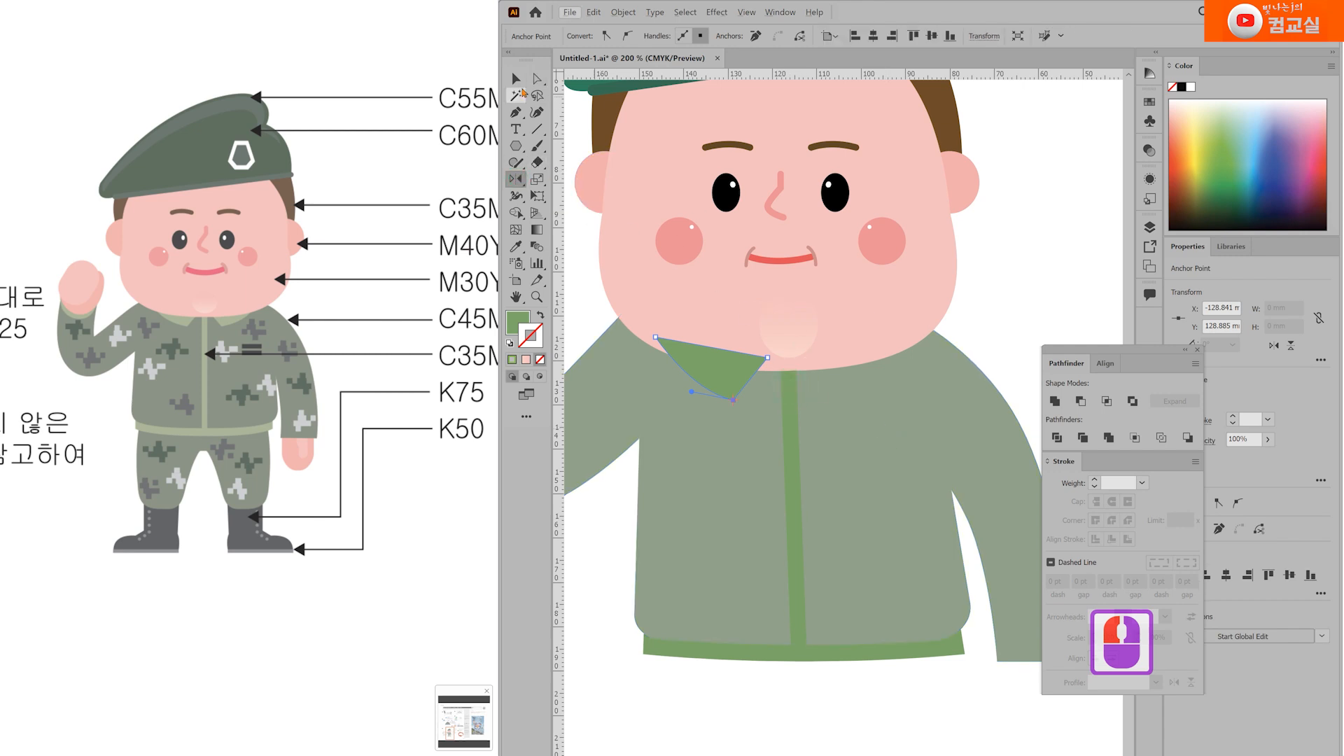
{"action": "left_click", "coordinate": [517, 80]}
{"action": "left_click", "coordinate": [738, 376]}
{"action": "left_click", "coordinate": [516, 179]}
{"action": "left_click", "coordinate": [789, 385], "text": "alt"}
{"action": "left_click", "coordinate": [477, 558]}
{"action": "scroll", "coordinate": [736, 553], "scroll_direction": "down", "scroll_amount": 1}
{"action": "left_click_drag", "start_coordinate": [873, 672], "coordinate": [855, 647]}
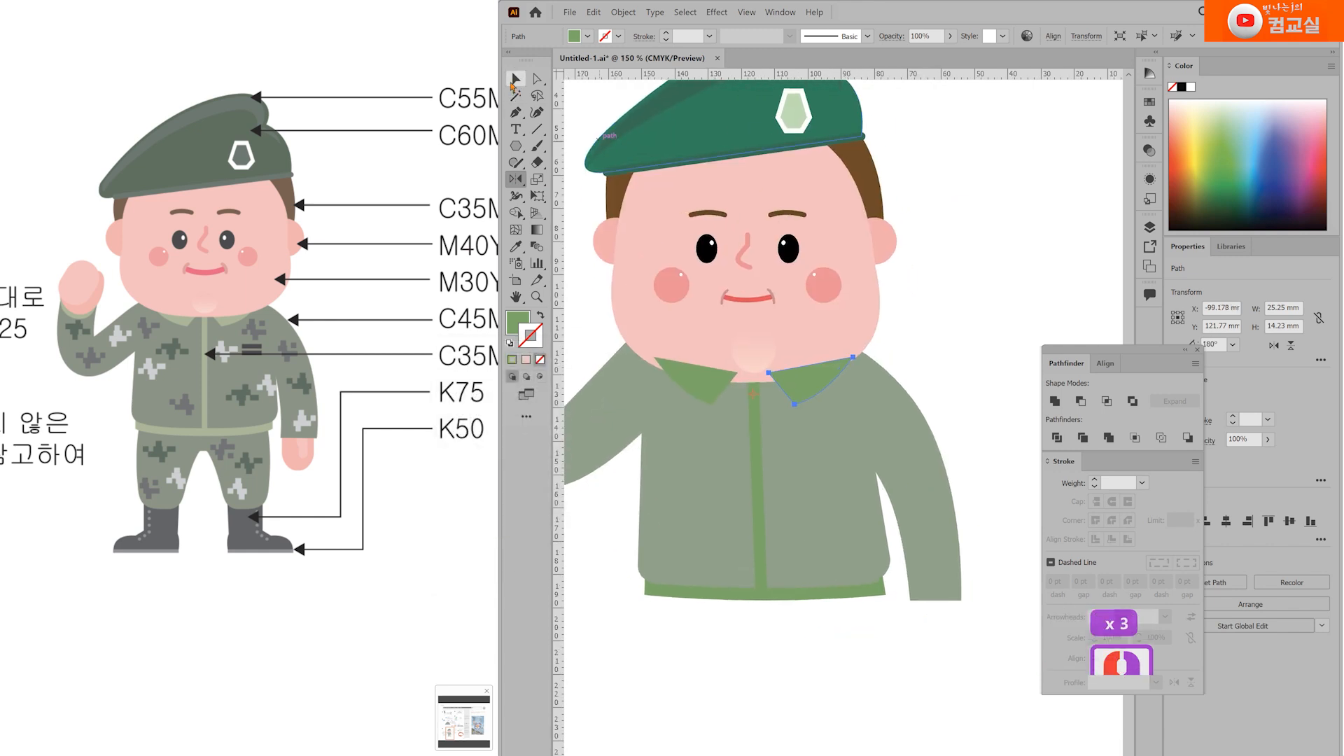
Step: Send both collar flaps and the jacket pieces behind the face
{"action": "left_click", "coordinate": [515, 79]}
{"action": "left_click", "coordinate": [676, 376], "text": "shift"}
{"action": "left_click", "coordinate": [852, 635], "text": "shift"}
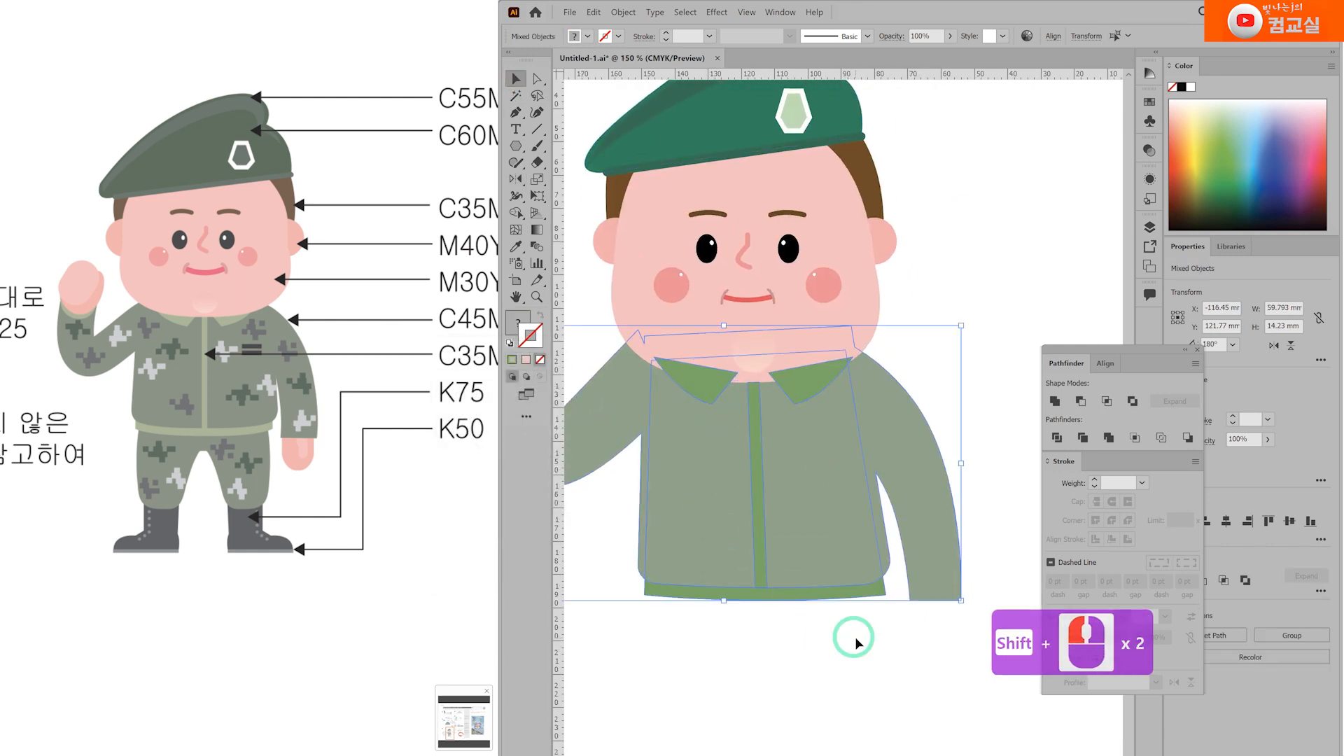
{"action": "key", "text": "ctrl+shift+bracketleft"}
{"action": "left_click", "coordinate": [857, 647]}
Step: Draw a horizontal black line about 9.5 mm long on the chest beside the placket with a 6 pt stroke
{"action": "left_click_drag", "start_coordinate": [833, 623], "coordinate": [865, 577]}
{"action": "key", "text": "backslash"}
{"action": "scroll", "coordinate": [855, 386], "scroll_direction": "up", "scroll_amount": 1}
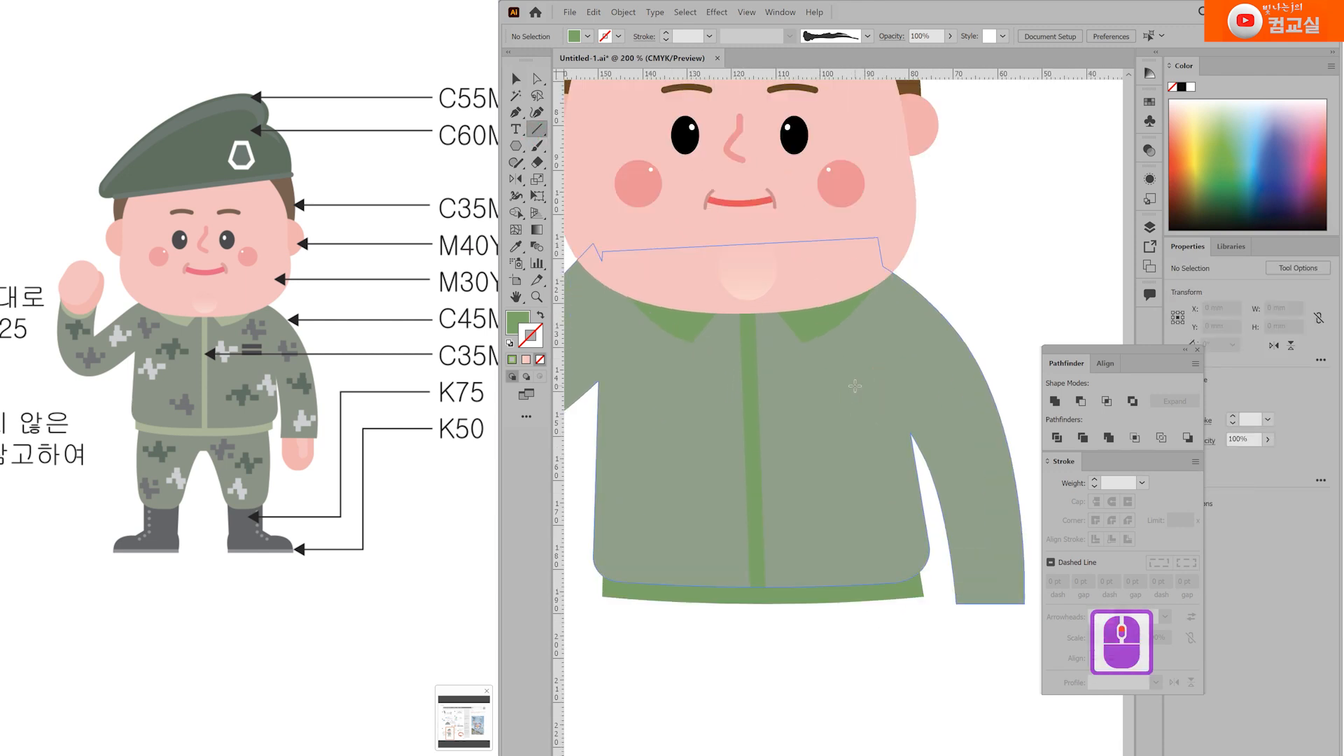
{"action": "left_click_drag", "start_coordinate": [842, 381], "coordinate": [884, 381]}
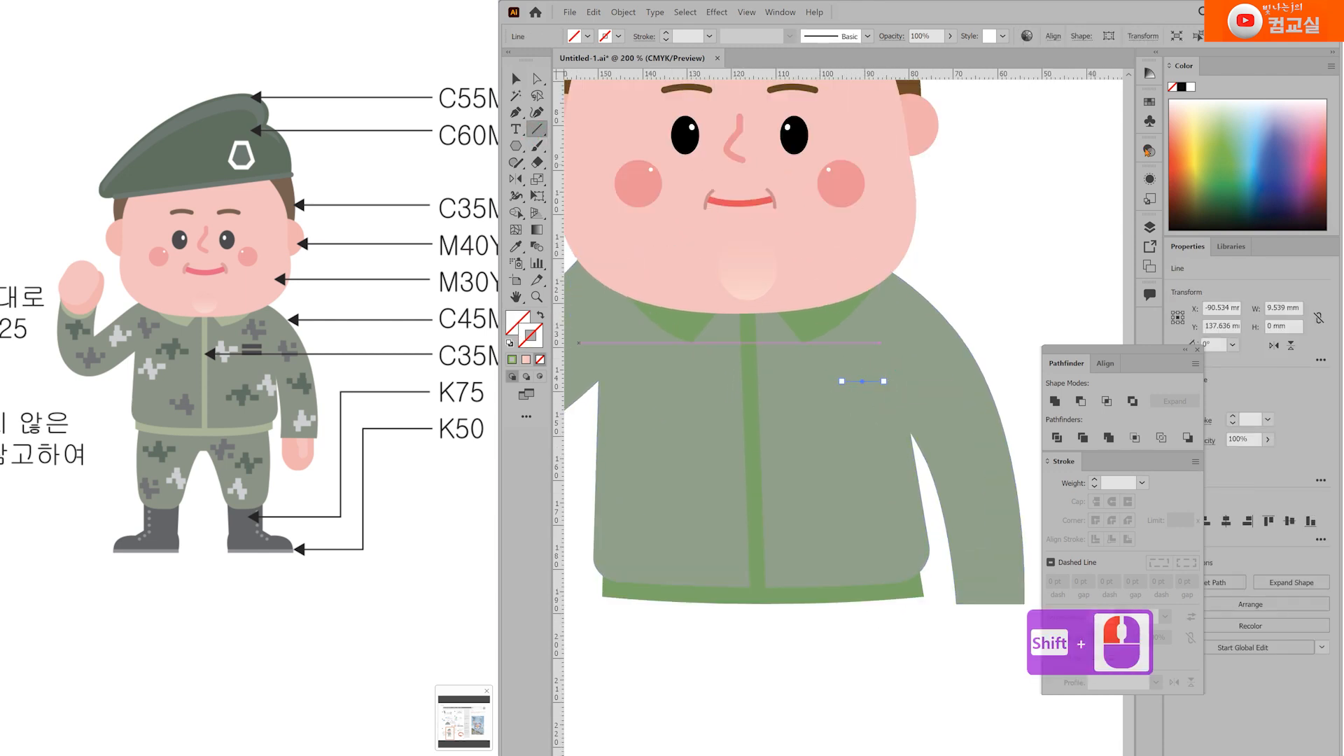
{"action": "left_click", "coordinate": [1181, 91], "text": "shift"}
{"action": "triple_click", "coordinate": [1095, 479]}
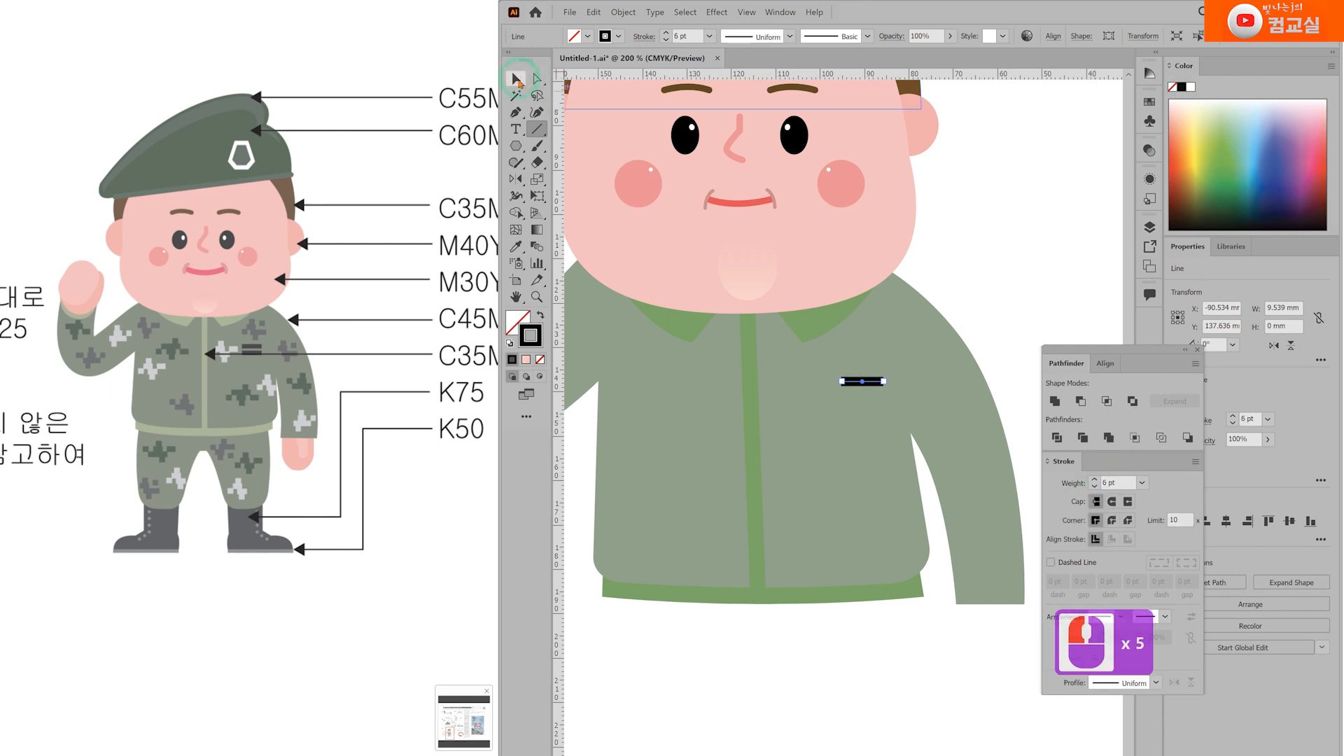
Step: Duplicate the black chest line directly below the original to complete the two-bar rank insignia
{"action": "left_click", "coordinate": [518, 77]}
{"action": "scroll", "coordinate": [886, 384], "scroll_direction": "up", "scroll_amount": 2}
{"action": "left_click_drag", "start_coordinate": [858, 380], "coordinate": [859, 406]}
{"action": "scroll", "coordinate": [867, 426], "scroll_direction": "down", "scroll_amount": 3}
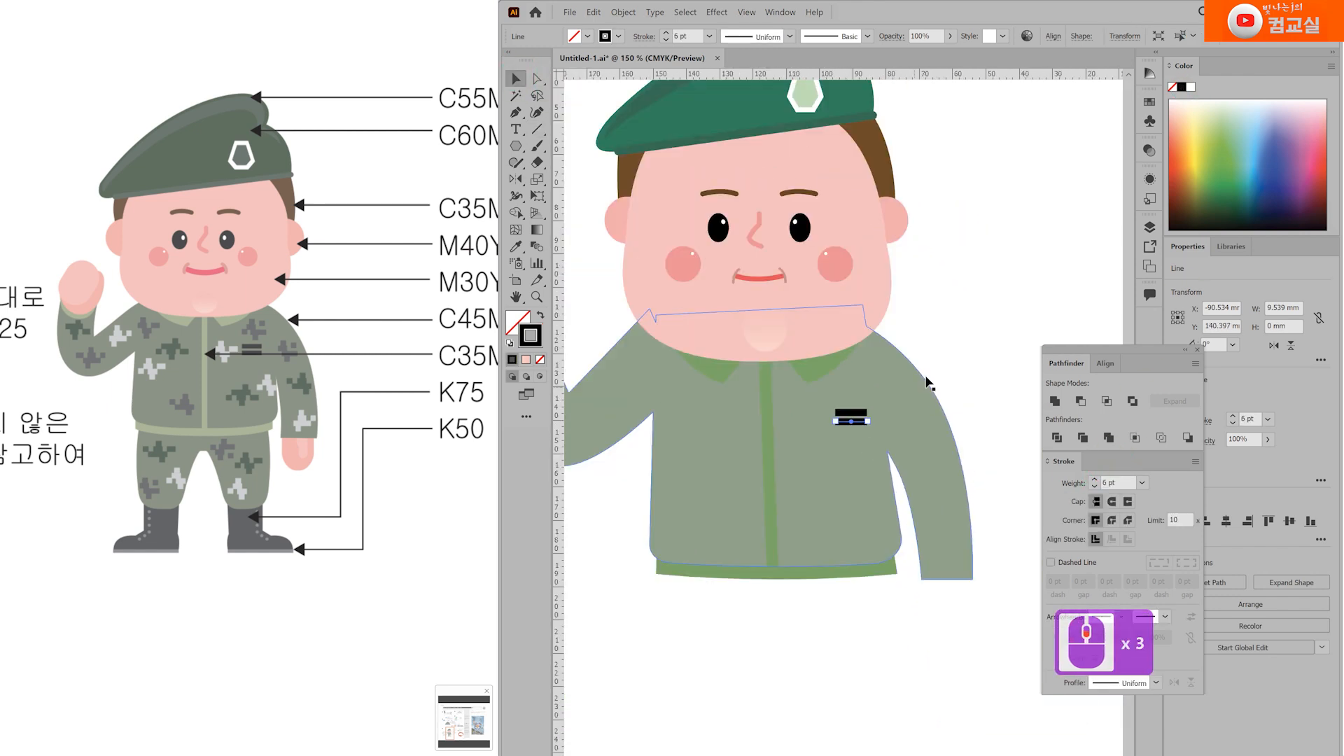
{"action": "left_click", "coordinate": [633, 498]}
Step: Draw a square of about 4.86 mm below the jacket and give it a black fill without a stroke
{"action": "left_click_drag", "start_coordinate": [679, 472], "coordinate": [714, 443]}
{"action": "left_click", "coordinate": [516, 146]}
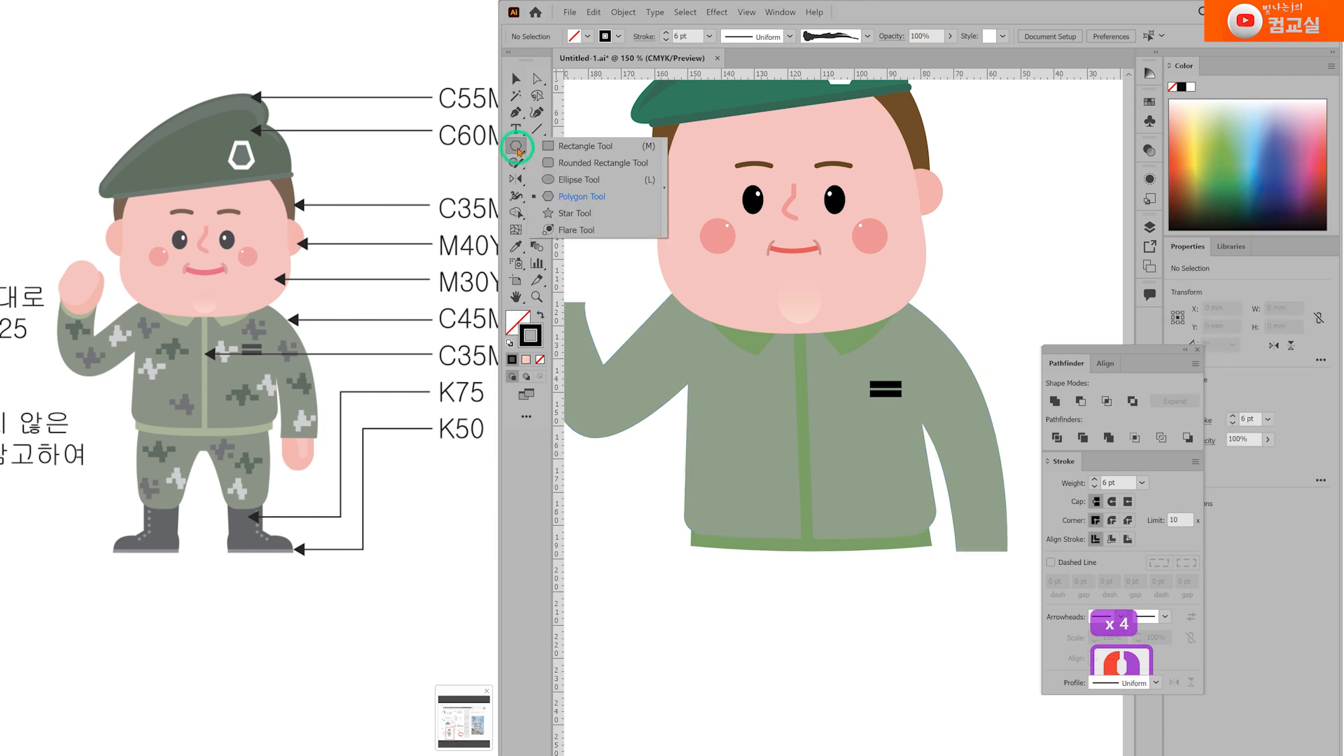
{"action": "scroll", "coordinate": [735, 560], "scroll_direction": "down", "scroll_amount": 3}
{"action": "left_click_drag", "start_coordinate": [749, 506], "coordinate": [733, 526]}
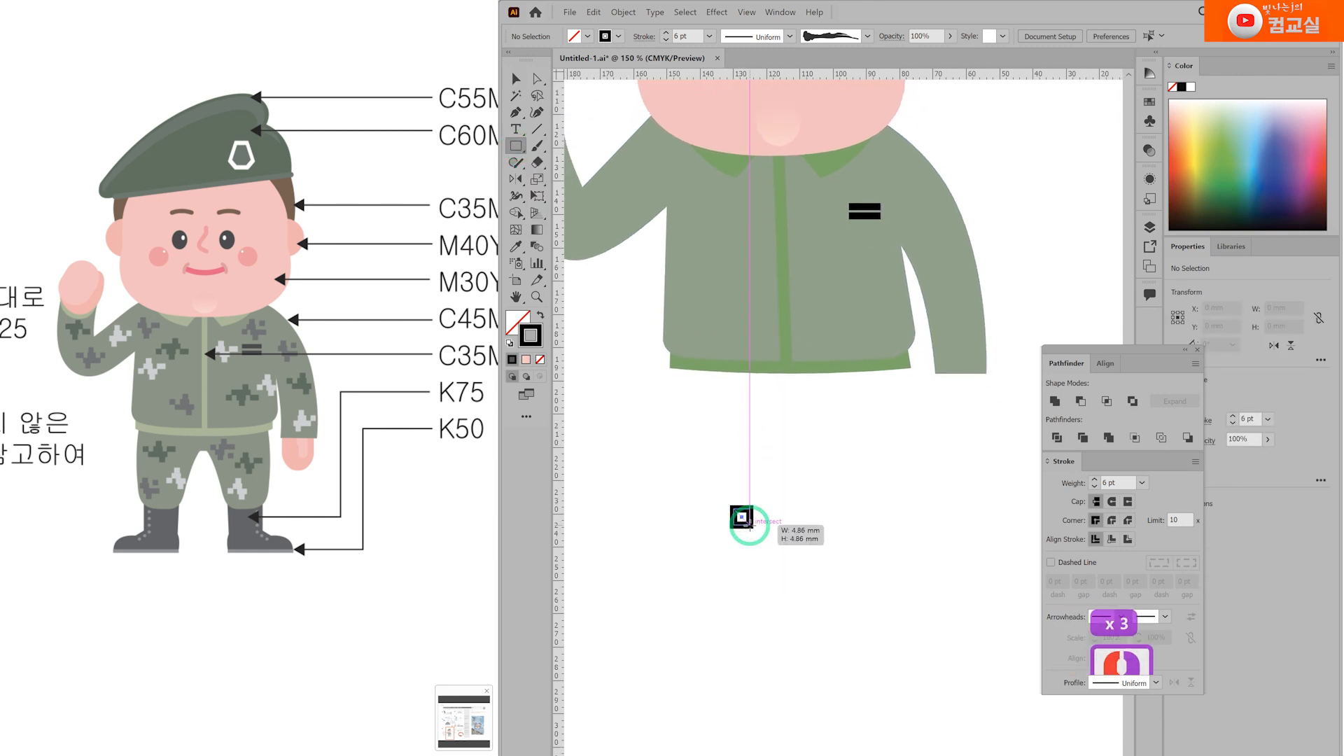
{"action": "left_click", "coordinate": [539, 315]}
Step: Set the square's fill to C60 M37 Y57 K25 to match the first camouflage colour in the reference
{"action": "left_click_drag", "start_coordinate": [231, 378], "coordinate": [397, 331]}
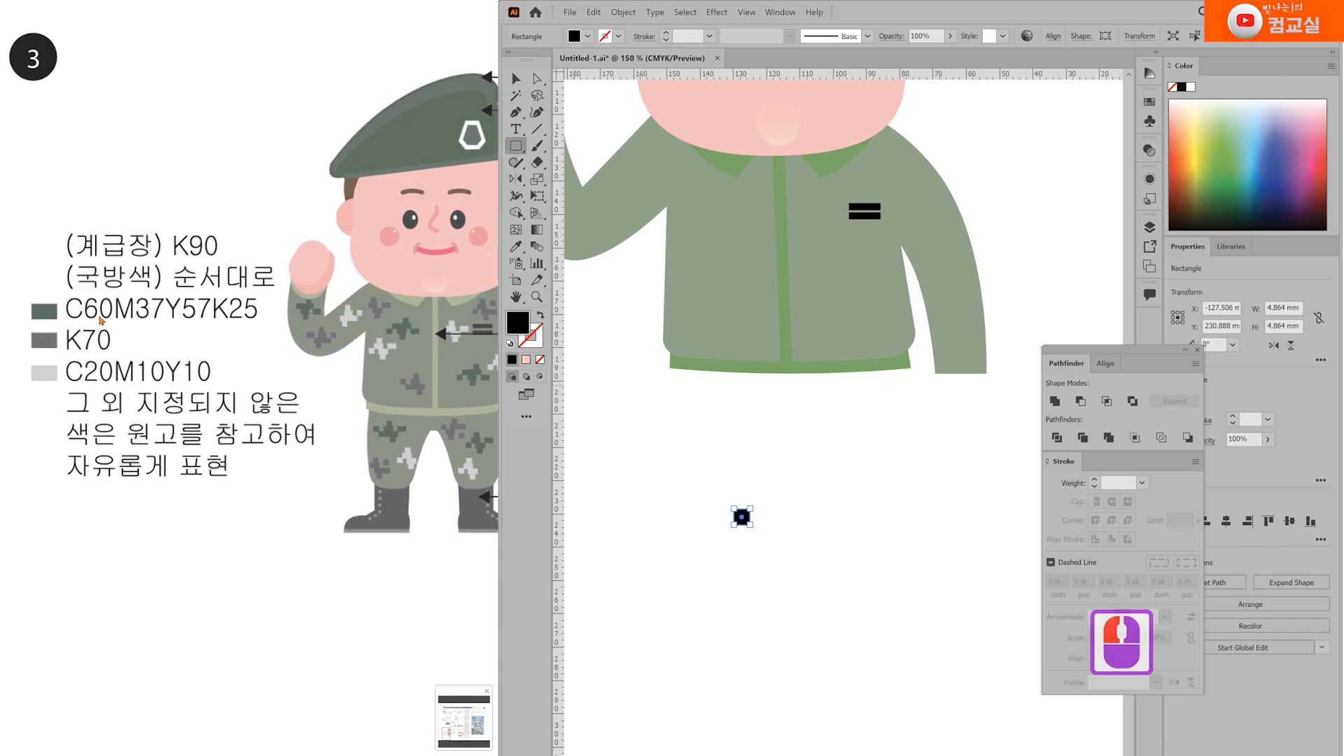
{"action": "double_click", "coordinate": [529, 326]}
{"action": "left_click", "coordinate": [934, 576]}
{"action": "type", "text": "60"}
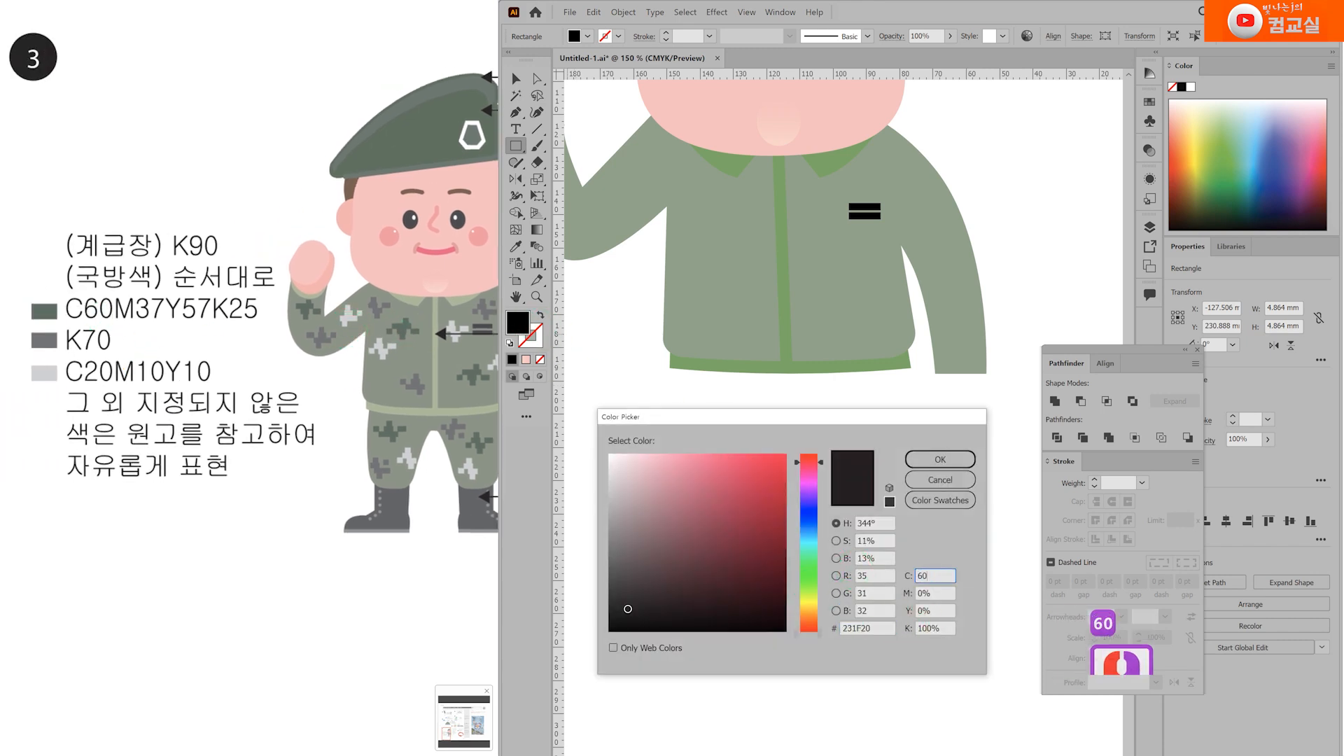
{"action": "key", "text": "Tab"}
{"action": "type", "text": "37"}
{"action": "key", "text": "Tab"}
{"action": "type", "text": "57"}
{"action": "key", "text": "Tab"}
{"action": "type", "text": "25"}
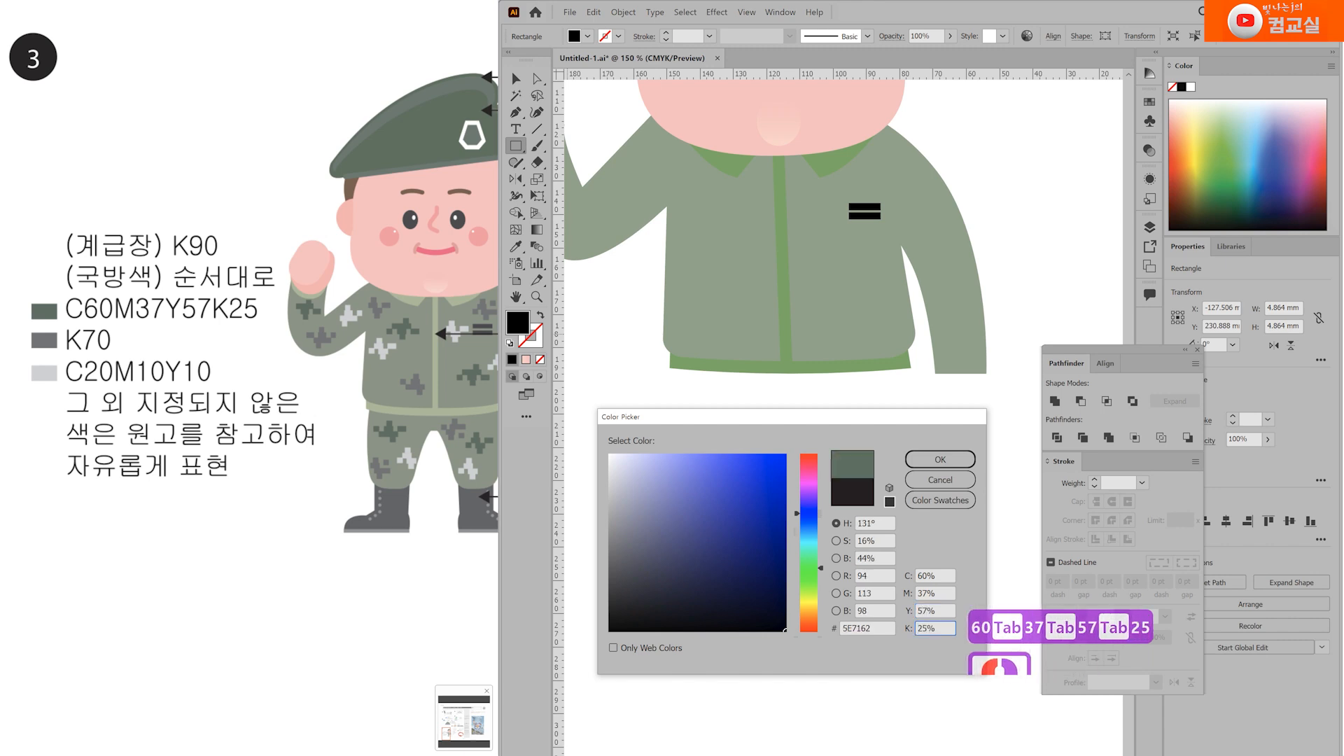
{"action": "key", "text": "Return"}
Step: Duplicate the green square repeatedly and arrange the copies into a stepped pixel camouflage motif about 34 × 19 mm below the jacket
{"action": "left_click_drag", "start_coordinate": [404, 340], "coordinate": [285, 402]}
{"action": "scroll", "coordinate": [329, 403], "scroll_direction": "up", "scroll_amount": 4}
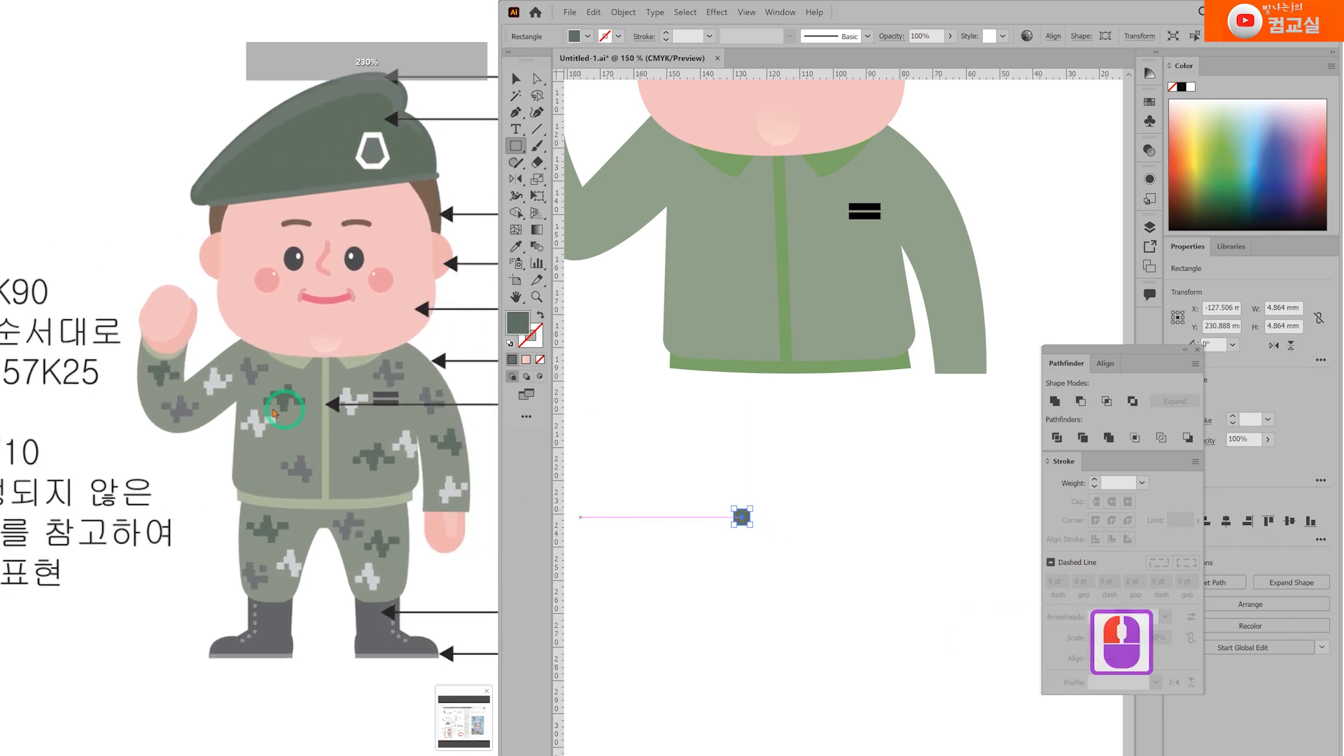
{"action": "left_click", "coordinate": [516, 80]}
{"action": "scroll", "coordinate": [742, 516], "scroll_direction": "up", "scroll_amount": 2}
{"action": "left_click_drag", "start_coordinate": [743, 514], "coordinate": [735, 383]}
{"action": "scroll", "coordinate": [756, 501], "scroll_direction": "up", "scroll_amount": 2}
{"action": "left_click", "coordinate": [741, 509], "text": "shift"}
{"action": "left_click_drag", "start_coordinate": [716, 463], "coordinate": [813, 454]}
{"action": "left_click_drag", "start_coordinate": [779, 376], "coordinate": [803, 303]}
{"action": "mouse_move", "coordinate": [780, 436]}
{"action": "left_mouse_down"}
{"action": "mouse_move", "coordinate": [735, 499]}
{"action": "mouse_move", "coordinate": [748, 501]}
{"action": "mouse_move", "coordinate": [789, 415]}
{"action": "left_mouse_up"}
{"action": "scroll", "coordinate": [691, 464], "scroll_direction": "down", "scroll_amount": 1}
{"action": "left_click", "coordinate": [691, 464]}
{"action": "left_click", "coordinate": [749, 353]}
{"action": "scroll", "coordinate": [749, 354], "scroll_direction": "up", "scroll_amount": 1}
{"action": "left_click", "coordinate": [749, 421]}
{"action": "left_click_drag", "start_coordinate": [745, 362], "coordinate": [687, 425]}
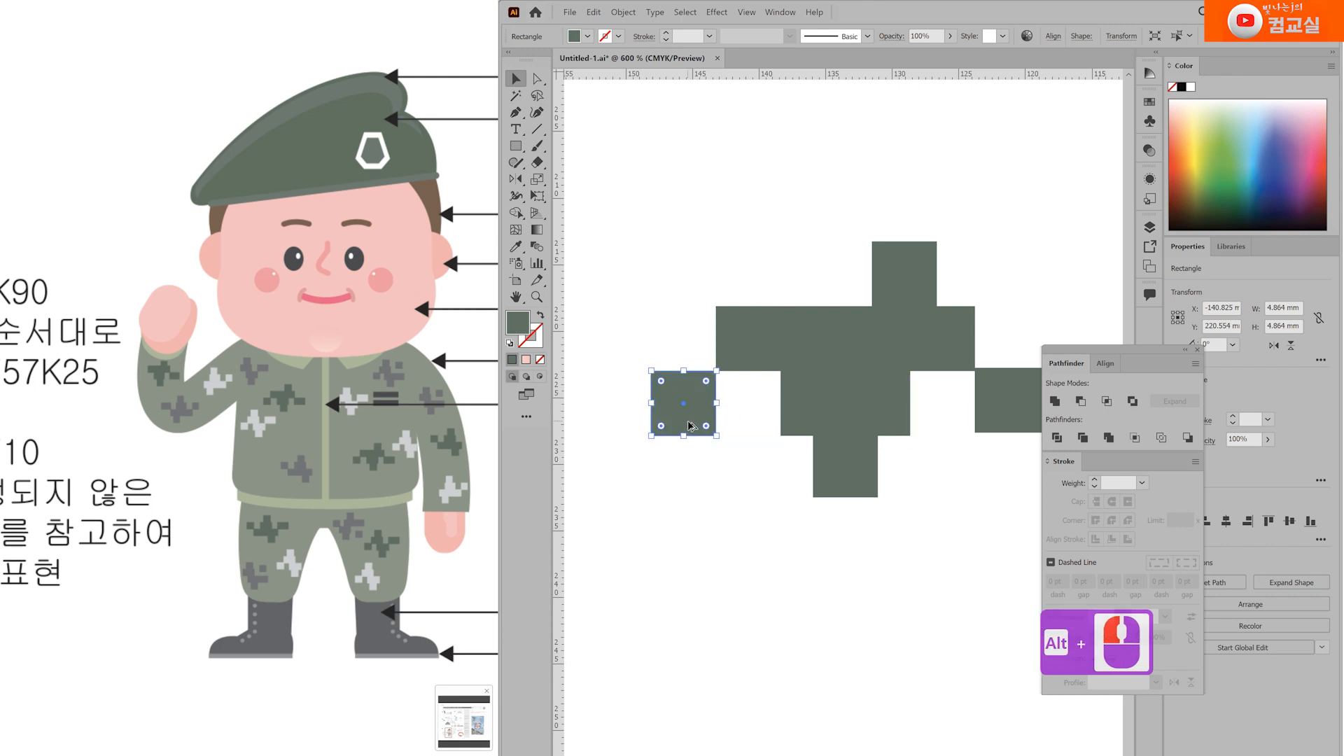
{"action": "scroll", "coordinate": [804, 514], "scroll_direction": "down", "scroll_amount": 2}
{"action": "left_click", "coordinate": [807, 565]}
{"action": "left_click_drag", "start_coordinate": [833, 580], "coordinate": [766, 513]}
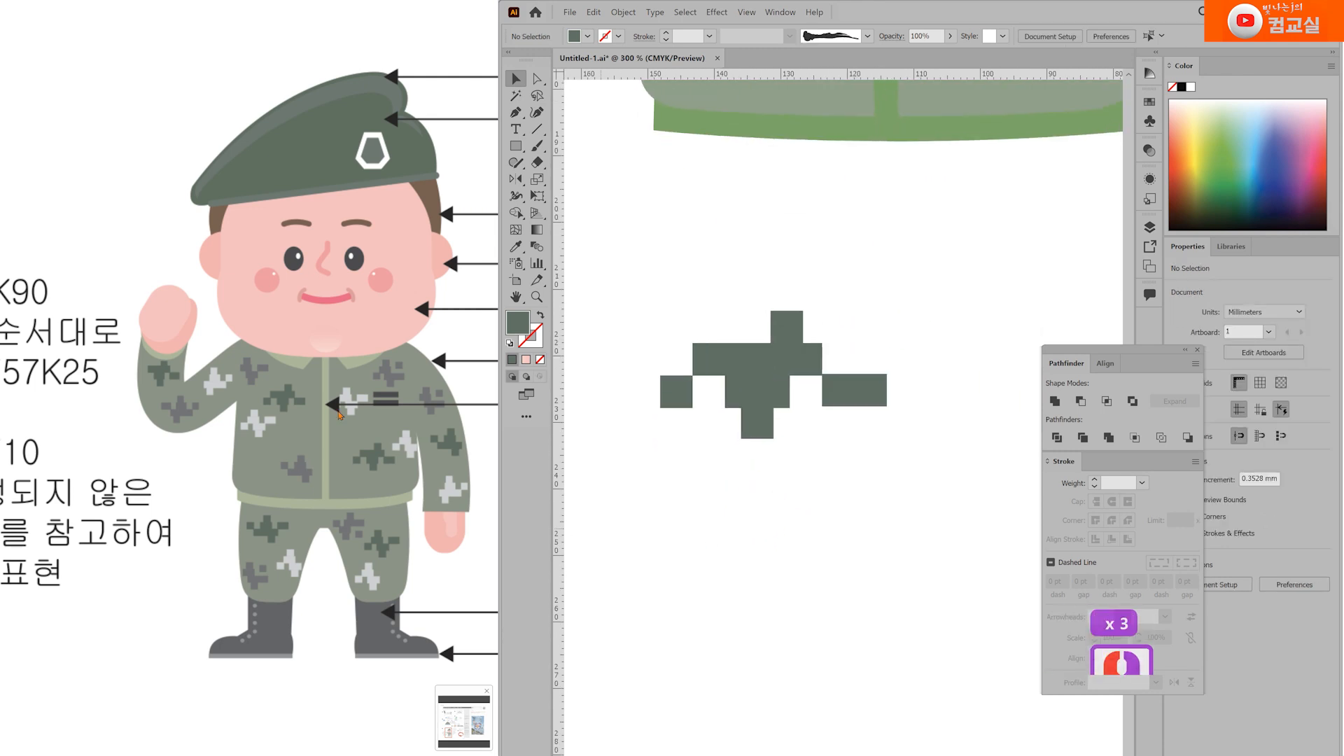
Step: Duplicate the whole green camouflage motif directly below the original
{"action": "left_click_drag", "start_coordinate": [646, 301], "coordinate": [865, 448]}
{"action": "left_click_drag", "start_coordinate": [855, 401], "coordinate": [859, 559]}
{"action": "left_click_drag", "start_coordinate": [858, 633], "coordinate": [857, 584]}
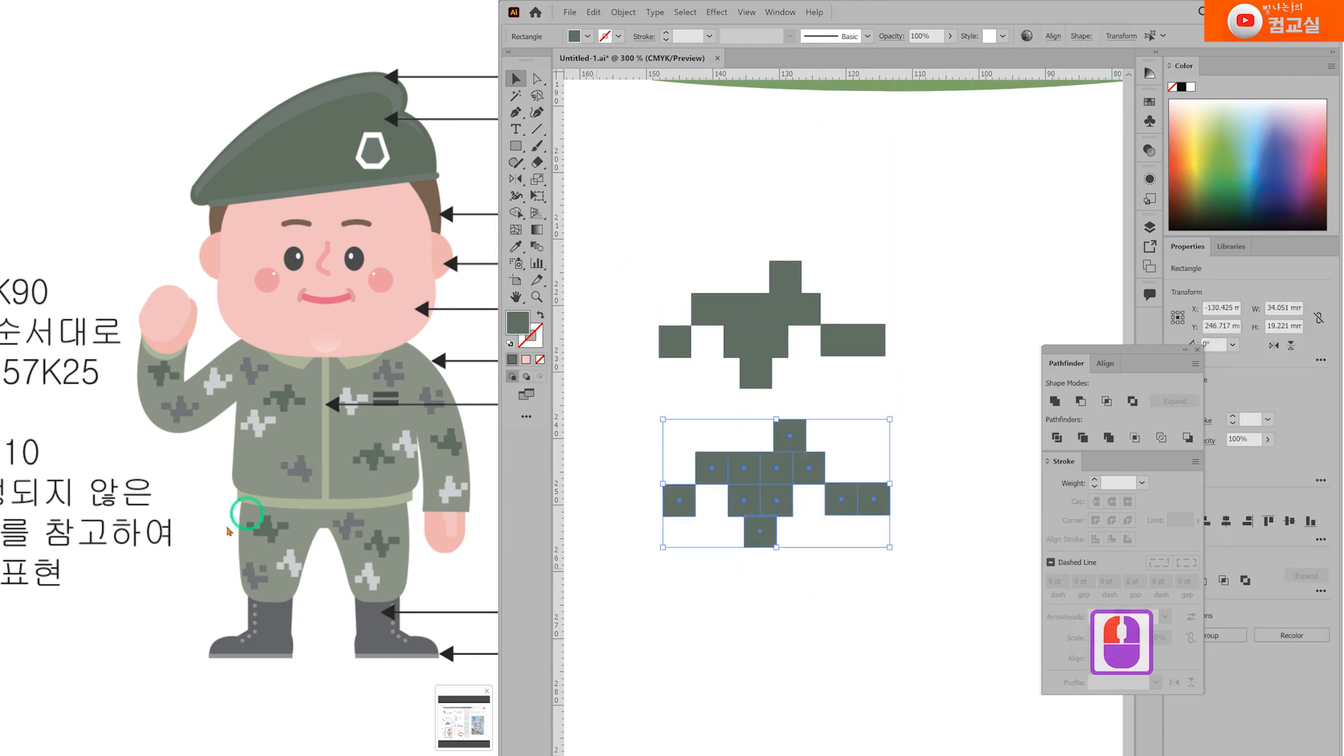
Step: Set the fill of the lower camouflage motif to C0 M0 Y0 K70
{"action": "left_click_drag", "start_coordinate": [228, 529], "coordinate": [482, 418]}
{"action": "double_click", "coordinate": [517, 322]}
{"action": "mouse_move", "coordinate": [455, 575]}
{"action": "left_mouse_down"}
{"action": "mouse_move", "coordinate": [401, 575]}
{"action": "mouse_move", "coordinate": [445, 583]}
{"action": "left_mouse_up"}
{"action": "left_click", "coordinate": [931, 575]}
{"action": "type", "text": "0"}
{"action": "key", "text": "Tab"}
{"action": "type", "text": "0"}
{"action": "key", "text": "Tab"}
{"action": "key", "text": "0"}
{"action": "key", "text": "Tab"}
{"action": "type", "text": "70"}
{"action": "key", "text": "Return"}
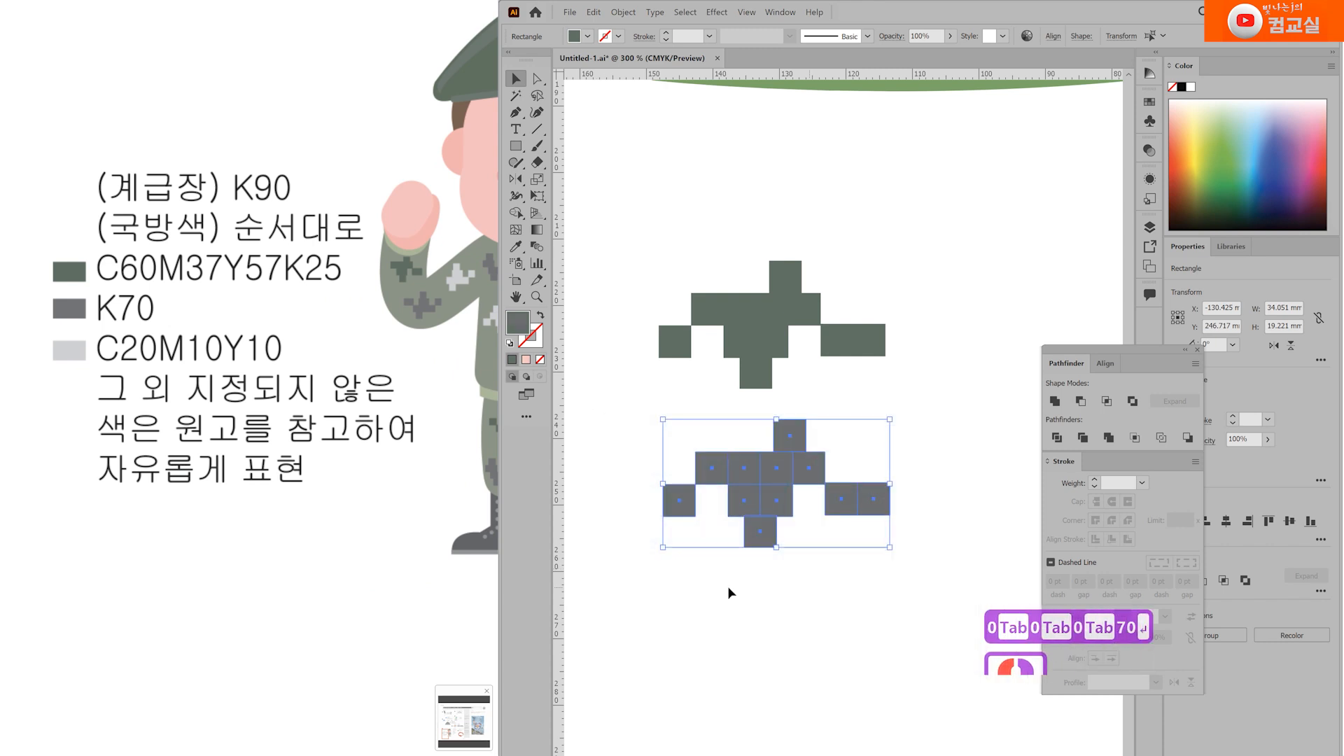
Step: Rotate the grey camouflage motif 180° so it differs from the green one
{"action": "left_click_drag", "start_coordinate": [490, 612], "coordinate": [303, 612]}
{"action": "scroll", "coordinate": [303, 612], "scroll_direction": "up", "scroll_amount": 7}
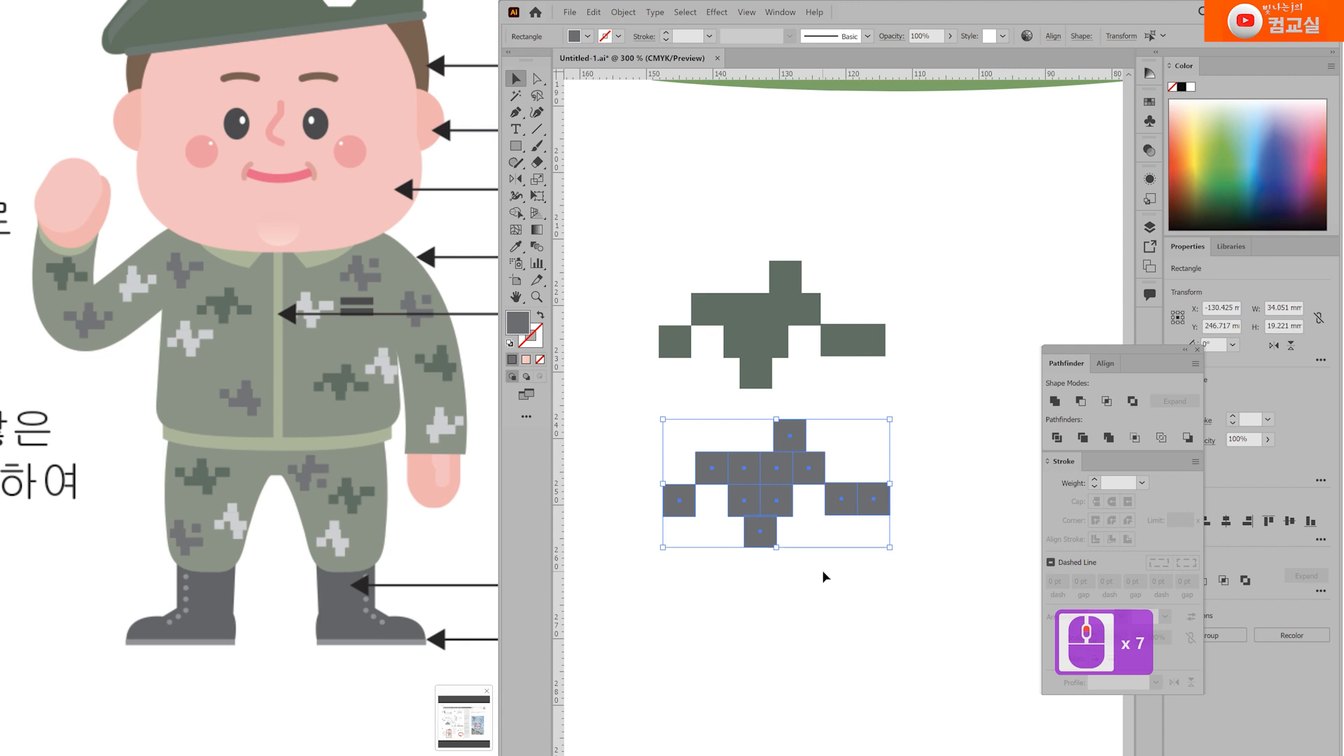
{"action": "left_click_drag", "start_coordinate": [903, 421], "coordinate": [651, 560]}
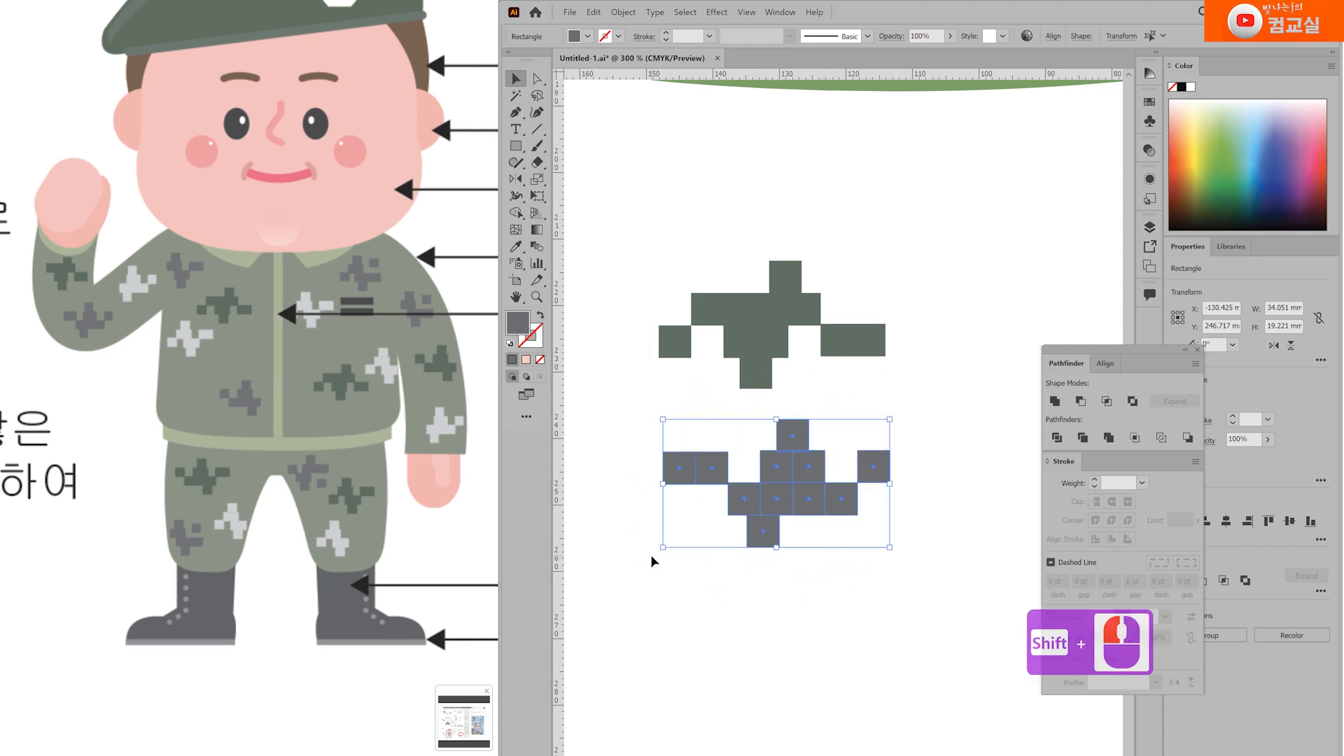
Step: Delete the outermost square on each side of the grey motif and shift its bottom square to the right
{"action": "left_click", "coordinate": [706, 499]}
{"action": "left_click", "coordinate": [678, 471]}
{"action": "key", "text": "Delete"}
{"action": "left_click", "coordinate": [880, 471]}
{"action": "key", "text": "Delete"}
{"action": "left_click_drag", "start_coordinate": [770, 540], "coordinate": [862, 329]}
Step: Group the green camouflage motif and place it on the jacket's chest, scaled to about 15.9 × 9 mm
{"action": "scroll", "coordinate": [805, 600], "scroll_direction": "down", "scroll_amount": 3}
{"action": "key", "text": "ctrl+g"}
{"action": "scroll", "coordinate": [862, 329], "scroll_direction": "up", "scroll_amount": 1}
{"action": "left_click_drag", "start_coordinate": [718, 258], "coordinate": [740, 274]}
{"action": "scroll", "coordinate": [867, 648], "scroll_direction": "down", "scroll_amount": 3}
{"action": "scroll", "coordinate": [837, 598], "scroll_direction": "up", "scroll_amount": 1}
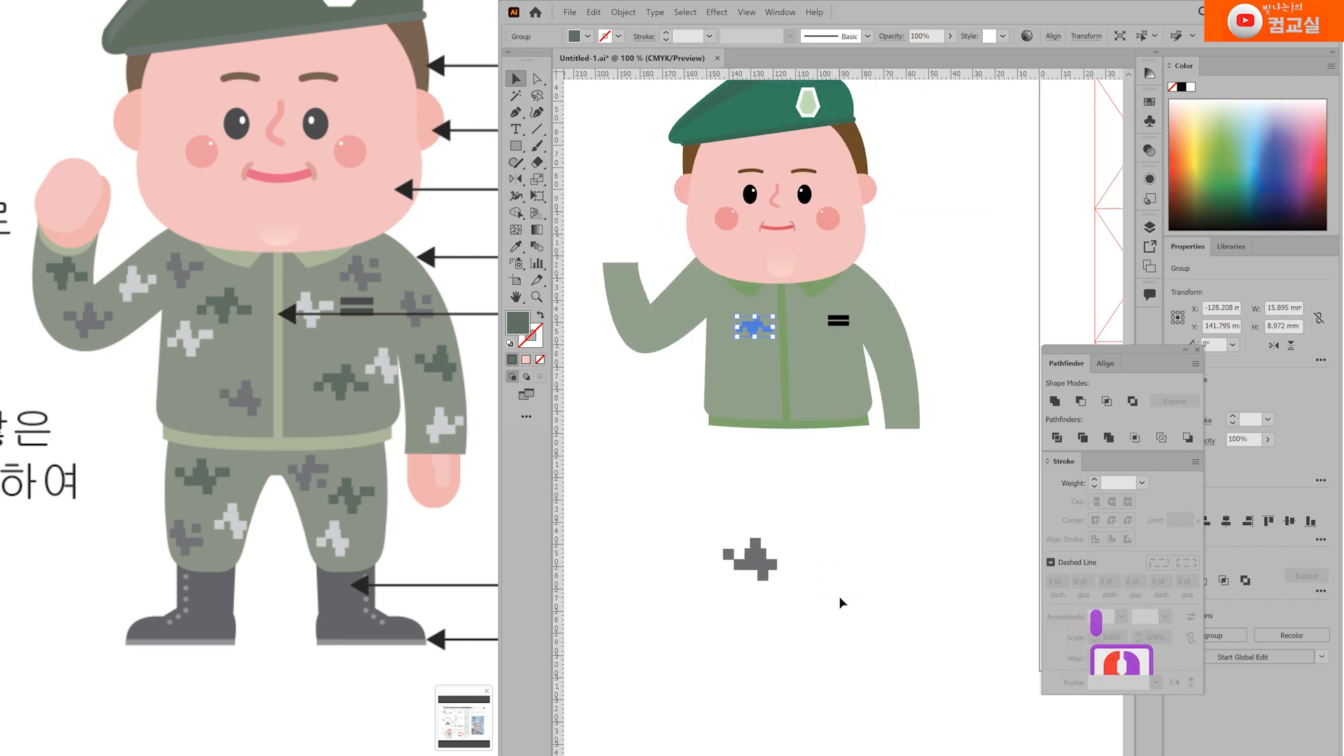
Step: Scale down the grey camouflage motif and place it on the lower jacket front, beneath the green motif
{"action": "left_click", "coordinate": [695, 524]}
{"action": "left_click_drag", "start_coordinate": [695, 524], "coordinate": [756, 227]}
{"action": "scroll", "coordinate": [771, 564], "scroll_direction": "up", "scroll_amount": 2}
{"action": "left_click_drag", "start_coordinate": [762, 231], "coordinate": [752, 355]}
{"action": "left_click_drag", "start_coordinate": [733, 336], "coordinate": [775, 378]}
Step: Duplicate the green chest motif to its lower left and fill the copy with C20 M10 Y10 K0
{"action": "left_click_drag", "start_coordinate": [770, 241], "coordinate": [702, 296]}
{"action": "double_click", "coordinate": [519, 322]}
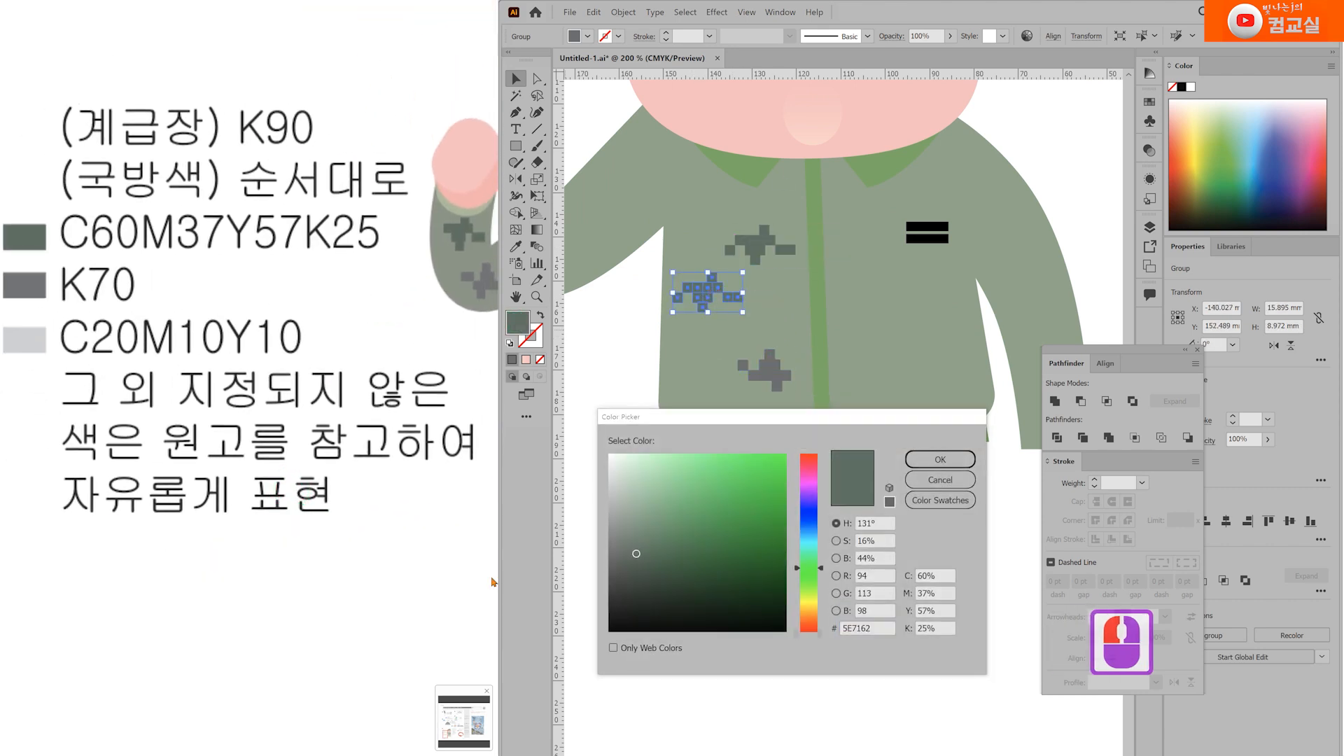
{"action": "type", "text": "20"}
{"action": "key", "text": "Tab"}
{"action": "type", "text": "10"}
{"action": "key", "text": "Tab"}
{"action": "type", "text": "10"}
{"action": "key", "text": "Tab"}
{"action": "type", "text": "0"}
{"action": "key", "text": "Return"}
{"action": "left_click", "coordinate": [756, 567]}
Step: Compare the jacket's three camouflage motifs with their distribution over the reference soldier's jacket, sleeves and trousers
{"action": "left_click_drag", "start_coordinate": [397, 488], "coordinate": [425, 430]}
{"action": "left_click_drag", "start_coordinate": [469, 573], "coordinate": [200, 568]}
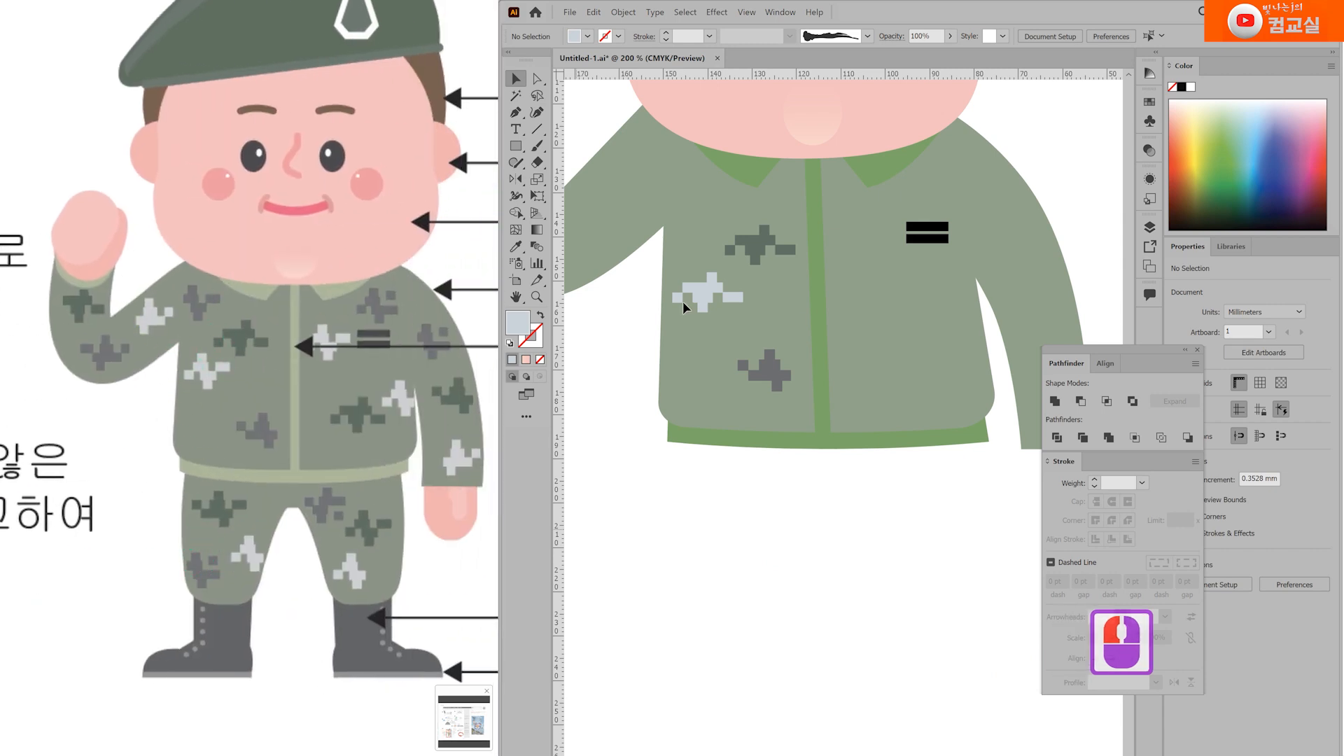
{"action": "left_click", "coordinate": [764, 241]}
{"action": "left_click", "coordinate": [712, 293]}
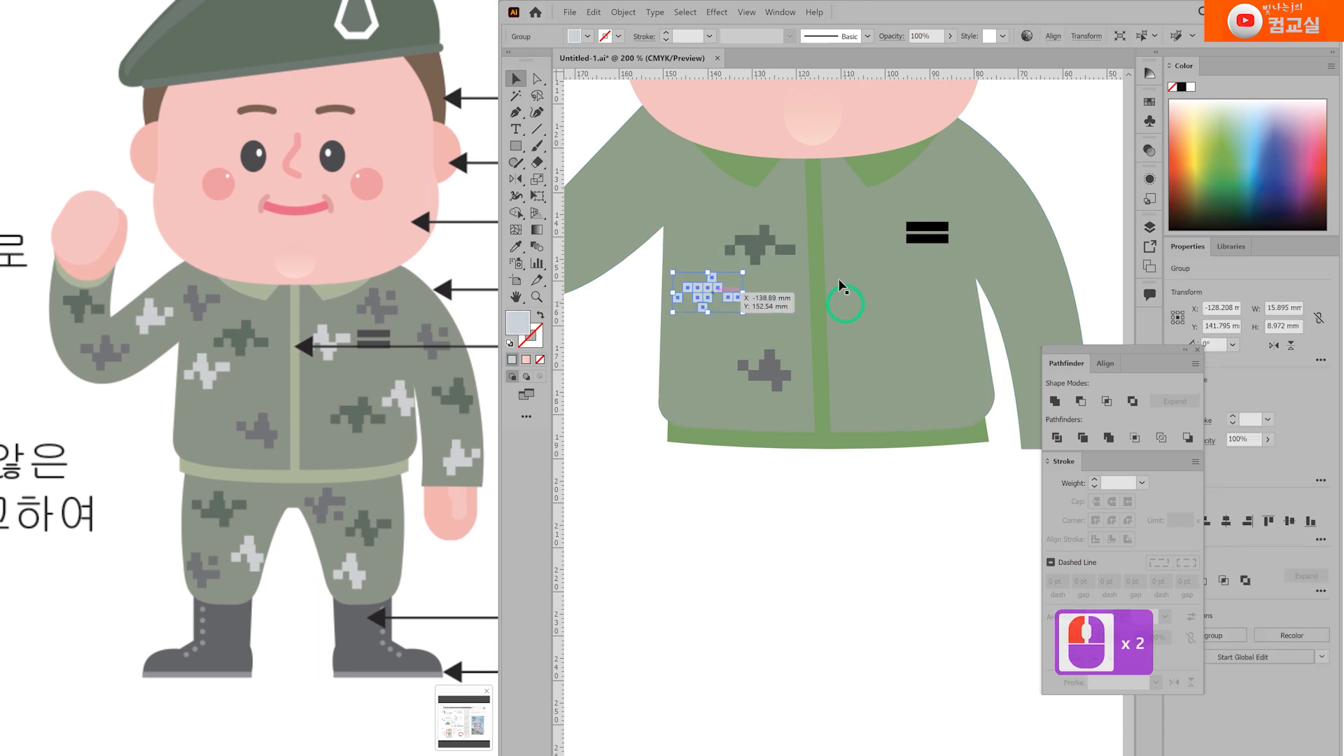
{"action": "left_click", "coordinate": [890, 524]}
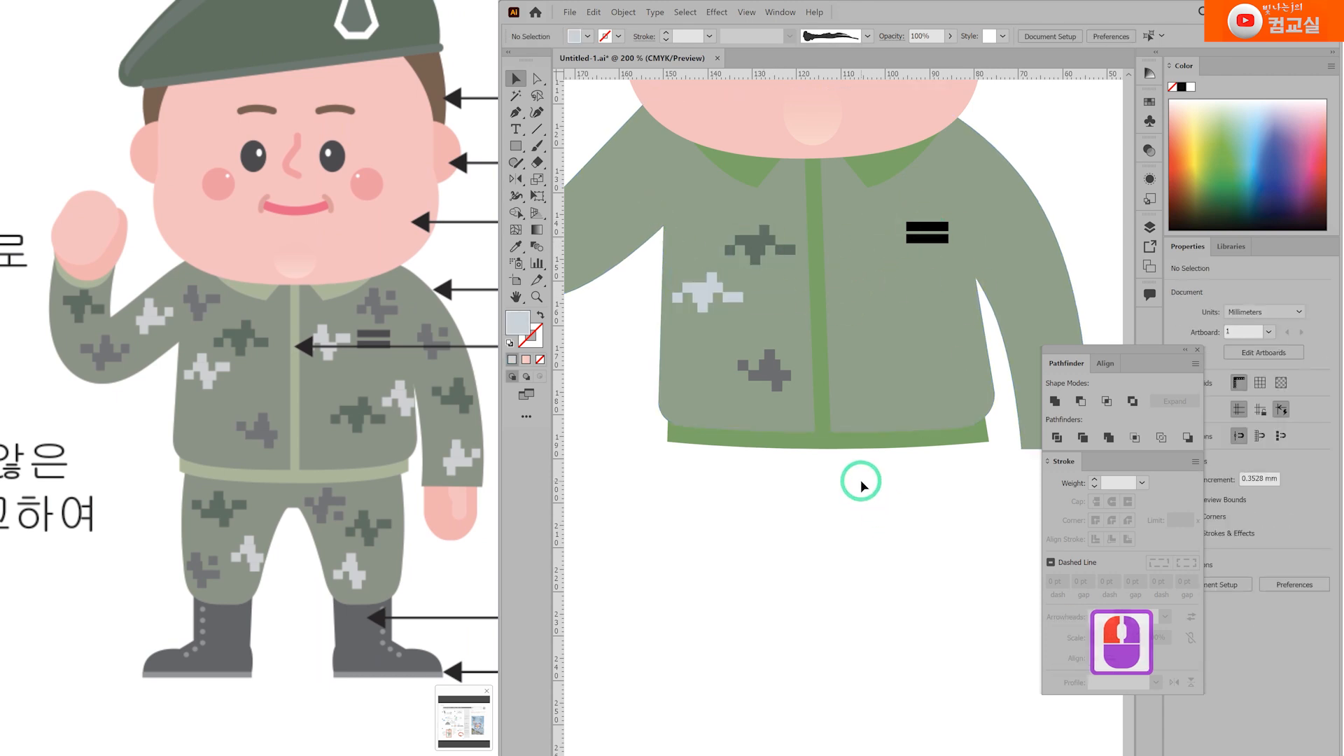
{"action": "scroll", "coordinate": [861, 485], "scroll_direction": "down", "scroll_amount": 2}
{"action": "left_click_drag", "start_coordinate": [264, 583], "coordinate": [327, 492]}
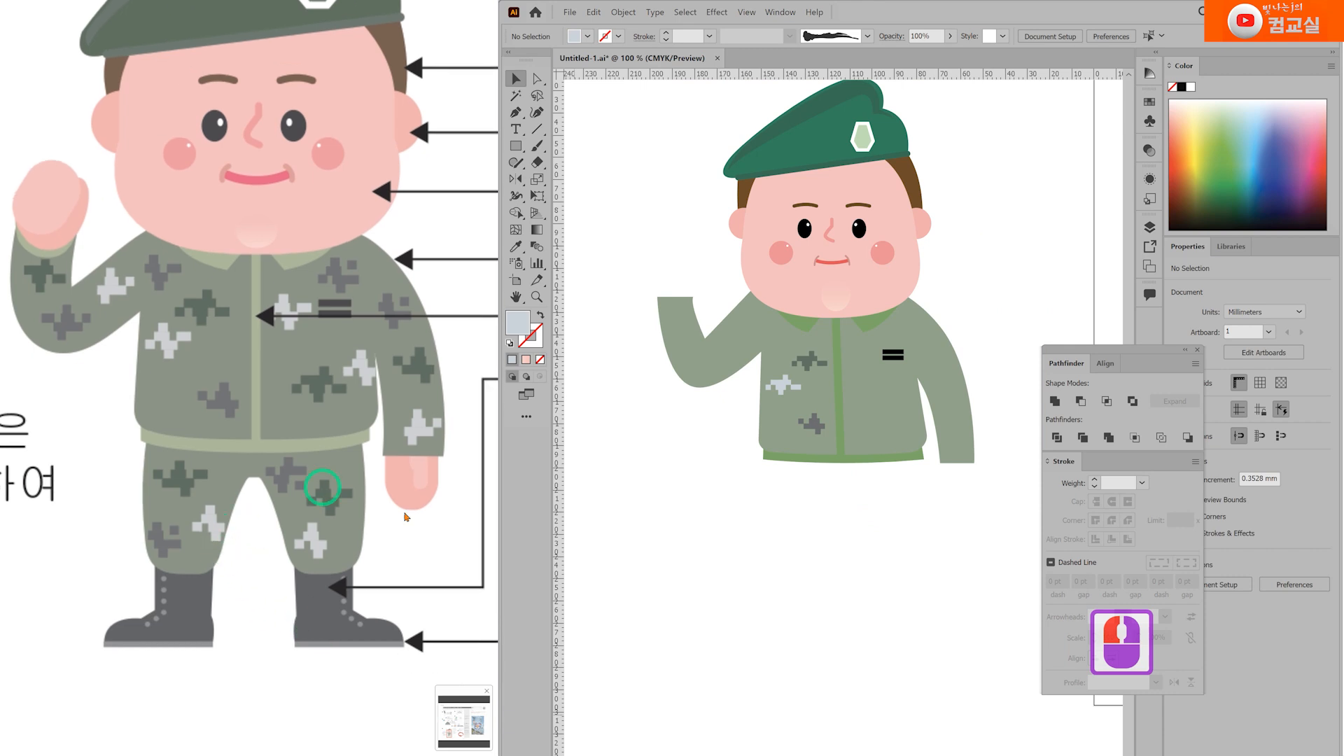
{"action": "left_click_drag", "start_coordinate": [419, 484], "coordinate": [493, 480]}
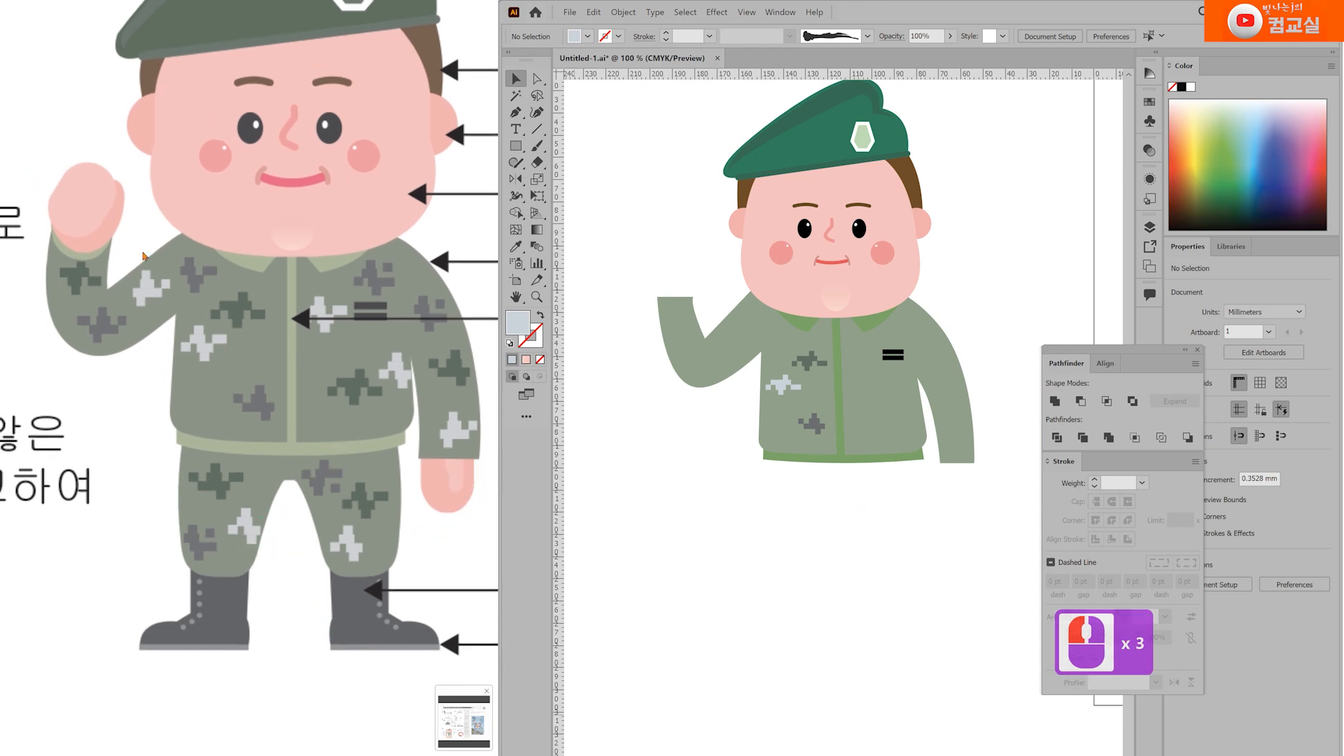
{"action": "left_click", "coordinate": [86, 243]}
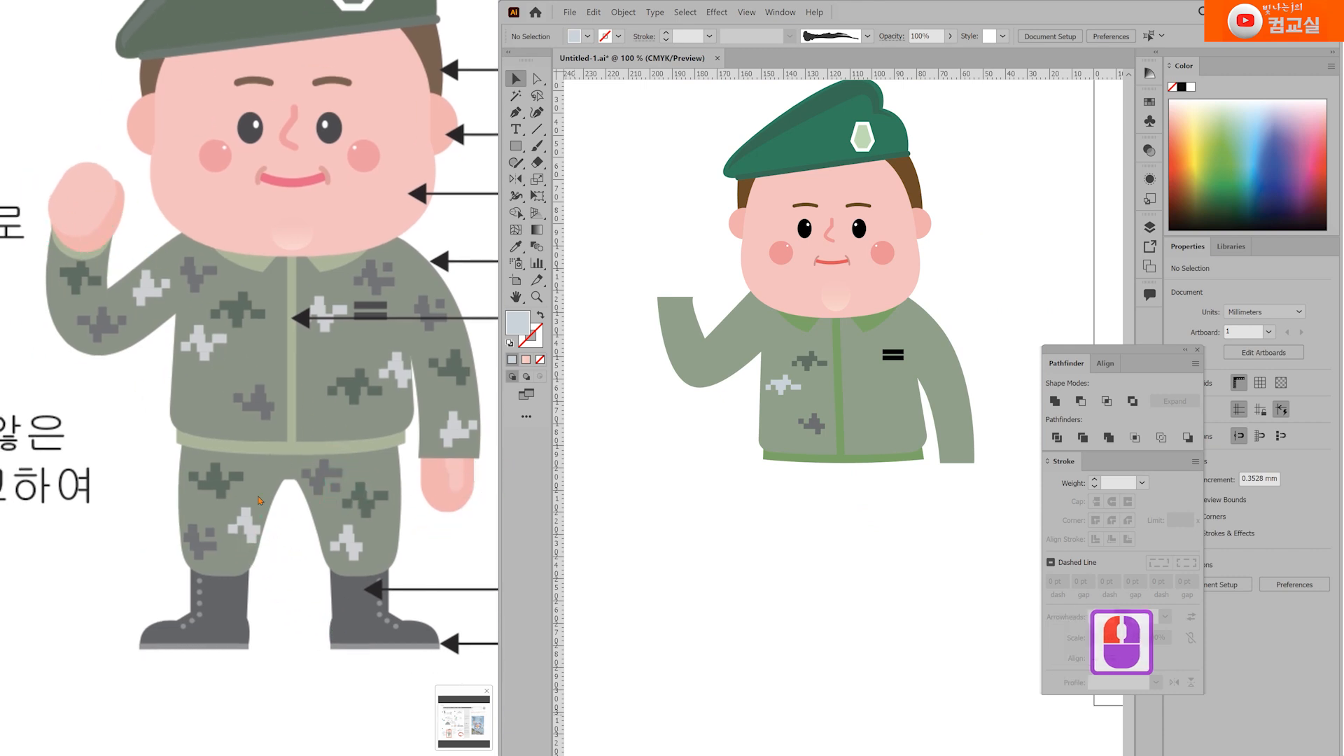
{"action": "scroll", "coordinate": [364, 520], "scroll_direction": "down", "scroll_amount": 3}
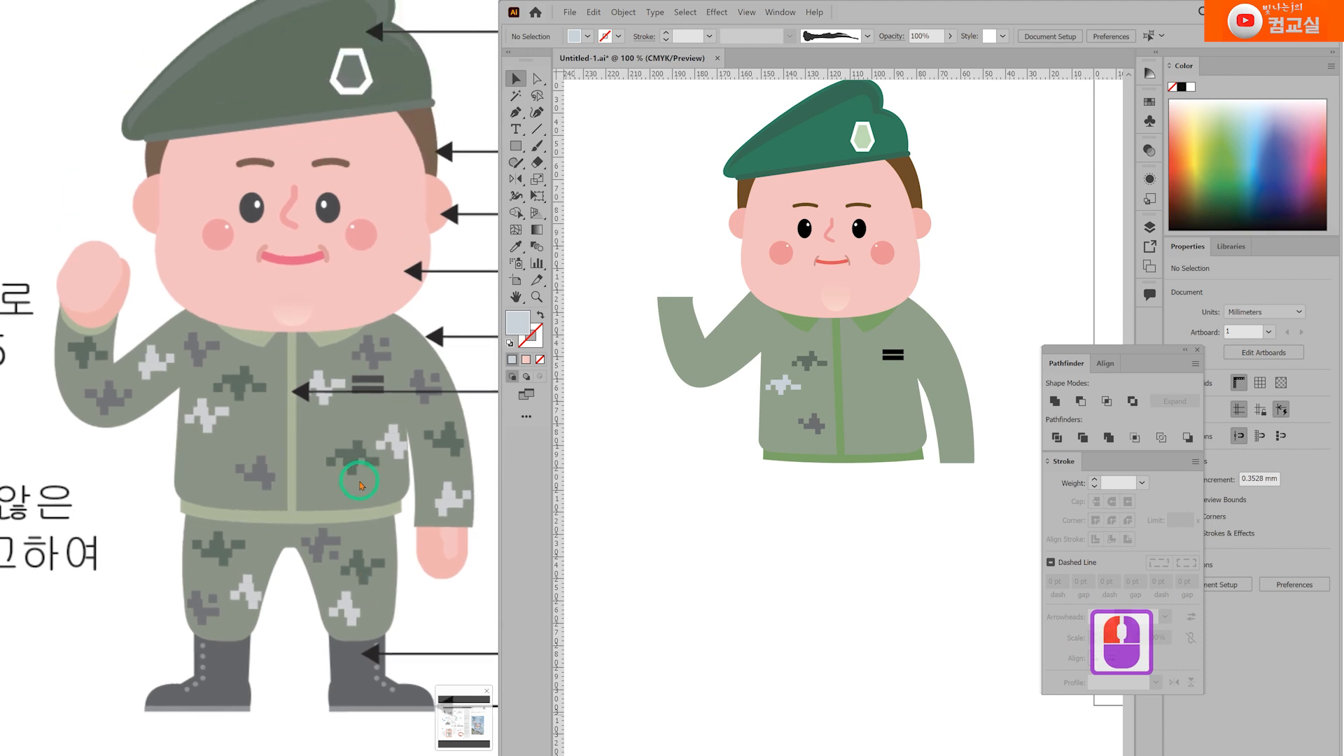
{"action": "scroll", "coordinate": [329, 455], "scroll_direction": "down", "scroll_amount": 9}
{"action": "left_click_drag", "start_coordinate": [284, 424], "coordinate": [364, 438]}
{"action": "left_click_drag", "start_coordinate": [372, 488], "coordinate": [299, 476]}
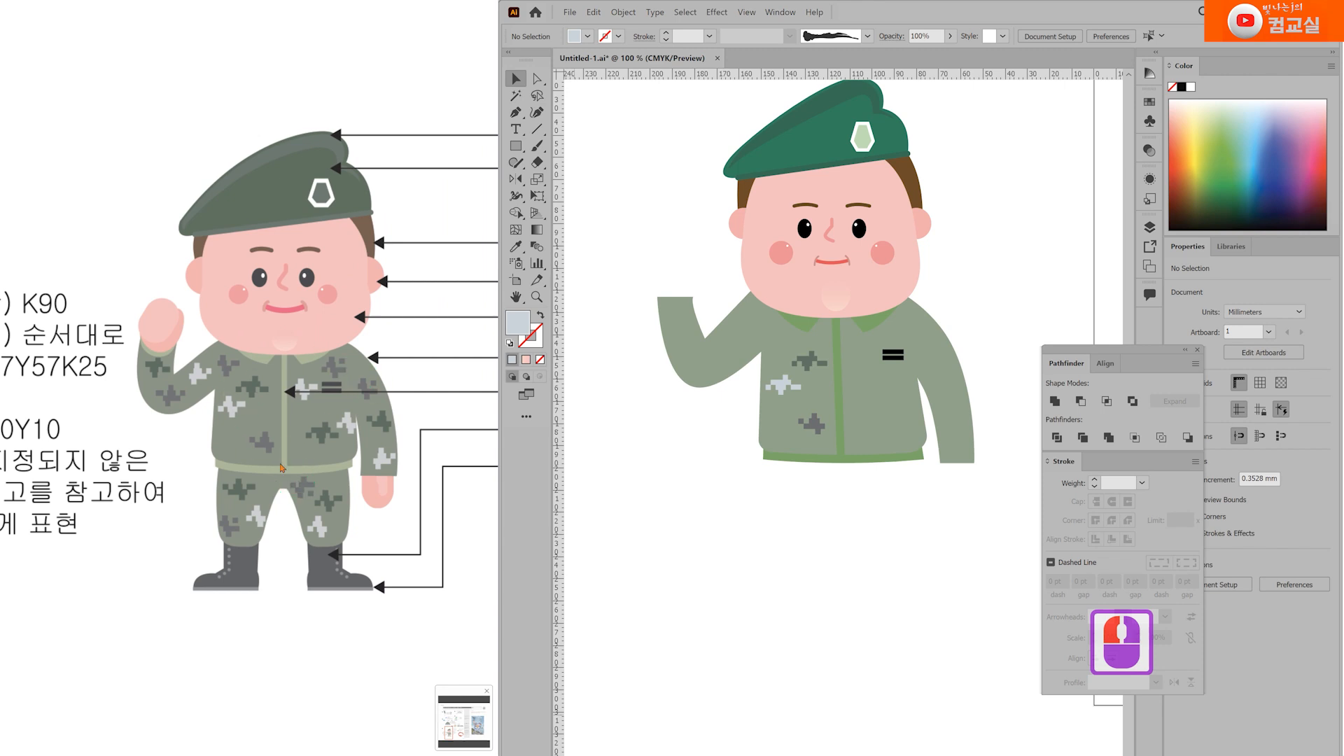
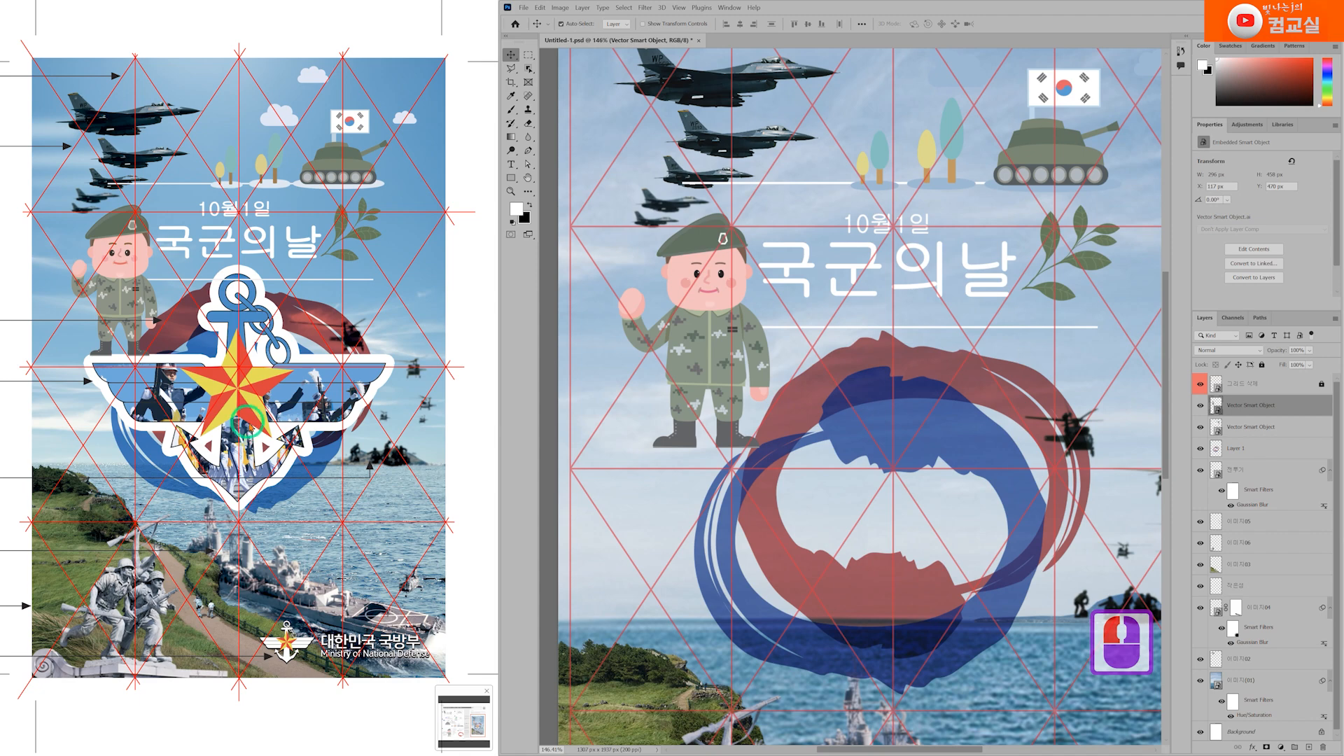
Step: Switch to the Photoshop poster and examine the reference's emblem area with its instructions for masking image (07)
{"action": "left_click_drag", "start_coordinate": [203, 437], "coordinate": [300, 432]}
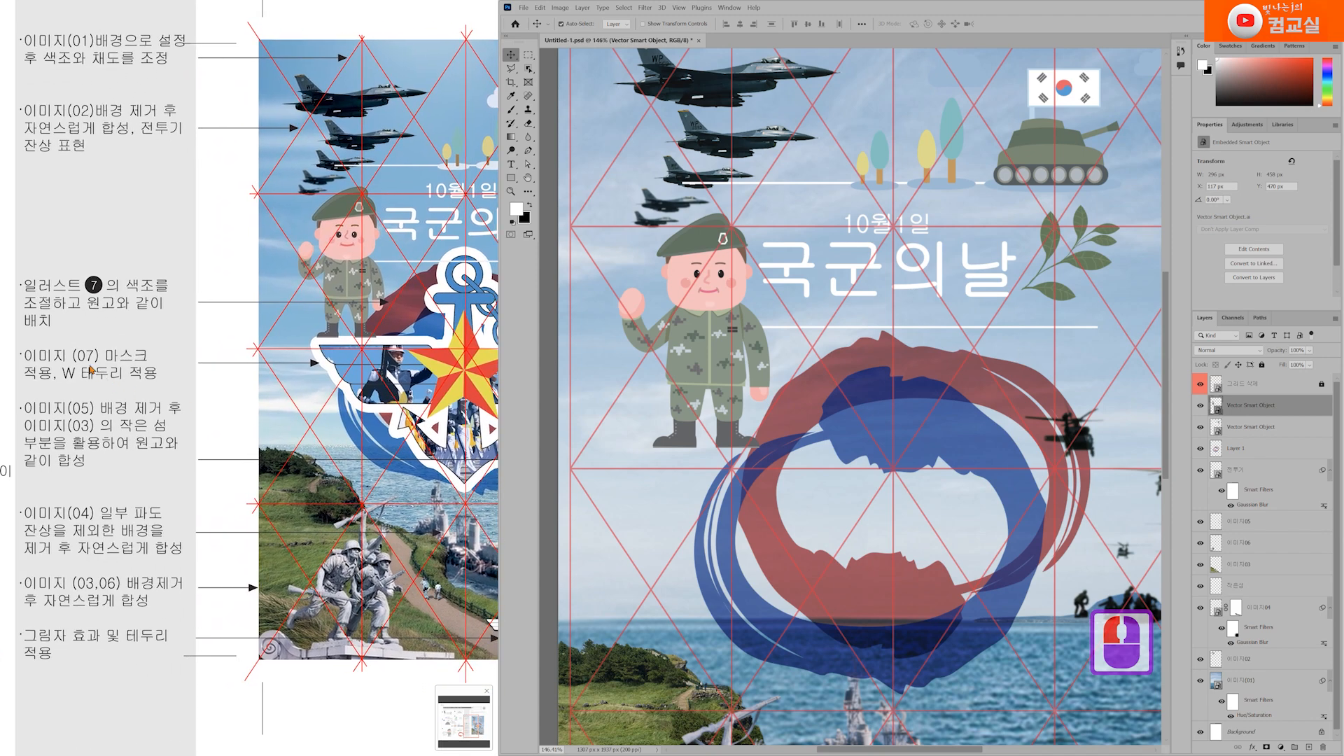
{"action": "scroll", "coordinate": [93, 364], "scroll_direction": "up", "scroll_amount": 3}
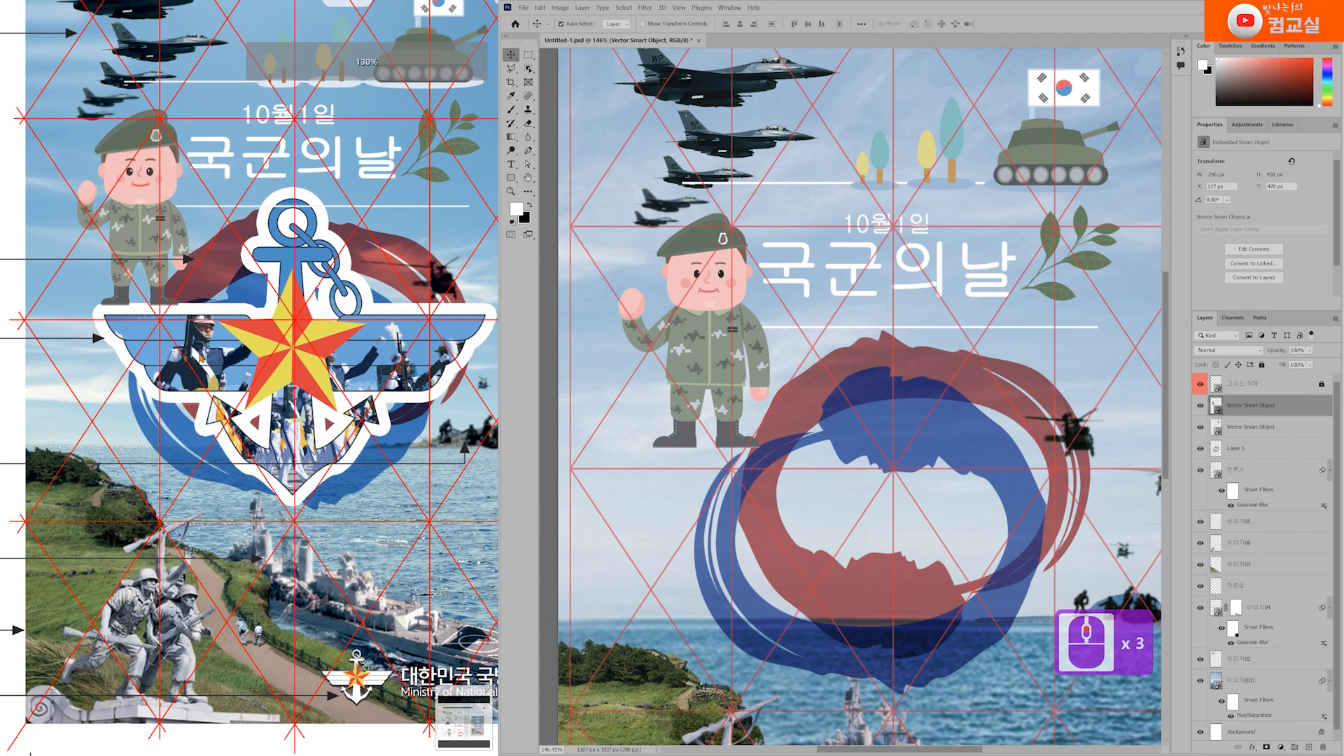
Step: Examine the central anchor-and-star emblem on the reference poster
{"action": "left_click_drag", "start_coordinate": [85, 383], "coordinate": [312, 445]}
{"action": "double_click", "coordinate": [122, 387]}
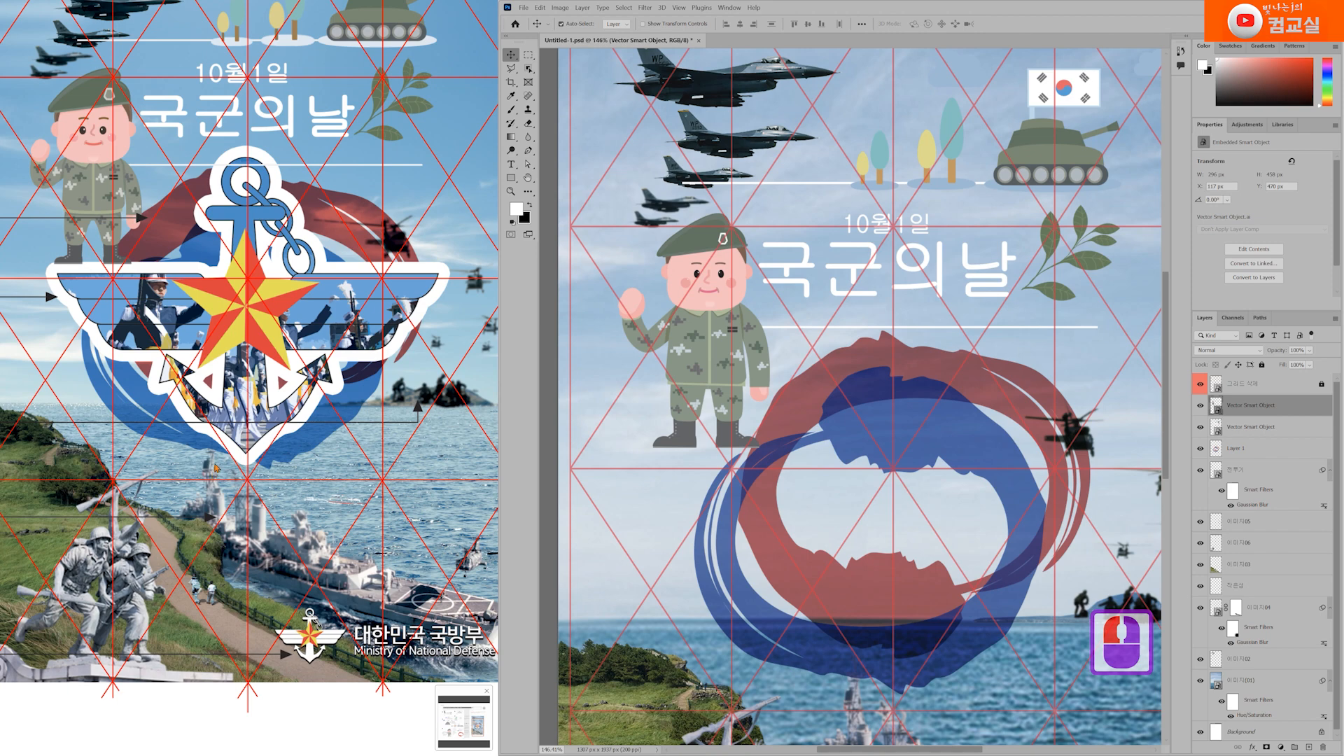
{"action": "scroll", "coordinate": [267, 316], "scroll_direction": "up", "scroll_amount": 4}
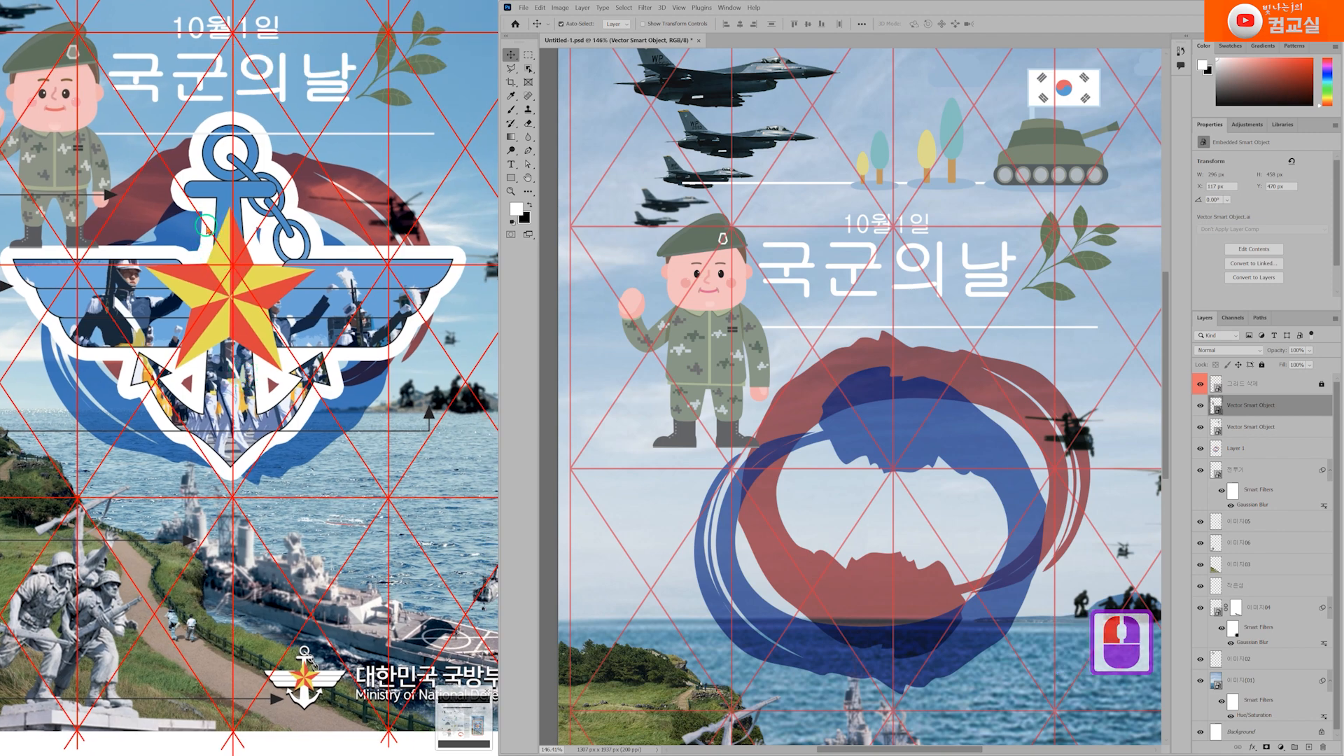
{"action": "left_click", "coordinate": [203, 230]}
{"action": "left_click", "coordinate": [193, 257]}
Step: Examine the Ministry of National Defense logo on the reference poster, its layout note and its colour specification under item 6
{"action": "left_click_drag", "start_coordinate": [391, 694], "coordinate": [264, 565]}
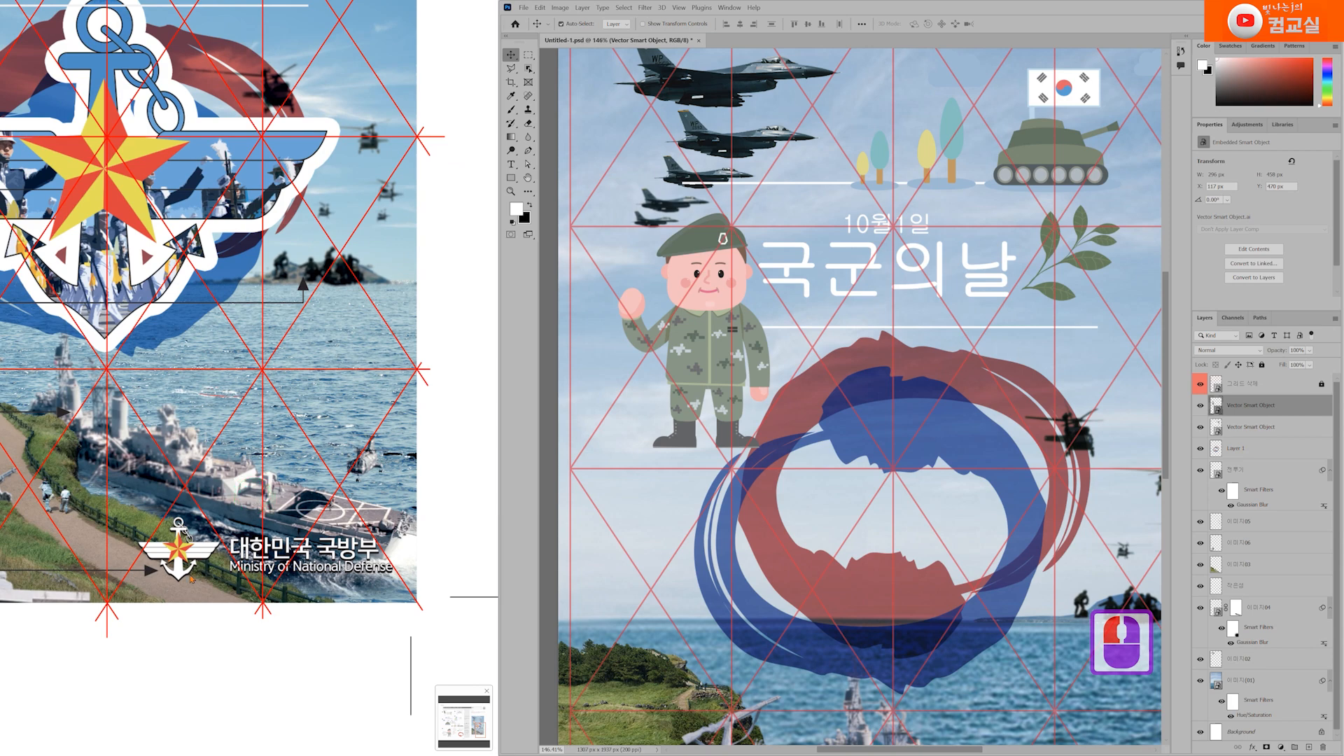
{"action": "scroll", "coordinate": [191, 578], "scroll_direction": "up", "scroll_amount": 1}
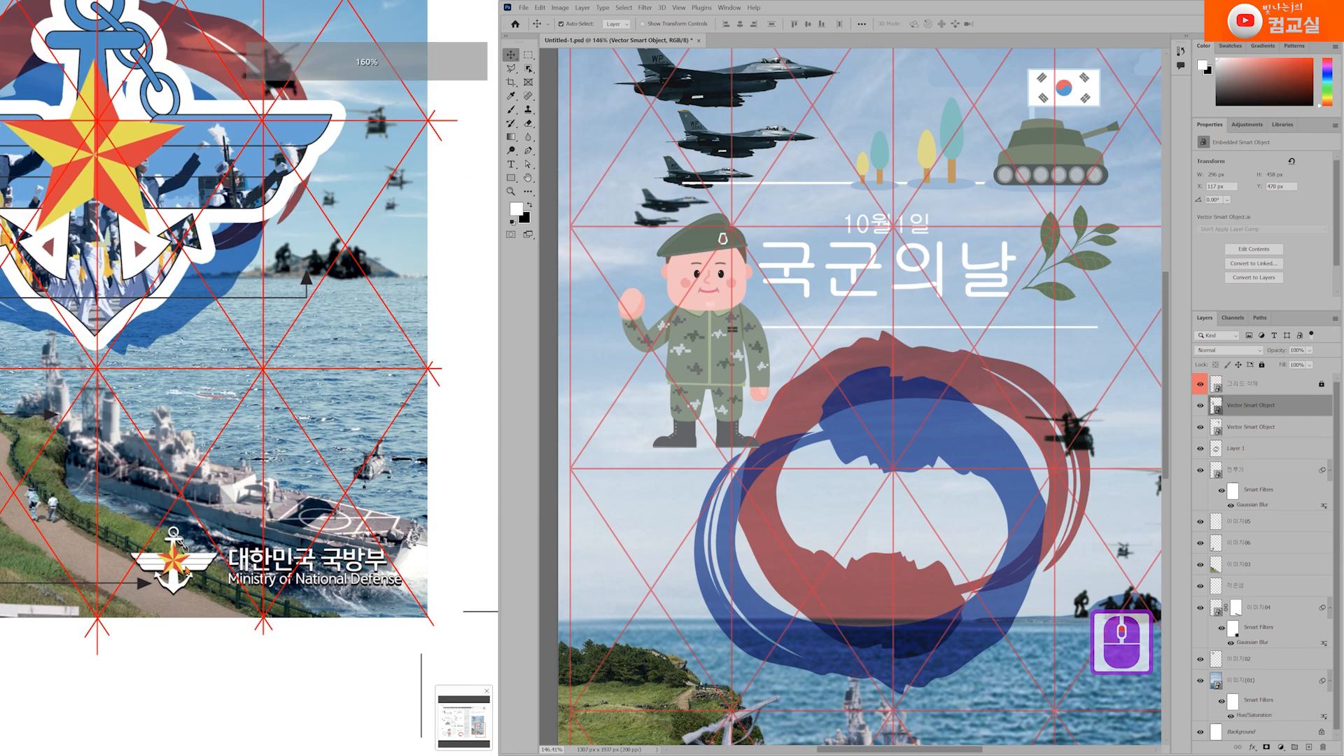
{"action": "scroll", "coordinate": [187, 574], "scroll_direction": "up", "scroll_amount": 2}
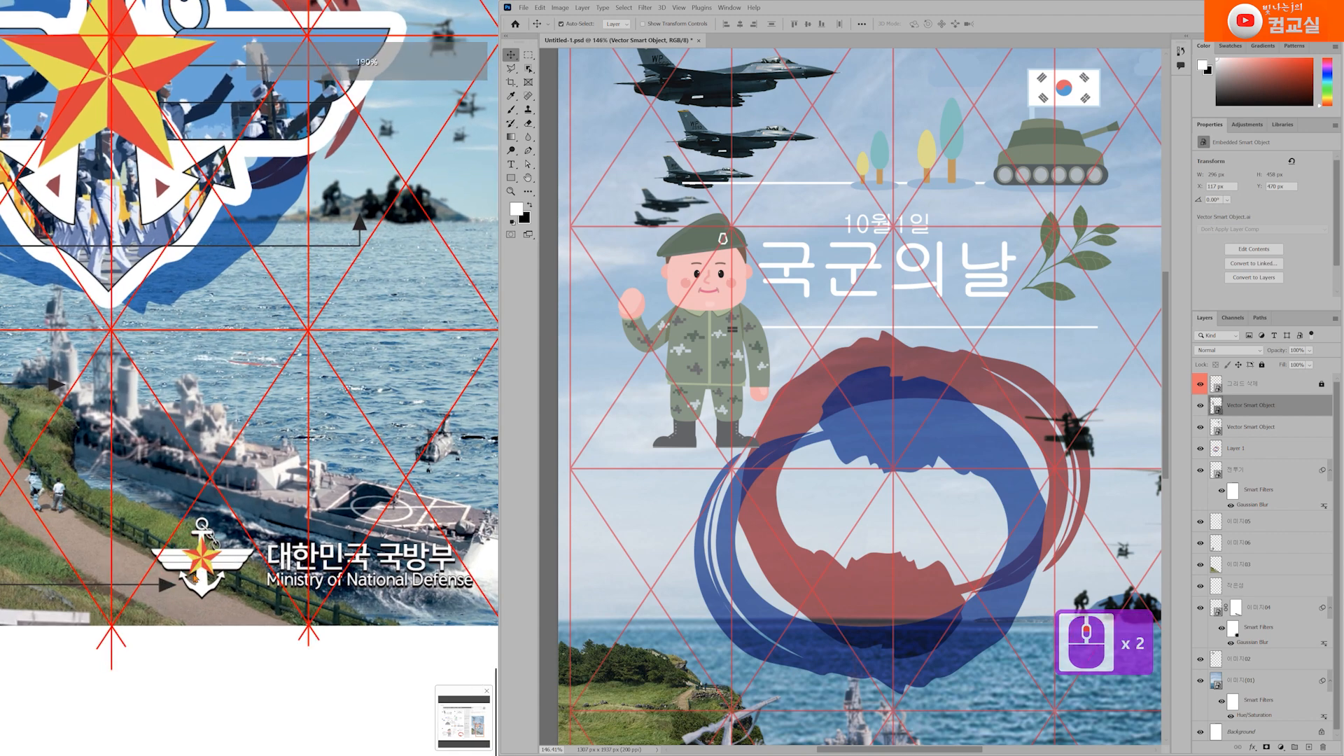
{"action": "left_click_drag", "start_coordinate": [203, 582], "coordinate": [212, 561]}
{"action": "left_click", "coordinate": [237, 545]}
{"action": "left_click", "coordinate": [238, 546]}
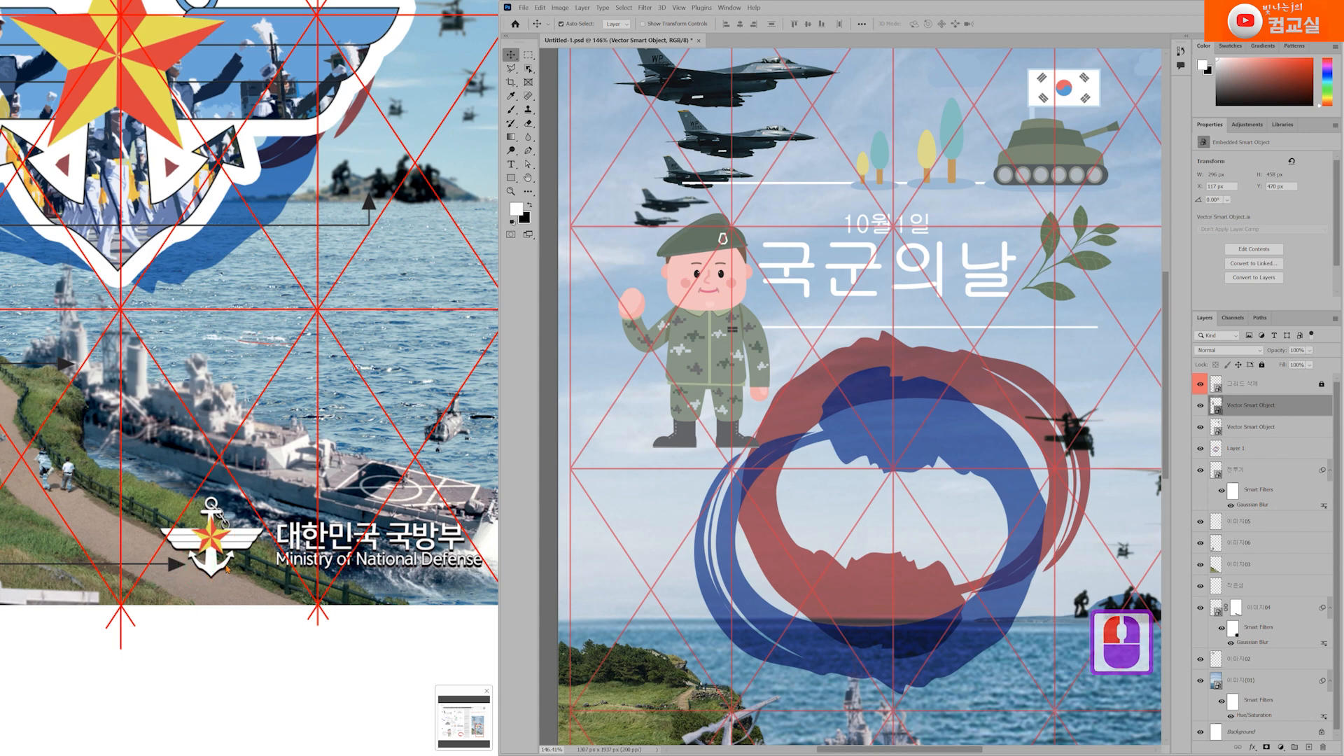
{"action": "left_click_drag", "start_coordinate": [180, 580], "coordinate": [448, 562]}
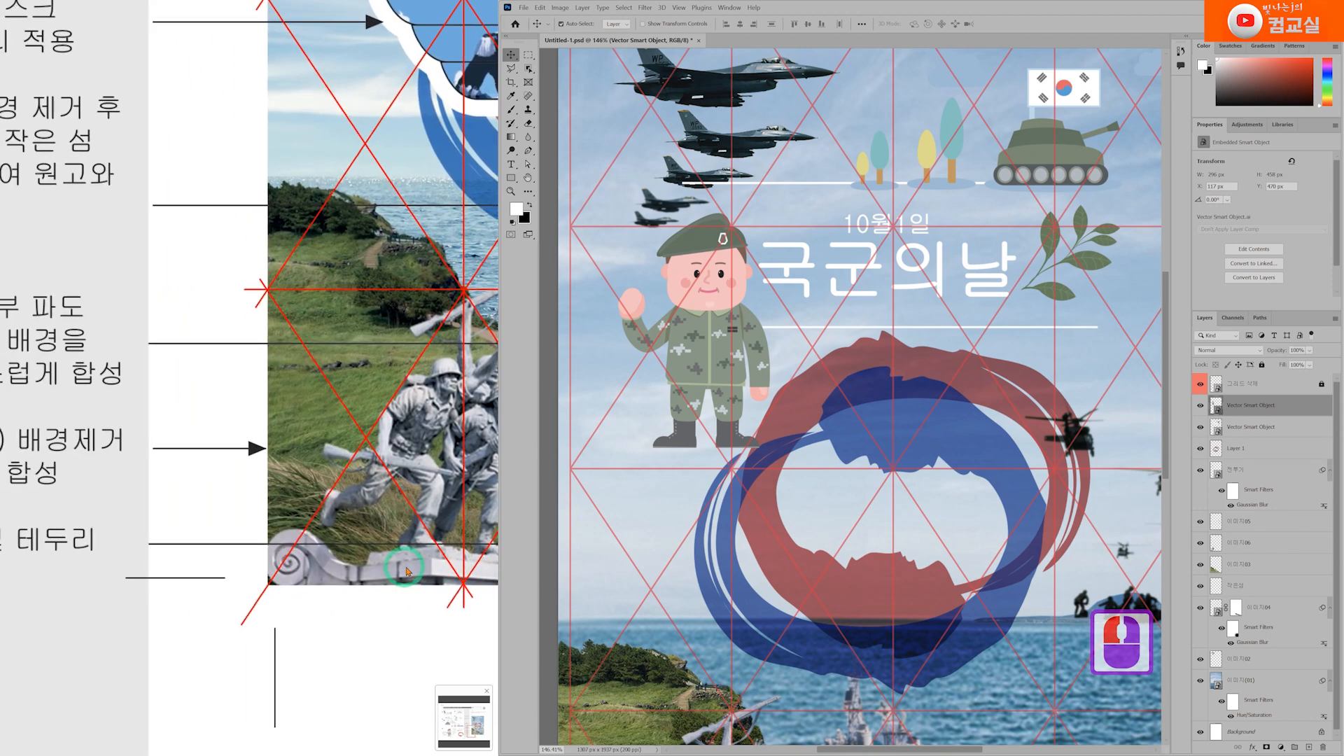
{"action": "left_click_drag", "start_coordinate": [183, 550], "coordinate": [318, 555]}
{"action": "left_click", "coordinate": [124, 553]}
{"action": "left_click", "coordinate": [110, 546]}
{"action": "left_click", "coordinate": [267, 540]}
{"action": "left_click_drag", "start_coordinate": [405, 556], "coordinate": [278, 555]}
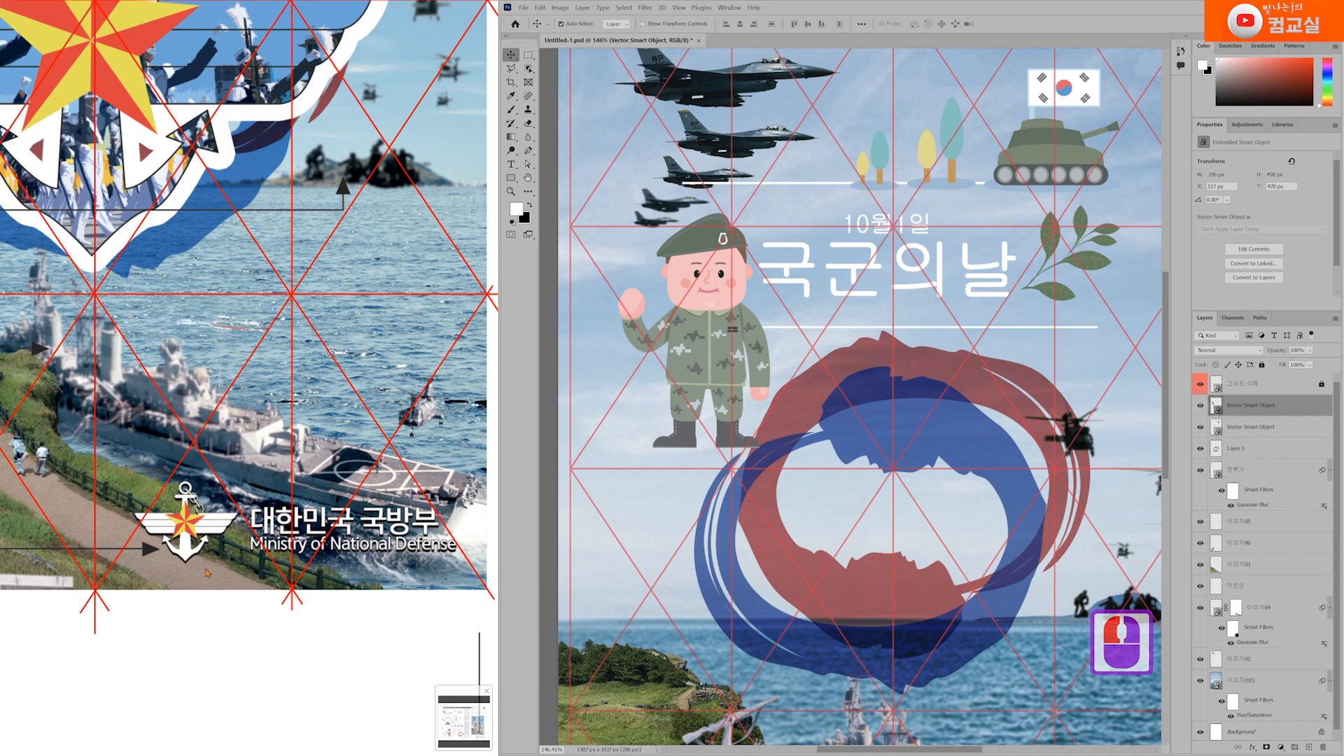
{"action": "double_click", "coordinate": [206, 553]}
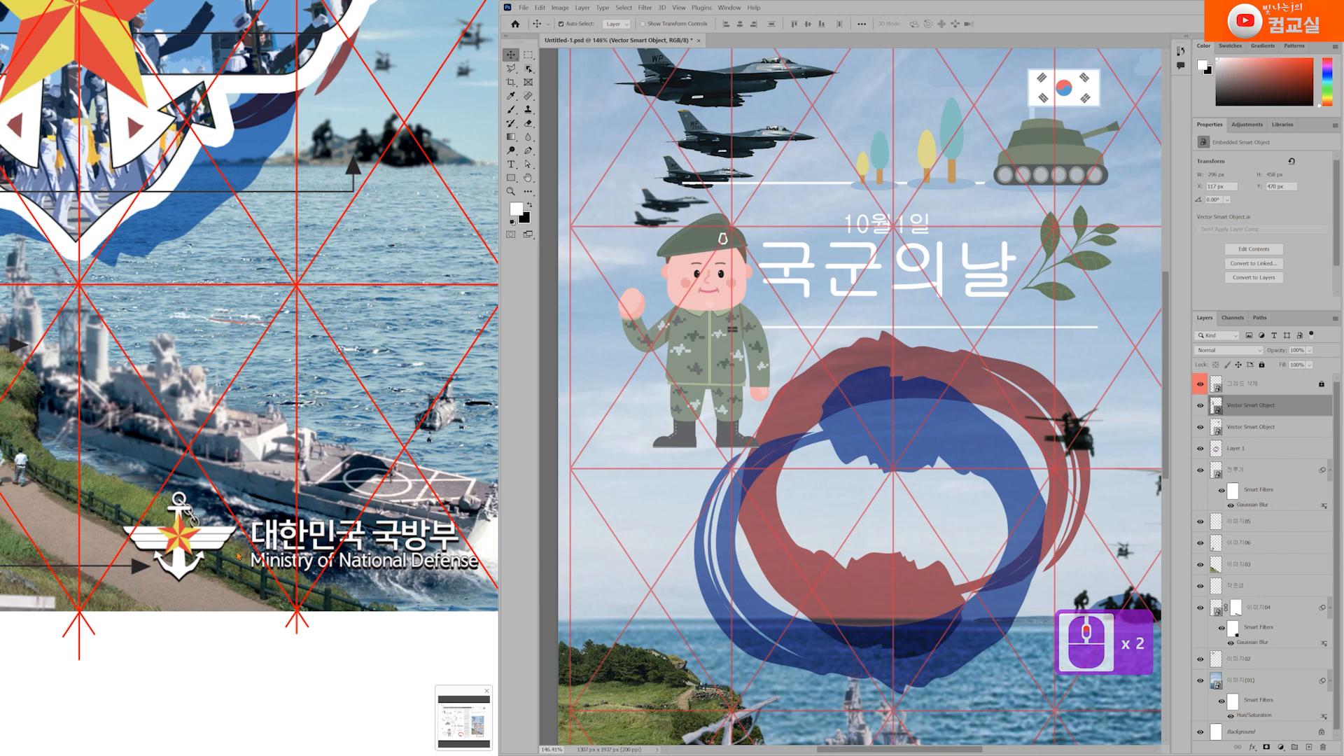
{"action": "scroll", "coordinate": [243, 546], "scroll_direction": "down", "scroll_amount": 7}
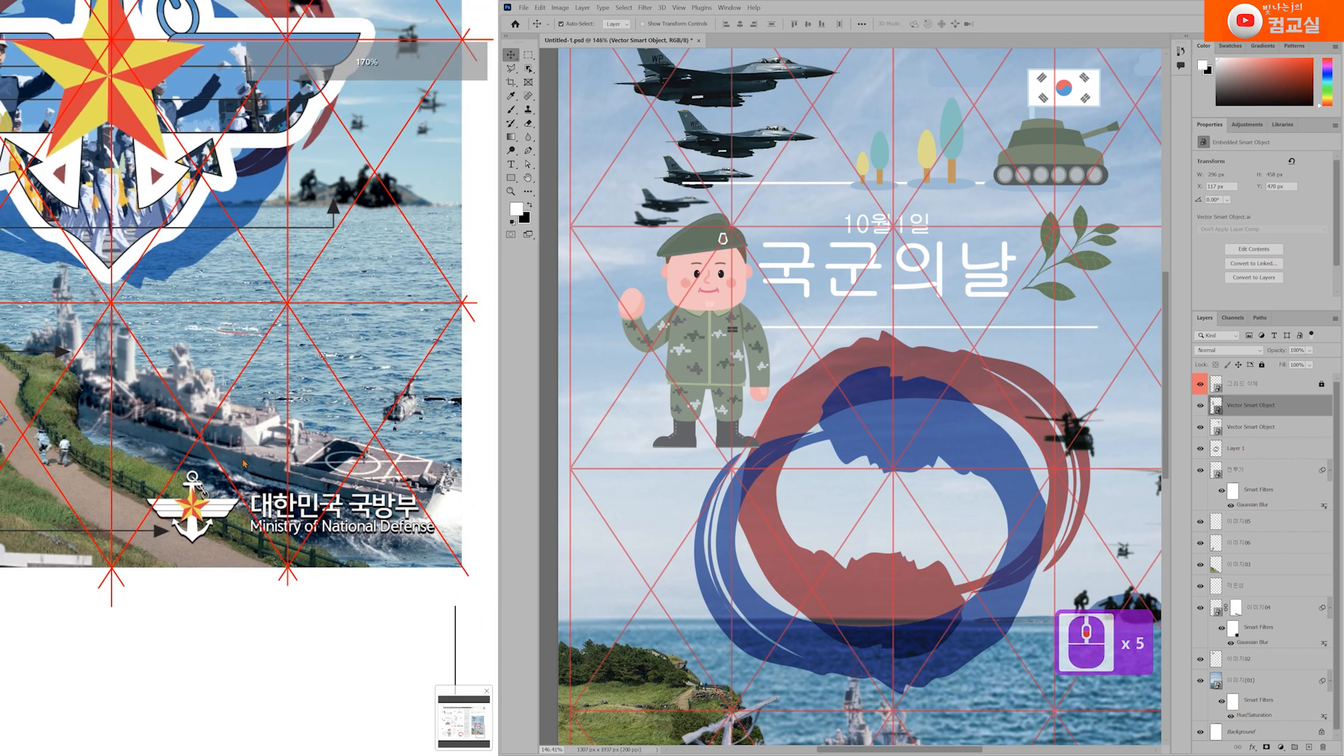
{"action": "left_click_drag", "start_coordinate": [133, 428], "coordinate": [390, 421]}
{"action": "left_click_drag", "start_coordinate": [266, 393], "coordinate": [327, 396]}
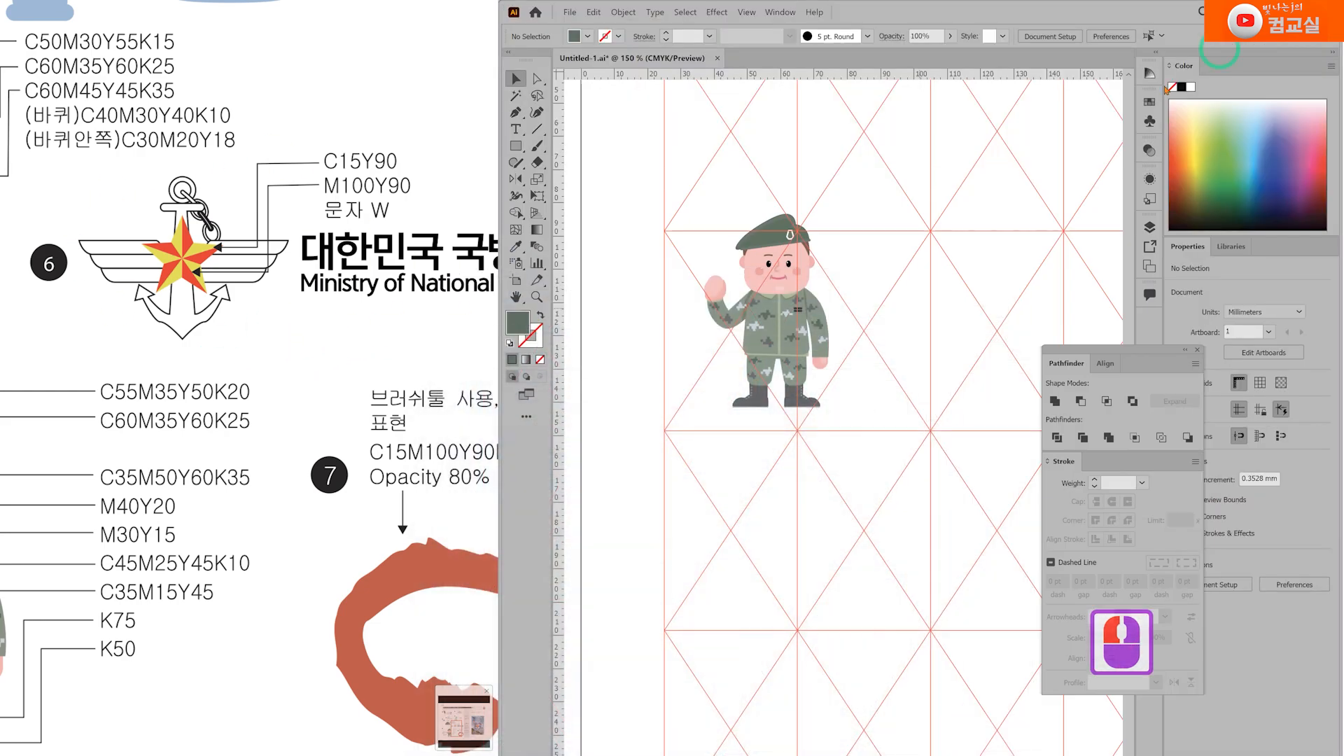
Step: Switch to Illustrator and delete the finished soldier character from the artboard
{"action": "scroll", "coordinate": [849, 419], "scroll_direction": "down", "scroll_amount": 4}
{"action": "left_click_drag", "start_coordinate": [829, 411], "coordinate": [667, 263]}
{"action": "left_click", "coordinate": [876, 433]}
{"action": "scroll", "coordinate": [875, 428], "scroll_direction": "up", "scroll_amount": 8}
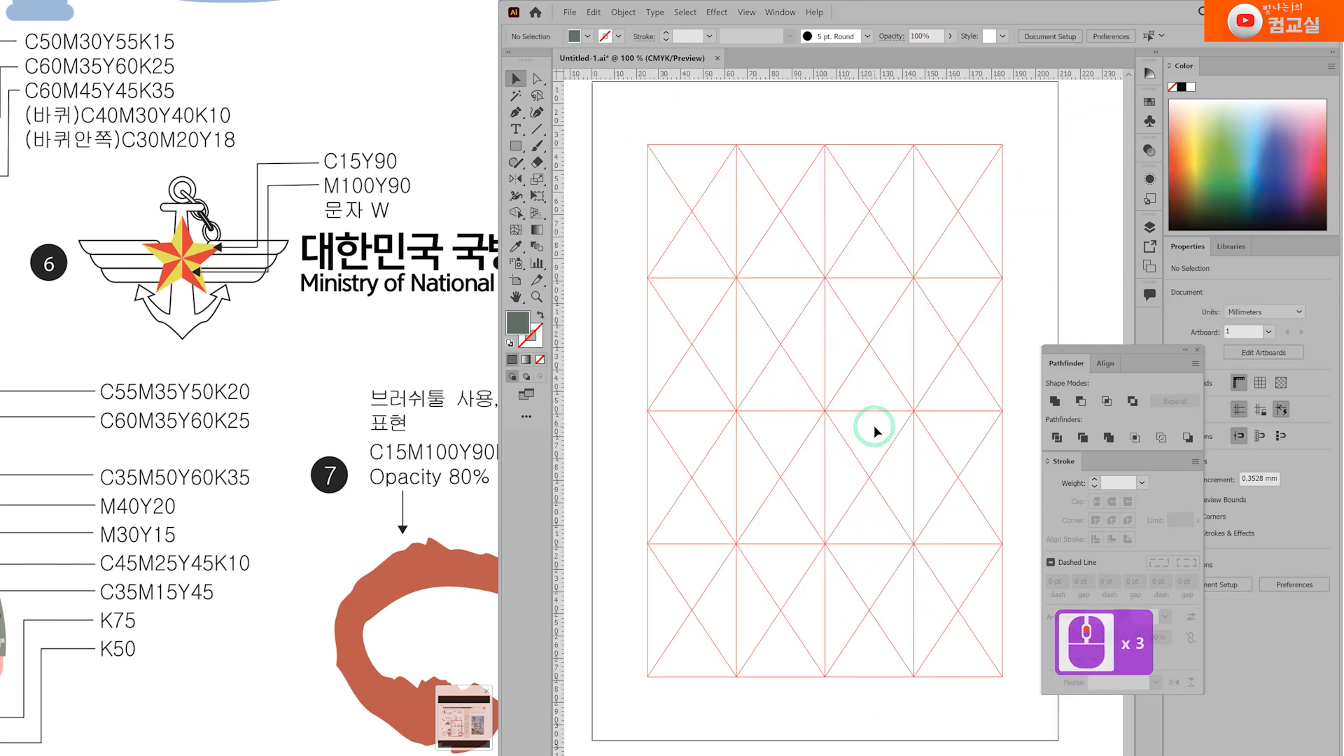
{"action": "left_click_drag", "start_coordinate": [876, 432], "coordinate": [877, 445]}
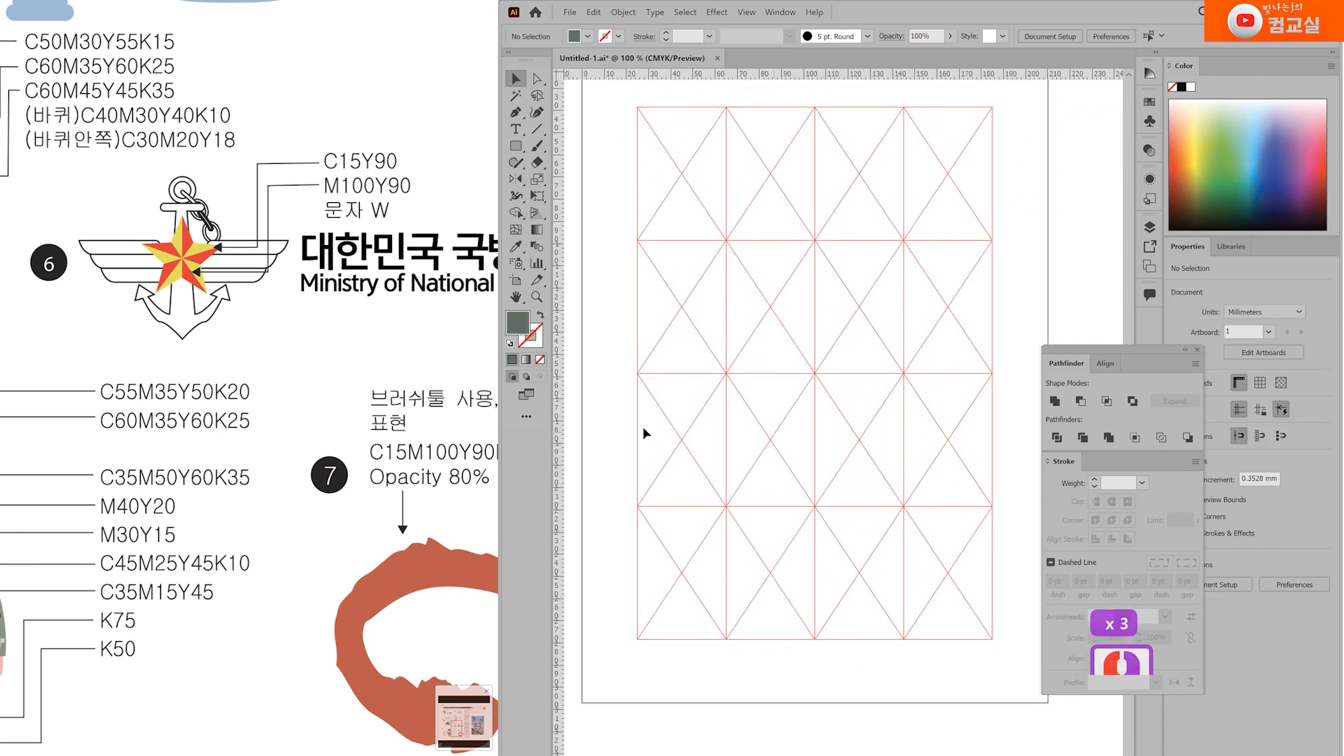
Step: Draw a five-pointed star with the Star tool, about 93 by 88 mm, on the upper grid area, following the reference logo
{"action": "left_click_drag", "start_coordinate": [203, 284], "coordinate": [251, 332]}
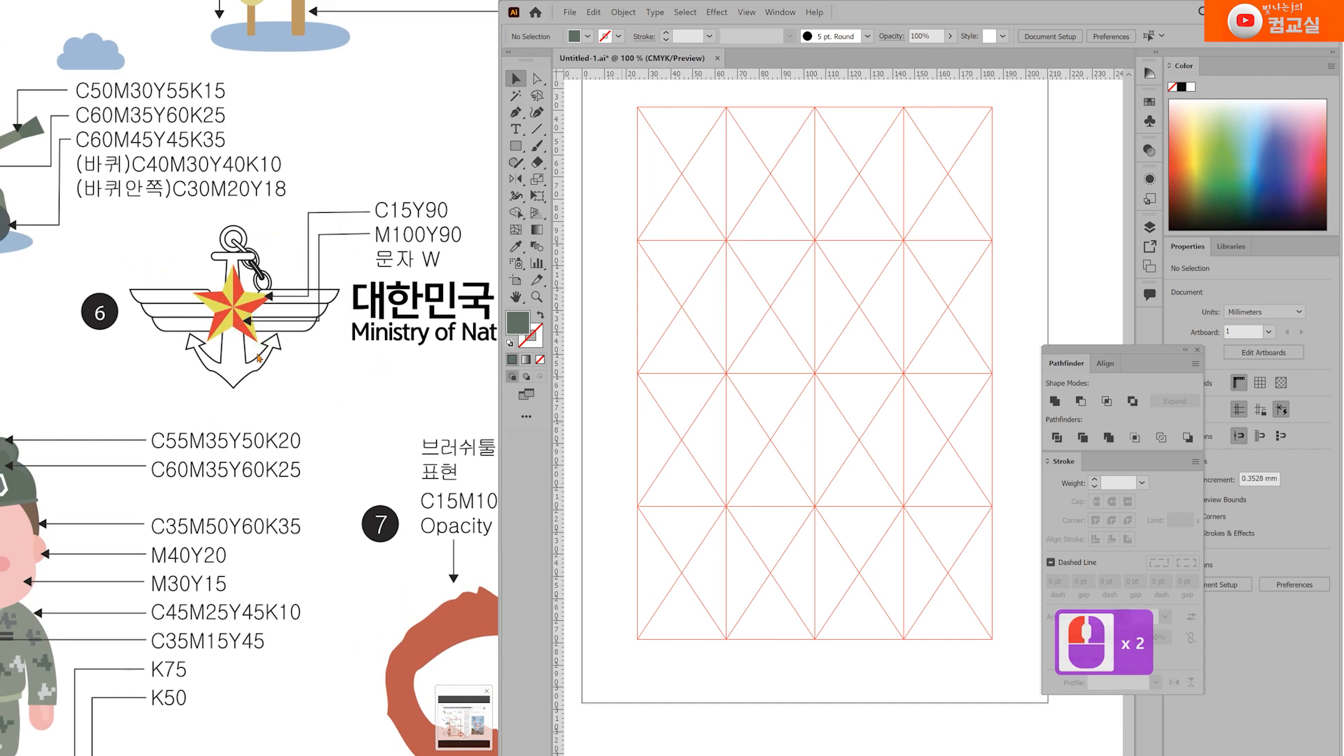
{"action": "scroll", "coordinate": [258, 358], "scroll_direction": "up", "scroll_amount": 4}
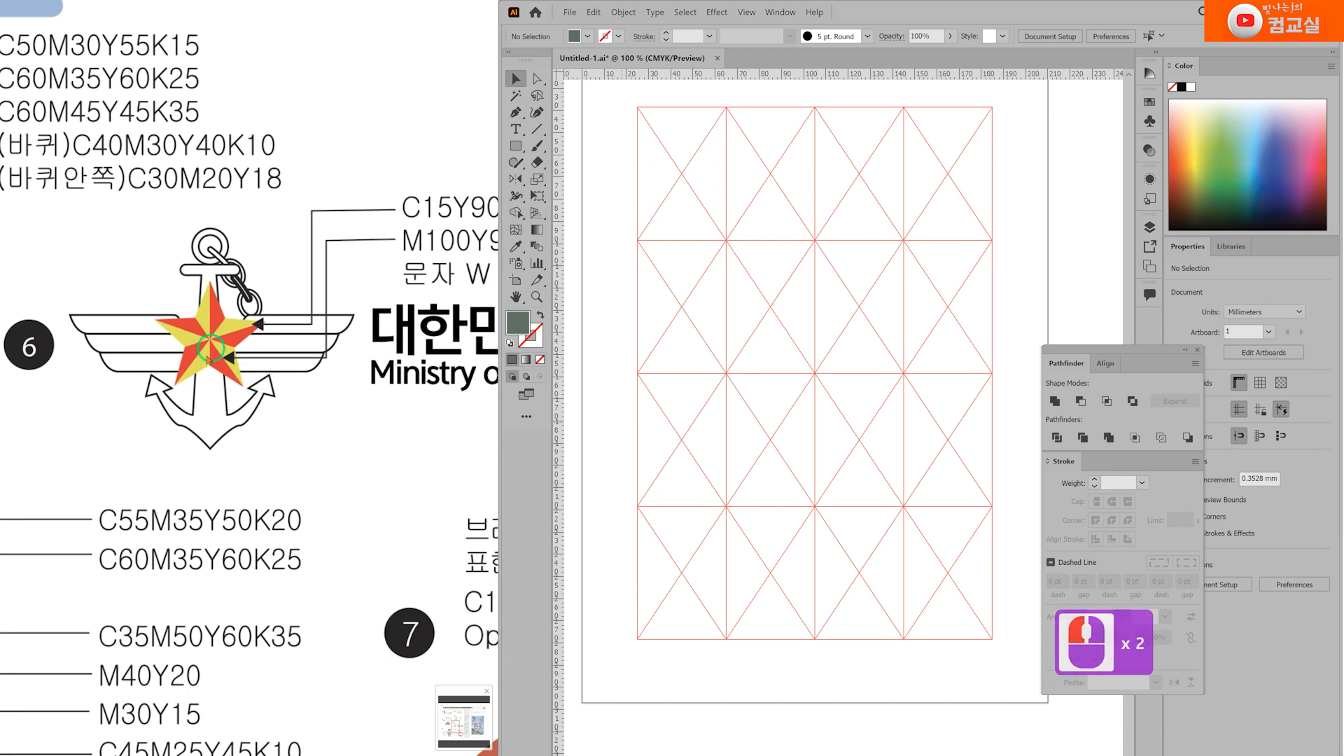
{"action": "left_click", "coordinate": [514, 146]}
{"action": "left_click_drag", "start_coordinate": [514, 149], "coordinate": [568, 222]}
{"action": "left_click", "coordinate": [372, 325]}
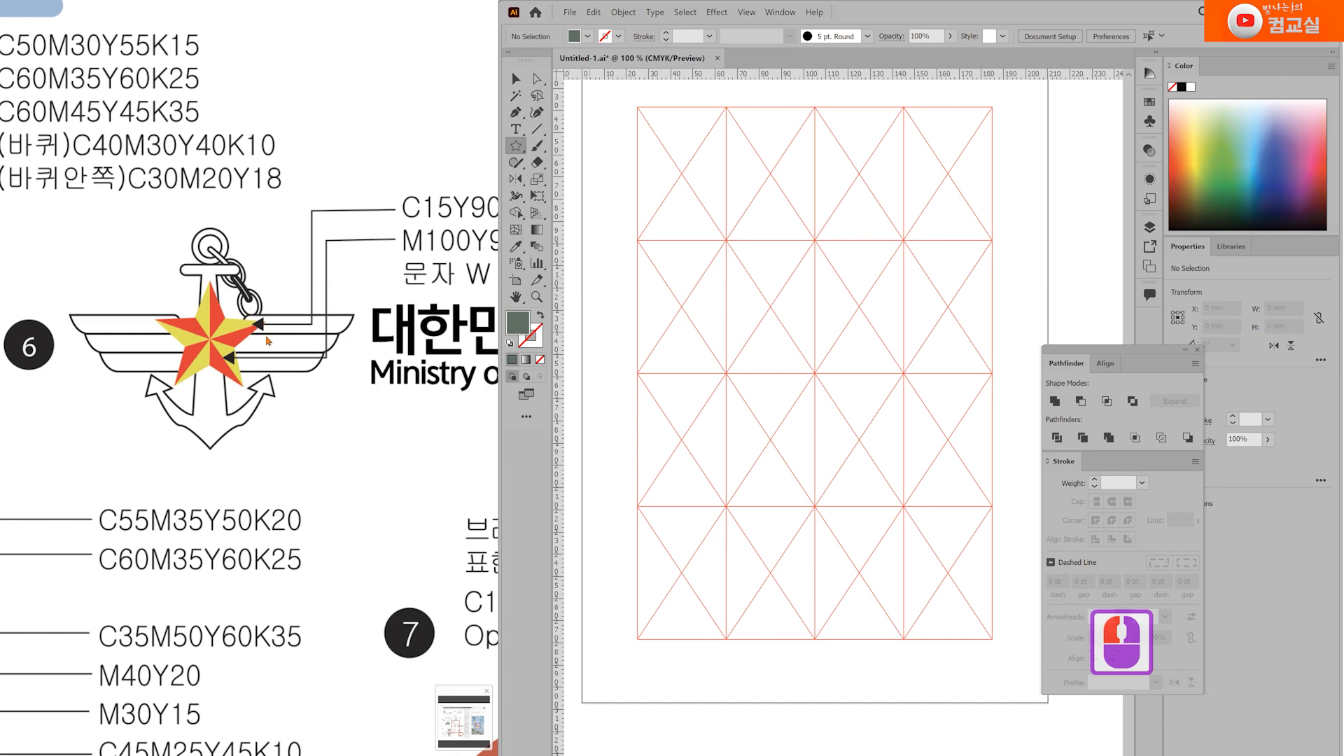
{"action": "left_click_drag", "start_coordinate": [757, 300], "coordinate": [814, 383]}
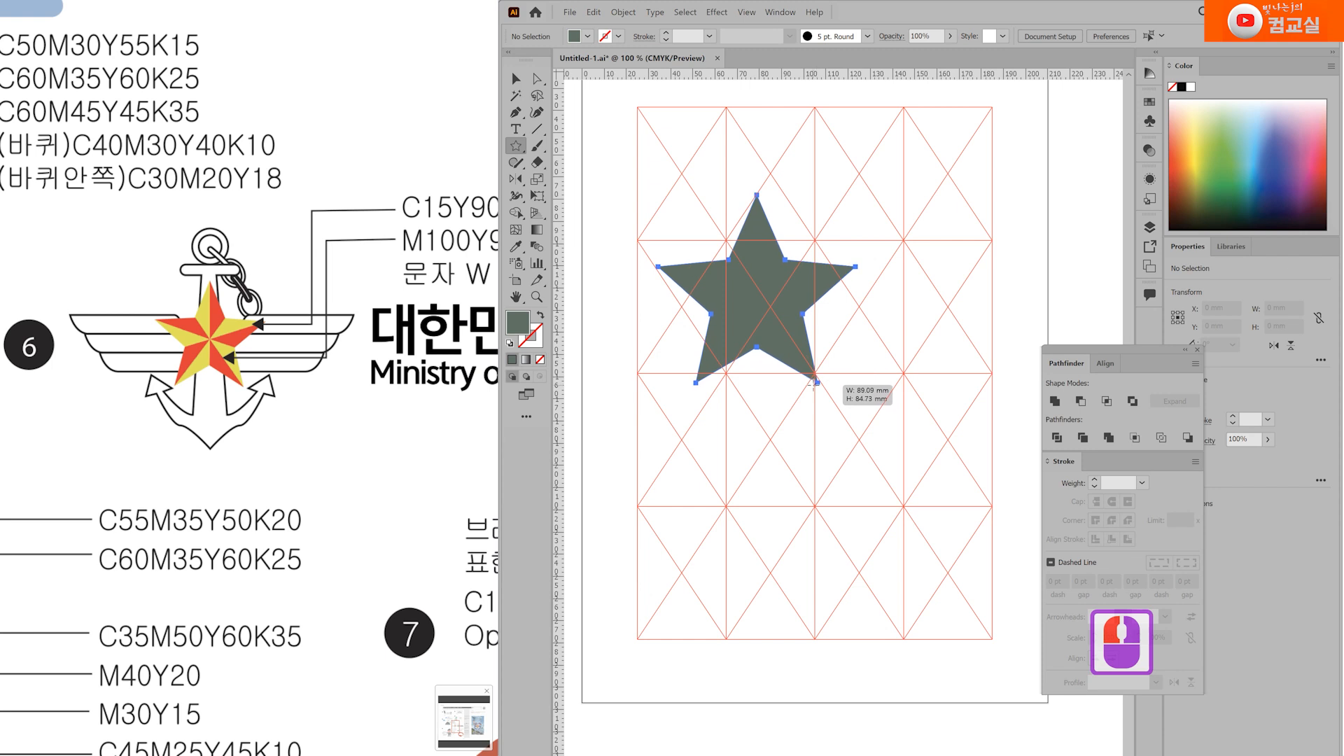
{"action": "left_click_drag", "start_coordinate": [814, 383], "coordinate": [815, 382]}
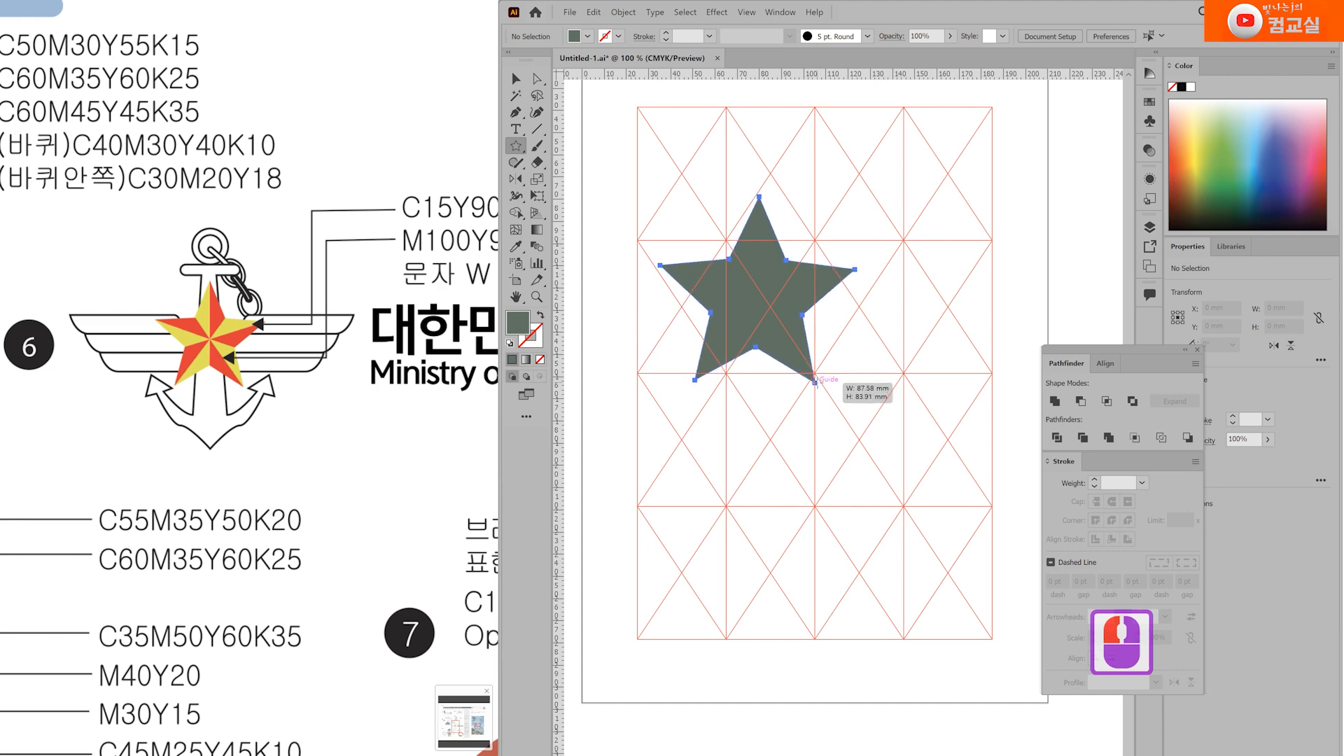
{"action": "left_click_drag", "start_coordinate": [815, 382], "coordinate": [821, 384]}
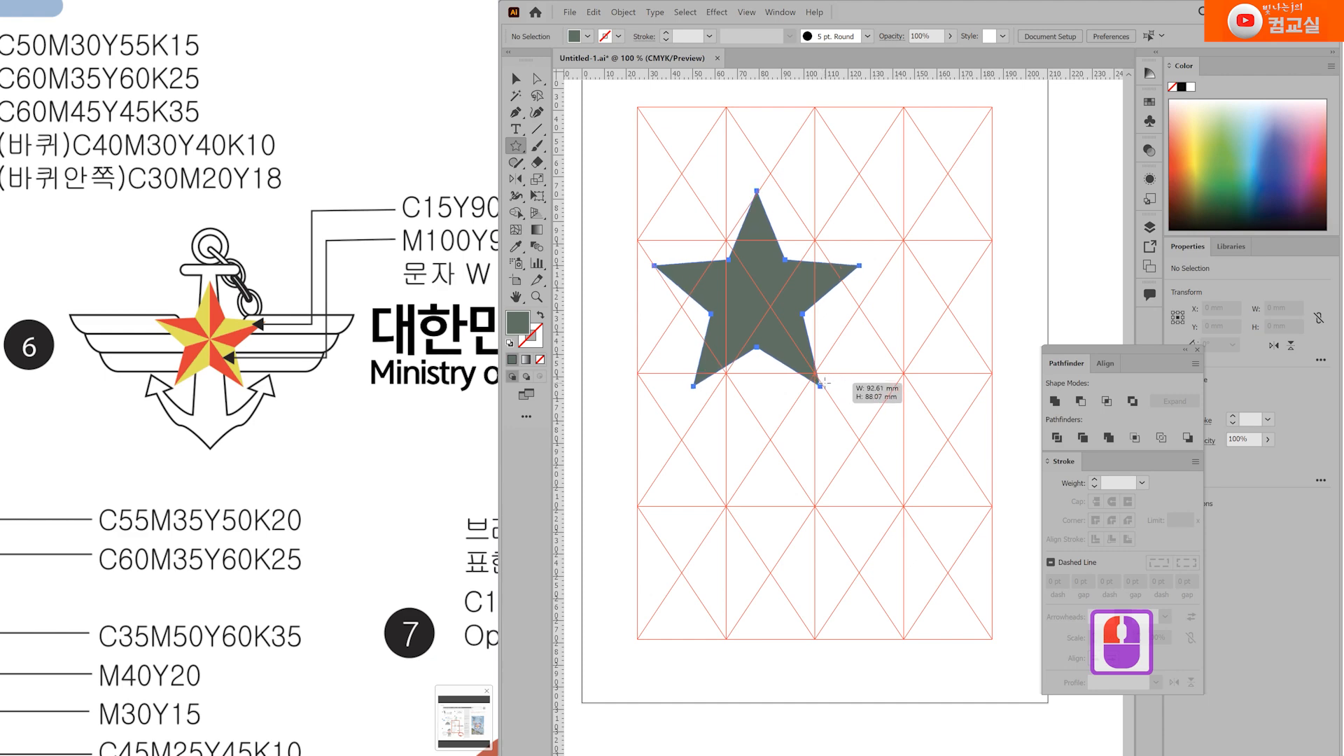
{"action": "left_click_drag", "start_coordinate": [821, 385], "coordinate": [821, 384]}
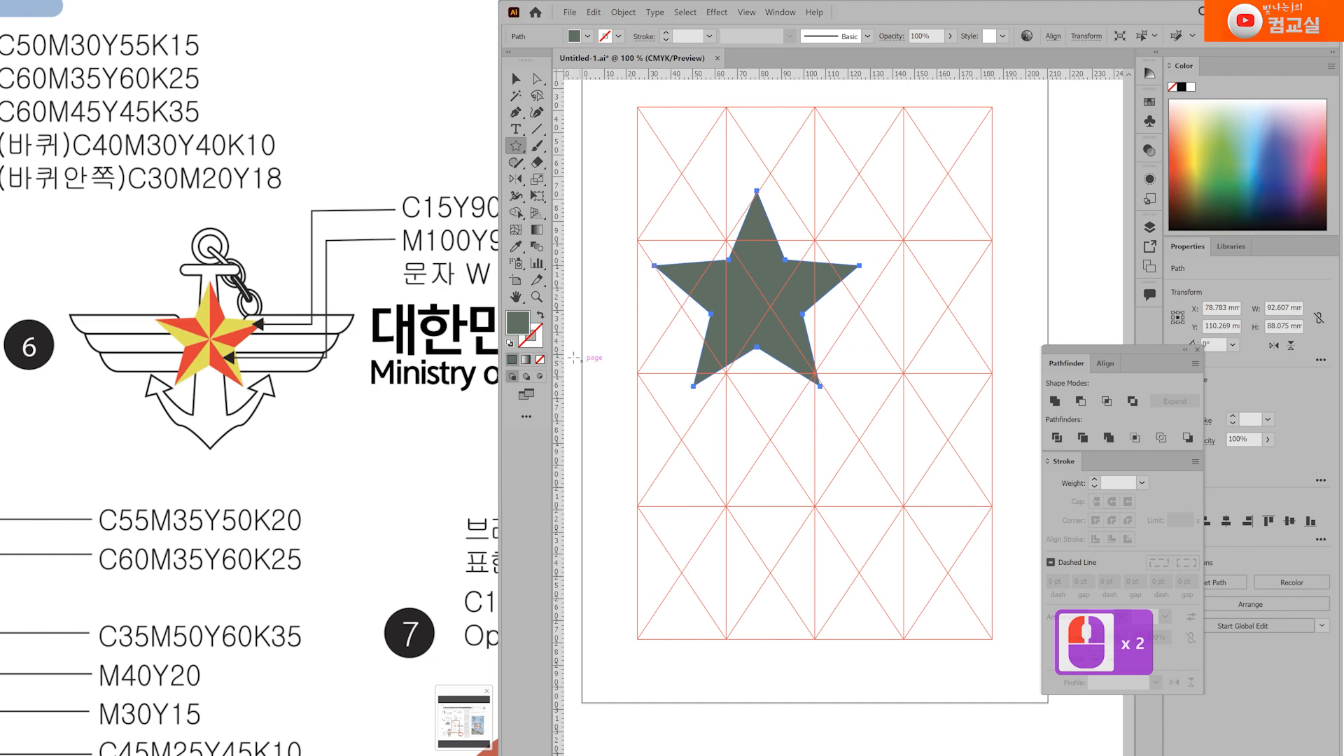
Step: Fill the star with the CMYK colour C 15, M 0, Y 90, K 0
{"action": "double_click", "coordinate": [522, 328]}
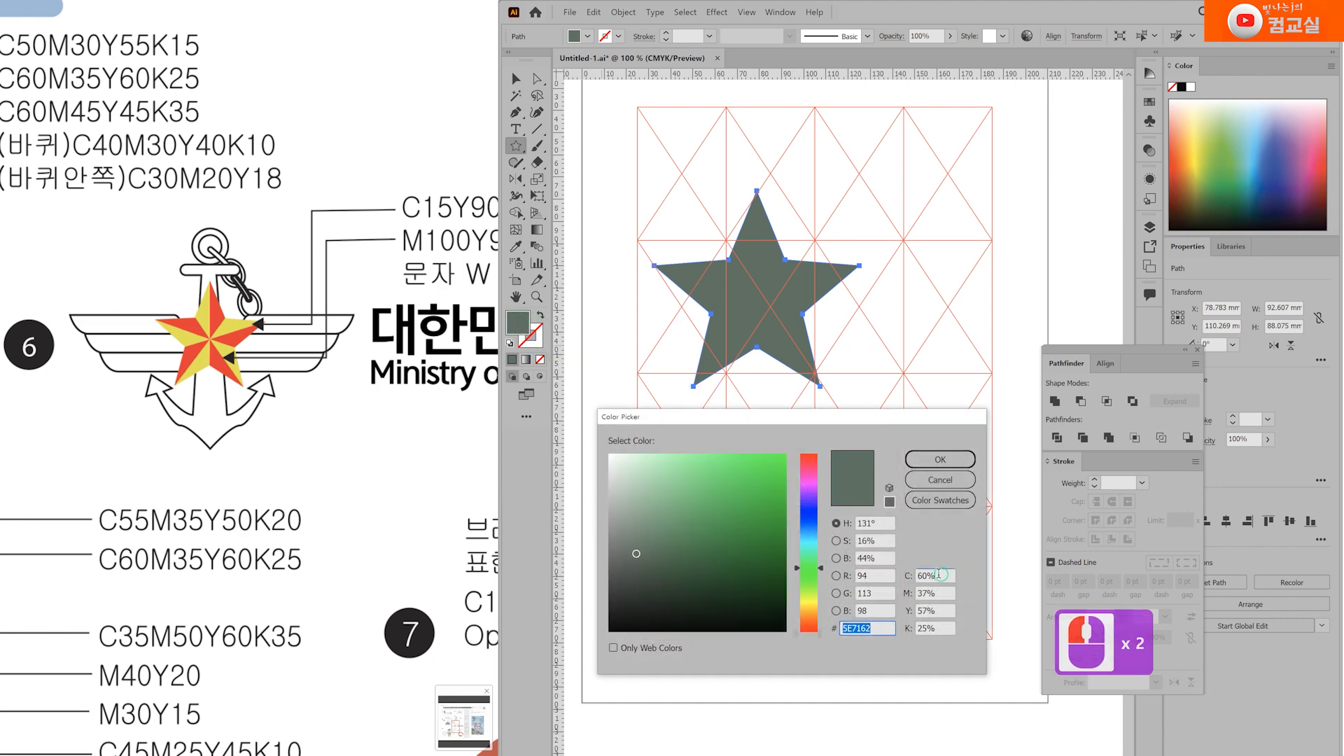
{"action": "double_click", "coordinate": [938, 576]}
{"action": "type", "text": "15"}
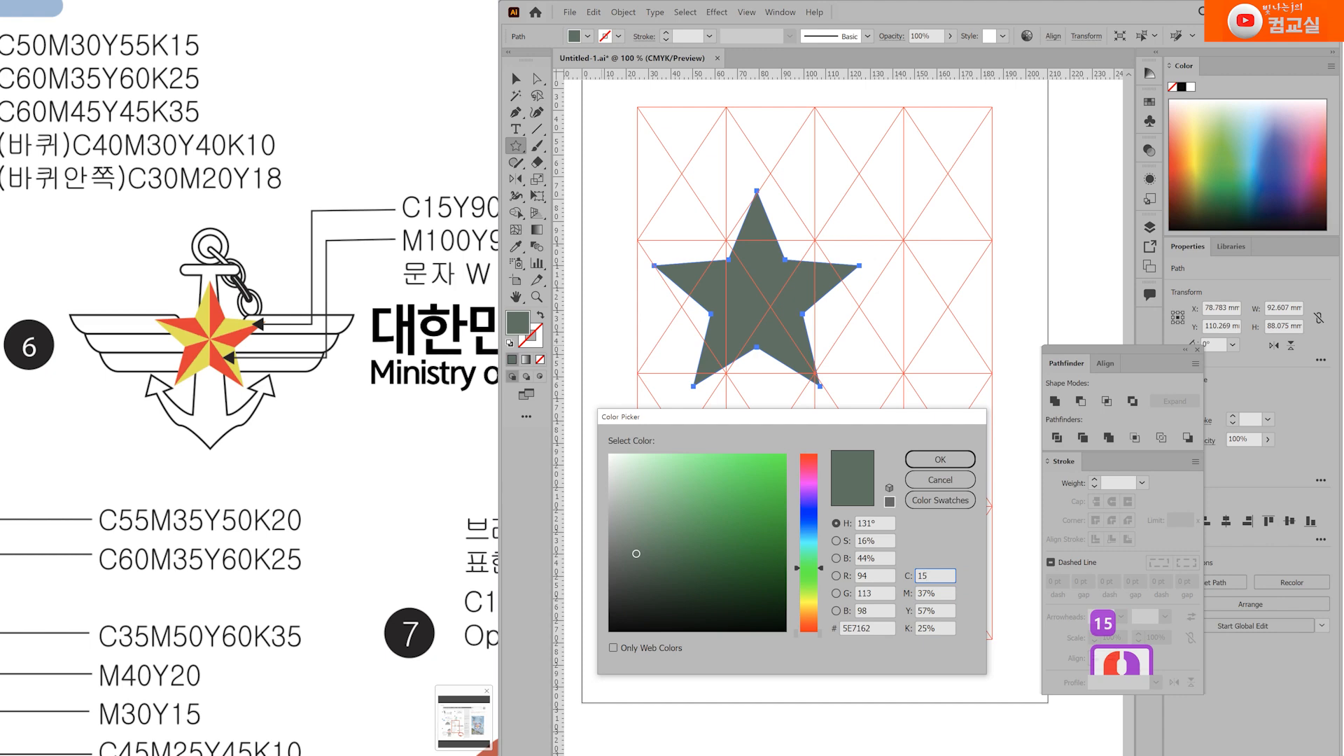
{"action": "key", "text": "Tab"}
{"action": "type", "text": "0"}
{"action": "key", "text": "Tab"}
{"action": "type", "text": "90"}
{"action": "key", "text": "Tab"}
{"action": "type", "text": "0"}
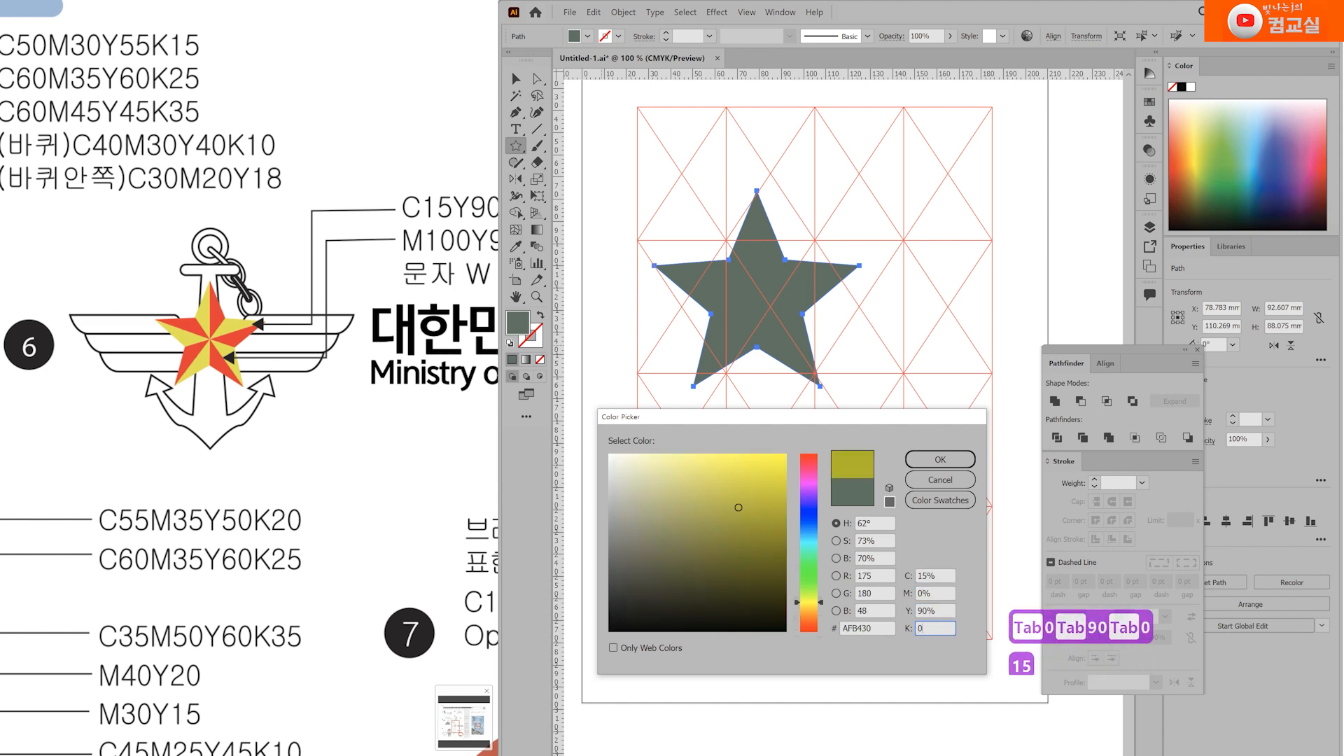
{"action": "key", "text": "Return"}
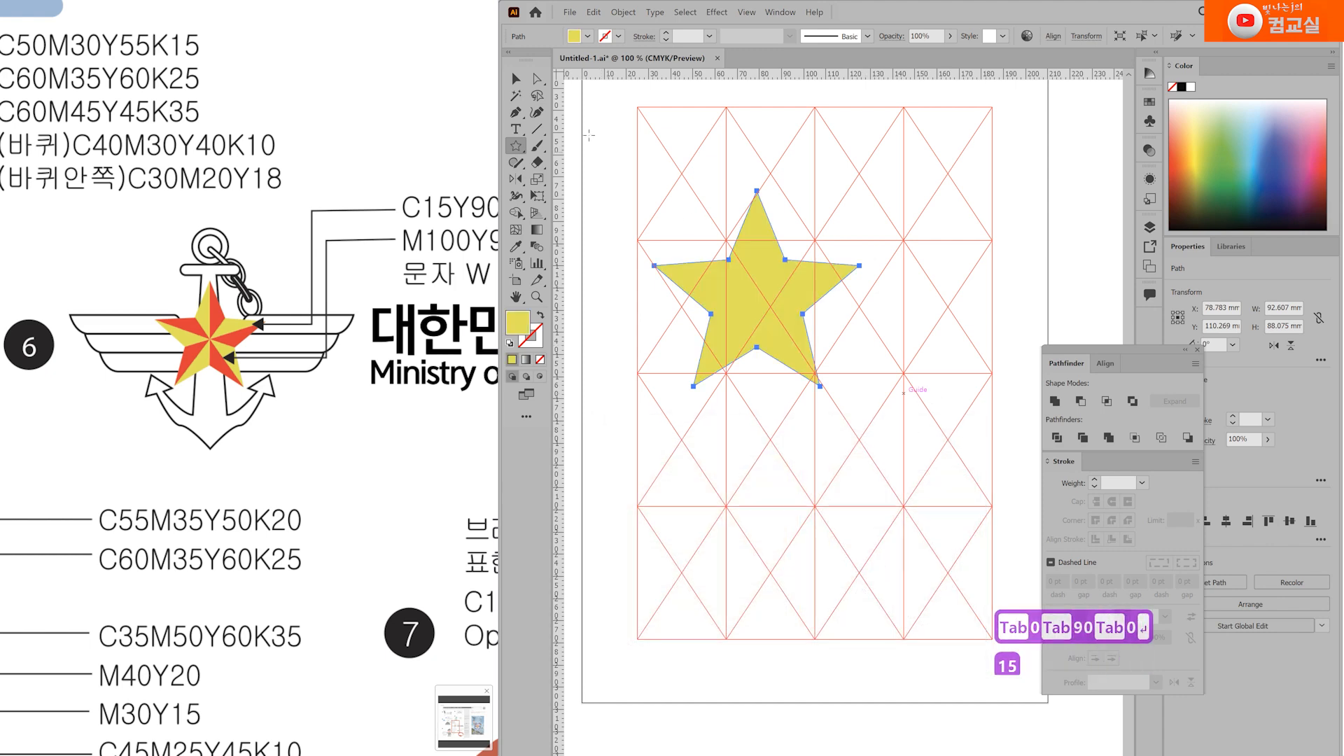
Step: With the Pen tool, no fill and a 1 pt blue stroke, draw a line from the star's left tip to the opposite inner corner
{"action": "key", "text": "p"}
{"action": "scroll", "coordinate": [194, 331], "scroll_direction": "up", "scroll_amount": 1}
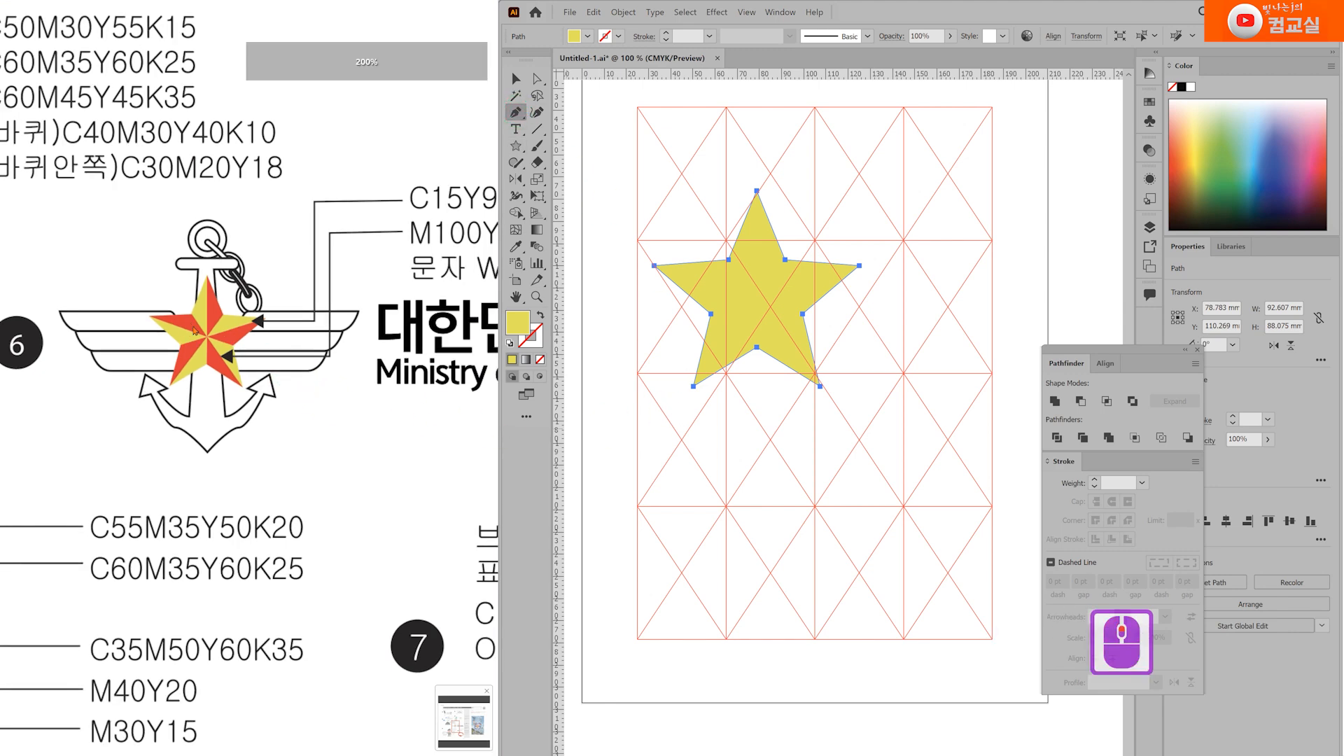
{"action": "scroll", "coordinate": [191, 329], "scroll_direction": "up", "scroll_amount": 1}
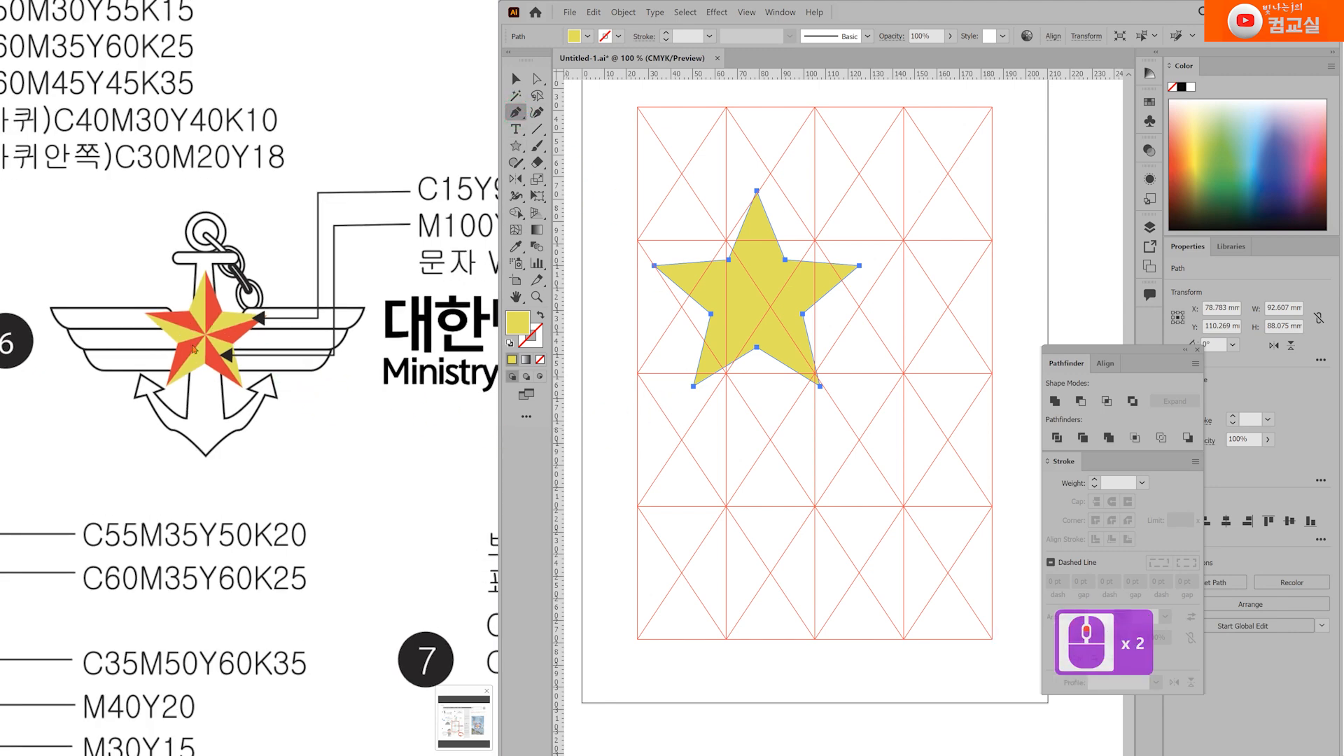
{"action": "scroll", "coordinate": [803, 308], "scroll_direction": "up", "scroll_amount": 1}
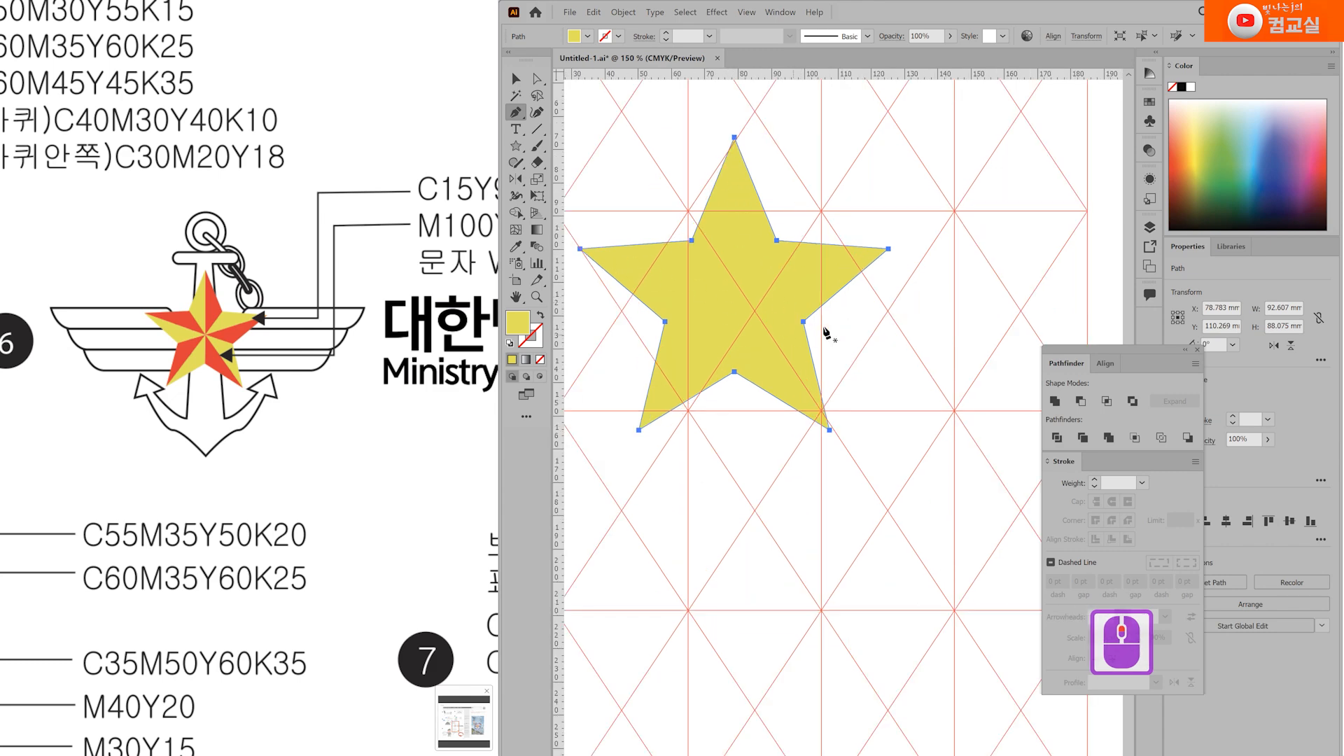
{"action": "left_click", "coordinate": [627, 173], "text": "ctrl"}
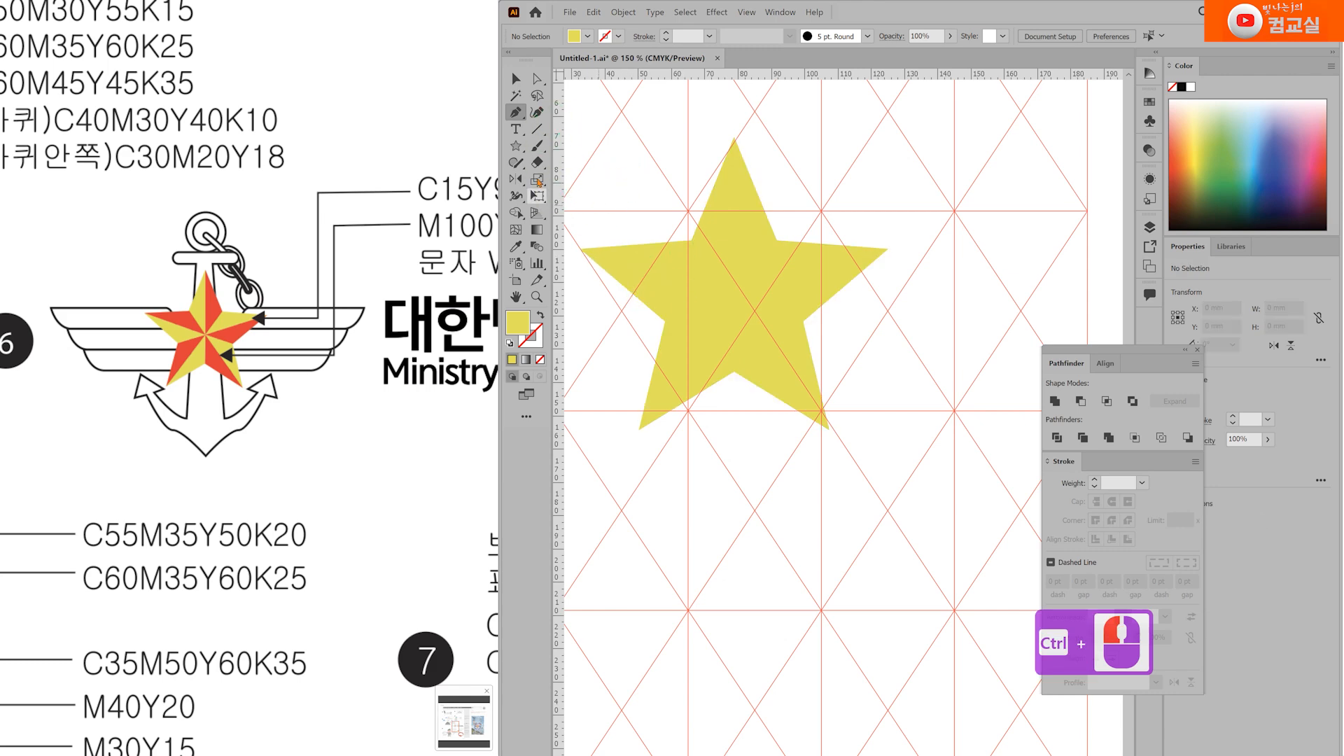
{"action": "left_click", "coordinate": [539, 316]}
{"action": "left_click", "coordinate": [534, 331]}
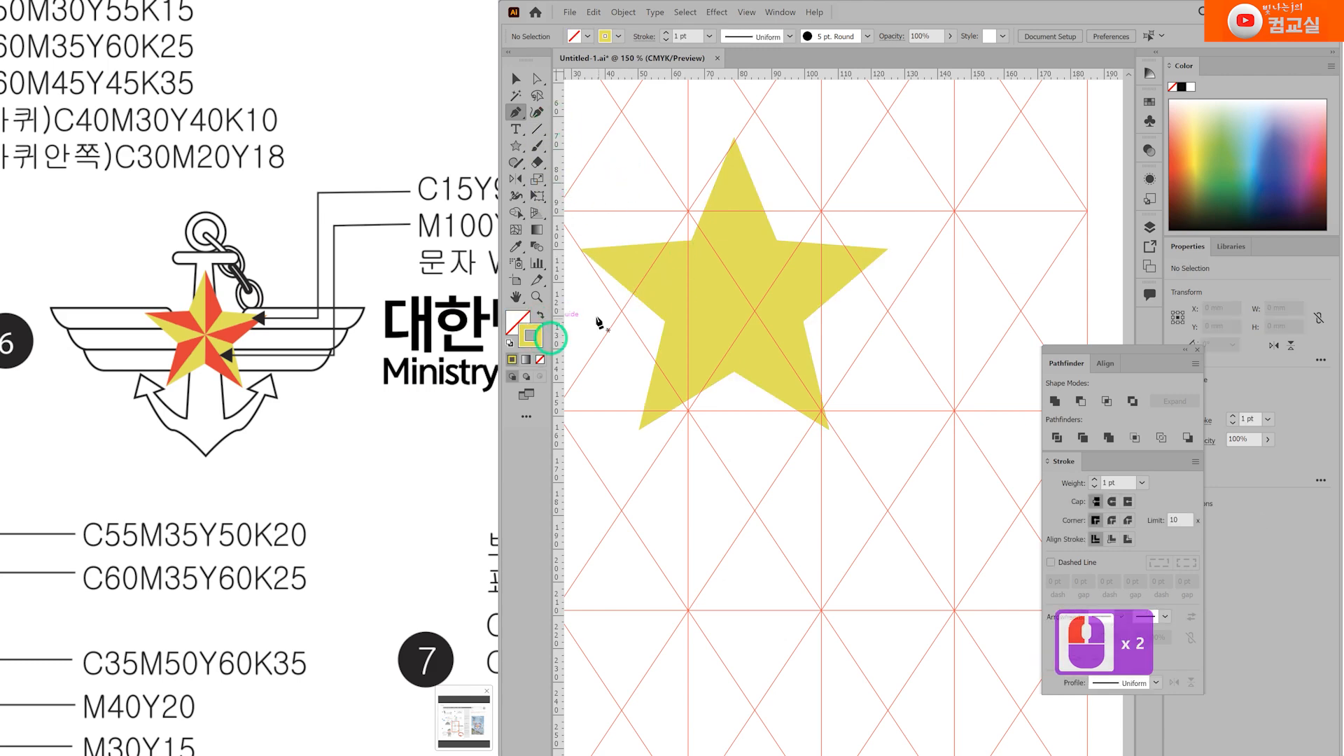
{"action": "left_click", "coordinate": [1285, 141]}
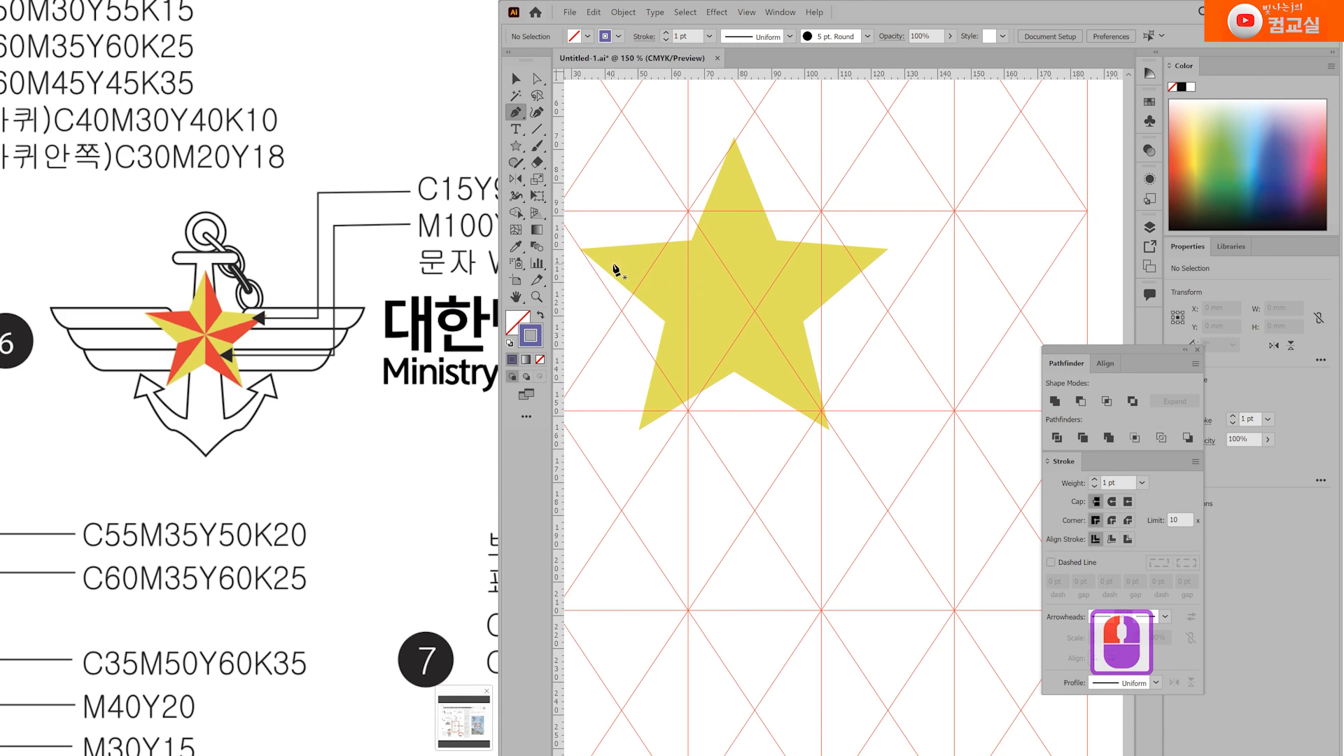
{"action": "left_click", "coordinate": [581, 250]}
{"action": "left_click", "coordinate": [803, 320]}
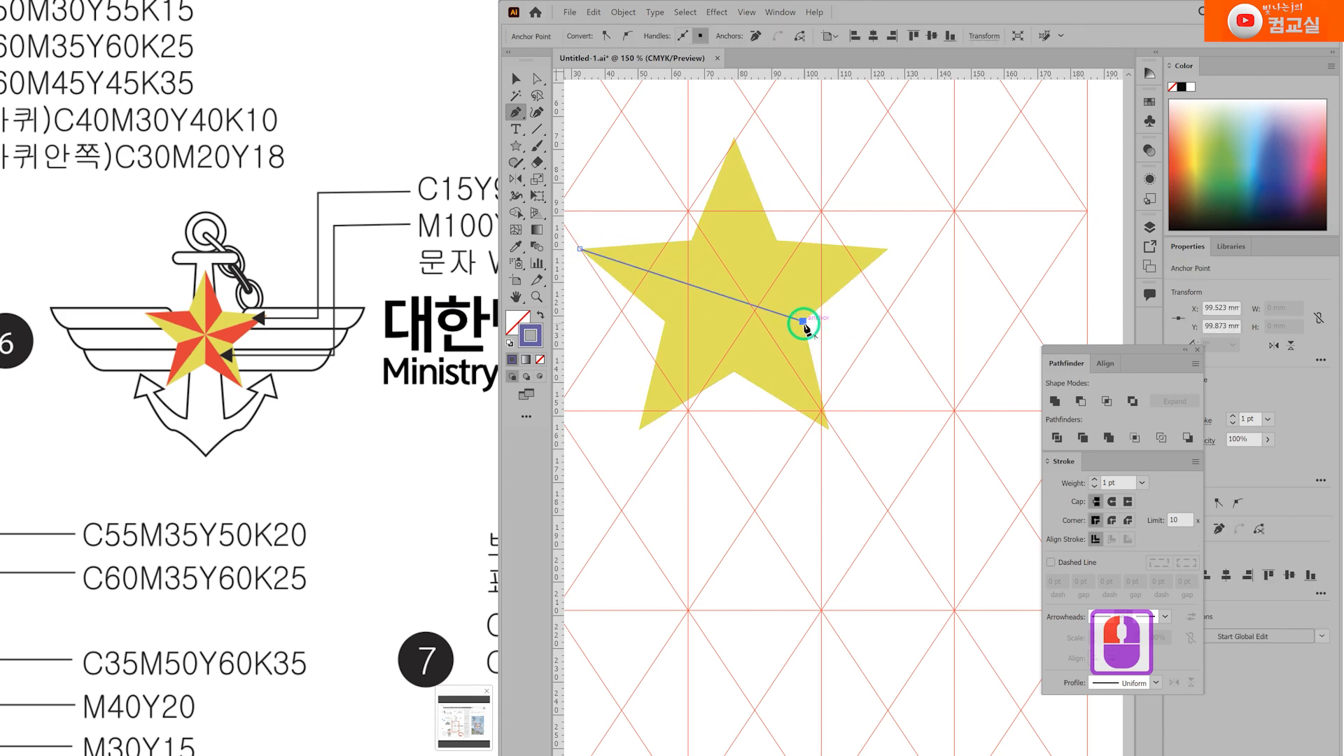
{"action": "left_click", "coordinate": [905, 506], "text": "ctrl"}
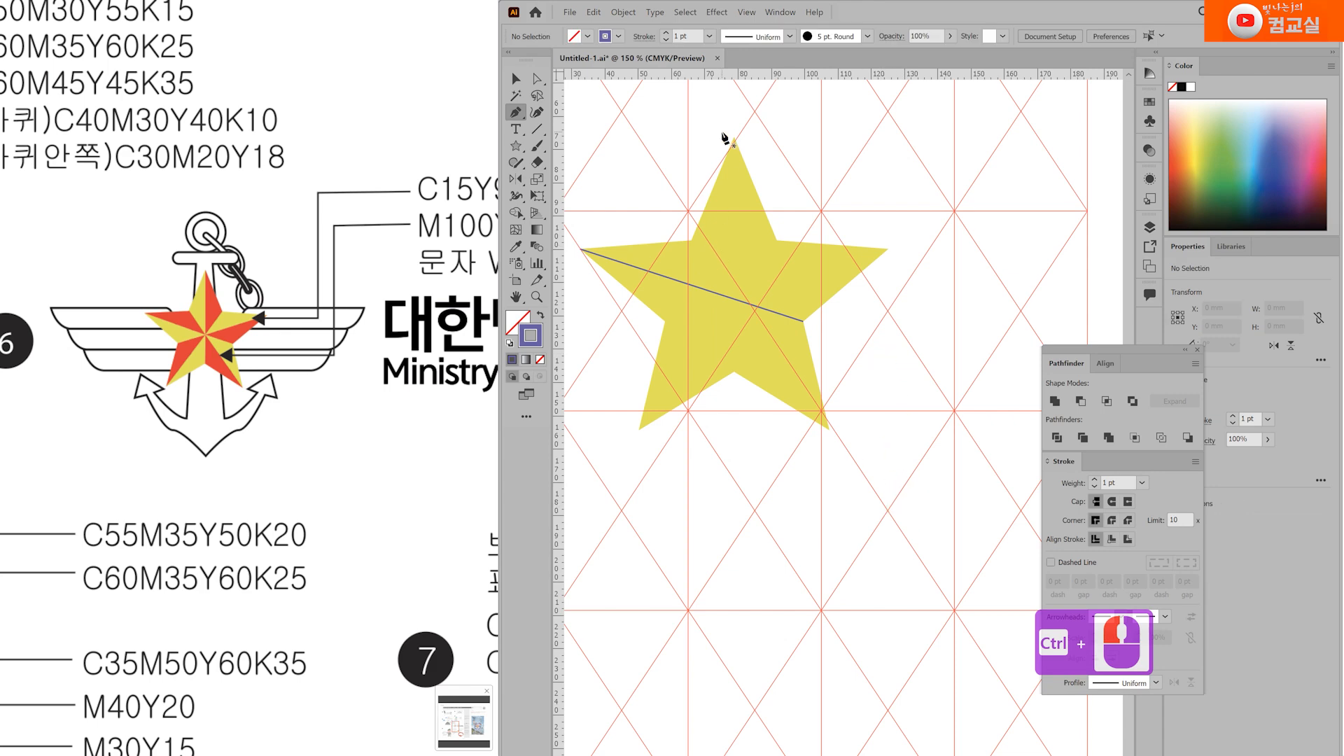
Step: Draw four more straight lines joining each remaining star tip to its opposite inner corner through the centre
{"action": "left_click", "coordinate": [734, 137]}
{"action": "left_click", "coordinate": [734, 372]}
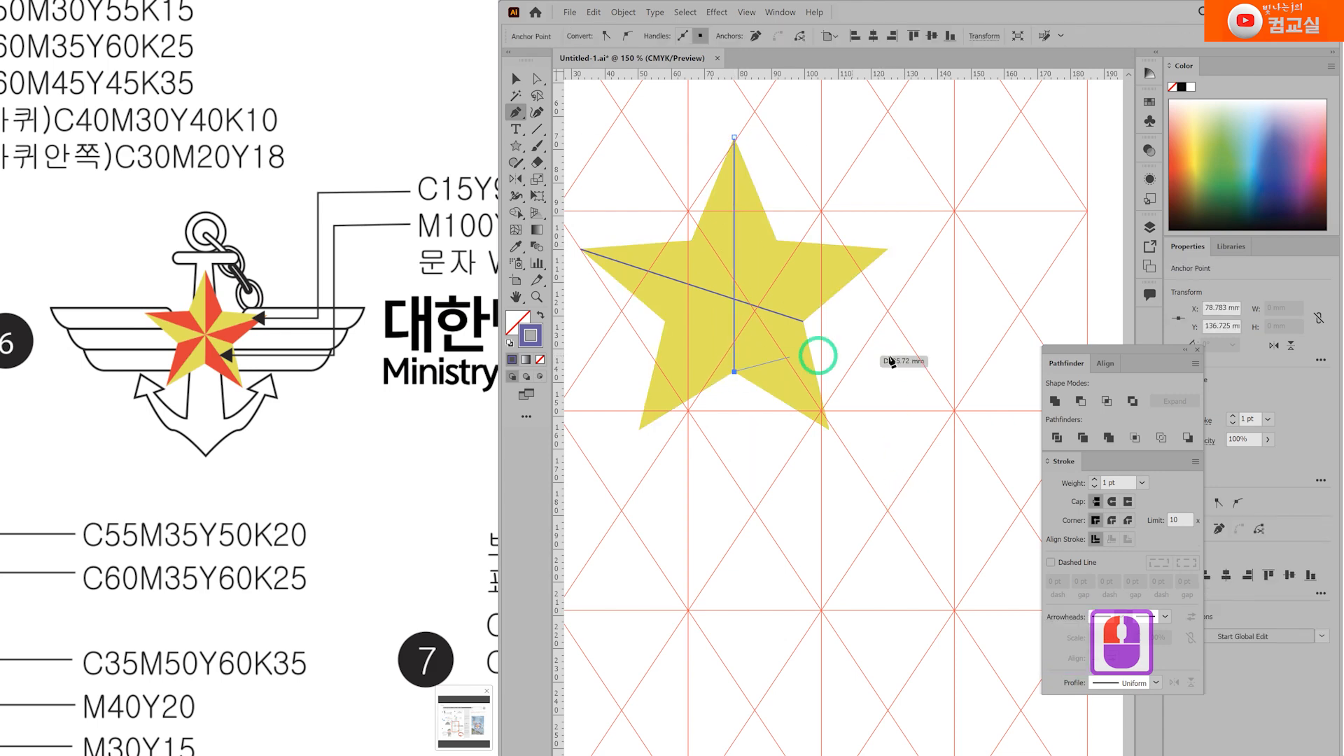
{"action": "left_click", "coordinate": [897, 361], "text": "ctrl"}
{"action": "left_click", "coordinate": [888, 250]}
{"action": "left_click", "coordinate": [664, 322]}
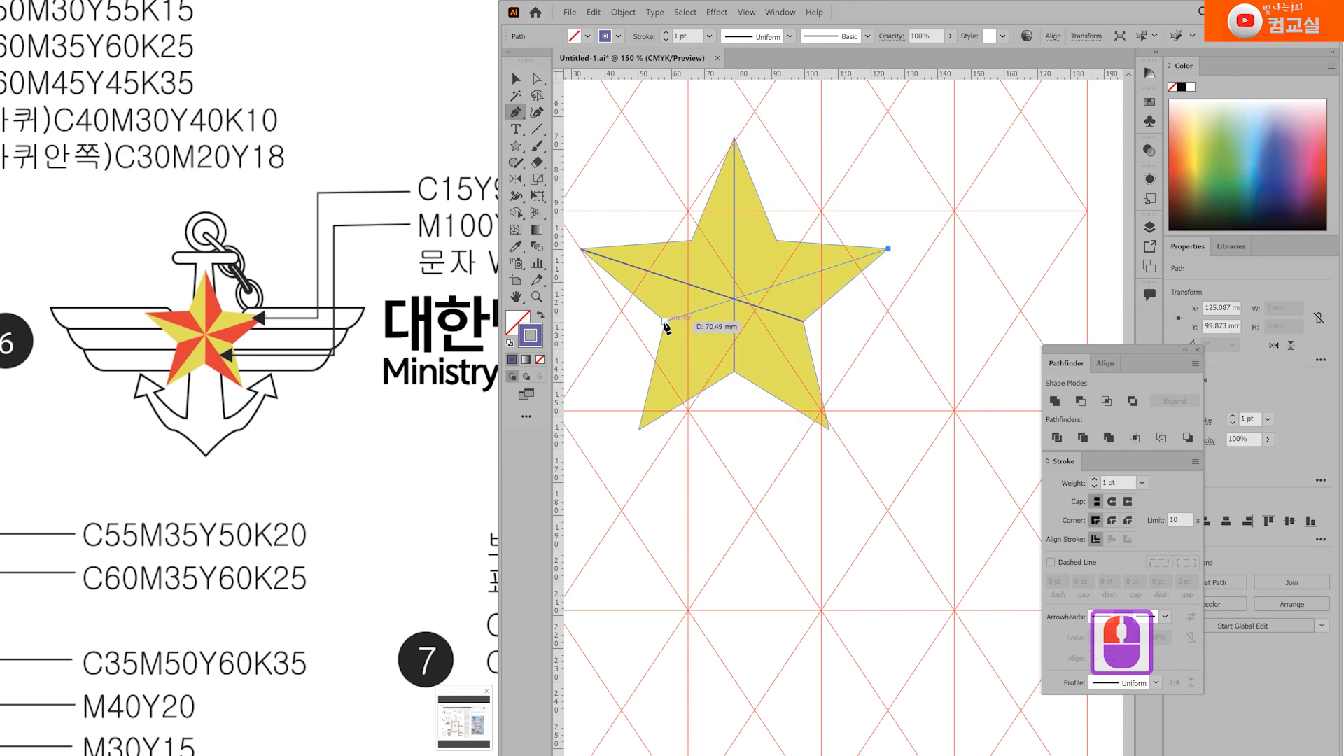
{"action": "left_click", "coordinate": [907, 352], "text": "ctrl"}
{"action": "left_click", "coordinate": [692, 241]}
{"action": "left_click", "coordinate": [829, 429]}
{"action": "left_click", "coordinate": [908, 391], "text": "ctrl"}
{"action": "left_click", "coordinate": [777, 241]}
{"action": "left_click", "coordinate": [638, 430]}
{"action": "left_click", "coordinate": [910, 409], "text": "ctrl"}
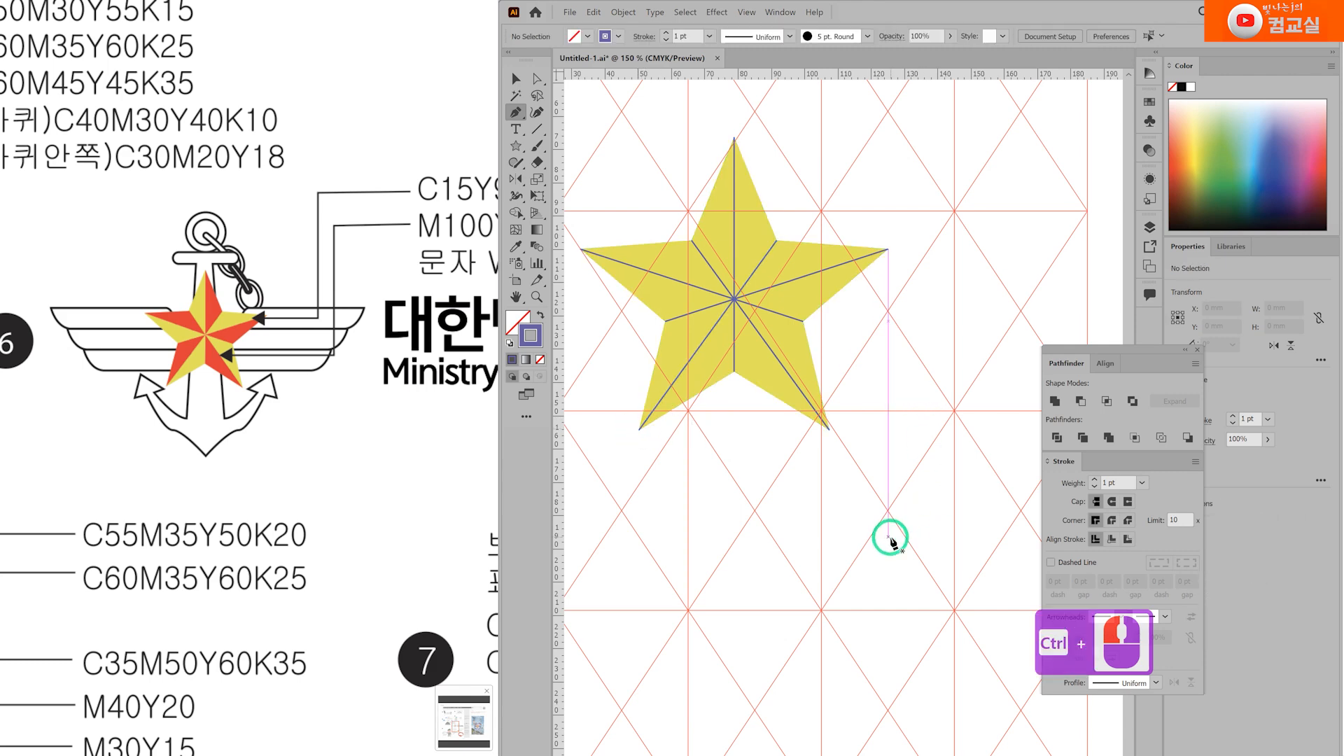
Step: Divide the star along its five crossing lines with the Pathfinder Divide operation
{"action": "left_click_drag", "start_coordinate": [659, 186], "coordinate": [849, 423]}
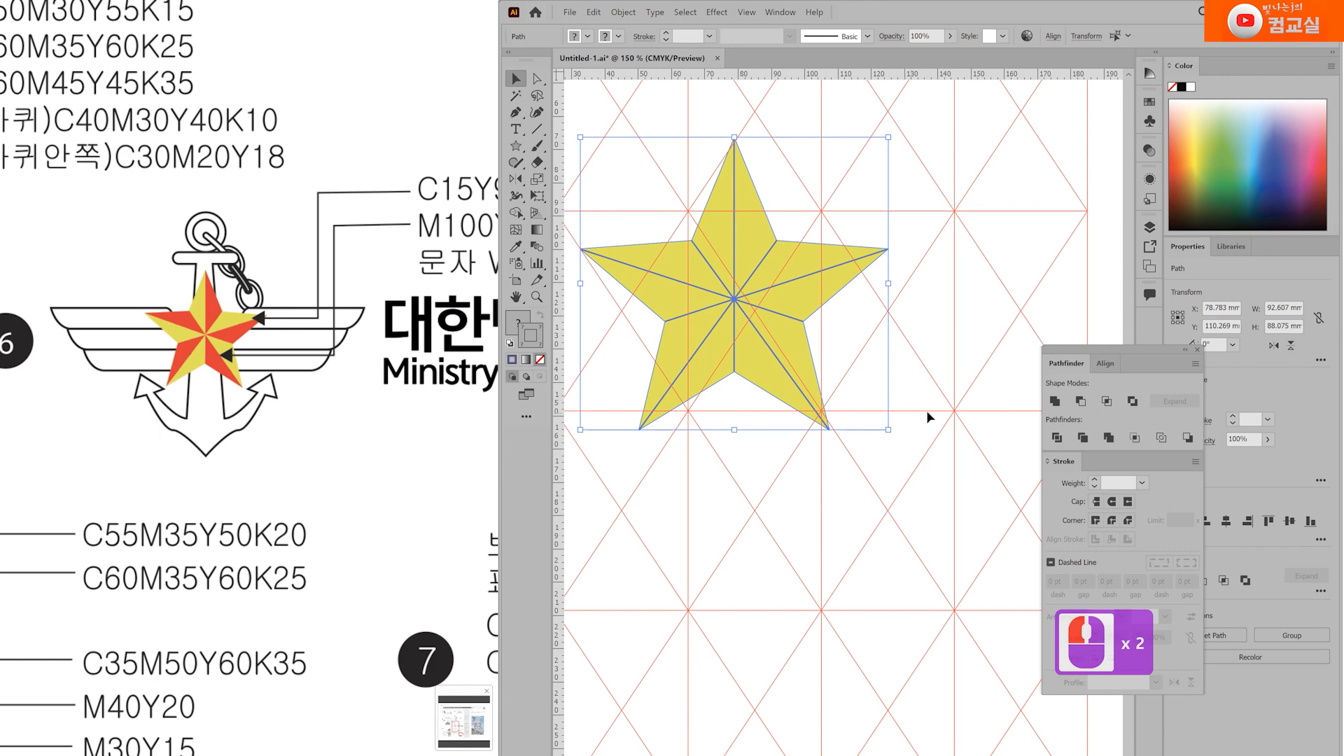
{"action": "left_click", "coordinate": [1056, 437]}
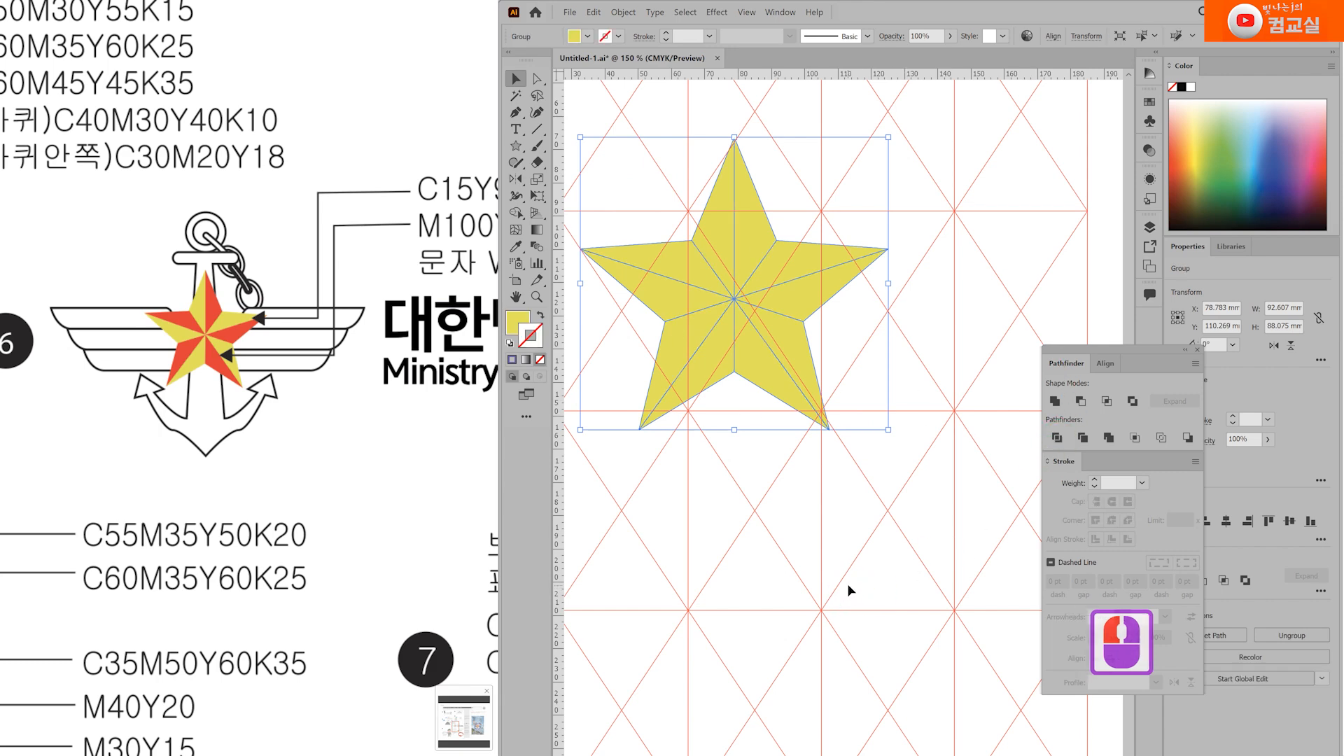
Step: Fill the alternating five facets of the divided star with the CMYK colour C 0, M 100, Y 90, K 0
{"action": "left_click", "coordinate": [537, 78]}
{"action": "double_click", "coordinate": [856, 187]}
{"action": "scroll", "coordinate": [864, 168], "scroll_direction": "left", "scroll_amount": 2}
{"action": "double_click", "coordinate": [796, 234]}
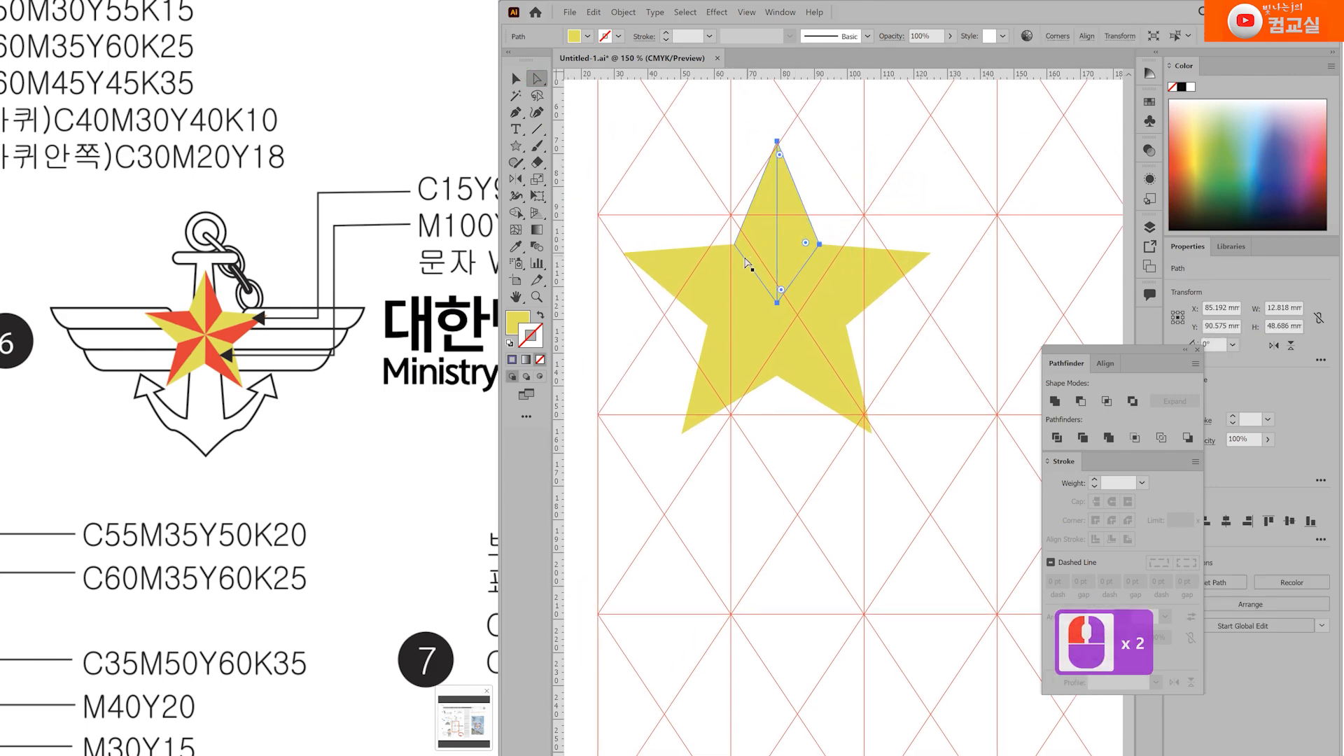
{"action": "double_click", "coordinate": [713, 266], "text": "shift"}
{"action": "double_click", "coordinate": [717, 321], "text": "shift"}
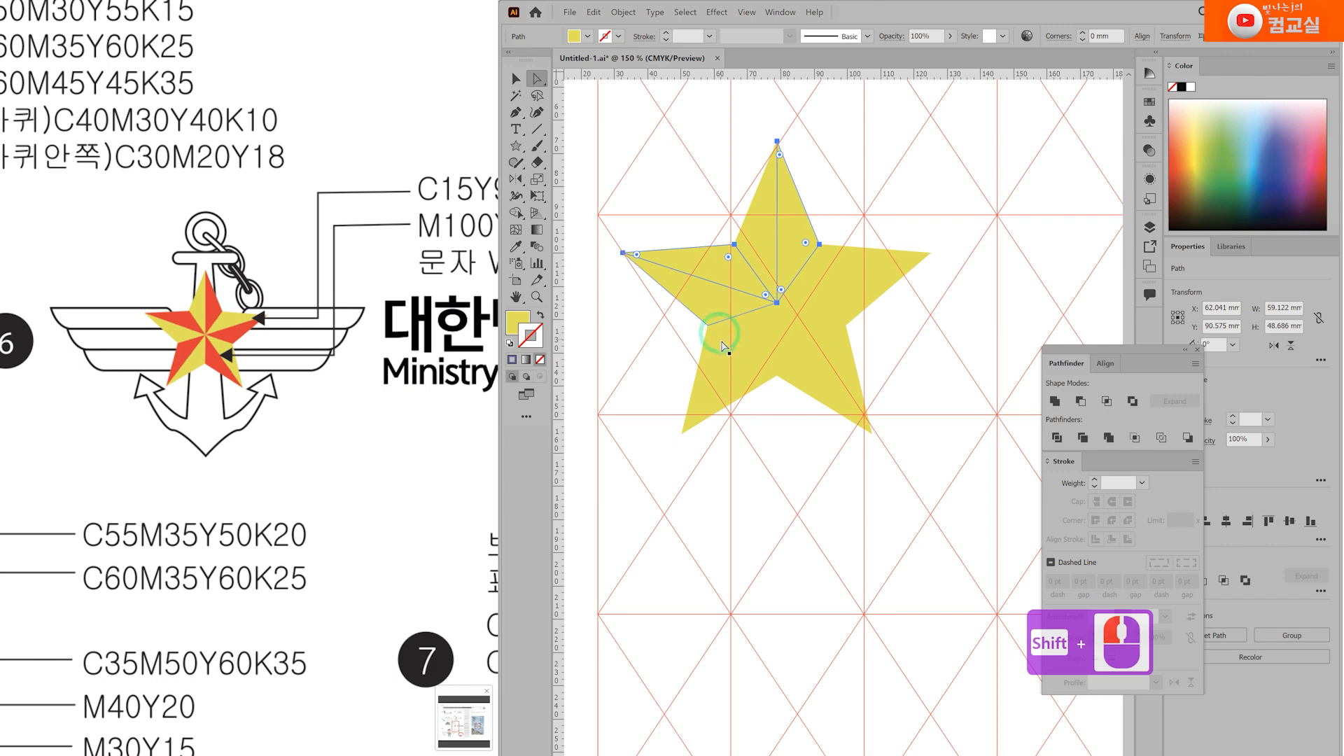
{"action": "double_click", "coordinate": [725, 346], "text": "shift"}
{"action": "double_click", "coordinate": [796, 372], "text": "shift"}
{"action": "double_click", "coordinate": [840, 312], "text": "shift"}
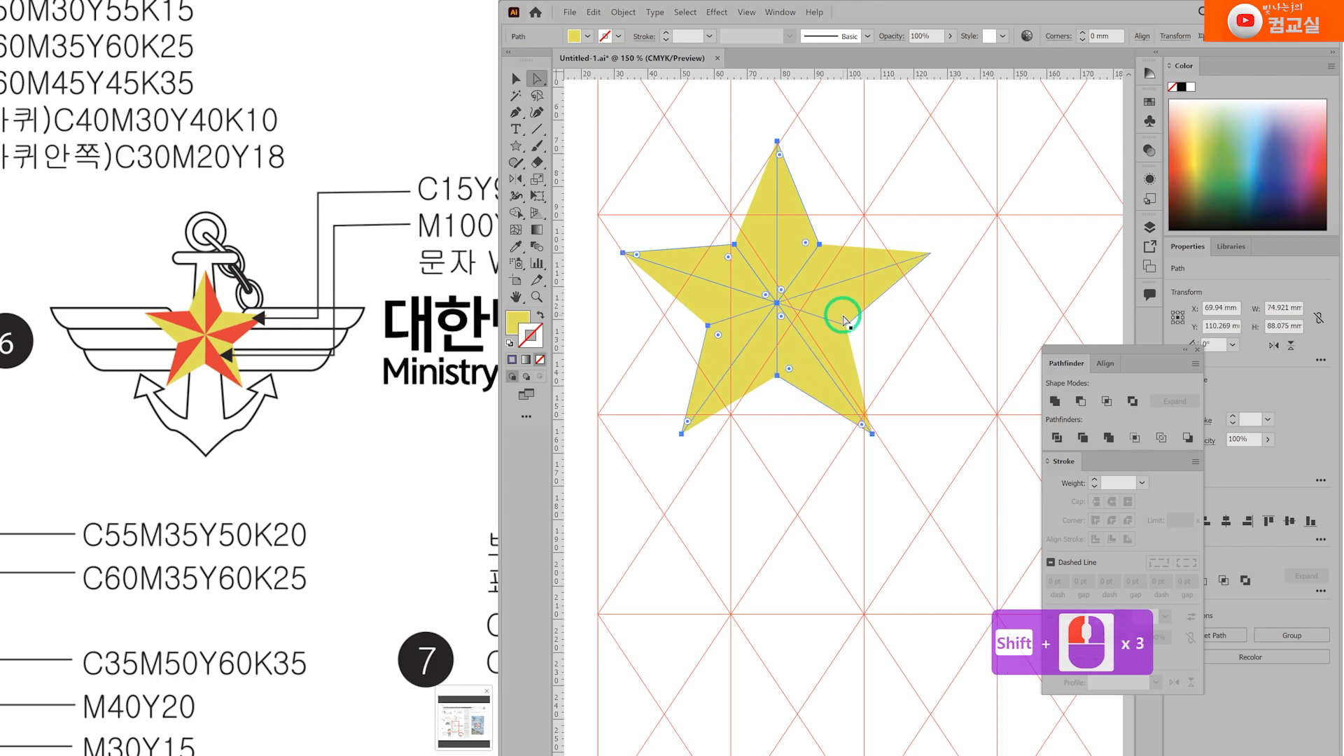
{"action": "double_click", "coordinate": [847, 308], "text": "shift"}
{"action": "double_click", "coordinate": [519, 322]}
{"action": "scroll", "coordinate": [308, 454], "scroll_direction": "right", "scroll_amount": 3}
{"action": "scroll", "coordinate": [308, 454], "scroll_direction": "left", "scroll_amount": 3}
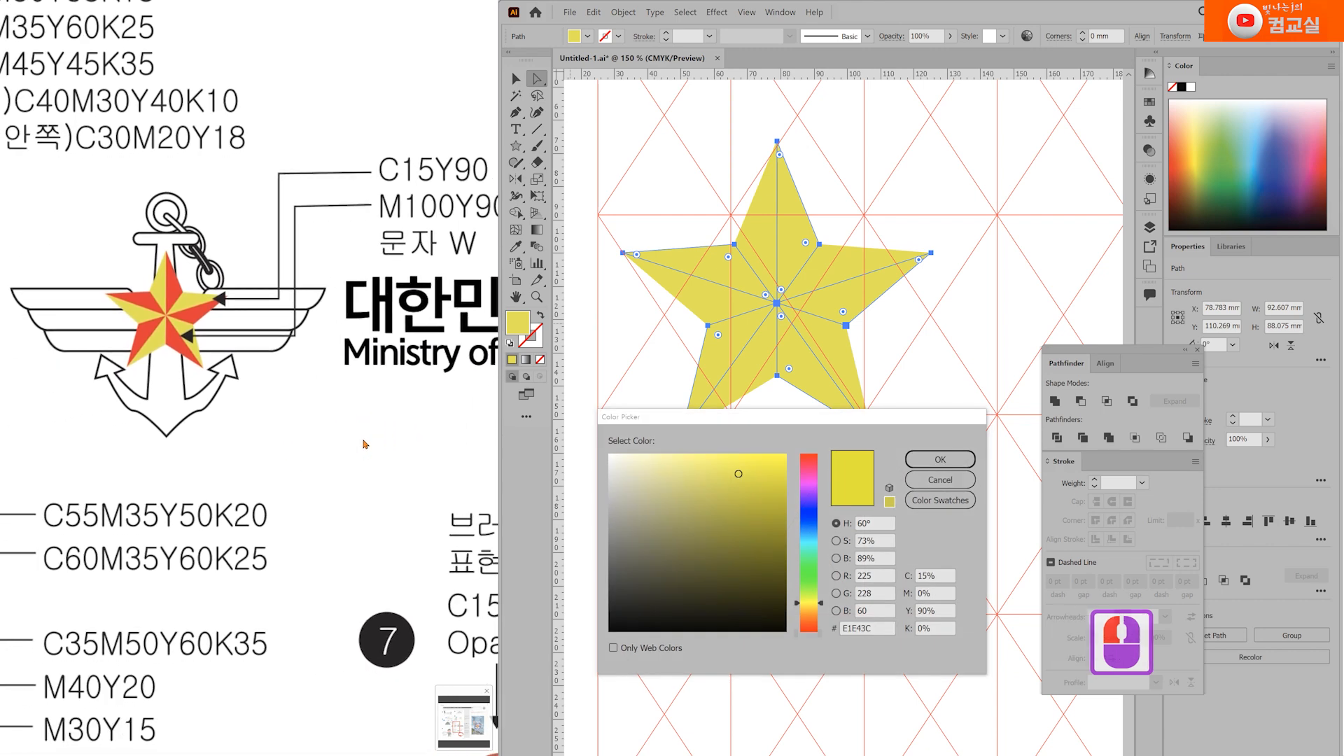
{"action": "left_click", "coordinate": [945, 576]}
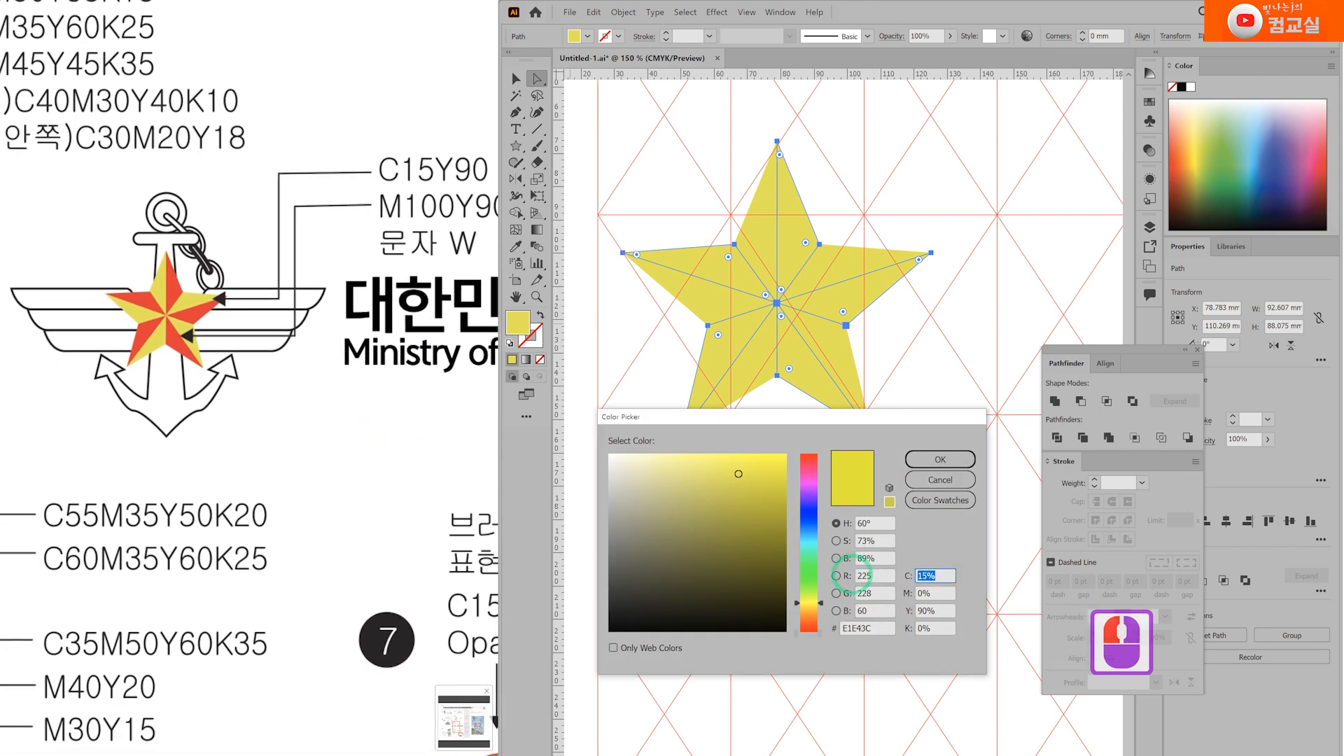
{"action": "type", "text": "0"}
{"action": "key", "text": "Tab"}
{"action": "type", "text": "100"}
{"action": "key", "text": "Return"}
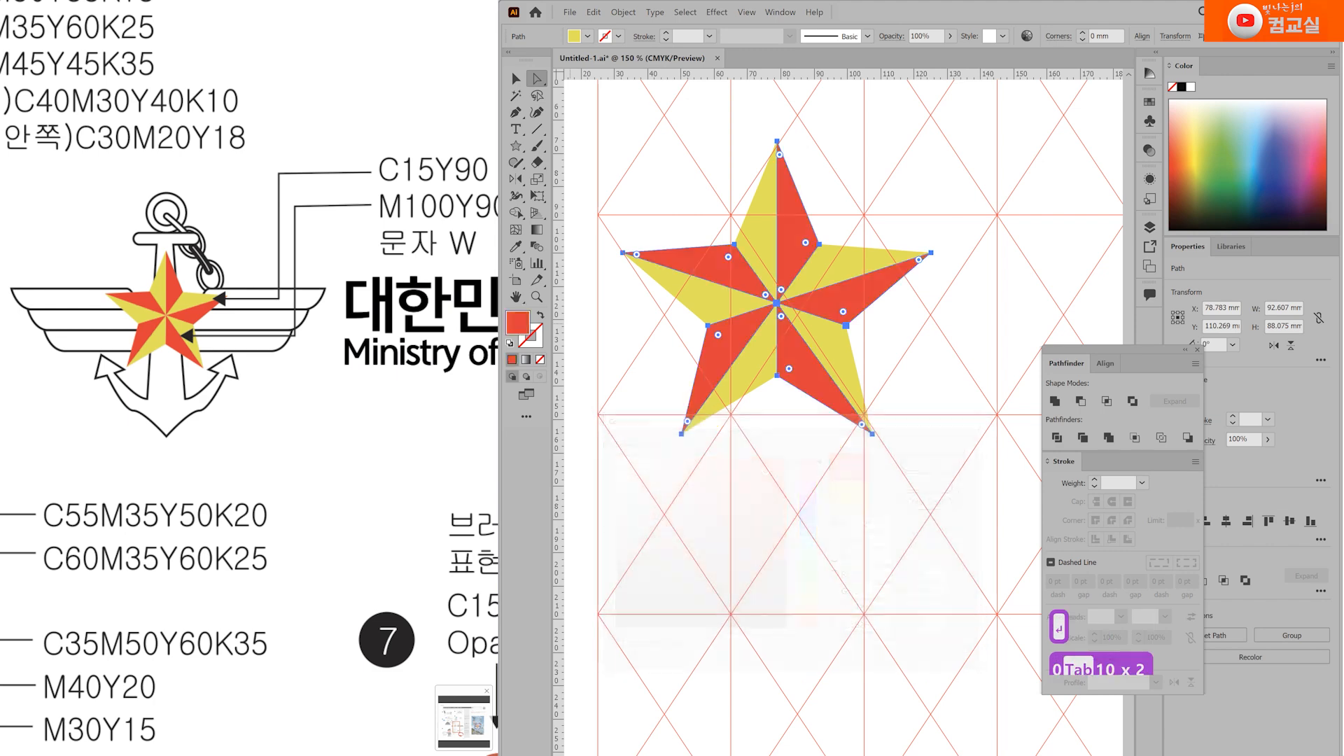
{"action": "left_click", "coordinate": [825, 519]}
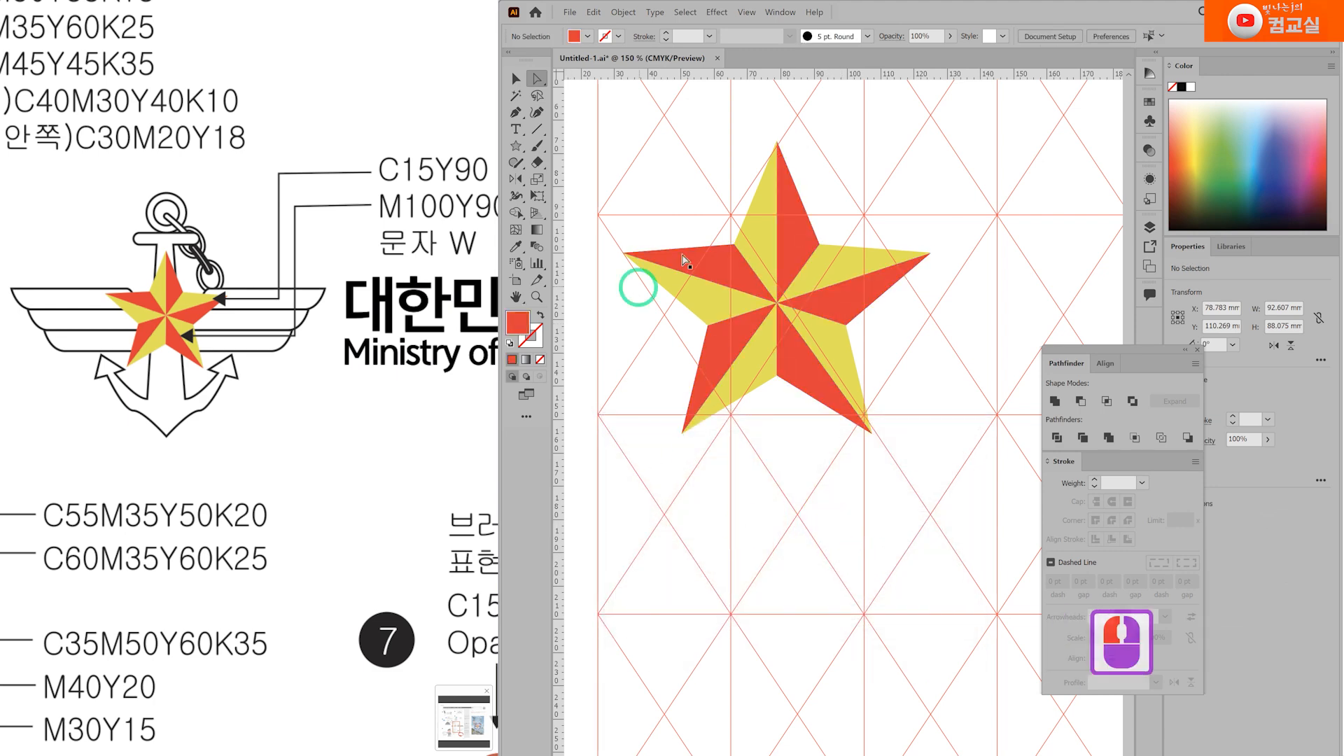
Step: Move the whole two-tone star off the artboard onto the empty canvas to its right
{"action": "scroll", "coordinate": [856, 278], "scroll_direction": "up", "scroll_amount": 3}
{"action": "scroll", "coordinate": [784, 294], "scroll_direction": "down", "scroll_amount": 5}
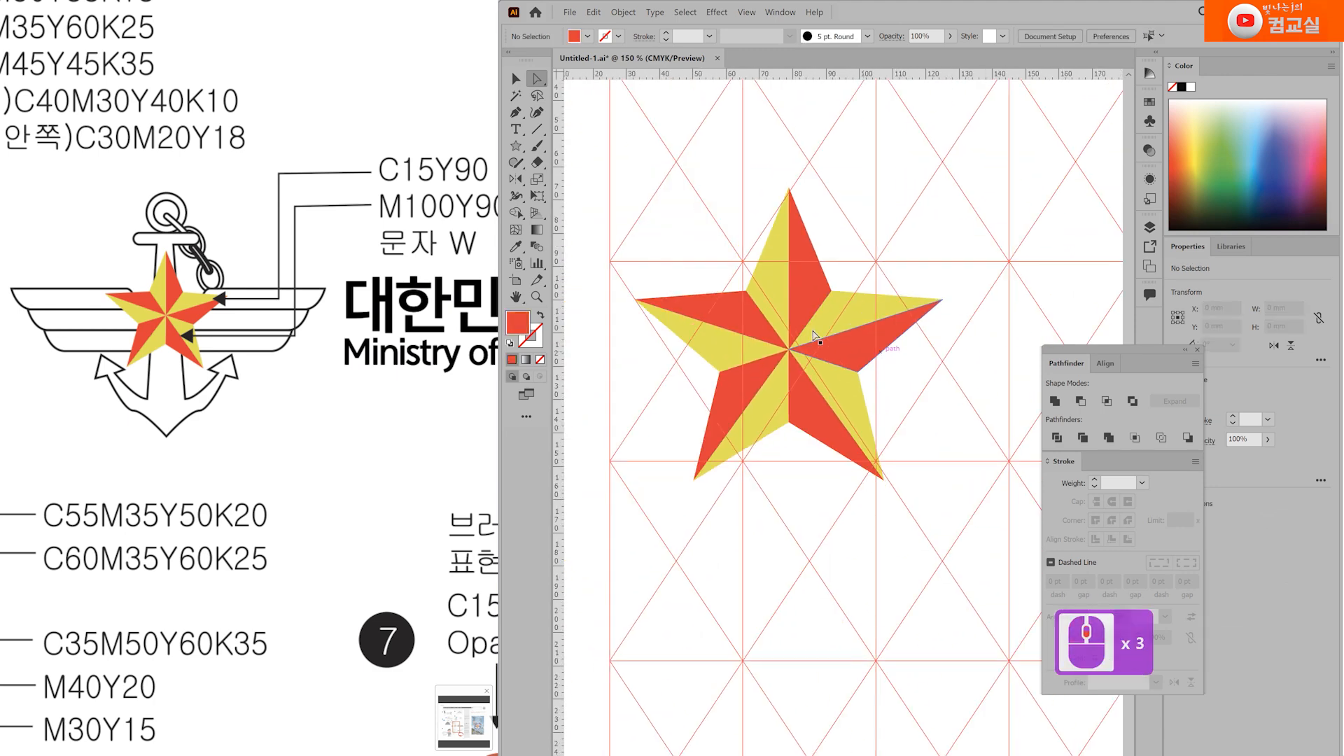
{"action": "left_click", "coordinate": [777, 313]}
{"action": "left_click_drag", "start_coordinate": [777, 313], "coordinate": [1030, 292]}
{"action": "left_click_drag", "start_coordinate": [1079, 216], "coordinate": [1034, 259]}
{"action": "left_click", "coordinate": [859, 364]}
Step: Examine the reference logo's anchor, wings, lettering and colour notes, and the emblem's placement on the gridded poster
{"action": "left_click", "coordinate": [343, 345]}
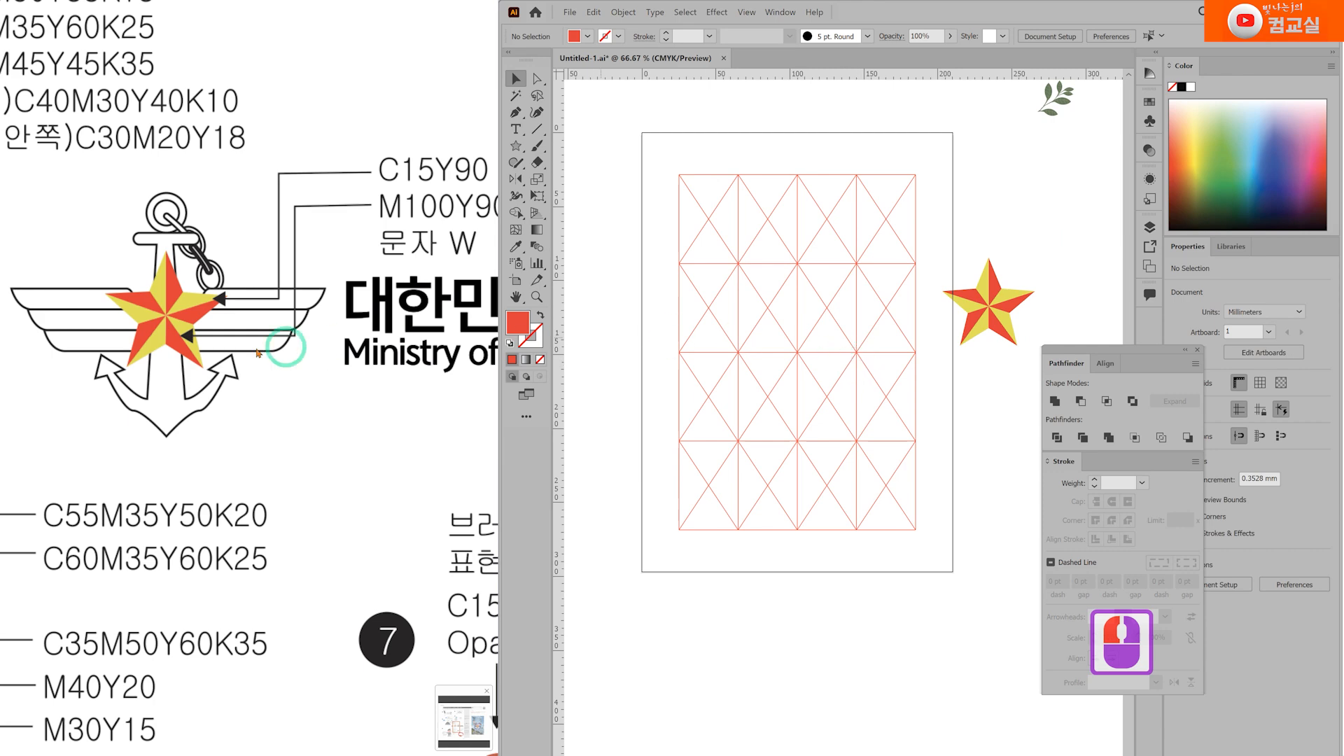
{"action": "left_click", "coordinate": [158, 401]}
{"action": "left_click", "coordinate": [95, 311]}
{"action": "left_click", "coordinate": [164, 355]}
{"action": "left_click_drag", "start_coordinate": [185, 381], "coordinate": [153, 387]}
{"action": "left_click_drag", "start_coordinate": [421, 292], "coordinate": [299, 320]}
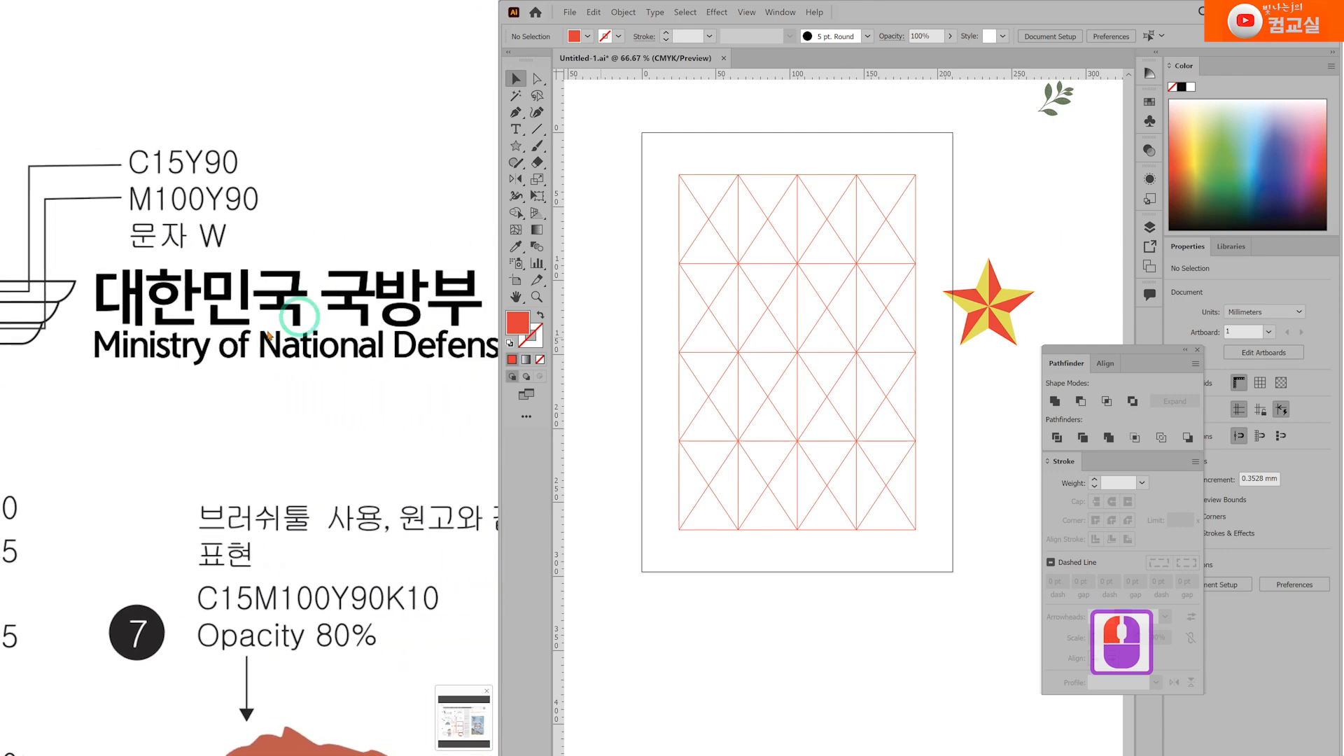
{"action": "left_click_drag", "start_coordinate": [30, 333], "coordinate": [326, 345]}
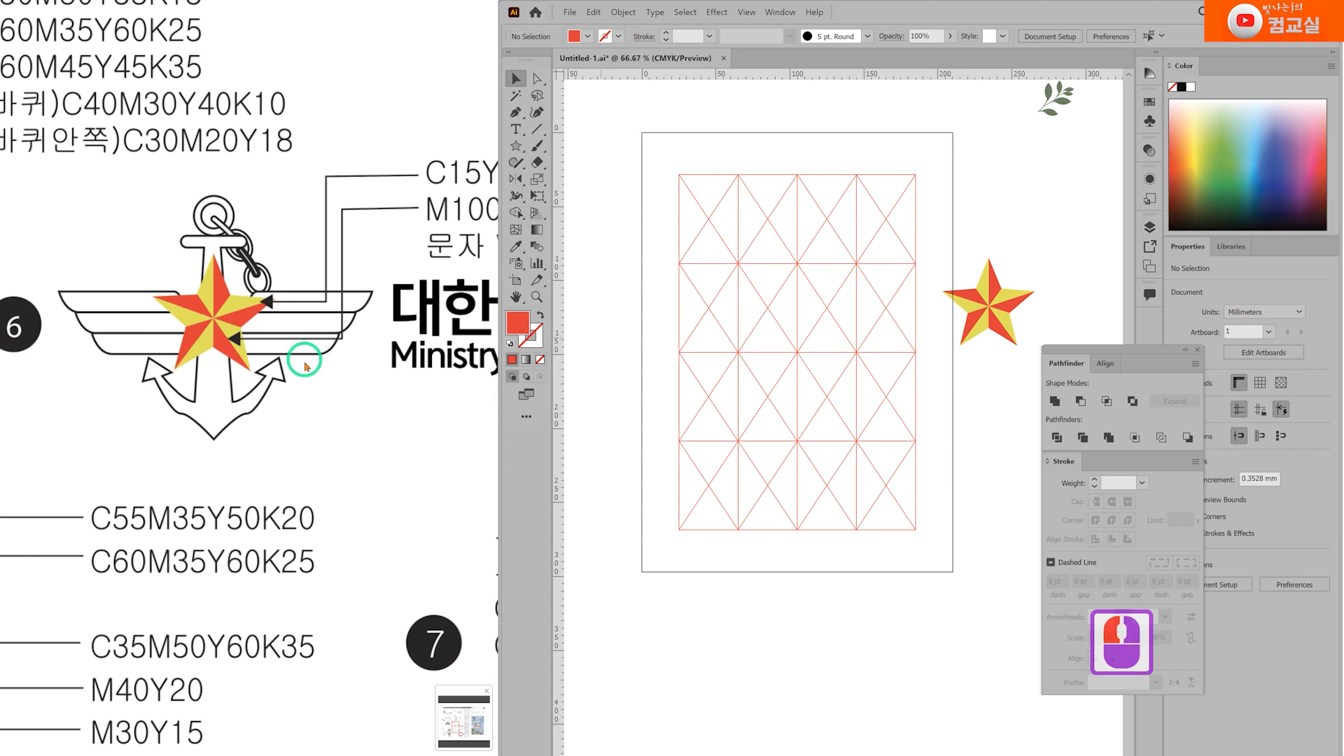
{"action": "scroll", "coordinate": [261, 393], "scroll_direction": "up", "scroll_amount": 2}
{"action": "left_click", "coordinate": [223, 414]}
{"action": "left_click", "coordinate": [273, 436]}
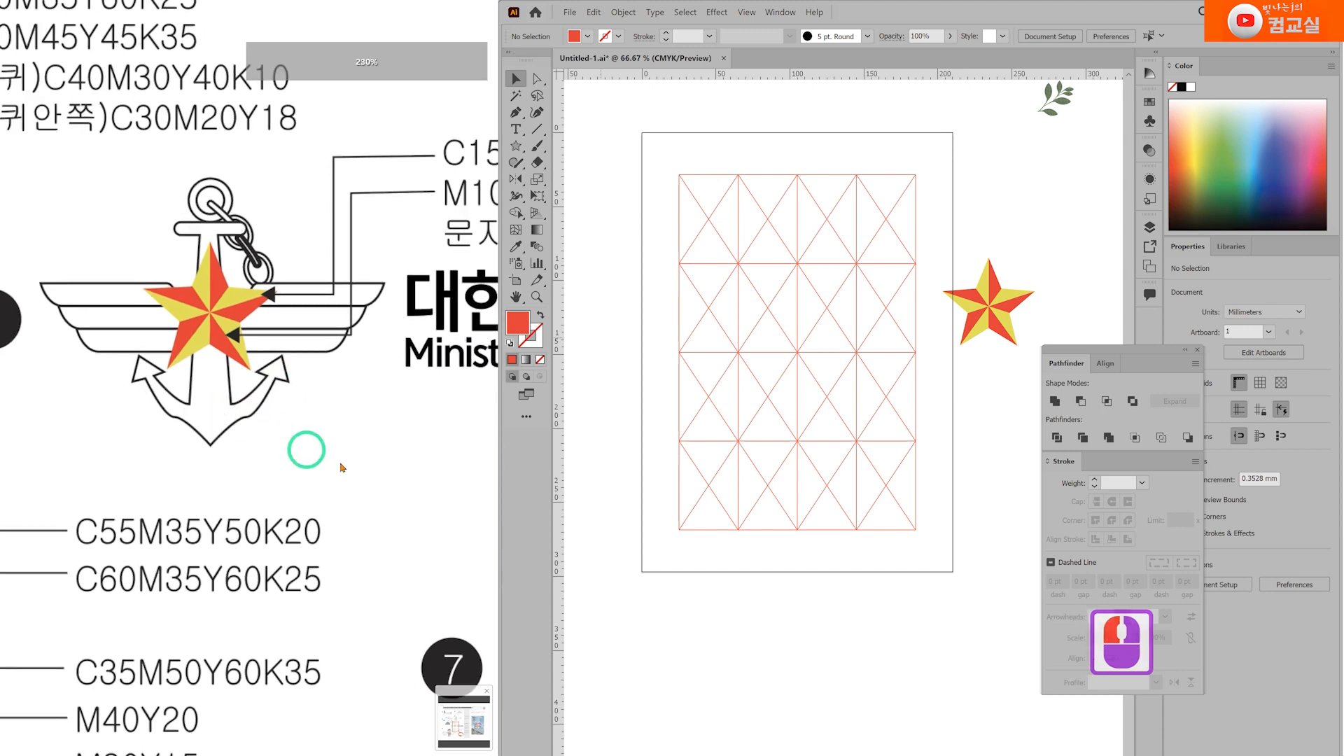
{"action": "left_click", "coordinate": [368, 466]}
{"action": "left_click", "coordinate": [380, 453]}
{"action": "left_click_drag", "start_coordinate": [401, 468], "coordinate": [397, 470]}
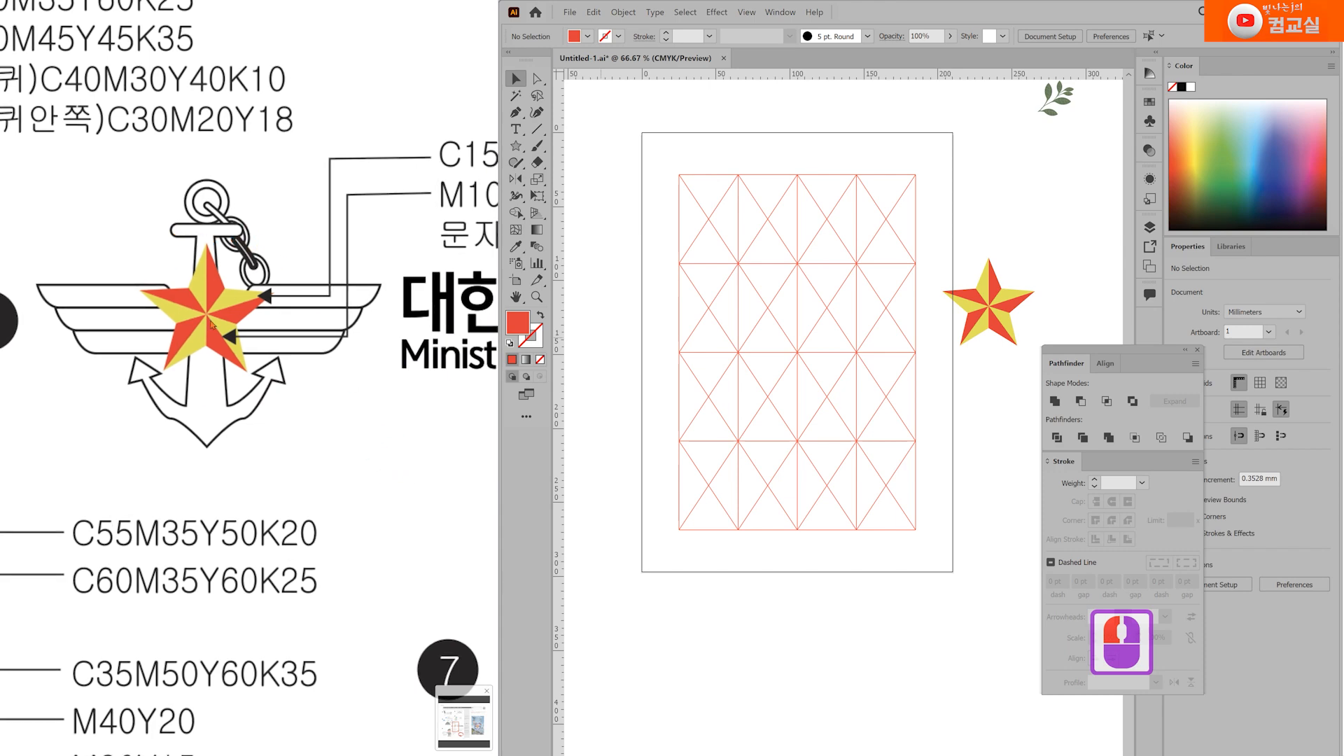
{"action": "left_click_drag", "start_coordinate": [392, 517], "coordinate": [161, 479]}
{"action": "left_click_drag", "start_coordinate": [366, 545], "coordinate": [105, 560]}
{"action": "left_click_drag", "start_coordinate": [409, 418], "coordinate": [316, 506]}
{"action": "scroll", "coordinate": [325, 481], "scroll_direction": "down", "scroll_amount": 4}
{"action": "scroll", "coordinate": [325, 481], "scroll_direction": "down", "scroll_amount": 6}
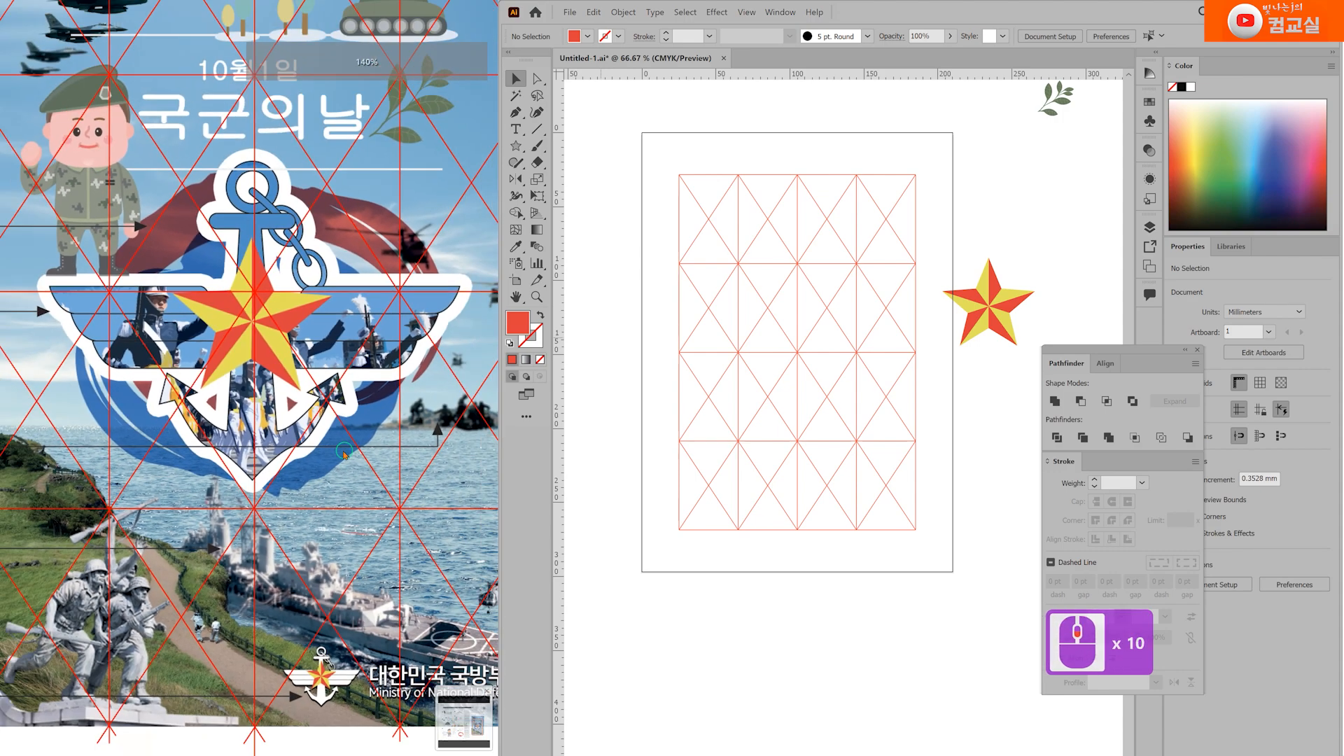
{"action": "double_click", "coordinate": [229, 401]}
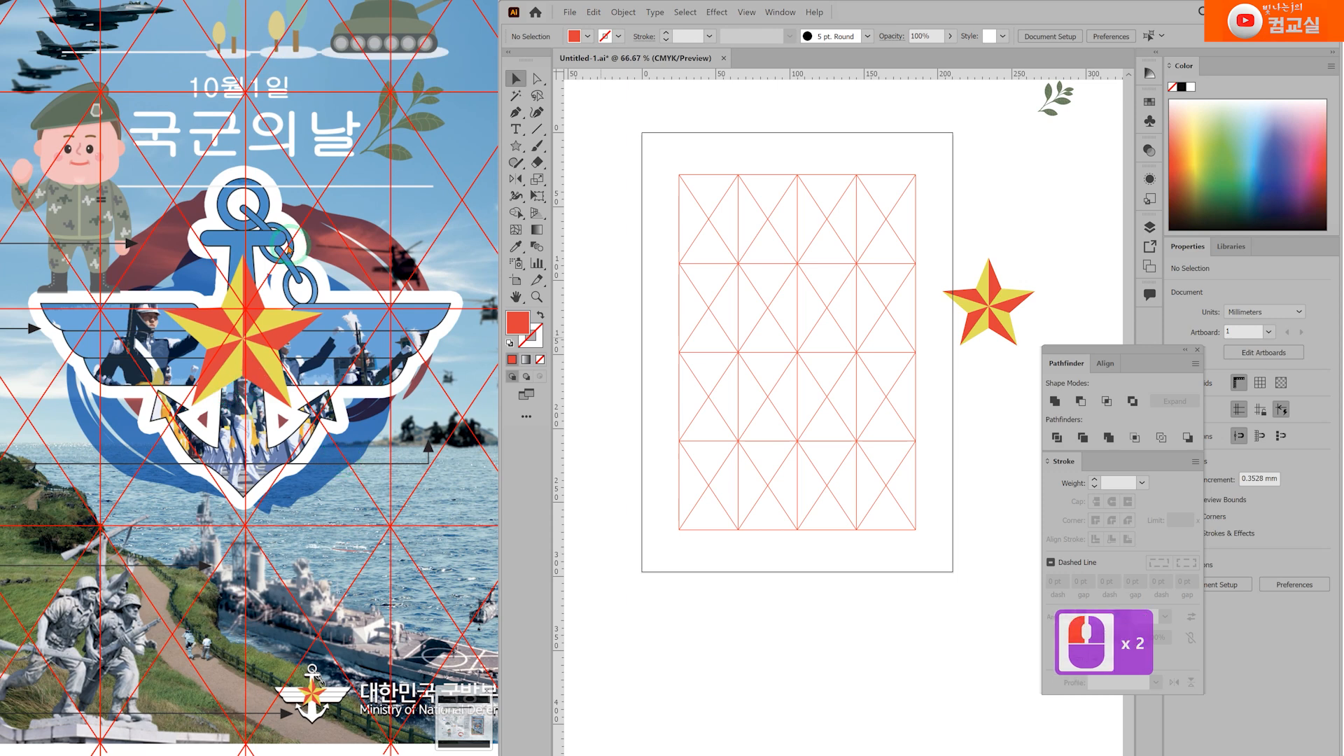
Step: Draw a tall, narrow rectangle, about 15 by 72 mm, over the grid's vertical centre line for the anchor shaft
{"action": "scroll", "coordinate": [849, 360], "scroll_direction": "up", "scroll_amount": 1}
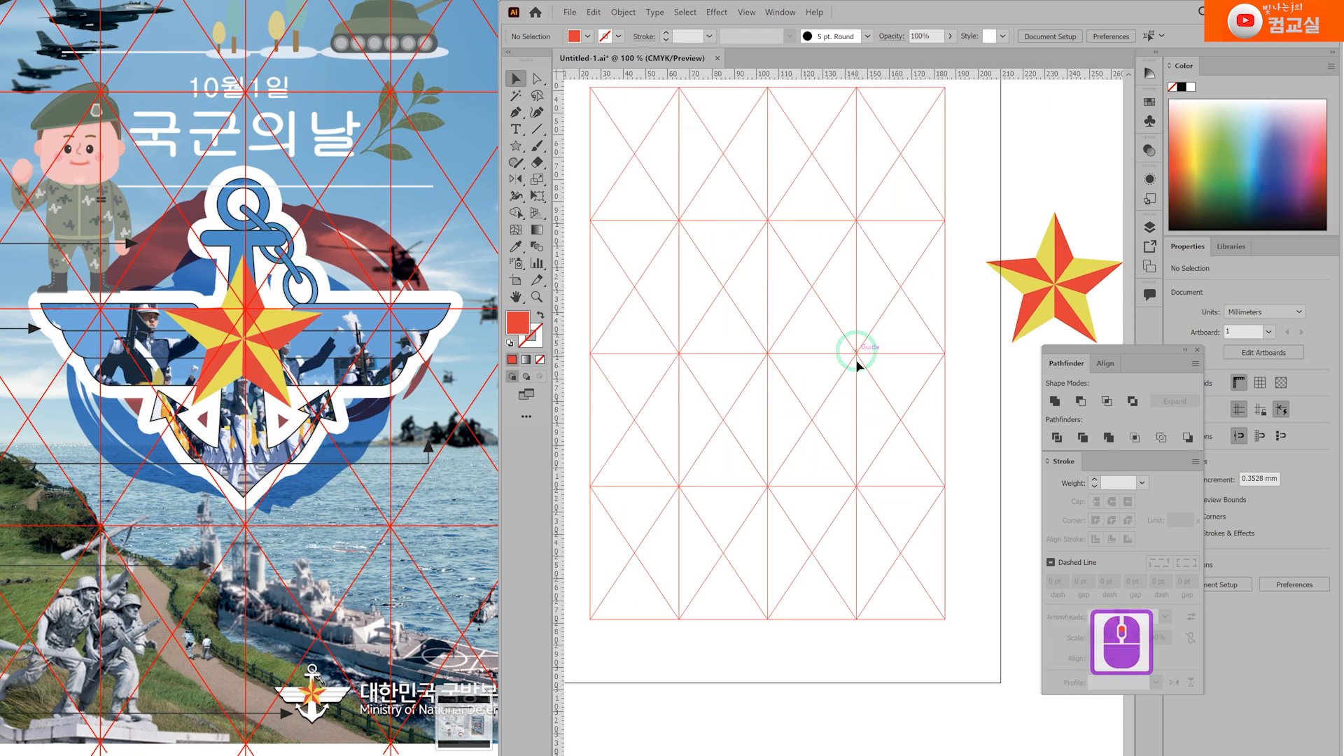
{"action": "left_click", "coordinate": [516, 146]}
{"action": "left_click", "coordinate": [581, 145]}
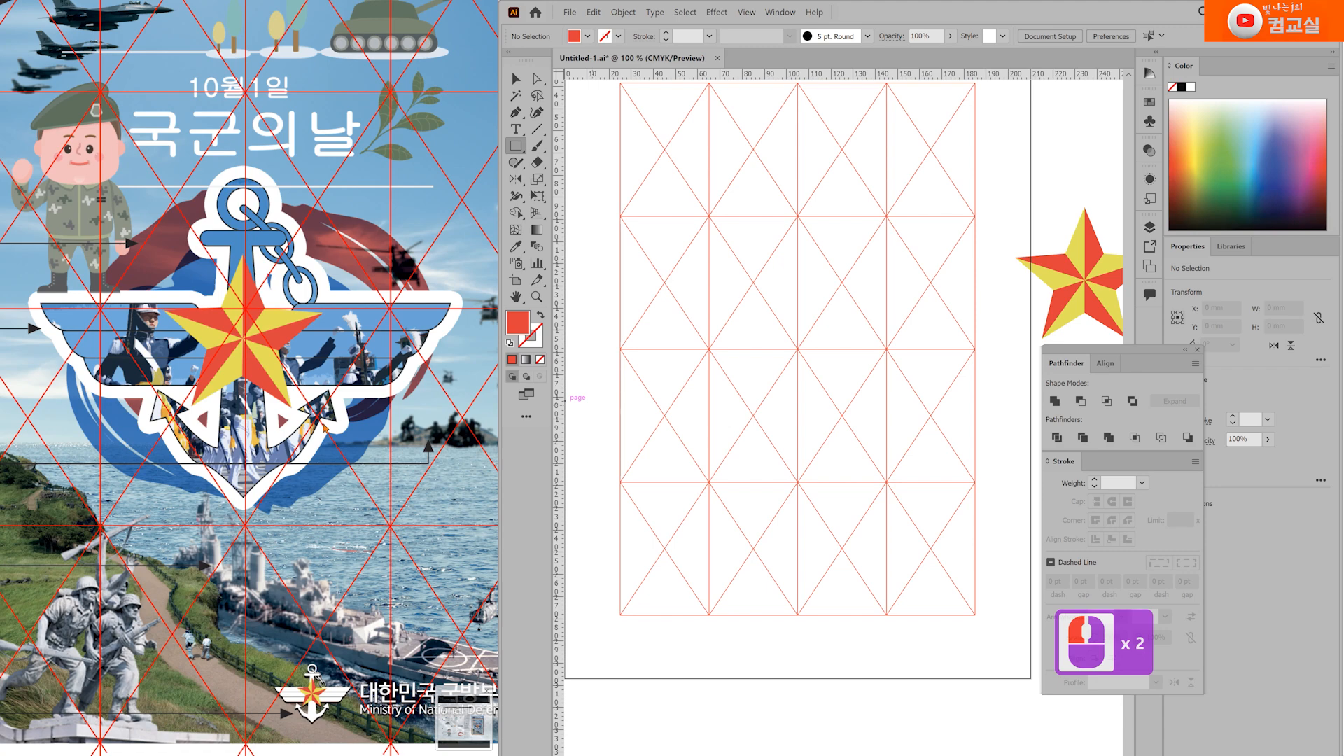
{"action": "scroll", "coordinate": [248, 218], "scroll_direction": "up", "scroll_amount": 2}
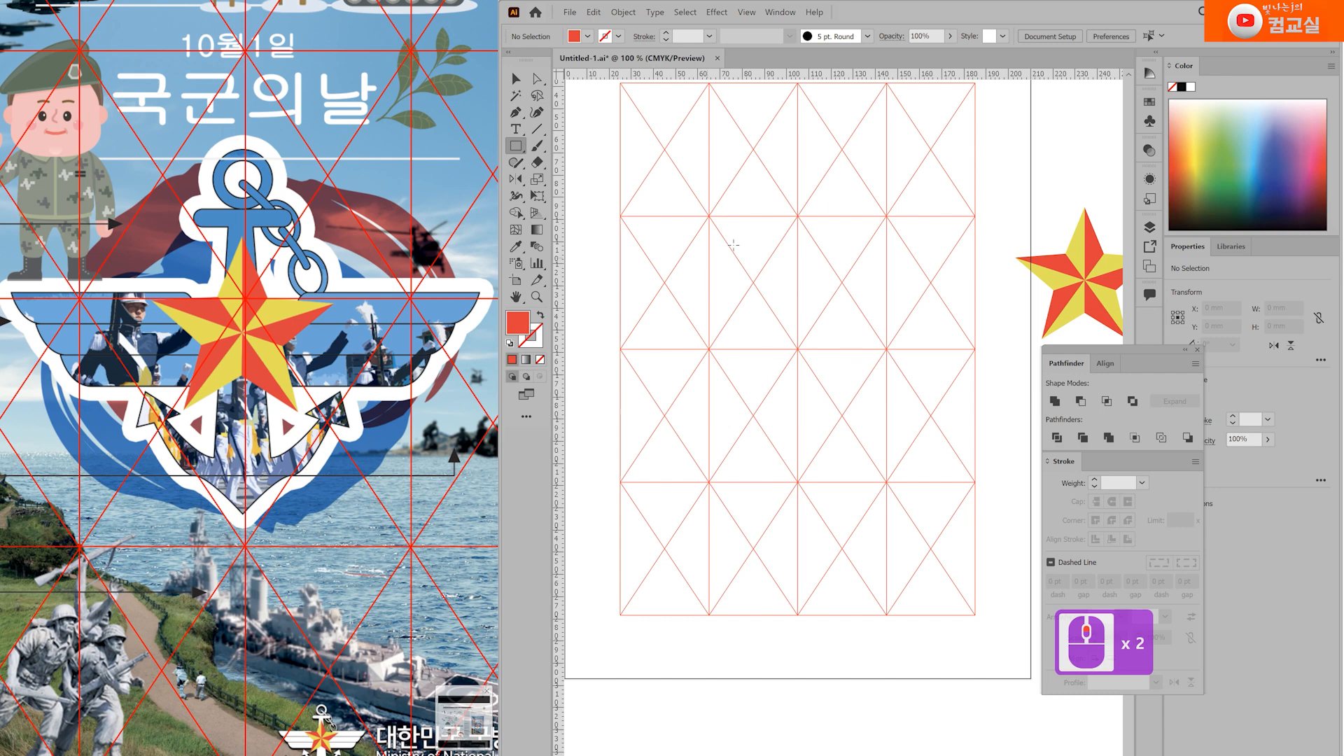
{"action": "scroll", "coordinate": [842, 258], "scroll_direction": "up", "scroll_amount": 1}
{"action": "scroll", "coordinate": [842, 258], "scroll_direction": "down", "scroll_amount": 1}
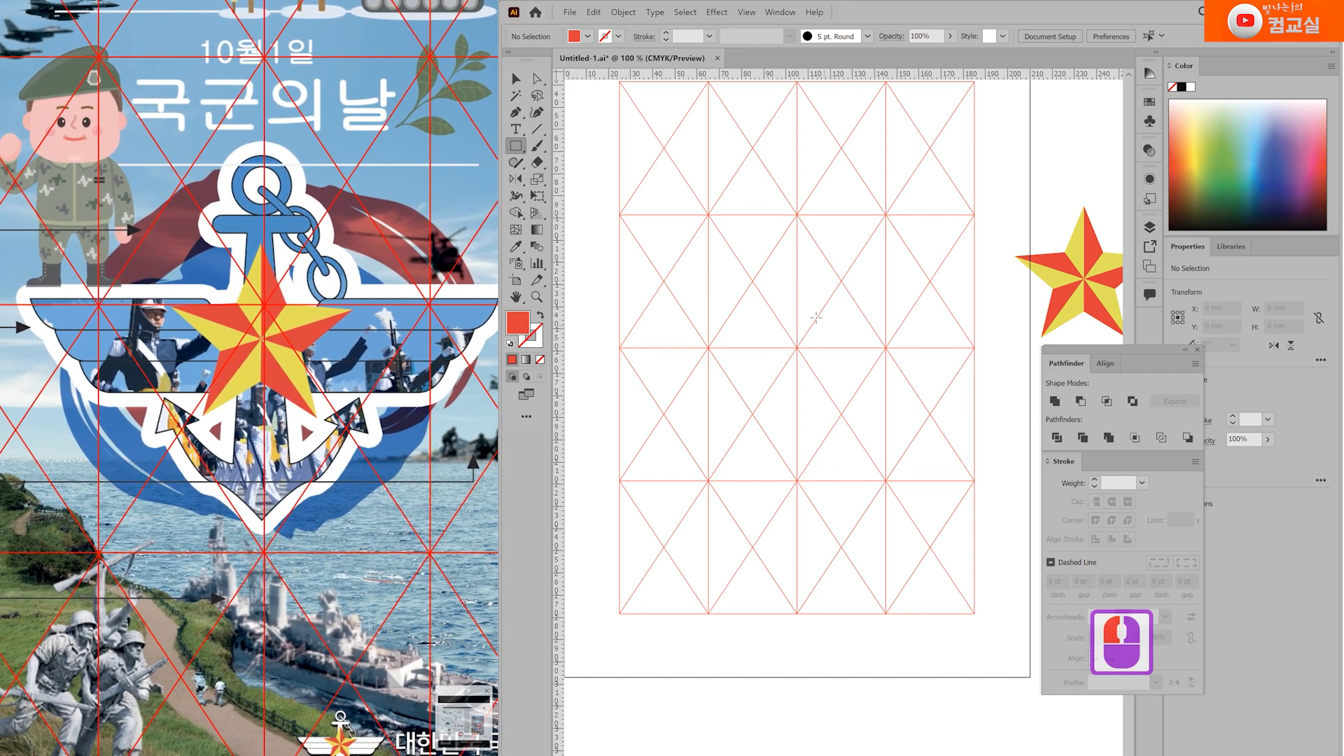
{"action": "left_click_drag", "start_coordinate": [781, 289], "coordinate": [810, 452]}
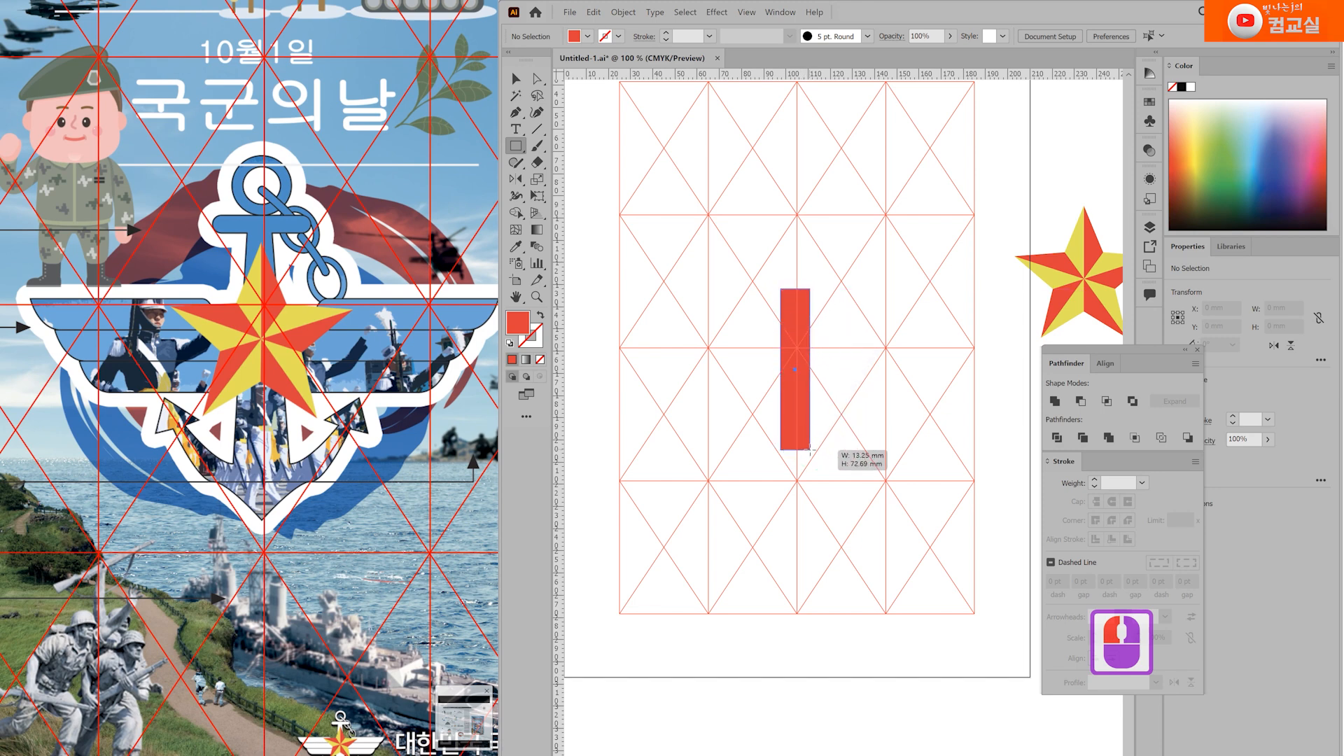
{"action": "left_click_drag", "start_coordinate": [810, 452], "coordinate": [815, 448]}
Step: Taper the rectangle symmetrically toward its upper end with the Free Transform tool's Perspective Distort
{"action": "scroll", "coordinate": [825, 316], "scroll_direction": "up", "scroll_amount": 1}
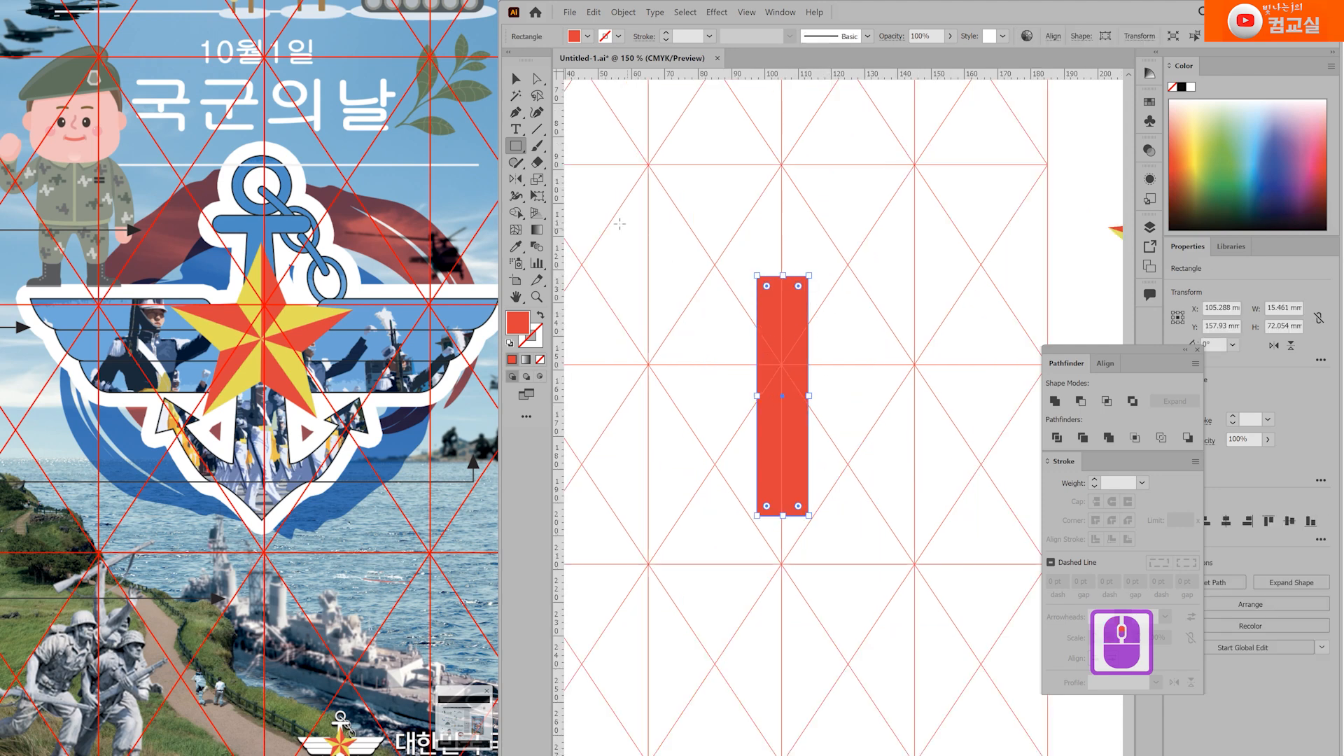
{"action": "left_click", "coordinate": [540, 197]}
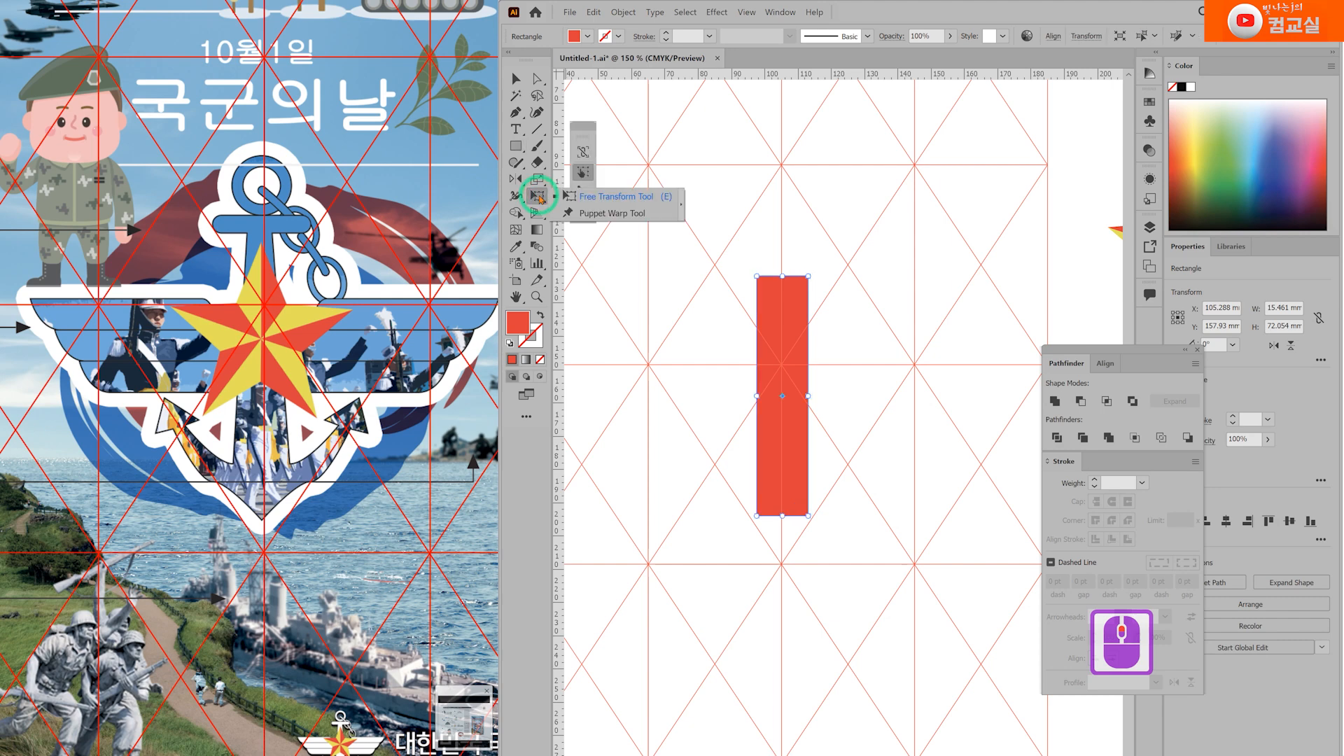
{"action": "left_click", "coordinate": [584, 196]}
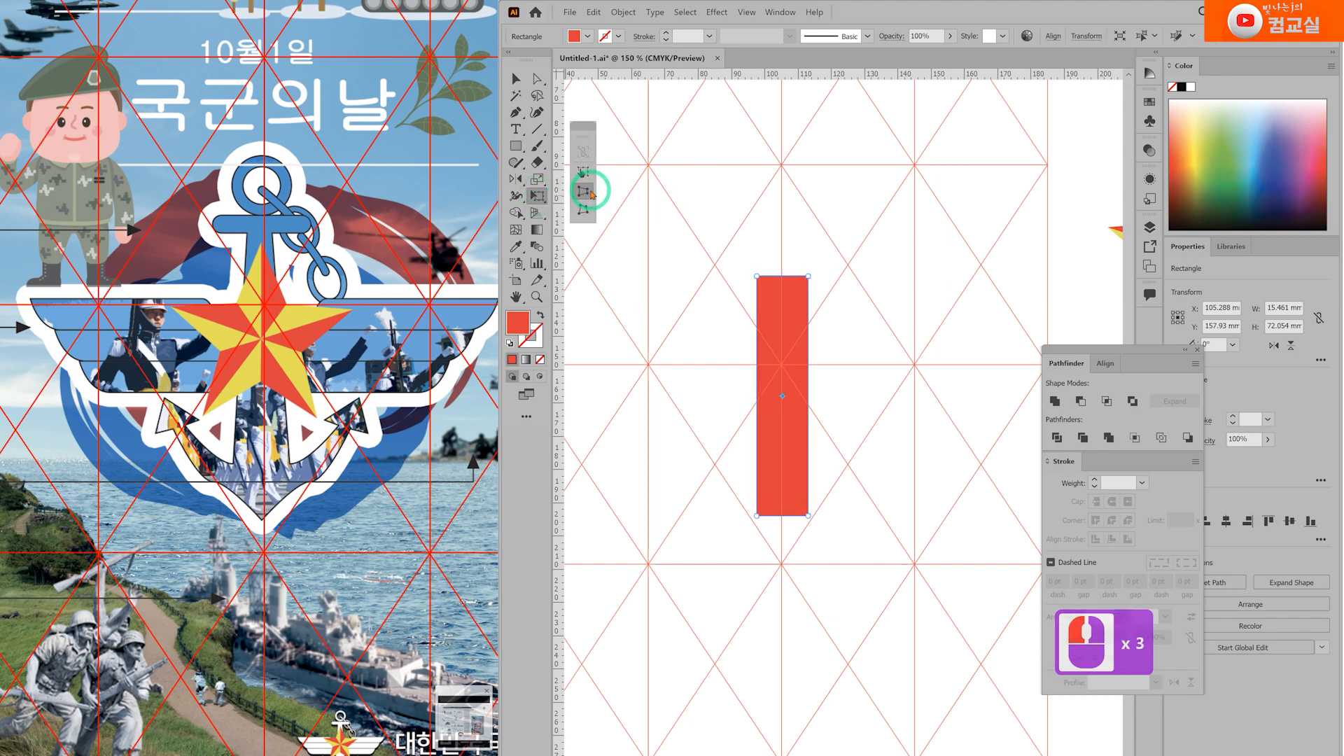
{"action": "scroll", "coordinate": [823, 300], "scroll_direction": "up", "scroll_amount": 1}
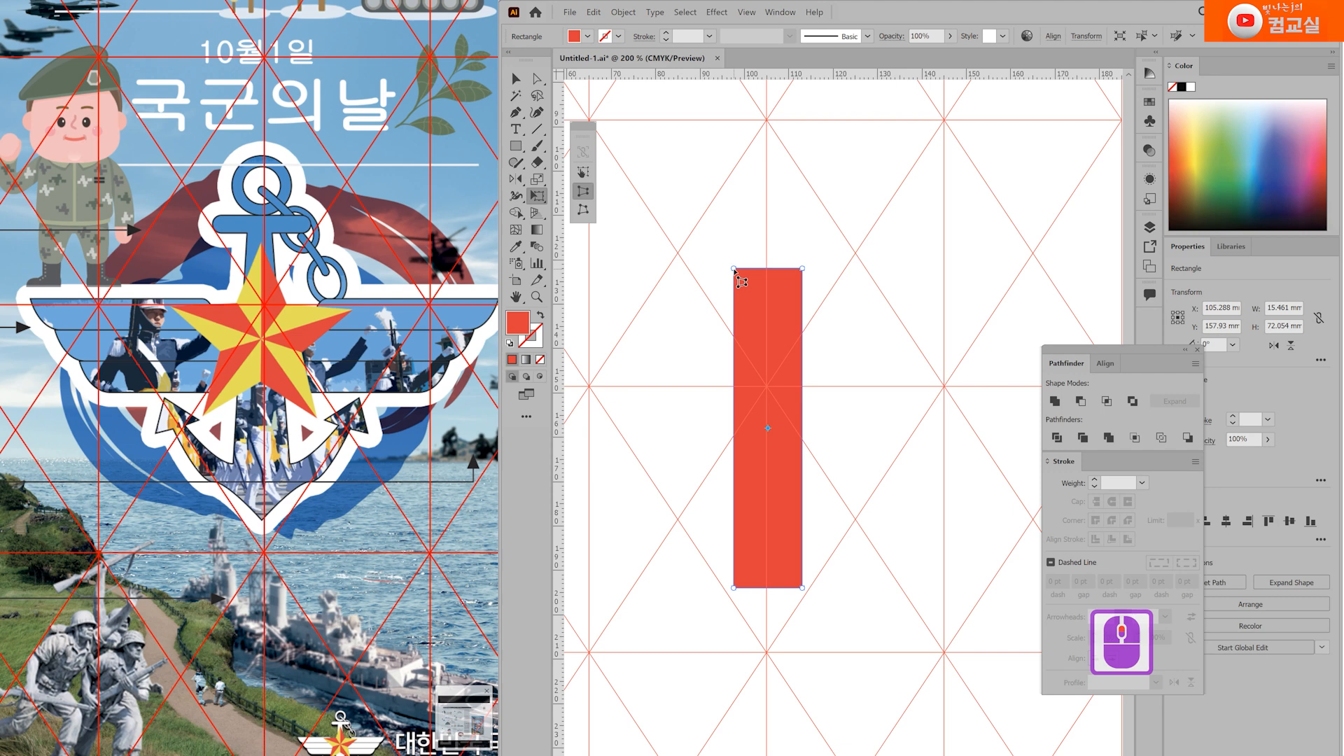
{"action": "left_click_drag", "start_coordinate": [734, 270], "coordinate": [748, 268]}
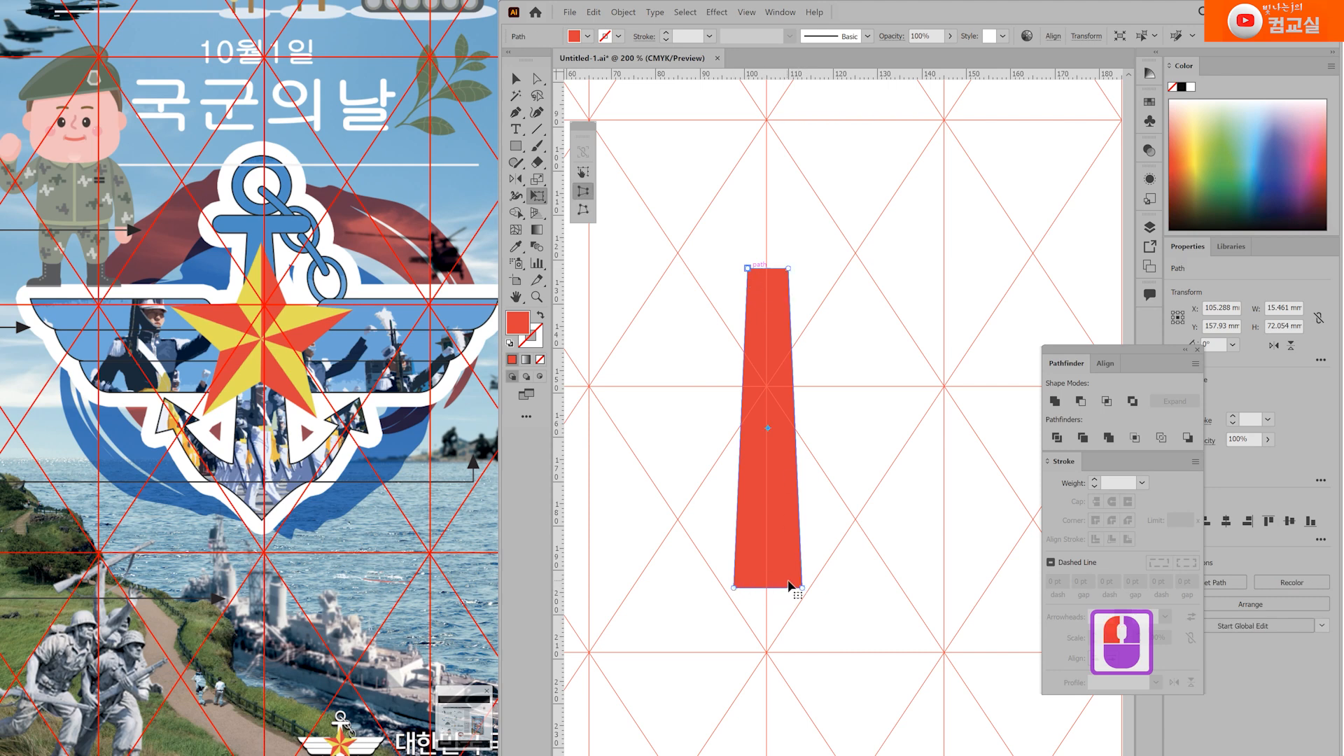
{"action": "left_click", "coordinate": [517, 80]}
{"action": "left_click", "coordinate": [853, 387]}
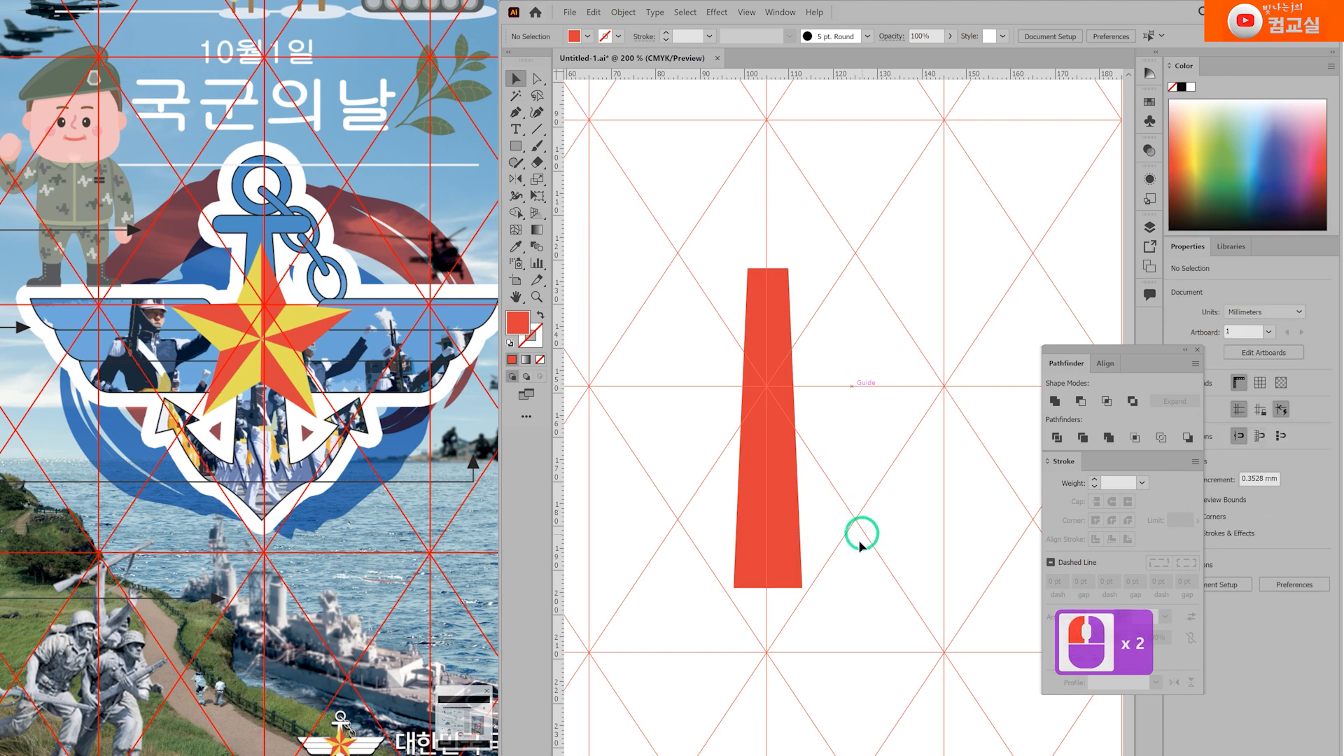
Step: Centre the tapered shaft on the vertical guide at X 105 mm and apply the default white fill and 1 pt black stroke
{"action": "left_click_drag", "start_coordinate": [801, 559], "coordinate": [802, 565]}
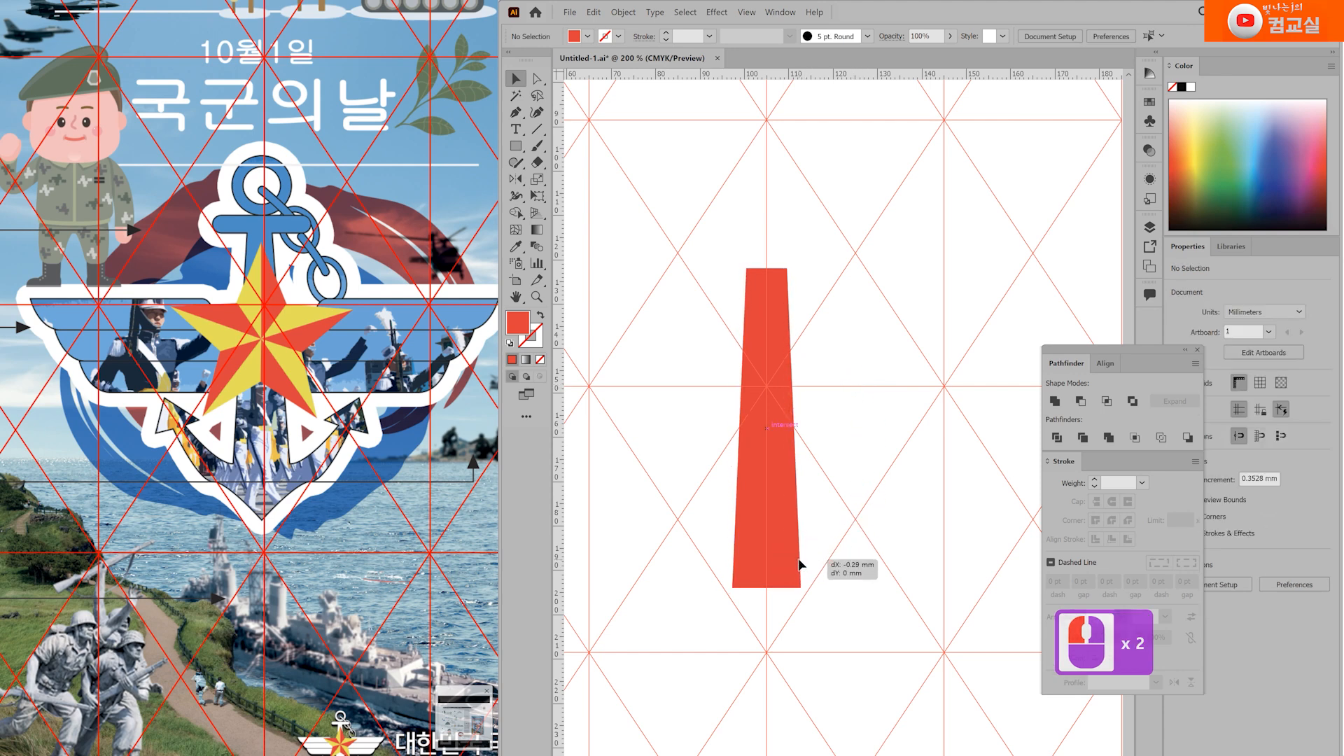
{"action": "left_click_drag", "start_coordinate": [800, 561], "coordinate": [800, 562]}
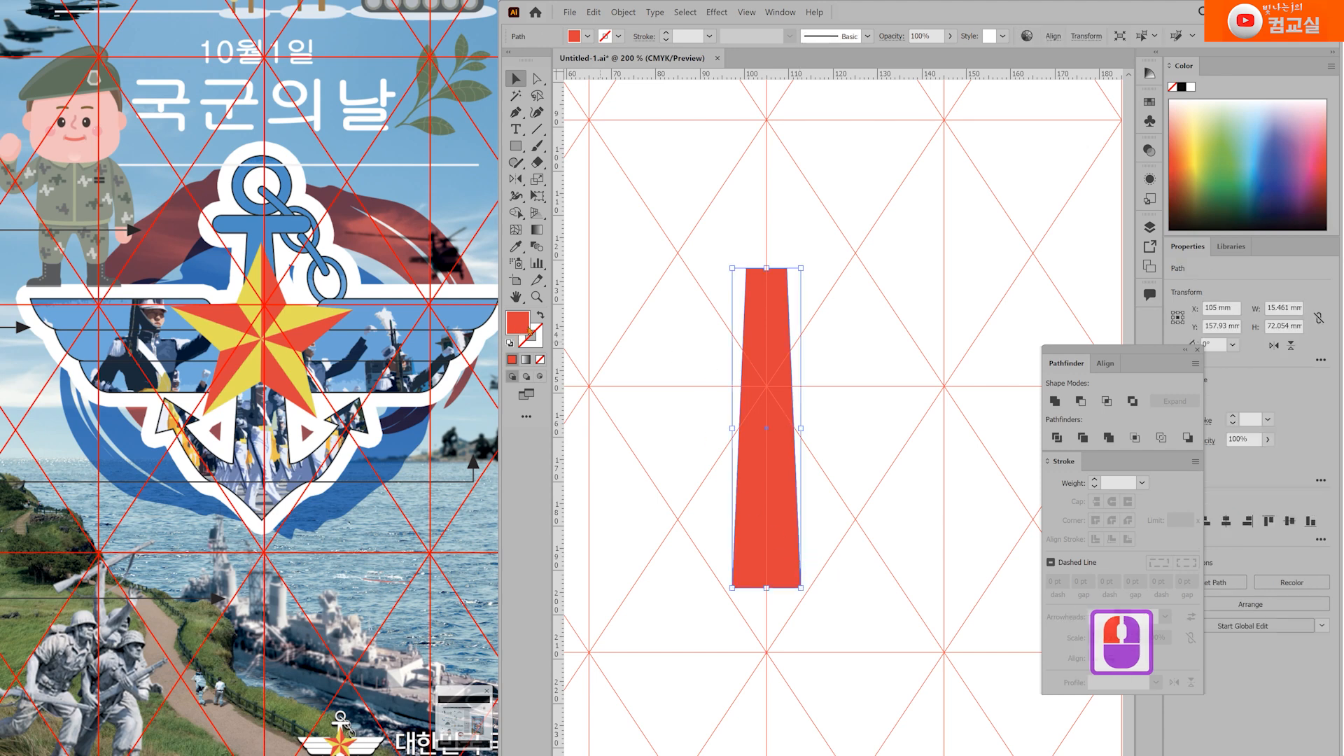
{"action": "left_click", "coordinate": [511, 343]}
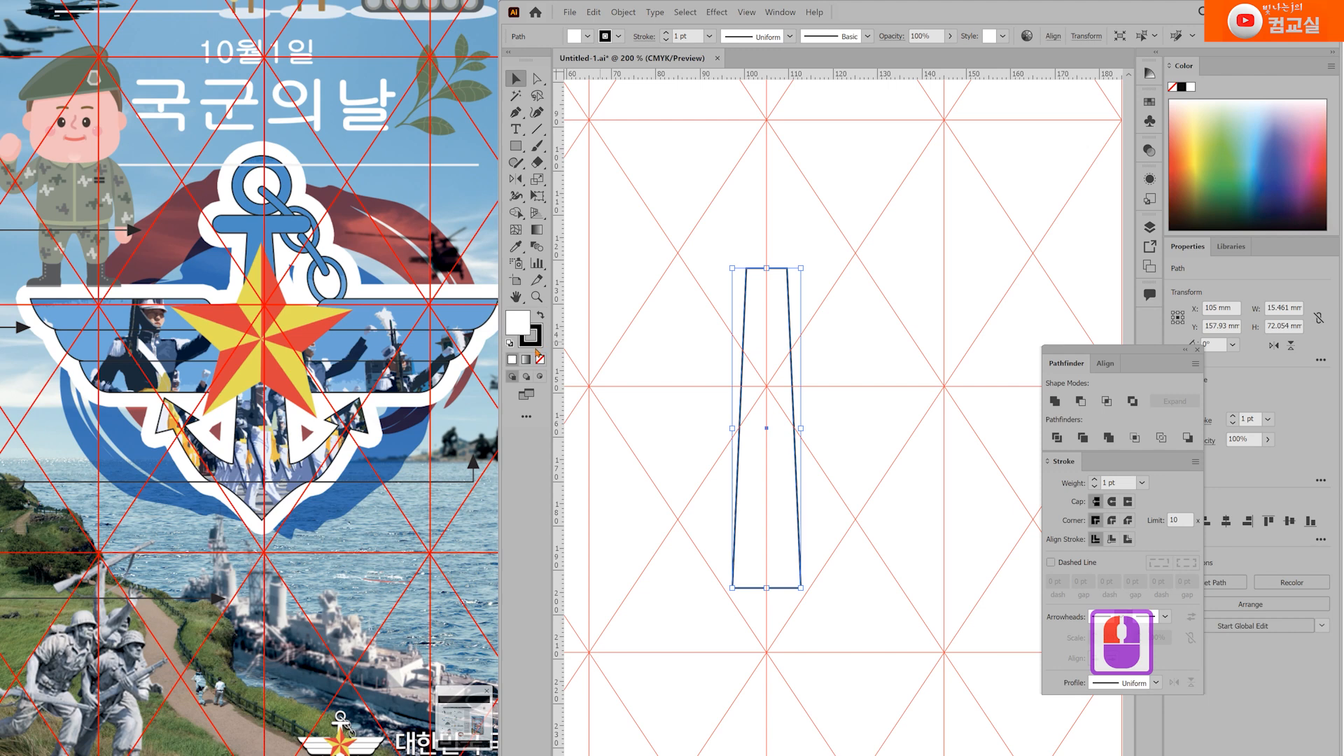
{"action": "left_click", "coordinate": [892, 547]}
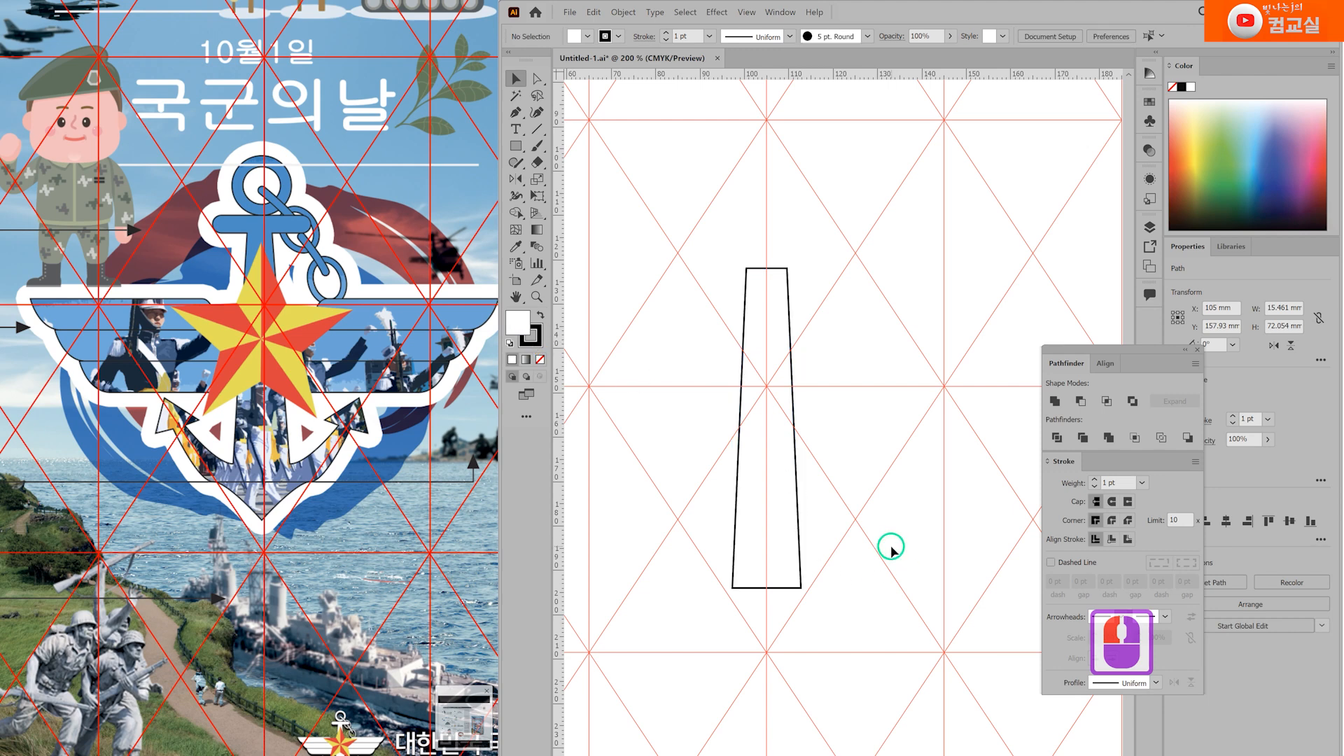
Step: Shorten the tapered shaft from its lower edge to a height of about 70 mm
{"action": "scroll", "coordinate": [892, 548], "scroll_direction": "down", "scroll_amount": 1}
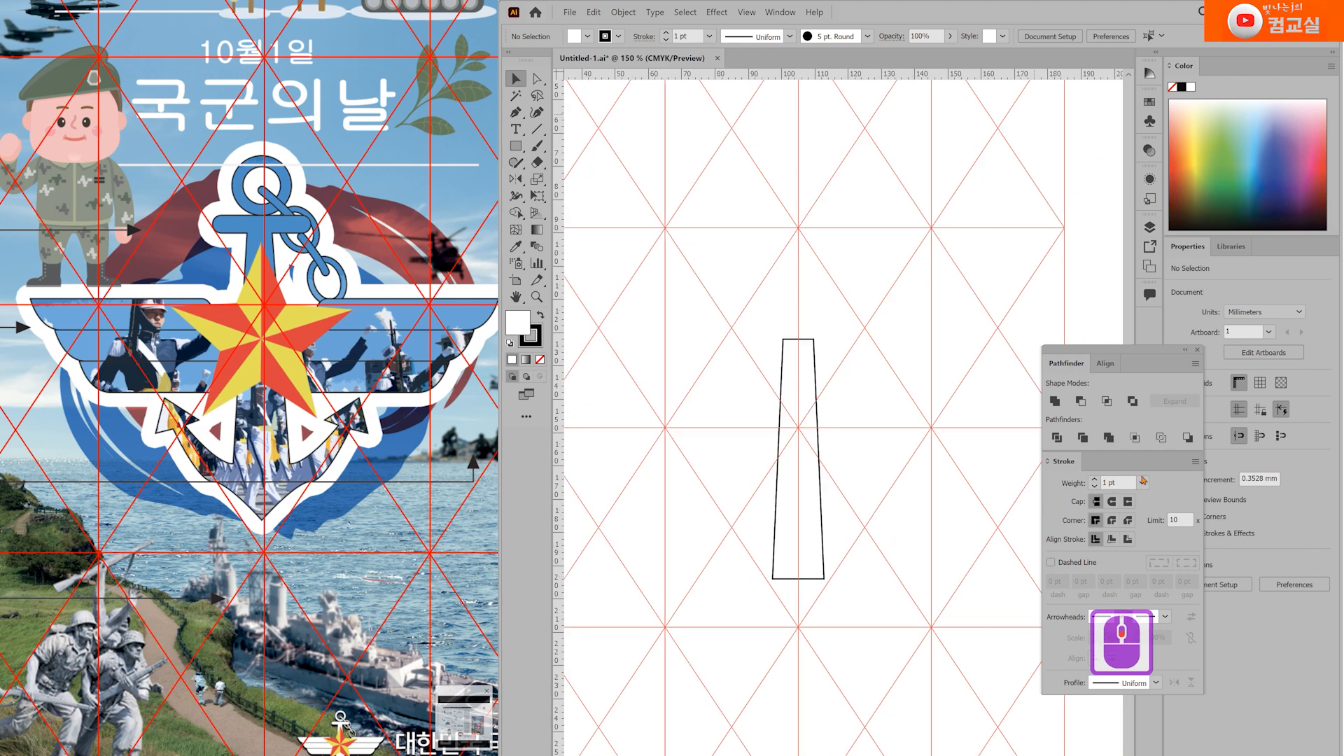
{"action": "scroll", "coordinate": [873, 507], "scroll_direction": "up", "scroll_amount": 1}
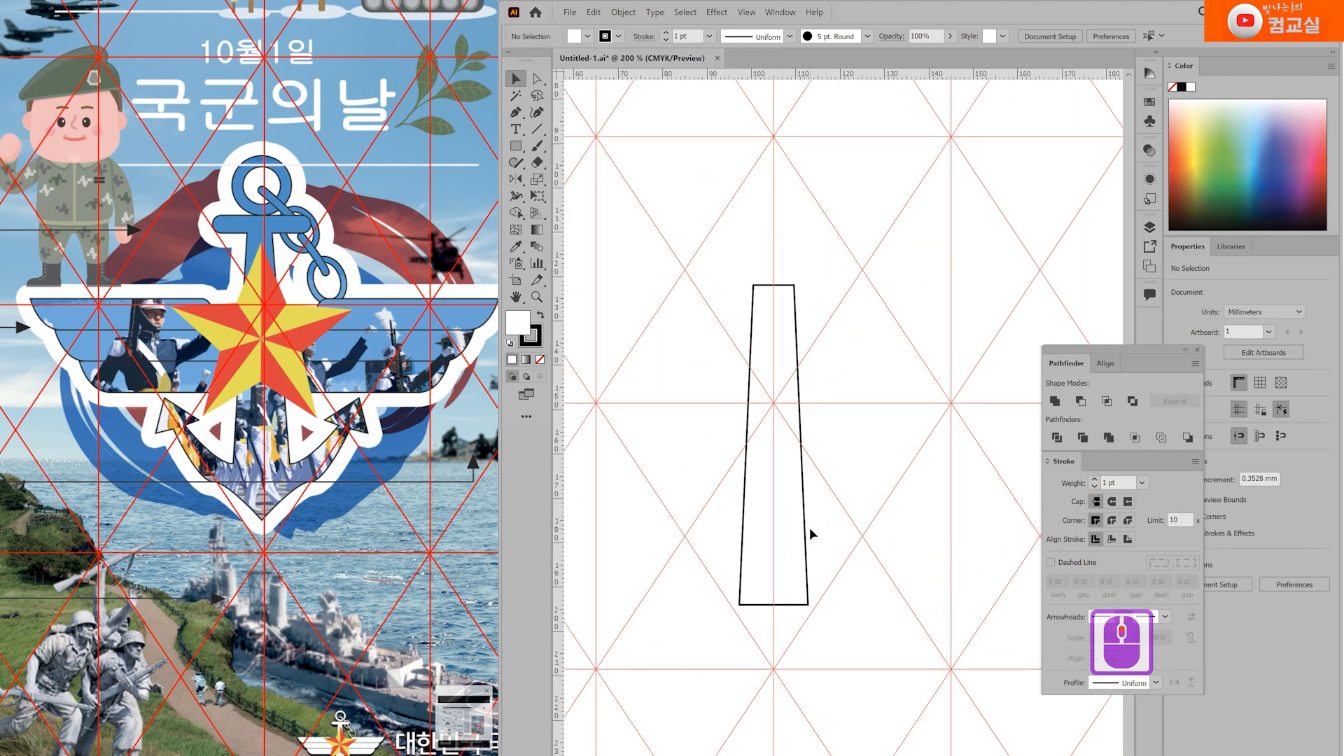
{"action": "left_click", "coordinate": [770, 604]}
{"action": "left_click_drag", "start_coordinate": [773, 604], "coordinate": [773, 596]}
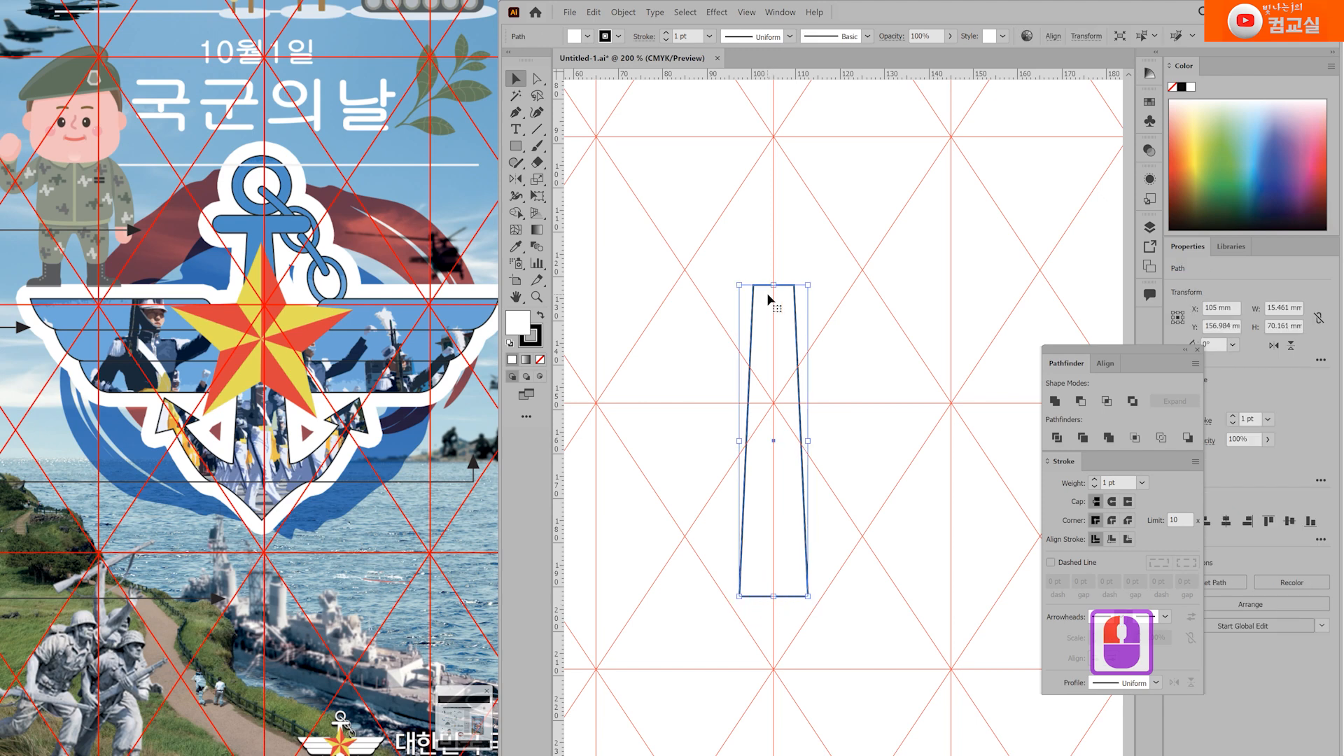
Step: Narrow the tapered shaft symmetrically about its centre to about 12.3 mm wide
{"action": "left_click_drag", "start_coordinate": [808, 441], "coordinate": [801, 441]}
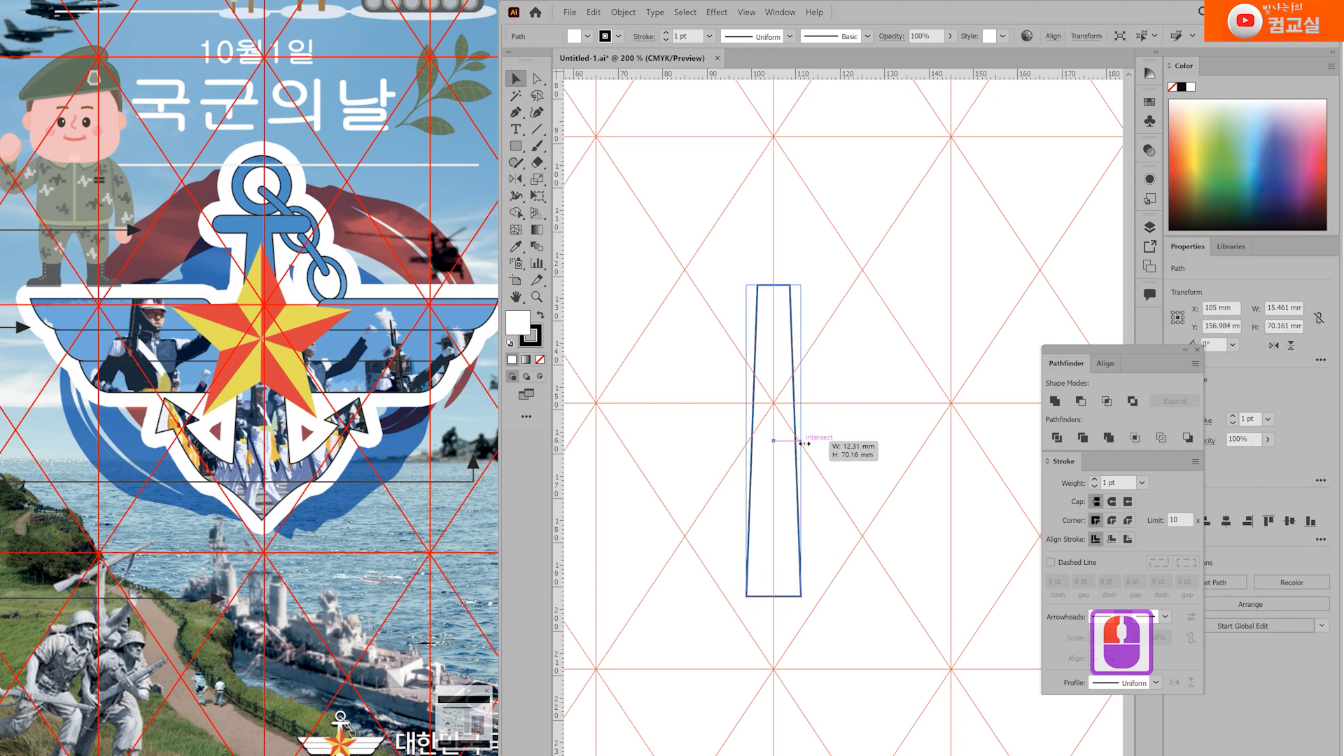
{"action": "left_click", "coordinate": [878, 449]}
Step: Move the two-tone star from beside the artboard onto the tapered shaft and bring it to the front
{"action": "scroll", "coordinate": [879, 450], "scroll_direction": "down", "scroll_amount": 1}
{"action": "left_click_drag", "start_coordinate": [946, 456], "coordinate": [864, 399]}
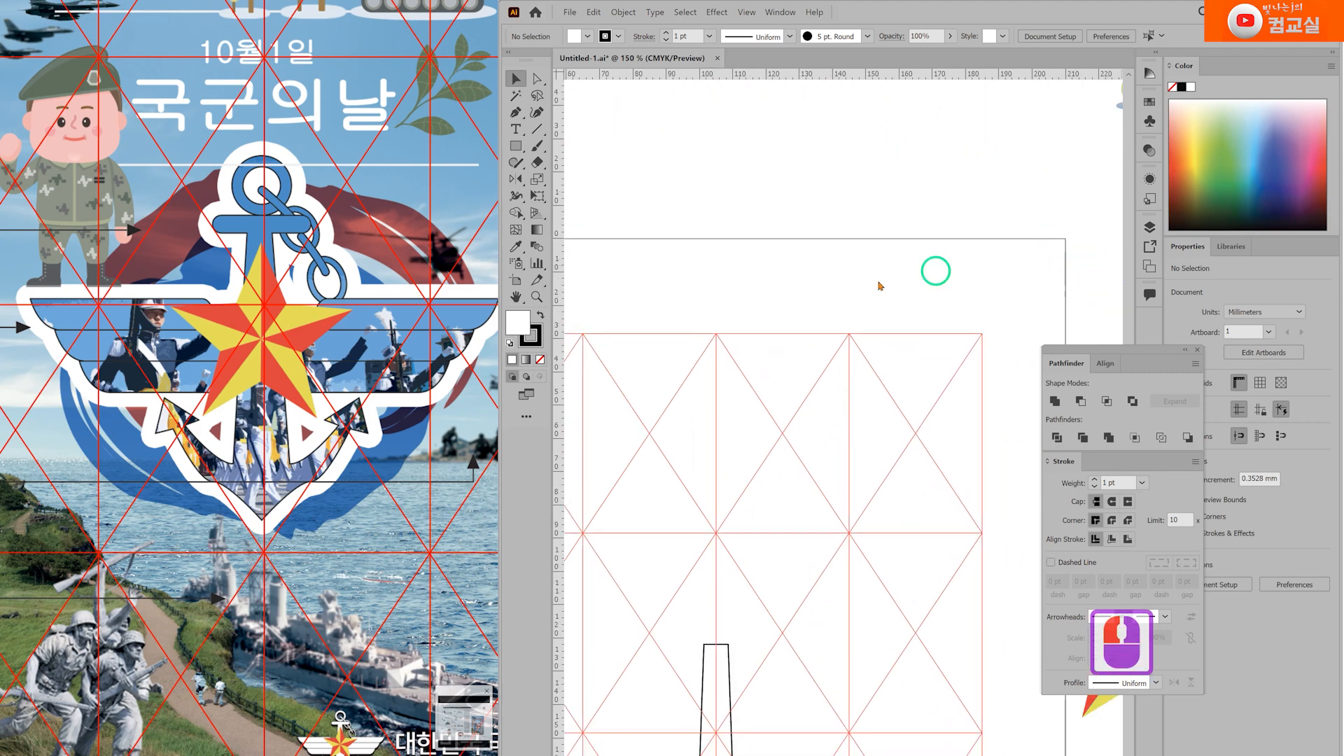
{"action": "scroll", "coordinate": [854, 380], "scroll_direction": "down", "scroll_amount": 1}
{"action": "left_click_drag", "start_coordinate": [856, 554], "coordinate": [817, 315]}
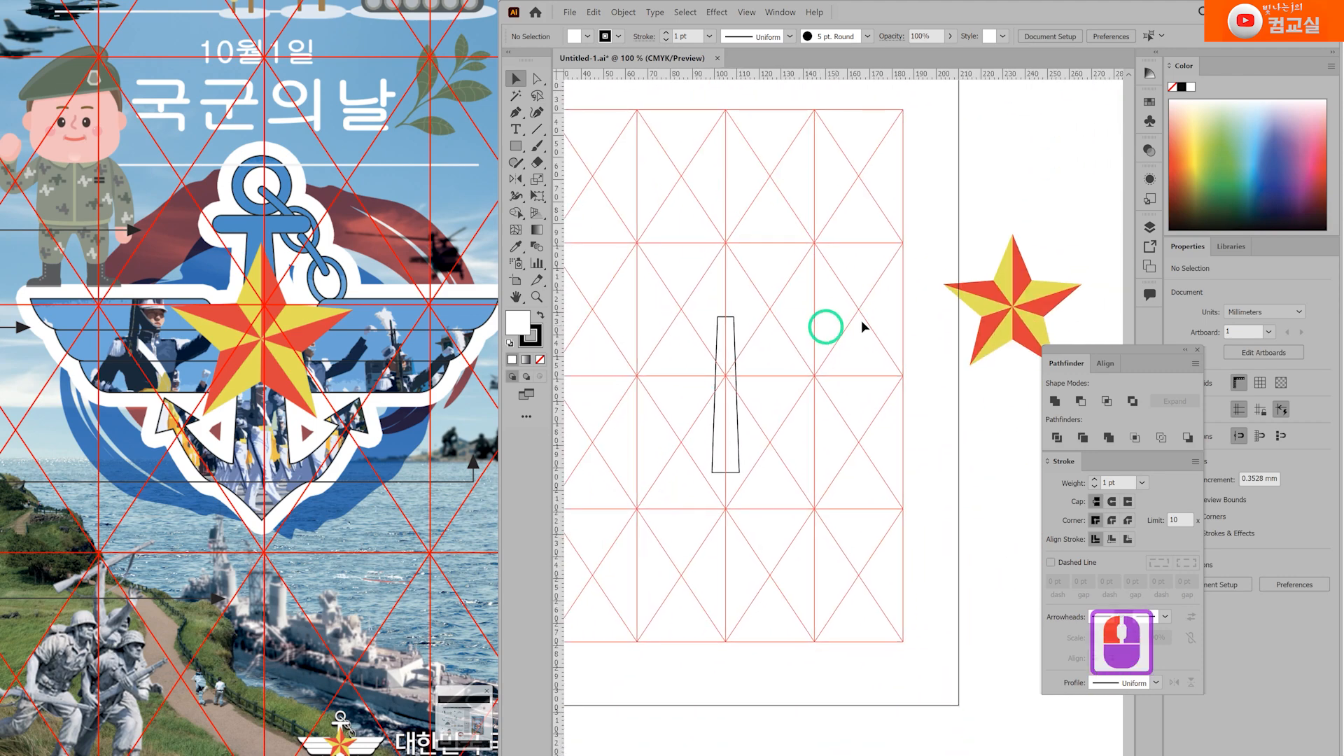
{"action": "left_click_drag", "start_coordinate": [1013, 315], "coordinate": [762, 387]}
{"action": "key", "text": "ctrl+shift+bracketright"}
{"action": "scroll", "coordinate": [767, 382], "scroll_direction": "up", "scroll_amount": 2}
Step: Scale the star to about 42 by 40 mm and position it on the vertical guide at Y 153.93 mm
{"action": "left_click_drag", "start_coordinate": [829, 263], "coordinate": [782, 317]}
{"action": "left_click_drag", "start_coordinate": [704, 429], "coordinate": [724, 414]}
{"action": "left_click_drag", "start_coordinate": [816, 457], "coordinate": [770, 414]}
{"action": "left_click_drag", "start_coordinate": [728, 389], "coordinate": [750, 405]}
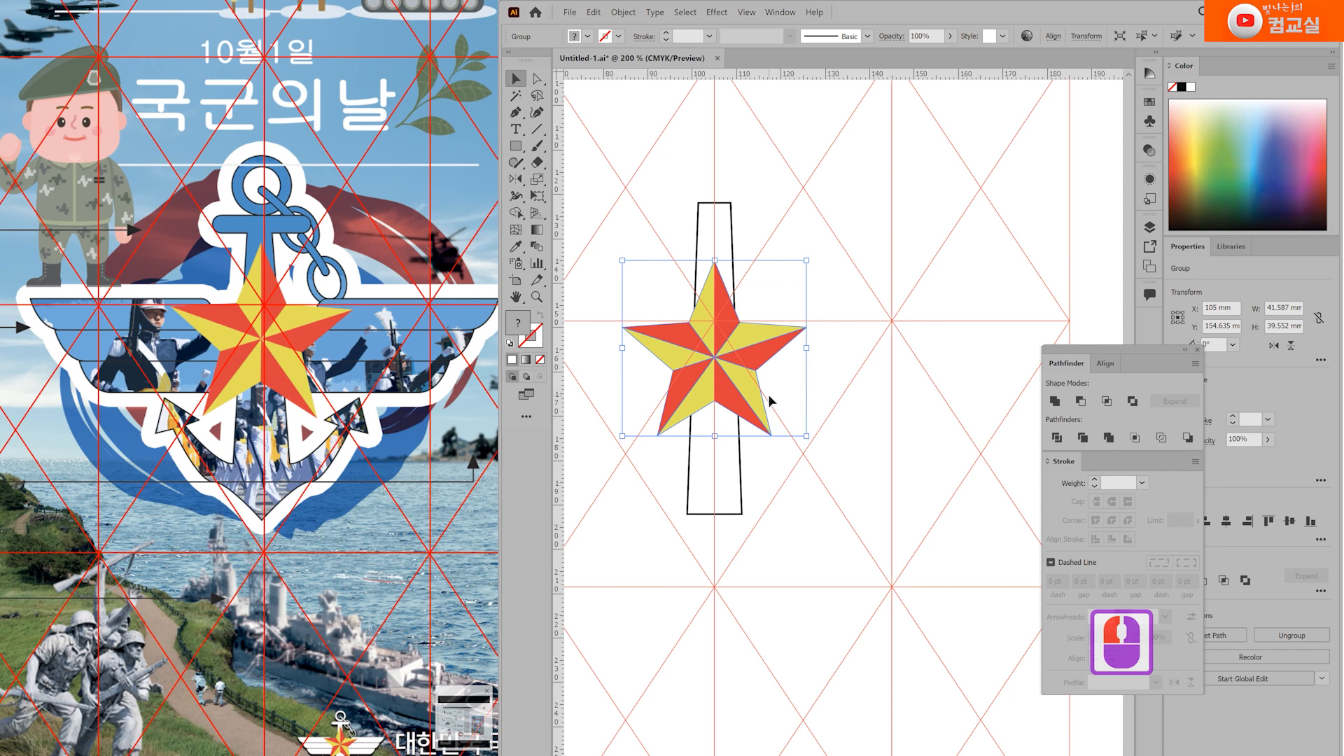
{"action": "key", "text": "Up"}
{"action": "key", "text": "Up"}
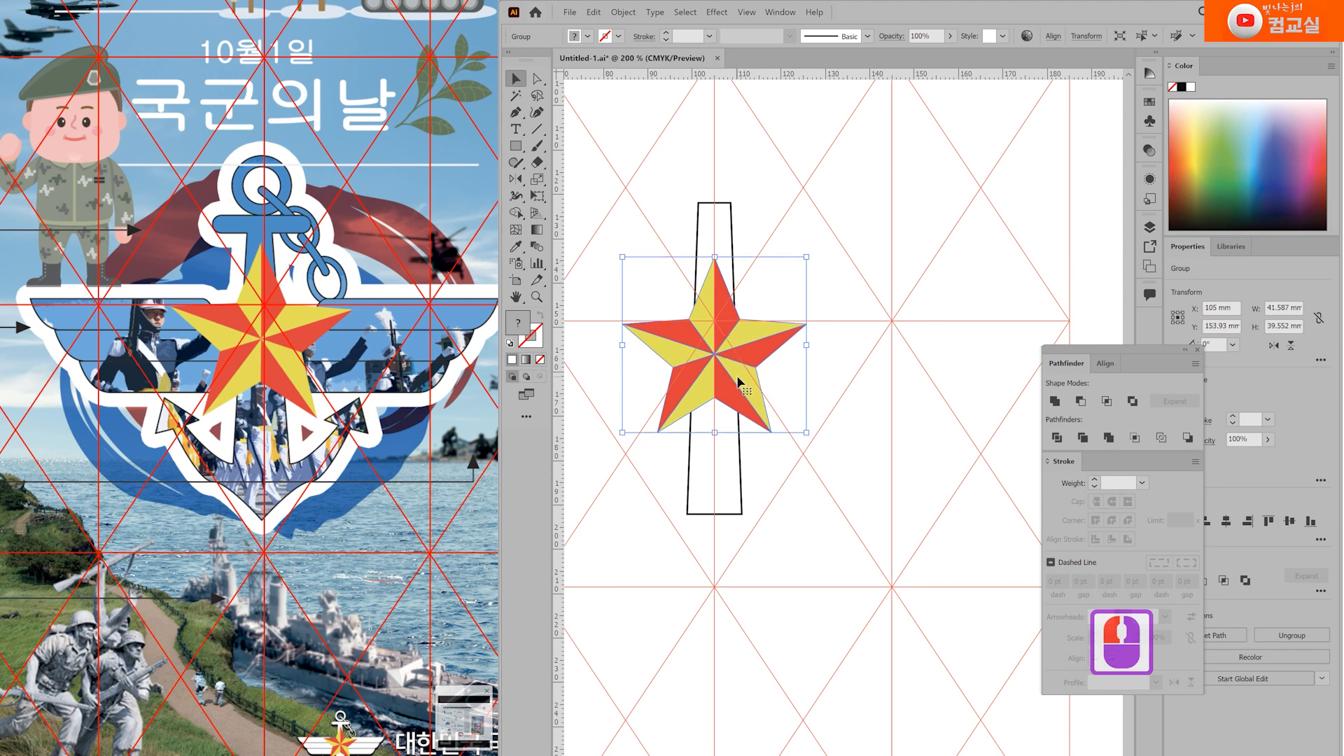
Step: Shorten the tapered shaft from its upper edge, keeping it centred on the vertical guide
{"action": "scroll", "coordinate": [748, 417], "scroll_direction": "down", "scroll_amount": 2}
{"action": "scroll", "coordinate": [305, 357], "scroll_direction": "down", "scroll_amount": 3}
{"action": "scroll", "coordinate": [732, 399], "scroll_direction": "up", "scroll_amount": 2}
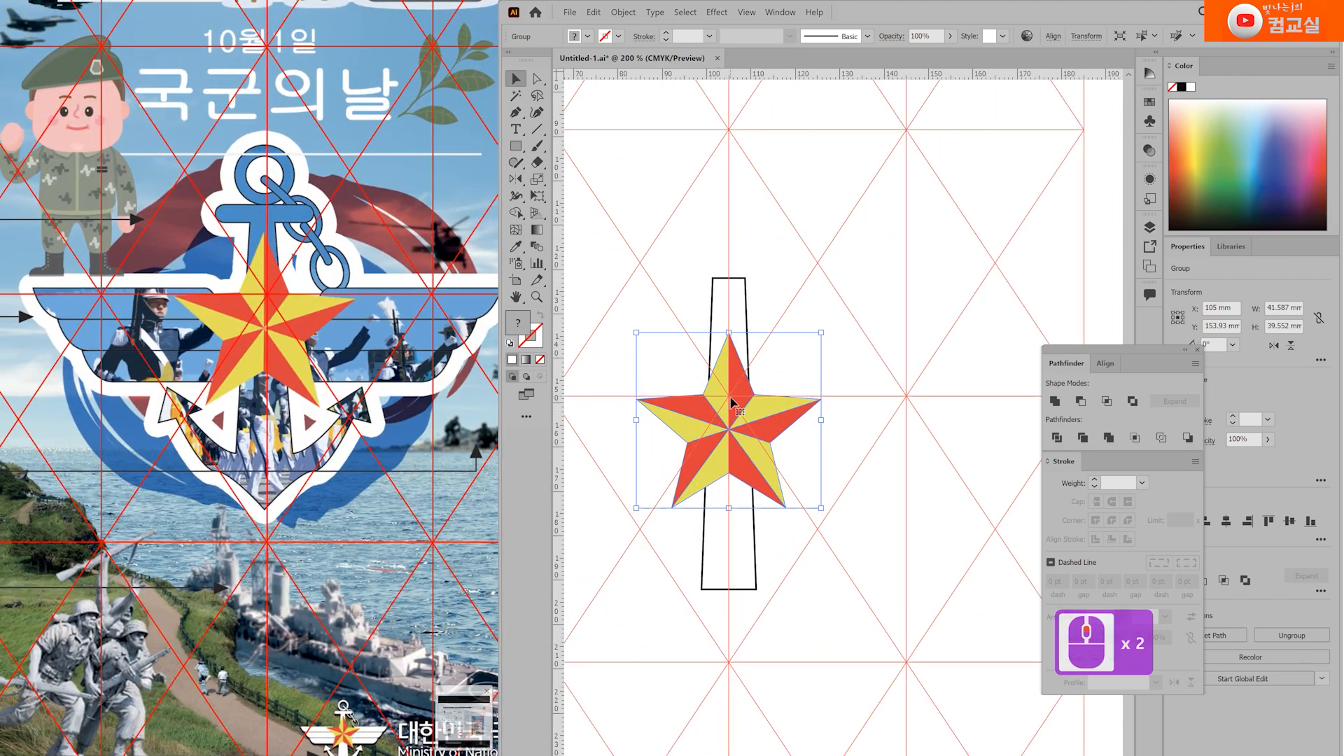
{"action": "scroll", "coordinate": [731, 399], "scroll_direction": "up", "scroll_amount": 1}
{"action": "left_click", "coordinate": [748, 276]}
{"action": "left_click_drag", "start_coordinate": [729, 217], "coordinate": [729, 260]}
Step: Draw a fully rounded horizontal crossbar, about 25.7 by 5.7 mm, centred over the shaft's upper end
{"action": "left_click", "coordinate": [723, 208]}
{"action": "left_click_drag", "start_coordinate": [516, 145], "coordinate": [567, 167]}
{"action": "left_click_drag", "start_coordinate": [727, 250], "coordinate": [811, 268]}
{"action": "key", "text": "v"}
Step: Nudge the rounded crossbar down onto the shaft's upper end, to Y about 127.9 mm
{"action": "key", "text": "Down"}
{"action": "key", "text": "Down"}
{"action": "key", "text": "Down"}
{"action": "key", "text": "Down"}
{"action": "key", "text": "Down"}
{"action": "key", "text": "Down"}
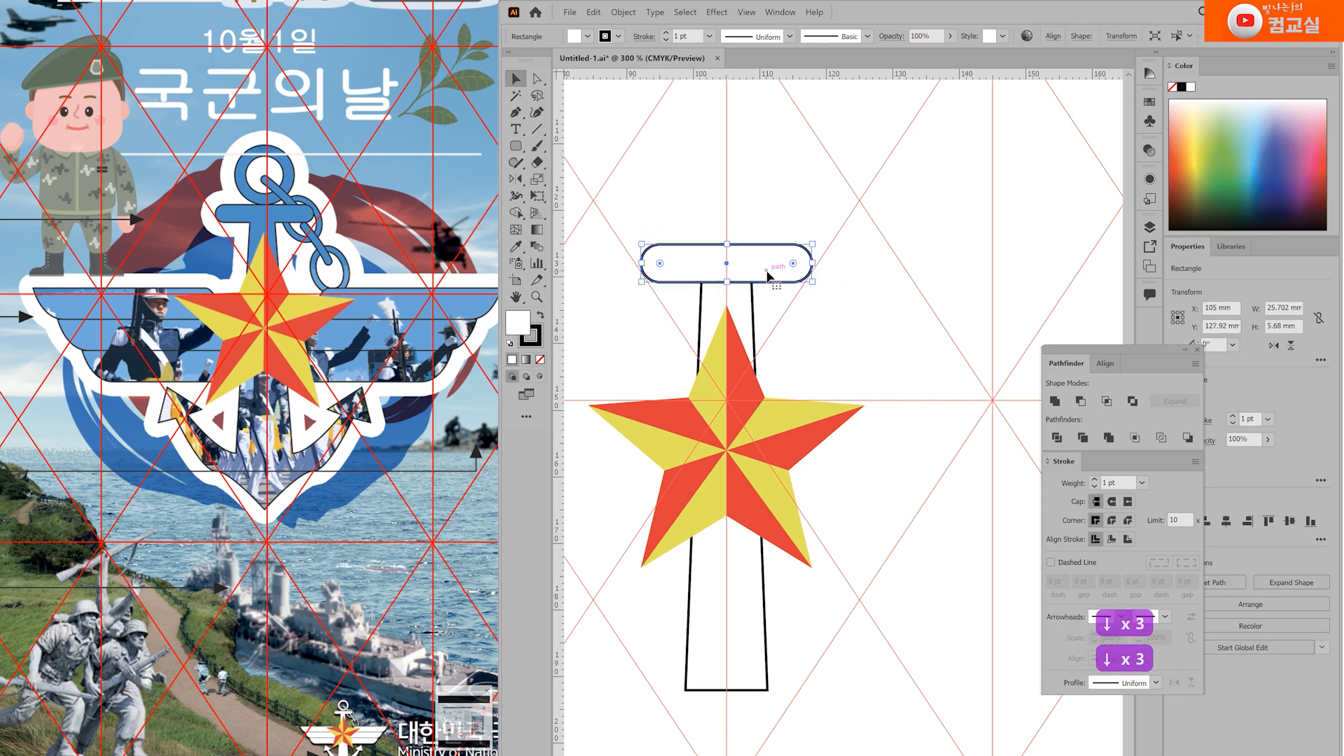
{"action": "left_click", "coordinate": [732, 256]}
{"action": "left_click_drag", "start_coordinate": [812, 274], "coordinate": [807, 273]}
{"action": "scroll", "coordinate": [837, 329], "scroll_direction": "down", "scroll_amount": 1}
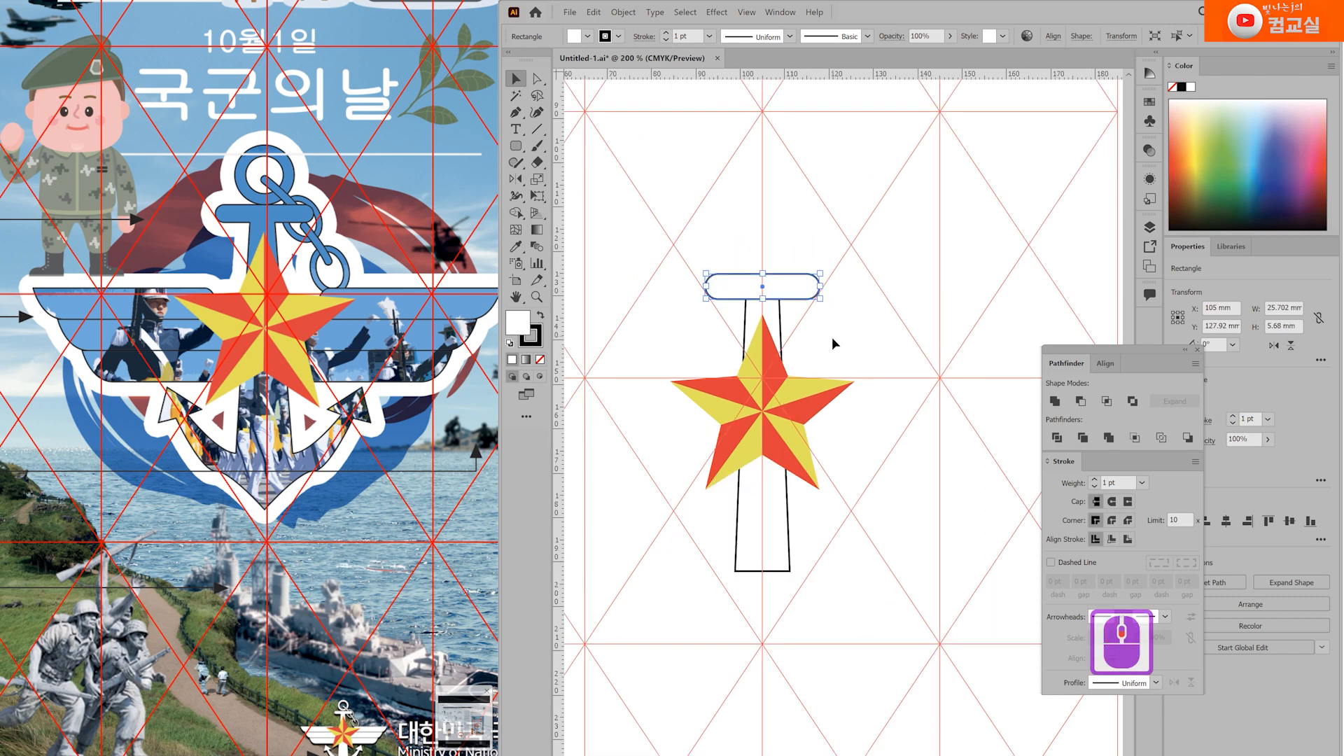
{"action": "left_click", "coordinate": [865, 340]}
{"action": "scroll", "coordinate": [864, 342], "scroll_direction": "up", "scroll_amount": 1}
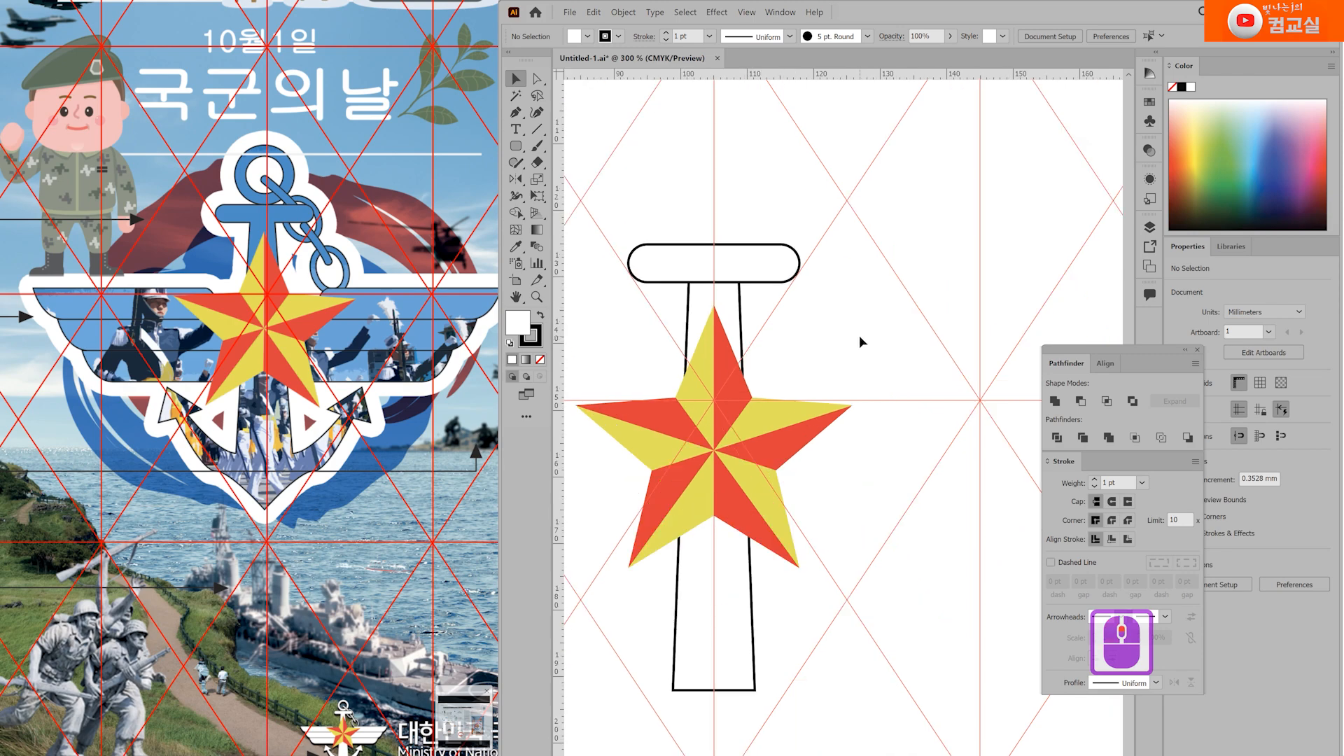
Step: Expand the crossbar's fill and stroke, and lower its upper edge to make it about 5 mm high
{"action": "left_click", "coordinate": [749, 280]}
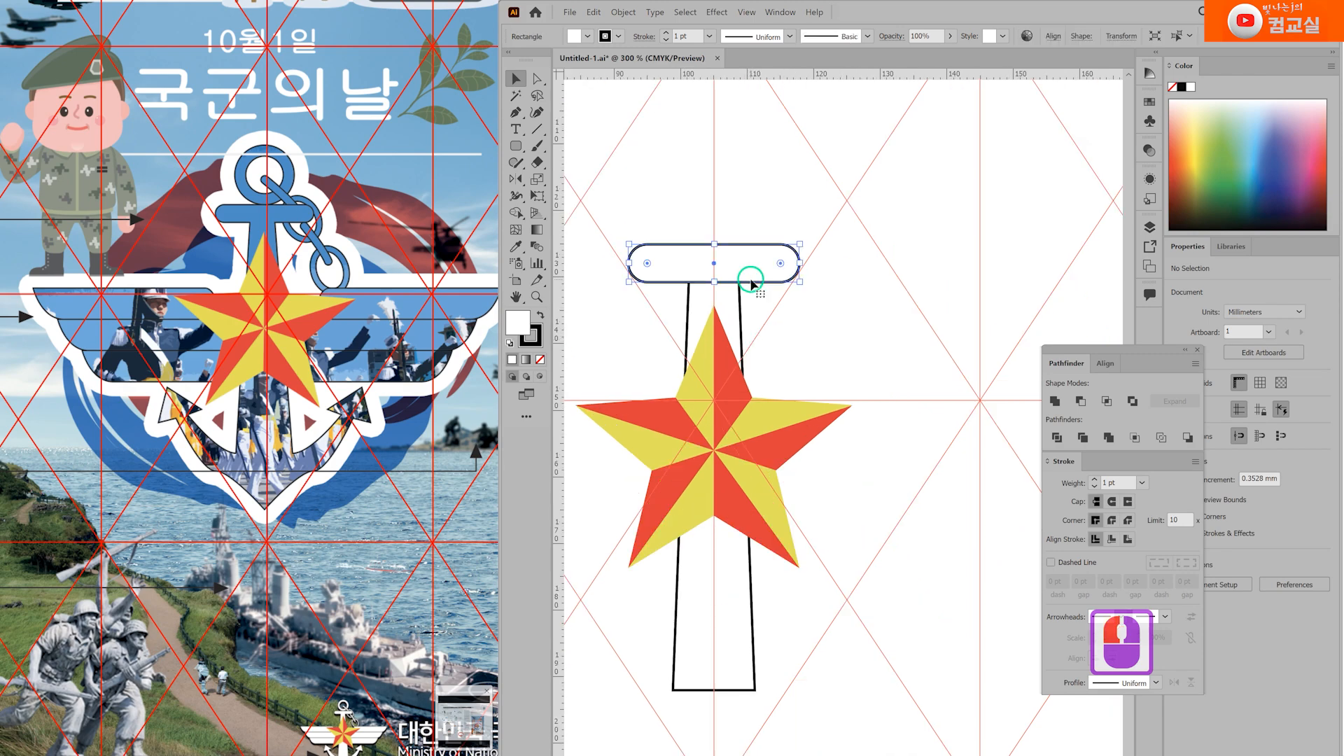
{"action": "left_click", "coordinate": [623, 12]}
{"action": "left_click", "coordinate": [639, 123]}
{"action": "left_click", "coordinate": [651, 457]}
{"action": "scroll", "coordinate": [714, 219], "scroll_direction": "up", "scroll_amount": 1}
{"action": "left_click_drag", "start_coordinate": [714, 236], "coordinate": [716, 244]}
{"action": "left_click", "coordinate": [795, 363]}
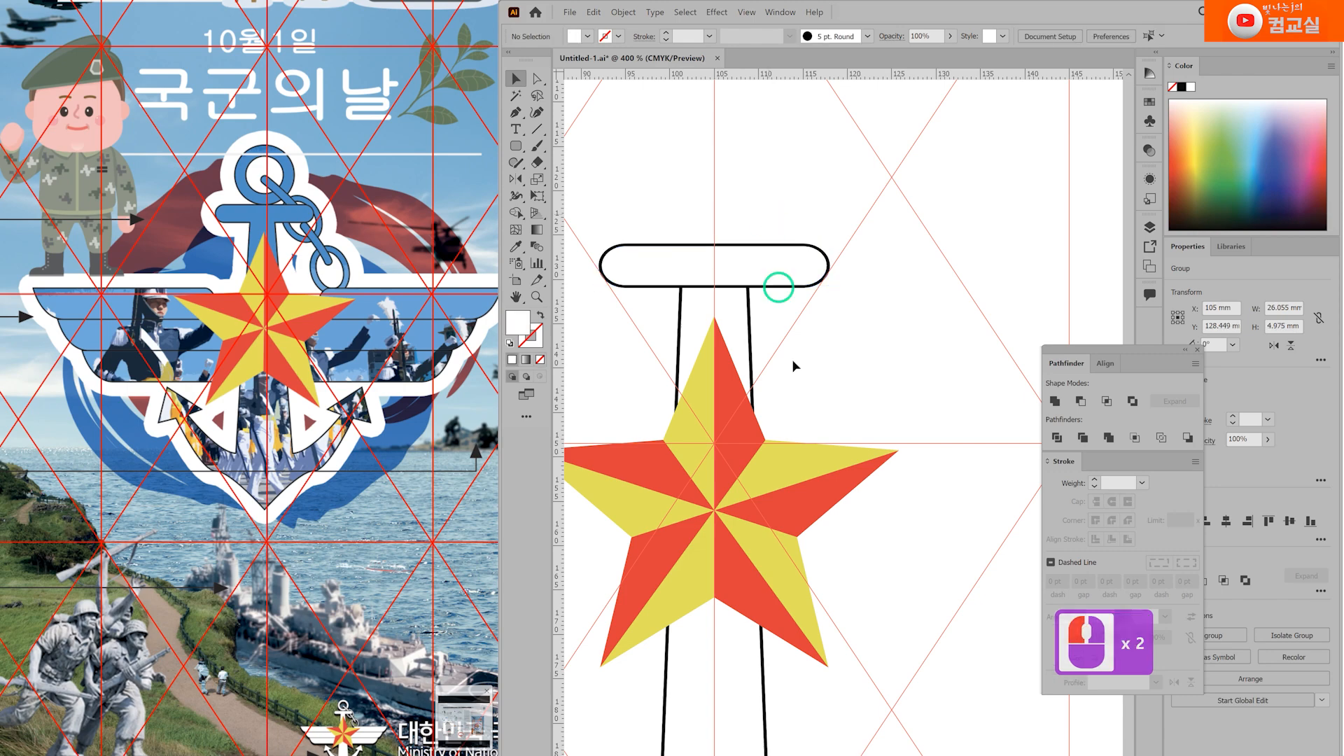
{"action": "scroll", "coordinate": [805, 393], "scroll_direction": "down", "scroll_amount": 1}
{"action": "scroll", "coordinate": [805, 392], "scroll_direction": "down", "scroll_amount": 1}
{"action": "left_click_drag", "start_coordinate": [846, 364], "coordinate": [756, 311]}
{"action": "scroll", "coordinate": [773, 319], "scroll_direction": "up", "scroll_amount": 1}
{"action": "left_click", "coordinate": [924, 375]}
{"action": "scroll", "coordinate": [936, 390], "scroll_direction": "down", "scroll_amount": 1}
{"action": "left_click_drag", "start_coordinate": [936, 390], "coordinate": [867, 287]}
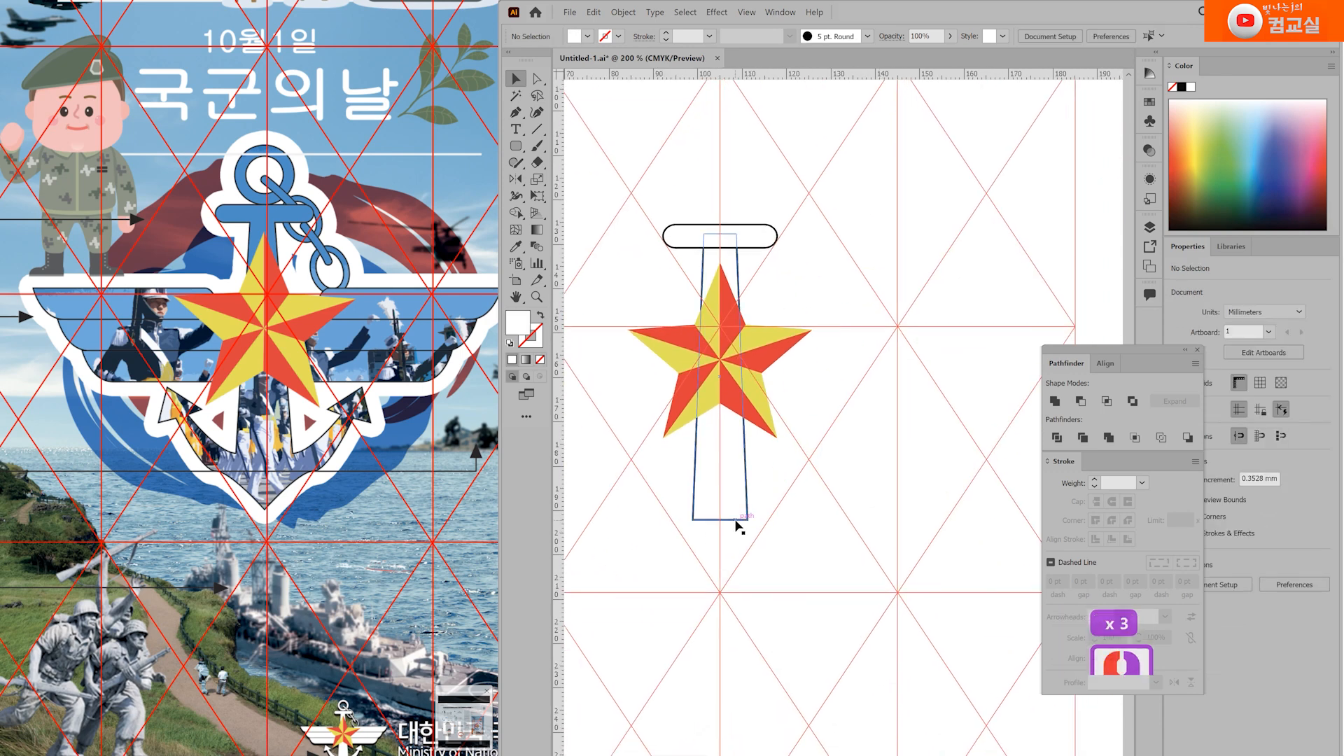
{"action": "left_click_drag", "start_coordinate": [873, 440], "coordinate": [811, 428]}
{"action": "left_click_drag", "start_coordinate": [656, 203], "coordinate": [686, 249]}
{"action": "left_click", "coordinate": [800, 345]}
Step: Draw a horizontal rectangle, about 39 by 7 mm, extending outward from the star's lower right arm for the wing
{"action": "left_click", "coordinate": [518, 147]}
{"action": "left_click", "coordinate": [562, 147]}
{"action": "scroll", "coordinate": [797, 348], "scroll_direction": "up", "scroll_amount": 1}
{"action": "left_click_drag", "start_coordinate": [785, 316], "coordinate": [809, 308]}
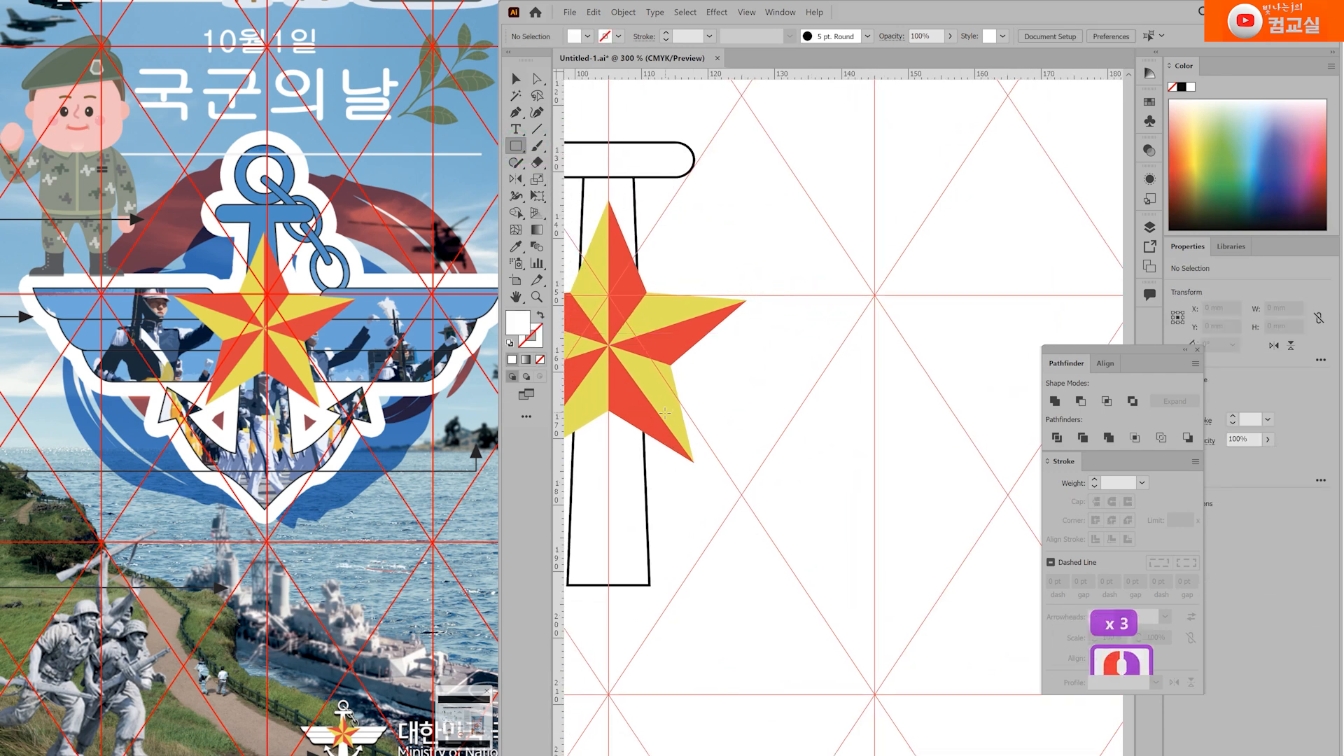
{"action": "left_click_drag", "start_coordinate": [652, 427], "coordinate": [910, 382]}
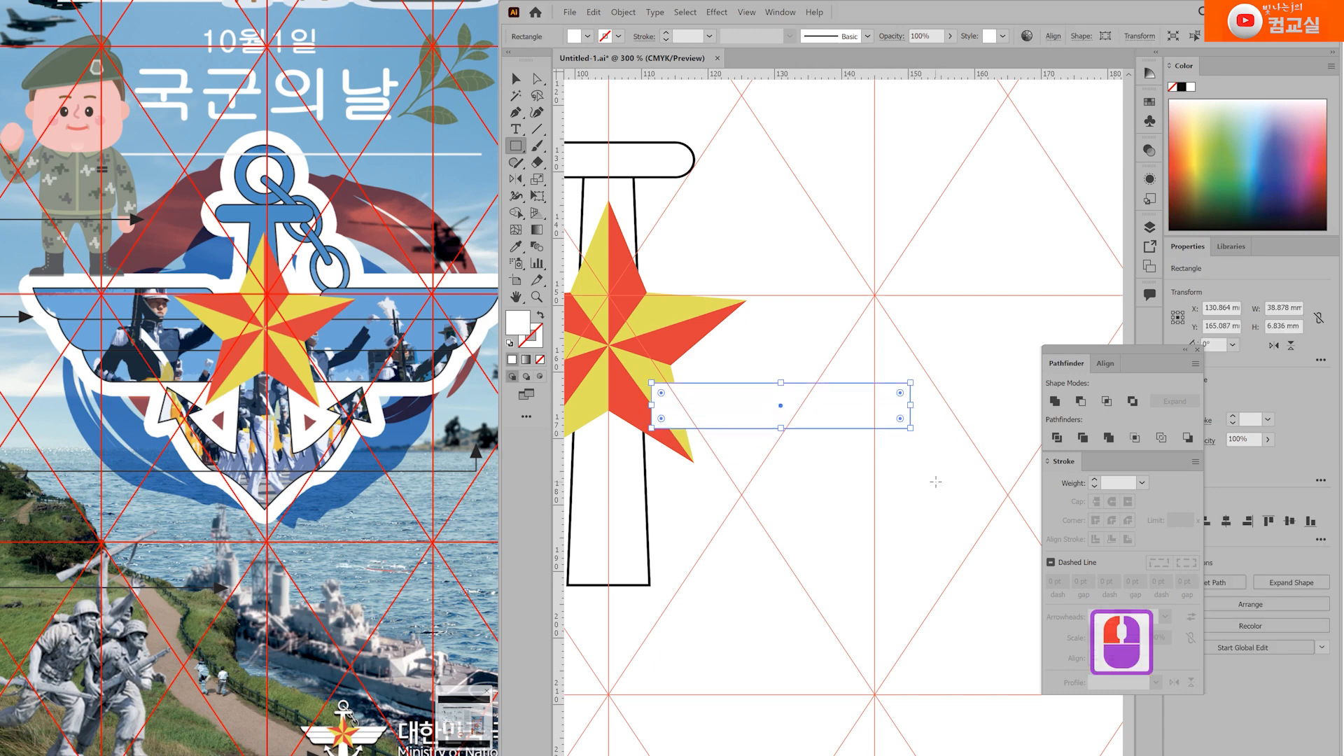
Step: Copy the shaft's white fill and 1 pt black stroke onto the wing bar and send it to the back
{"action": "key", "text": "i"}
{"action": "left_click", "coordinate": [684, 500]}
{"action": "key", "text": "ctrl+shift+bracketleft"}
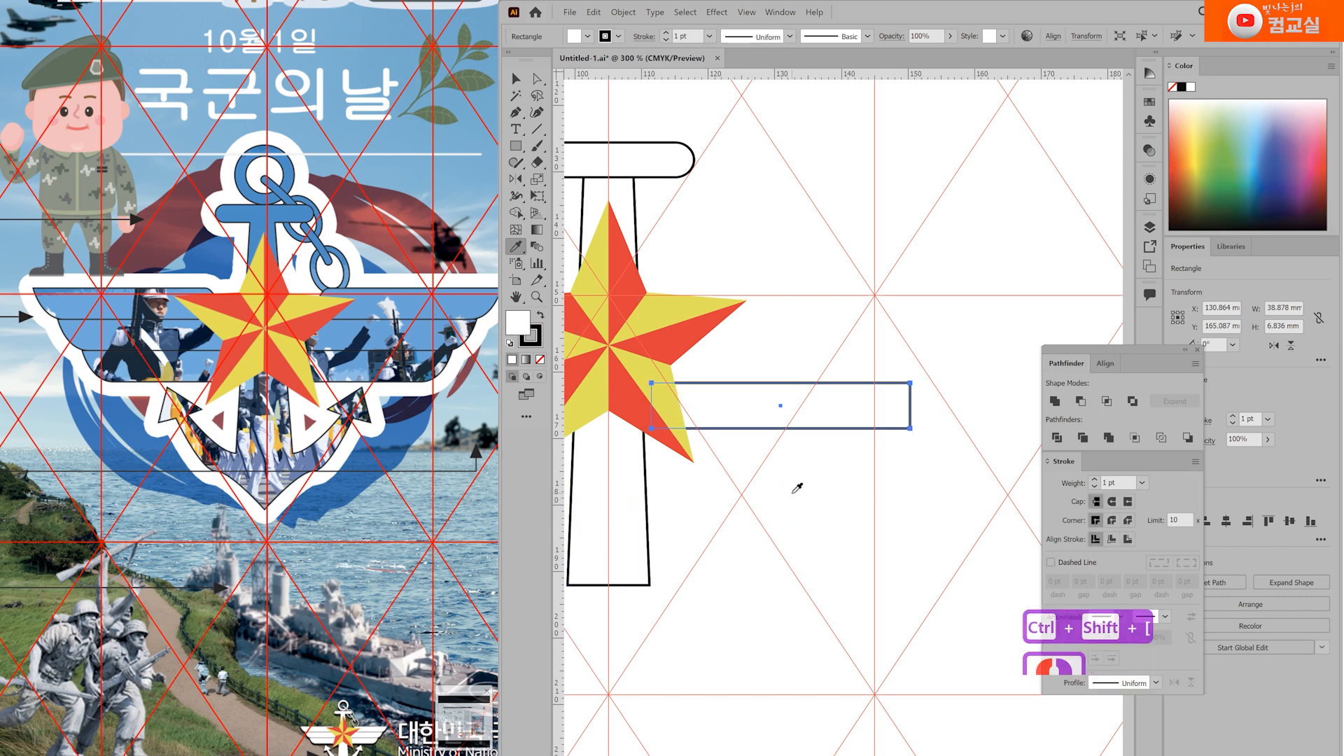
{"action": "key", "text": "v"}
{"action": "left_click", "coordinate": [777, 451]}
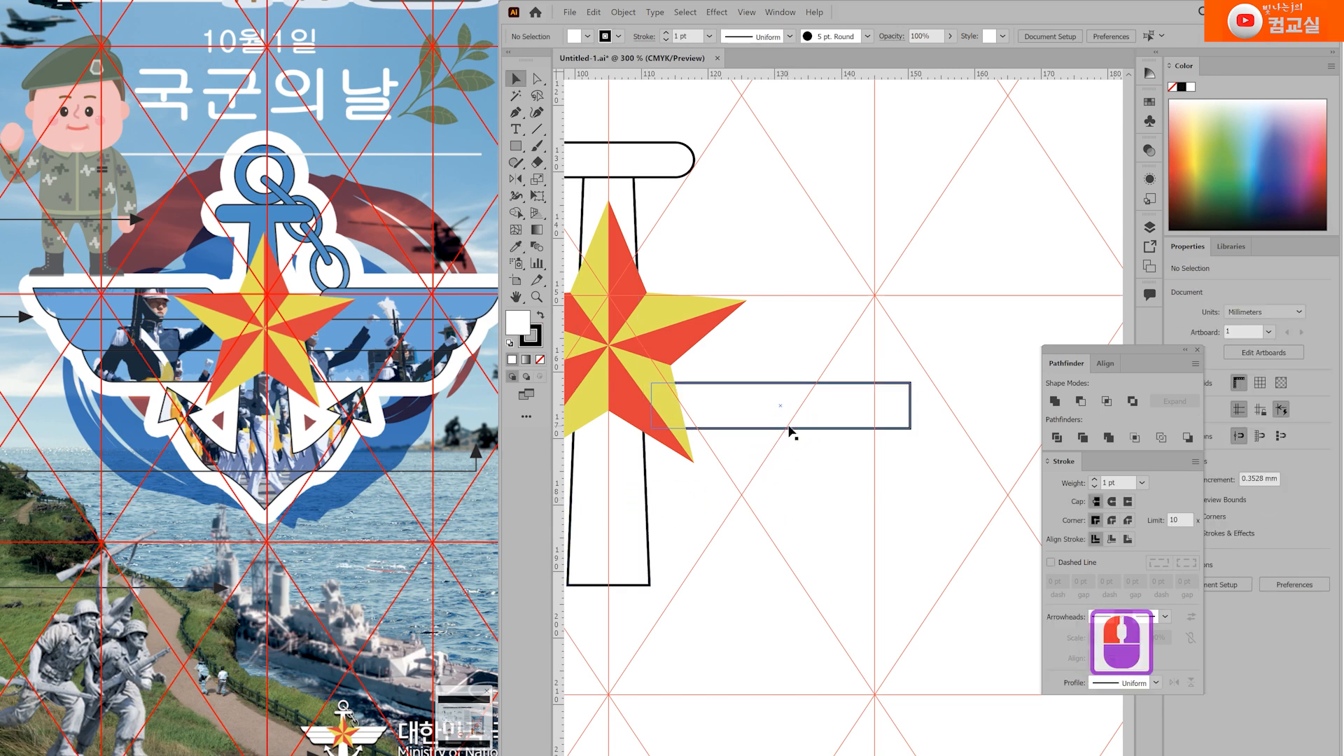
Step: Round the wing bar's lower outer corner and stretch the bar downward to about 8 mm high
{"action": "left_click", "coordinate": [537, 79]}
{"action": "left_click", "coordinate": [888, 403]}
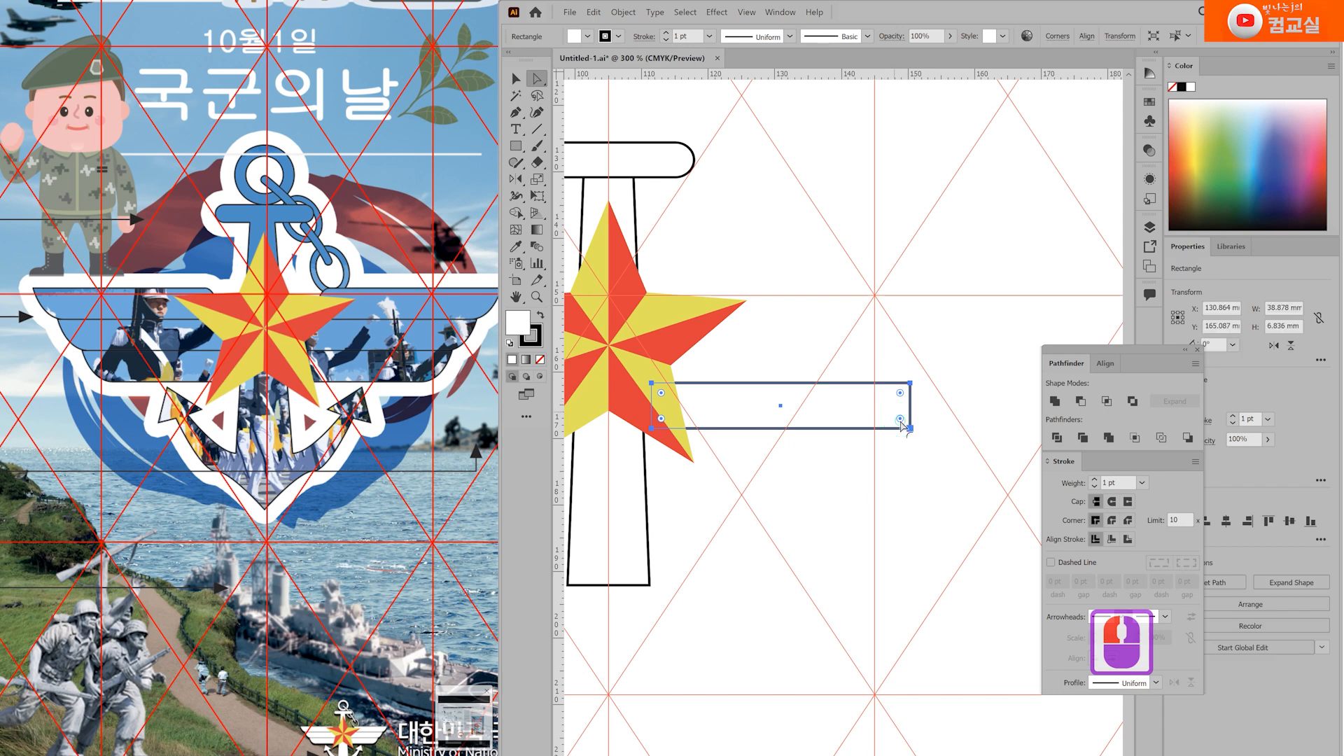
{"action": "left_click", "coordinate": [900, 419]}
{"action": "left_click_drag", "start_coordinate": [899, 419], "coordinate": [815, 427]}
{"action": "left_click_drag", "start_coordinate": [782, 428], "coordinate": [783, 437]}
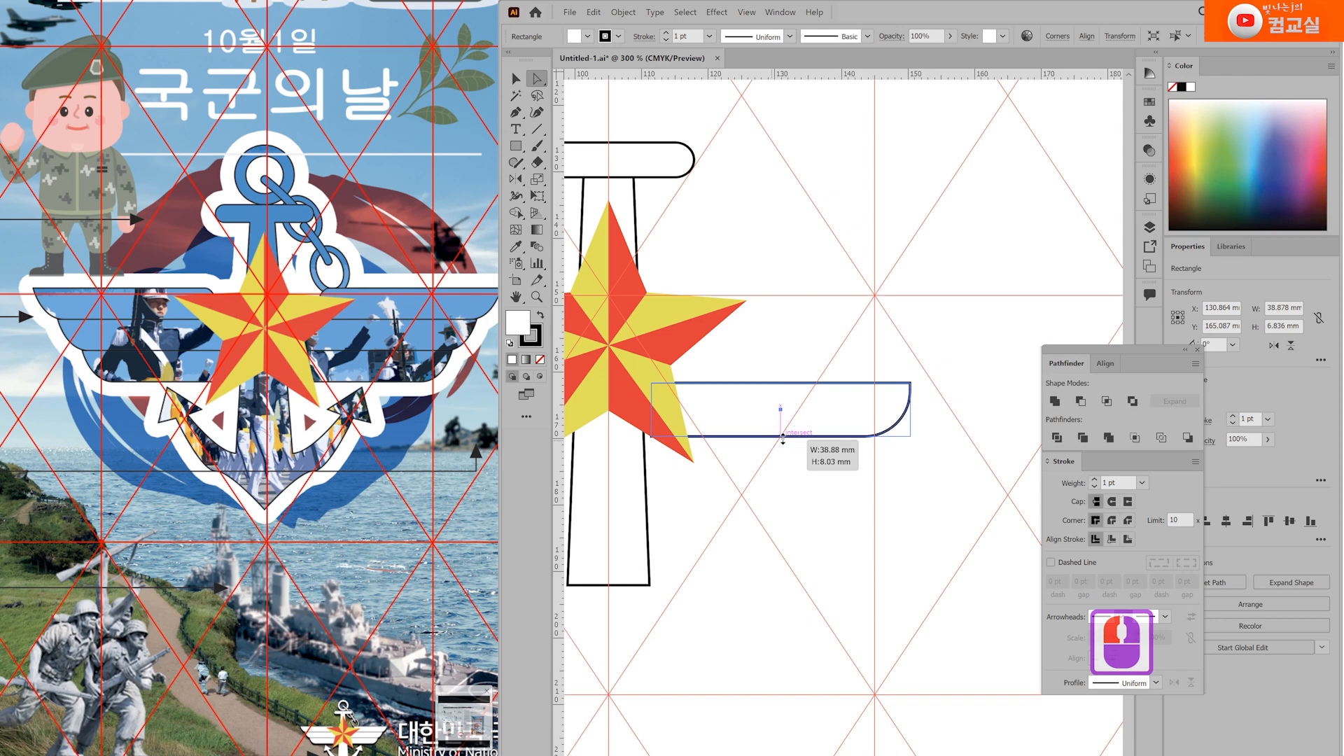
{"action": "left_click", "coordinate": [685, 451]}
Step: Shorten the wing bar from its outer end to about 37.7 mm wide
{"action": "scroll", "coordinate": [687, 451], "scroll_direction": "down", "scroll_amount": 1}
{"action": "left_click_drag", "start_coordinate": [750, 492], "coordinate": [751, 458]}
{"action": "key", "text": "v"}
{"action": "left_click", "coordinate": [770, 481]}
{"action": "left_click", "coordinate": [697, 440]}
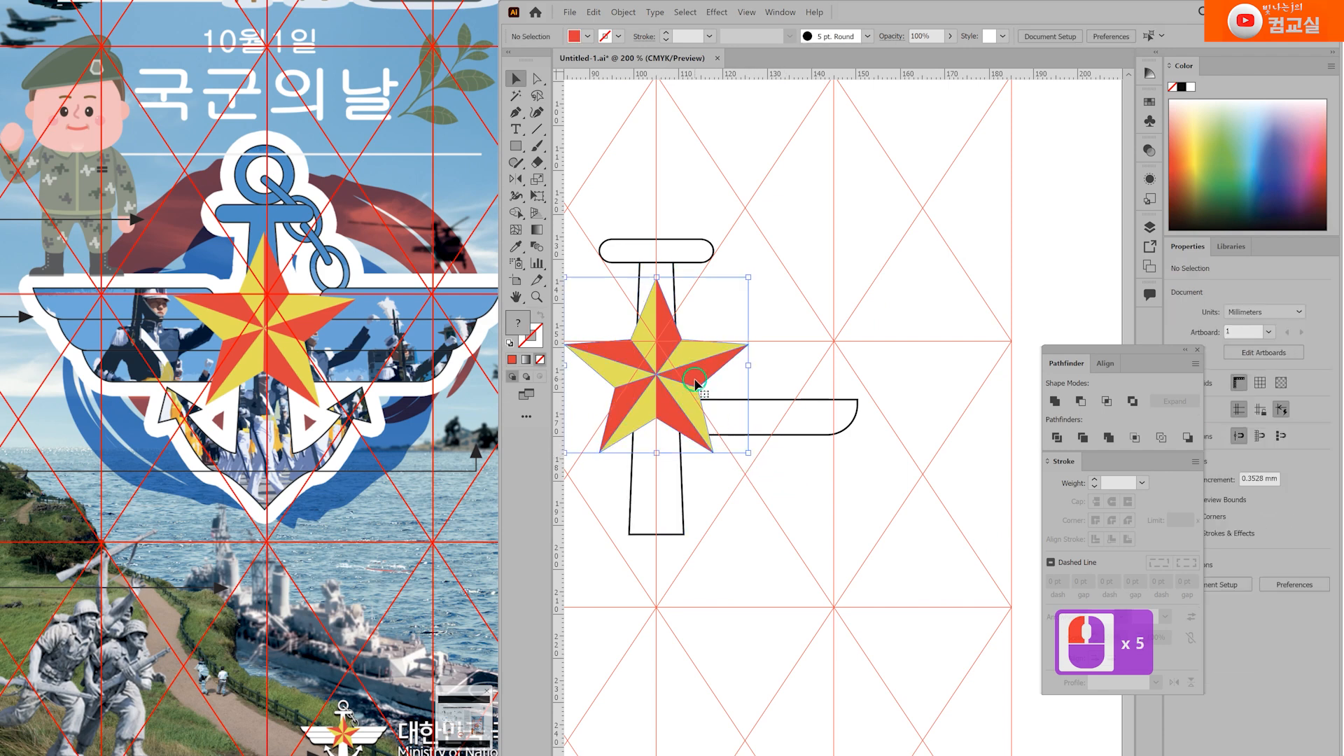
{"action": "scroll", "coordinate": [764, 362], "scroll_direction": "up", "scroll_amount": 1}
{"action": "left_click", "coordinate": [801, 443]}
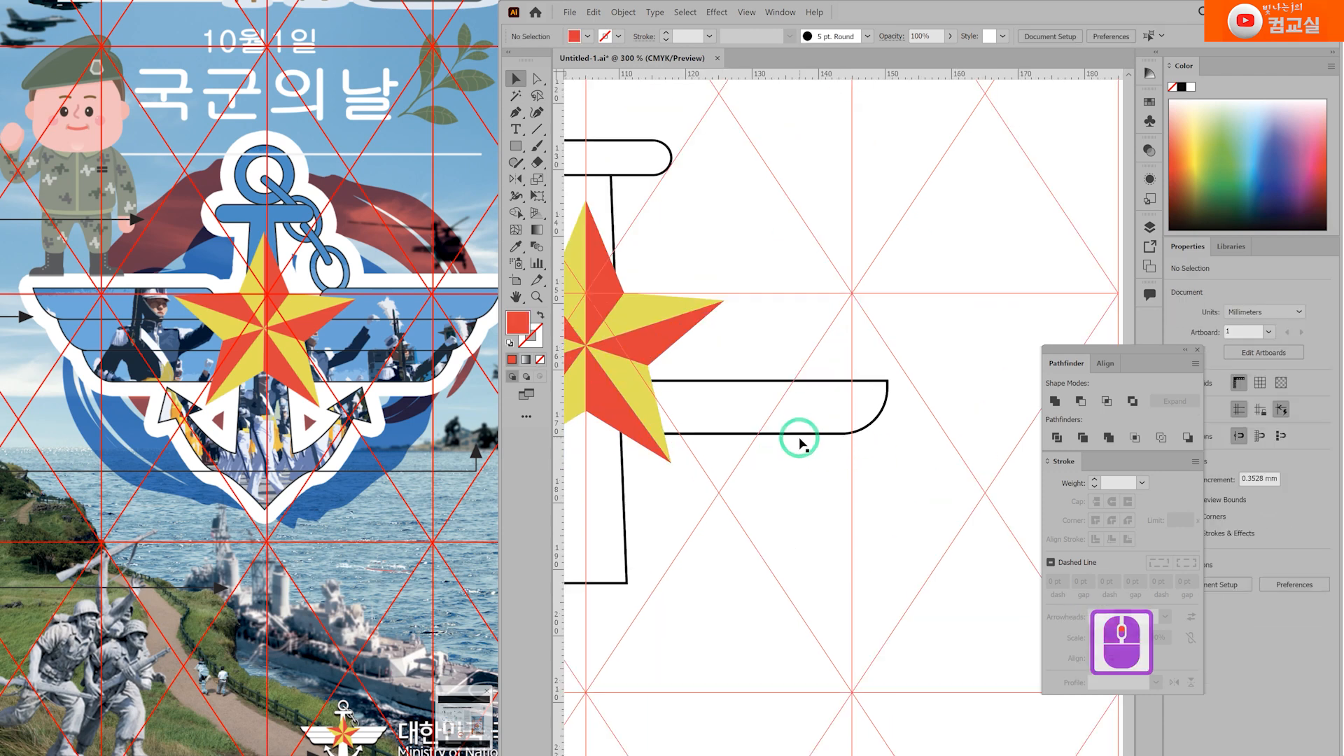
{"action": "left_click", "coordinate": [874, 416]}
{"action": "left_click_drag", "start_coordinate": [887, 408], "coordinate": [880, 408]}
{"action": "left_click", "coordinate": [905, 469]}
{"action": "left_click", "coordinate": [905, 473]}
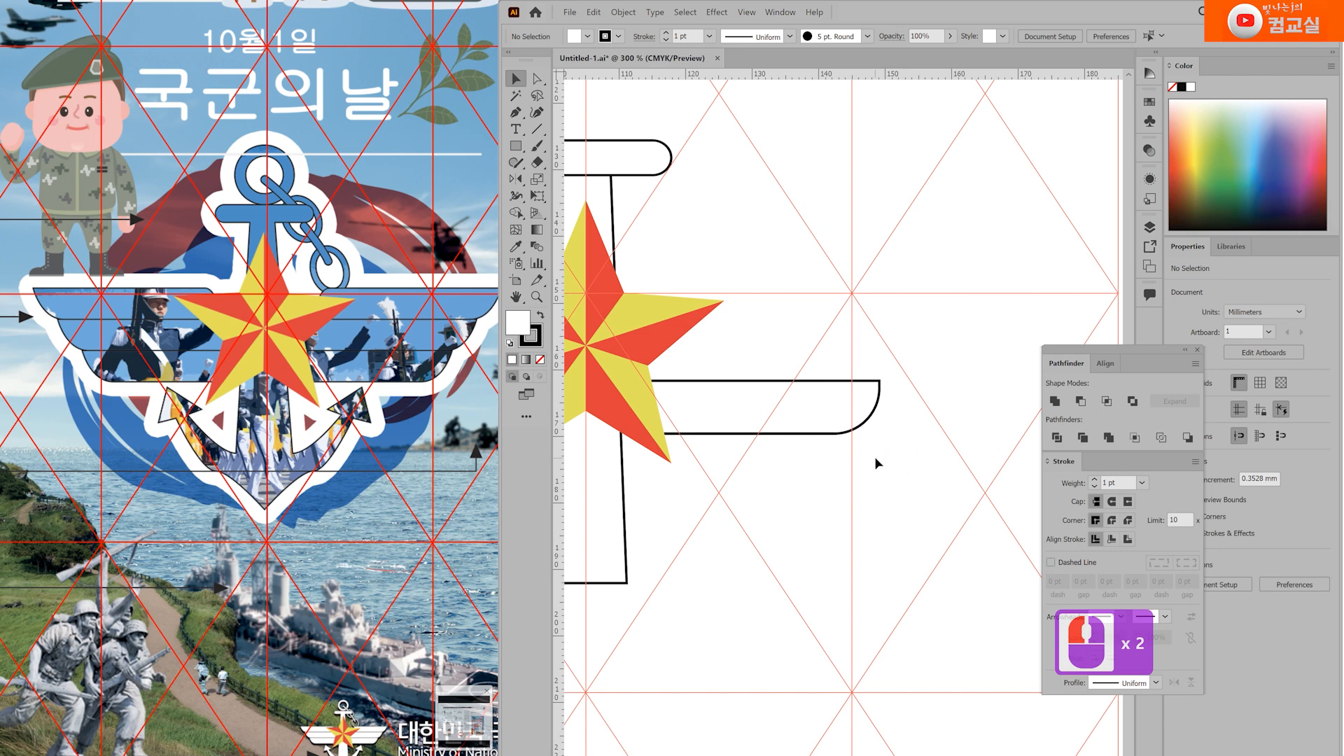
Step: Nudge the star slightly down along the vertical guide
{"action": "left_click", "coordinate": [636, 397]}
{"action": "left_click_drag", "start_coordinate": [676, 407], "coordinate": [780, 386]}
{"action": "key", "text": "Down"}
{"action": "key", "text": "Down"}
{"action": "key", "text": "Down"}
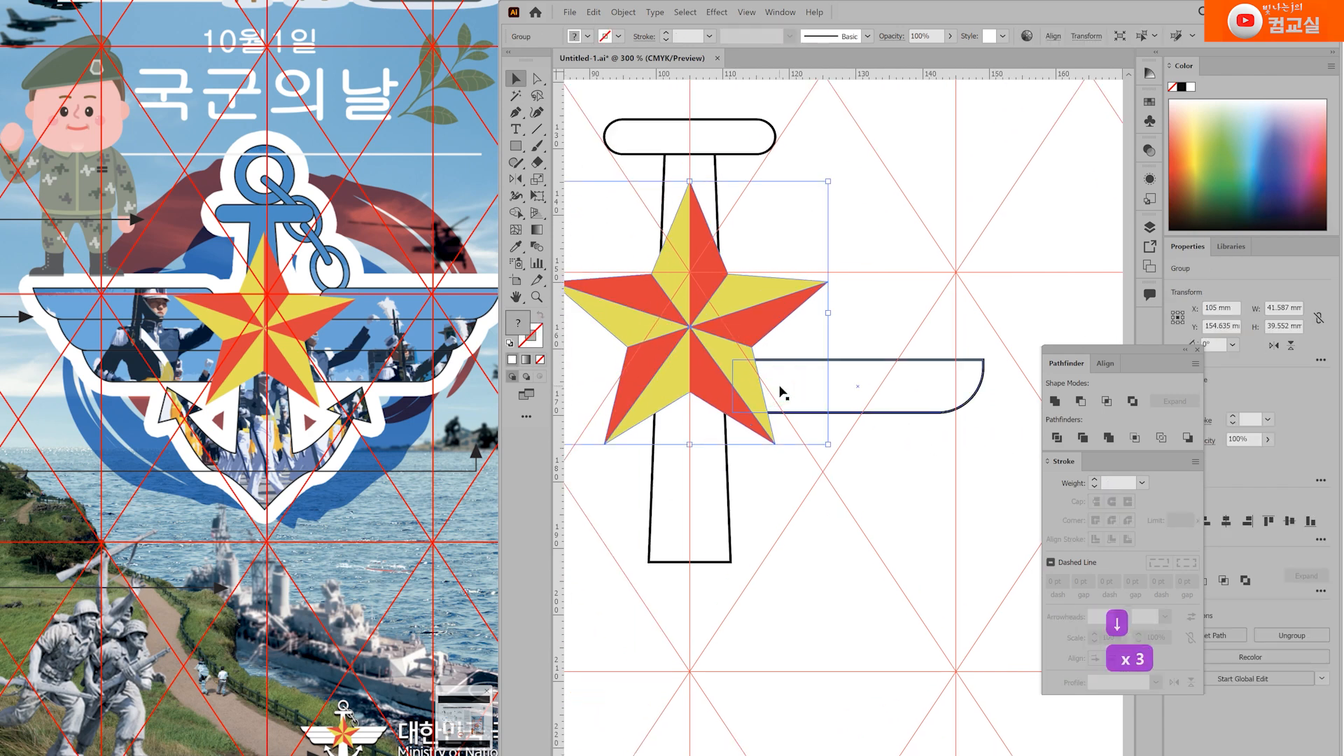
{"action": "key", "text": "Down"}
{"action": "key", "text": "Down"}
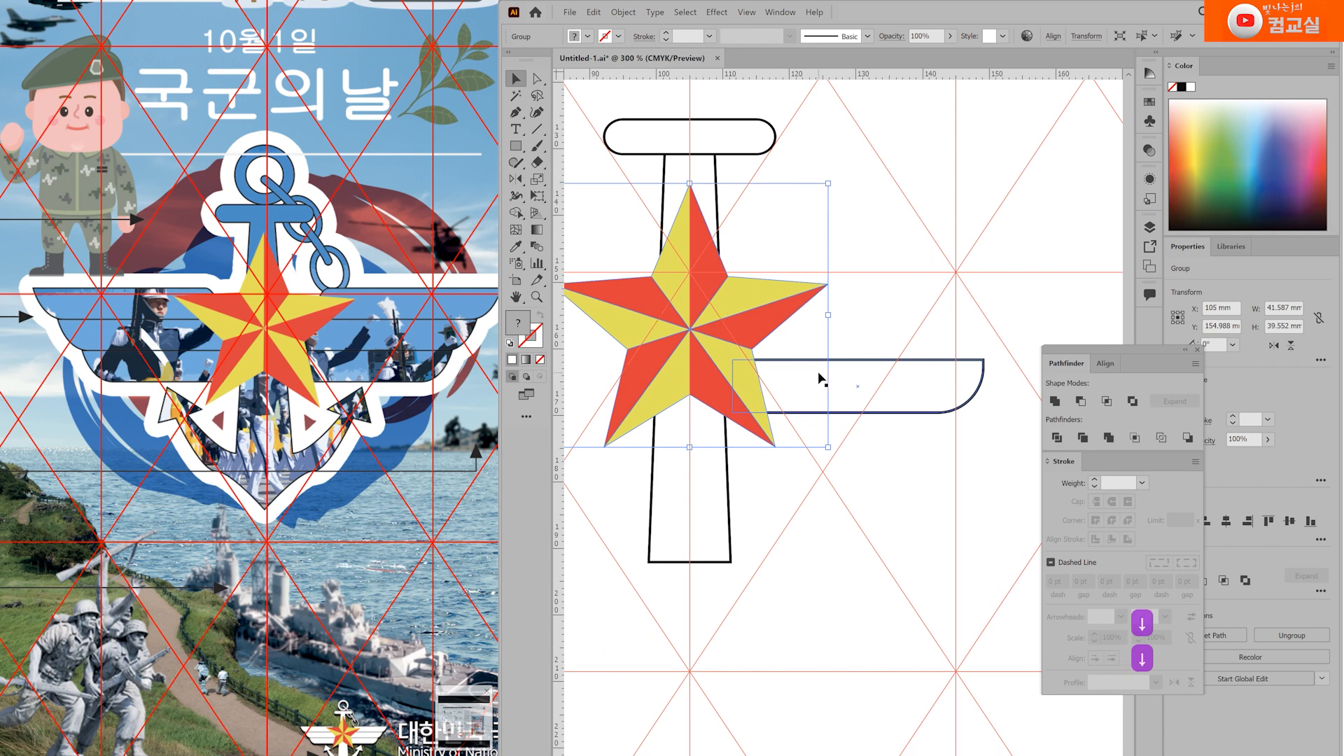
{"action": "left_click", "coordinate": [919, 300]}
Step: Duplicate the wing bar directly above the original and shift the copy outward, to X about 134.9 mm
{"action": "left_click_drag", "start_coordinate": [986, 291], "coordinate": [853, 294]}
{"action": "left_click_drag", "start_coordinate": [773, 367], "coordinate": [782, 314]}
{"action": "key", "text": "Right"}
{"action": "key", "text": "Right"}
{"action": "key", "text": "Right"}
{"action": "key", "text": "Right"}
{"action": "key", "text": "Right"}
{"action": "key", "text": "Right"}
{"action": "key", "text": "Right"}
{"action": "key", "text": "Right"}
{"action": "key", "text": "Right"}
{"action": "key", "text": "Right"}
{"action": "key", "text": "Right"}
{"action": "key", "text": "Right"}
{"action": "key", "text": "Right"}
{"action": "key", "text": "Right"}
{"action": "key", "text": "Right"}
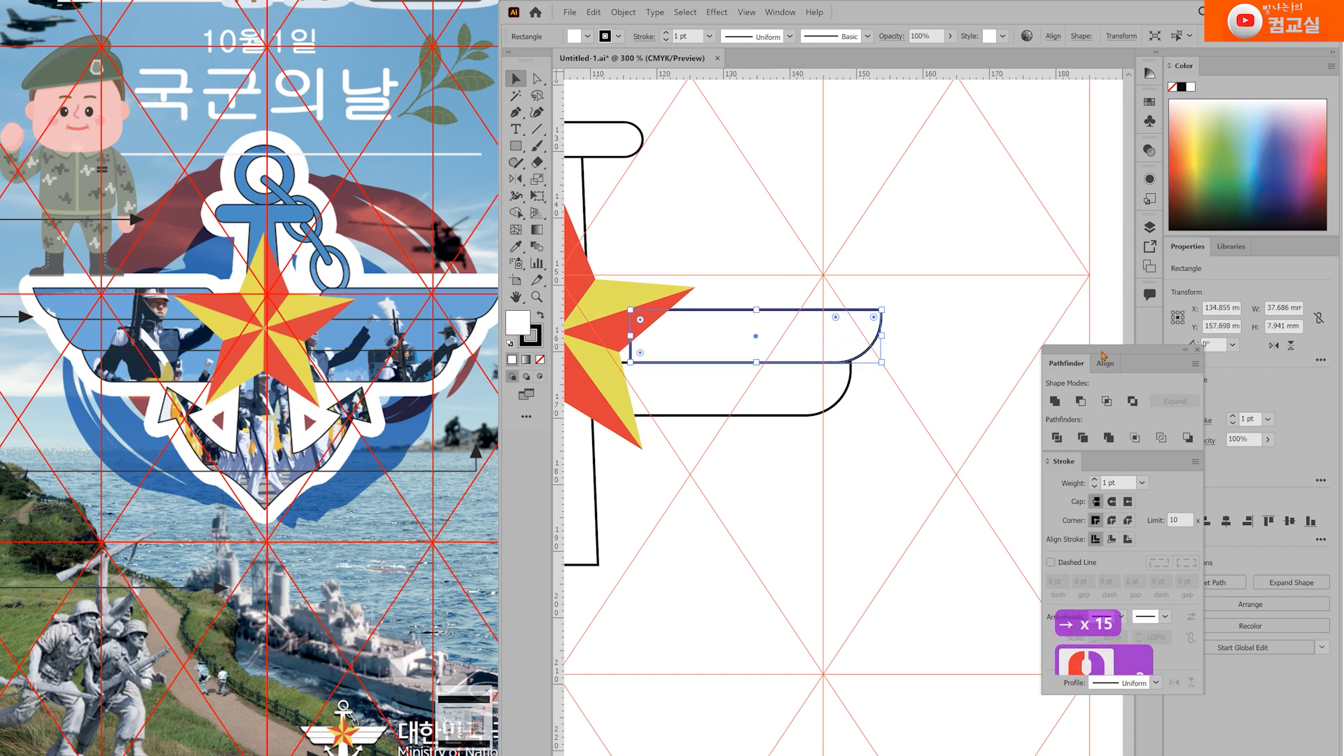
Step: Extend the upper wing bar's inner end to about 42.3 mm wide and nudge the bar outward to X 132.915 mm
{"action": "left_click_drag", "start_coordinate": [631, 336], "coordinate": [604, 336]}
{"action": "left_click", "coordinate": [772, 284]}
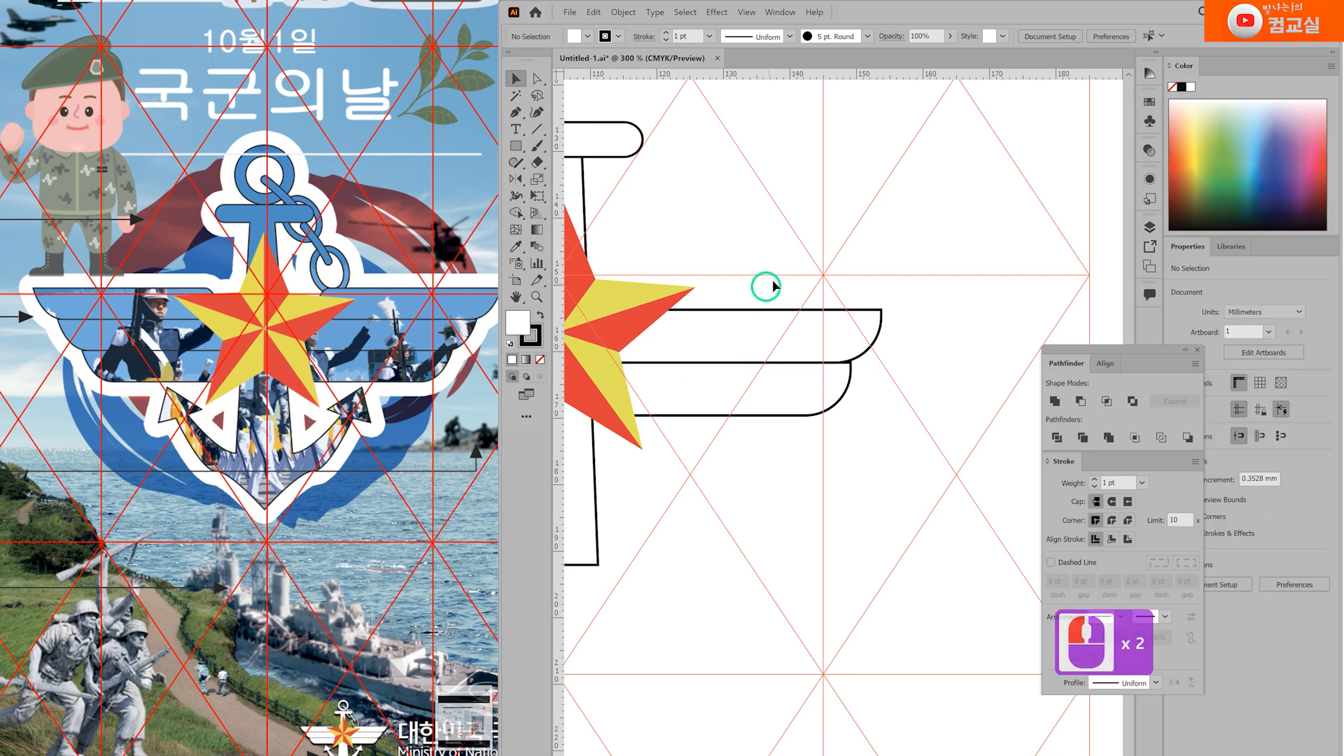
{"action": "left_click_drag", "start_coordinate": [826, 265], "coordinate": [792, 324]}
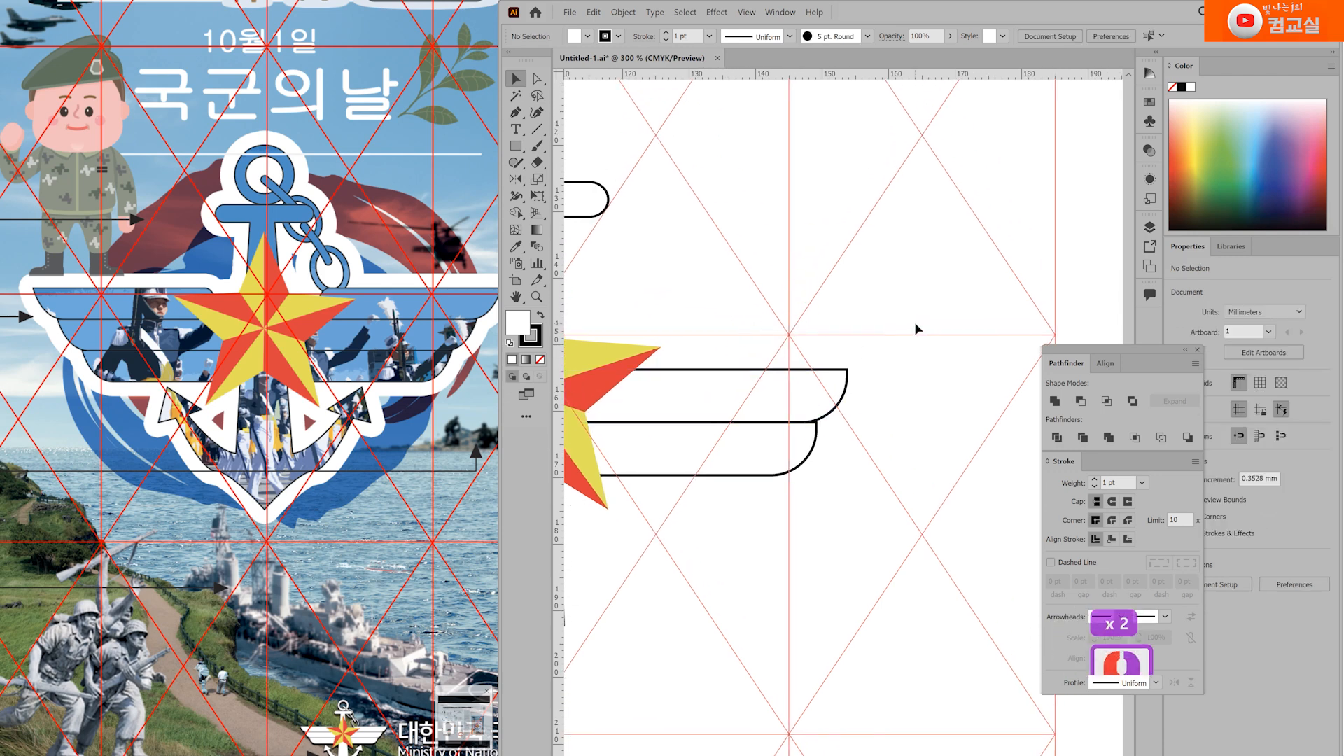
{"action": "key", "text": "Right"}
{"action": "key", "text": "Right"}
{"action": "left_click", "coordinate": [833, 399]}
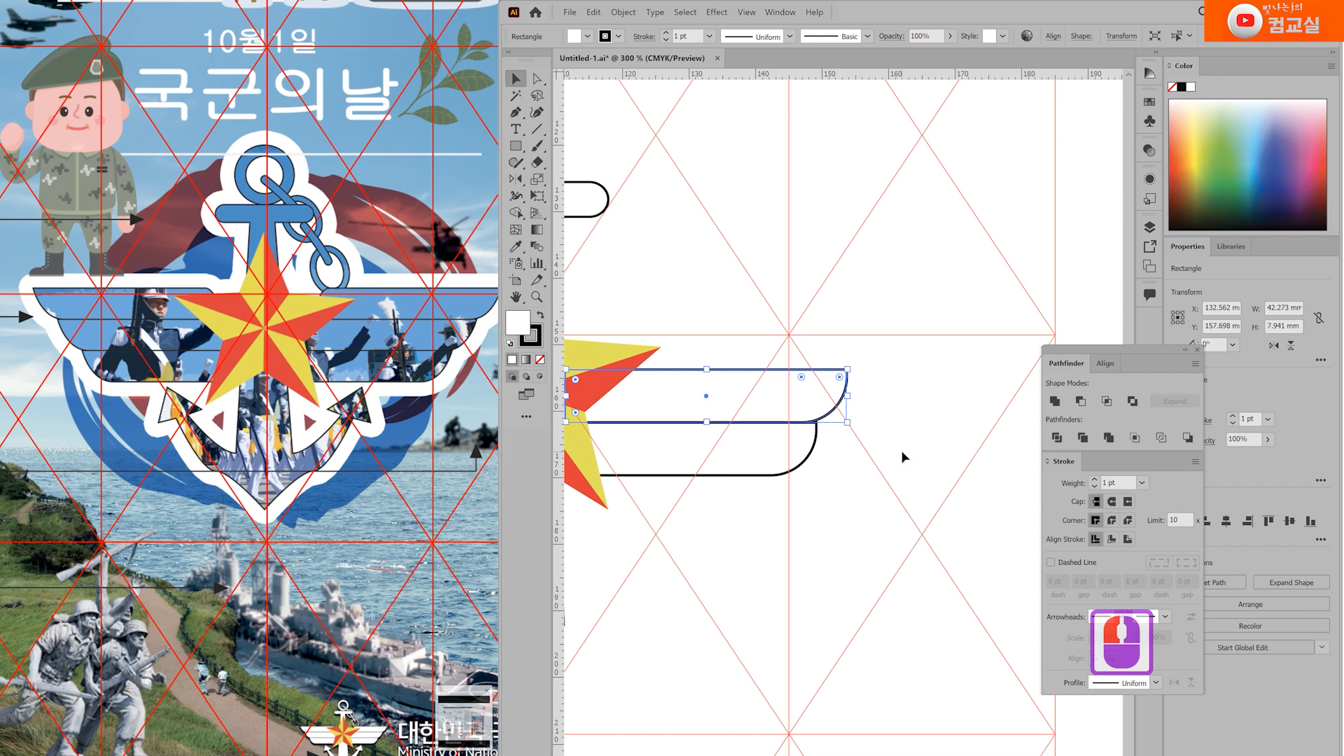
{"action": "key", "text": "Right"}
{"action": "left_click", "coordinate": [903, 453]}
Step: Duplicate the second wing bar directly above it as a third bar, offset slightly outward
{"action": "scroll", "coordinate": [888, 403], "scroll_direction": "up", "scroll_amount": 2}
{"action": "left_click", "coordinate": [736, 480]}
{"action": "left_click", "coordinate": [799, 406]}
{"action": "key", "text": "Up"}
{"action": "key", "text": "Down"}
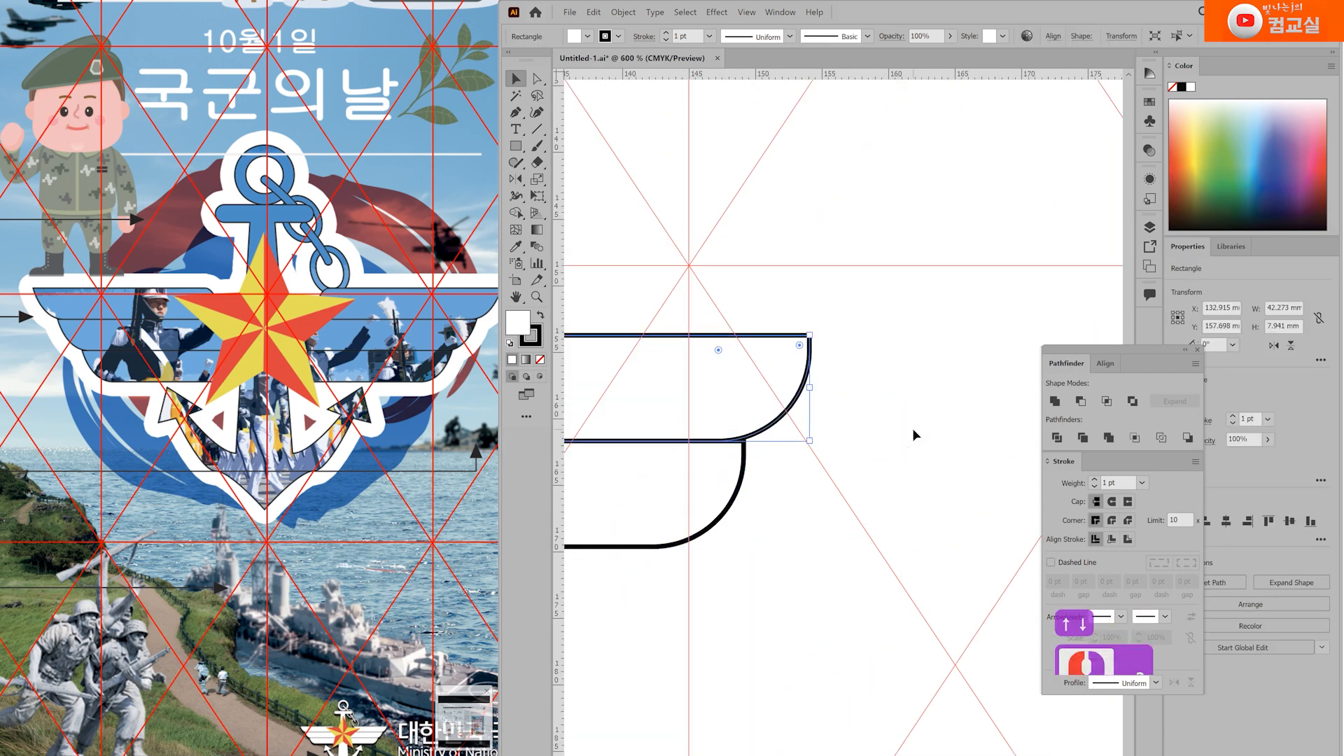
{"action": "left_click_drag", "start_coordinate": [768, 430], "coordinate": [792, 323]}
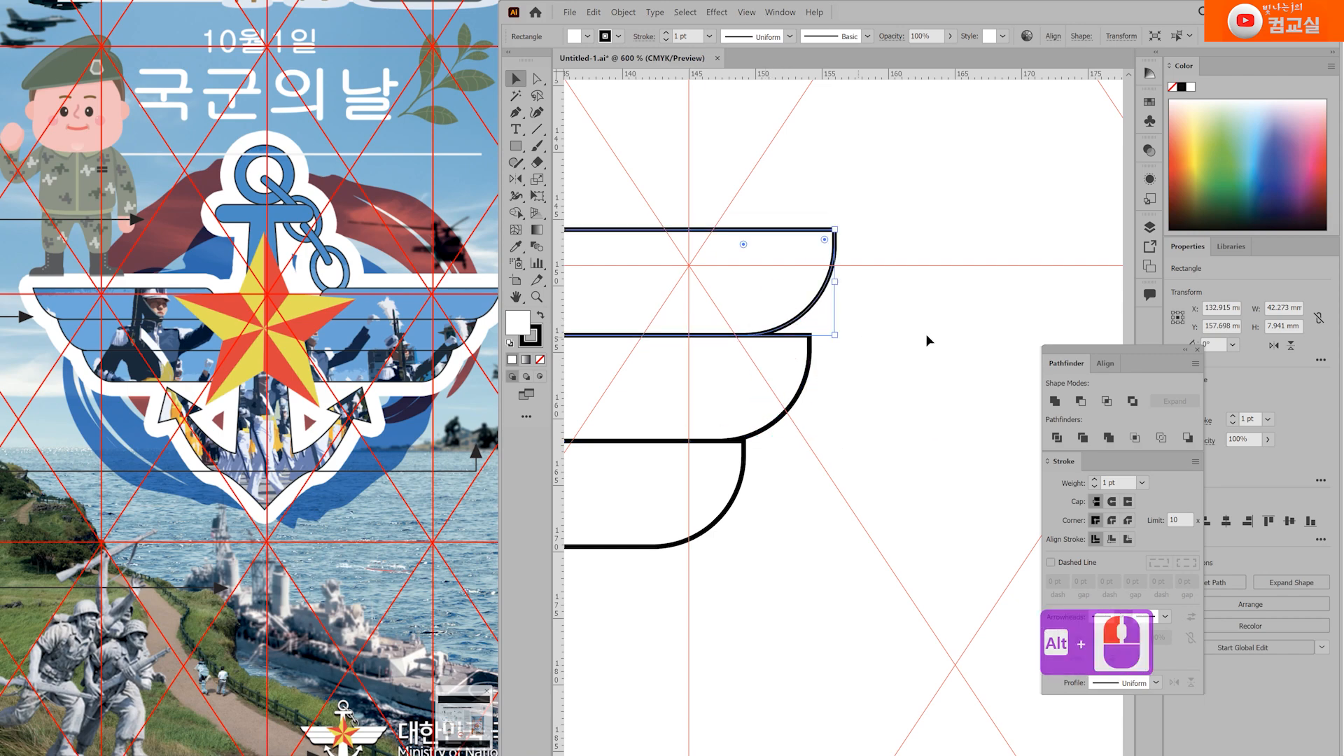
{"action": "left_click", "coordinate": [890, 358]}
Step: Compress the three stacked wing bars together from their upper edge to about 23.1 mm total height
{"action": "scroll", "coordinate": [893, 362], "scroll_direction": "down", "scroll_amount": 2}
{"action": "left_click_drag", "start_coordinate": [899, 348], "coordinate": [1041, 337]}
{"action": "left_click_drag", "start_coordinate": [753, 358], "coordinate": [720, 363]}
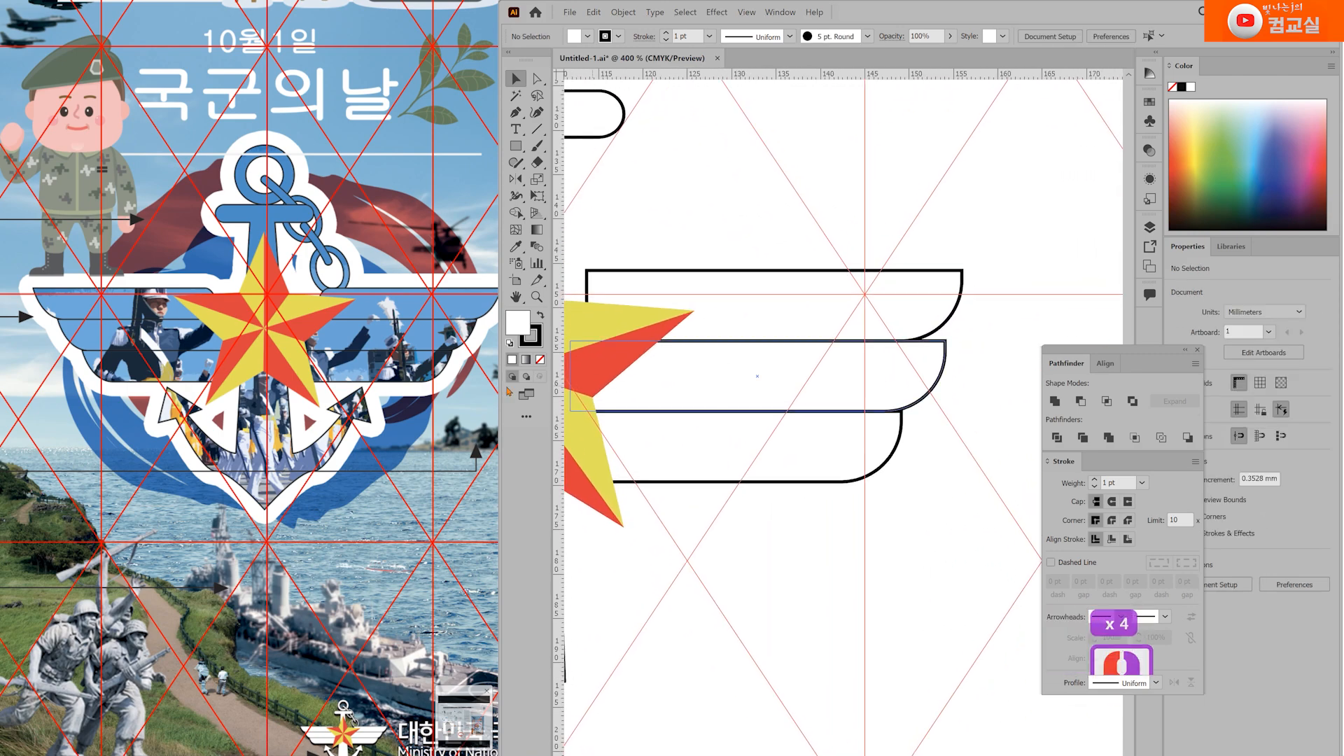
{"action": "left_click_drag", "start_coordinate": [421, 404], "coordinate": [363, 402]}
{"action": "left_click", "coordinate": [779, 271]}
{"action": "left_click_drag", "start_coordinate": [769, 271], "coordinate": [766, 278]}
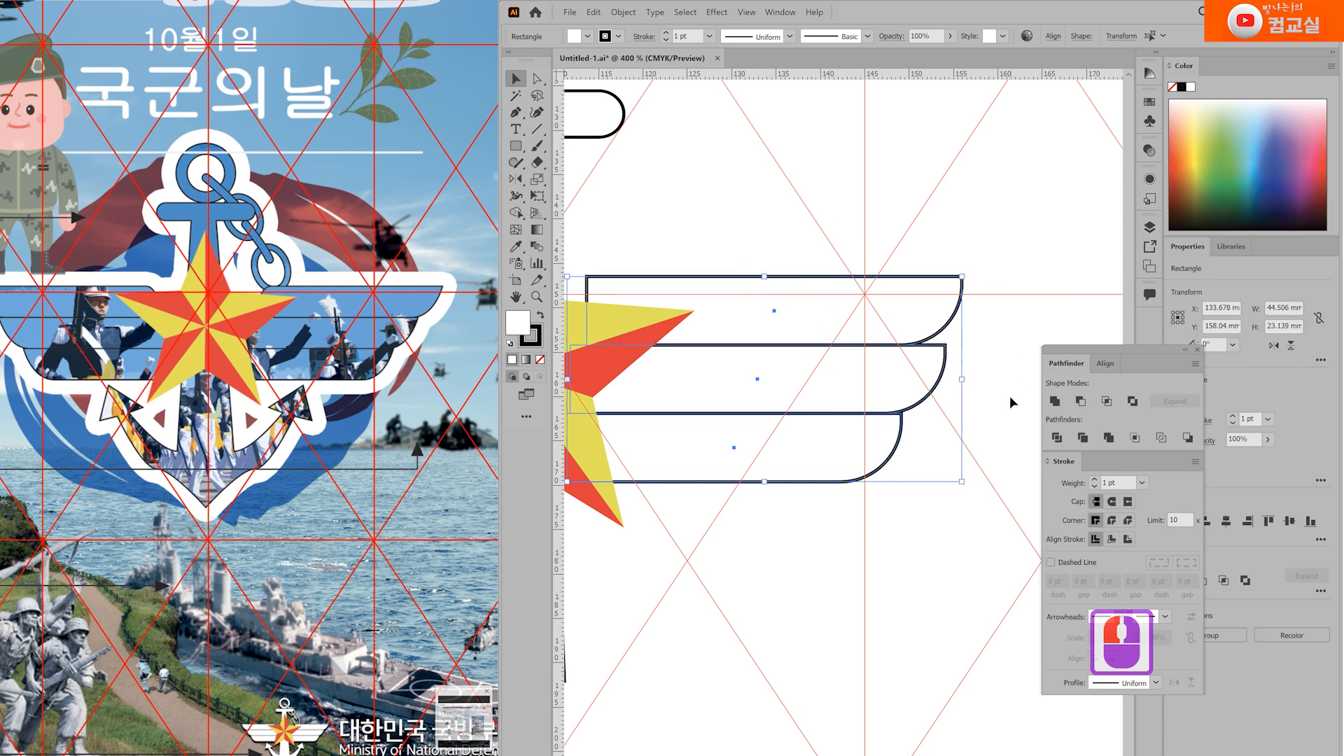
{"action": "left_click", "coordinate": [1008, 312]}
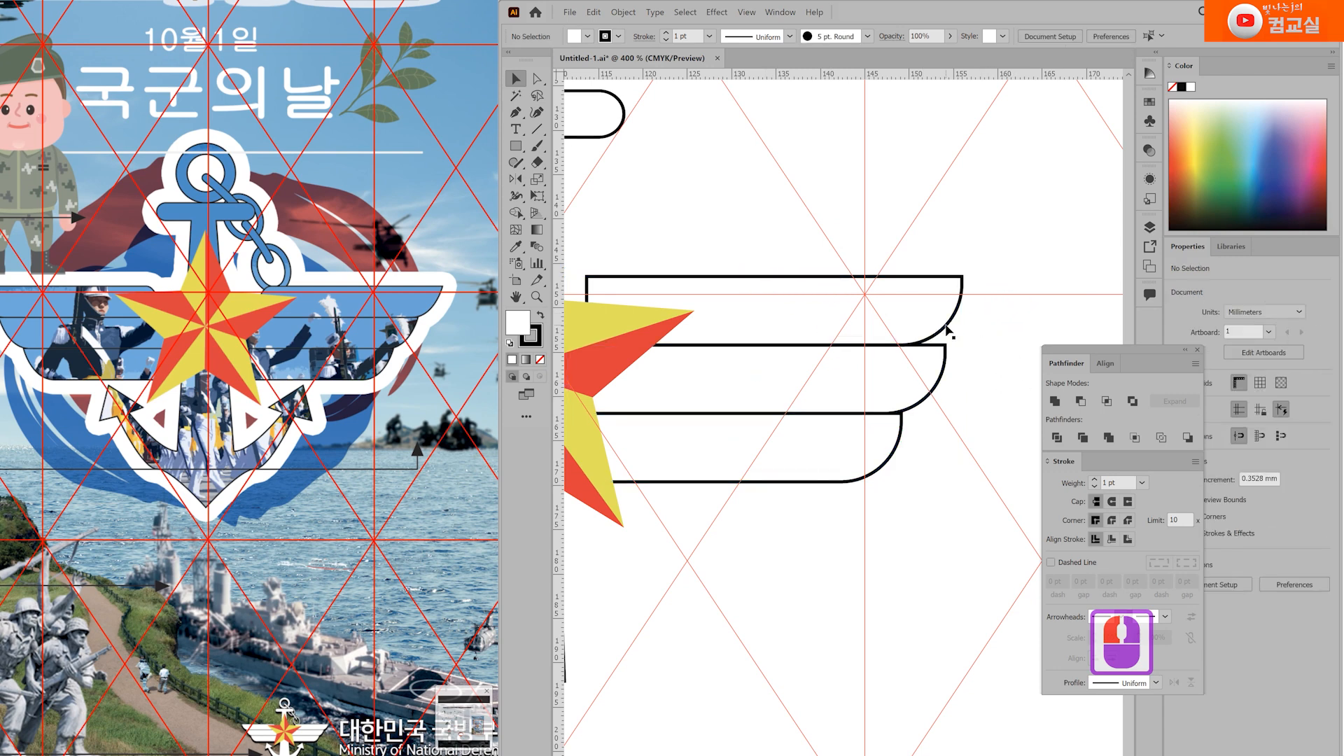
Step: Nudge the top wing bar outward to X about 137.6 mm
{"action": "left_click", "coordinate": [961, 294]}
{"action": "key", "text": "Right"}
{"action": "key", "text": "Right"}
{"action": "key", "text": "Right"}
{"action": "key", "text": "Right"}
{"action": "key", "text": "Right"}
{"action": "key", "text": "Right"}
{"action": "key", "text": "Right"}
{"action": "key", "text": "Right"}
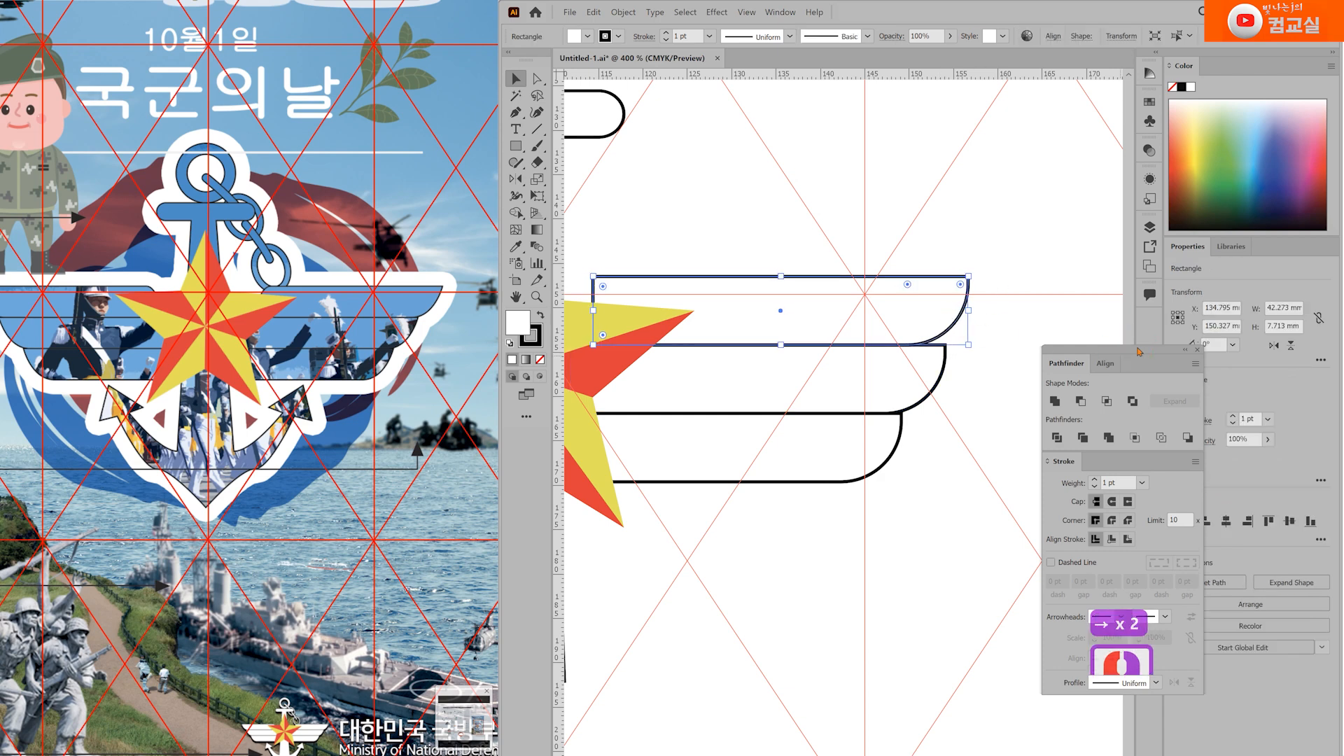
Step: Round the top wing bar's upper inner corner to a radius of about 3.4 mm
{"action": "left_click_drag", "start_coordinate": [640, 229], "coordinate": [714, 238]}
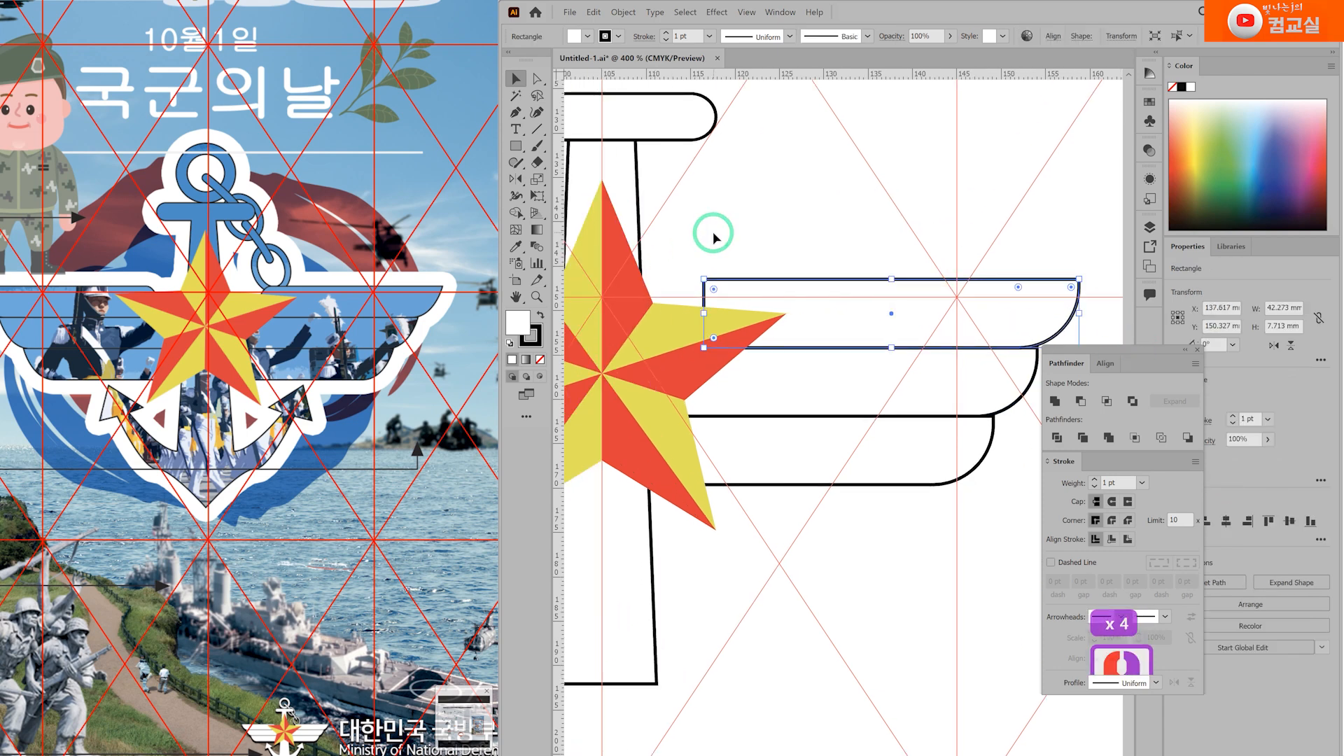
{"action": "key", "text": "a"}
{"action": "left_click_drag", "start_coordinate": [713, 288], "coordinate": [740, 301]}
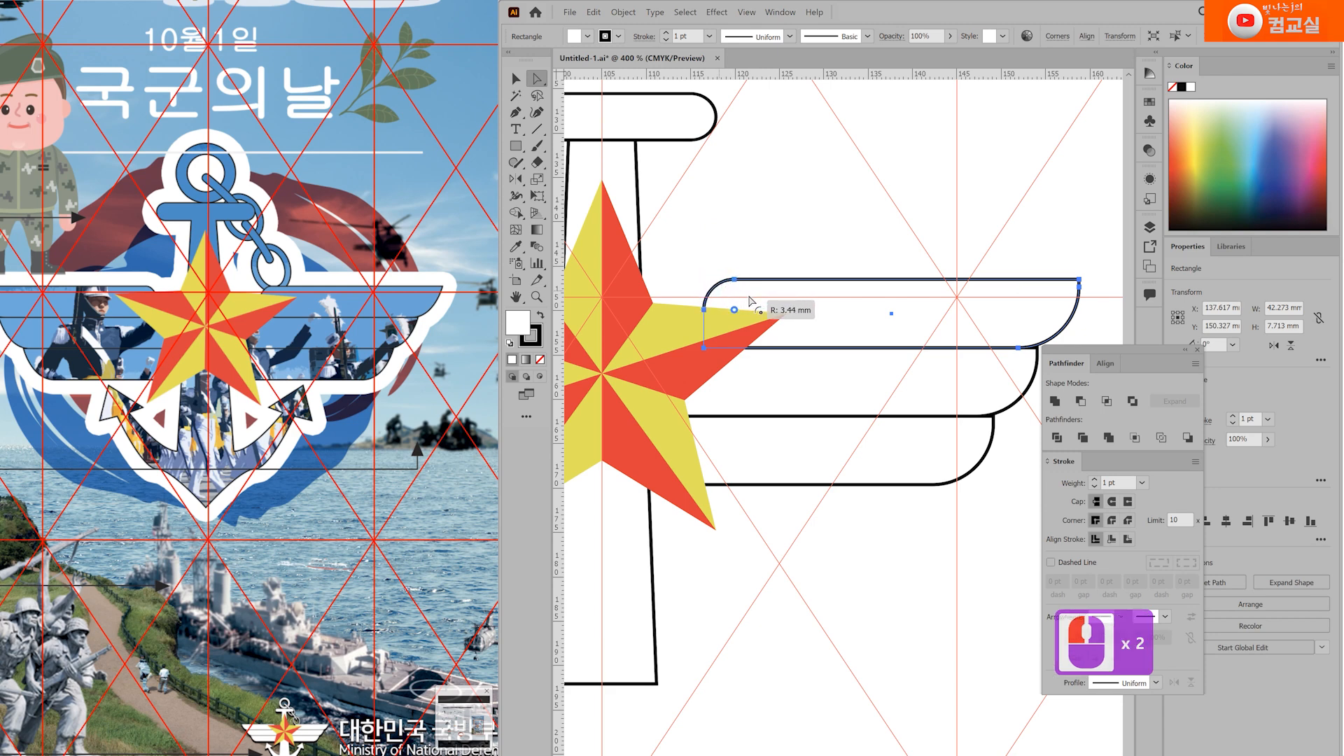
Step: Reshape the rounded inner end of the top wing bar by pulling its side point slightly toward the star
{"action": "left_click", "coordinate": [734, 310]}
{"action": "scroll", "coordinate": [701, 312], "scroll_direction": "up", "scroll_amount": 1}
{"action": "left_click_drag", "start_coordinate": [703, 310], "coordinate": [696, 319]}
{"action": "left_click", "coordinate": [795, 287]}
Step: Draw a circle about 17.5 mm in diameter above the anchor crossbar, centred on the vertical guide
{"action": "scroll", "coordinate": [793, 286], "scroll_direction": "down", "scroll_amount": 2}
{"action": "left_click_drag", "start_coordinate": [744, 222], "coordinate": [800, 418]}
{"action": "left_click_drag", "start_coordinate": [516, 146], "coordinate": [567, 175]}
{"action": "left_click_drag", "start_coordinate": [725, 260], "coordinate": [780, 202]}
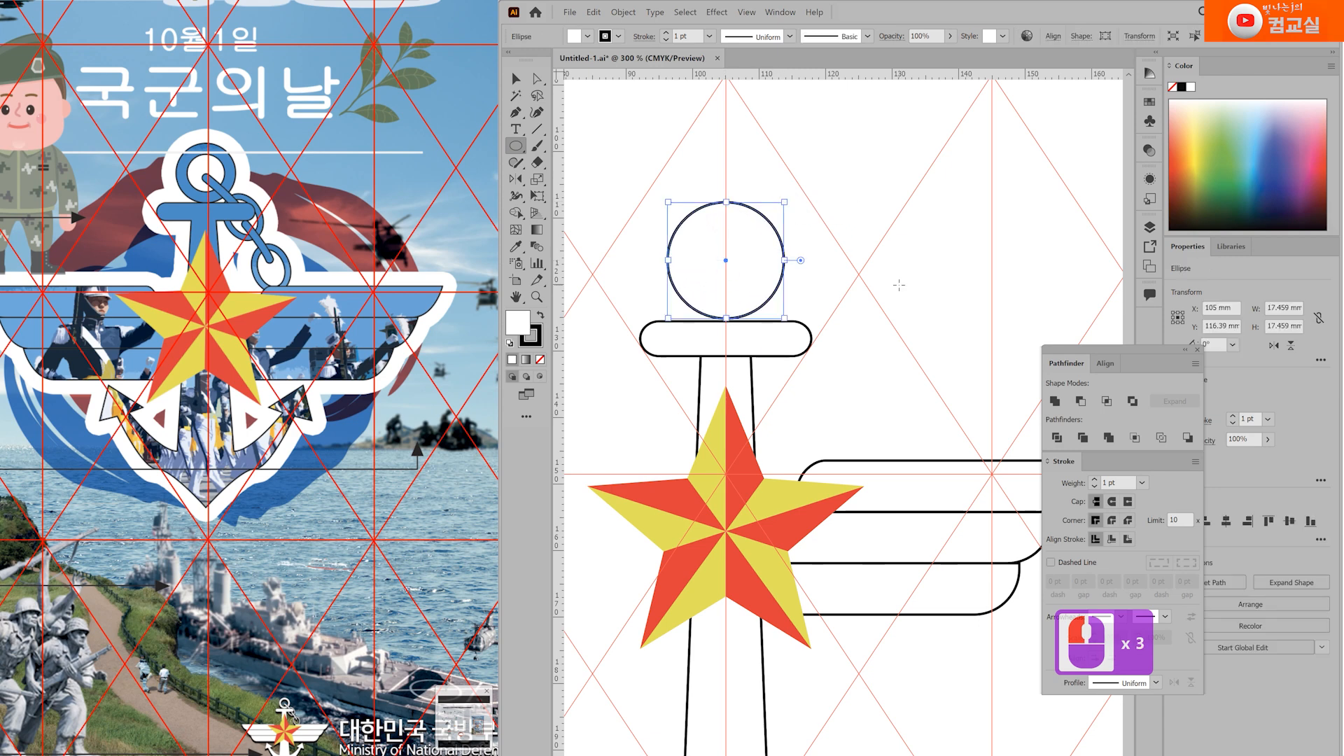
{"action": "key", "text": "Down"}
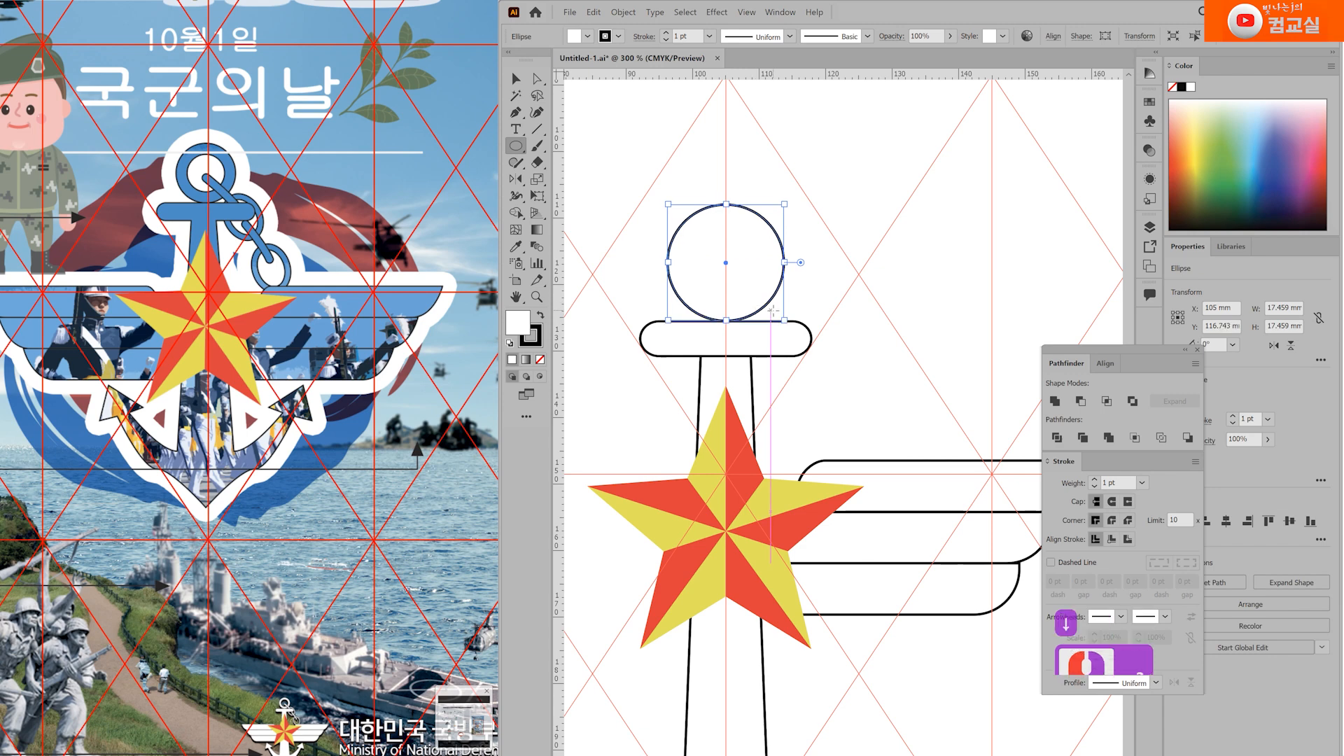
Step: Shrink the circle to about 12.9 mm around its centre and lower it onto the anchor crossbar
{"action": "left_click_drag", "start_coordinate": [785, 204], "coordinate": [773, 229]}
{"action": "key", "text": "Down"}
{"action": "key", "text": "Down"}
{"action": "key", "text": "Down"}
{"action": "key", "text": "Down"}
{"action": "key", "text": "Down"}
{"action": "key", "text": "Down"}
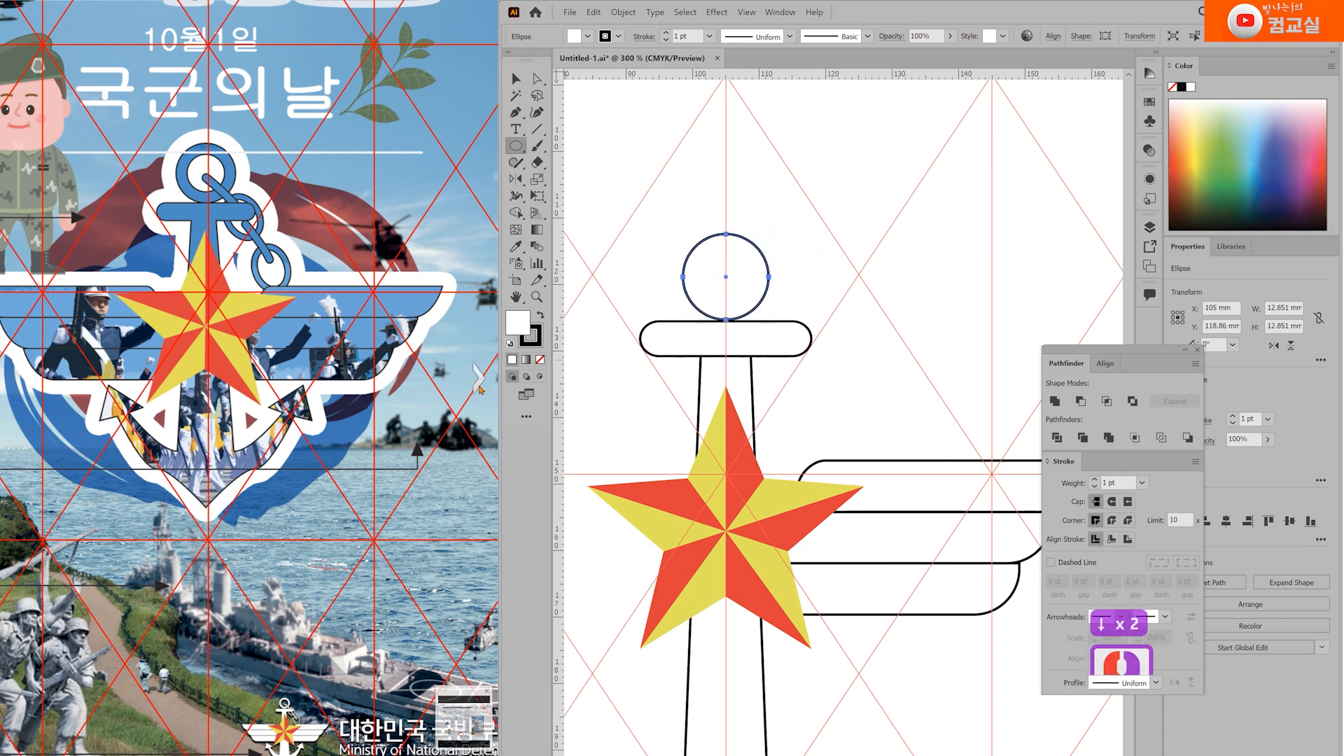
Step: Remove the circle's fill and give it a 7 pt stroke aligned to the inside
{"action": "left_click", "coordinate": [540, 361]}
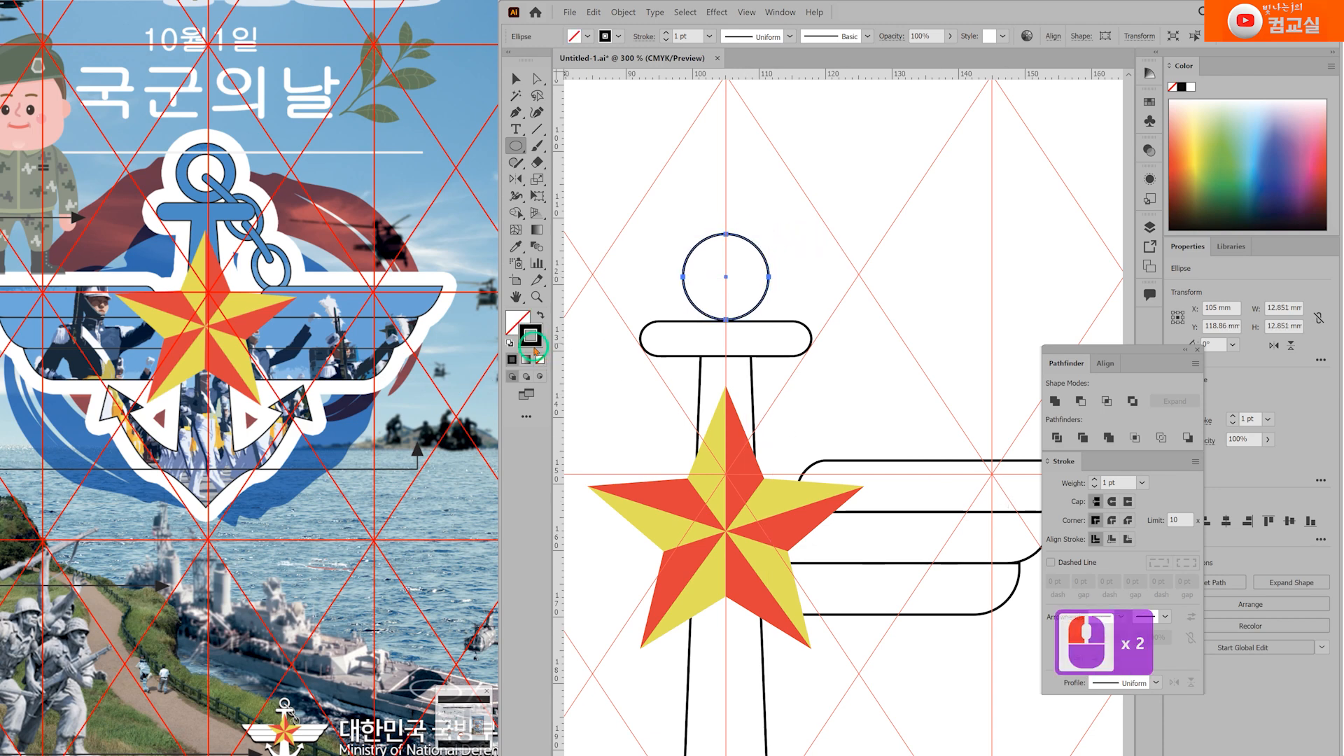
{"action": "left_click", "coordinate": [1095, 481]}
{"action": "left_click", "coordinate": [1095, 480]}
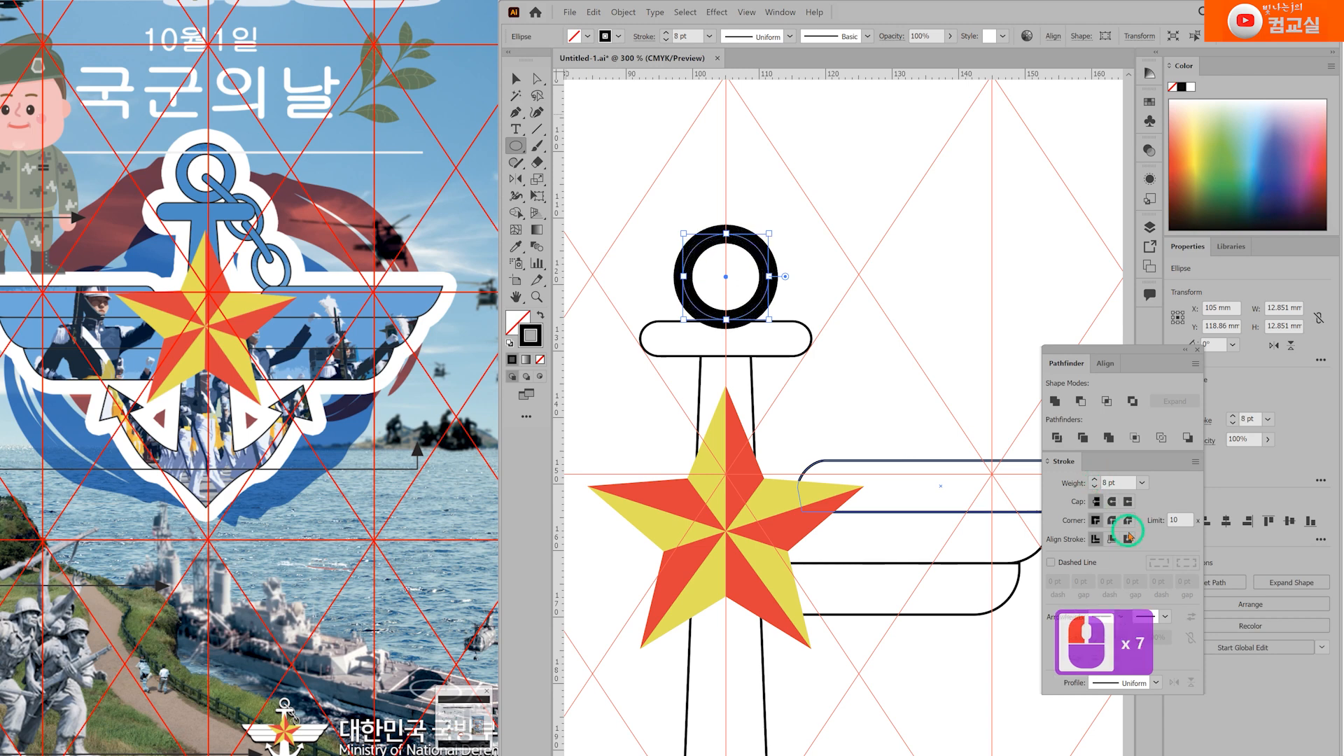
{"action": "left_click", "coordinate": [1112, 539]}
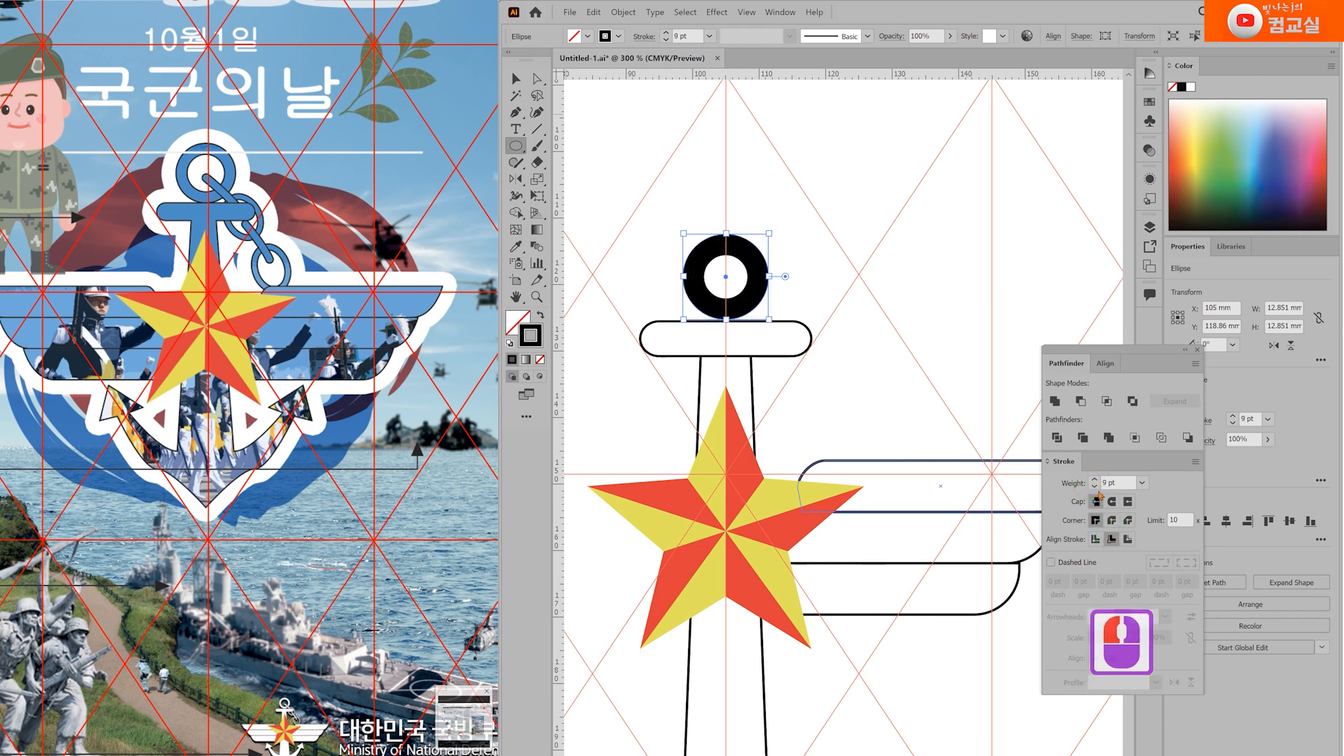
{"action": "scroll", "coordinate": [770, 235], "scroll_direction": "up", "scroll_amount": 1}
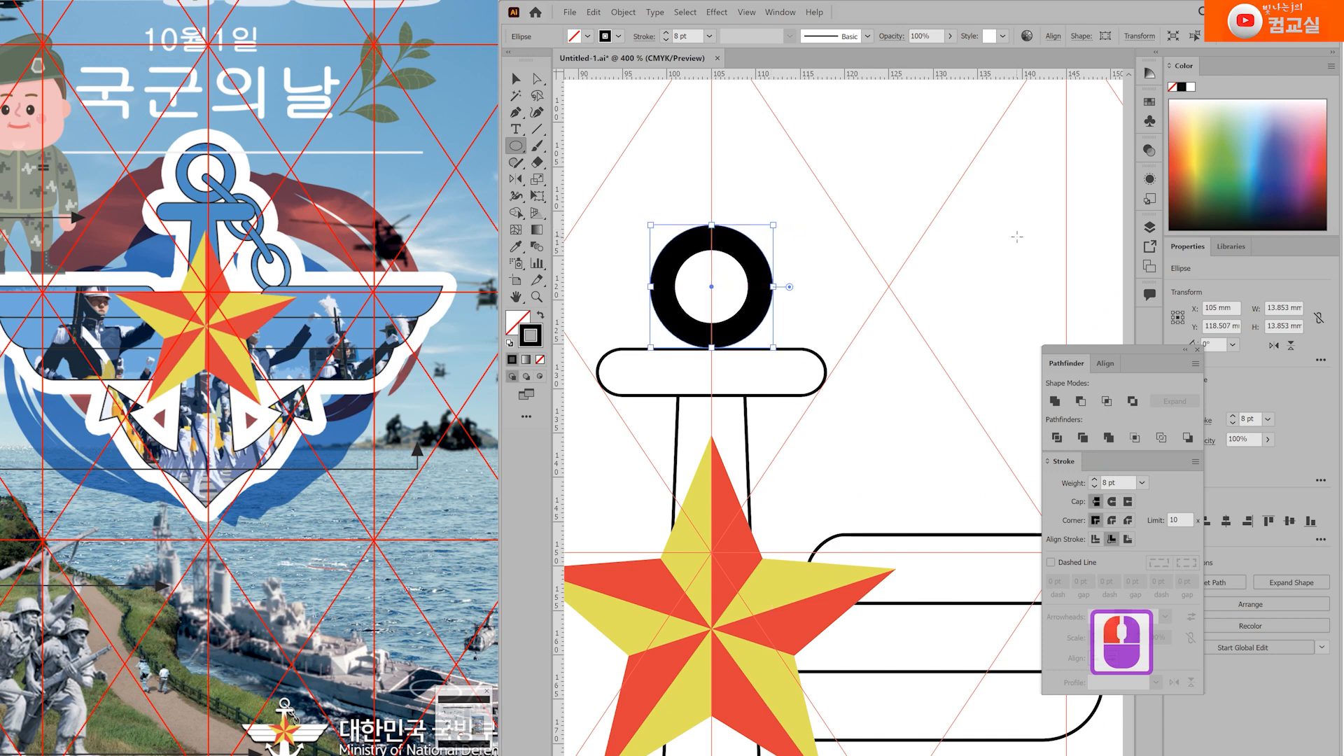
{"action": "left_click", "coordinate": [1095, 486]}
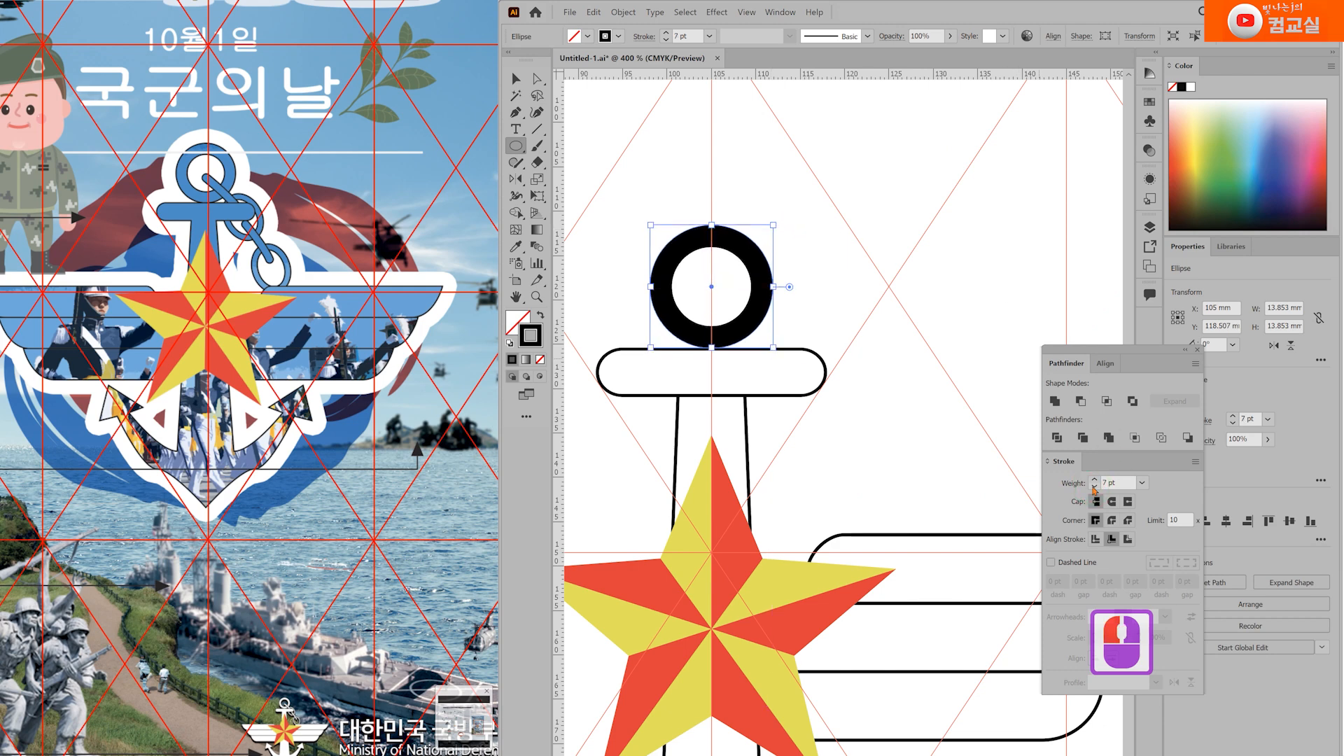
{"action": "scroll", "coordinate": [781, 304], "scroll_direction": "down", "scroll_amount": 1}
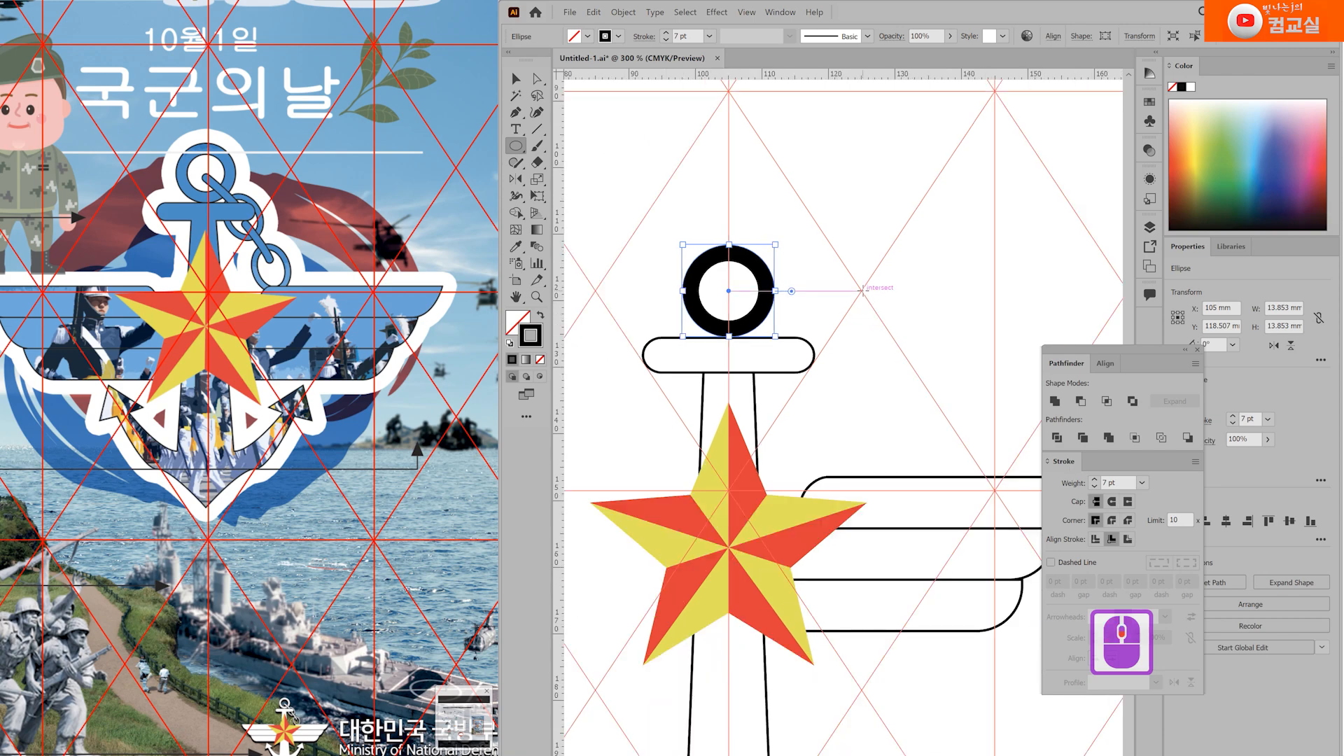
Step: Scale the ring to about 12.9 mm around its centre and nudge it down to touch the crossbar
{"action": "left_click", "coordinate": [517, 79]}
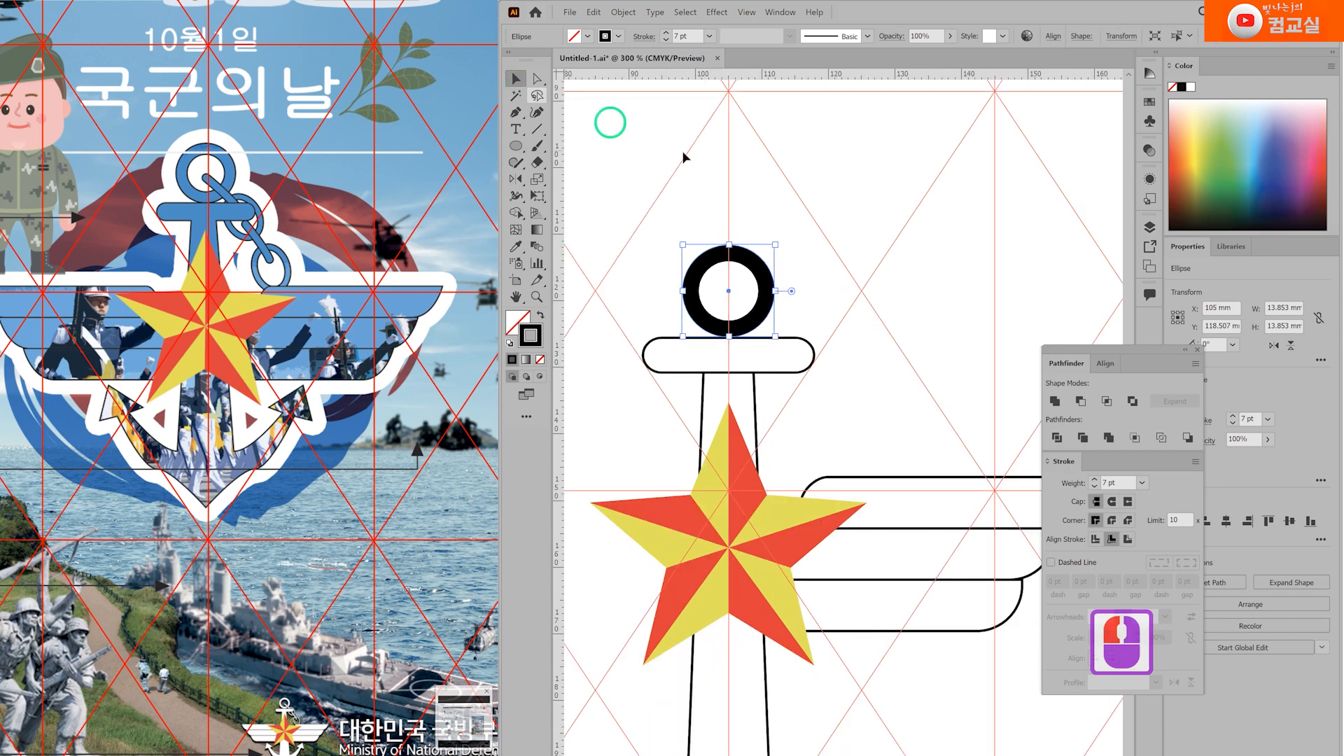
{"action": "scroll", "coordinate": [774, 243], "scroll_direction": "up", "scroll_amount": 2}
{"action": "left_click_drag", "start_coordinate": [785, 250], "coordinate": [780, 256]}
{"action": "scroll", "coordinate": [801, 252], "scroll_direction": "down", "scroll_amount": 1}
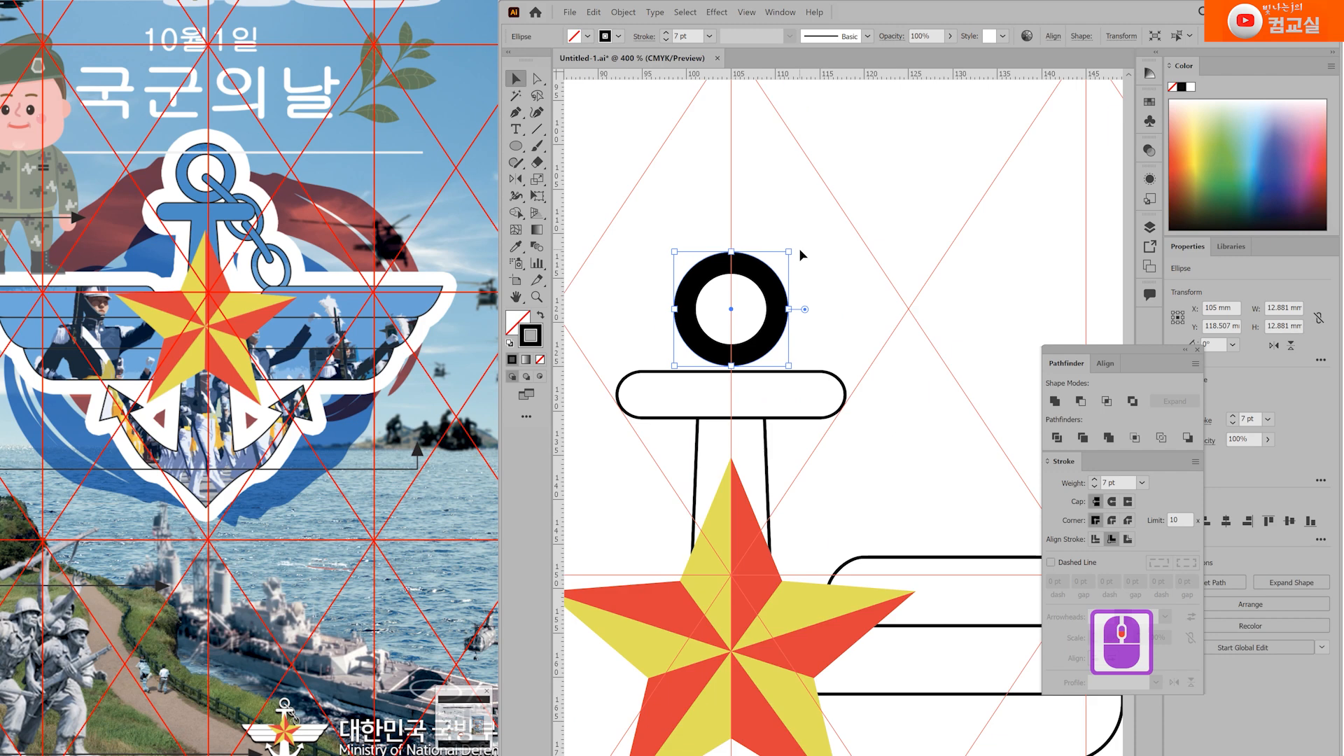
{"action": "key", "text": "Down"}
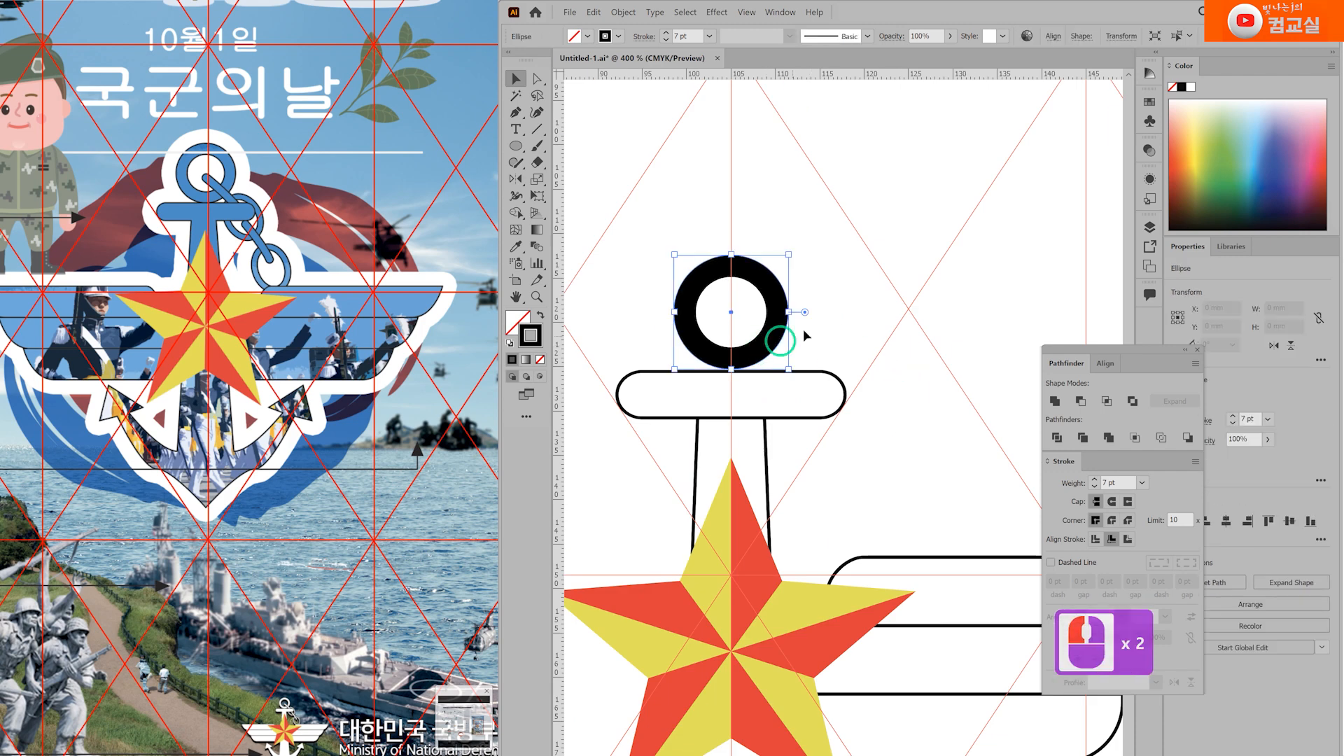
Step: Thin the ring's stroke slightly and convert it into an outlined compound shape
{"action": "scroll", "coordinate": [814, 328], "scroll_direction": "up", "scroll_amount": 1}
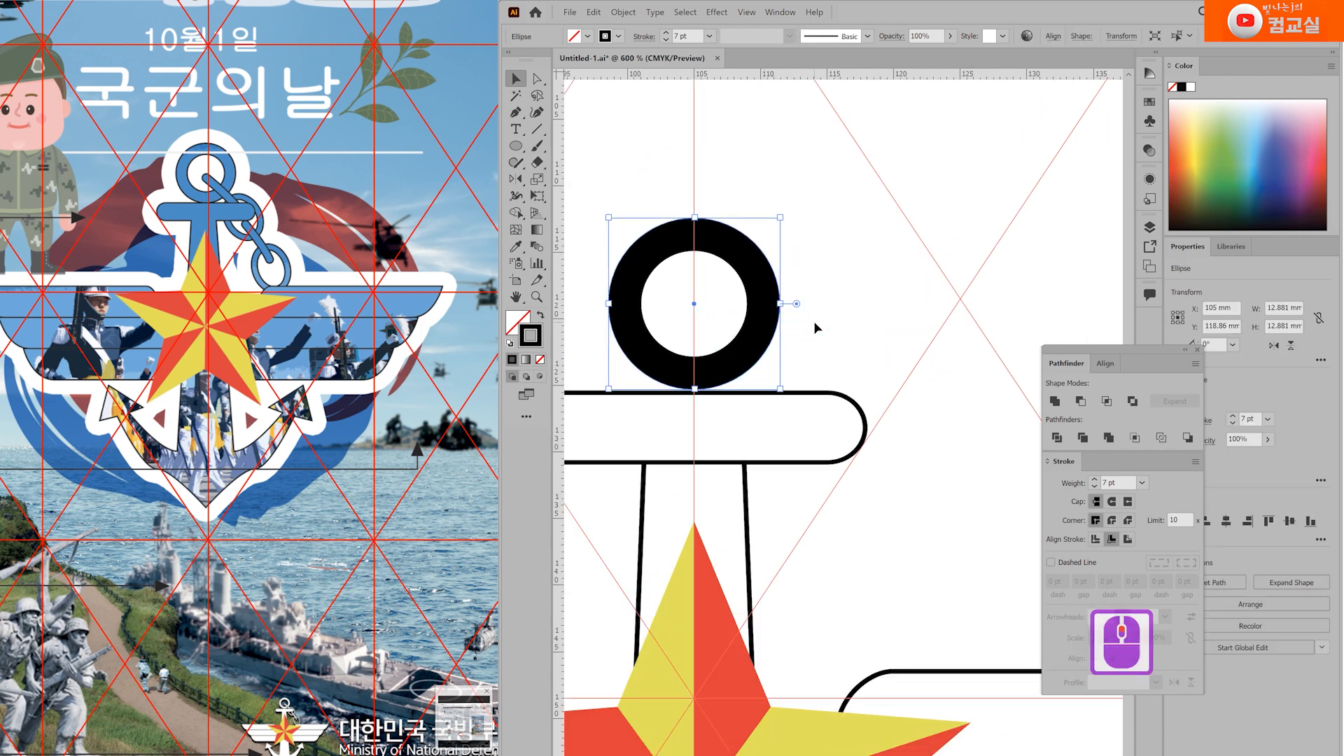
{"action": "left_click", "coordinate": [1093, 487]}
{"action": "scroll", "coordinate": [815, 346], "scroll_direction": "down", "scroll_amount": 1}
{"action": "left_click", "coordinate": [623, 11]}
{"action": "left_click", "coordinate": [683, 136]}
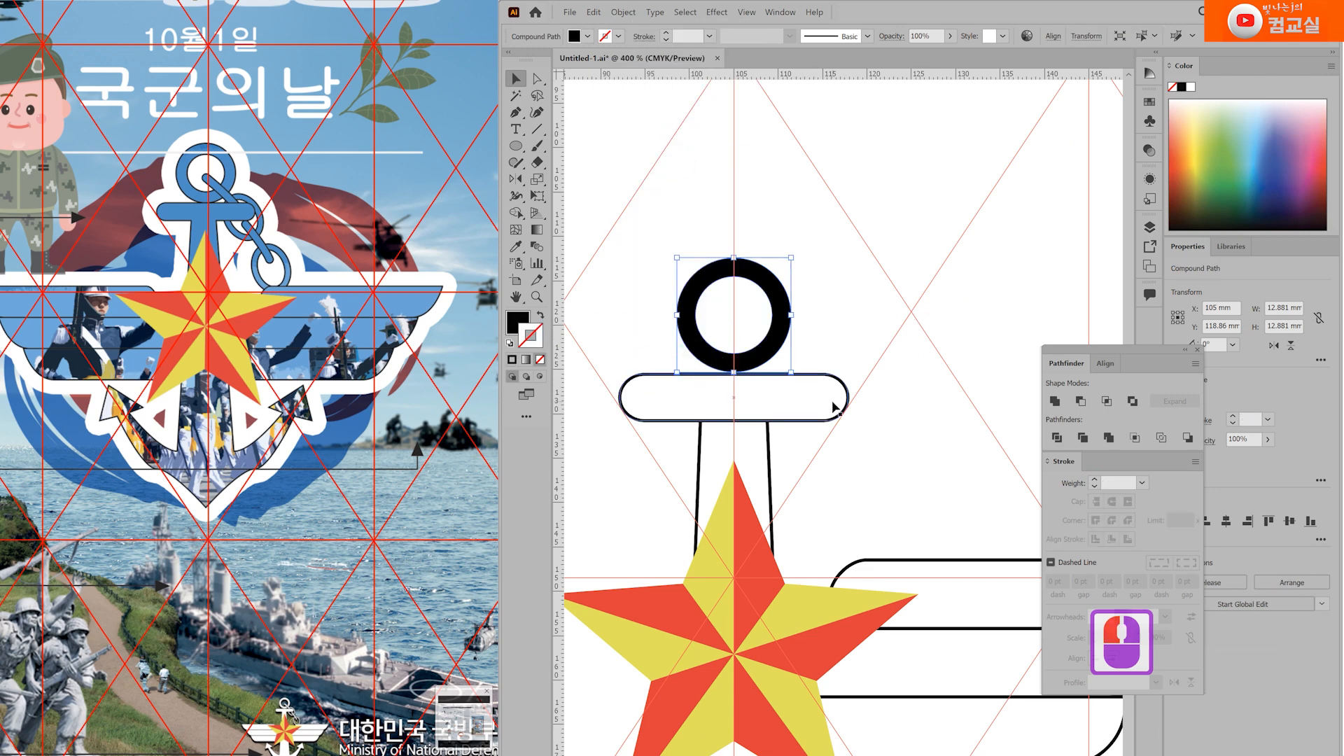
Step: Copy the anchor shank's white fill and 1 pt black stroke onto the ring with the Eyedropper, then deselect it
{"action": "key", "text": "i"}
{"action": "left_click", "coordinate": [816, 372]}
{"action": "left_click", "coordinate": [822, 396]}
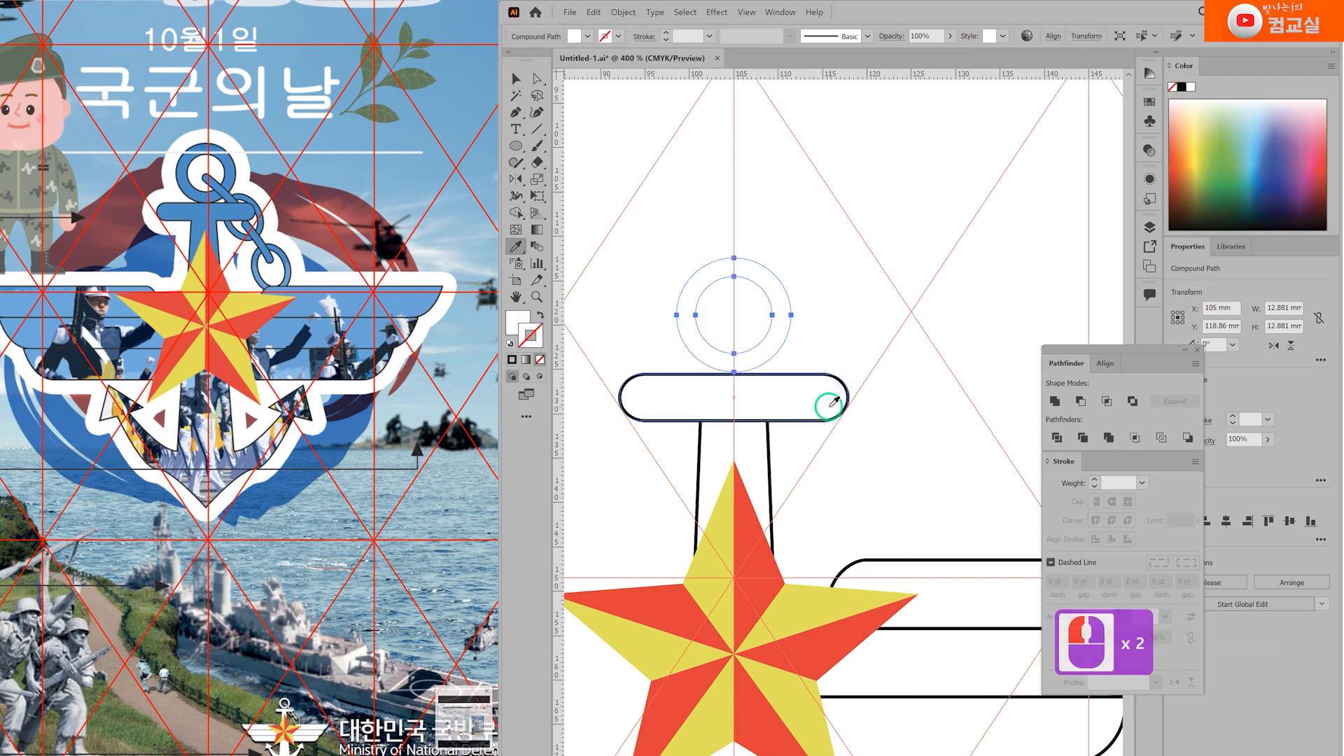
{"action": "left_click", "coordinate": [775, 454]}
{"action": "key", "text": "v"}
{"action": "left_click", "coordinate": [828, 301]}
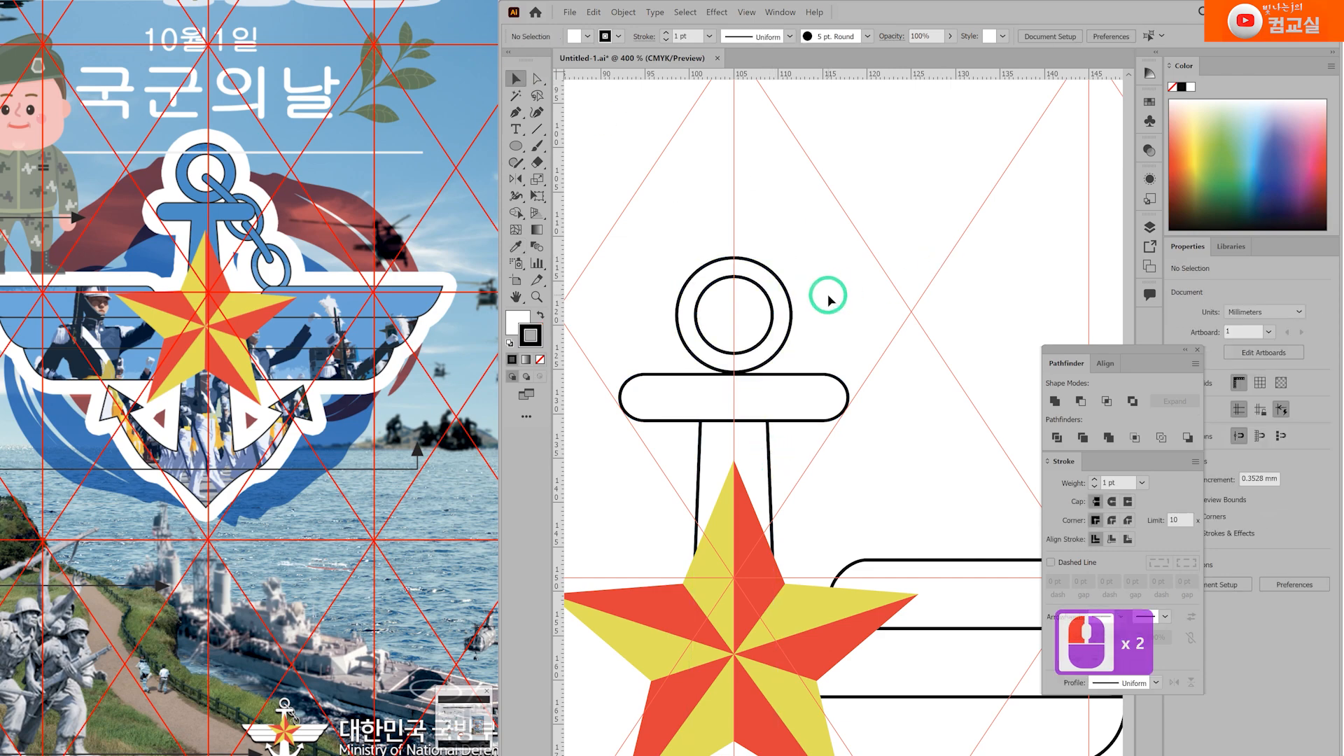
{"action": "scroll", "coordinate": [872, 329], "scroll_direction": "down", "scroll_amount": 1}
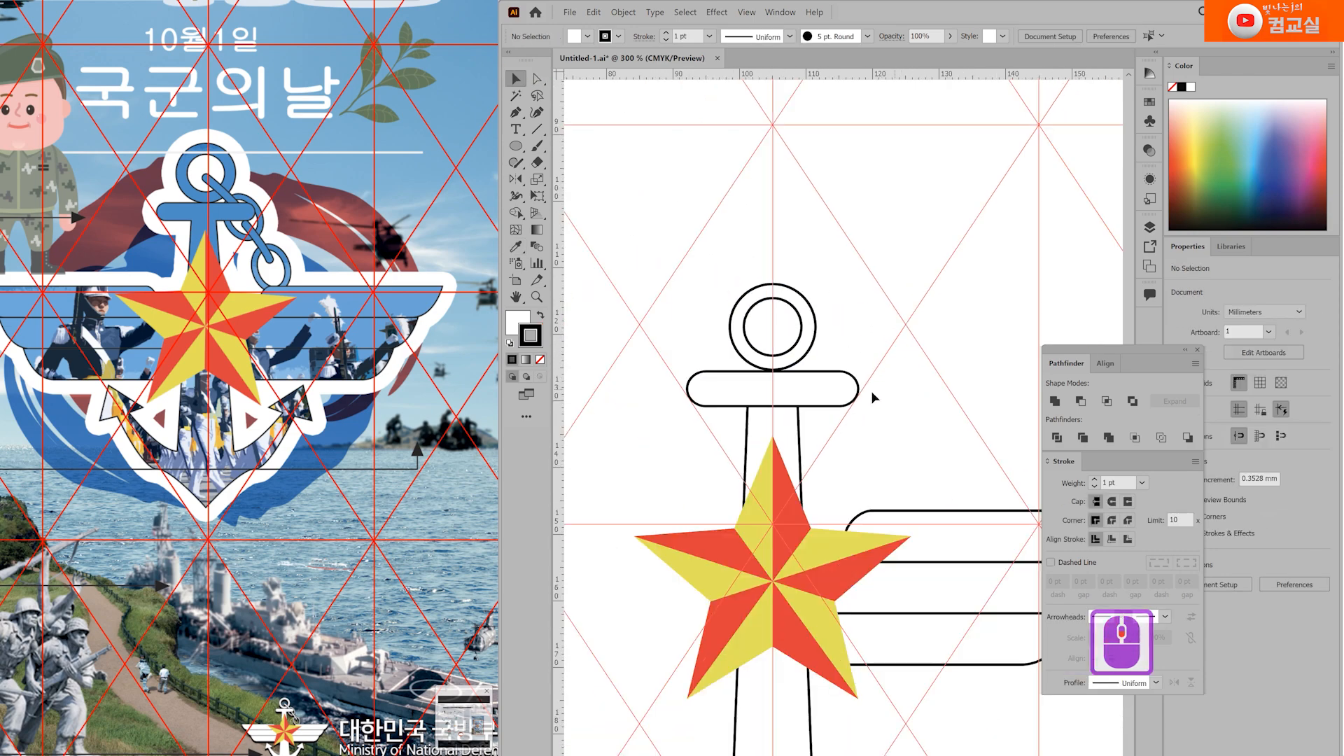
Step: Flatten the crossbar to about 4.5 mm high and enlarge the ring resting on it to about 14.7 mm
{"action": "left_click", "coordinate": [773, 386]}
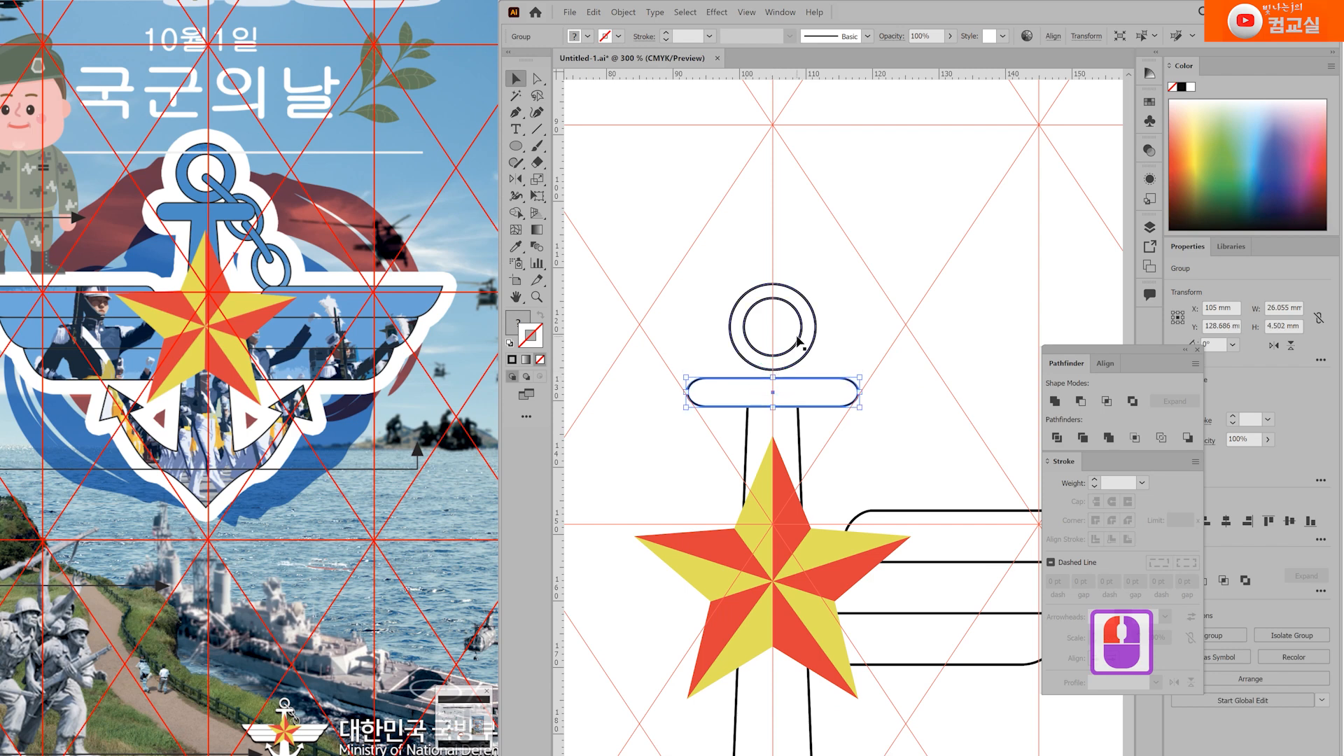
{"action": "scroll", "coordinate": [796, 392], "scroll_direction": "up", "scroll_amount": 2}
{"action": "left_click_drag", "start_coordinate": [796, 392], "coordinate": [796, 404]}
{"action": "left_click_drag", "start_coordinate": [835, 247], "coordinate": [847, 234]}
{"action": "left_click", "coordinate": [950, 351]}
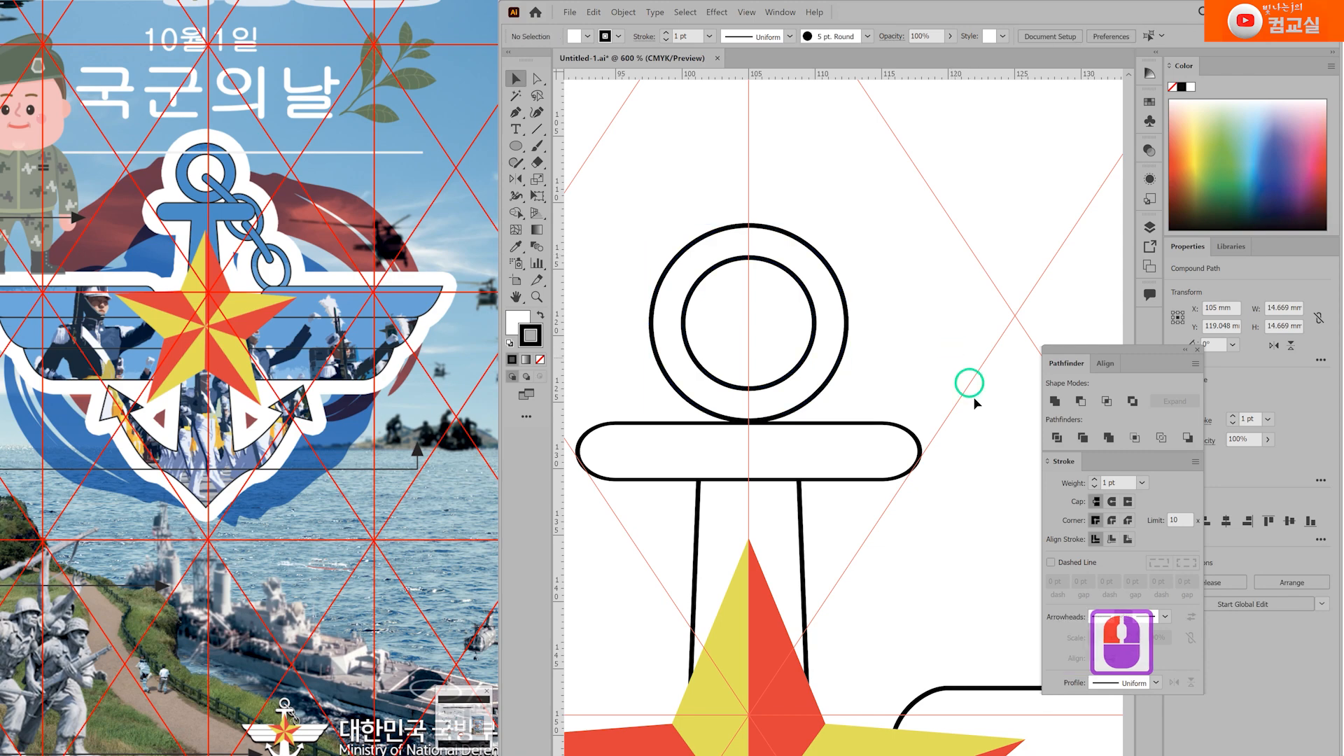
Step: Start a Pen path for the anchor's arm with a vertical line about 18.2 mm long down the centre guide at the shank's base
{"action": "scroll", "coordinate": [1009, 328], "scroll_direction": "down", "scroll_amount": 5}
{"action": "left_click_drag", "start_coordinate": [1009, 328], "coordinate": [782, 231]}
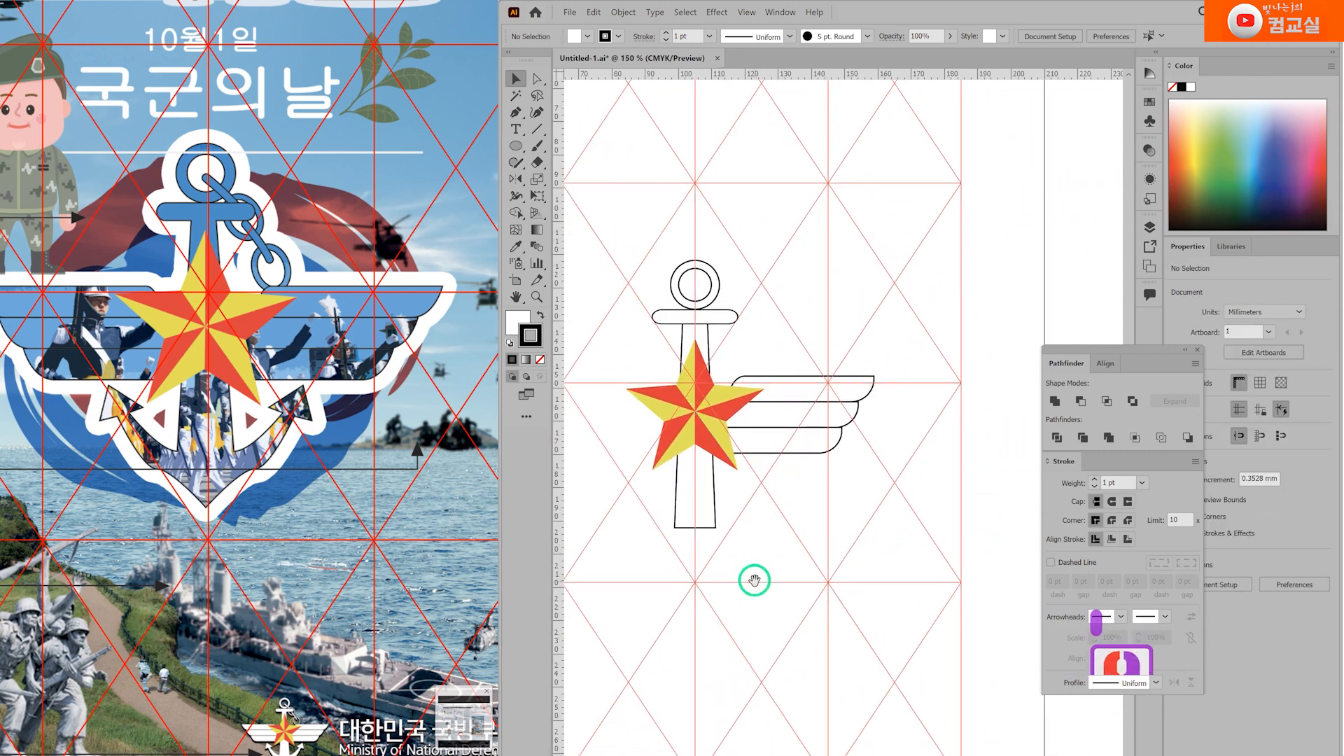
{"action": "scroll", "coordinate": [675, 354], "scroll_direction": "up", "scroll_amount": 5}
{"action": "key", "text": "p"}
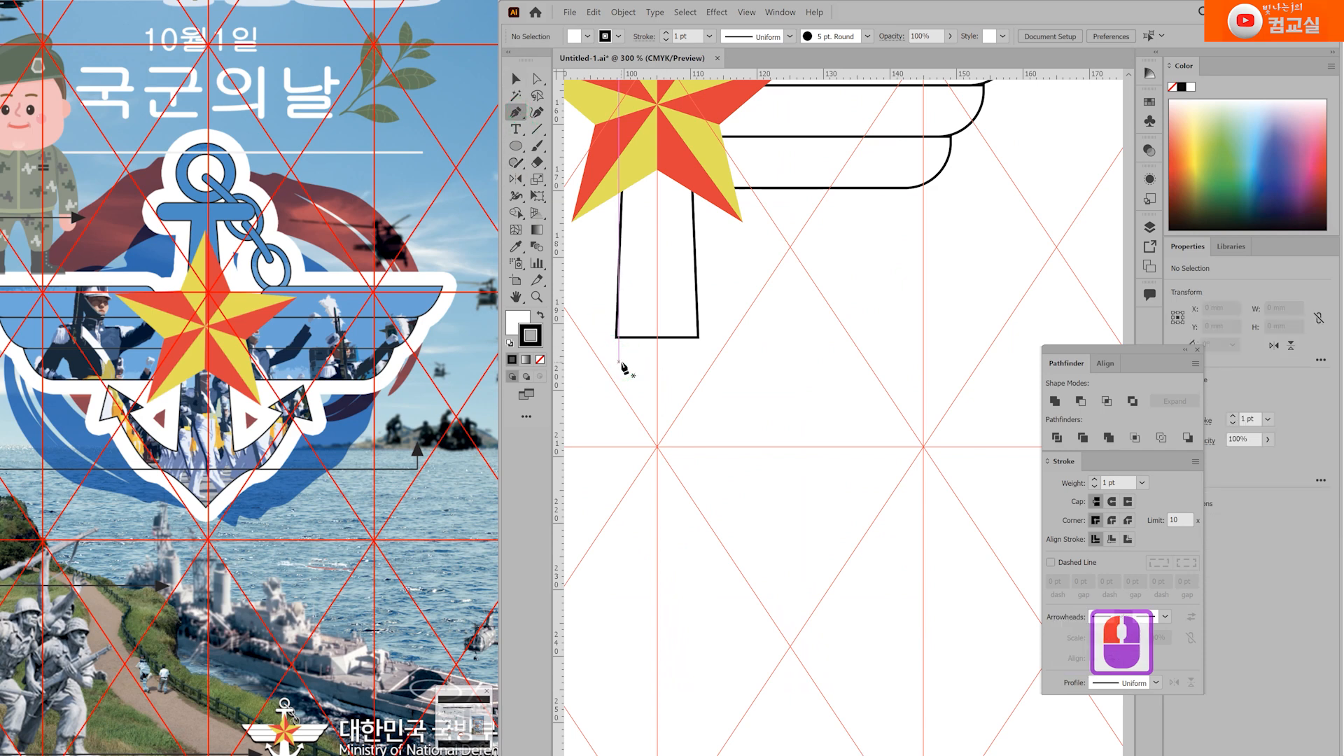
{"action": "left_click", "coordinate": [656, 303]}
{"action": "left_click", "coordinate": [657, 425]}
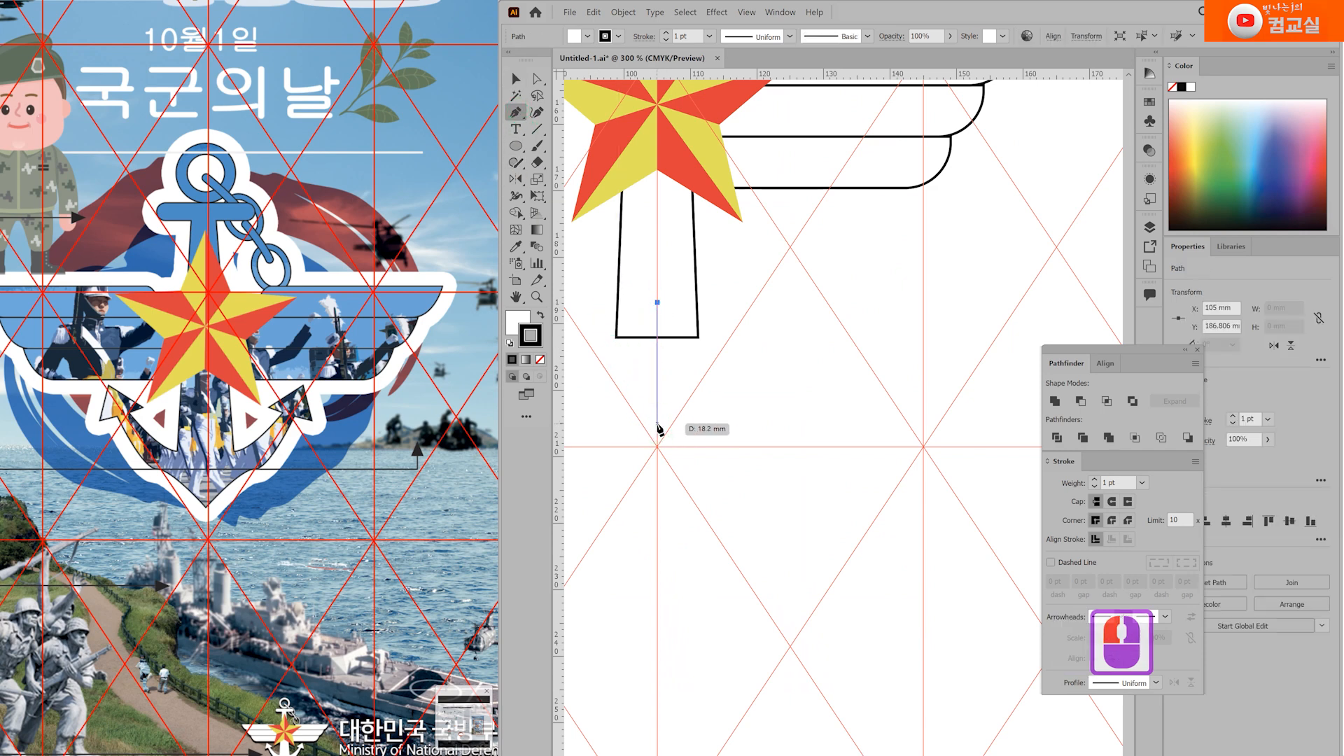
{"action": "left_click", "coordinate": [657, 423]}
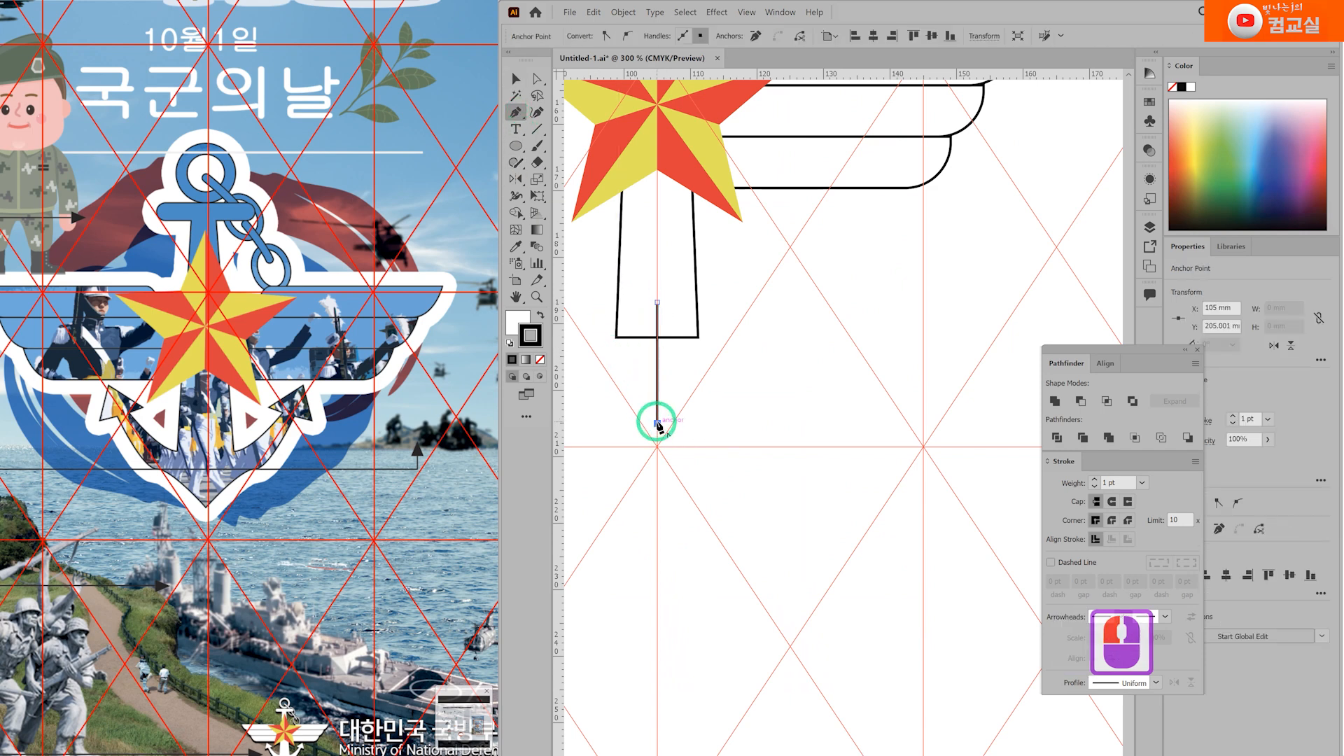
Step: Complete the right half of the anchor's arm as a closed path with curved edges and a short blunt outer end
{"action": "left_click", "coordinate": [726, 343]}
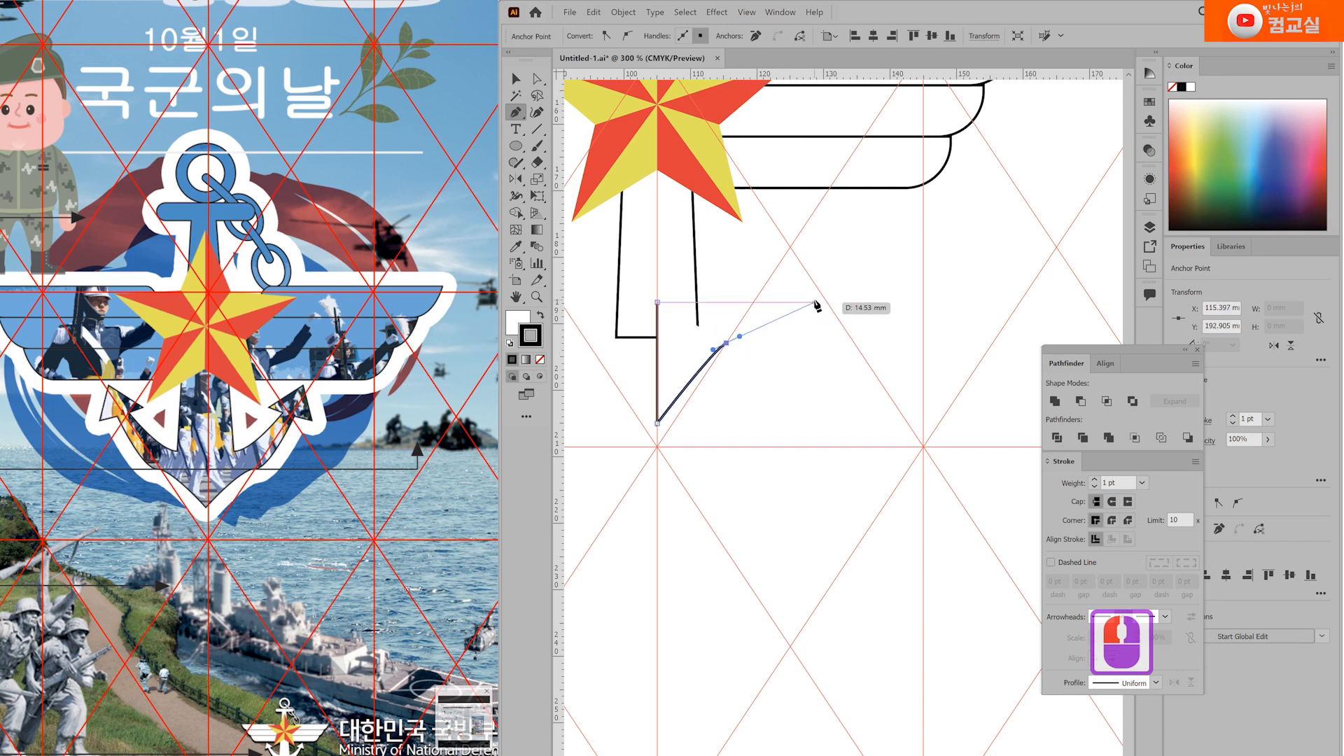
{"action": "left_click_drag", "start_coordinate": [826, 240], "coordinate": [840, 213]}
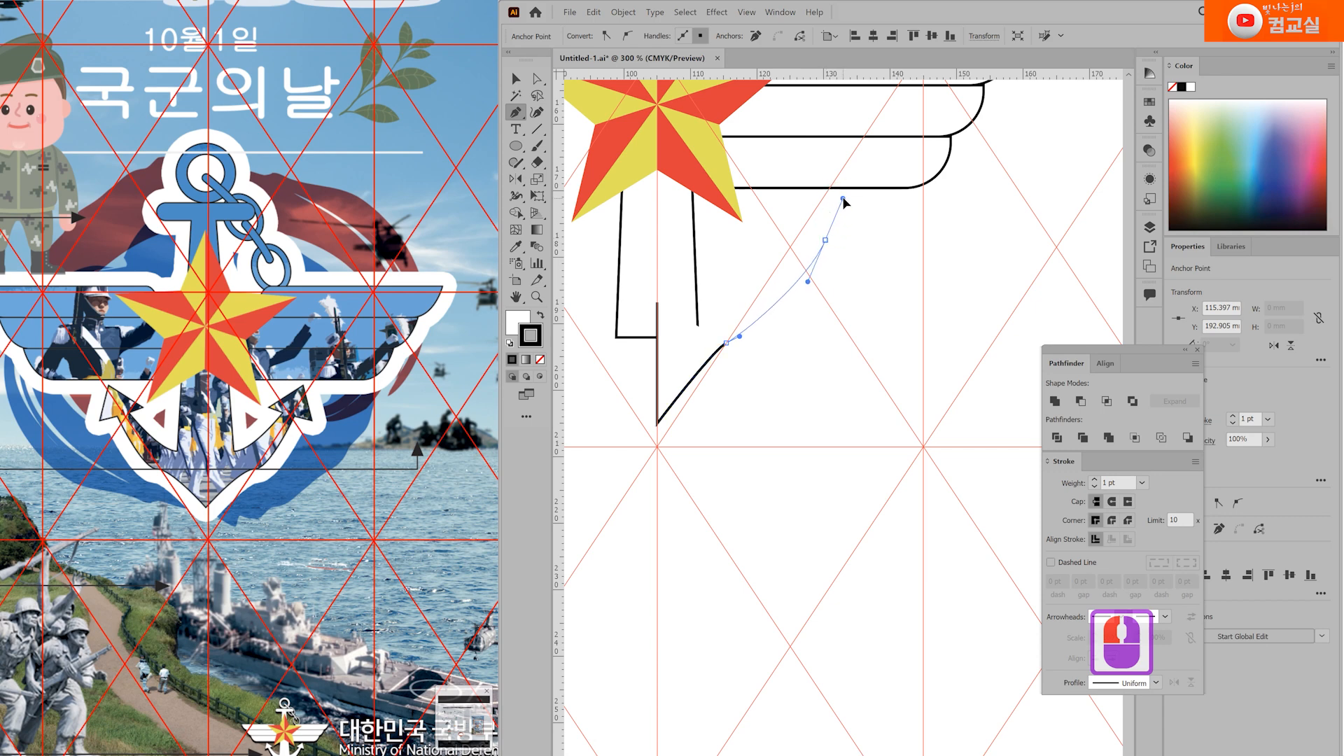
{"action": "left_click", "coordinate": [826, 240]}
{"action": "left_click", "coordinate": [799, 223]}
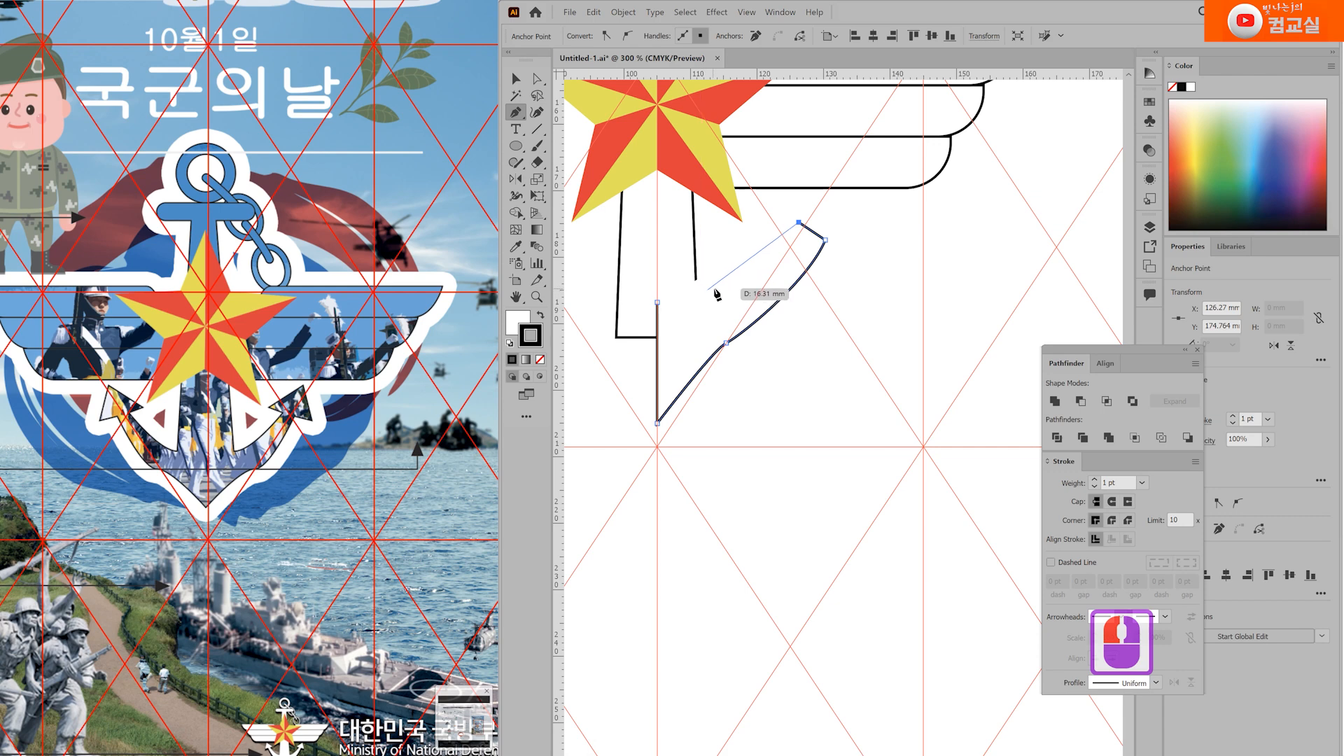
{"action": "left_click_drag", "start_coordinate": [698, 298], "coordinate": [644, 314]}
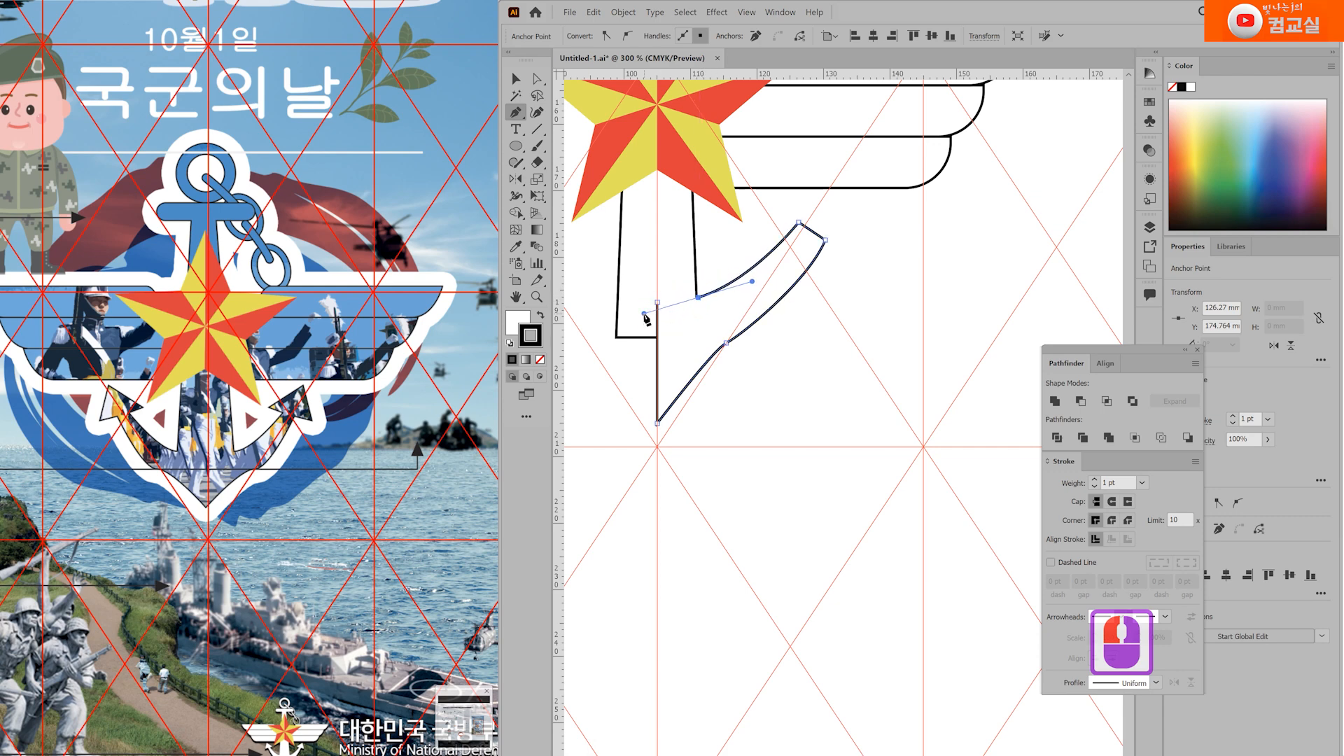
{"action": "left_click", "coordinate": [698, 298]}
{"action": "left_click", "coordinate": [657, 303]}
{"action": "left_click", "coordinate": [810, 548], "text": "ctrl"}
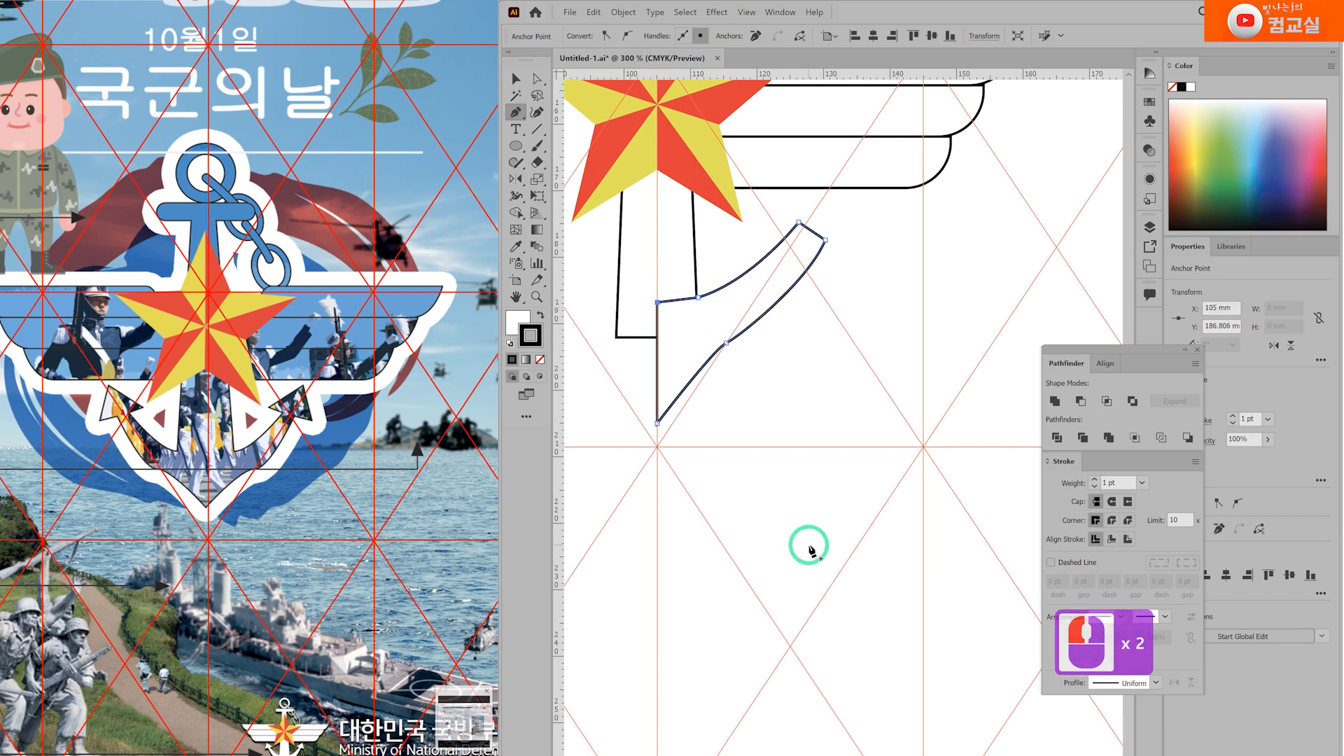
Step: Draw a tilted triangle about 8.1 by 8.7 mm with the Polygon tool over the arm's outer end
{"action": "left_click_drag", "start_coordinate": [862, 316], "coordinate": [794, 402]}
{"action": "left_click", "coordinate": [518, 151]}
{"action": "left_click", "coordinate": [588, 196]}
{"action": "left_click_drag", "start_coordinate": [842, 396], "coordinate": [709, 317]}
{"action": "key", "text": "Down"}
{"action": "key", "text": "Down"}
{"action": "key", "text": "Down"}
{"action": "key", "text": "v"}
{"action": "scroll", "coordinate": [858, 406], "scroll_direction": "up", "scroll_amount": 1}
{"action": "scroll", "coordinate": [714, 434], "scroll_direction": "up", "scroll_amount": 1}
Step: Move the triangle's three corner points to widen it into an arrowhead covering the arm's end
{"action": "key", "text": "a"}
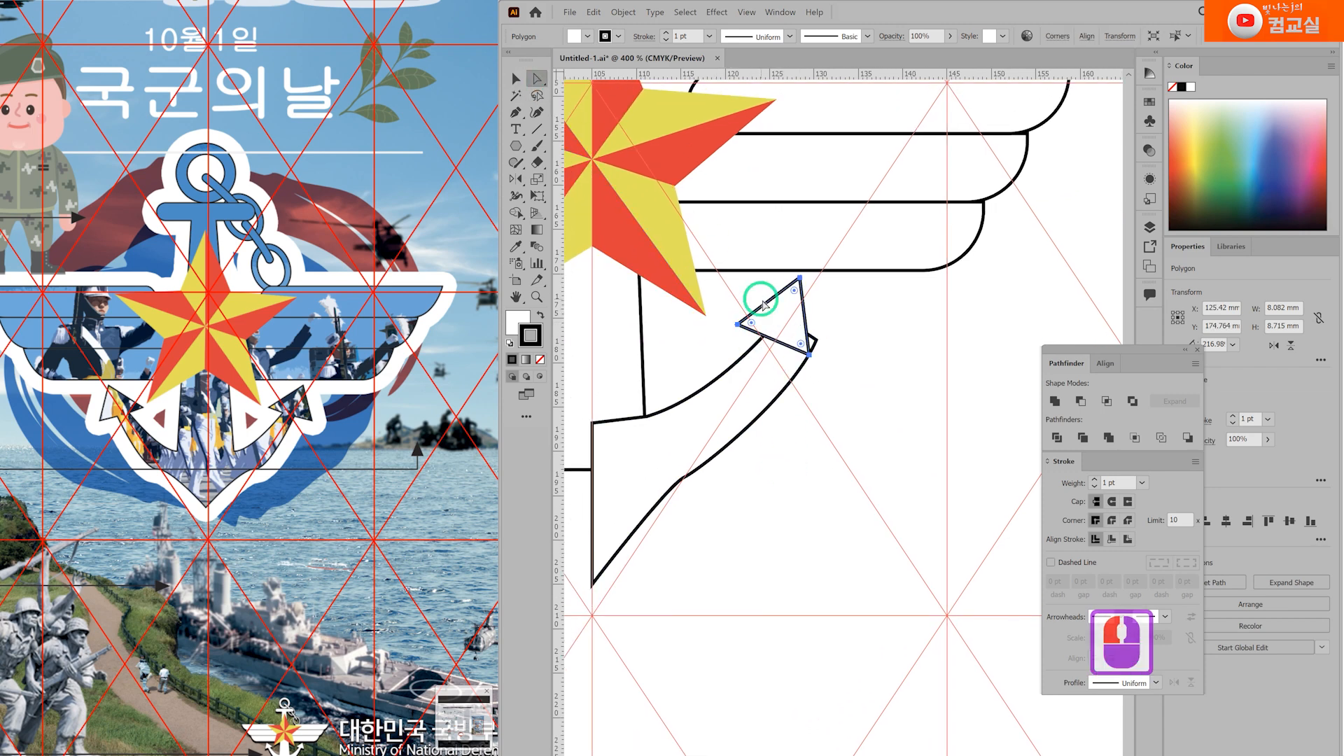
{"action": "left_click", "coordinate": [722, 327]}
{"action": "left_click_drag", "start_coordinate": [722, 326], "coordinate": [705, 328]}
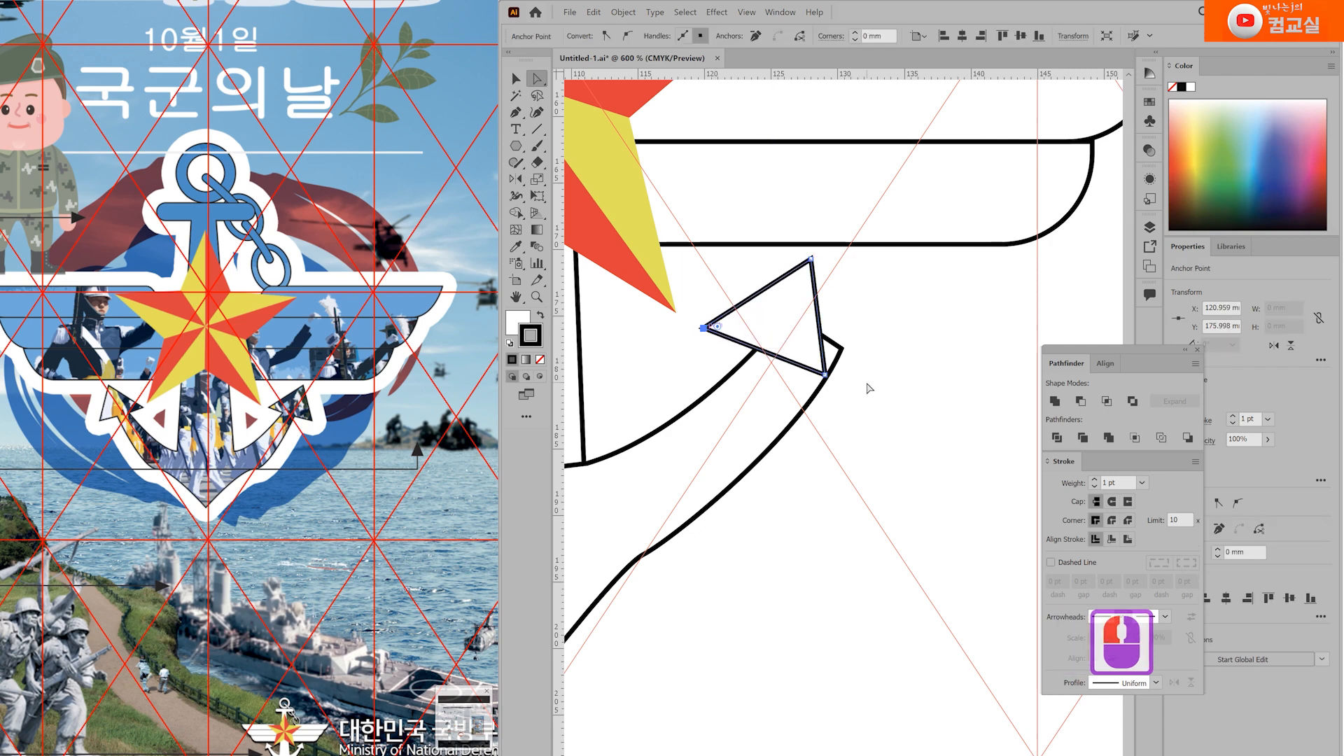
{"action": "left_click_drag", "start_coordinate": [826, 376], "coordinate": [850, 375]}
{"action": "left_click_drag", "start_coordinate": [812, 259], "coordinate": [822, 259]}
{"action": "scroll", "coordinate": [811, 409], "scroll_direction": "down", "scroll_amount": 2}
{"action": "left_click_drag", "start_coordinate": [787, 442], "coordinate": [826, 421]}
{"action": "scroll", "coordinate": [824, 387], "scroll_direction": "up", "scroll_amount": 1}
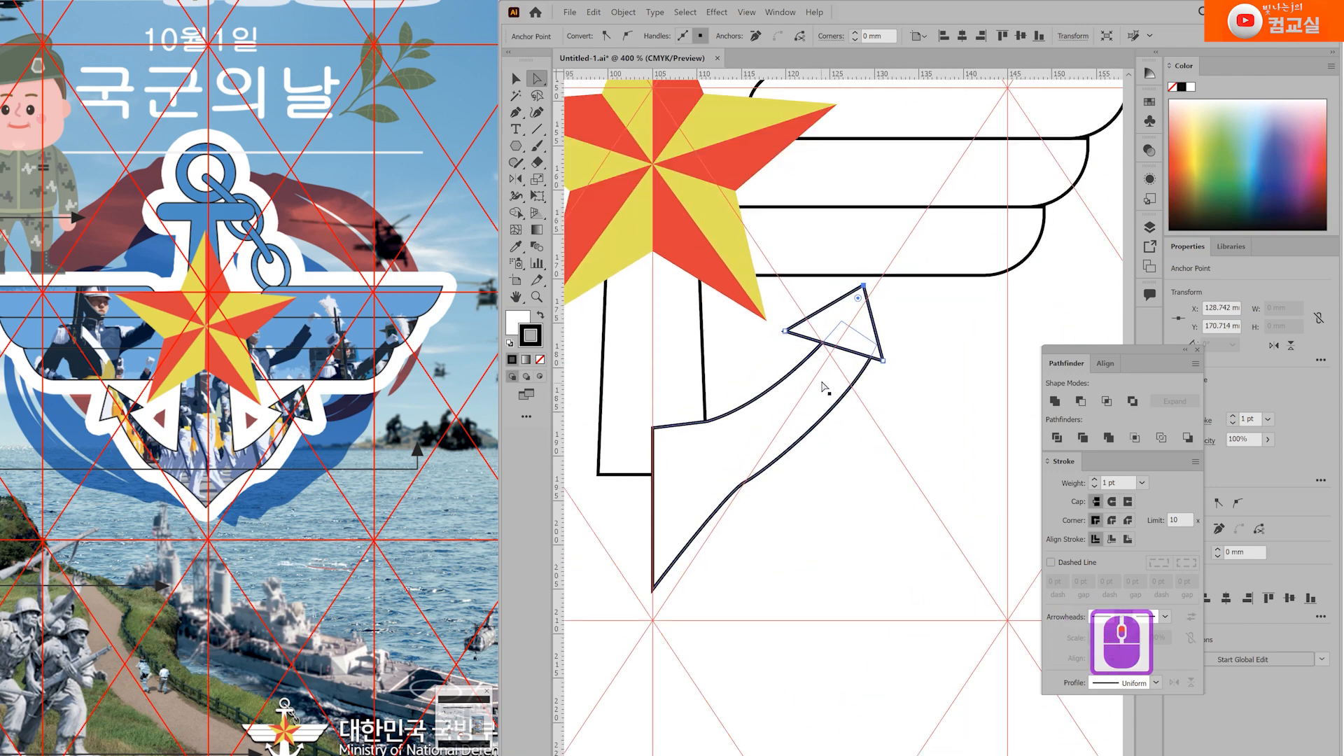
Step: Pull the arm's inner end point under the arrowhead and adjust the handle of its upper curve
{"action": "left_click", "coordinate": [840, 324]}
{"action": "left_click", "coordinate": [813, 353]}
{"action": "left_click_drag", "start_coordinate": [841, 322], "coordinate": [817, 336]}
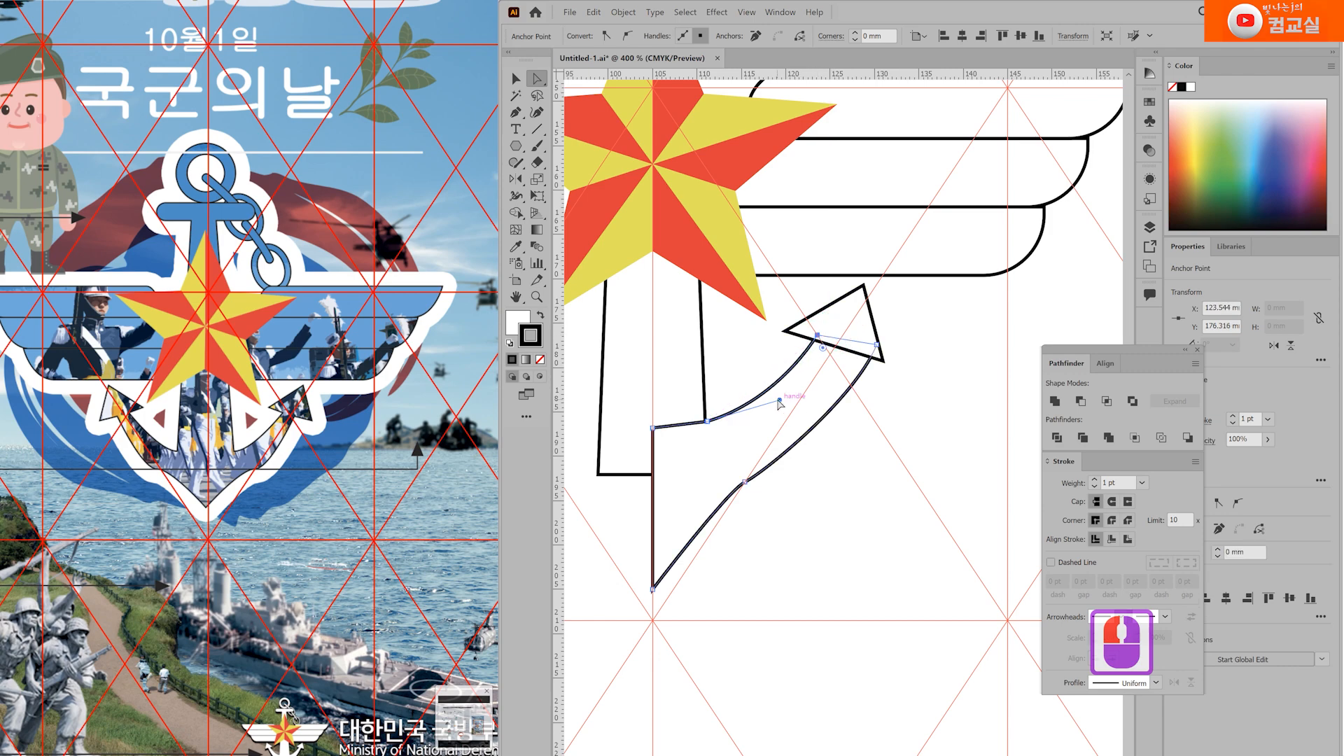
{"action": "left_click_drag", "start_coordinate": [778, 400], "coordinate": [787, 399]}
{"action": "left_click", "coordinate": [858, 378]}
Step: Move the arm's outer end point inward beneath the arrowhead and adjust the lower edge's curve
{"action": "scroll", "coordinate": [862, 365], "scroll_direction": "up", "scroll_amount": 2}
{"action": "left_click", "coordinate": [892, 327]}
{"action": "left_click_drag", "start_coordinate": [894, 326], "coordinate": [837, 319]}
{"action": "scroll", "coordinate": [740, 539], "scroll_direction": "down", "scroll_amount": 1}
{"action": "left_click_drag", "start_coordinate": [684, 575], "coordinate": [702, 577]}
{"action": "scroll", "coordinate": [870, 411], "scroll_direction": "down", "scroll_amount": 3}
{"action": "scroll", "coordinate": [870, 432], "scroll_direction": "down", "scroll_amount": 2}
Step: Select the arrowhead and the anchor arm and unite them into one shape
{"action": "left_click", "coordinate": [942, 378]}
{"action": "left_click_drag", "start_coordinate": [941, 378], "coordinate": [898, 422]}
{"action": "key", "text": "v"}
{"action": "left_click", "coordinate": [802, 480]}
{"action": "scroll", "coordinate": [804, 478], "scroll_direction": "up", "scroll_amount": 1}
{"action": "left_click", "coordinate": [903, 305]}
{"action": "left_click", "coordinate": [849, 360], "text": "shift"}
{"action": "left_click", "coordinate": [1056, 401]}
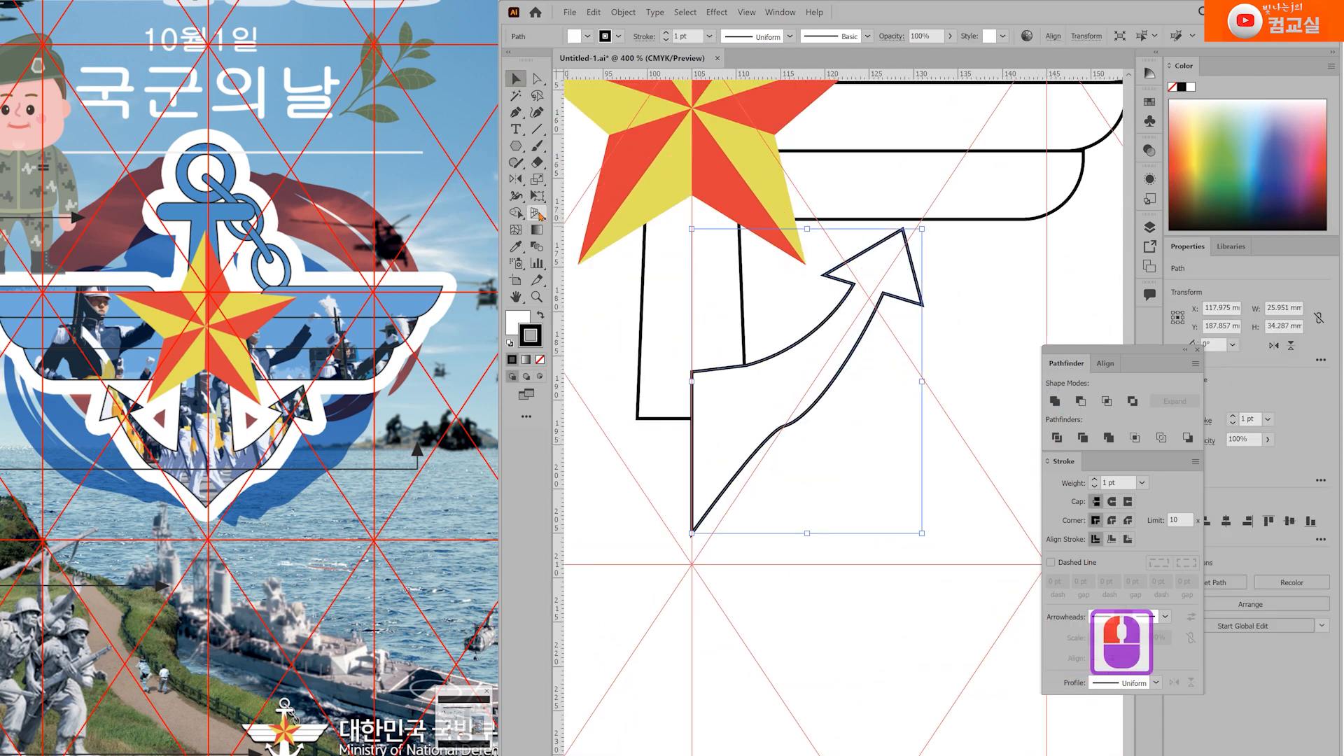
Step: Reflect a copy of the arm across the vertical centre axis to form the anchor's other half
{"action": "left_click", "coordinate": [516, 179]}
{"action": "left_click", "coordinate": [693, 450], "text": "alt"}
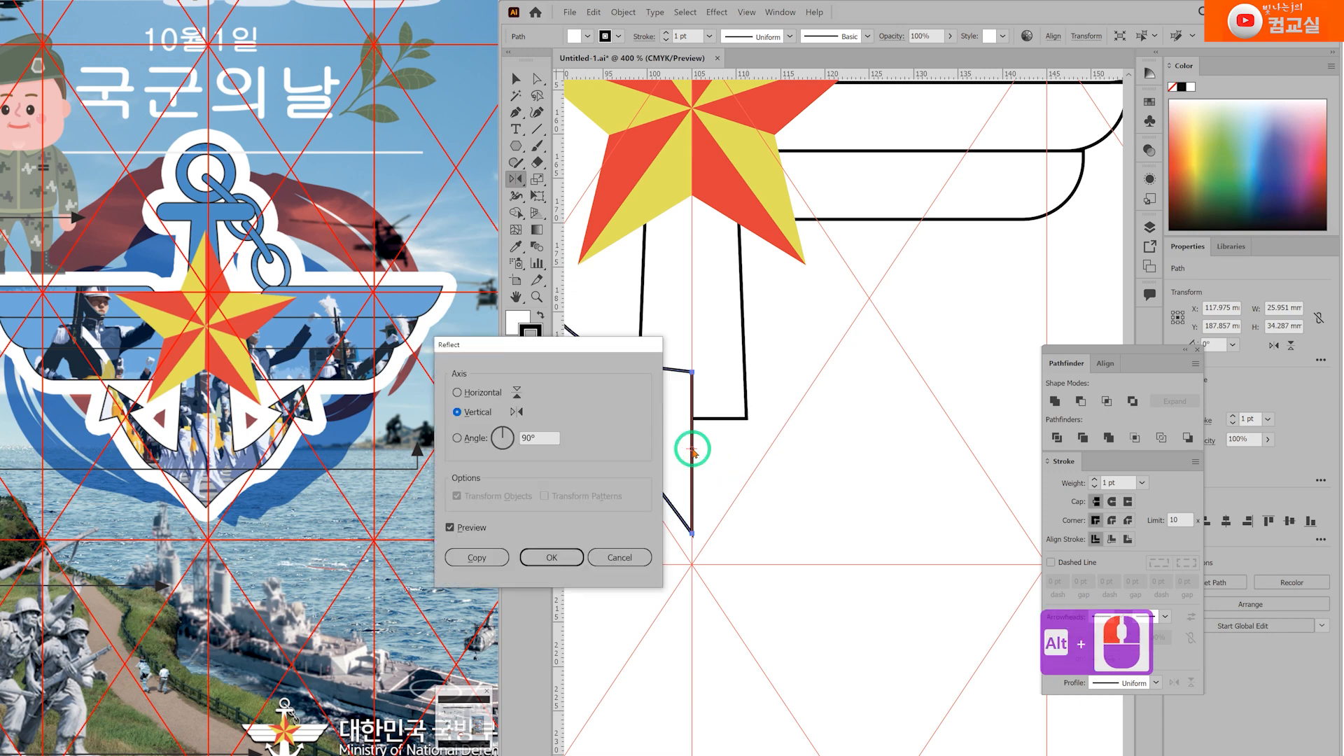
{"action": "left_click", "coordinate": [478, 558]}
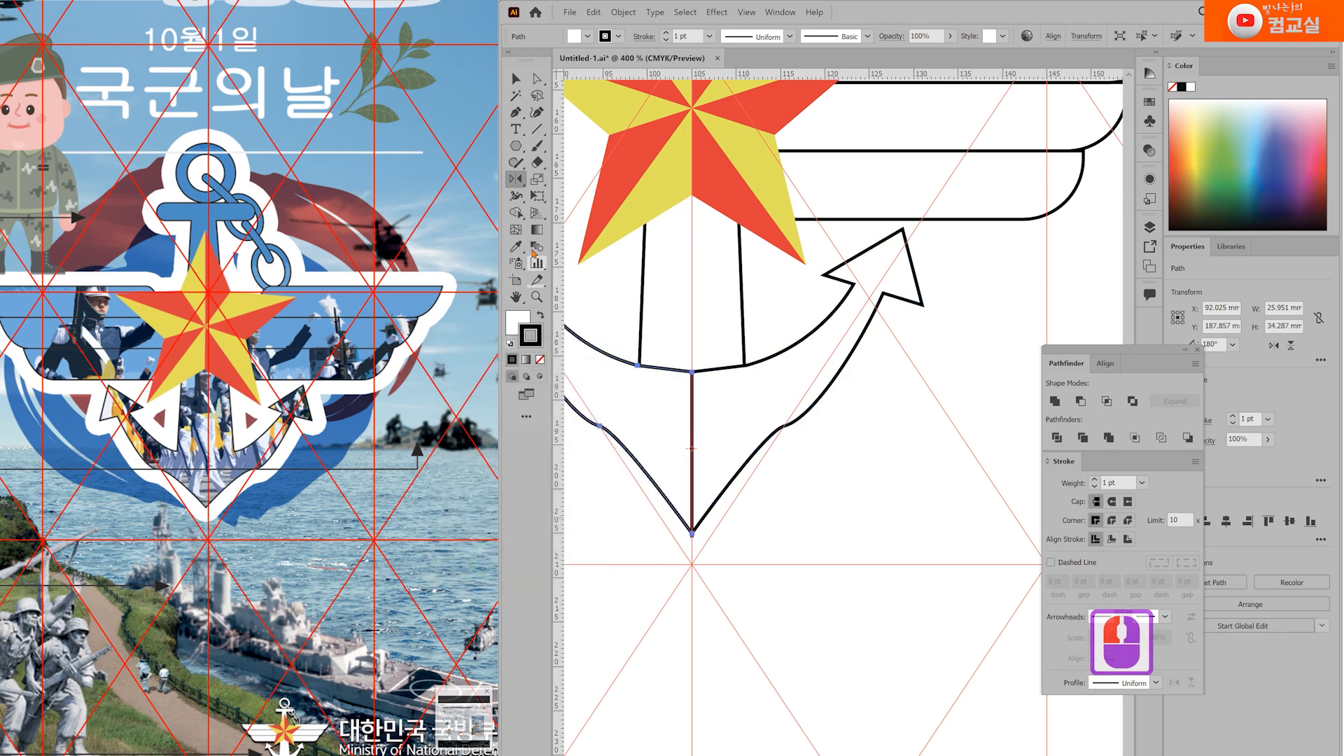
Step: Select both mirrored anchor arms and unite them into one shape
{"action": "left_click", "coordinate": [771, 436], "text": "shift"}
{"action": "scroll", "coordinate": [870, 615], "scroll_direction": "left", "scroll_amount": 2}
{"action": "left_click", "coordinate": [1055, 401]}
{"action": "scroll", "coordinate": [855, 429], "scroll_direction": "up", "scroll_amount": 2}
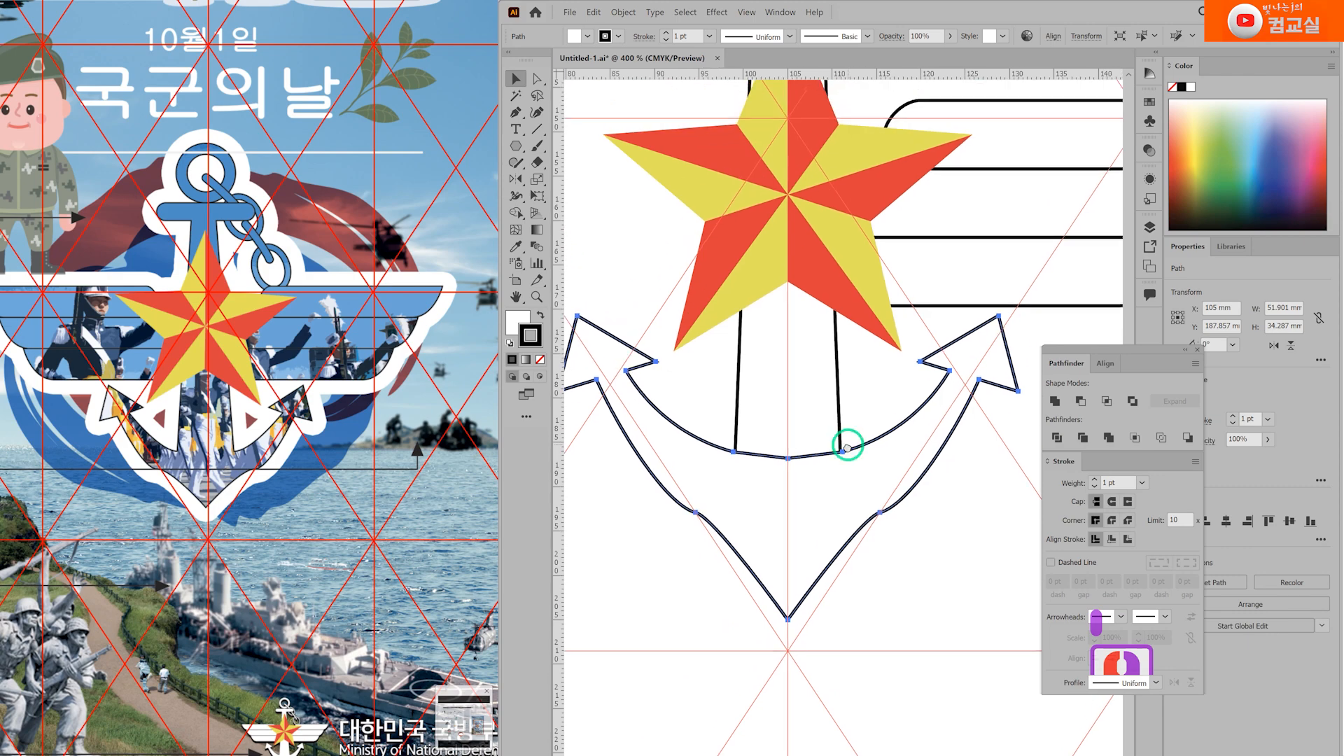
Step: Unite the arms with the anchor's shaft and crossbar into one shape and send it to the back, behind the star
{"action": "left_click", "coordinate": [836, 410], "text": "shift"}
{"action": "left_click", "coordinate": [1055, 401]}
{"action": "scroll", "coordinate": [861, 451], "scroll_direction": "down", "scroll_amount": 1}
{"action": "left_click_drag", "start_coordinate": [878, 252], "coordinate": [852, 484]}
{"action": "left_click", "coordinate": [844, 323], "text": "shift"}
{"action": "left_click", "coordinate": [1055, 402]}
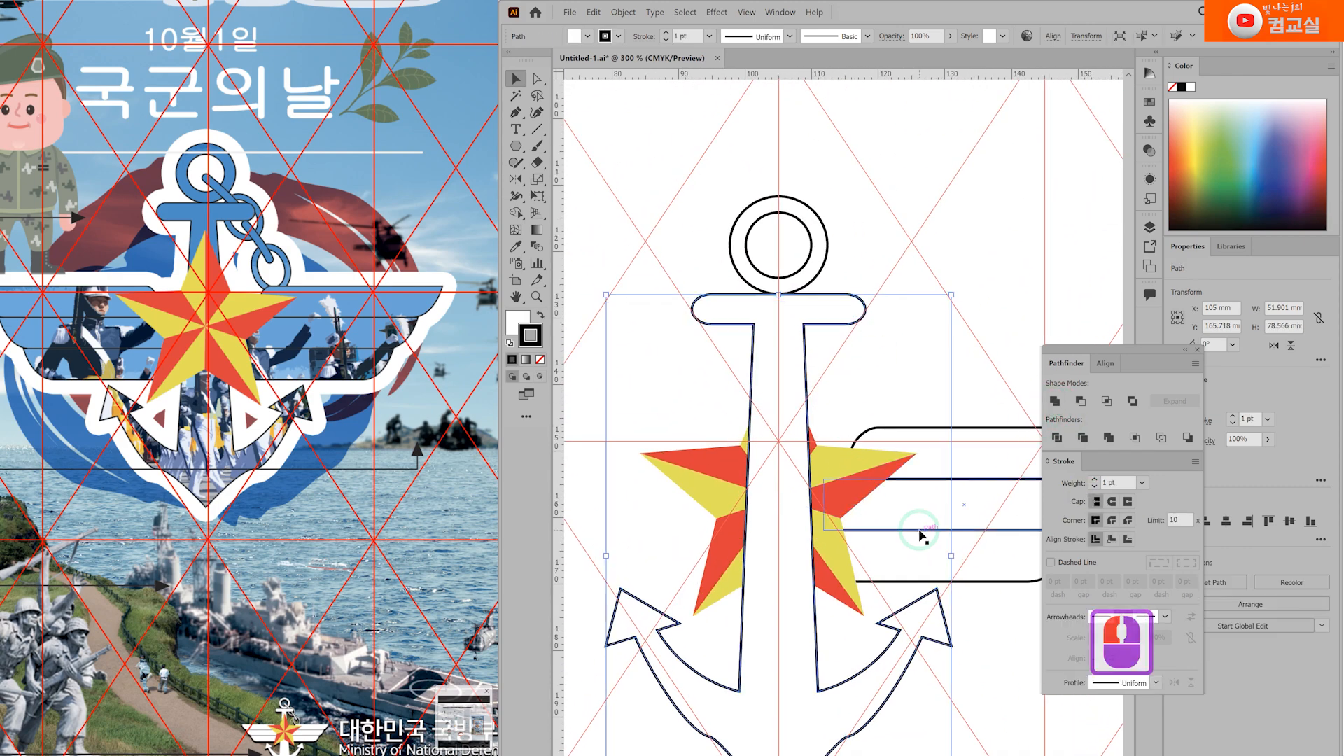
{"action": "key", "text": "ctrl+shift+bracketleft"}
{"action": "left_click", "coordinate": [980, 721]}
Step: Select the three wing bars and reflect a copy across the vertical centre axis to form the opposite wing
{"action": "left_click_drag", "start_coordinate": [959, 724], "coordinate": [953, 526]}
{"action": "left_click_drag", "start_coordinate": [996, 205], "coordinate": [1020, 441]}
{"action": "left_click_drag", "start_coordinate": [753, 479], "coordinate": [810, 495]}
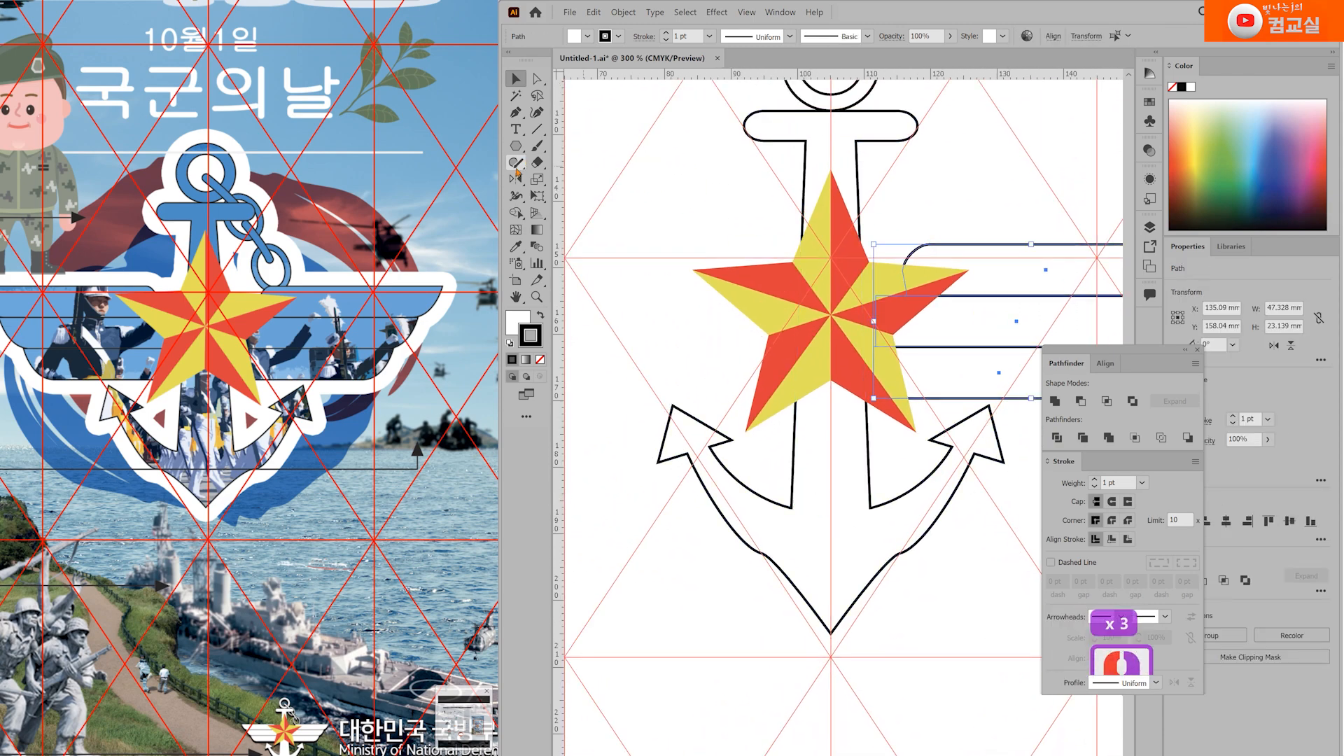
{"action": "left_click", "coordinate": [516, 180]}
{"action": "left_click", "coordinate": [830, 403], "text": "alt"}
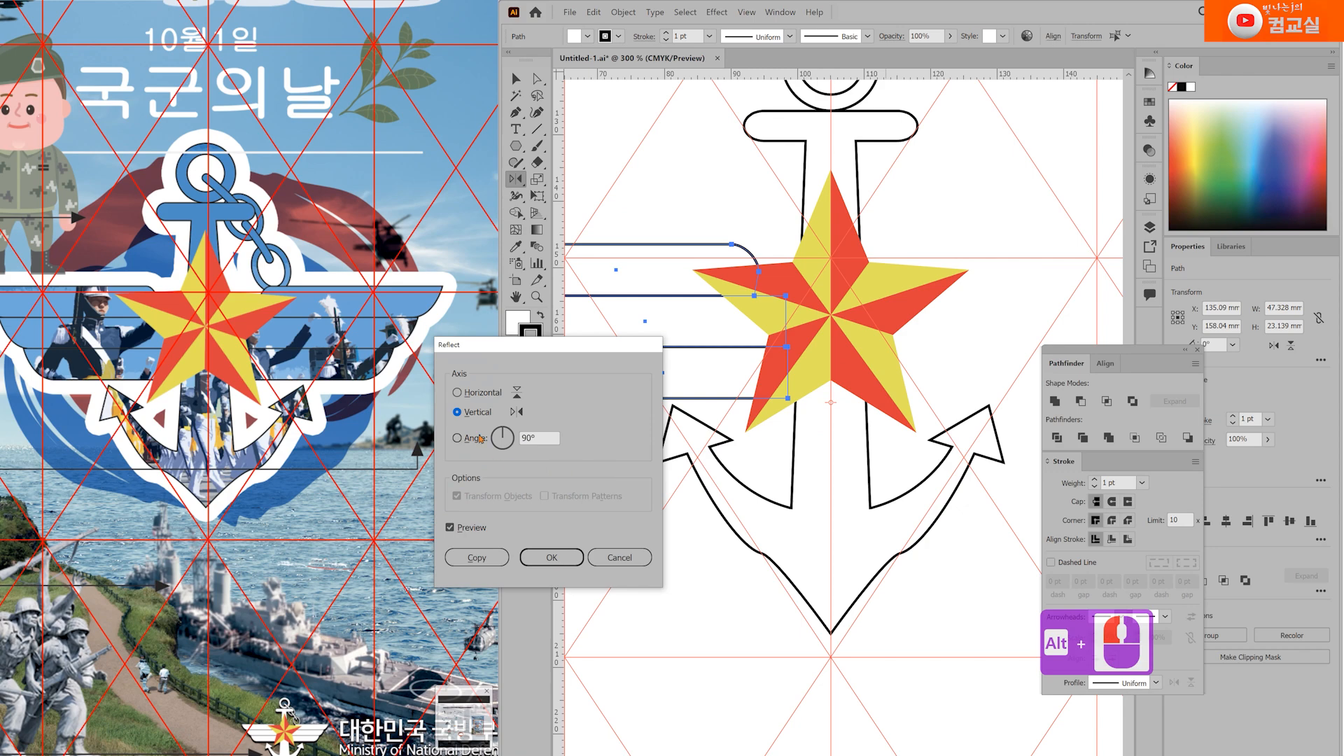
{"action": "left_click", "coordinate": [479, 558]}
{"action": "scroll", "coordinate": [870, 456], "scroll_direction": "down", "scroll_amount": 2}
{"action": "key", "text": "v"}
{"action": "left_click", "coordinate": [1001, 293]}
Step: Draw an upright oval about 8.5 by 11 mm between the crossbar's end and the wing, and tilt it slightly
{"action": "left_click_drag", "start_coordinate": [973, 561], "coordinate": [842, 588]}
{"action": "scroll", "coordinate": [805, 314], "scroll_direction": "up", "scroll_amount": 2}
{"action": "left_click_drag", "start_coordinate": [809, 320], "coordinate": [795, 302]}
{"action": "left_click_drag", "start_coordinate": [516, 146], "coordinate": [569, 219]}
{"action": "scroll", "coordinate": [791, 317], "scroll_direction": "up", "scroll_amount": 1}
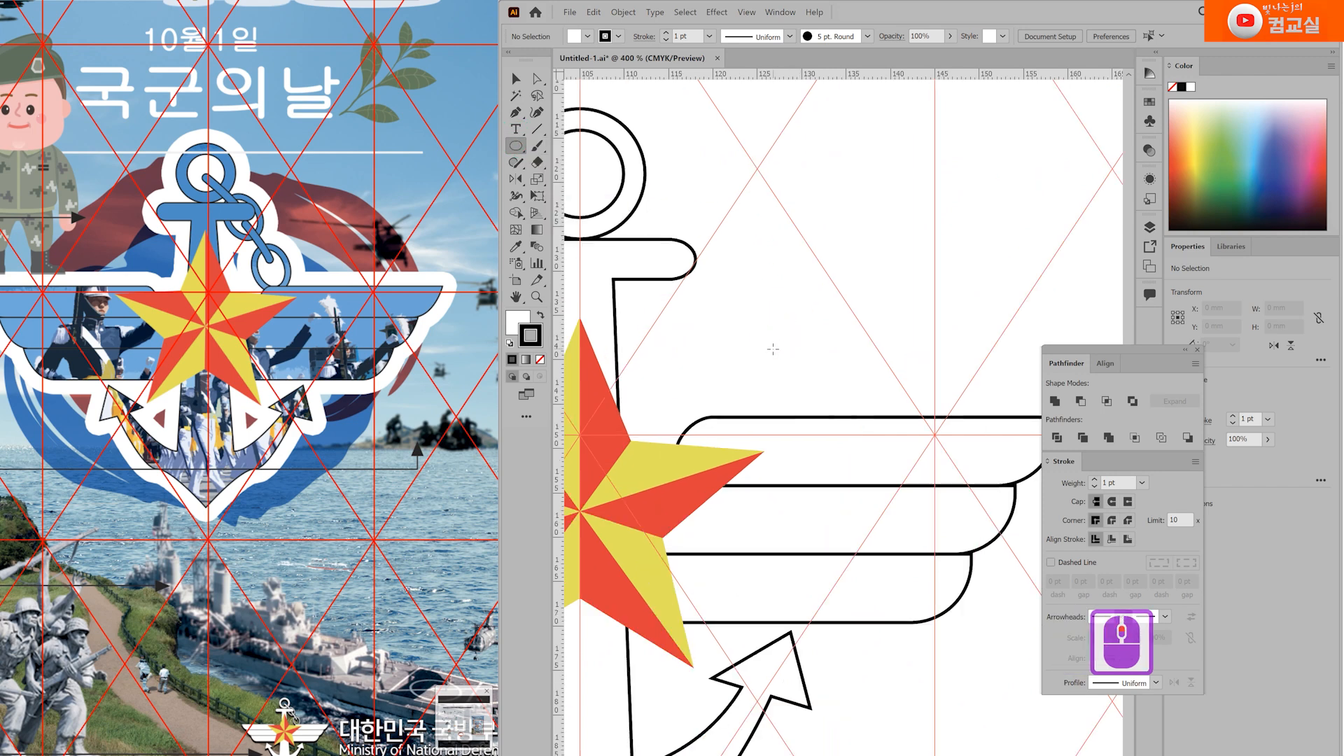
{"action": "left_click_drag", "start_coordinate": [694, 322], "coordinate": [771, 421]}
{"action": "left_click_drag", "start_coordinate": [774, 316], "coordinate": [761, 315]}
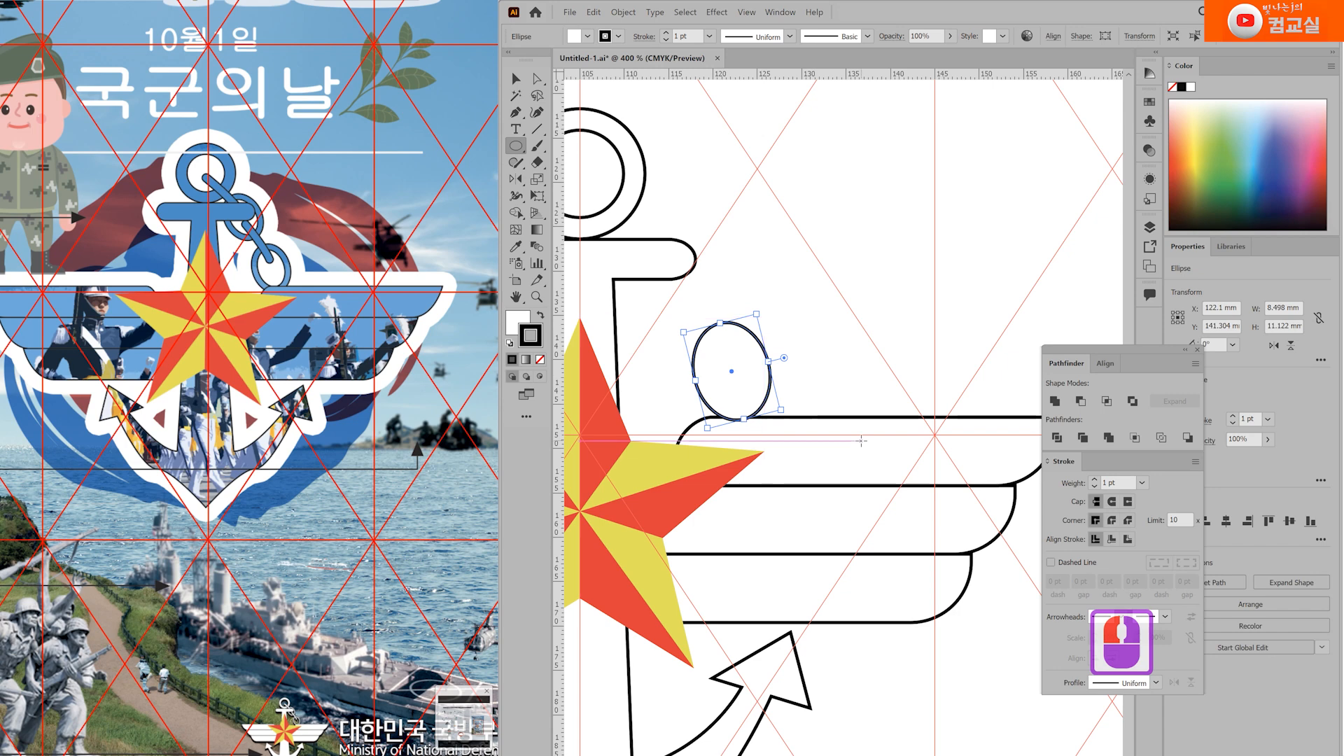
Step: Remove the oval's fill, align its stroke to the inside and set the stroke weight to 4 pt
{"action": "left_click", "coordinate": [540, 359]}
{"action": "left_click", "coordinate": [1112, 539]}
{"action": "left_click", "coordinate": [1094, 480]}
{"action": "left_click", "coordinate": [1094, 480]}
{"action": "left_click", "coordinate": [1094, 480]}
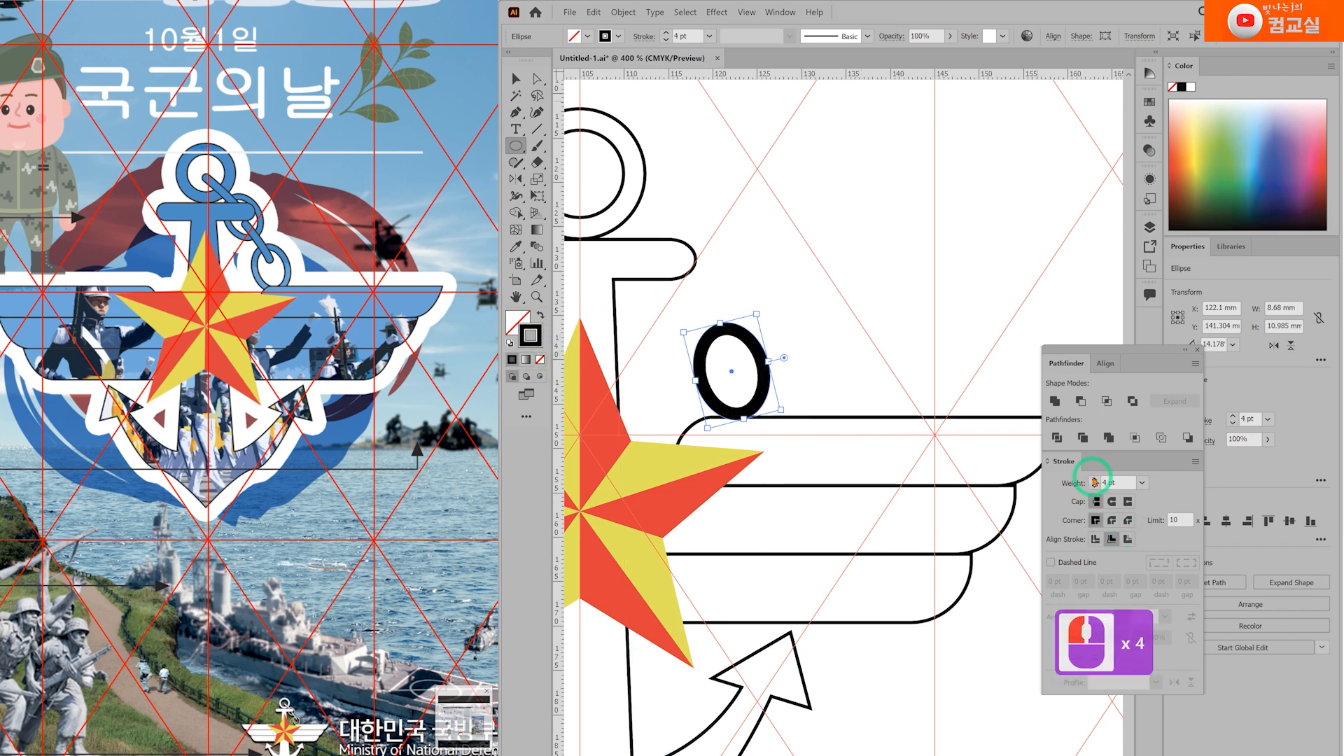
Step: Place a copy of the oval over the crossbar's rounded end and tilt it to about 23°
{"action": "key", "text": "v"}
{"action": "left_click_drag", "start_coordinate": [761, 410], "coordinate": [703, 279]}
{"action": "left_click_drag", "start_coordinate": [705, 205], "coordinate": [692, 204]}
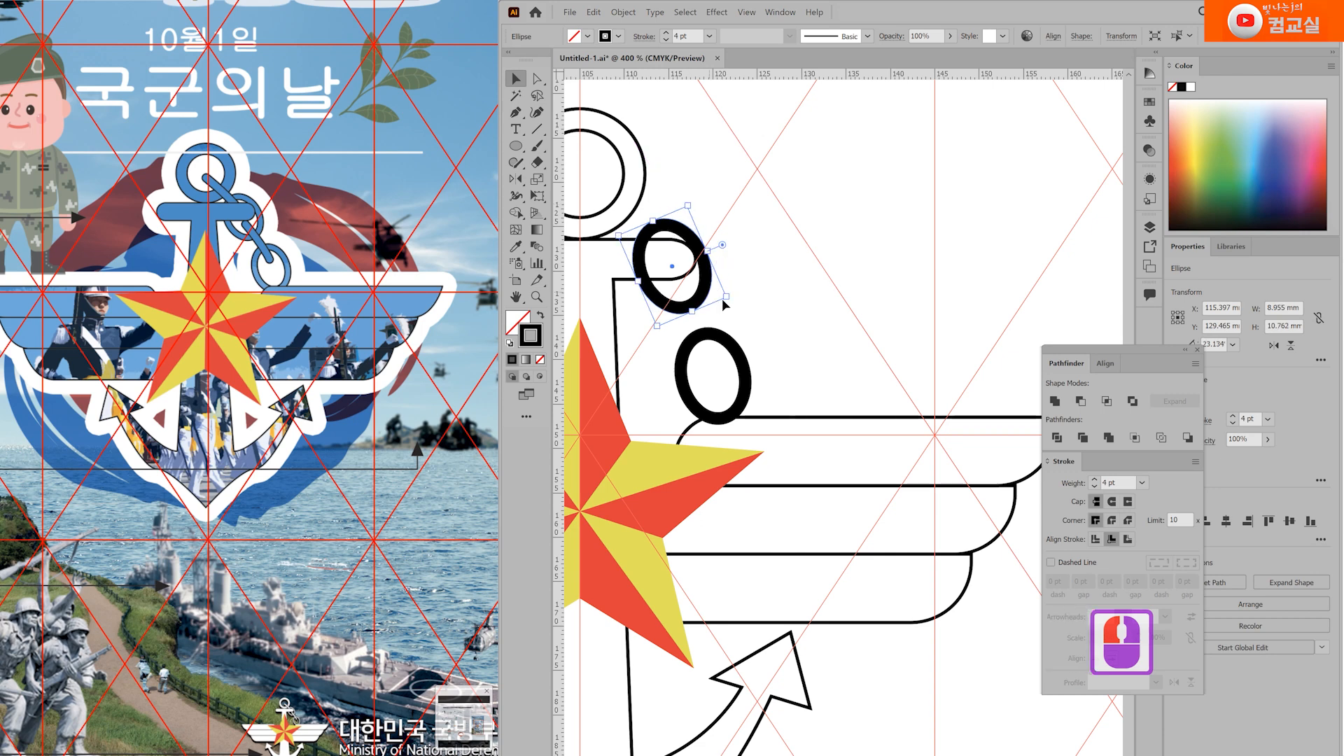
Step: Expand the strokes of both ovals into shapes and apply the wing bars' white fill and 1 pt black outline
{"action": "left_click", "coordinate": [742, 413], "text": "shift"}
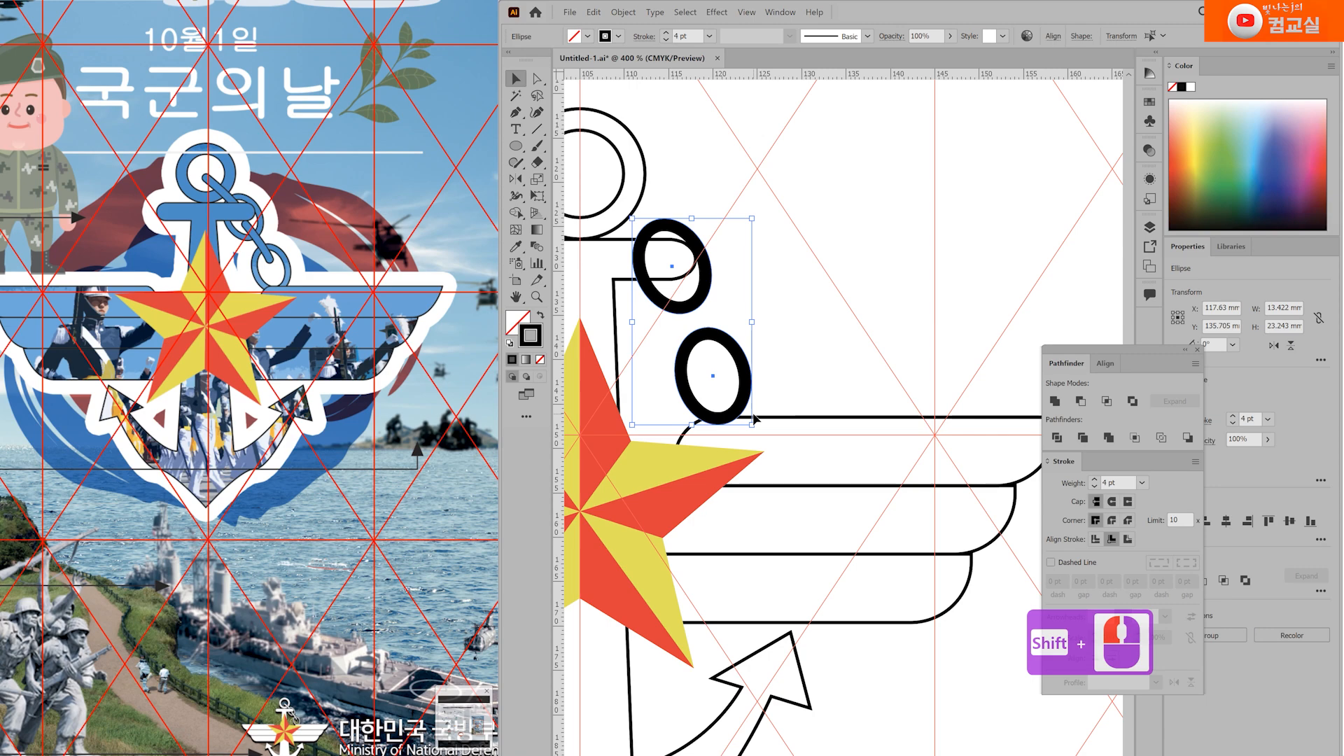
{"action": "left_click", "coordinate": [622, 13]}
{"action": "left_click", "coordinate": [659, 140]}
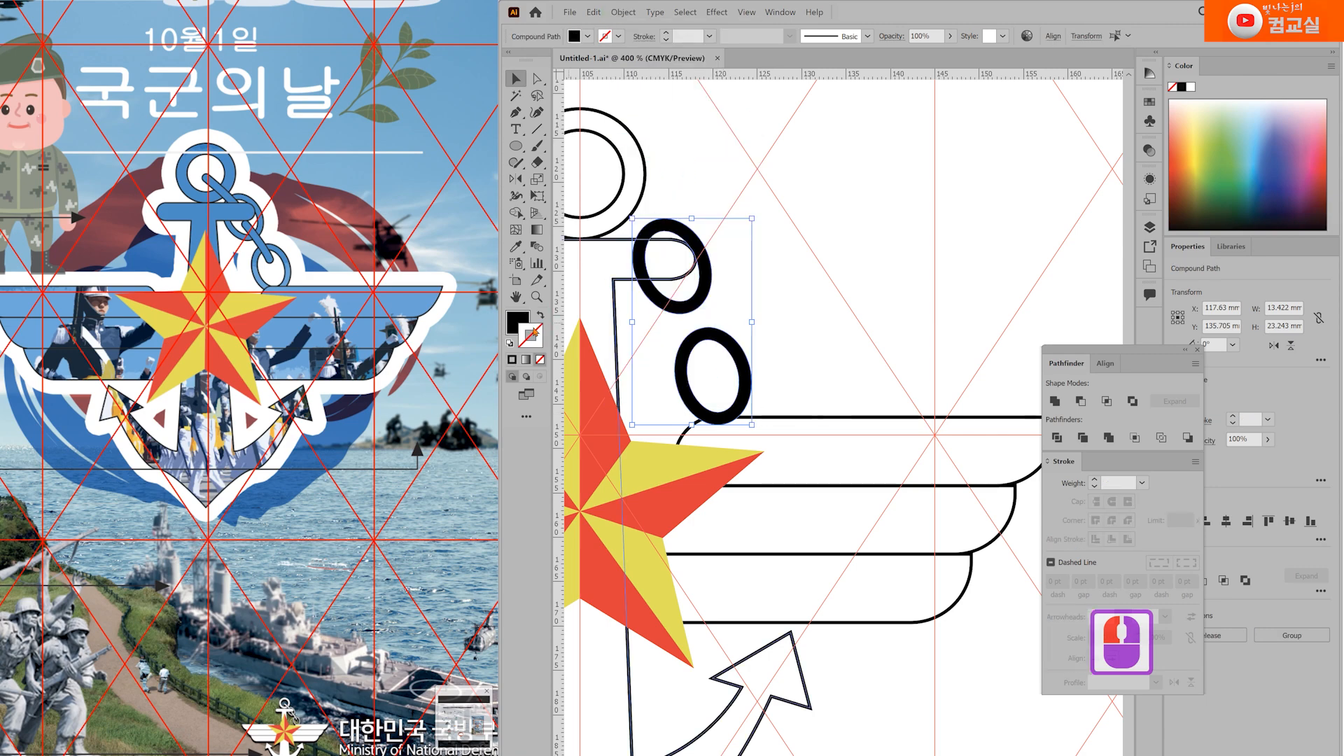
{"action": "key", "text": "i"}
{"action": "left_click", "coordinate": [878, 416]}
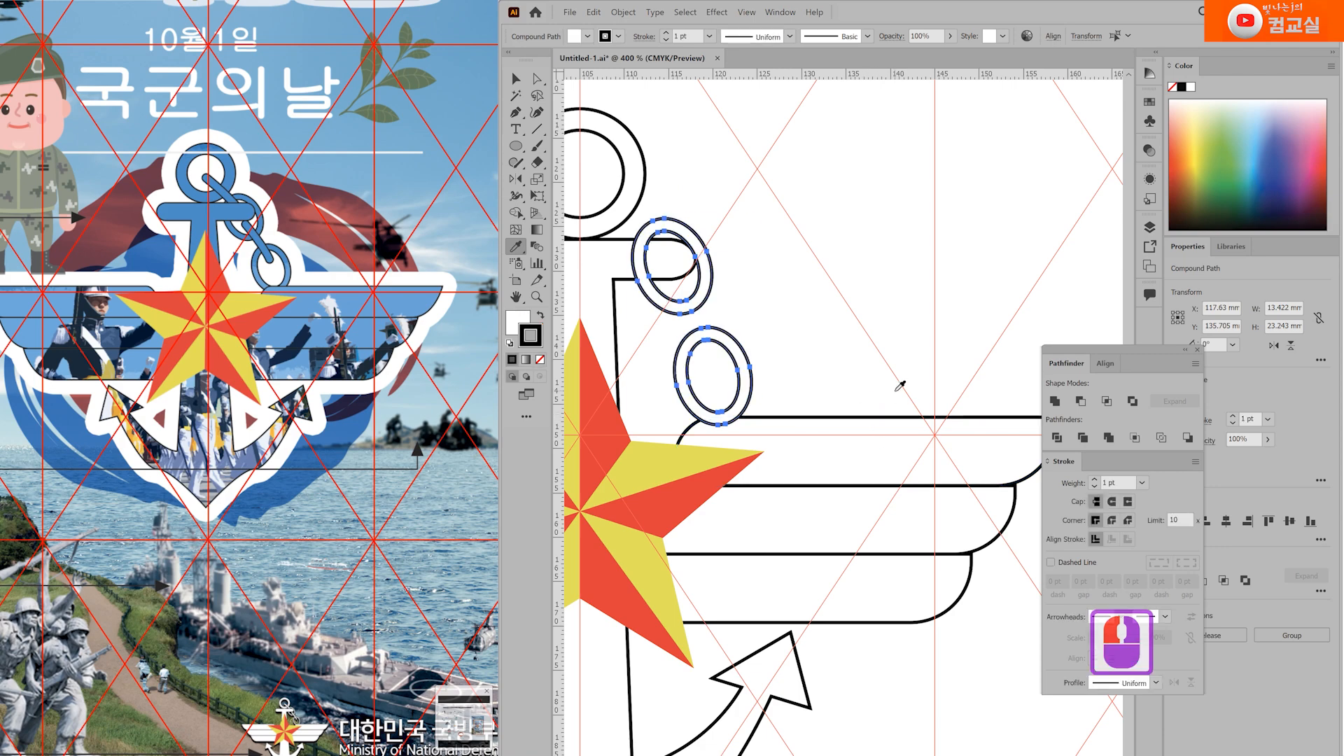
Step: Send both oval chain rings to the back, behind the anchor's crossbar and the wing
{"action": "key", "text": "ctrl+shift+bracketleft"}
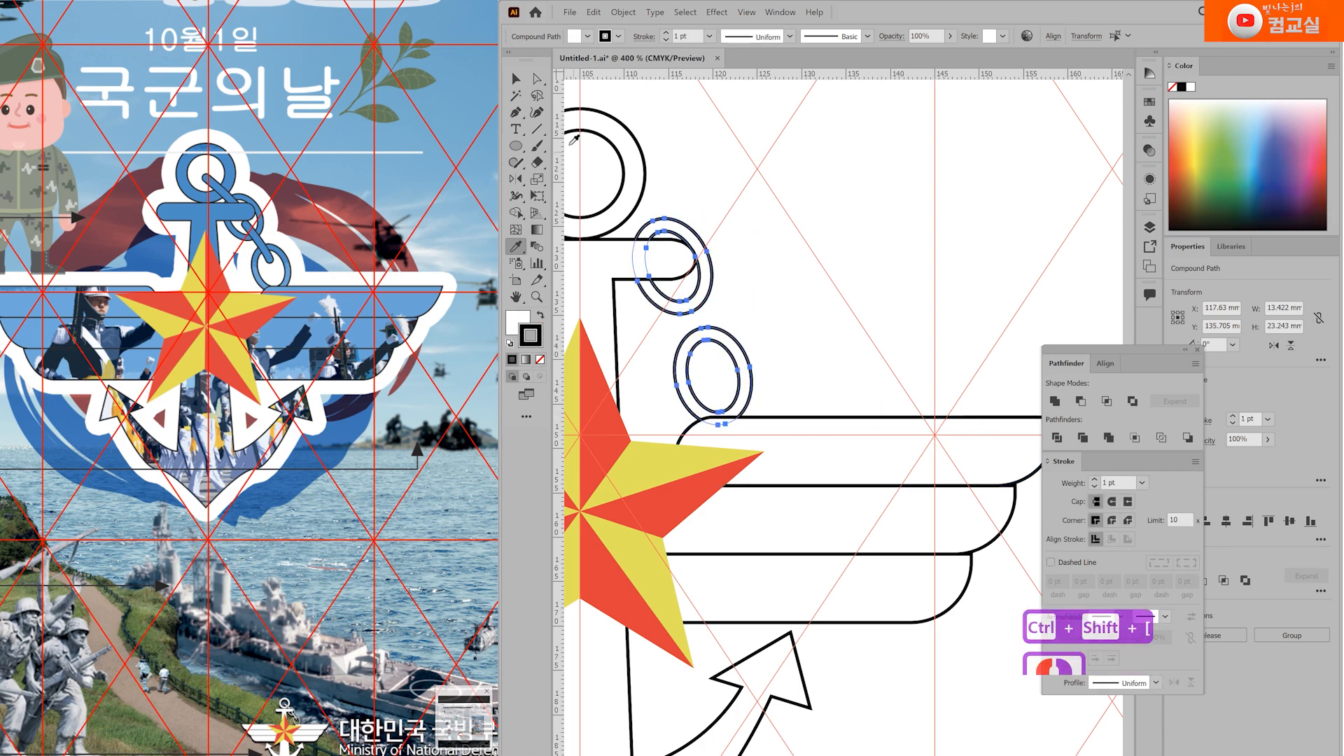
{"action": "left_click", "coordinate": [516, 79]}
{"action": "left_click", "coordinate": [792, 196]}
Step: Draw a curved Pen path about 10.5 mm wide from the centre of the anchor ring to inside the upper oval
{"action": "left_click_drag", "start_coordinate": [707, 186], "coordinate": [825, 191]}
{"action": "scroll", "coordinate": [781, 216], "scroll_direction": "up", "scroll_amount": 2}
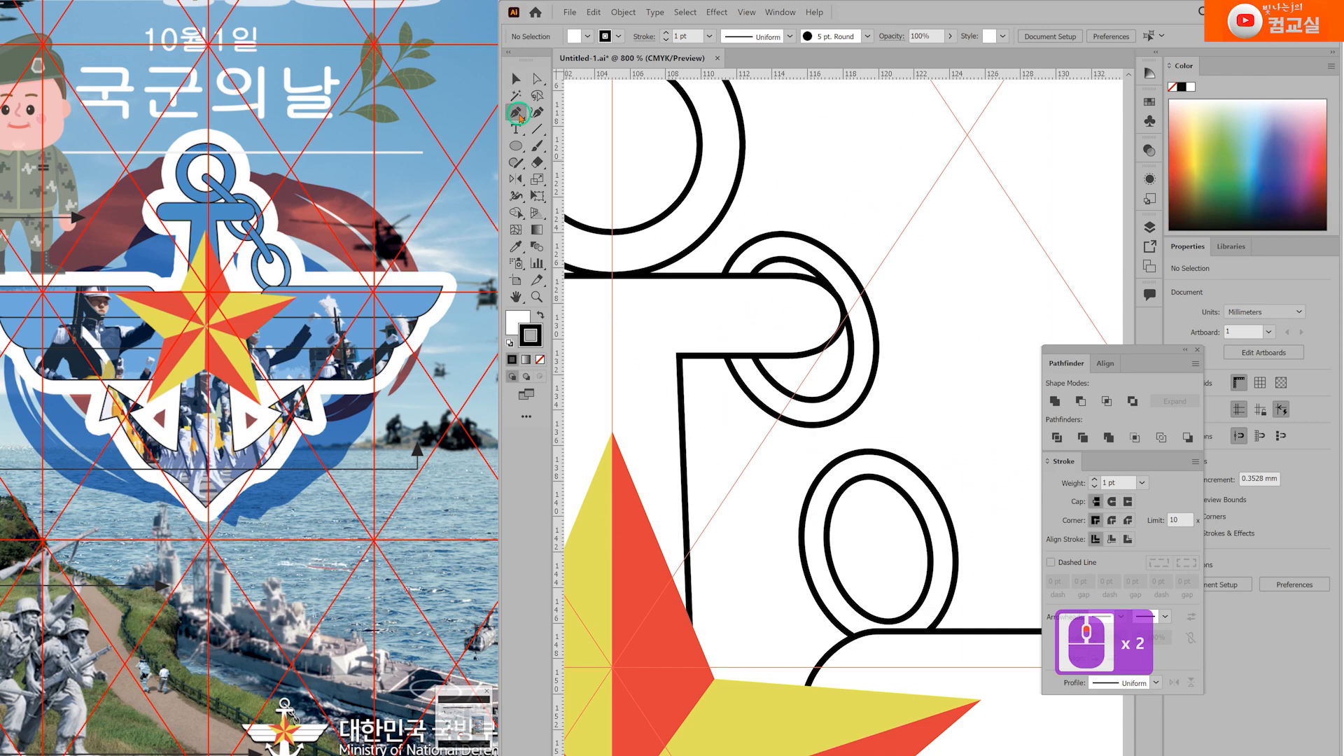
{"action": "scroll", "coordinate": [673, 179], "scroll_direction": "down", "scroll_amount": 1}
{"action": "left_click", "coordinate": [617, 156]}
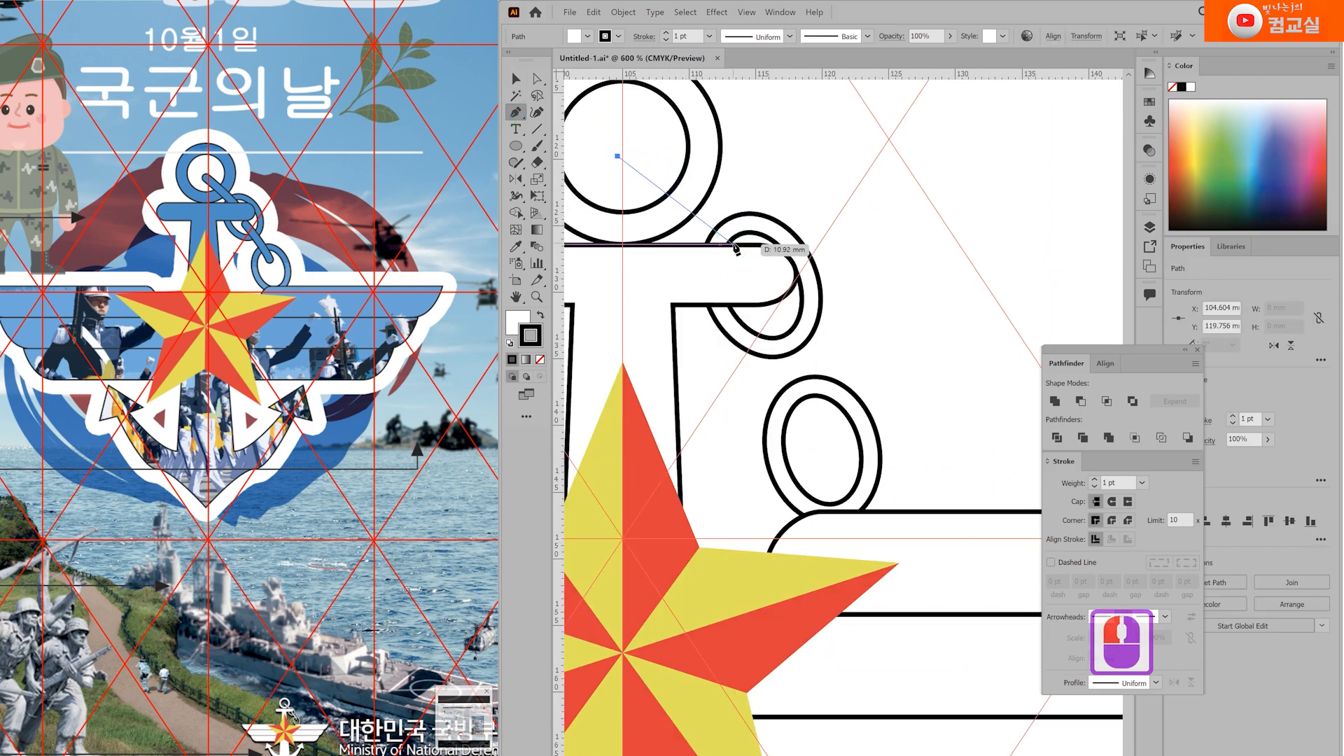
{"action": "left_click_drag", "start_coordinate": [758, 264], "coordinate": [856, 360]}
{"action": "left_click", "coordinate": [758, 265], "text": "alt"}
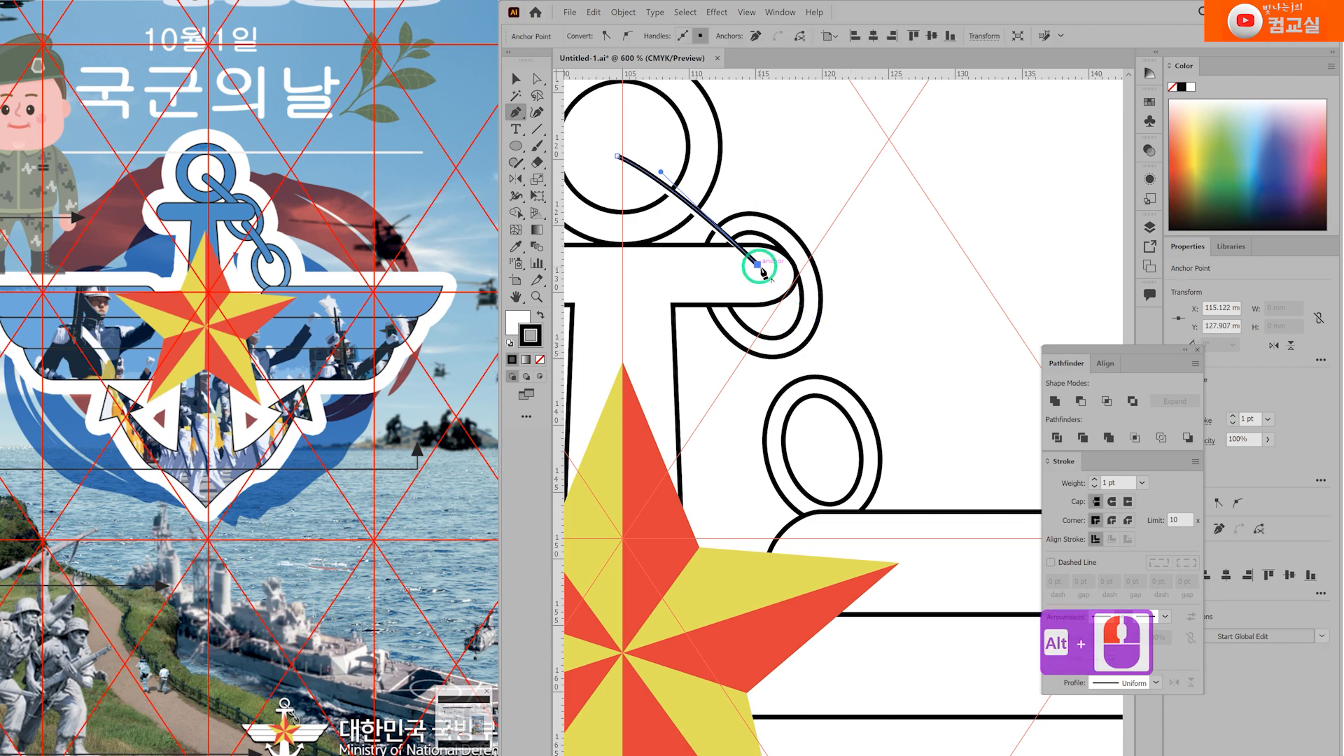
Step: Remove the curved path's fill, set its stroke weight to 4 pt and give it round caps
{"action": "left_click", "coordinate": [540, 360]}
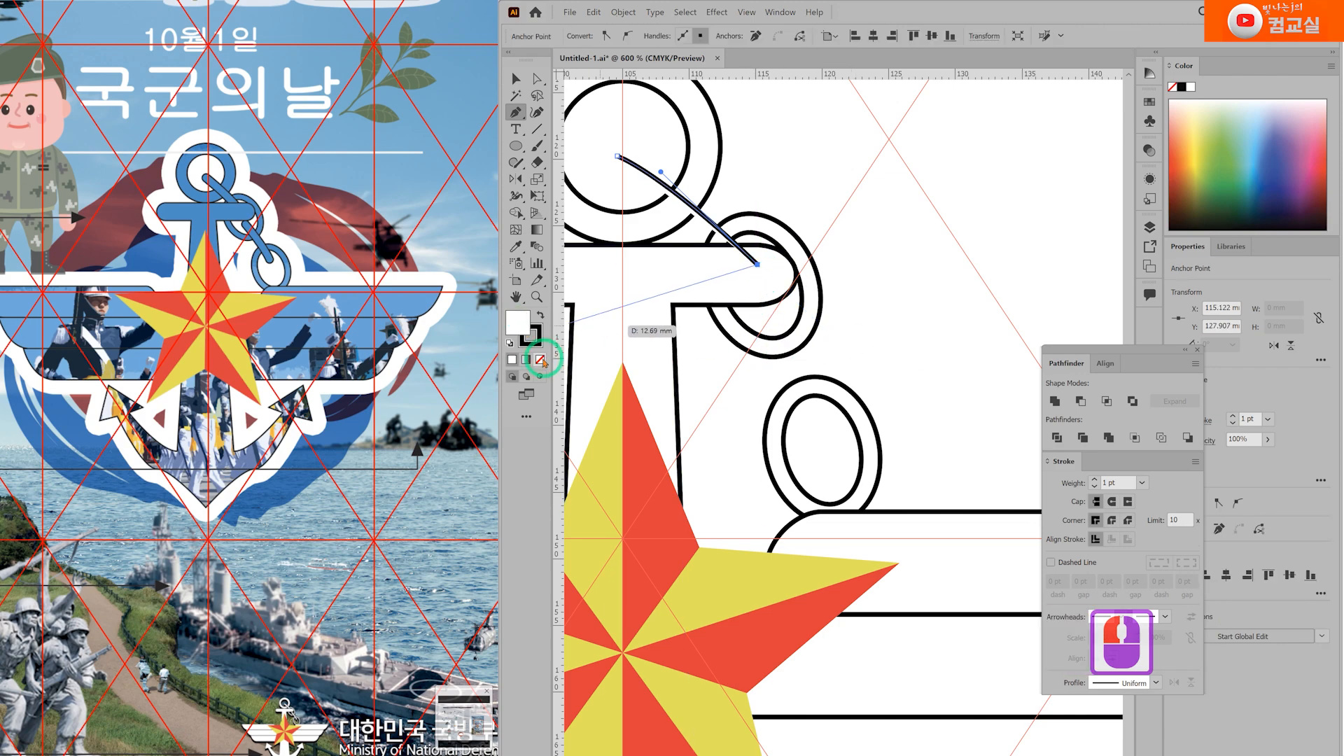
{"action": "left_click", "coordinate": [1094, 480]}
{"action": "left_click", "coordinate": [1095, 479]}
{"action": "left_click", "coordinate": [1094, 480]}
{"action": "left_click", "coordinate": [1112, 502]}
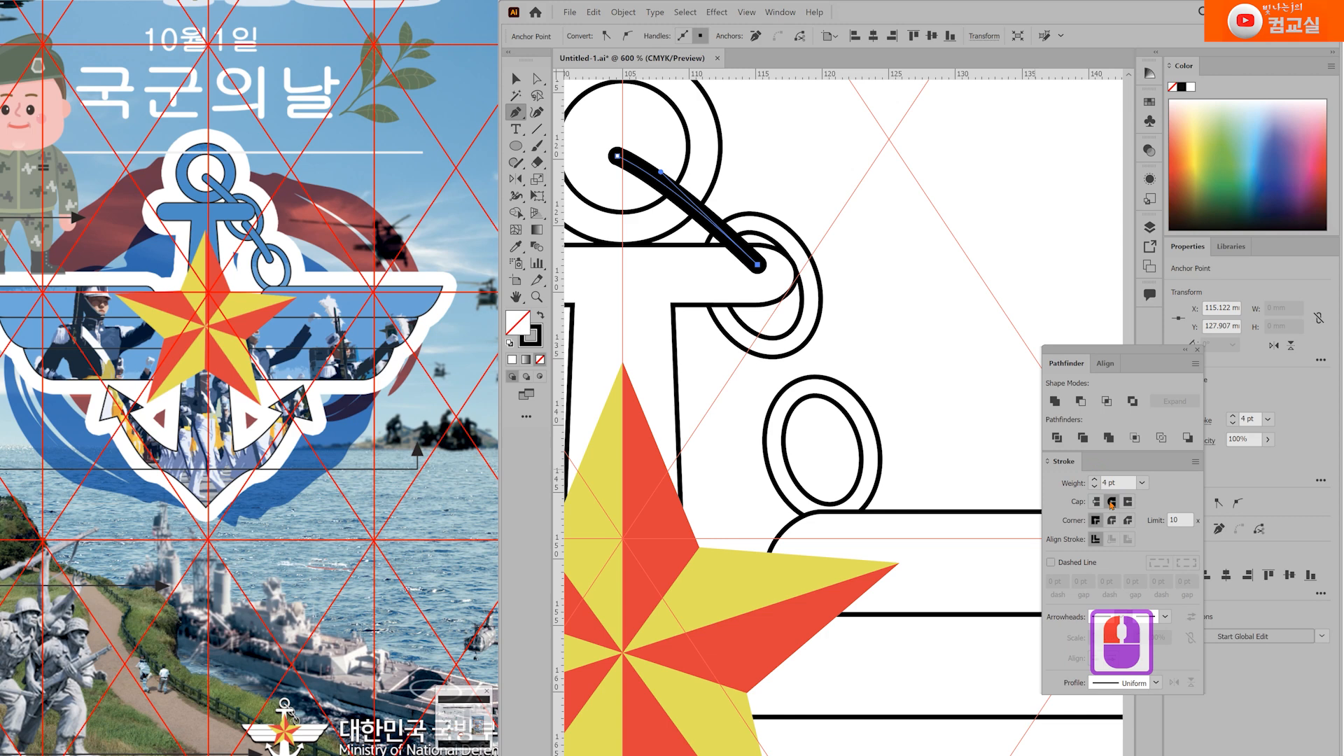
Step: Move the thick link onto the anchor's centre axis, narrow it to about 9.75 mm and shift the upper oval toward it
{"action": "key", "text": "v"}
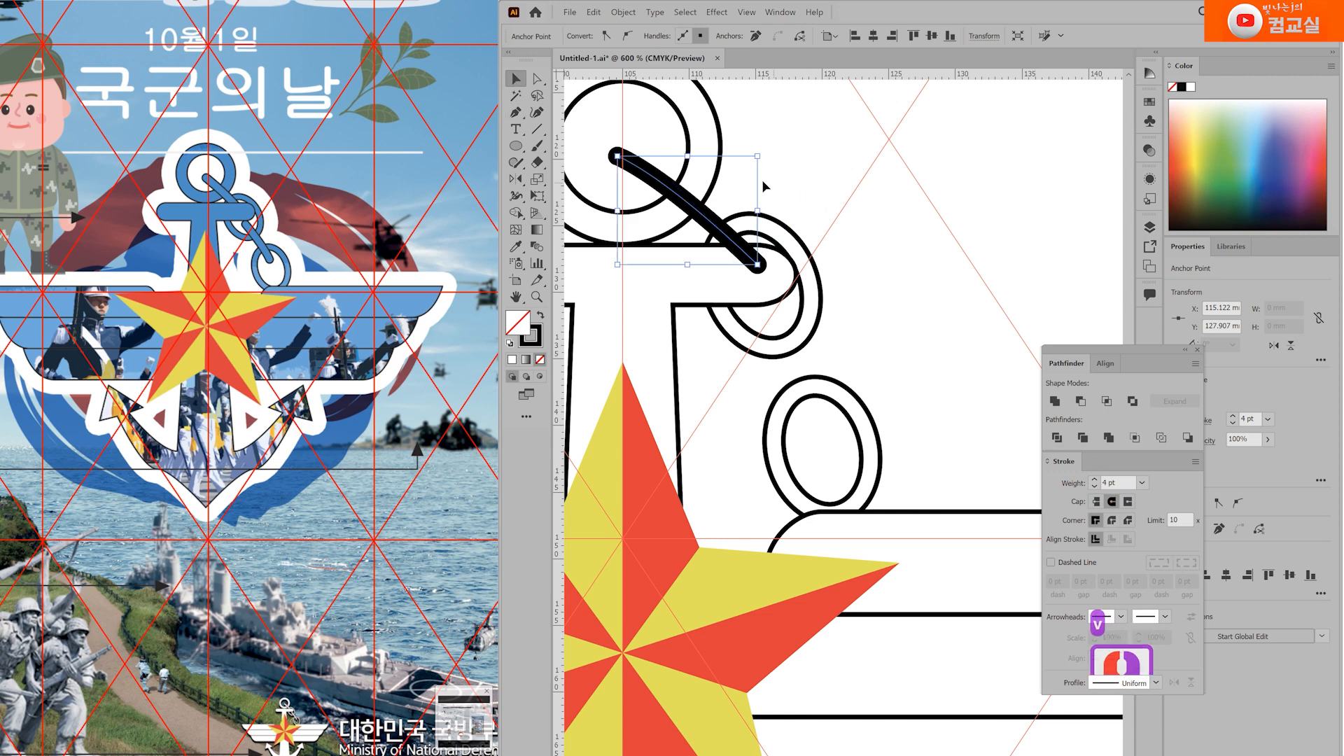
{"action": "left_click_drag", "start_coordinate": [692, 209], "coordinate": [697, 219]}
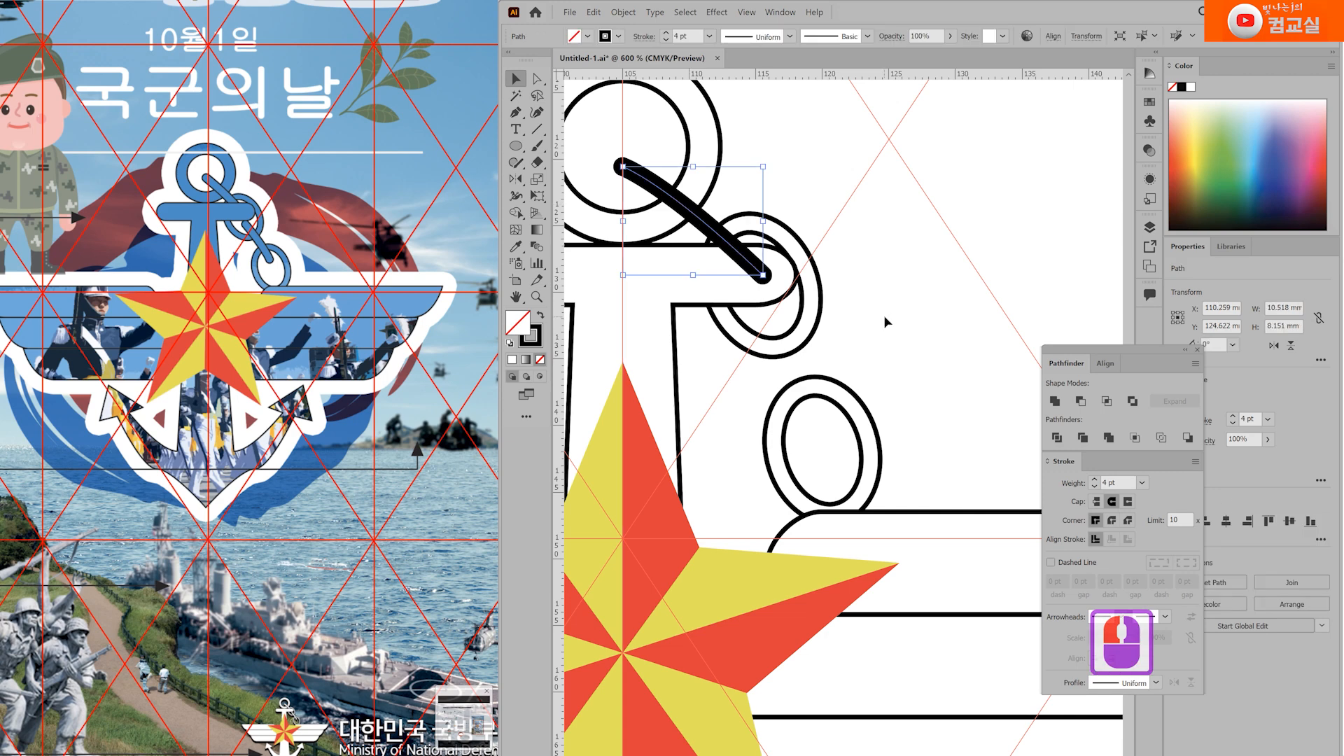
{"action": "left_click_drag", "start_coordinate": [763, 275], "coordinate": [814, 298]}
{"action": "left_click", "coordinate": [819, 299]}
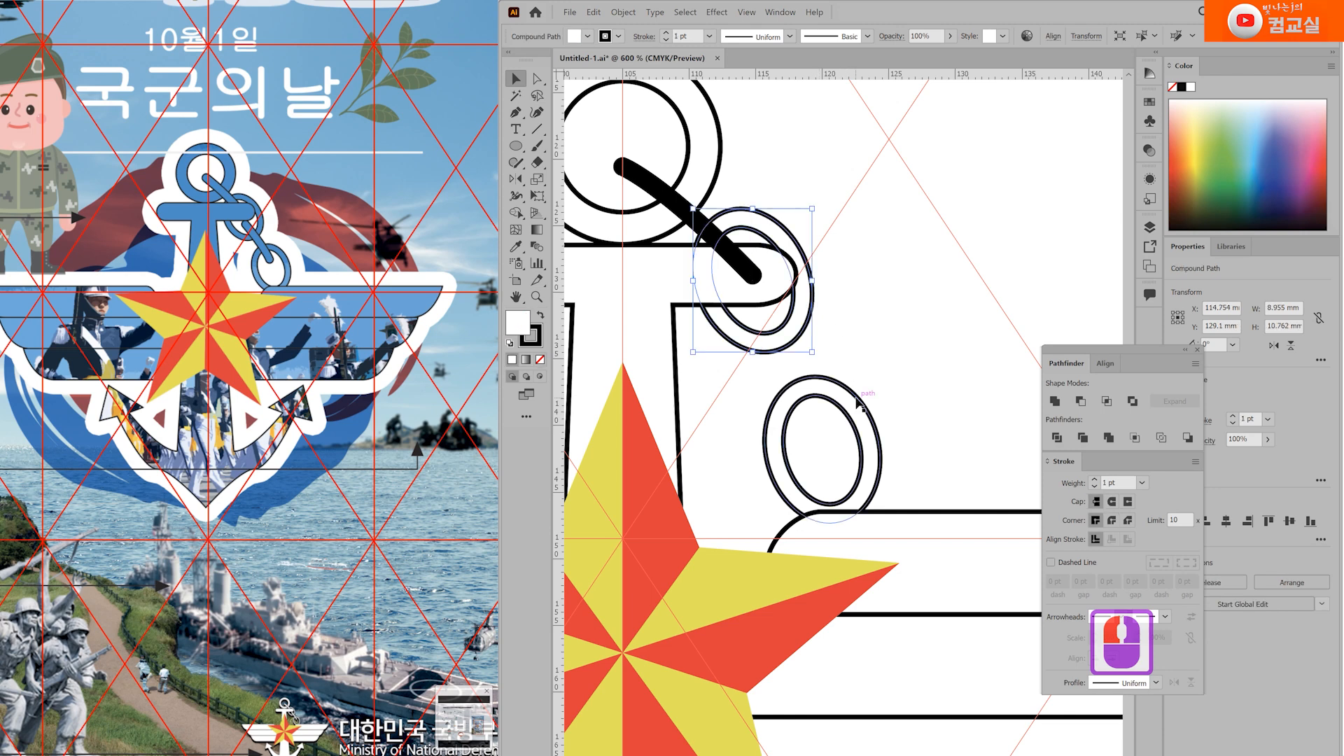
Step: Duplicate the thick link, then rotate and position the copy so it bridges the upper and lower ovals
{"action": "left_click", "coordinate": [704, 232]}
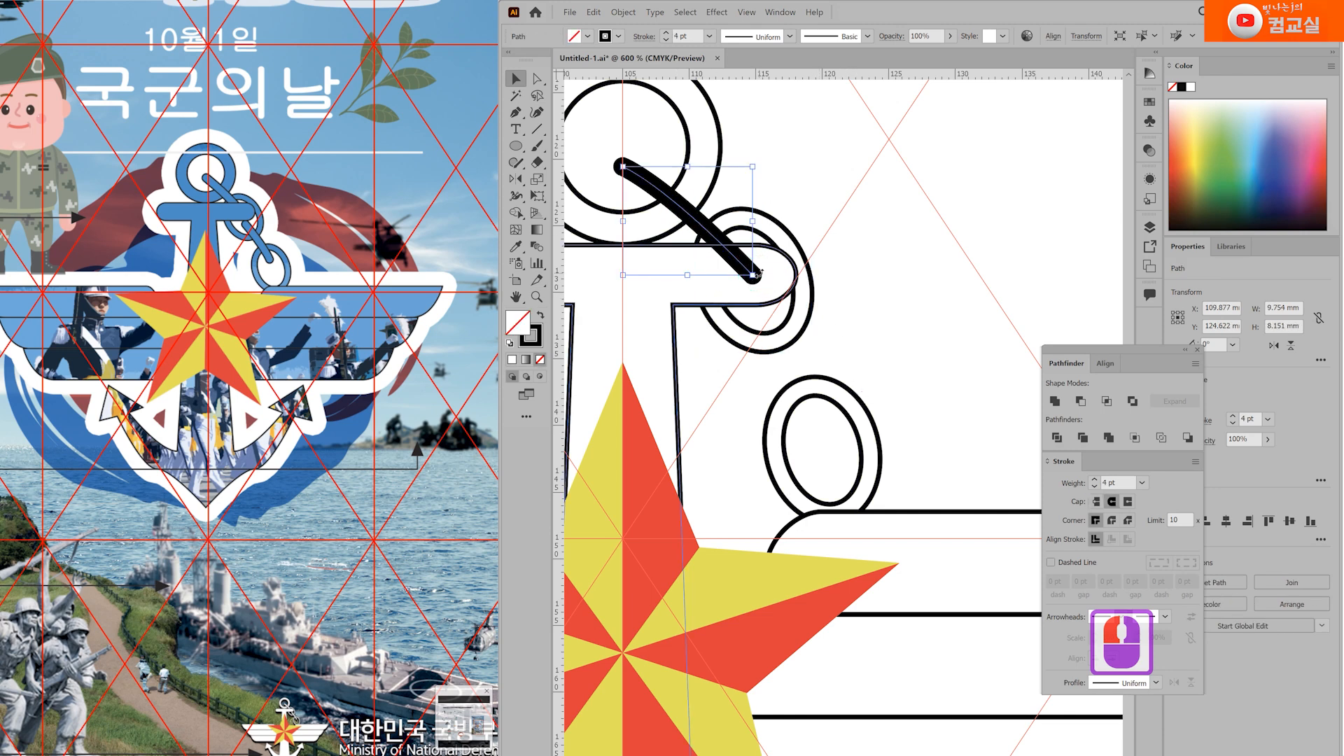
{"action": "left_click_drag", "start_coordinate": [700, 225], "coordinate": [814, 390]}
{"action": "left_click_drag", "start_coordinate": [879, 337], "coordinate": [881, 352]}
{"action": "left_click_drag", "start_coordinate": [848, 451], "coordinate": [821, 418]}
Step: Expand the fill and stroke of both thick links and apply the ovals' white fill and 1 pt black outline
{"action": "left_click", "coordinate": [720, 240]}
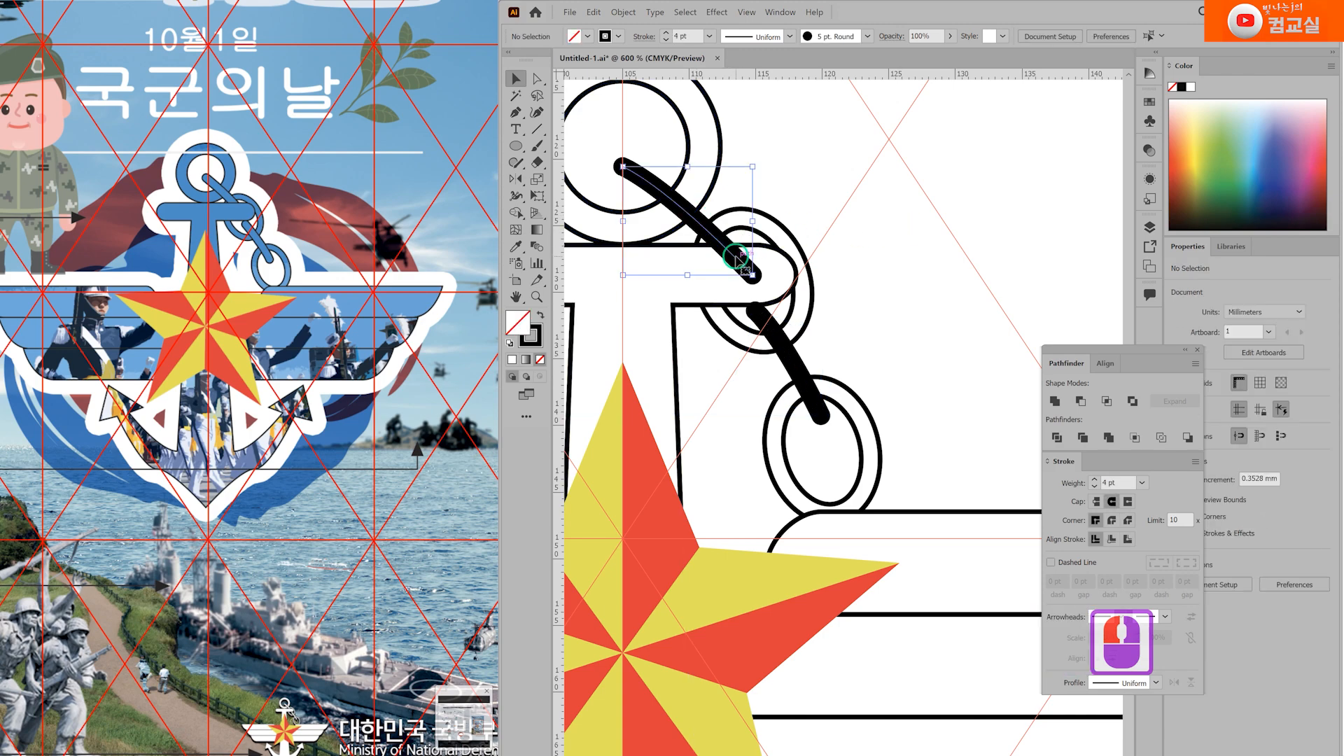
{"action": "left_click", "coordinate": [787, 353], "text": "shift"}
{"action": "left_click", "coordinate": [623, 13]}
{"action": "left_click", "coordinate": [633, 127]}
{"action": "left_click", "coordinate": [653, 460]}
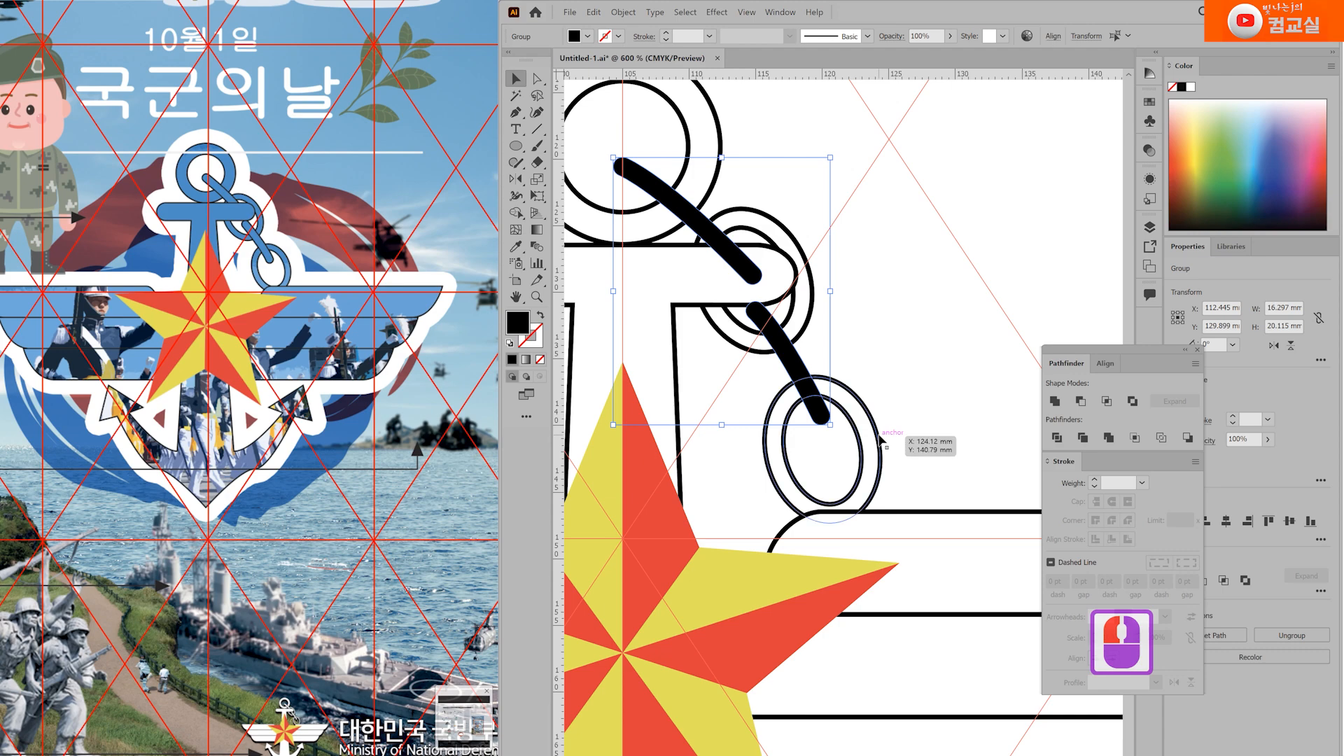
{"action": "key", "text": "i"}
{"action": "left_click", "coordinate": [871, 414]}
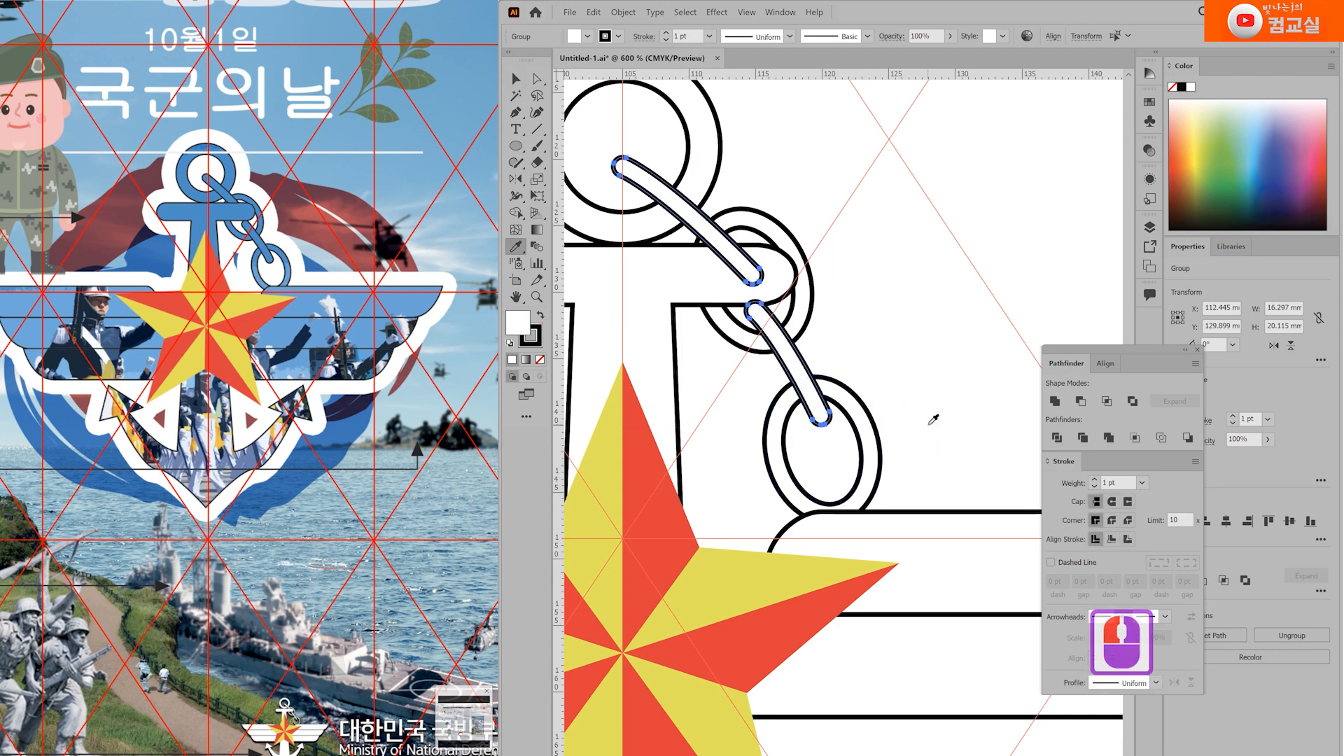
{"action": "key", "text": "v"}
{"action": "left_click", "coordinate": [826, 214]}
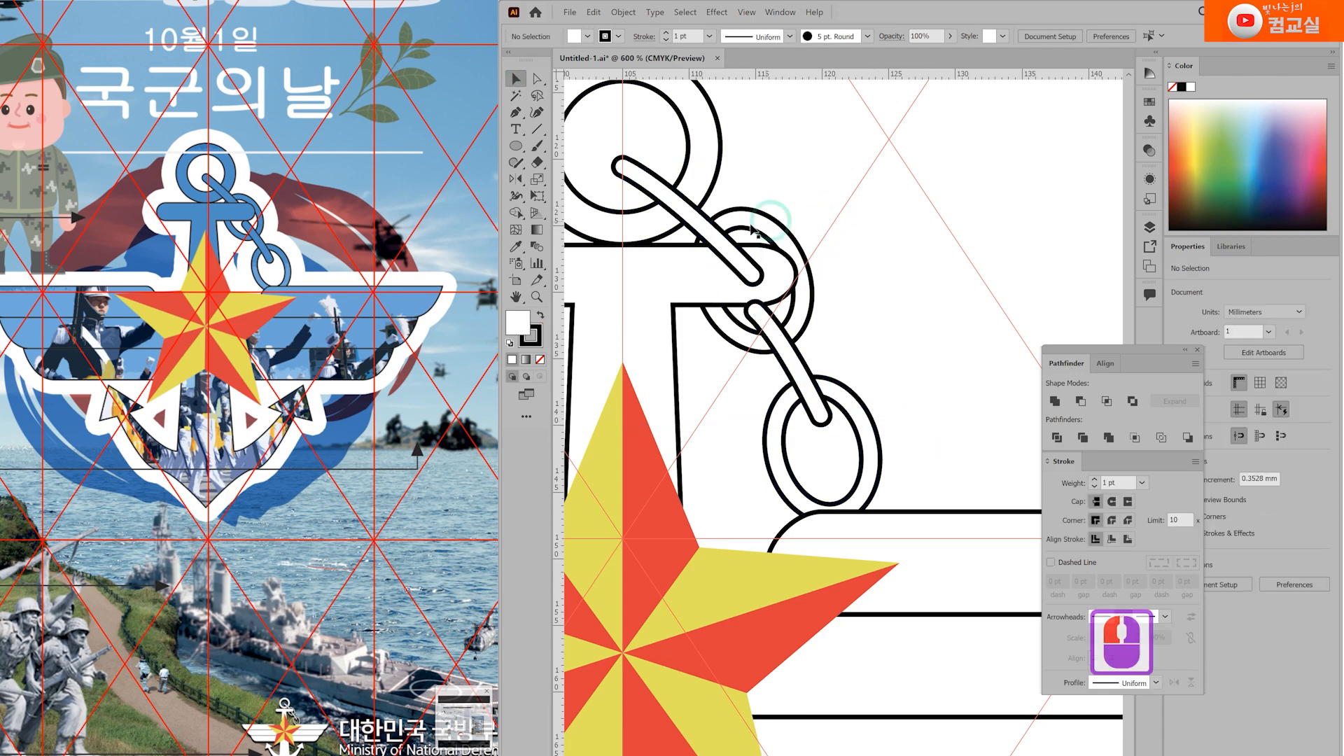
Step: Select the anchor ring, both links and both ovals and send them to the back, behind the crossbar
{"action": "left_click", "coordinate": [720, 241]}
{"action": "left_click", "coordinate": [780, 219], "text": "shift"}
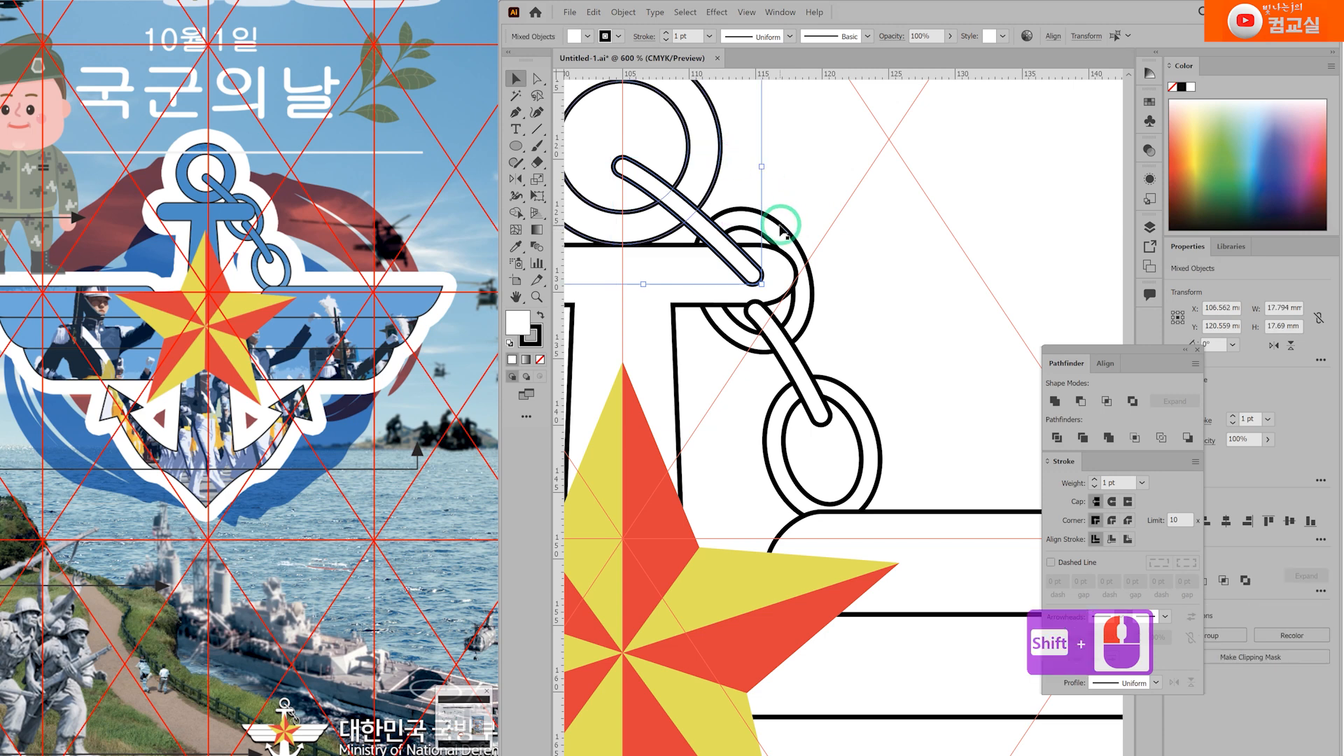
{"action": "left_click", "coordinate": [898, 297], "text": "shift"}
{"action": "left_click", "coordinate": [865, 404], "text": "shift"}
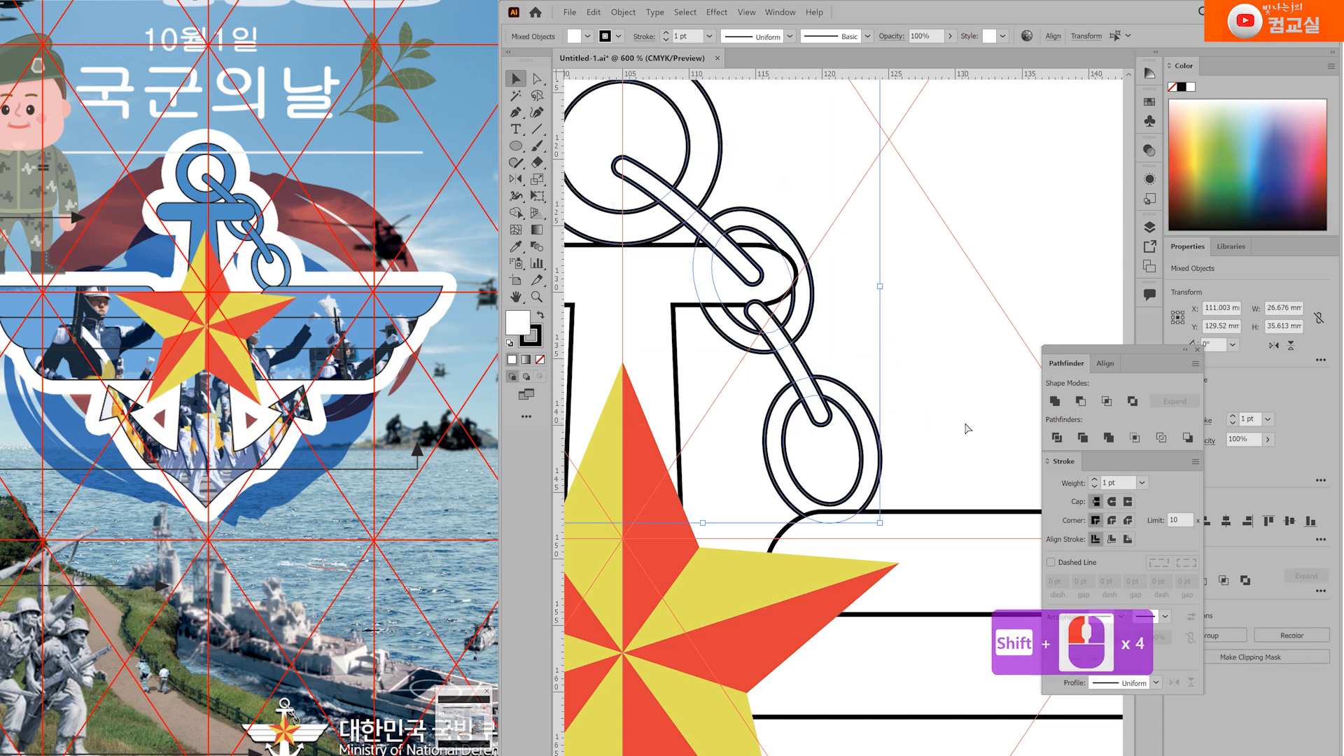
{"action": "key", "text": "ctrl+shift+bracketleft"}
{"action": "left_click", "coordinate": [1040, 555]}
Step: Select the whole anchor logo and place a copy below it, centred on the grid line at X 145 mm
{"action": "scroll", "coordinate": [721, 336], "scroll_direction": "up", "scroll_amount": 1}
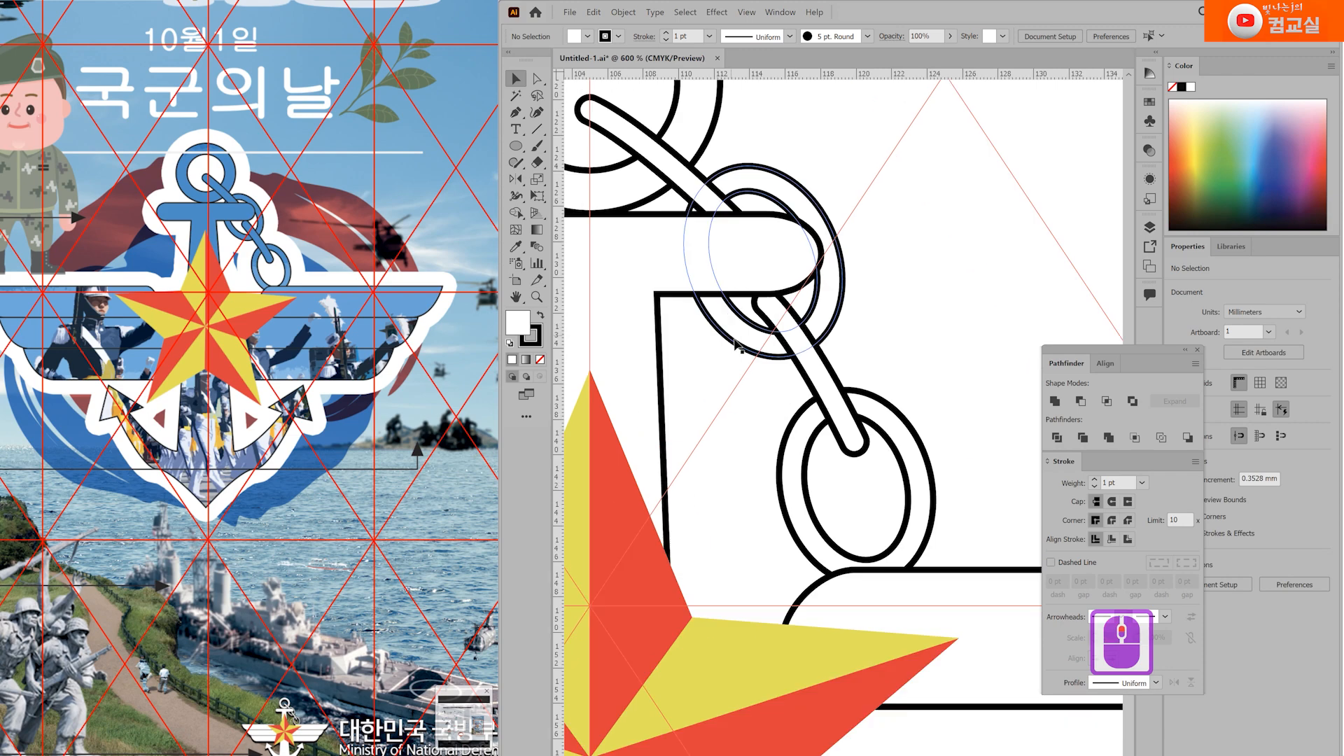
{"action": "left_click_drag", "start_coordinate": [831, 371], "coordinate": [839, 382]}
{"action": "scroll", "coordinate": [954, 378], "scroll_direction": "down", "scroll_amount": 4}
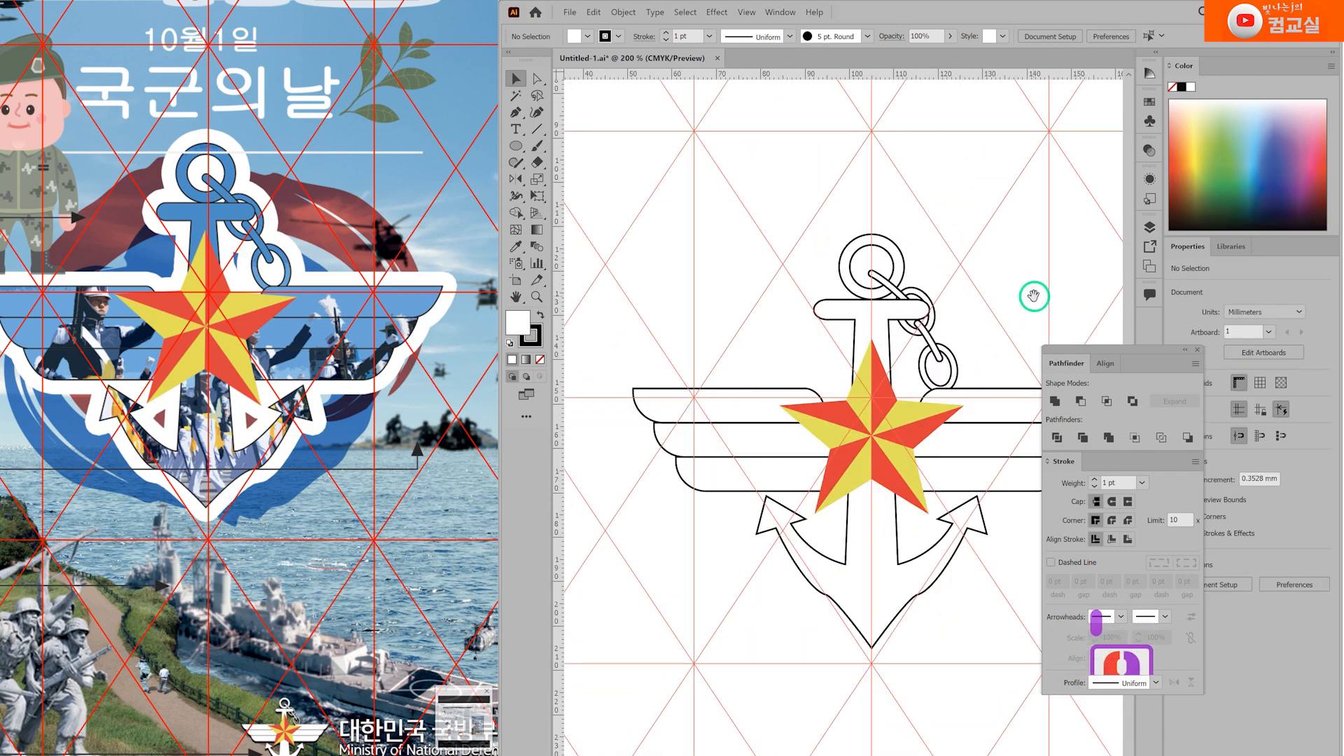
{"action": "scroll", "coordinate": [934, 277], "scroll_direction": "down", "scroll_amount": 1}
{"action": "left_click_drag", "start_coordinate": [595, 172], "coordinate": [969, 511]}
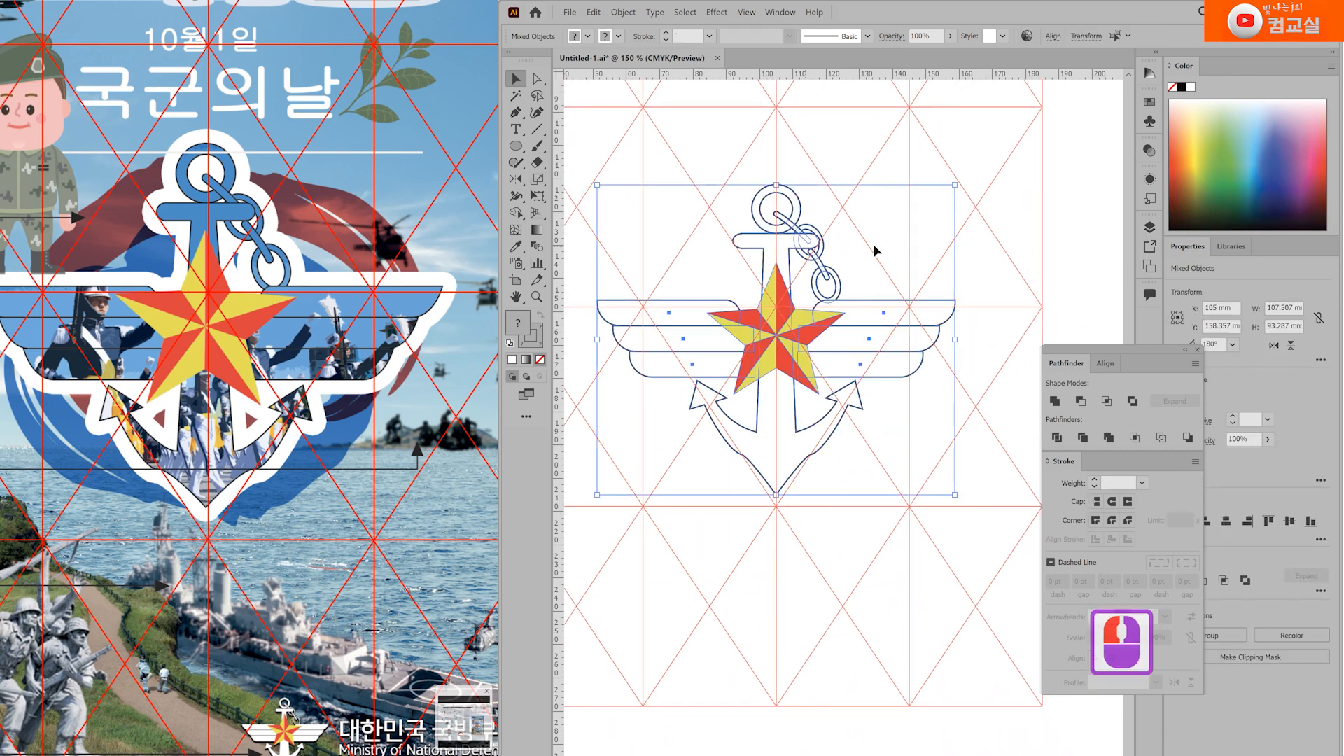
{"action": "left_click_drag", "start_coordinate": [303, 404], "coordinate": [350, 384]}
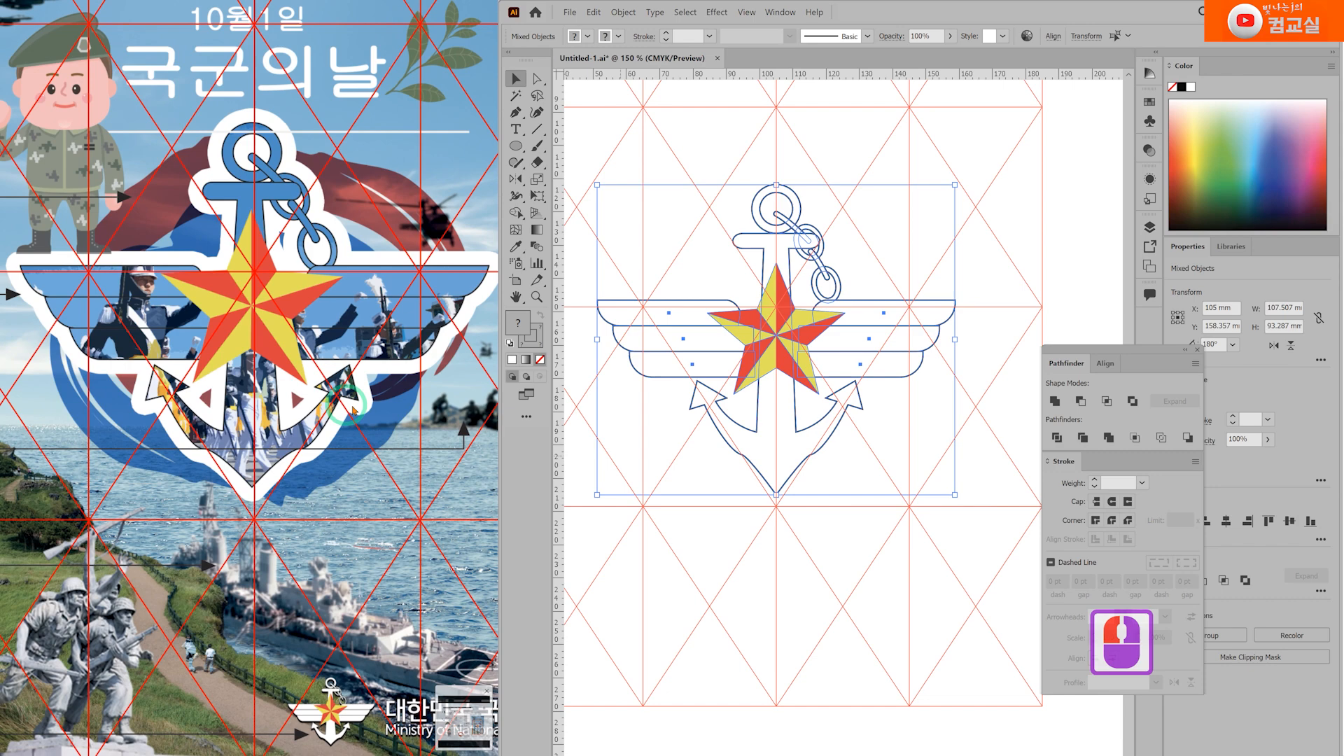
{"action": "left_click_drag", "start_coordinate": [357, 728], "coordinate": [305, 607]}
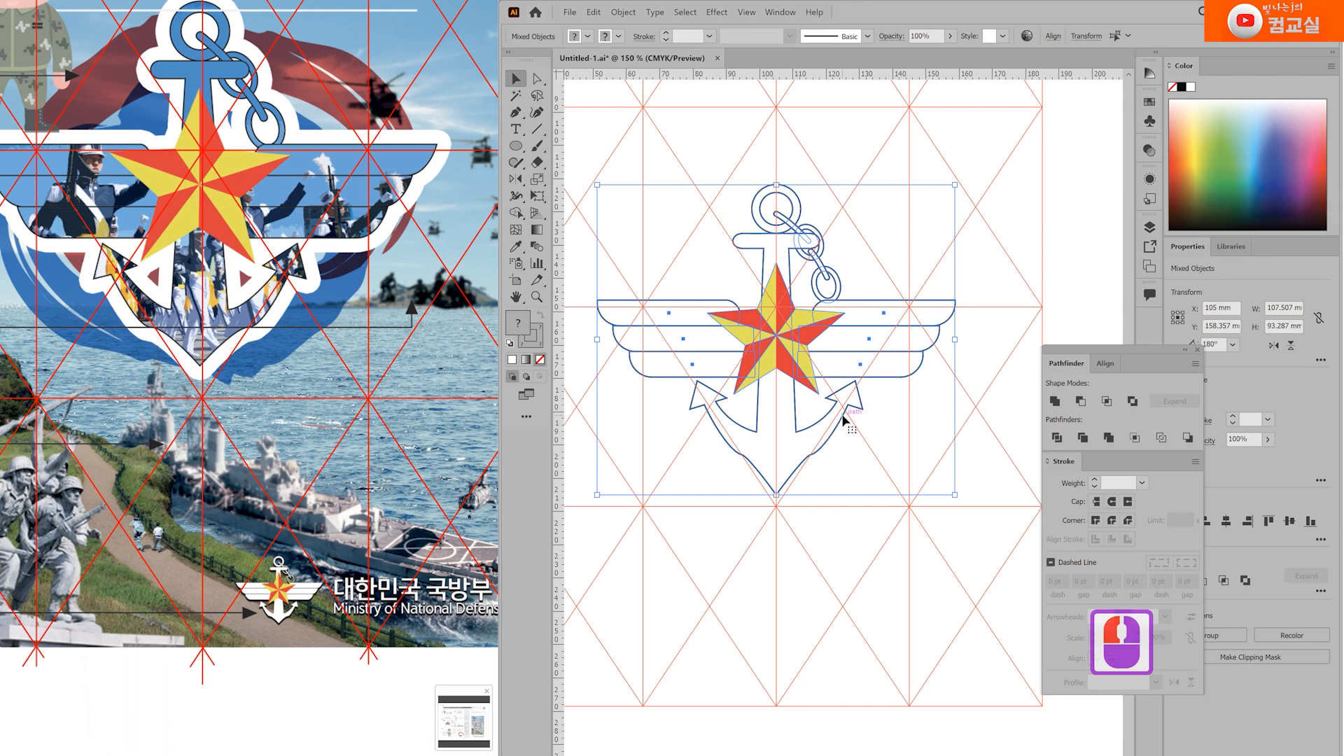
{"action": "left_click_drag", "start_coordinate": [844, 423], "coordinate": [928, 661]}
{"action": "scroll", "coordinate": [876, 210], "scroll_direction": "down", "scroll_amount": 4}
{"action": "scroll", "coordinate": [876, 210], "scroll_direction": "right", "scroll_amount": 3}
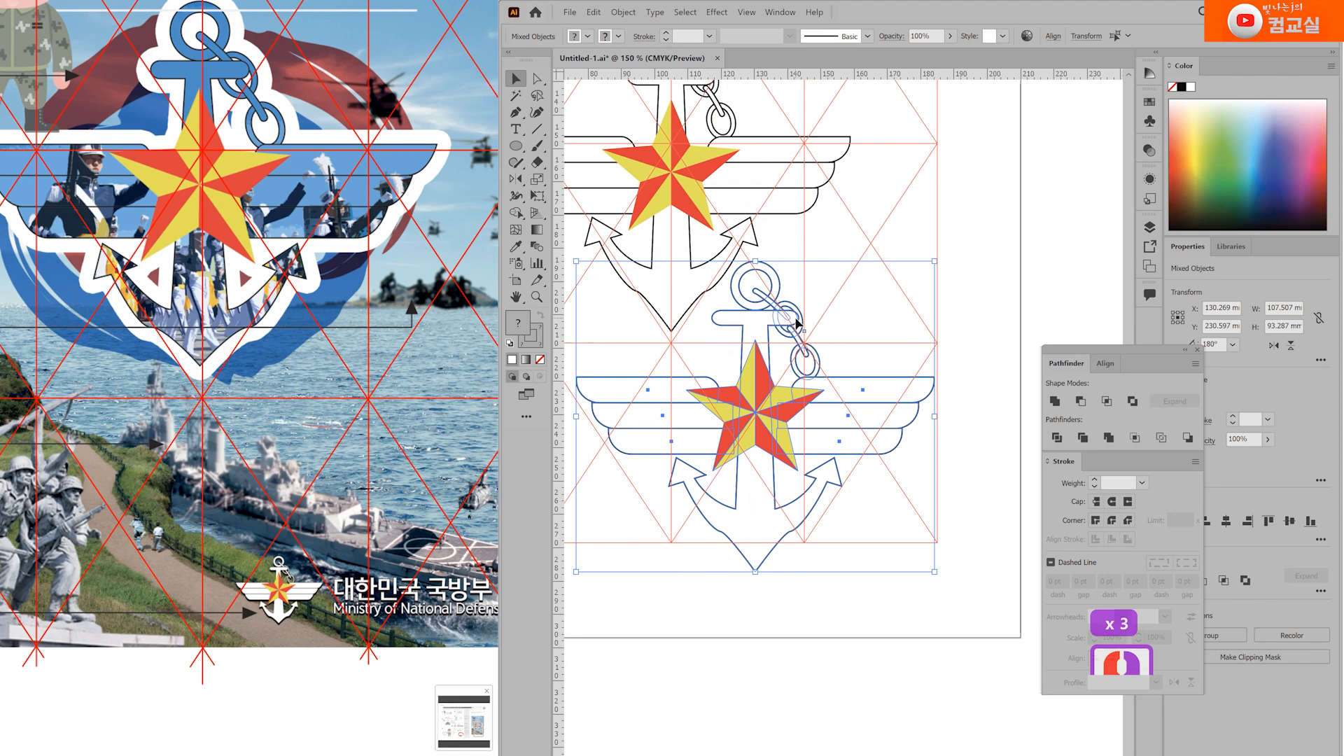
{"action": "left_click_drag", "start_coordinate": [772, 308], "coordinate": [821, 353]}
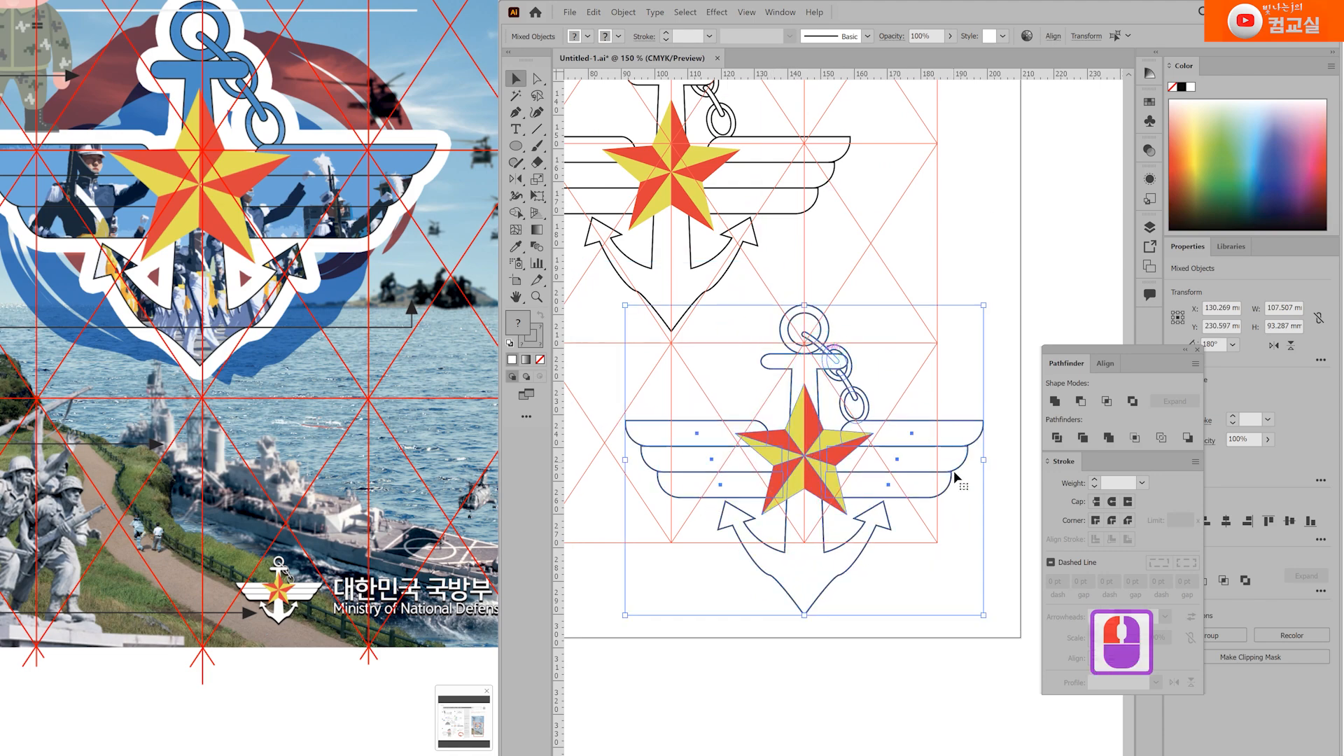
Step: Expand the copied logo with both Fill and Stroke included
{"action": "left_click", "coordinate": [623, 12]}
{"action": "left_click", "coordinate": [633, 126]}
{"action": "left_click", "coordinate": [638, 462]}
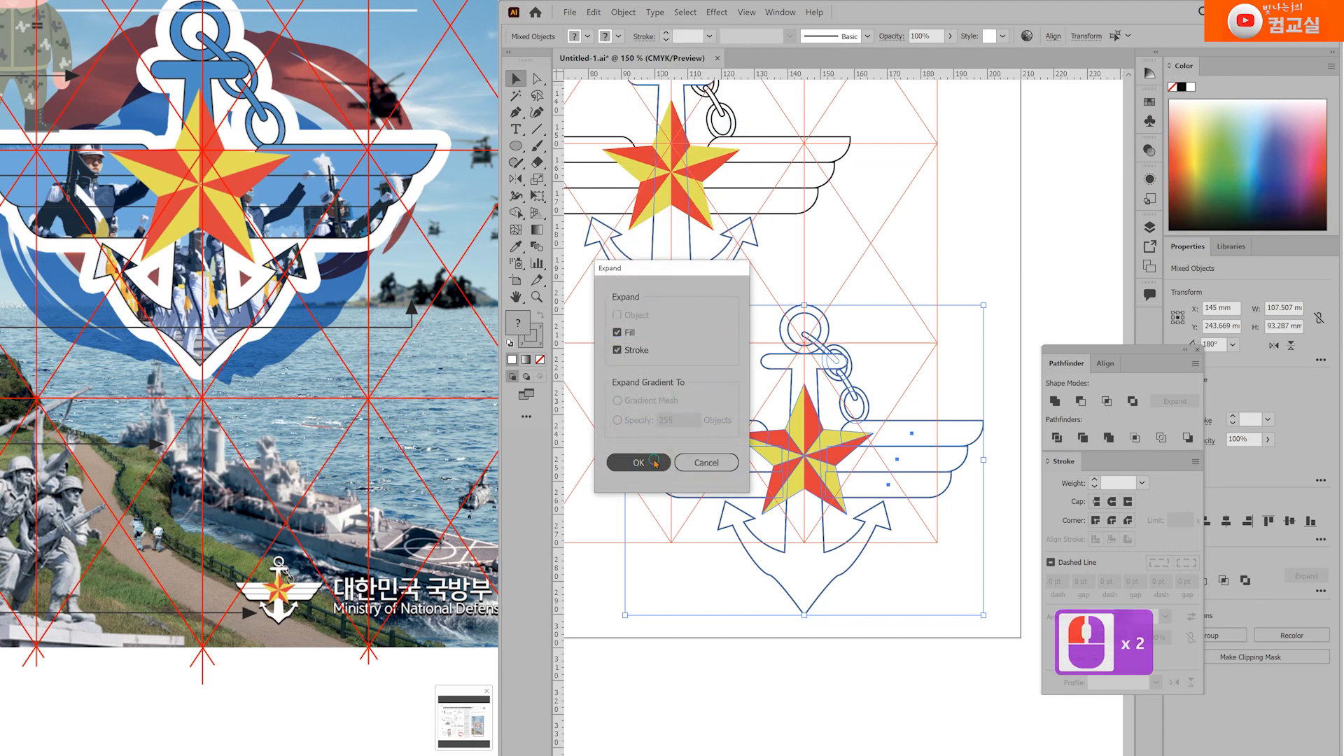
Step: Scale the expanded logo copy down to about 21 mm wide and move it between the grid lines at X 105 mm and 145 mm
{"action": "left_click", "coordinate": [626, 12]}
{"action": "left_click", "coordinate": [635, 127]}
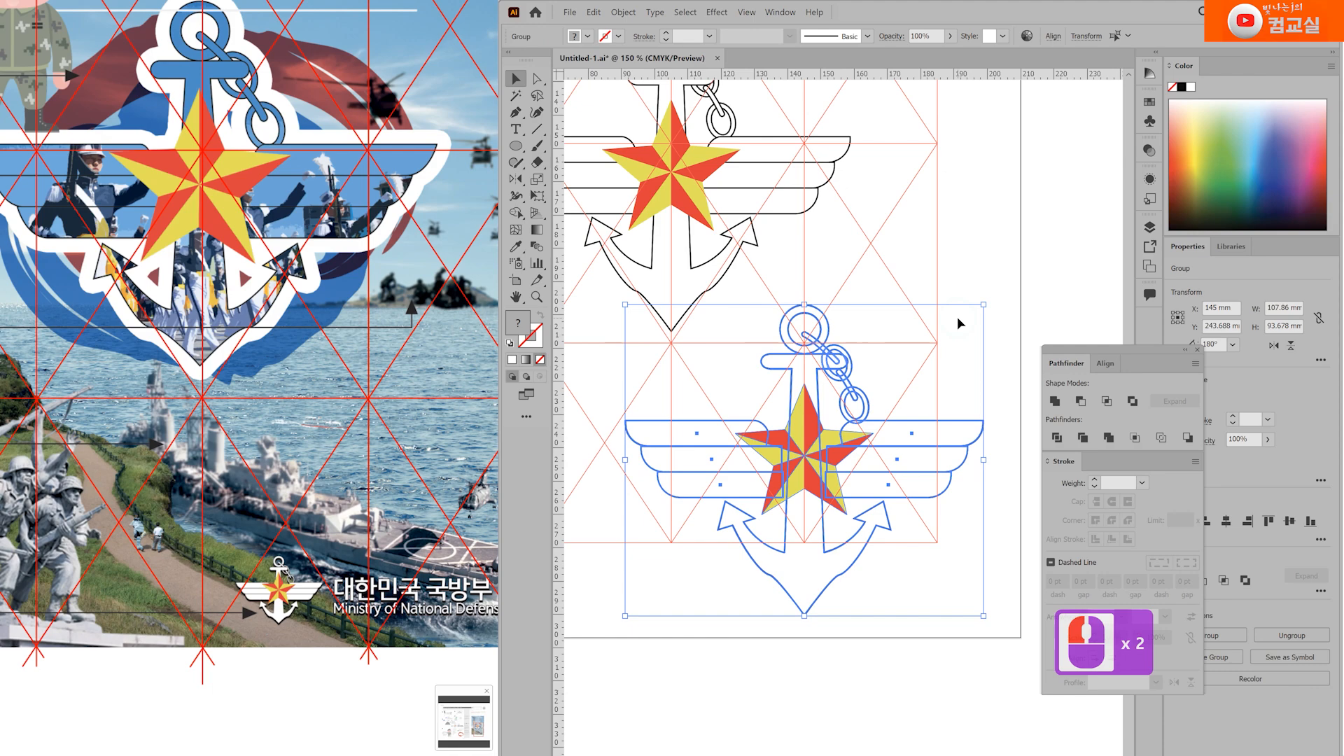
{"action": "left_click_drag", "start_coordinate": [985, 305], "coordinate": [766, 480]}
{"action": "scroll", "coordinate": [728, 597], "scroll_direction": "up", "scroll_amount": 2}
{"action": "left_click_drag", "start_coordinate": [692, 606], "coordinate": [789, 437]}
{"action": "scroll", "coordinate": [889, 424], "scroll_direction": "down", "scroll_amount": 2}
{"action": "scroll", "coordinate": [861, 427], "scroll_direction": "up", "scroll_amount": 2}
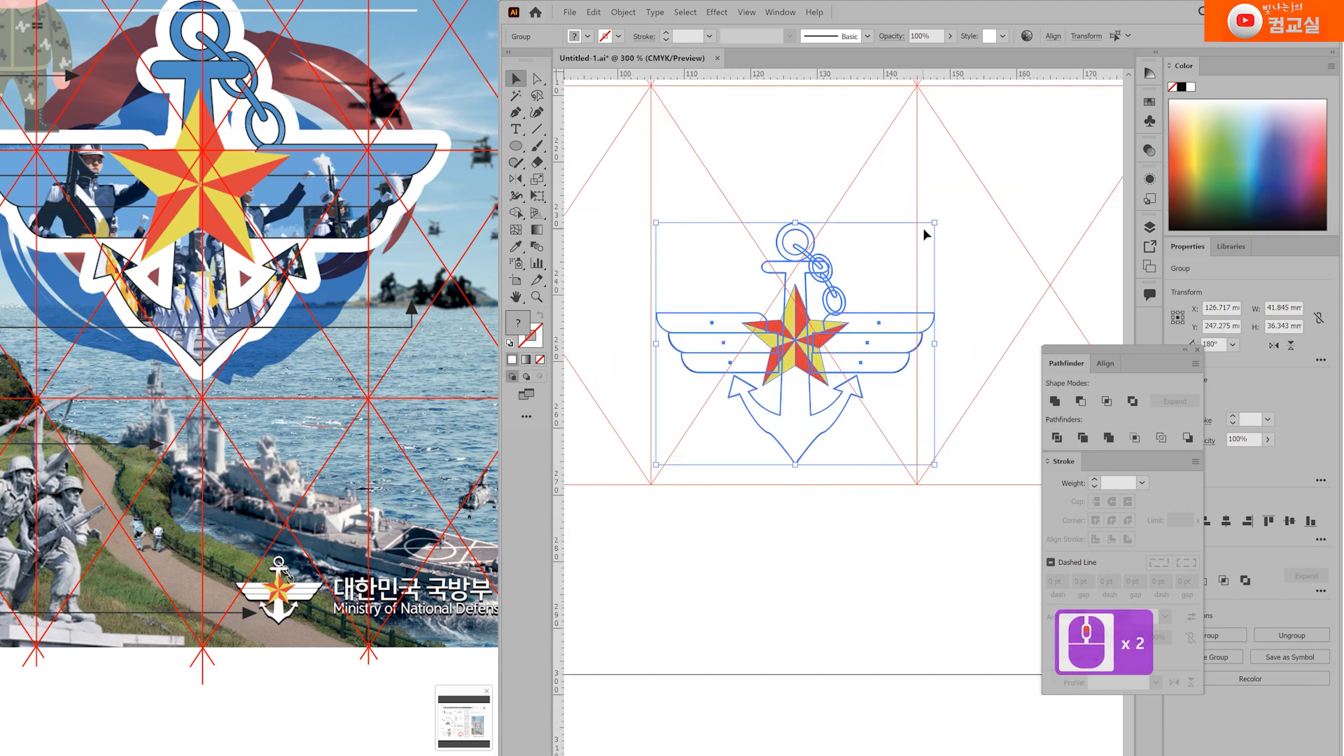
{"action": "left_click_drag", "start_coordinate": [936, 220], "coordinate": [797, 345]}
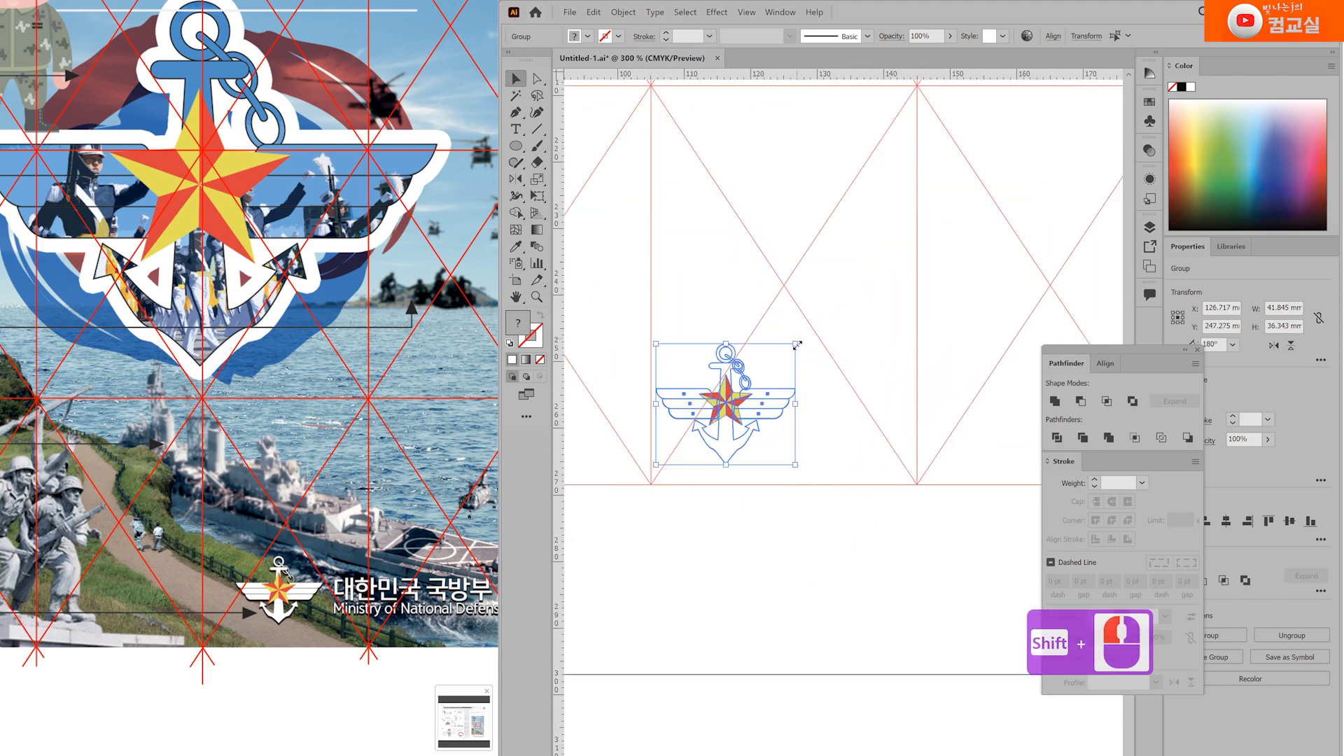
{"action": "left_click_drag", "start_coordinate": [757, 426], "coordinate": [814, 417]}
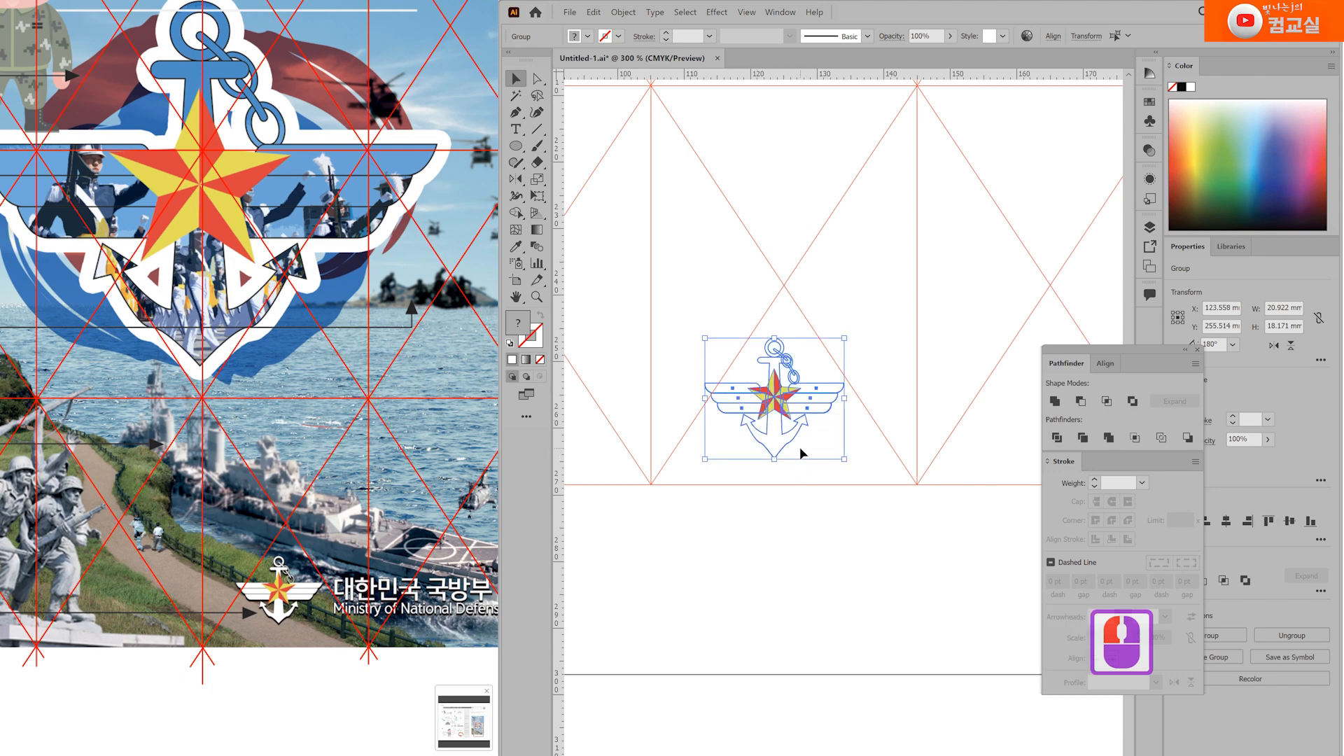
Step: Try slightly enlarging the small logo copy, and undo the enlargement
{"action": "scroll", "coordinate": [805, 439], "scroll_direction": "up", "scroll_amount": 1}
{"action": "left_click_drag", "start_coordinate": [856, 467], "coordinate": [880, 476]}
{"action": "double_click", "coordinate": [908, 544]}
{"action": "scroll", "coordinate": [898, 468], "scroll_direction": "down", "scroll_amount": 1}
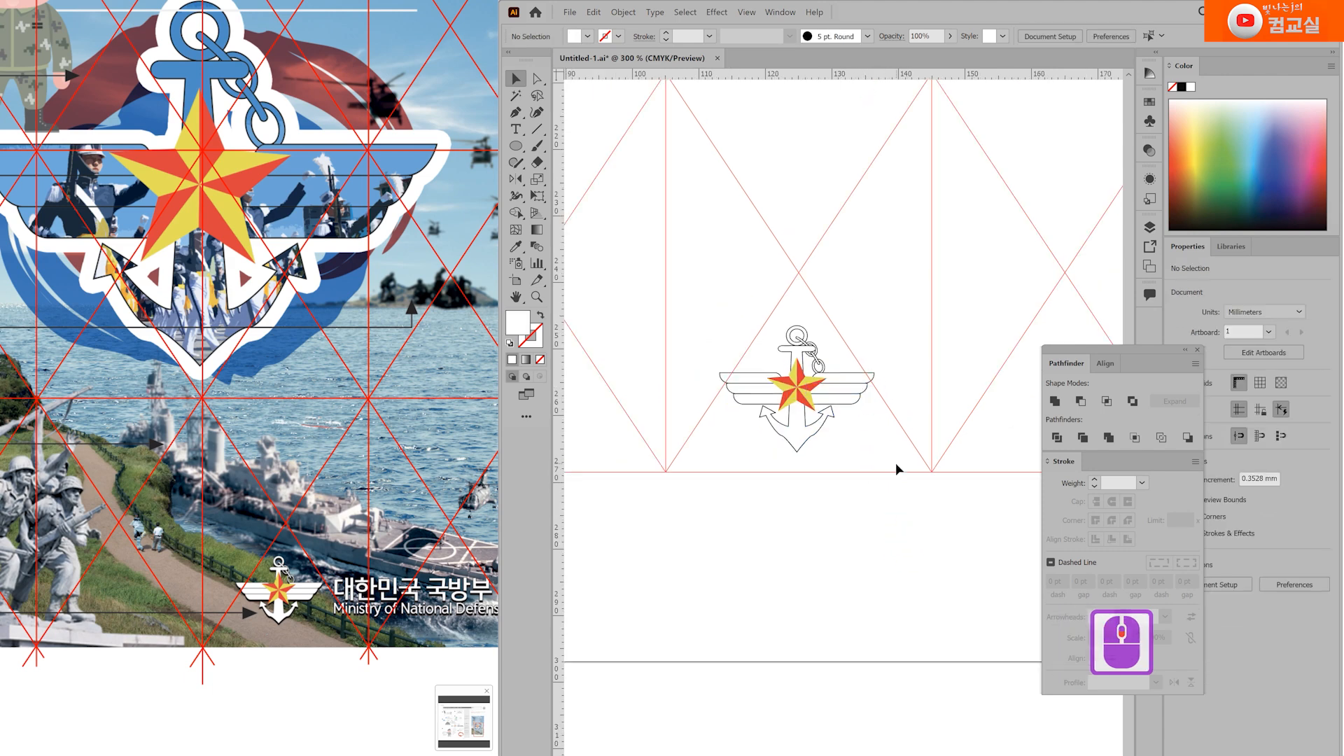
{"action": "key", "text": "ctrl+z"}
{"action": "key", "text": "ctrl+z"}
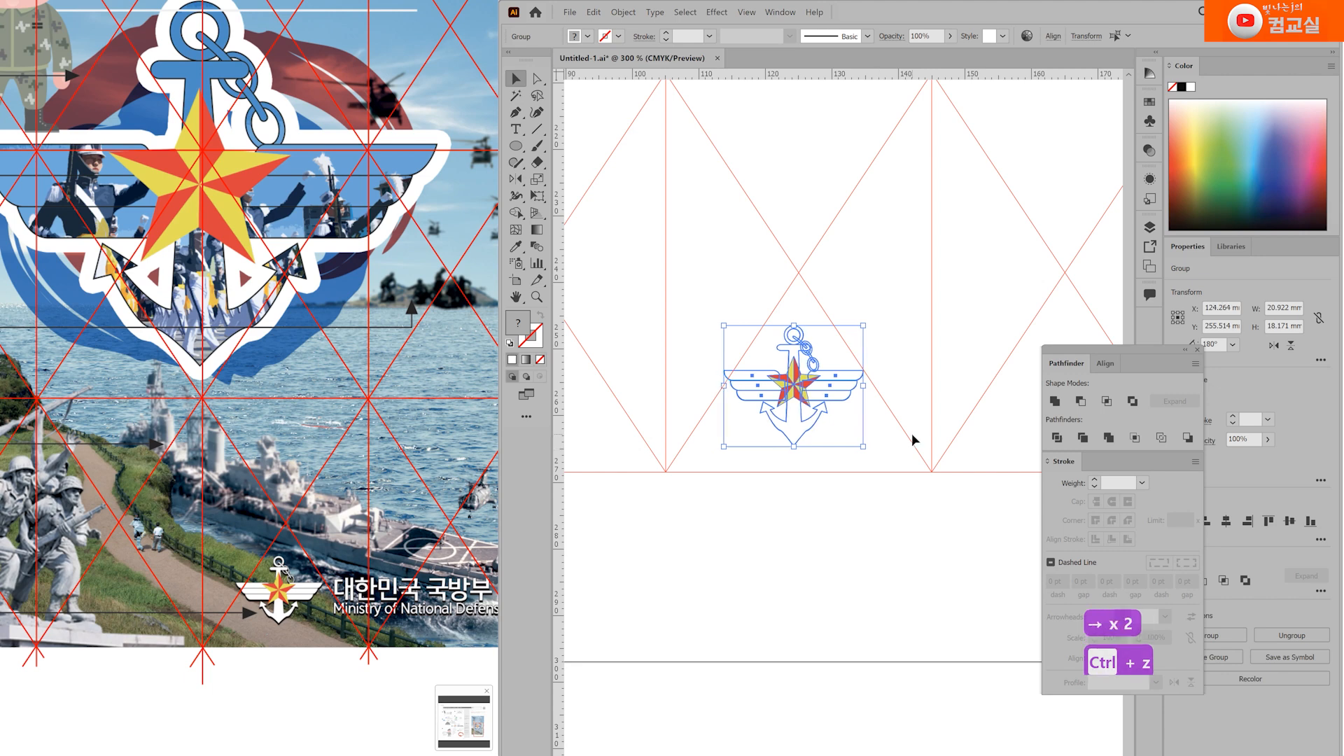
Step: Nudge the small logo up to about Y 255.16 mm and deselect it
{"action": "key", "text": "Up"}
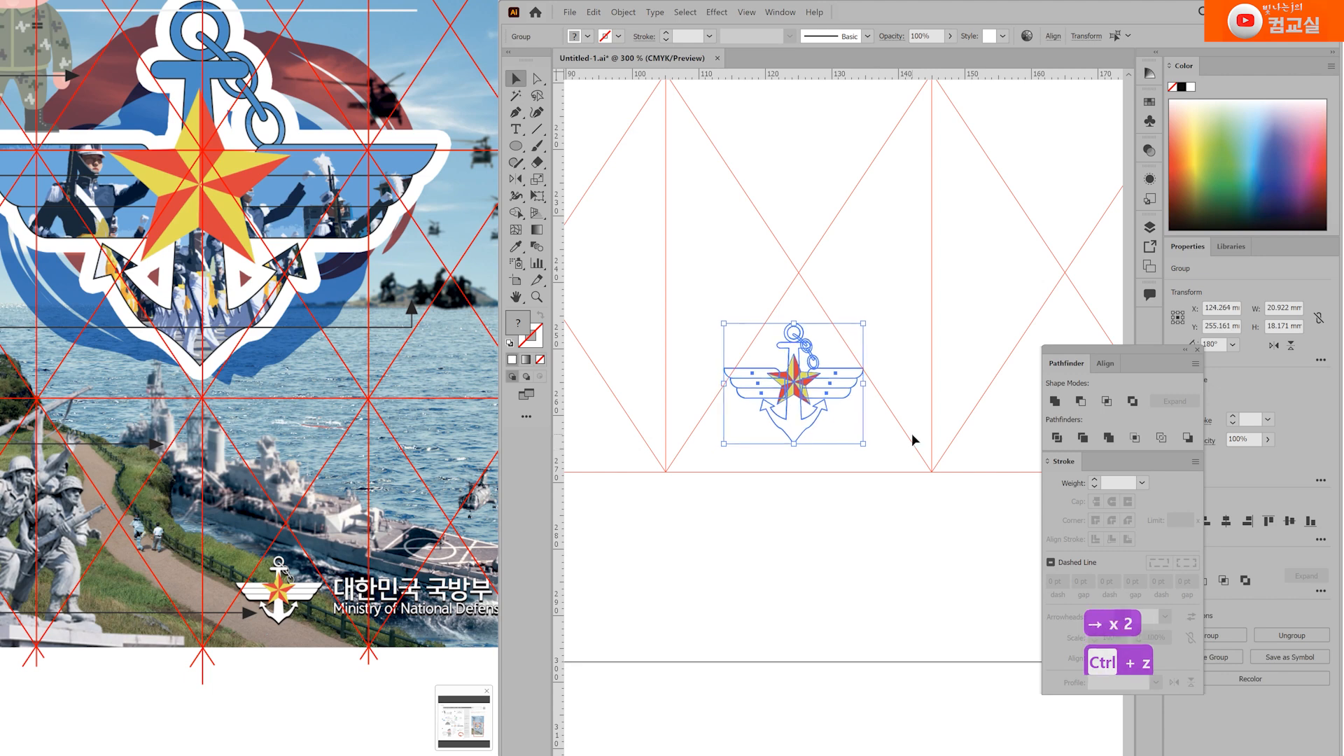
{"action": "left_click", "coordinate": [912, 434]}
{"action": "left_click", "coordinate": [891, 507]}
Step: Add a point text reading "대한민국 국방부" beside the small anchor logo
{"action": "left_click_drag", "start_coordinate": [907, 451], "coordinate": [752, 466]}
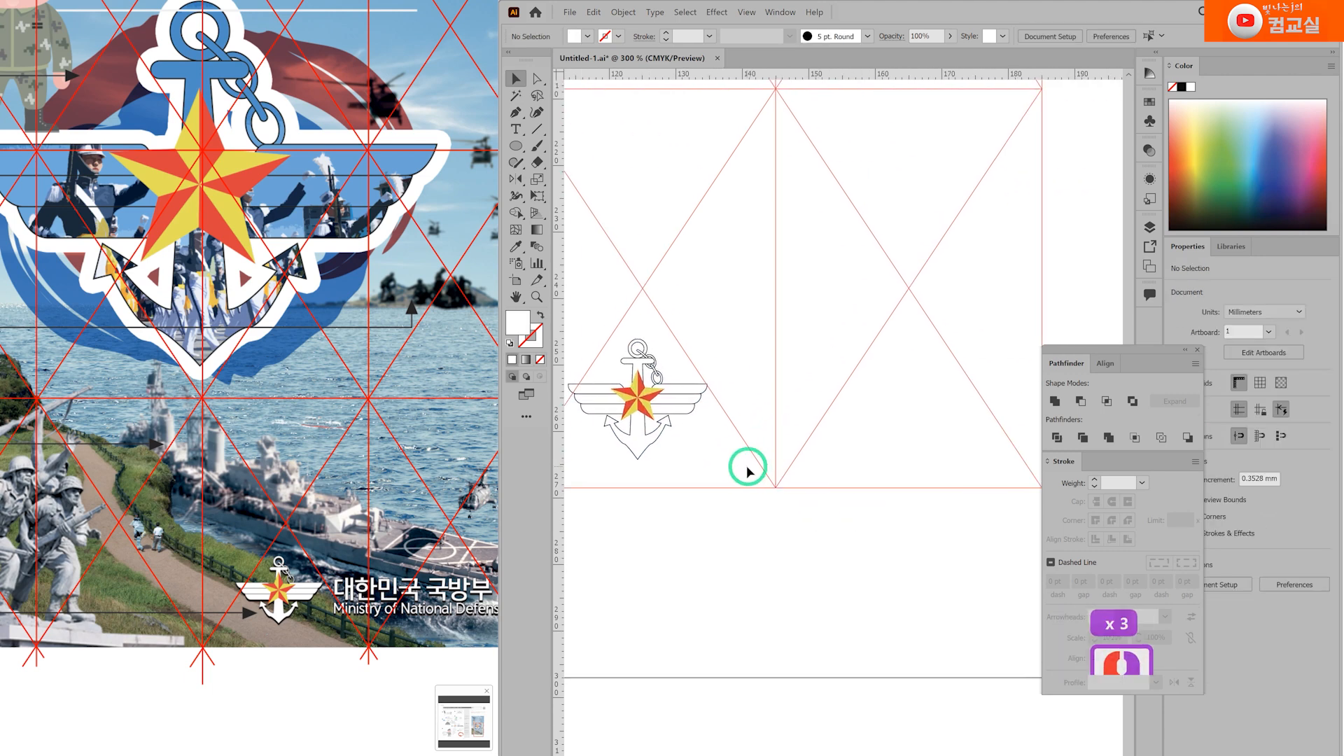
{"action": "left_click", "coordinate": [519, 133]}
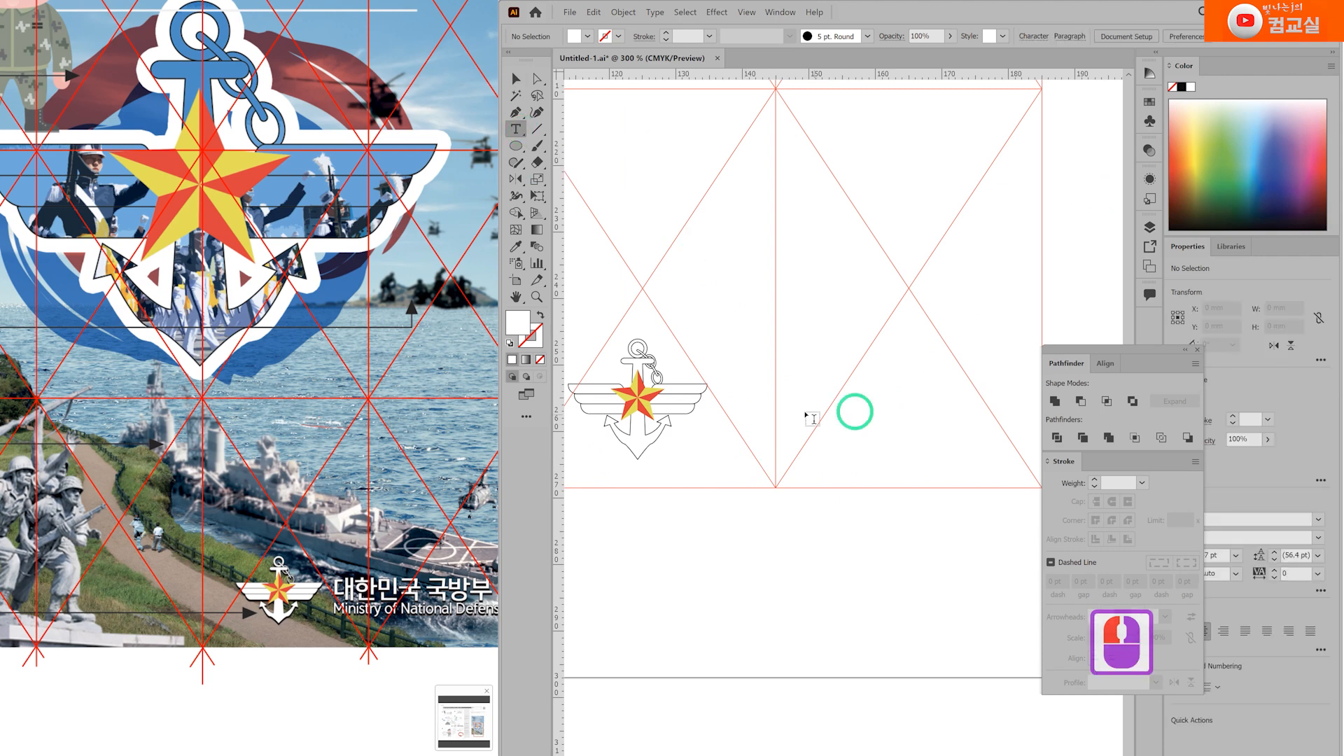
{"action": "left_click", "coordinate": [788, 384]}
{"action": "key", "text": "Hangul"}
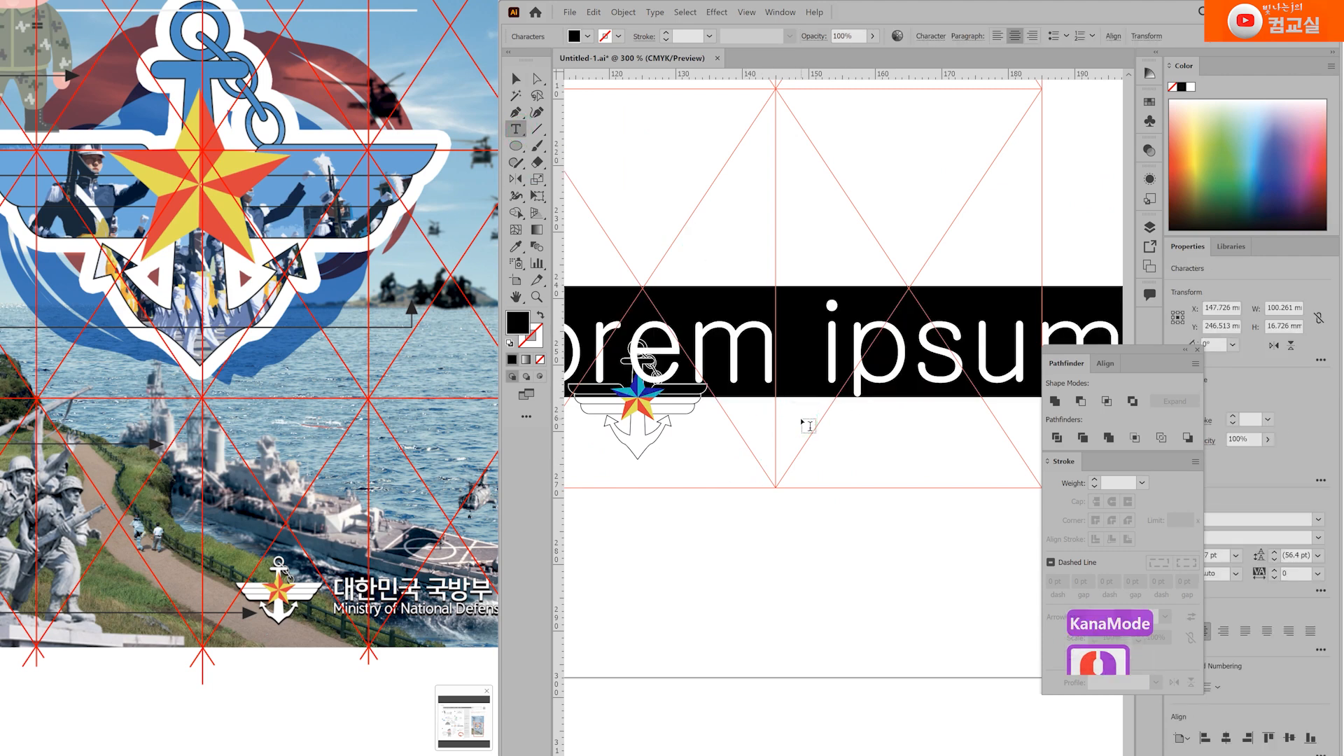
{"action": "type", "text": "대한민"}
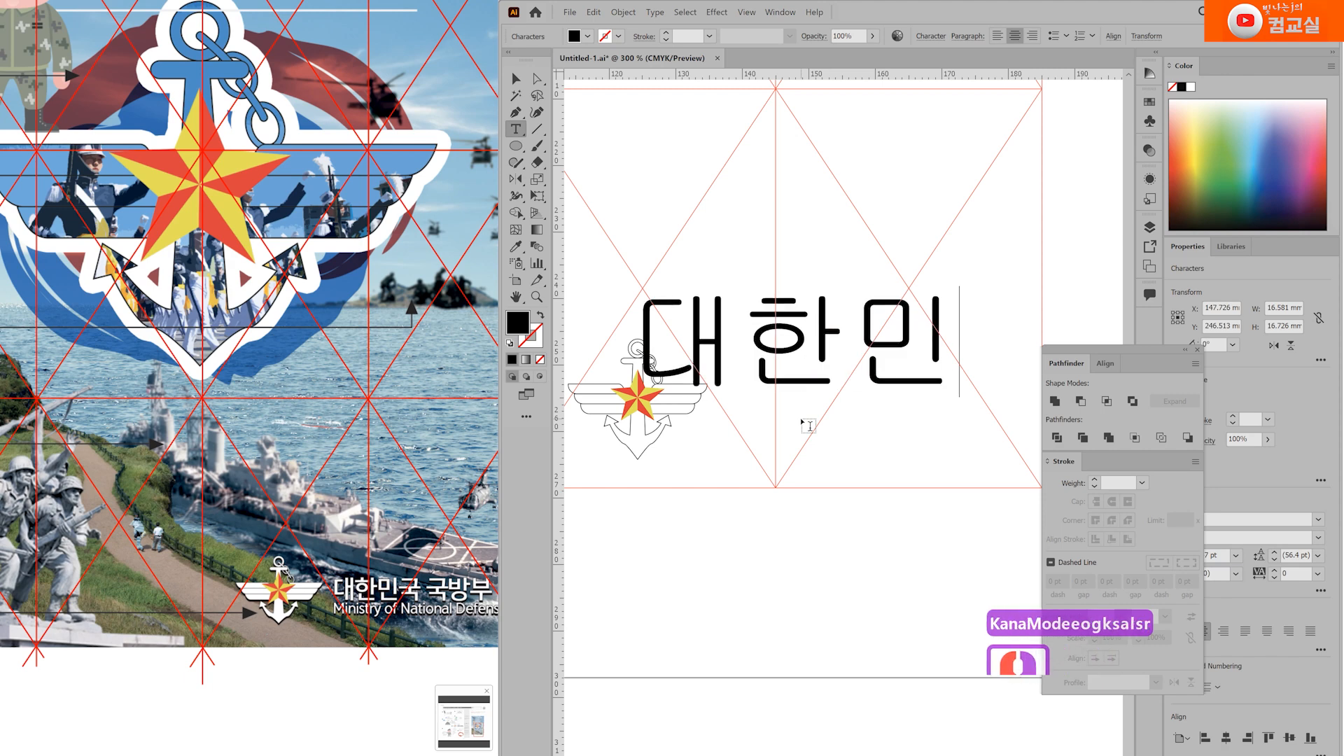
{"action": "type", "text": "국 국방부"}
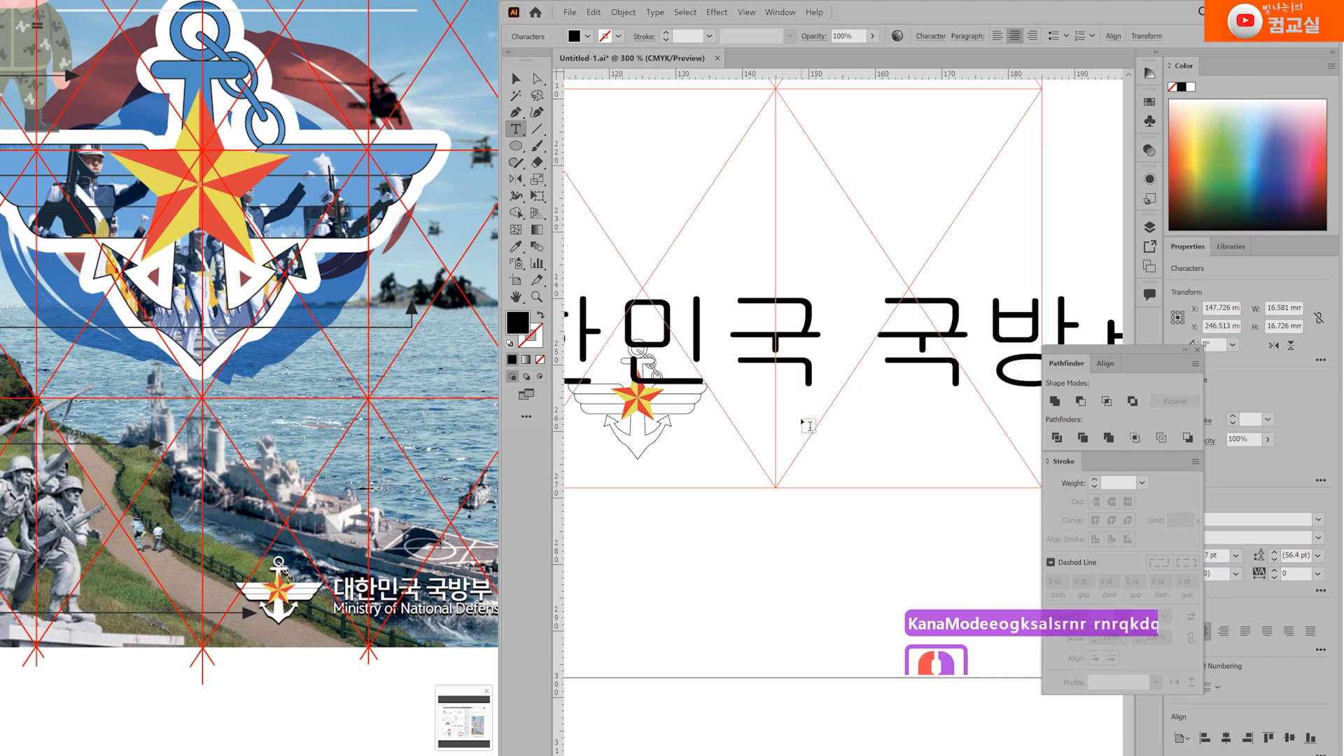
Step: Set the whole "대한민국 국방부" text in the 맑은 고딕 Regular font and finish editing it
{"action": "key", "text": "ctrl+a"}
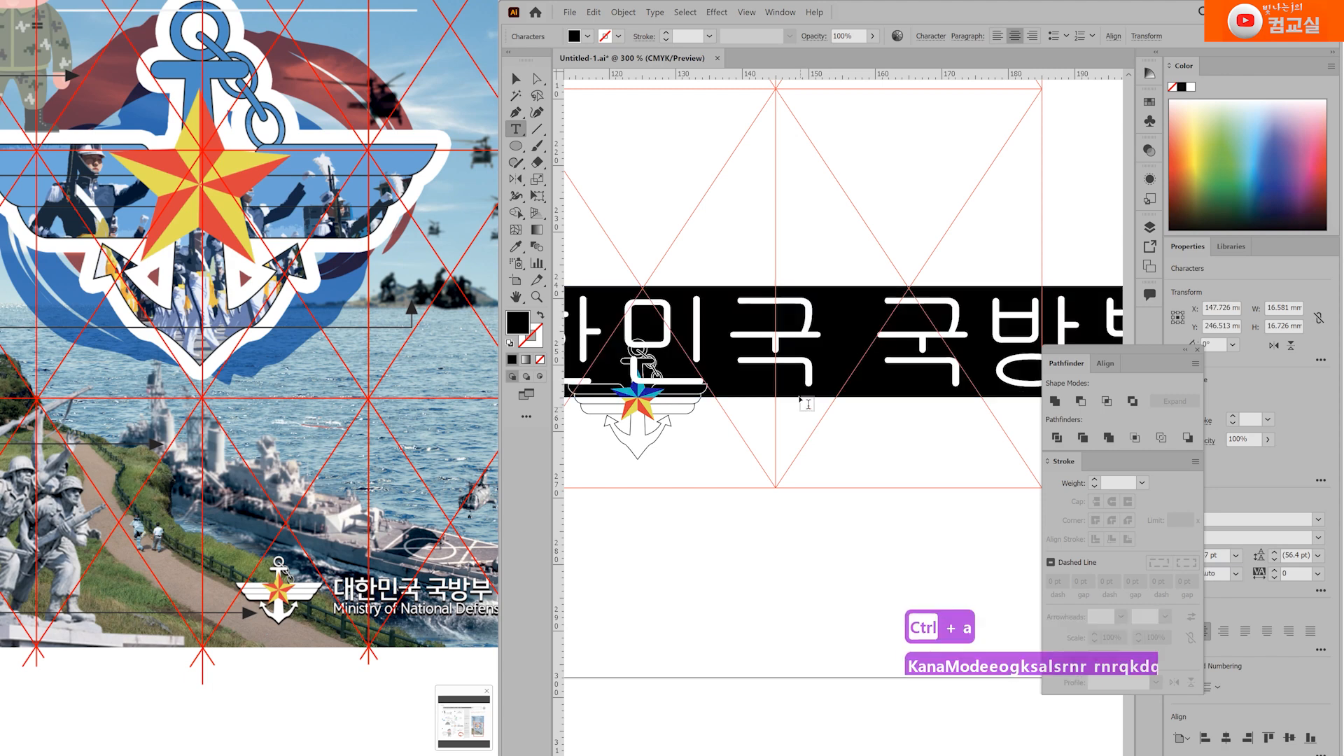
{"action": "scroll", "coordinate": [809, 426], "scroll_direction": "down", "scroll_amount": 3}
{"action": "key", "text": "ctrl+t"}
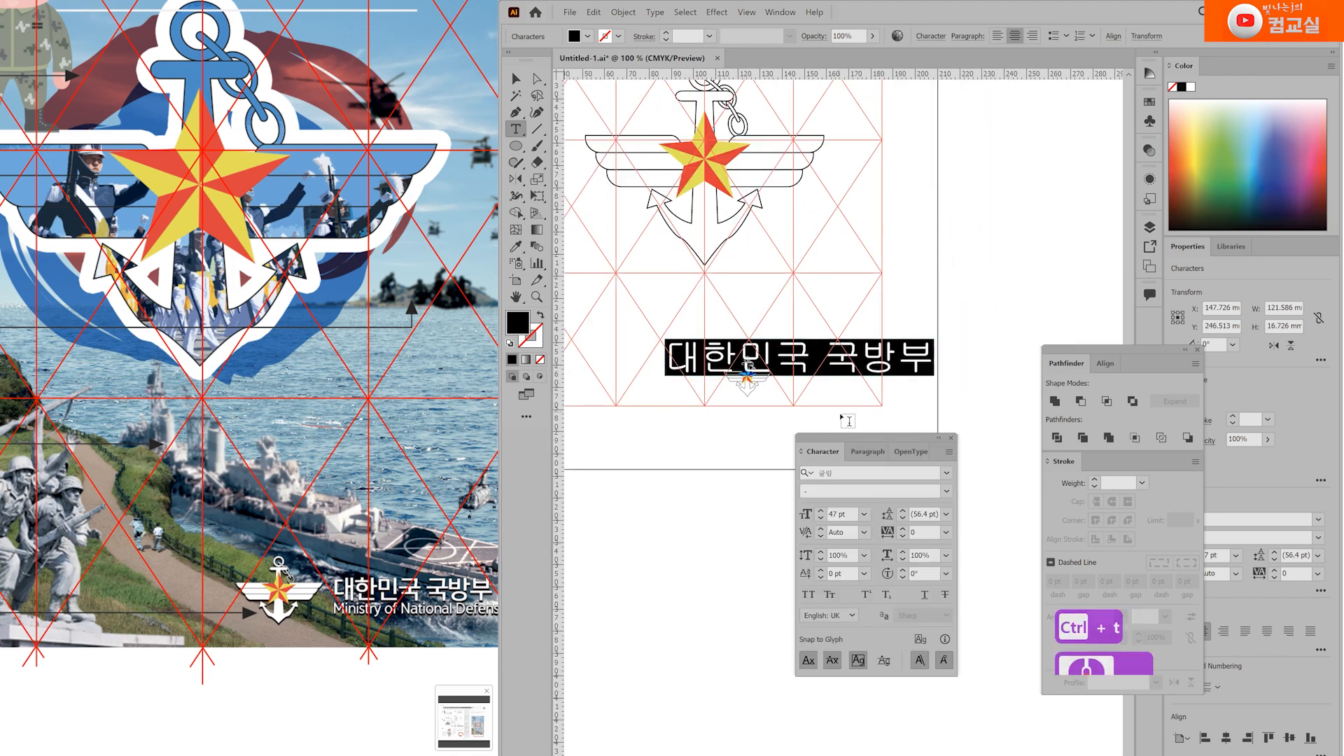
{"action": "left_click", "coordinate": [829, 471]}
{"action": "type", "text": "ㅁ"}
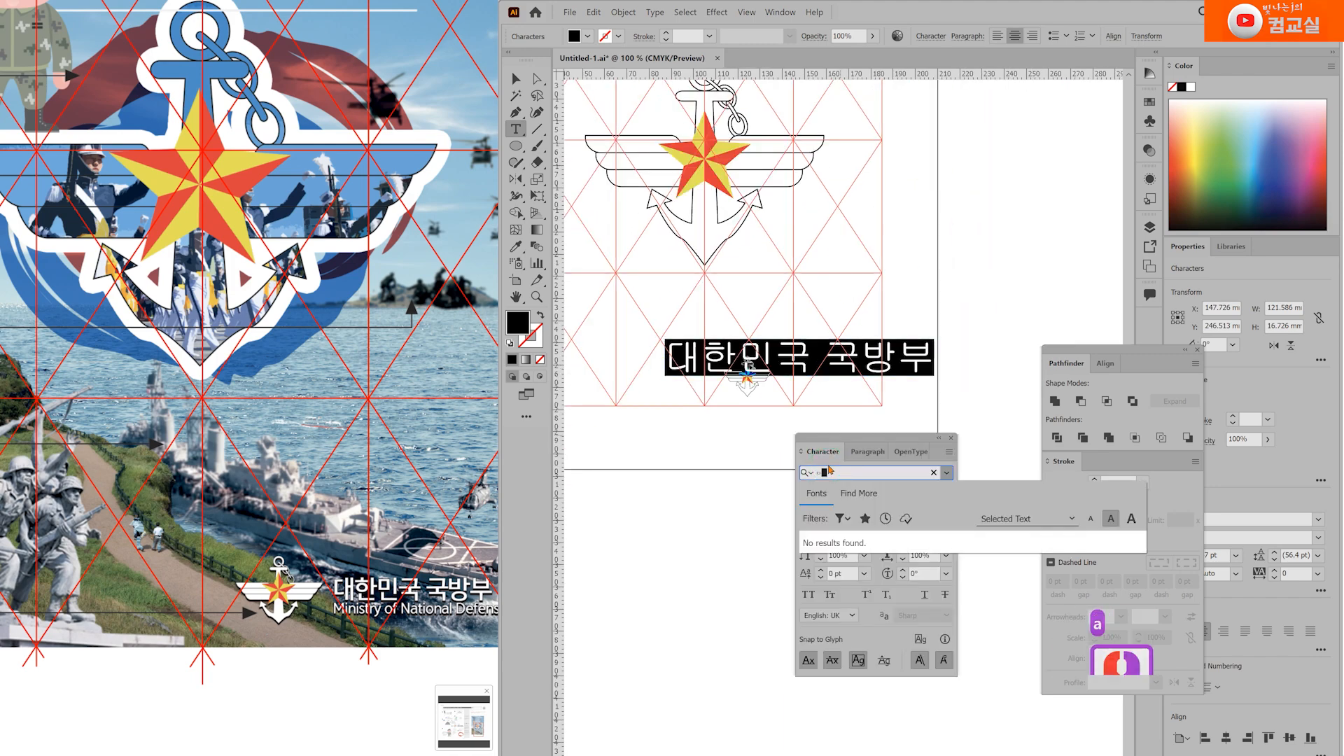
{"action": "key", "text": "BackSpace"}
{"action": "key", "text": "BackSpace"}
{"action": "type", "text": "맑은"}
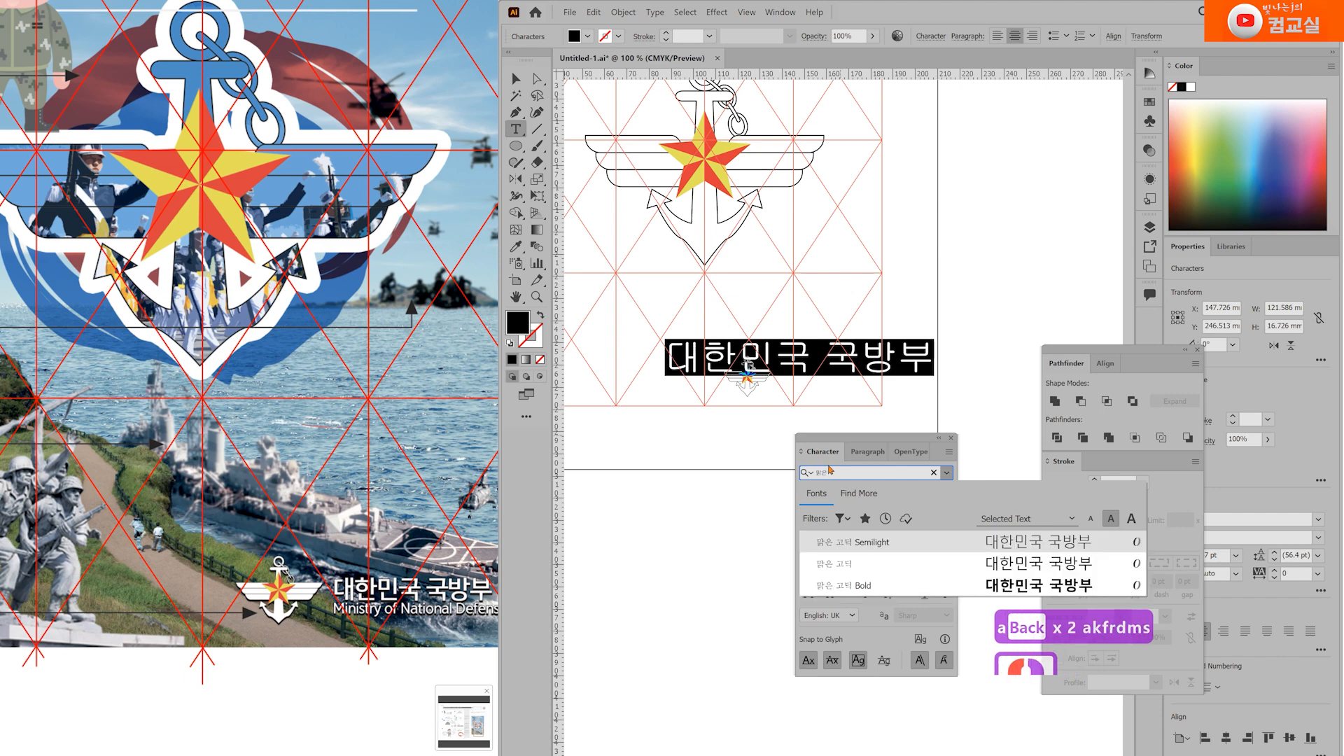
{"action": "key", "text": "Down"}
{"action": "key", "text": "Down"}
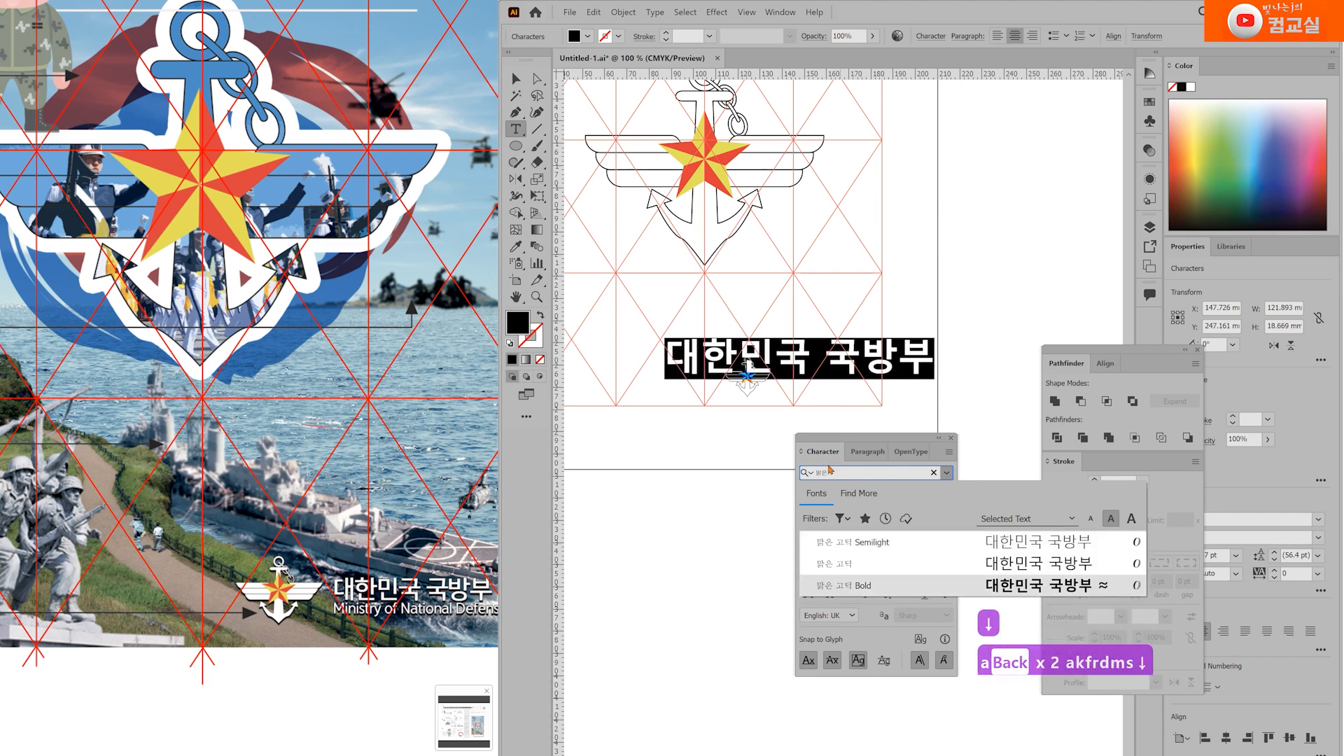
{"action": "key", "text": "Up"}
{"action": "key", "text": "Return"}
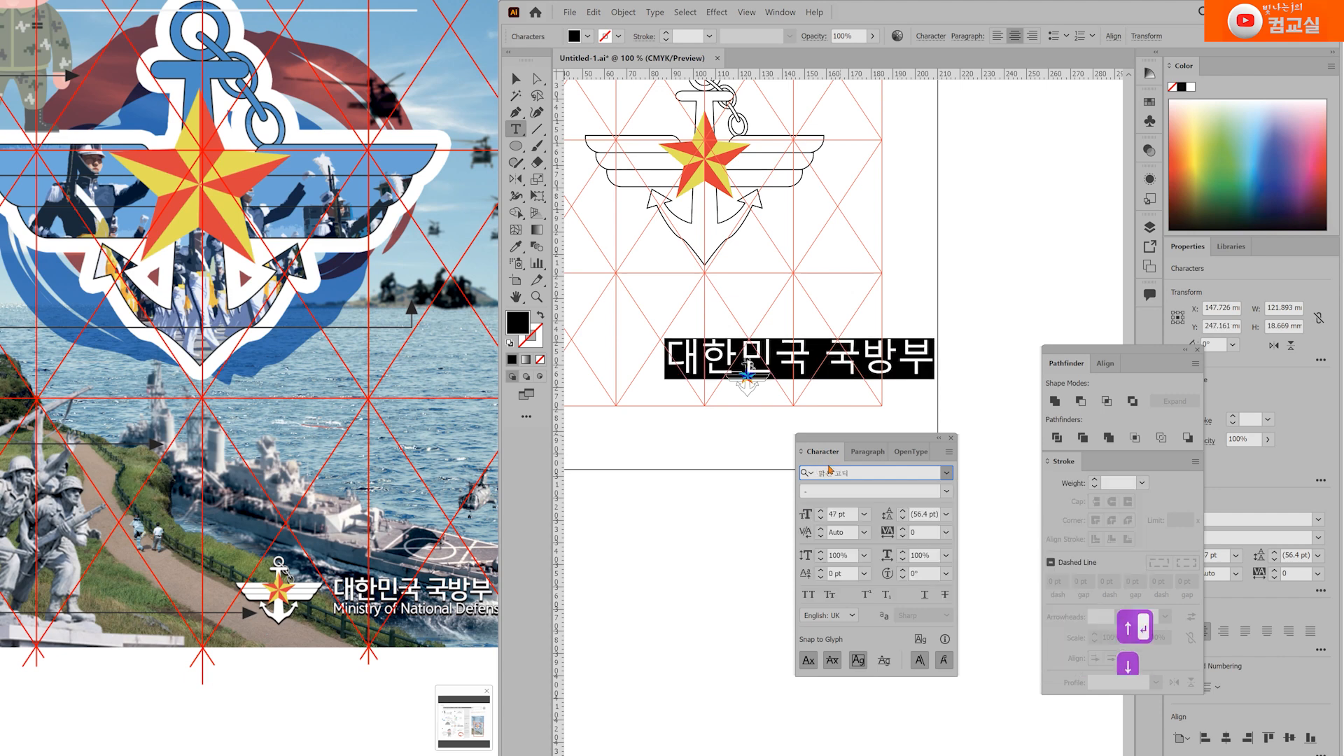
{"action": "key", "text": "Escape"}
Step: Move the Korean text directly beside the small logo's right wing and scale it proportionally to about 40 mm wide
{"action": "scroll", "coordinate": [797, 379], "scroll_direction": "up", "scroll_amount": 2}
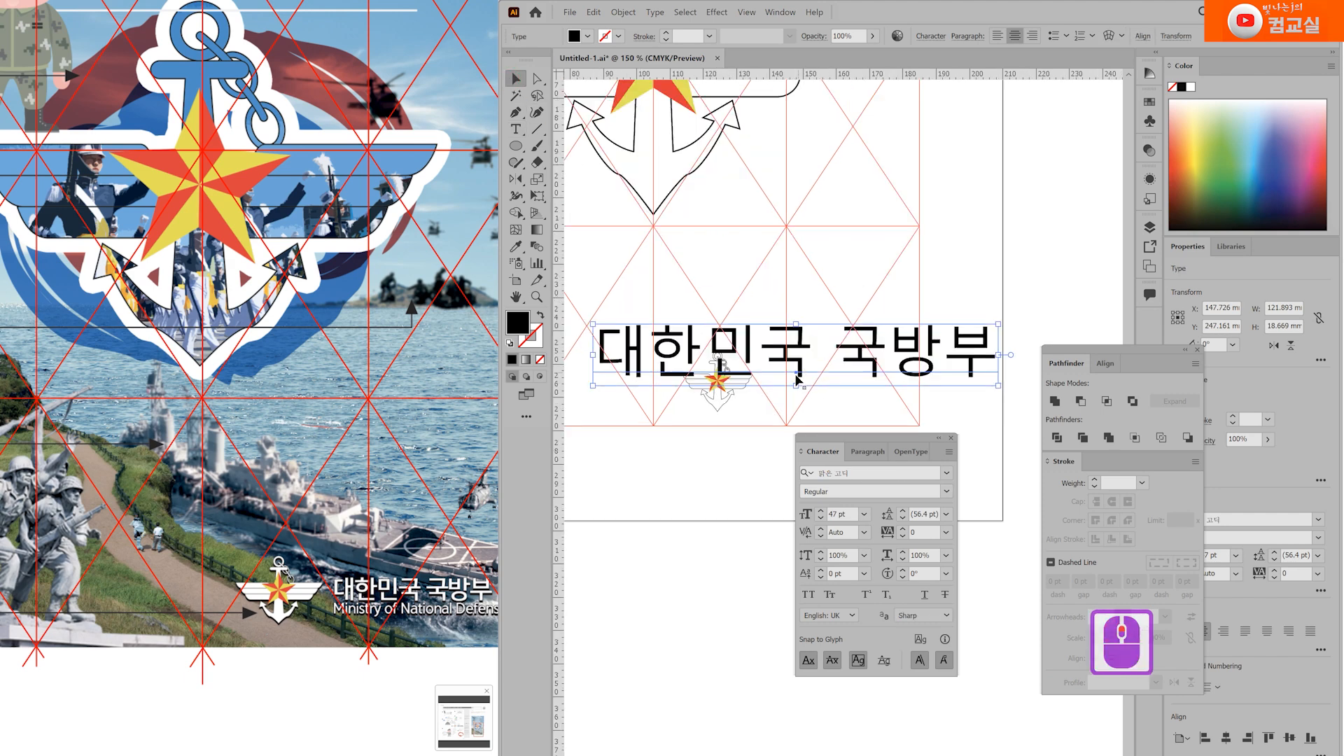
{"action": "left_click_drag", "start_coordinate": [758, 355], "coordinate": [924, 393]}
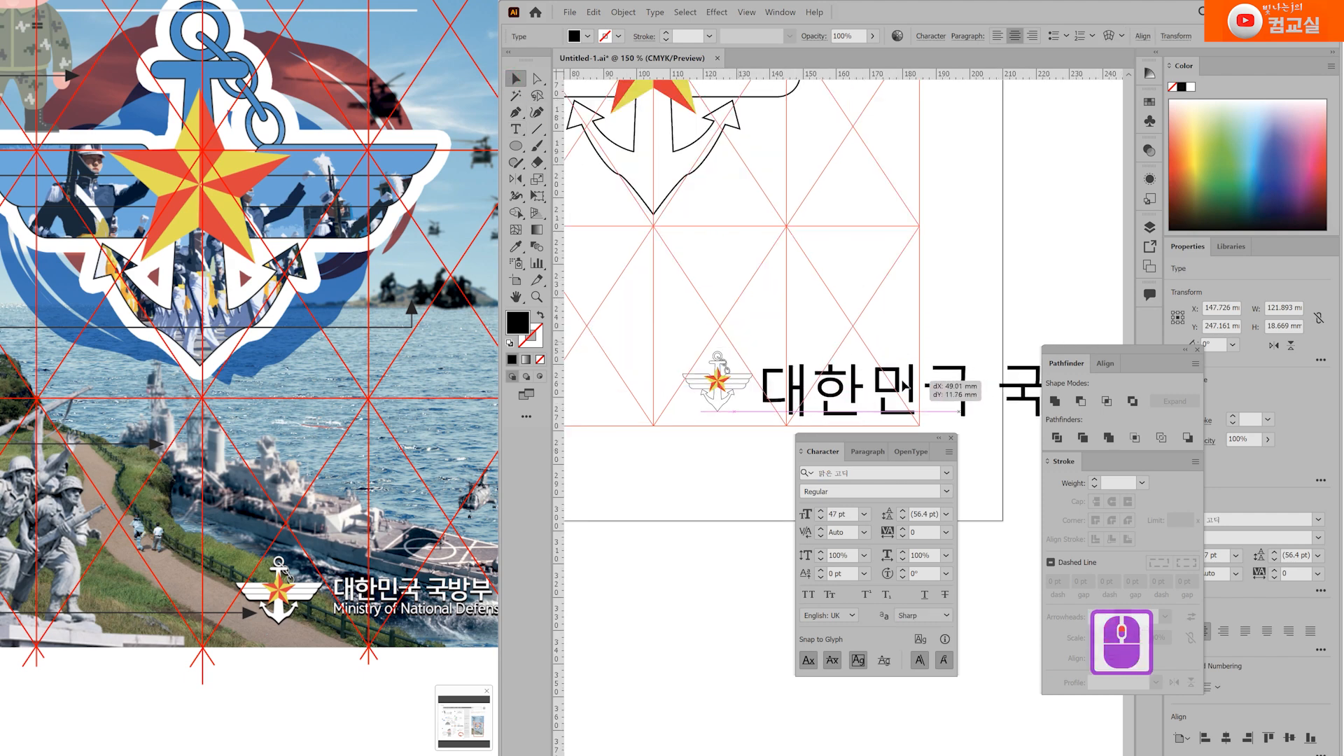
{"action": "left_click_drag", "start_coordinate": [895, 334], "coordinate": [787, 270]}
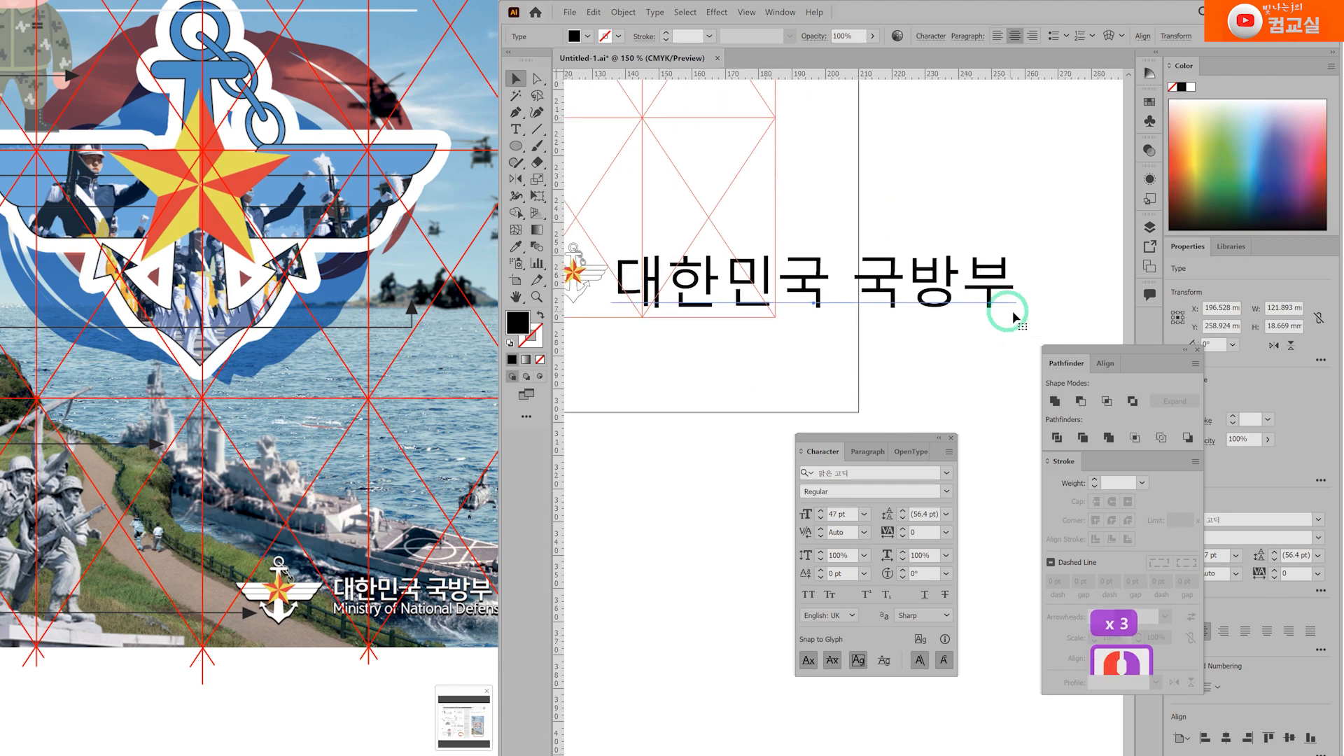
{"action": "left_click_drag", "start_coordinate": [1005, 309], "coordinate": [847, 274]}
{"action": "scroll", "coordinate": [720, 308], "scroll_direction": "up", "scroll_amount": 3}
{"action": "left_click_drag", "start_coordinate": [707, 244], "coordinate": [706, 258]}
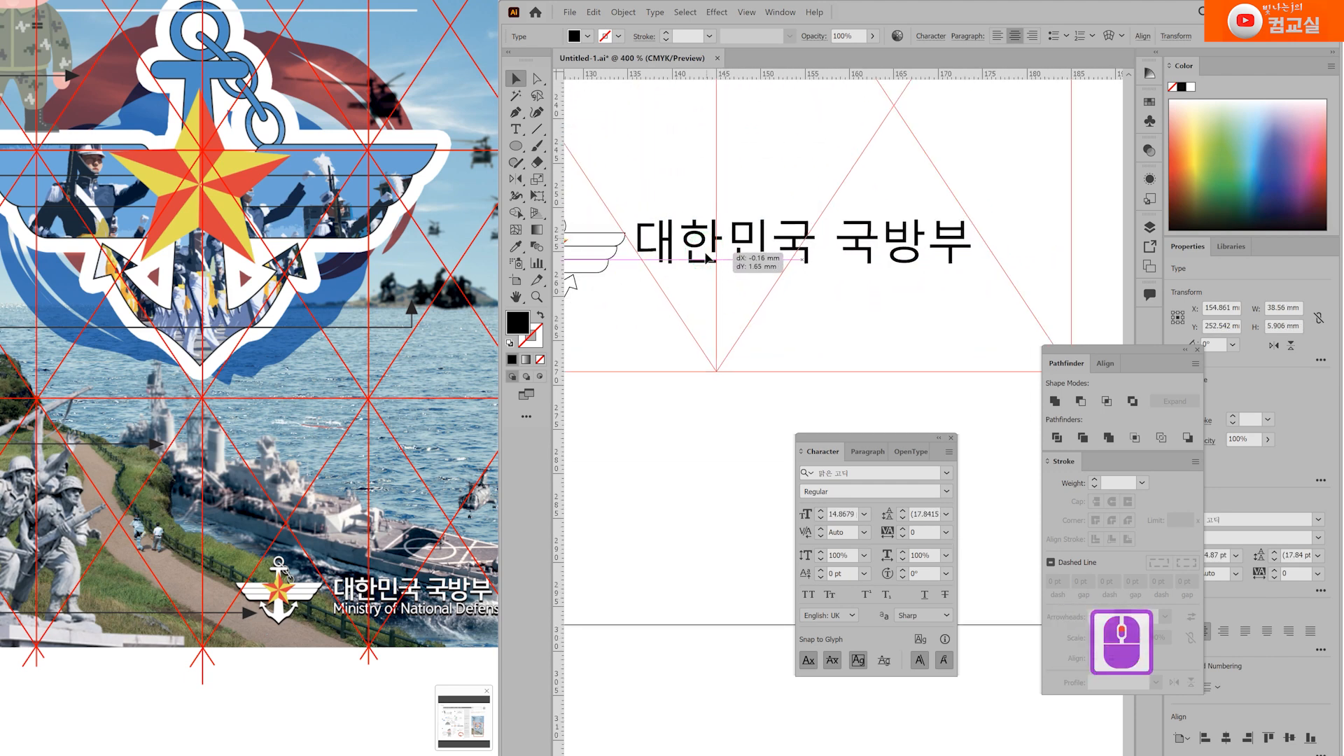
{"action": "left_click_drag", "start_coordinate": [984, 216], "coordinate": [989, 211]}
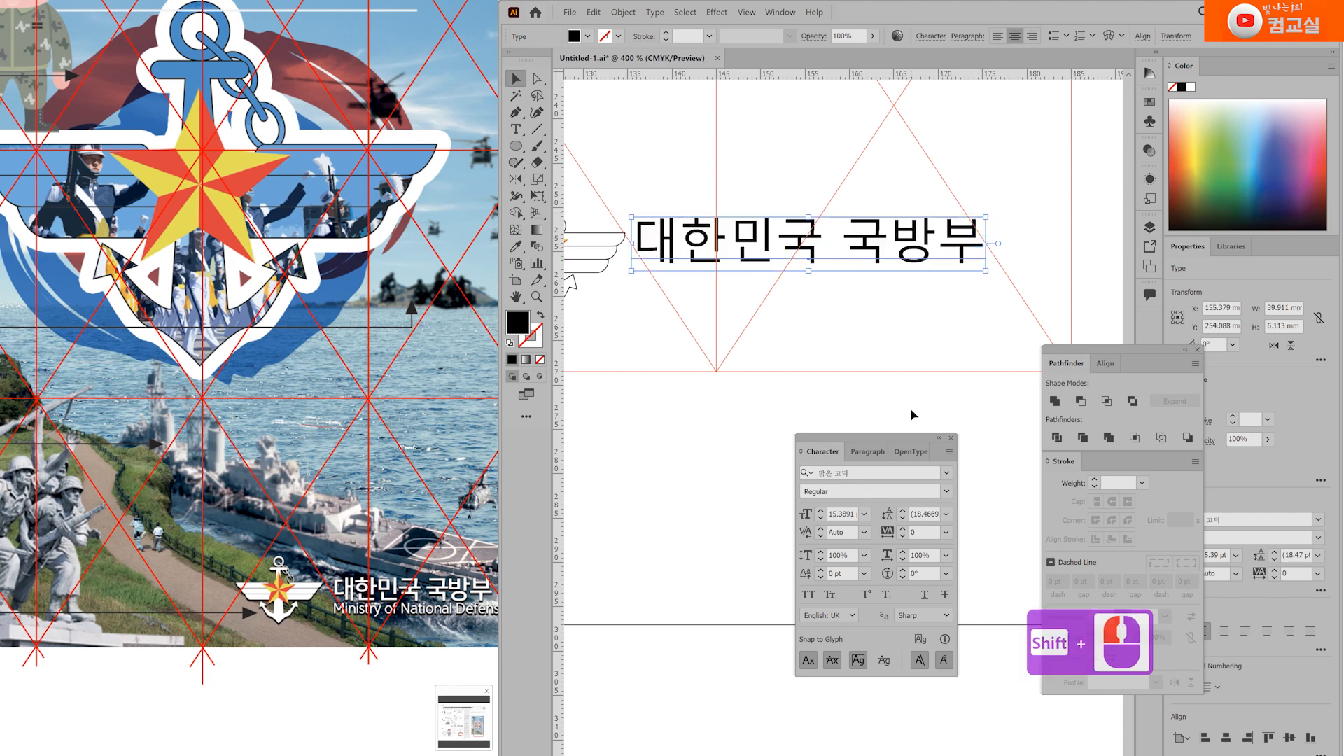
Step: Duplicate the Korean text directly below itself and replace the copy's wording with "Ministry of National Defense"
{"action": "left_click_drag", "start_coordinate": [673, 248], "coordinate": [674, 303]}
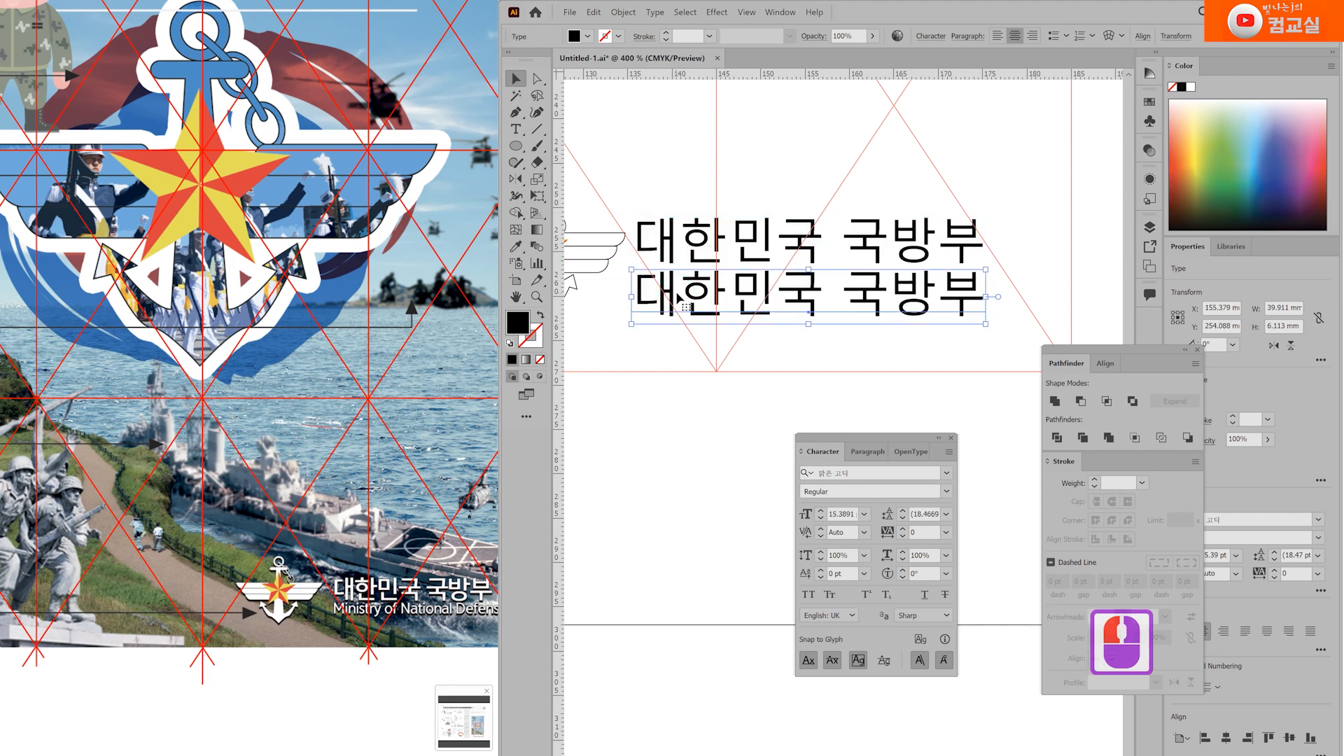
{"action": "triple_click", "coordinate": [676, 301]}
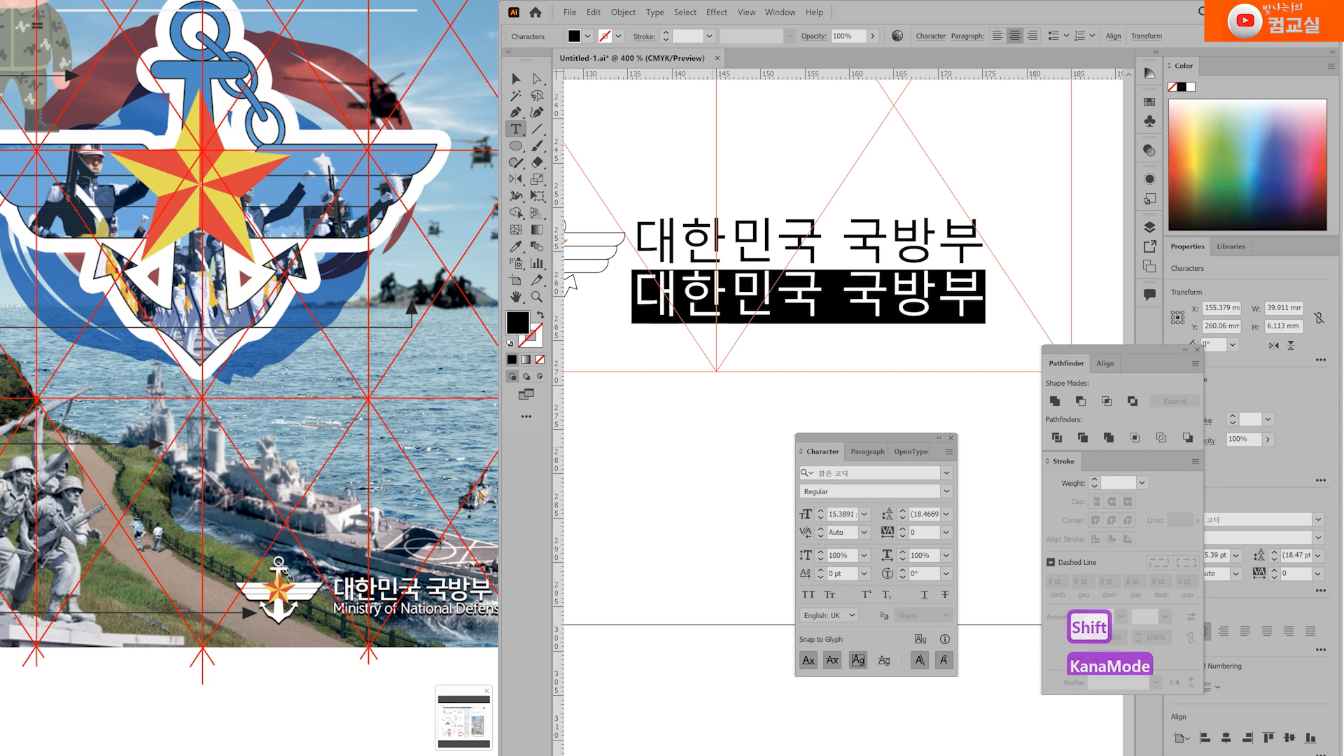
{"action": "triple_click", "coordinate": [734, 310]}
{"action": "type", "text": "M"}
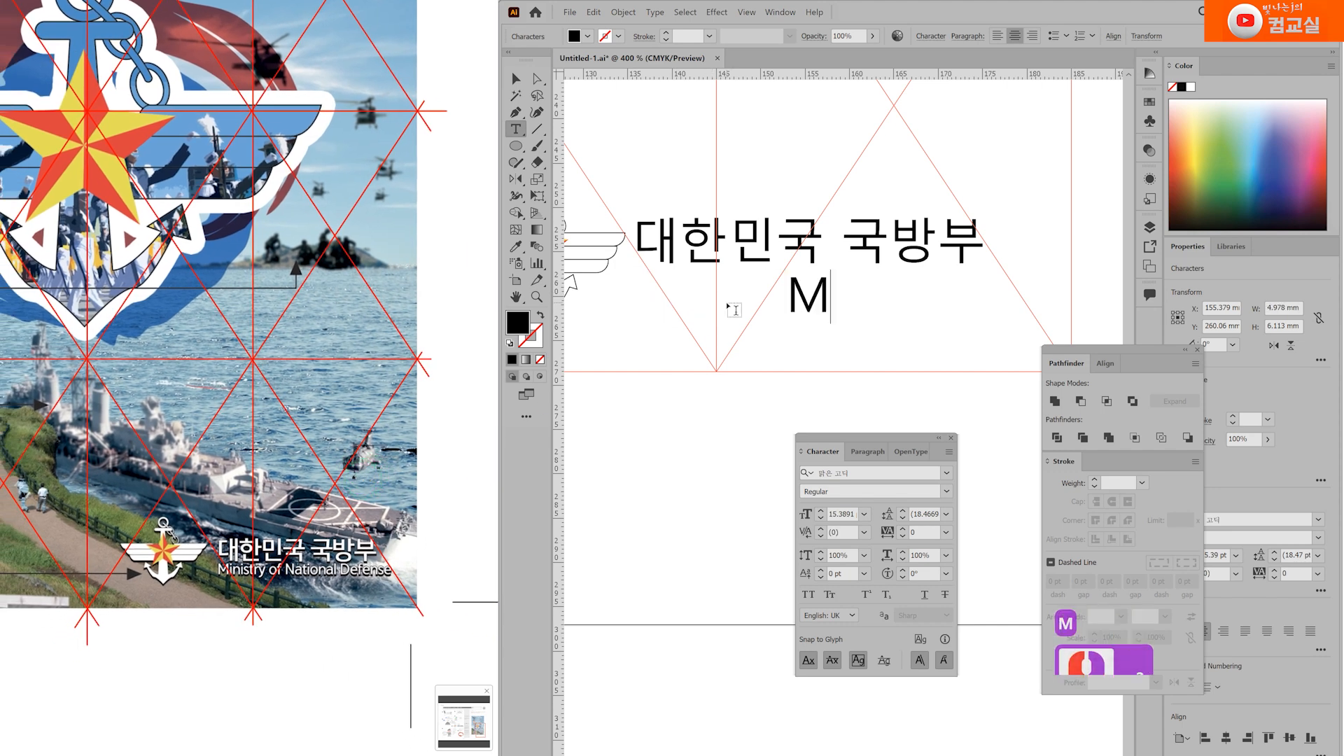
{"action": "type", "text": "inistry"}
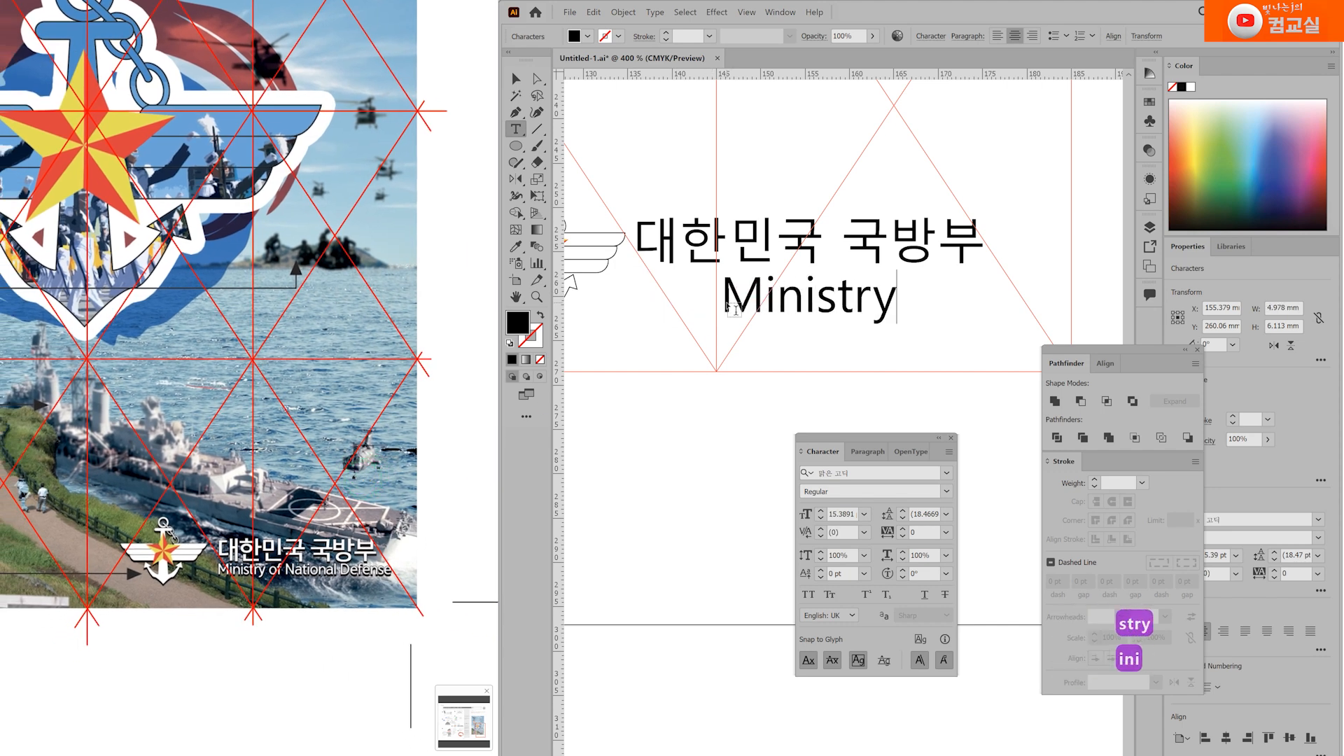
{"action": "type", "text": " of National "}
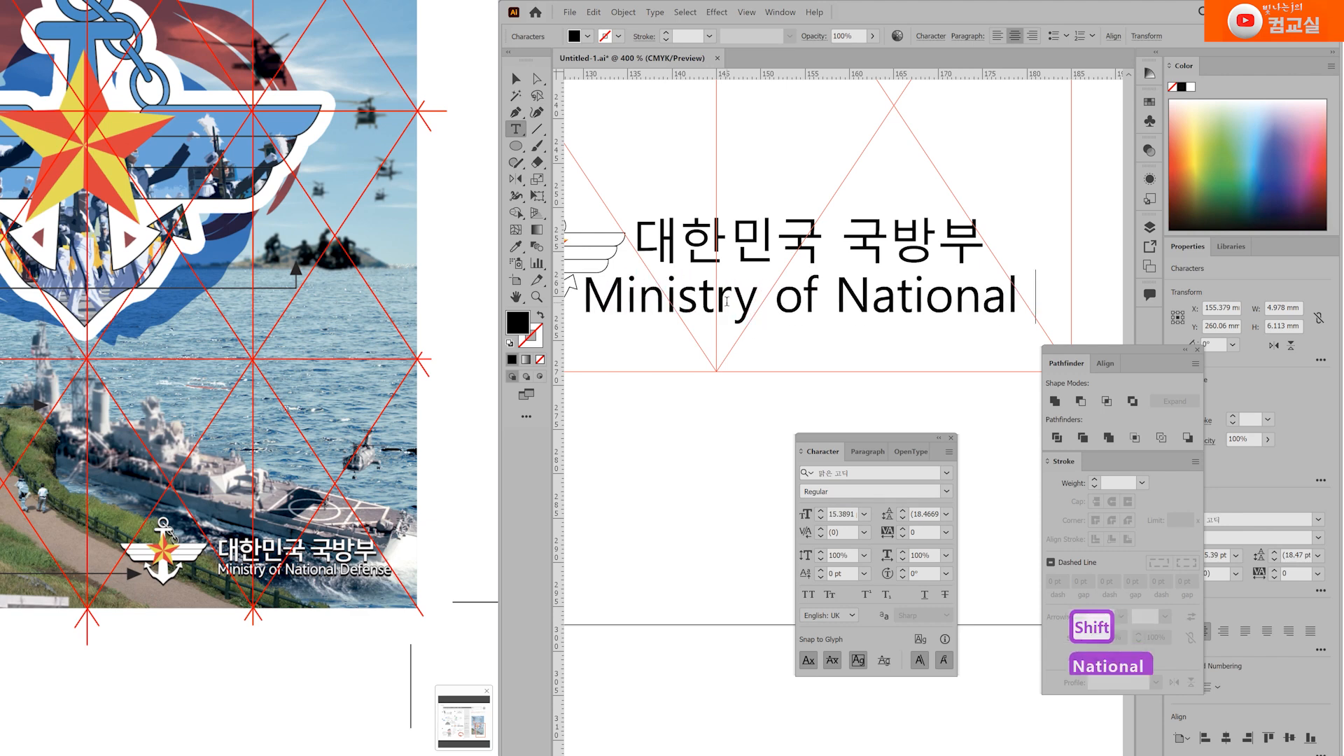
{"action": "type", "text": "Defense"}
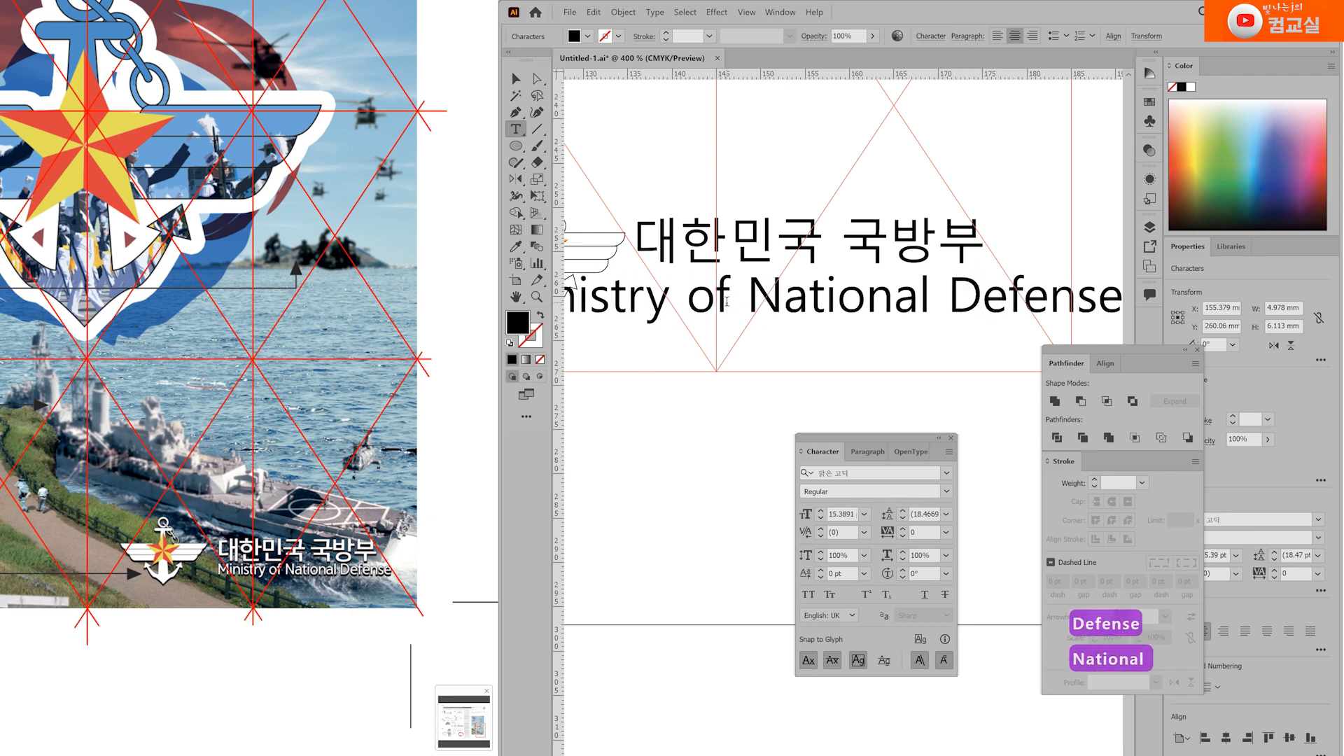
{"action": "scroll", "coordinate": [727, 301], "scroll_direction": "down", "scroll_amount": 4}
{"action": "scroll", "coordinate": [726, 301], "scroll_direction": "up", "scroll_amount": 2}
{"action": "key", "text": "Escape"}
Step: Line up the English text's left edge with the Korean text and scale it down to about 43 mm wide
{"action": "scroll", "coordinate": [672, 298], "scroll_direction": "up", "scroll_amount": 1}
{"action": "left_click_drag", "start_coordinate": [631, 296], "coordinate": [740, 292]}
{"action": "scroll", "coordinate": [654, 276], "scroll_direction": "down", "scroll_amount": 1}
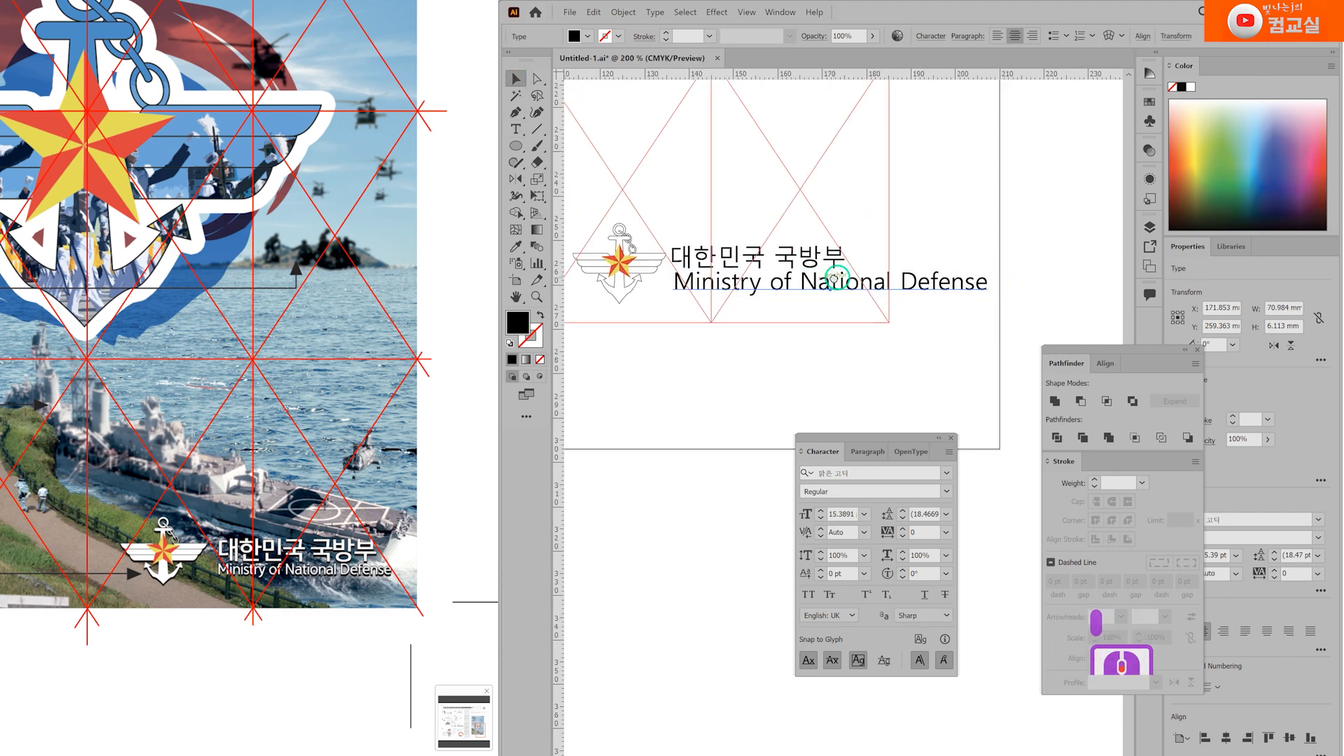
{"action": "left_click_drag", "start_coordinate": [989, 297], "coordinate": [866, 285]}
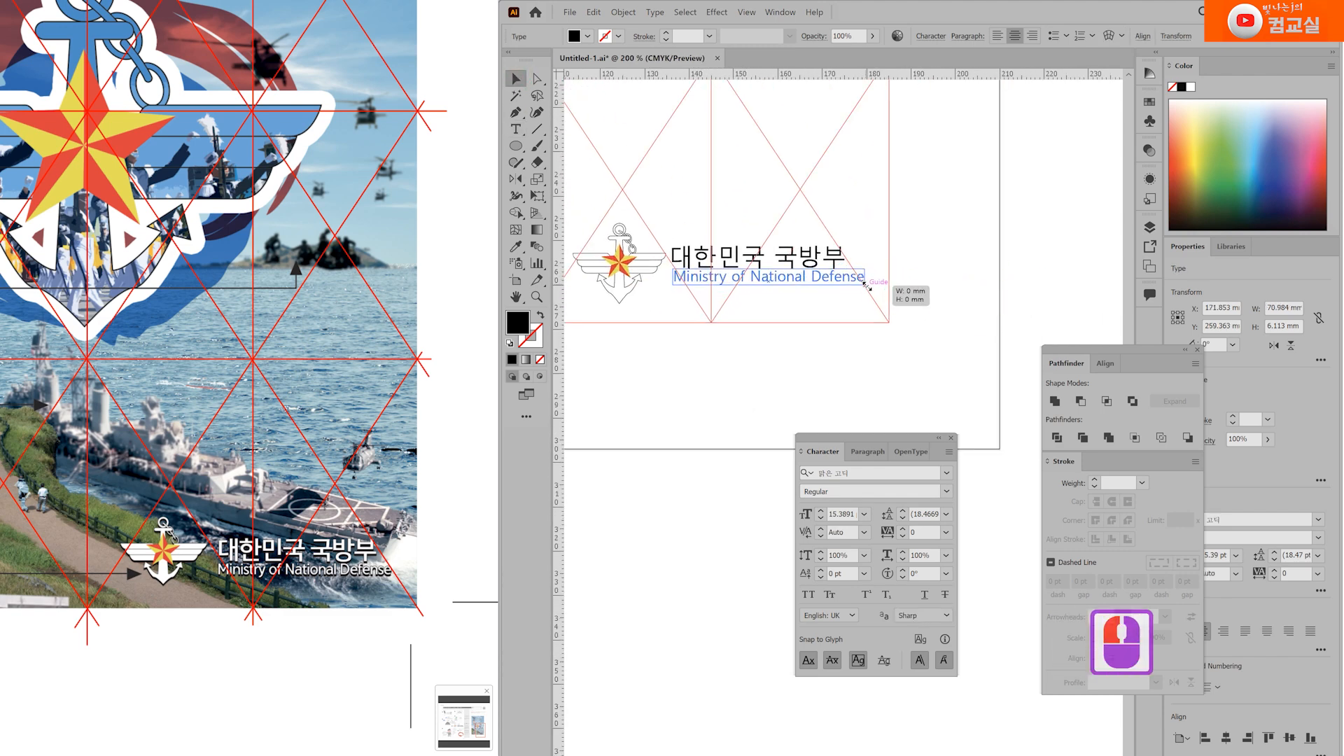
{"action": "scroll", "coordinate": [733, 282], "scroll_direction": "up", "scroll_amount": 2}
{"action": "key", "text": "Left"}
{"action": "key", "text": "Left"}
{"action": "key", "text": "Right"}
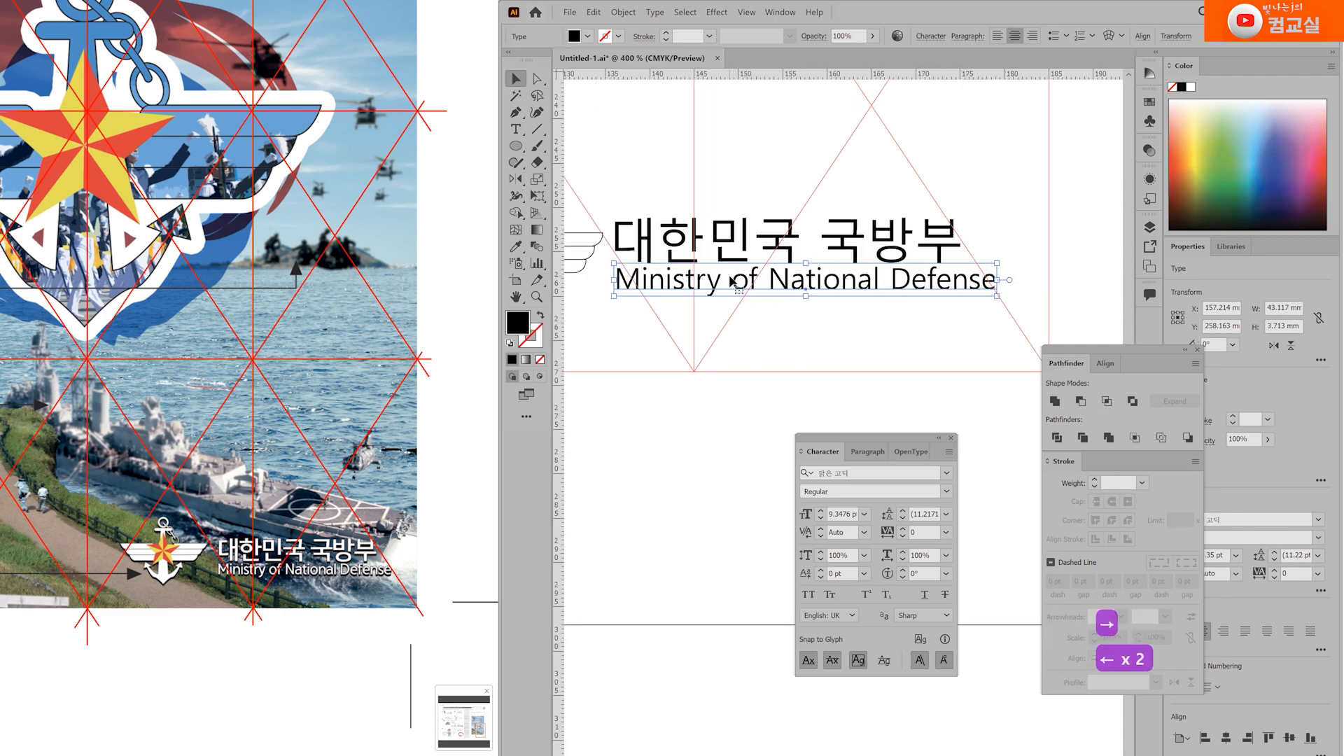
Step: Set the English text's font size to 9 pt and nudge it back to the Korean text's left edge
{"action": "left_click", "coordinate": [822, 520]}
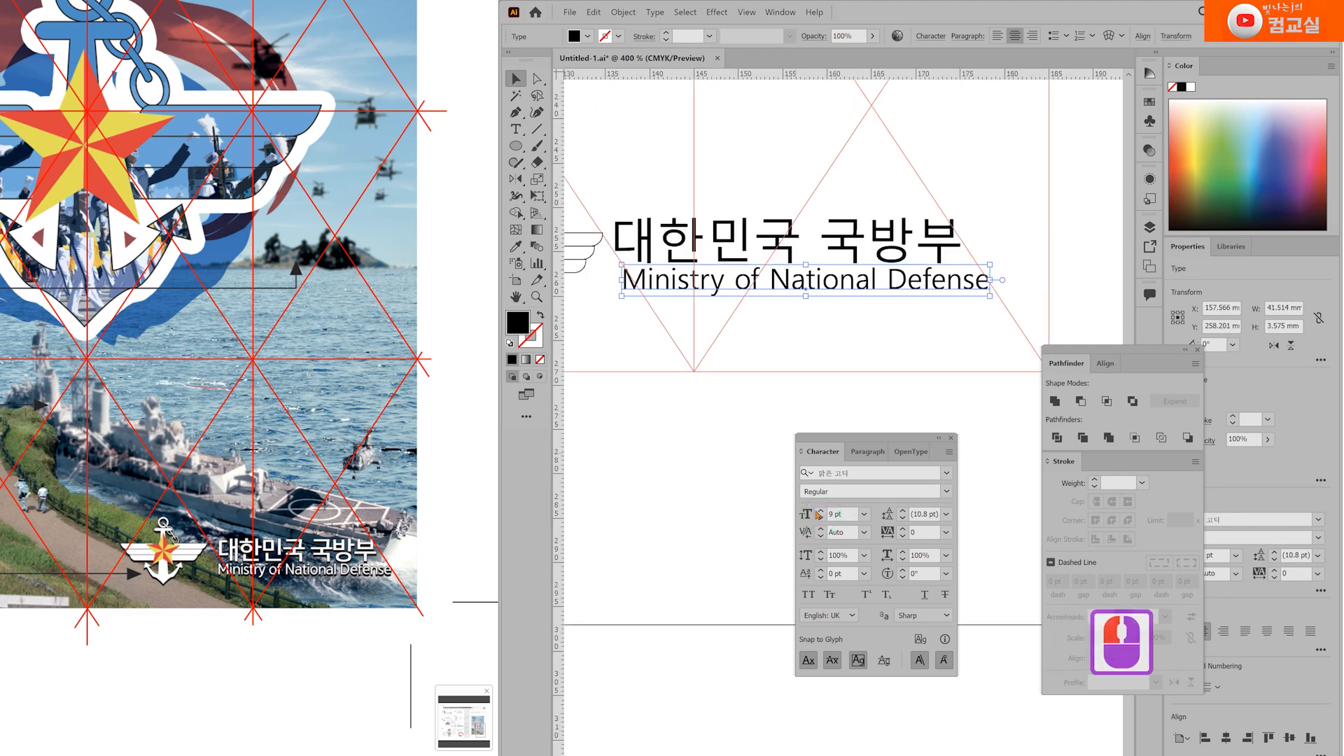
{"action": "key", "text": "Left"}
{"action": "key", "text": "Left"}
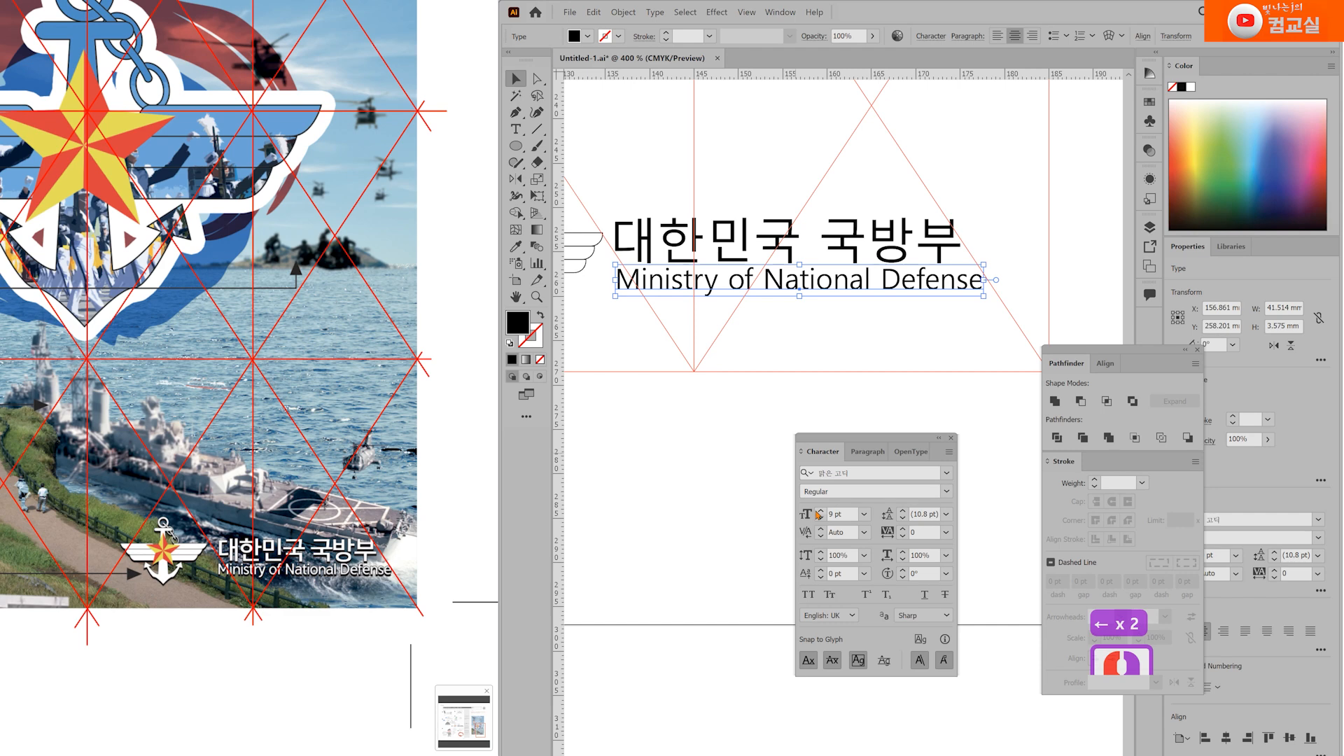
Step: Expand the Korean name and the "Ministry of National Defense" text into outlined shapes, with object and fill expanded
{"action": "scroll", "coordinate": [828, 356], "scroll_direction": "down", "scroll_amount": 1}
{"action": "scroll", "coordinate": [829, 356], "scroll_direction": "left", "scroll_amount": 1}
{"action": "left_click", "coordinate": [834, 359]}
{"action": "left_click_drag", "start_coordinate": [731, 222], "coordinate": [975, 345]}
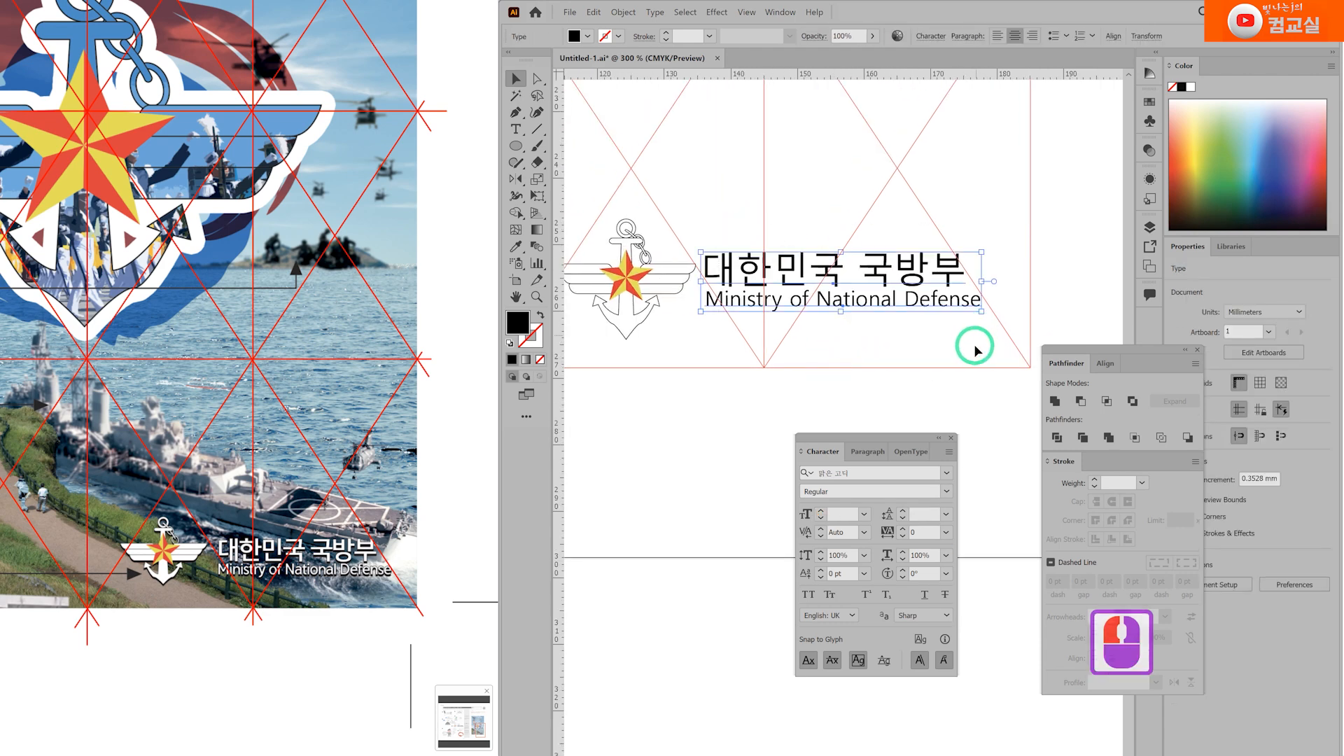
{"action": "left_click", "coordinate": [624, 12]}
{"action": "left_click", "coordinate": [635, 128]}
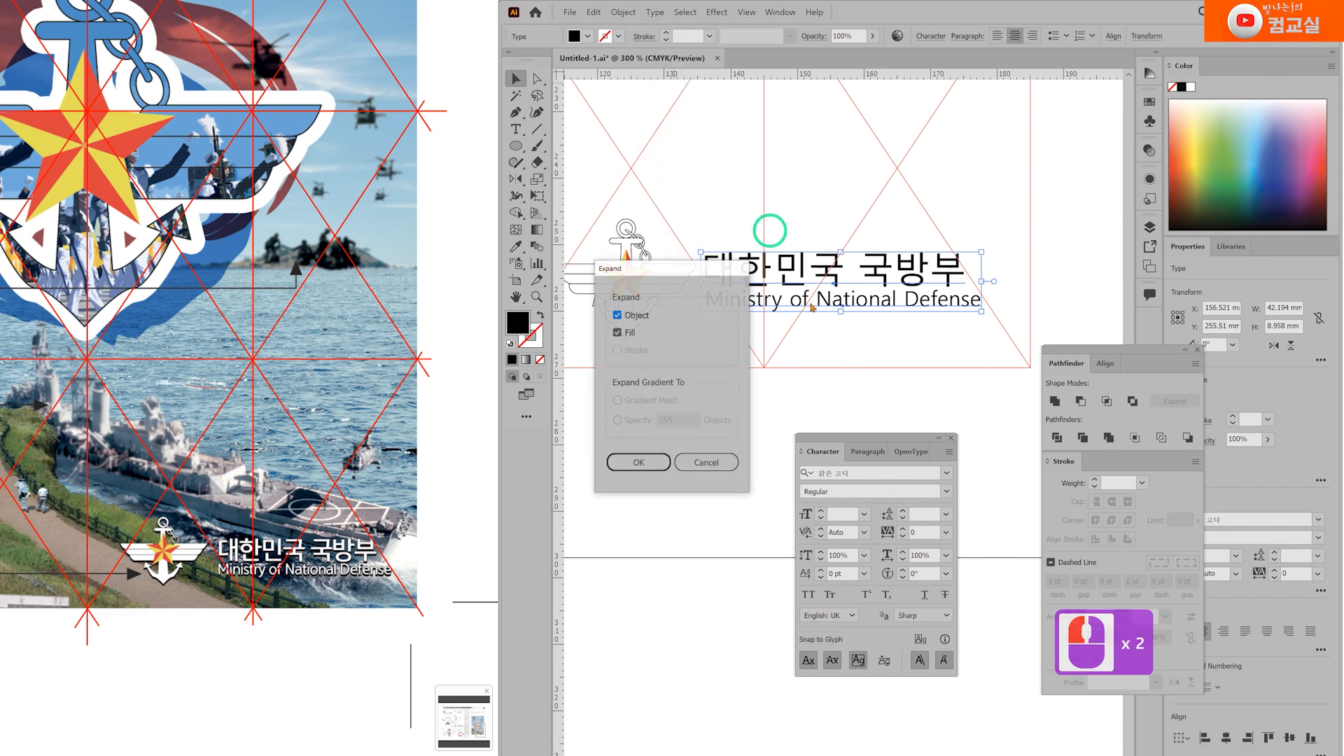
{"action": "left_click", "coordinate": [638, 461]}
{"action": "scroll", "coordinate": [768, 275], "scroll_direction": "up", "scroll_amount": 2}
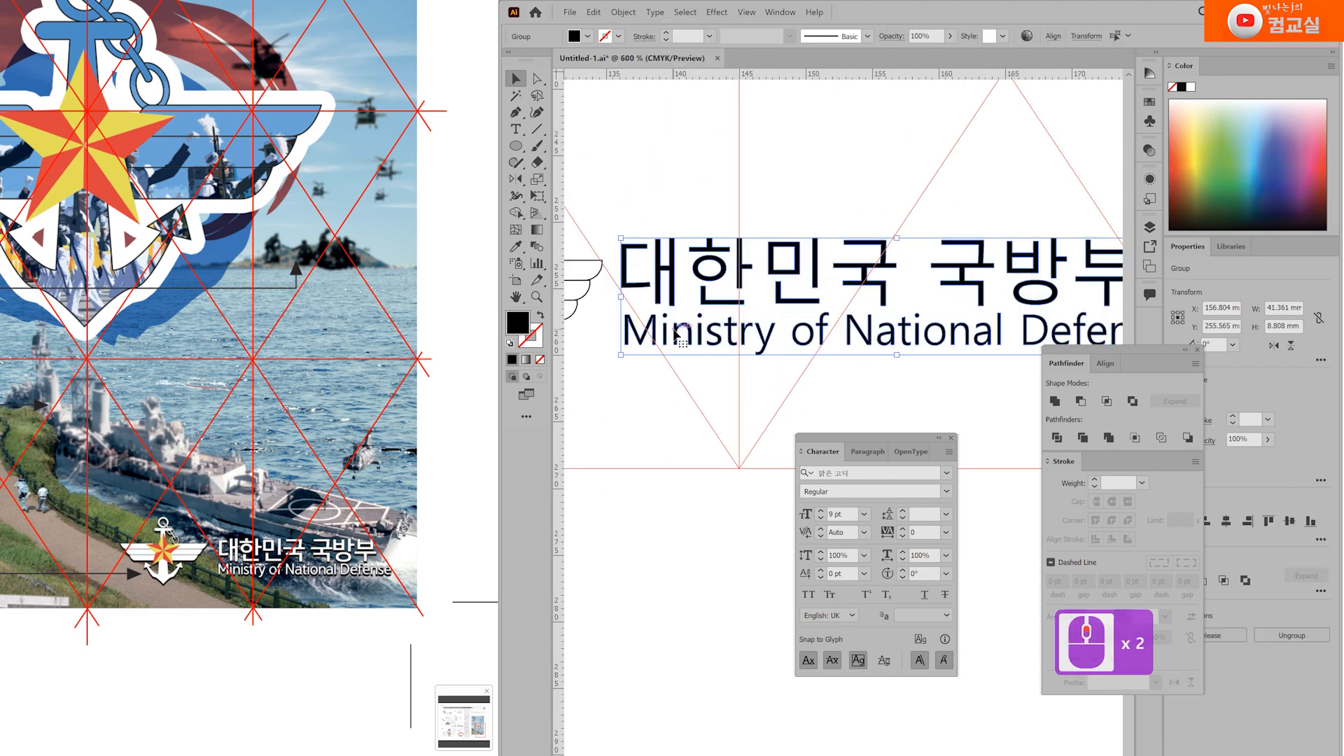
{"action": "scroll", "coordinate": [681, 343], "scroll_direction": "down", "scroll_amount": 2}
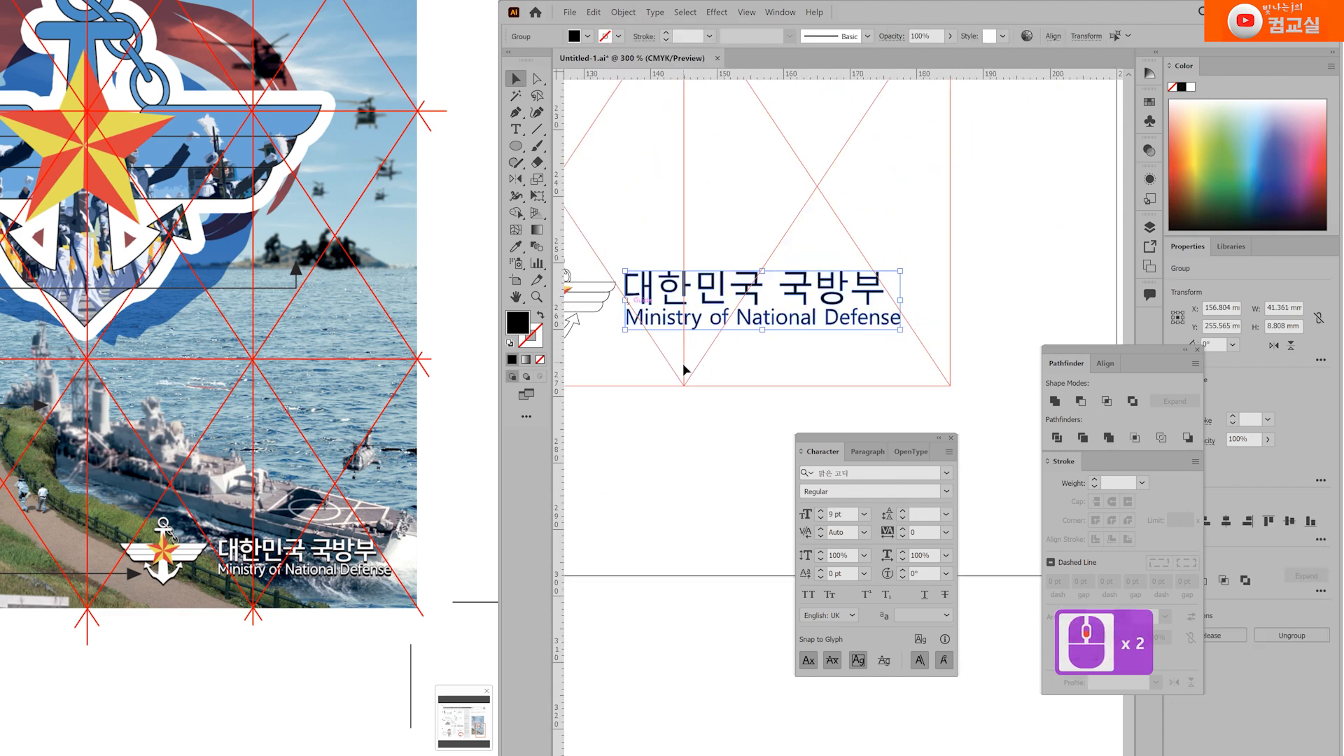
Step: Give the expanded lettering the default white fill and black stroke, with a stroke weight of 0.5 pt
{"action": "left_click", "coordinate": [509, 344]}
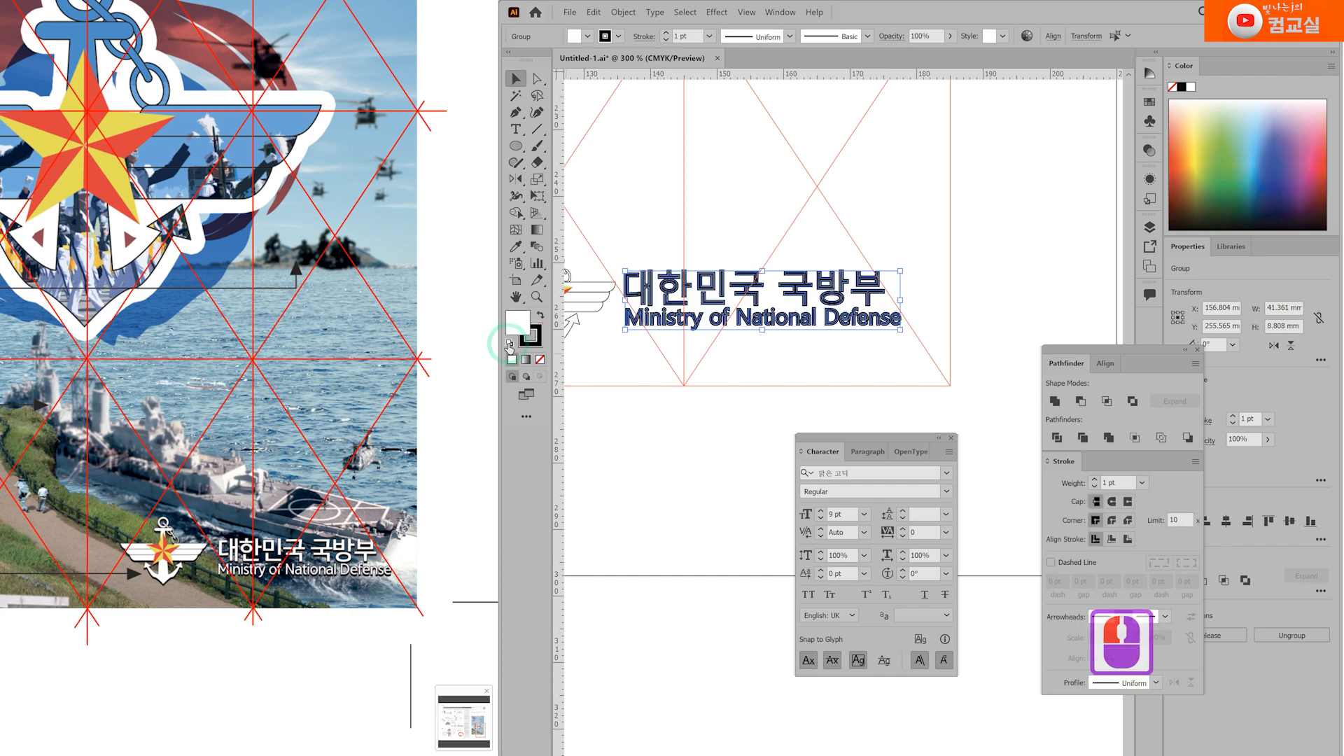
{"action": "left_click", "coordinate": [532, 343]}
{"action": "left_click", "coordinate": [1069, 483]}
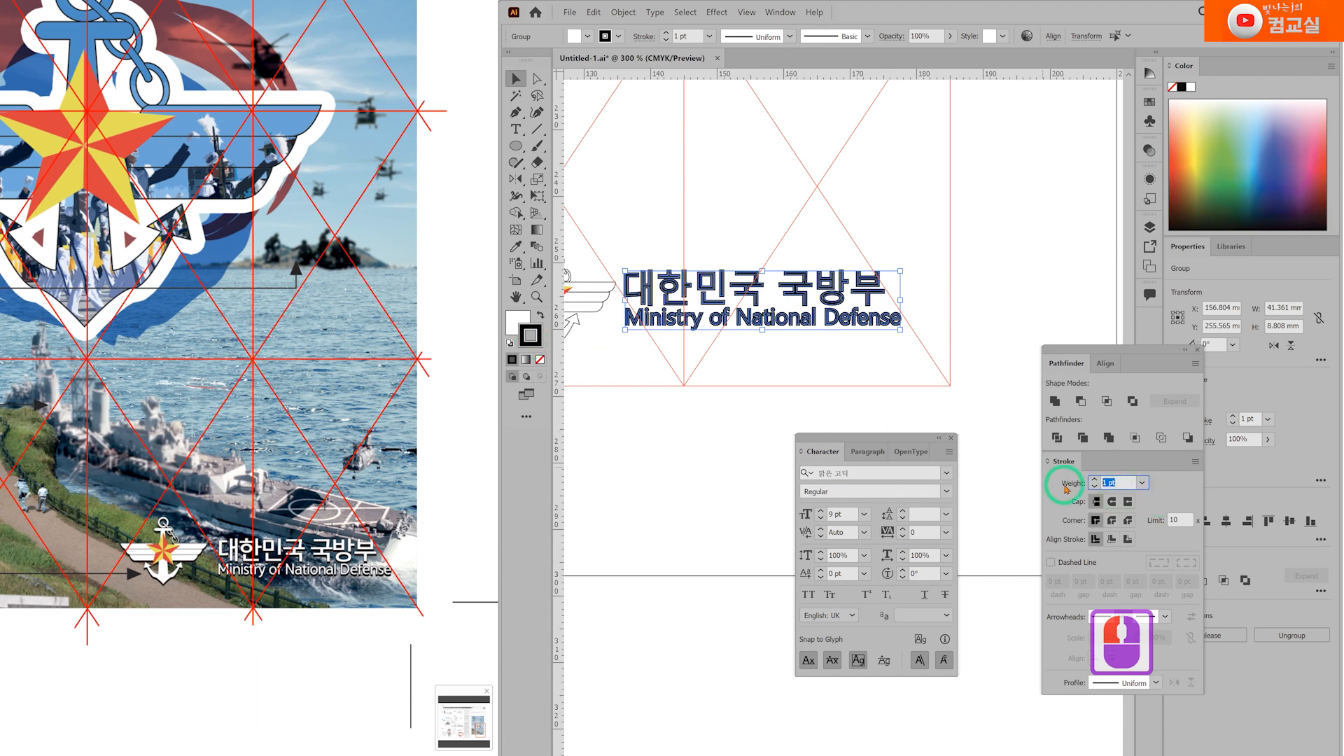
{"action": "type", "text": "0.5"}
{"action": "key", "text": "Return"}
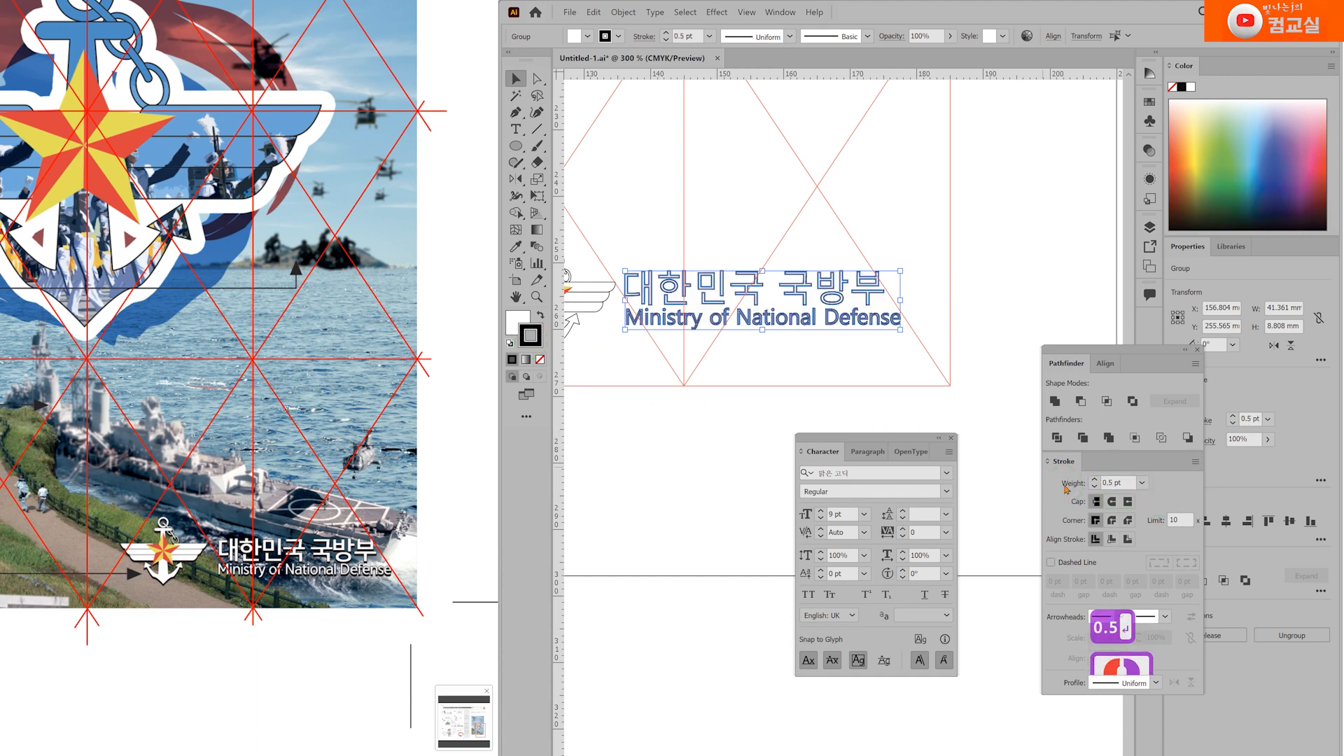
Step: Thin the lettering's stroke, trying 0.2 pt and settling on a weight of 0.1 pt
{"action": "scroll", "coordinate": [783, 328], "scroll_direction": "up", "scroll_amount": 2}
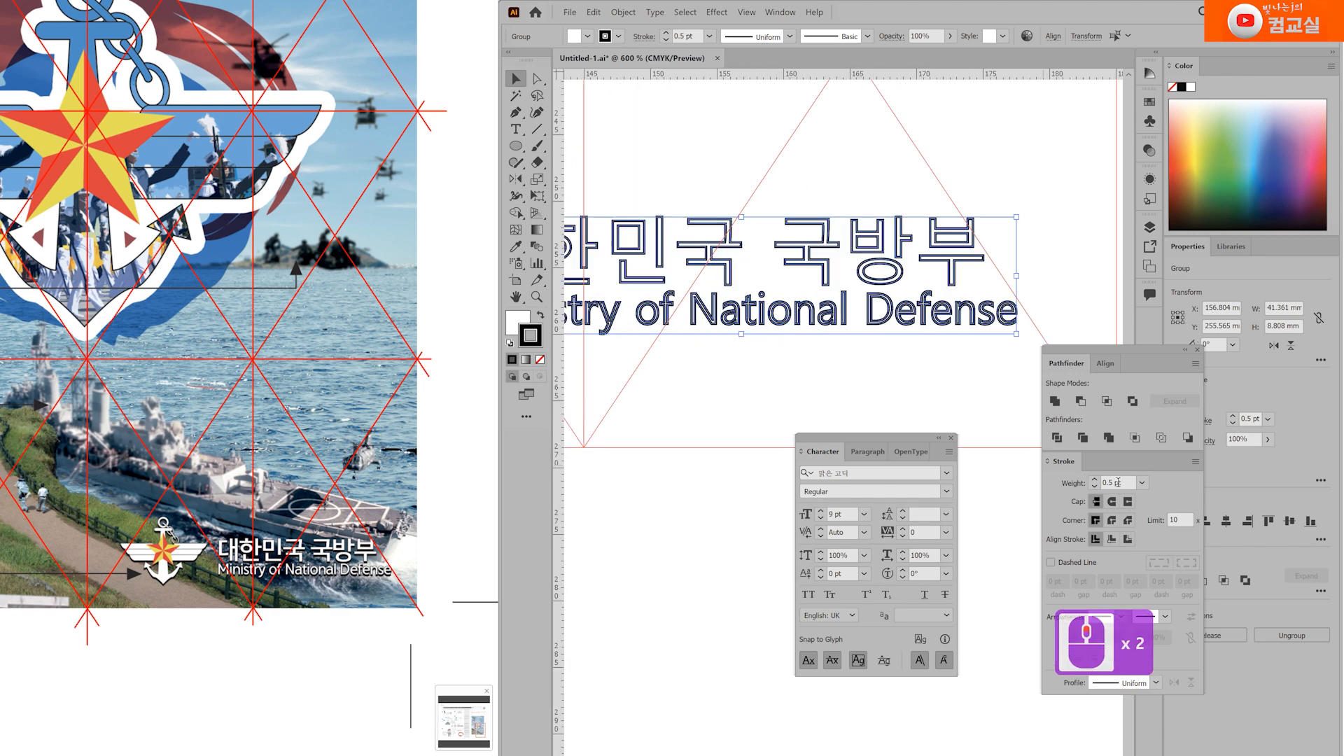
{"action": "left_click", "coordinate": [1070, 482]}
{"action": "type", "text": "0.2"}
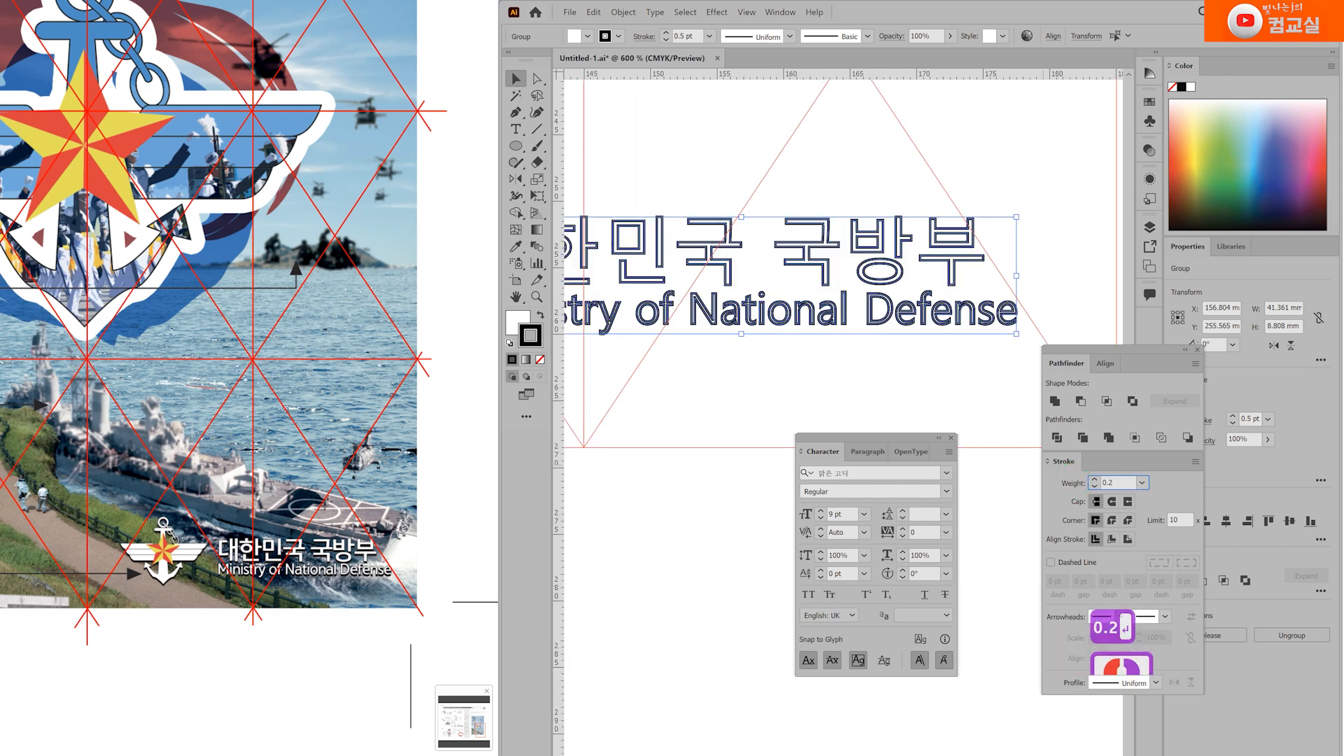
{"action": "key", "text": "Return"}
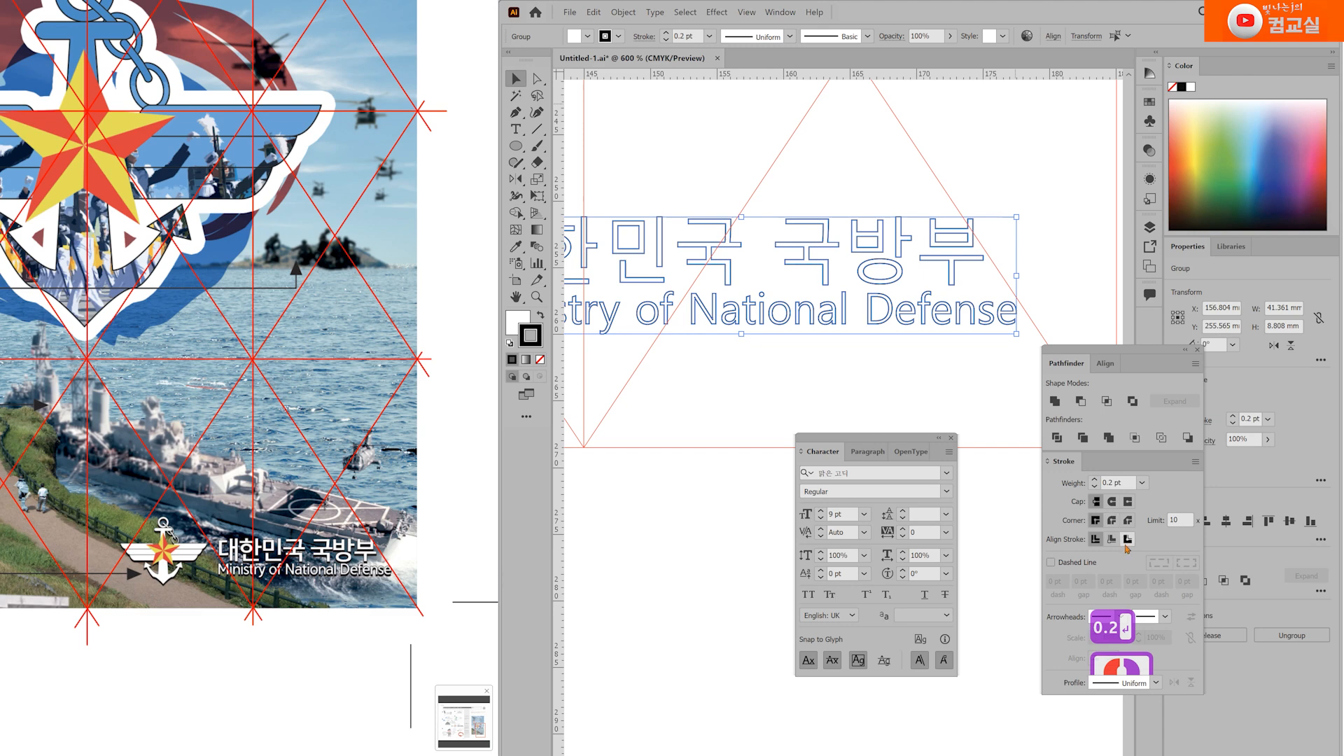
{"action": "left_click", "coordinate": [1071, 483]}
{"action": "type", "text": "0.1"}
{"action": "key", "text": "Return"}
{"action": "left_click", "coordinate": [858, 378]}
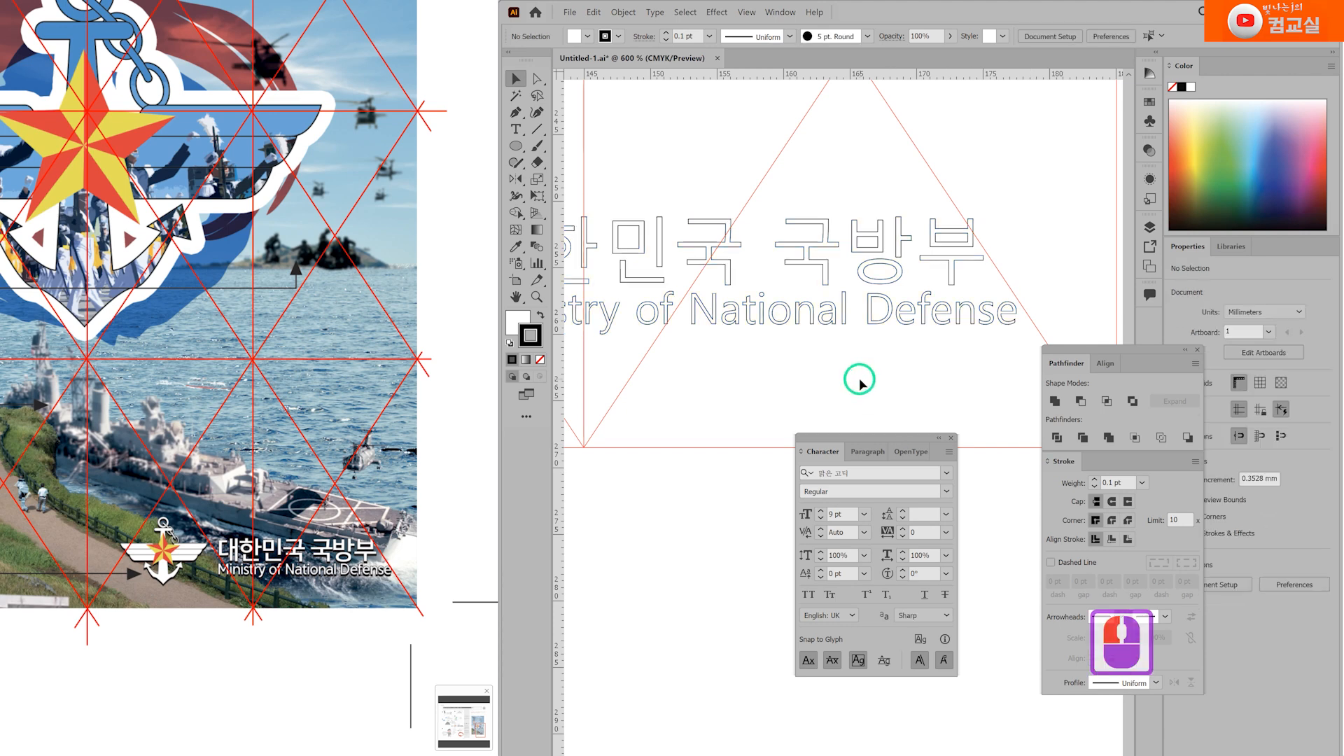
{"action": "scroll", "coordinate": [783, 333], "scroll_direction": "down", "scroll_amount": 2}
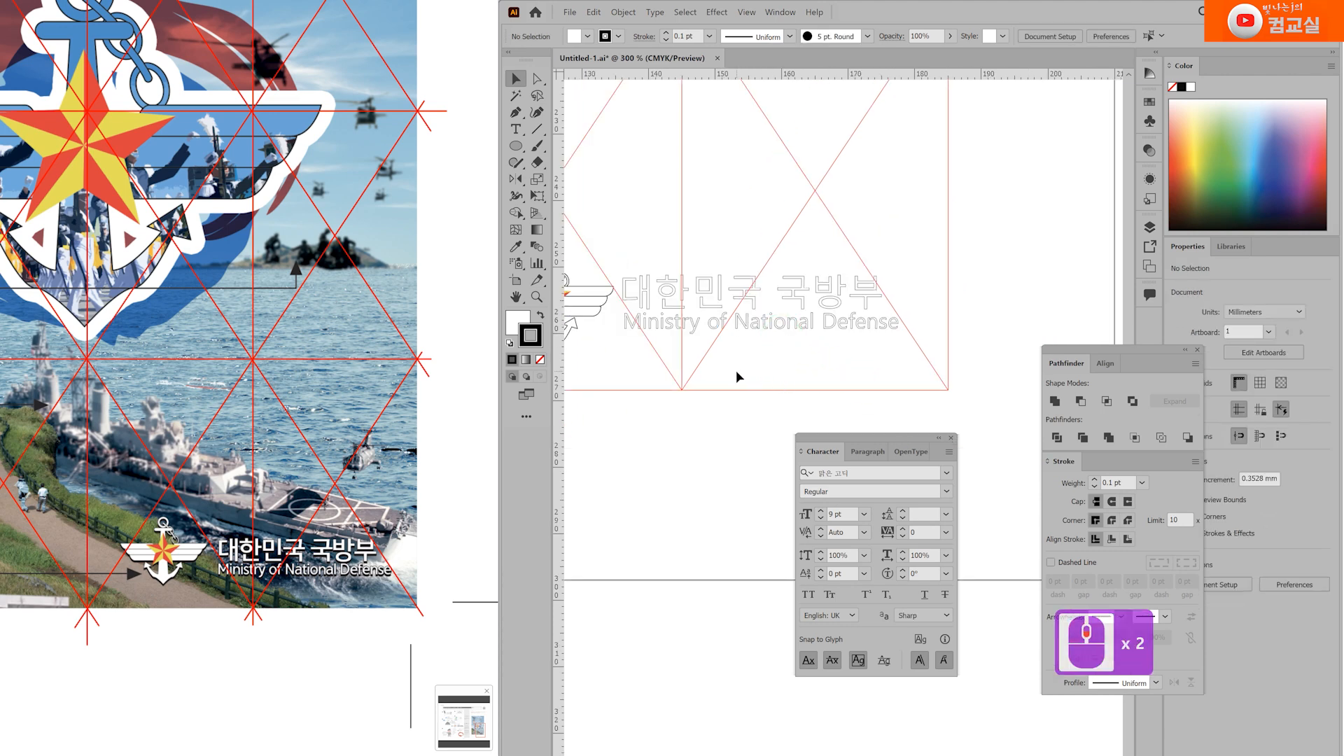
{"action": "scroll", "coordinate": [700, 360], "scroll_direction": "up", "scroll_amount": 2}
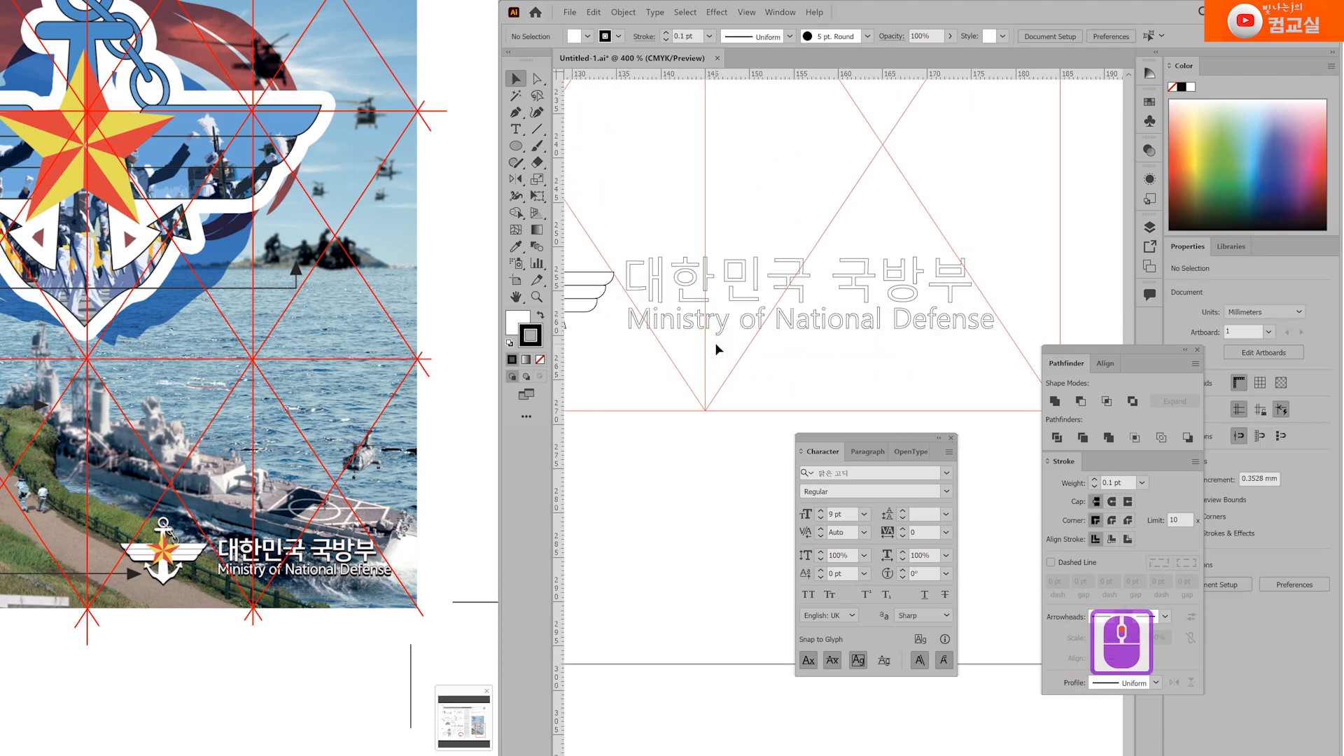
{"action": "scroll", "coordinate": [715, 343], "scroll_direction": "down", "scroll_amount": 1}
Step: Select the entire large anchor emblem with its chain, wings and star, and copy it
{"action": "left_click", "coordinate": [724, 379]}
{"action": "left_click_drag", "start_coordinate": [656, 226], "coordinate": [861, 352]}
{"action": "scroll", "coordinate": [860, 352], "scroll_direction": "down", "scroll_amount": 1}
{"action": "left_click_drag", "start_coordinate": [775, 222], "coordinate": [844, 452]}
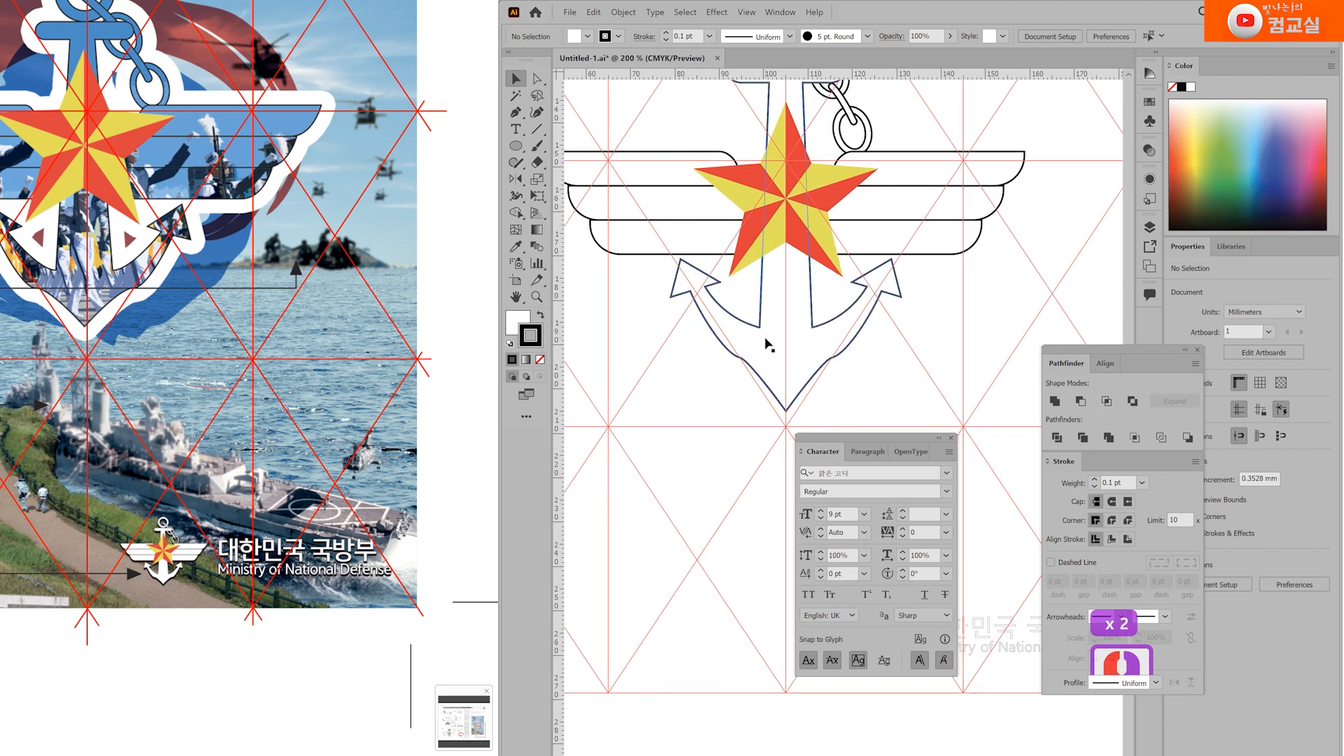
{"action": "scroll", "coordinate": [765, 347], "scroll_direction": "down", "scroll_amount": 1}
{"action": "scroll", "coordinate": [910, 168], "scroll_direction": "up", "scroll_amount": 2}
{"action": "left_click_drag", "start_coordinate": [607, 110], "coordinate": [1011, 408]}
{"action": "key", "text": "ctrl+c"}
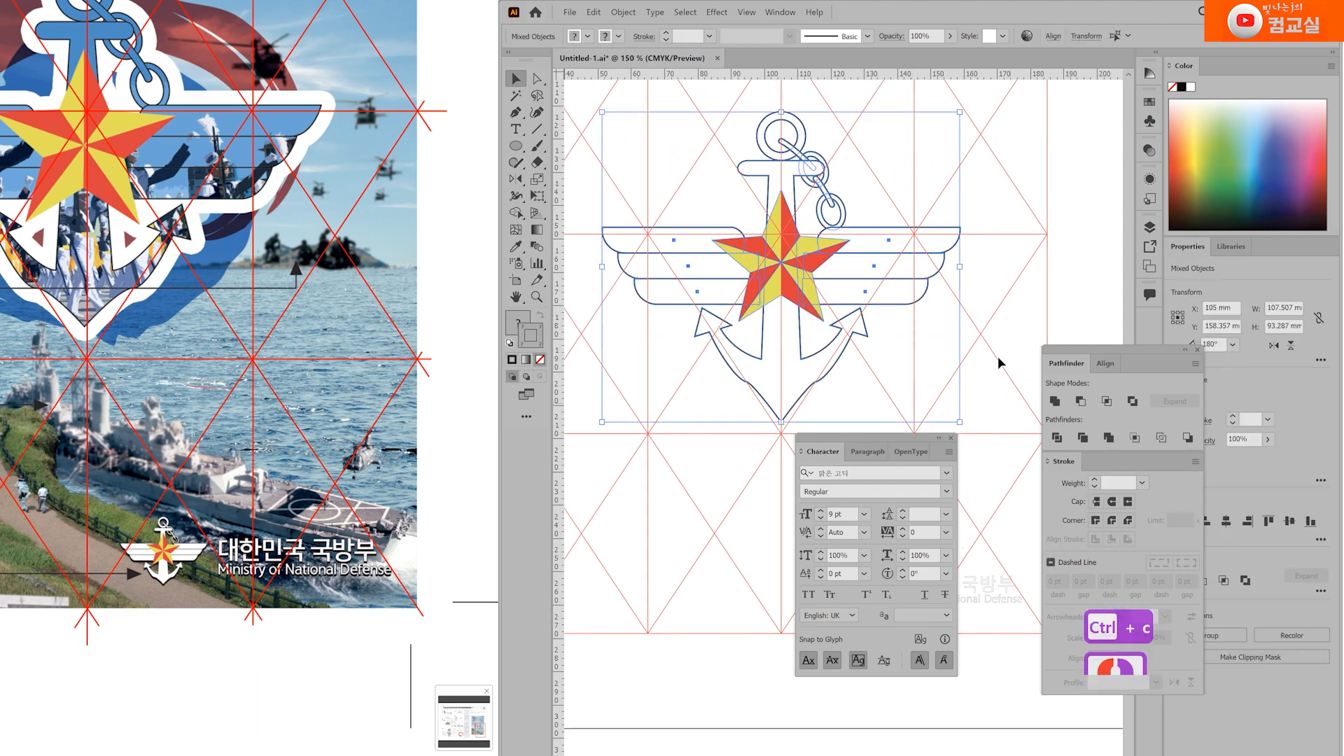
Step: Place a duplicate of the red and yellow star outside the emblem, above and beyond its right wing
{"action": "left_click", "coordinate": [991, 336]}
{"action": "left_click_drag", "start_coordinate": [812, 283], "coordinate": [1068, 203]}
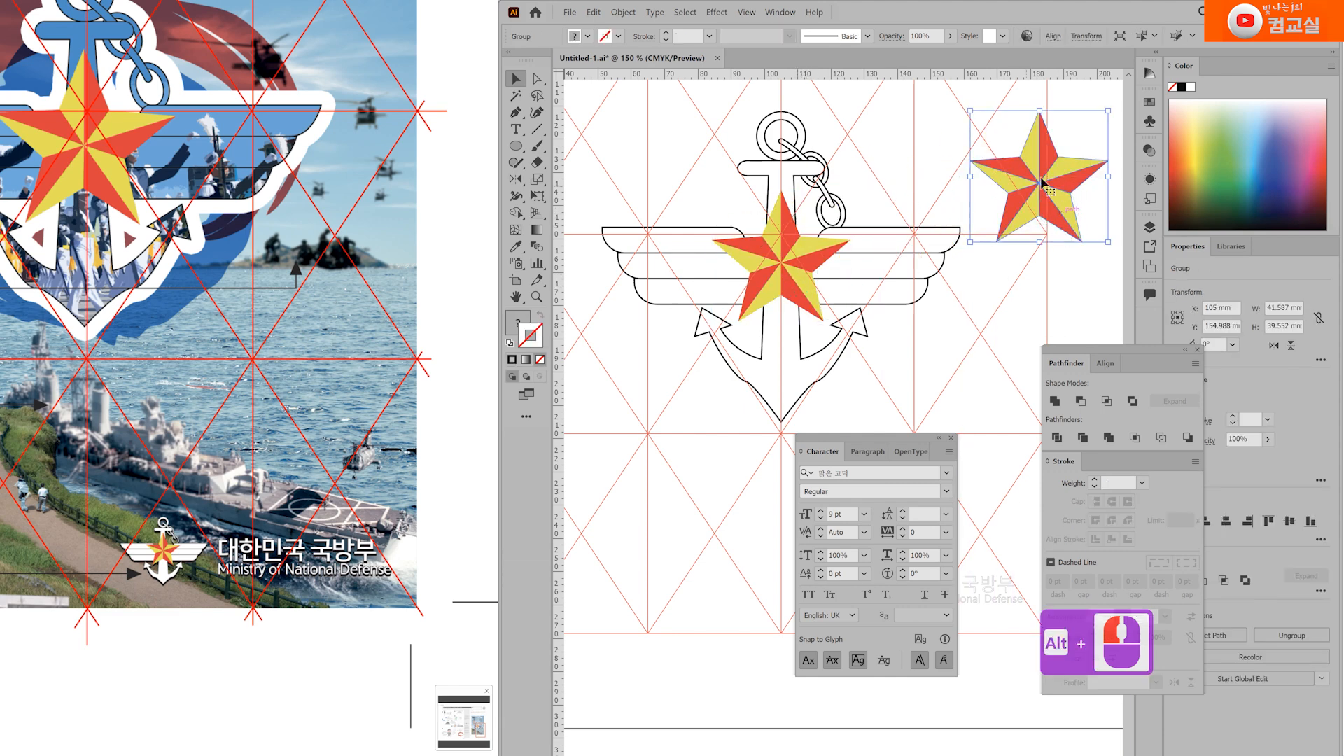
{"action": "left_click_drag", "start_coordinate": [1058, 201], "coordinate": [1086, 194]}
{"action": "left_click", "coordinate": [1056, 295]}
Step: Select the large anchor emblem again, switch to Photoshop and paste it into the poster as a Smart Object
{"action": "left_click_drag", "start_coordinate": [593, 125], "coordinate": [949, 415]}
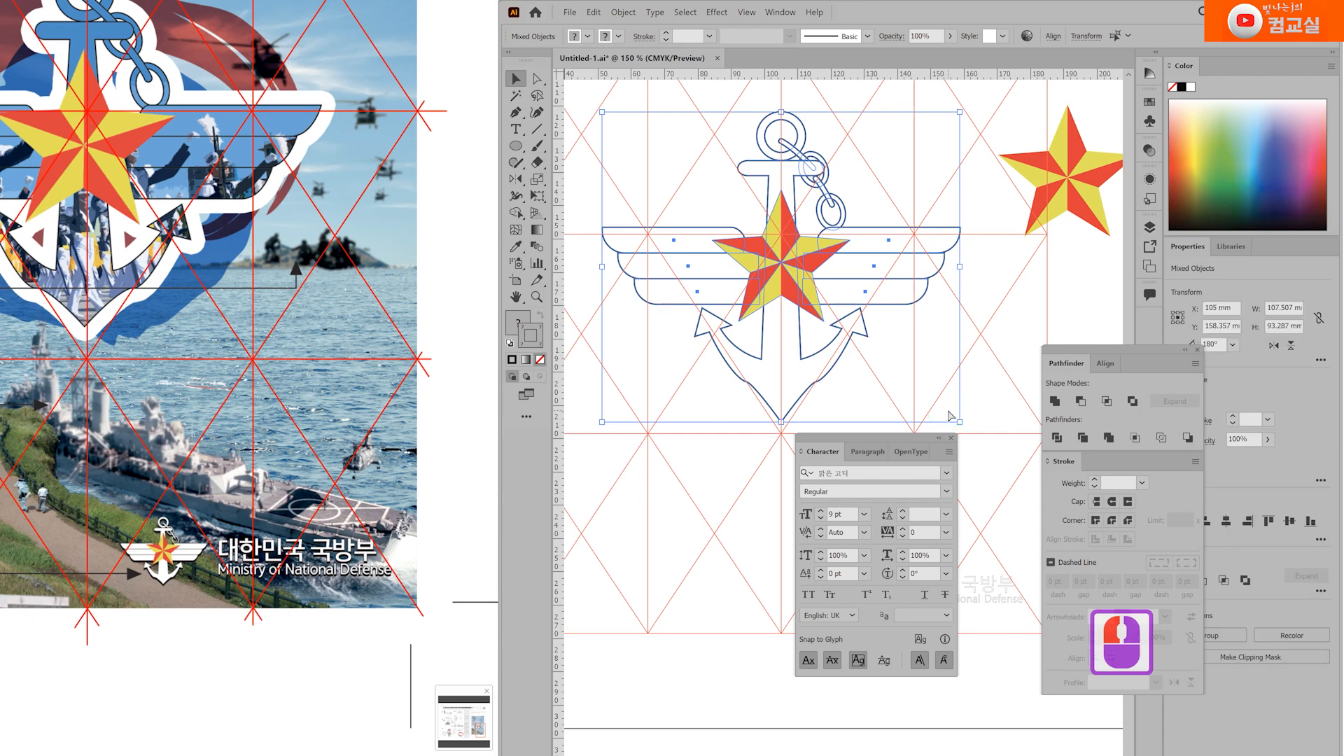
{"action": "left_click", "coordinate": [999, 348]}
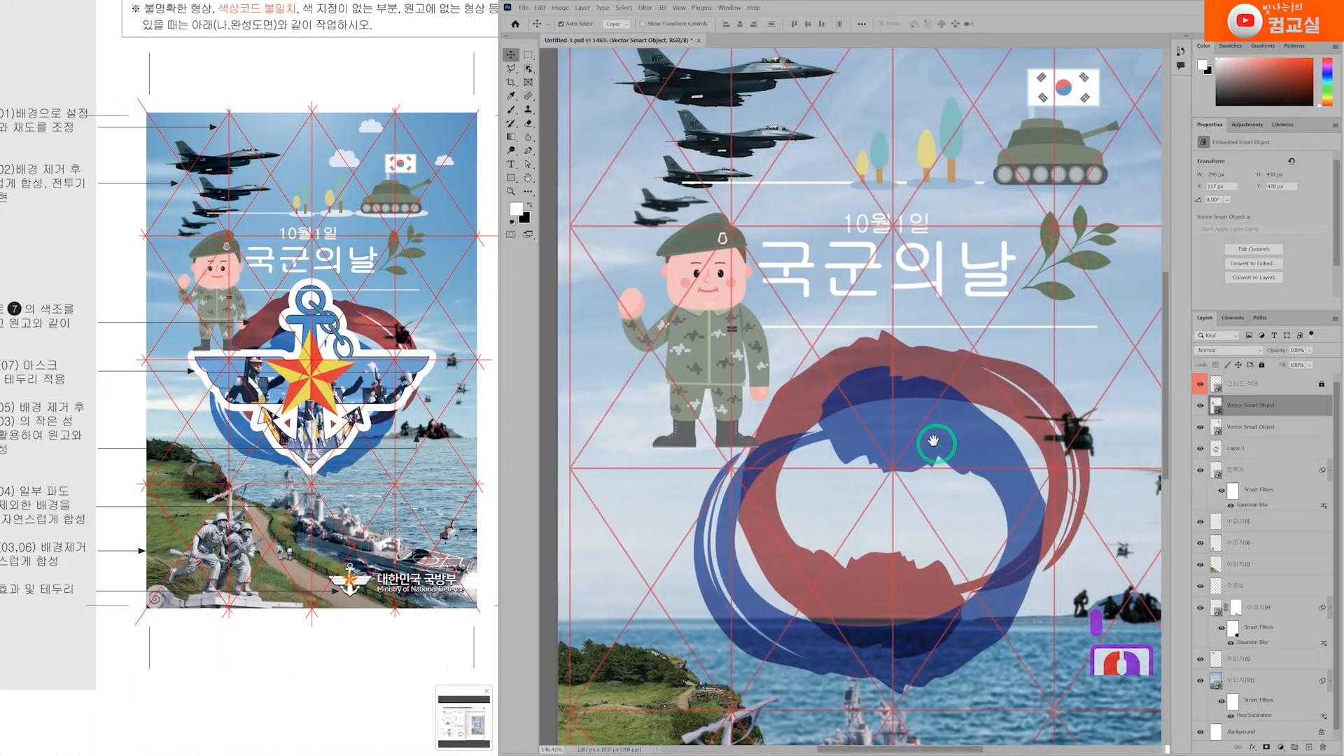
{"action": "left_click_drag", "start_coordinate": [910, 462], "coordinate": [882, 348]}
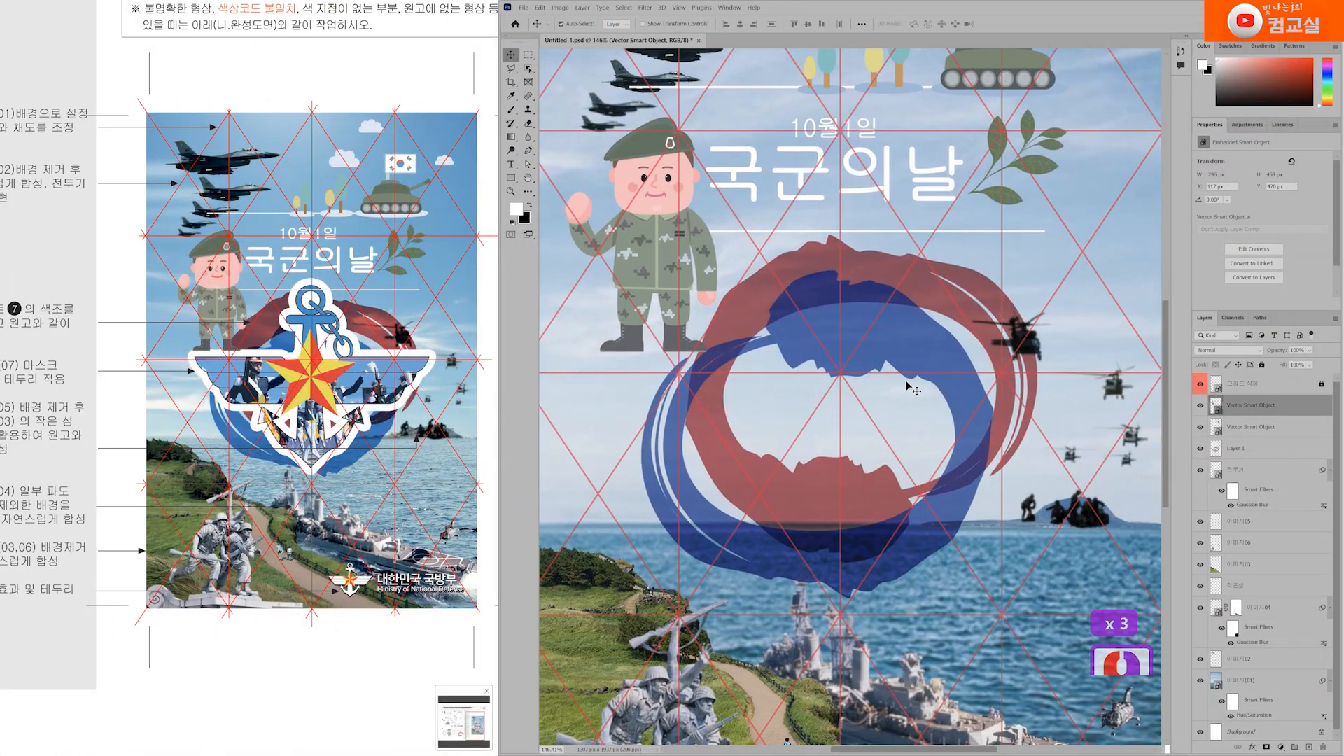
{"action": "key", "text": "ctrl+v"}
{"action": "left_click", "coordinate": [716, 221]}
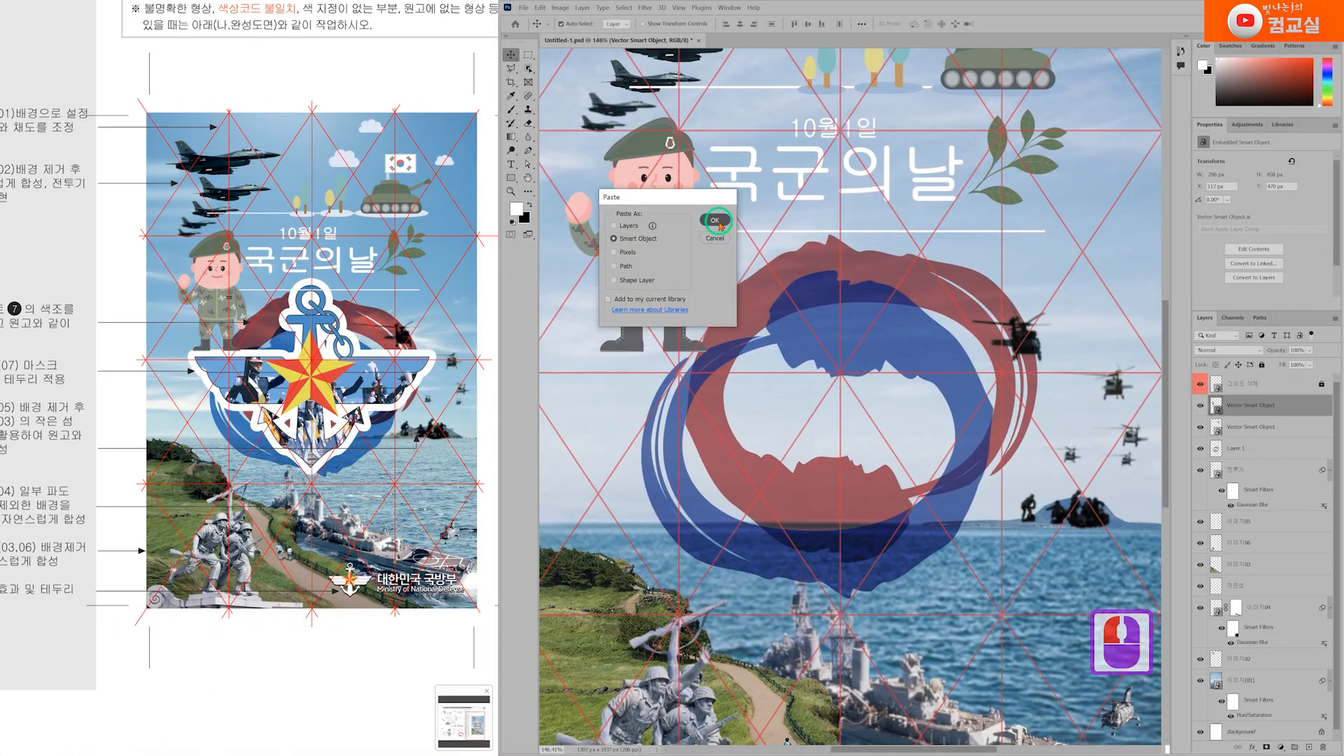
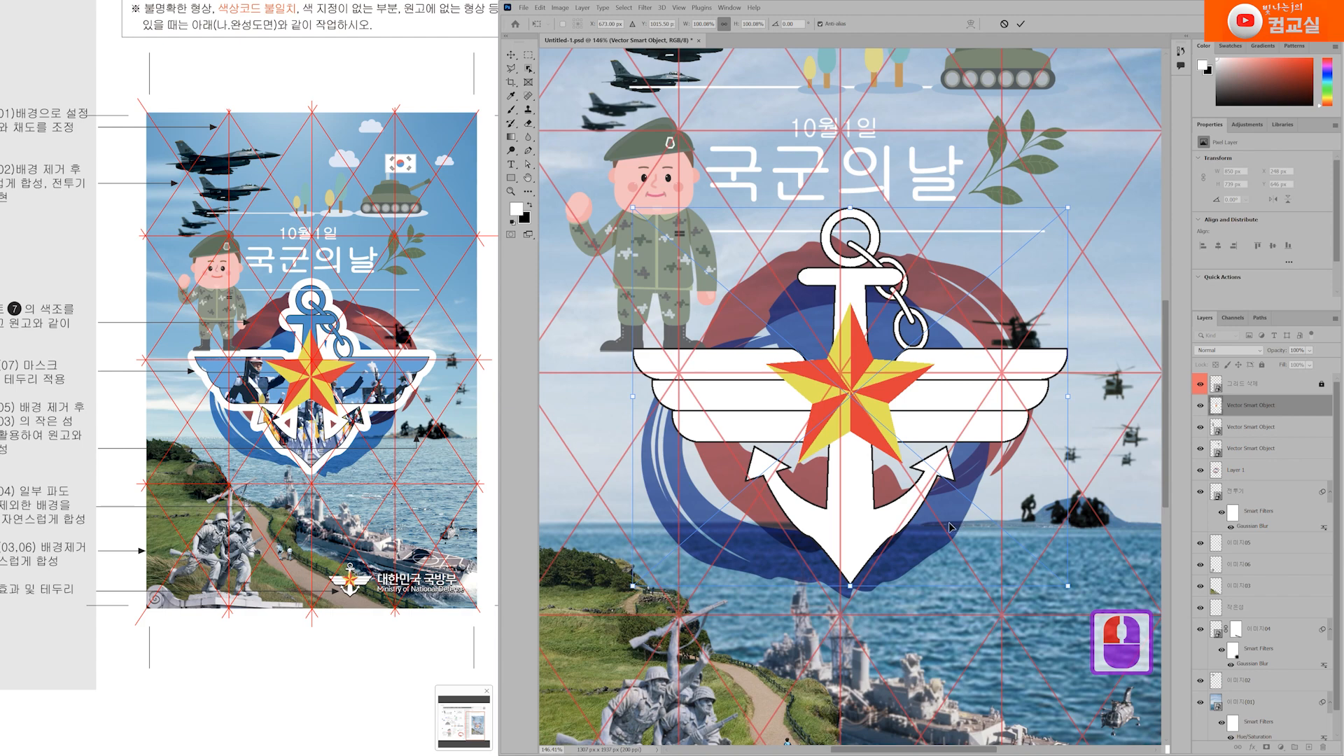
Step: Position the pasted anchor emblem over the brush-stroke circle and nudge it until it lines up with the poster's red guide grid
{"action": "scroll", "coordinate": [919, 520], "scroll_direction": "up", "scroll_amount": 1}
{"action": "mouse_move", "coordinate": [939, 403]}
{"action": "left_mouse_down"}
{"action": "mouse_move", "coordinate": [917, 414]}
{"action": "mouse_move", "coordinate": [937, 409]}
{"action": "left_mouse_up"}
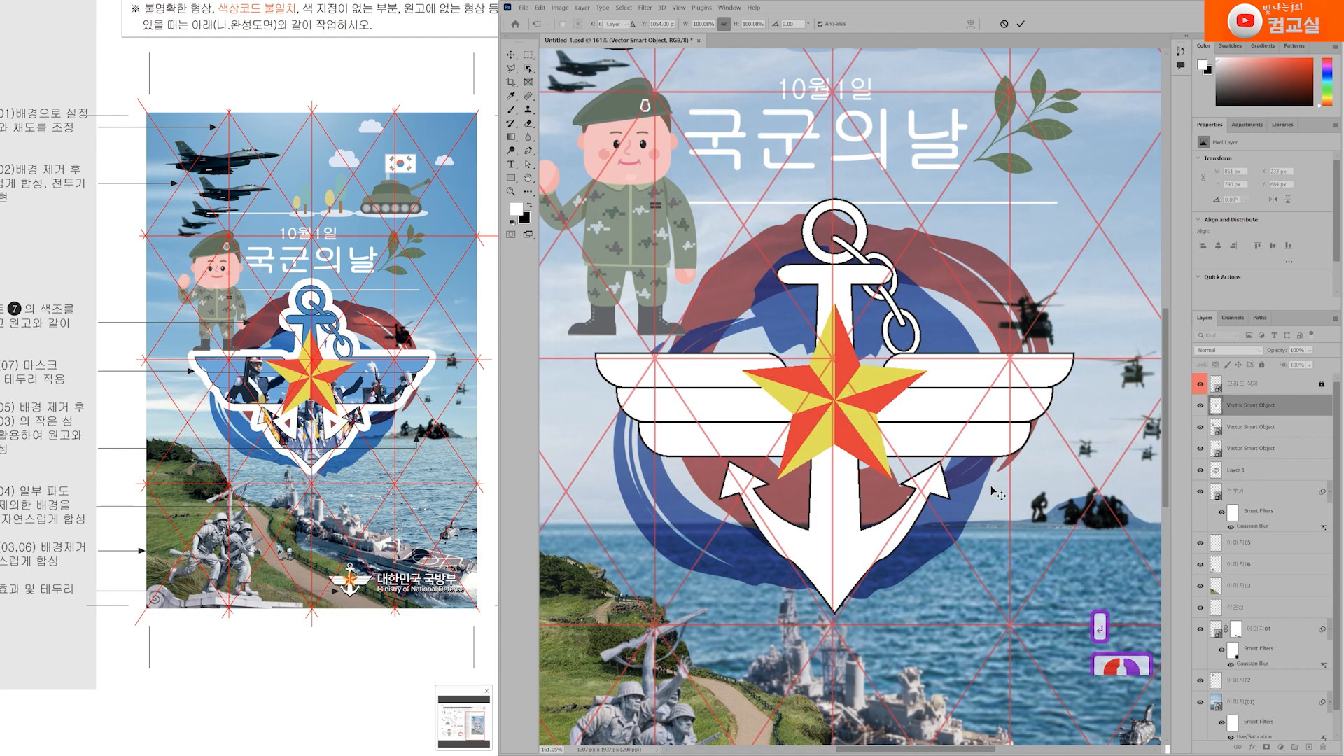
{"action": "key", "text": "Return"}
{"action": "key", "text": "ctrl+Left"}
{"action": "key", "text": "ctrl+Up"}
{"action": "key", "text": "ctrl+Left"}
{"action": "key", "text": "ctrl+Left"}
{"action": "key", "text": "ctrl+Left"}
{"action": "key", "text": "ctrl+Left"}
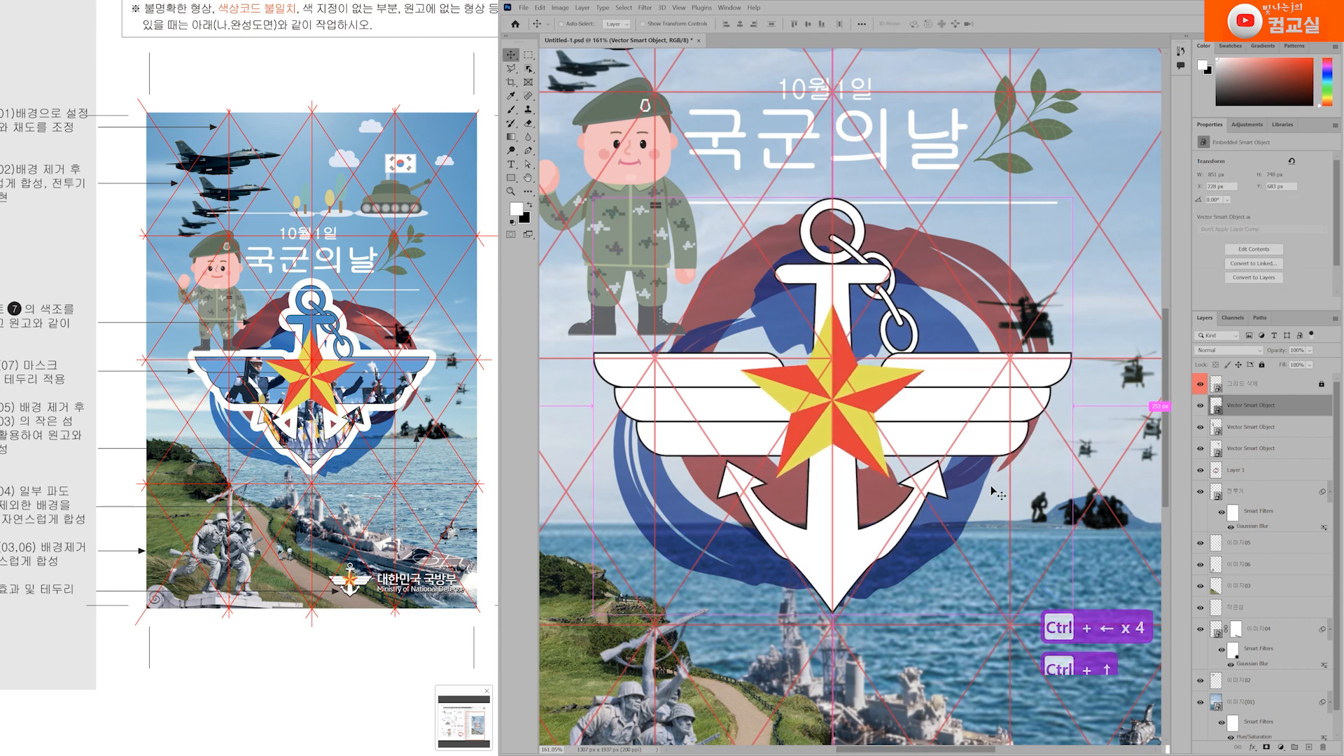
{"action": "key", "text": "ctrl+Down"}
{"action": "key", "text": "ctrl+Up"}
{"action": "key", "text": "ctrl+Up"}
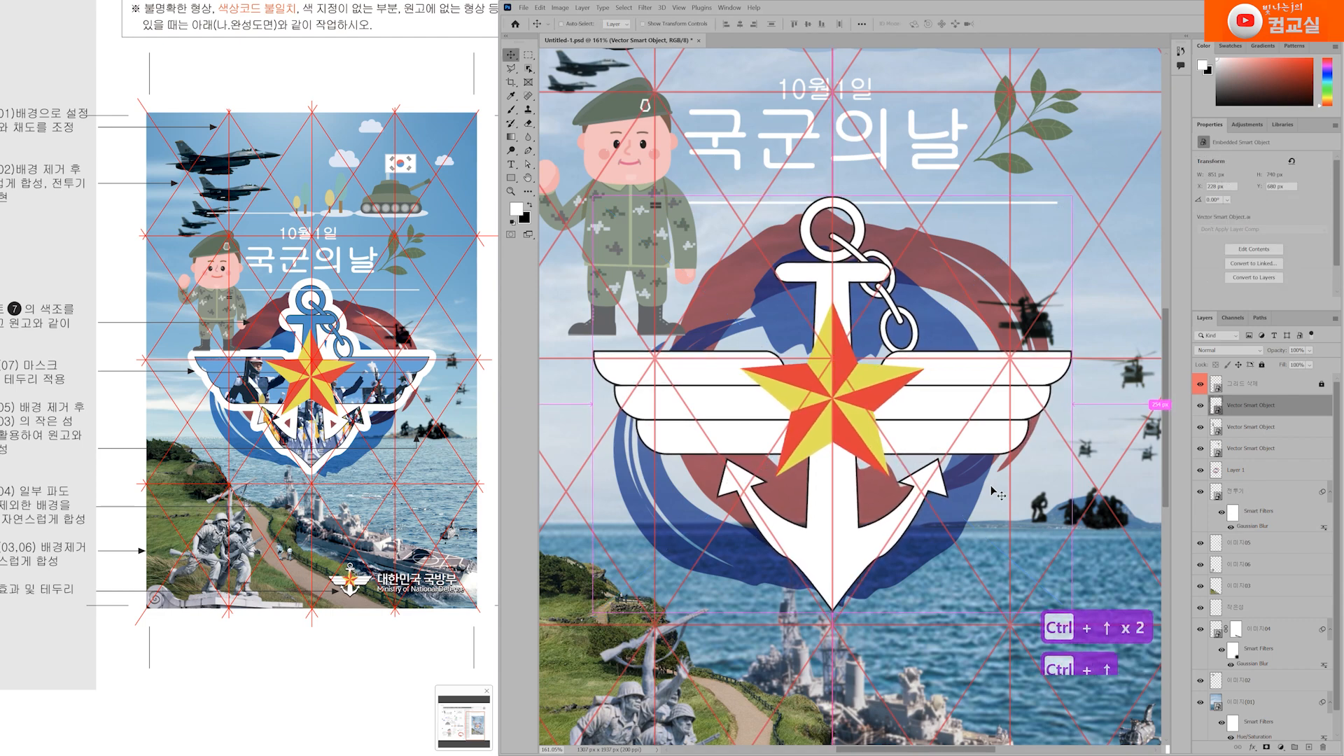
Step: Place the image 이미지(07) from the 도면22 folder above the anchor layer and clip it to the anchor emblem
{"action": "key", "text": "alt+Tab"}
{"action": "left_click", "coordinate": [502, 586], "text": "alt"}
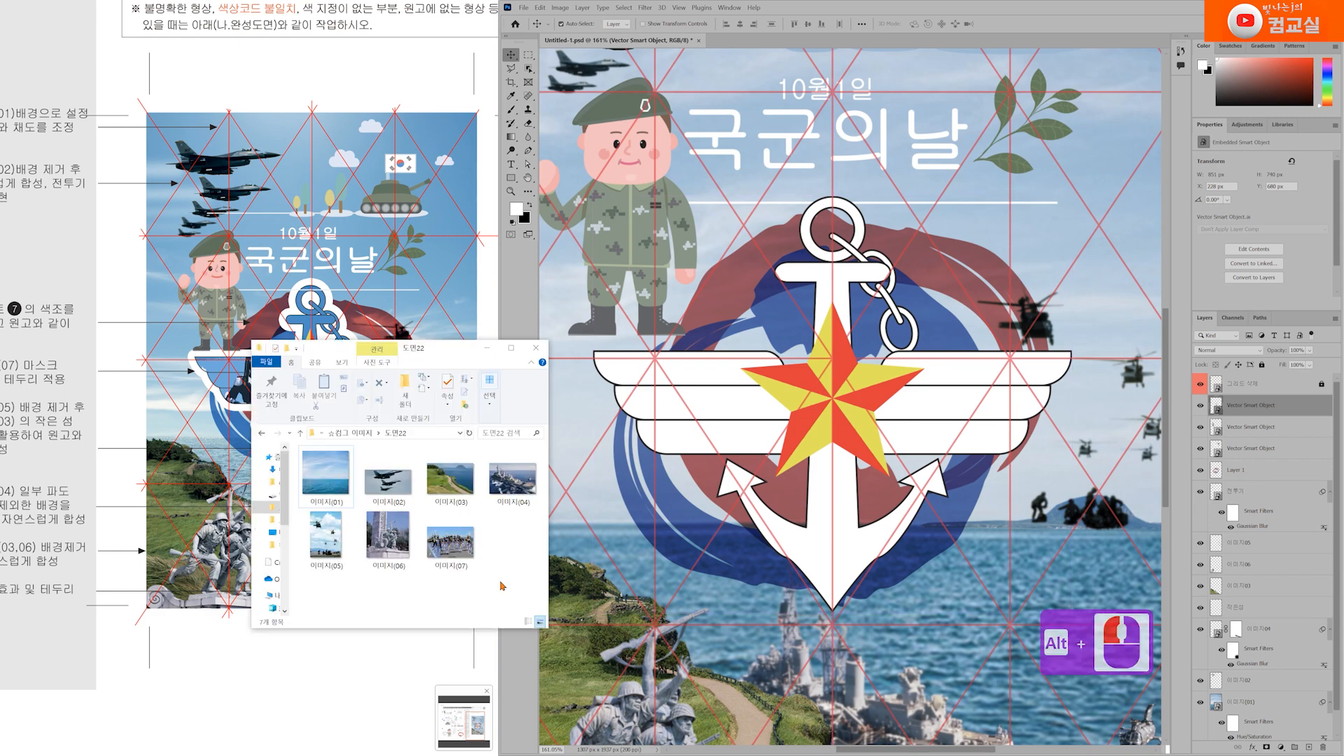
{"action": "double_click", "coordinate": [476, 560]}
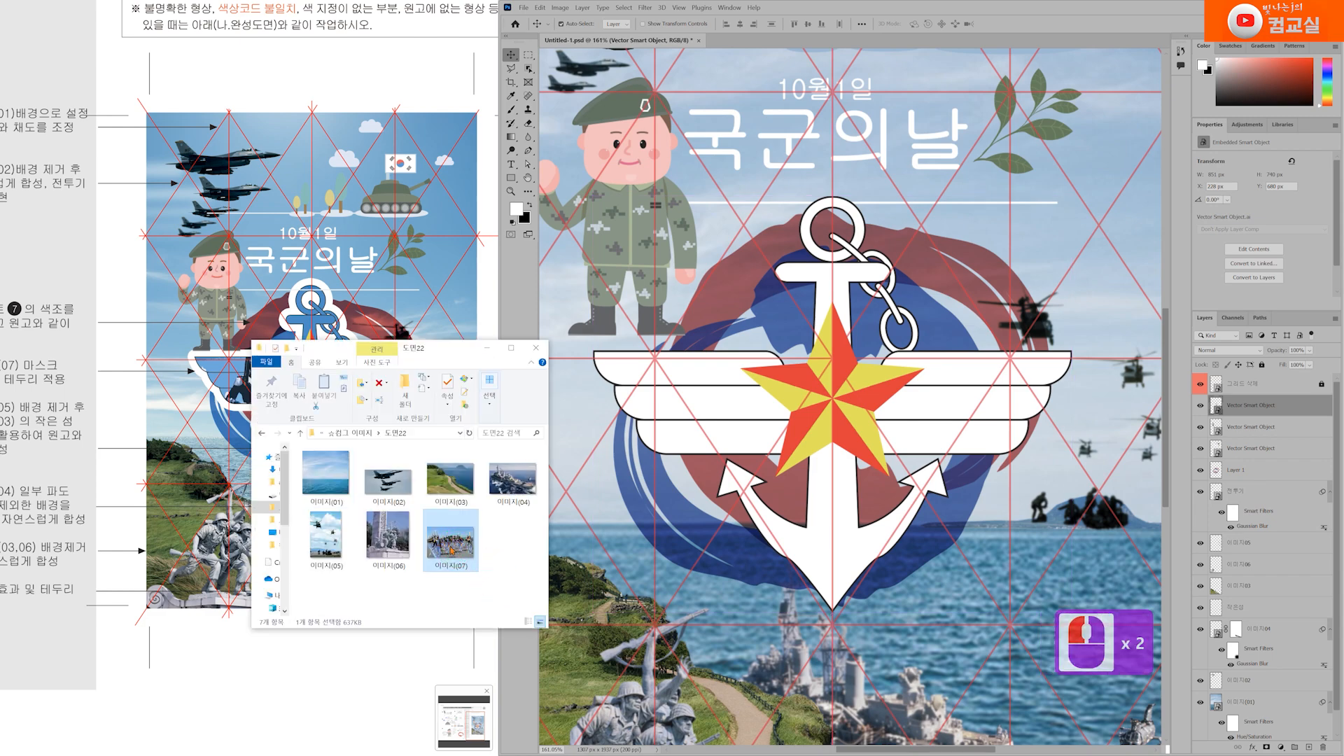
{"action": "left_click", "coordinate": [857, 382]}
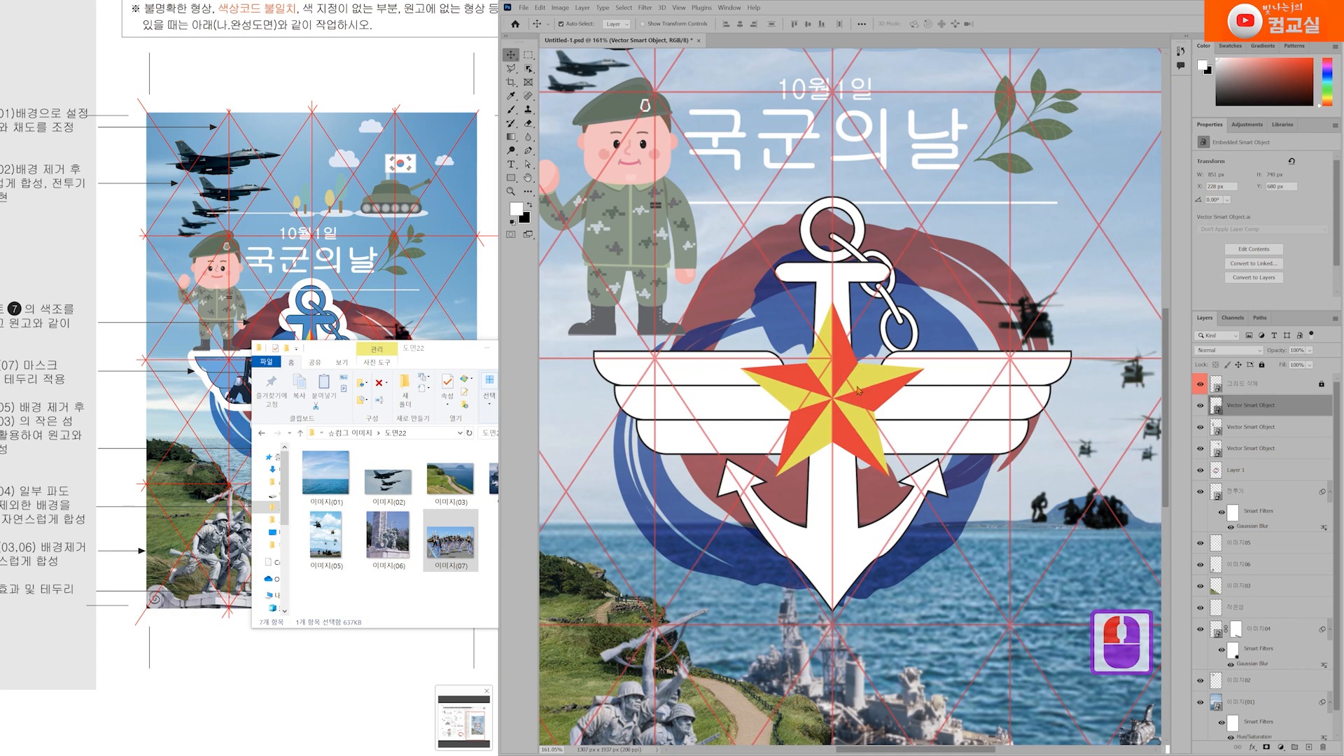
{"action": "key", "text": "Return"}
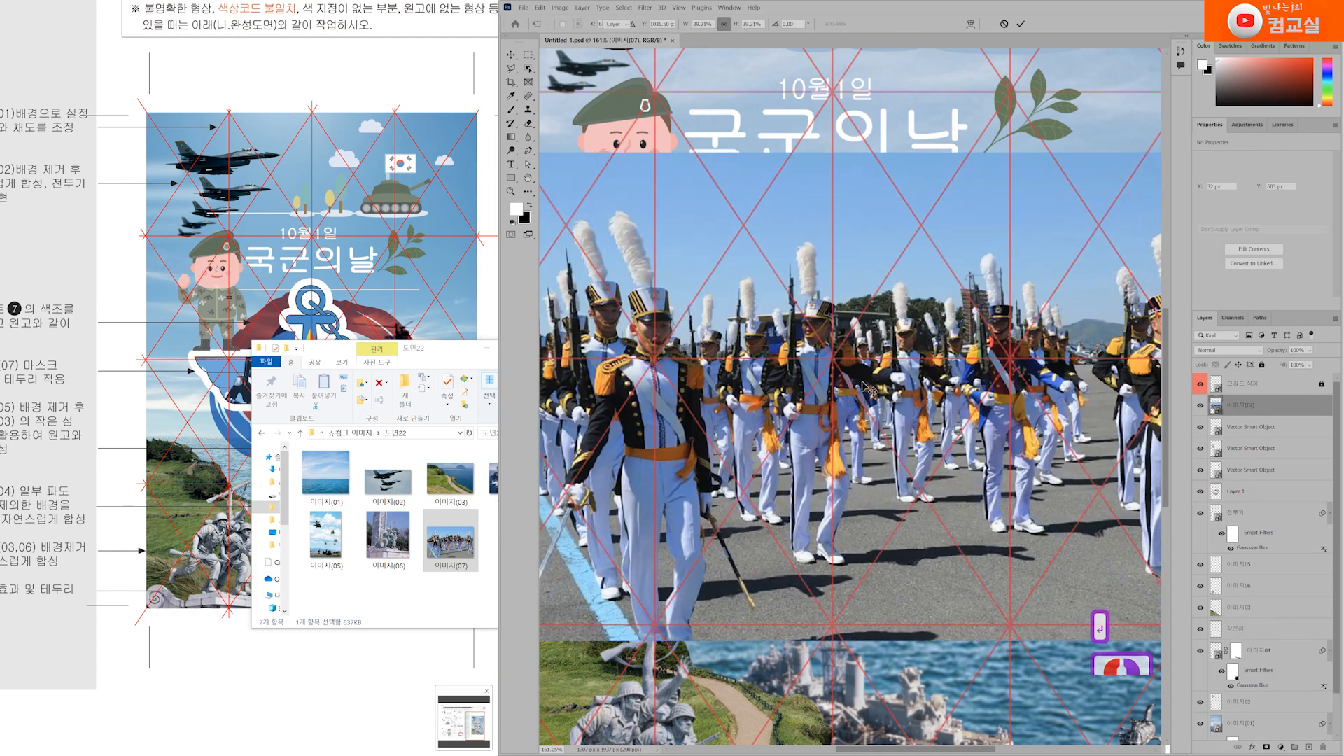
{"action": "left_click_drag", "start_coordinate": [1285, 406], "coordinate": [1251, 424]}
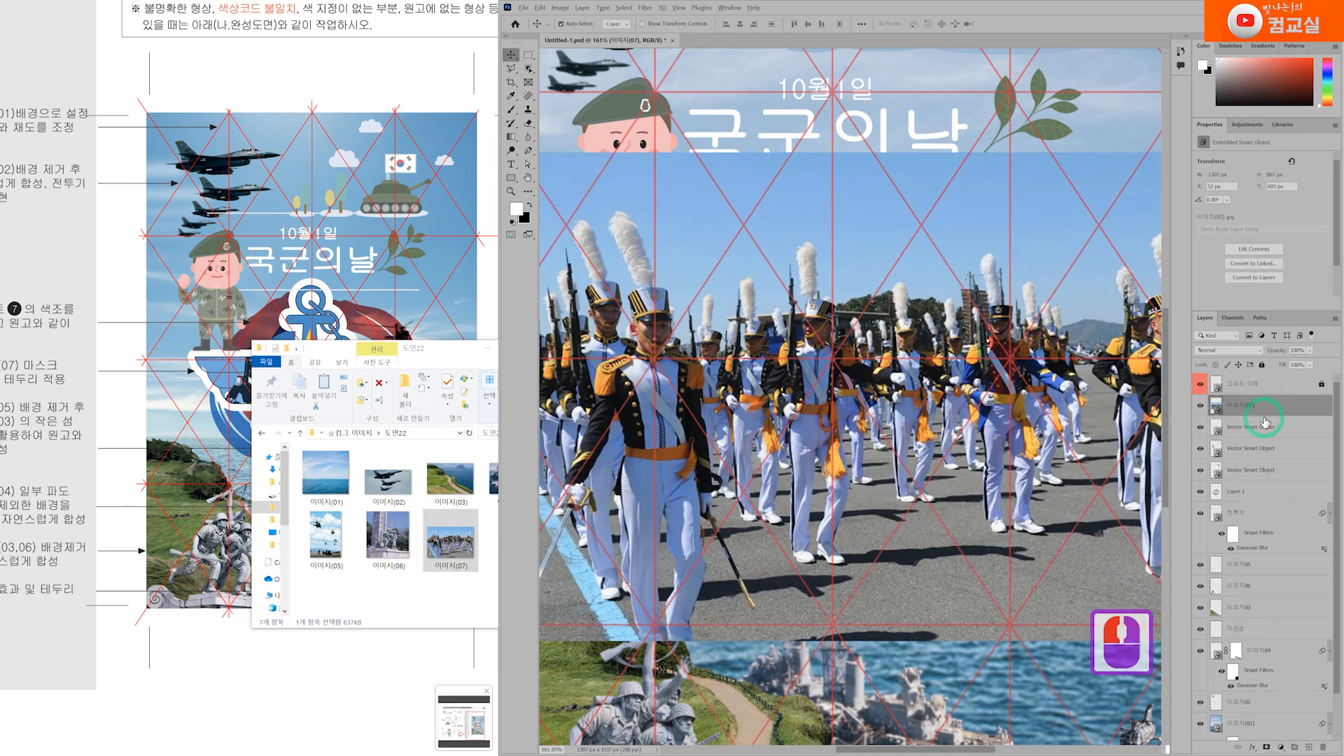
{"action": "left_click", "coordinate": [1255, 412], "text": "alt"}
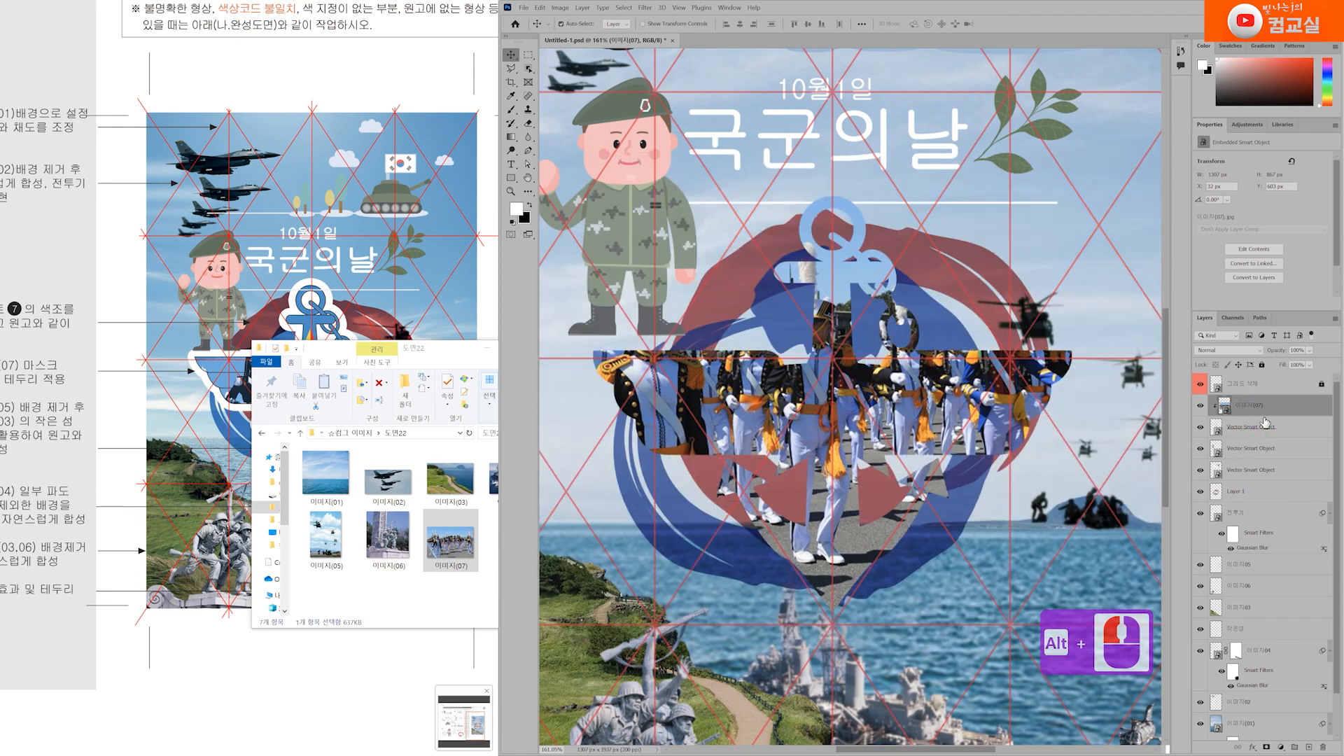
Step: Scale the clipped honor guard photo to about 36.8% and move it so the soldiers fill the wings and anchor
{"action": "key", "text": "ctrl+t"}
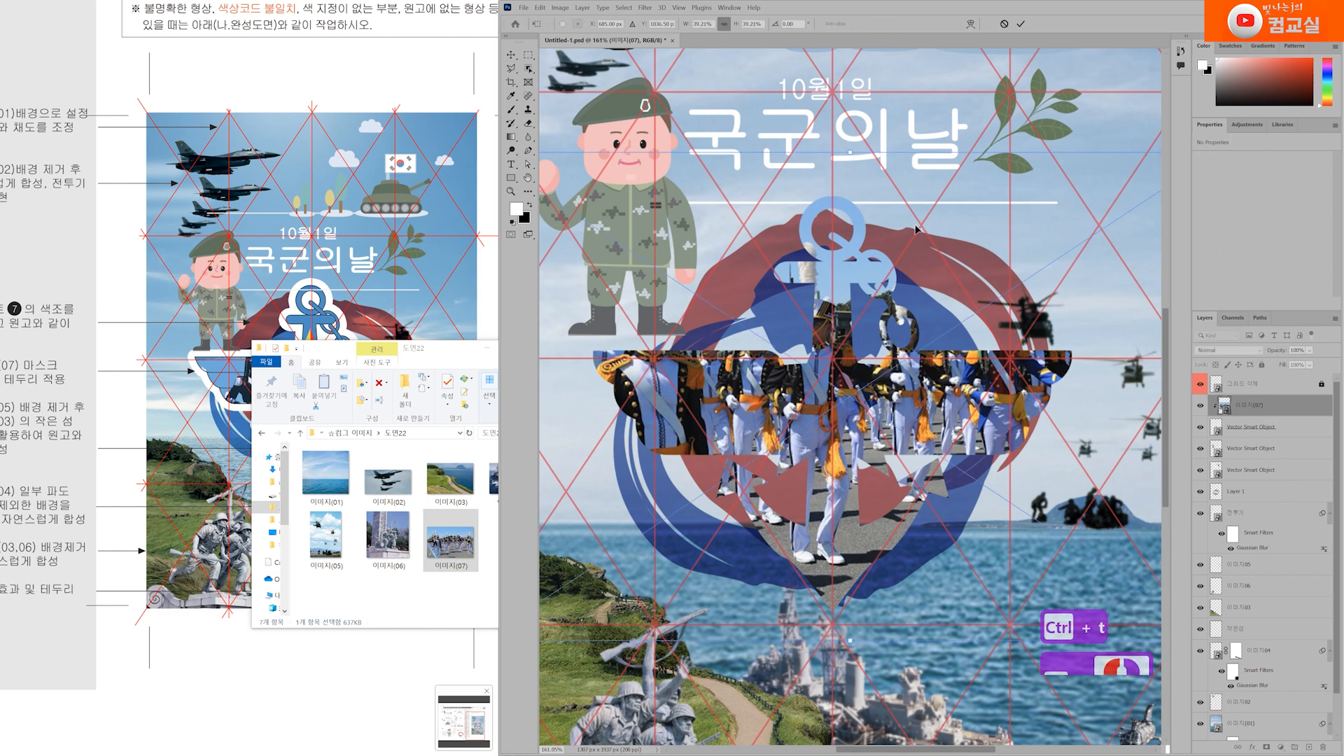
{"action": "left_click_drag", "start_coordinate": [850, 153], "coordinate": [851, 262]}
{"action": "left_click_drag", "start_coordinate": [849, 418], "coordinate": [864, 353]}
{"action": "left_click", "coordinate": [465, 355]}
{"action": "left_click", "coordinate": [494, 355]}
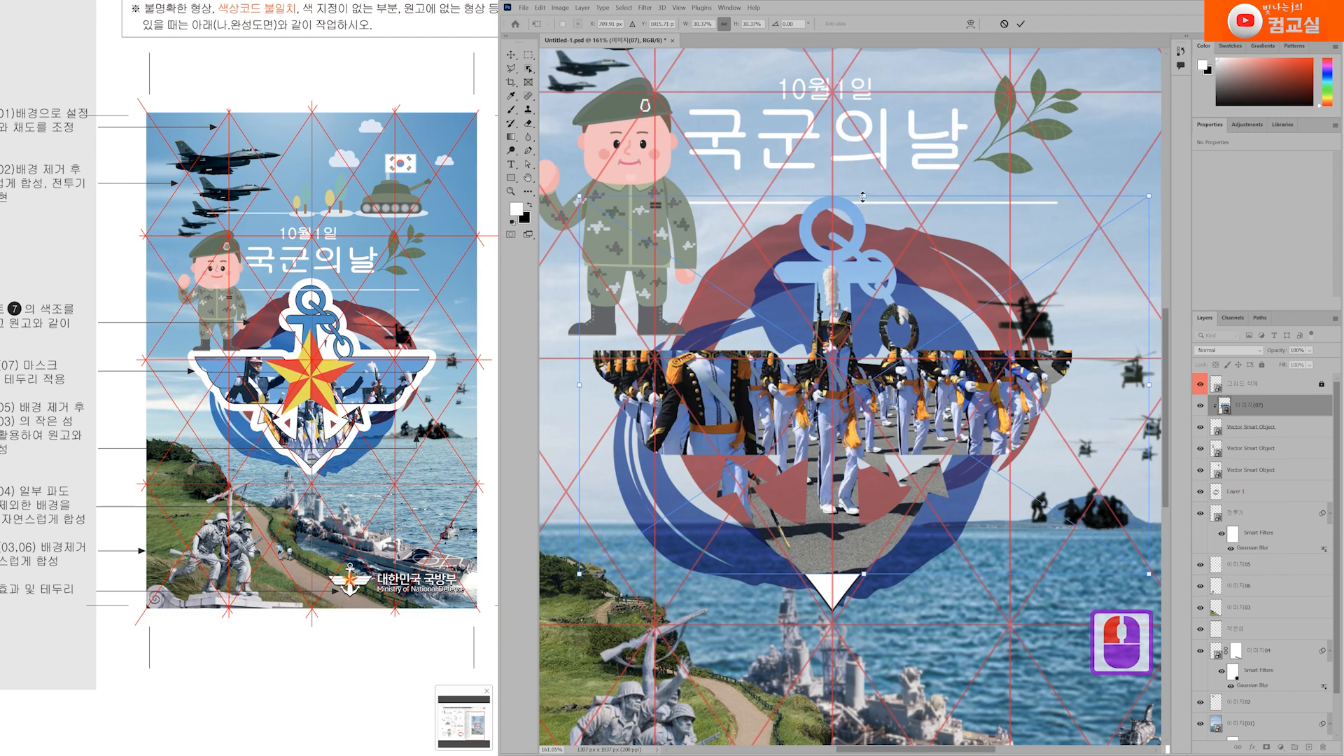
{"action": "left_click_drag", "start_coordinate": [860, 195], "coordinate": [879, 162]}
{"action": "left_click_drag", "start_coordinate": [888, 467], "coordinate": [913, 513]}
{"action": "left_click_drag", "start_coordinate": [890, 205], "coordinate": [891, 159]}
{"action": "left_click_drag", "start_coordinate": [853, 427], "coordinate": [881, 482]}
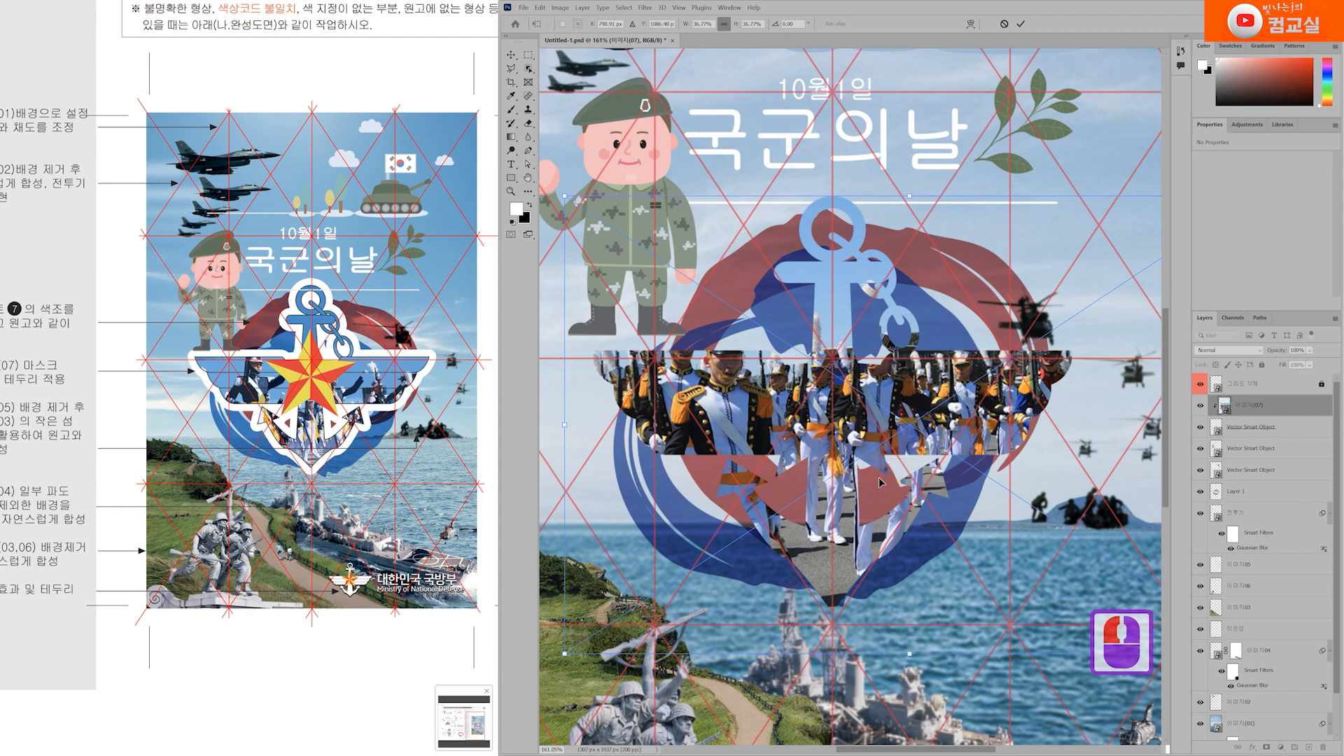
{"action": "key", "text": "Return"}
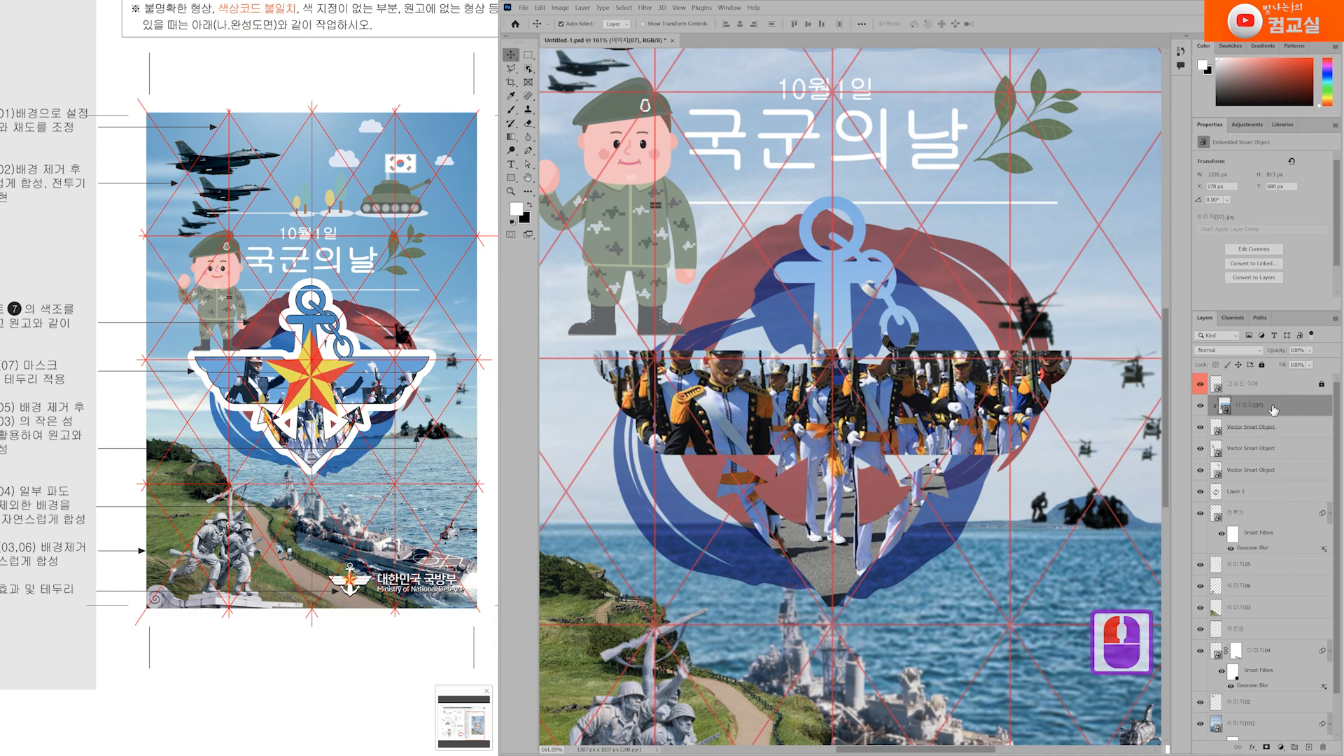
Step: Set the blend mode of the clipped honor guard photo to Multiply
{"action": "left_click", "coordinate": [1243, 350]}
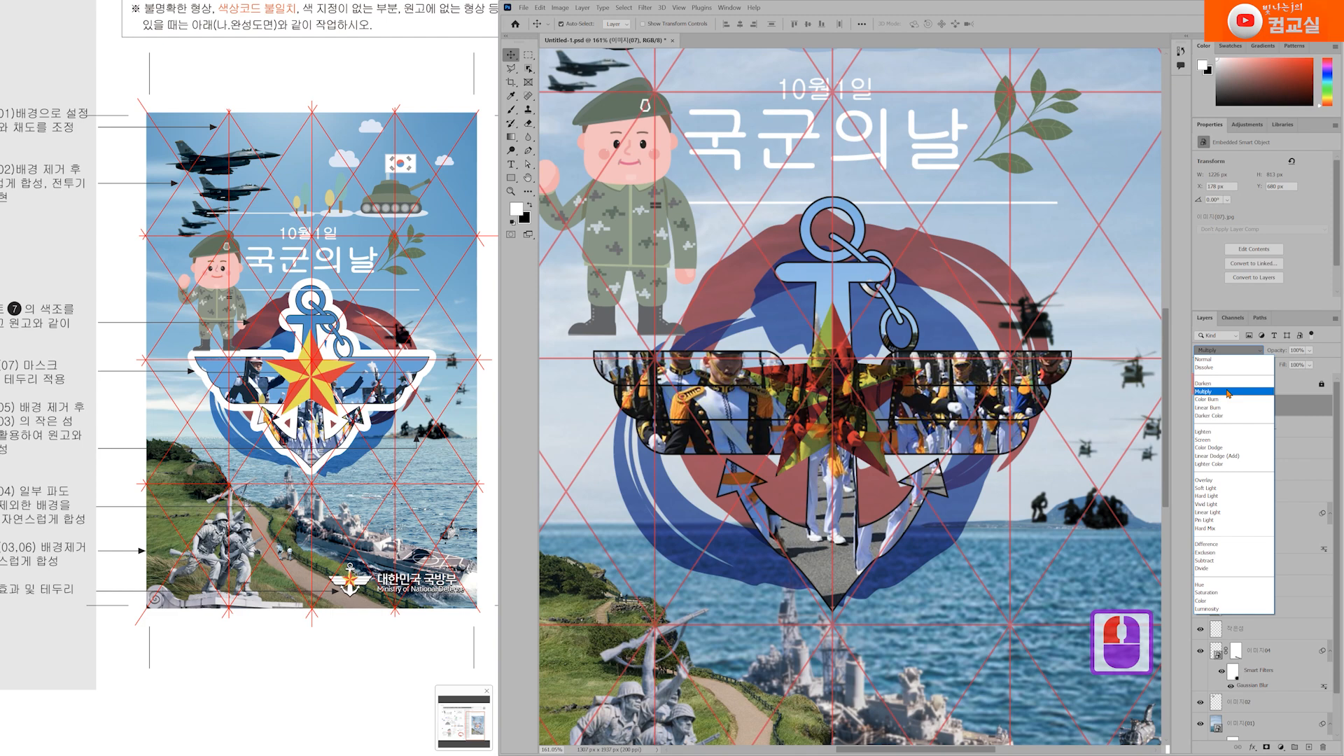
{"action": "left_click", "coordinate": [1228, 394]}
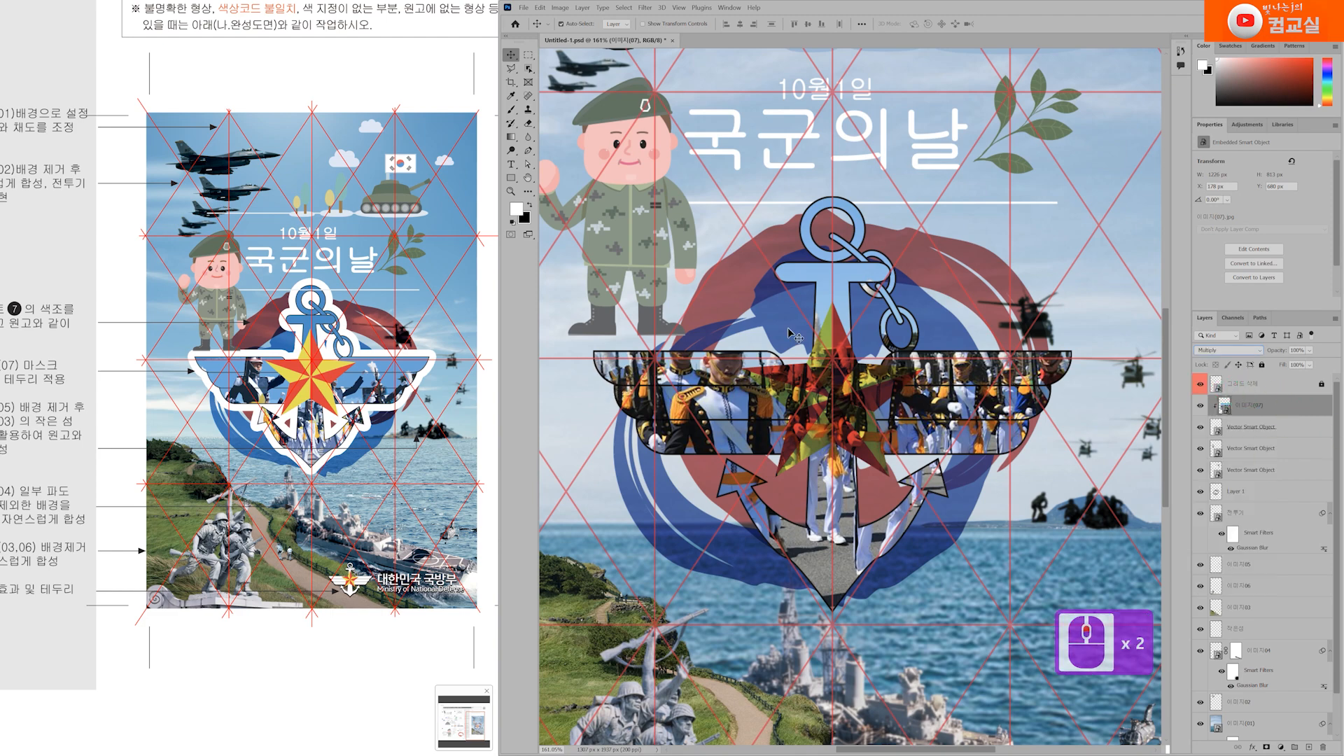
{"action": "left_click", "coordinate": [1268, 404]}
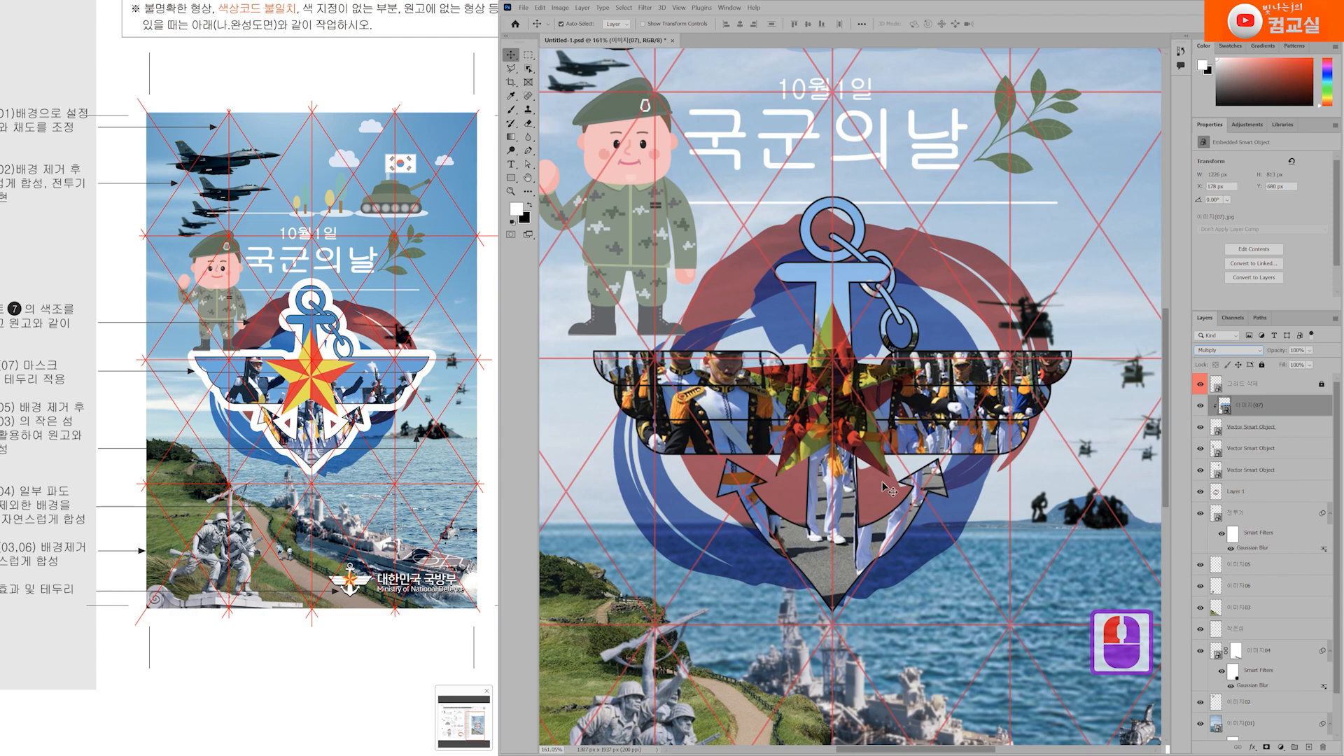
Step: Paste the copied star as a Smart Object above the photo, centre it on the anchor emblem and scale it to about 104%
{"action": "key", "text": "ctrl+v"}
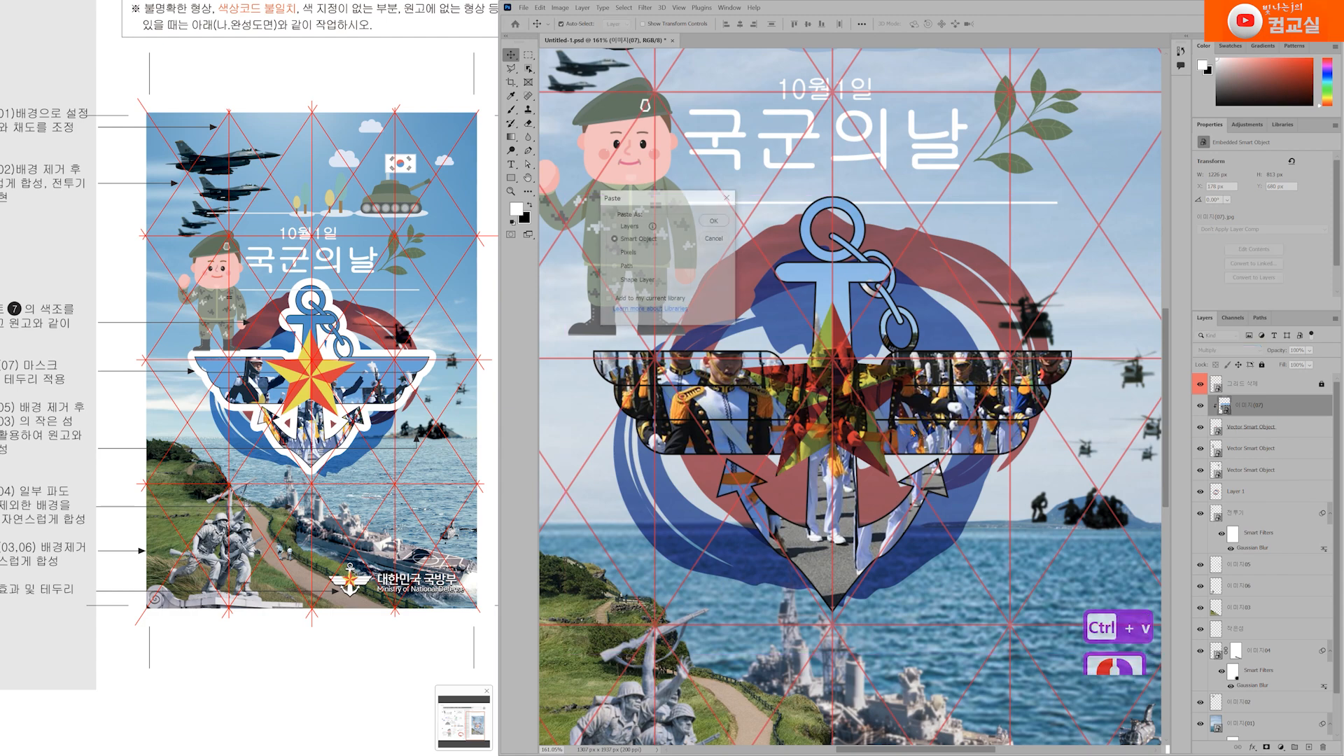
{"action": "left_click", "coordinate": [718, 220]}
{"action": "scroll", "coordinate": [898, 413], "scroll_direction": "up", "scroll_amount": 3}
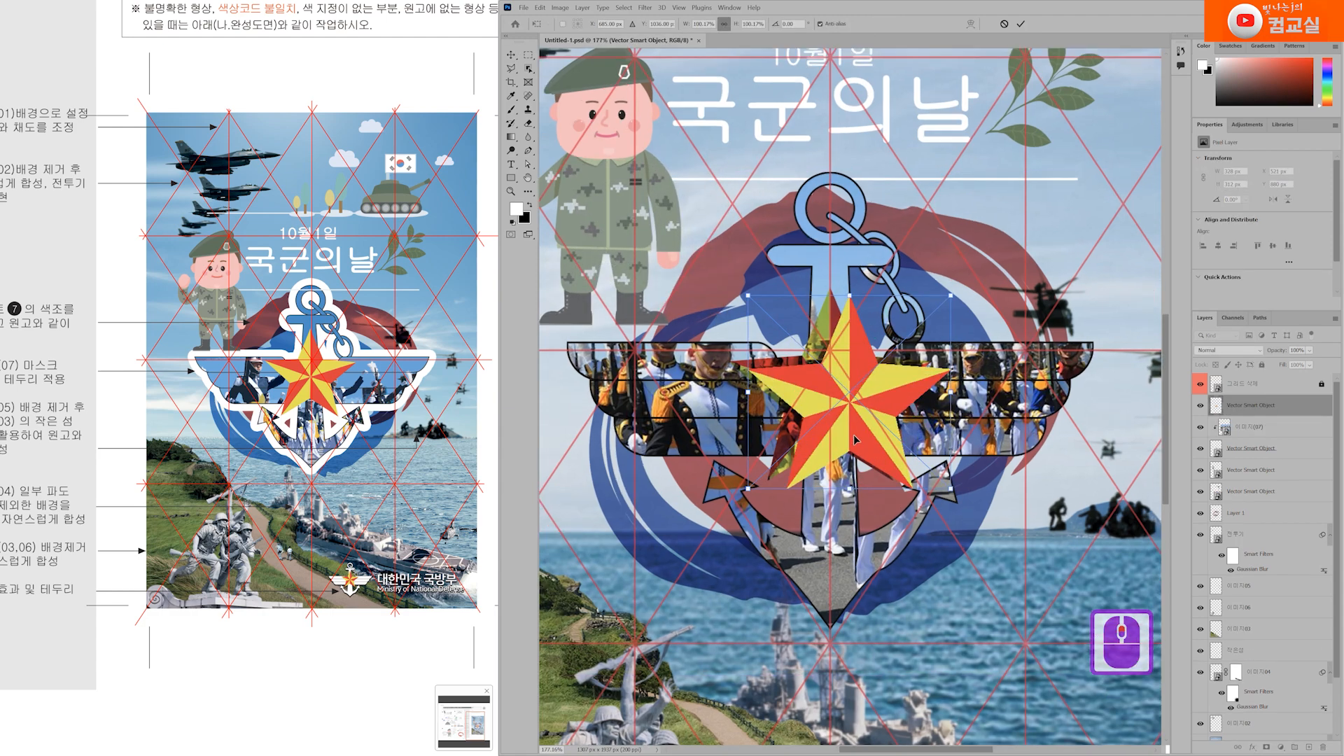
{"action": "left_click_drag", "start_coordinate": [911, 390], "coordinate": [867, 383]}
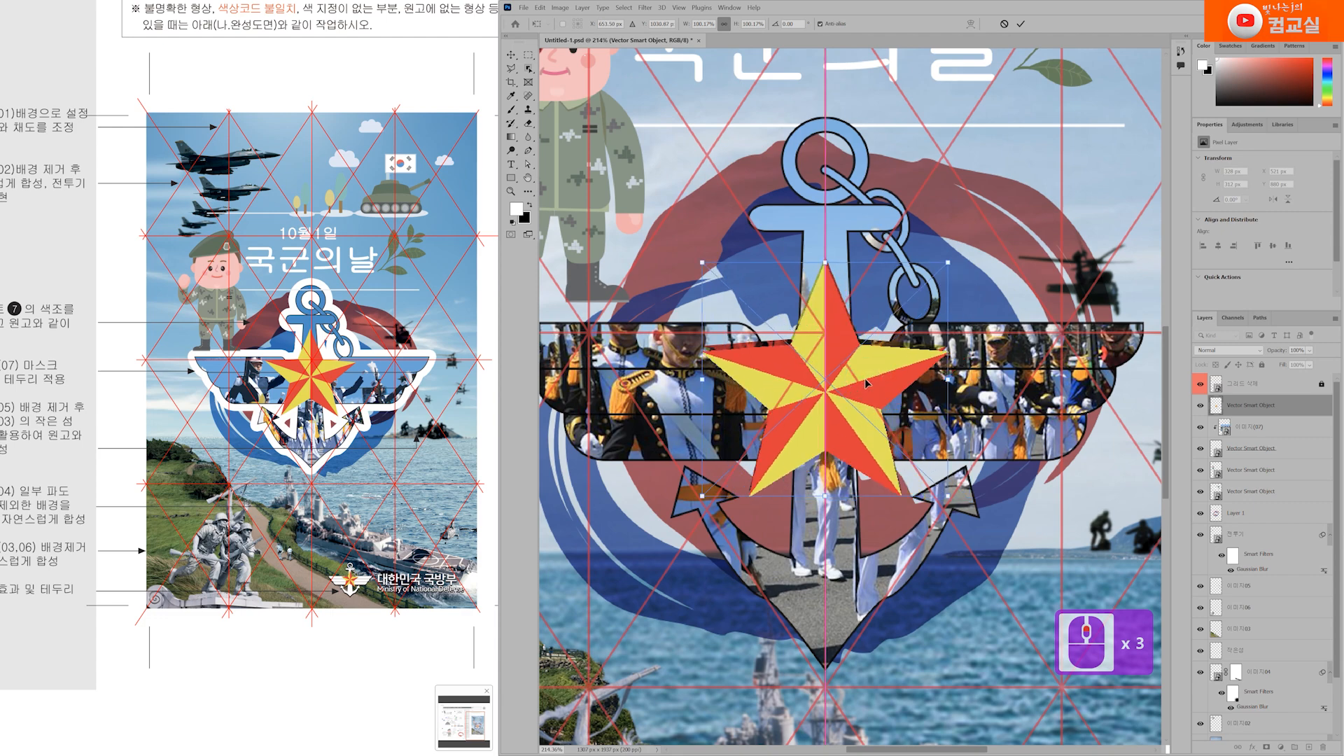
{"action": "scroll", "coordinate": [894, 352], "scroll_direction": "up", "scroll_amount": 1}
{"action": "left_click_drag", "start_coordinate": [819, 252], "coordinate": [820, 245]}
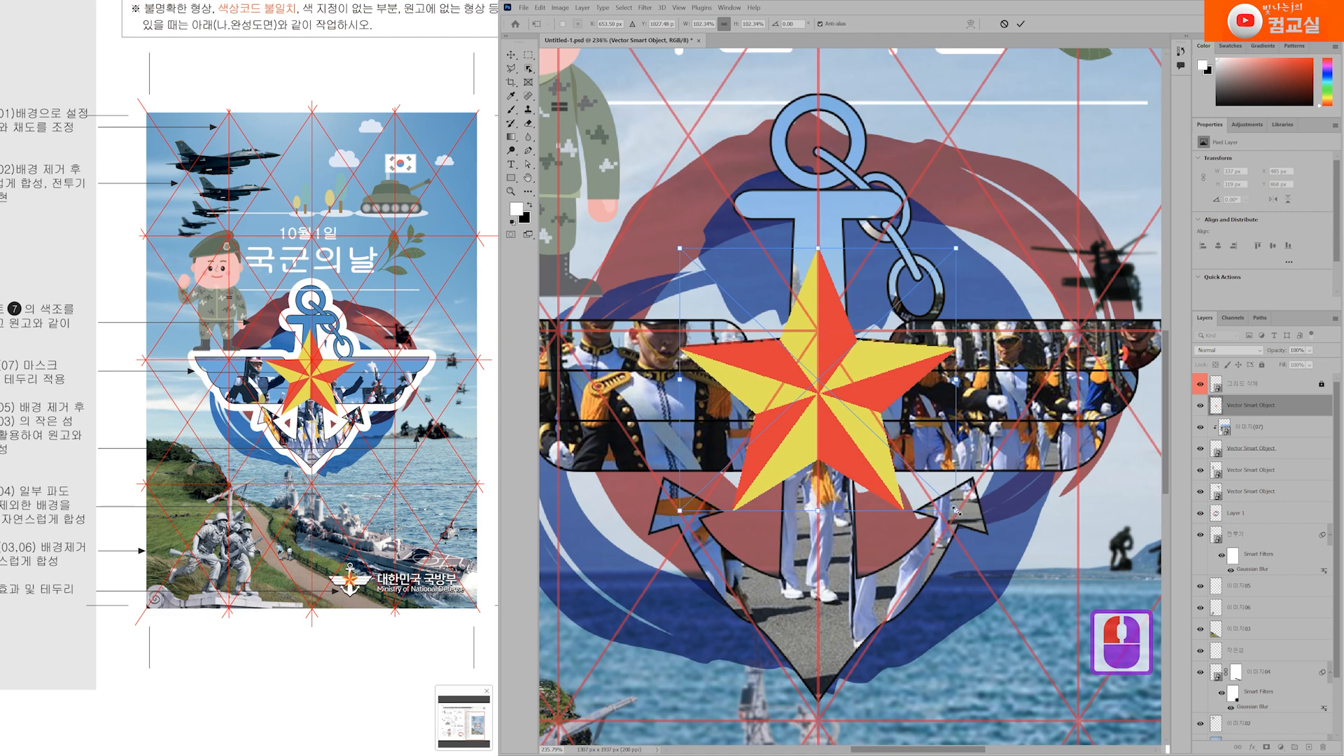
{"action": "left_click_drag", "start_coordinate": [957, 512], "coordinate": [963, 517]}
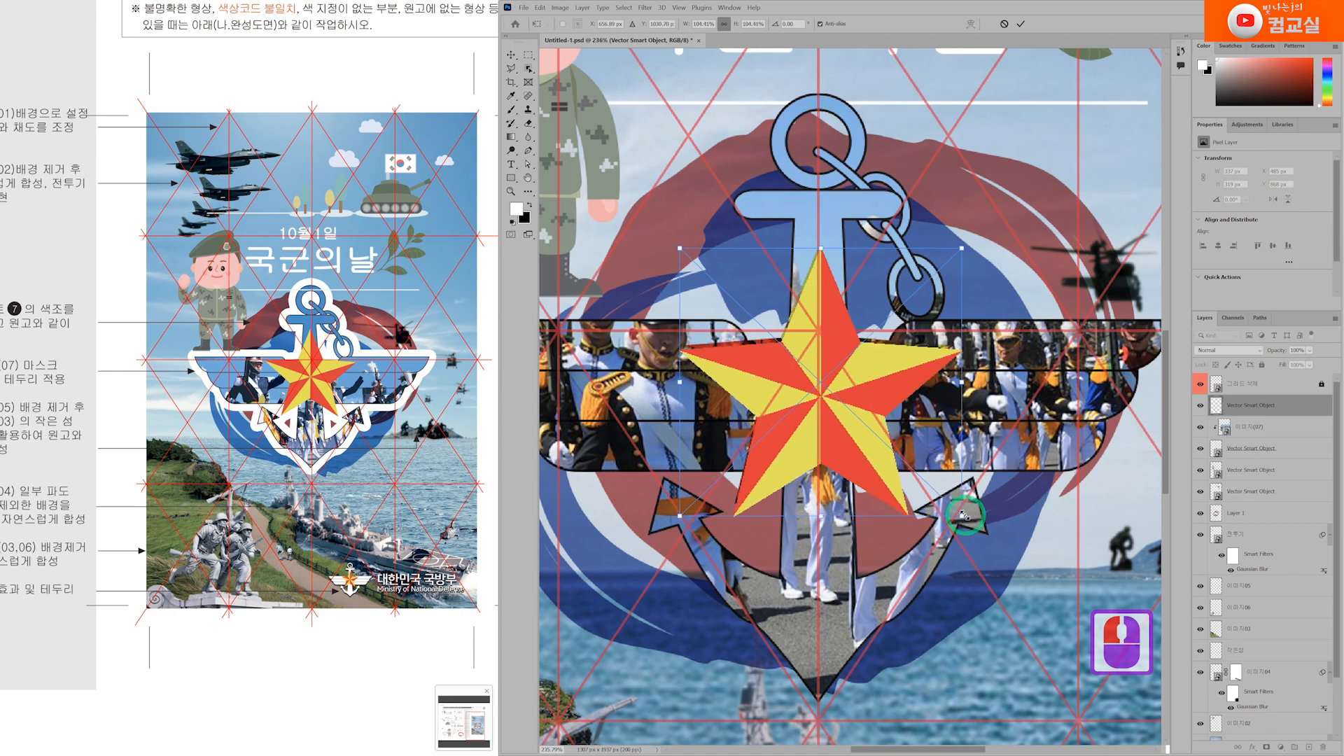
Step: Nudge the star up and slightly left until it lines up with the emblem's vertical axis, committing the transform
{"action": "key", "text": "Up"}
{"action": "key", "text": "Up"}
{"action": "key", "text": "Up"}
{"action": "key", "text": "Up"}
{"action": "key", "text": "Up"}
{"action": "key", "text": "Up"}
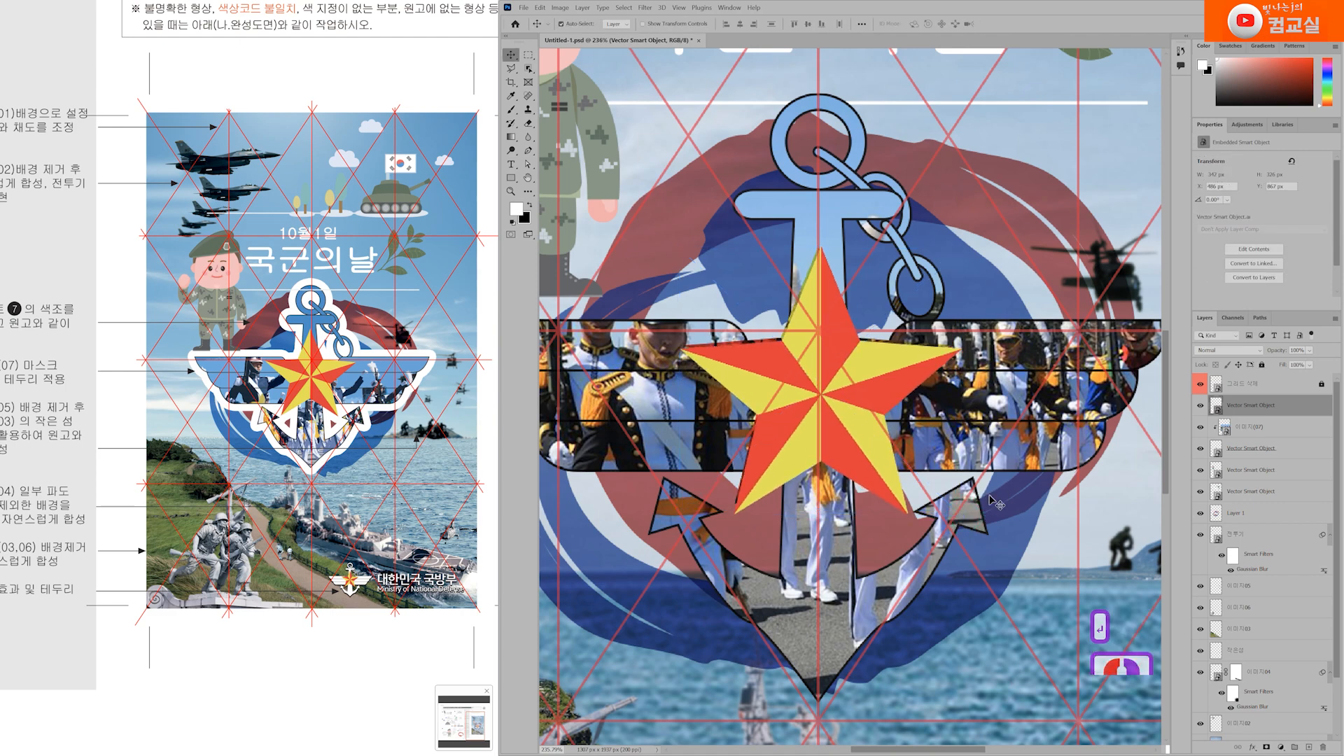
{"action": "key", "text": "Return"}
{"action": "key", "text": "Up"}
{"action": "key", "text": "Up"}
{"action": "key", "text": "Up"}
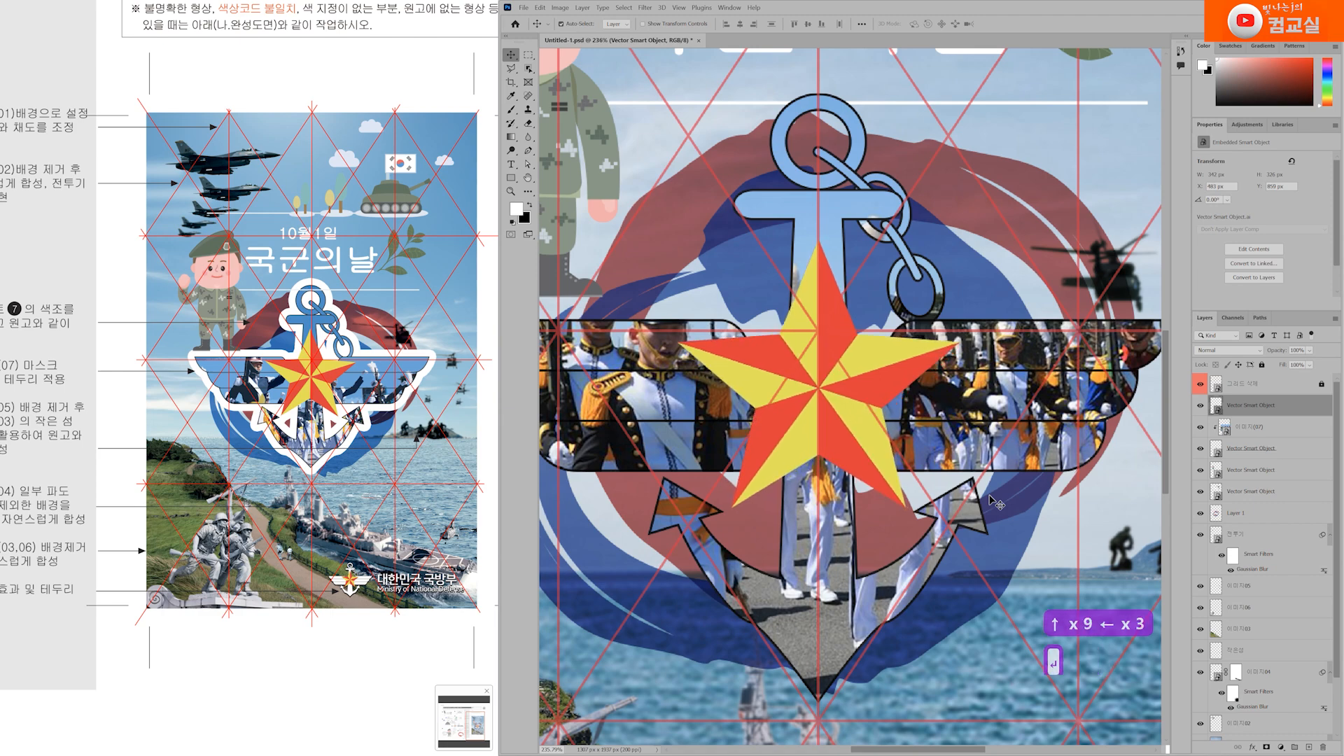
{"action": "key", "text": "Left"}
{"action": "key", "text": "Left"}
{"action": "key", "text": "Left"}
{"action": "key", "text": "Left"}
{"action": "key", "text": "Up"}
{"action": "key", "text": "Down"}
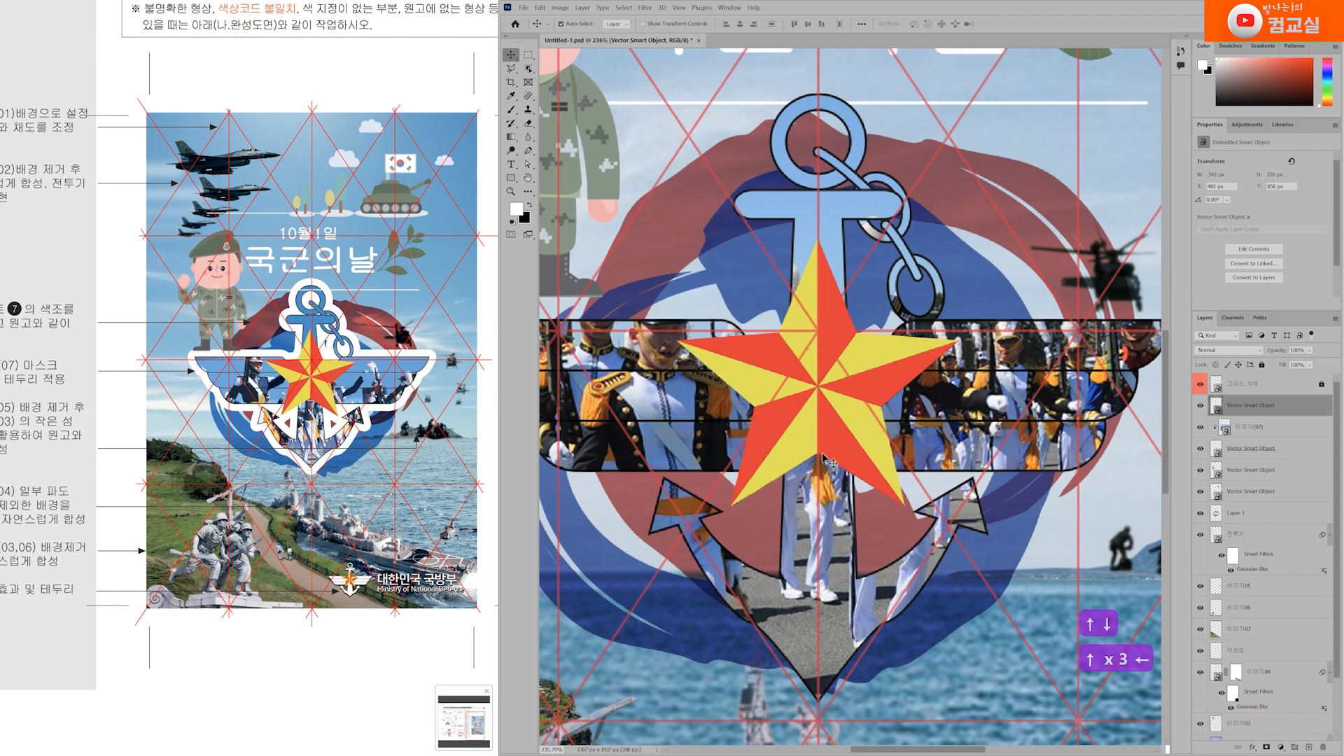
Step: Enlarge the saluting soldier character beside the title to about 105%, keeping its upper-left corner in place
{"action": "scroll", "coordinate": [881, 399], "scroll_direction": "down", "scroll_amount": 7}
{"action": "scroll", "coordinate": [708, 378], "scroll_direction": "up", "scroll_amount": 1}
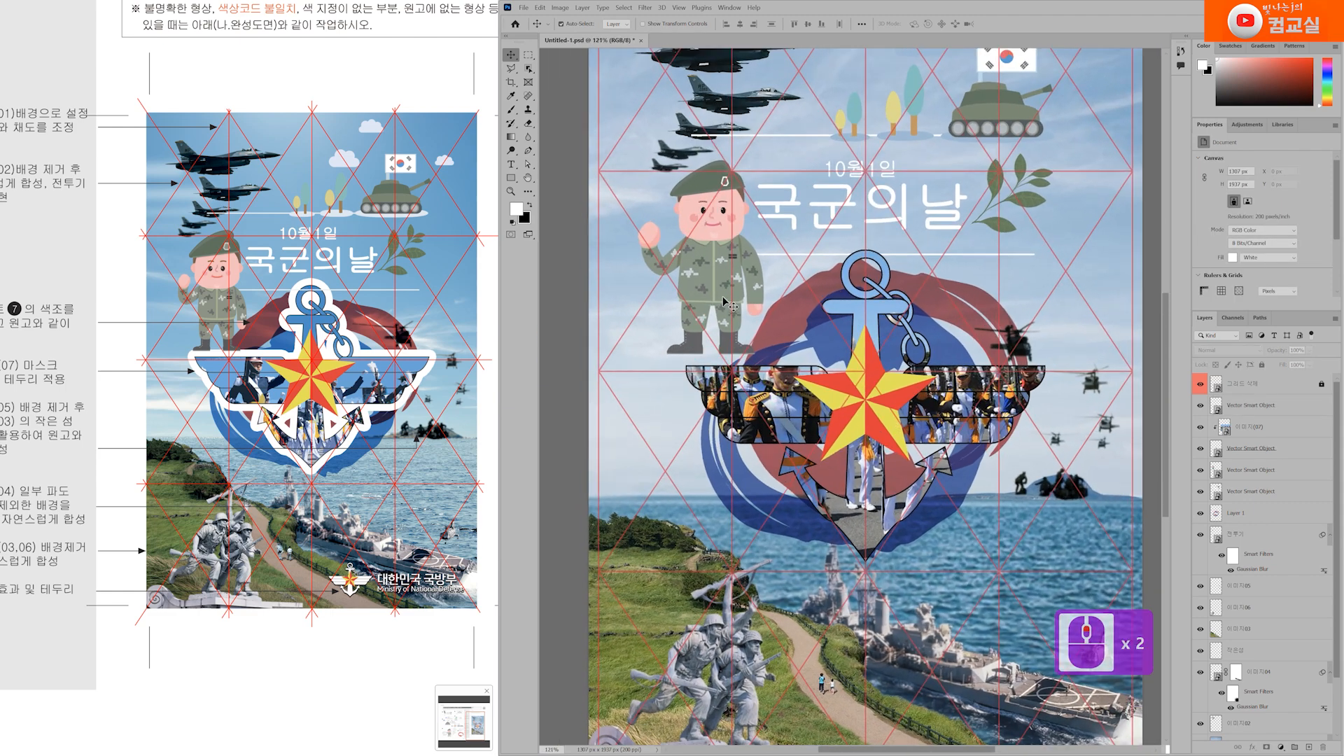
{"action": "left_click", "coordinate": [734, 318]}
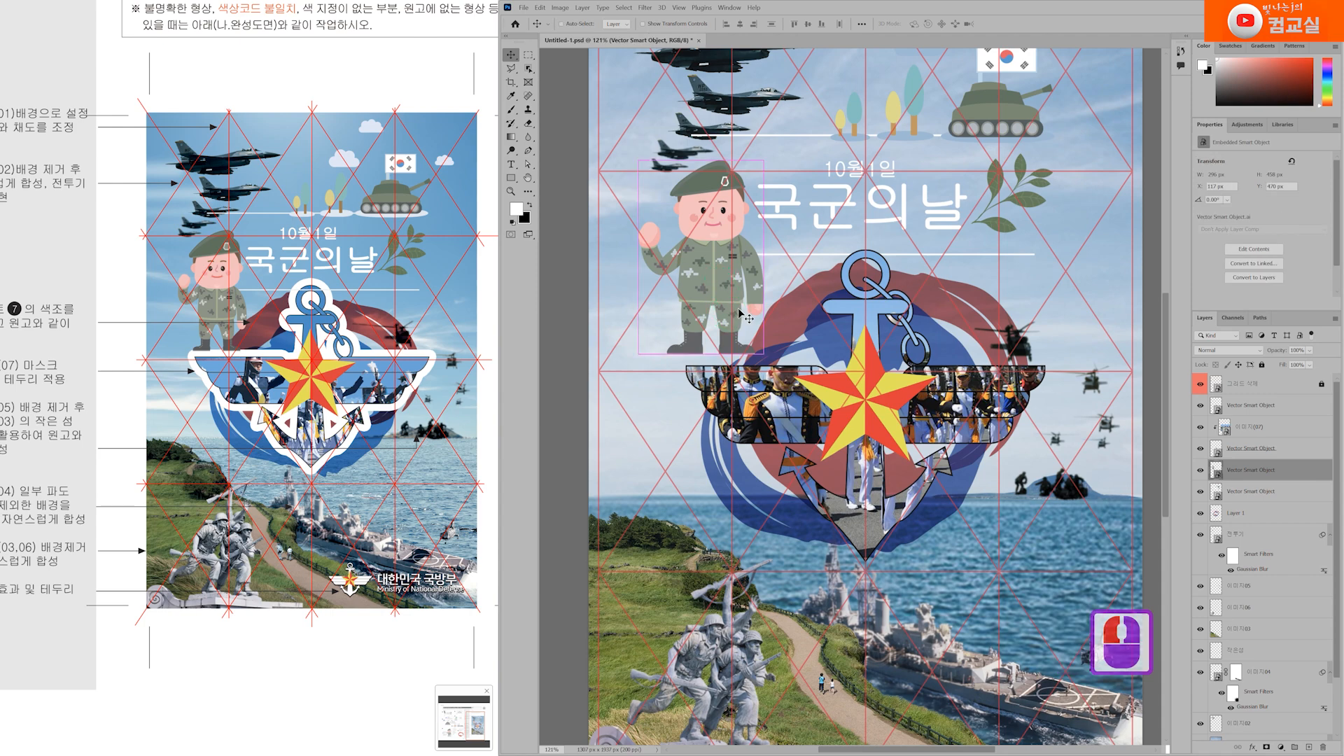
{"action": "key", "text": "ctrl+t"}
{"action": "left_click_drag", "start_coordinate": [763, 354], "coordinate": [772, 366]}
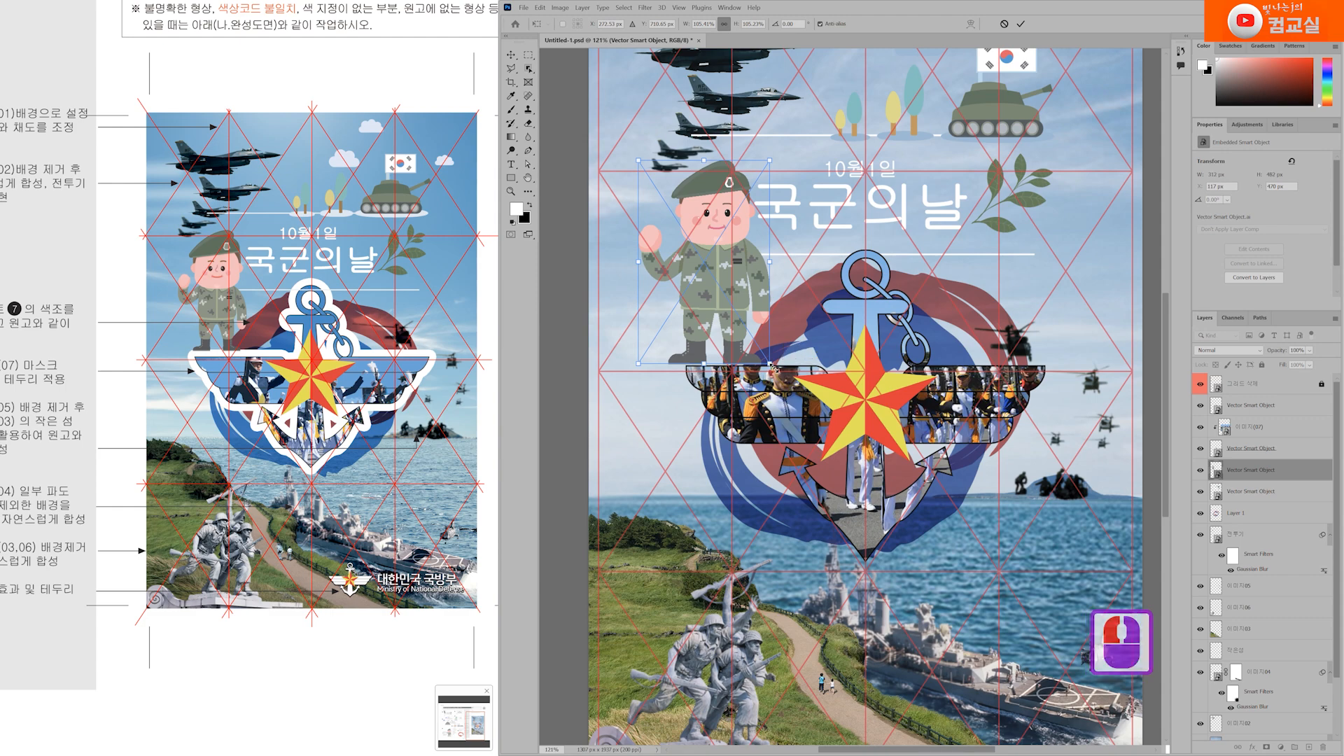
{"action": "key", "text": "Return"}
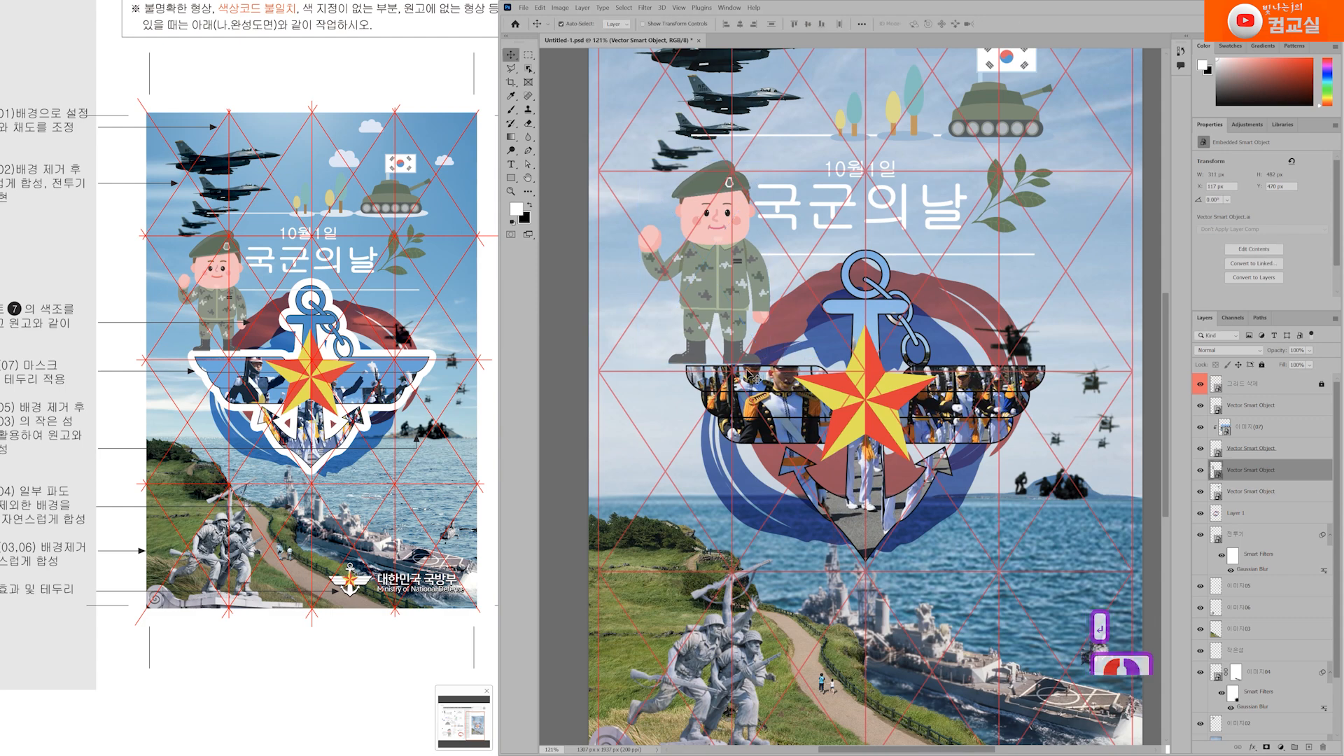
Step: Identify the anchor emblem's layer beneath the clipped photo by toggling its visibility and rename it 오브젝트6
{"action": "scroll", "coordinate": [754, 382], "scroll_direction": "up", "scroll_amount": 3}
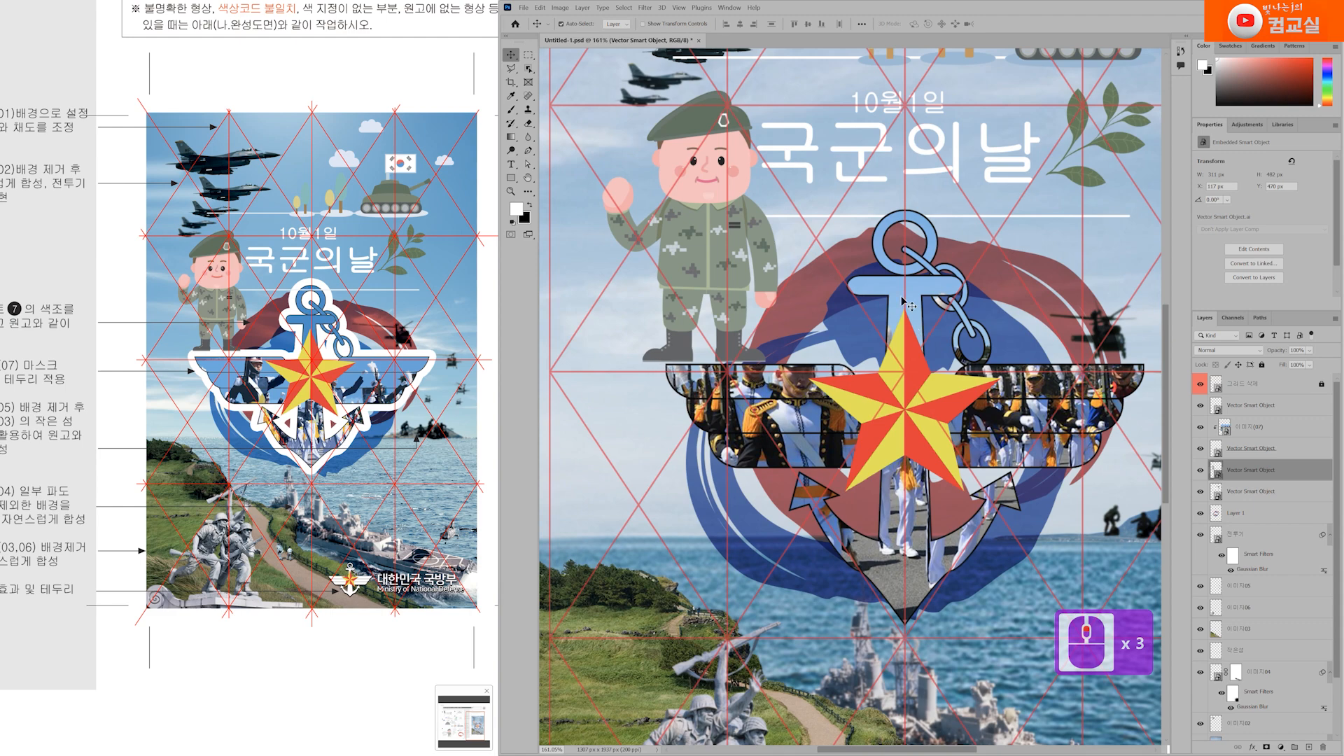
{"action": "left_click", "coordinate": [1292, 456]}
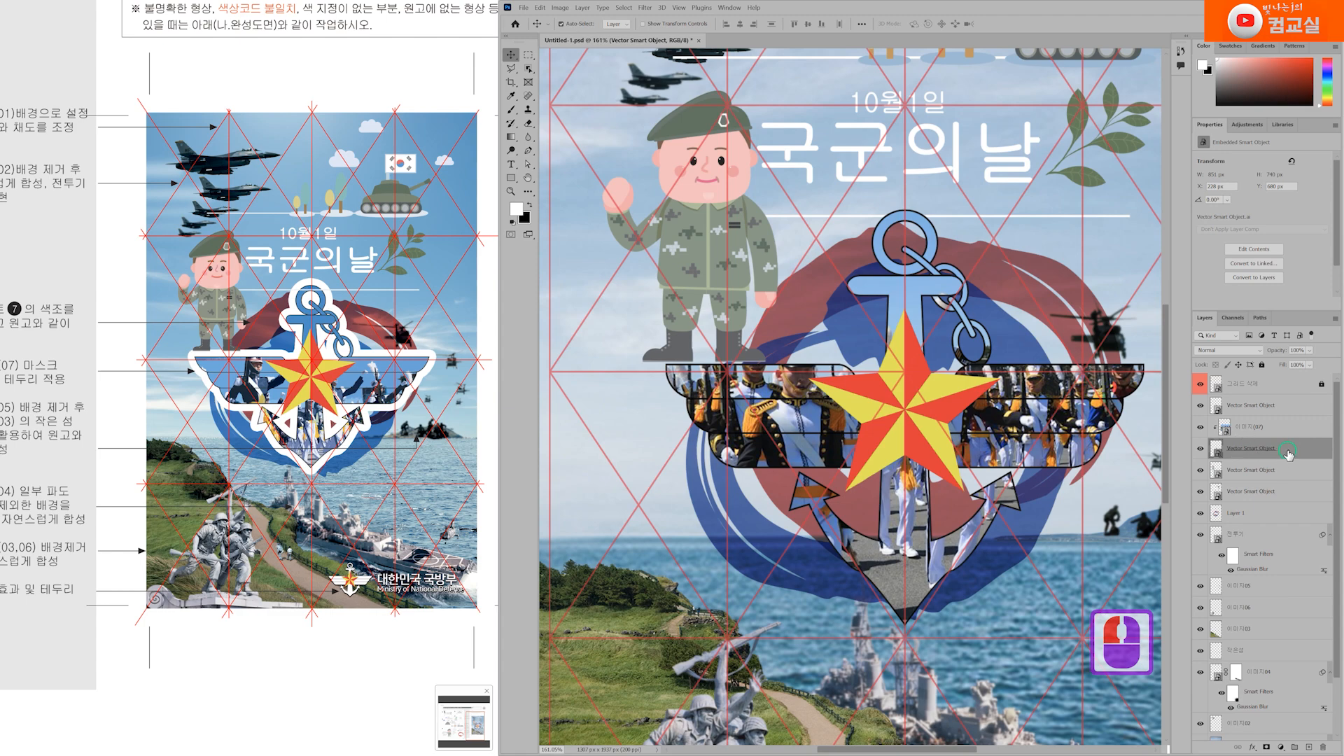
{"action": "left_click", "coordinate": [1200, 449]}
{"action": "left_click", "coordinate": [1200, 449]}
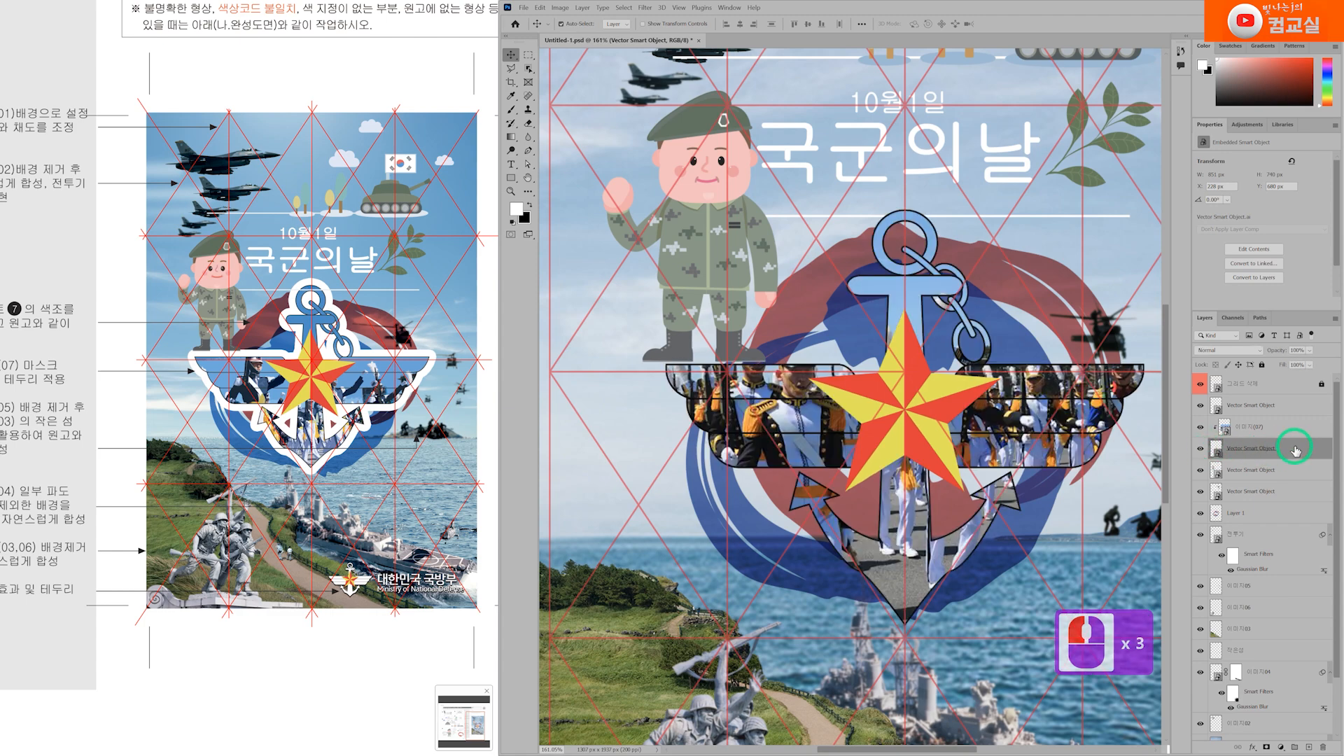
{"action": "double_click", "coordinate": [1272, 452]}
{"action": "type", "text": "dh"}
{"action": "key", "text": "BackSpace"}
{"action": "key", "text": "BackSpace"}
{"action": "key", "text": "BackSpace"}
{"action": "key", "text": "Hangul"}
{"action": "type", "text": "오"}
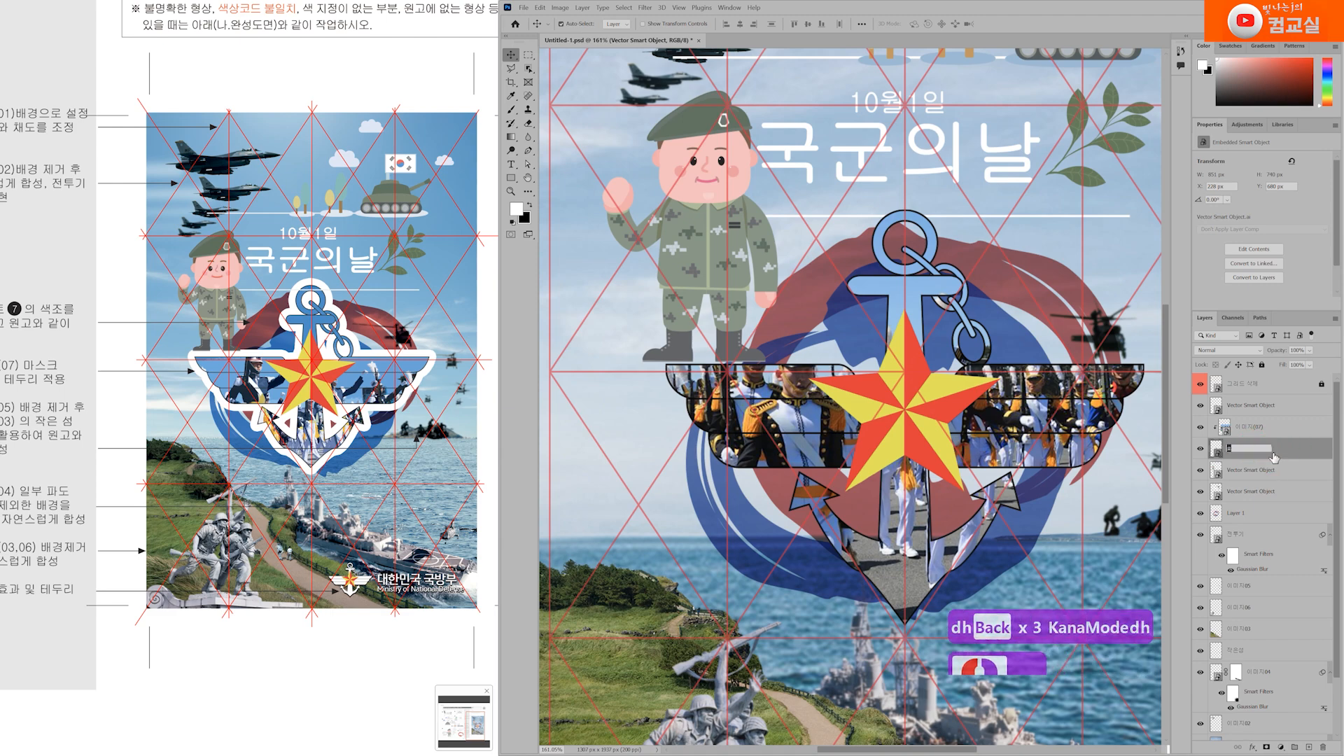
{"action": "type", "text": "브젝트6"}
{"action": "key", "text": "Return"}
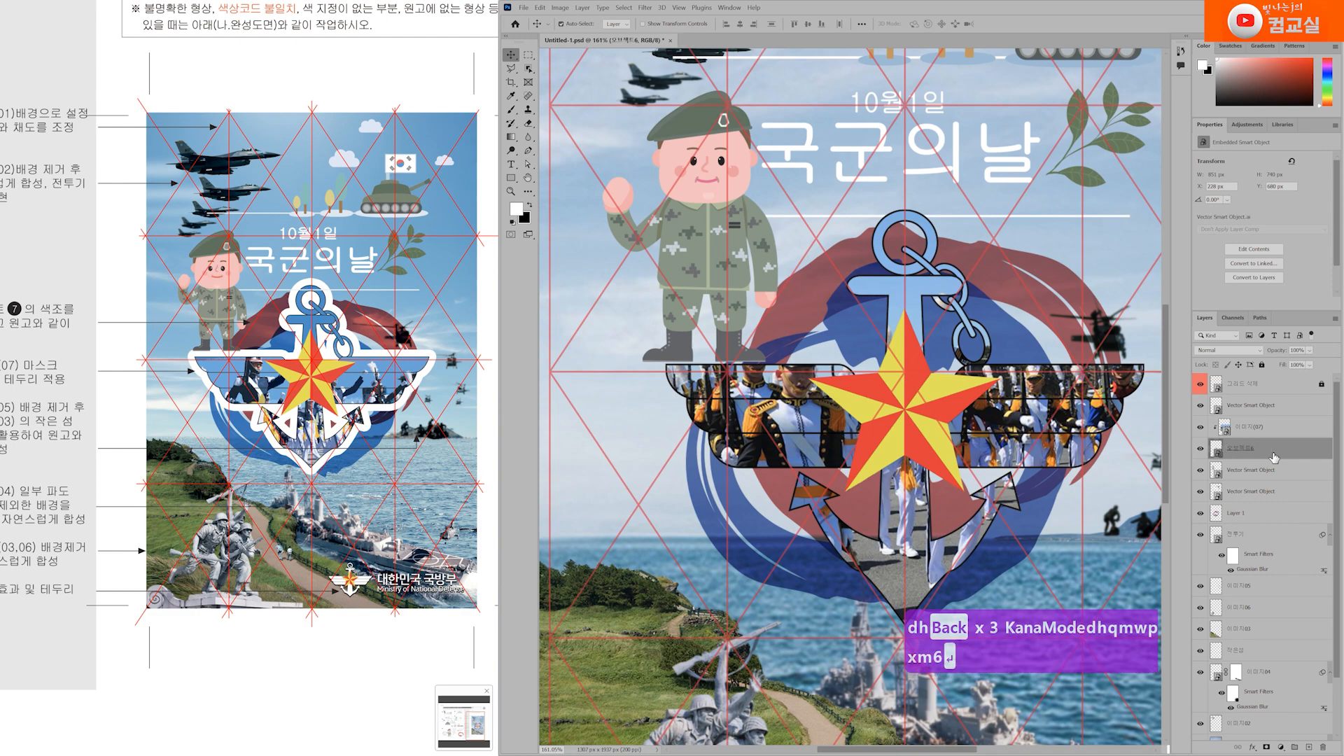
Step: Add a white 20 px outside Stroke layer style to the anchor emblem layer 오브젝트6
{"action": "double_click", "coordinate": [1302, 452]}
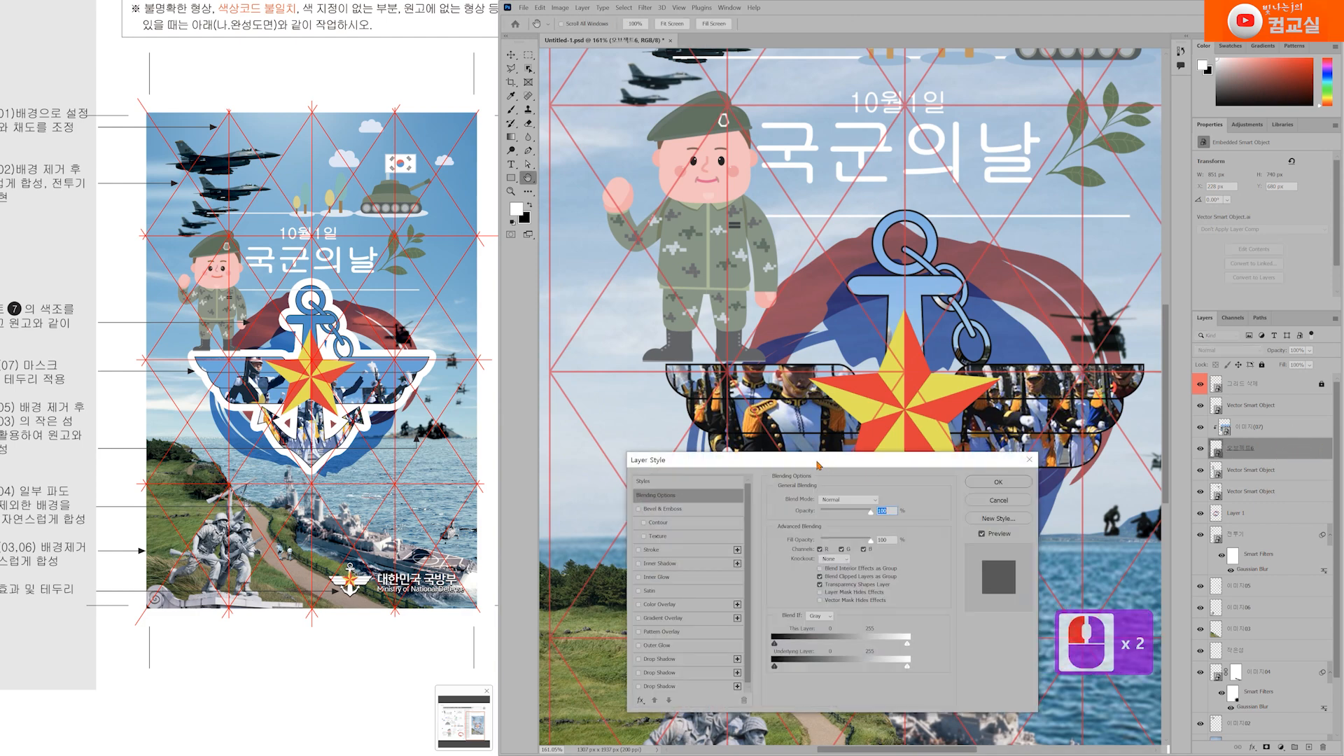
{"action": "left_click_drag", "start_coordinate": [818, 465], "coordinate": [857, 295]}
{"action": "left_click", "coordinate": [688, 380]}
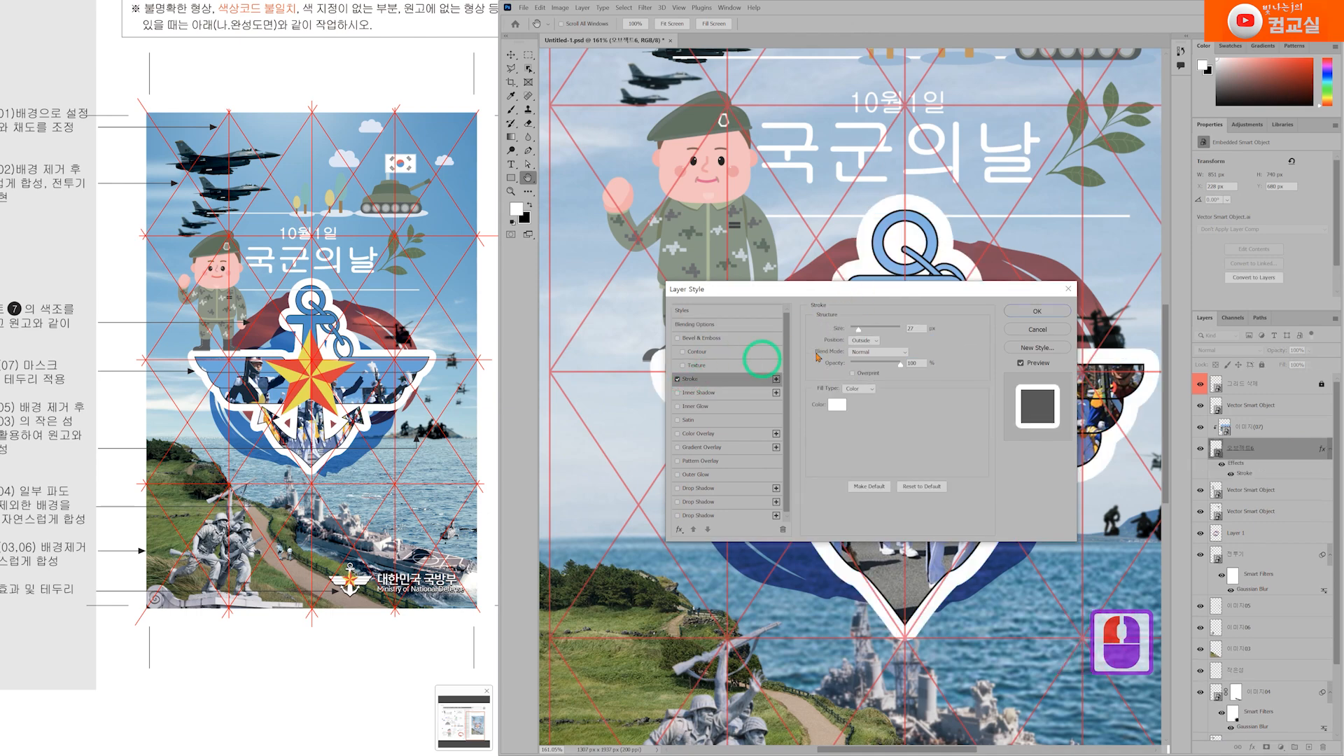
{"action": "left_click_drag", "start_coordinate": [891, 297], "coordinate": [708, 479]}
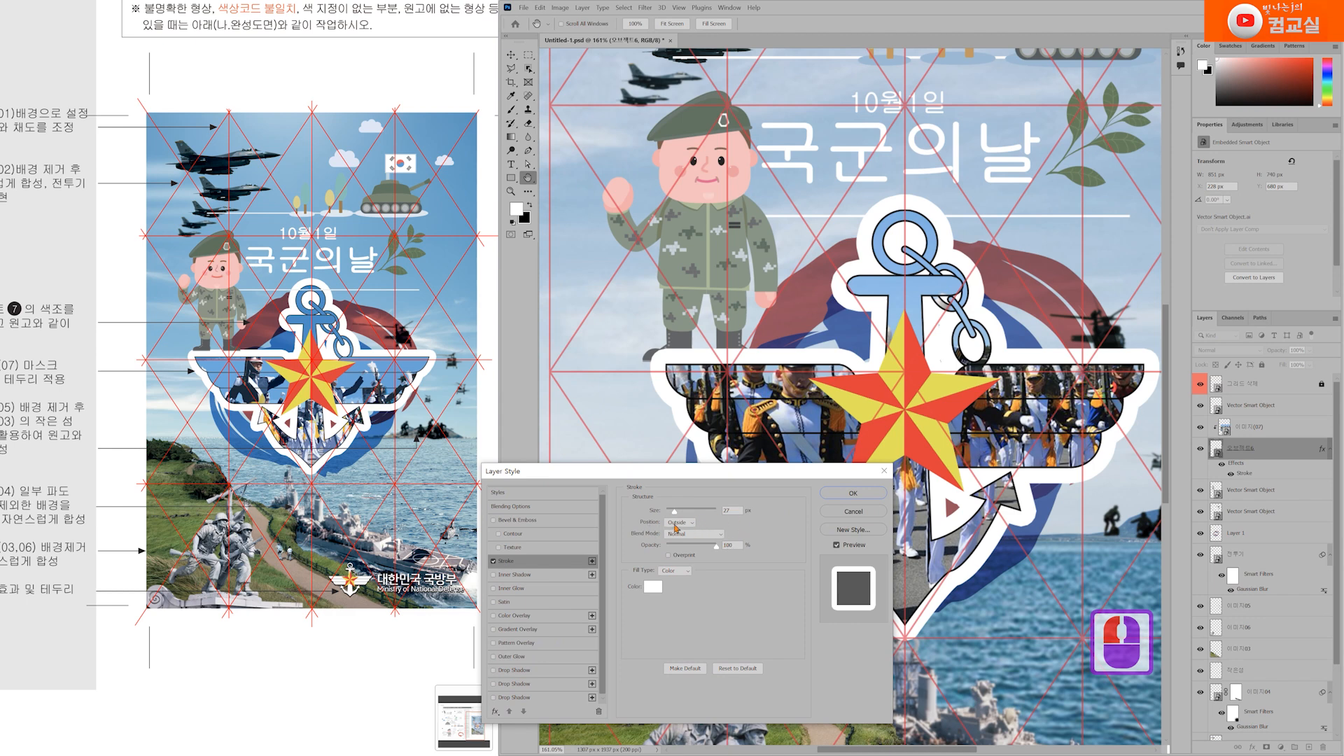
{"action": "left_click_drag", "start_coordinate": [735, 511], "coordinate": [645, 517]}
{"action": "type", "text": "25"}
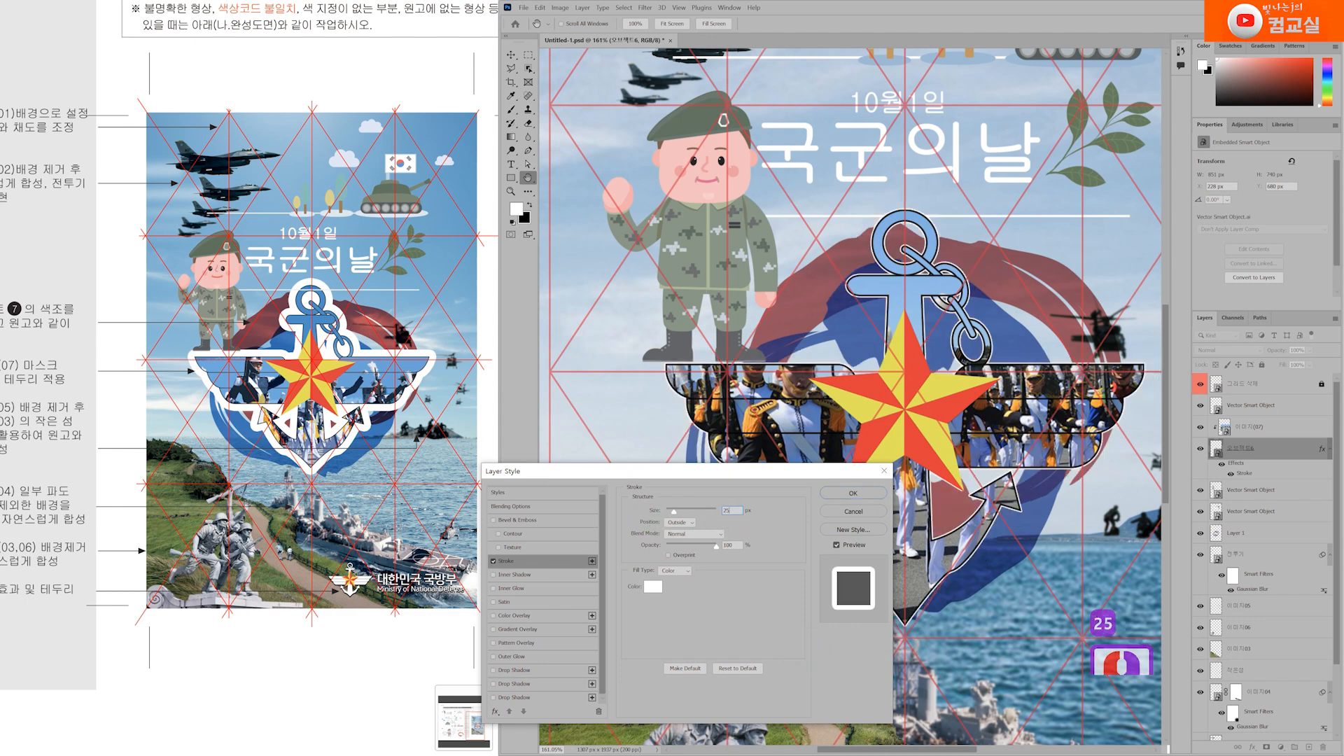
{"action": "key", "text": "BackSpace"}
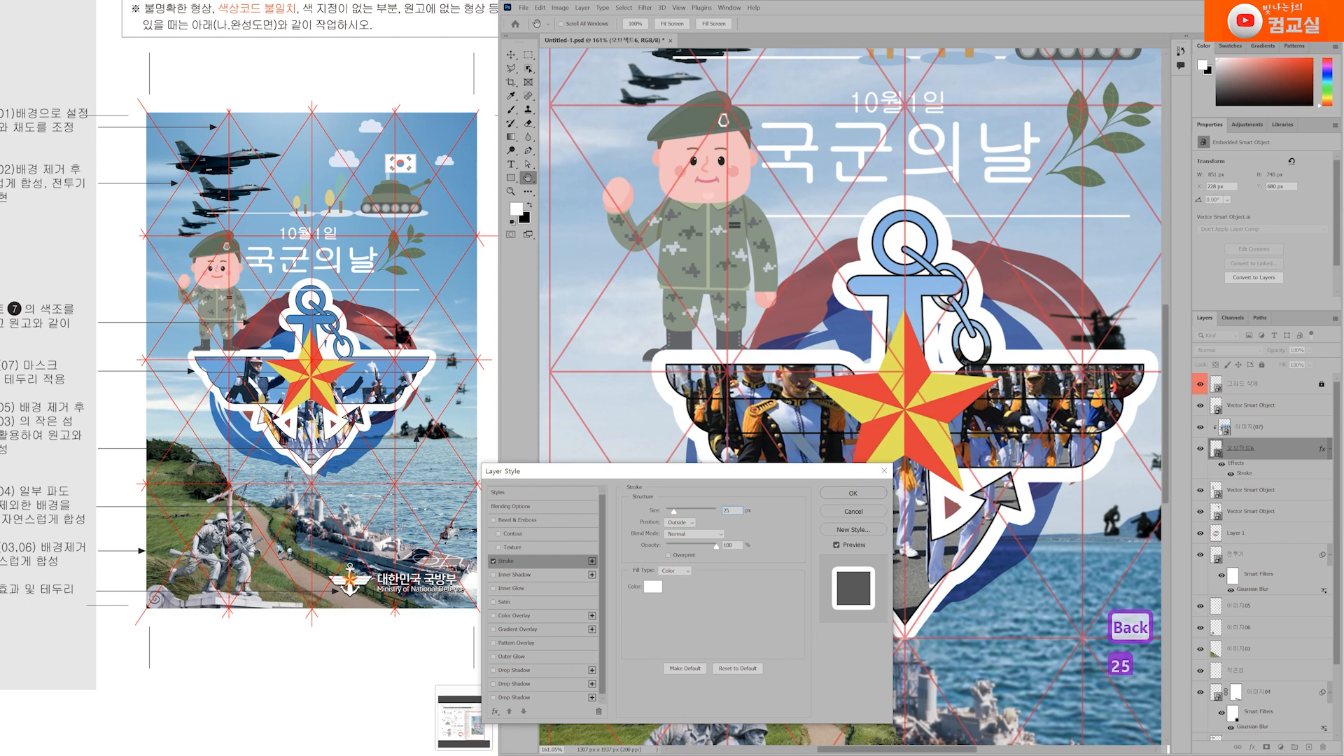
{"action": "type", "text": "3"}
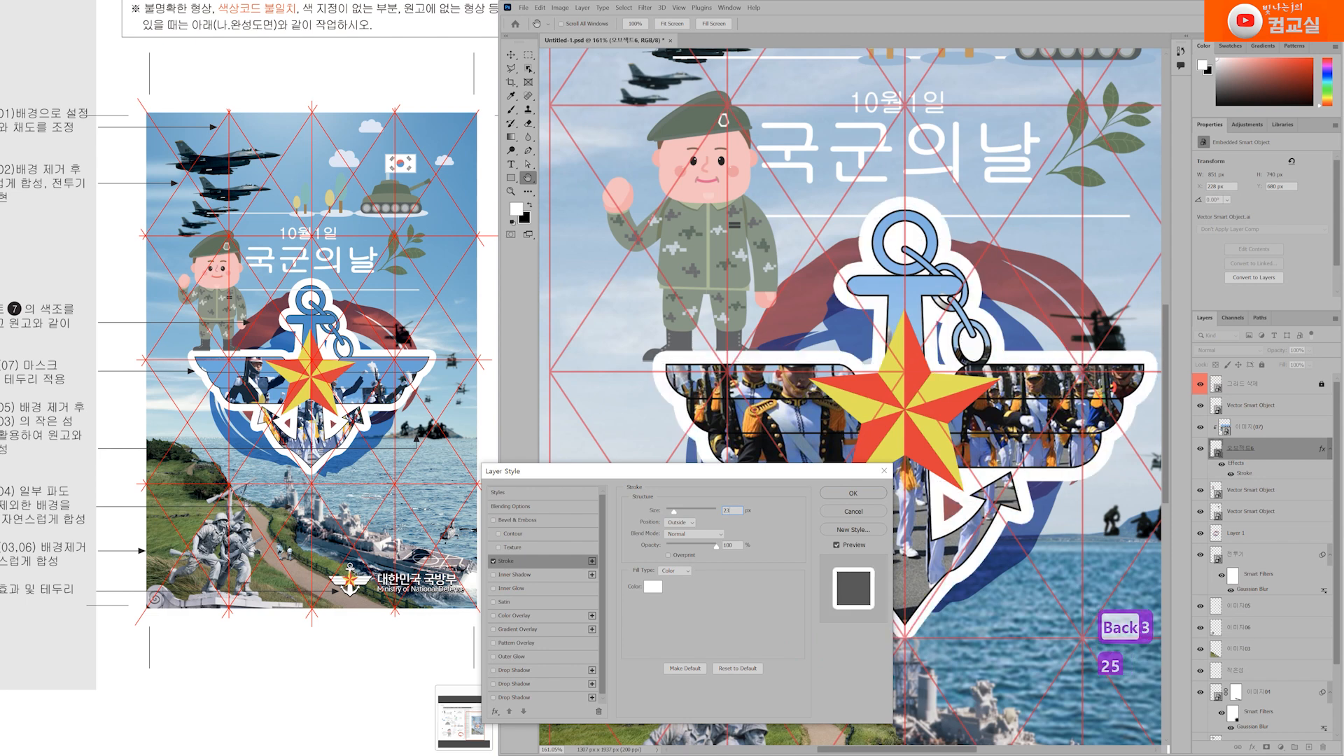
{"action": "key", "text": "BackSpace"}
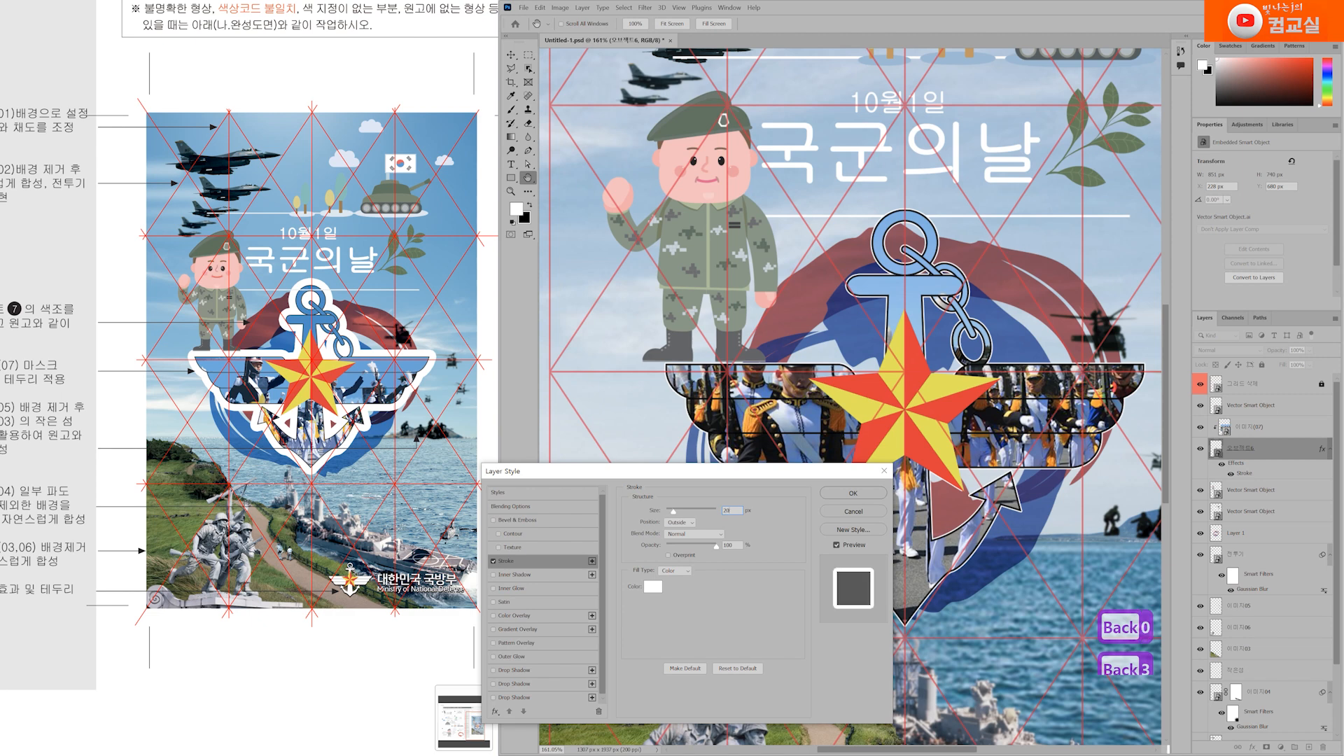
{"action": "type", "text": "0"}
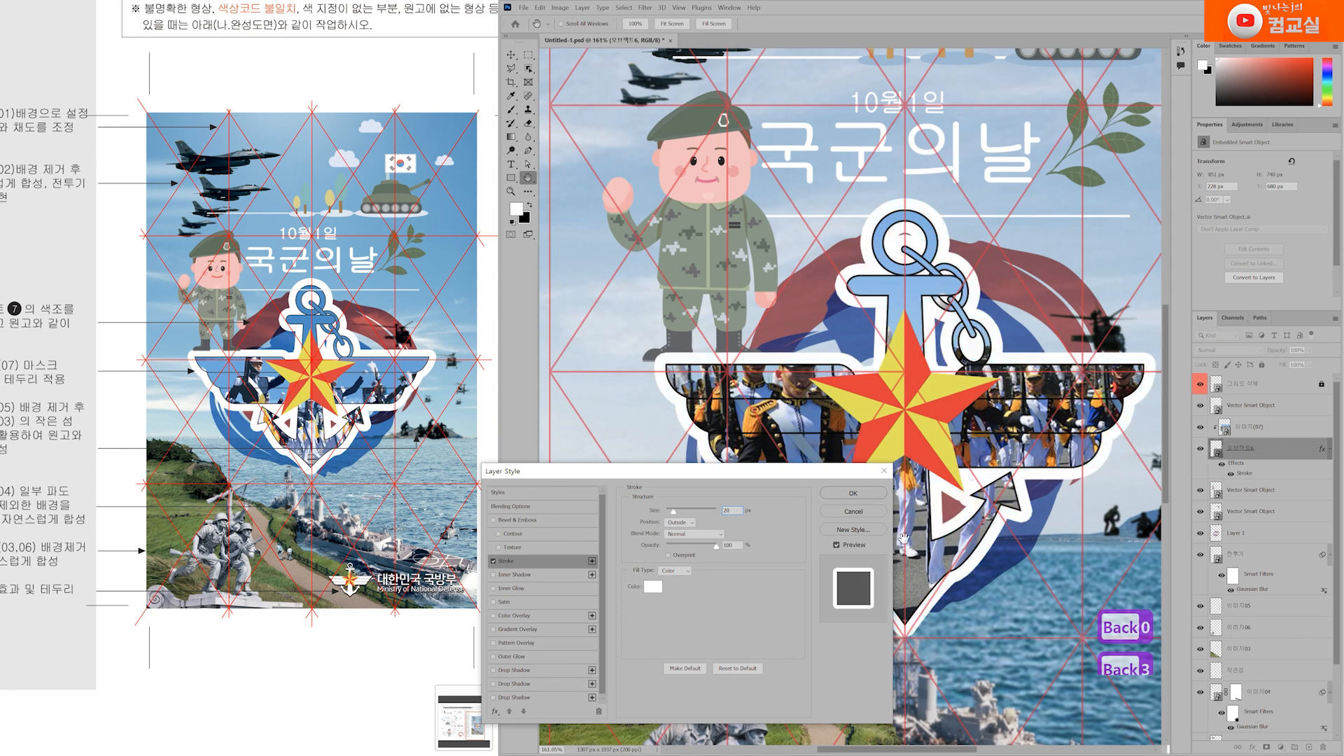
{"action": "left_click", "coordinate": [858, 498]}
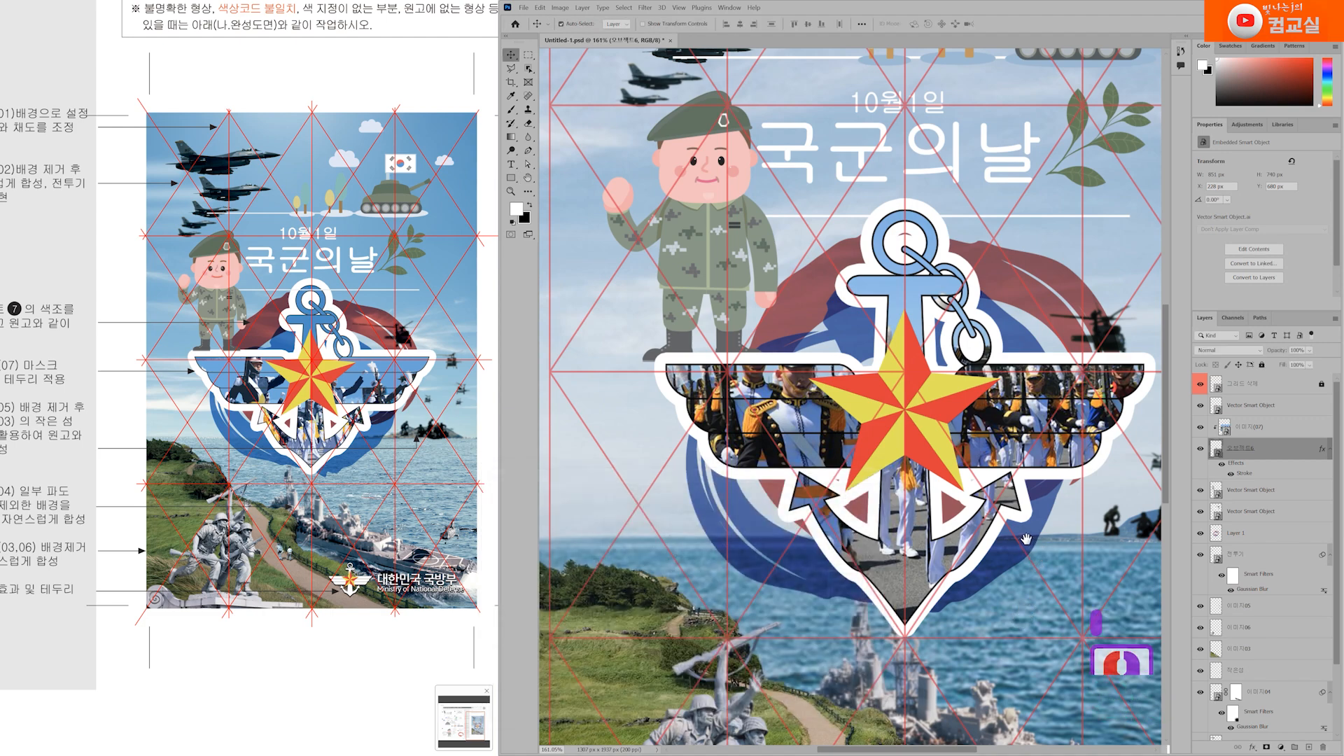
Step: Scale the soldier character down to about 101% so its feet sit just above the emblem's white outline
{"action": "left_click_drag", "start_coordinate": [1034, 546], "coordinate": [961, 520]}
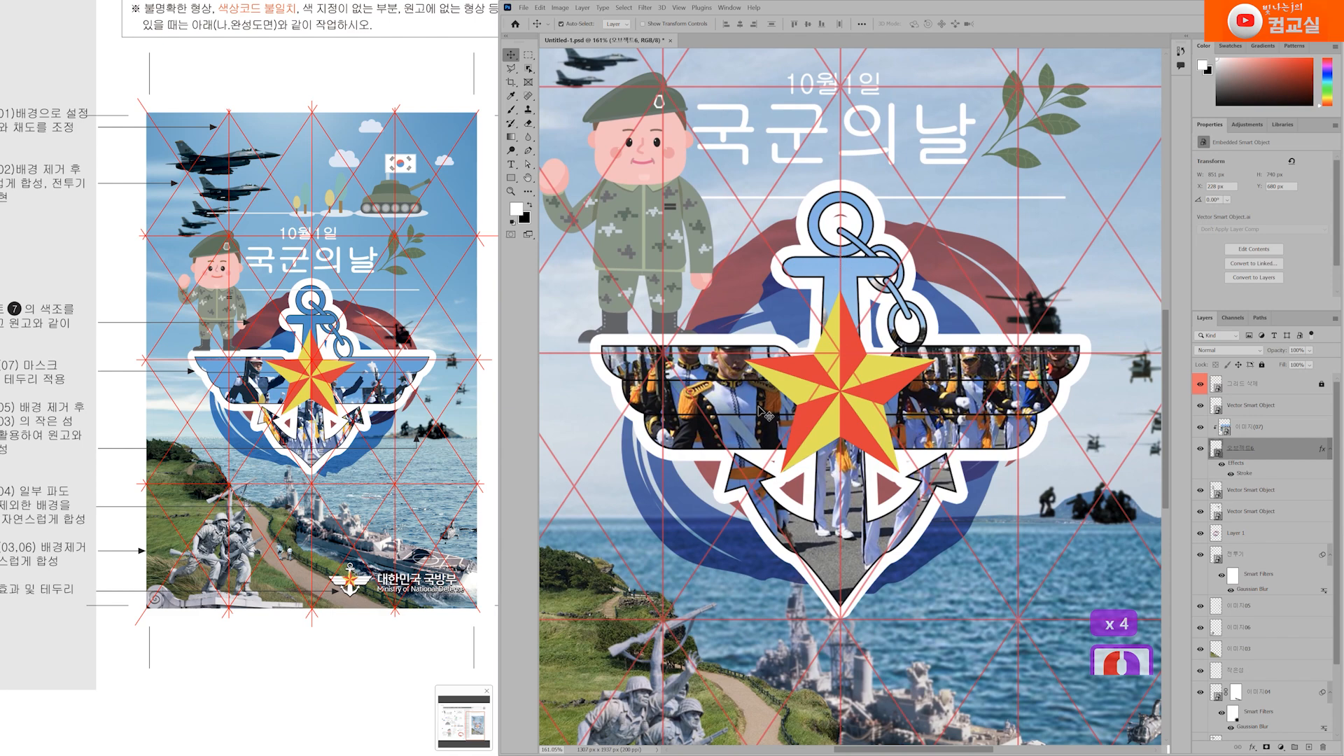
{"action": "scroll", "coordinate": [849, 288], "scroll_direction": "up", "scroll_amount": 3}
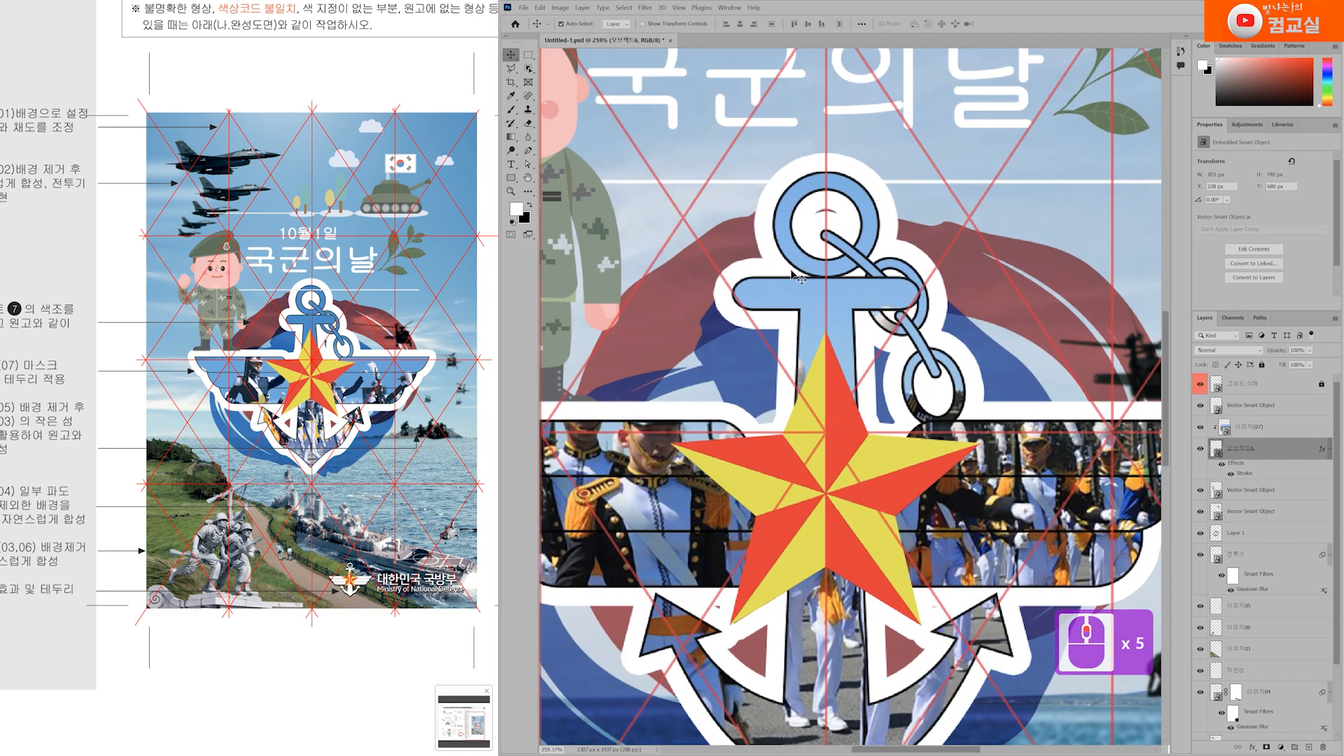
{"action": "scroll", "coordinate": [858, 378], "scroll_direction": "down", "scroll_amount": 3}
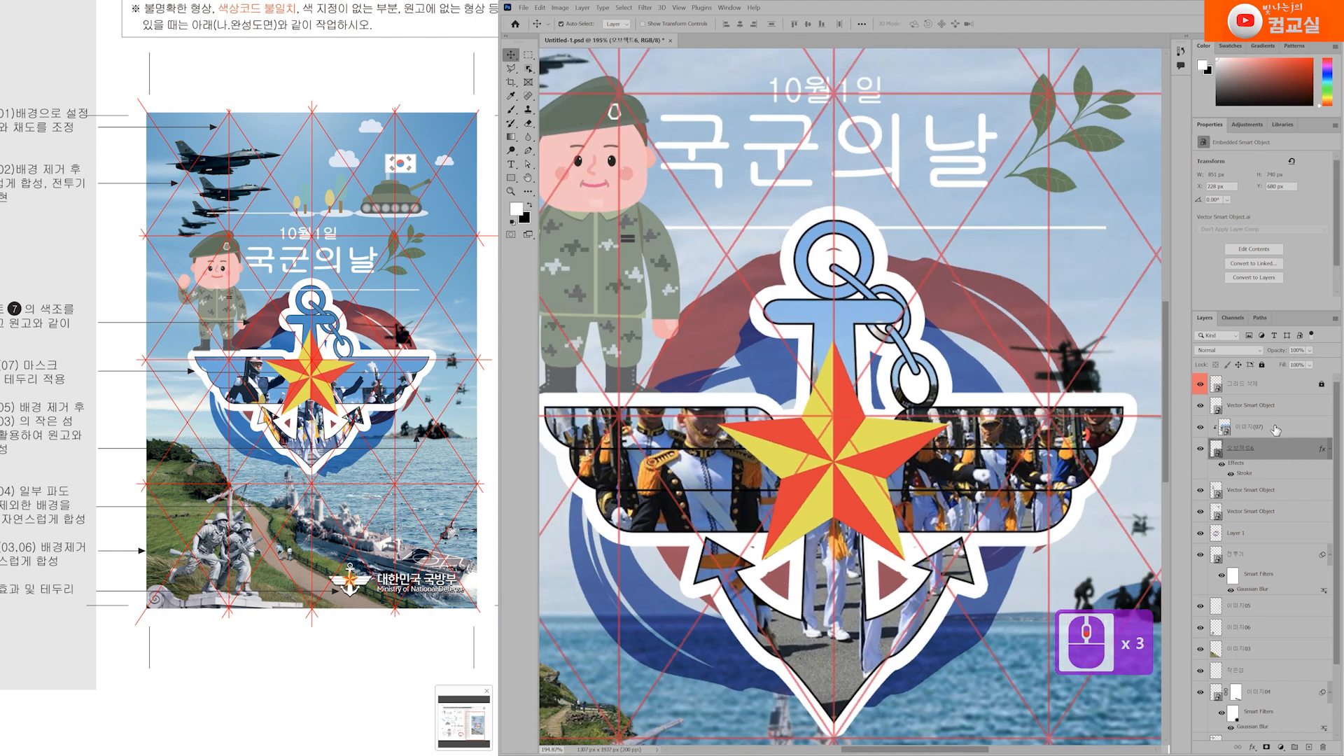
{"action": "left_click", "coordinate": [661, 360]}
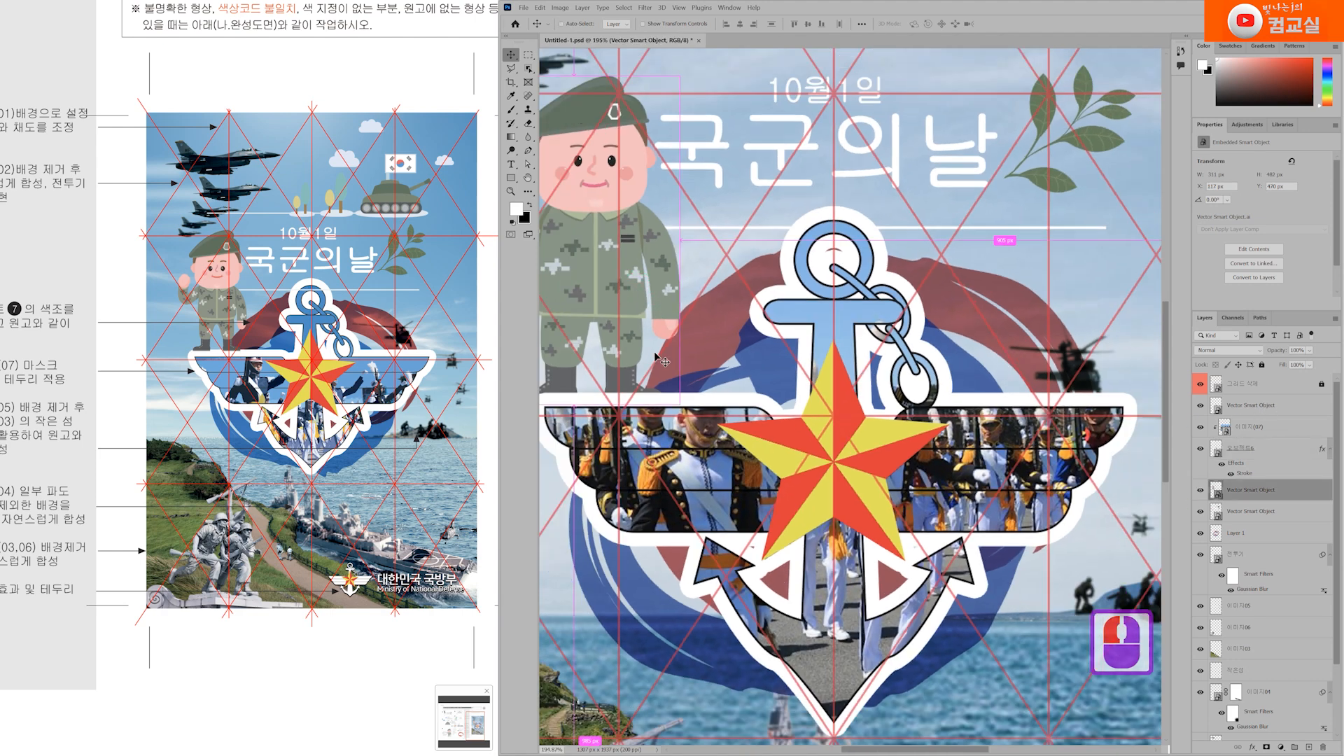
{"action": "key", "text": "ctrl+t"}
{"action": "left_click_drag", "start_coordinate": [680, 406], "coordinate": [670, 398]}
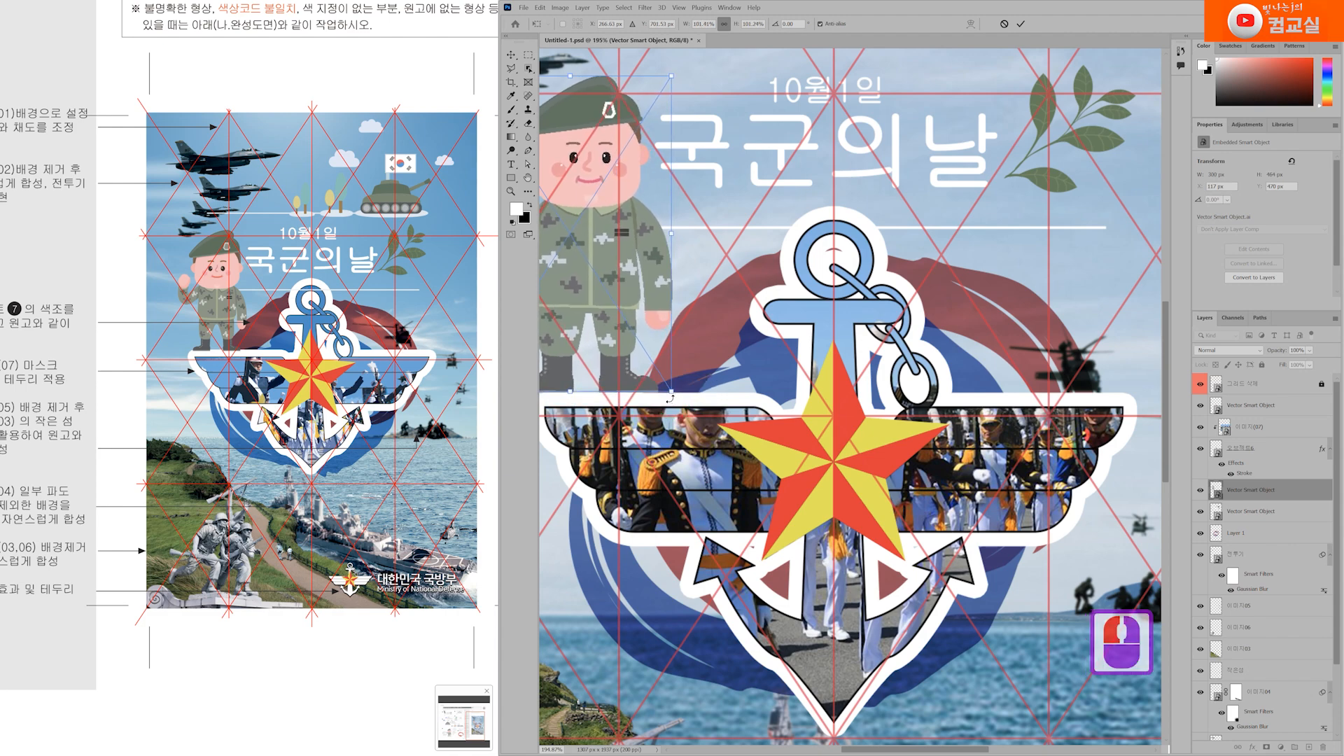
{"action": "key", "text": "Return"}
{"action": "scroll", "coordinate": [846, 263], "scroll_direction": "up", "scroll_amount": 2}
{"action": "left_click_drag", "start_coordinate": [949, 280], "coordinate": [915, 275]}
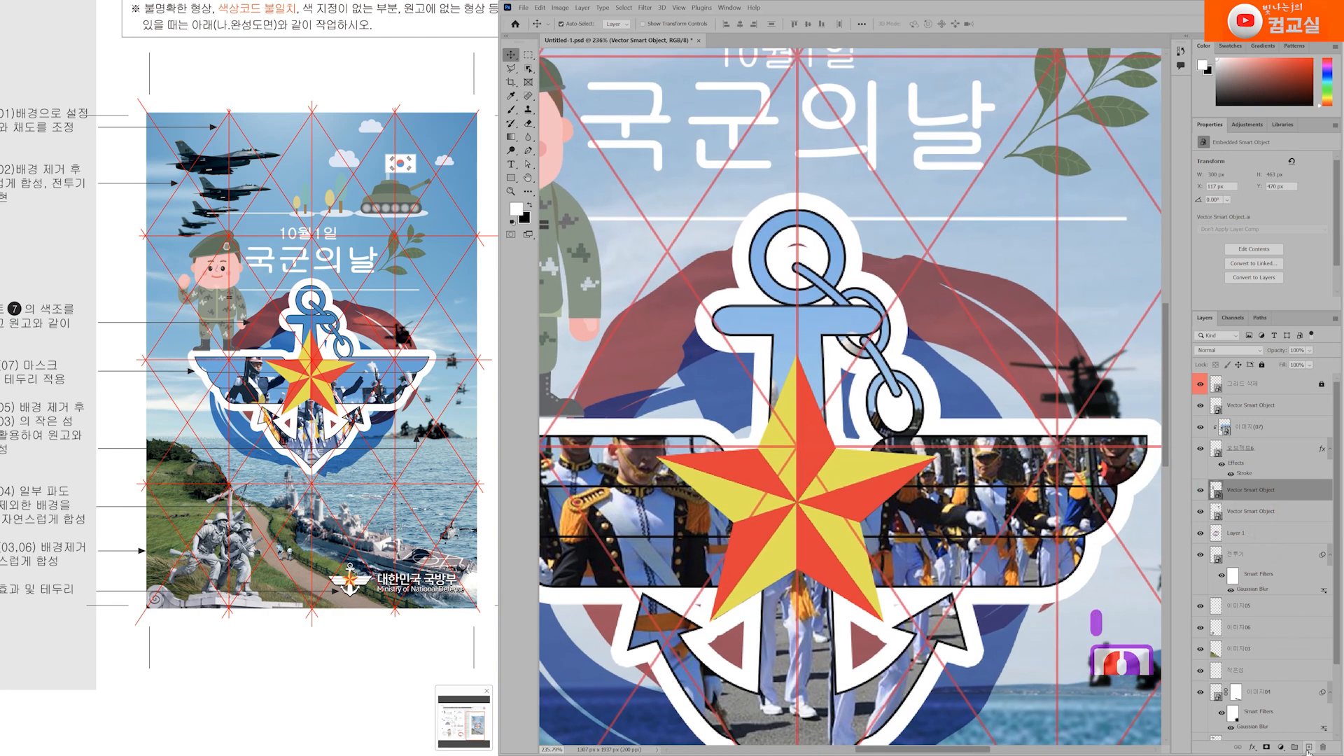
Step: Create a new layer directly above the clipped honor guard photo and switch to the Brush tool
{"action": "left_click", "coordinate": [1308, 748]}
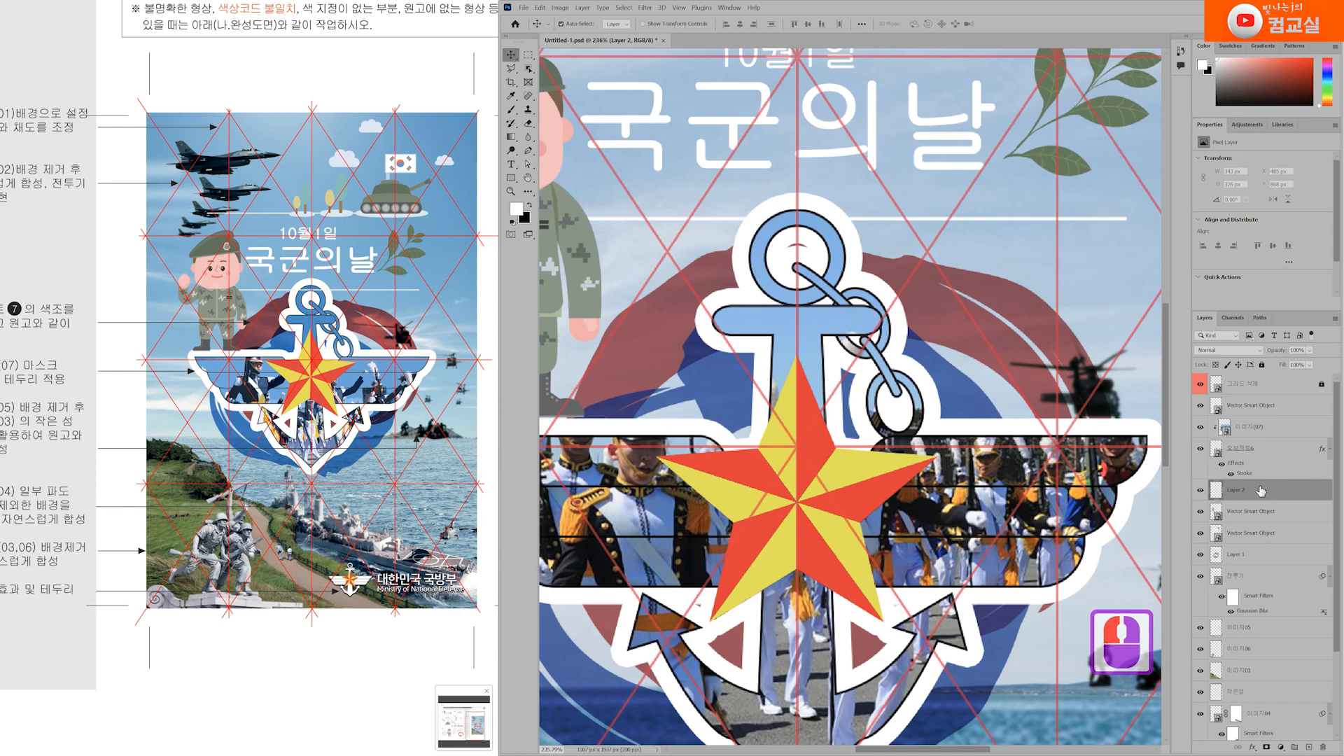
{"action": "left_click_drag", "start_coordinate": [1260, 490], "coordinate": [1262, 418]}
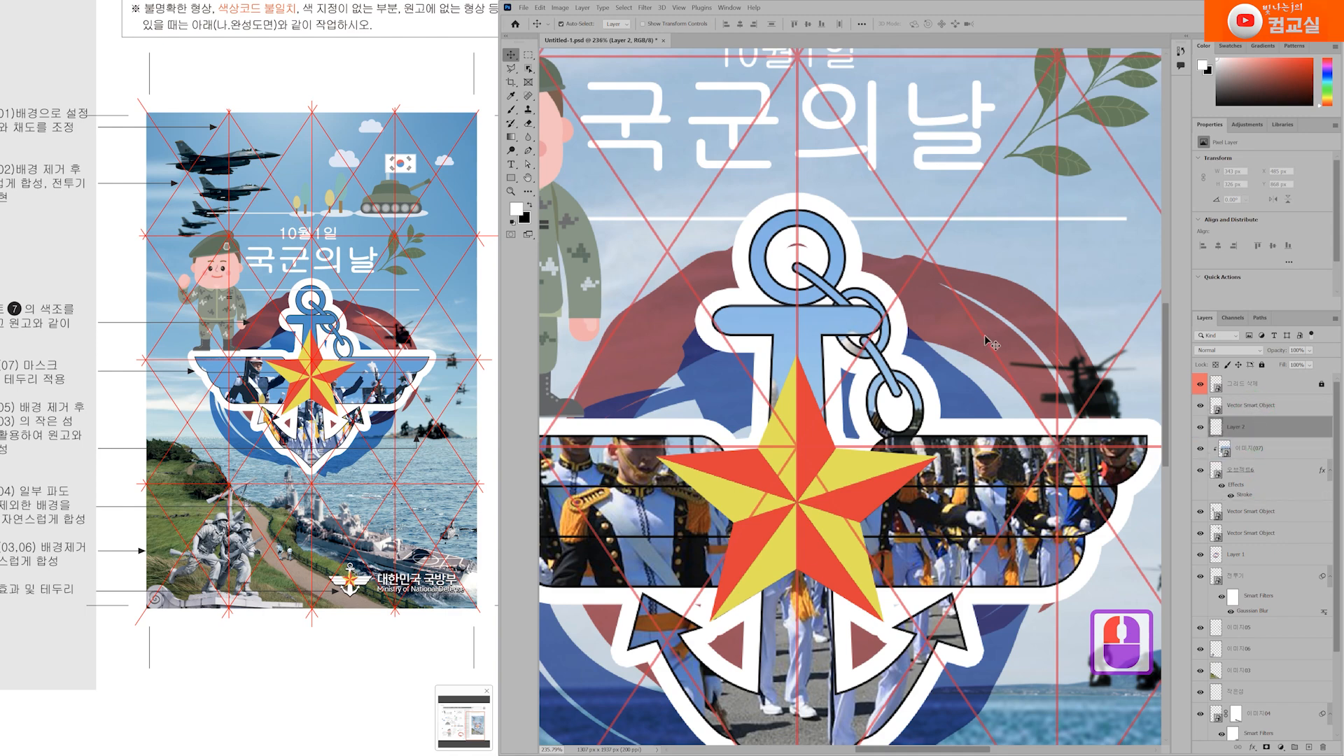
{"action": "left_click", "coordinate": [514, 112]}
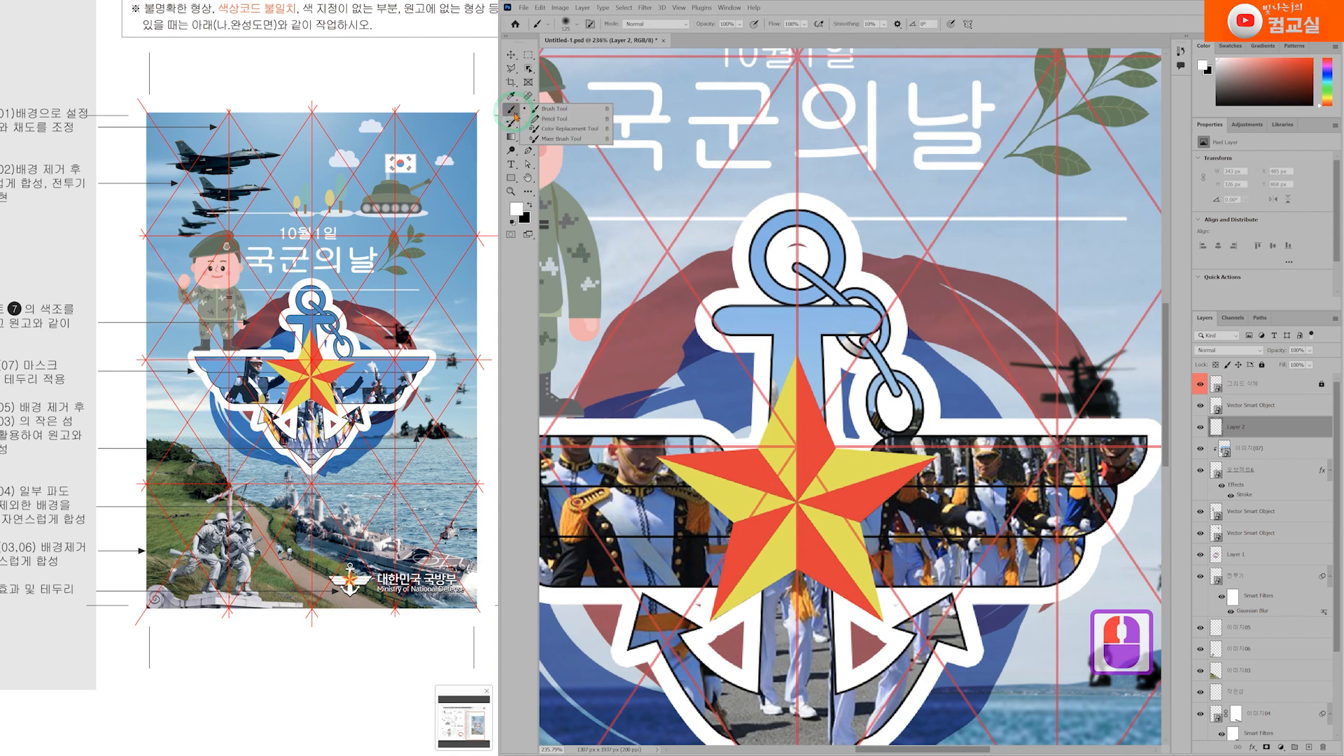
{"action": "left_click", "coordinate": [514, 116]}
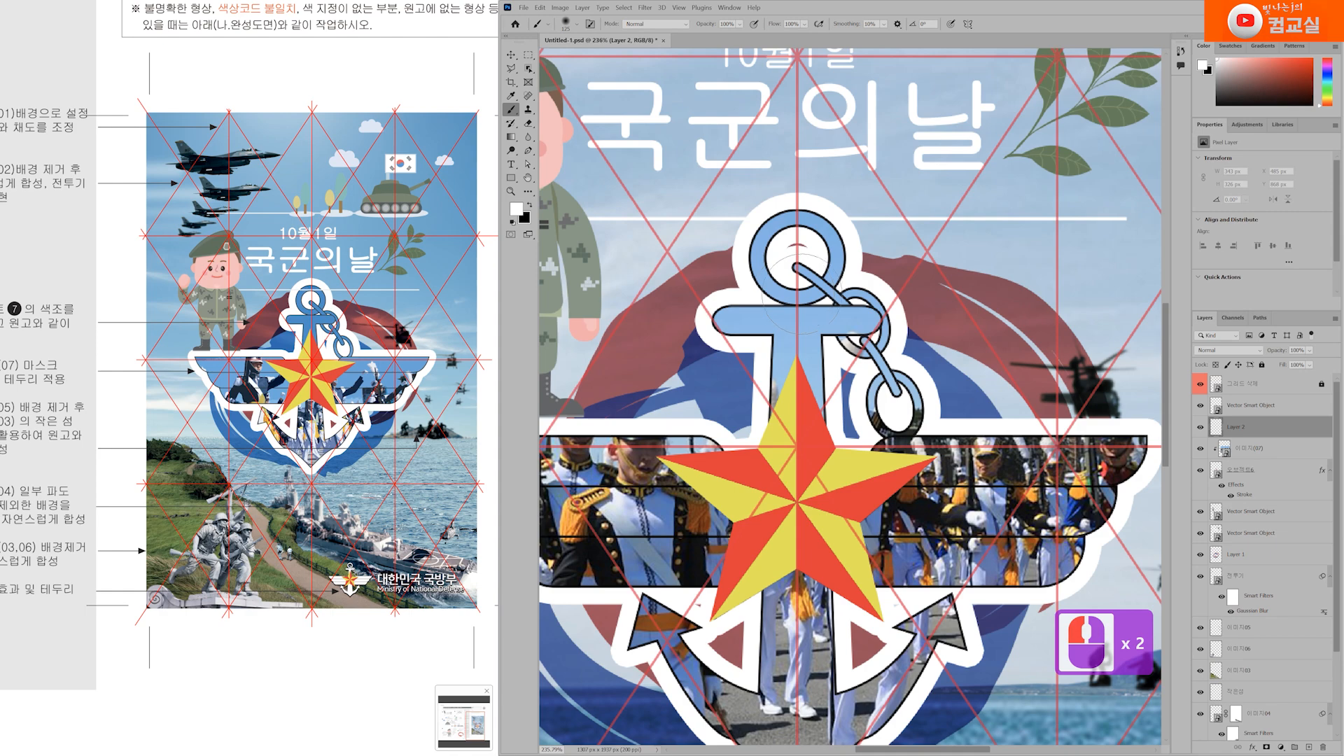
Step: Set the brush to a hard round tip of 30 px with 100% hardness
{"action": "key", "text": "bracketleft"}
{"action": "key", "text": "bracketleft"}
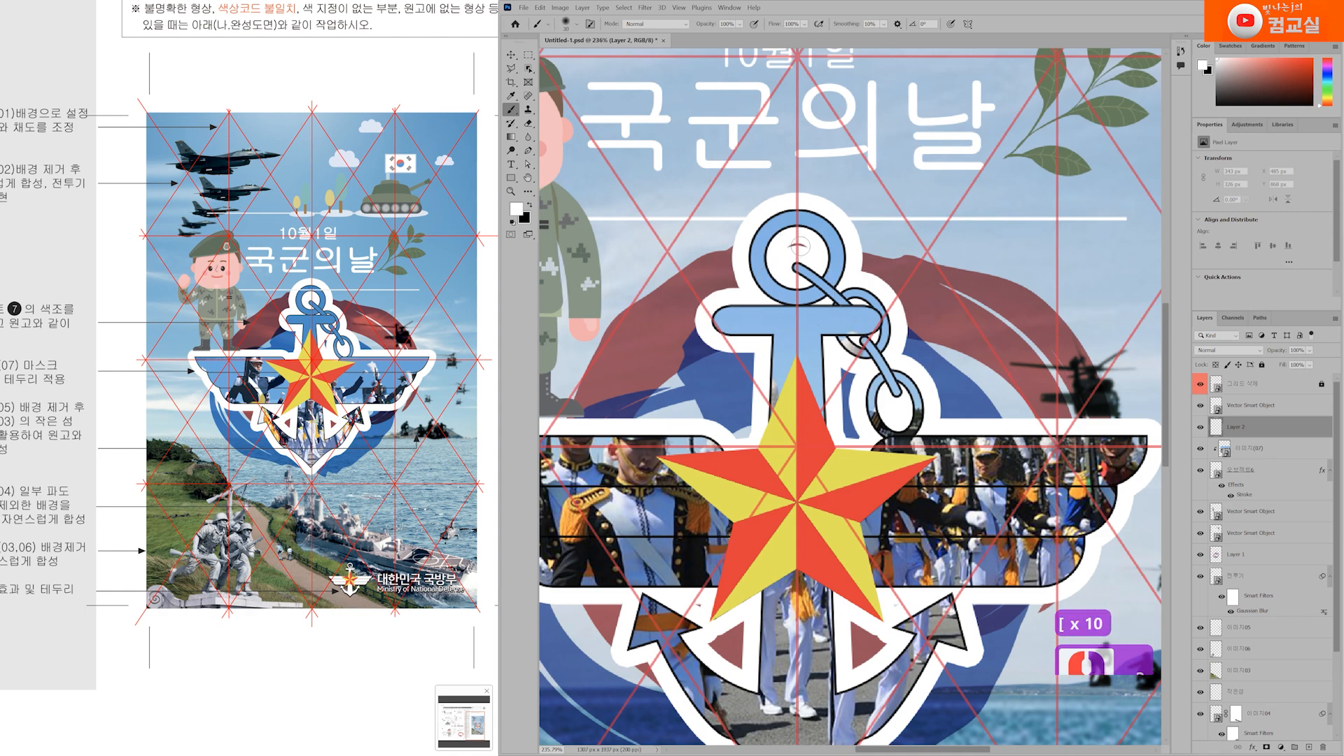
{"action": "scroll", "coordinate": [798, 265], "scroll_direction": "up", "scroll_amount": 1}
{"action": "left_click", "coordinate": [578, 26]}
{"action": "left_click", "coordinate": [572, 132]}
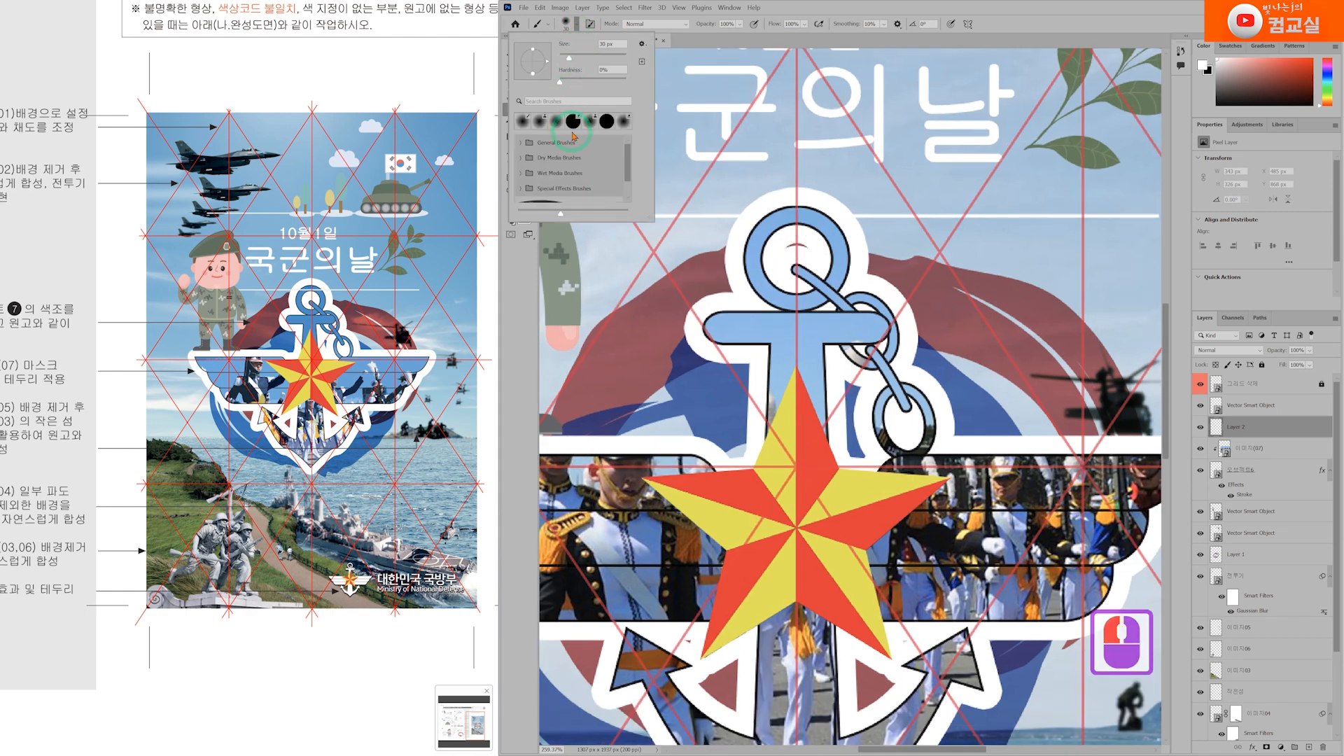
{"action": "left_click", "coordinate": [602, 121]}
{"action": "left_click", "coordinate": [522, 122]}
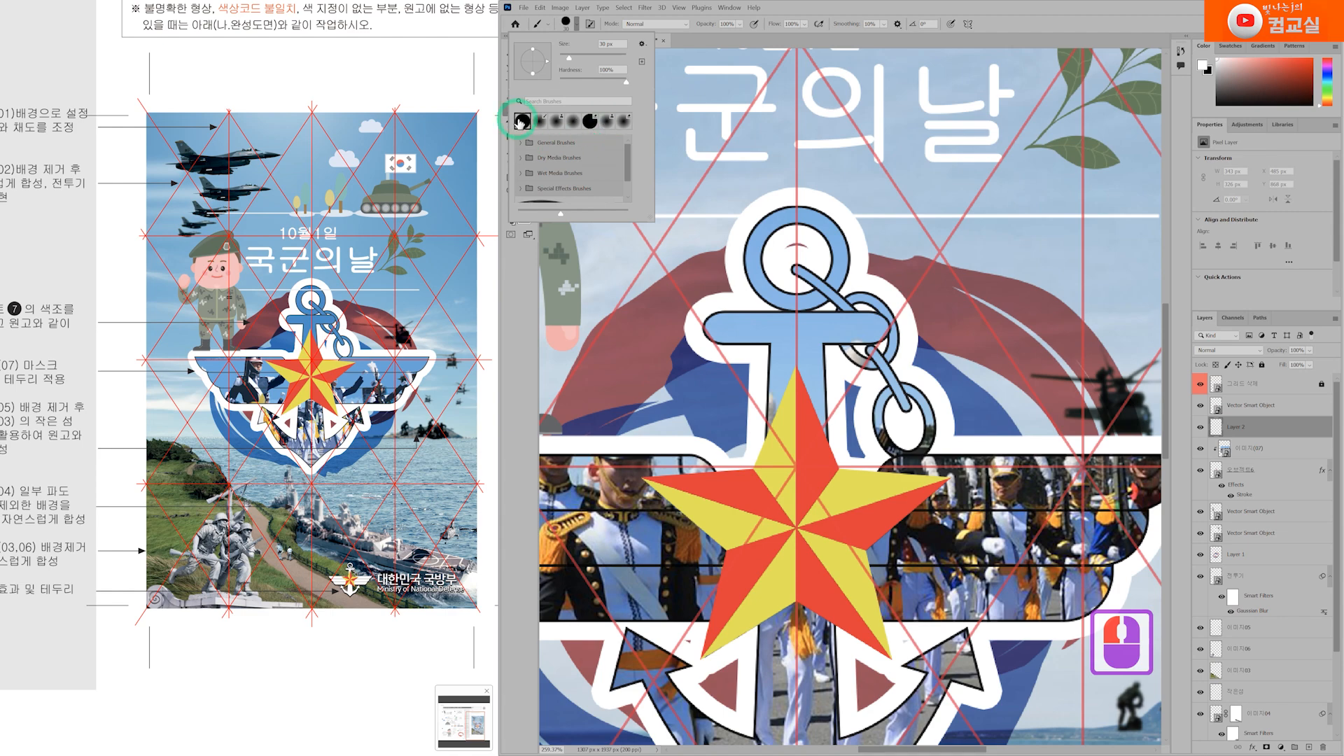
{"action": "left_click", "coordinate": [987, 24]}
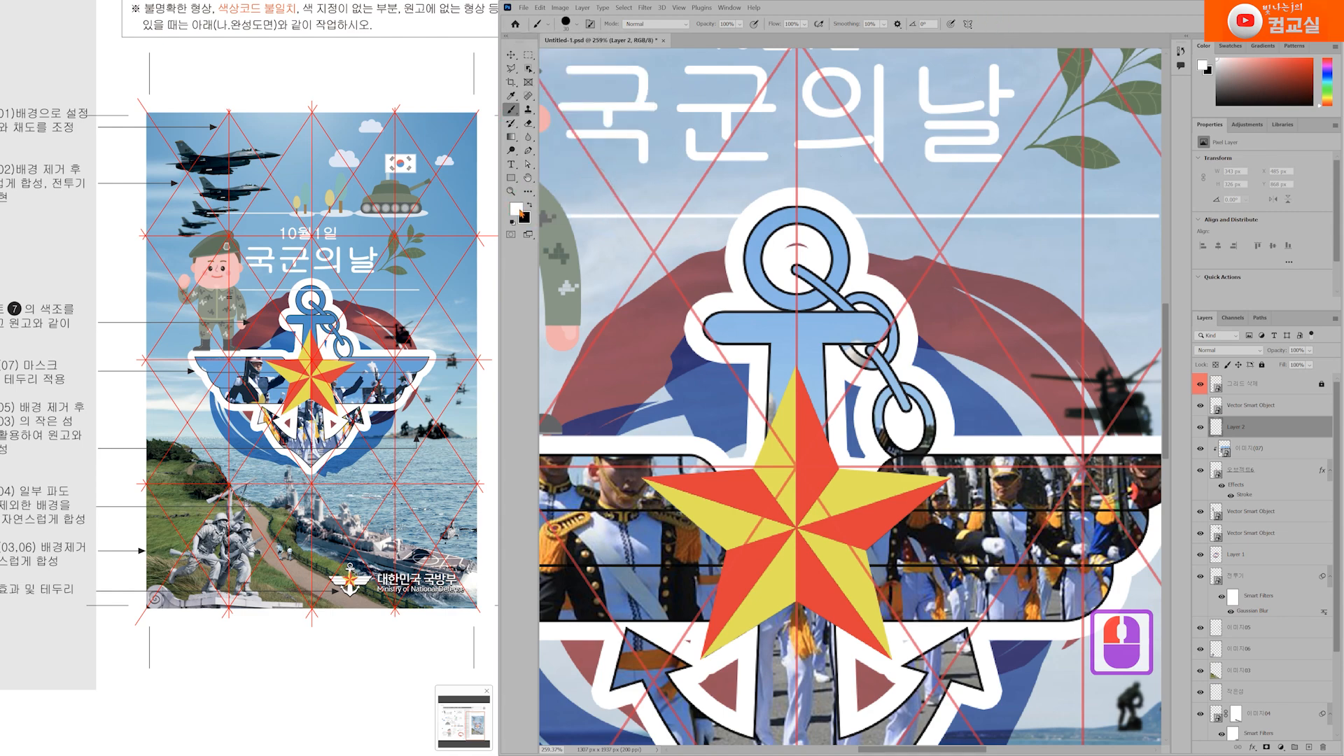
{"action": "scroll", "coordinate": [790, 245], "scroll_direction": "up", "scroll_amount": 3}
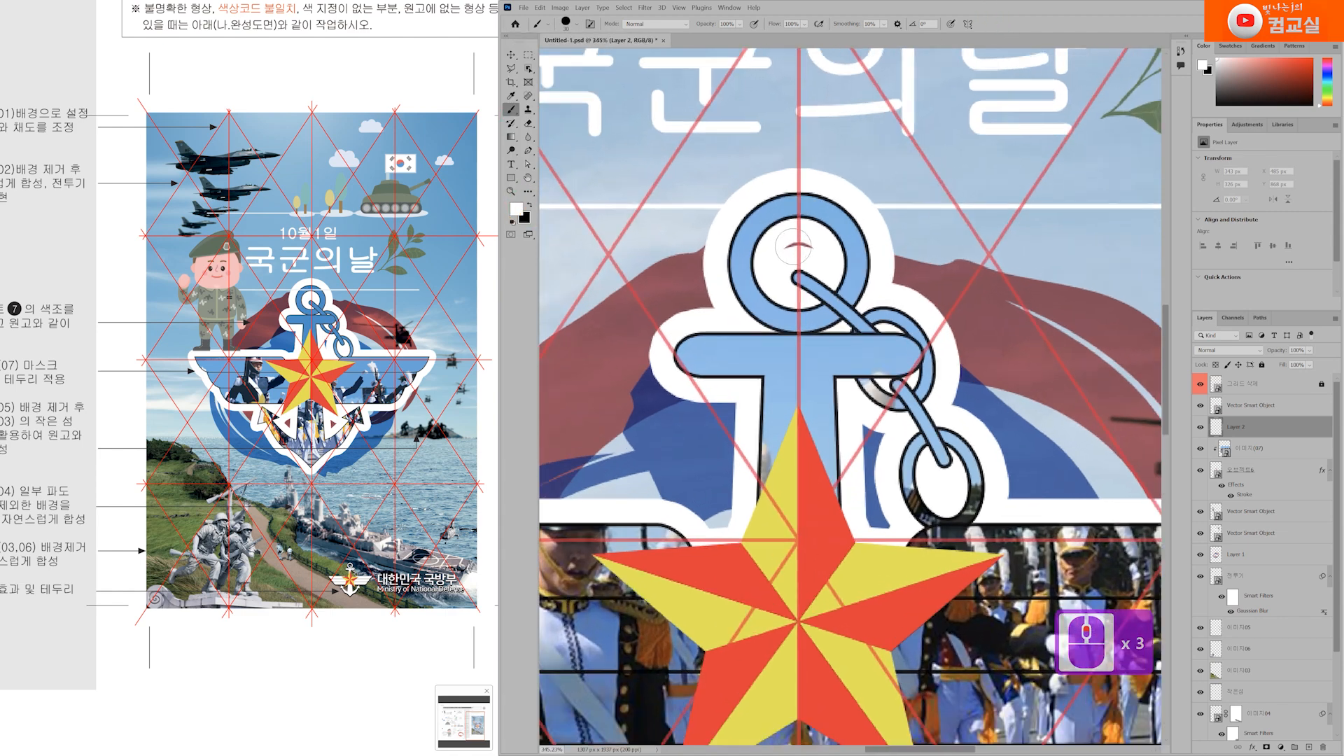
Step: Rename the new layer 채우기
{"action": "double_click", "coordinate": [1238, 427]}
{"action": "type", "text": "co"}
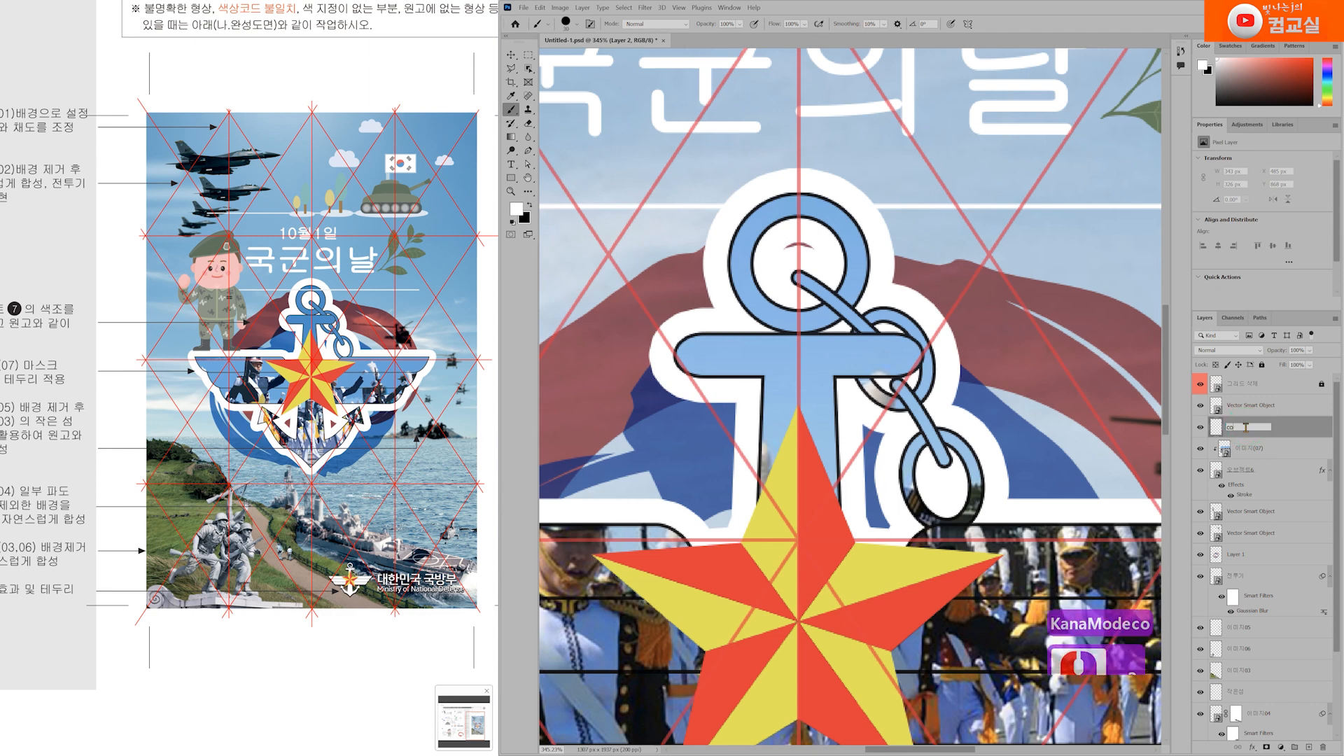
{"action": "key", "text": "BackSpace"}
{"action": "key", "text": "BackSpace"}
{"action": "key", "text": "Hangul"}
{"action": "type", "text": "ㅊㅐㅇㅜㄱㅣ"}
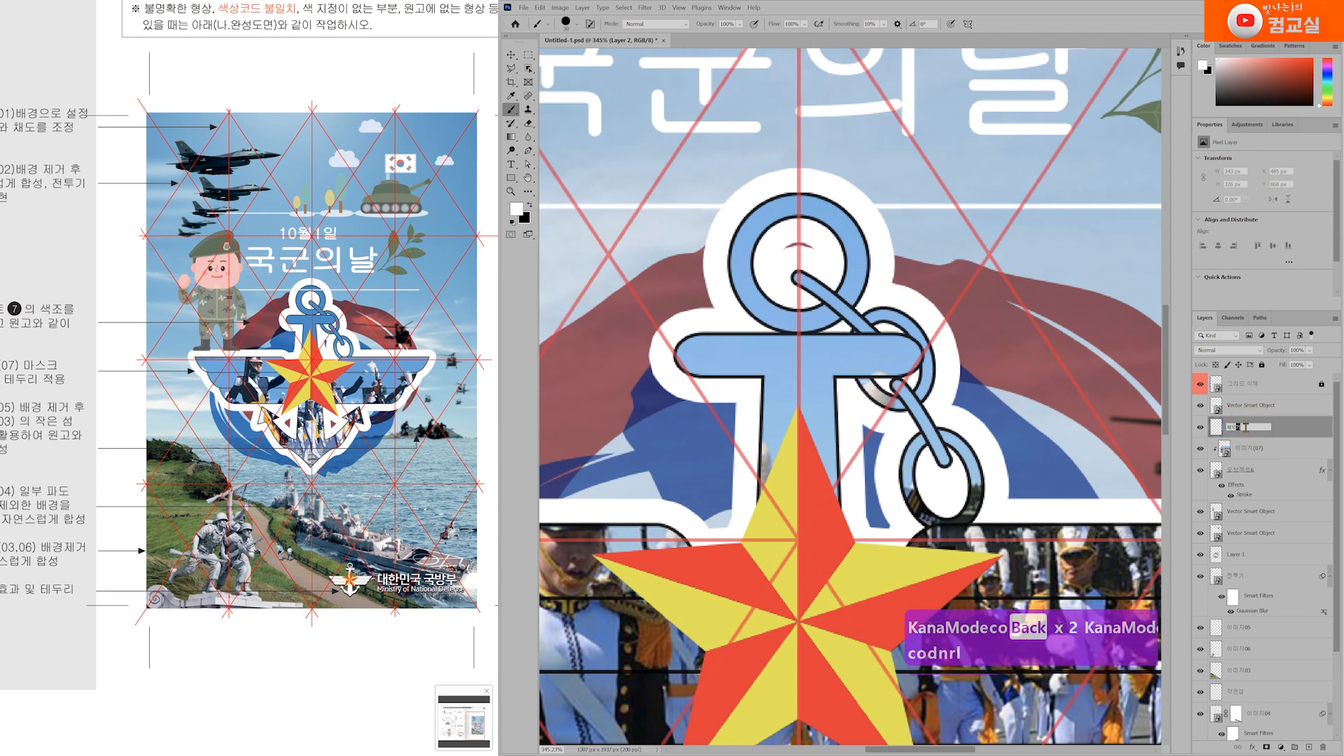
{"action": "key", "text": "Return"}
Step: Paint white with a smaller brush over the unfilled sliver inside the anchor's top ring
{"action": "scroll", "coordinate": [798, 251], "scroll_direction": "up", "scroll_amount": 1}
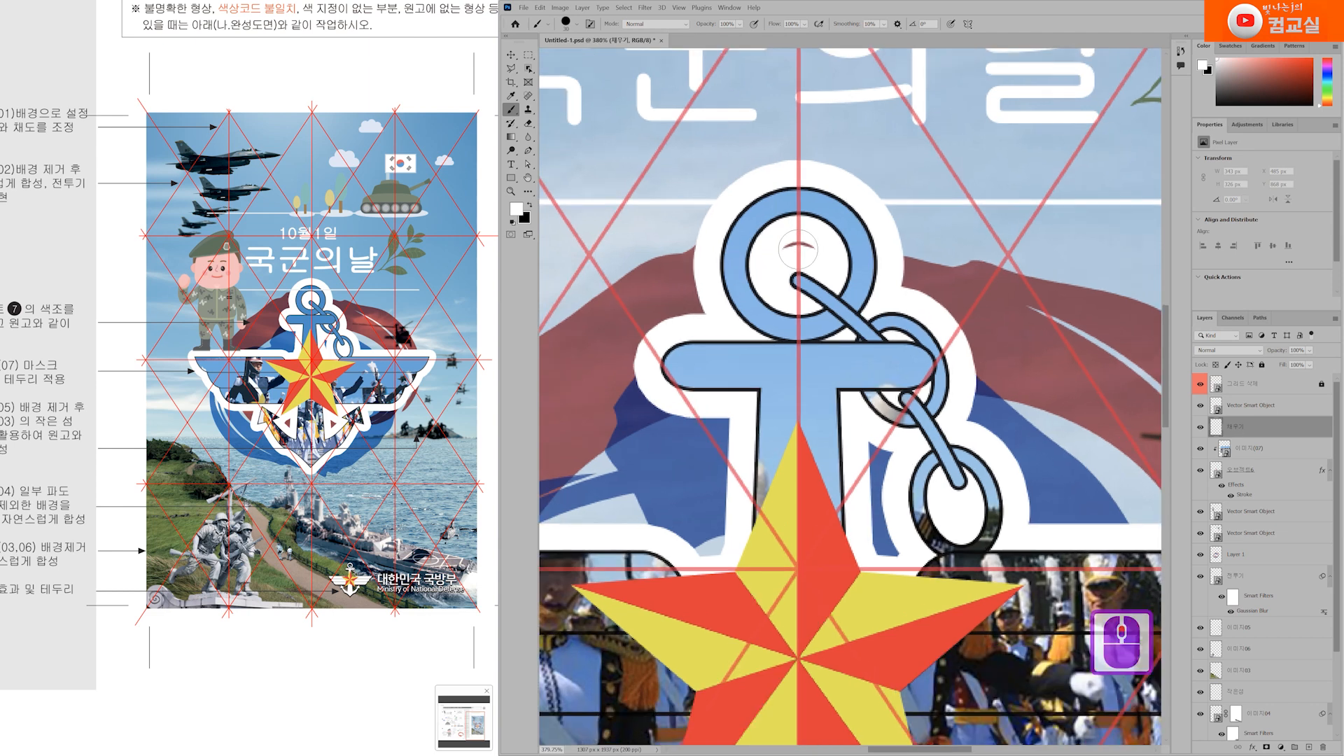
{"action": "key", "text": "bracketleft"}
{"action": "key", "text": "bracketleft"}
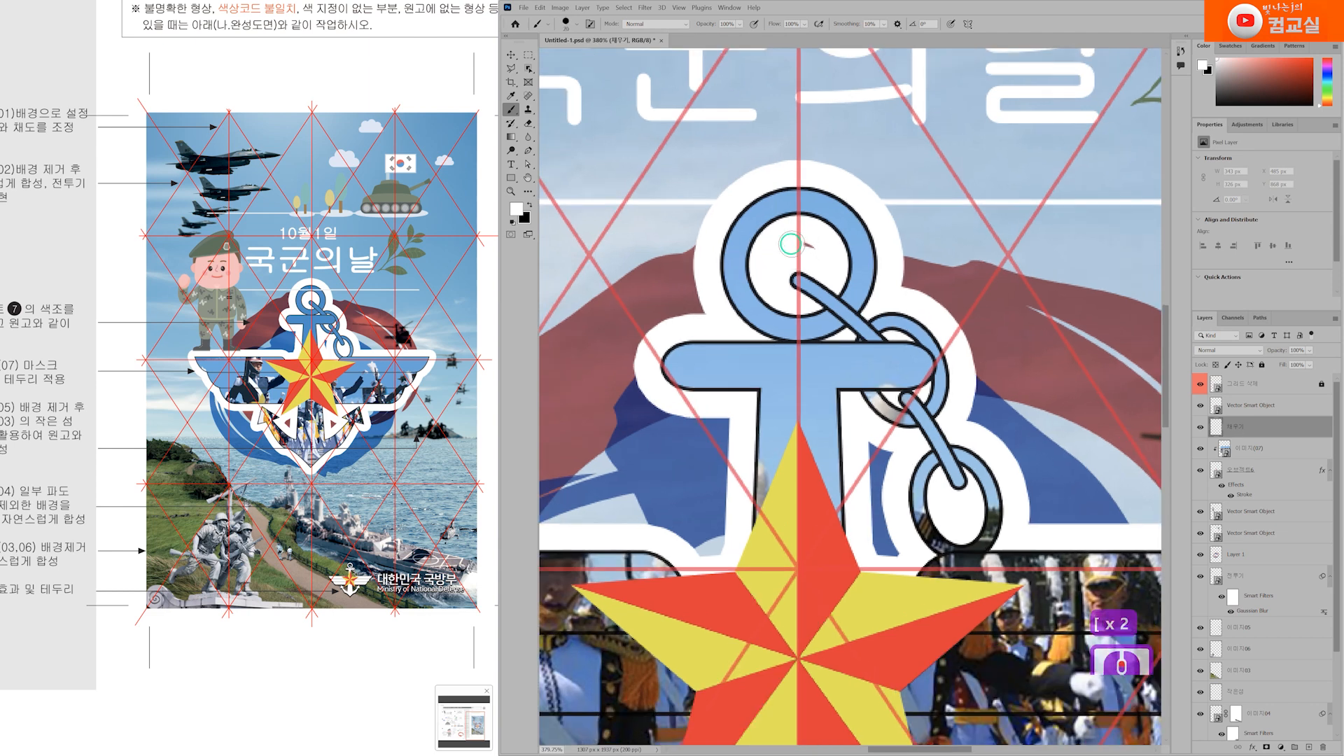
{"action": "left_click_drag", "start_coordinate": [810, 248], "coordinate": [811, 250]}
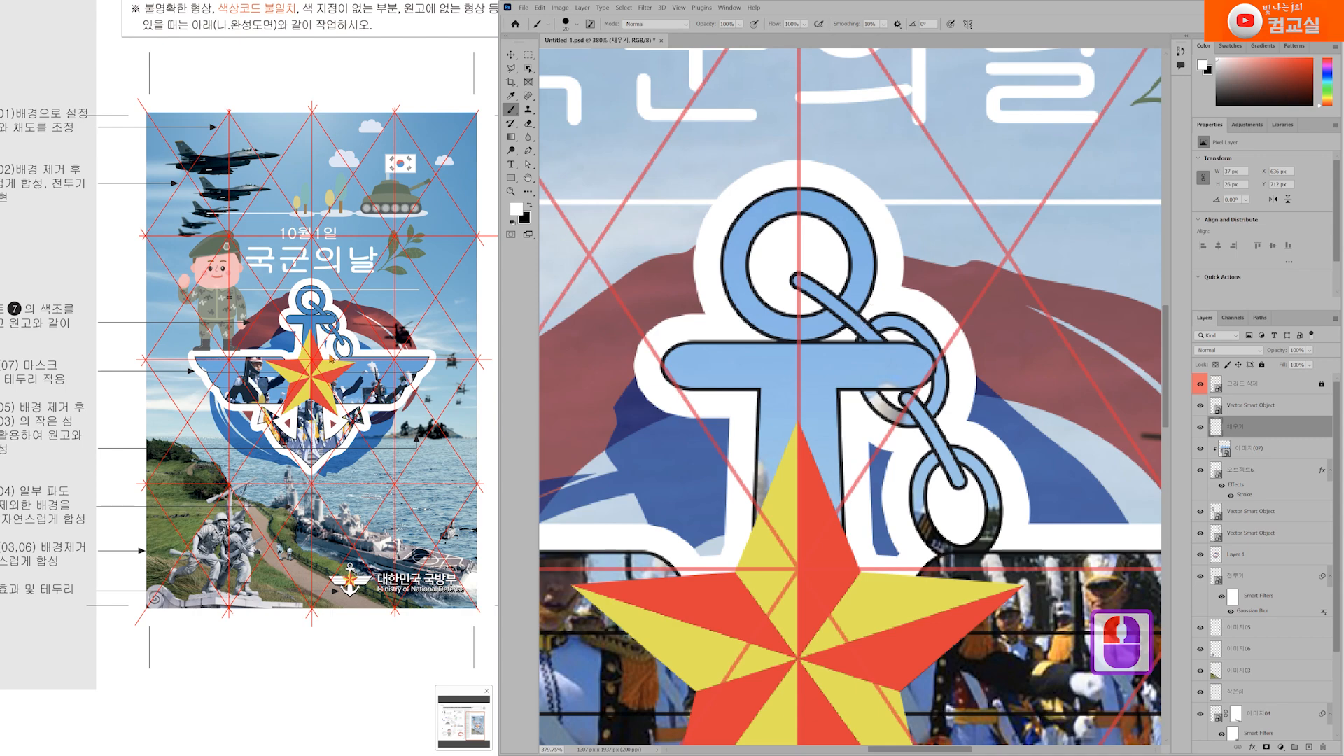
Step: Shrink the brush and paint white over the blue gap between the anchor's shank and the hanging chain
{"action": "scroll", "coordinate": [731, 381], "scroll_direction": "down", "scroll_amount": 3}
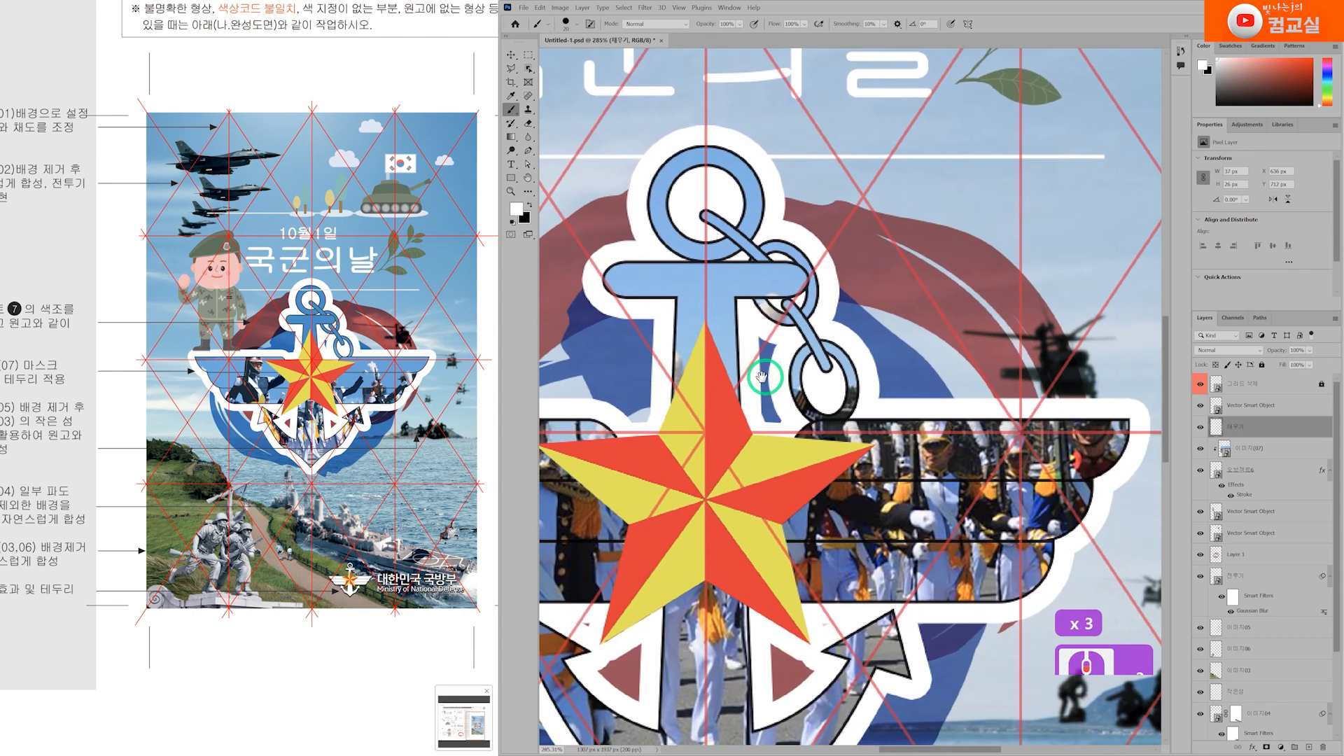
{"action": "scroll", "coordinate": [730, 381], "scroll_direction": "up", "scroll_amount": 5}
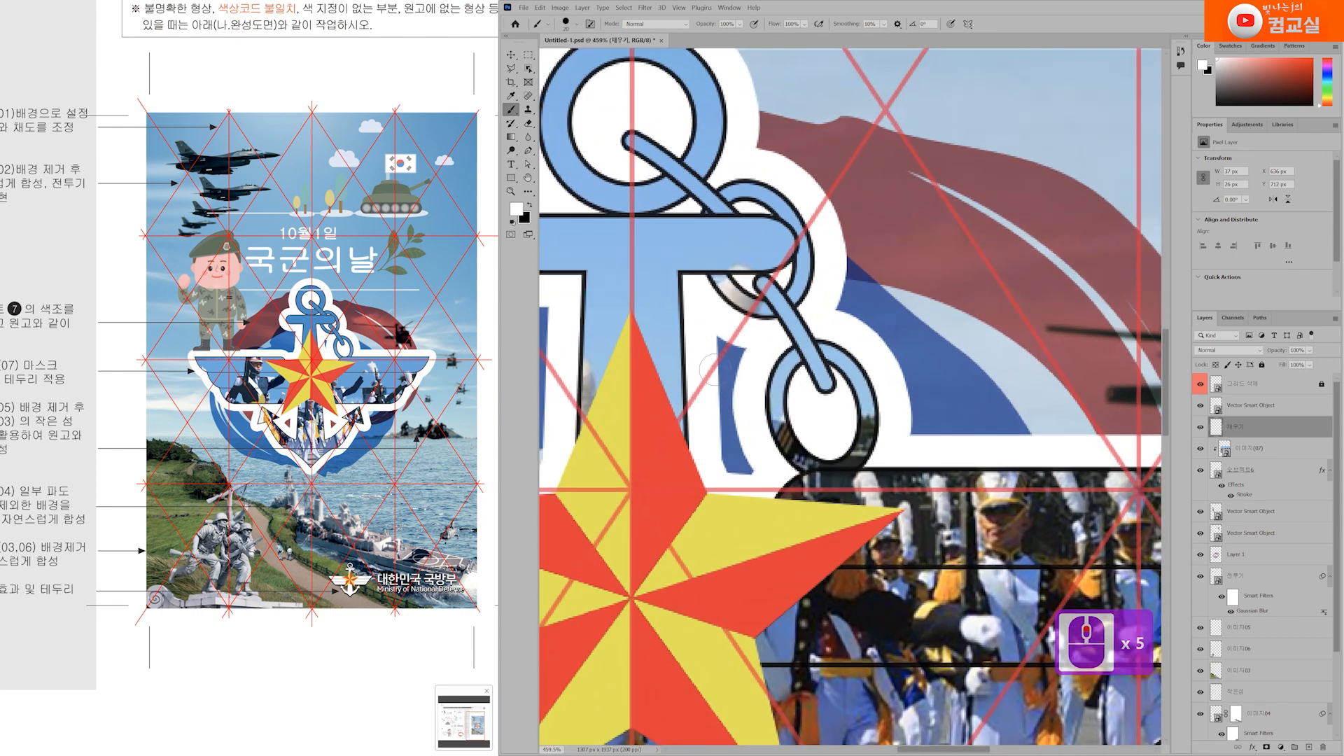
{"action": "key", "text": "bracketleft"}
{"action": "key", "text": "bracketleft"}
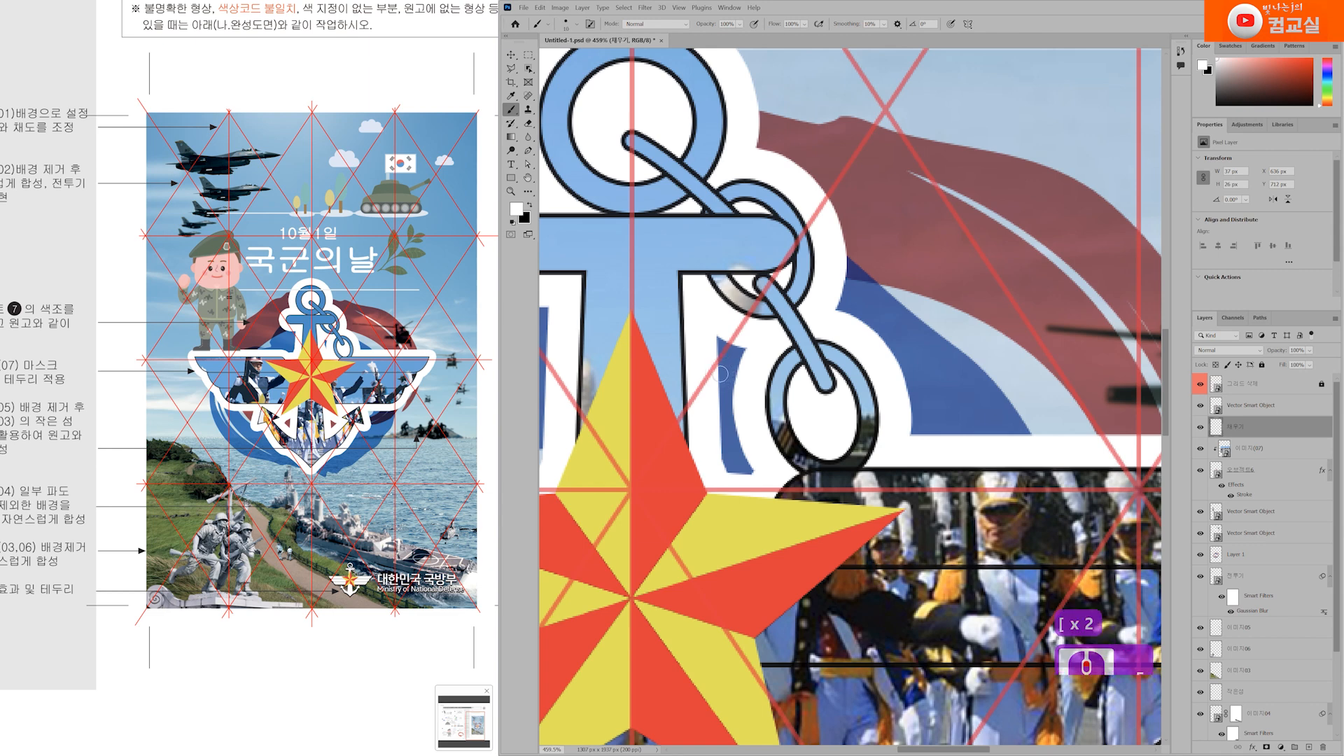
{"action": "mouse_move", "coordinate": [756, 467]}
{"action": "left_mouse_down"}
{"action": "mouse_move", "coordinate": [729, 468]}
{"action": "mouse_move", "coordinate": [721, 449]}
{"action": "mouse_move", "coordinate": [744, 453]}
{"action": "mouse_move", "coordinate": [708, 380]}
{"action": "left_mouse_up"}
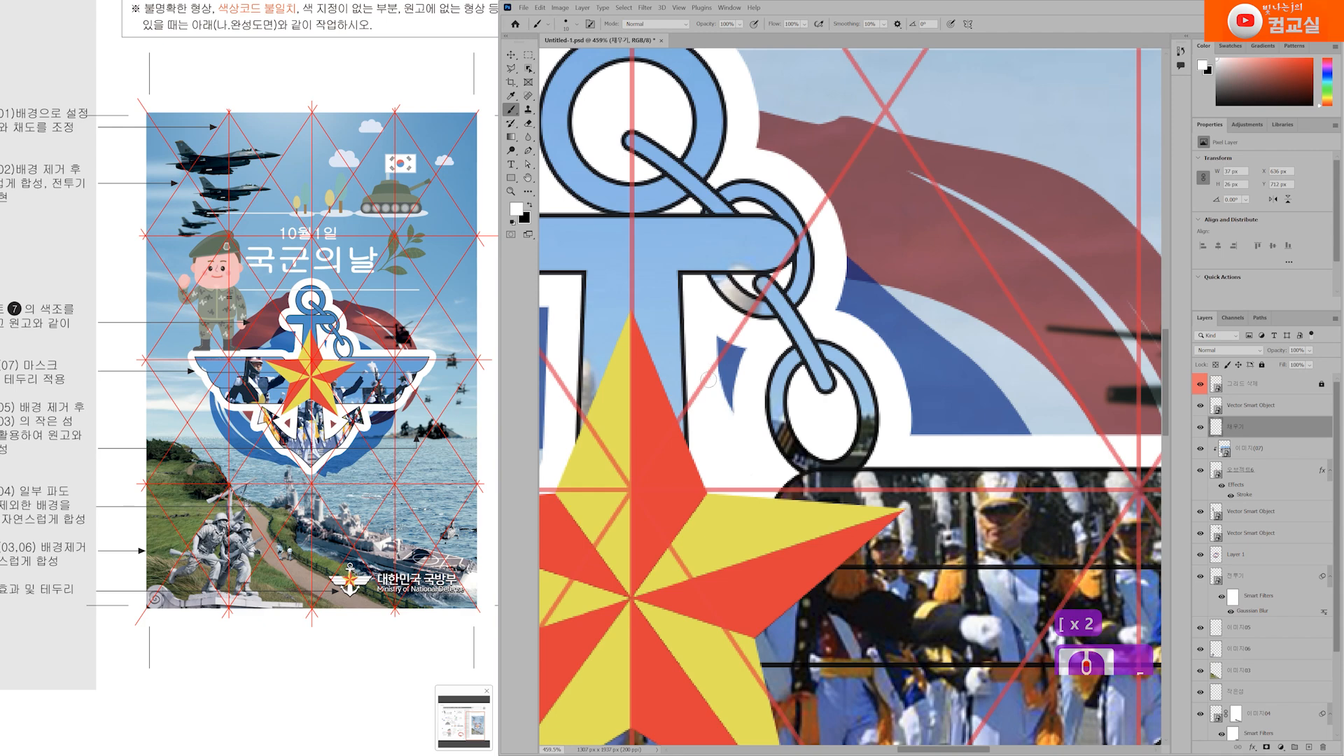
Step: Paint white over the small gaps beside the star's lower points and around the triangular openings of the anchor
{"action": "scroll", "coordinate": [709, 378], "scroll_direction": "down", "scroll_amount": 2}
{"action": "scroll", "coordinate": [708, 378], "scroll_direction": "down", "scroll_amount": 1}
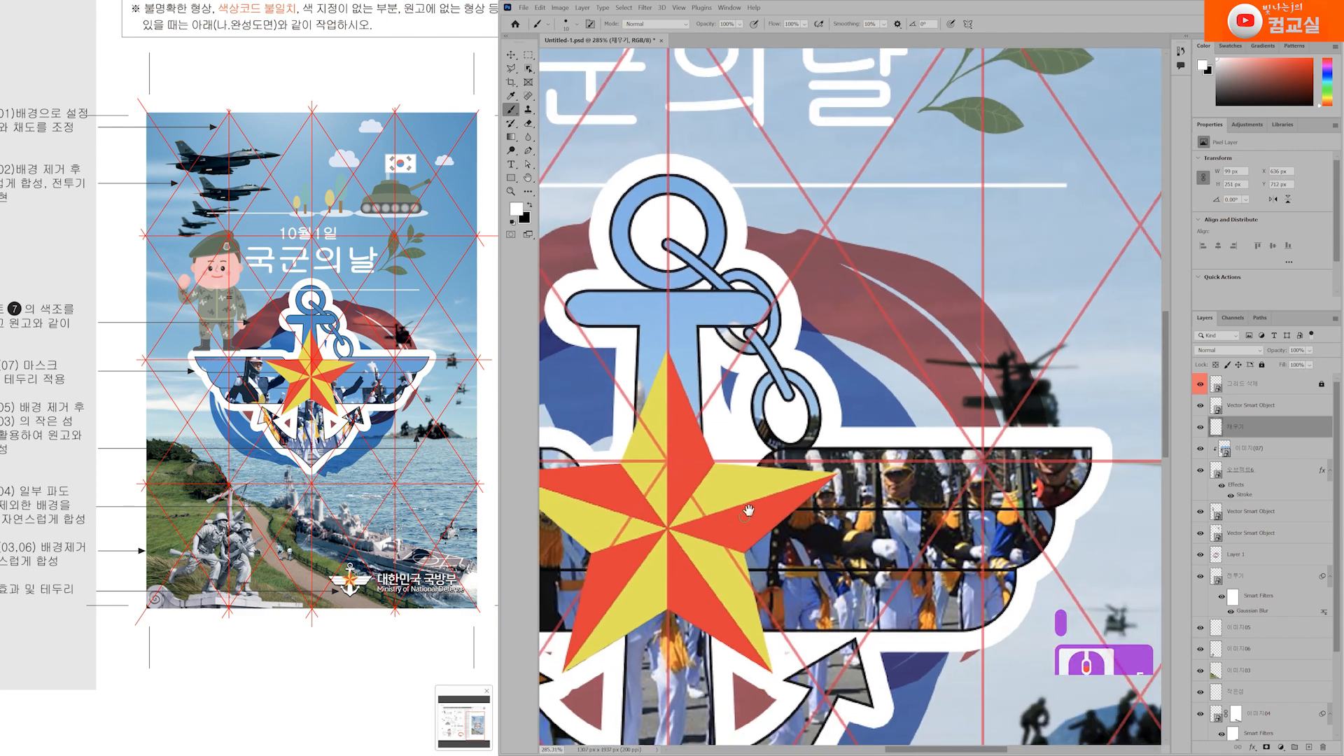
{"action": "left_click_drag", "start_coordinate": [747, 516], "coordinate": [813, 321]}
{"action": "scroll", "coordinate": [656, 497], "scroll_direction": "up", "scroll_amount": 1}
{"action": "left_click_drag", "start_coordinate": [657, 475], "coordinate": [688, 471]}
{"action": "scroll", "coordinate": [683, 471], "scroll_direction": "up", "scroll_amount": 1}
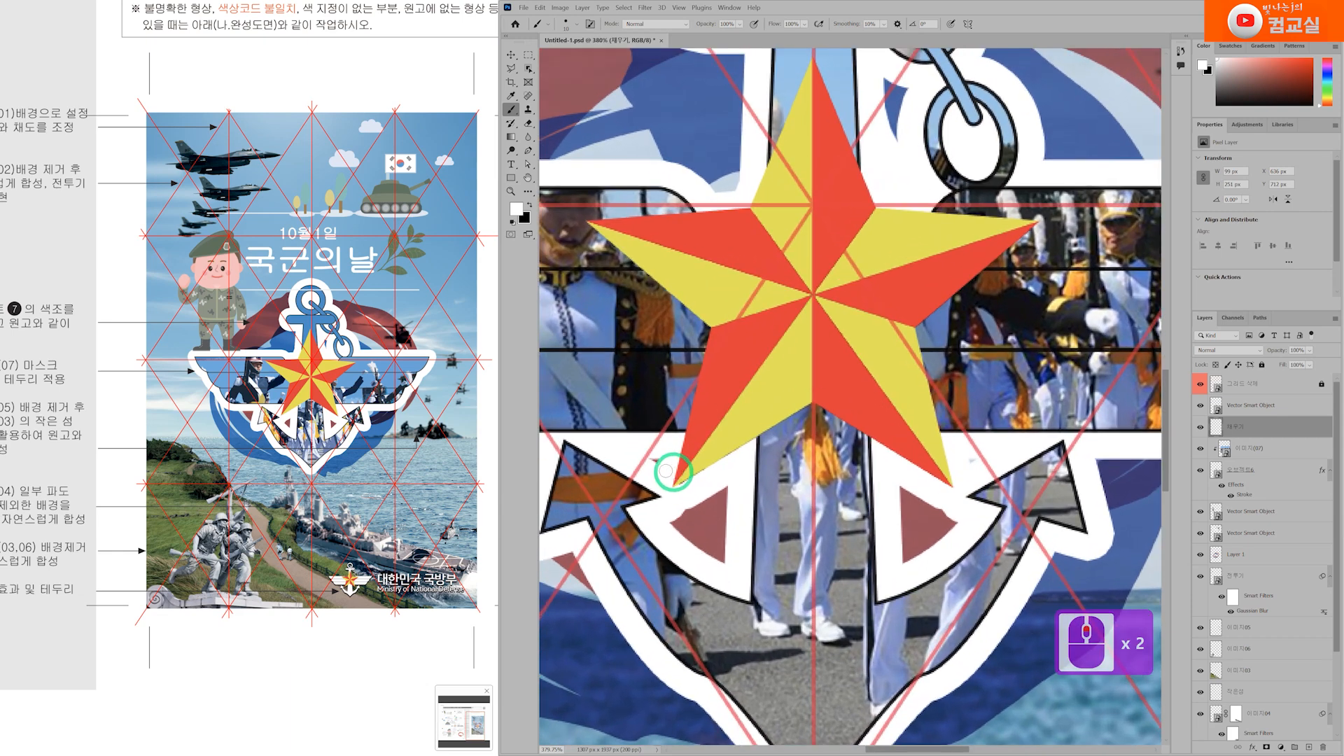
{"action": "left_click_drag", "start_coordinate": [972, 462], "coordinate": [971, 467]}
{"action": "left_click_drag", "start_coordinate": [960, 539], "coordinate": [869, 483]}
{"action": "scroll", "coordinate": [869, 482], "scroll_direction": "up", "scroll_amount": 2}
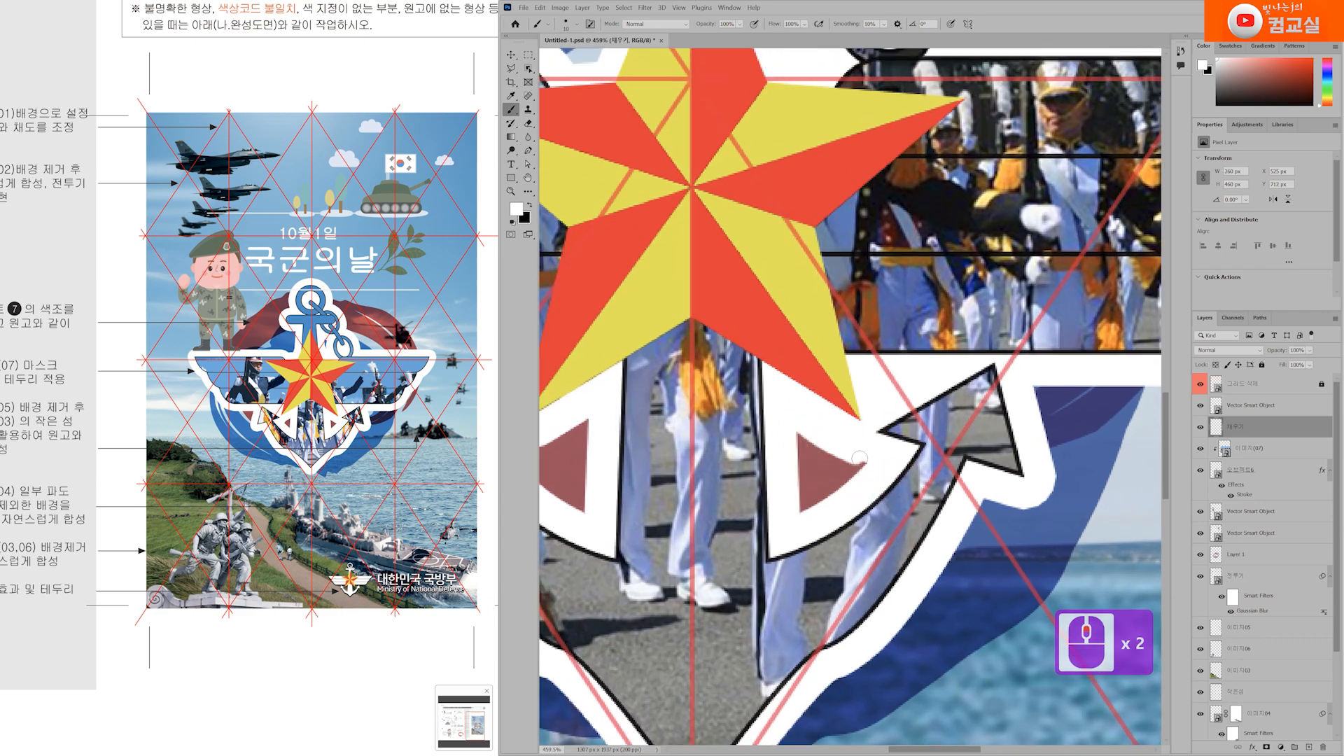
{"action": "left_click_drag", "start_coordinate": [626, 456], "coordinate": [714, 417]}
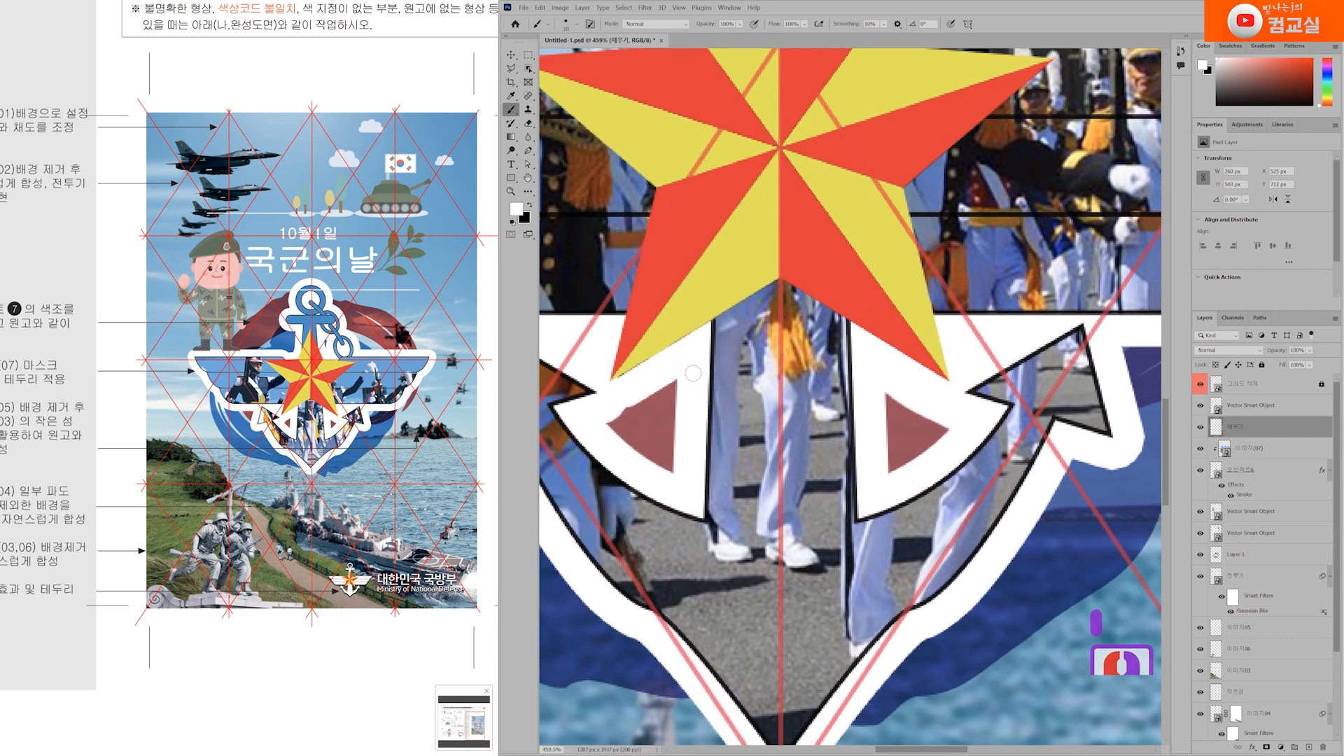
{"action": "scroll", "coordinate": [821, 480], "scroll_direction": "down", "scroll_amount": 7}
{"action": "scroll", "coordinate": [820, 481], "scroll_direction": "down", "scroll_amount": 2}
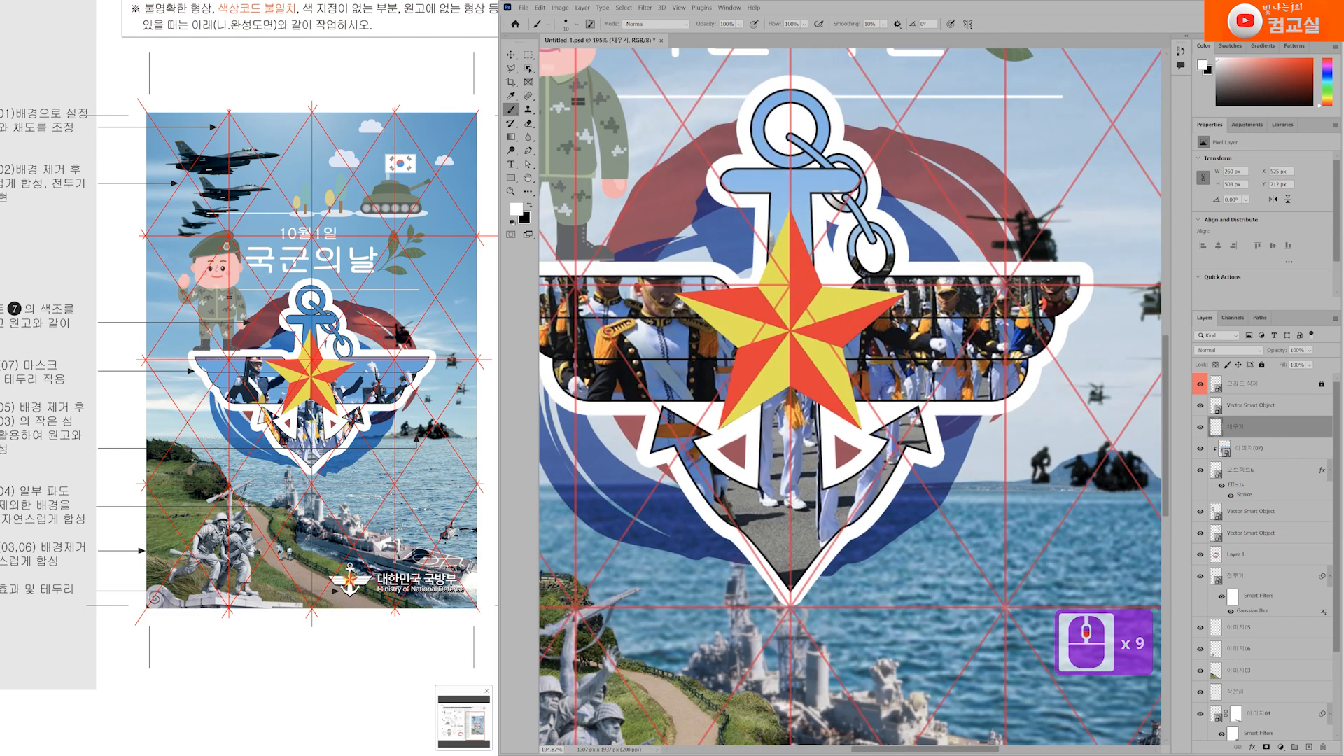
Step: Paste the Ministry of National Defense logo as a Smart Object above the star layer and fit it into the poster's lower-right corner
{"action": "scroll", "coordinate": [963, 426], "scroll_direction": "up", "scroll_amount": 14}
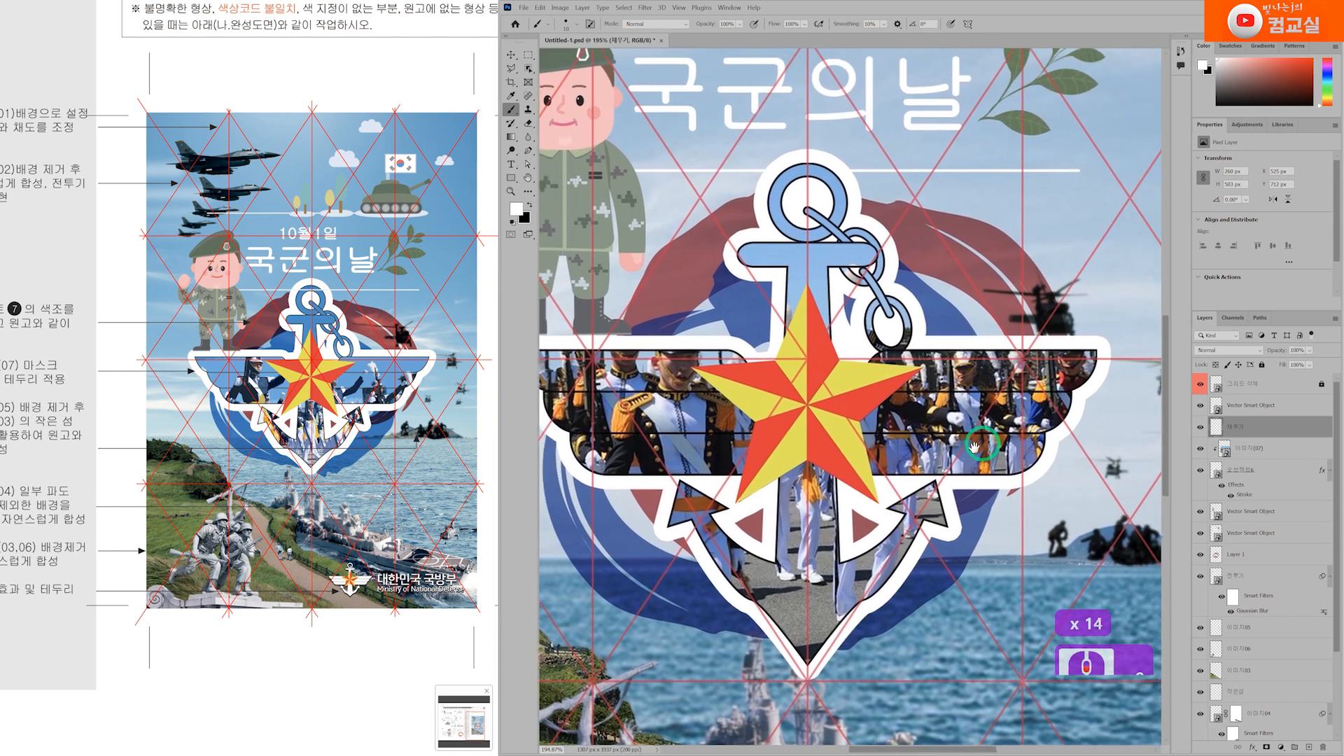
{"action": "scroll", "coordinate": [945, 433], "scroll_direction": "down", "scroll_amount": 20}
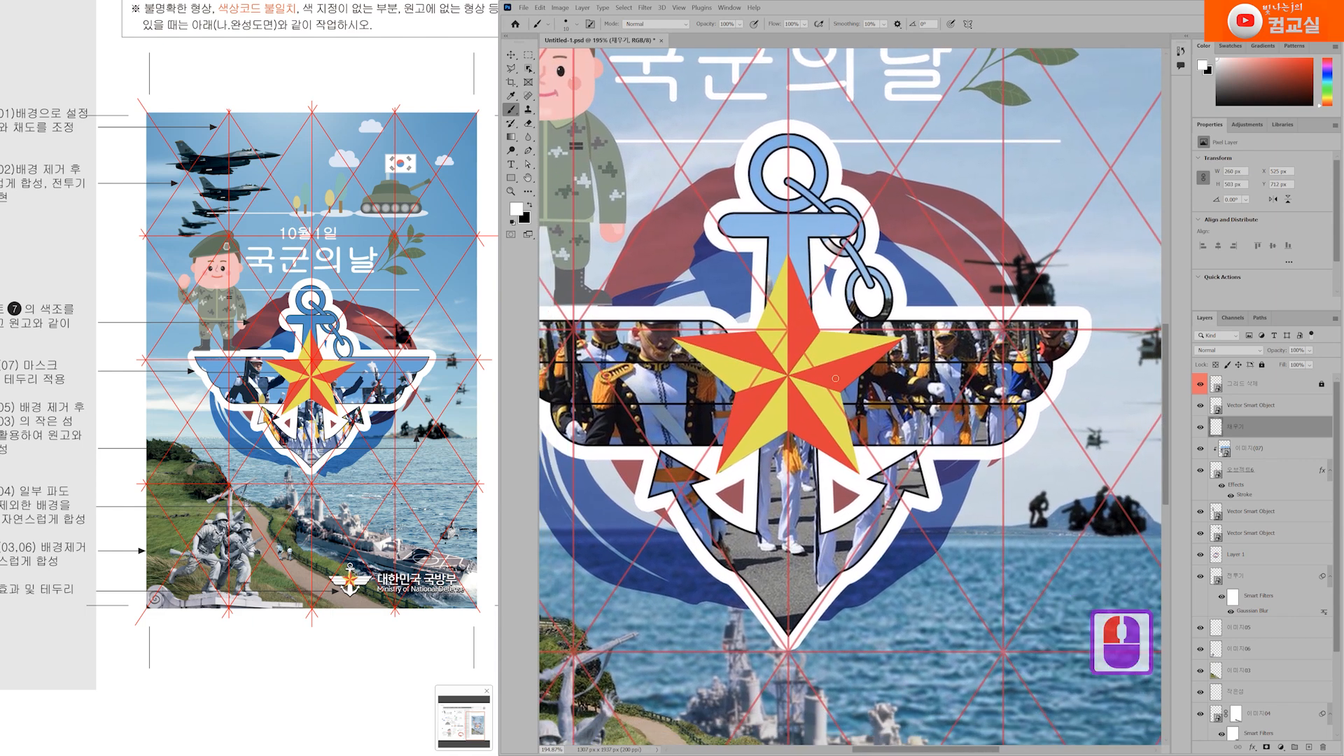
{"action": "scroll", "coordinate": [835, 378], "scroll_direction": "down", "scroll_amount": 5, "text": "alt"}
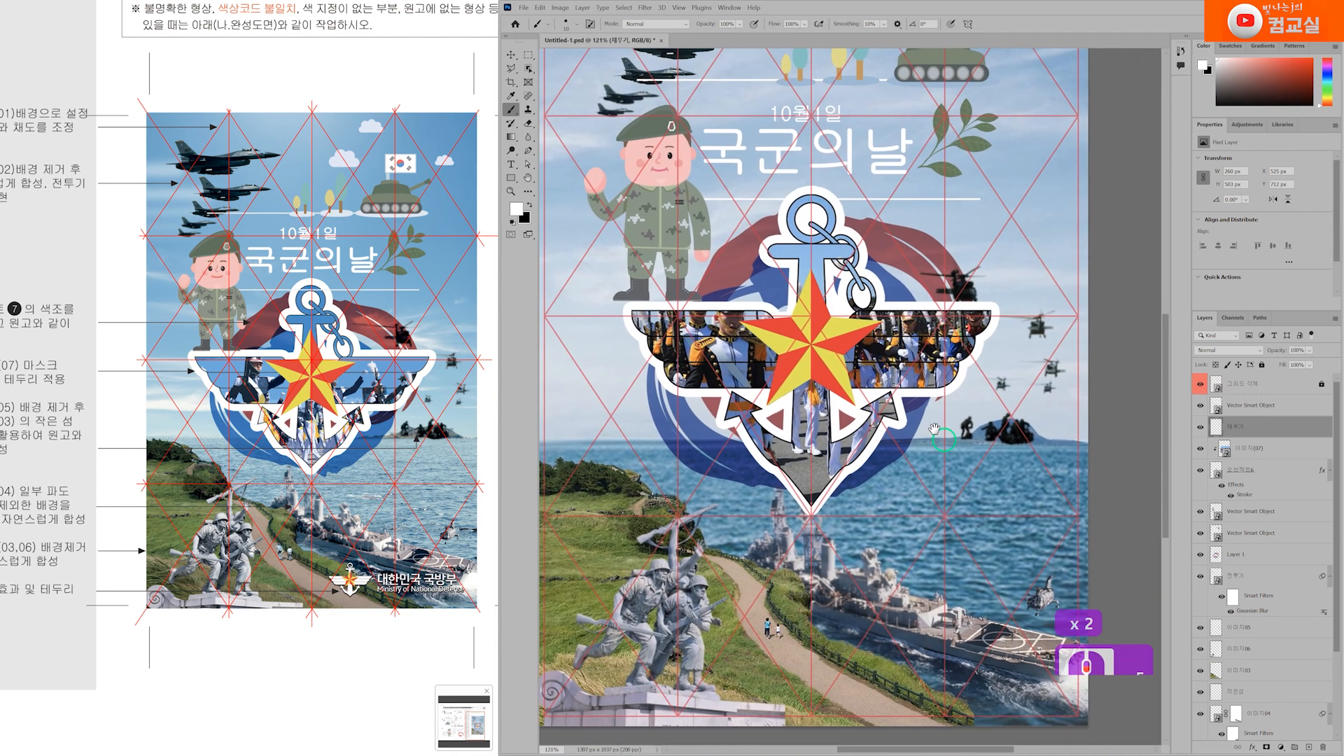
{"action": "scroll", "coordinate": [941, 437], "scroll_direction": "down", "scroll_amount": 16}
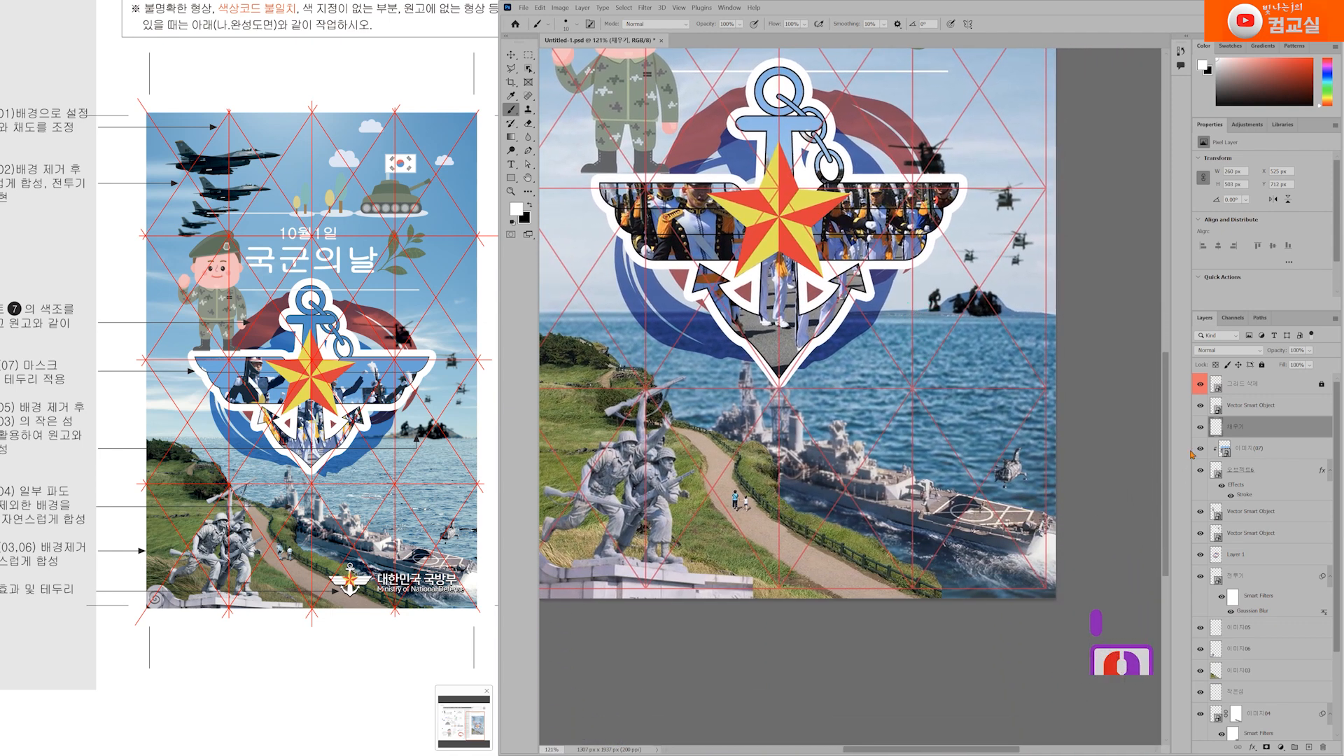
{"action": "left_click", "coordinate": [1254, 406]}
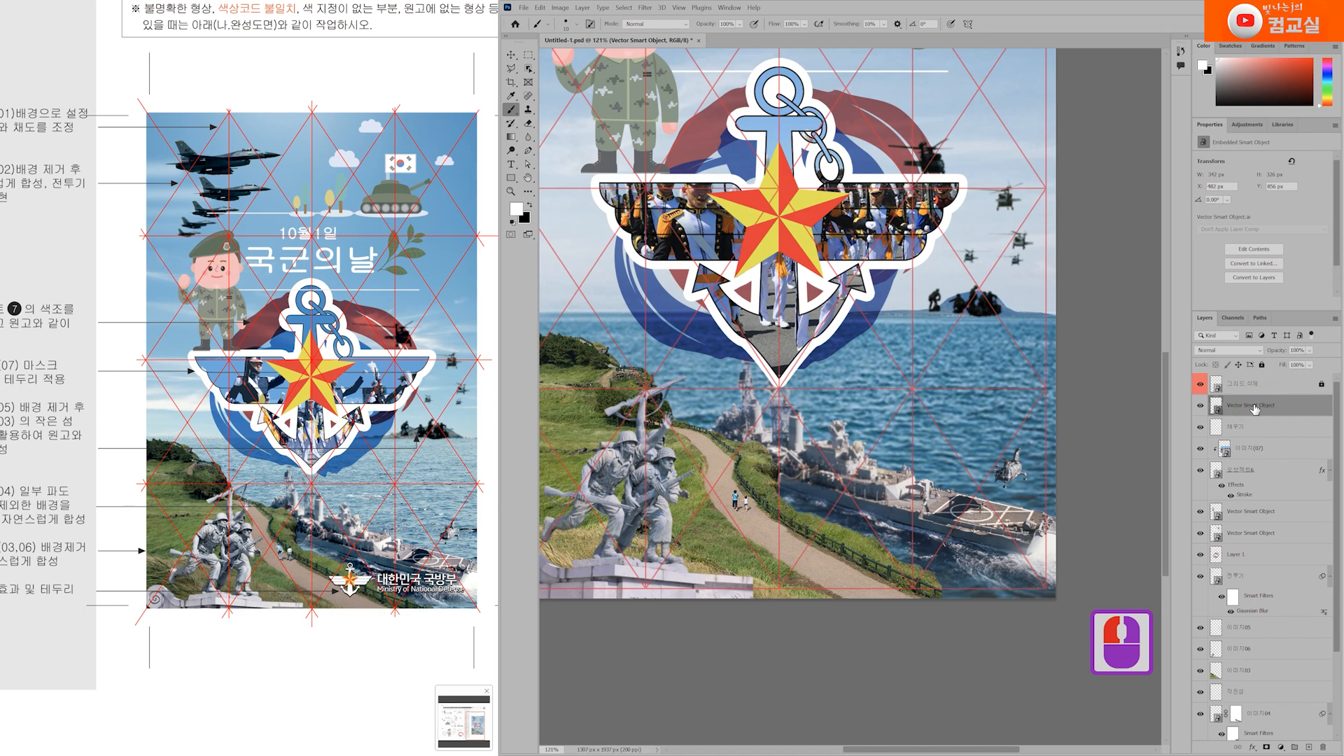
{"action": "key", "text": "ctrl+v"}
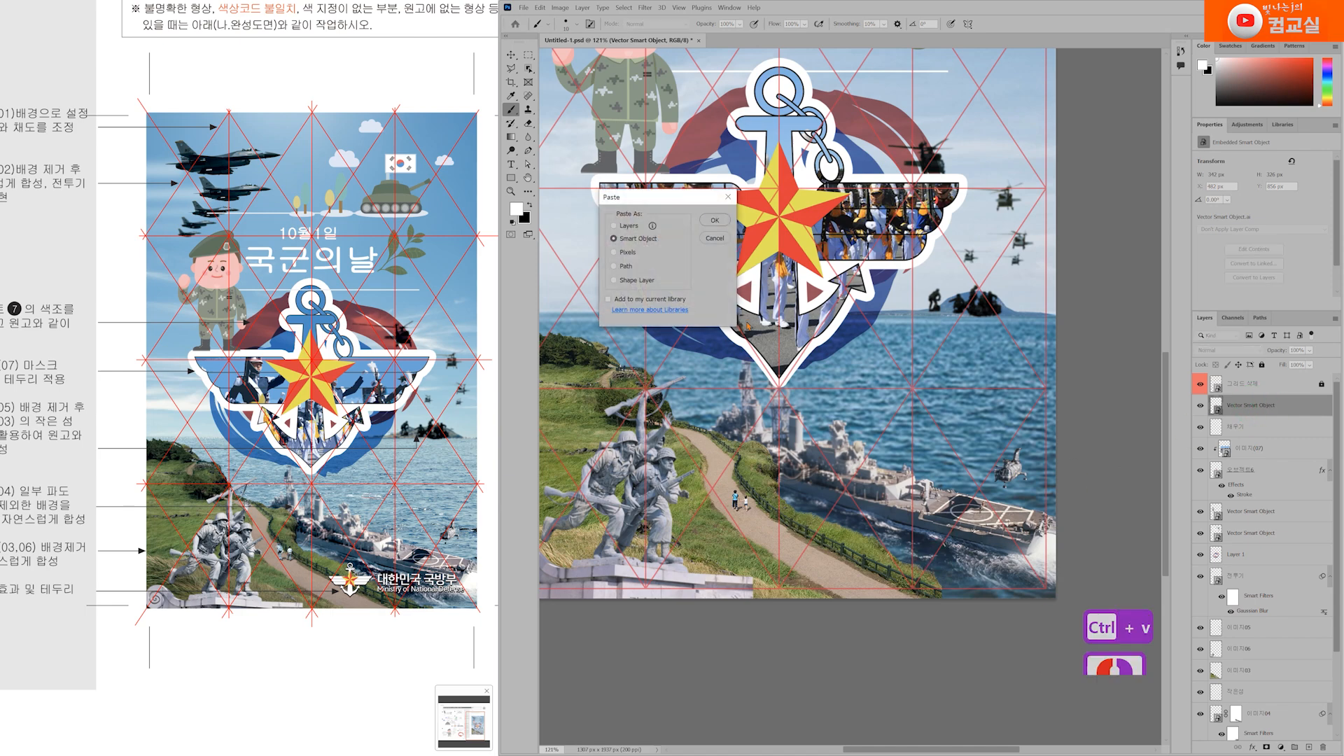
{"action": "left_click", "coordinate": [711, 221]}
{"action": "left_click_drag", "start_coordinate": [732, 315], "coordinate": [854, 545]}
{"action": "left_click_drag", "start_coordinate": [1019, 577], "coordinate": [1024, 580]}
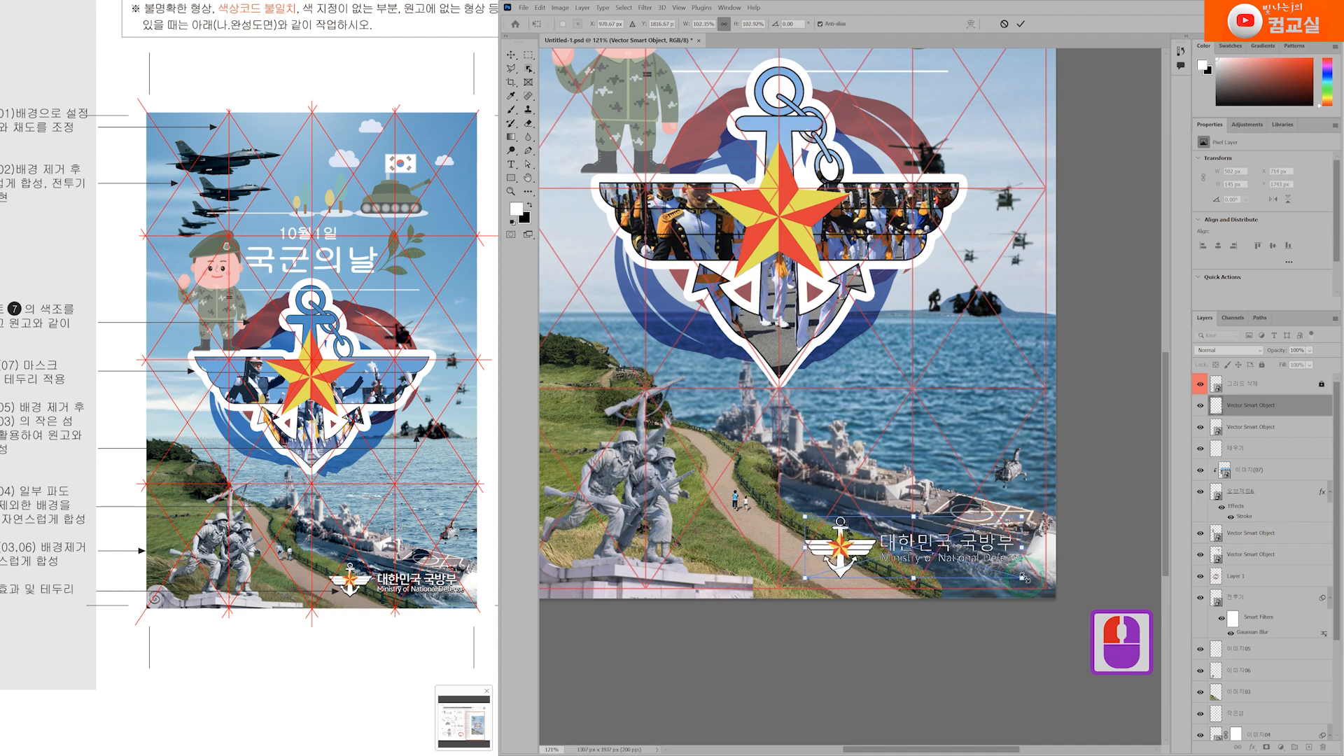
{"action": "key", "text": "Return"}
Step: Add a black Drop Shadow effect at full opacity to the Ministry of National Defense logo layer
{"action": "scroll", "coordinate": [1016, 573], "scroll_direction": "up", "scroll_amount": 1}
{"action": "scroll", "coordinate": [1011, 566], "scroll_direction": "up", "scroll_amount": 4}
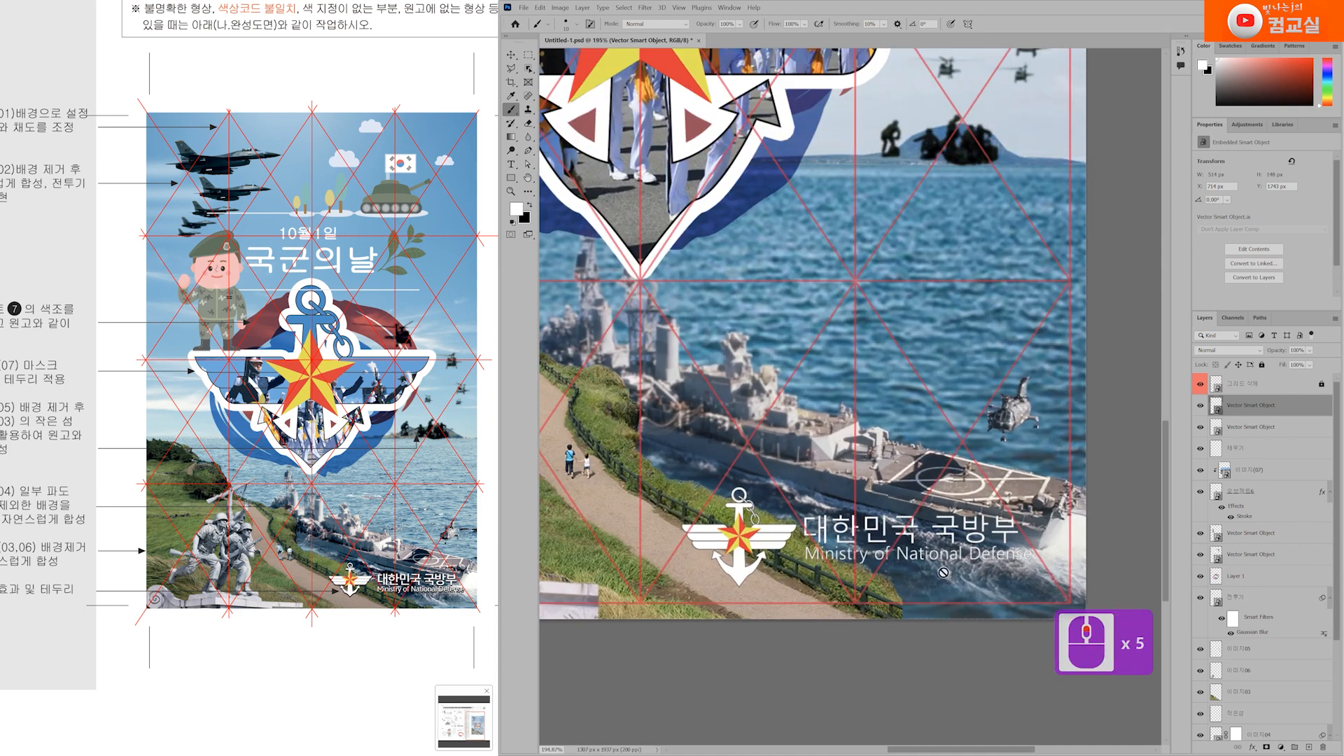
{"action": "left_click", "coordinate": [1305, 411]}
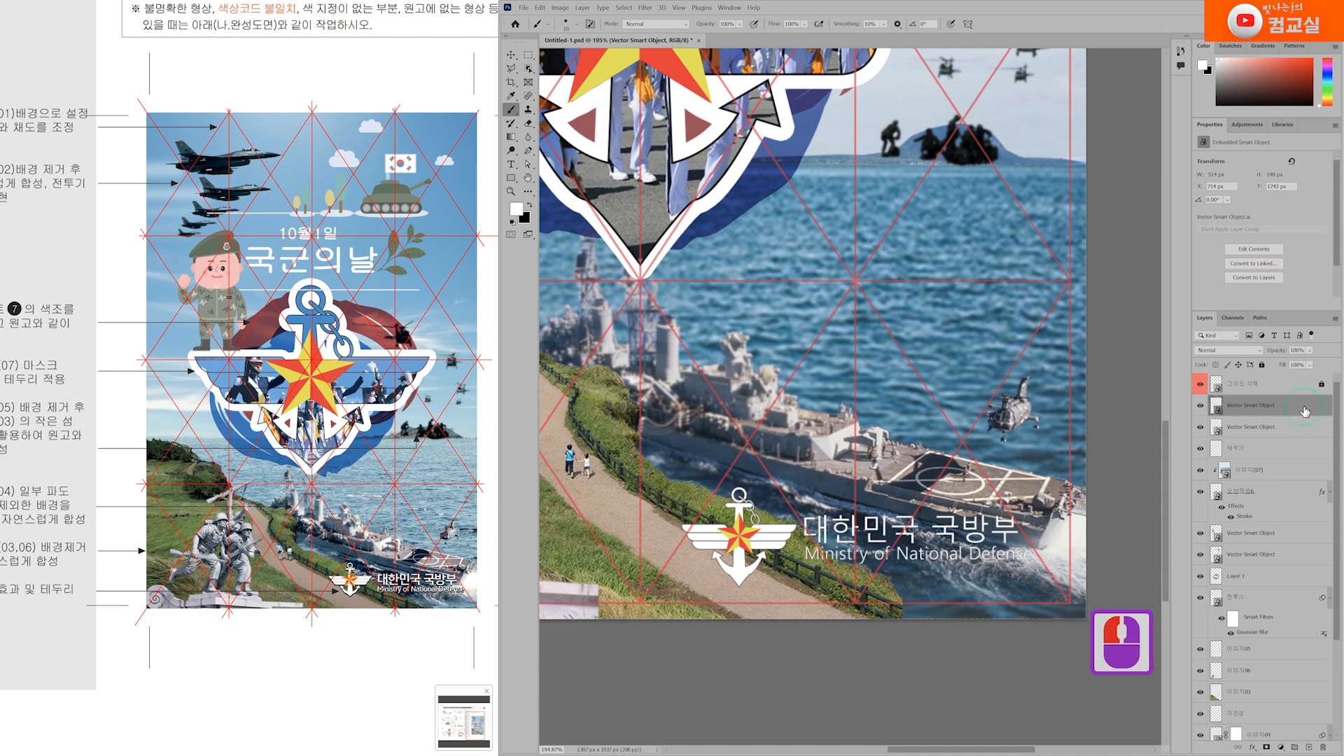
{"action": "double_click", "coordinate": [1305, 412]}
{"action": "left_click_drag", "start_coordinate": [771, 478], "coordinate": [871, 270]}
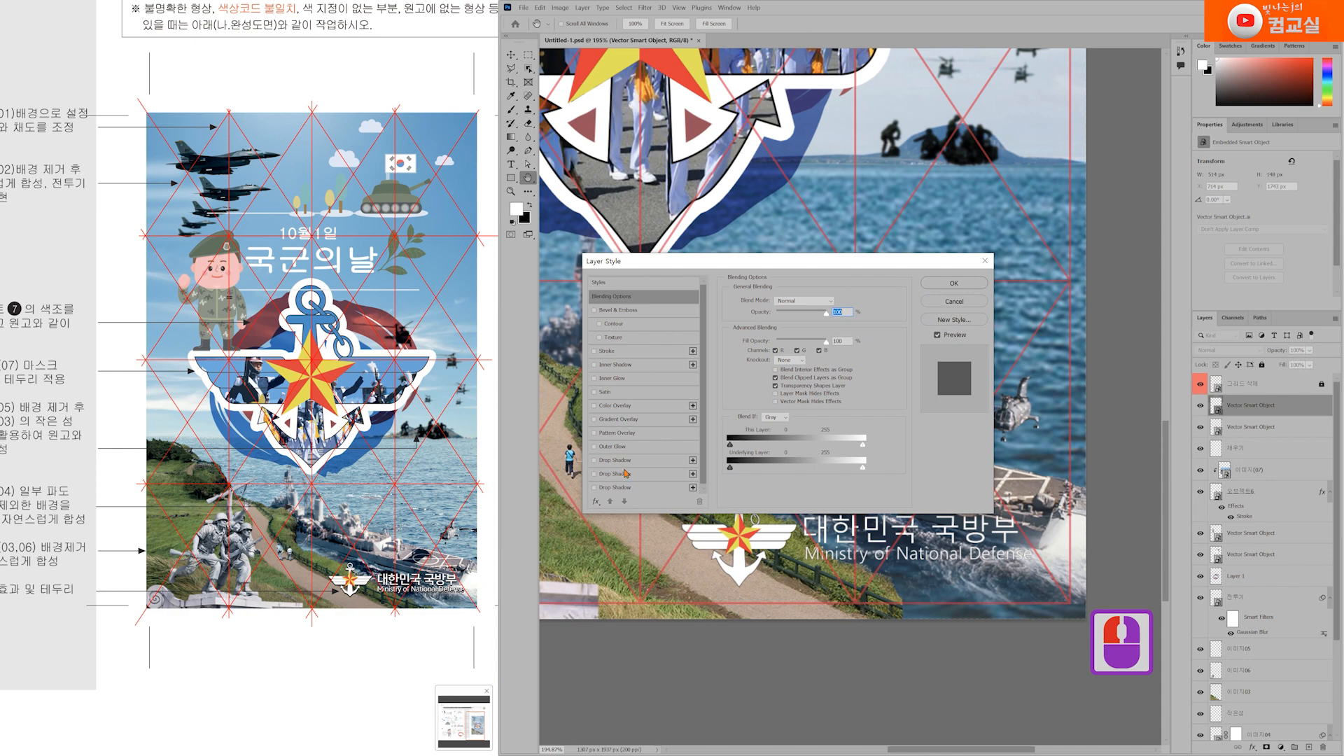
{"action": "left_click", "coordinate": [616, 460]}
{"action": "left_click_drag", "start_coordinate": [835, 266], "coordinate": [853, 209]}
{"action": "left_click_drag", "start_coordinate": [811, 261], "coordinate": [843, 262]}
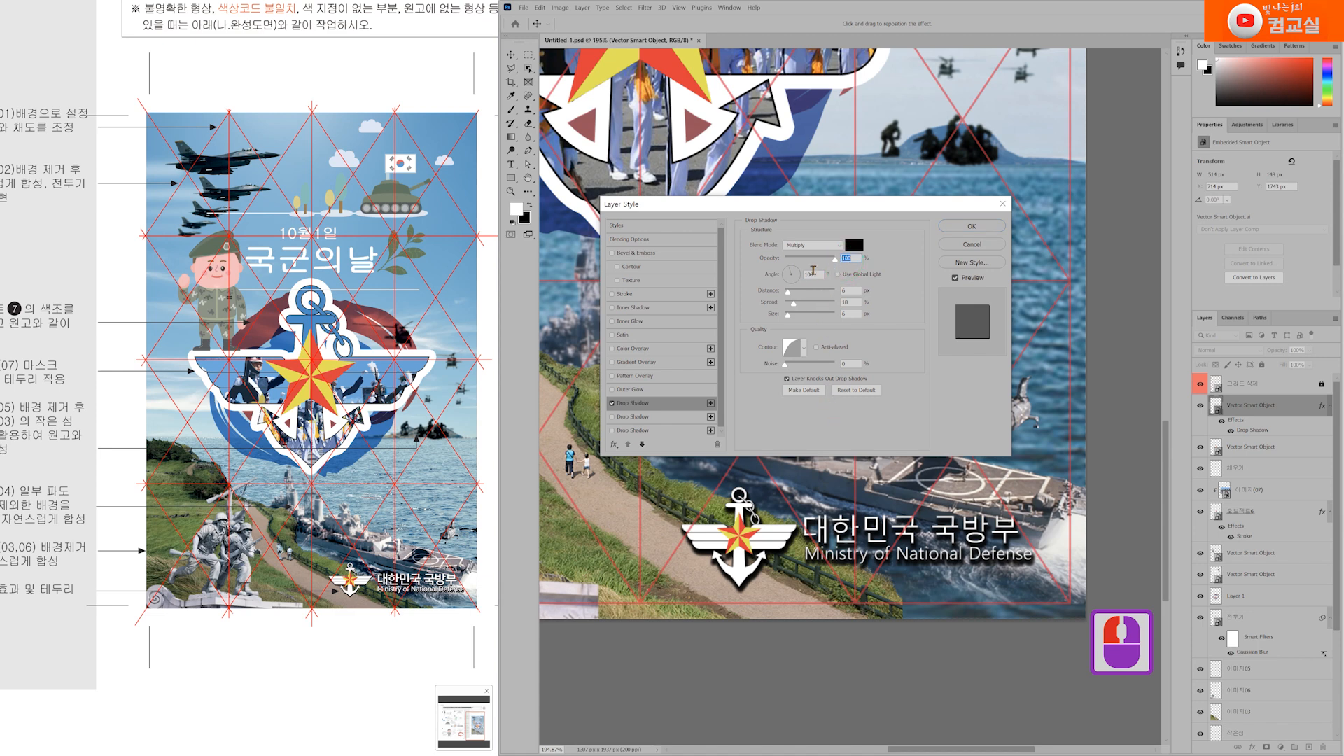
Step: Set the logo shadow's blend mode to Normal and reduce its spread and size to 0 for a hard edge
{"action": "left_click", "coordinate": [810, 245]}
{"action": "left_click", "coordinate": [805, 236]}
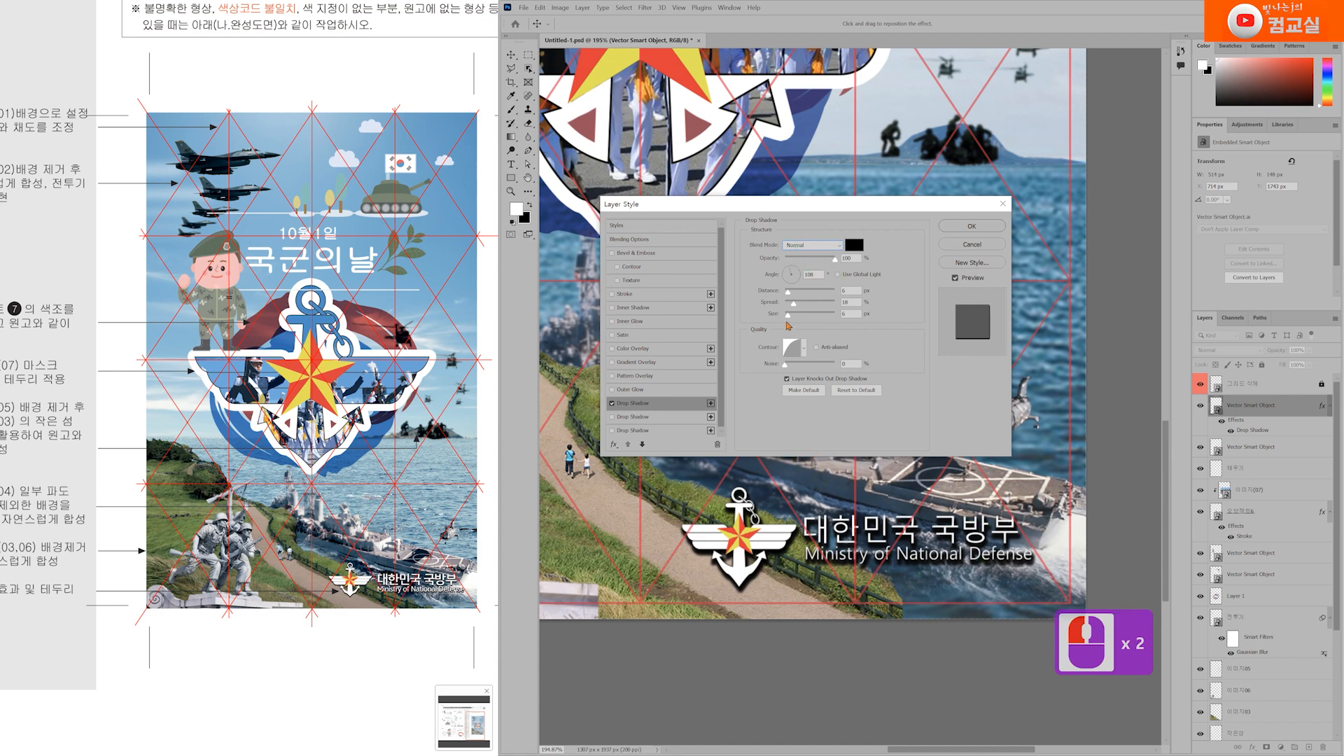
{"action": "left_click_drag", "start_coordinate": [796, 308], "coordinate": [777, 313]}
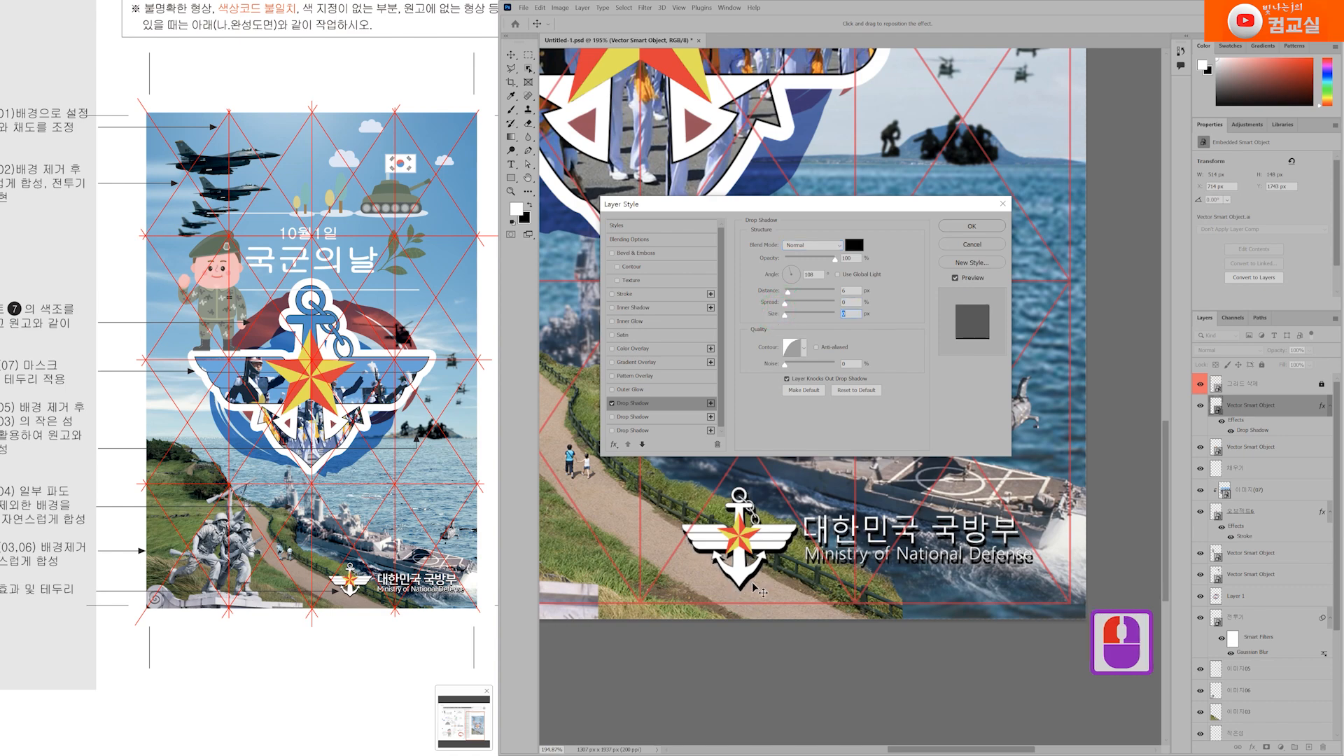
Step: Check the logo's shadow in the reference artwork and shorten the drop shadow's distance to match it
{"action": "scroll", "coordinate": [367, 595], "scroll_direction": "up", "scroll_amount": 4}
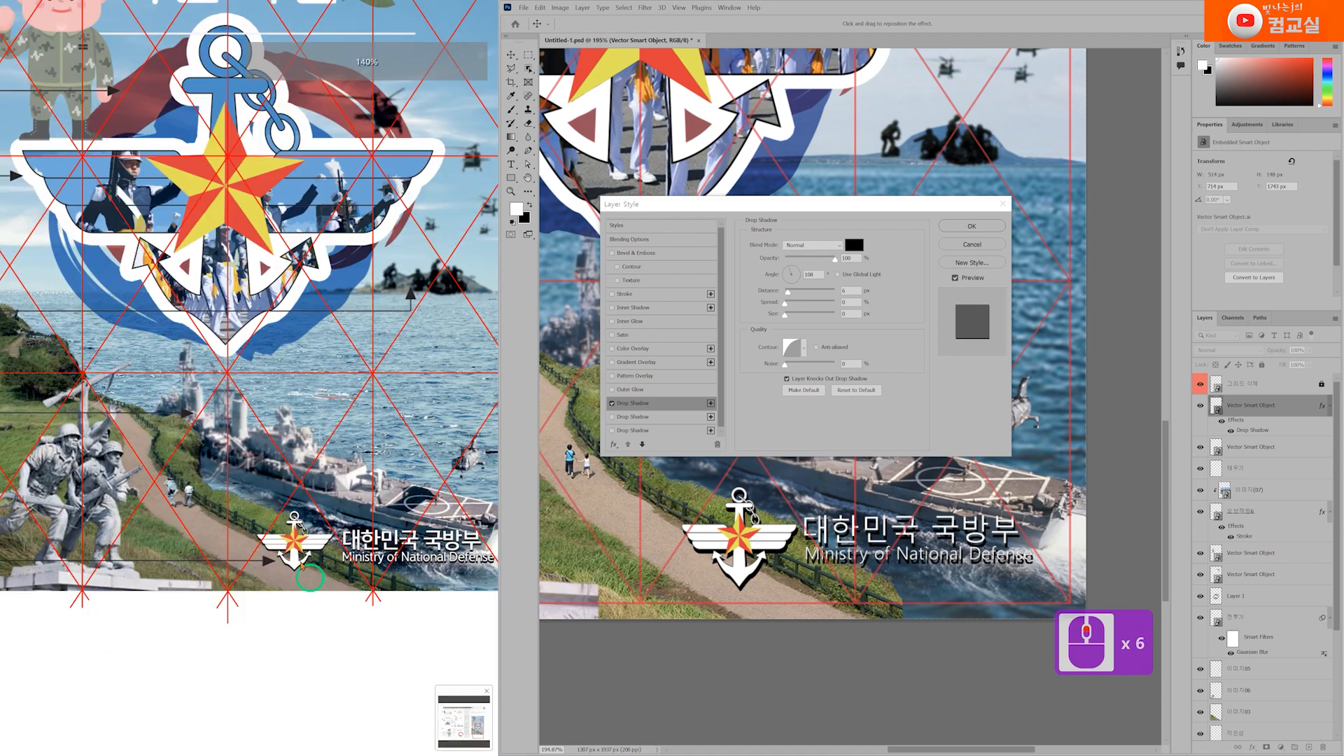
{"action": "scroll", "coordinate": [210, 424], "scroll_direction": "up", "scroll_amount": 5}
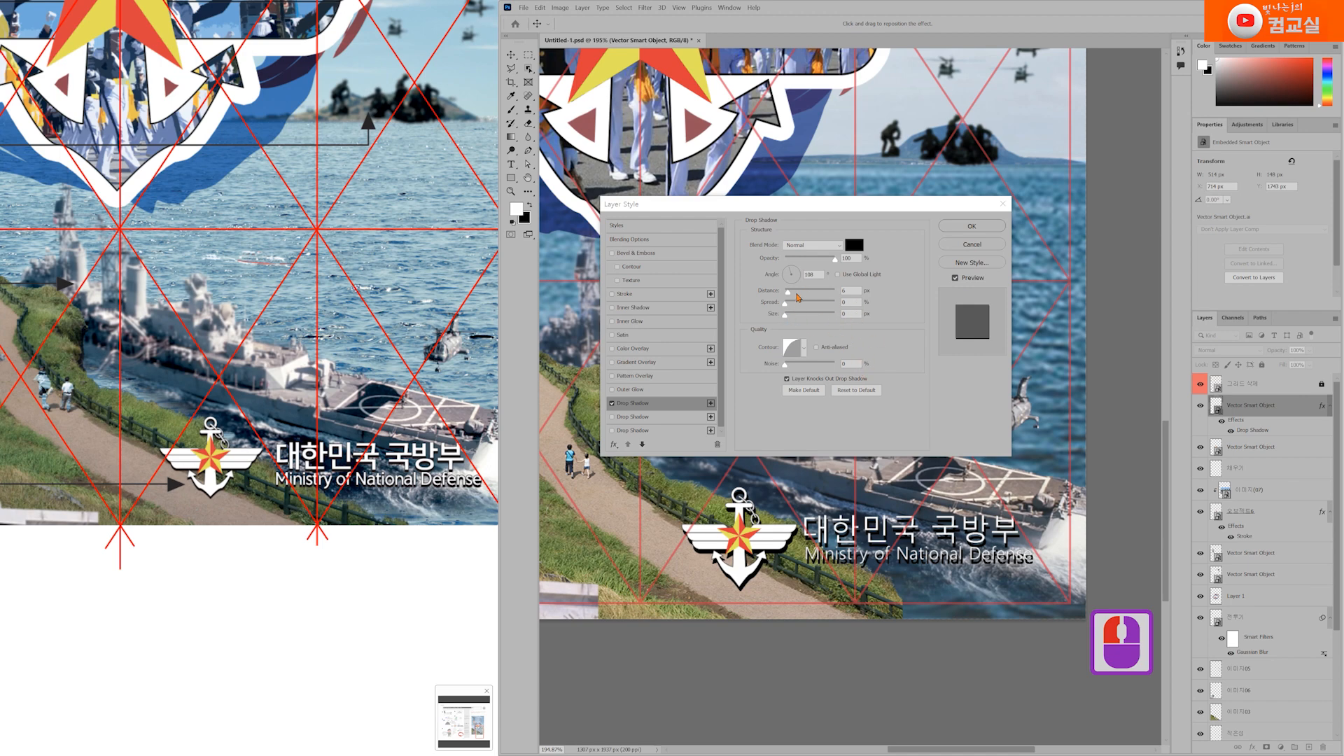
{"action": "left_click", "coordinate": [788, 293]}
{"action": "left_click_drag", "start_coordinate": [788, 295], "coordinate": [789, 296]}
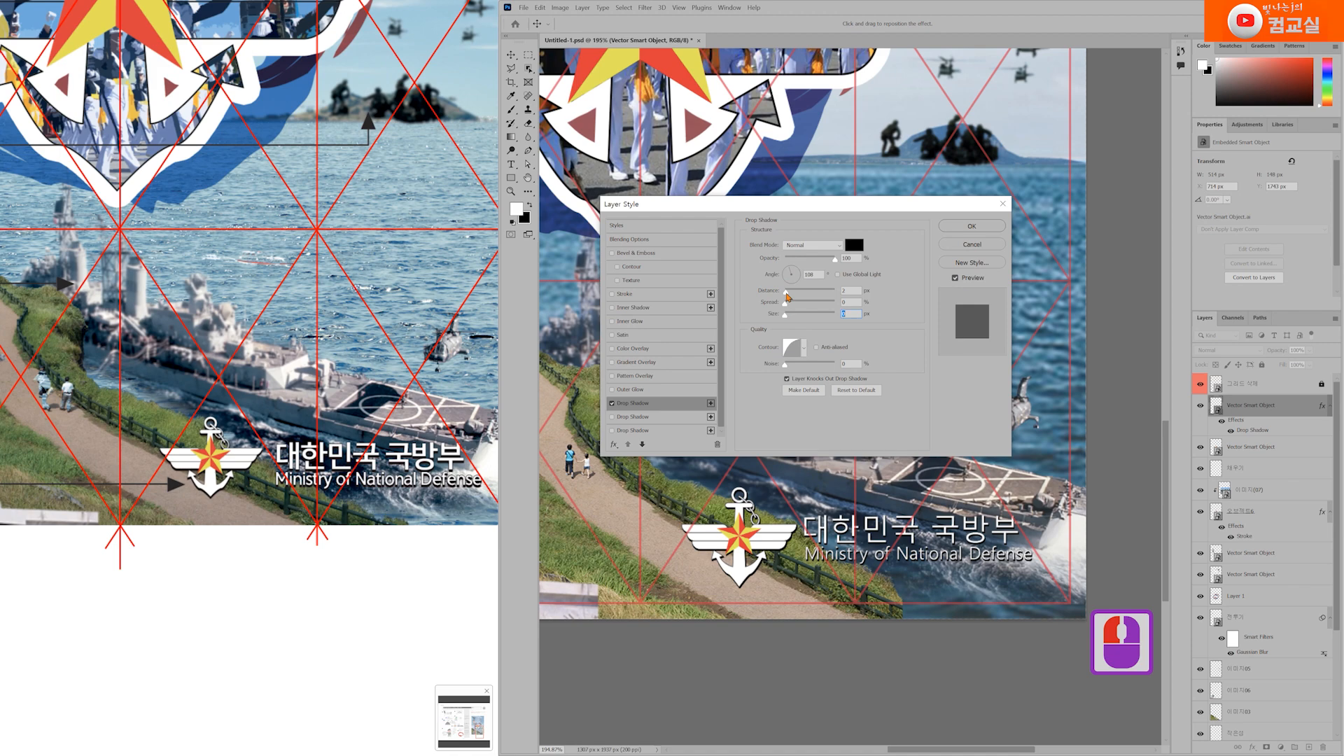
Step: Fine-tune the logo shadow's distance and angle to match the reference, and apply the layer style
{"action": "scroll", "coordinate": [823, 564], "scroll_direction": "up", "scroll_amount": 3}
{"action": "left_click", "coordinate": [822, 564]}
{"action": "scroll", "coordinate": [823, 565], "scroll_direction": "up", "scroll_amount": 3}
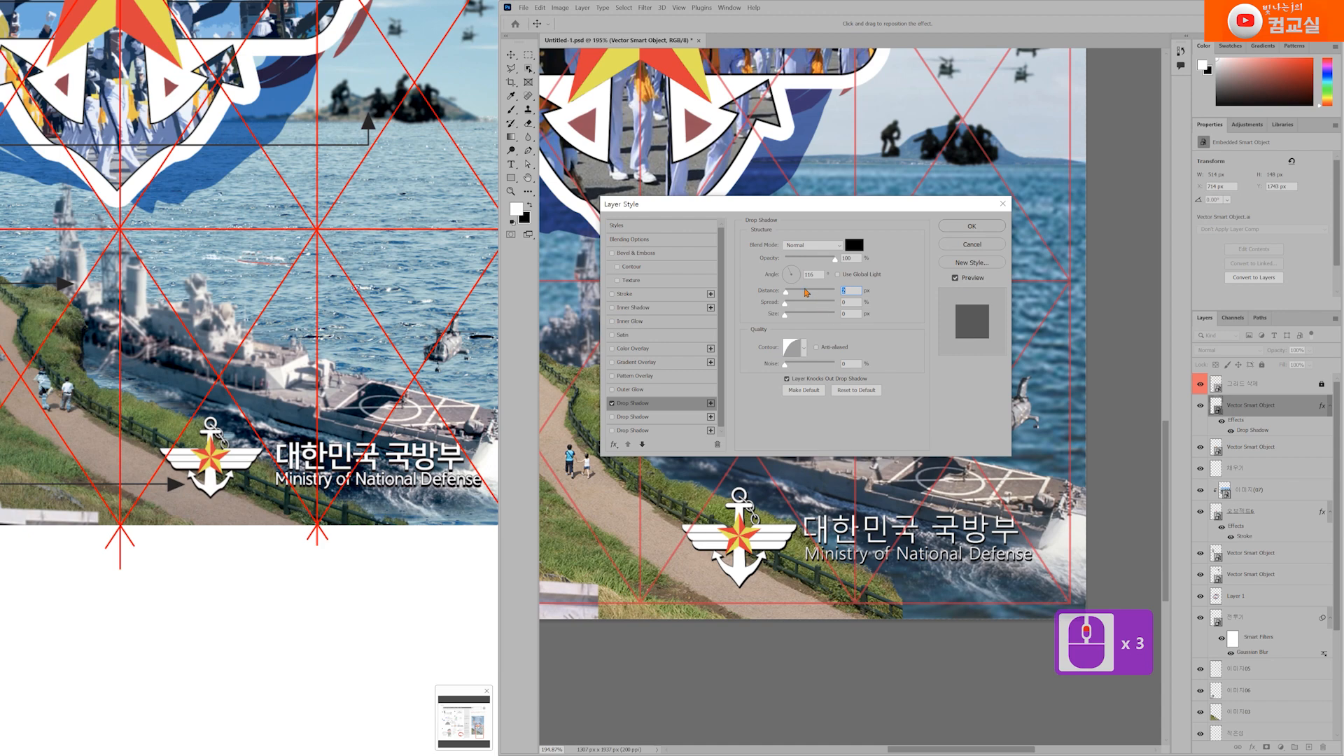
{"action": "left_click_drag", "start_coordinate": [787, 296], "coordinate": [789, 296]}
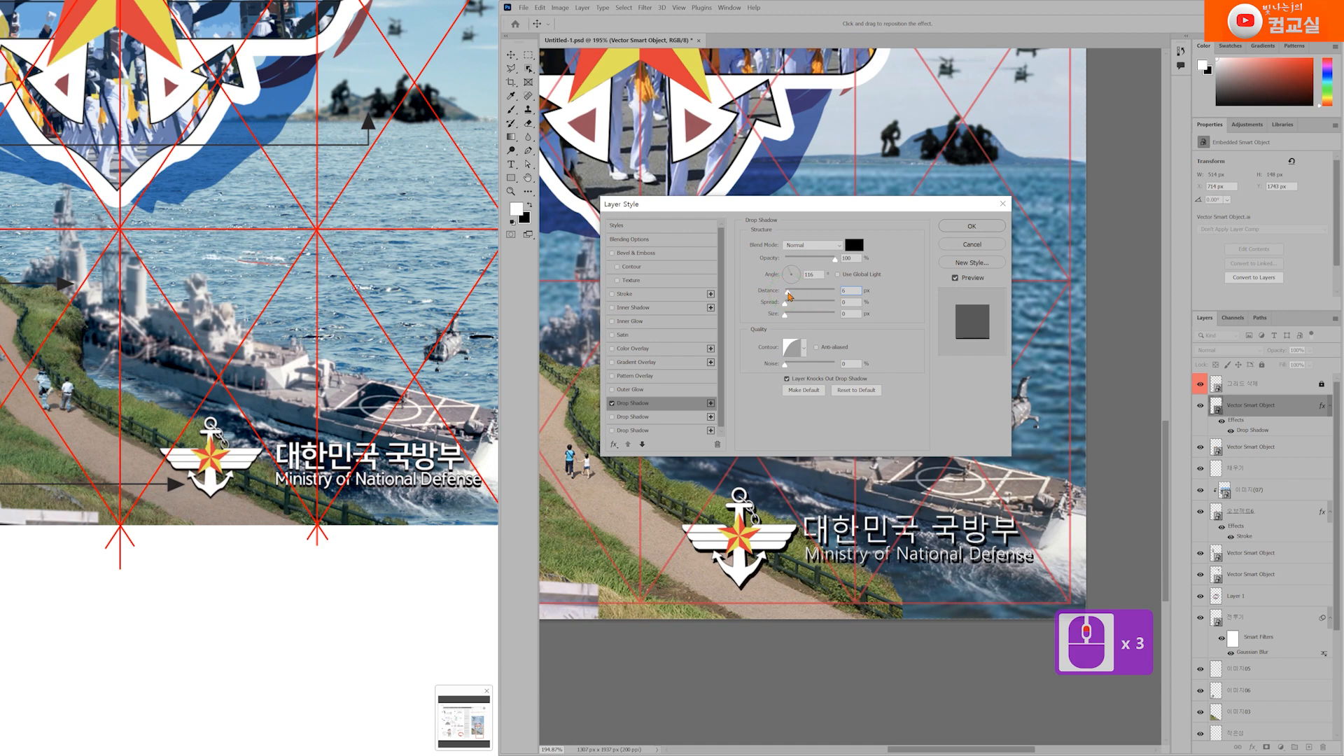
{"action": "left_click_drag", "start_coordinate": [789, 296], "coordinate": [788, 296]}
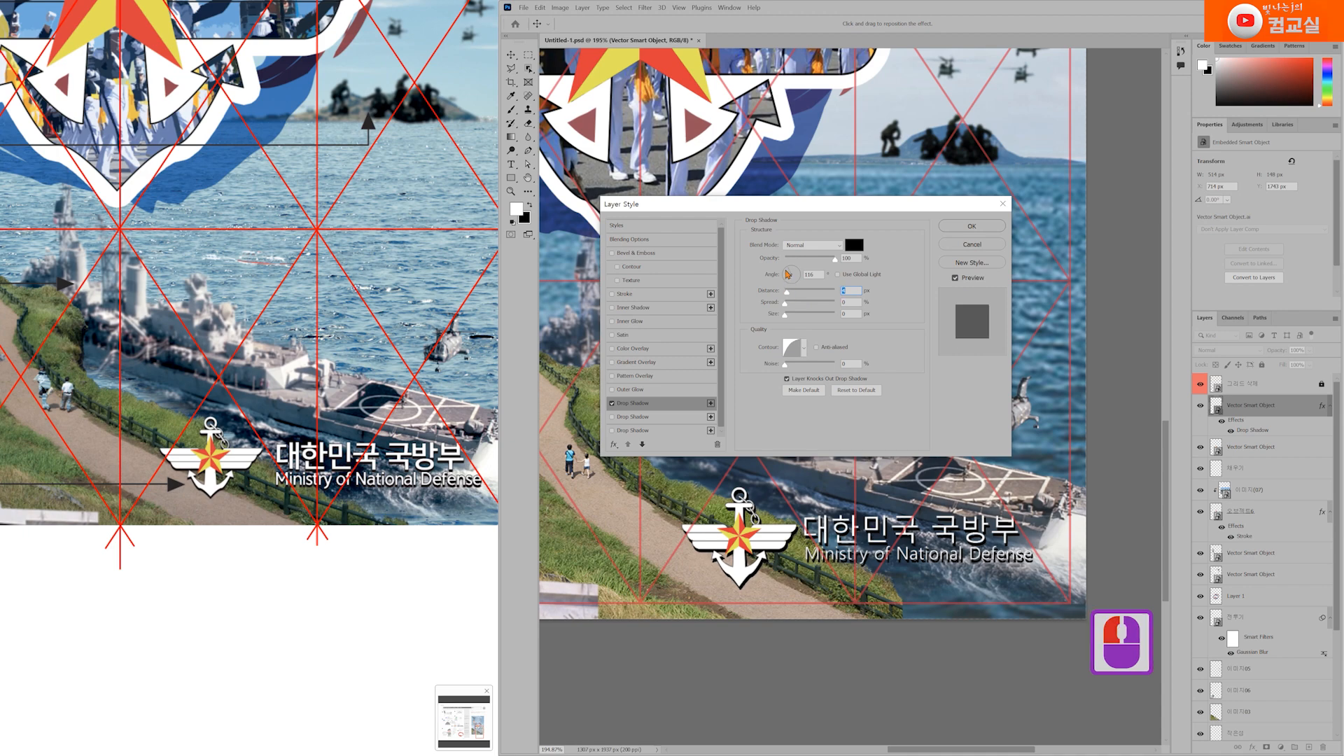
{"action": "left_click_drag", "start_coordinate": [789, 269], "coordinate": [793, 270]}
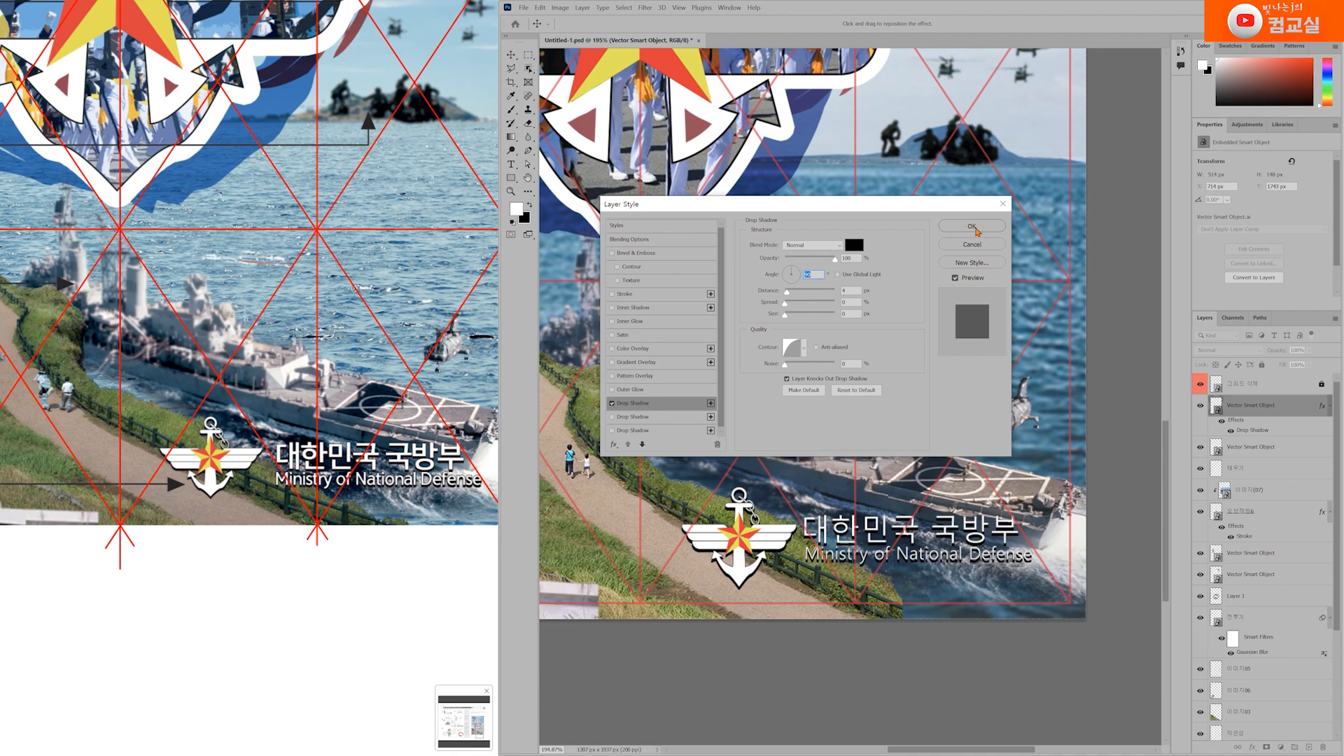
{"action": "left_click", "coordinate": [974, 226]}
Step: Compare the whole poster with the full reference artwork side by side
{"action": "scroll", "coordinate": [855, 567], "scroll_direction": "down", "scroll_amount": 8}
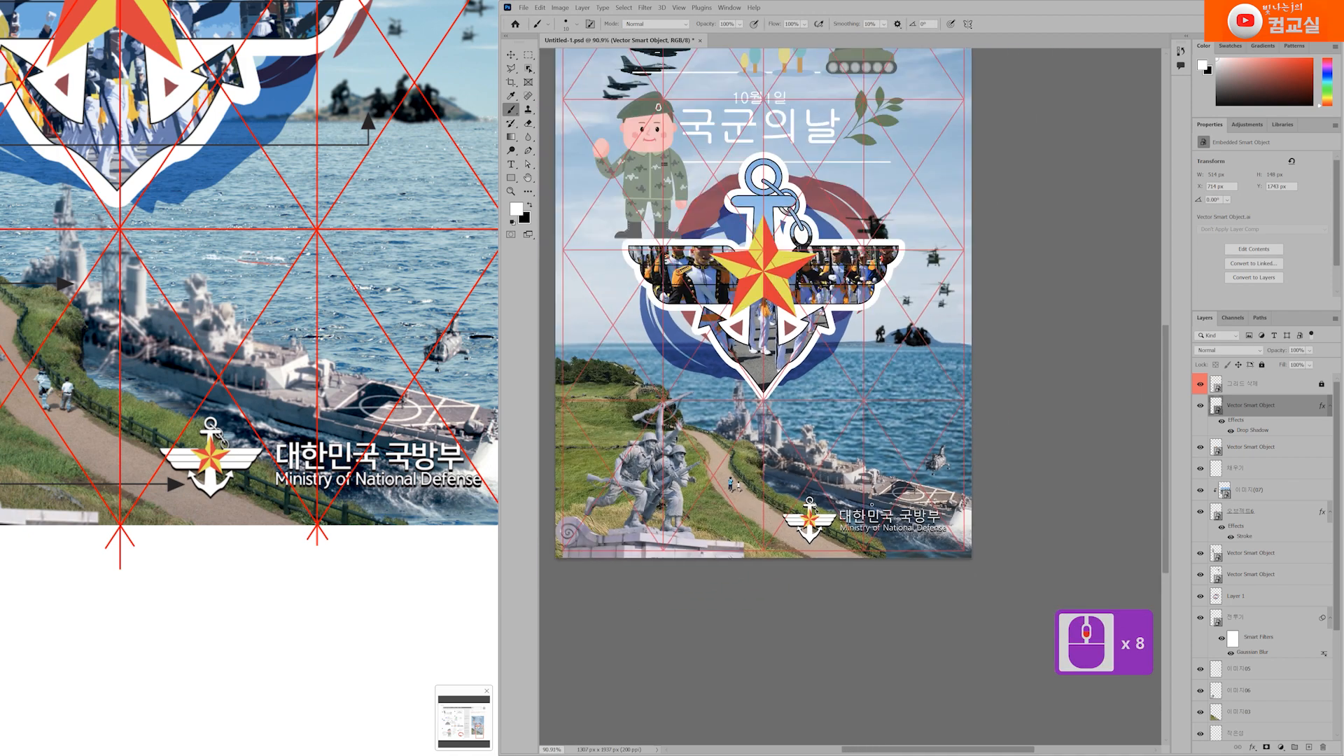
{"action": "scroll", "coordinate": [827, 484], "scroll_direction": "up", "scroll_amount": 20}
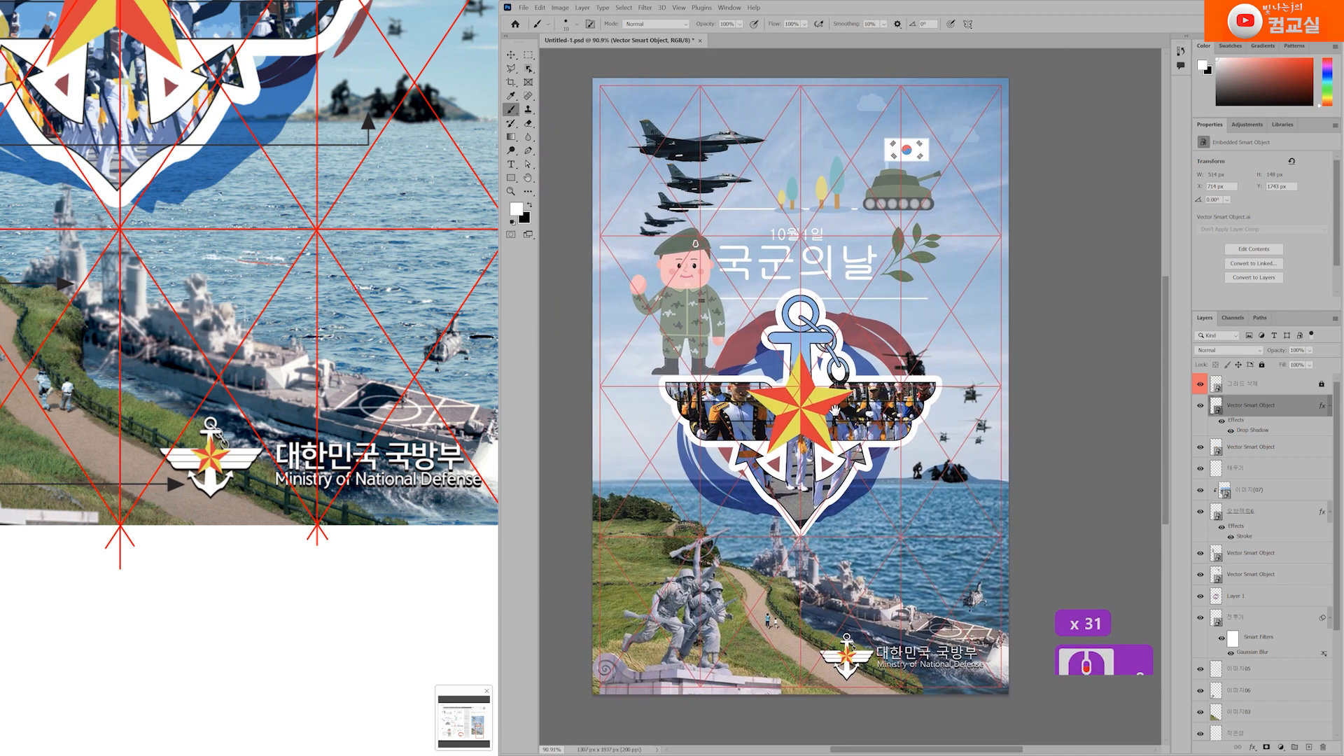
{"action": "scroll", "coordinate": [287, 248], "scroll_direction": "down", "scroll_amount": 6}
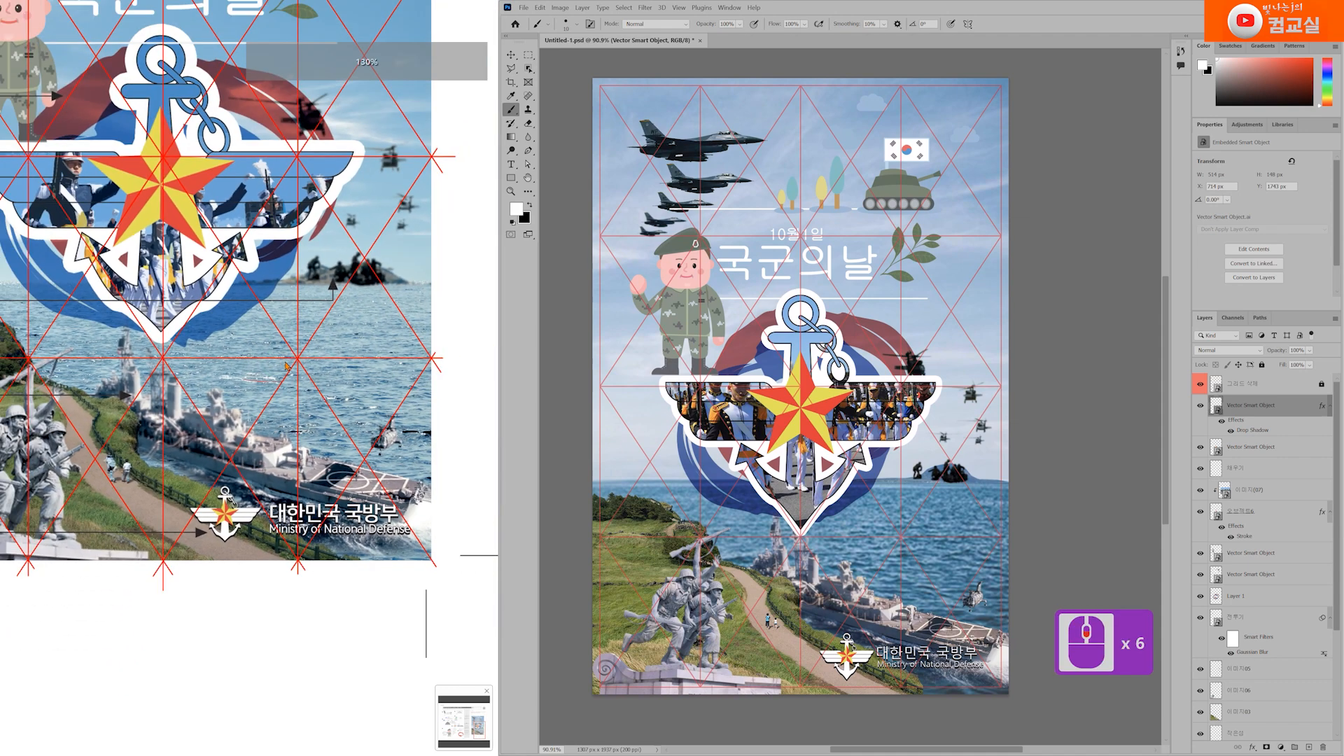
{"action": "scroll", "coordinate": [286, 365], "scroll_direction": "down", "scroll_amount": 2}
{"action": "left_click_drag", "start_coordinate": [246, 362], "coordinate": [294, 410]}
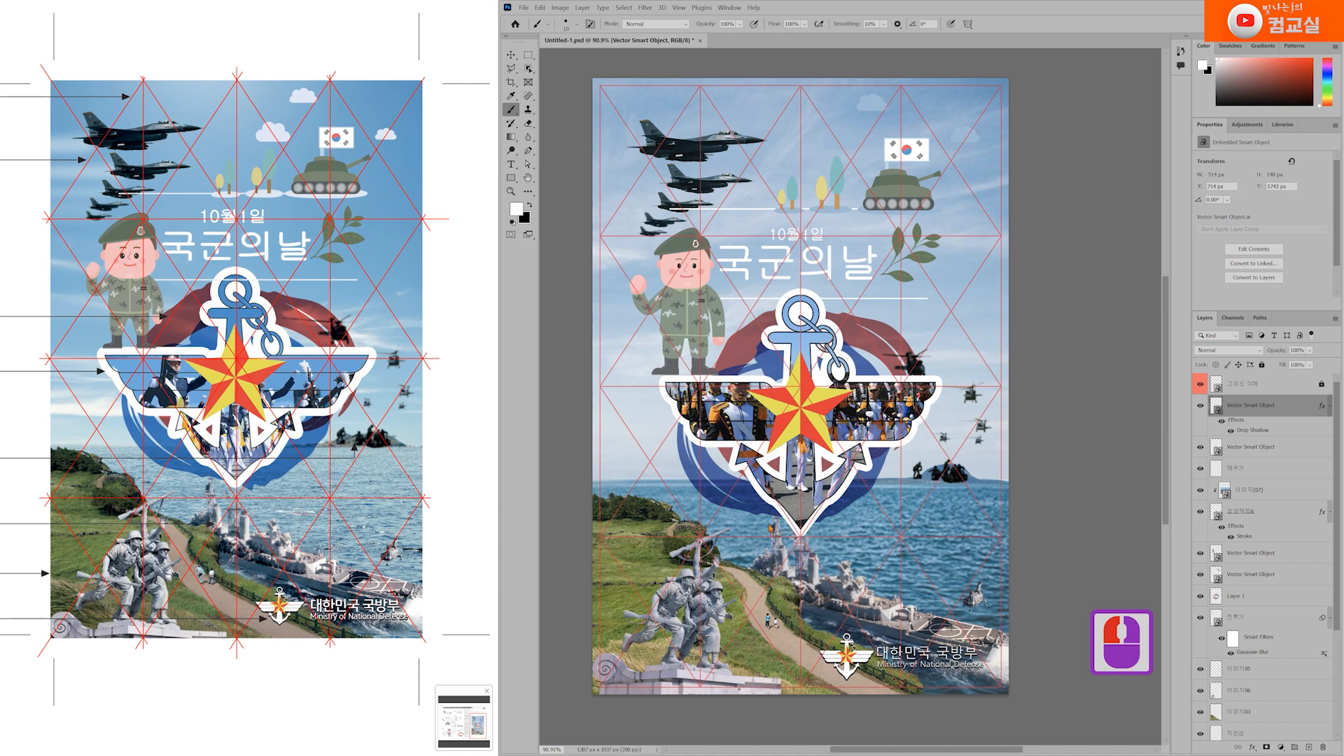
{"action": "mouse_move", "coordinate": [217, 611]}
{"action": "left_mouse_down"}
{"action": "mouse_move", "coordinate": [240, 586]}
{"action": "mouse_move", "coordinate": [301, 581]}
{"action": "mouse_move", "coordinate": [189, 670]}
{"action": "mouse_move", "coordinate": [127, 676]}
{"action": "left_mouse_up"}
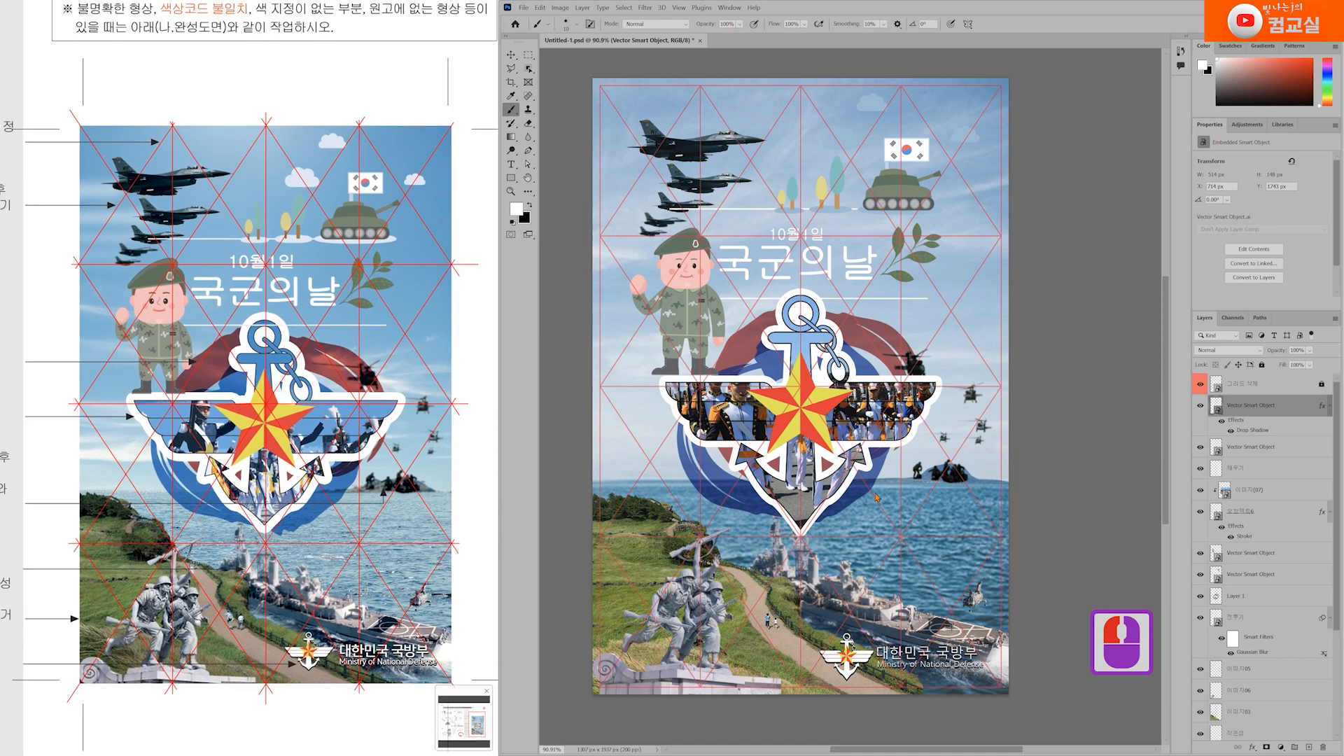